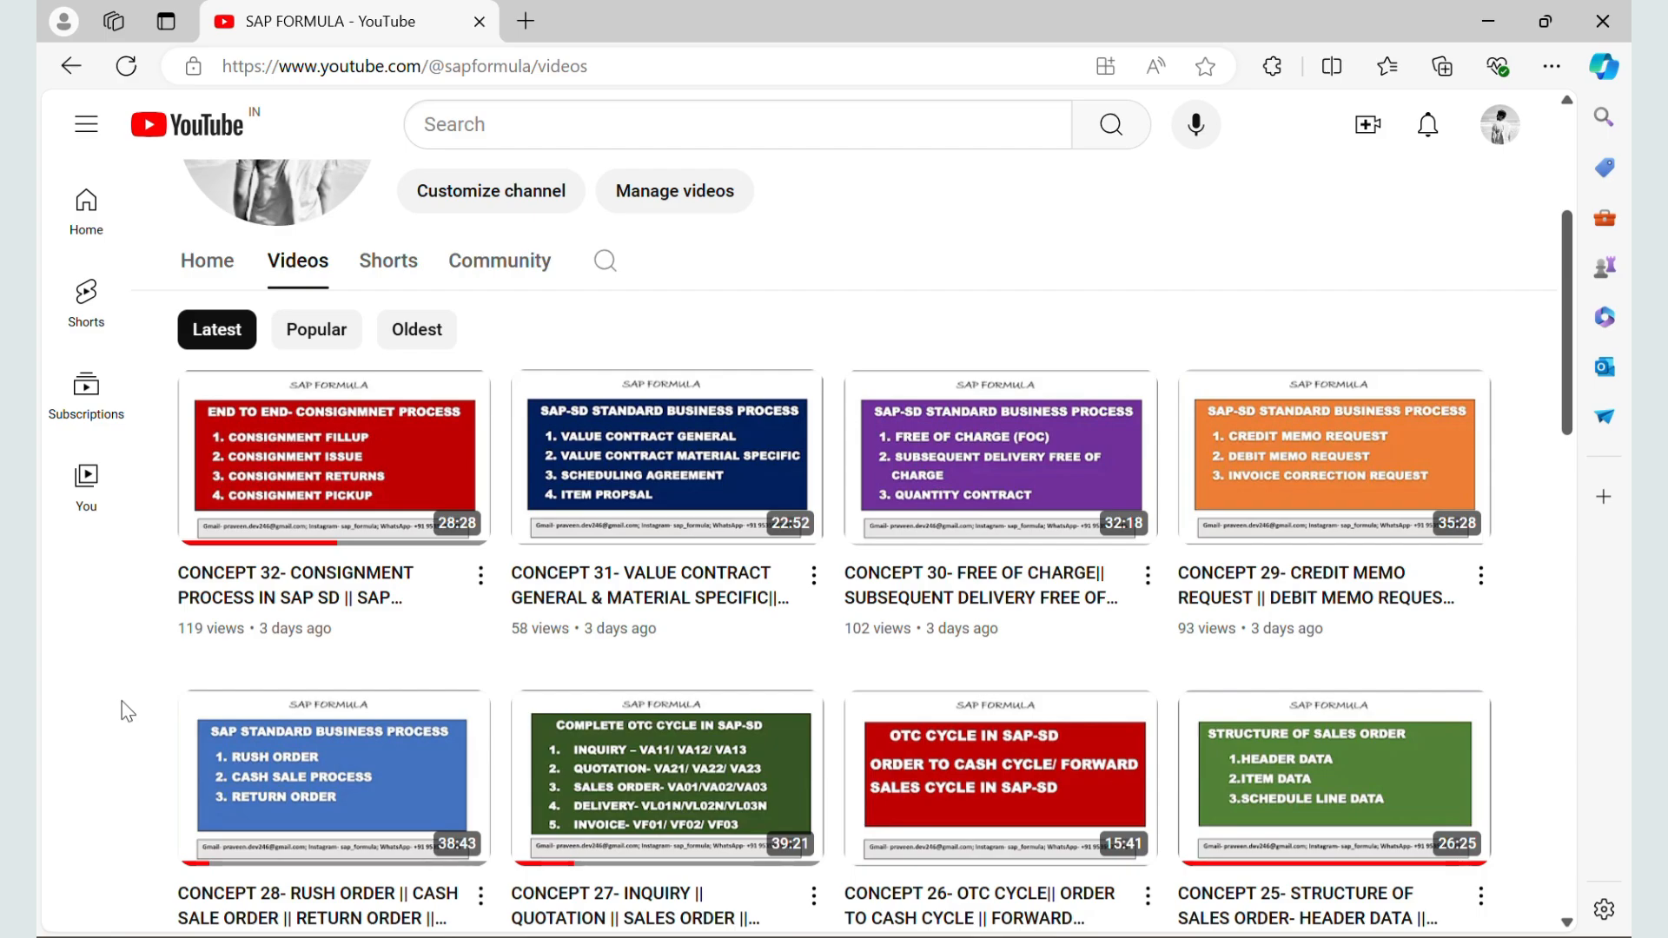
Step: Look through the SAP FORMULA channel's video list from the latest concept videos down to Concept 1, and return to the channel header
scroll(128, 712, down, 5)
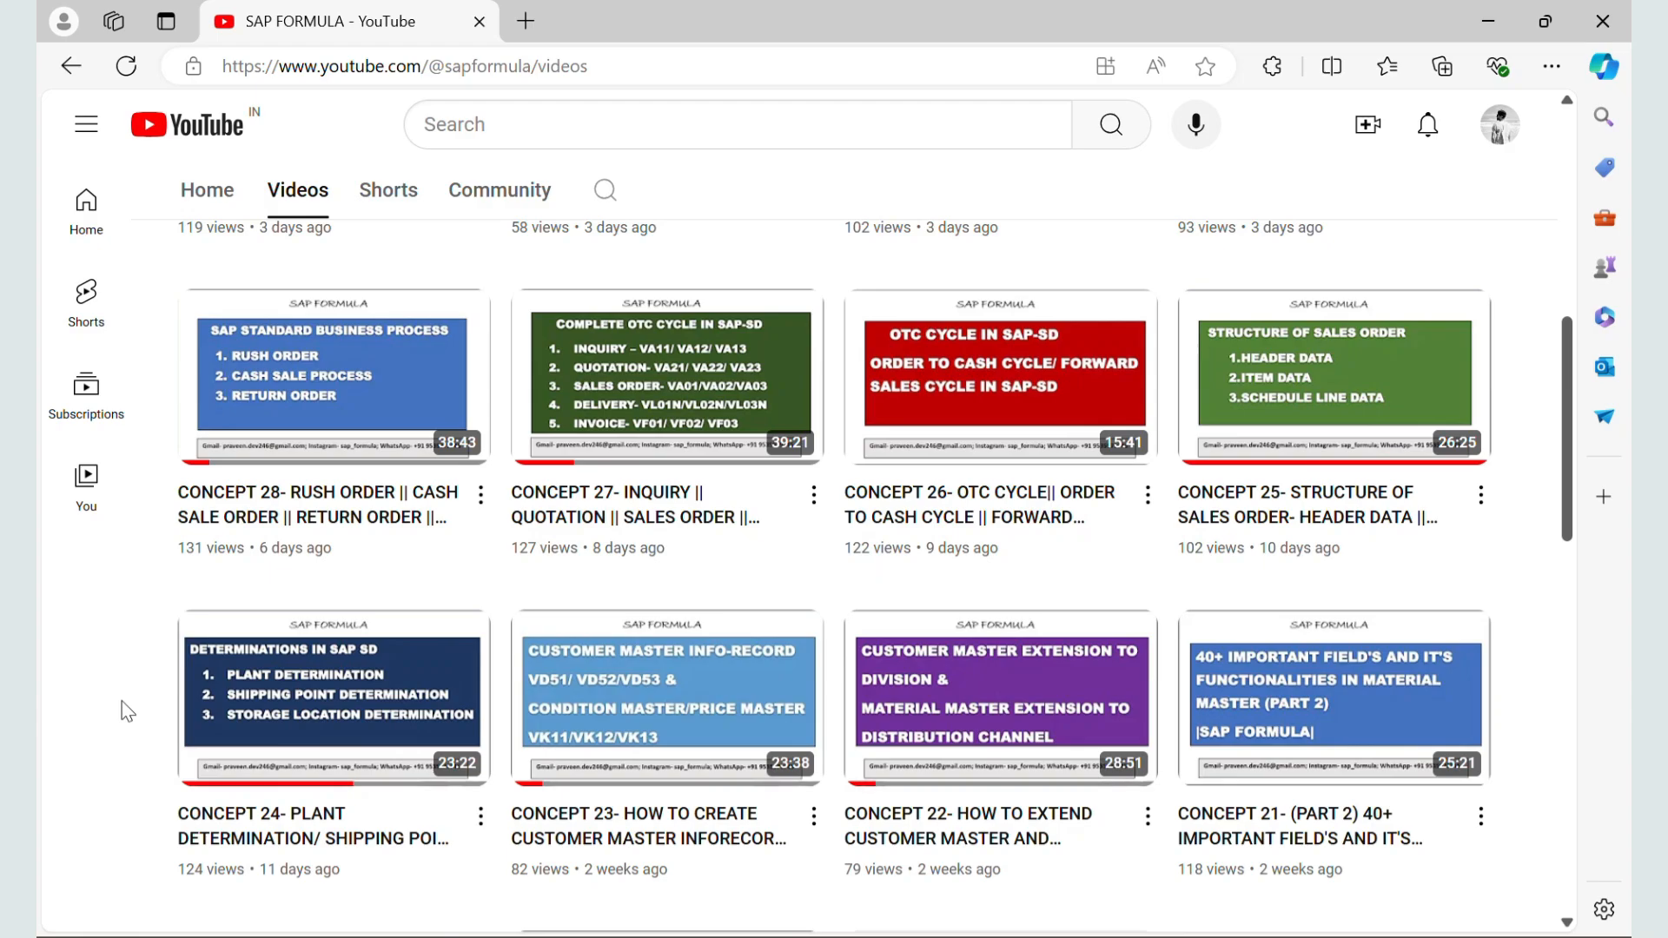
scroll(127, 711, down, 3)
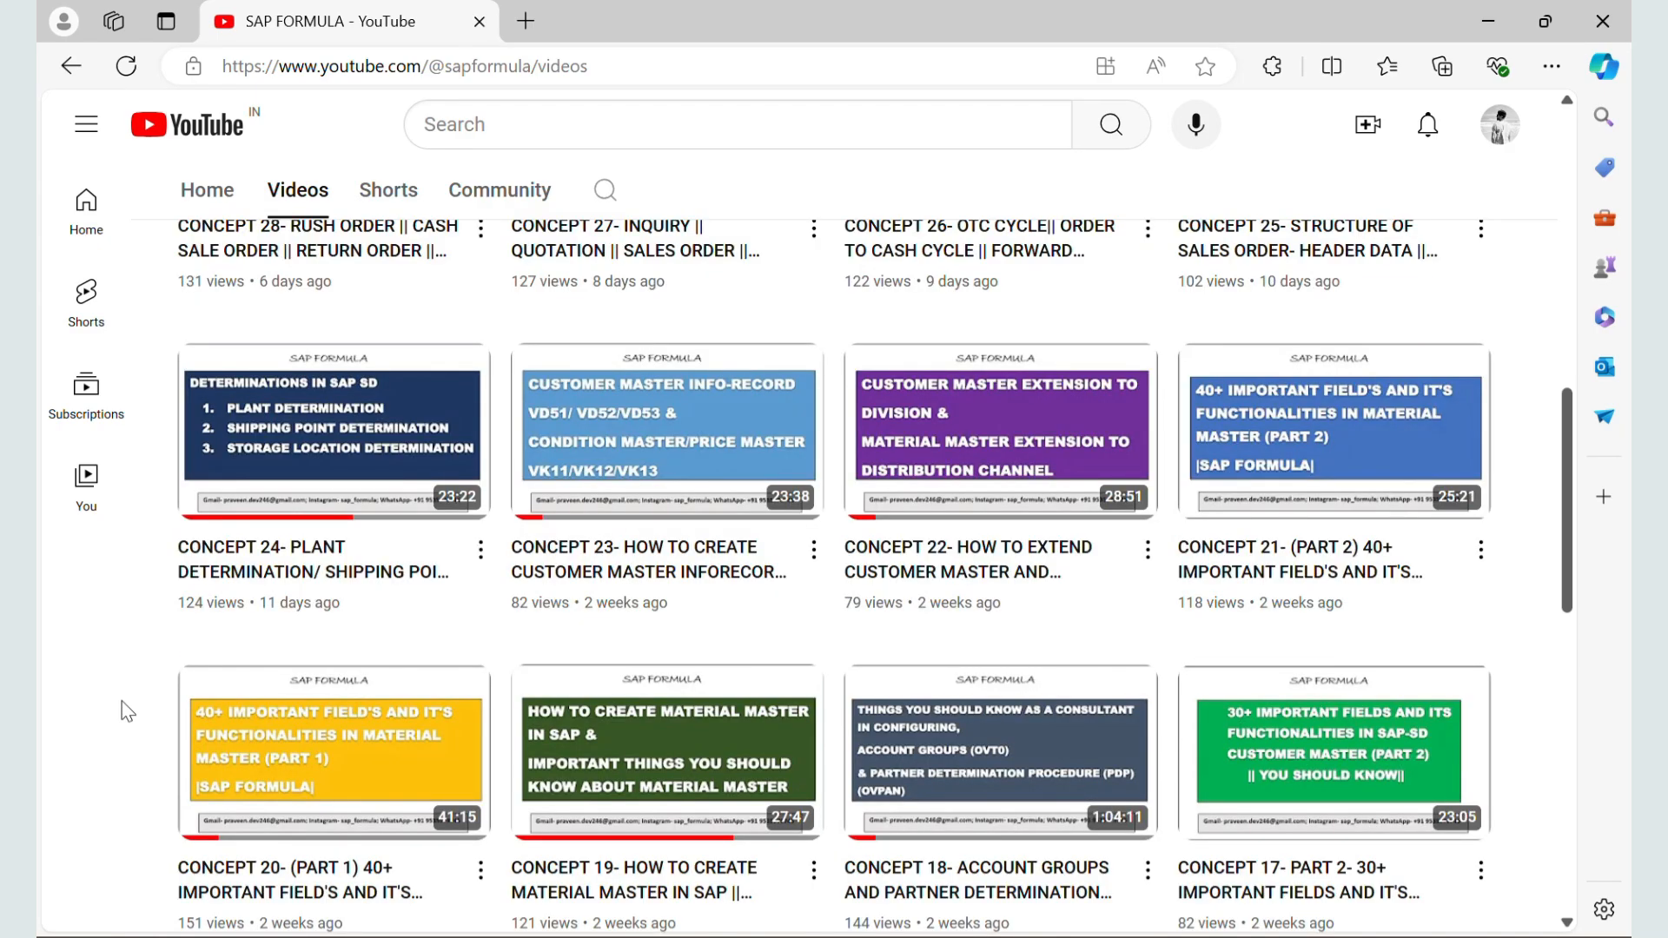
scroll(128, 712, down, 2)
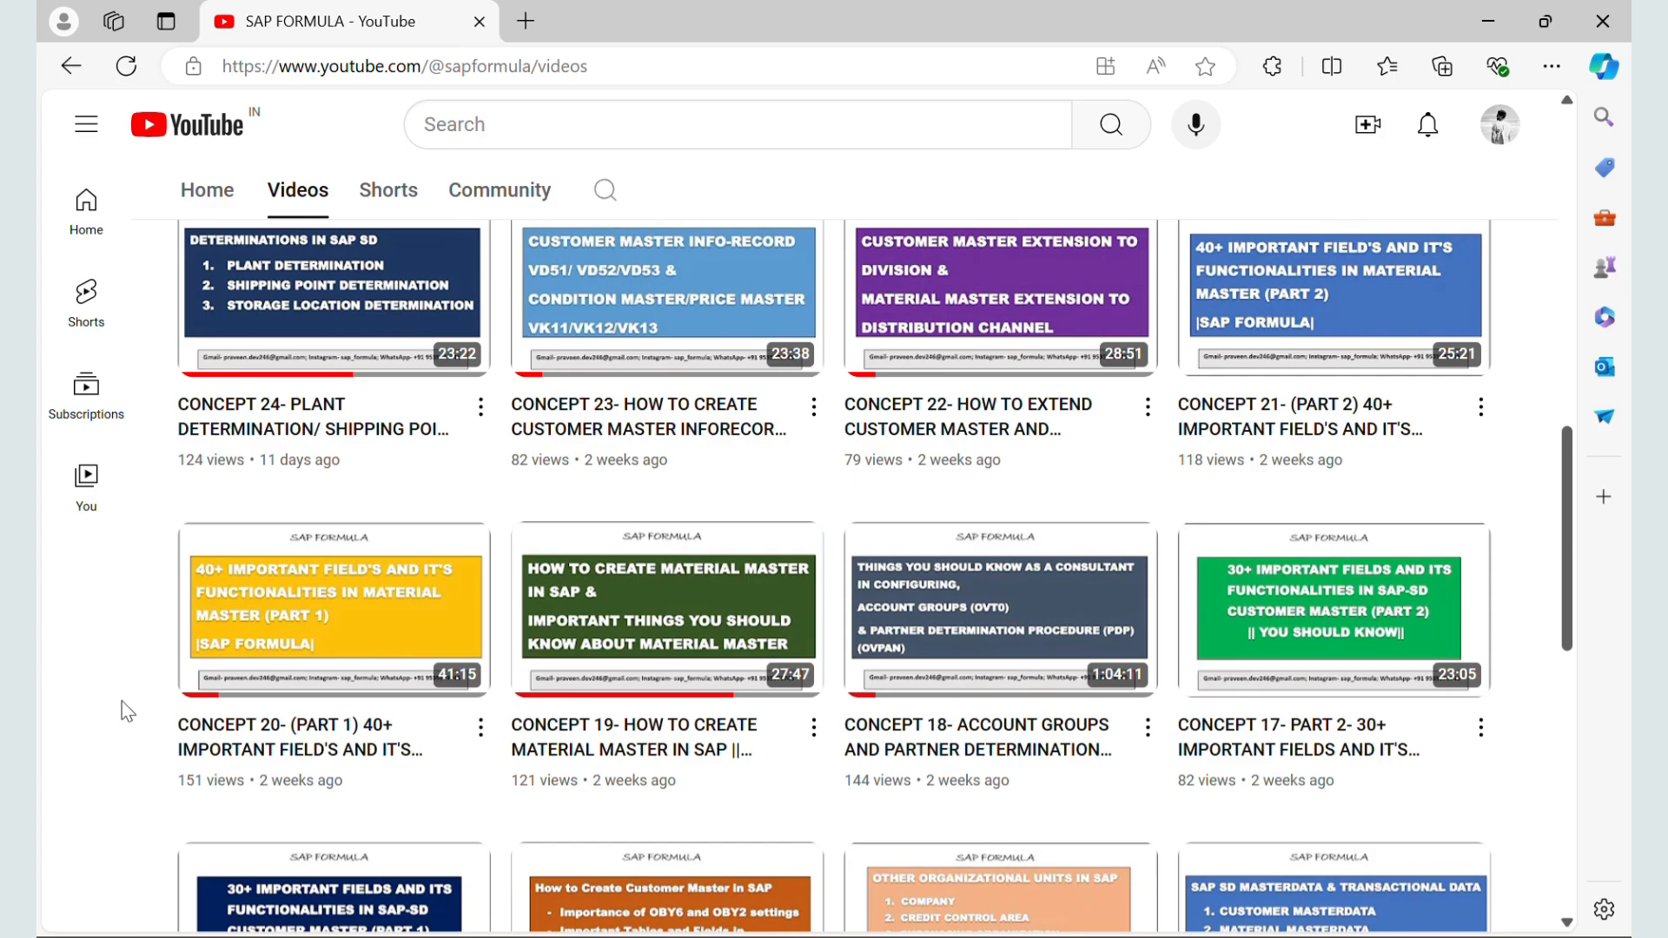
scroll(127, 712, down, 3)
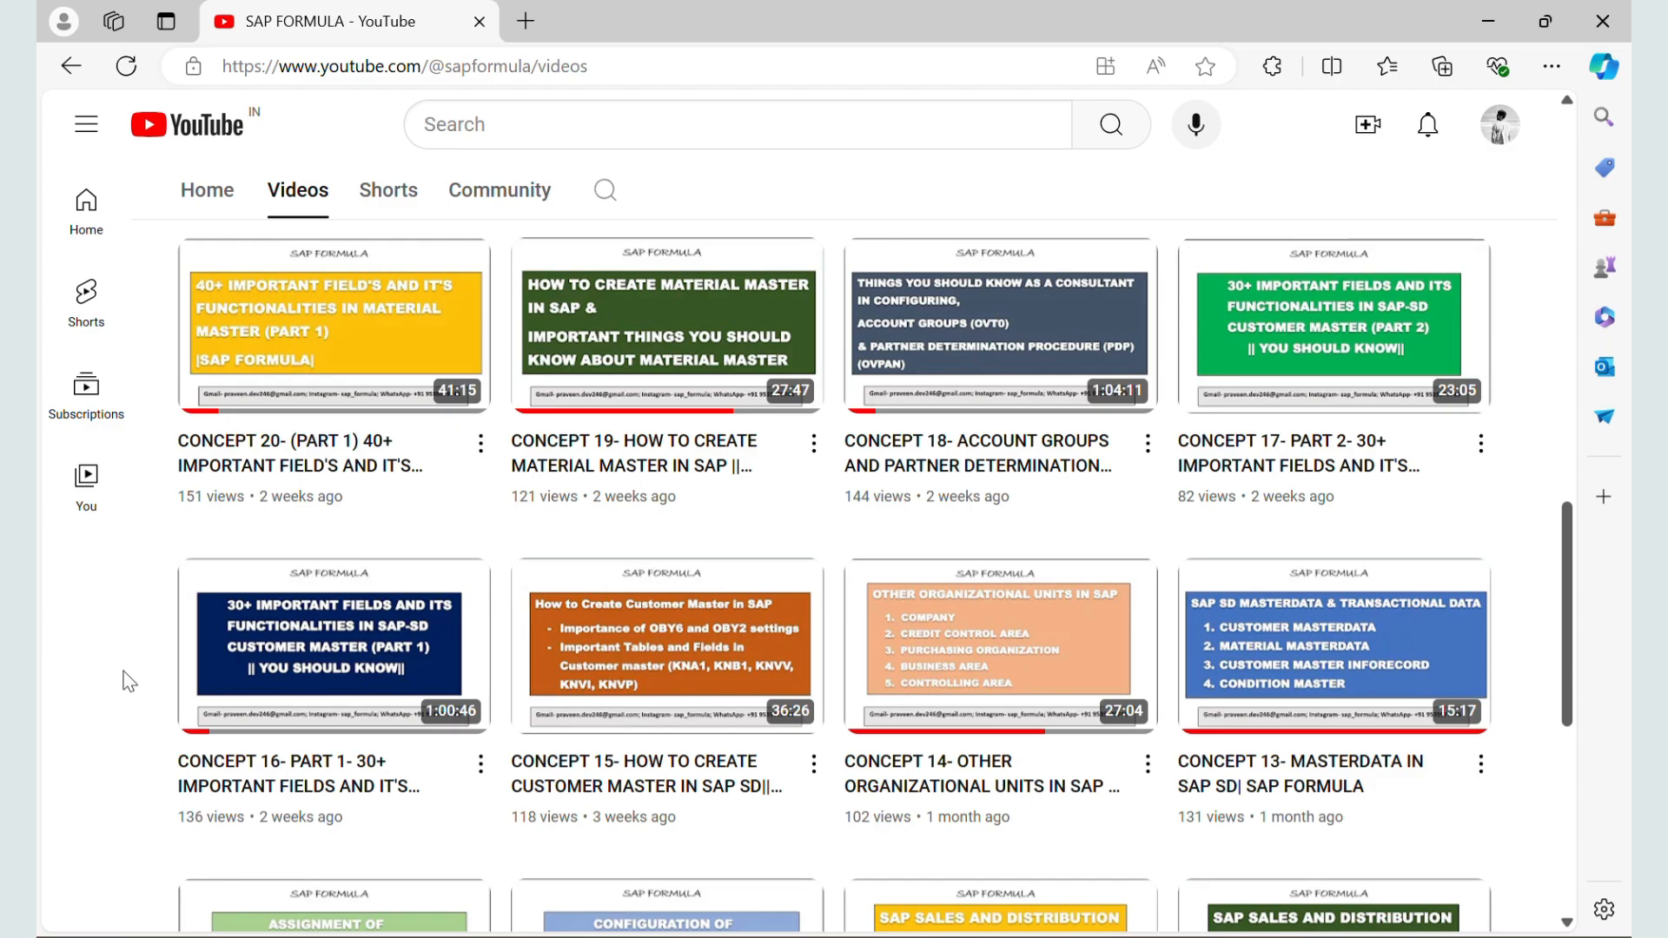
scroll(130, 682, down, 1)
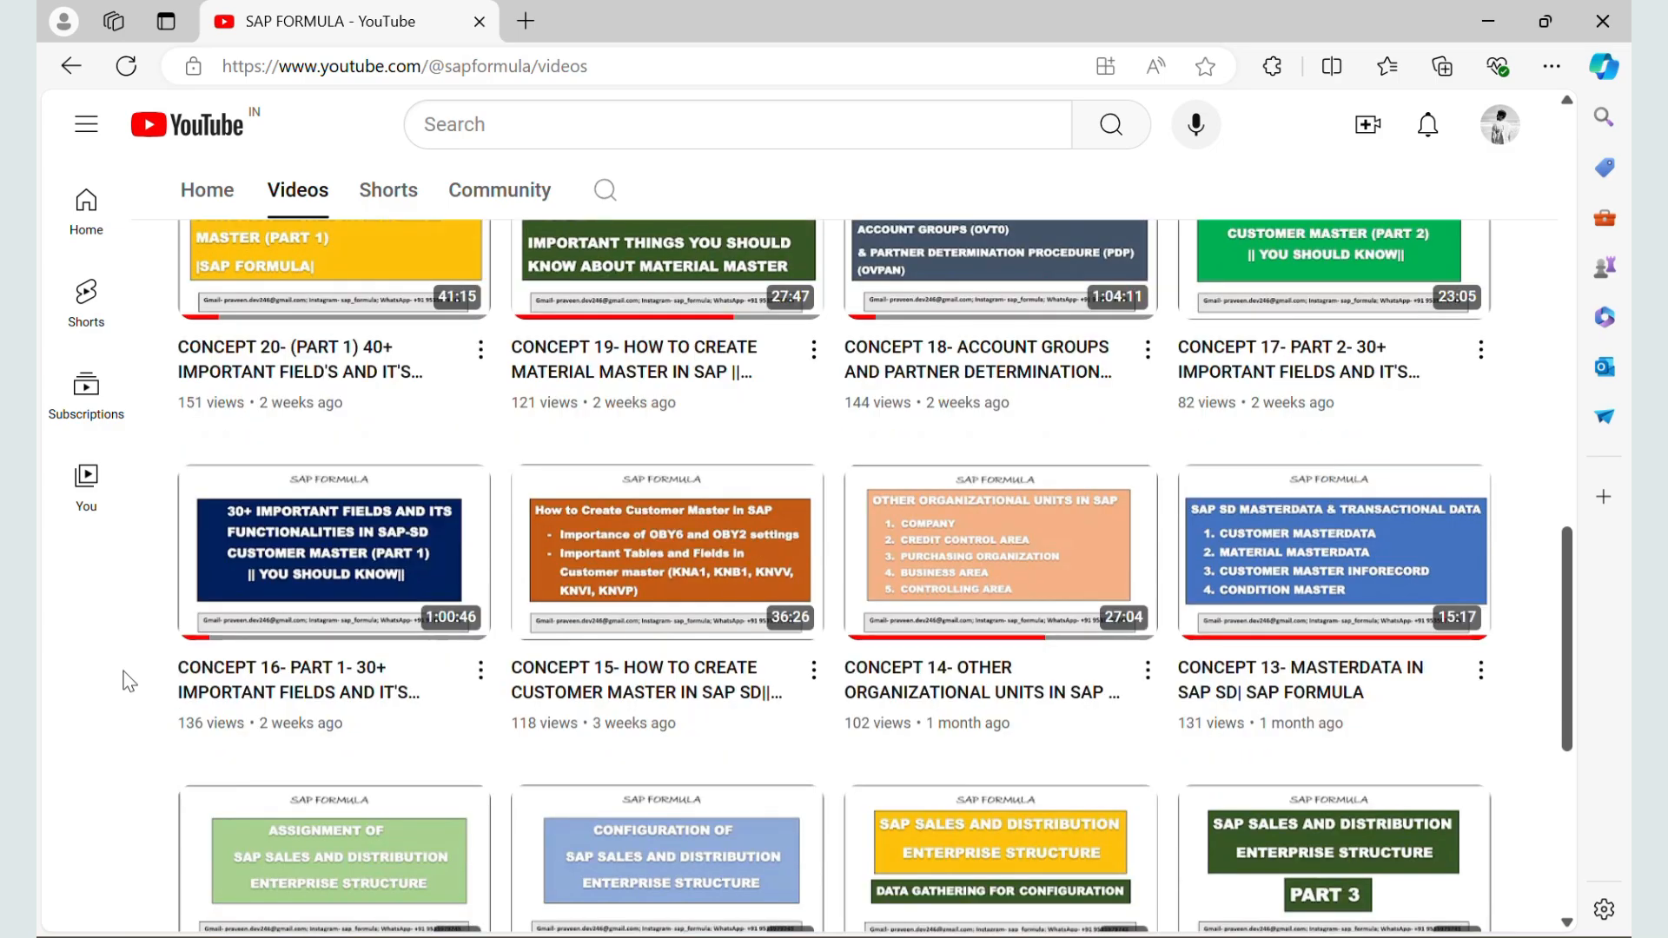
scroll(129, 682, down, 5)
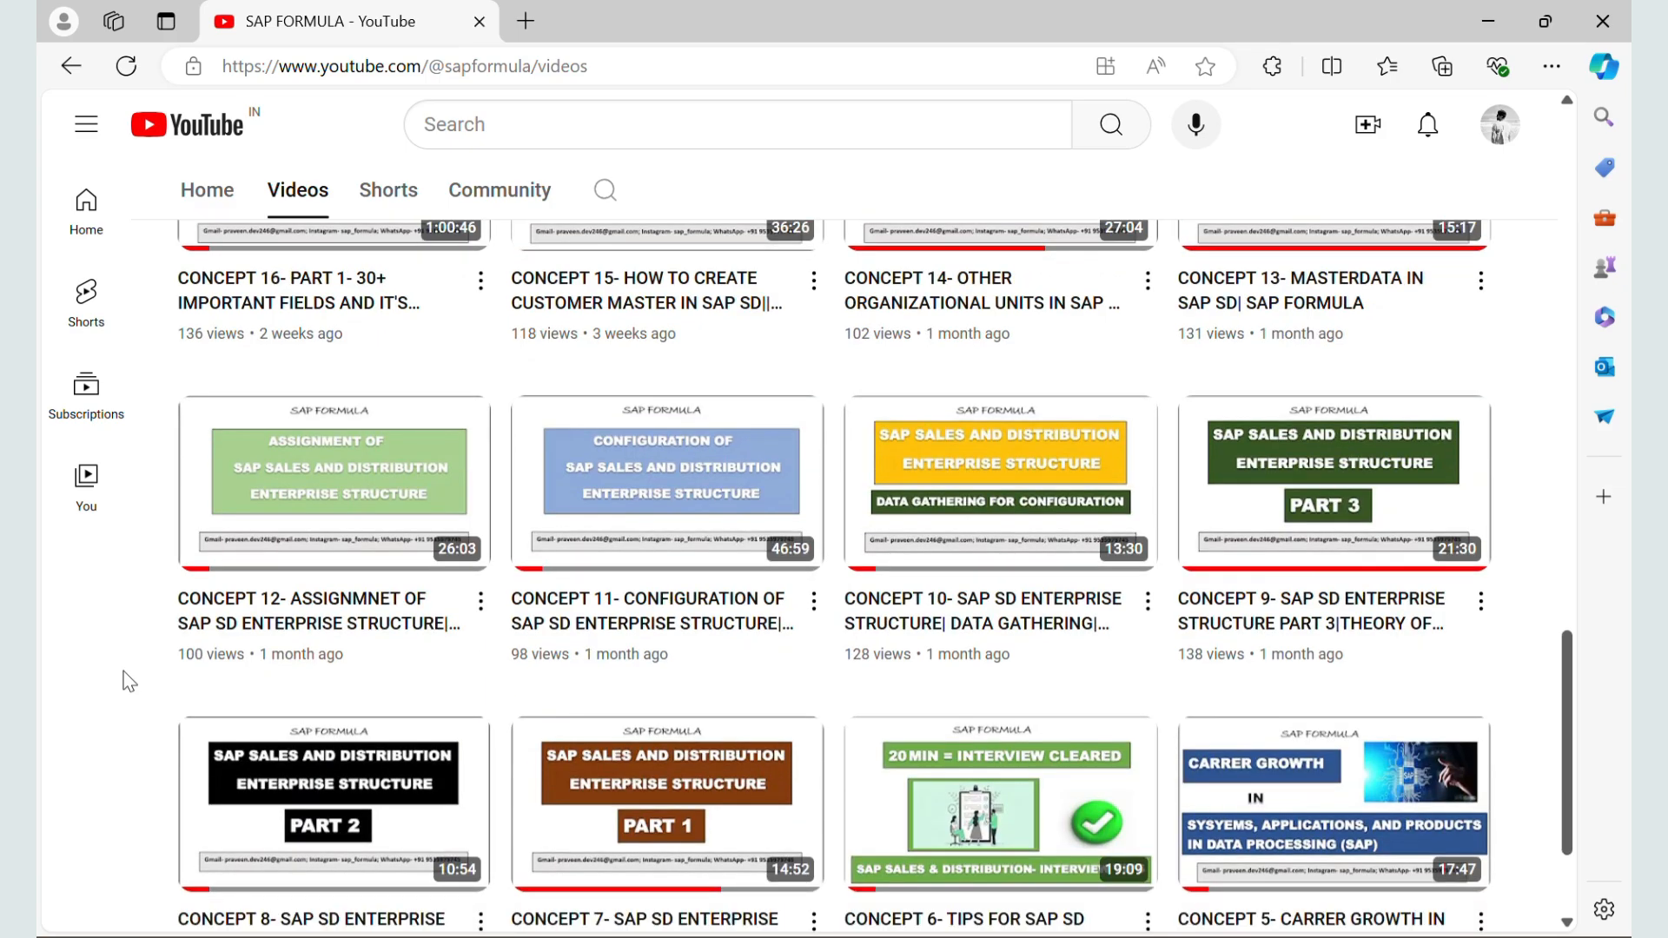
scroll(83, 806, down, 3)
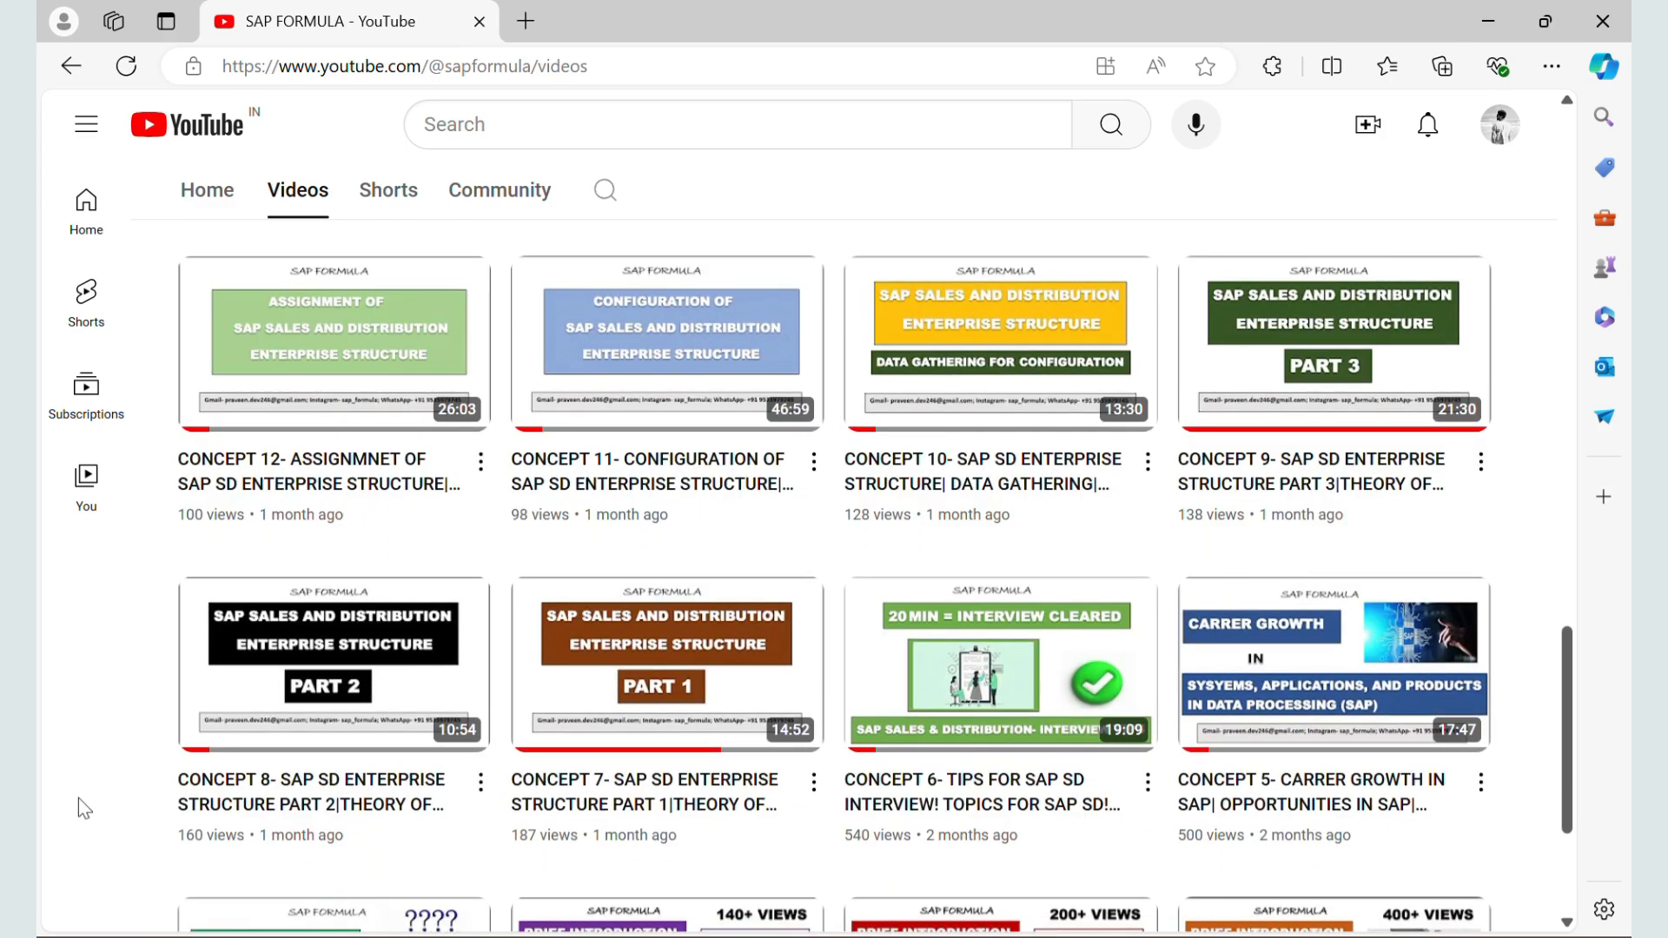
scroll(78, 798, down, 1)
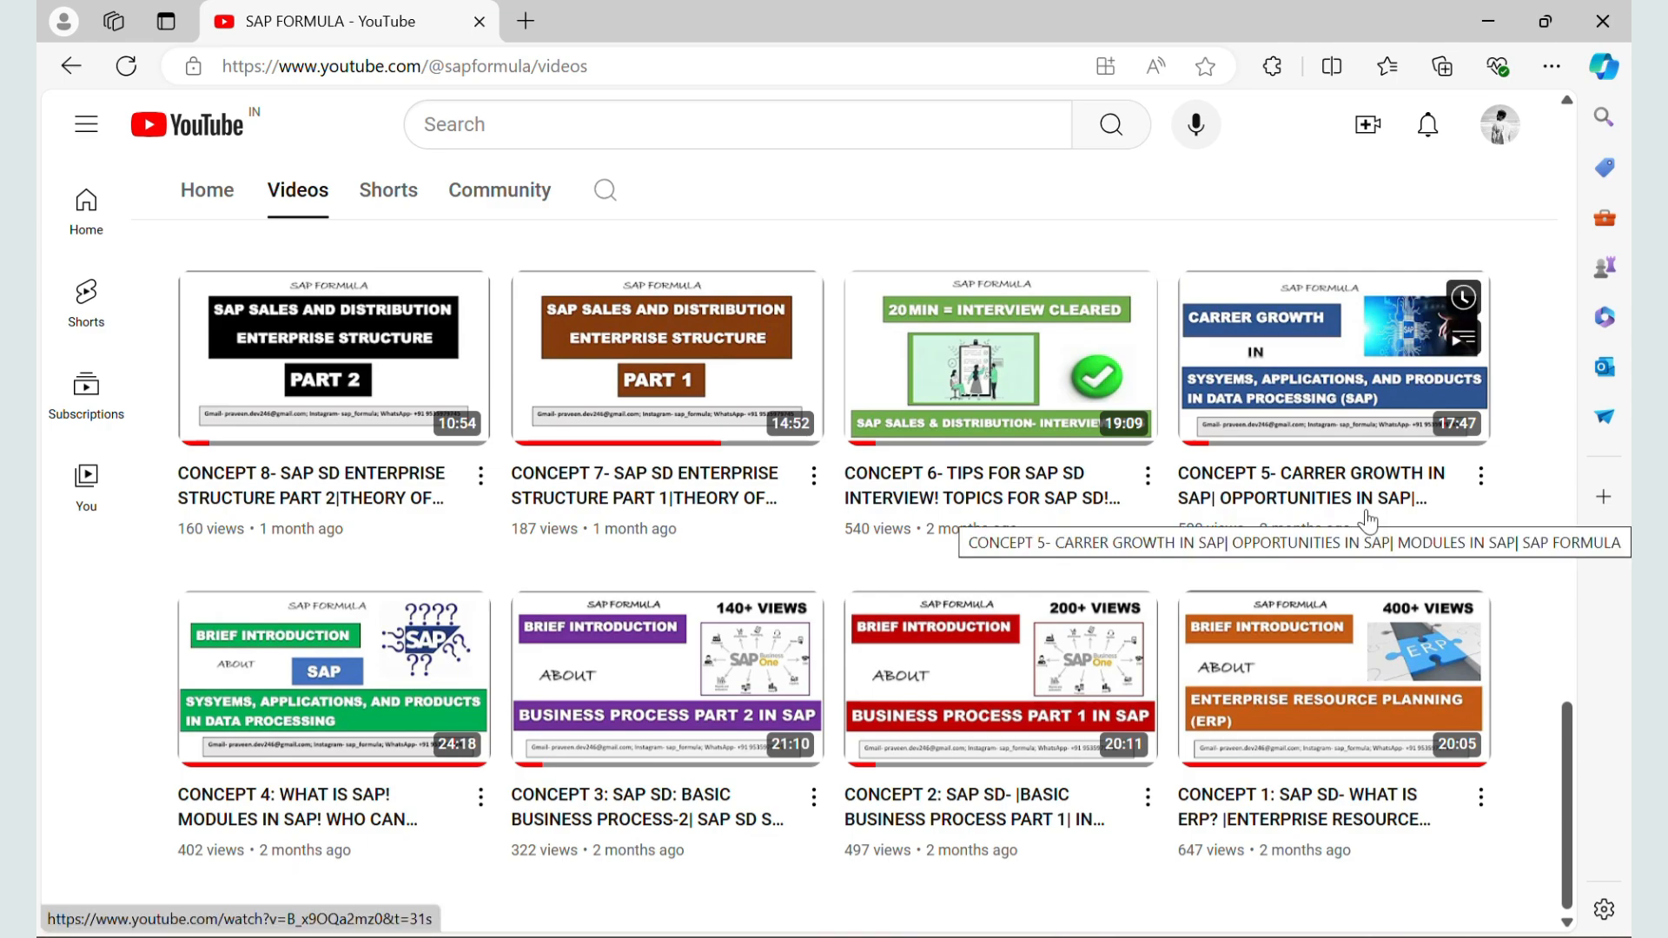
scroll(966, 556, up, 20)
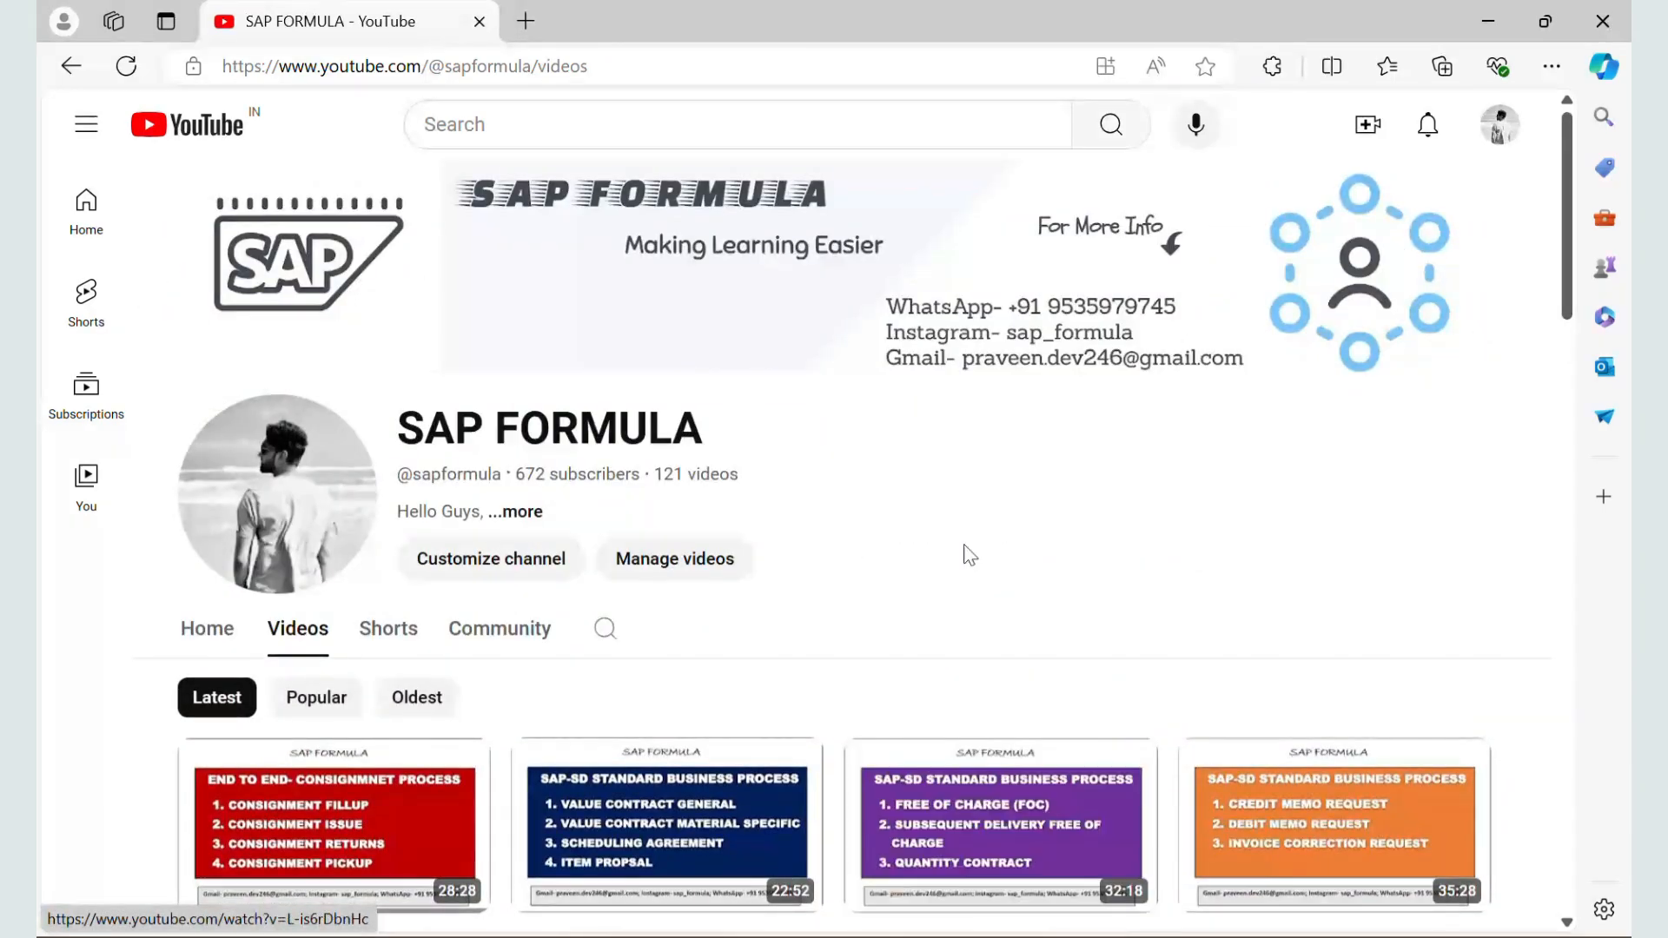
Step: Switch from the browser to SAP Logon and open the connection to TRANING SERVER
key(alt+Tab)
key(alt+Tab)
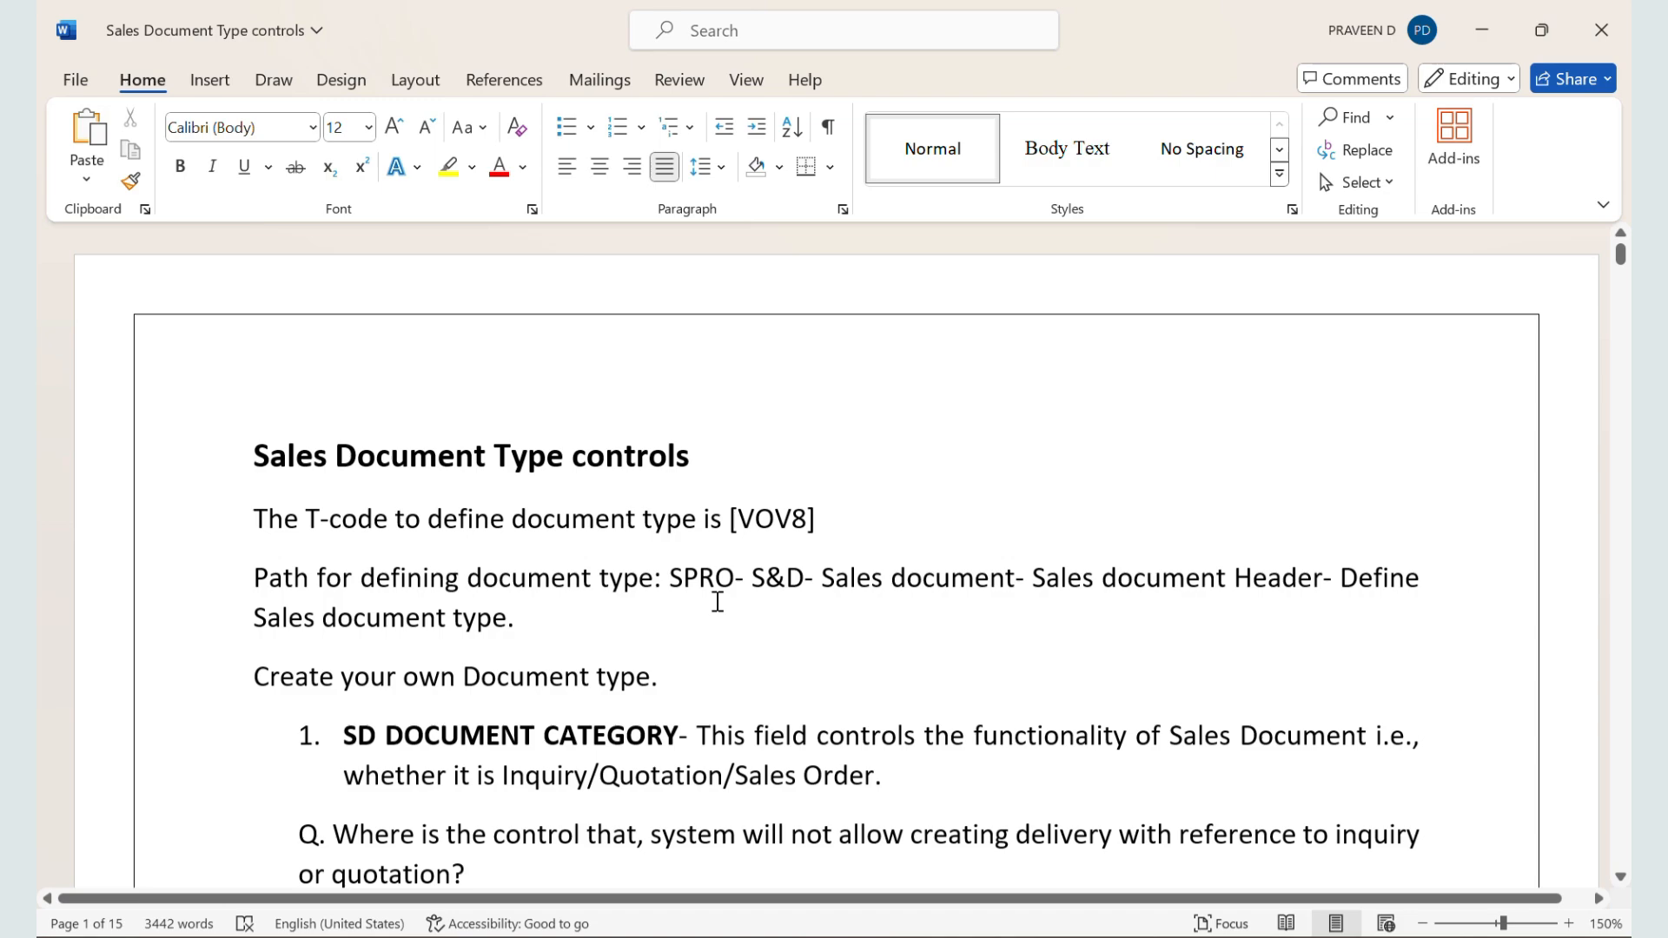
mouse_move(846, 935)
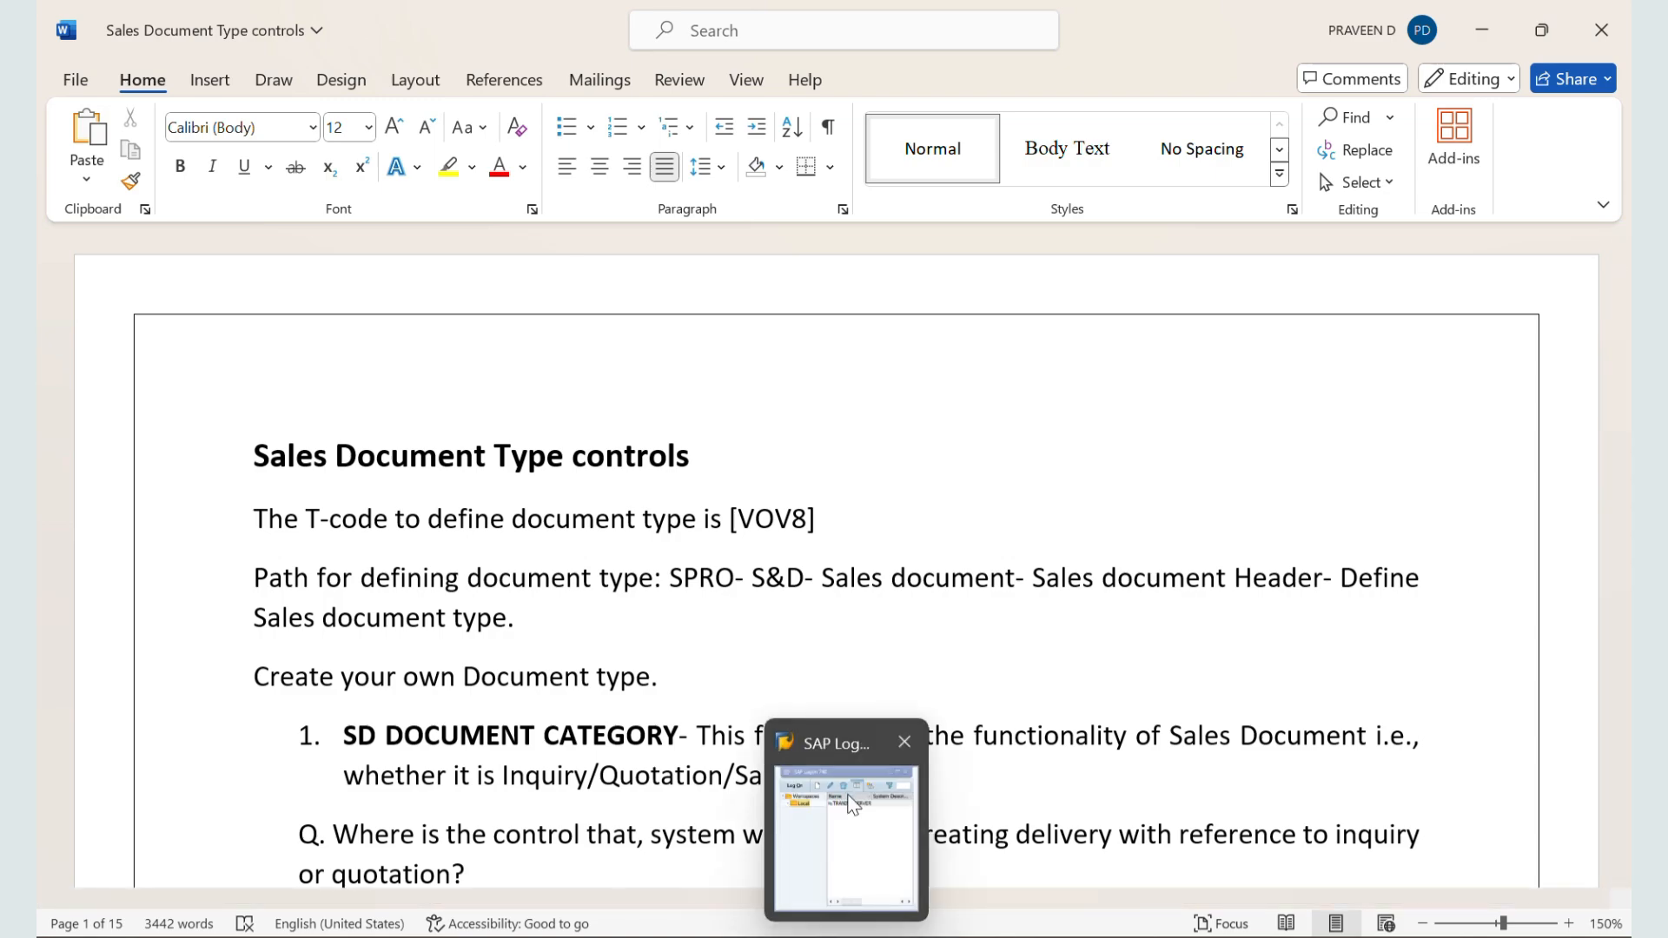
click(850, 798)
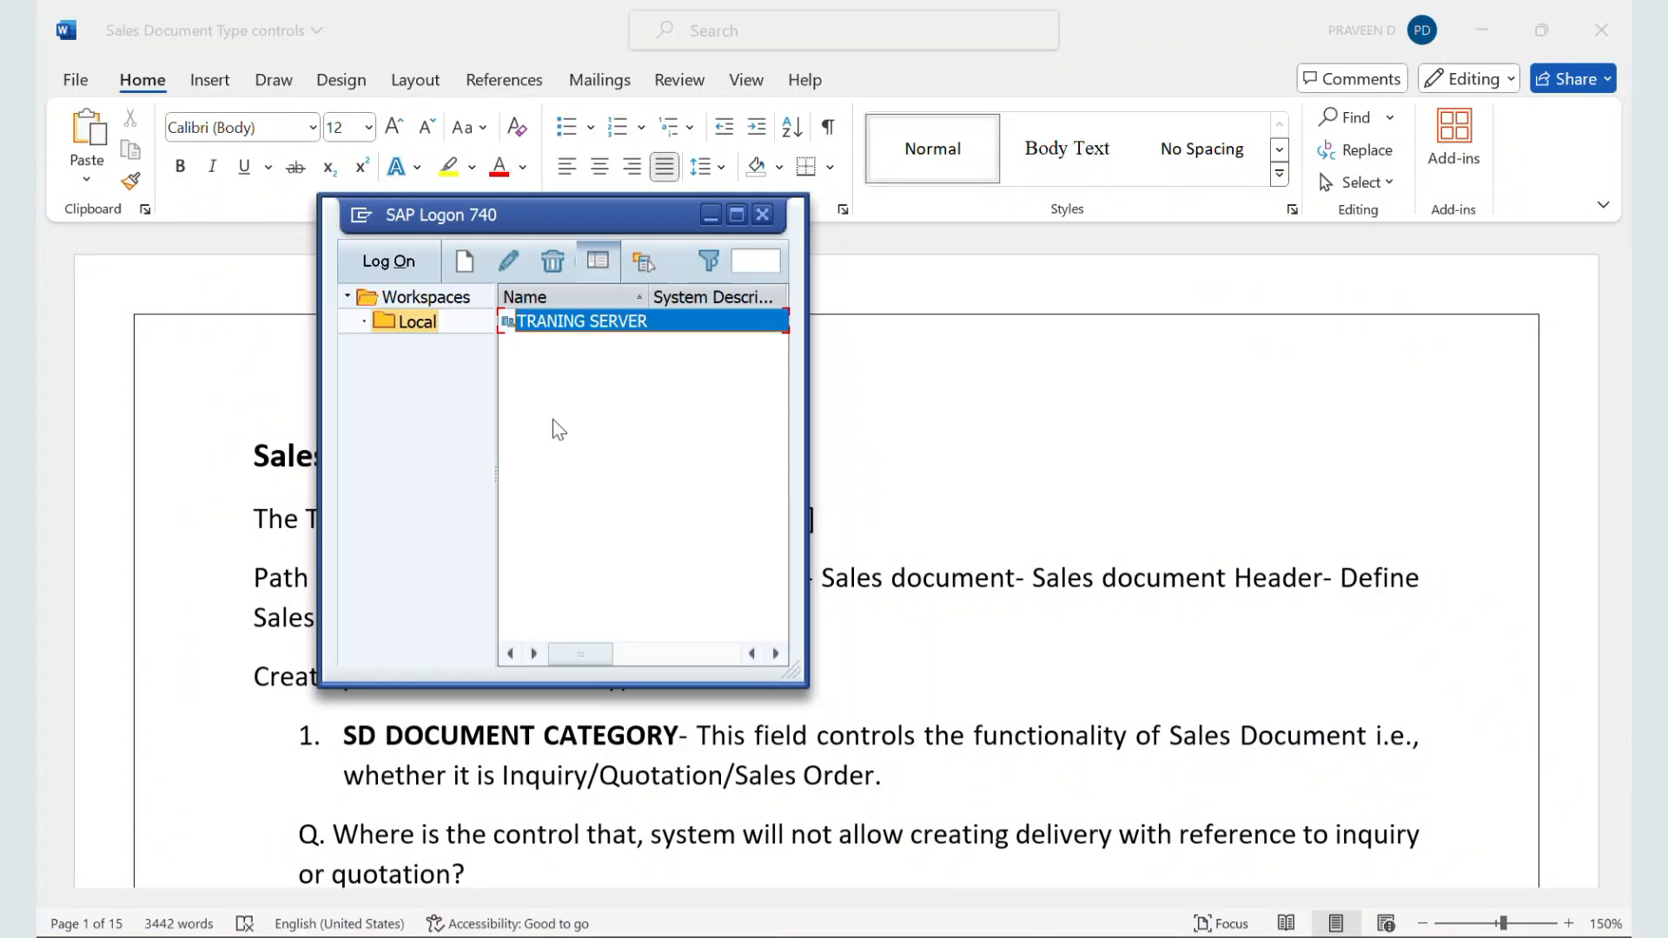
double_click(560, 323)
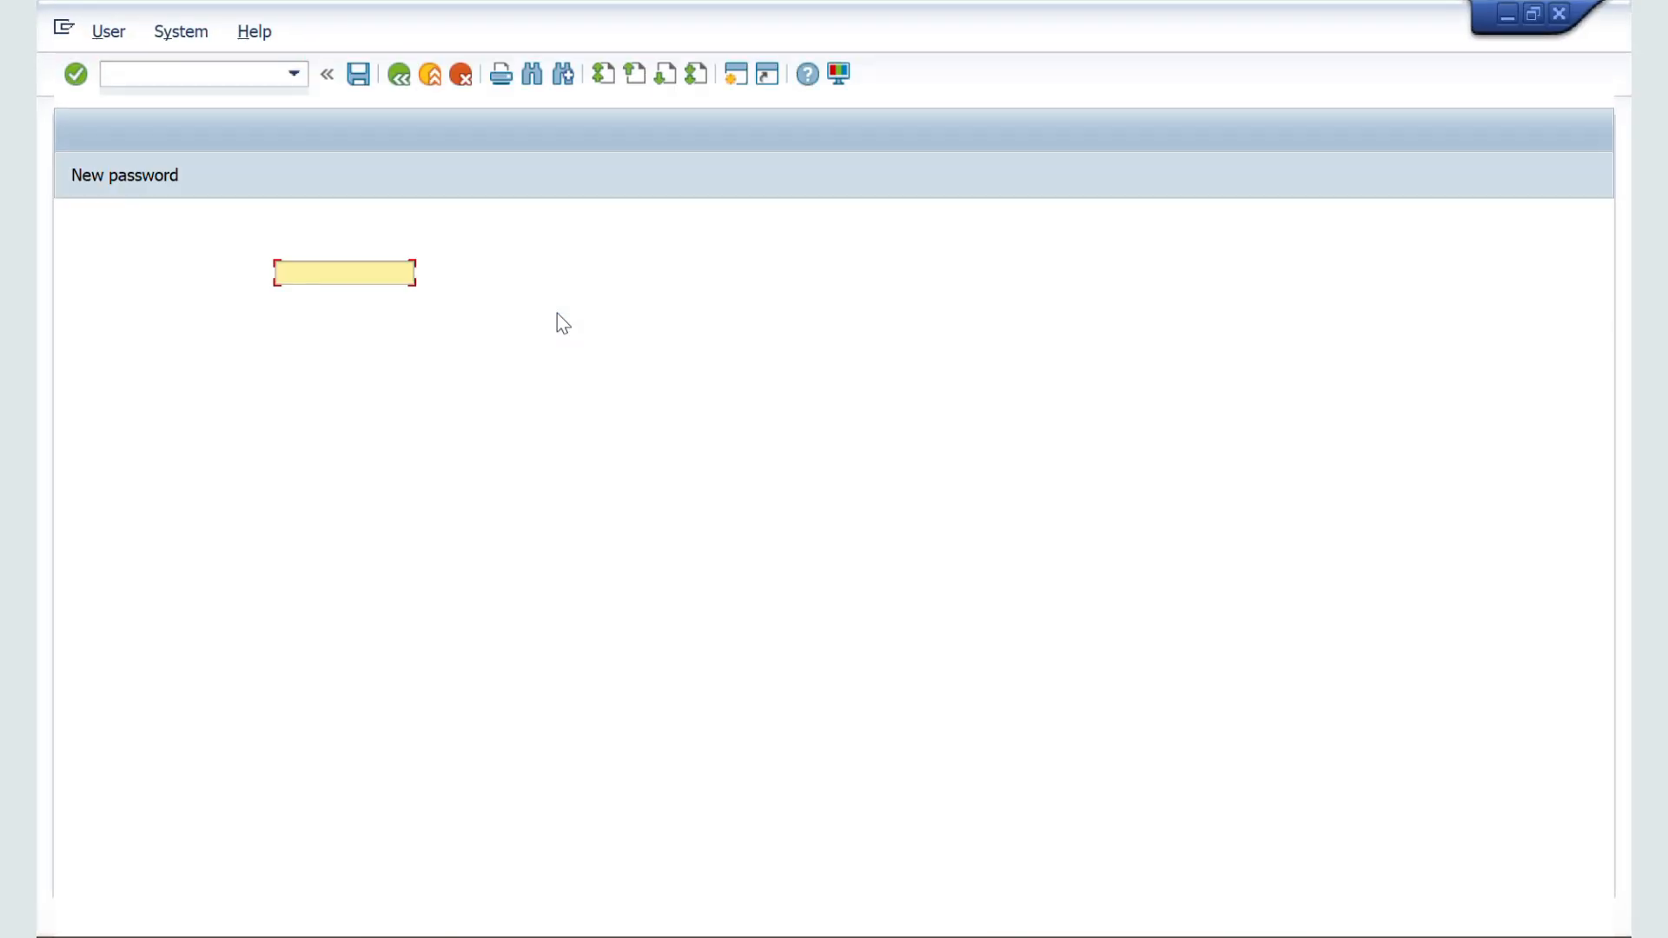
Step: Enter the user ID and account password on the SAP logon screen for client 800 and log on
click(383, 273)
click(374, 299)
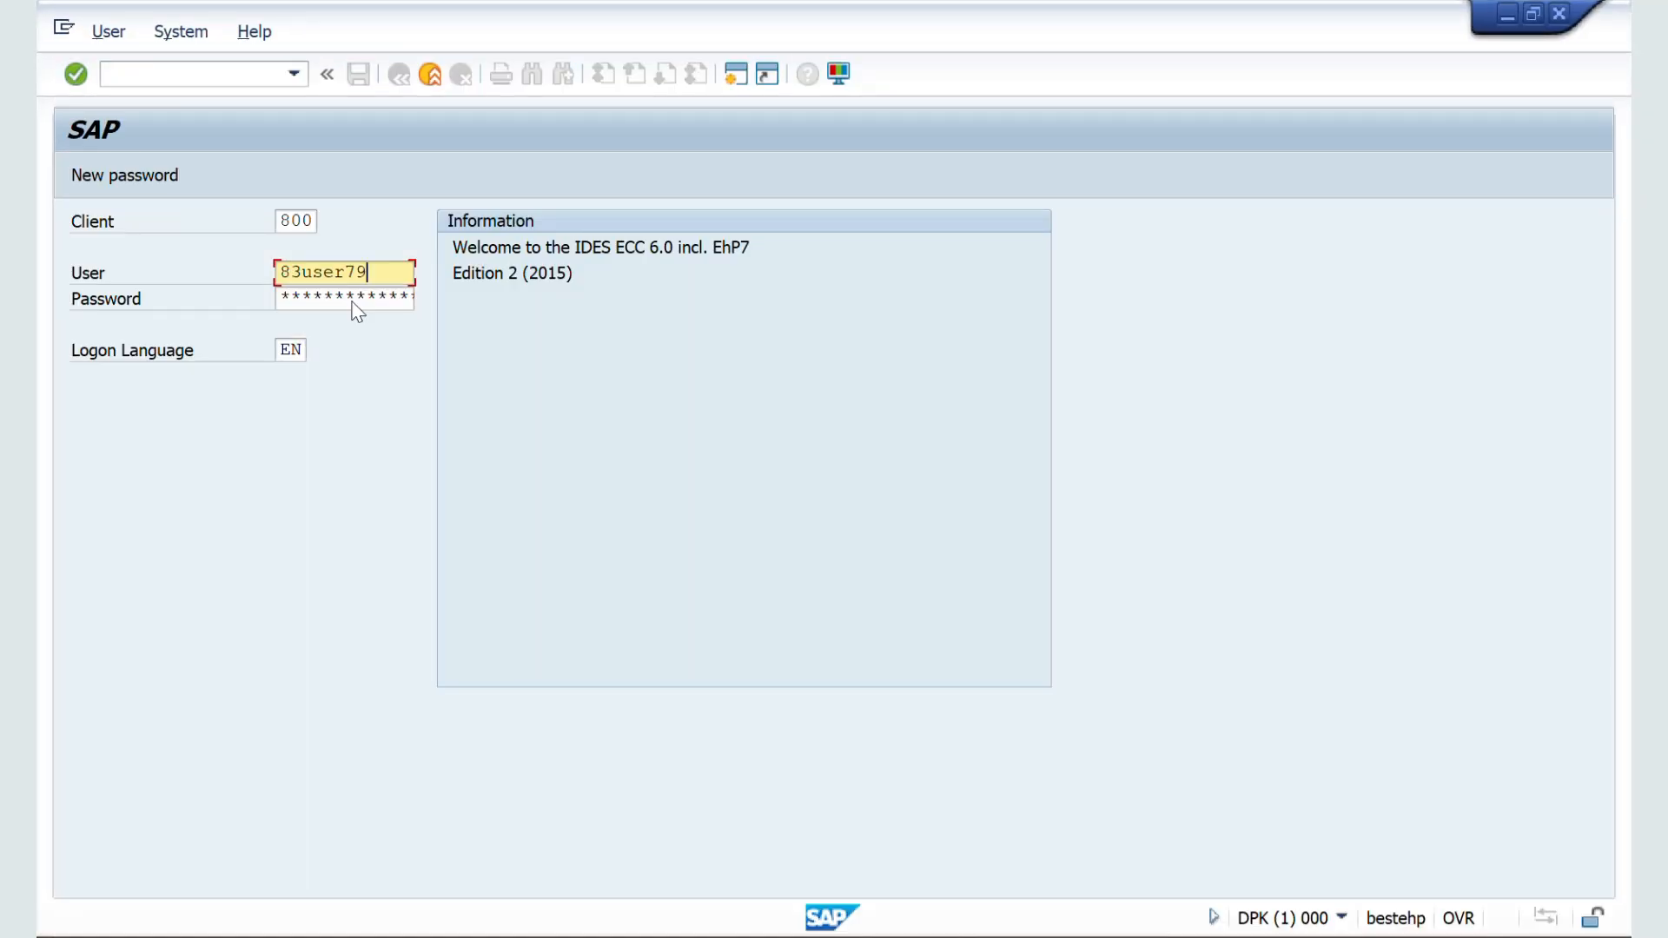
click(354, 300)
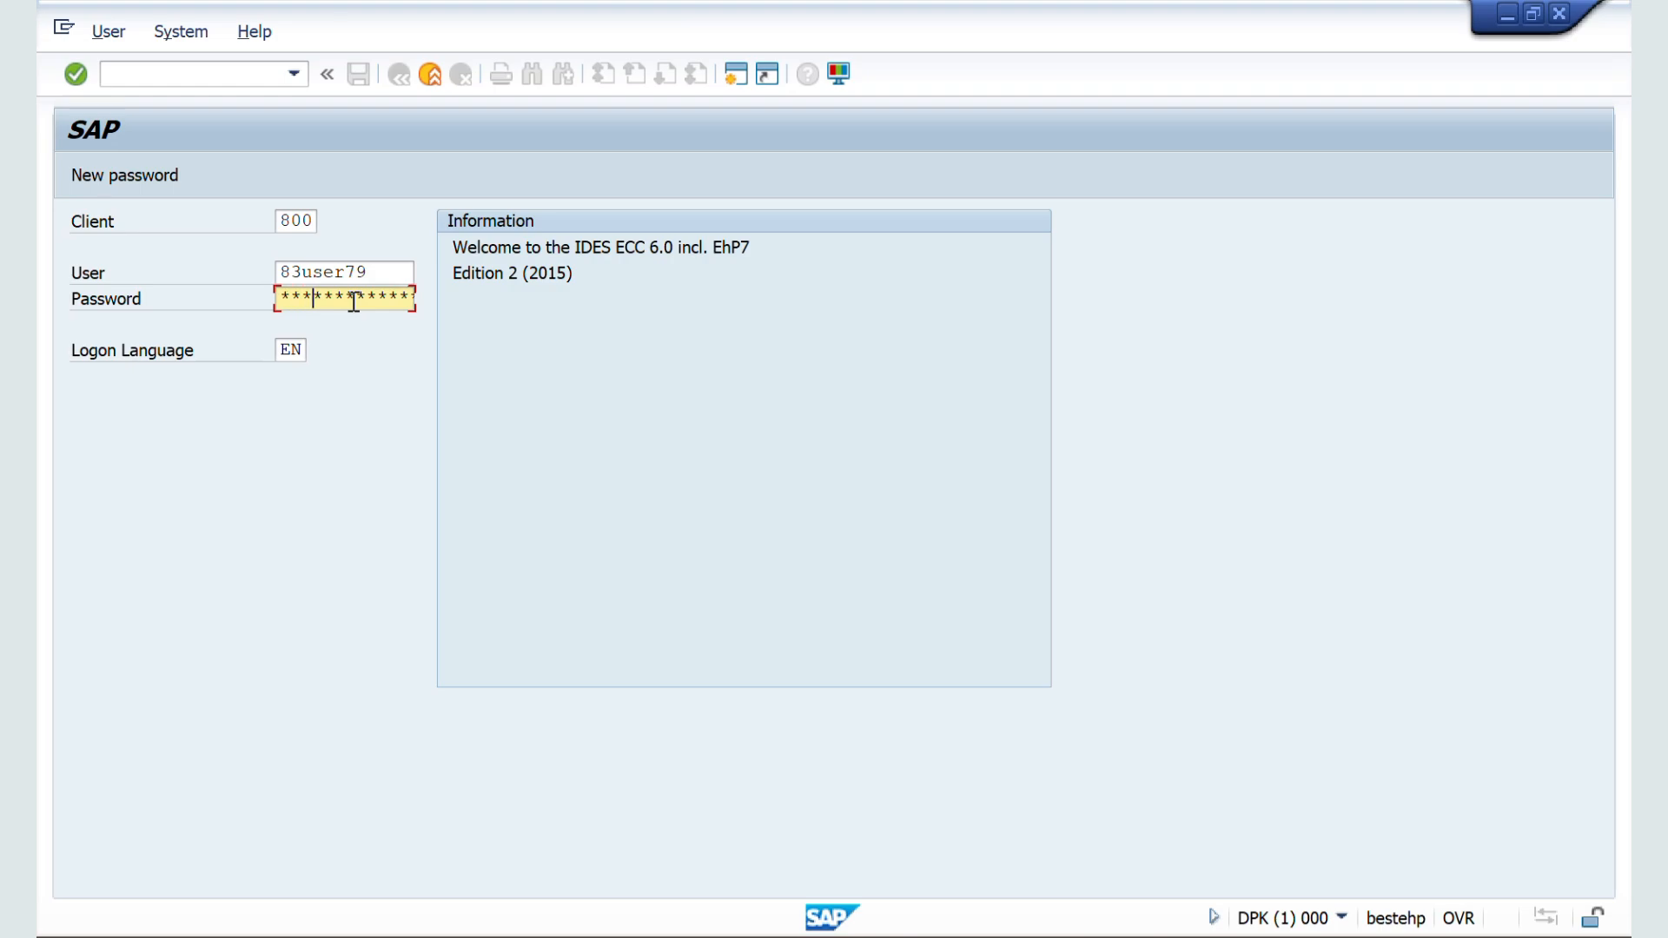
text(**********)
key(Return)
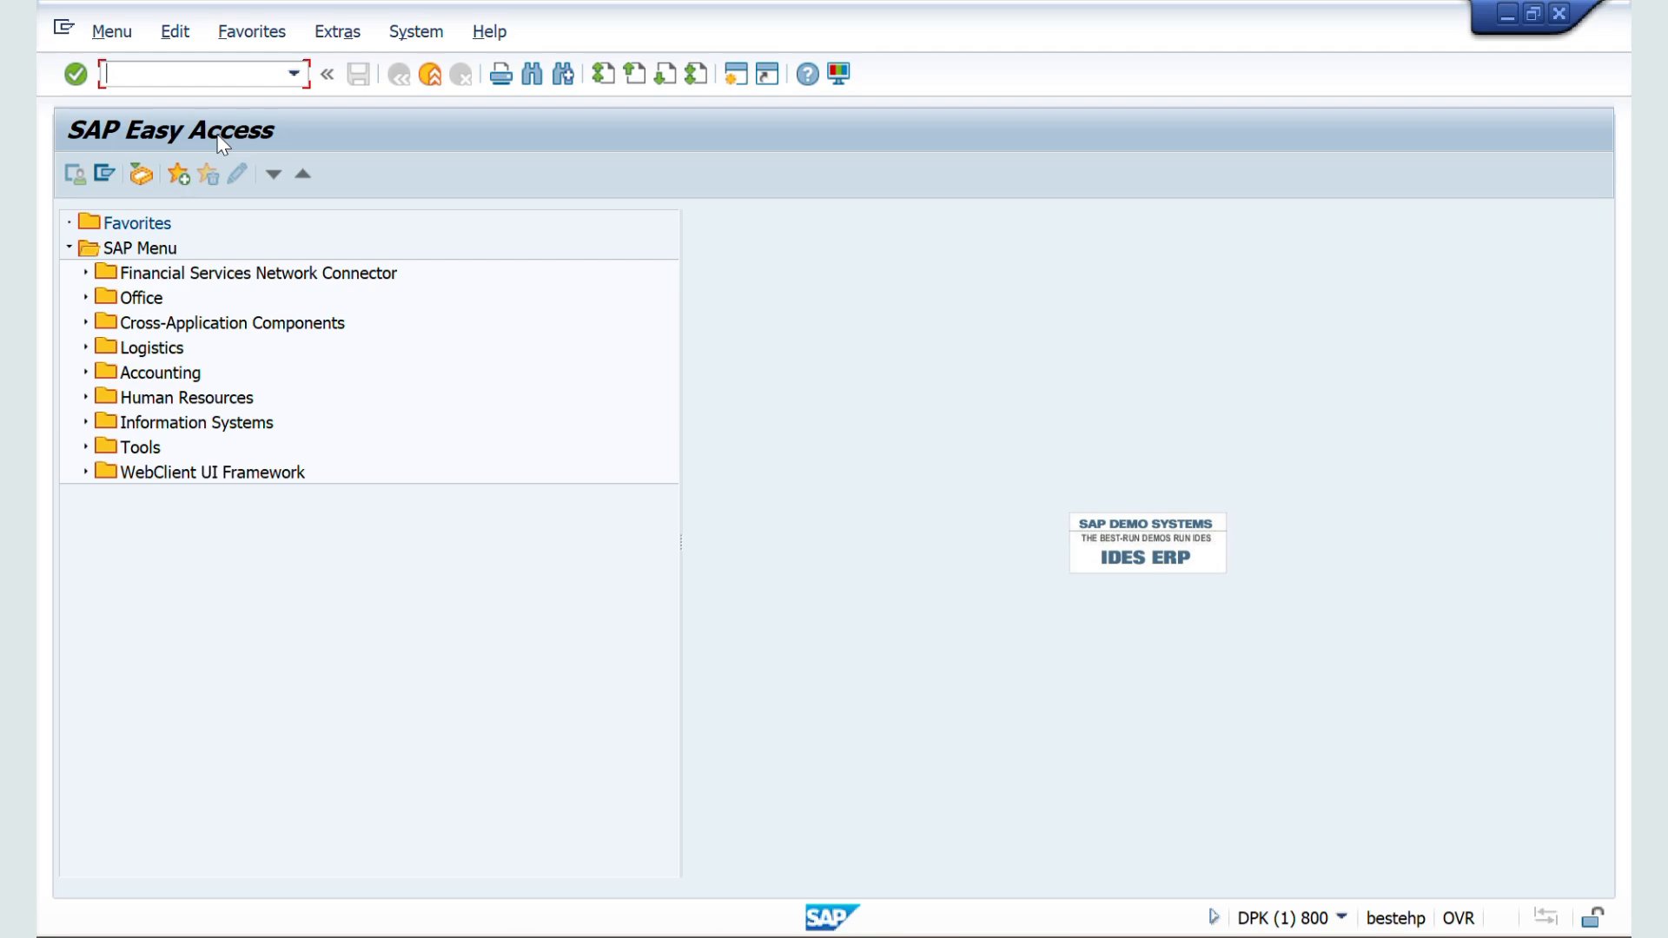
Step: Run transaction VOV8 to view the sales order types overview
text(VOV8)
key(Return)
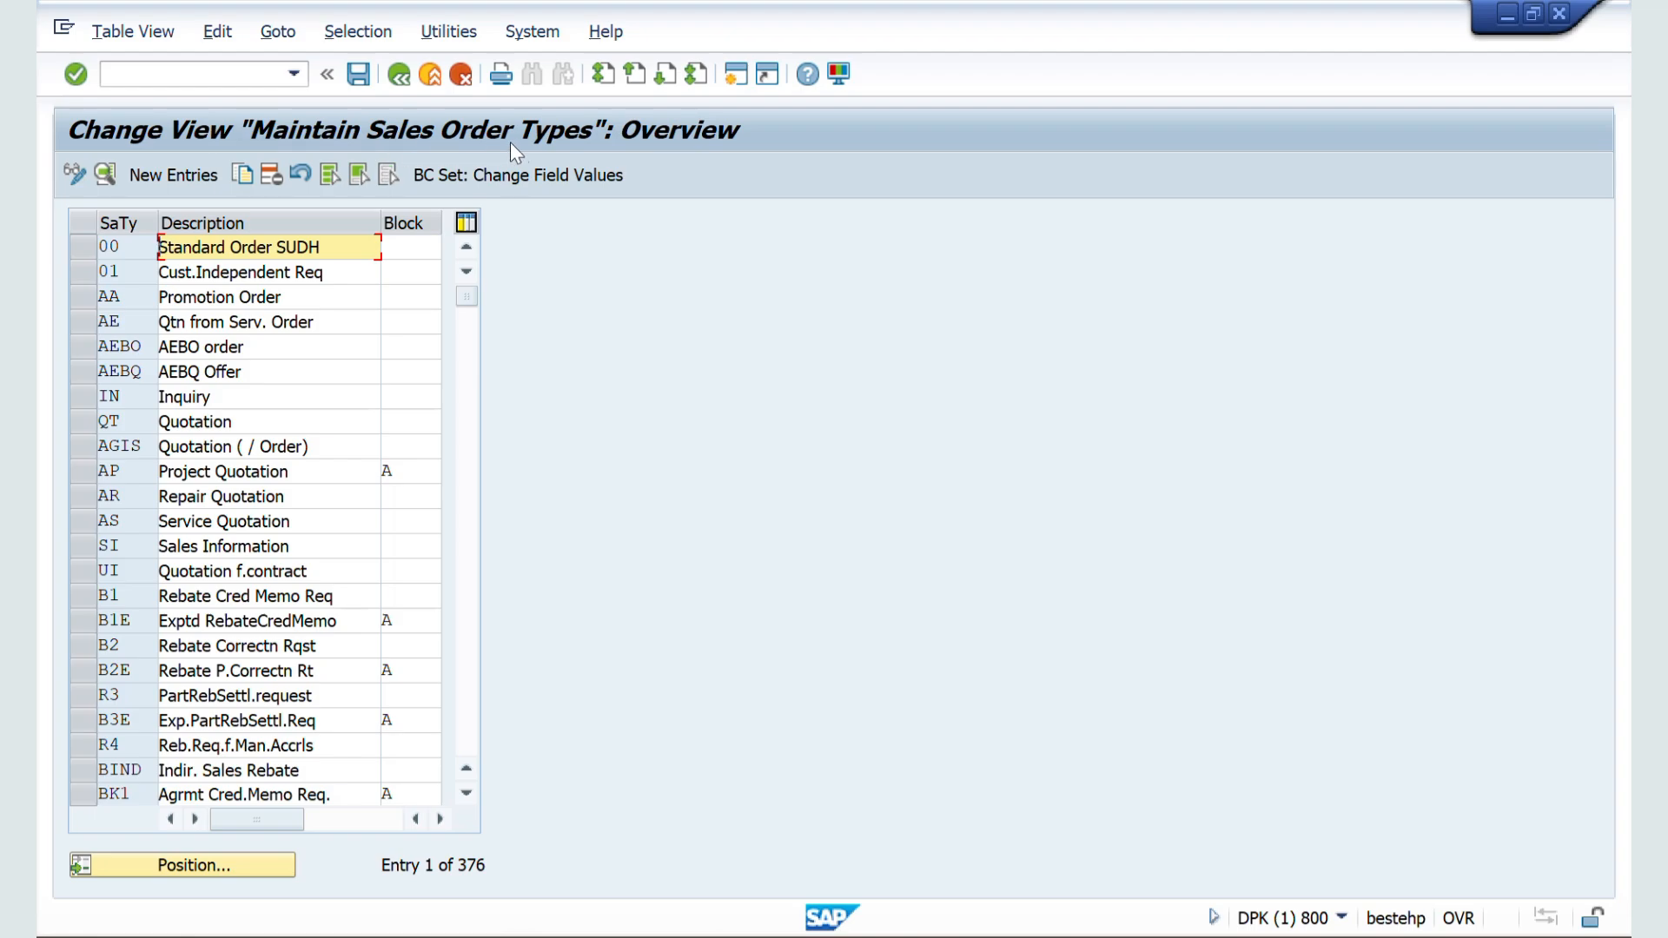
Step: Leave the current transaction by running /NSPRO, and display the SAP Reference IMG
click(201, 73)
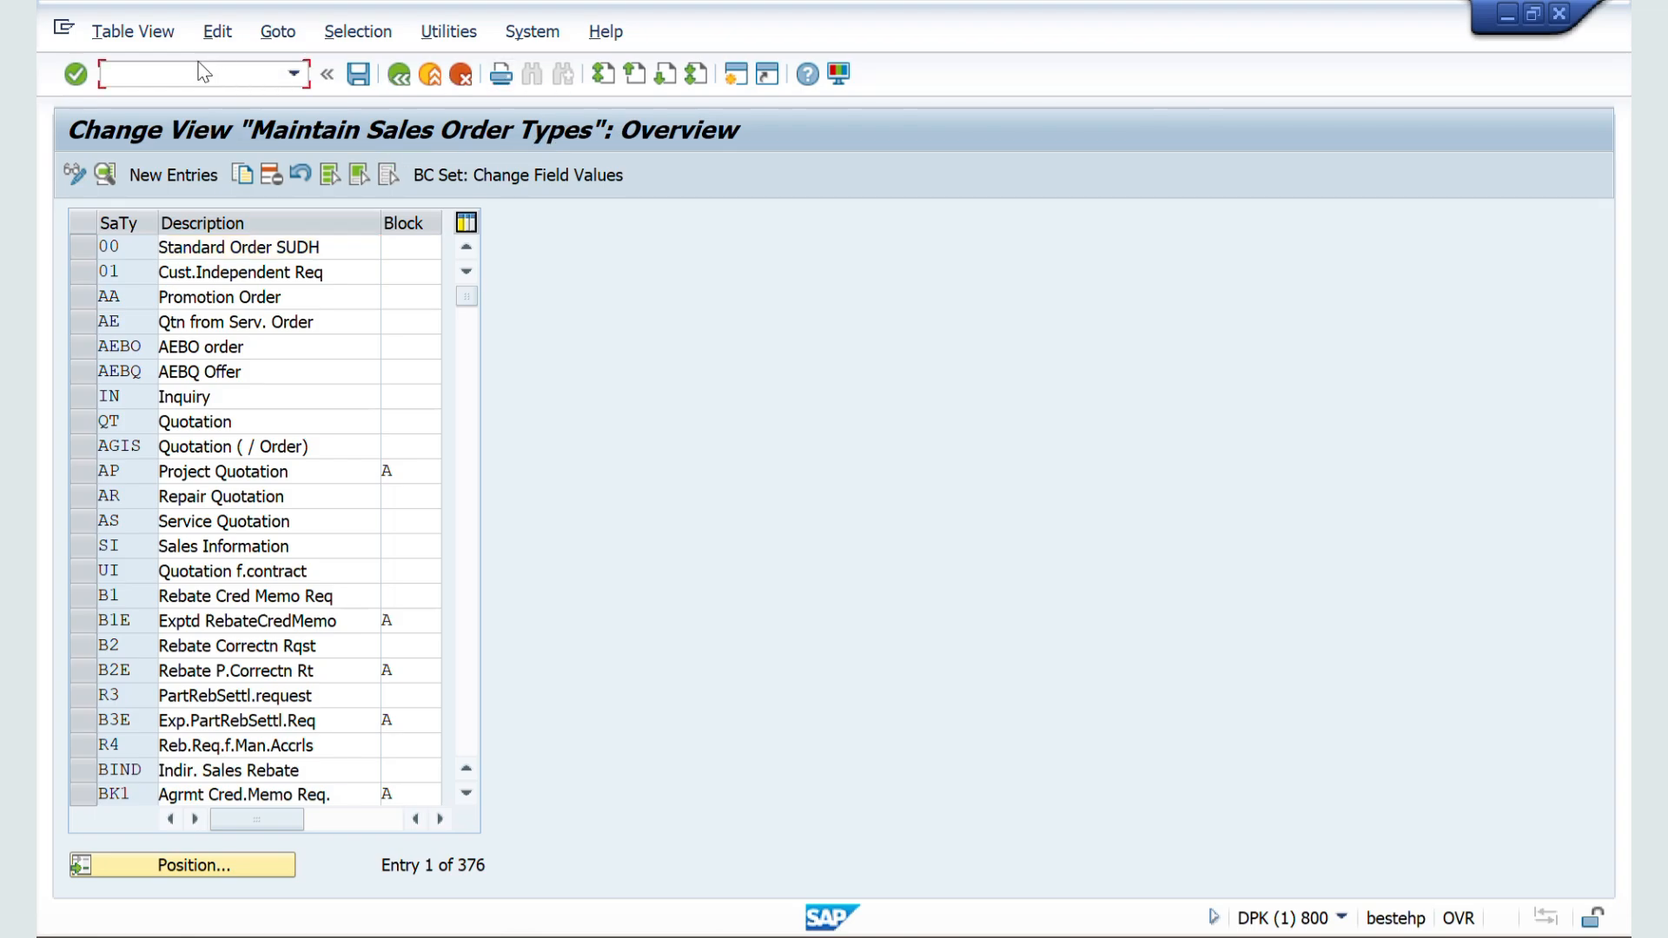
text(/NSPRO)
key(Return)
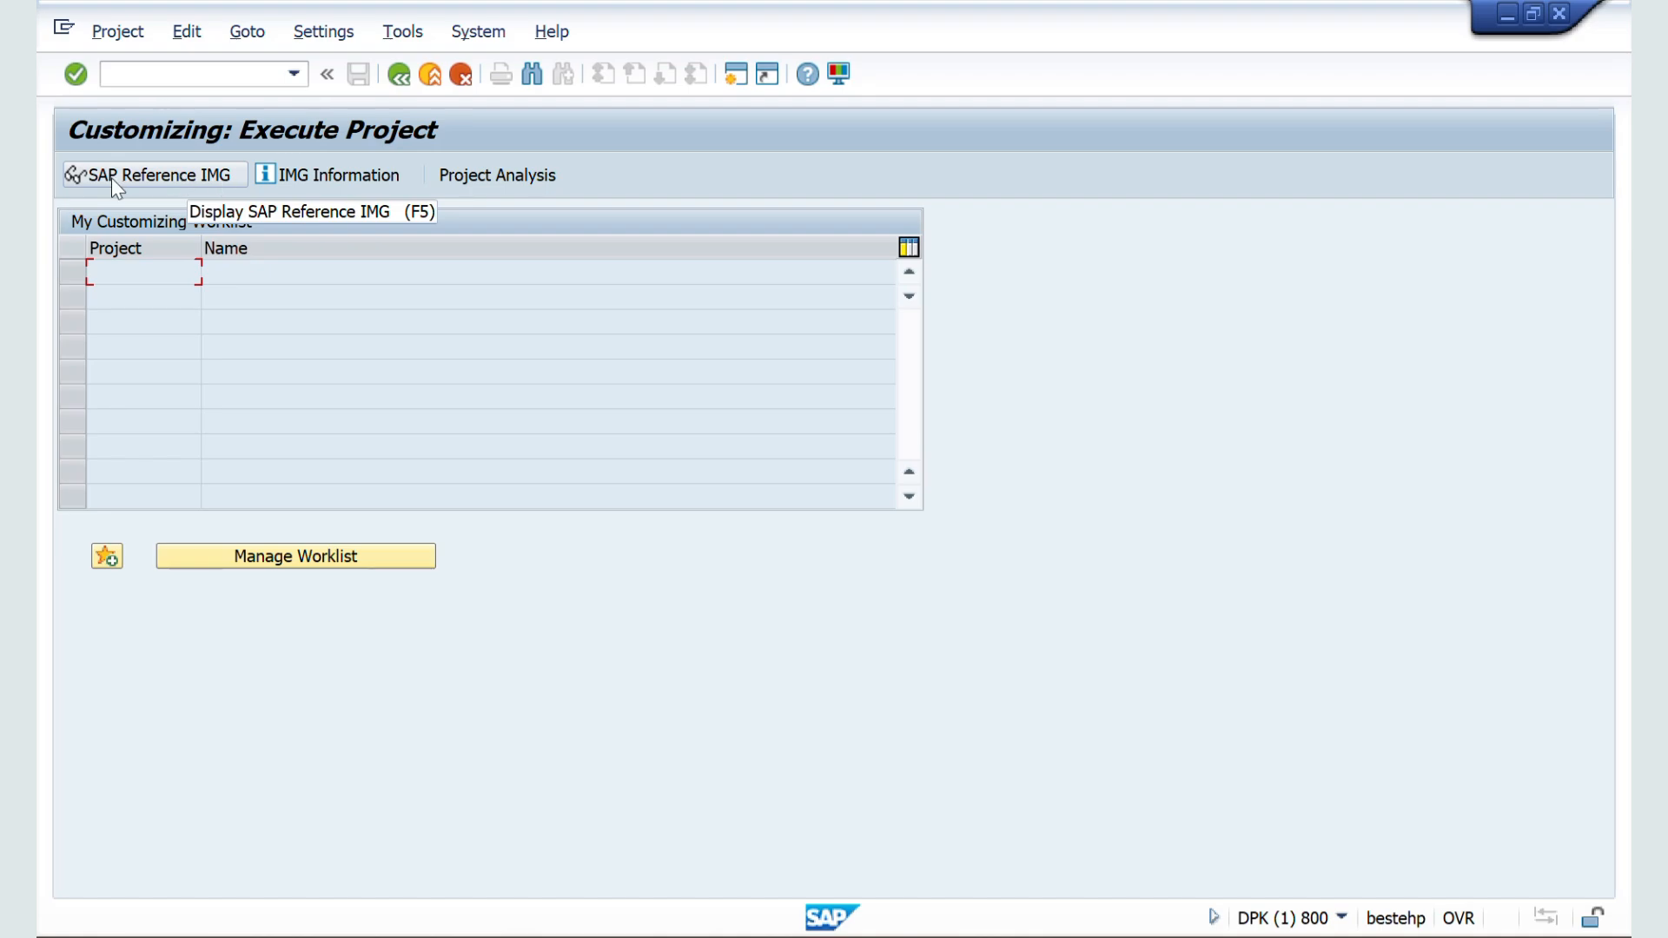
click(148, 175)
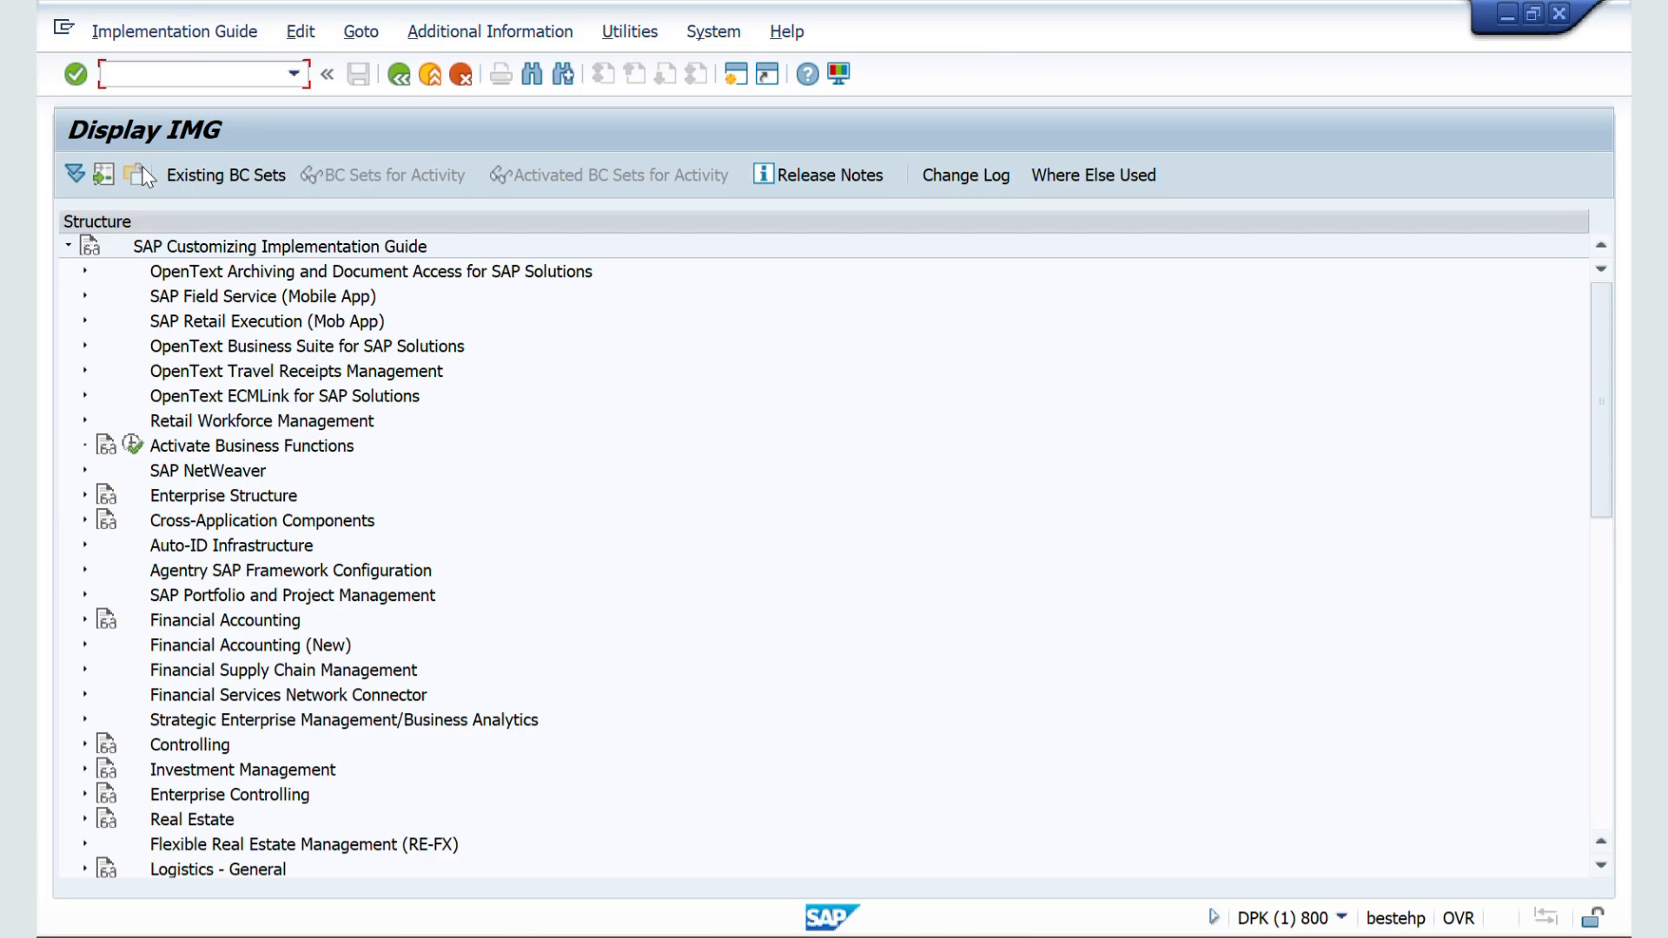
Step: Expand Sales and Distribution, Sales, Sales Documents and Sales Document Header in the IMG, and execute the Define Sales Document Types activity
scroll(137, 430, down, 4)
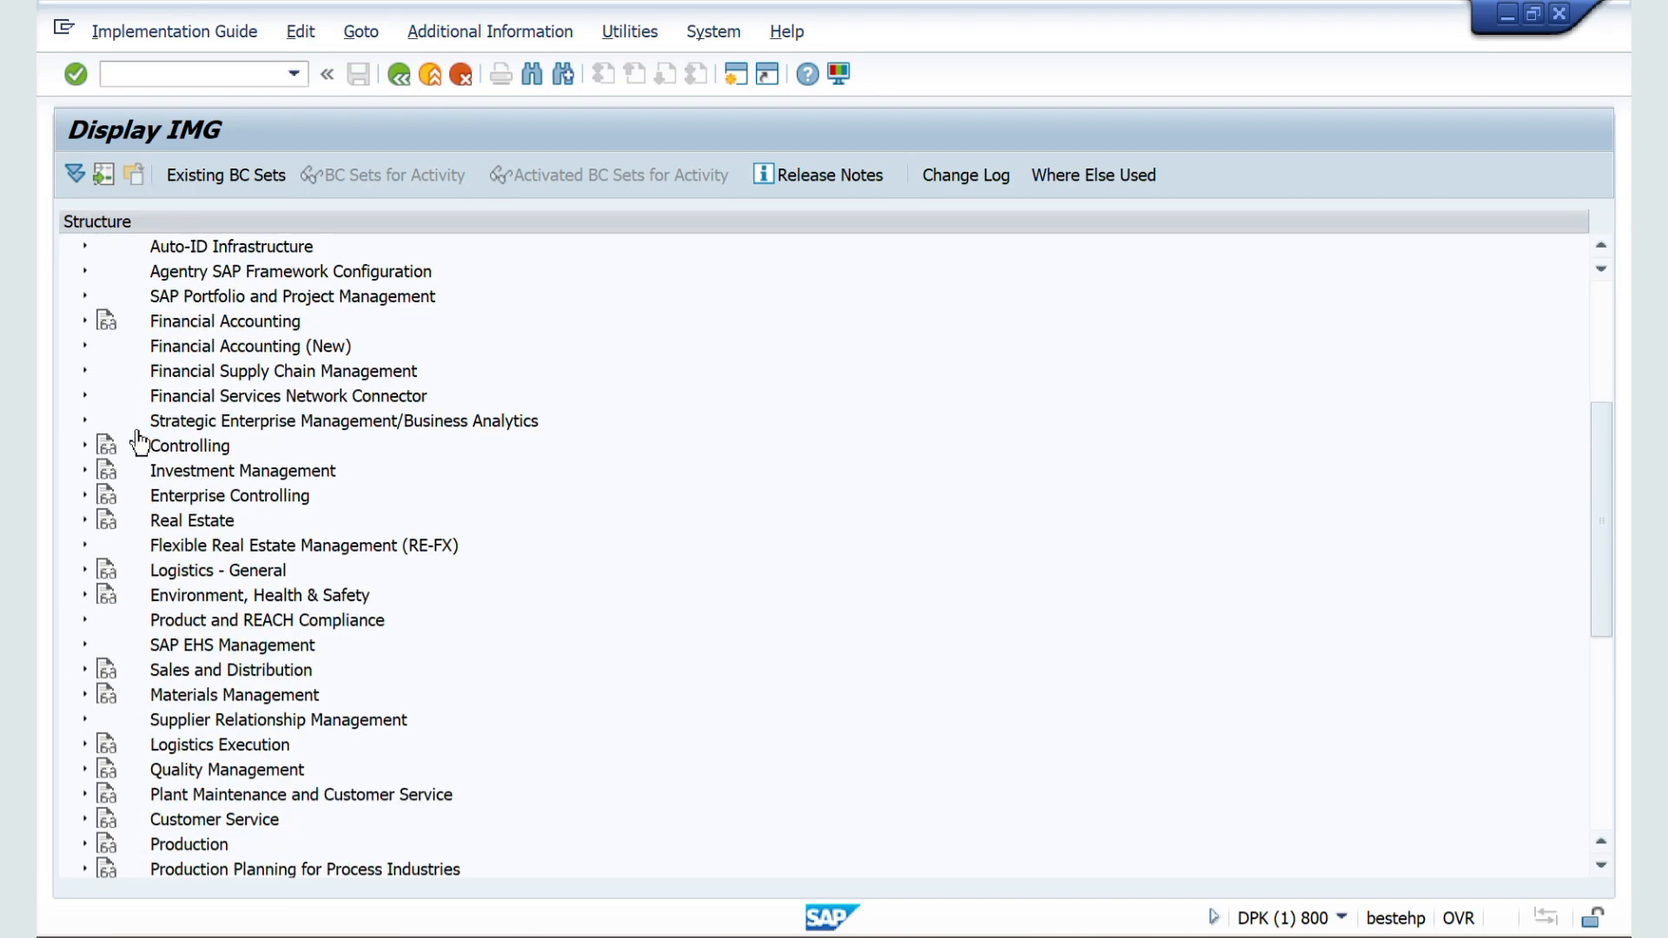
scroll(137, 581, down, 2)
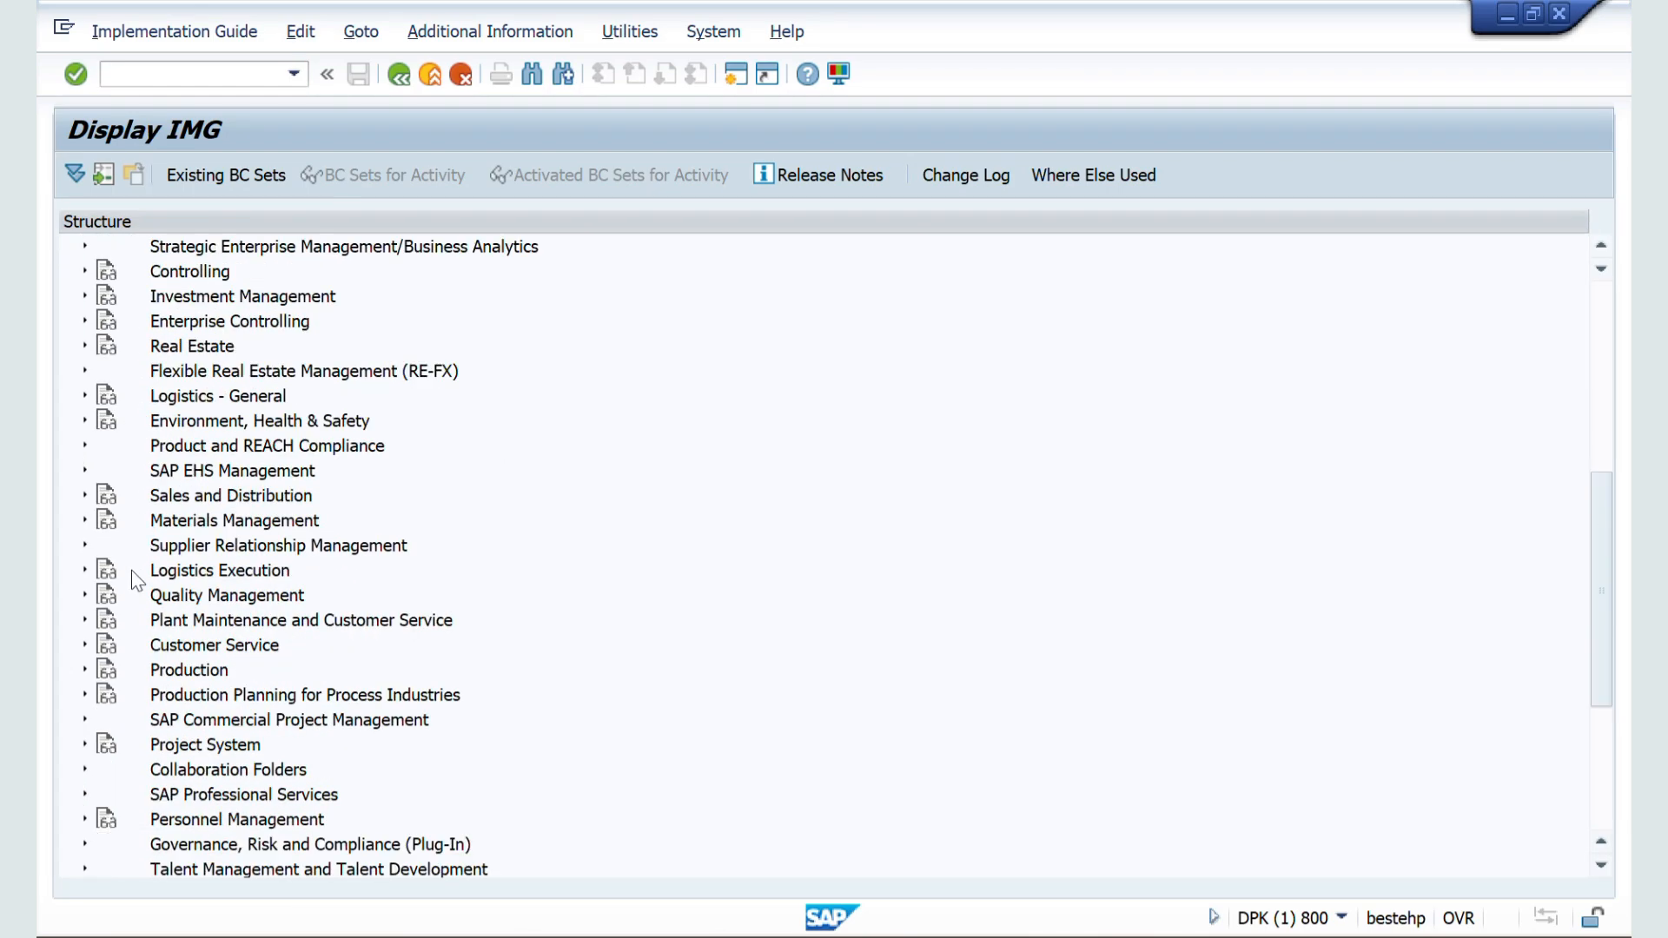
click(88, 500)
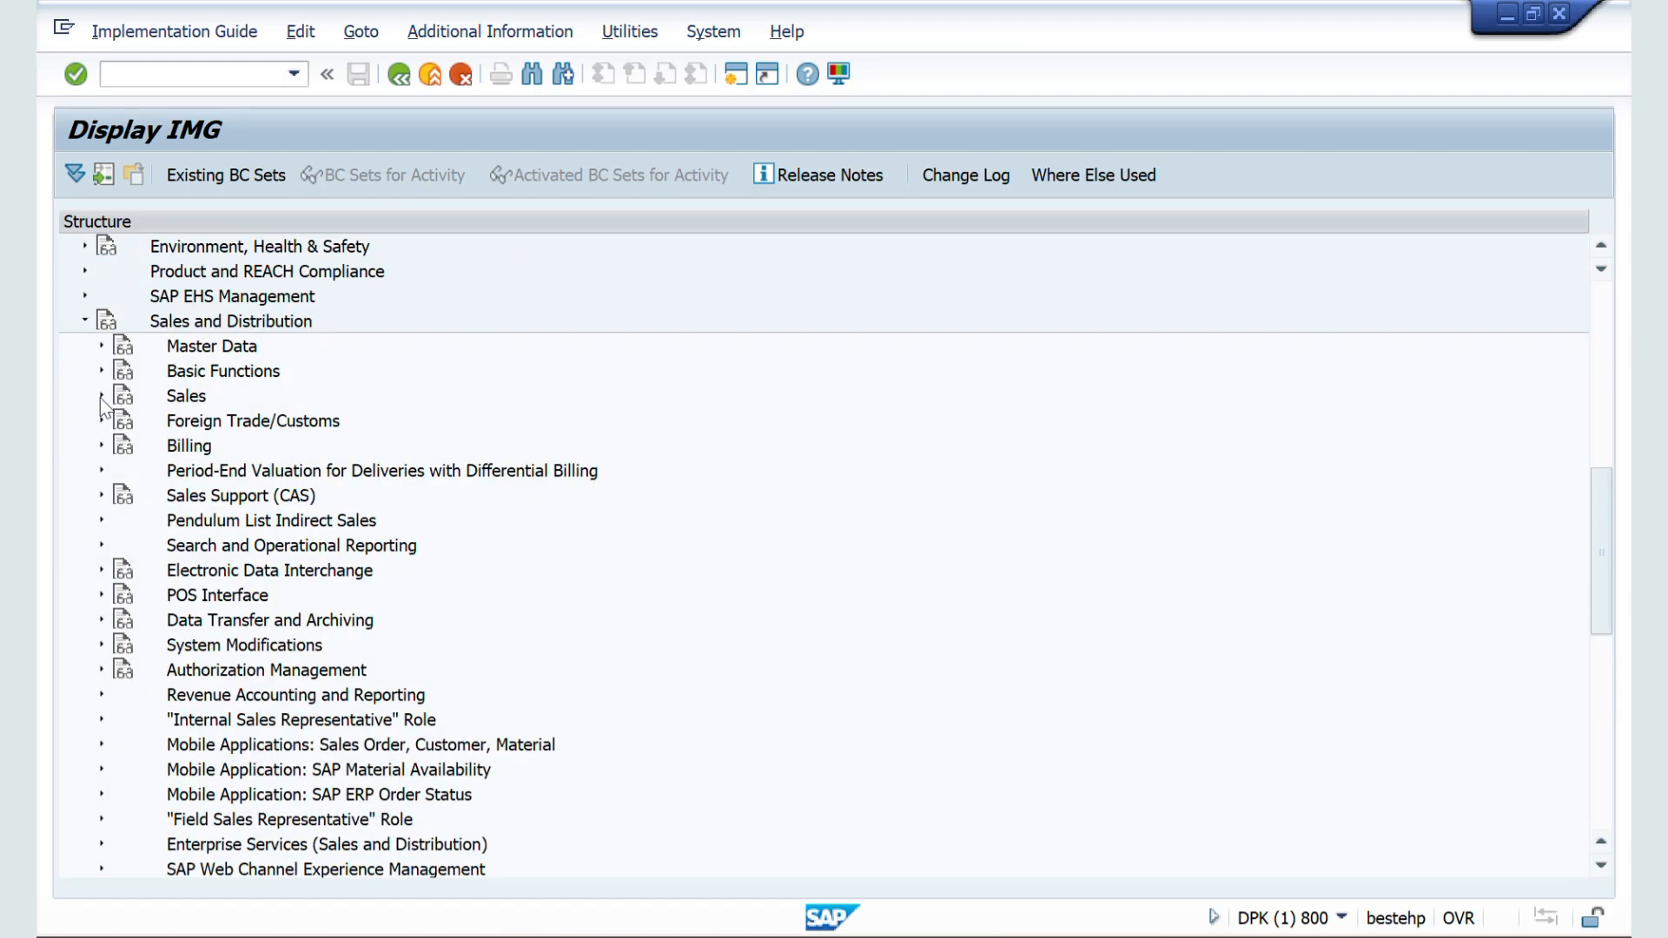
click(101, 396)
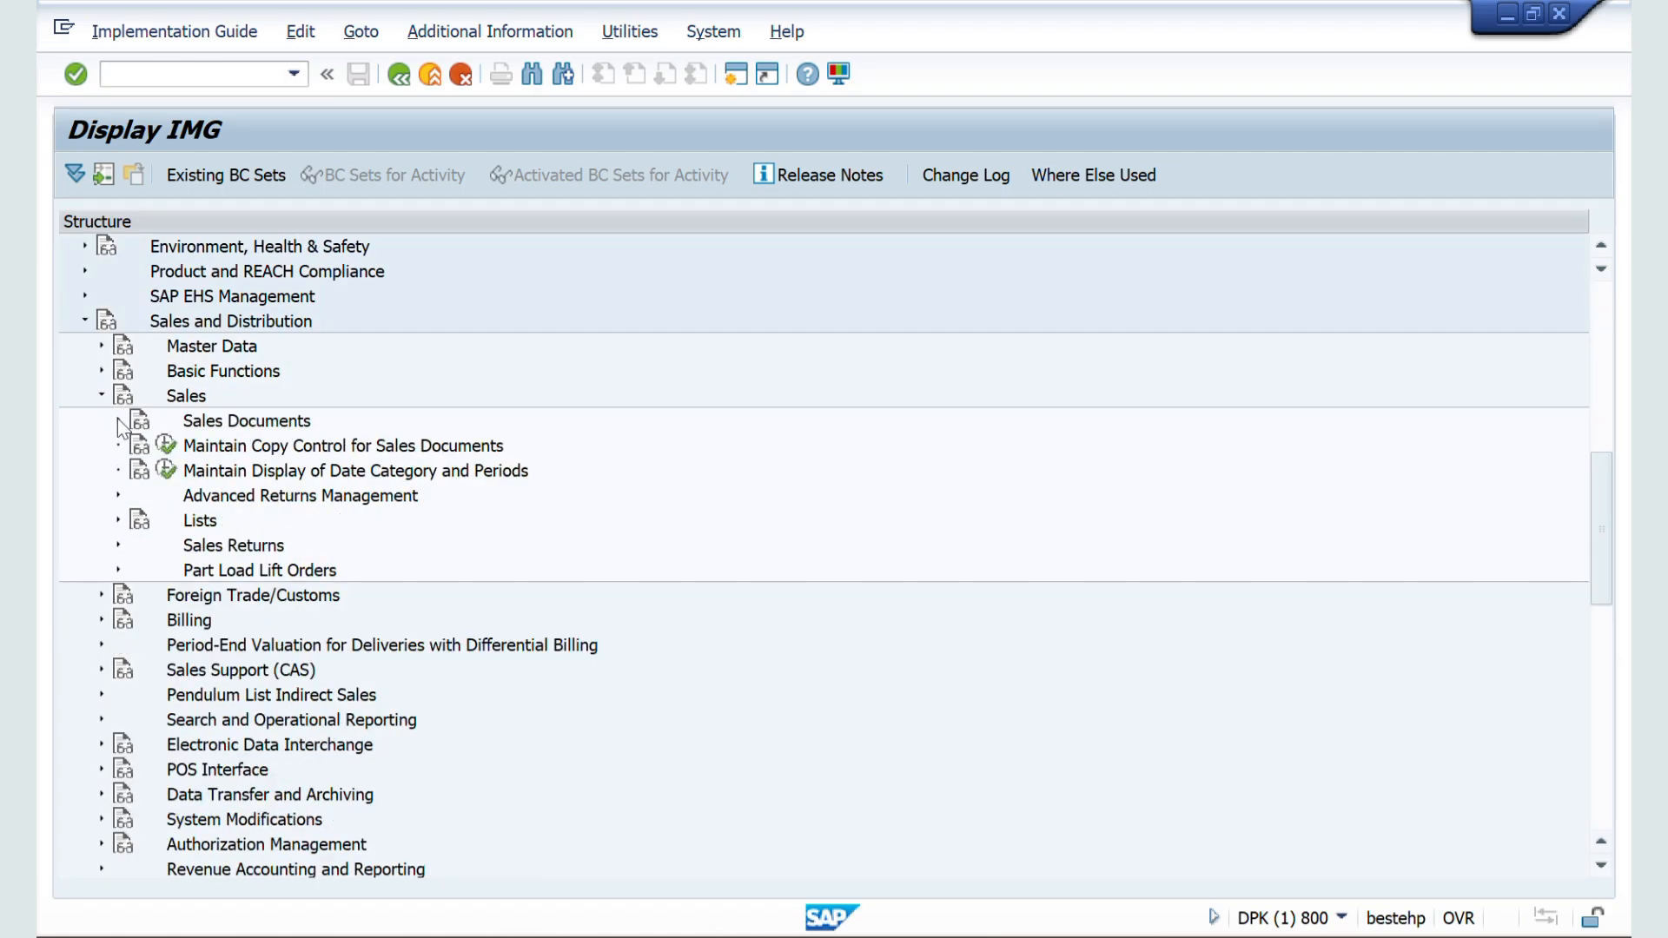
click(118, 420)
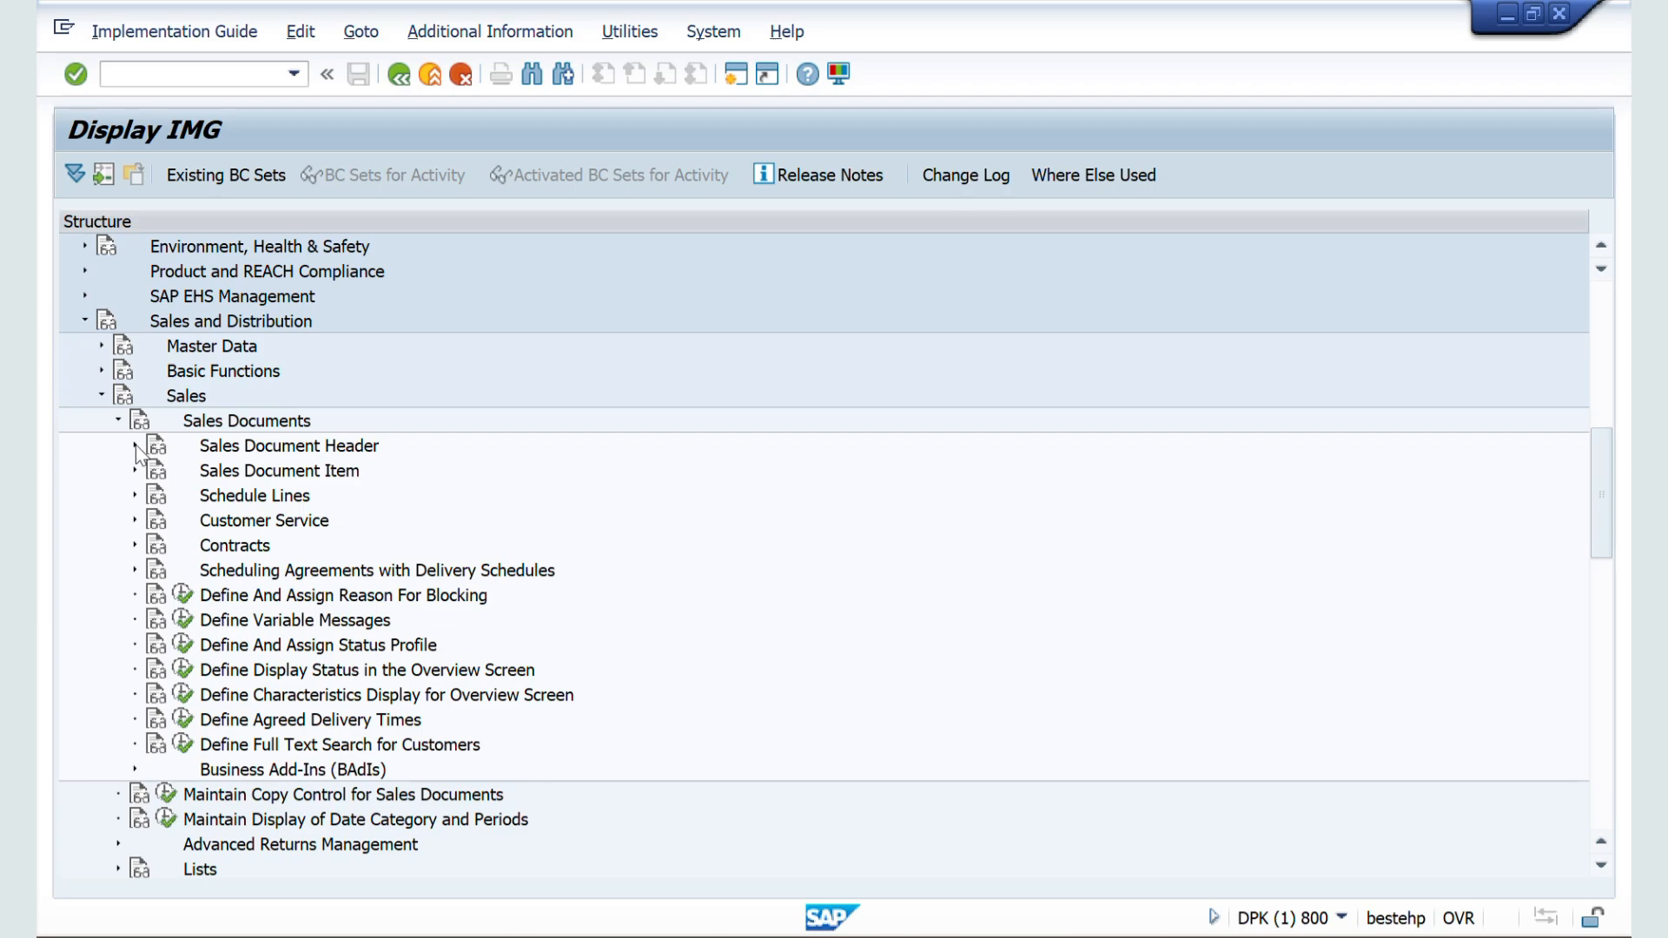
click(135, 445)
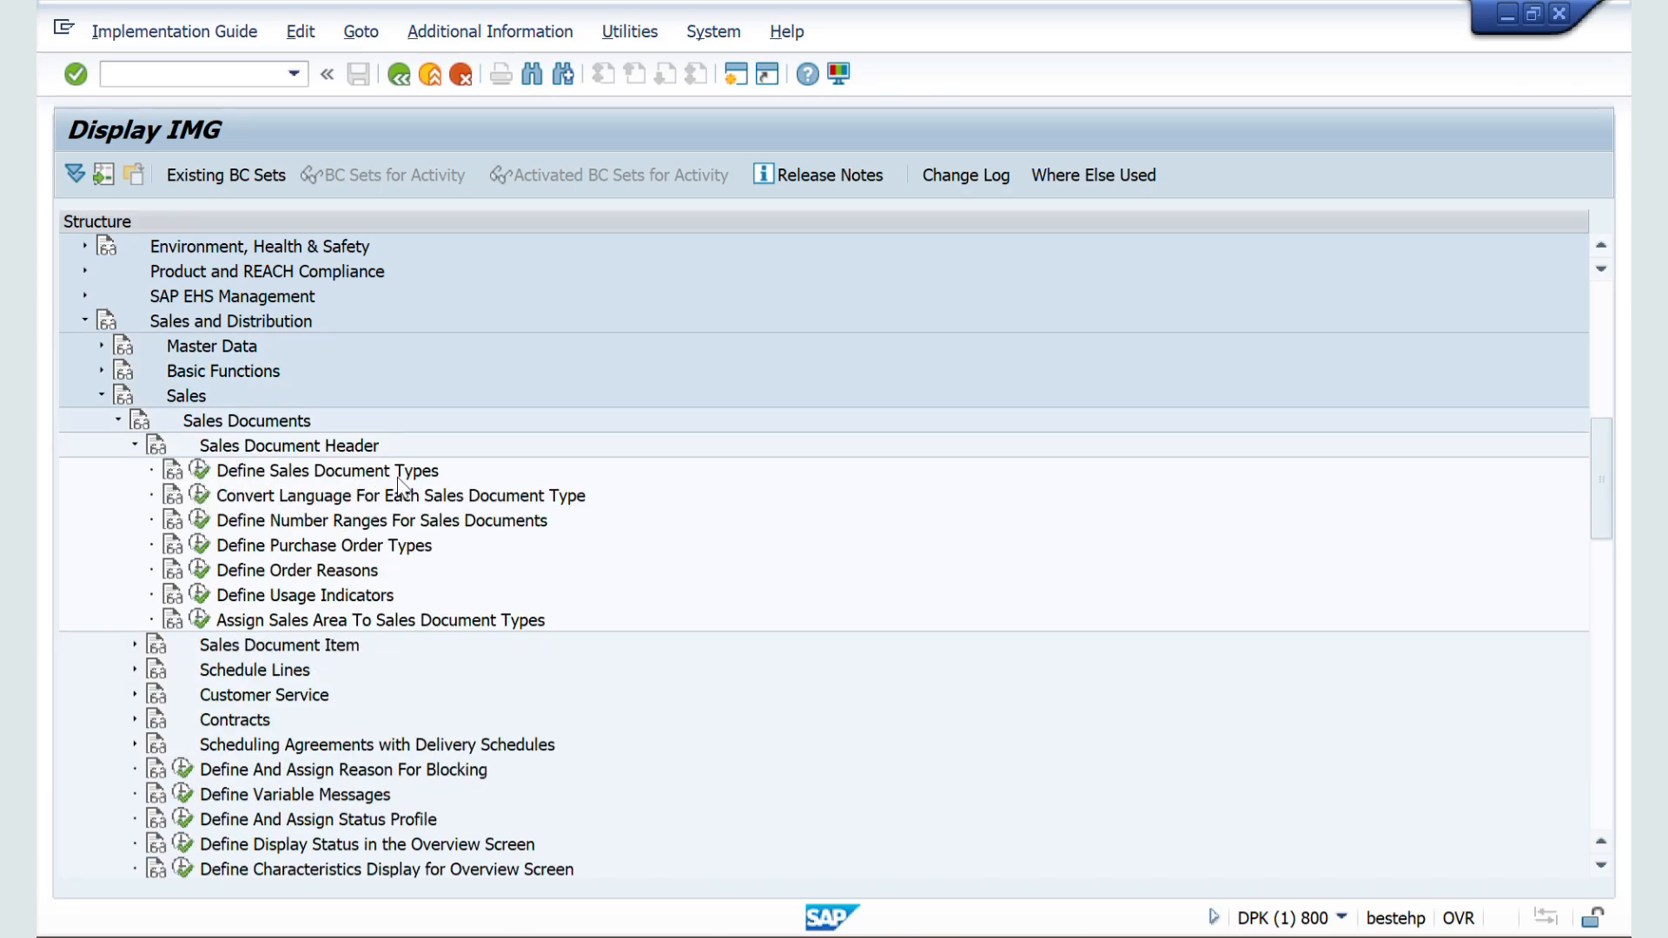
click(199, 471)
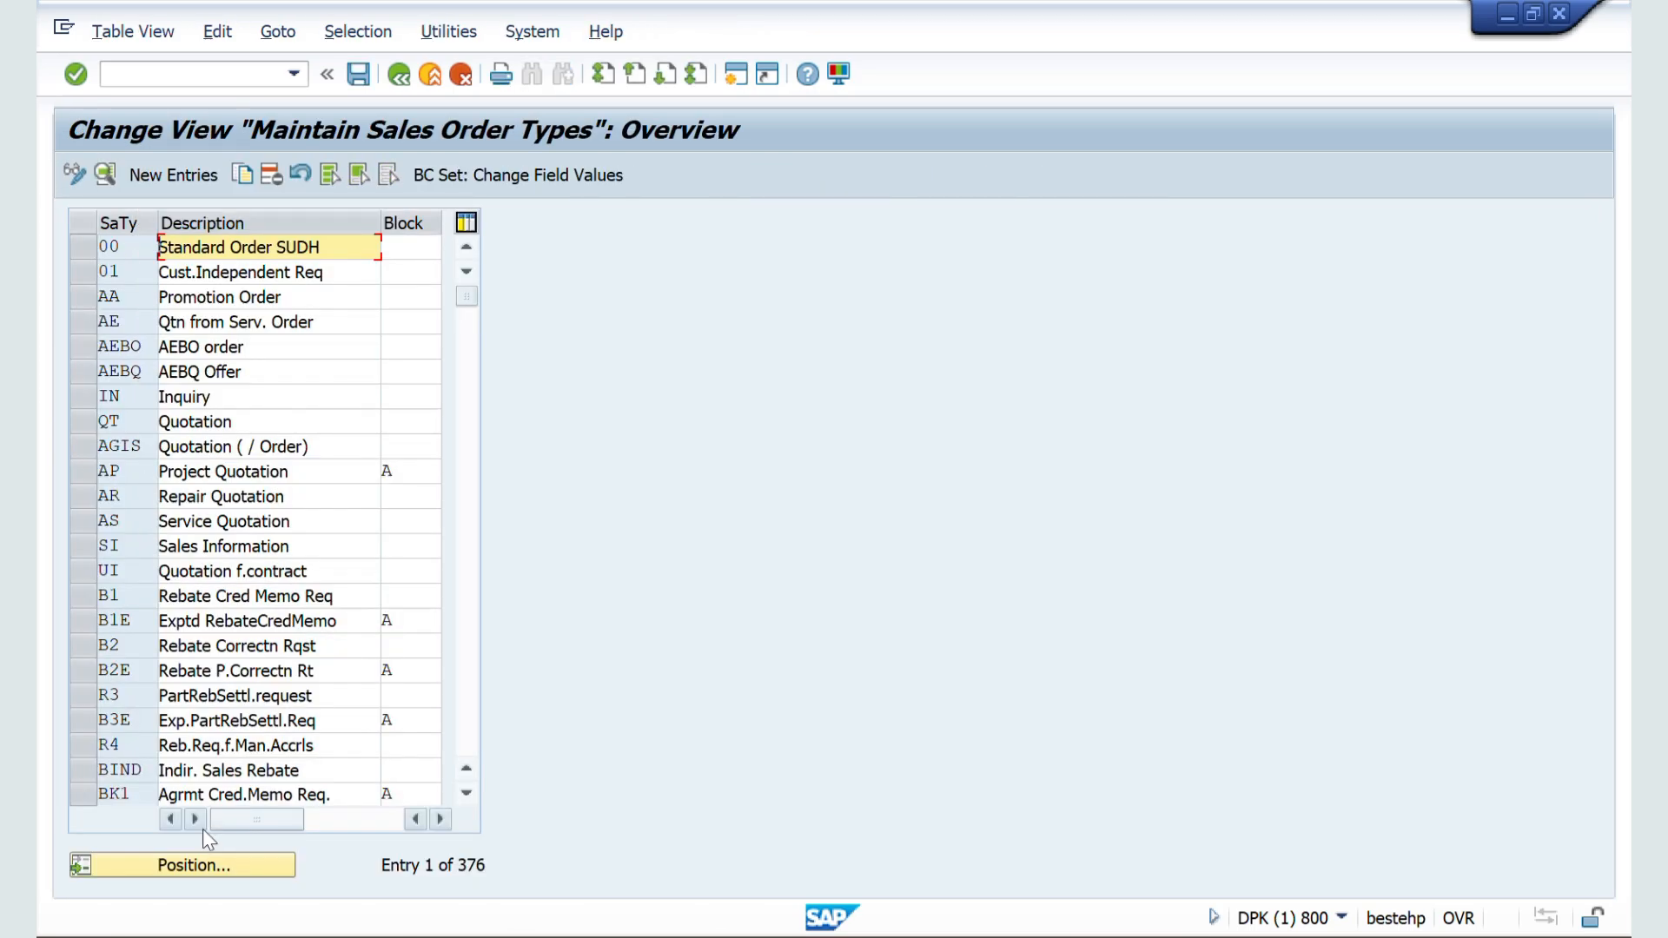
Step: Position the sales order types list at sales document type OR
click(193, 865)
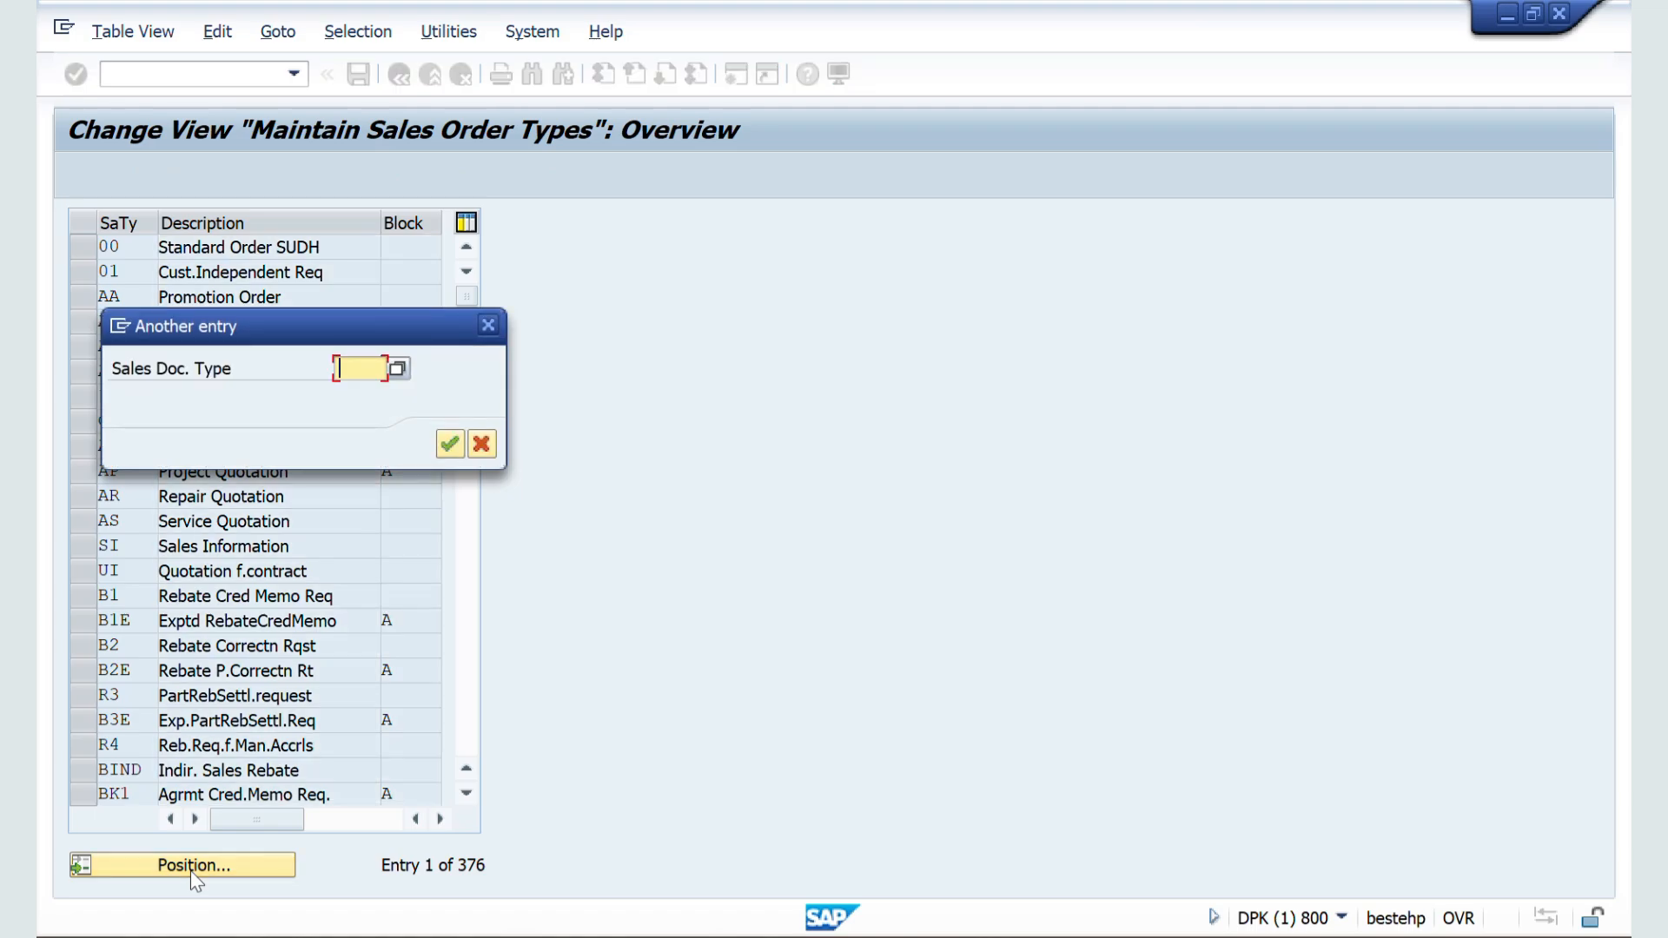
text(OR)
key(Return)
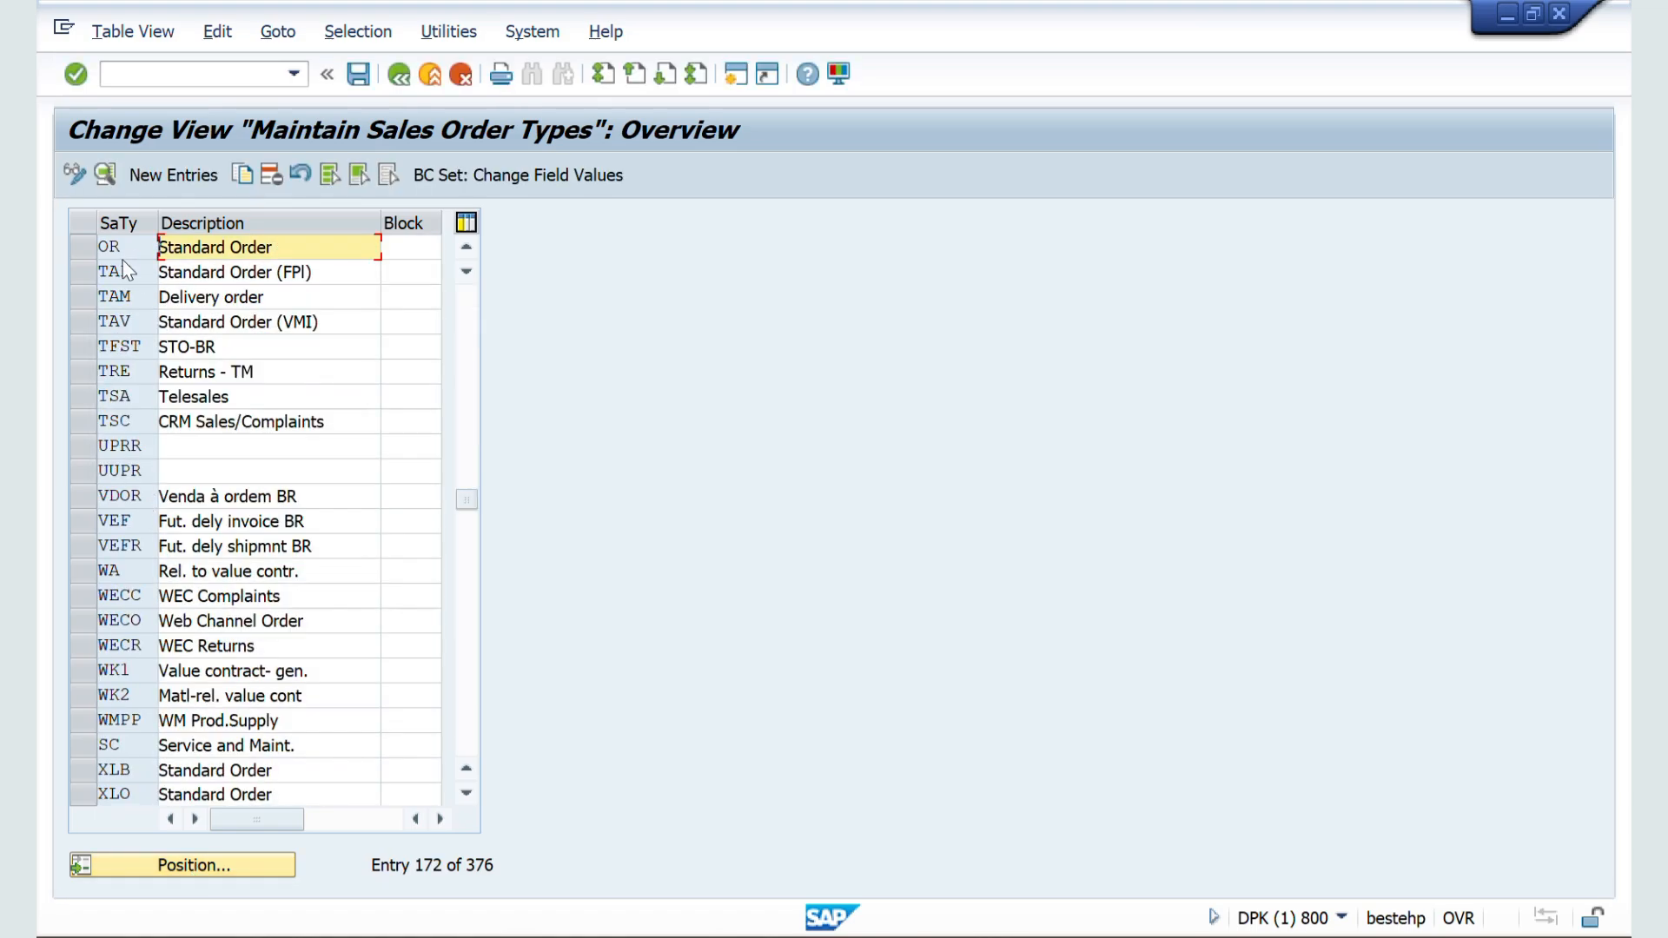
Step: Copy sales document type OR to a new type ZZSO described as Standard Order ZZZZ, including it in copying control
click(75, 242)
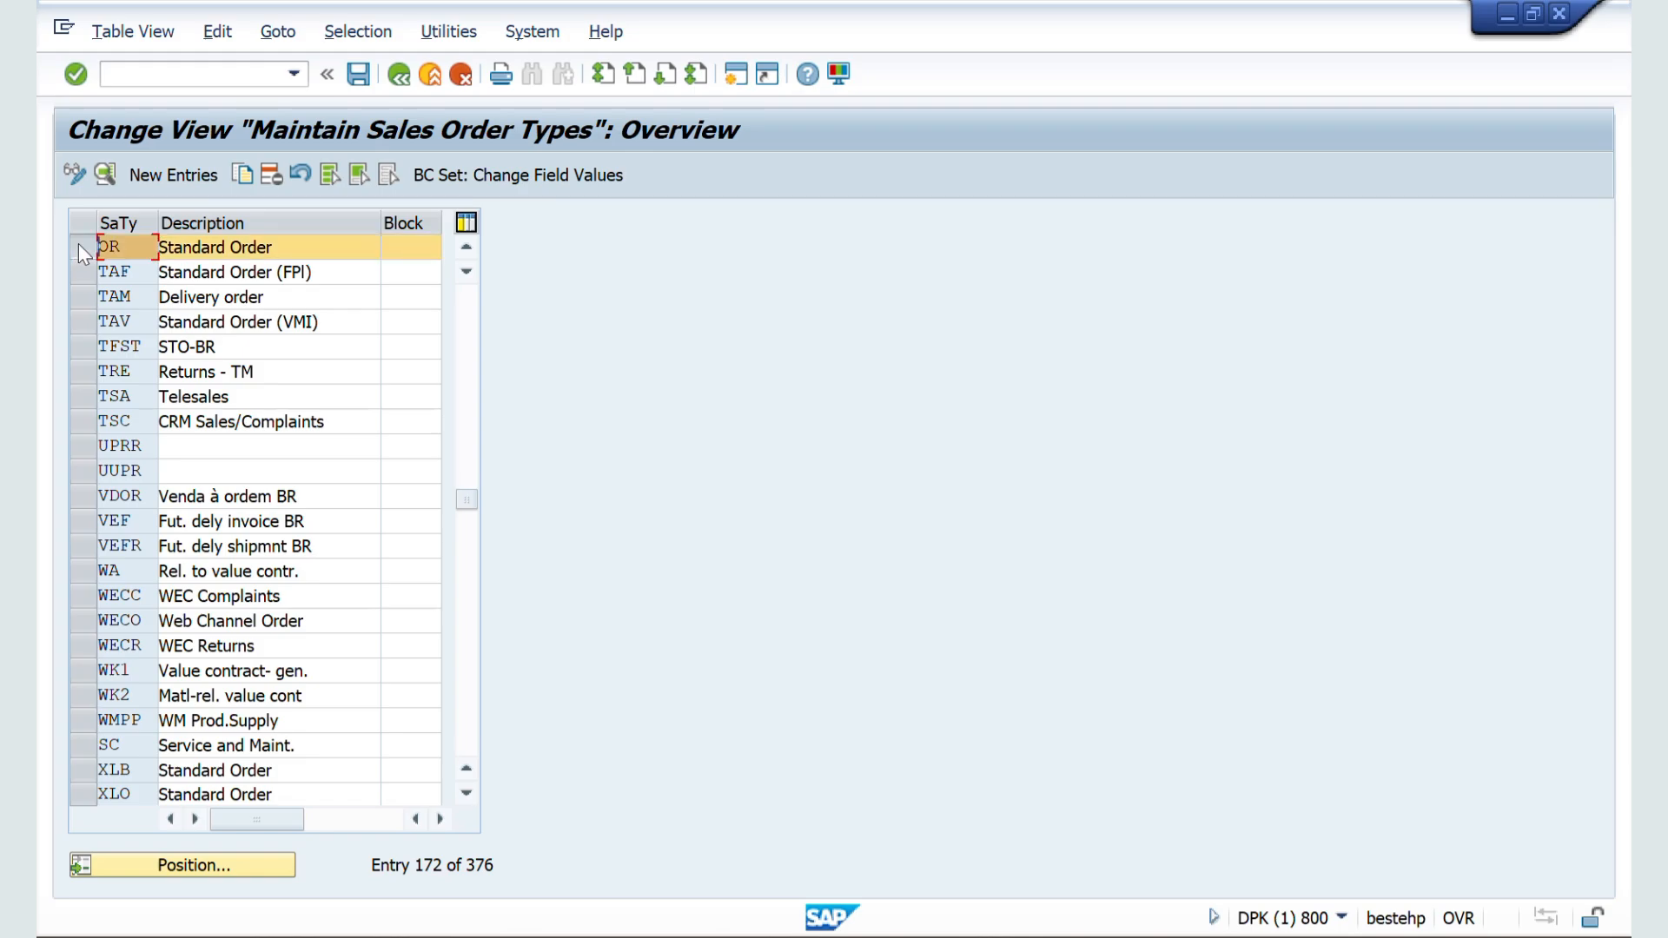
click(241, 175)
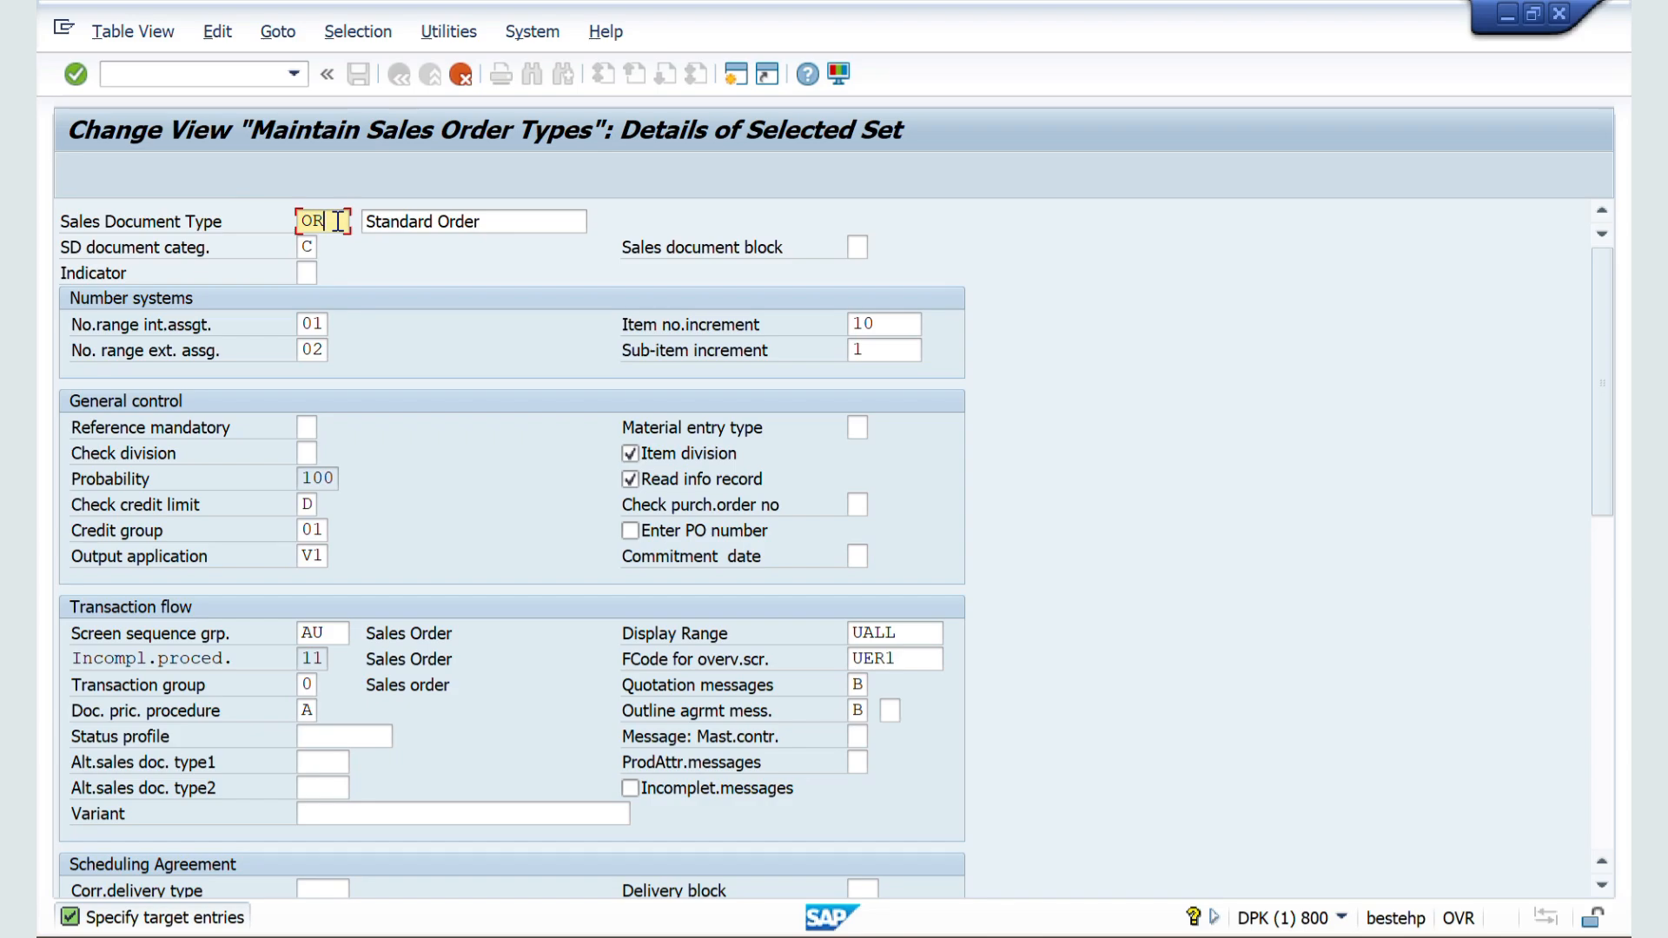
key(BackSpace)
key(BackSpace)
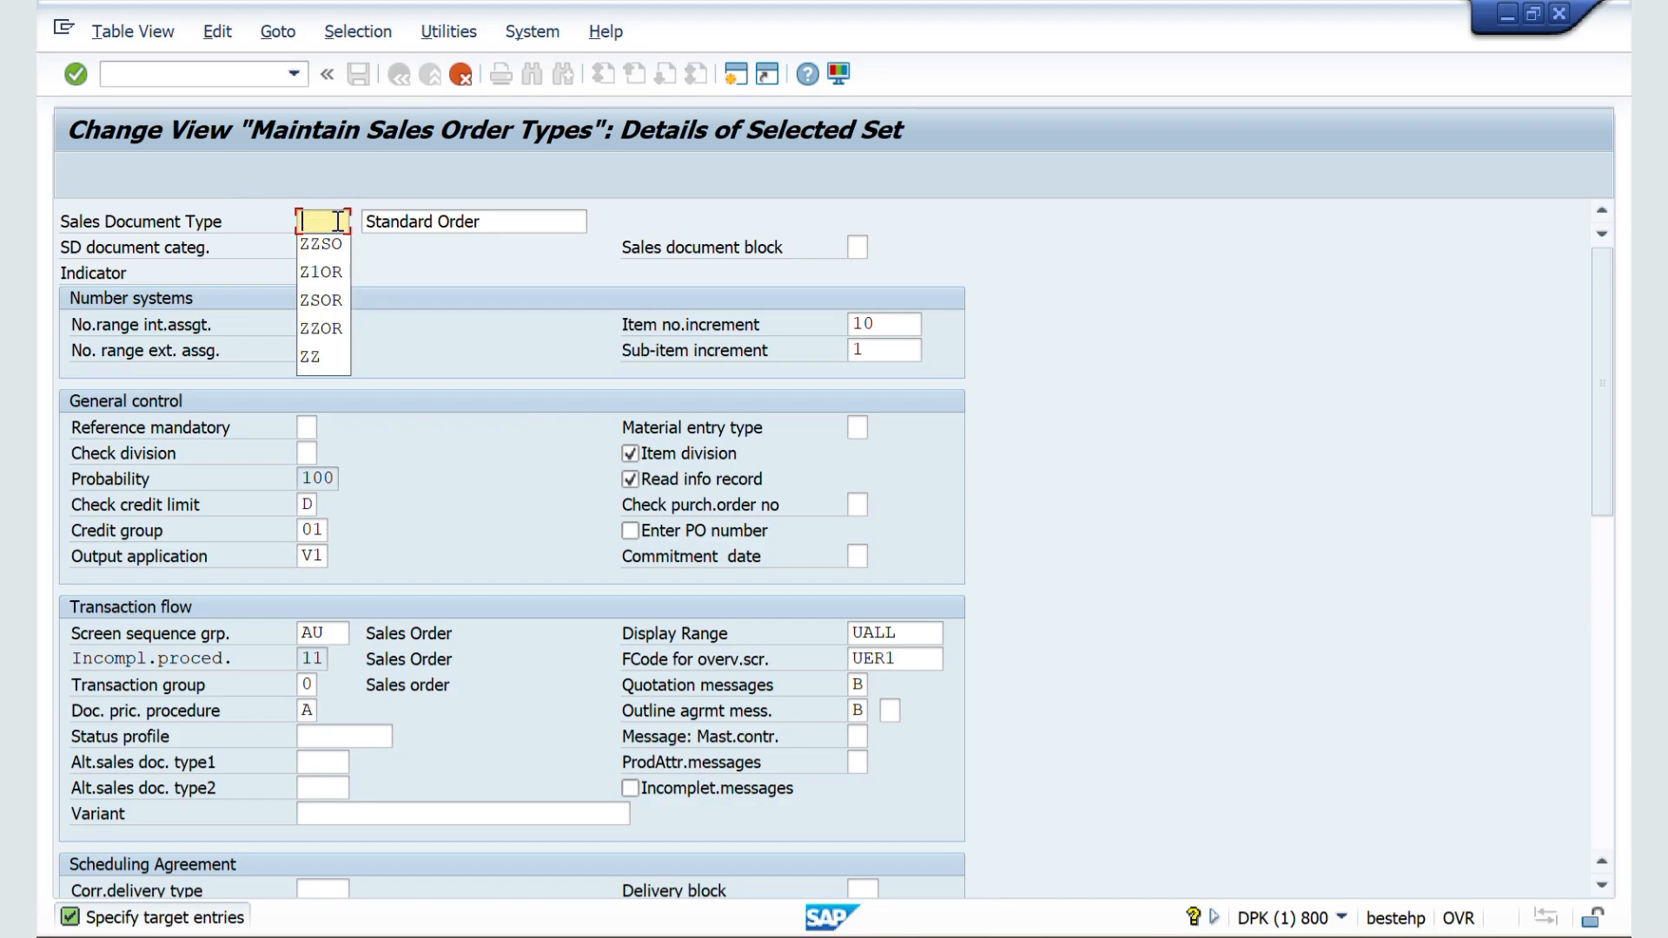
click(337, 253)
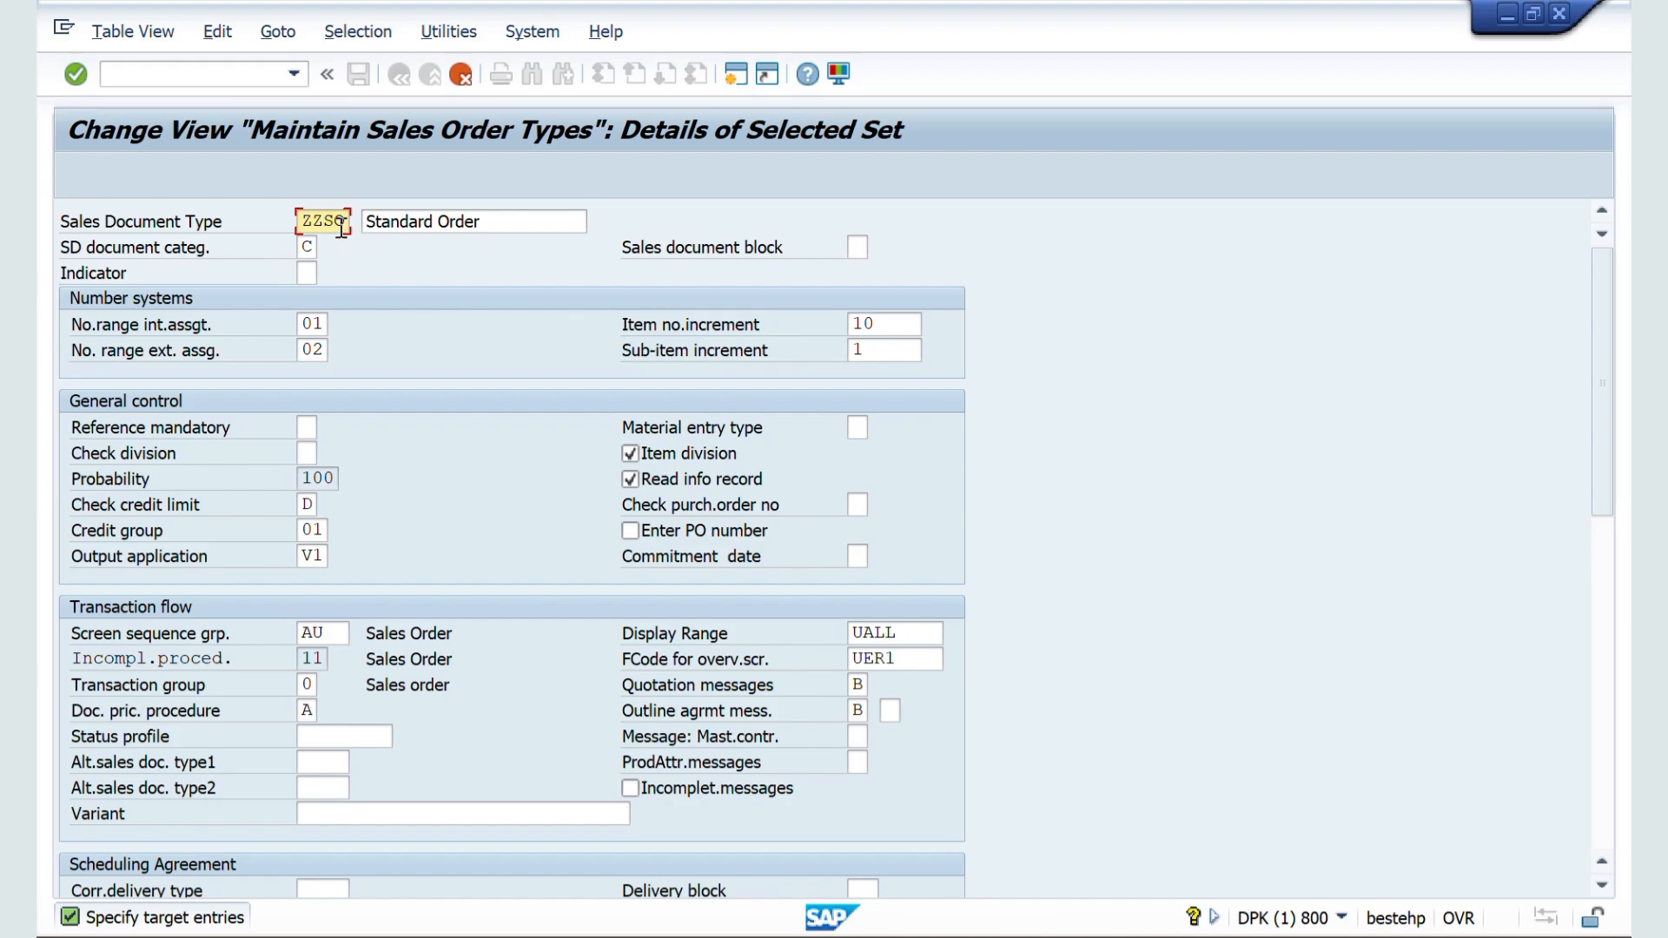
click(502, 221)
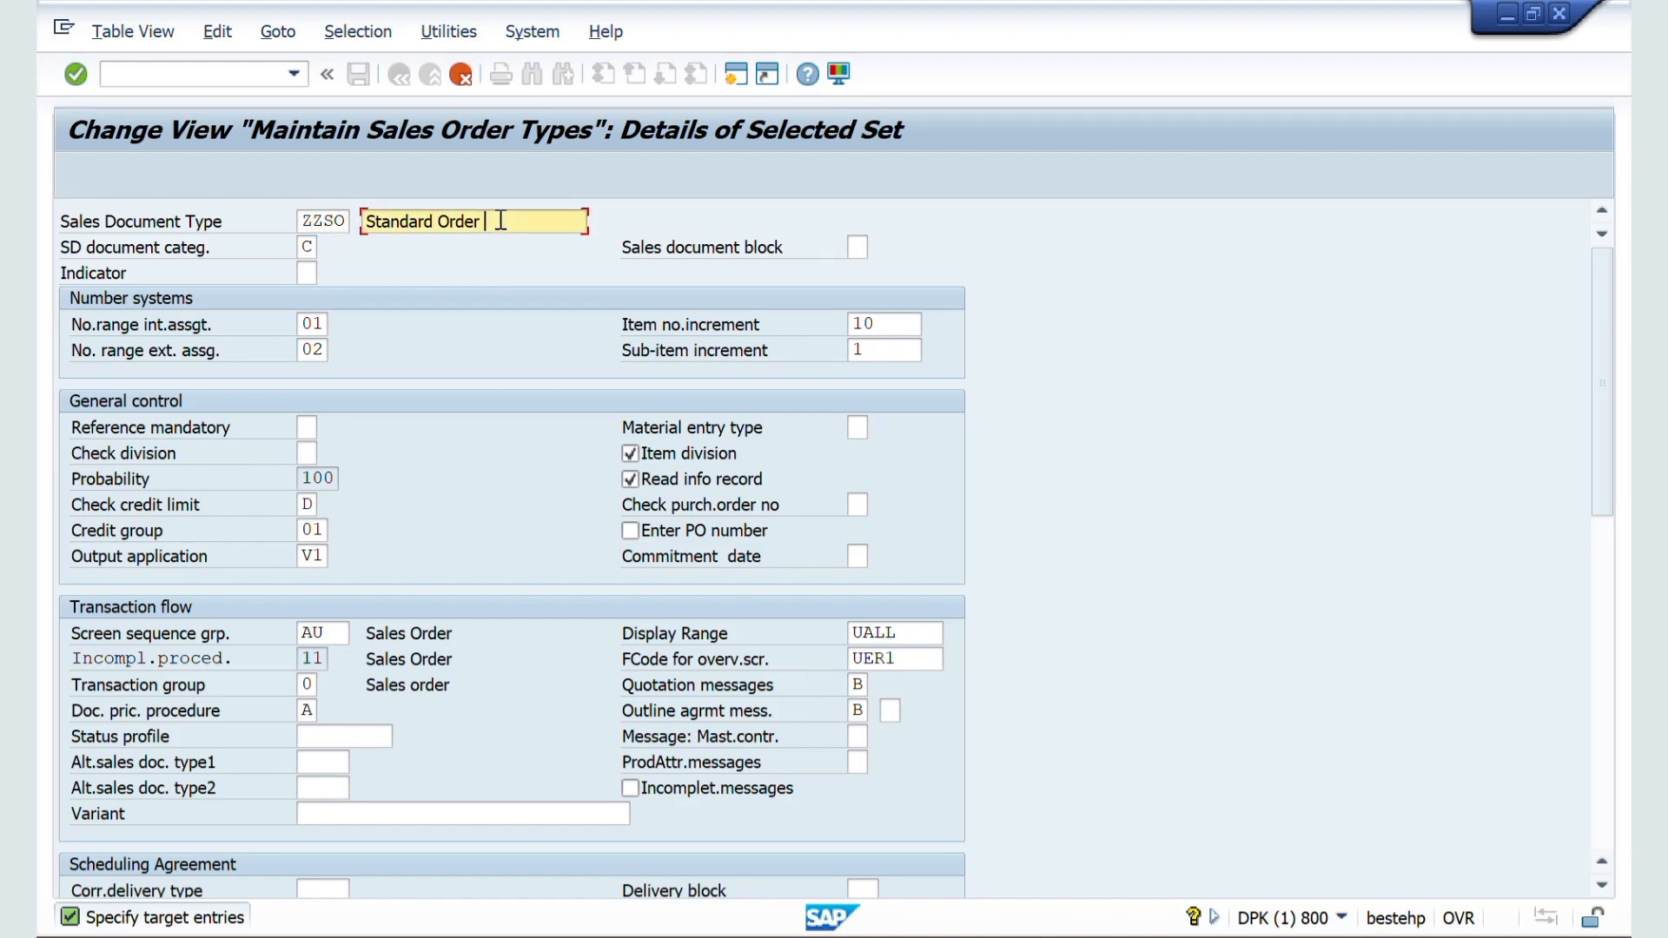
text(ZZZZ)
key(Return)
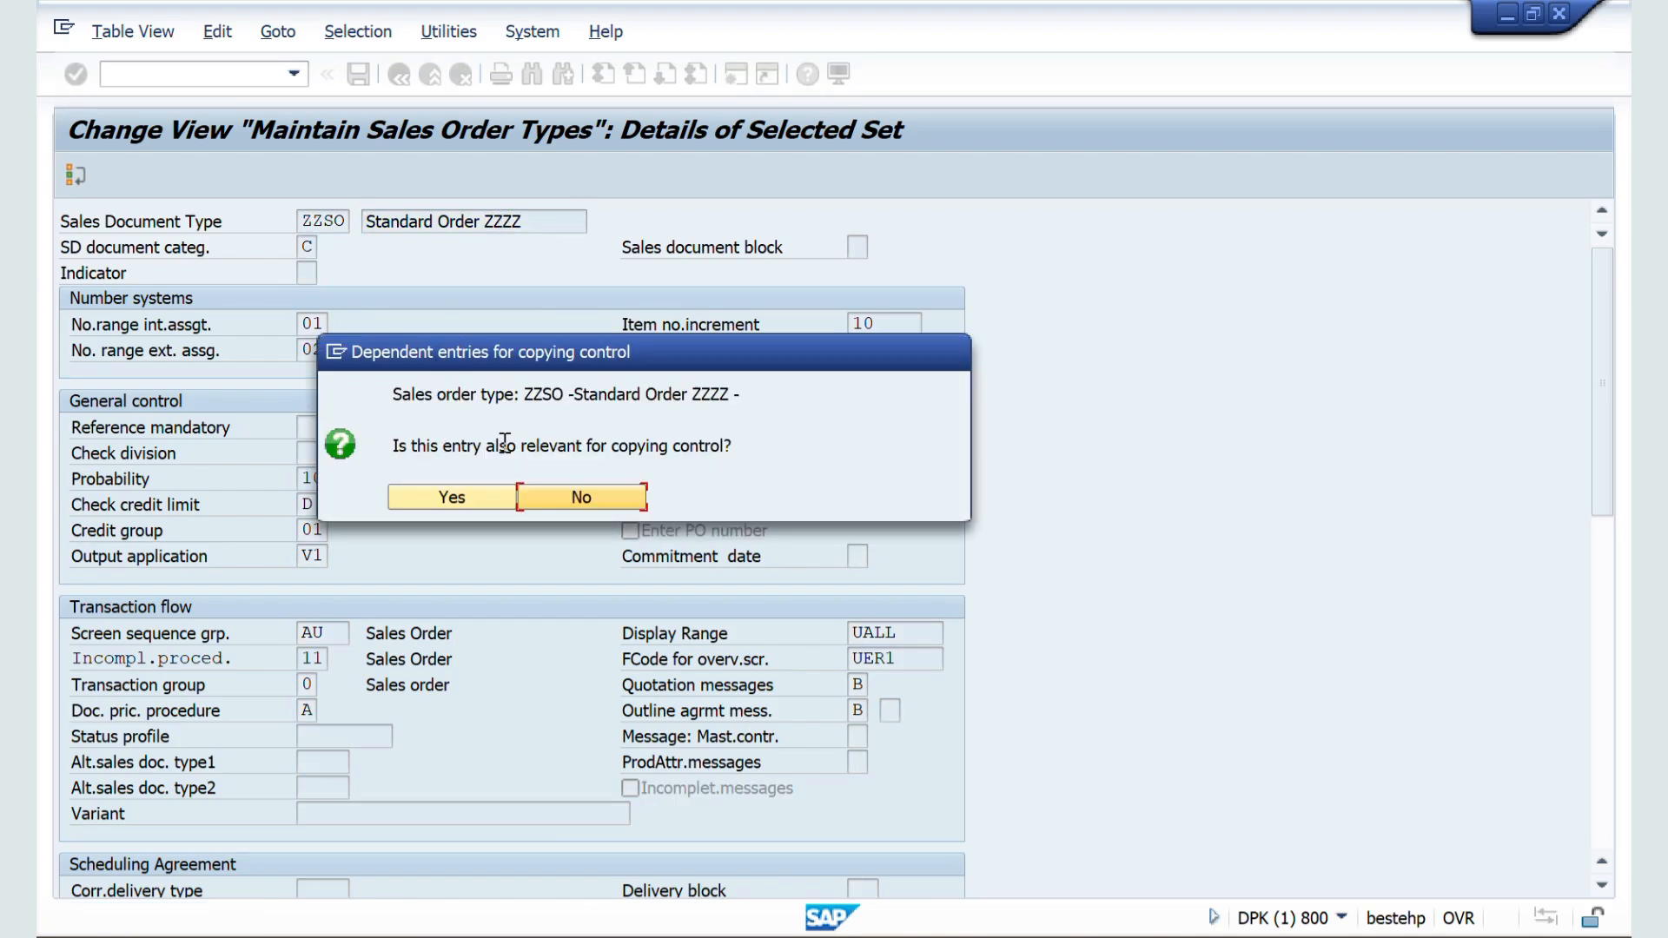
click(456, 493)
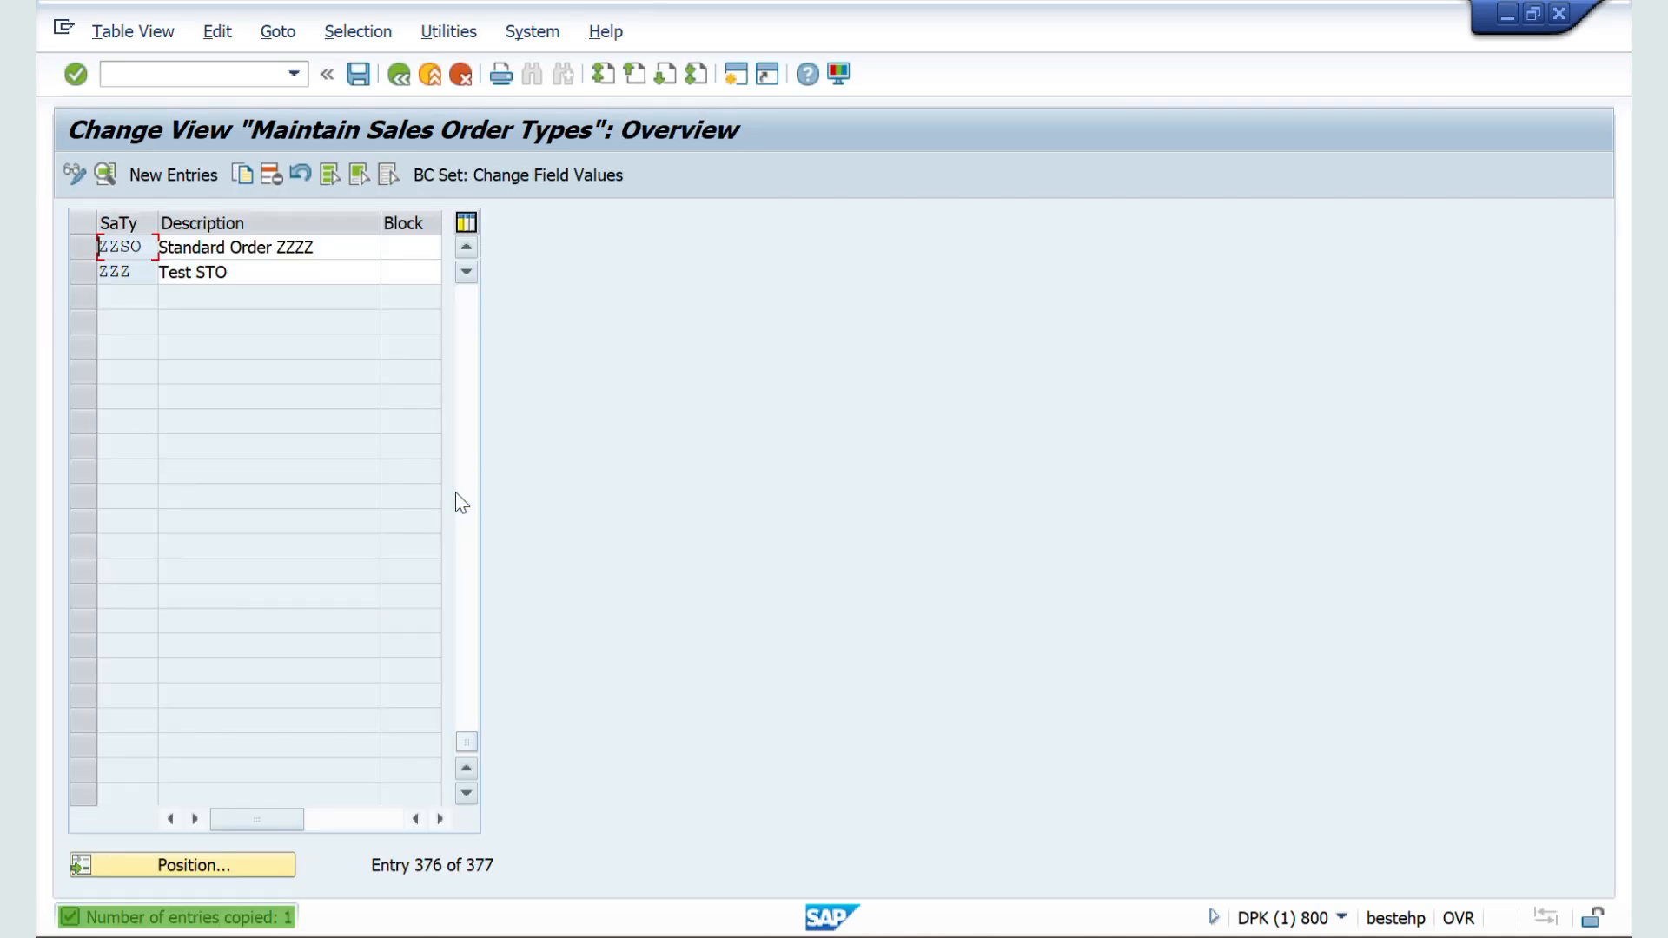
Step: Save the new sales document type in the proposed PHARVA COMPANY CONFIGURATION customizing request and close the list of transported tables
click(360, 75)
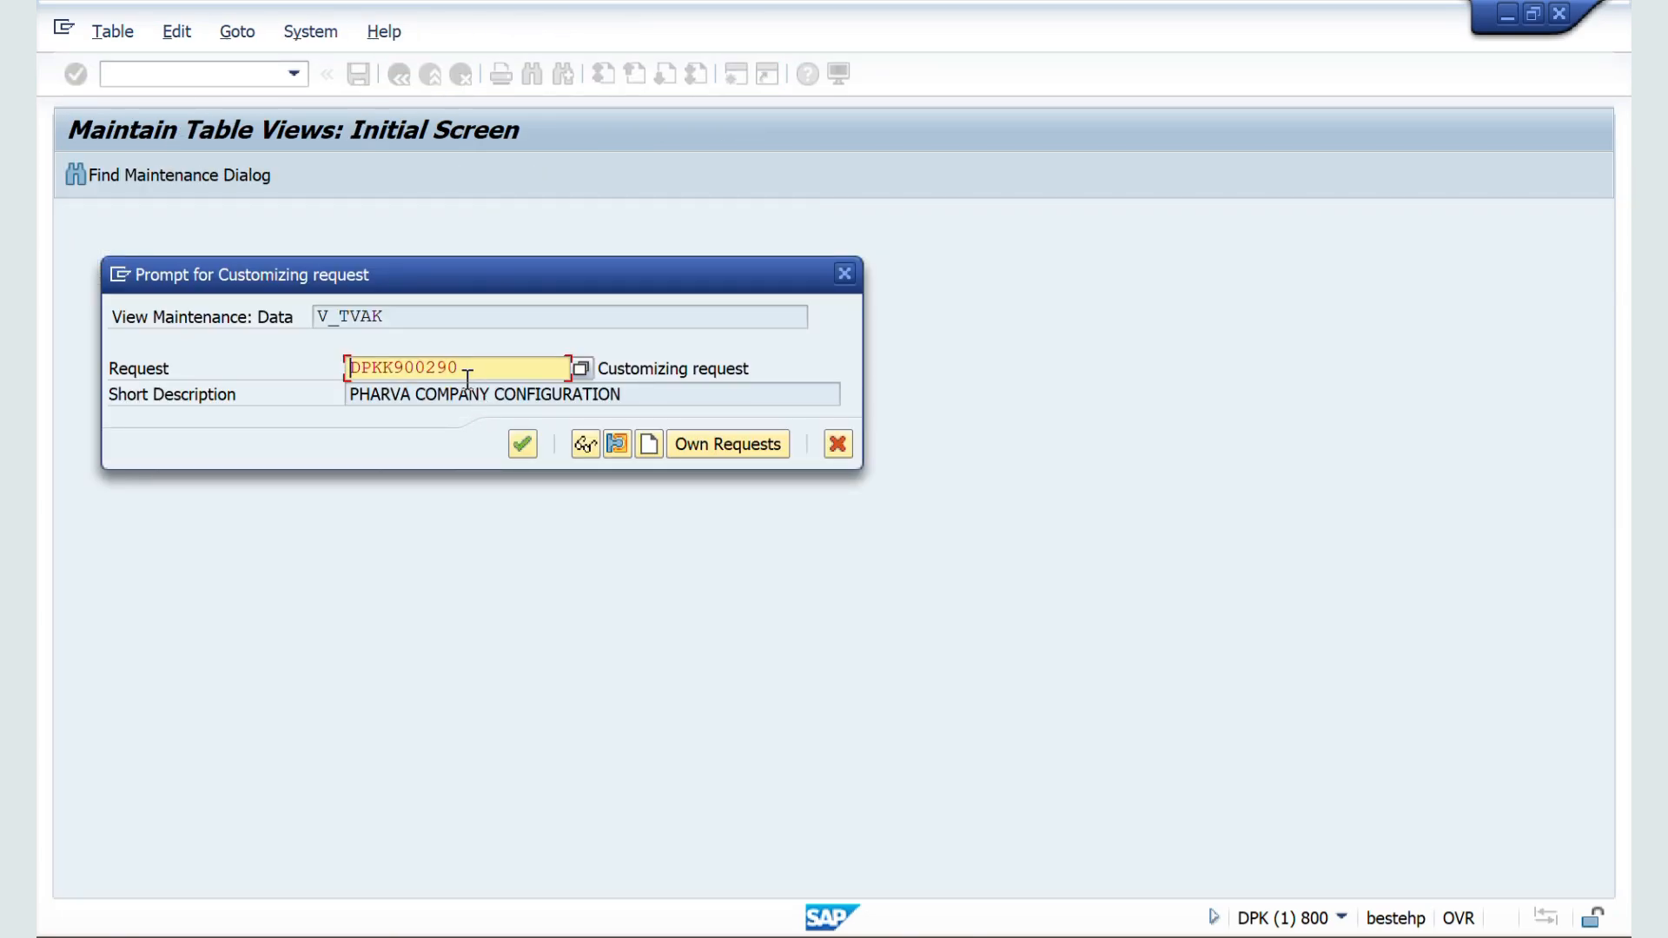
click(520, 446)
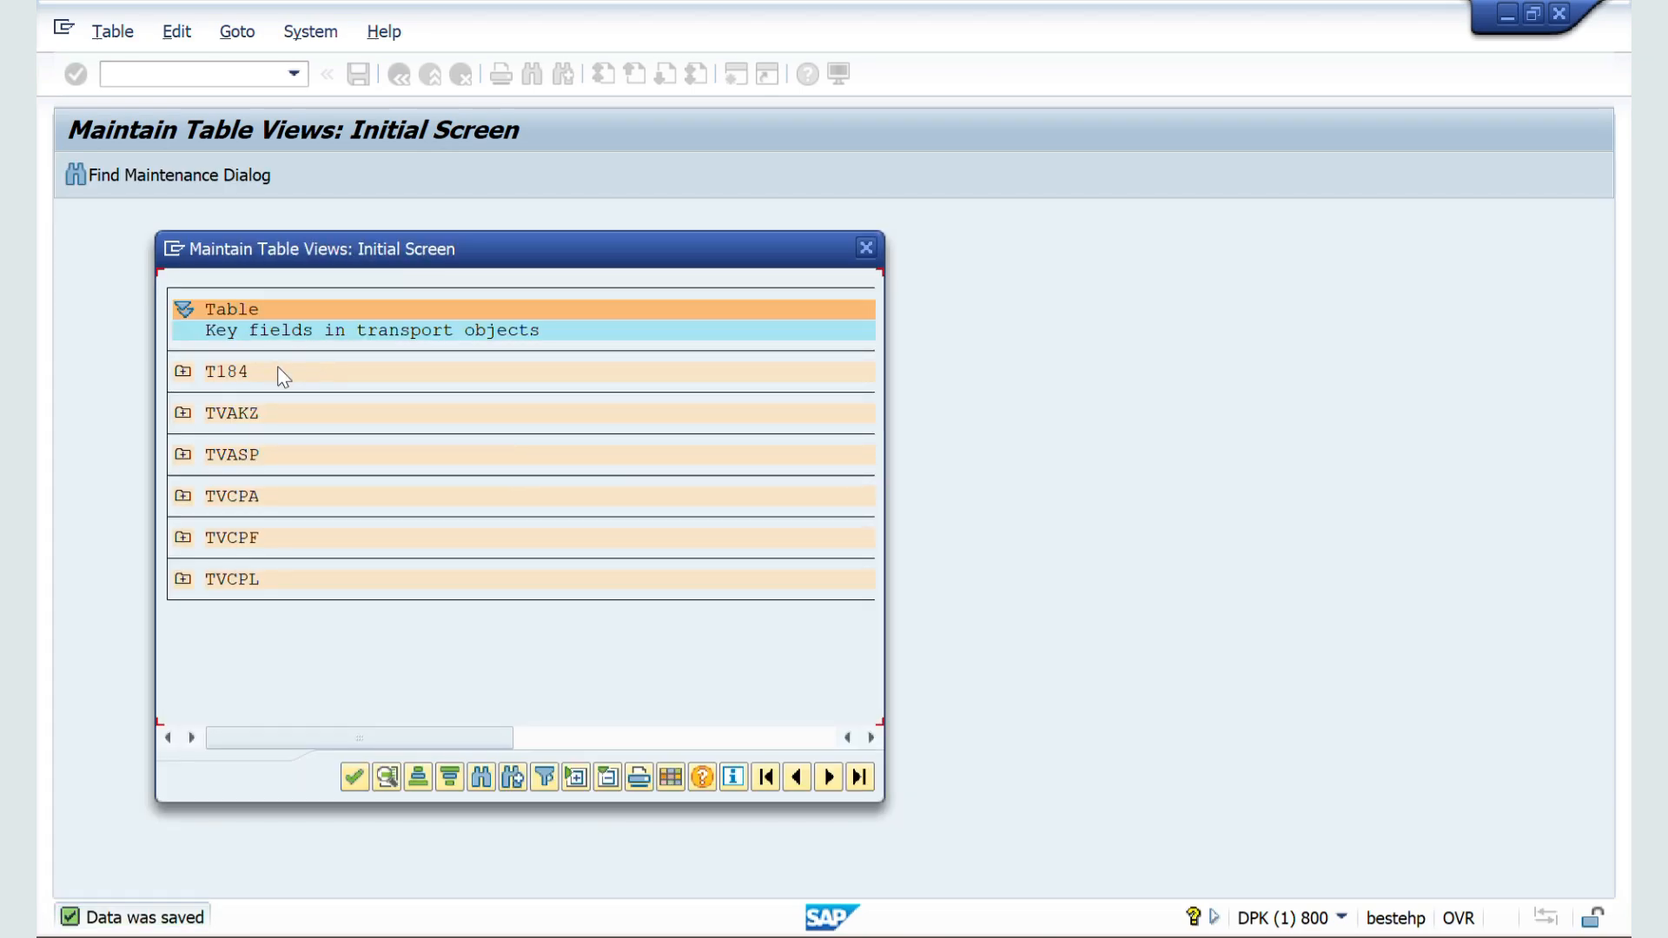
click(353, 777)
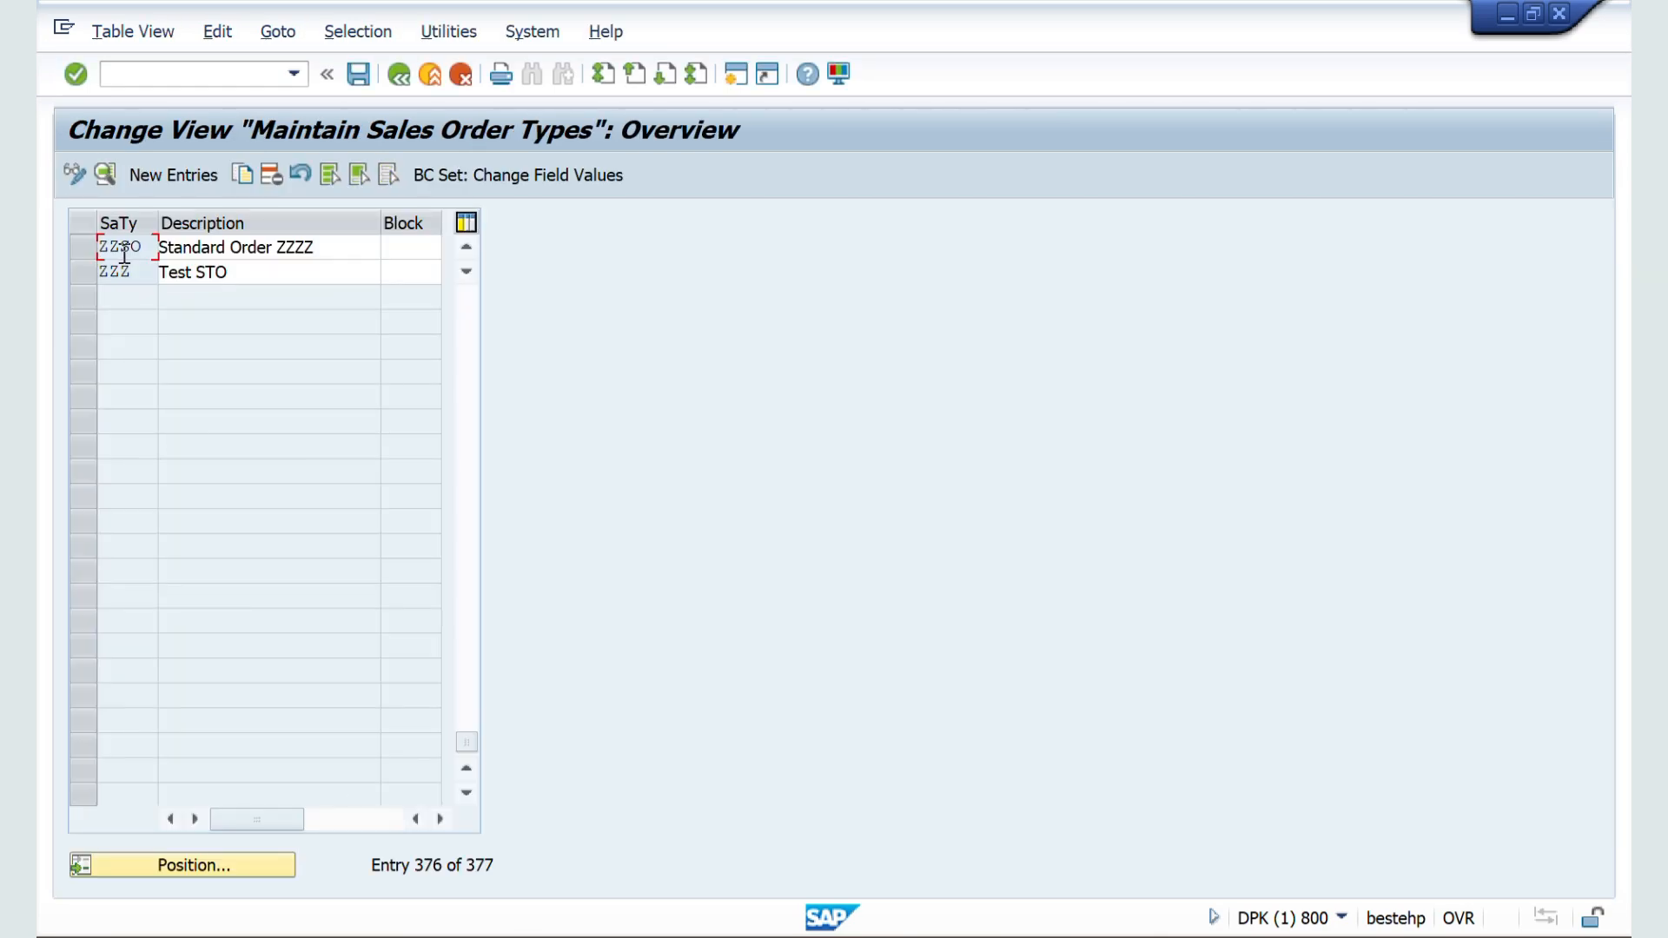
Step: Open the details of sales document type ZZSO and review its number systems, general control and transaction flow settings
double_click(121, 250)
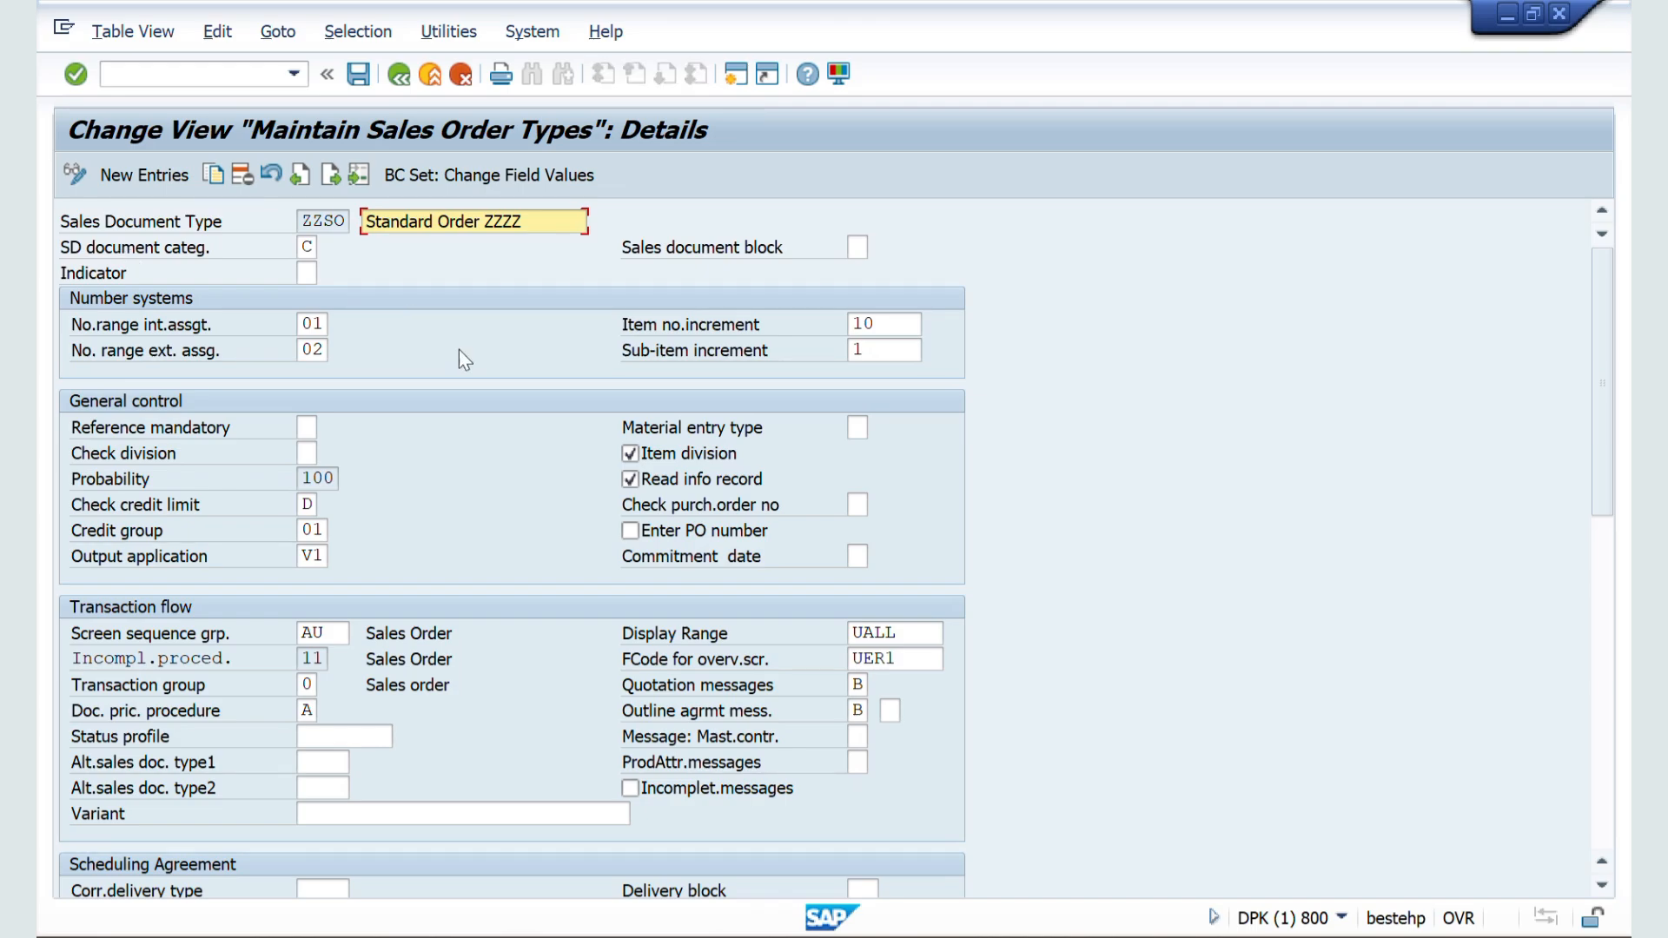
scroll(322, 554, down, 1)
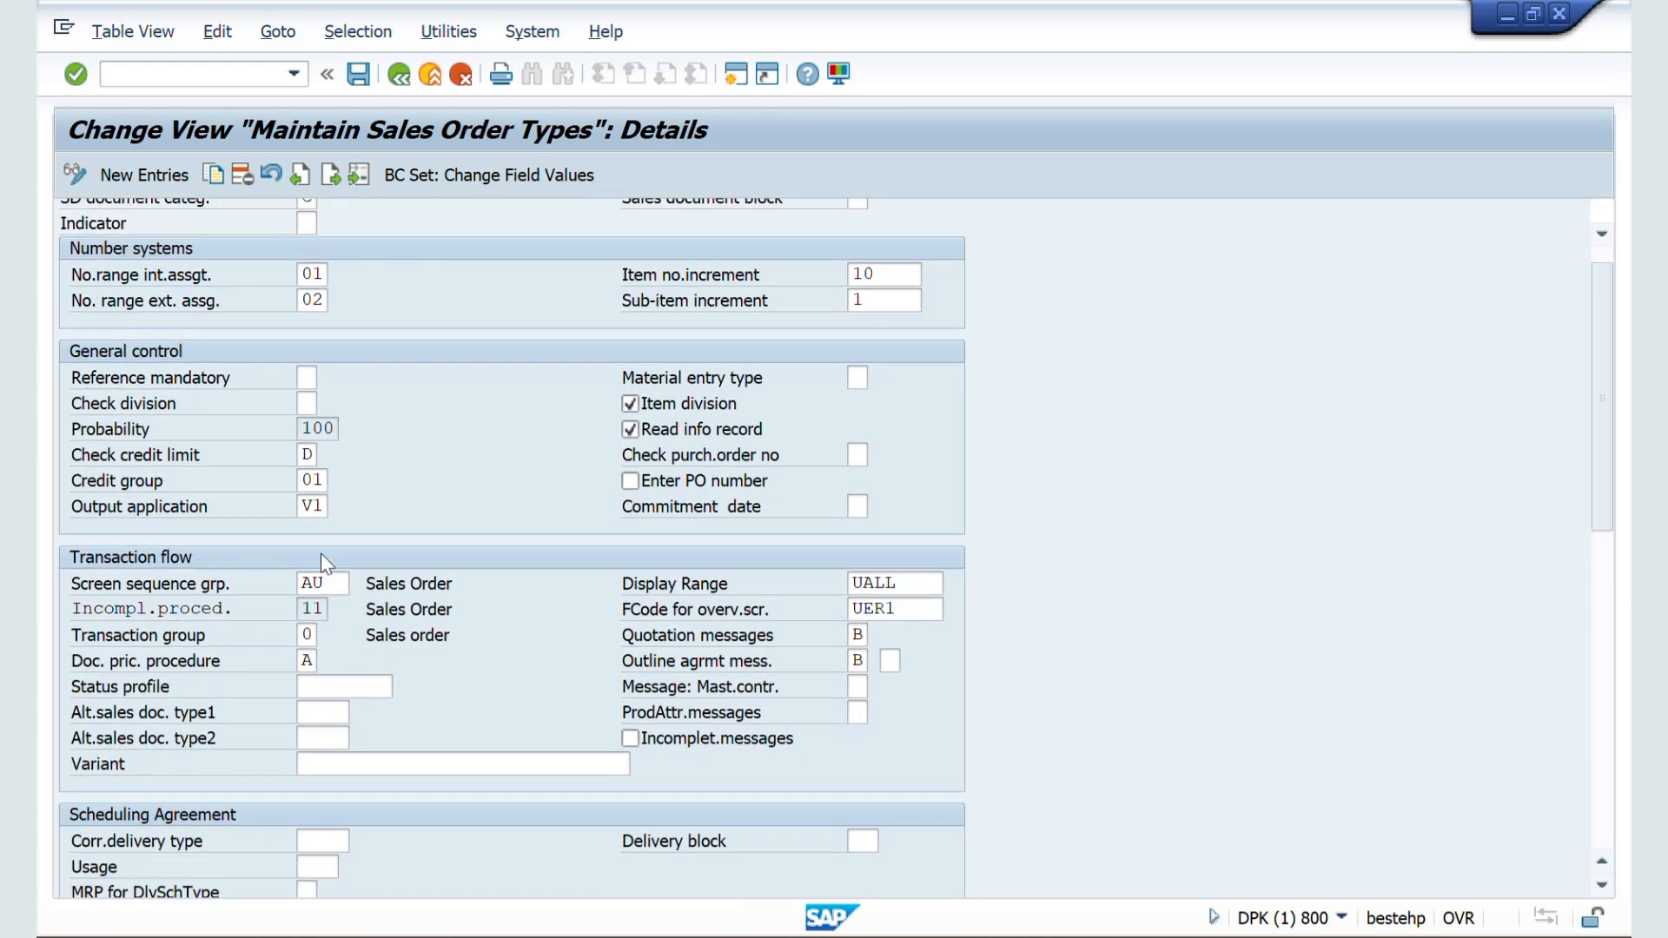
scroll(321, 554, up, 1)
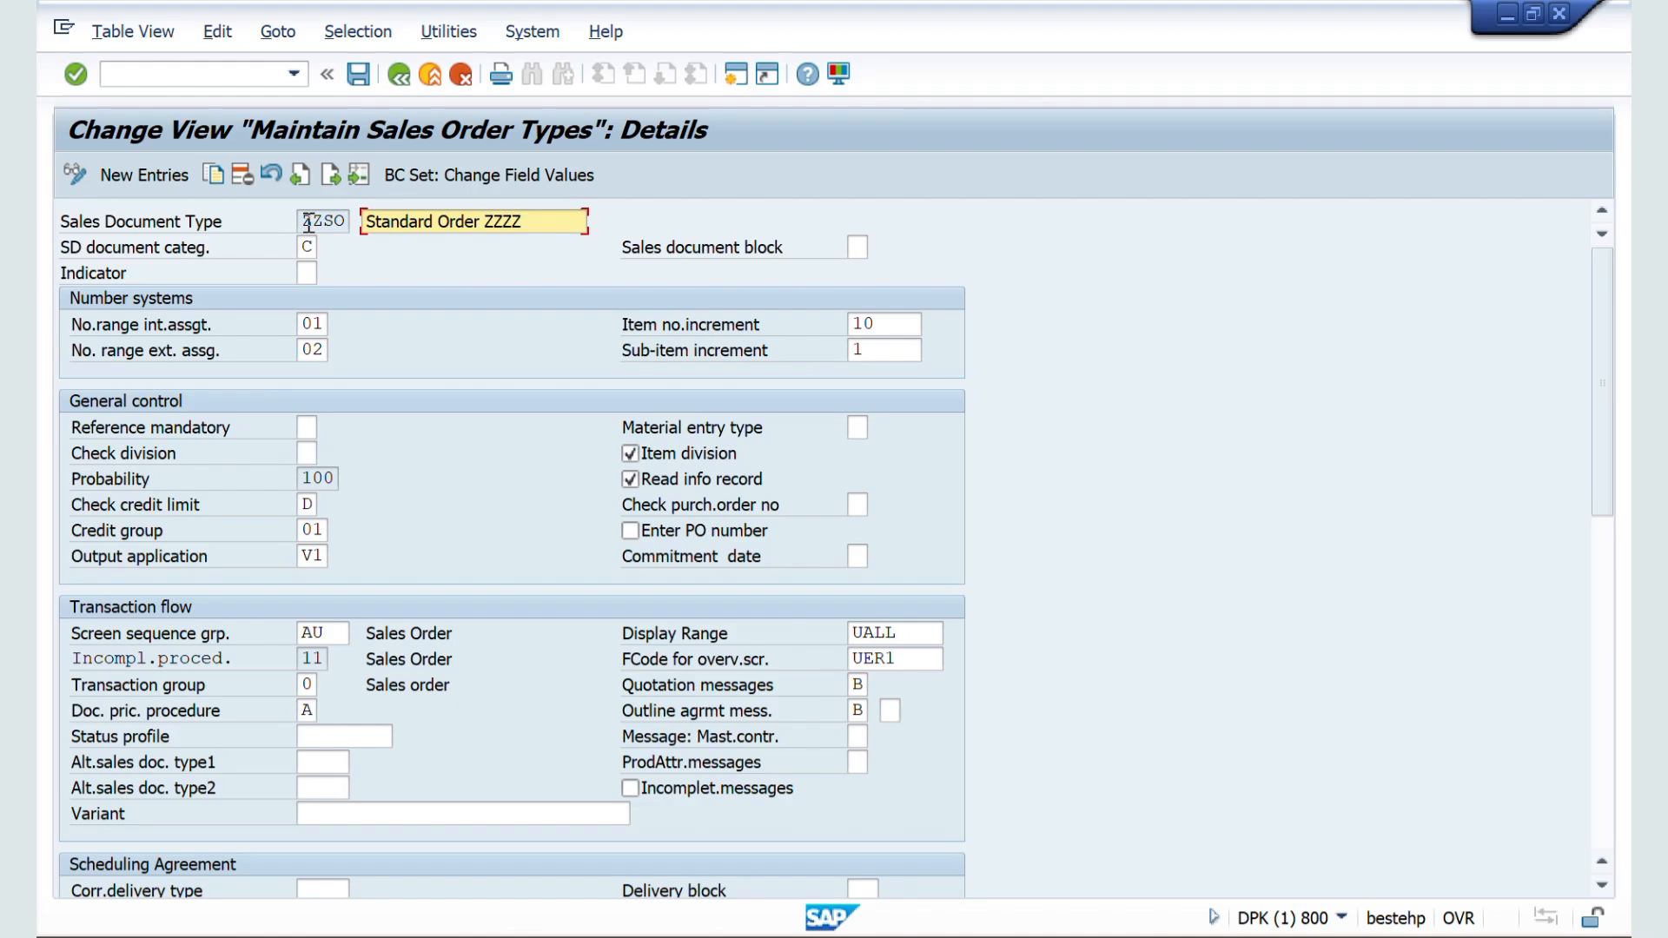
scroll(425, 435, down, 2)
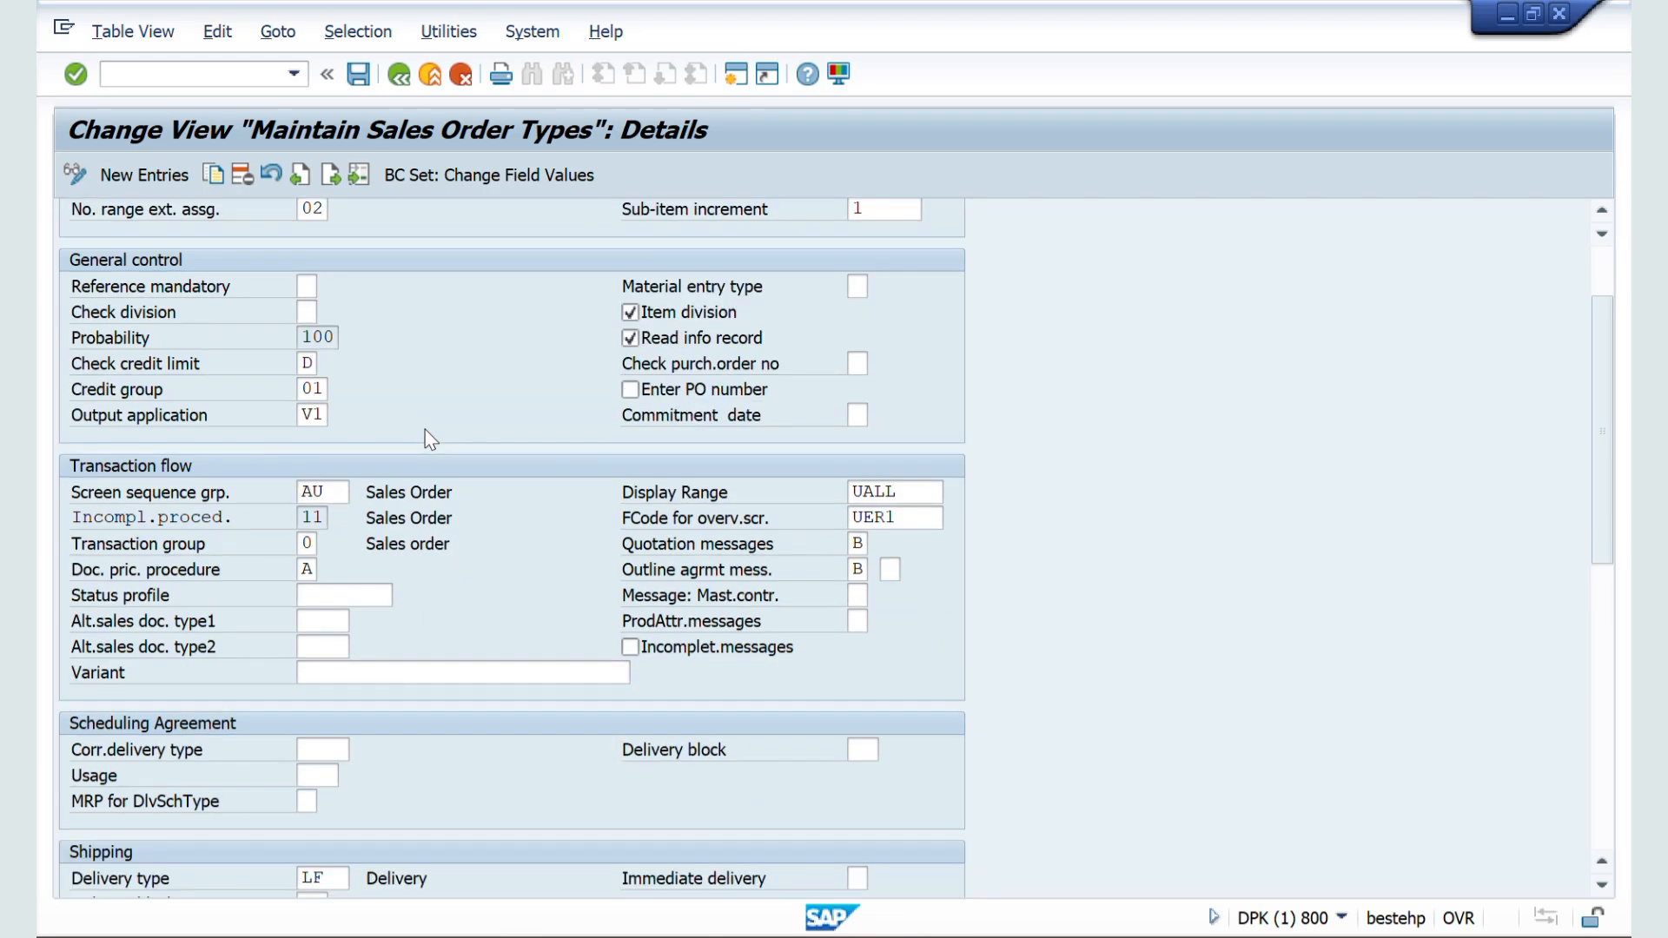
scroll(430, 439, up, 1)
scroll(428, 443, up, 1)
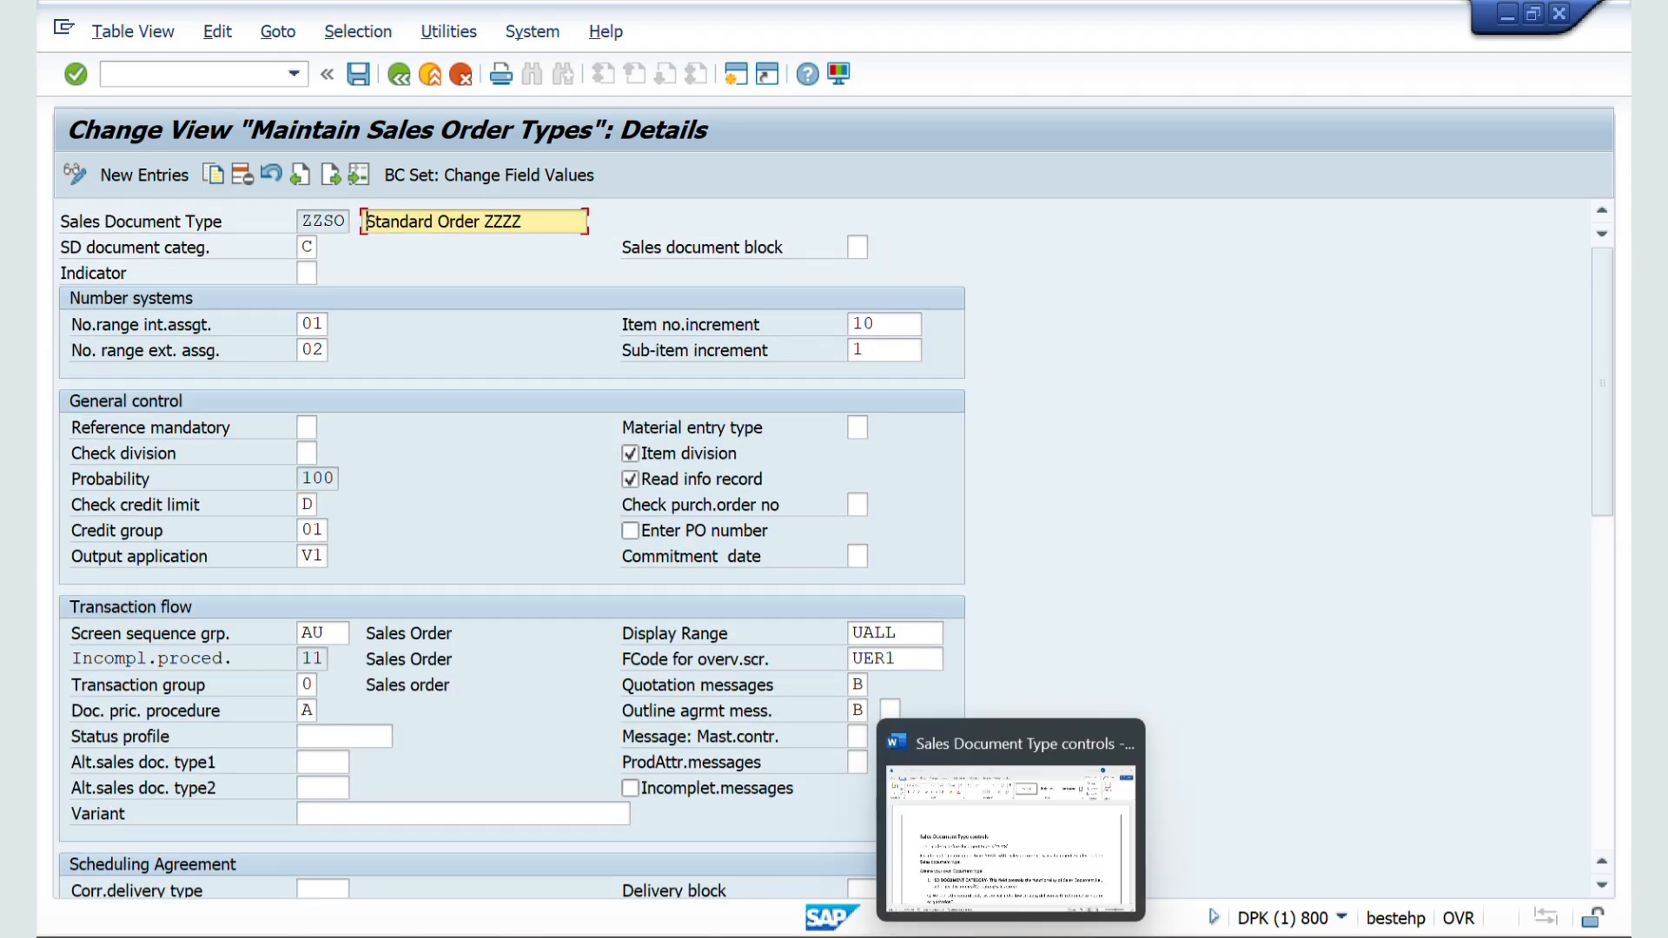
Step: Switch to the Sales Document Type controls document in Word and select the SD DOCUMENT CATEGORY definition
click(1011, 936)
scroll(779, 659, down, 2)
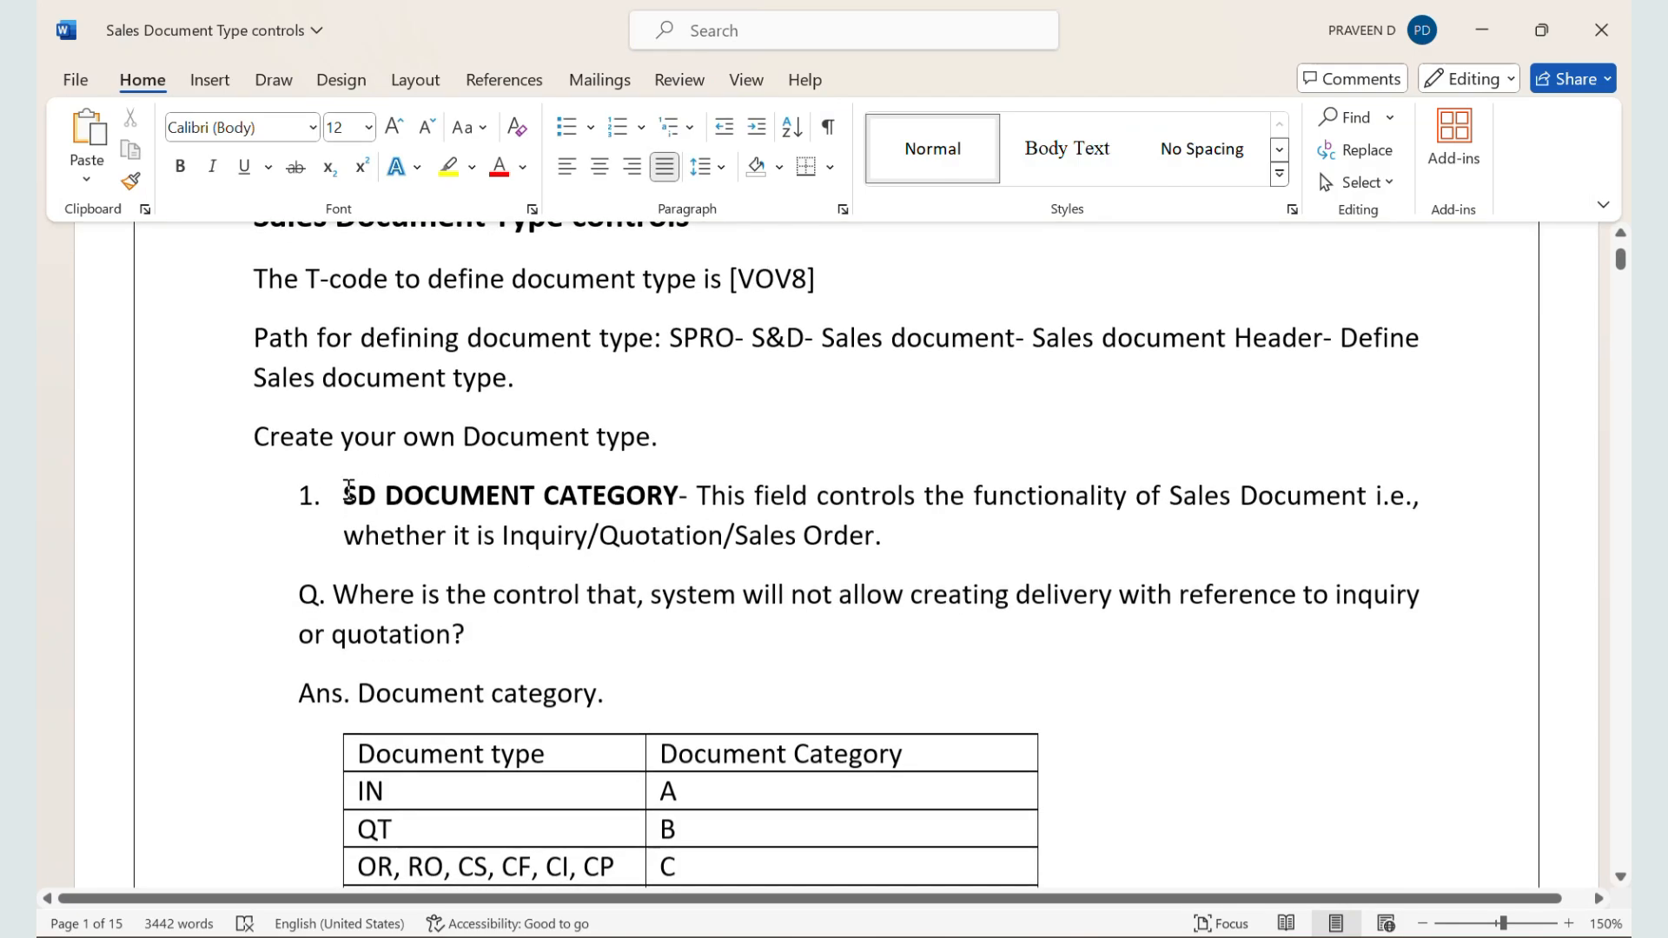
drag(345, 493, 866, 525)
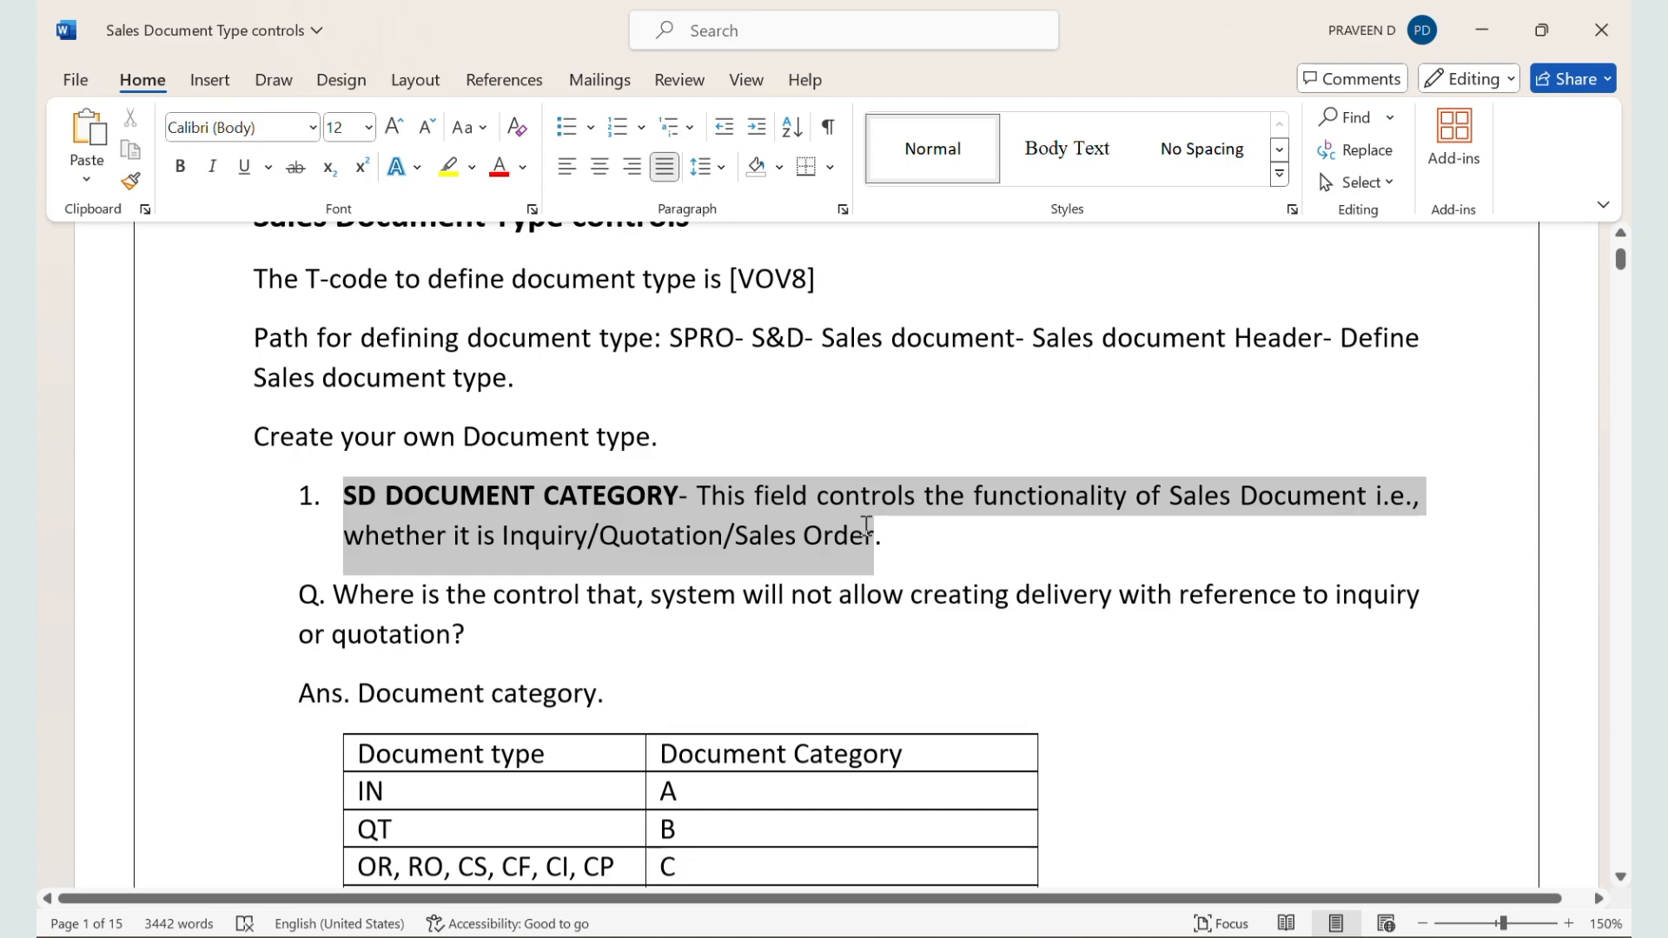
Step: Switch back to the ZZSO details in SAP and examine the possible entries for the SD document category
key(alt+Tab)
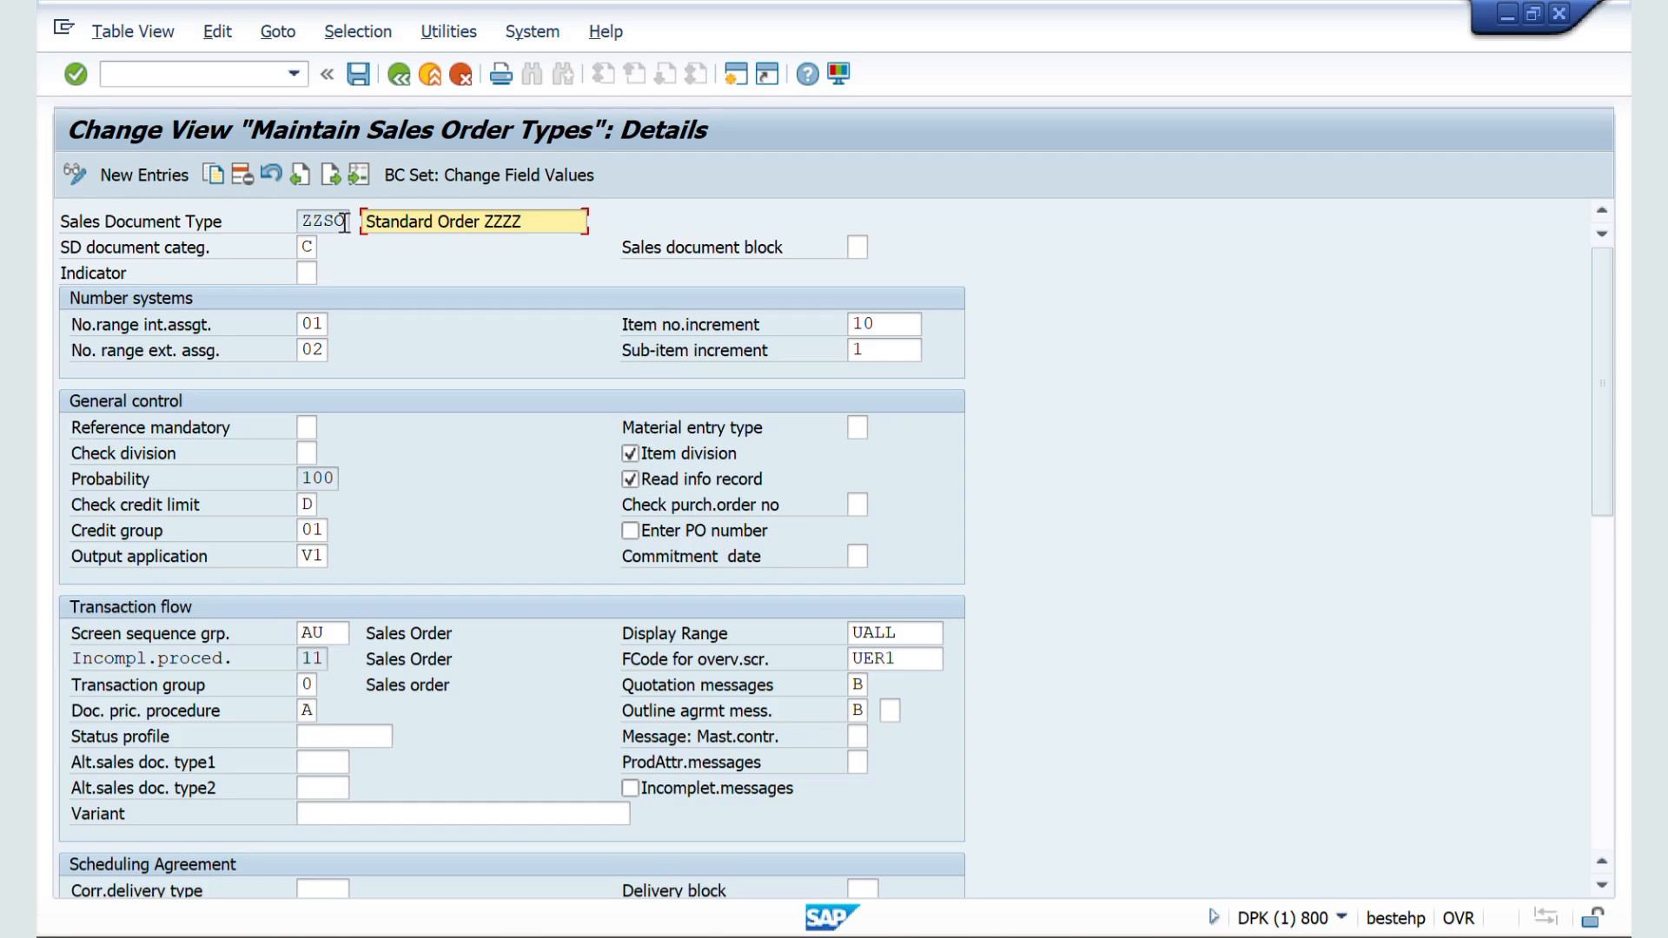
key(shift+Tab)
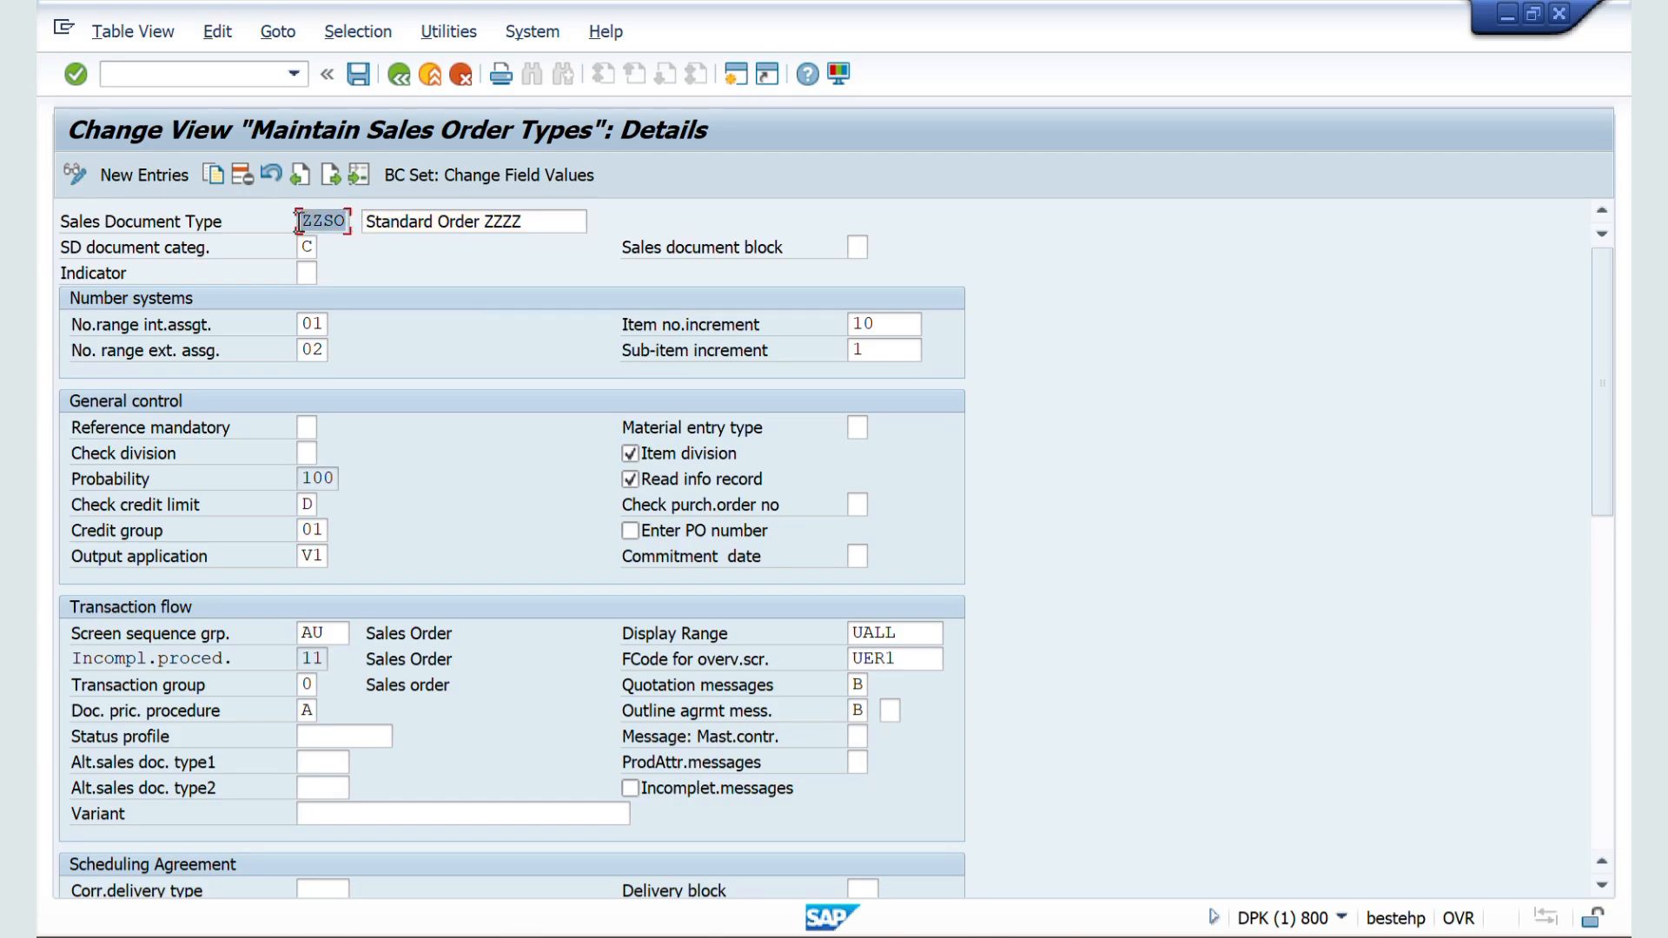
click(306, 245)
click(333, 249)
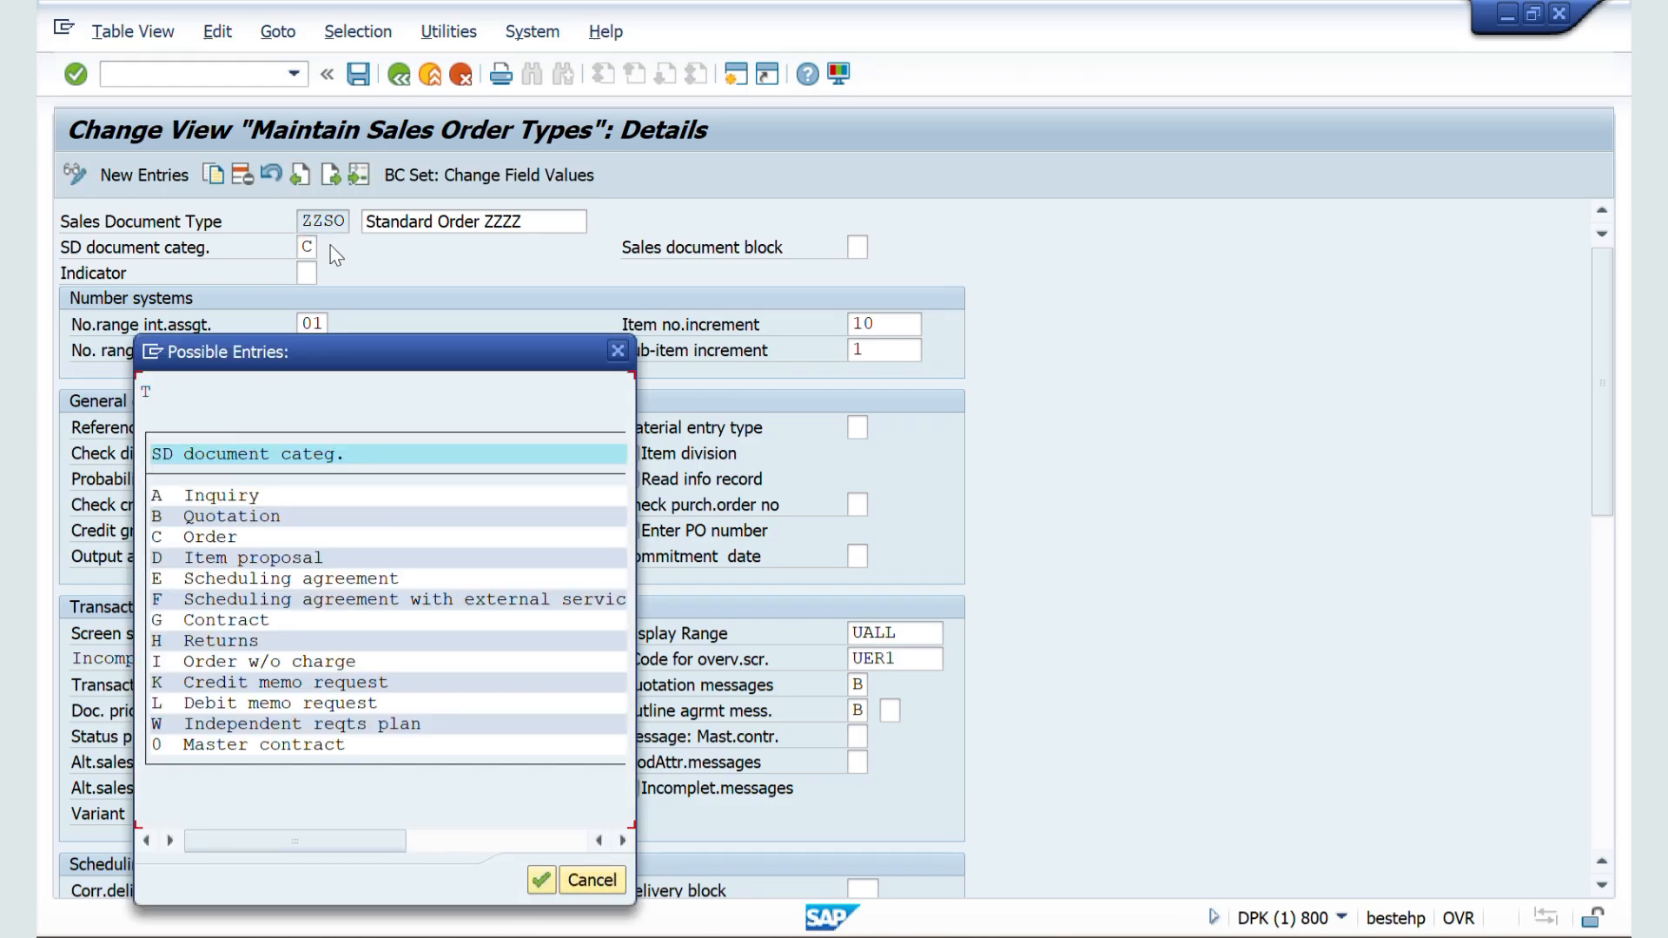
drag(330, 367, 799, 276)
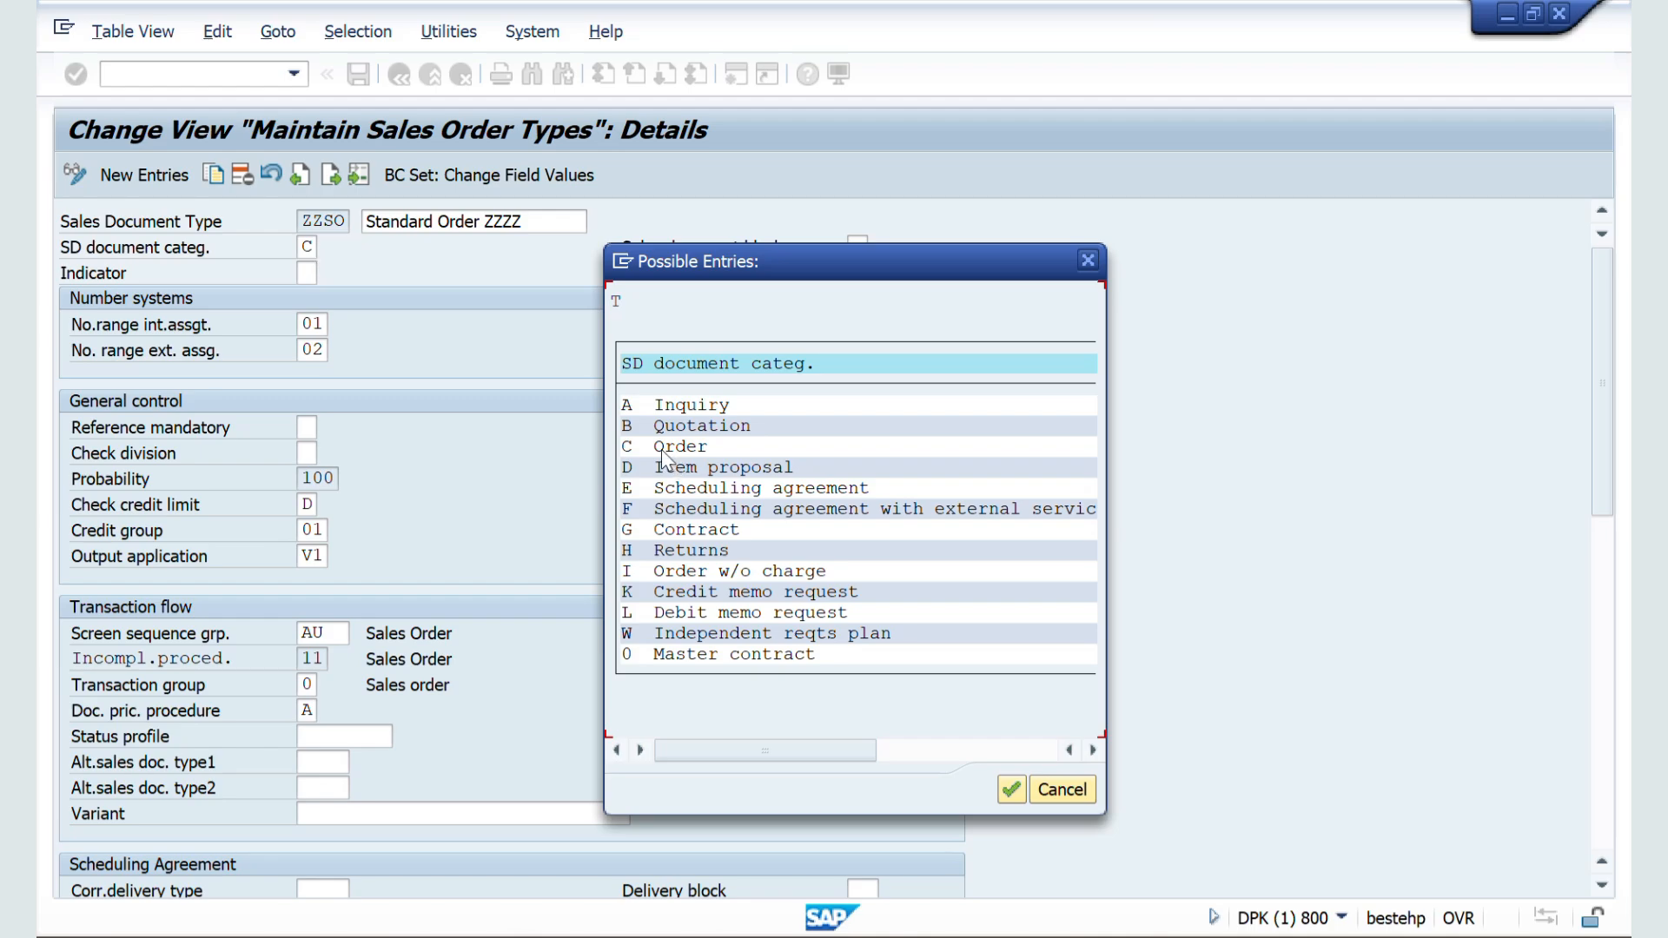
click(1086, 261)
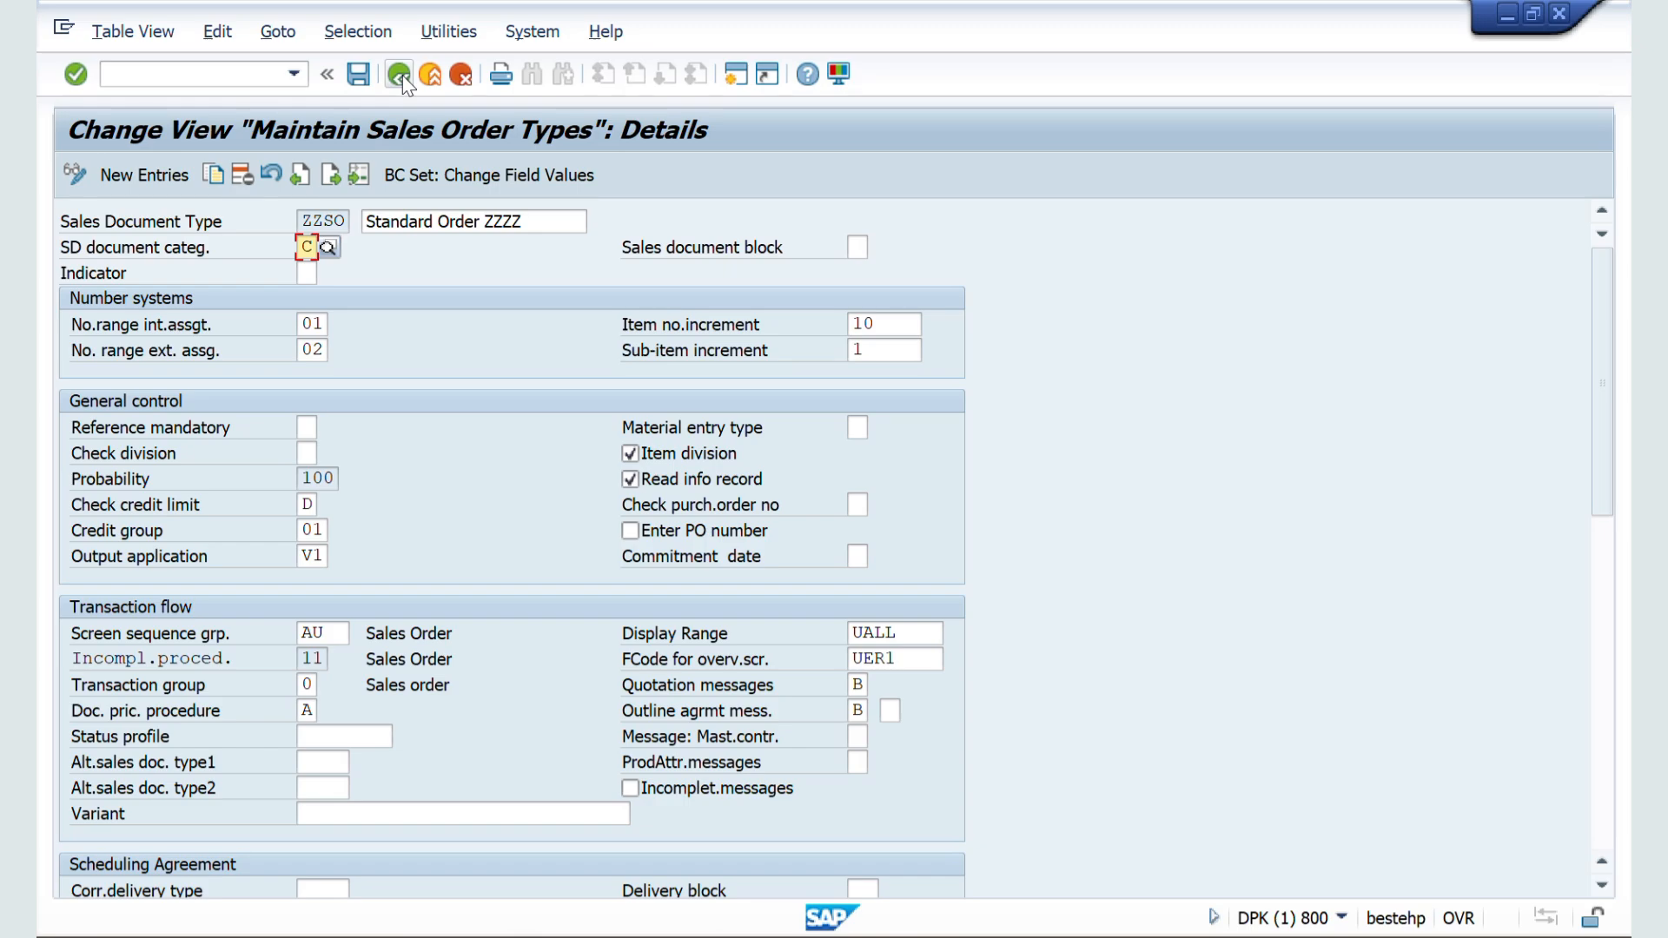
Step: Position the sales order types list at IN and open the Inquiry details to check the SD document category
click(399, 74)
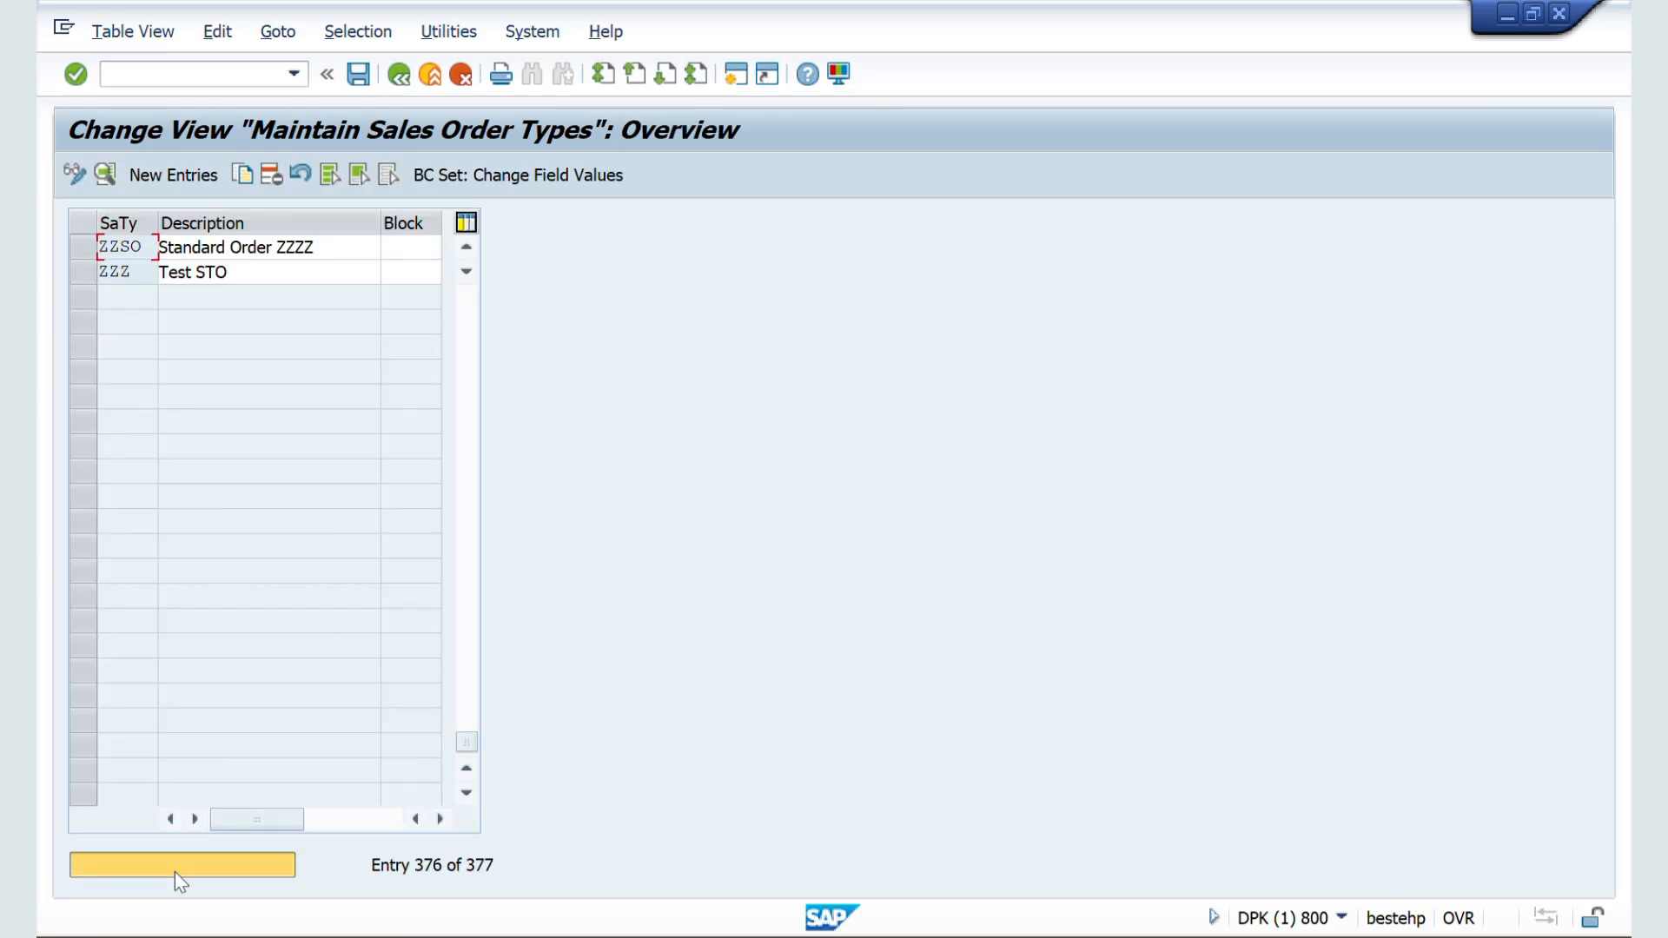
click(174, 872)
text(IN)
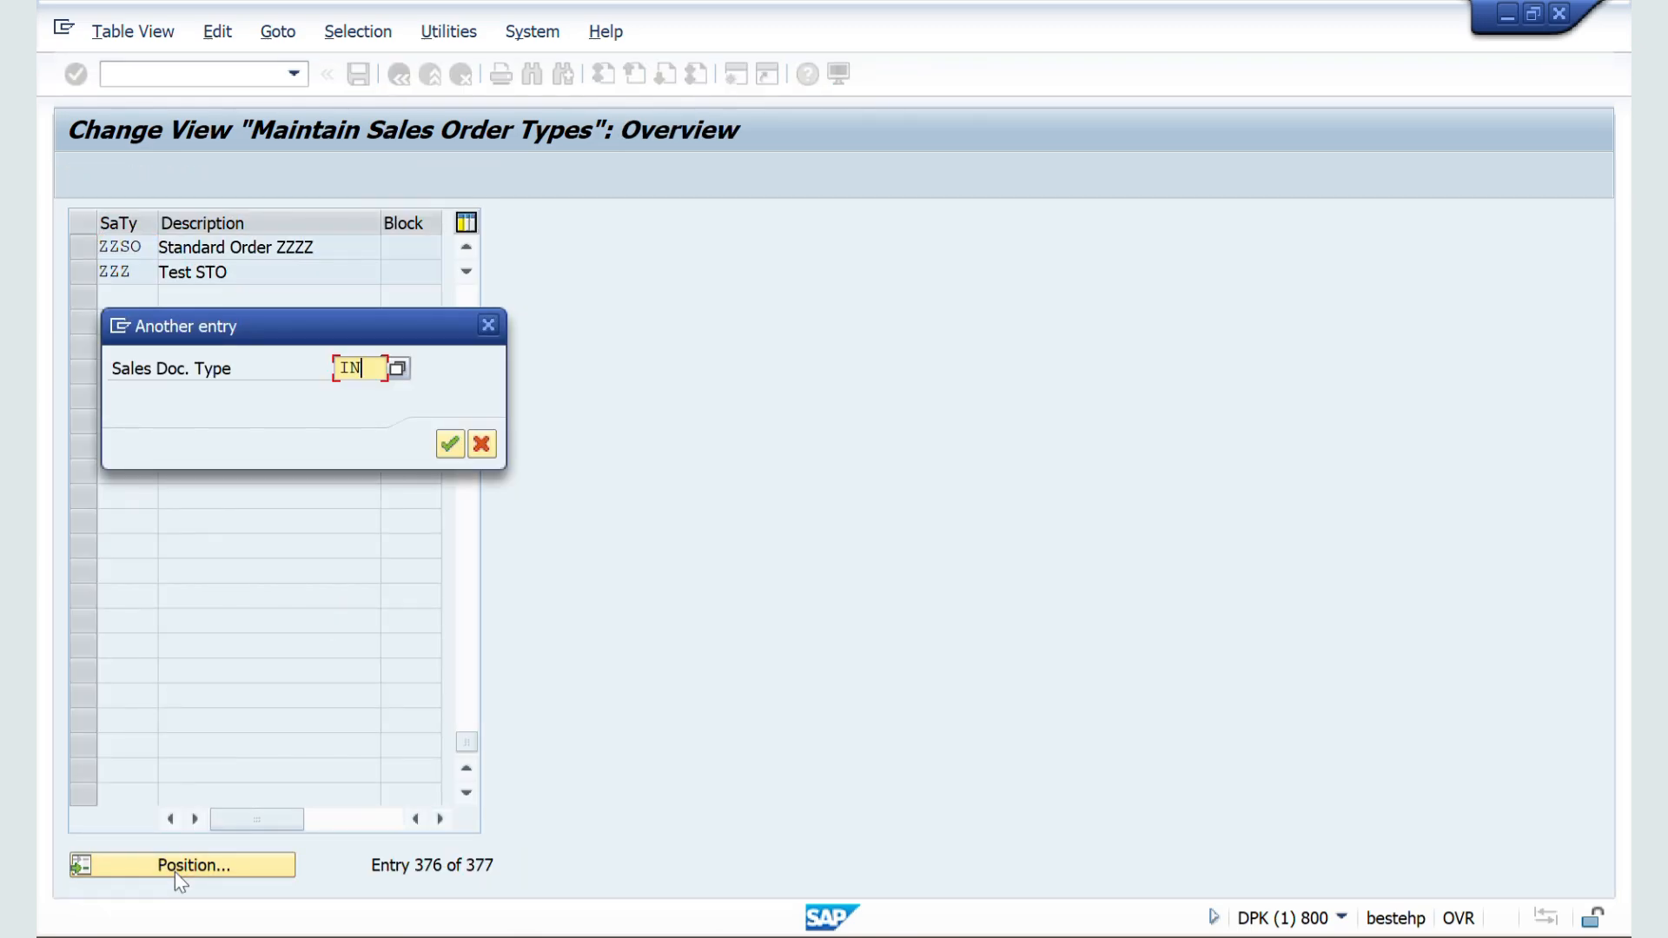
key(Return)
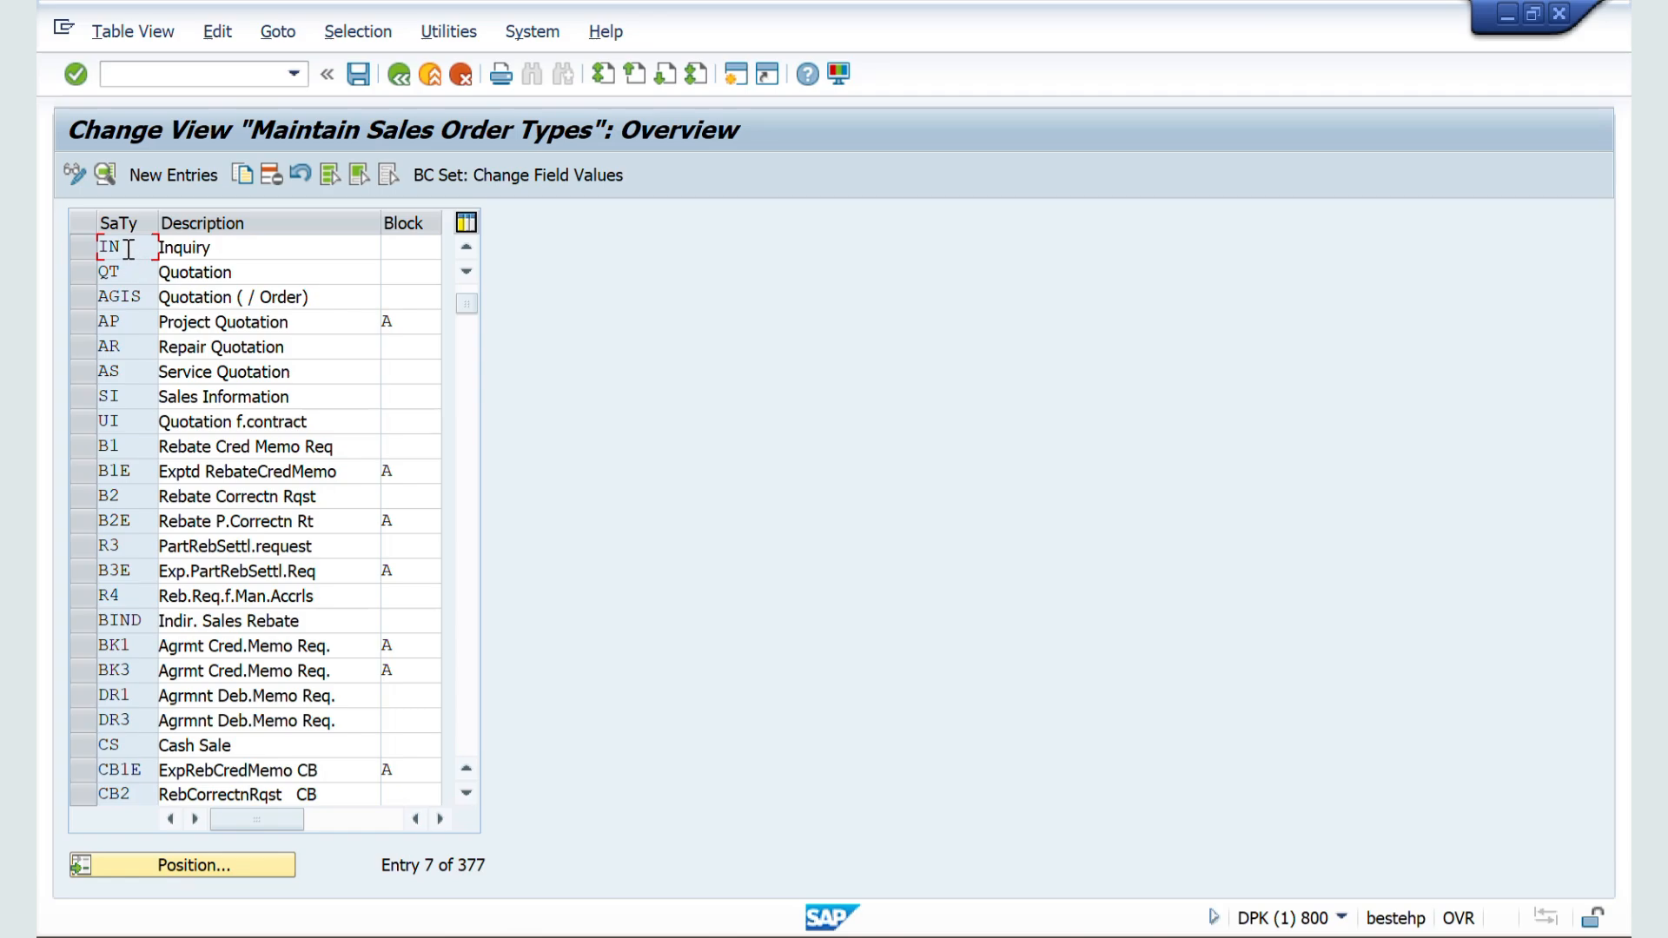
double_click(128, 250)
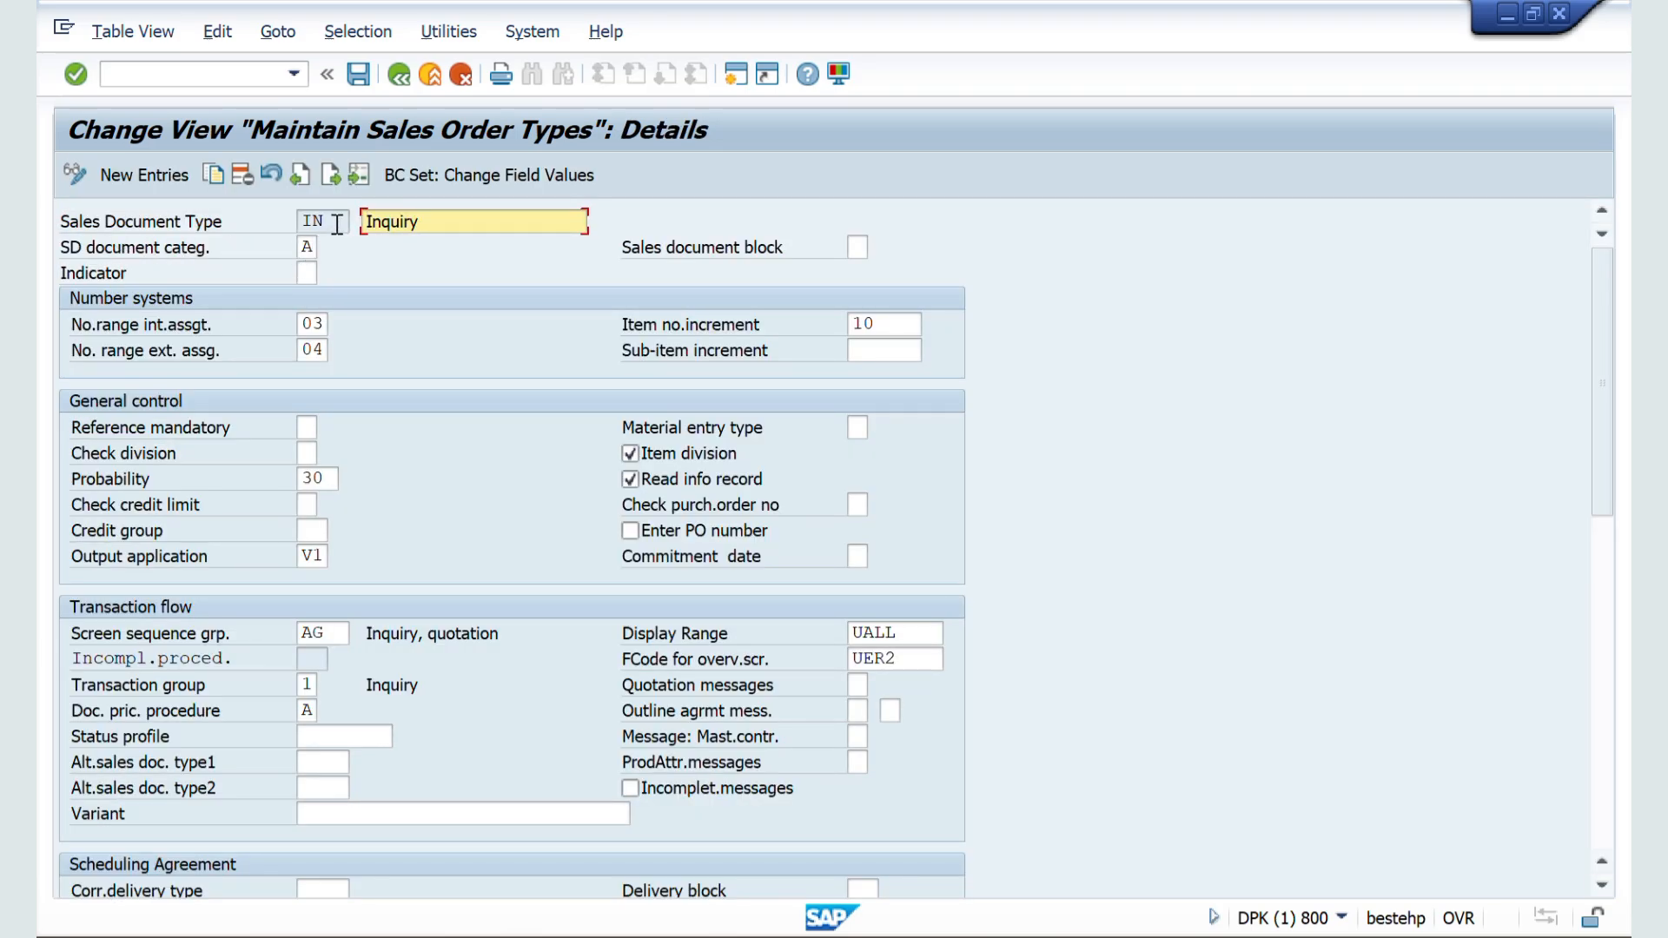
drag(337, 224, 299, 227)
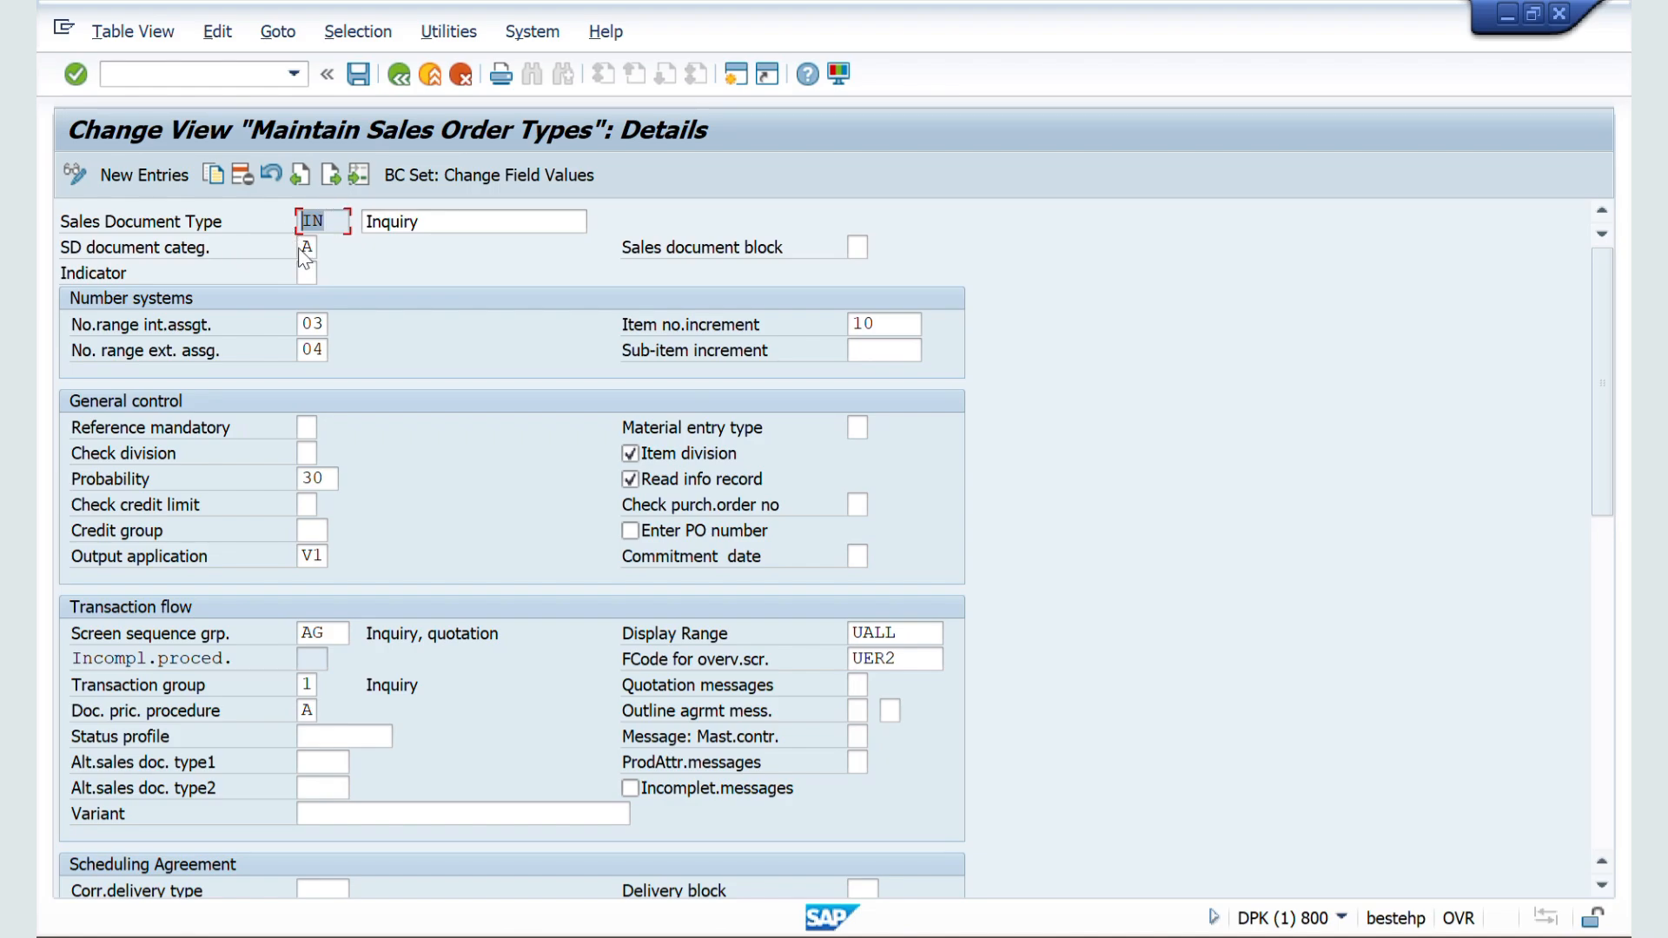
Step: Check the SD document category in the details of Quotation type QT and return to the overview
click(399, 77)
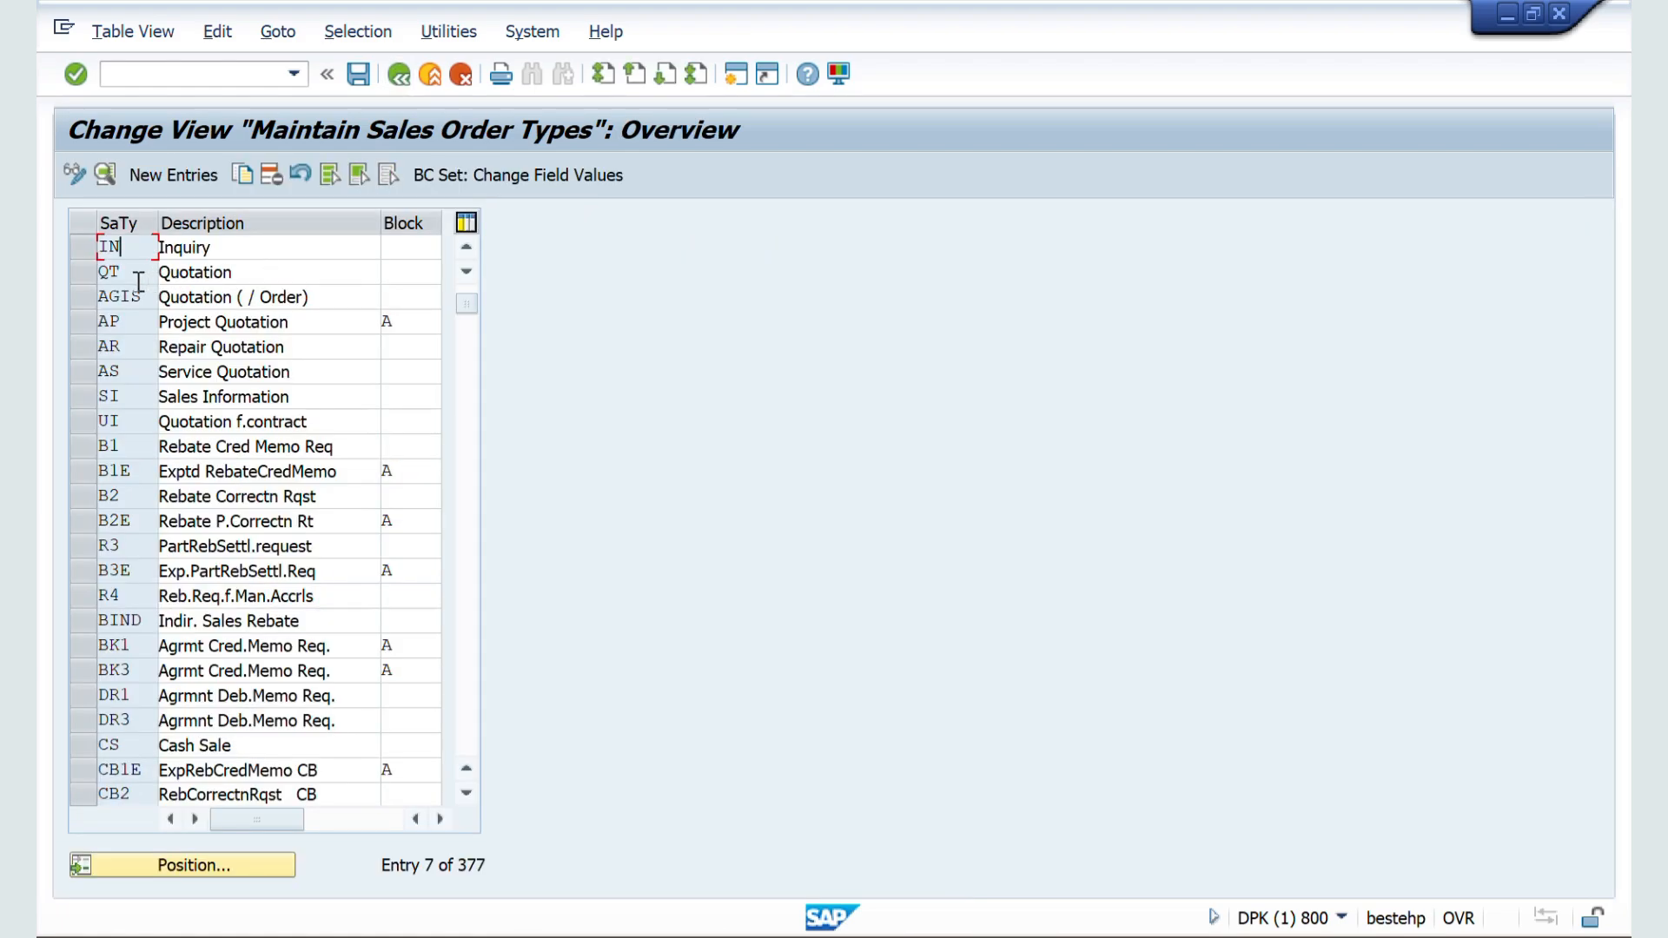
double_click(120, 276)
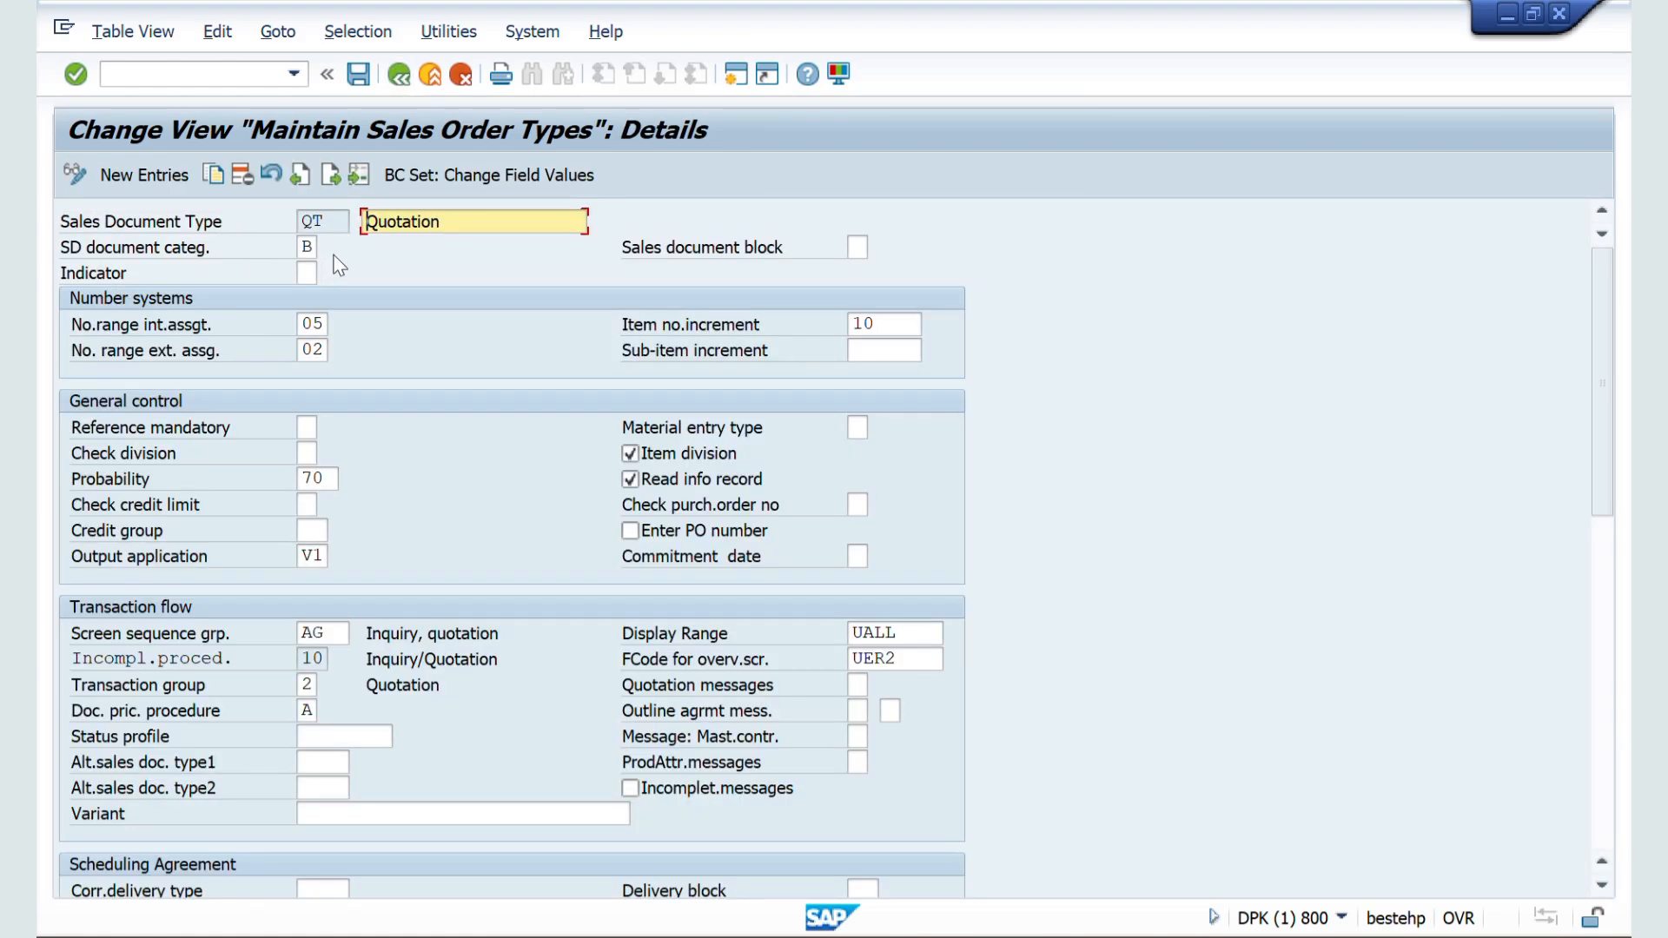
click(399, 76)
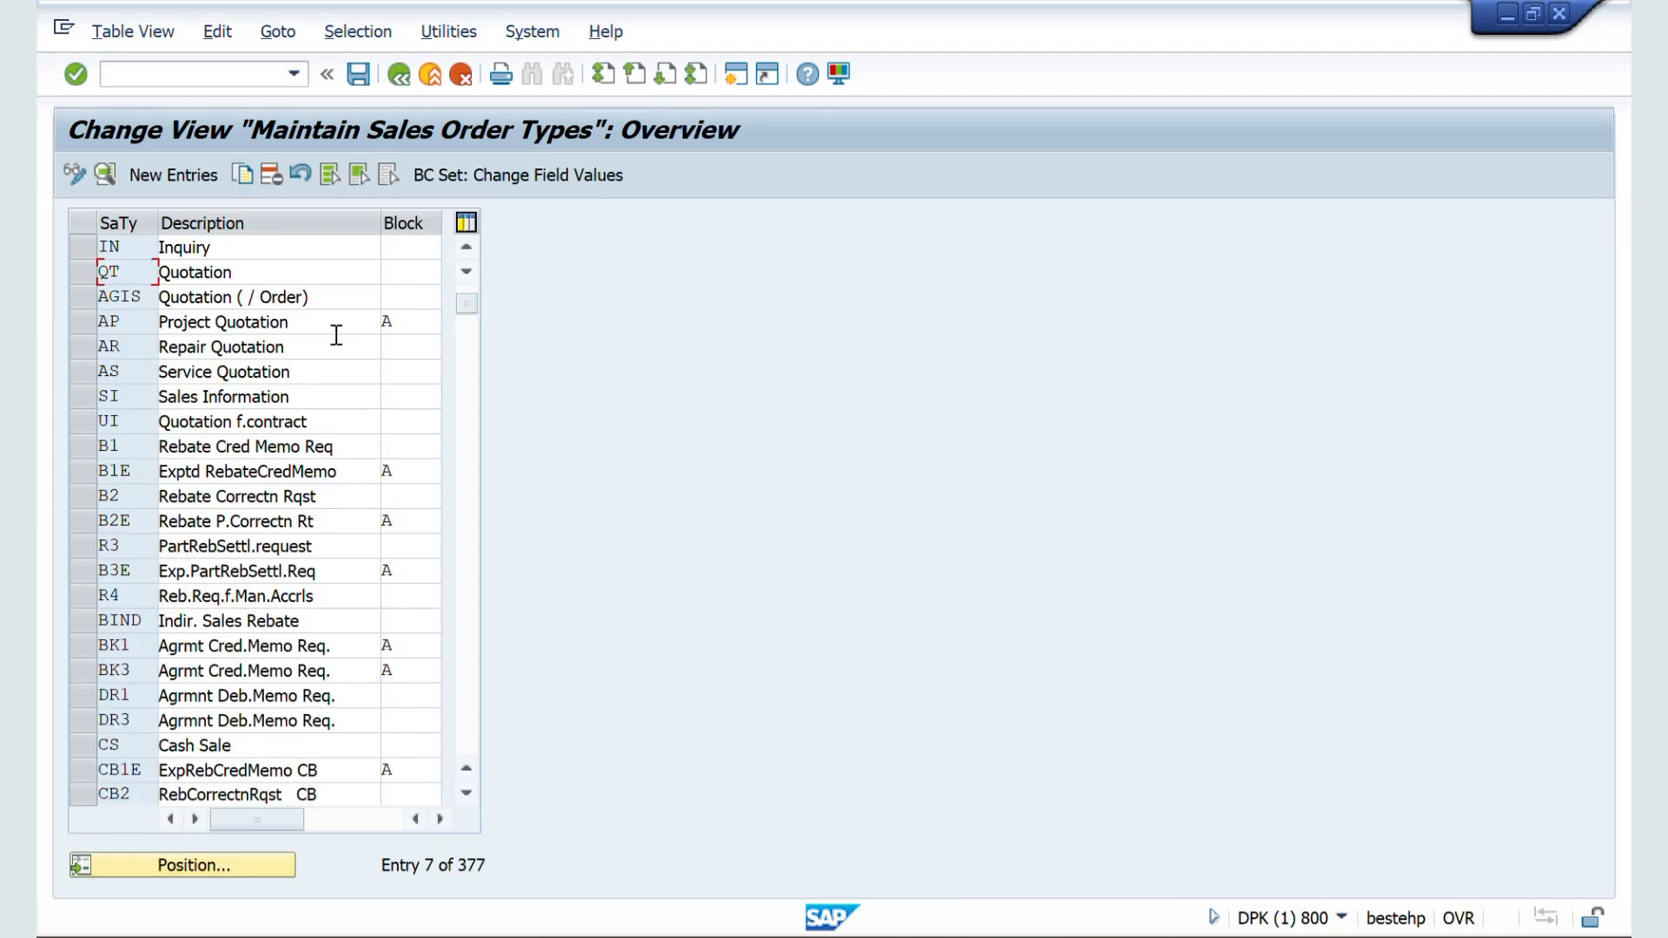
Step: Position the sales order types list at ZZSO and open that type's details
click(186, 865)
text(ZZSO)
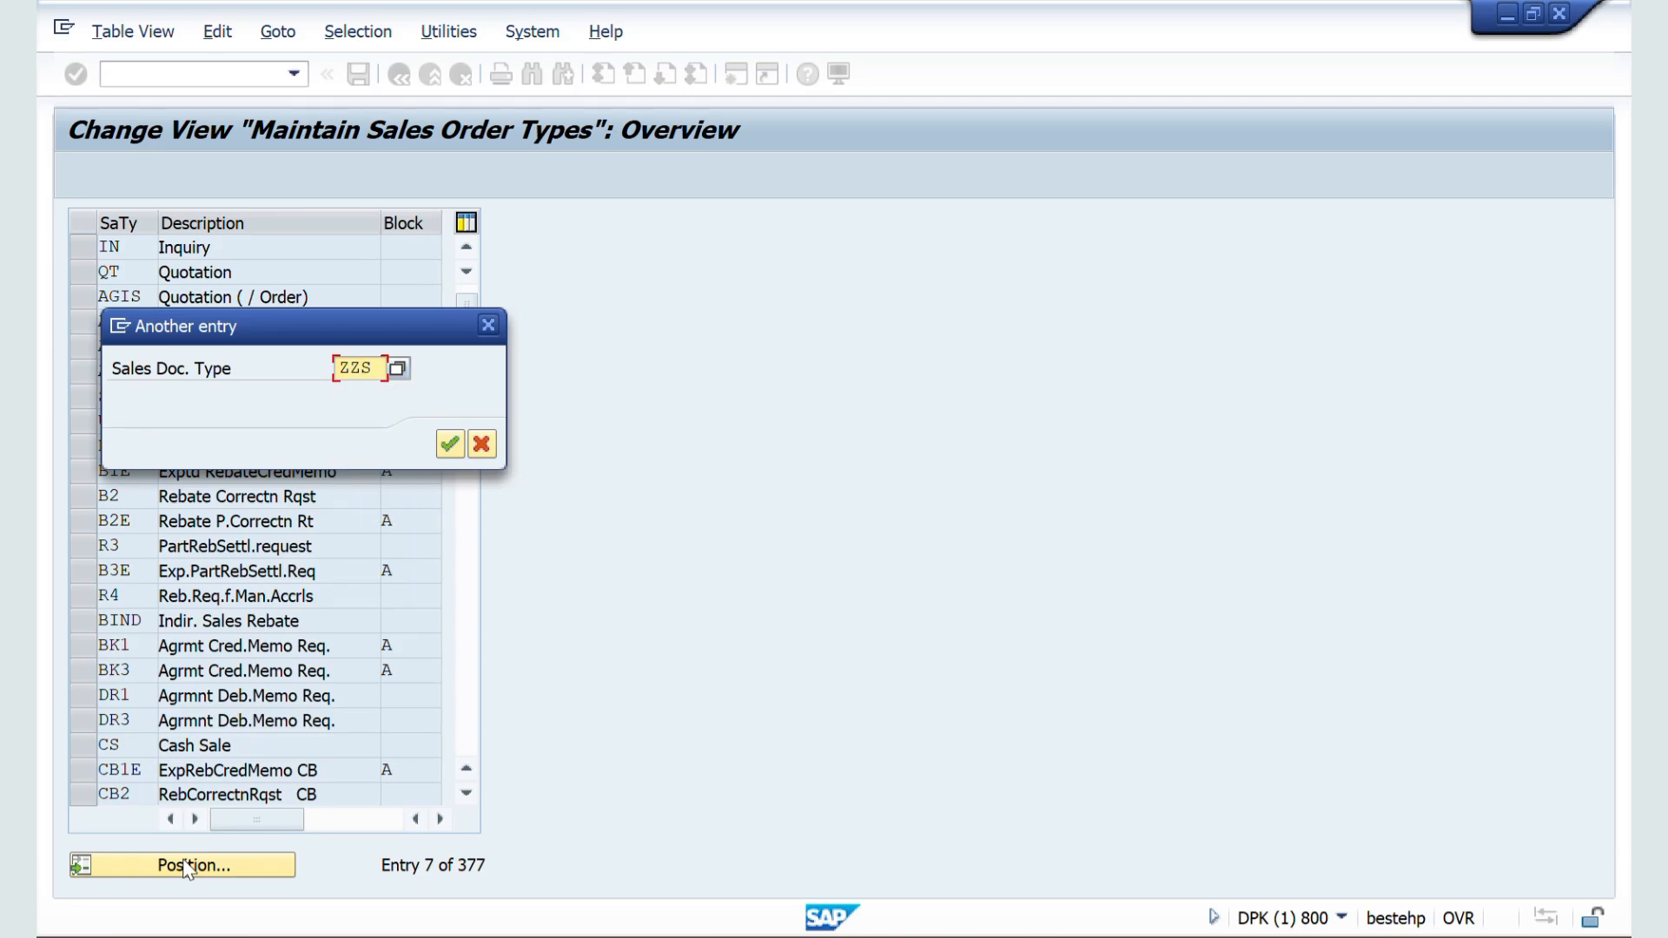
key(Return)
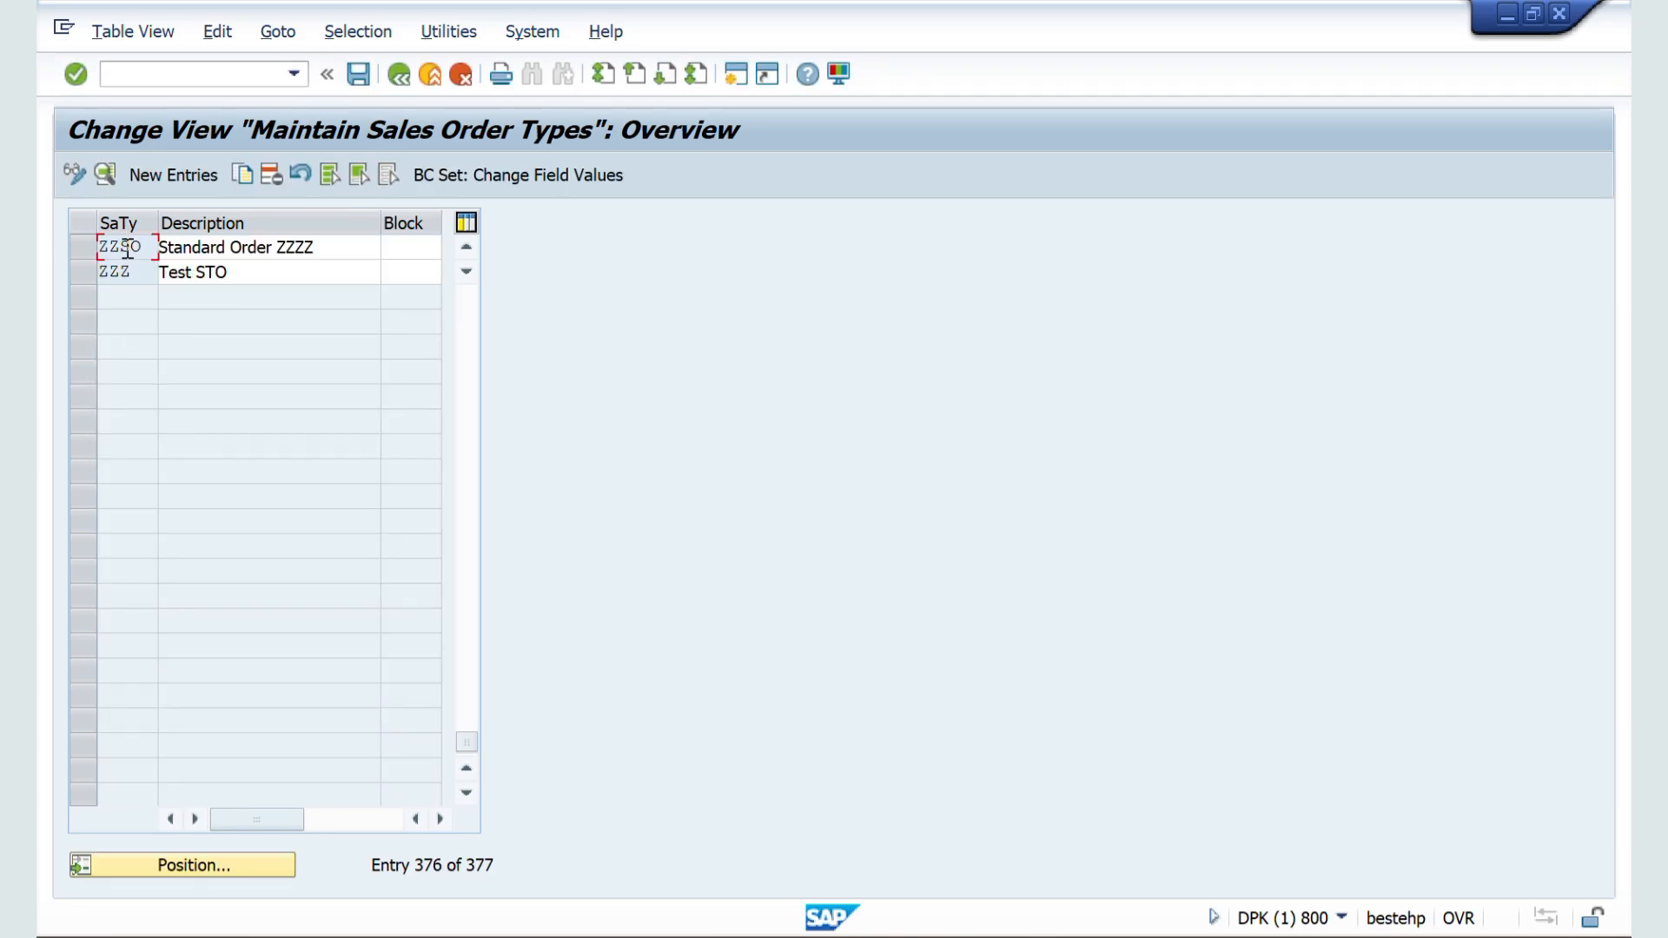
double_click(129, 248)
Step: Switch to the Word document and select the document types OR, RO, CS, CF, CI, CP in the category table
key(alt+Tab)
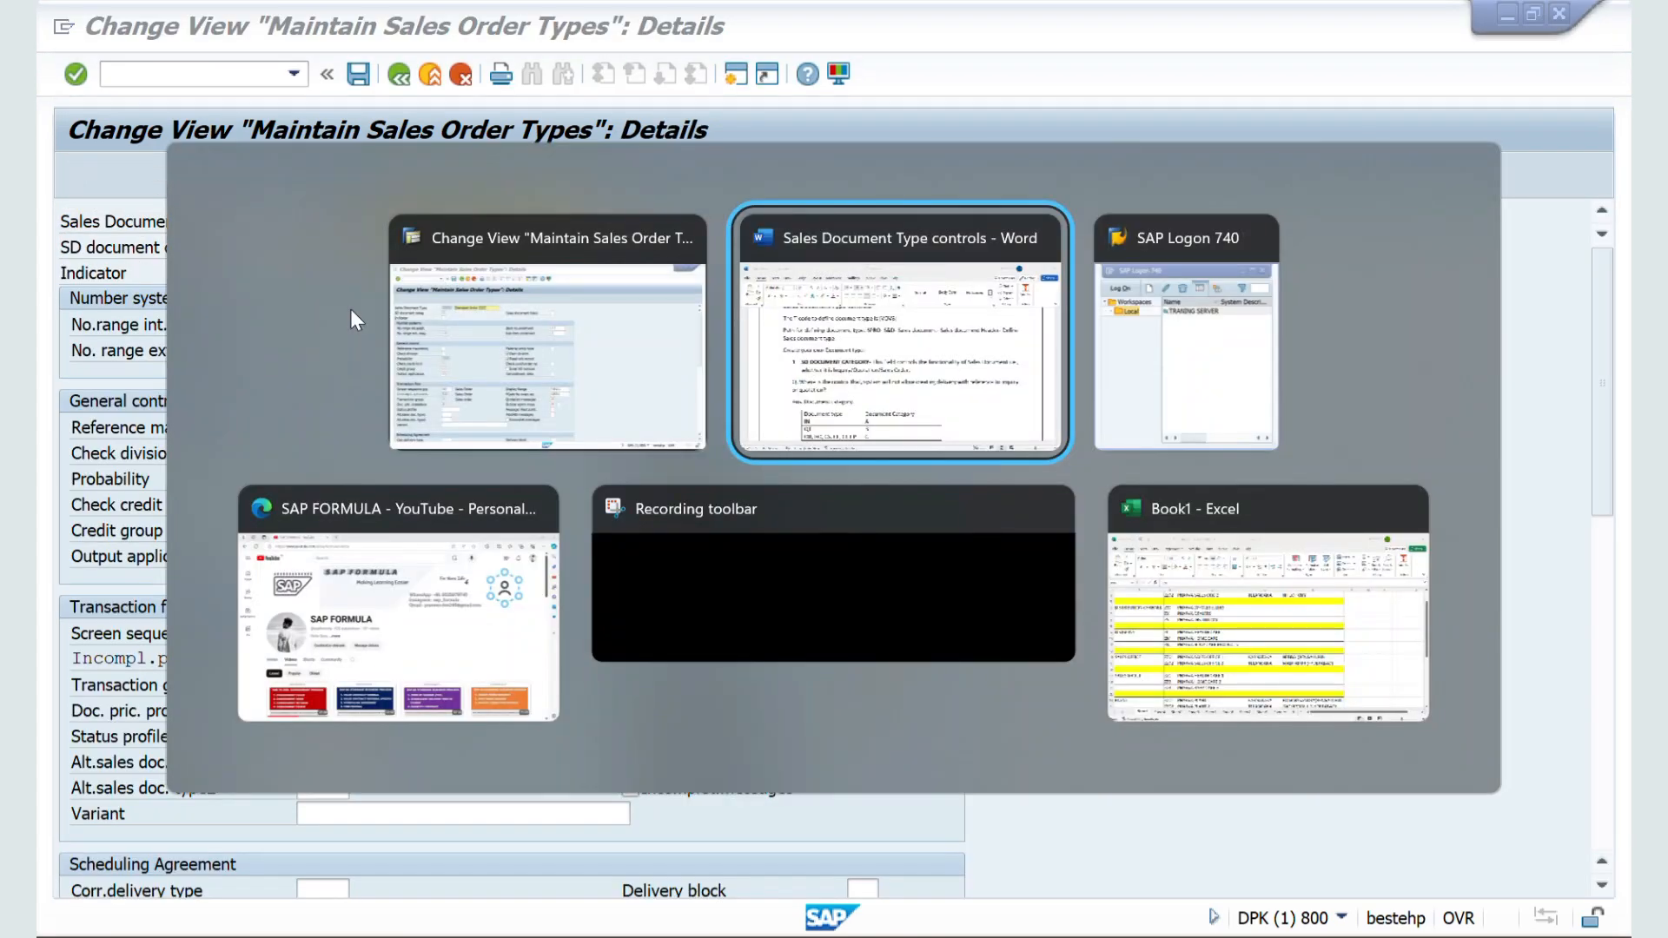
scroll(526, 534, down, 3)
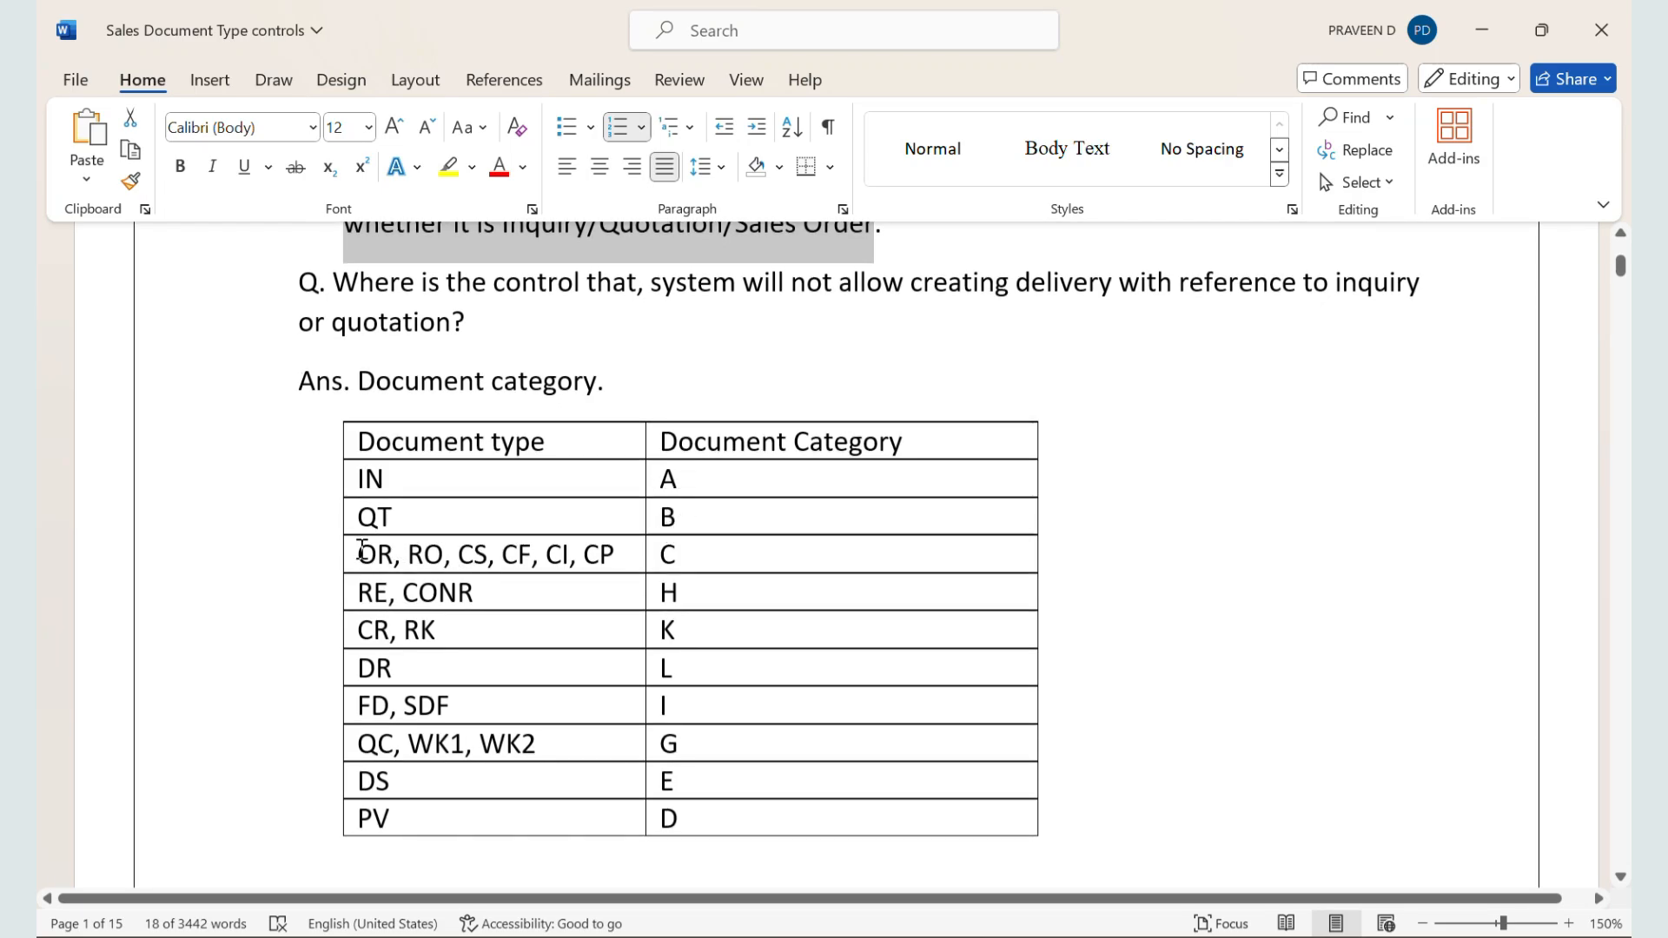
drag(361, 549, 618, 554)
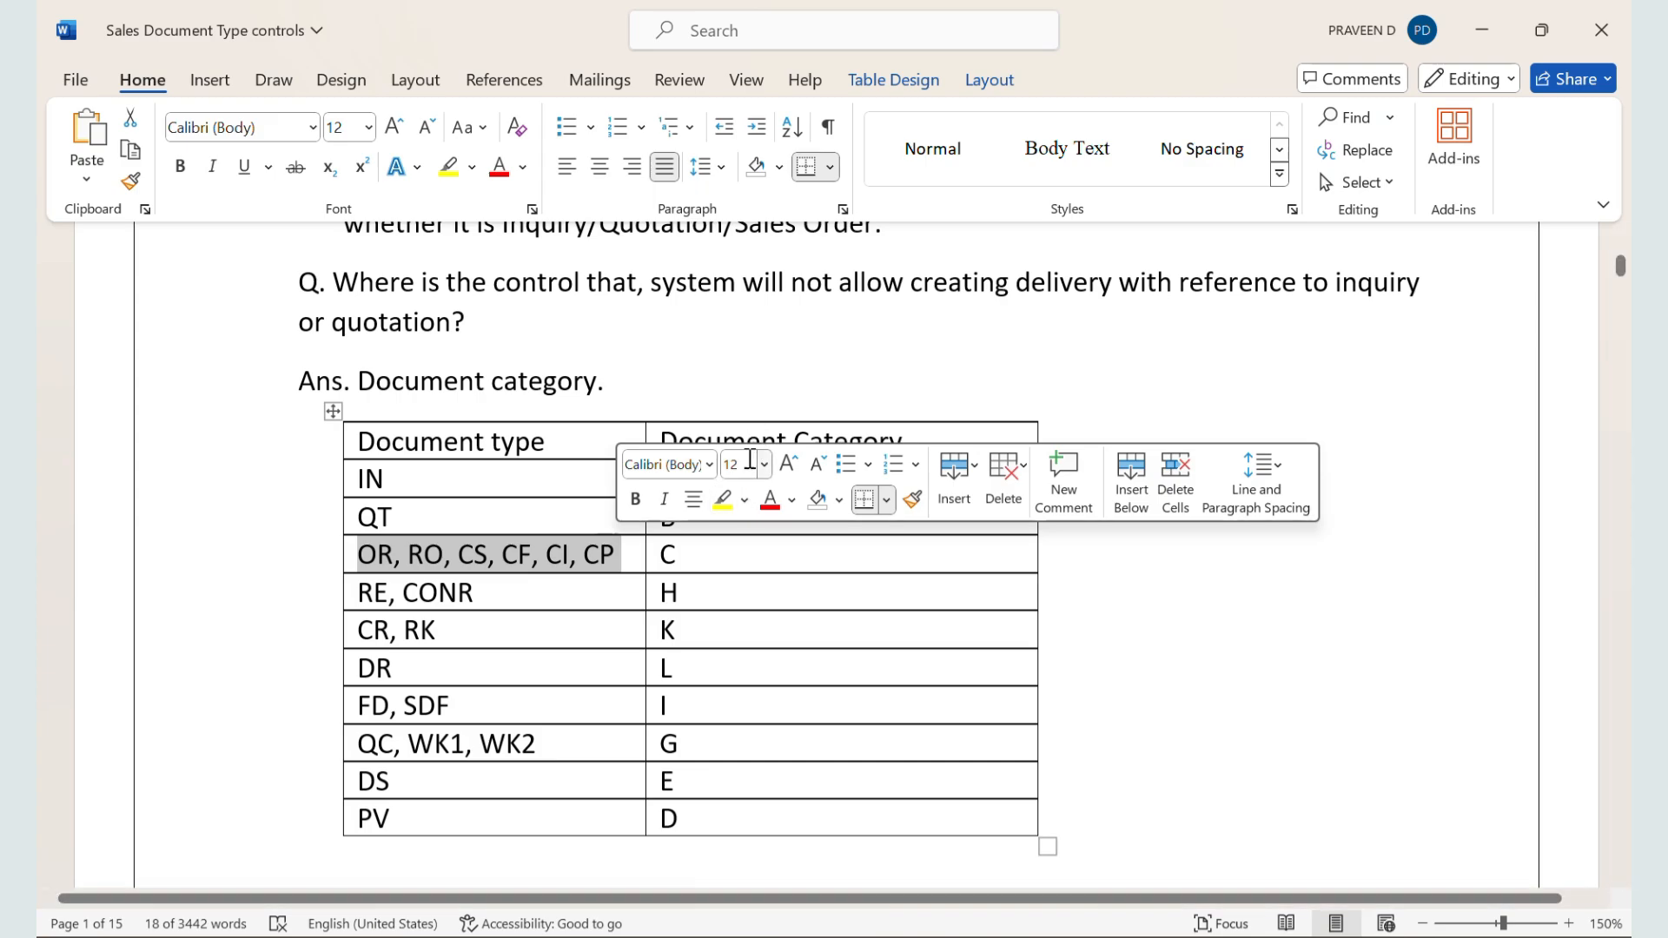
Step: Review the remaining rows of the document category table down to PV and the Indicator and Sales Document Block notes below it
click(689, 554)
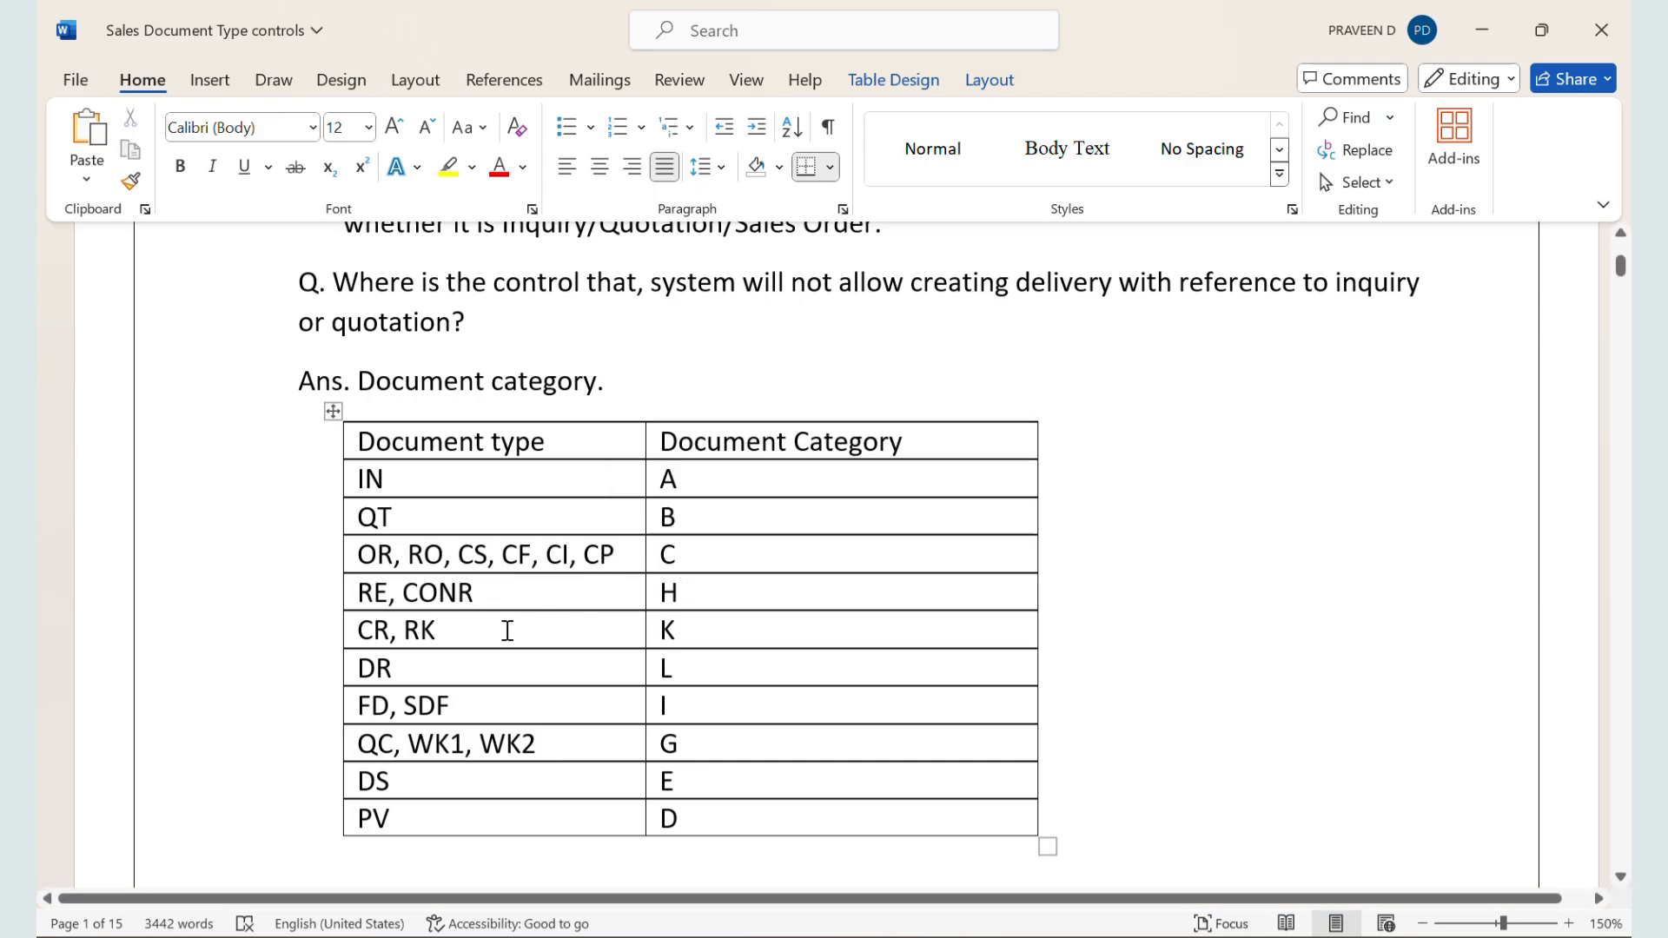
scroll(506, 628, down, 1)
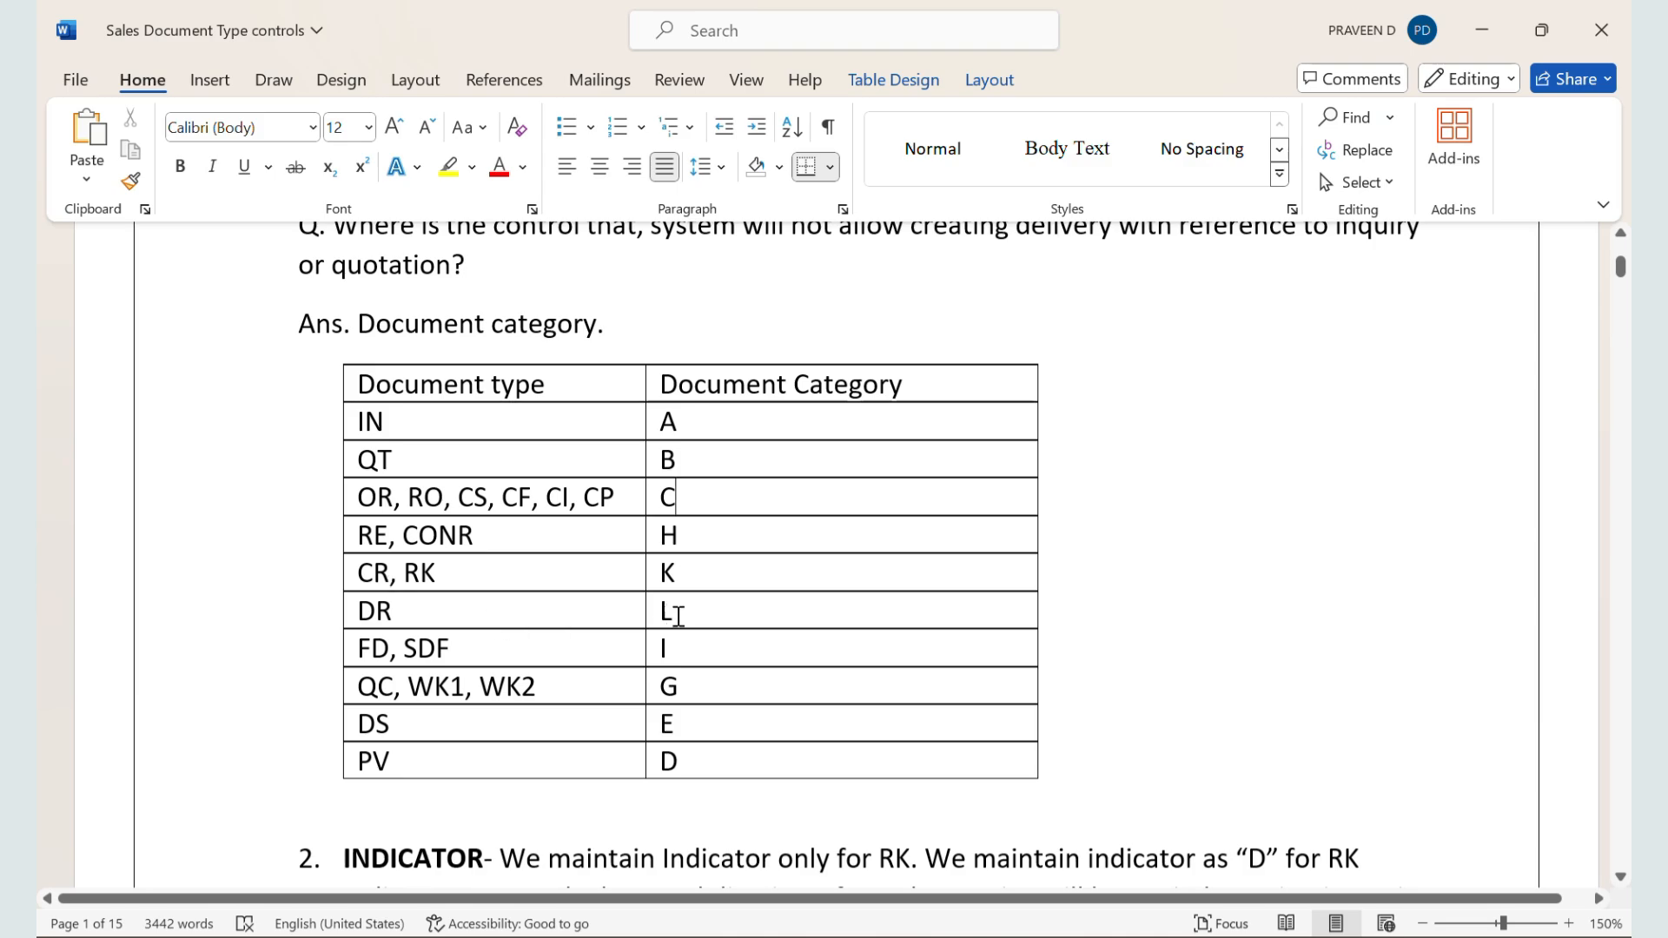
scroll(514, 677, down, 2)
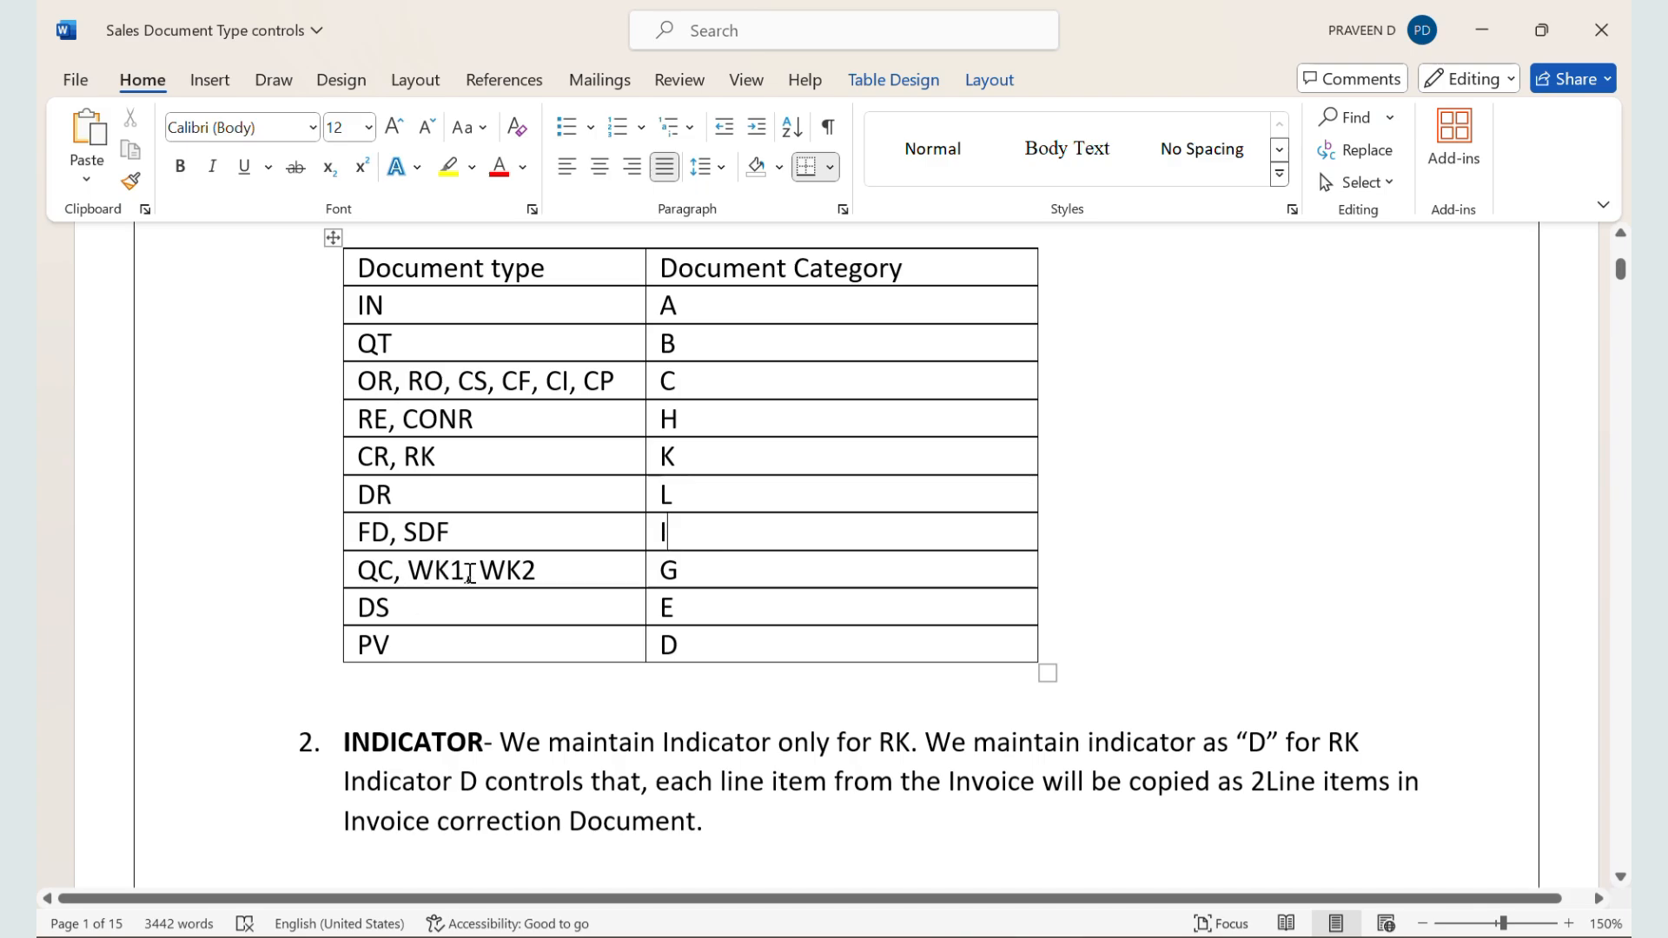
click(555, 568)
click(468, 610)
click(709, 599)
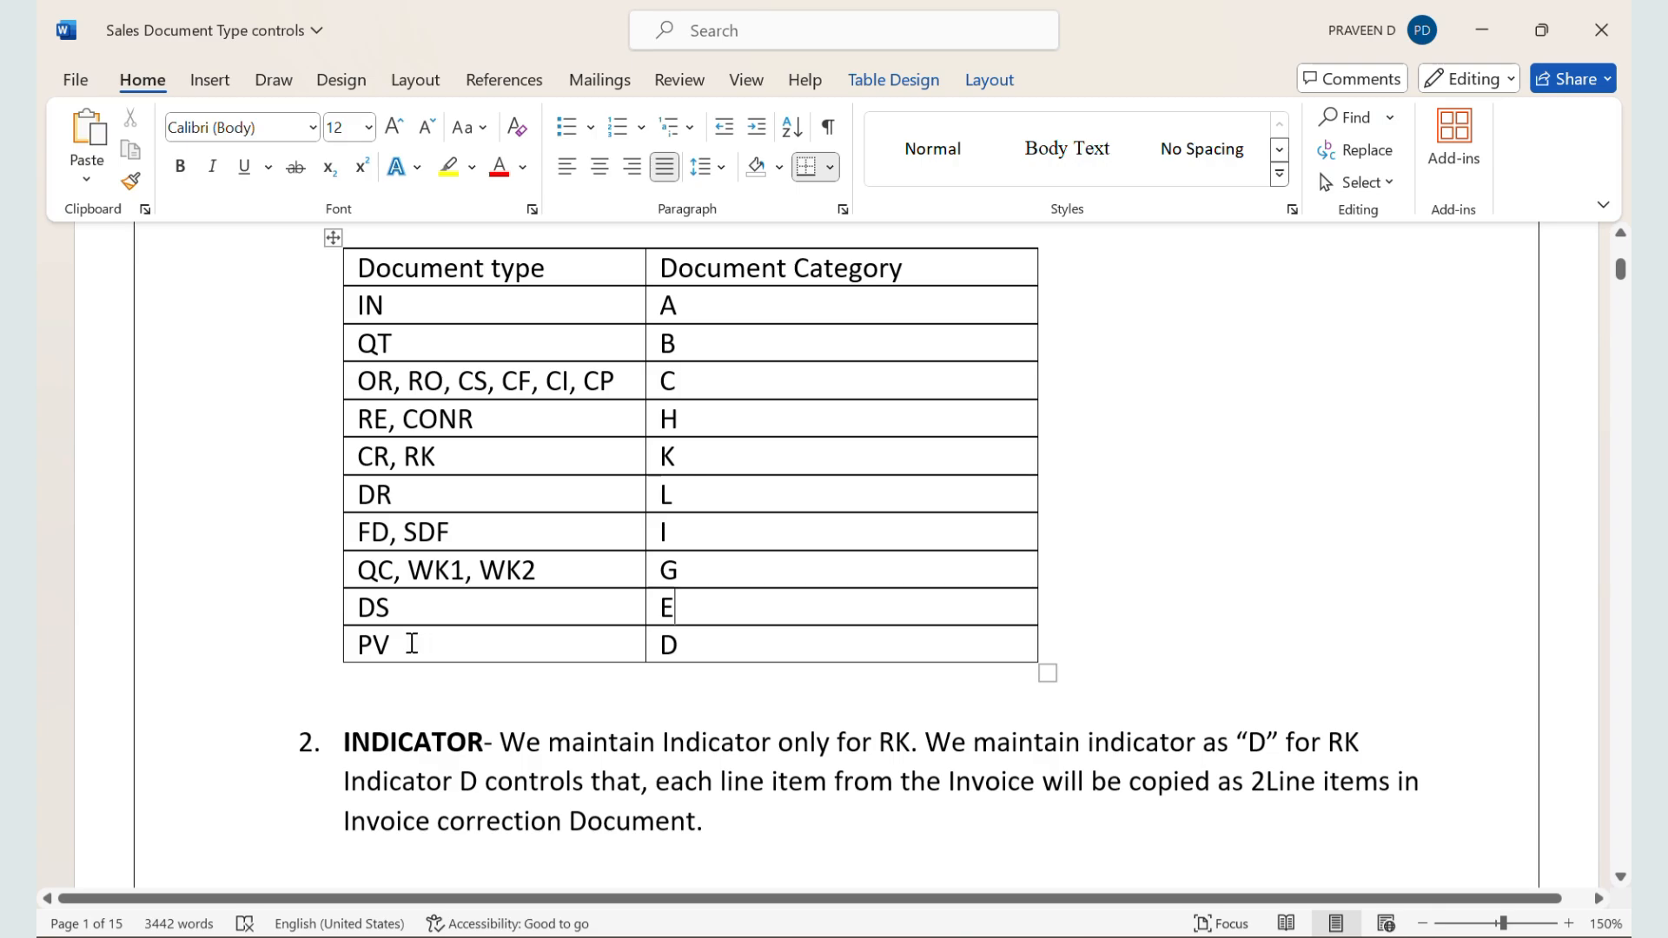
click(412, 643)
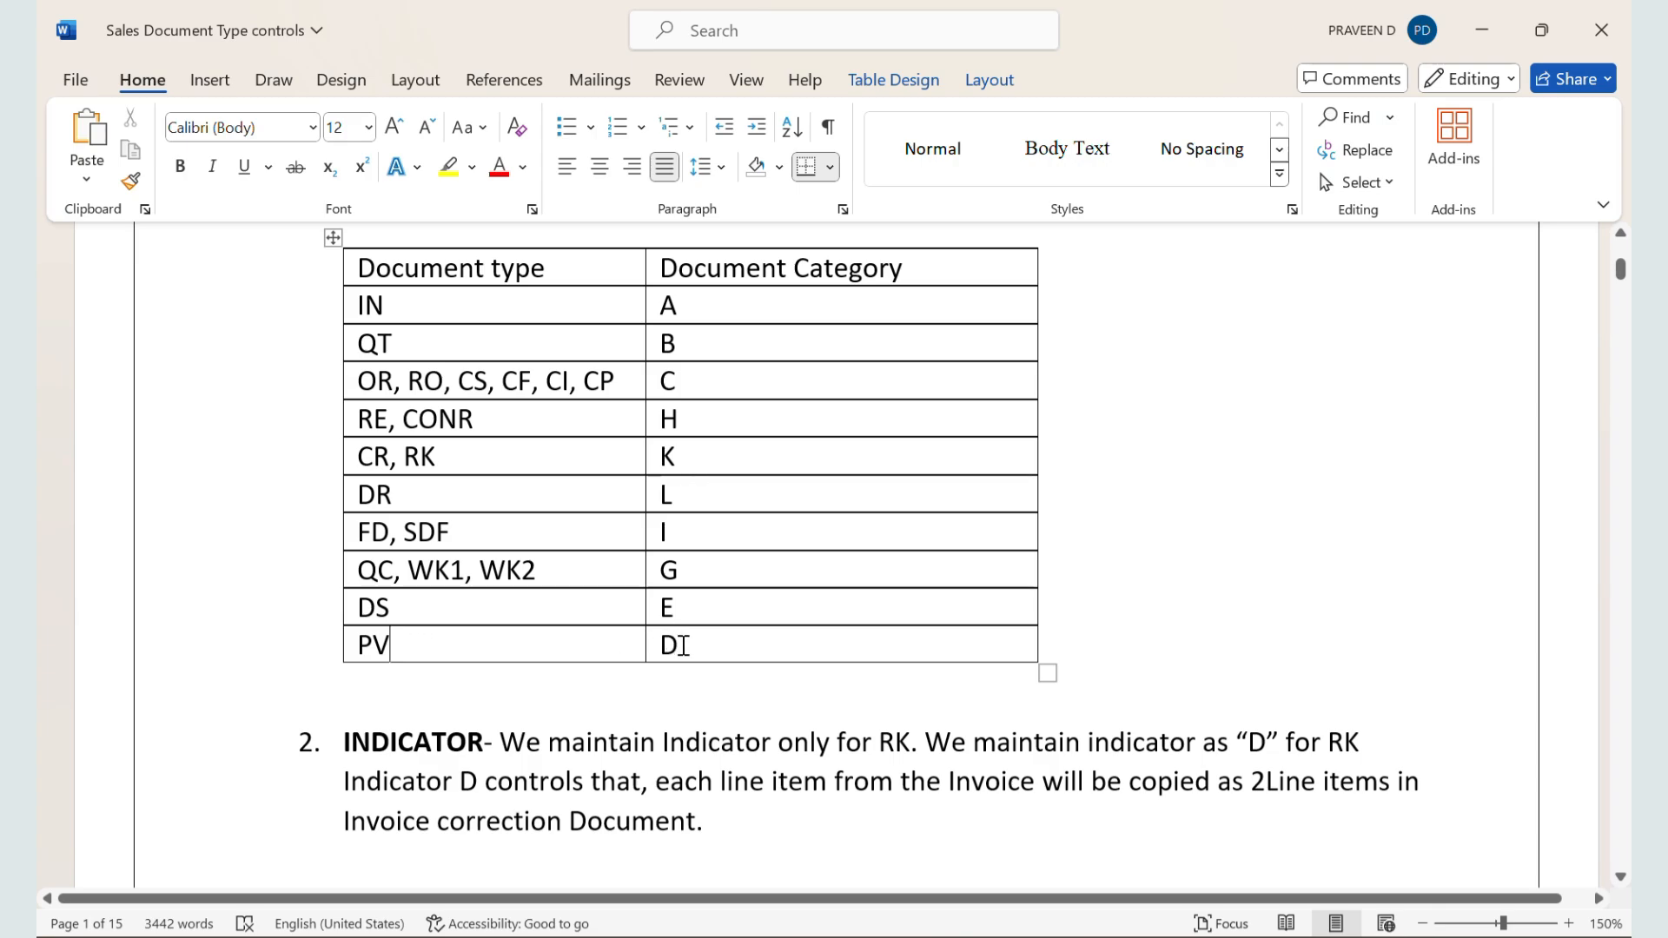
click(684, 645)
scroll(680, 644, up, 2)
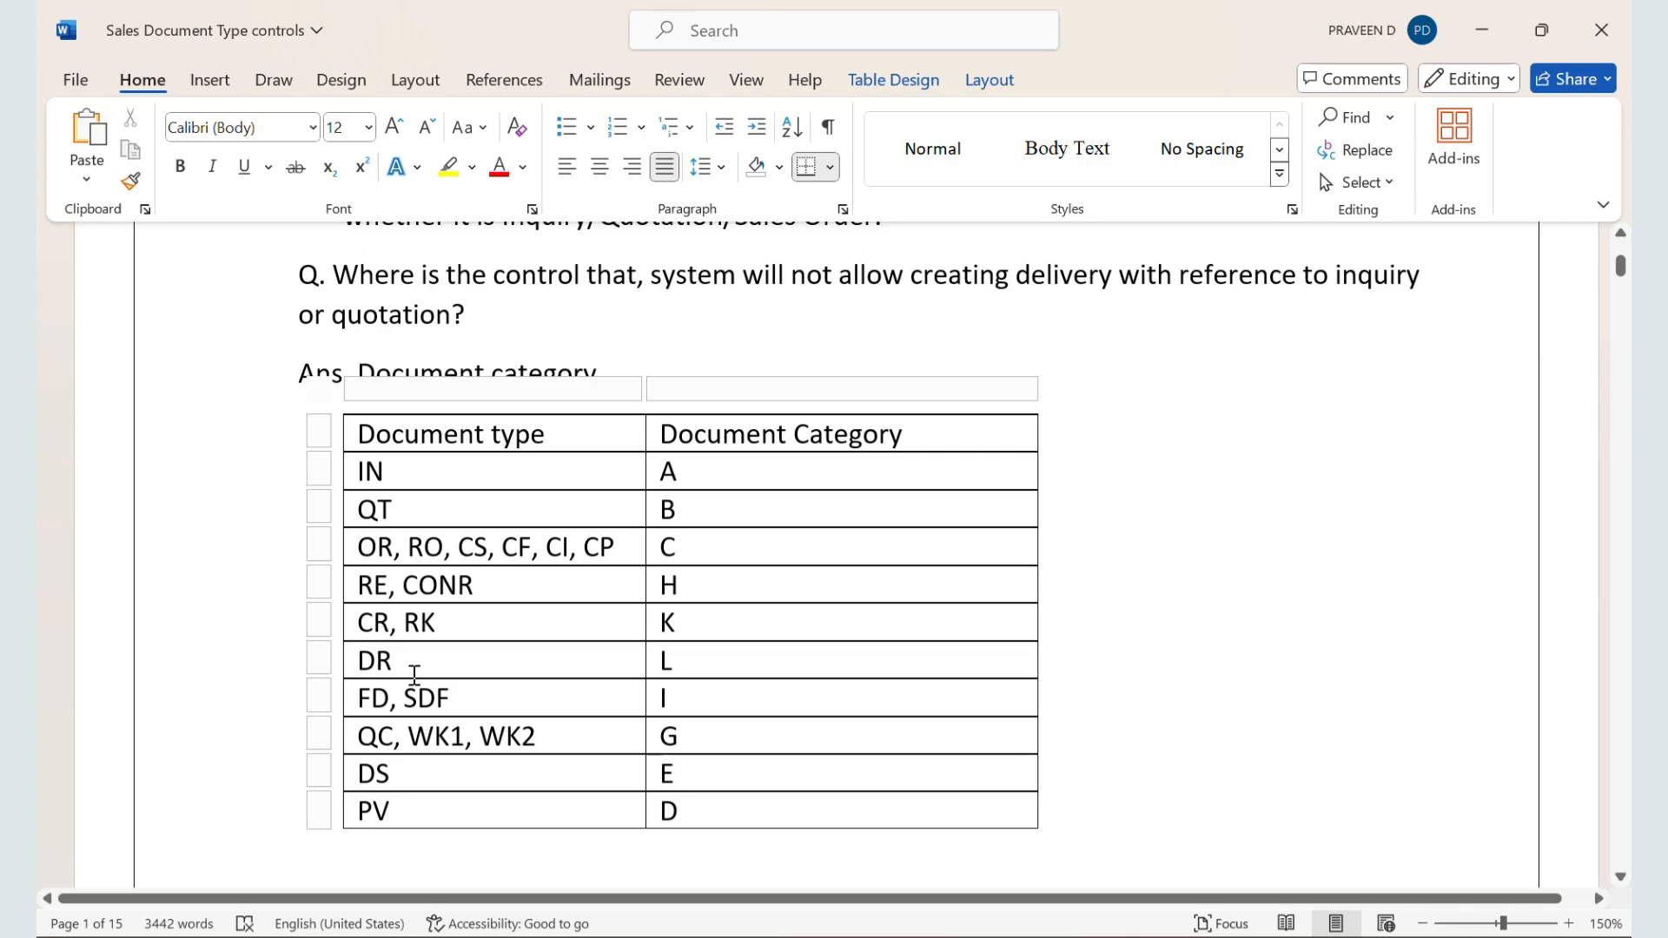
scroll(399, 678, down, 3)
scroll(382, 681, down, 2)
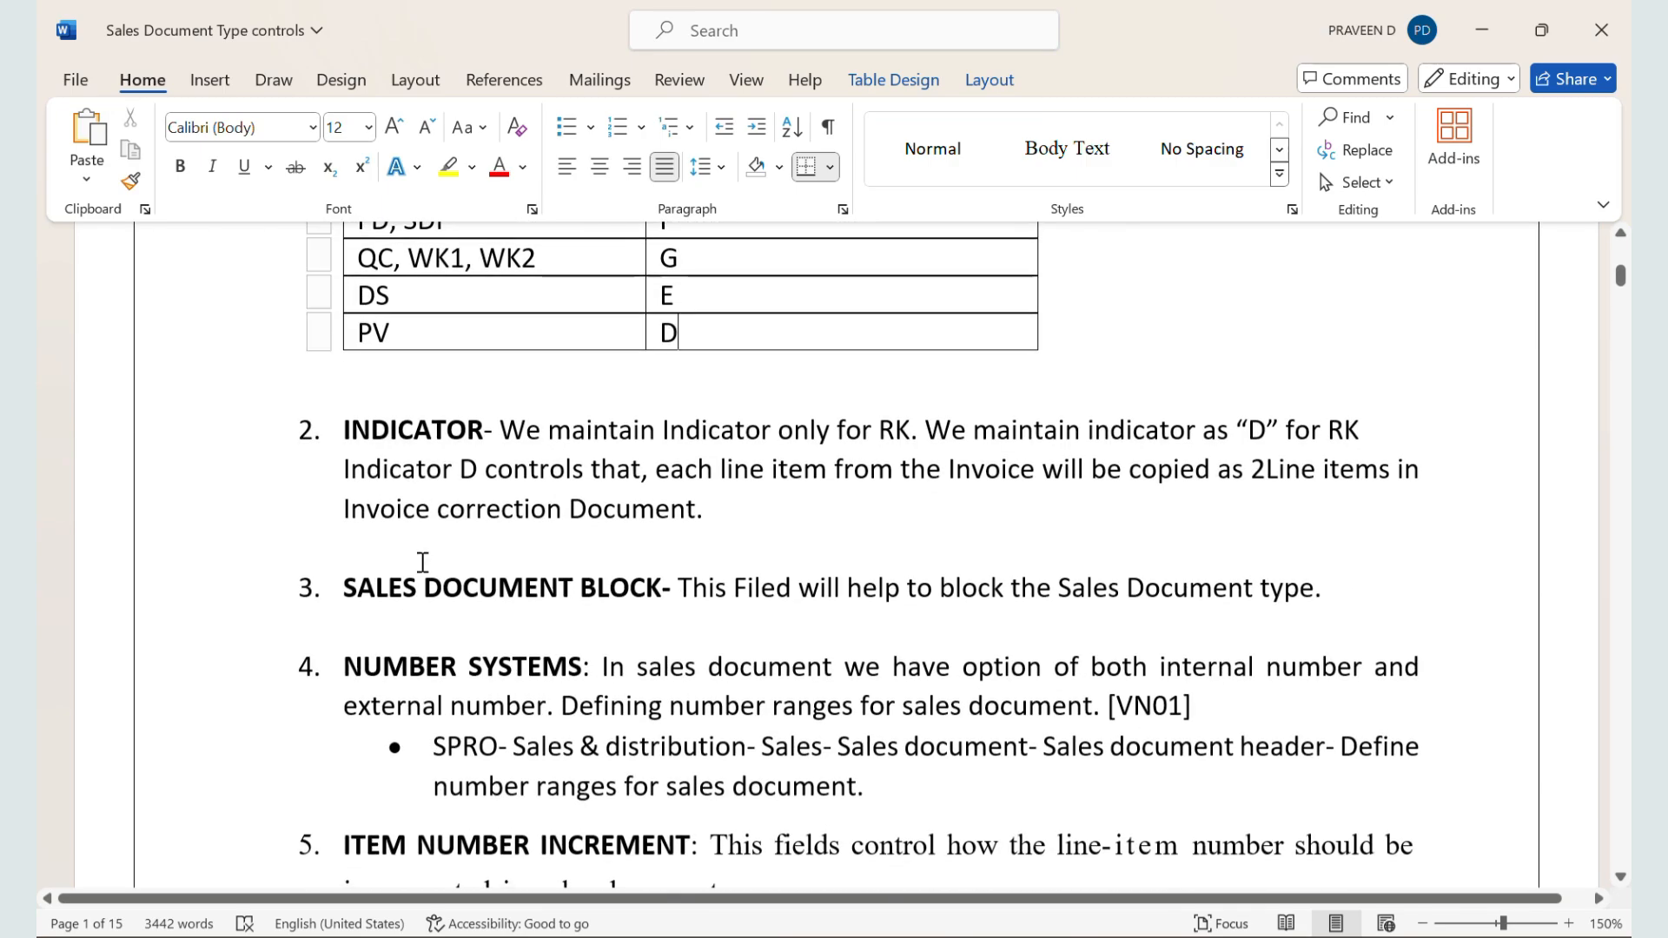
Step: Switch to SAP, open sales order creation (VA01) in a new session, and start an order of type ZZSO
key(alt+Tab)
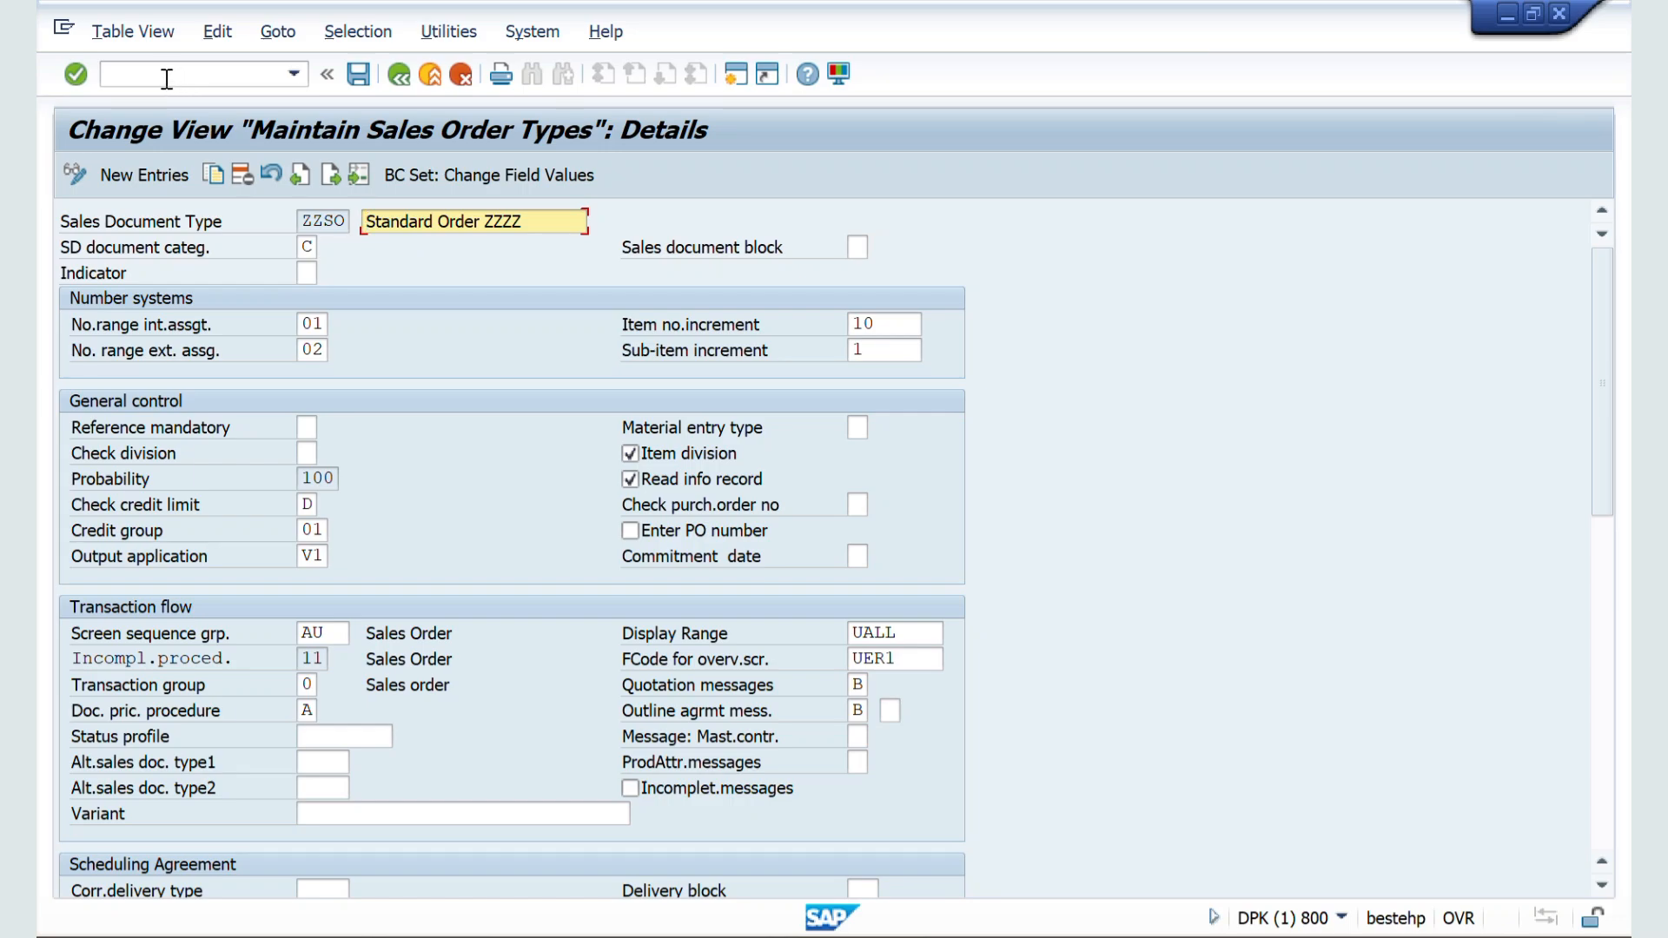
click(167, 78)
text(/OVA8)
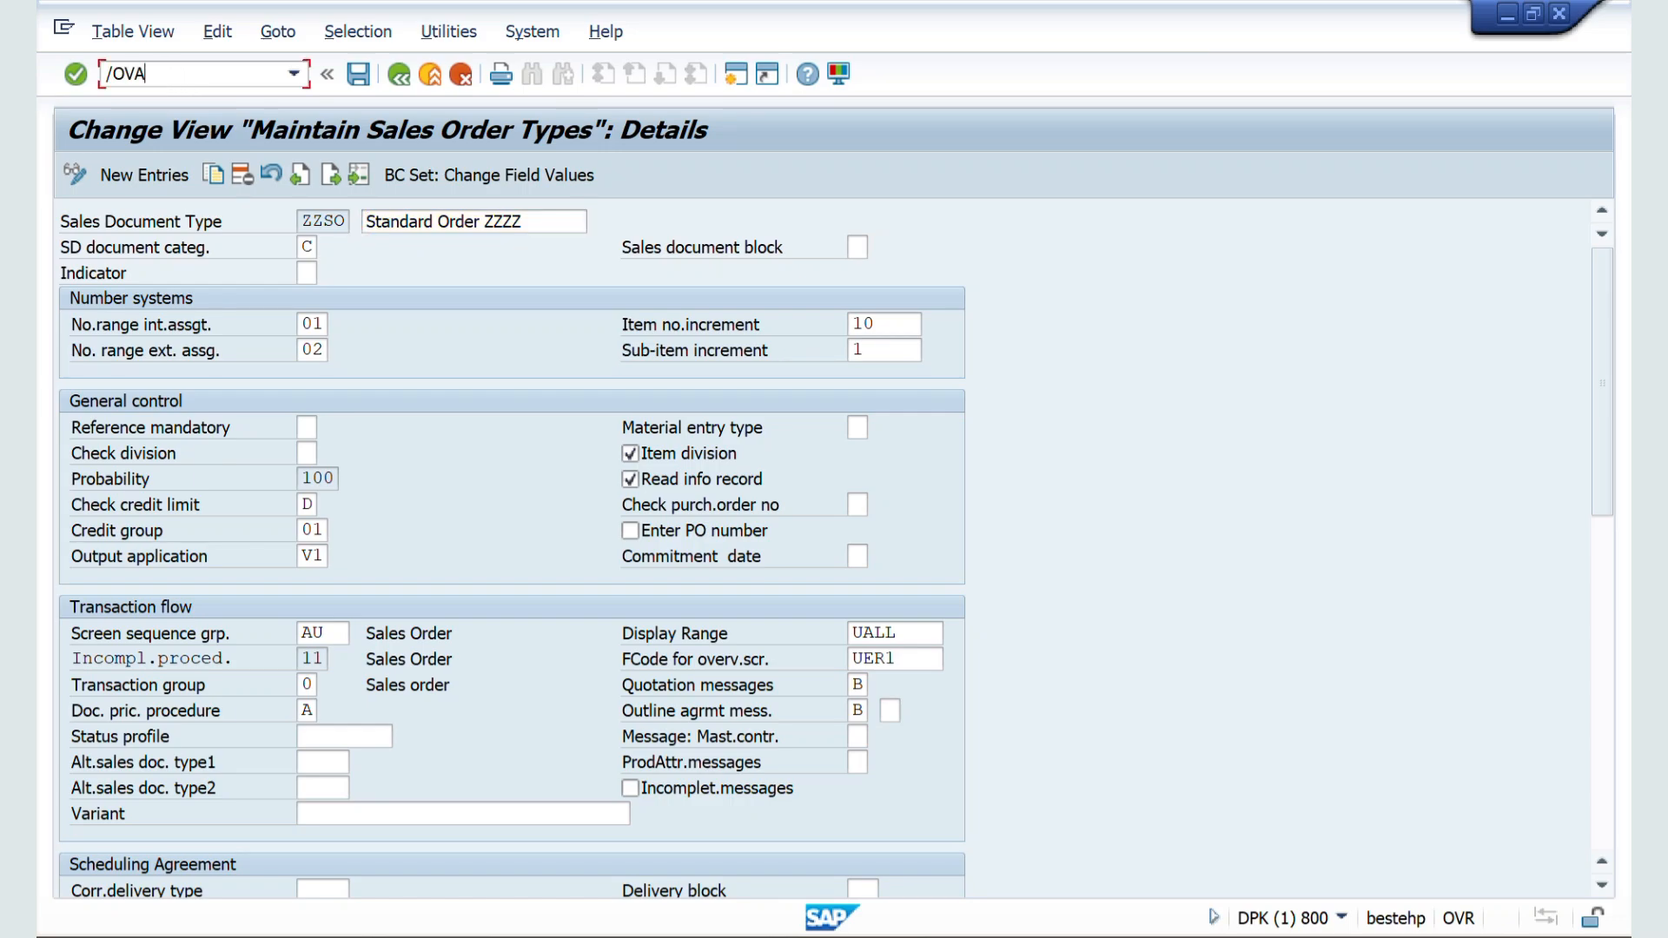
key(Return)
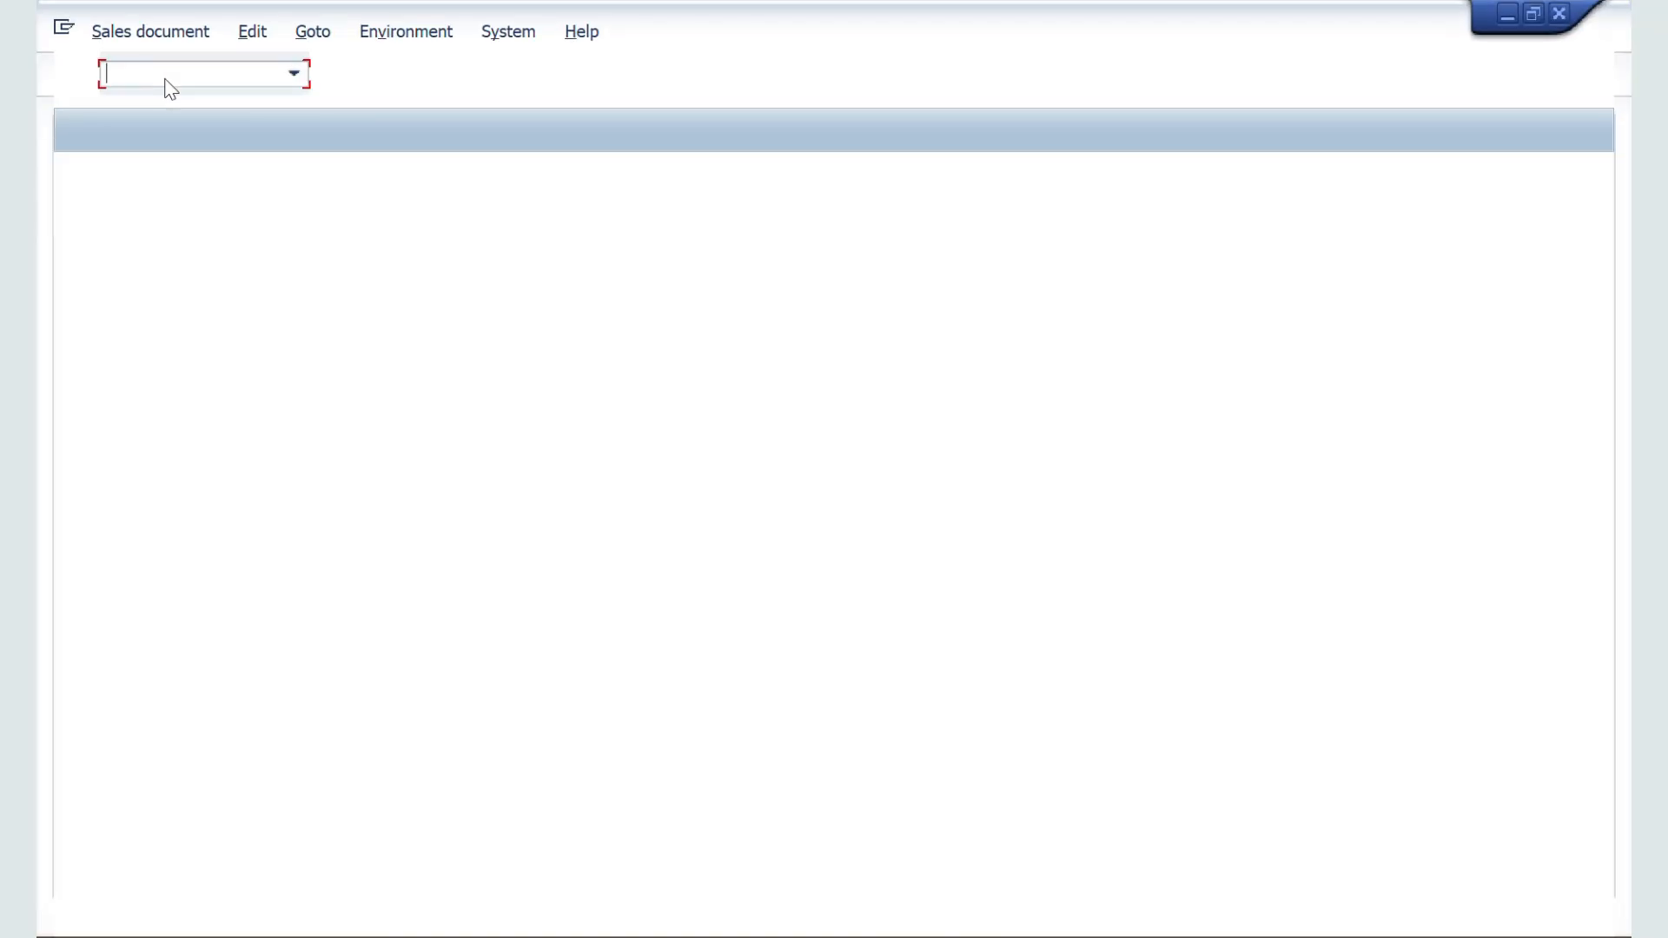
text(ZZSO)
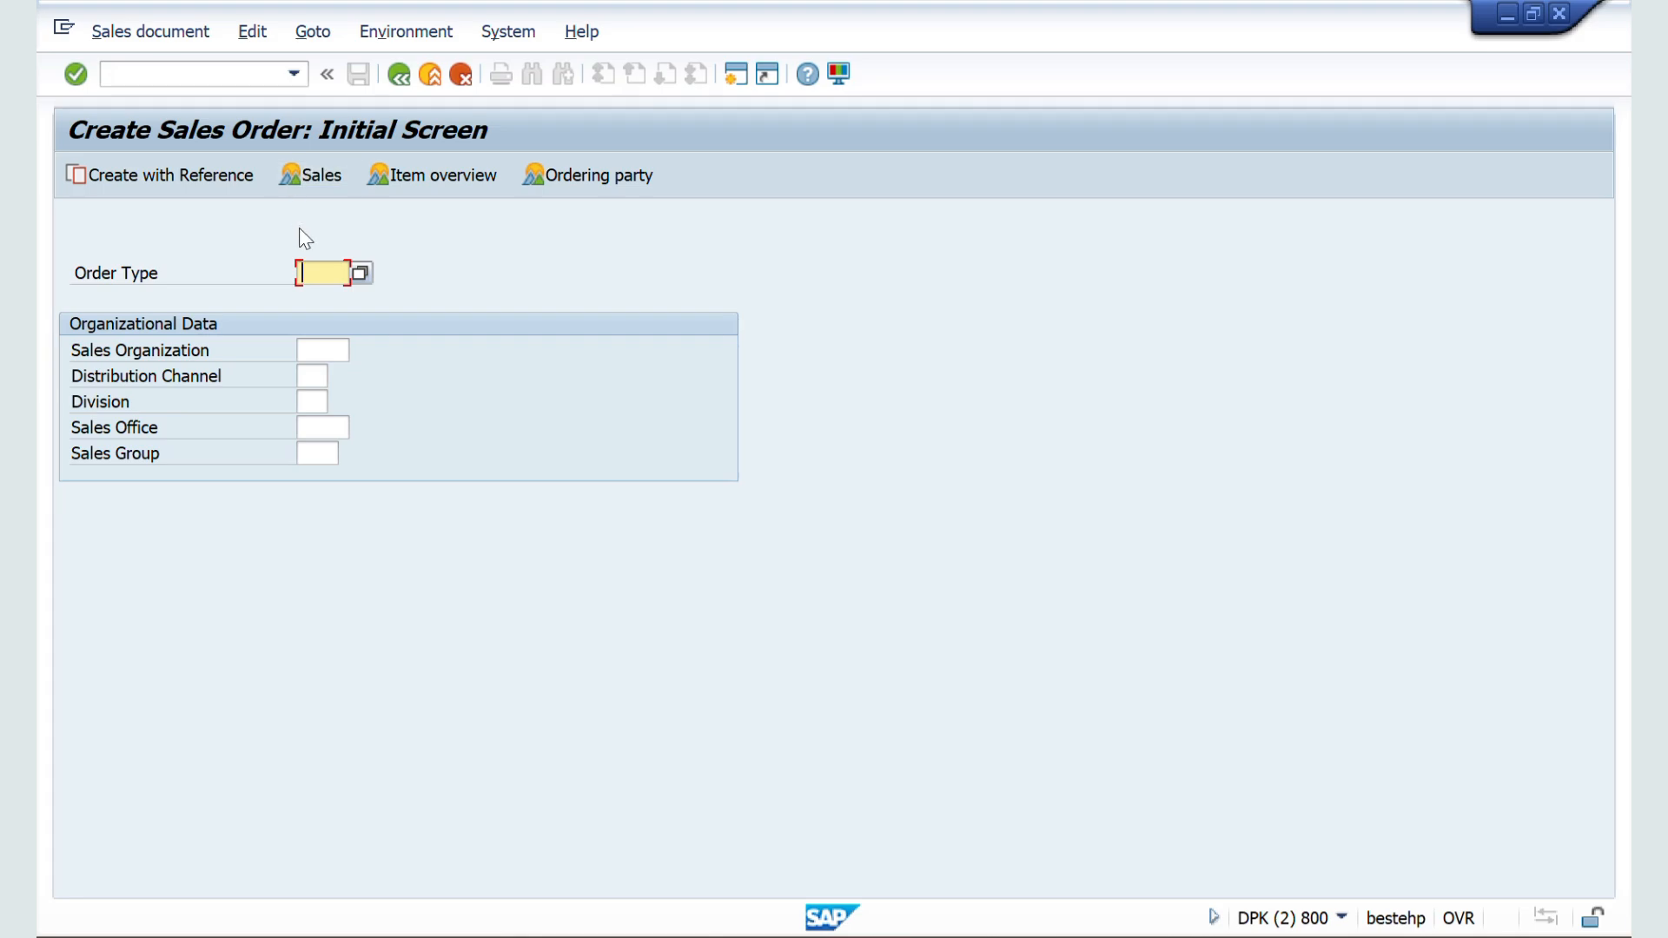
key(Return)
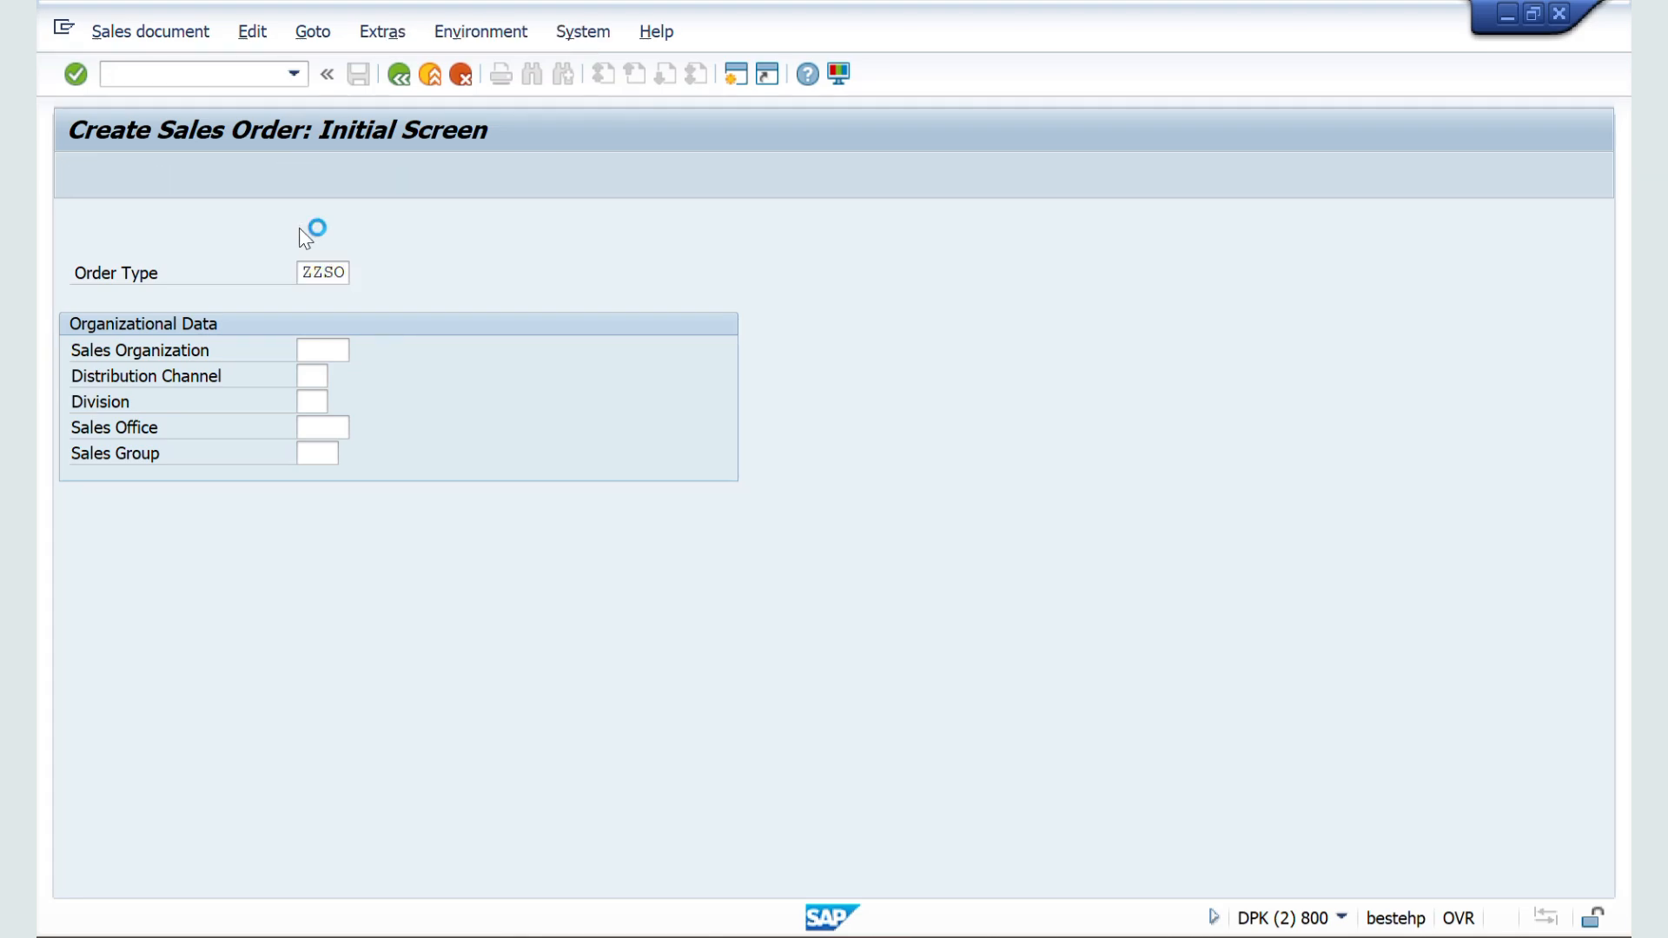
Step: Enter the sold-to party's customer number and a PO number in the standard order header
key(Down)
key(Down)
key(Down)
key(Return)
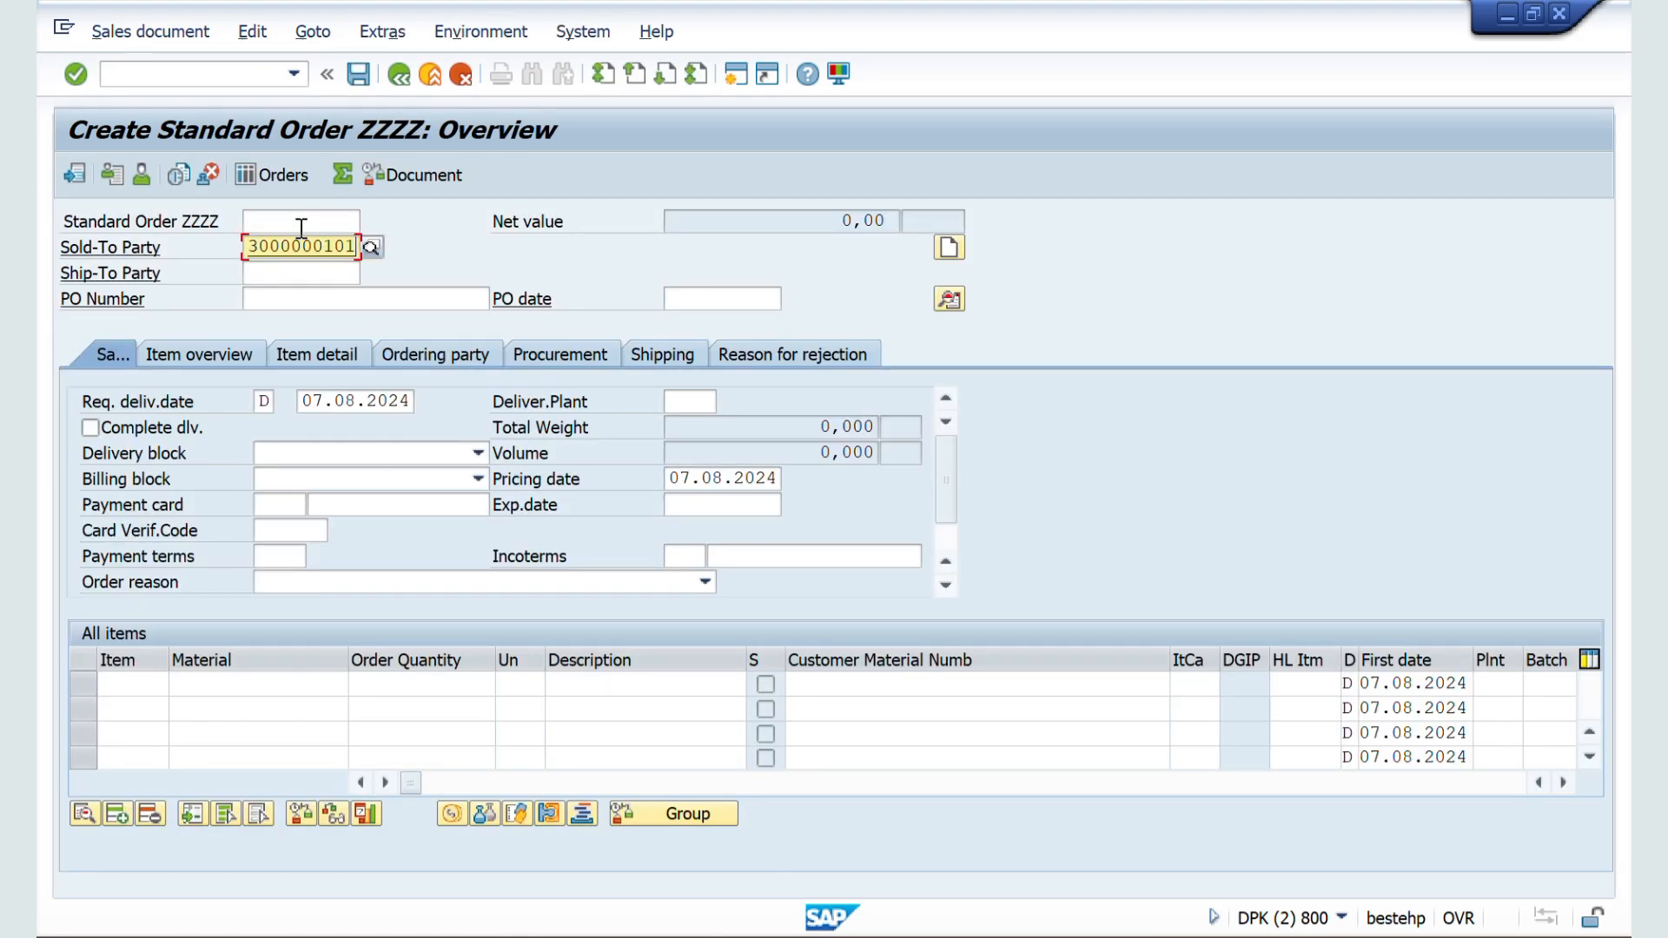
key(Return)
key(Return)
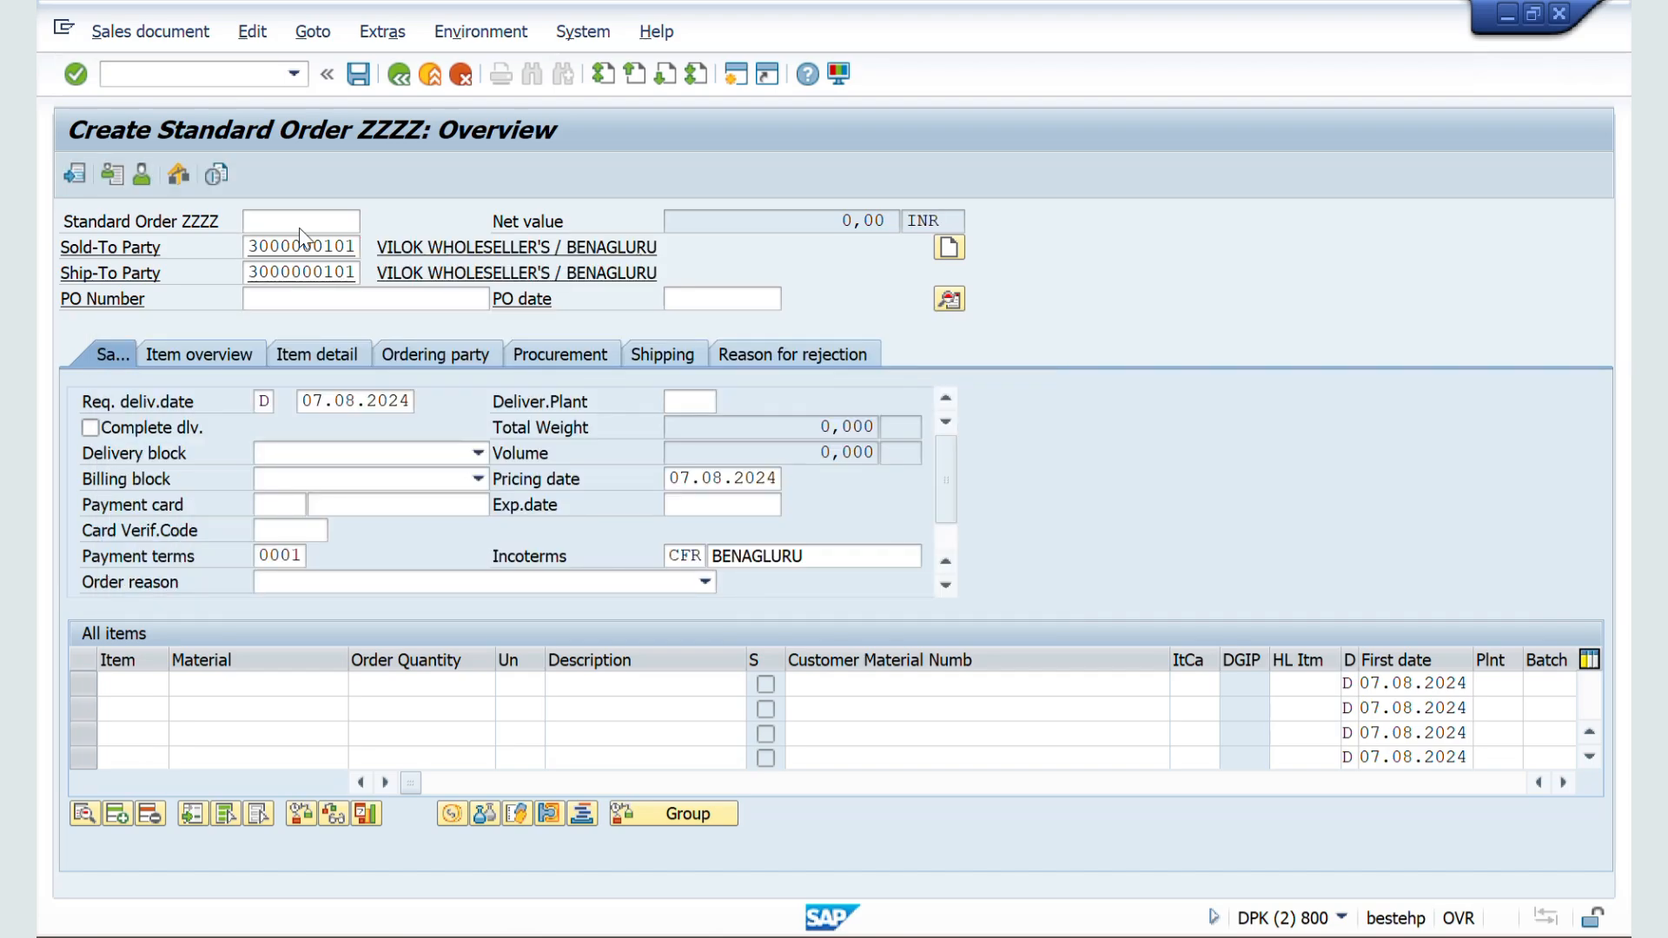
click(275, 299)
text(NMSDd)
key(Return)
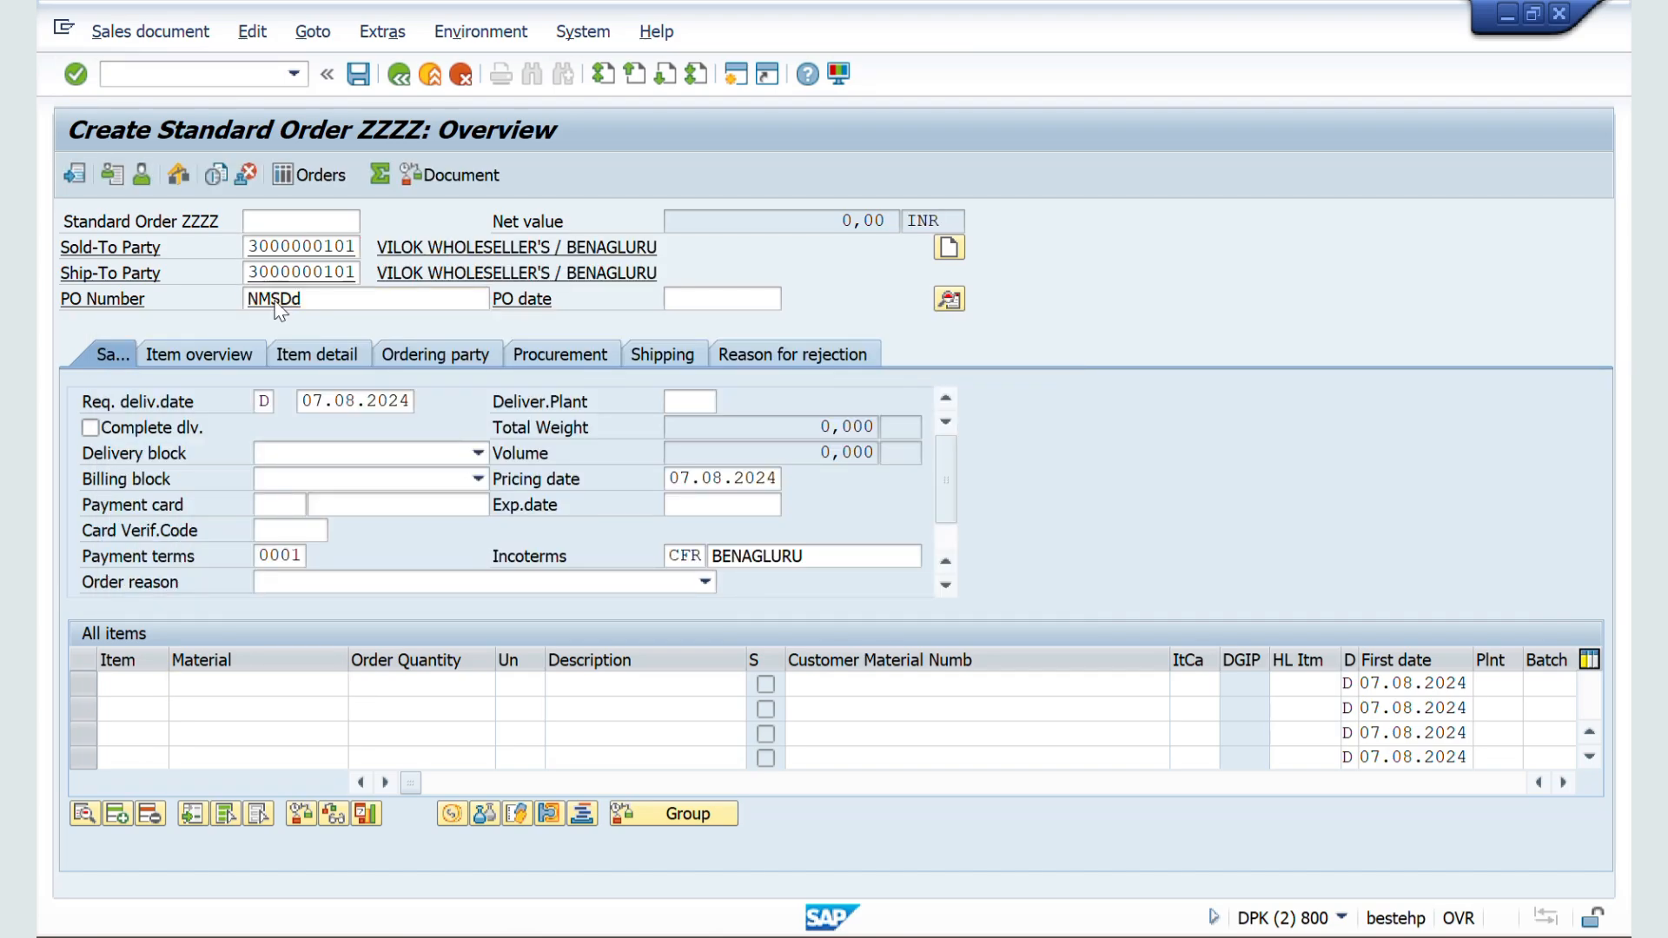
Step: Add material 50065624 with order quantity 10 as the first item and accept the minimum quantity warning
key(Down)
key(Down)
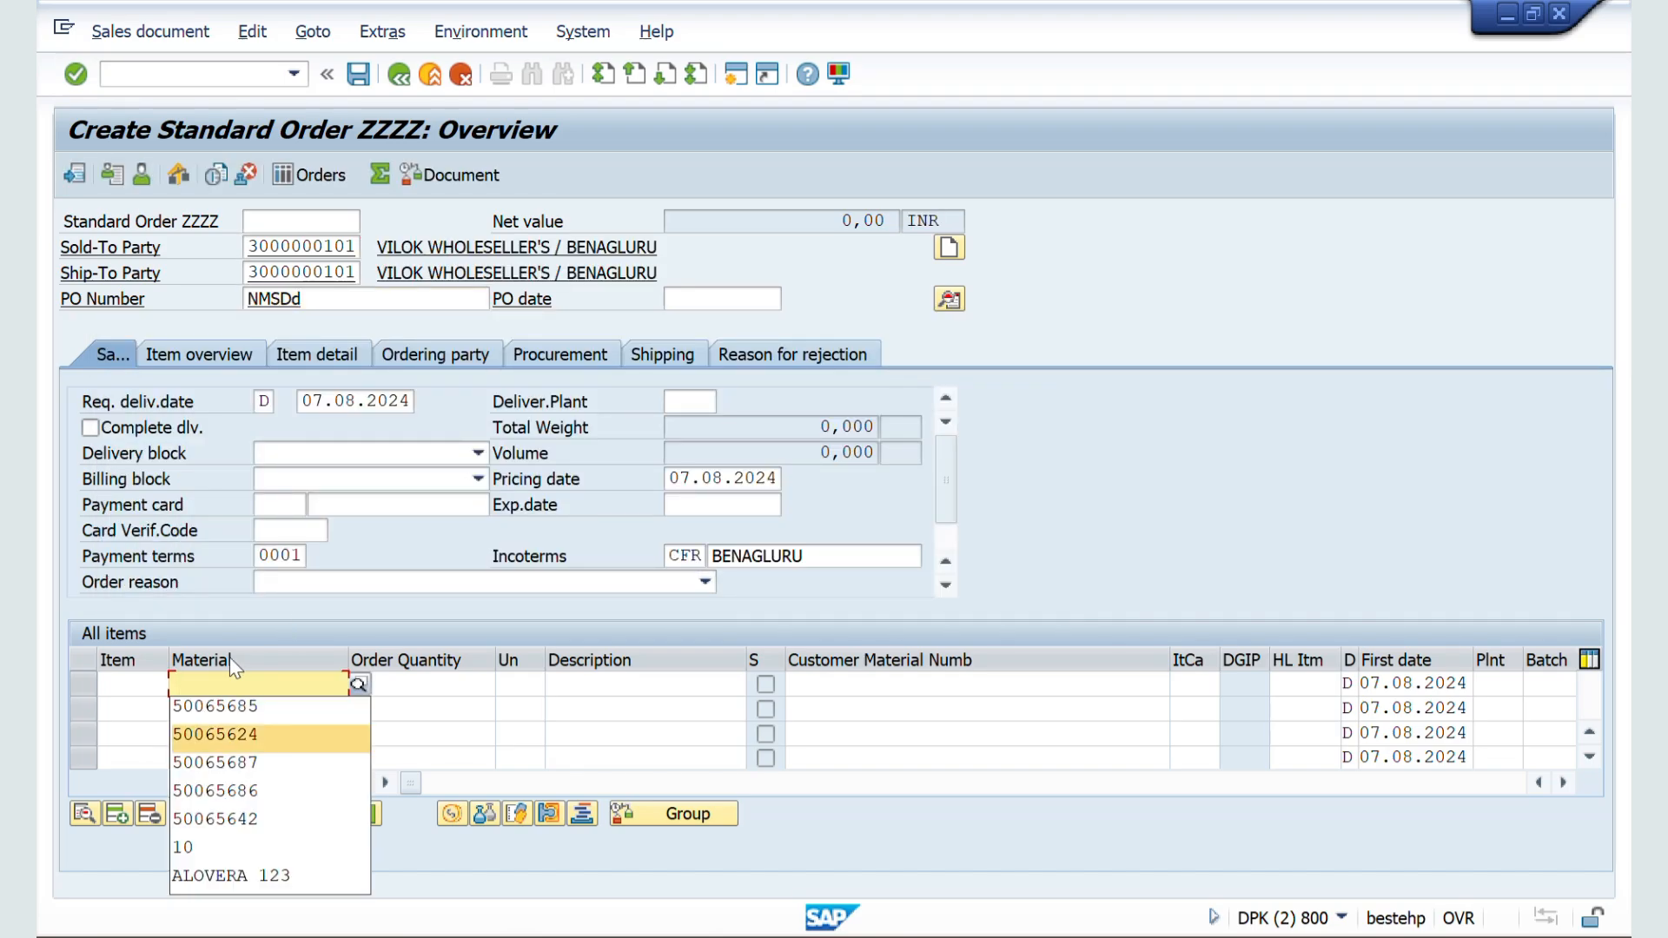
key(Return)
key(Tab)
text(10)
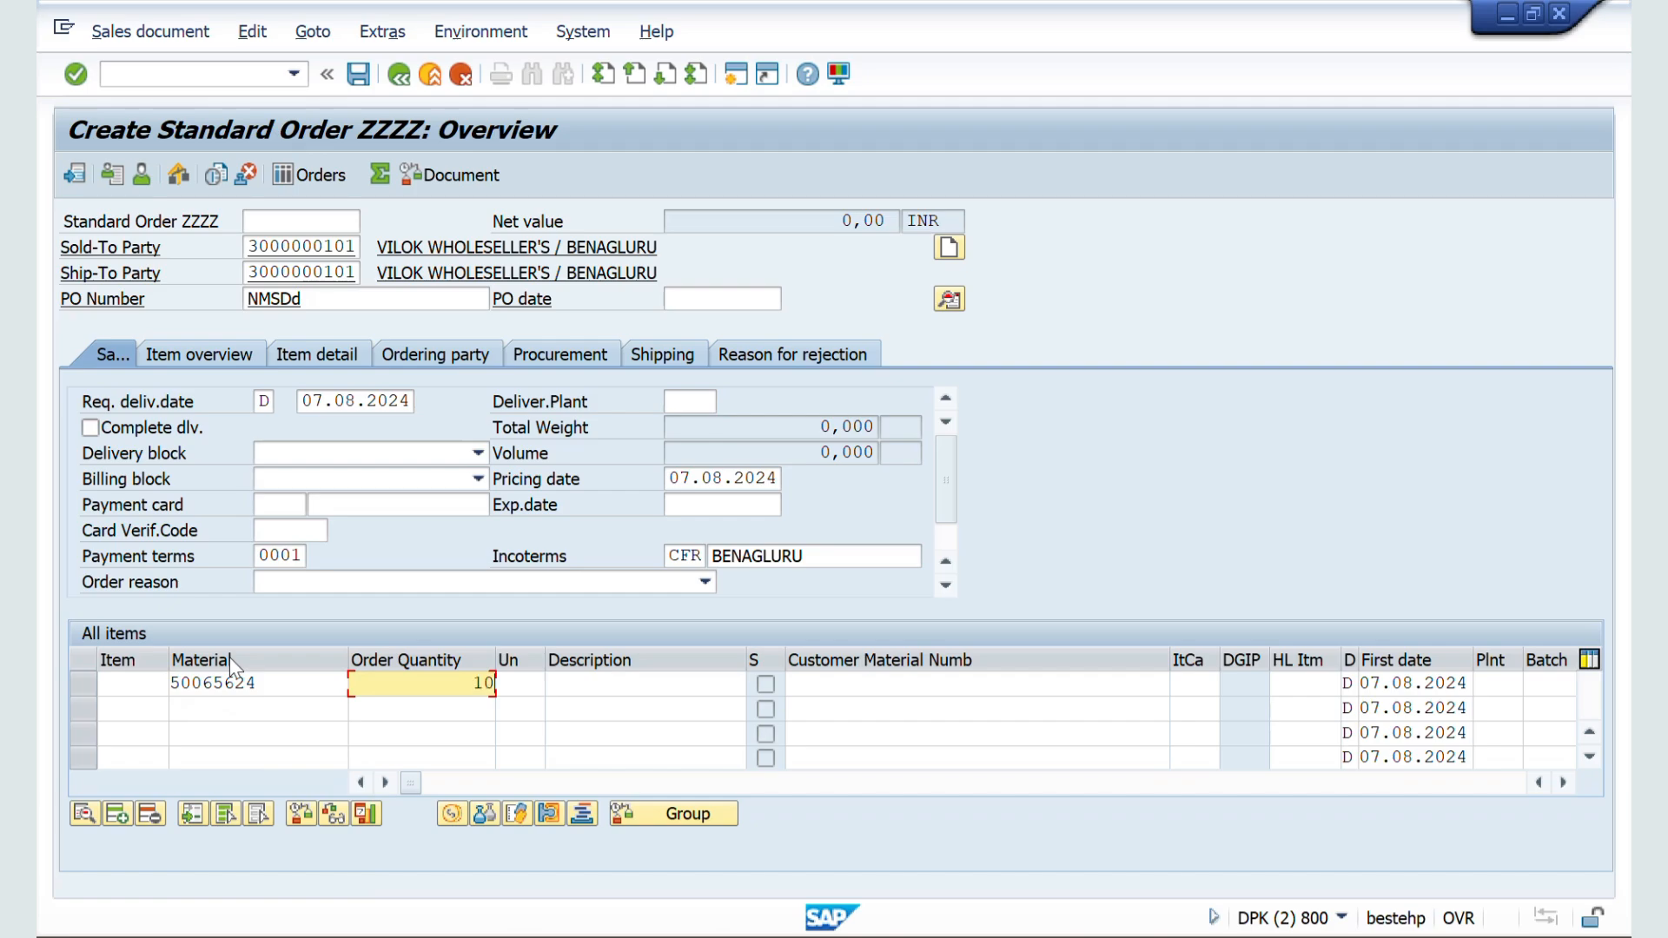
key(Tab)
key(Return)
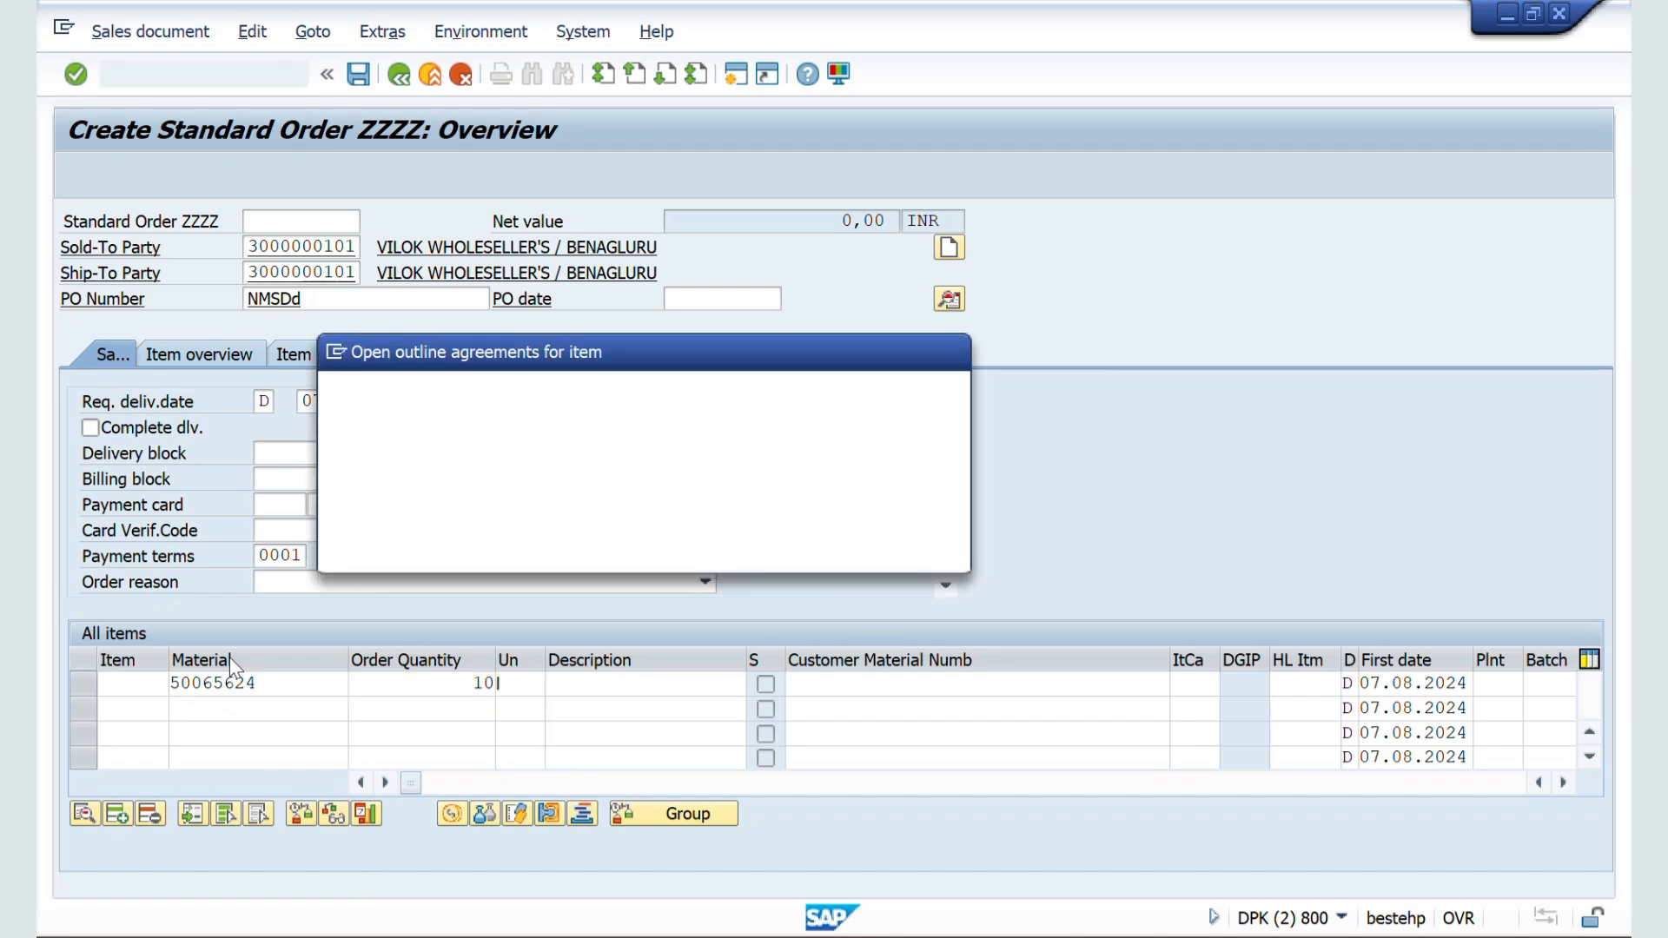
key(Return)
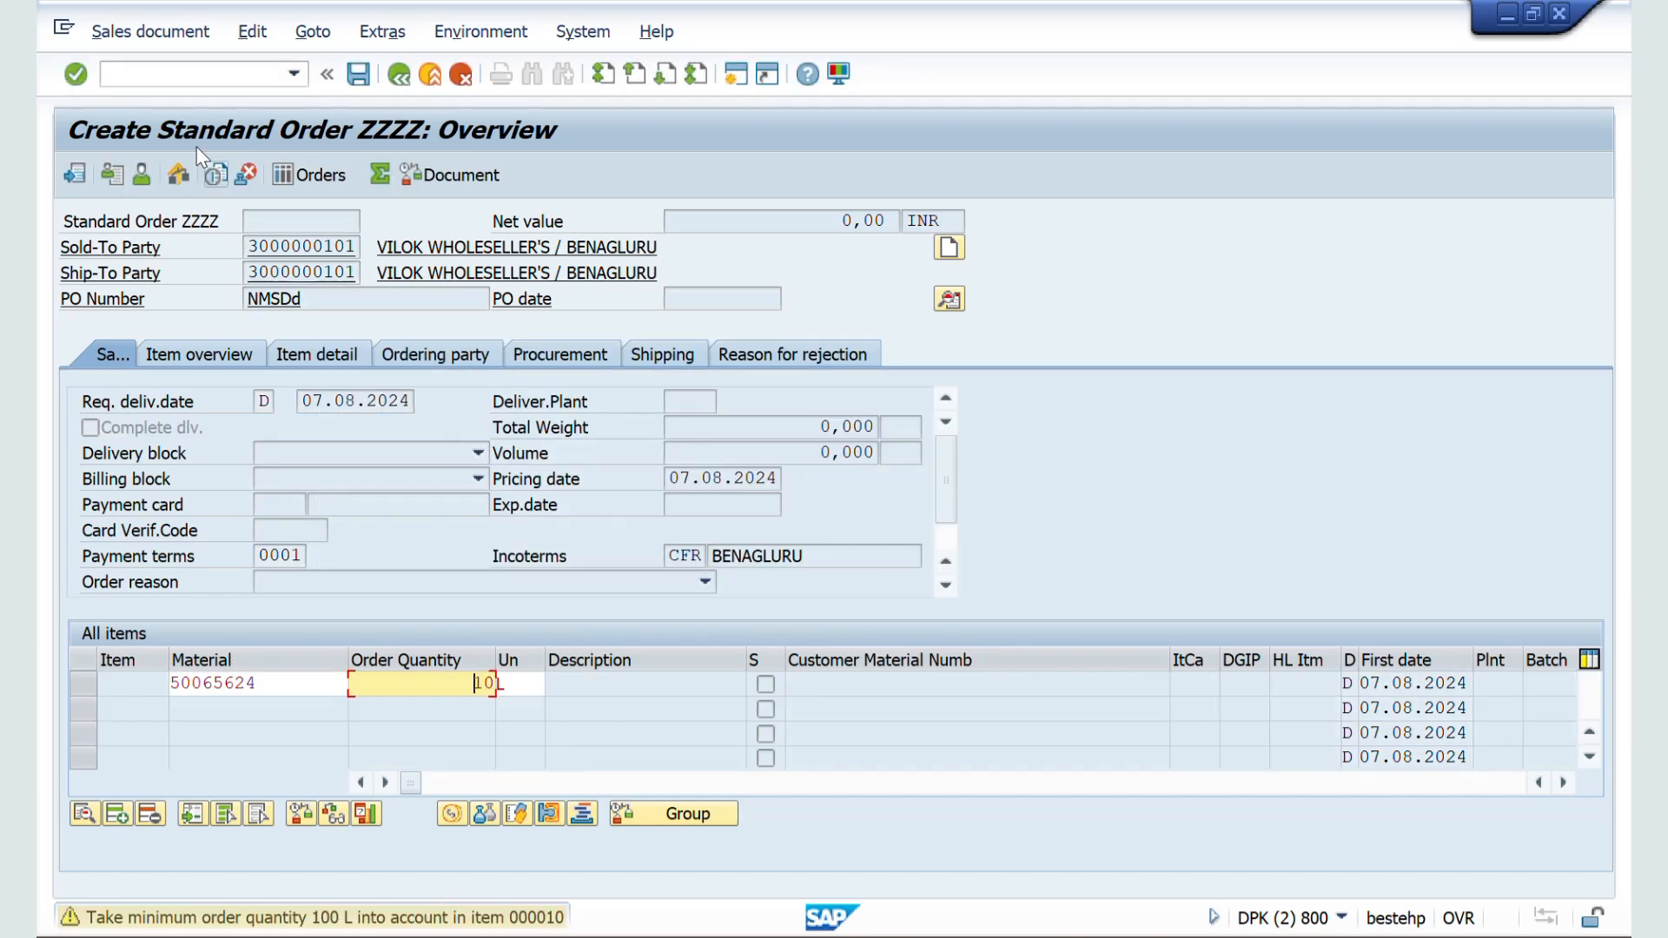
key(Return)
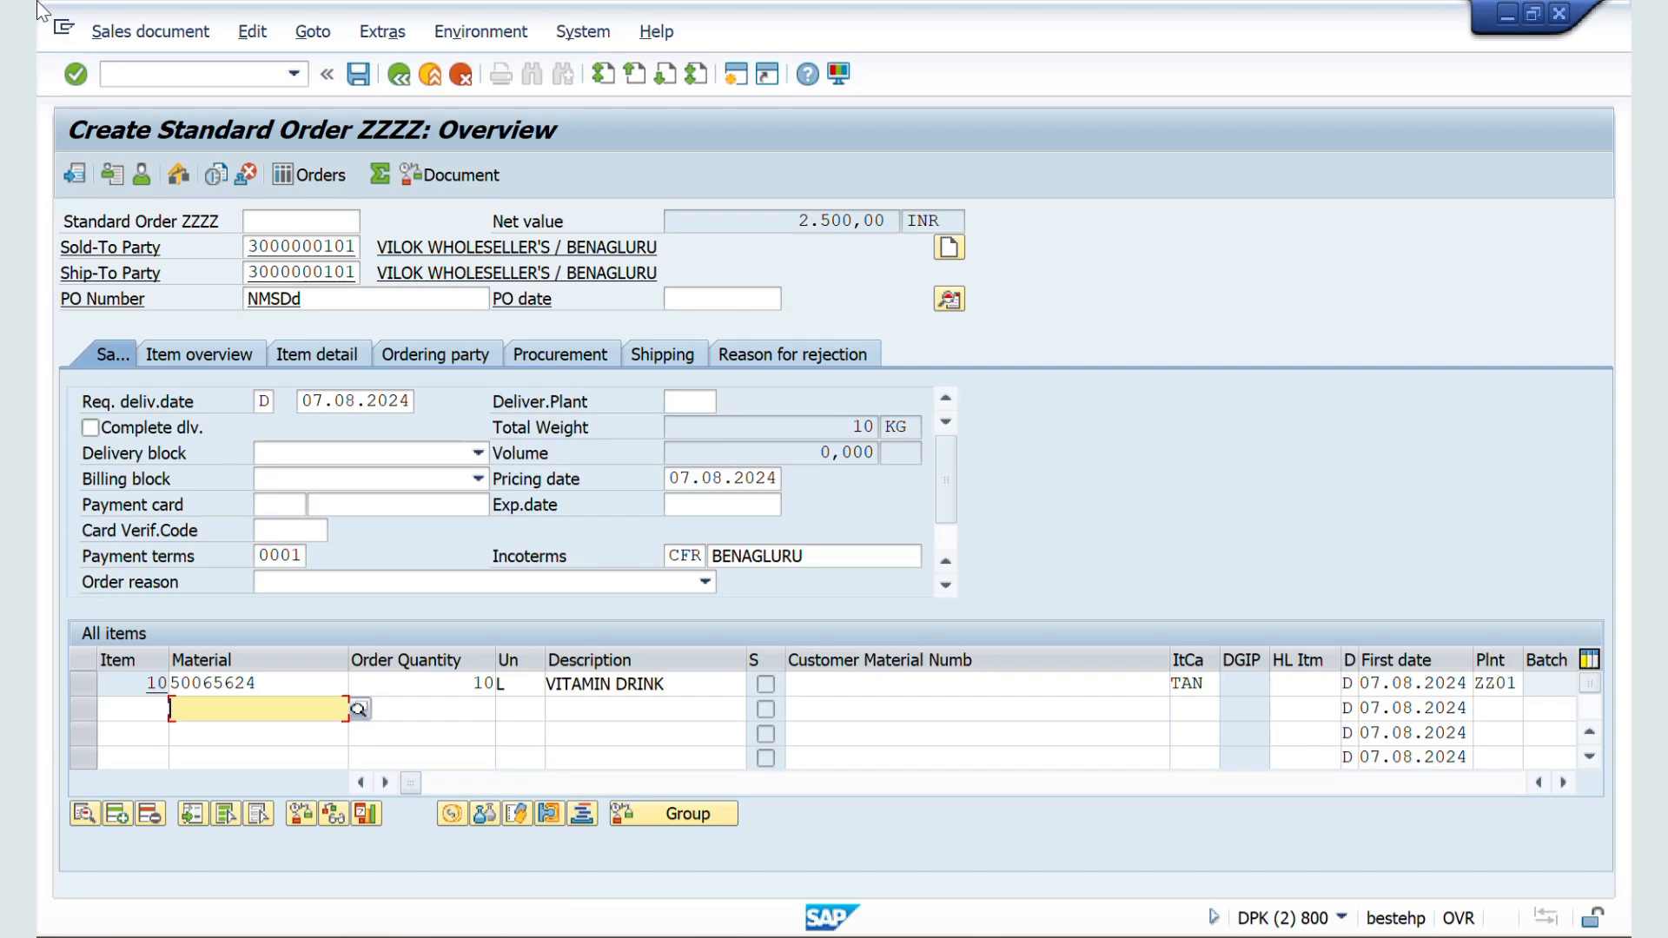
Step: Check the sales order's incompletion log and create the outbound delivery directly from the order
click(252, 35)
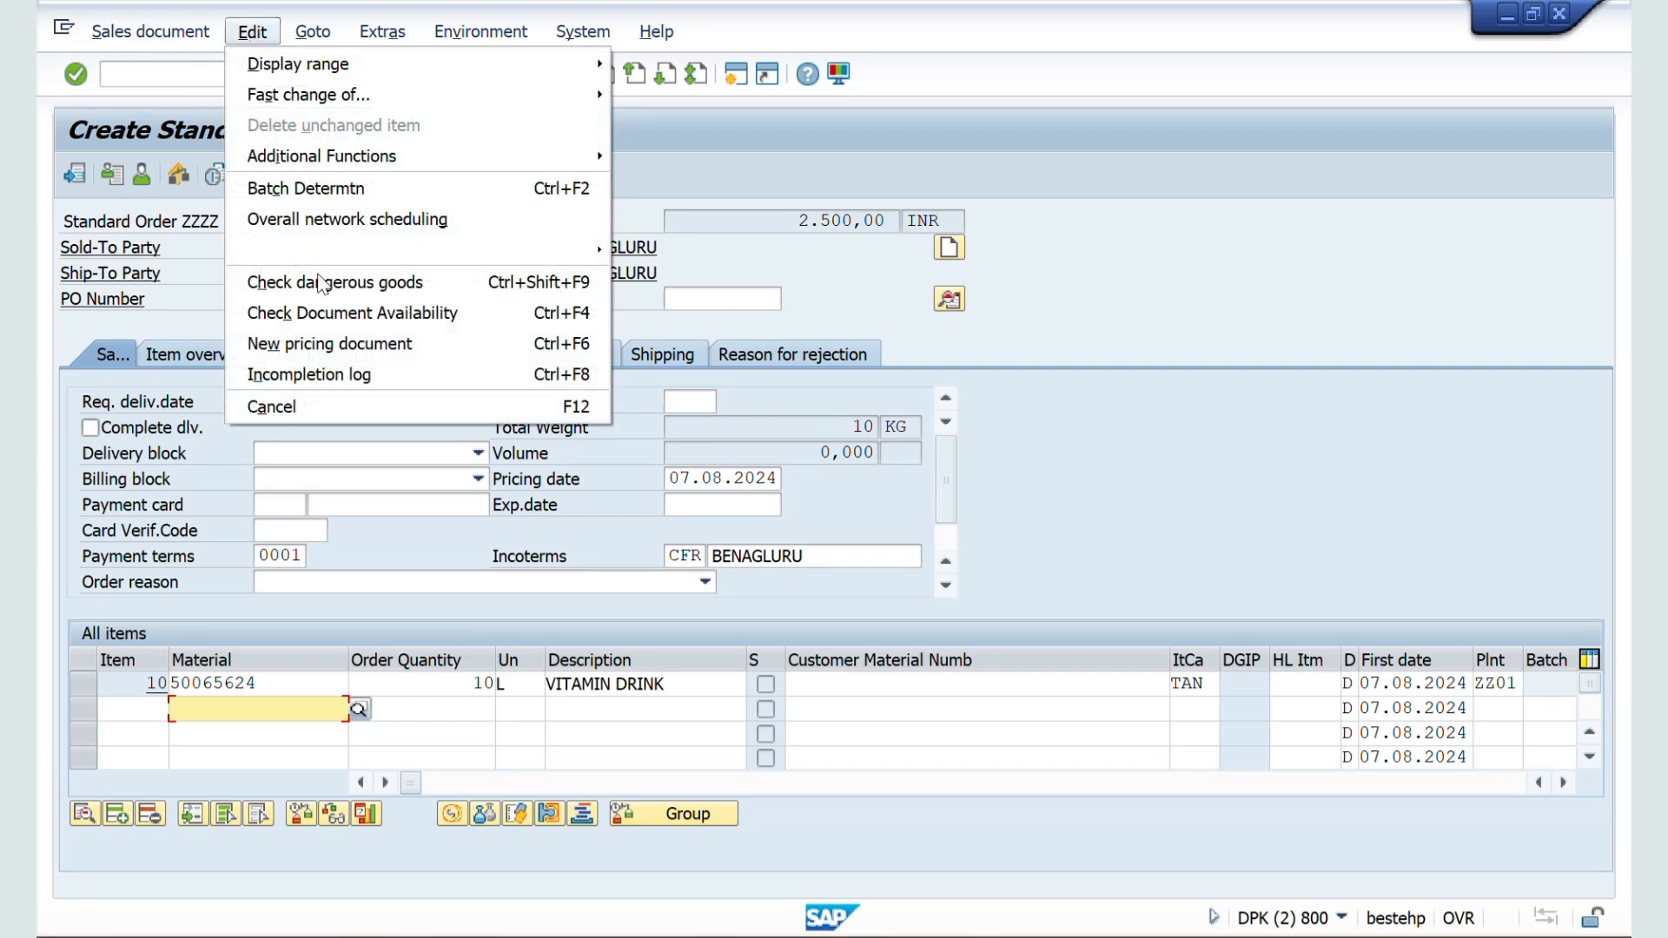
click(284, 378)
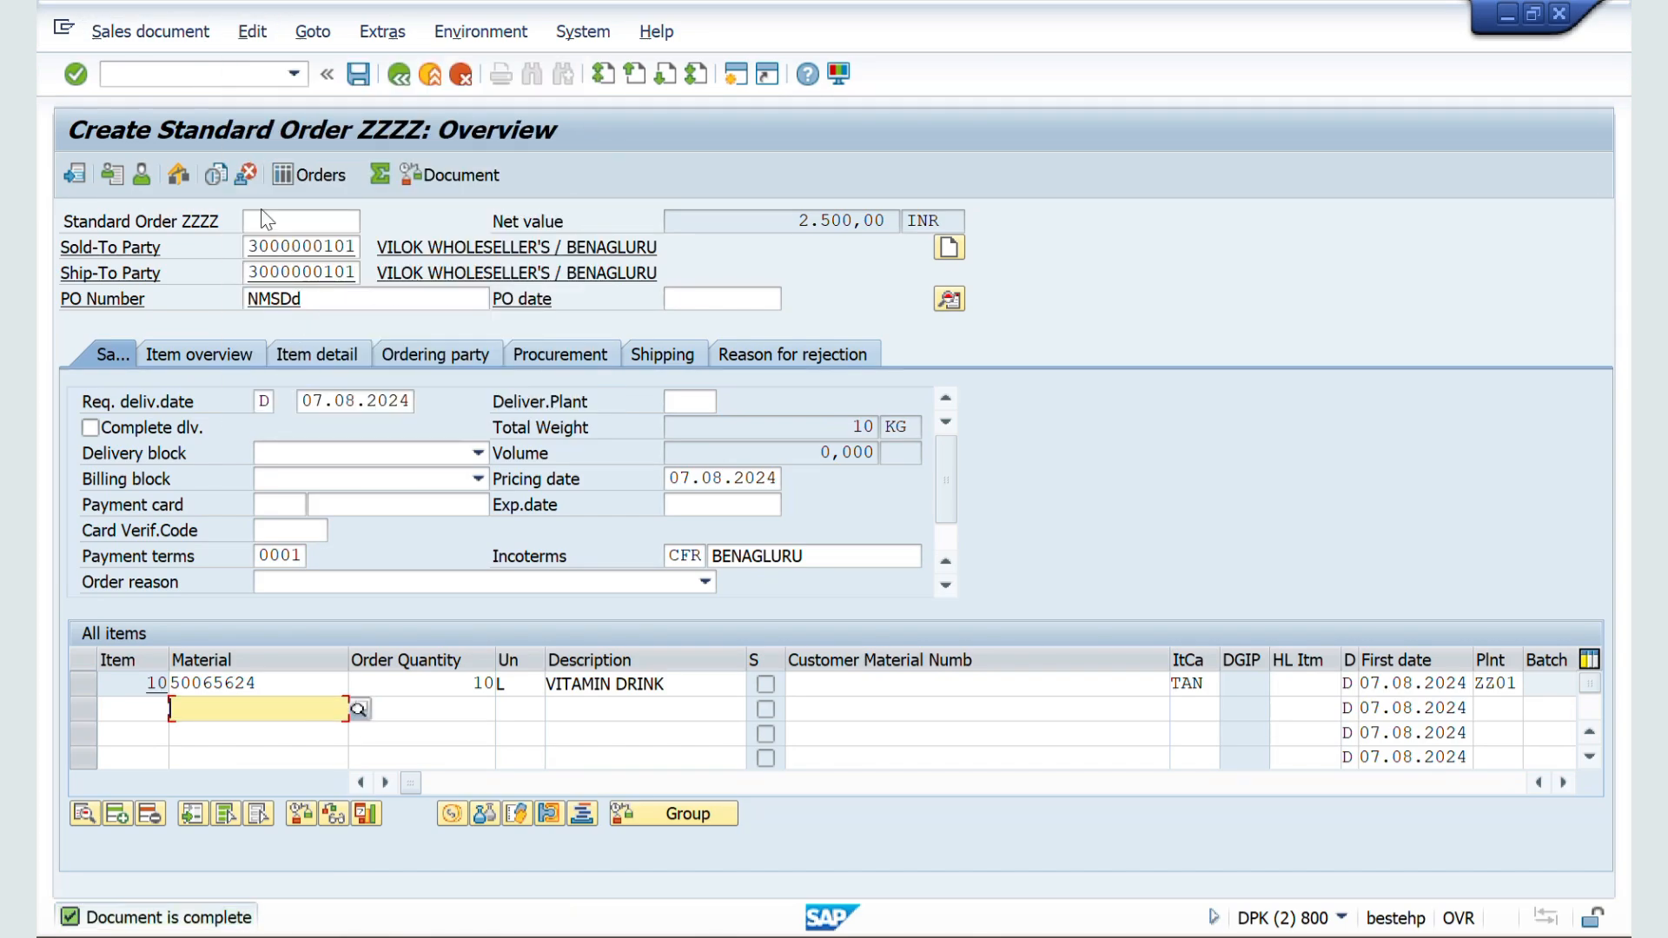
click(172, 39)
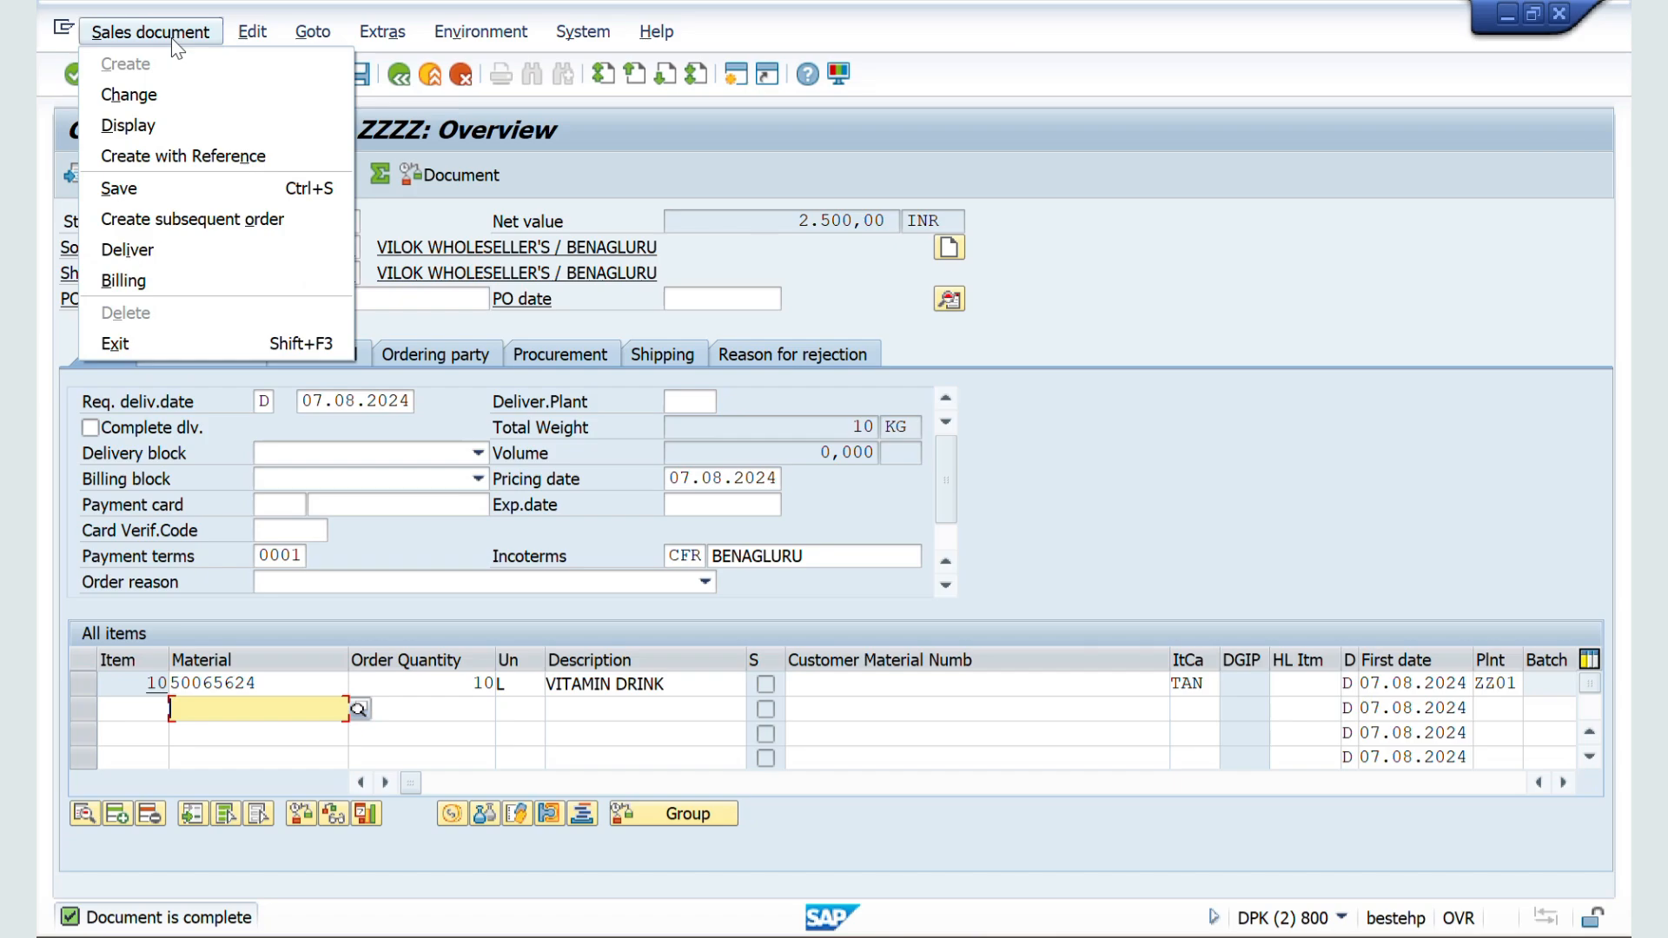
click(145, 256)
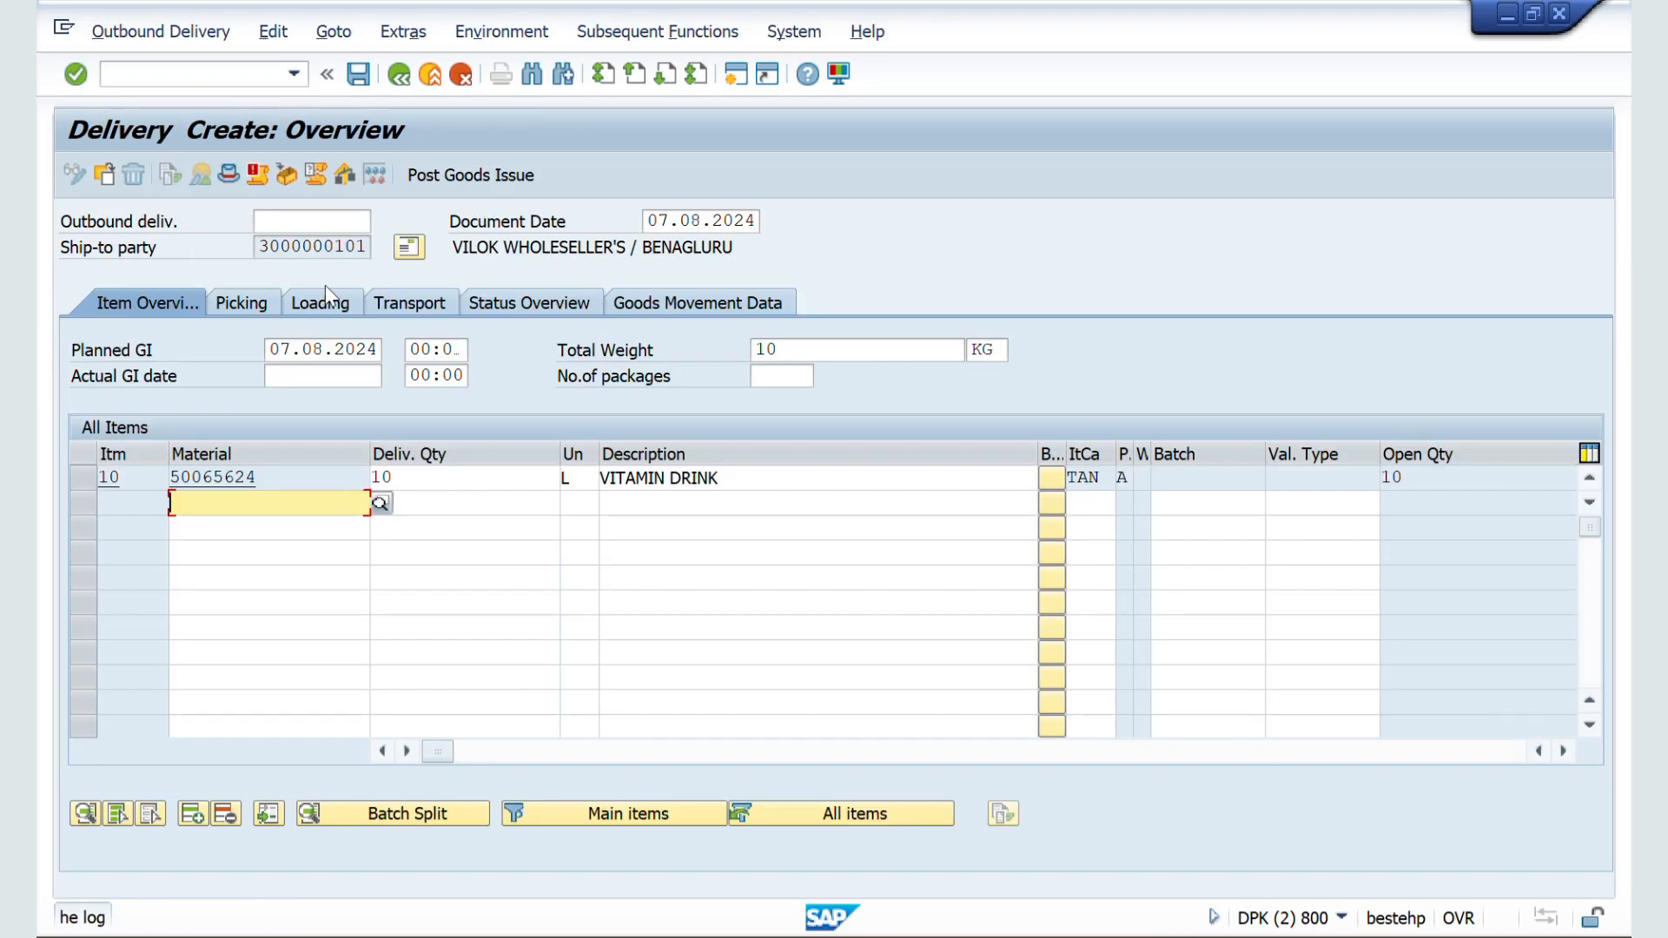
Step: Enter storage location ZZ1F and picked quantity 10 for the delivery item, and post the goods issue
click(242, 302)
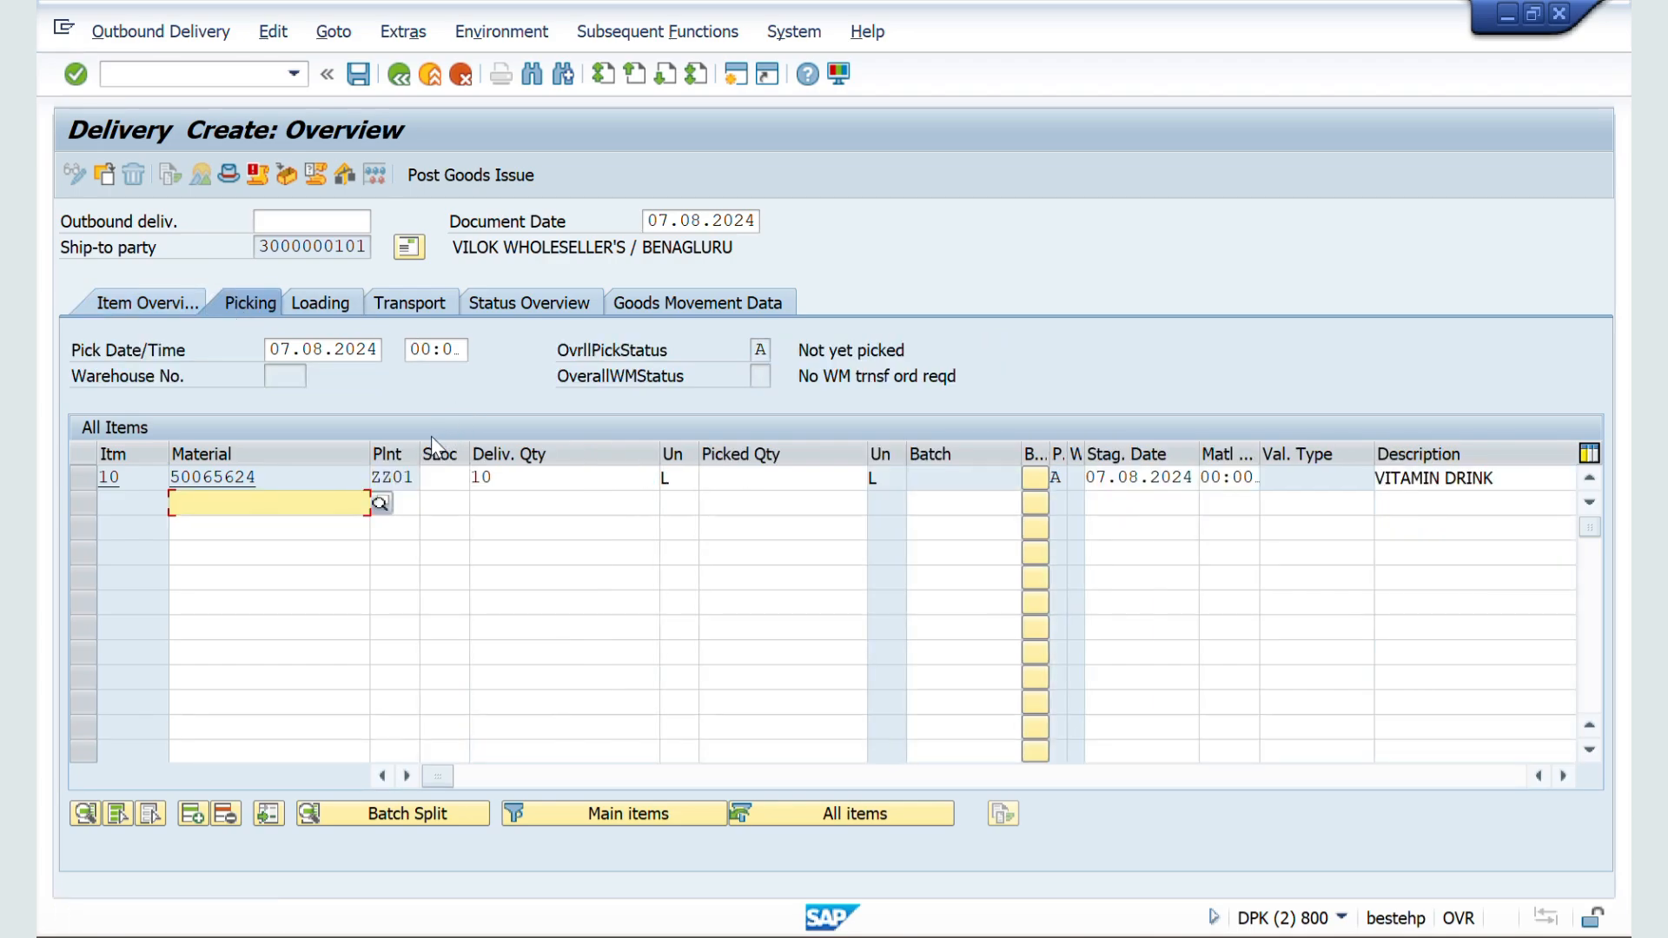
click(431, 477)
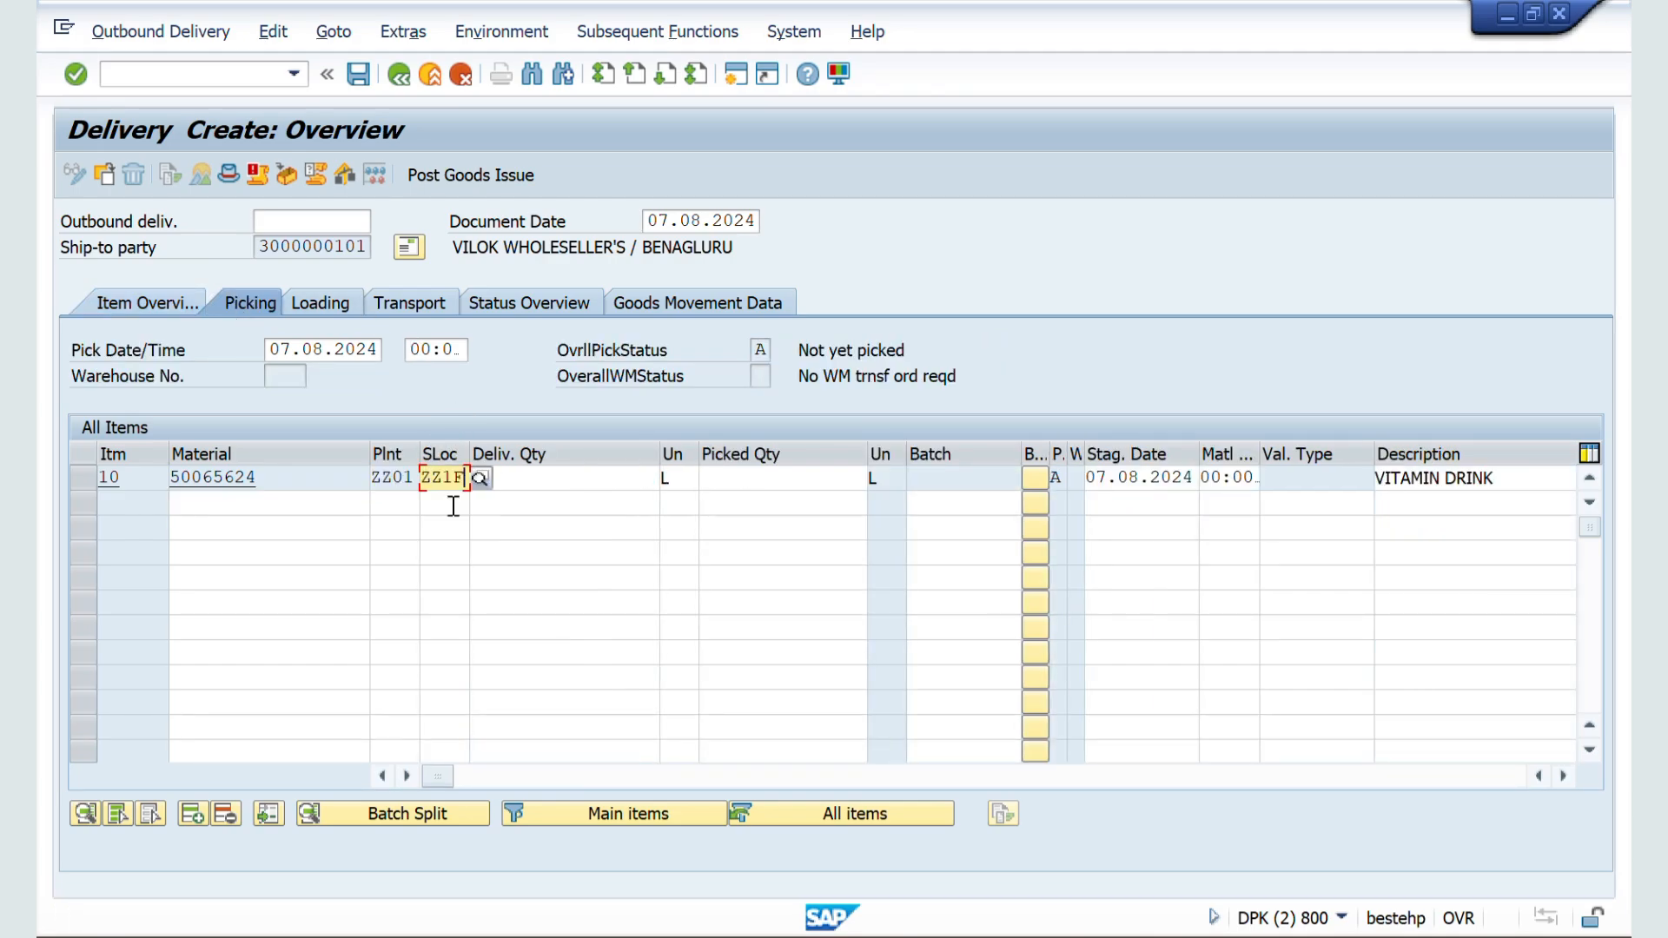
click(733, 478)
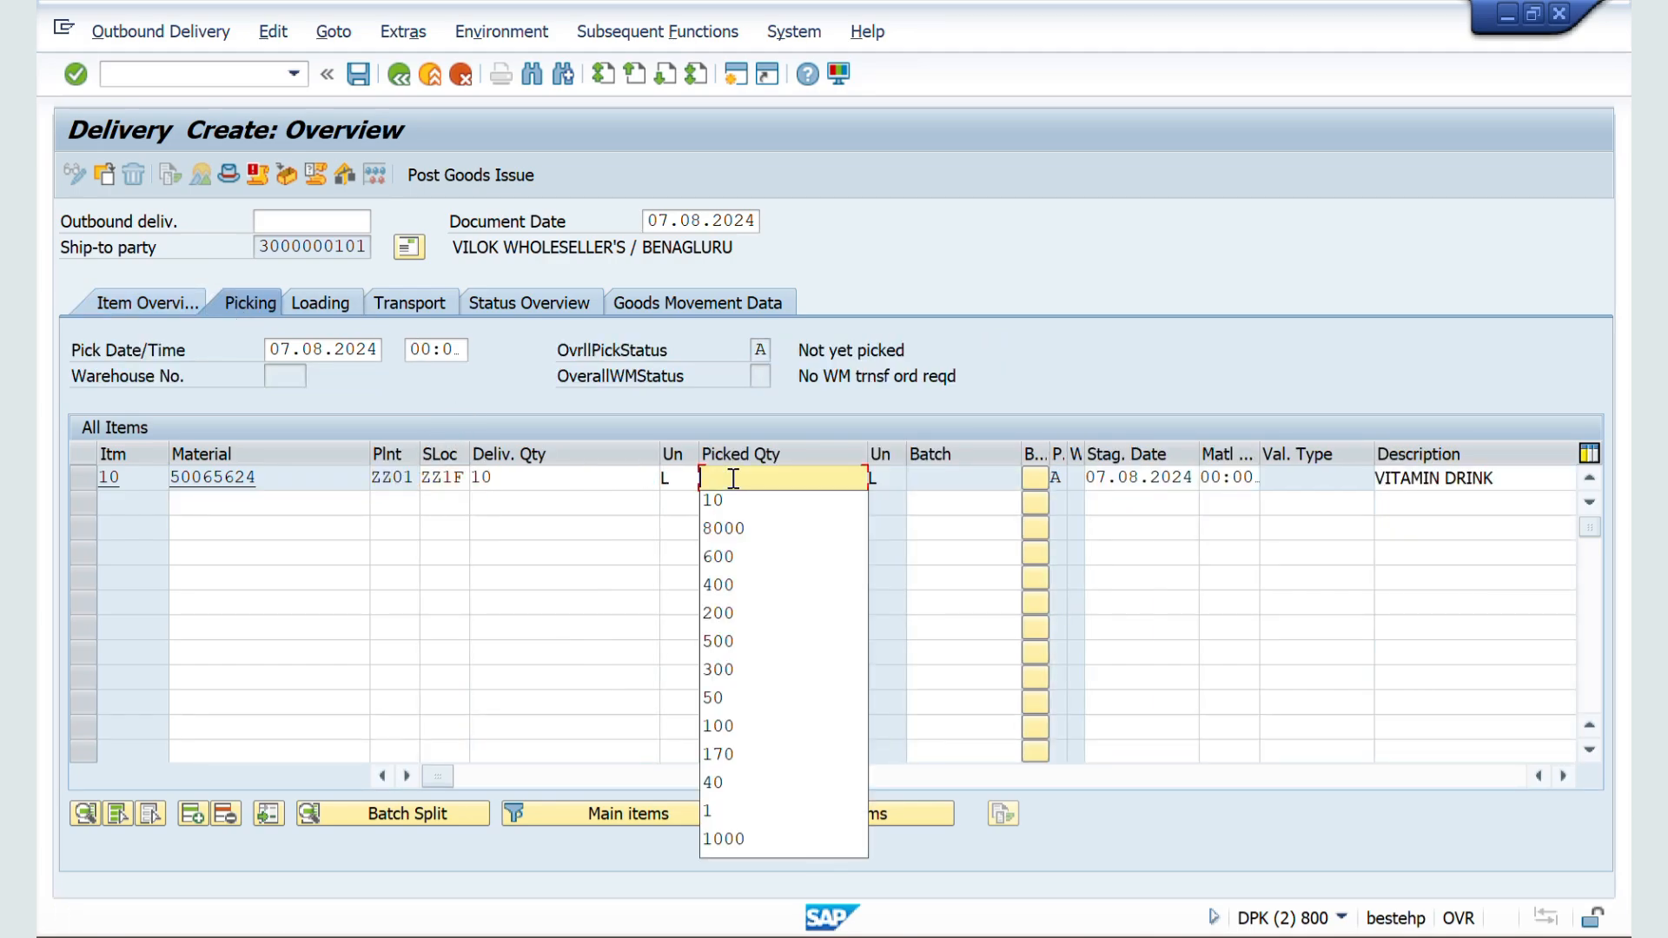
text(10)
key(Return)
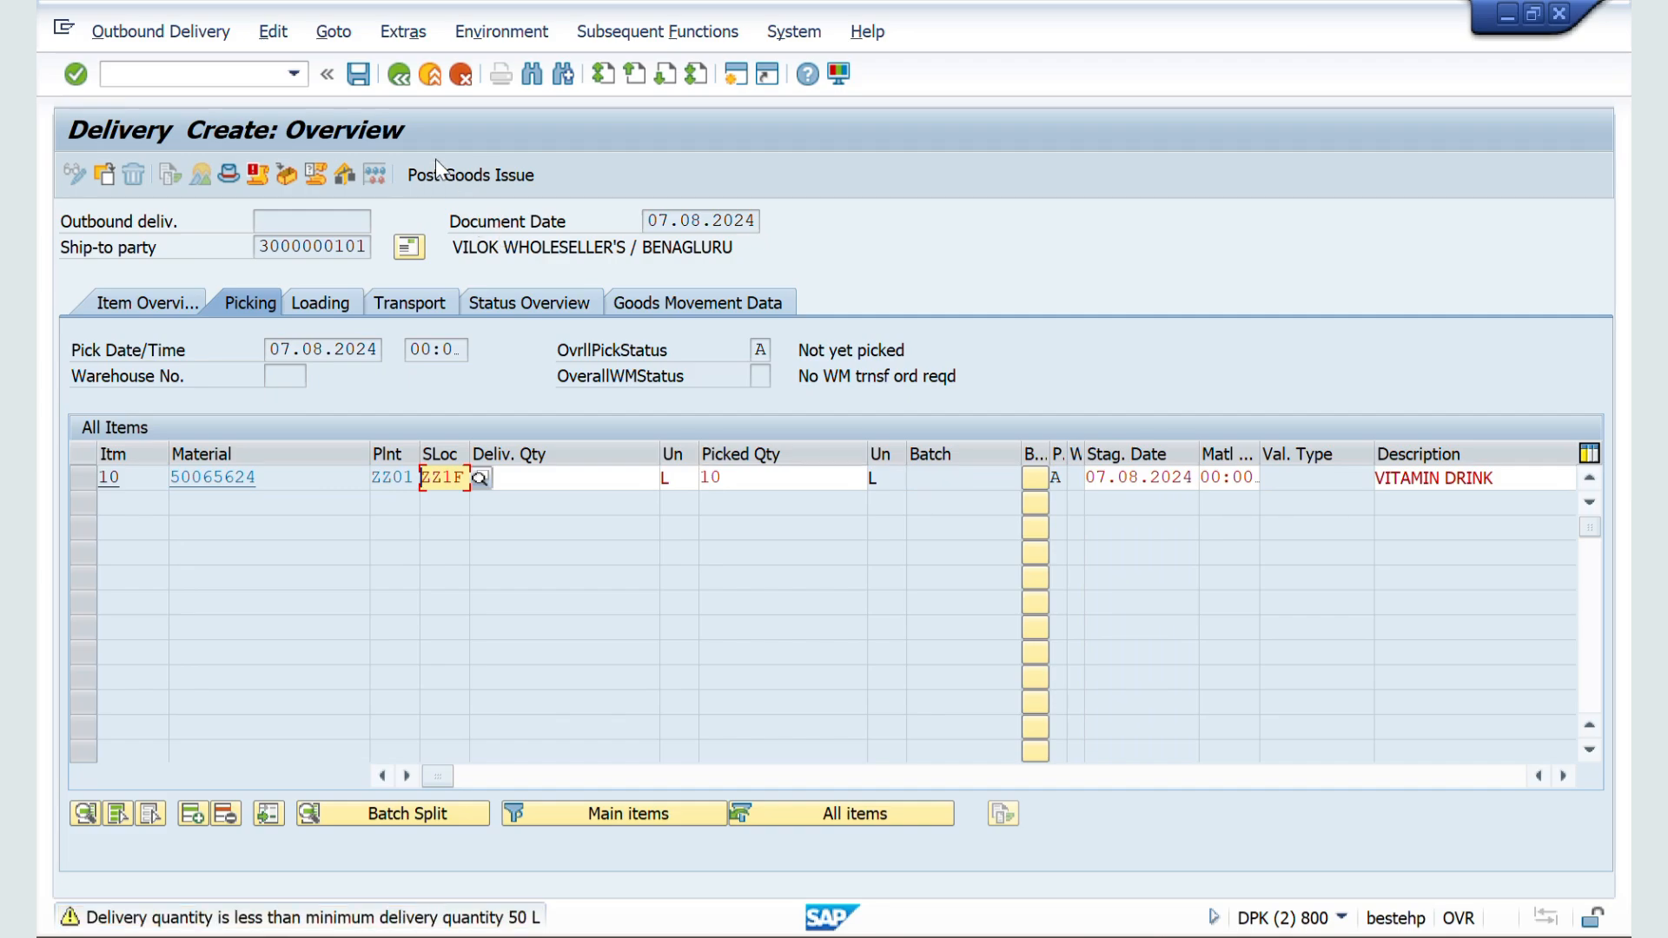
click(436, 173)
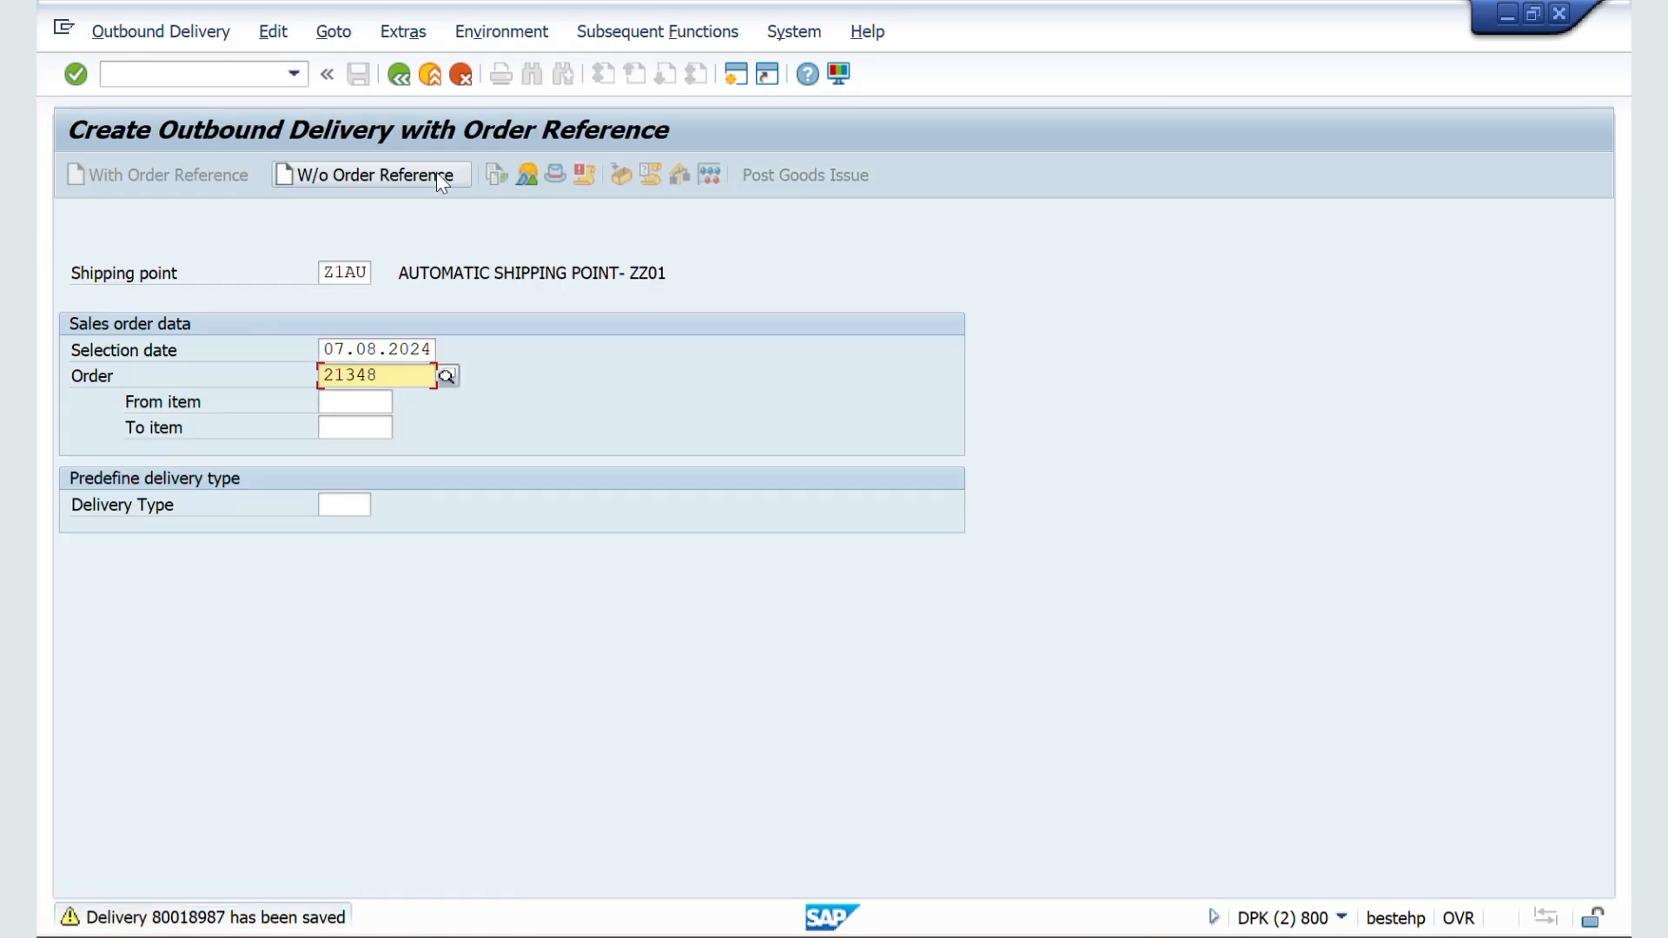
Step: Create the F2 invoice for the saved delivery with transaction VF01 and save the billing document
click(172, 81)
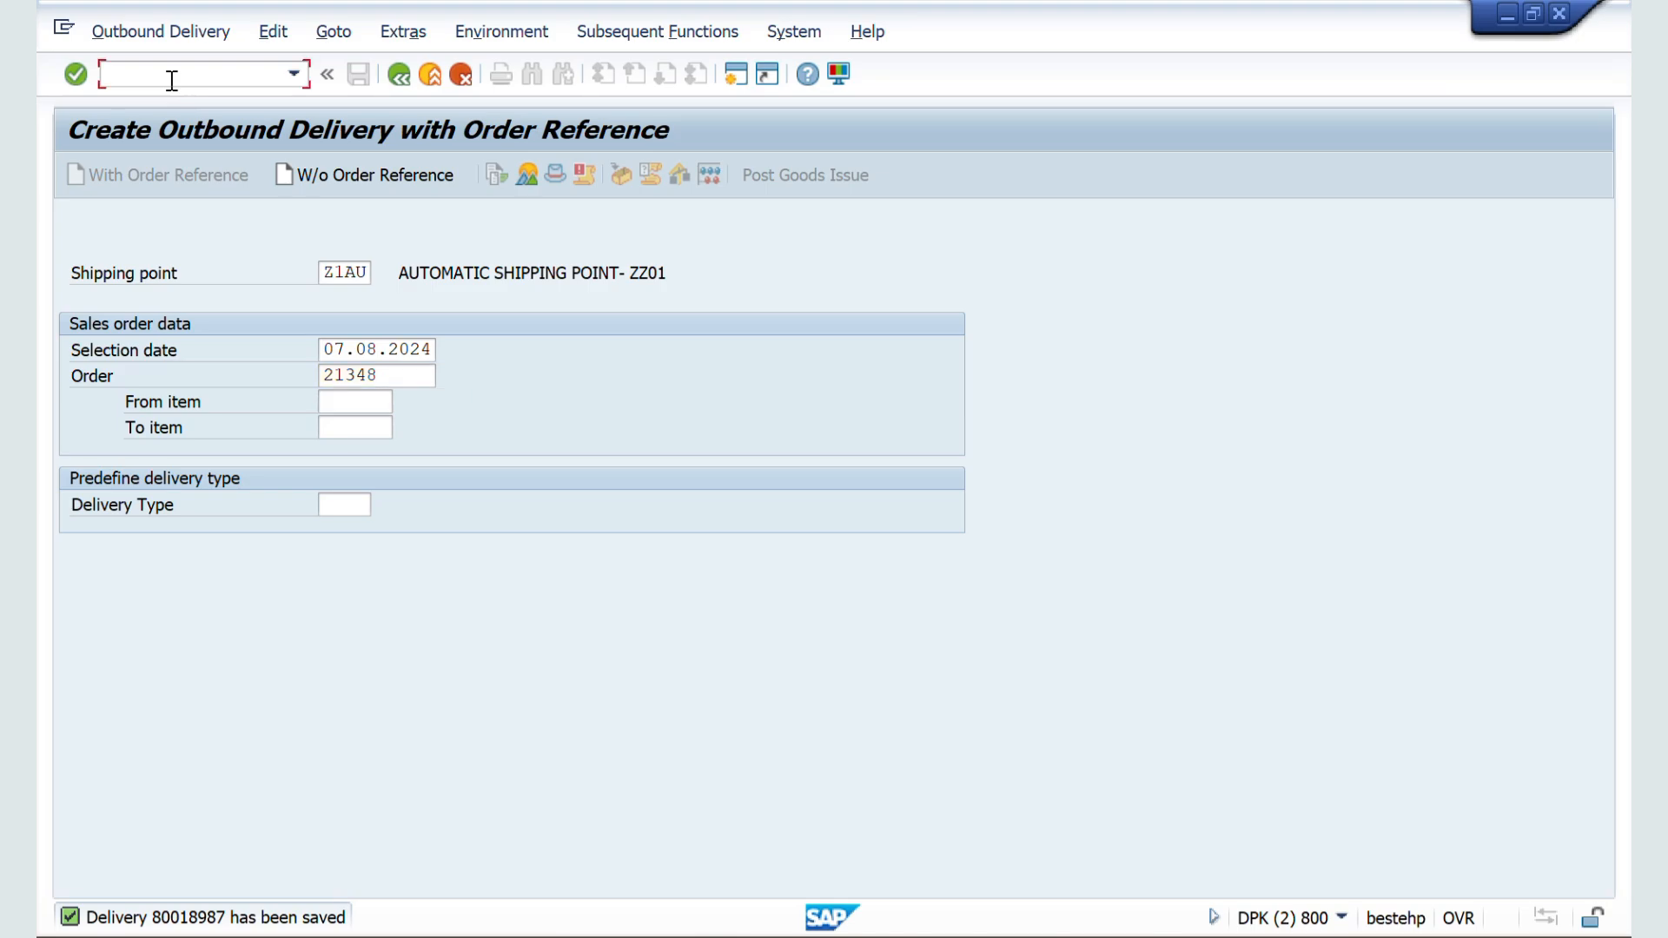
text(/nvf01)
key(Return)
key(Return)
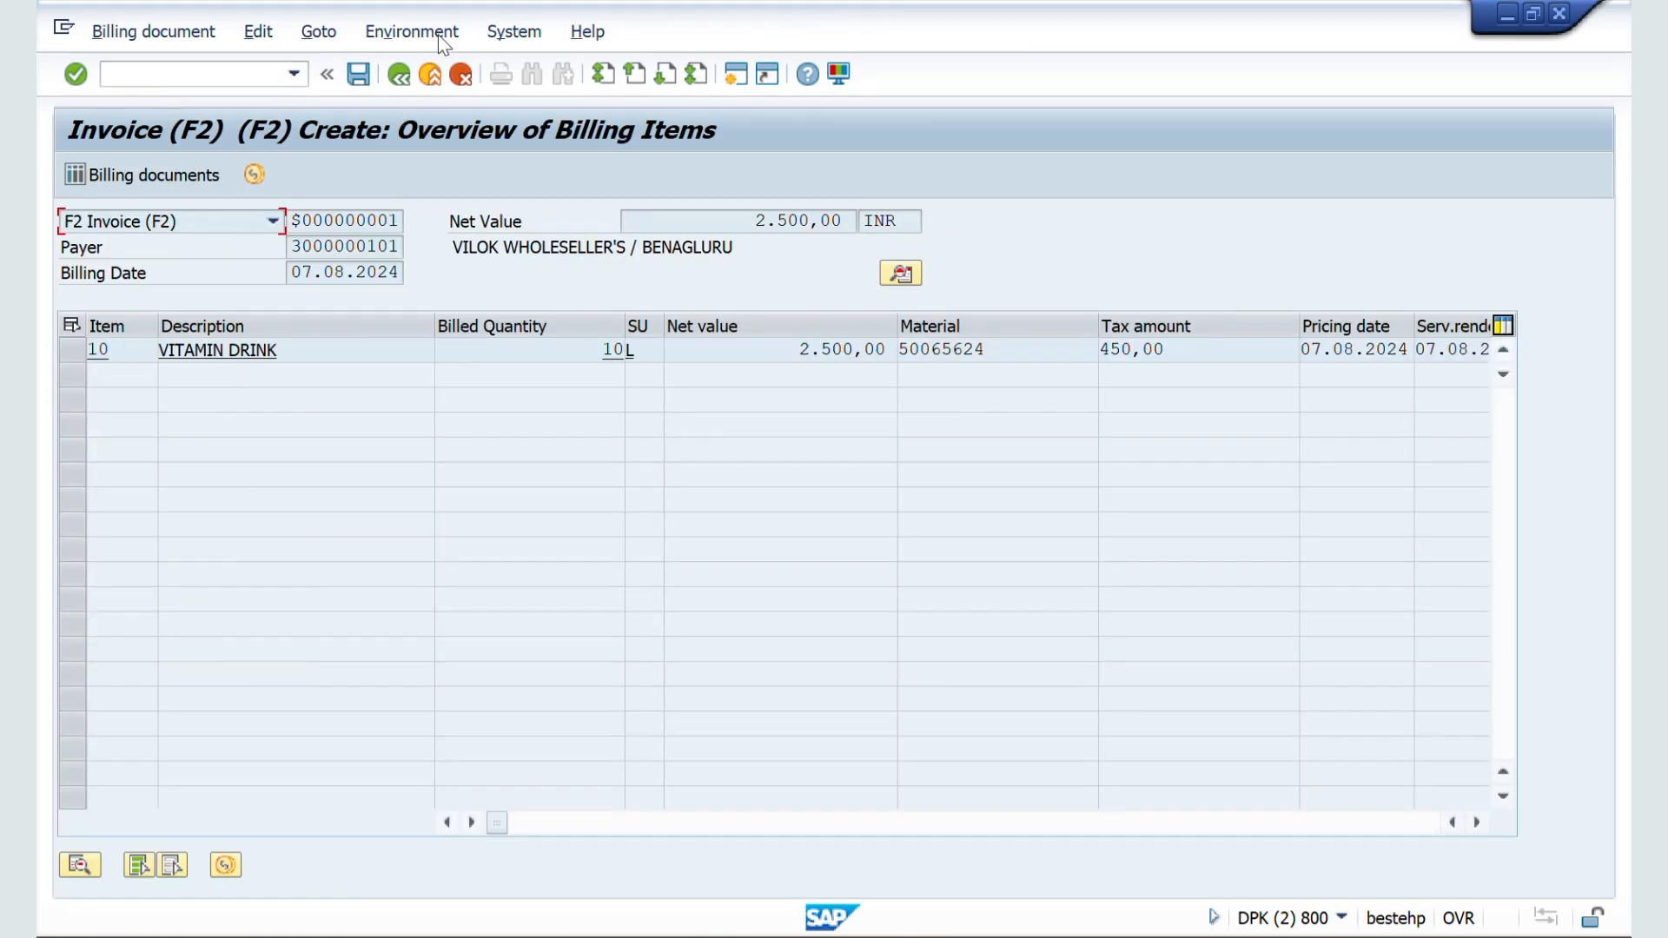
click(359, 75)
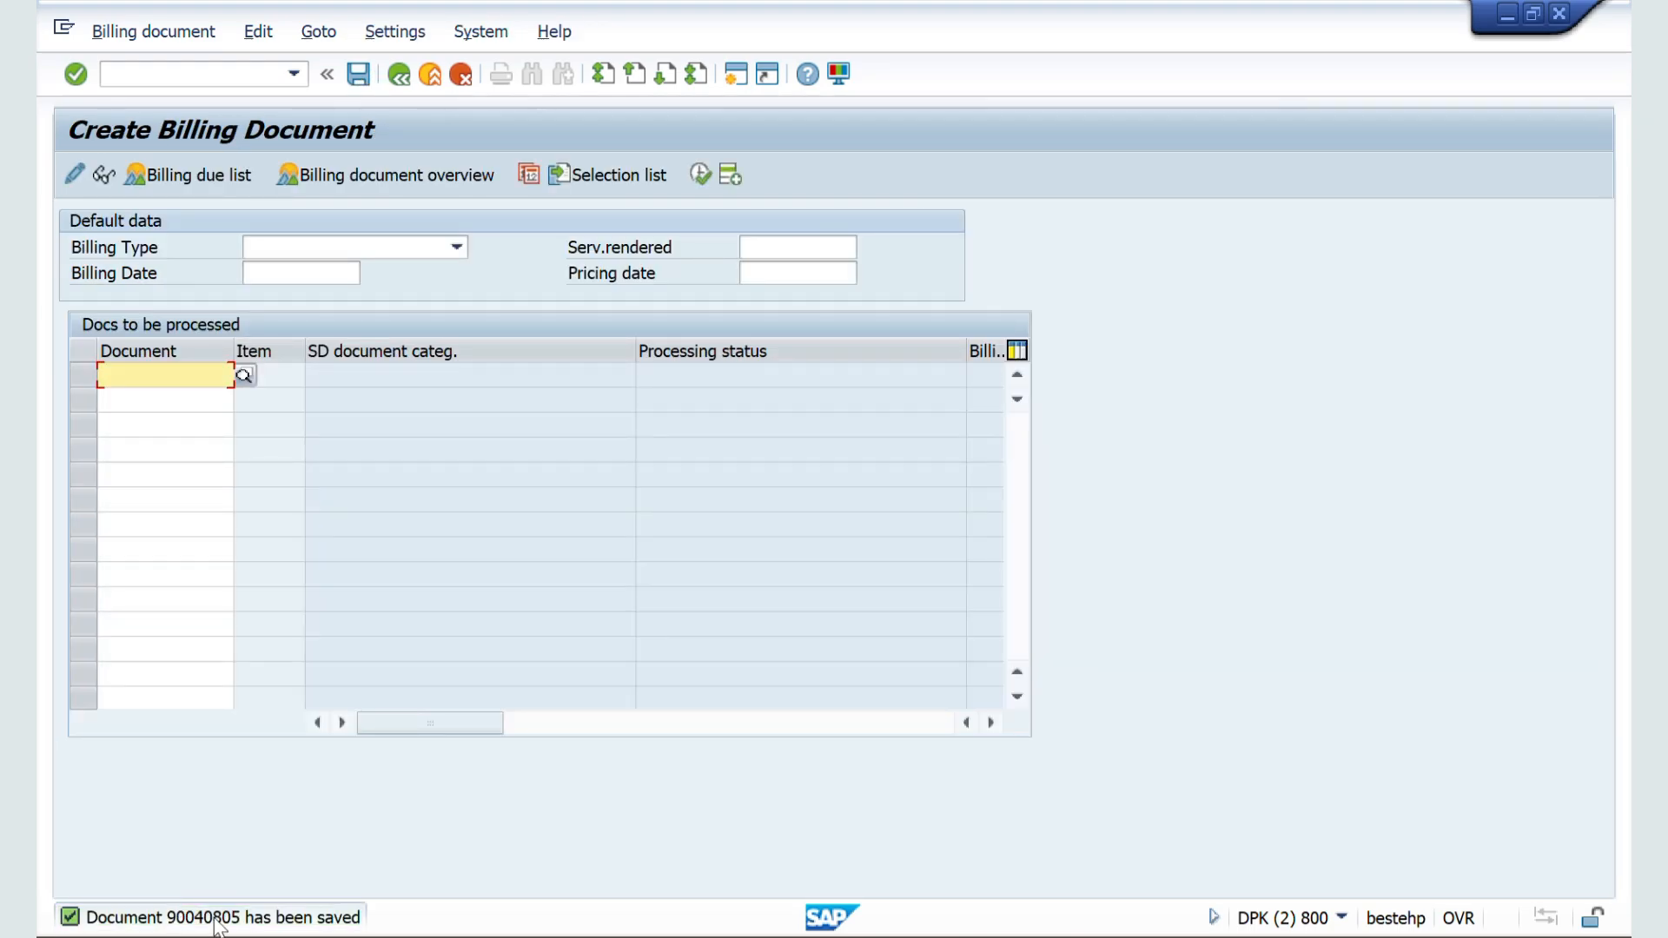
Step: Open the save message's details, select the billing document number there, and close the details
double_click(217, 919)
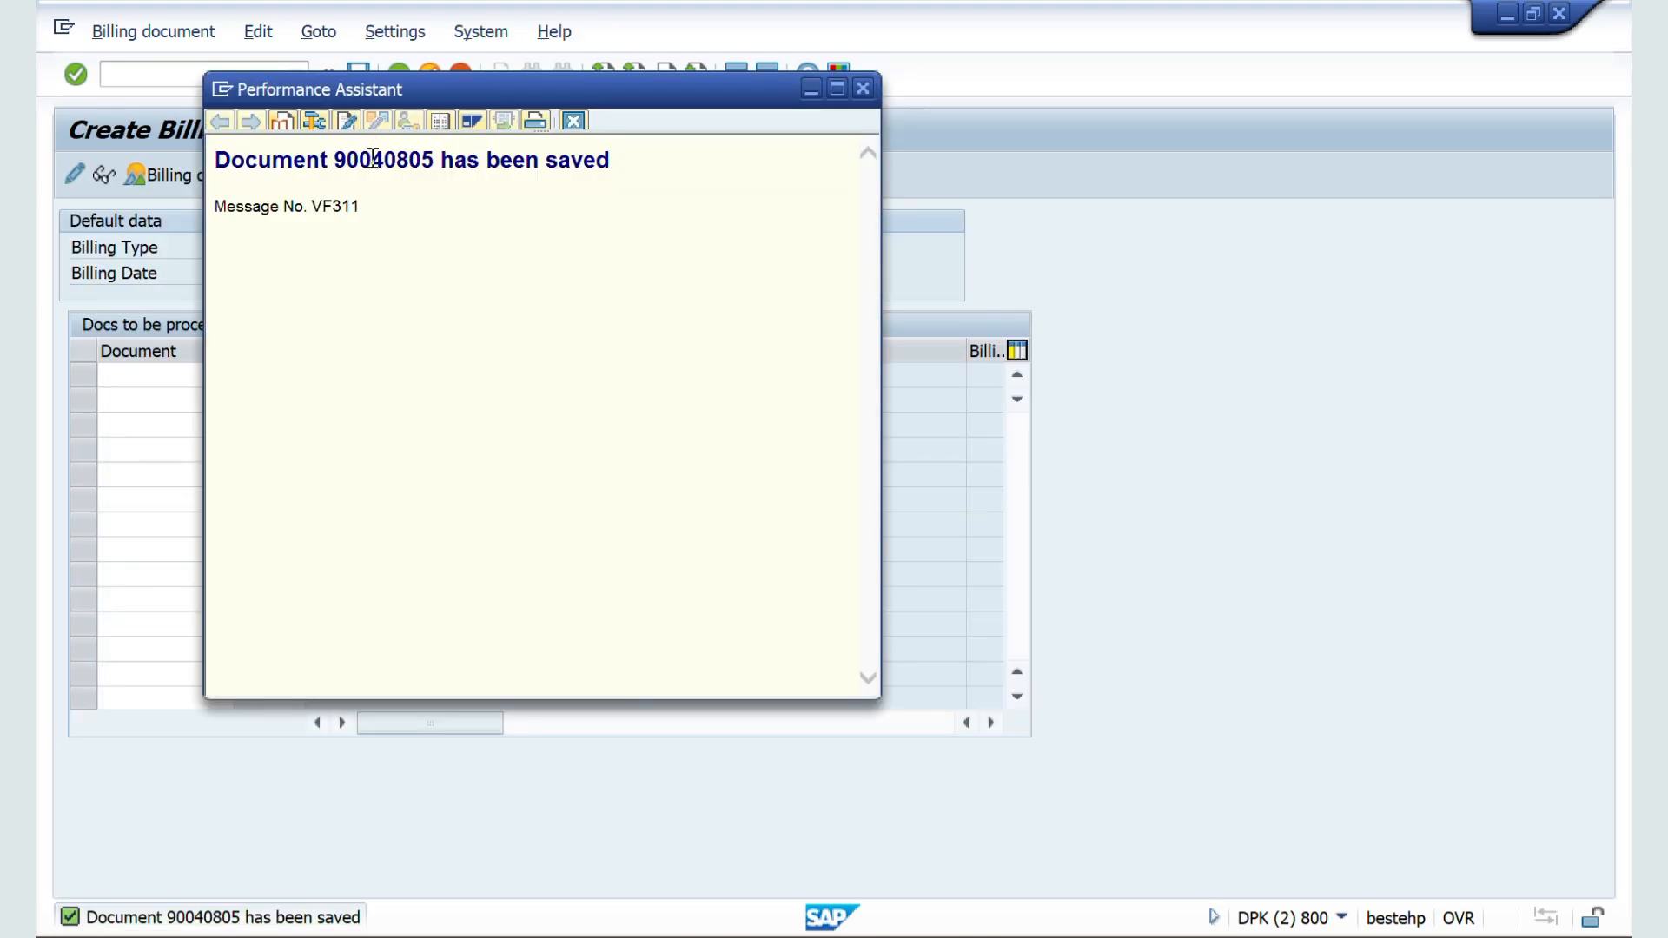
double_click(373, 159)
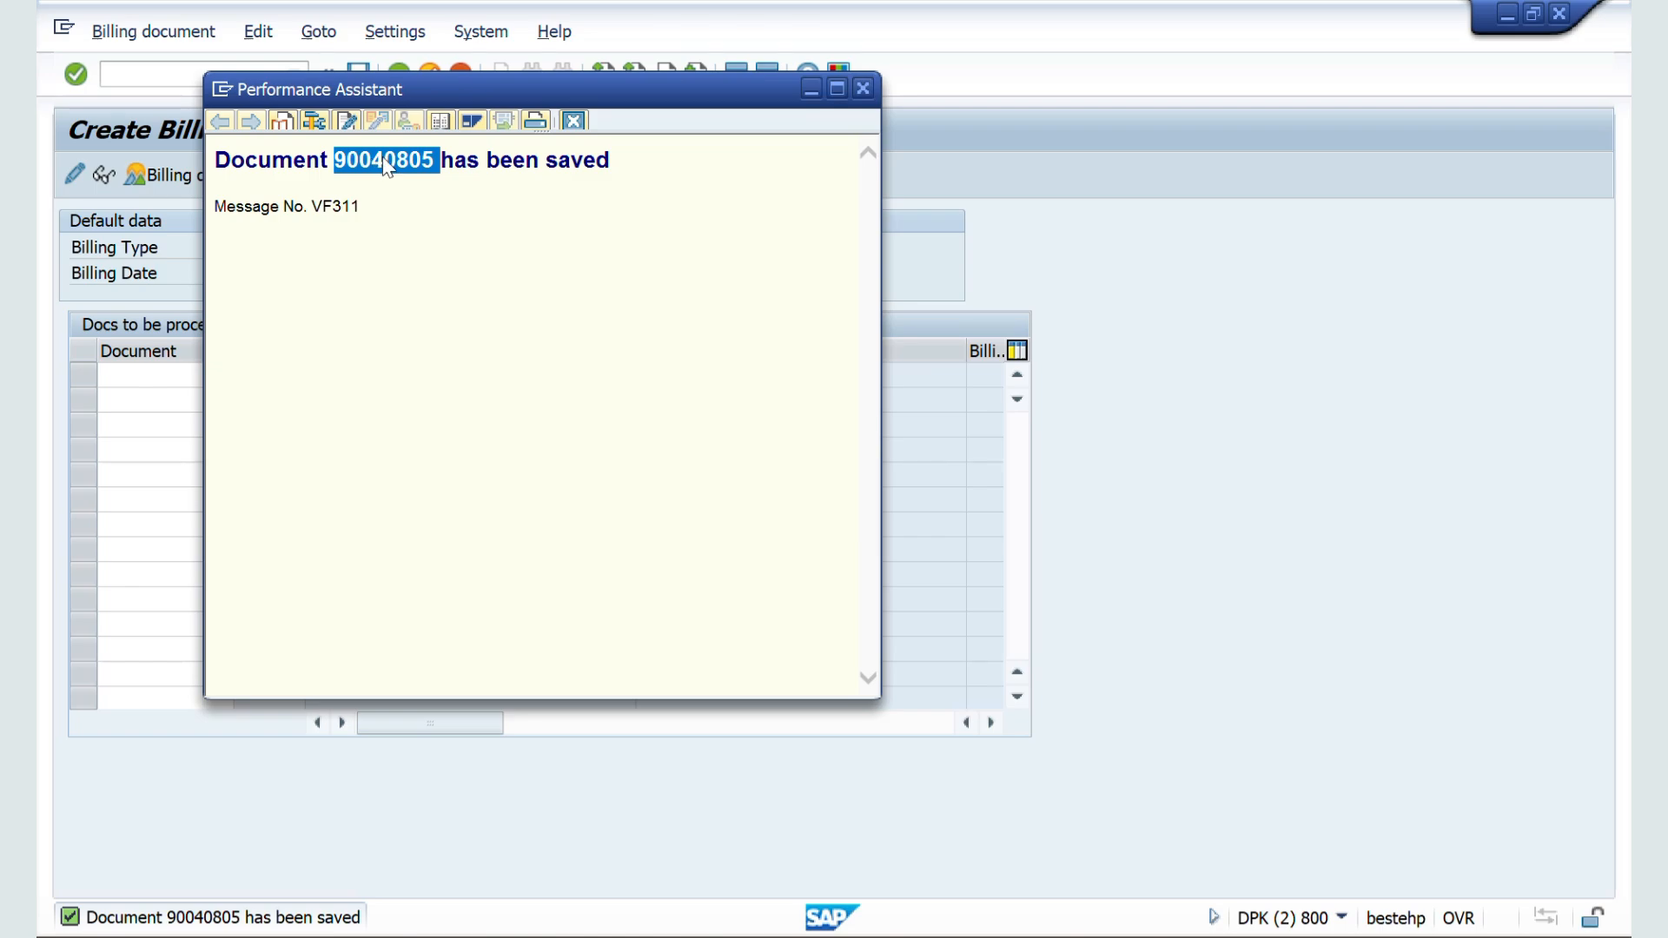
click(865, 87)
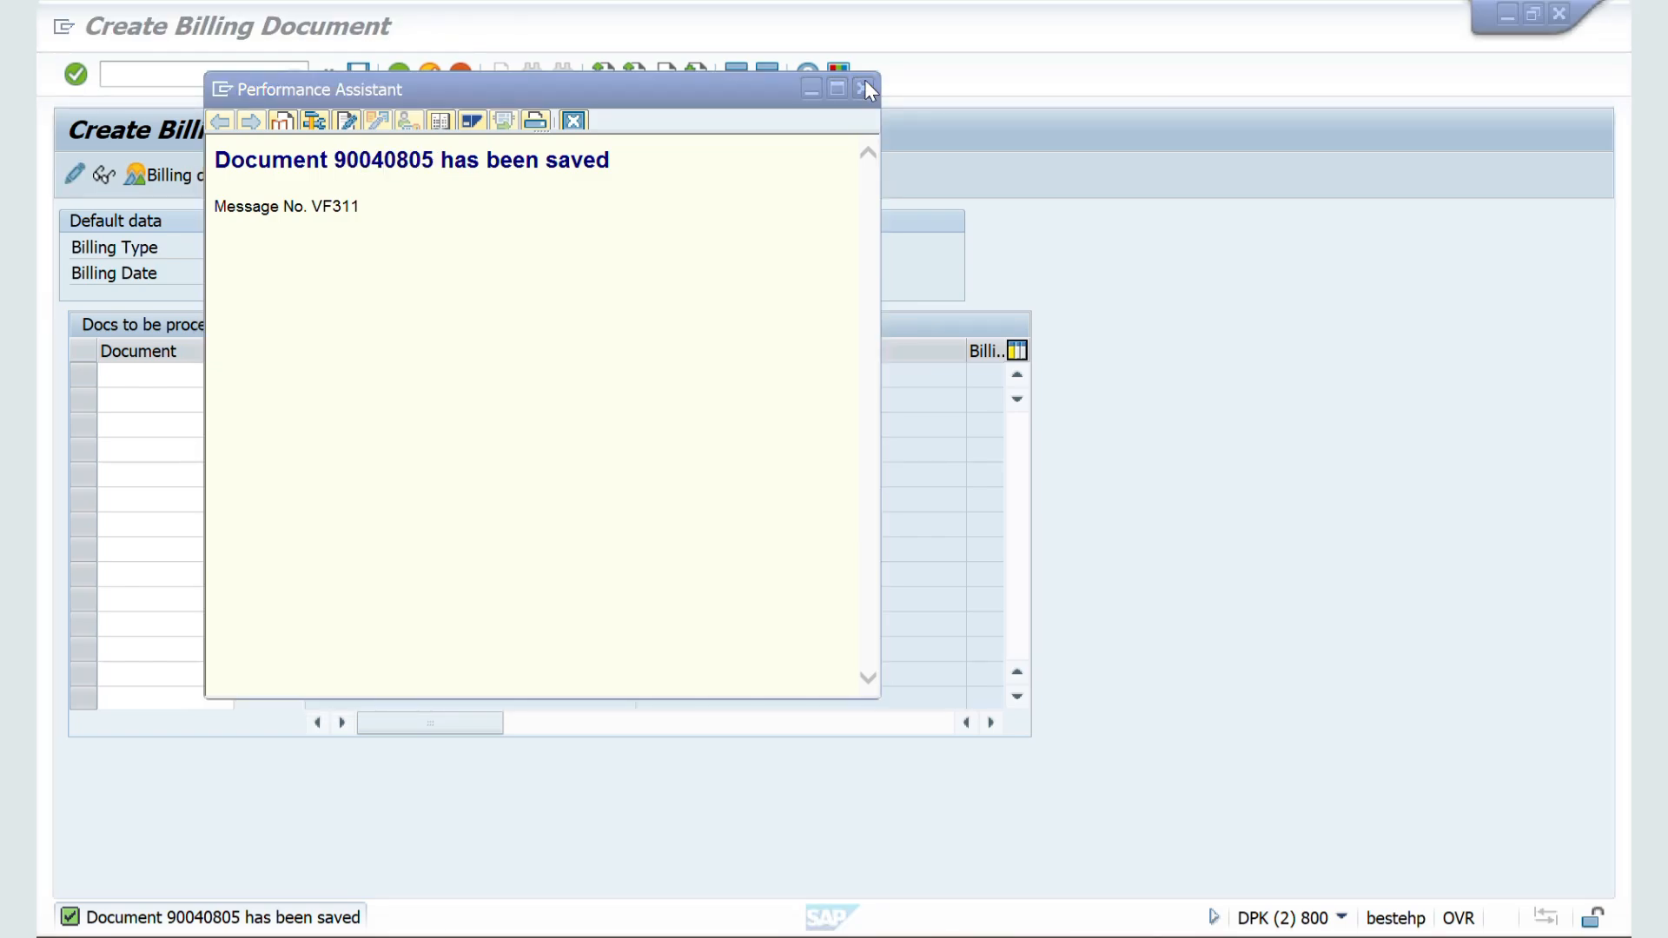
Step: Switch to the Sales Document Type controls document in Word and highlight the explanation of the Indicator field
key(alt+Tab)
key(alt+Tab)
key(alt+Tab)
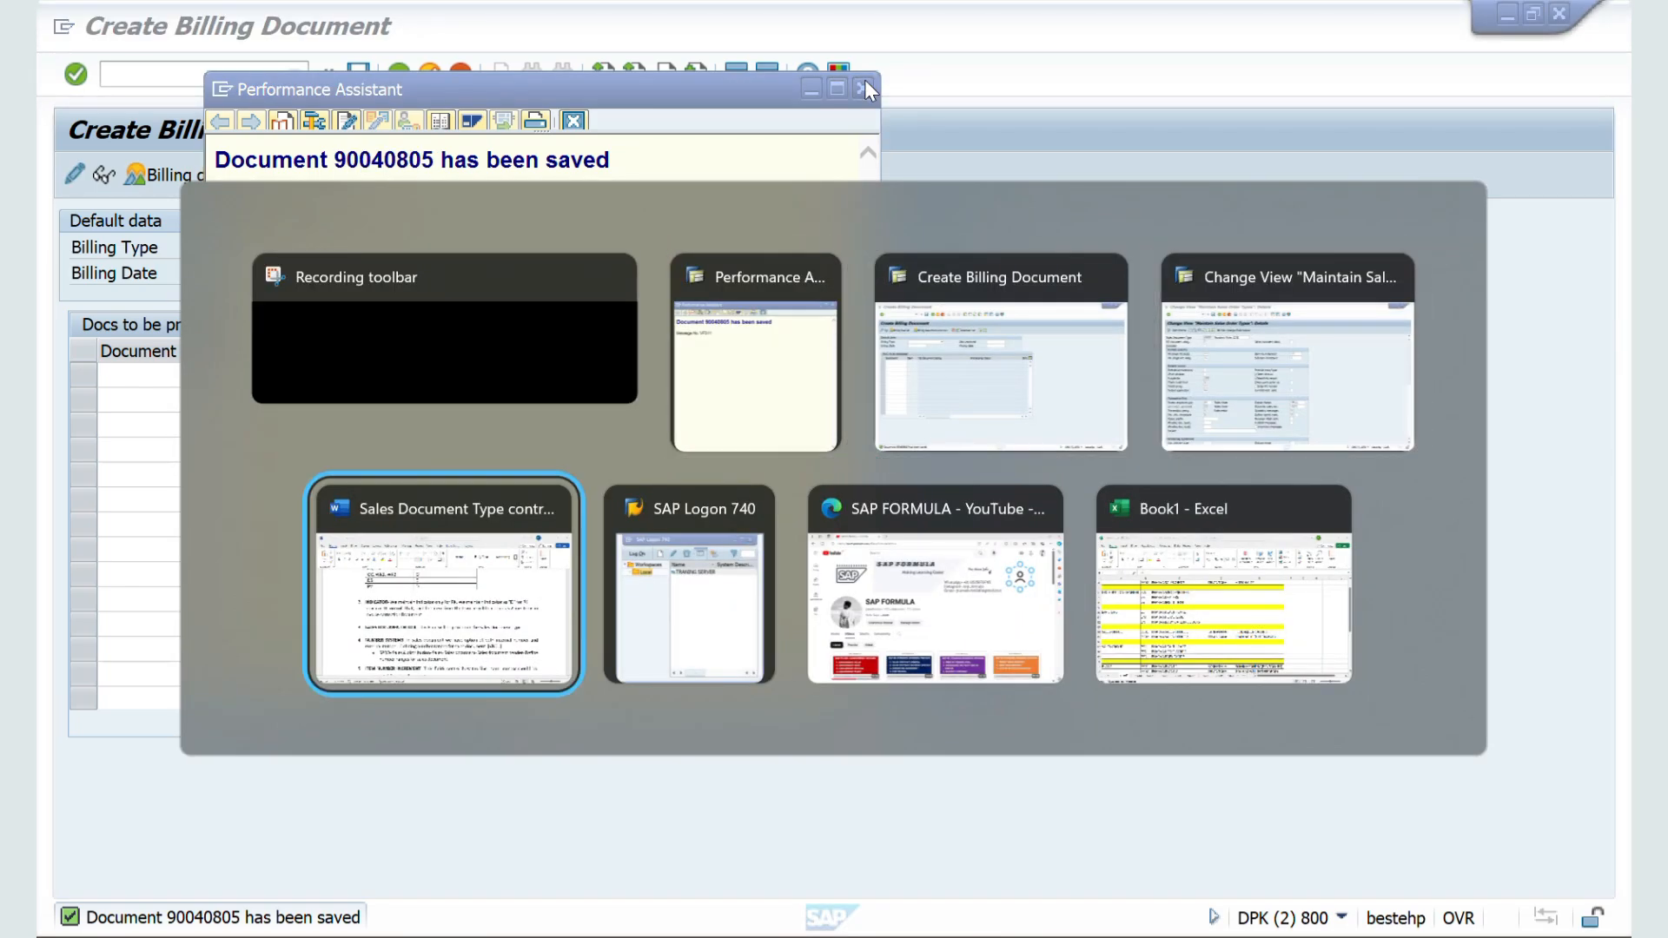
scroll(722, 367, down, 1)
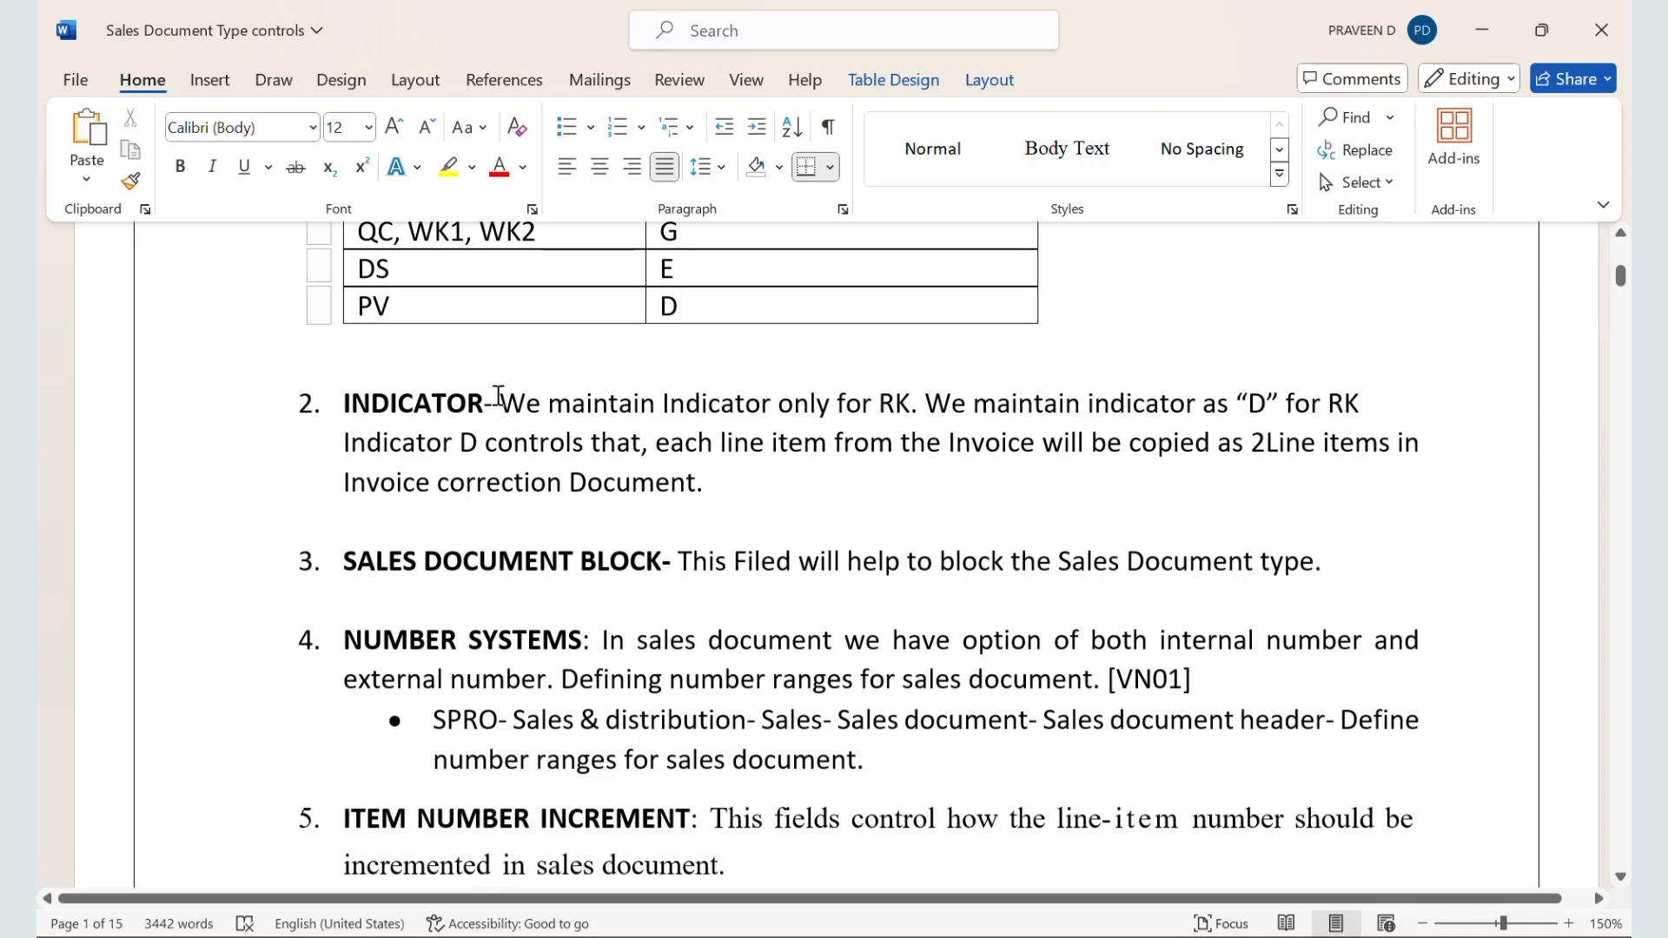
drag(500, 403, 906, 405)
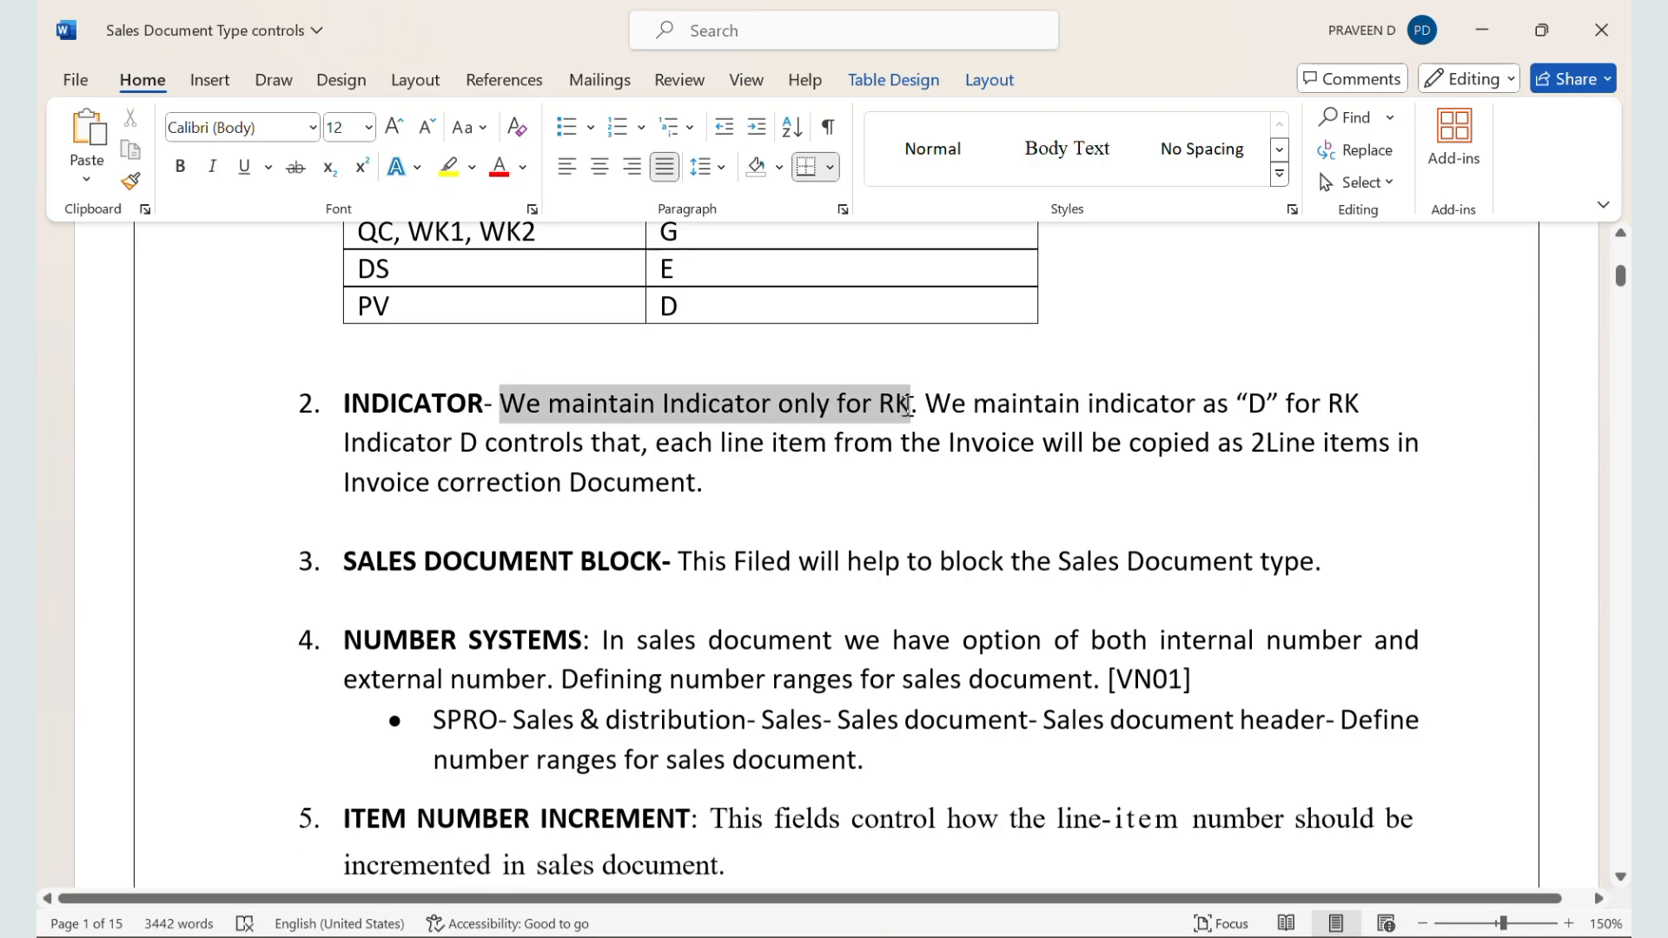
drag(906, 405, 1456, 397)
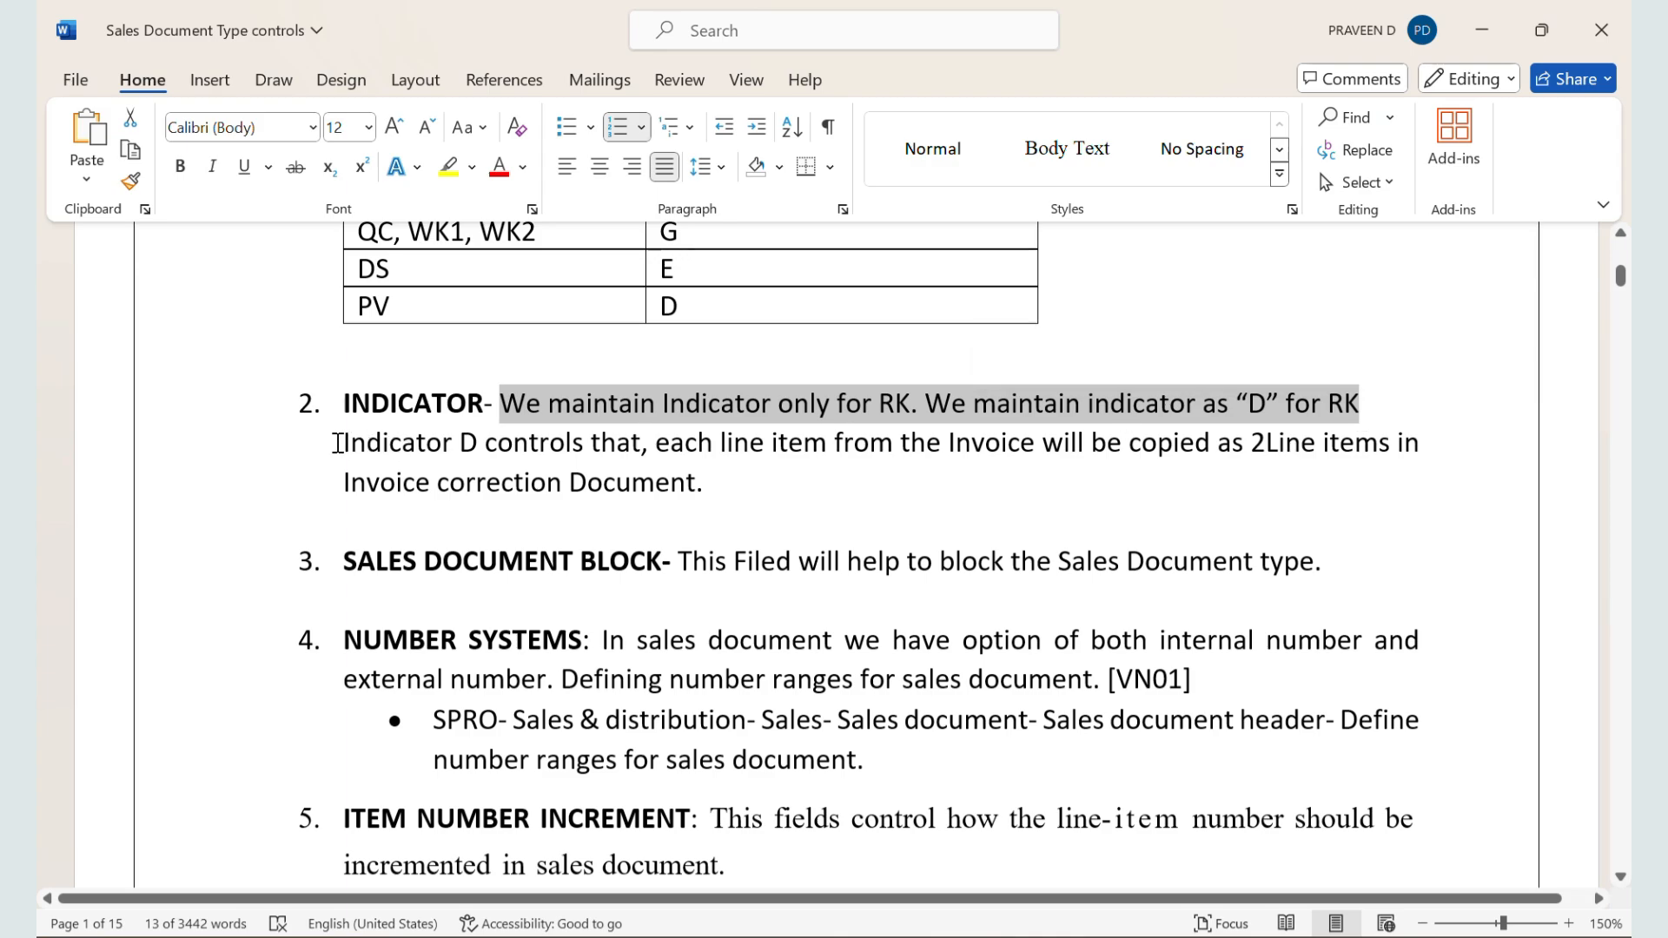
drag(343, 449, 805, 468)
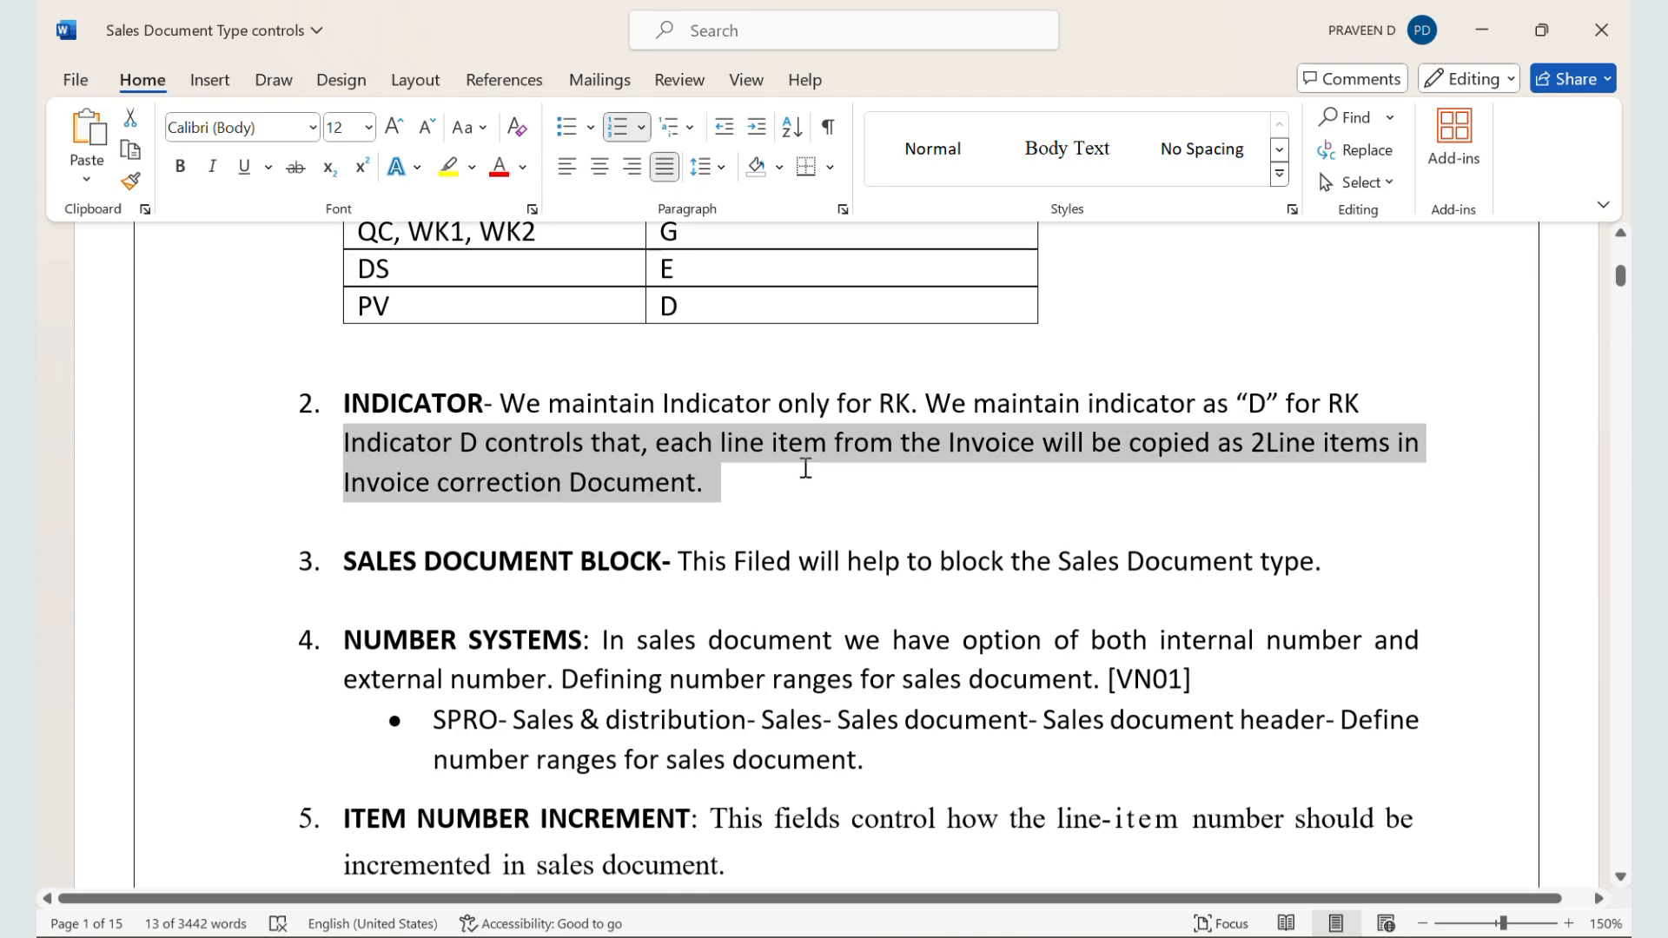
Step: Switch back to the SAP billing session and start sales order creation with transaction VA01
key(alt+Tab)
key(alt+Tab)
key(alt+Tab)
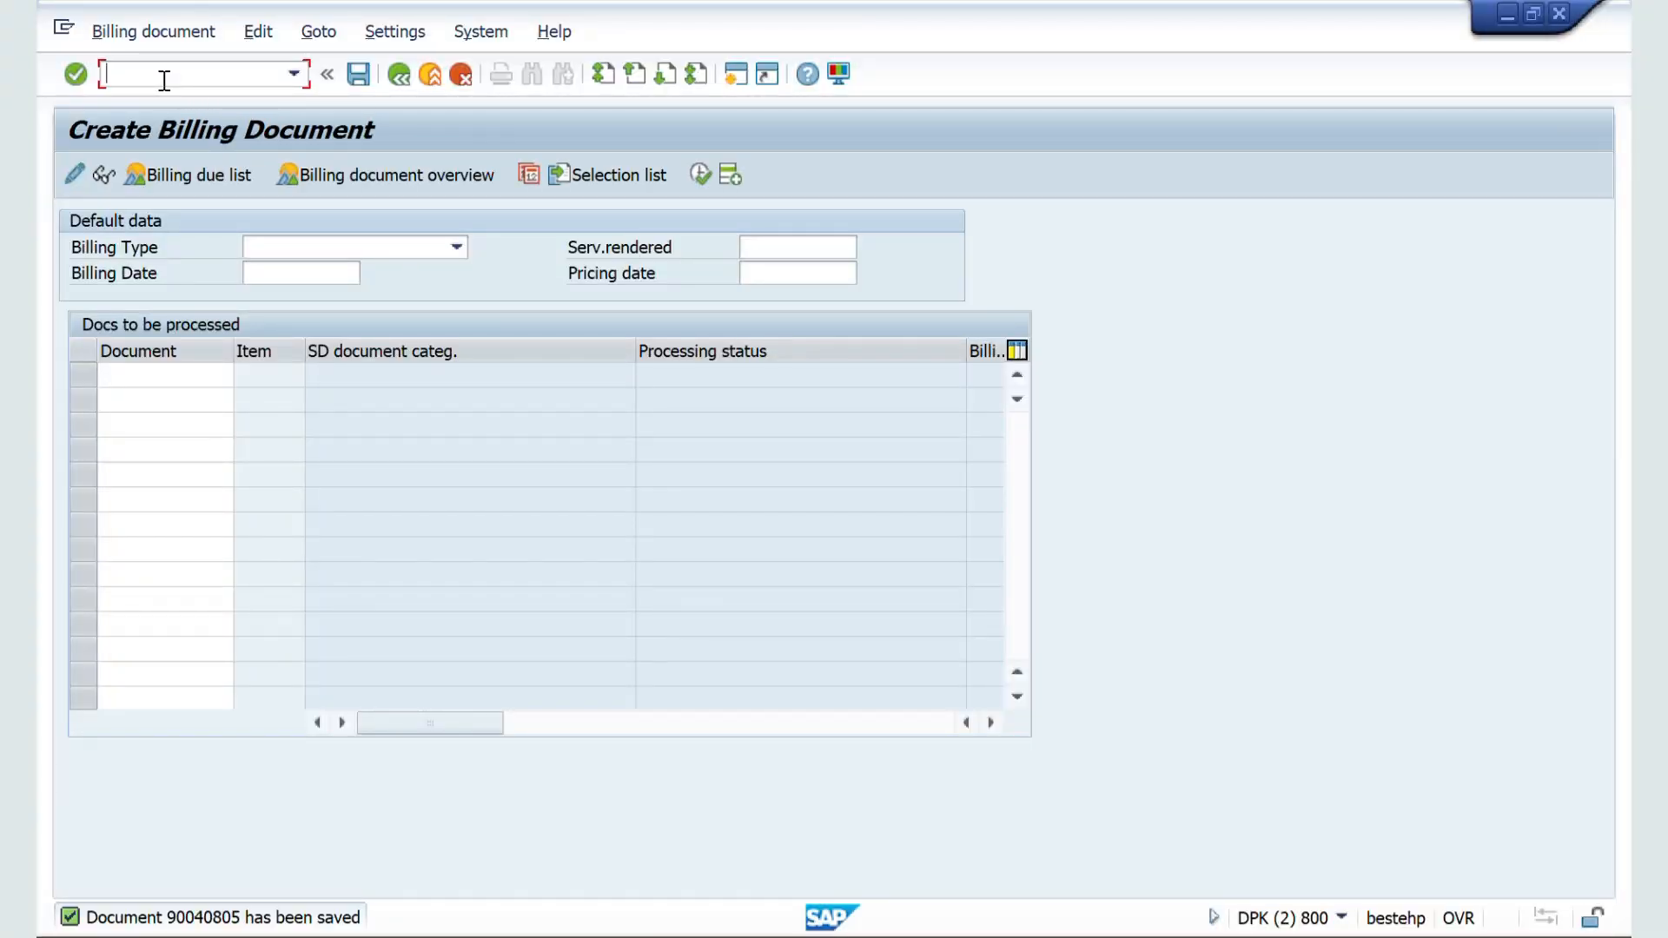
text(/nva01)
key(Return)
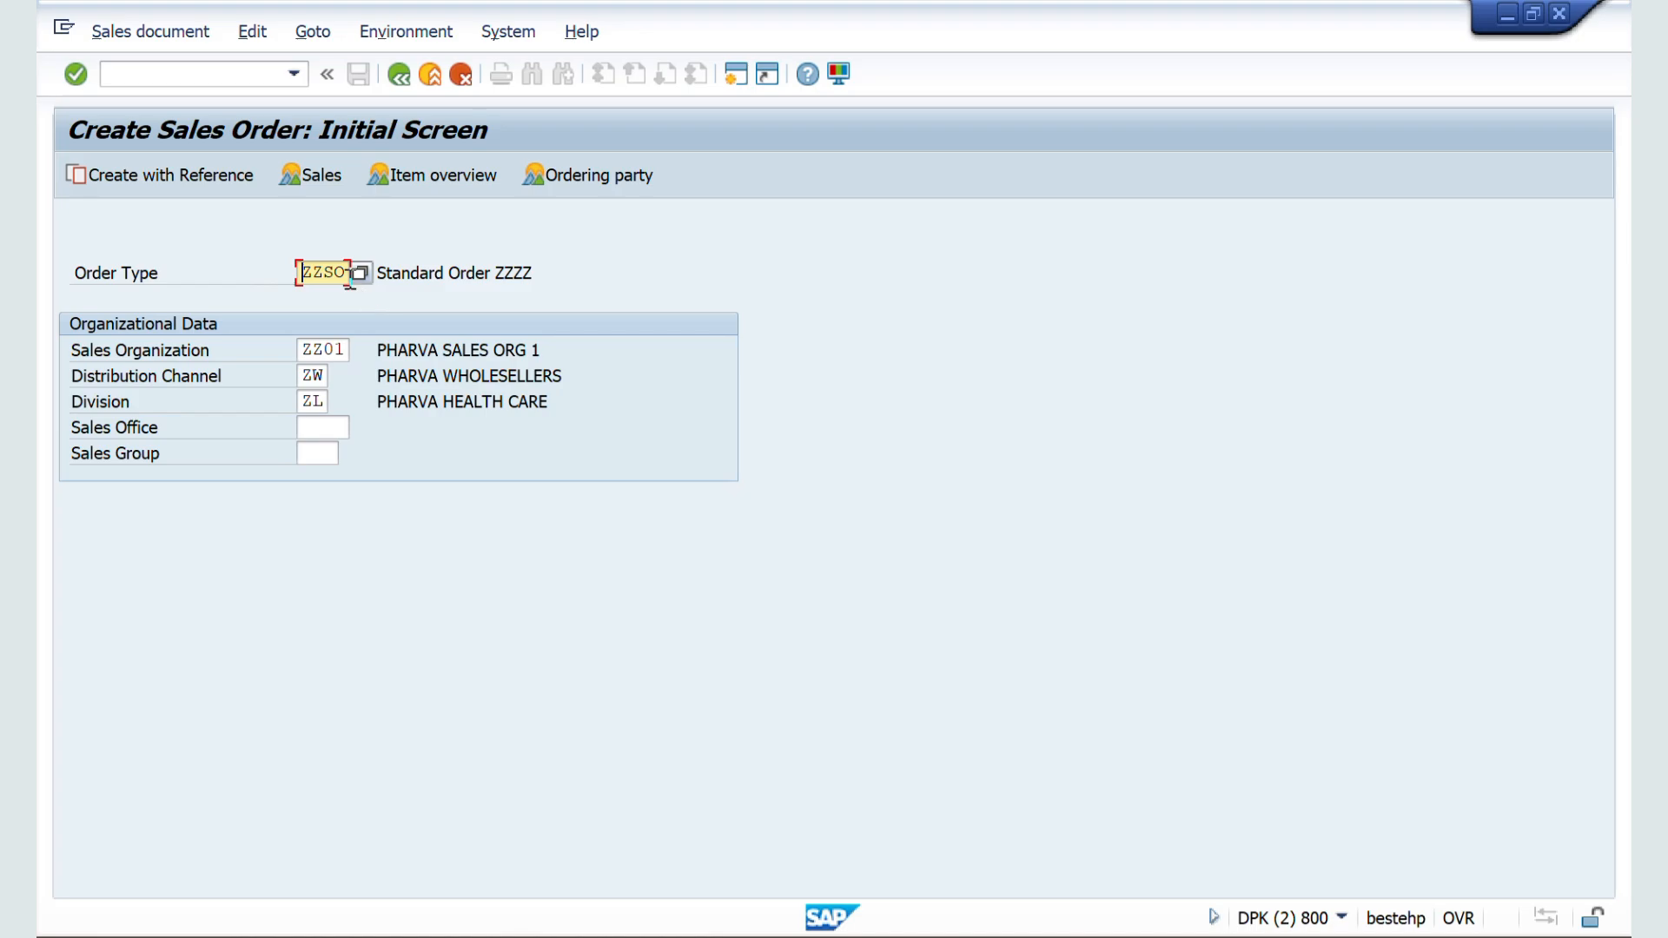
Step: Create an order of type RK with reference to the copied billing document number and copy the invoice's items
double_click(346, 276)
text(o)
key(BackSpace)
text(rk)
key(F8)
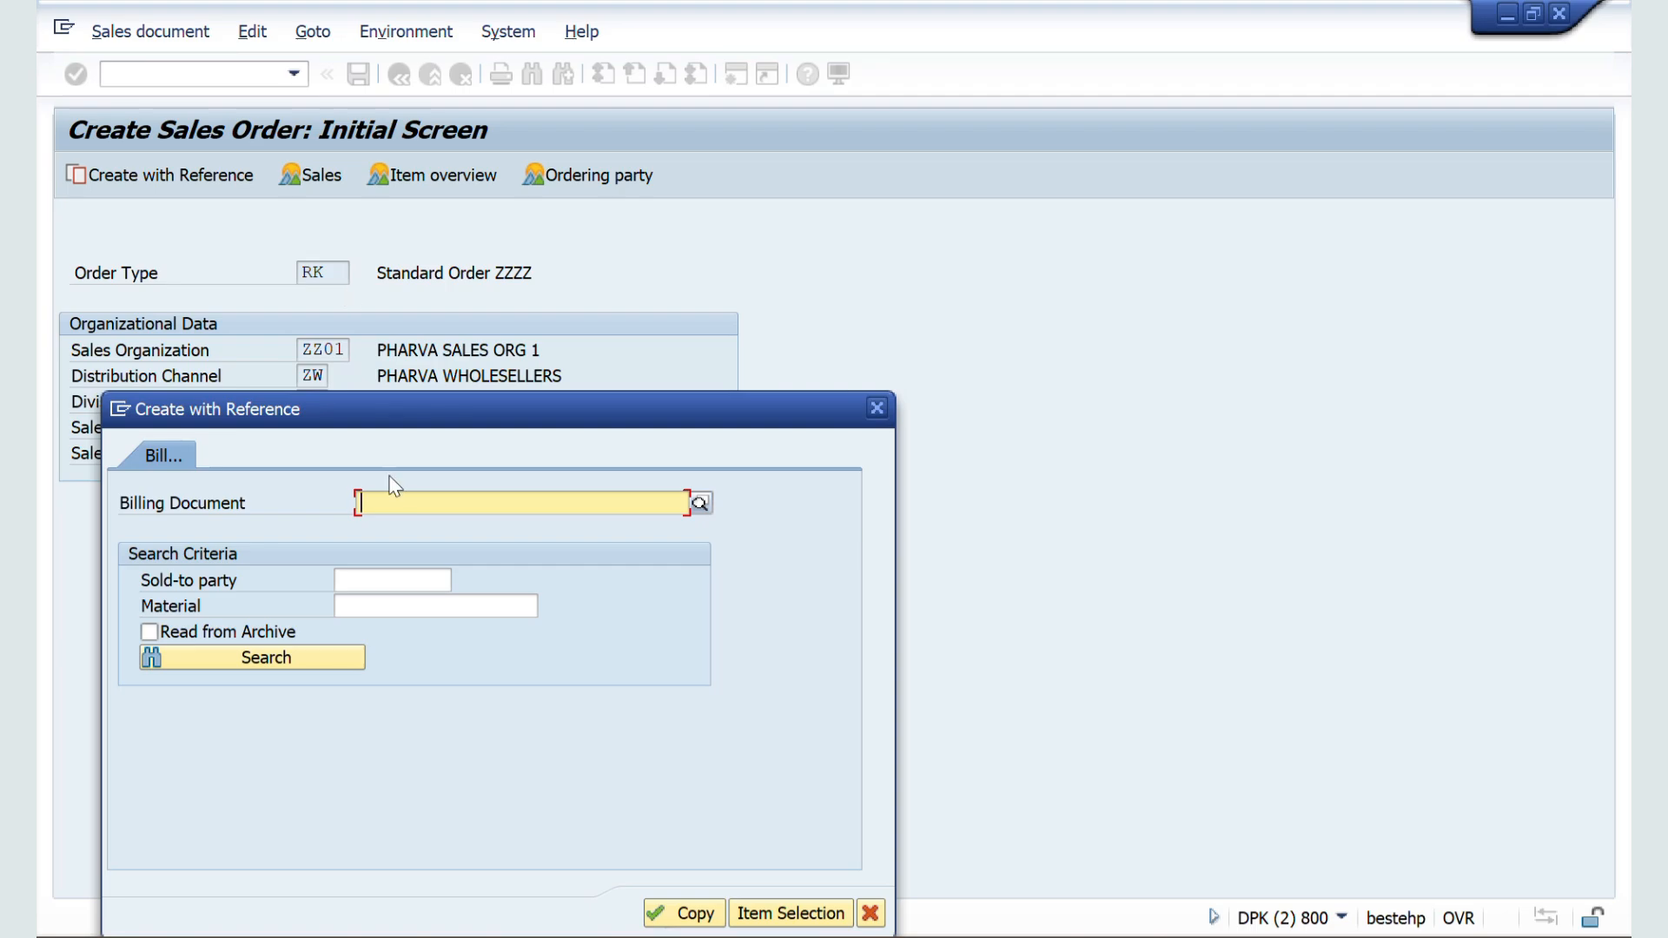
text(90040805)
click(682, 912)
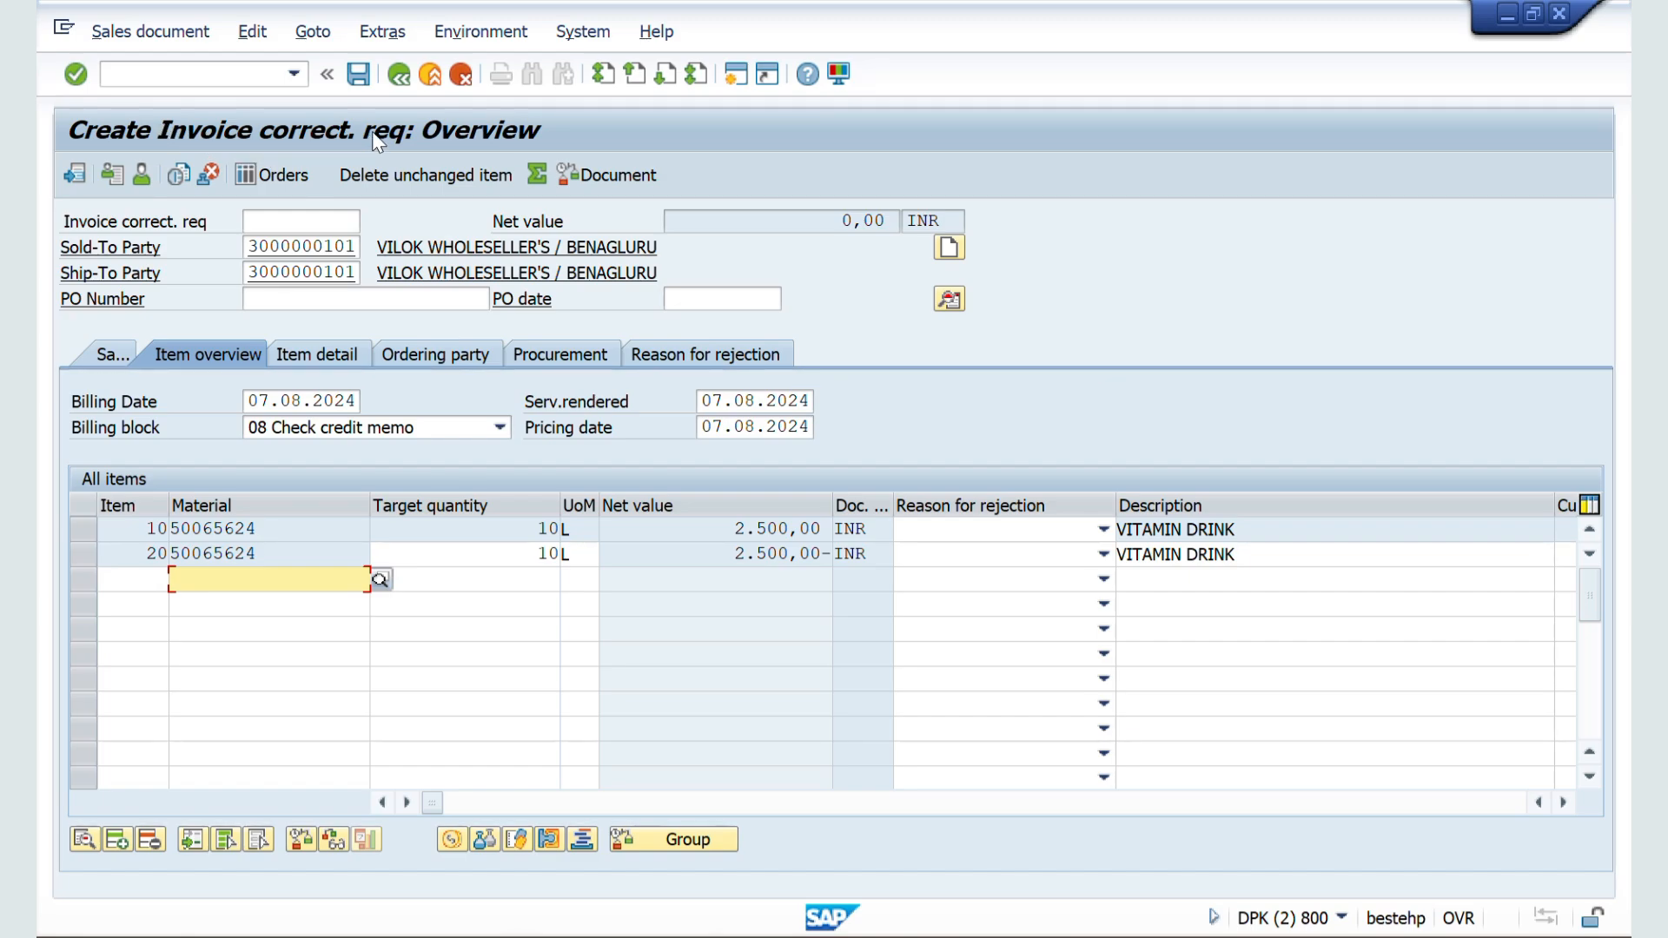
Step: Leave the invoice correction request without saving and return to the SAP Easy Access screen
click(398, 76)
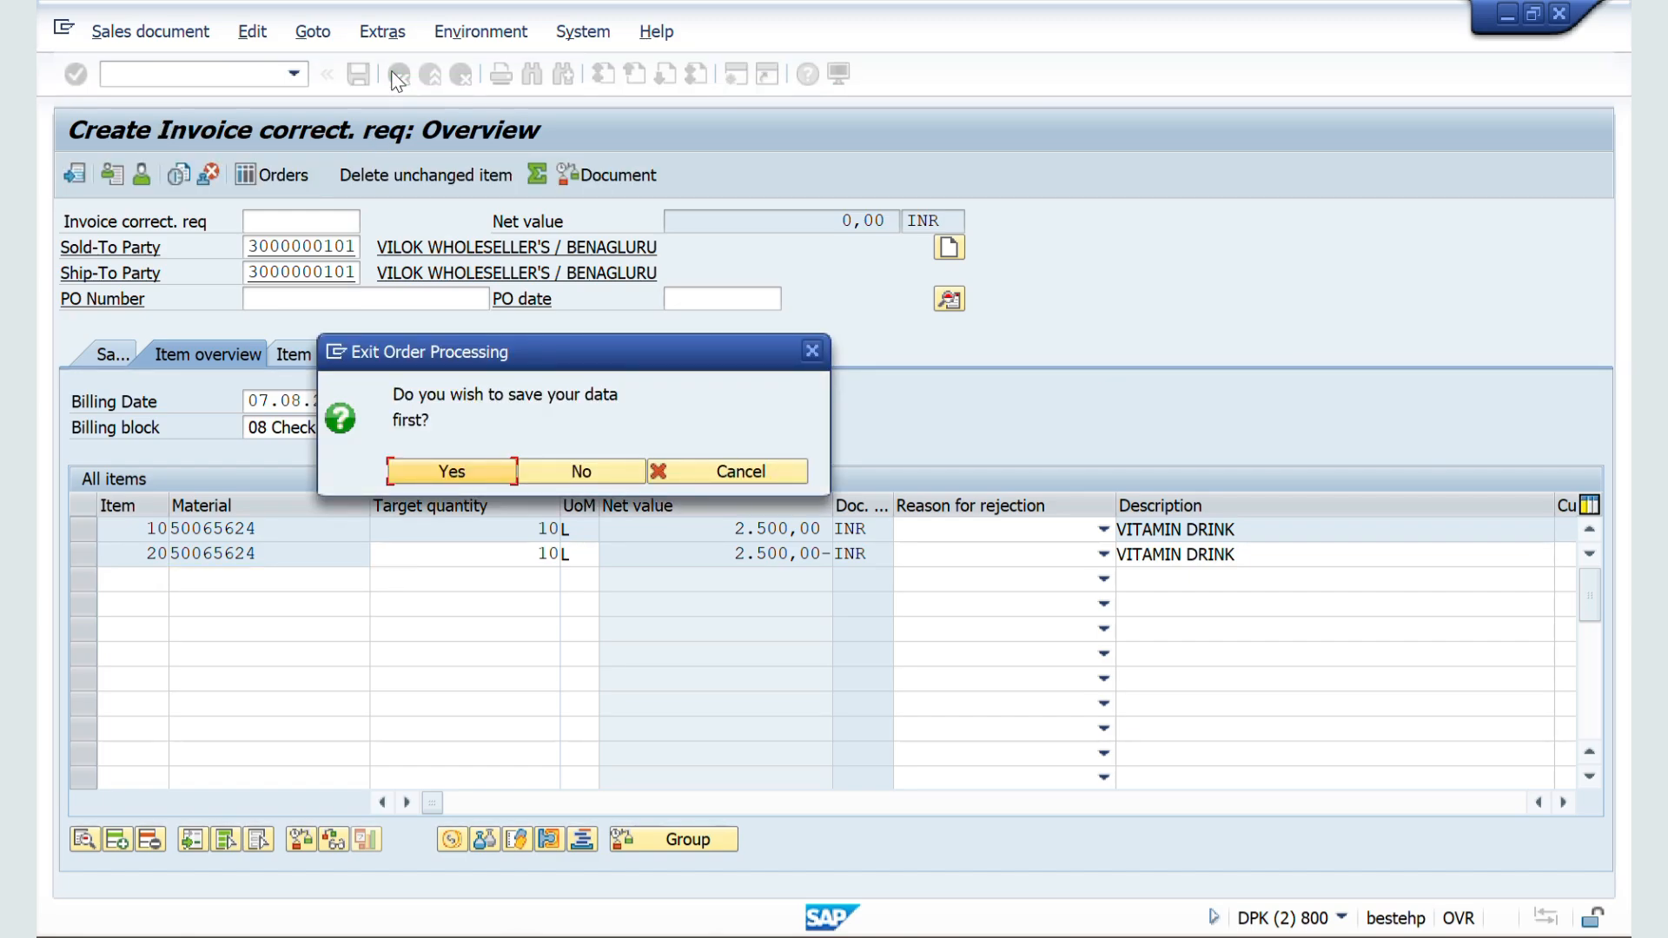
key(alt+Tab)
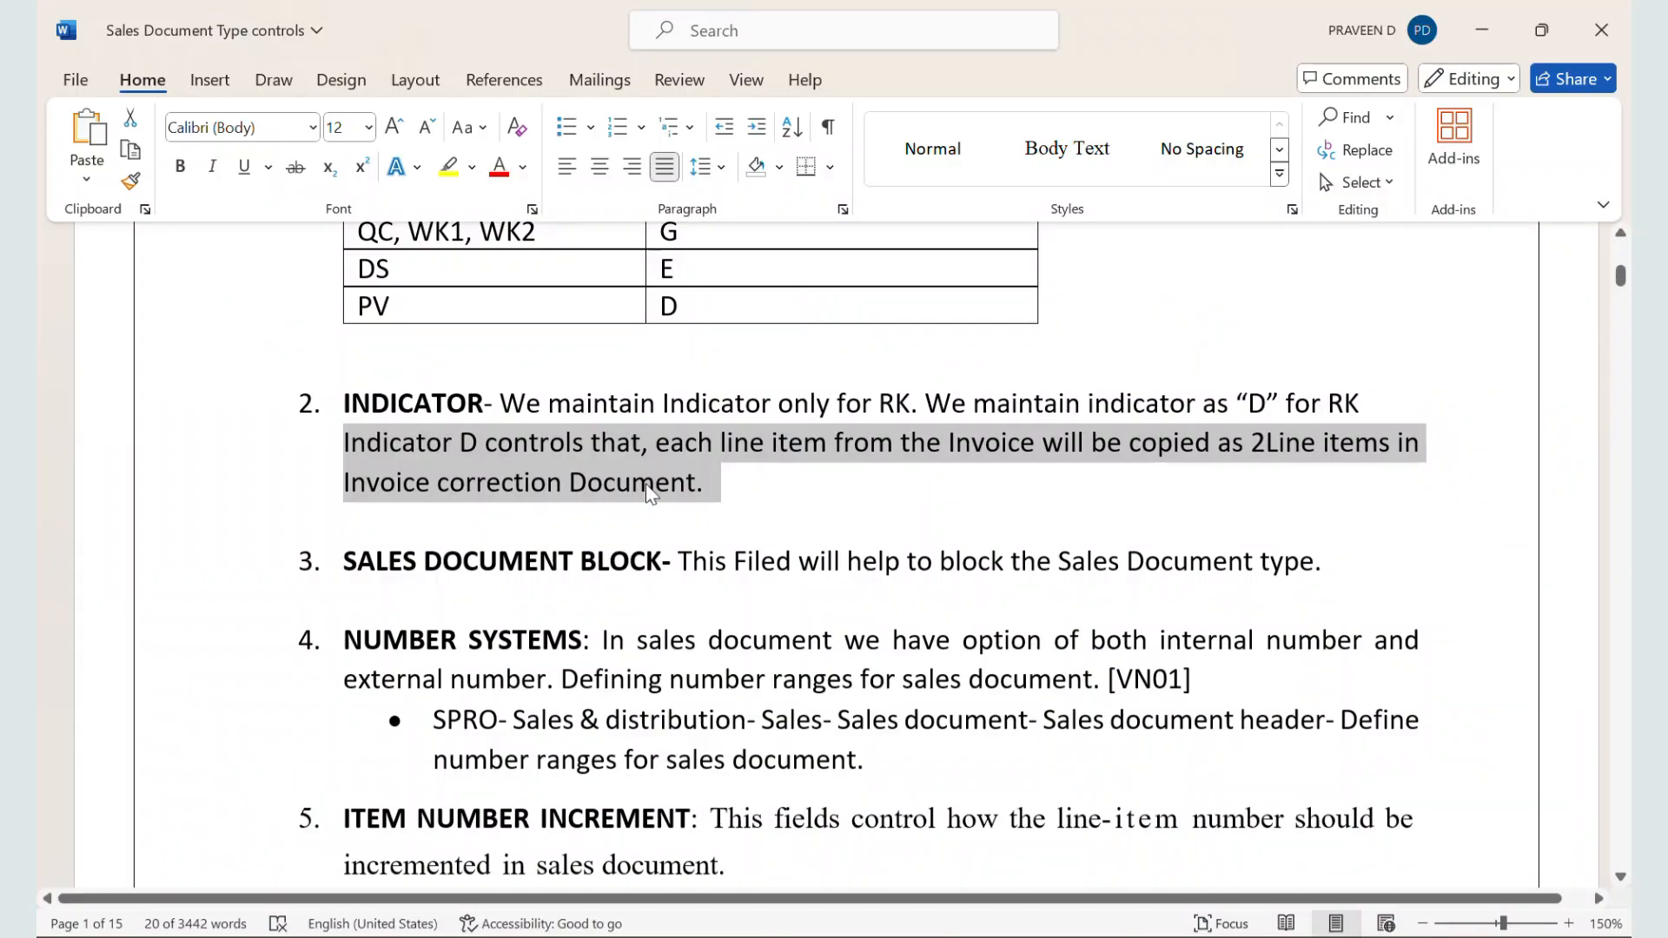
key(alt+Tab)
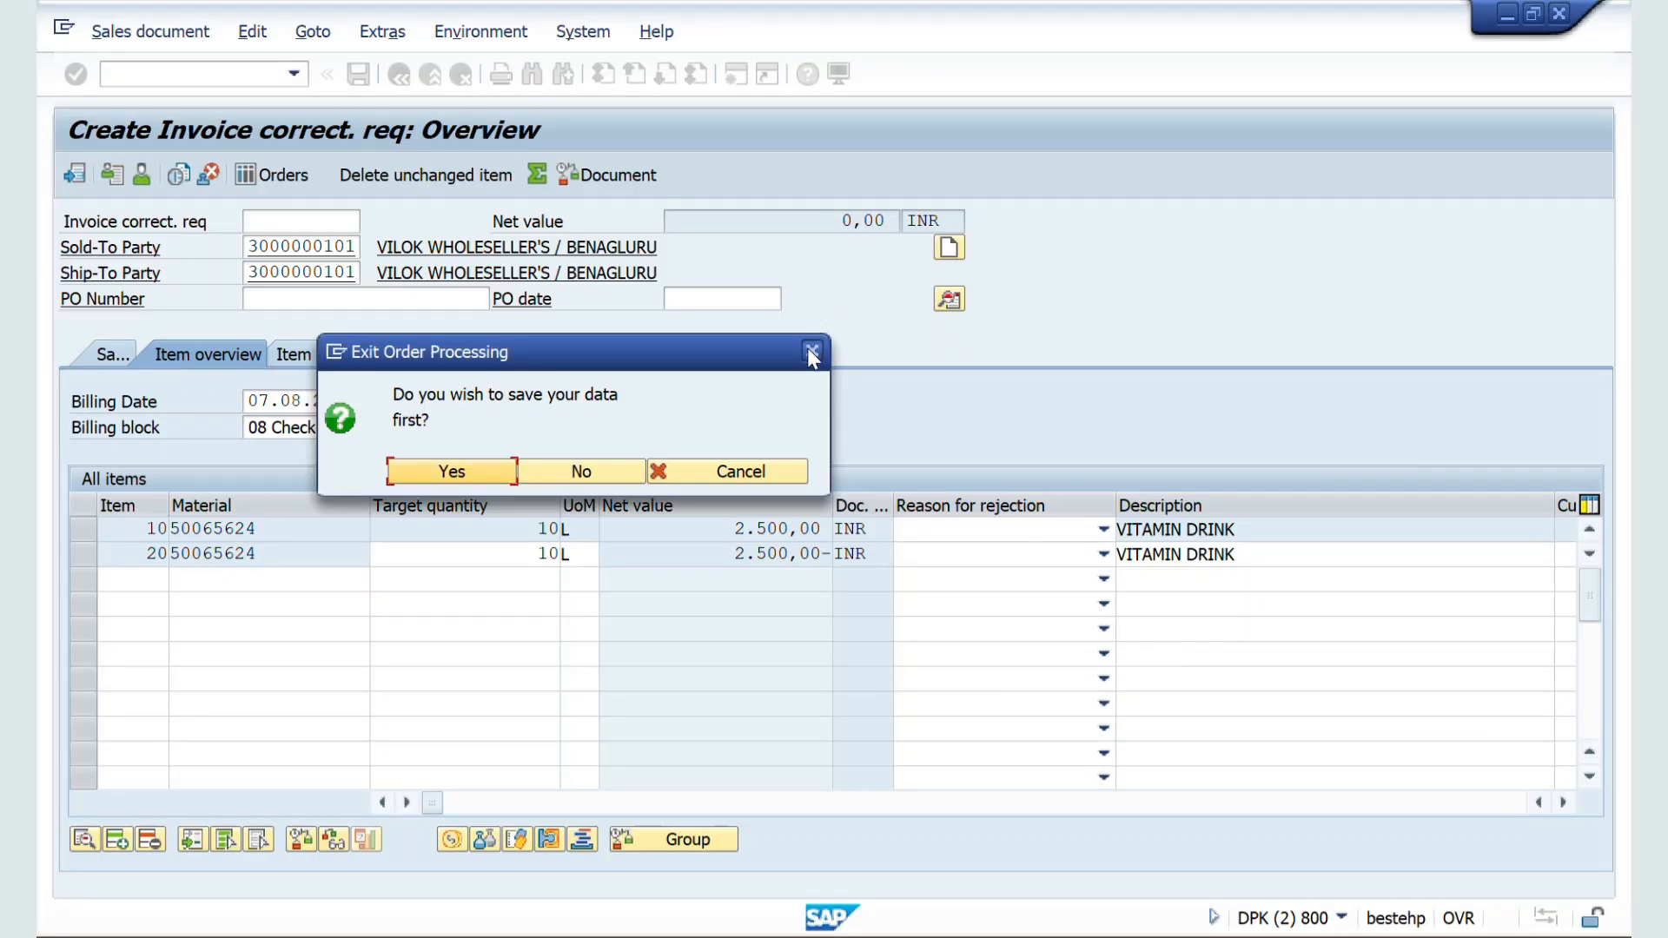
click(809, 351)
click(162, 67)
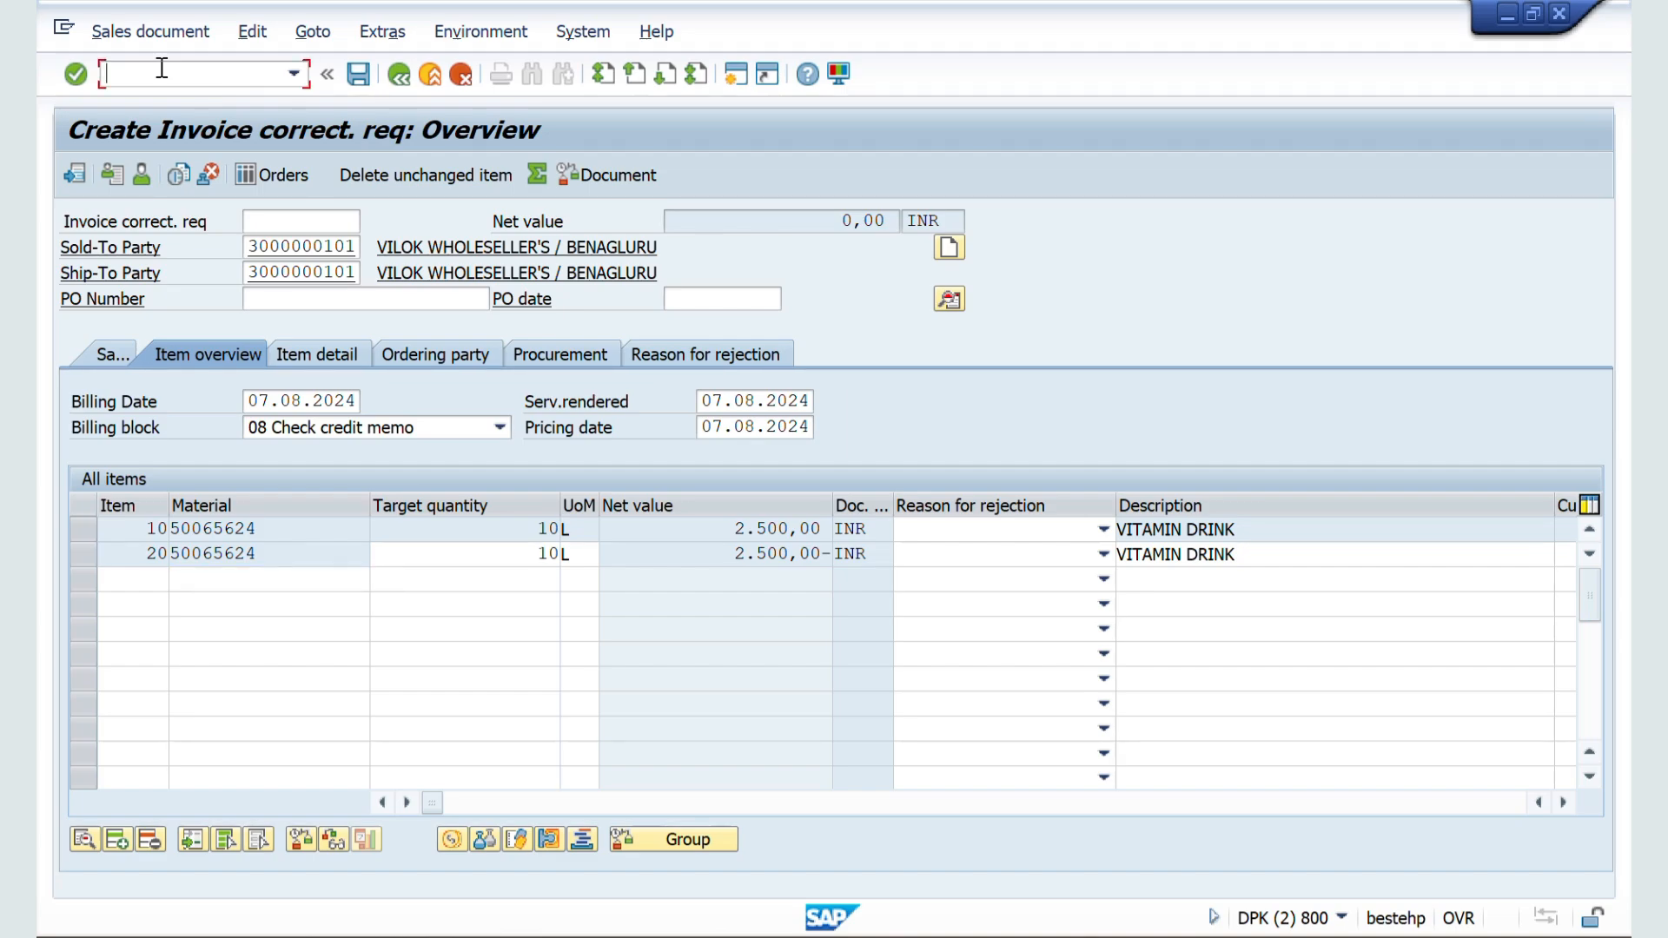
text(/n)
key(Return)
Step: Switch to the sales order types customizing session and open the details of type RK to examine its indicator
key(alt+Tab)
key(alt+Tab)
key(alt+Tab)
key(alt+Tab)
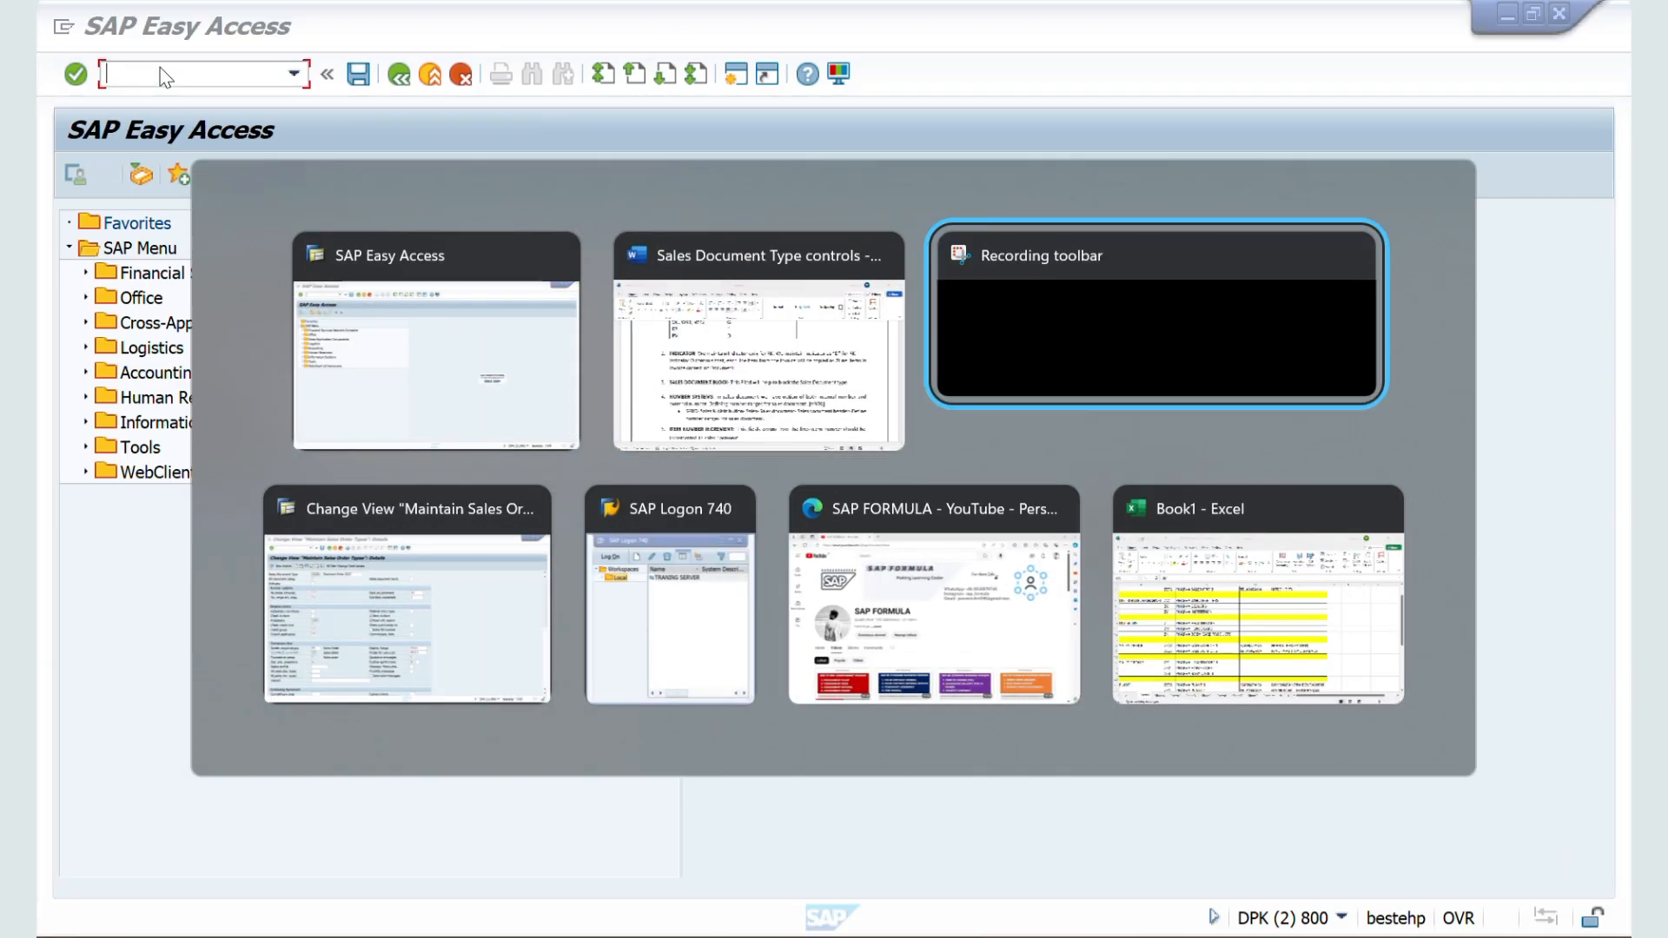
key(alt+shift+Tab)
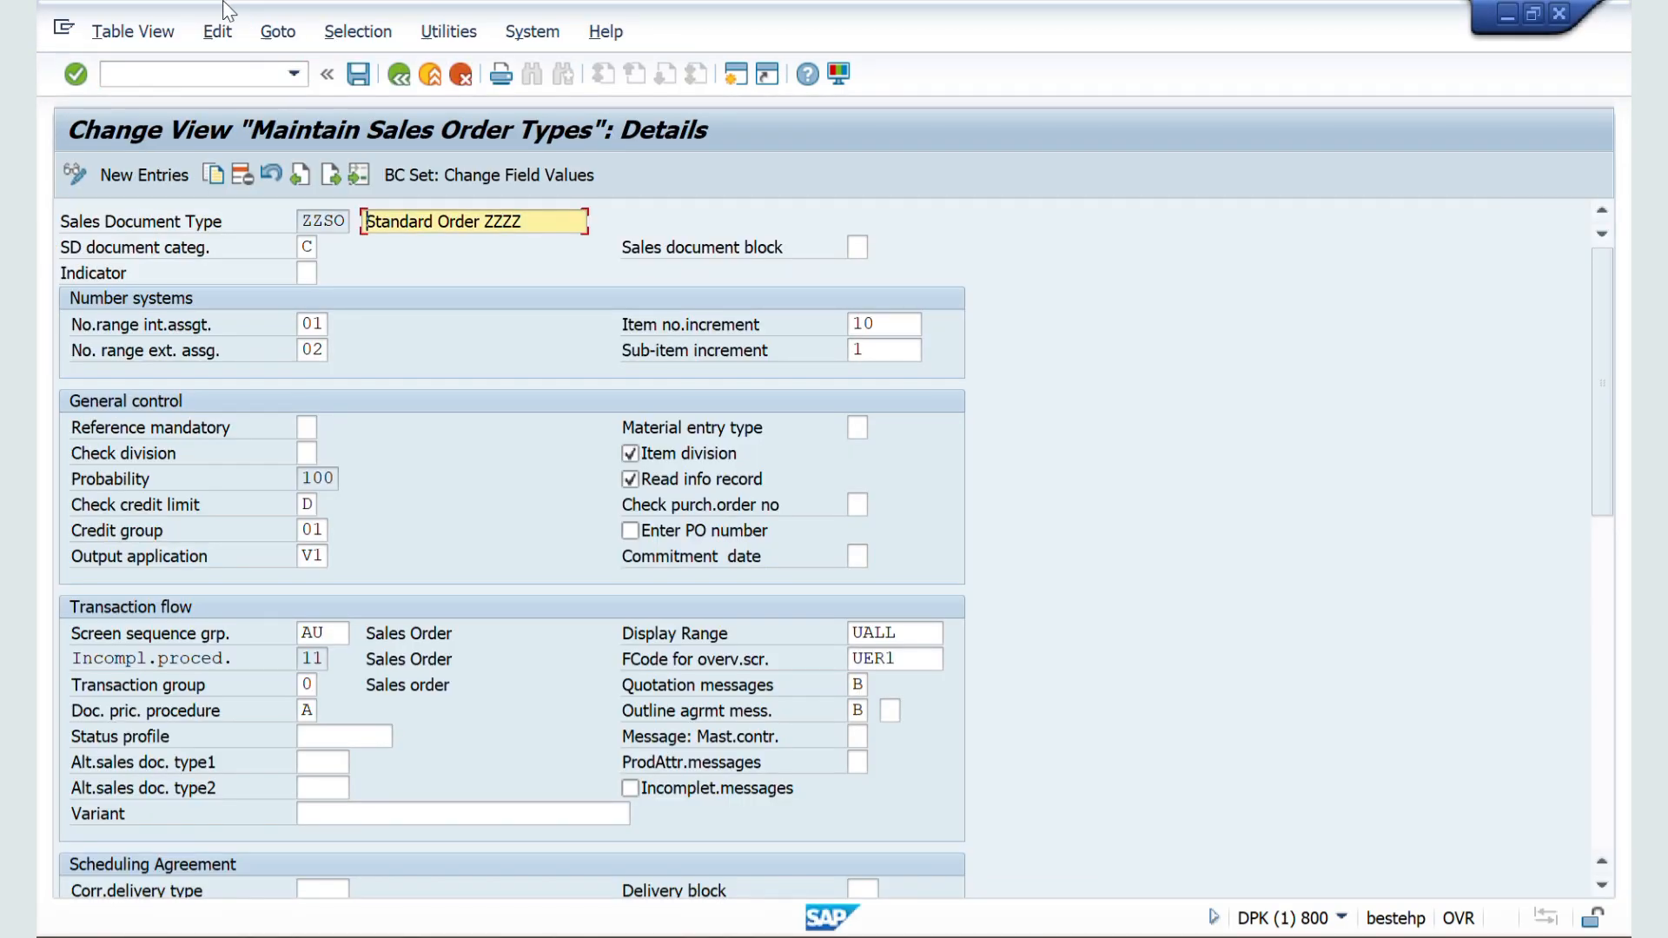
click(402, 78)
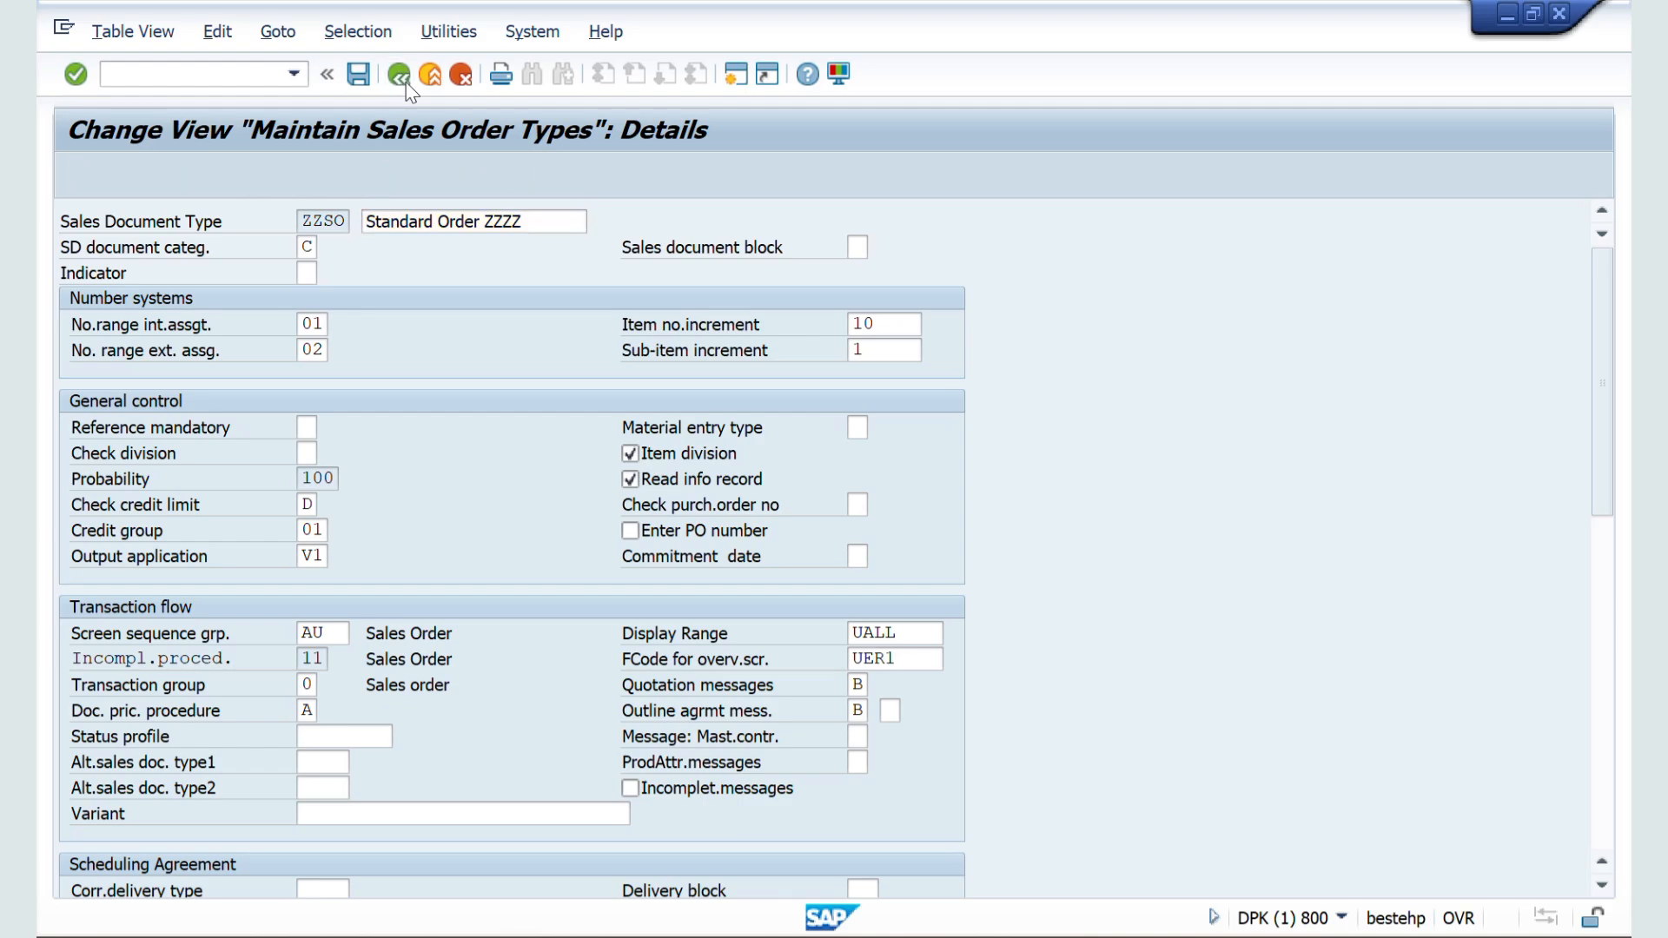
click(186, 866)
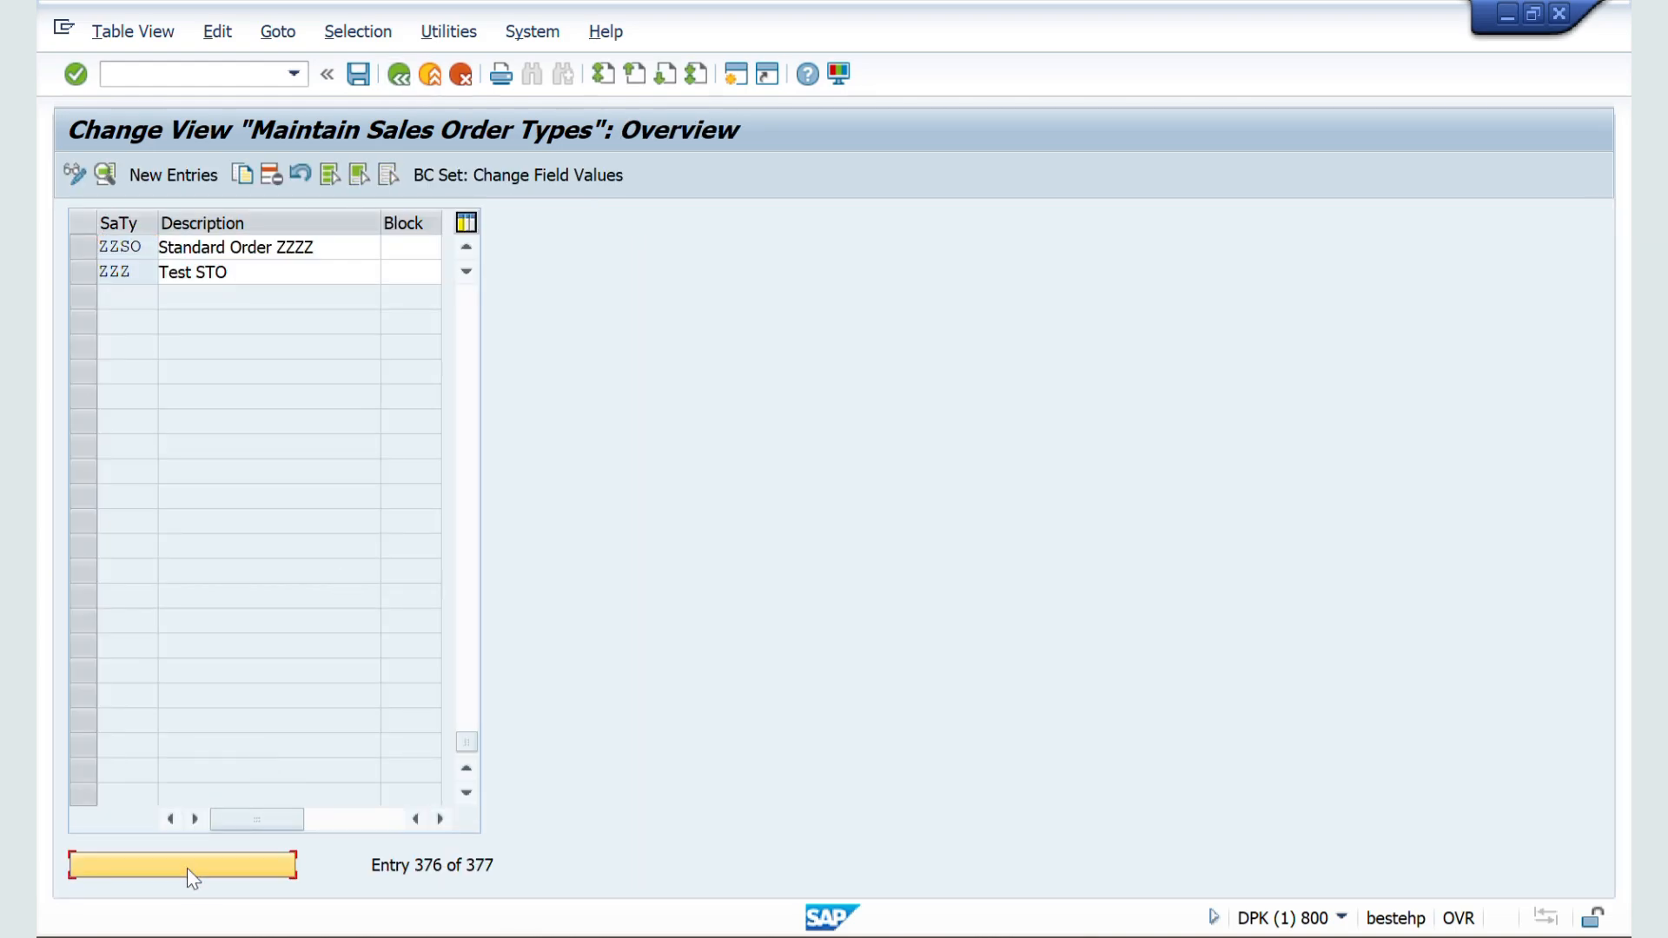
text(r)
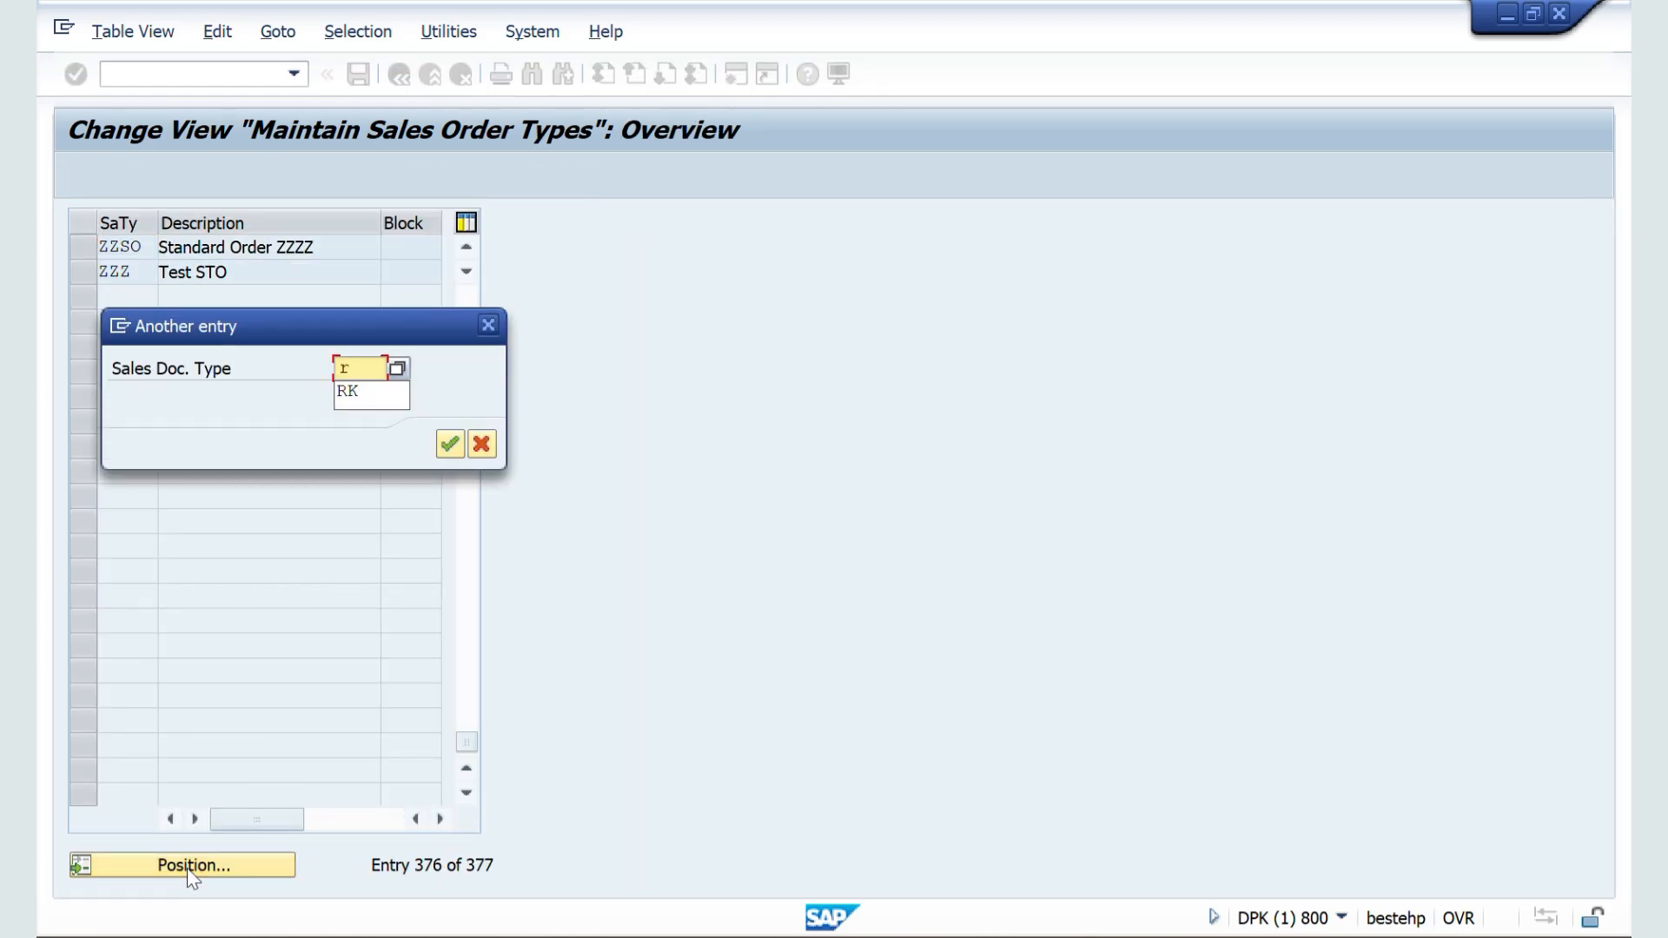
key(Return)
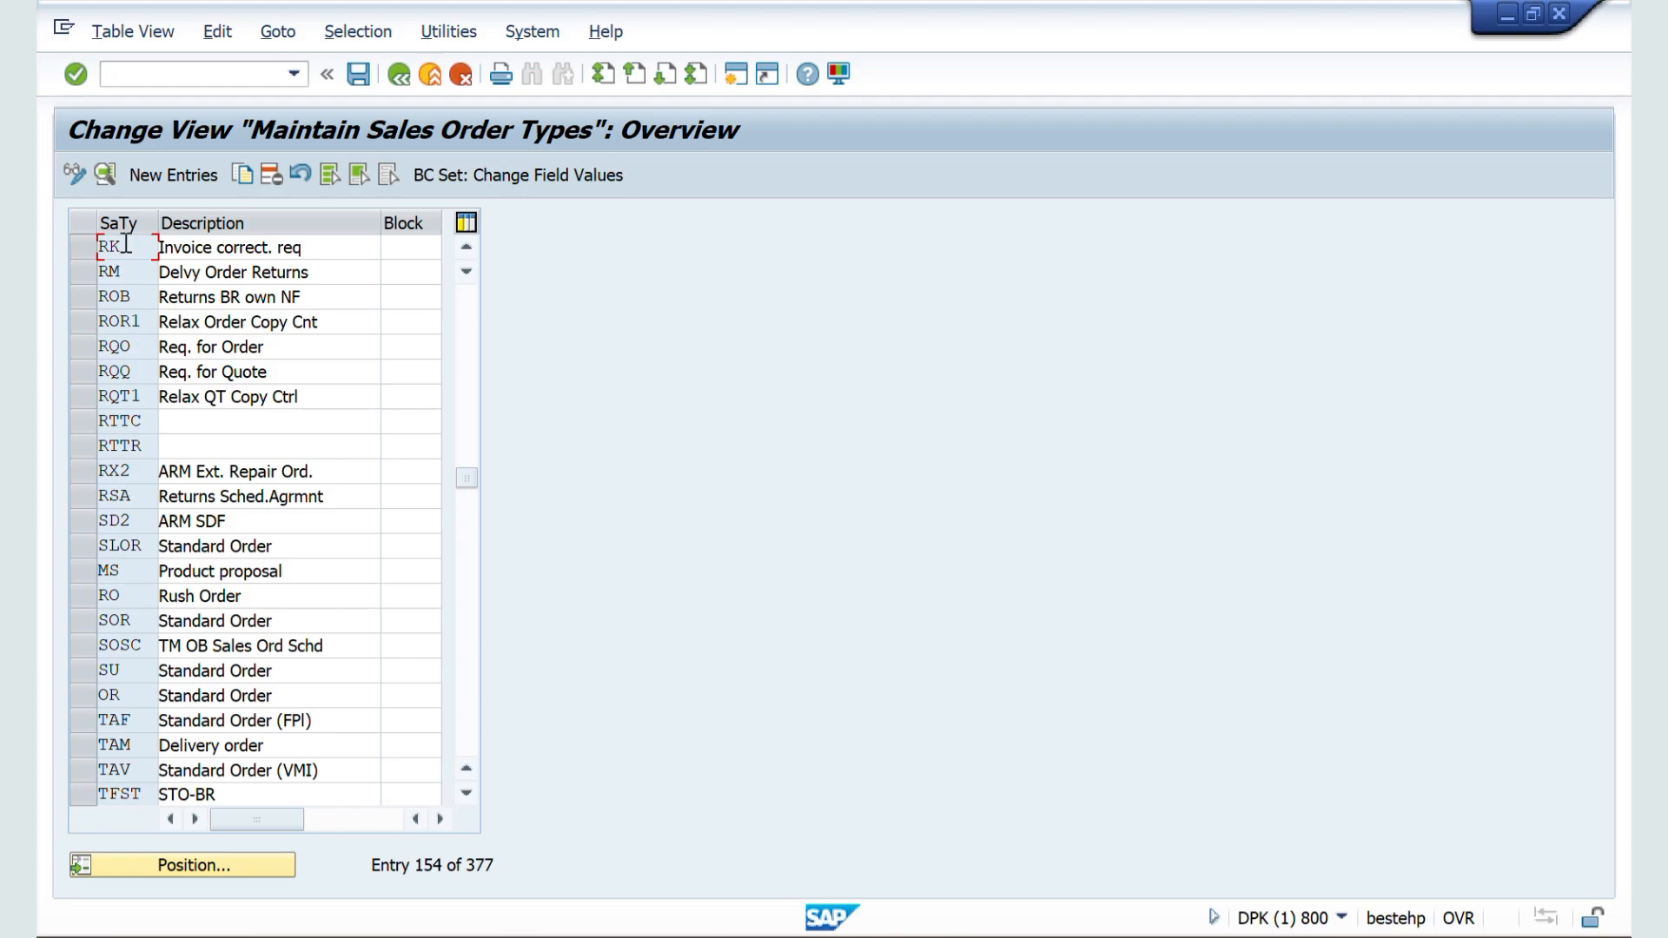
double_click(126, 244)
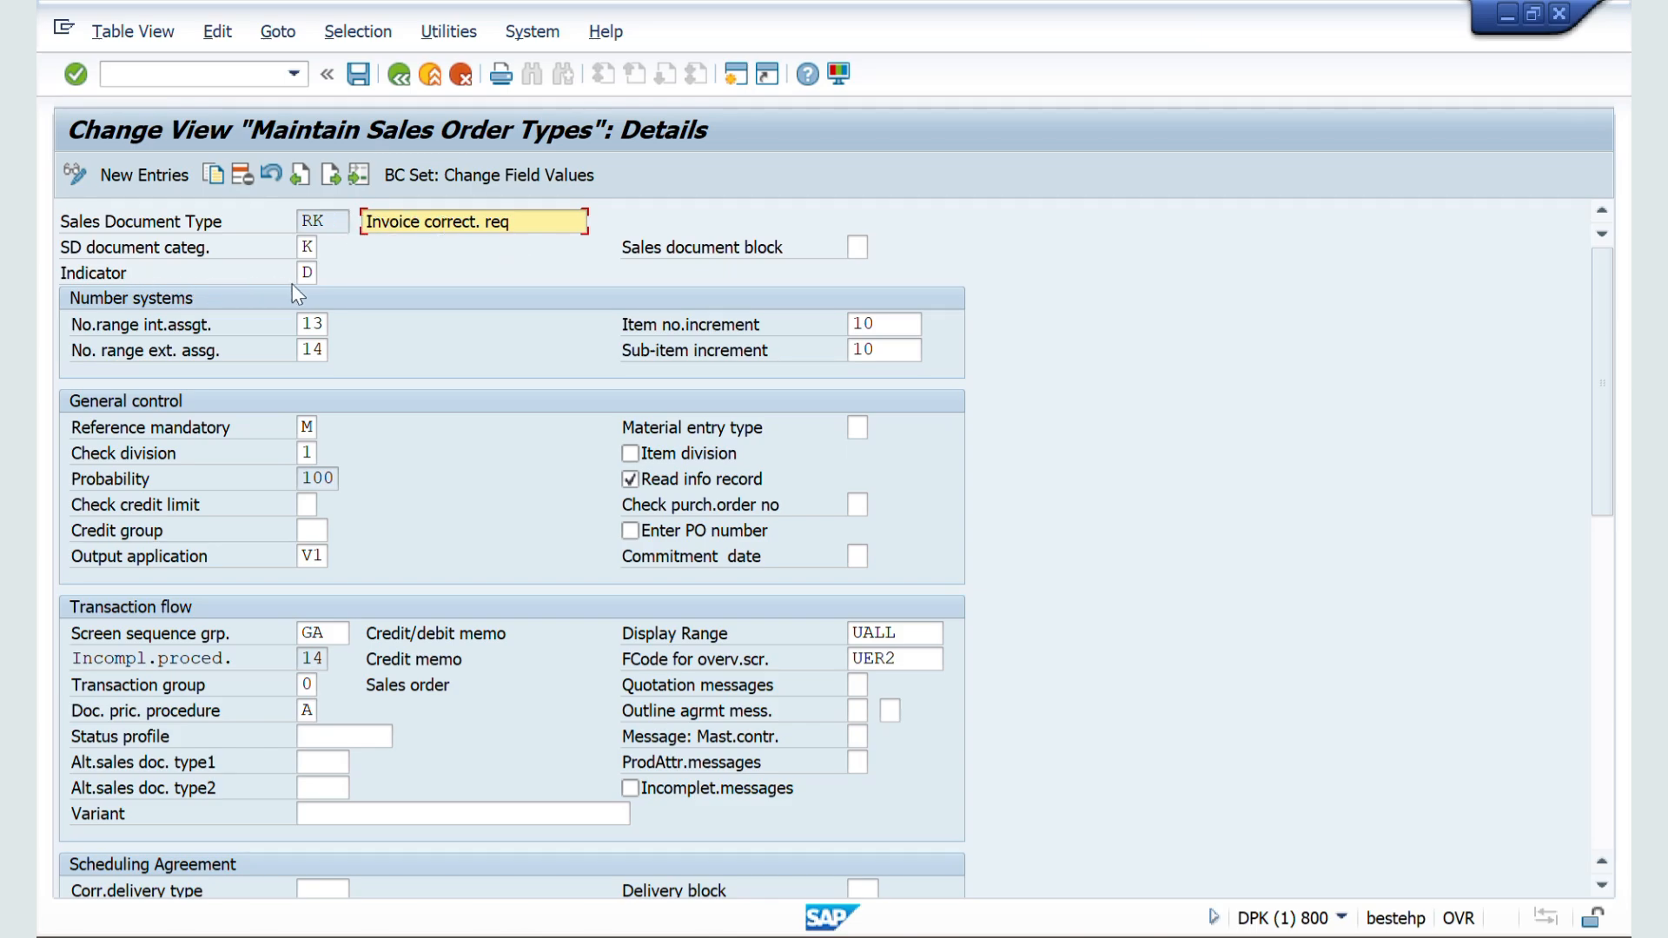
Step: Go back to the sales order types overview, position to ZZSO and open its details
click(399, 77)
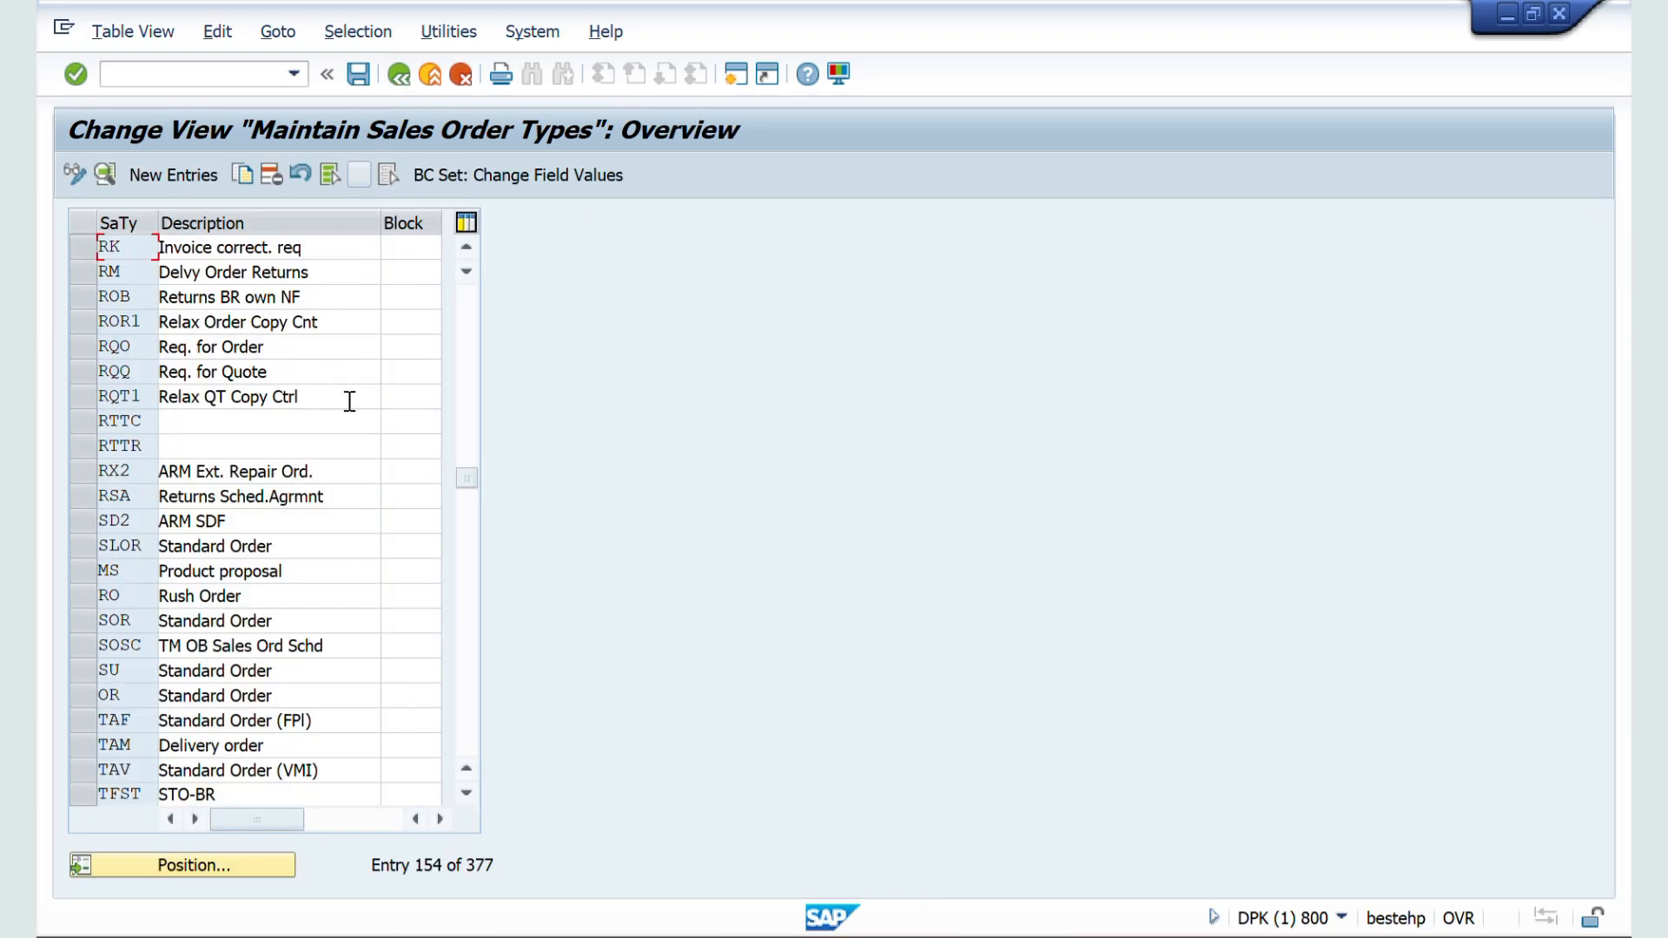
click(175, 867)
text(zzso)
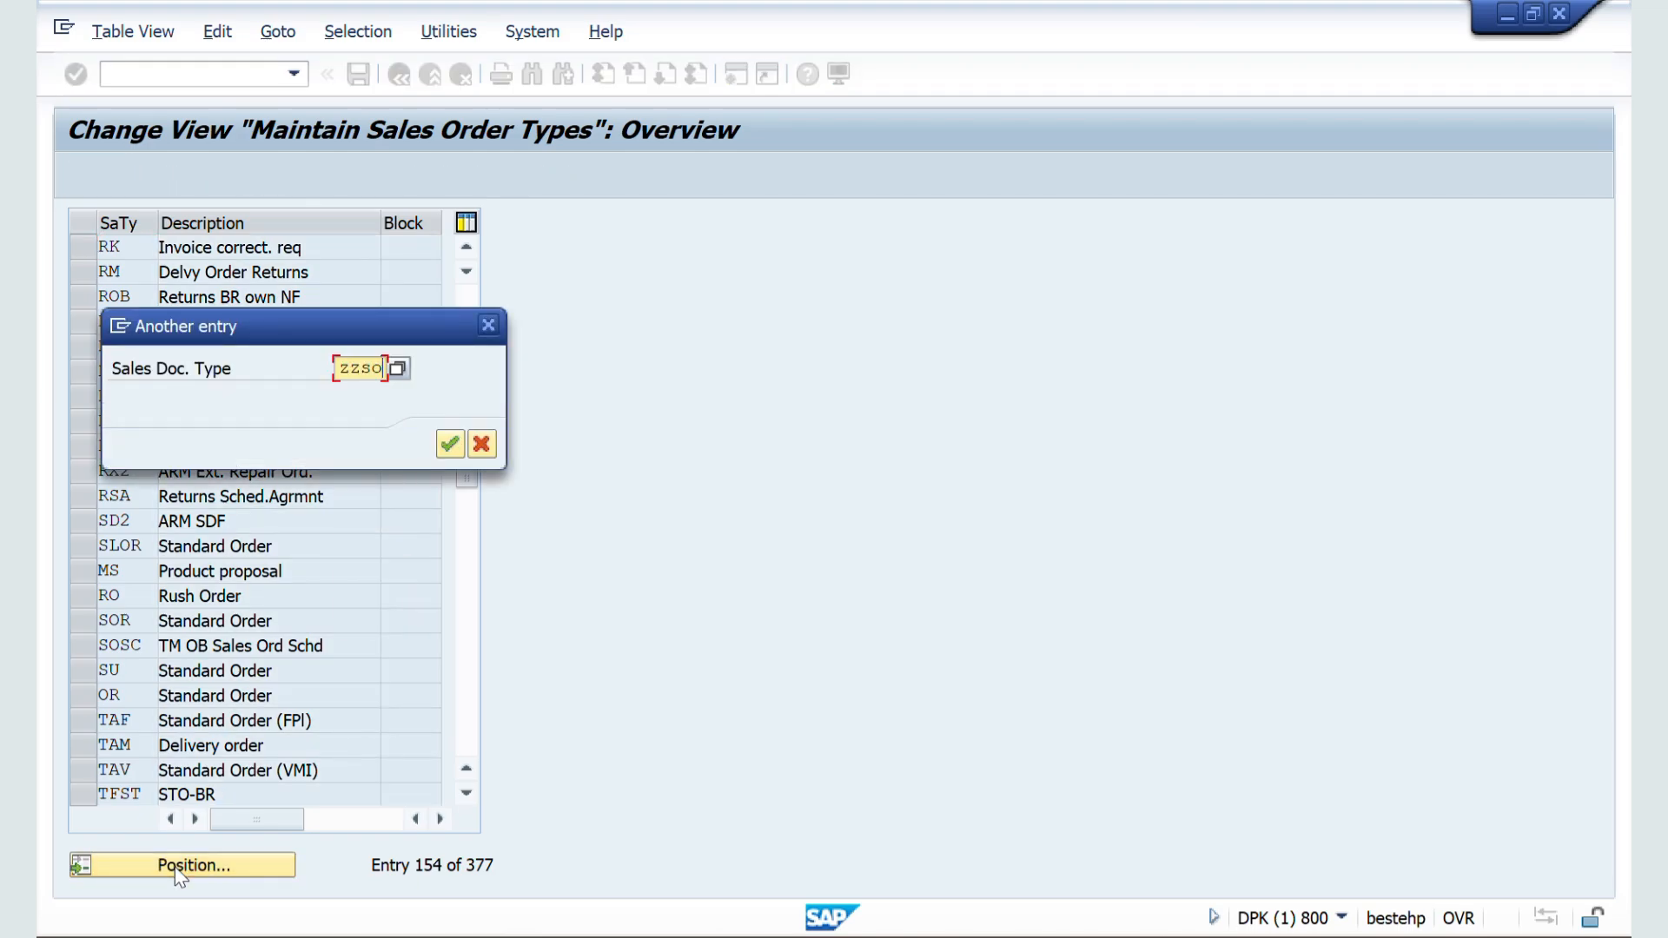
key(Return)
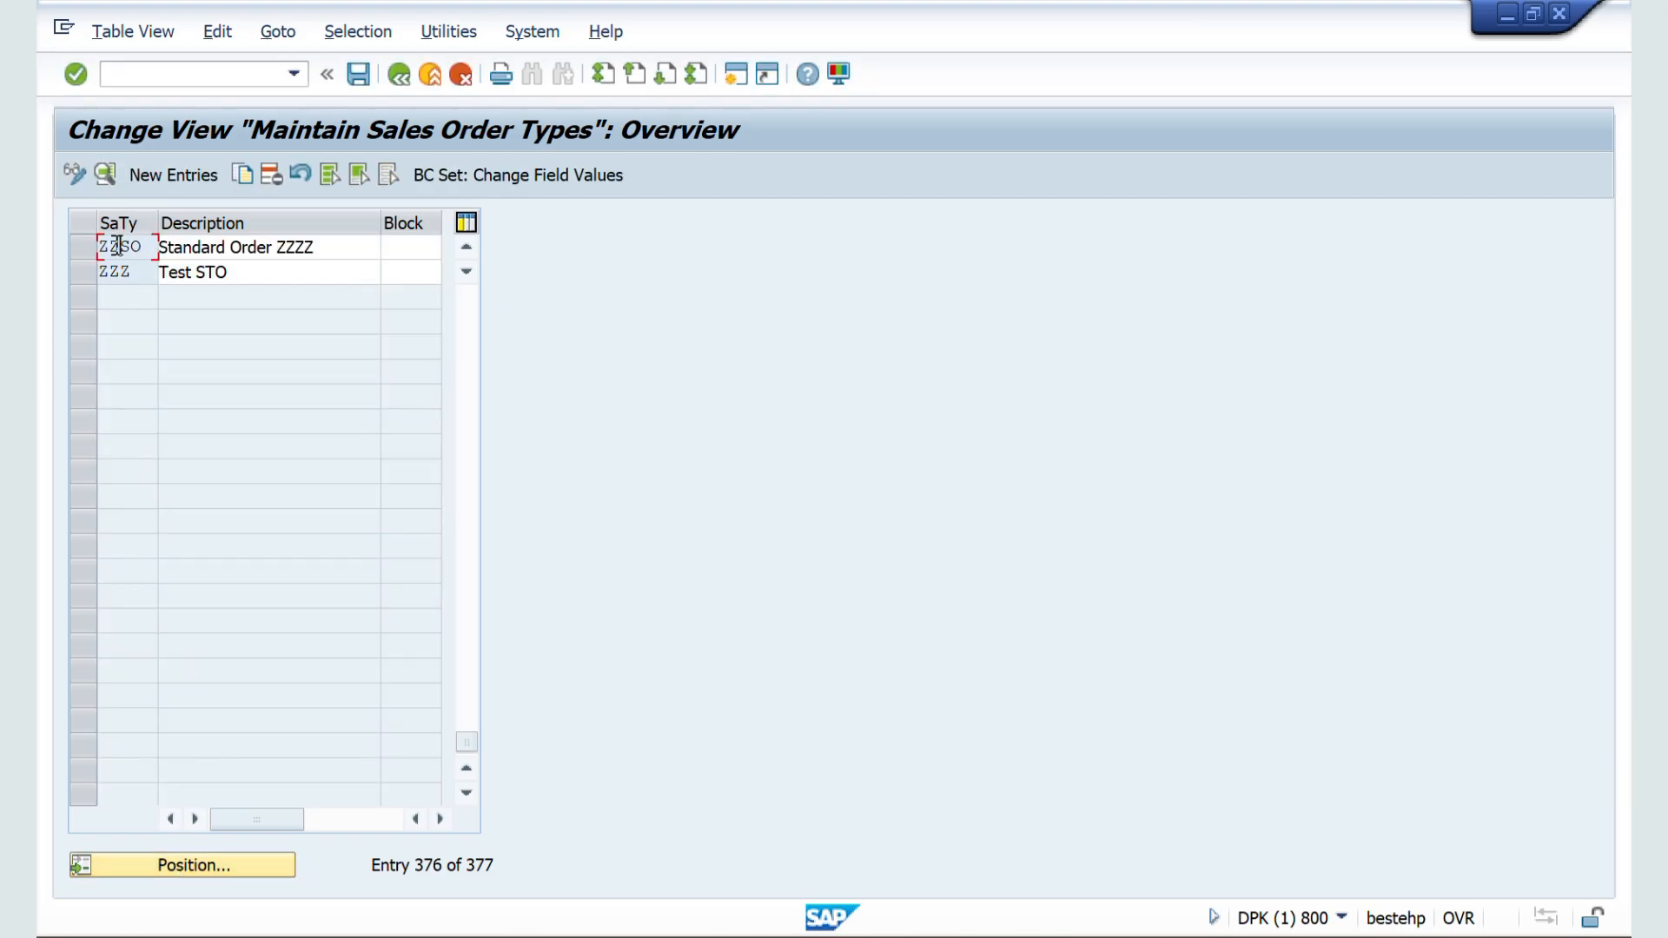
double_click(116, 246)
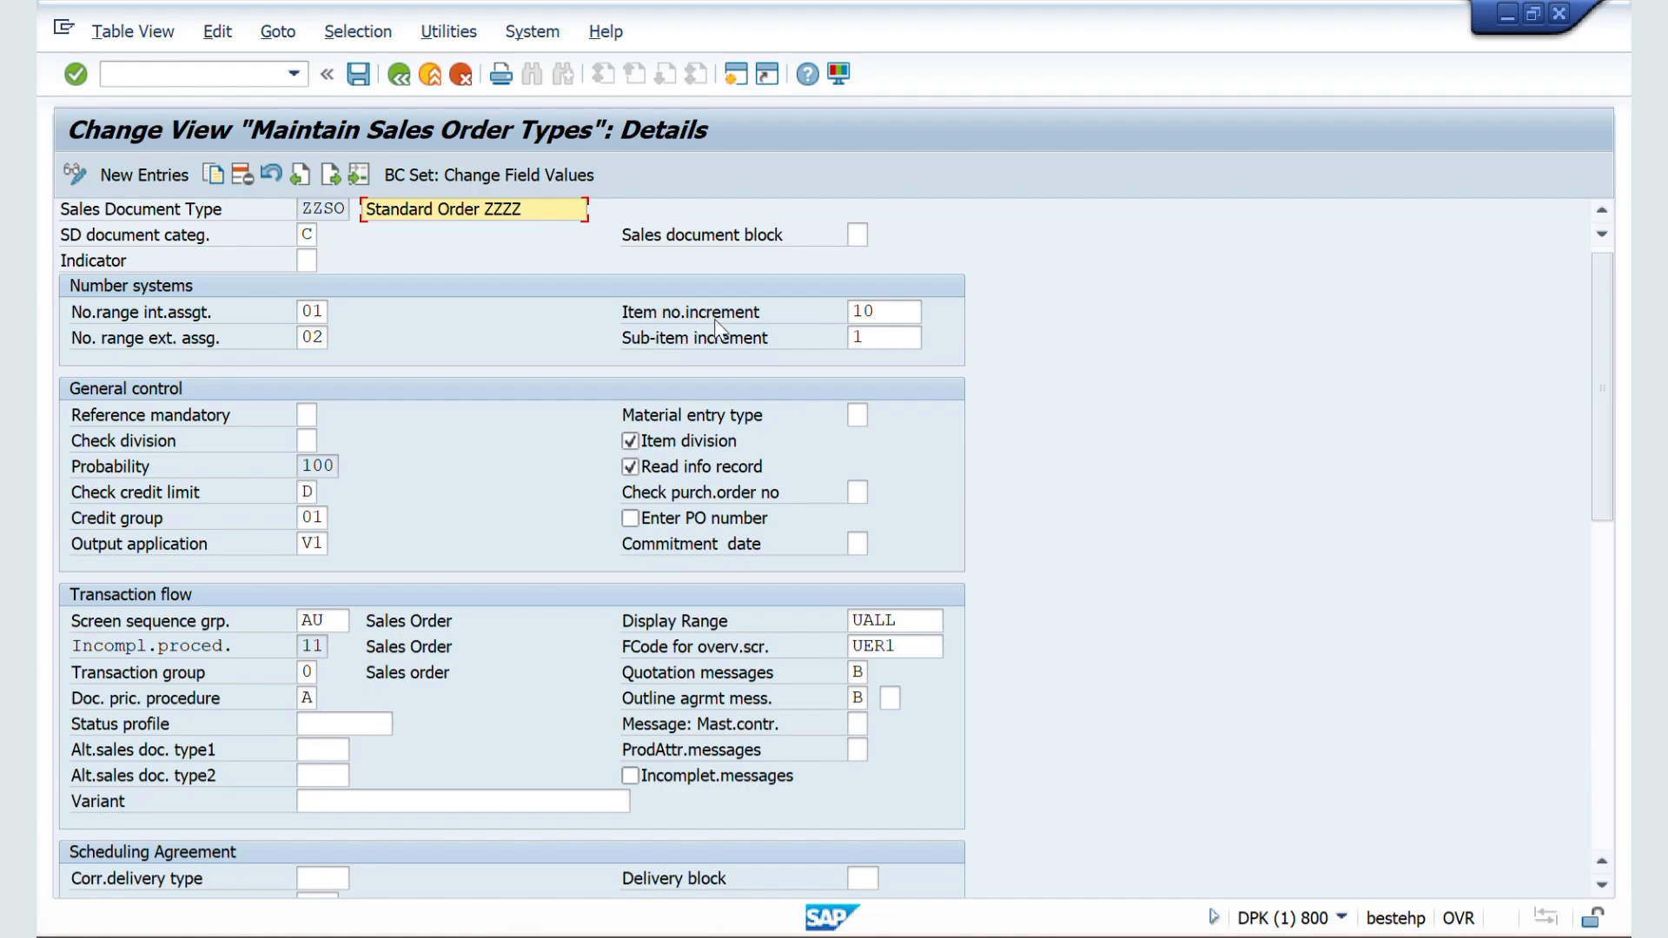
Step: Switch to the other SAP session and open the previously created ZZSO order for changes with transaction VA02
key(alt+Tab)
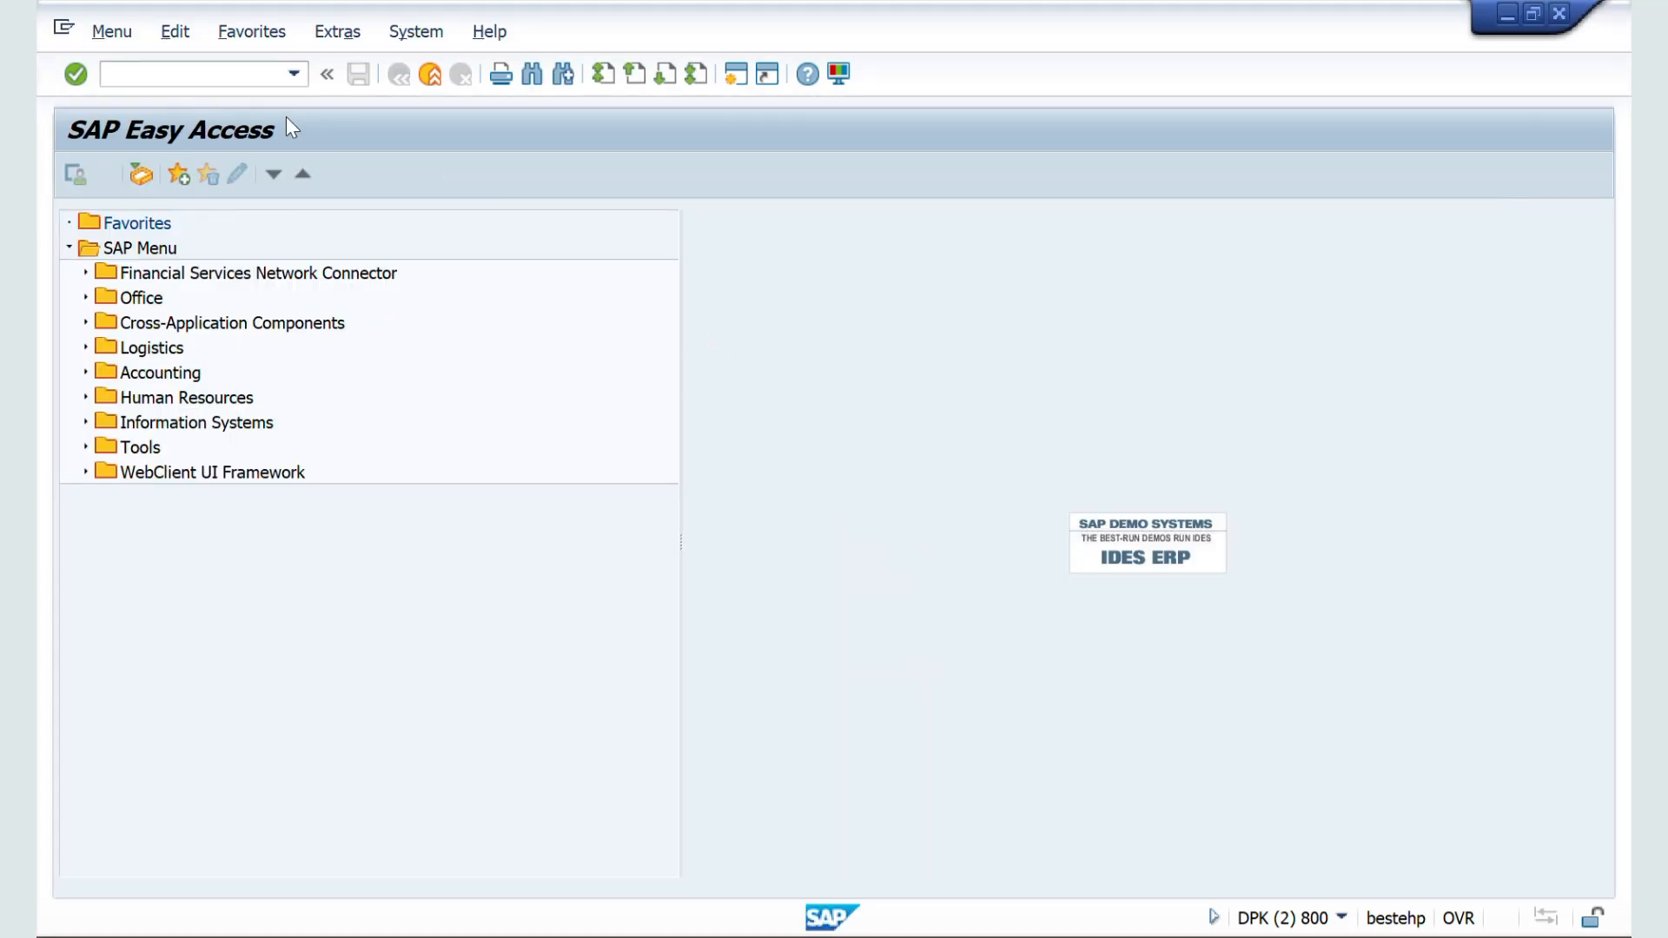
click(197, 75)
text(/nva02)
key(Return)
key(Return)
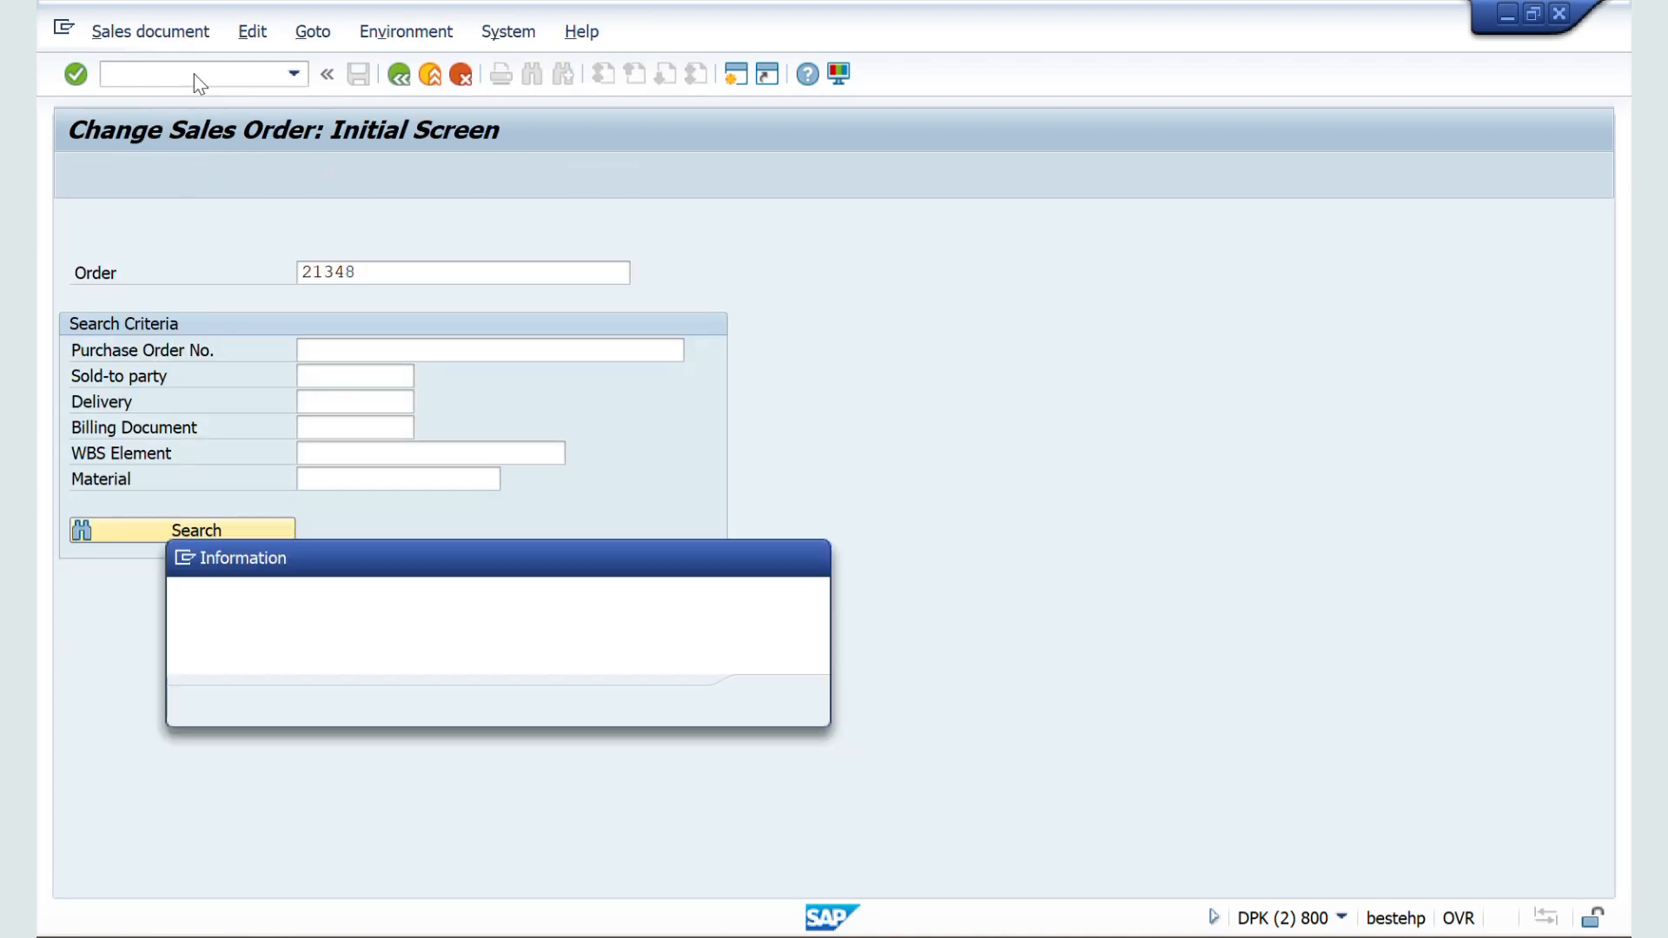
key(Return)
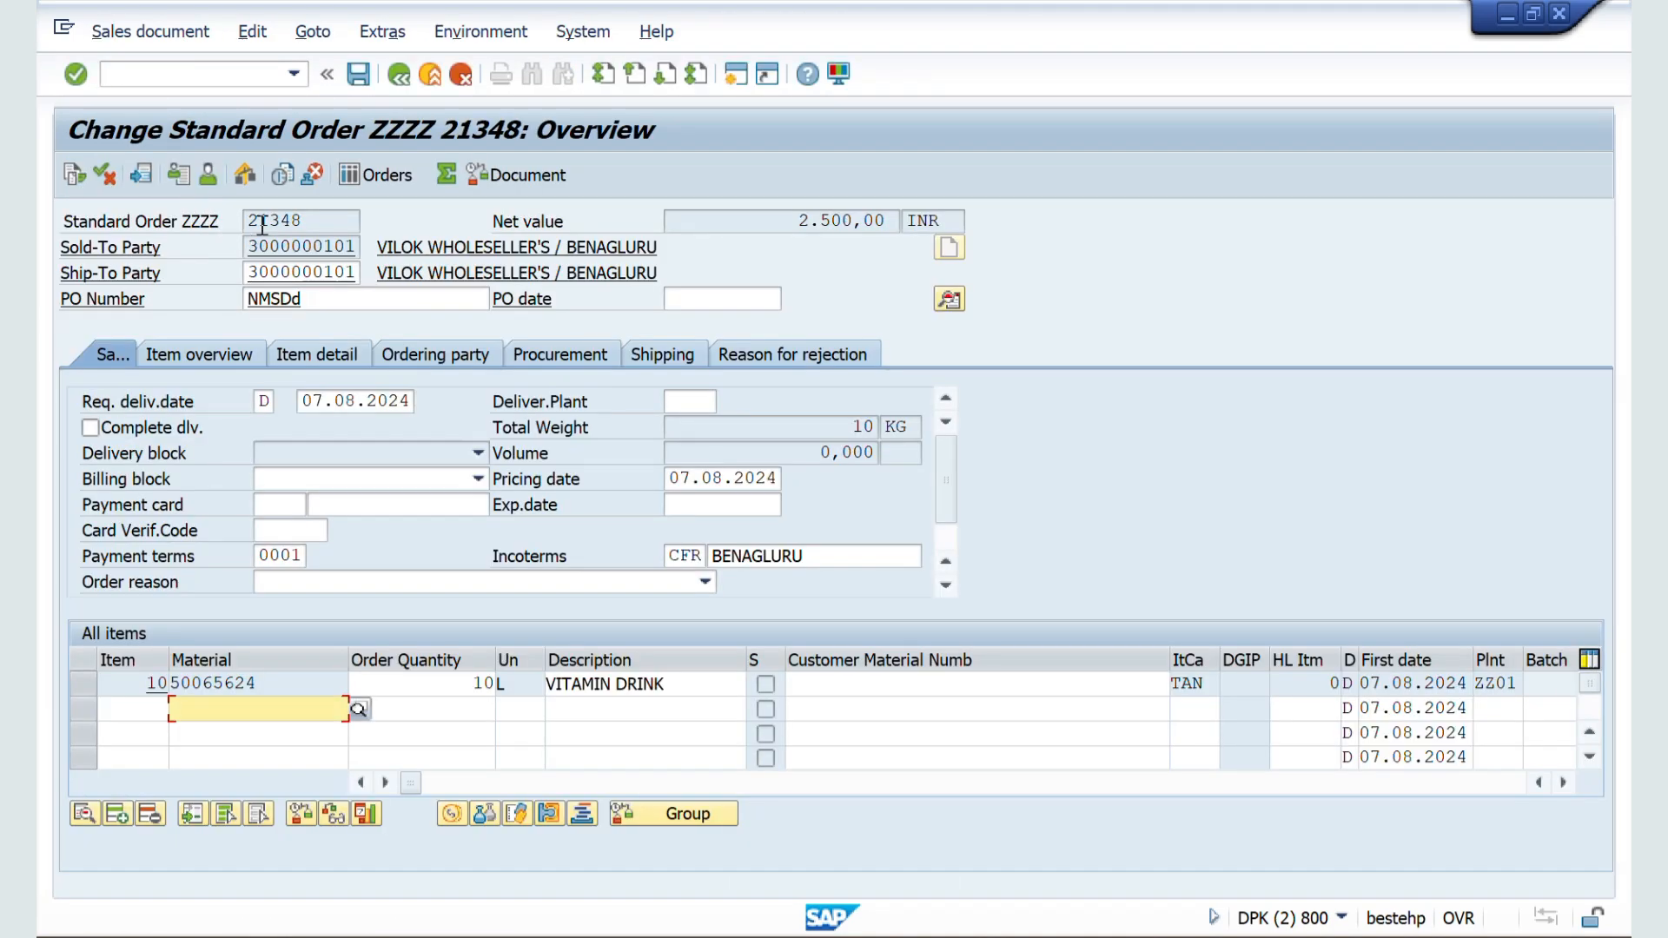
Step: Highlight the order number in the header and the item number of the first line item
drag(318, 221, 224, 227)
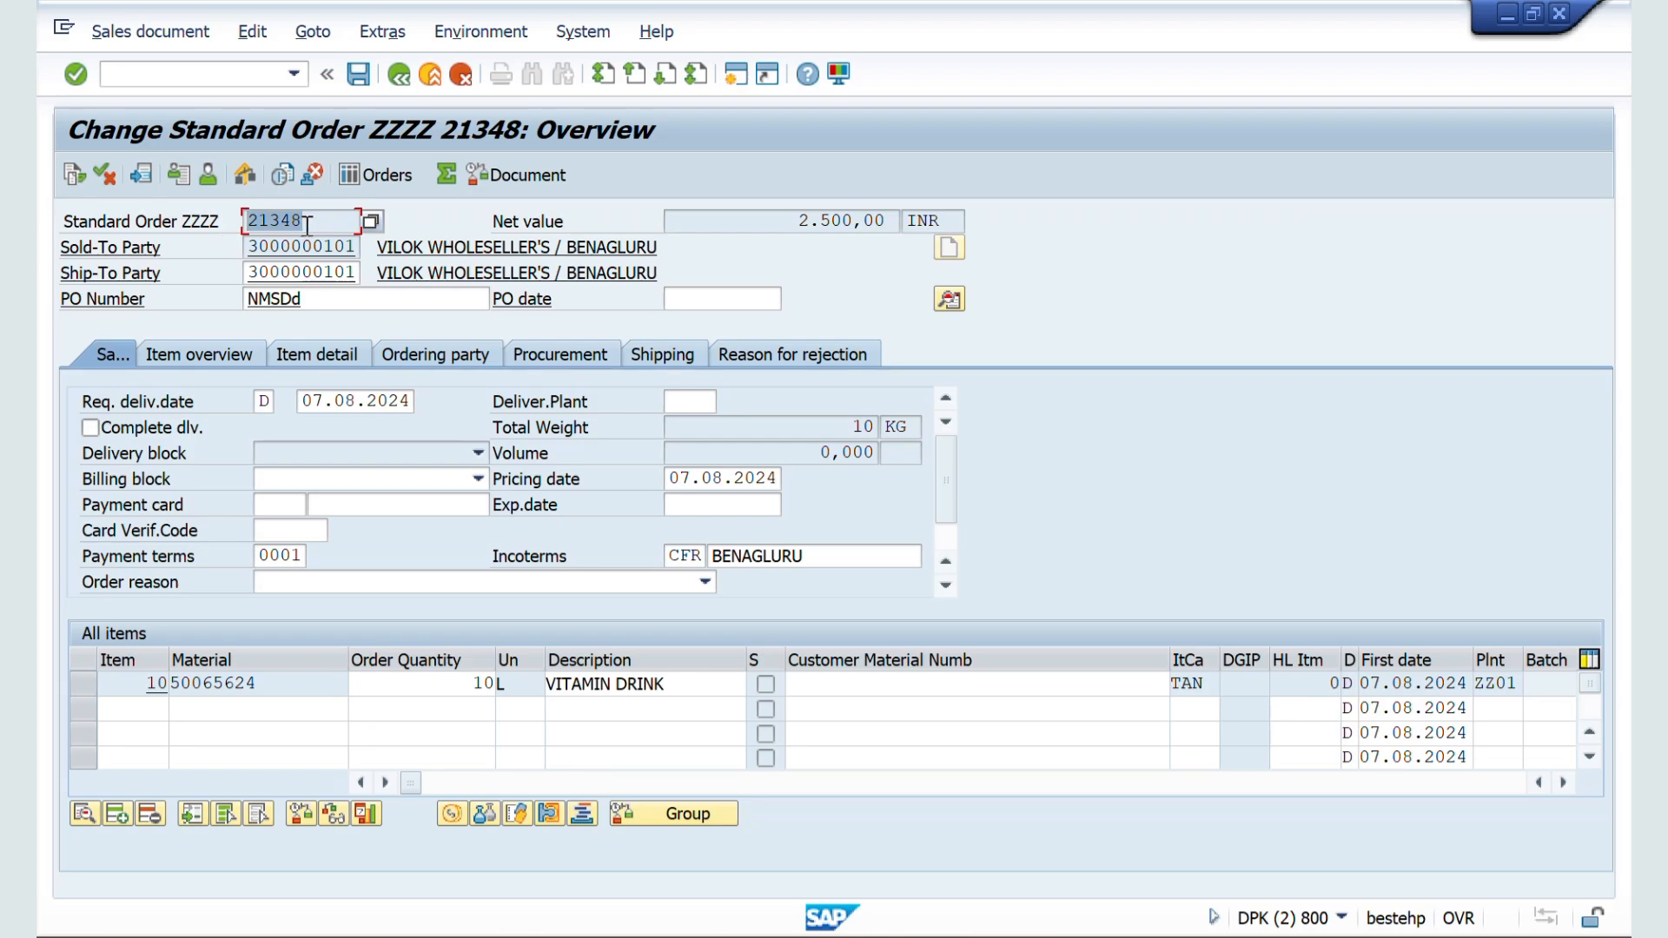
drag(325, 222, 236, 222)
click(307, 219)
drag(307, 220, 239, 220)
drag(144, 683, 166, 684)
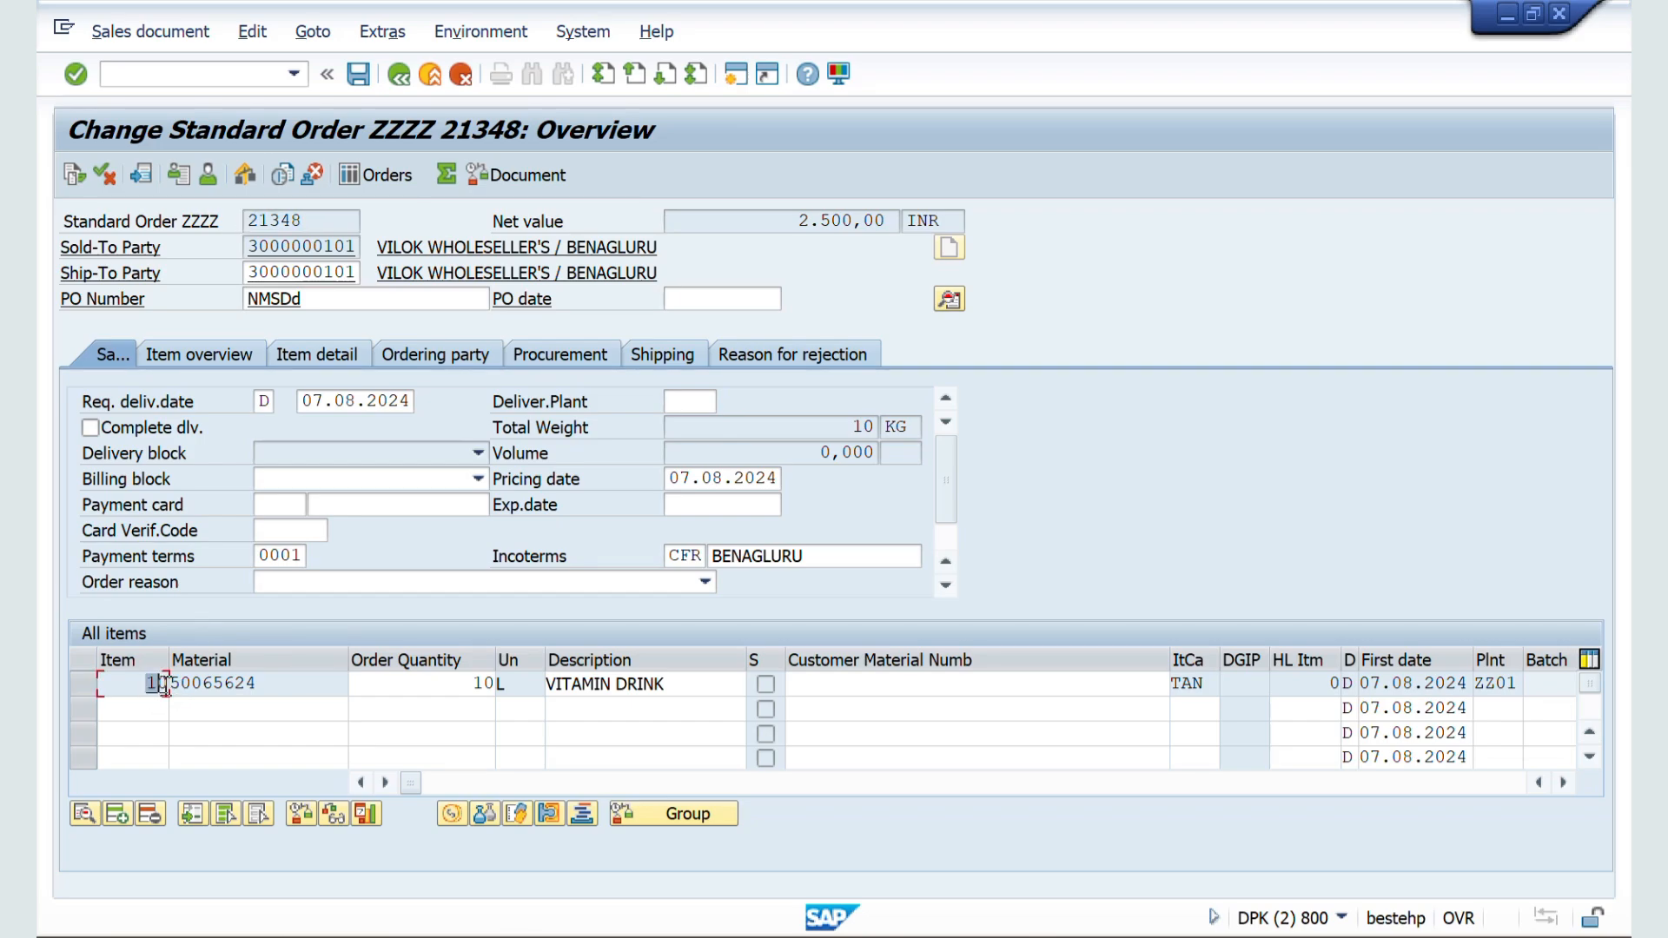
Step: Add a second order item with material 50065685 and order quantity 10
click(178, 708)
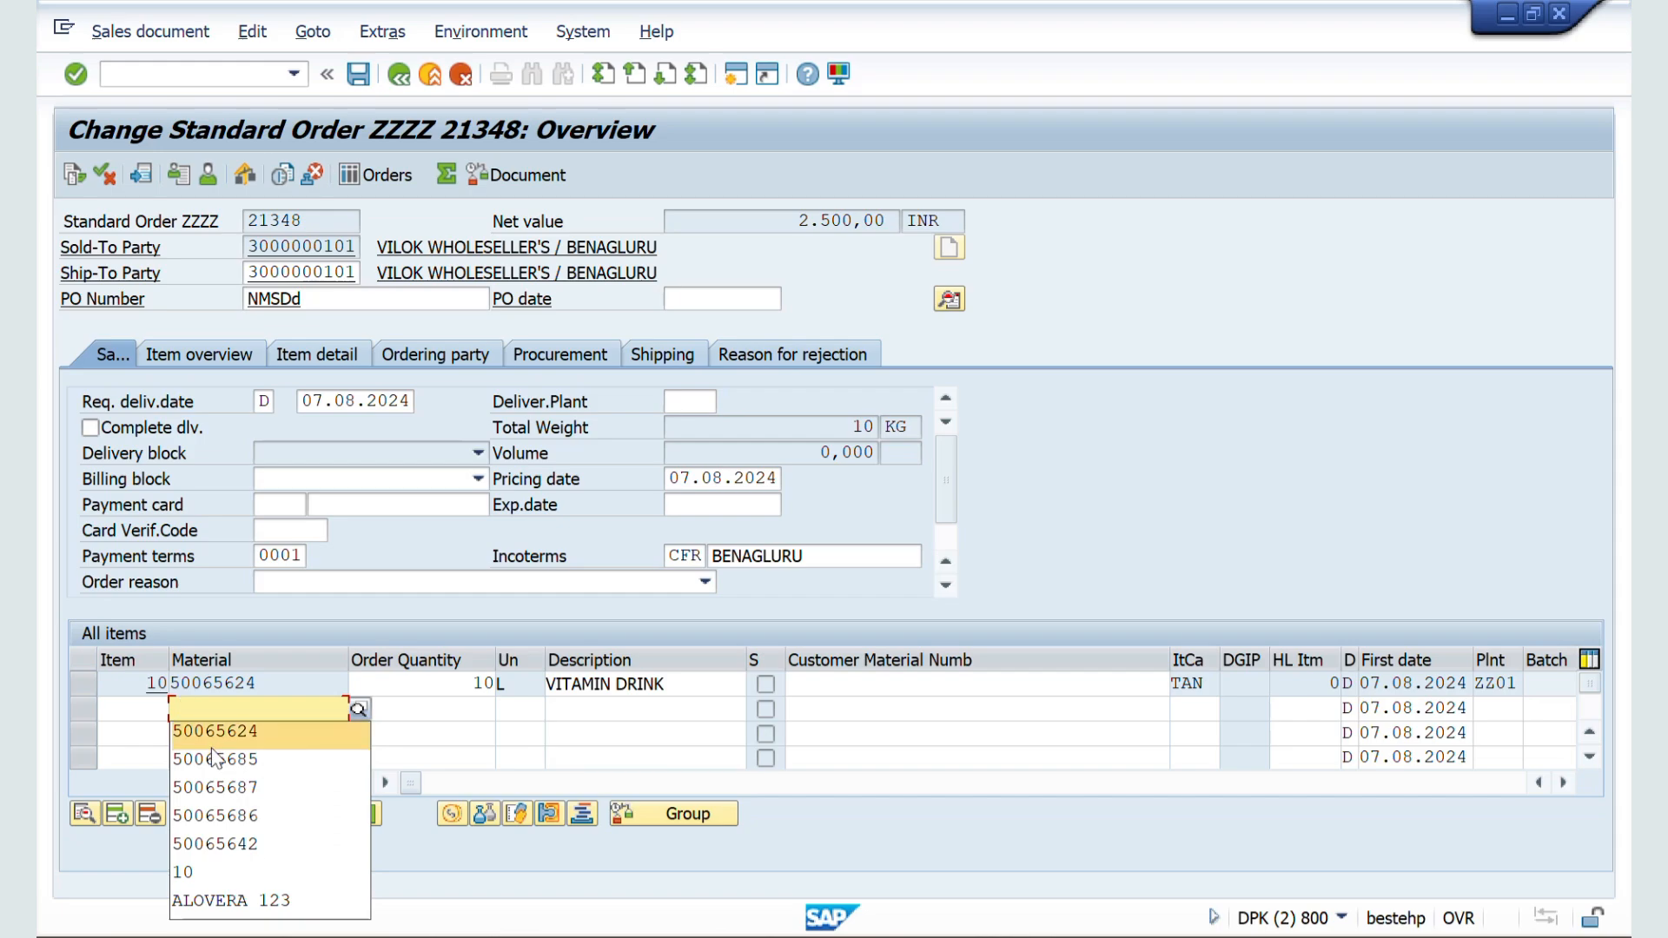
click(212, 757)
click(416, 714)
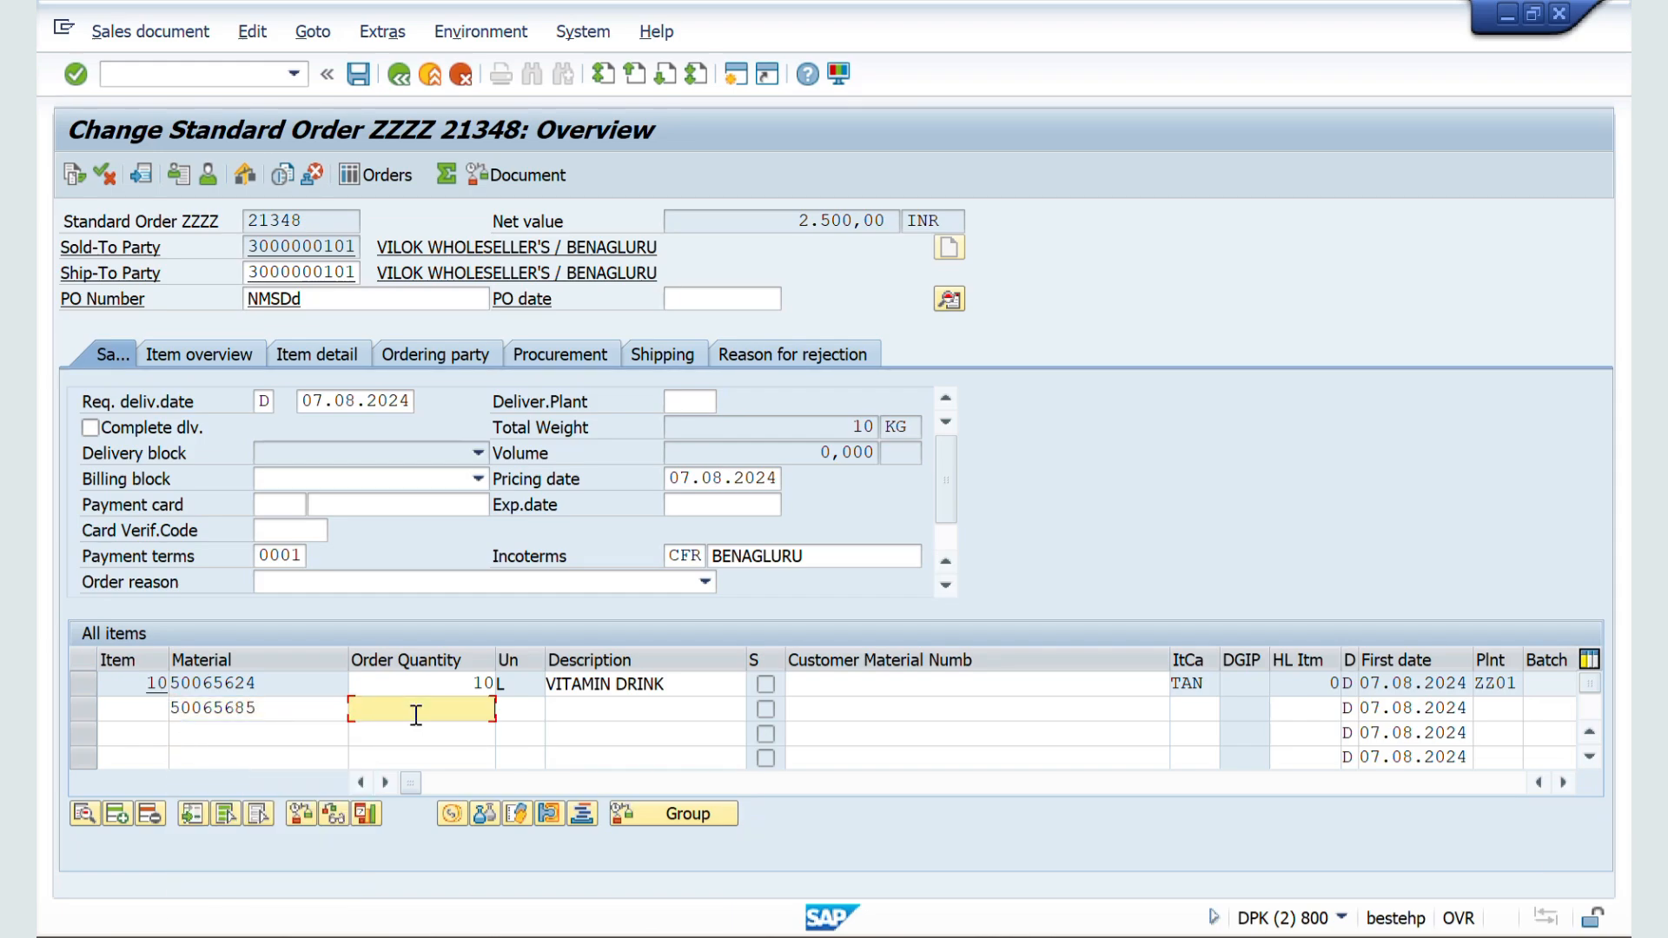
text(10)
key(Return)
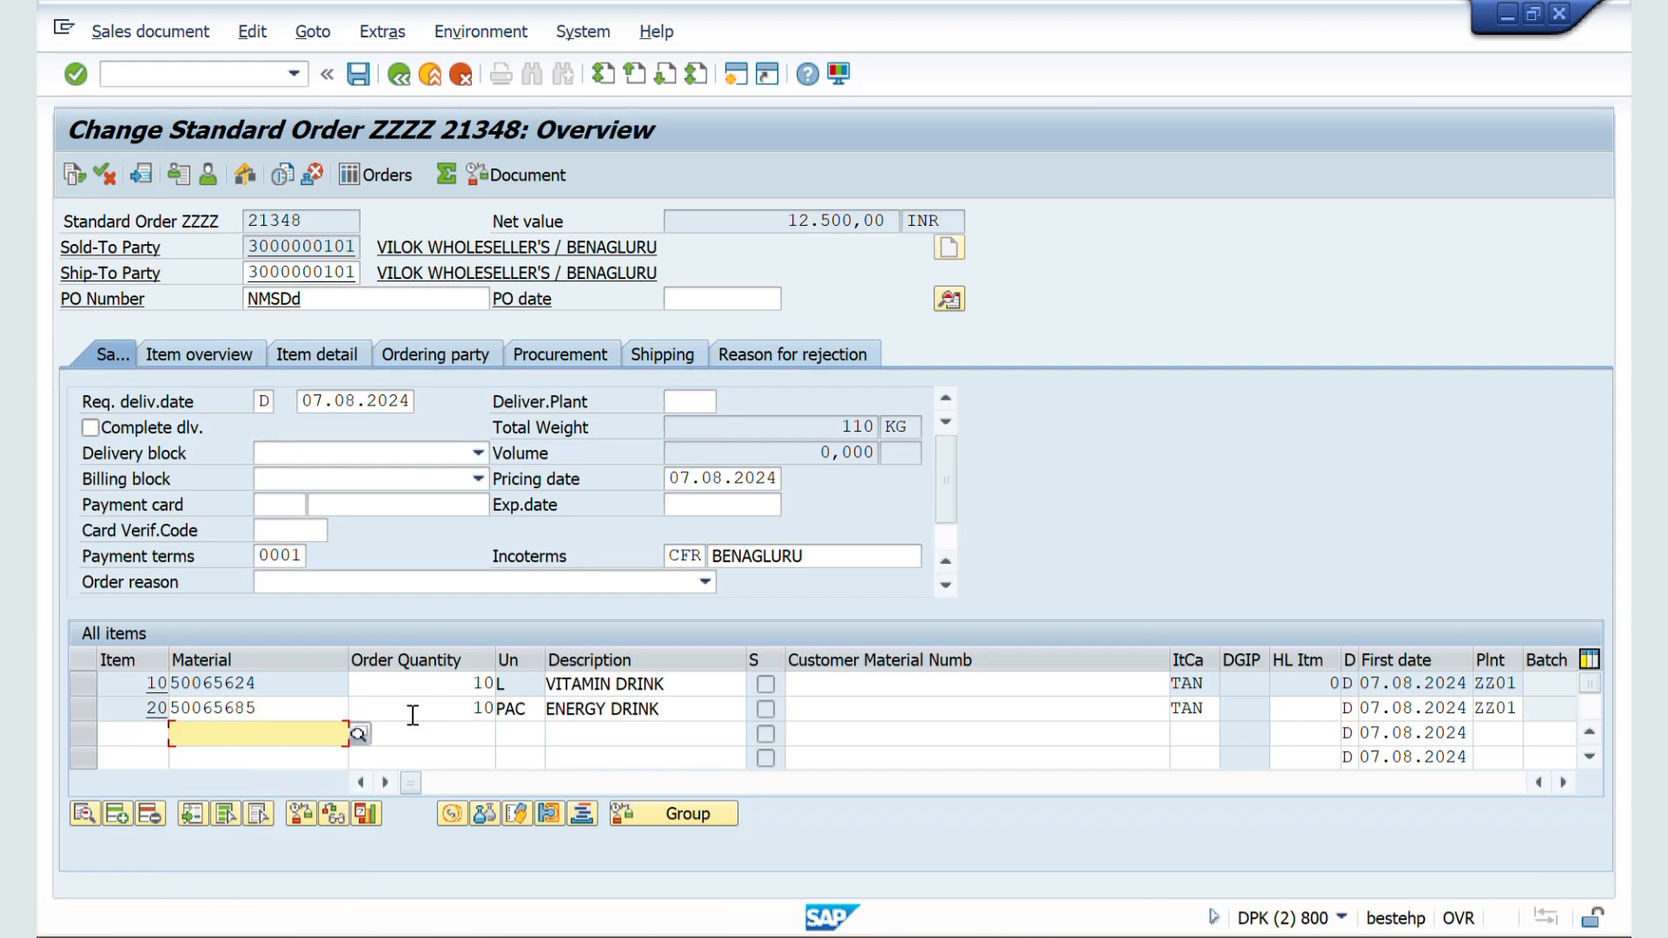
Step: Add a third order item with material 50065687 and order quantity 10
click(145, 736)
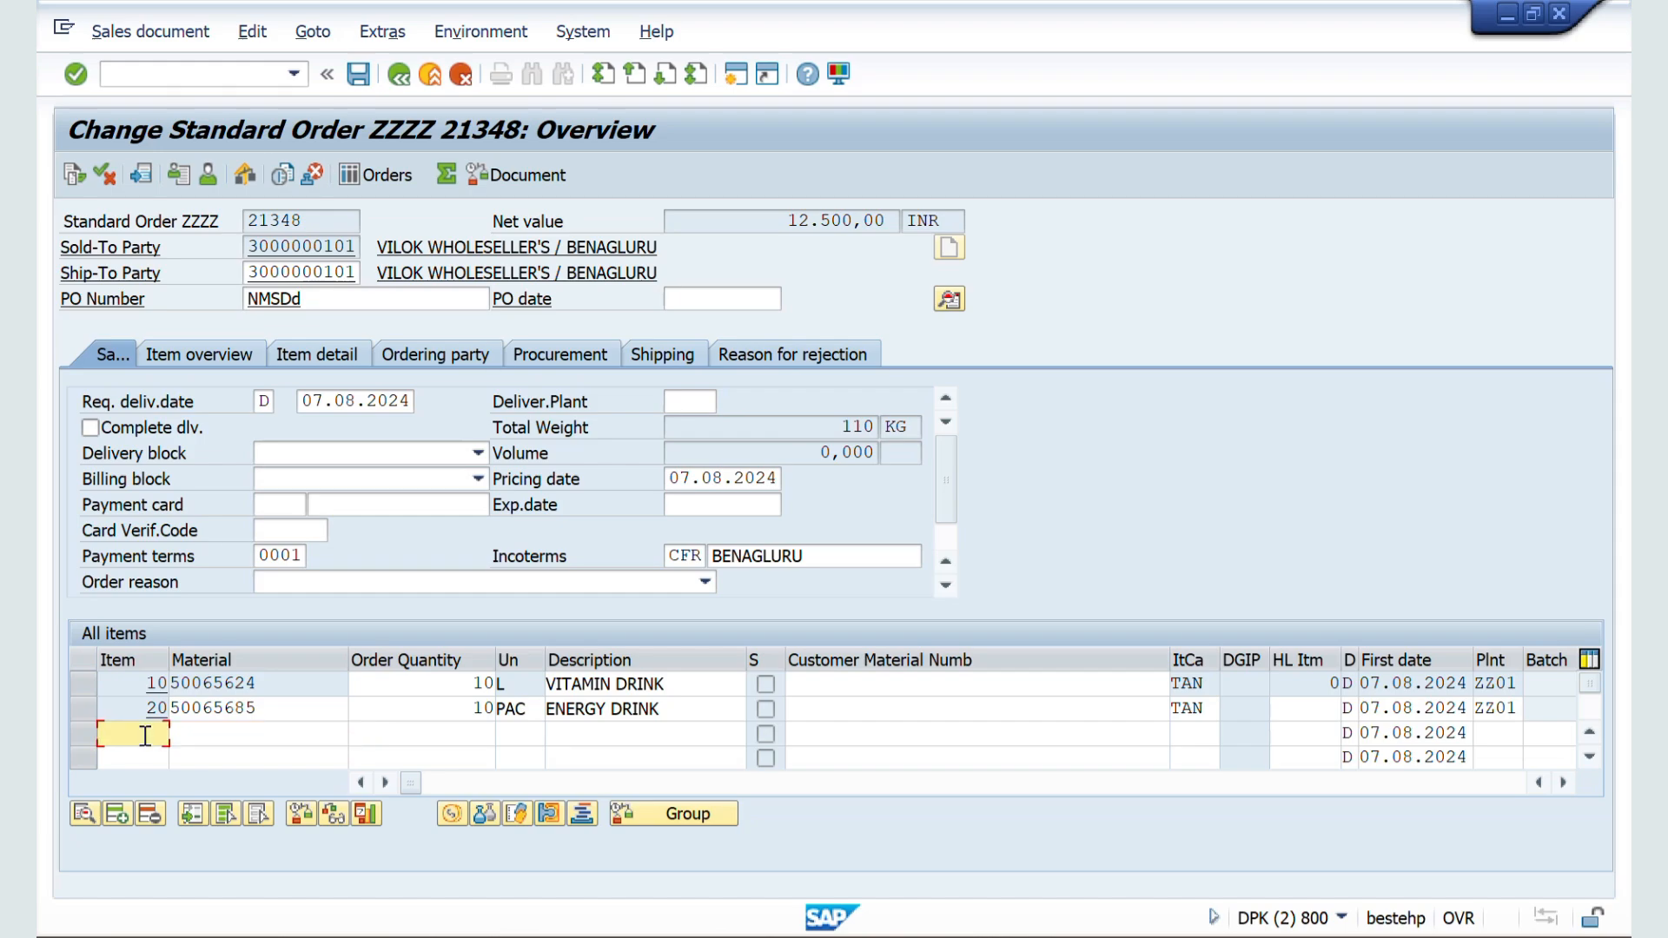
click(233, 732)
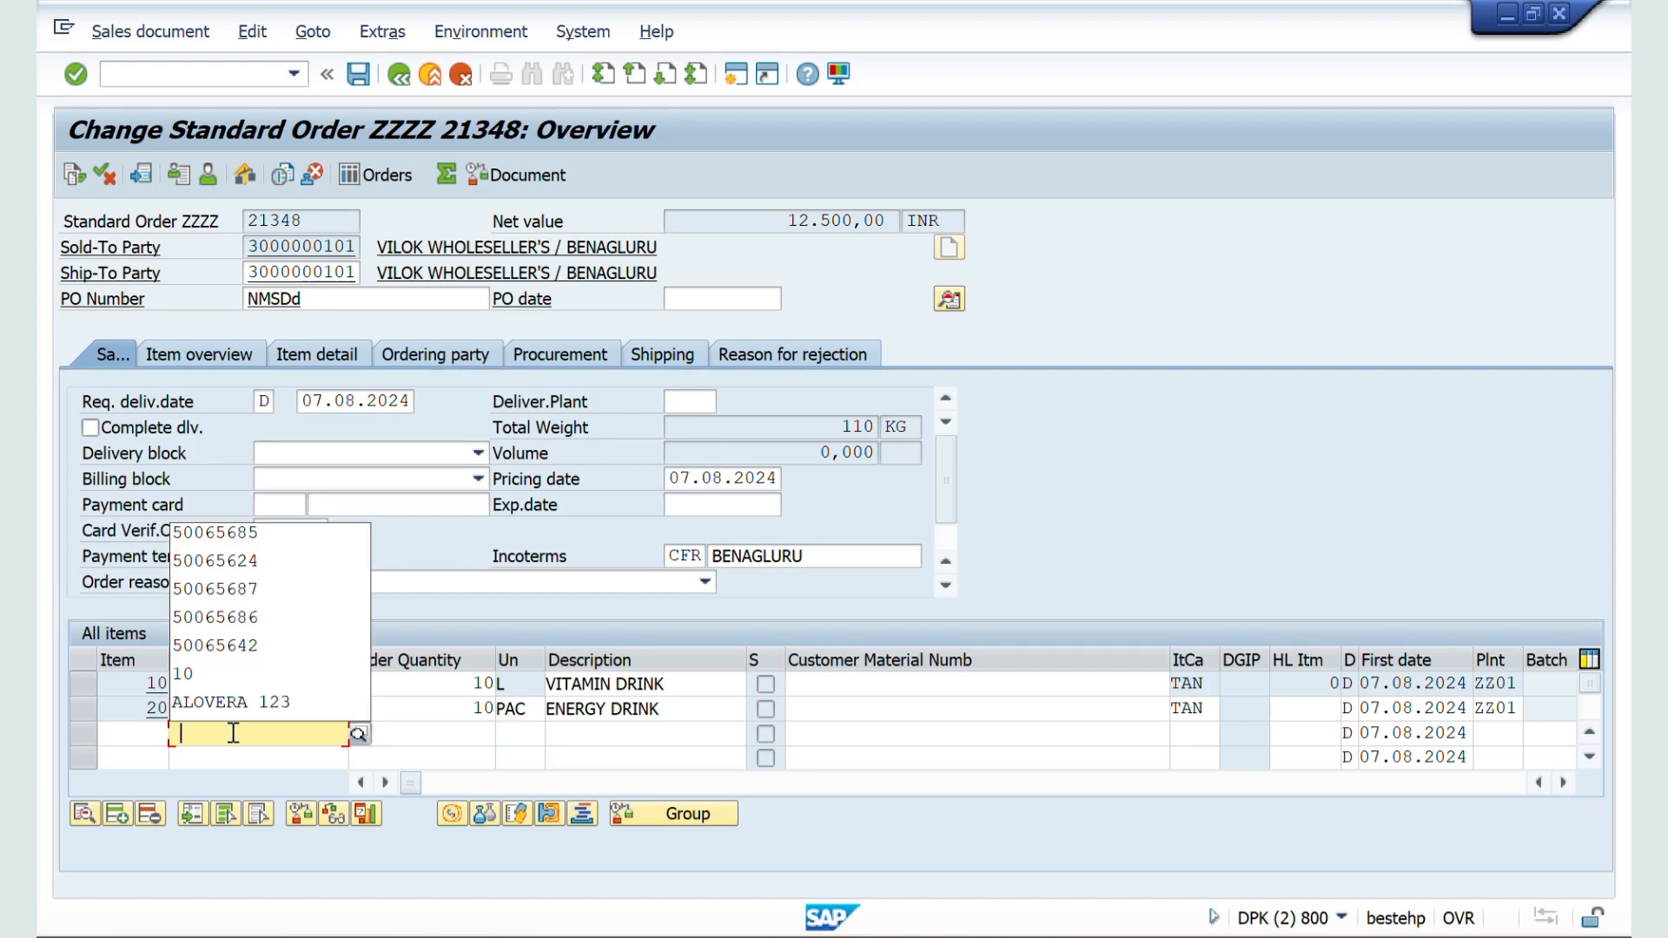
click(247, 592)
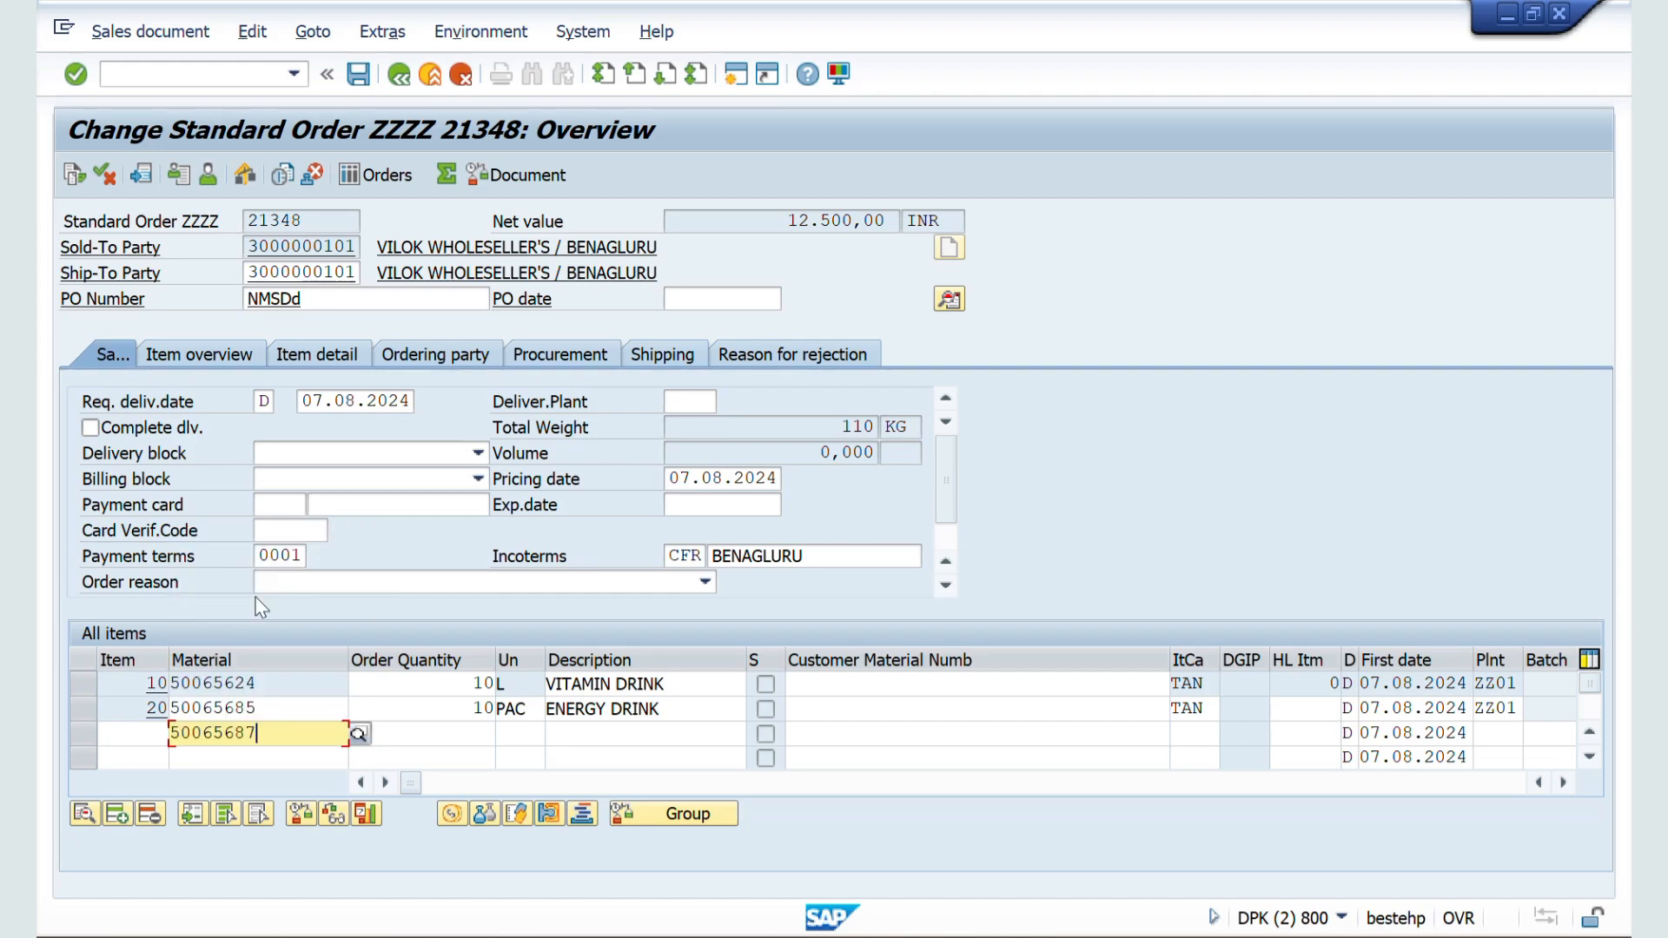
click(432, 734)
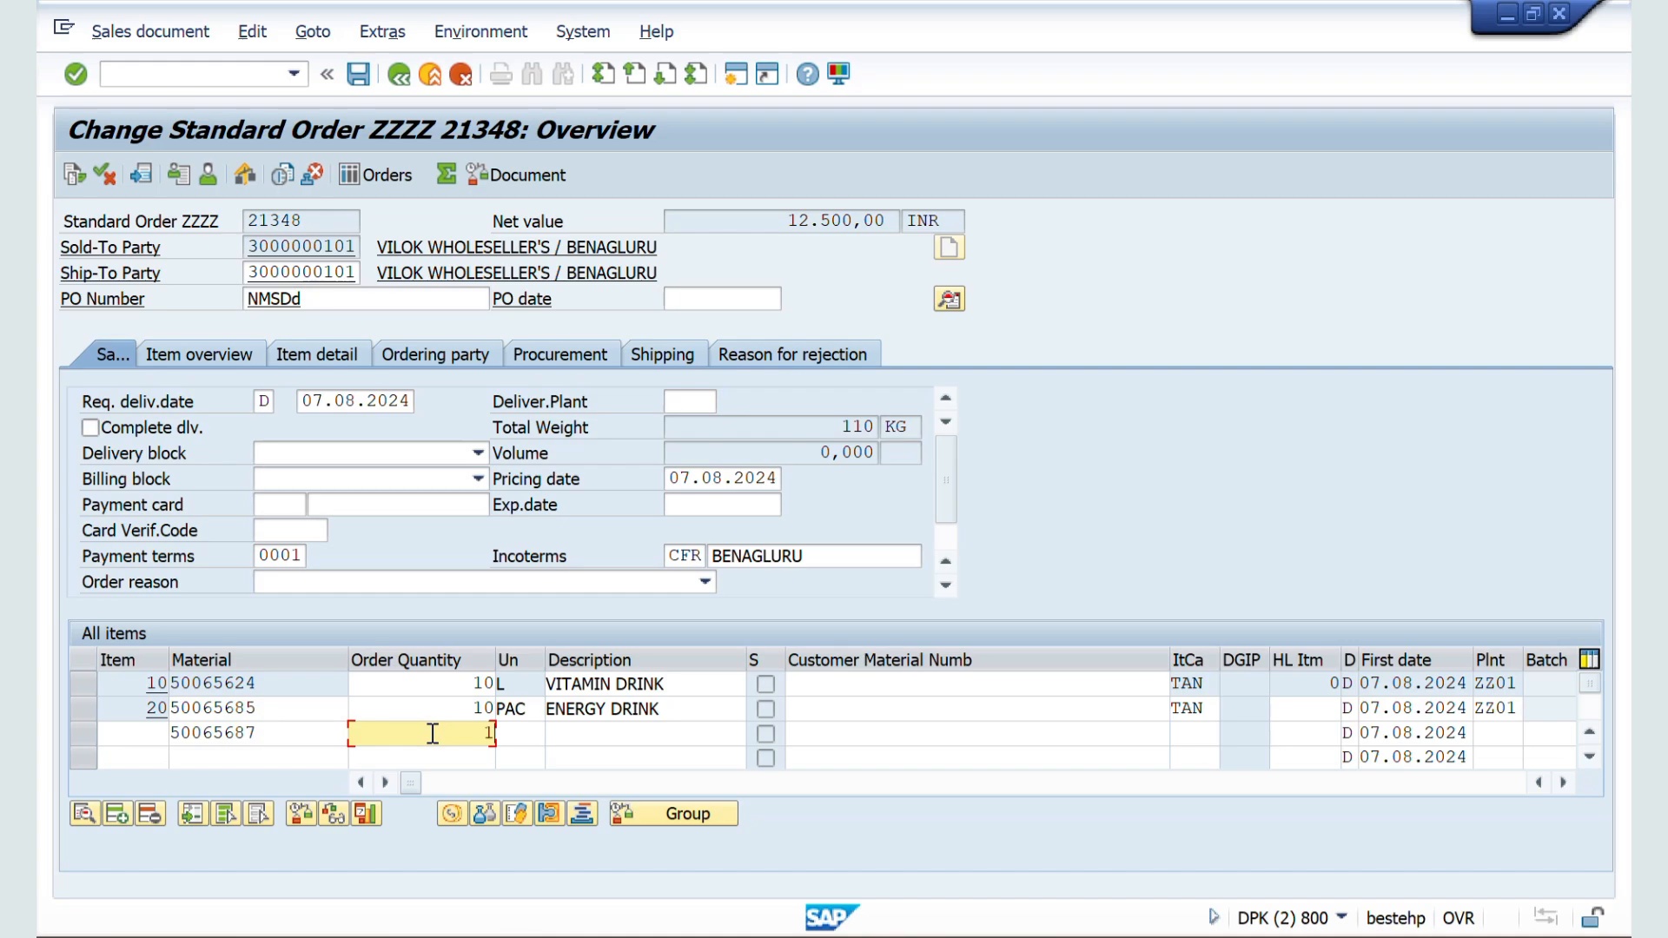
text(10)
key(Return)
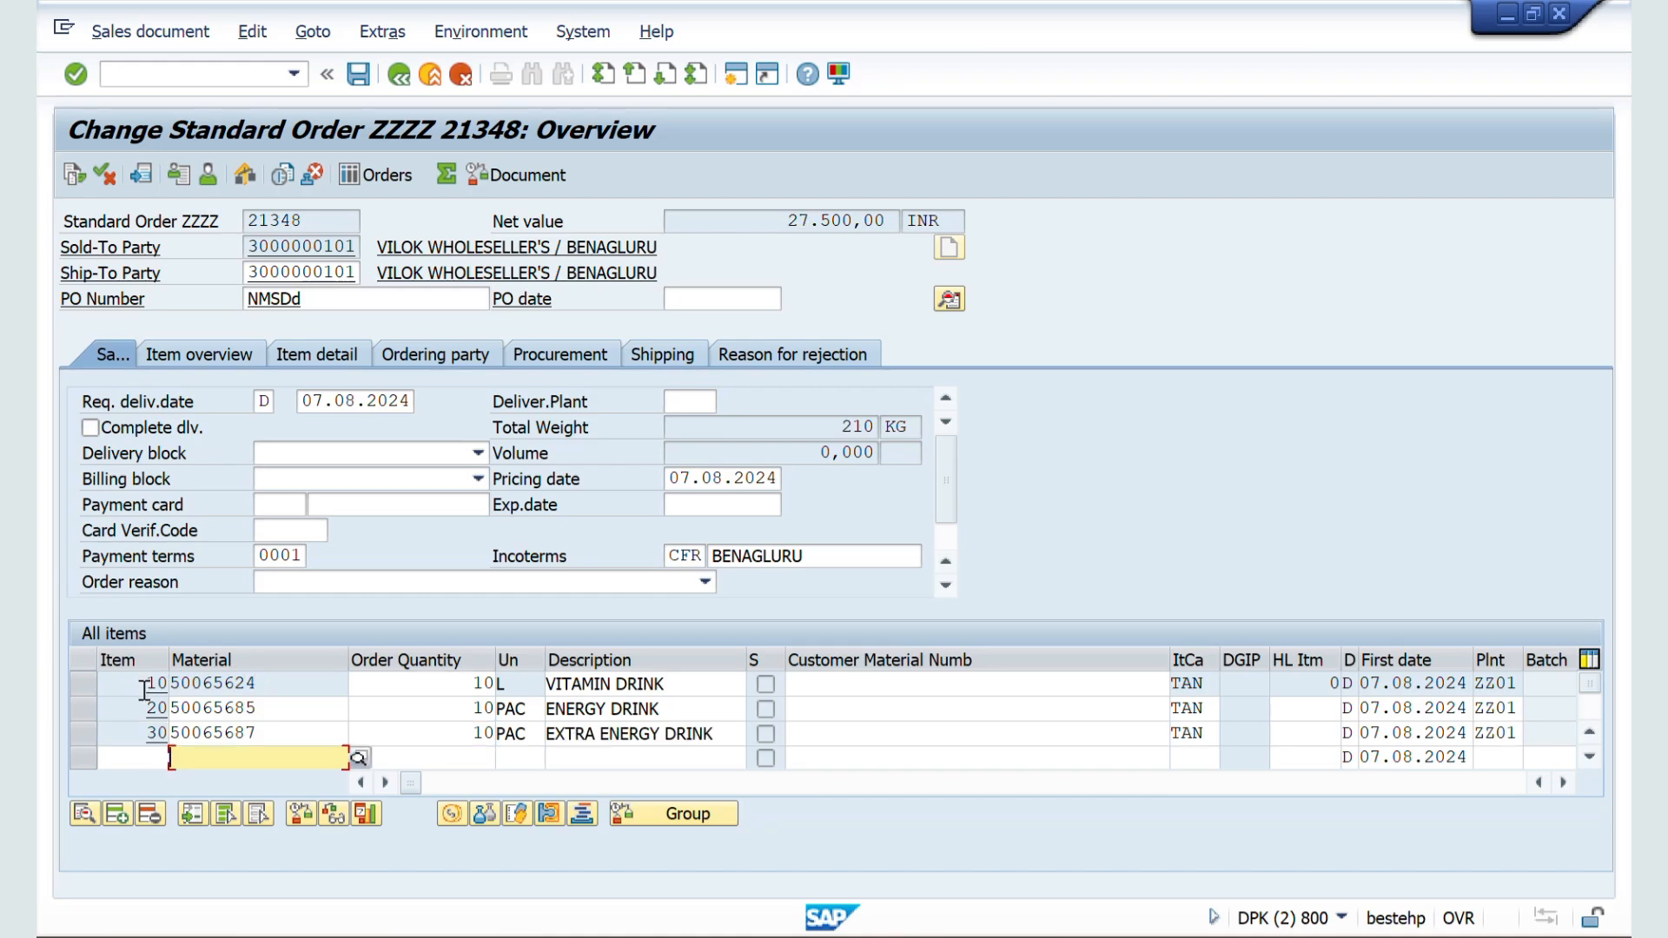
Step: Switch to the configuration session, return to the IMG and open the sales document number range intervals for changing
key(alt+Tab)
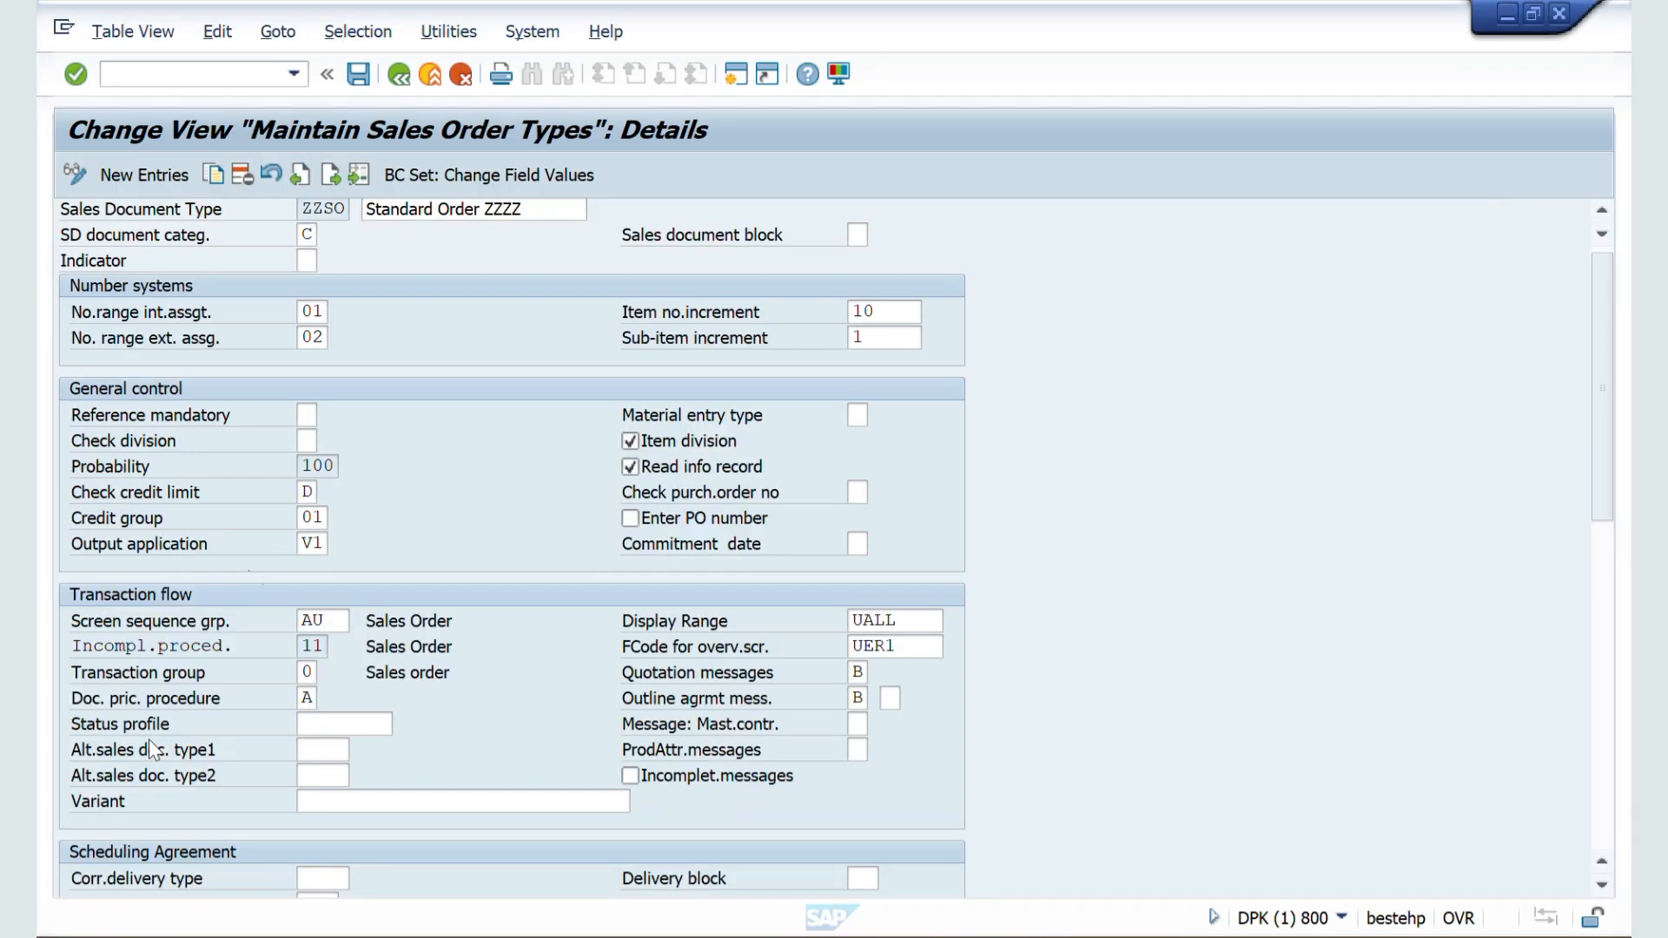
click(402, 84)
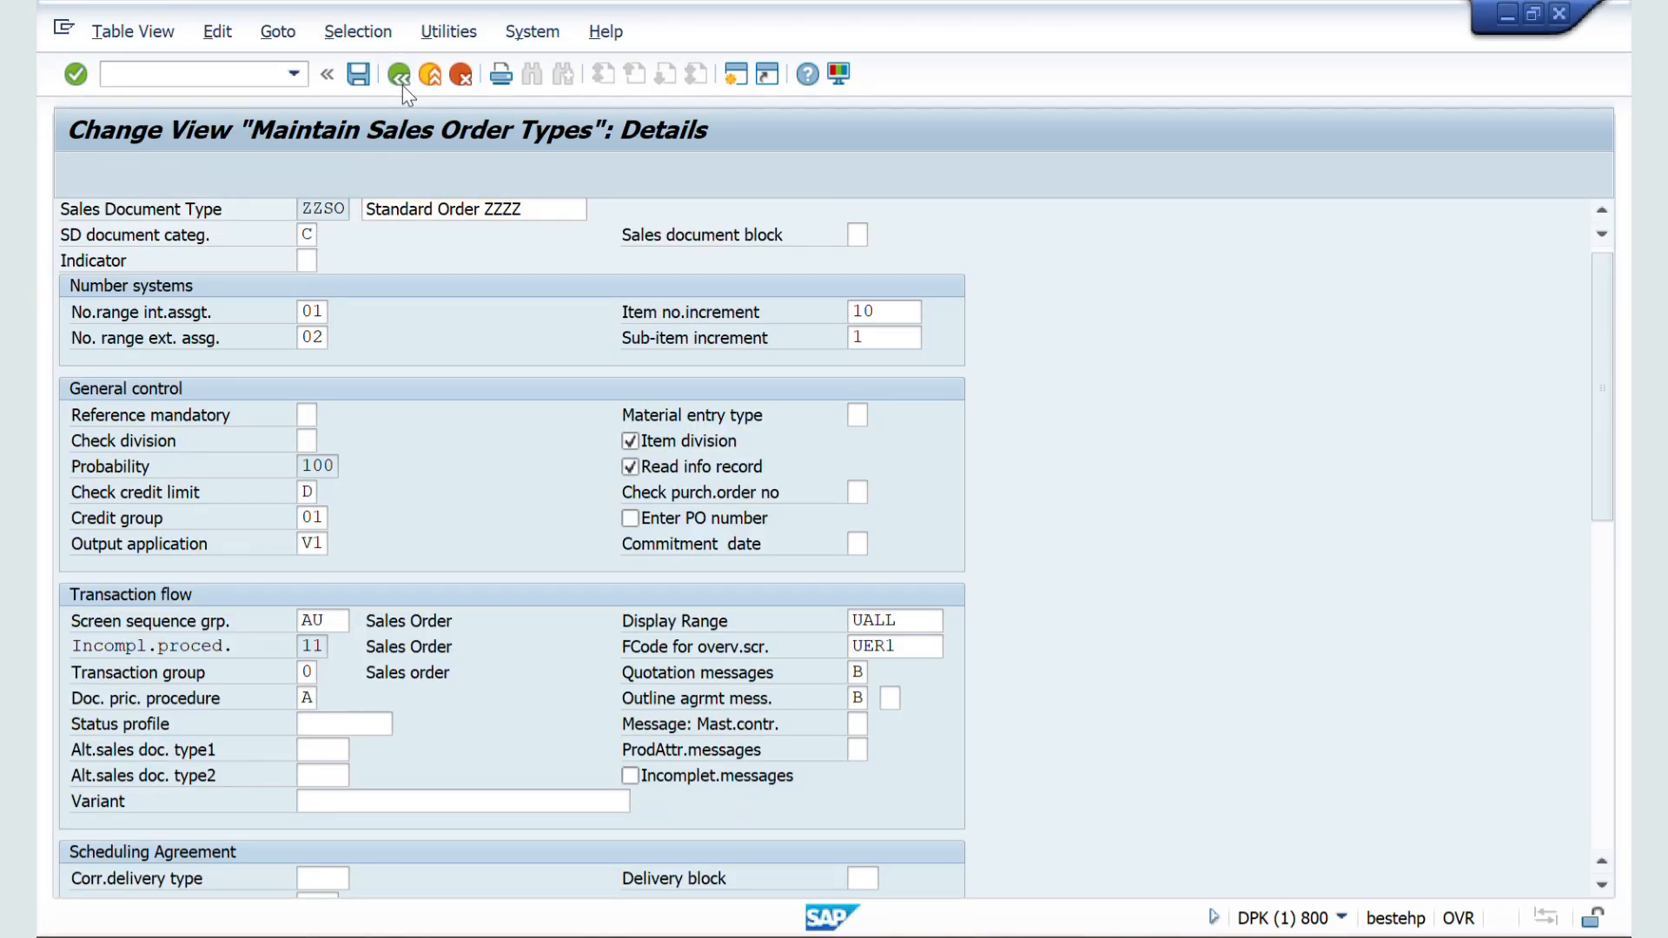
click(401, 78)
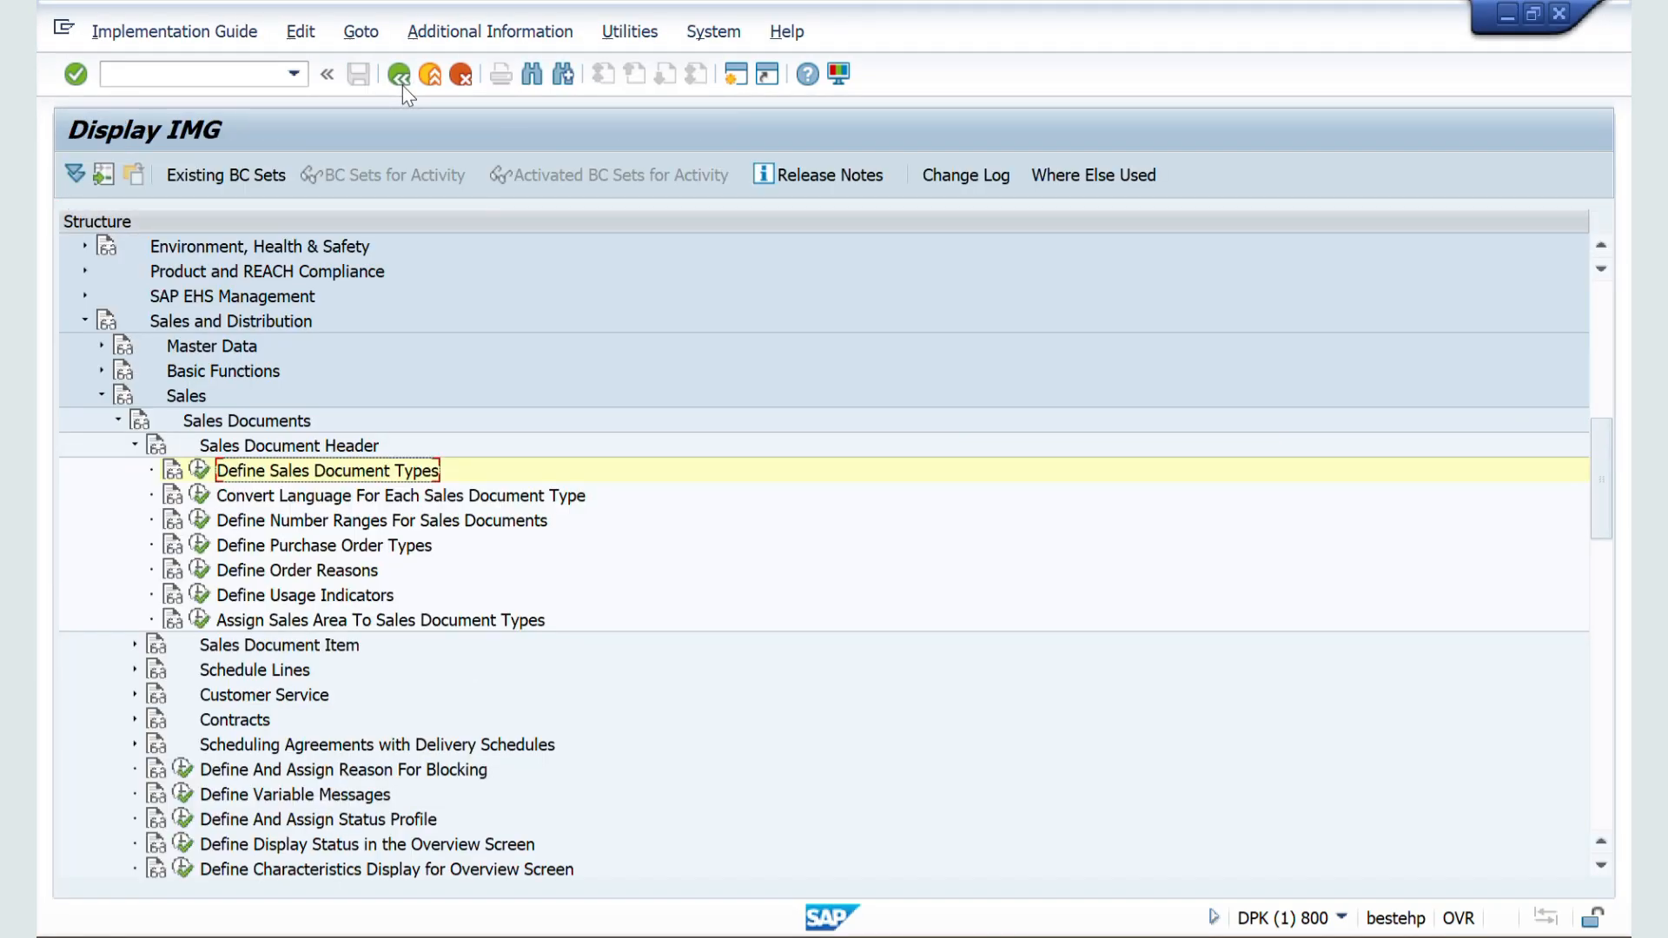
click(206, 526)
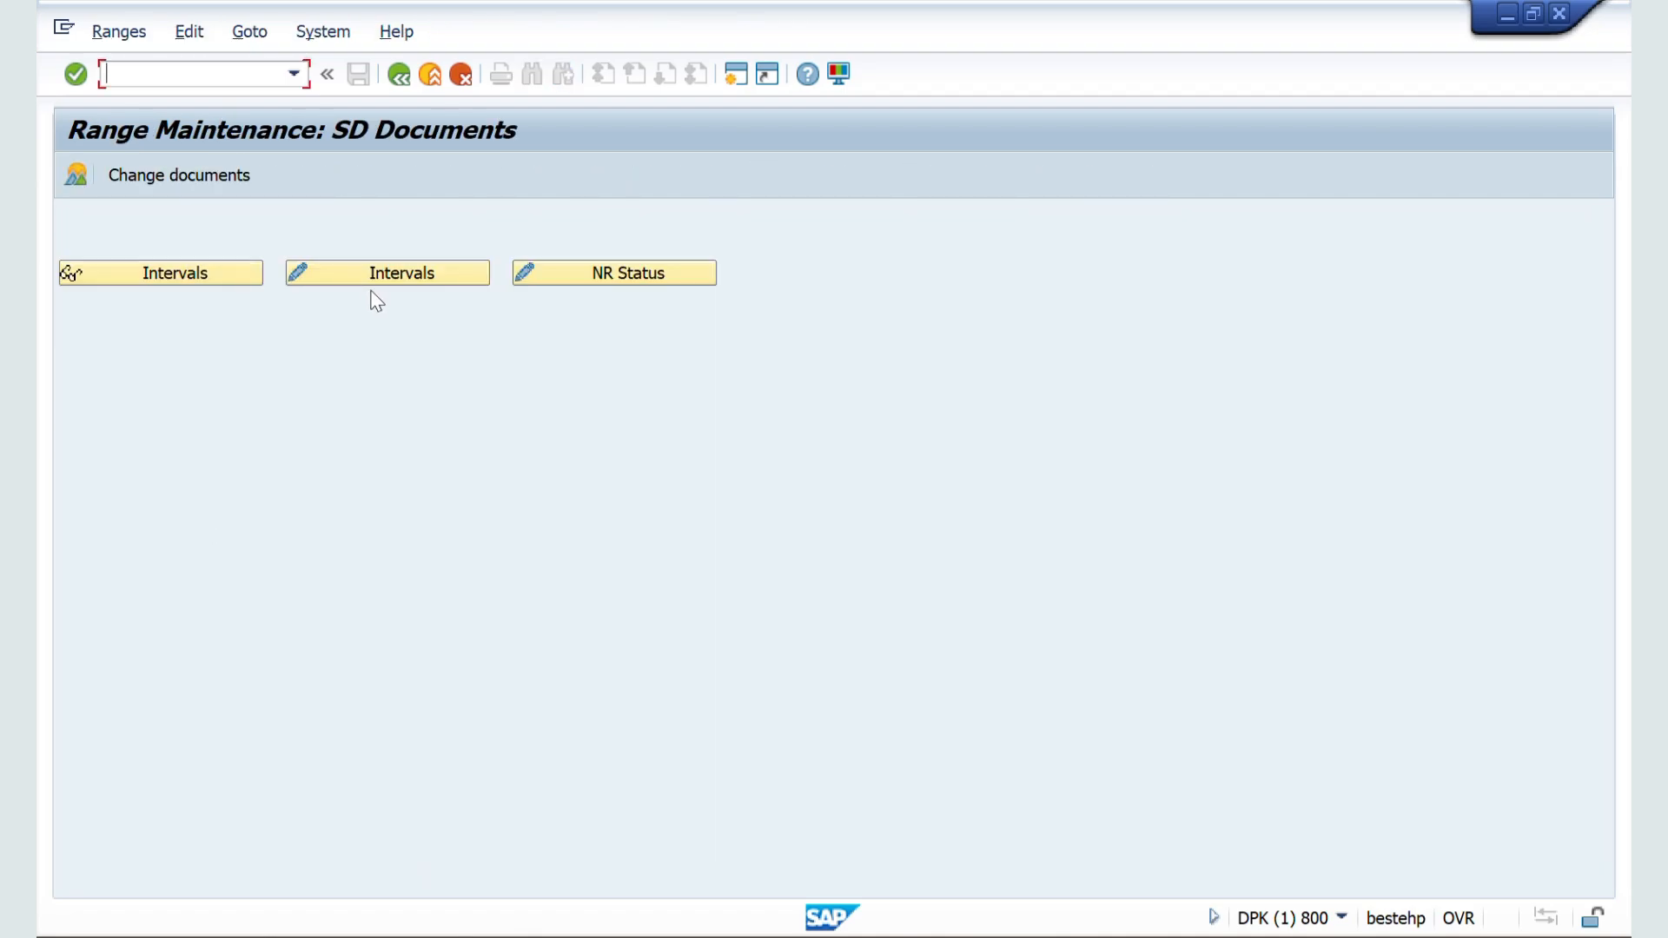
click(362, 284)
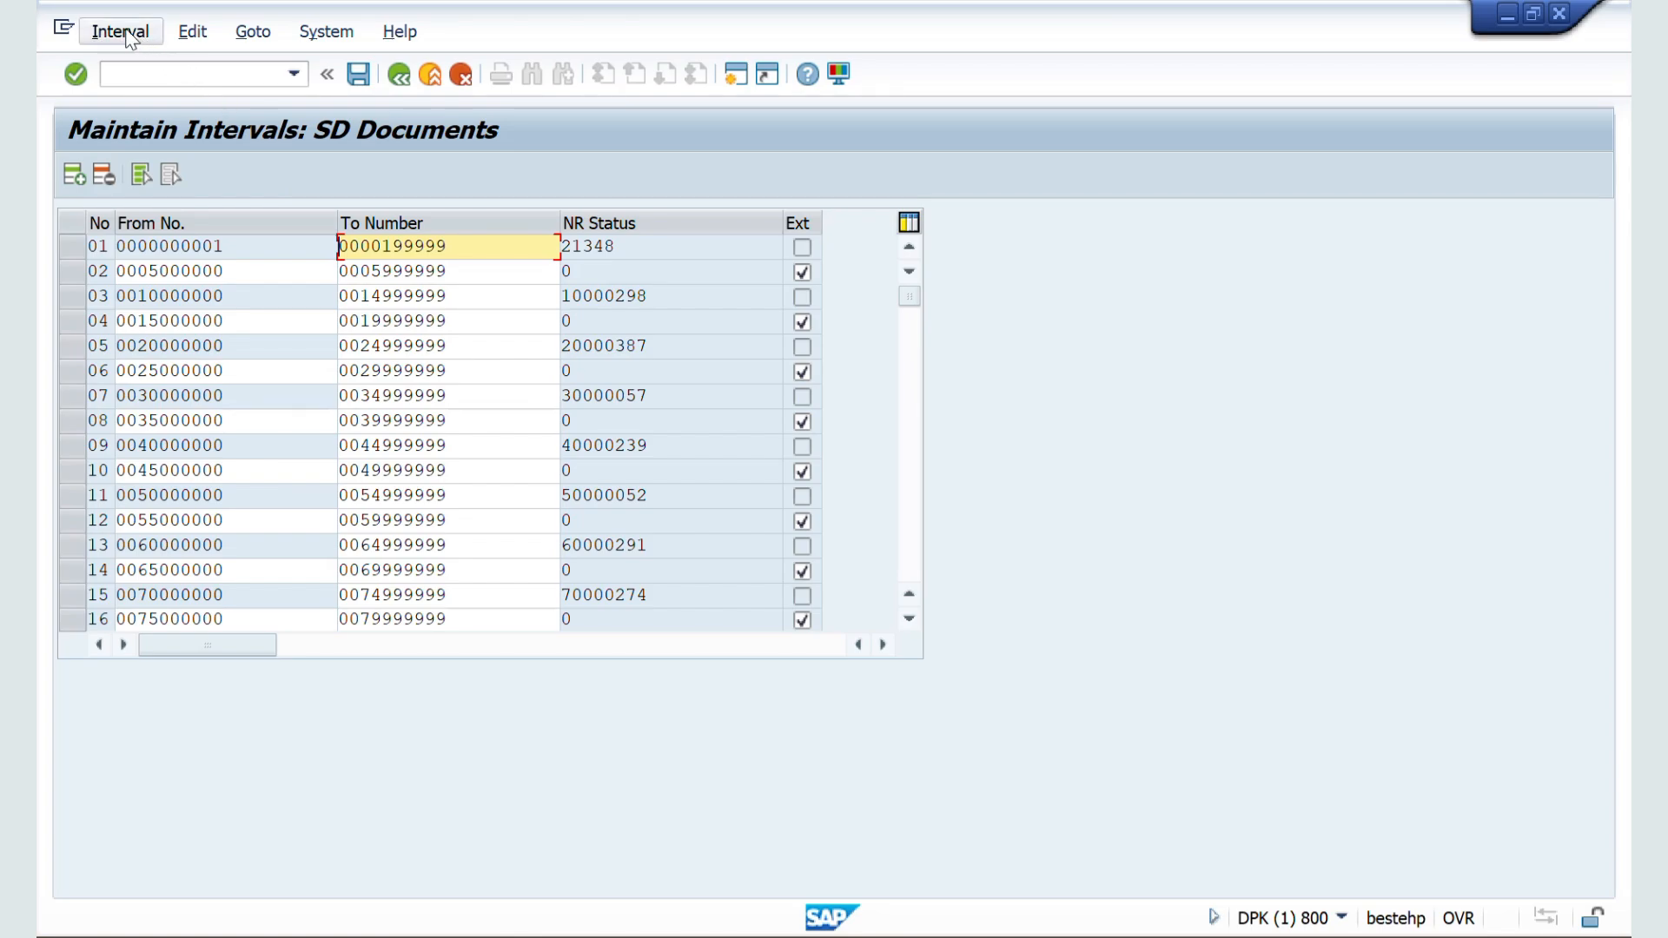
click(122, 33)
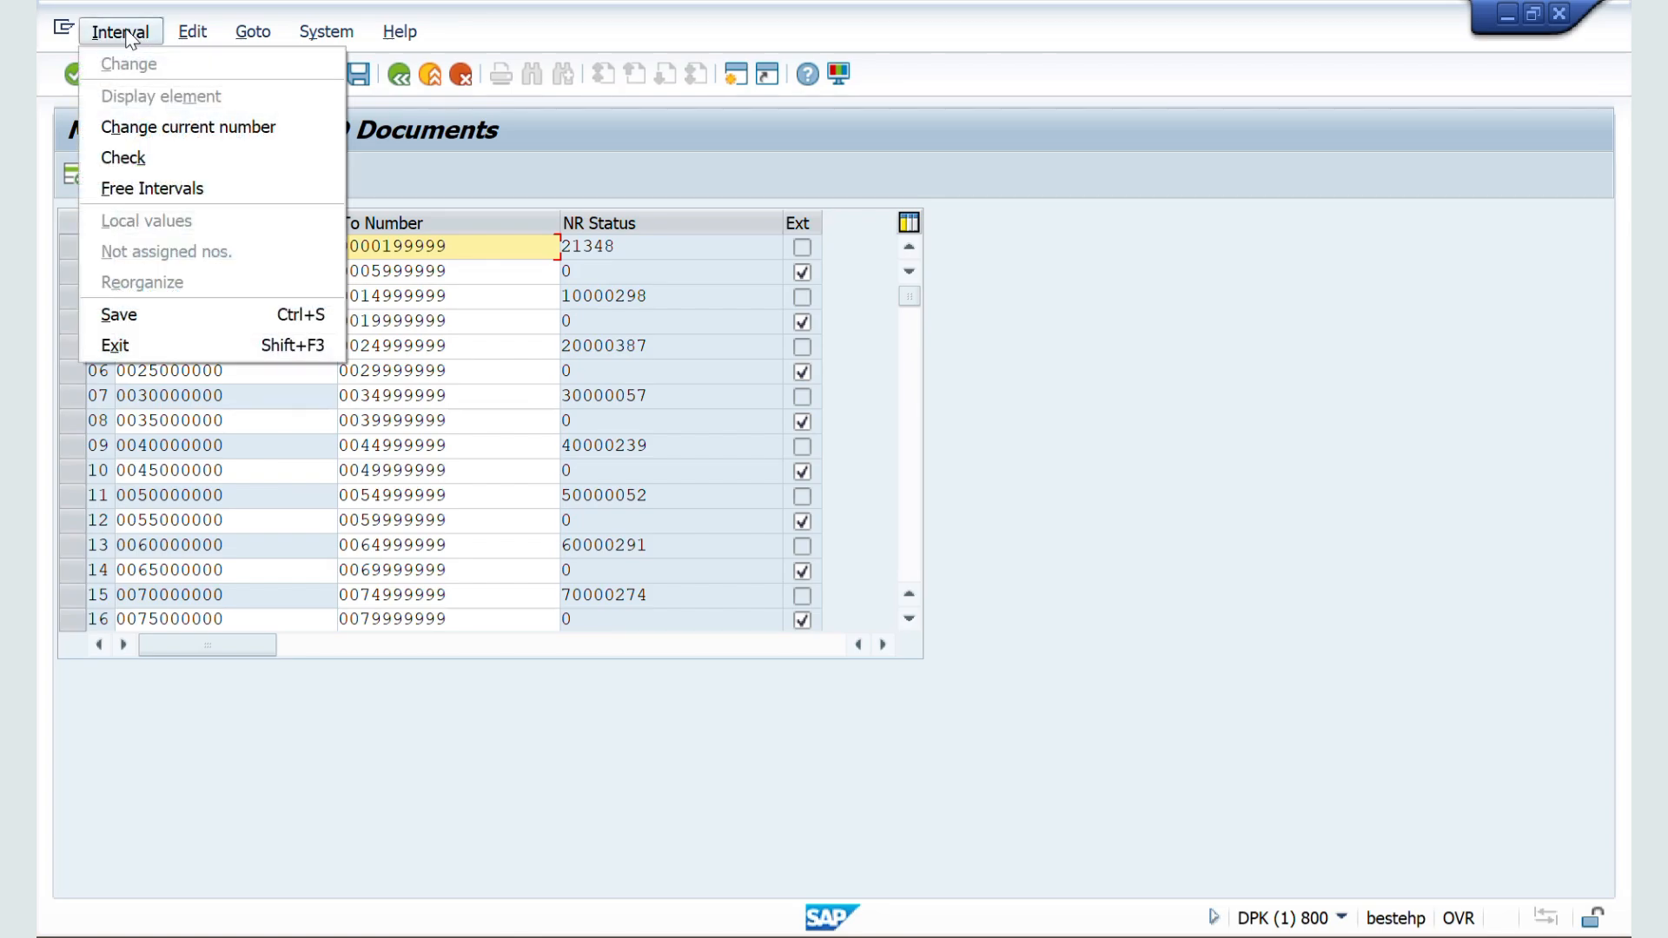
click(155, 191)
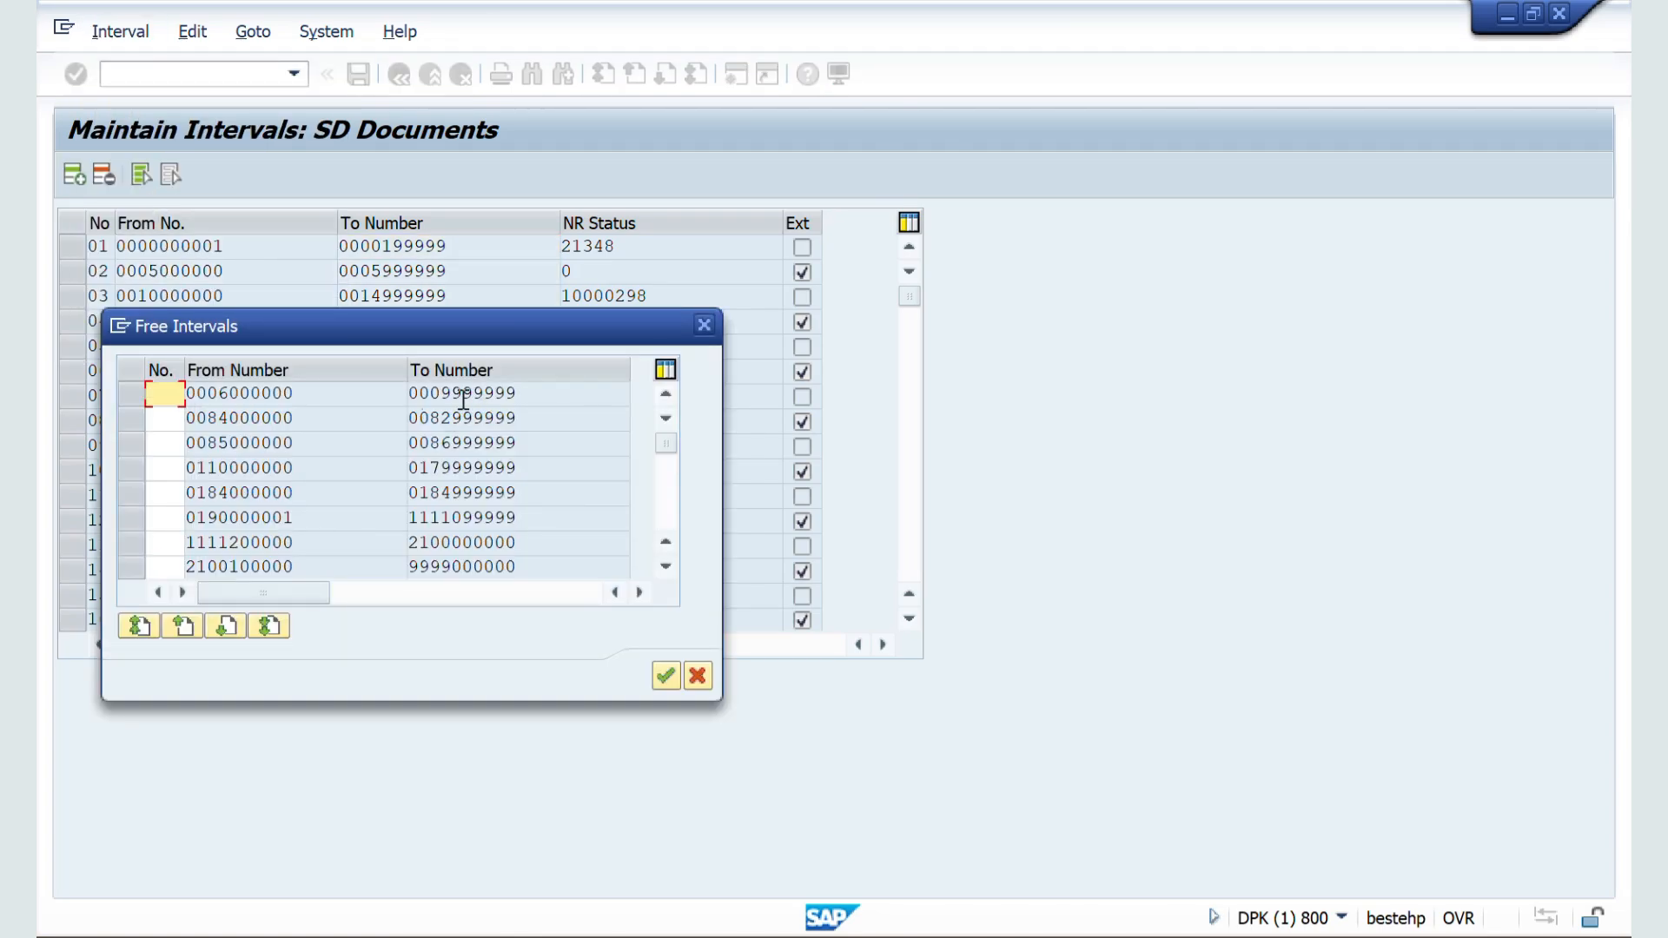
drag(316, 396, 180, 400)
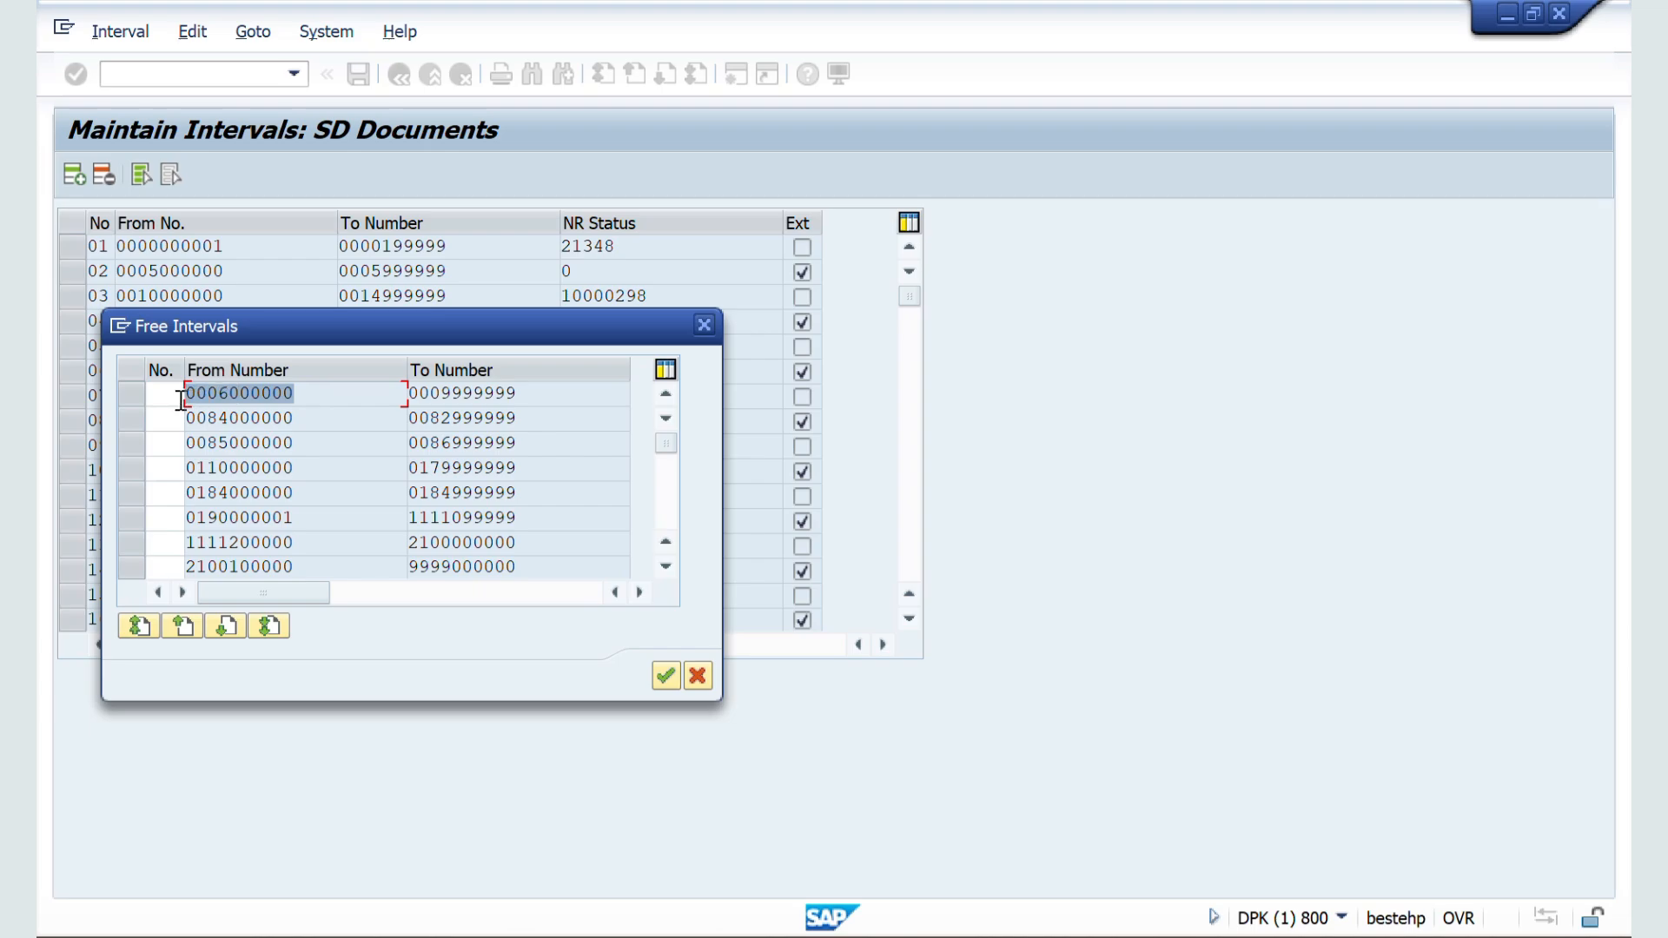
click(190, 398)
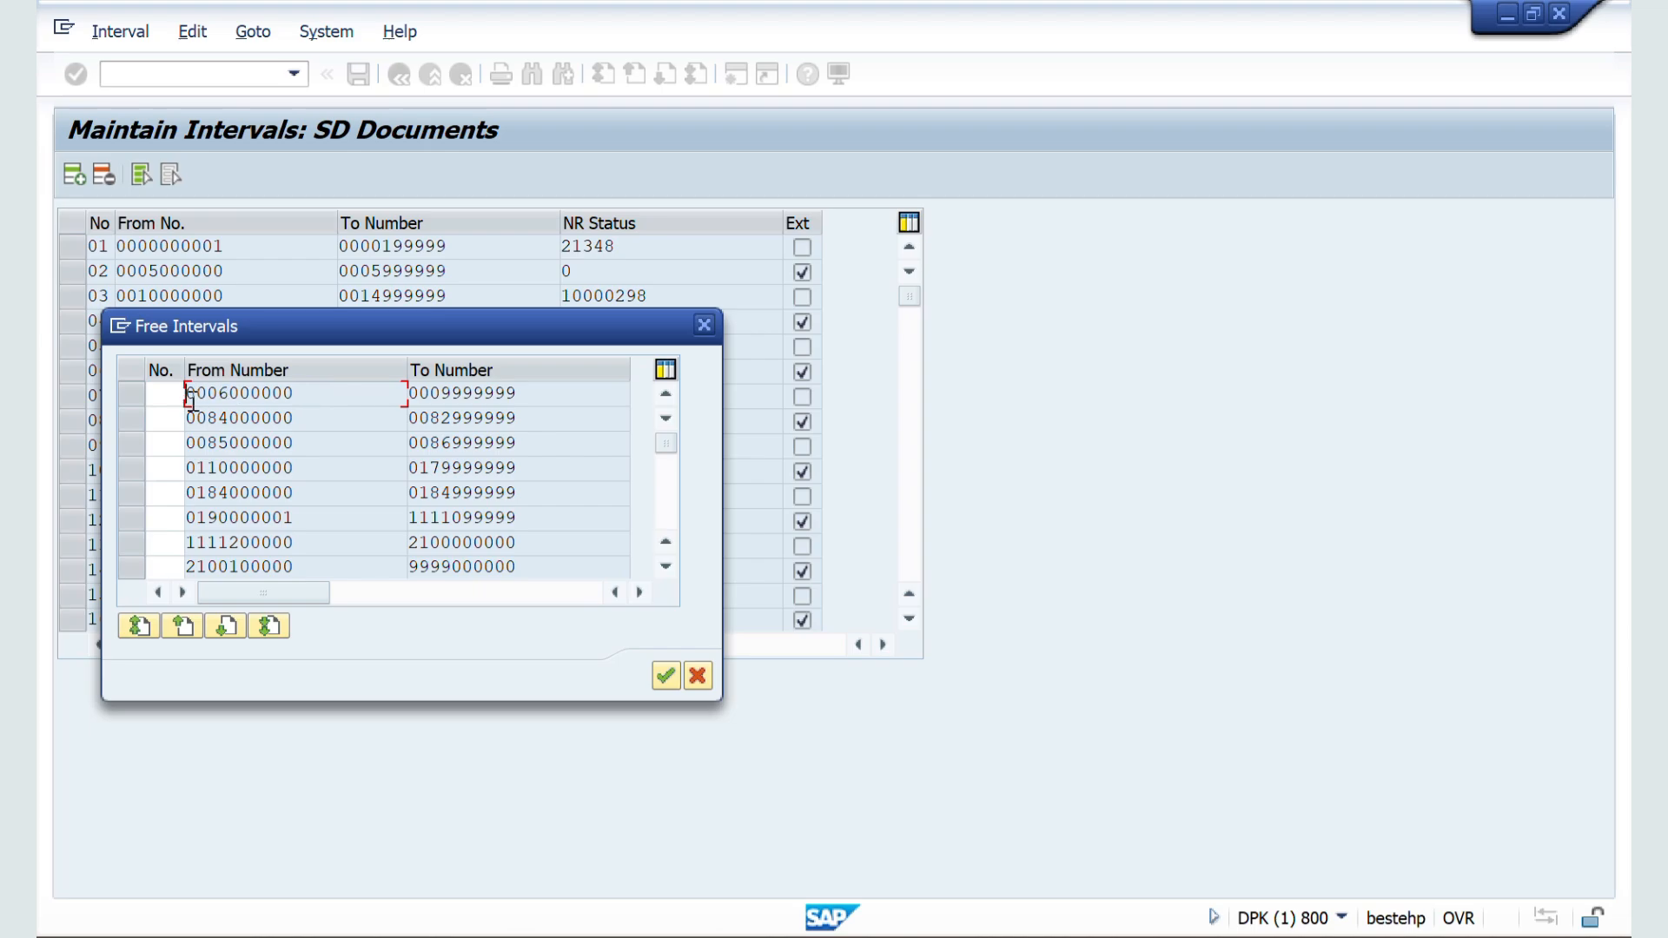
click(701, 326)
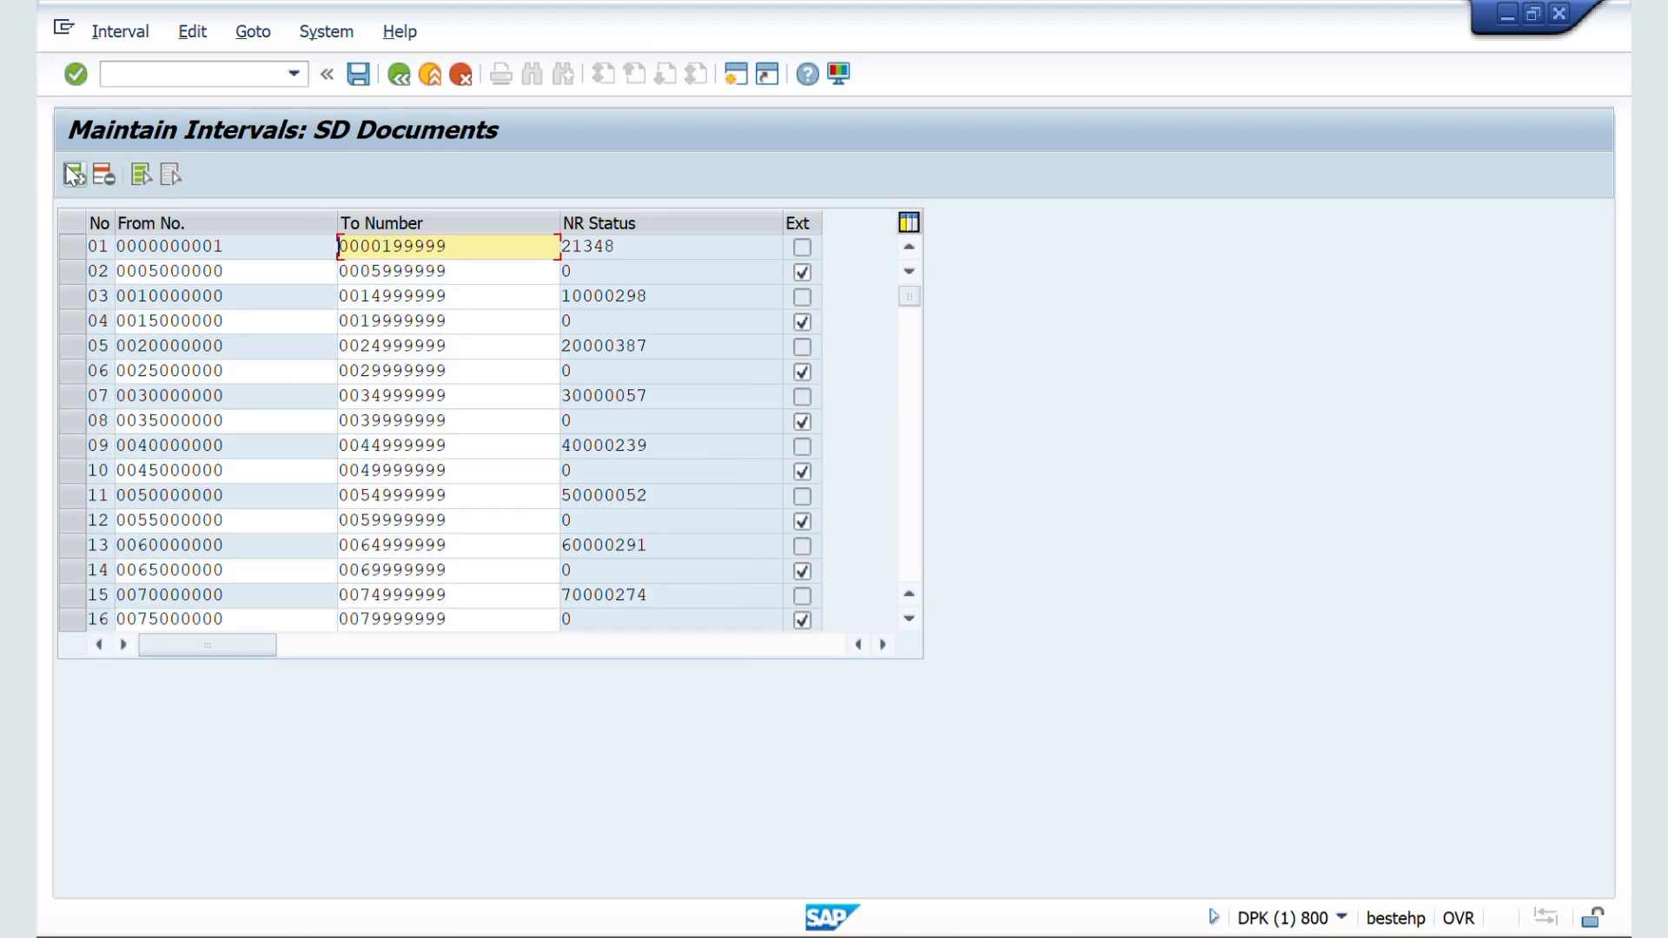
click(74, 176)
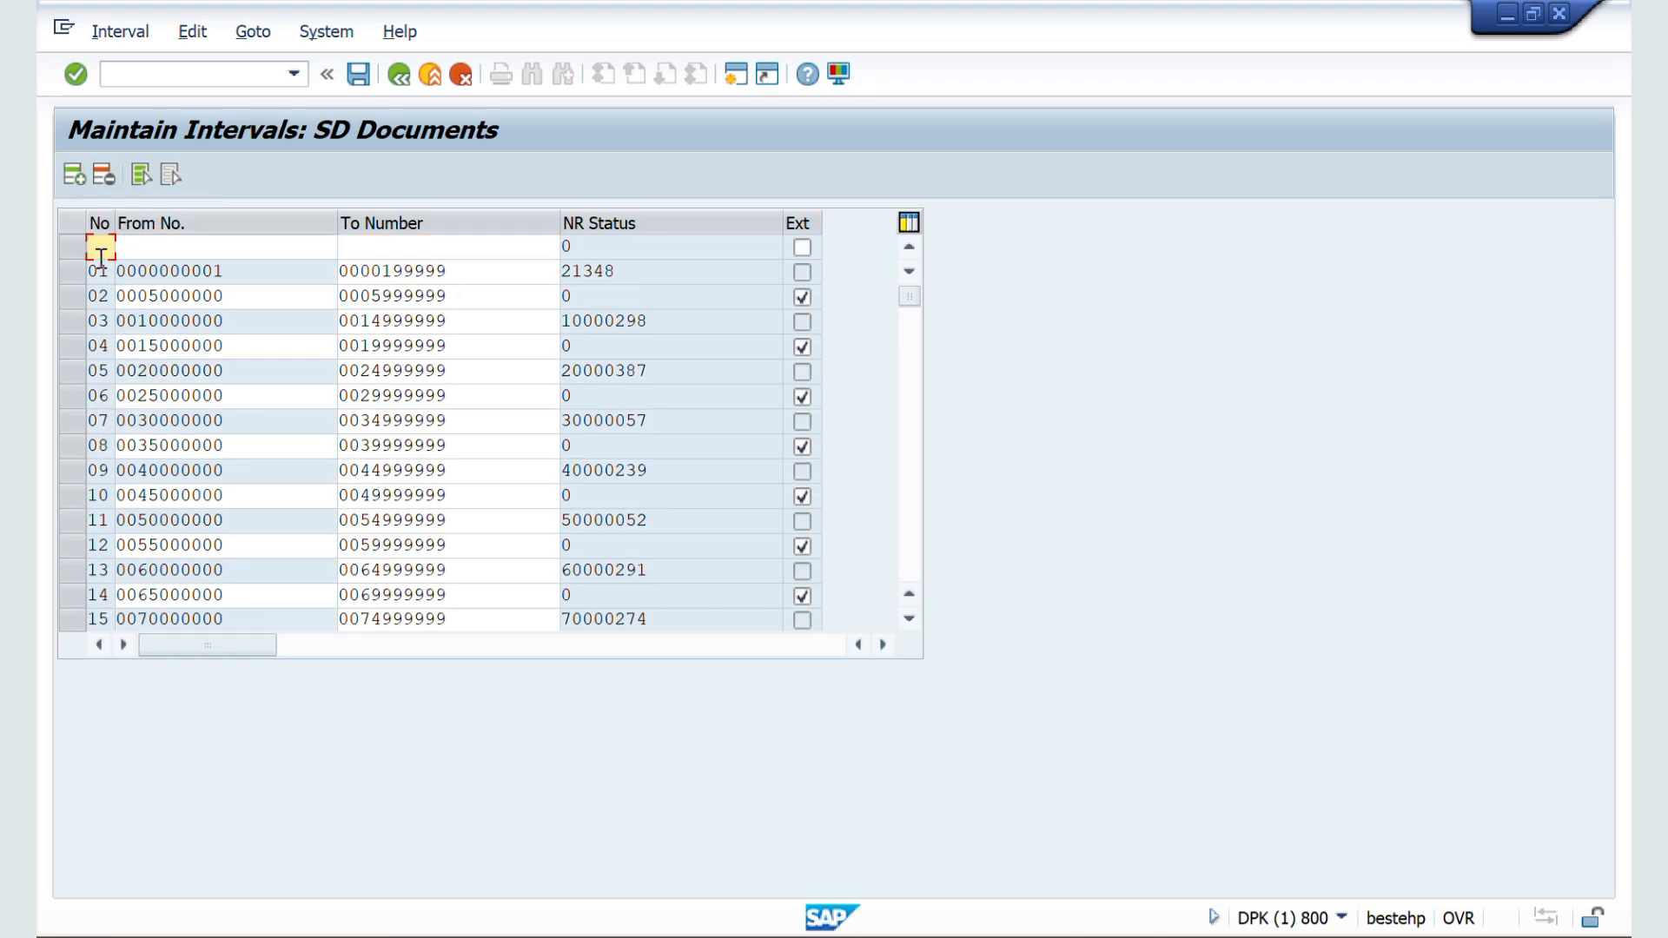
key(BackSpace)
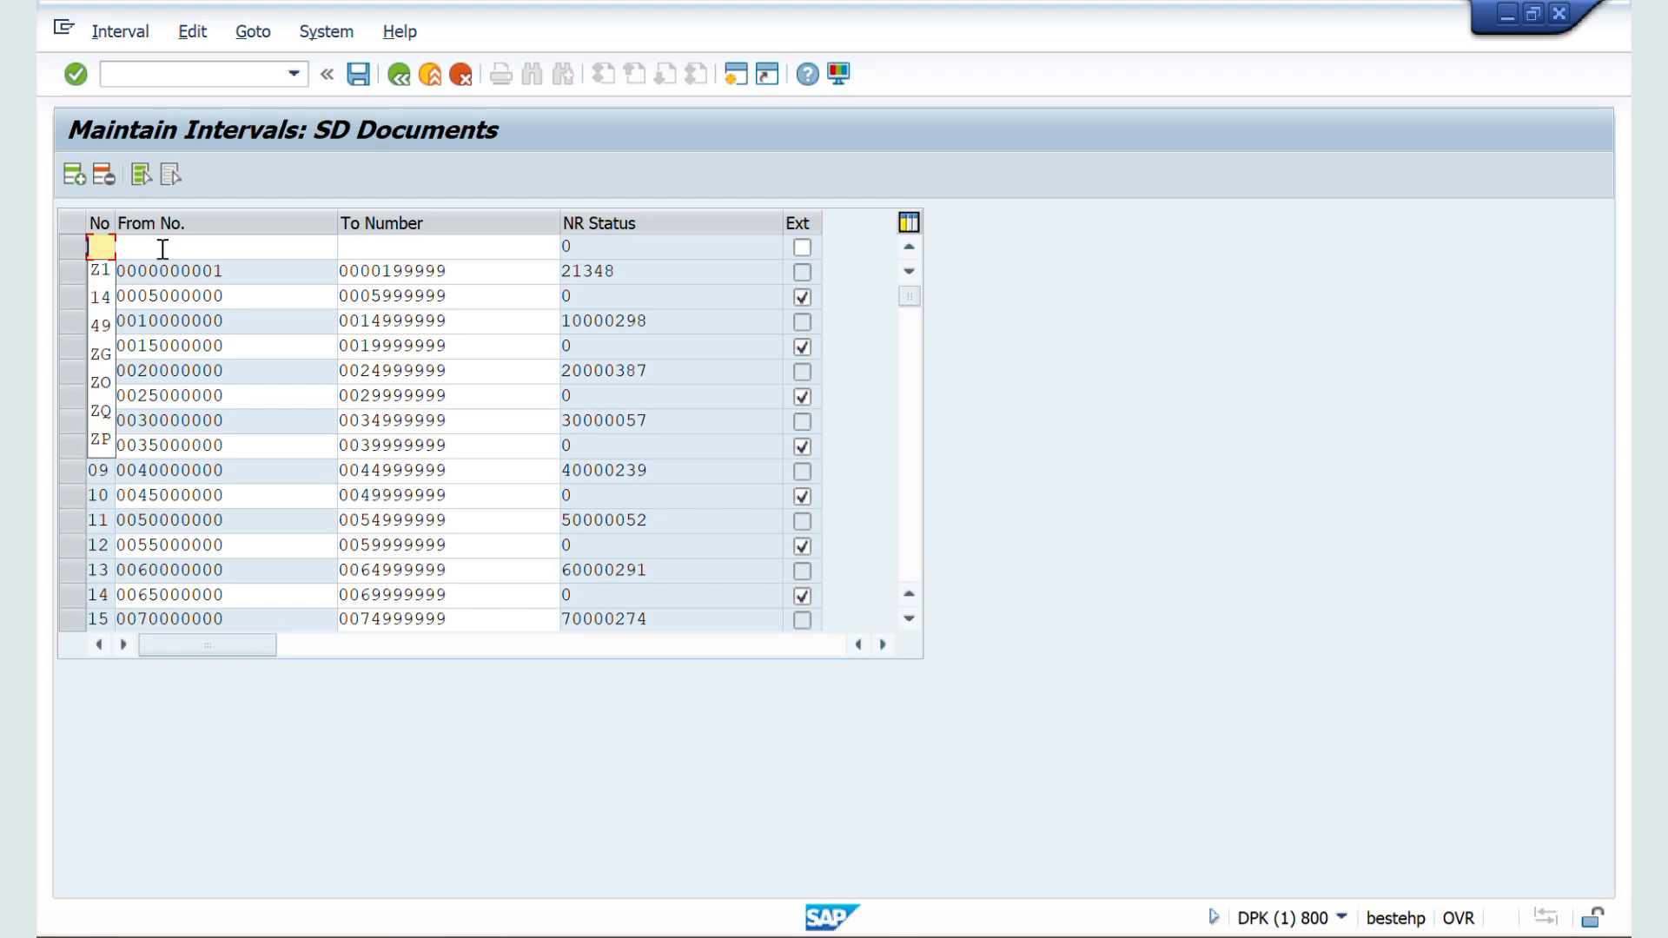
text(X5)
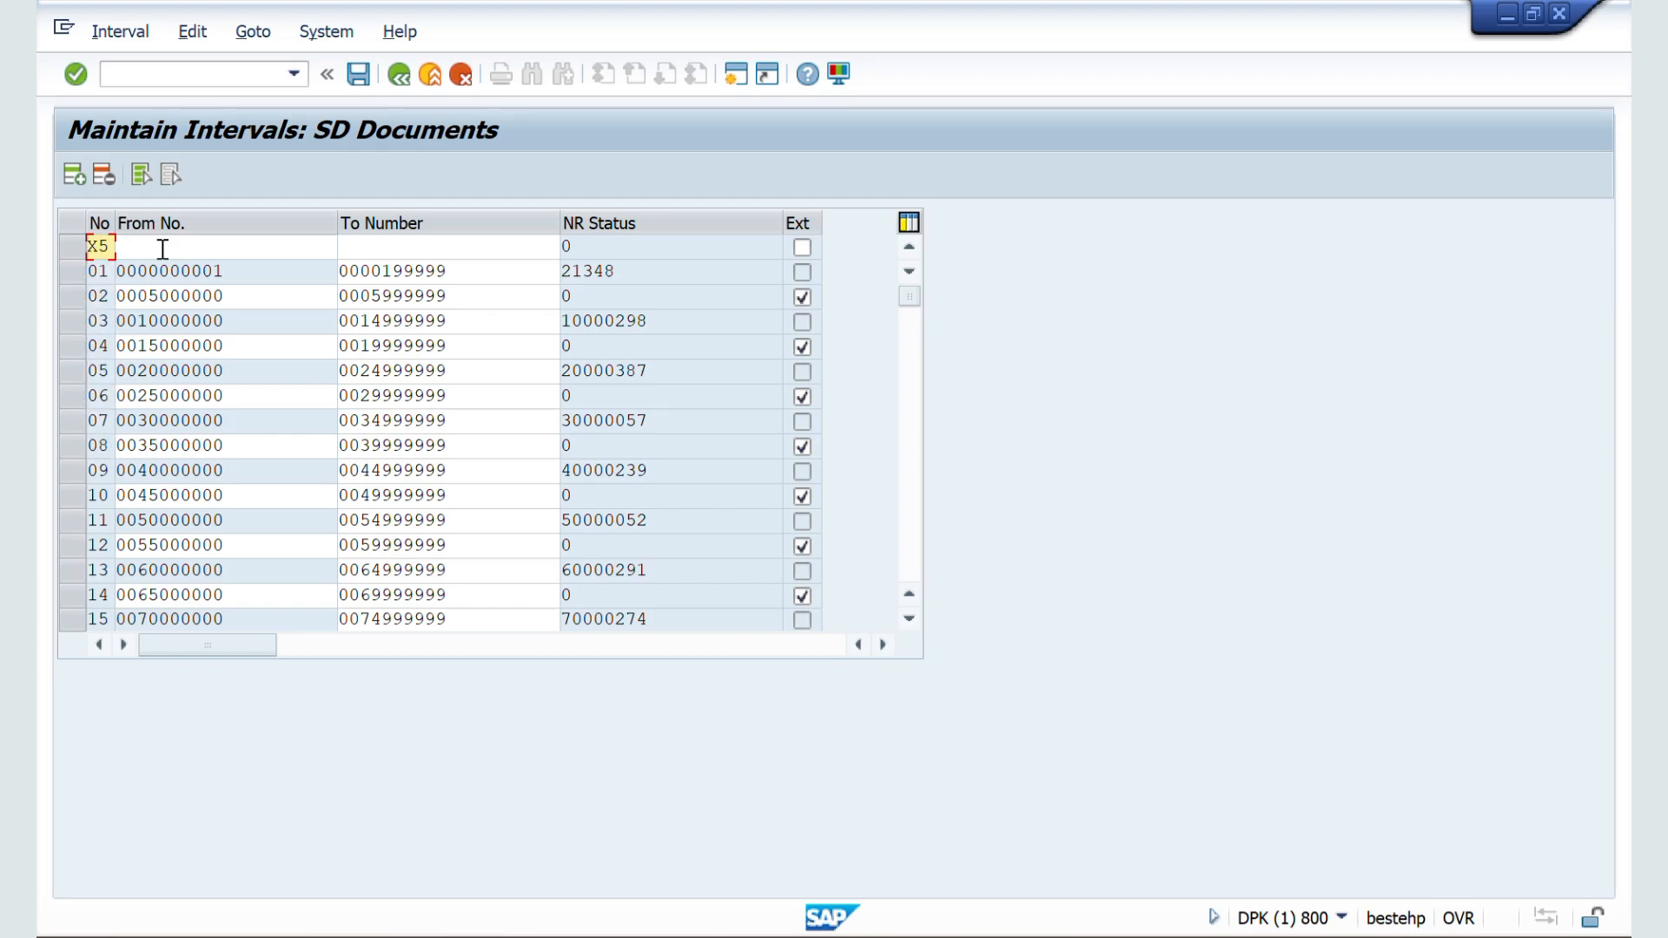
click(183, 246)
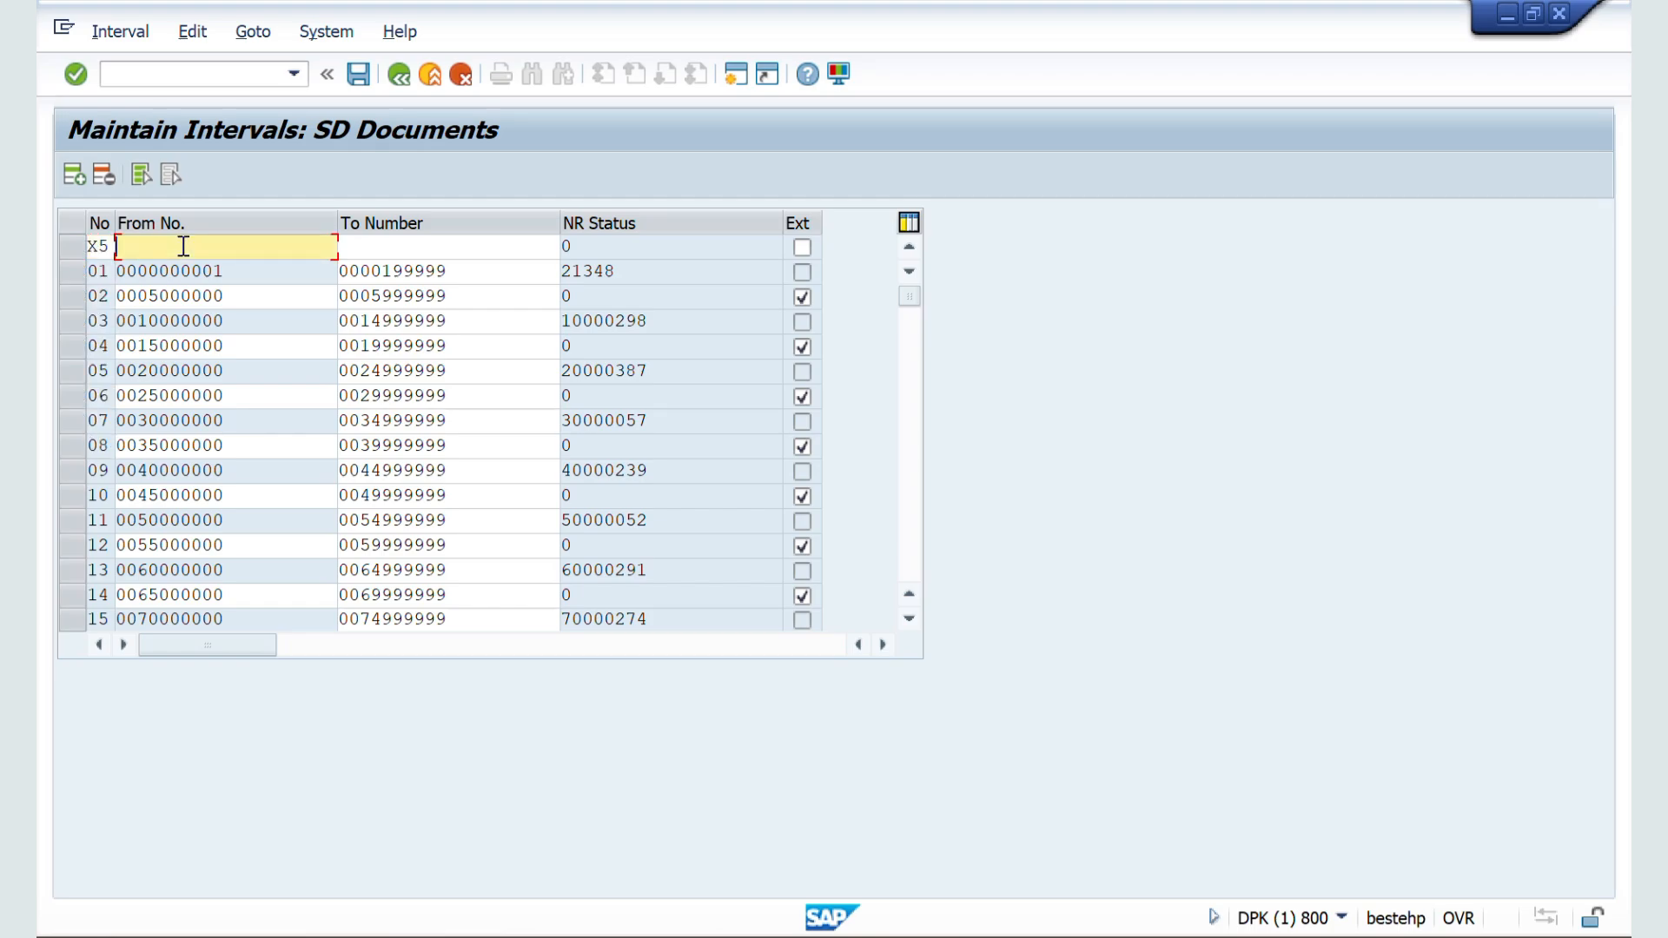
key(ctrl+v)
click(377, 250)
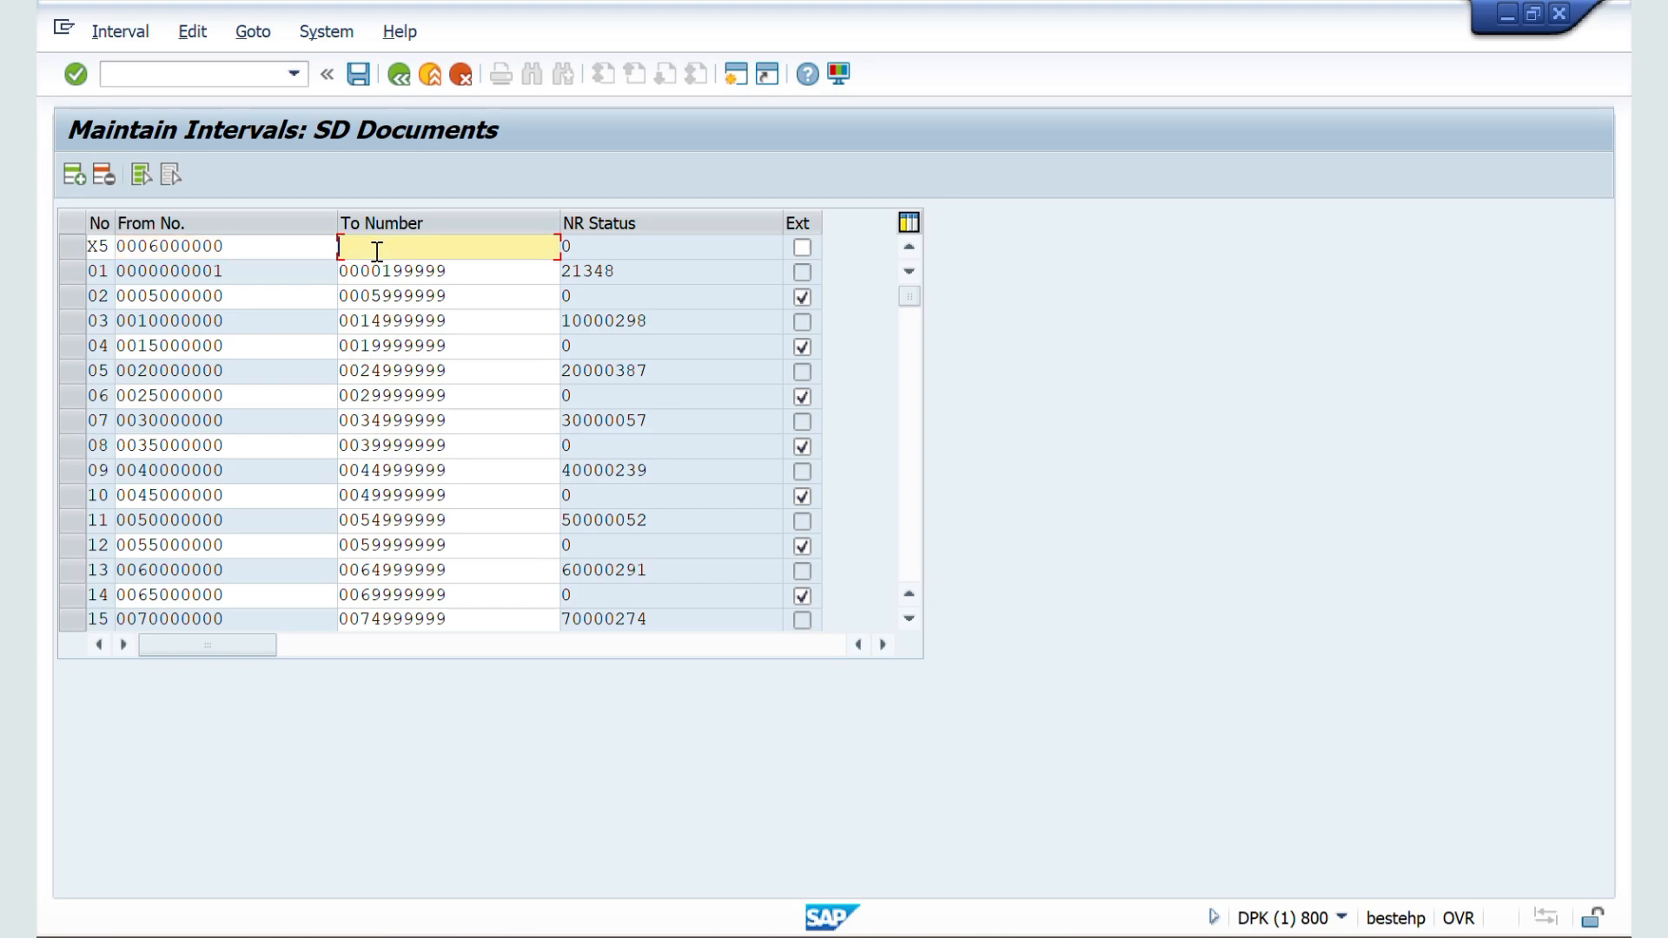
key(ctrl+v)
key(BackSpace)
key(BackSpace)
key(BackSpace)
key(BackSpace)
text(999999)
key(Return)
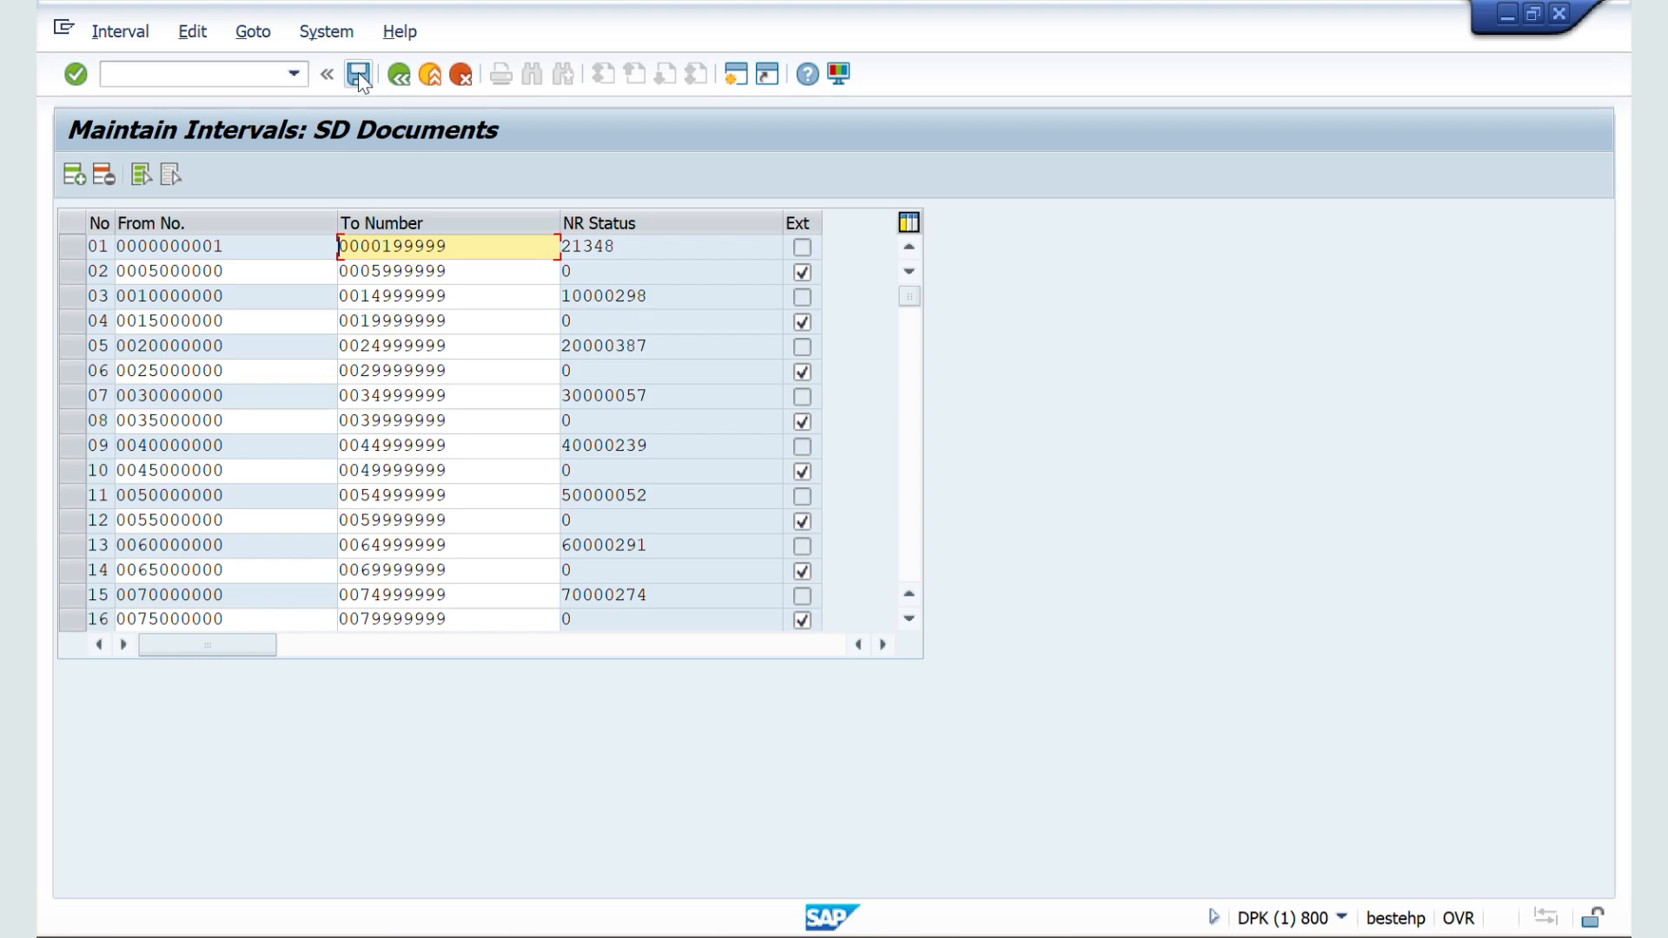
Step: Mark interval X5 as an external number range and save the intervals, accepting the transport notice
click(916, 615)
click(915, 615)
click(916, 615)
click(915, 615)
click(915, 615)
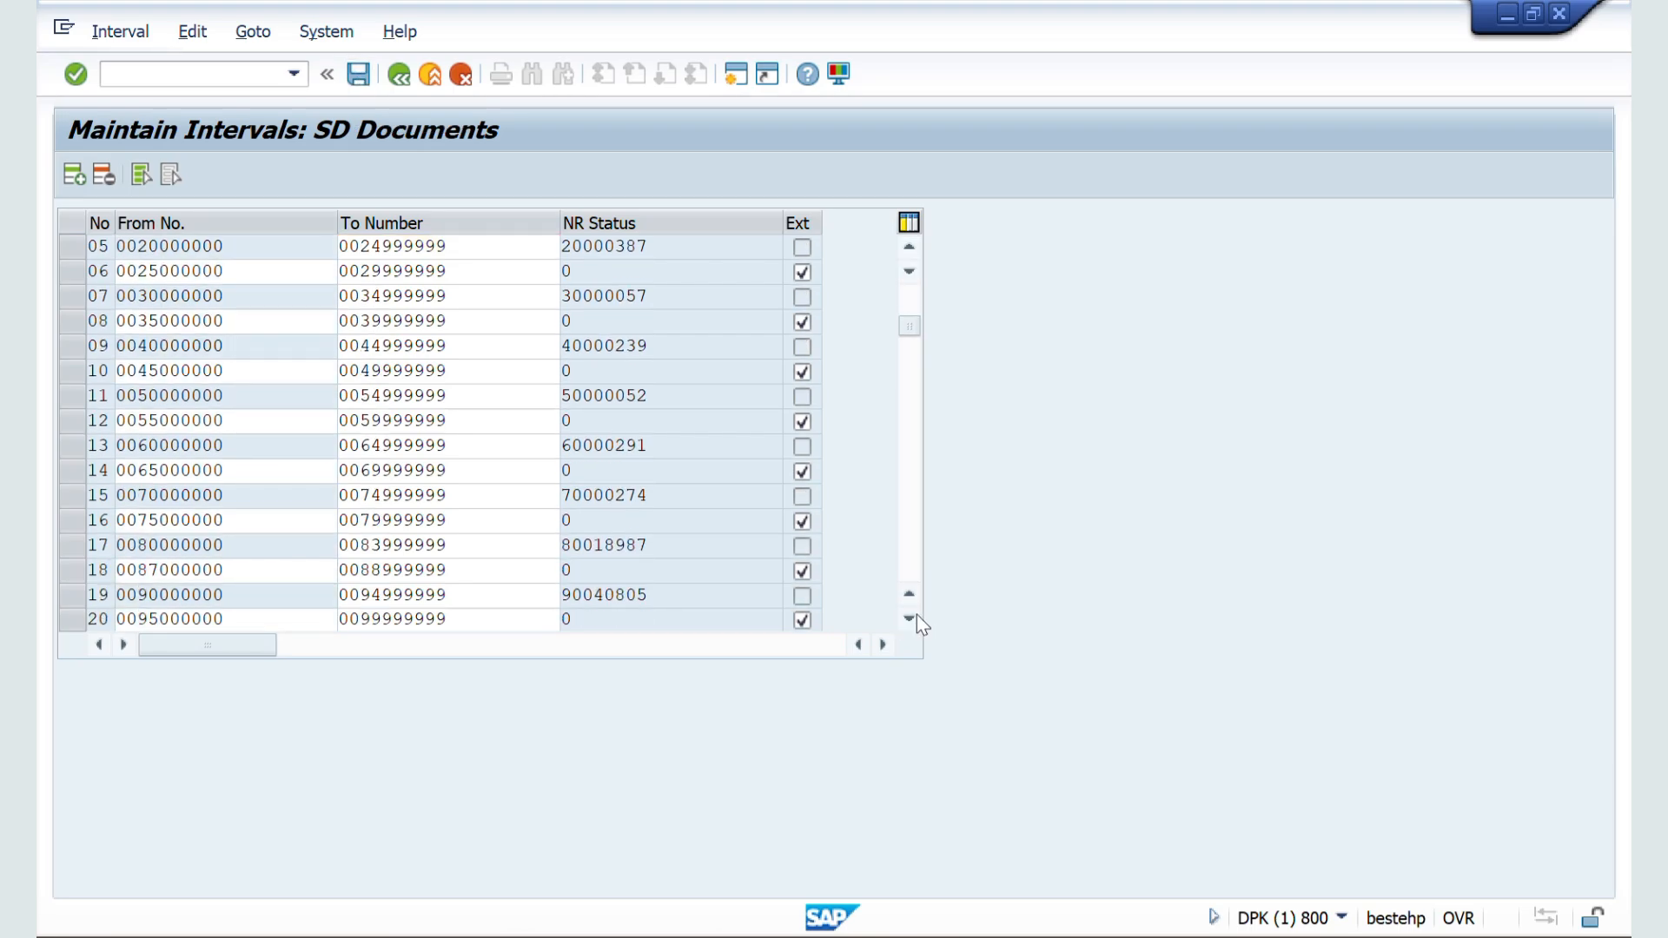
click(915, 615)
click(915, 615)
click(916, 615)
click(916, 615)
click(915, 615)
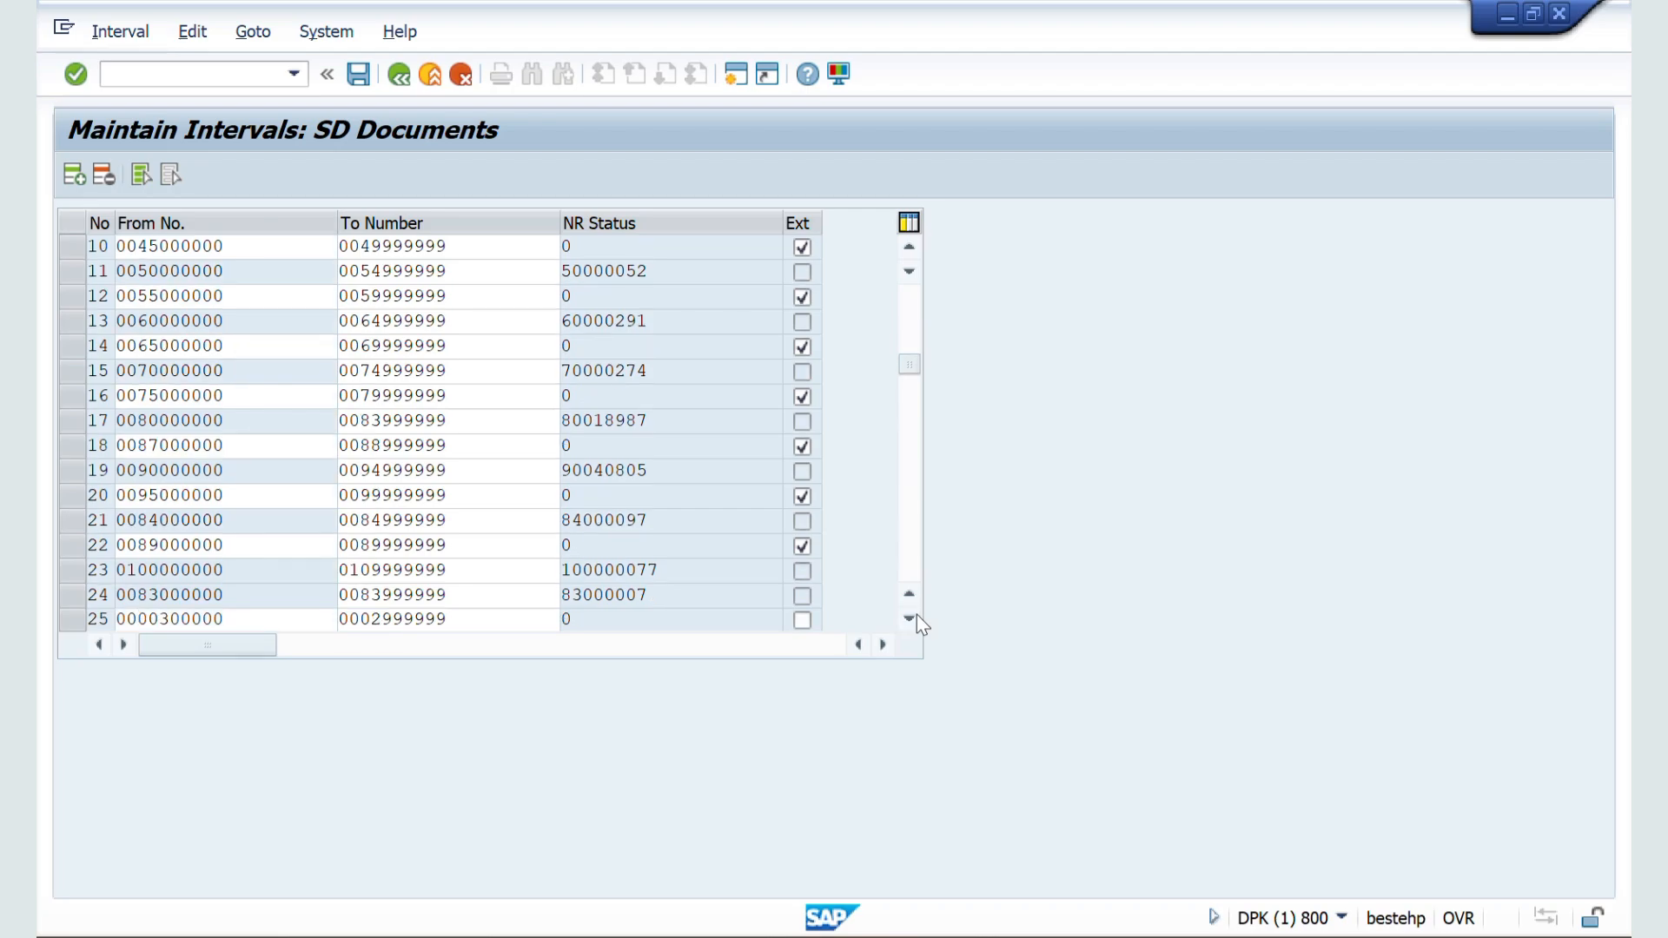
click(916, 615)
click(915, 615)
click(916, 615)
click(915, 615)
click(915, 615)
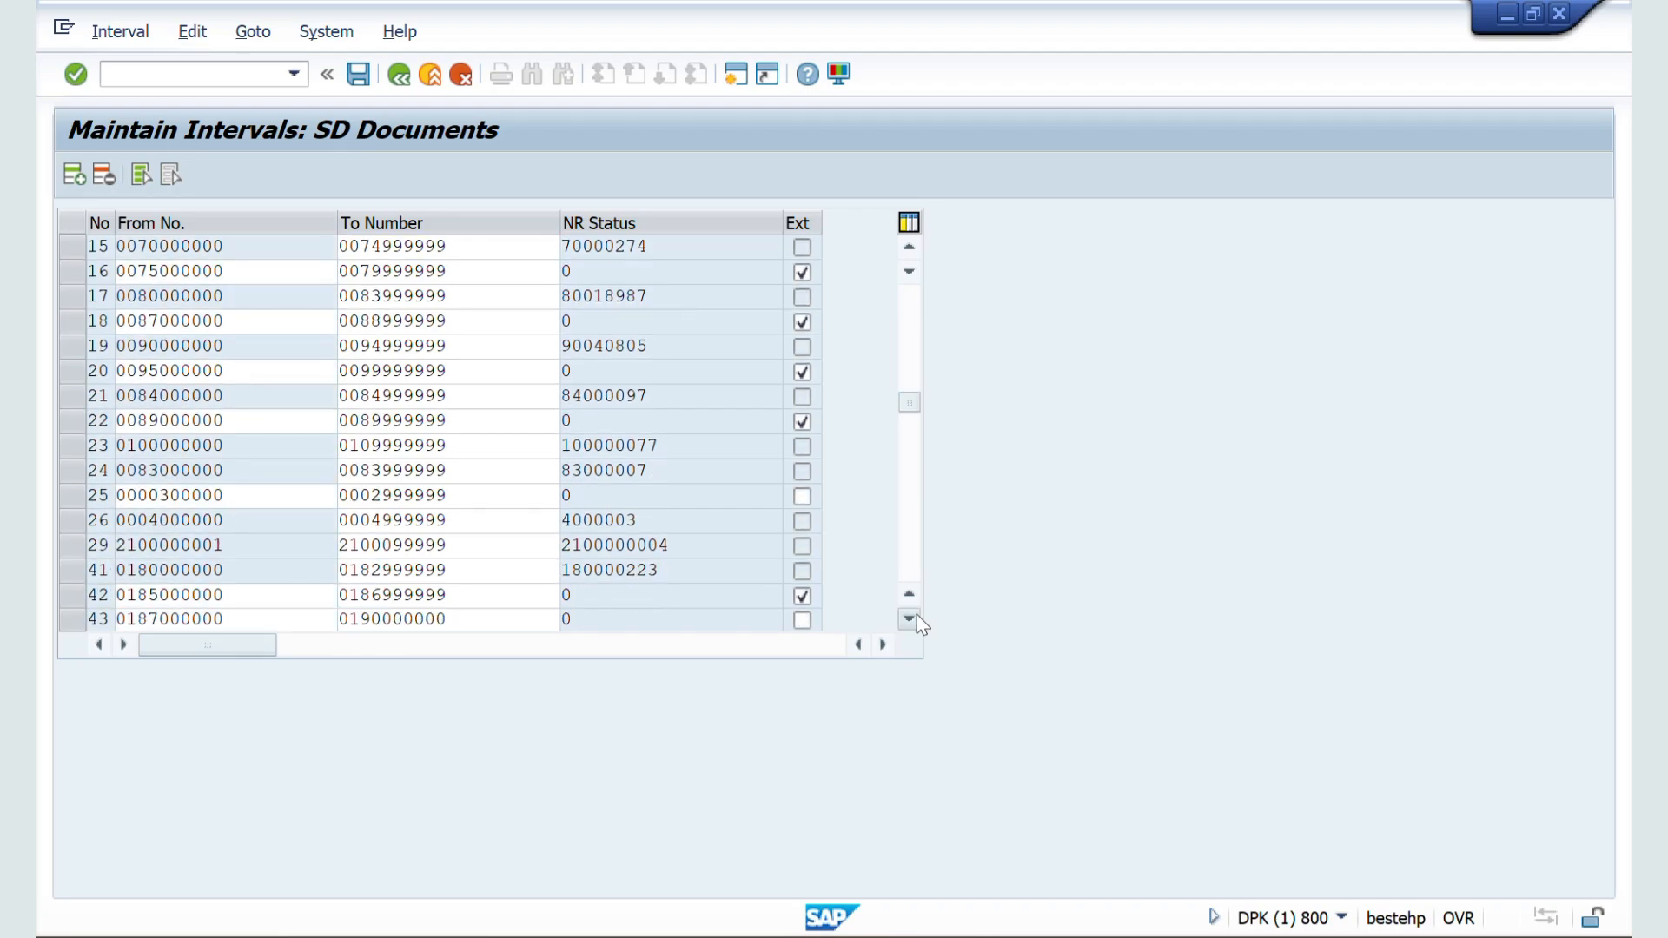
click(915, 615)
click(916, 615)
click(916, 615)
click(915, 615)
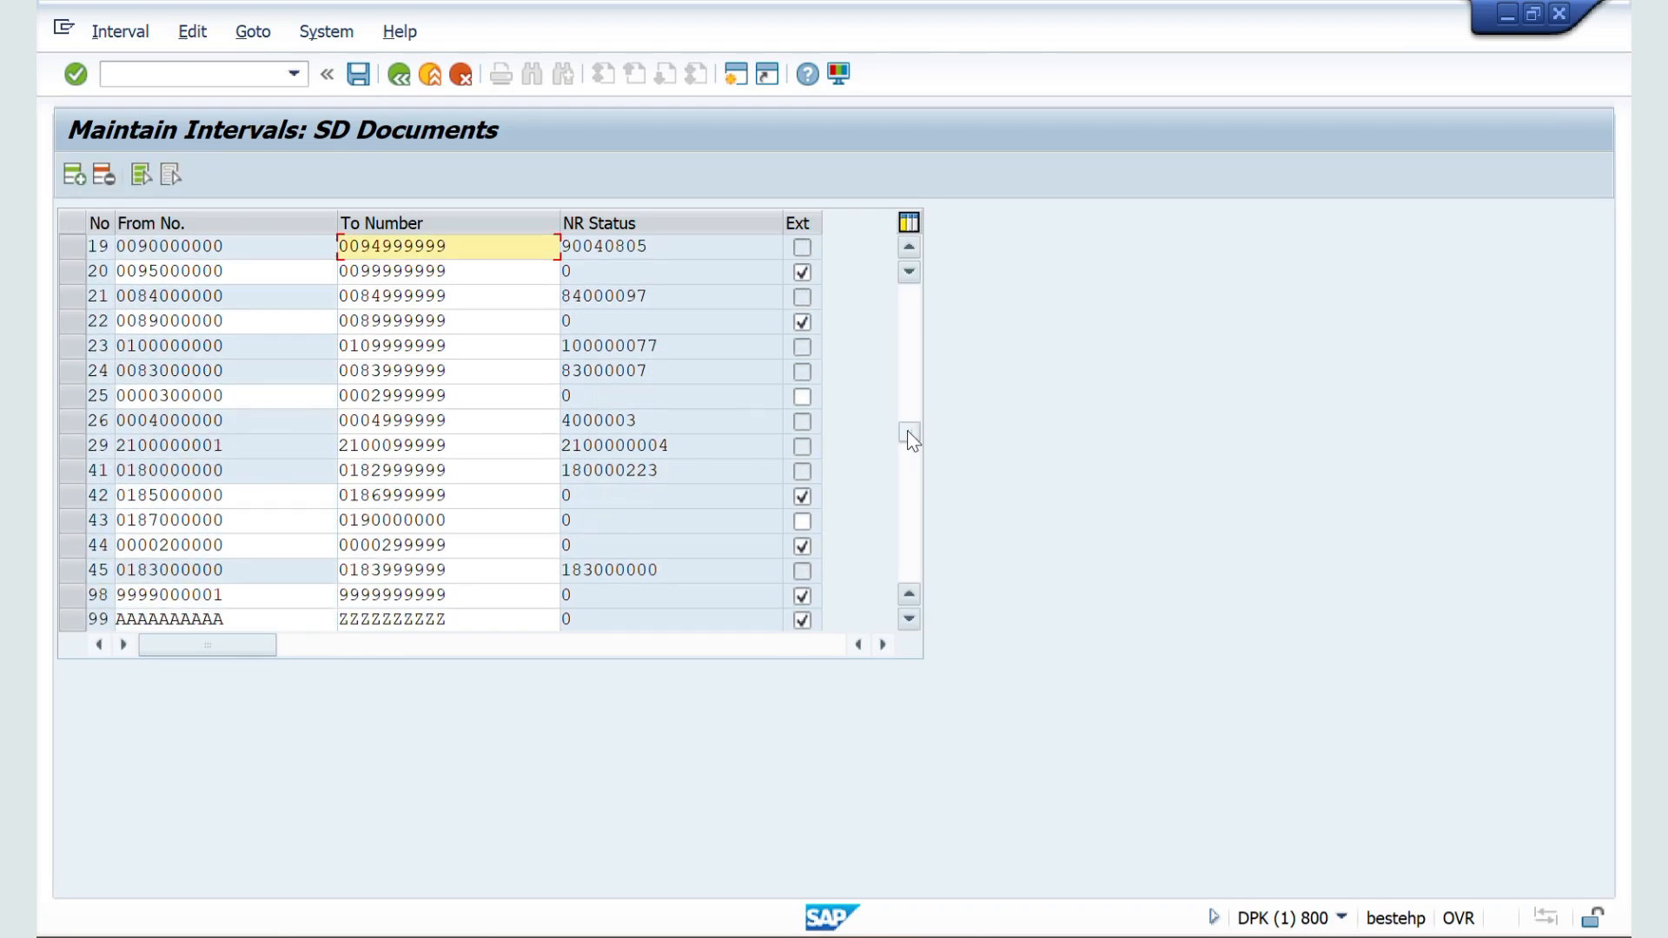
drag(911, 439, 910, 509)
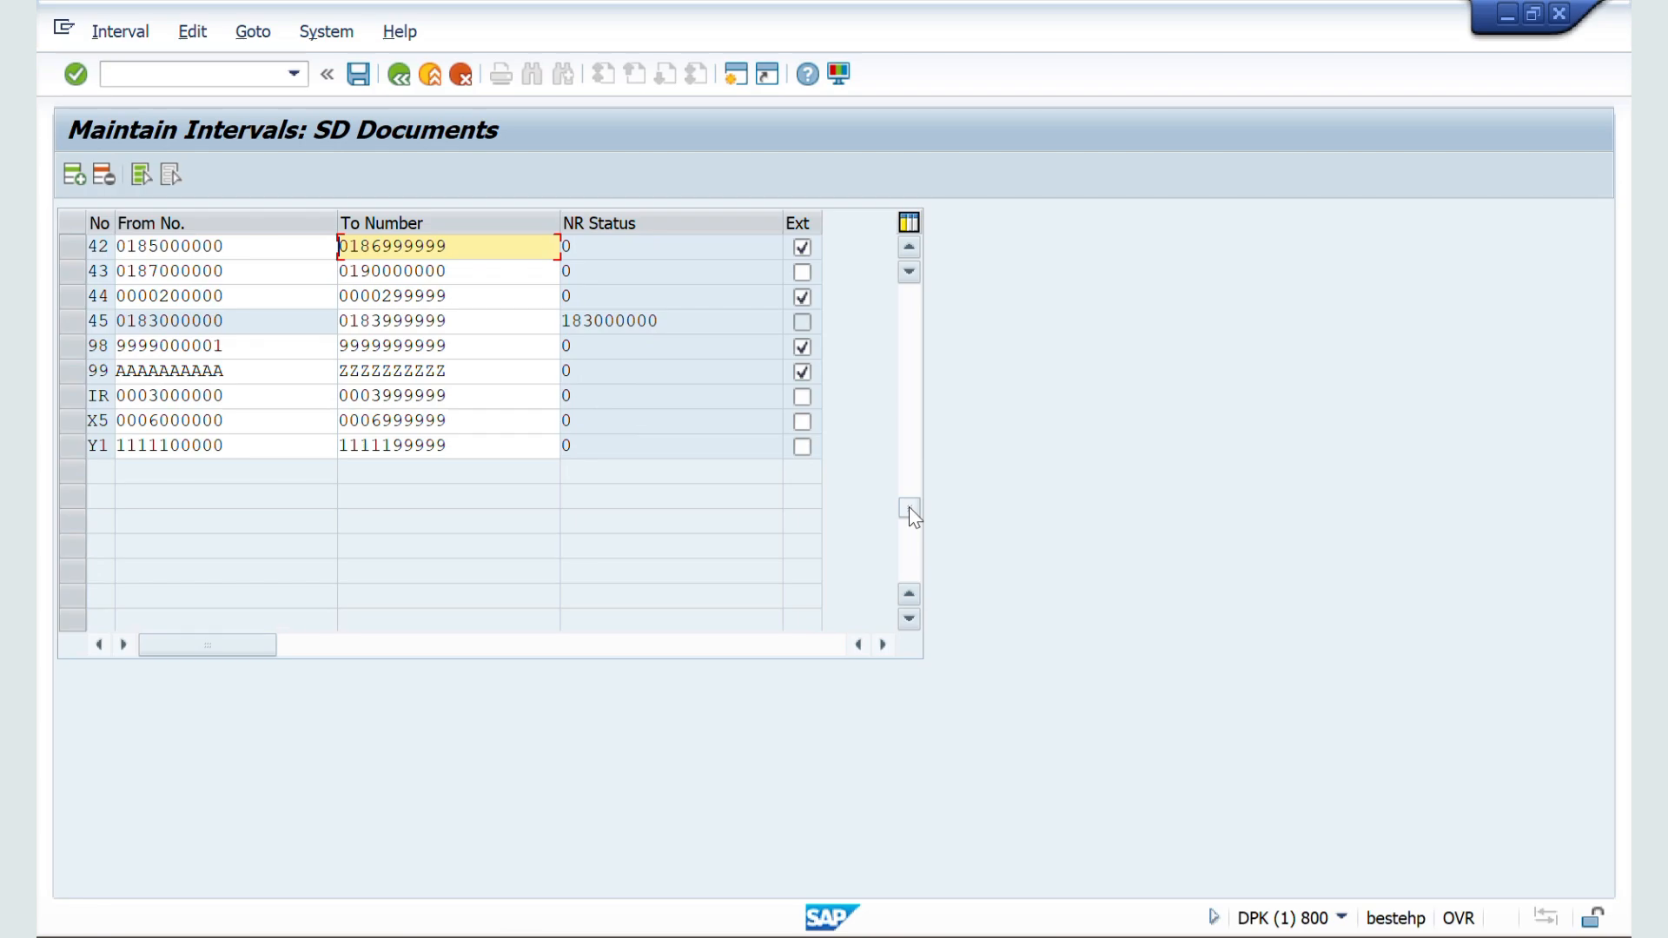
click(87, 420)
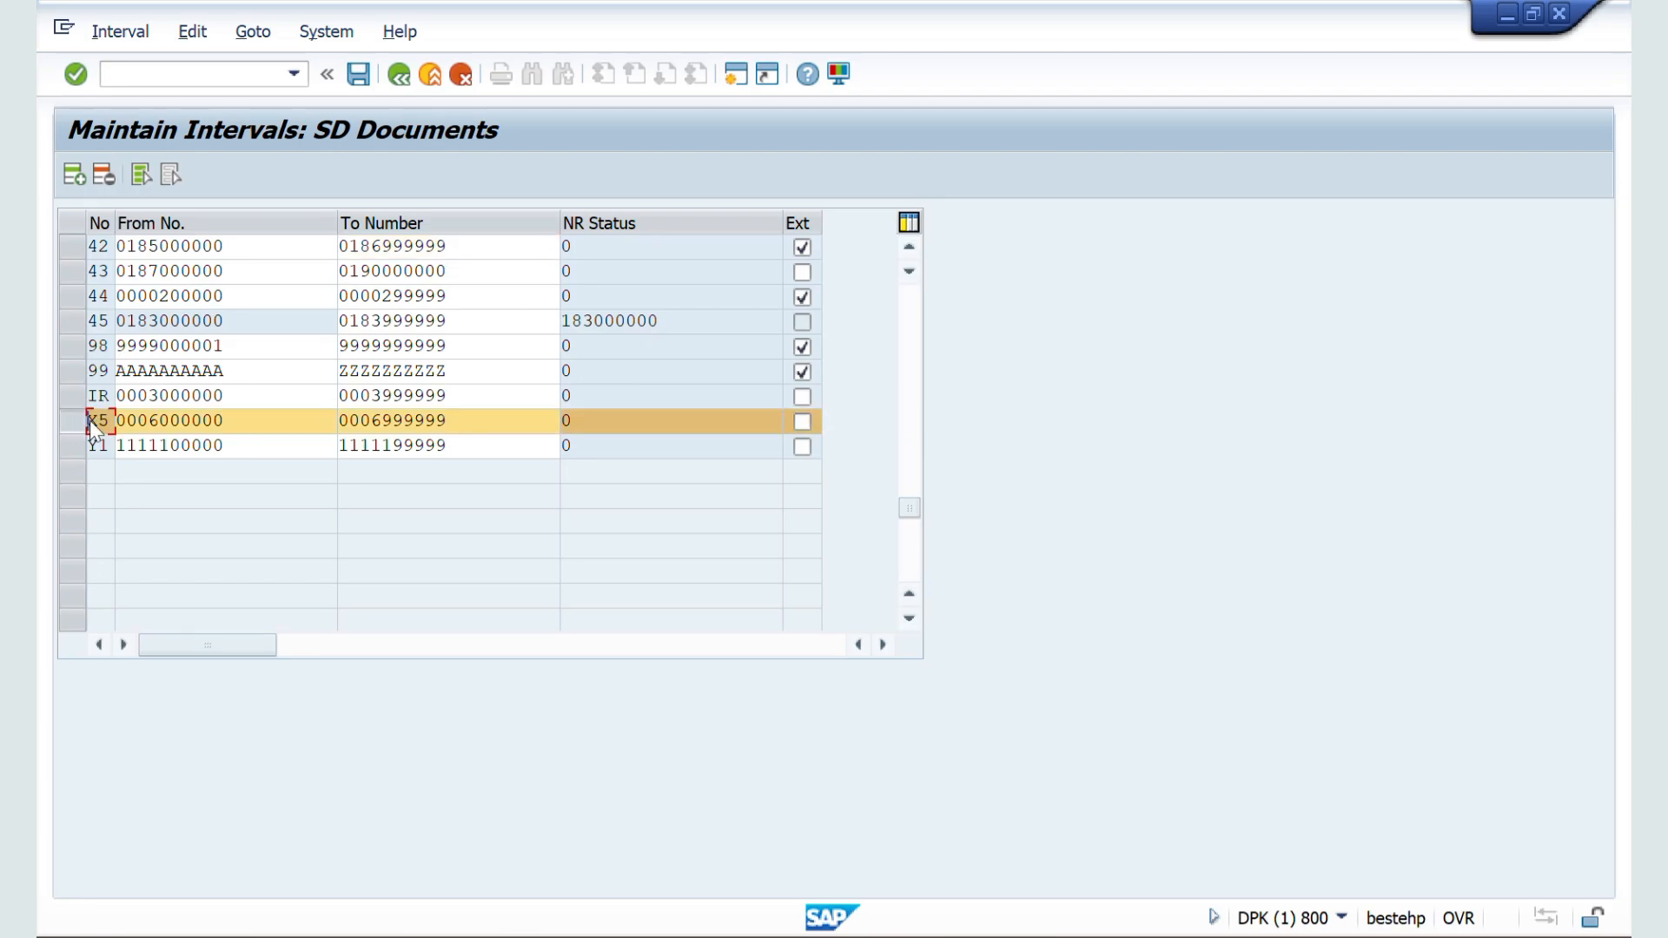
click(802, 422)
click(358, 76)
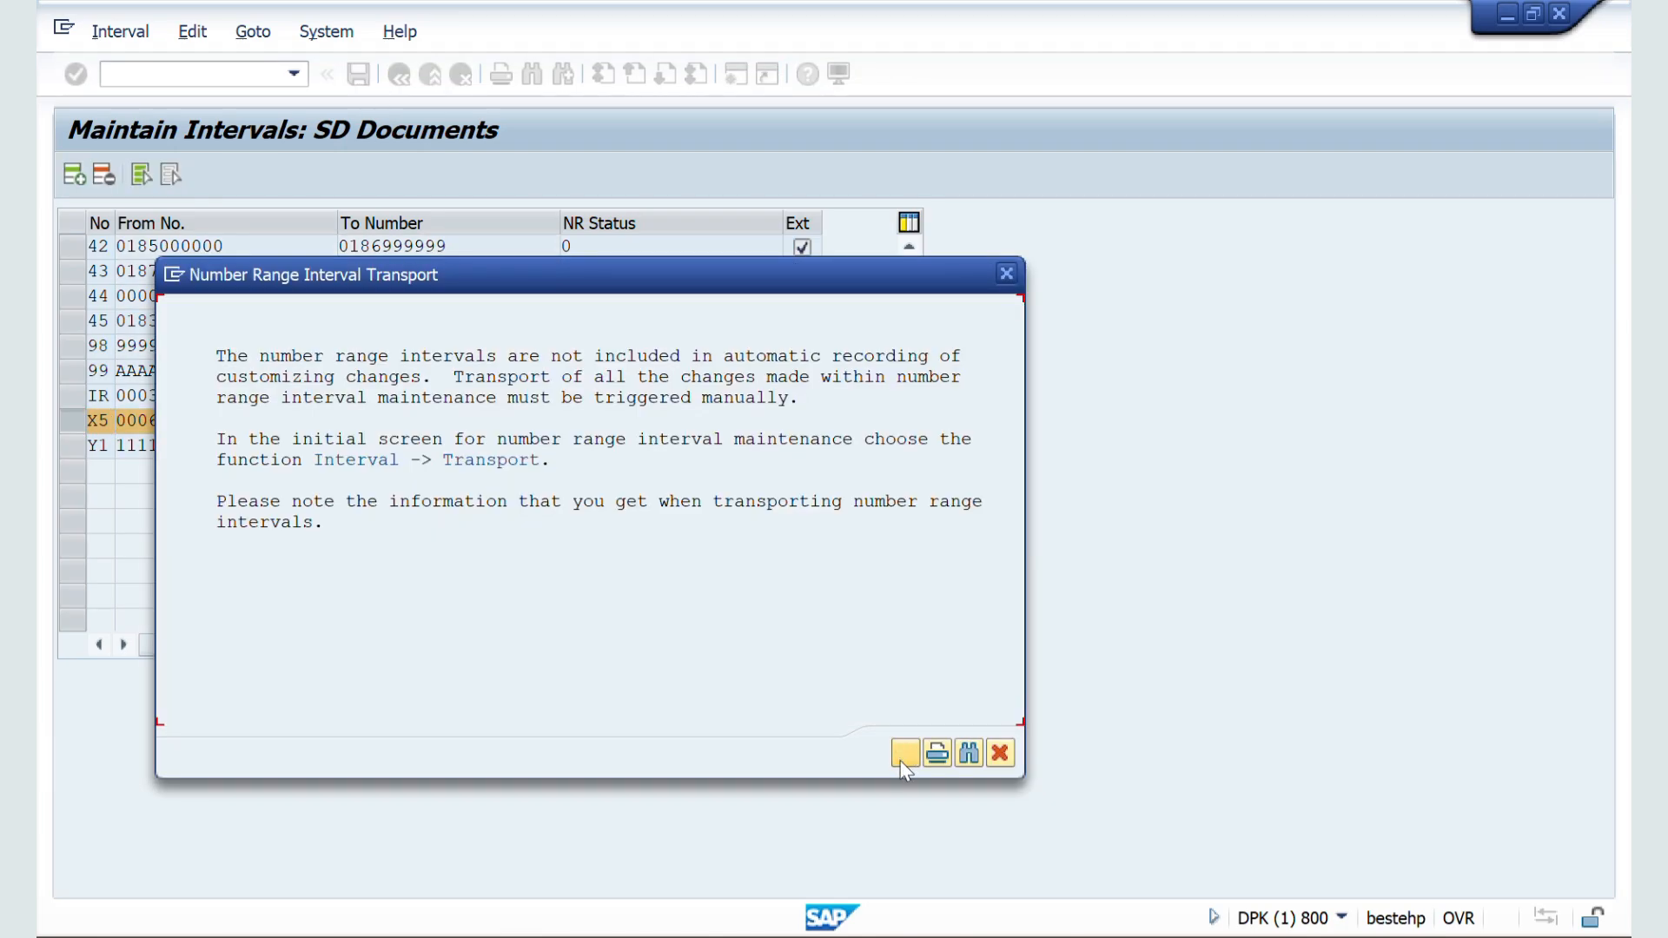
click(902, 758)
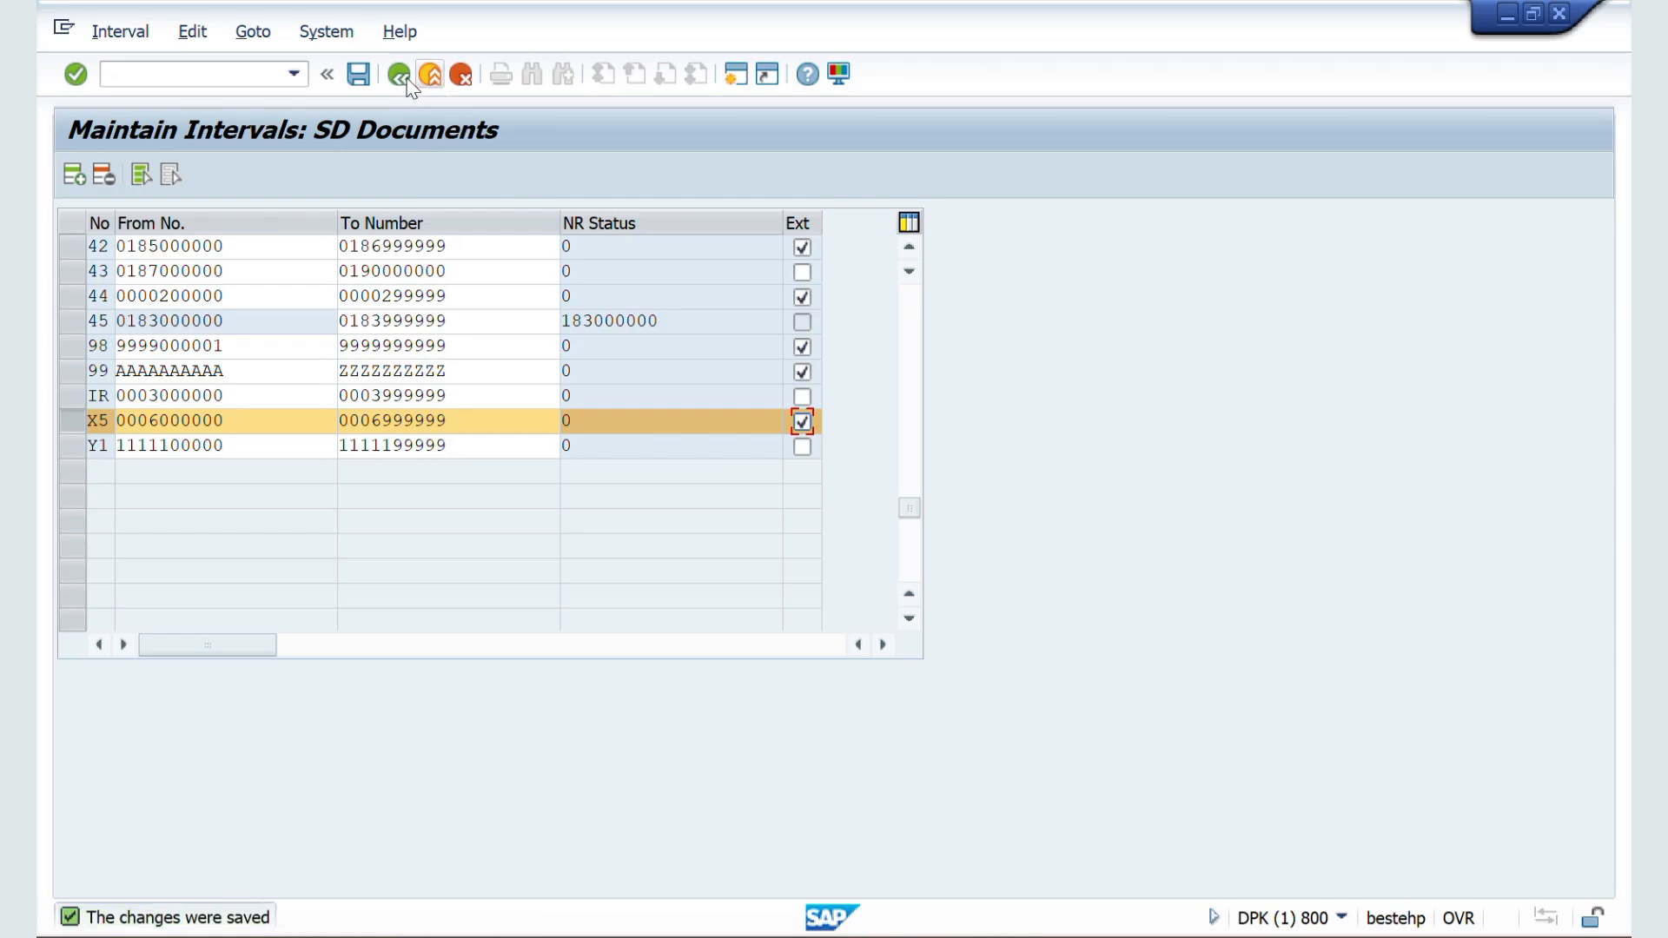
Step: Return to the IMG, open Define Sales Document Types and position the list to ZZSO
click(398, 77)
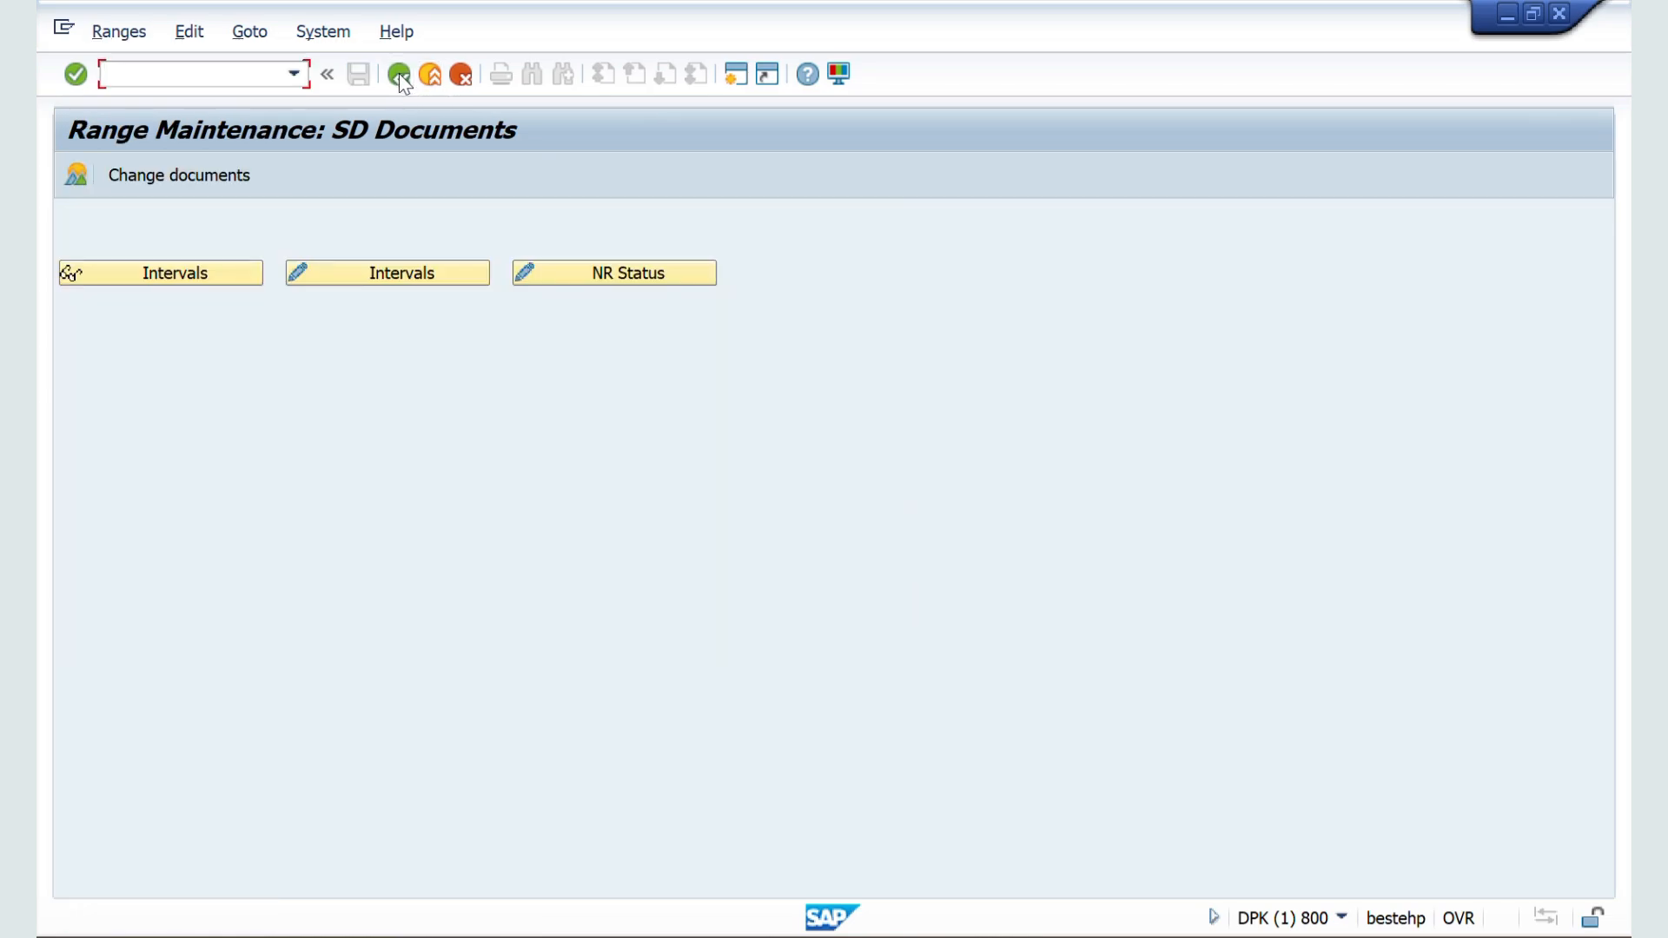
click(399, 76)
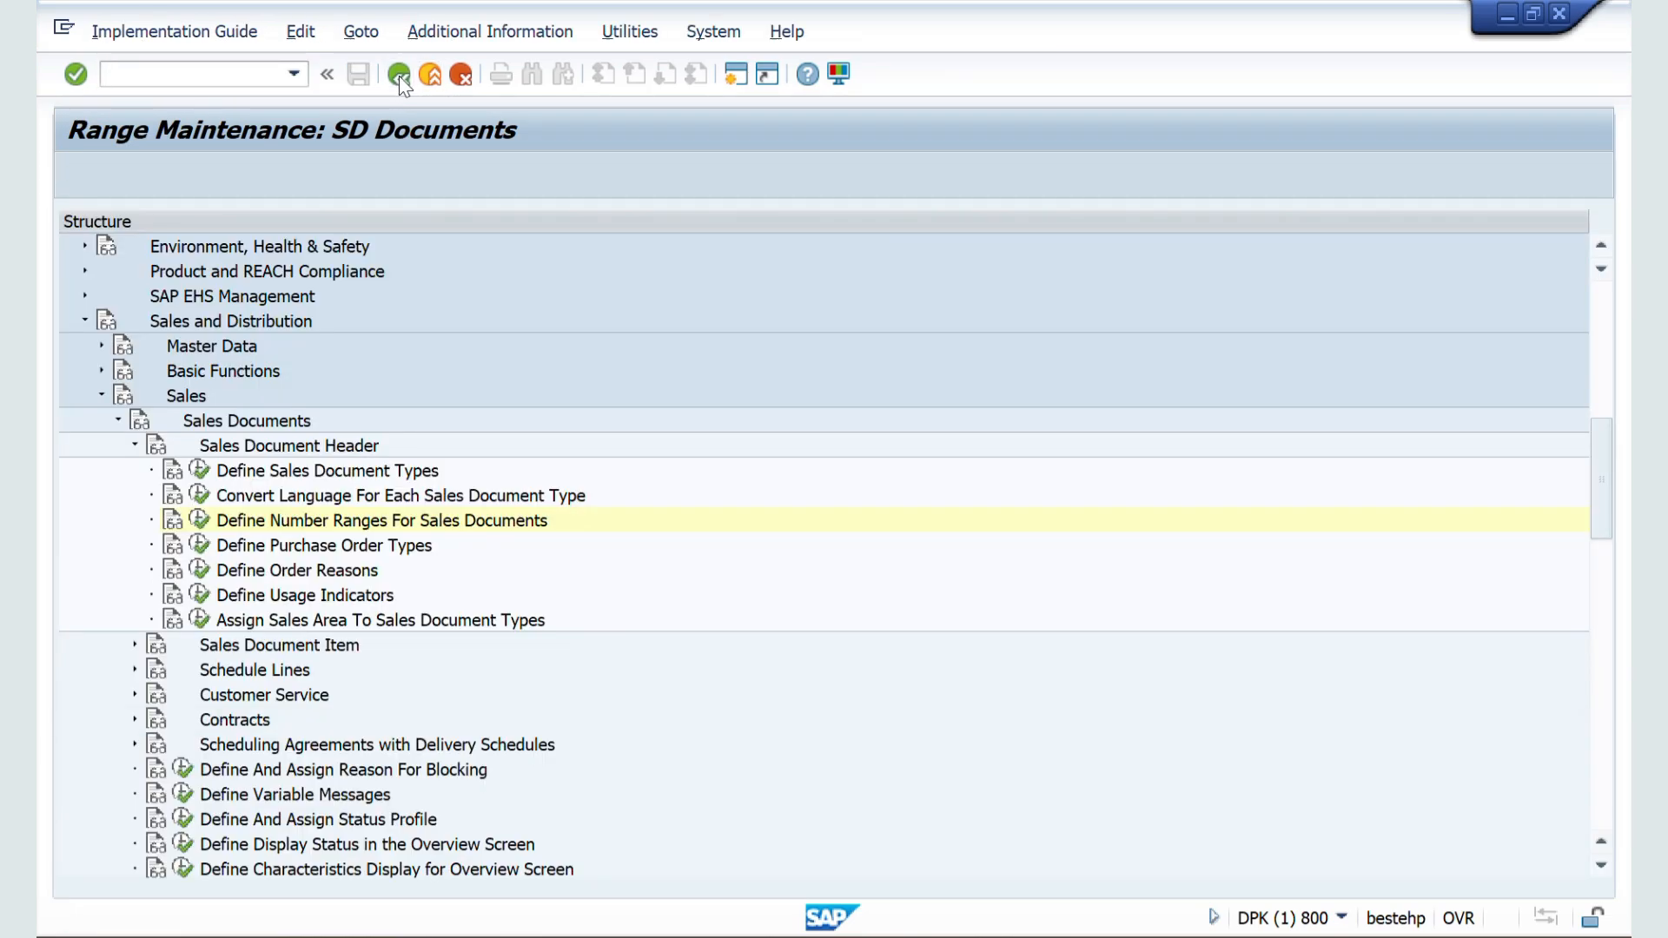
click(199, 470)
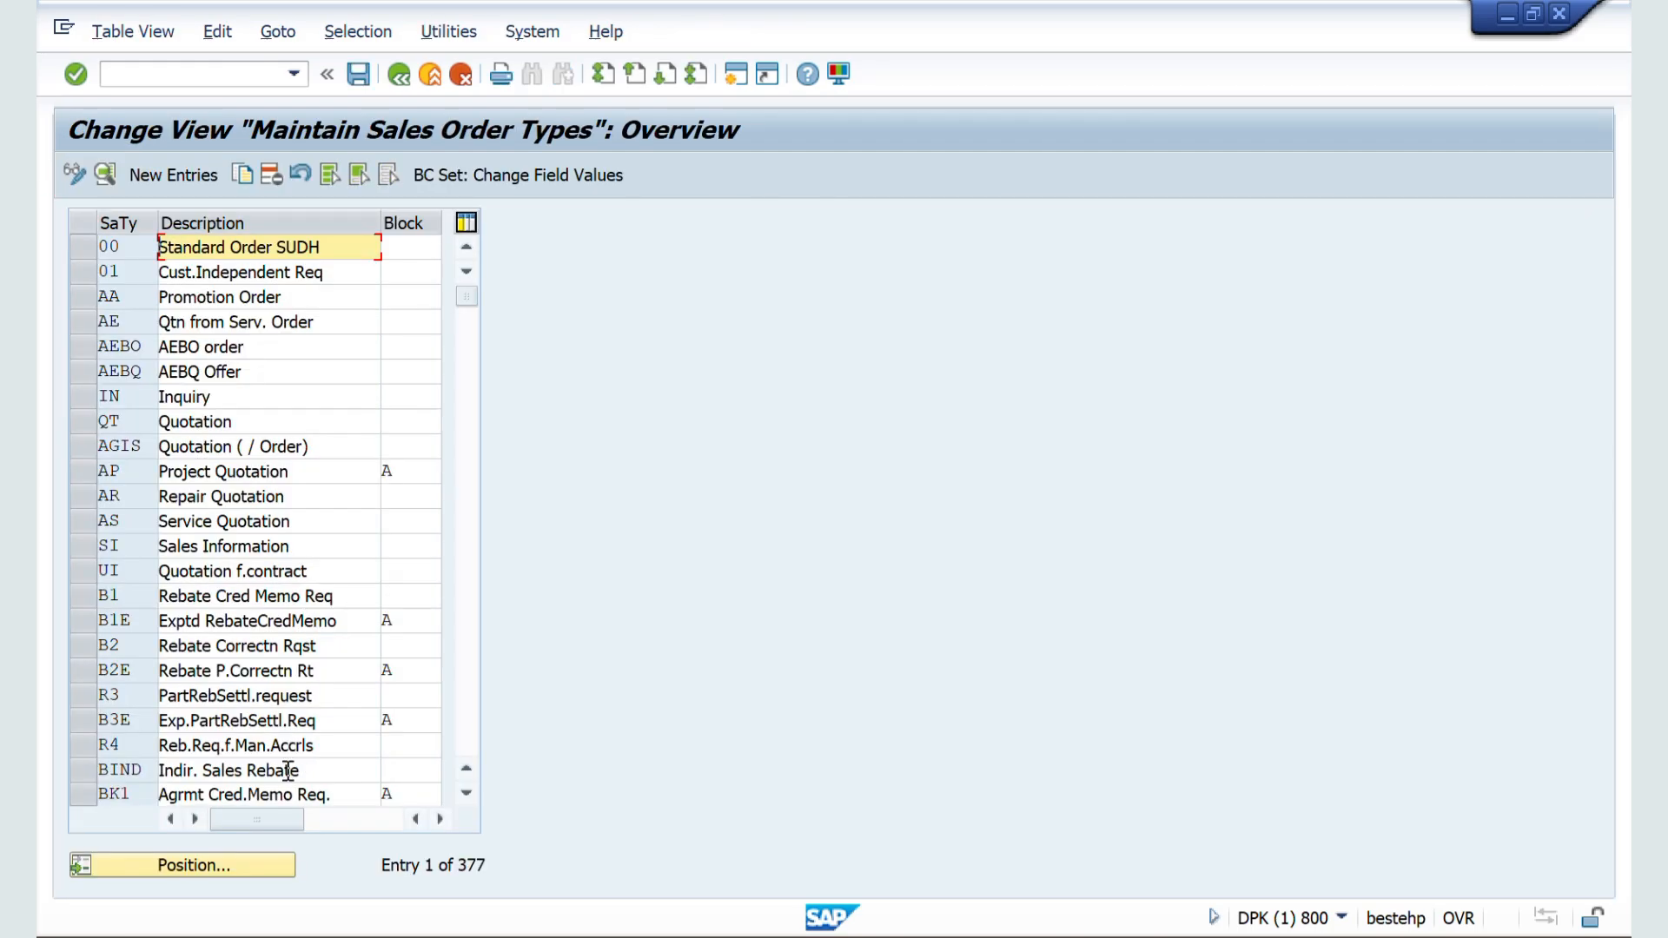
click(196, 863)
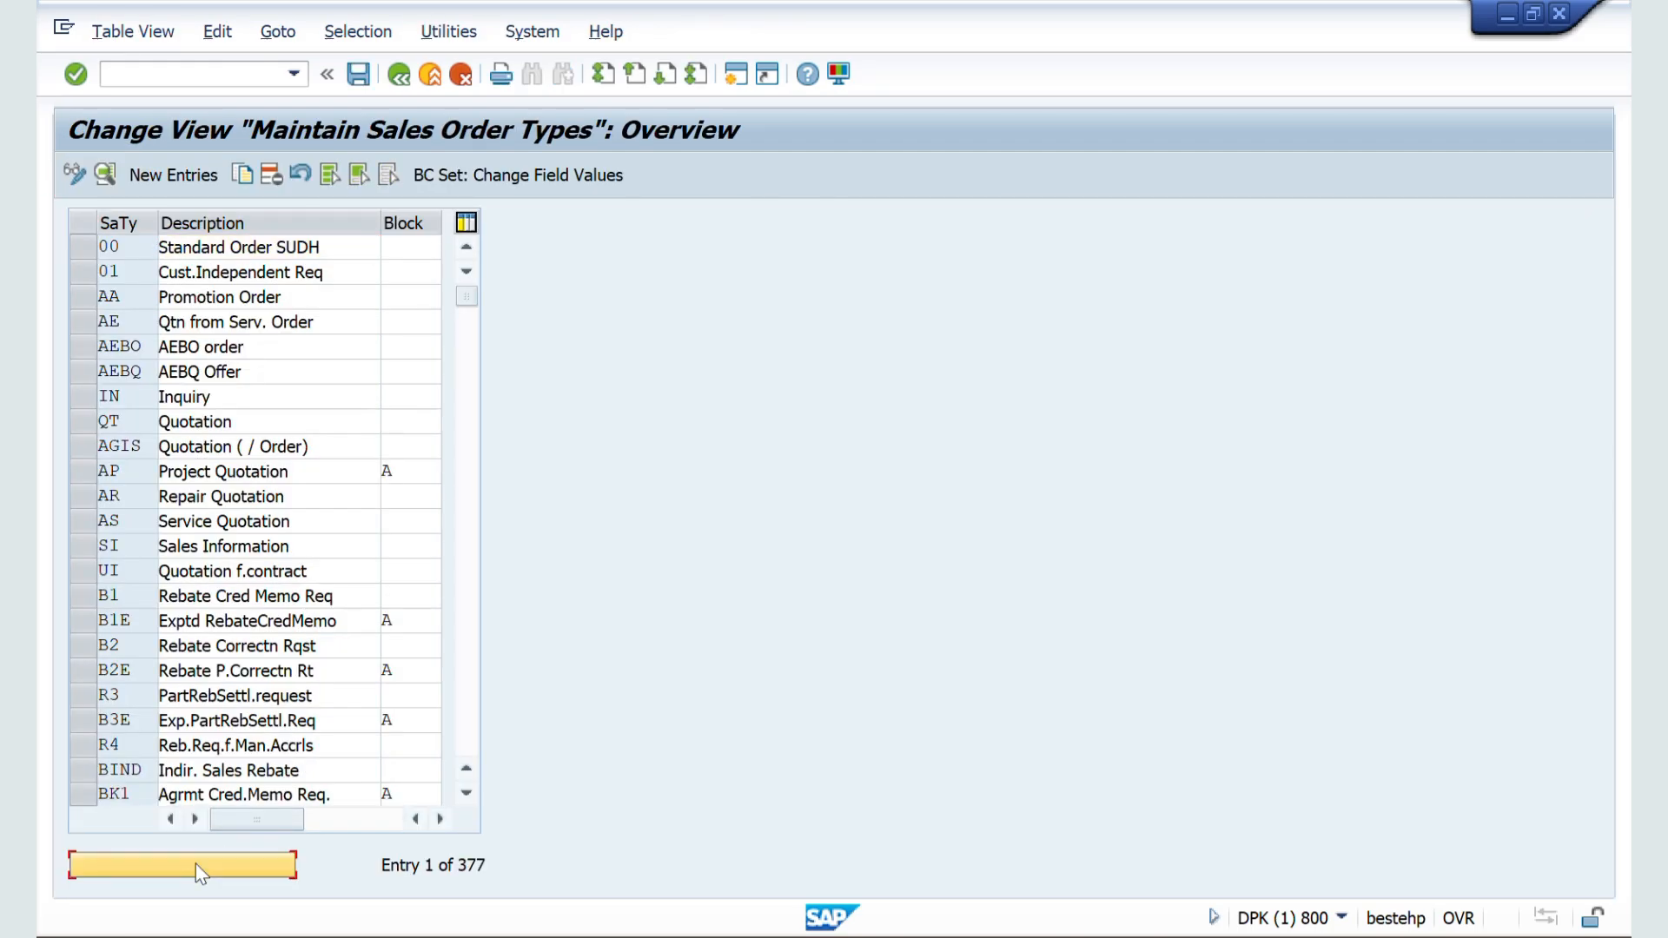
text(ZZ)
key(Down)
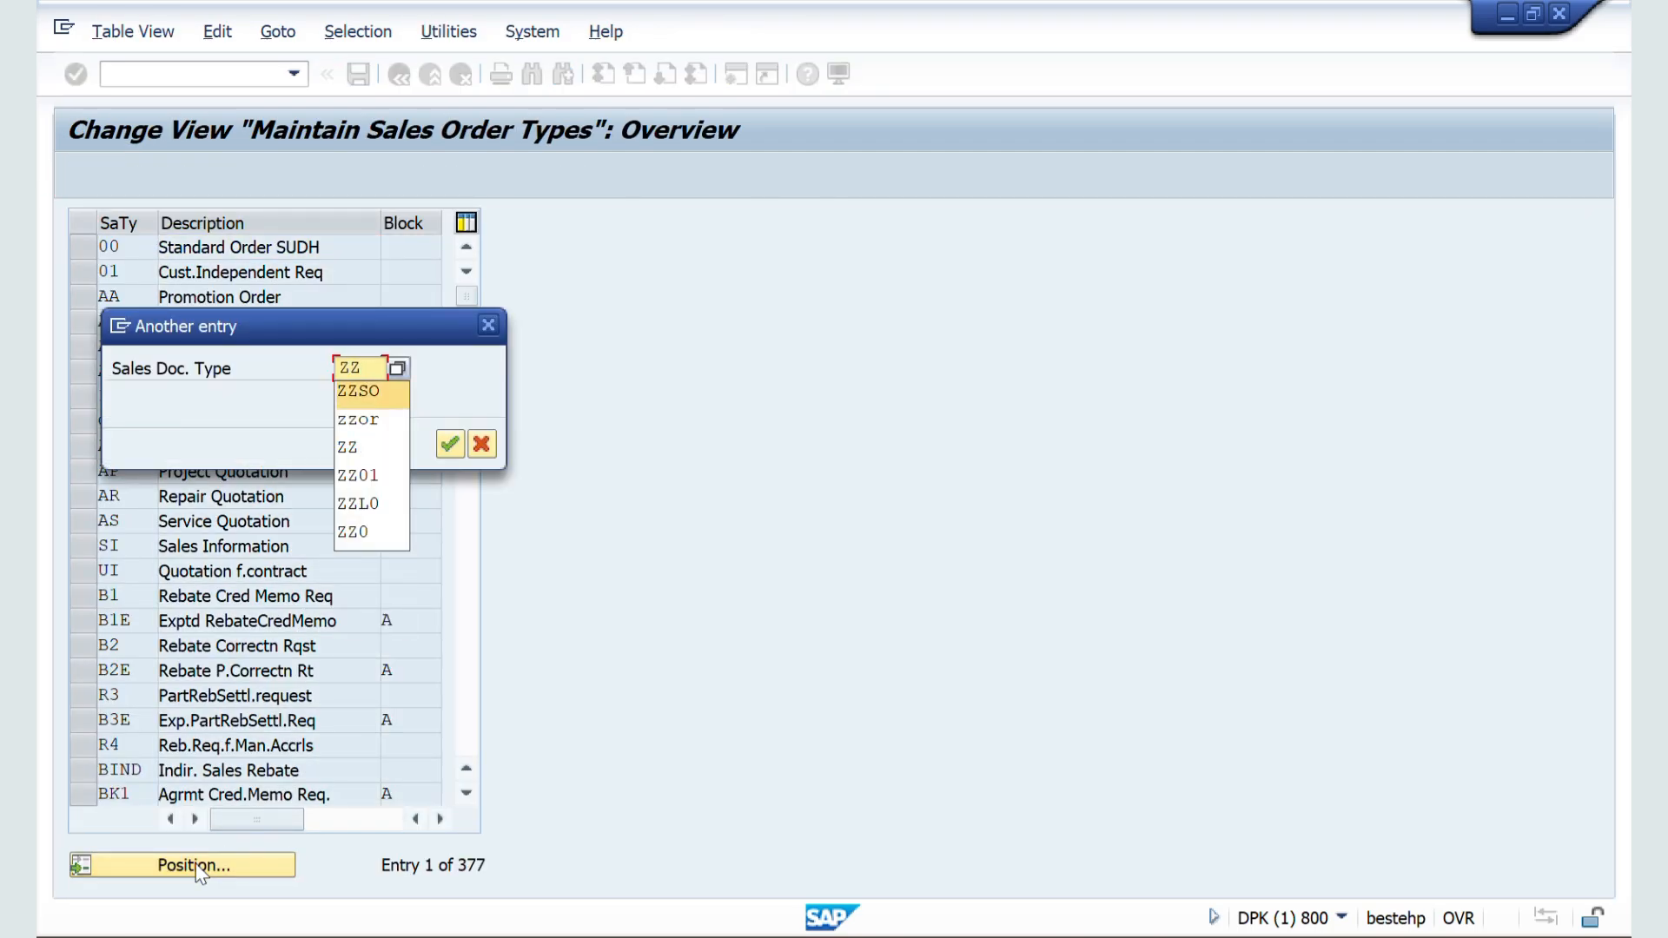
key(Return)
key(Return)
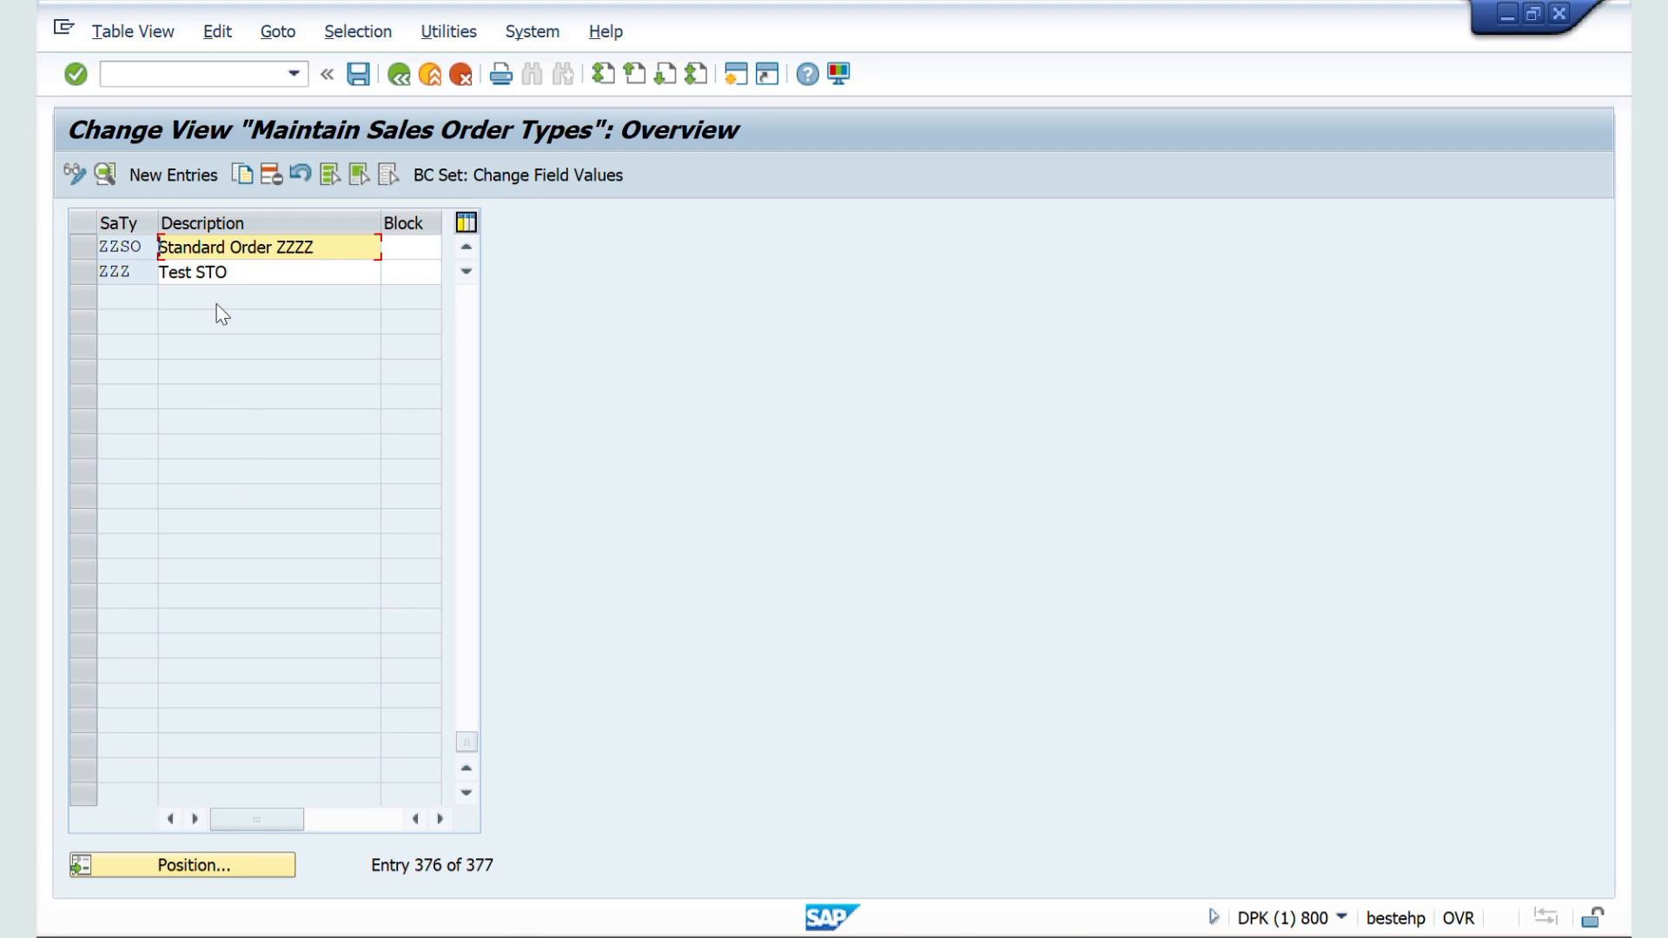
Step: Open the details of document type ZZSO and try to assign X5 as its internal number range
double_click(126, 247)
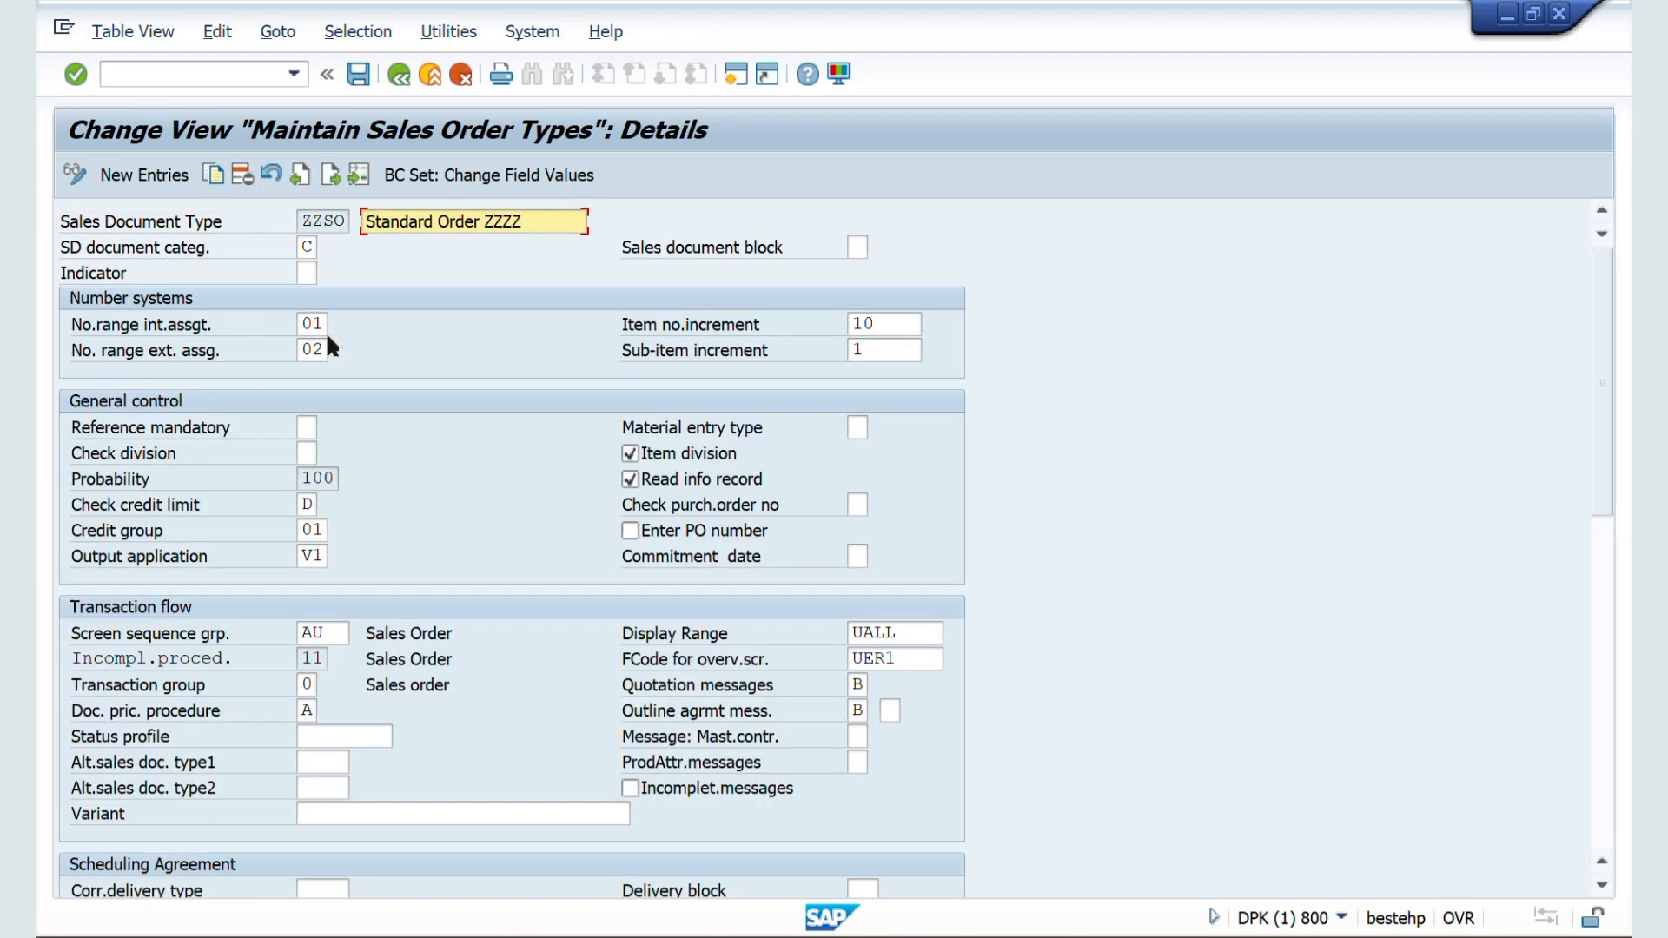
click(318, 324)
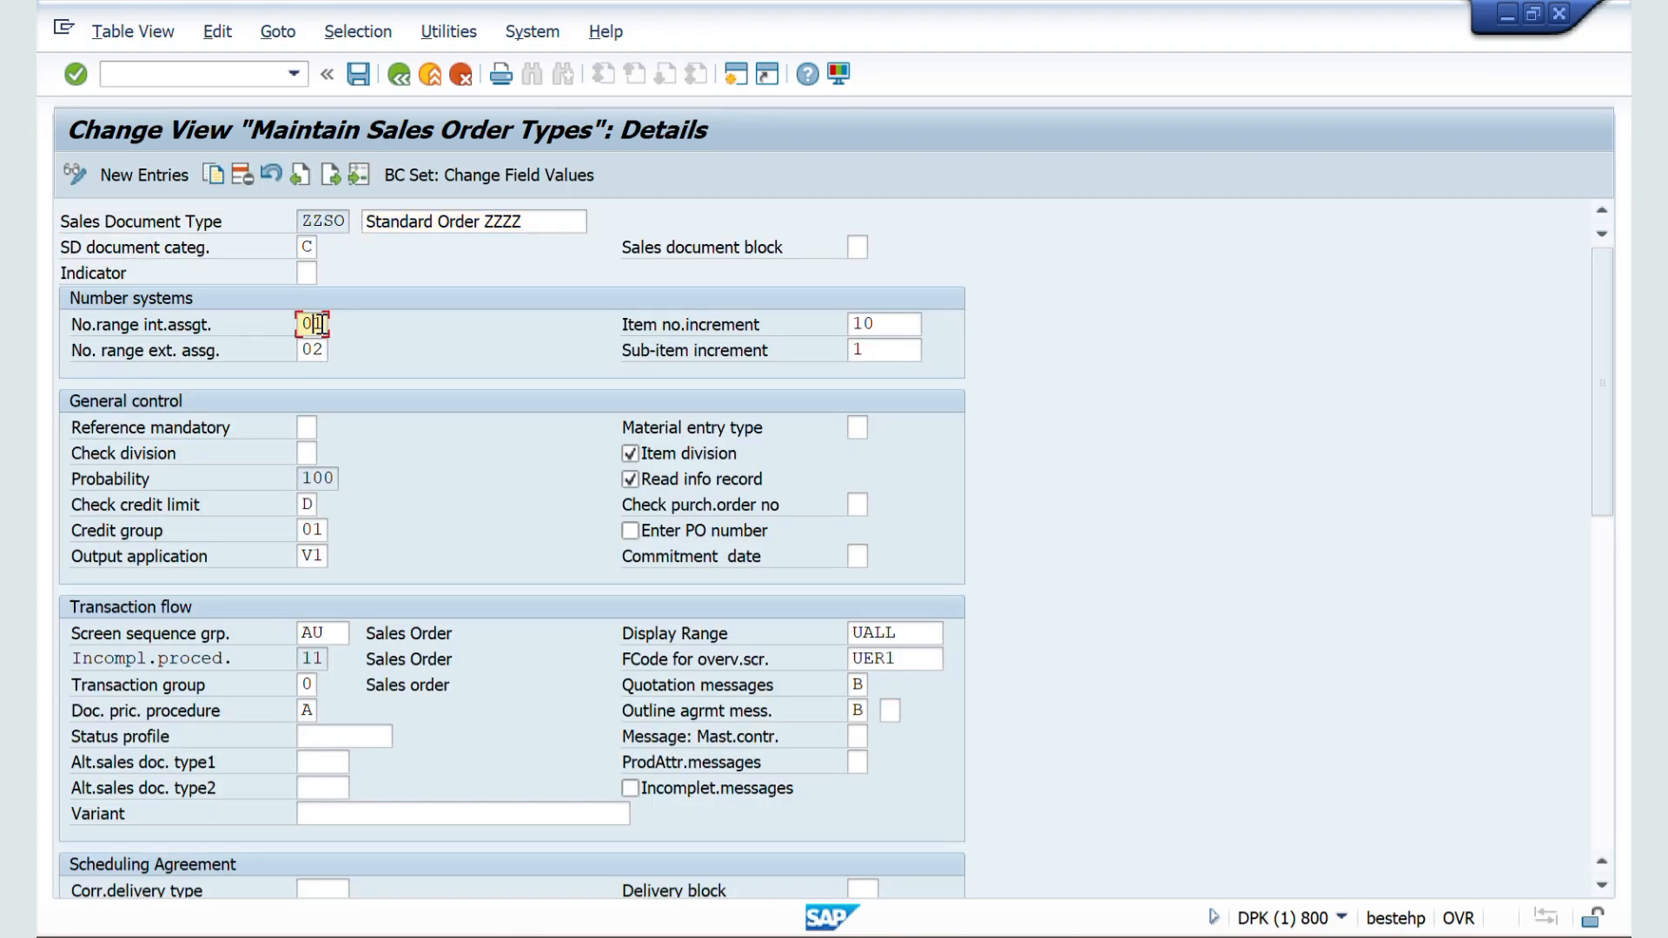
key(BackSpace)
key(BackSpace)
text(X5)
key(Return)
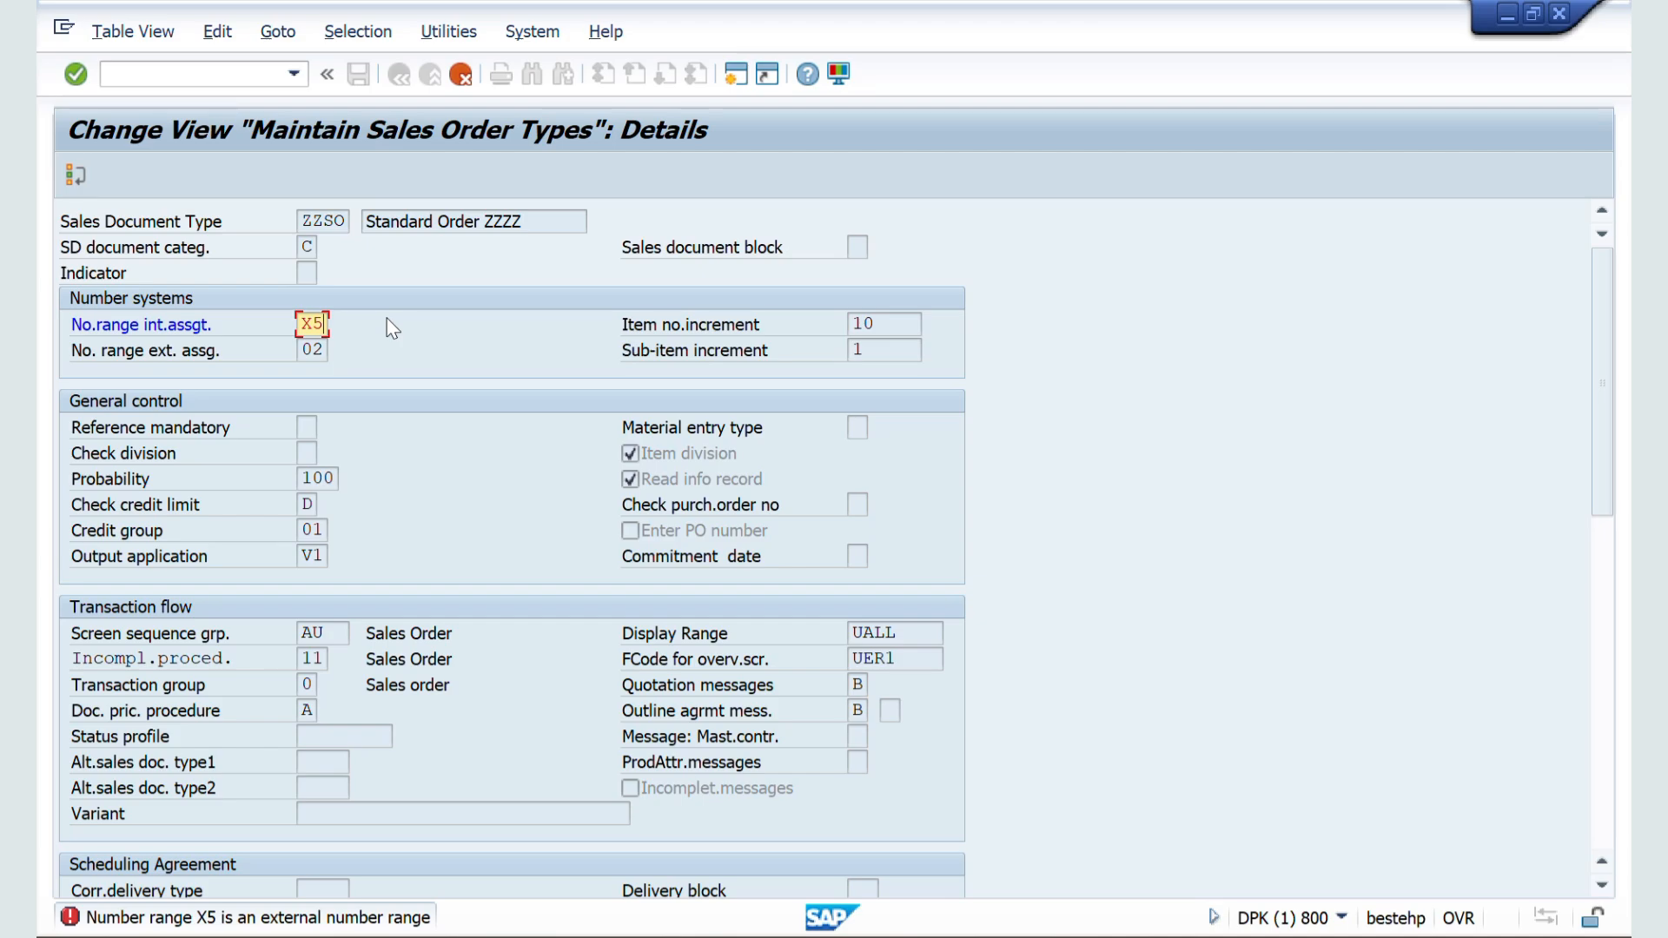
Step: Set the internal number range to 01 and the external one to X5, and save to the proposed customizing request
key(BackSpace)
key(BackSpace)
text(01)
key(Return)
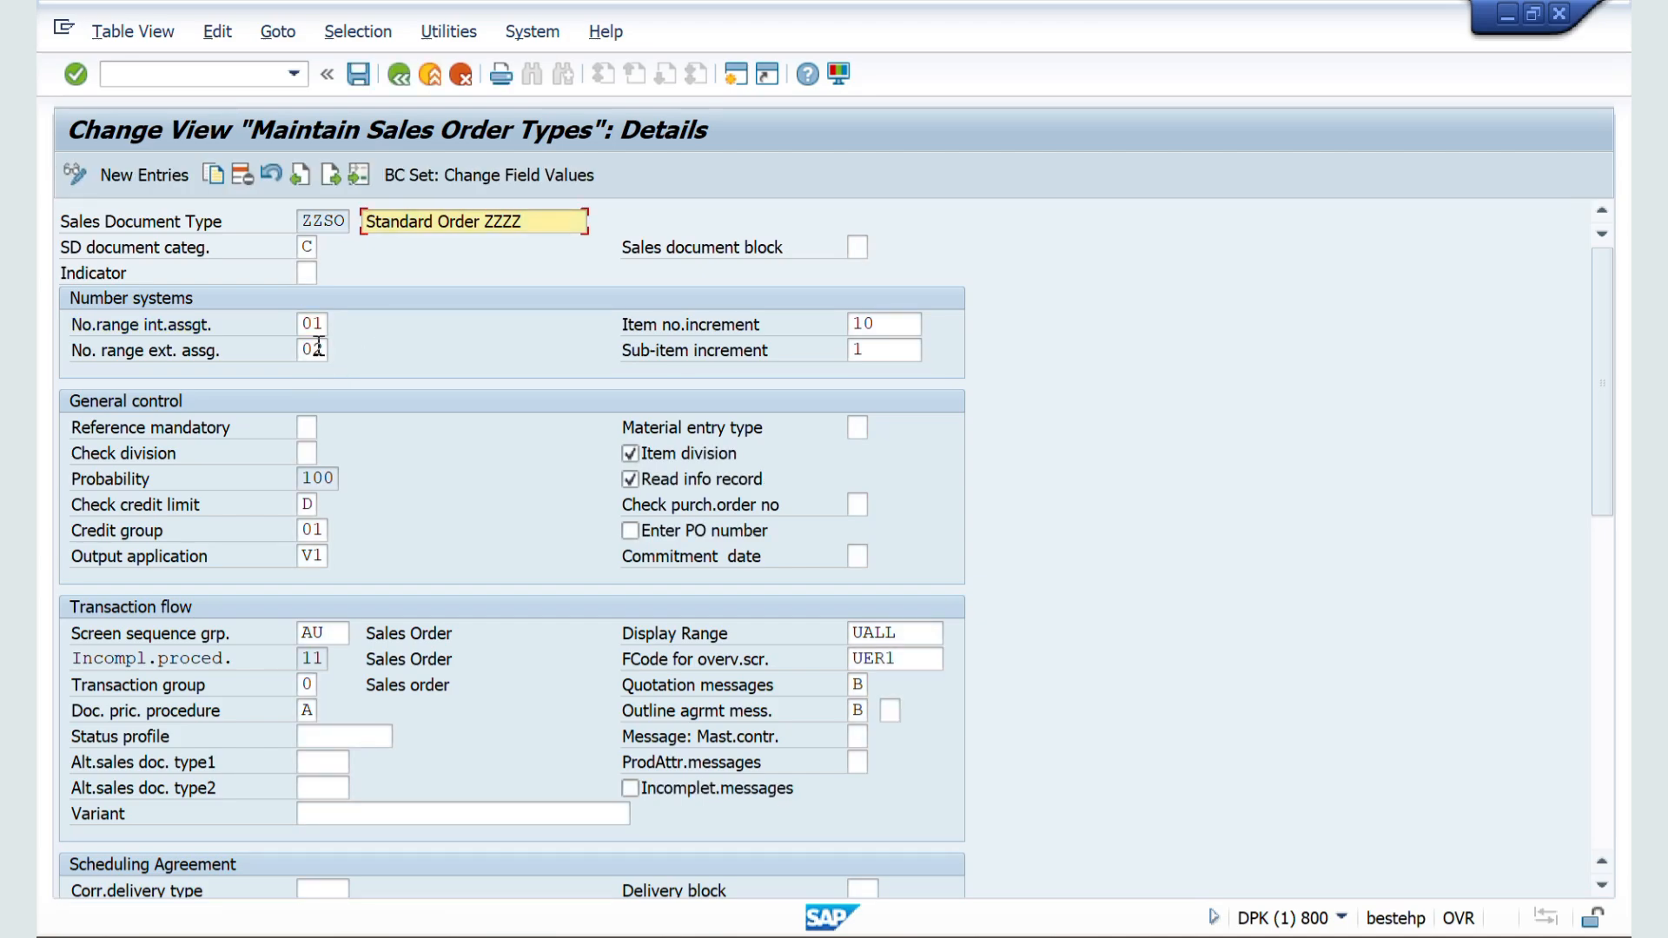
click(322, 347)
key(BackSpace)
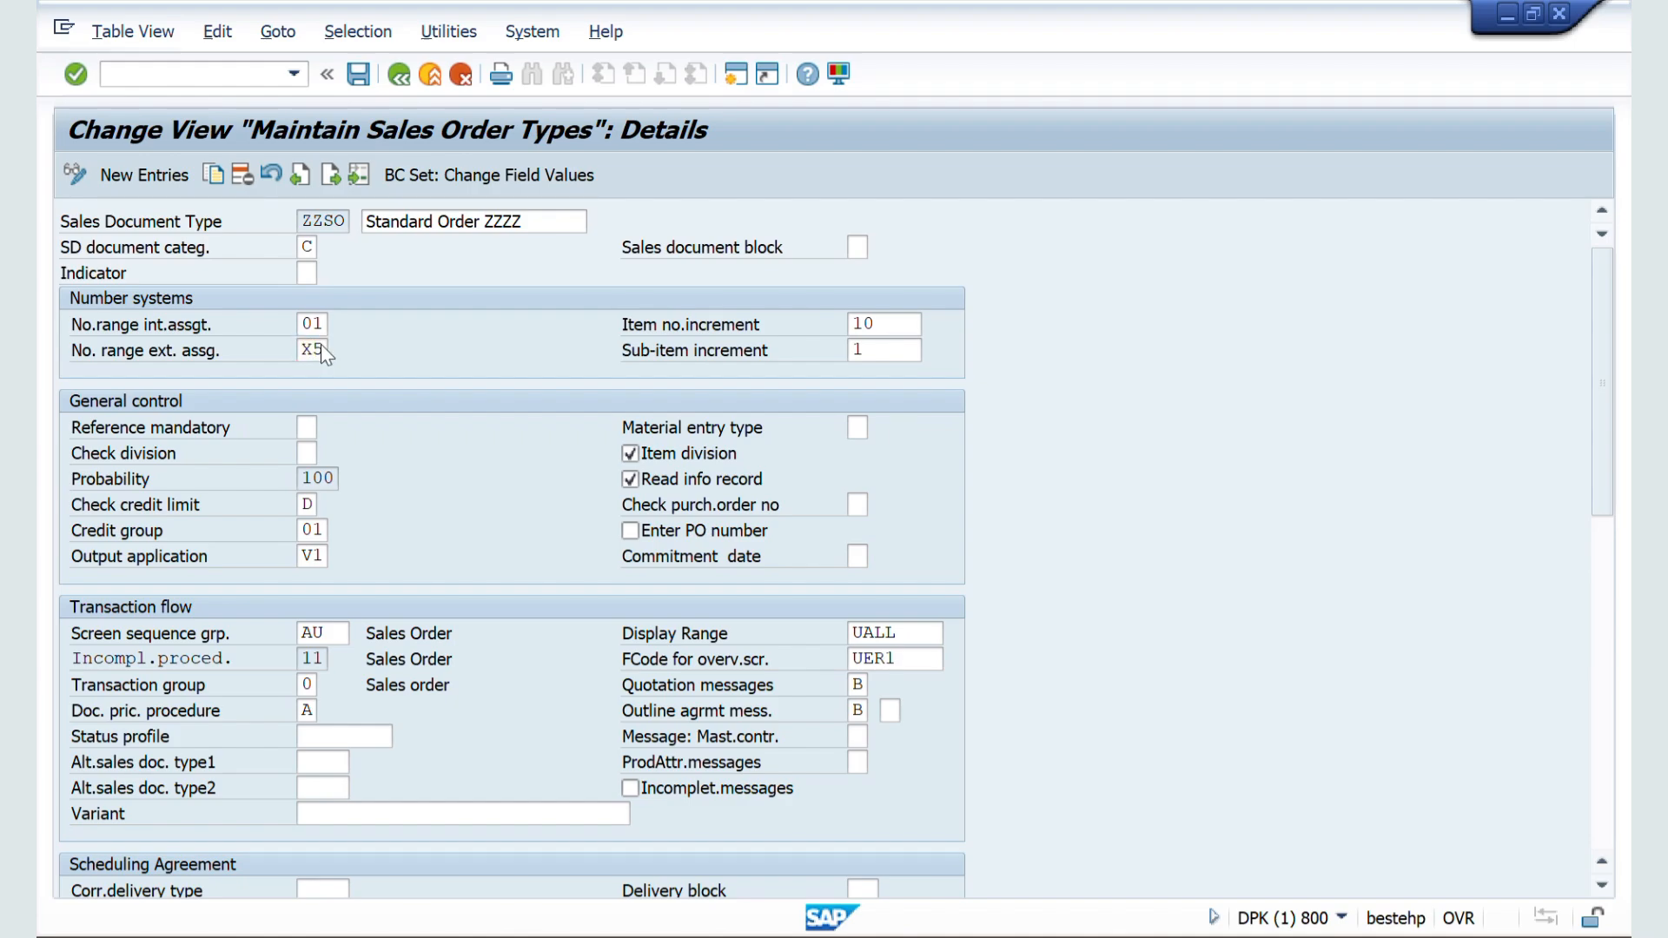
click(357, 75)
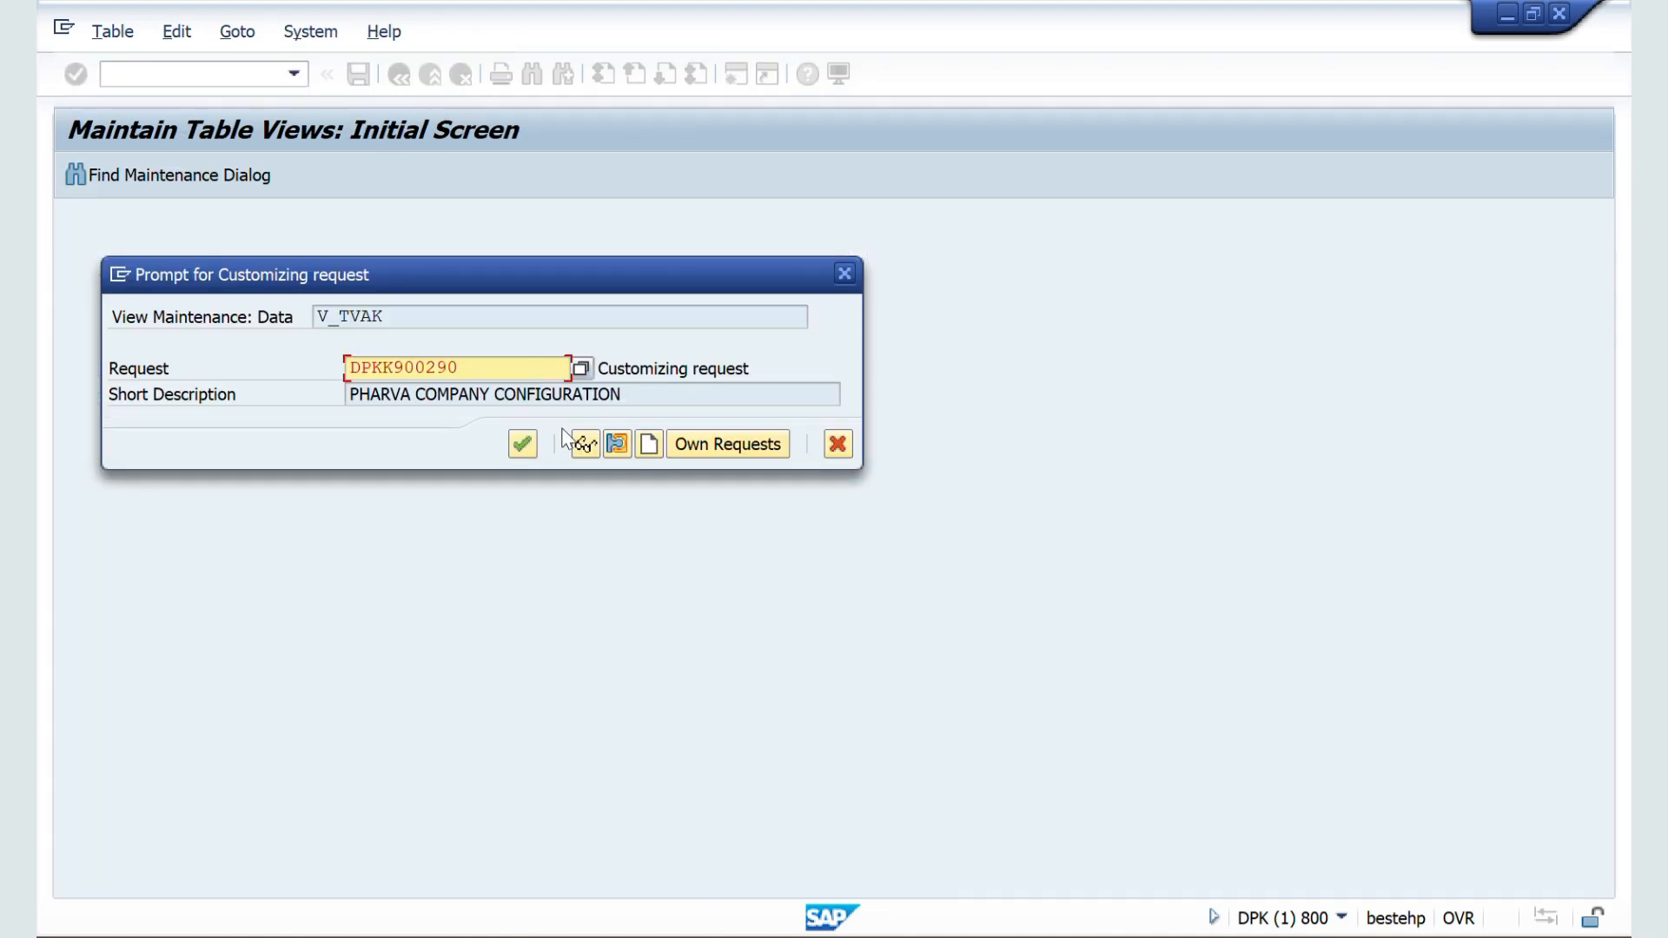
click(522, 445)
Step: Switch to the sales order session and start a new order of type ZZSO with transaction VA01
key(alt+Tab)
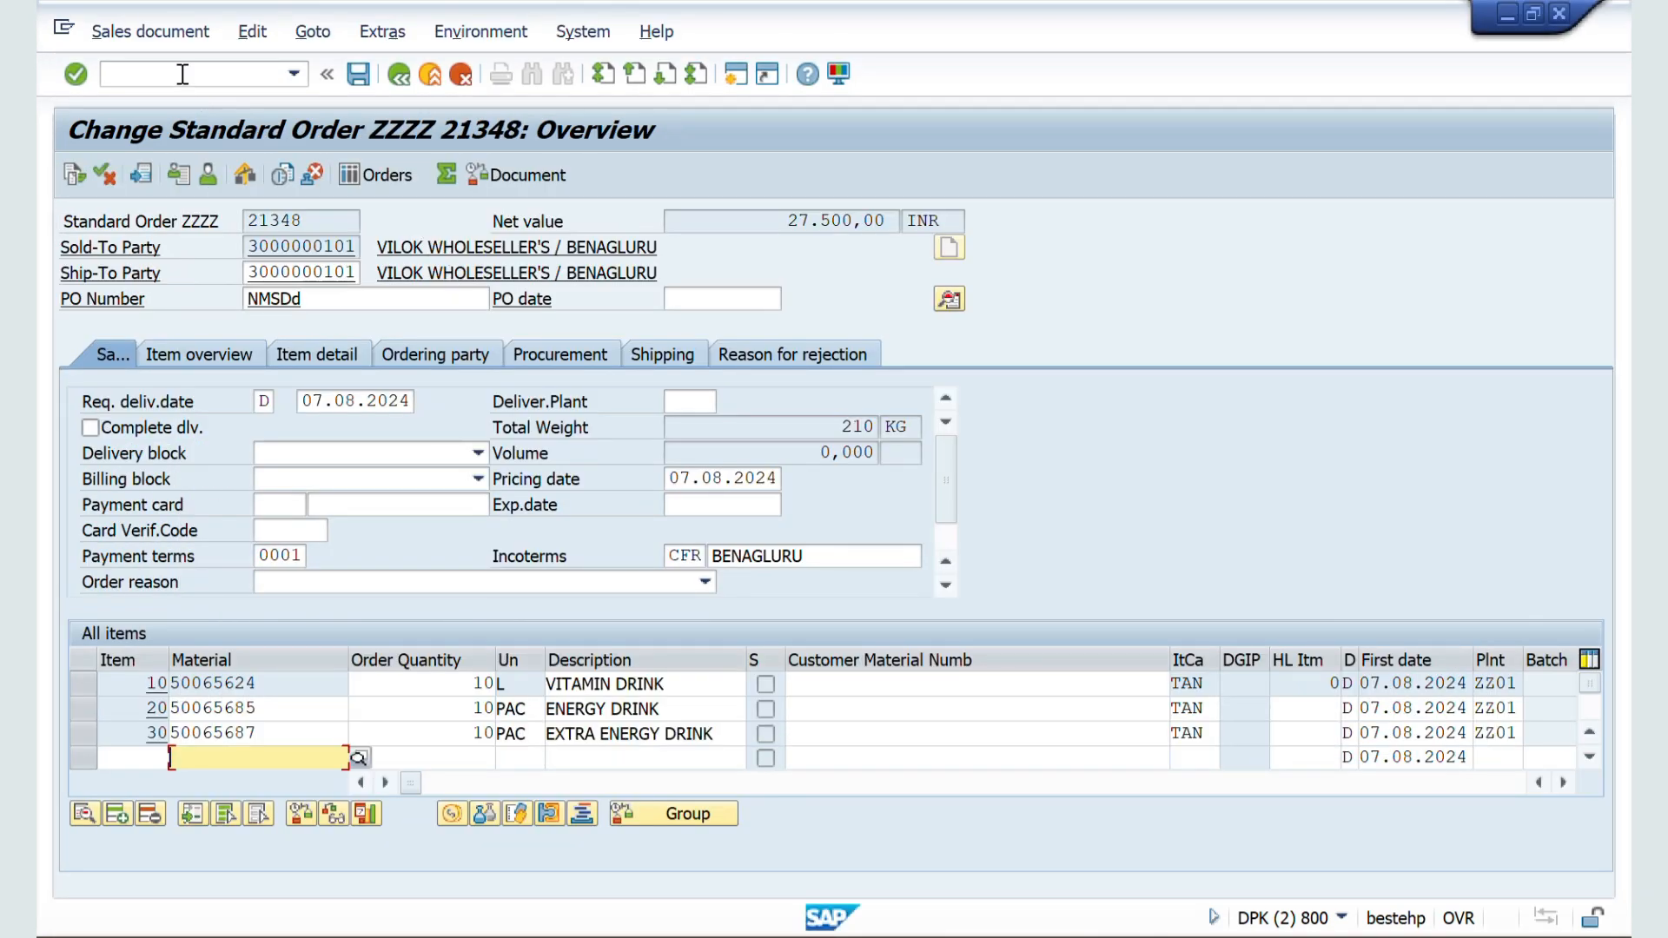
click(183, 75)
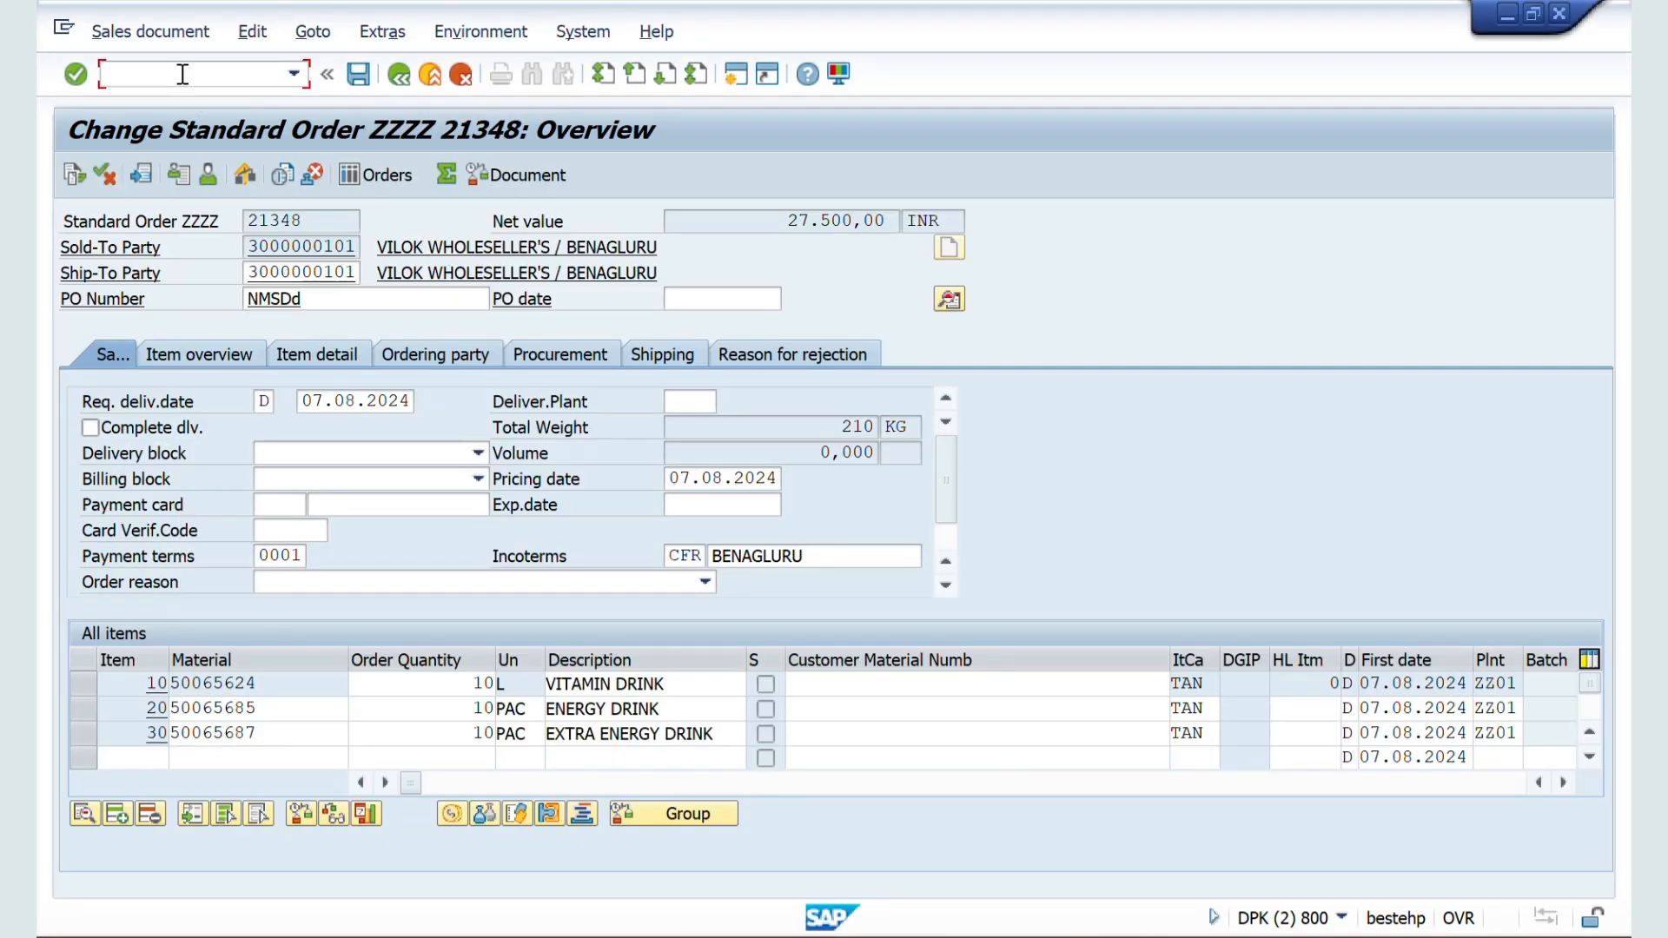
text(/NVA01)
key(Return)
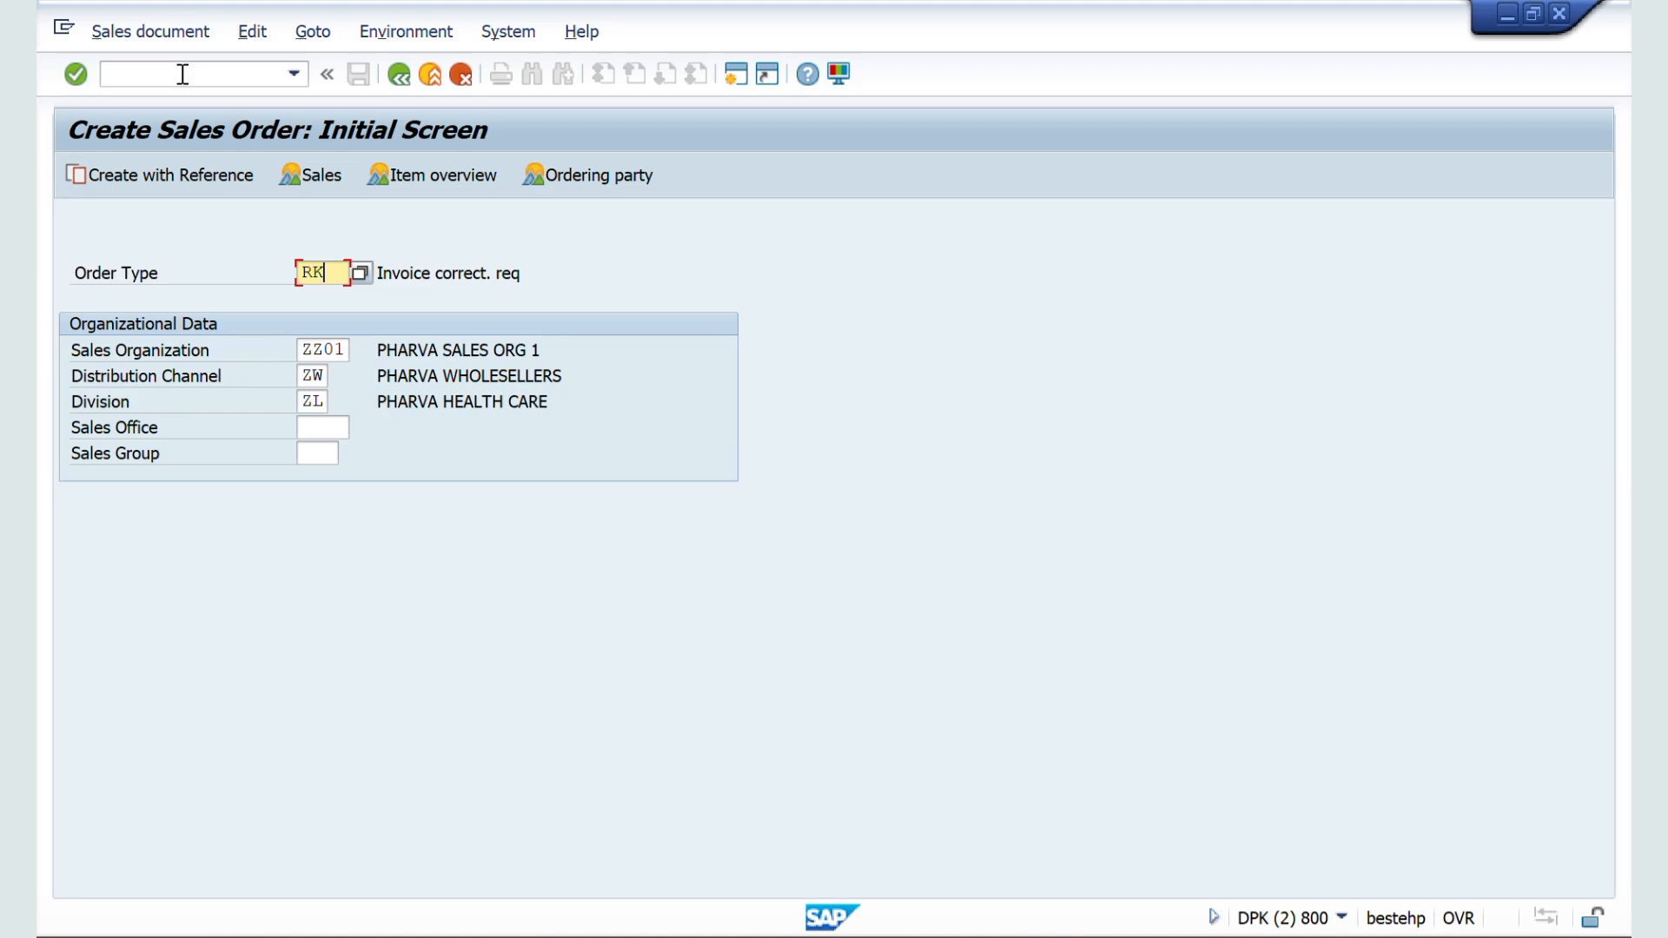
key(BackSpace)
key(BackSpace)
key(Down)
key(Down)
key(Return)
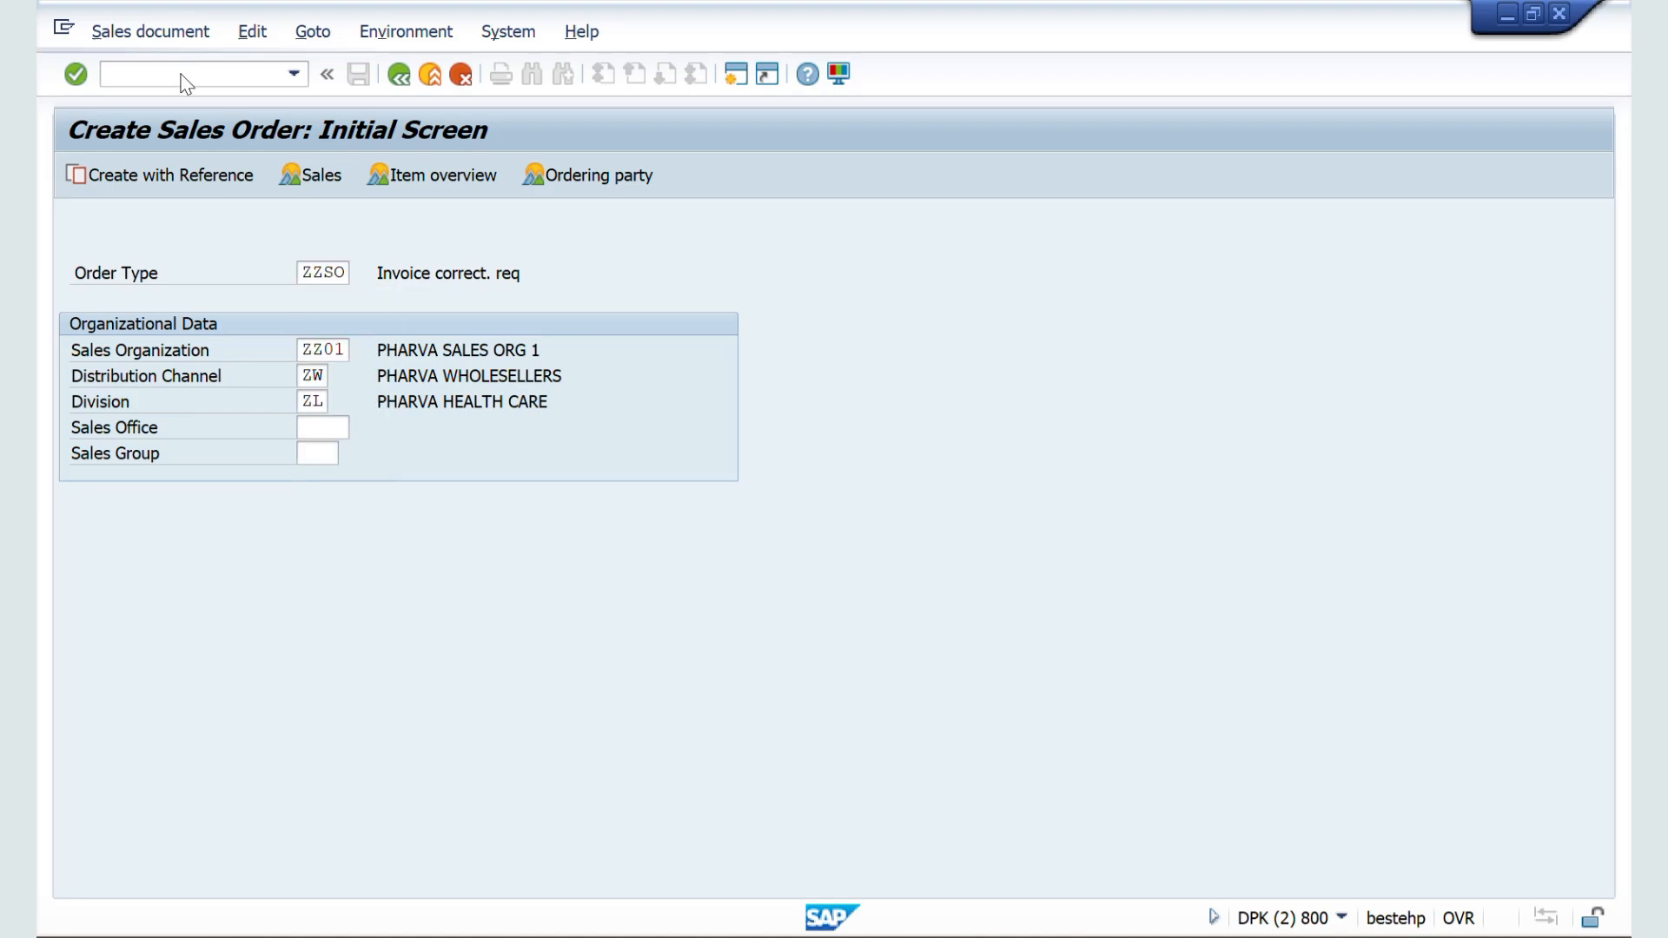
key(Return)
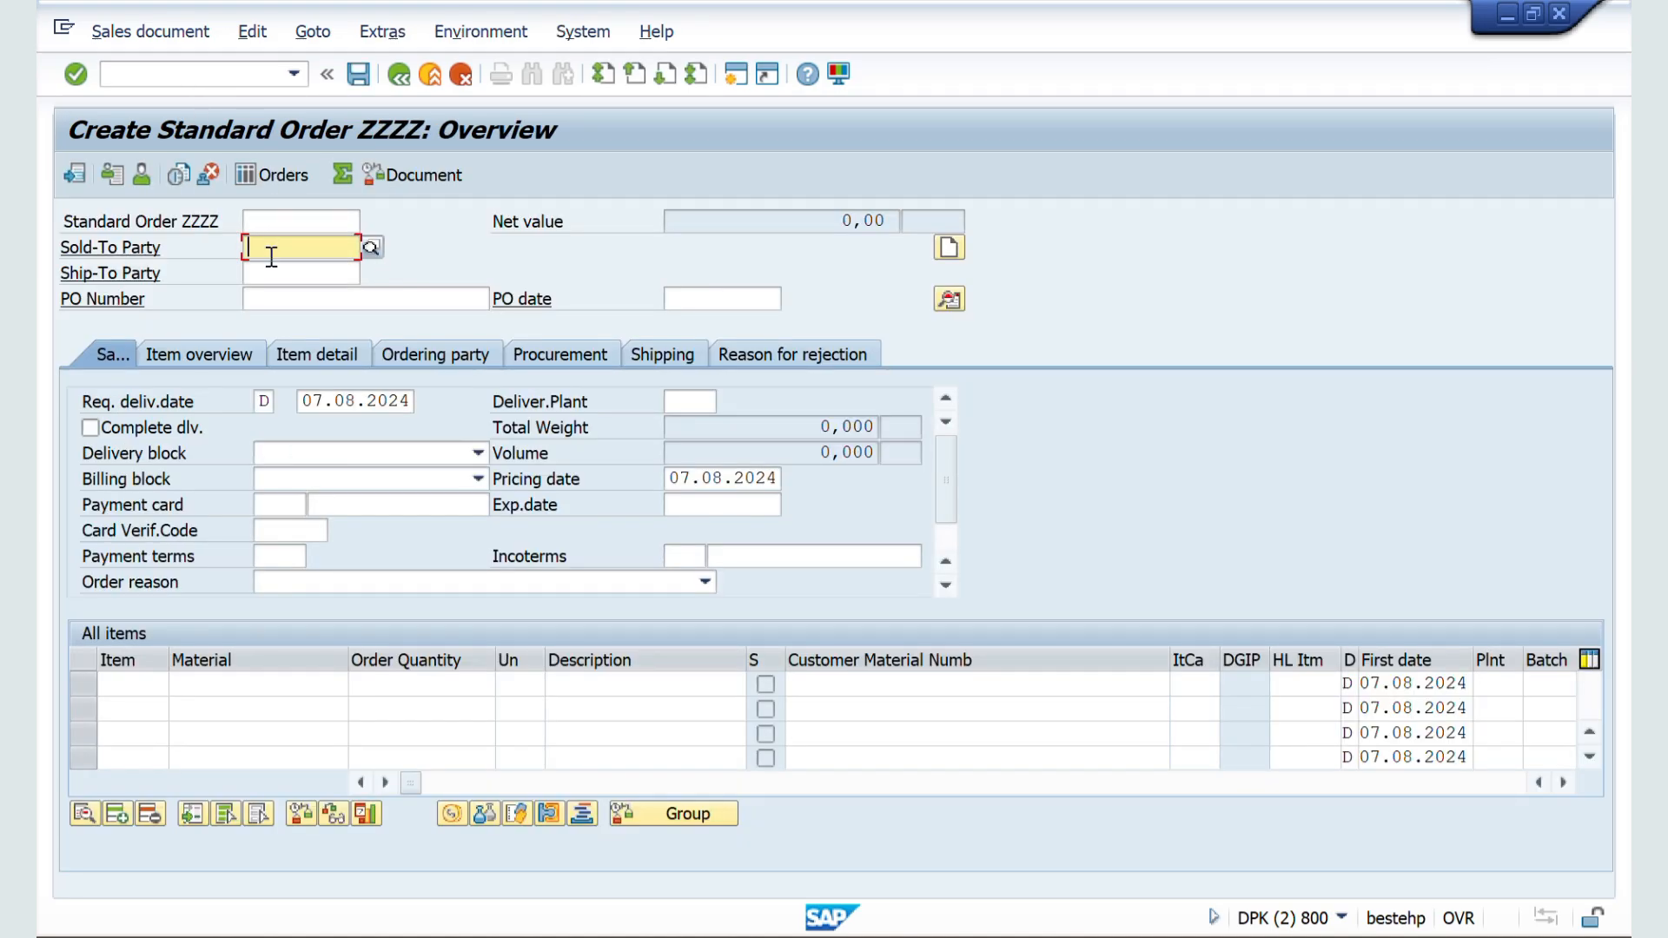
Step: Enter the customer number as the sold-to party and accept the preselected ship-to party
key(Down)
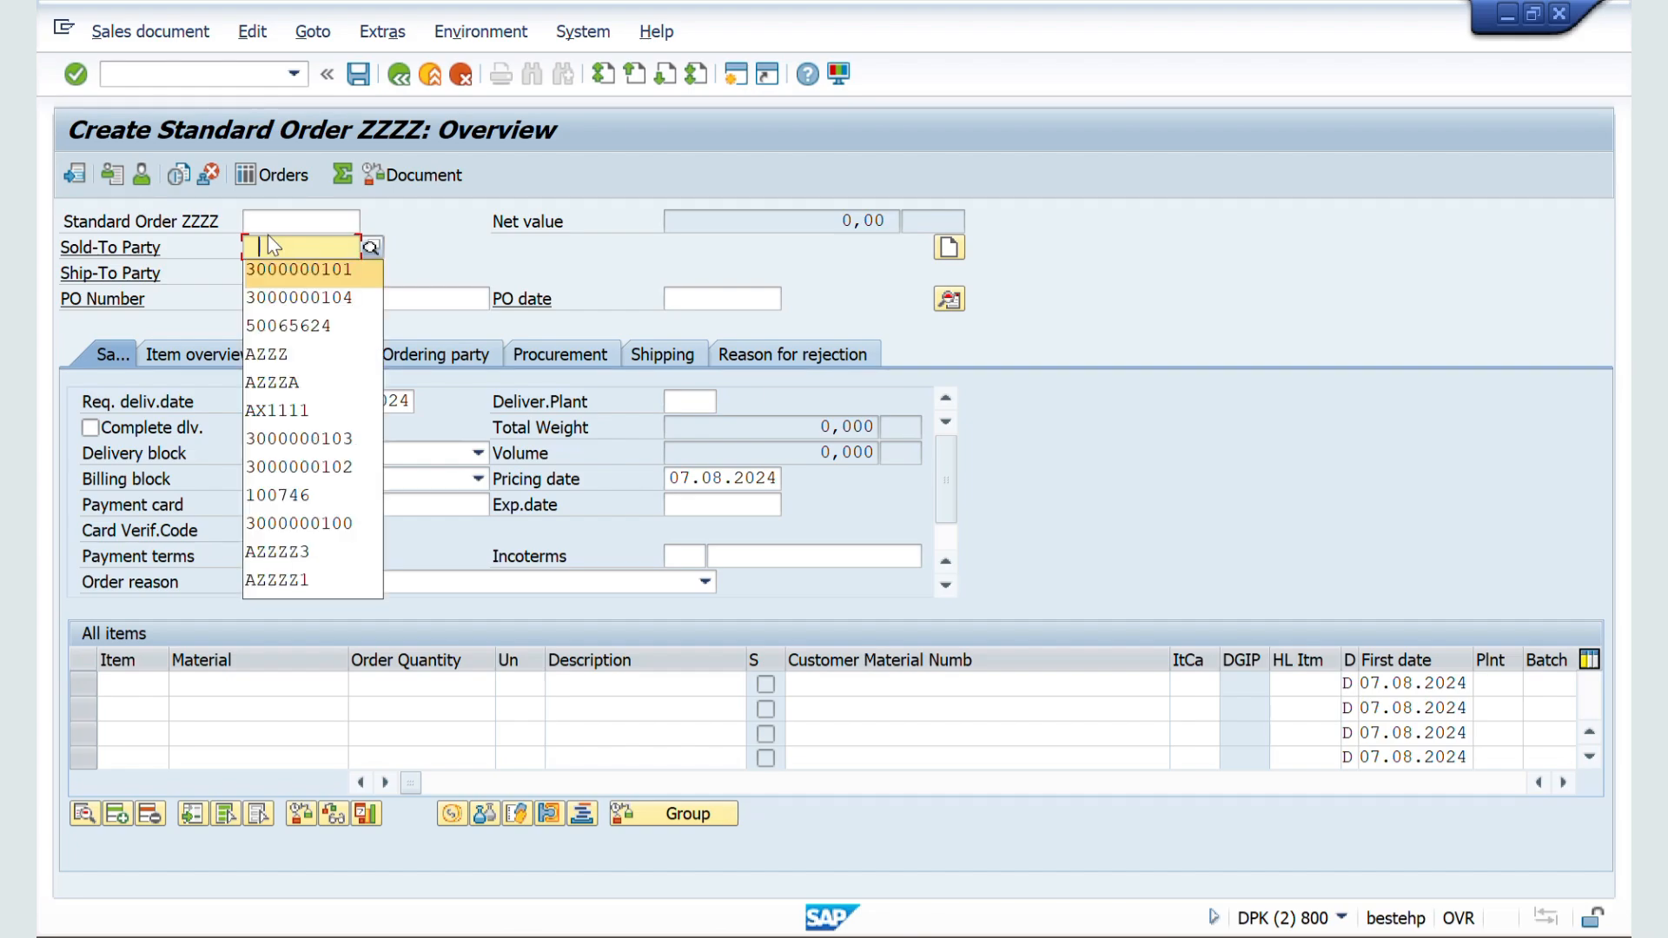
key(Return)
key(Return)
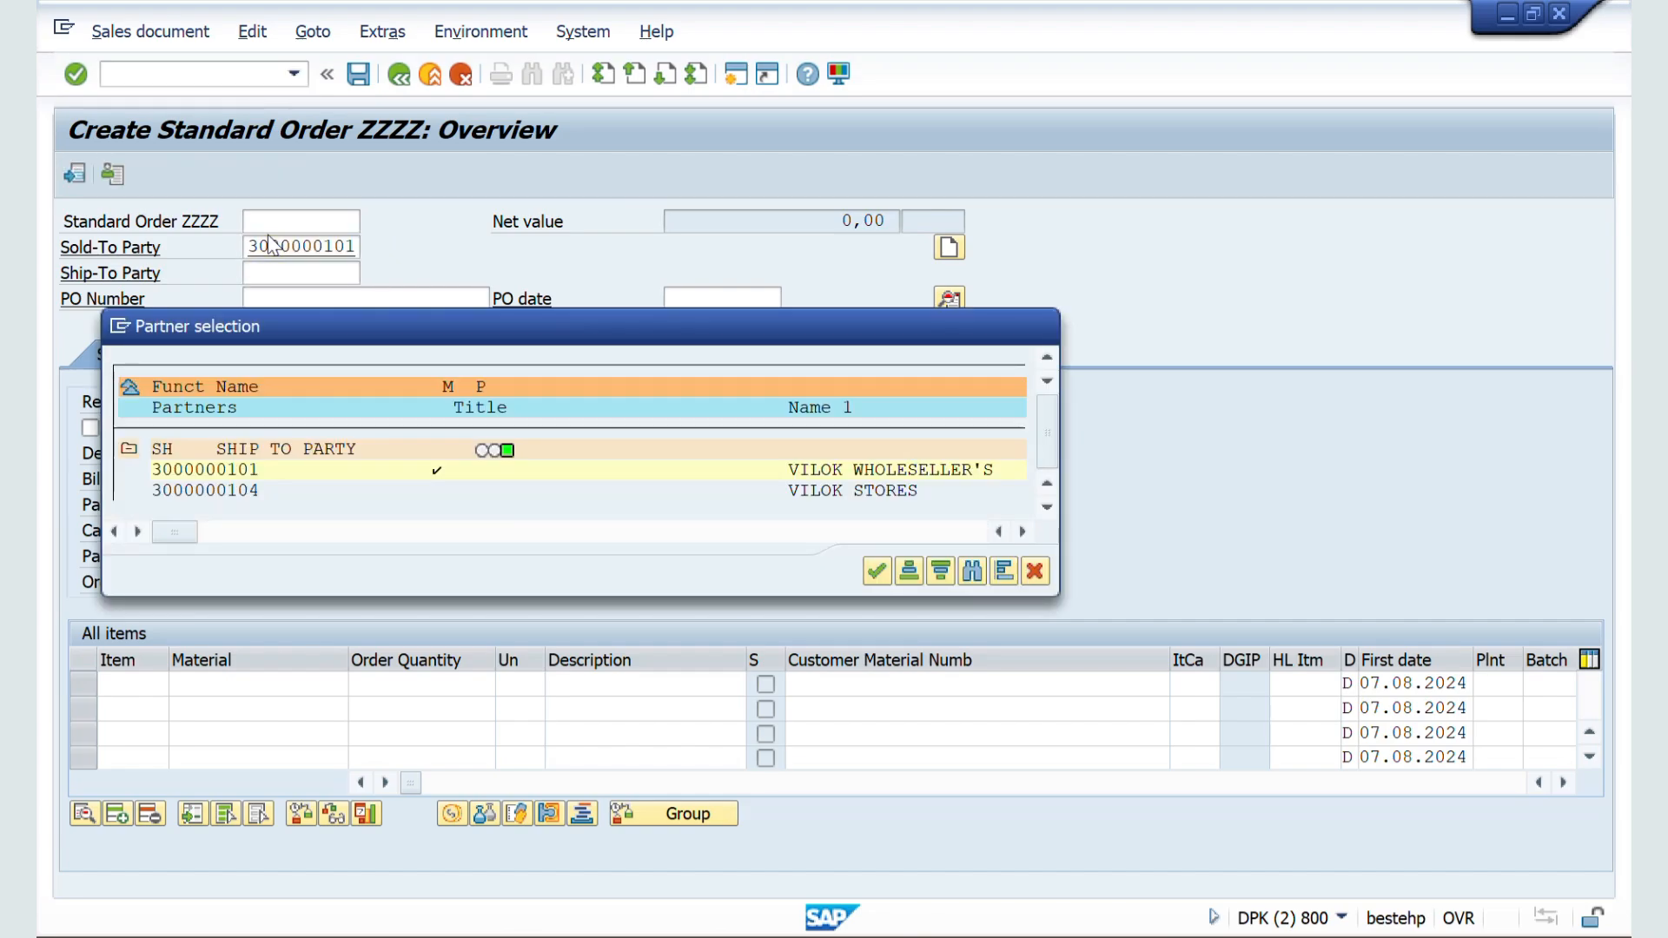
Step: Add material 50065687 with an order quantity of 10, accepting the minimum quantity warning
key(Return)
key(Down)
key(Return)
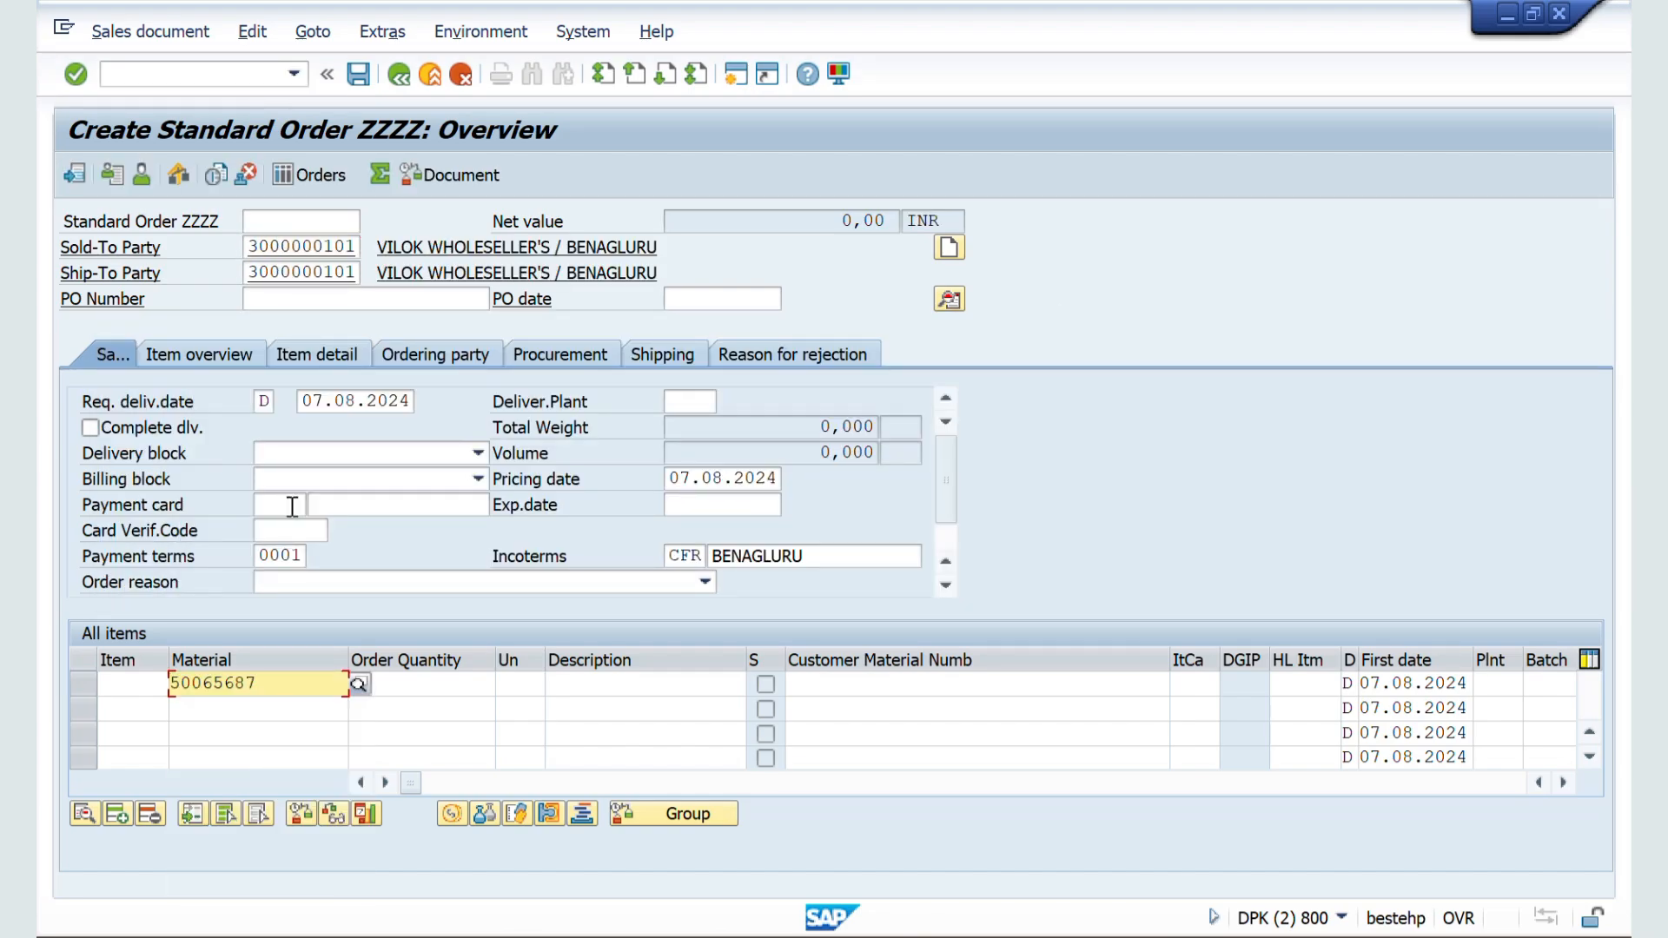
key(Tab)
text(1)
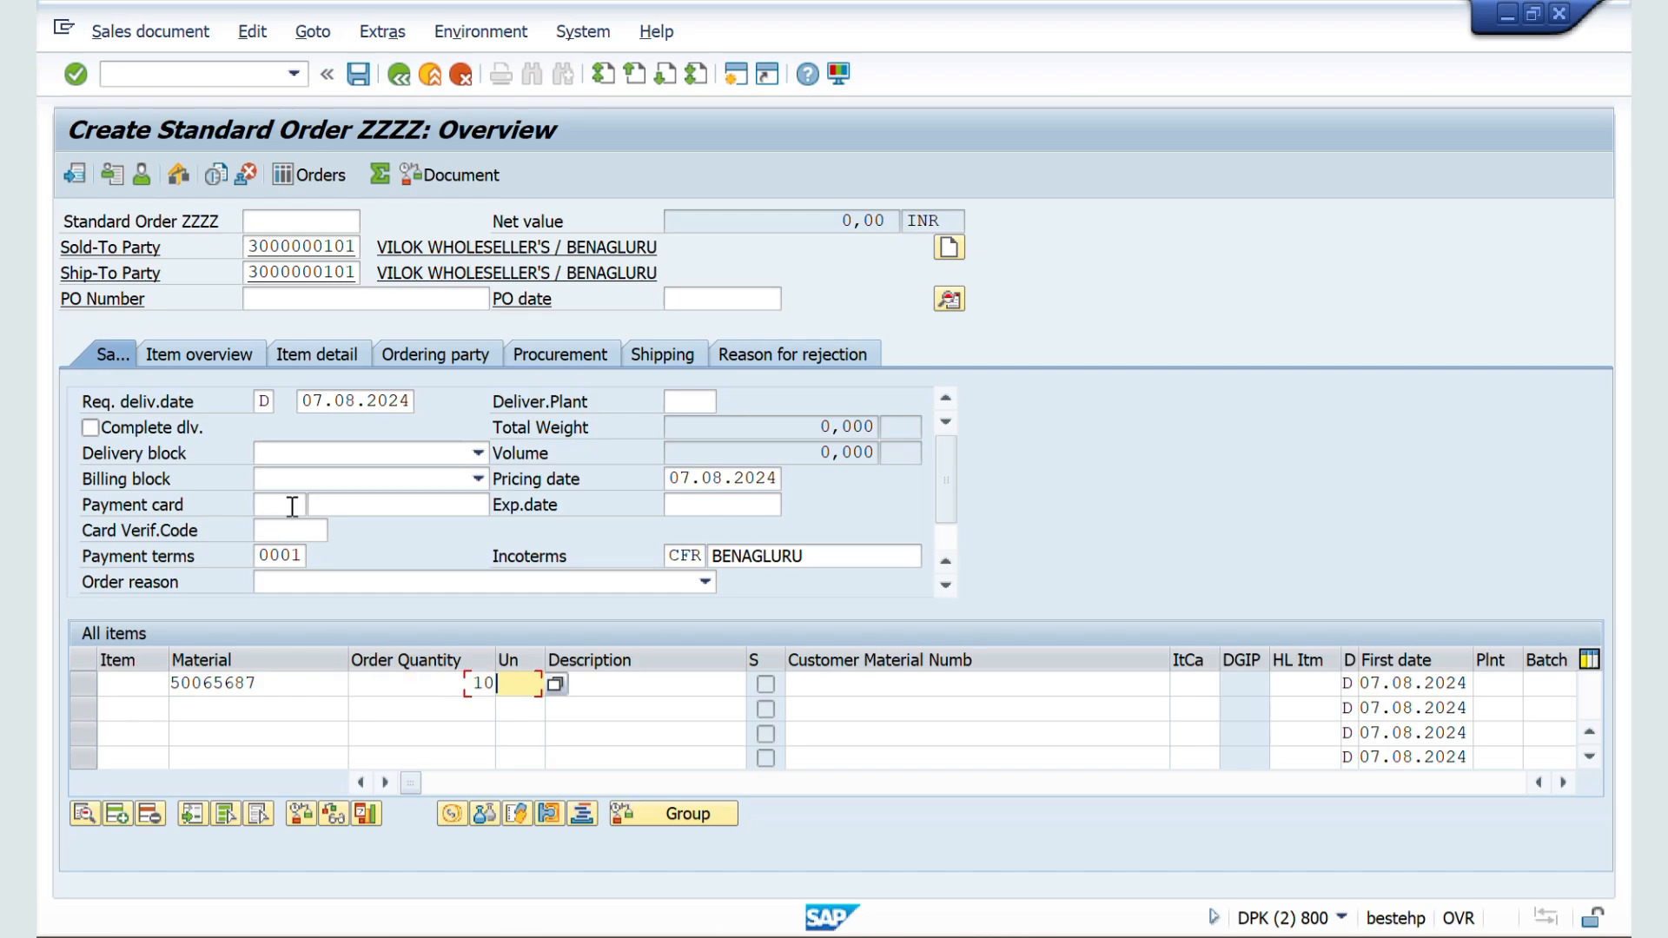
text(0)
key(Return)
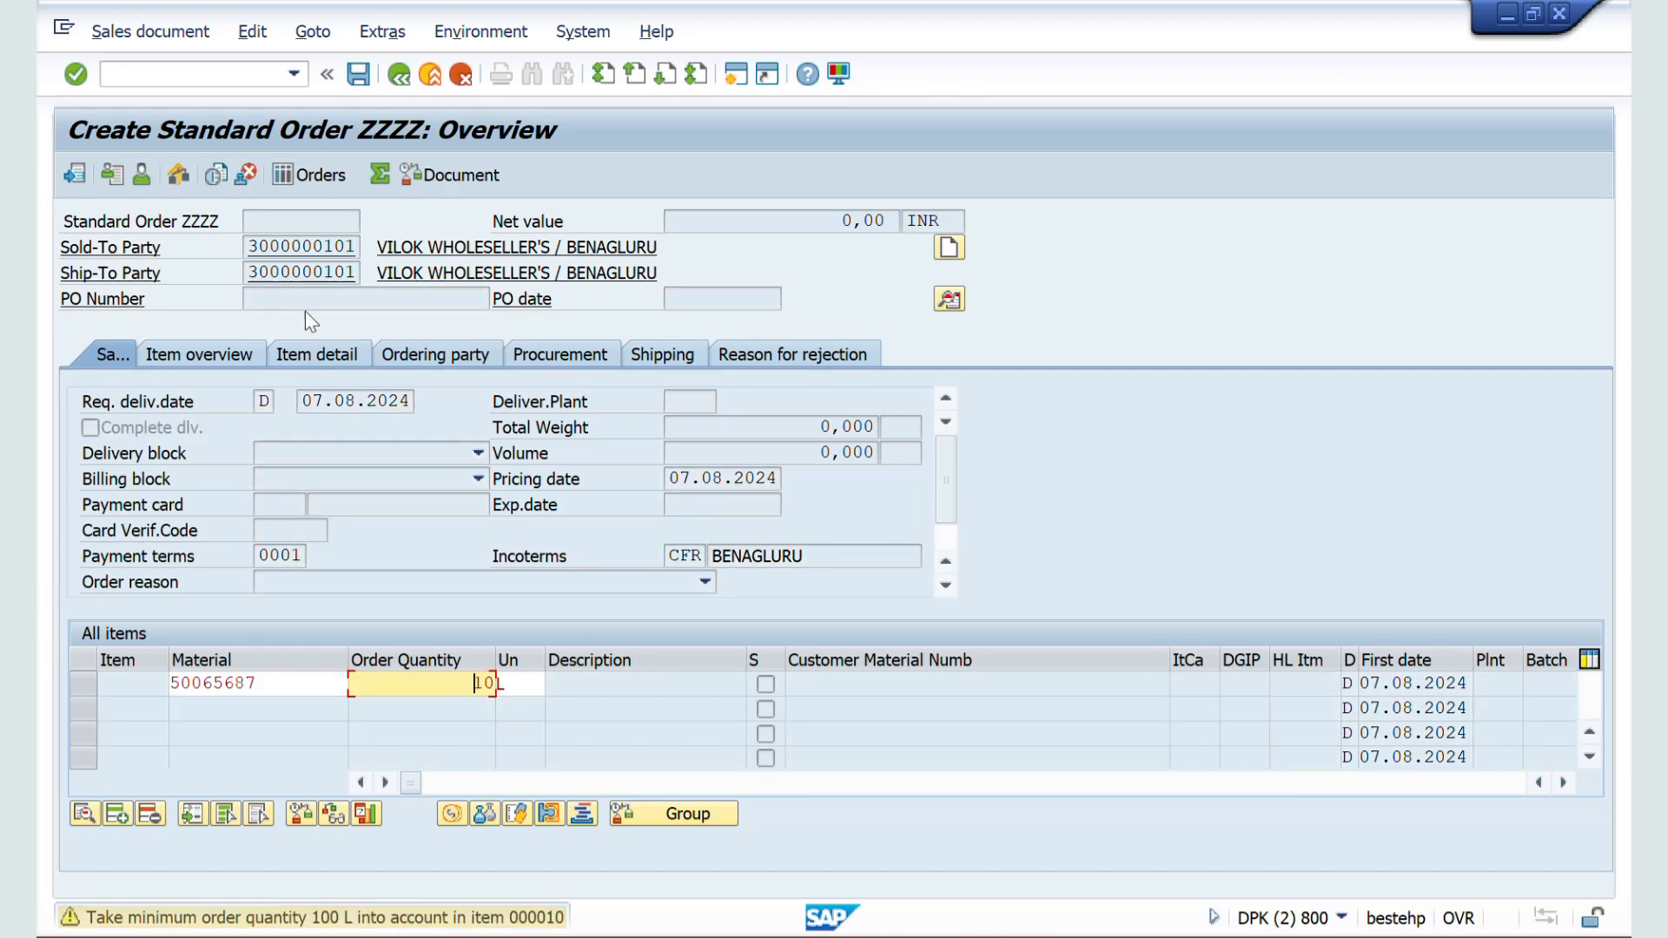
key(Return)
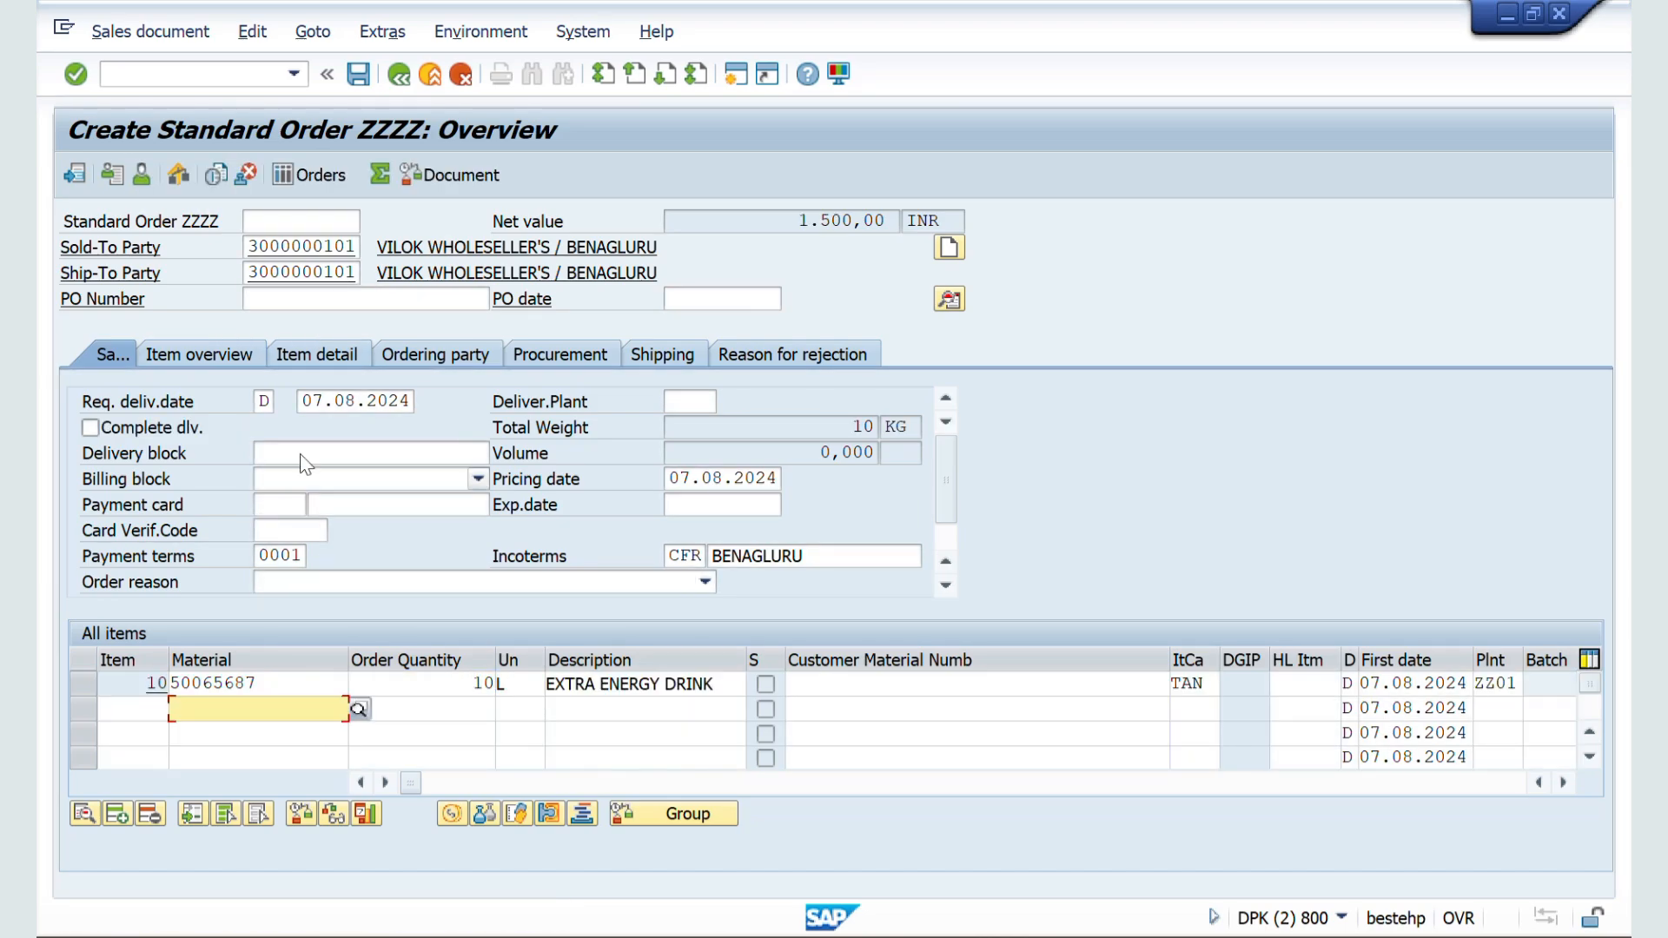
Step: Clear the internal number range assignment of ZZSO and check the open sales order's incompletion log
key(alt+Tab)
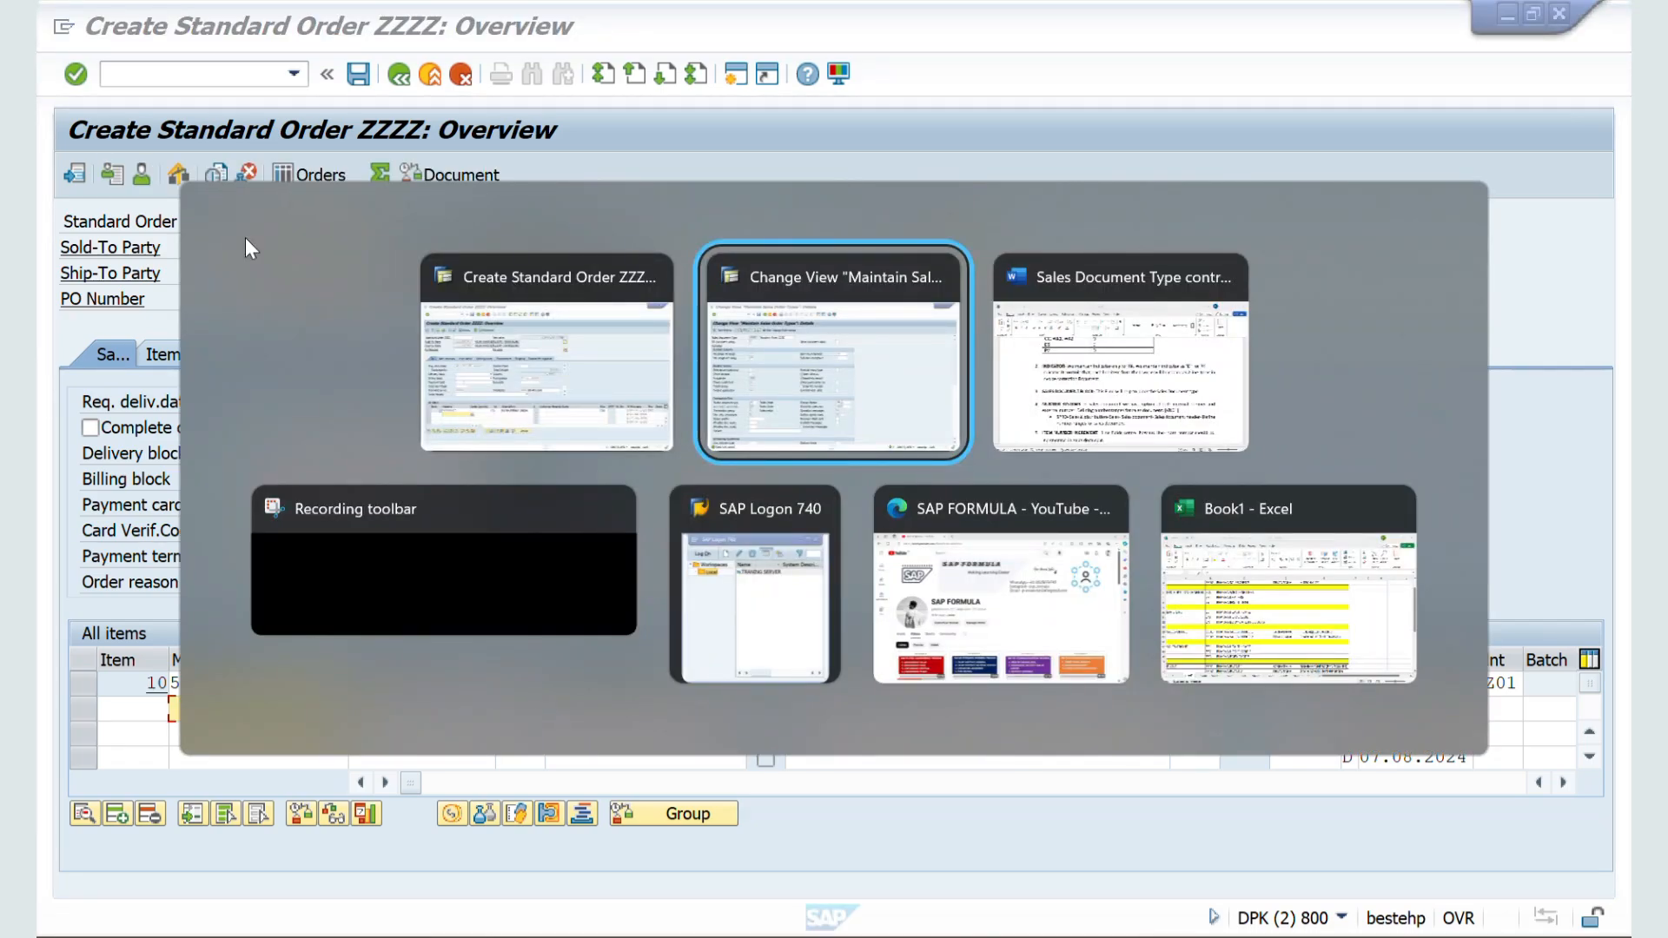
click(318, 325)
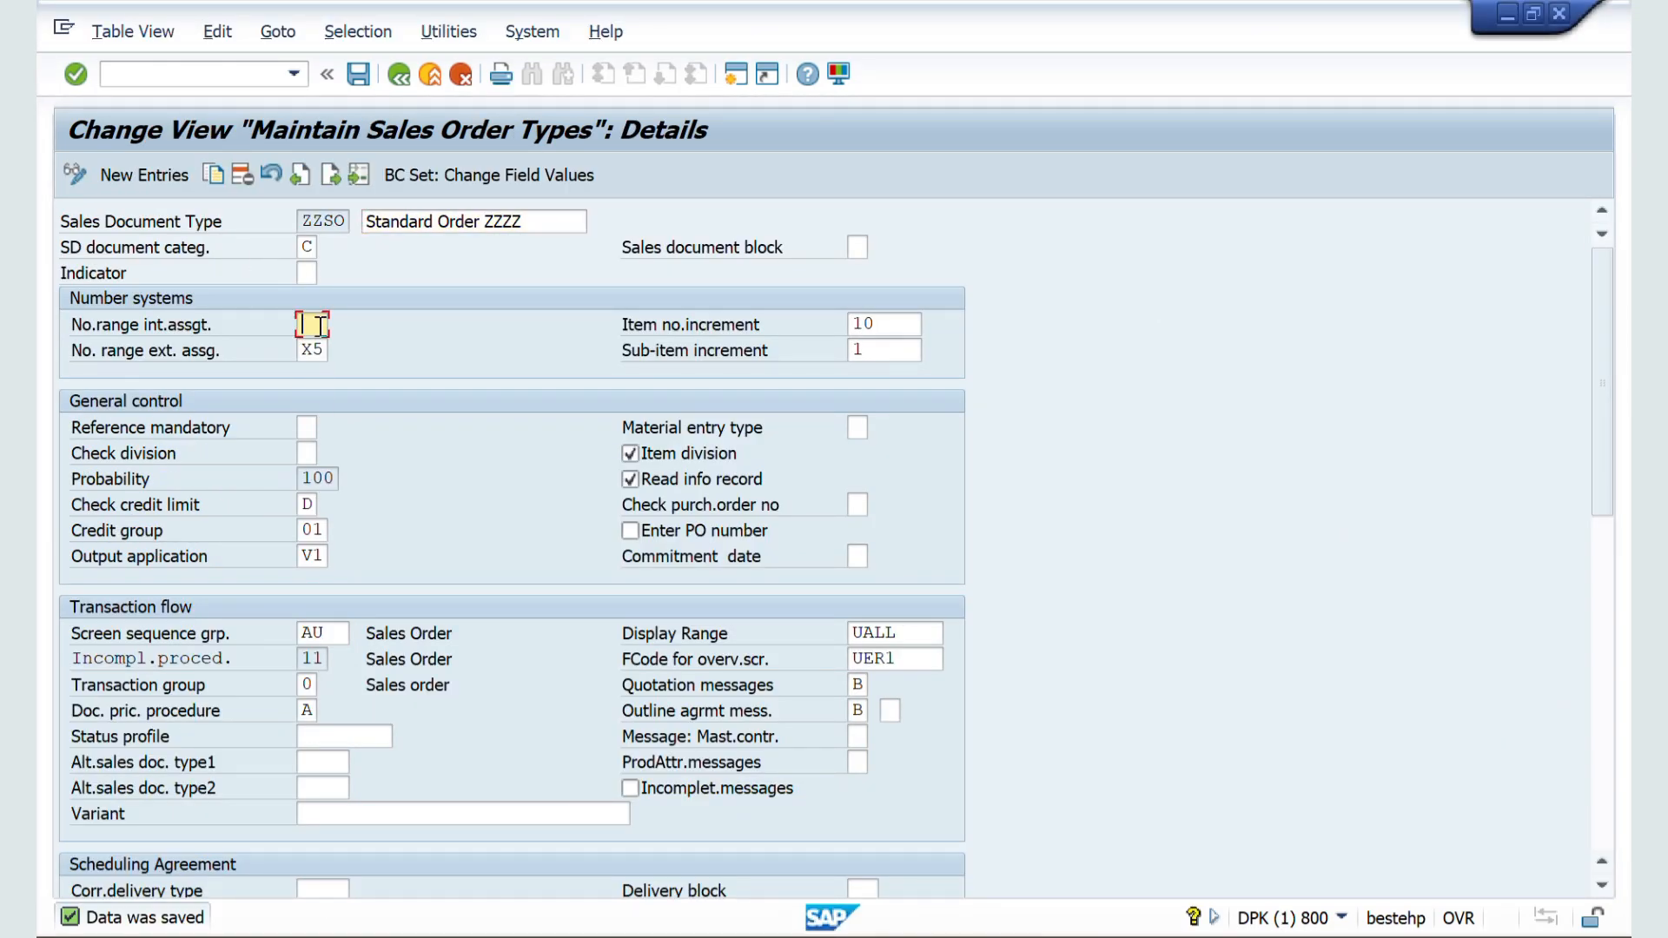
key(alt+Tab)
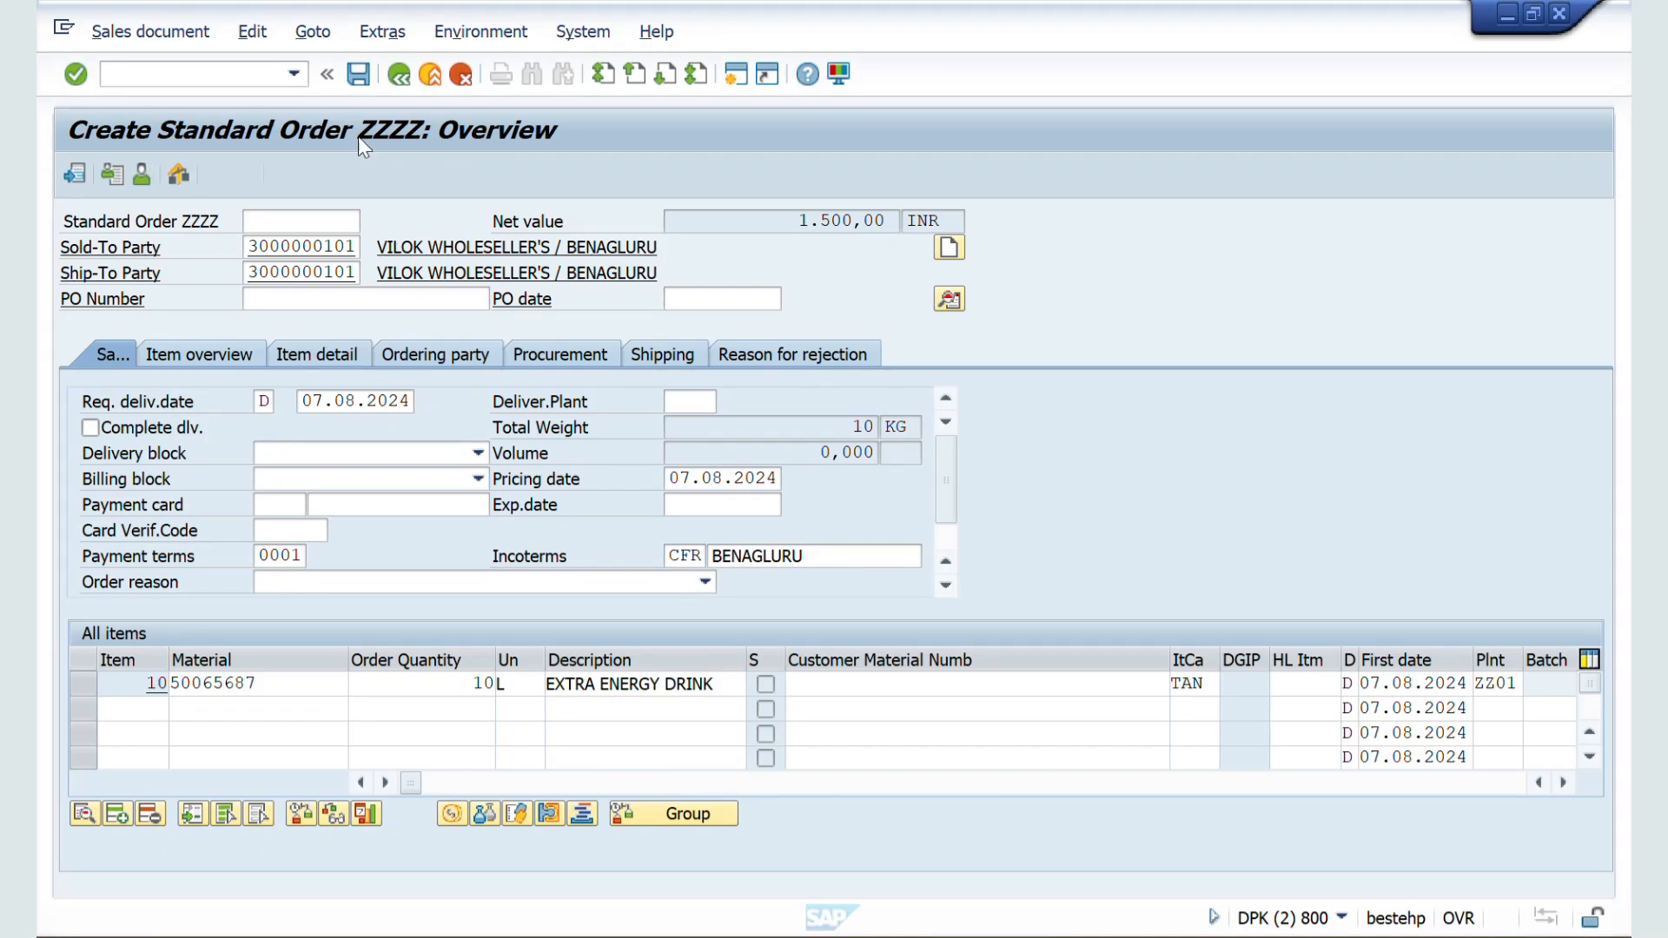
click(252, 31)
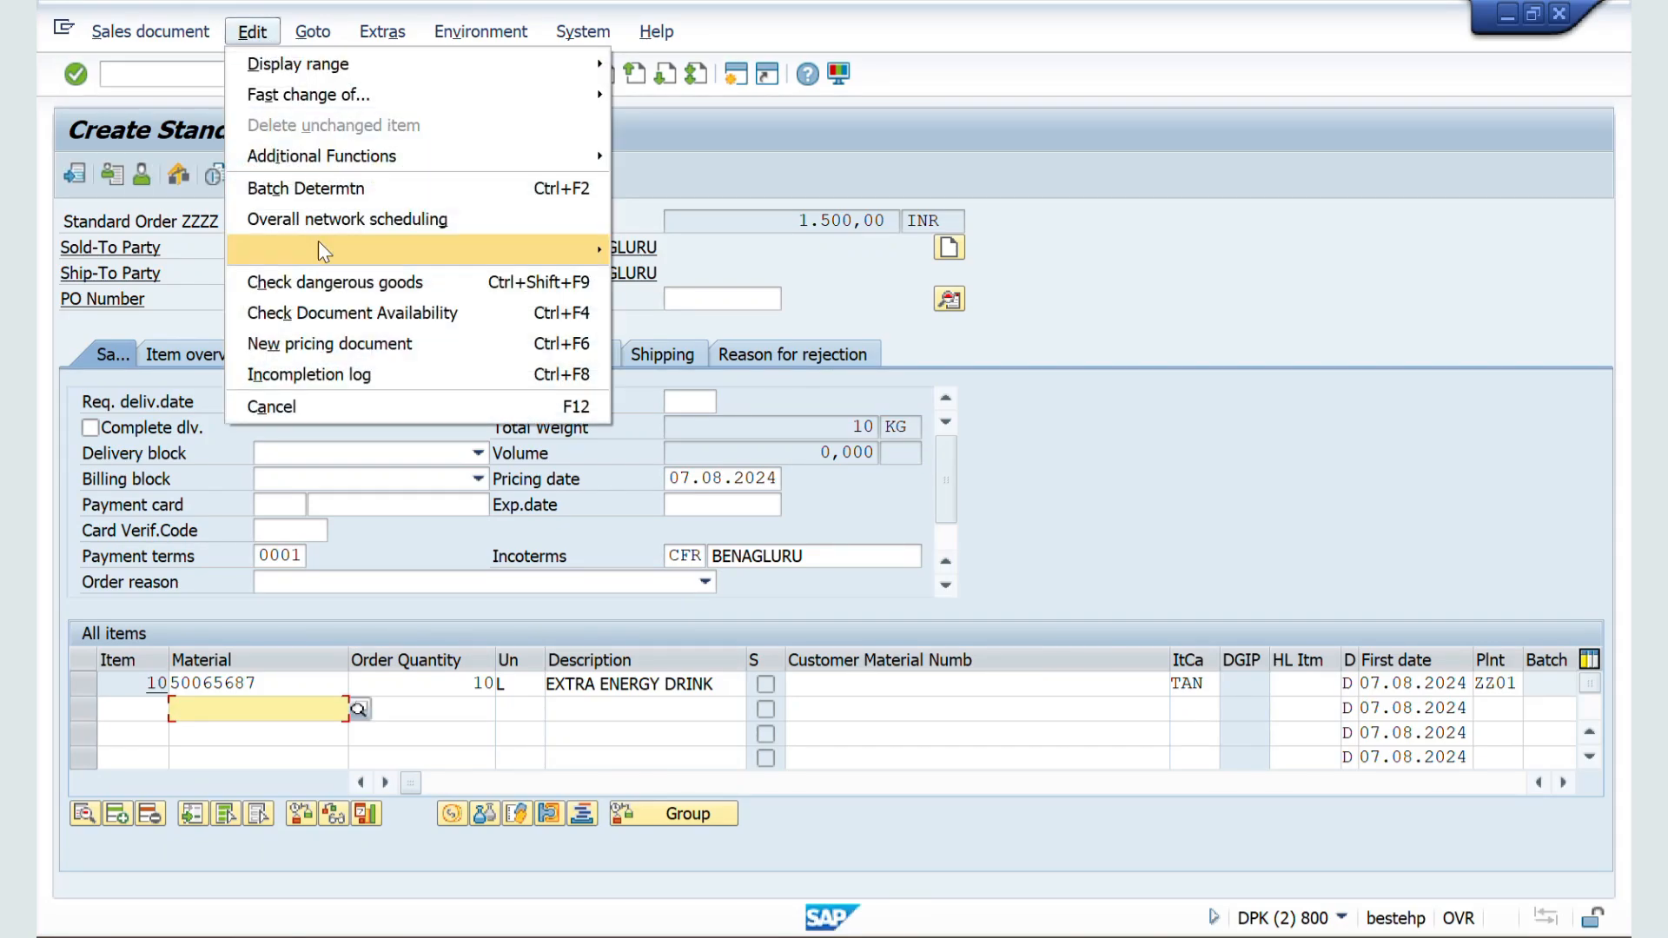
click(332, 388)
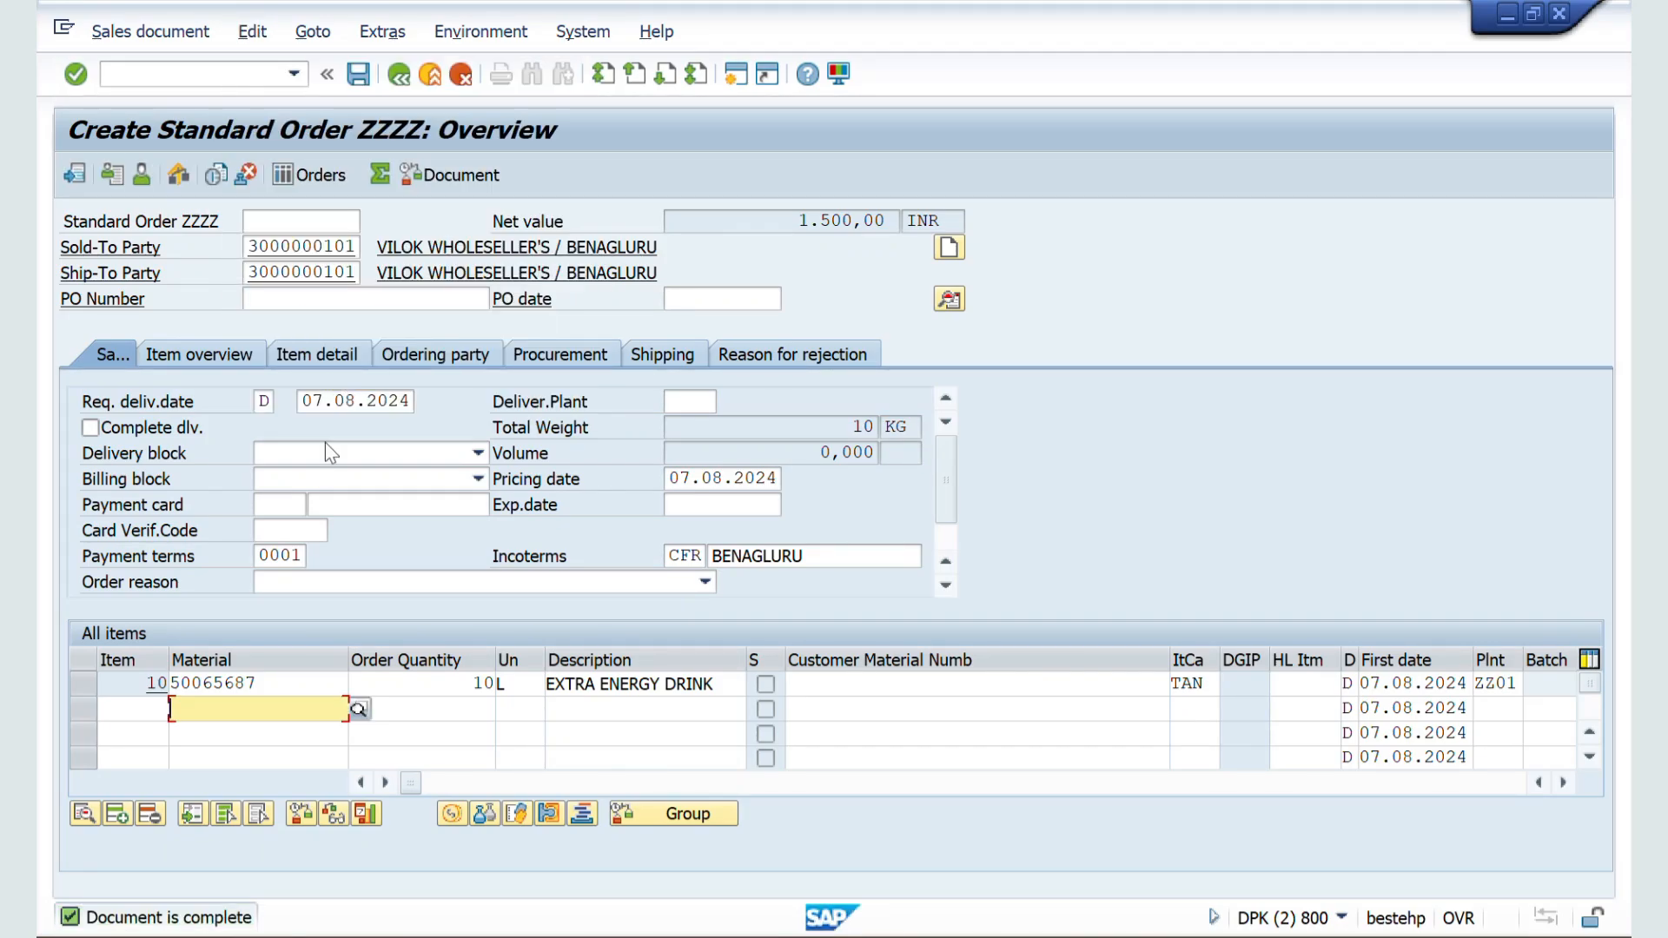
Step: Save document type ZZSO and start a fresh ZZSO order with VA01 in the sales order session
key(alt+Tab)
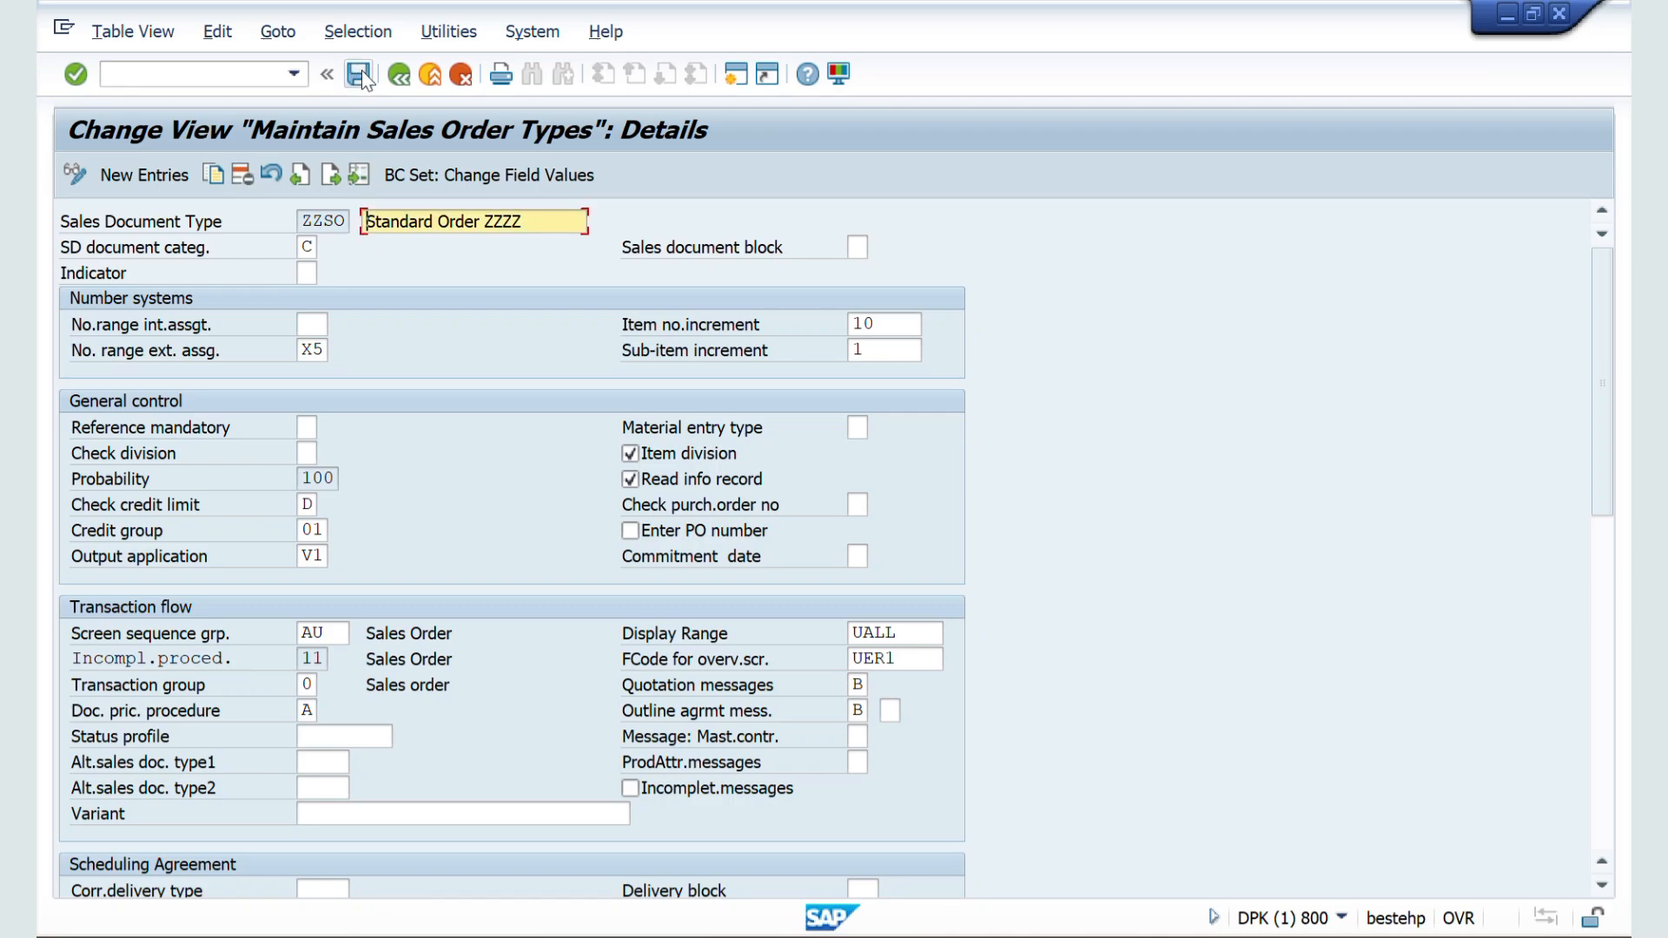
click(361, 76)
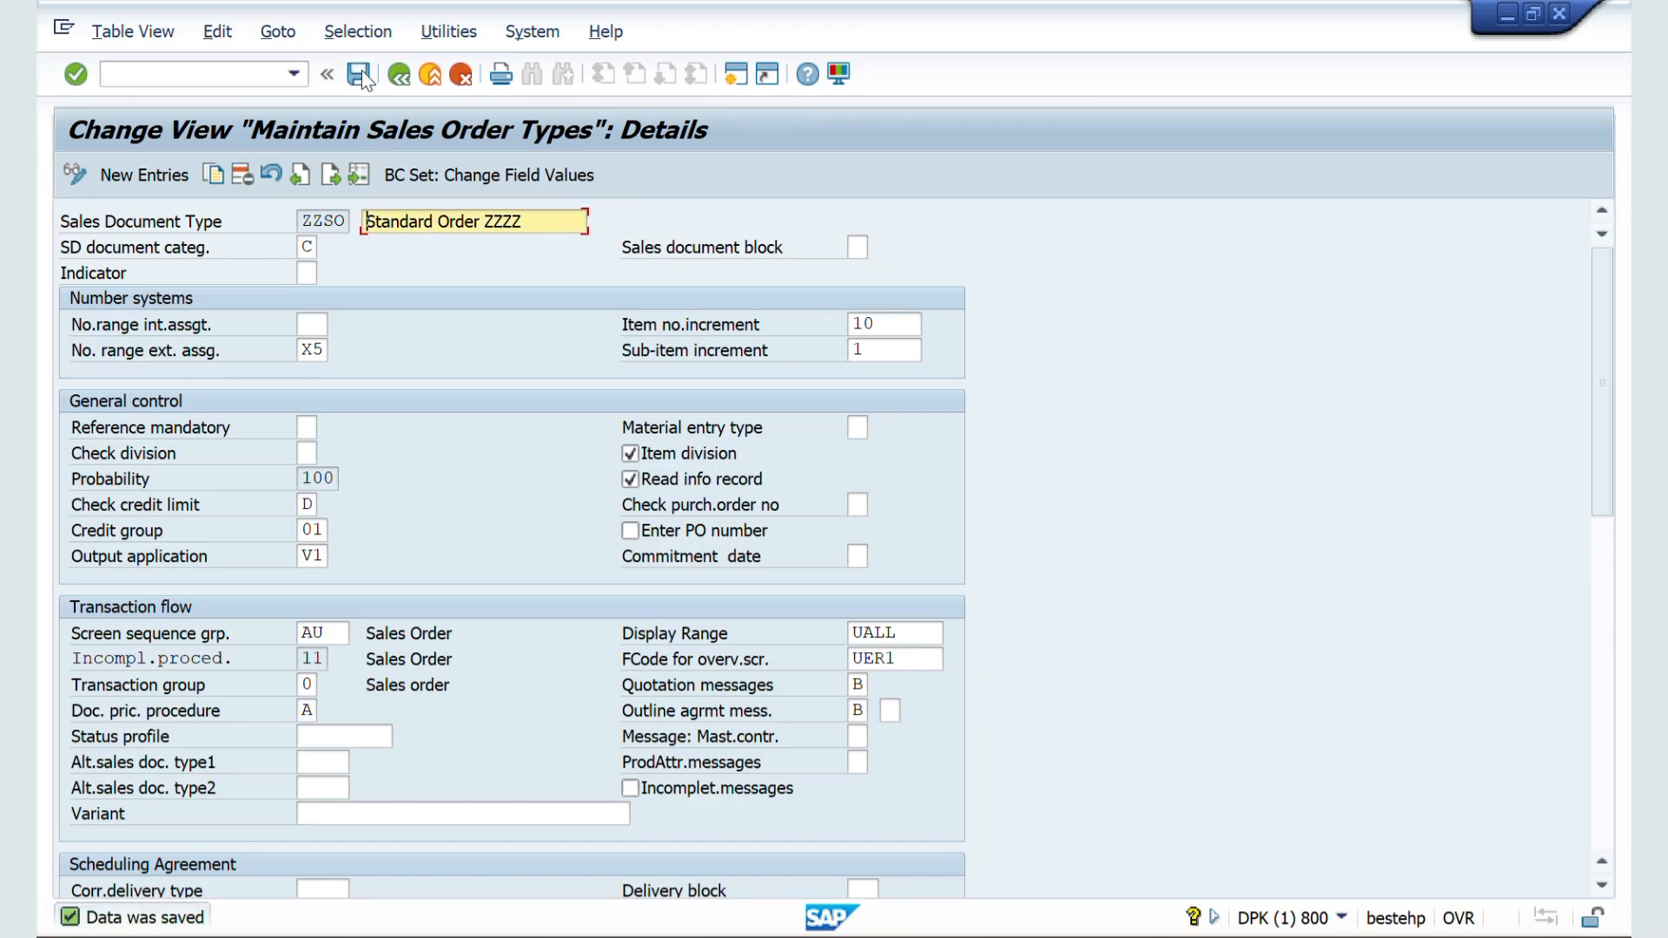
key(alt+Tab)
click(155, 77)
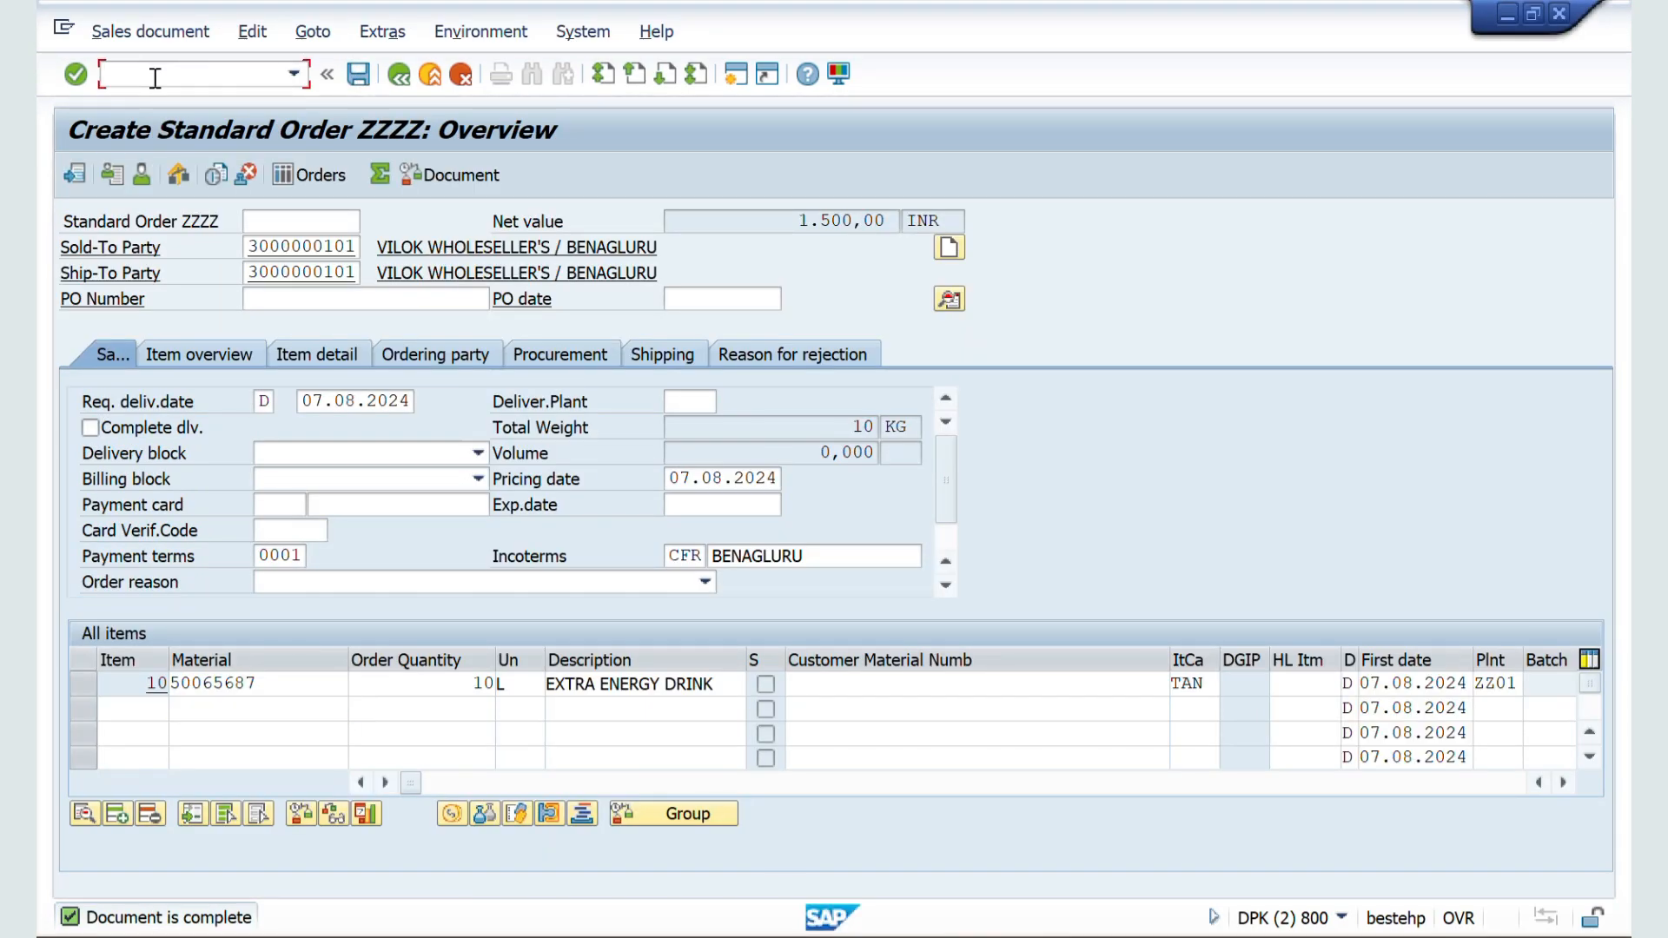
text(/NVA01)
key(Return)
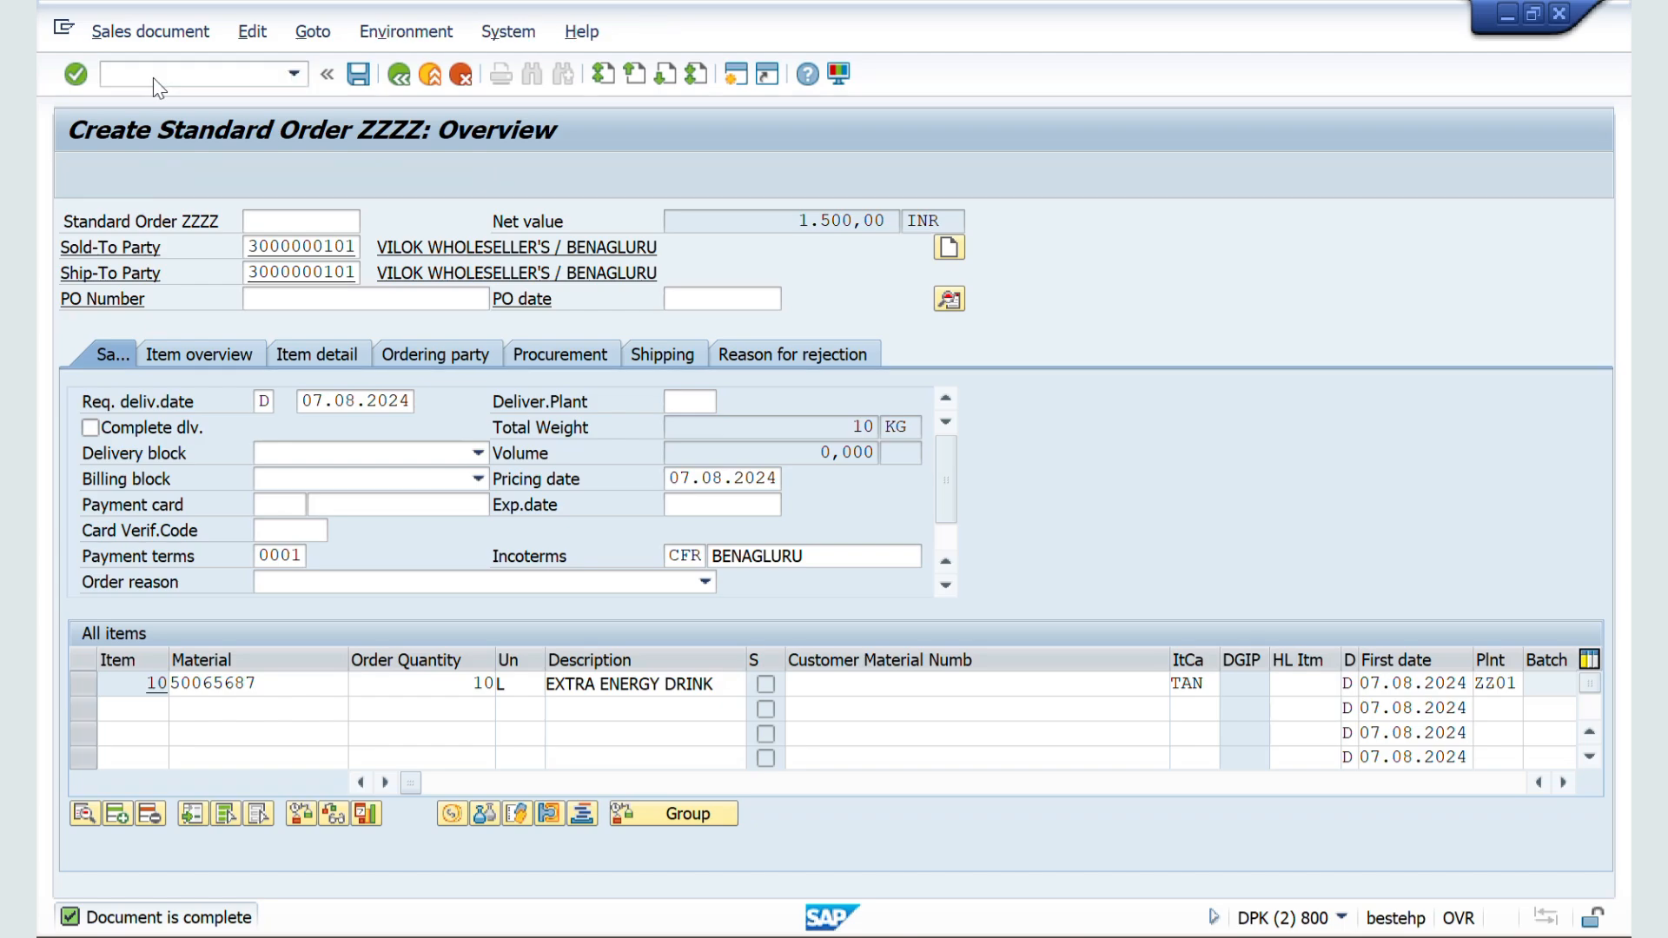
key(Return)
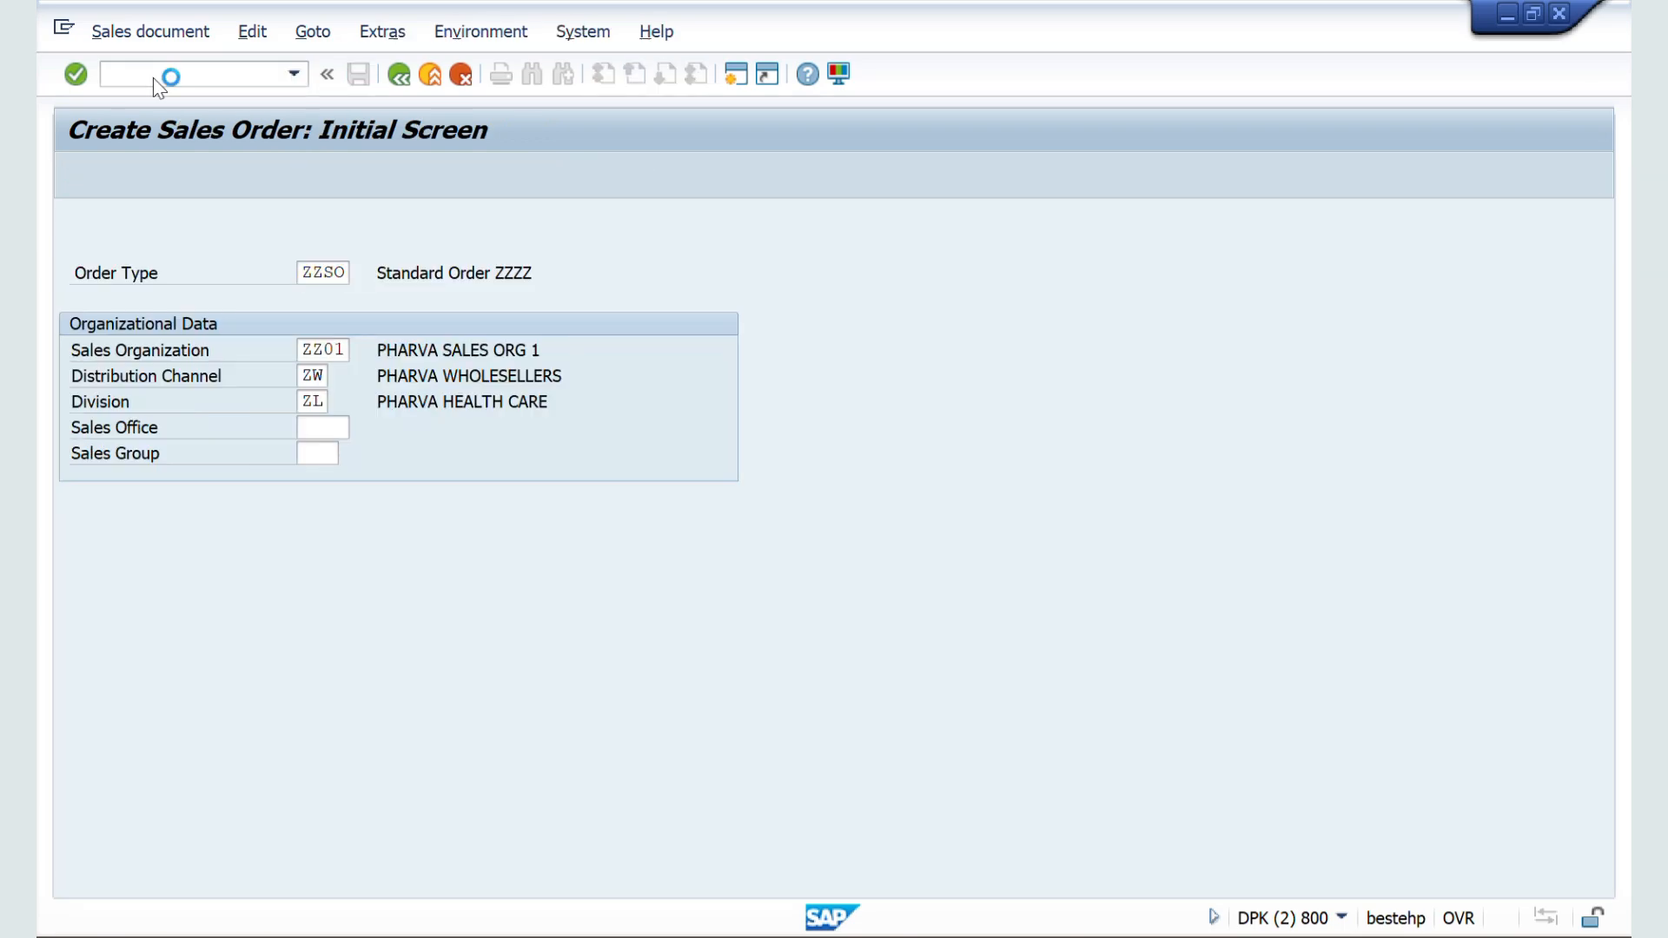
Step: Examine the order number and sold-to party fields of the new order, ending in the order number field
click(257, 221)
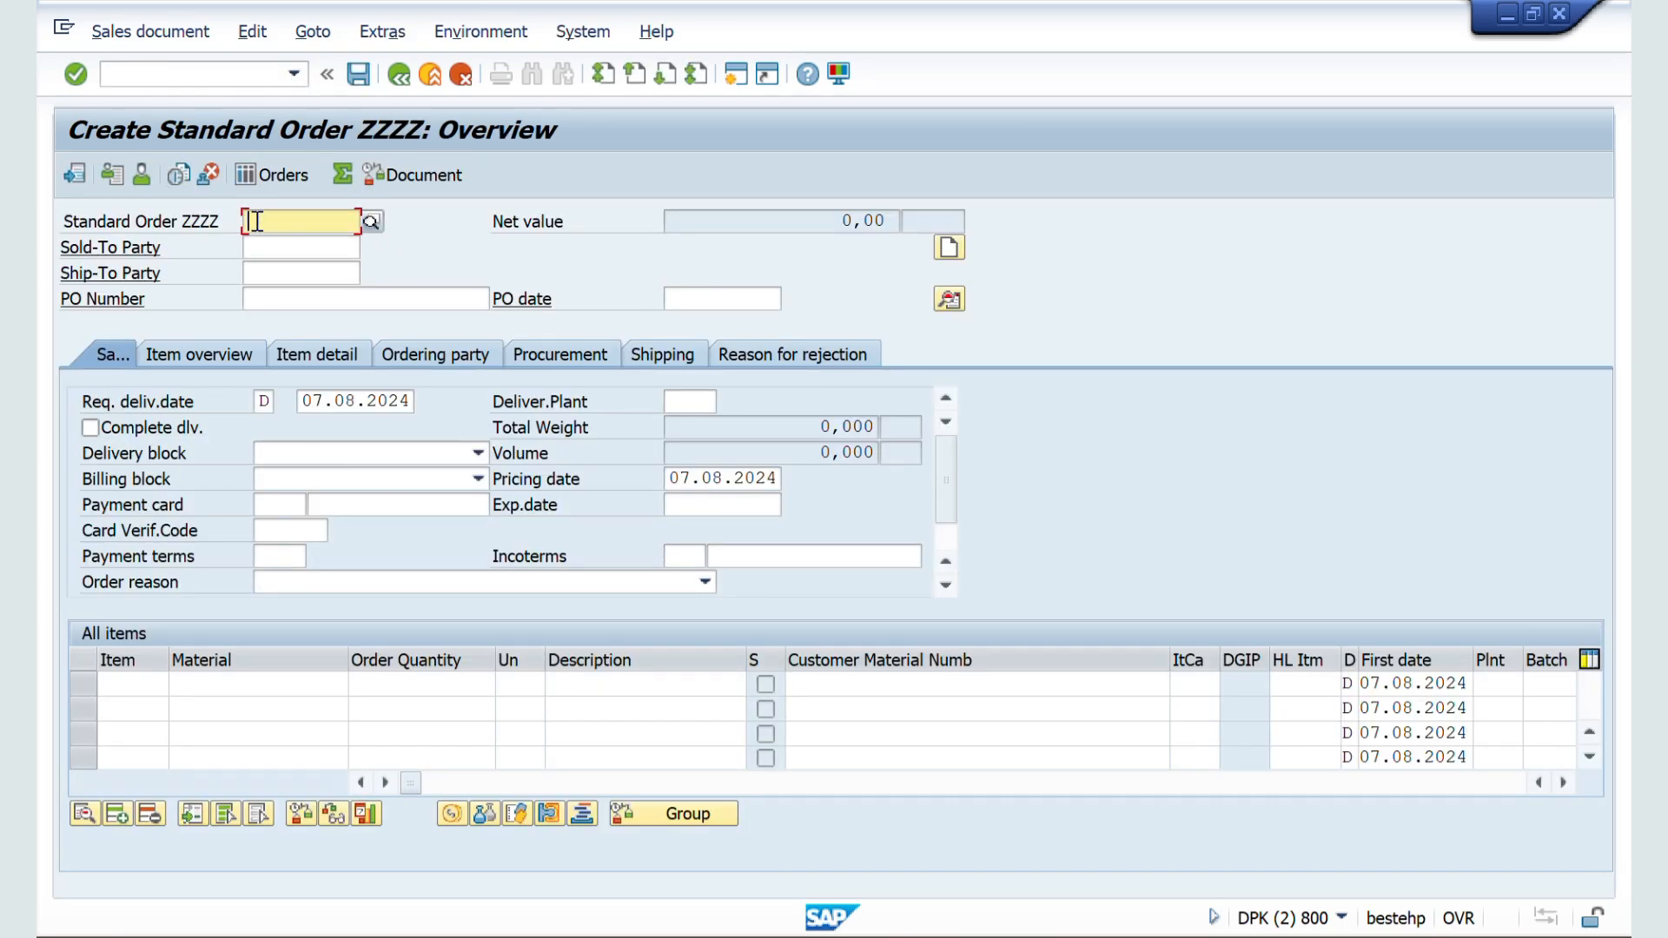
click(281, 249)
click(271, 223)
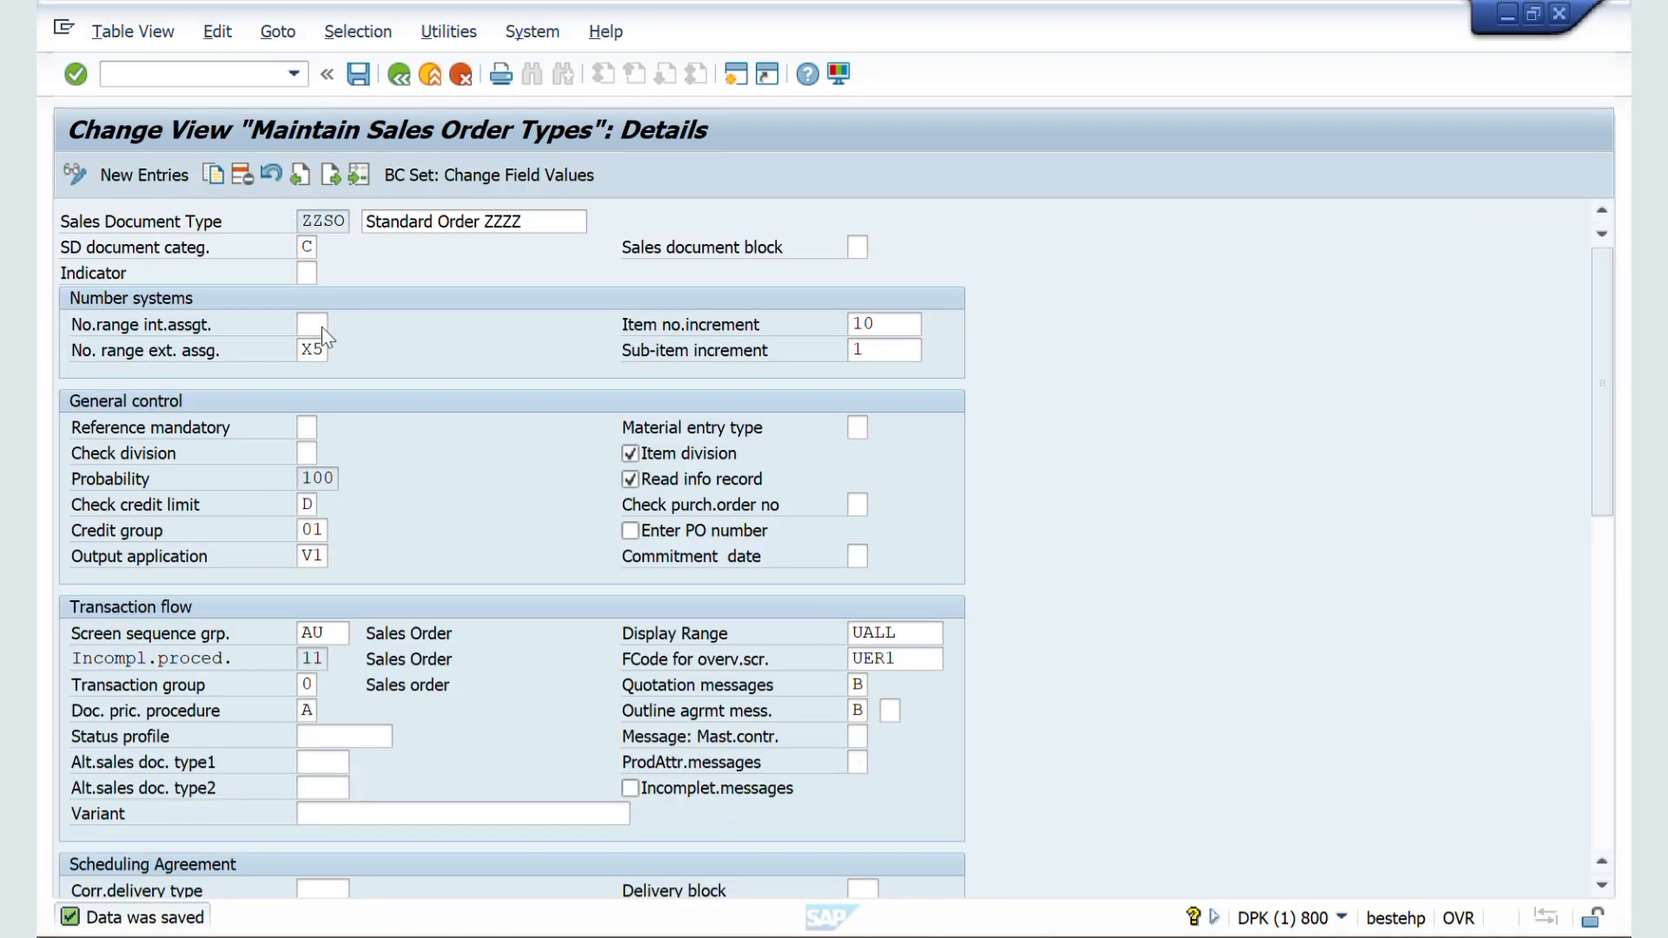
Step: Clear the external number range of ZZSO, enter X5 as the internal one and try to save
click(325, 350)
key(BackSpace)
key(BackSpace)
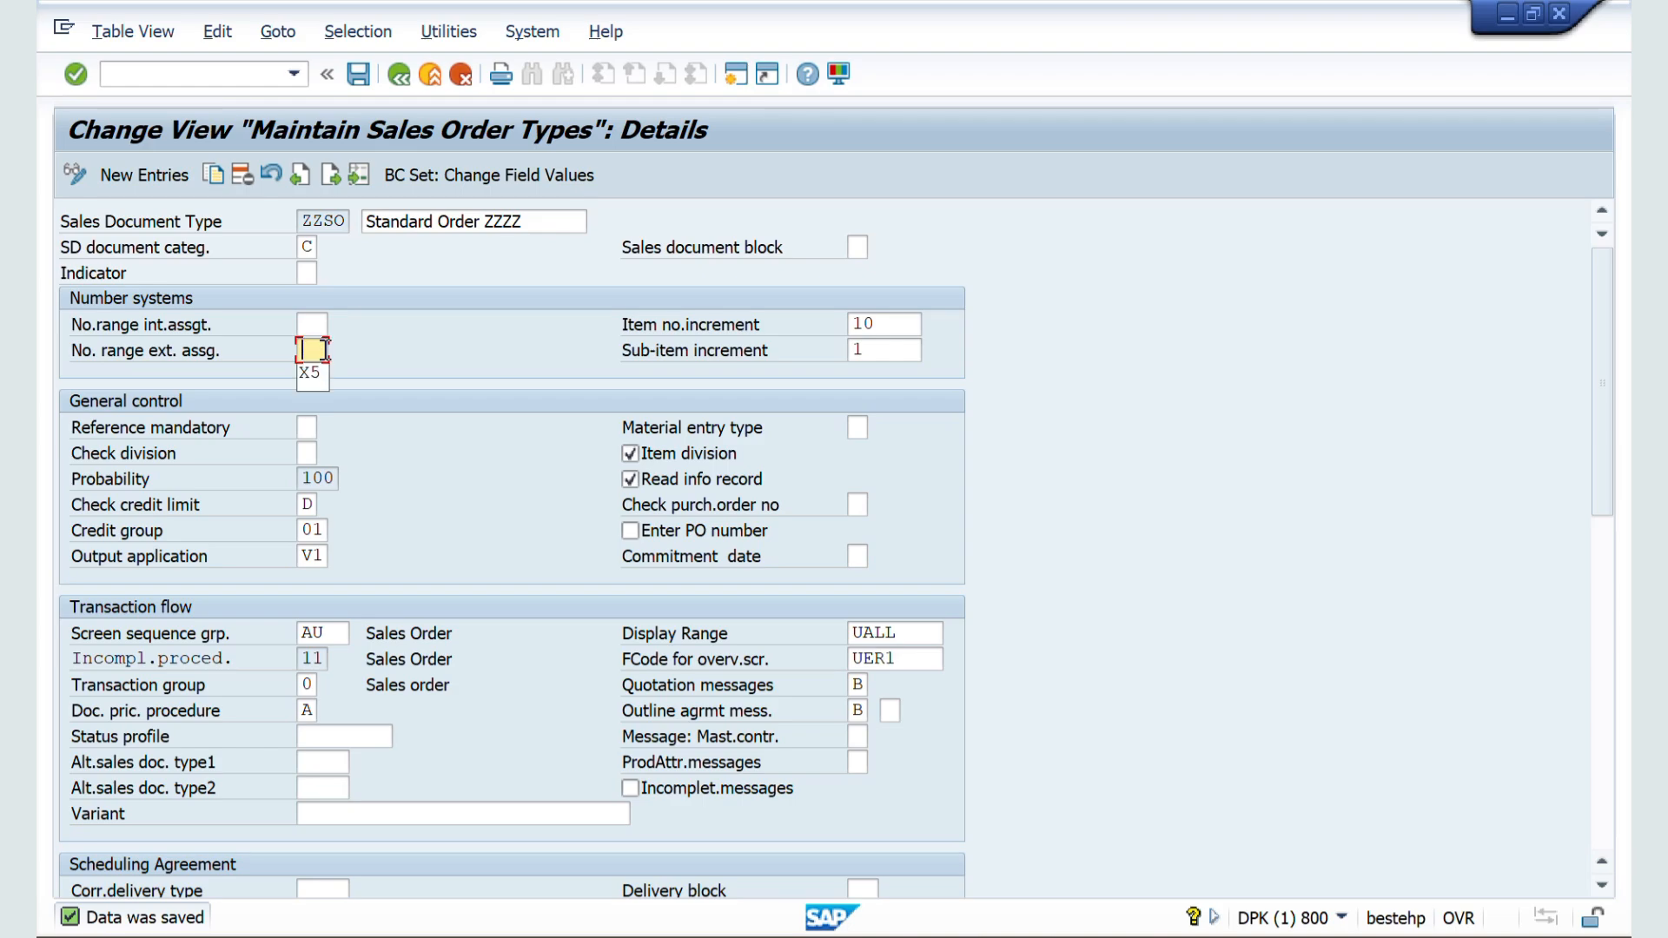
click(312, 321)
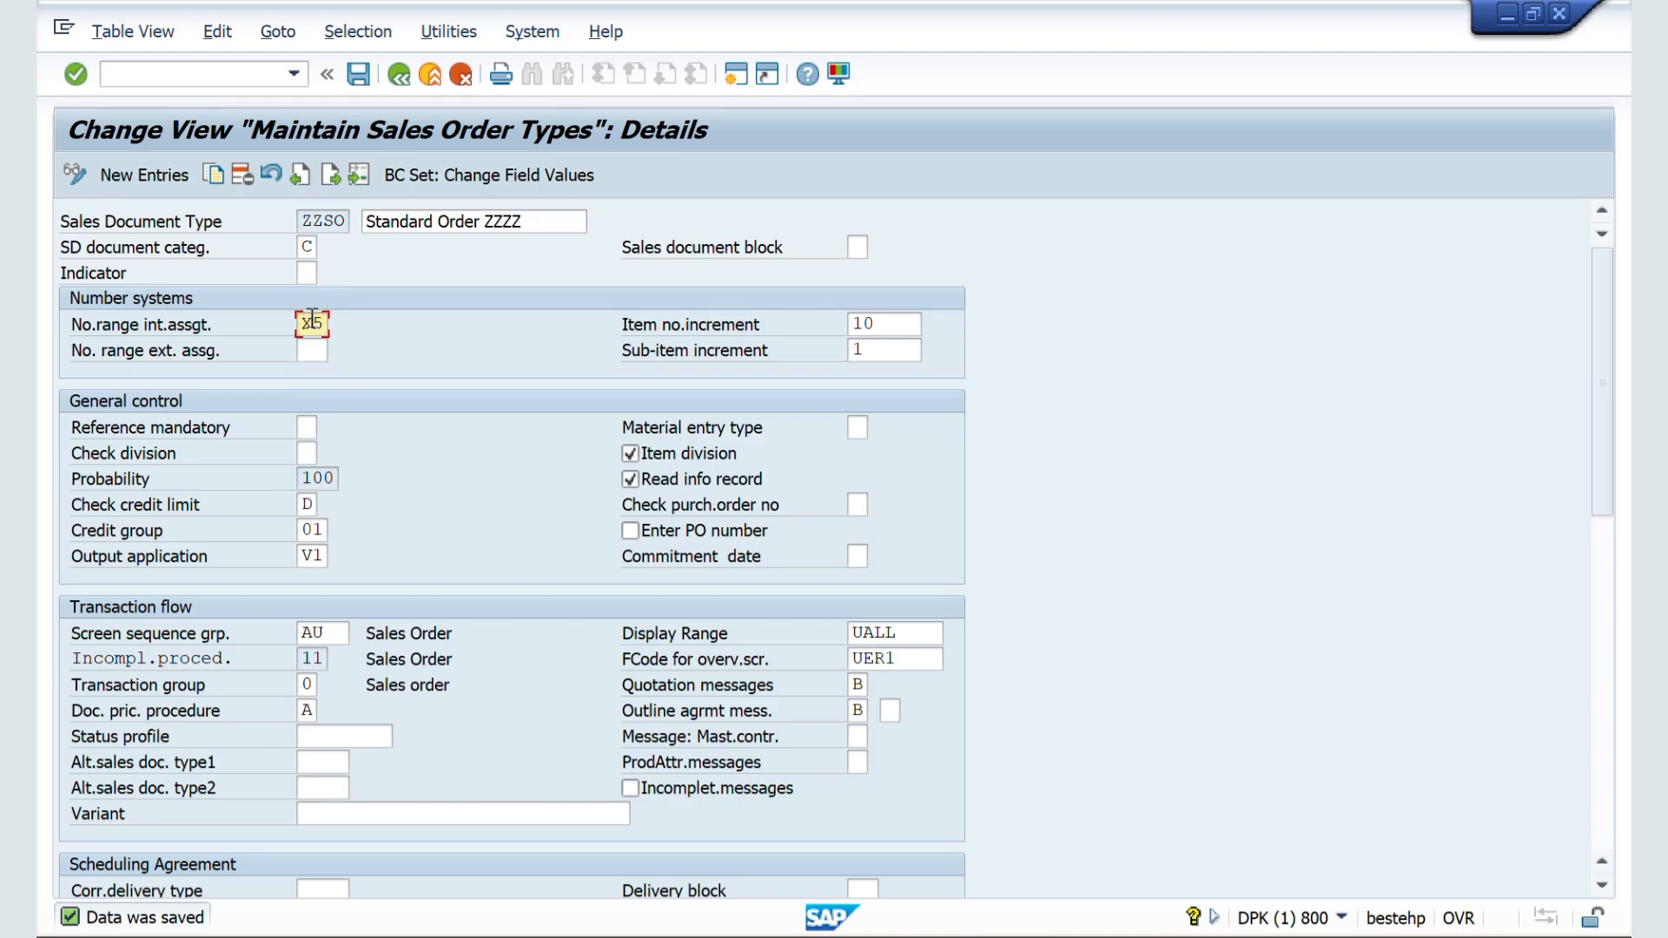
click(359, 75)
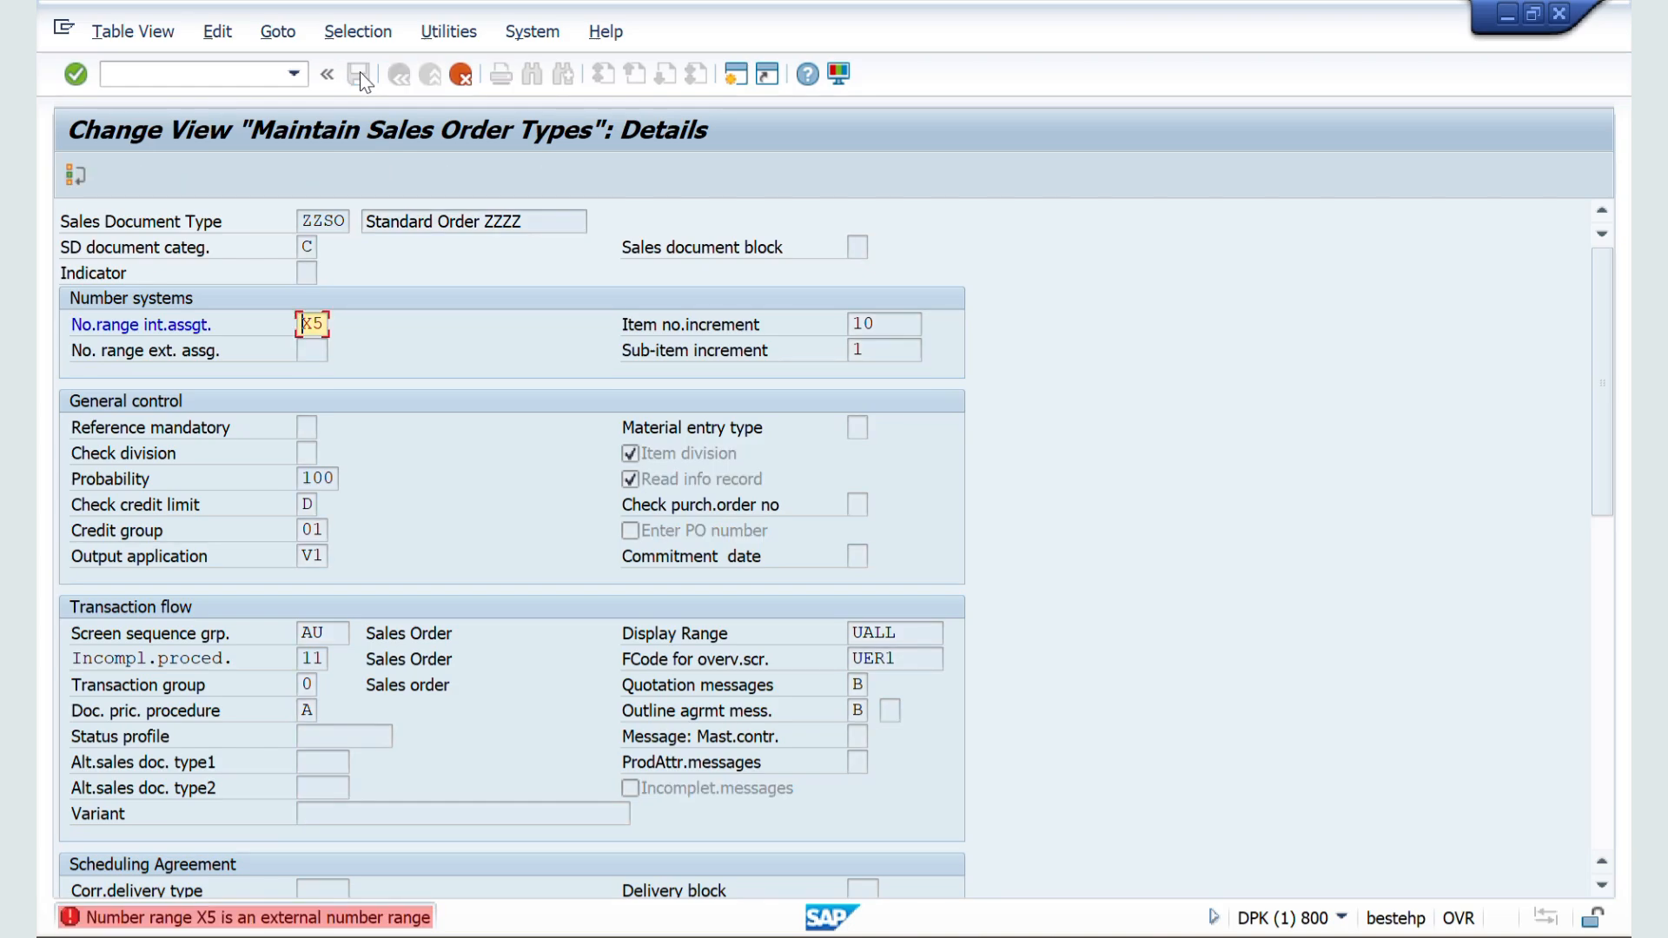
key(F10)
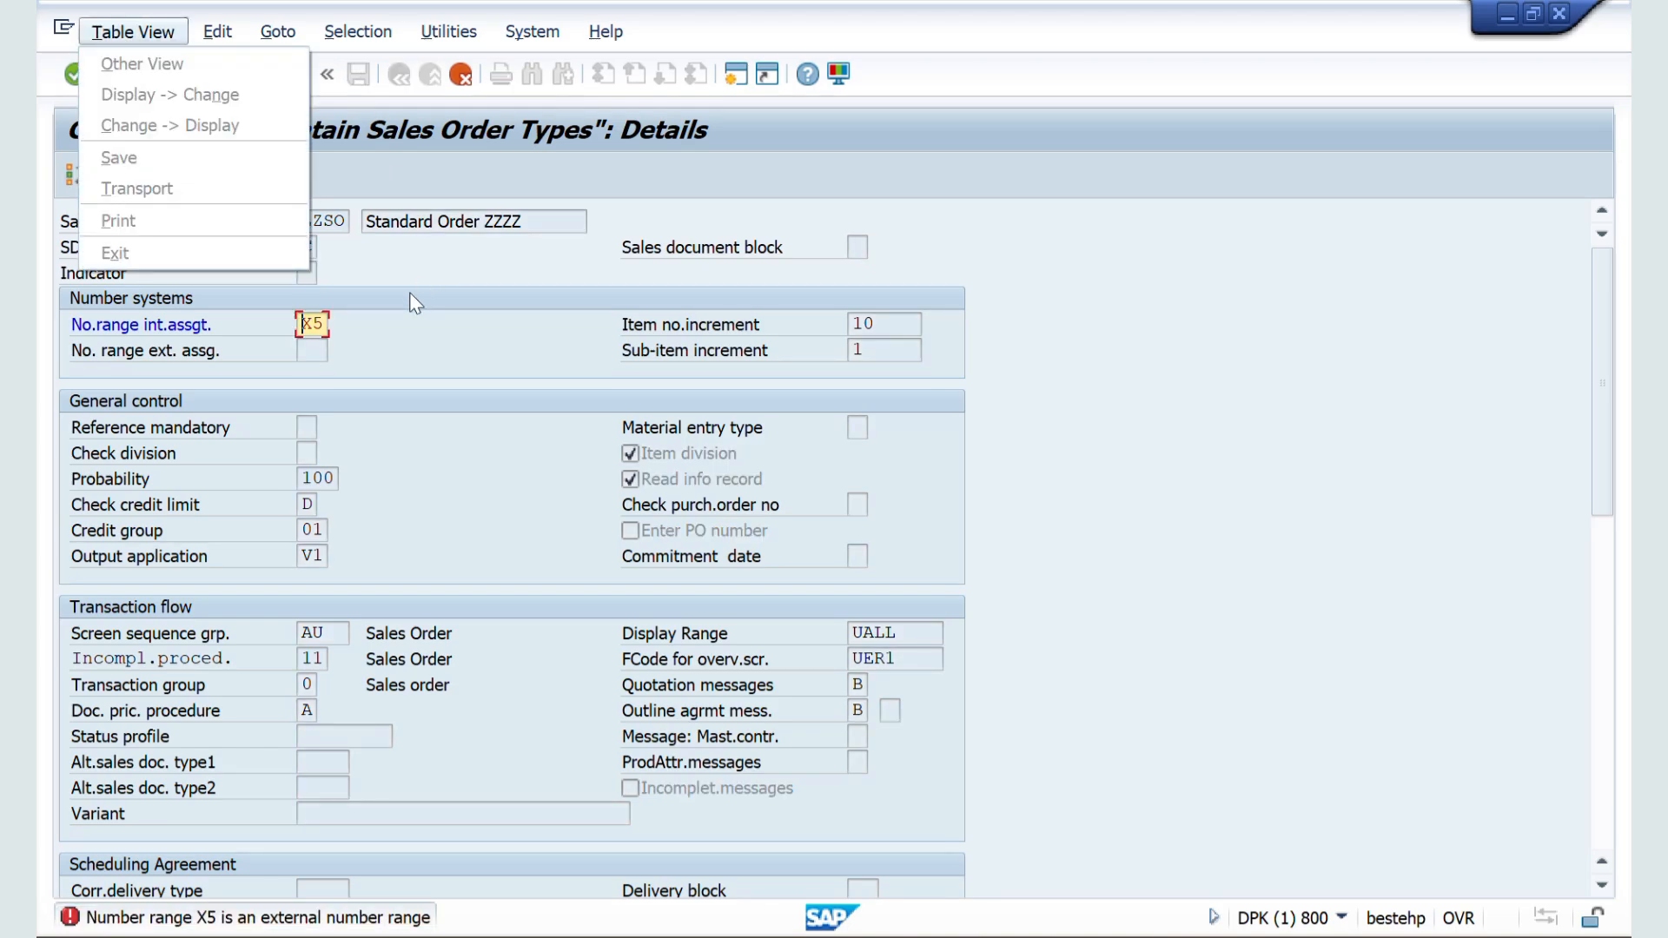
key(Right)
key(Right)
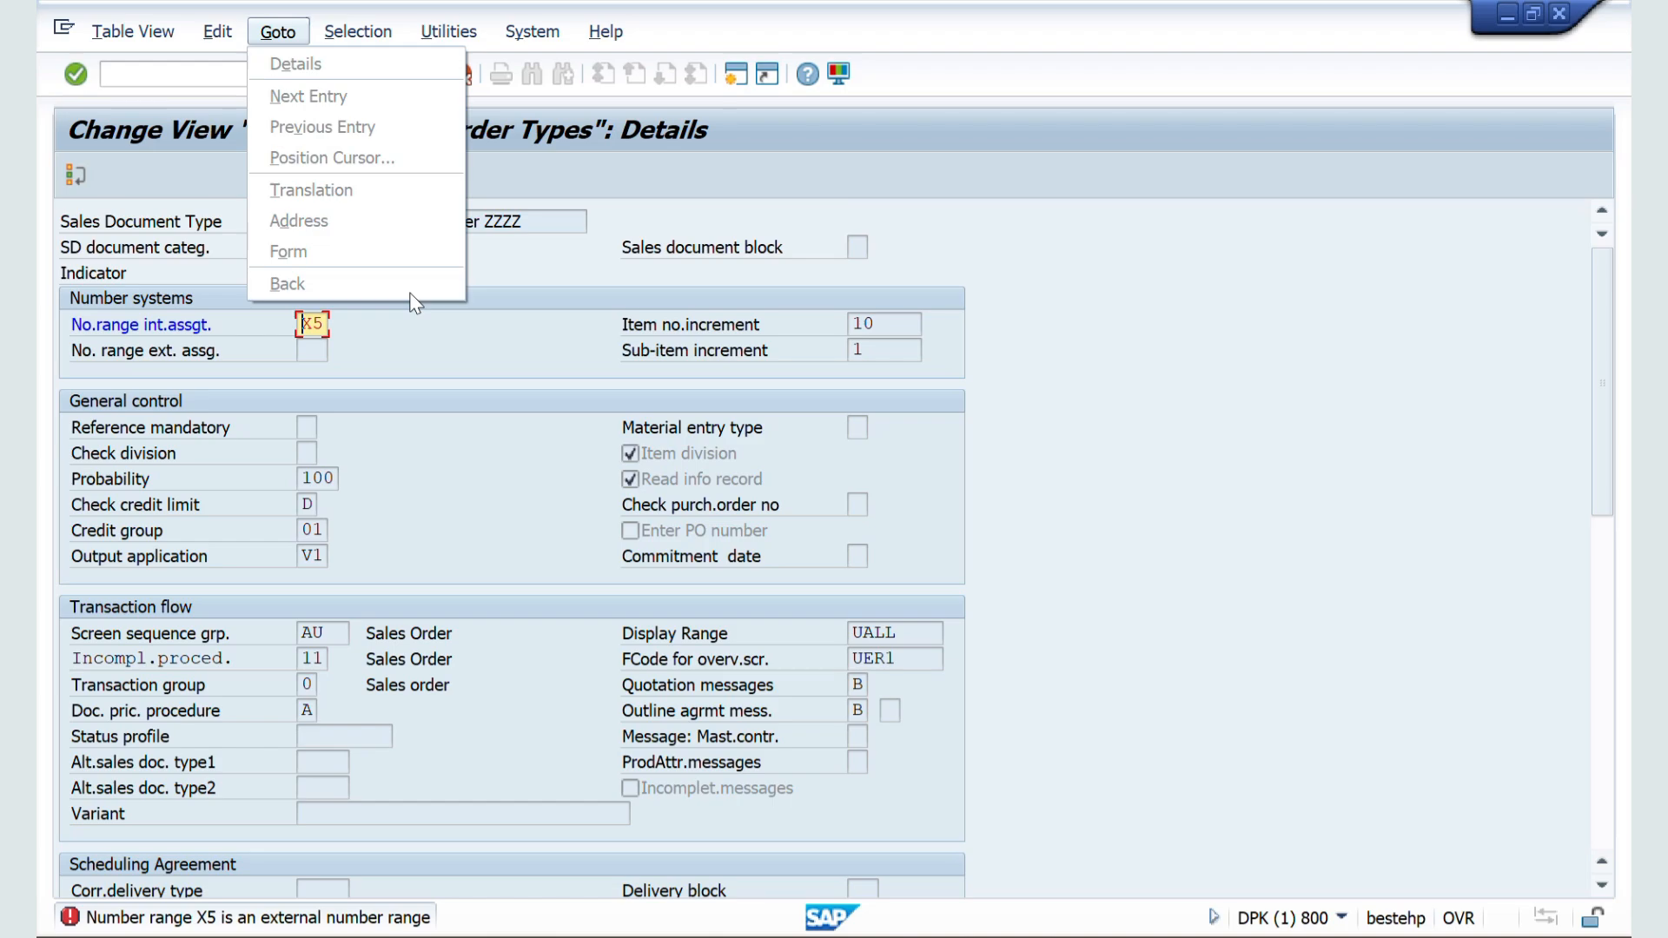
key(Right)
key(Right)
key(Right)
key(Escape)
key(Right)
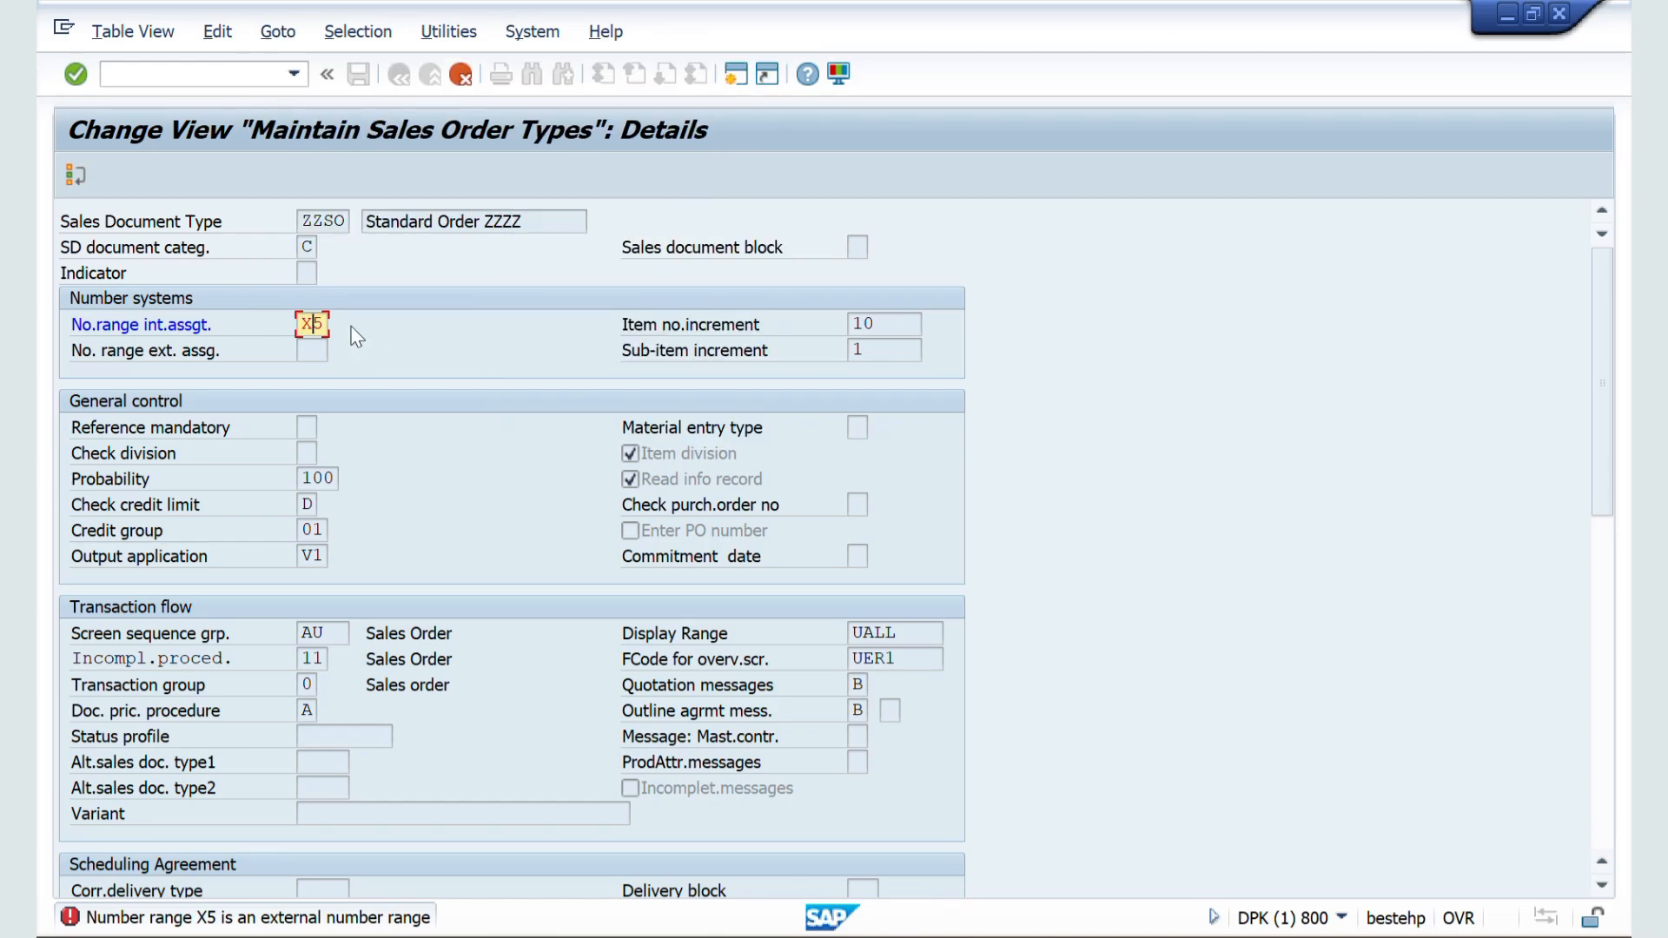
Step: Clear X5 from the internal number range assignment of ZZSO, save the document type and return to the IMG structure
key(BackSpace)
key(Delete)
key(ctrl+s)
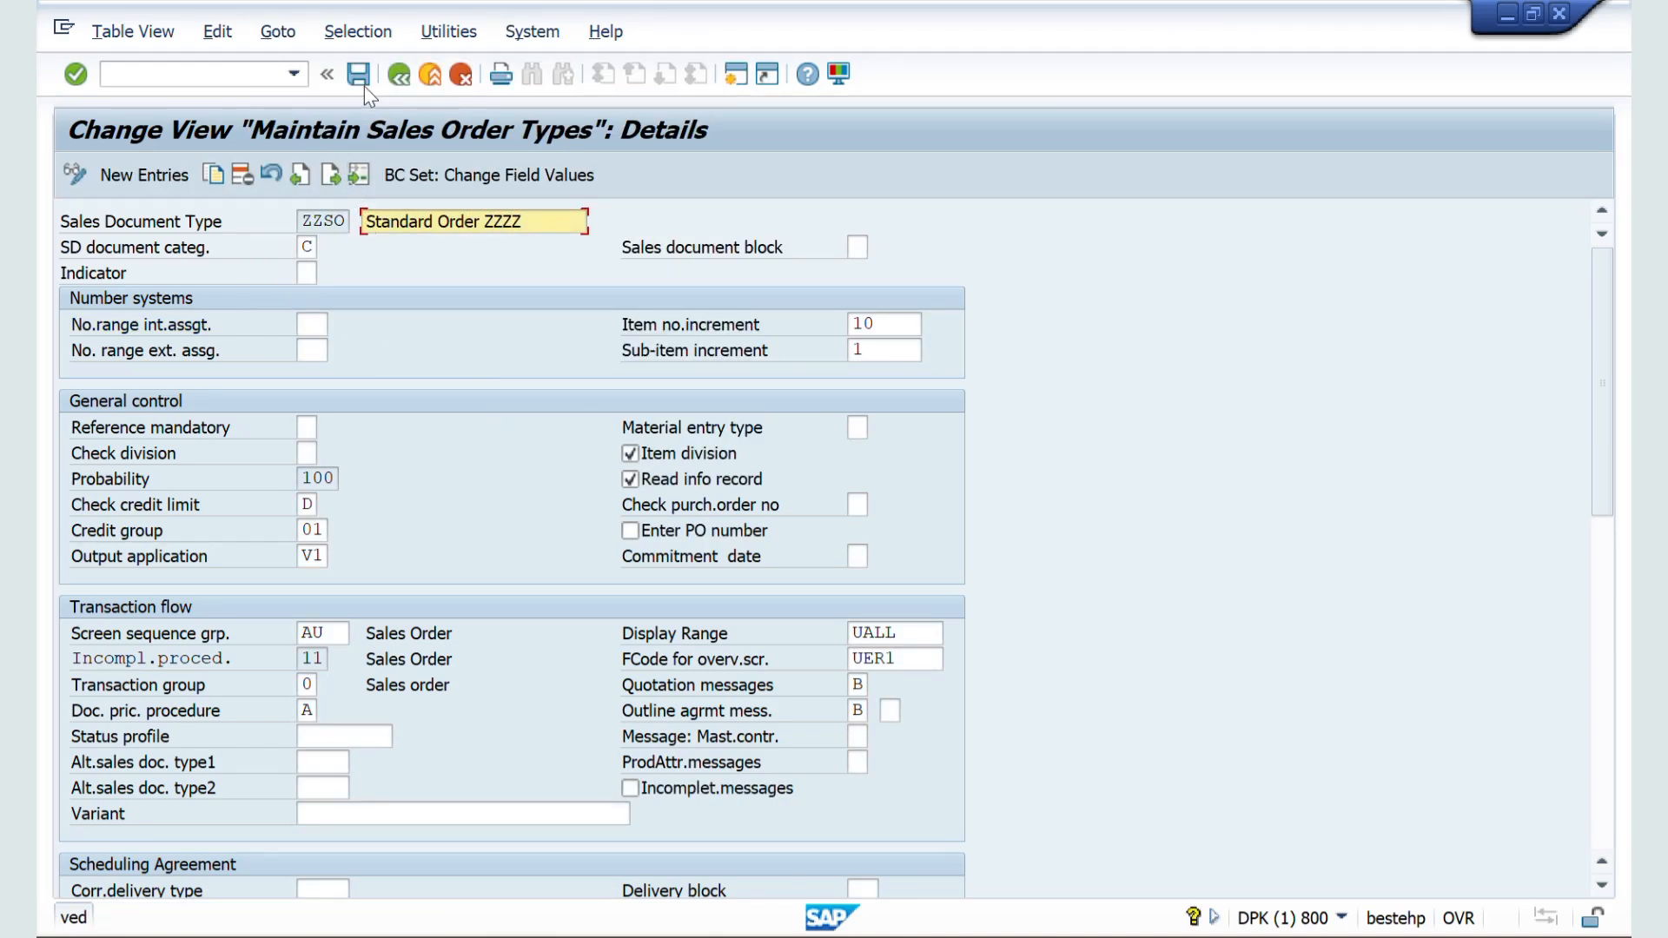
click(399, 79)
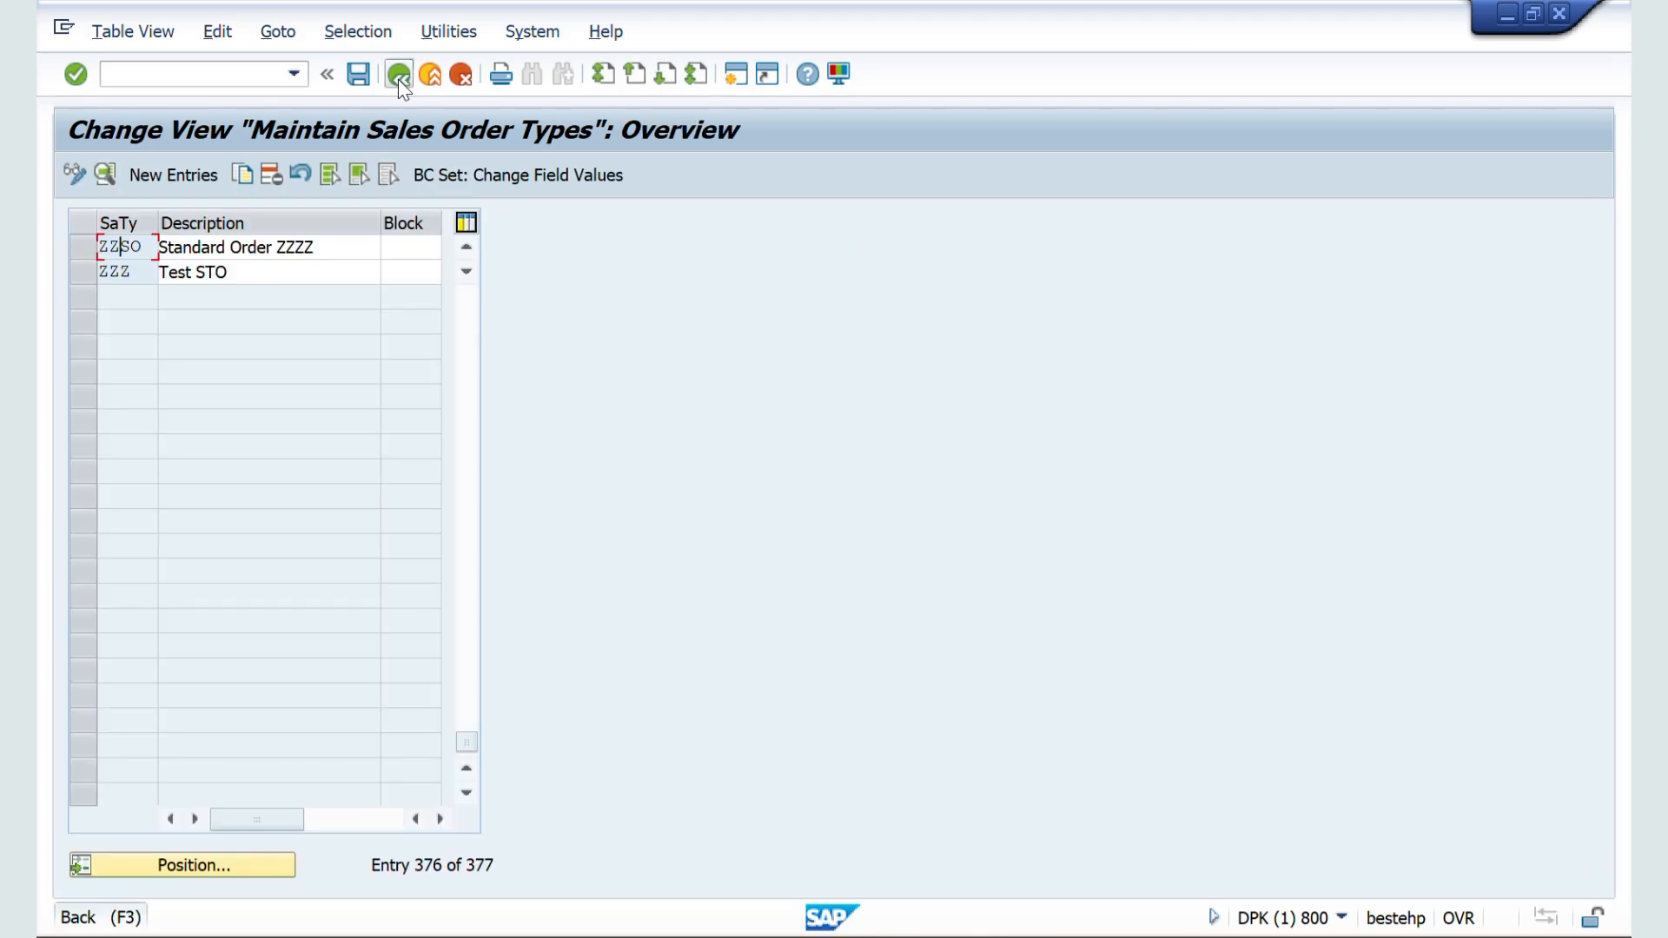
click(399, 76)
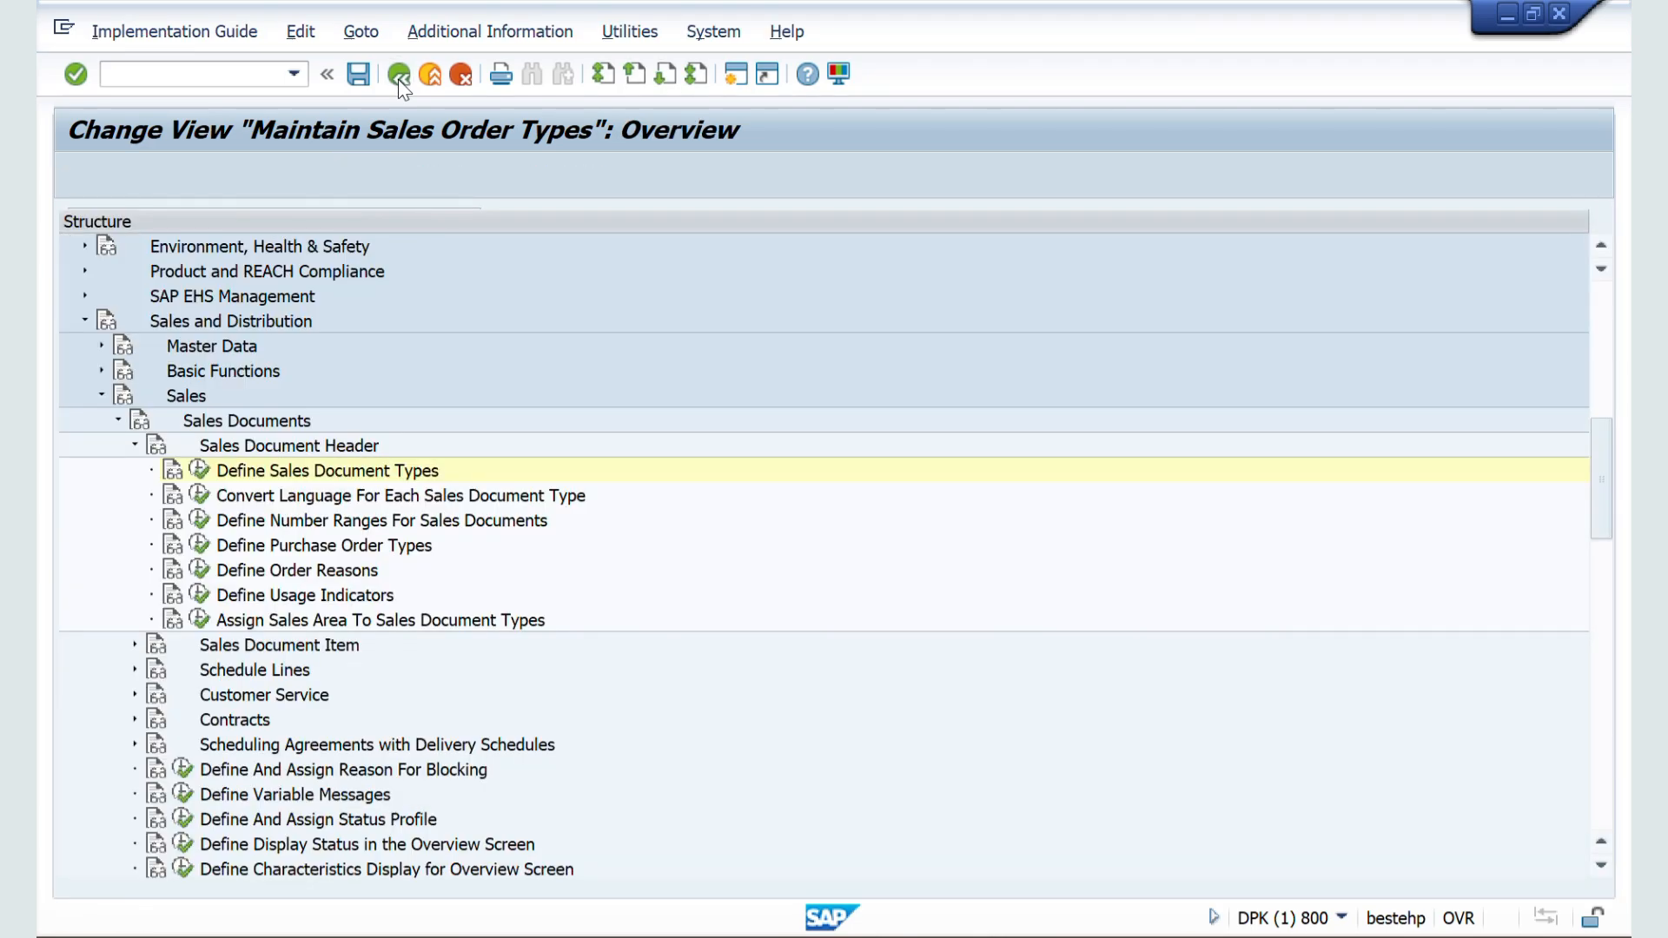
Step: Remove the external marking from SD document number range interval X5, save the intervals and return to the IMG structure
click(199, 520)
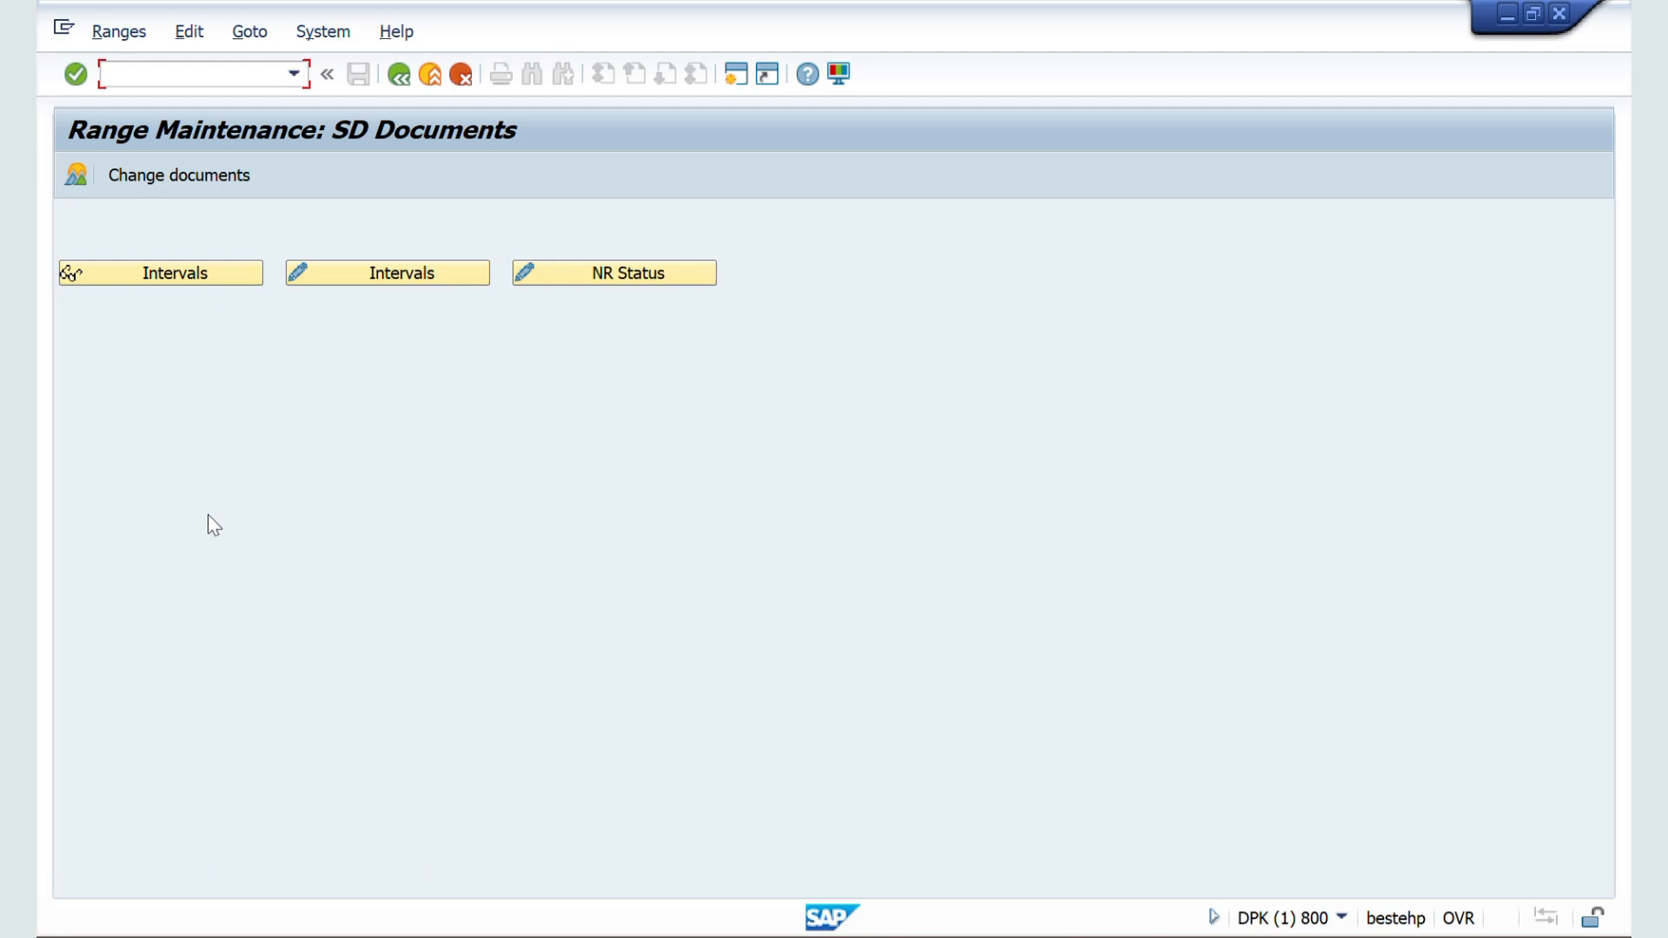
click(360, 274)
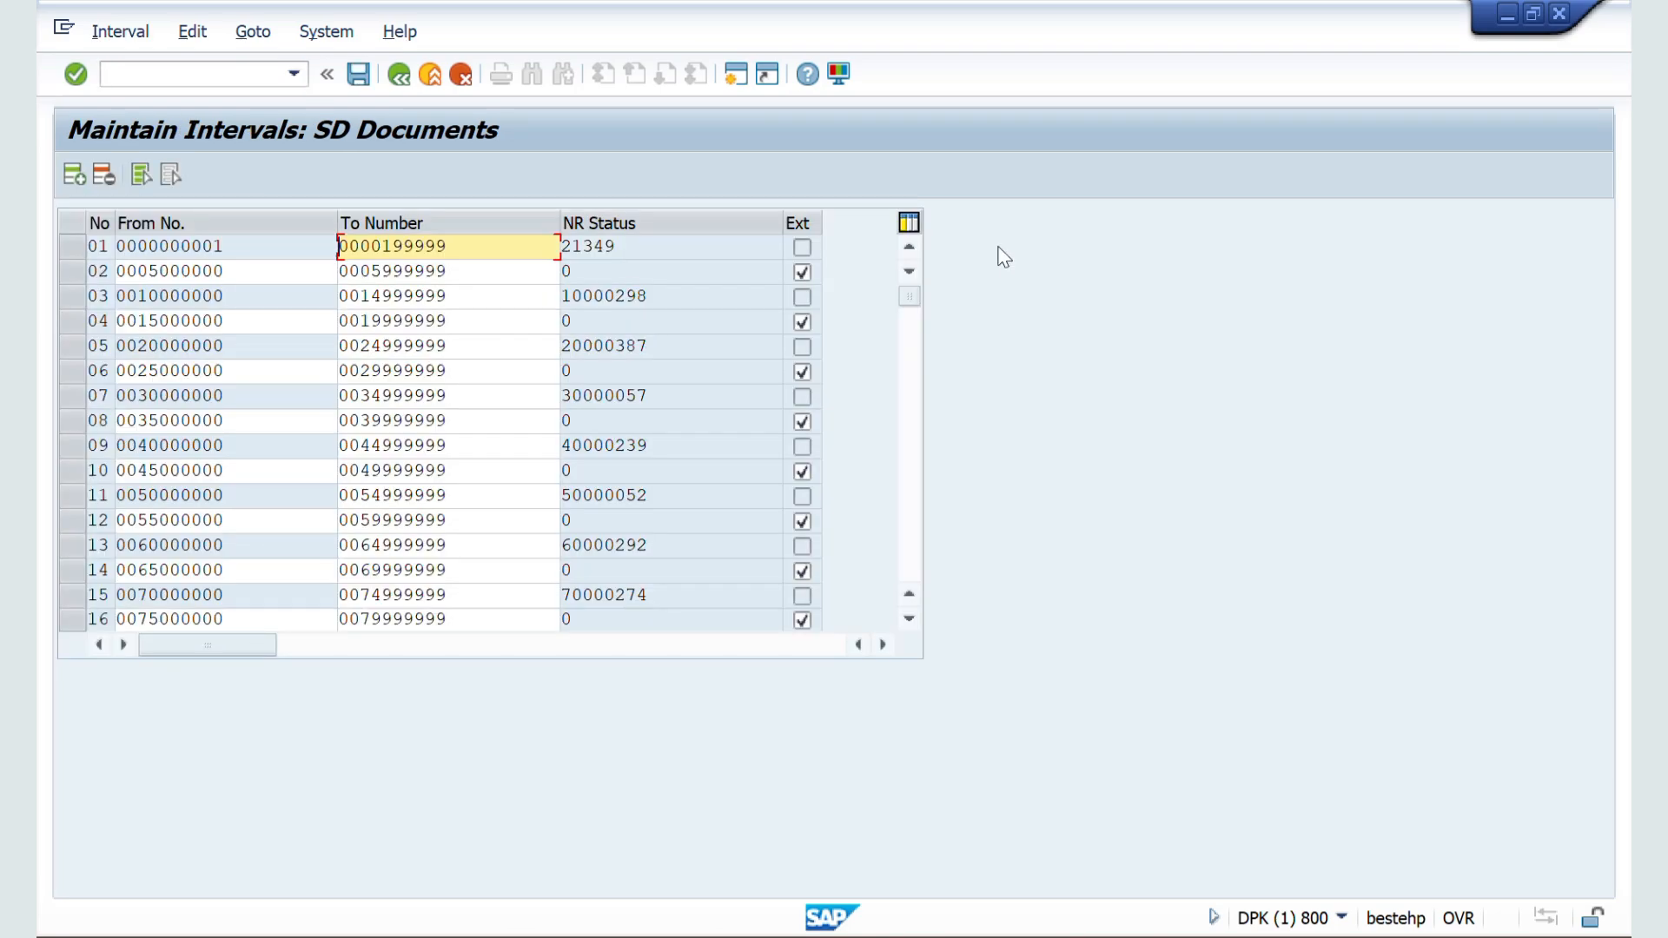
drag(908, 297, 909, 472)
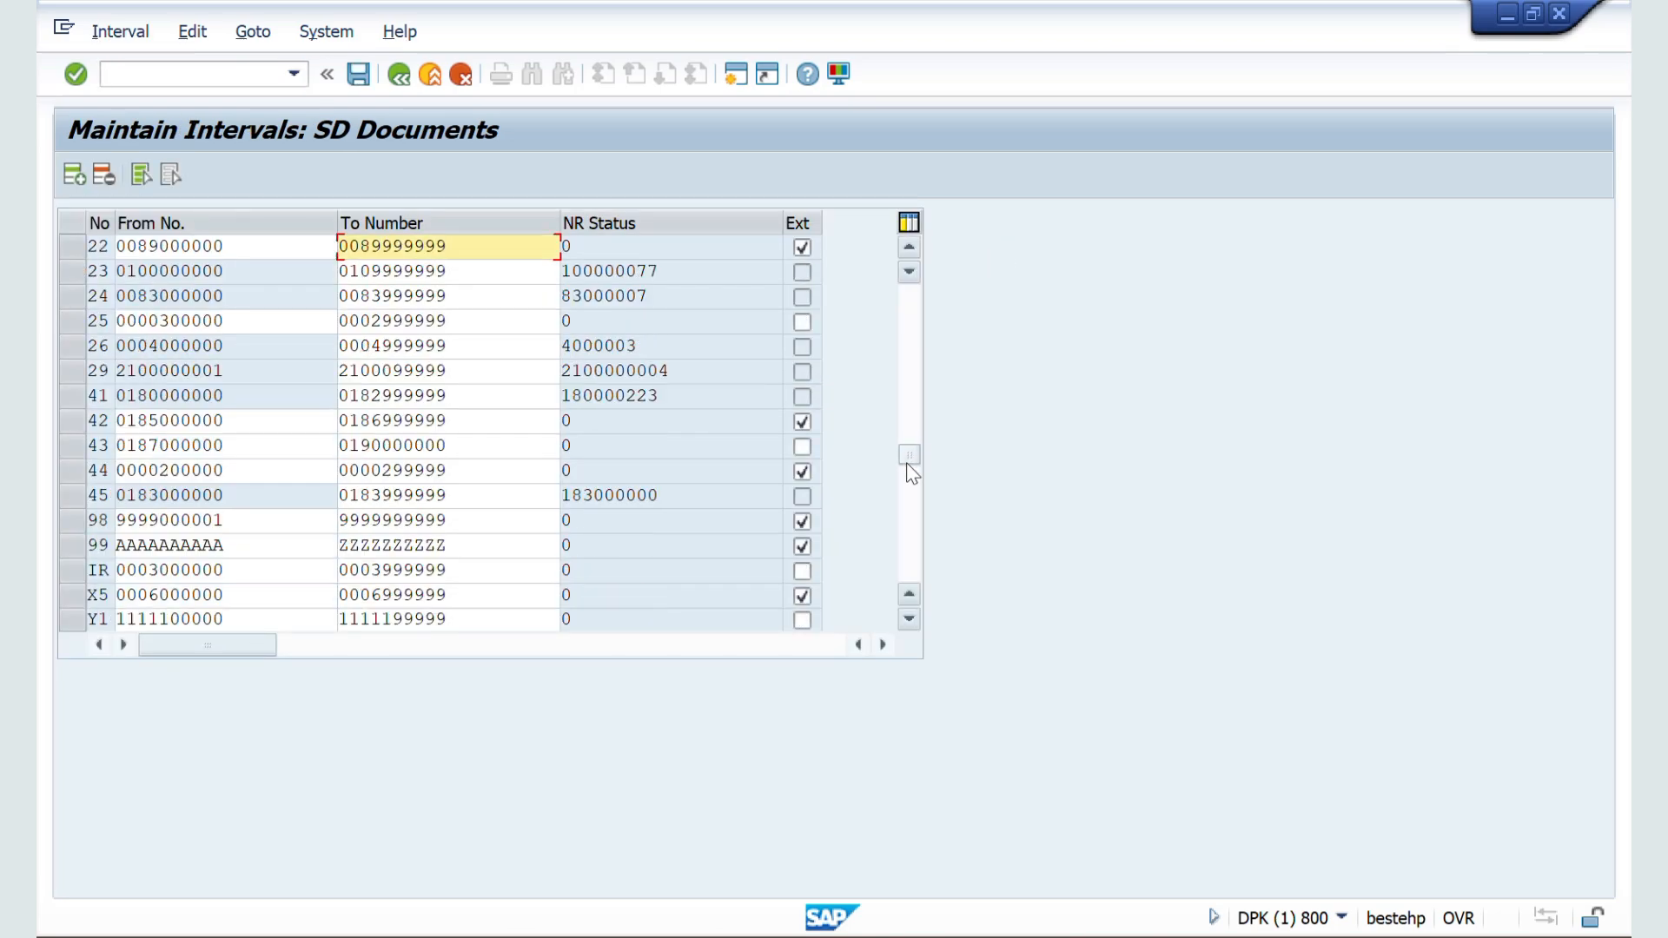
click(802, 595)
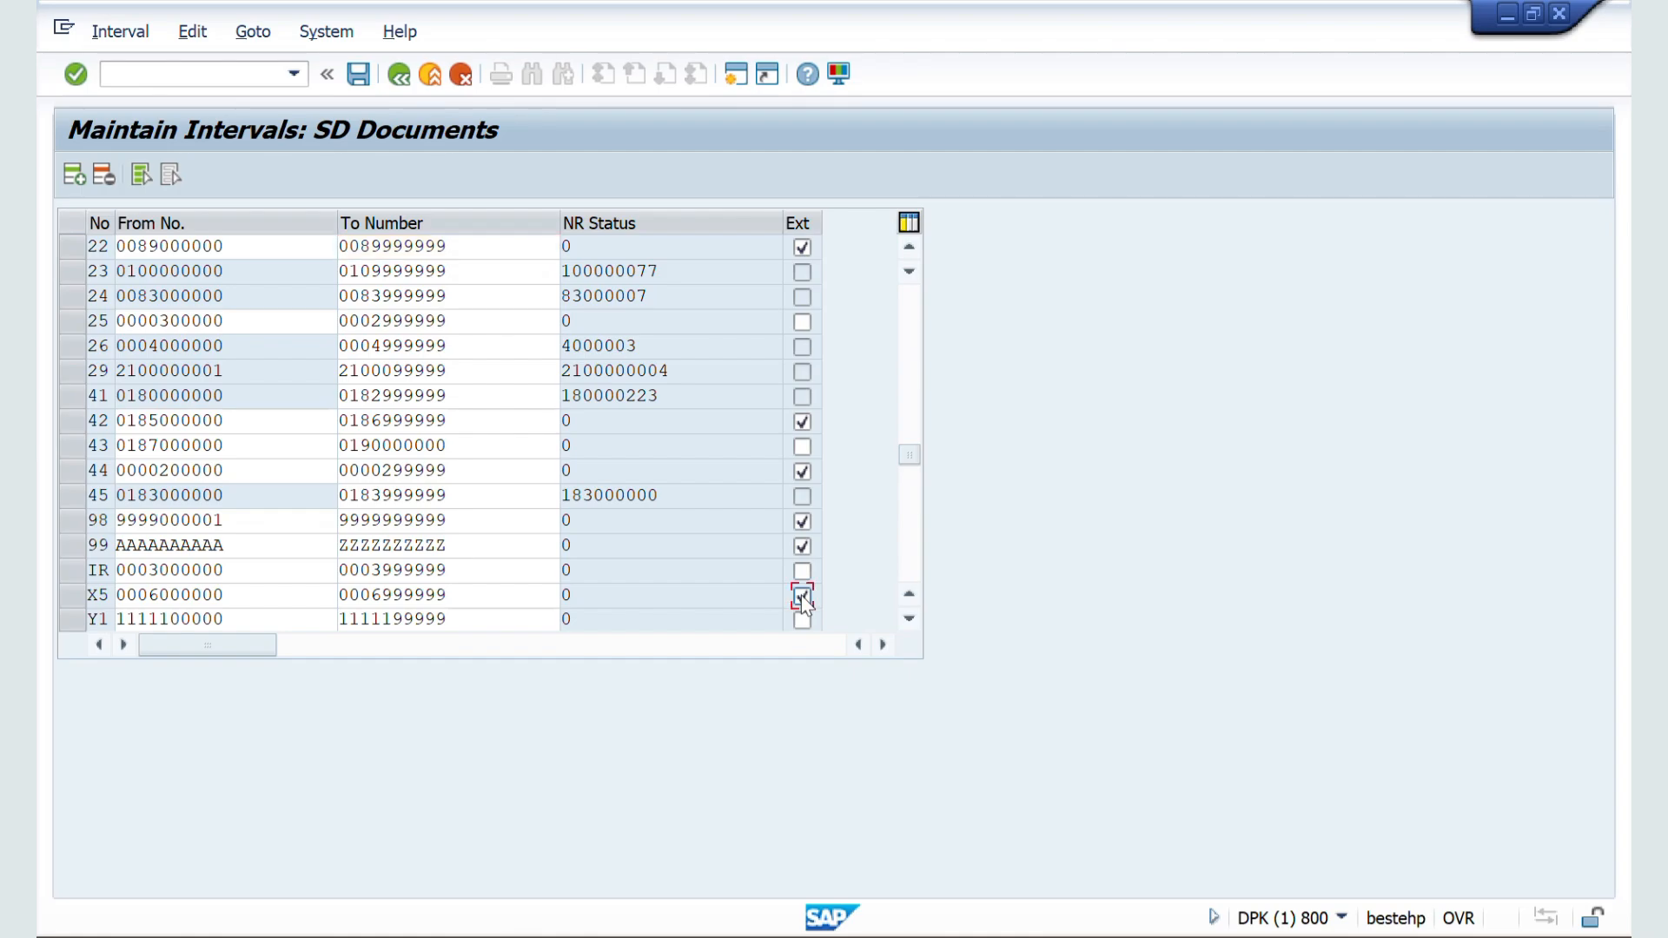
click(359, 75)
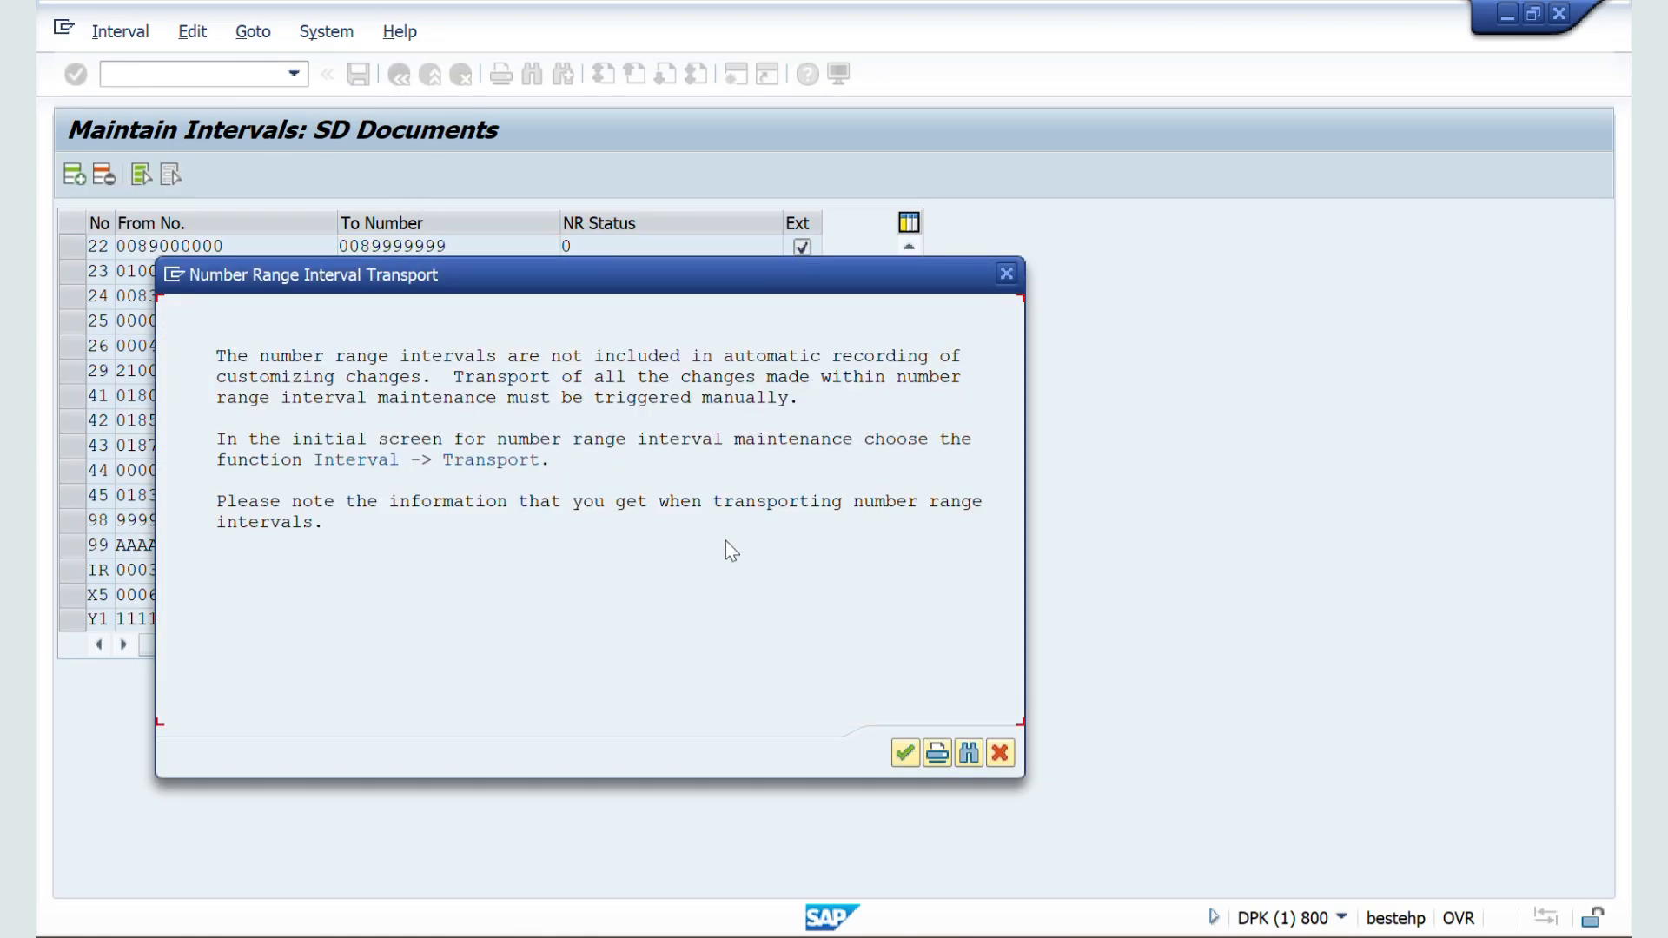
click(903, 754)
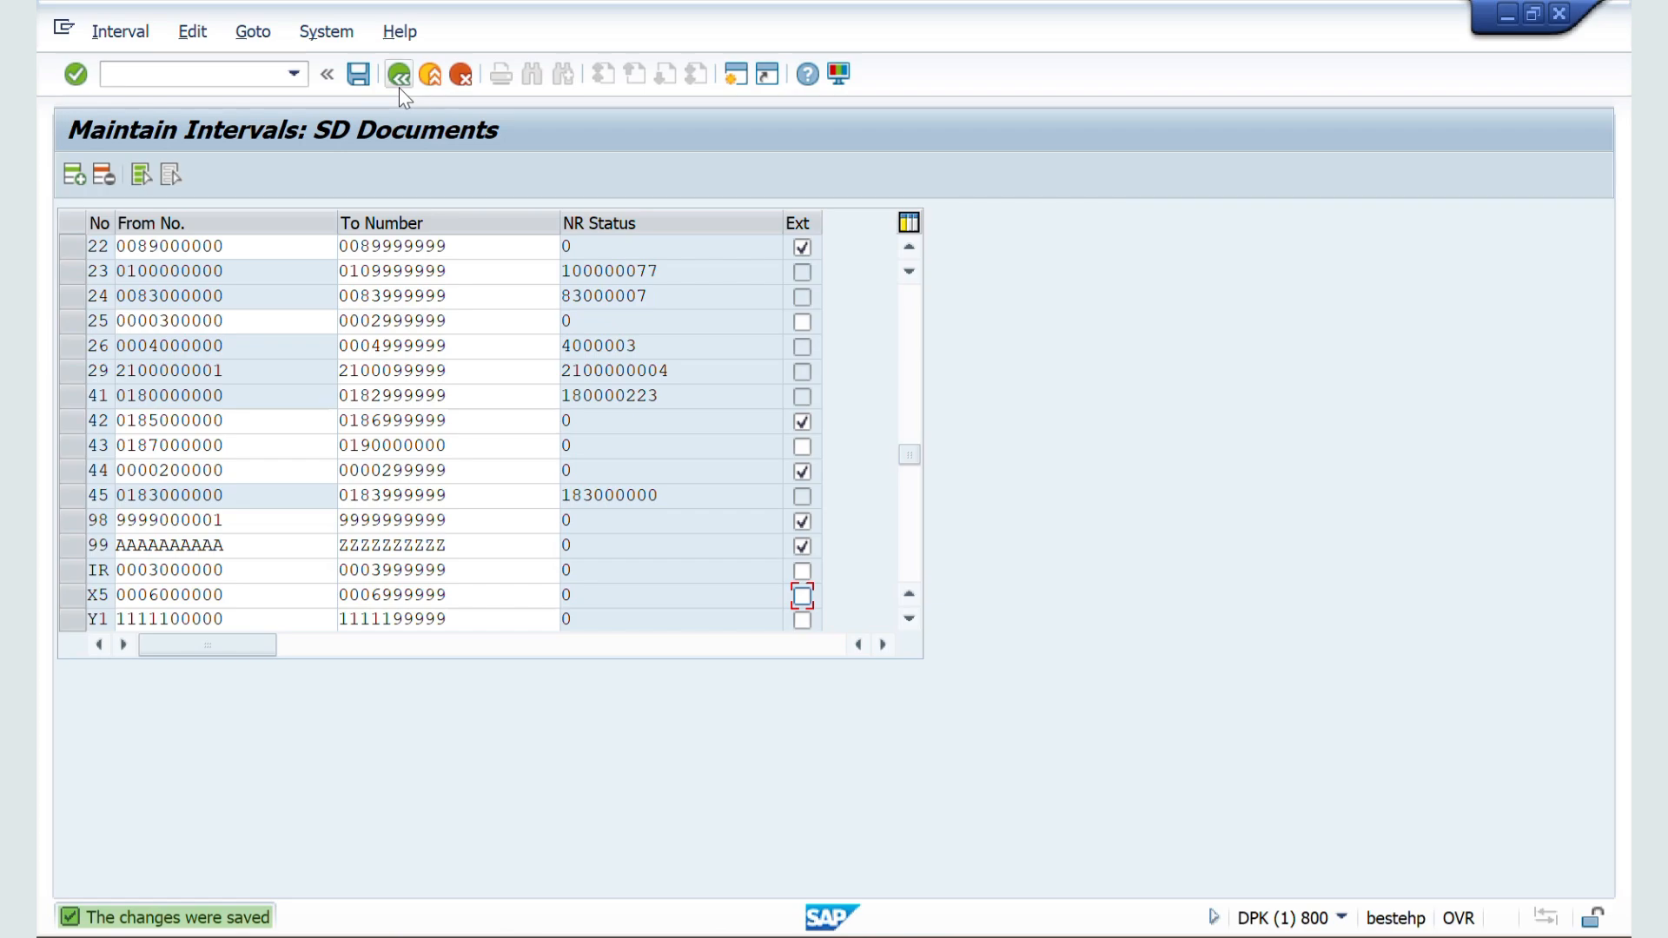
click(399, 78)
click(399, 79)
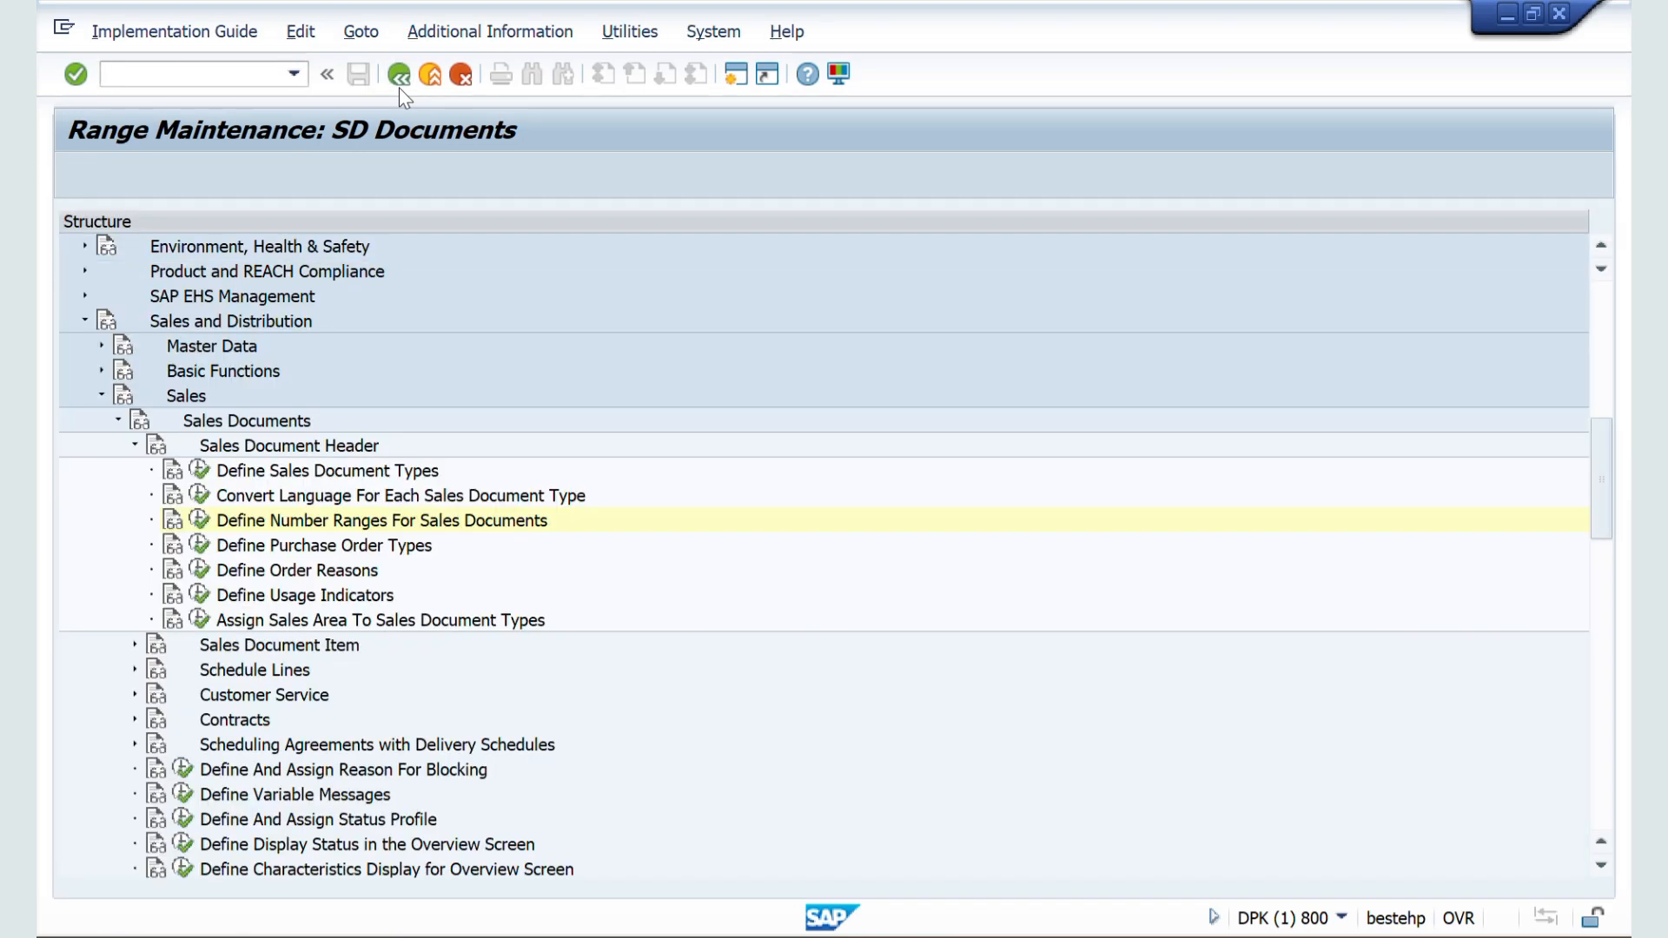
Step: Open the details of sales document type ZZSO in Define Sales Document Types
click(199, 471)
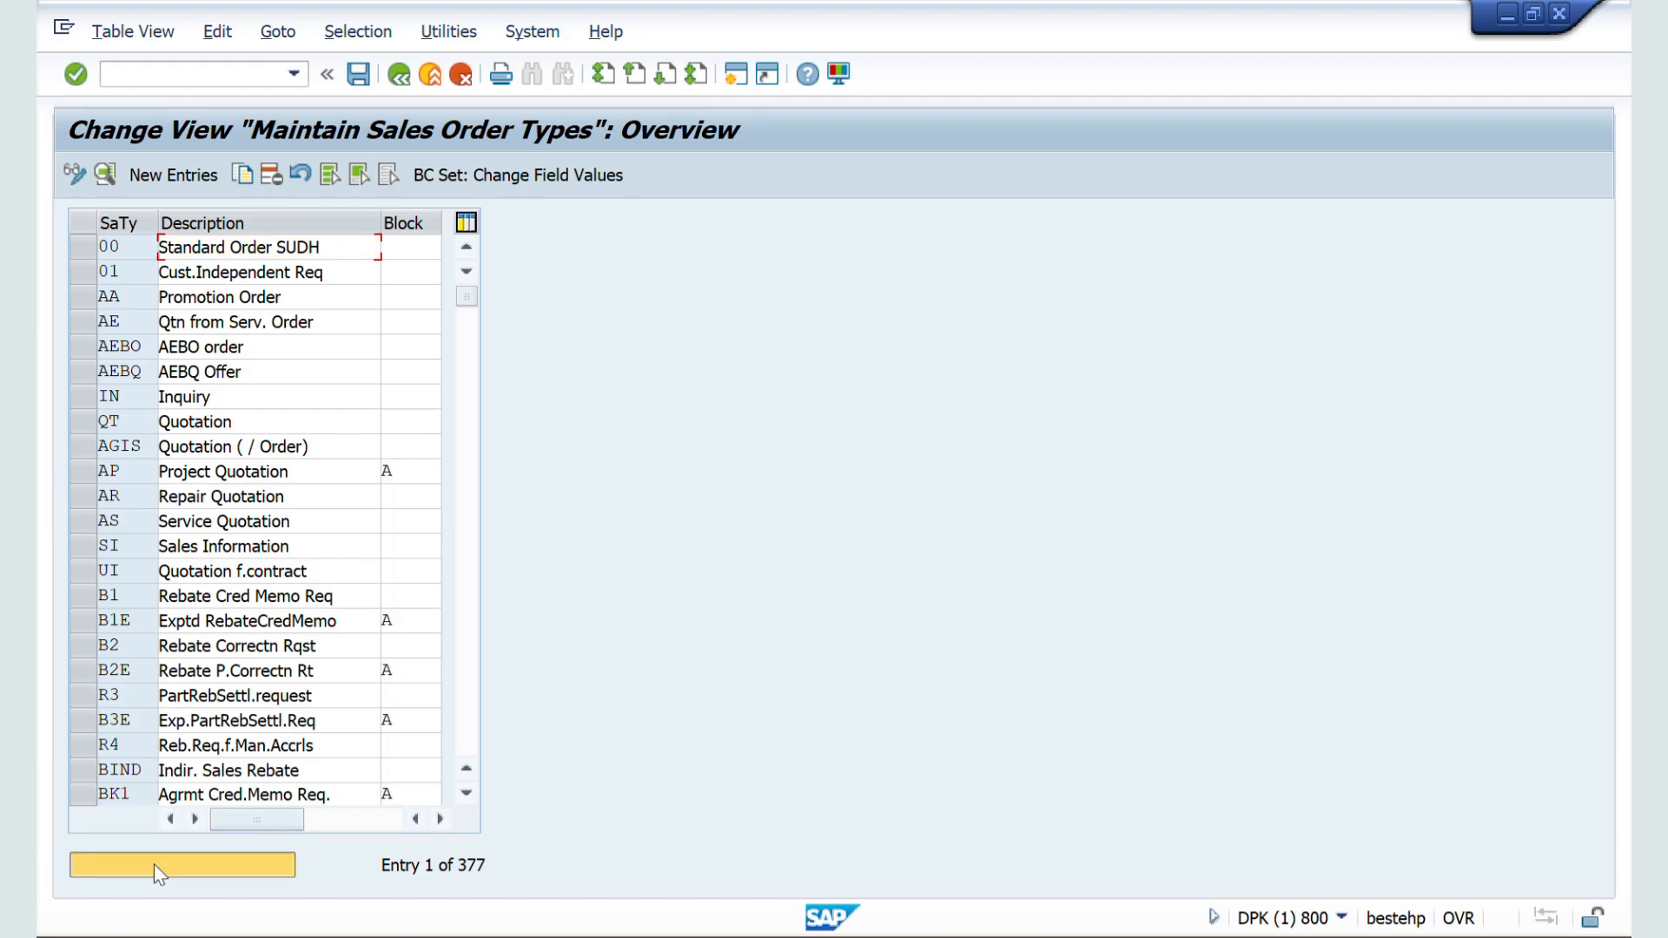
click(154, 863)
text(ZZ)
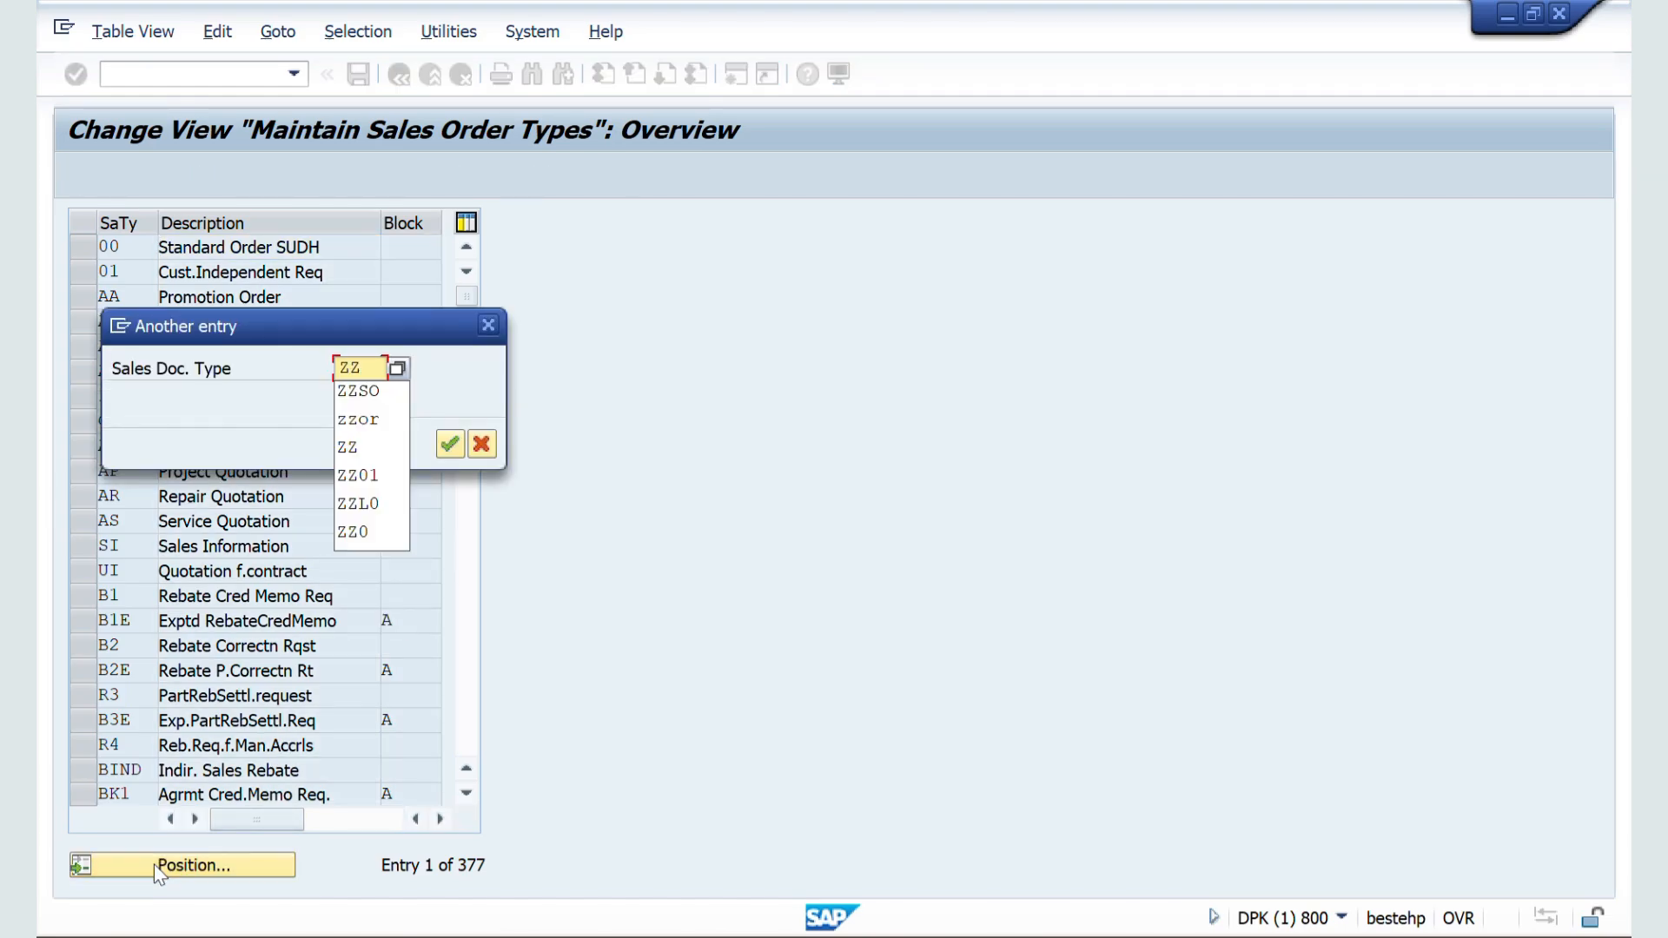
key(Return)
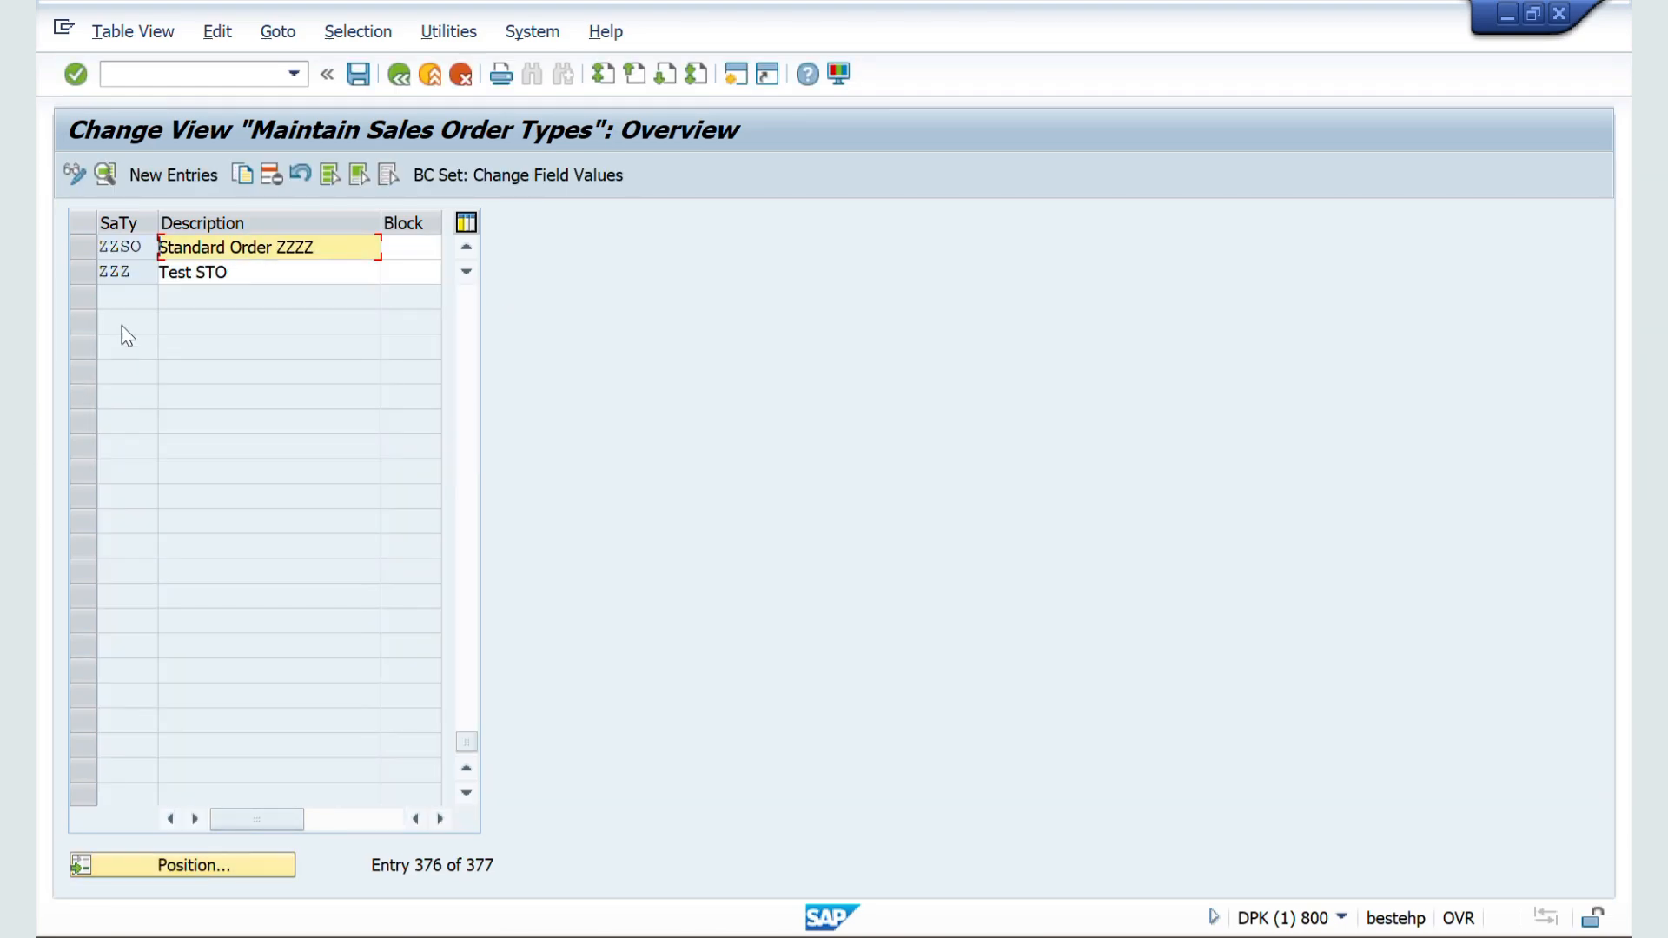
double_click(115, 245)
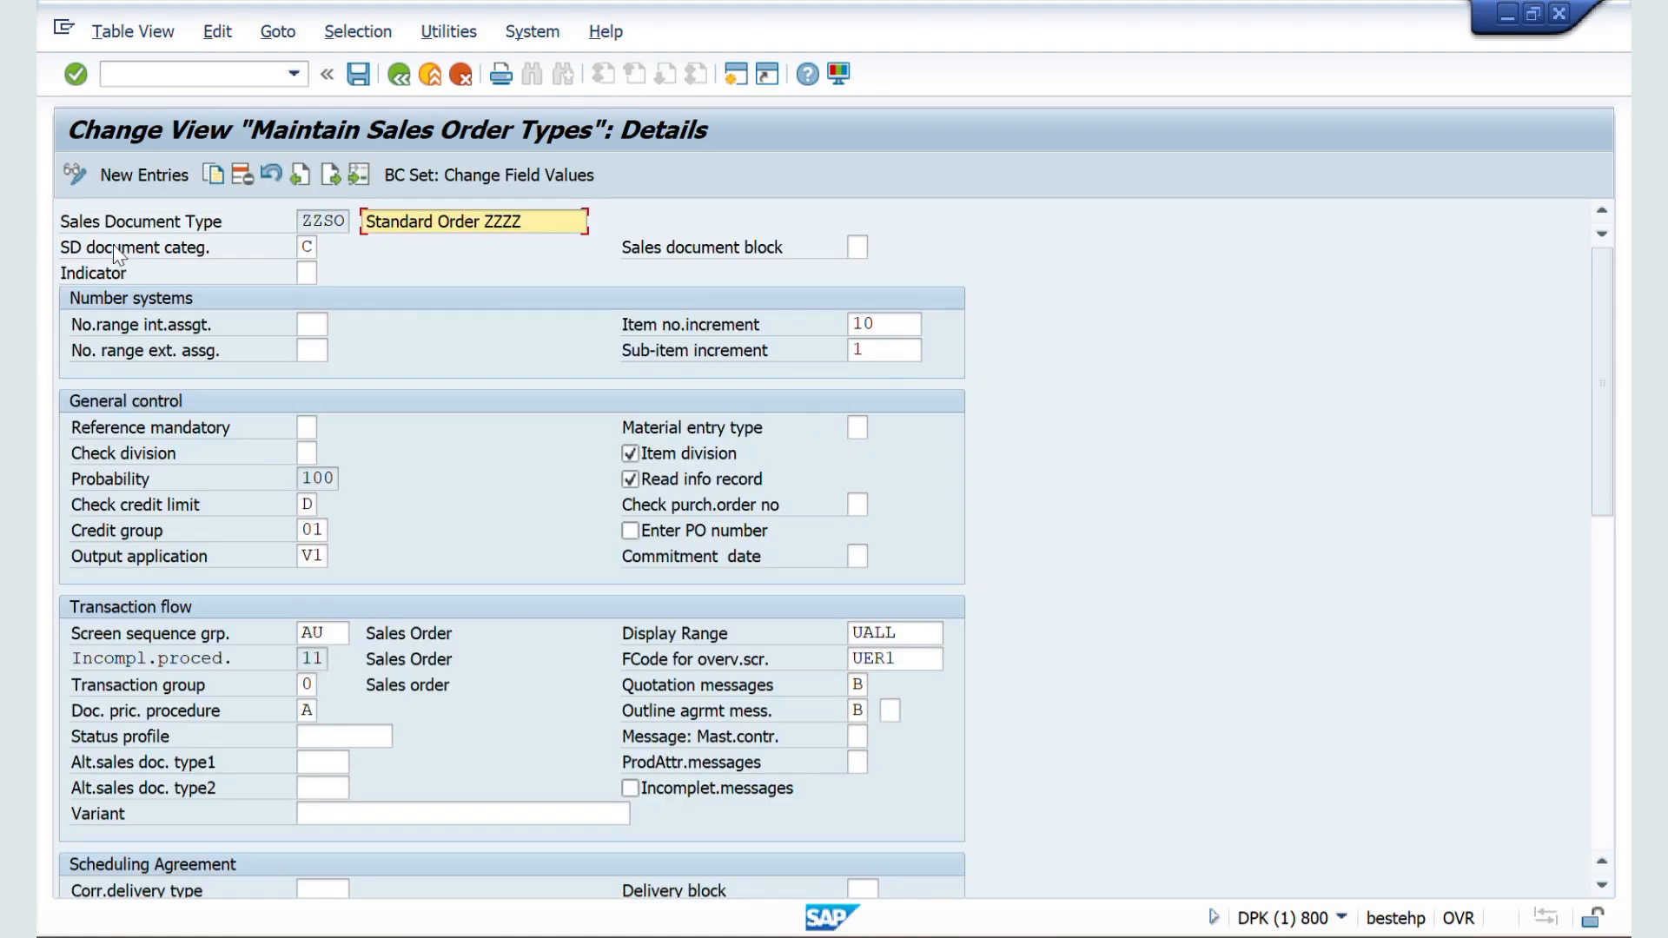
Step: Assign X5 as the internal number range of ZZSO and save it to the customizing request
click(312, 335)
text(X5)
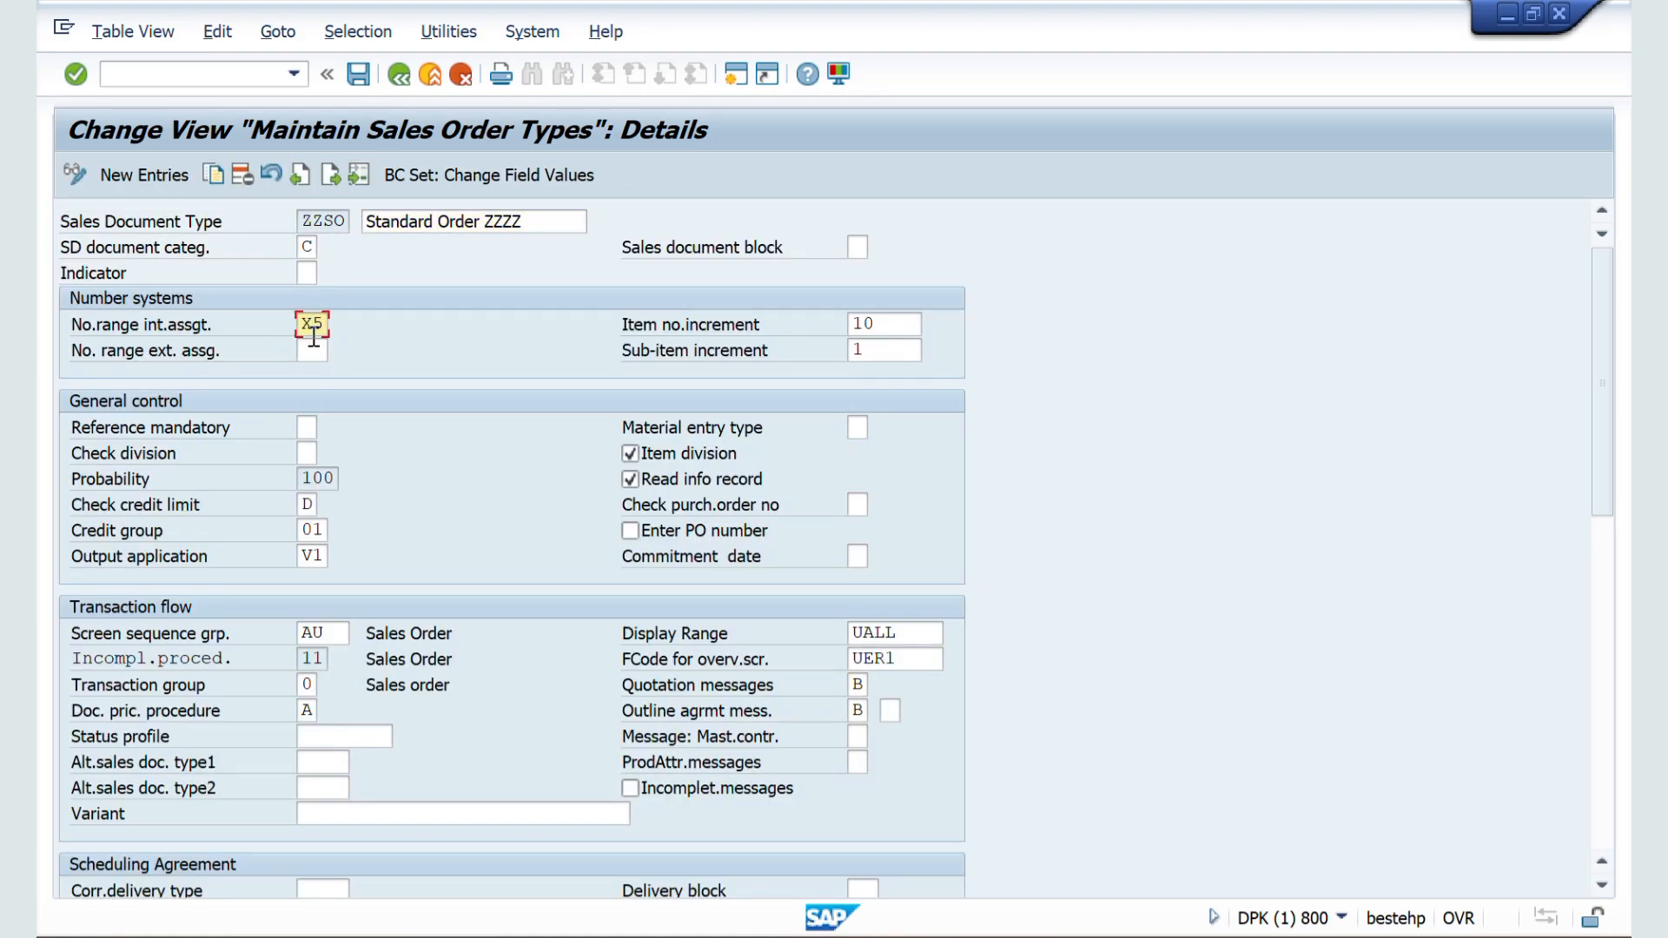
key(Return)
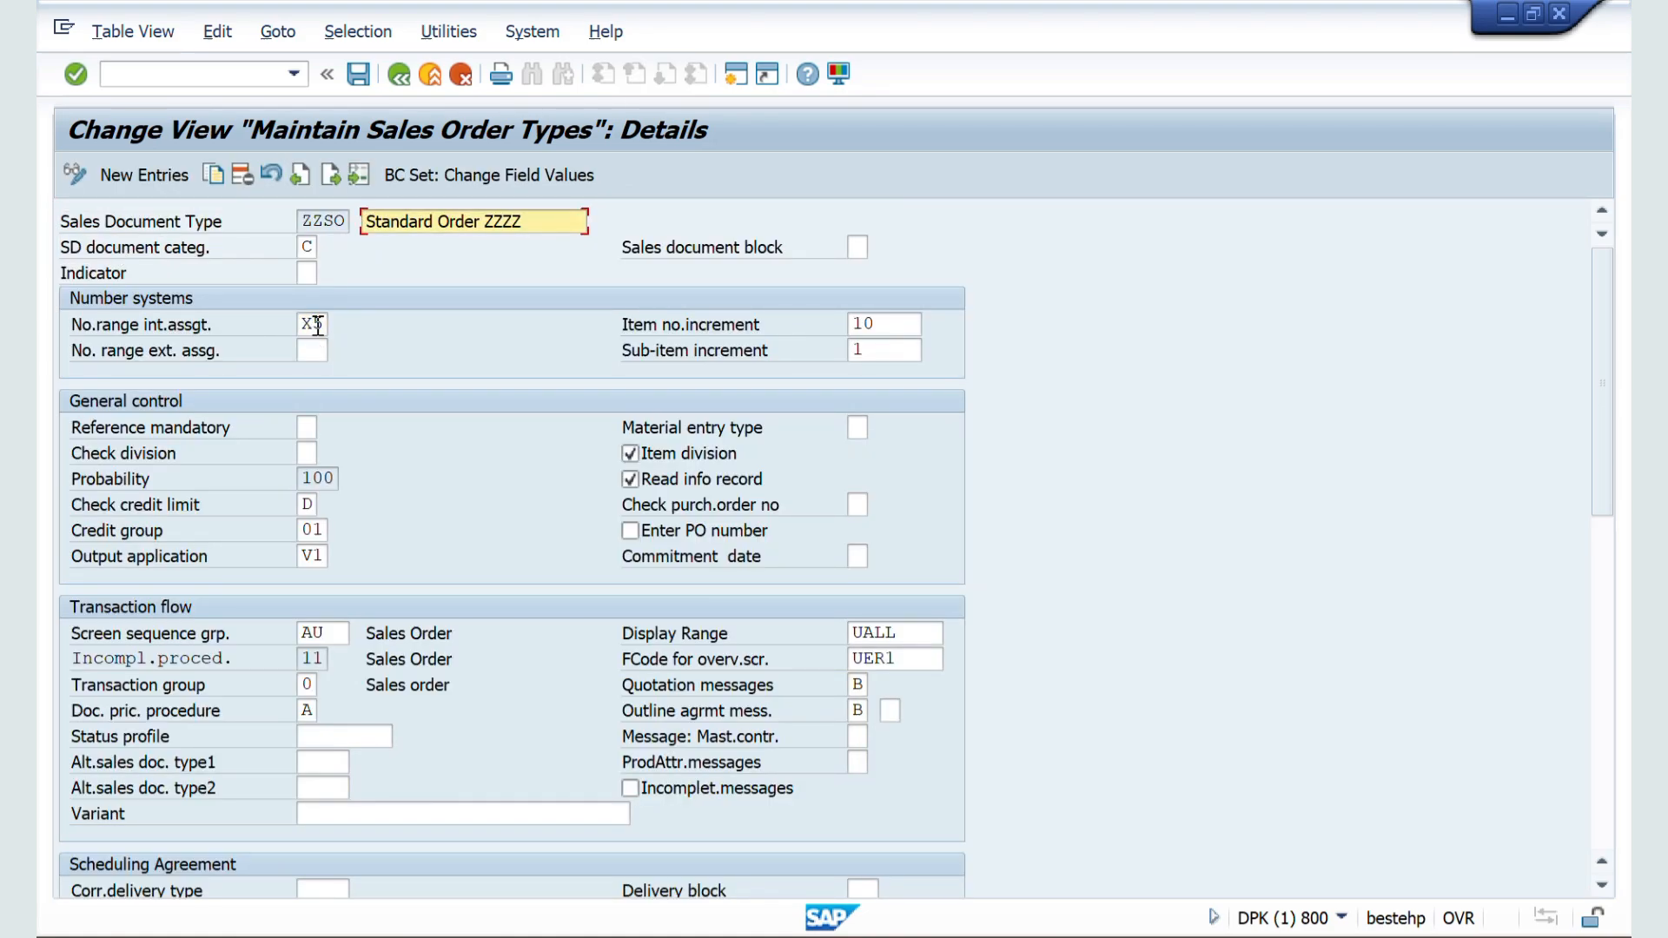
click(358, 75)
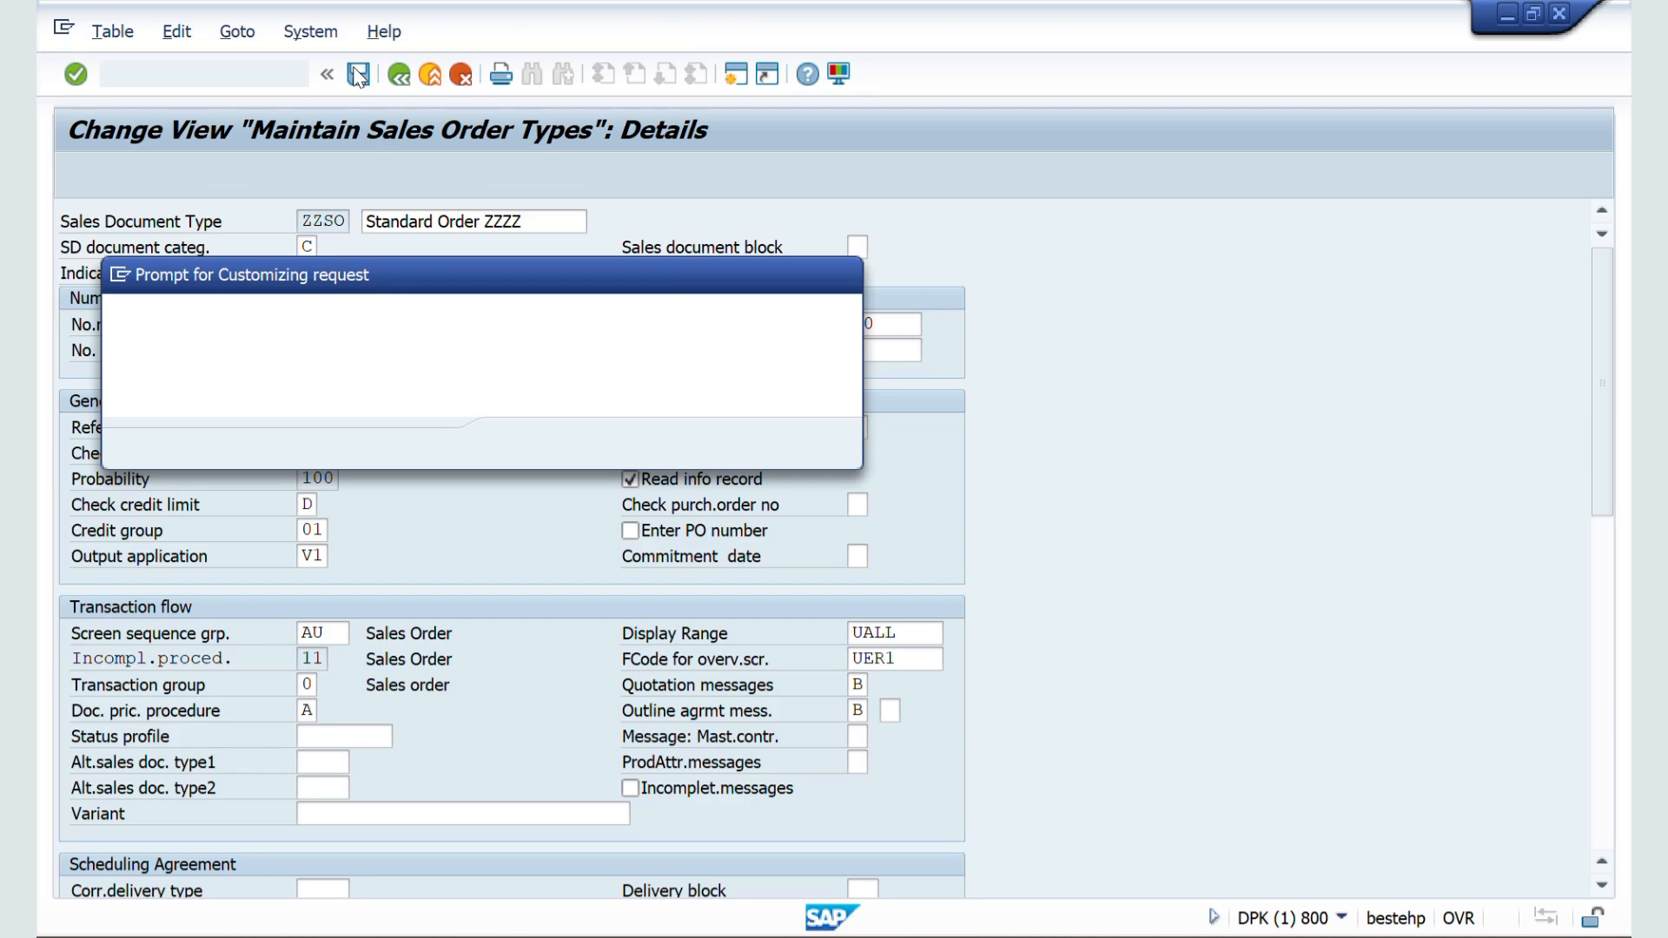
click(525, 445)
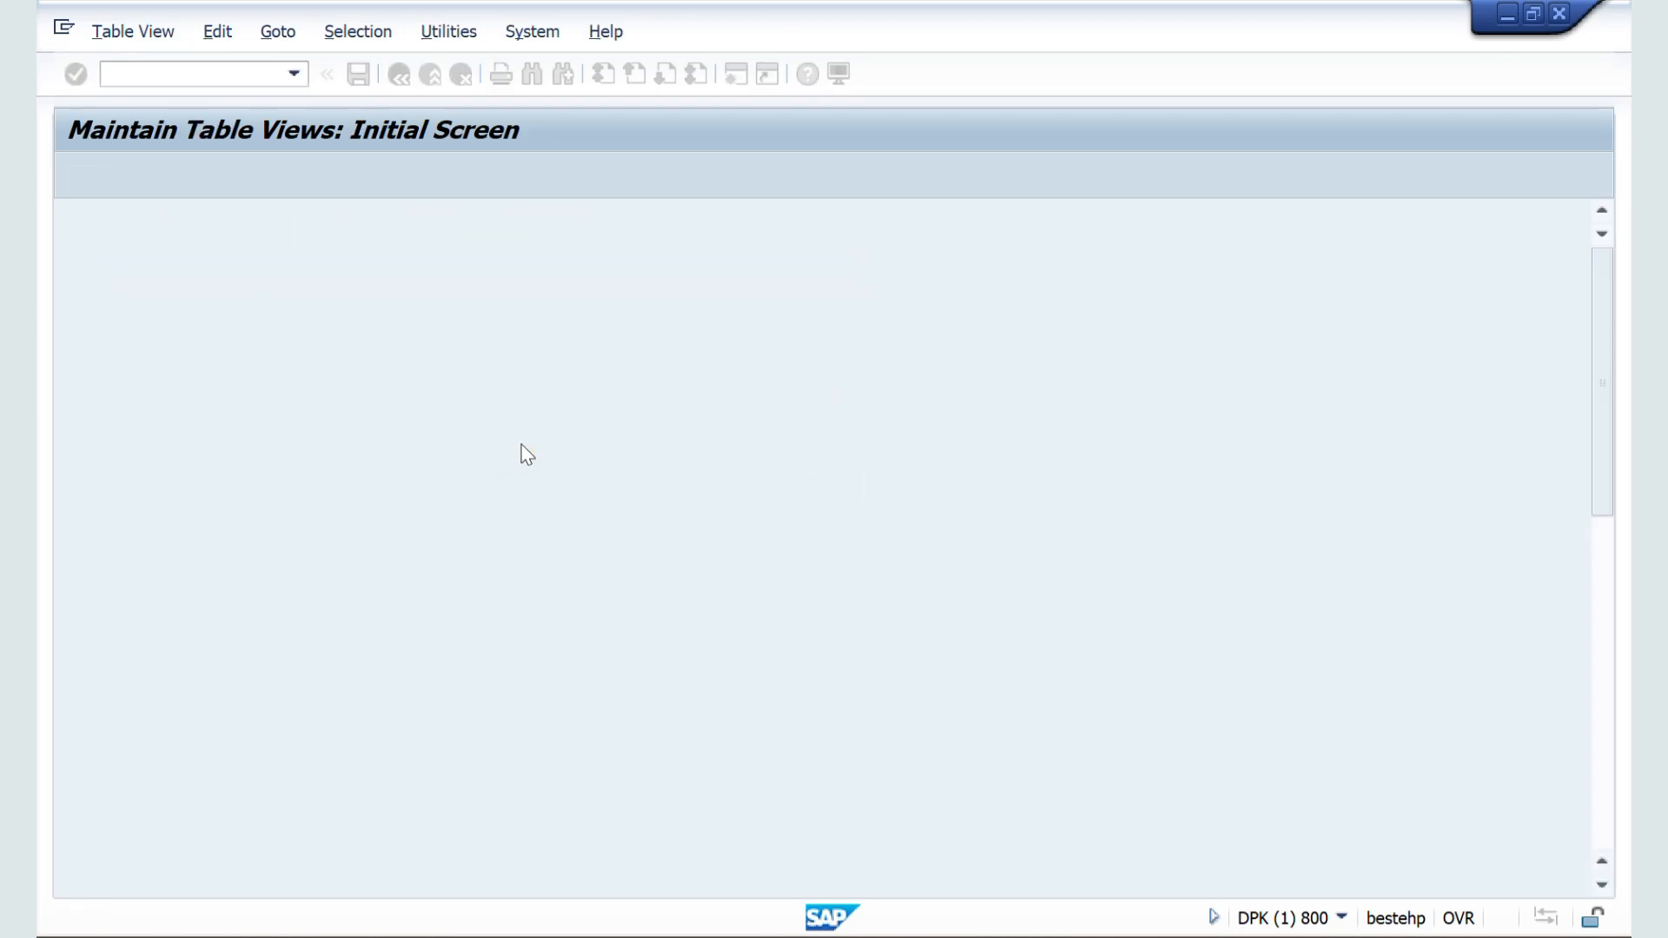
Step: Switch to the sales order session and start a fresh ZZSO order with VA01
key(alt+Tab)
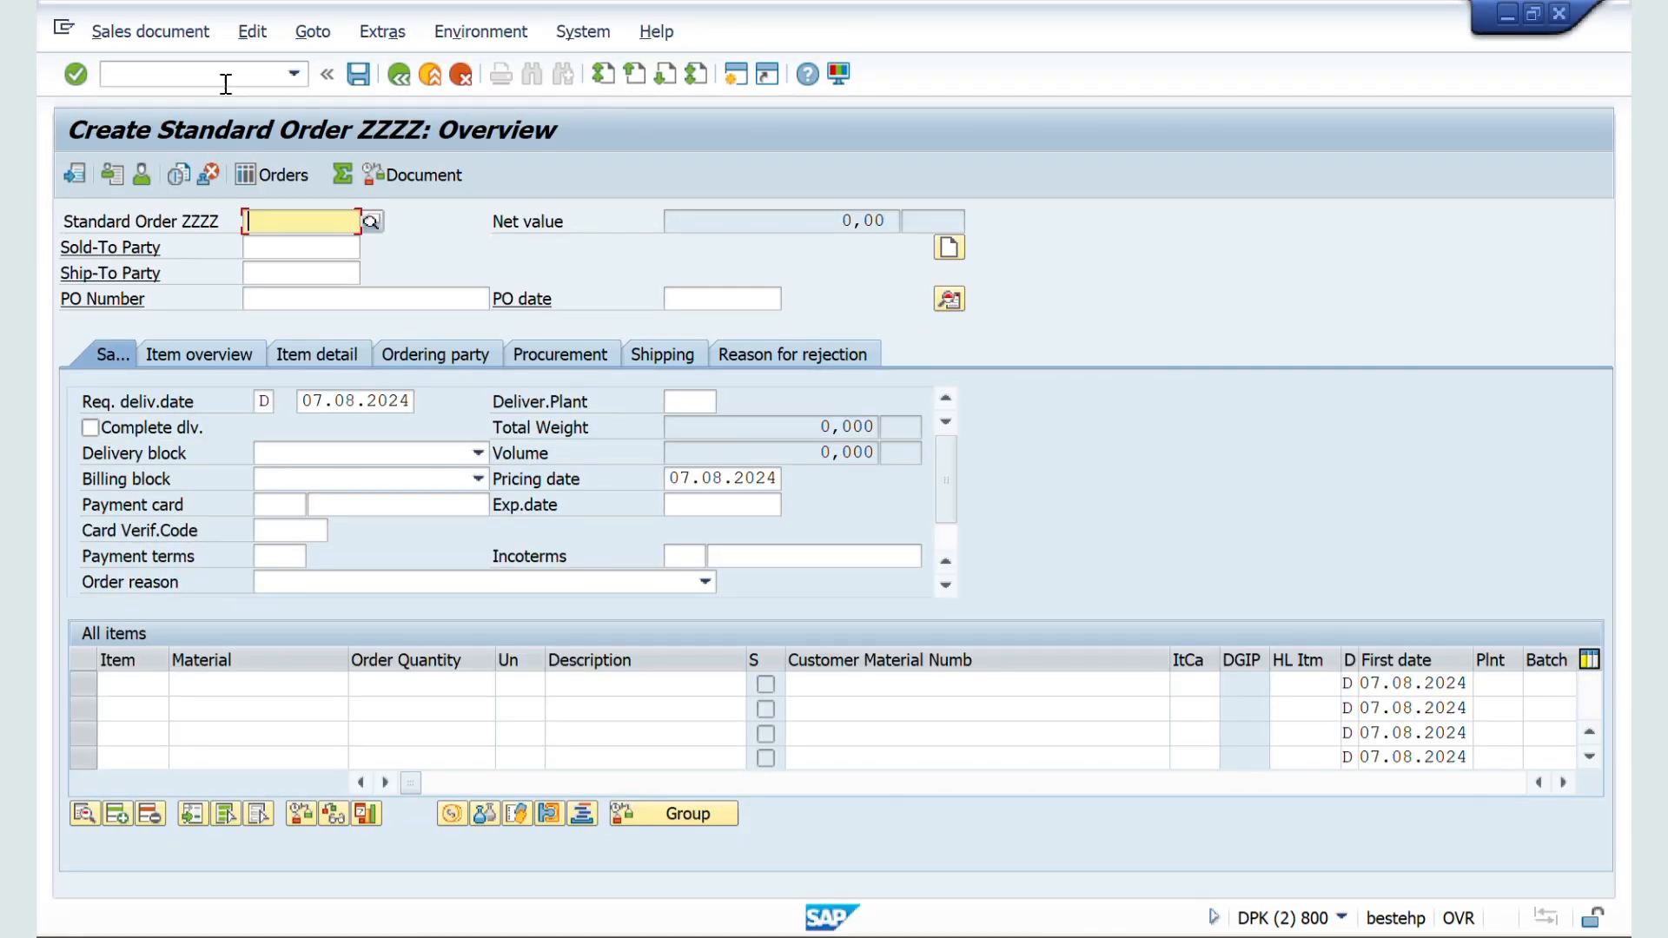
click(193, 78)
text(/NVA01)
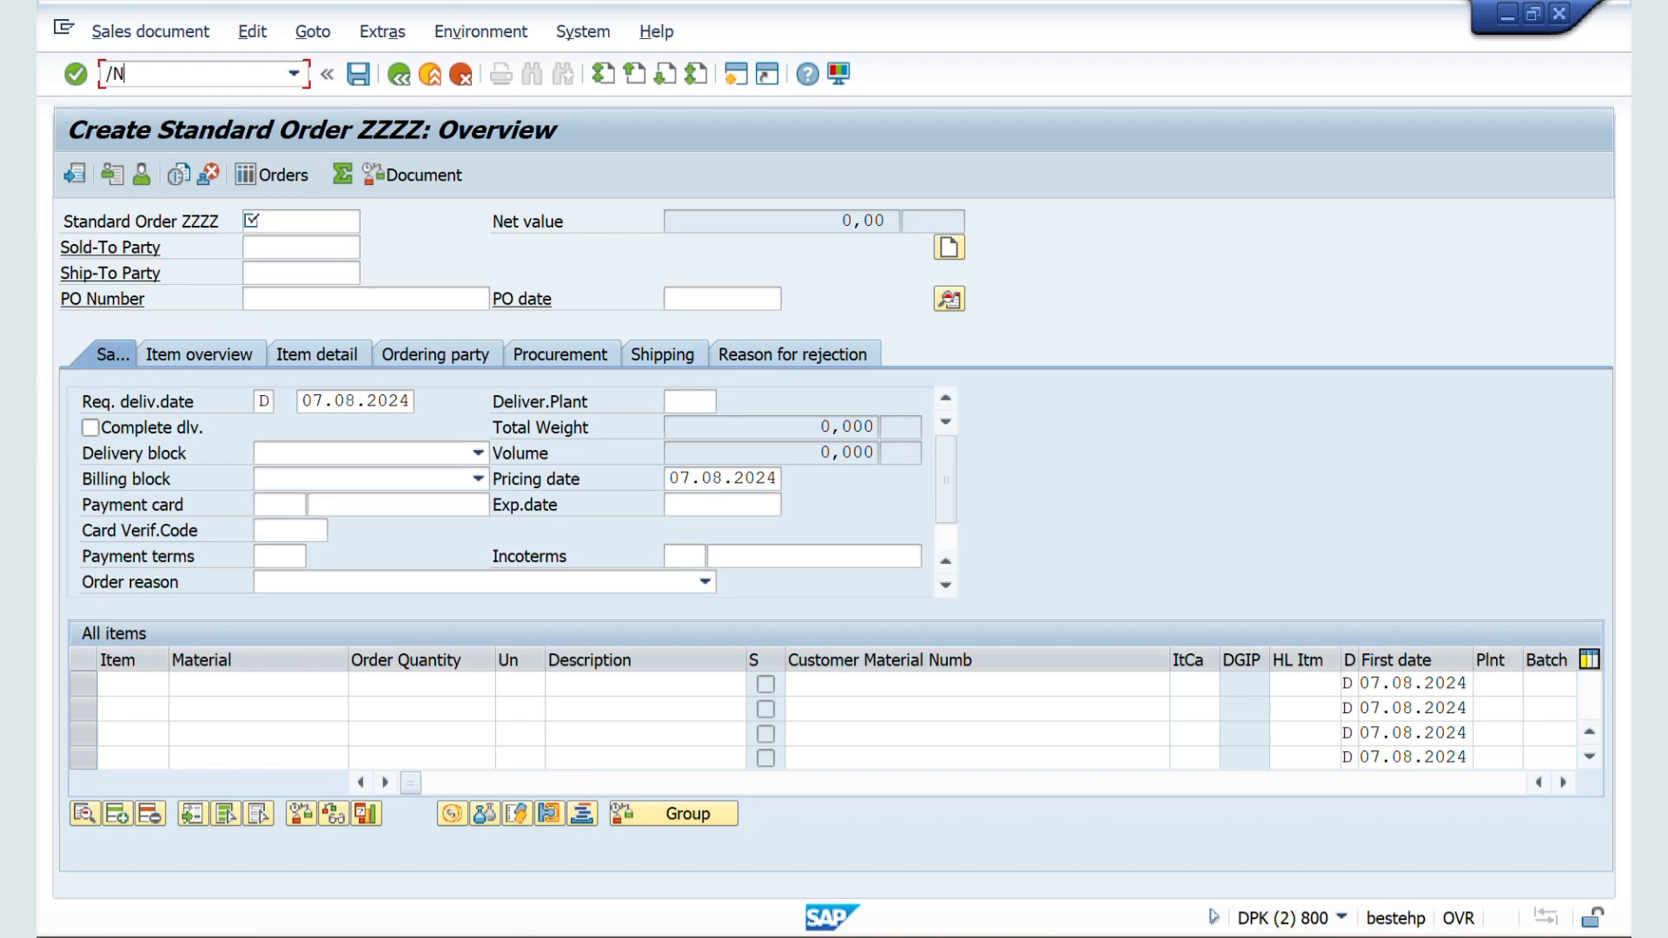
key(Return)
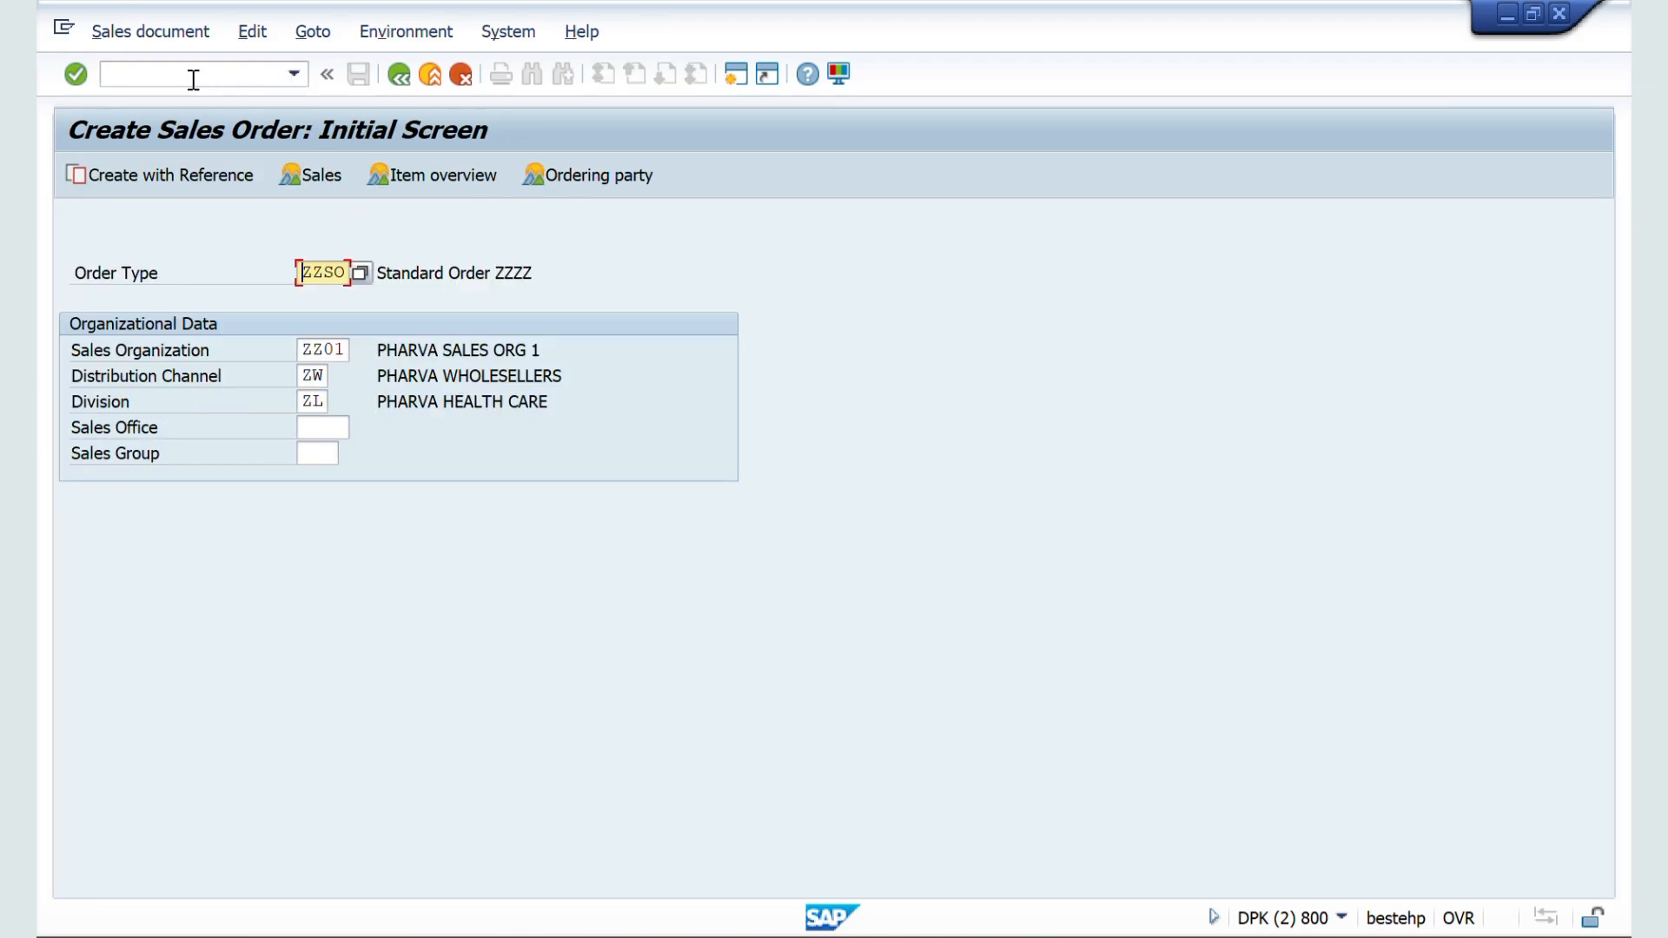
key(Return)
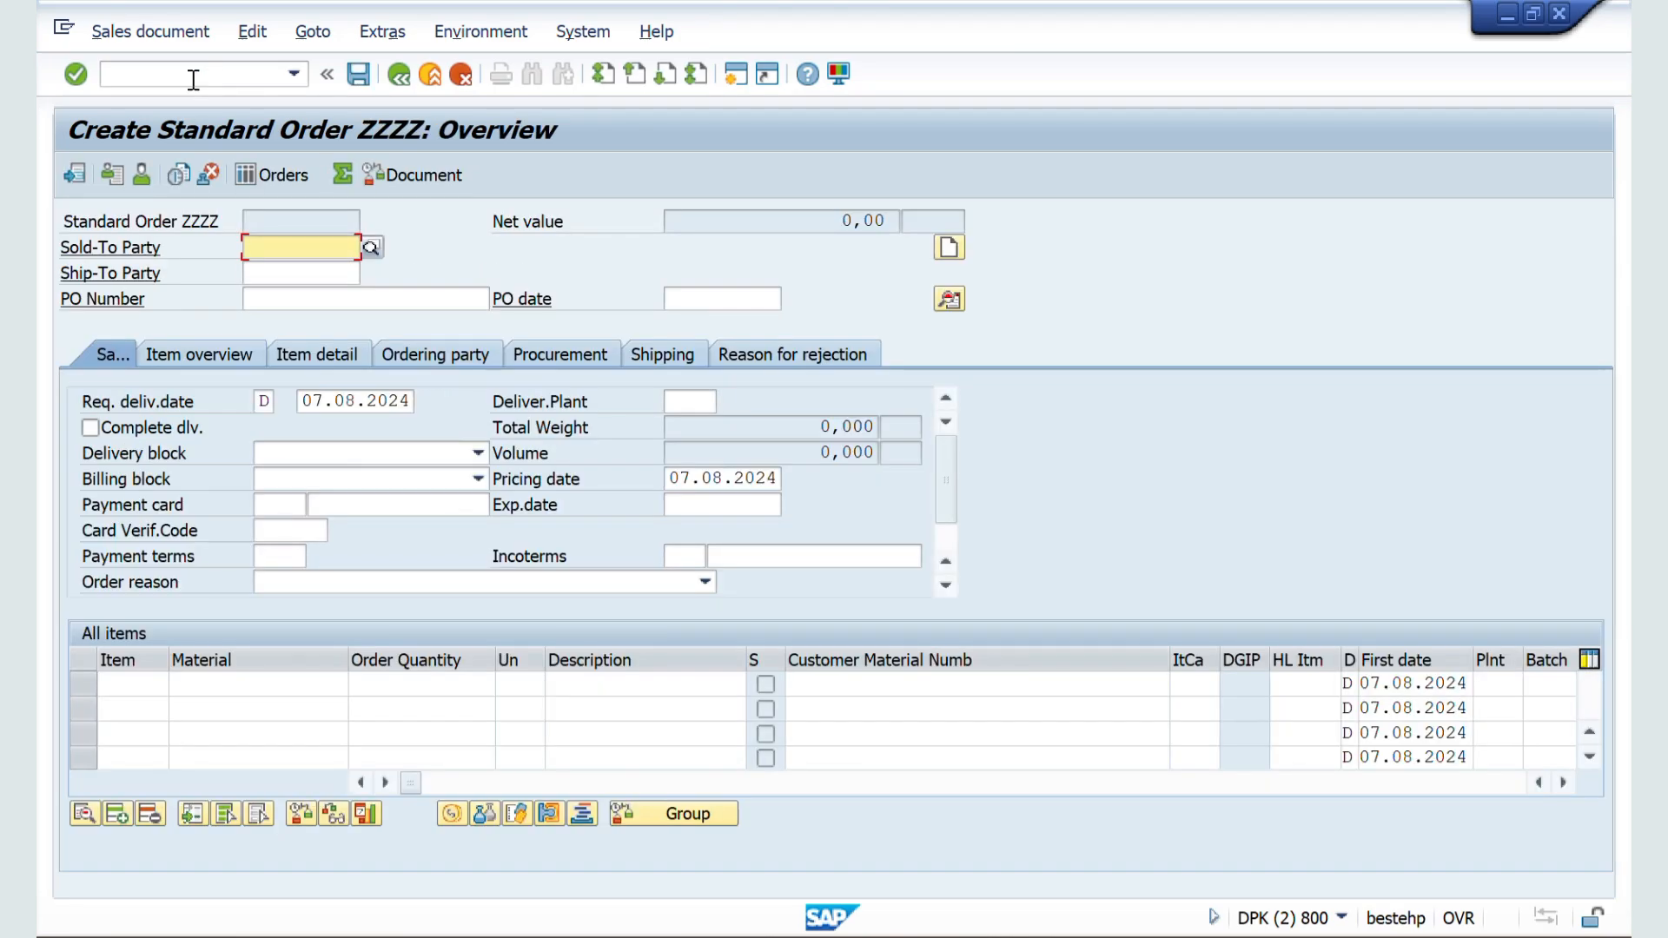
Step: Enter the customer number of the sold-to party in the new order and let its data be filled in
key(Down)
key(Return)
key(Return)
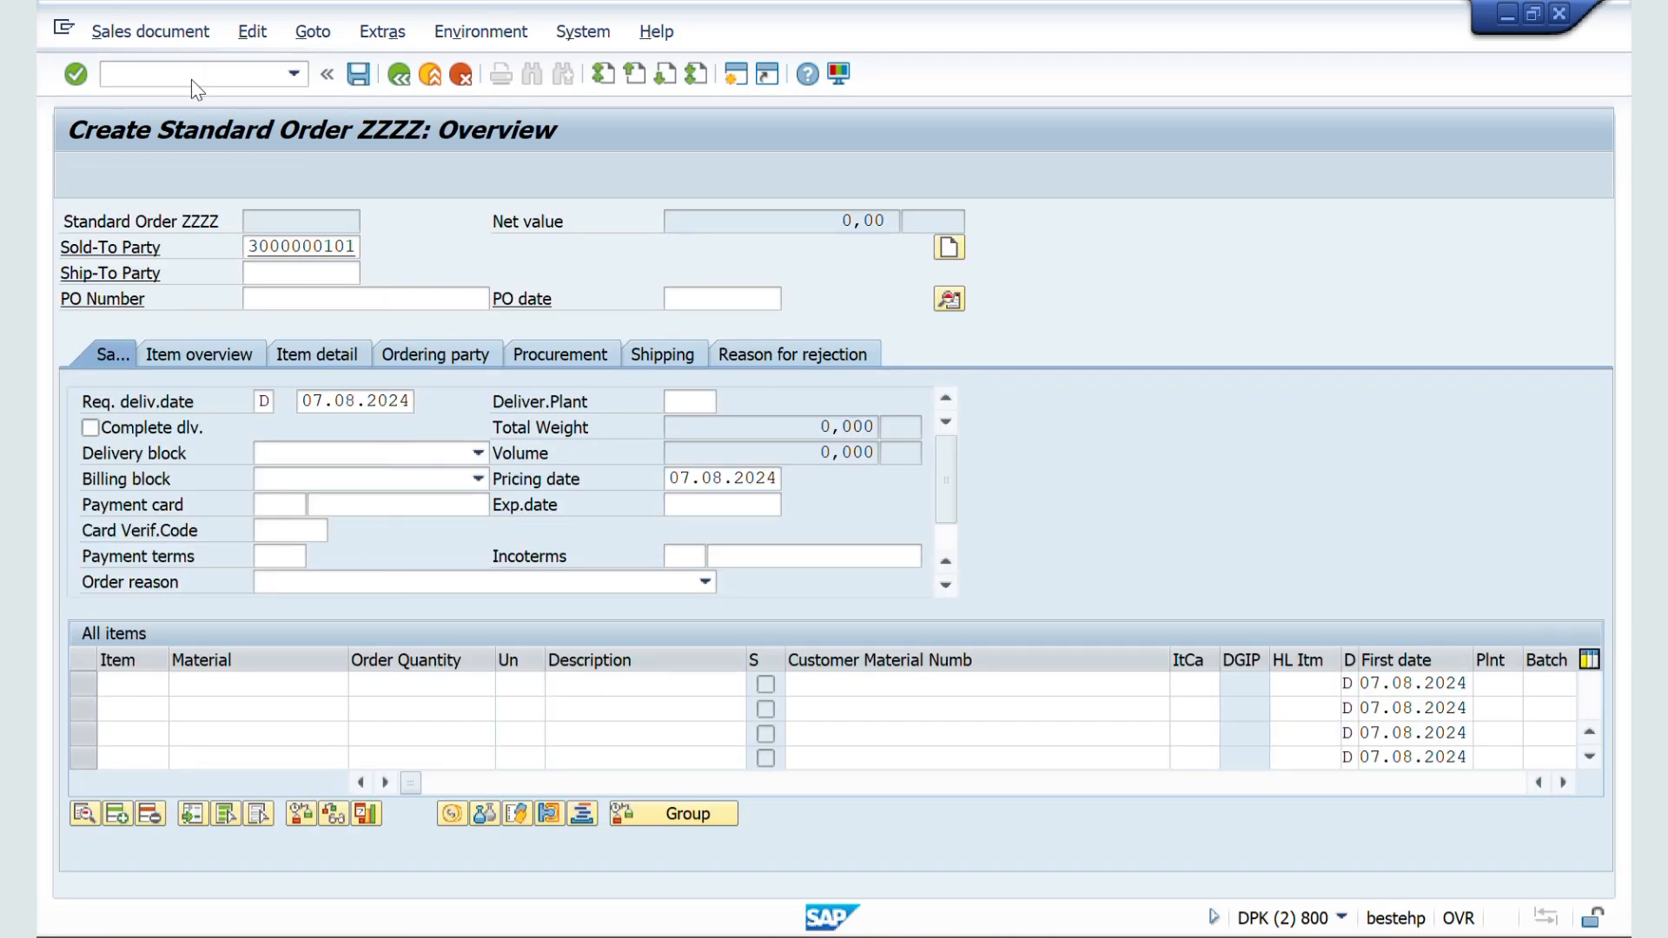
Step: Add material 50065687 with order quantity 1 as the first item and check the order's incompletion log
key(Return)
key(Down)
key(Down)
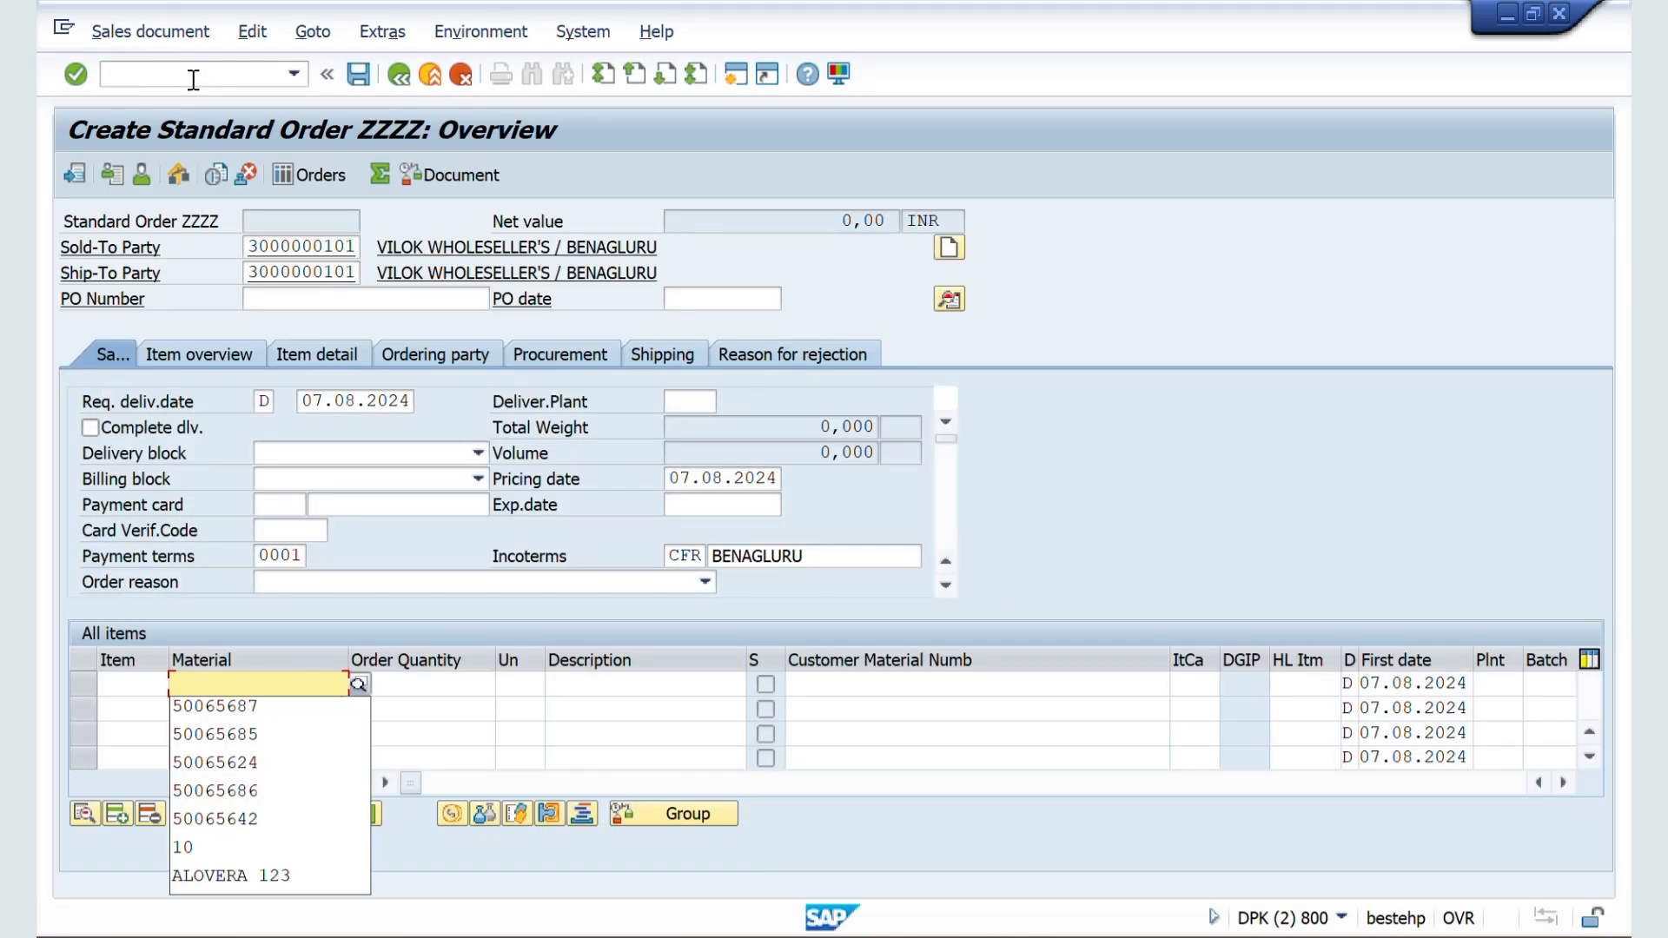
key(Return)
key(Tab)
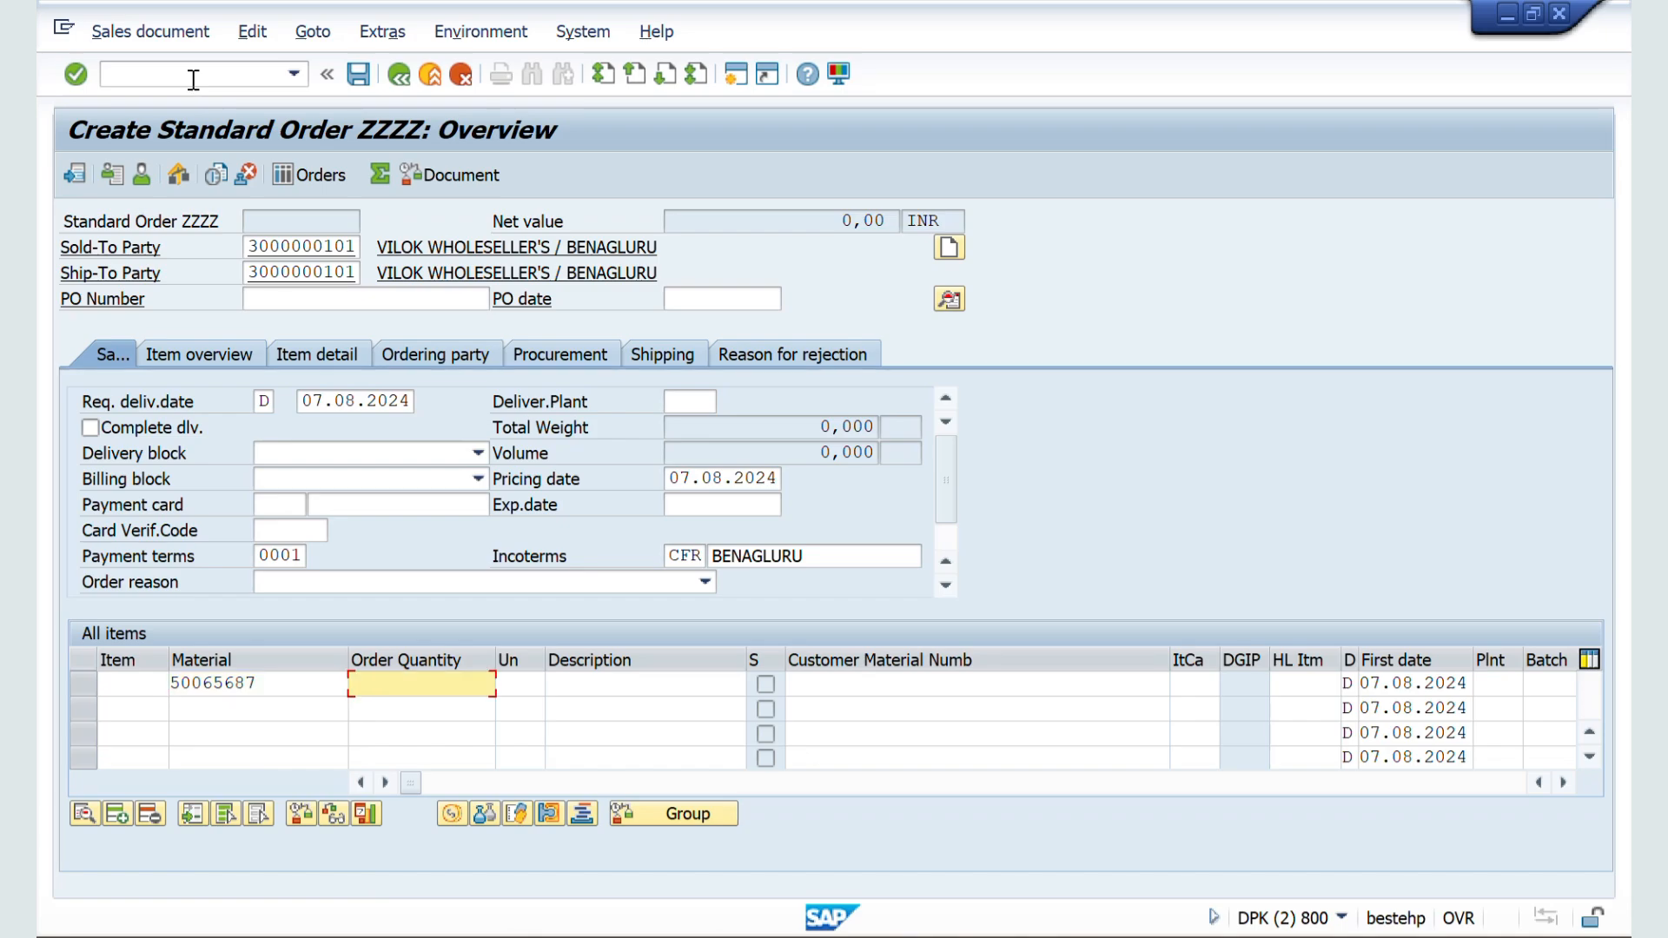
key(Return)
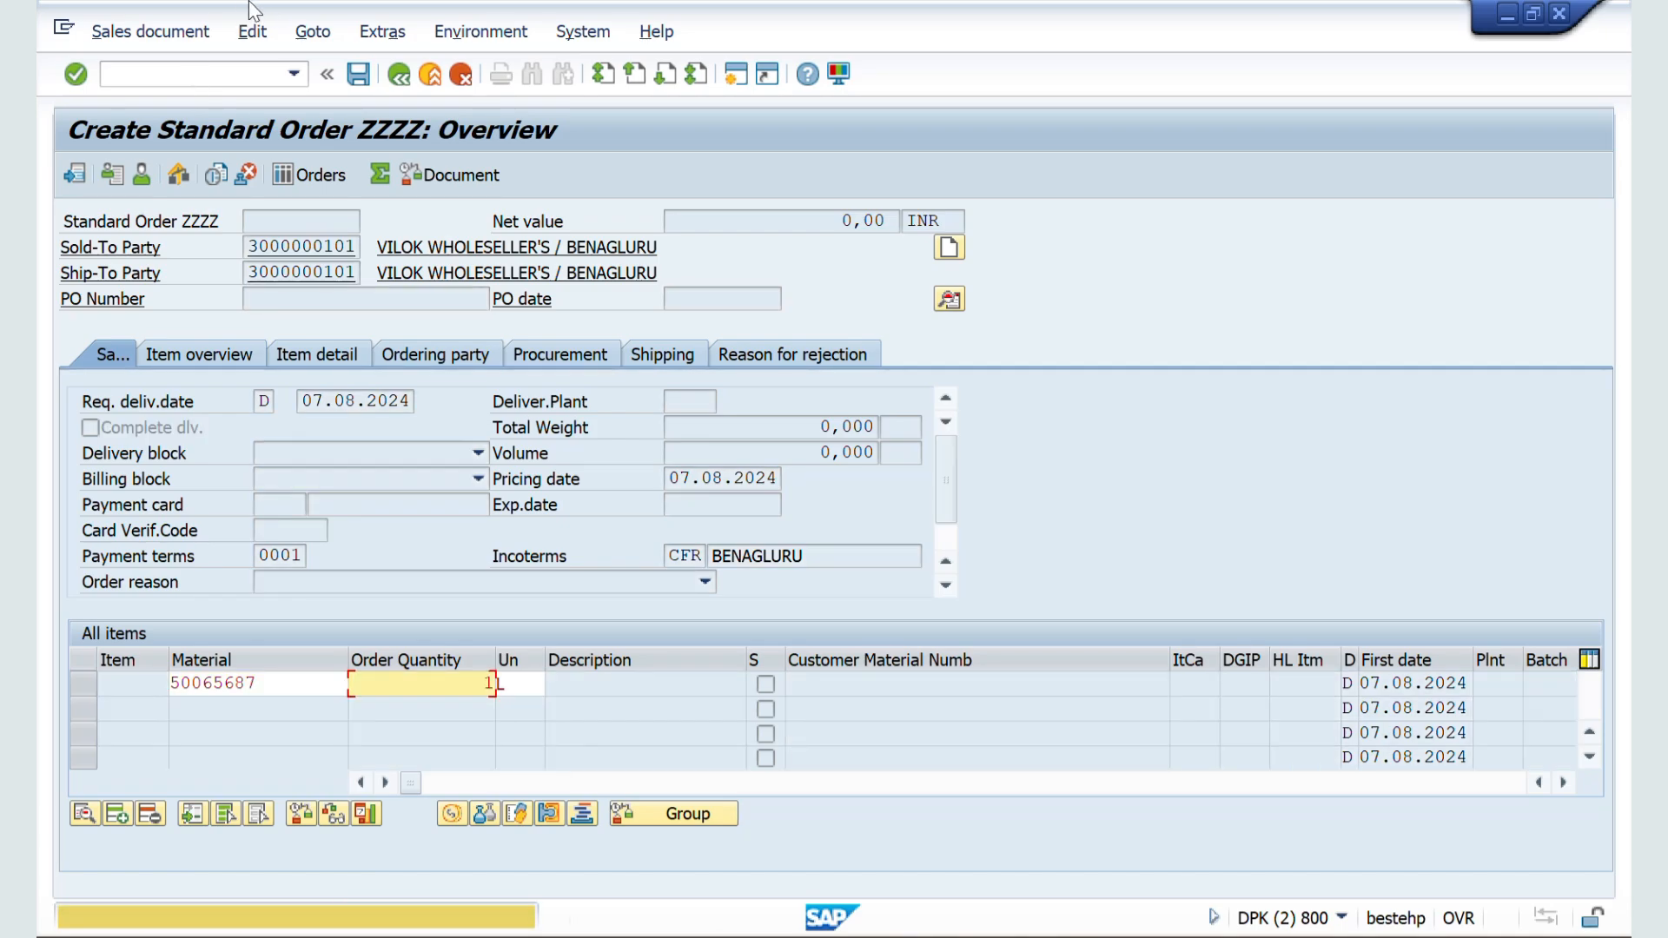
key(Return)
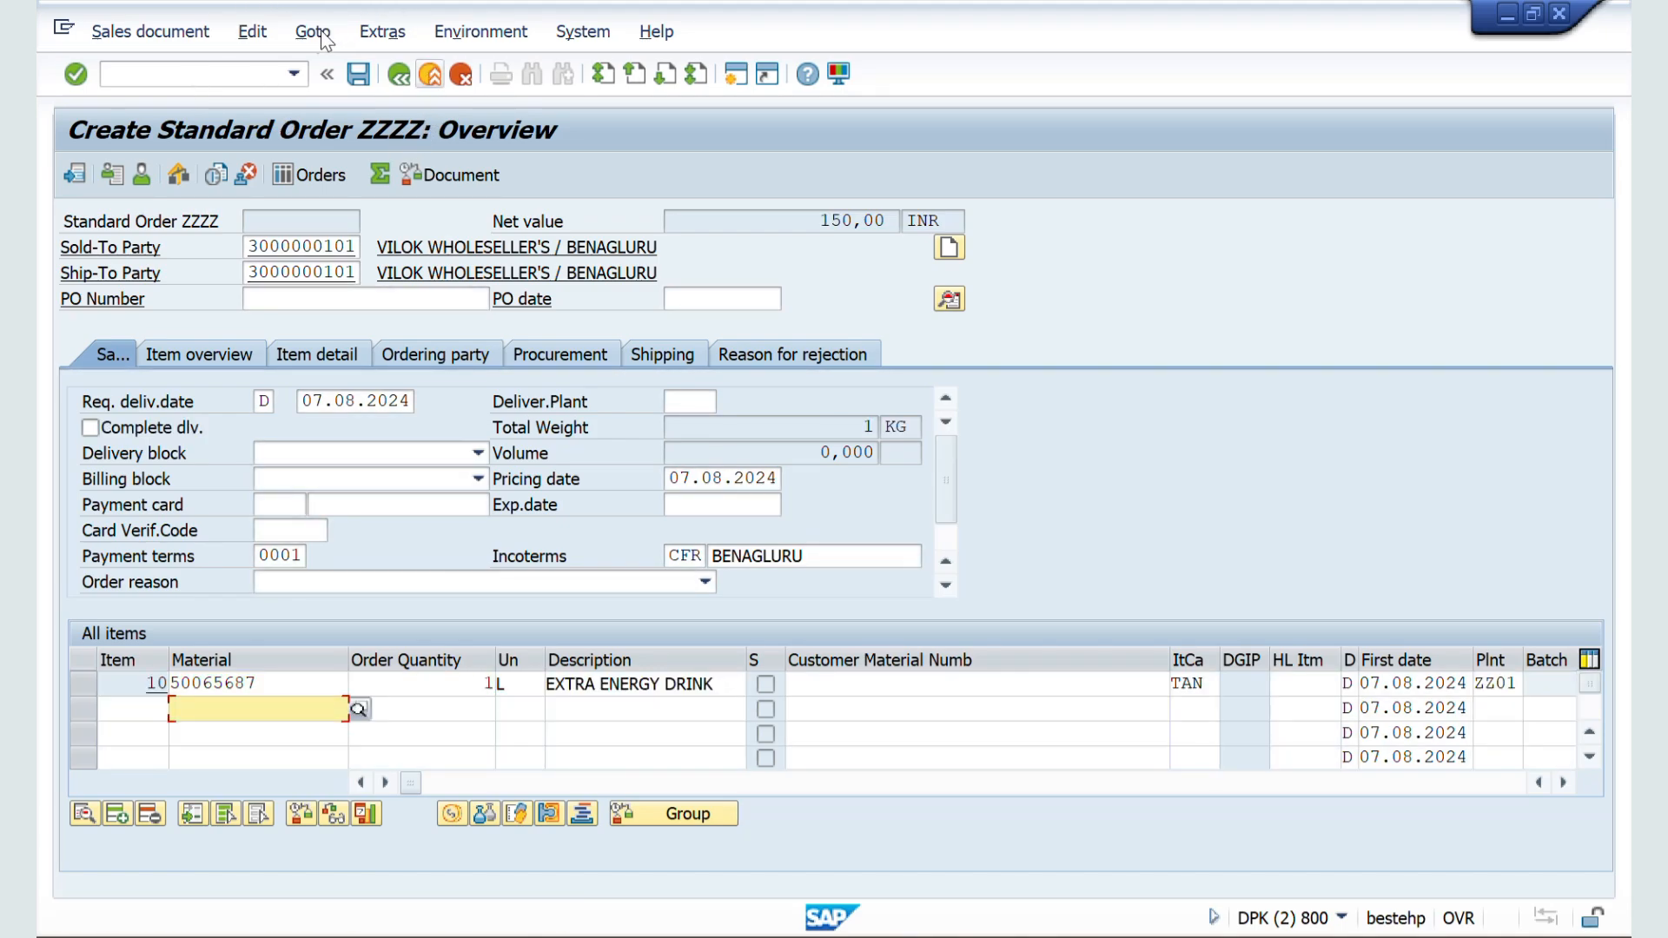
click(252, 31)
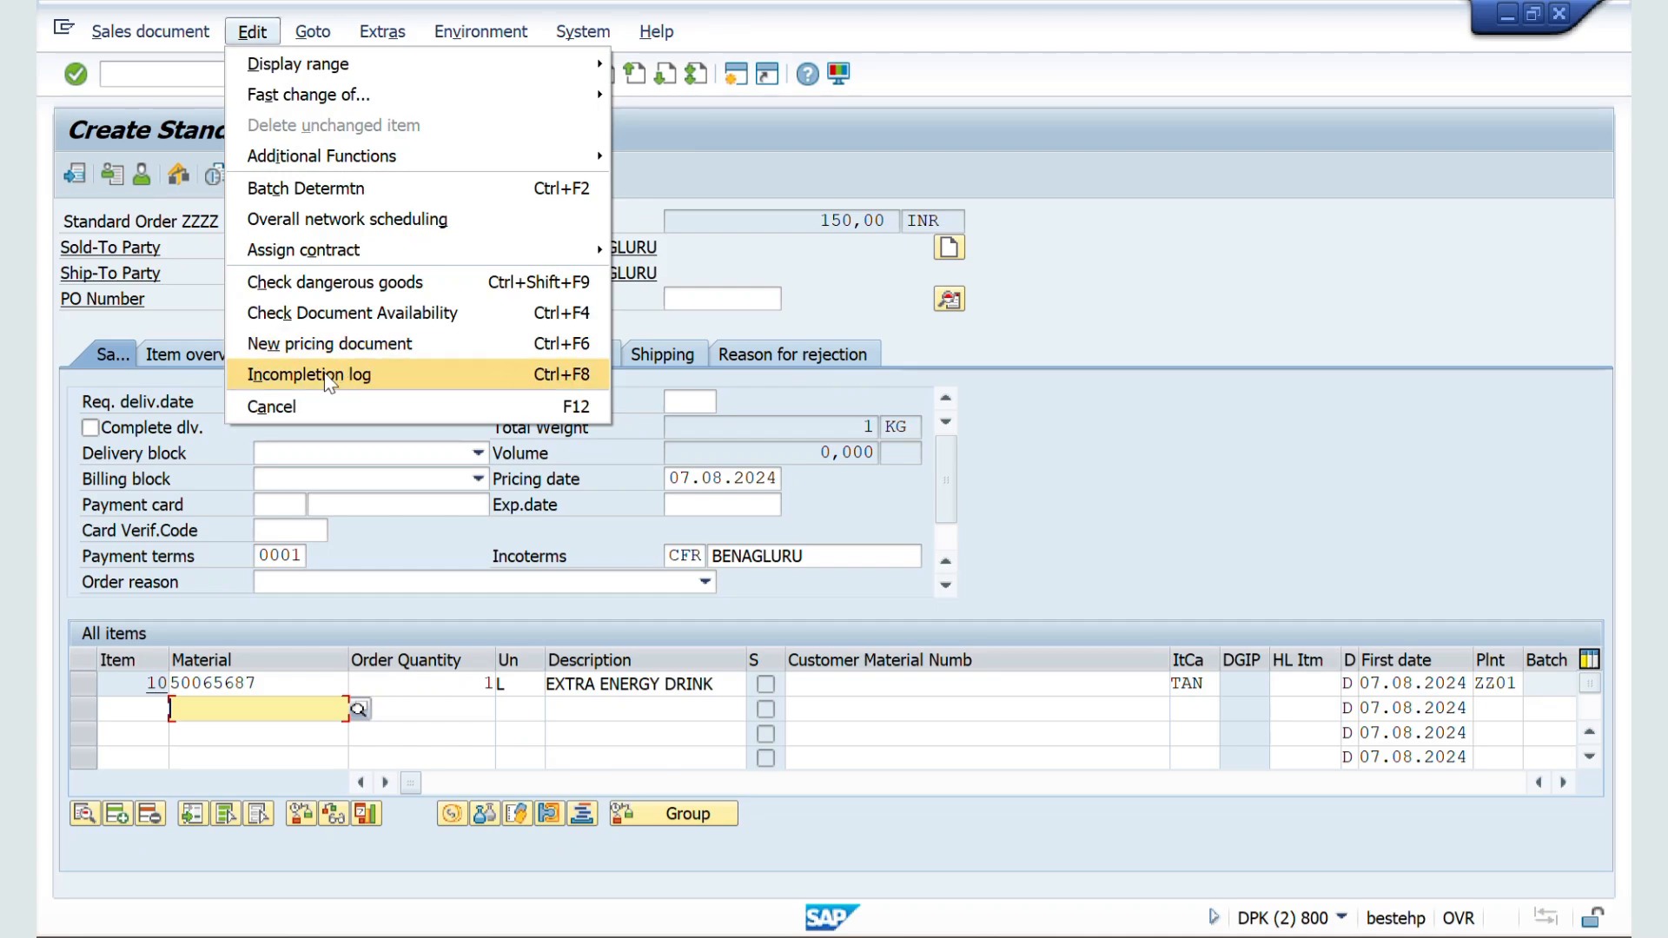
click(328, 374)
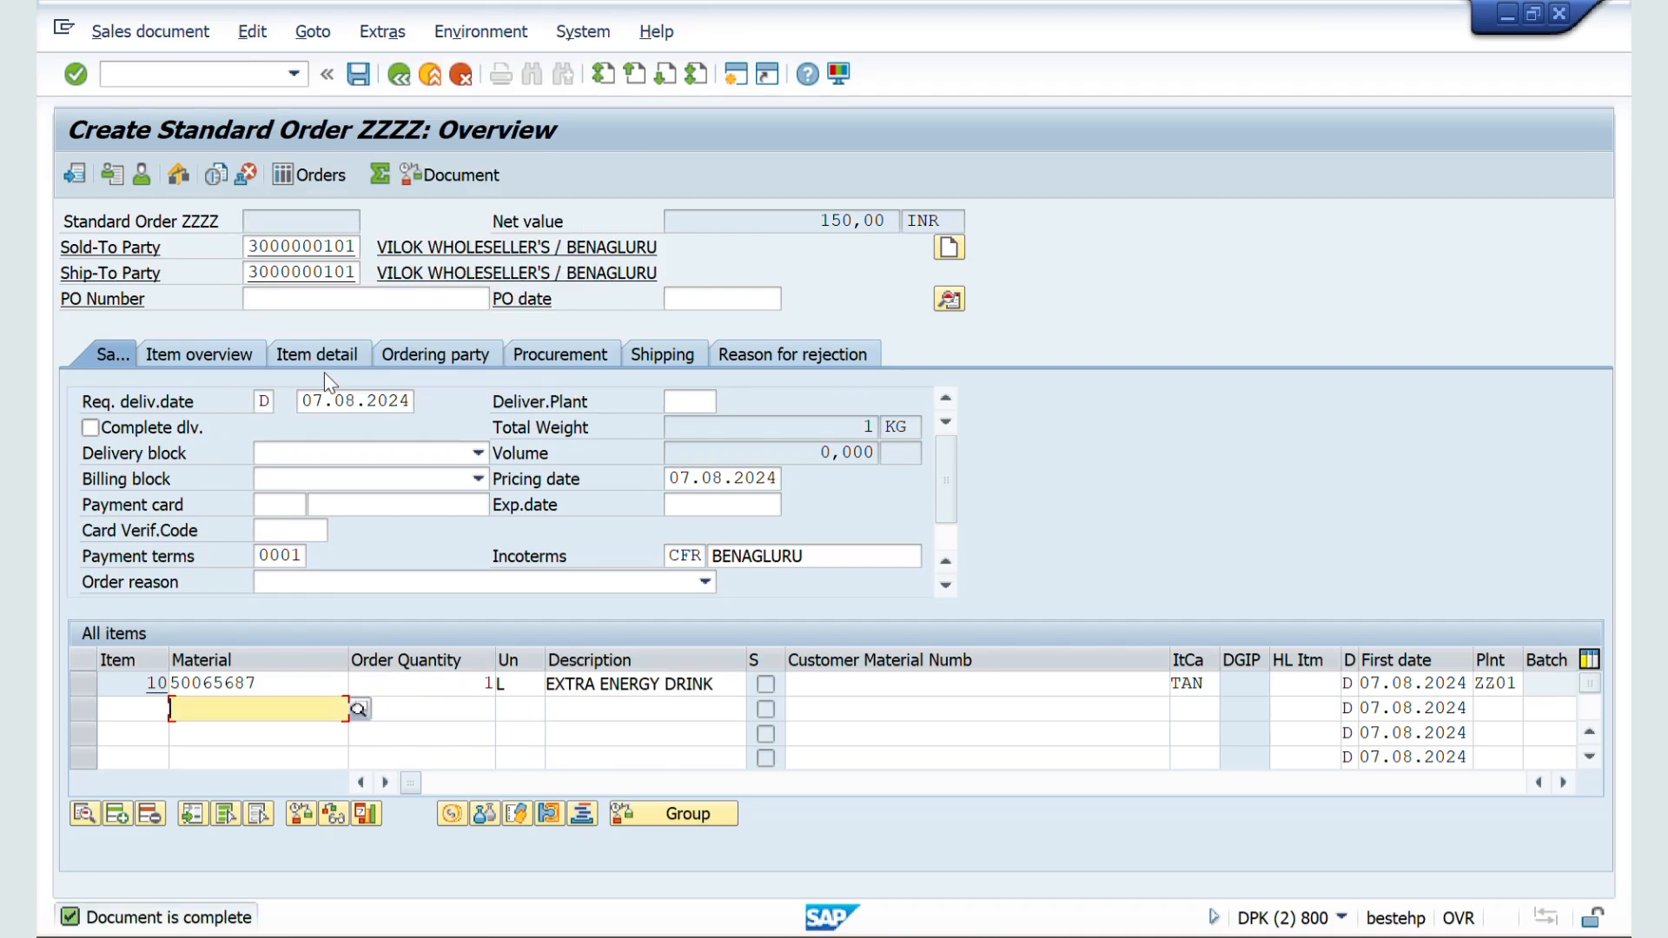
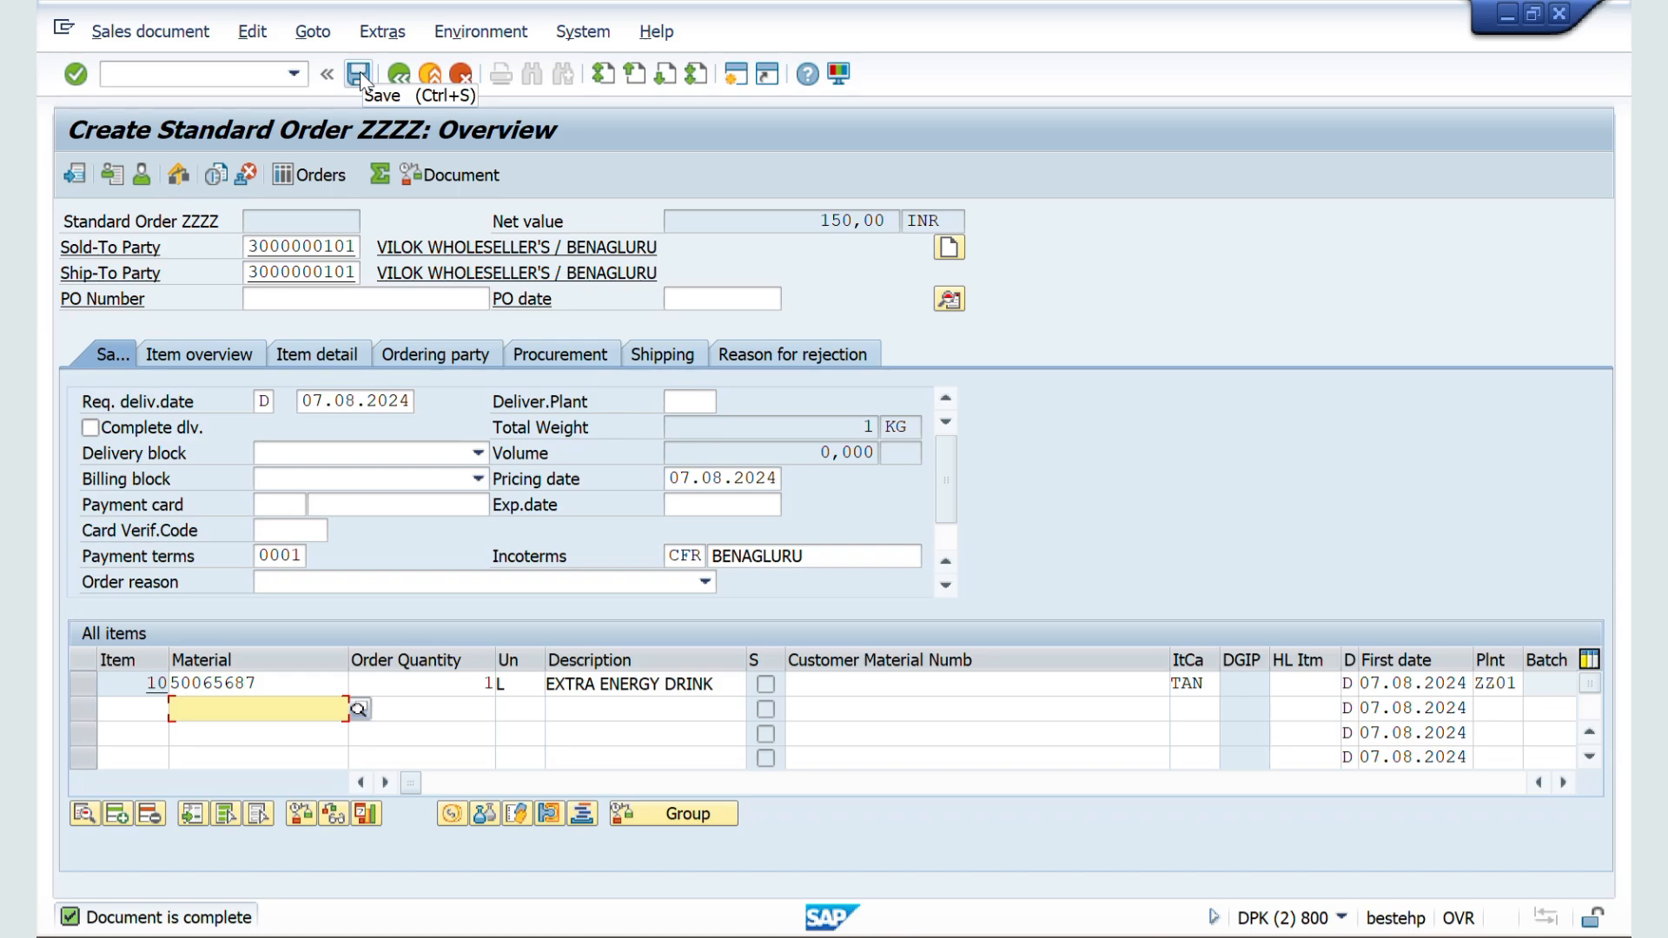
Step: Save the sales order, then set the item number increment of document type ZZSO to 1 and save the change
click(359, 75)
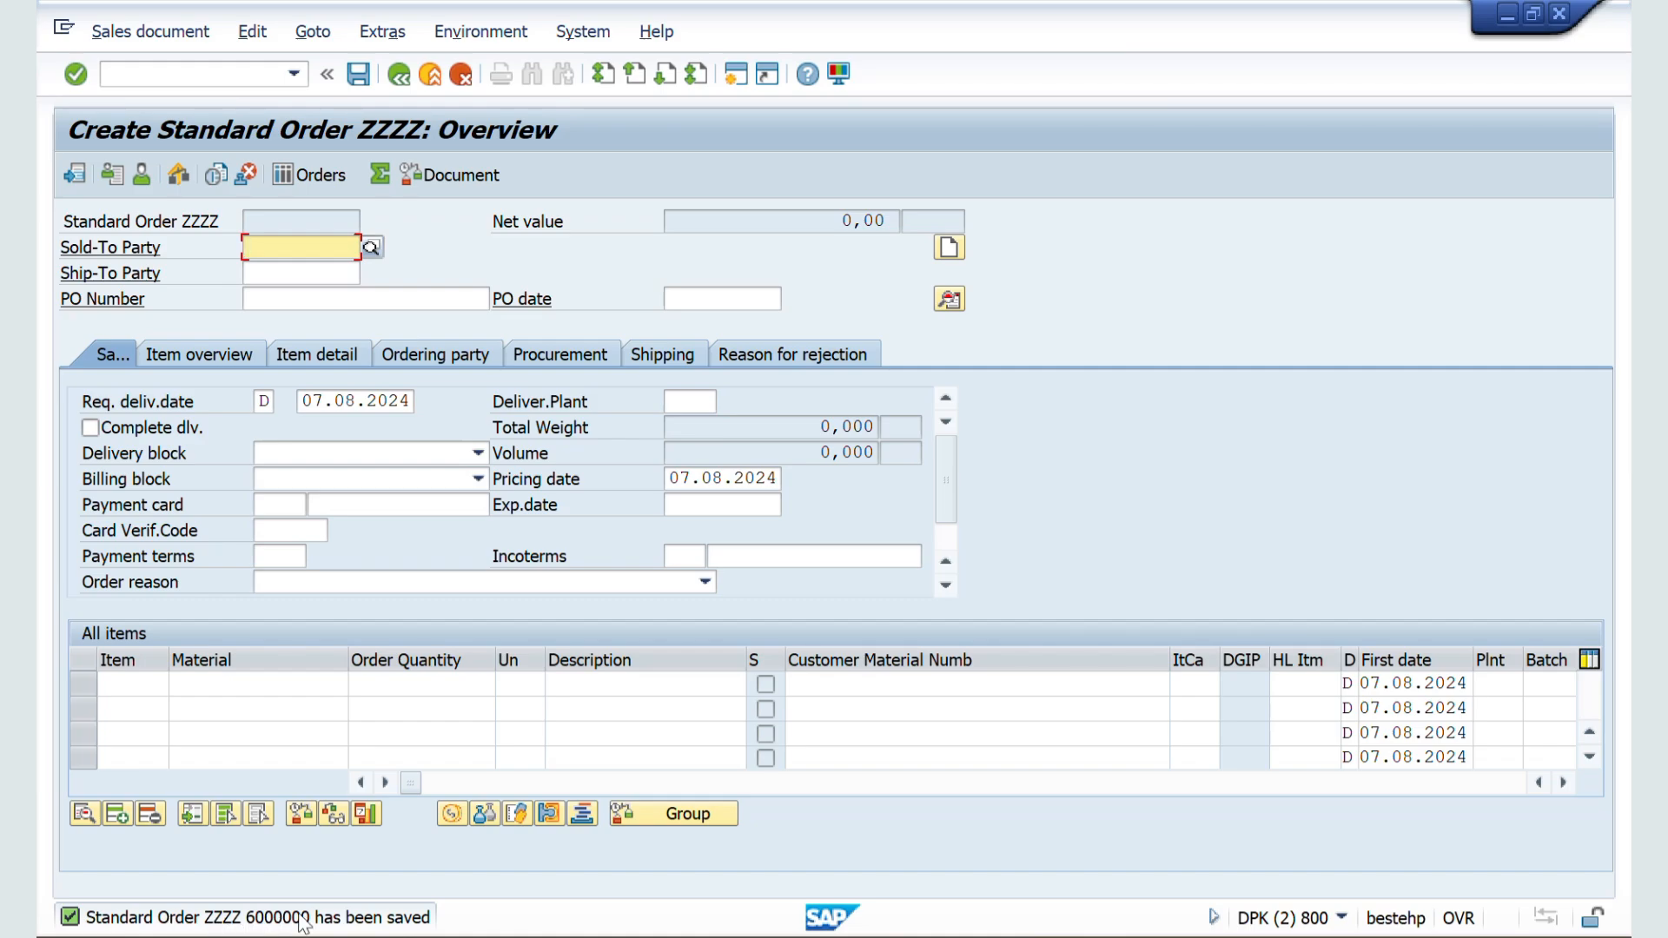
key(alt+Tab)
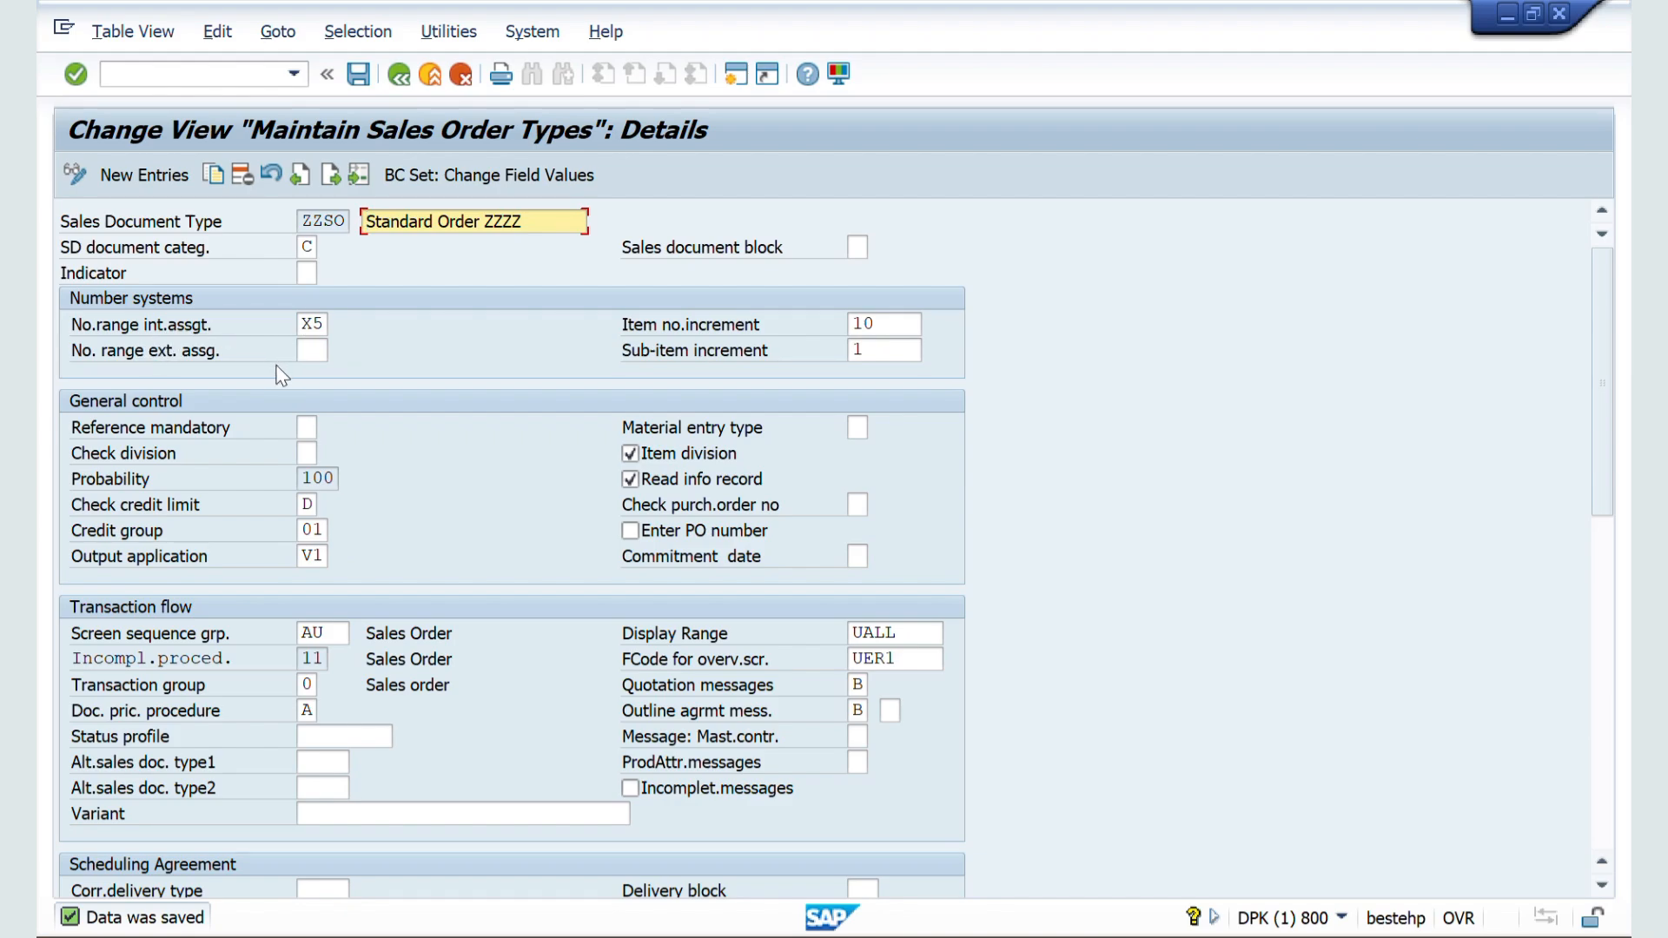
click(885, 324)
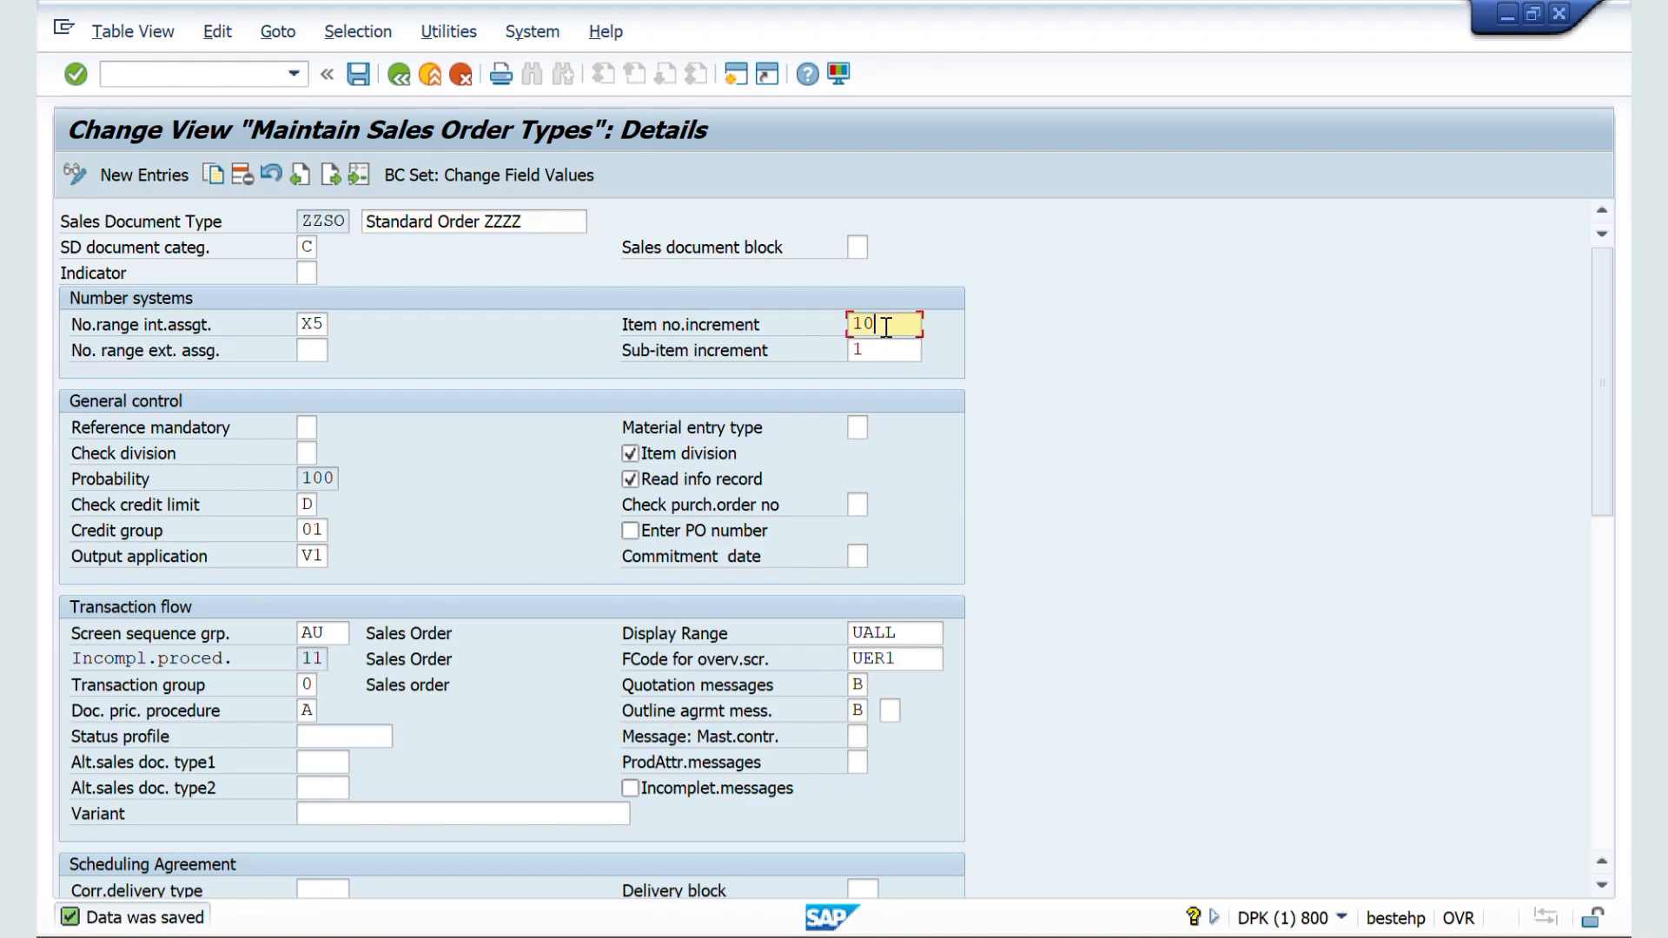
key(BackSpace)
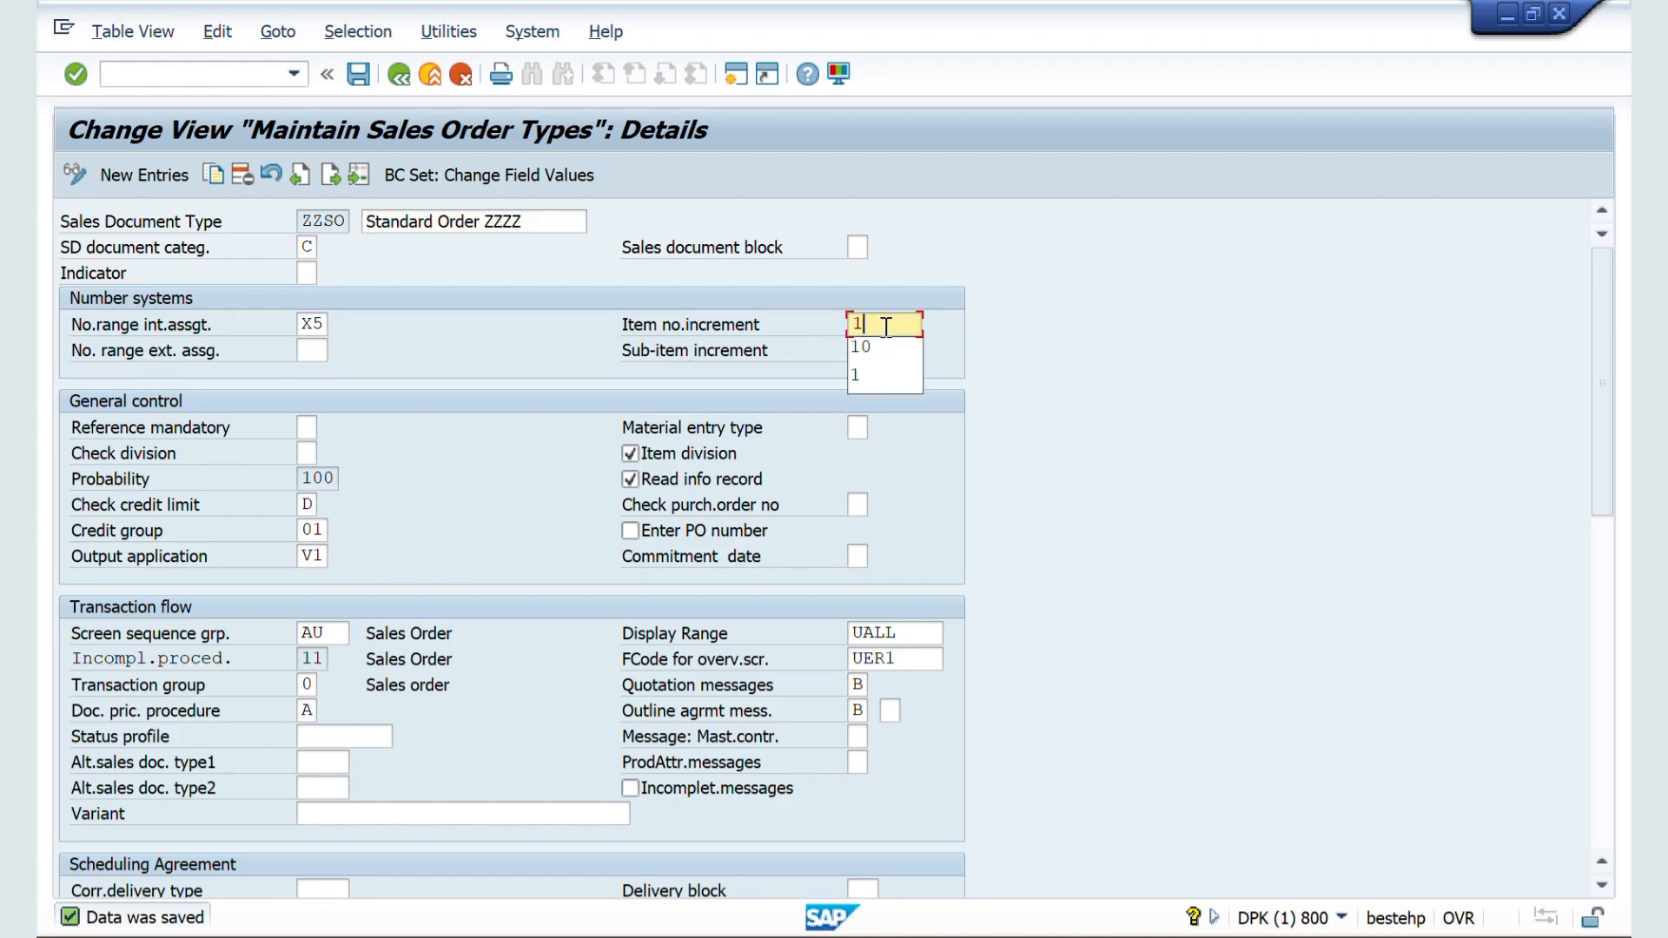
click(365, 75)
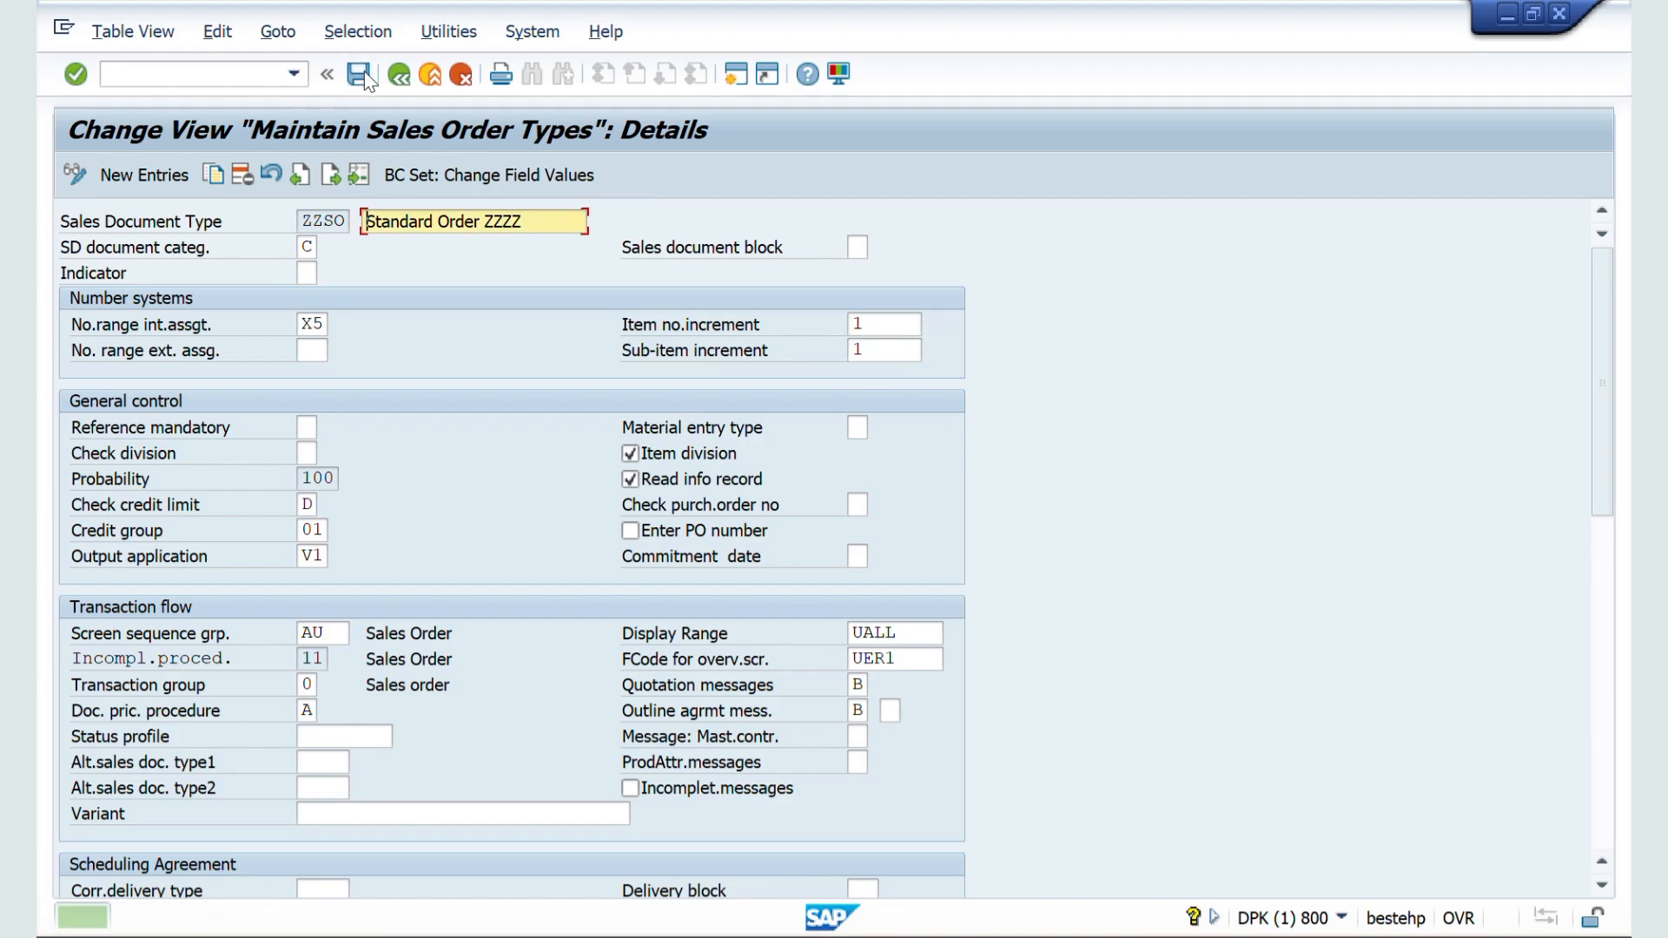
Step: Restart VA01 in the sales order session, open a new ZZSO order and enter the customer number of the sold-to party
key(alt+Tab)
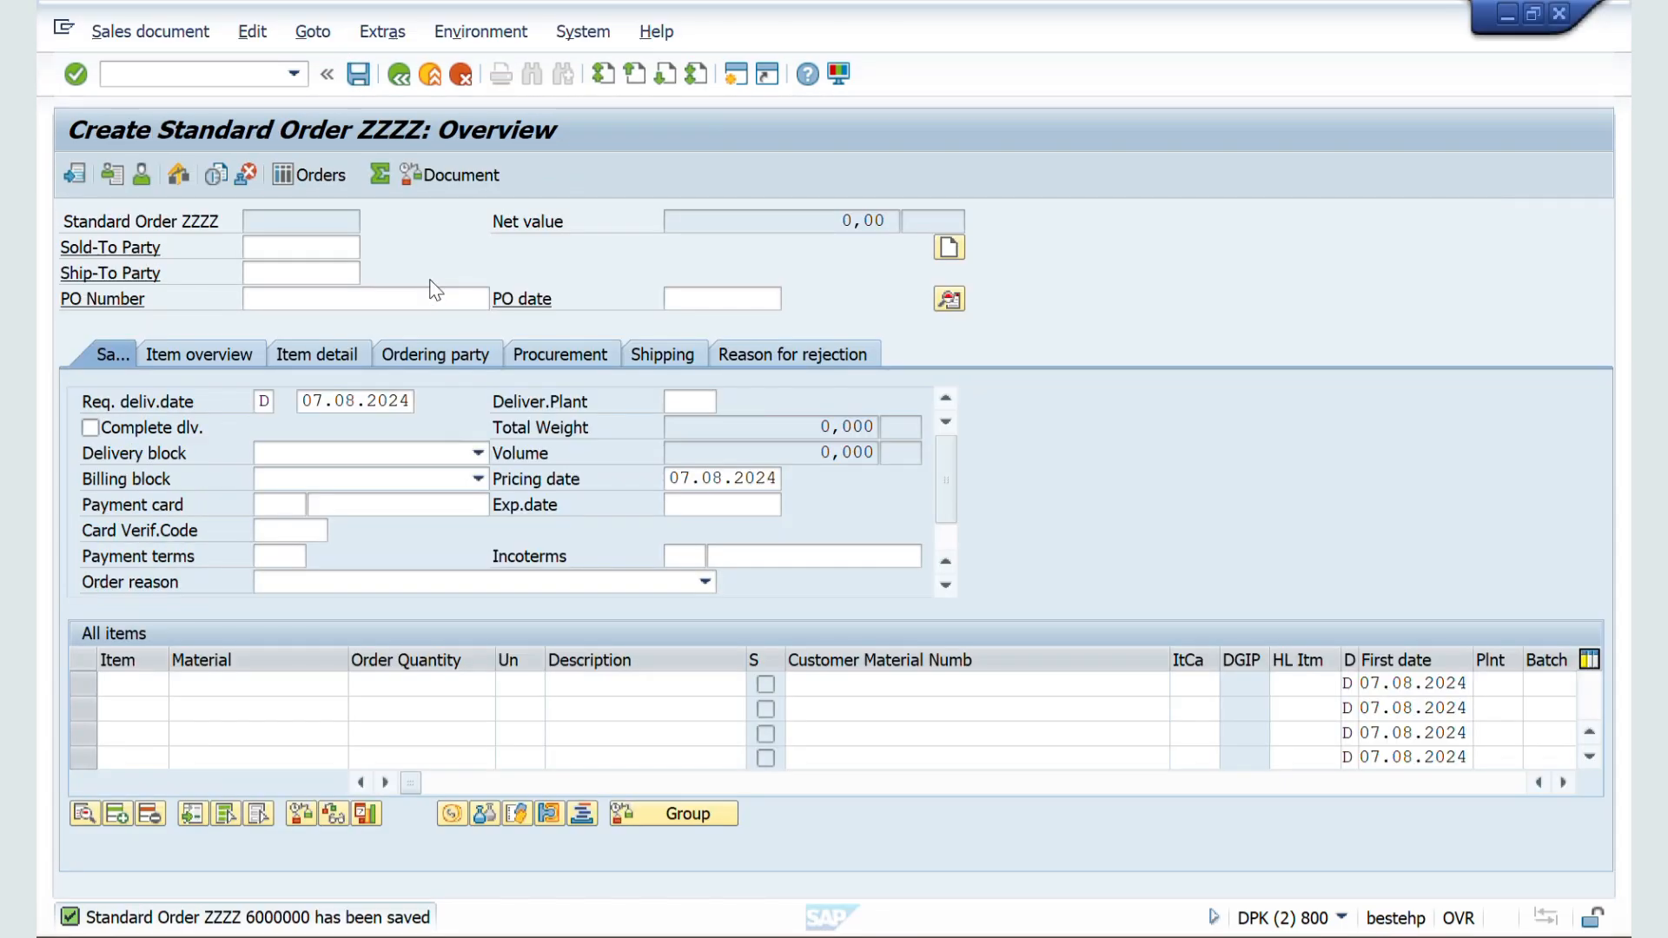
click(199, 72)
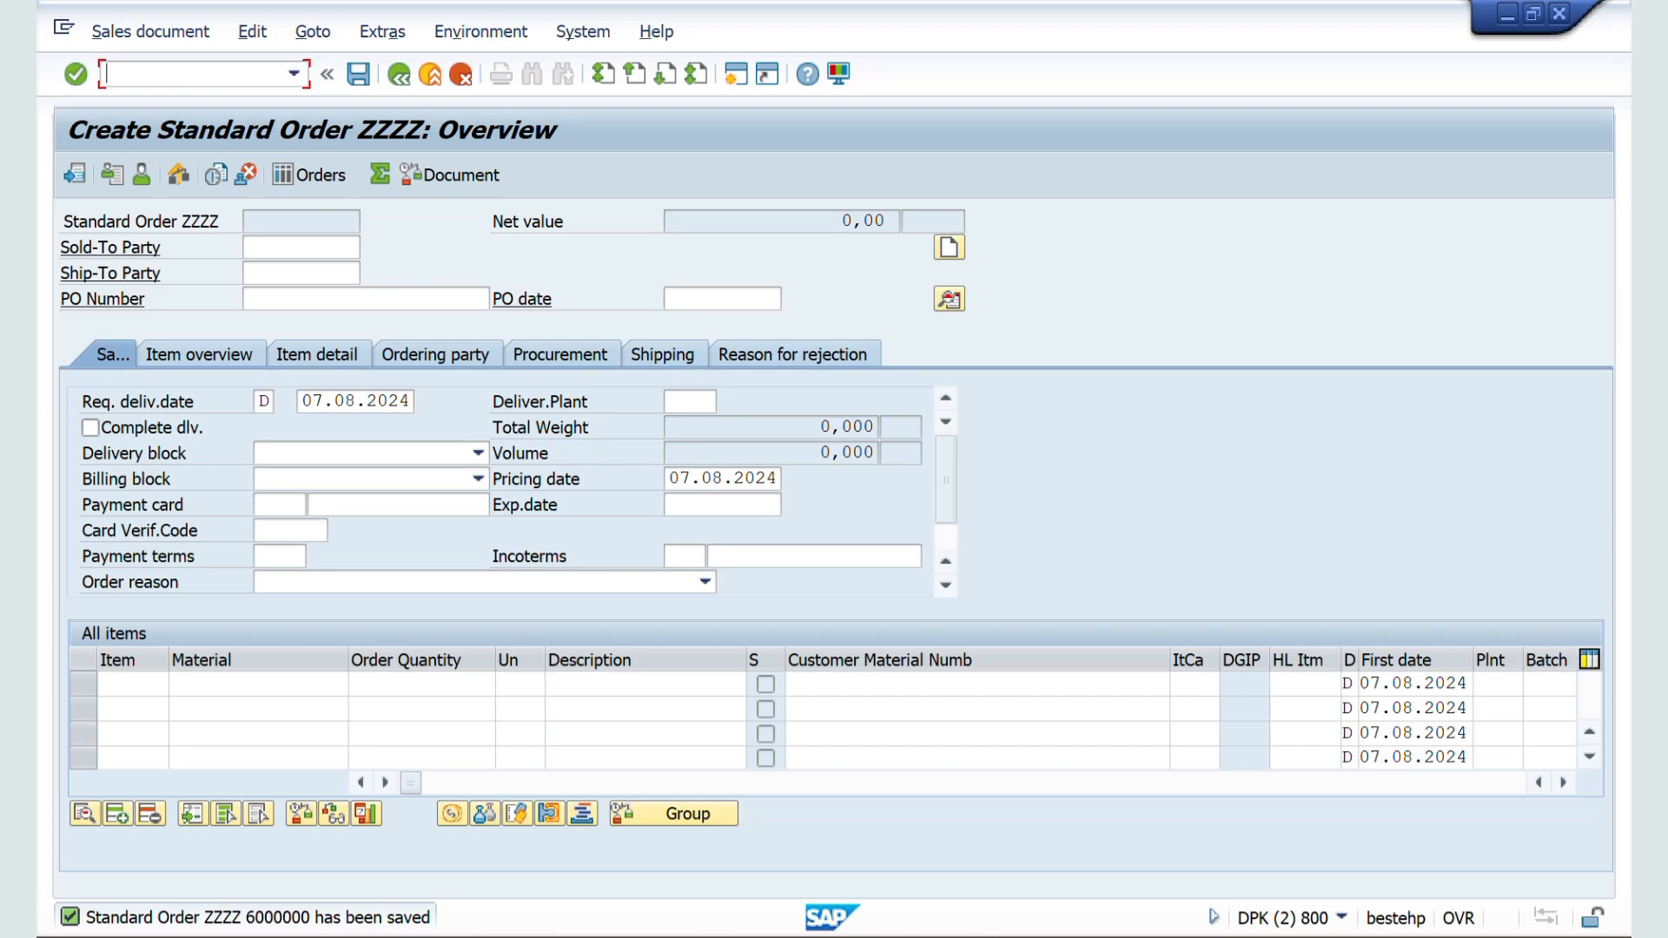
text(/NVA01)
key(Return)
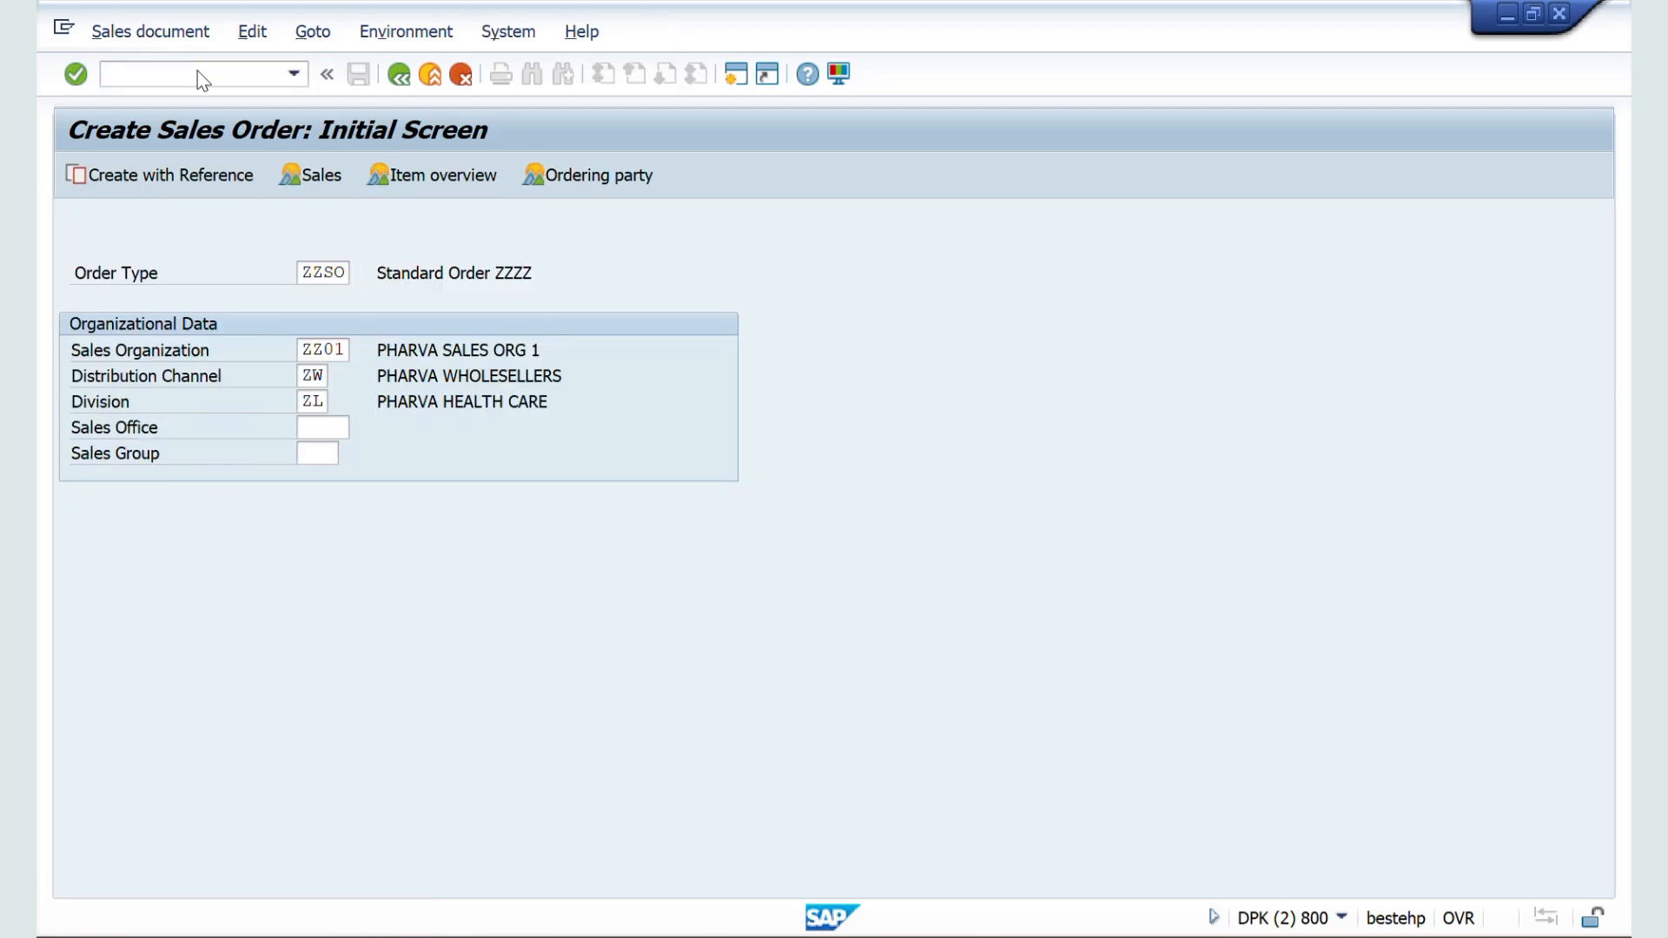
key(Return)
key(ctrl+v)
key(Return)
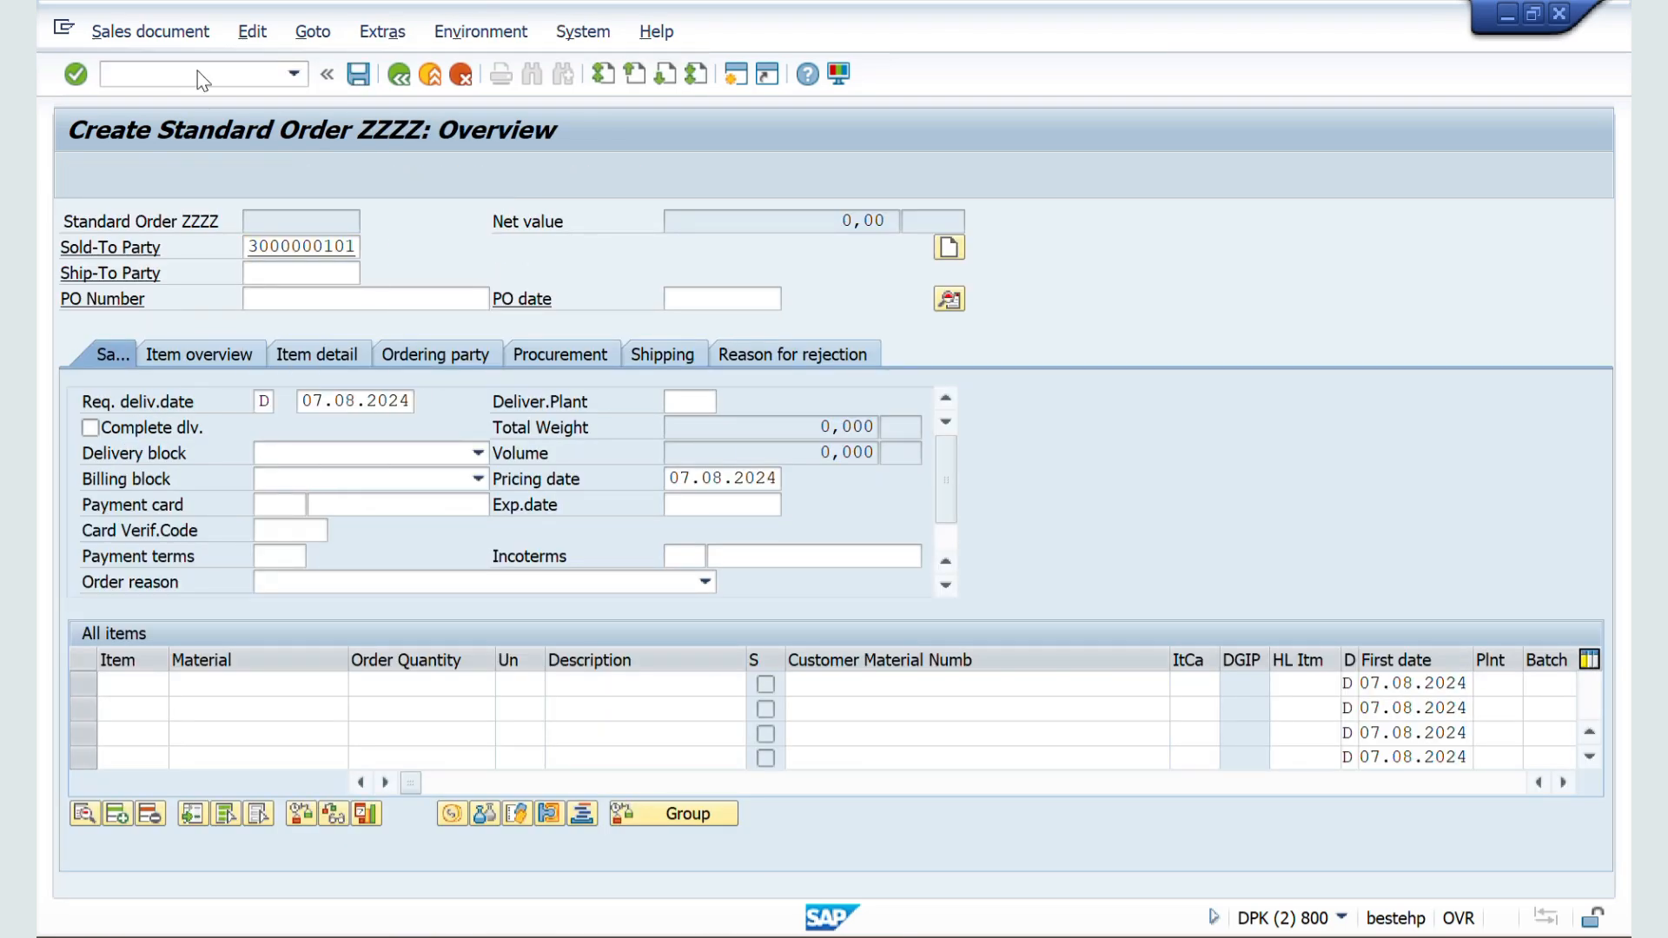
key(Return)
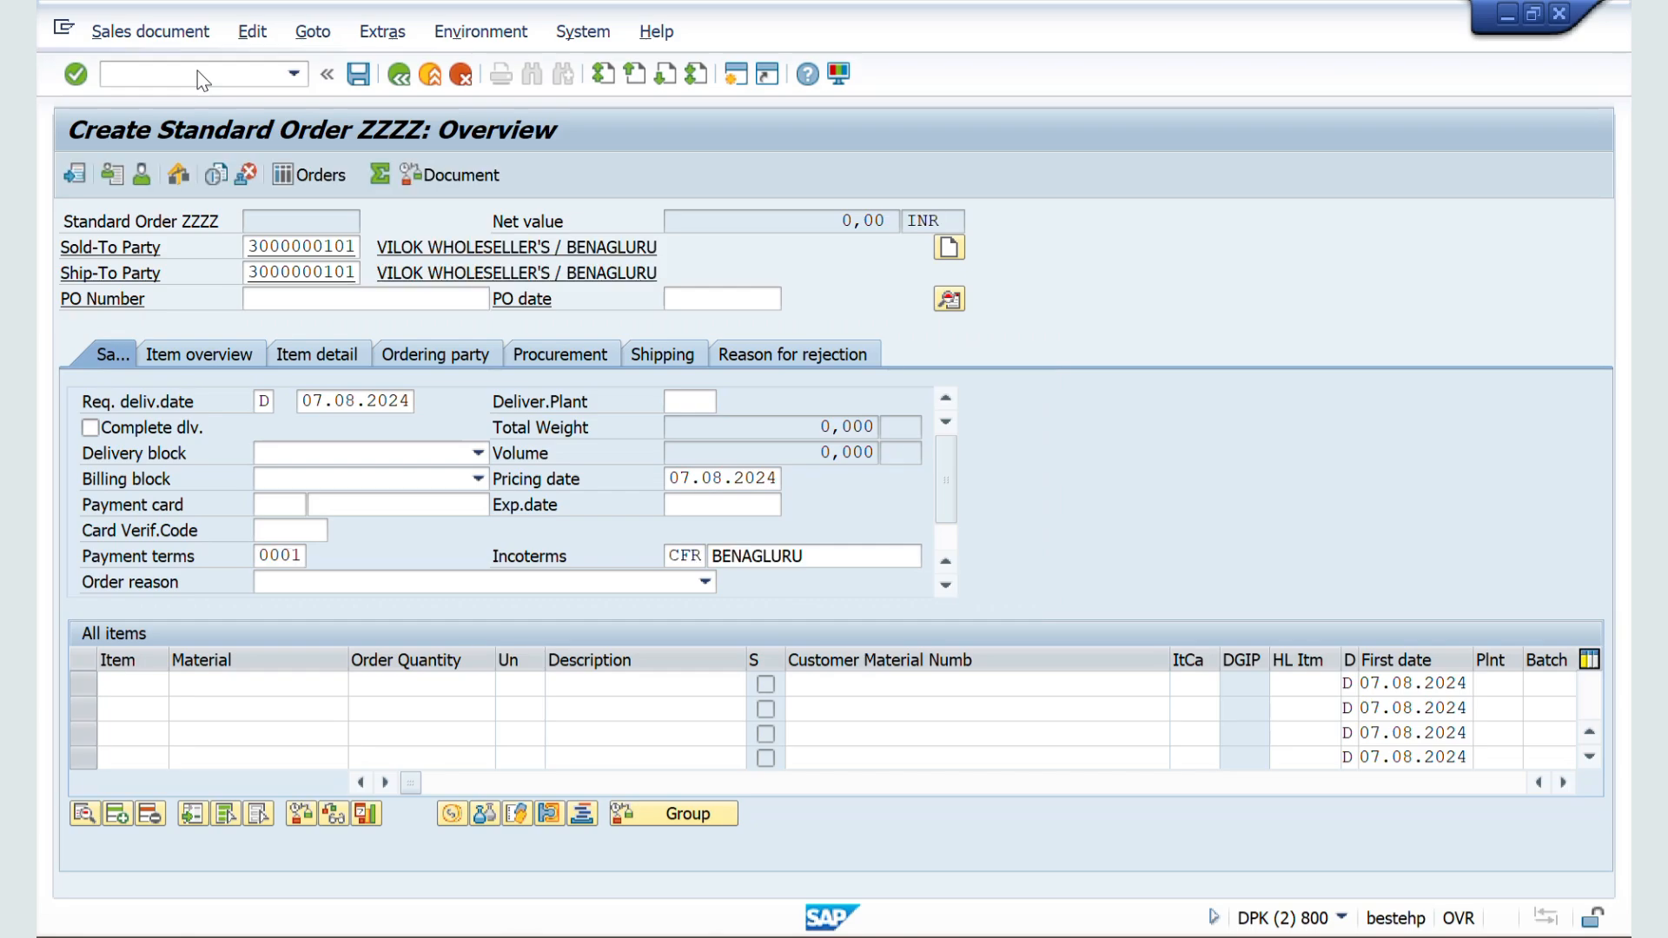
Step: Add material 50065687 with order quantity 1 as the first item of the new order
key(Down)
key(Return)
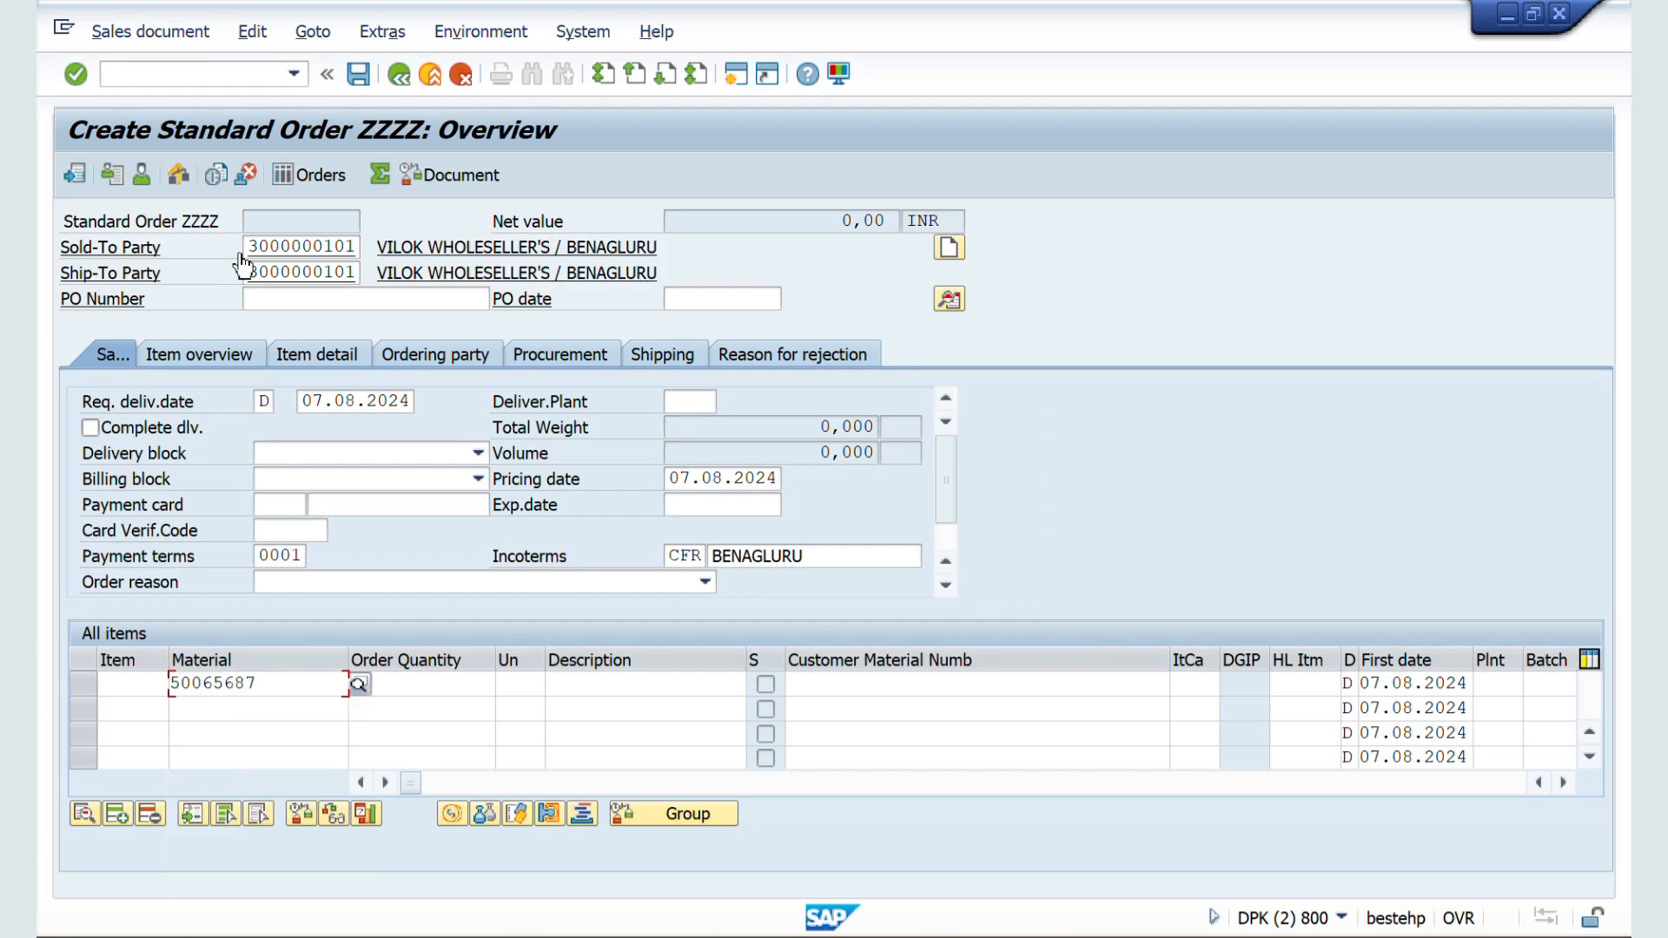
key(Tab)
text(1)
key(Return)
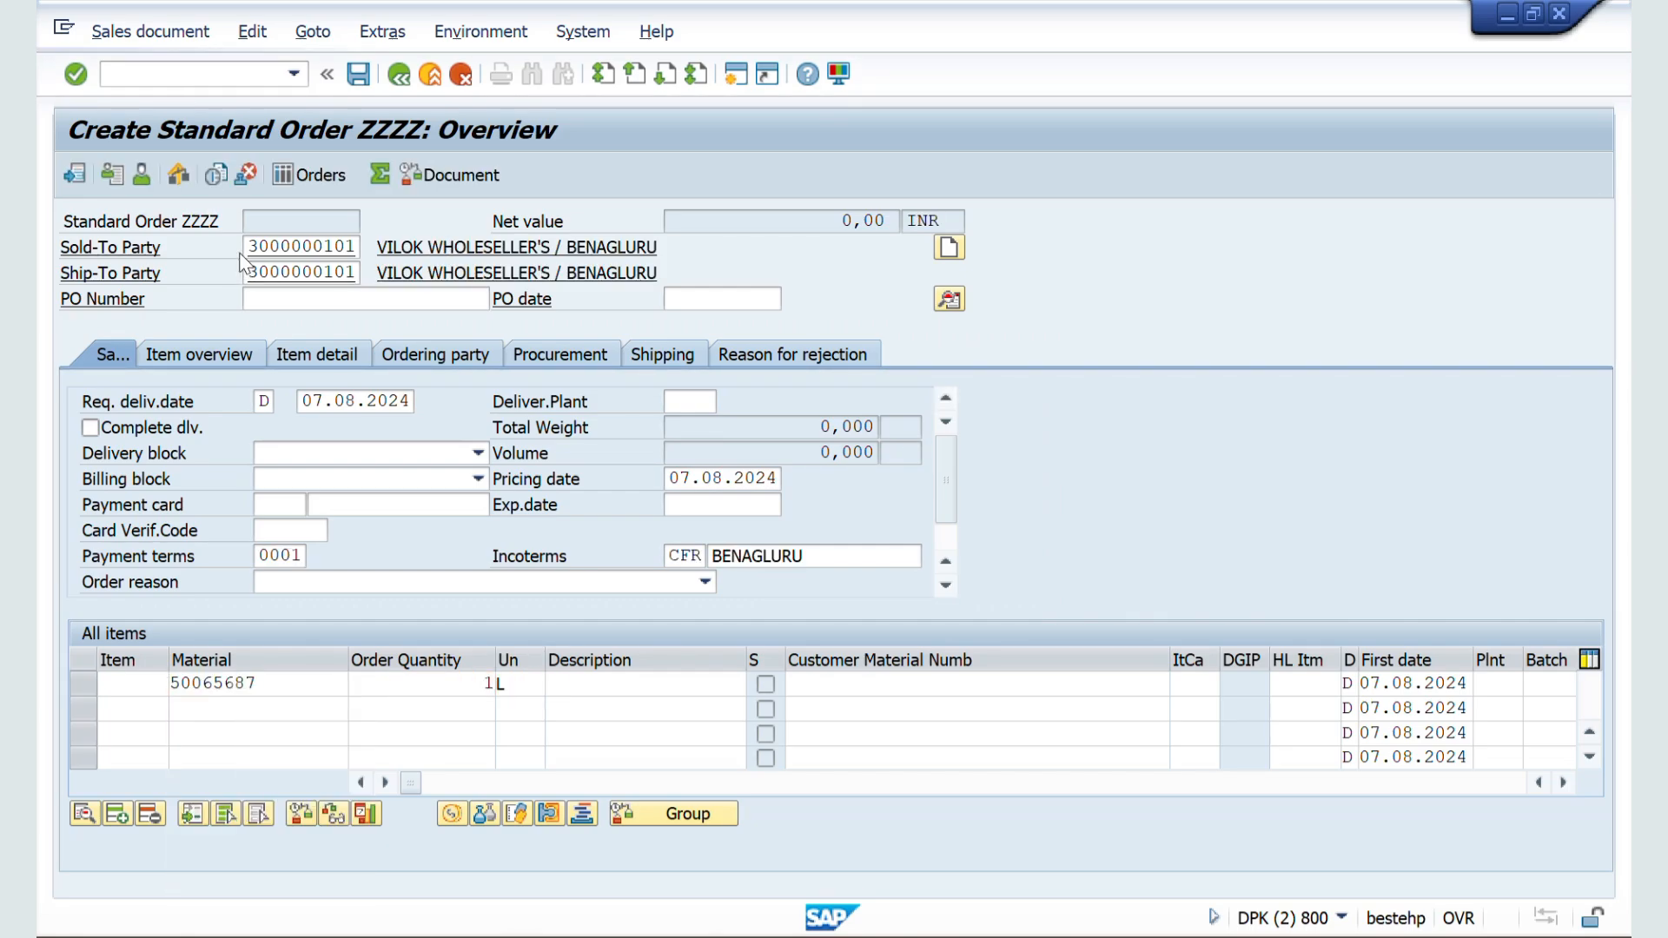
key(Return)
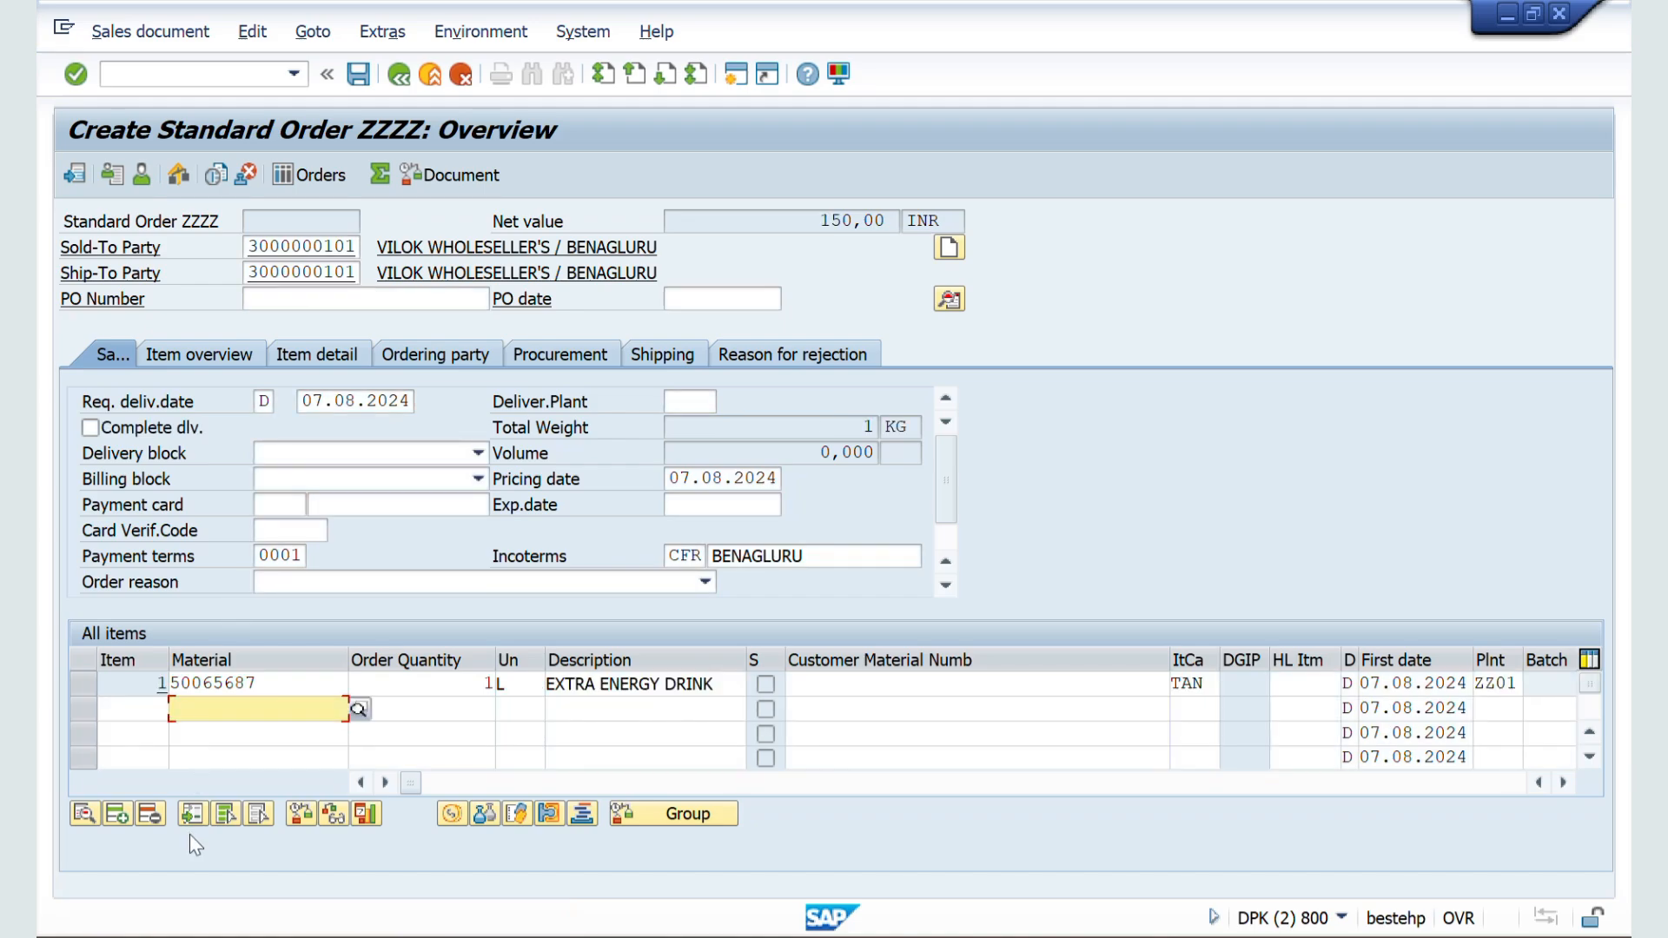
Step: Add material 50065624 with order quantity 1 as the second item, continuing without an outline agreement, and check both item numbers
click(202, 717)
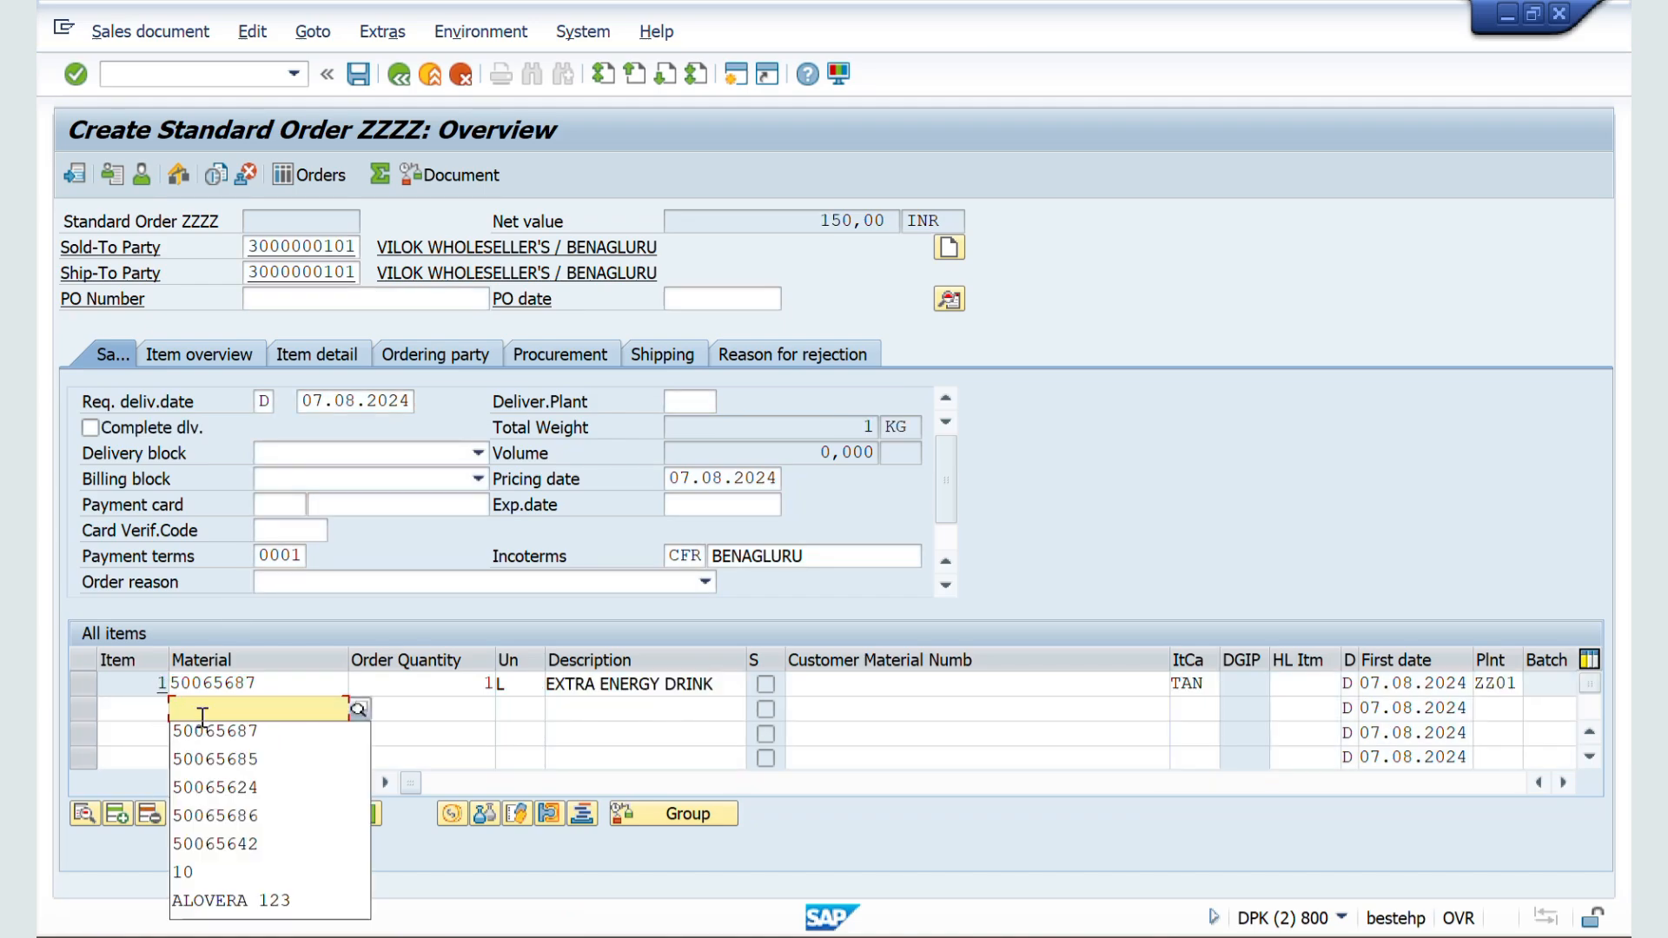
key(Down)
key(Down)
key(Down)
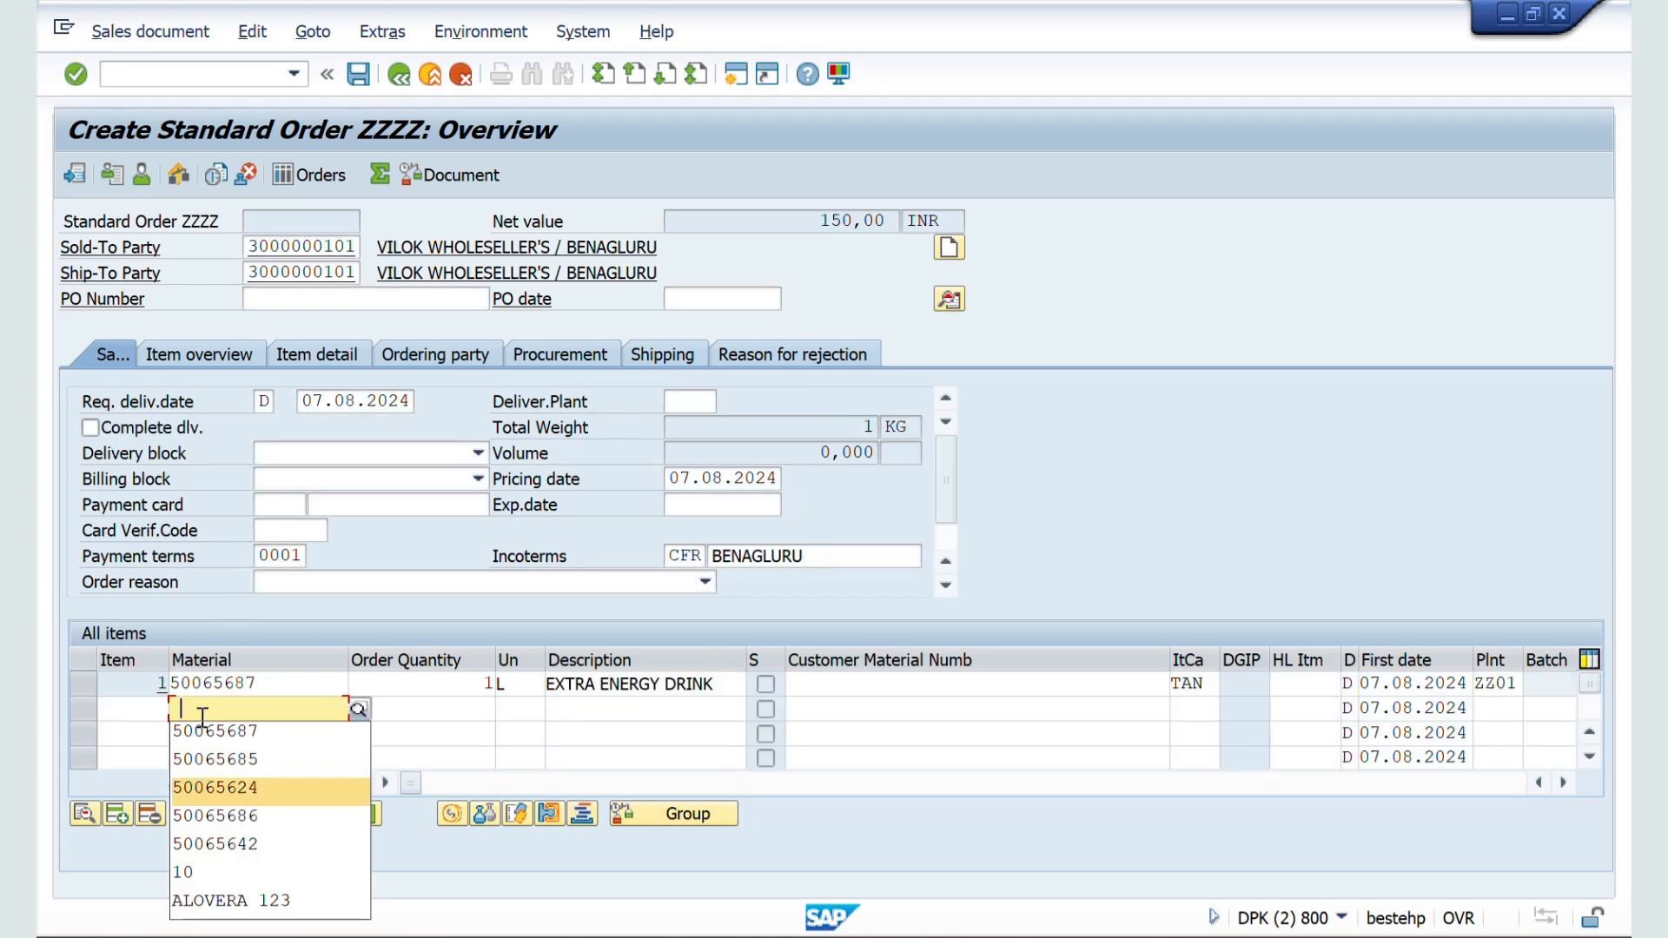
key(Return)
key(Tab)
text(1)
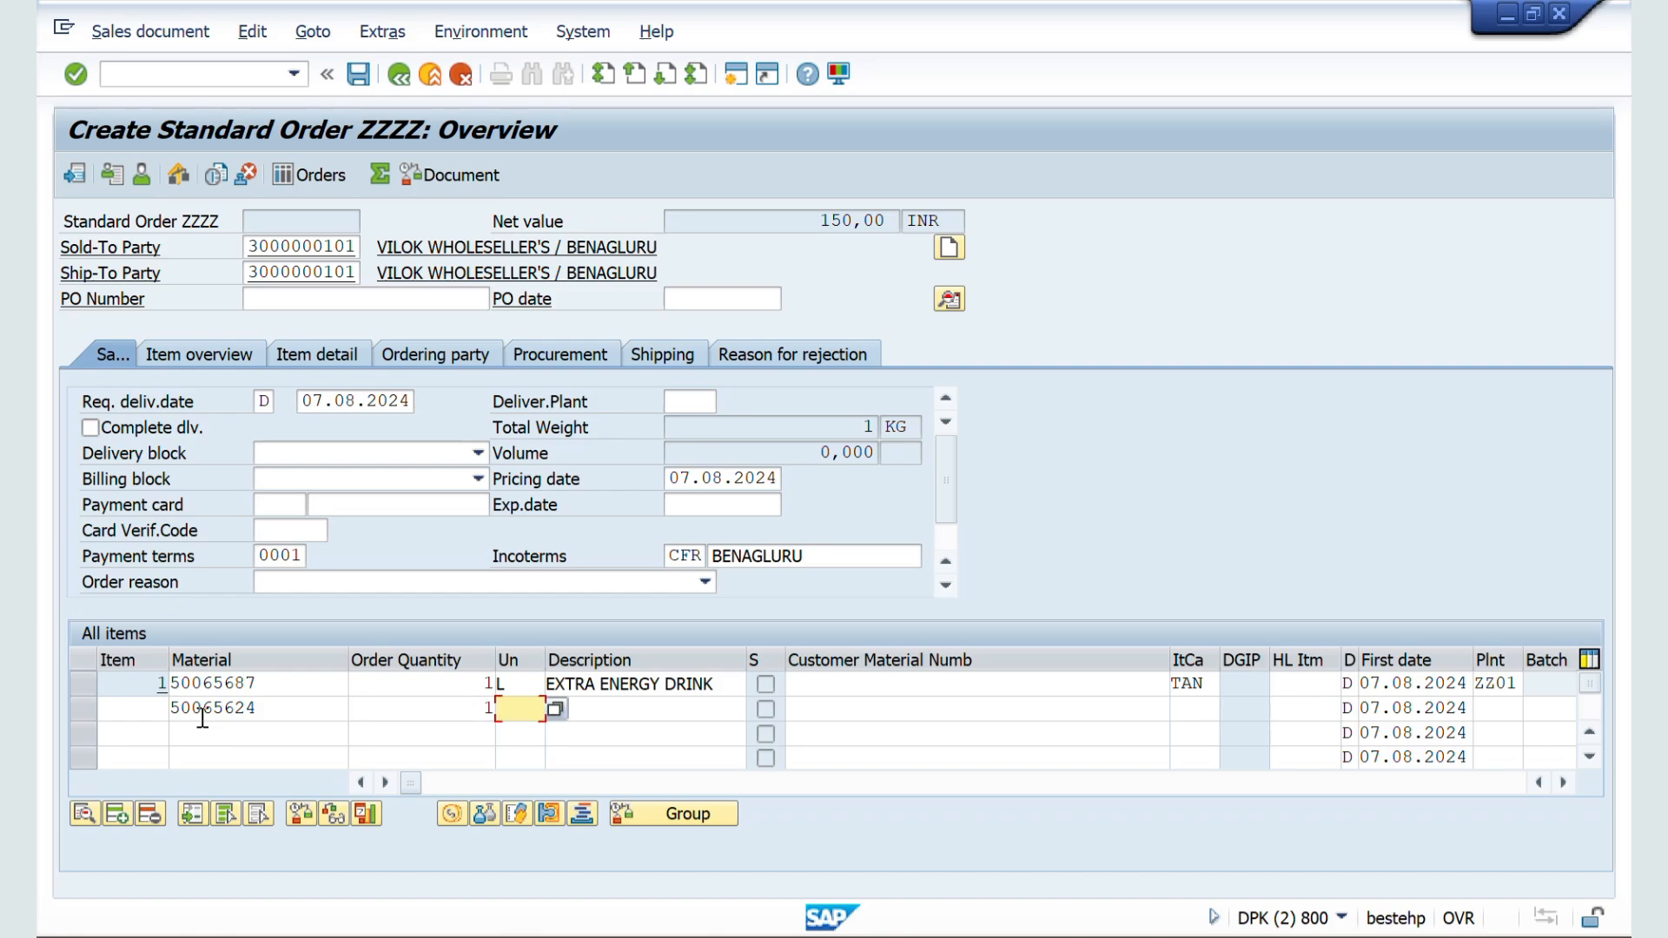
key(Return)
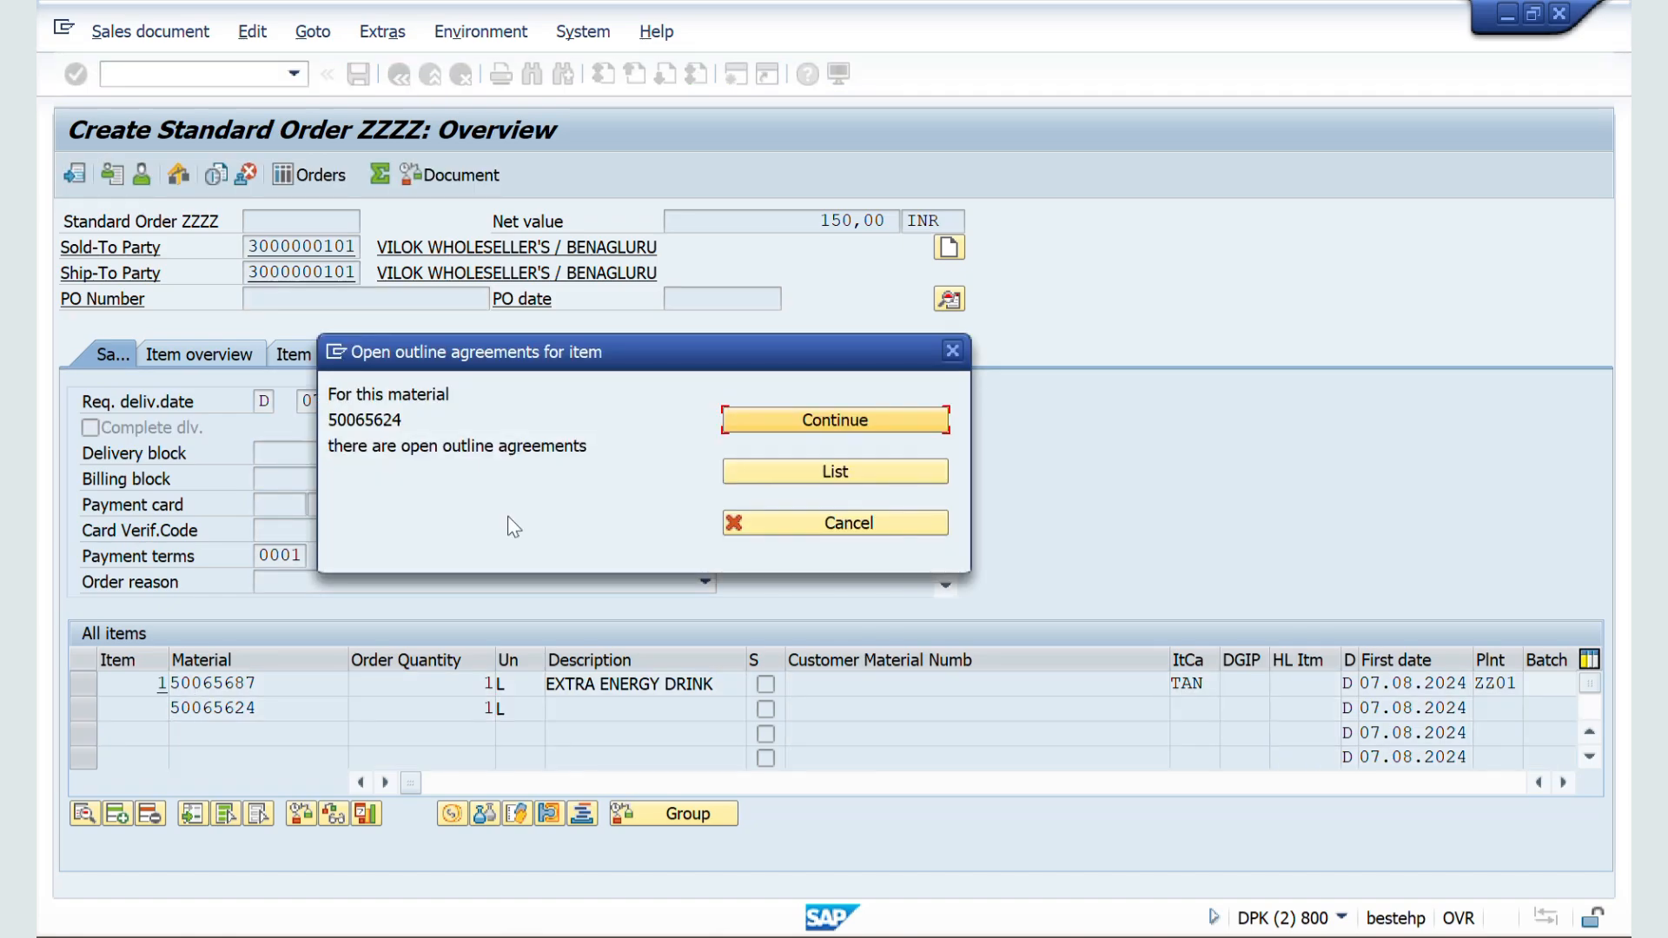
key(Return)
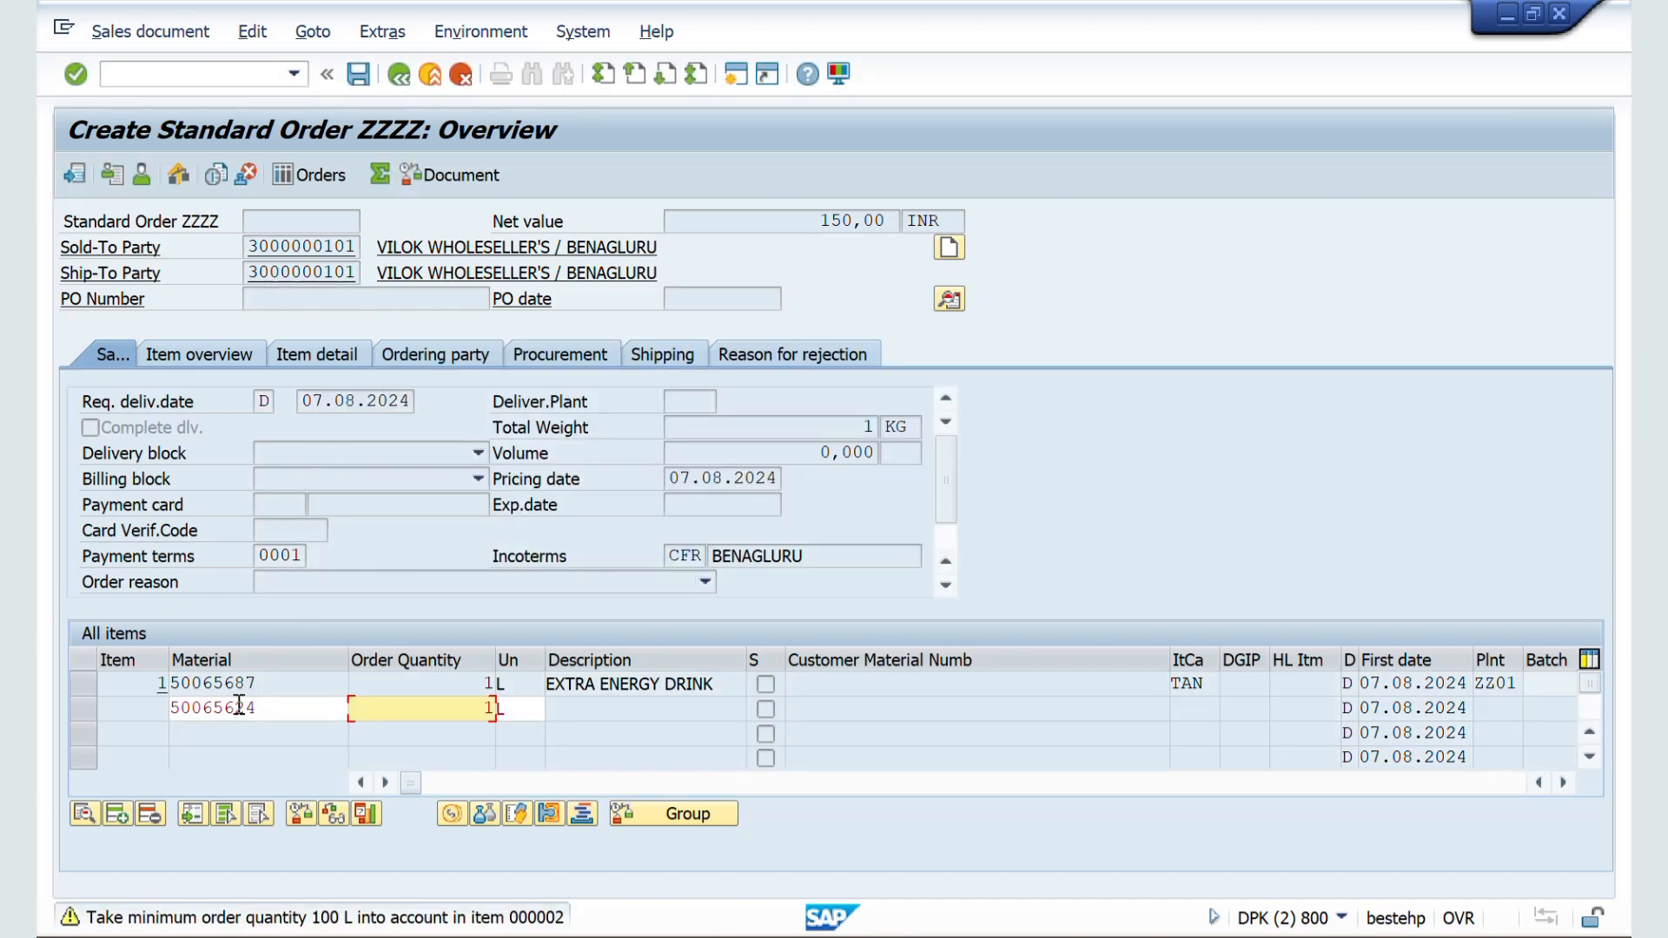
key(Return)
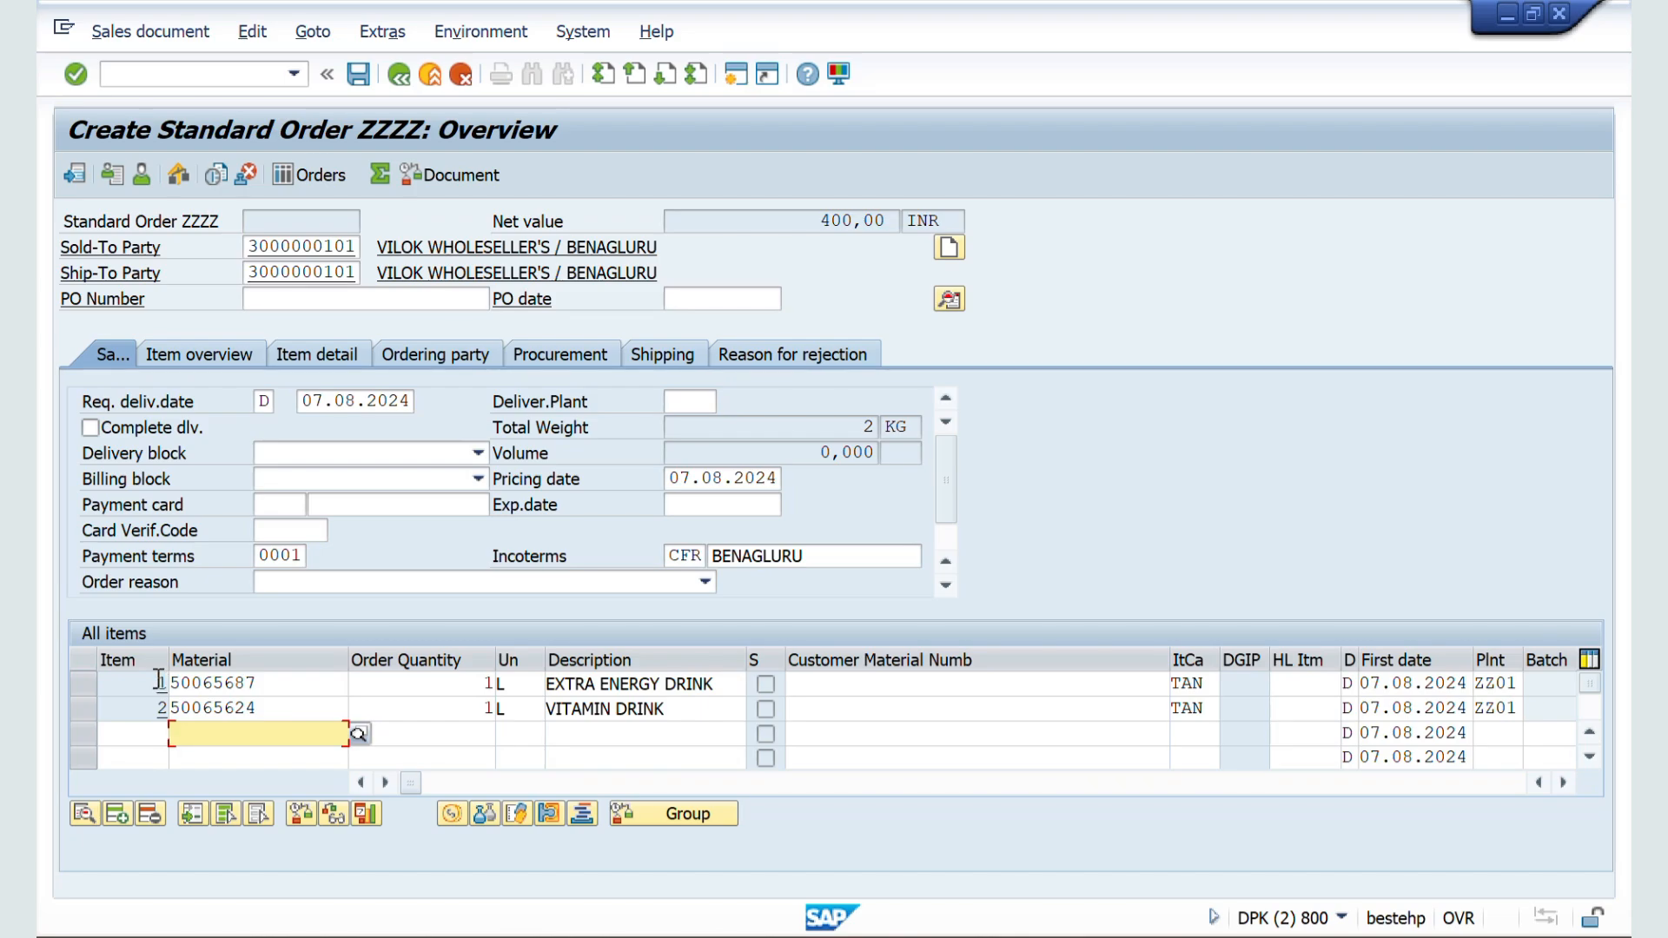
click(161, 682)
click(158, 697)
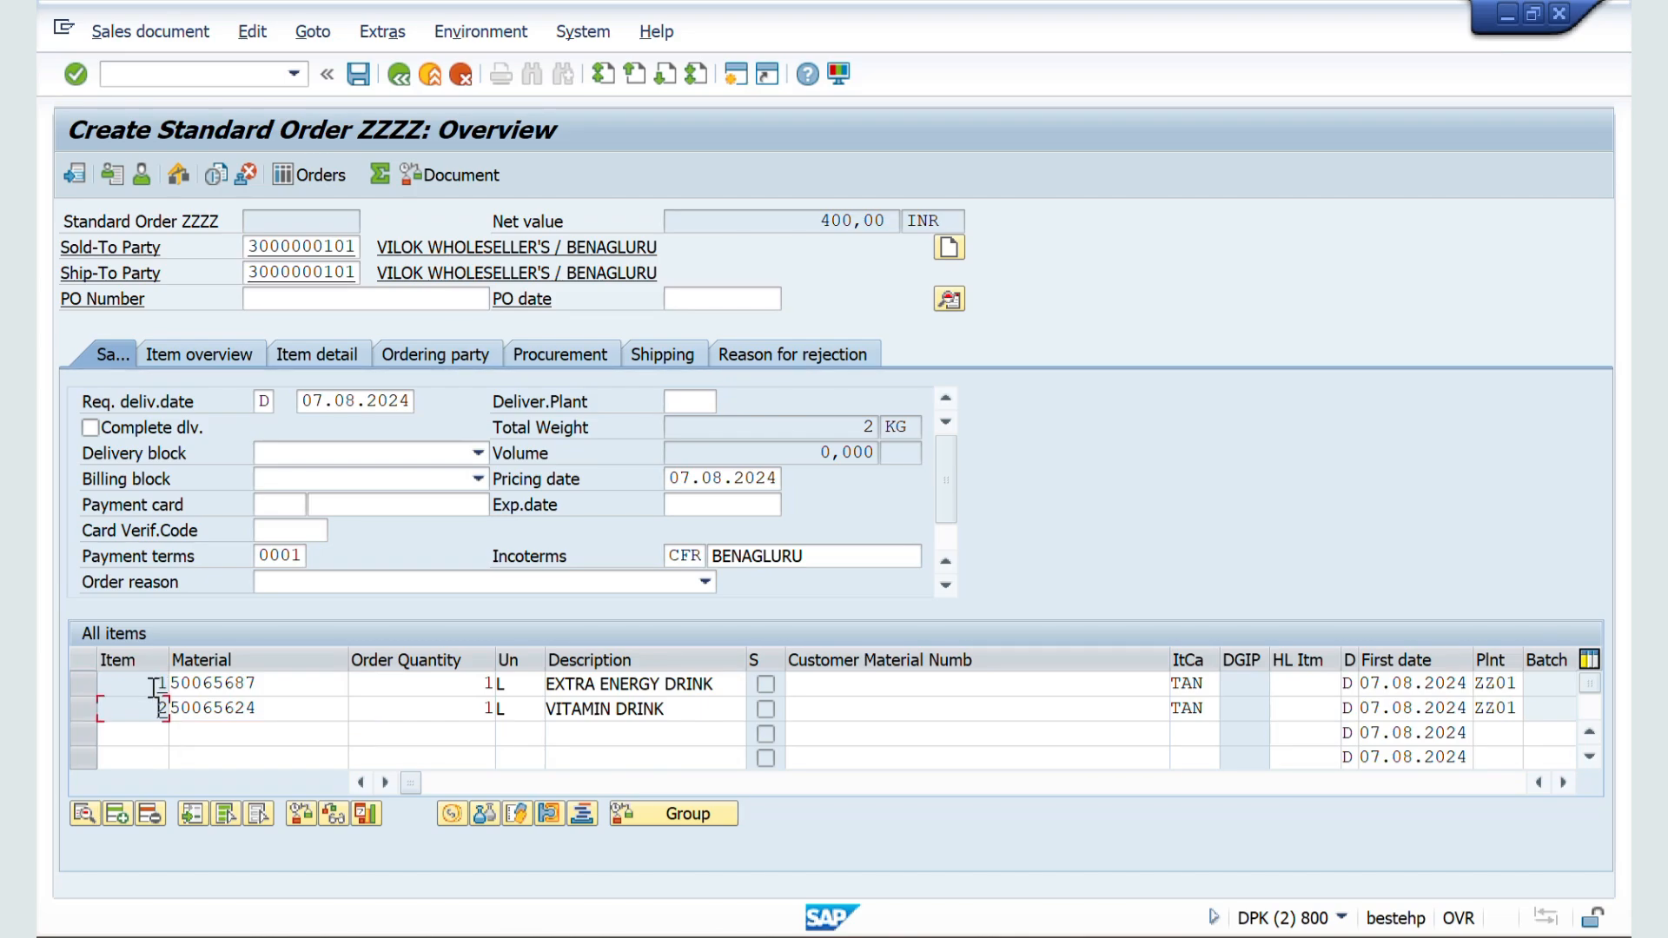
Step: Return to the ZZSO document type configuration and set its item number increment to 10
key(alt+Tab)
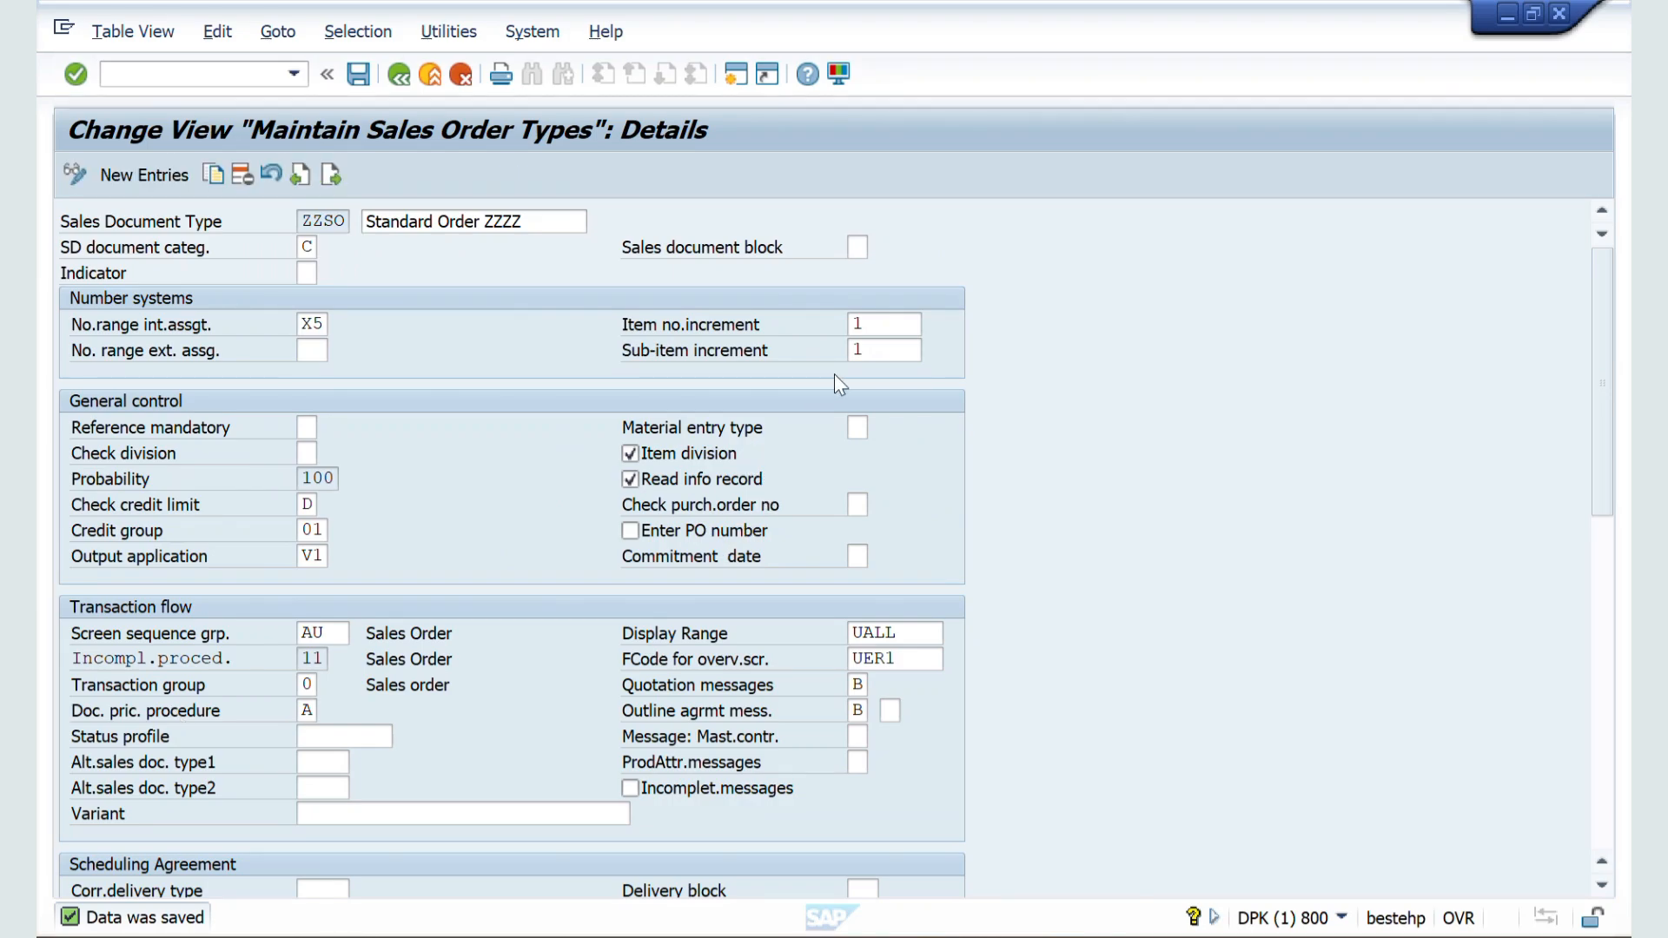
click(887, 324)
key(BackSpace)
text(1)
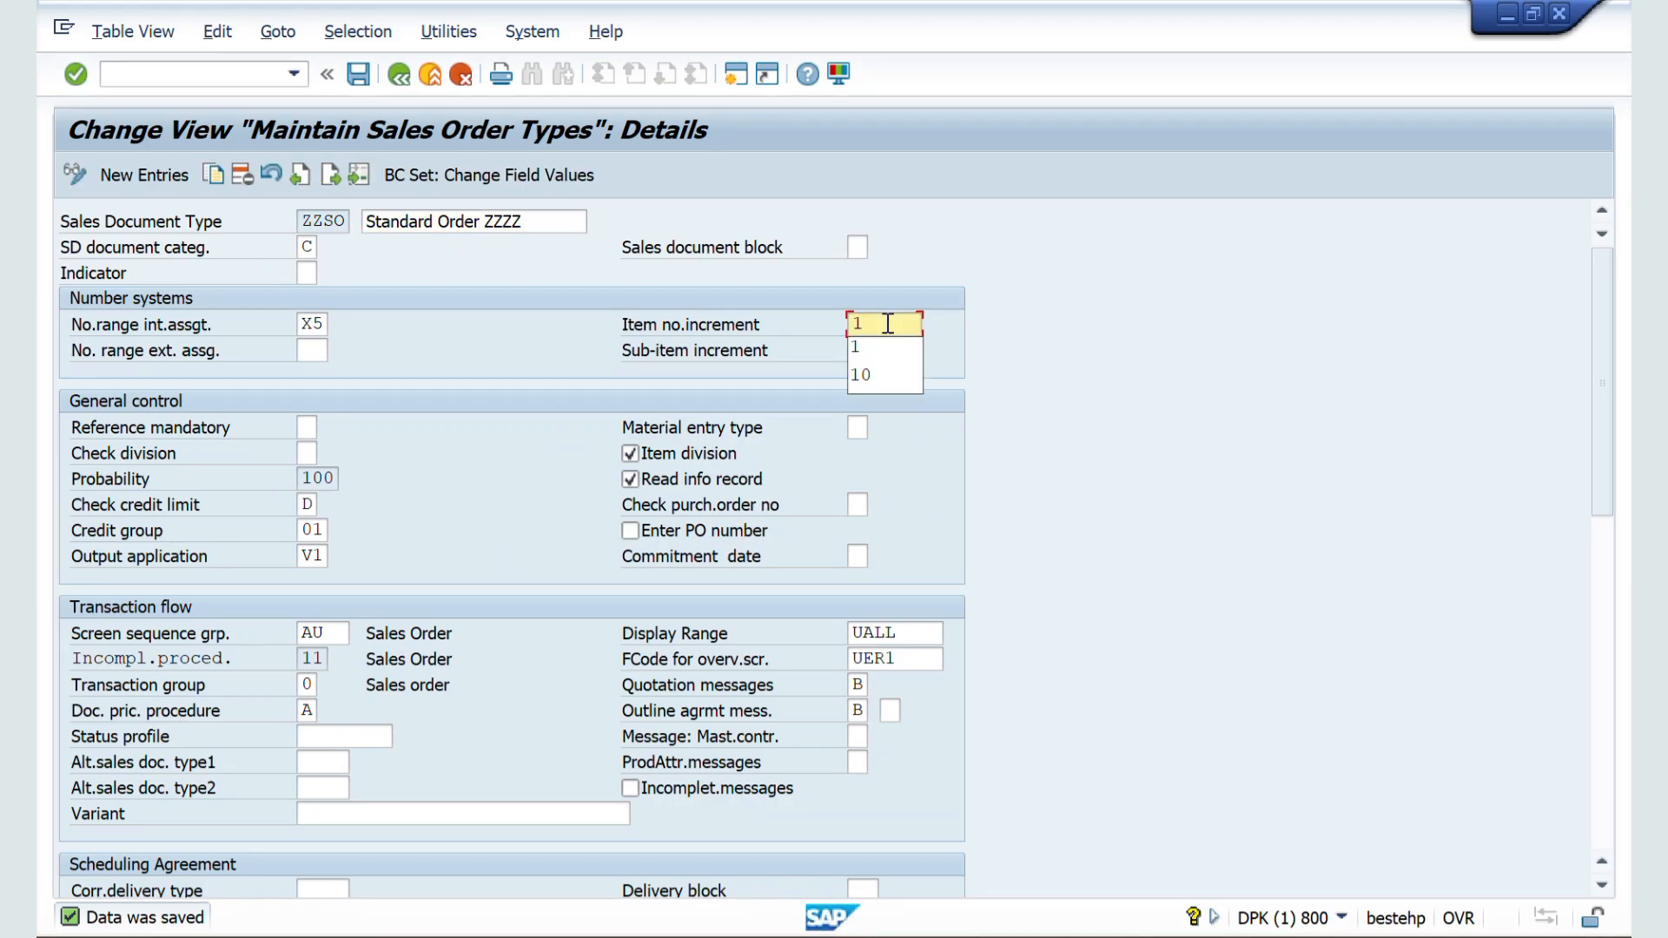
text(0)
click(868, 355)
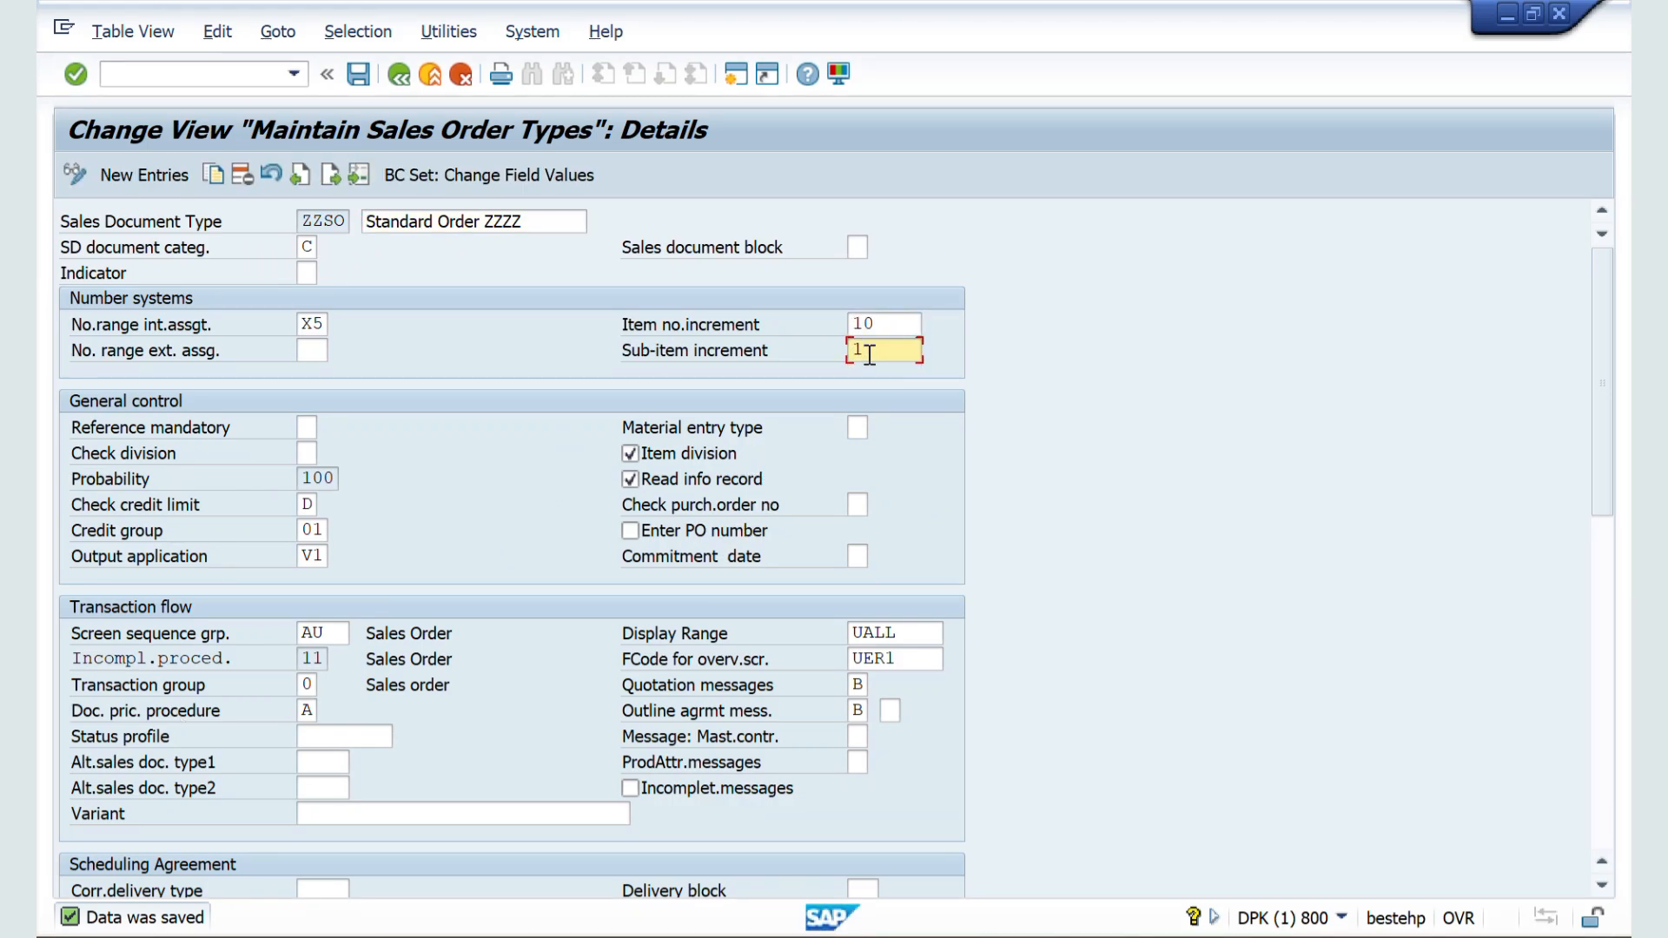
Step: Switch to the Word notes on sales document type controls and review the number systems, item number increment and sub-item increment sections
key(alt+Tab)
key(Tab)
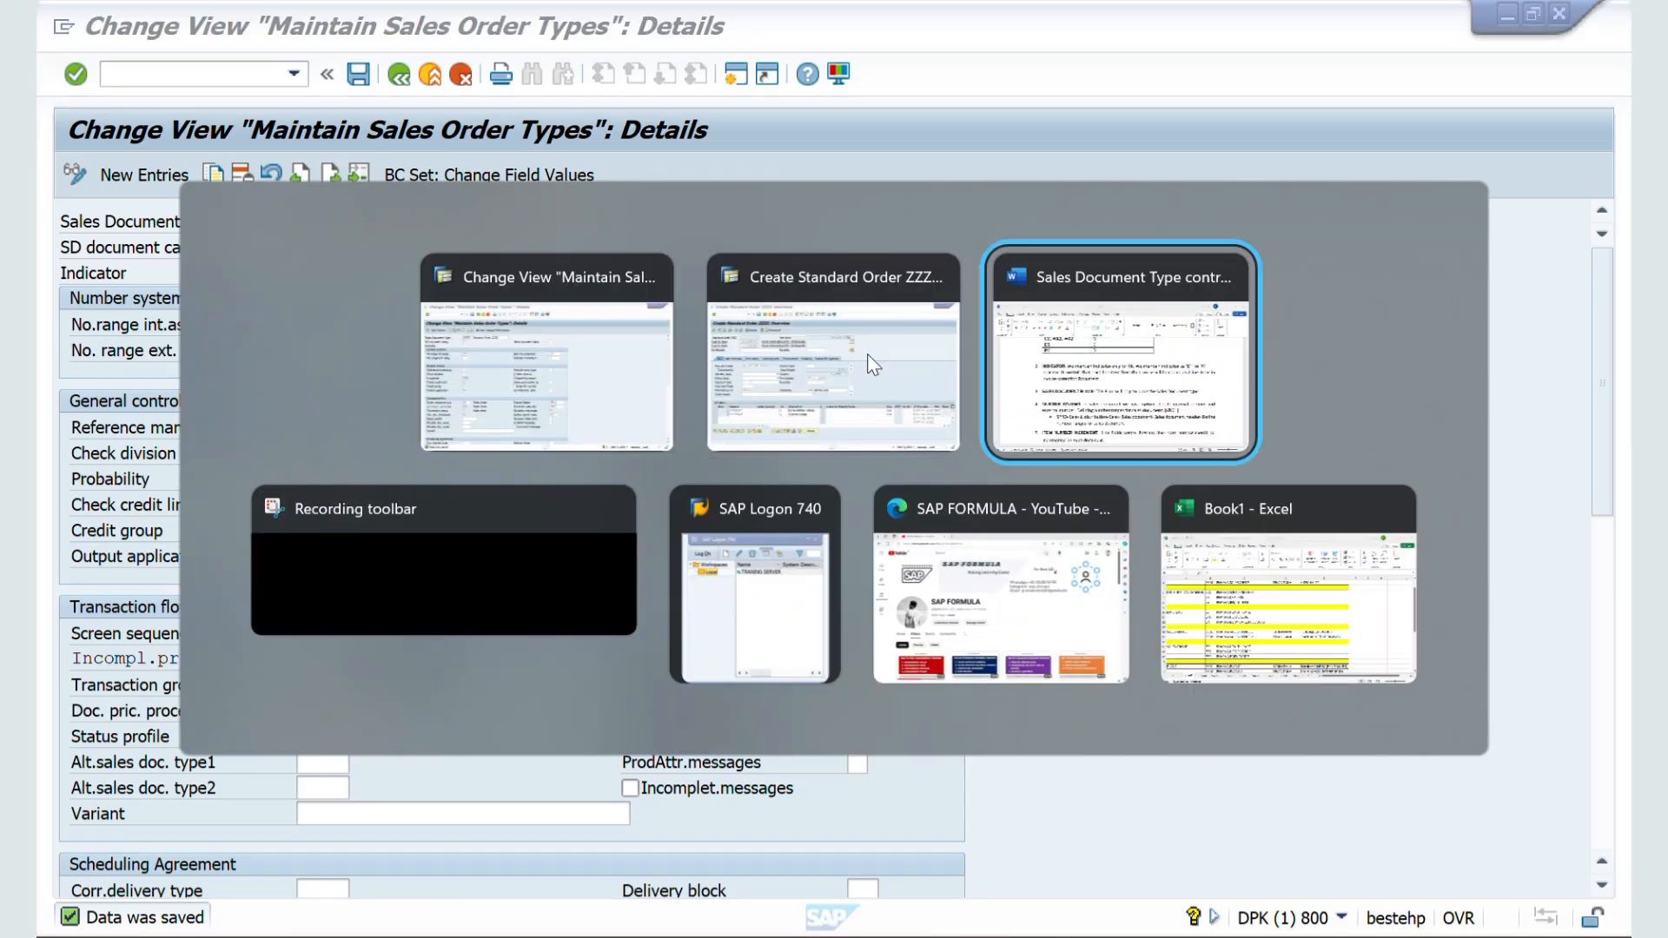
scroll(855, 537, down, 3)
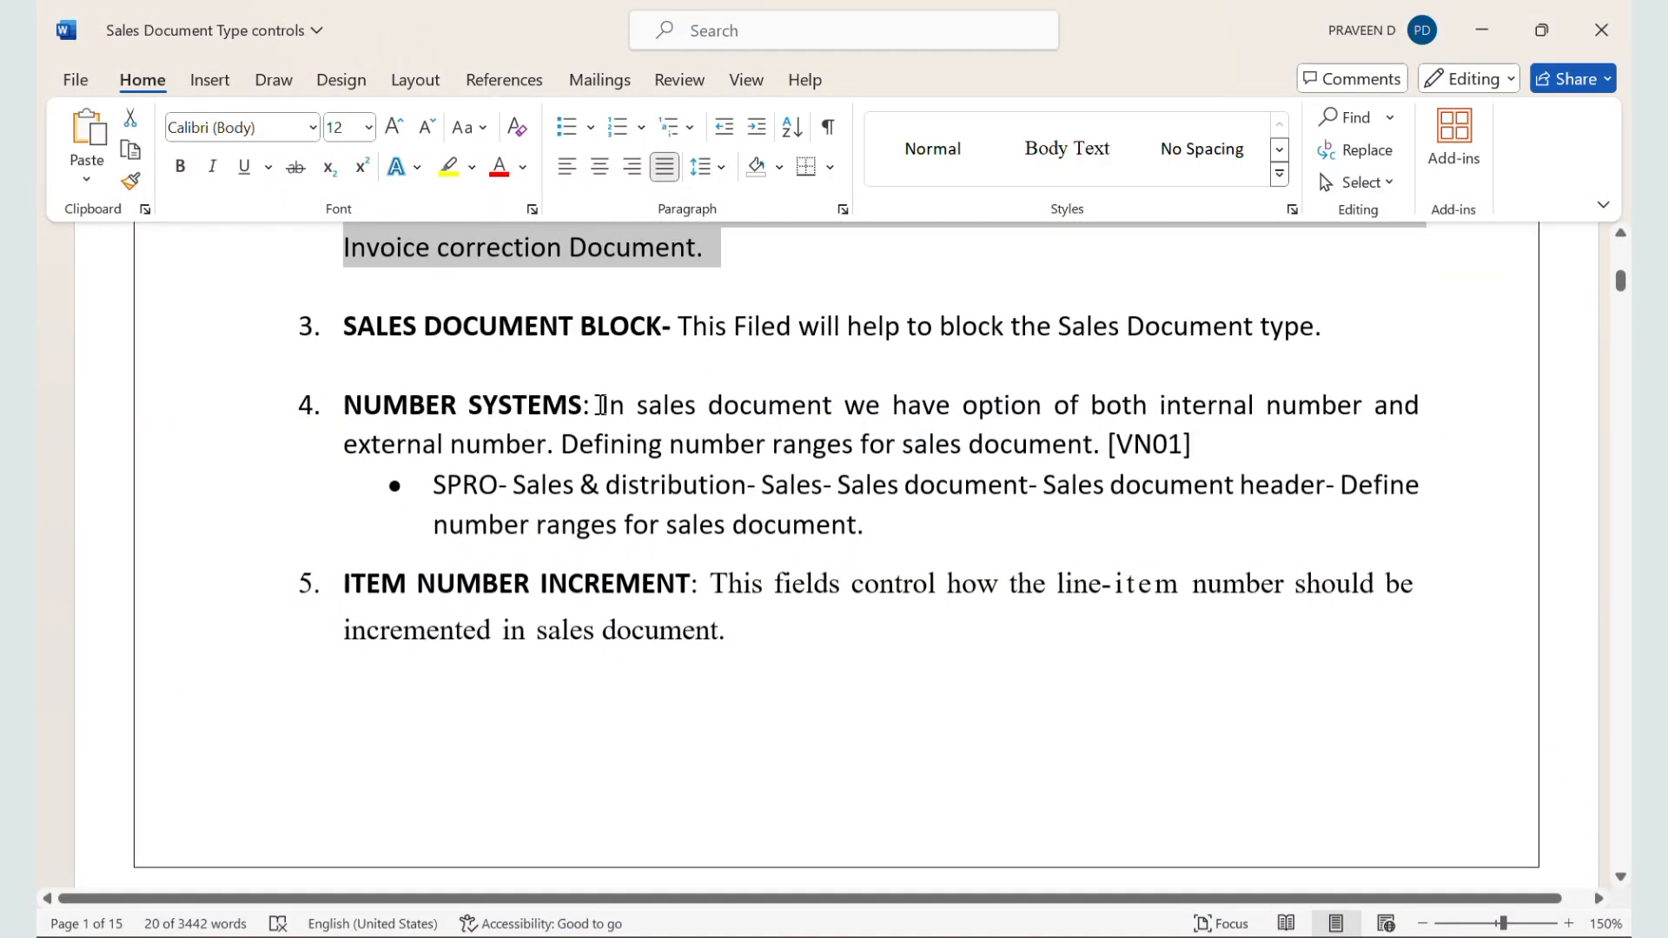
drag(601, 405, 864, 525)
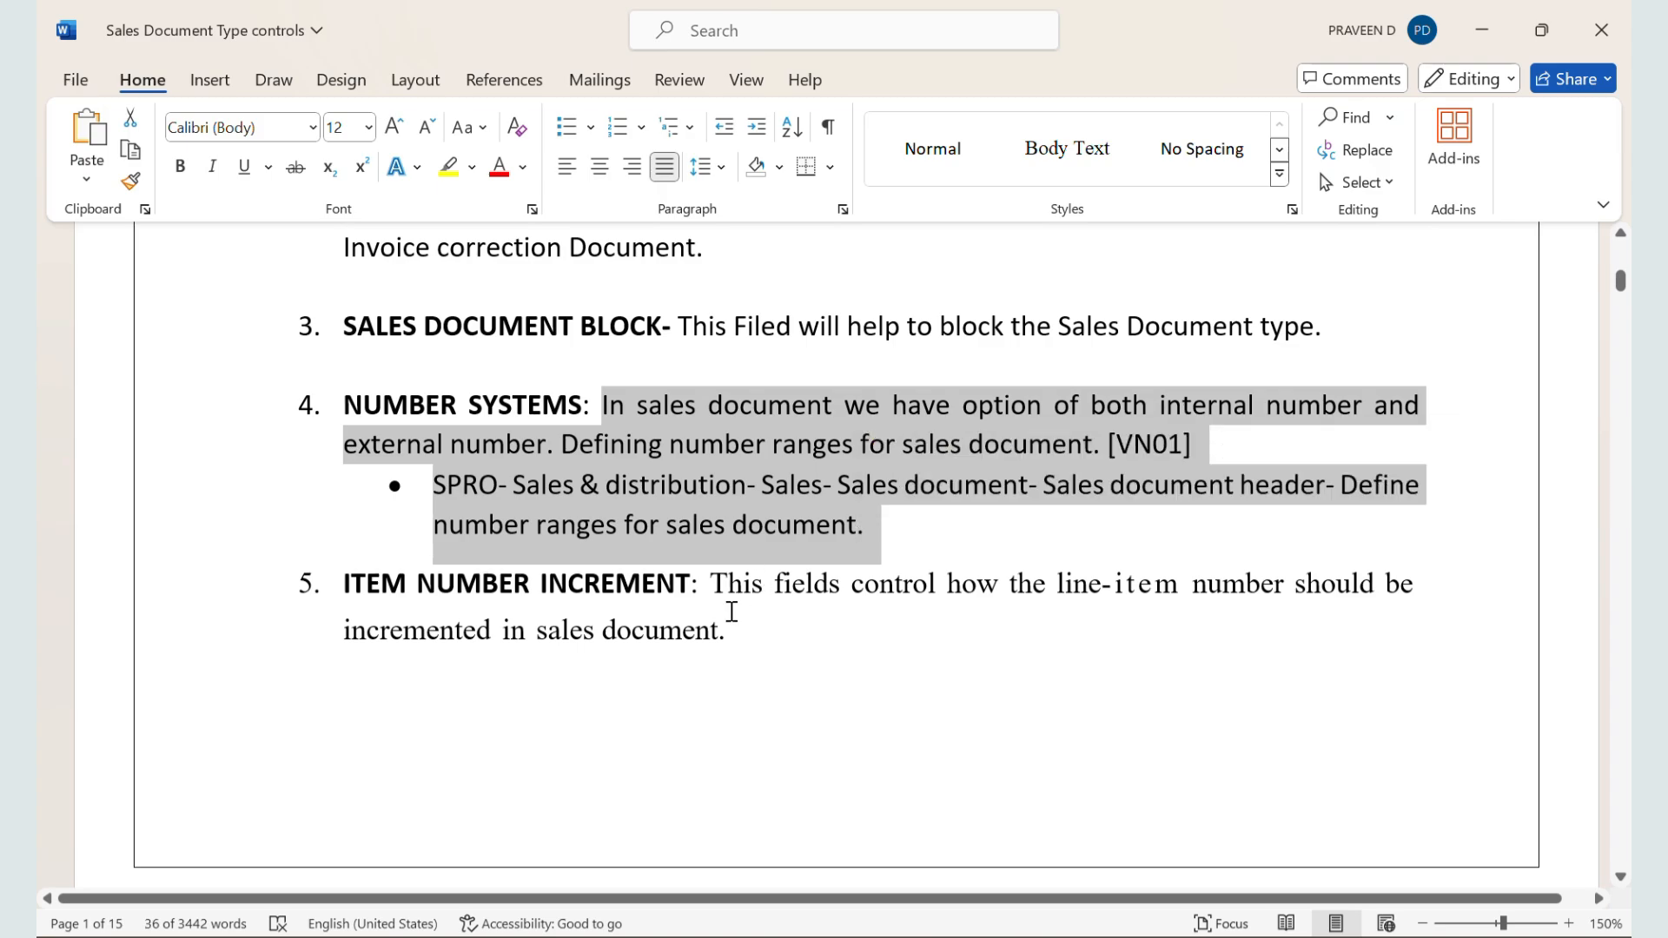
click(729, 607)
scroll(731, 612, down, 8)
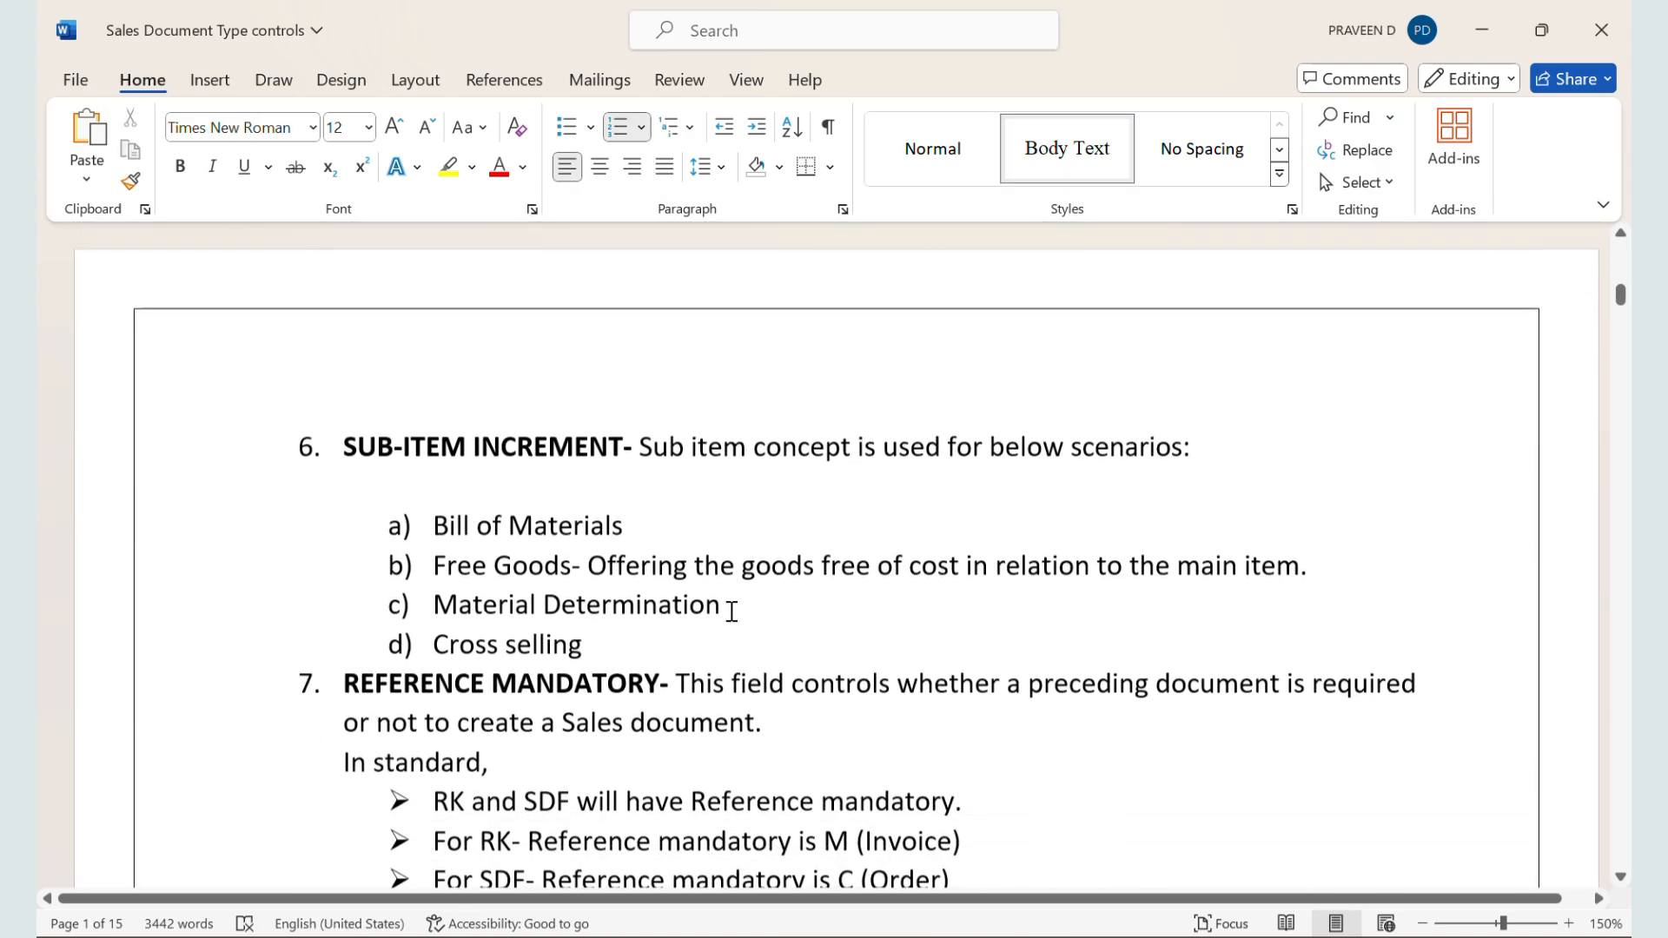
click(647, 447)
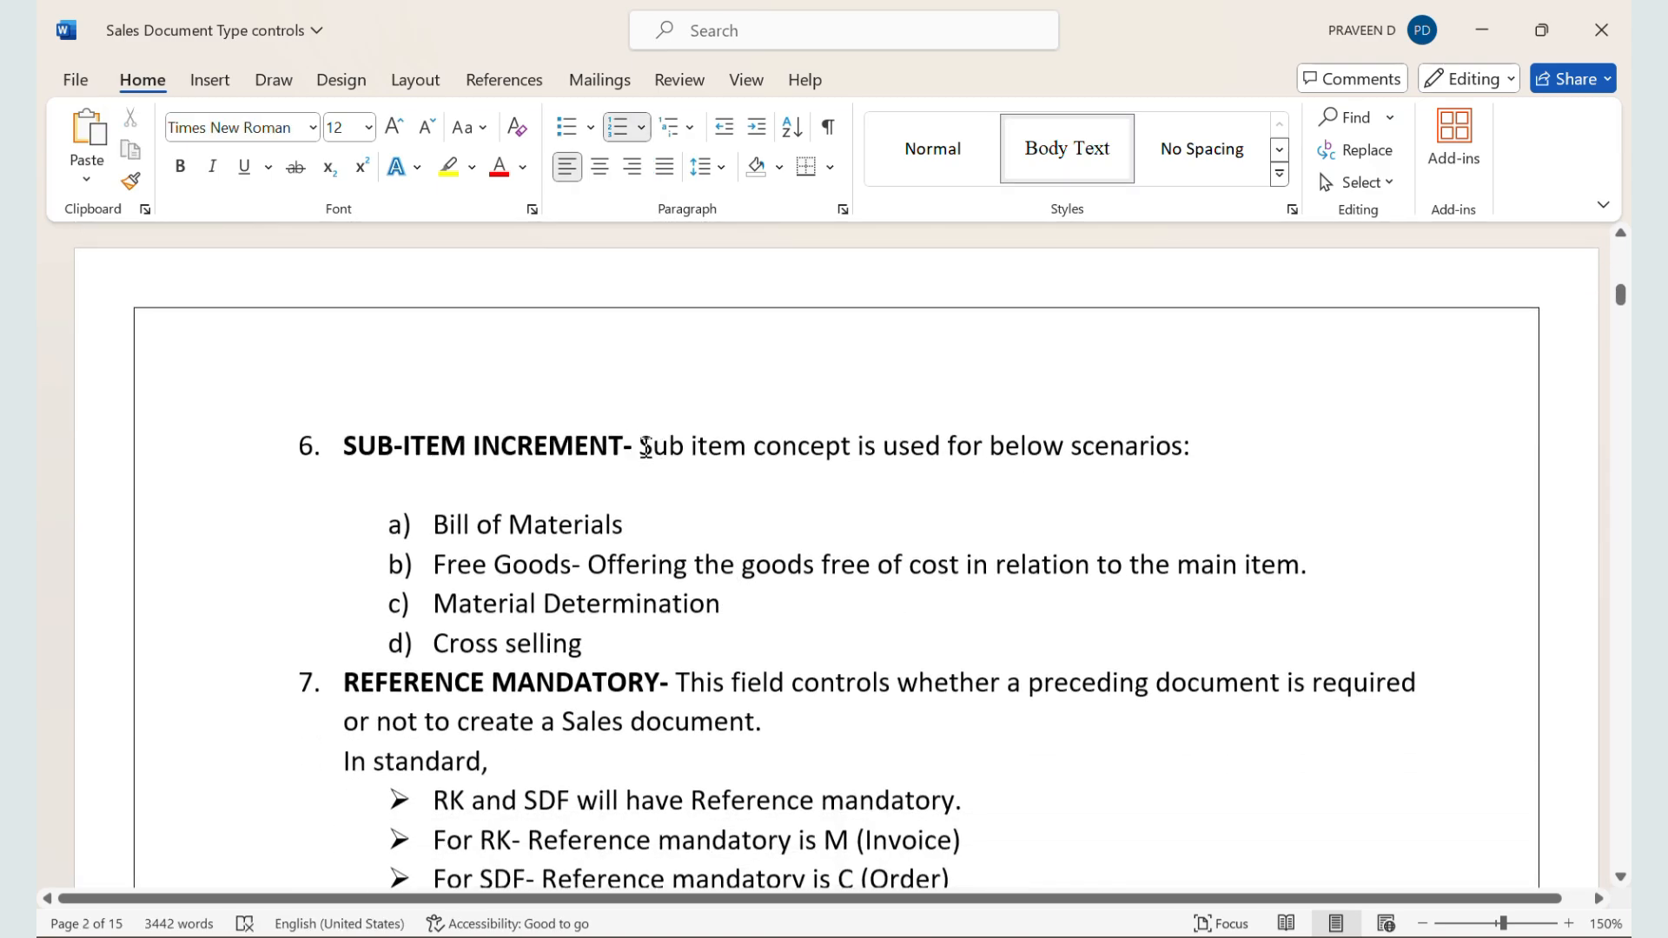
drag(646, 448, 774, 640)
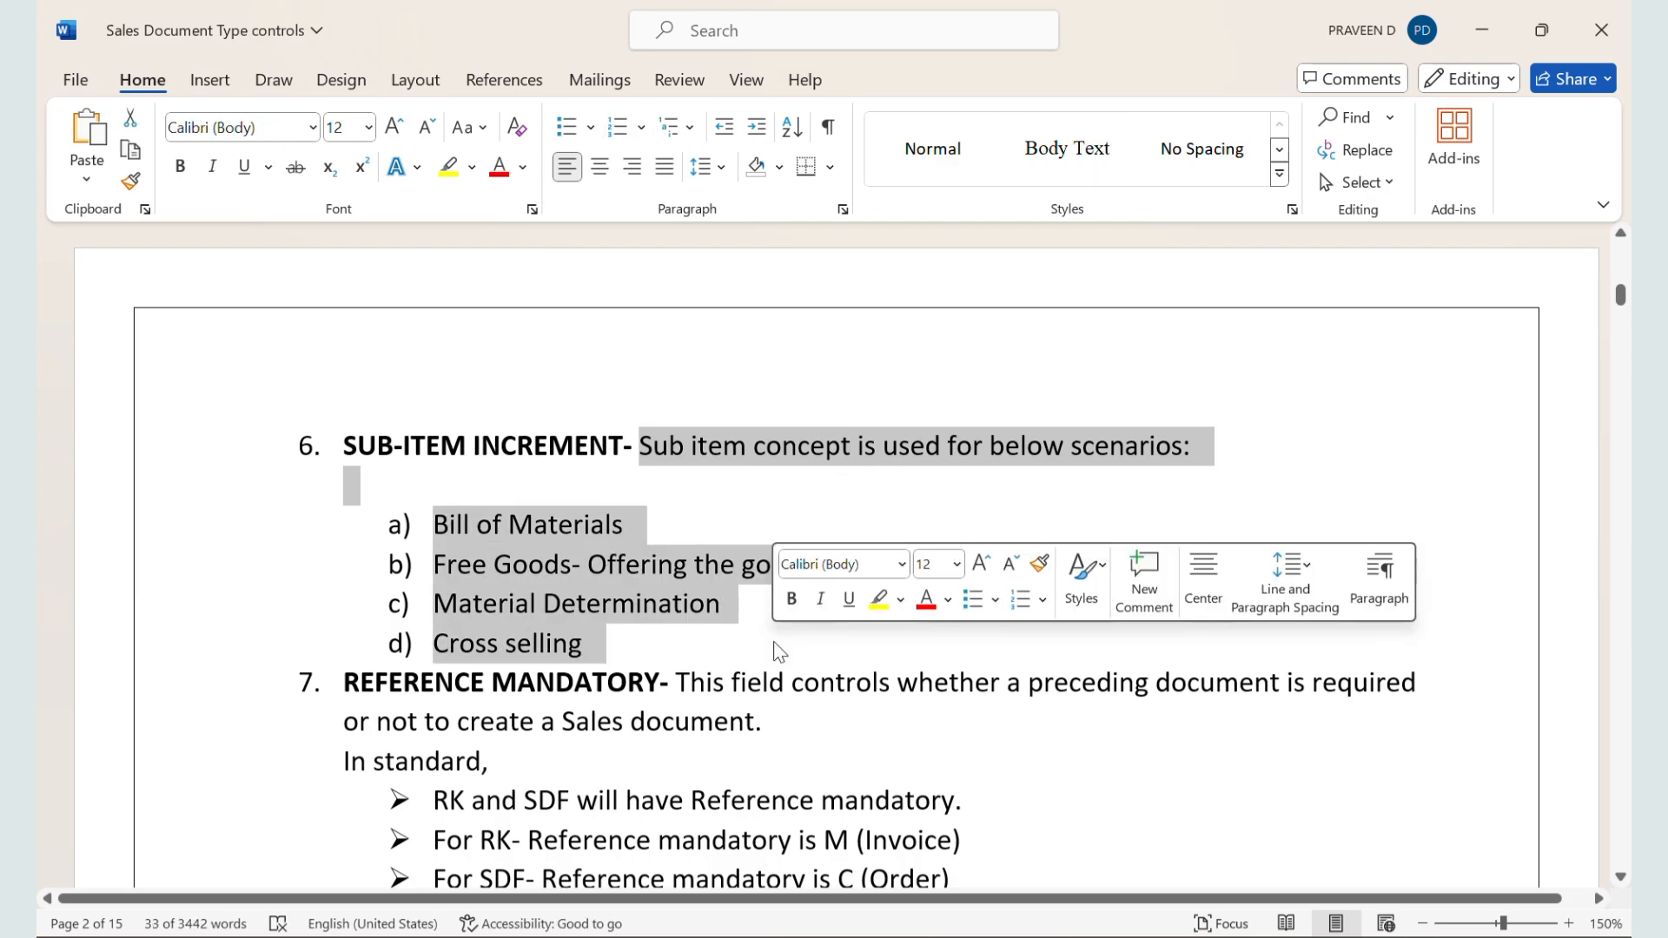
scroll(773, 640, down, 1)
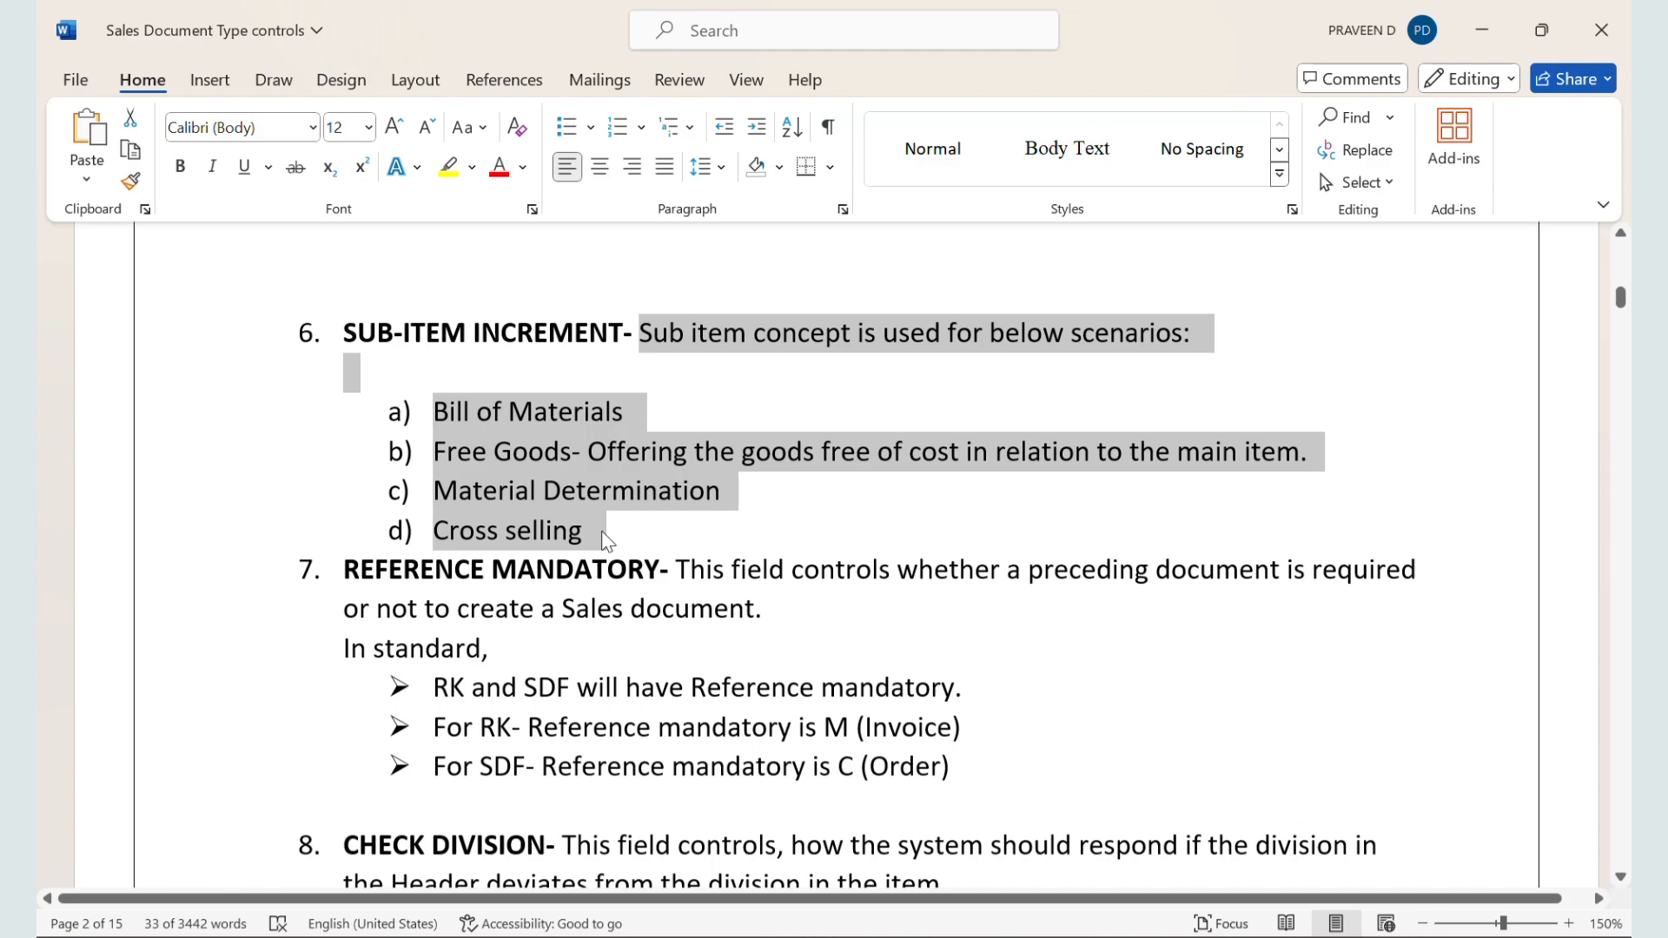
Step: Save the ZZSO configuration in SAP, and leave the unsaved order in the other session for the material BOM transaction
key(alt+Tab)
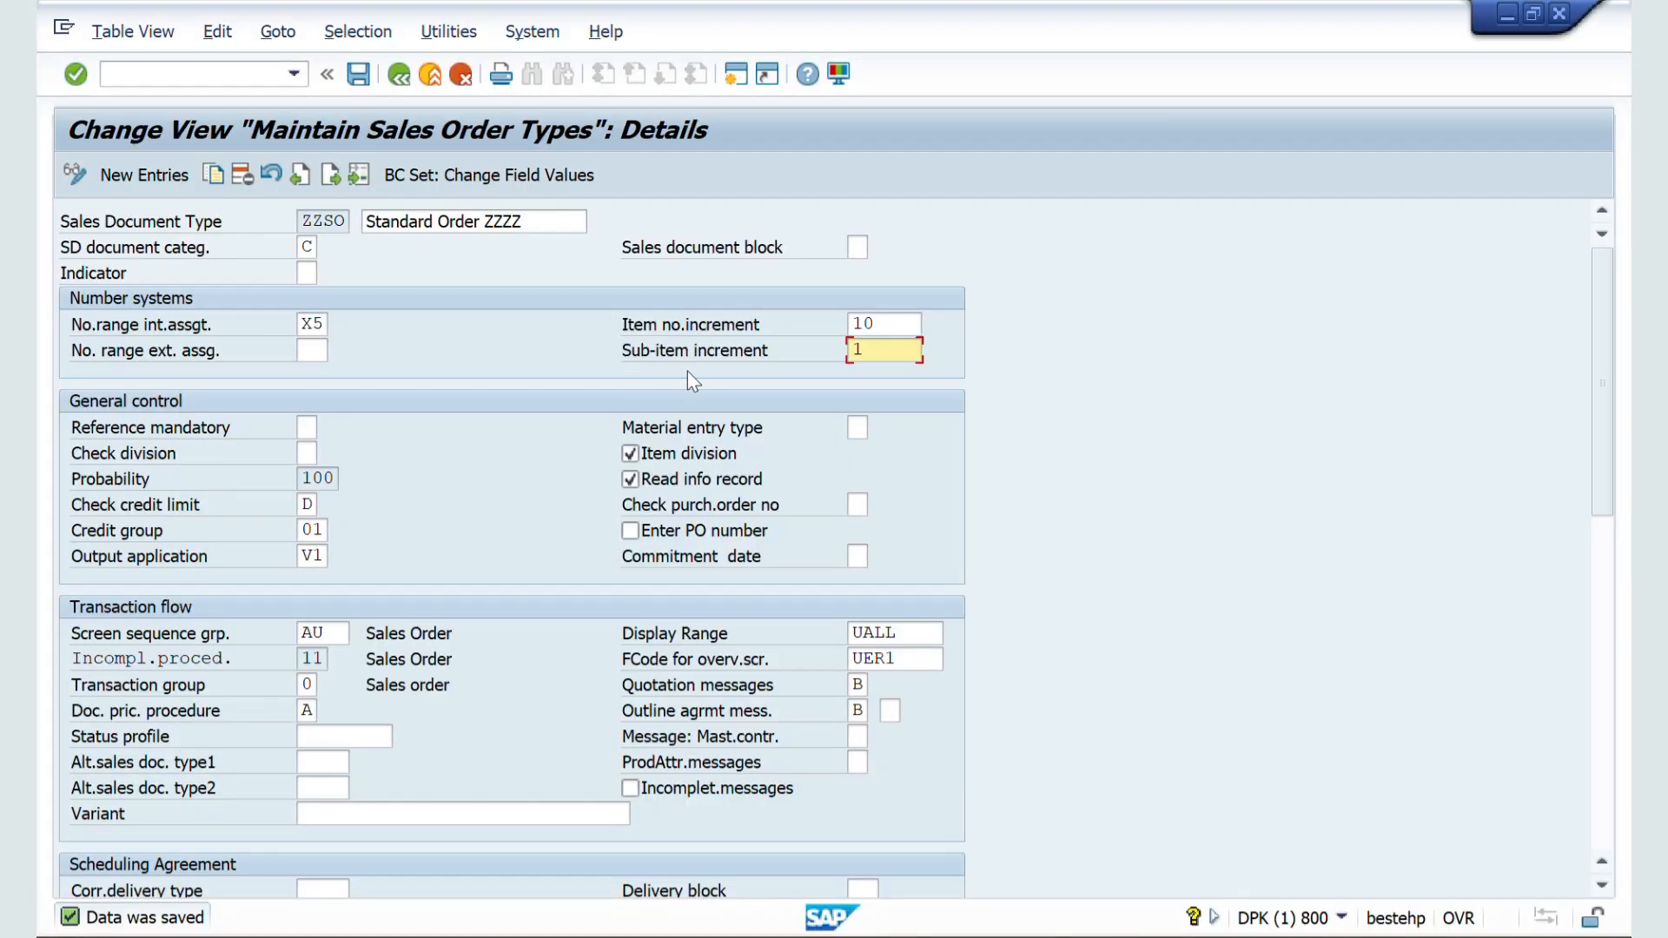
click(356, 85)
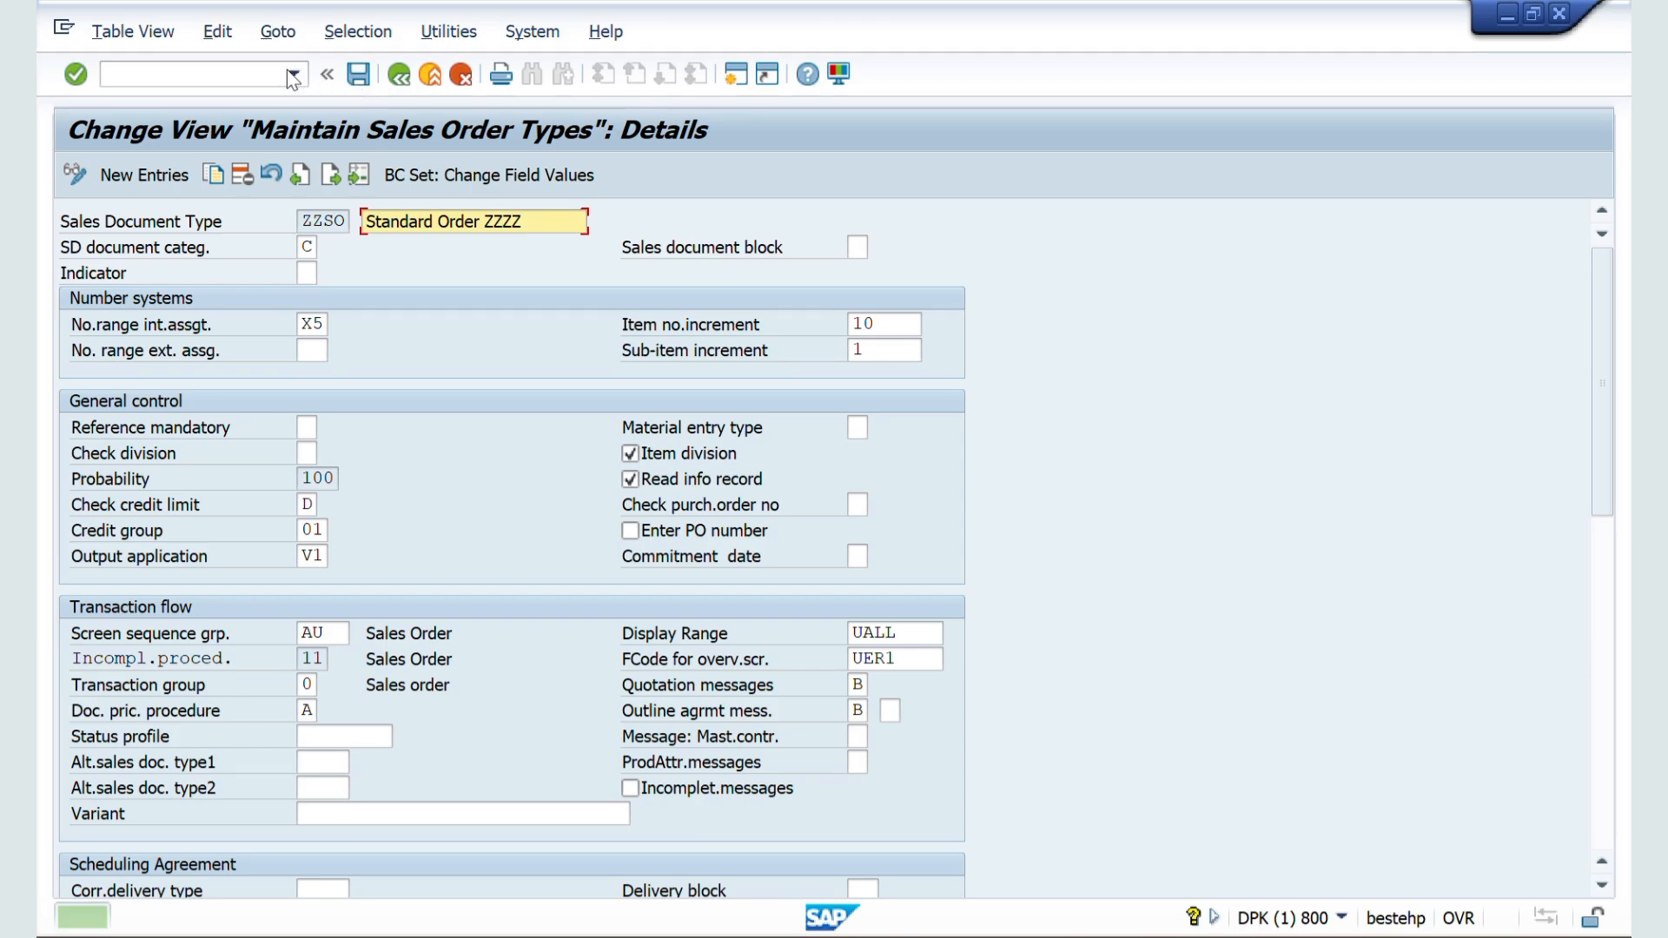
key(alt+Tab)
key(alt+Tab)
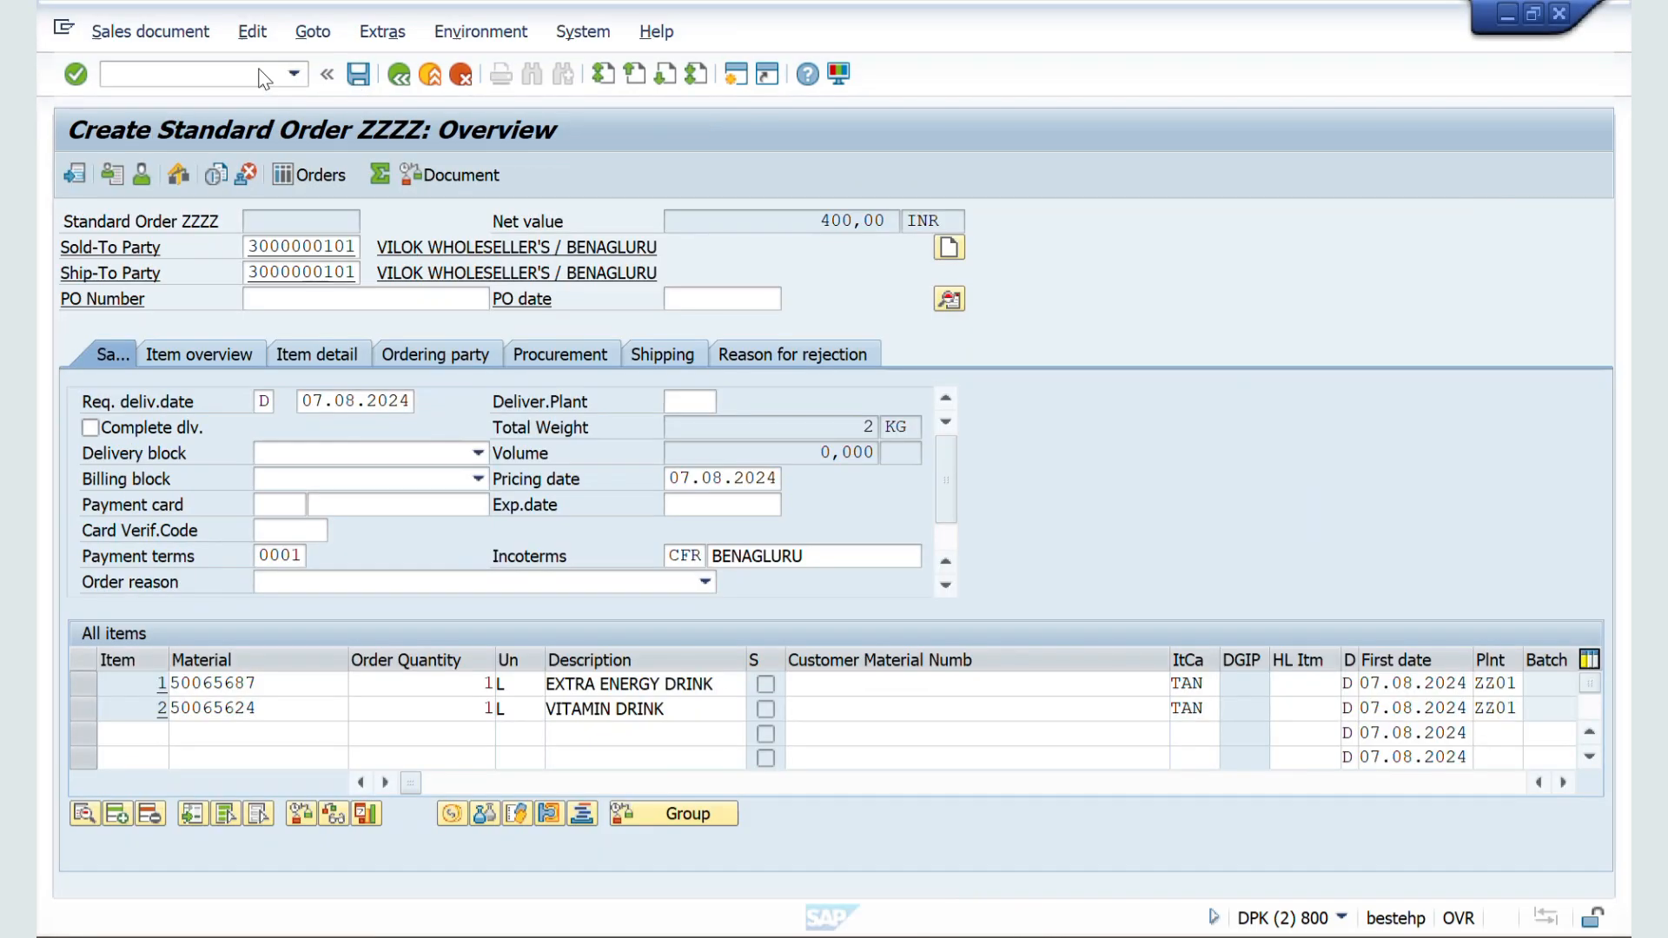
click(161, 76)
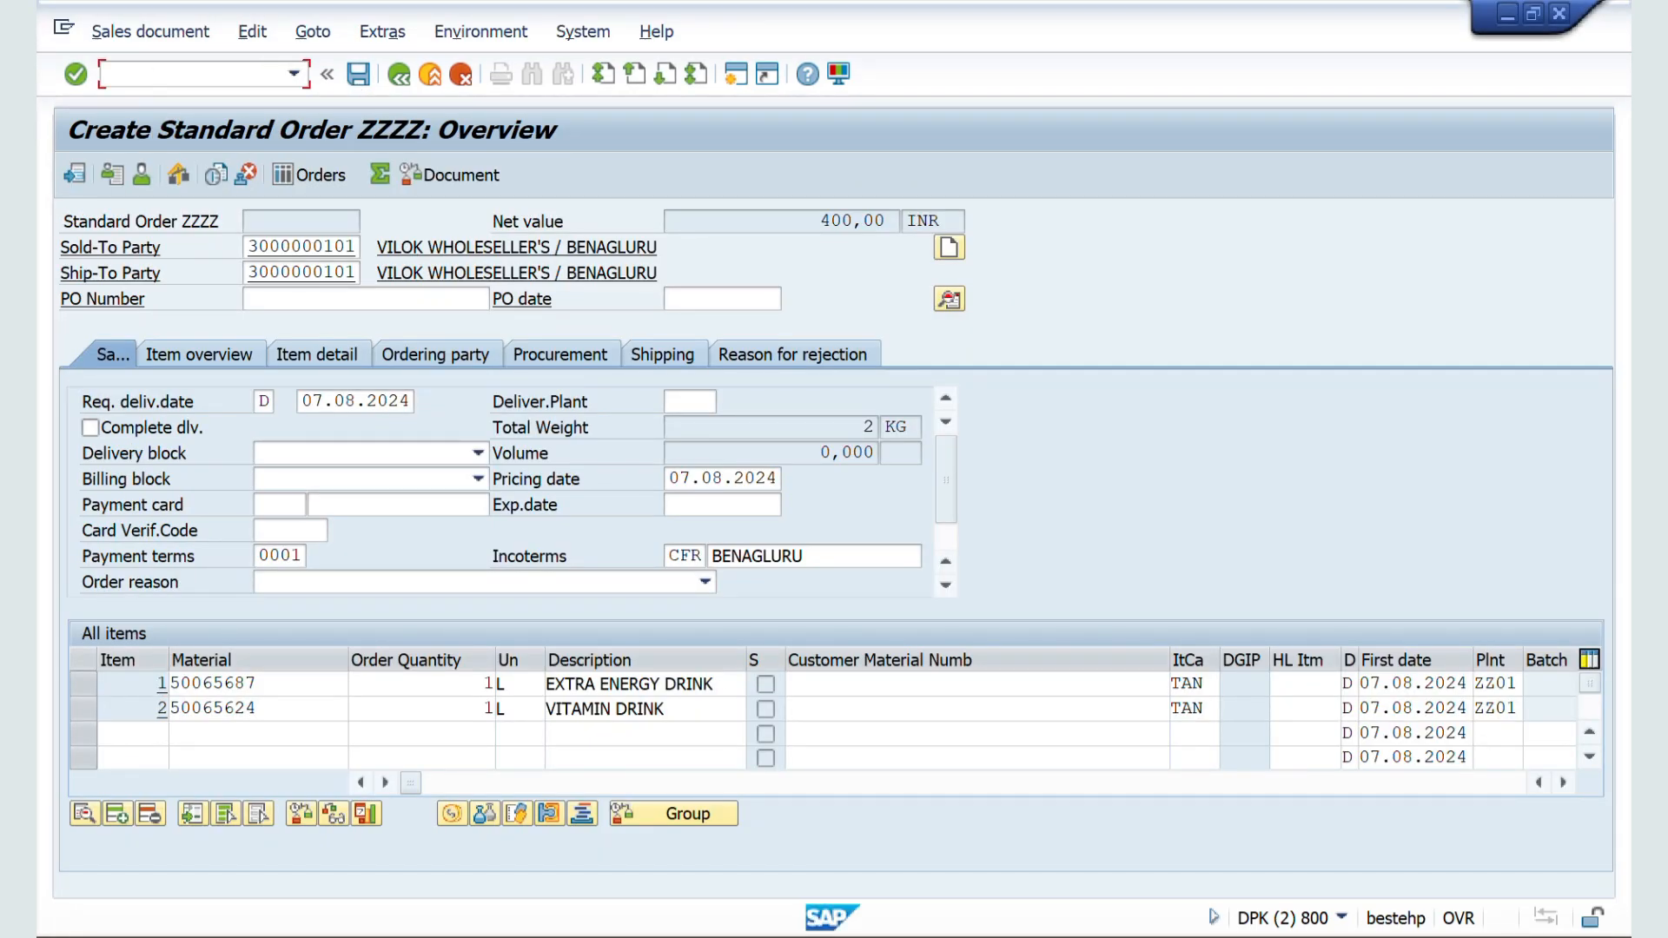
text(/NCS01)
key(Return)
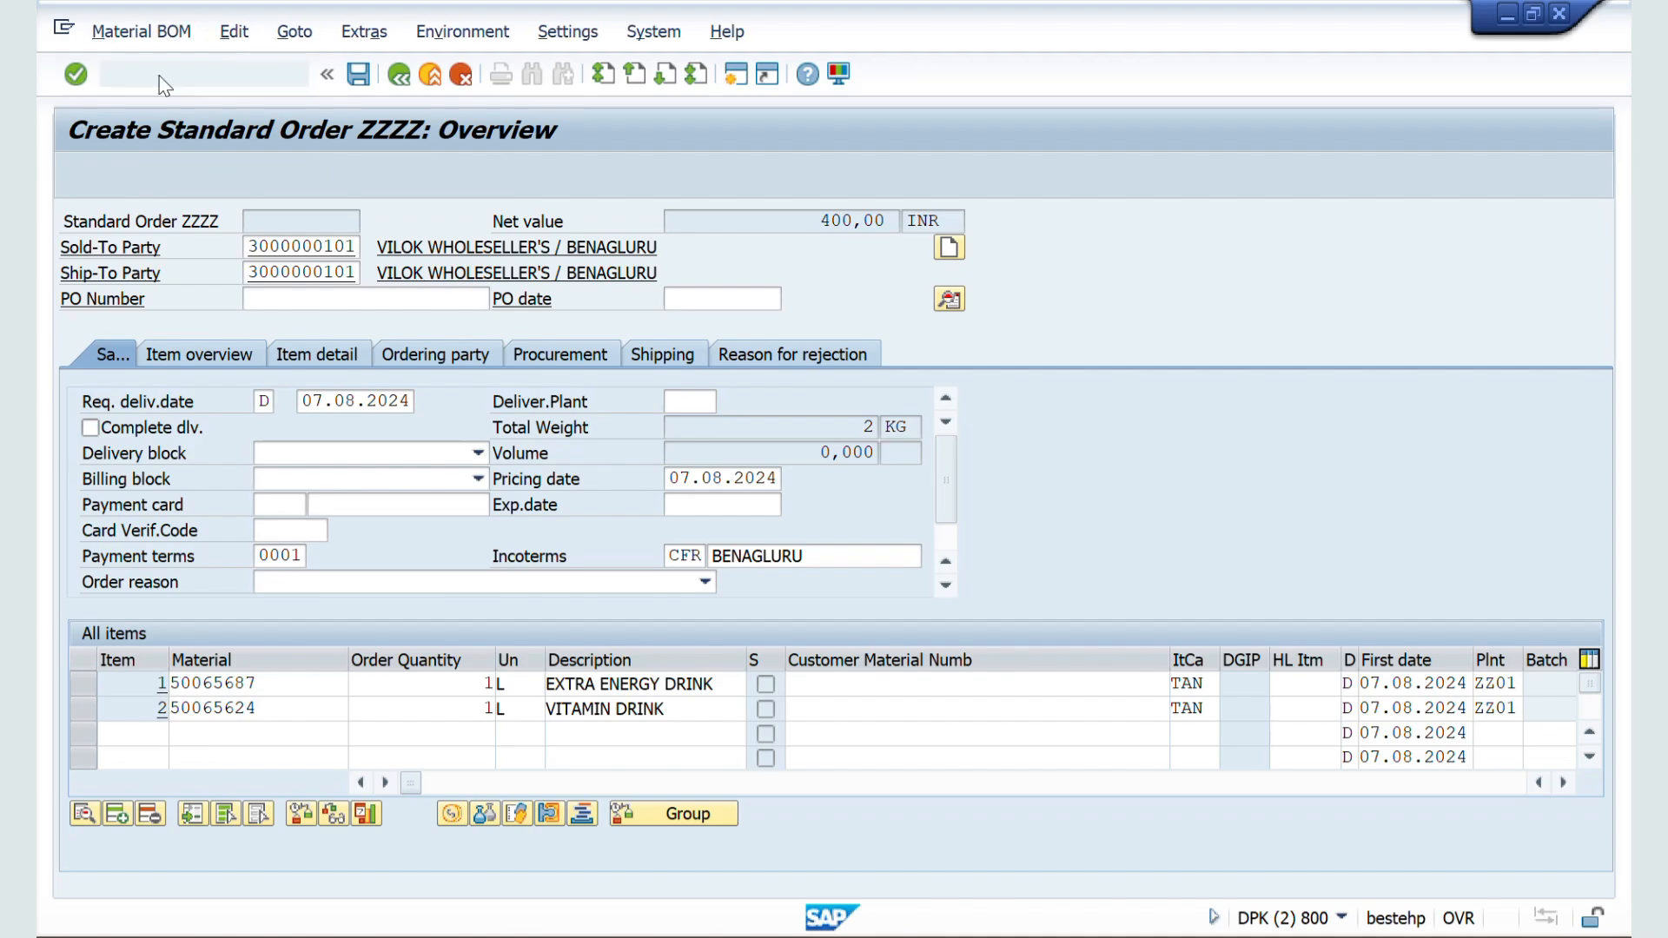
Step: Try to create a material BOM for material 50065624 in plant ZZ01 with BOM usage 5
key(Down)
key(Return)
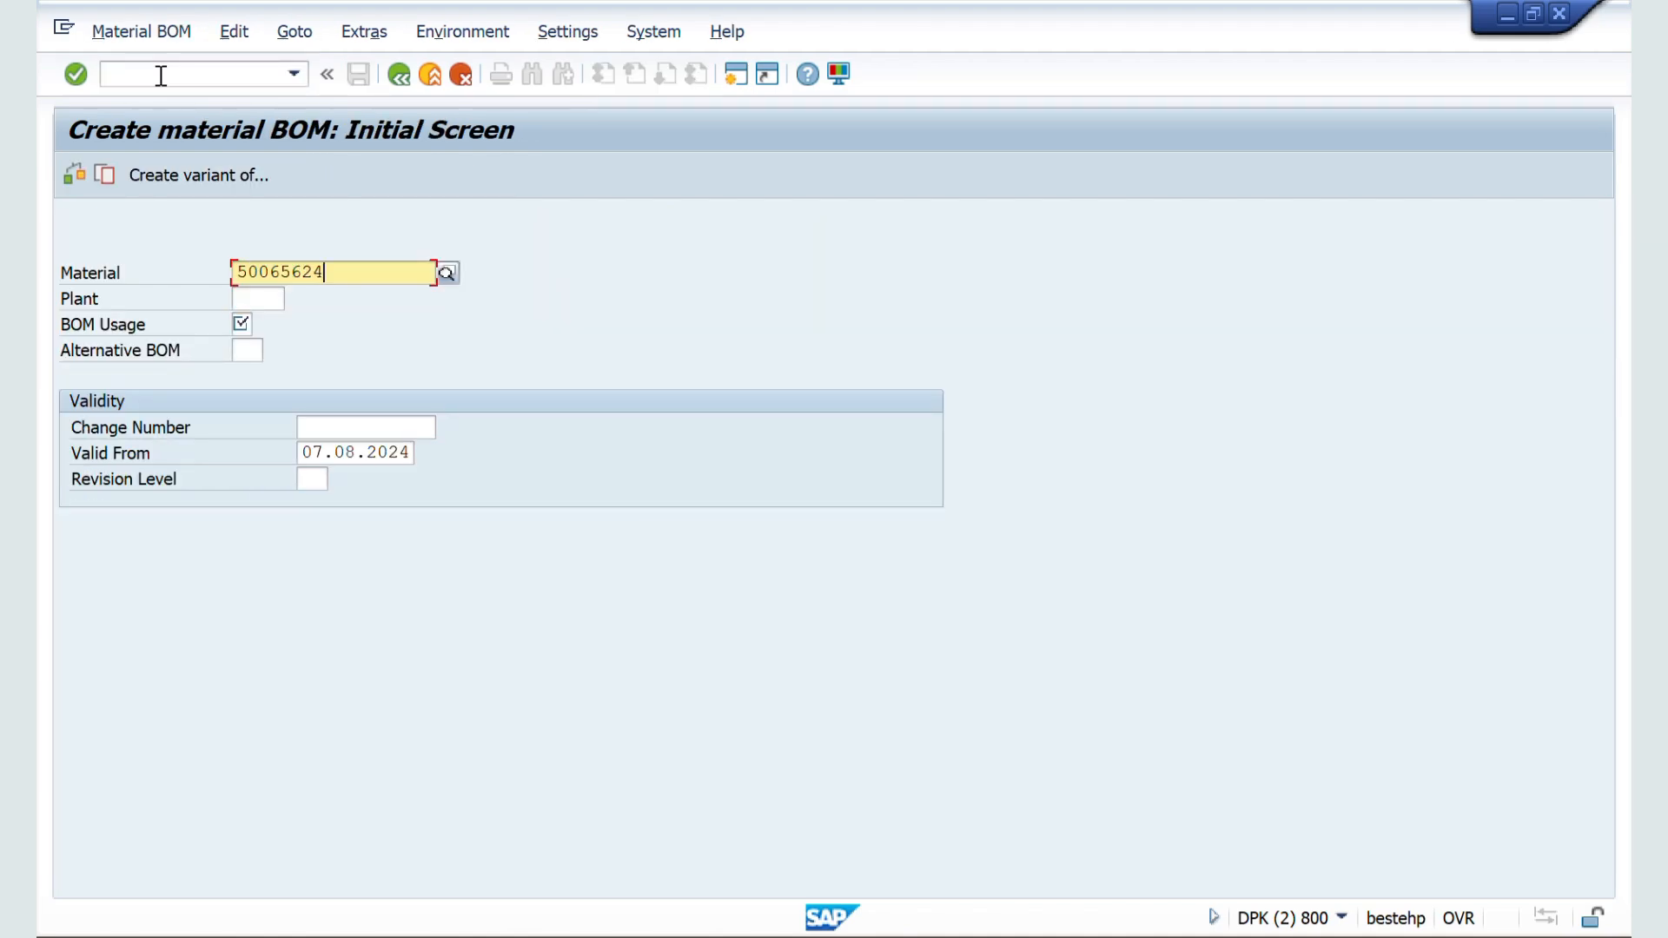
key(Tab)
key(Down)
key(Return)
key(Tab)
key(Down)
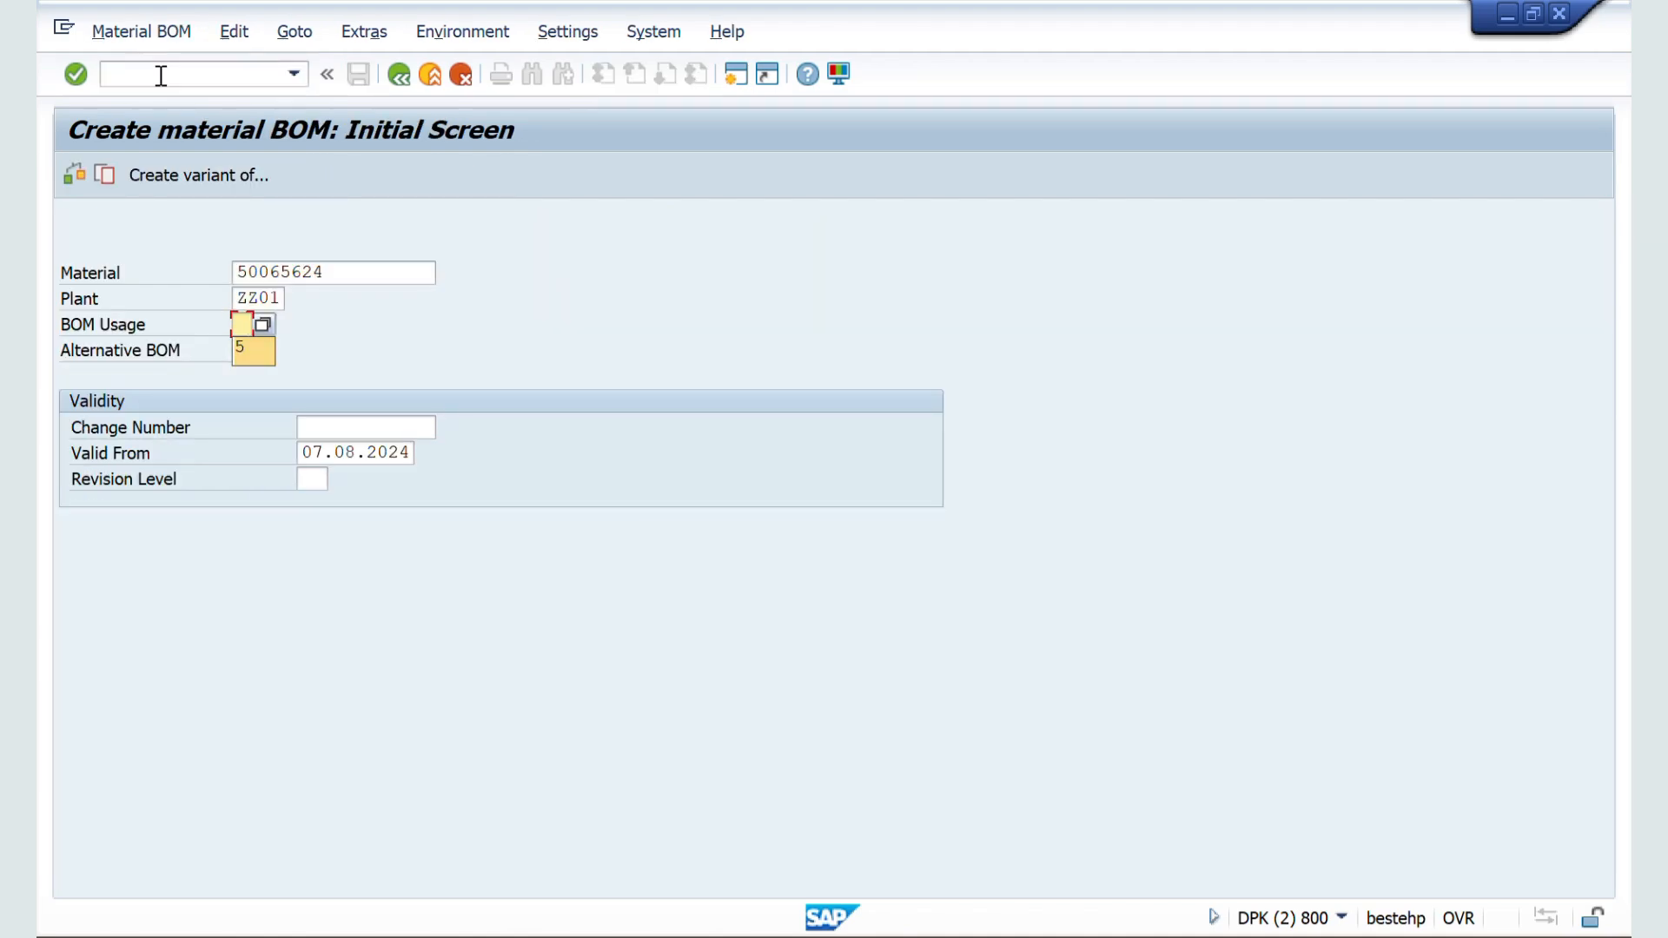
key(Return)
key(Return)
key(Return)
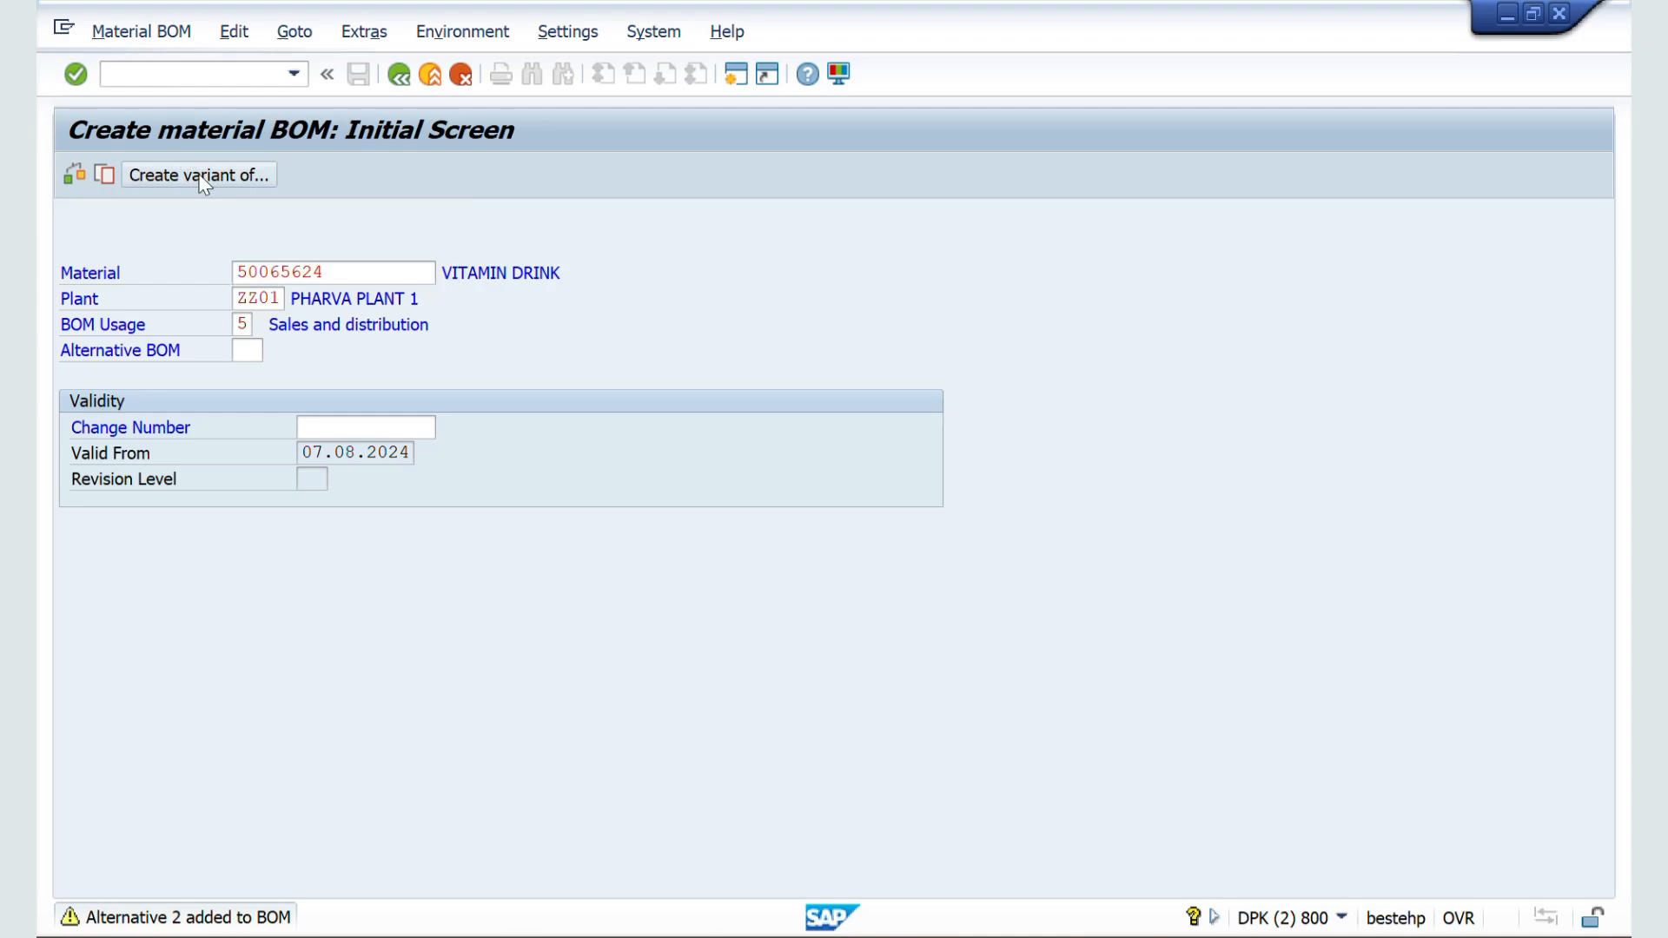
Step: Open the existing BOM of material 50065624 with transaction CS02 and review its header material and components
click(130, 74)
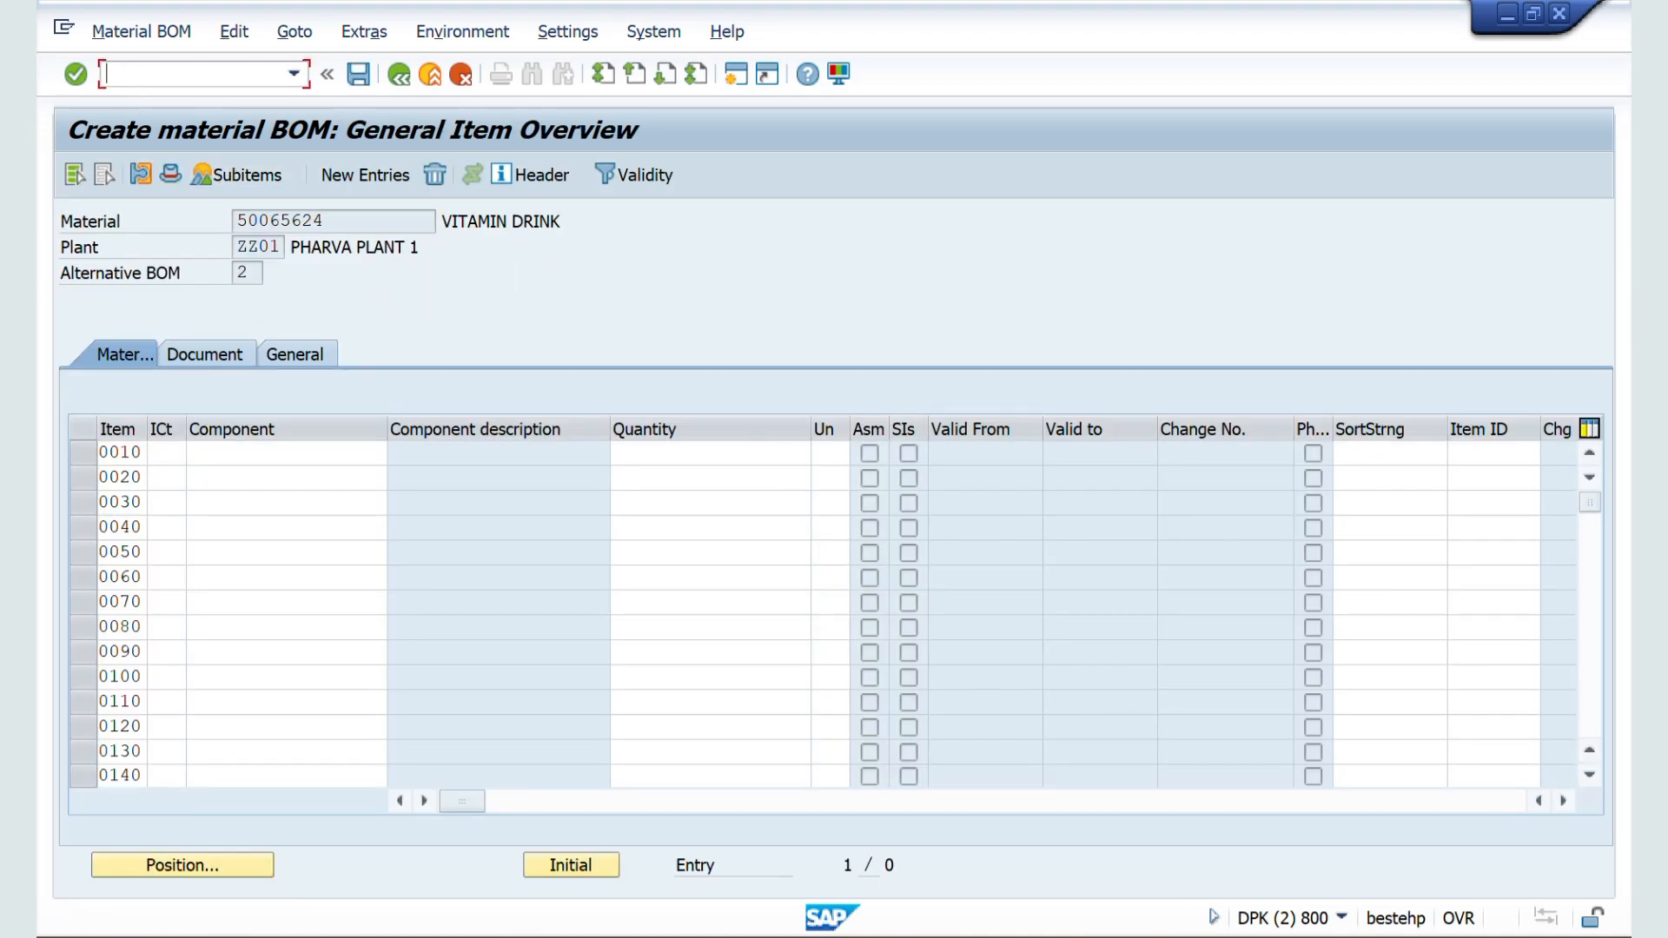
text(/NCS02)
key(Return)
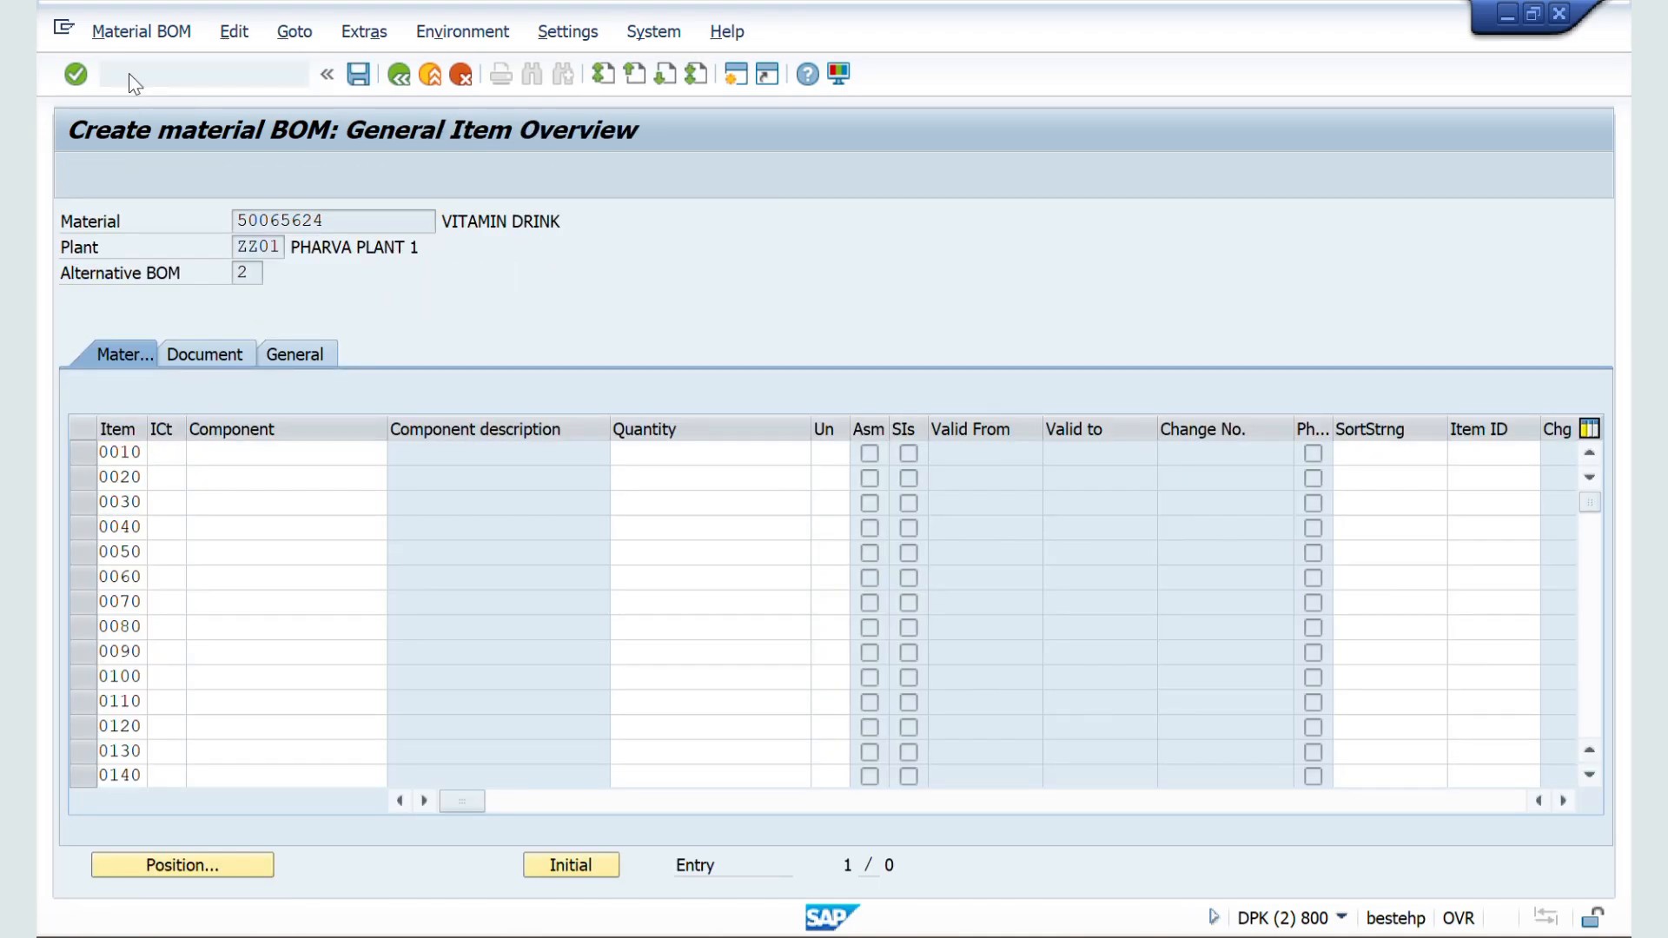
key(Return)
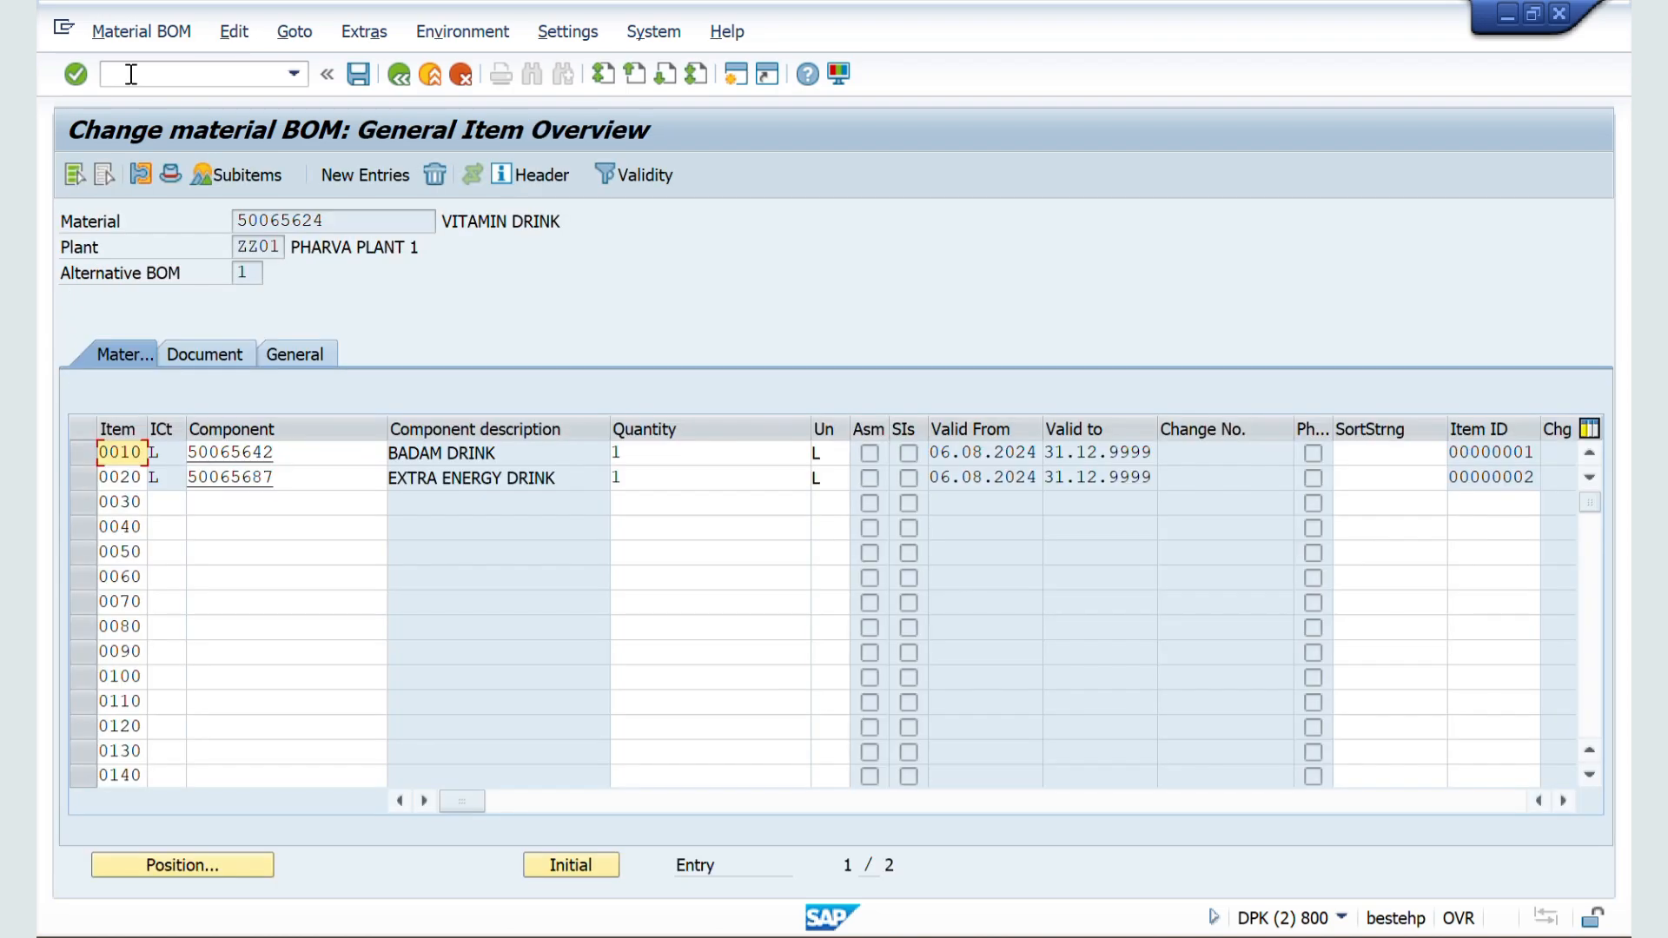
click(324, 222)
drag(324, 223, 222, 227)
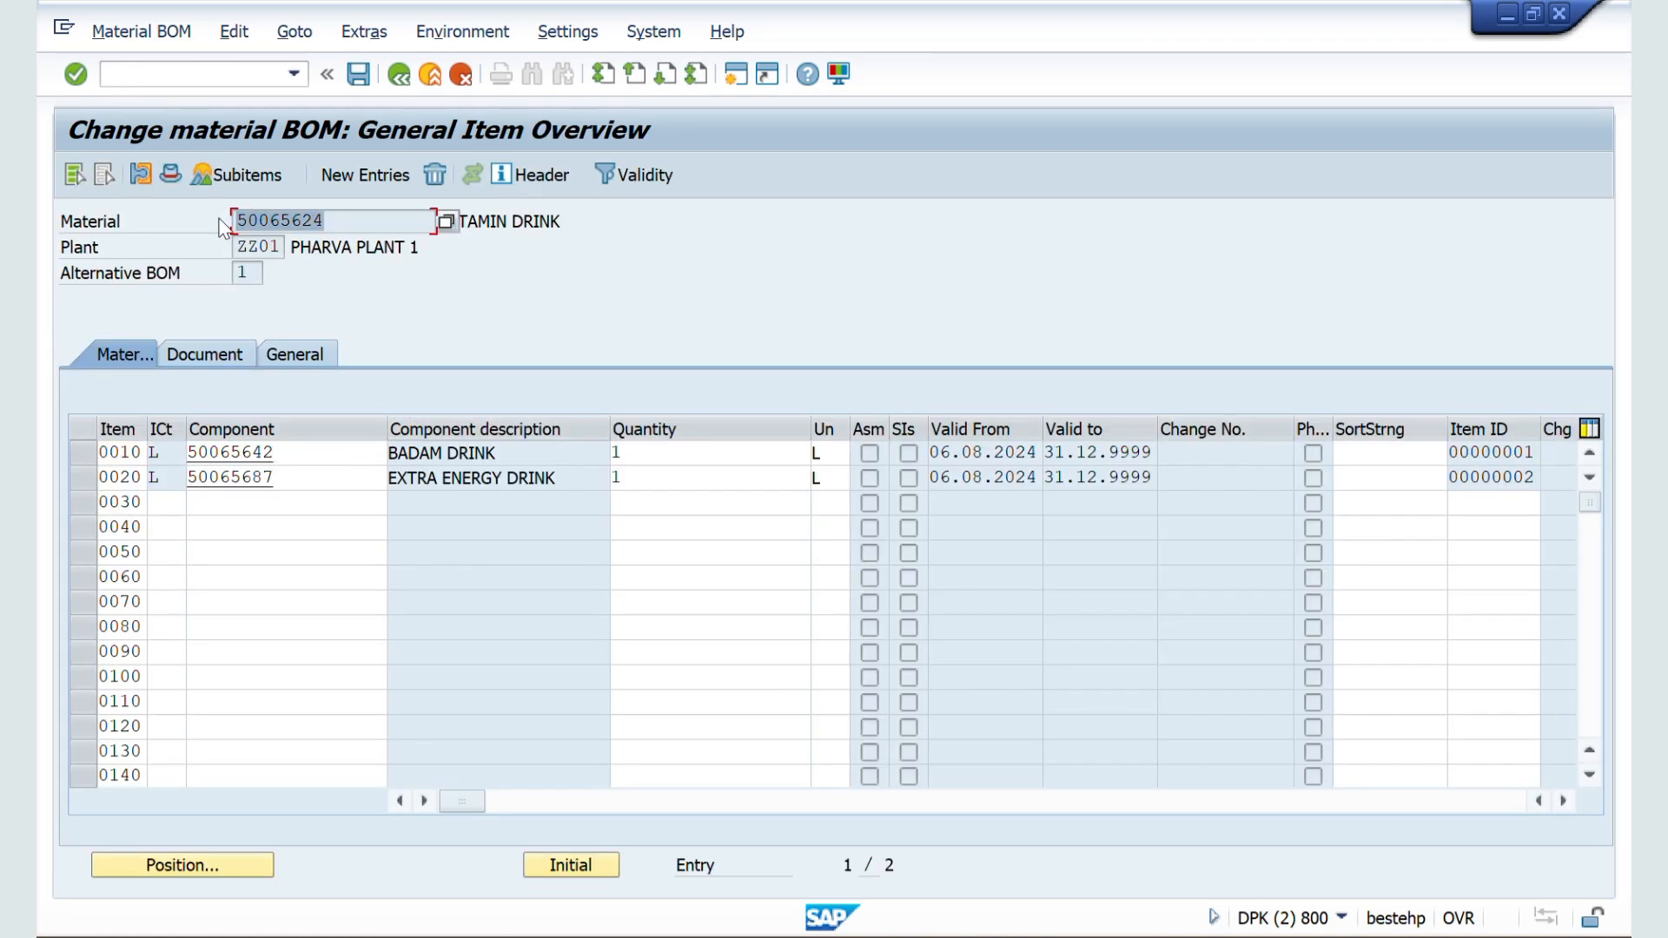
click(537, 221)
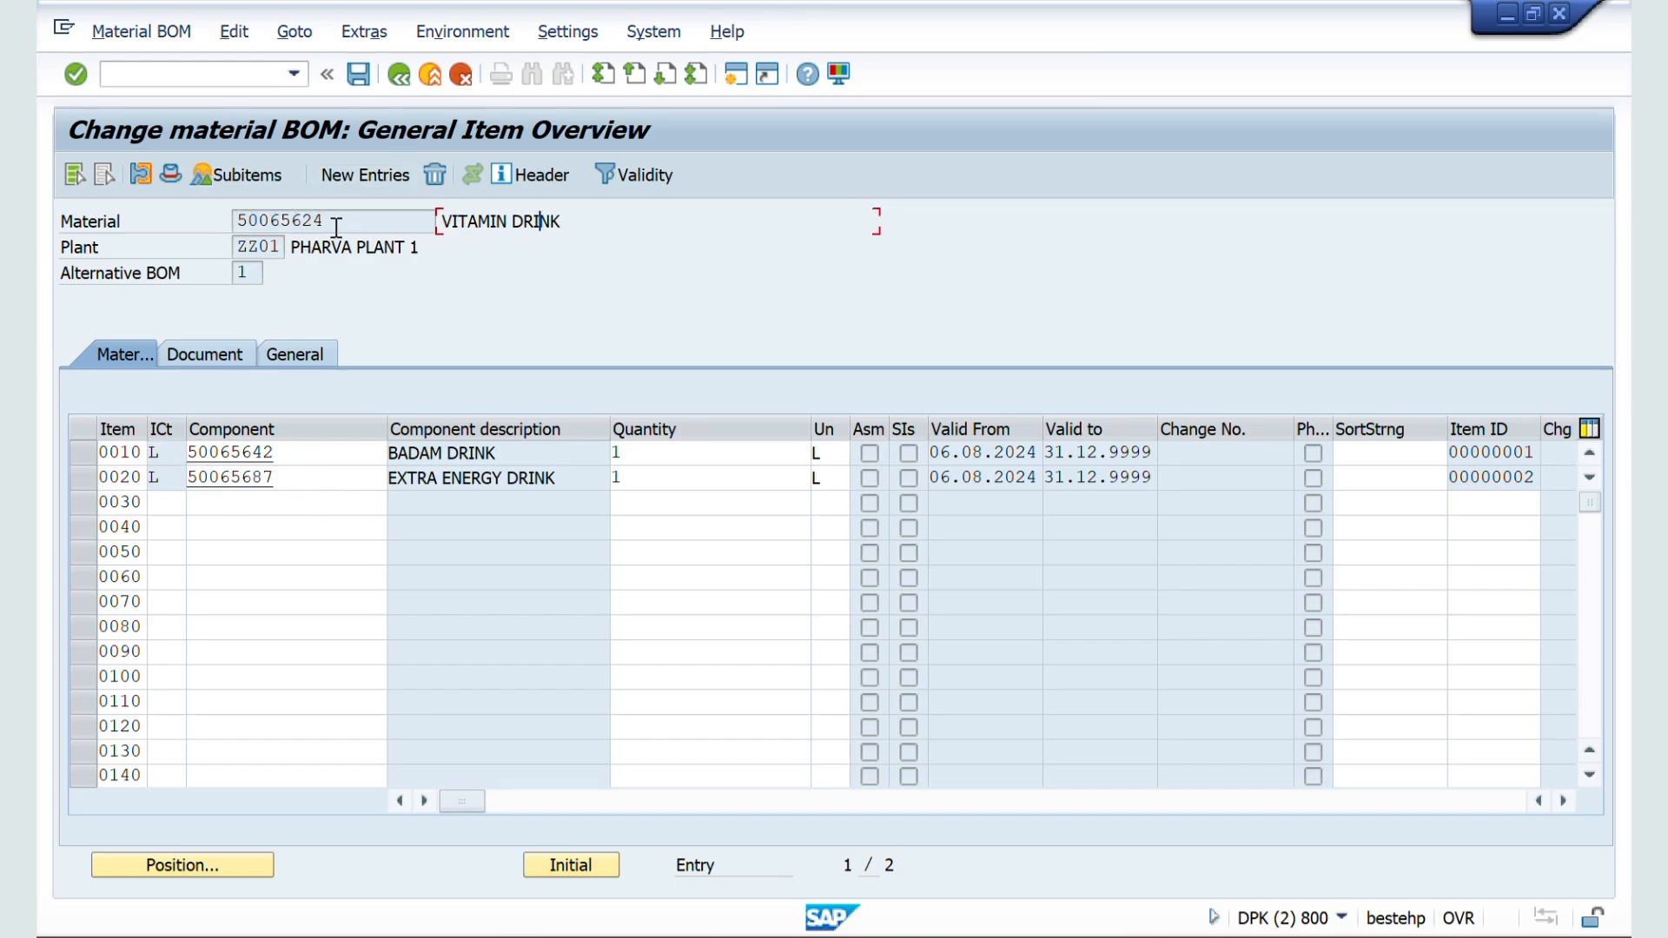
drag(328, 223, 198, 231)
click(196, 225)
Step: Open the master record of material 50065624 for changes with transaction MM02
click(142, 69)
text(/nmm02)
key(Return)
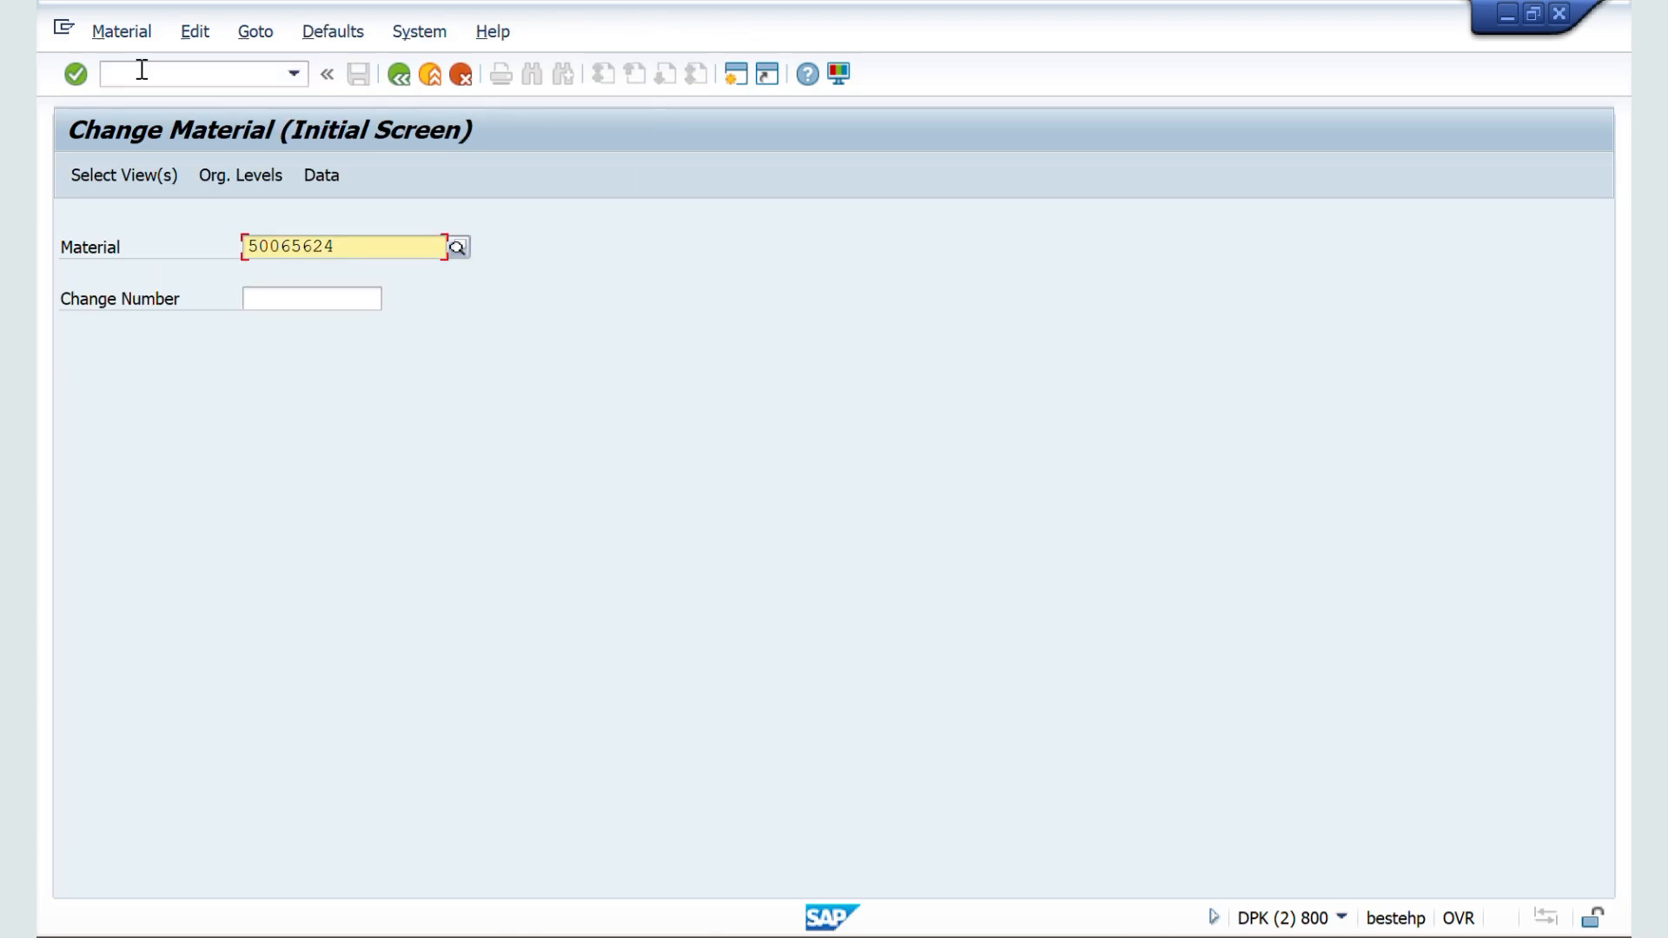
key(Return)
key(Return)
key(Return)
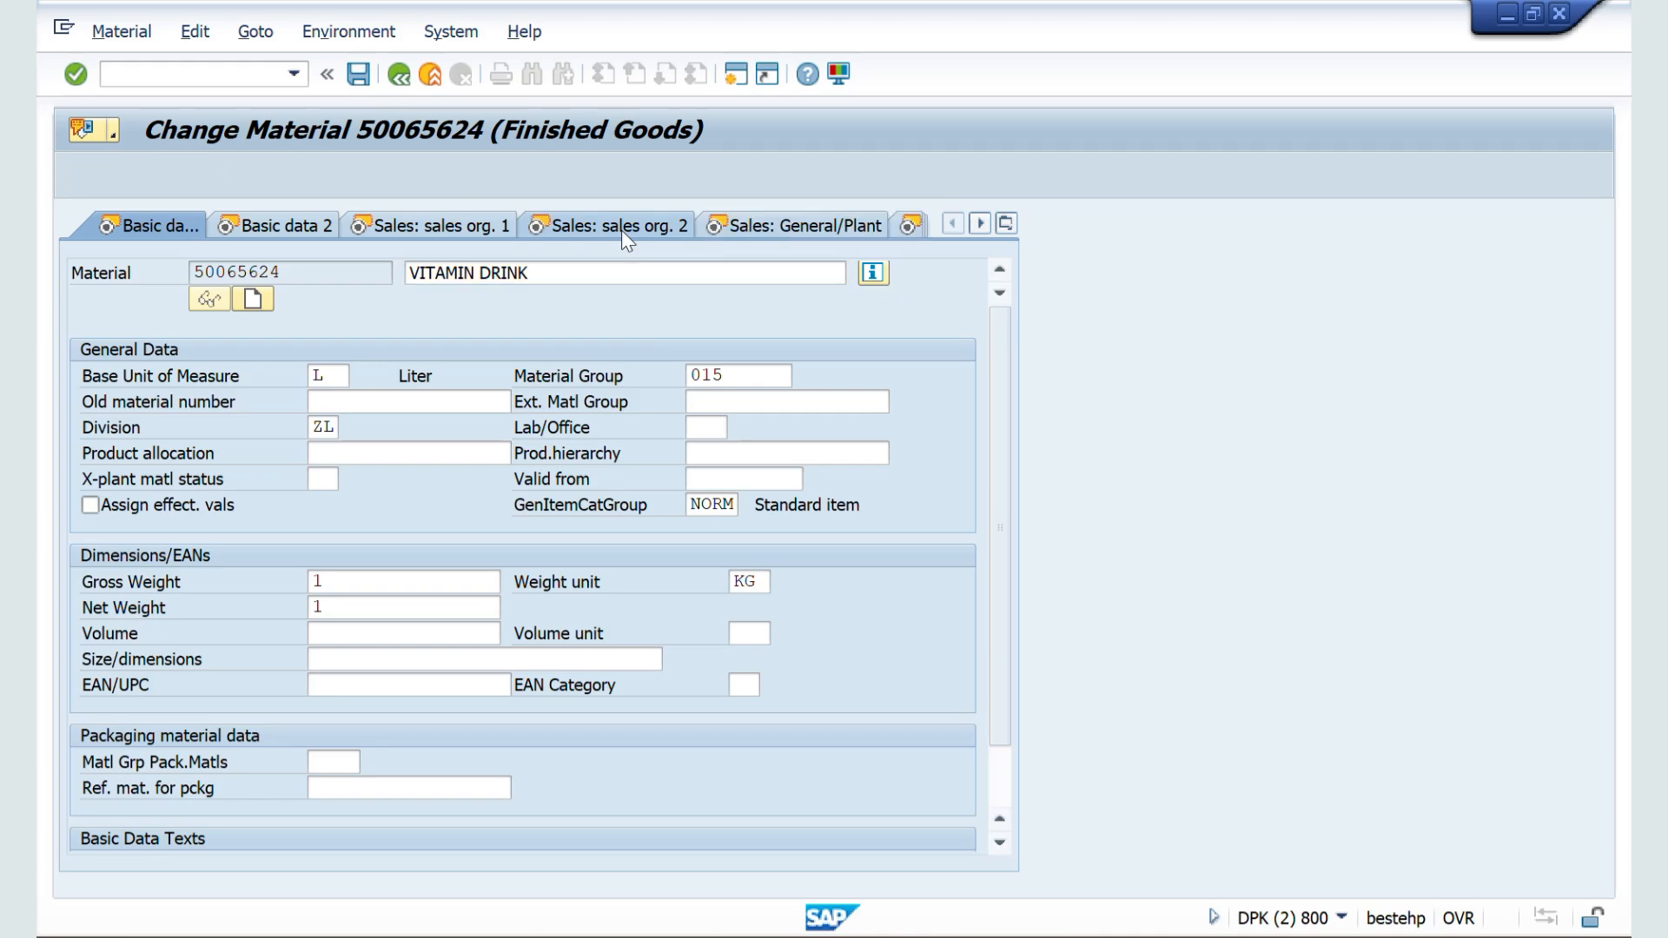
Step: Set the item category group of material 50065624 to ERLA in its Sales: sales org. 2 view and save the material
click(623, 227)
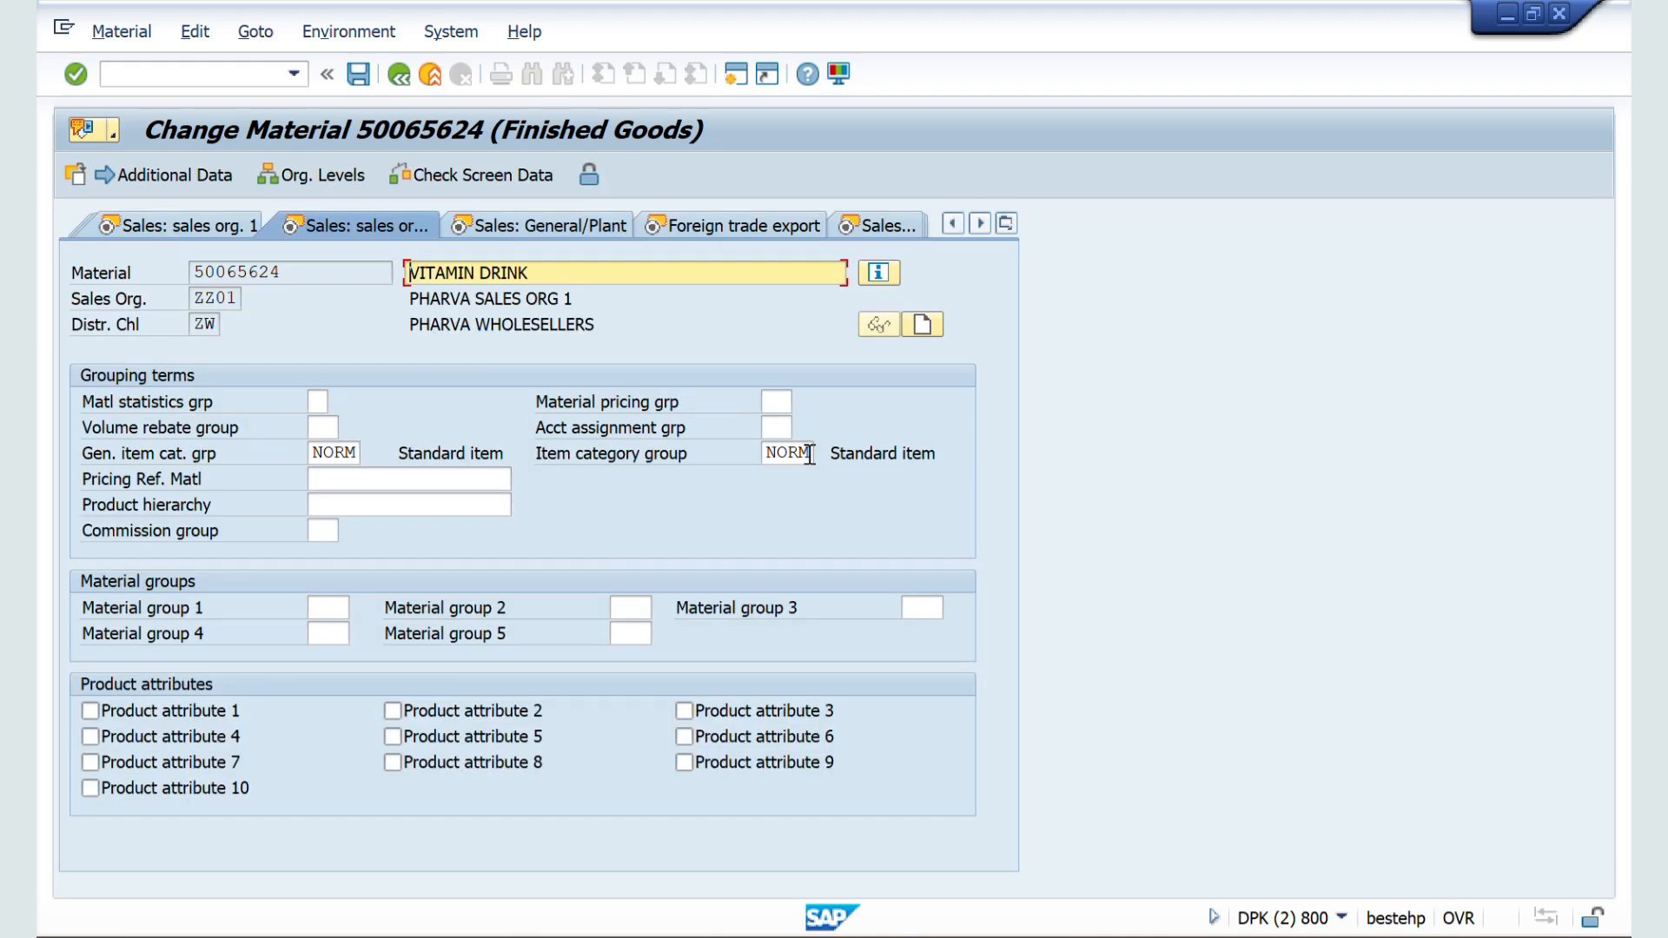
click(808, 452)
key(BackSpace)
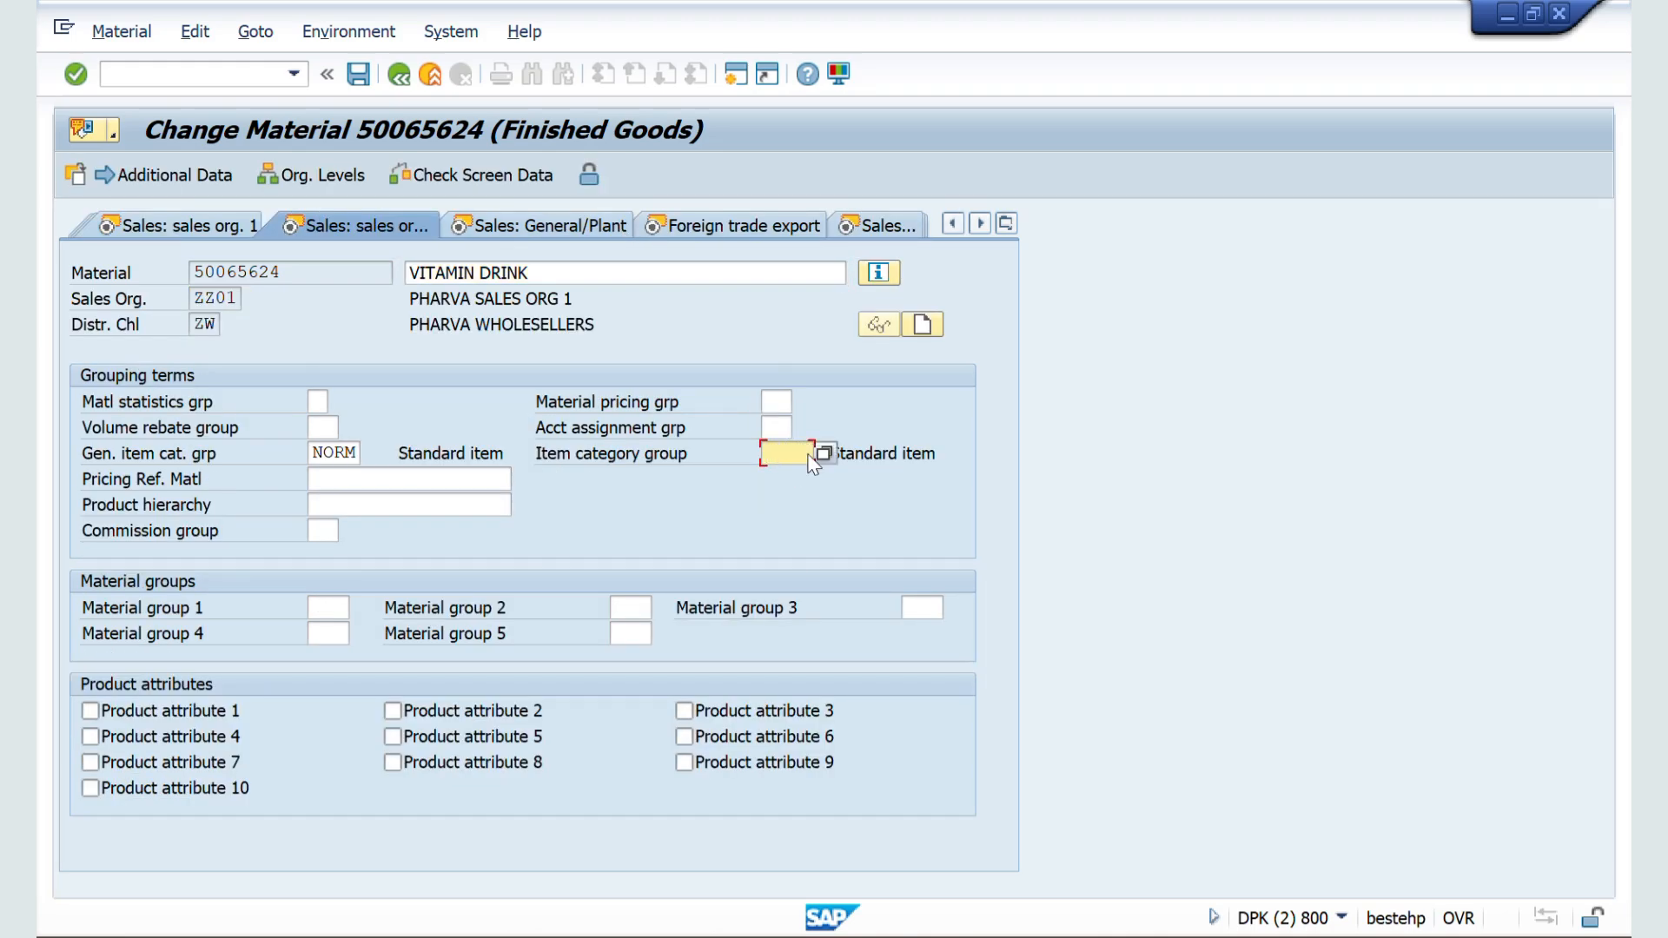
text(E)
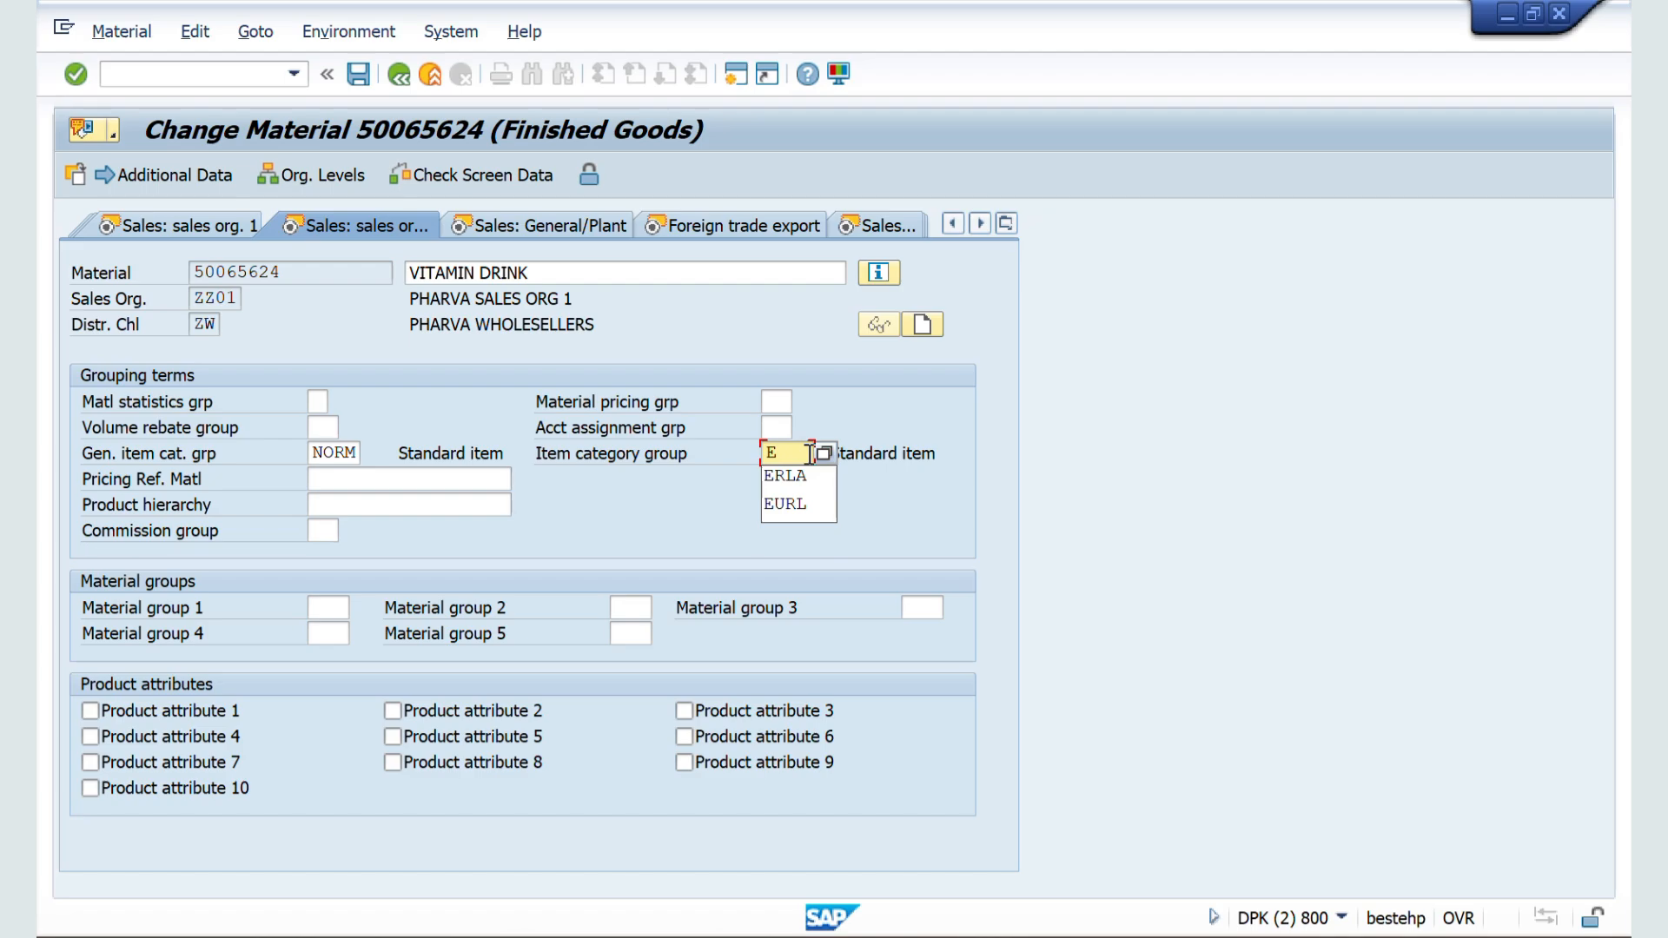
click(785, 475)
key(Return)
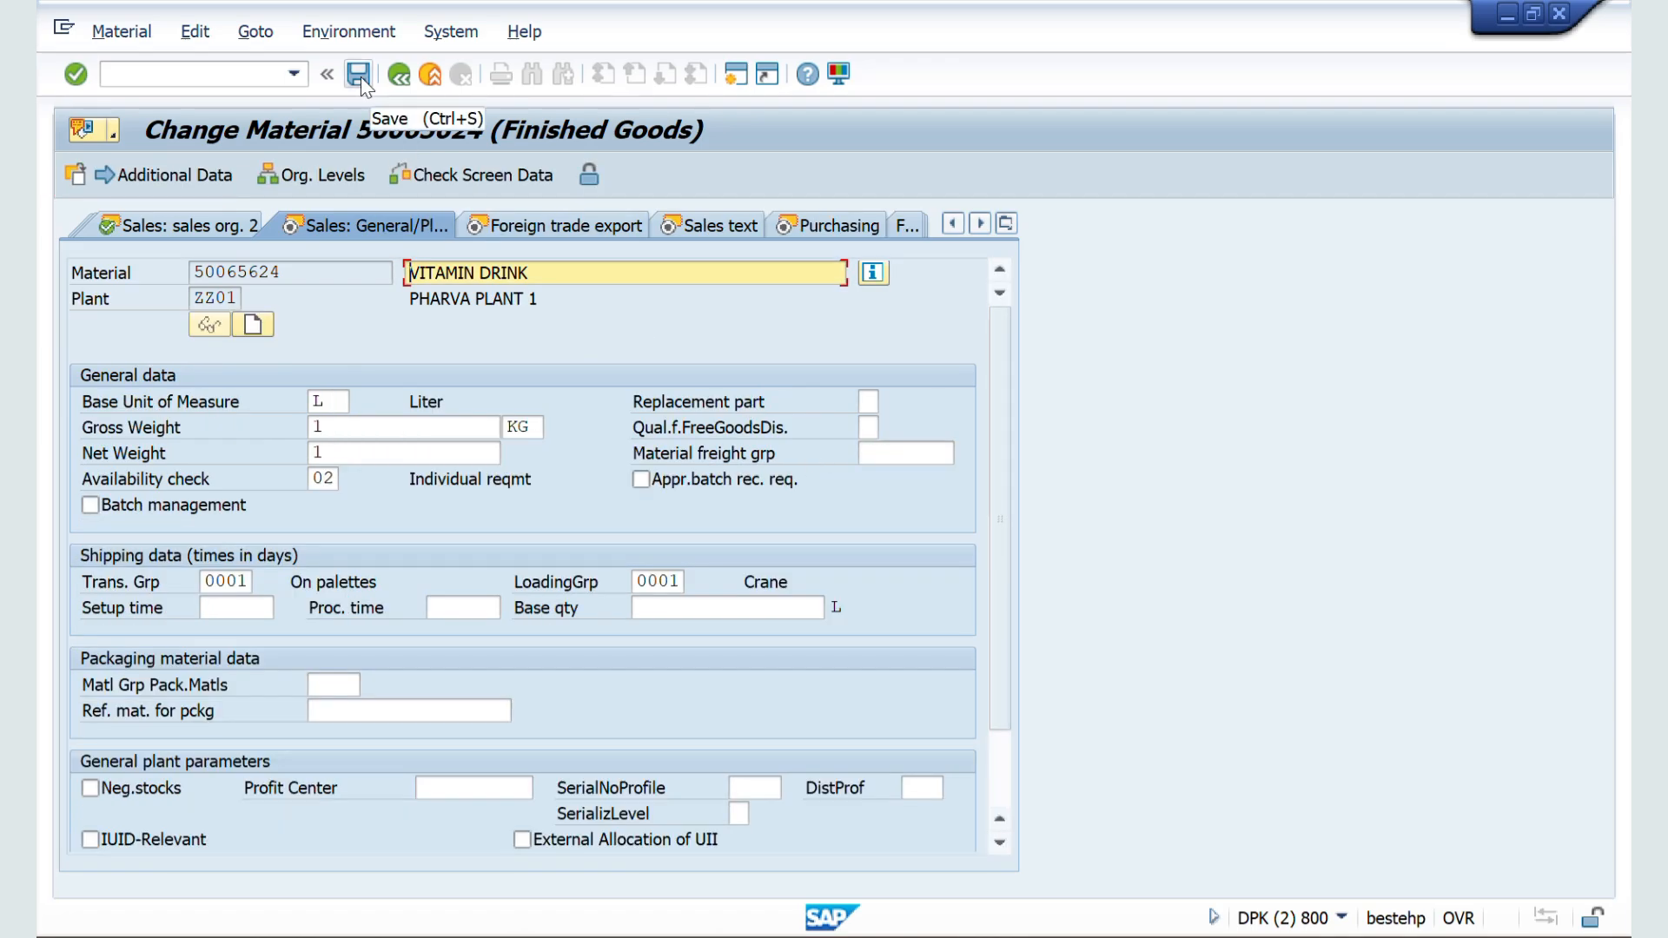
click(362, 76)
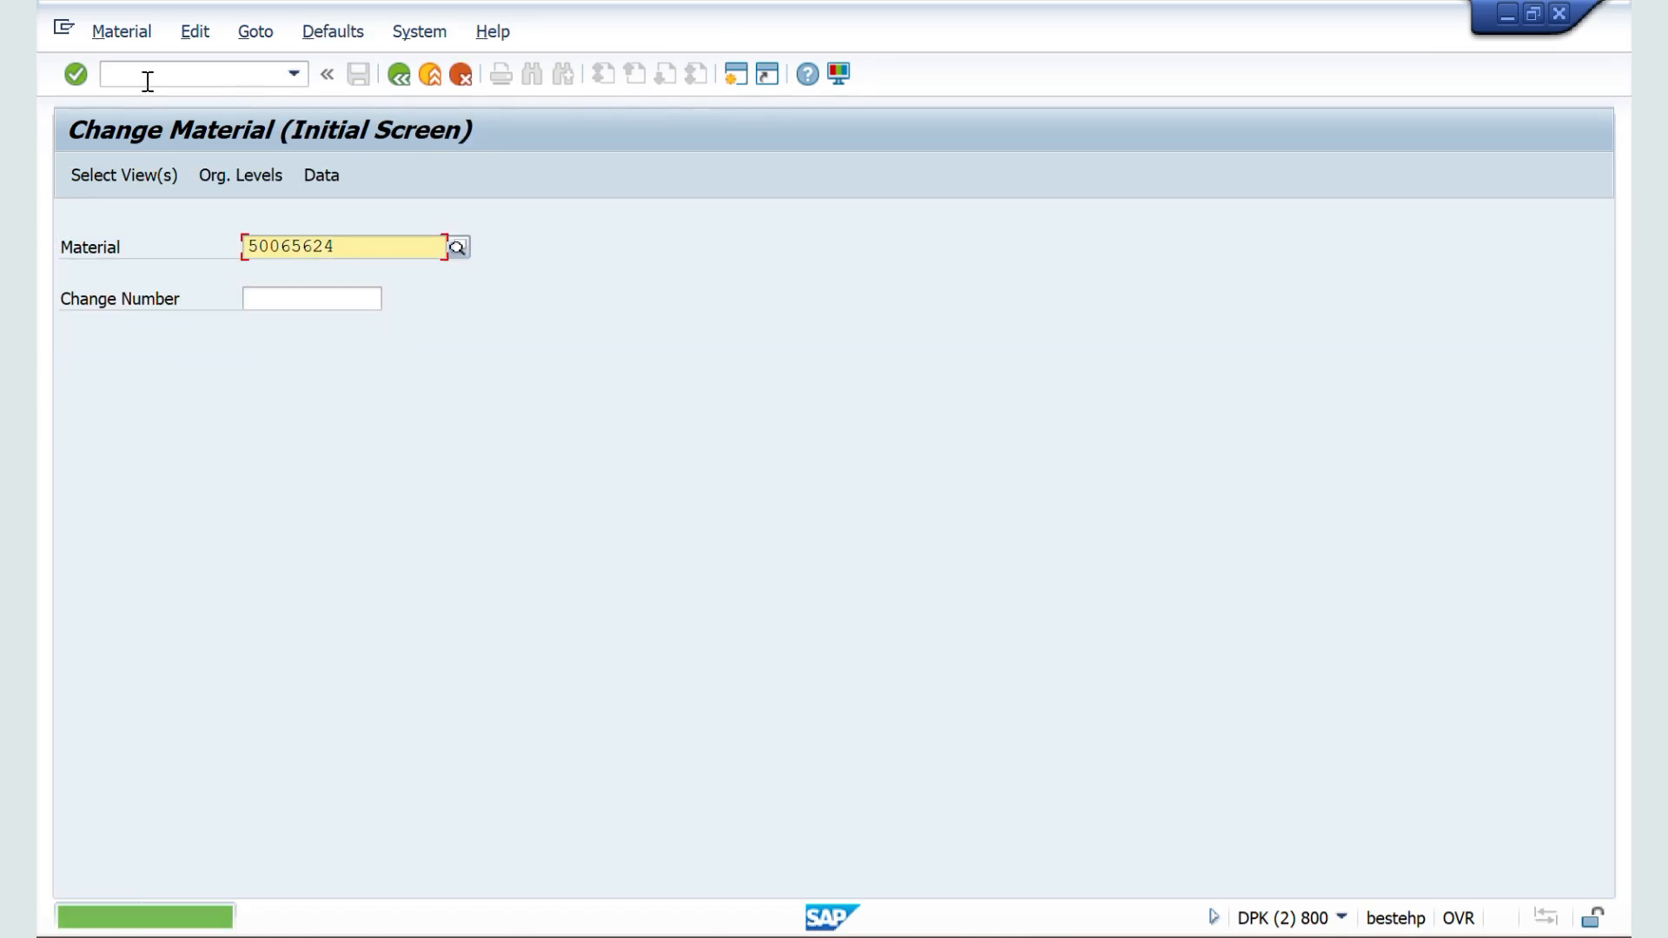
Step: Start a new ZZSO sales order with transaction VA01, enter the sold-to party's customer number and accept the proposed partner
click(147, 81)
text(/NVA01)
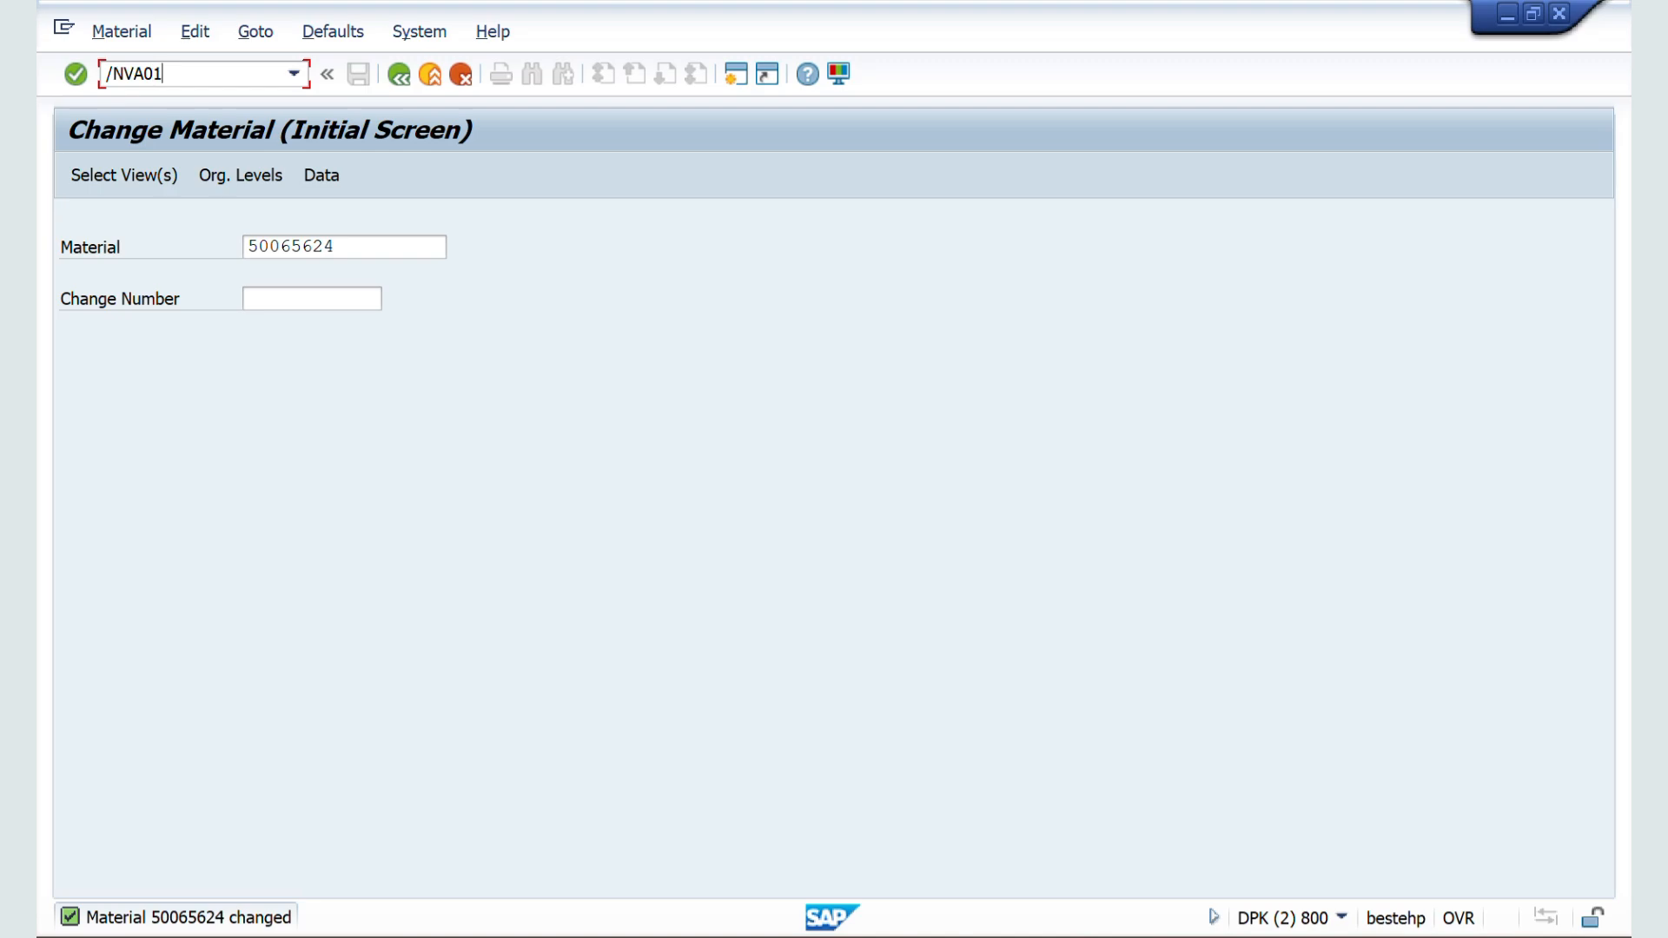
key(Return)
key(Return)
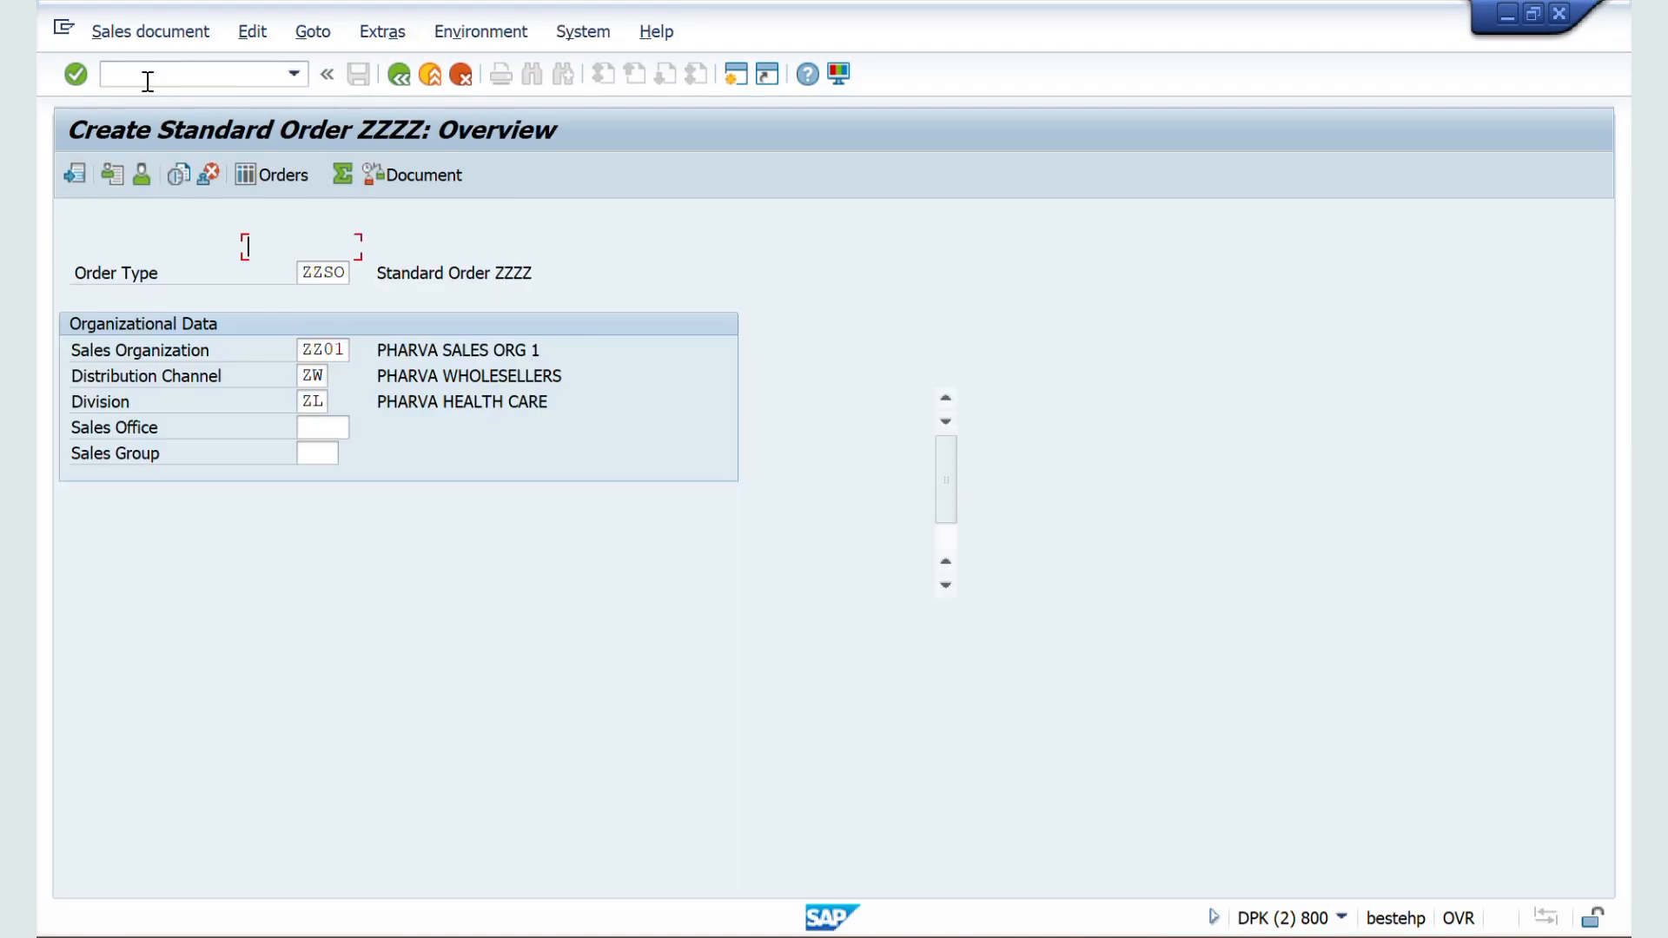
key(Down)
key(Down)
key(Return)
key(Return)
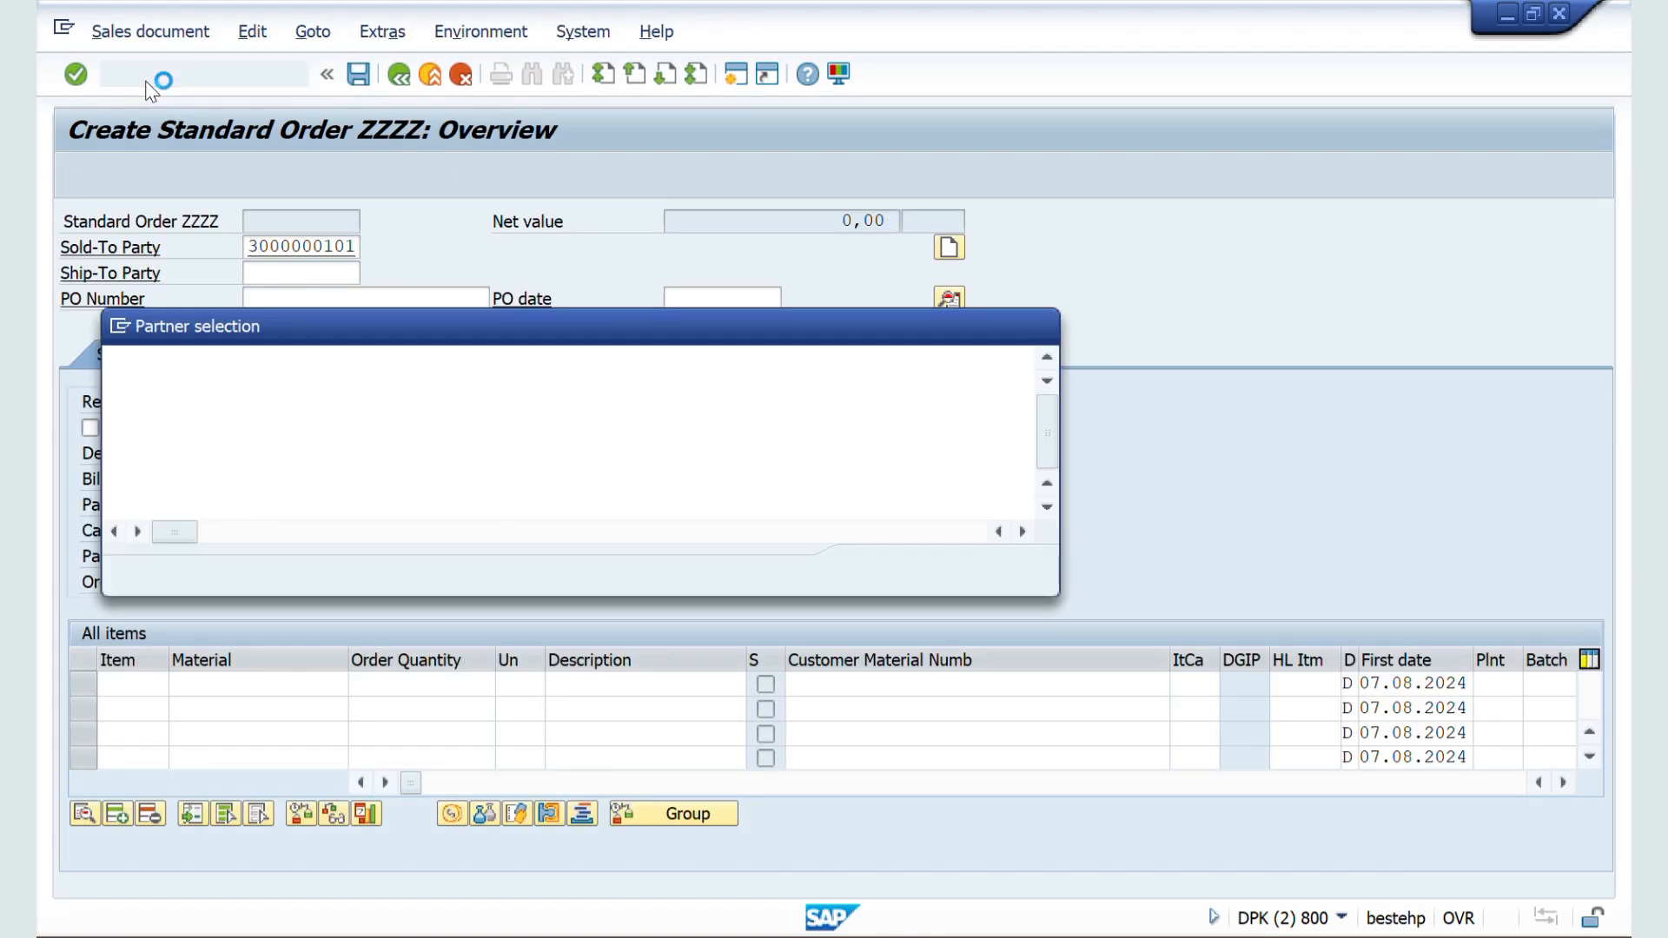
Step: Add material 50065624 with order quantity 10, continuing without an outline agreement and past the minimum quantity messages
key(Return)
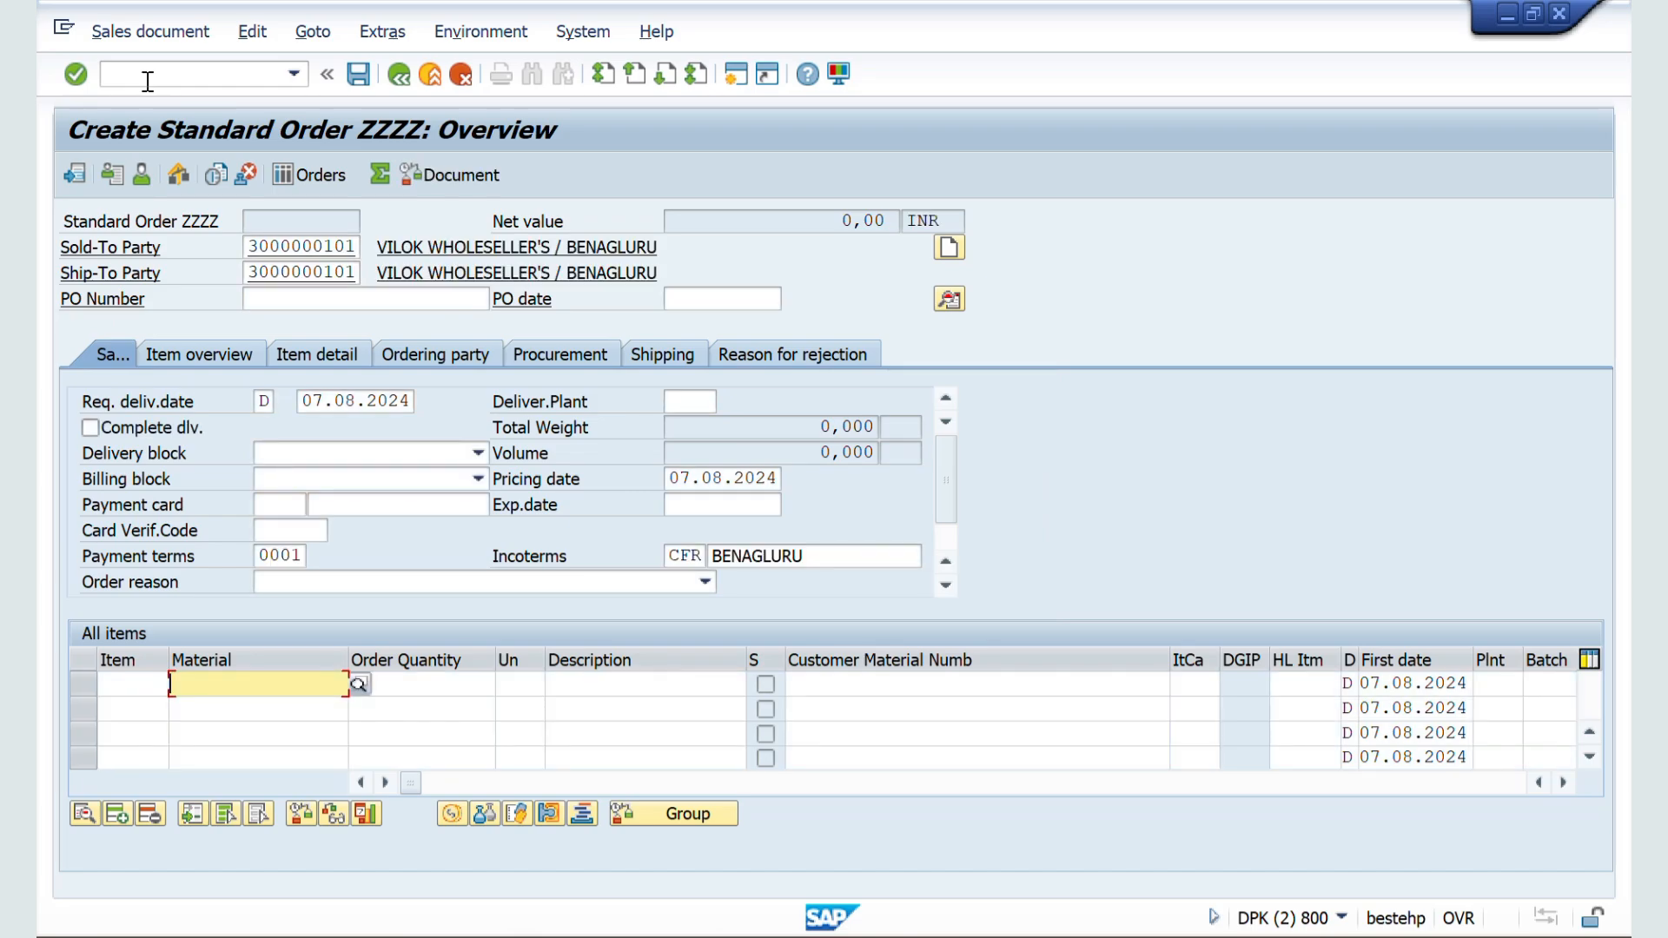
key(Down)
key(Down)
key(Return)
key(Tab)
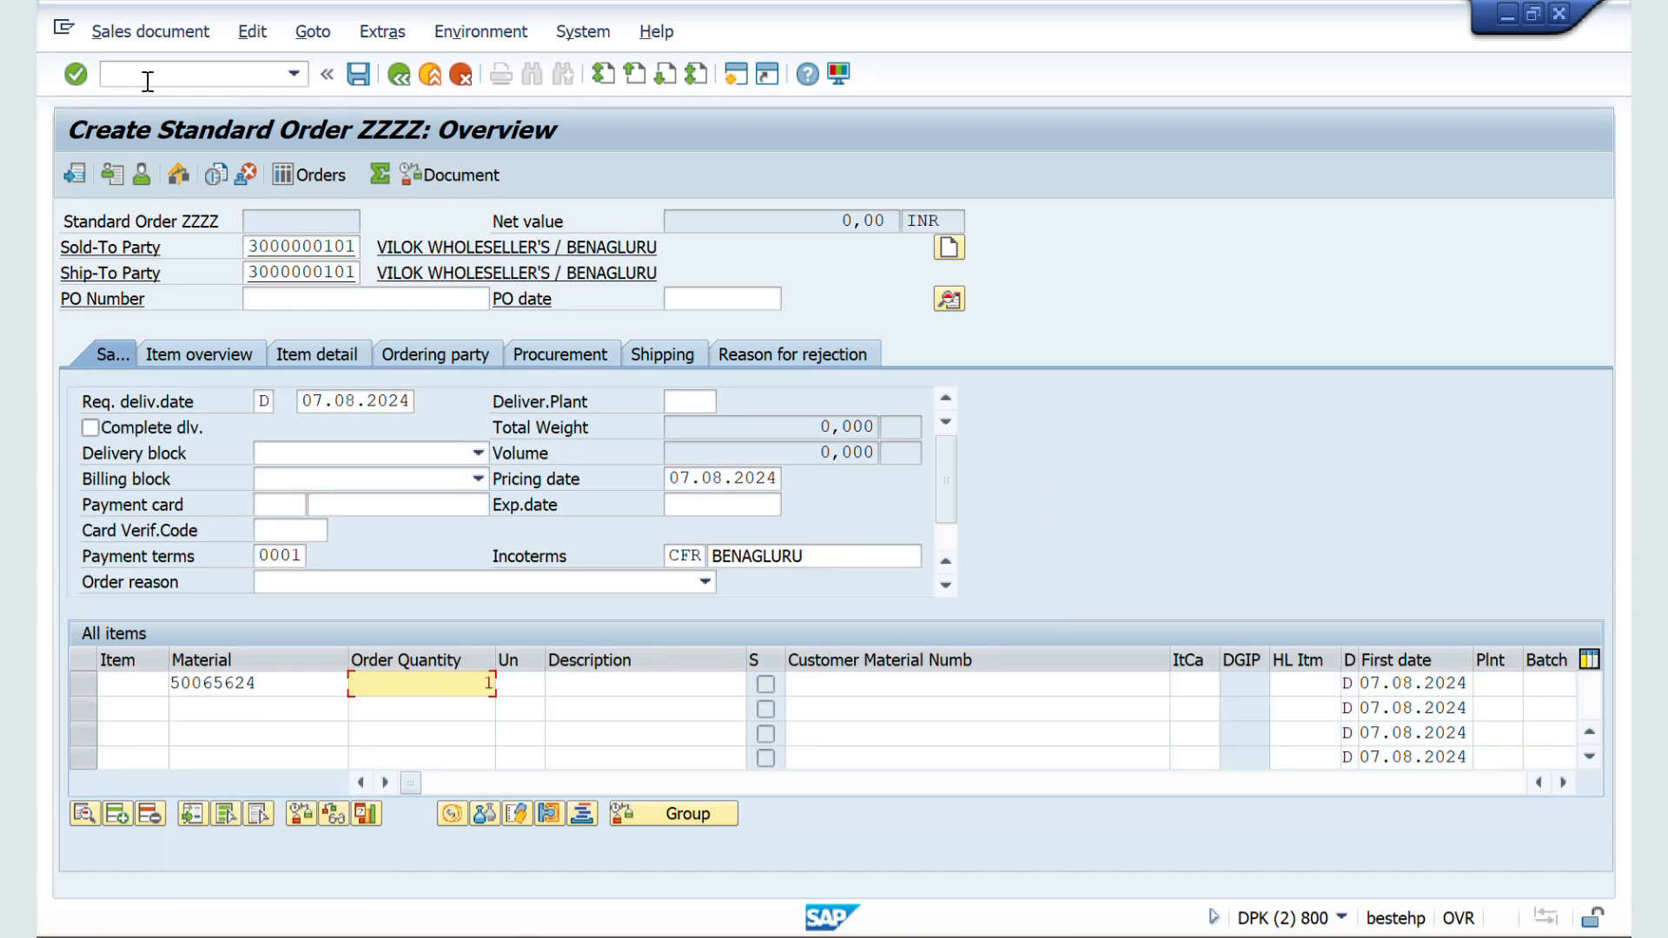
text(10)
key(Tab)
key(Down)
key(Return)
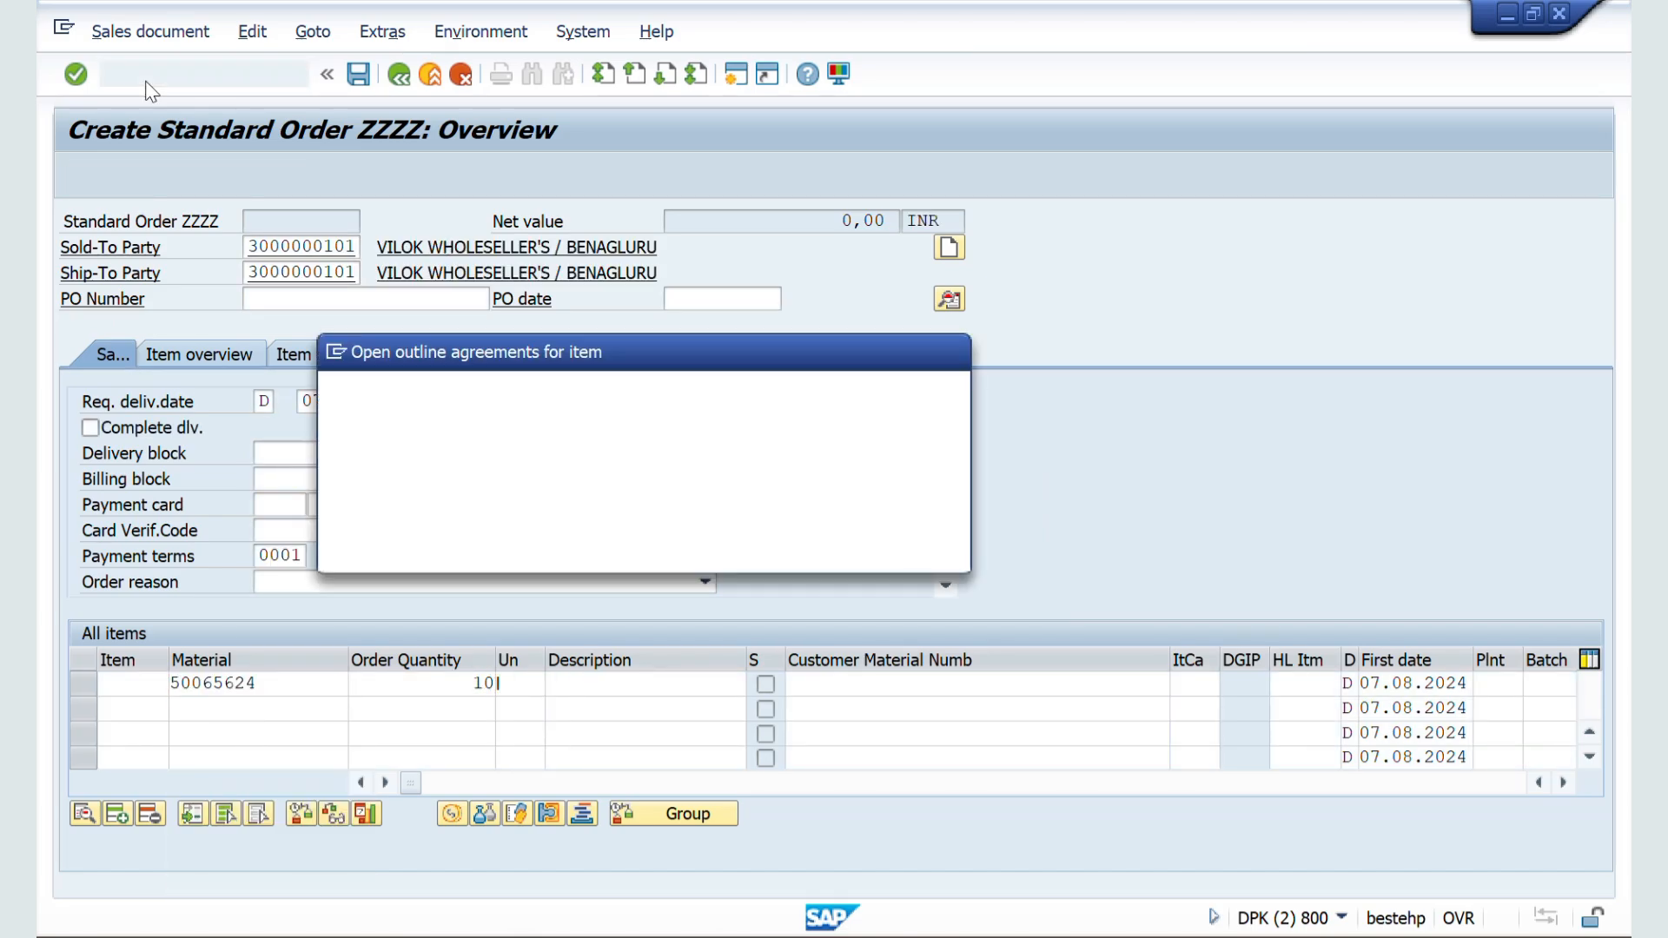
key(Return)
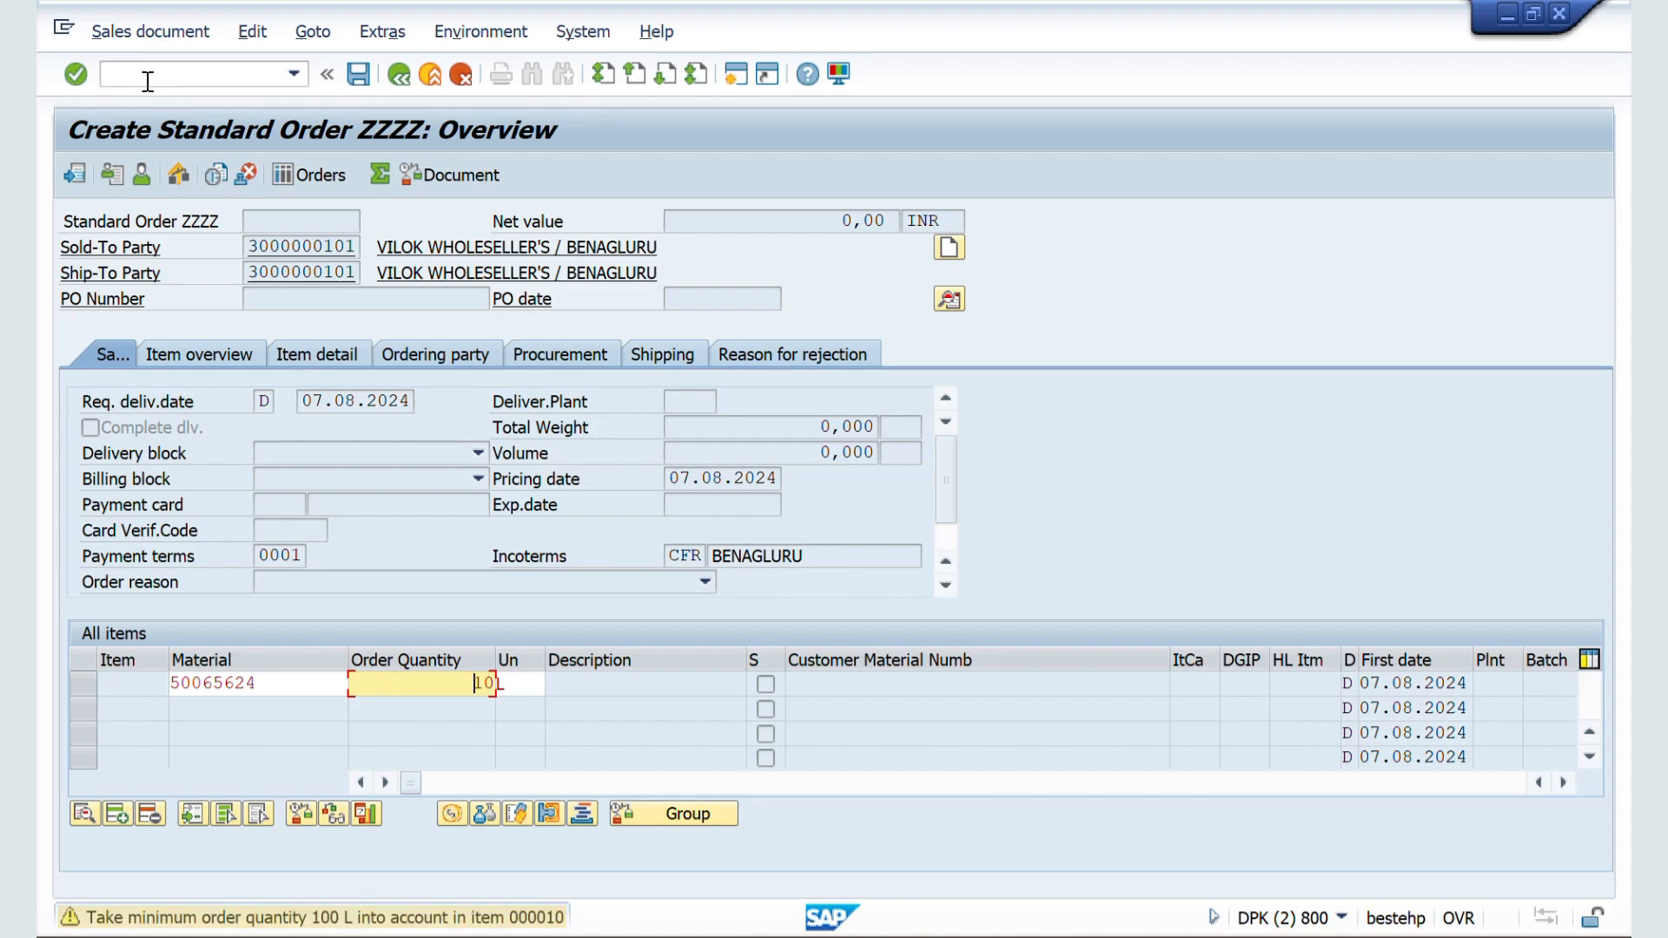
key(Return)
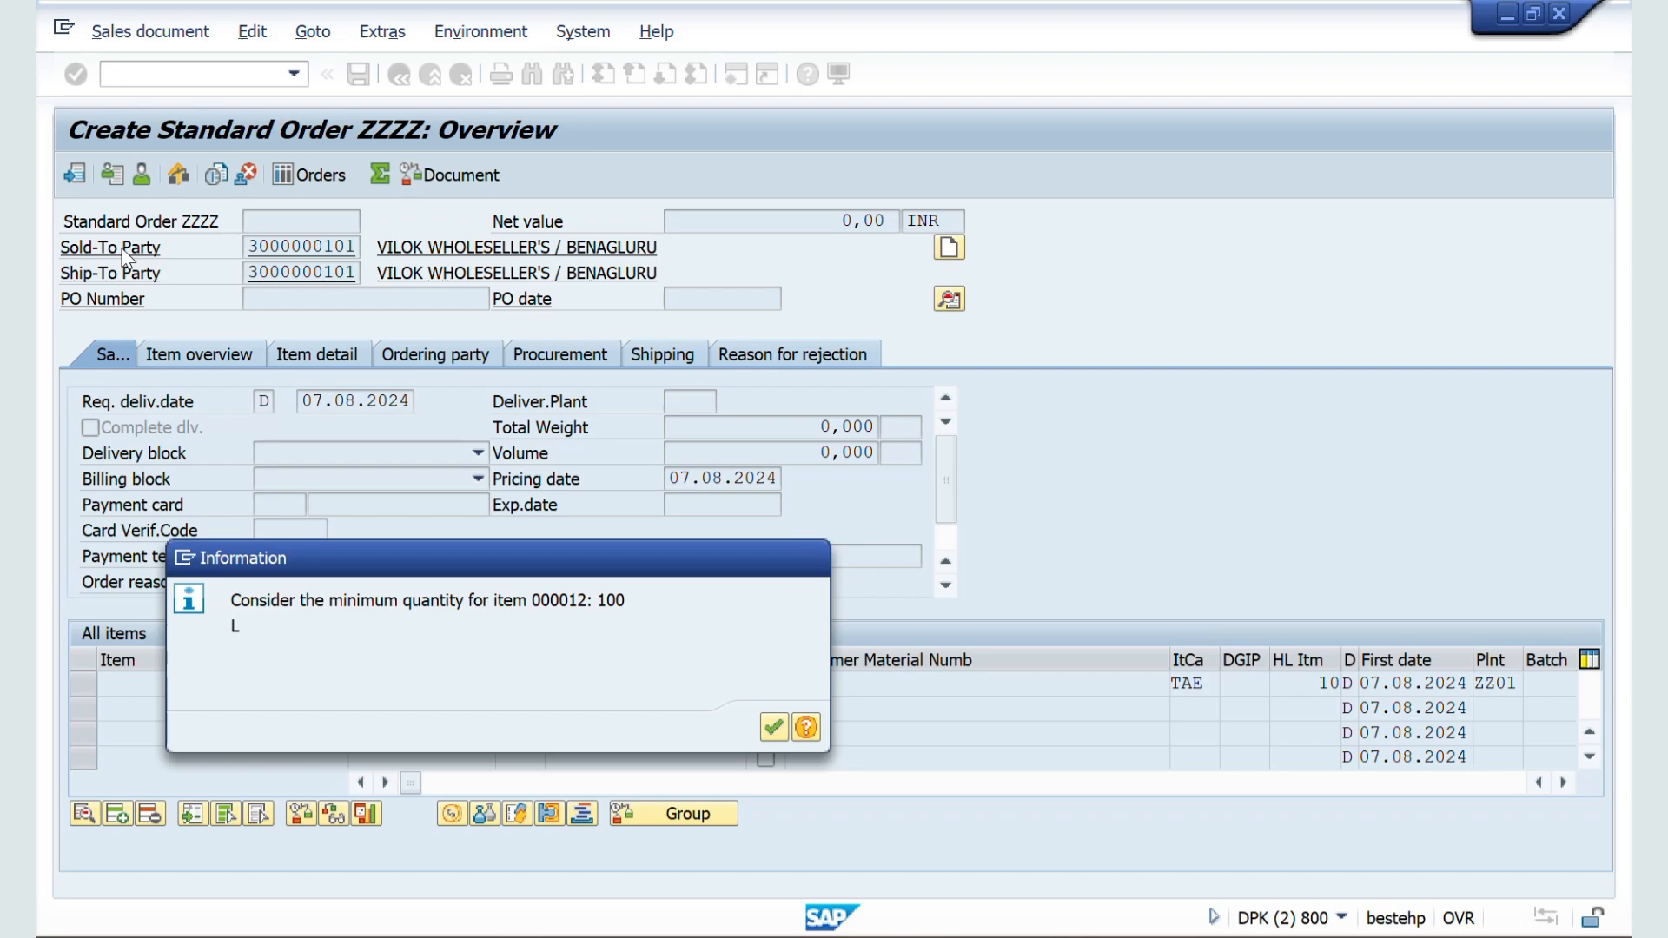
key(Return)
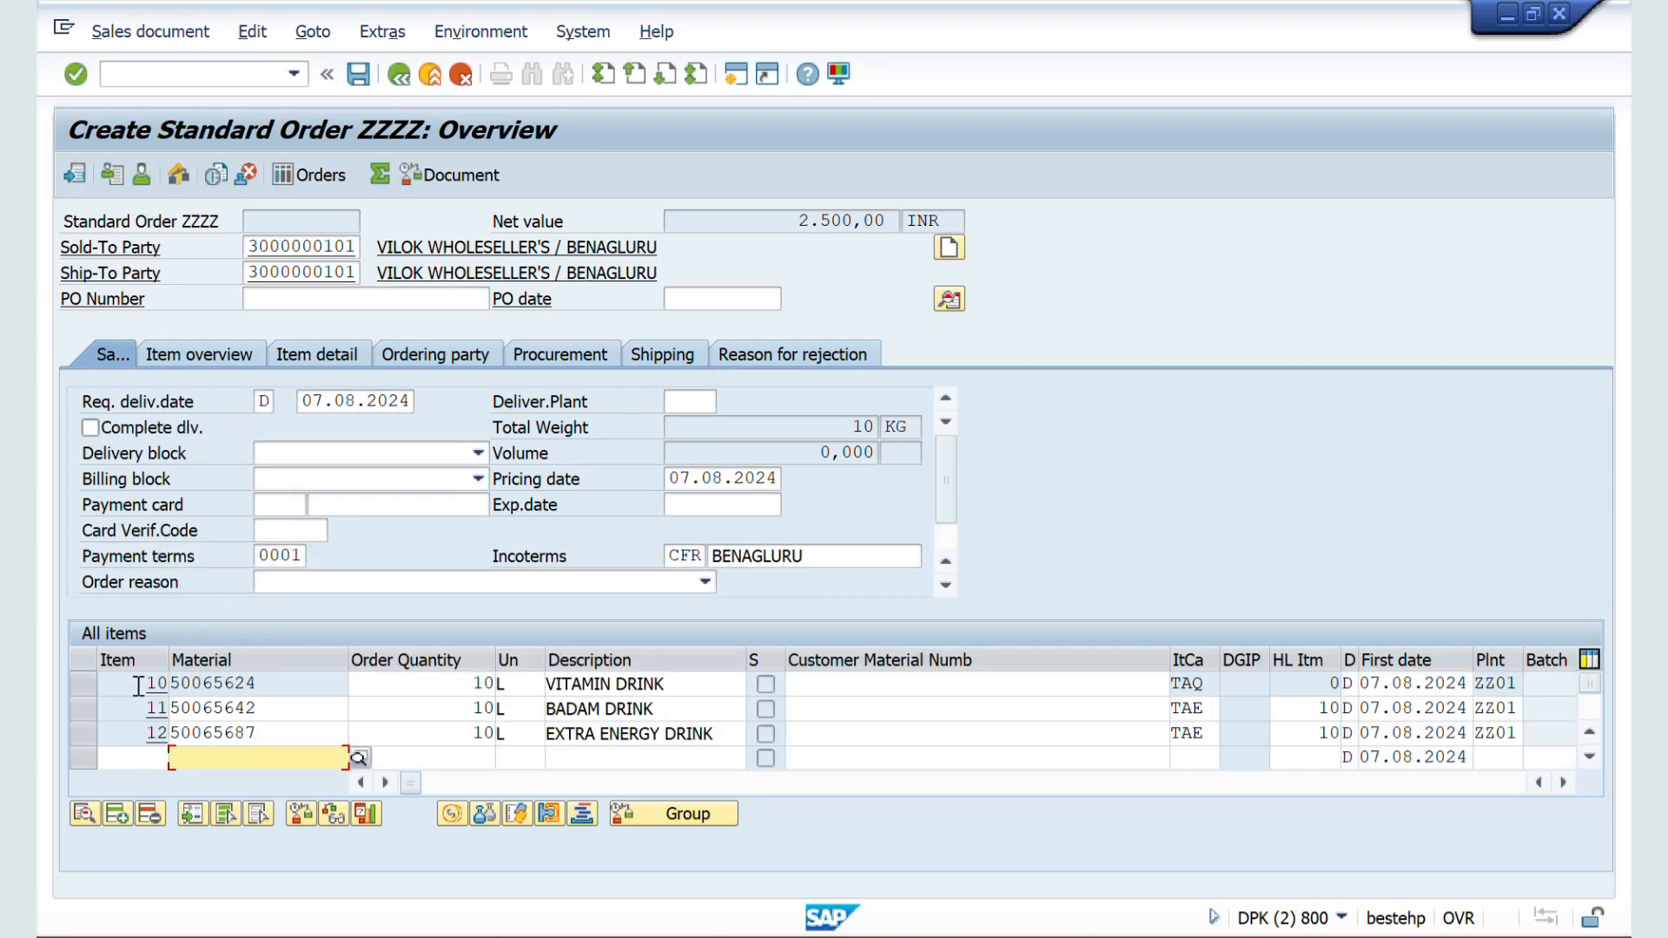
Step: Compare the order's main item and sub-item numbers with the item number and sub-item increments in the ZZSO configuration
drag(138, 686, 172, 688)
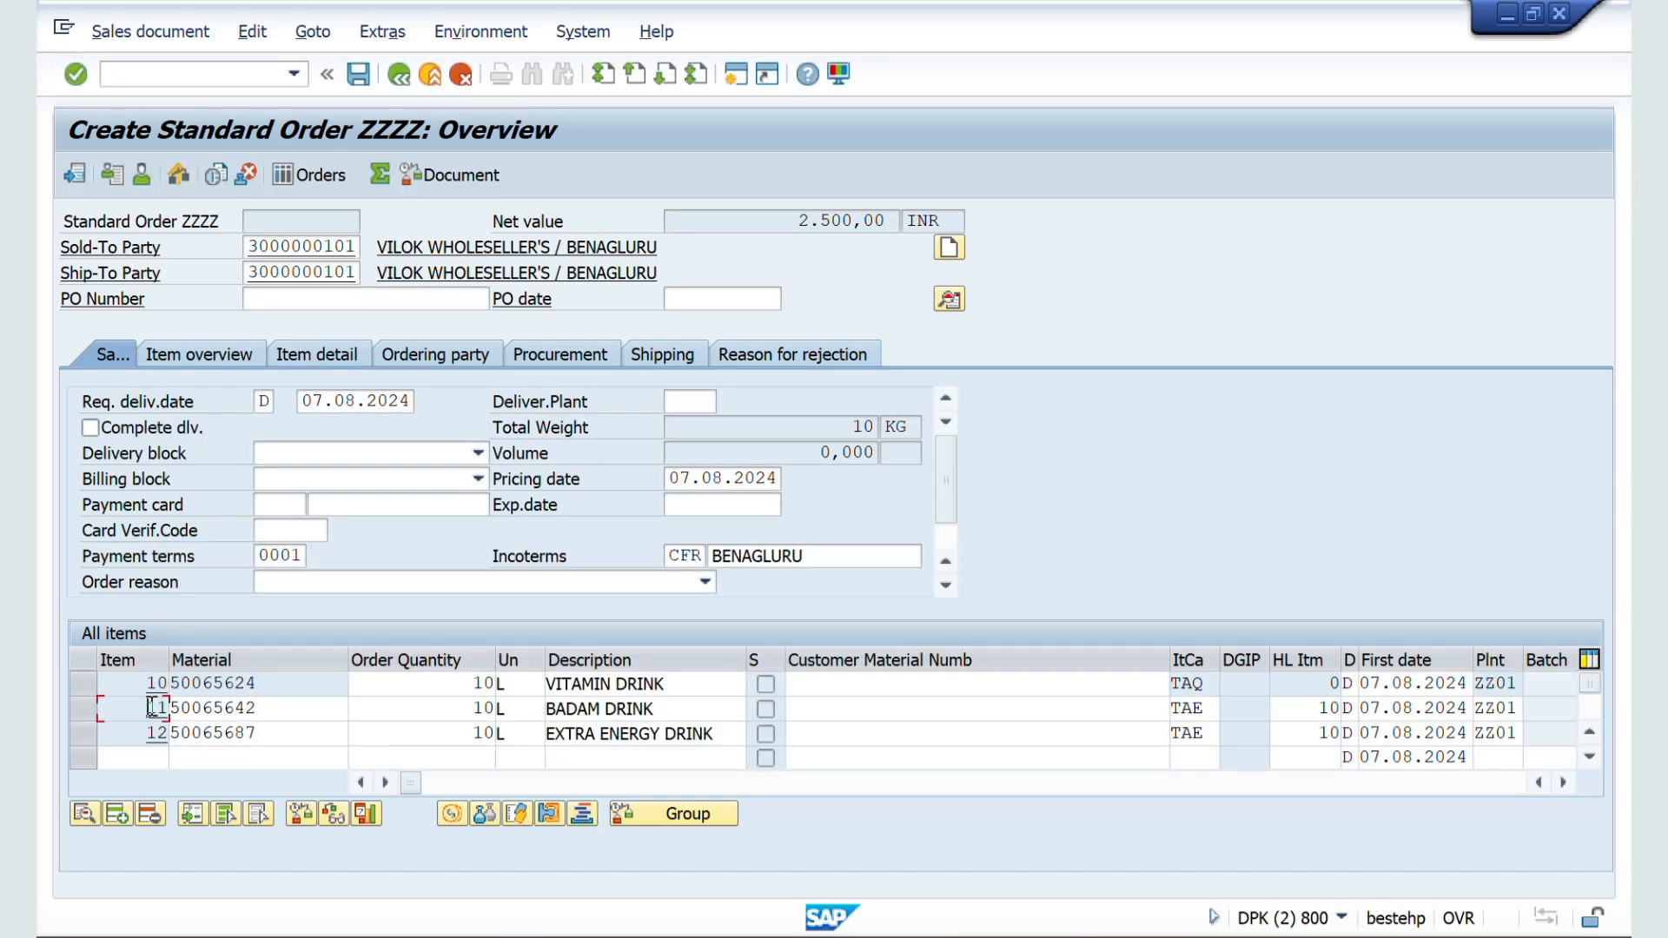
key(alt+Tab)
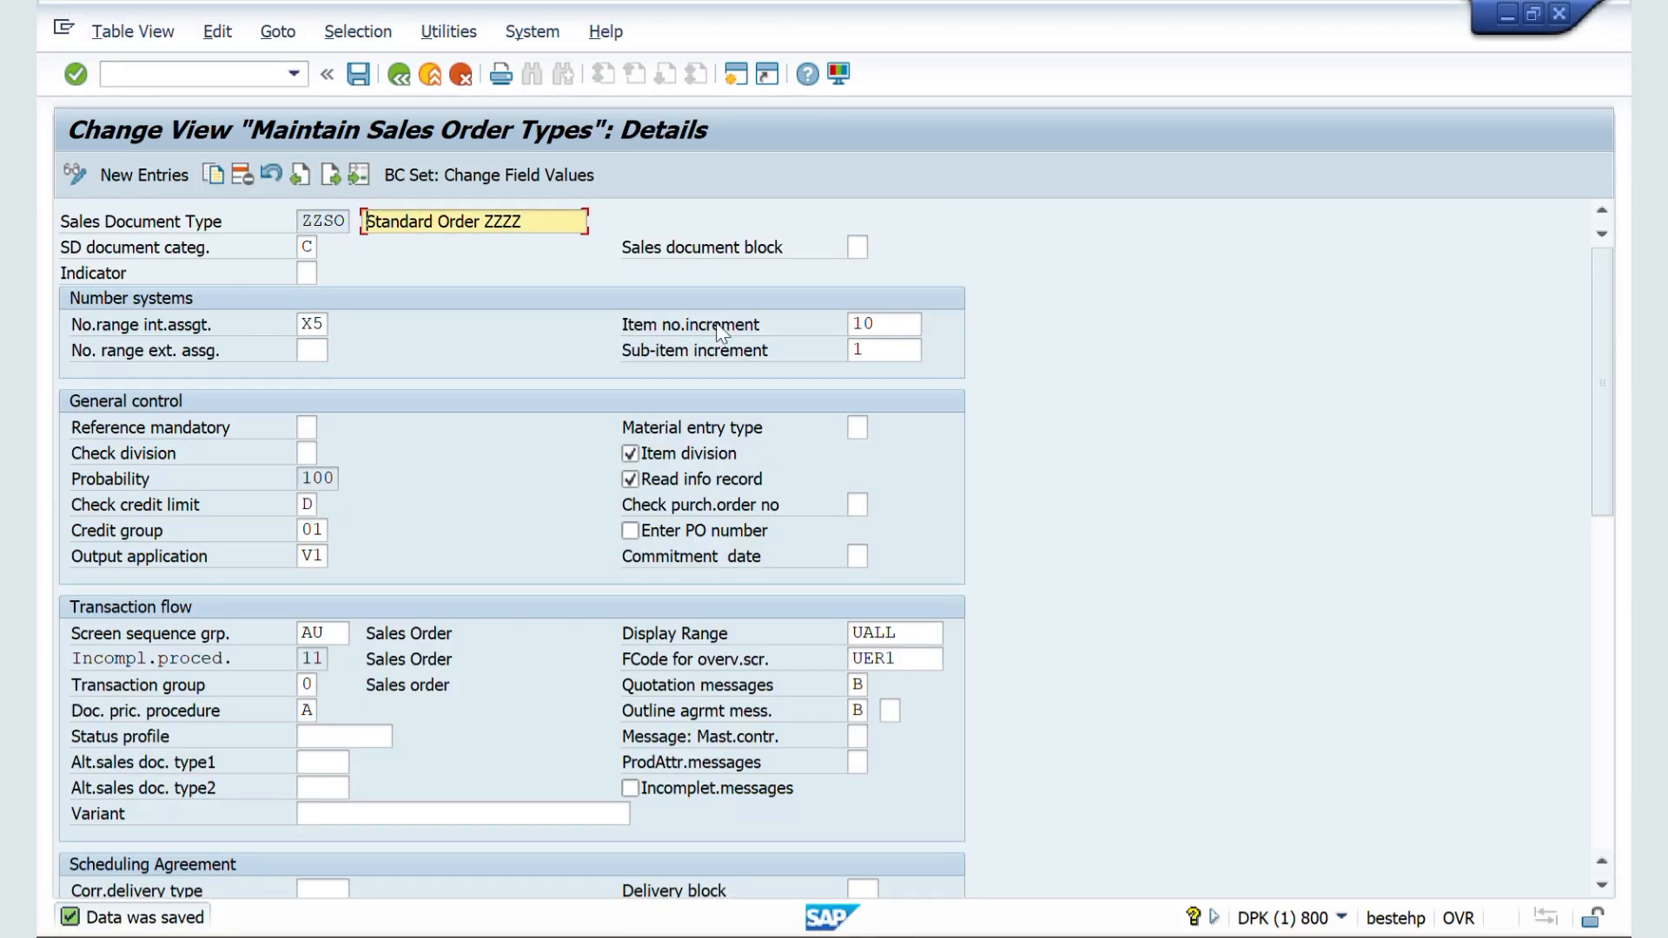
click(880, 323)
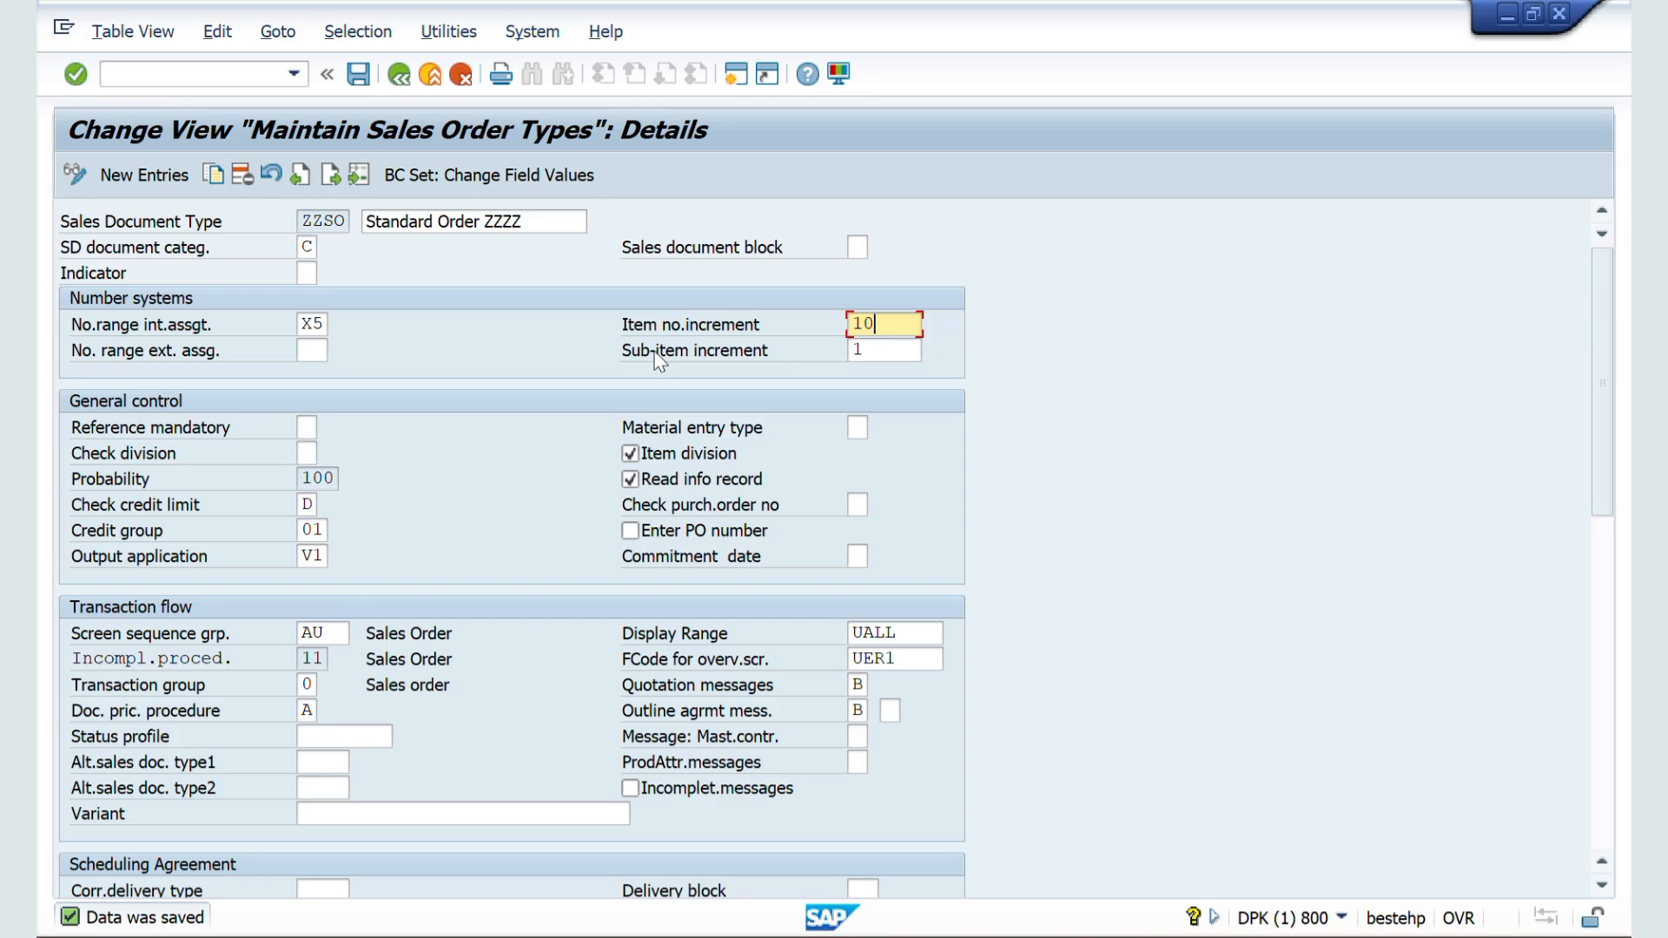
click(863, 349)
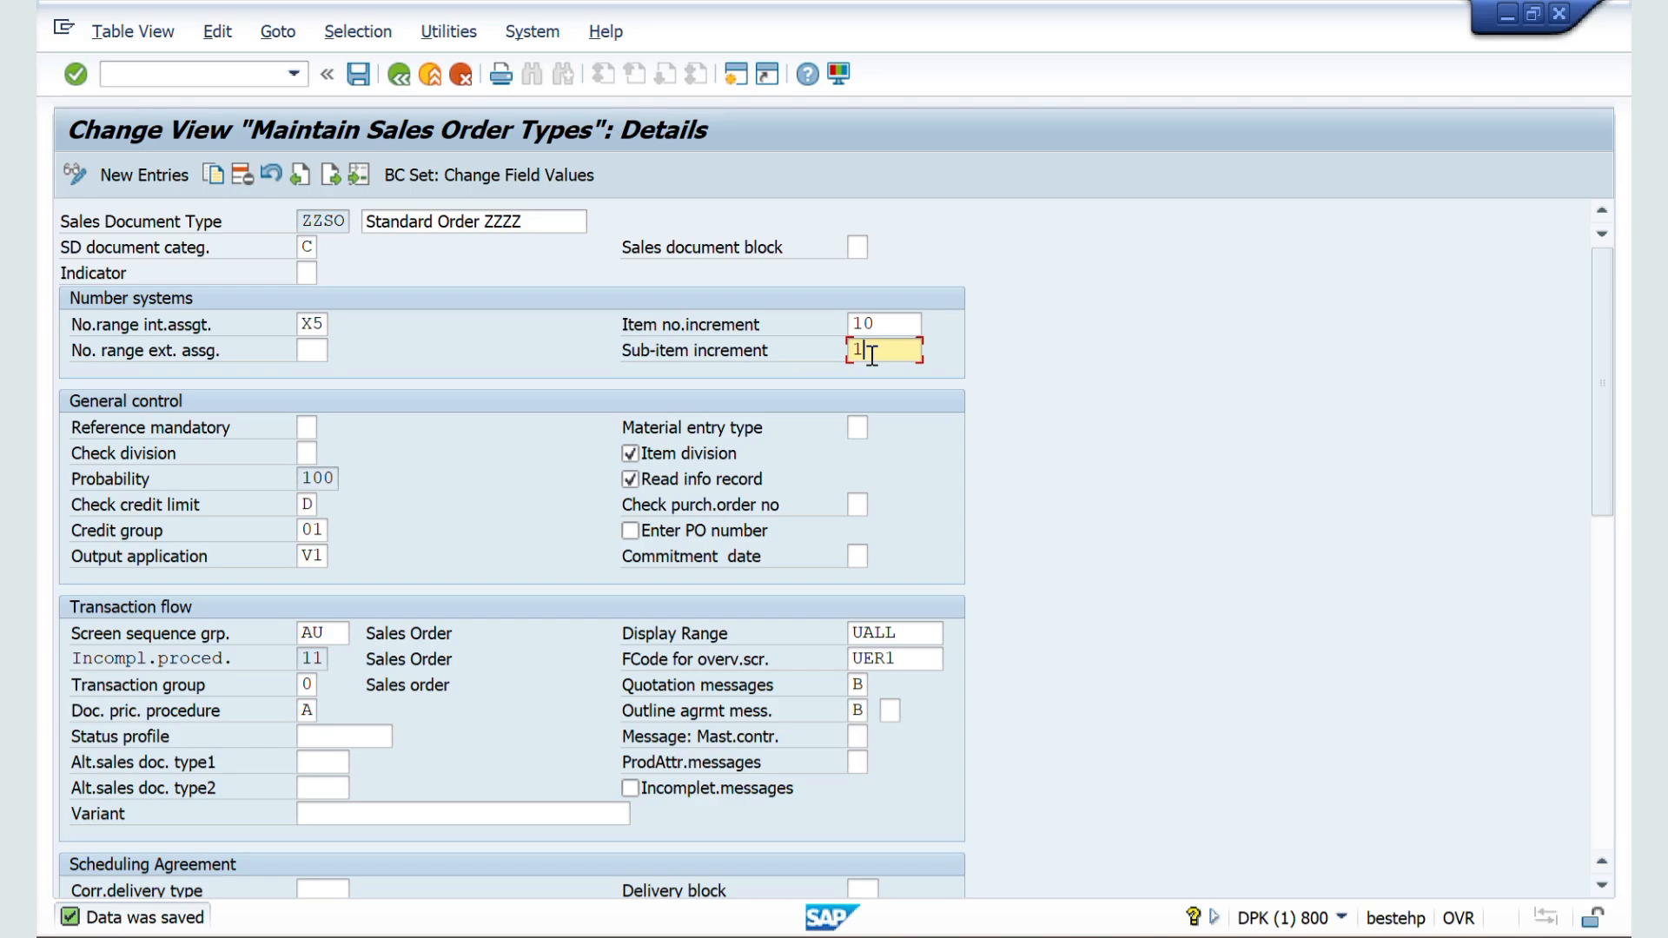
key(alt+Tab)
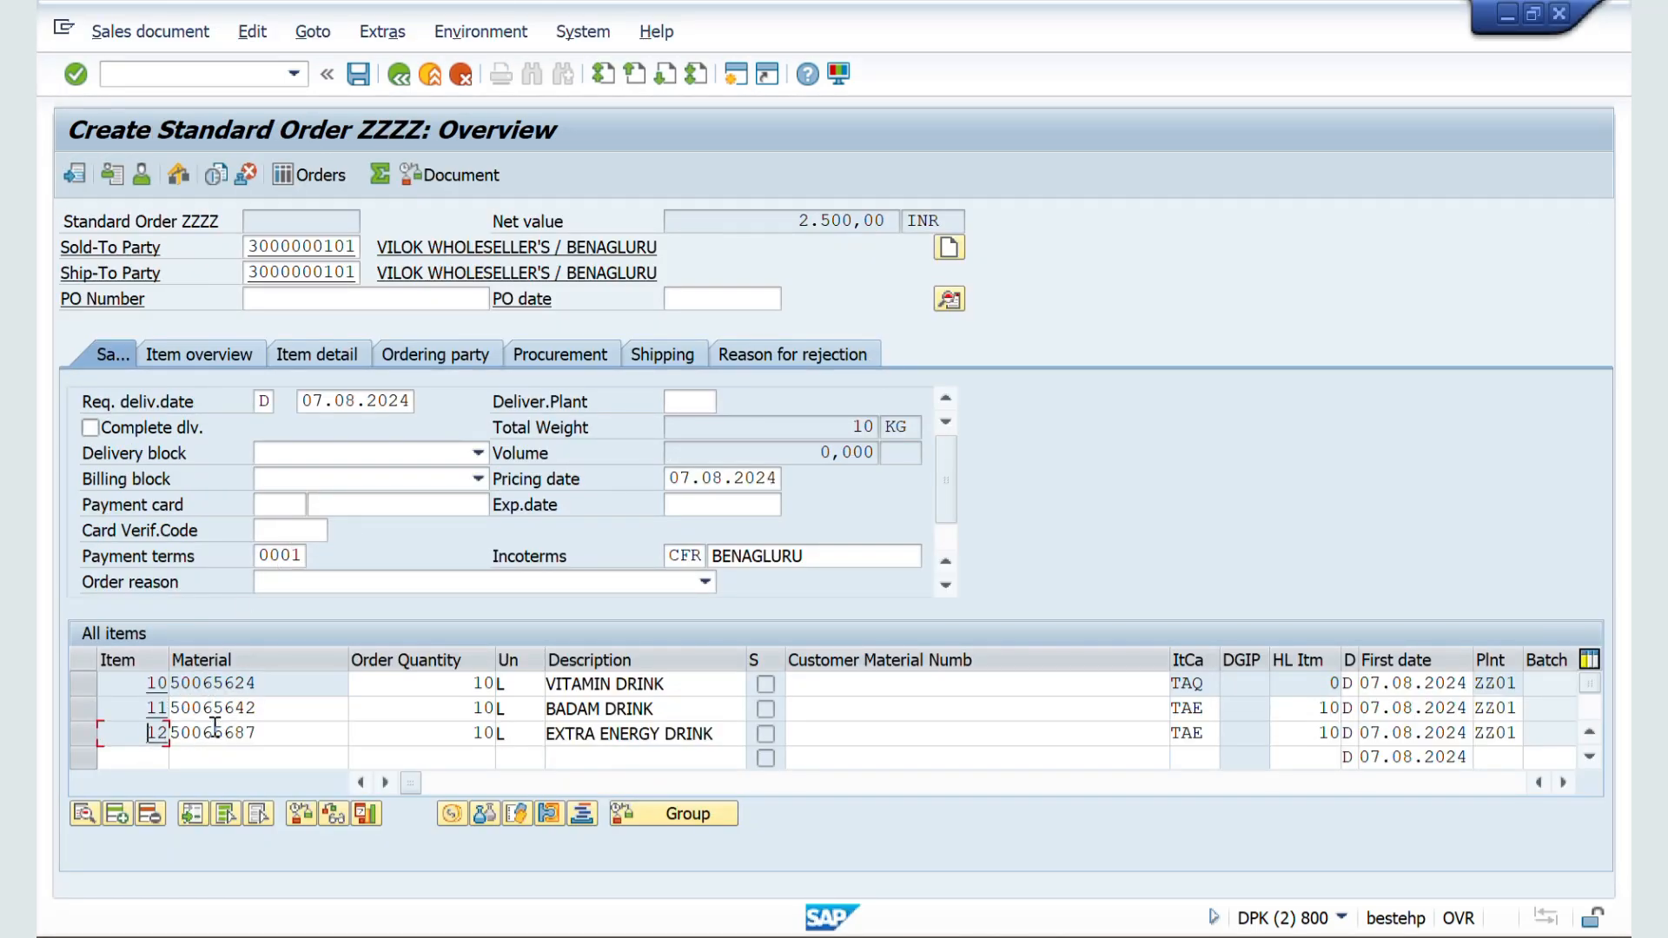
key(alt+Tab)
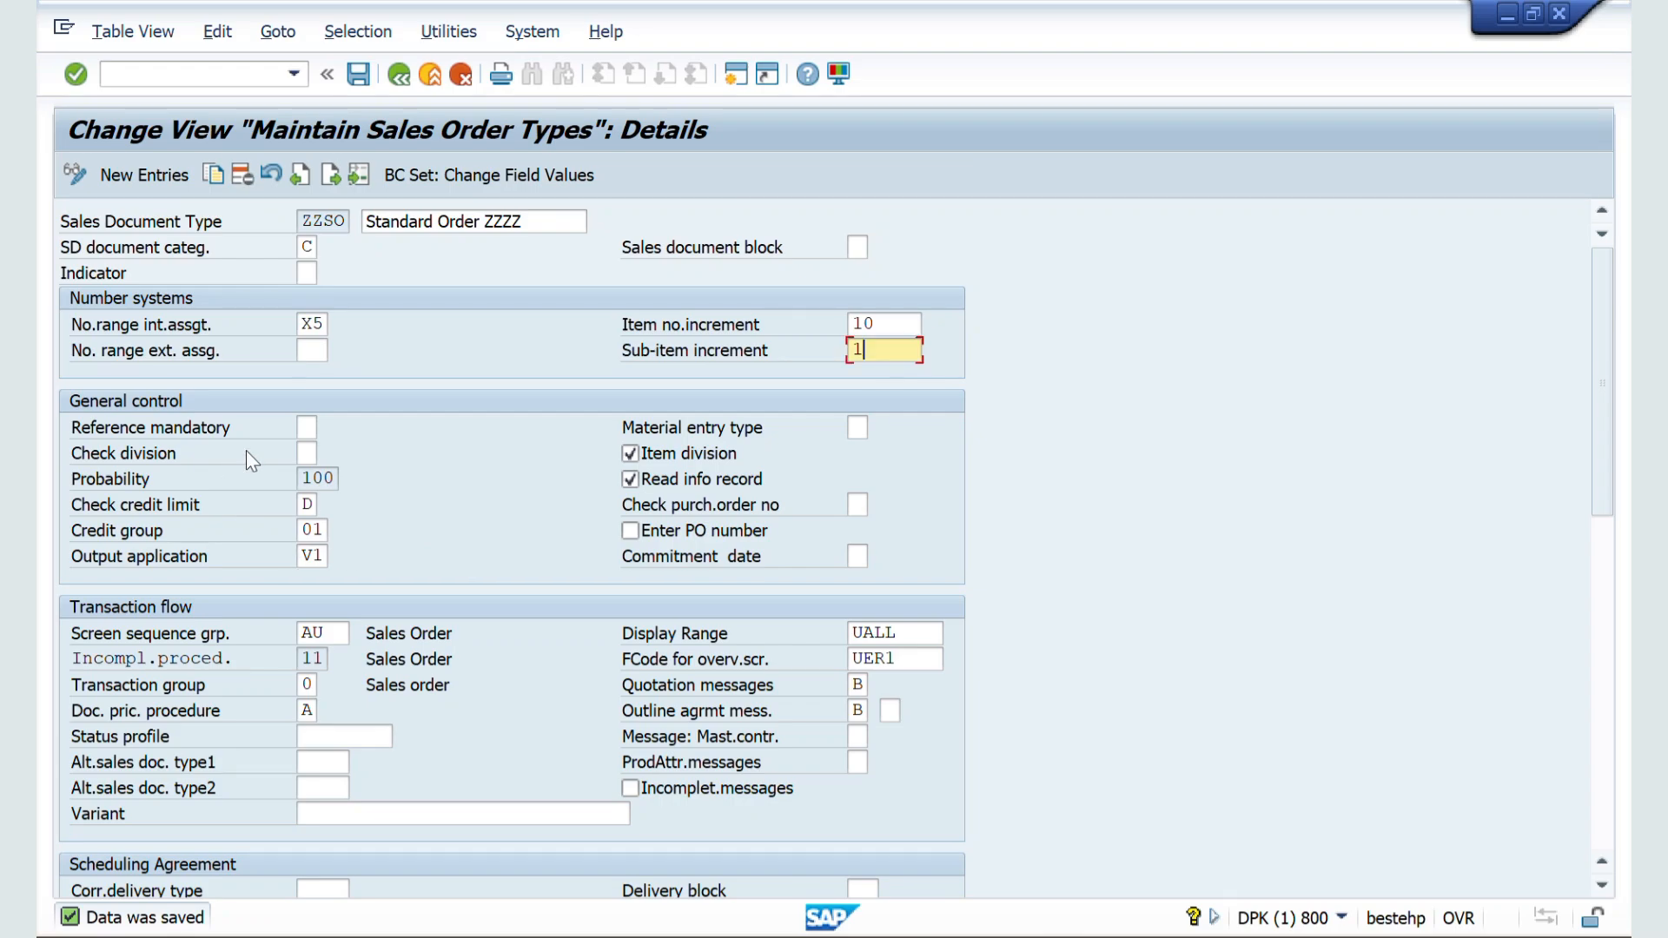
Step: Set the sales document block of ZZSO to X, save the configuration, and return to the sales order session
click(855, 247)
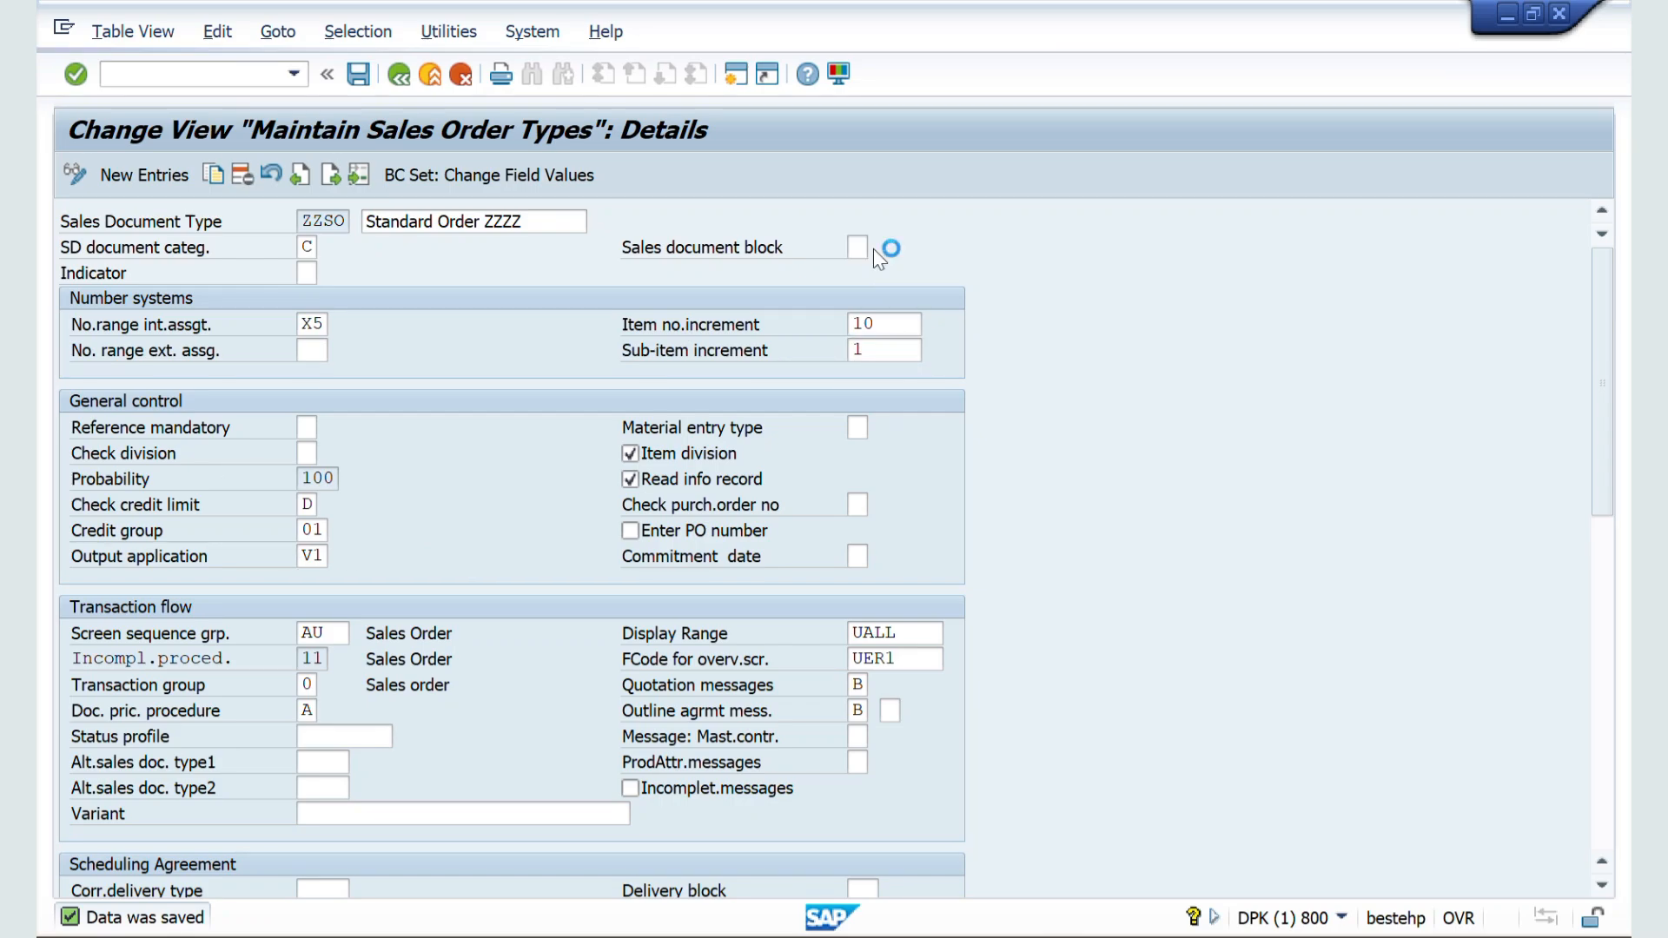
click(879, 247)
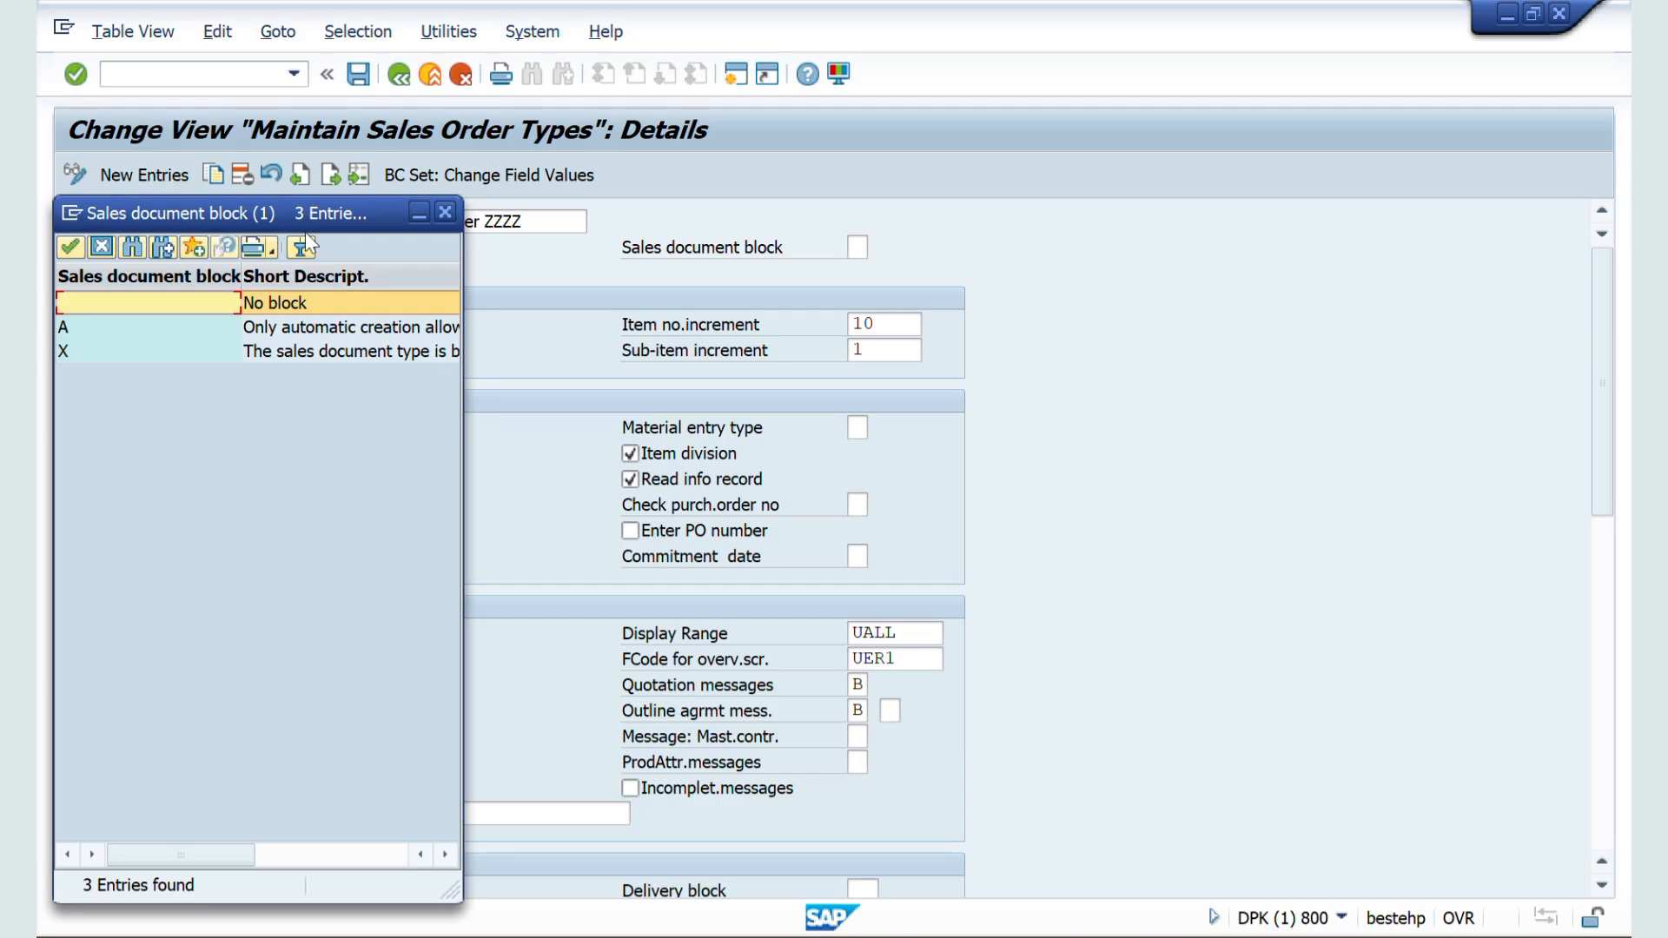
drag(304, 219, 1023, 215)
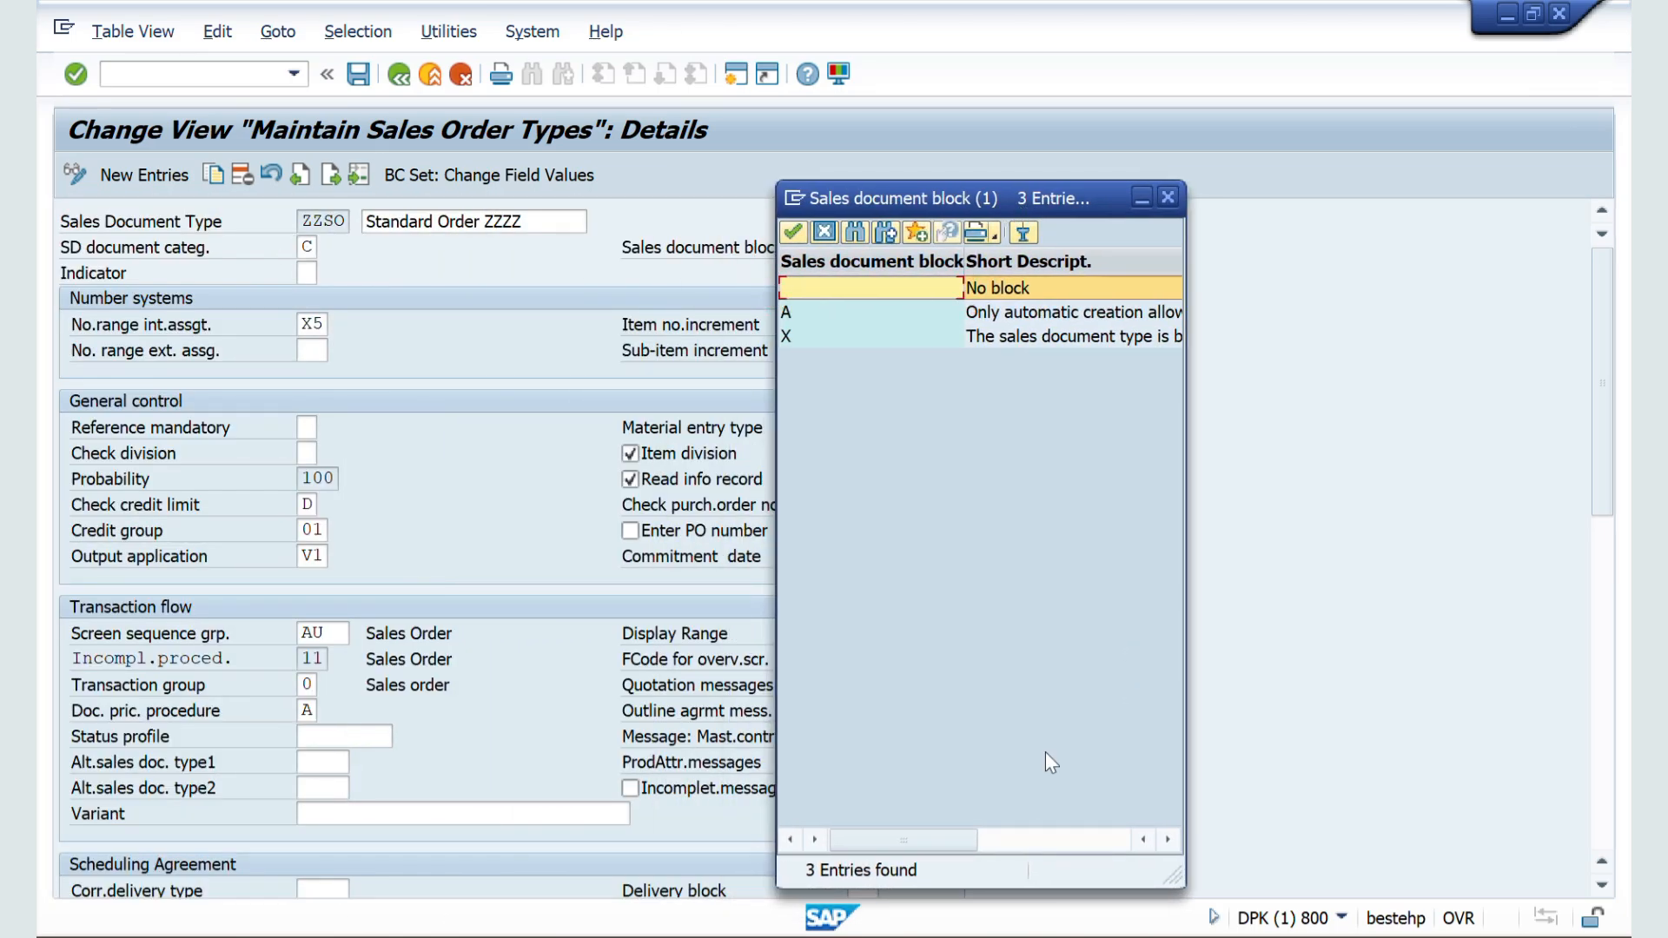
double_click(1004, 336)
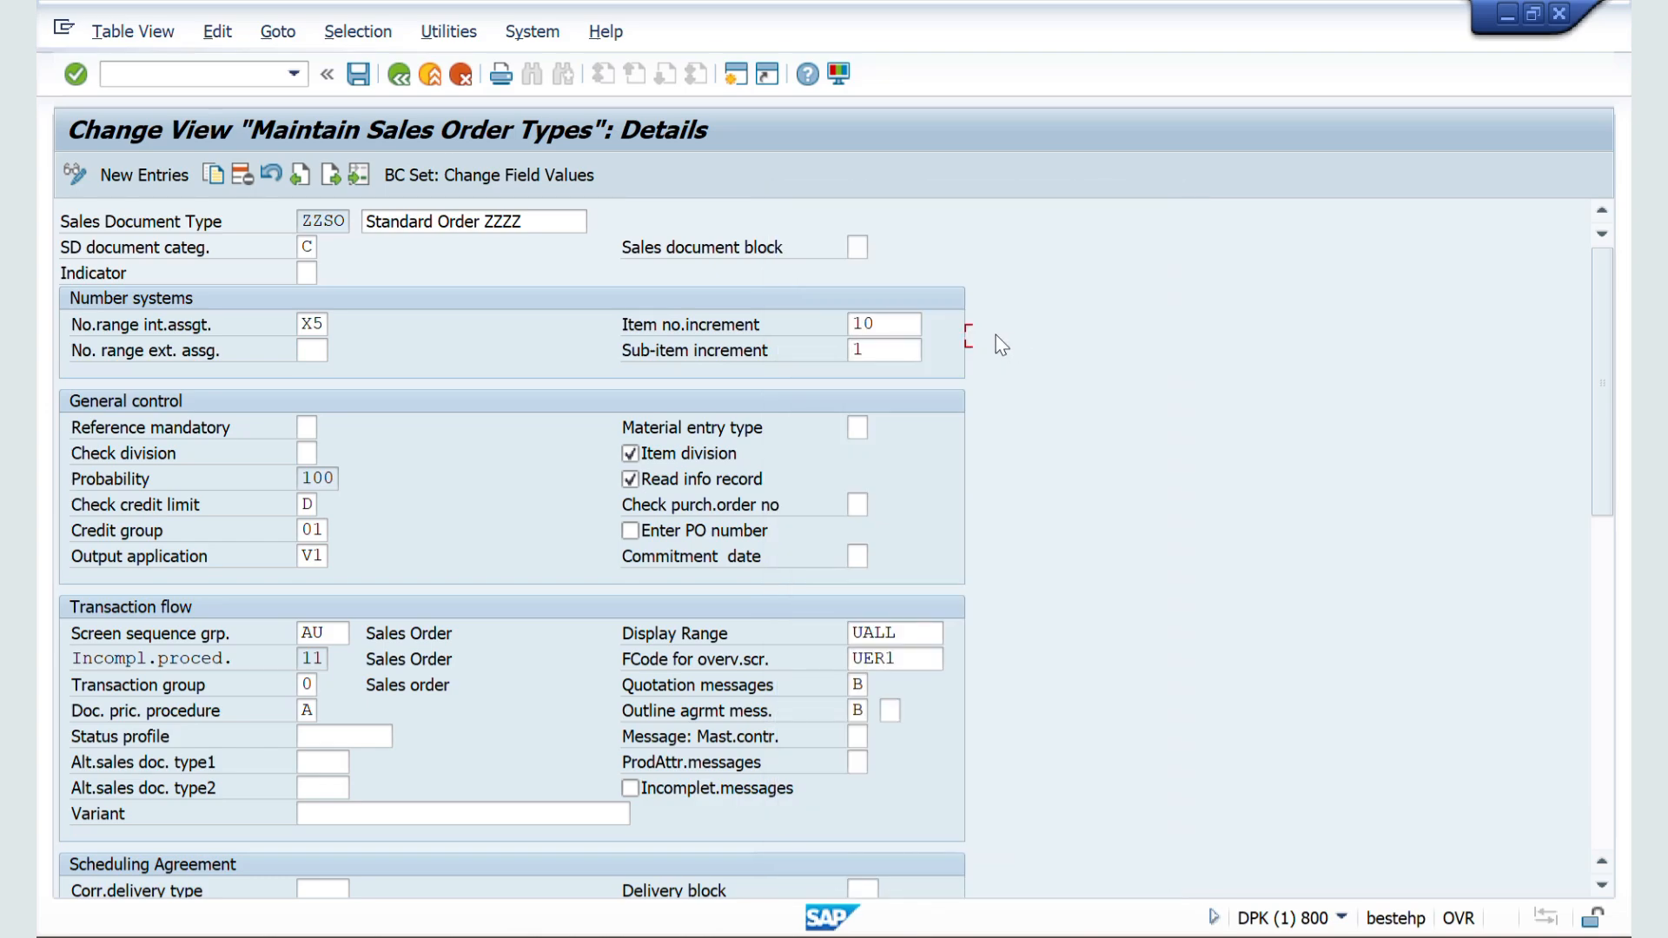
click(359, 75)
key(alt+Tab)
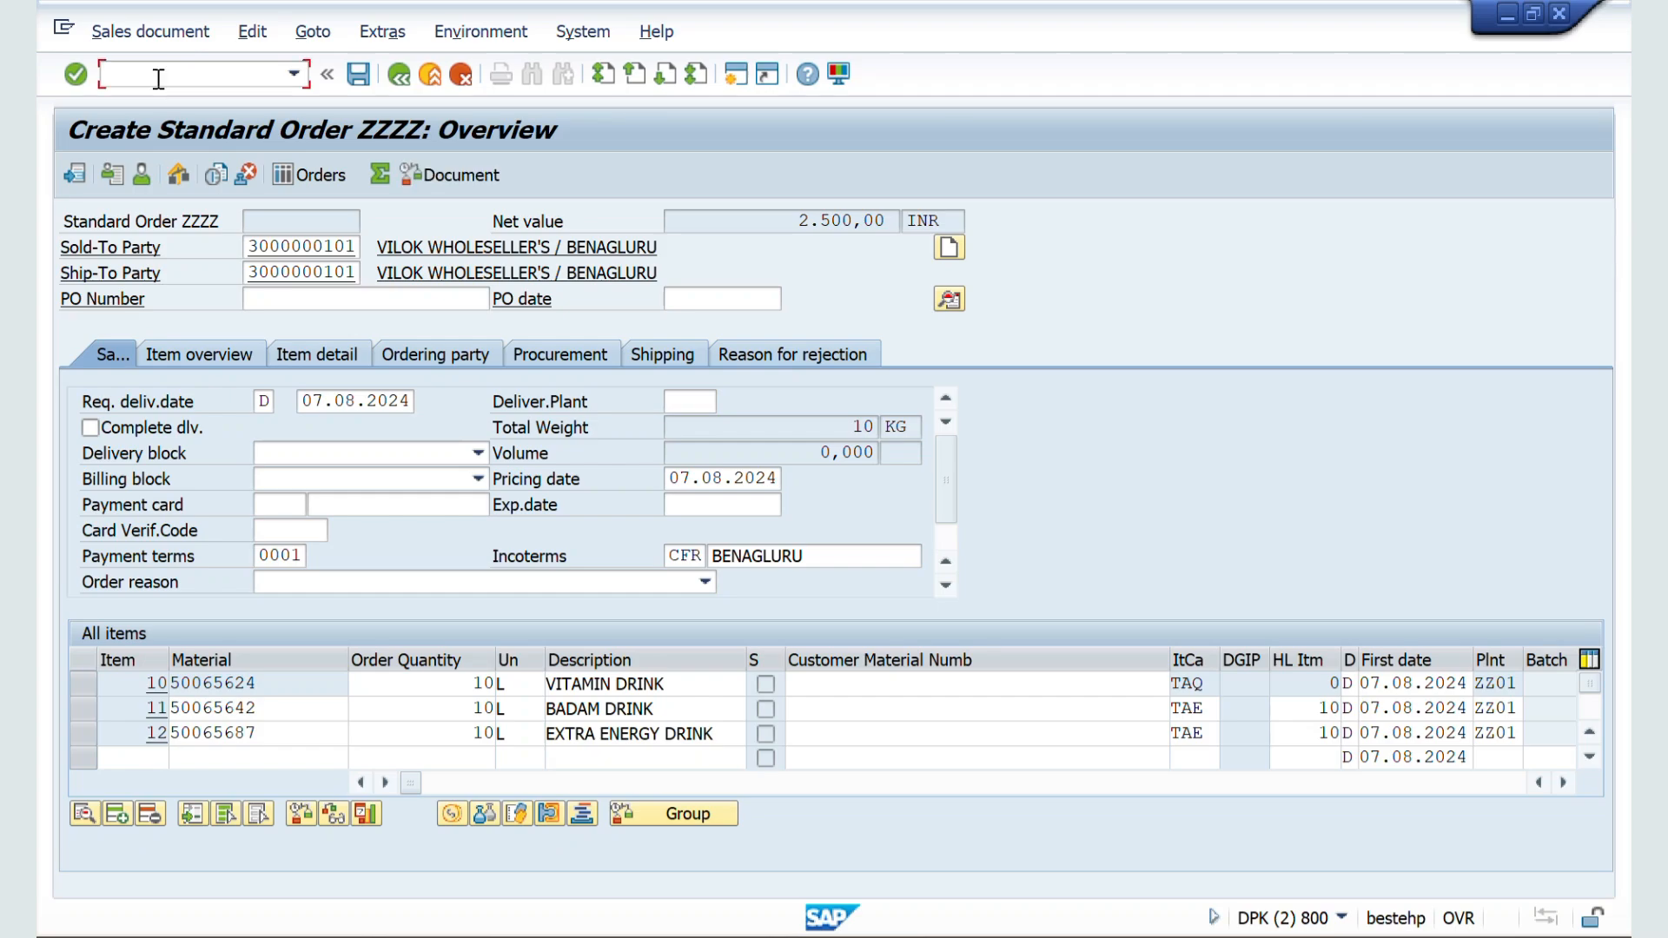
Step: Restart transaction VA01 and try to create a sales order with order type ZZSO
text(/nva01)
key(Return)
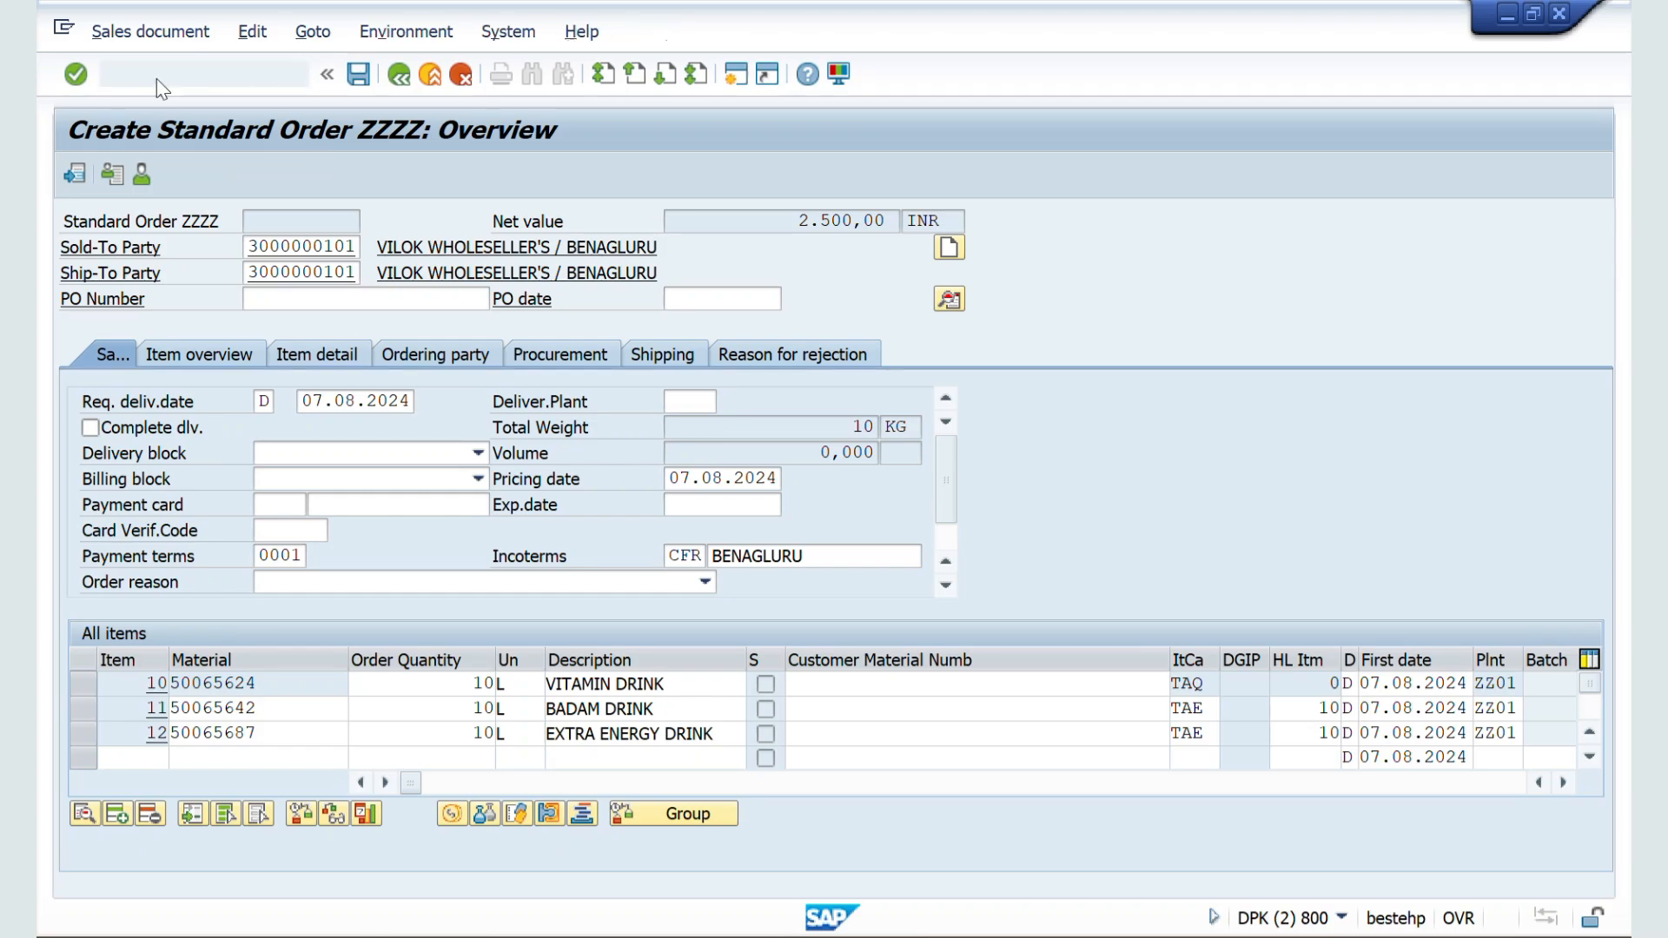
key(Return)
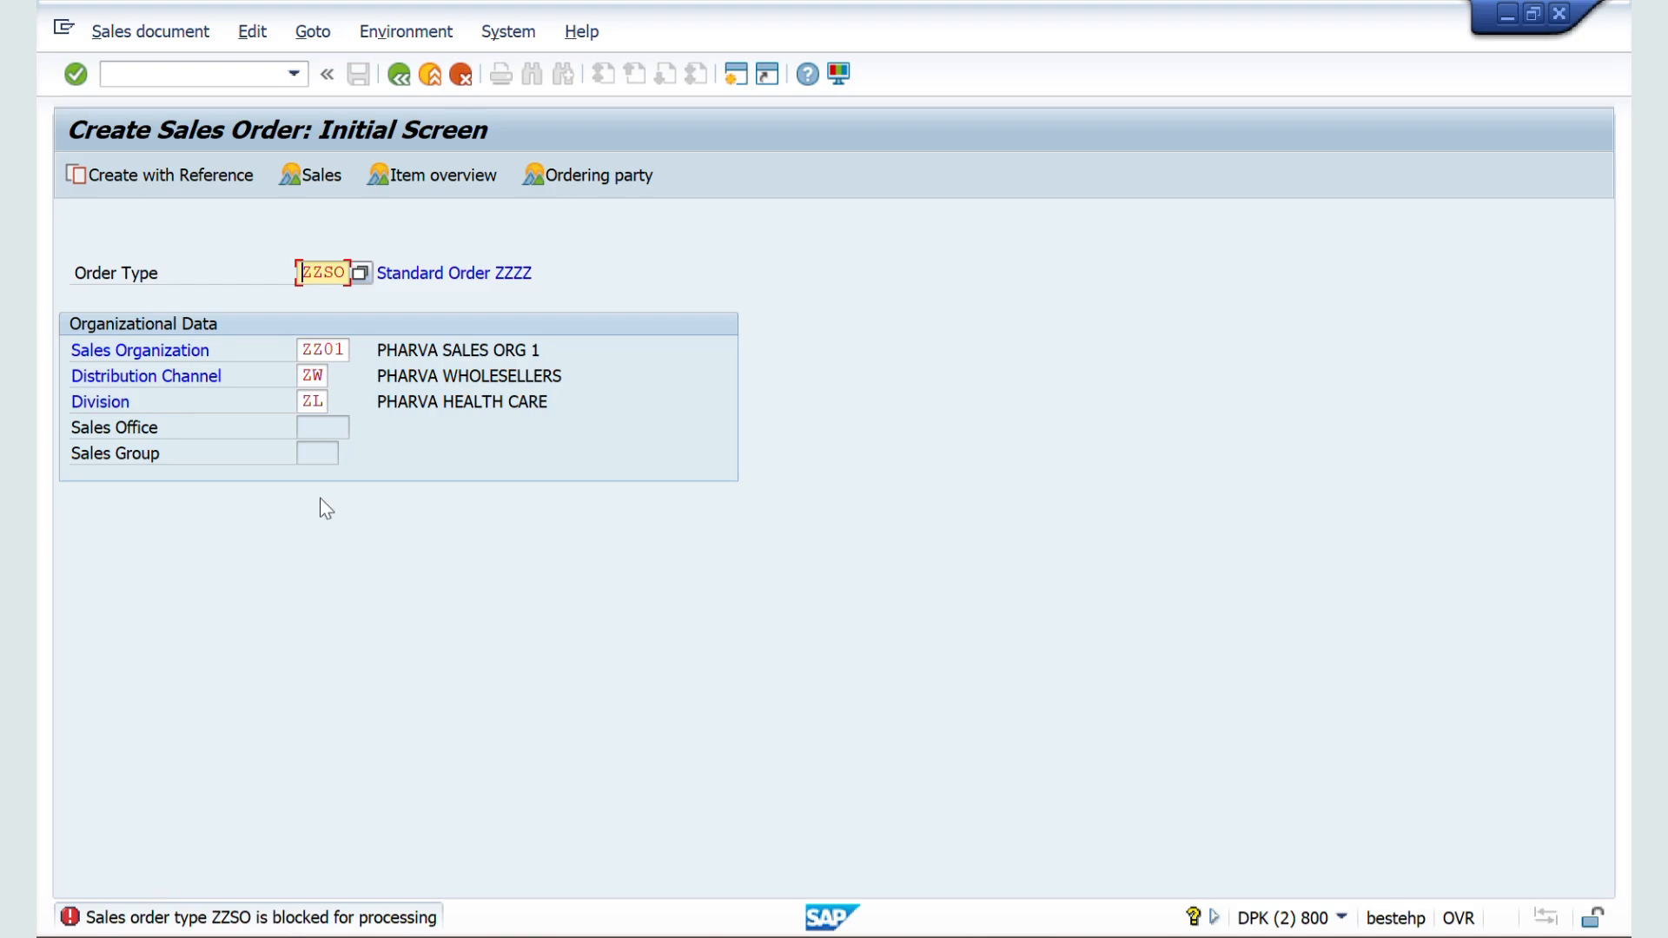
Step: Clear the sales document block of order type ZZSO in its configuration
key(alt+Tab)
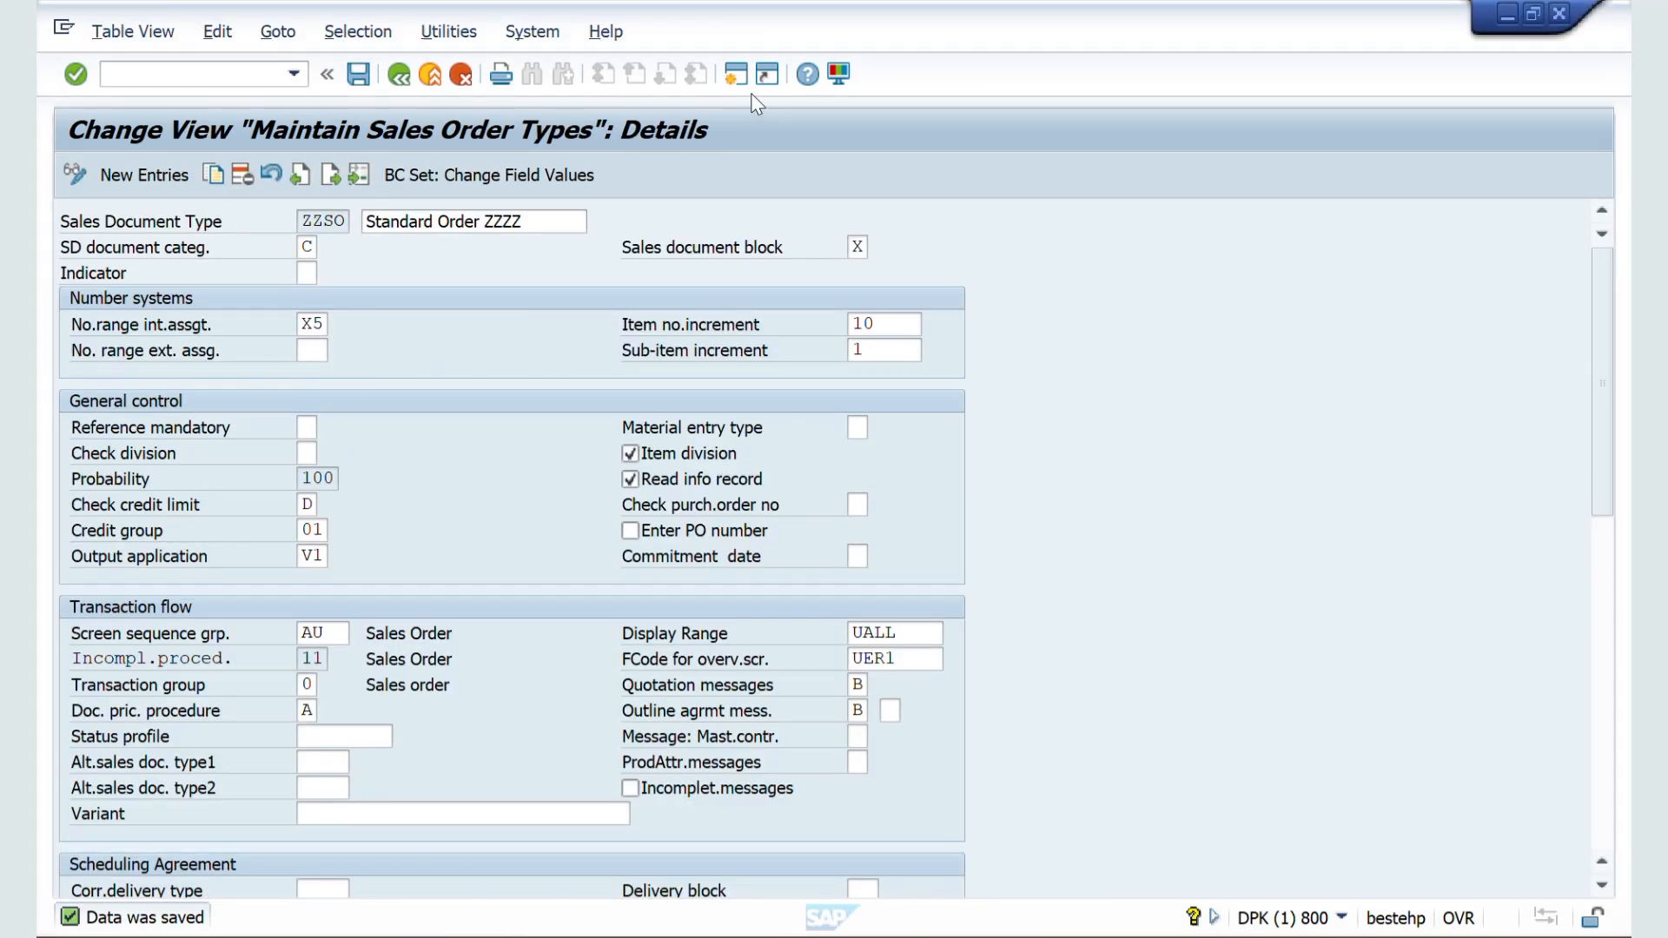
click(860, 247)
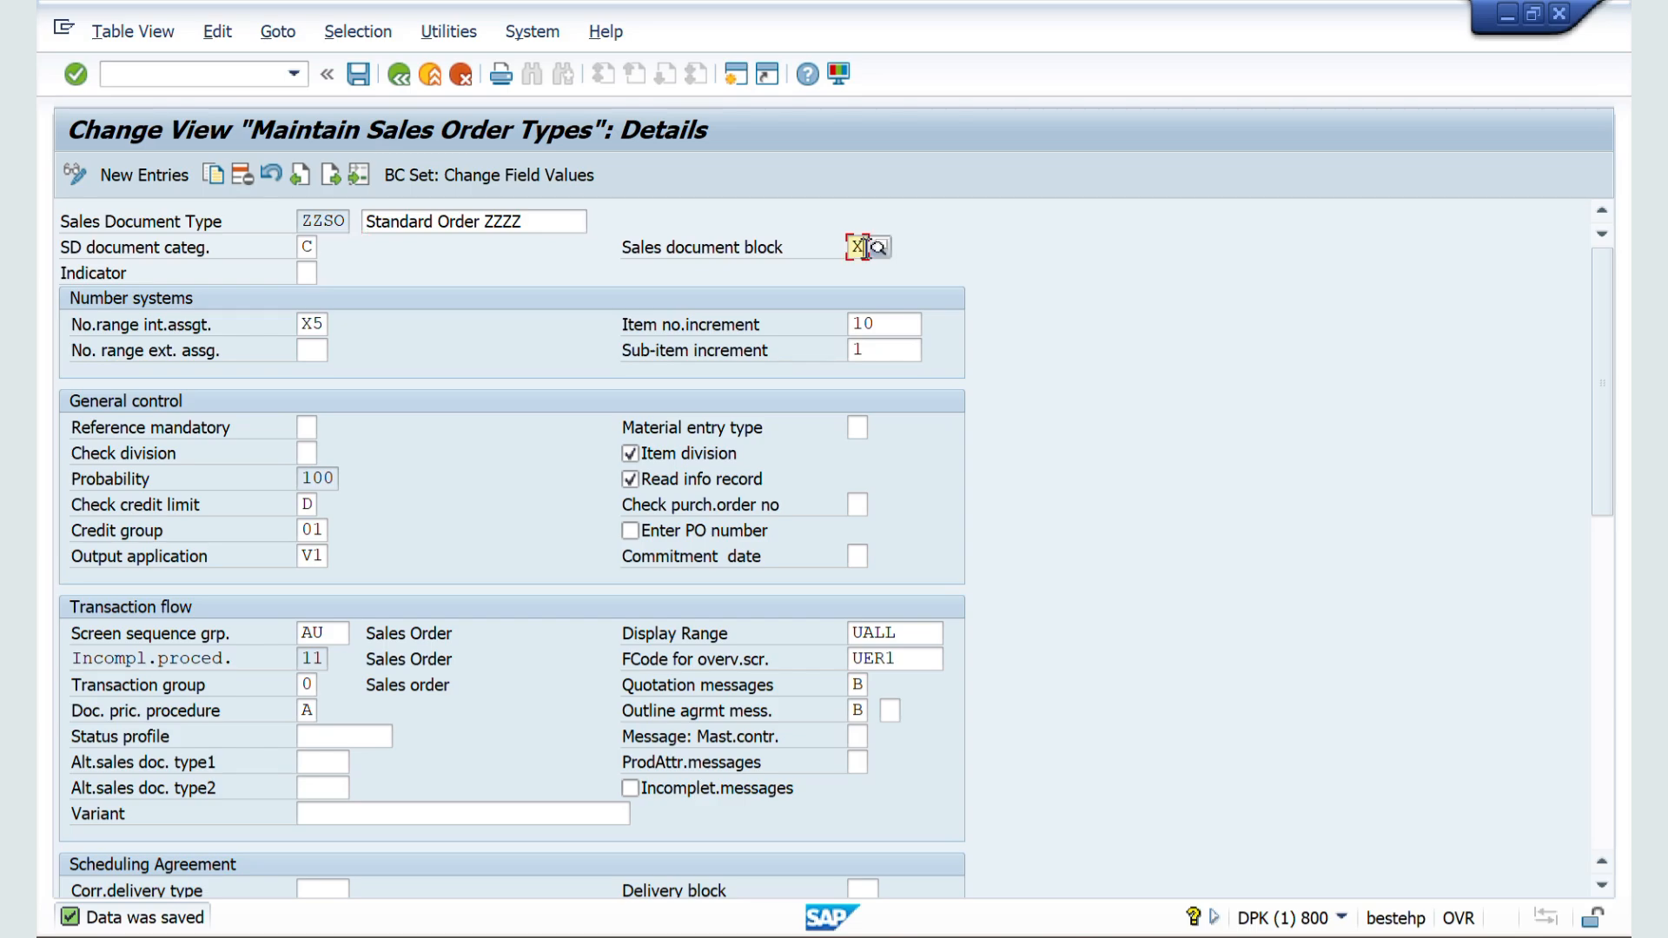
key(BackSpace)
Step: Switch to the Word notes and read the Reference Mandatory section, highlighting its definition and the RK and SDF rules
key(alt+Tab)
key(alt+Tab)
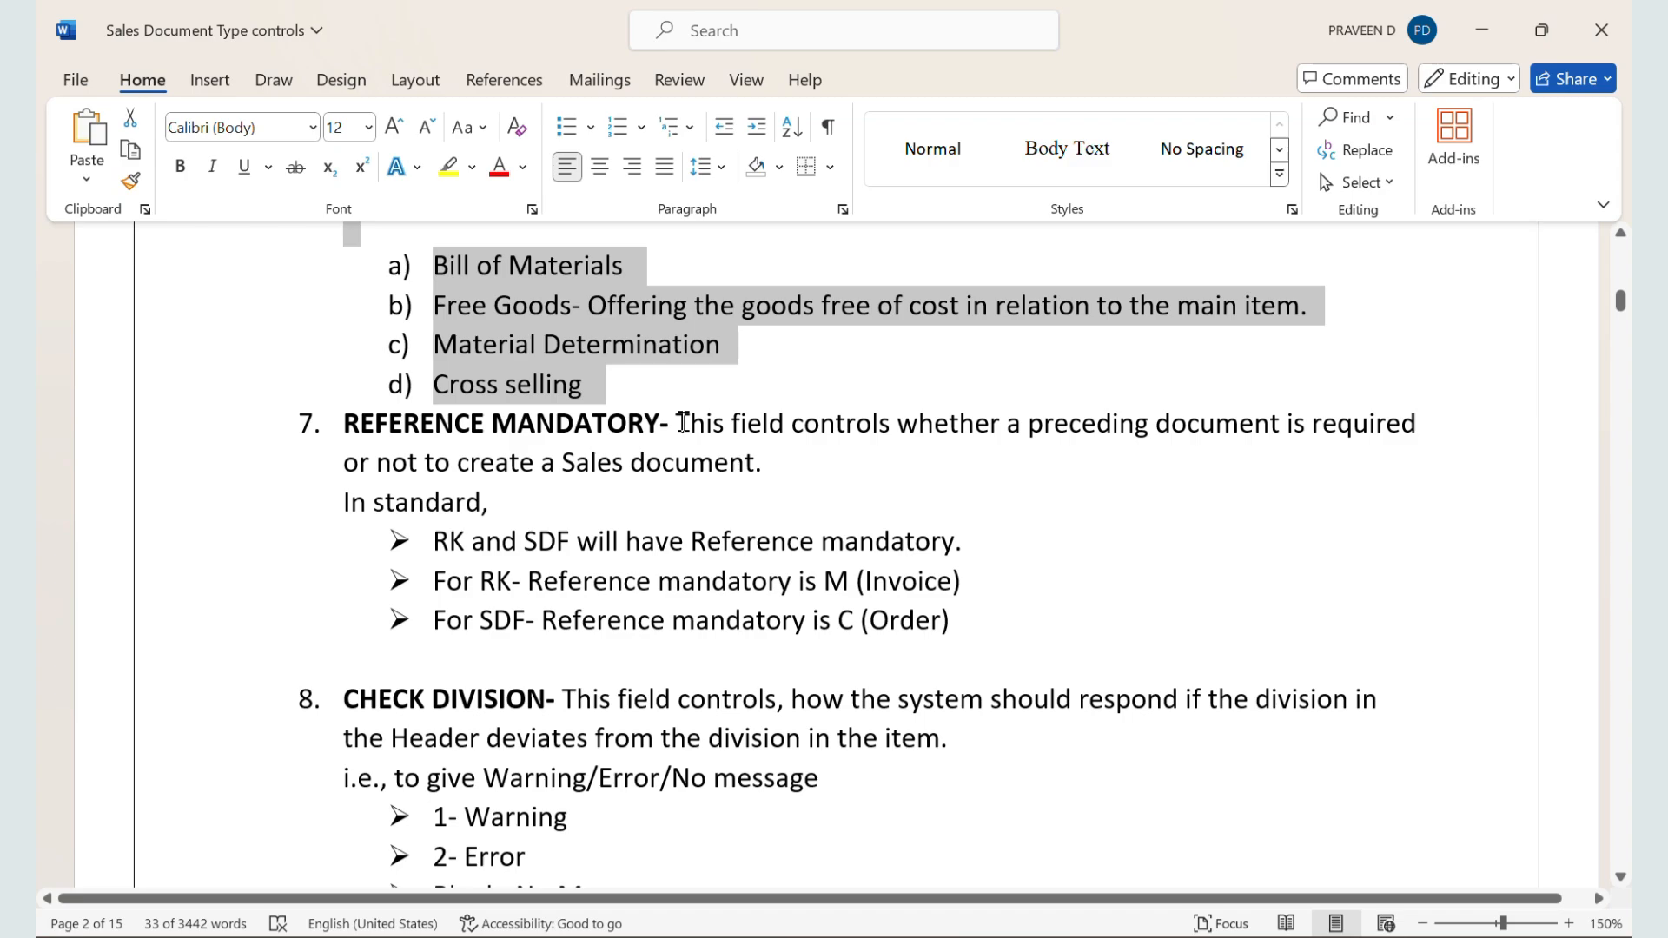
drag(679, 423, 804, 455)
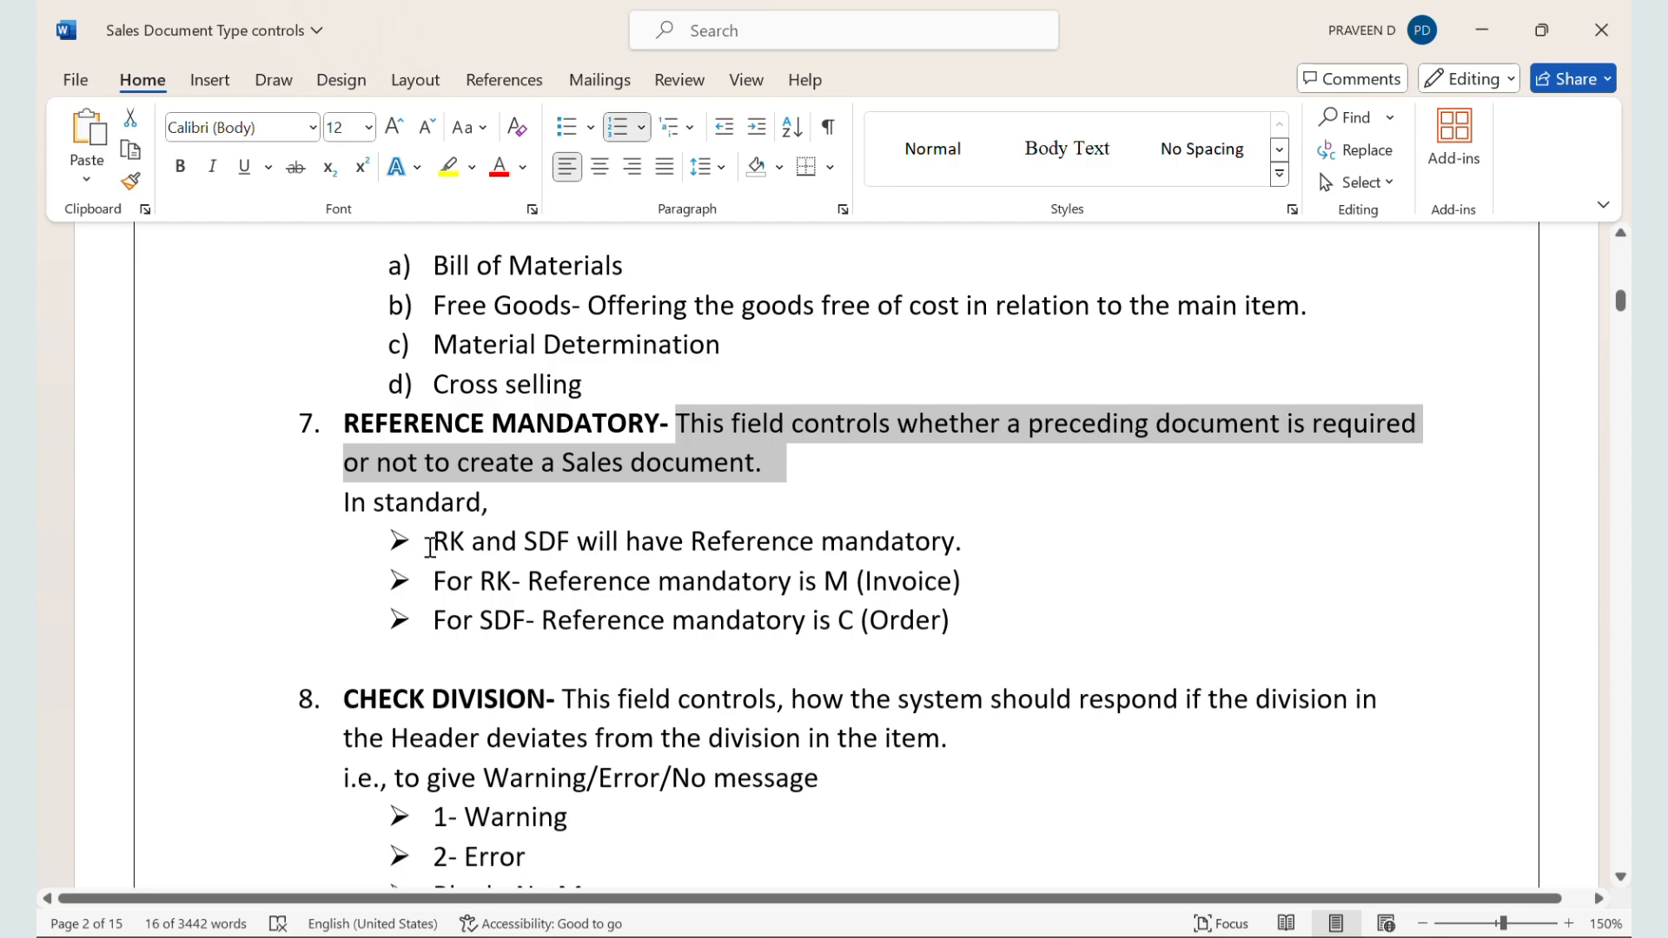
drag(430, 546, 803, 534)
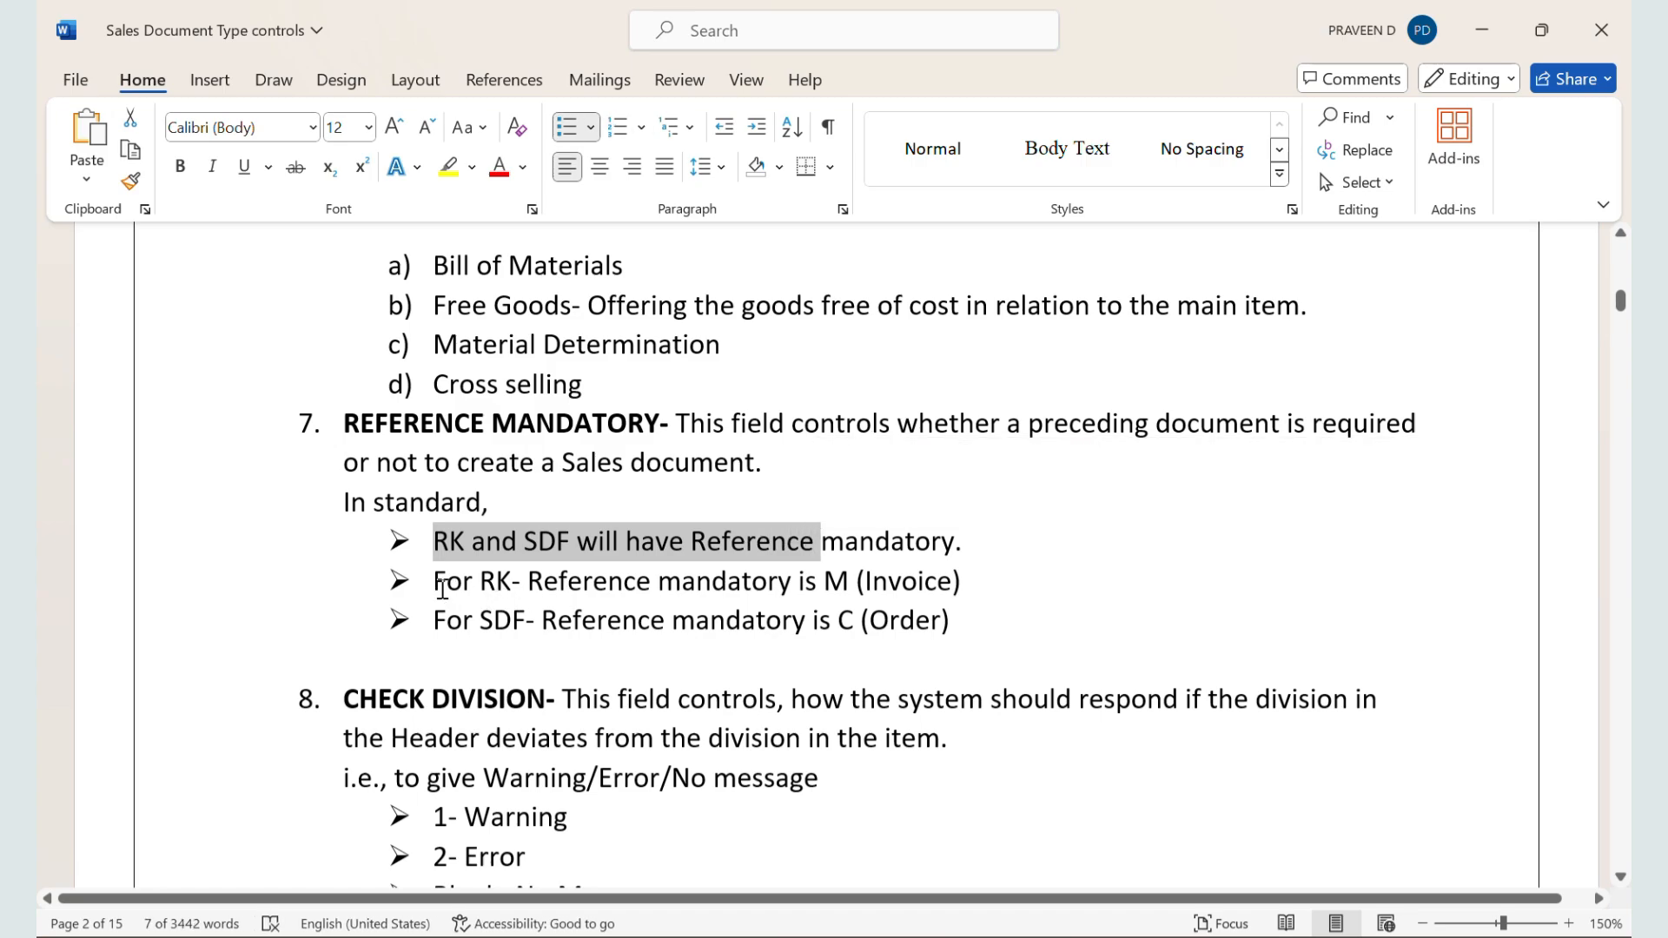
drag(442, 590, 852, 605)
Step: Switch to the SAP sales order session and restart transaction VA01
key(alt+Tab)
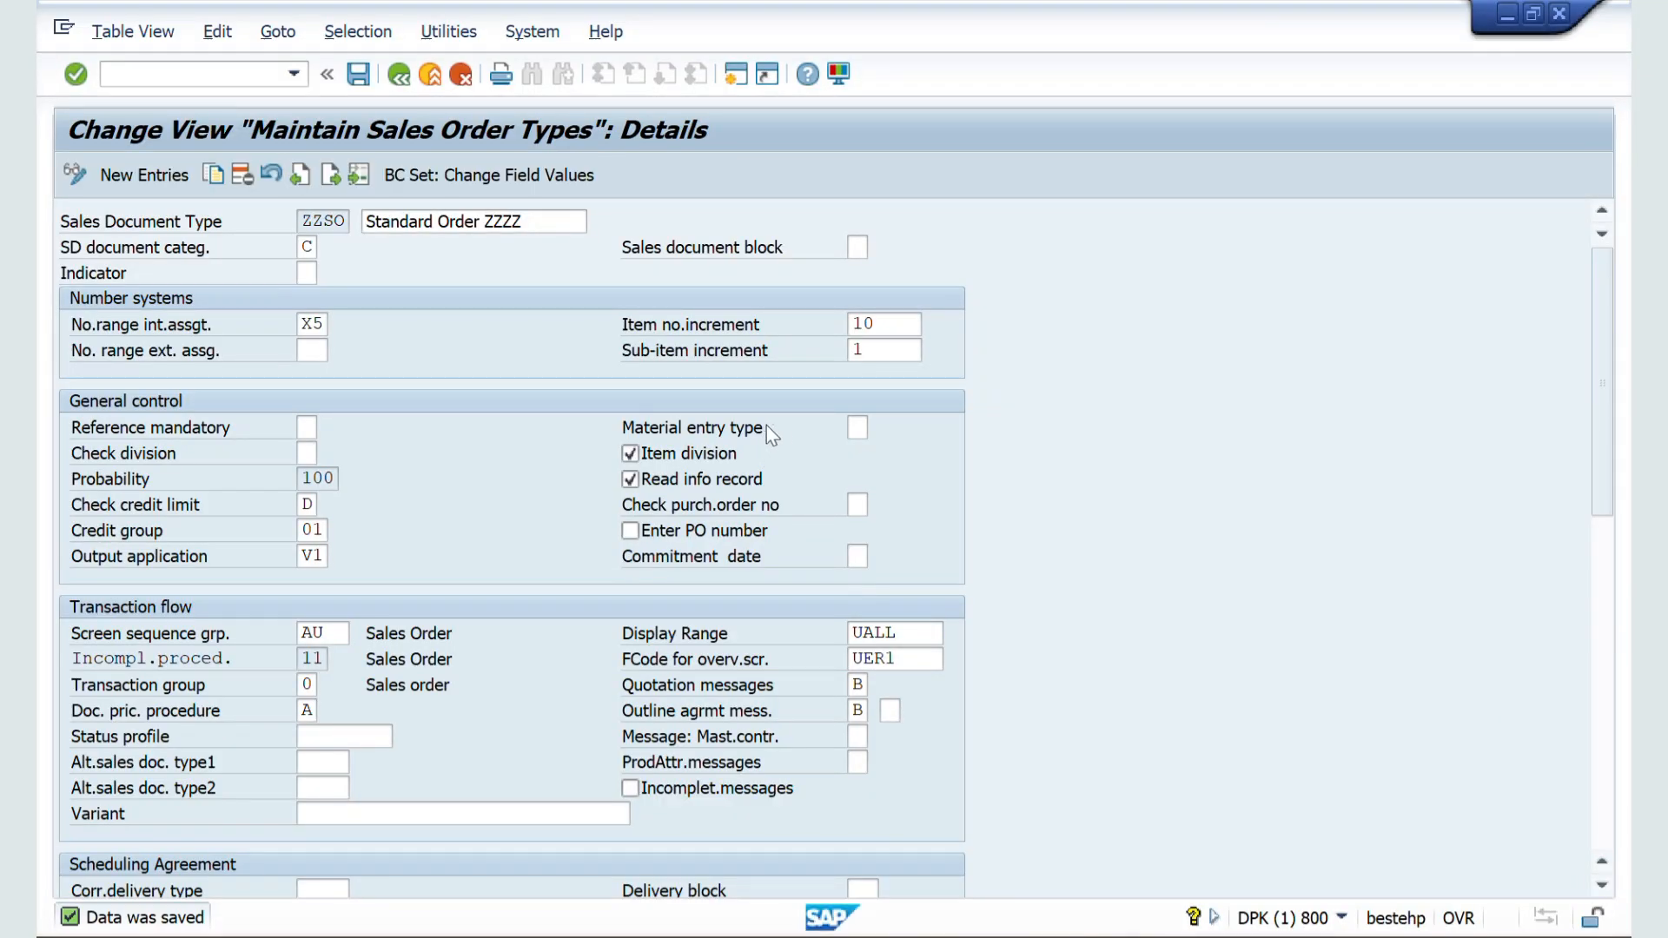
key(alt+Tab)
key(Tab)
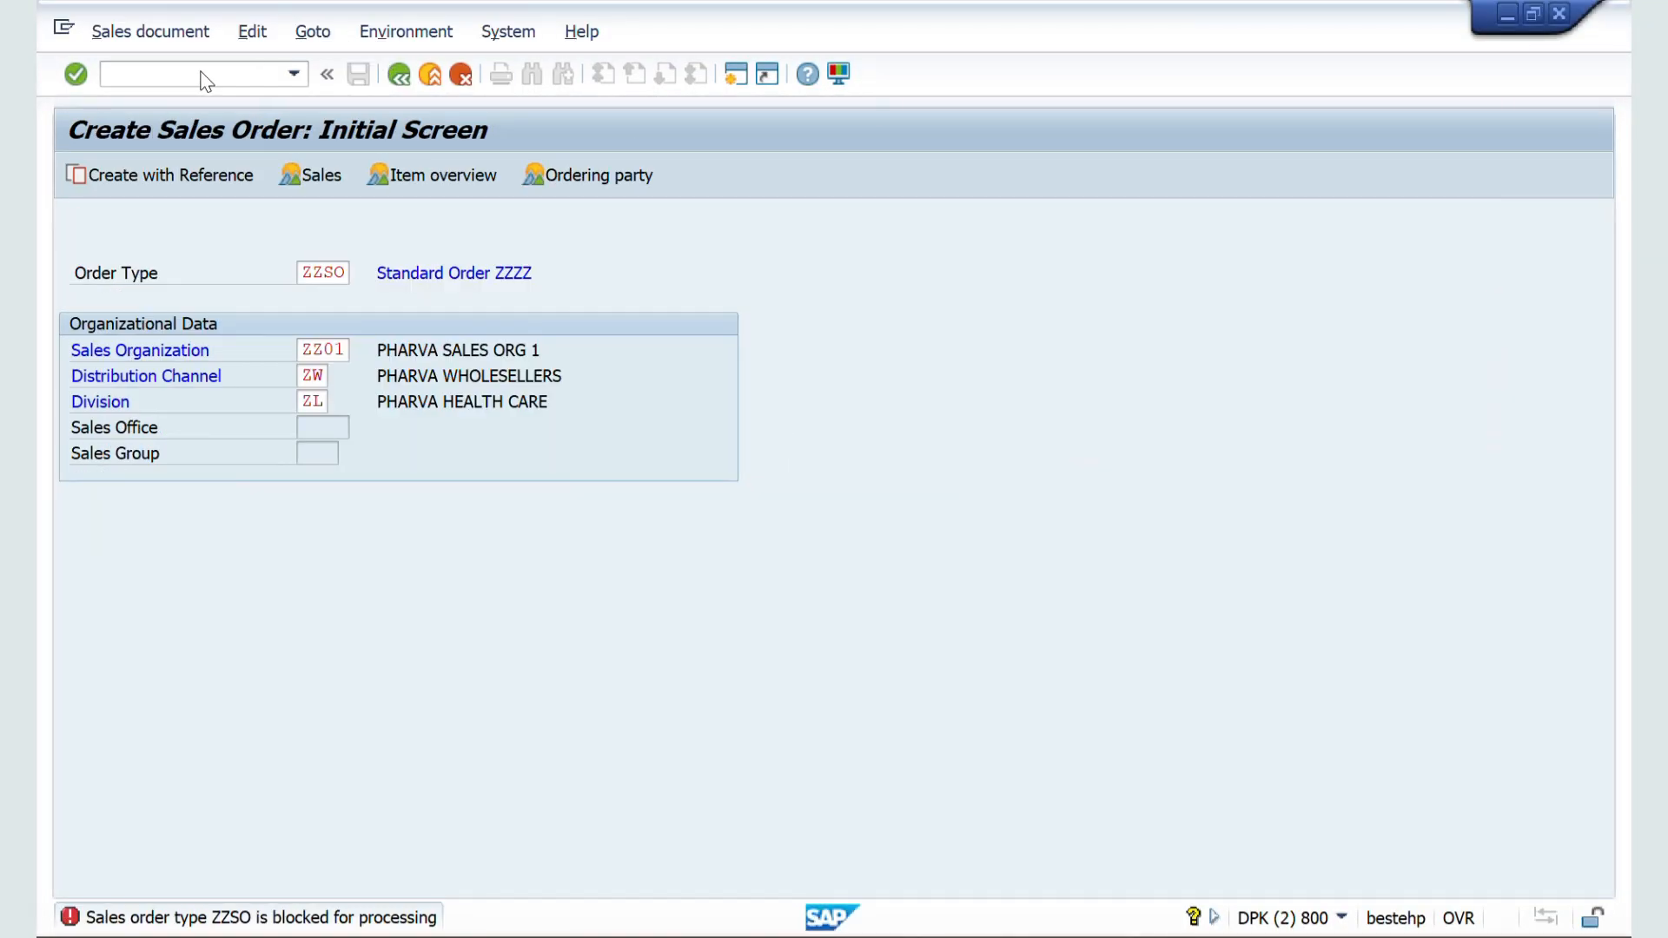
click(205, 75)
text(/nva01)
key(Return)
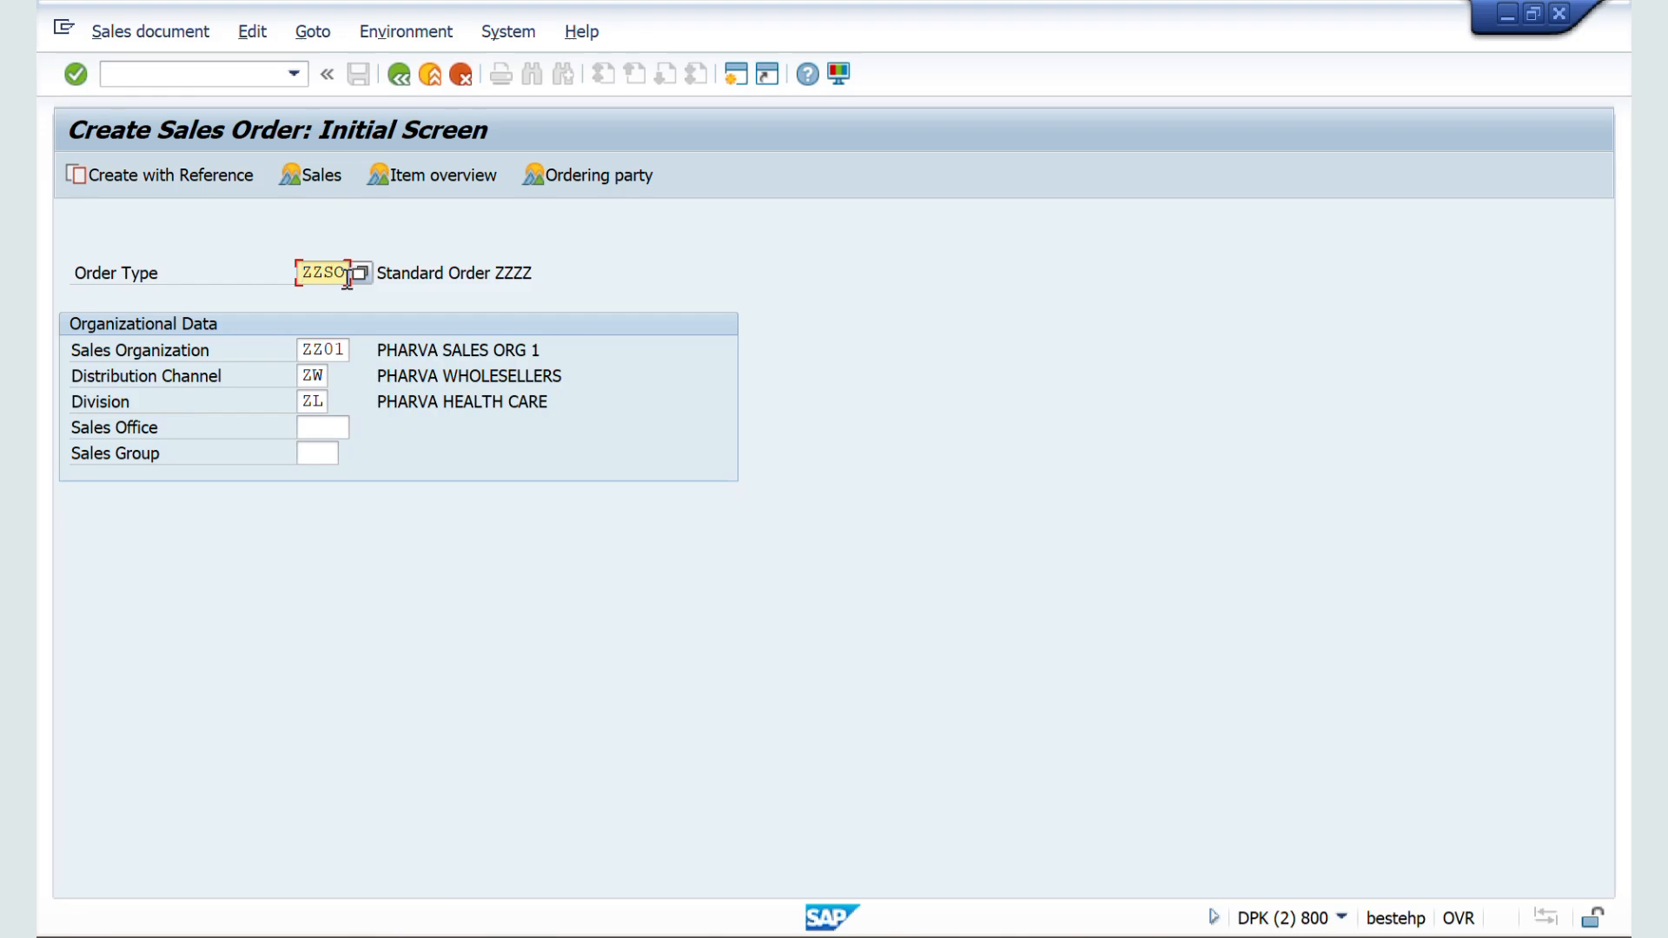
Step: Start an order with order type RK to test its mandatory reference, and close the reference dialog
drag(351, 280, 278, 284)
key(Delete)
text(RK)
key(Return)
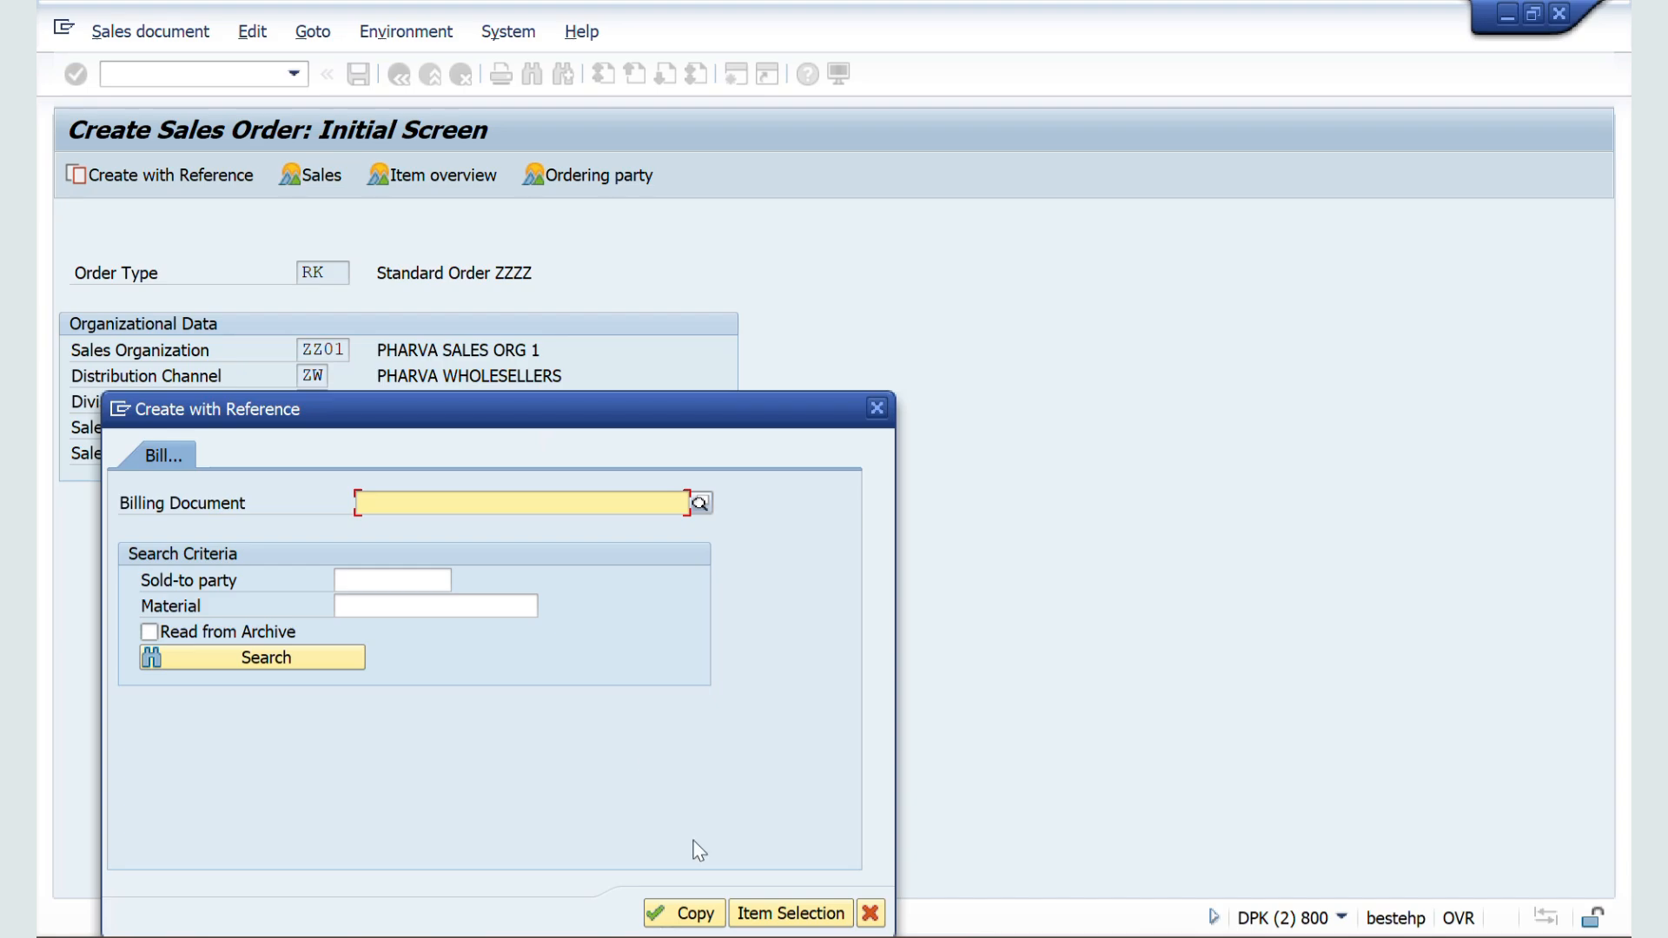
click(876, 407)
Step: Set the order type to SDF and try to continue without entering a reference order, dismissing the error
click(331, 269)
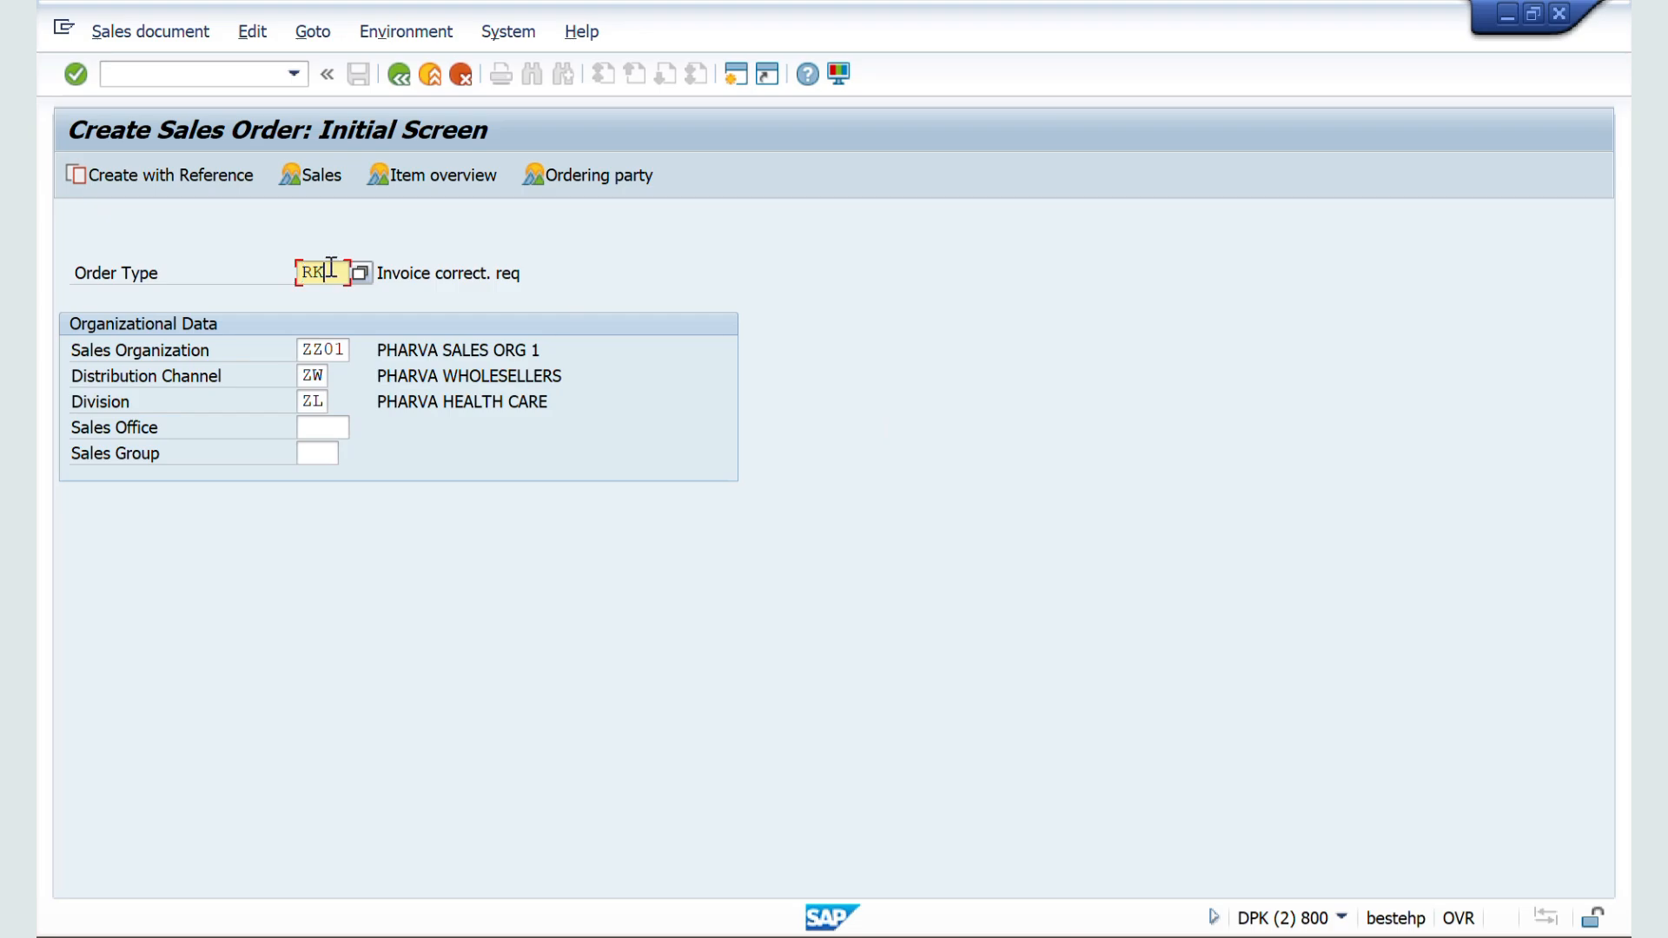
key(BackSpace)
key(BackSpace)
text(SDF)
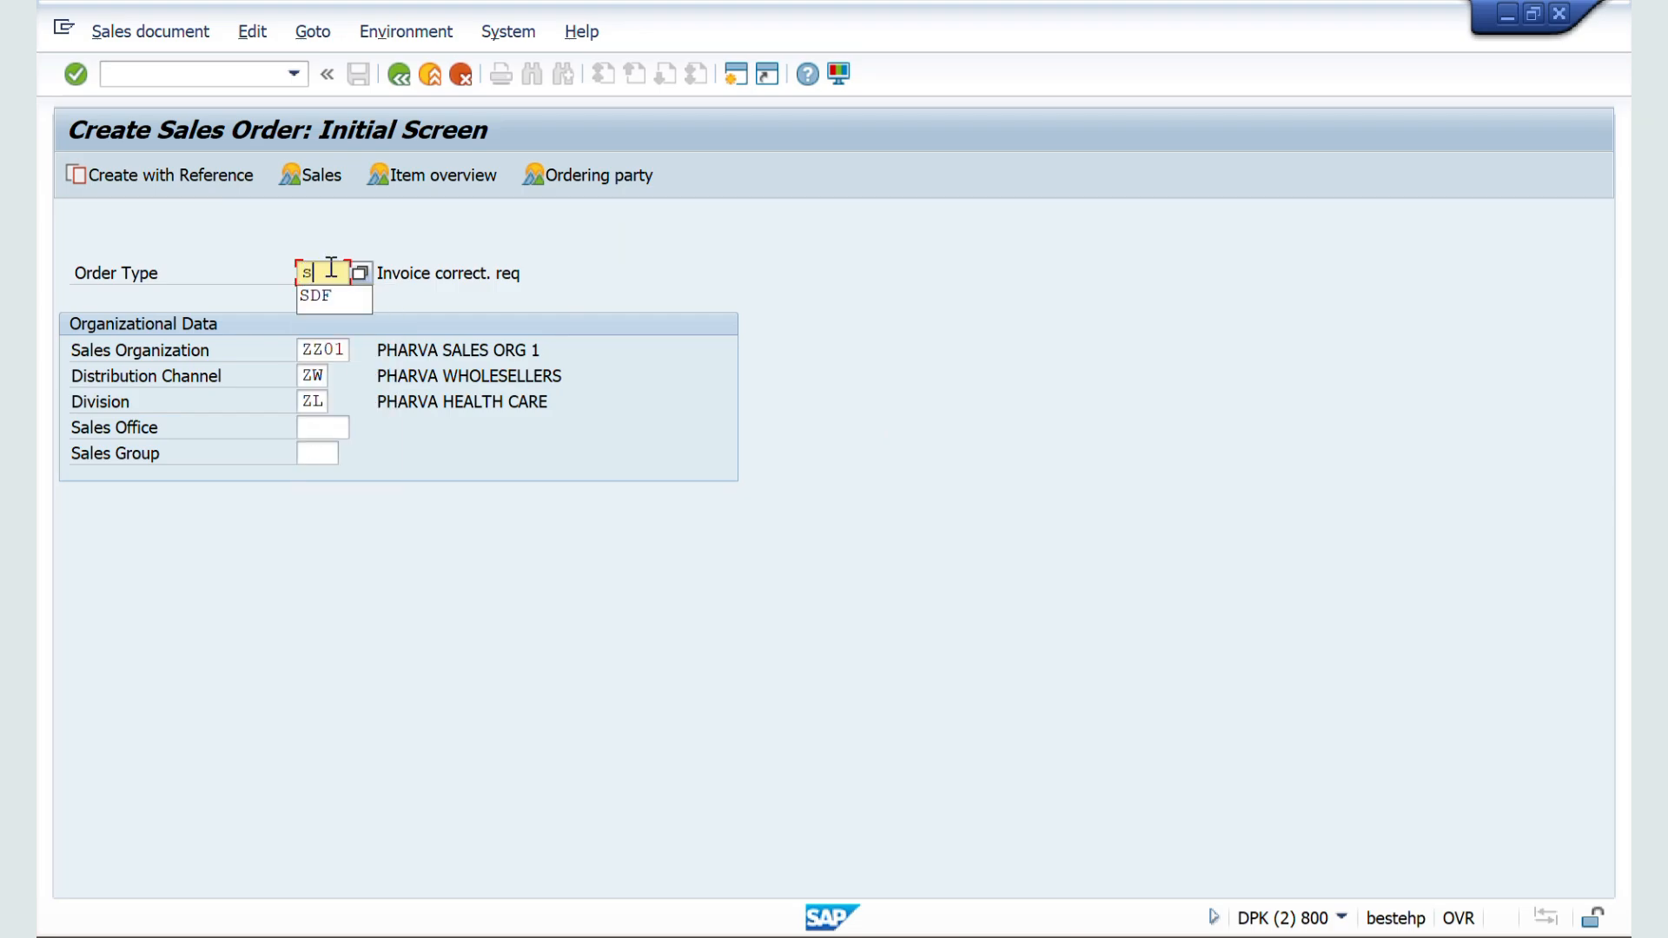
key(F8)
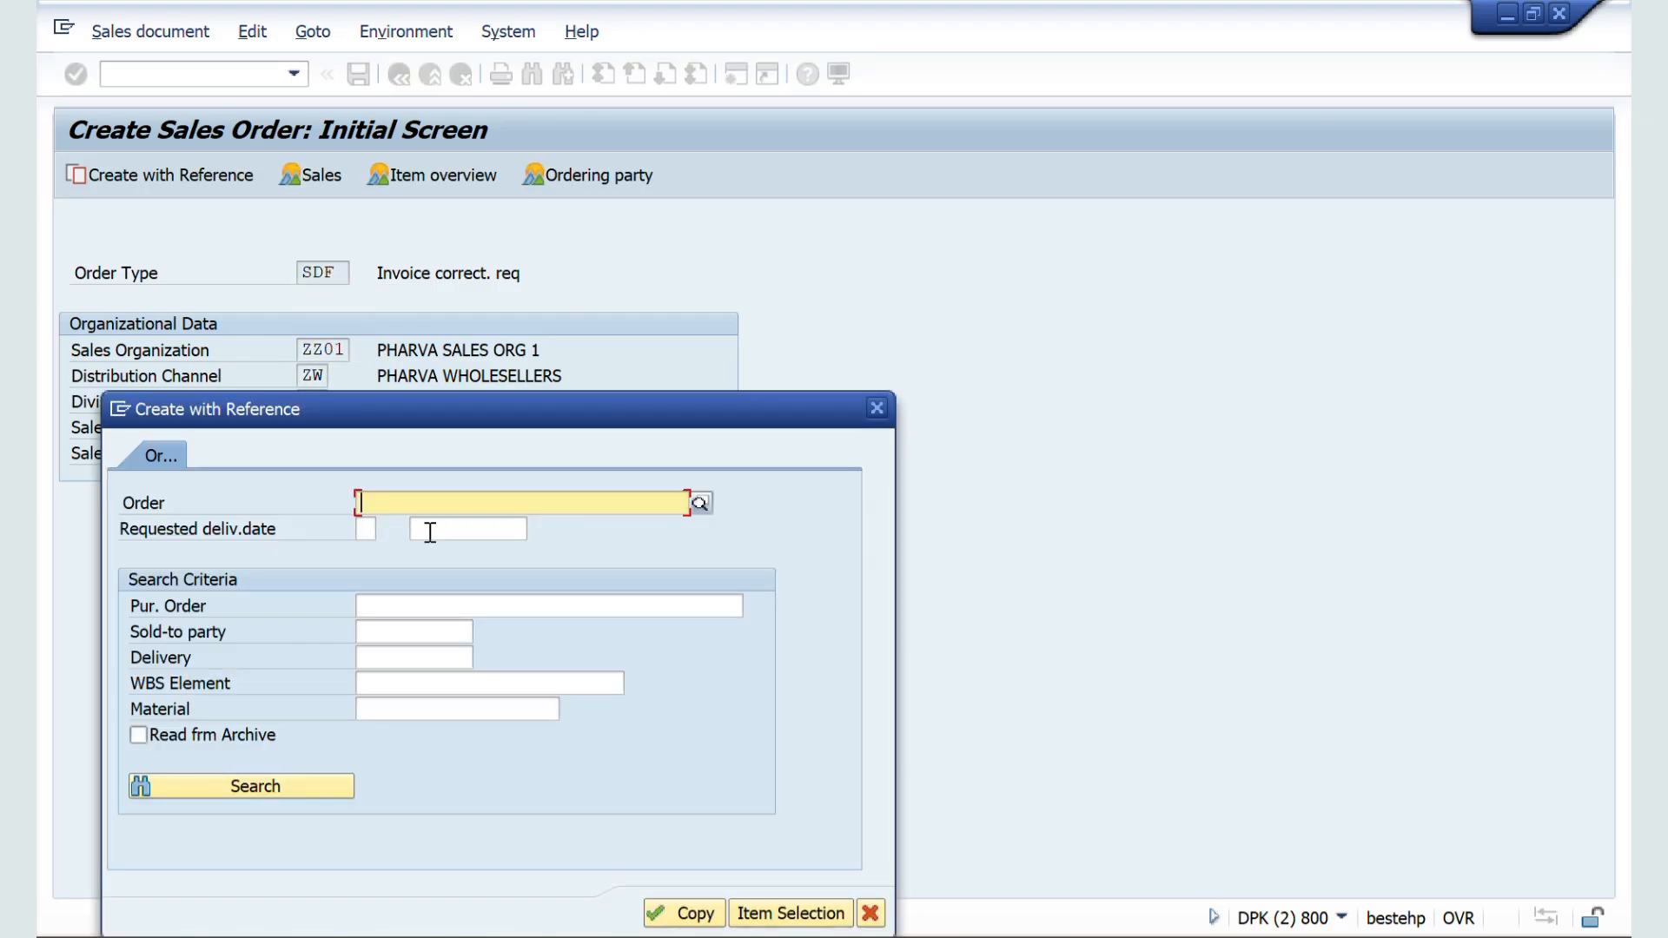
drag(417, 409, 746, 324)
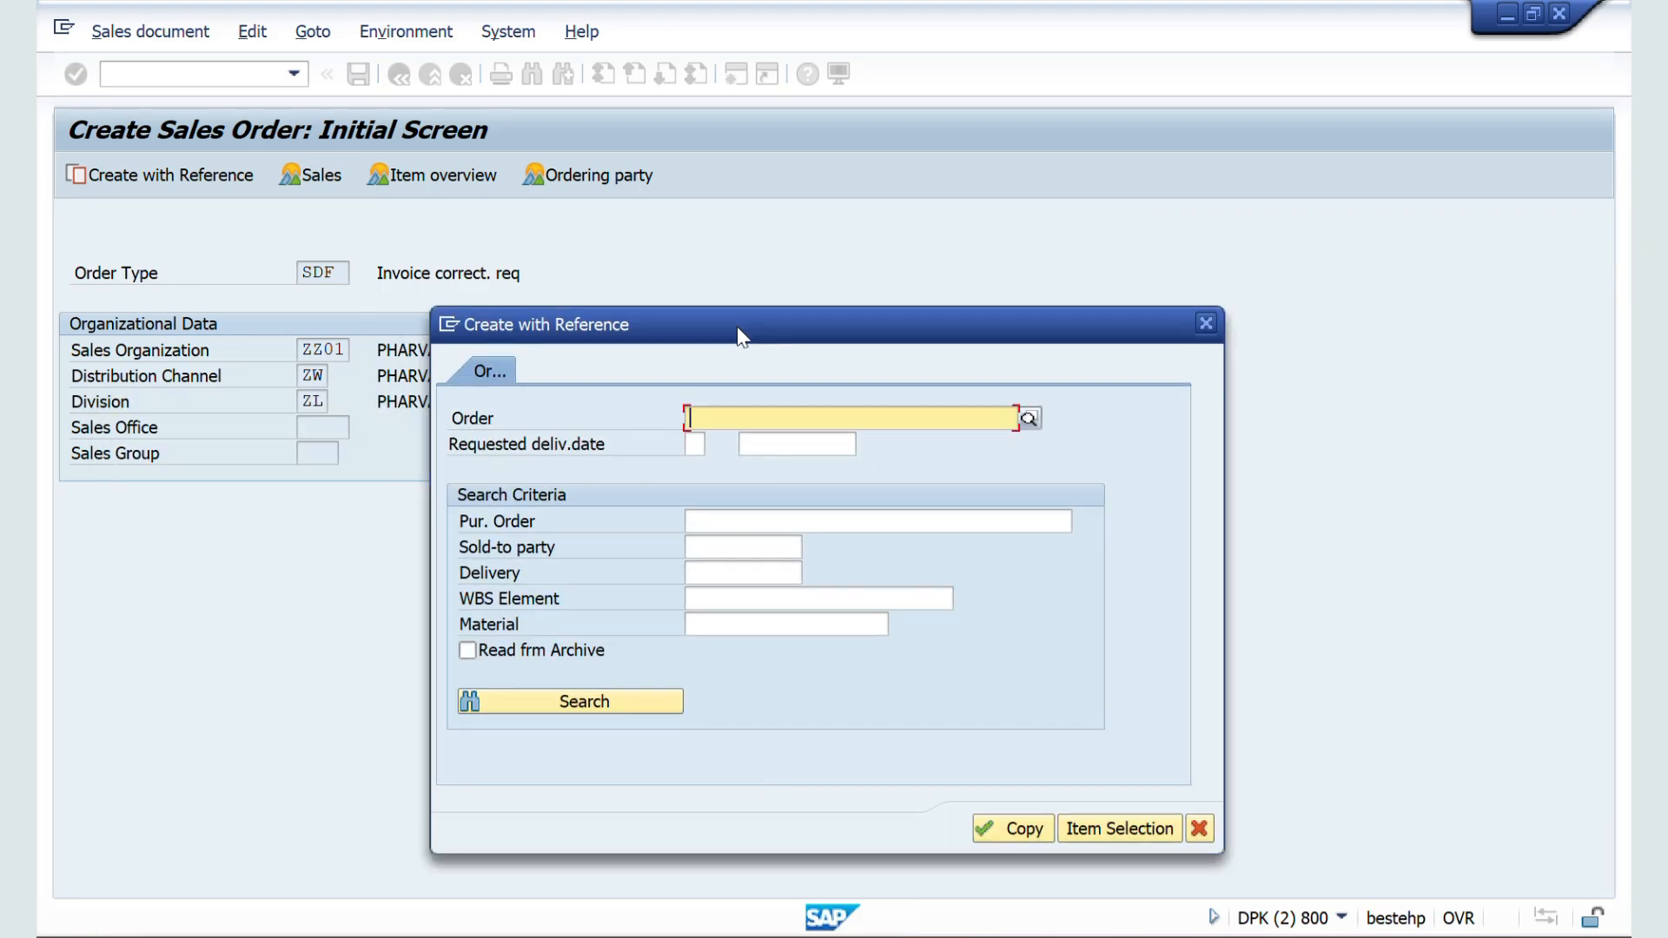
key(Return)
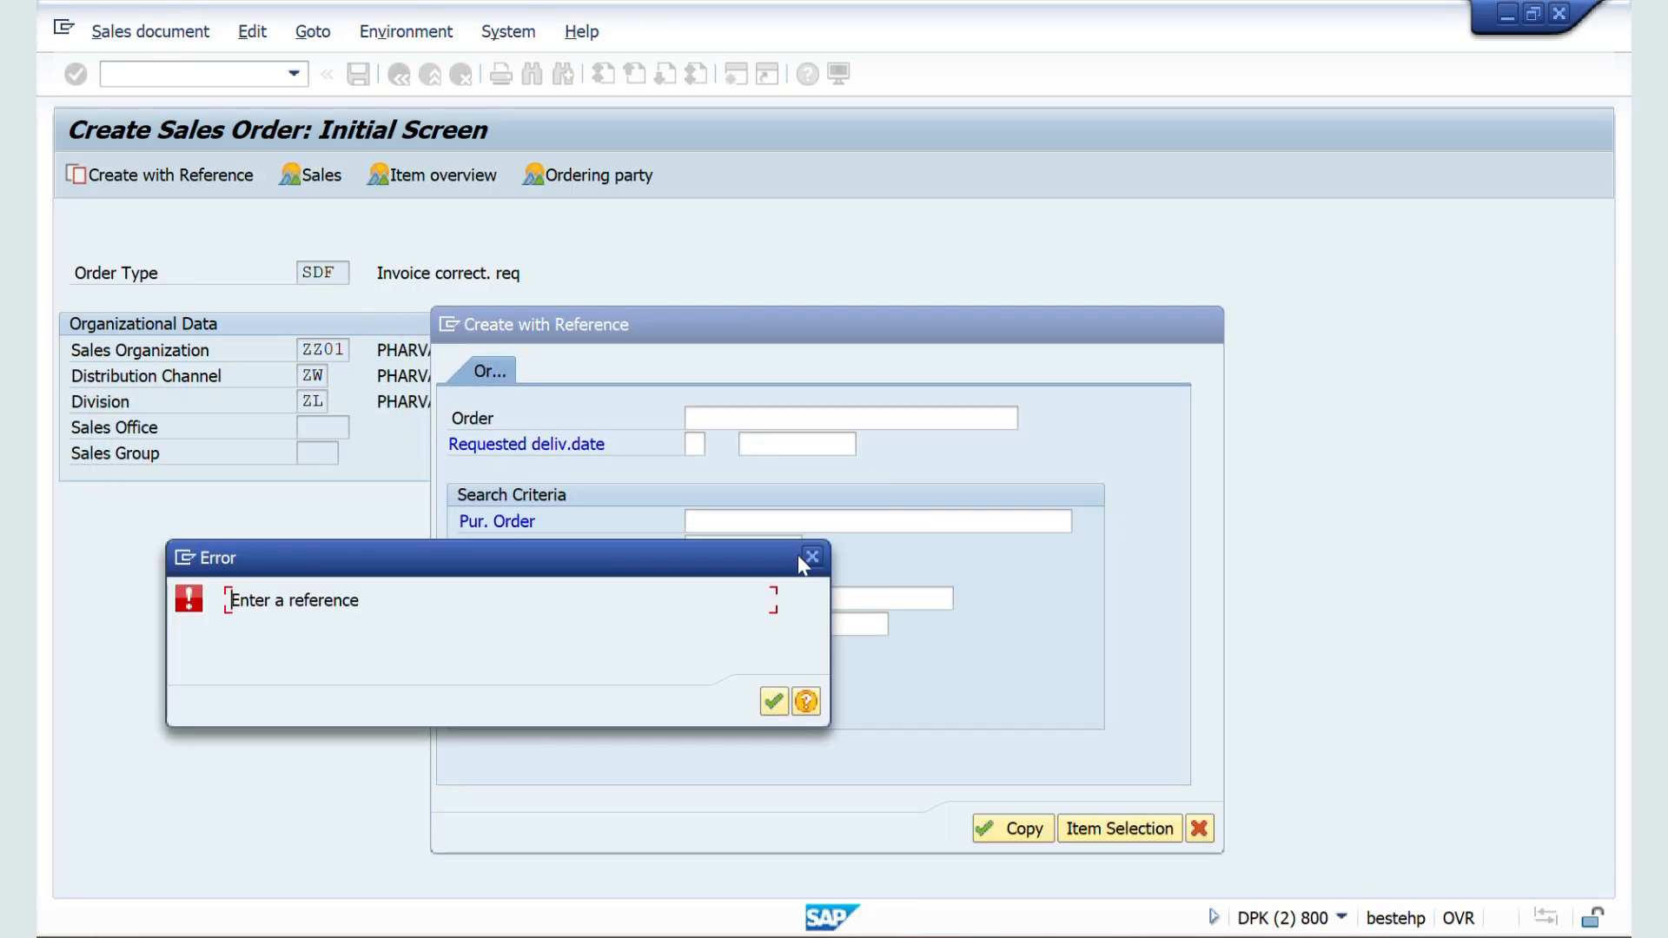
click(811, 557)
Step: Find order type RK in the sales order type configuration and examine its Reference mandatory setting
key(alt+Tab)
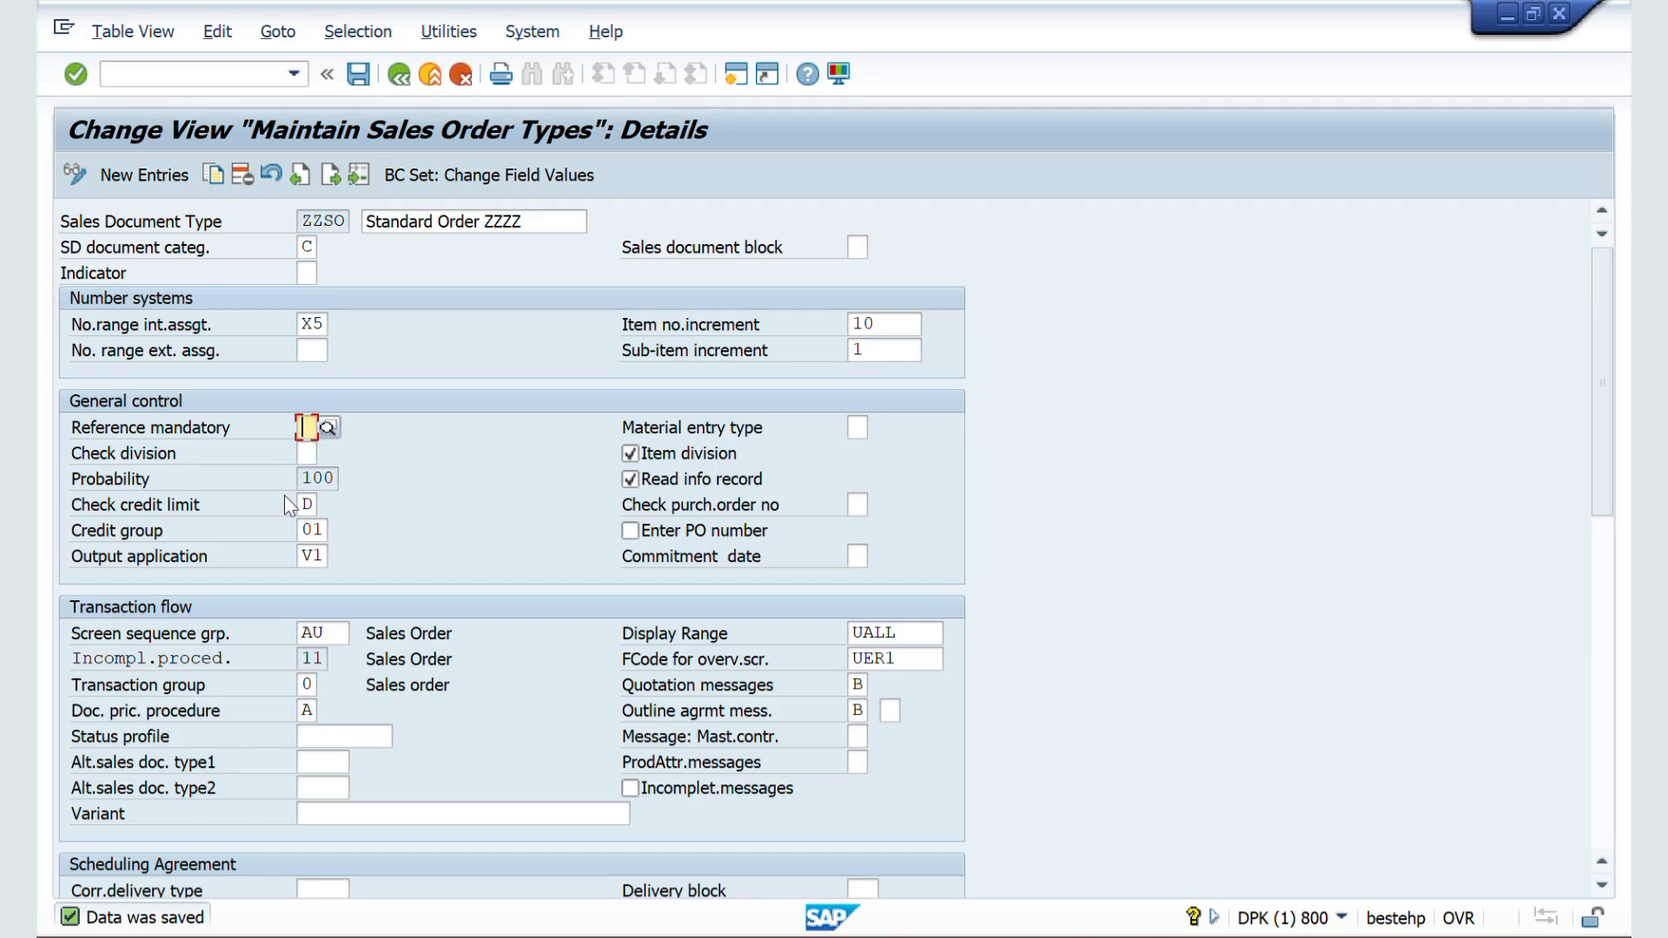
key(alt+Tab)
click(398, 75)
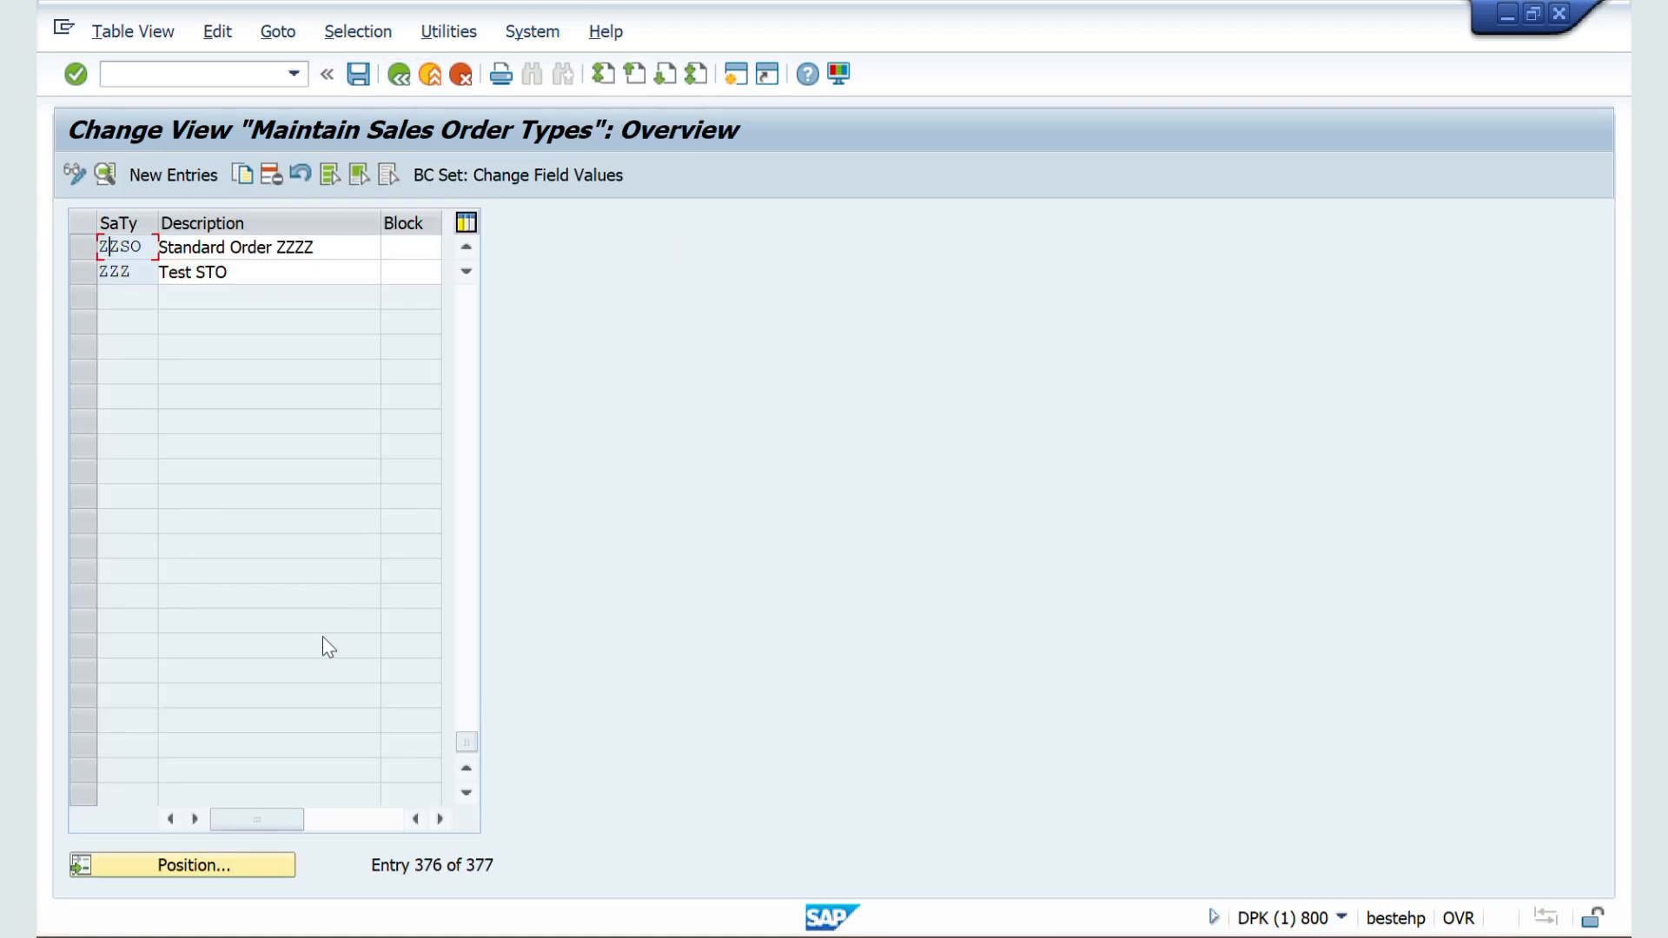
click(180, 868)
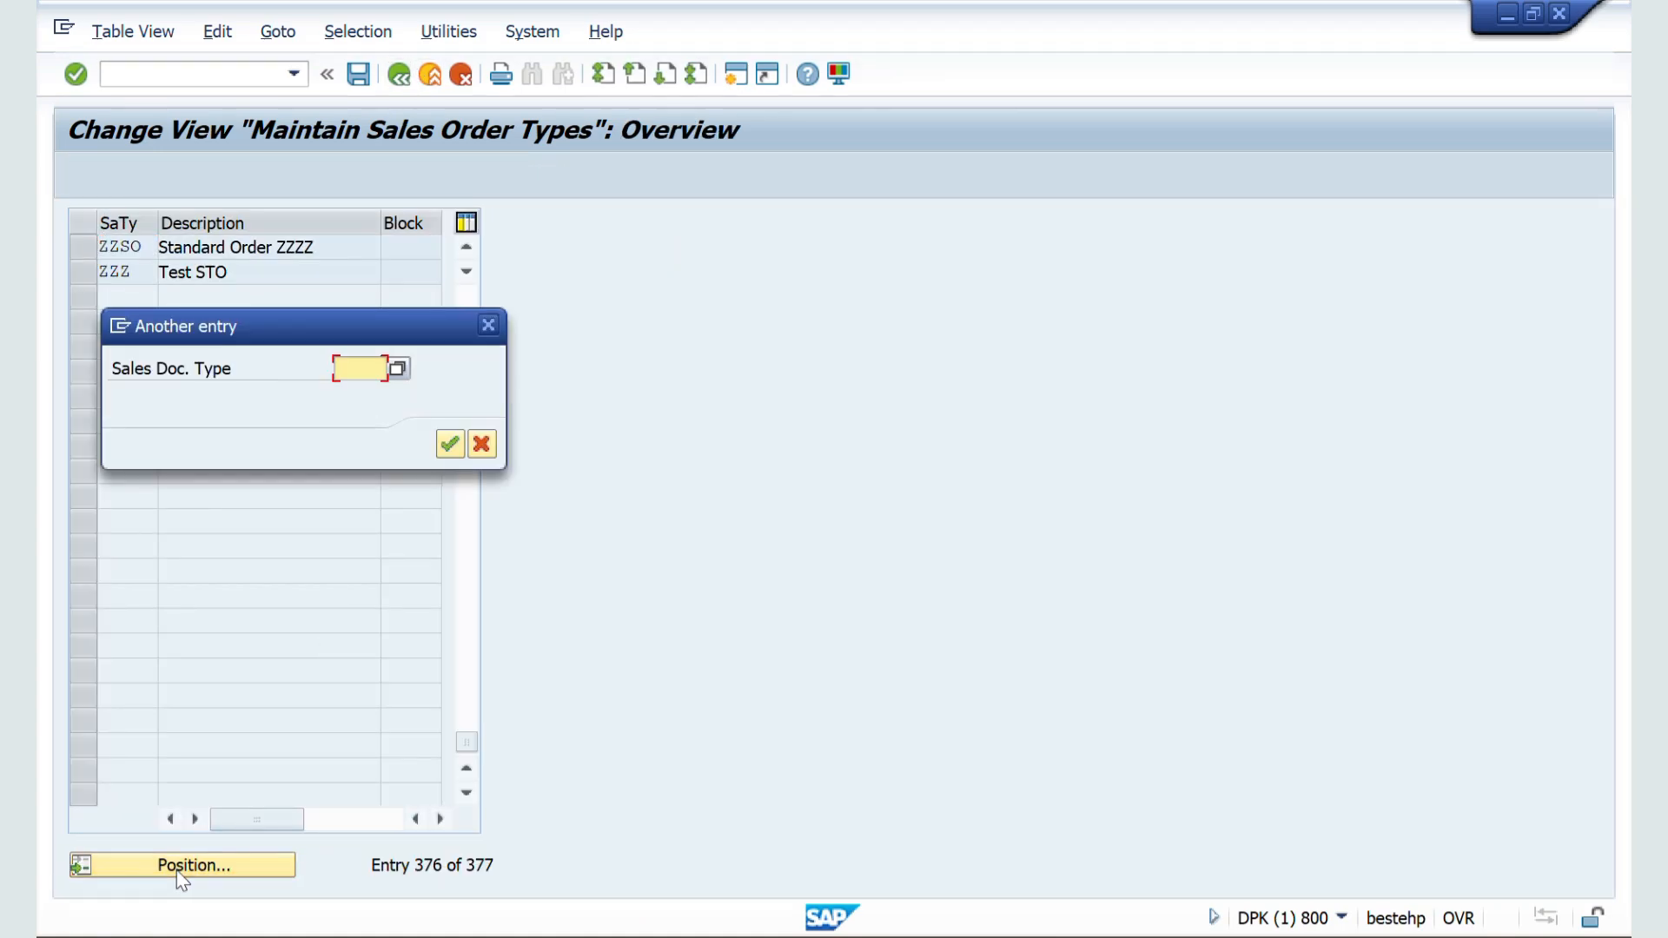
text(RK)
key(Return)
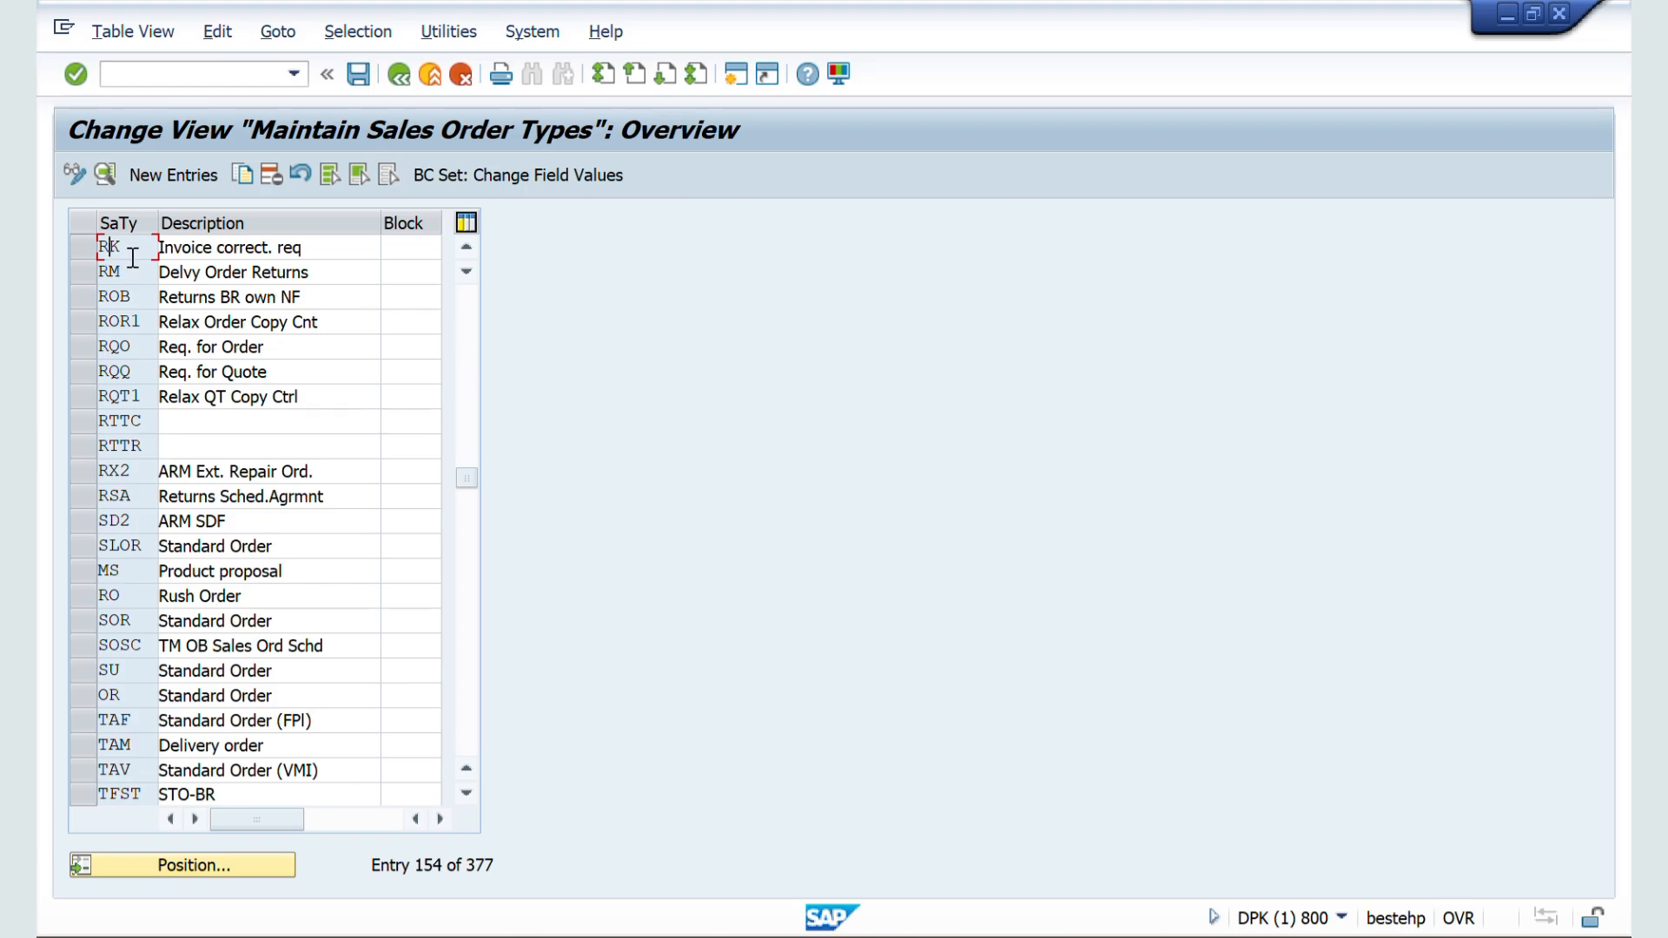
double_click(130, 257)
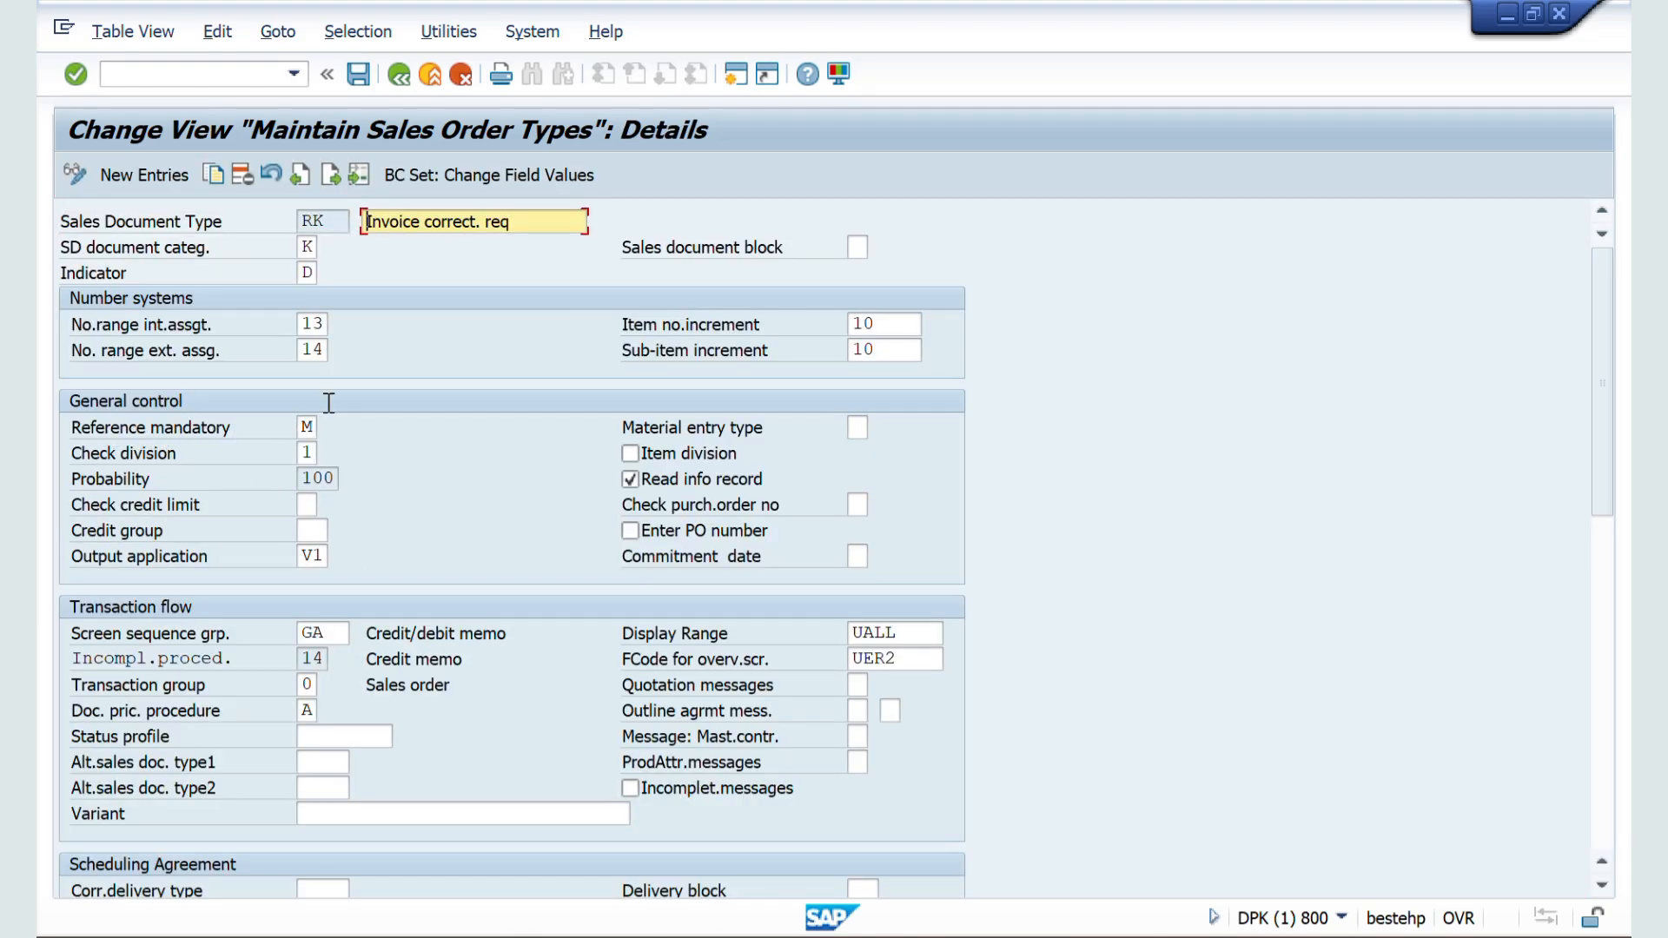
click(396, 73)
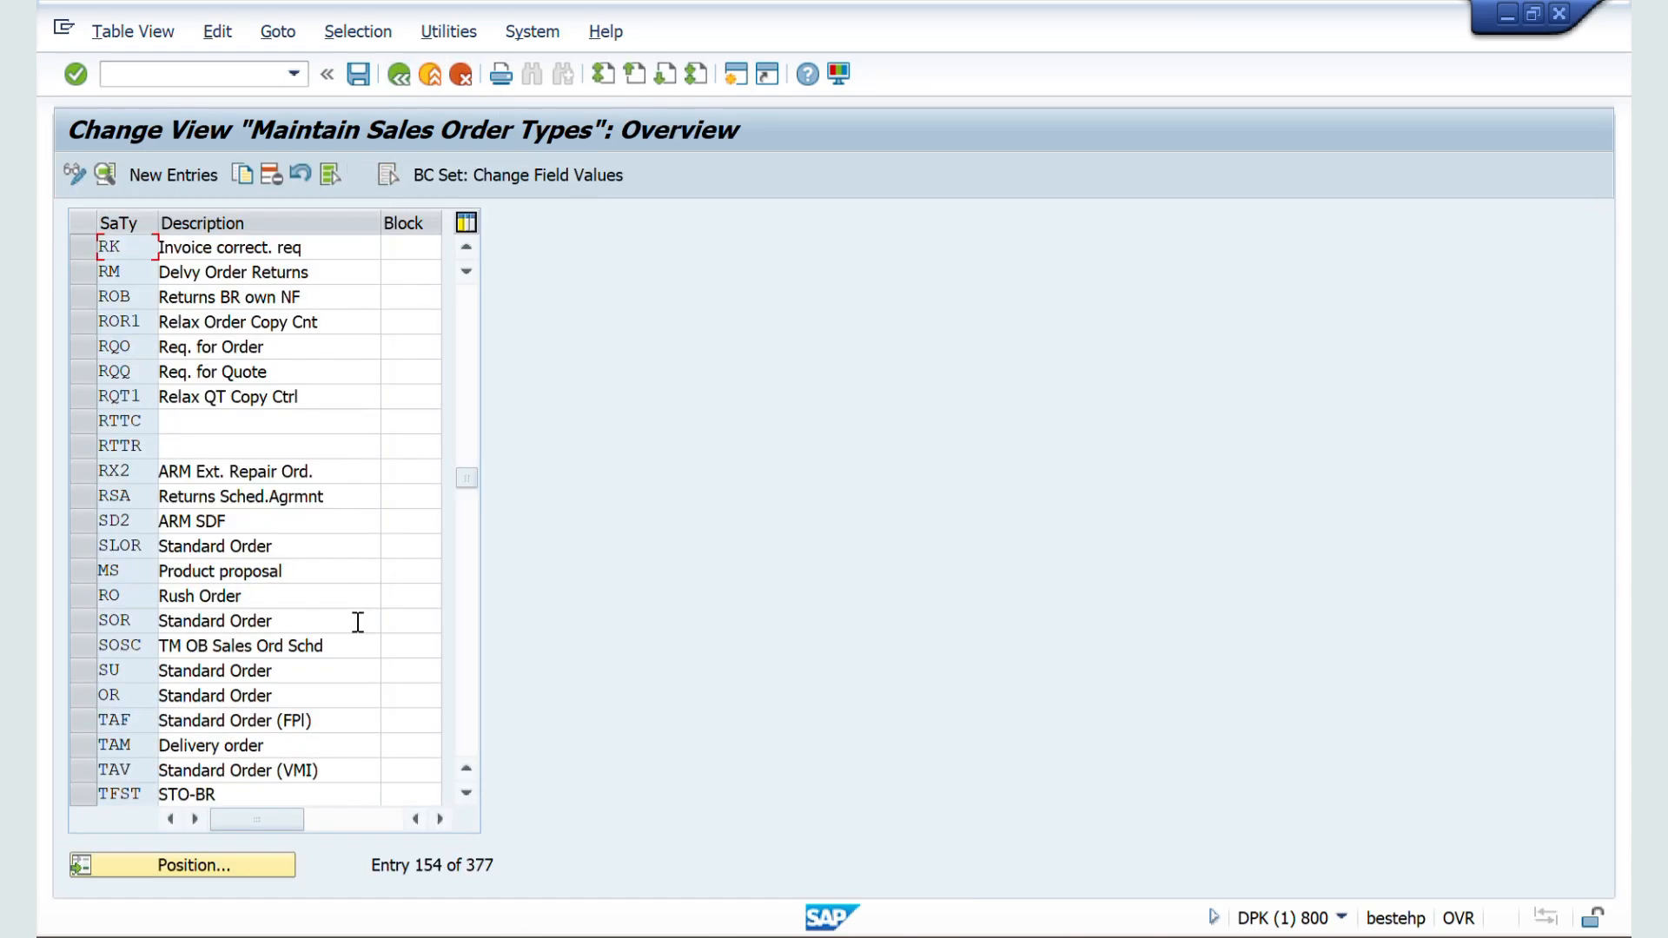
Step: Find order type SDF in the configuration and examine its Reference mandatory setting
click(160, 873)
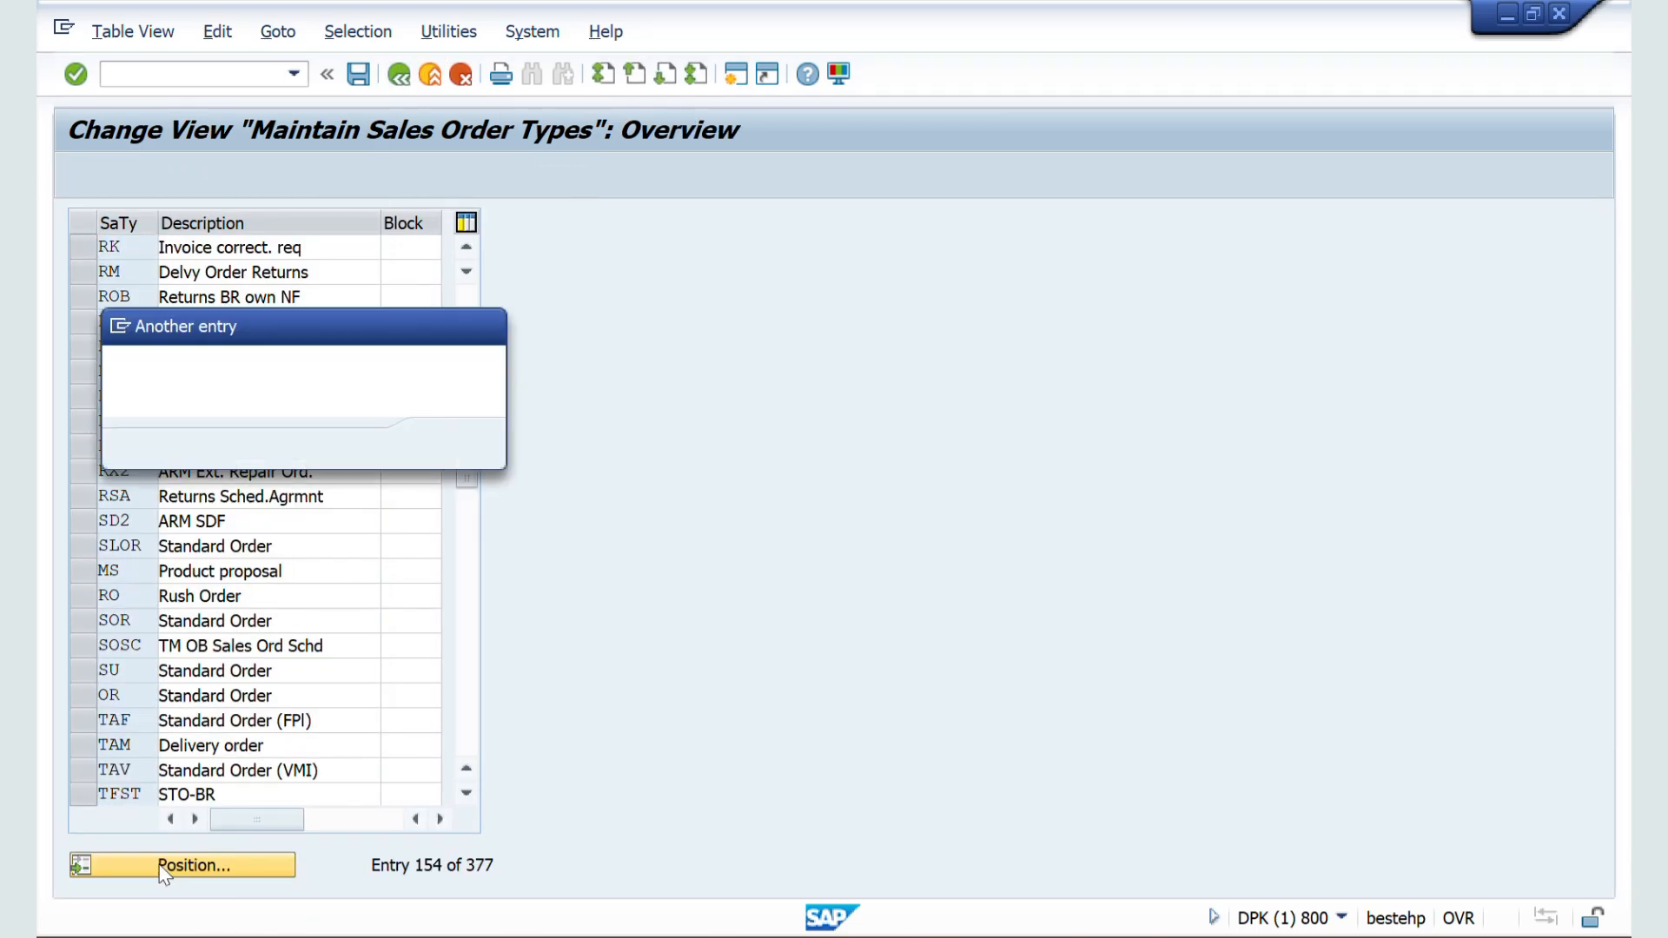
text(sdf)
key(Return)
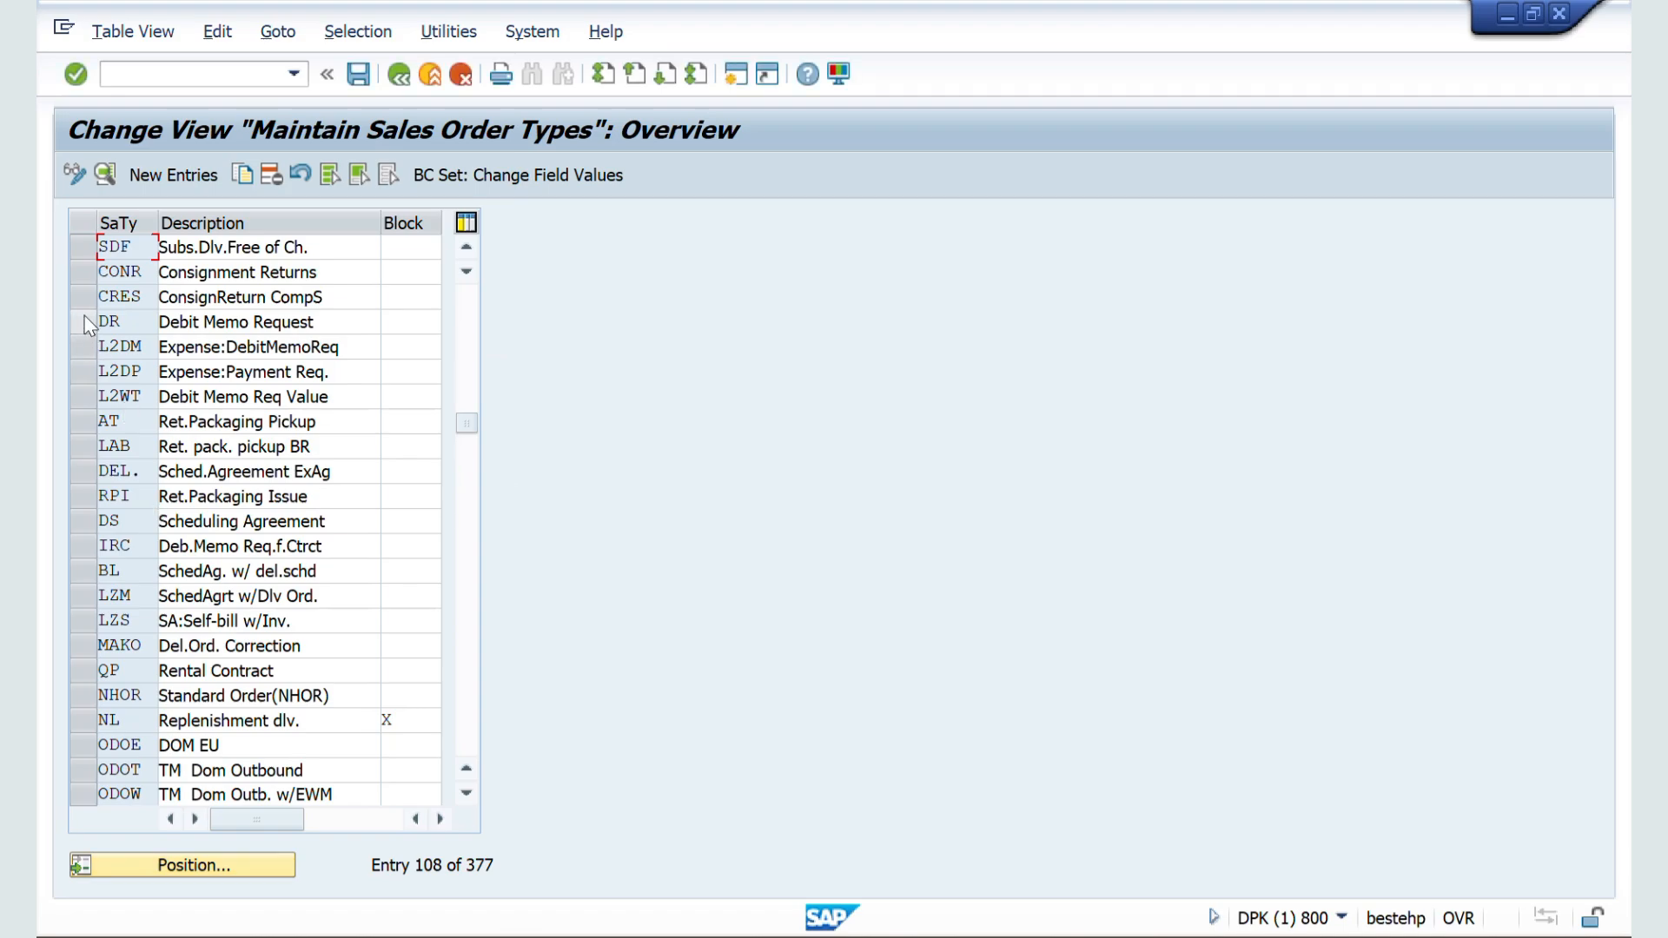
double_click(138, 246)
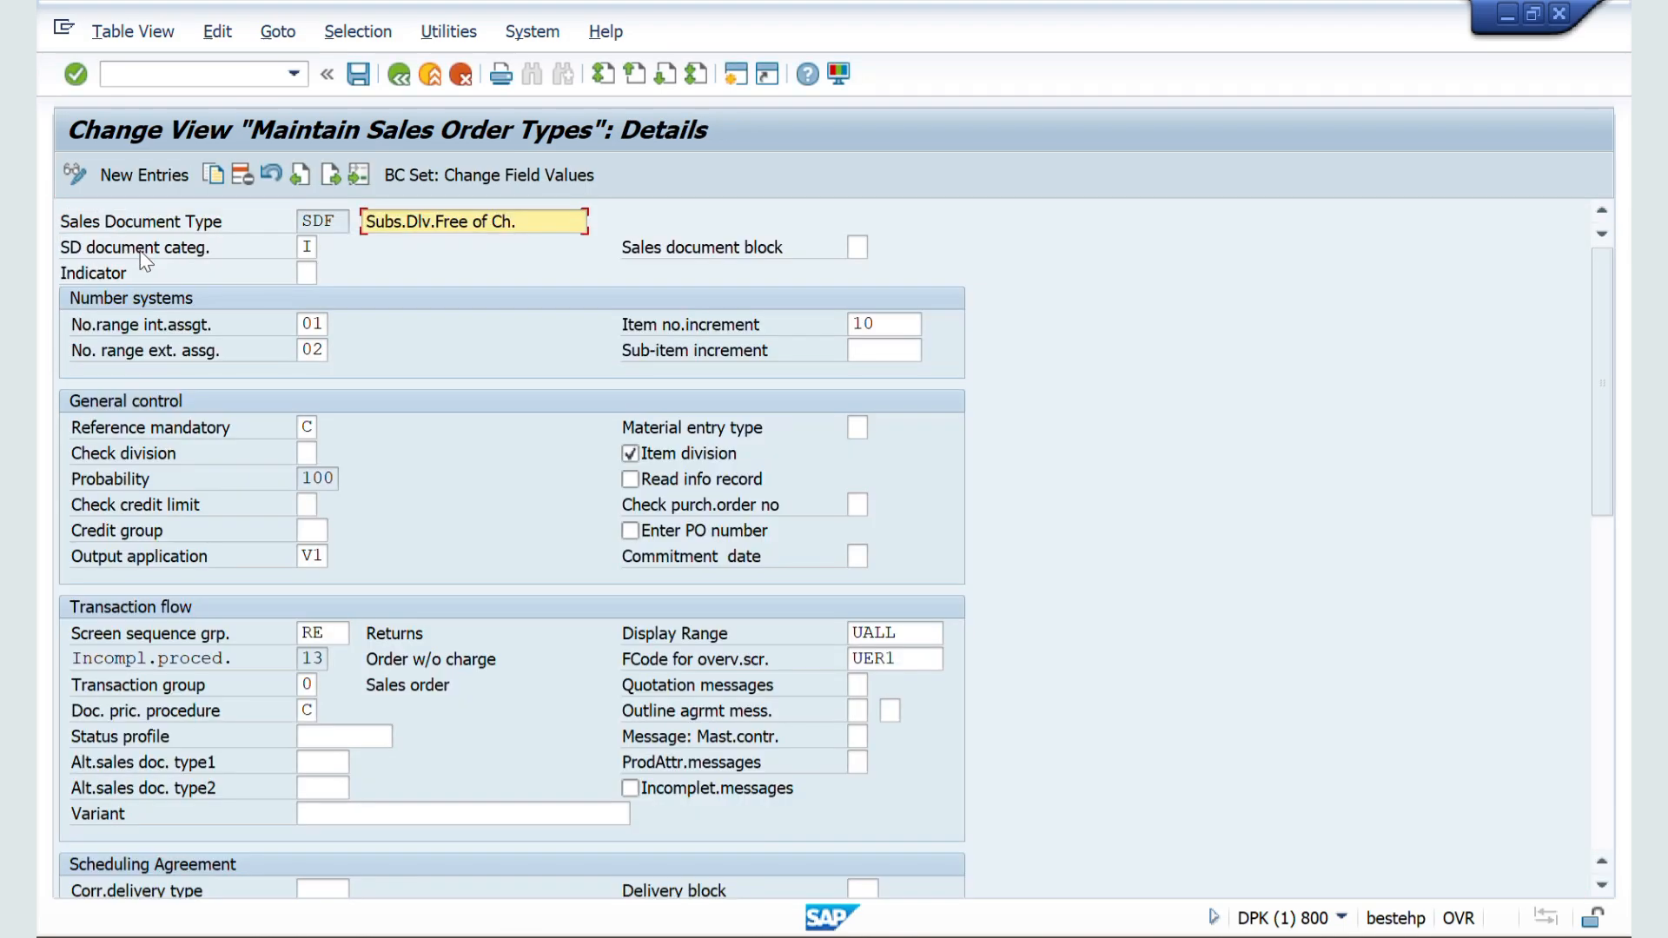
scroll(212, 528, down, 1)
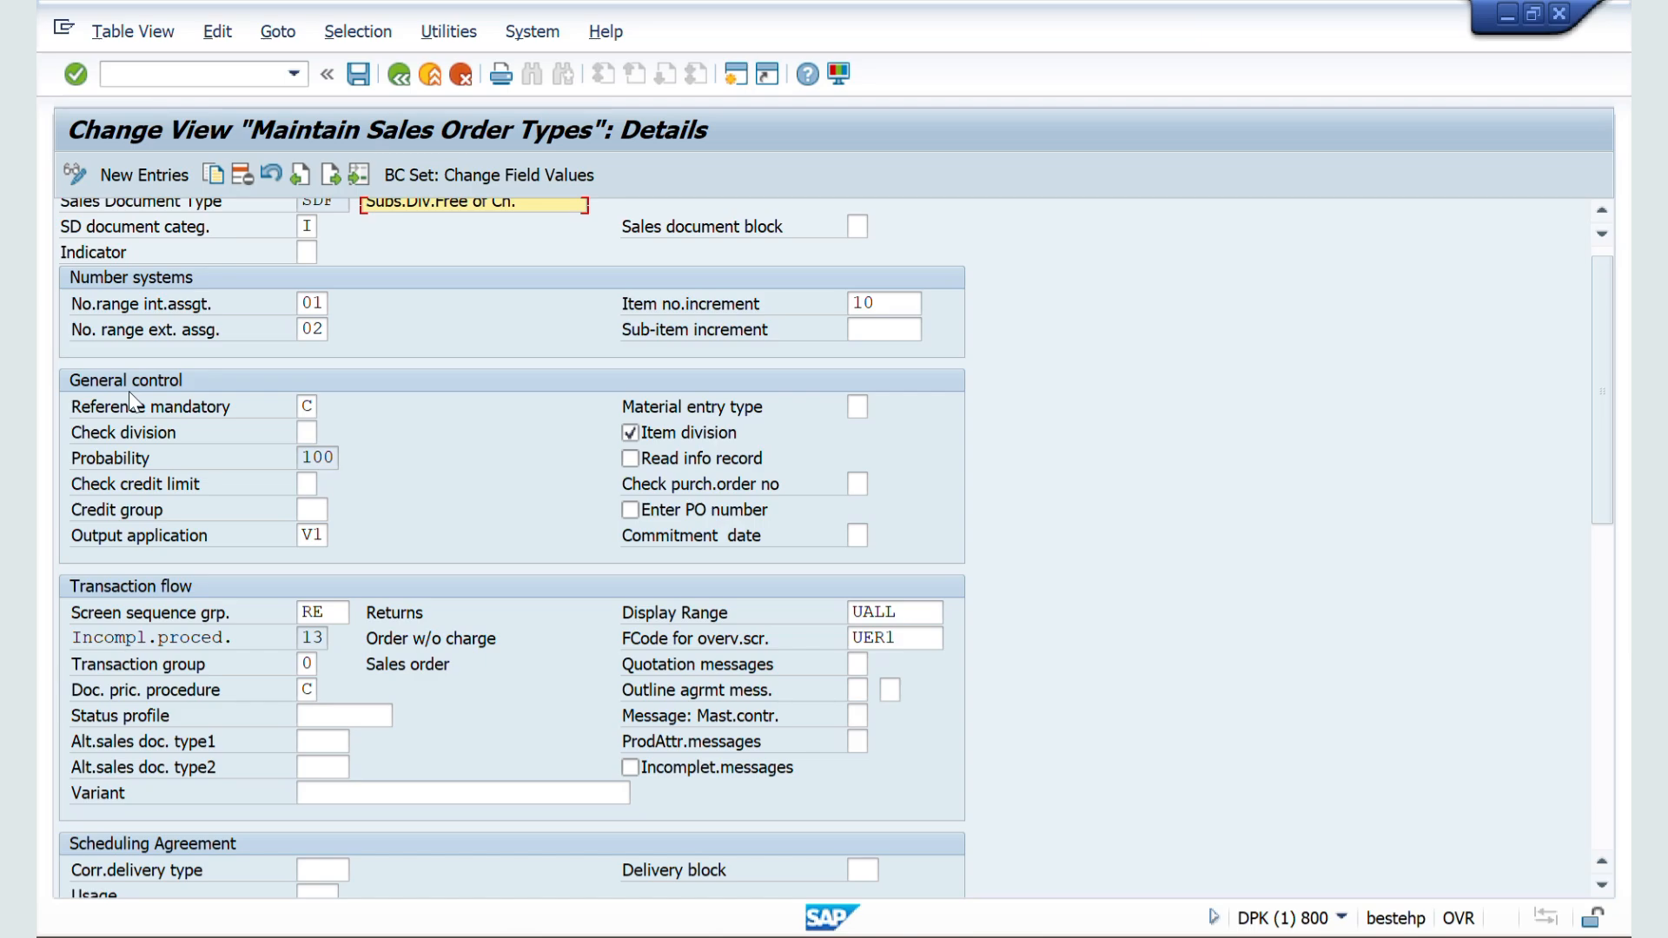
click(401, 75)
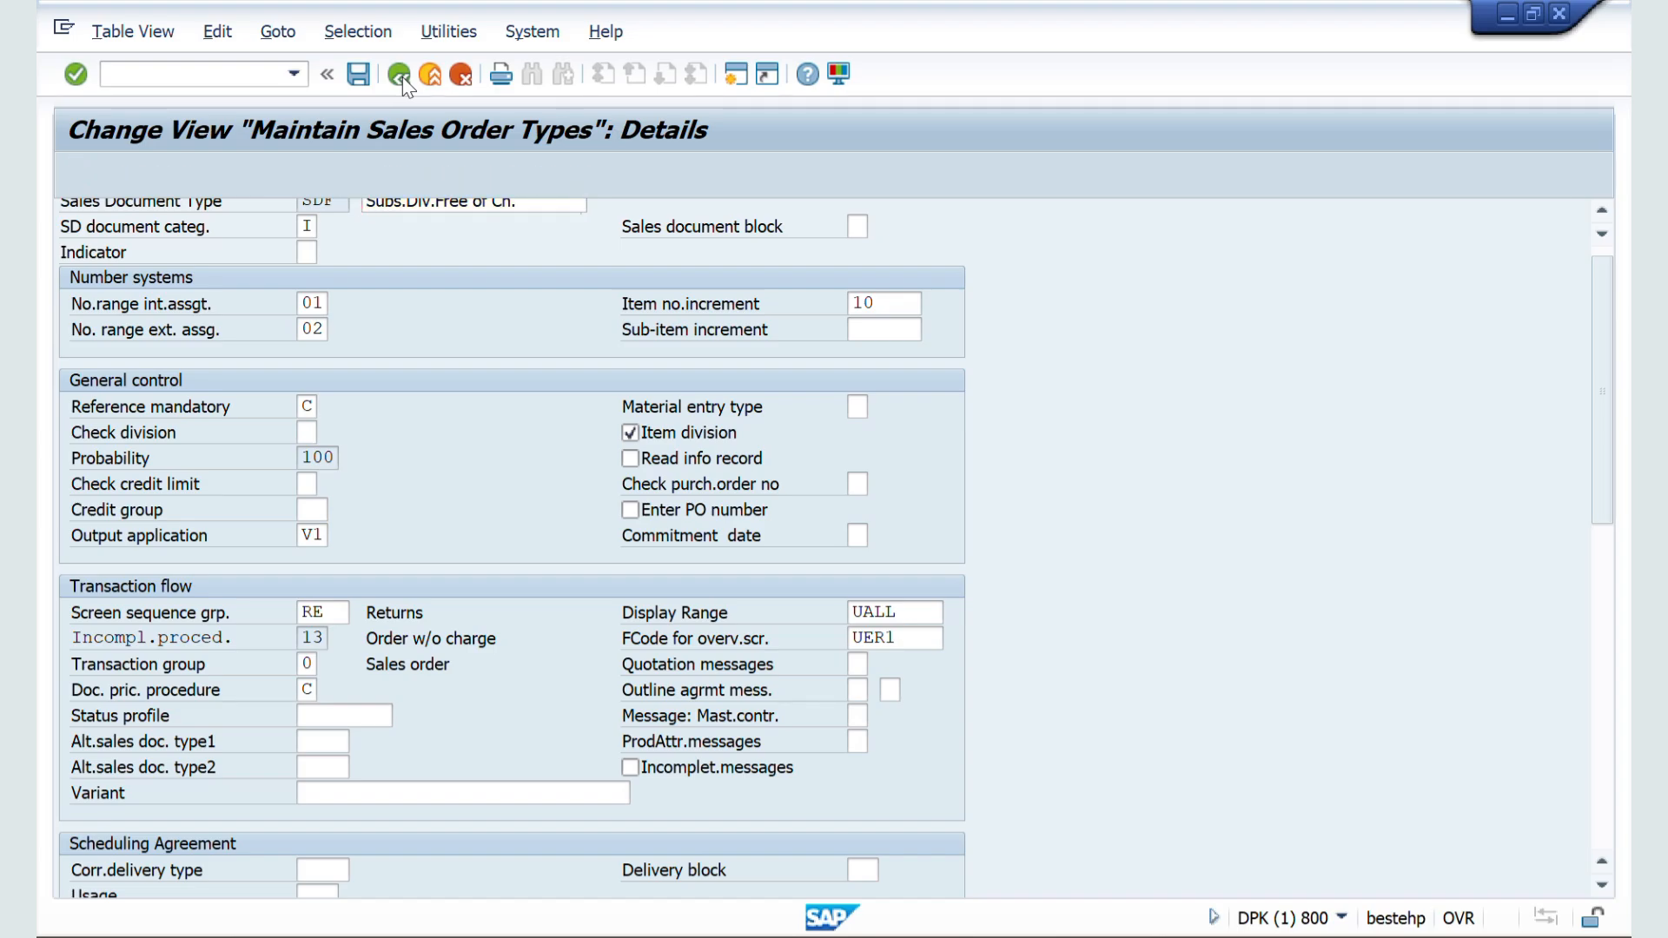
Step: Switch to the Word notes and read the Check Division section, highlighting its definition and the message options
key(alt+Tab)
key(alt+Tab)
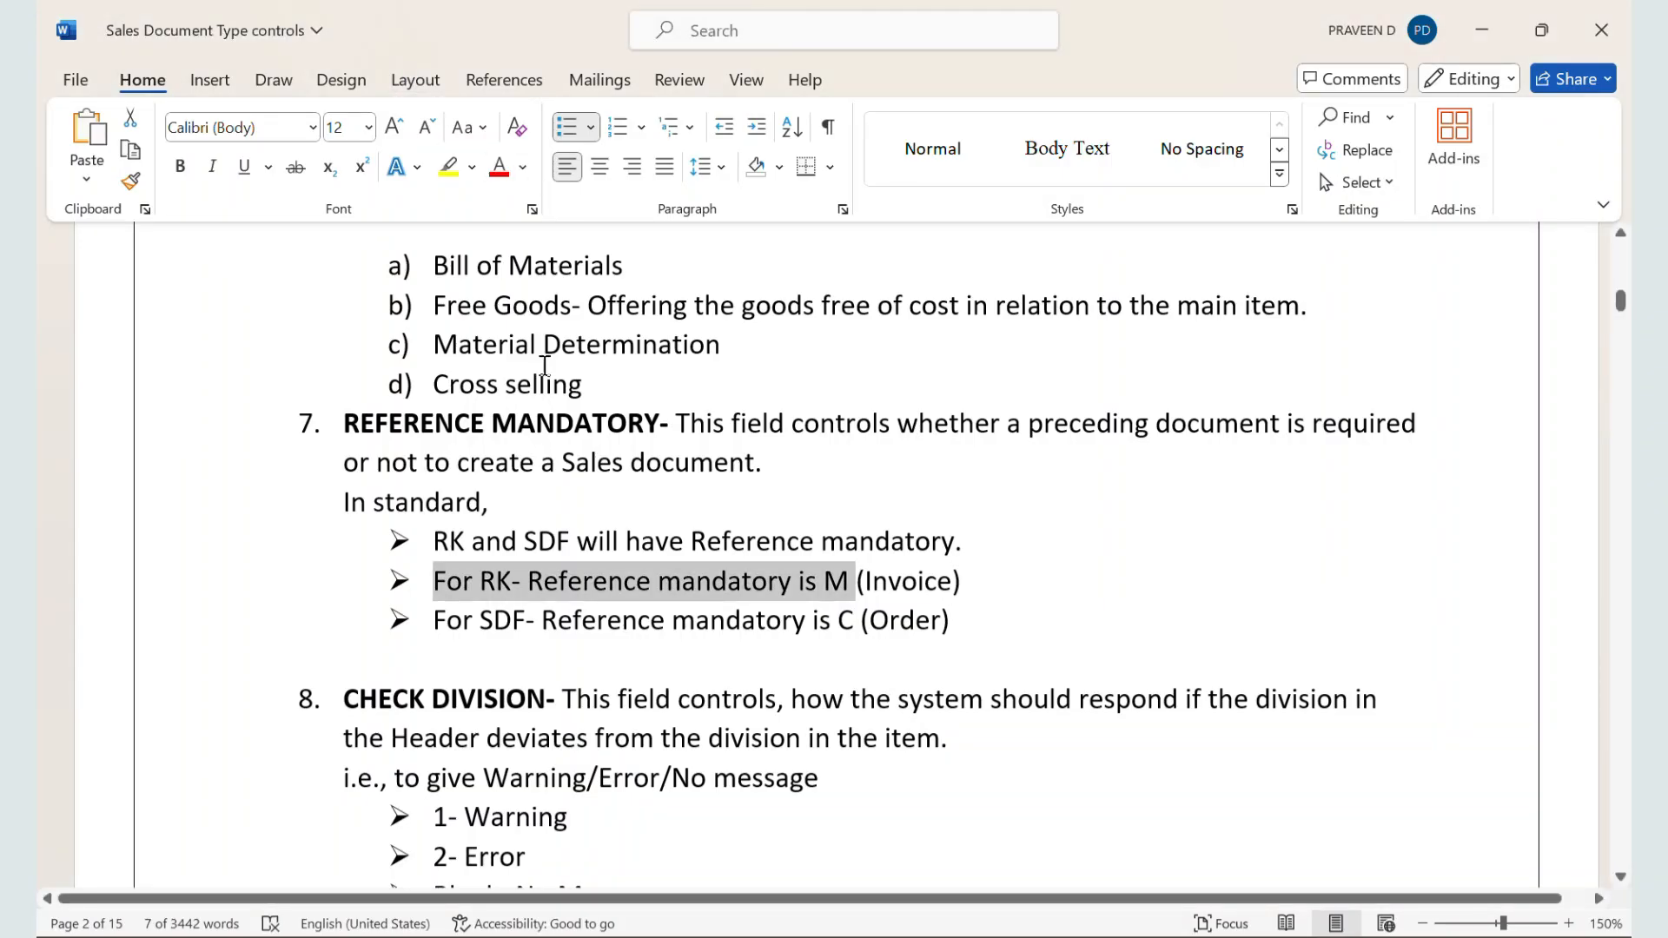
scroll(545, 364, down, 3)
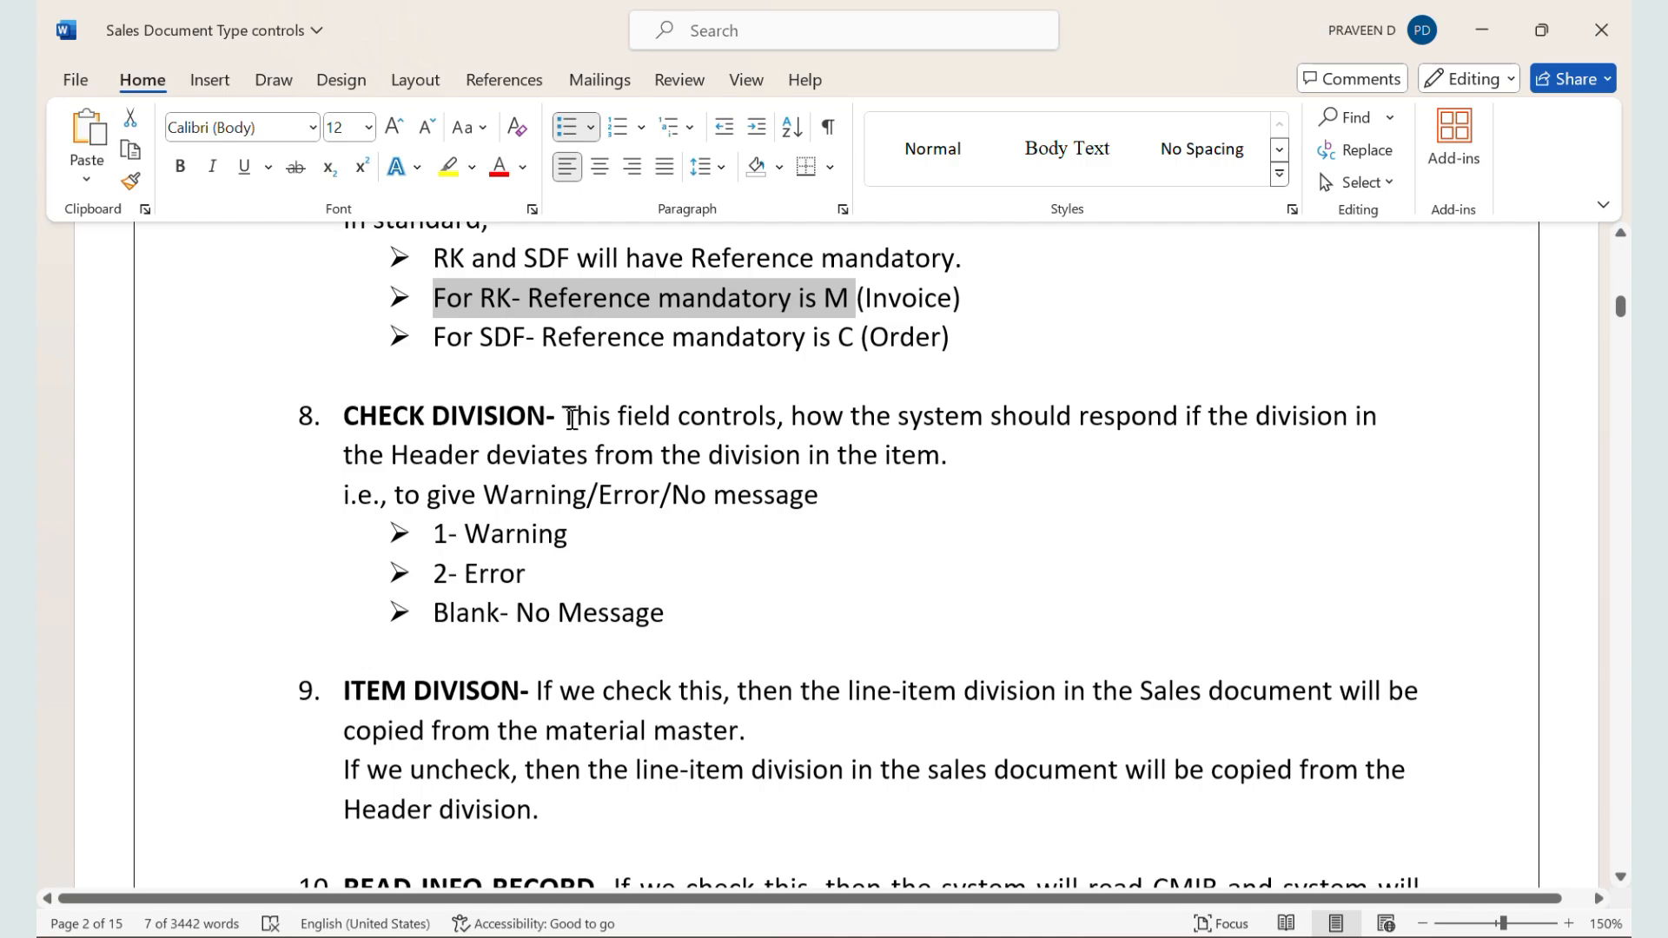
drag(565, 421, 1035, 445)
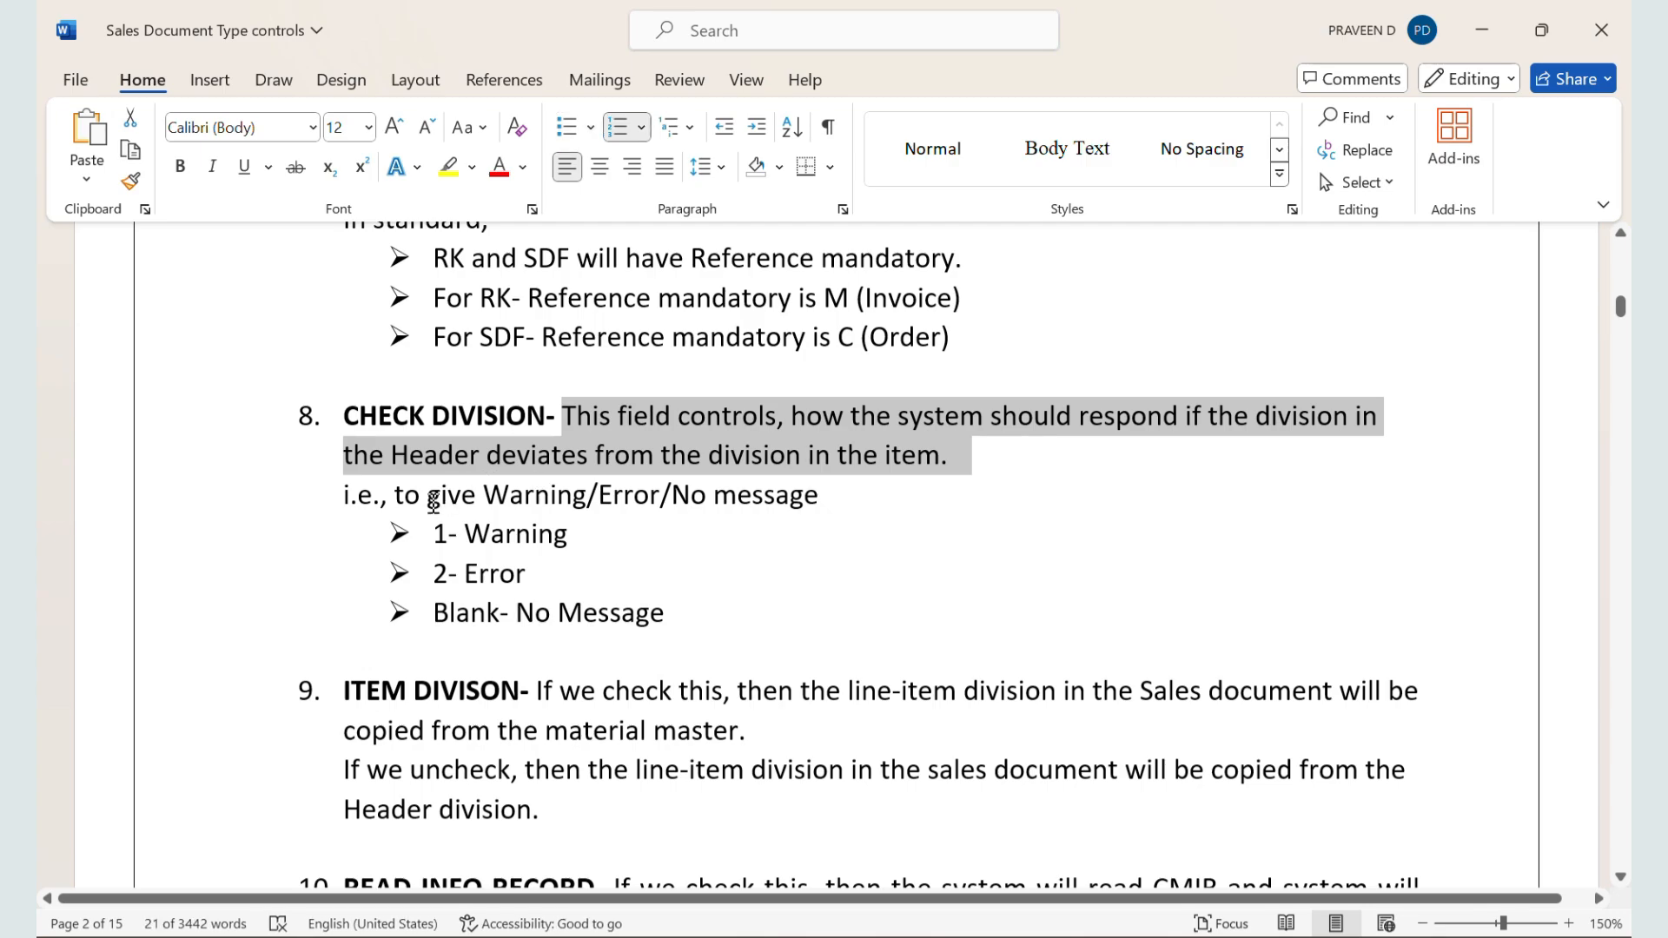
drag(463, 544, 684, 605)
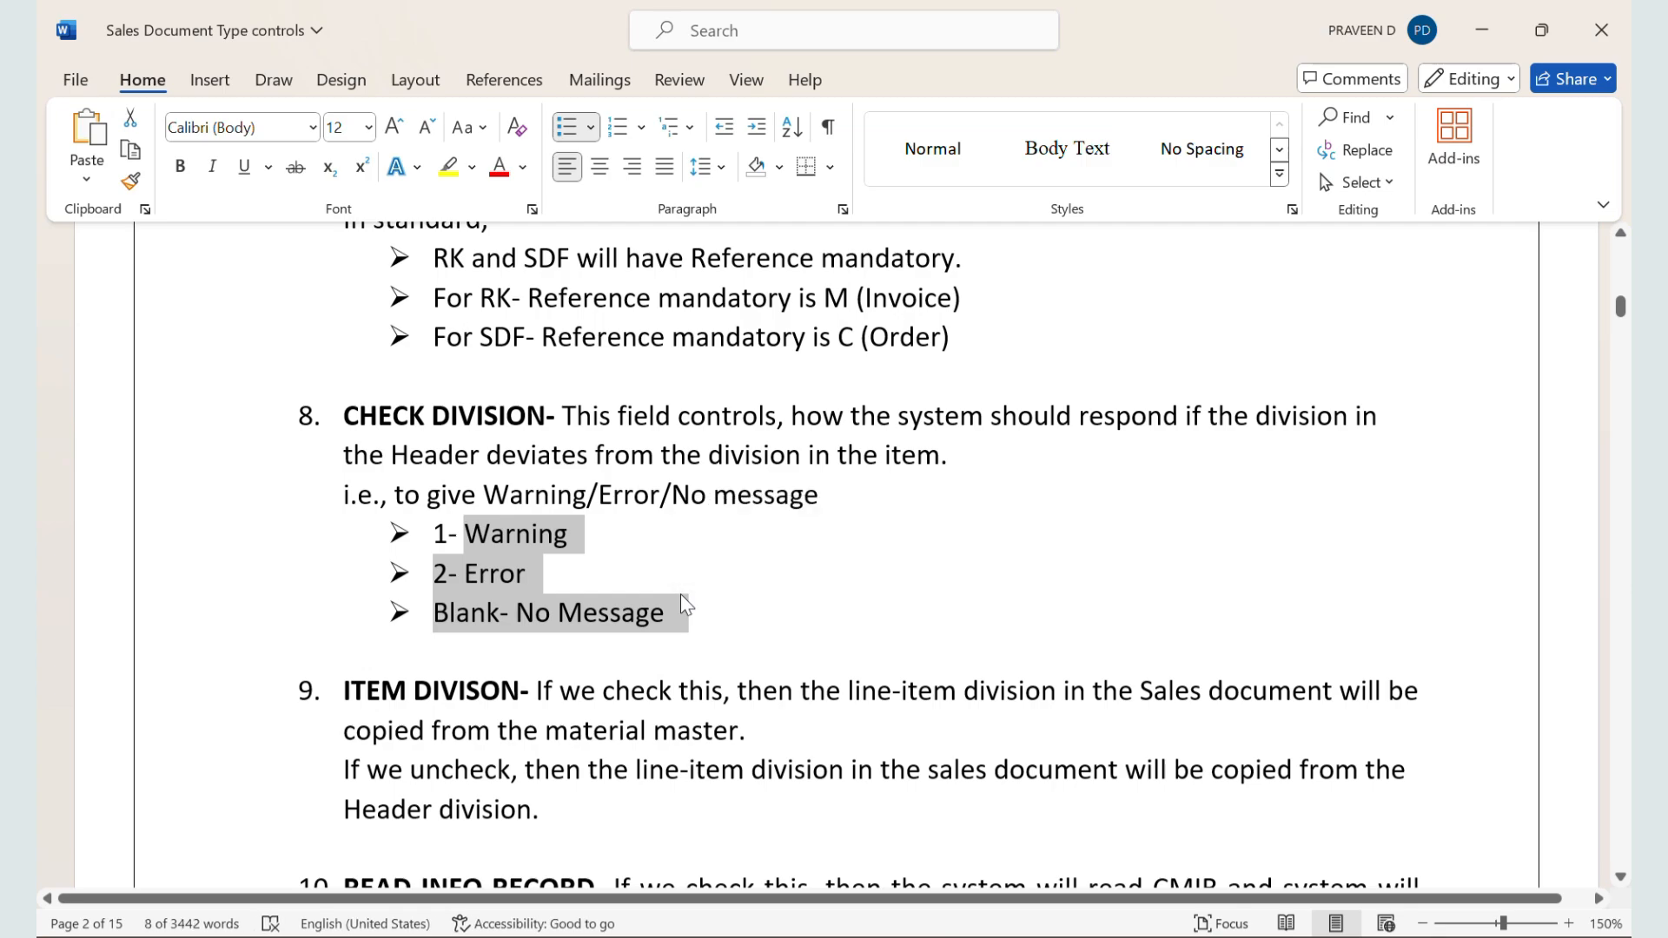
Step: Return to the SAP sales order session, cancel the SDF reference dialog and start transaction MM02
key(alt+Tab)
key(alt+Tab)
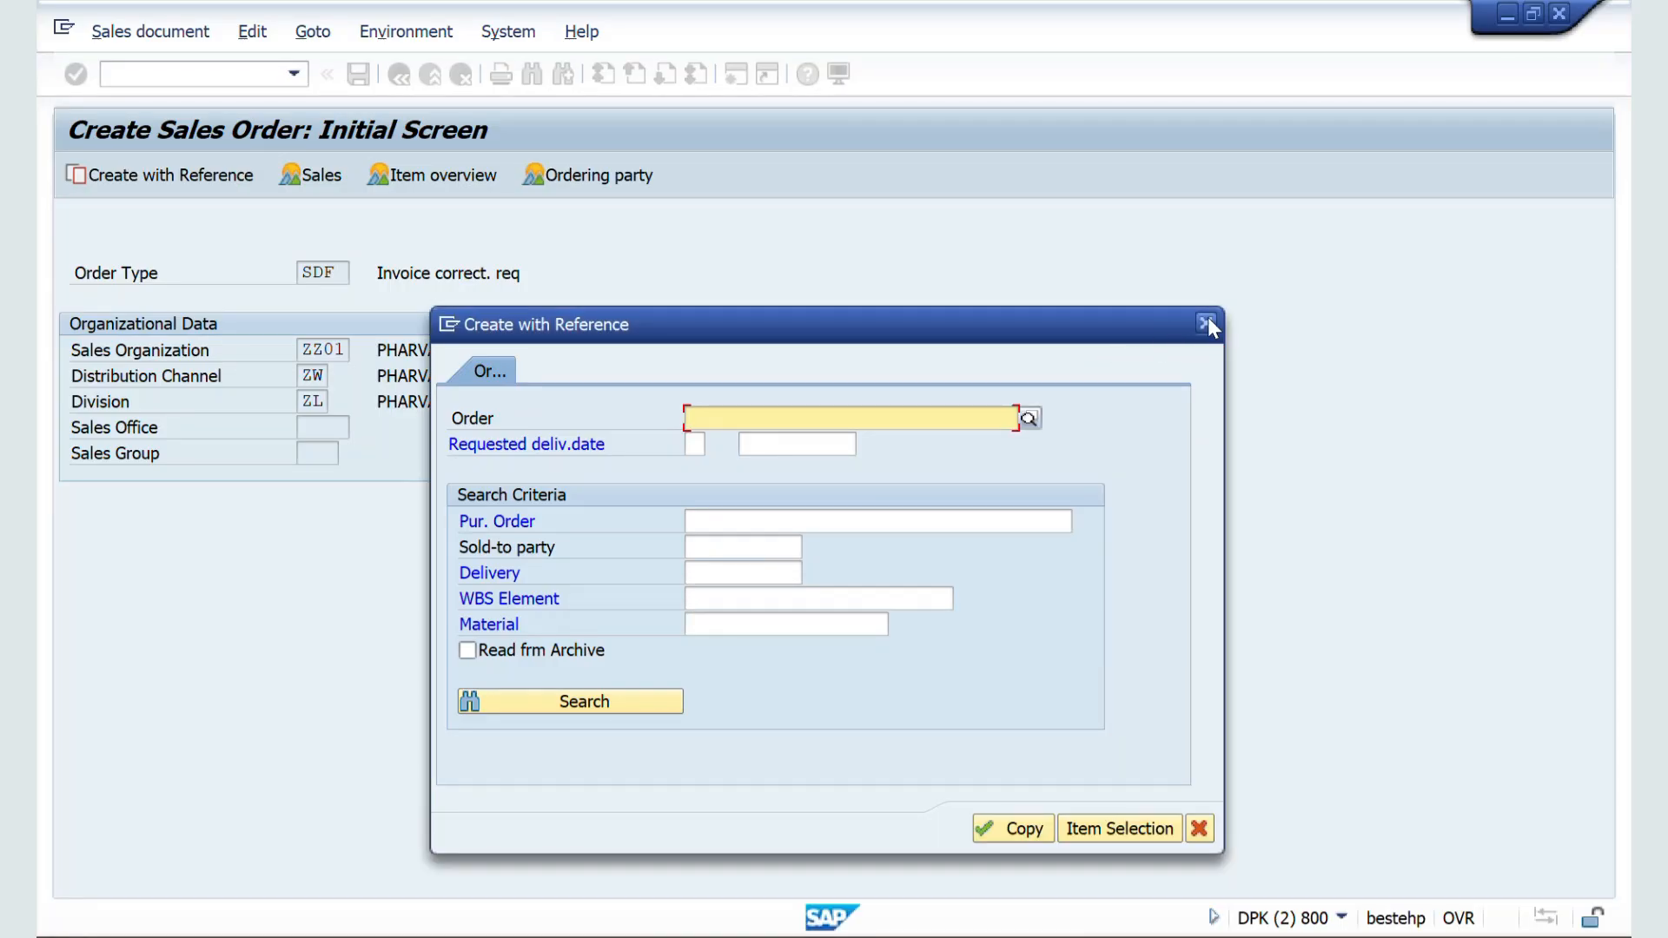
click(1203, 324)
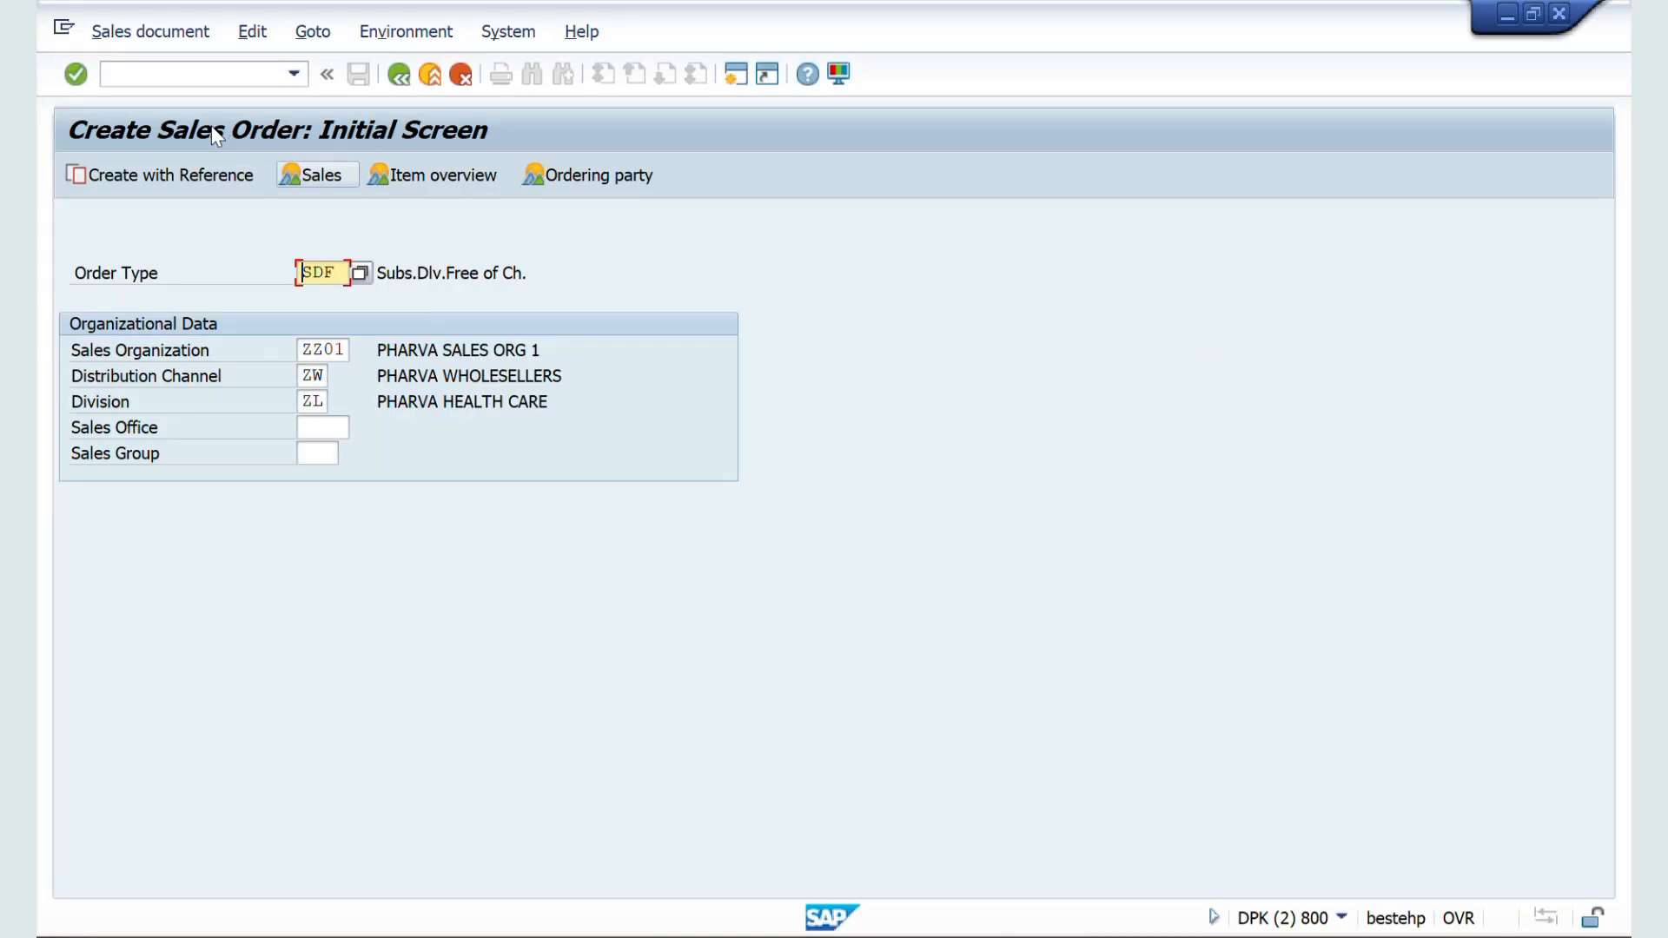
click(155, 75)
text(/nmm02)
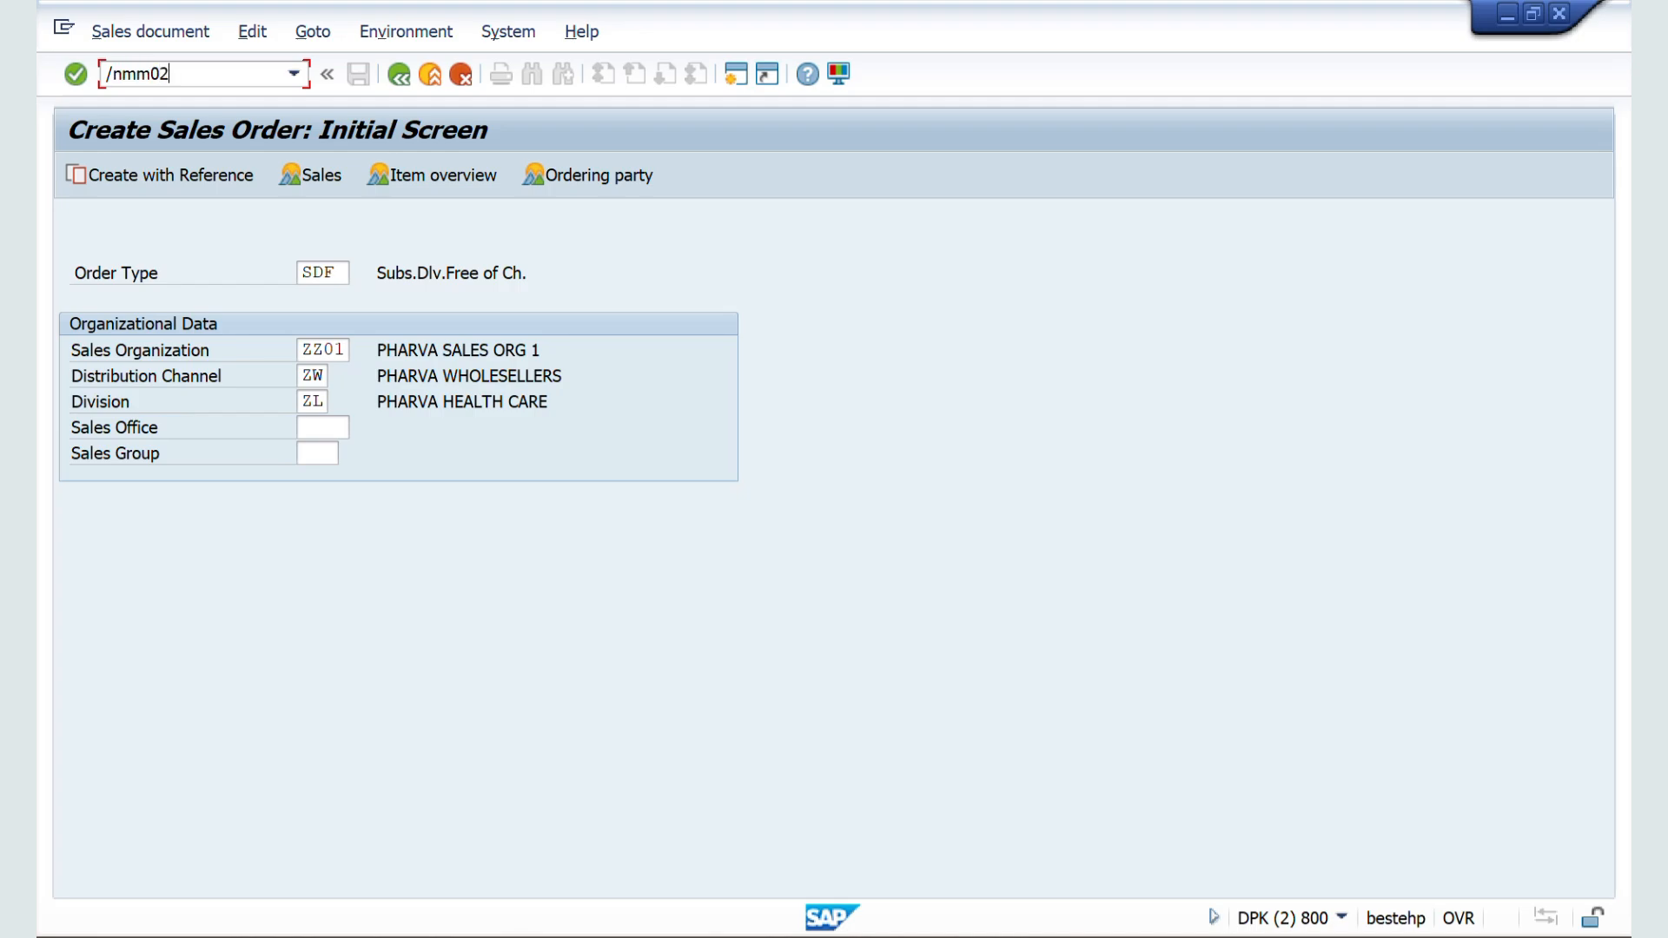
key(Return)
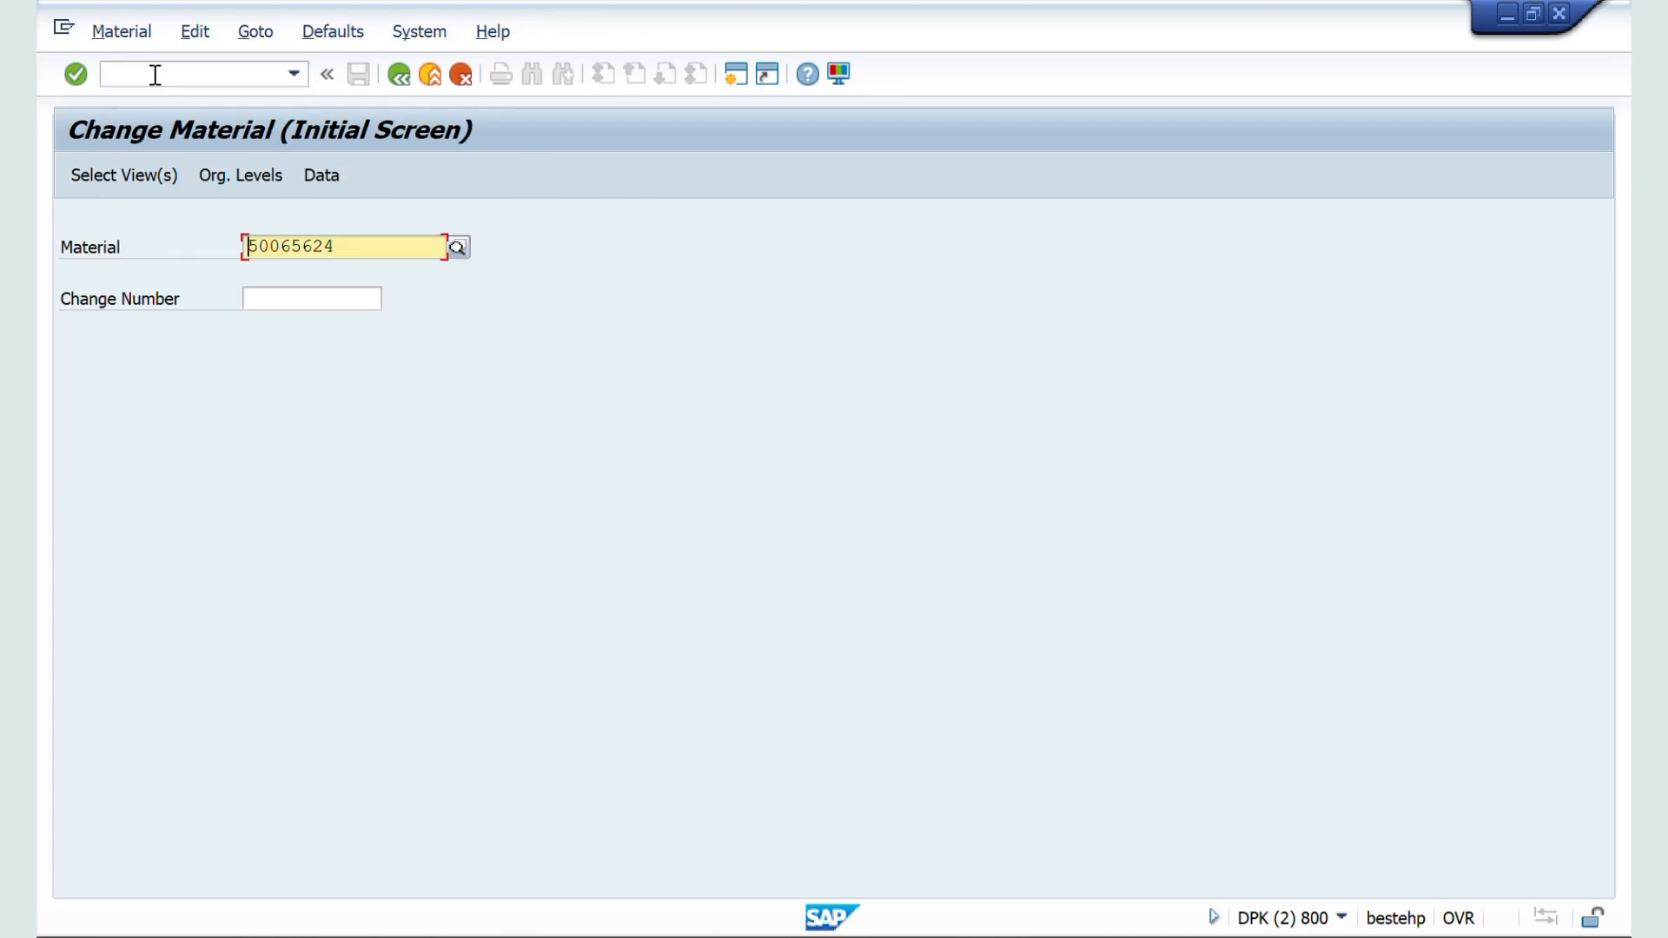
Step: Open material 50065624 for changing and show its Sales: sales org. 2 view for ZZ01 / ZW
key(Return)
key(Return)
key(Return)
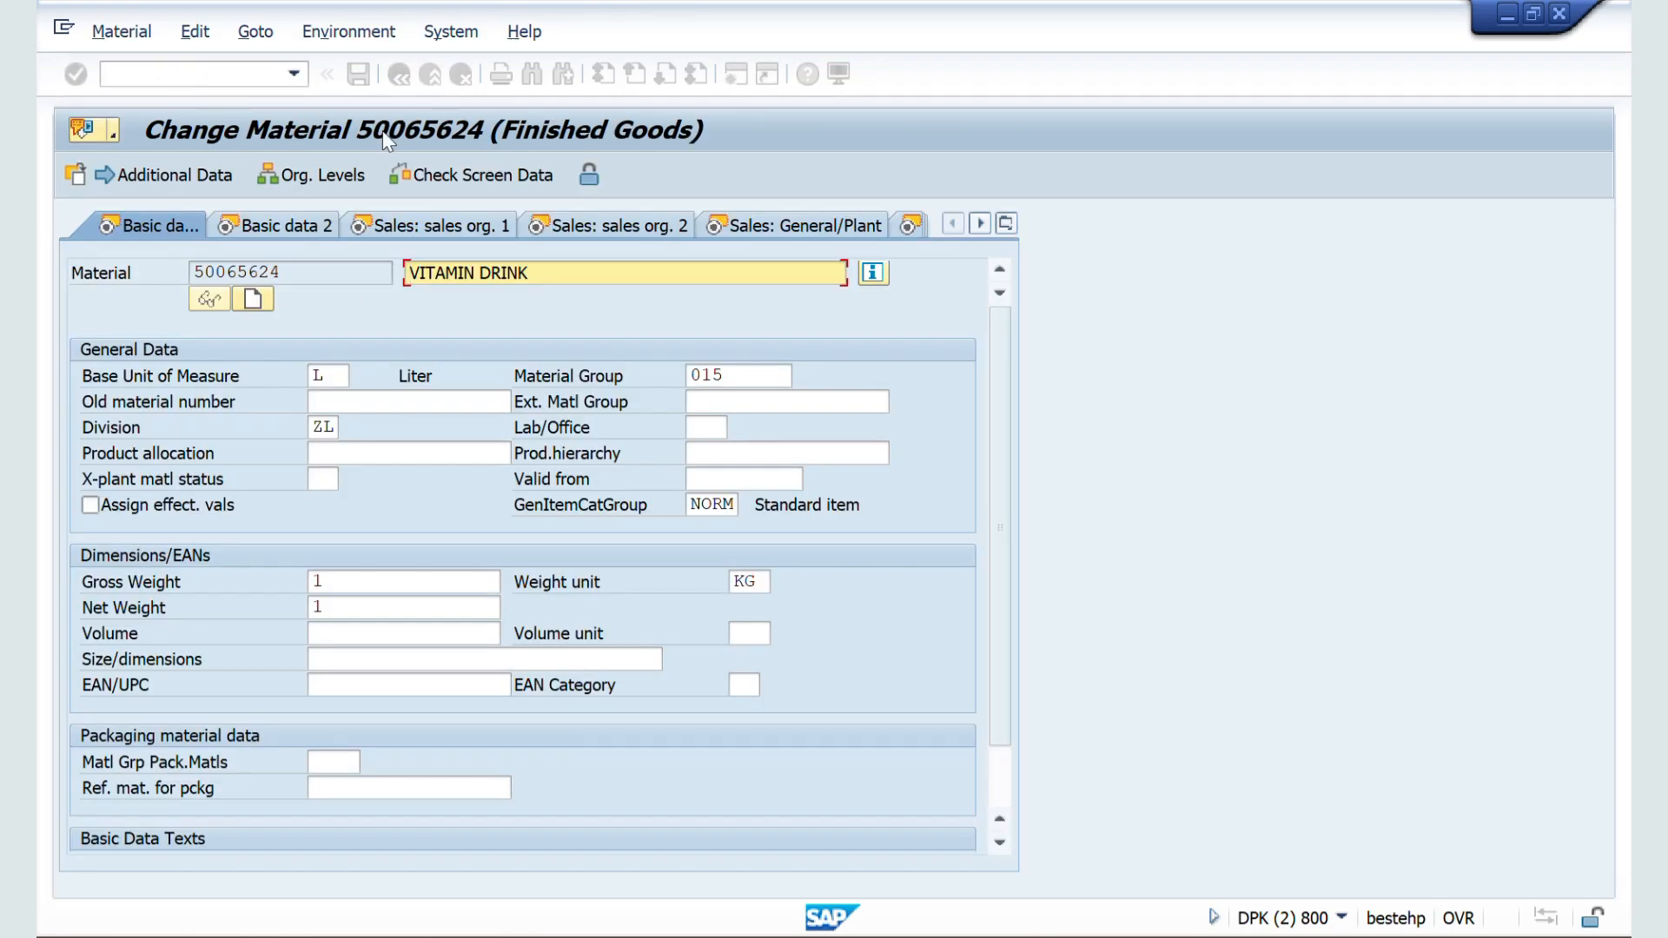
click(613, 231)
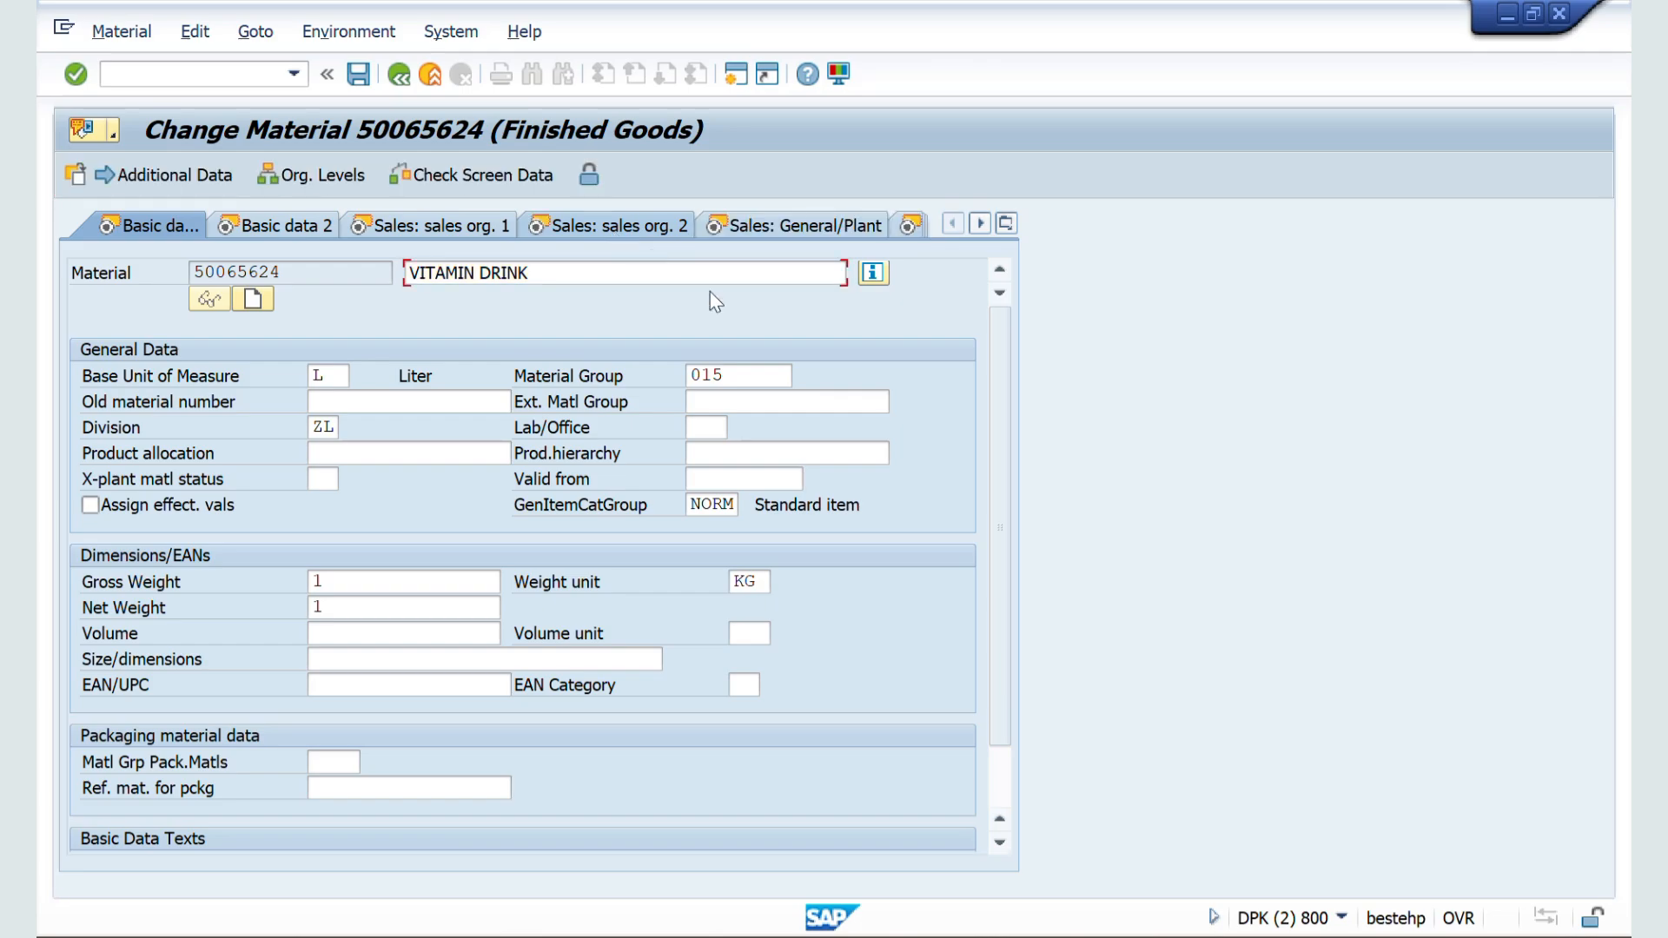
Step: Set the material's item category group to NORM and save the material
click(815, 451)
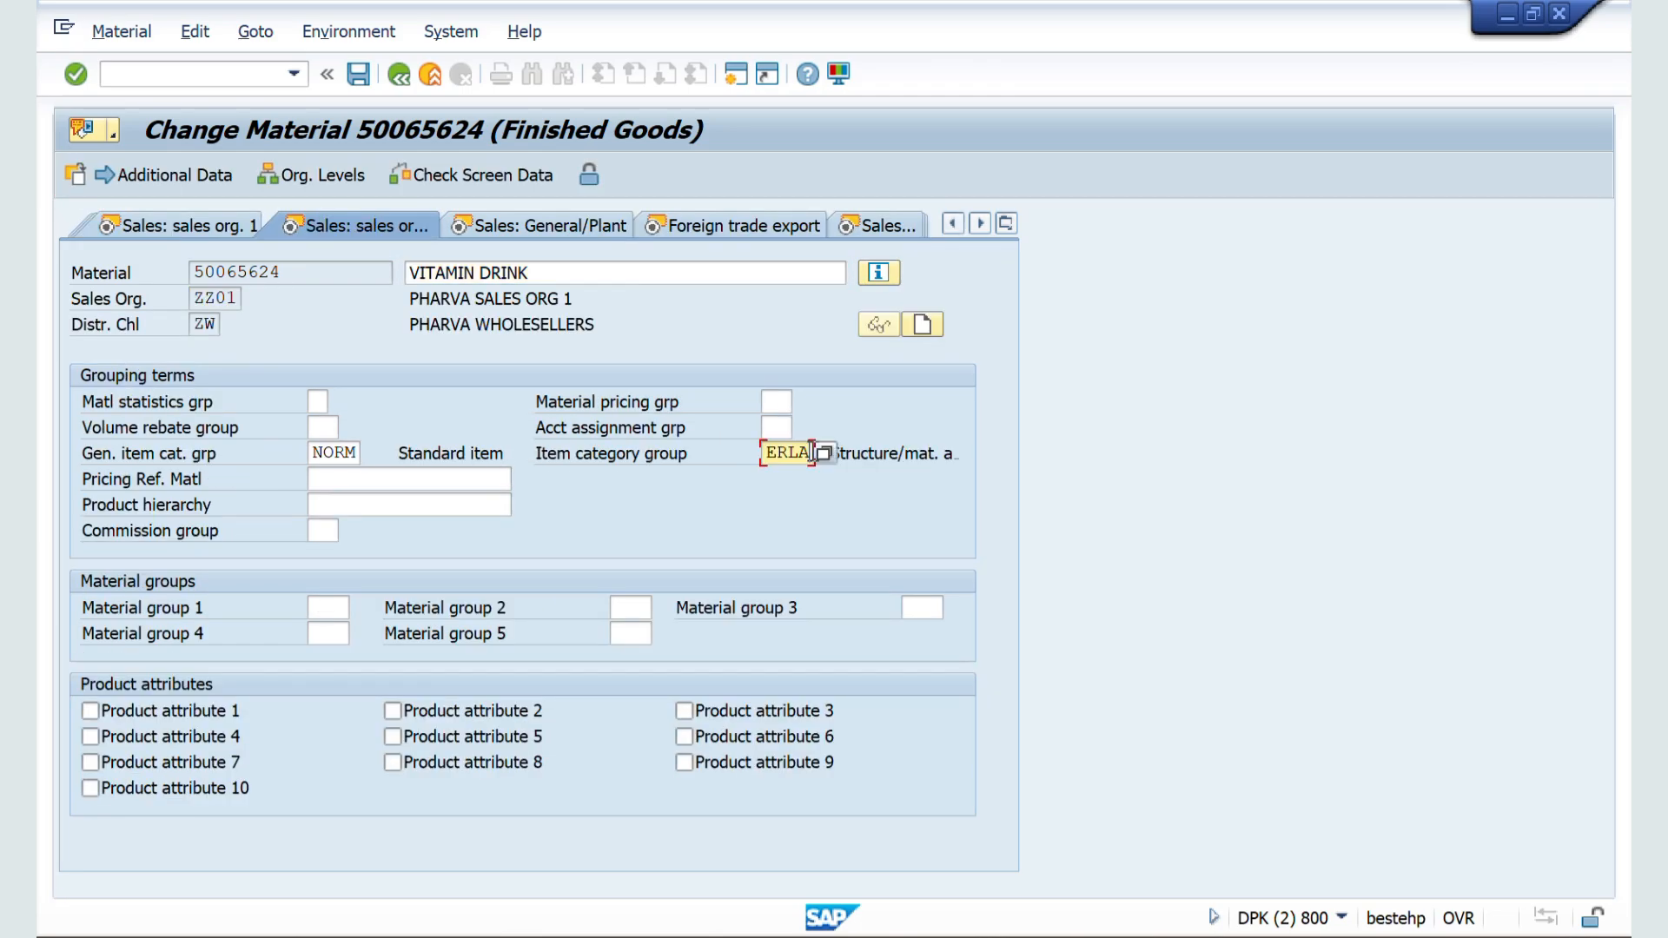
key(BackSpace)
key(BackSpace)
key(BackSpace)
key(BackSpace)
text(norm)
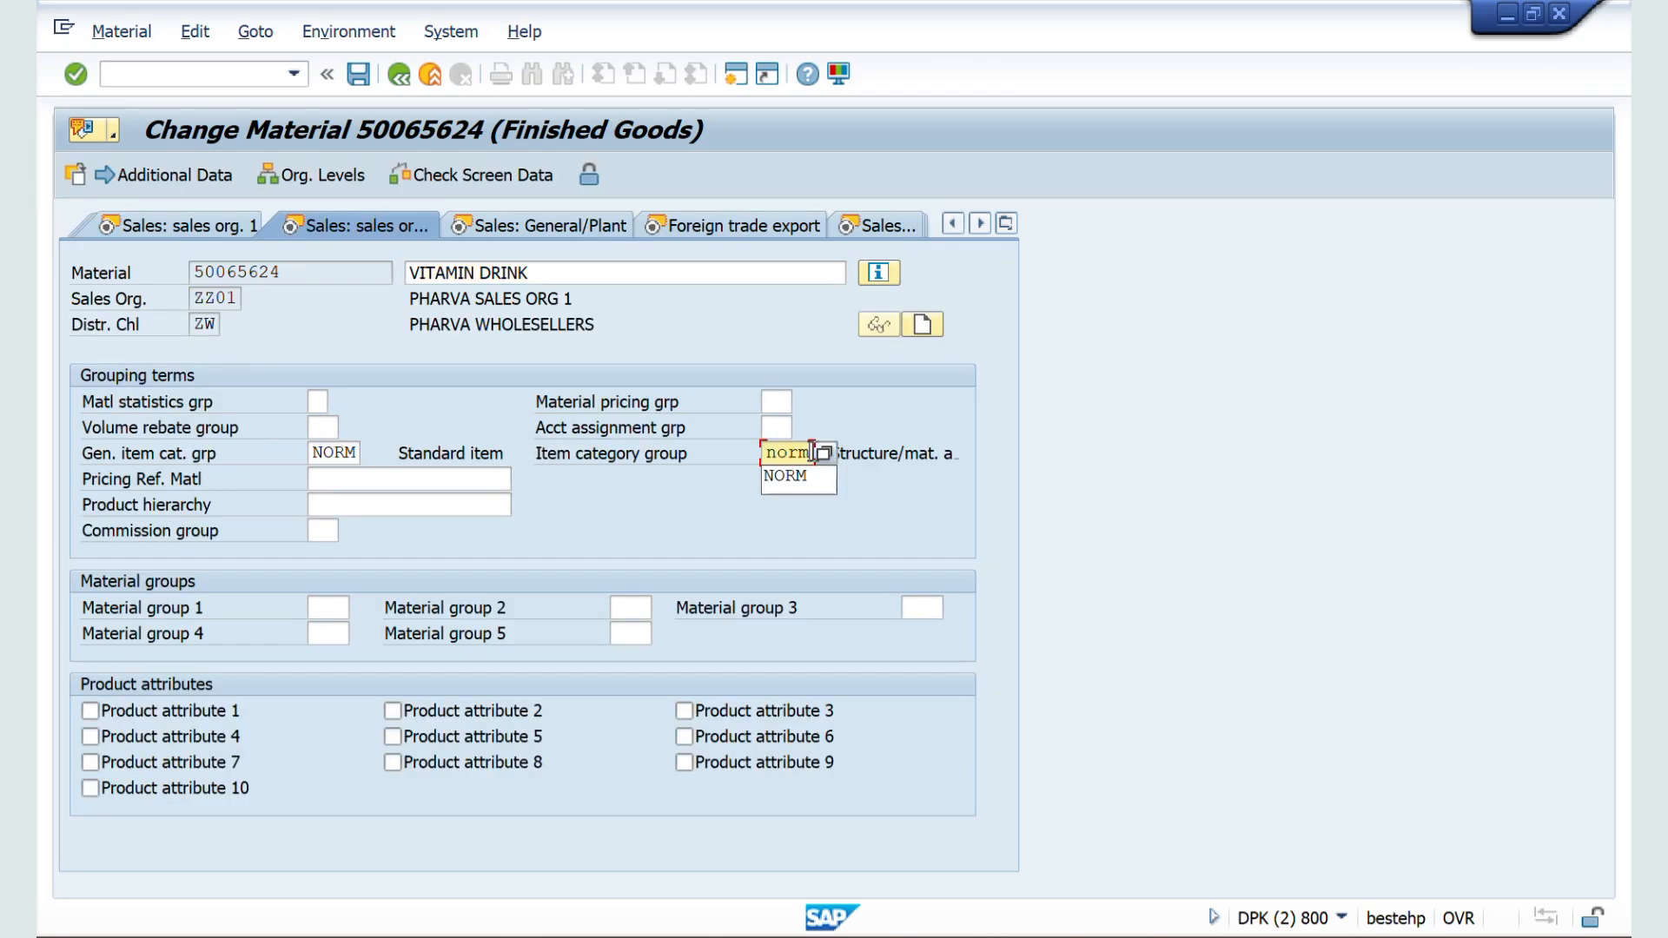
click(355, 75)
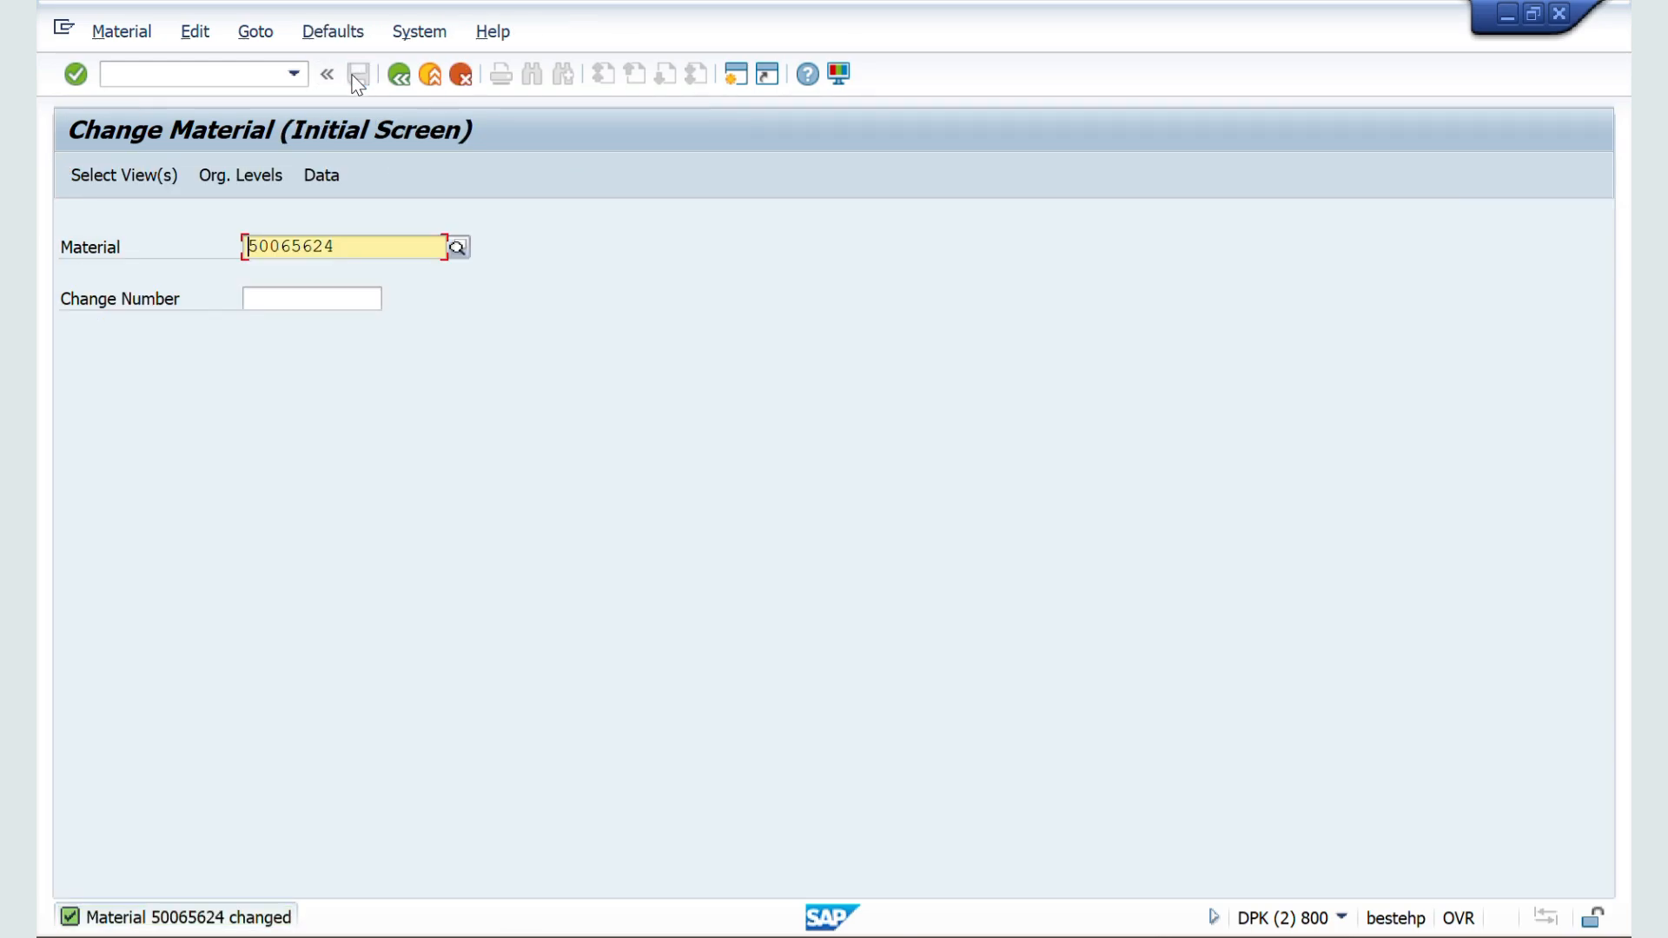
Step: Start transaction VA01, cancel the reference dialog and try to create a sales order of type ZZSO
click(172, 70)
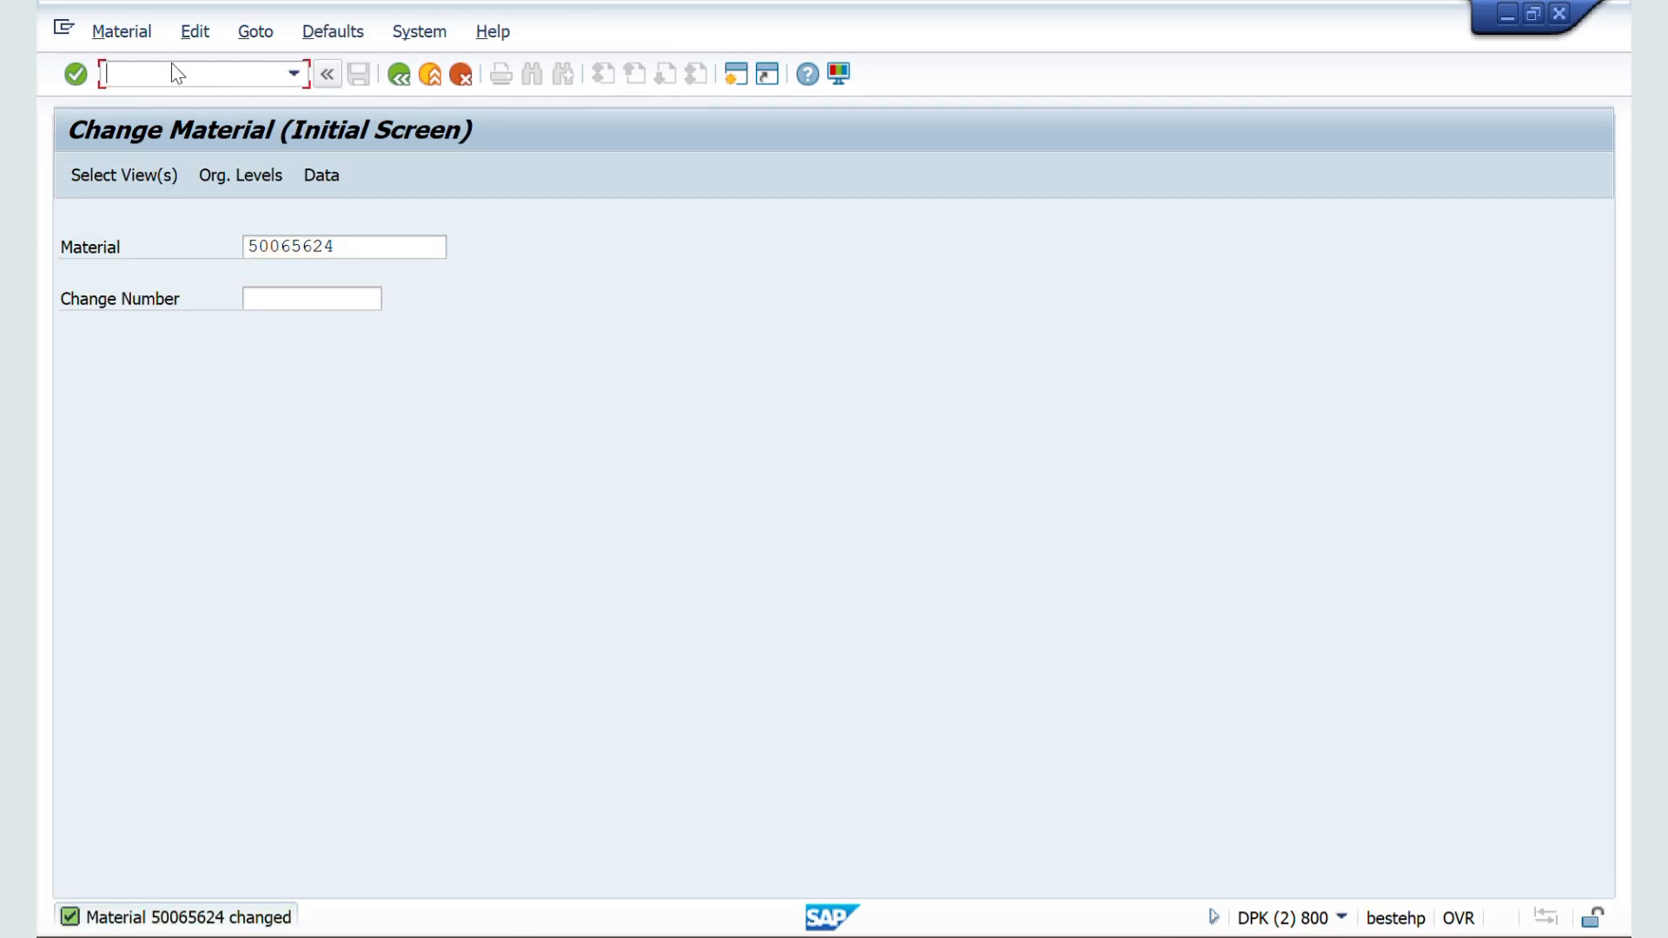
text(01)
key(Return)
key(F5)
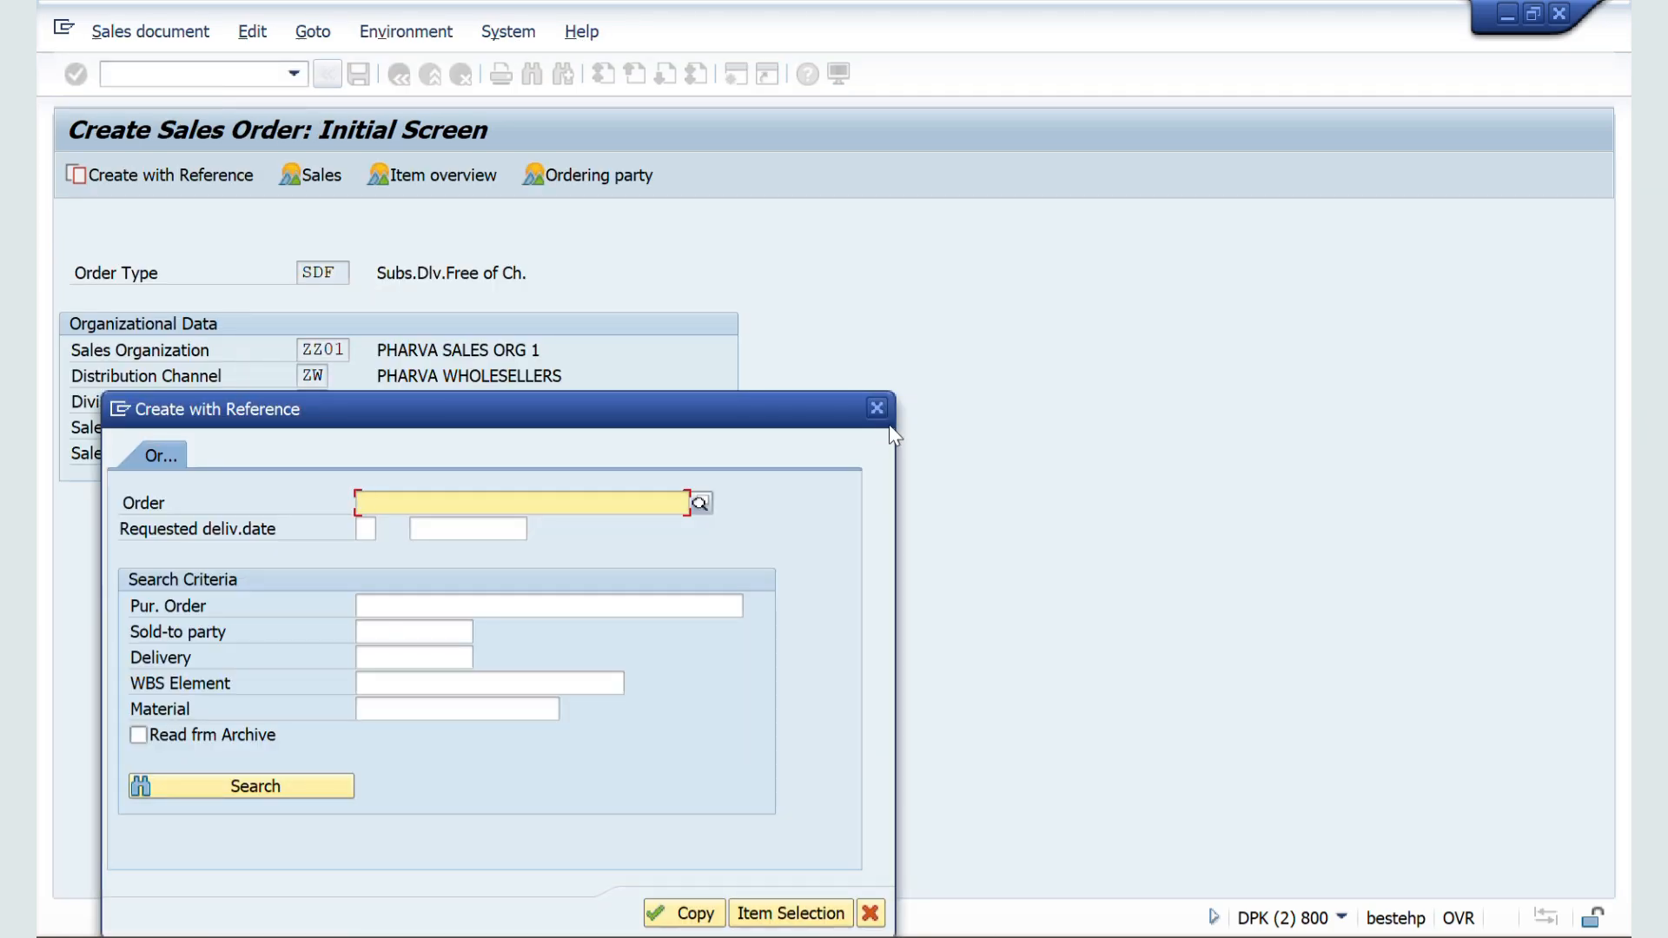
click(876, 408)
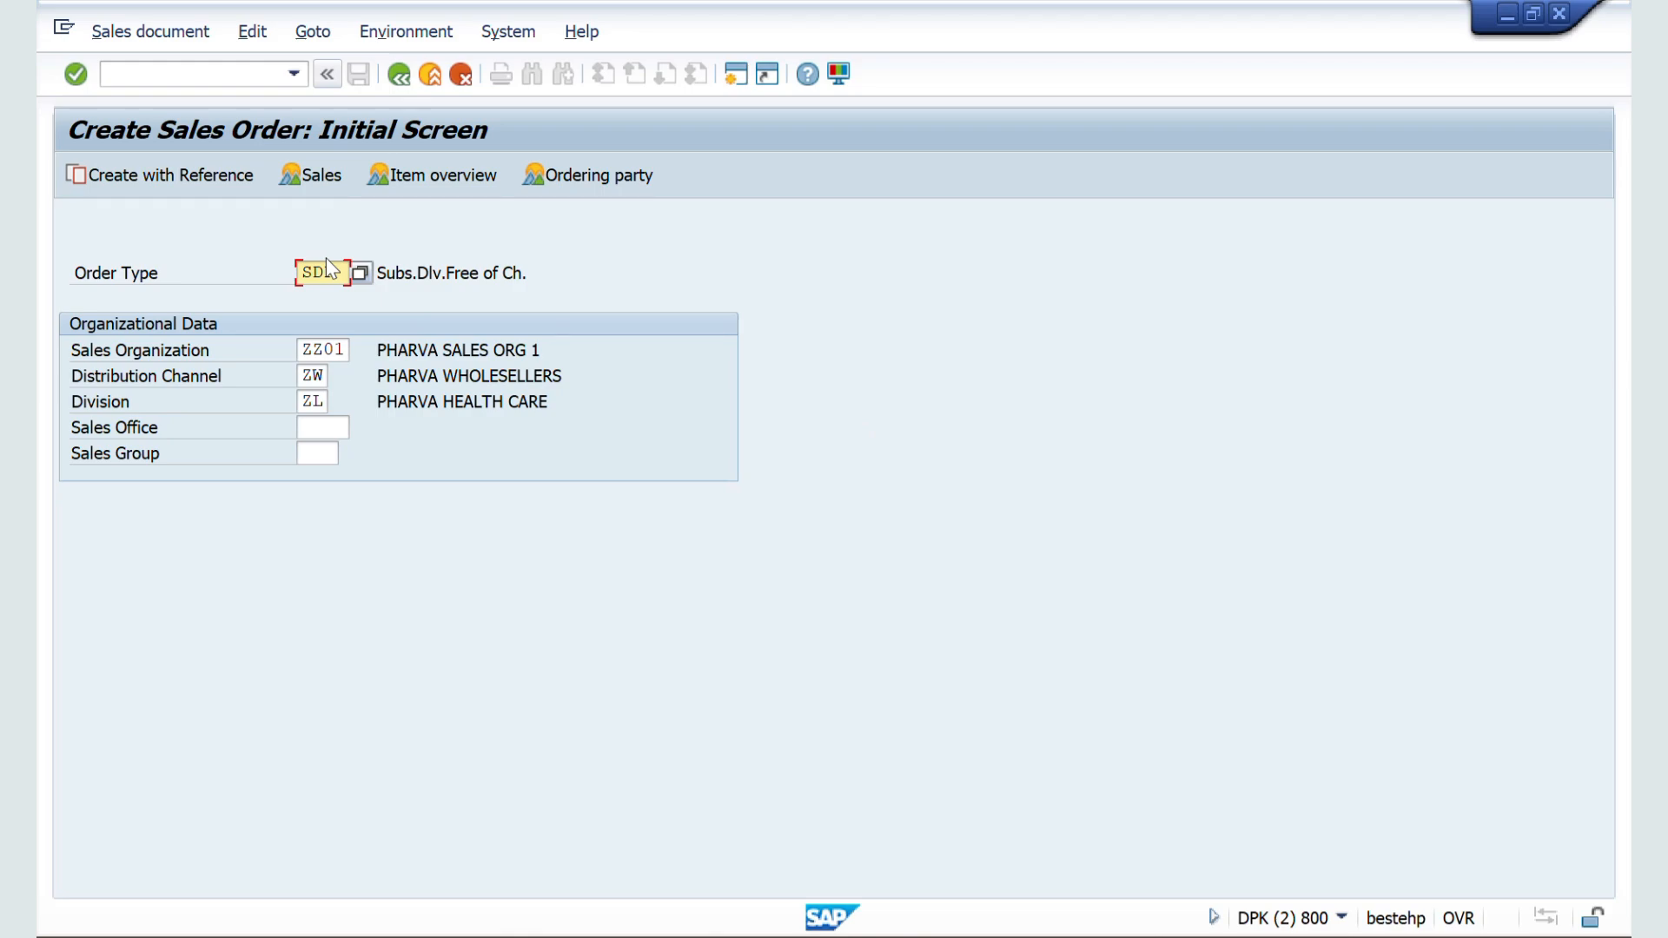
text(zz)
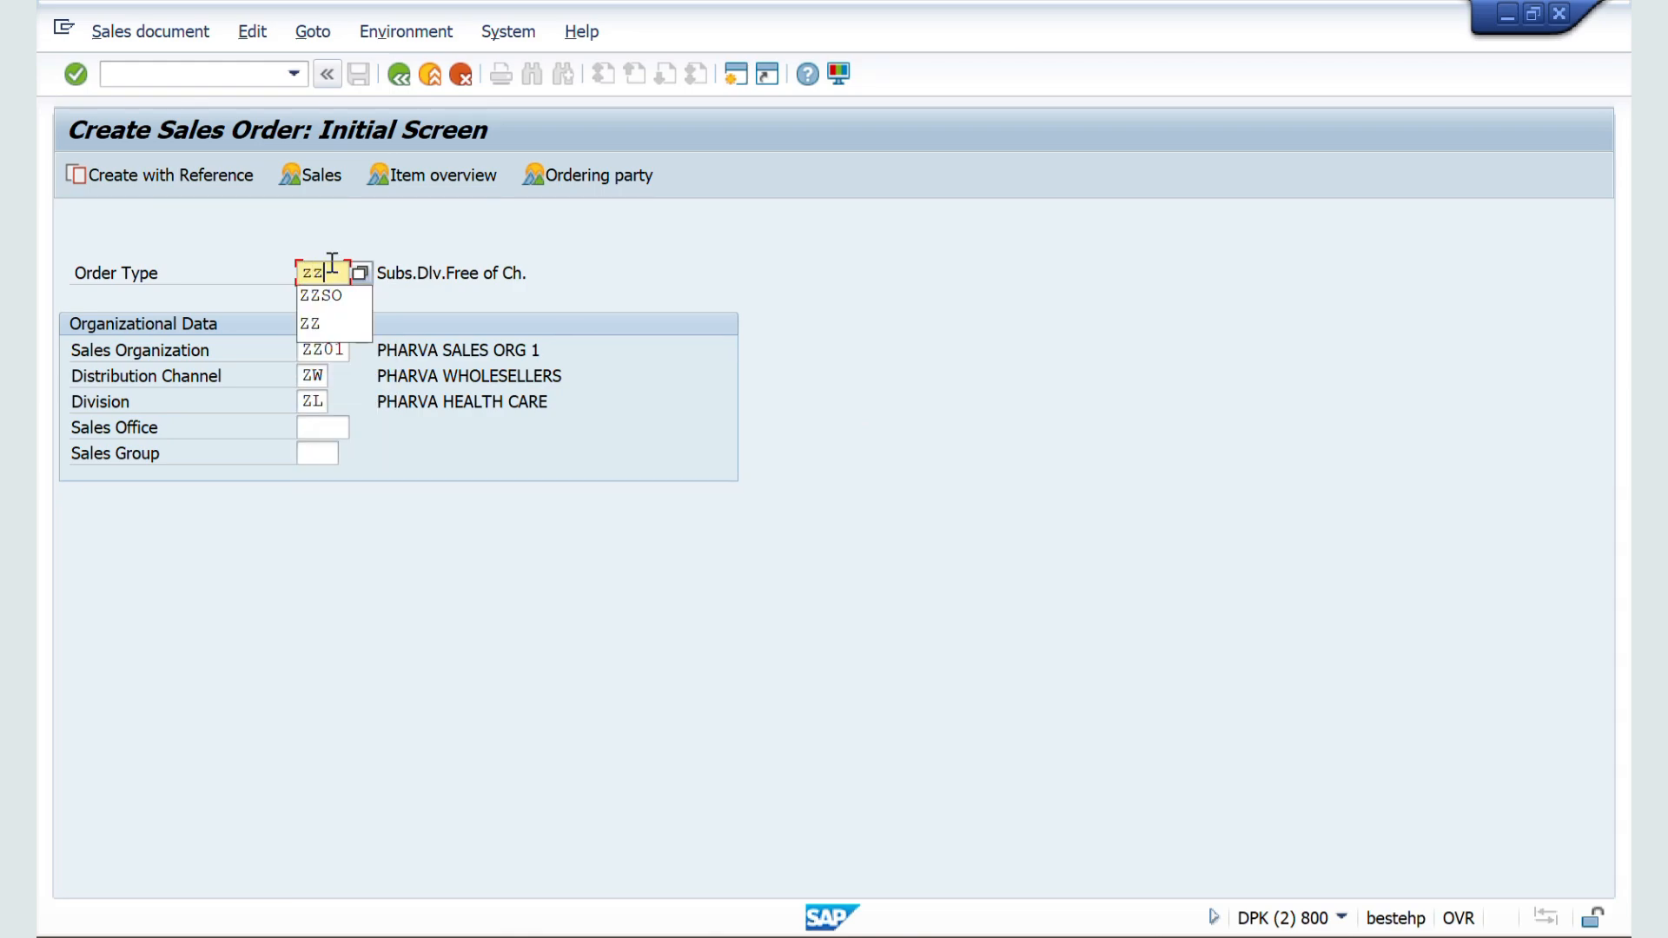
text(so)
key(Return)
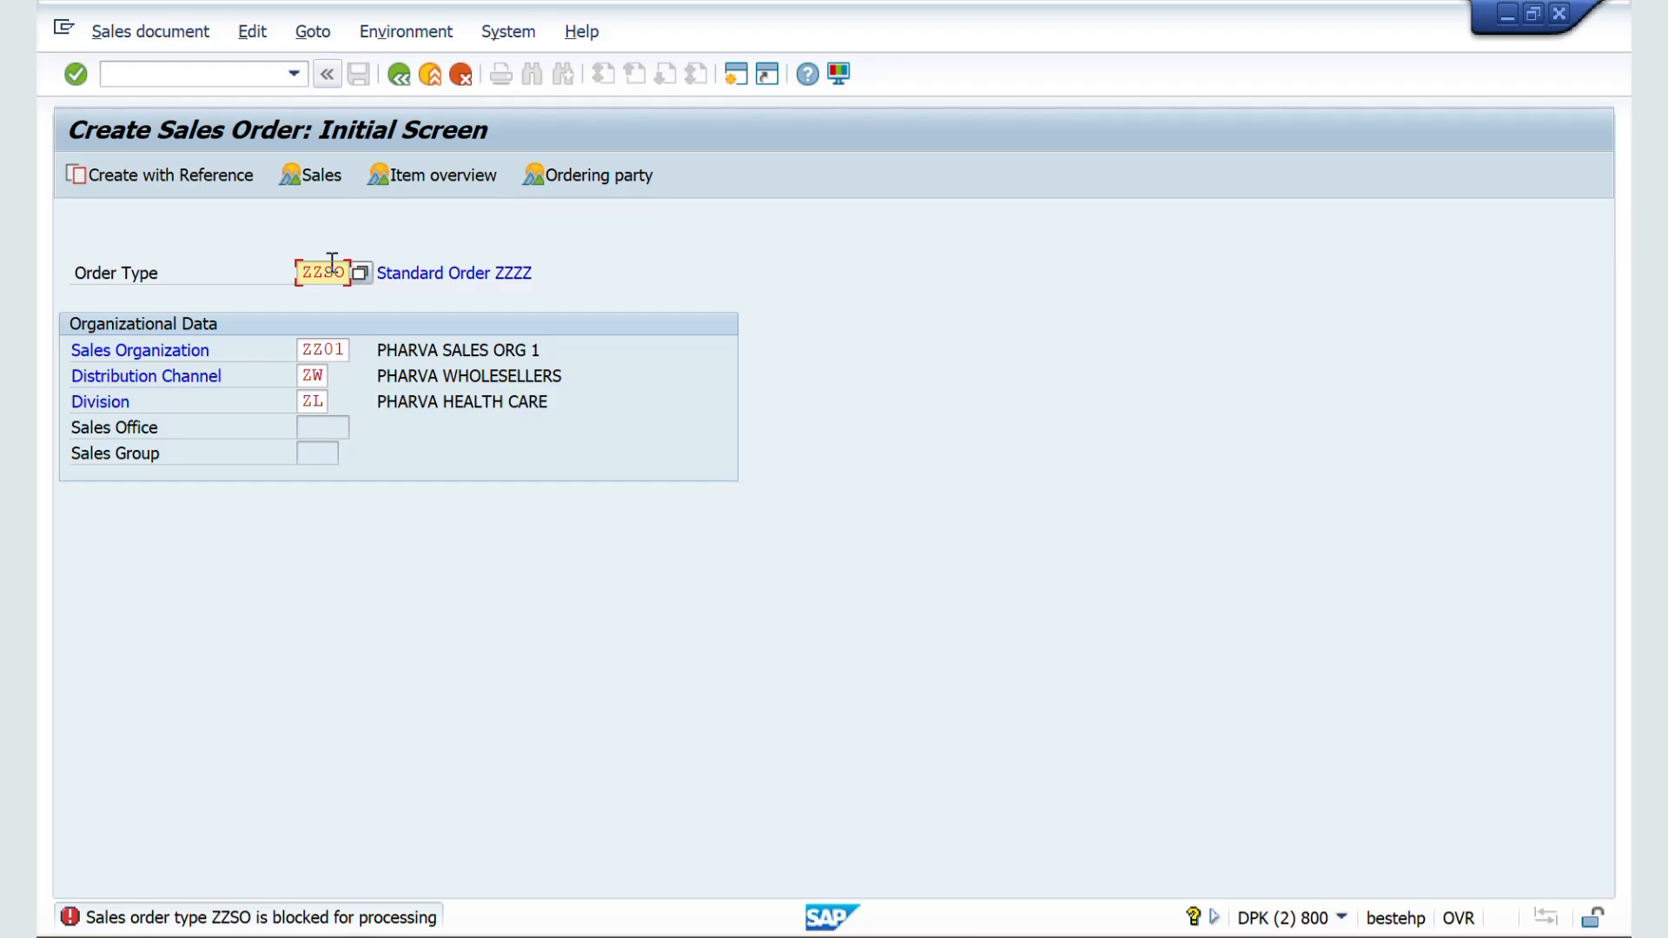
Step: Switch to the order type configuration, open ZZSO, clear its sales document block and save
key(alt+Tab)
key(alt+Tab)
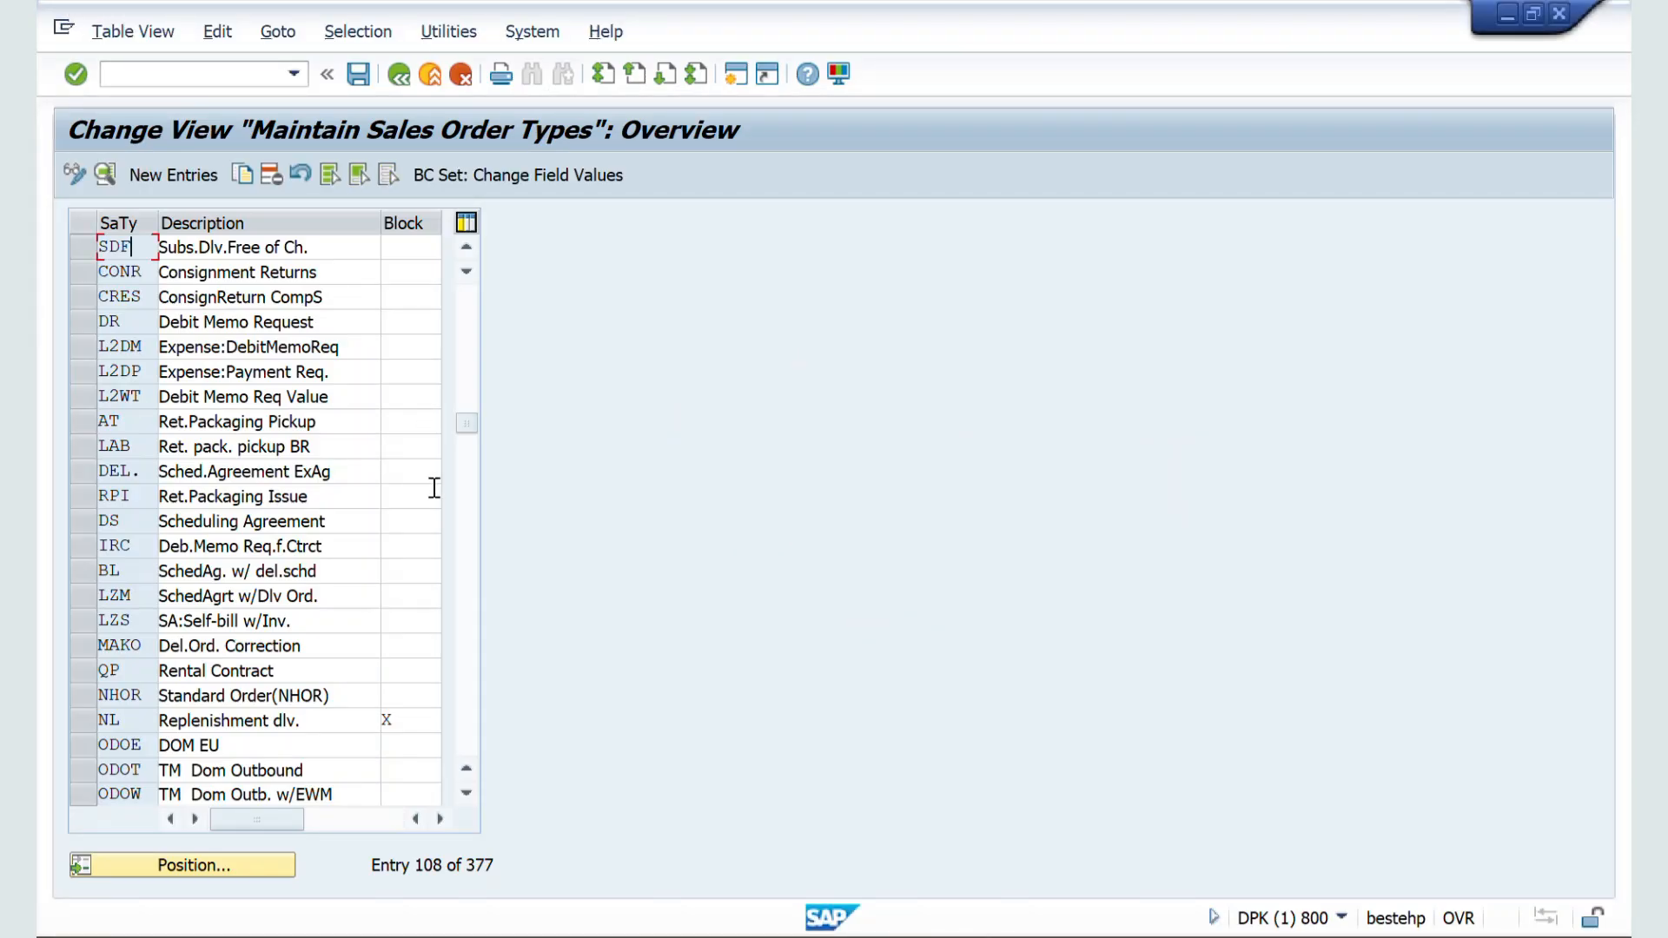
click(182, 869)
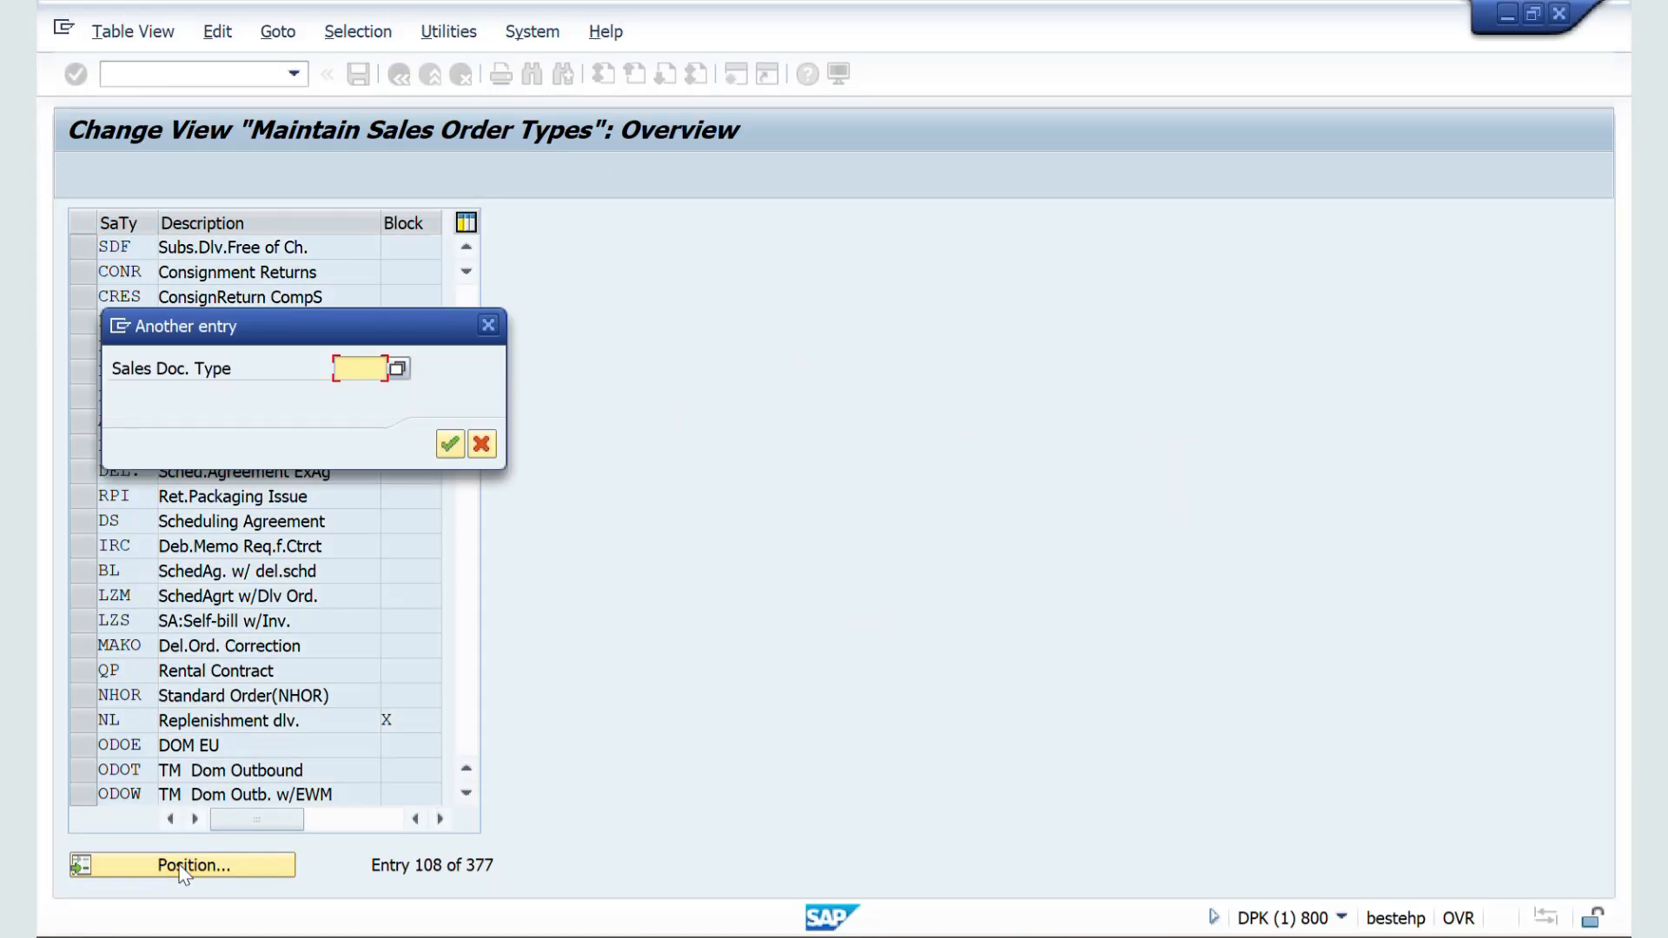
text(zz)
key(Return)
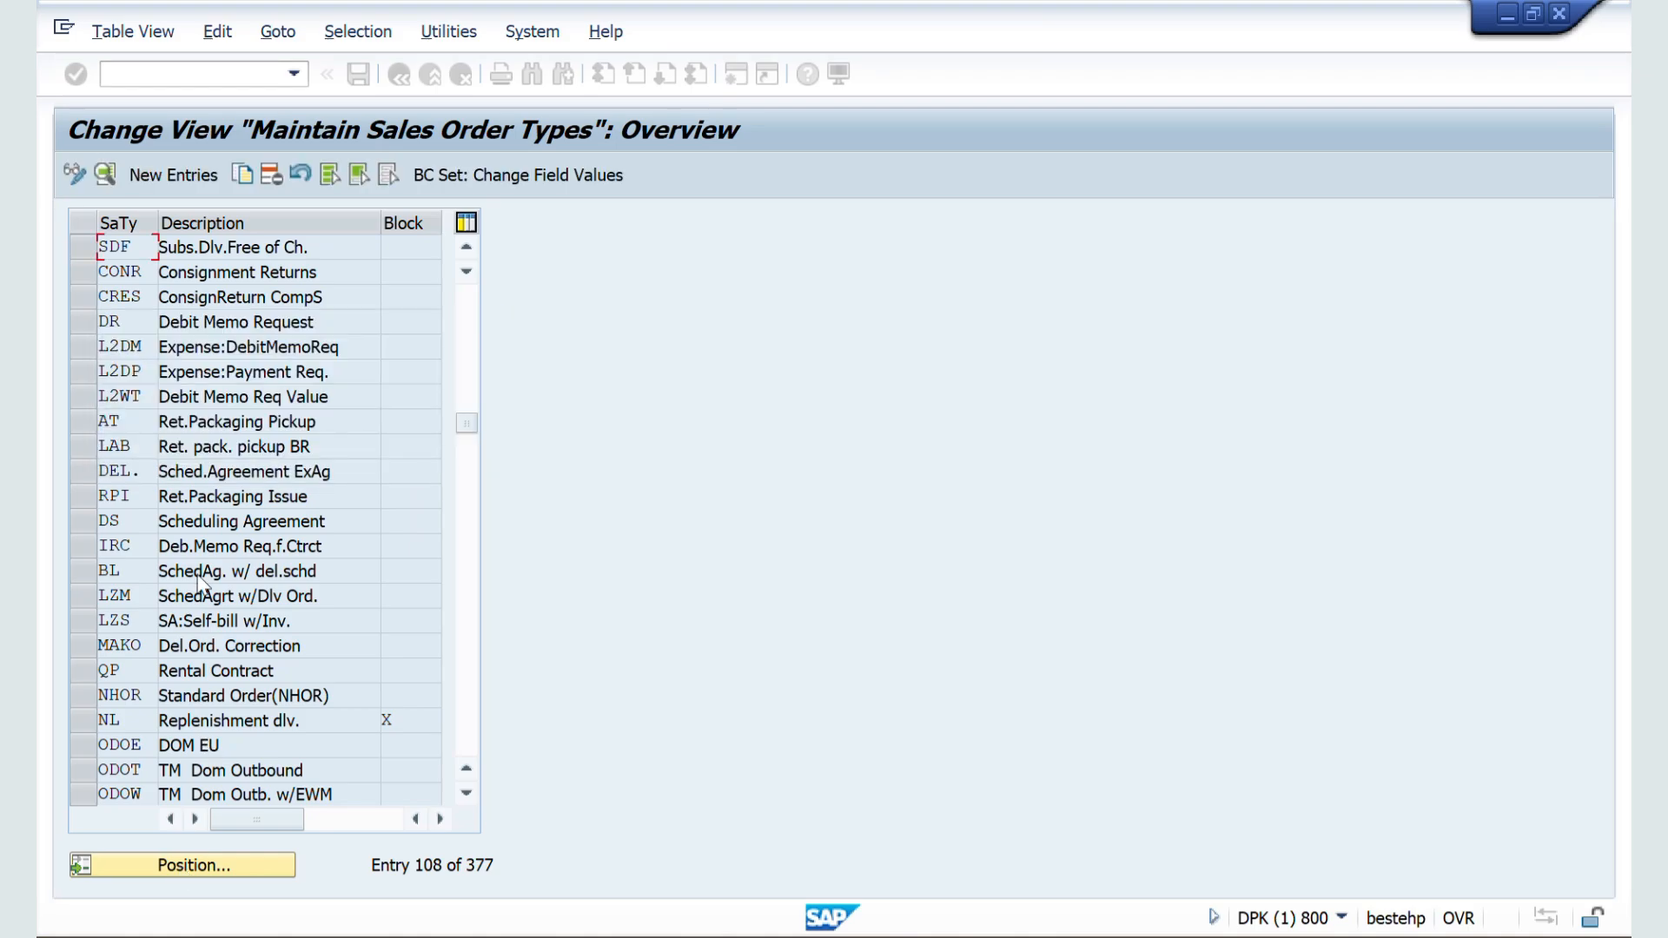
double_click(131, 247)
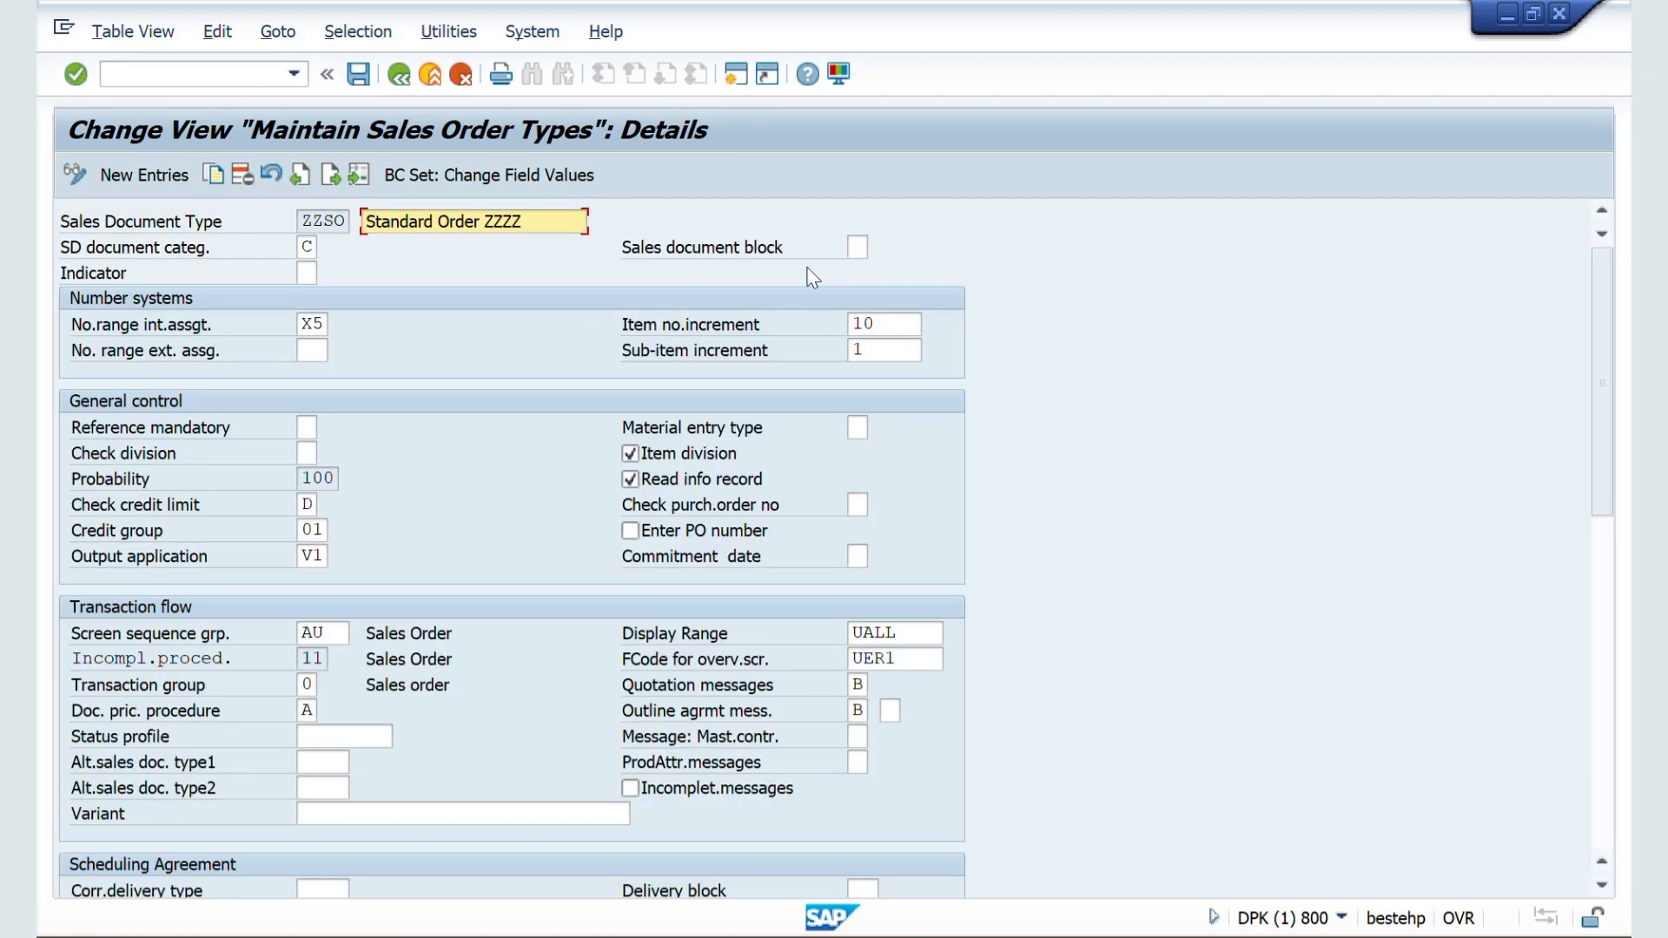
click(359, 75)
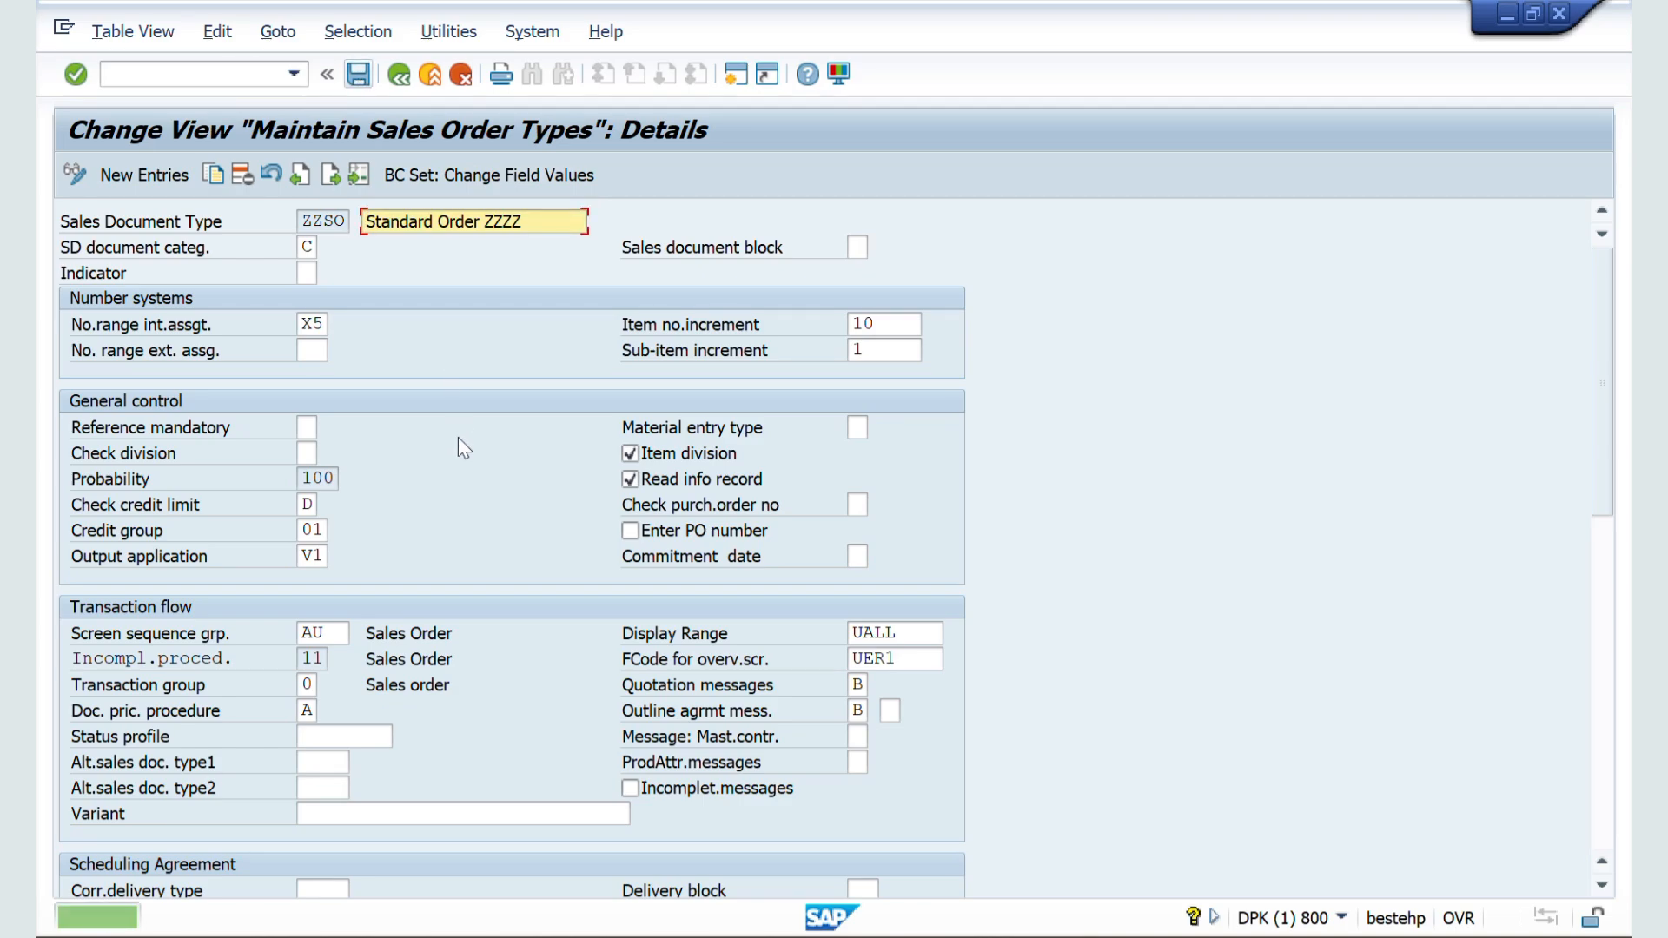
Step: Return to the sales order session, restart VA01 and open a new order of type ZZSO for sales area ZZ01 / ZW / ZL
key(alt+Tab)
key(alt+Tab)
key(alt+Tab)
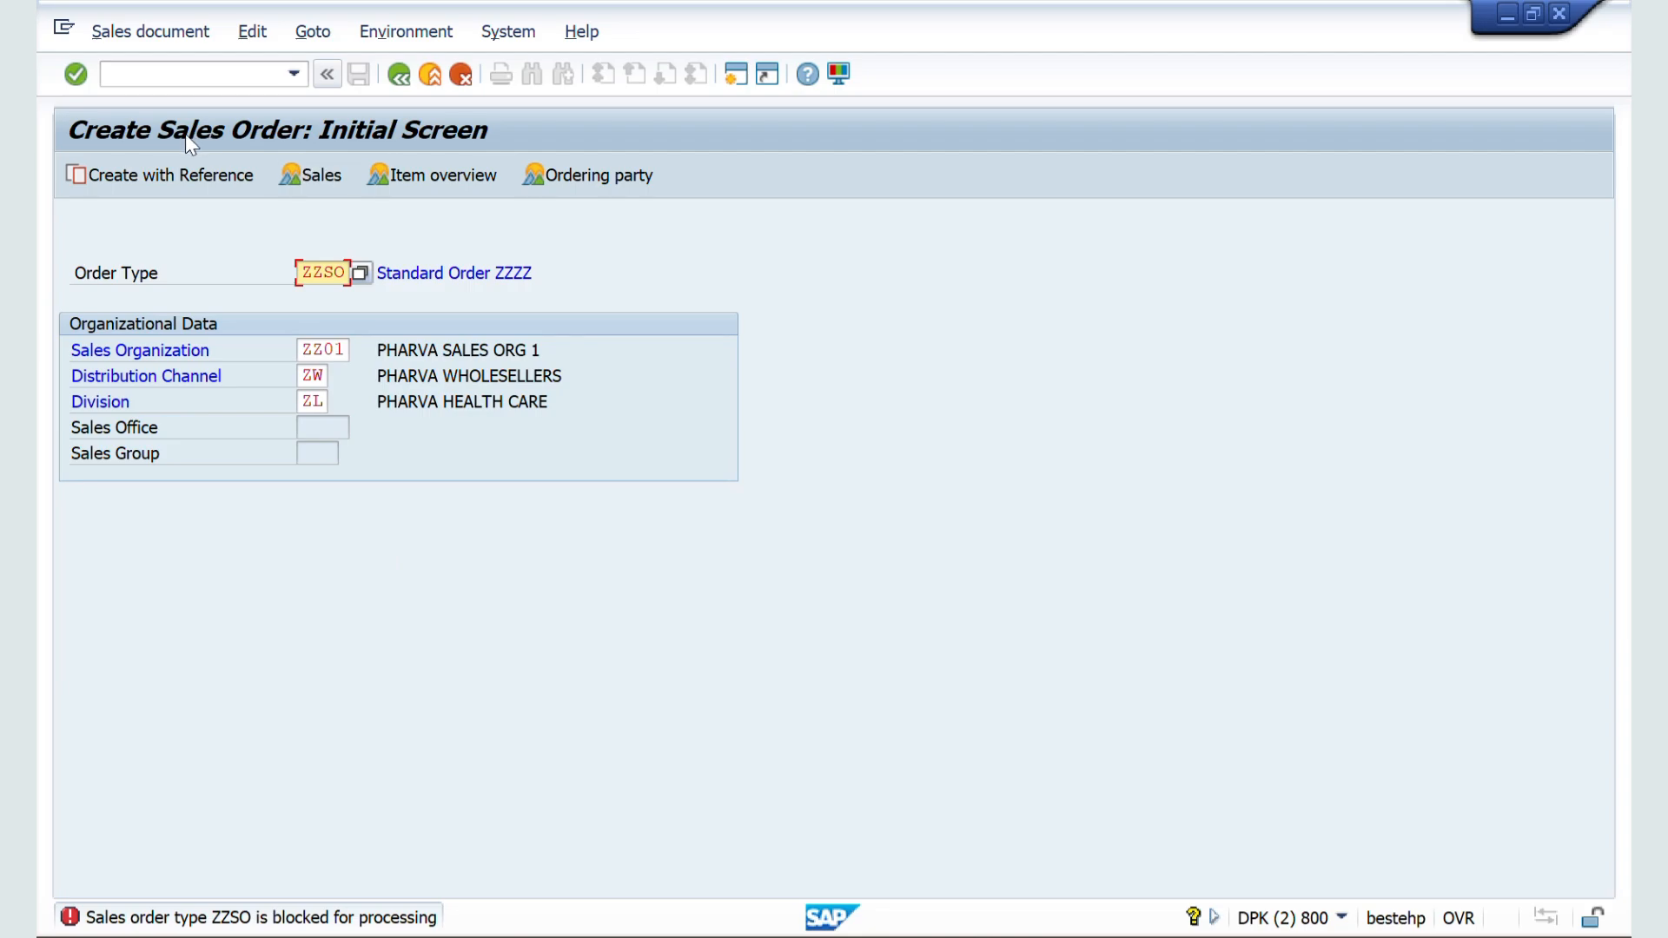
click(139, 70)
text(/nva01)
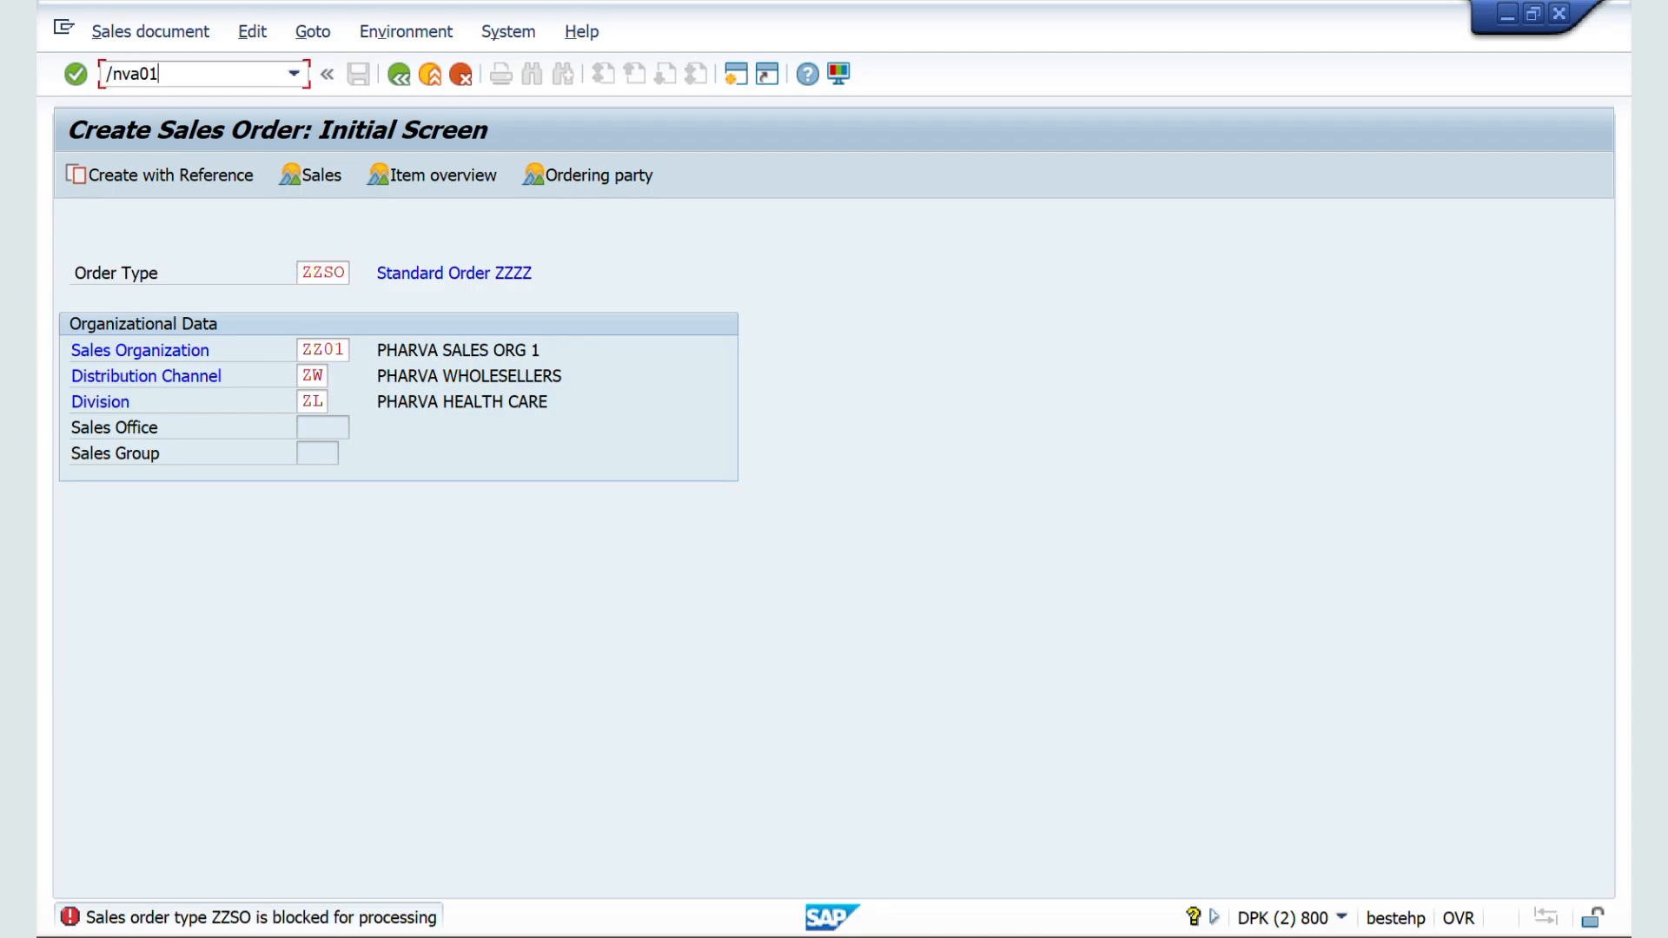
key(Return)
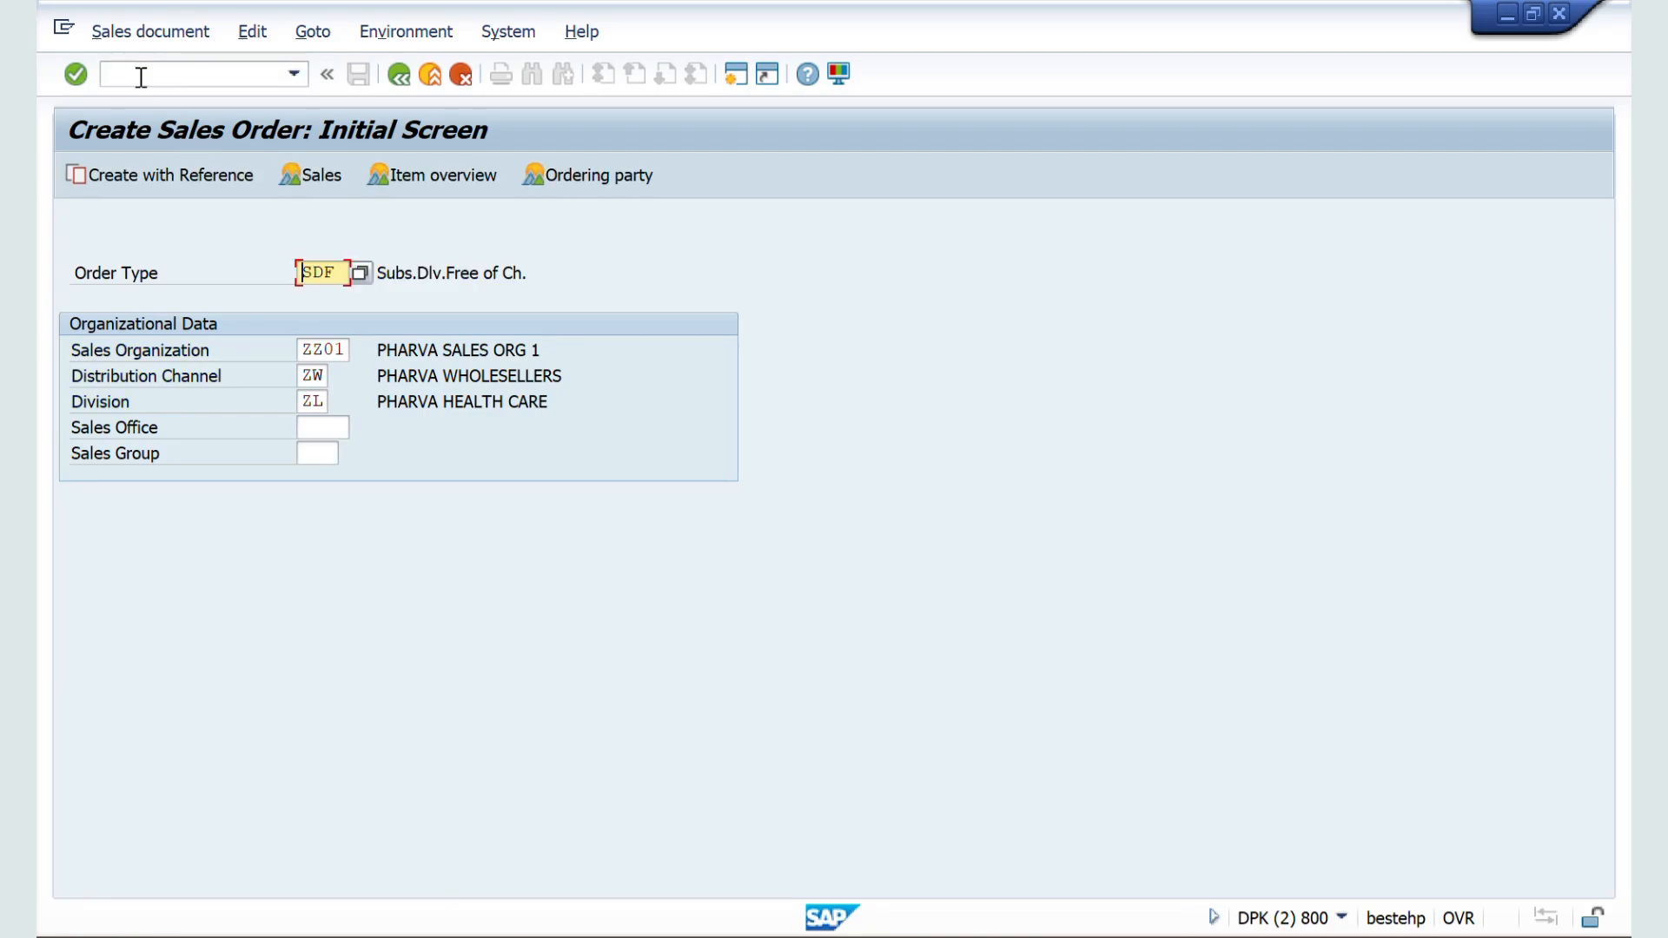
drag(339, 276, 259, 276)
key(Delete)
key(Down)
key(Return)
key(Return)
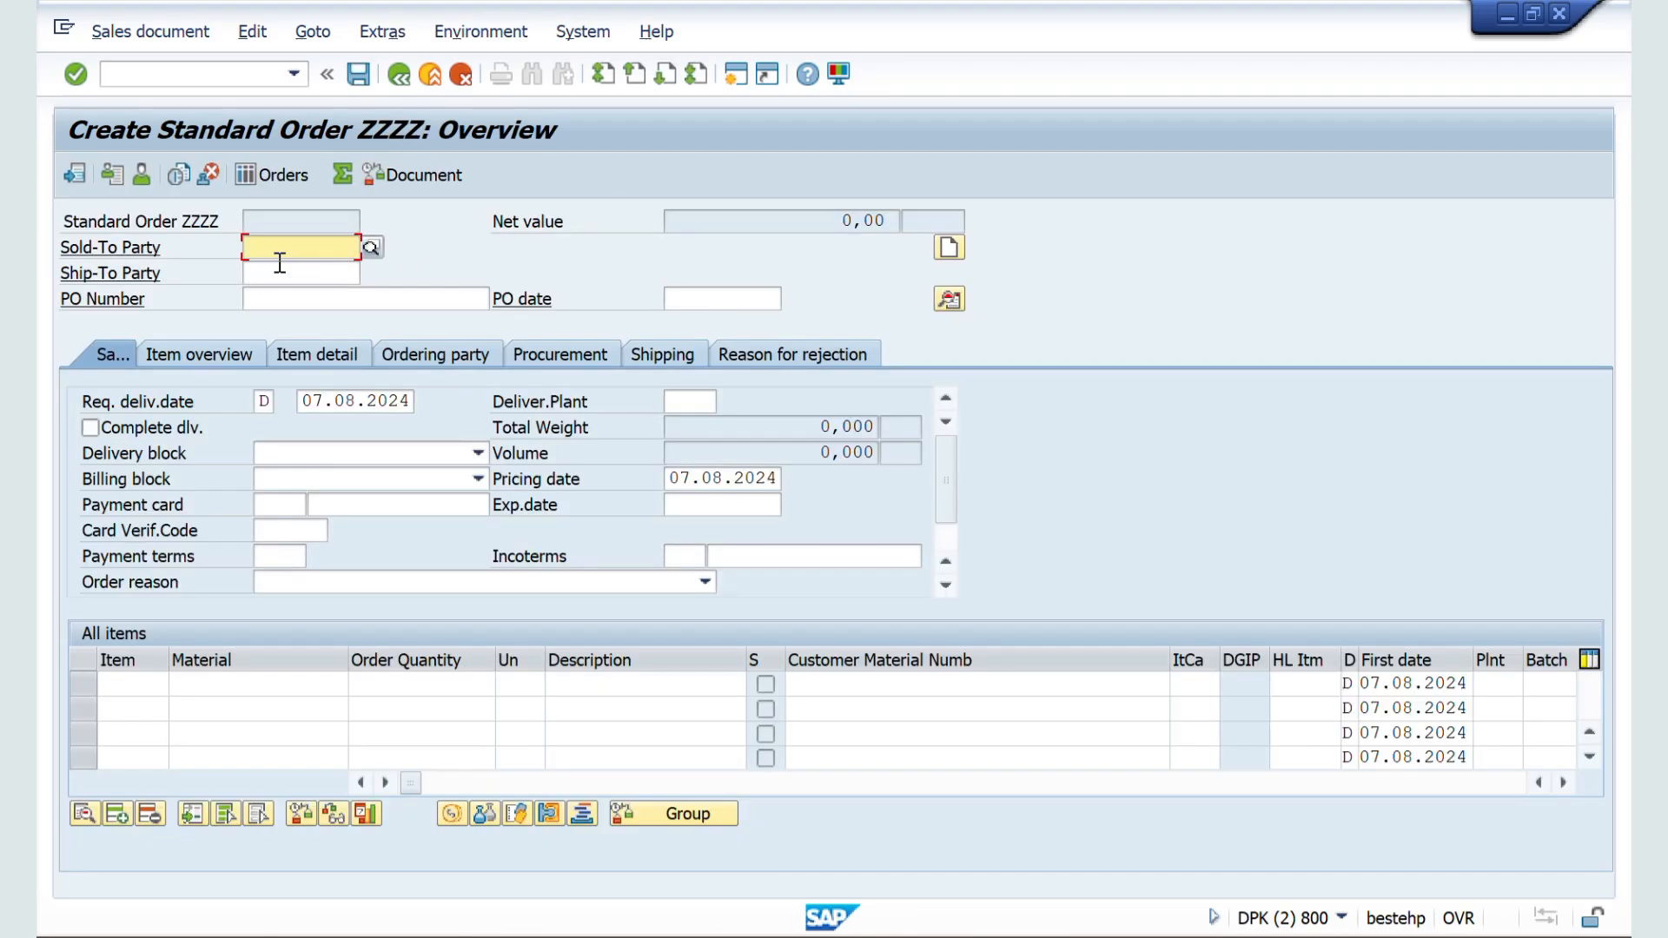
Step: Enter the sold-to party's customer number in the ZZSO order
click(279, 263)
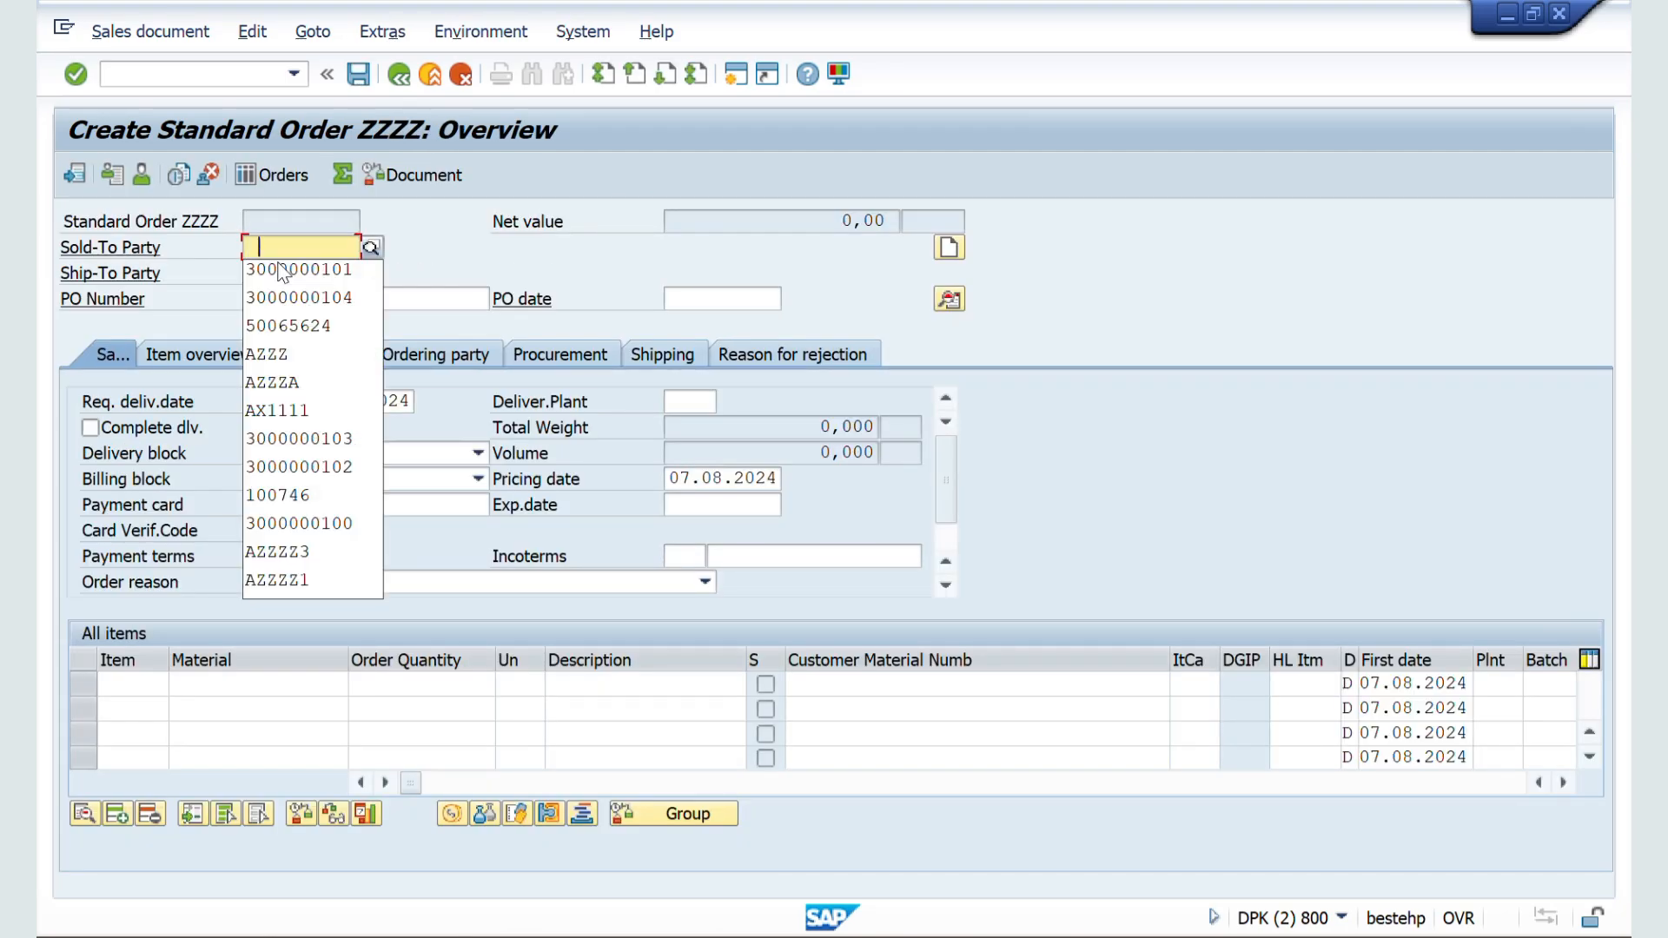
click(309, 305)
key(Return)
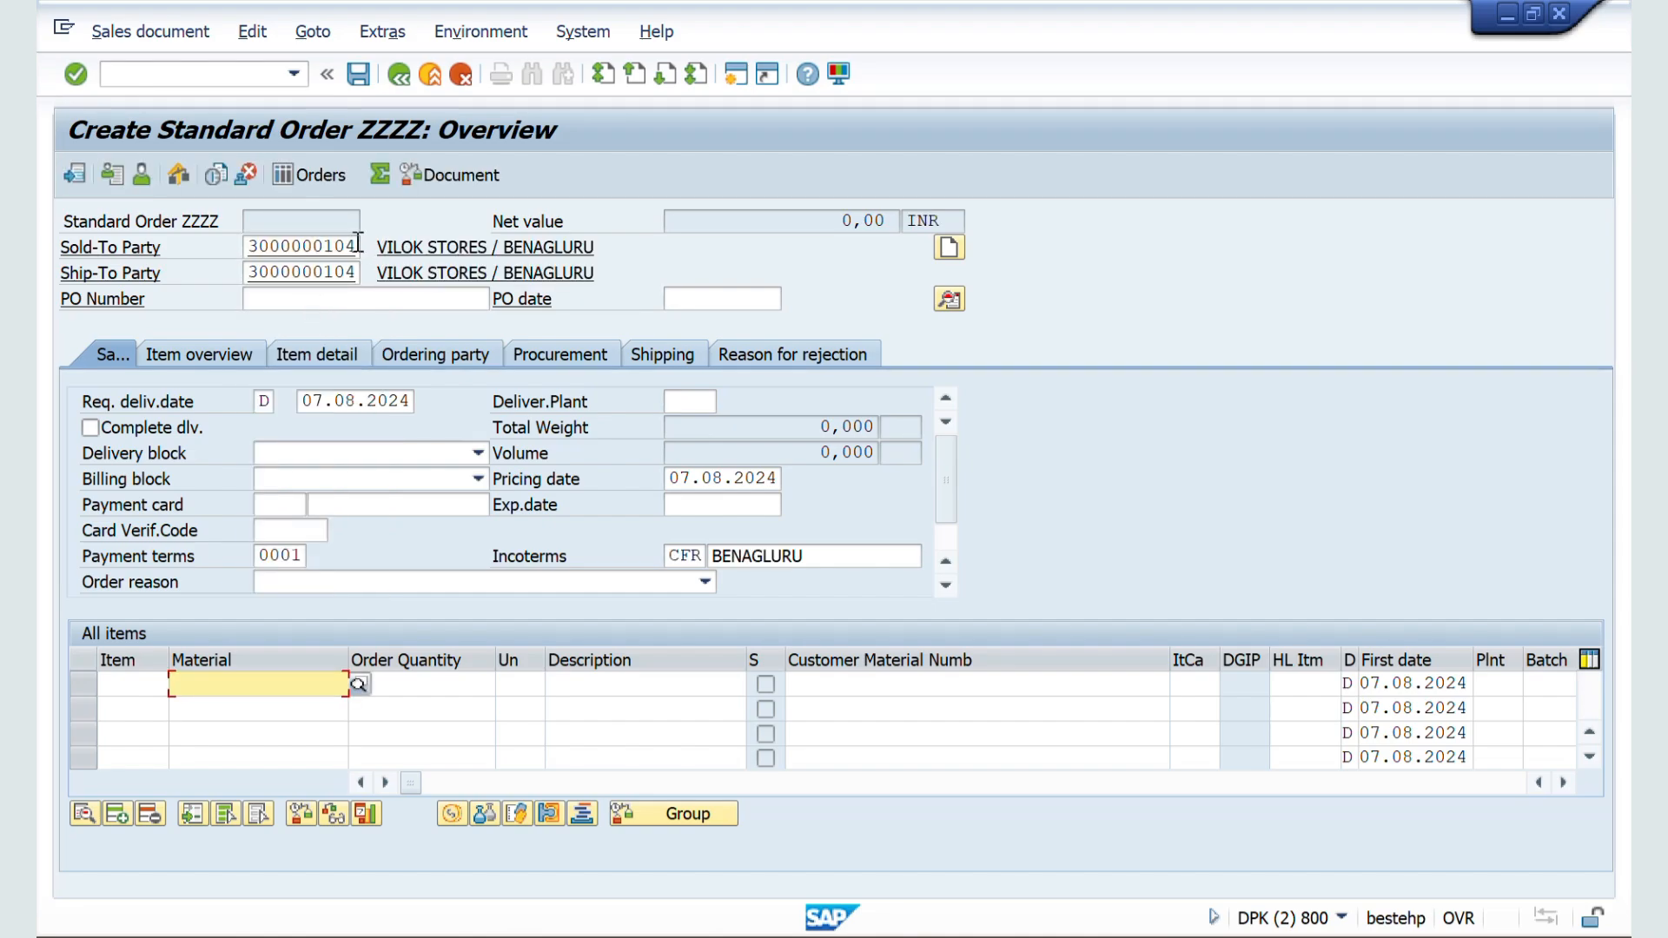
Step: Restart VA01 and open a ZZSO order with the distribution channel and division left blank
click(186, 76)
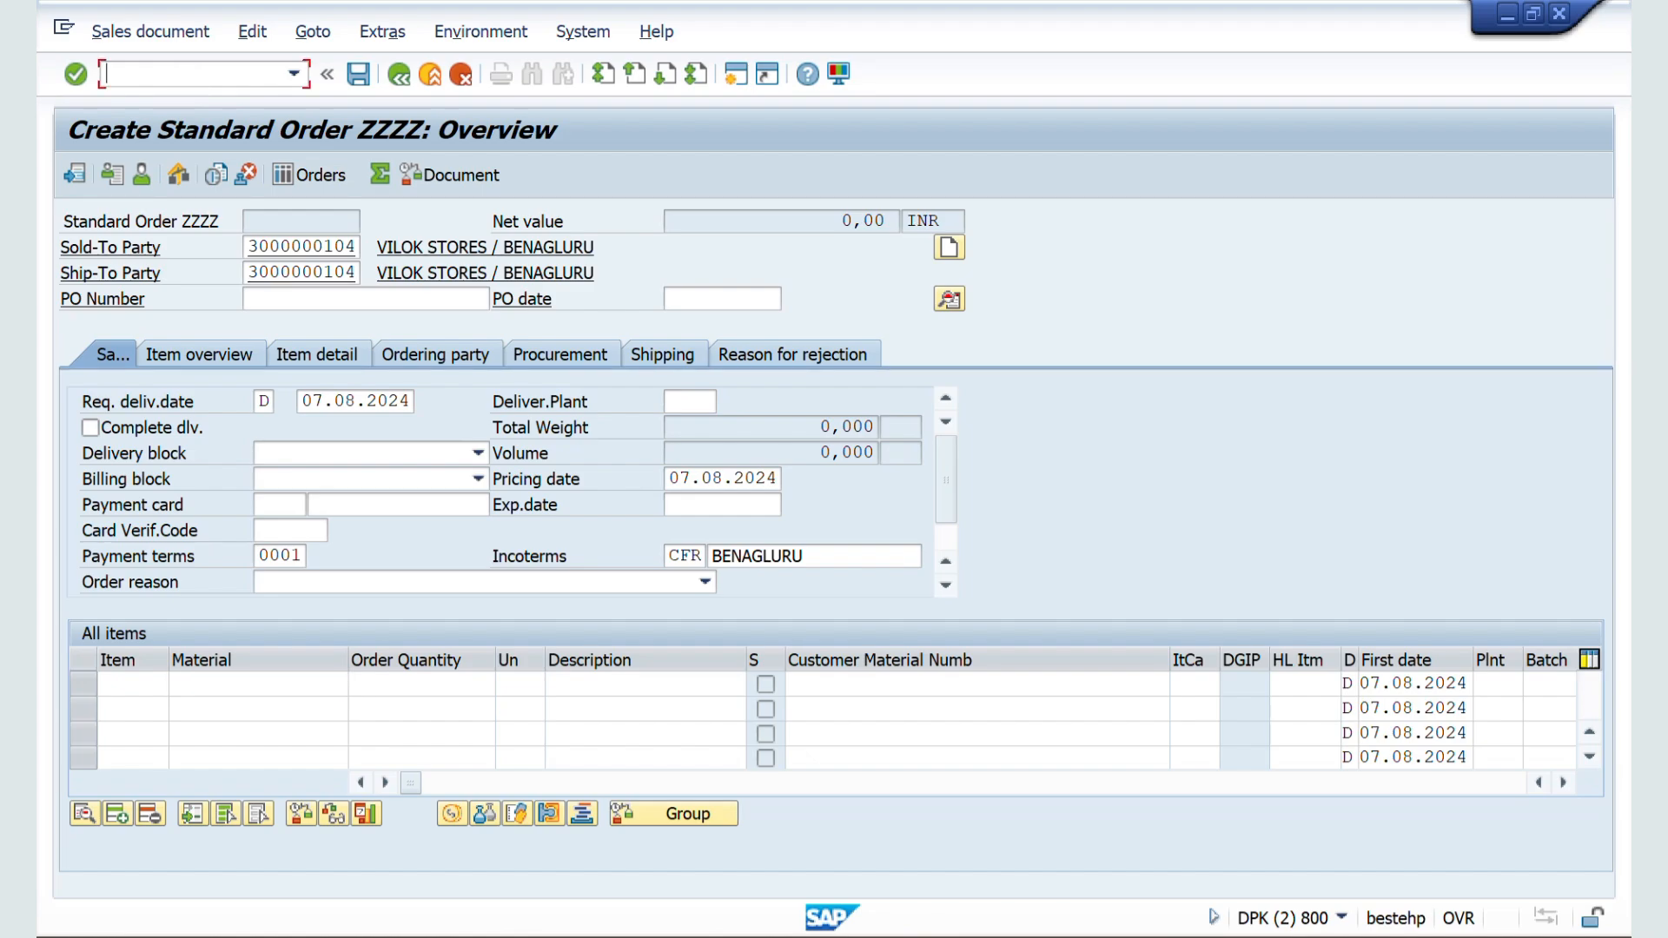
text(/nva01)
key(Return)
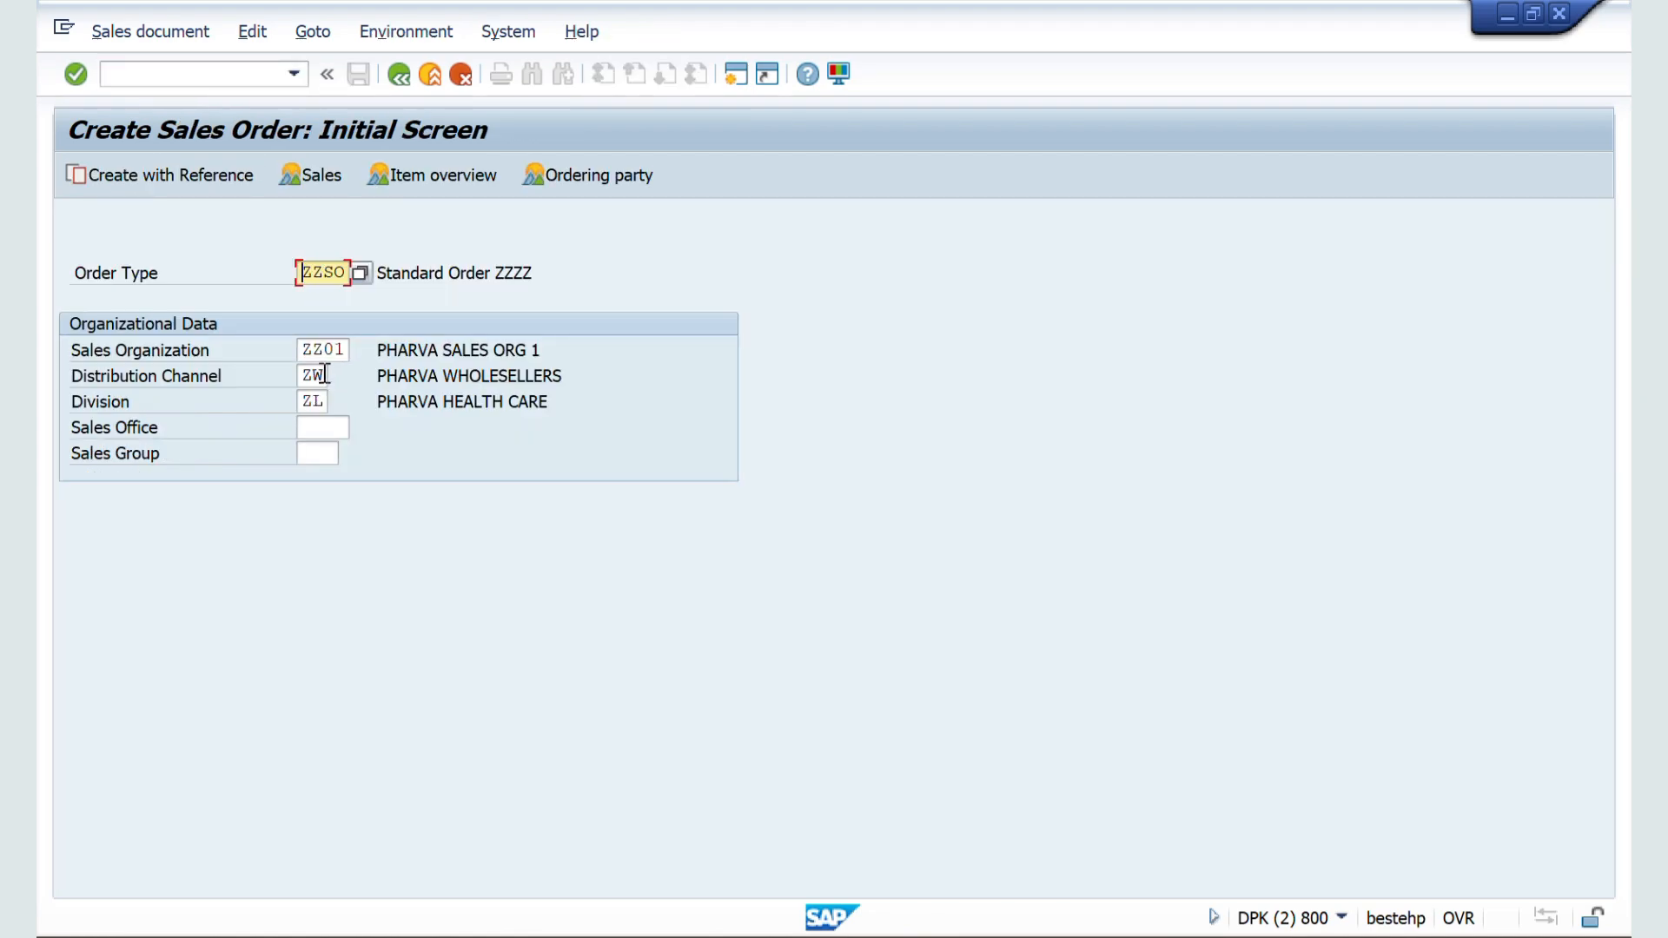
click(324, 374)
key(BackSpace)
key(BackSpace)
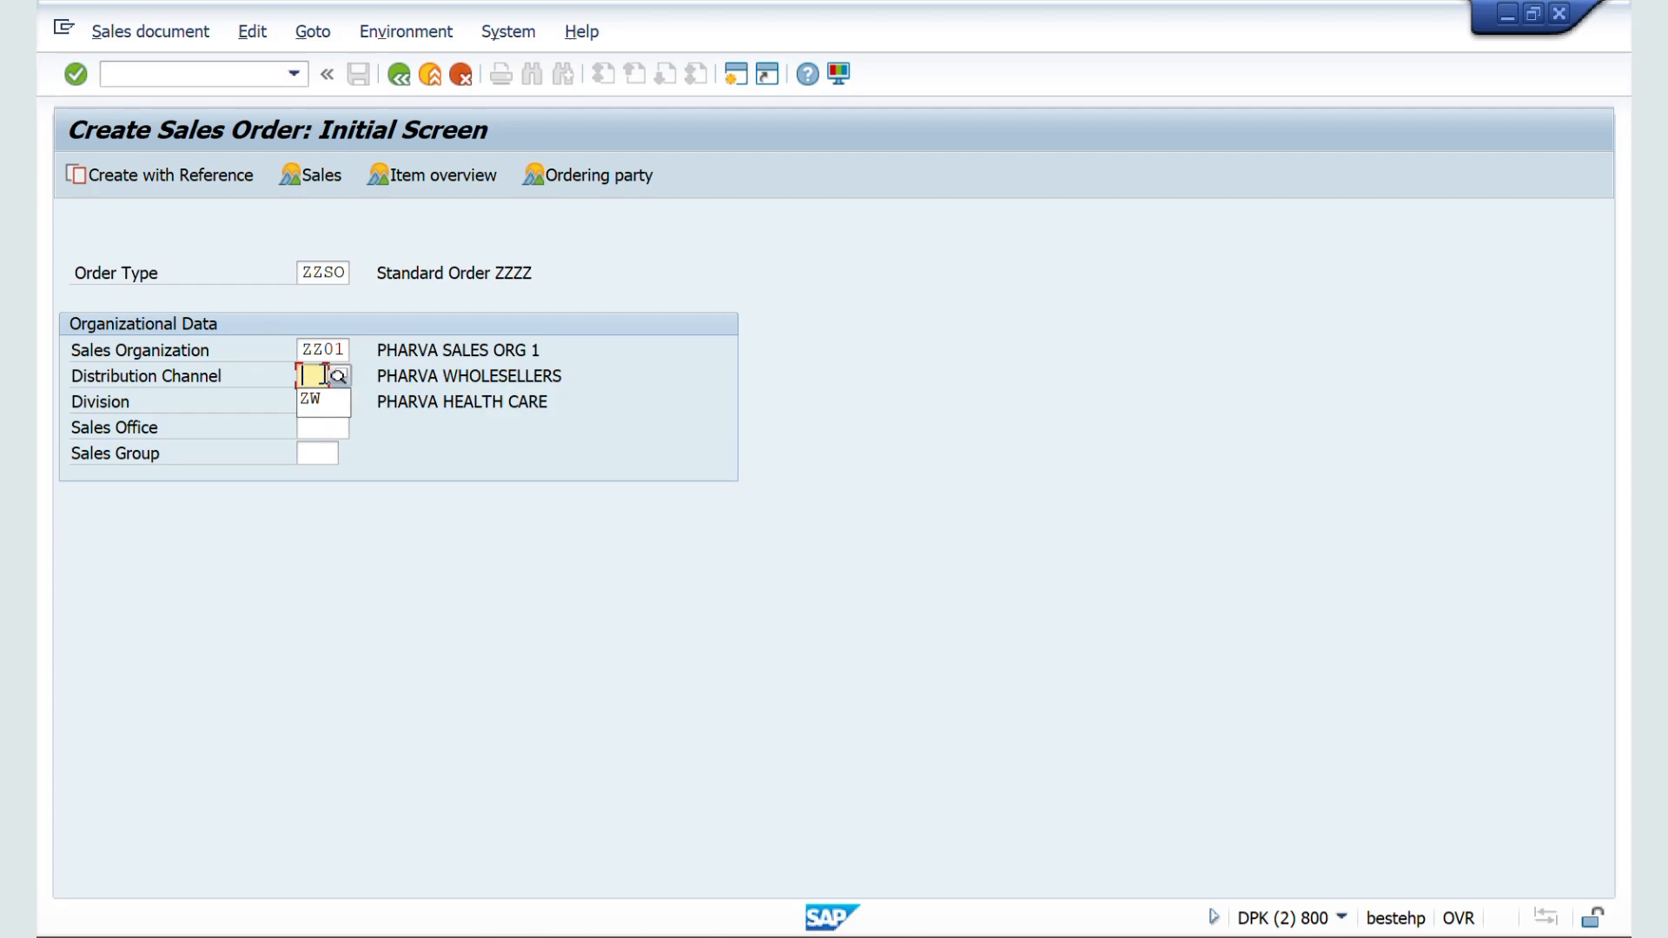
click(411, 417)
click(324, 401)
key(BackSpace)
key(BackSpace)
key(Return)
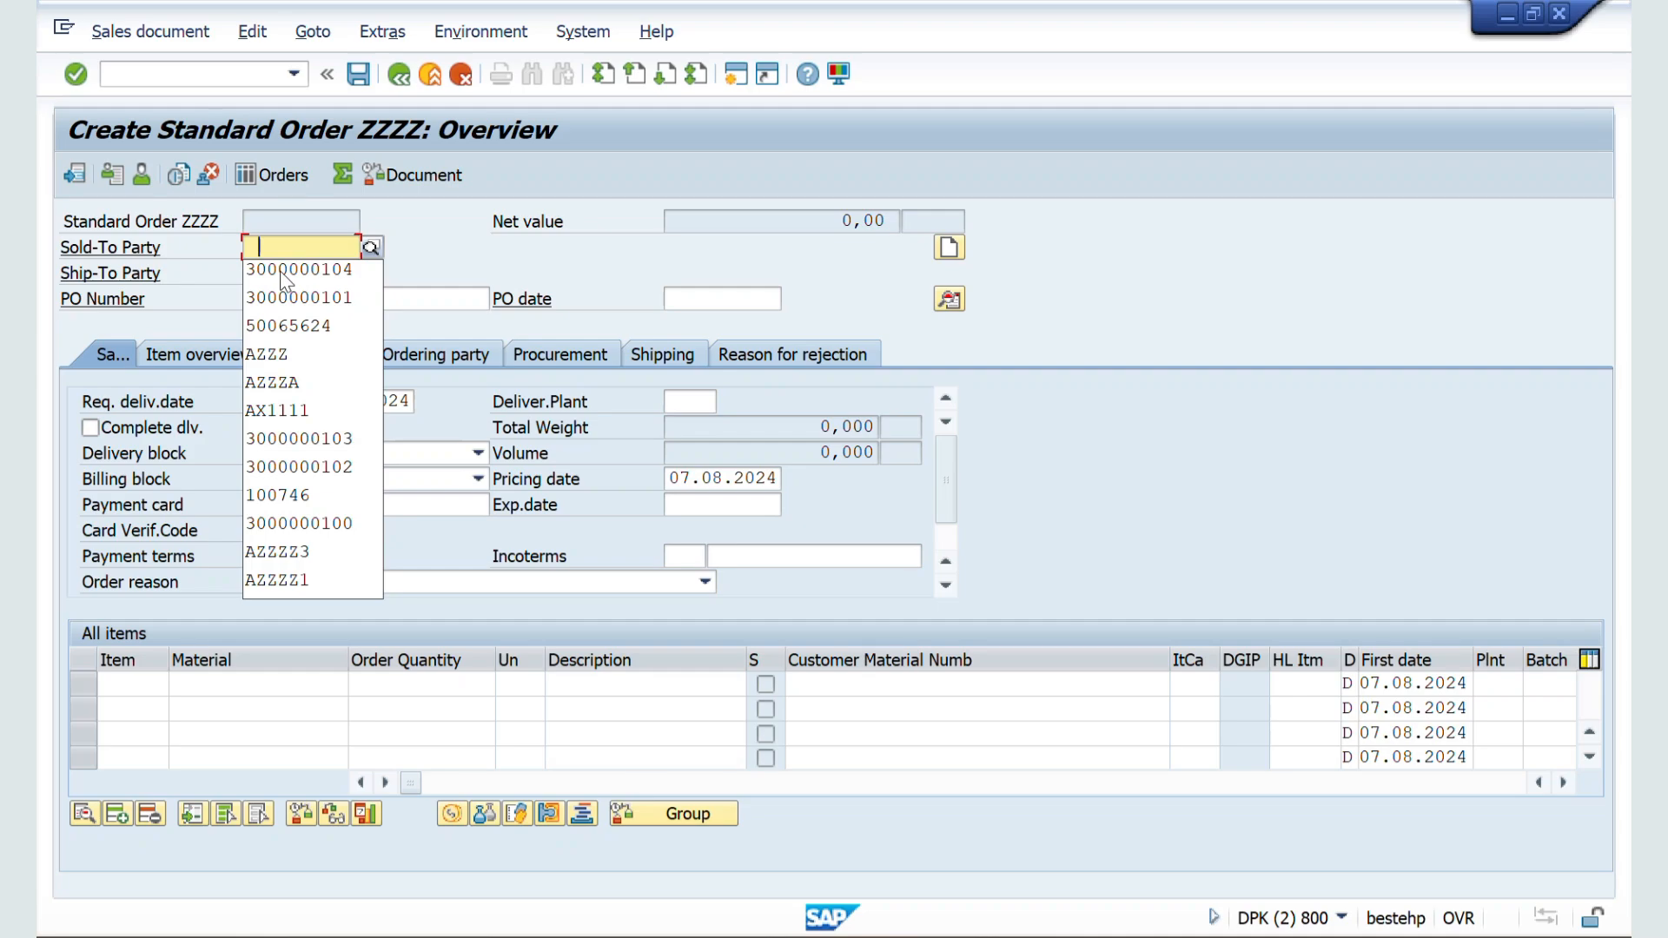
Step: Enter the sold-to party's customer number and choose sales area ZZ01 / ZW / ZM, PHARVA HOME CARE
click(284, 271)
key(Return)
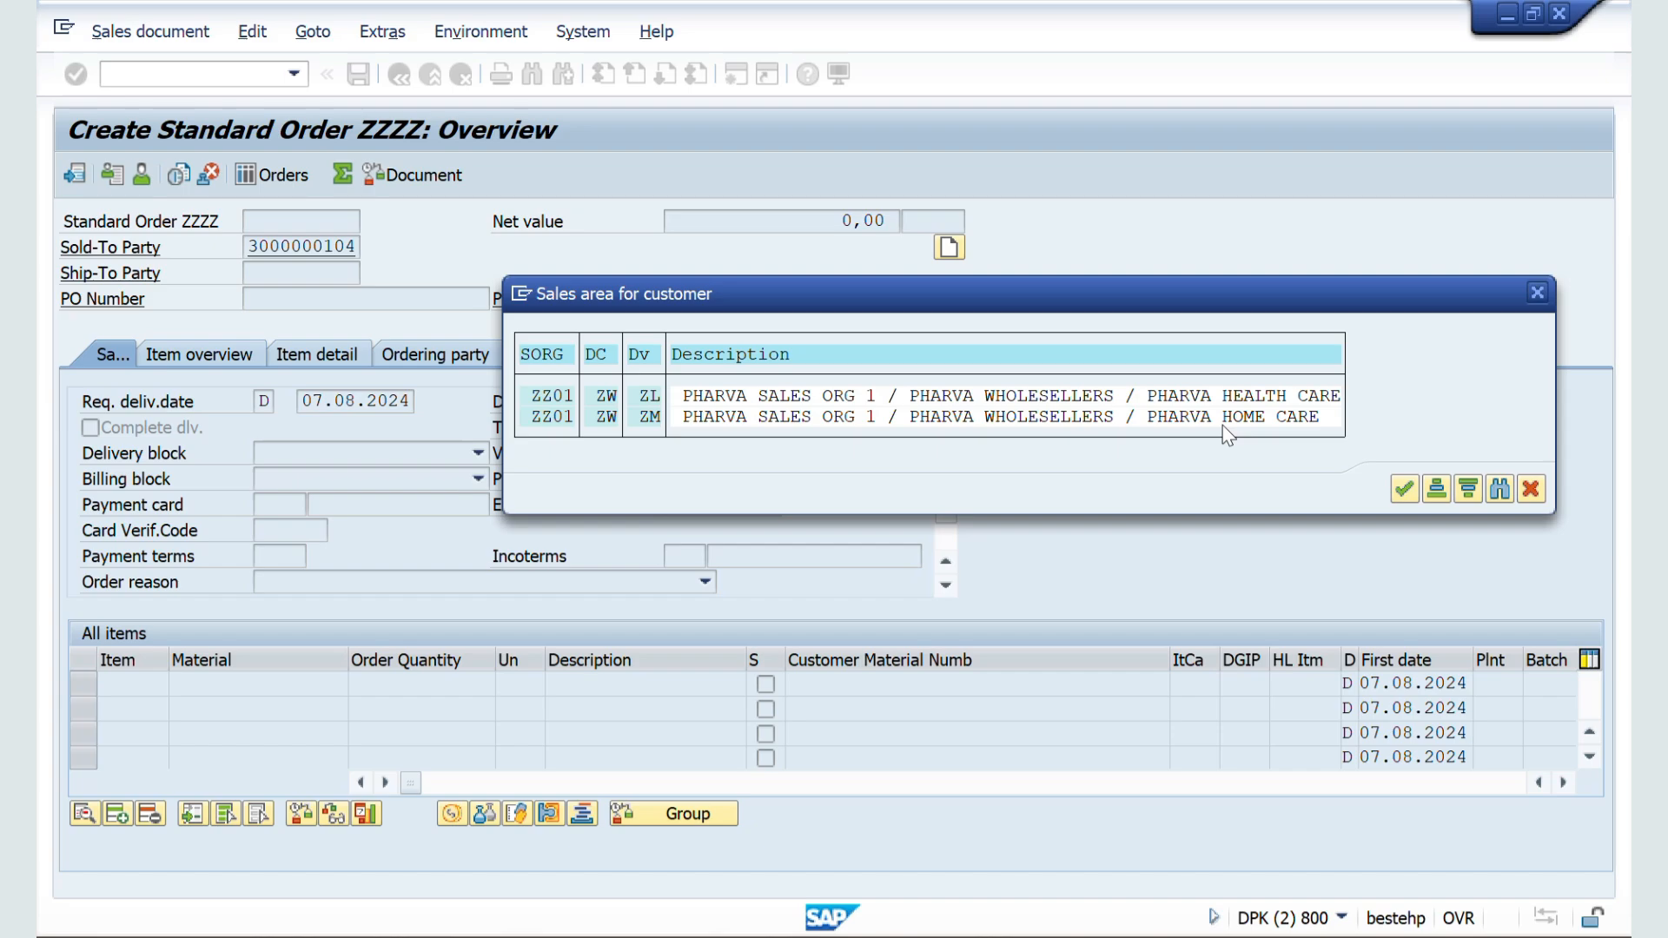
double_click(550, 419)
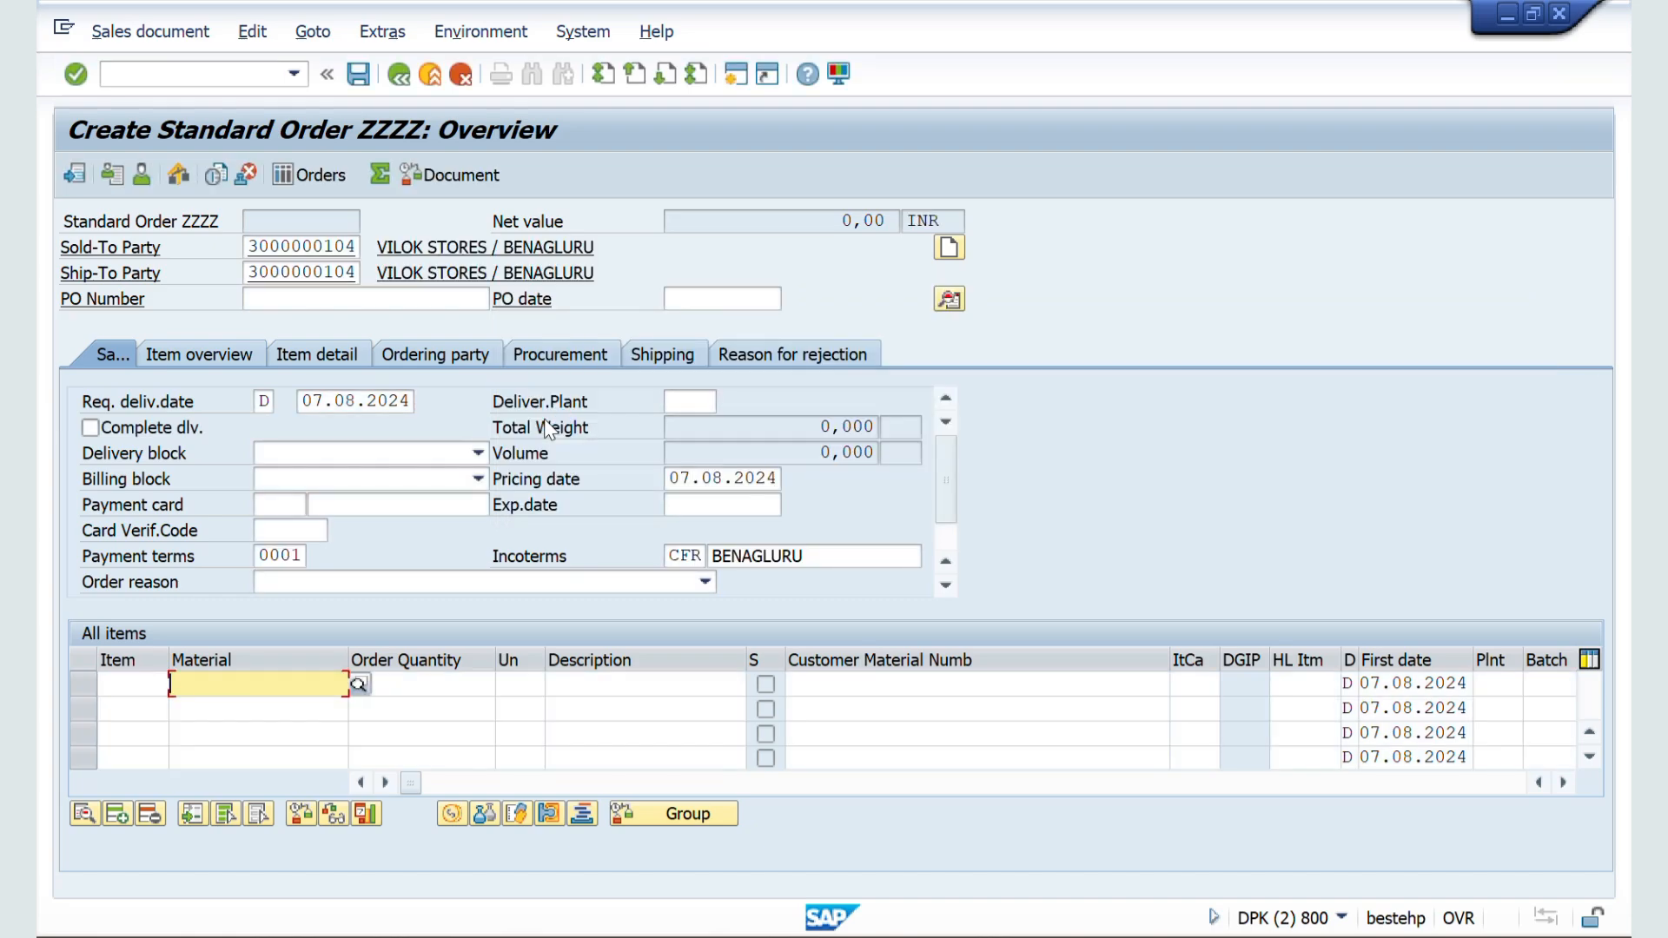
Step: Add an order item for material 50065624 with an order quantity of 10
key(BackSpace)
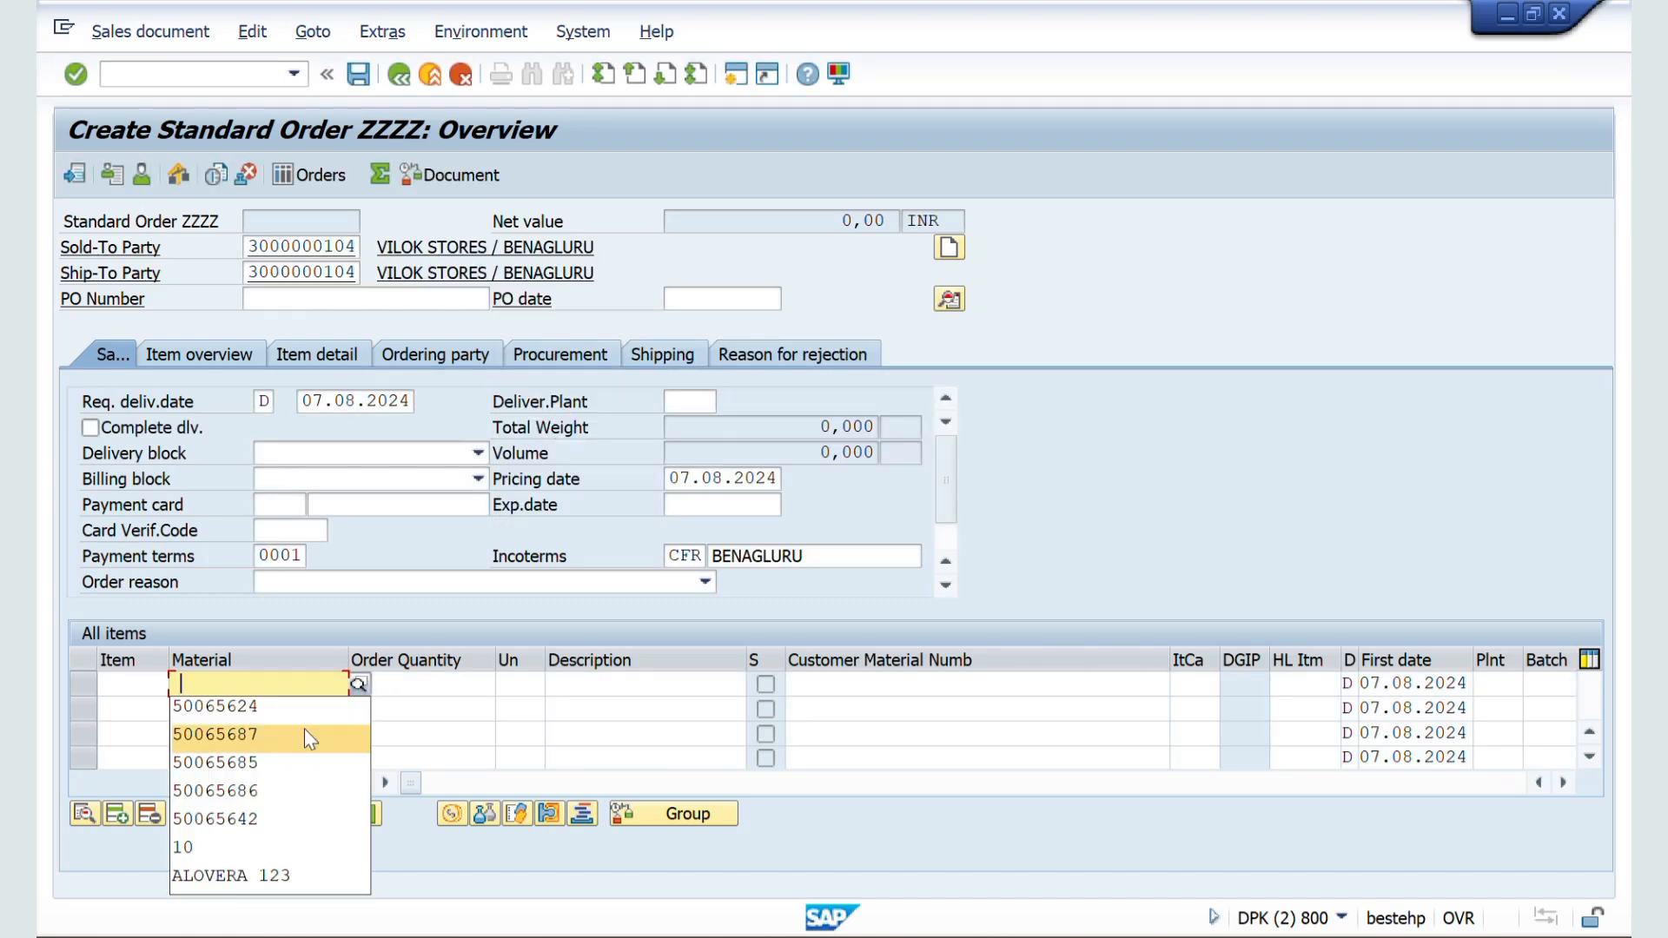
click(264, 709)
click(417, 684)
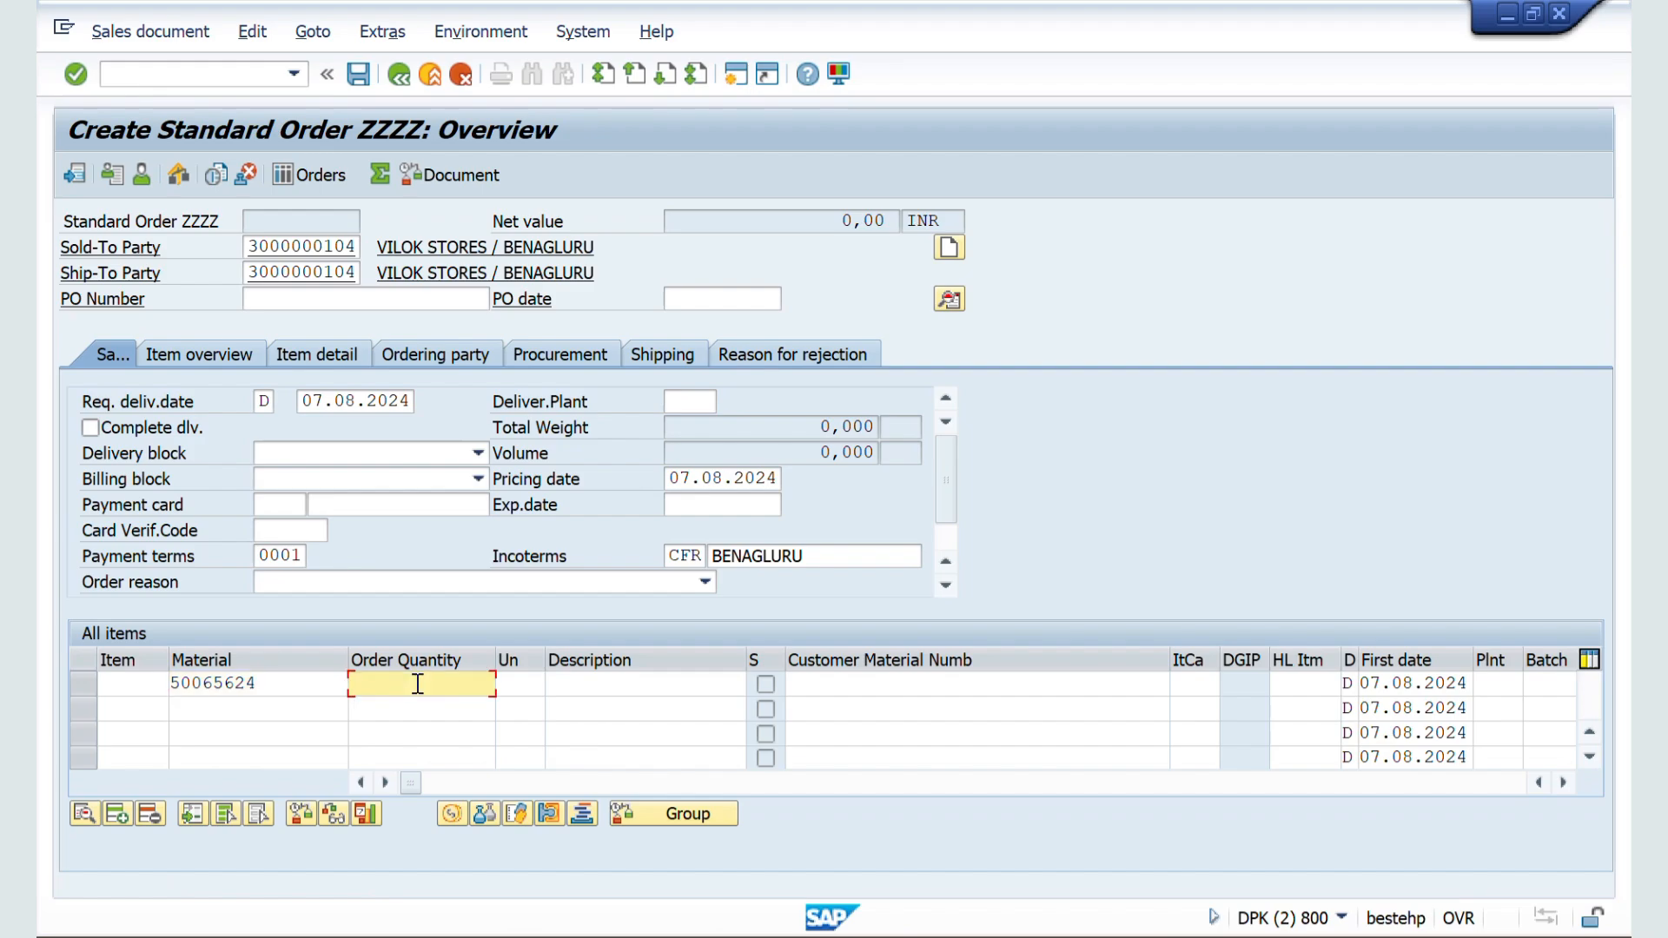
text(10)
key(Return)
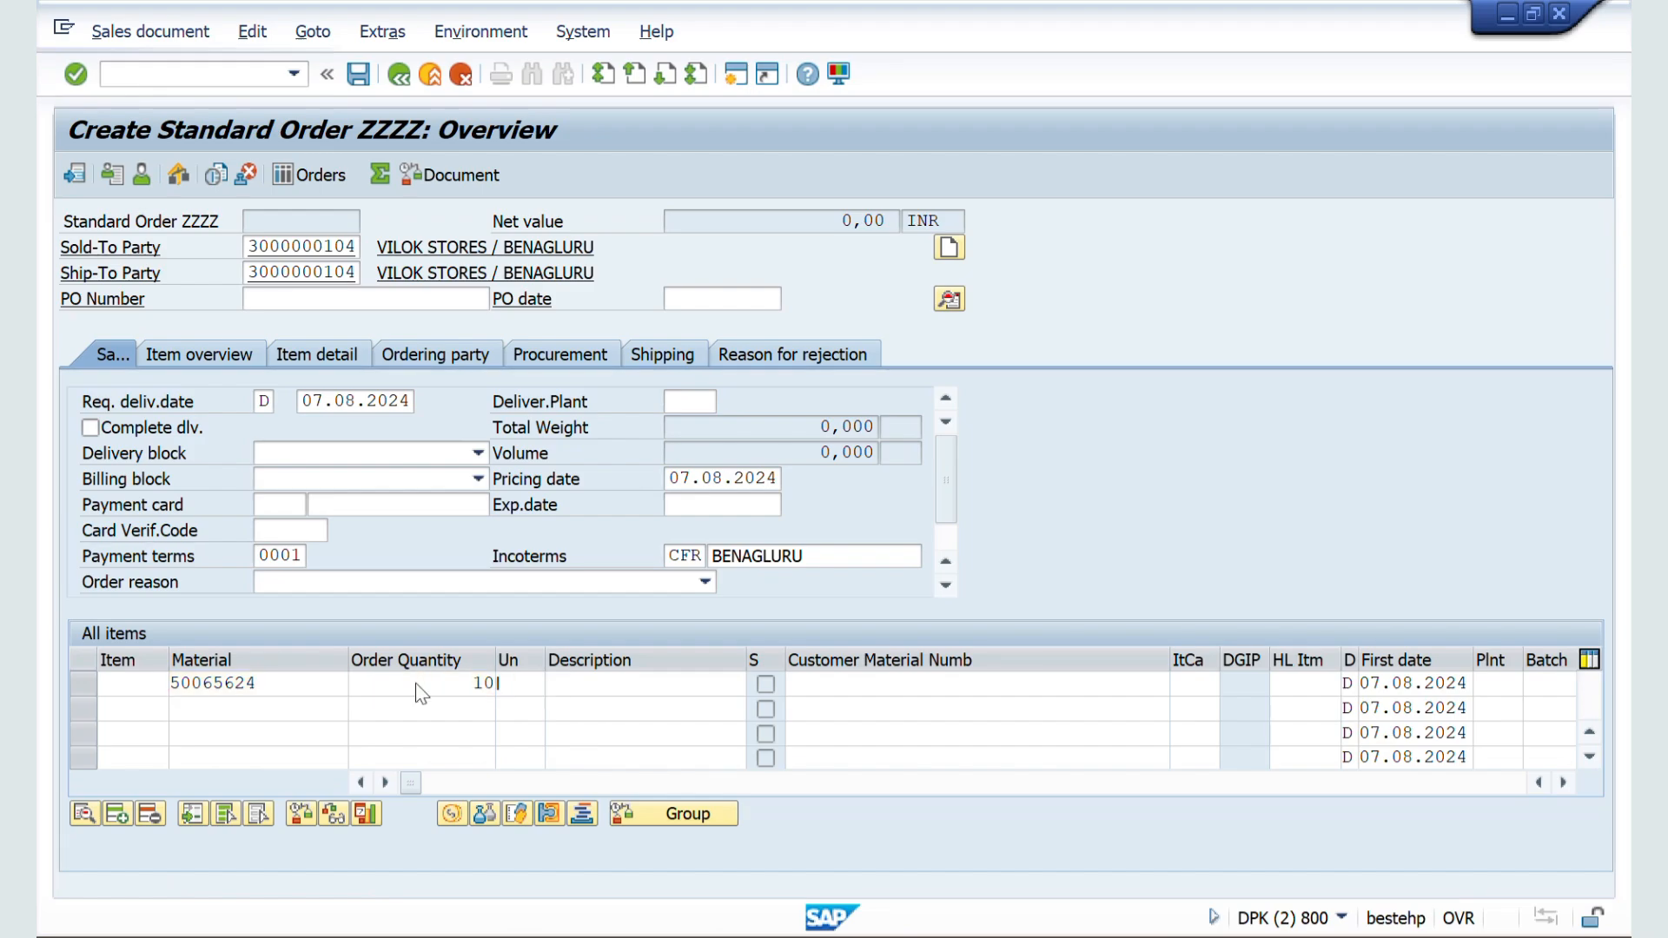
key(Return)
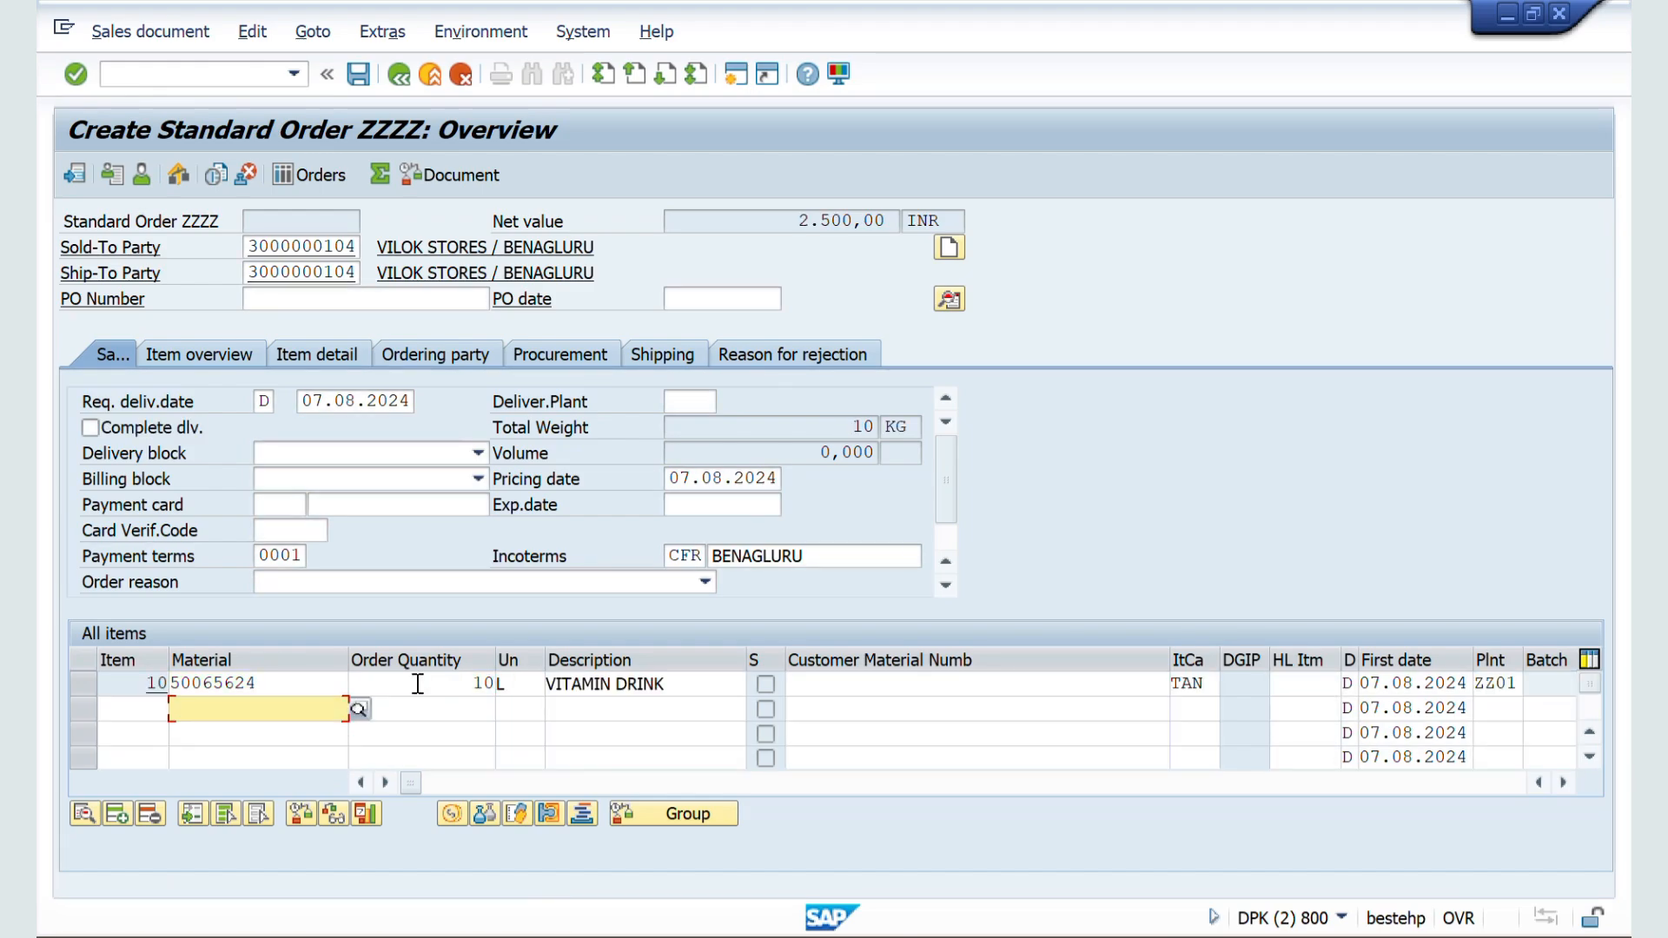
Step: Examine the division of the sales area in the order's header data and return to the overview
click(946, 304)
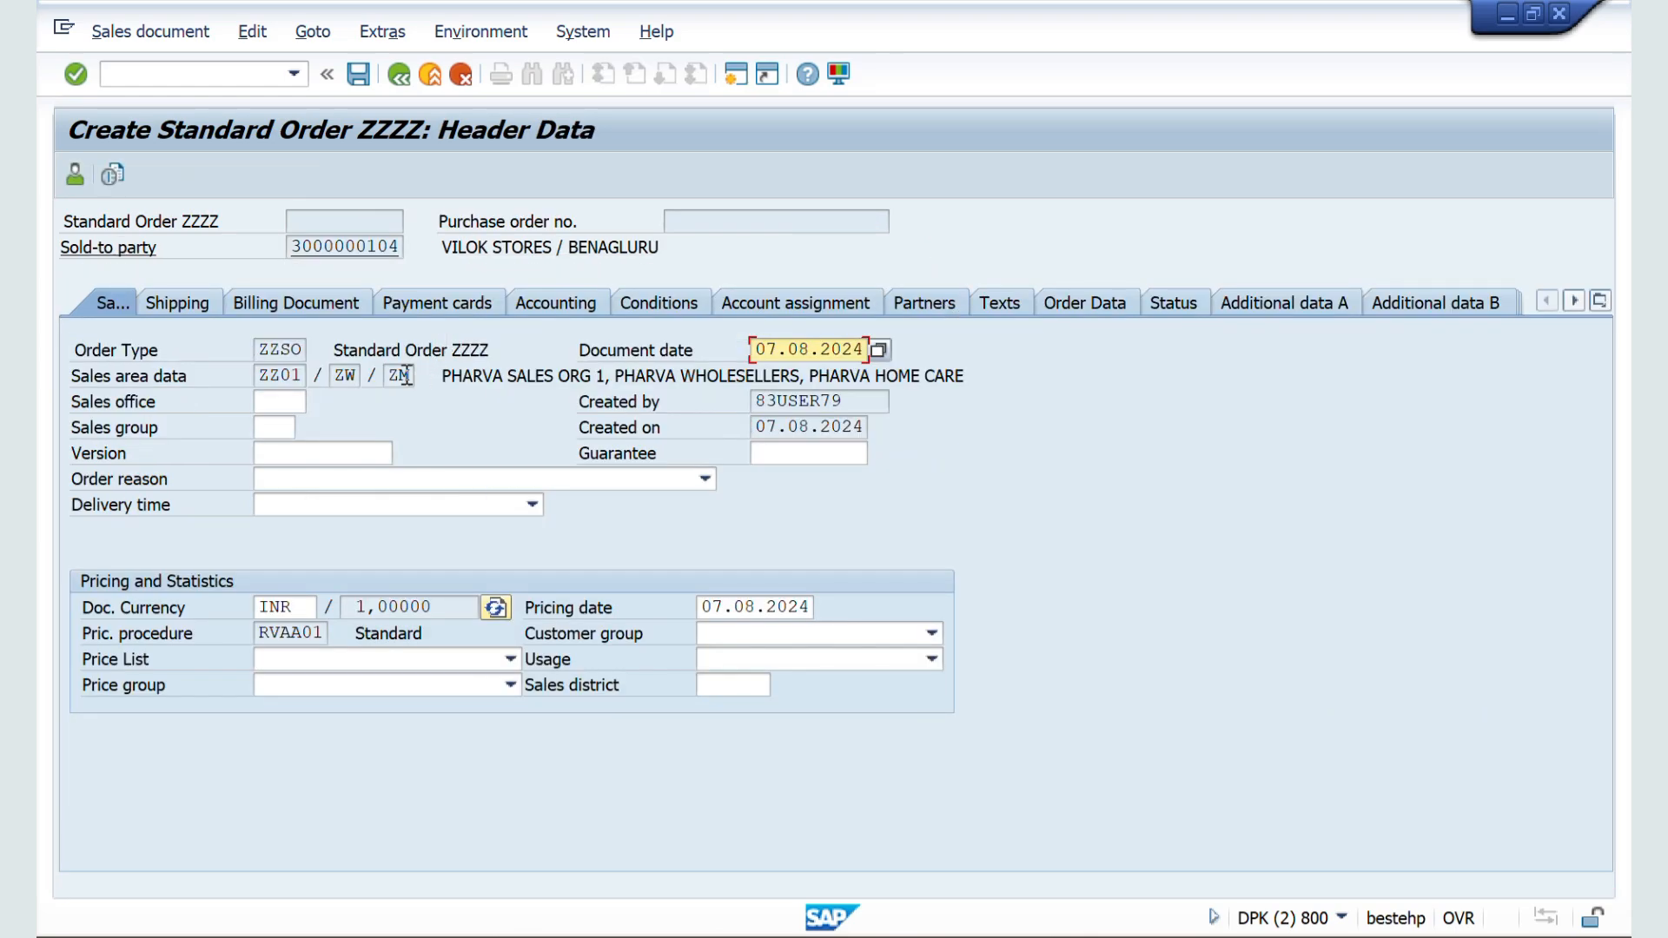
click(397, 377)
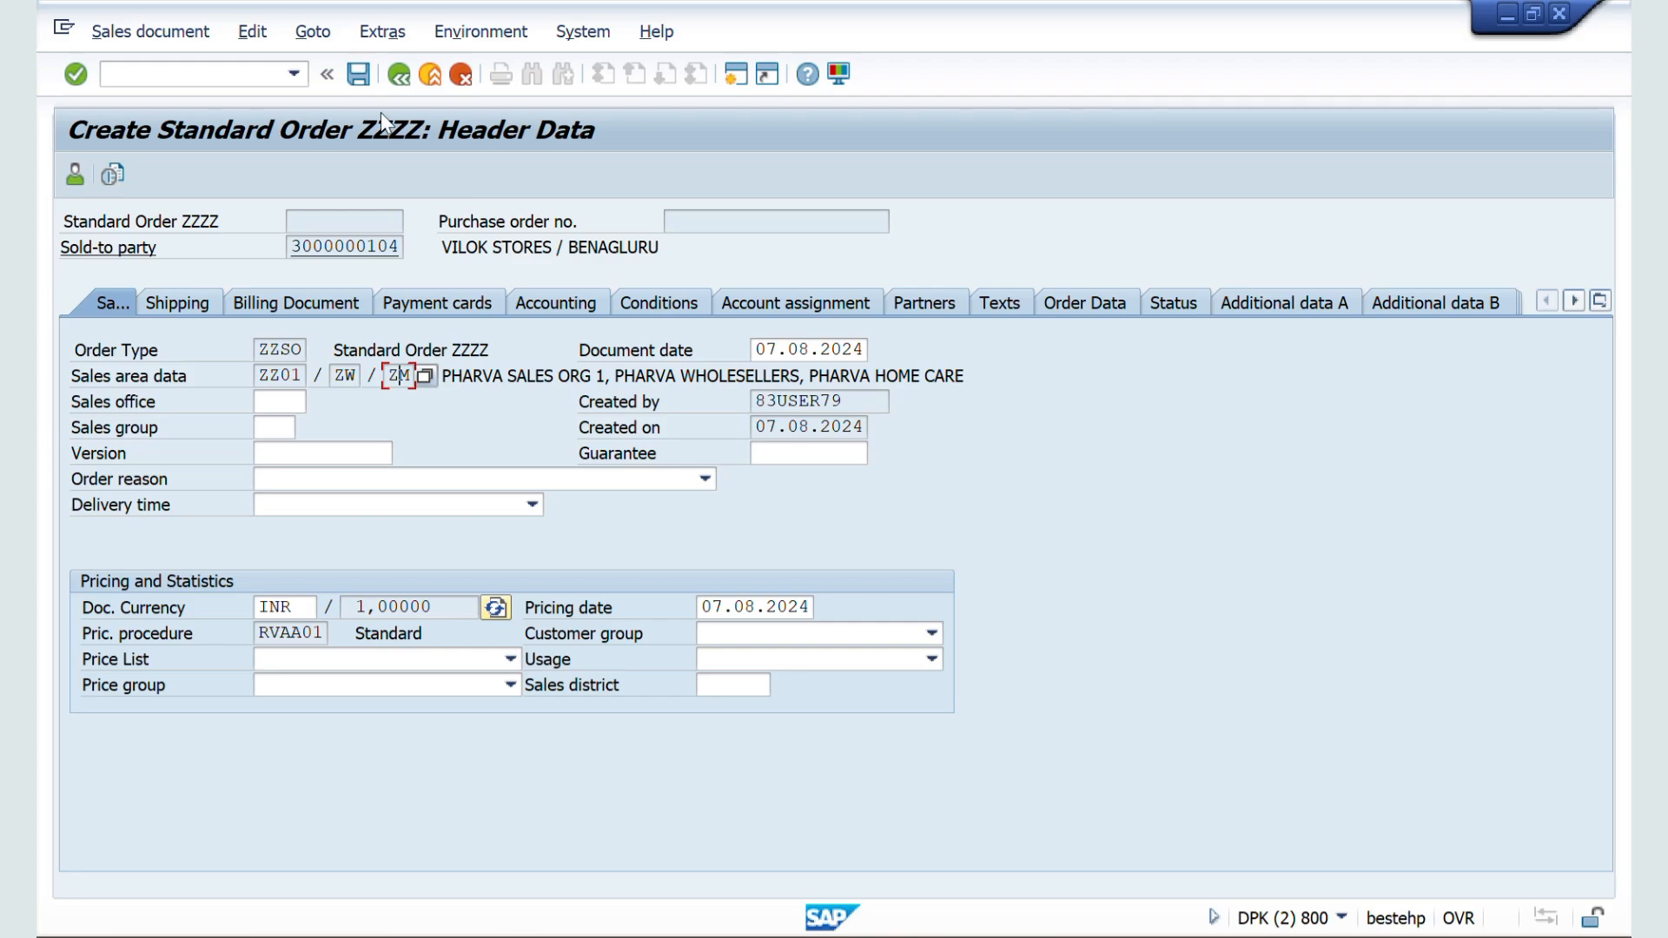
click(399, 87)
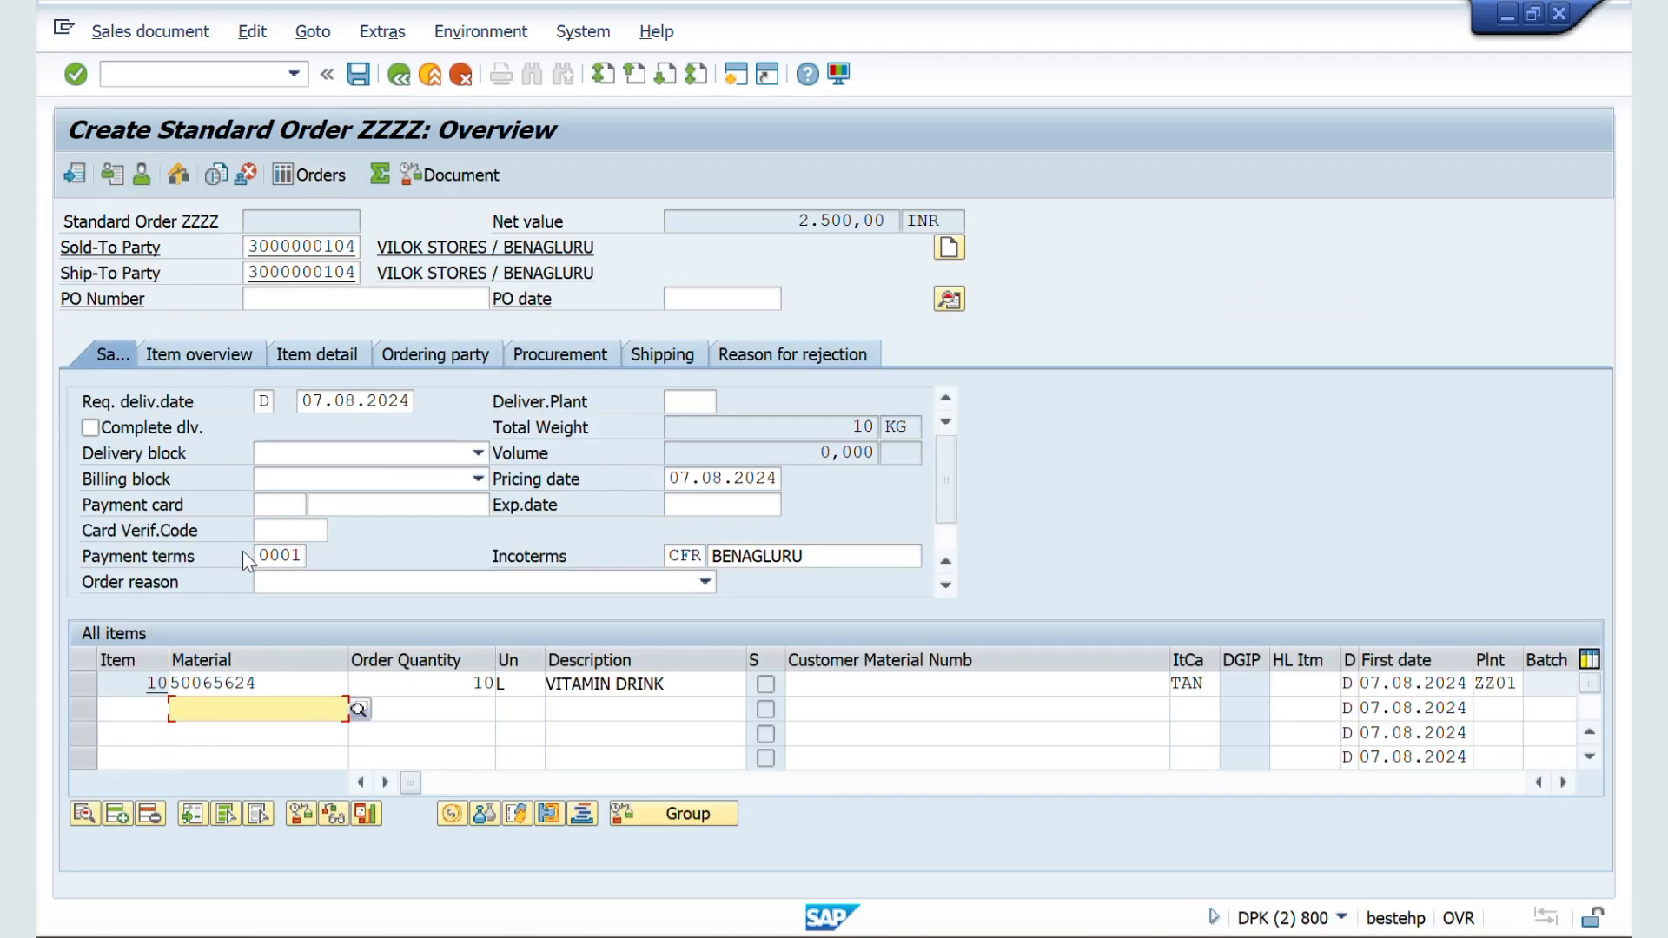
Step: Examine the division of item 10 in its Sales B data and check the order's incompletion log
double_click(152, 684)
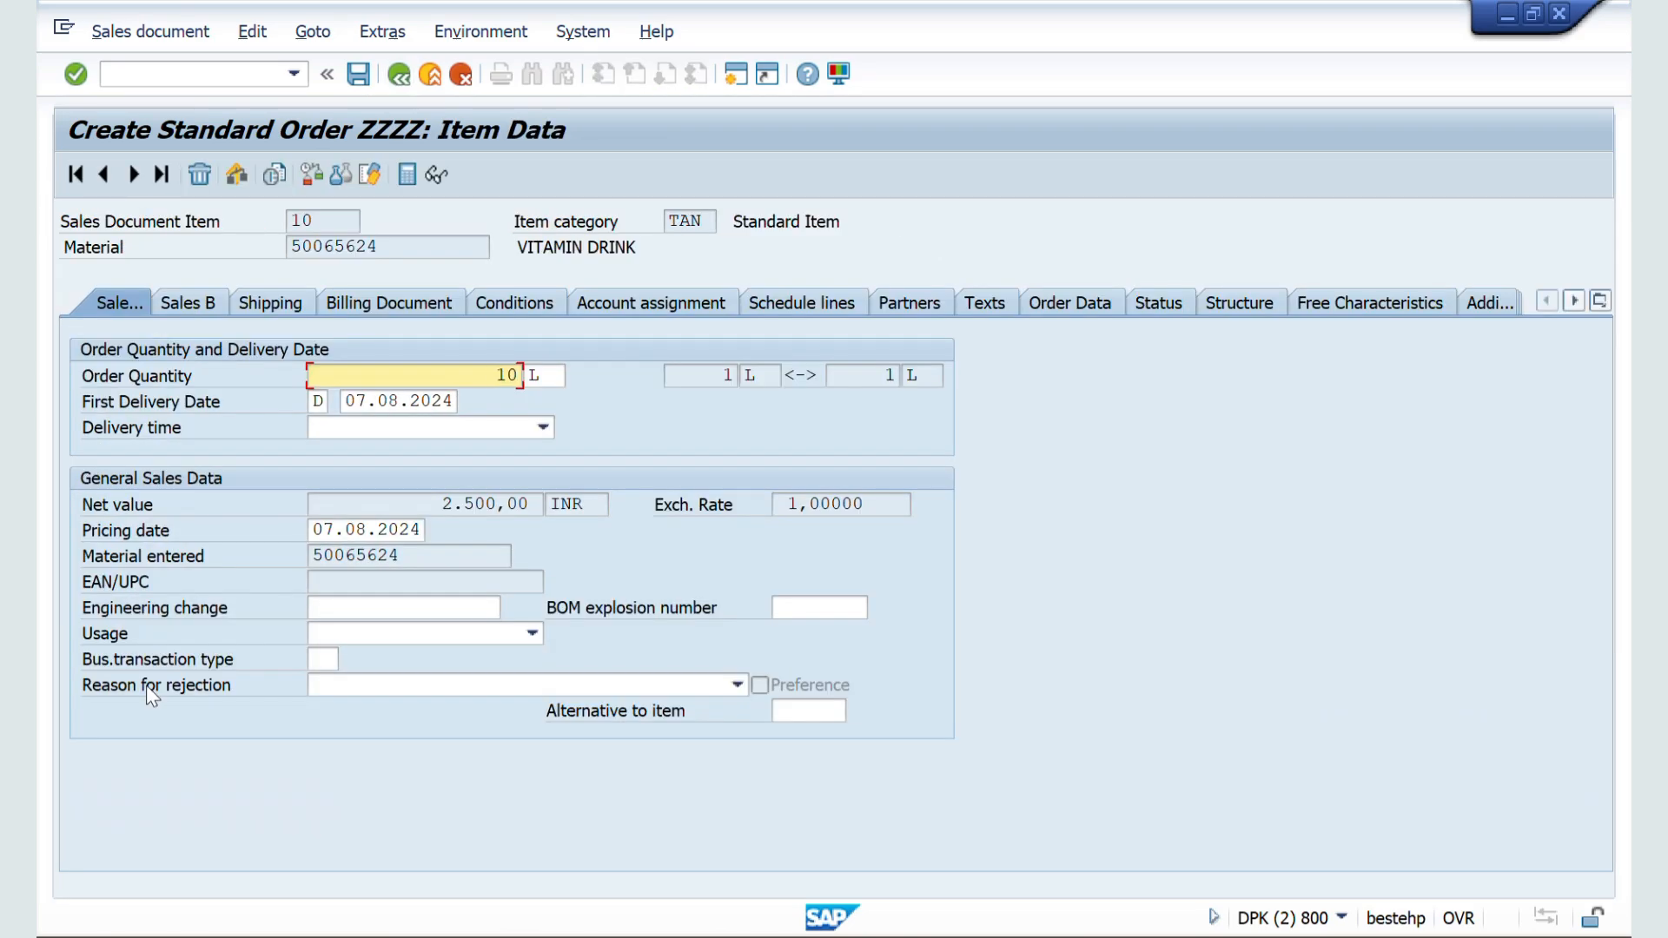
click(201, 305)
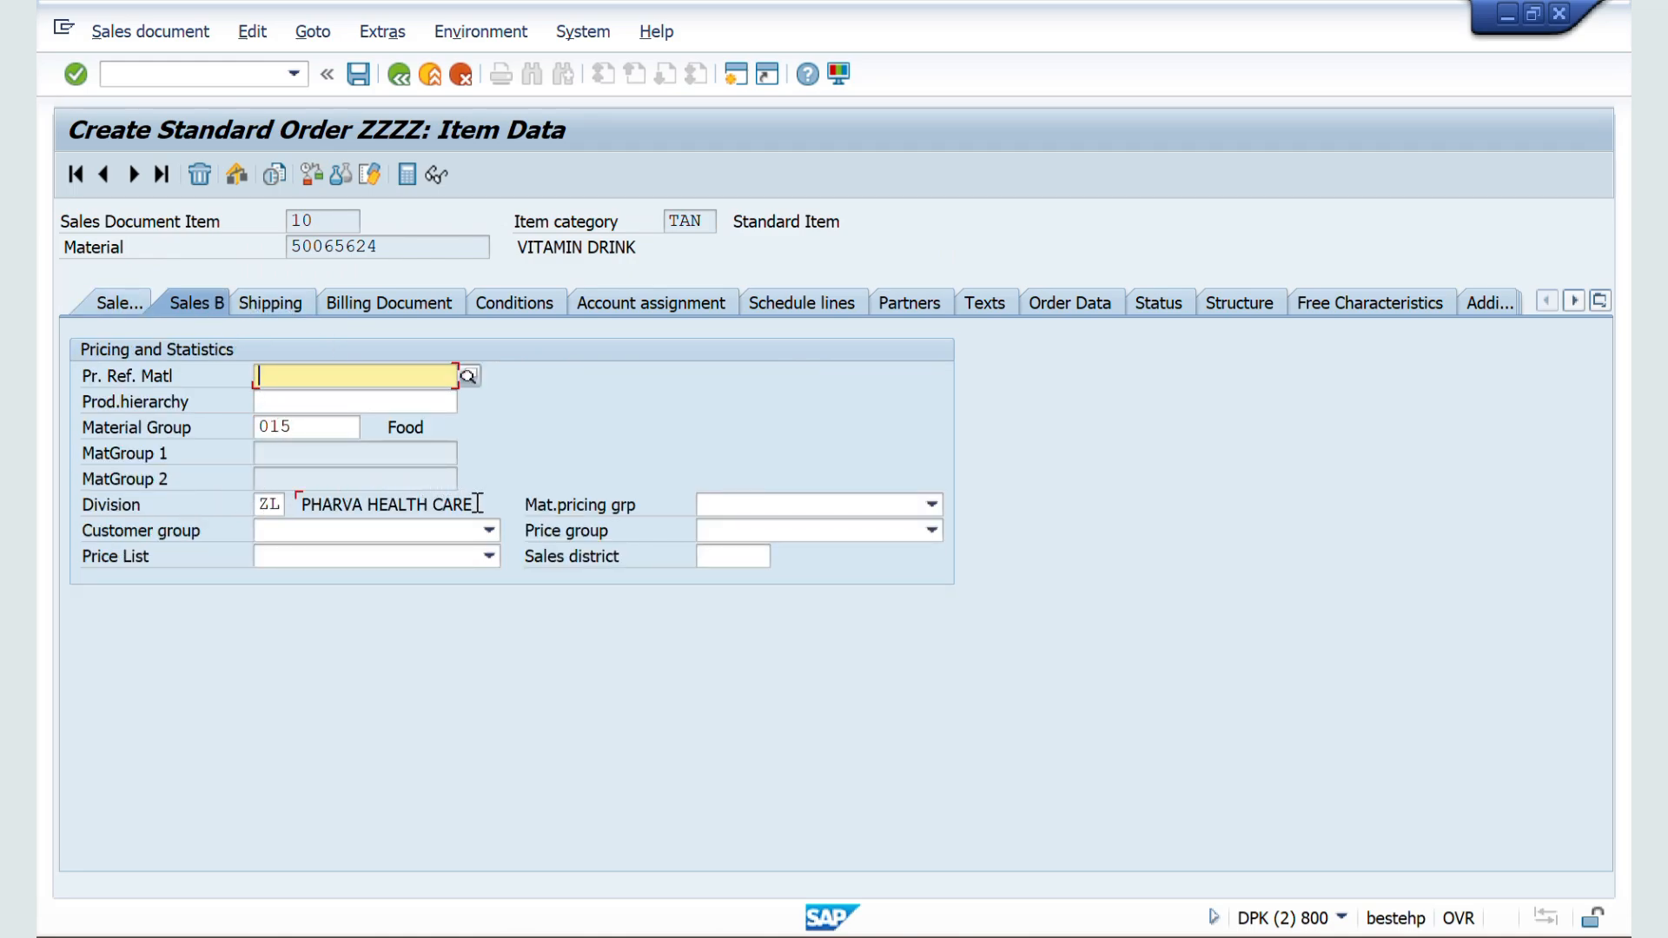
drag(470, 503, 360, 514)
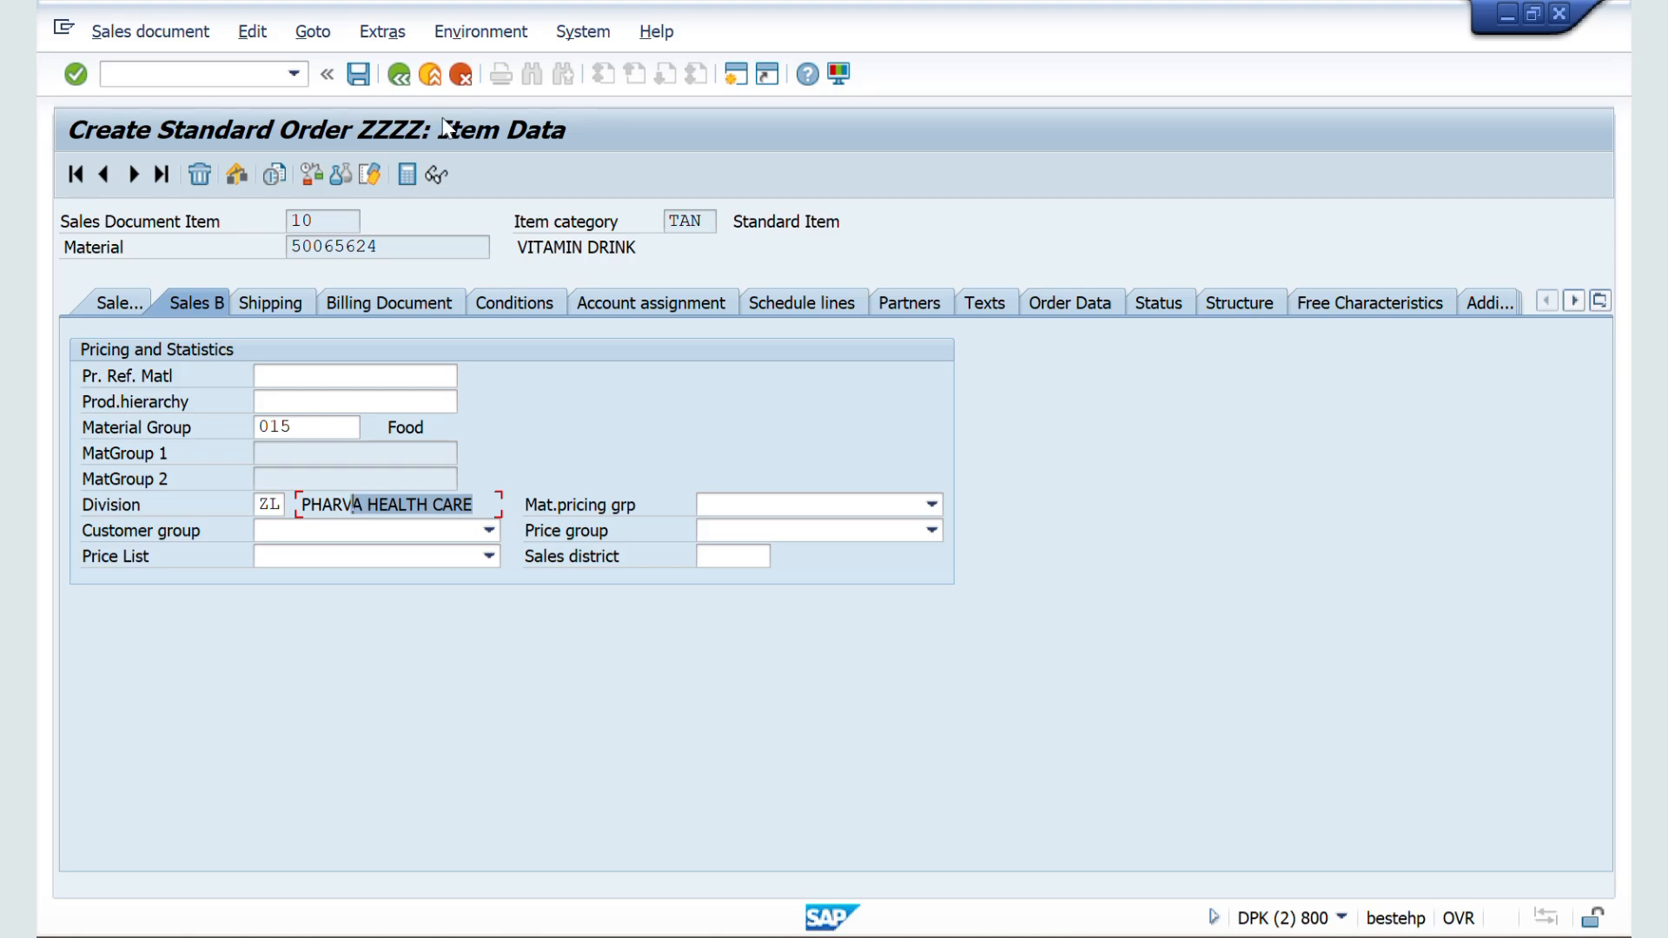
click(401, 74)
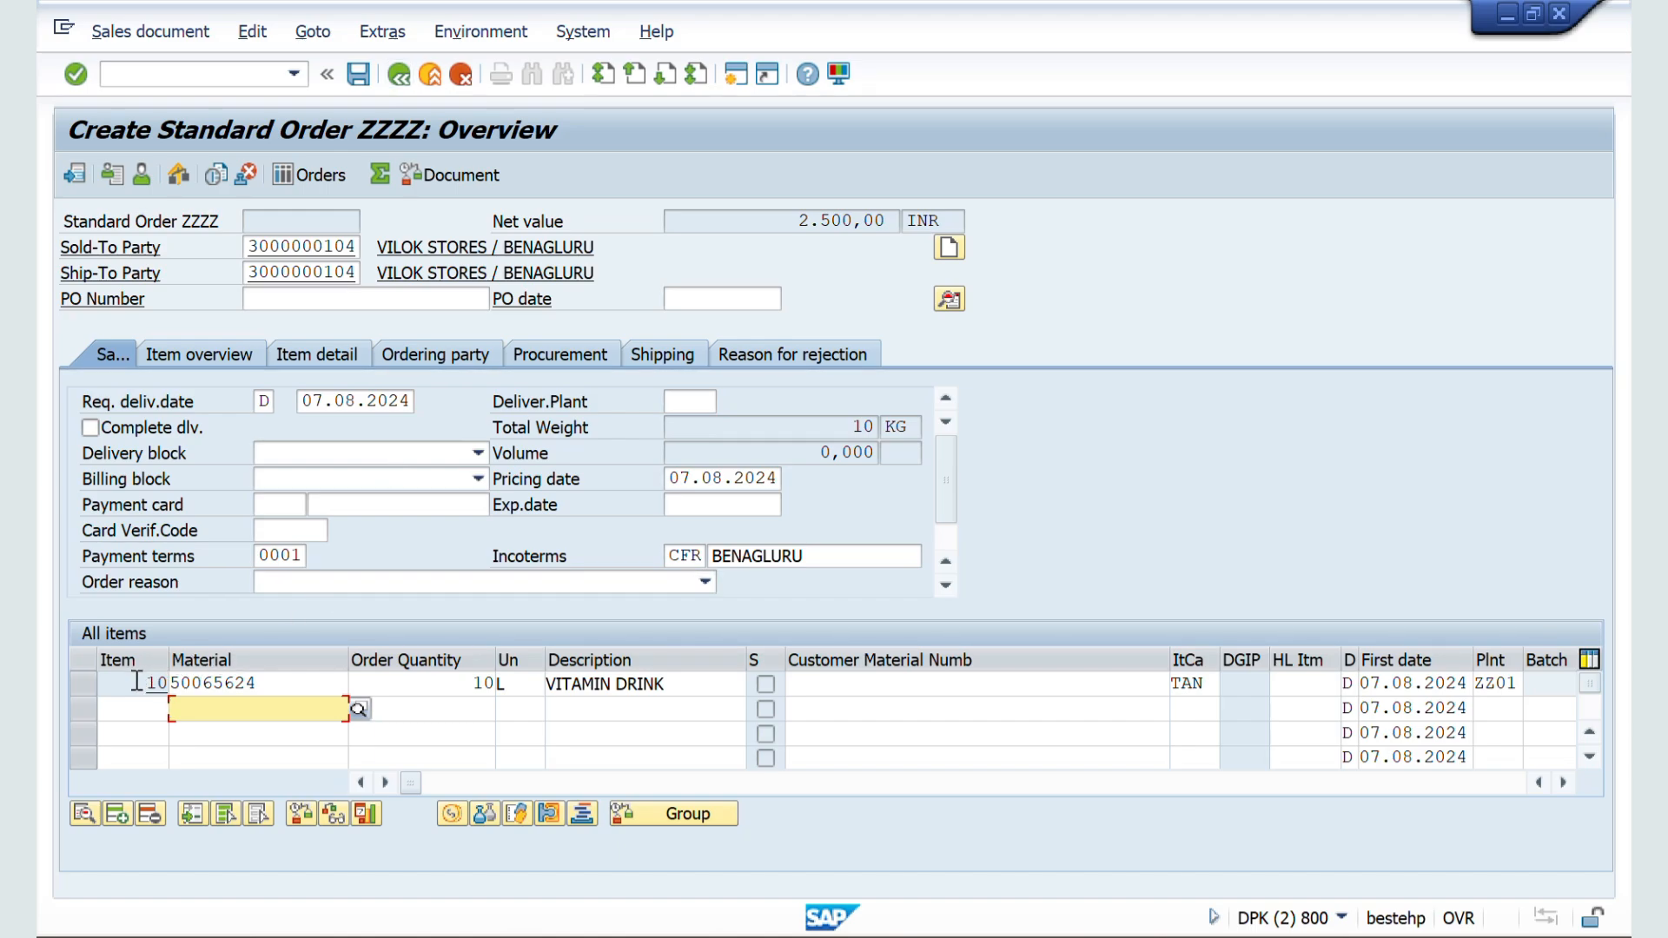
click(262, 38)
click(278, 372)
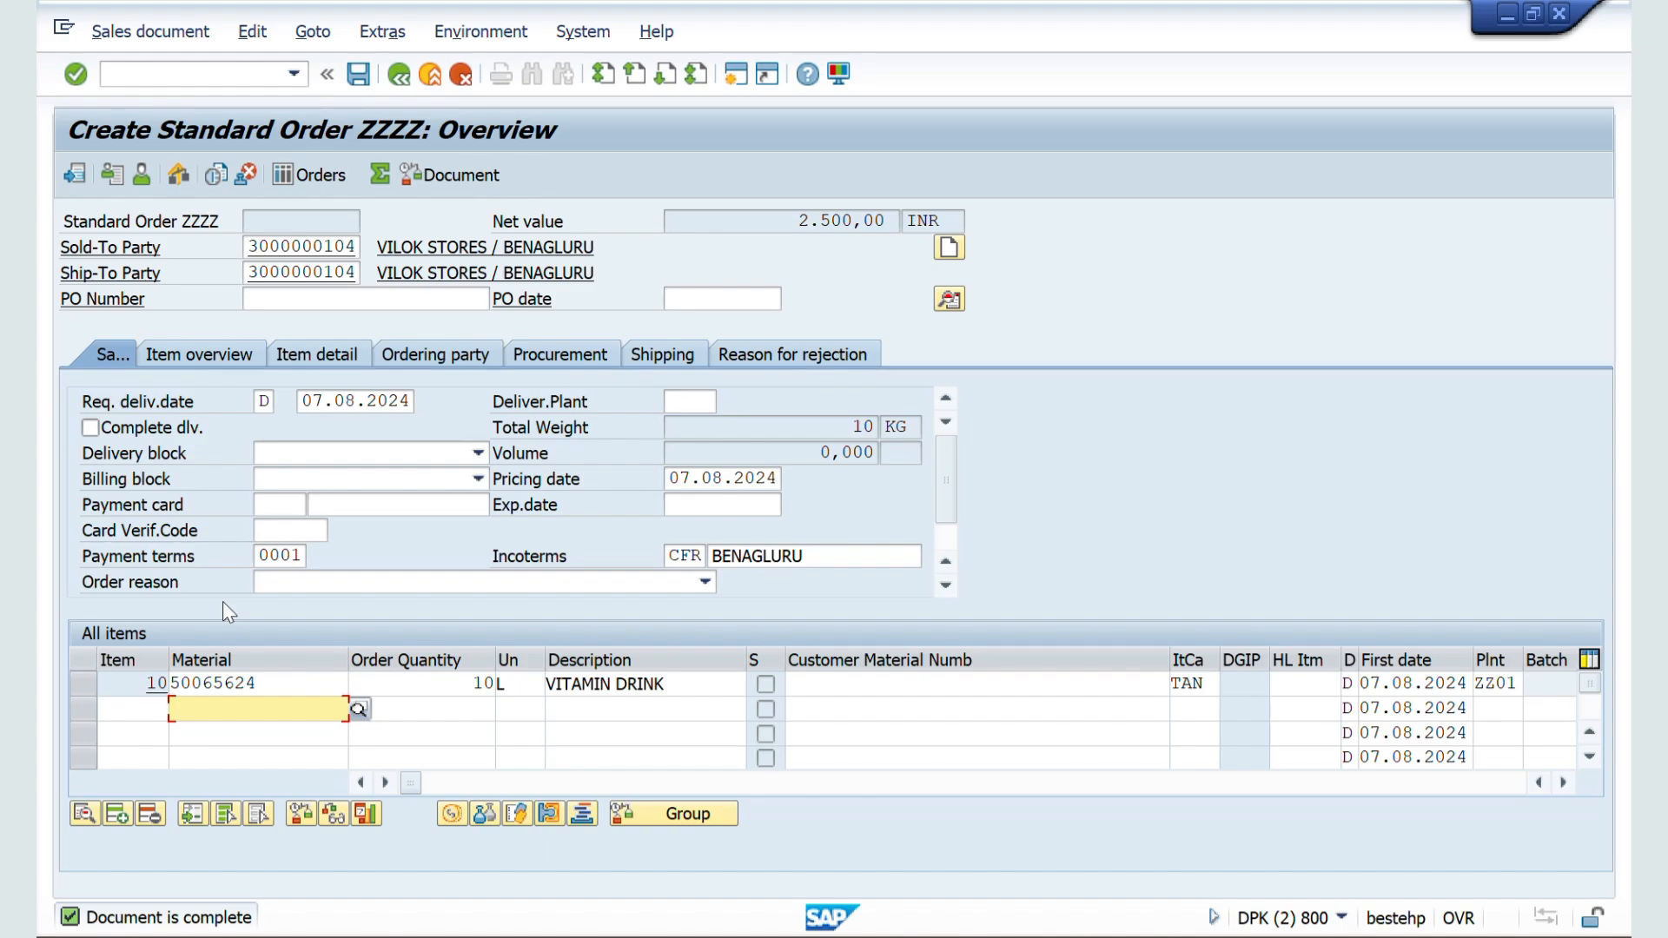
Step: Switch to the ZZSO document type settings, set Check division to 1 (Dialog) and save
key(alt+Tab)
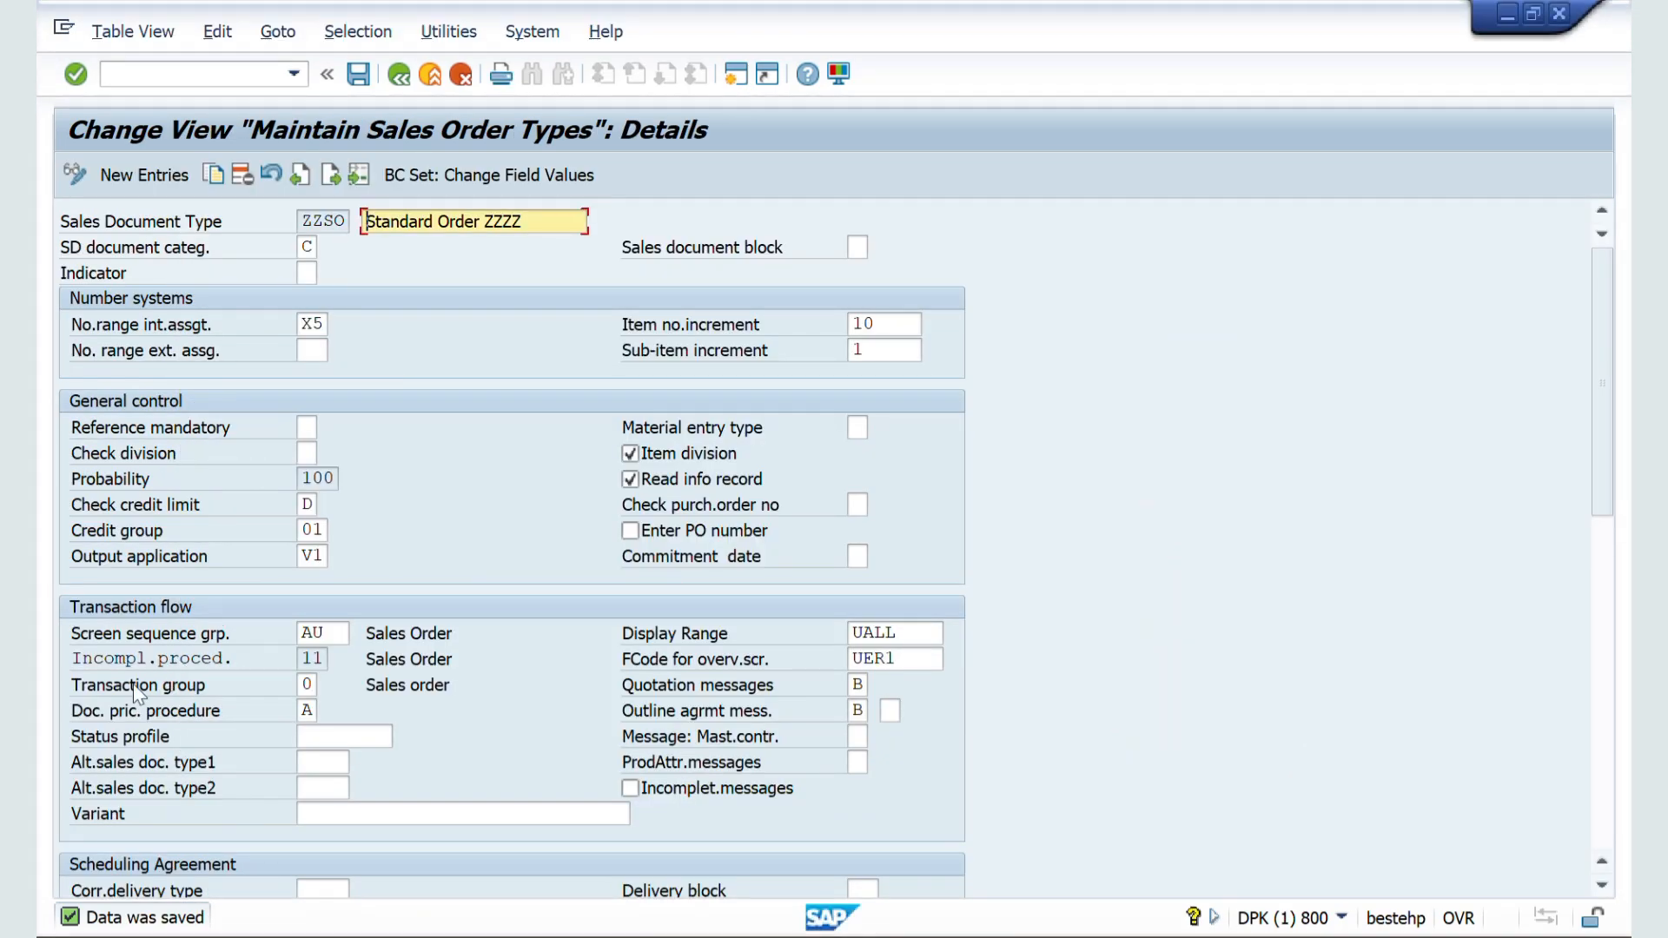
click(308, 452)
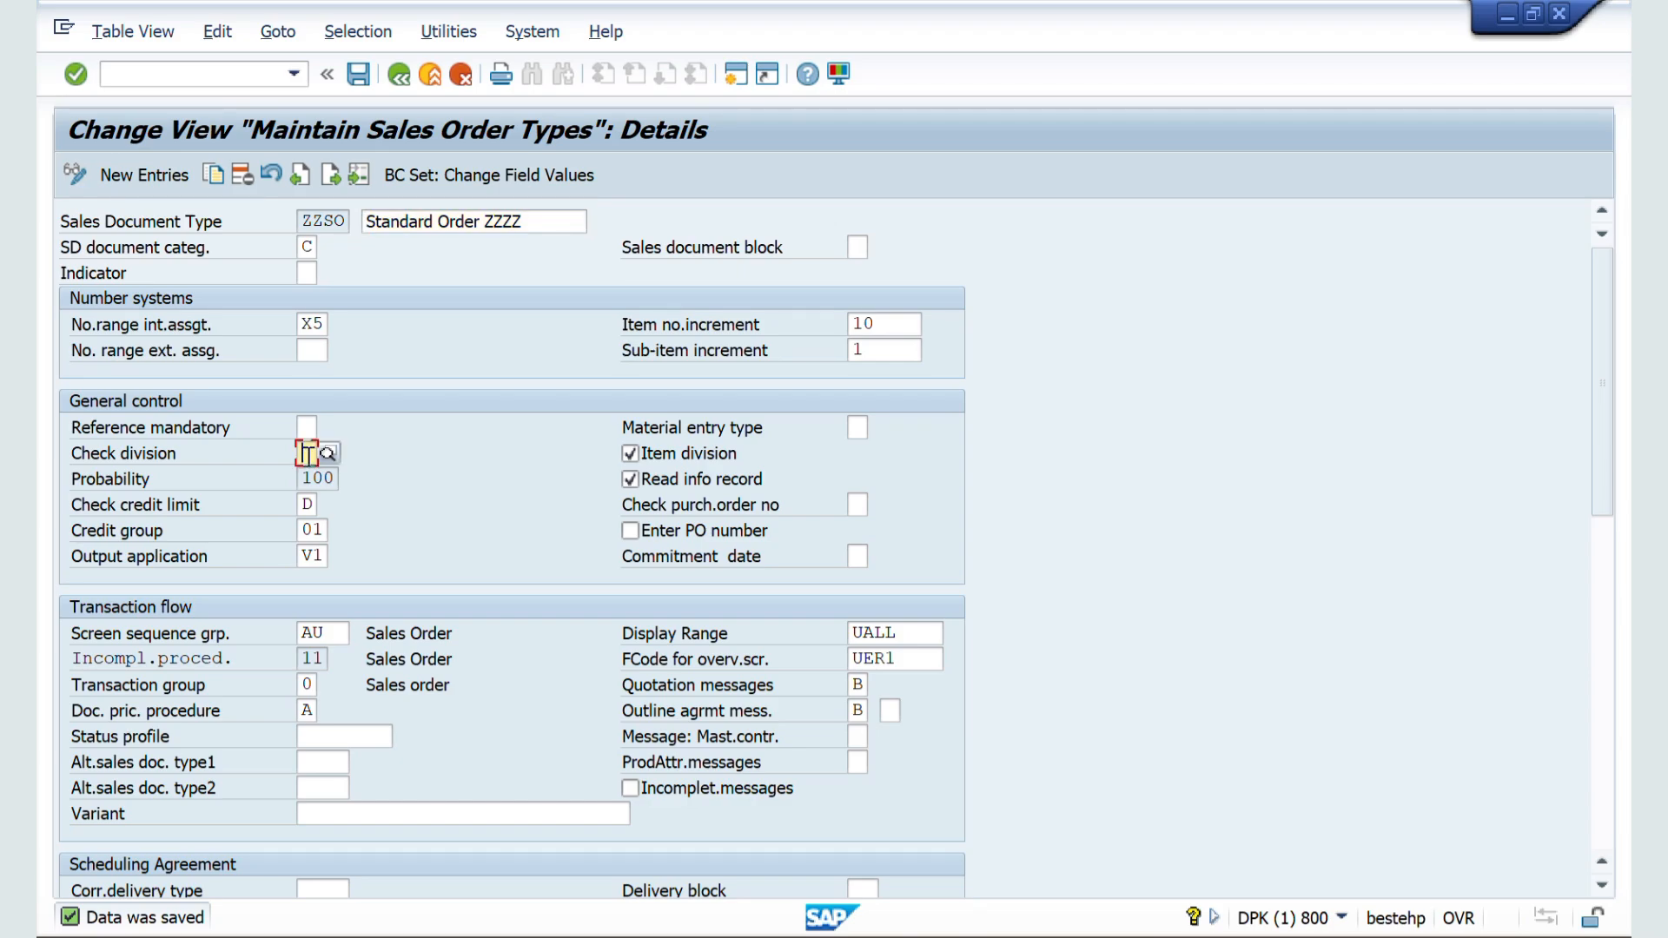
click(327, 454)
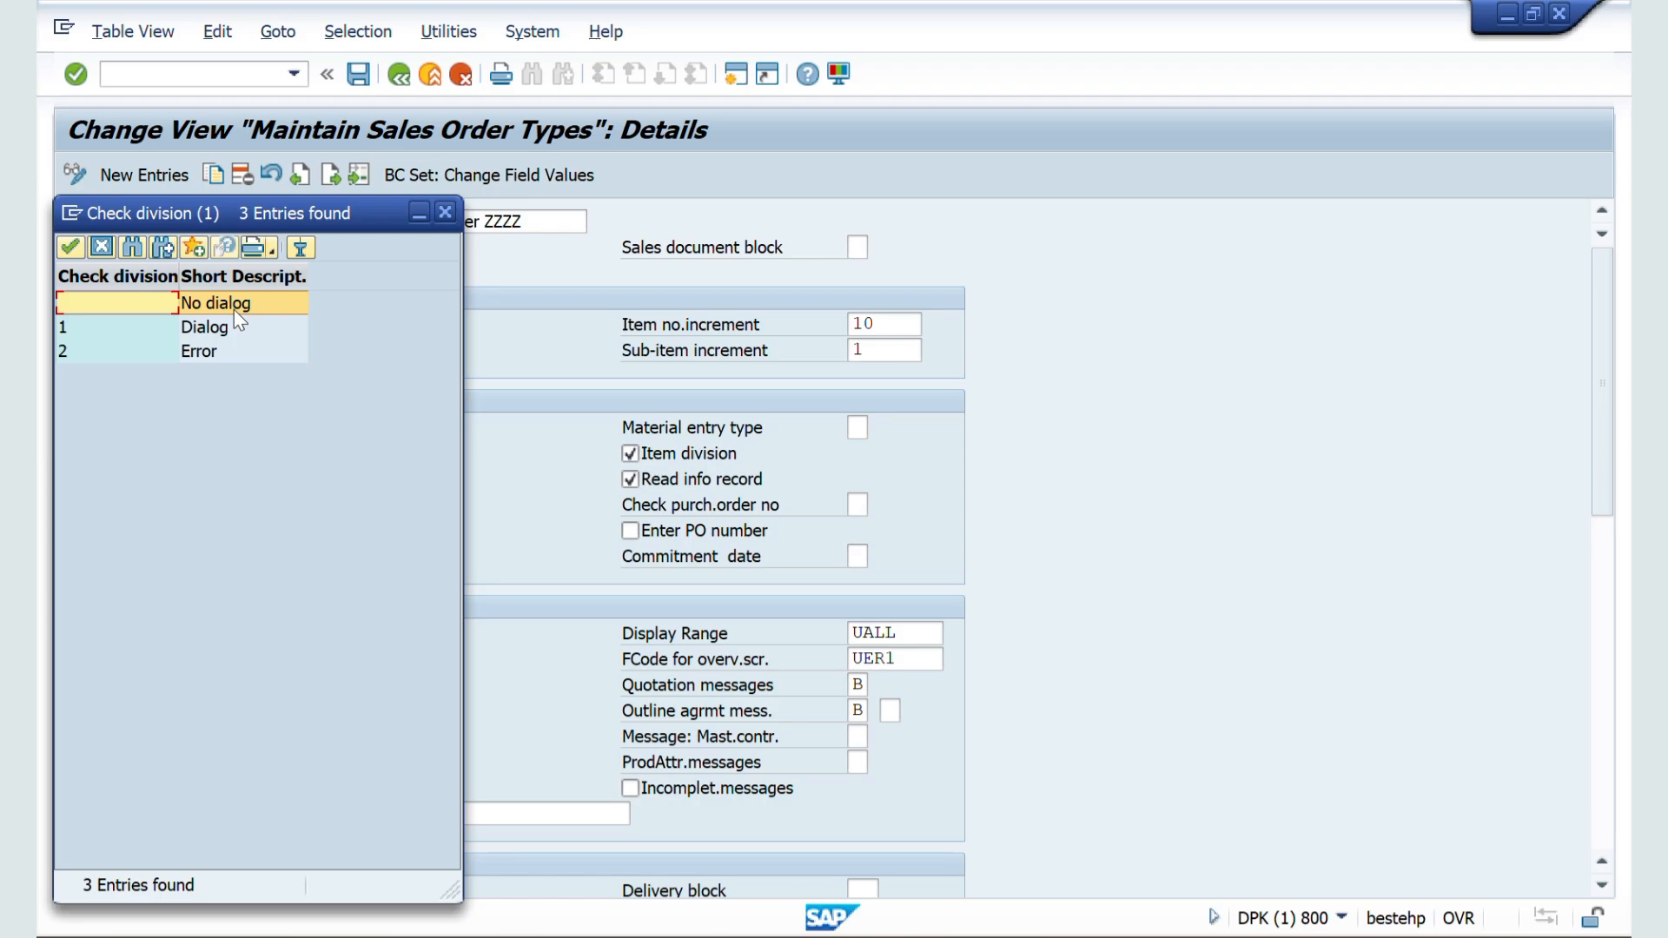
double_click(195, 328)
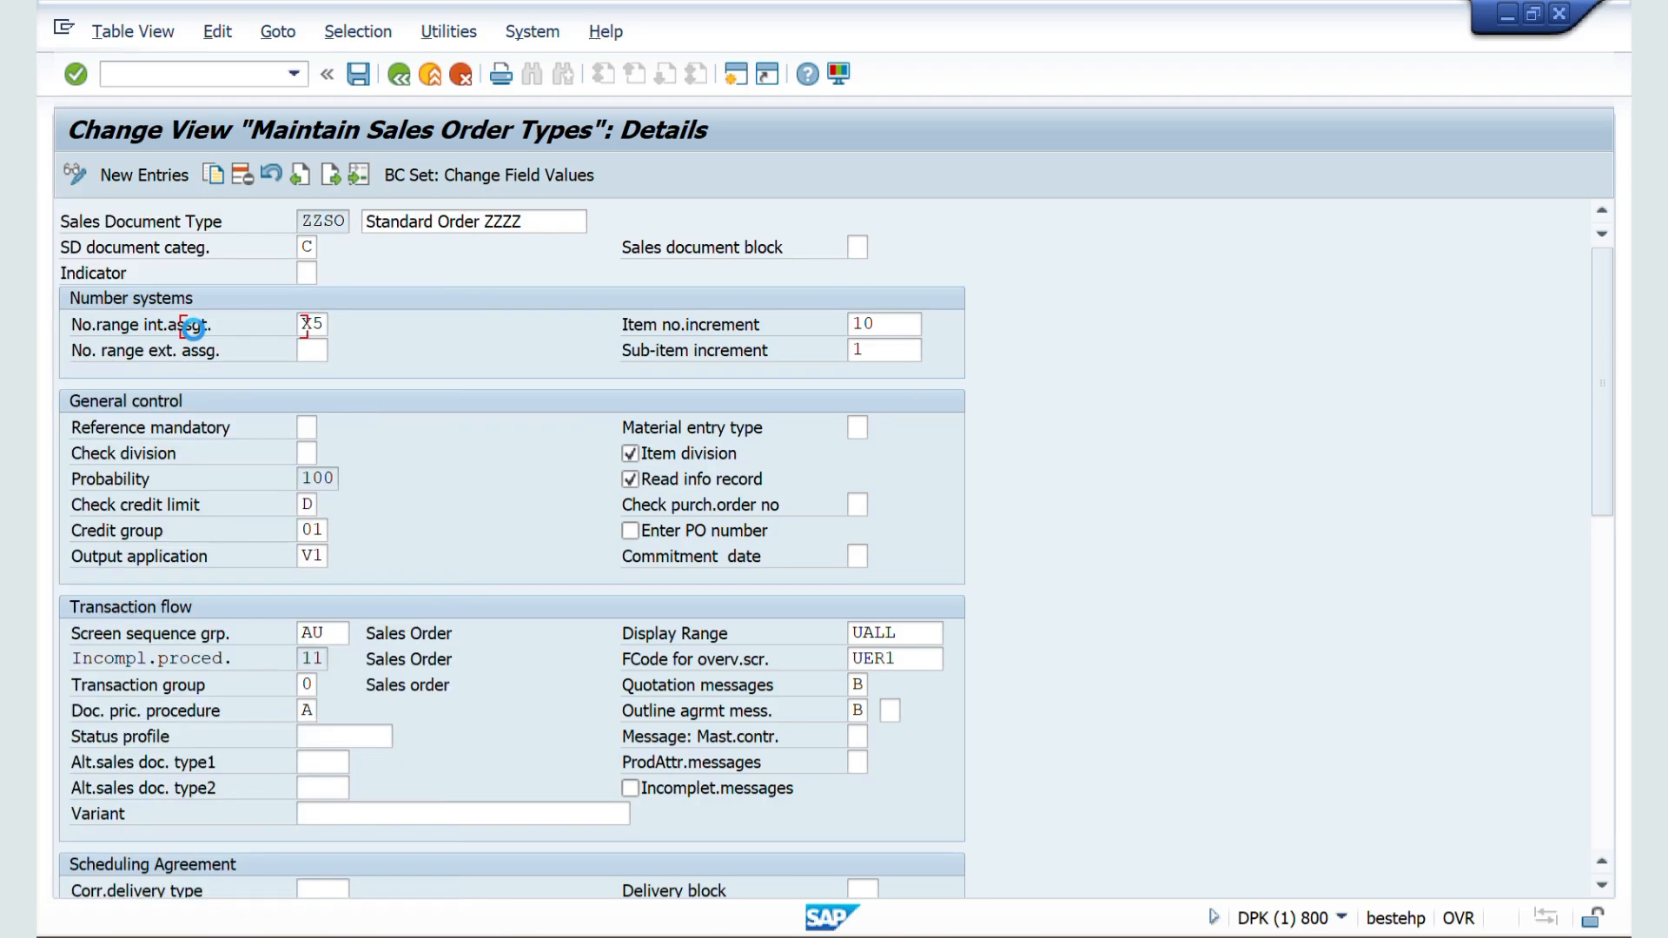
click(357, 74)
Step: Return to the order session and restart VA01 to open a new ZZSO order
key(alt+Tab)
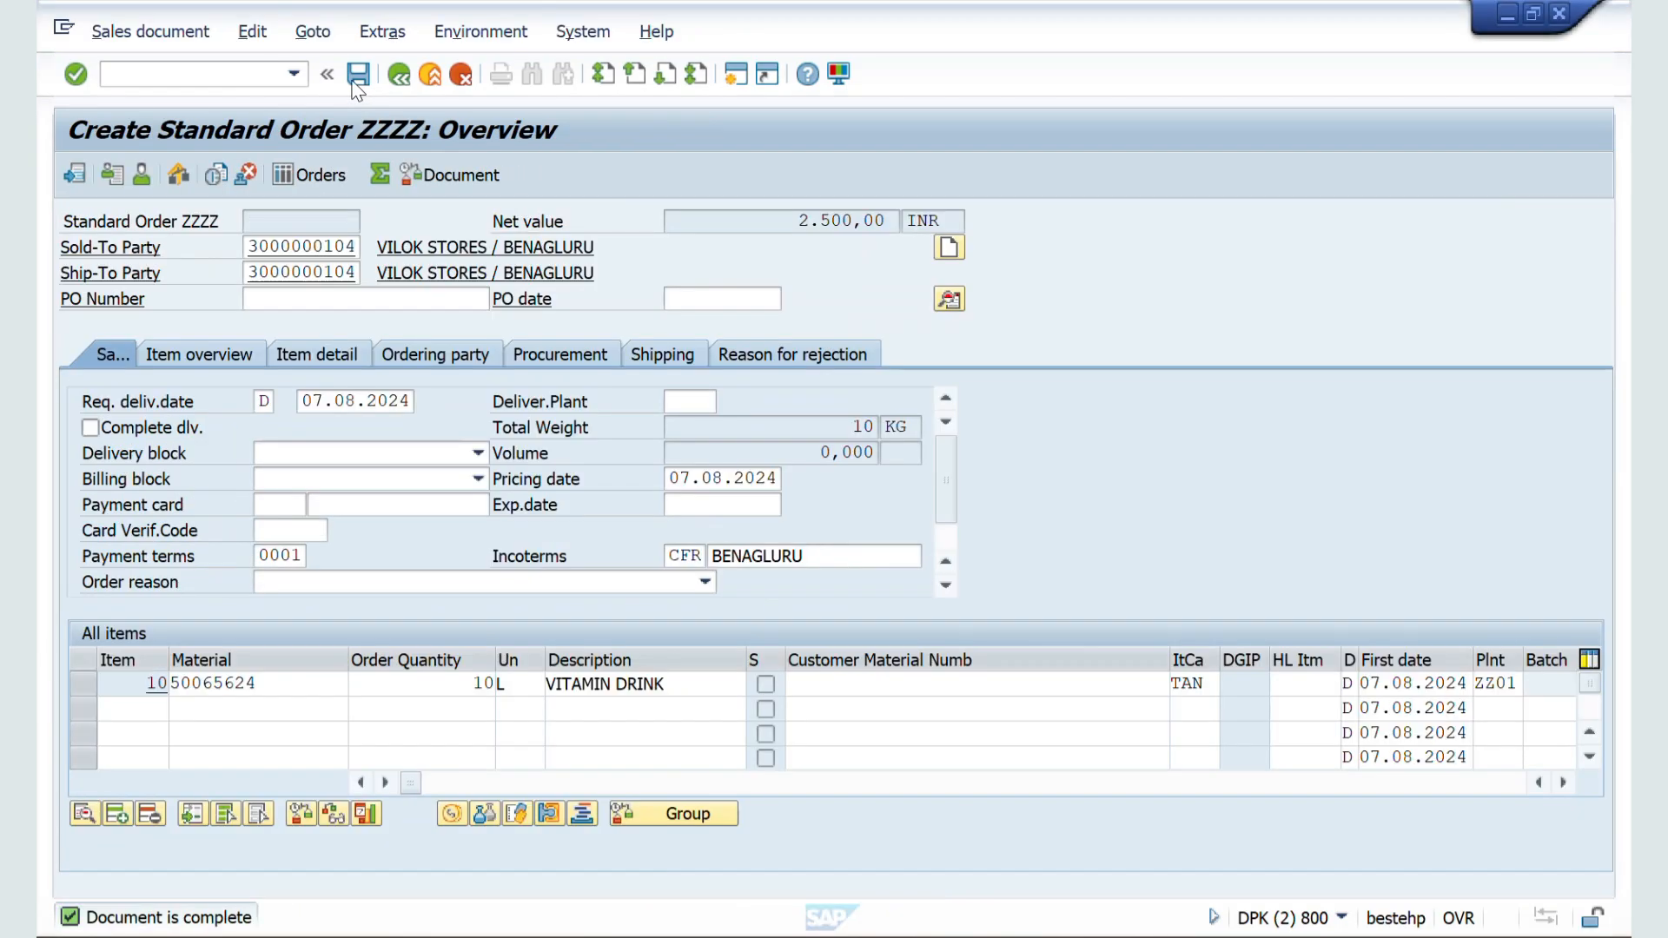
click(156, 75)
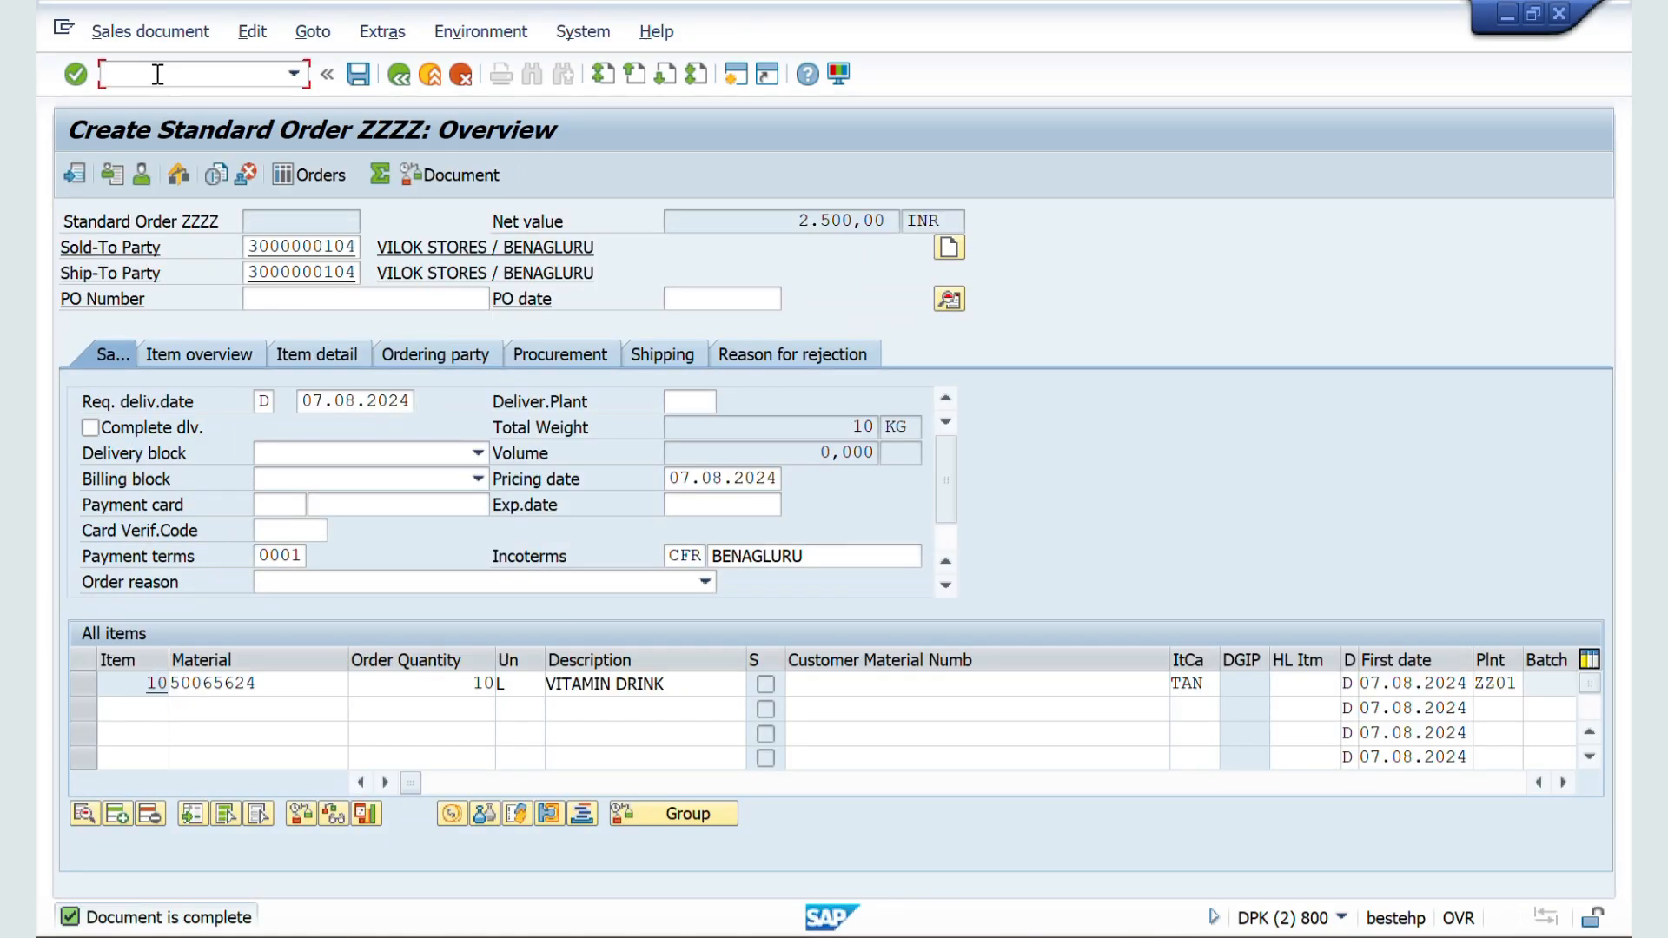
text(/nva02)
key(Return)
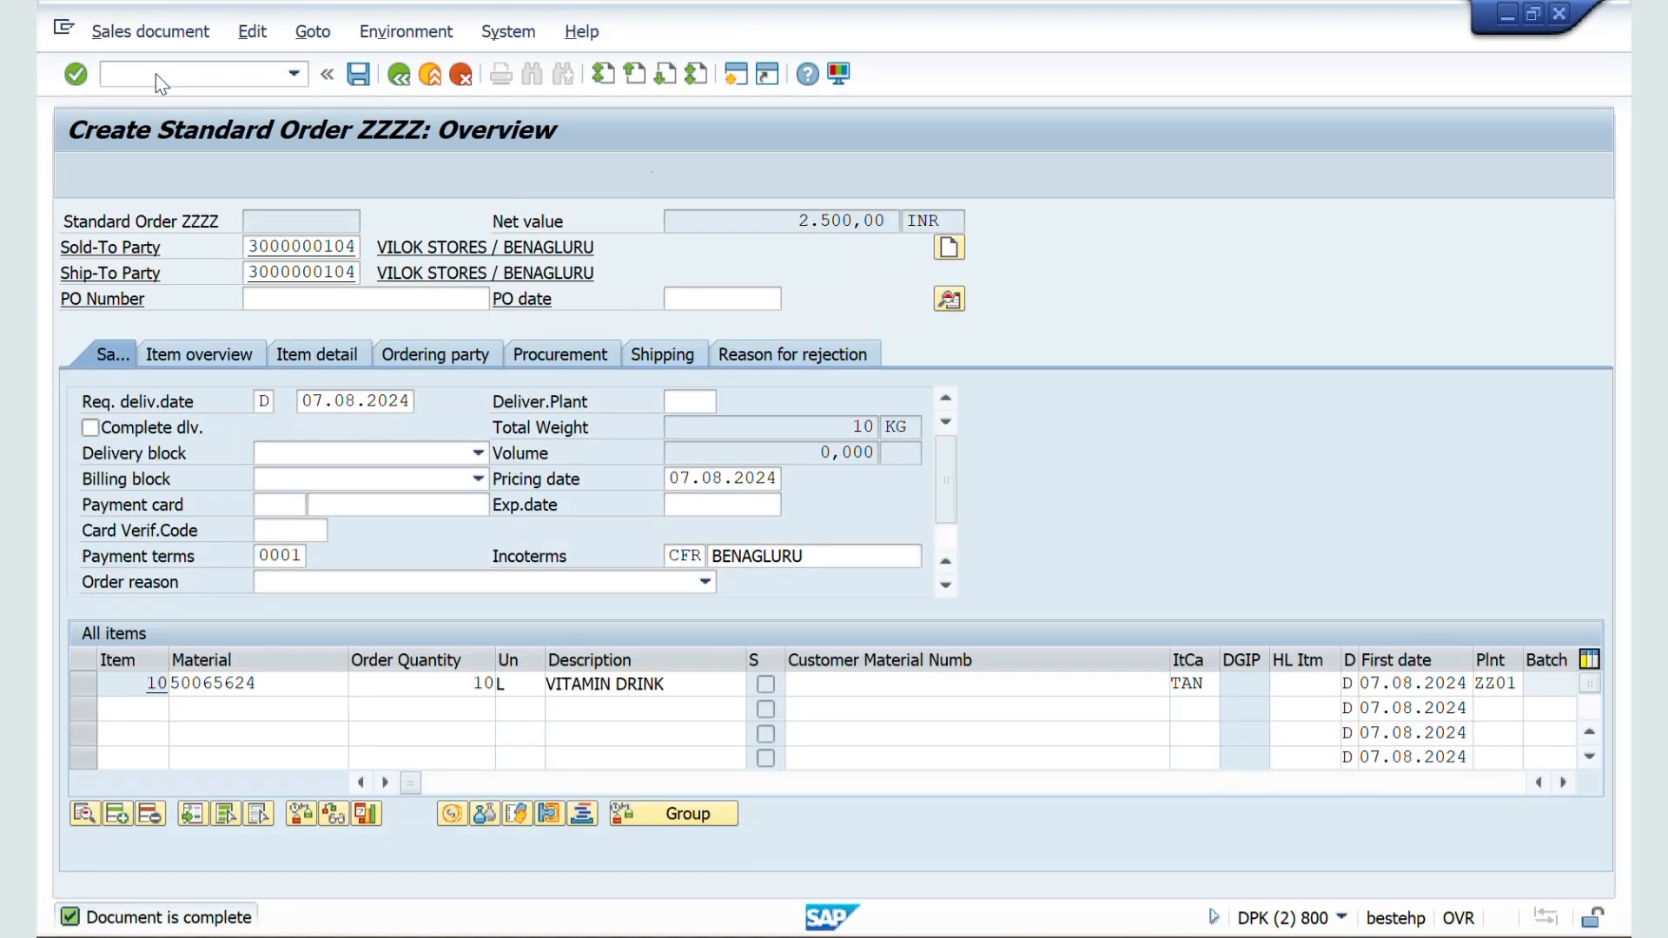
key(Return)
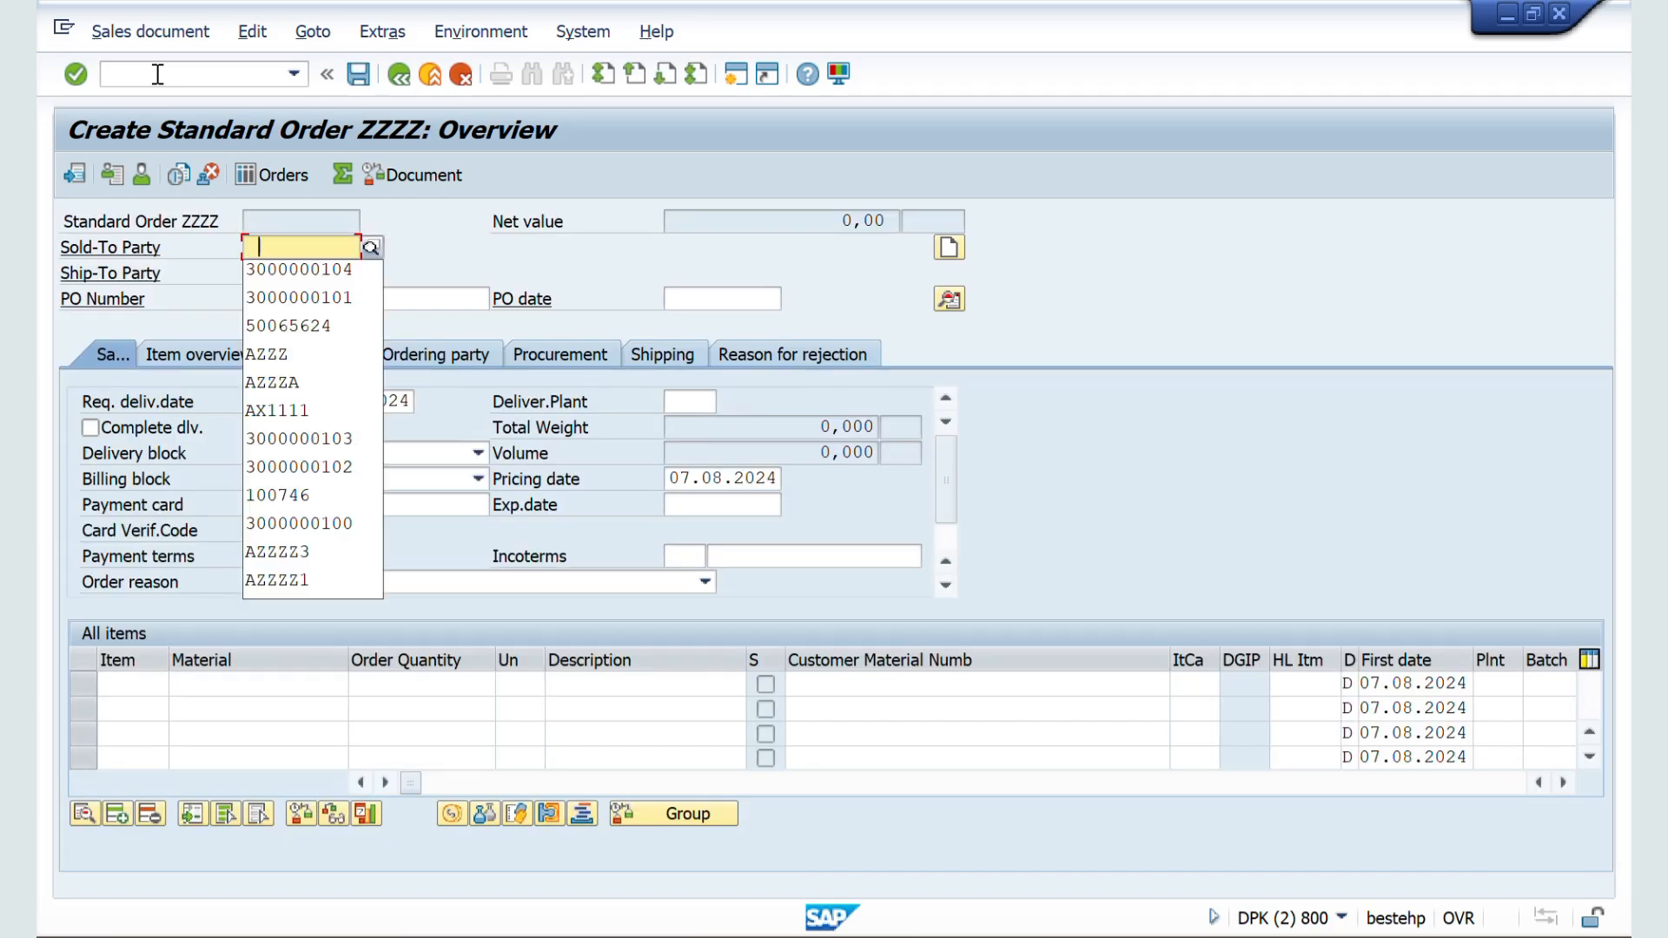
Step: Enter the sold-to party's customer number and choose sales area ZZ01 / ZW / ZM, PHARVA HOME CARE
key(Down)
key(Return)
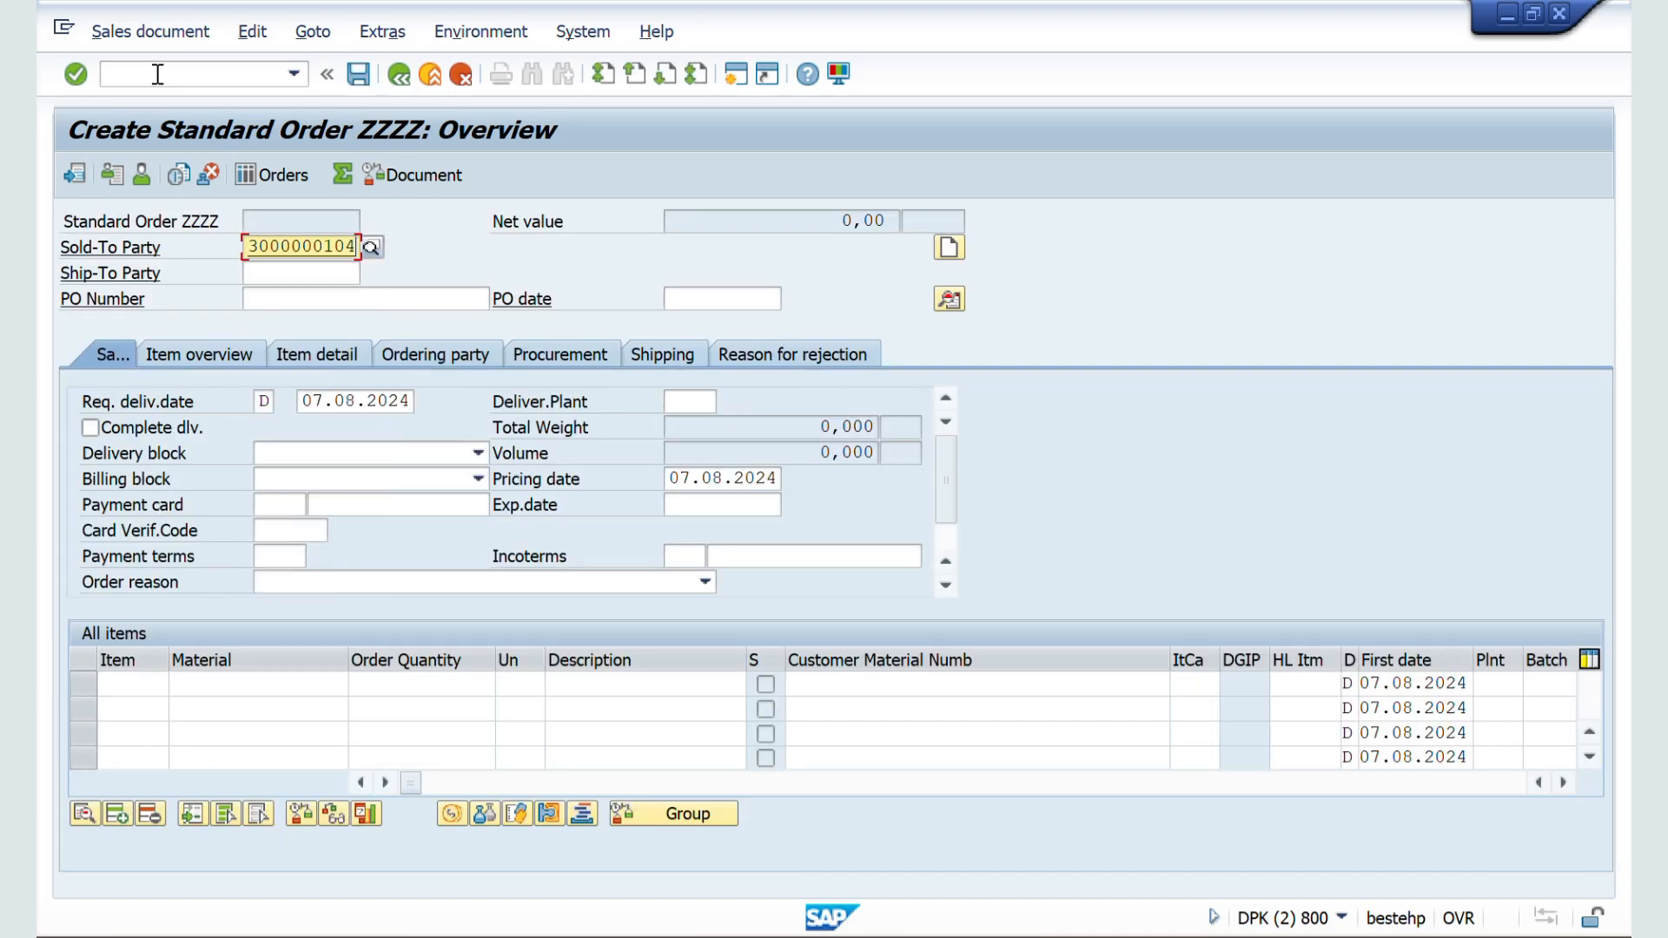
key(Return)
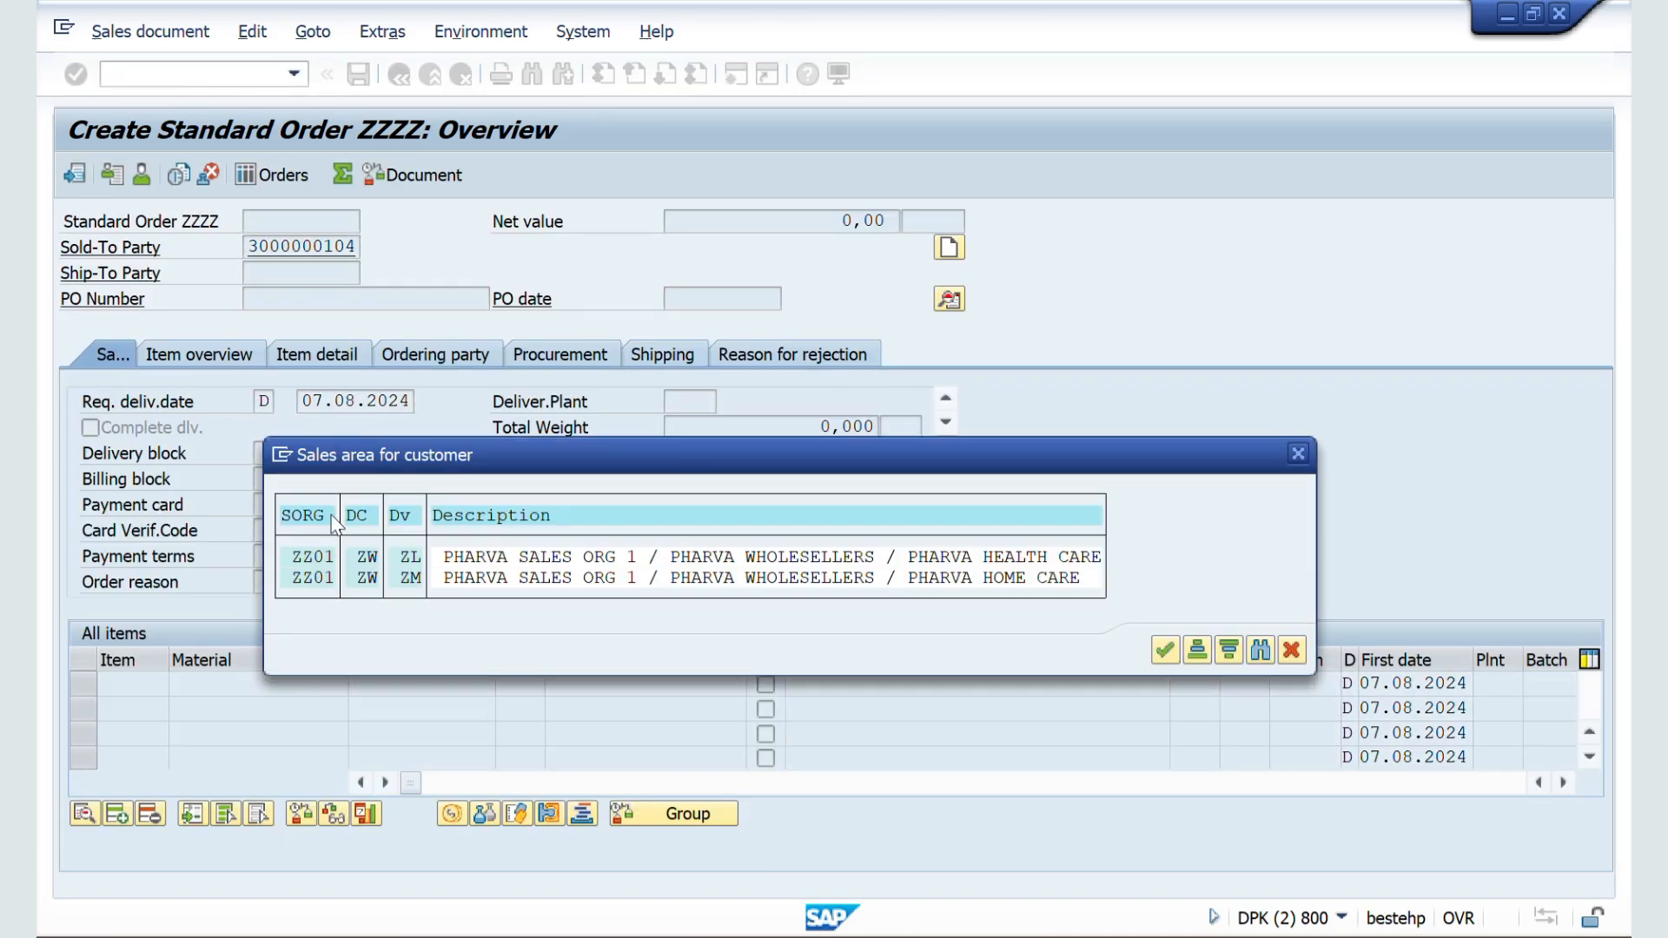
double_click(299, 577)
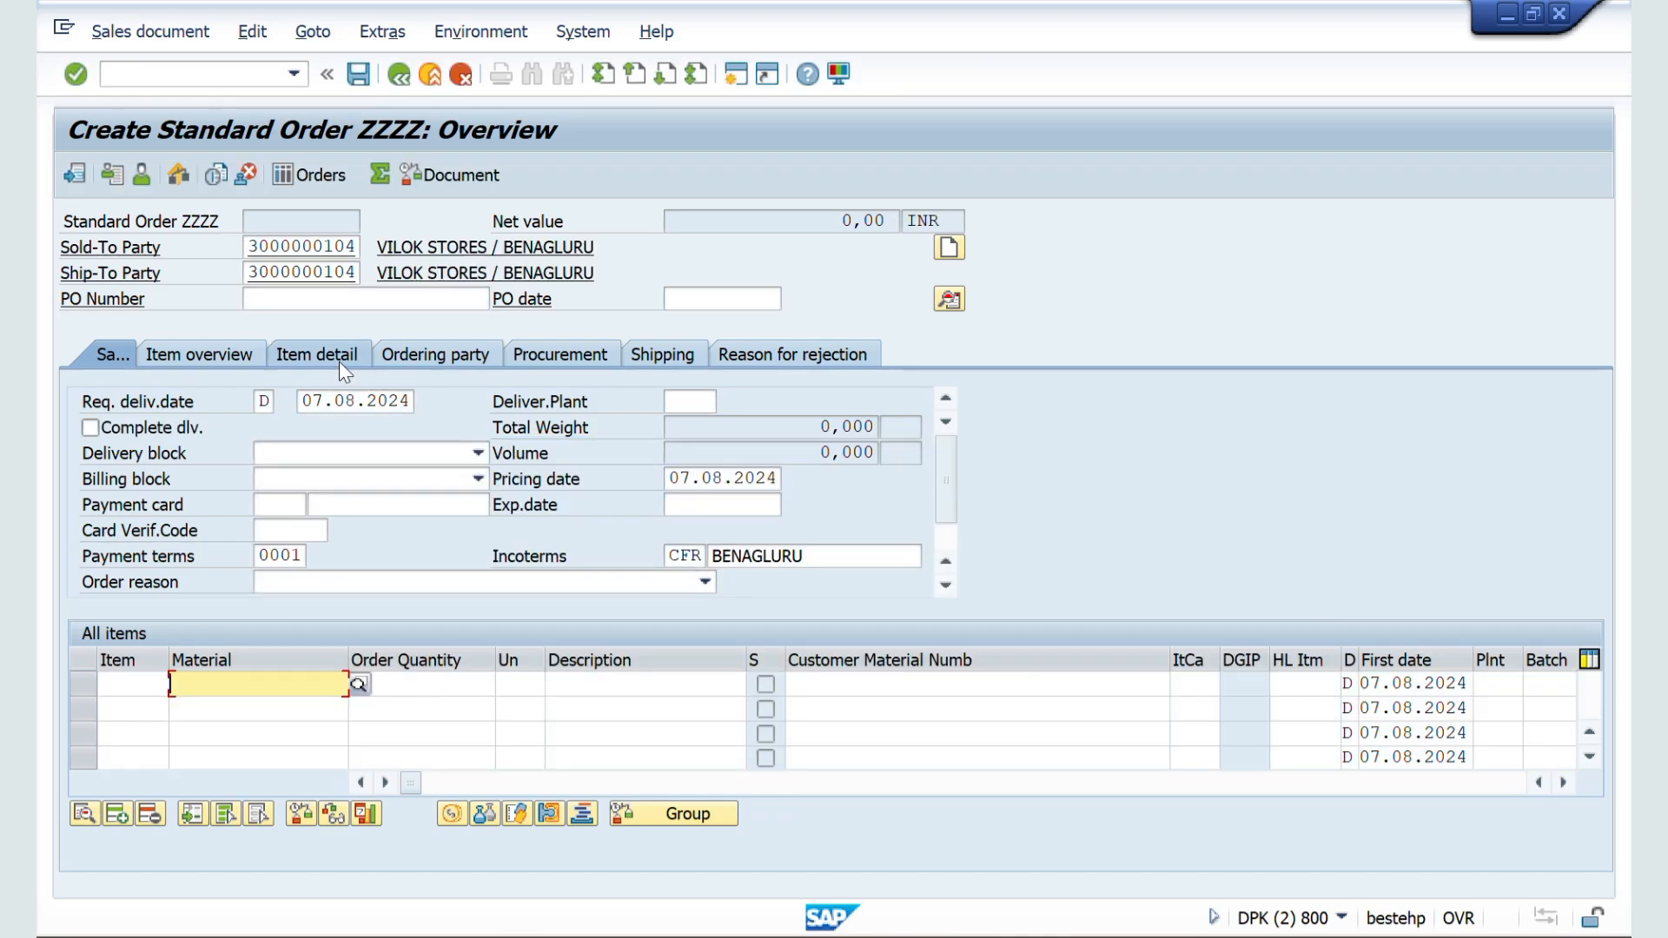
Step: Add an order item for material 50065624 with an order quantity of 10
key(space)
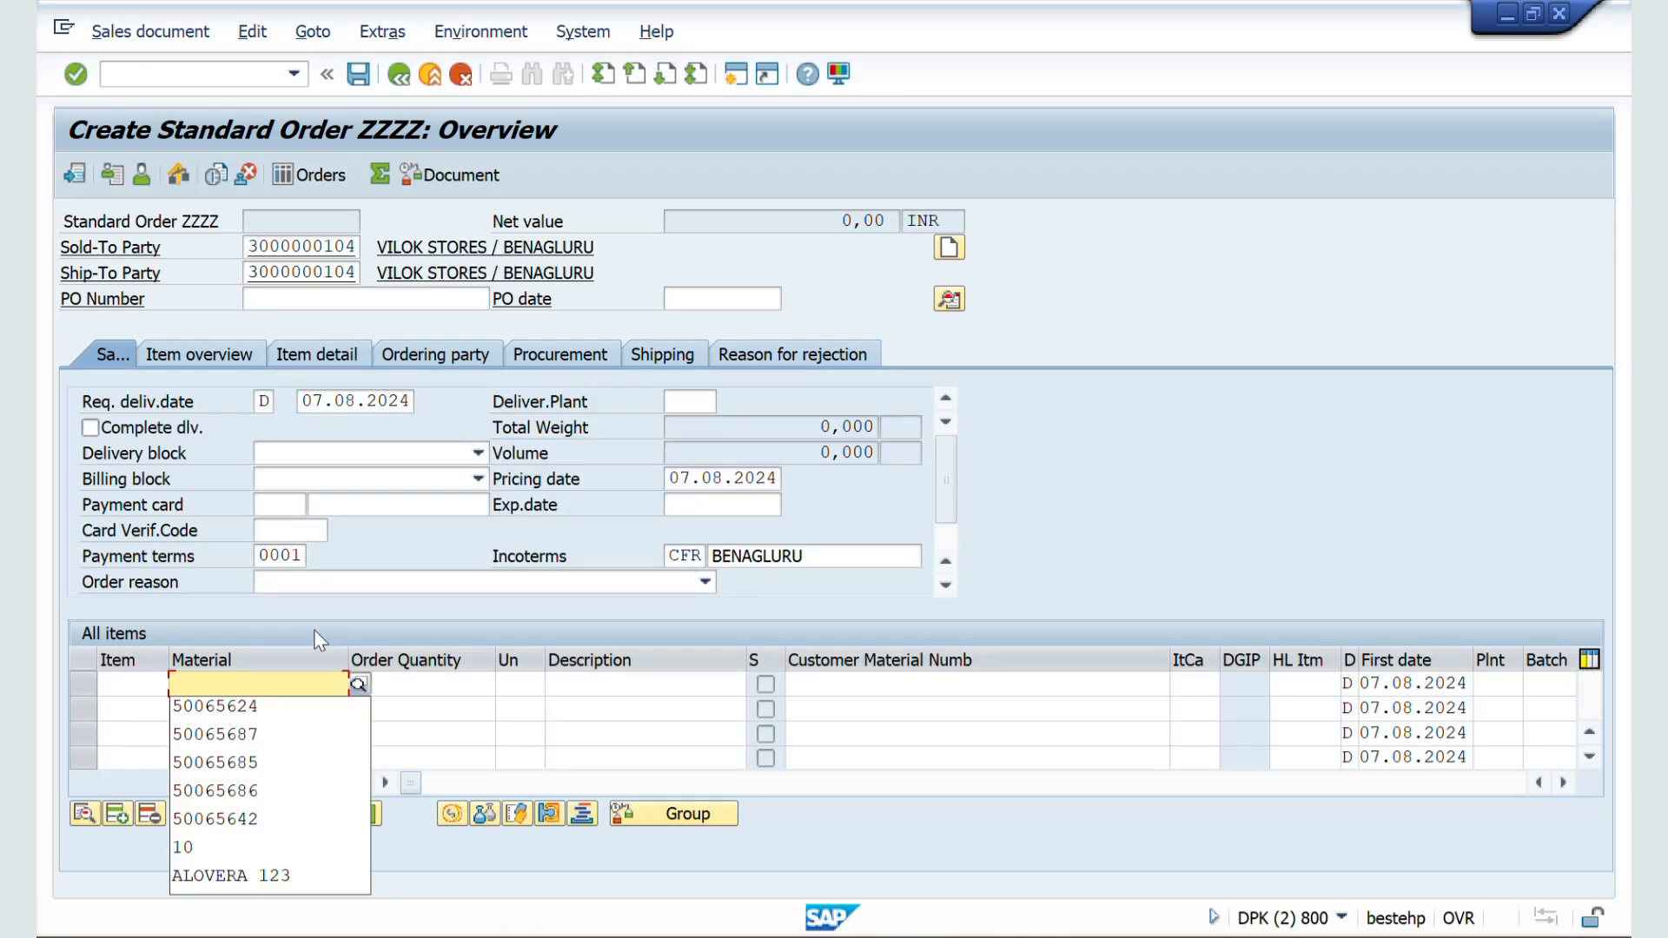
click(233, 707)
click(435, 689)
text(10)
key(Tab)
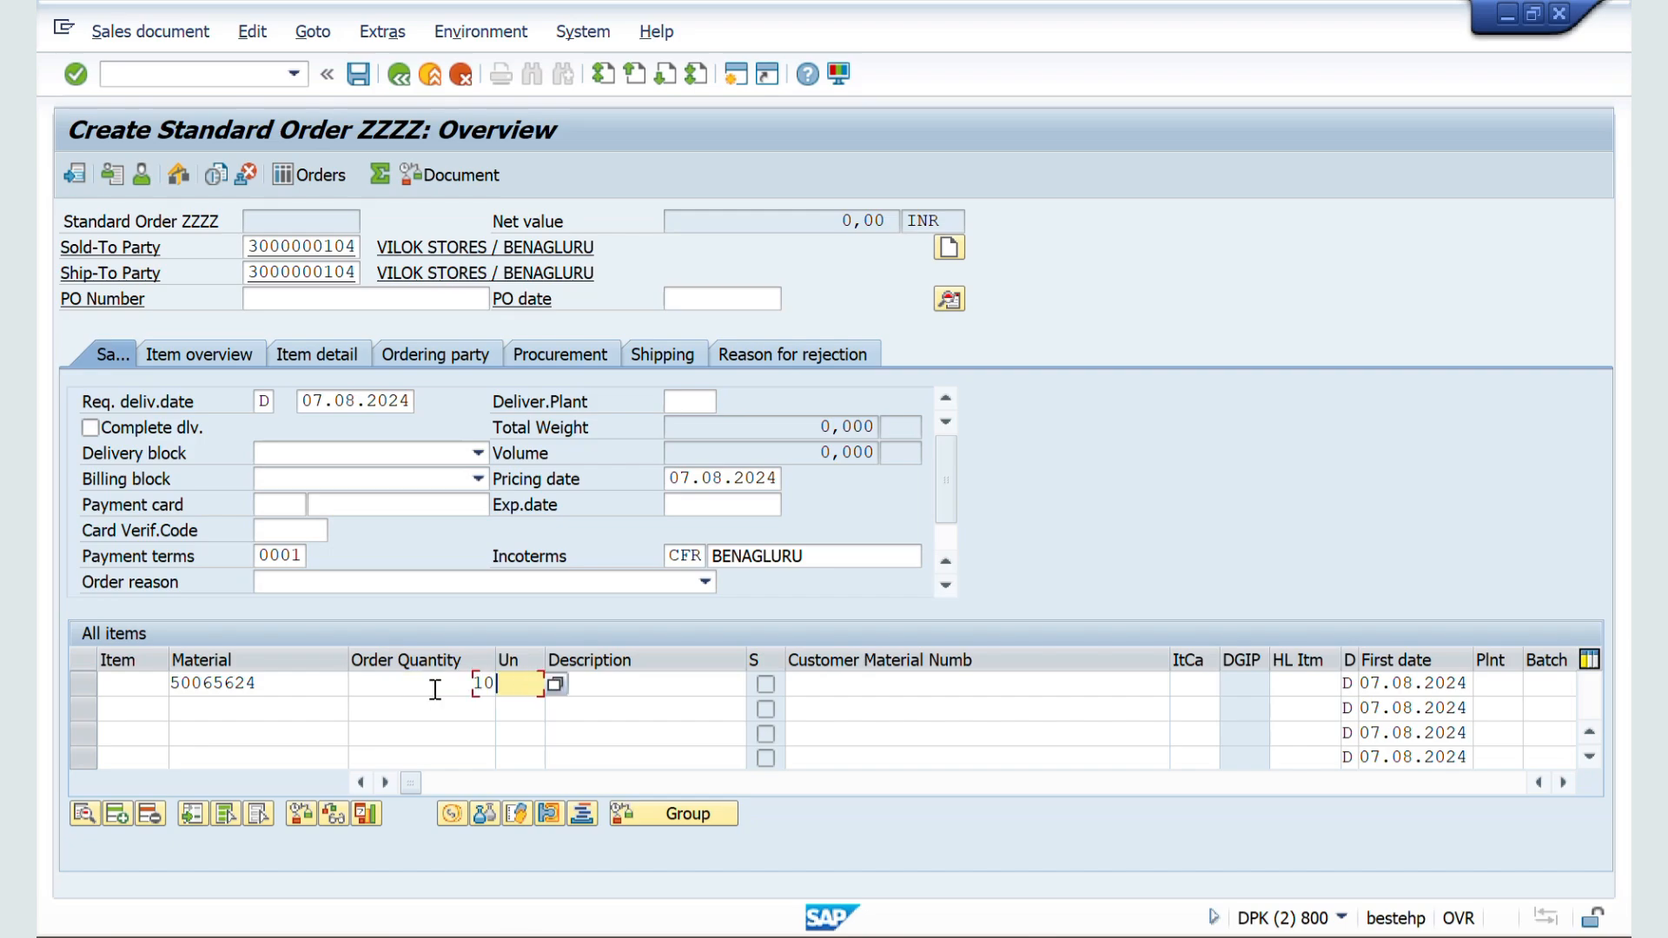
key(space)
key(Return)
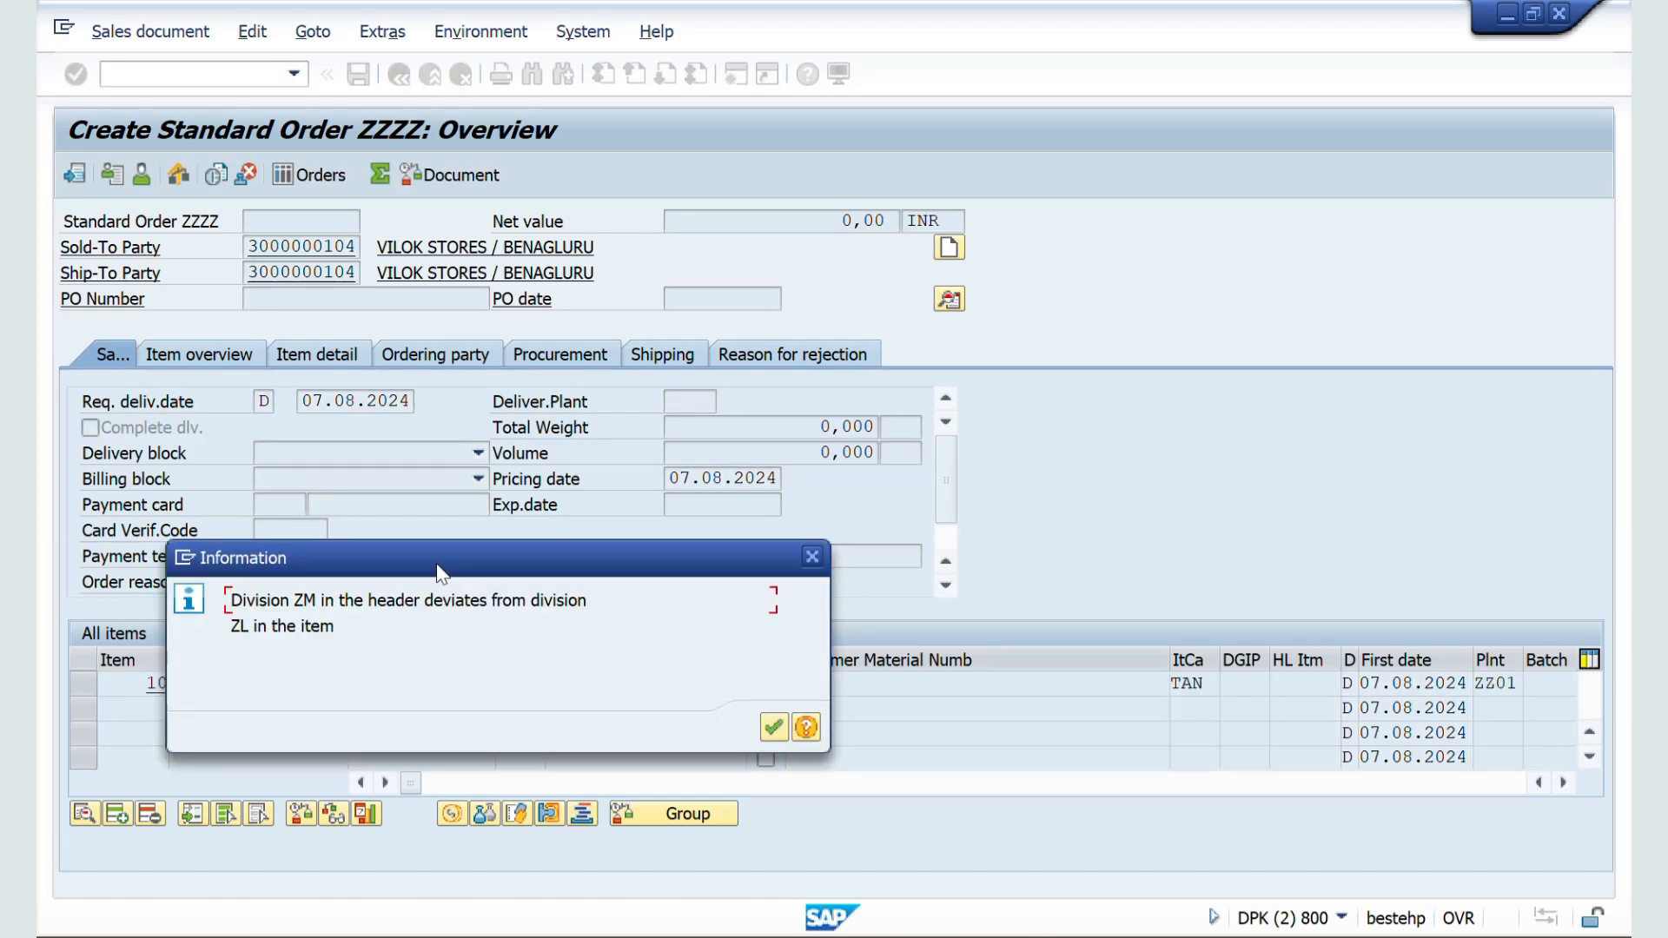
Step: Read and acknowledge the division information dialog, and check the order's incompletion log
drag(440, 573, 964, 317)
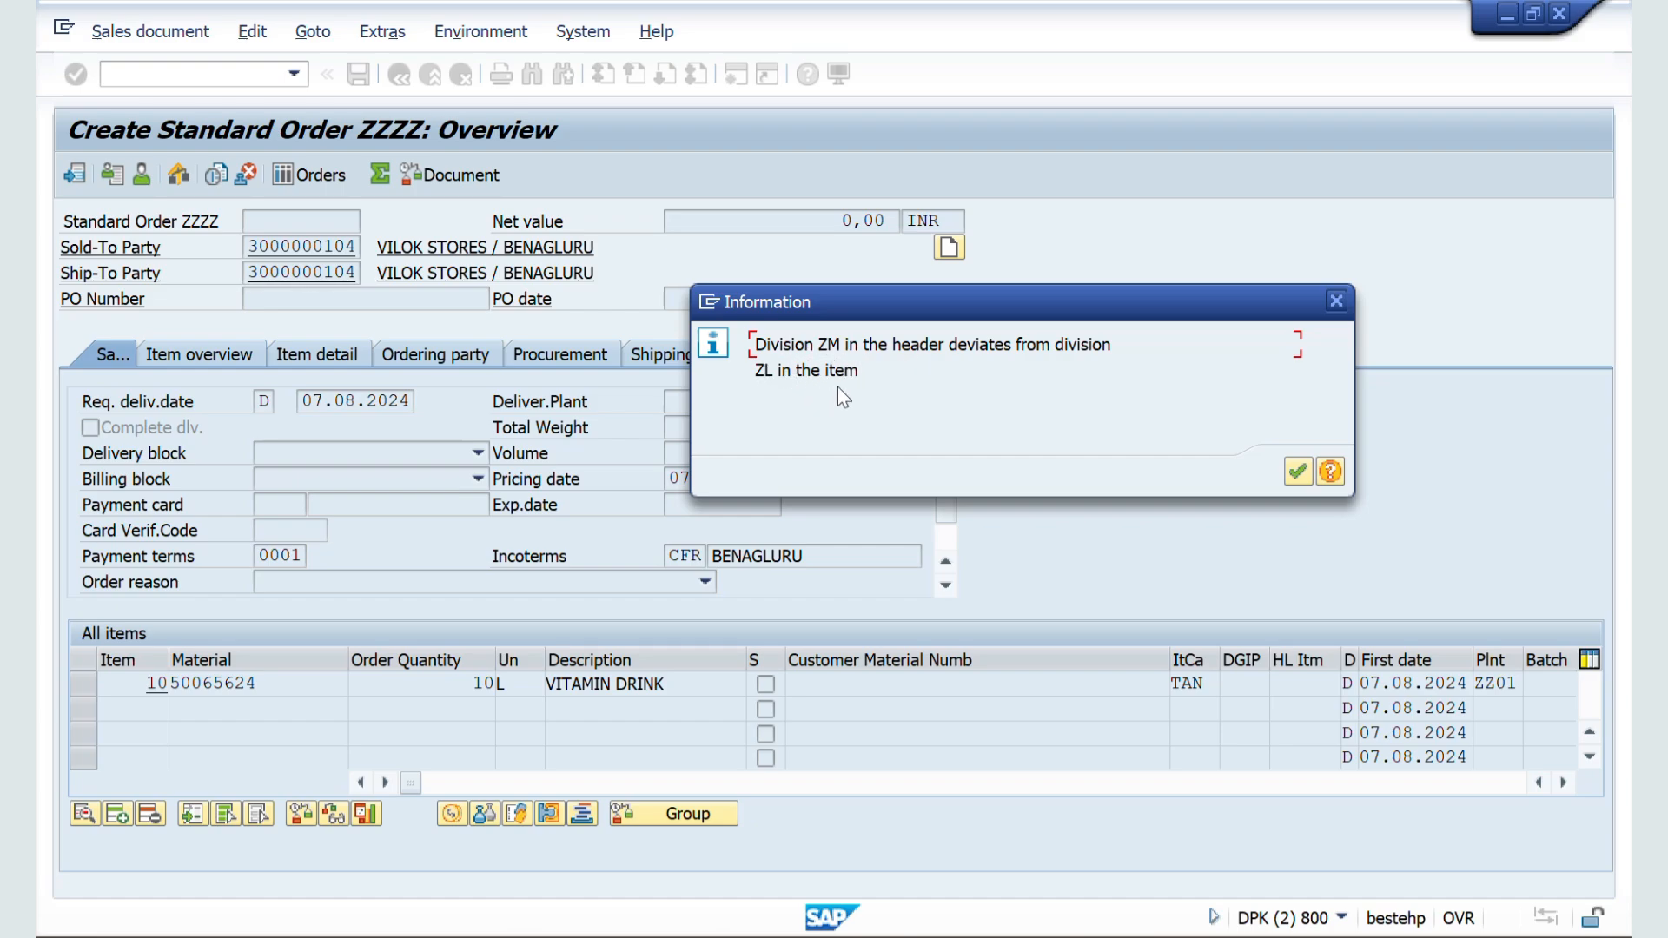
click(1293, 470)
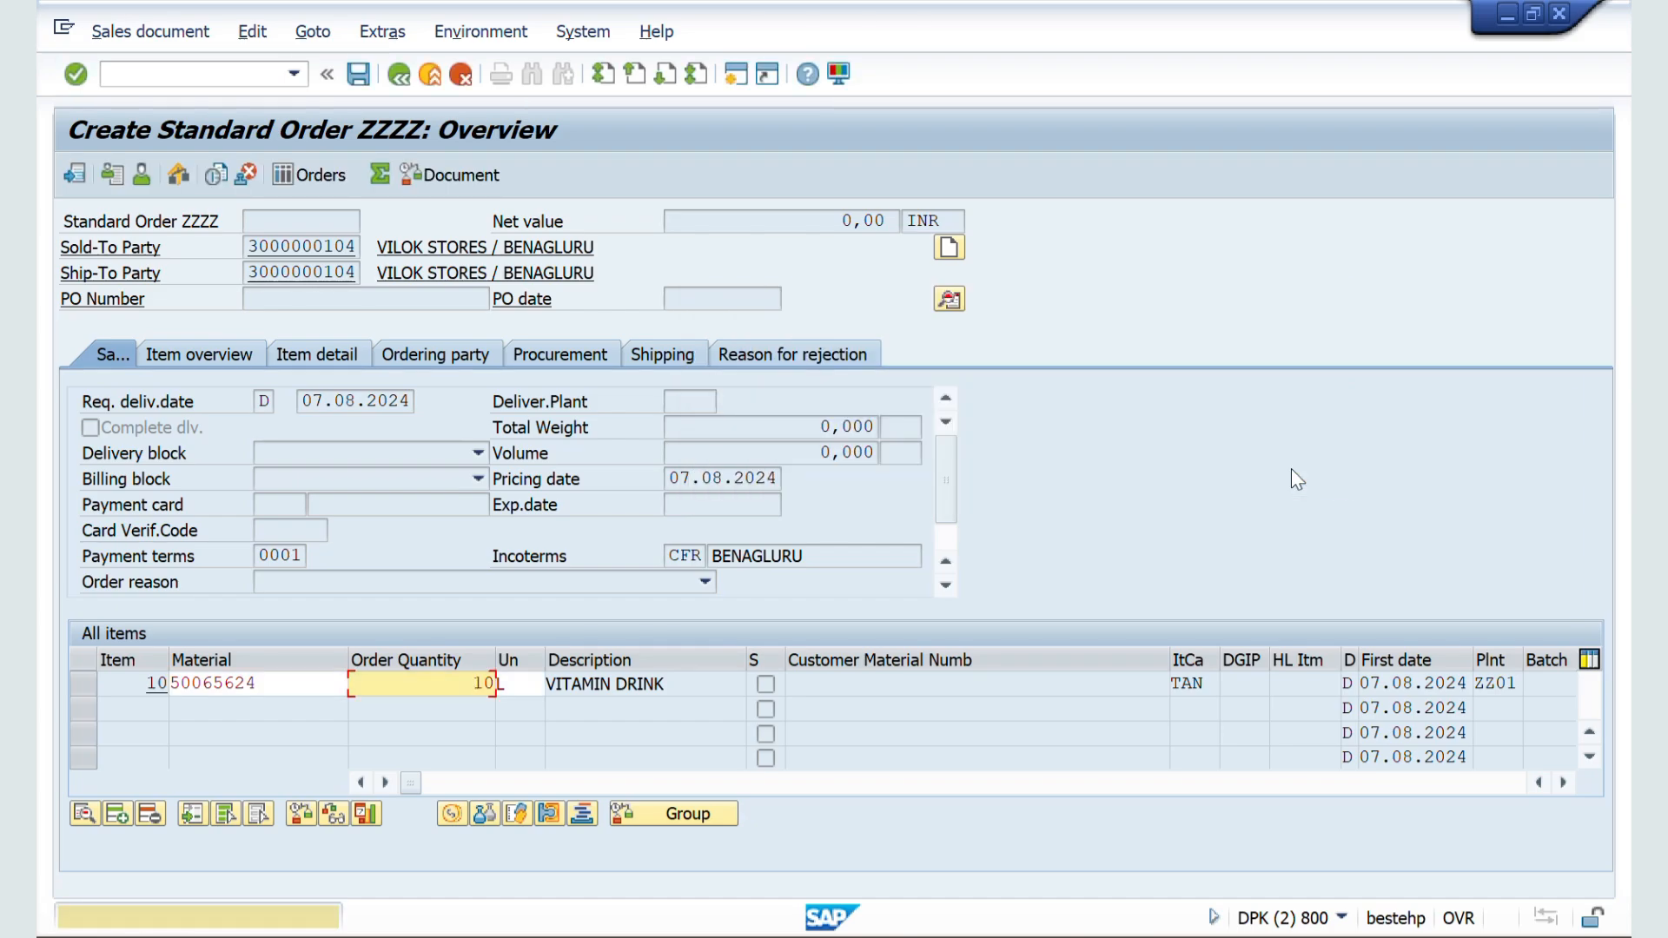
key(Return)
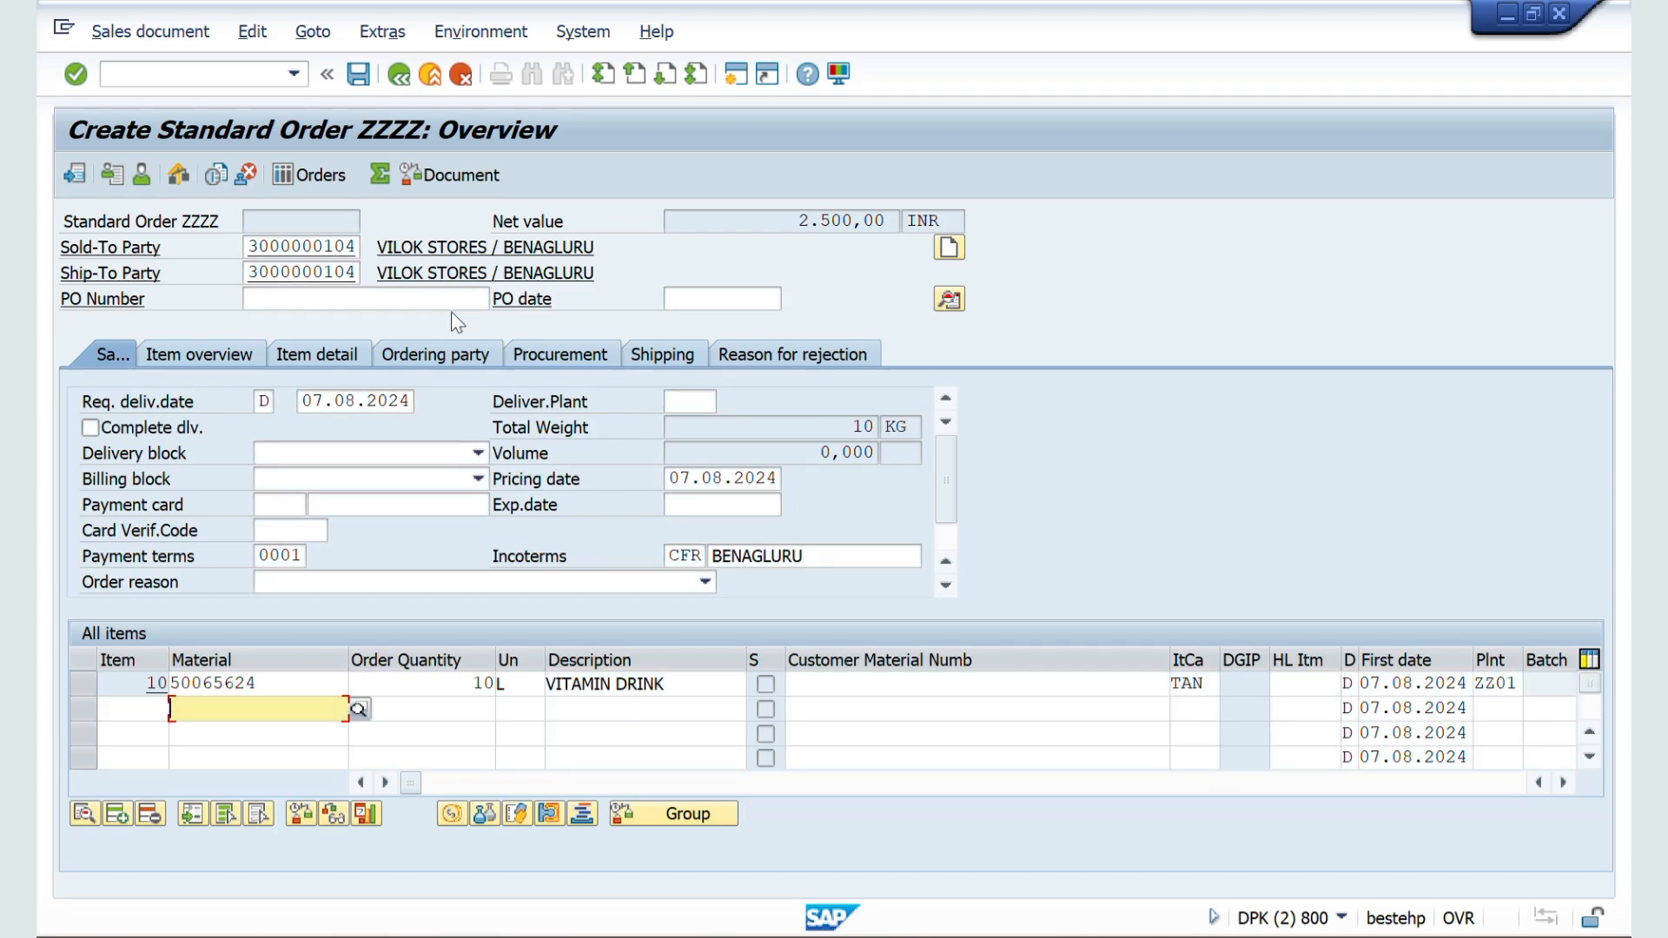
click(249, 36)
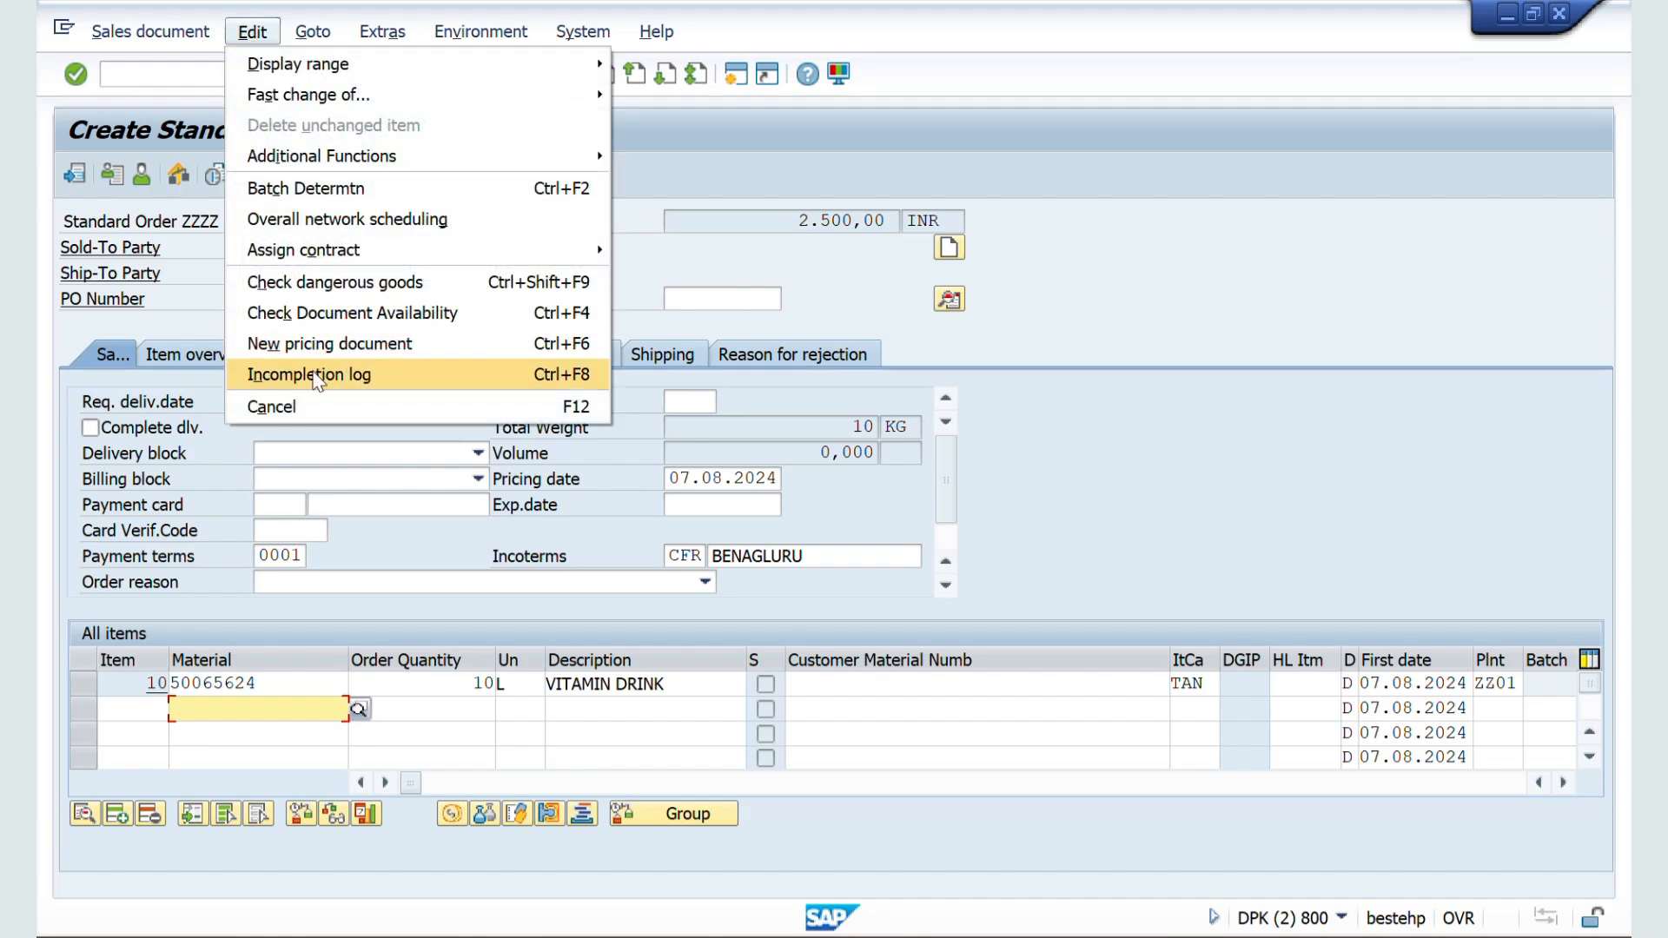
click(317, 376)
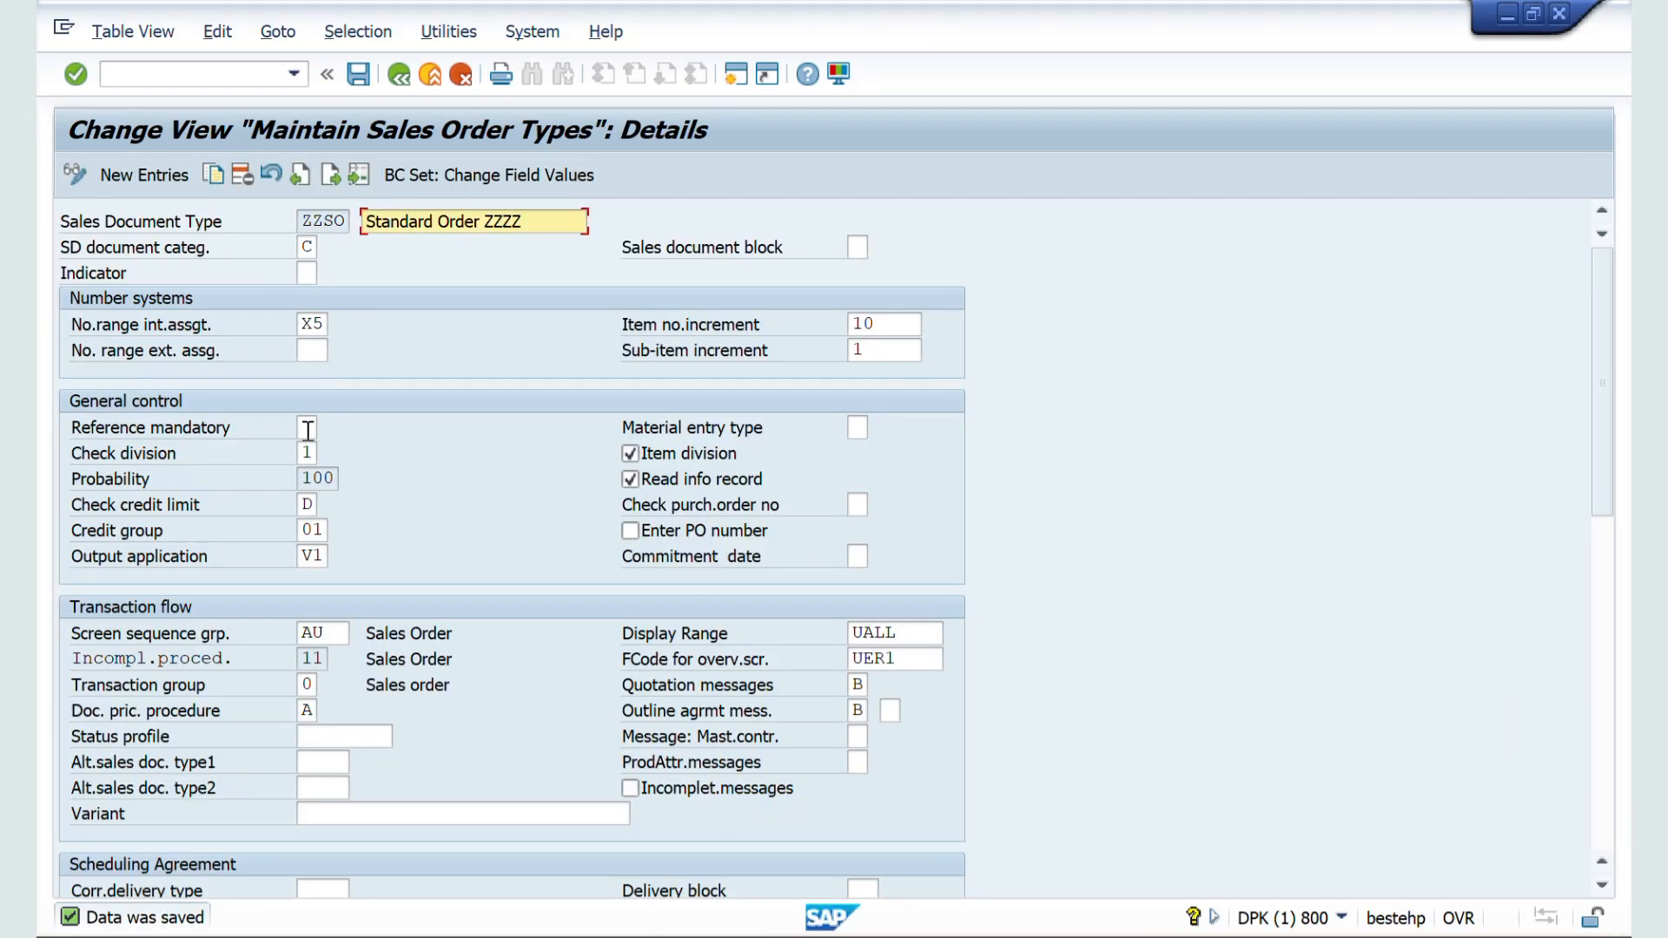
Step: Set Check division to 2 (Error) for document type ZZSO and save
click(315, 453)
text(2)
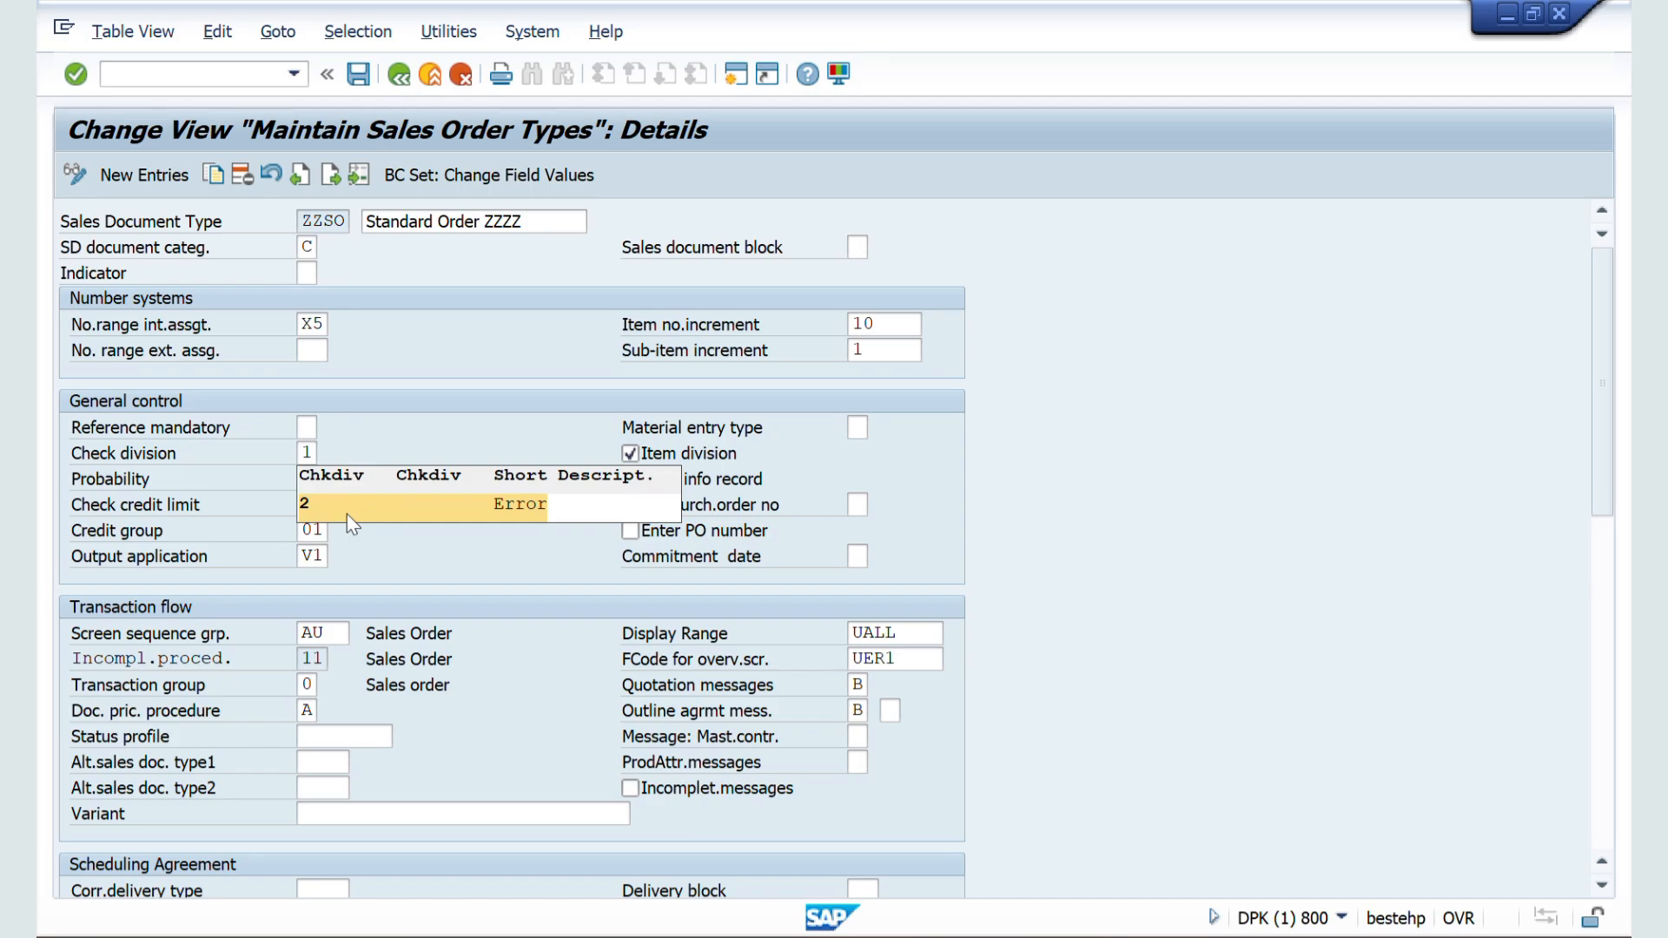
key(Return)
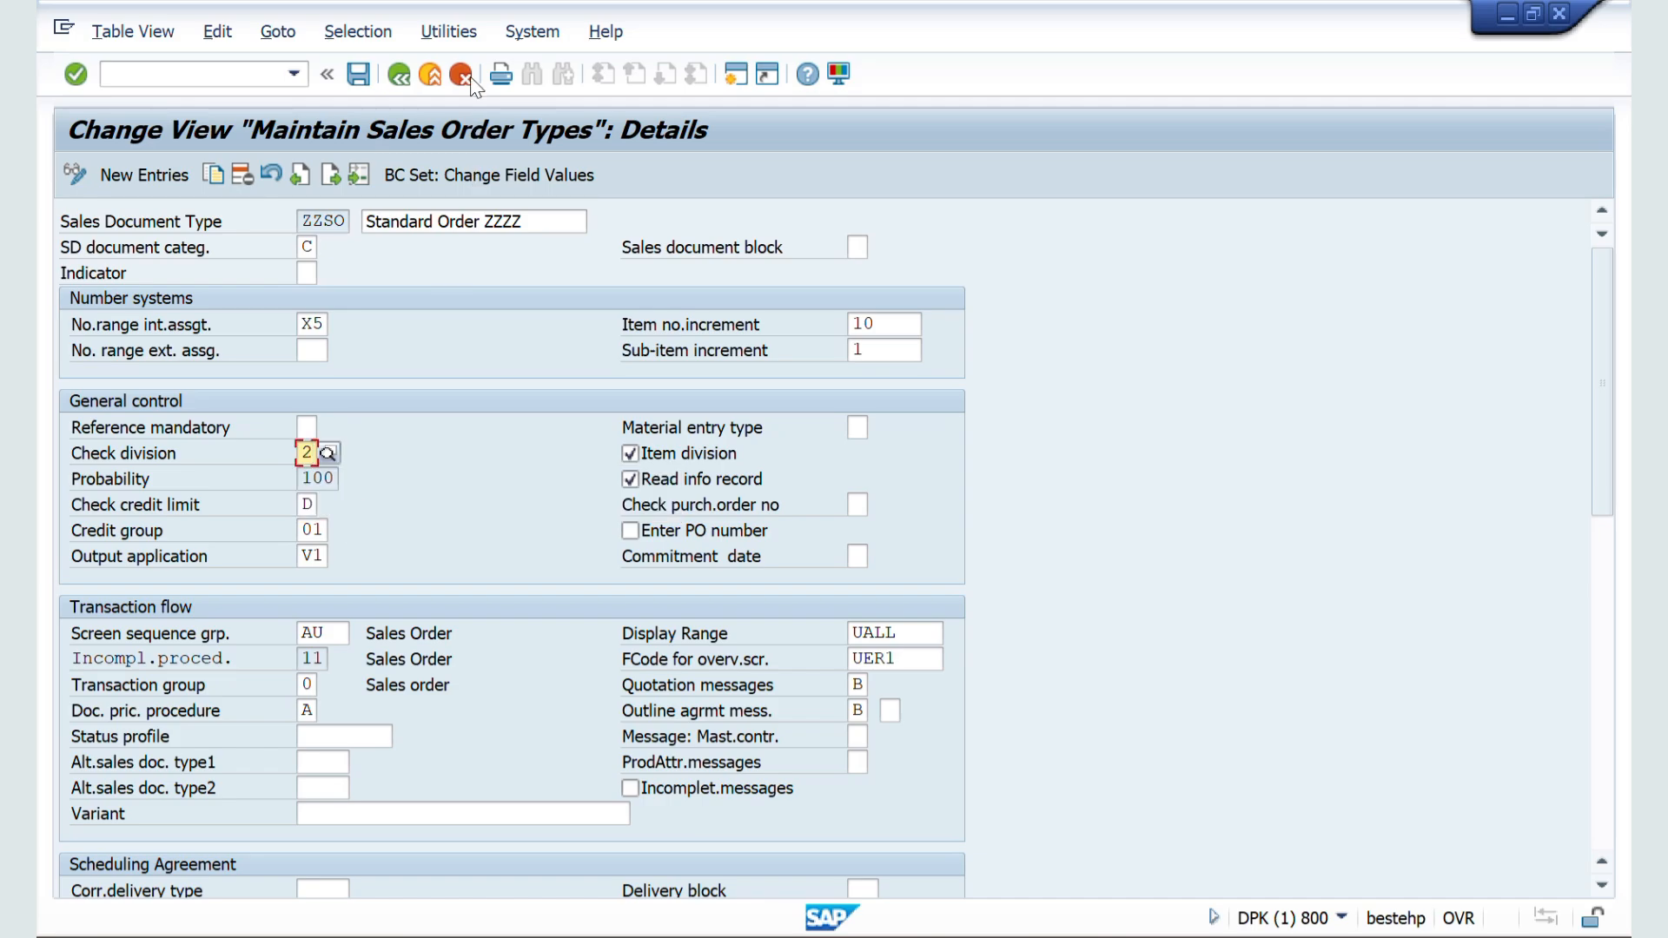
click(359, 75)
Step: Switch back to the order session and restart VA01 with a fresh ZZSO order
key(alt+Tab)
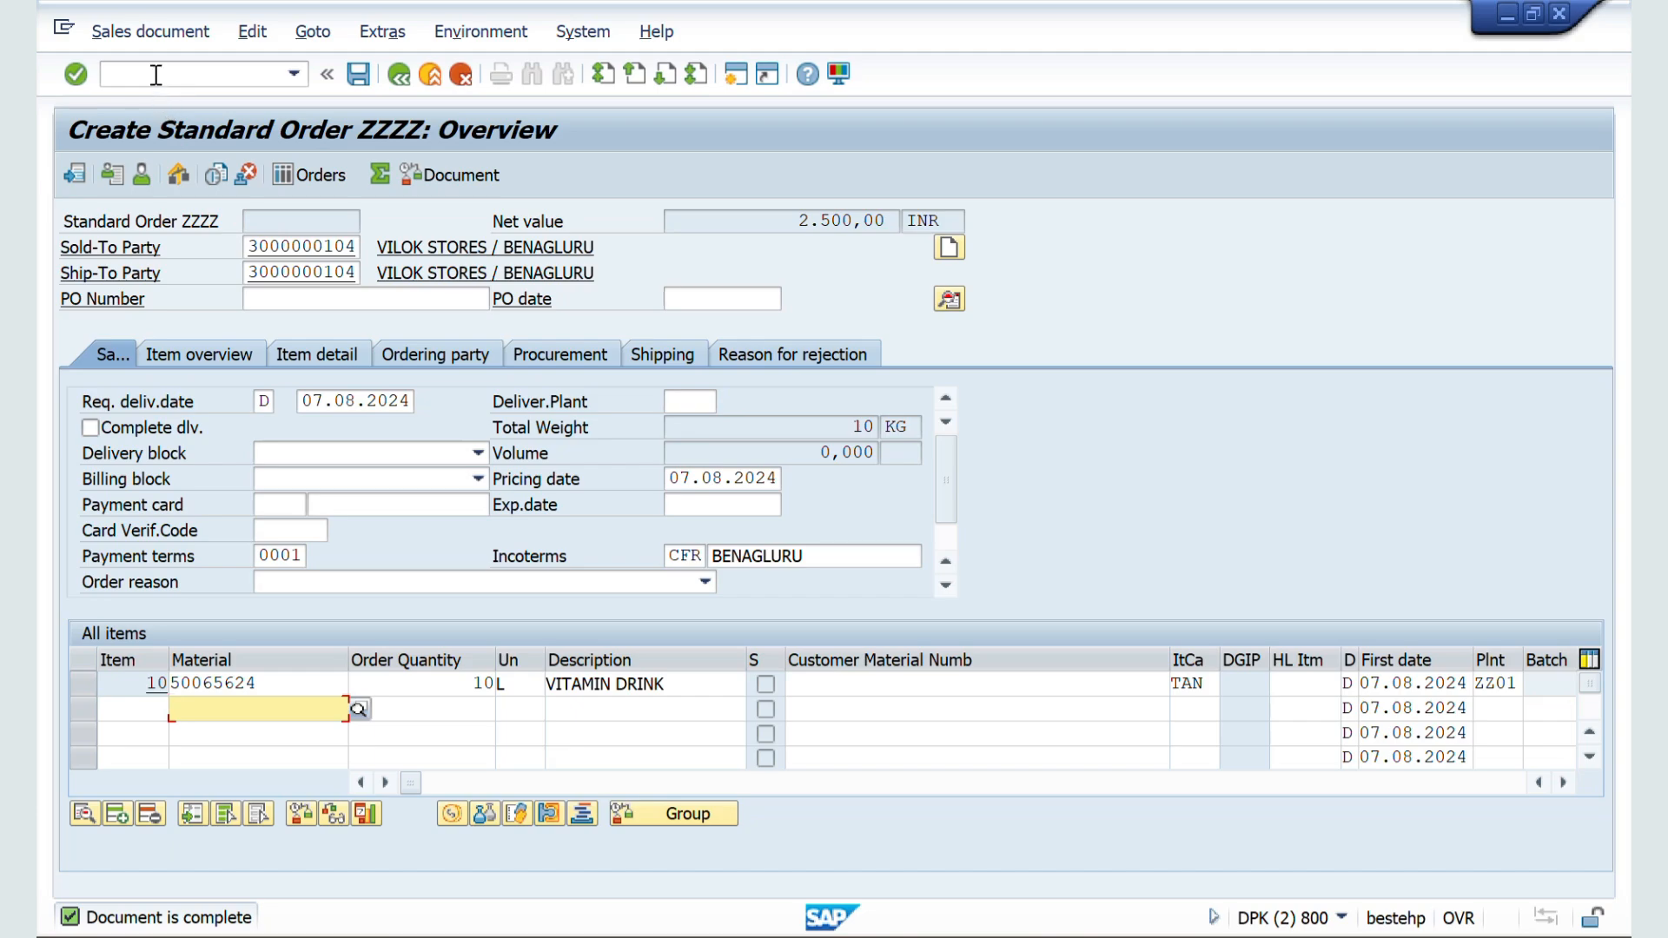
click(156, 75)
text(/nva01)
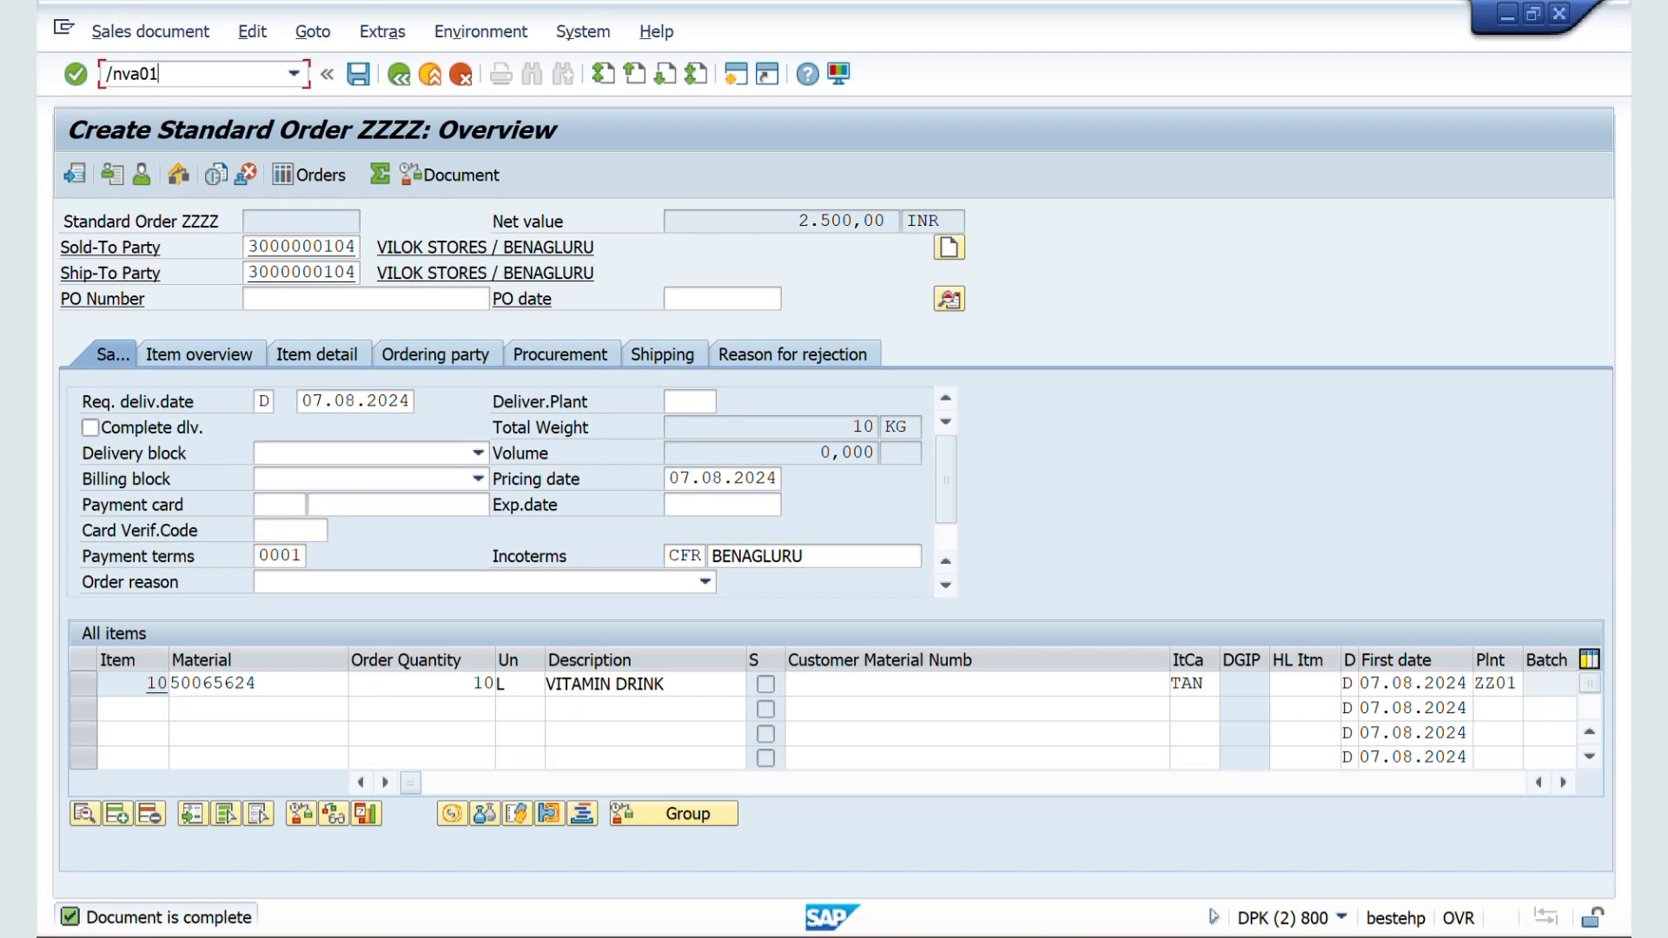
key(Return)
Step: Fill in the sold-to party's customer number and select the PHARVA HOME CARE sales area, ZZ01 / ZW / ZM
key(Return)
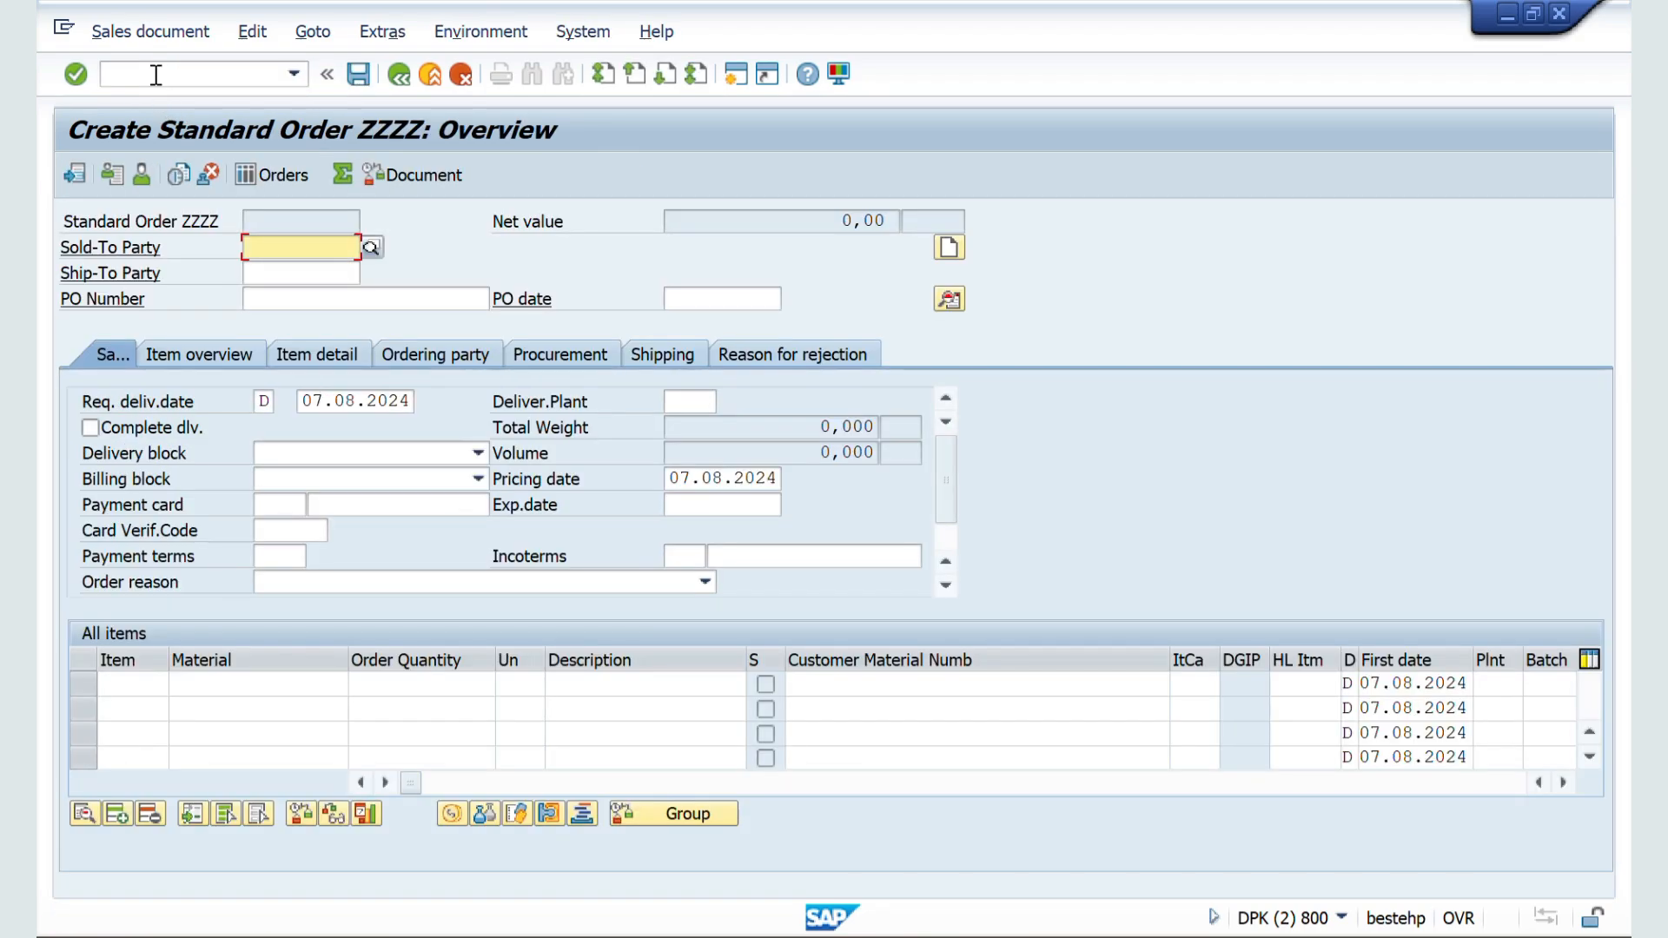
key(Down)
key(Return)
key(Return)
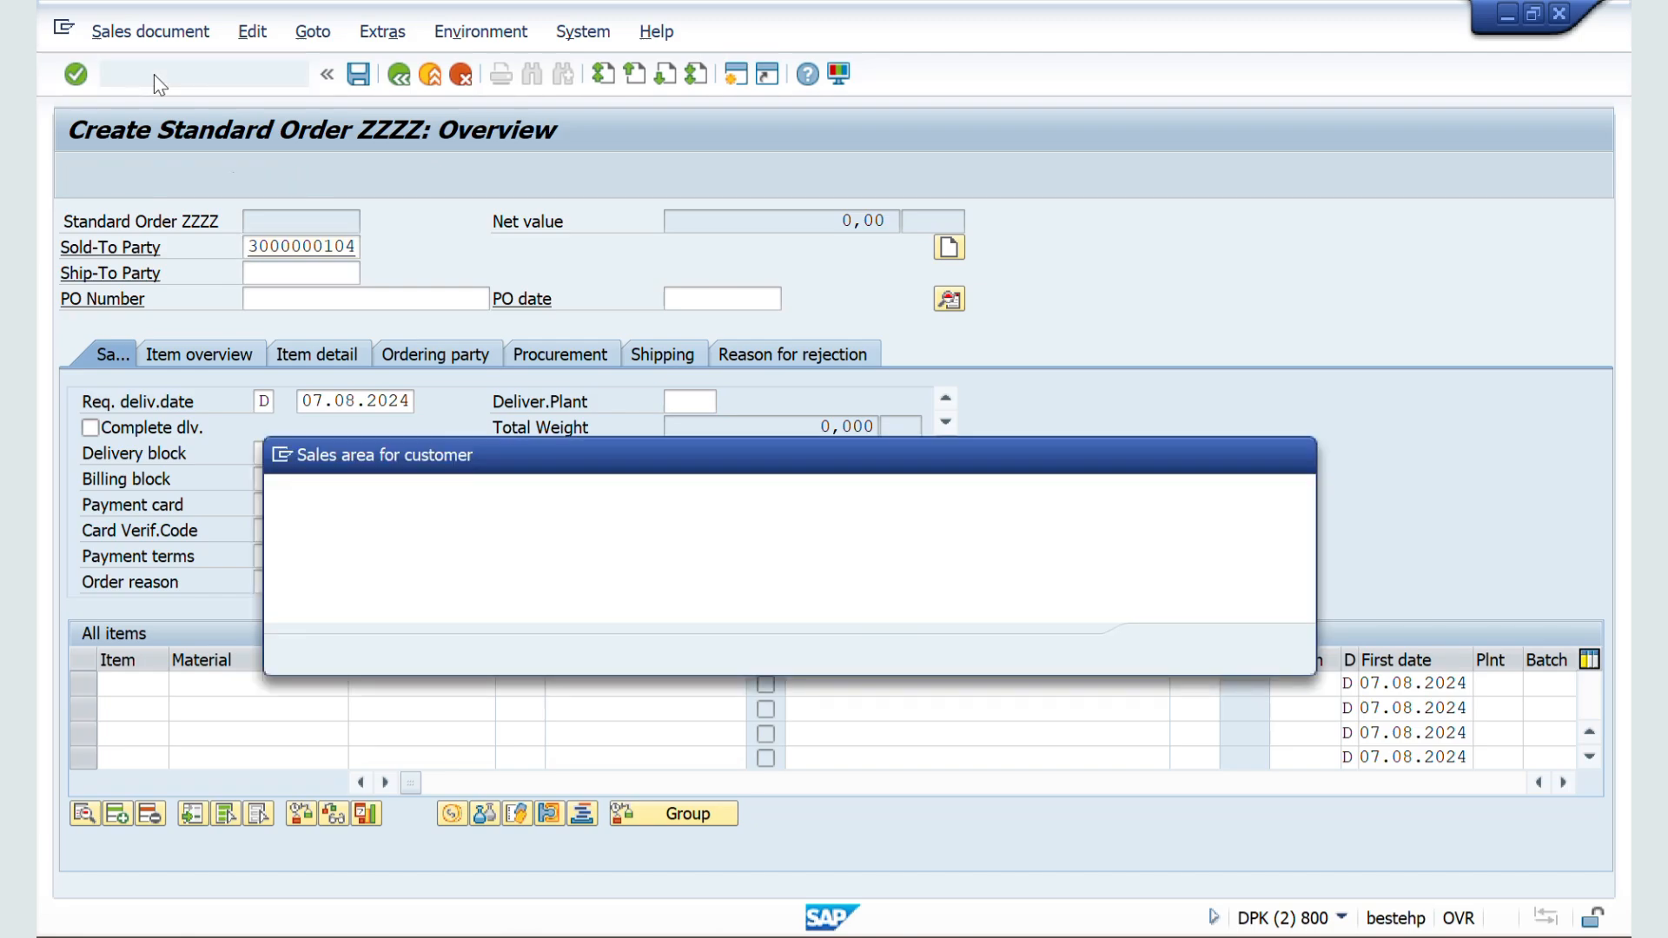
click(320, 578)
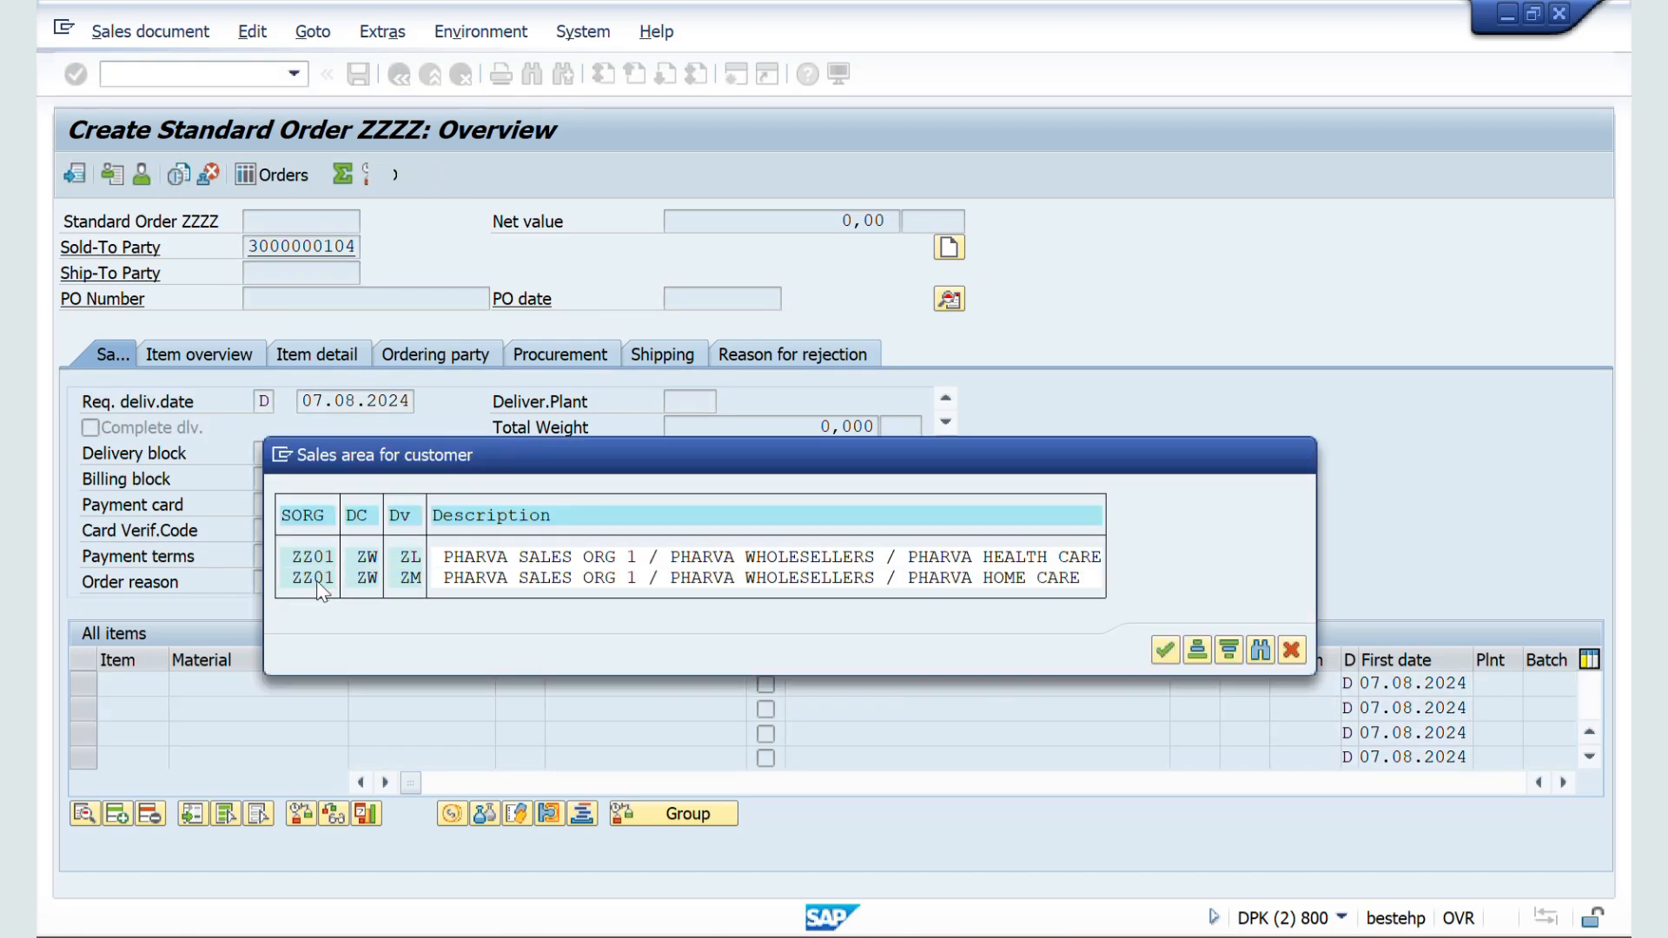
double_click(318, 579)
Step: Try to add material 50065624 as an order item, and review the division settings of document type ZZSO
key(Down)
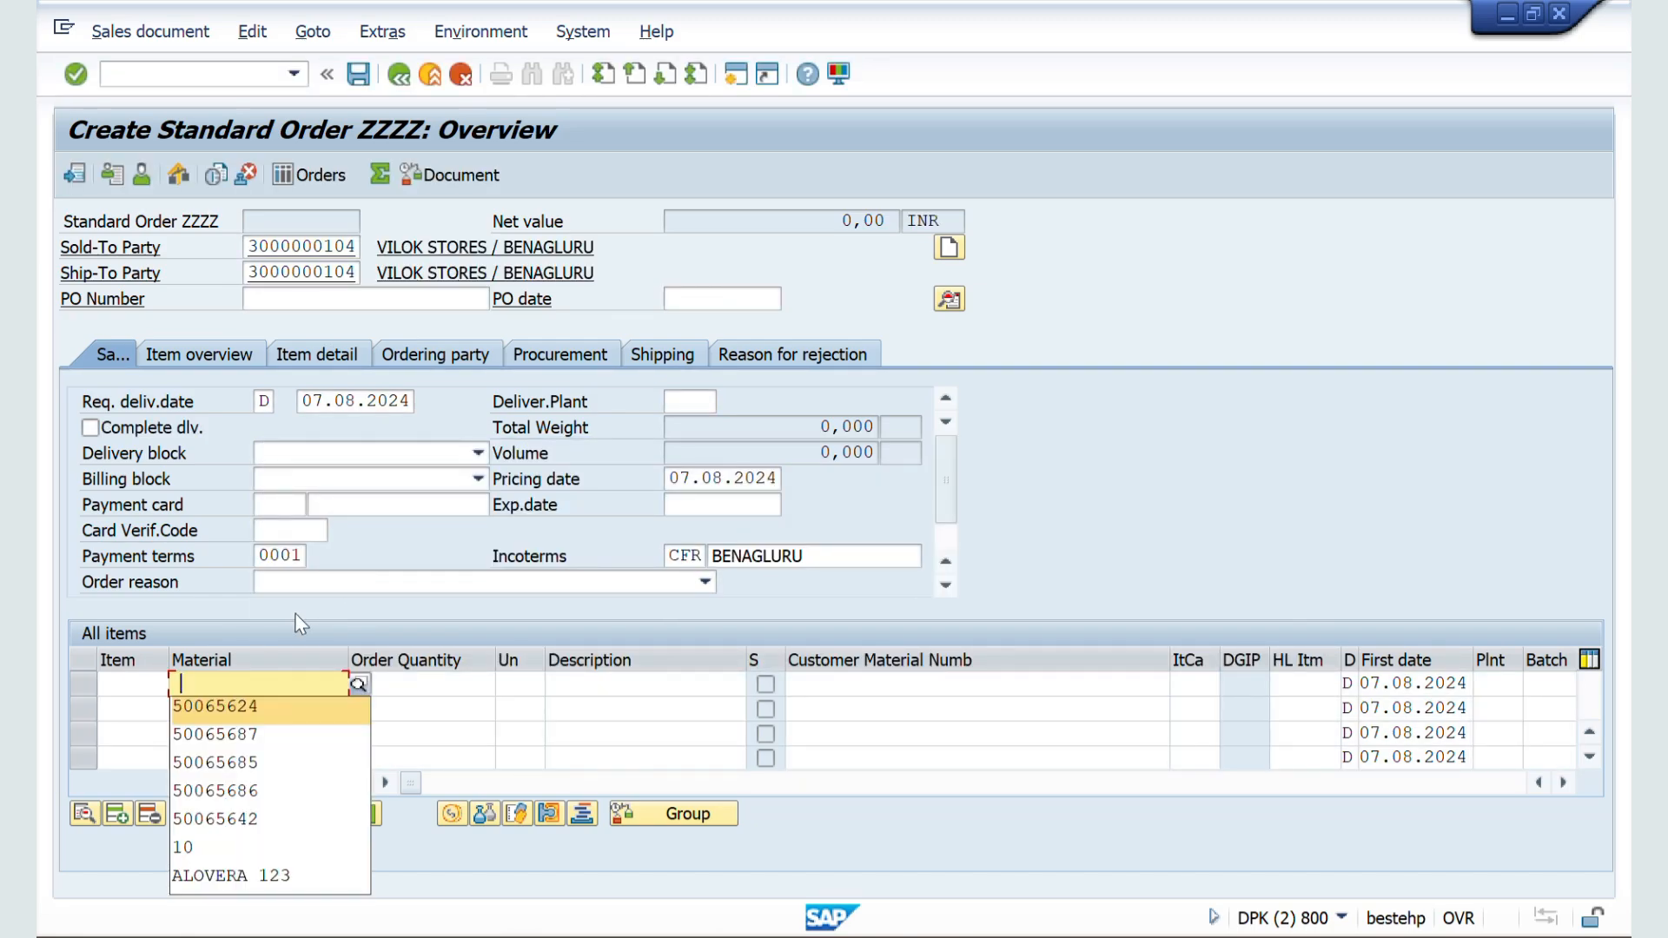
key(Return)
key(Return)
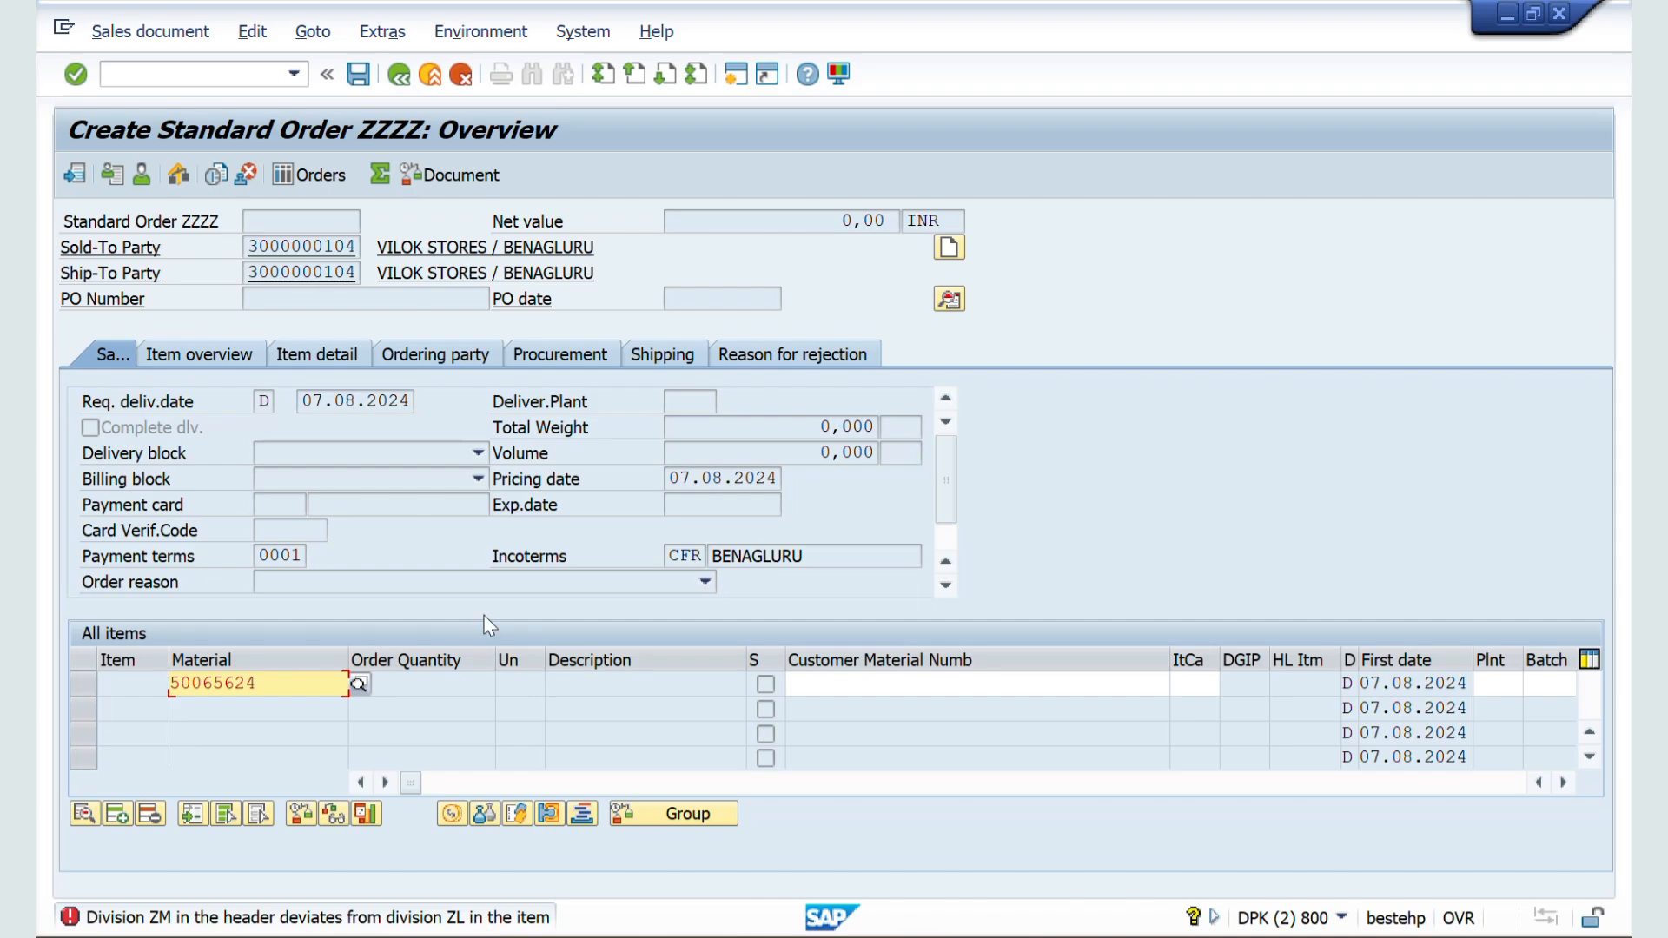
key(alt+Tab)
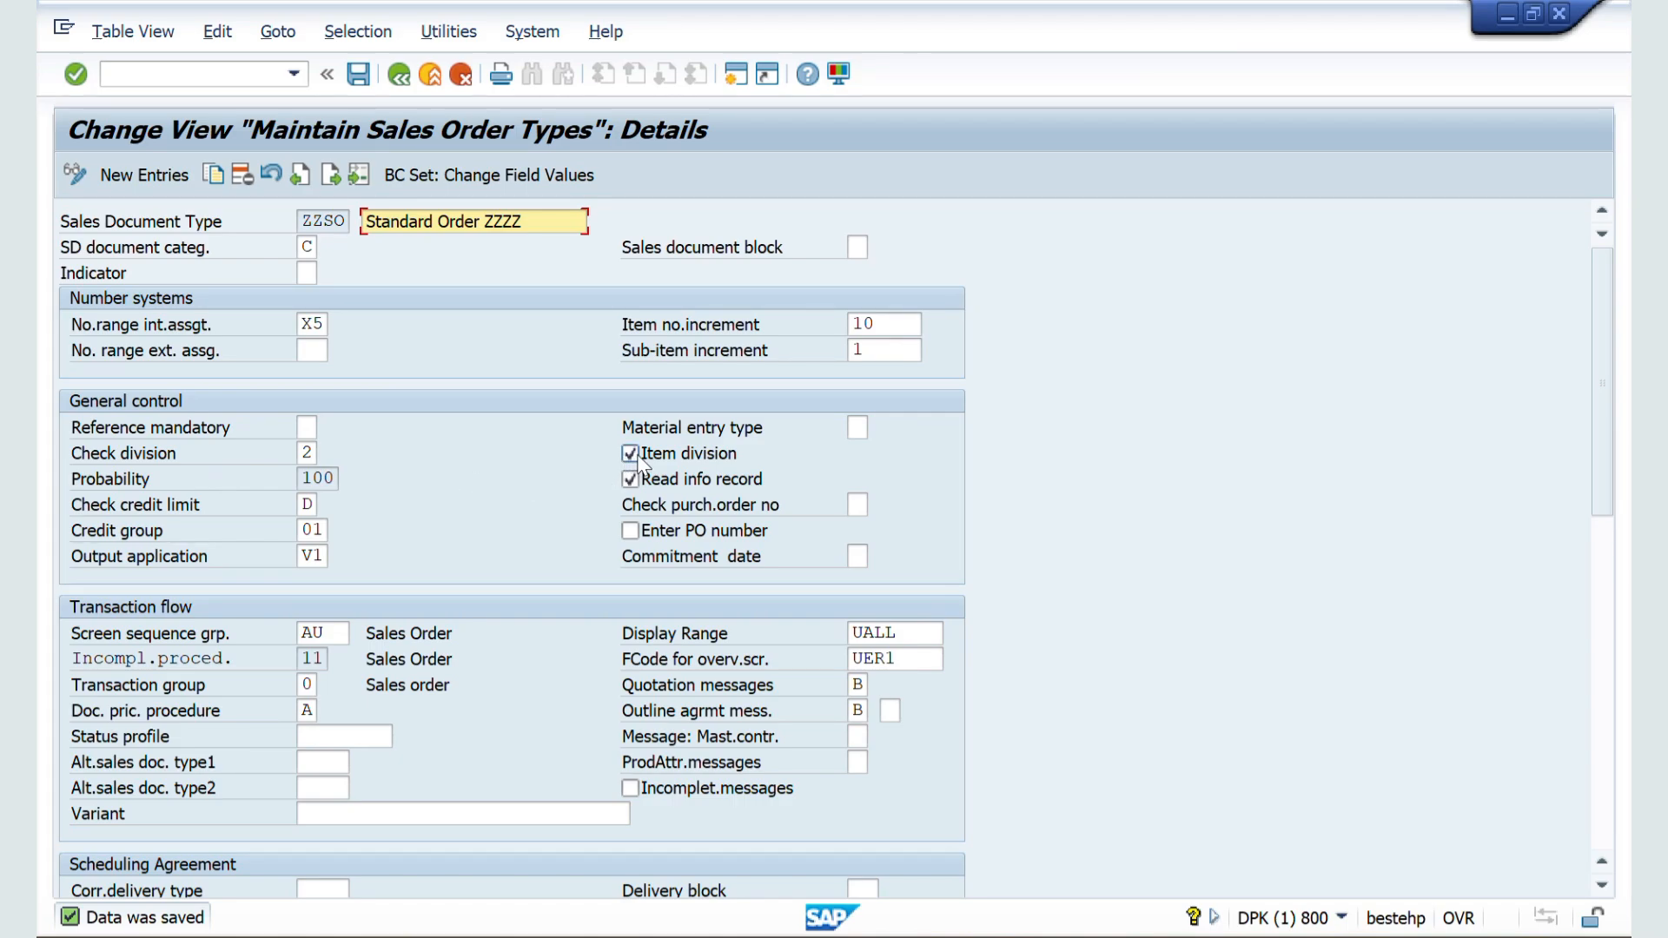
key(alt+Tab)
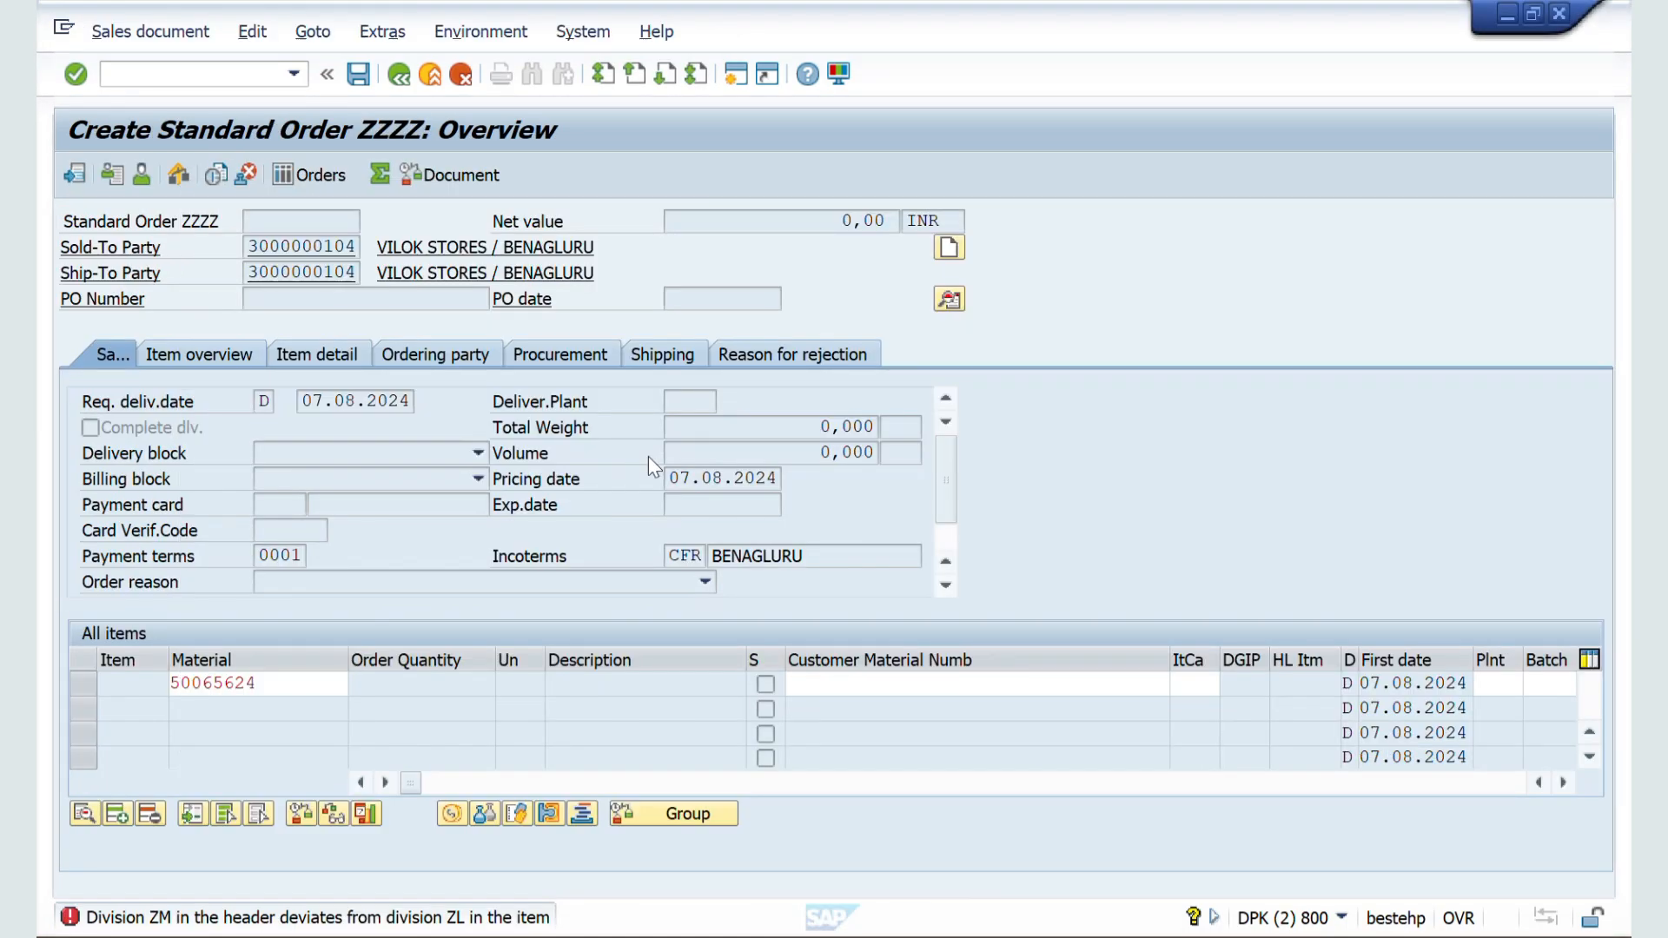
Step: Switch to the Sales Document Type controls notes in Word and review the Item Division explanation
key(alt+Tab)
key(alt+Tab)
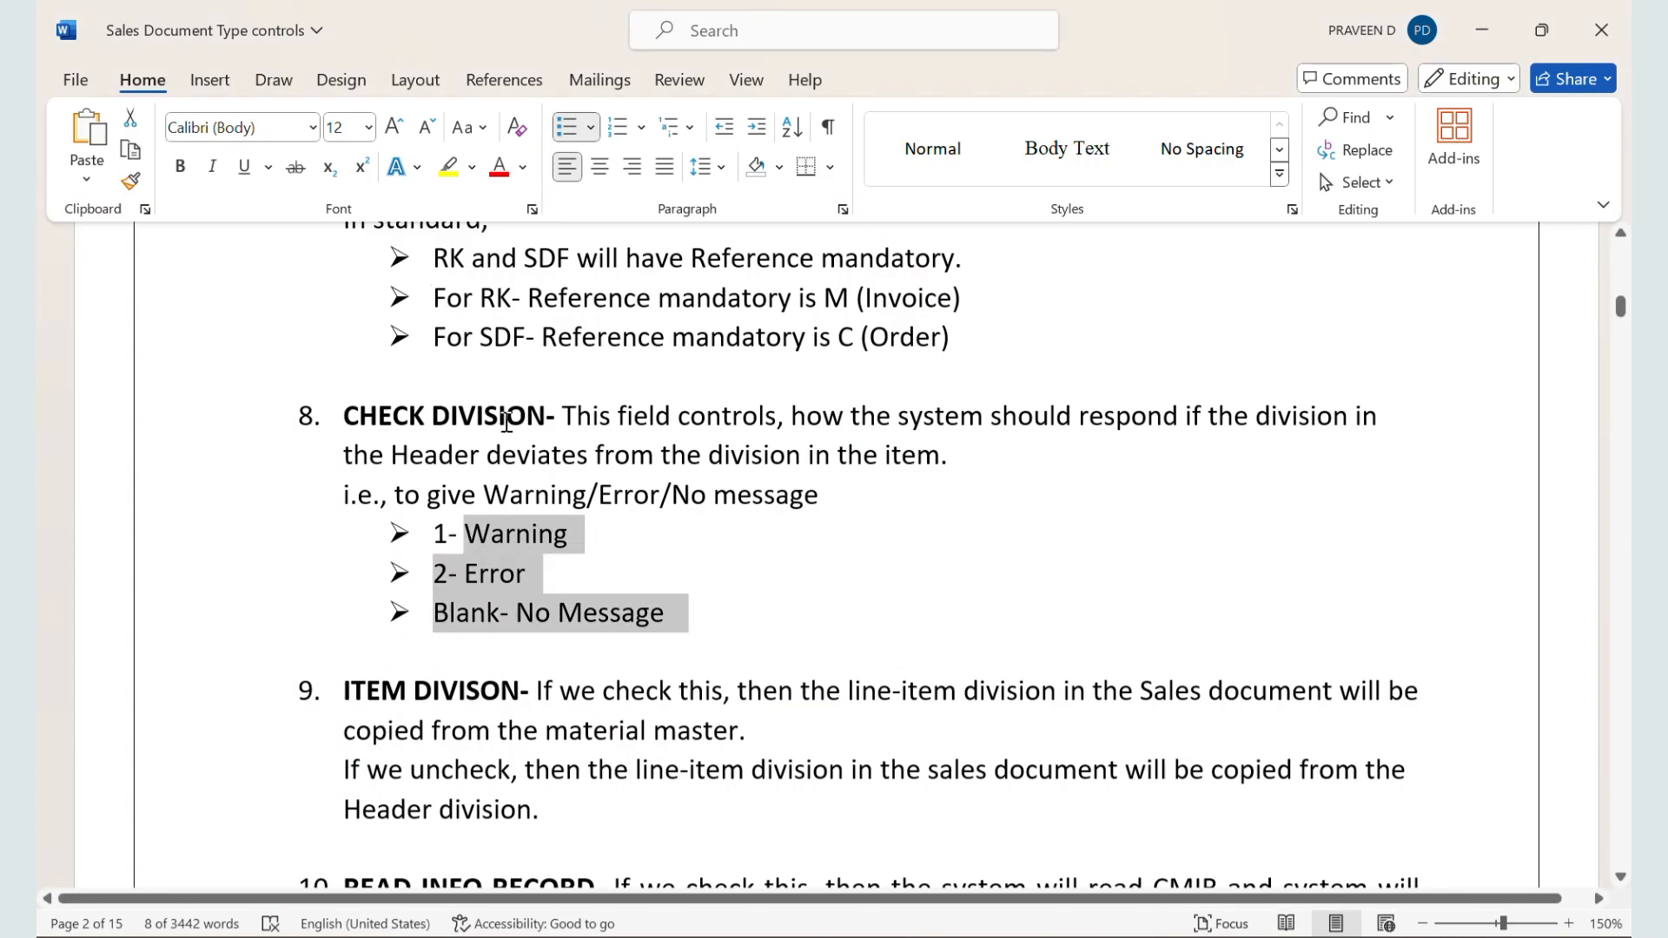
scroll(506, 423, down, 2)
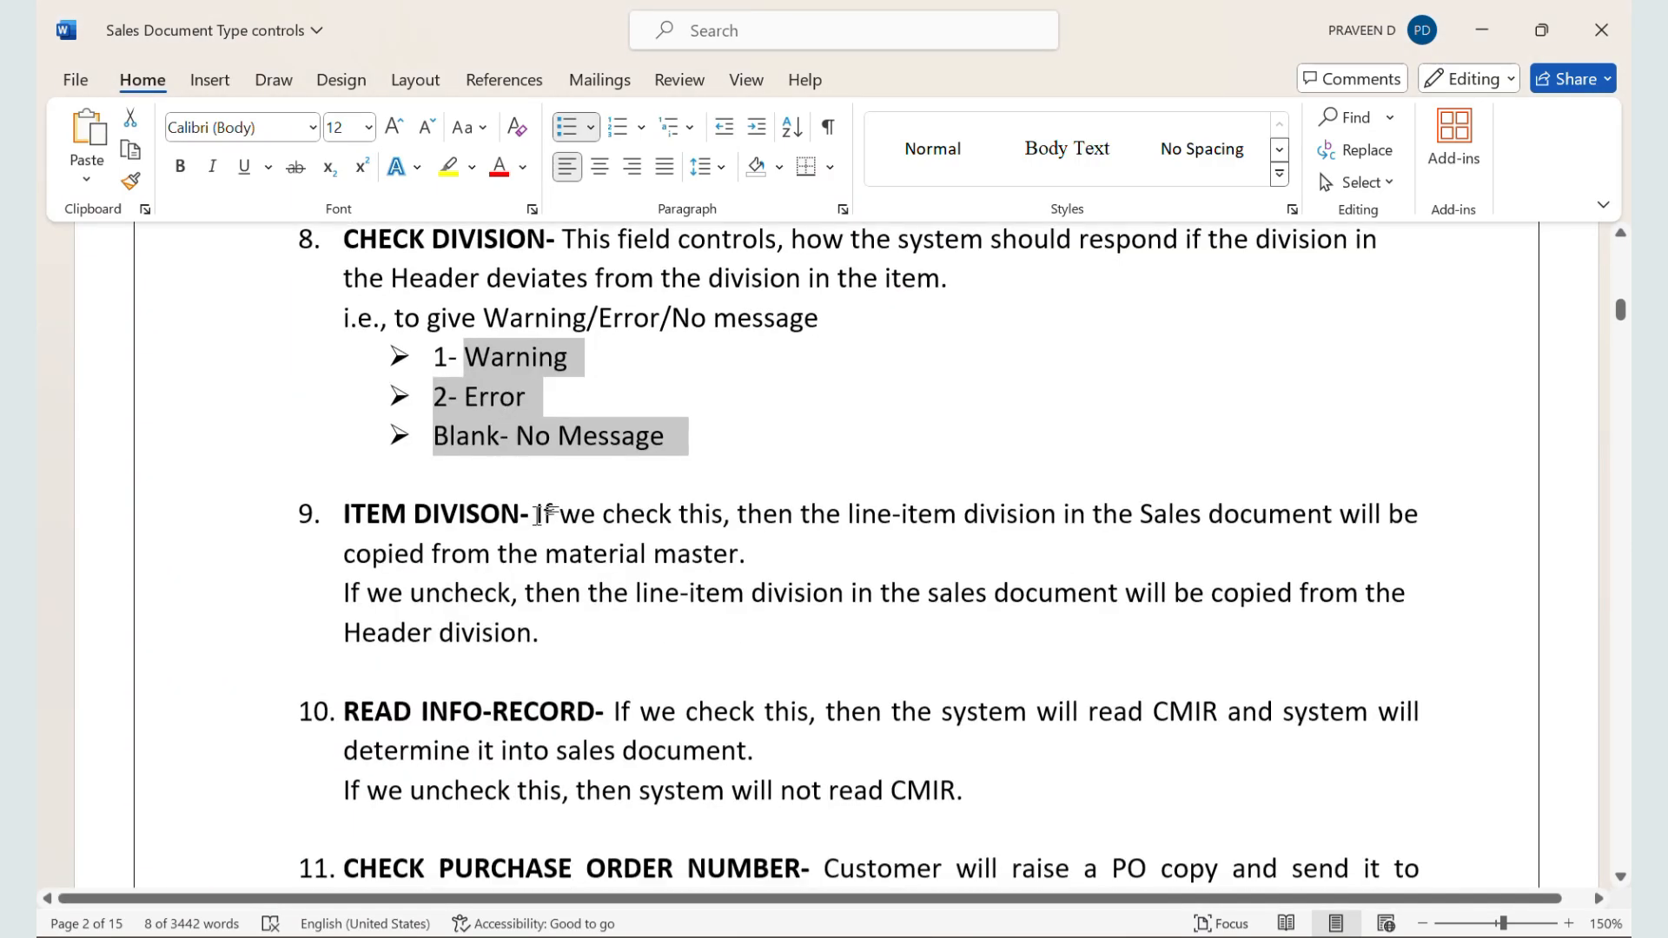
drag(536, 513, 825, 541)
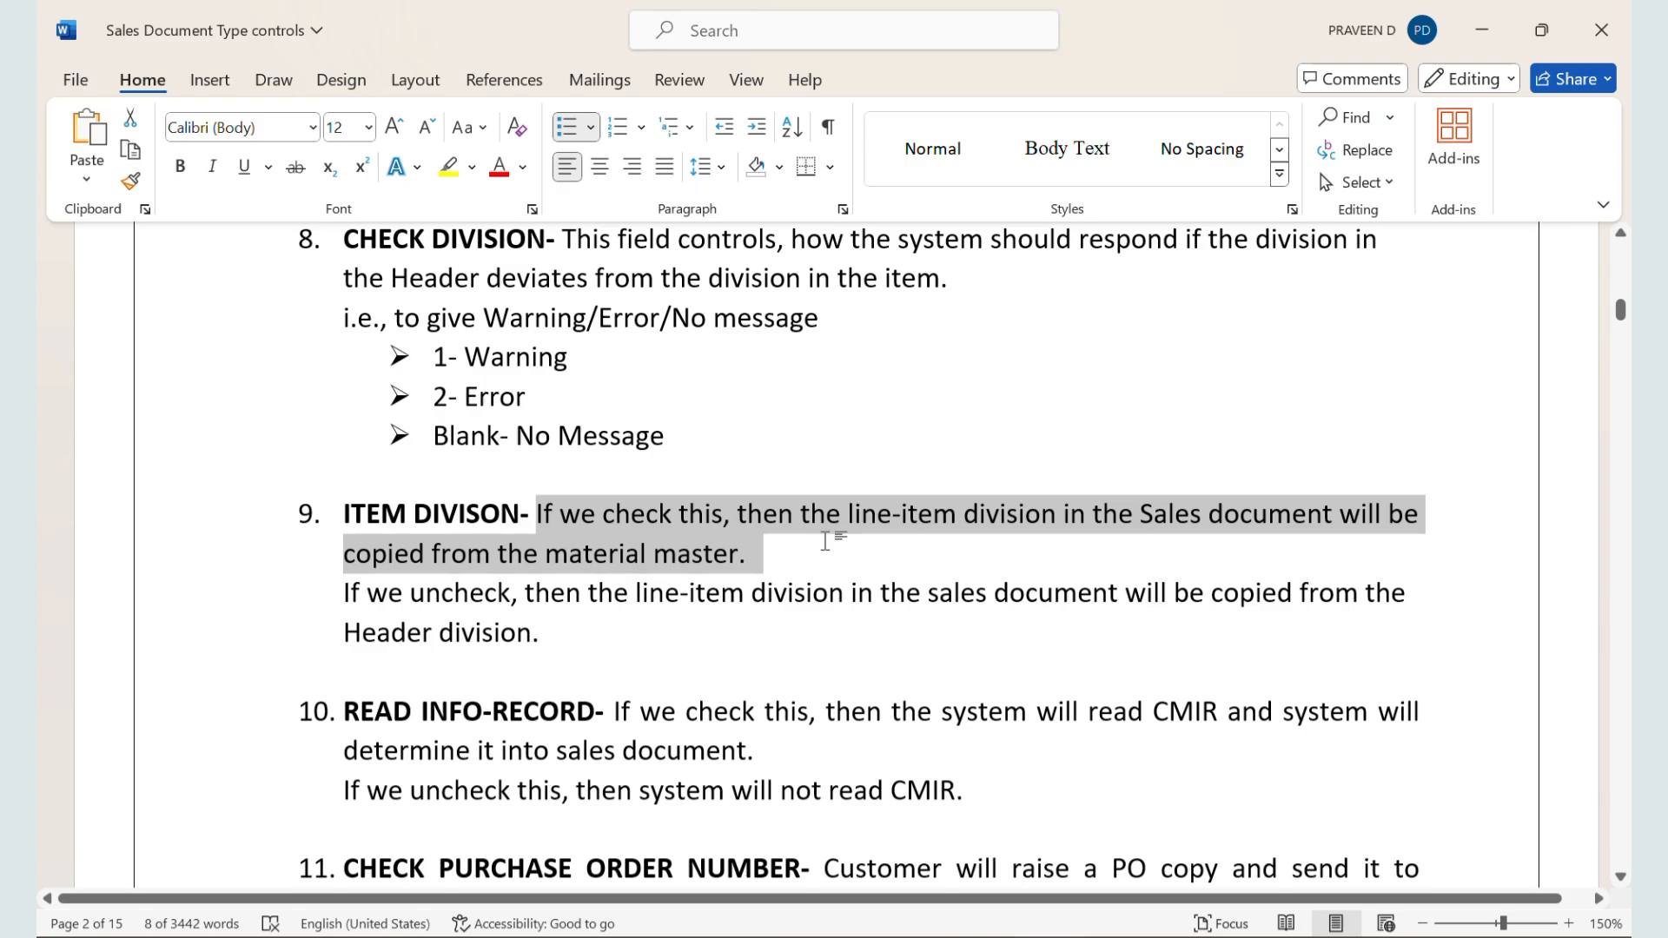
Step: Switch to the SAP sales order type configuration, clear the Check division value for ZZSO and save
key(alt+Tab)
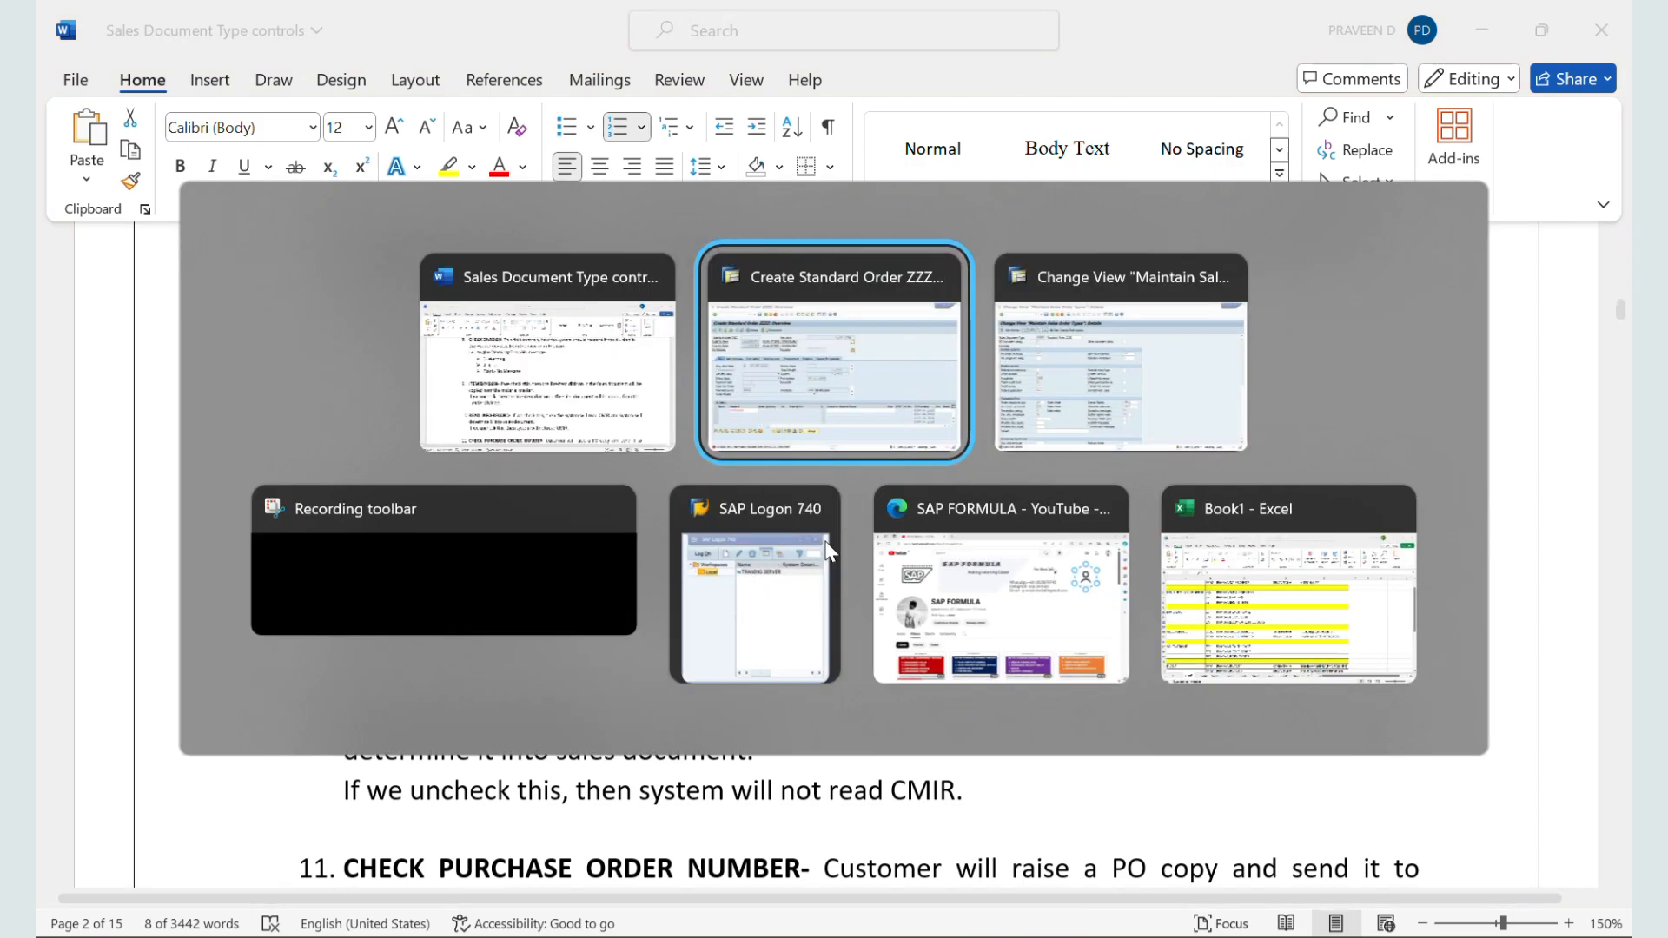
key(alt+Tab)
key(alt+Tab)
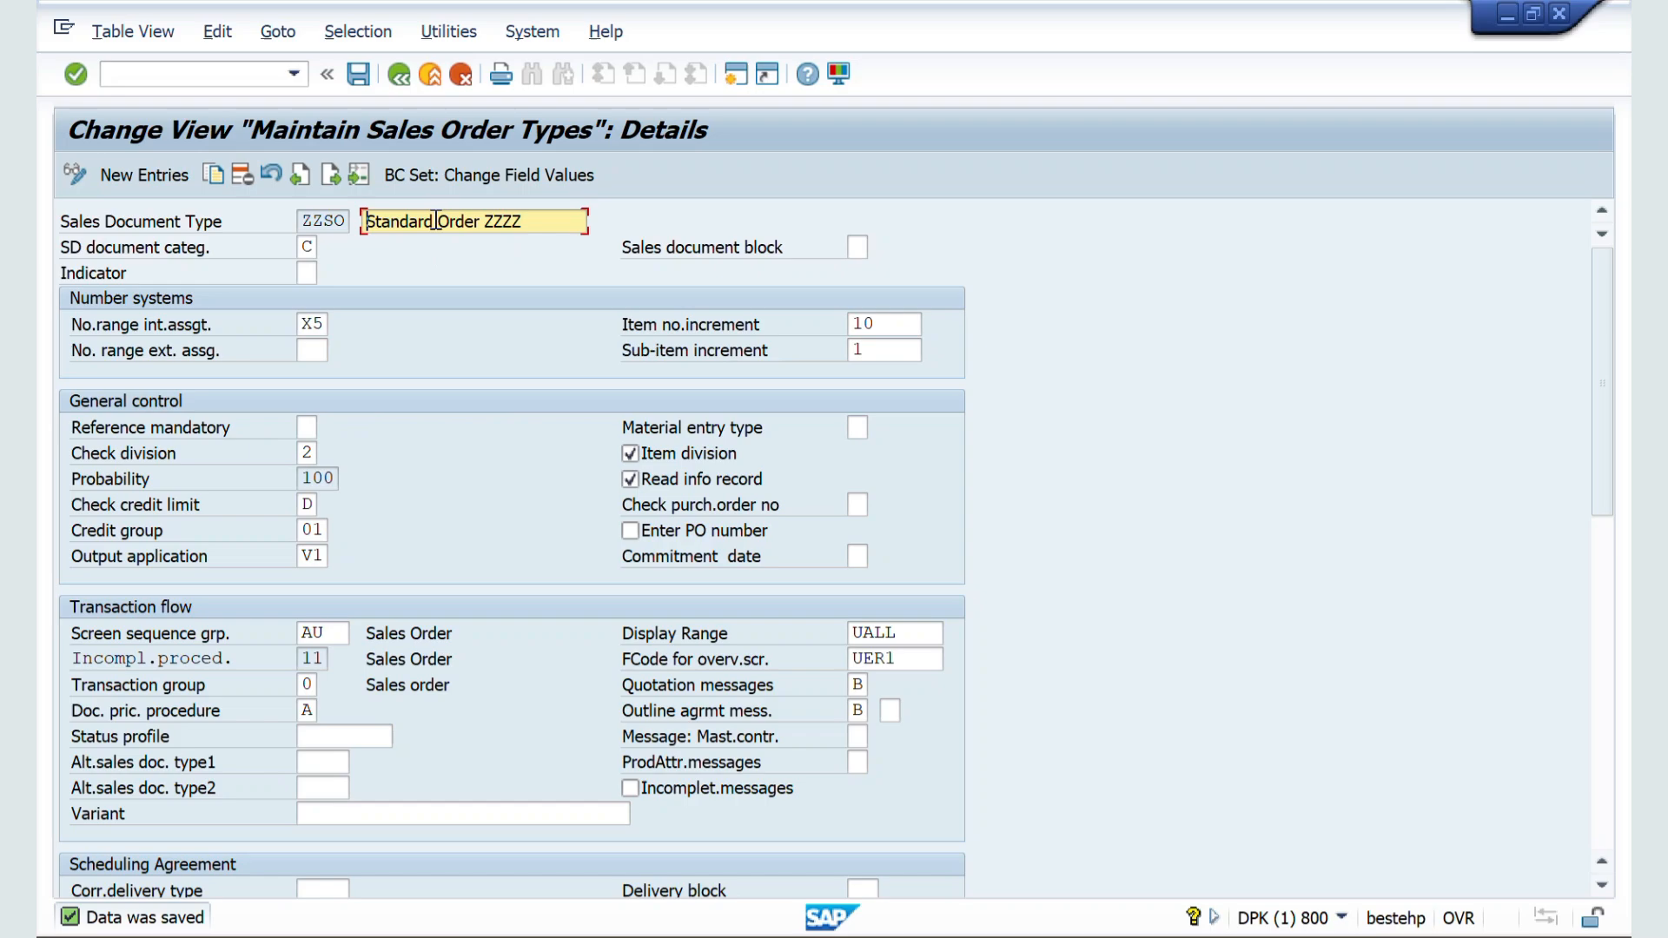
click(314, 452)
key(BackSpace)
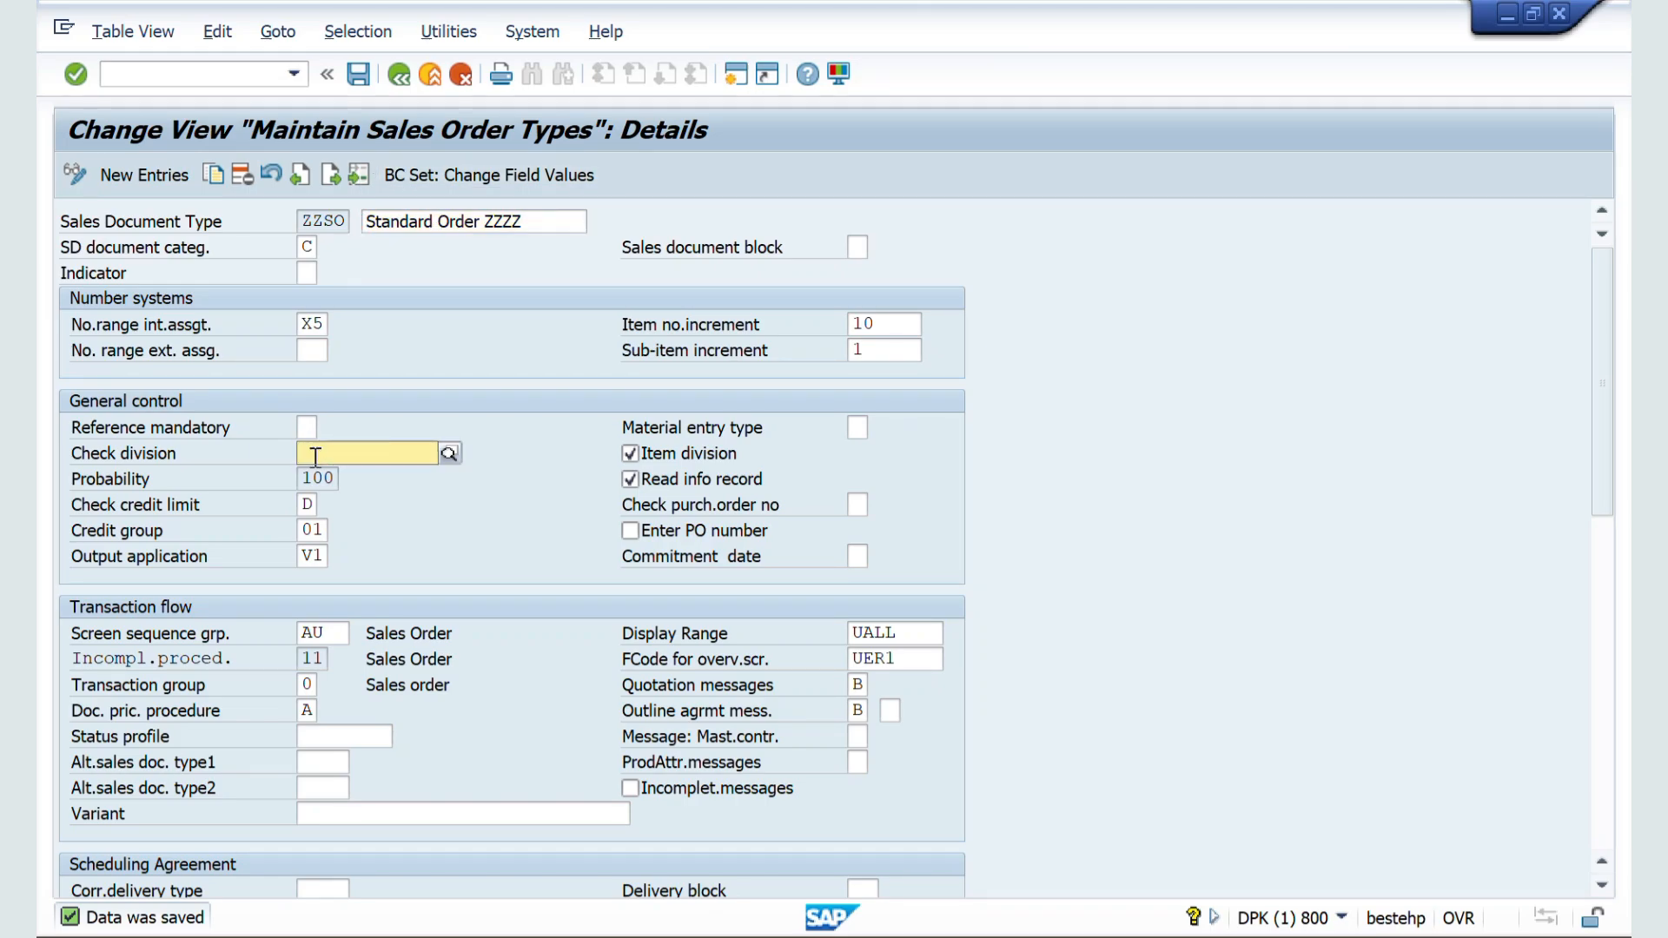
click(358, 73)
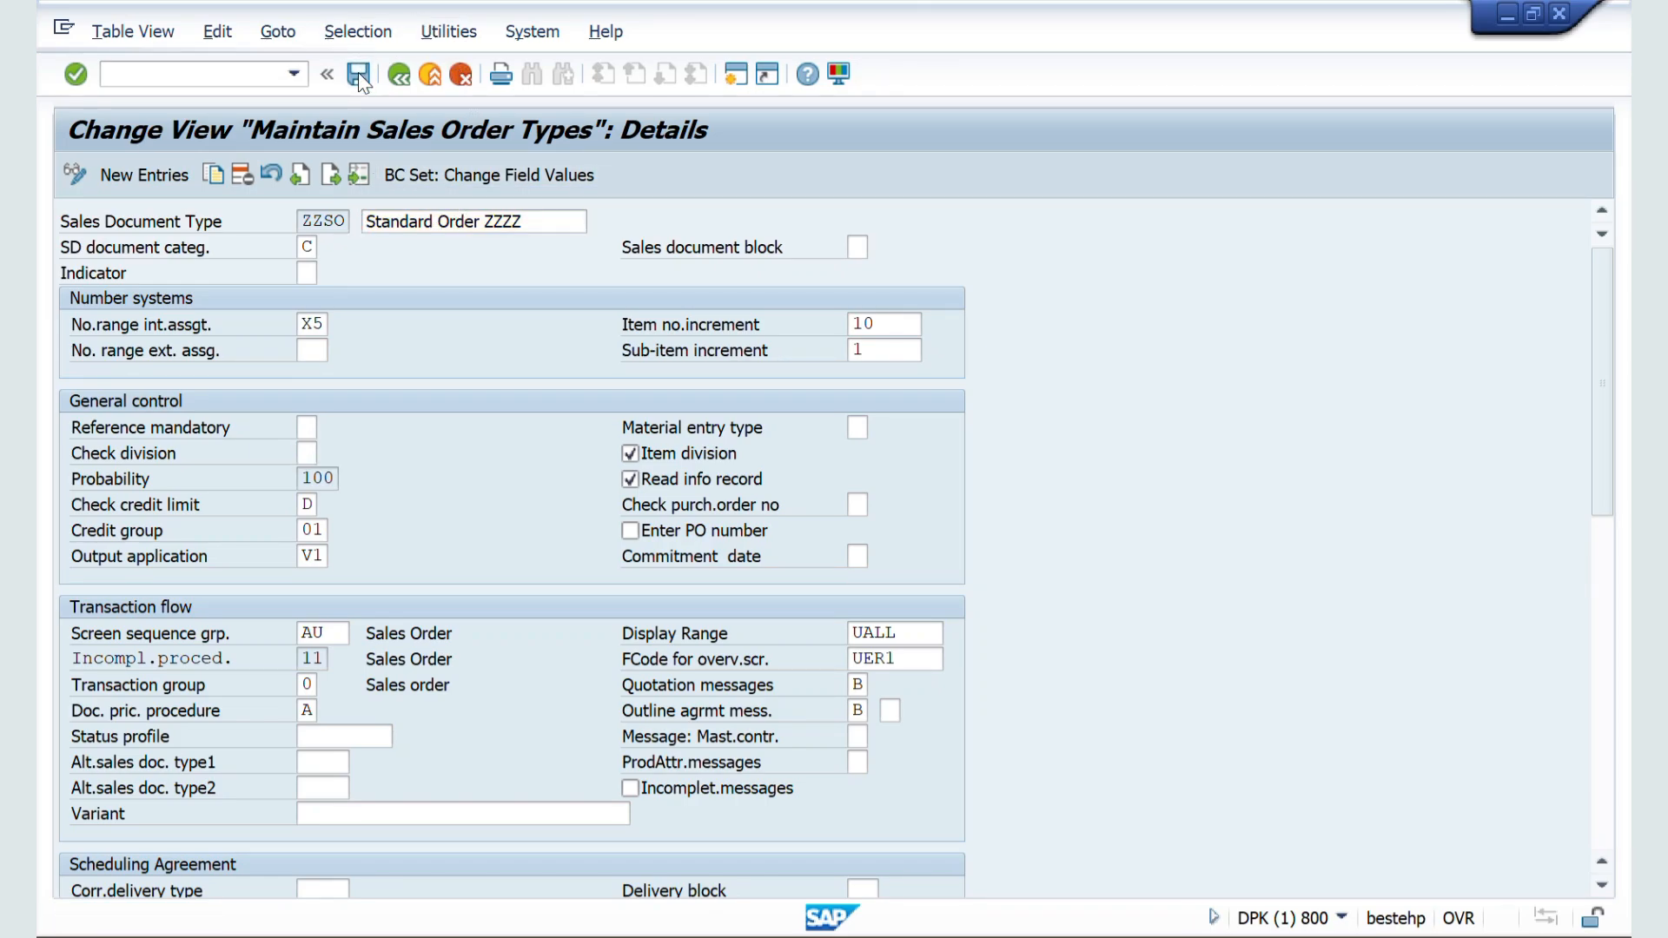
Step: Switch back to the order session and restart VA01 for a fresh ZZSO order
key(alt+Tab)
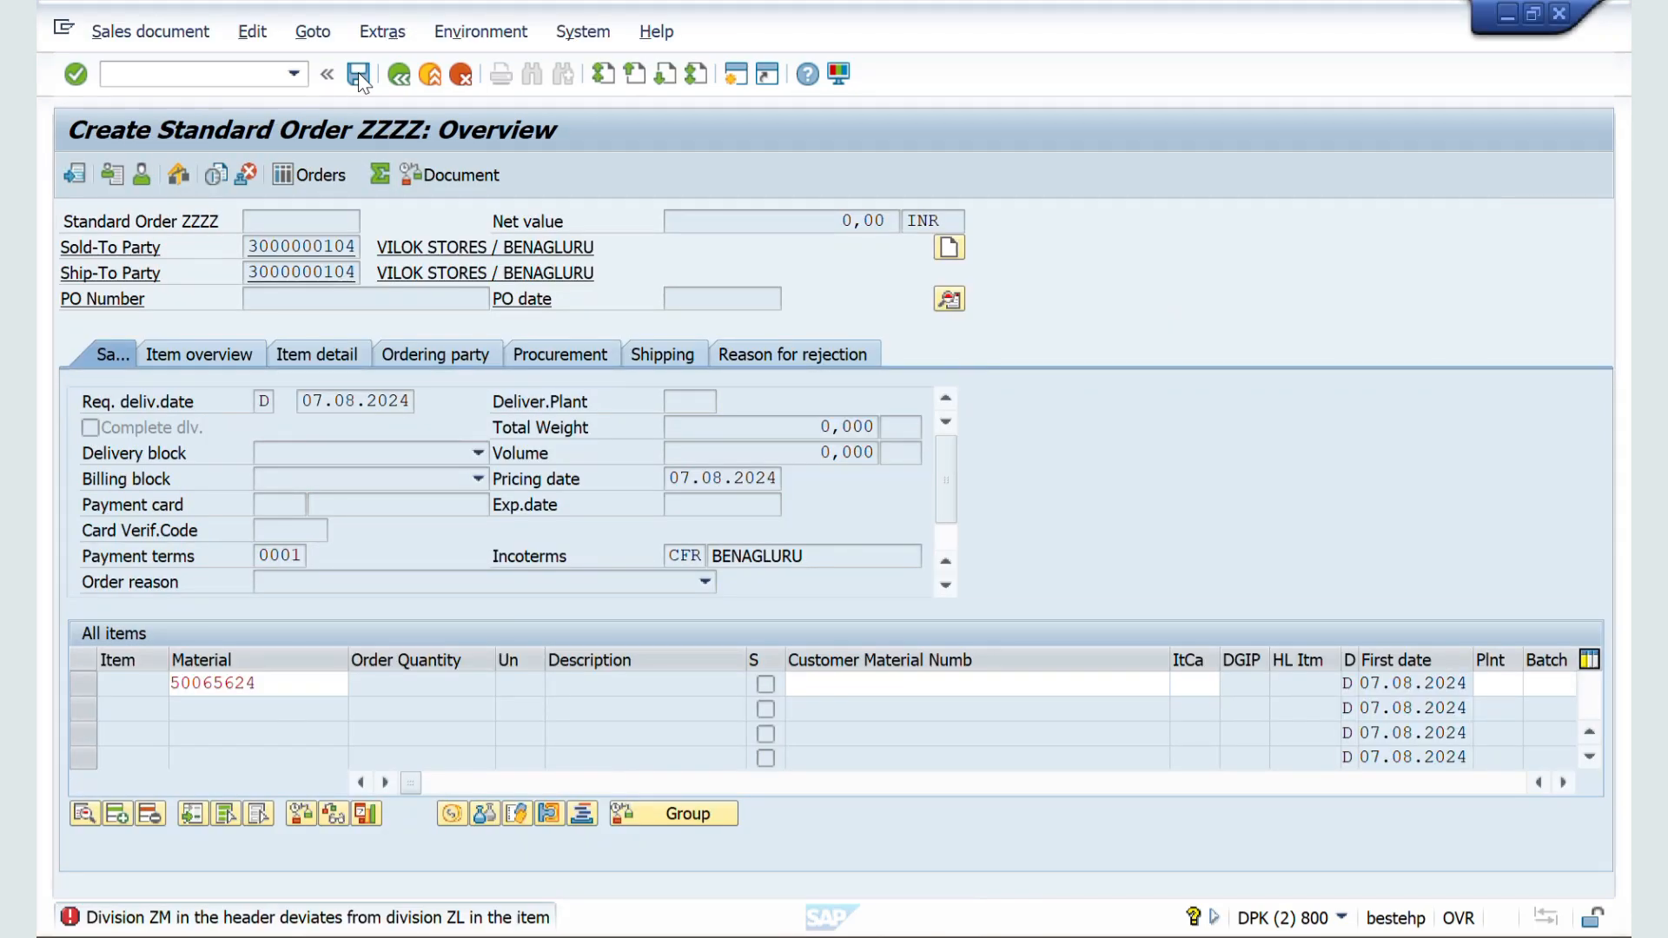
click(131, 76)
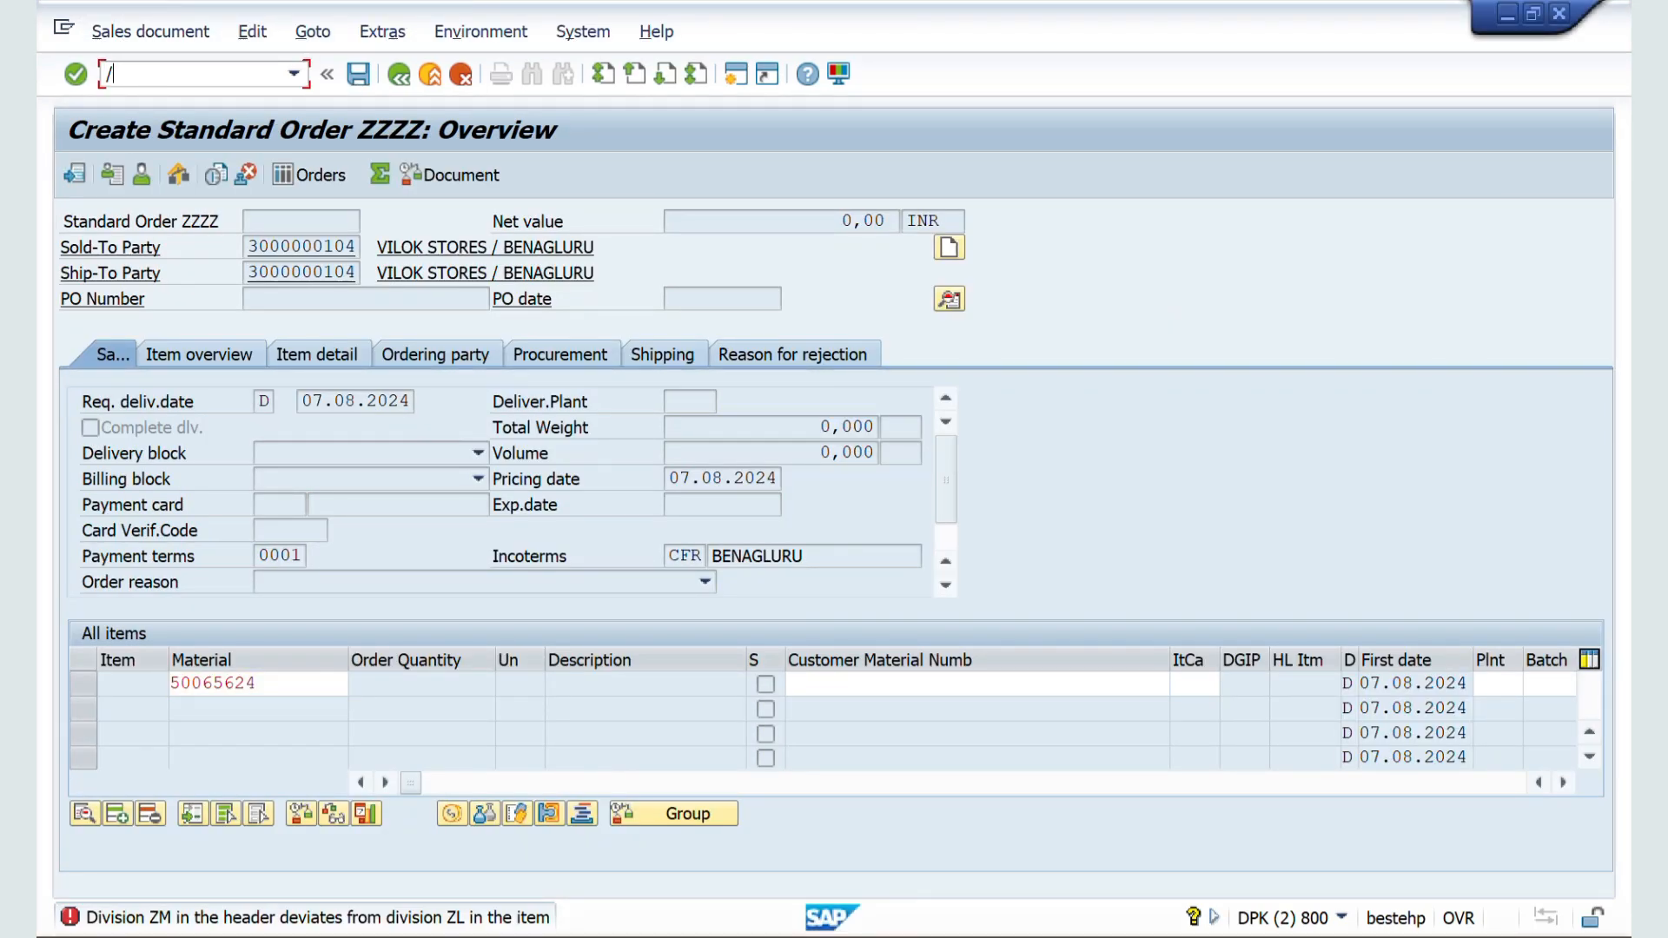
text(/nva01)
key(Return)
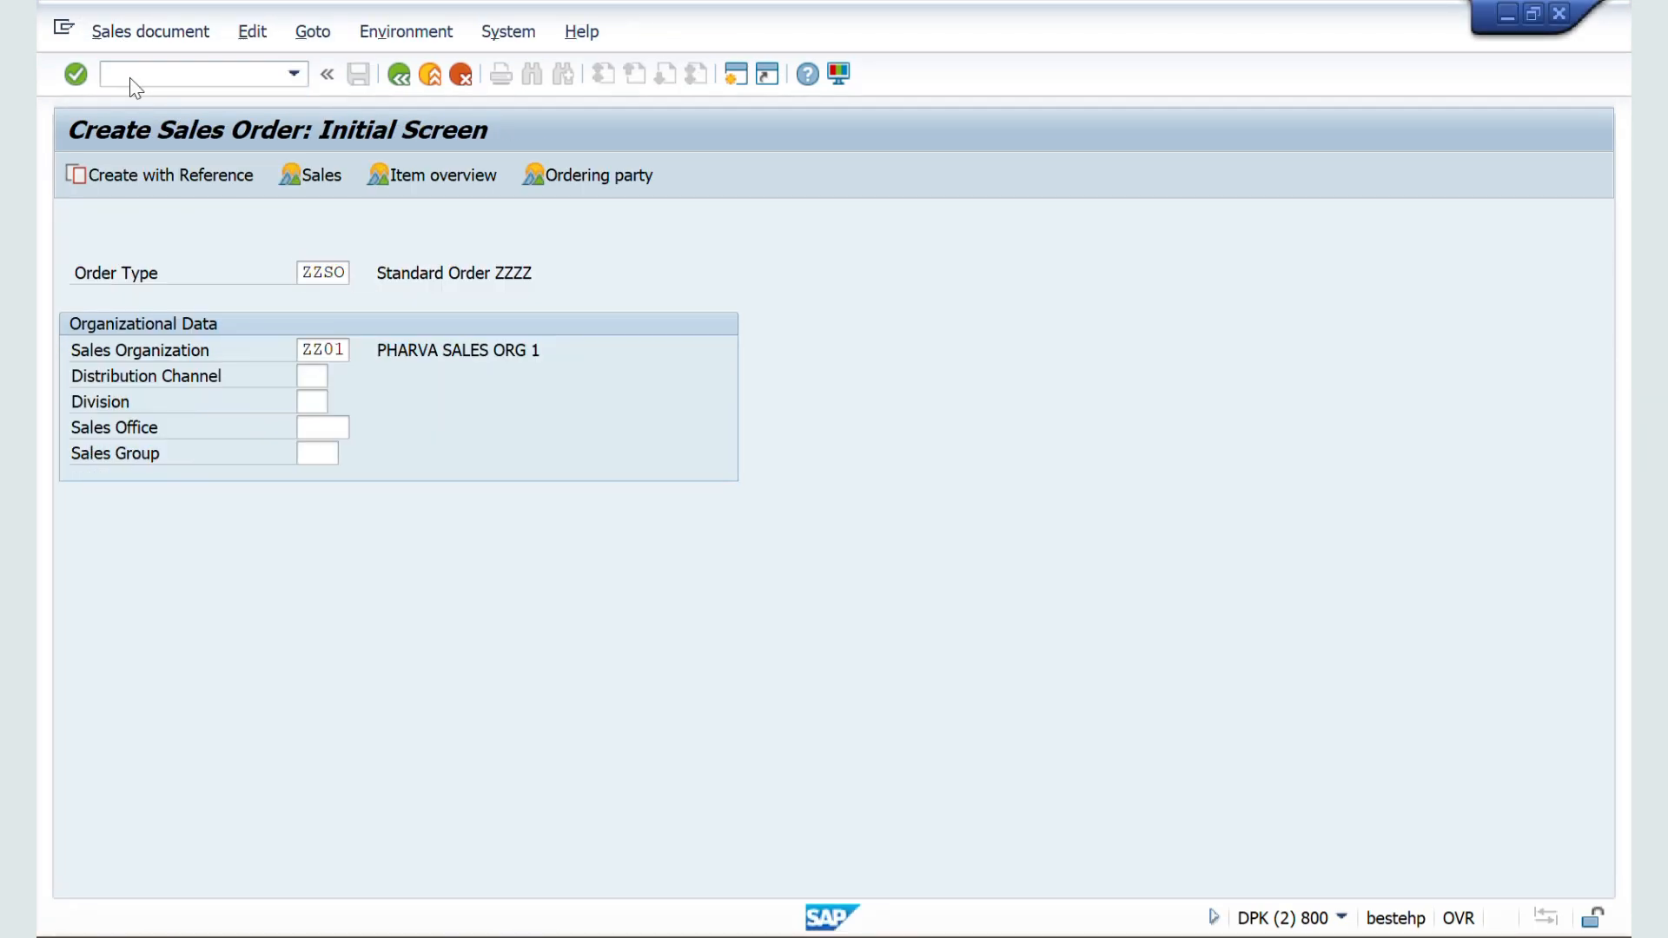
Step: Fill in the sold-to party's customer number and select the PHARVA HOME CARE sales area, ZZ01 / ZW / ZM
key(Down)
key(Down)
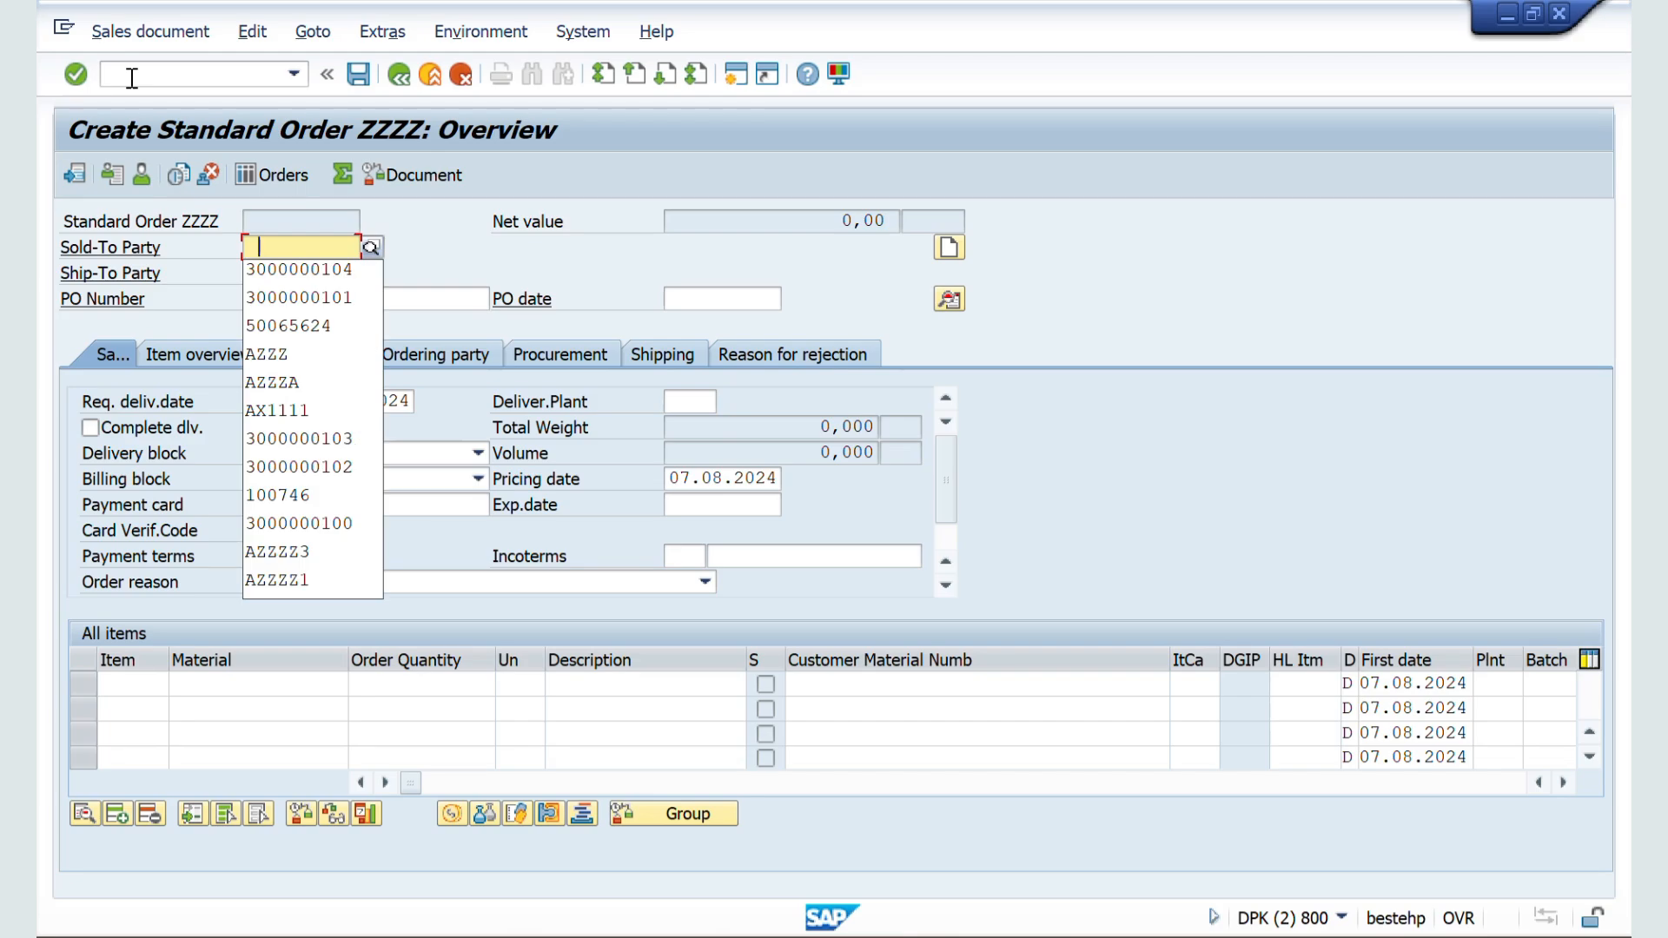
key(Return)
key(Return)
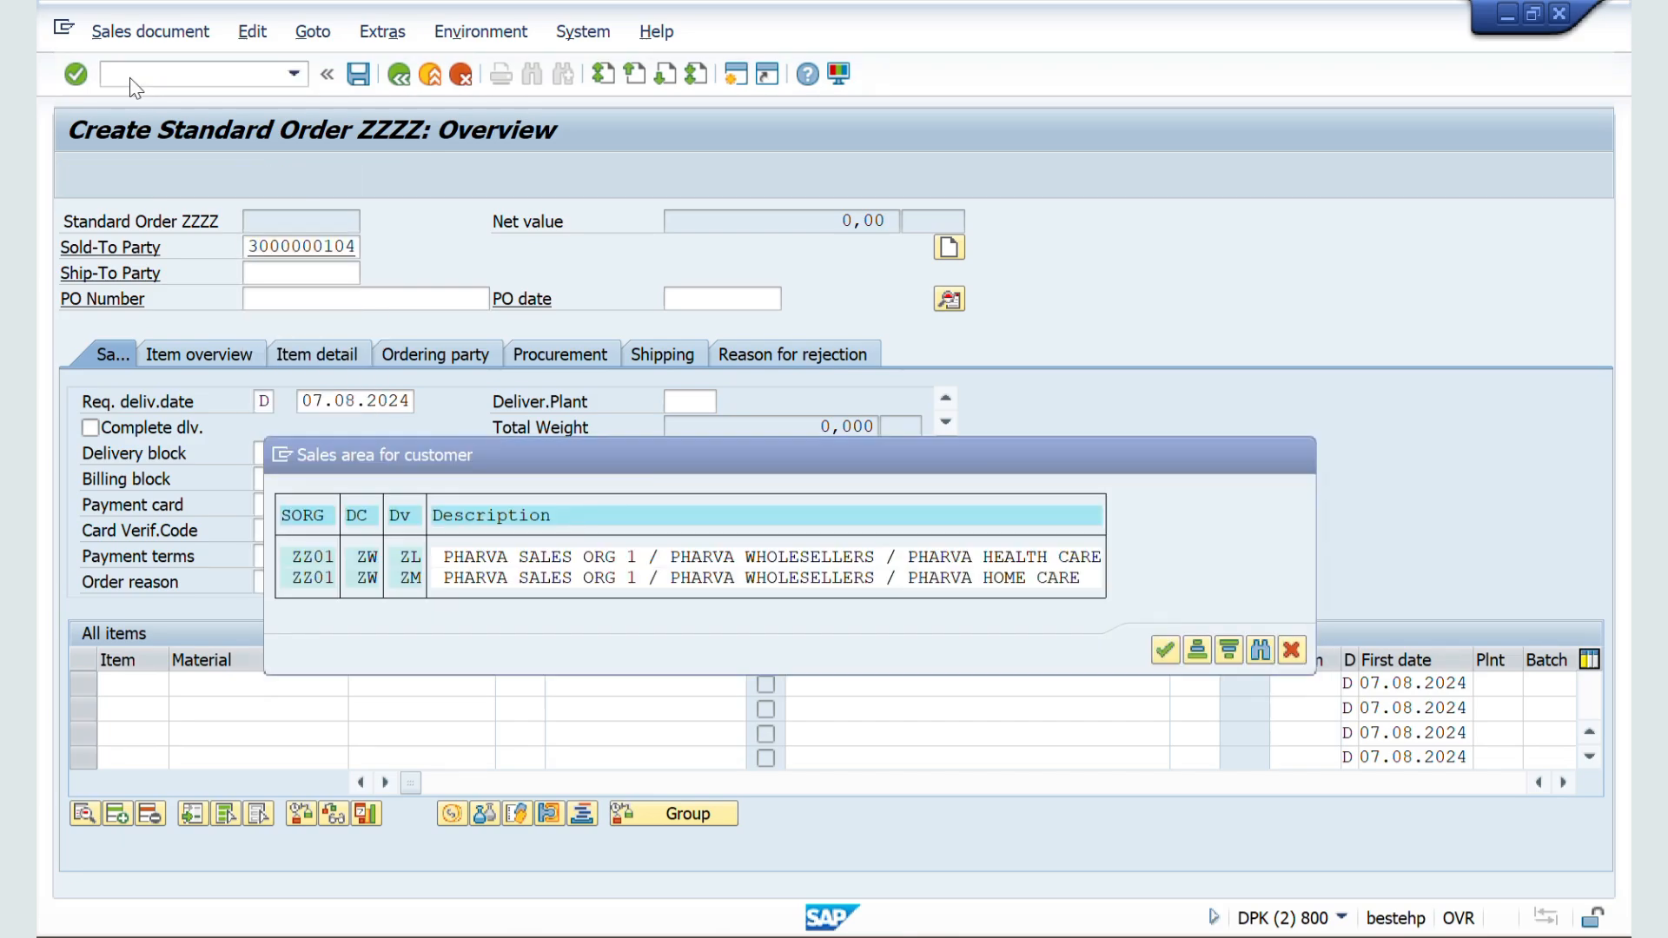
key(Return)
key(Return)
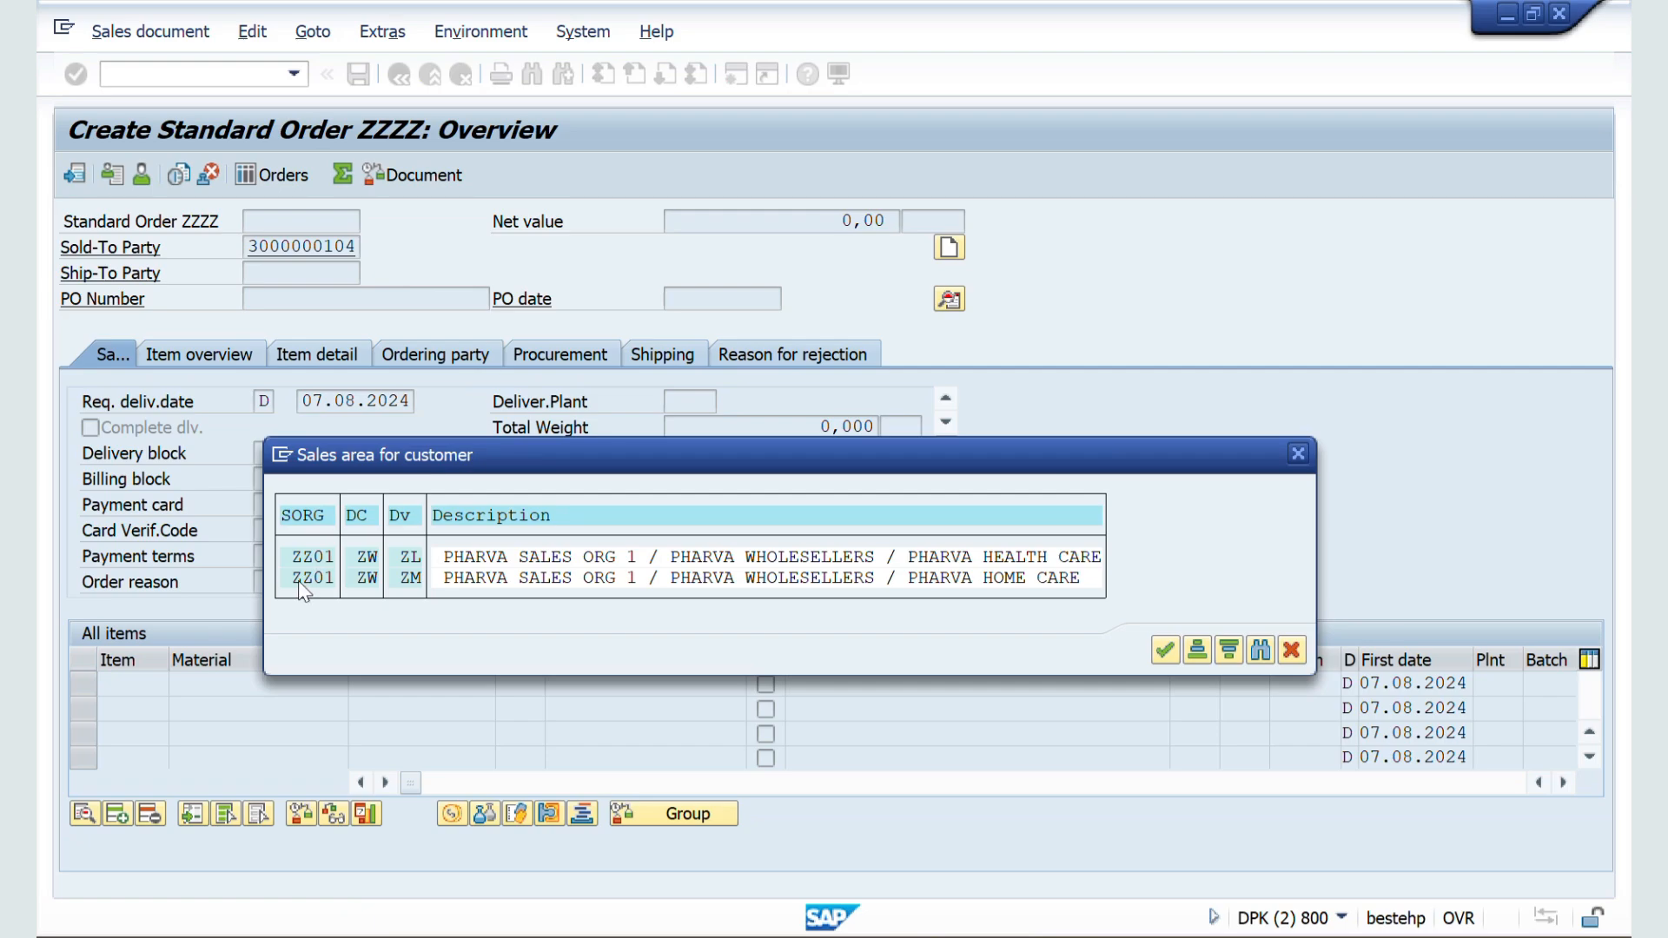
double_click(300, 580)
Step: Add material 50065624 as the first order item with a quantity of 10 L
click(219, 686)
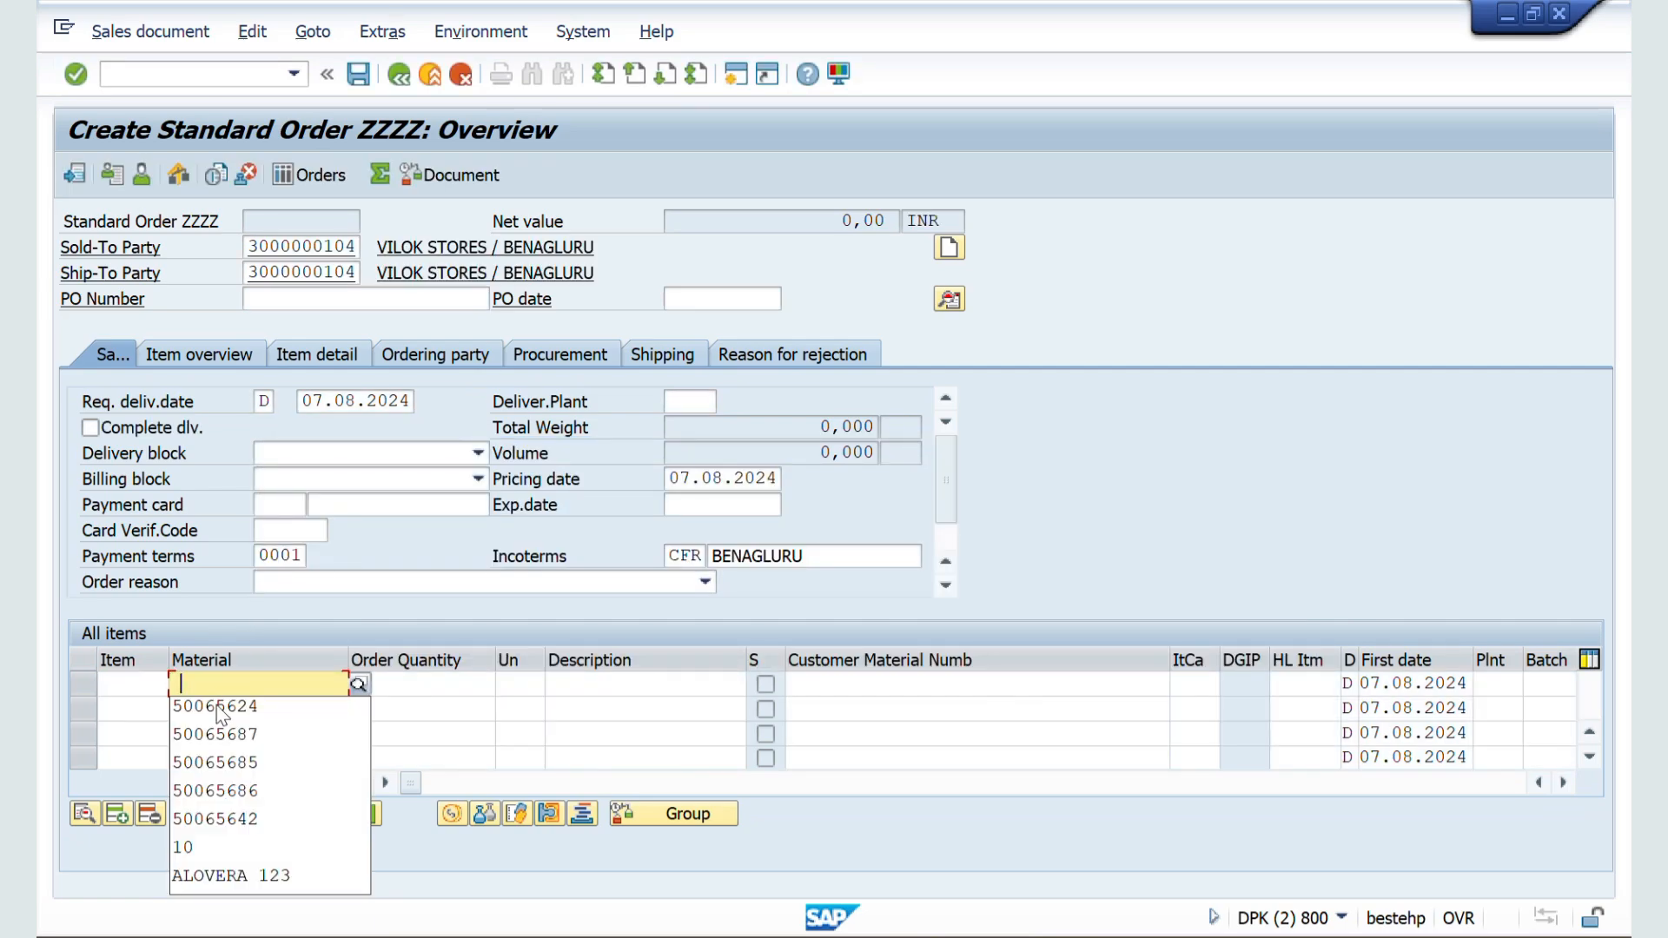
click(219, 708)
click(441, 680)
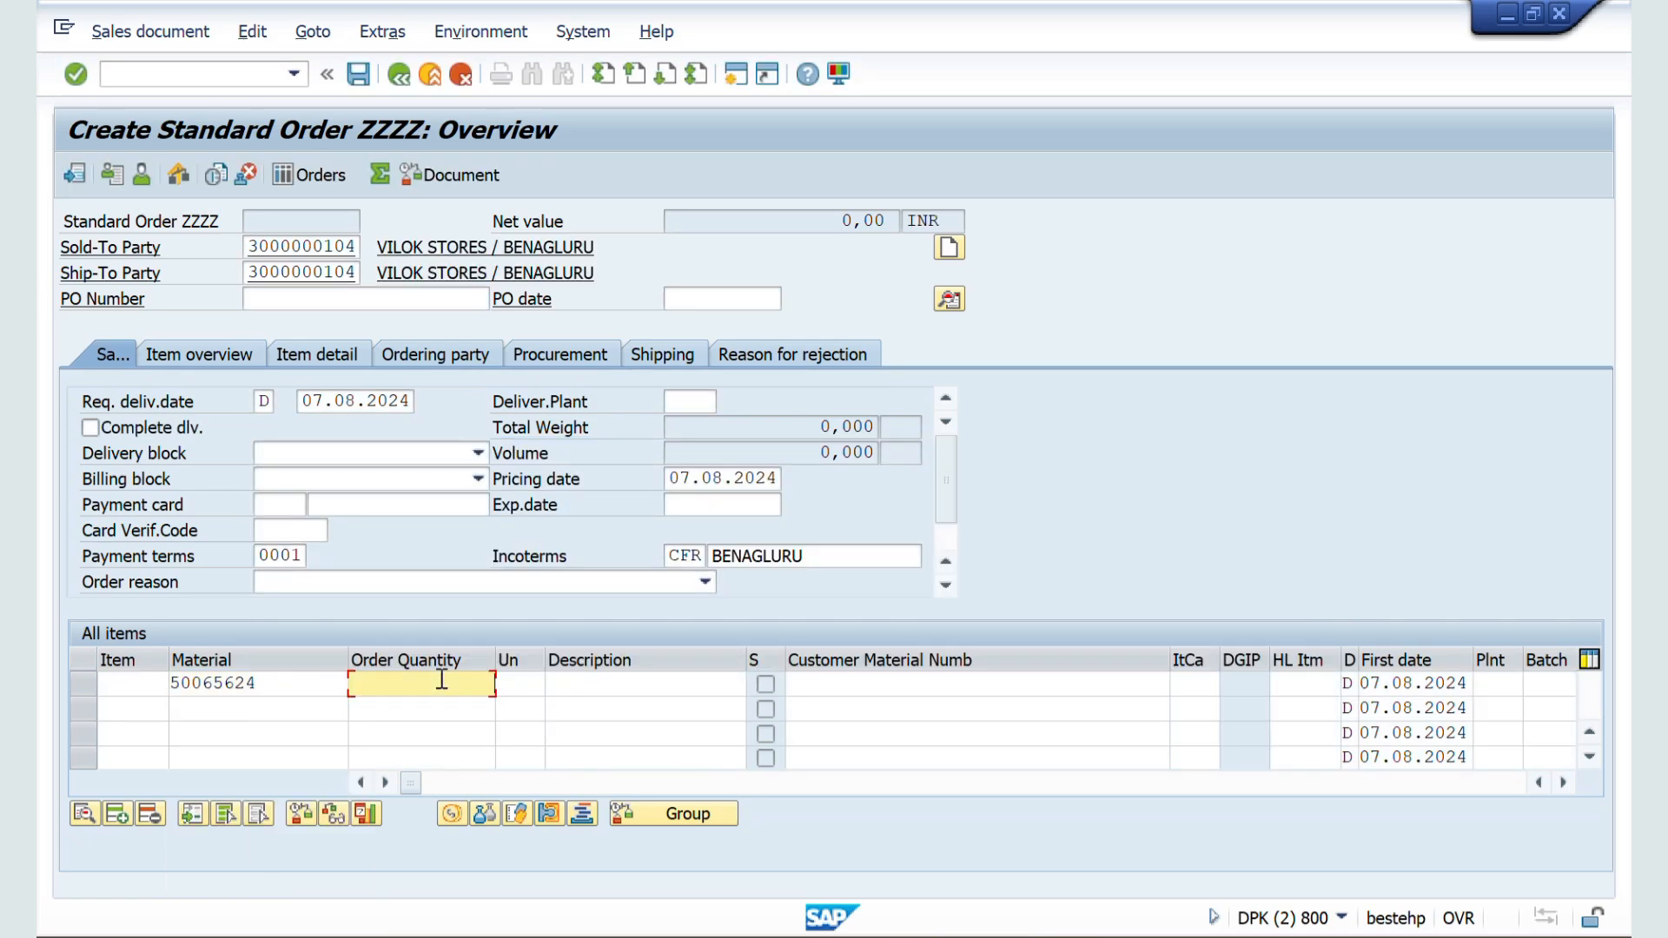
text(10)
key(Tab)
text(L)
key(Return)
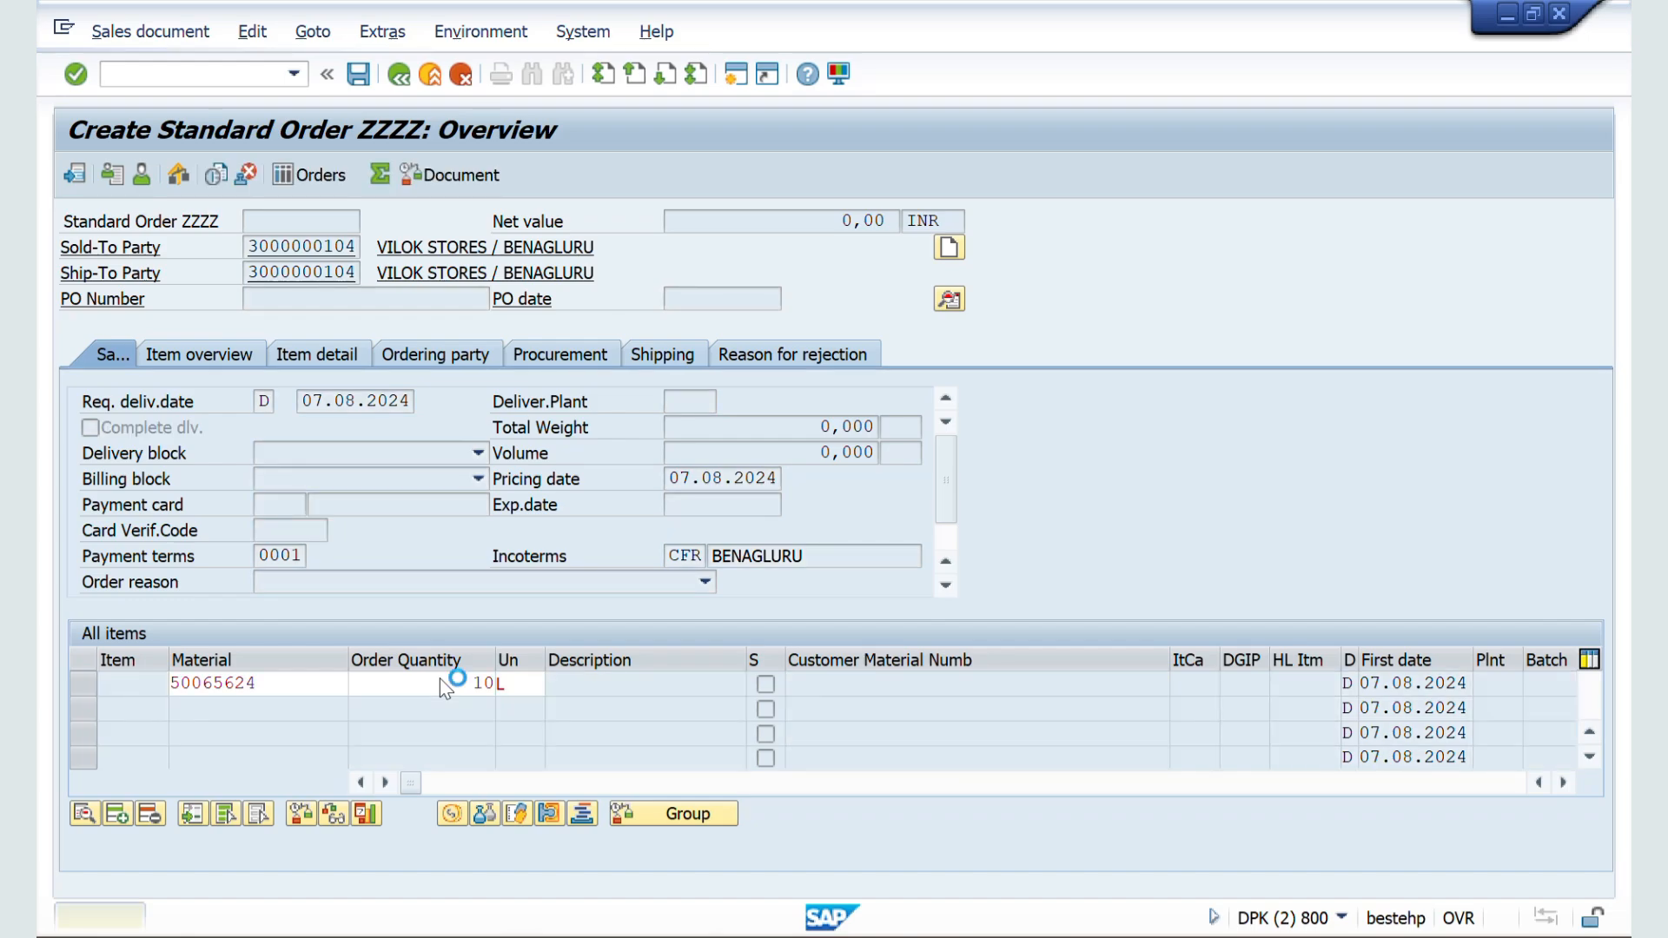
Step: Check the division in the Sales B data of item 10 and return to the order overview
click(149, 684)
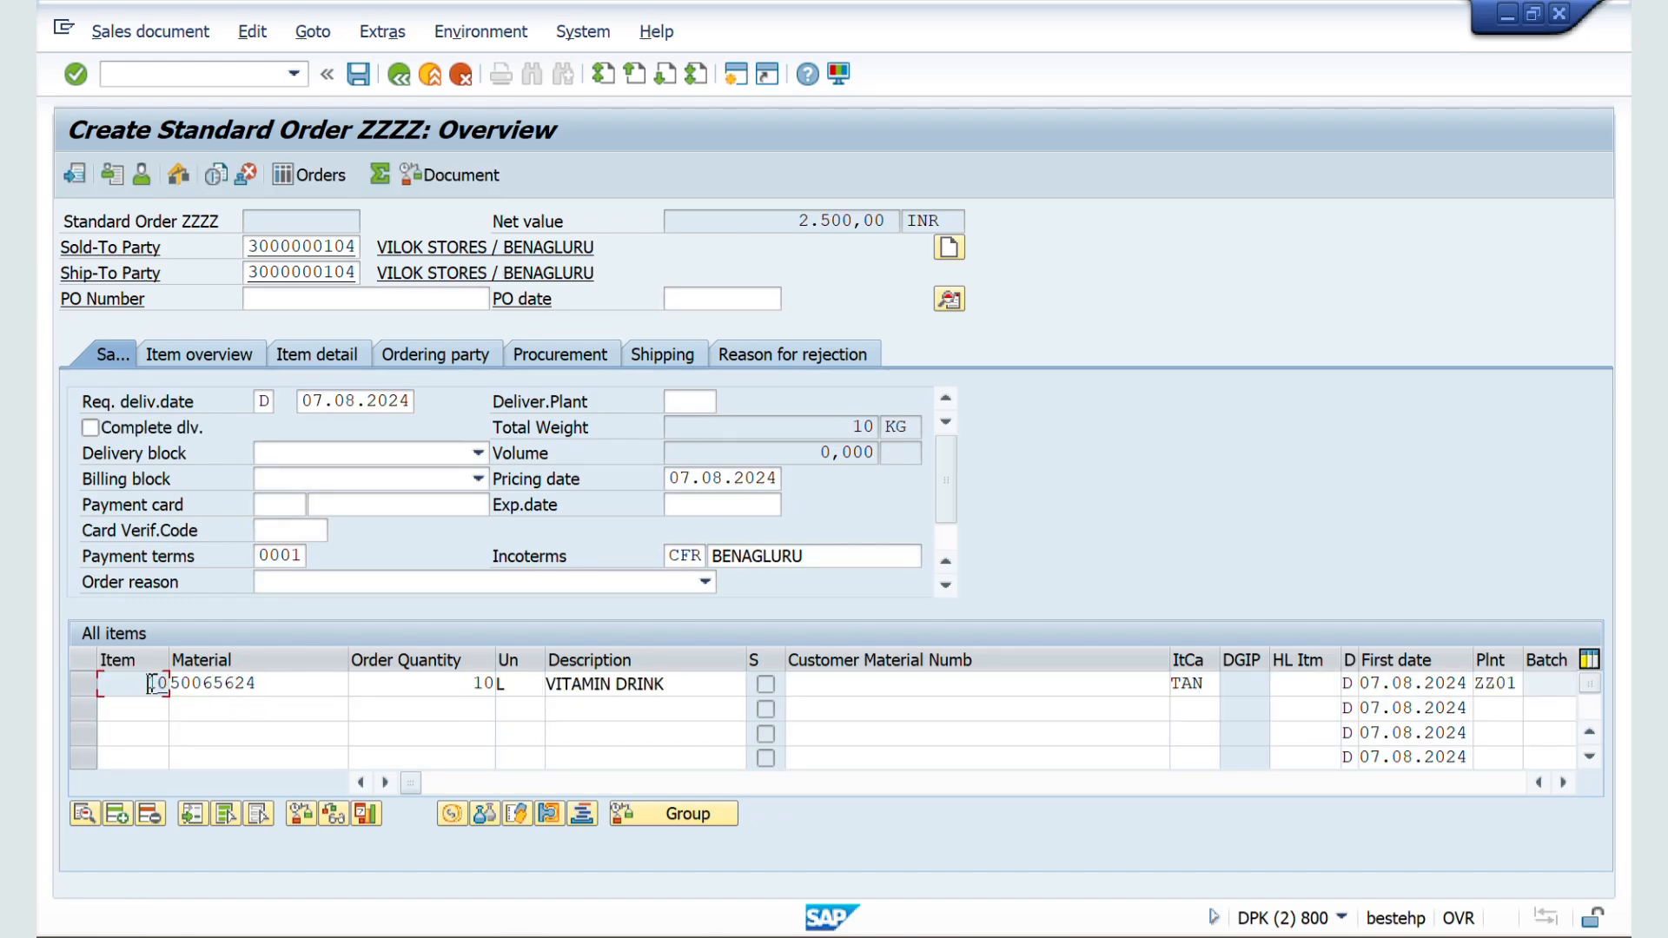
double_click(150, 684)
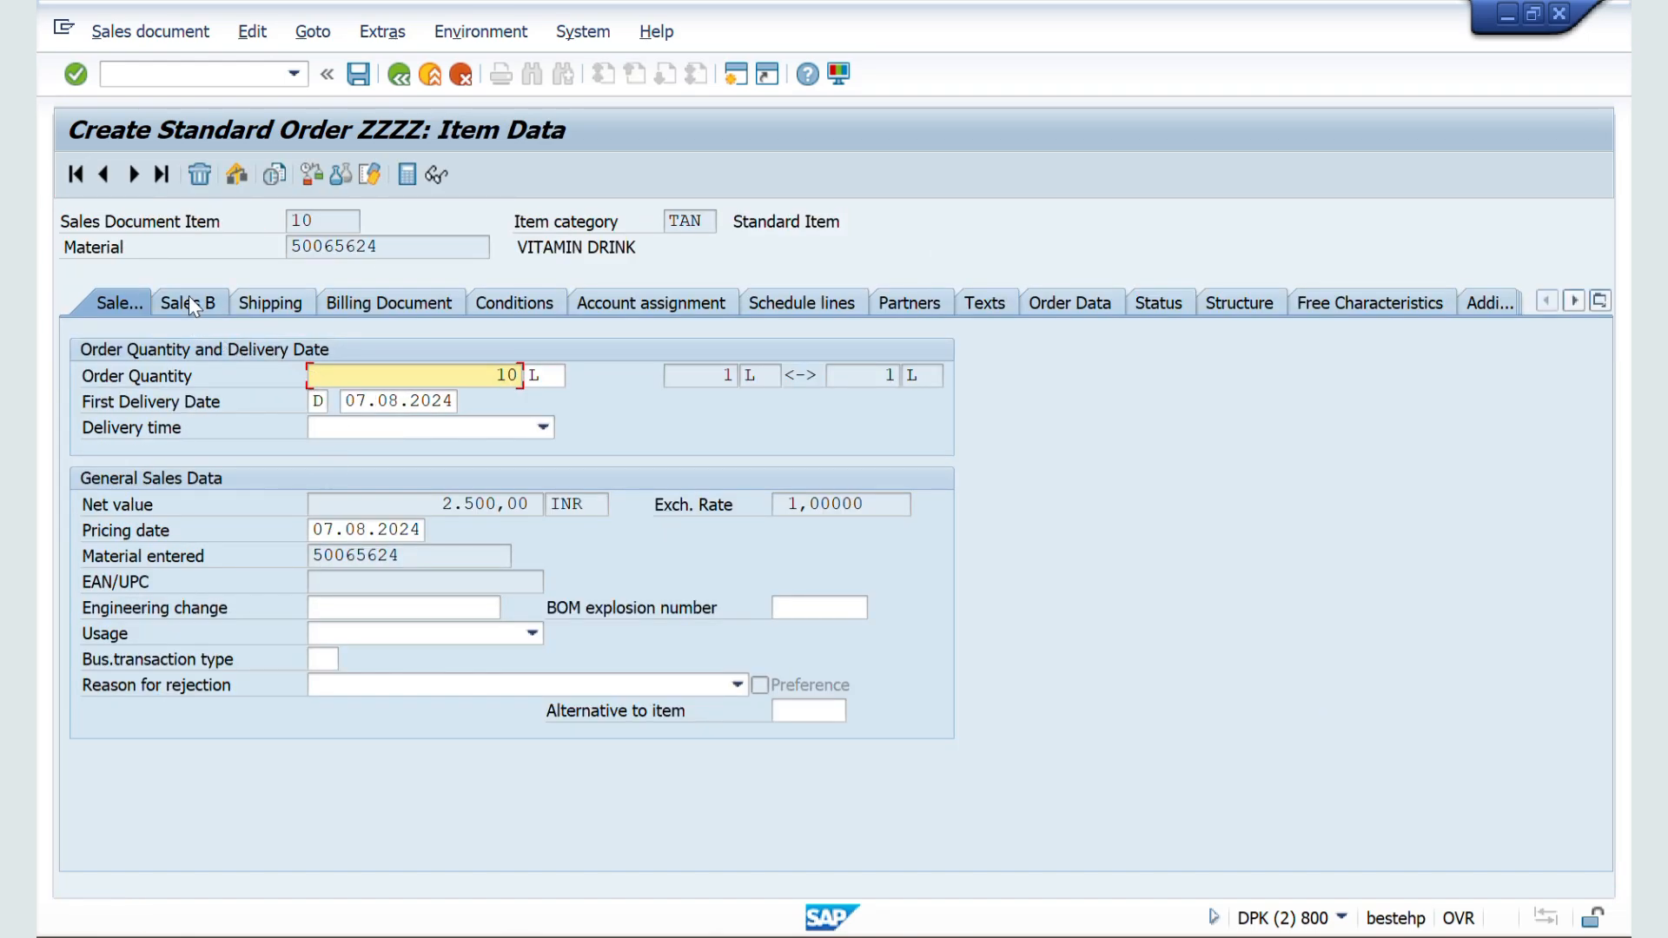
click(189, 298)
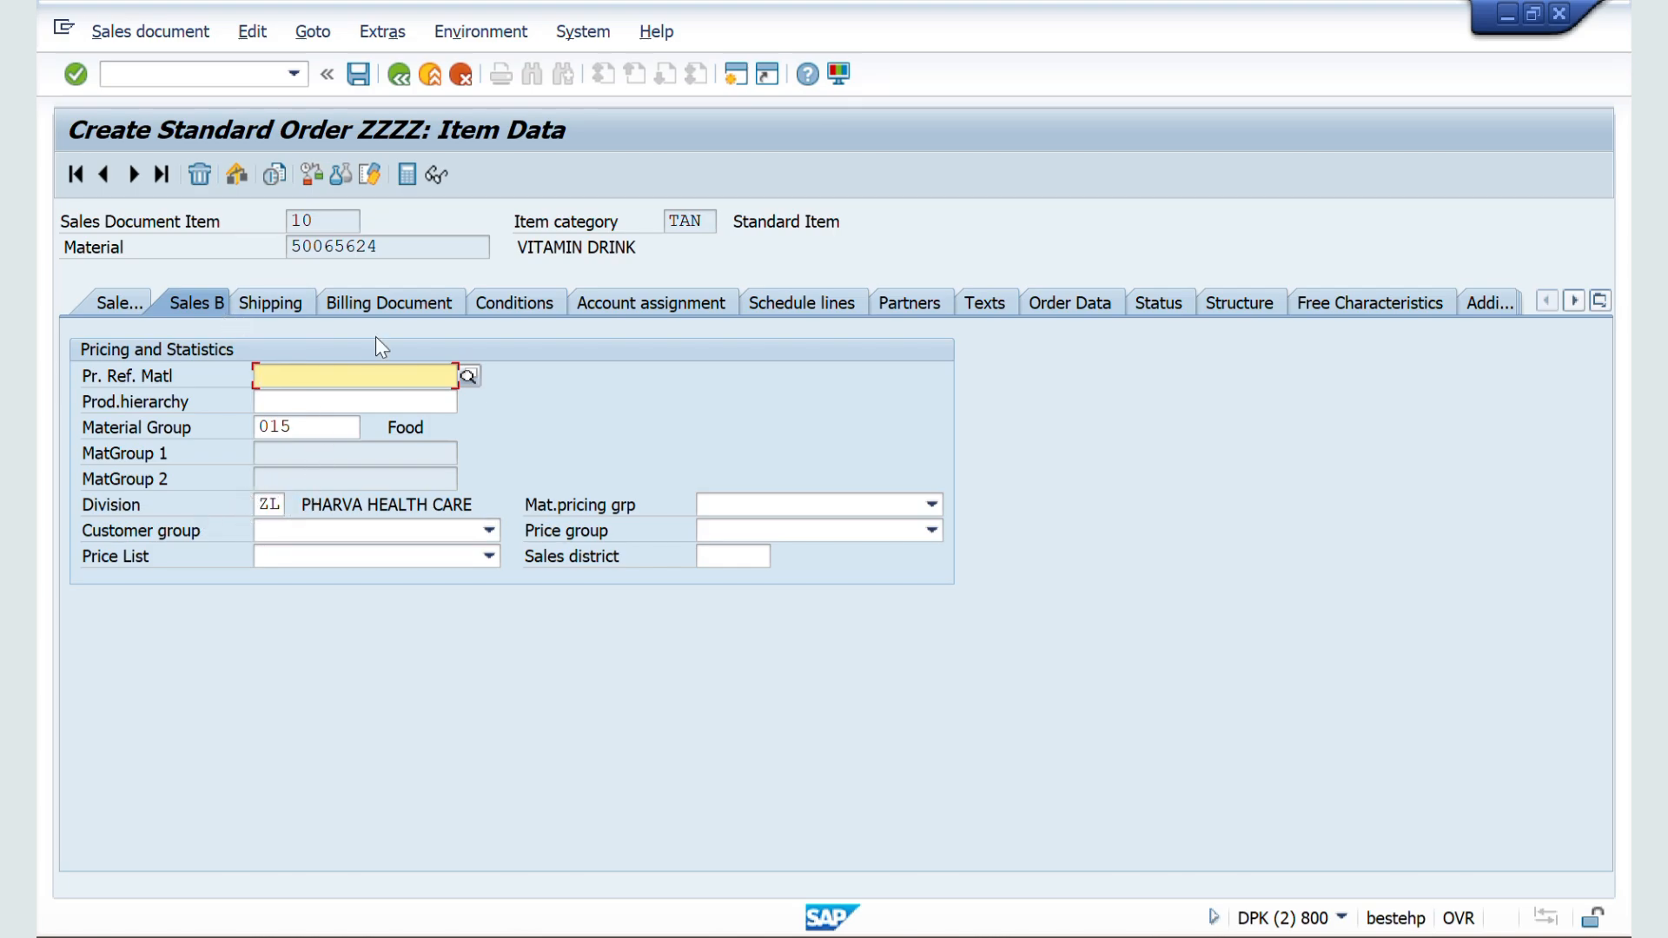
drag(398, 249, 286, 250)
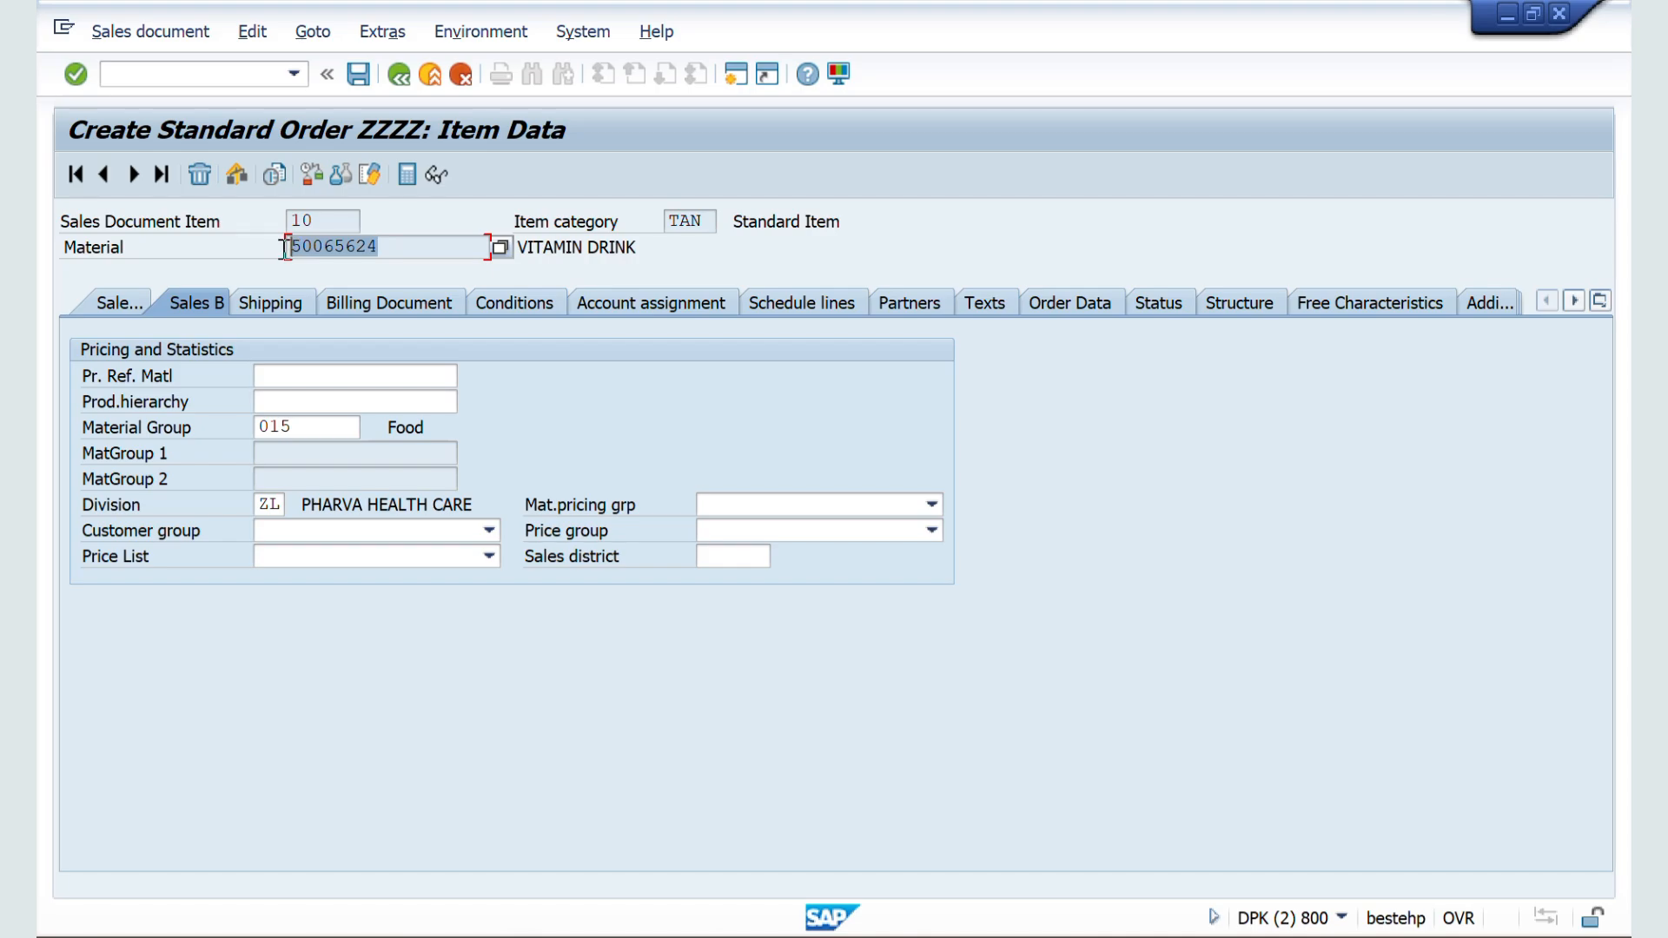
click(398, 73)
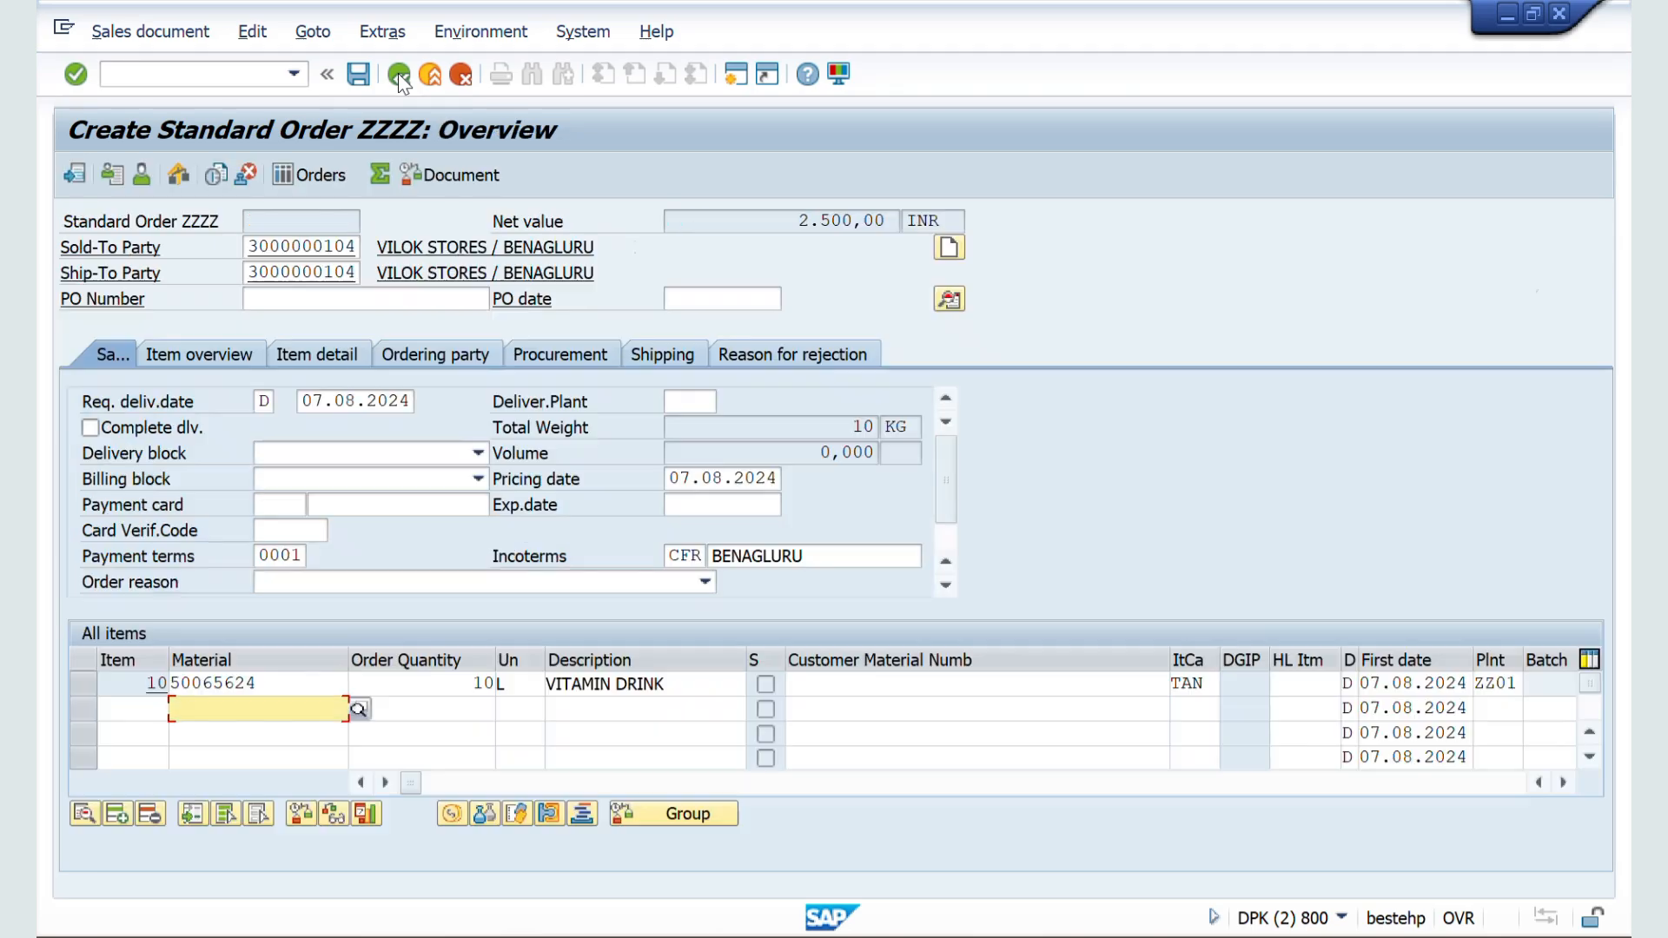
Step: Return to the ZZSO configuration session, deactivate Item division and save the document type
key(alt+Tab)
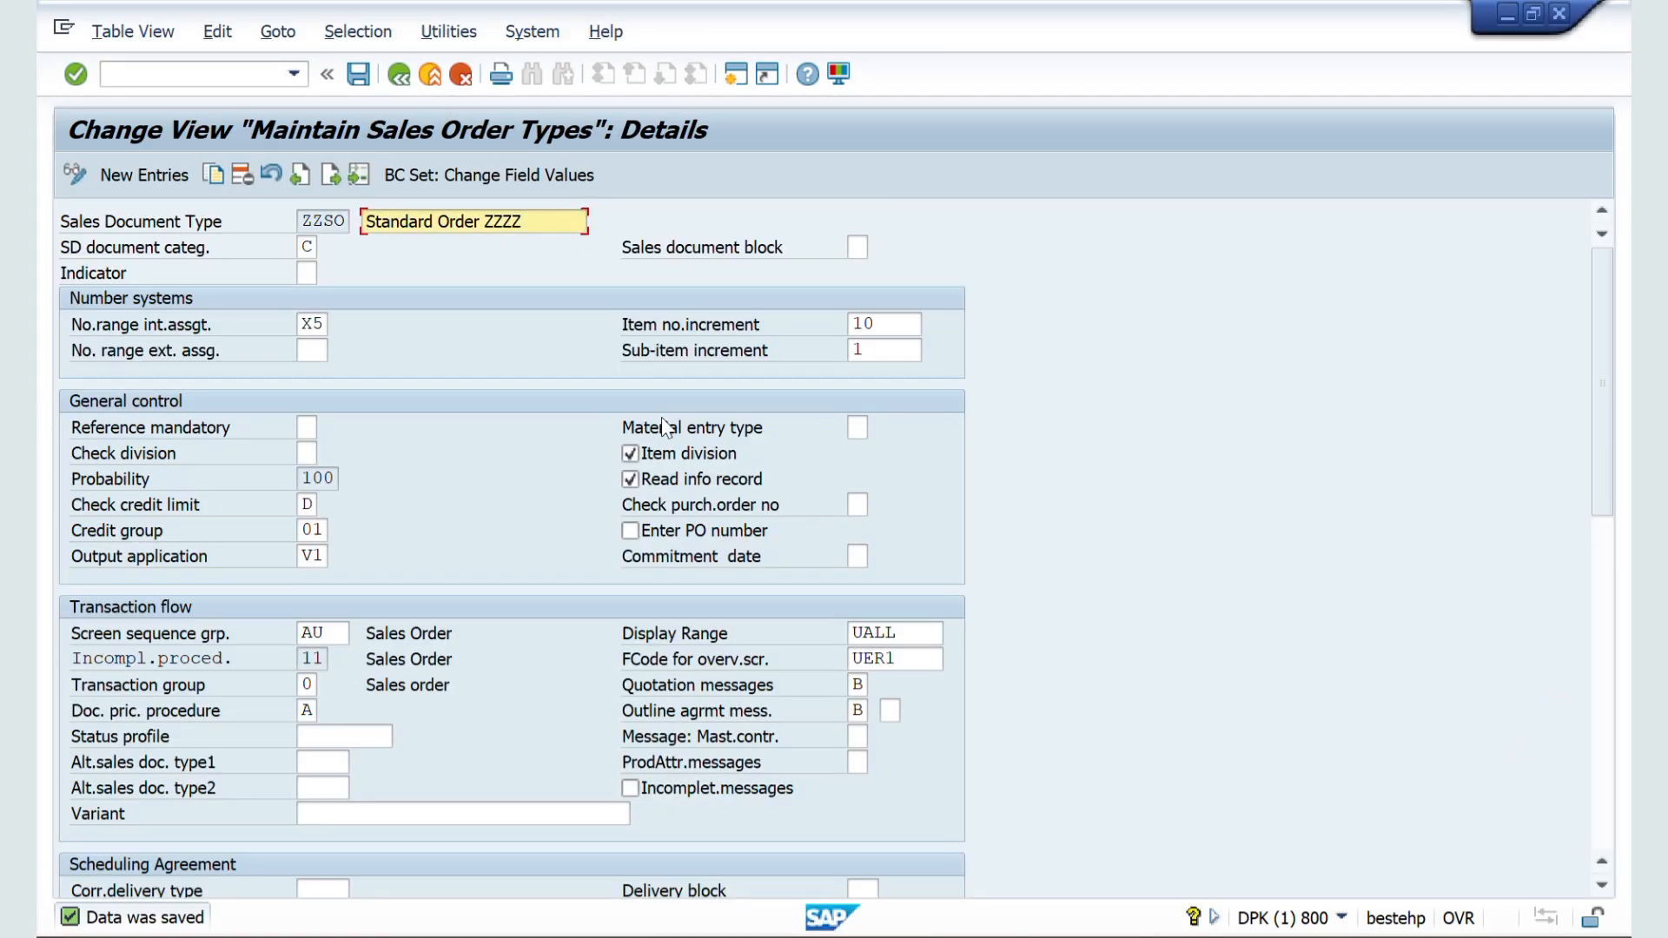
key(alt+Tab)
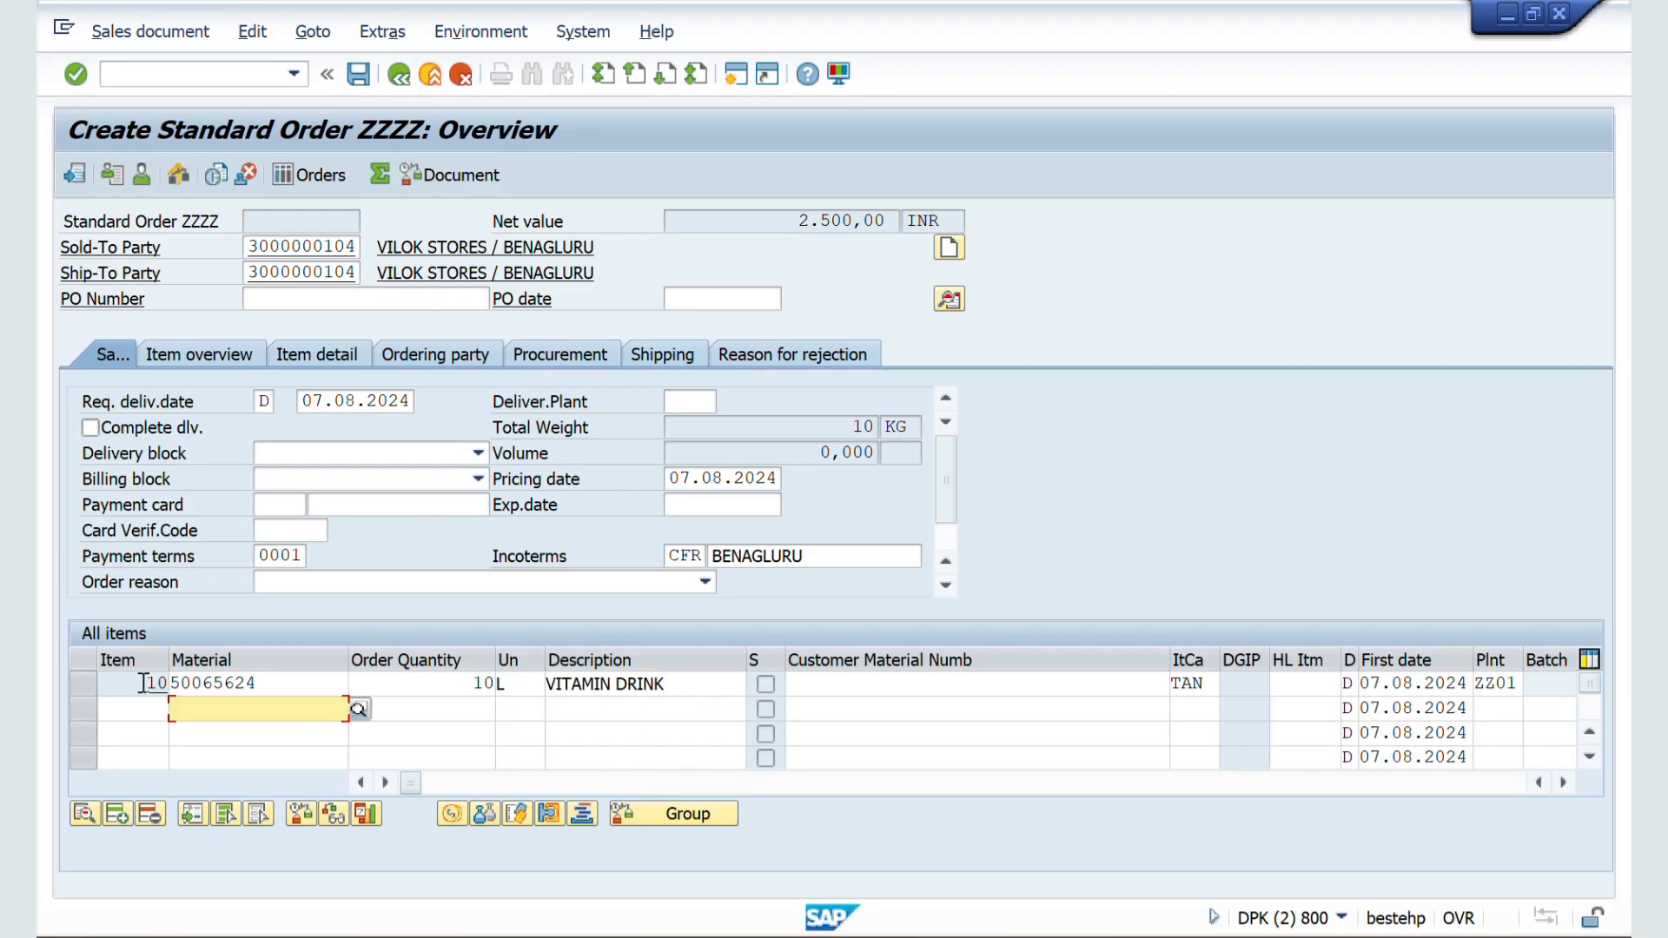
key(alt+Tab)
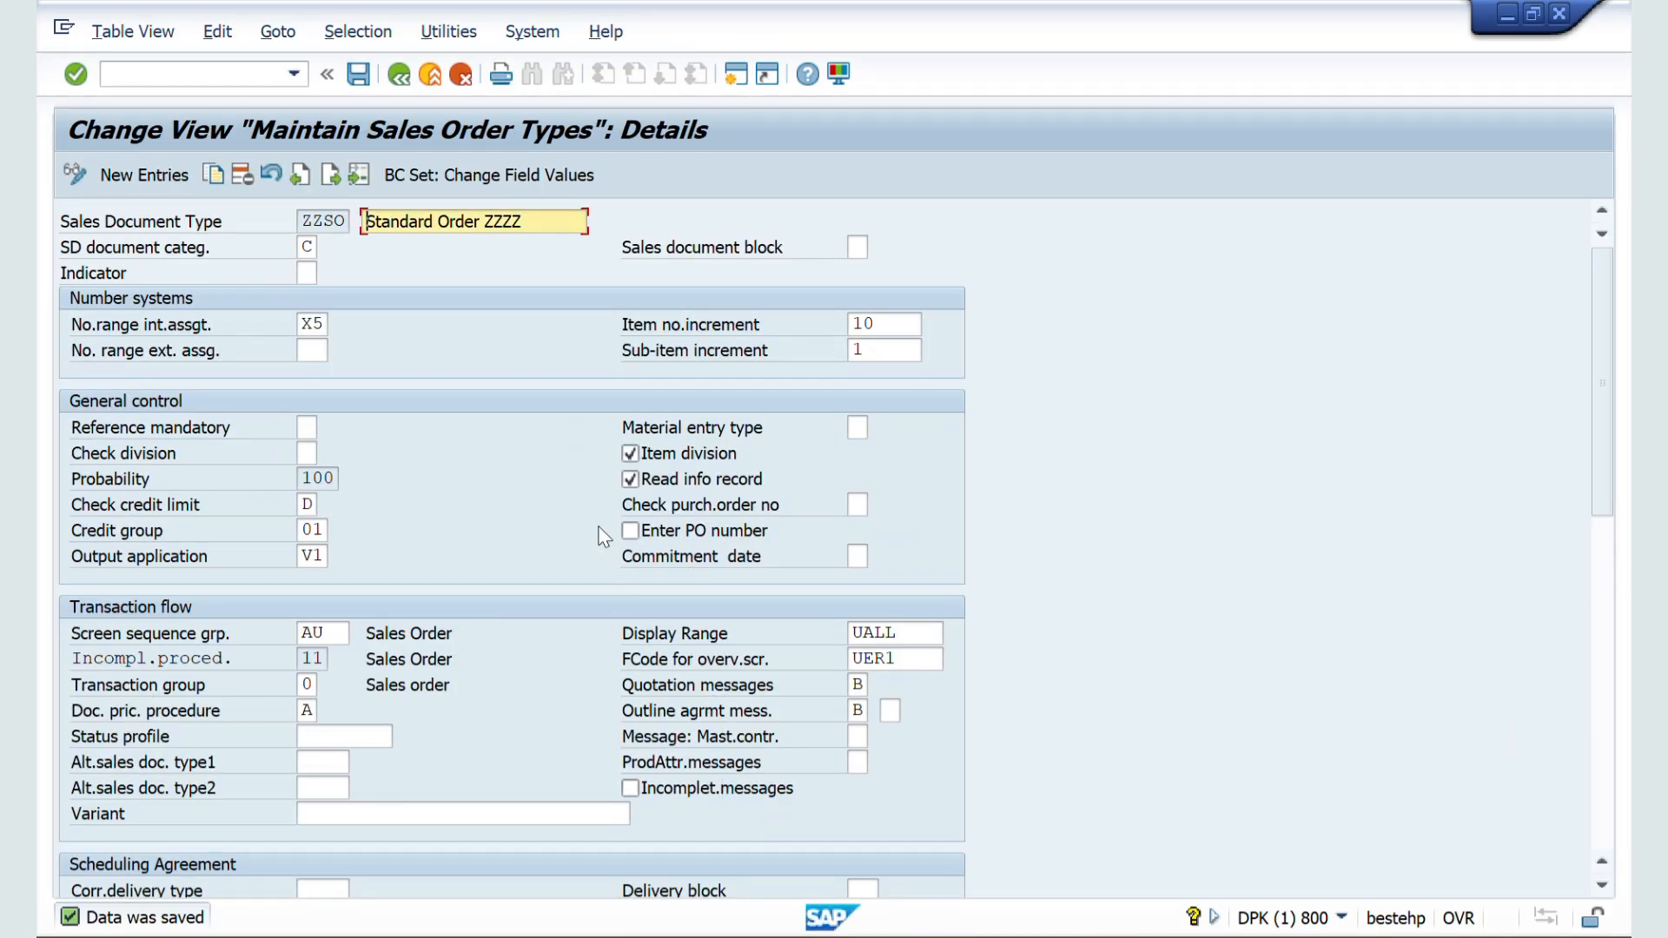
click(630, 453)
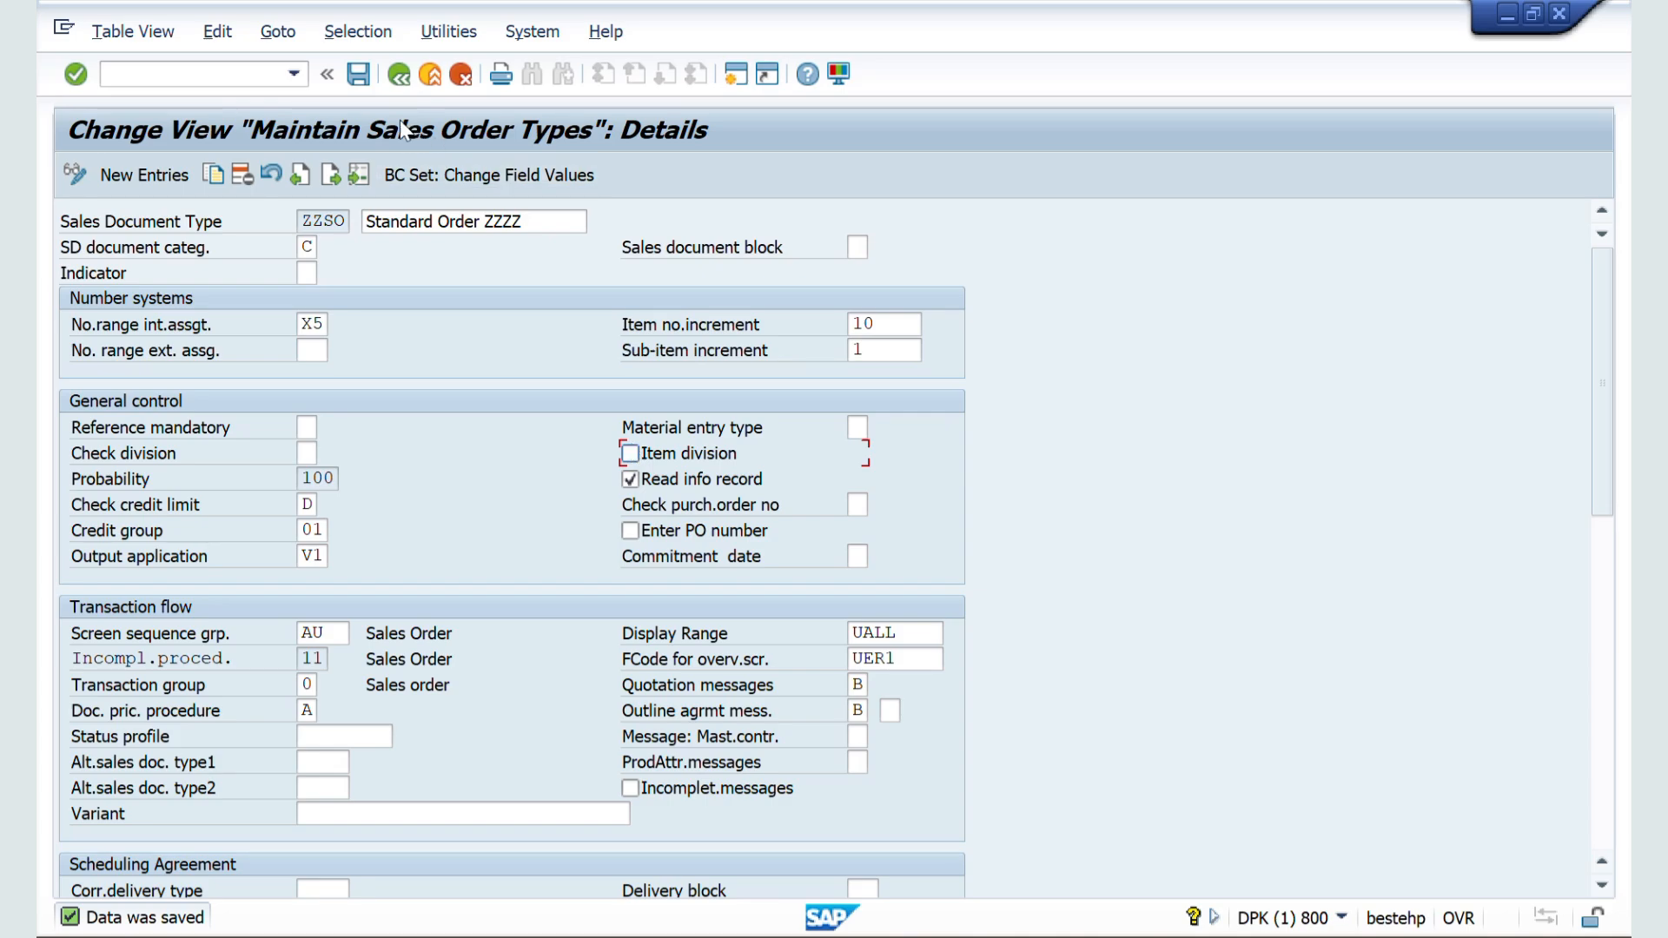
click(361, 87)
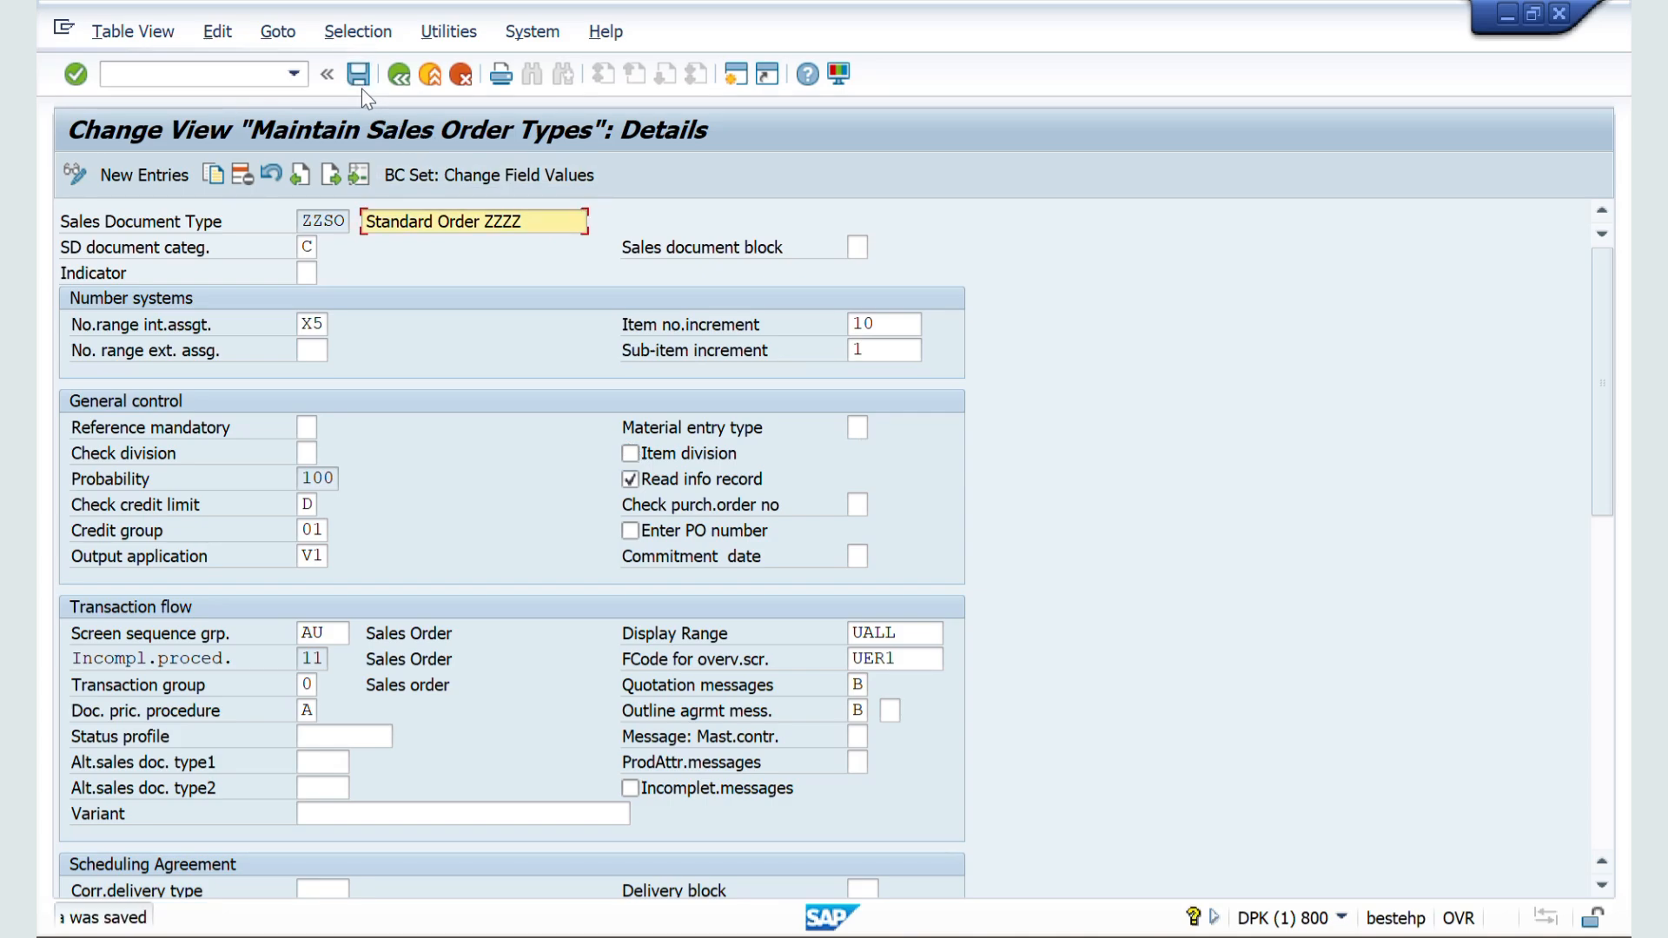
Step: Switch to the order session and start a new ZZSO order with VA01 to test the Item division setting
key(alt+Tab)
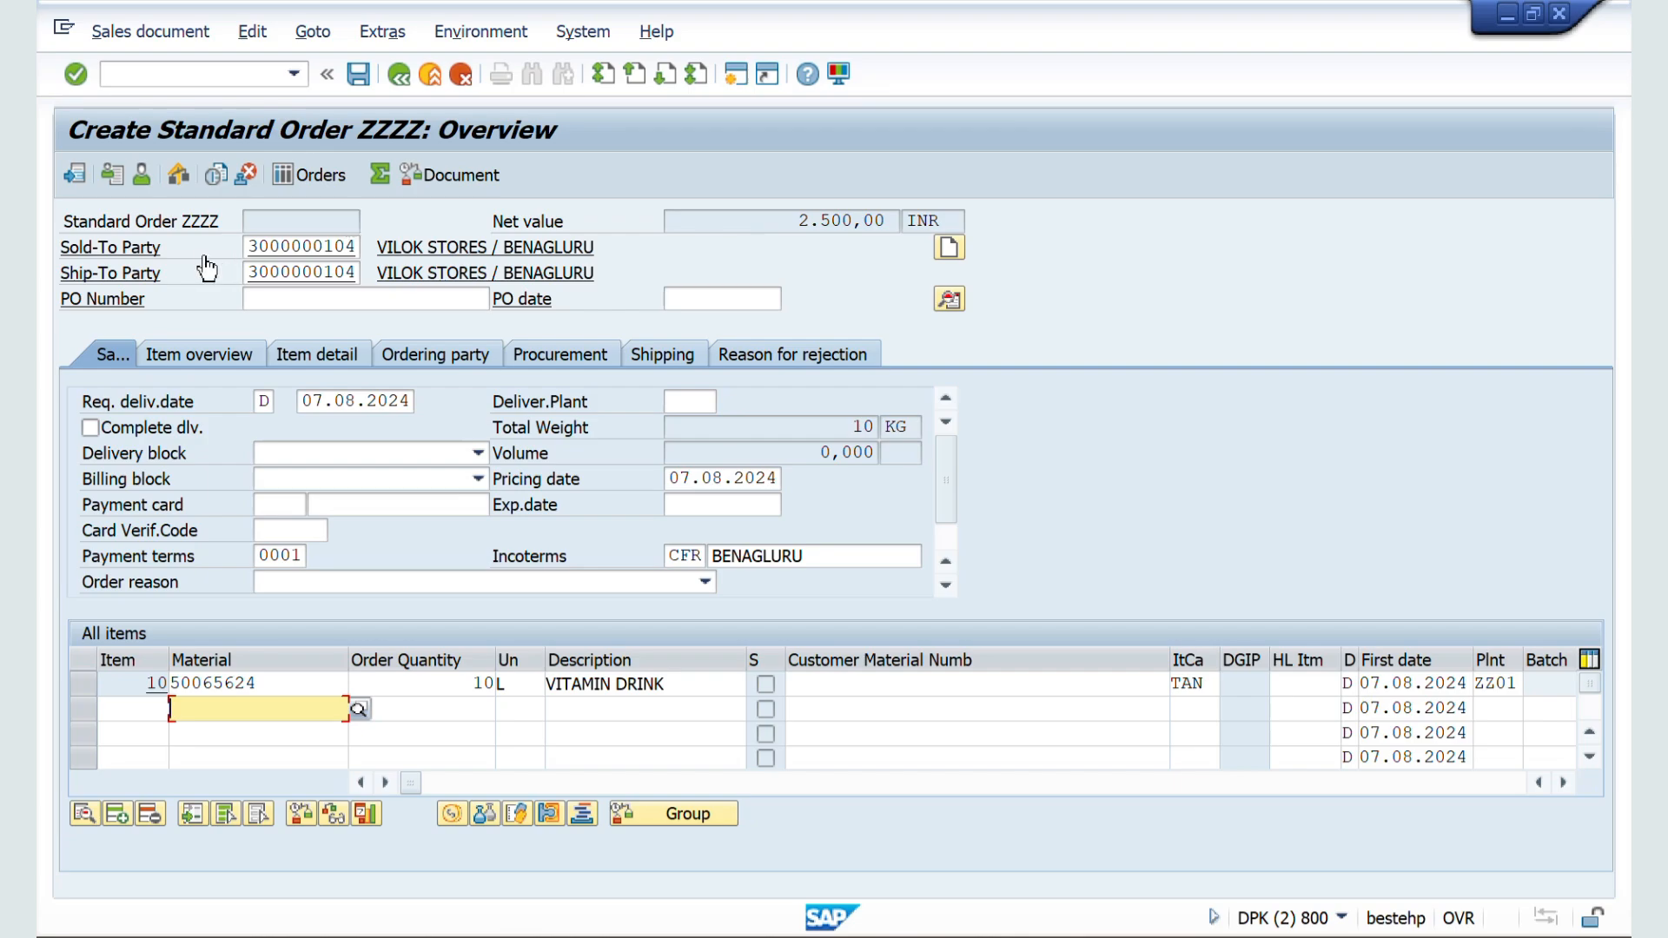
click(139, 74)
text(/nva0)
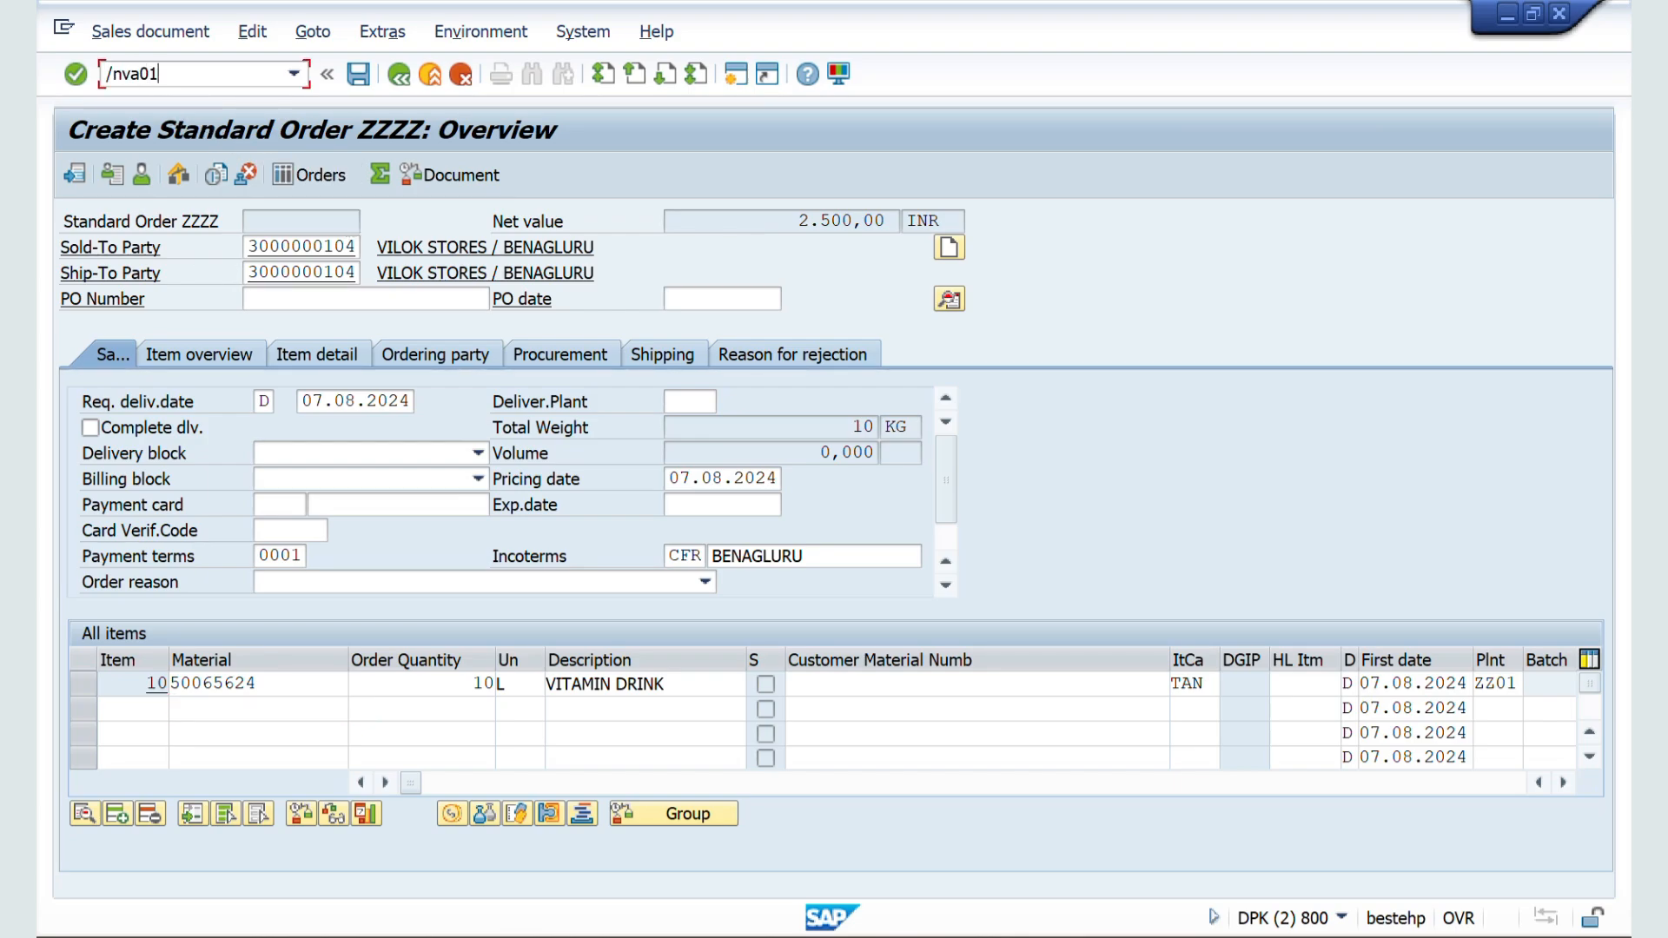
text(1)
key(Return)
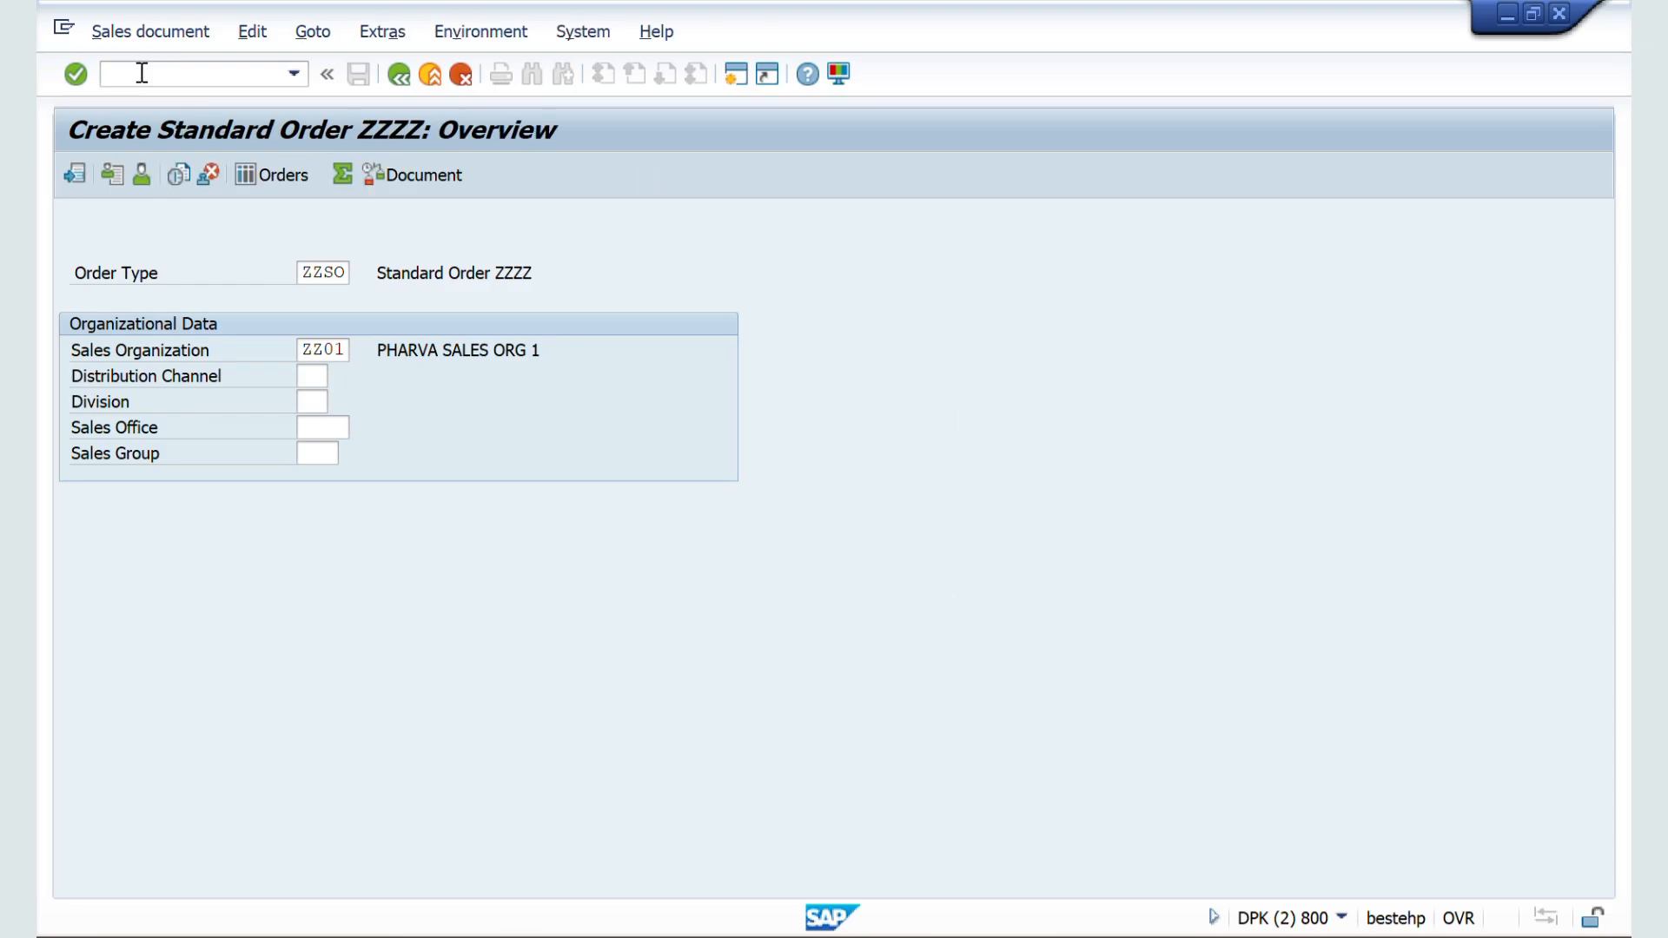
Step: Enter the sold-to party's customer number and choose sales area ZZ01 / ZW / ZM, PHARVA HOME CARE
key(space)
key(Down)
key(Return)
key(Return)
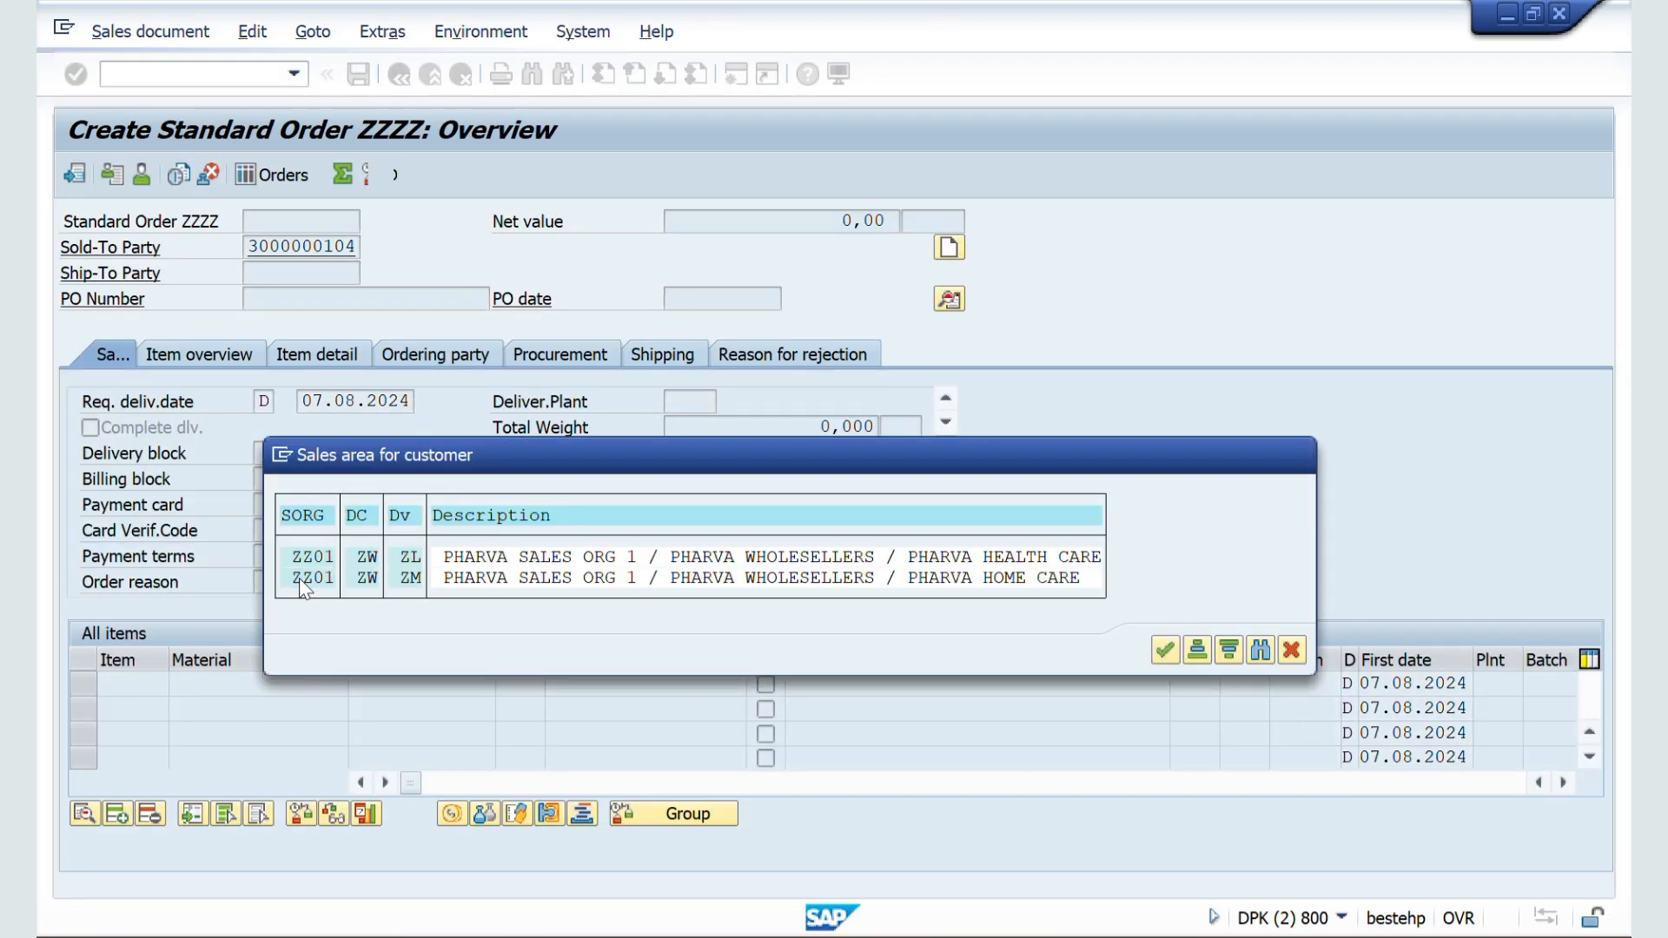
double_click(299, 577)
Step: Enter material 50065624 with order quantity 10 L as the first item of the new order
click(231, 676)
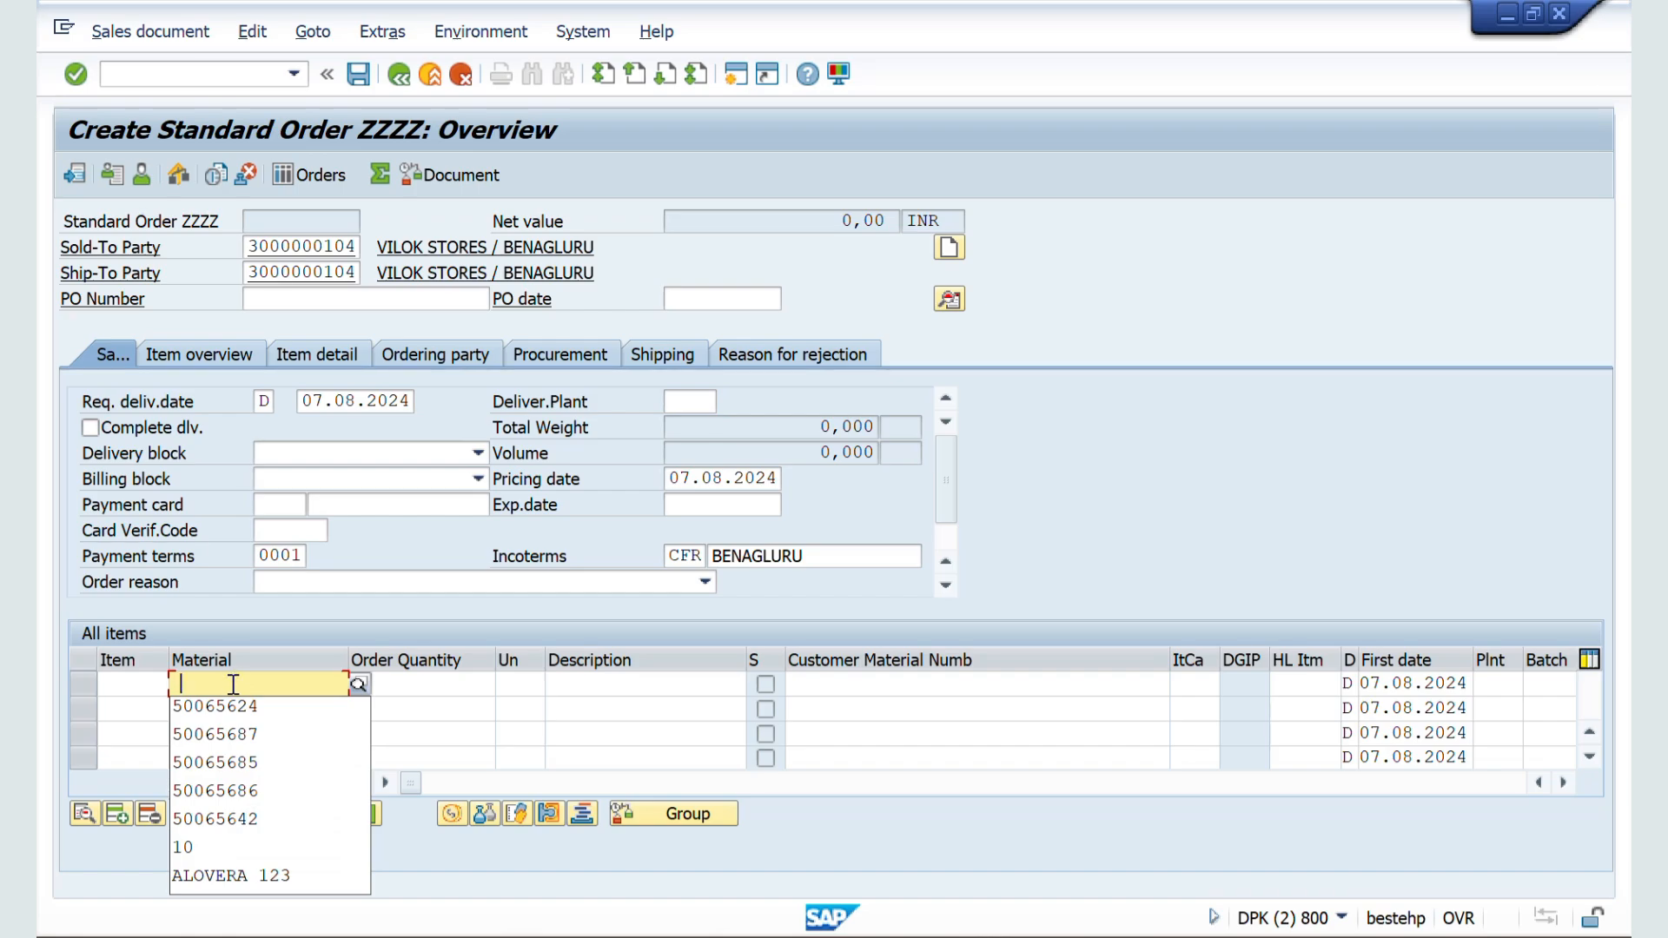
click(226, 706)
click(398, 686)
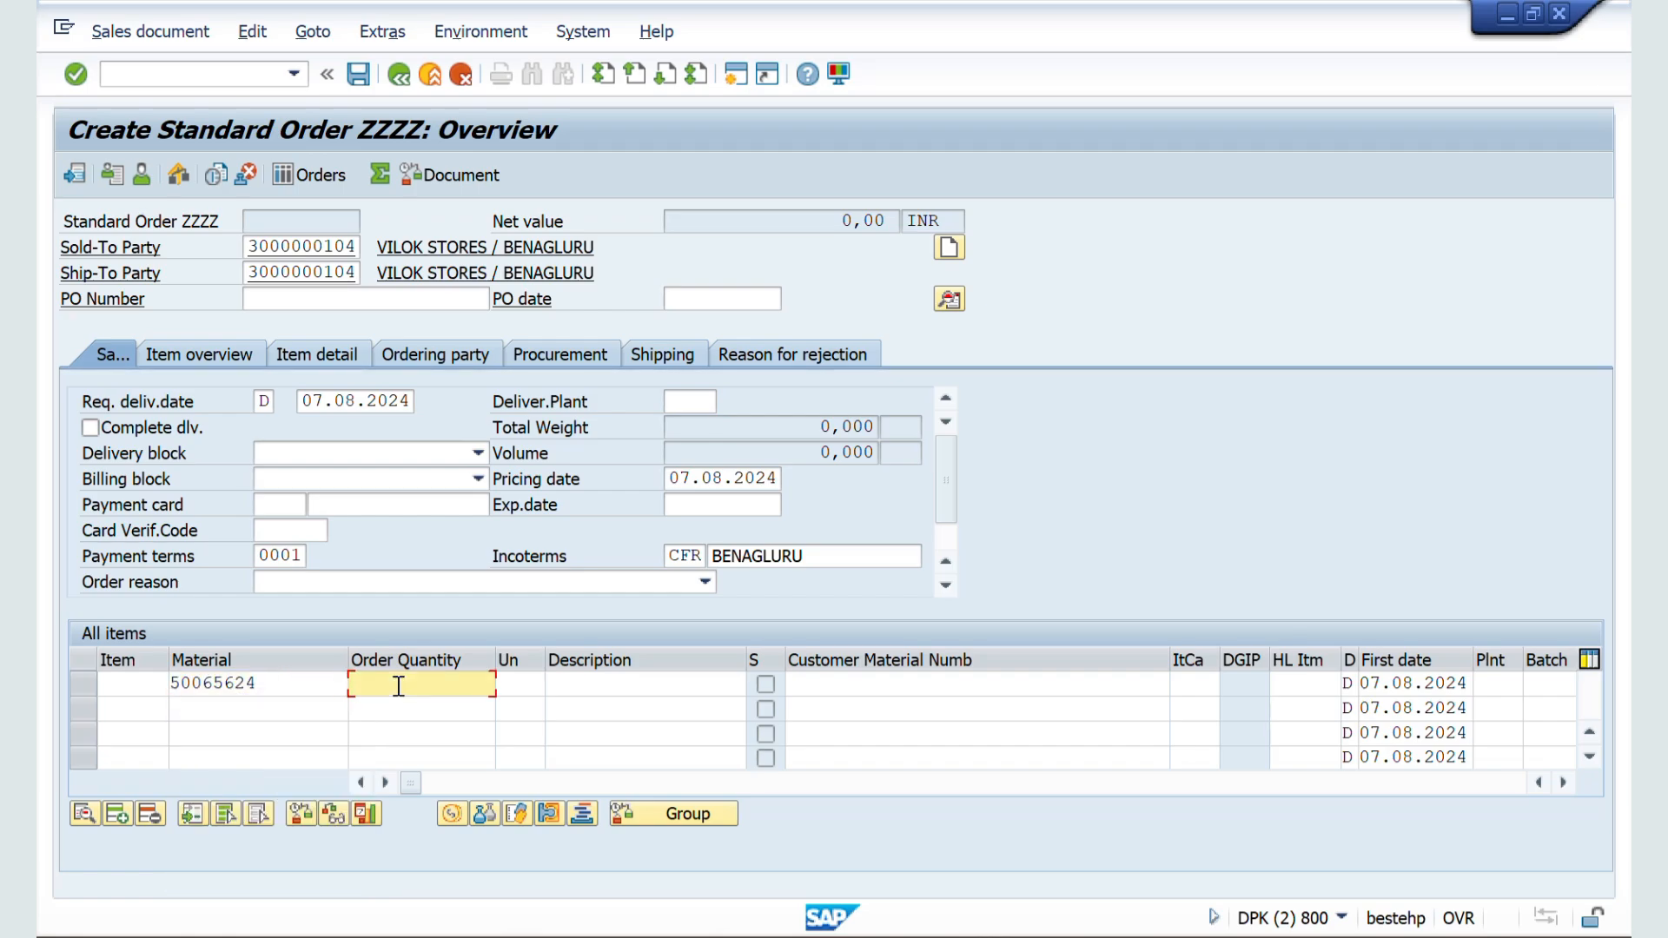
text(10)
key(Tab)
key(Return)
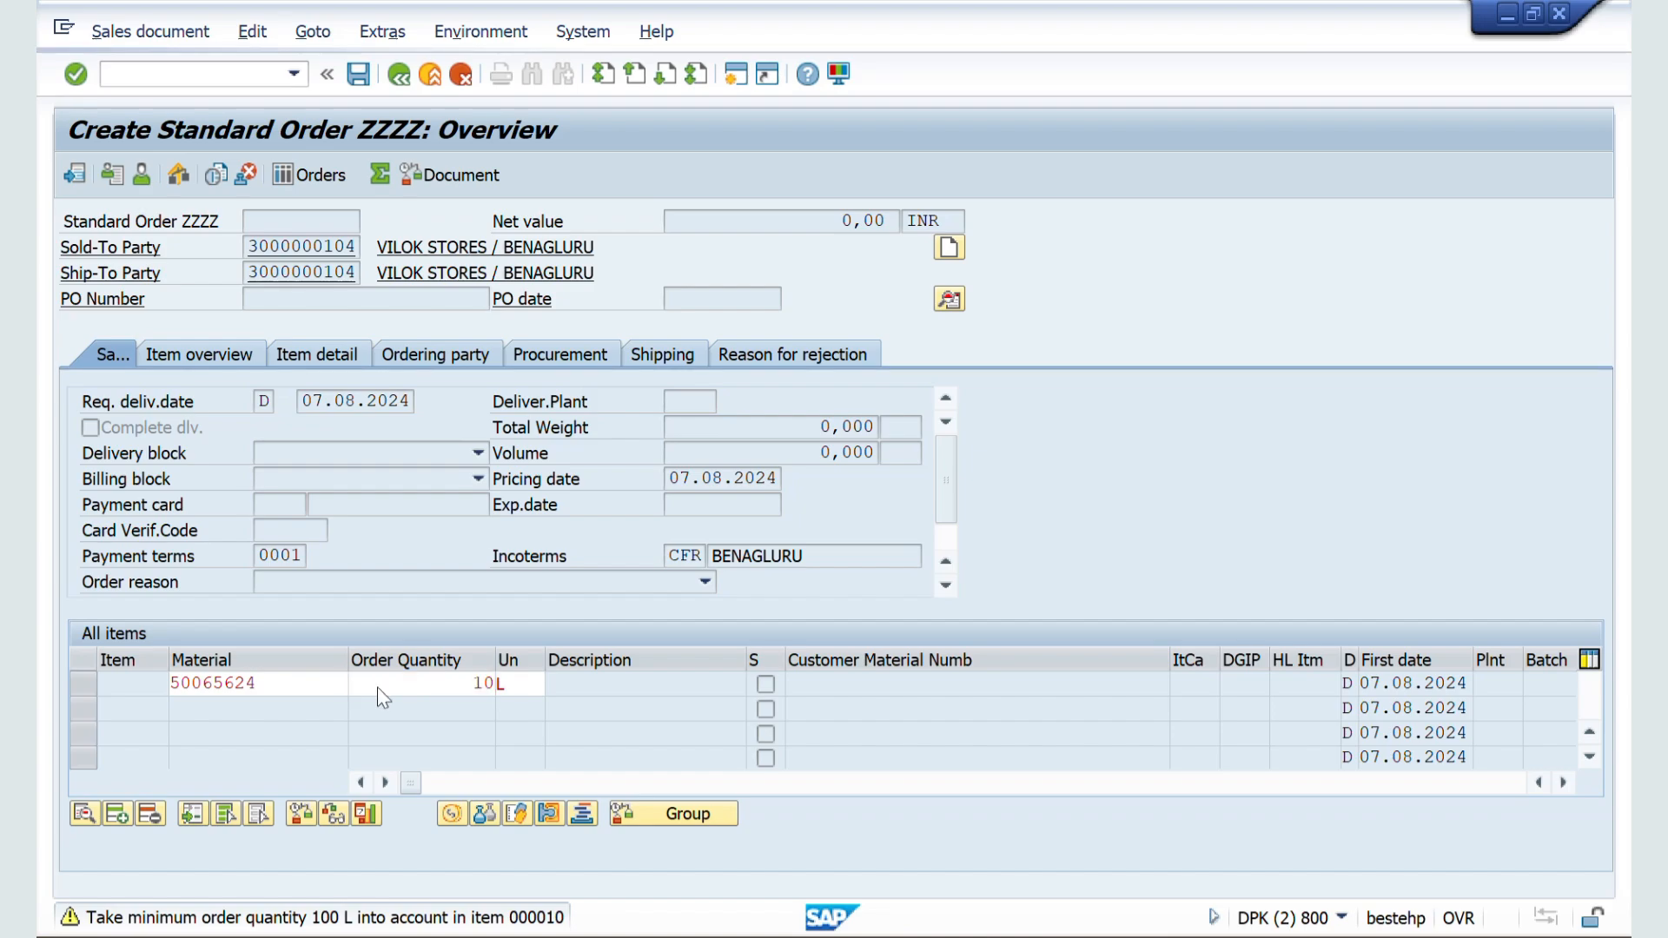
key(Return)
Step: Check the division in the order header's sales area data and return to the order overview
click(948, 300)
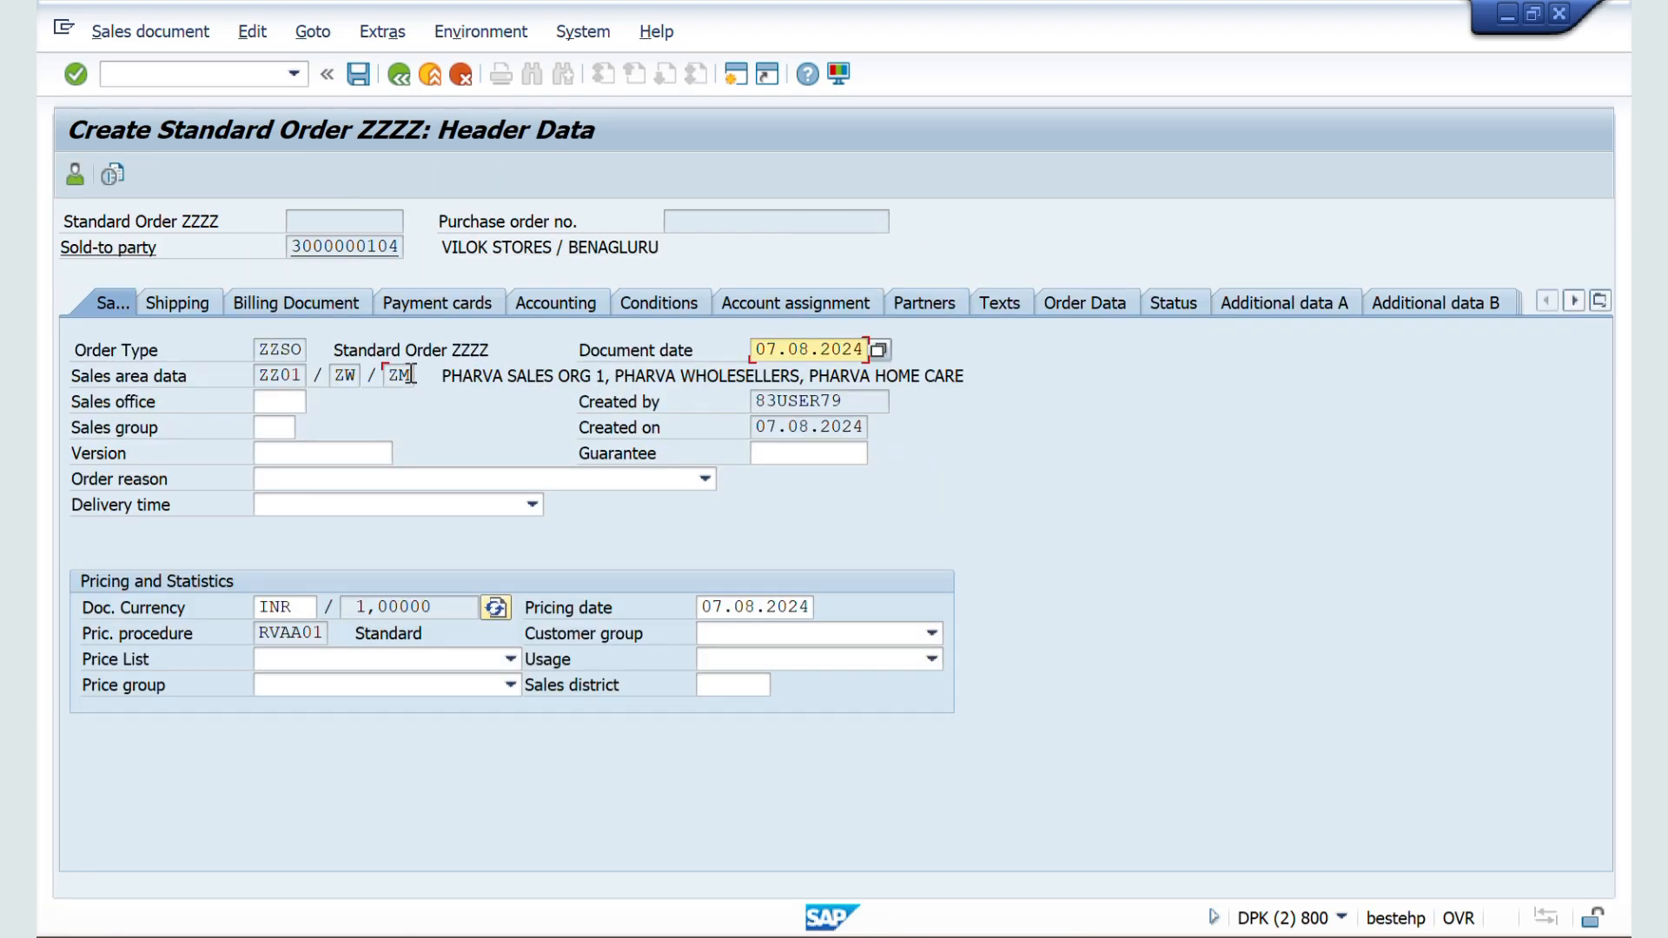
click(410, 375)
click(399, 74)
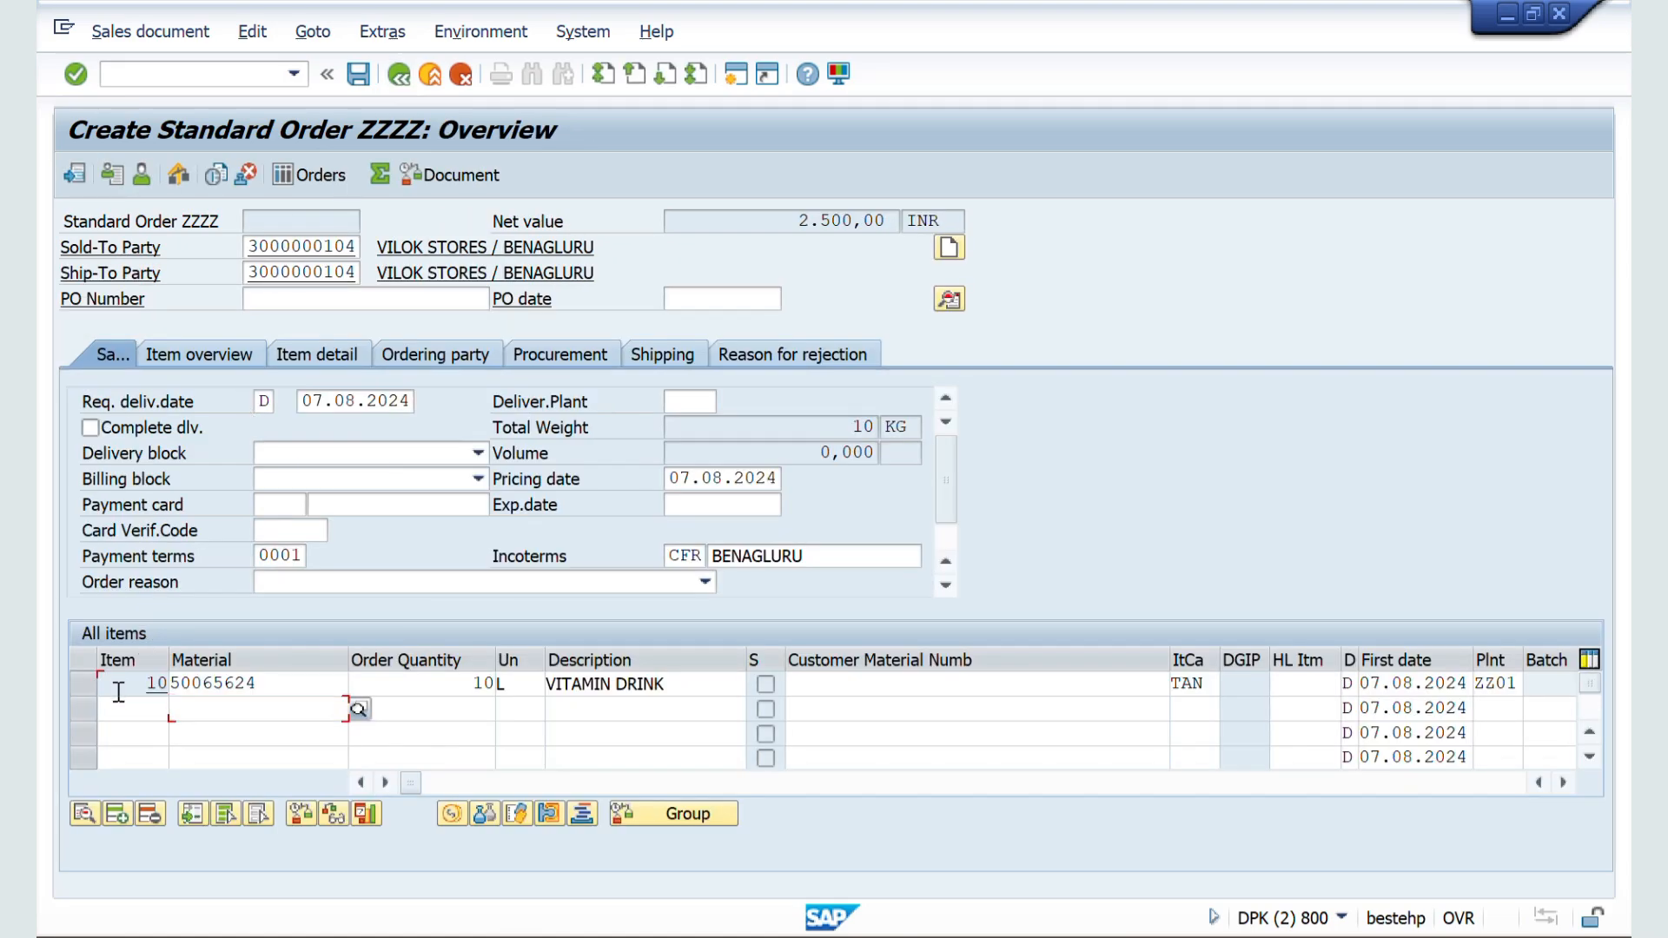
Step: Check the division in item 10's detailed sales data
double_click(117, 692)
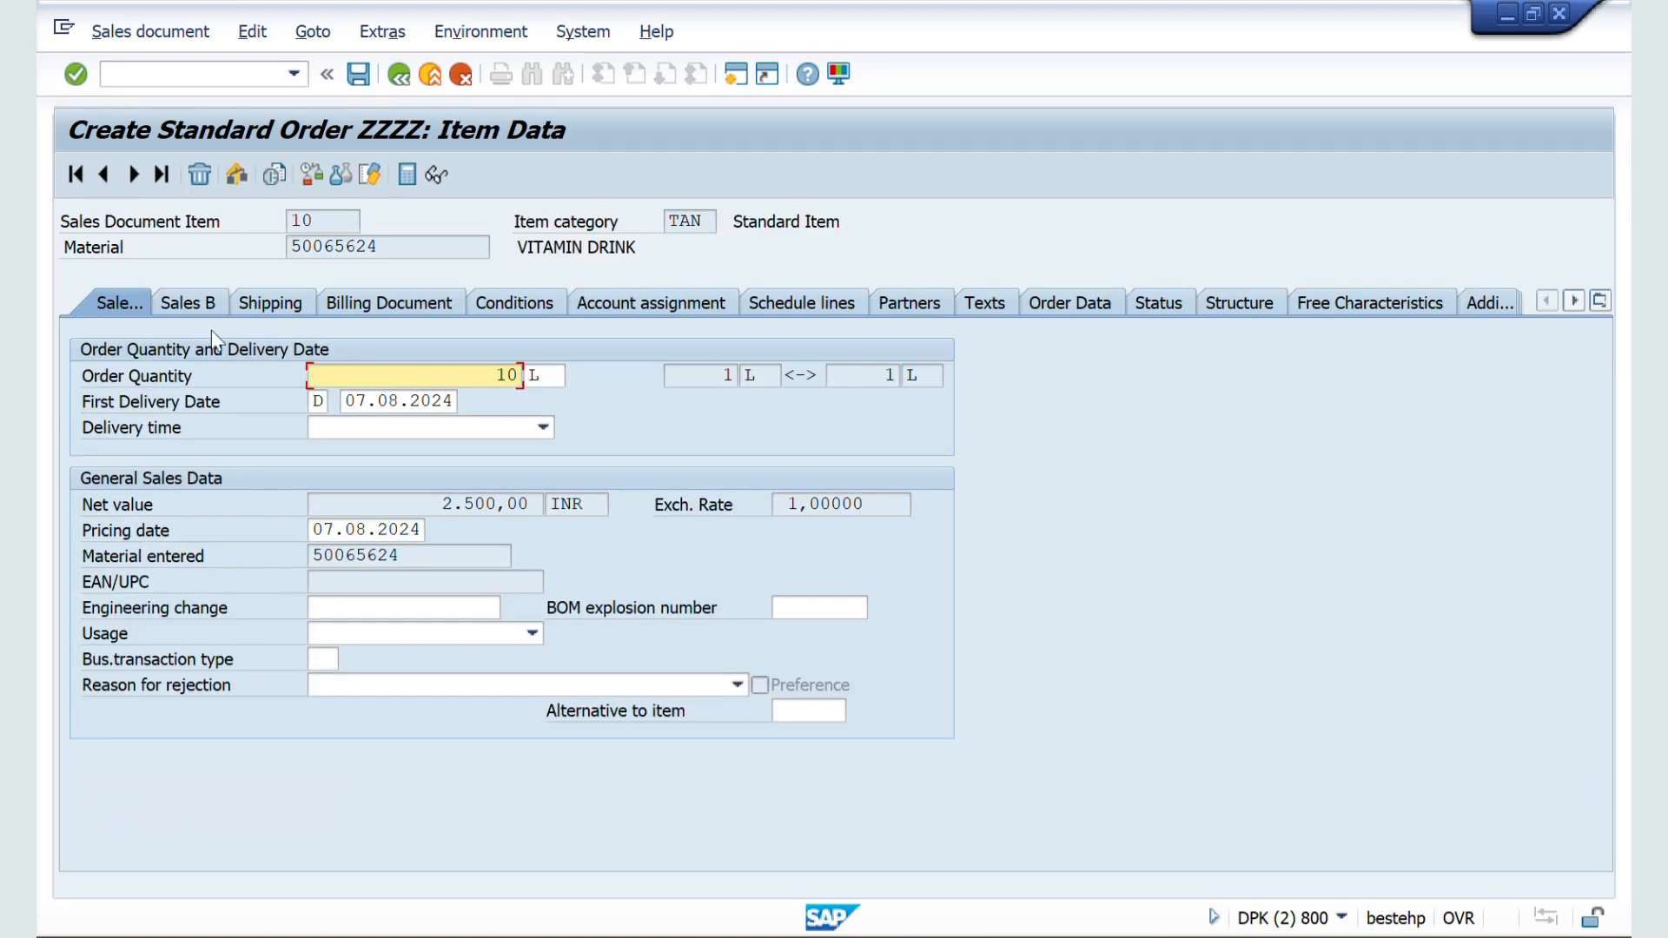
click(176, 298)
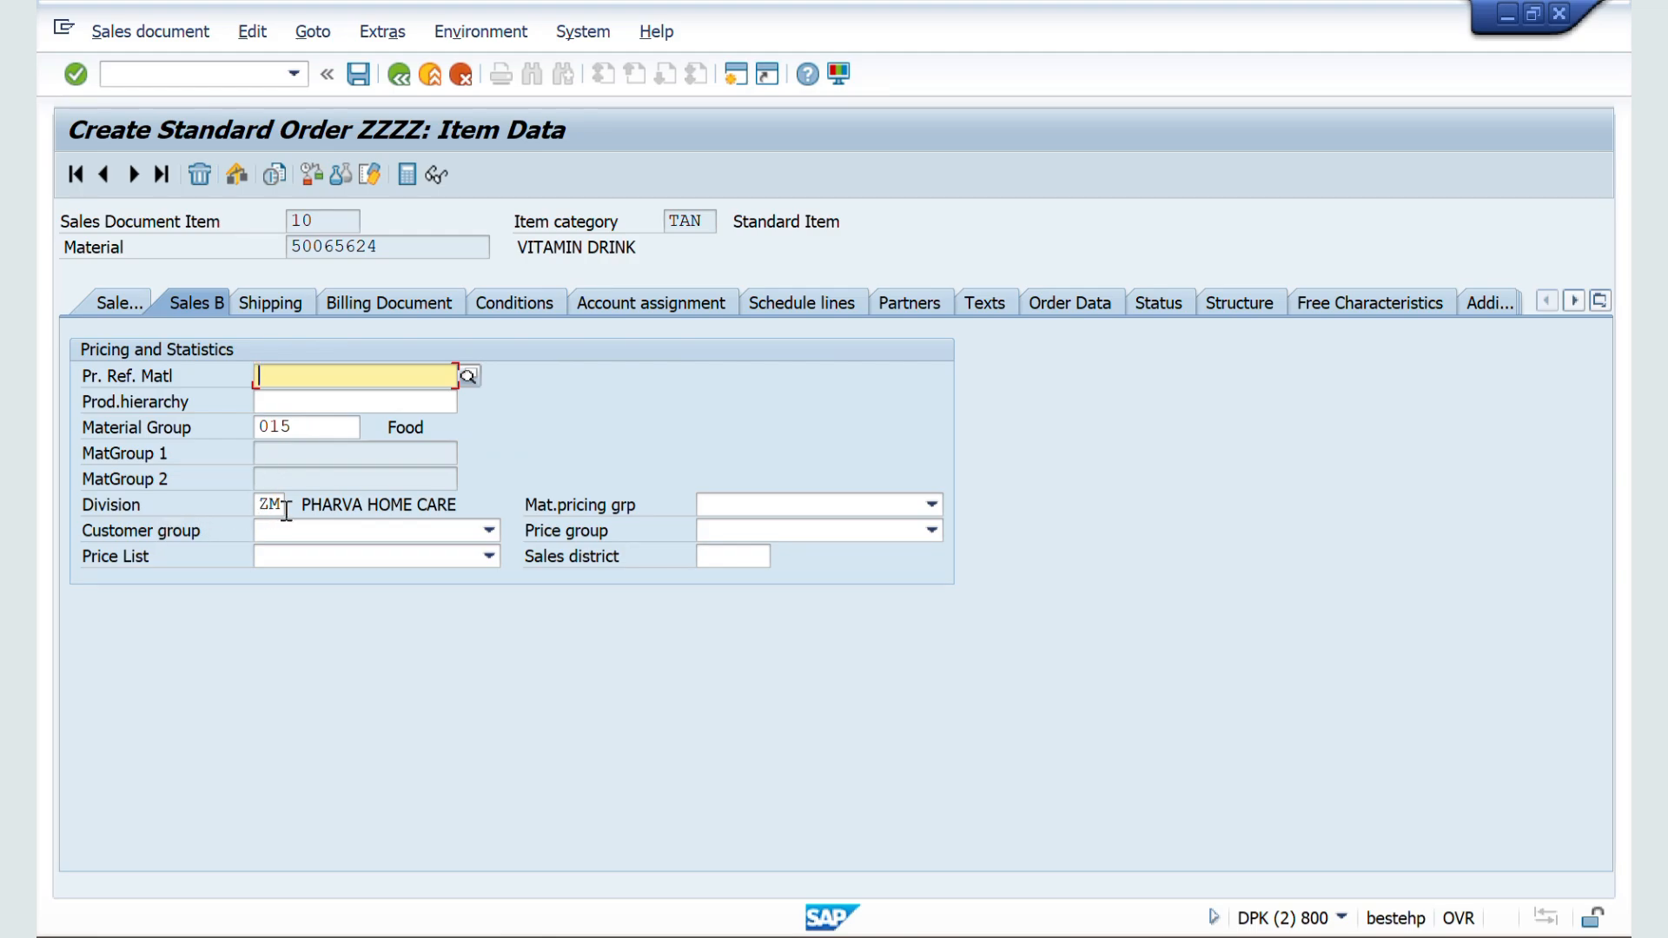
Step: Switch to the Word notes and highlight the explanation of leaving Item Division unchecked
key(alt+Tab)
key(alt+Tab)
key(alt+Tab)
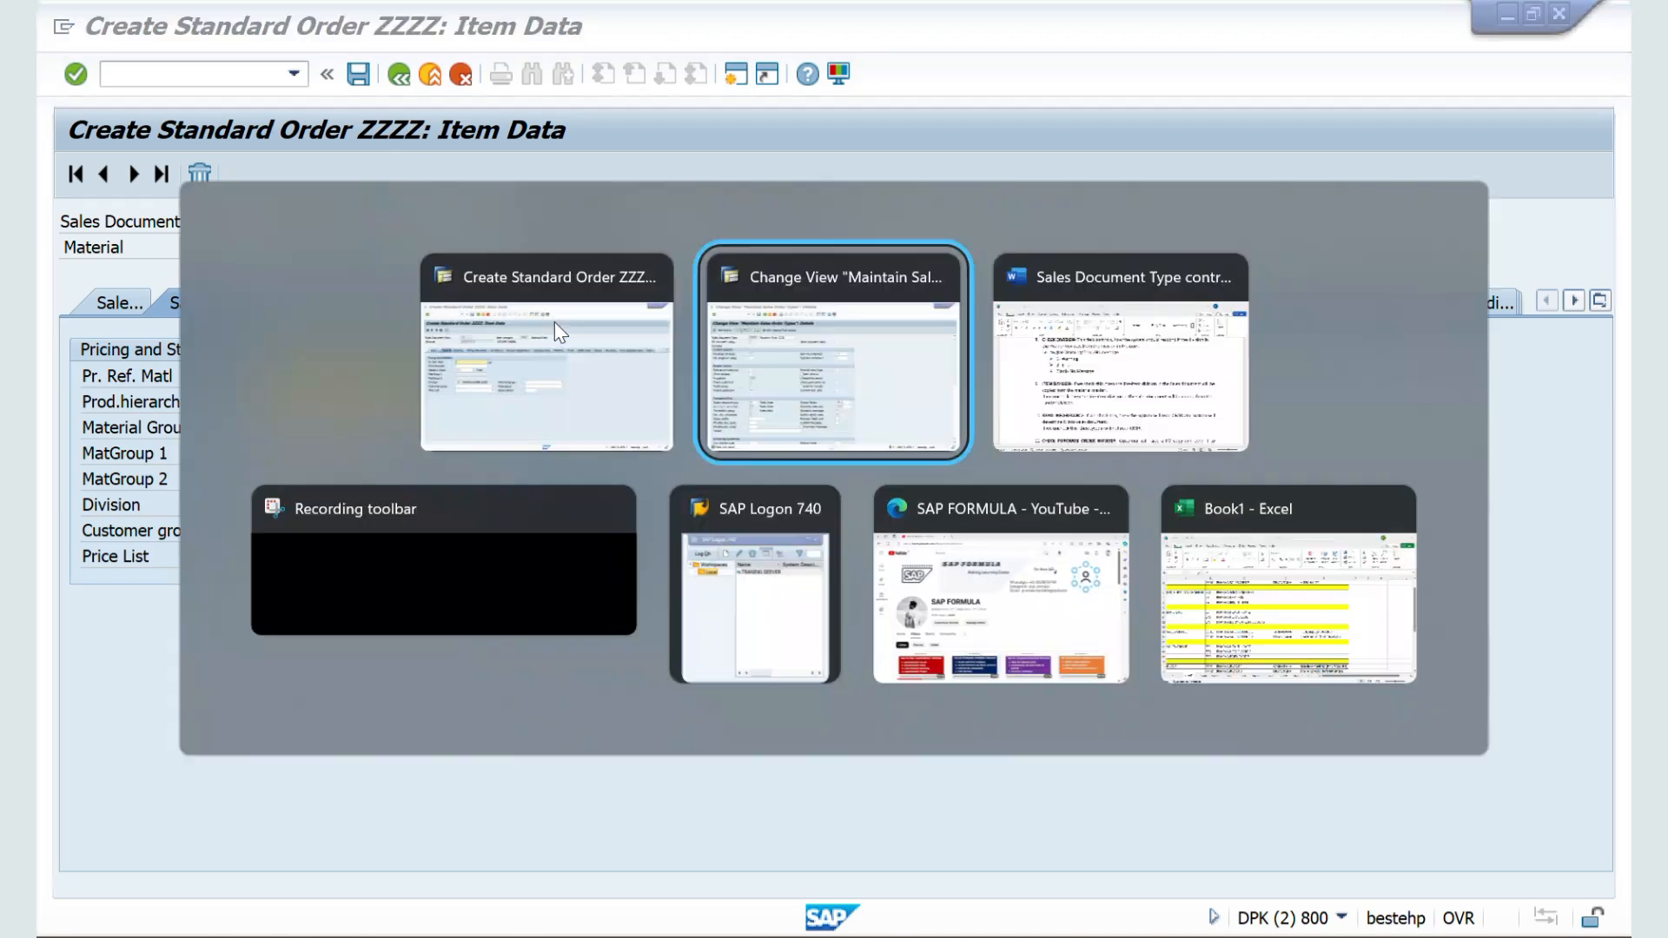
scroll(598, 454, down, 1)
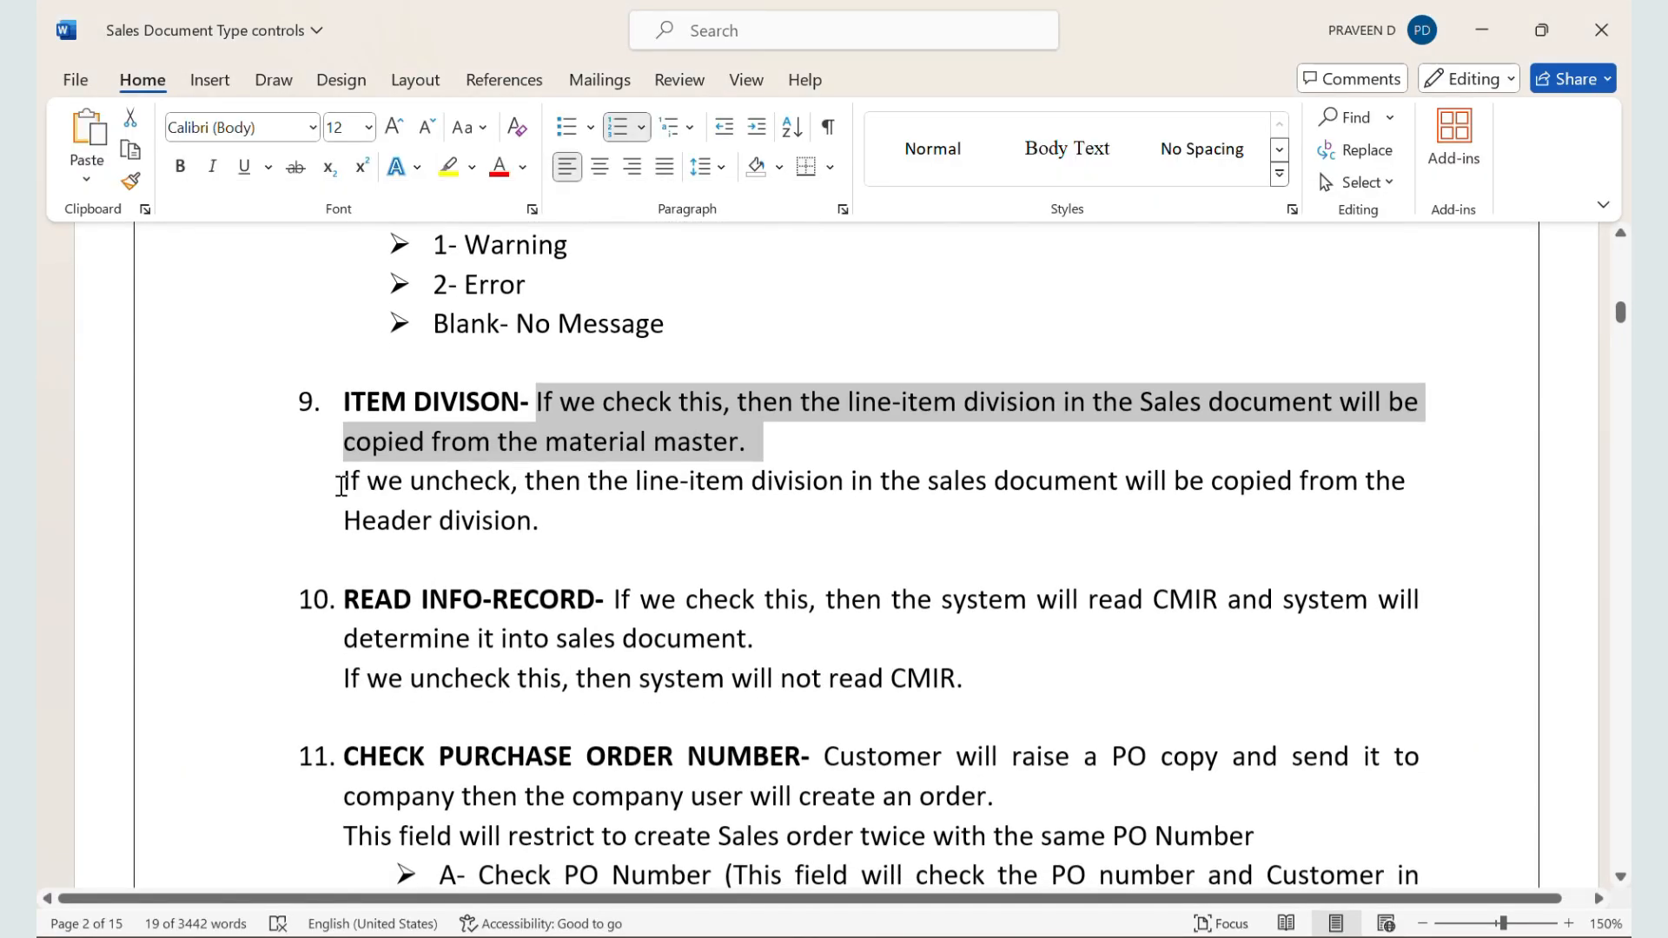
drag(341, 485, 1164, 512)
click(635, 647)
scroll(635, 646, down, 1)
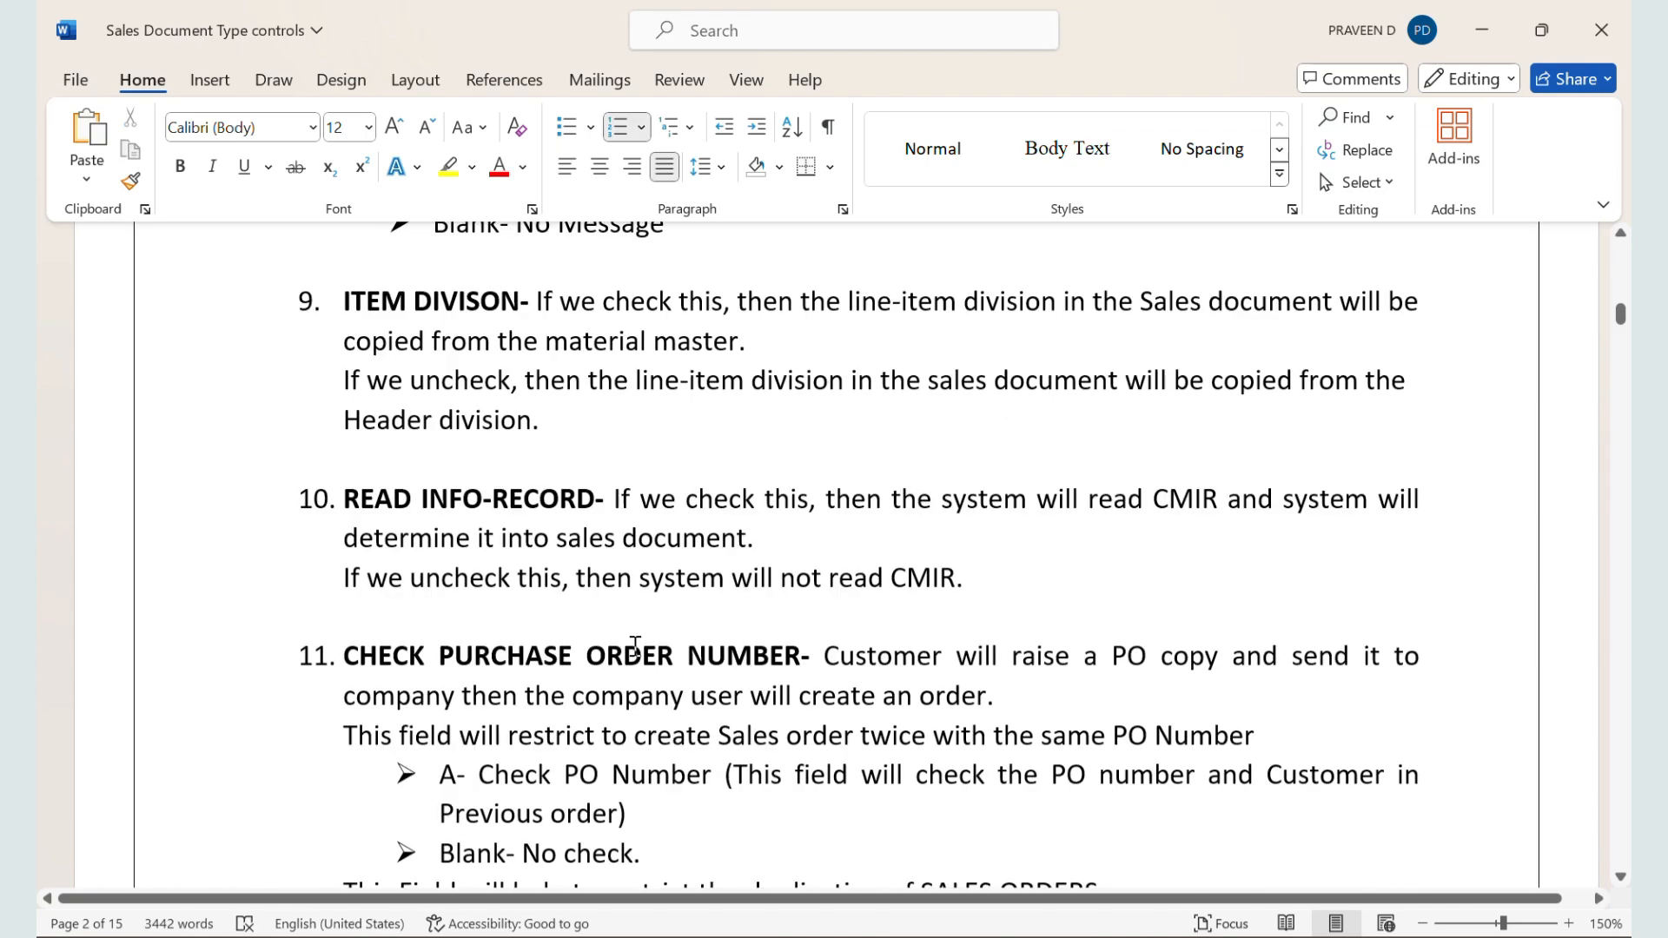
Step: Switch to the SAP session with the ZZSO document type settings and enable Item division
key(alt+Tab)
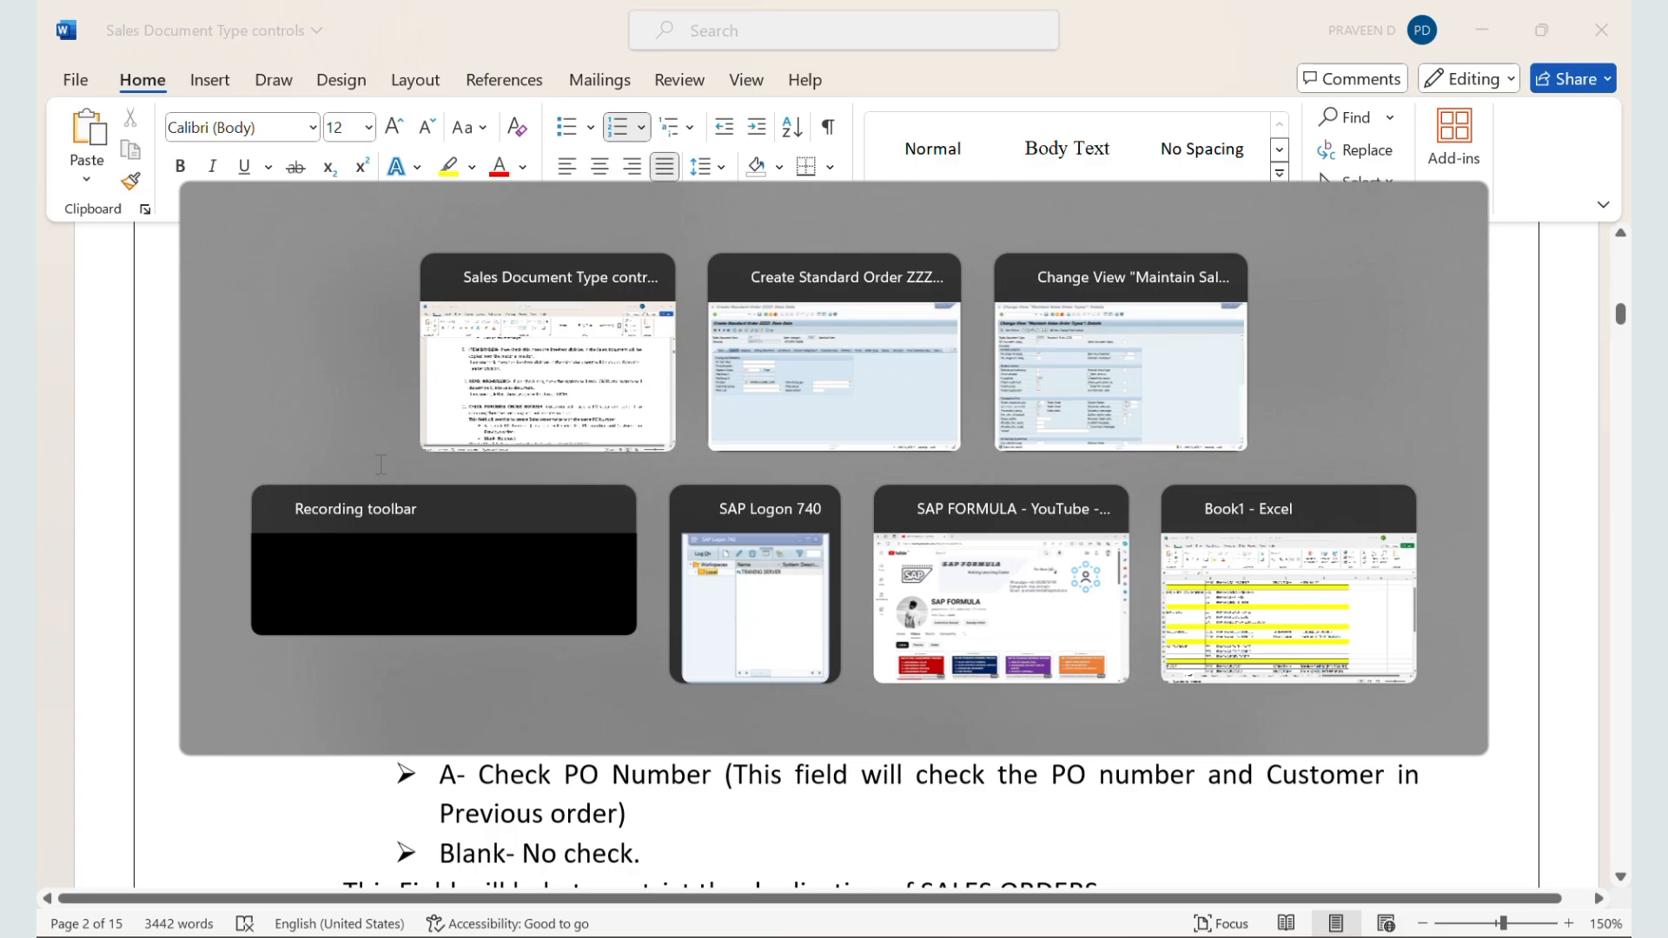
key(alt+Tab)
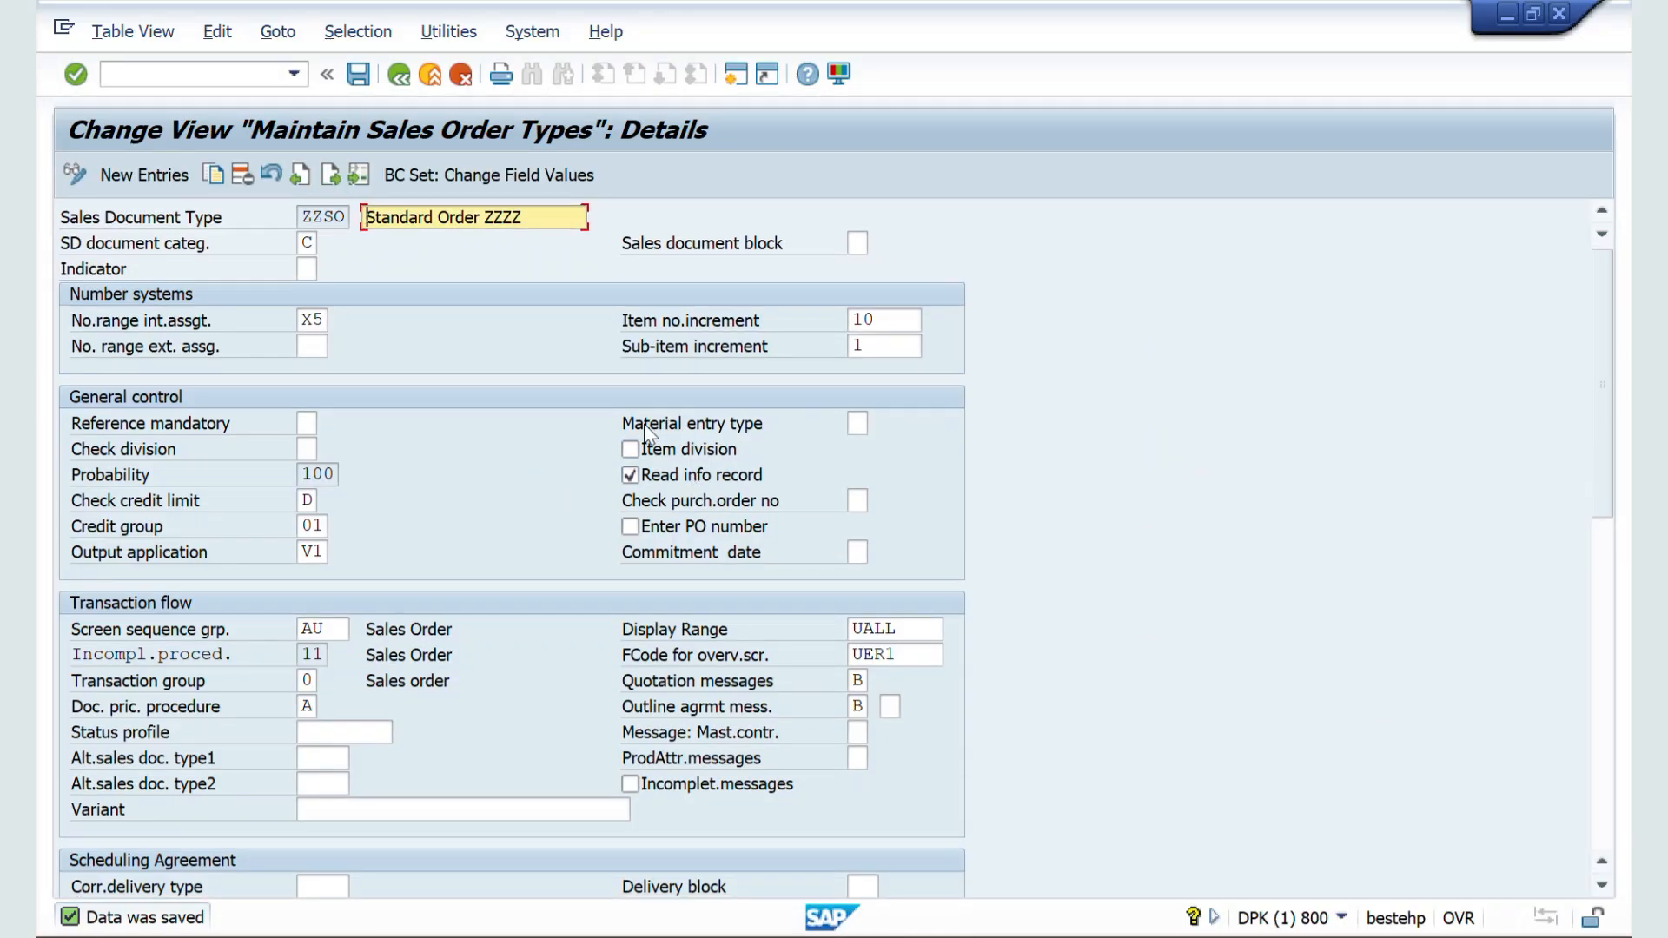
click(633, 449)
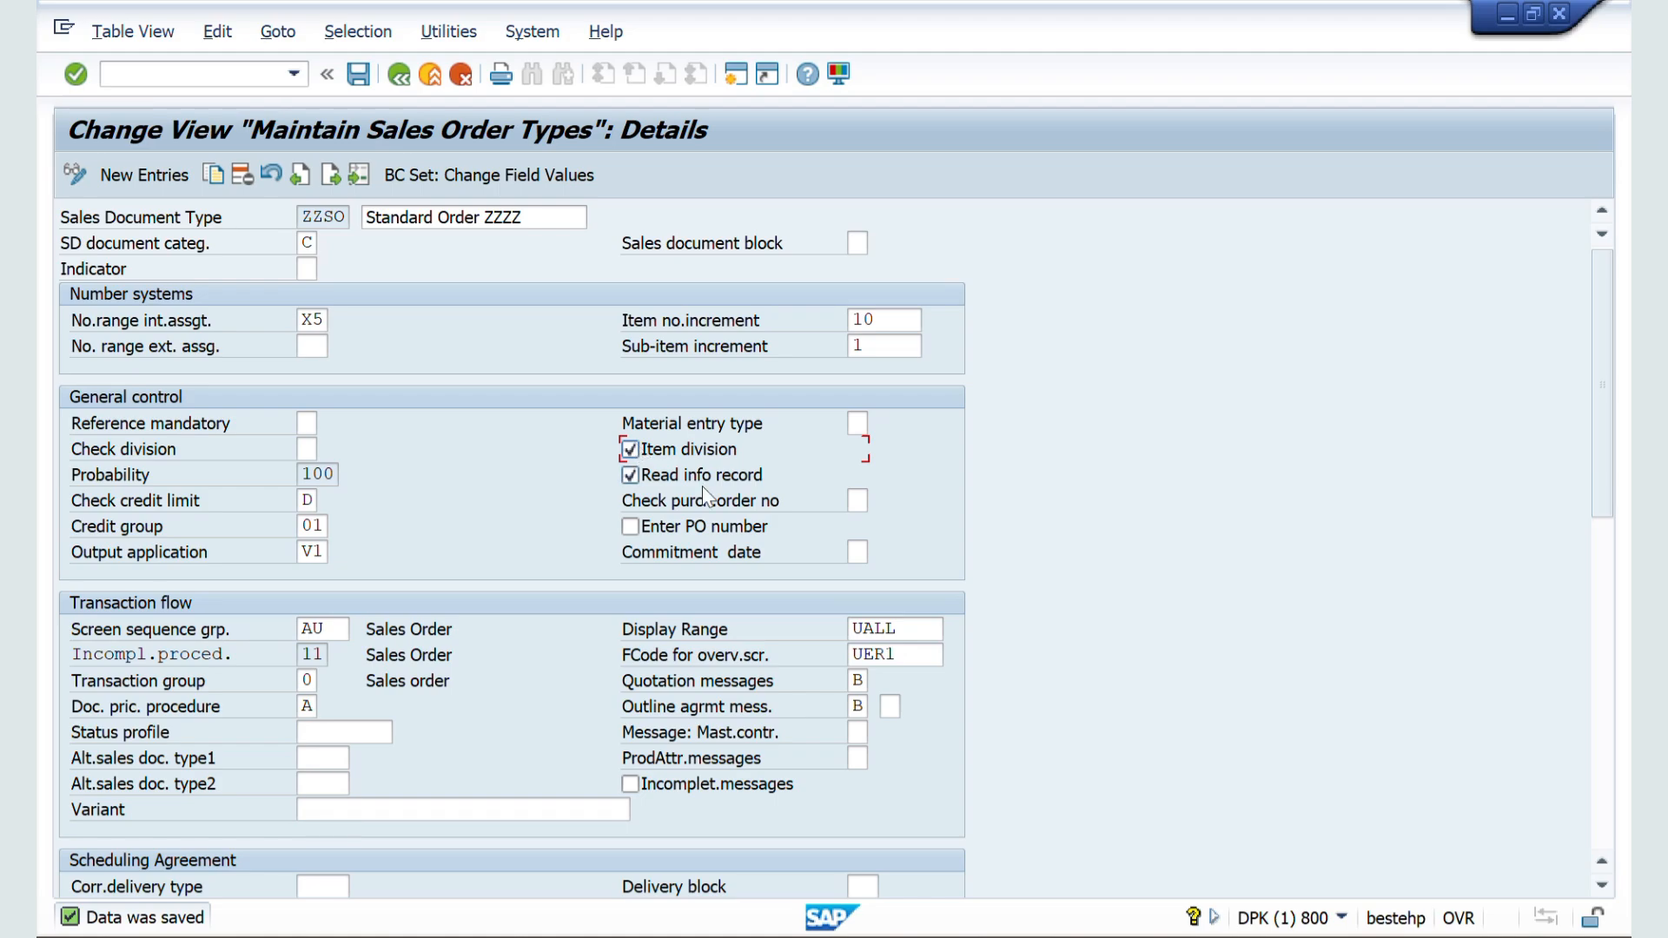
Step: Switch to the Word notes and highlight the Read Info-Record explanation, covering both the checked and unchecked cases
key(alt+Tab)
scroll(608, 577, down, 1)
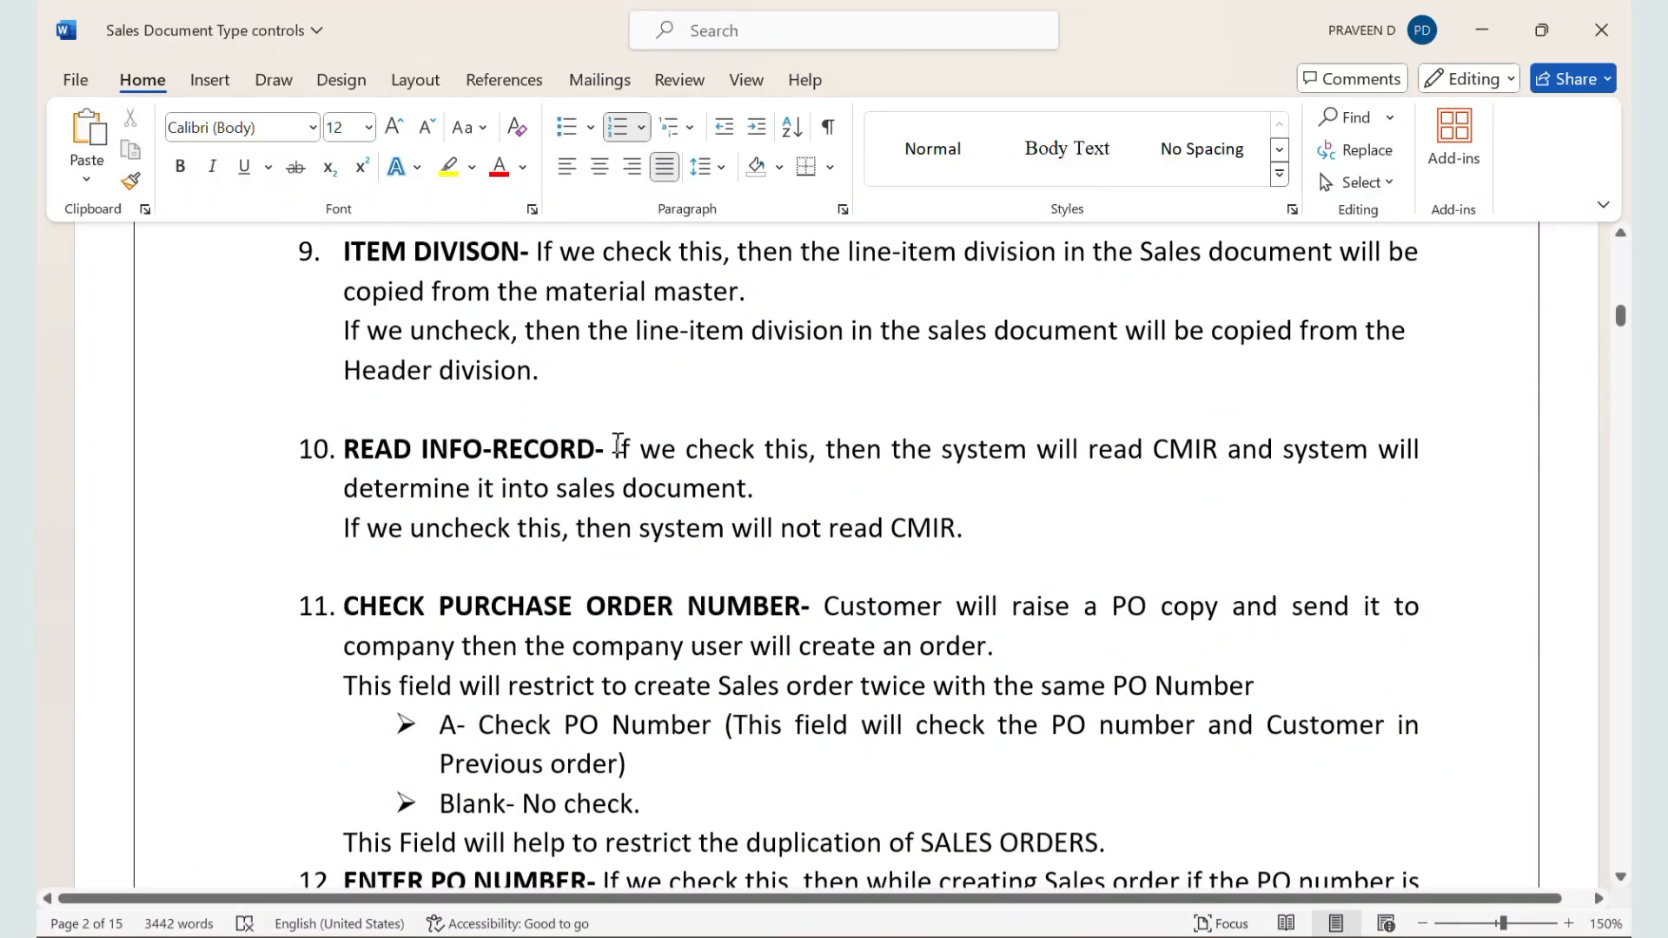
drag(615, 445, 764, 483)
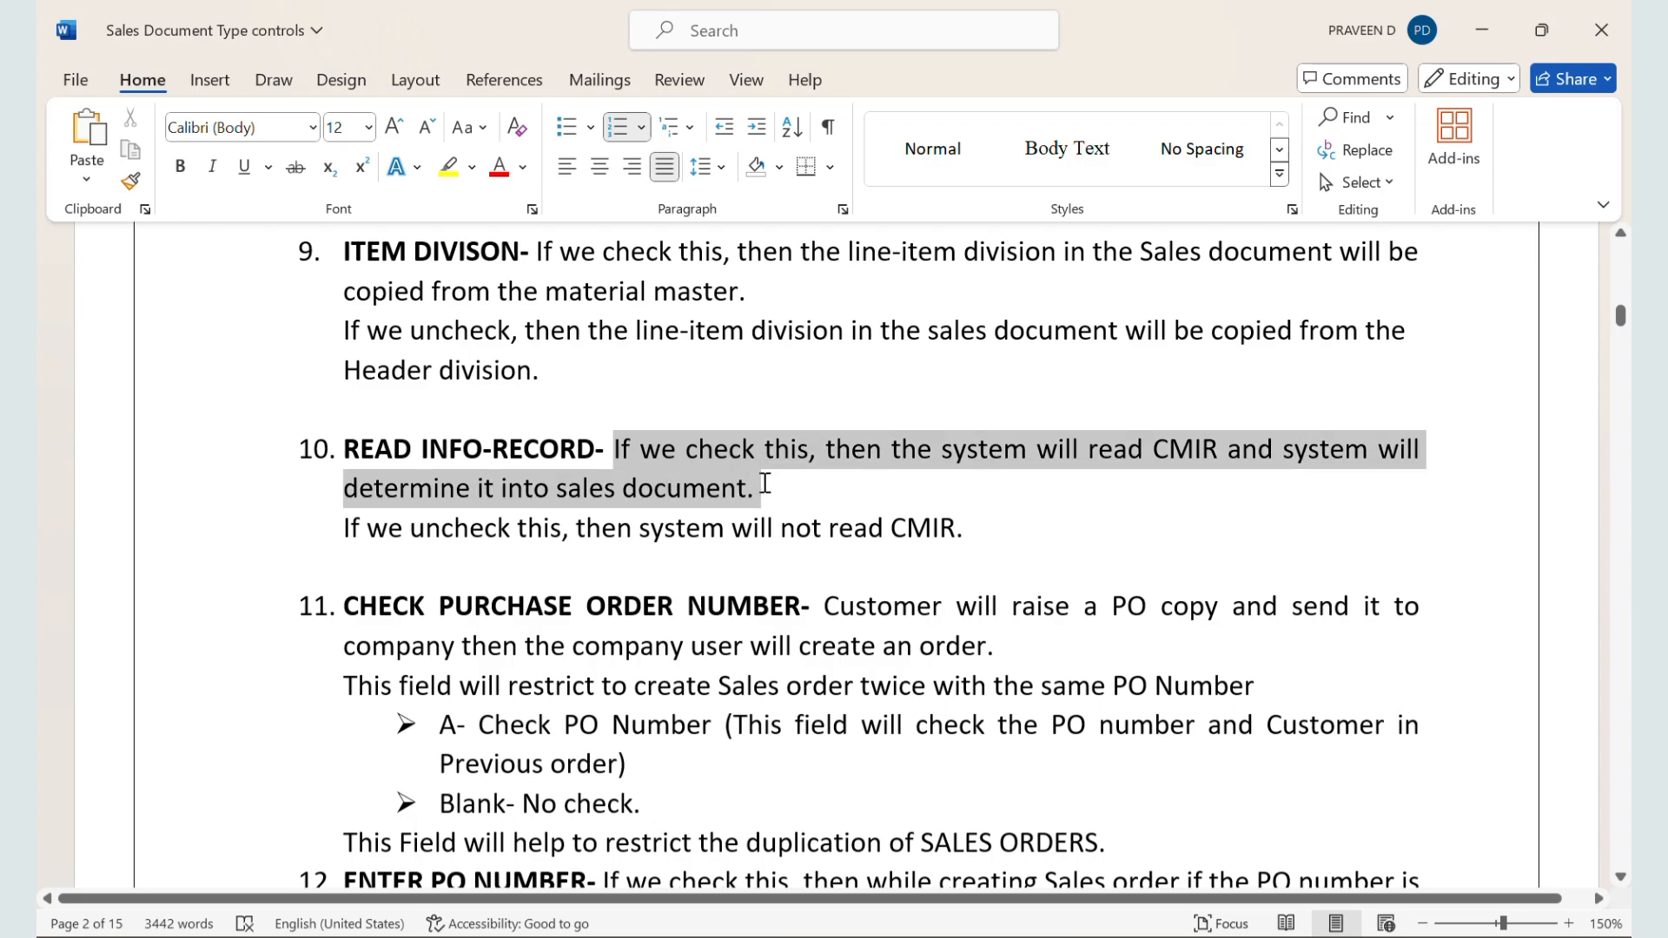
drag(765, 484, 1035, 538)
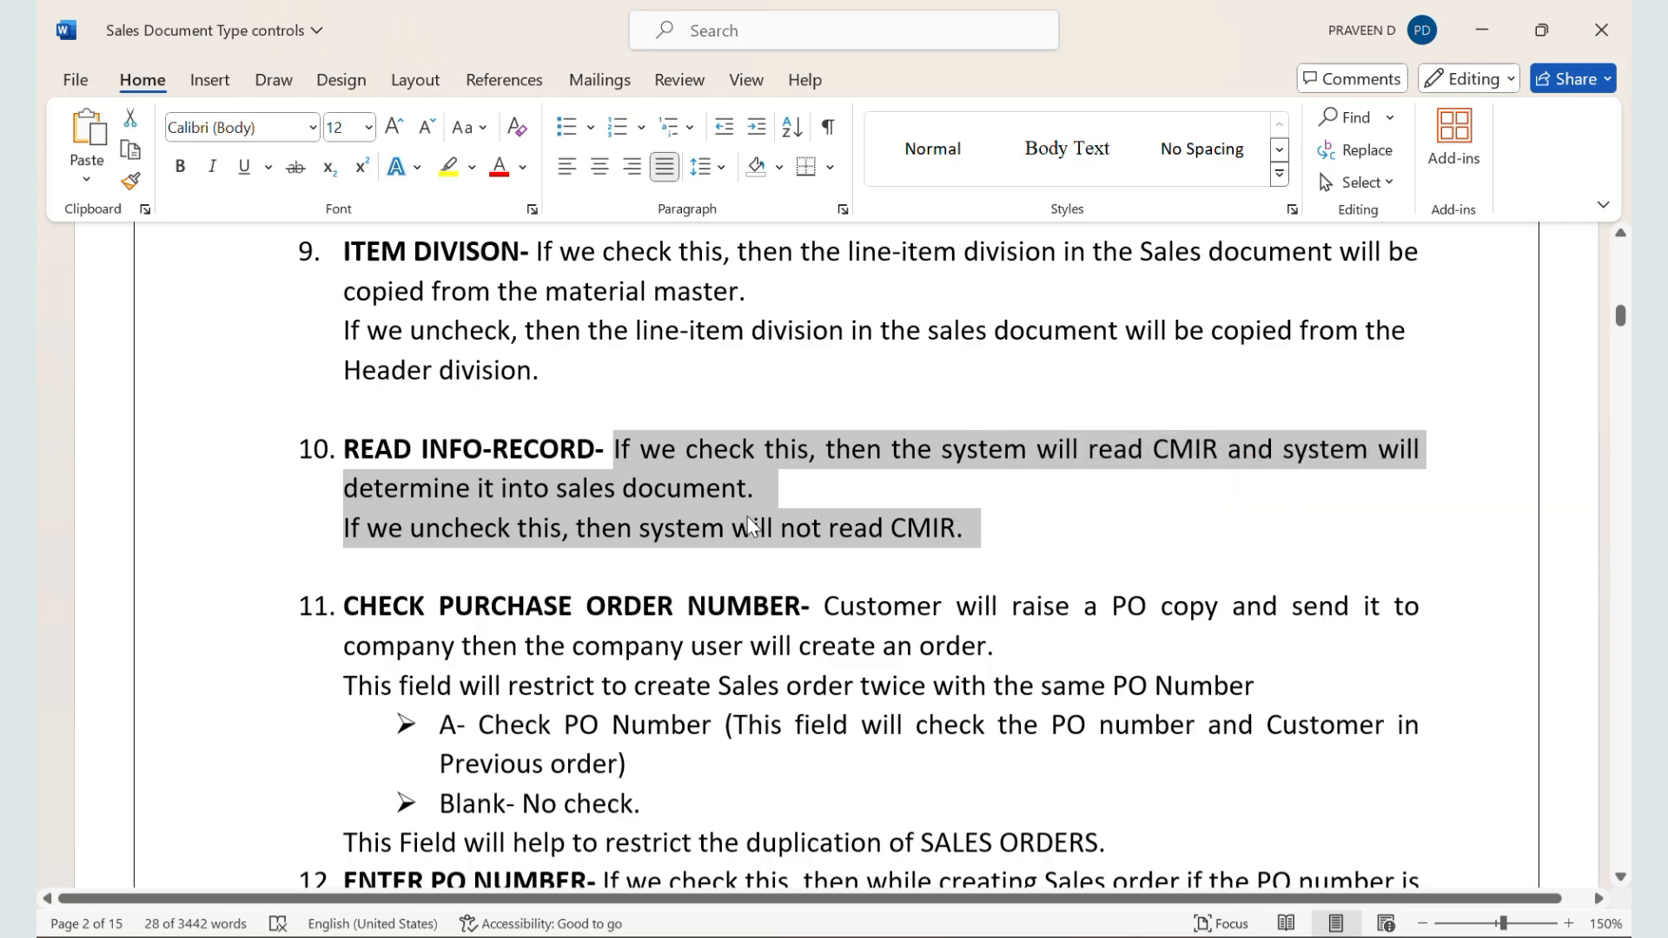
Step: Return to the SAP order session and start a customer-material info record with VD51 for distribution channel ZW
key(alt+Tab)
key(alt+Tab)
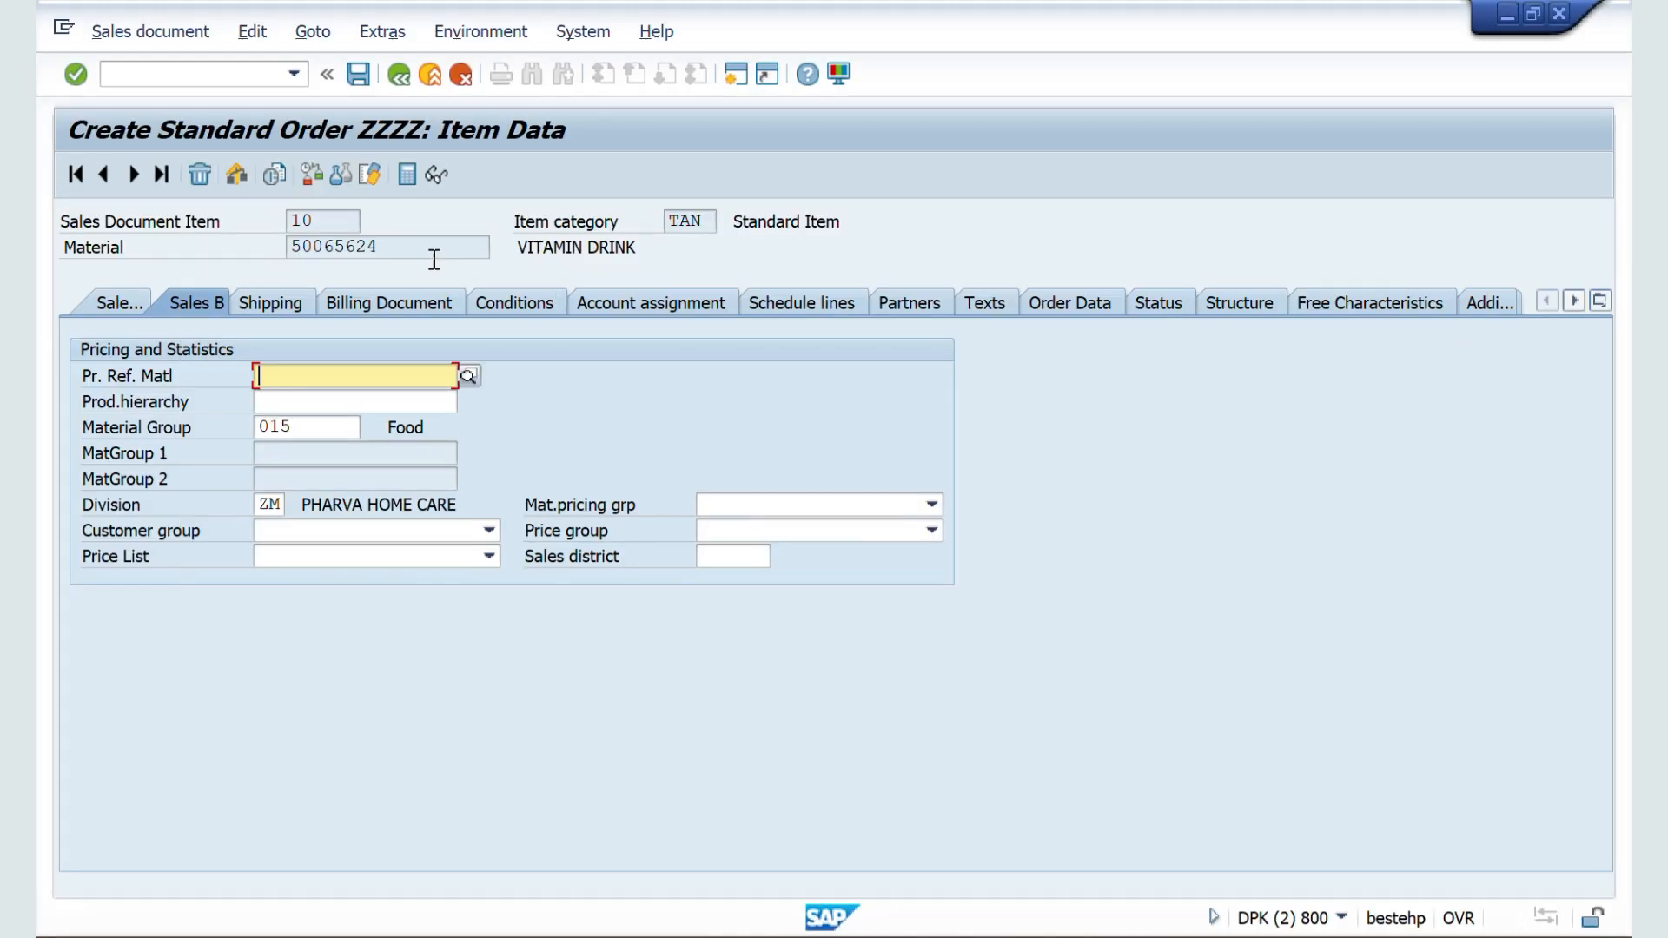
click(398, 75)
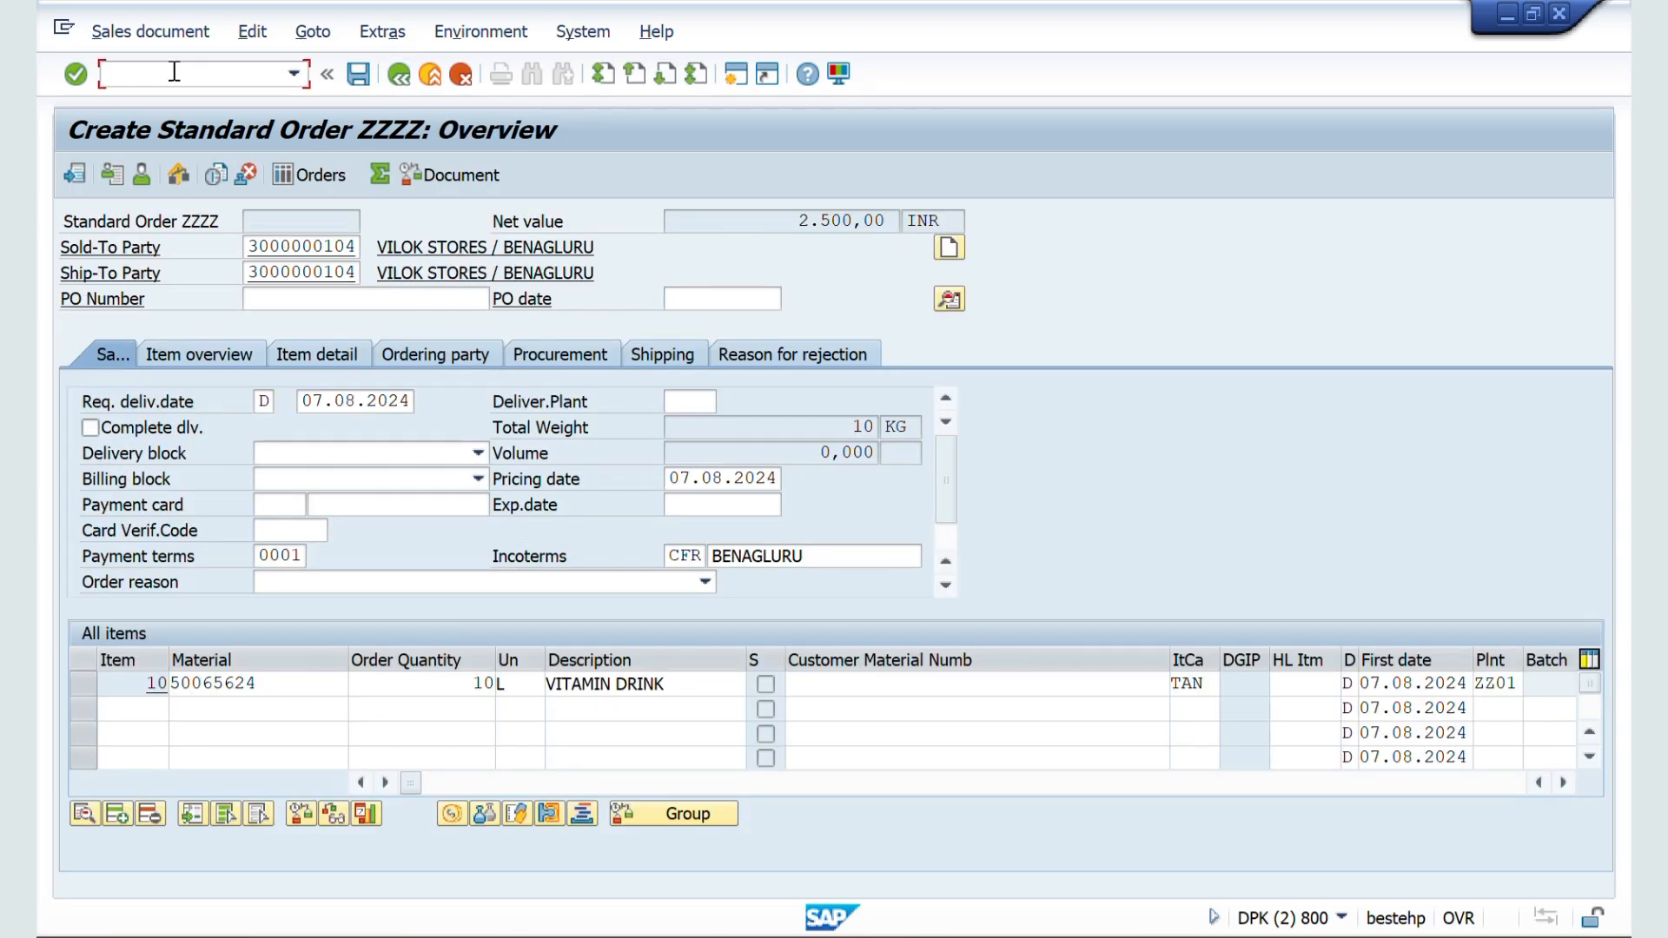
click(174, 71)
text(/nvd51)
key(Return)
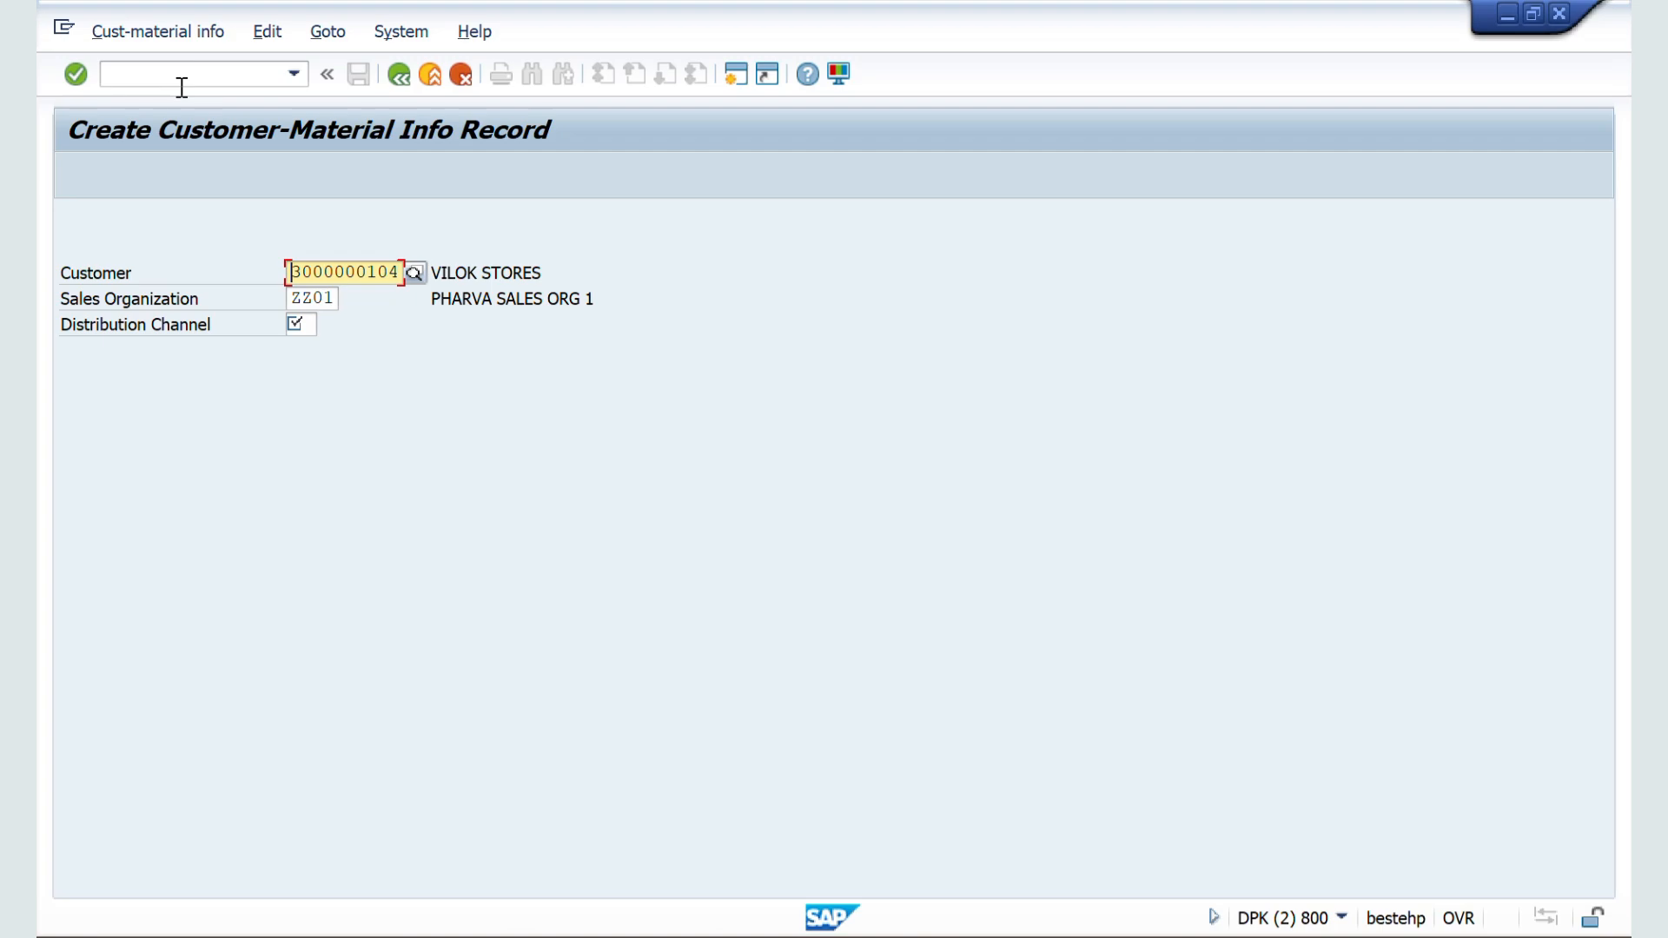
click(299, 325)
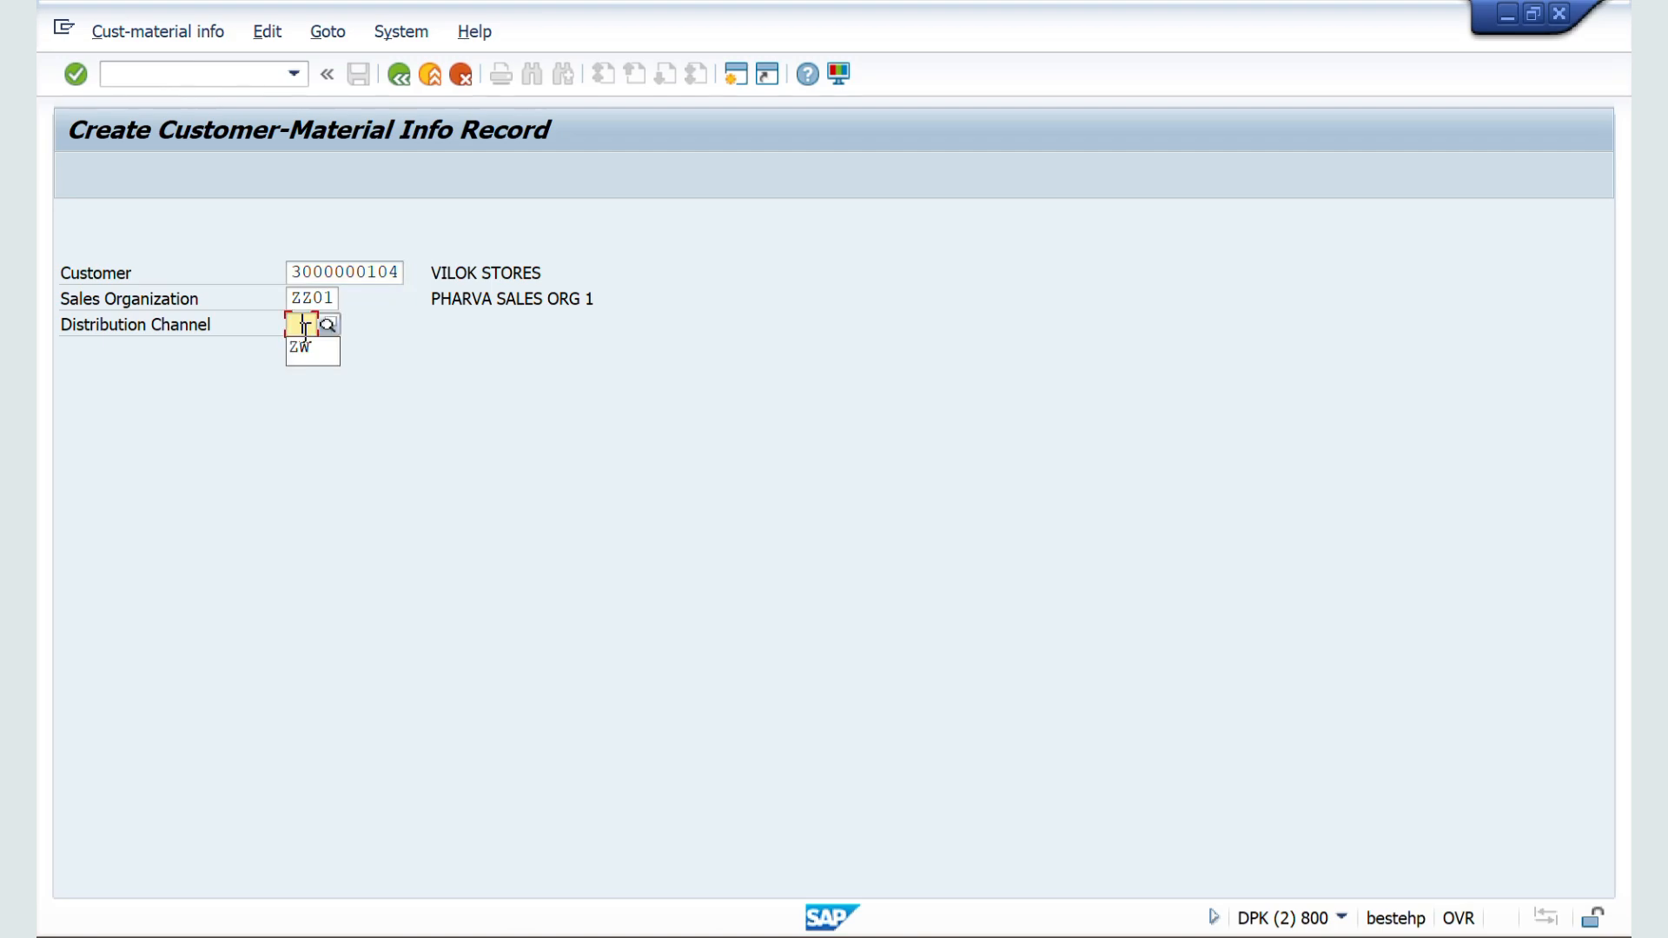
click(302, 348)
key(Return)
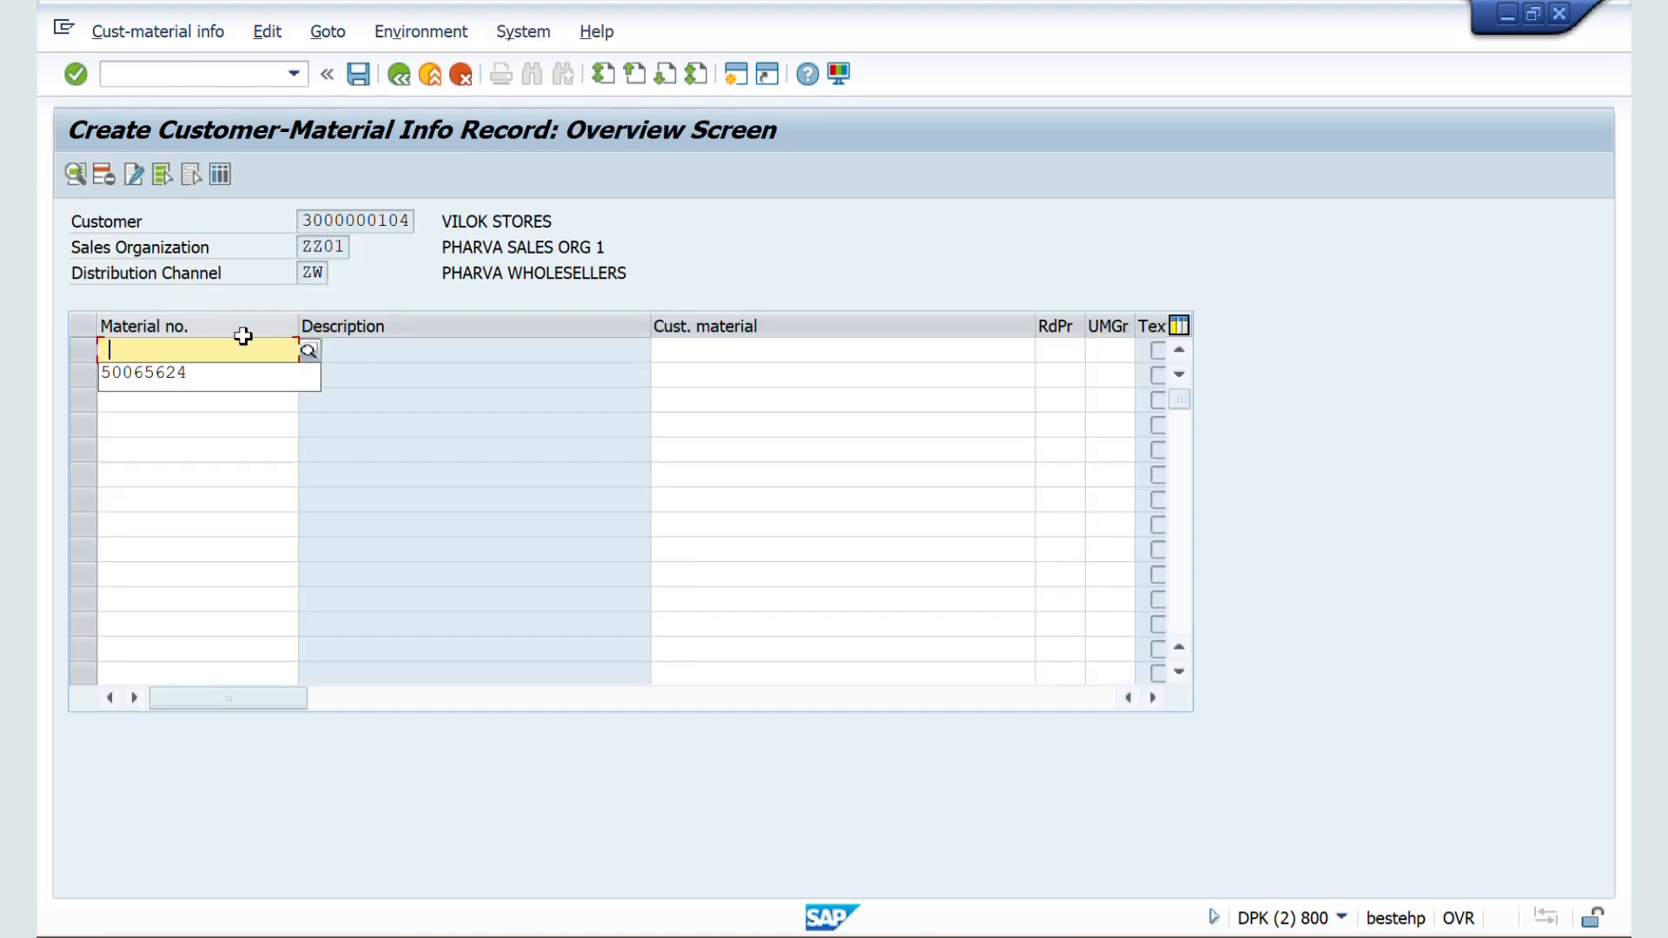
Step: Assign customer material XYZ TESTING to material 50065624 and save the info record
click(208, 374)
key(Return)
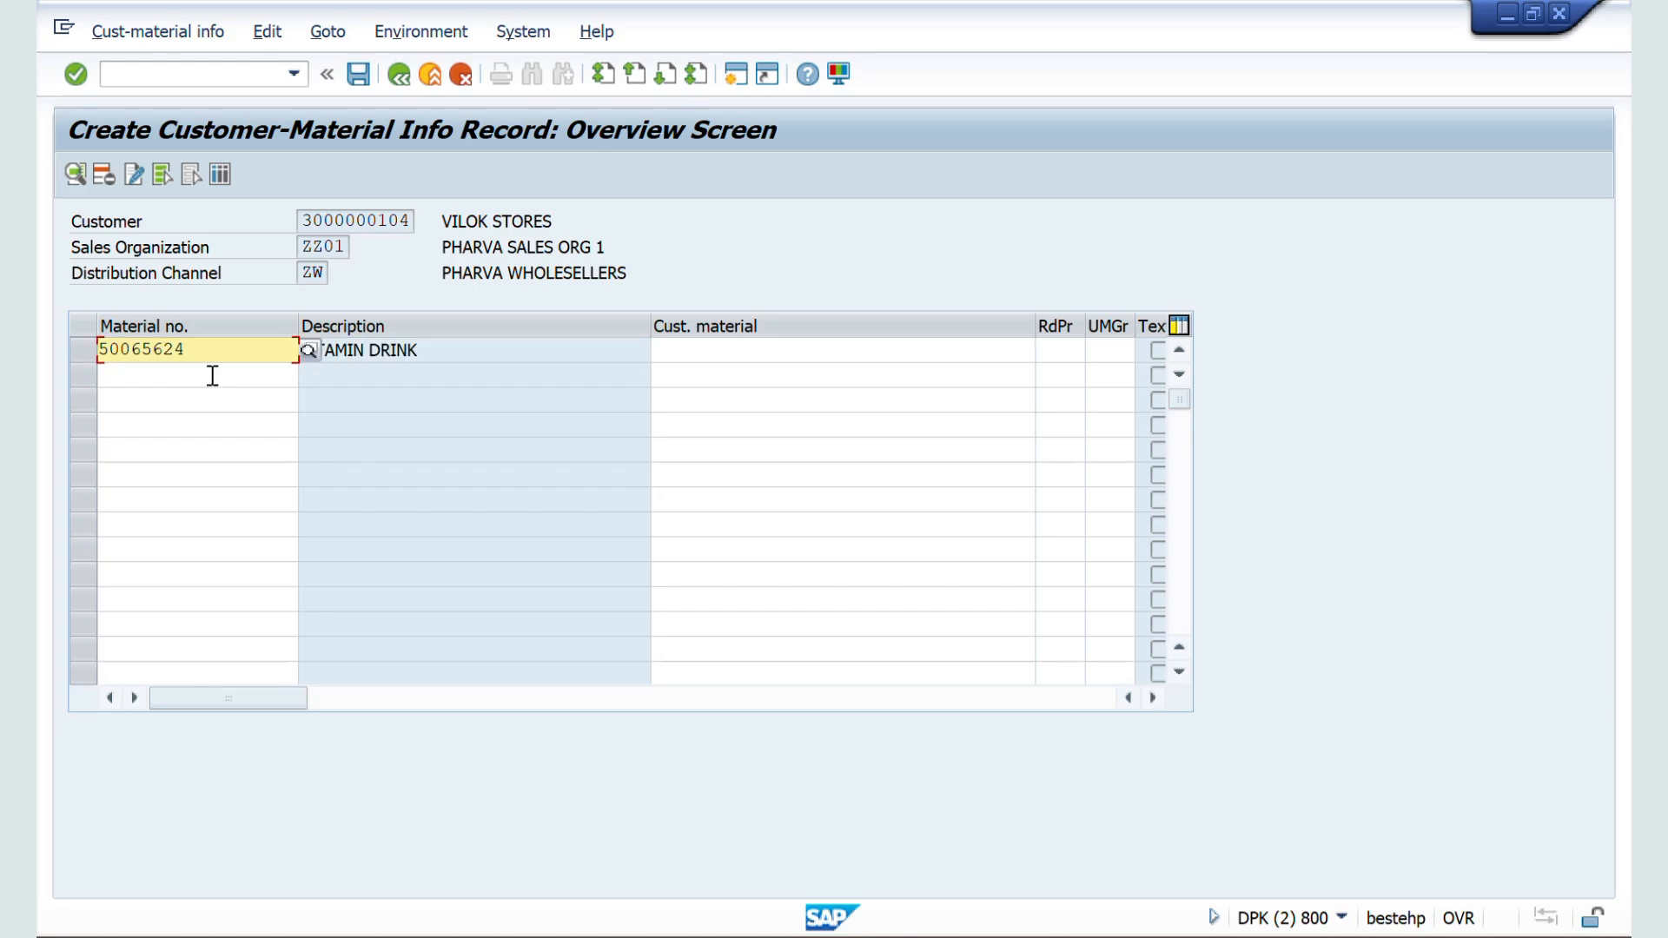
click(736, 354)
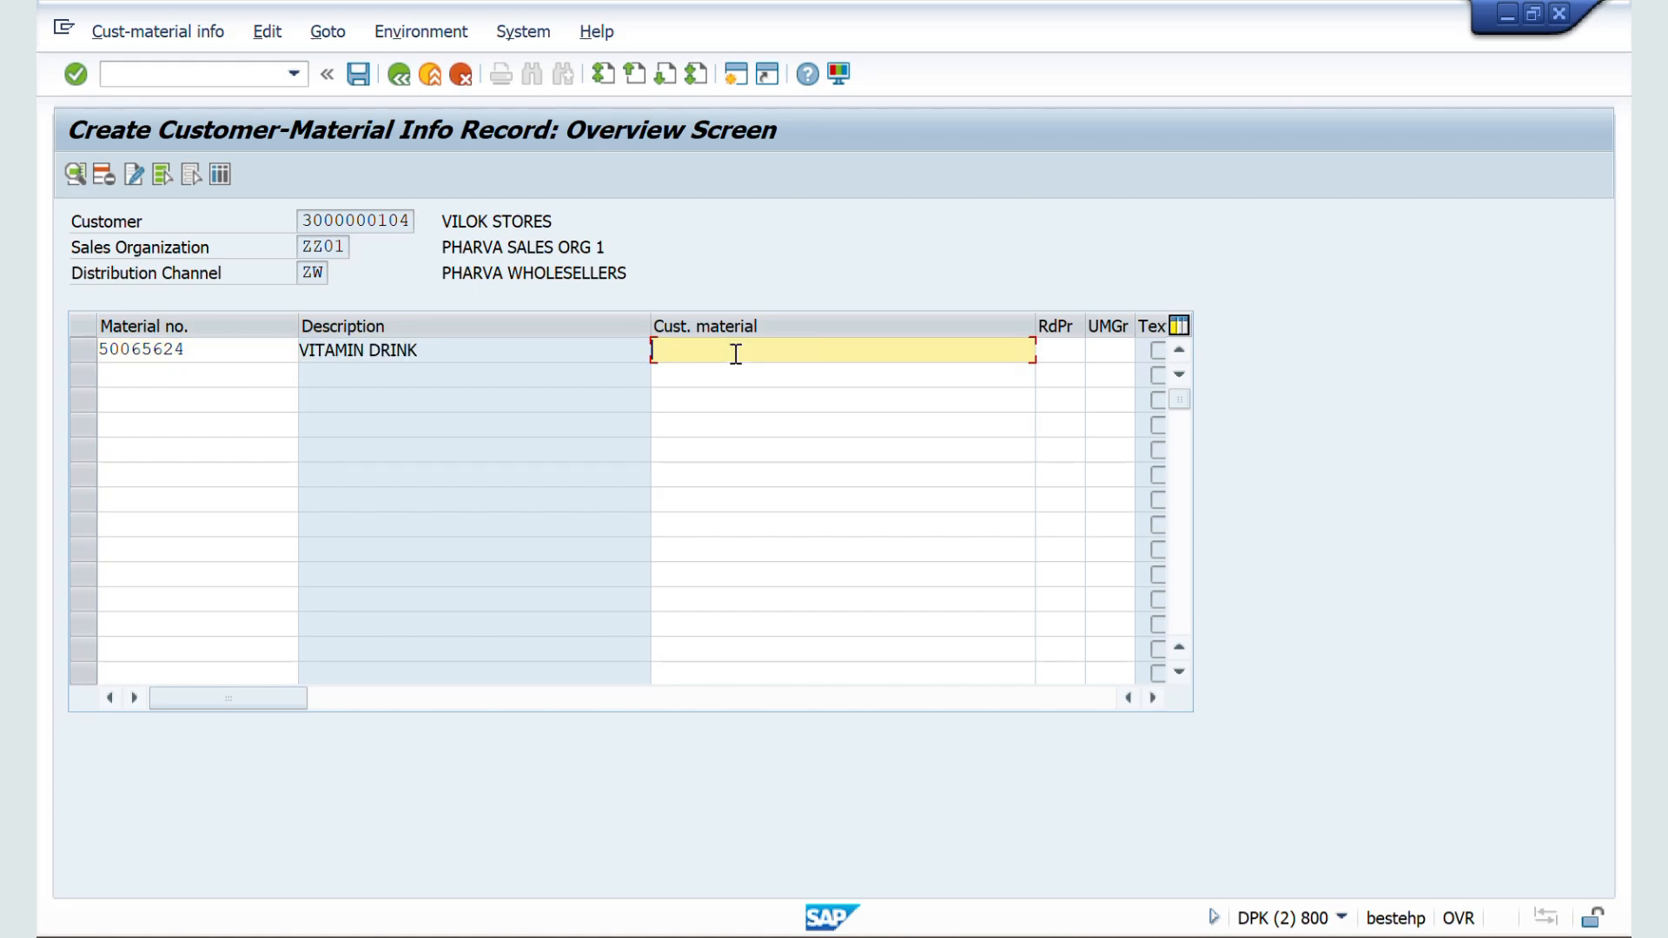
text(xyz testing)
key(Return)
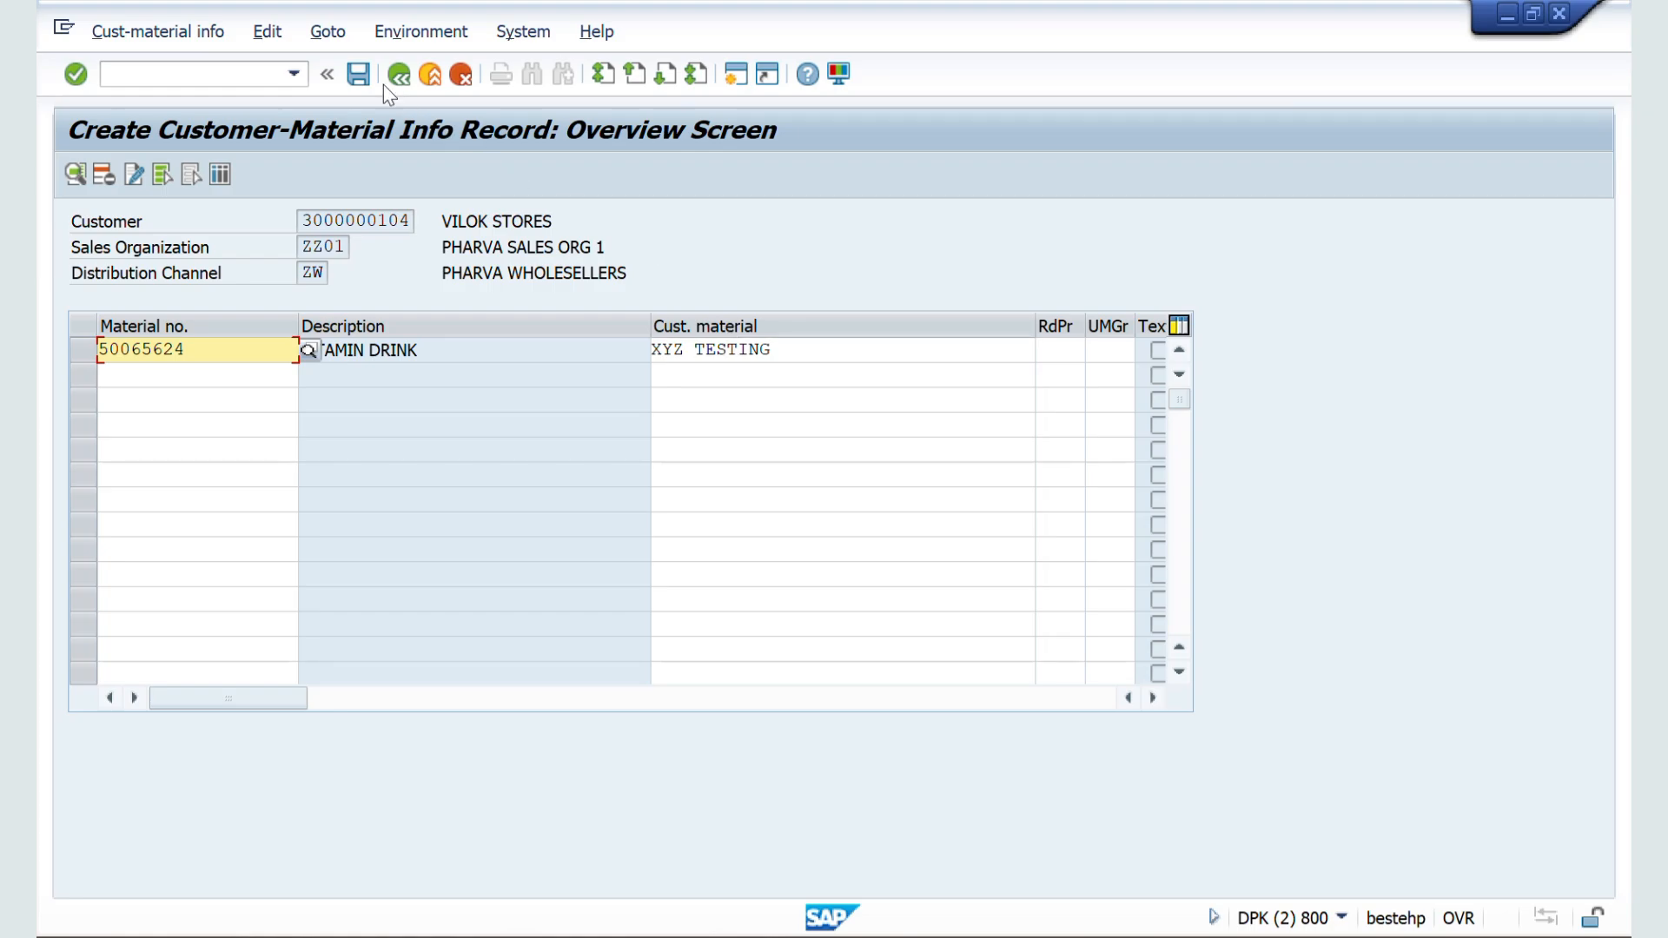
click(358, 76)
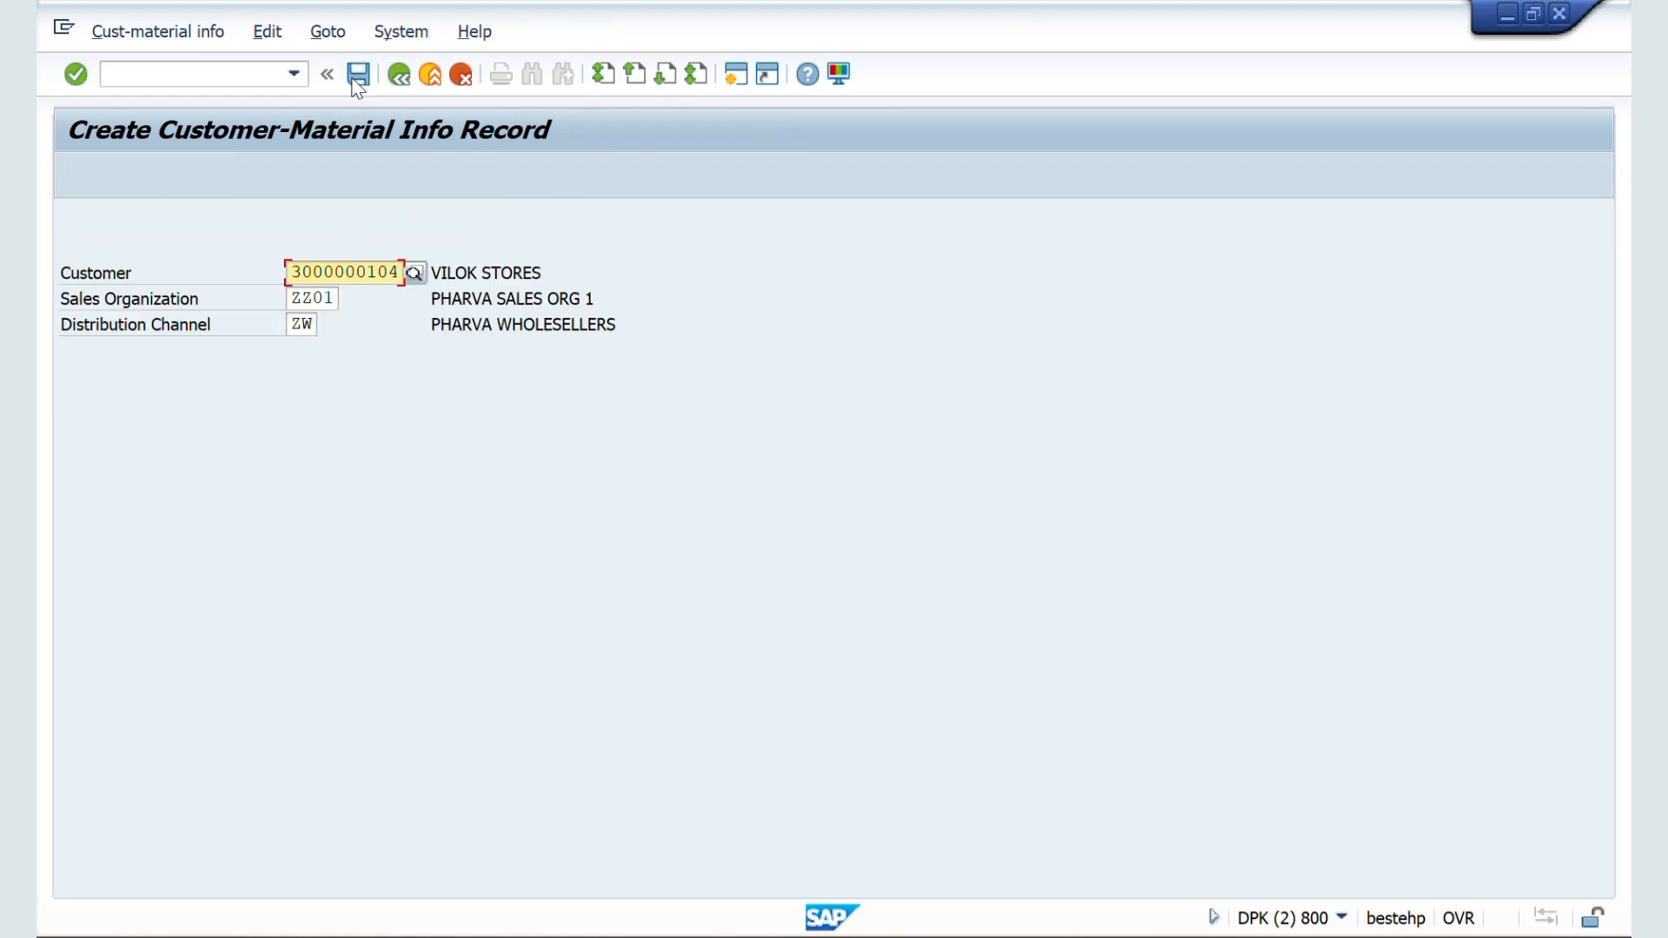
Step: Start a new order of type Standard Order ZZZZ with VA01
click(197, 77)
text(/nv)
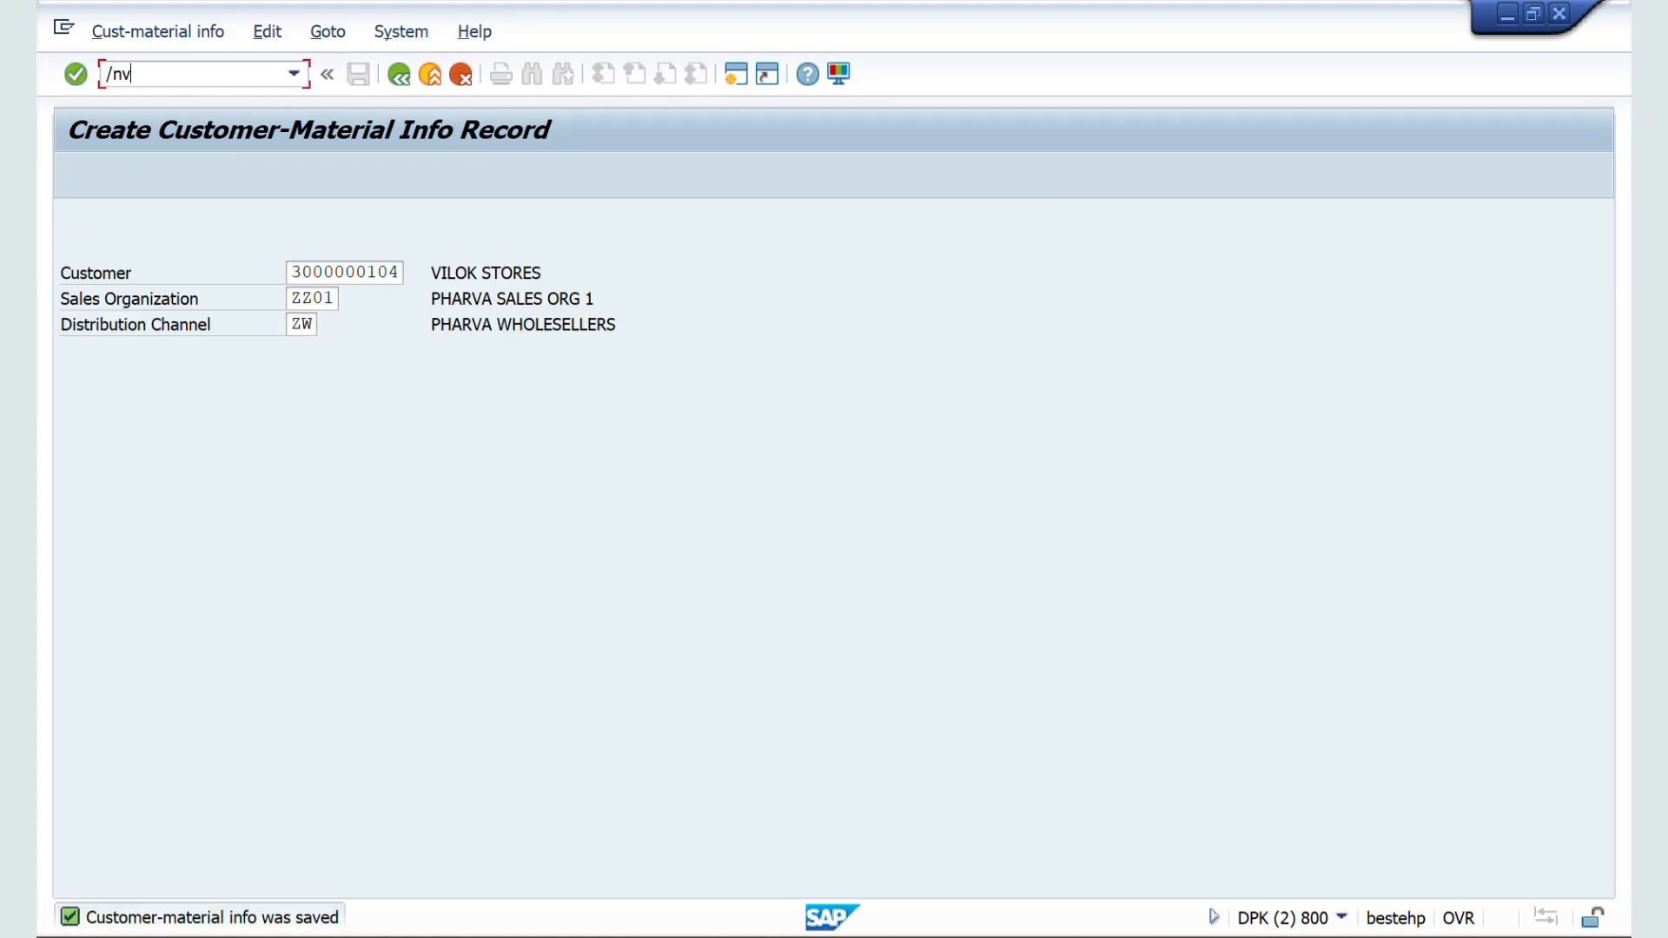
text(a091)
key(Return)
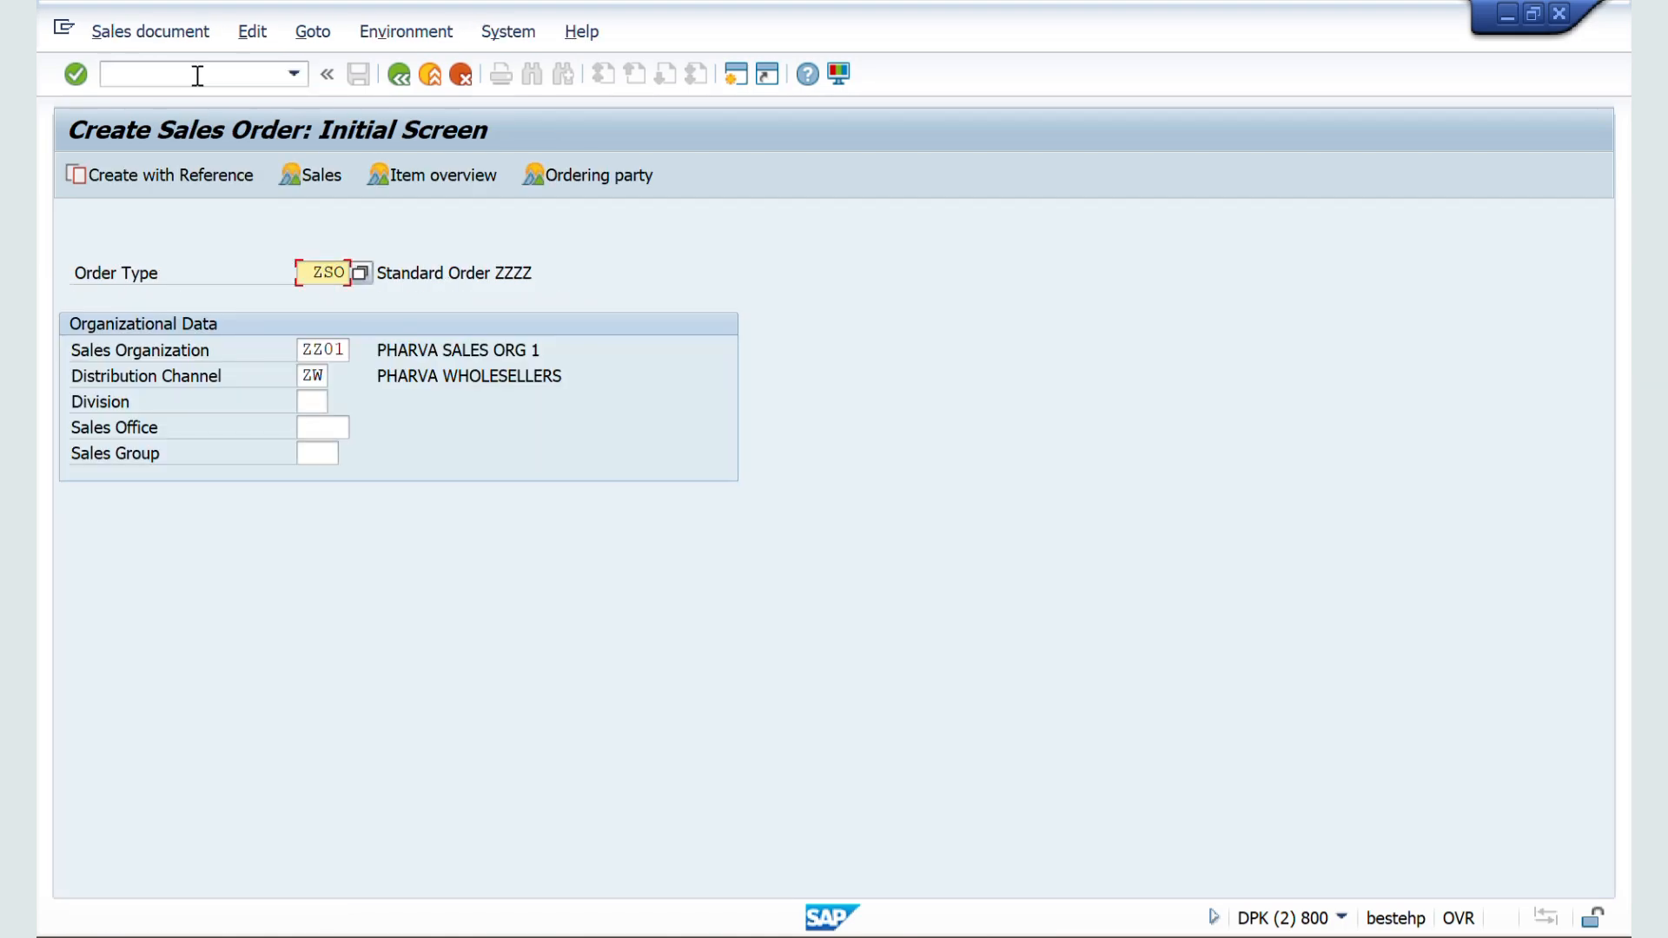
key(BackSpace)
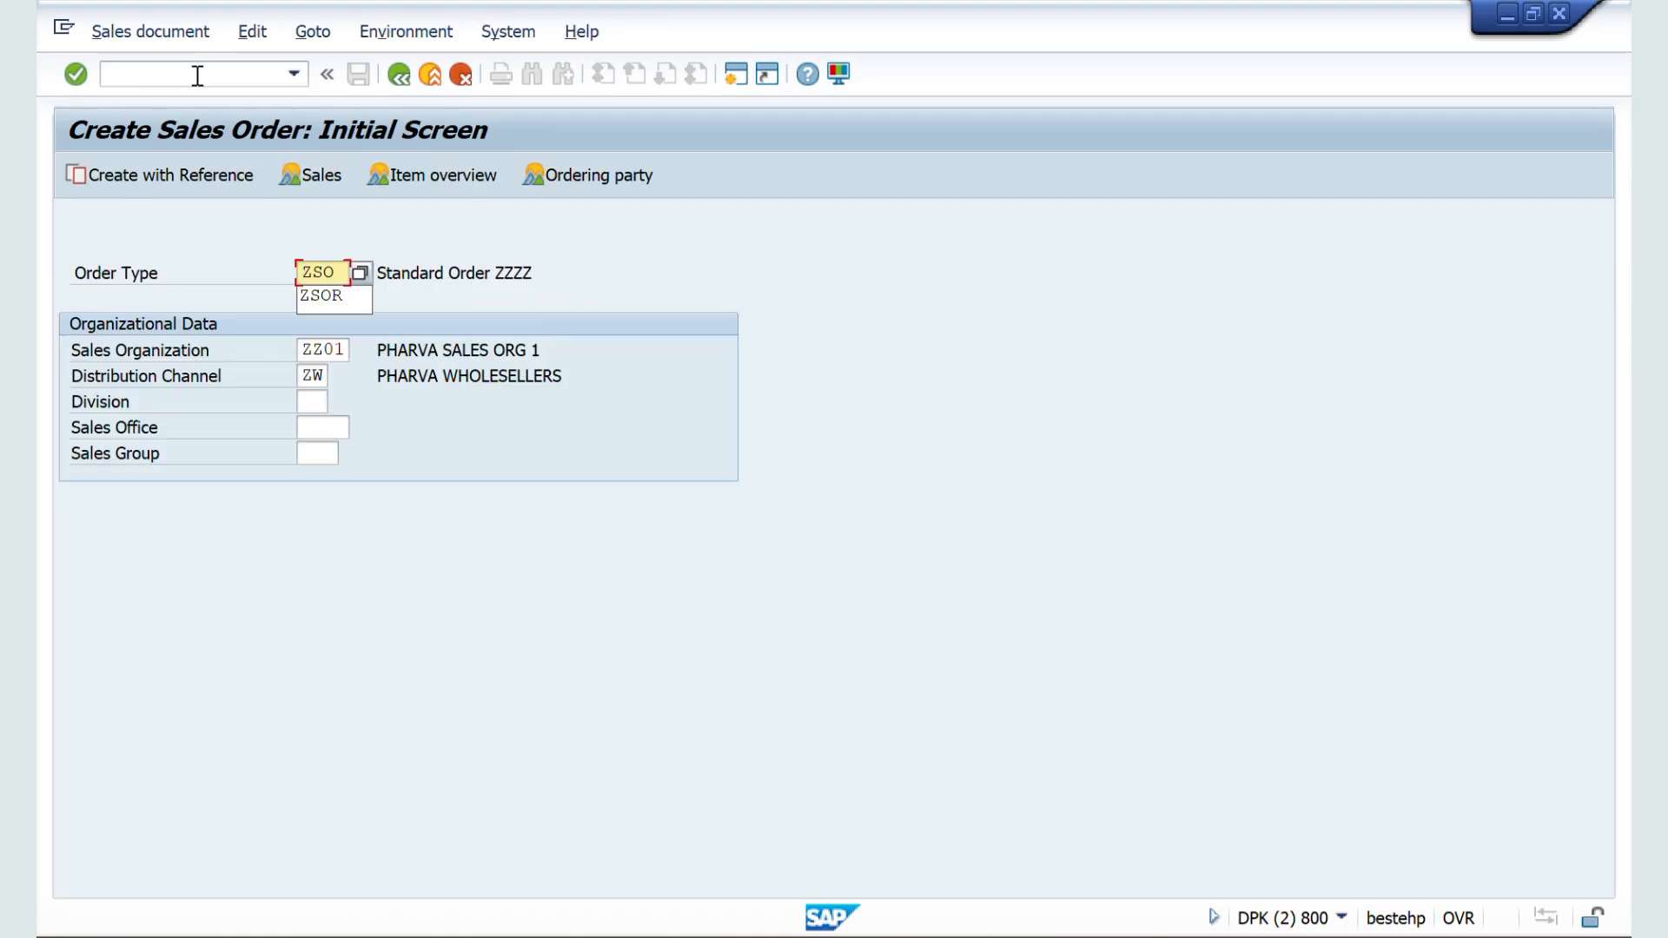
text(R)
key(Return)
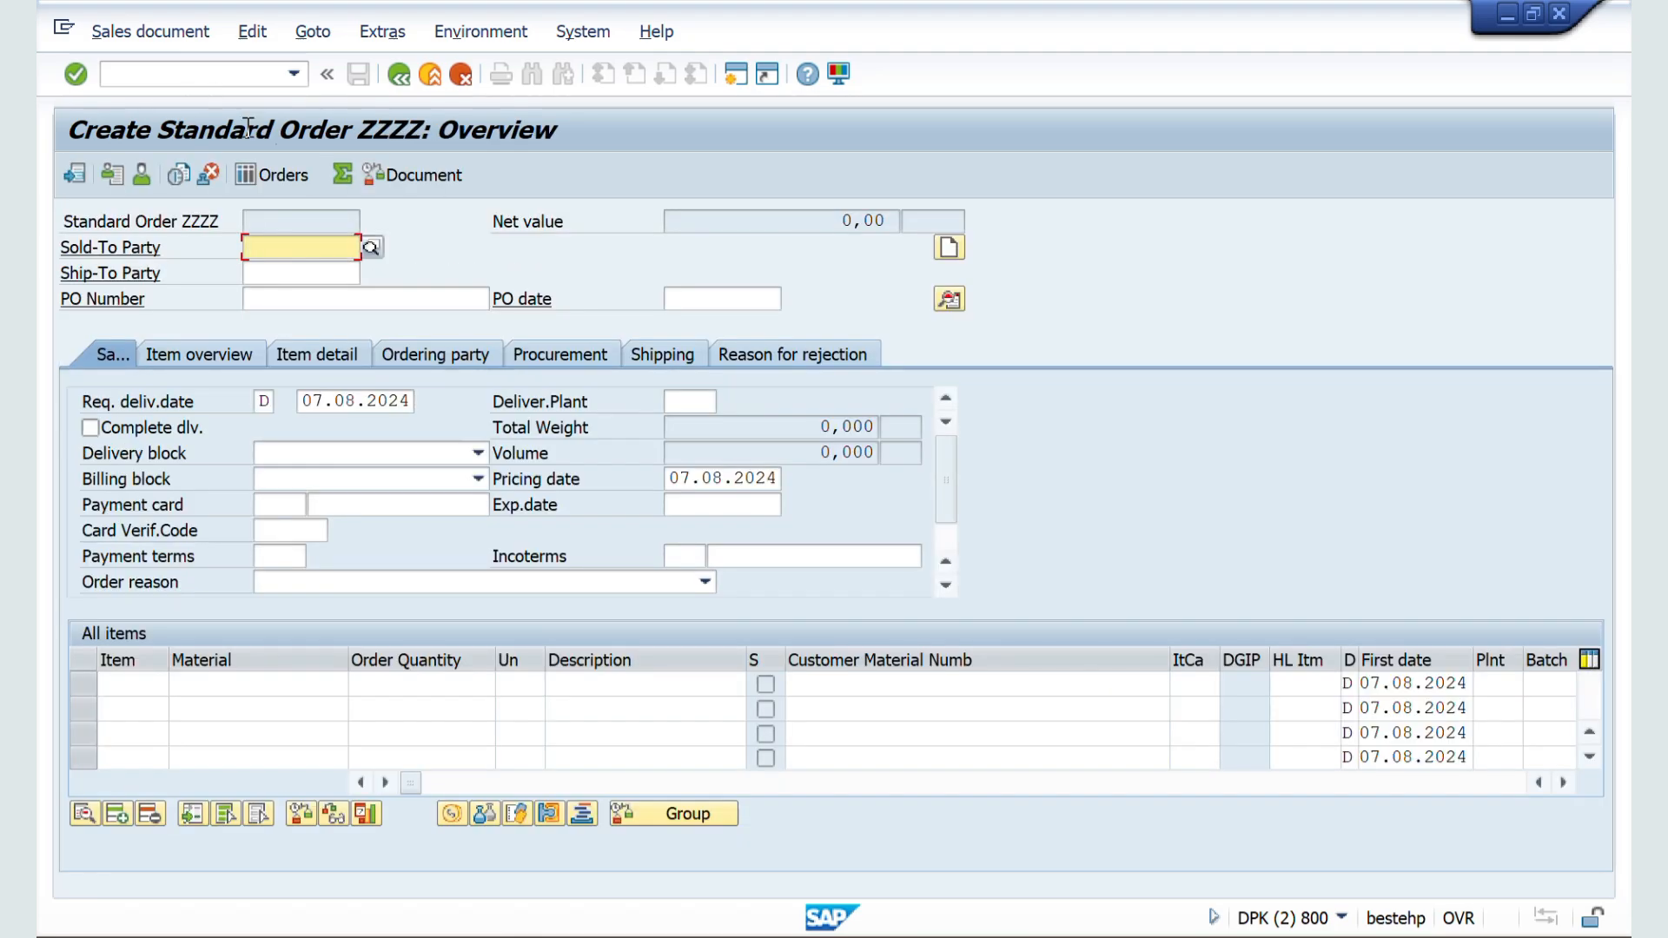
Step: Enter the sold-to party's customer number and select sales area ZZ01 / ZW / ZM, PHARVA HOME CARE
click(291, 269)
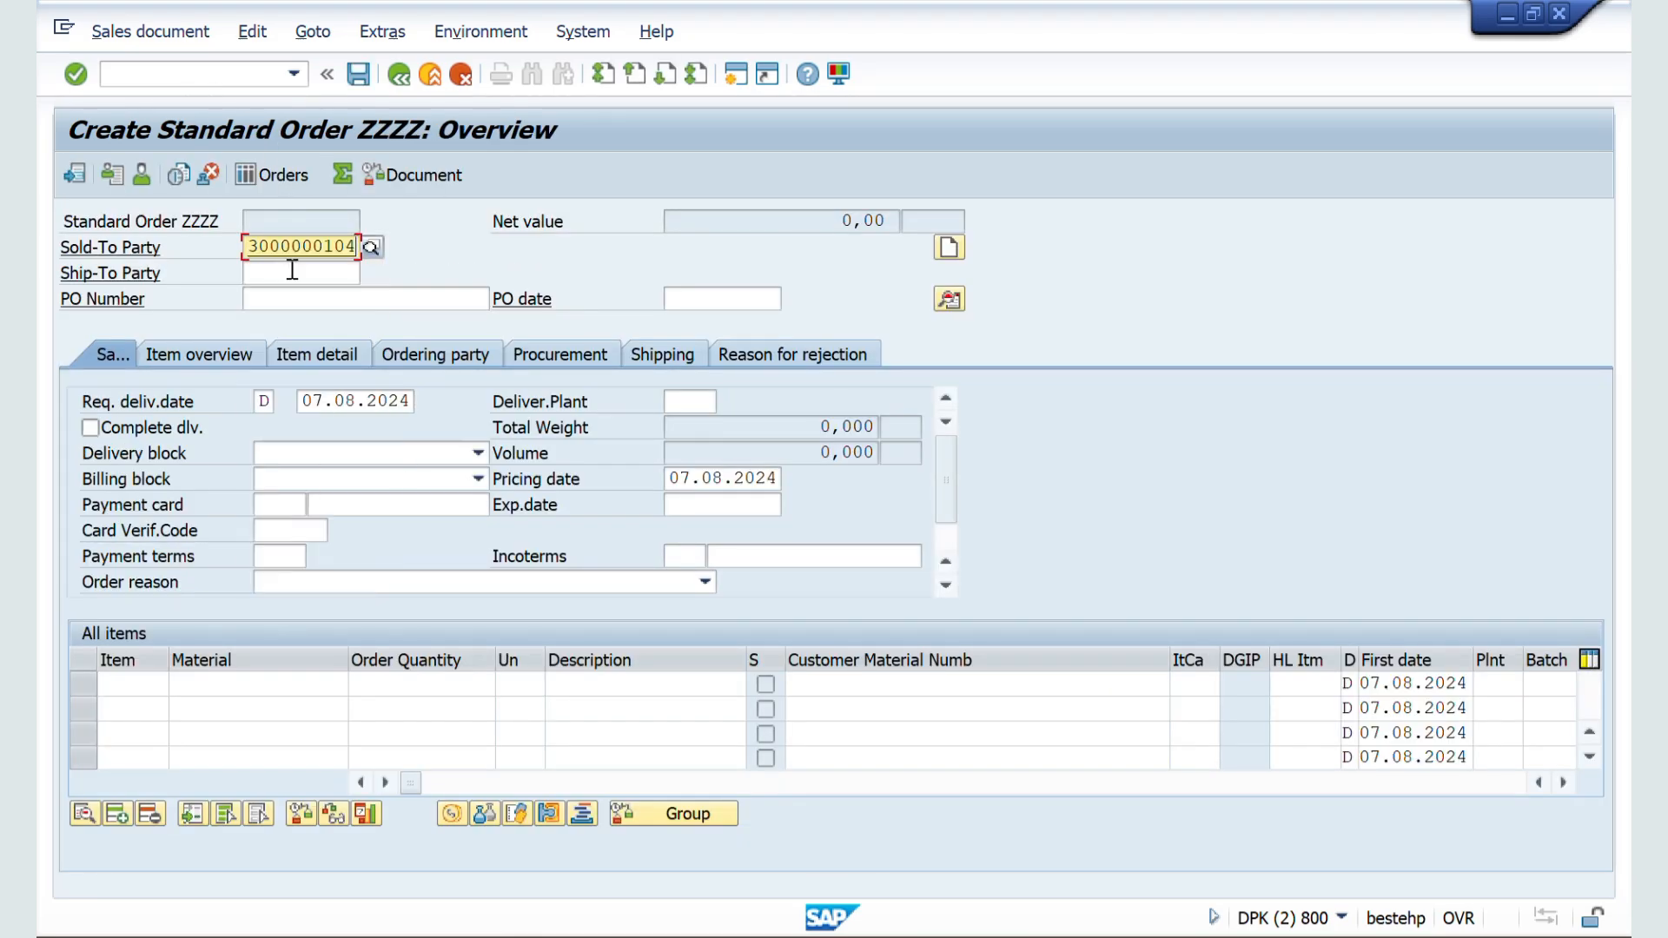
click(291, 297)
key(Return)
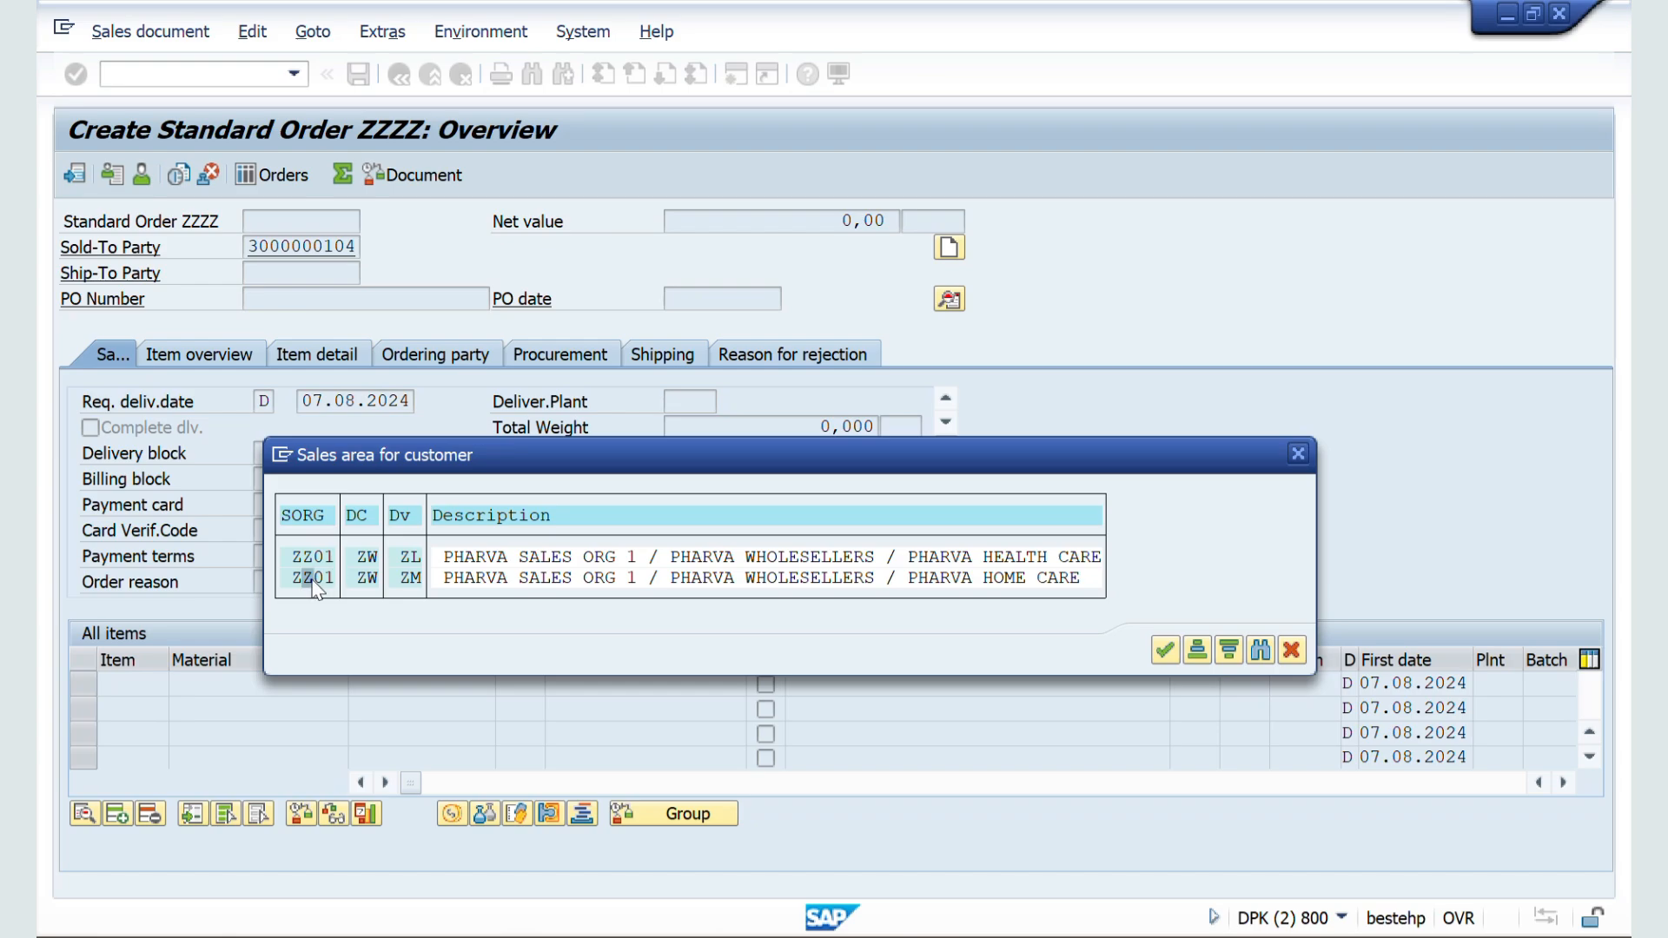
double_click(314, 578)
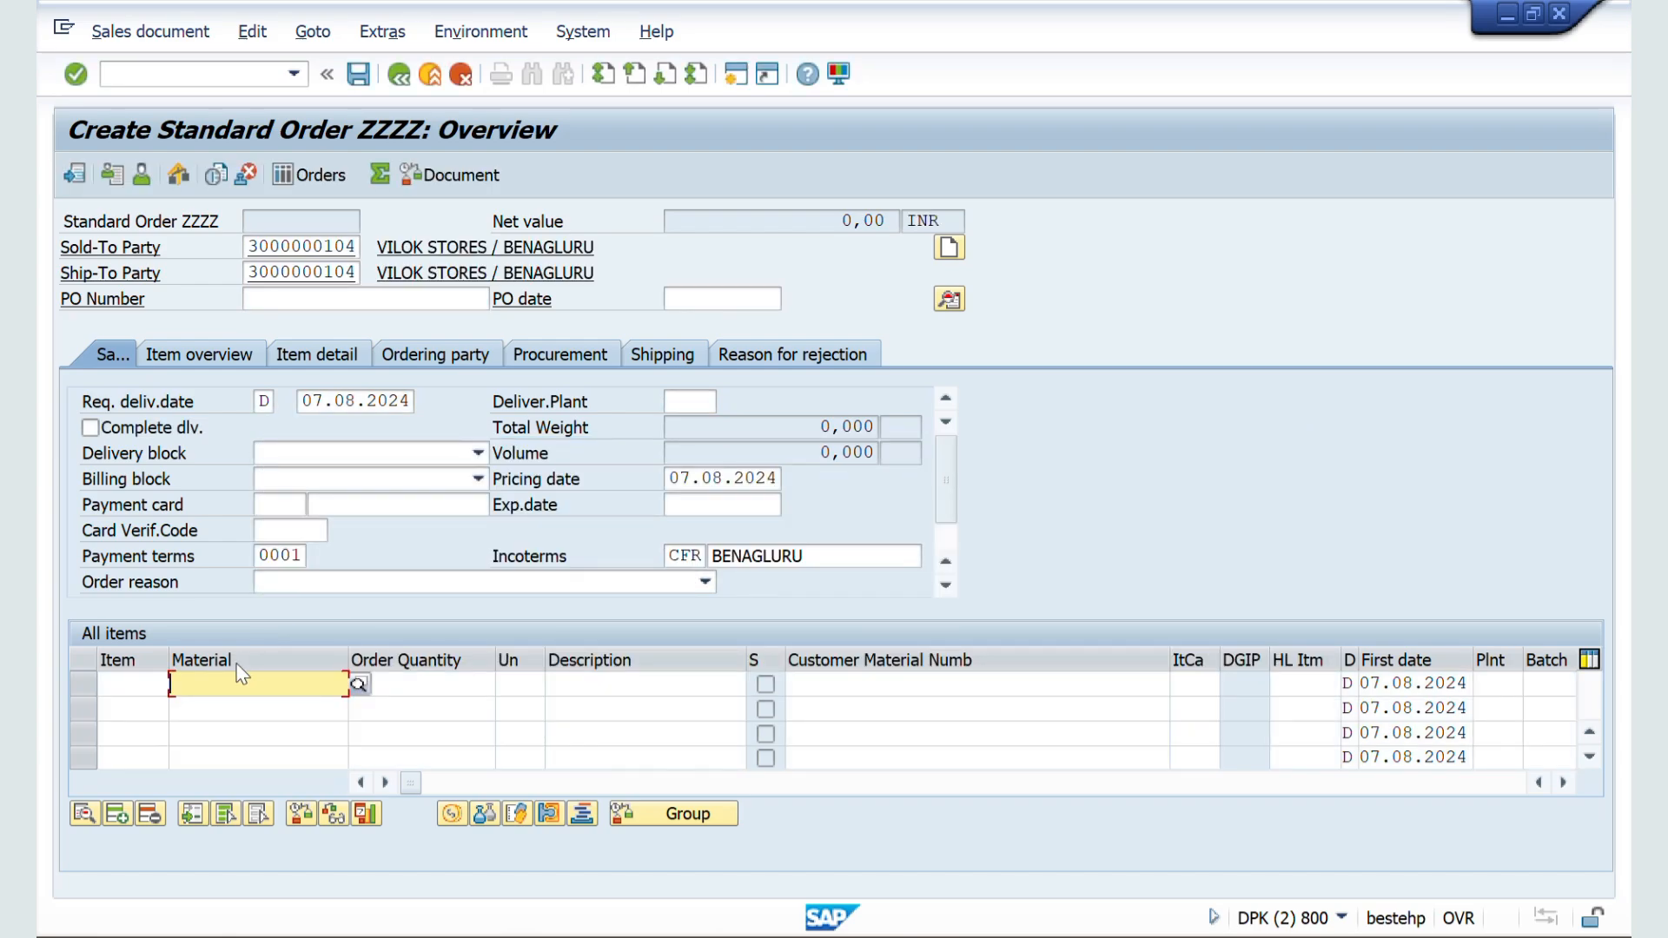
Step: Add material 50065624 with order quantity 10 to test the info record determination
click(237, 670)
click(231, 708)
click(392, 688)
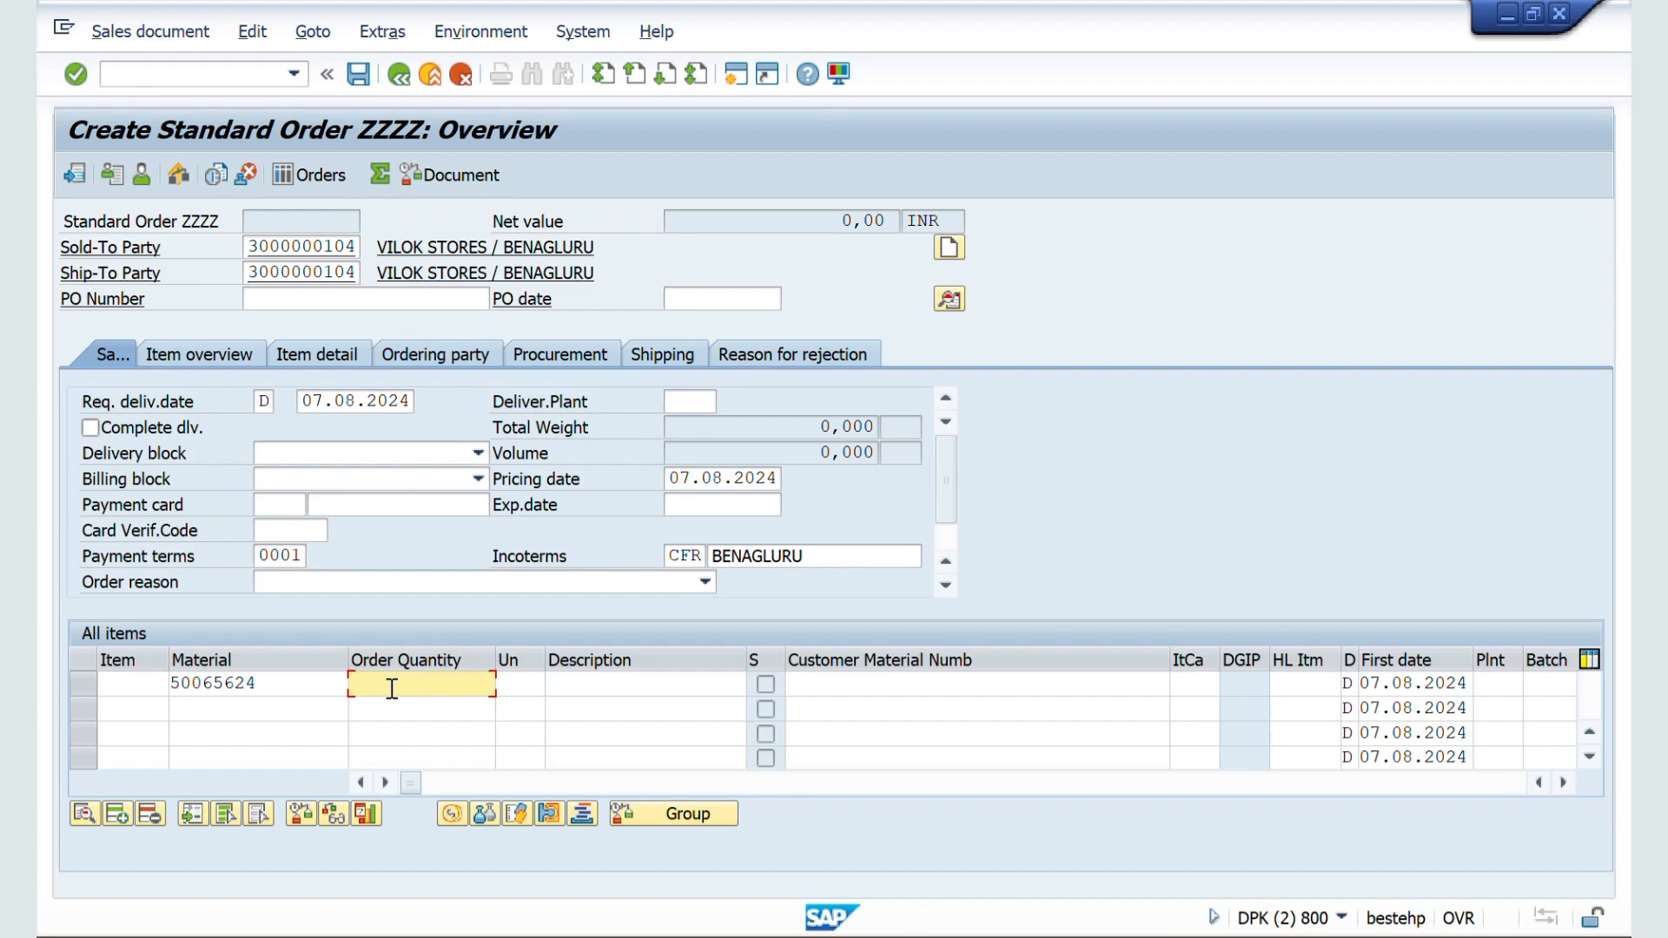
text(10)
key(Return)
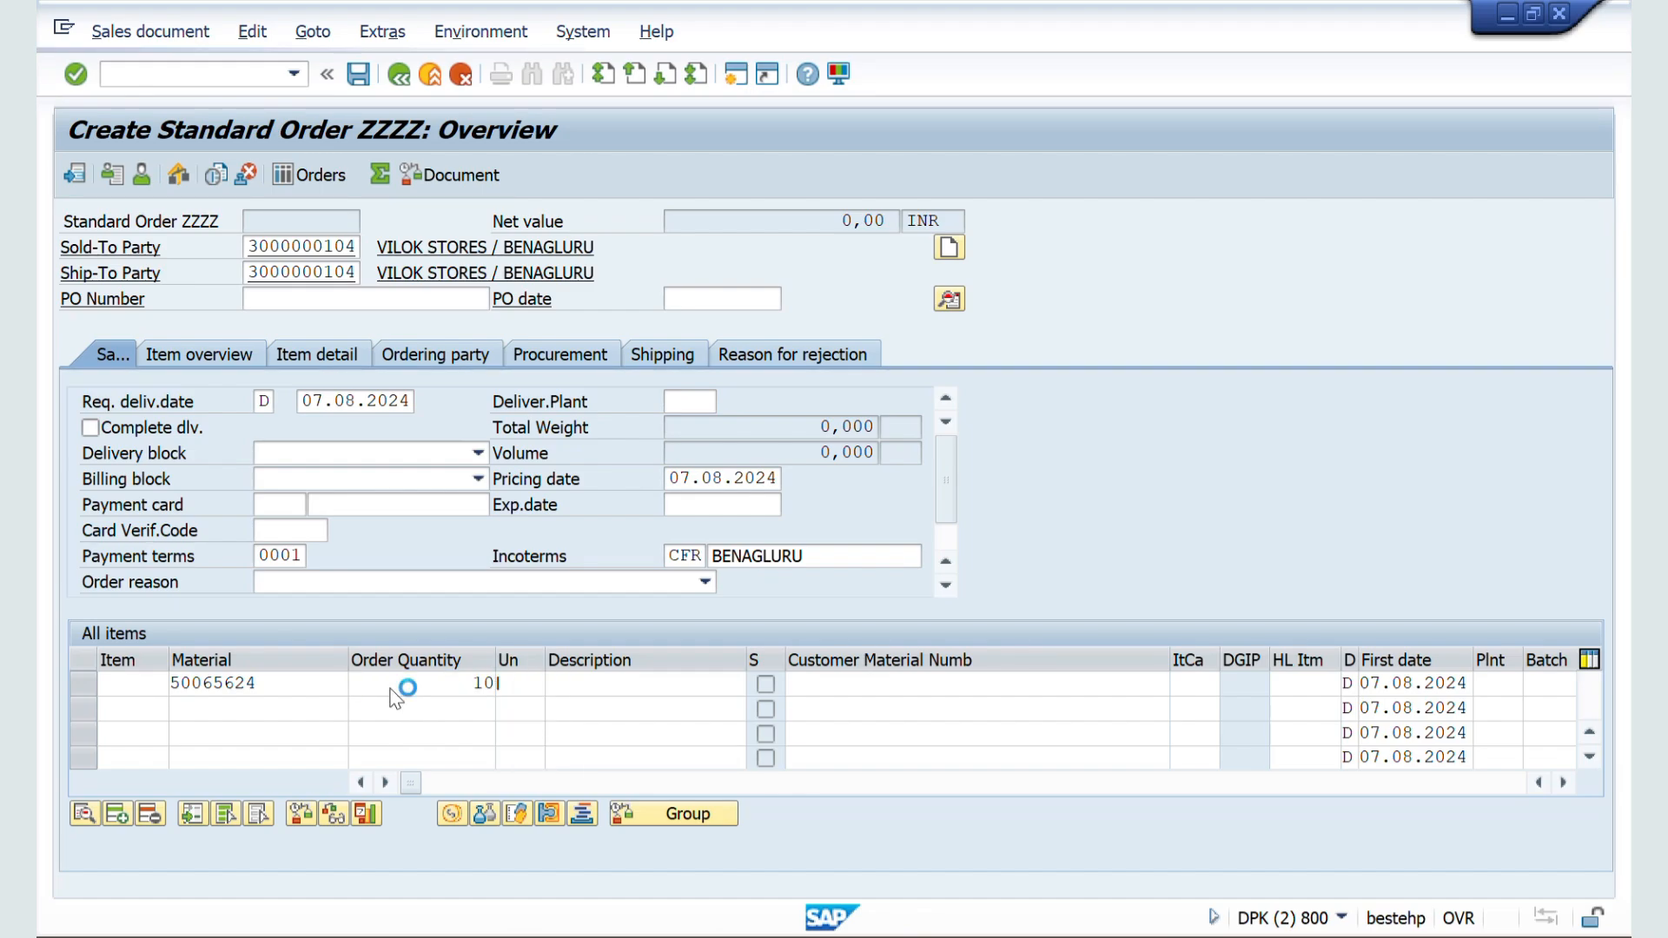
key(Return)
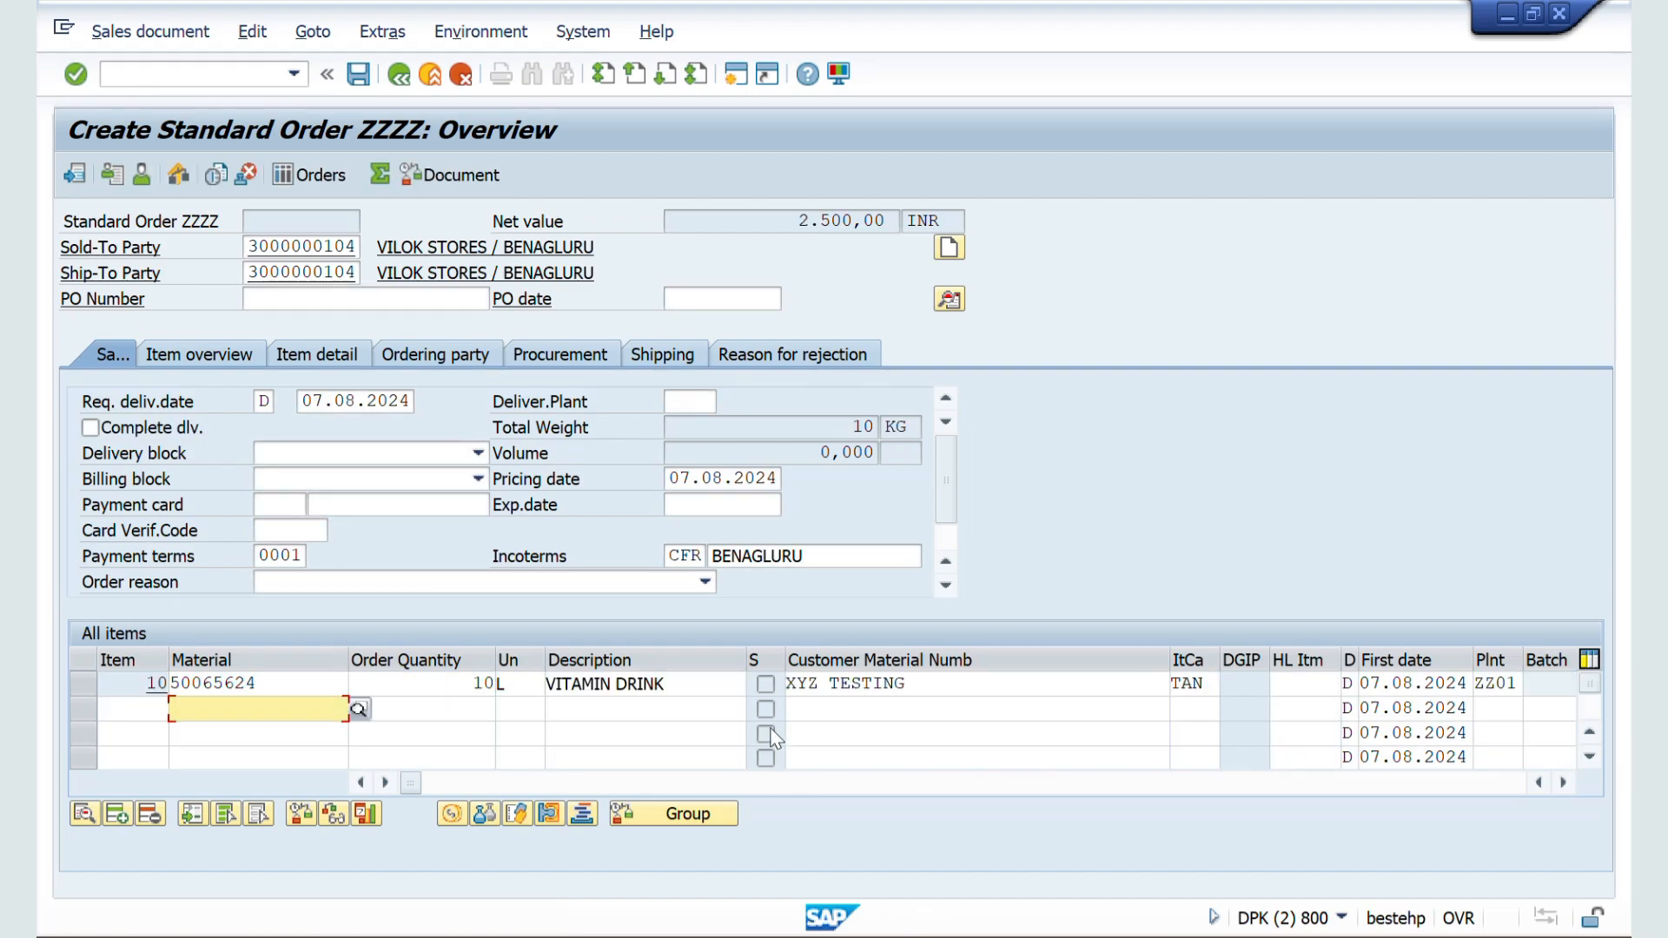
Step: Check item 10's customer material number and return to the General control settings of document type ZZSO
drag(921, 685, 774, 685)
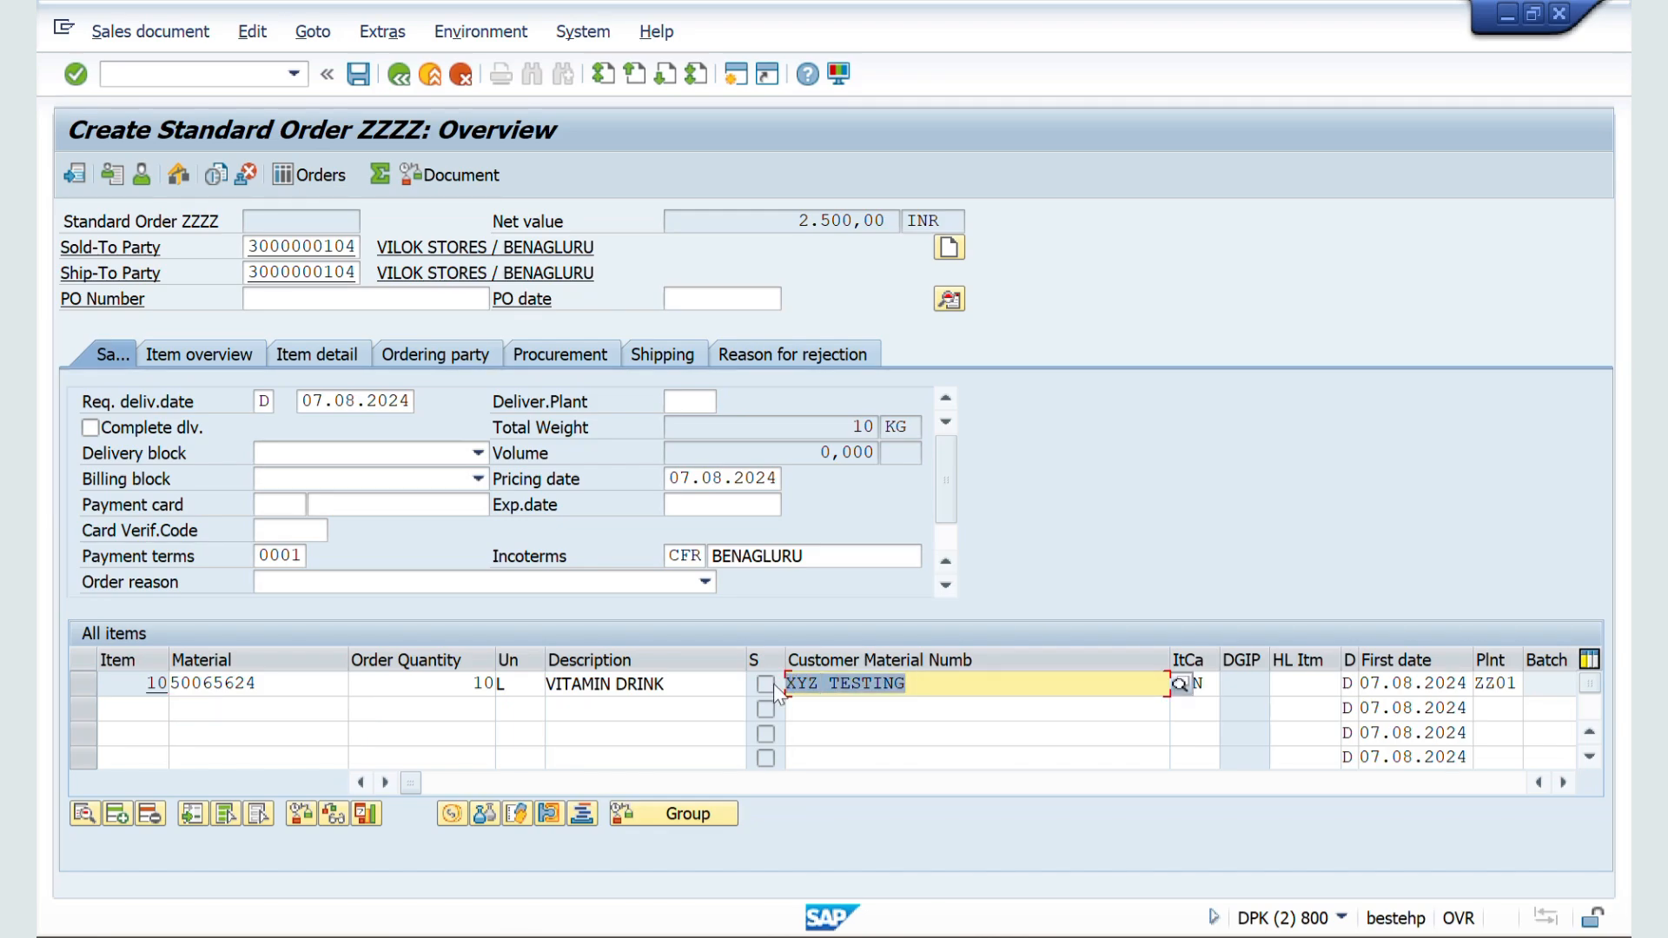
key(alt+Tab)
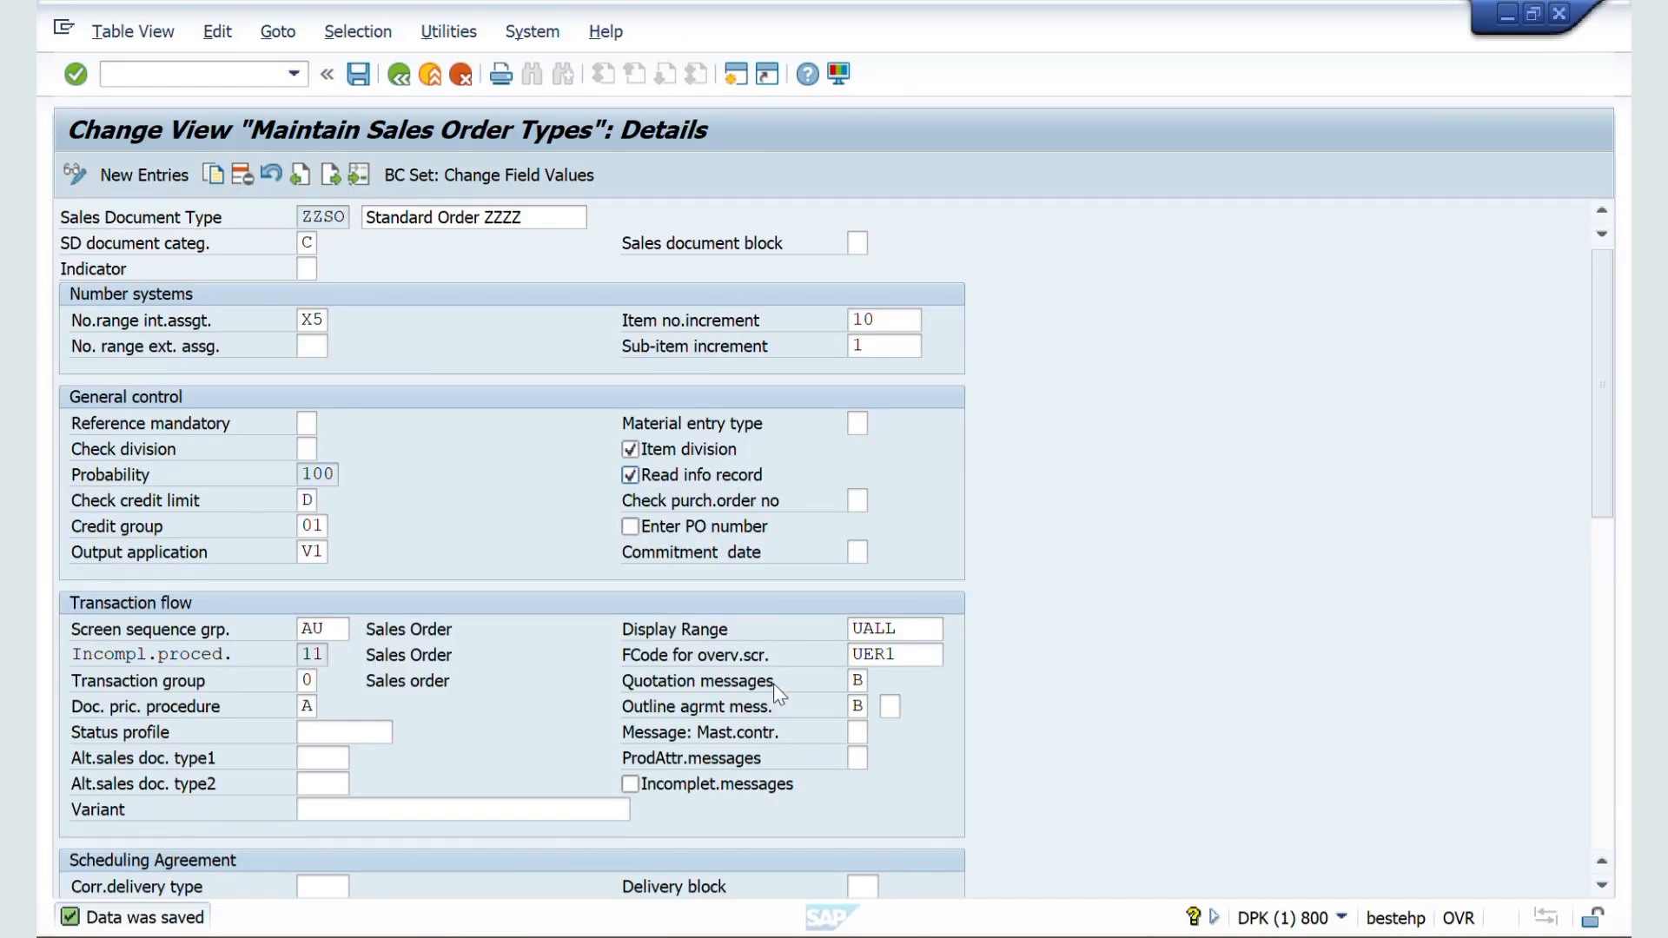
scroll(773, 695, down, 1)
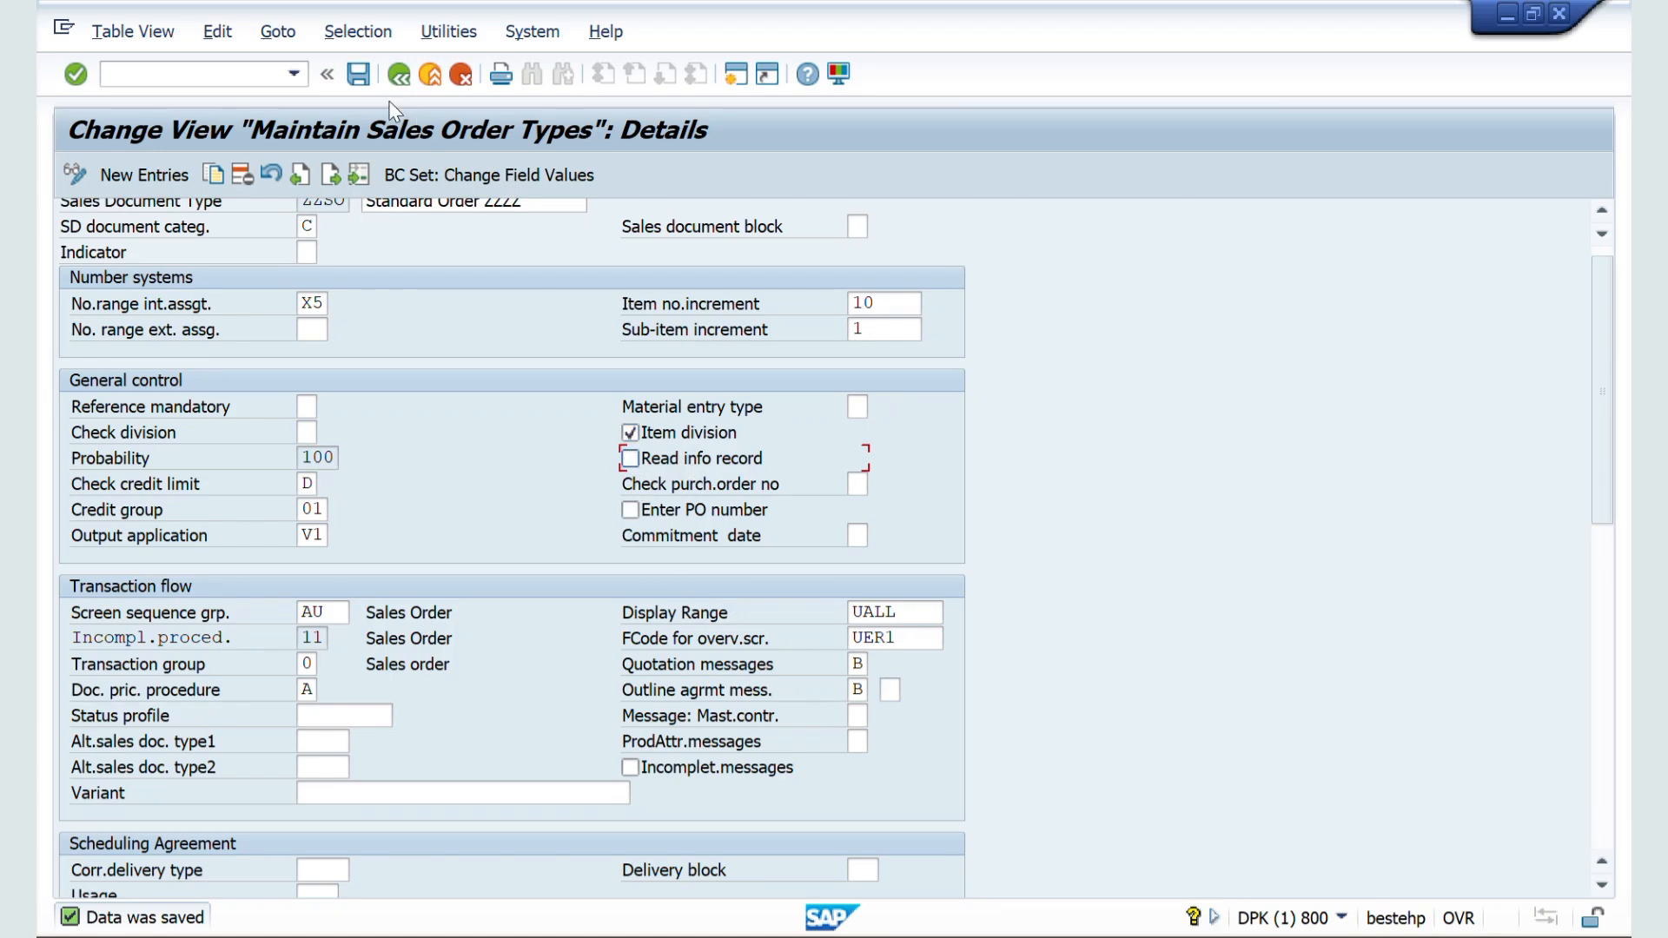
Step: Save document type ZZSO with Read info record cleared and start a new Standard Order ZZZZ with VA01
click(358, 75)
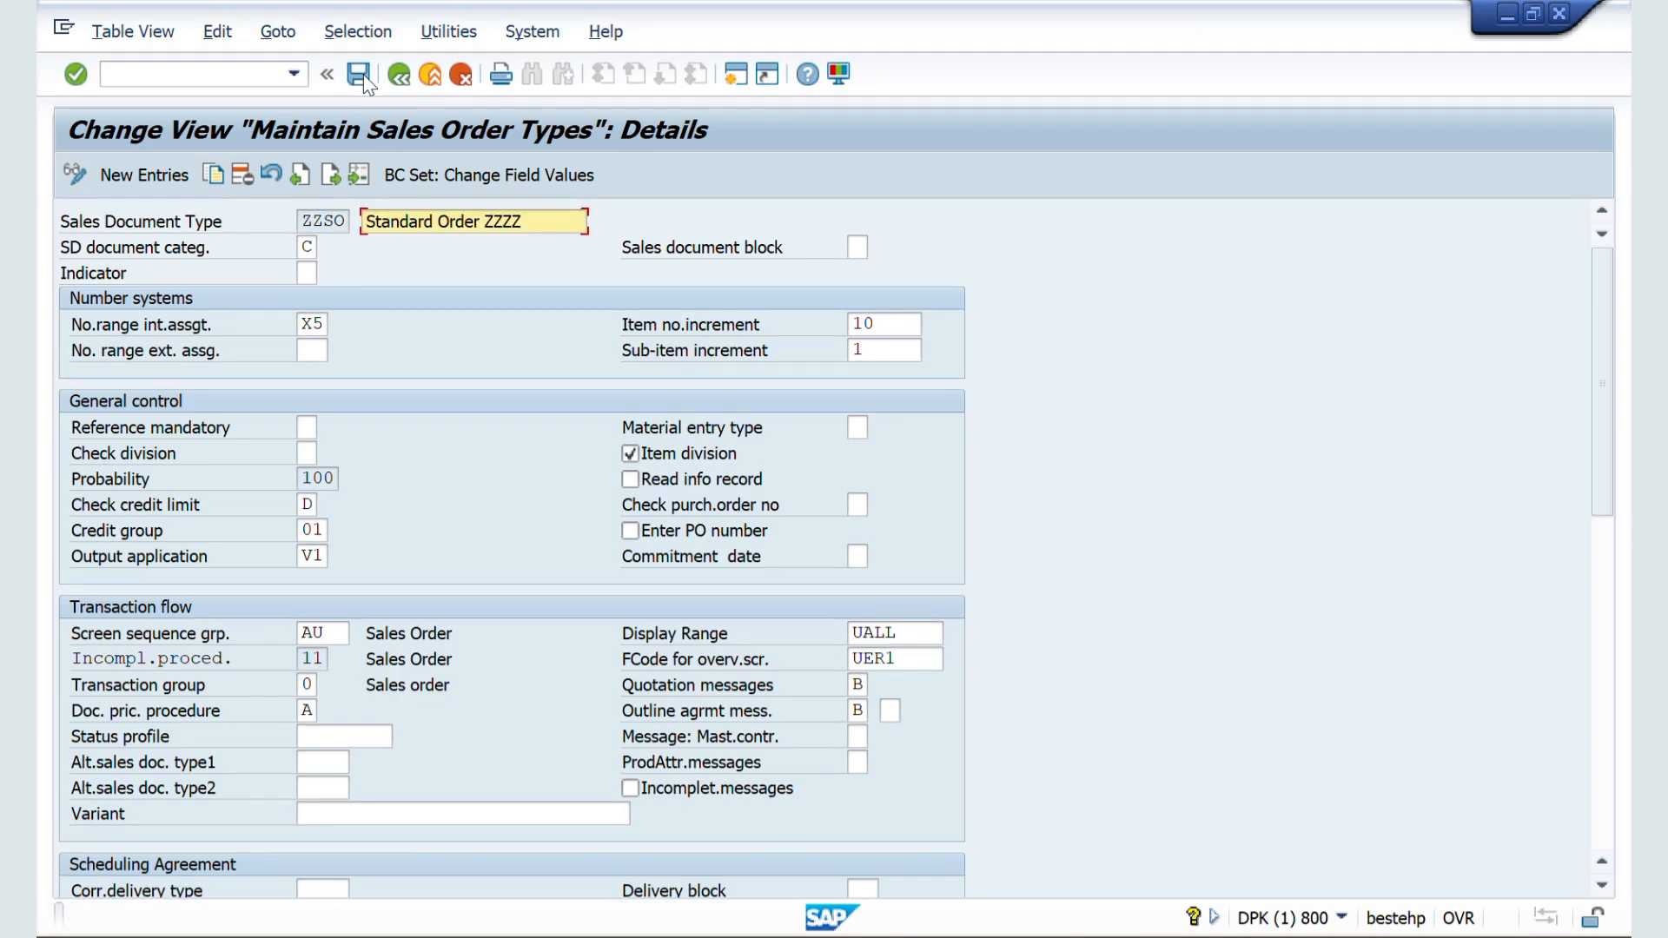
key(alt+Tab)
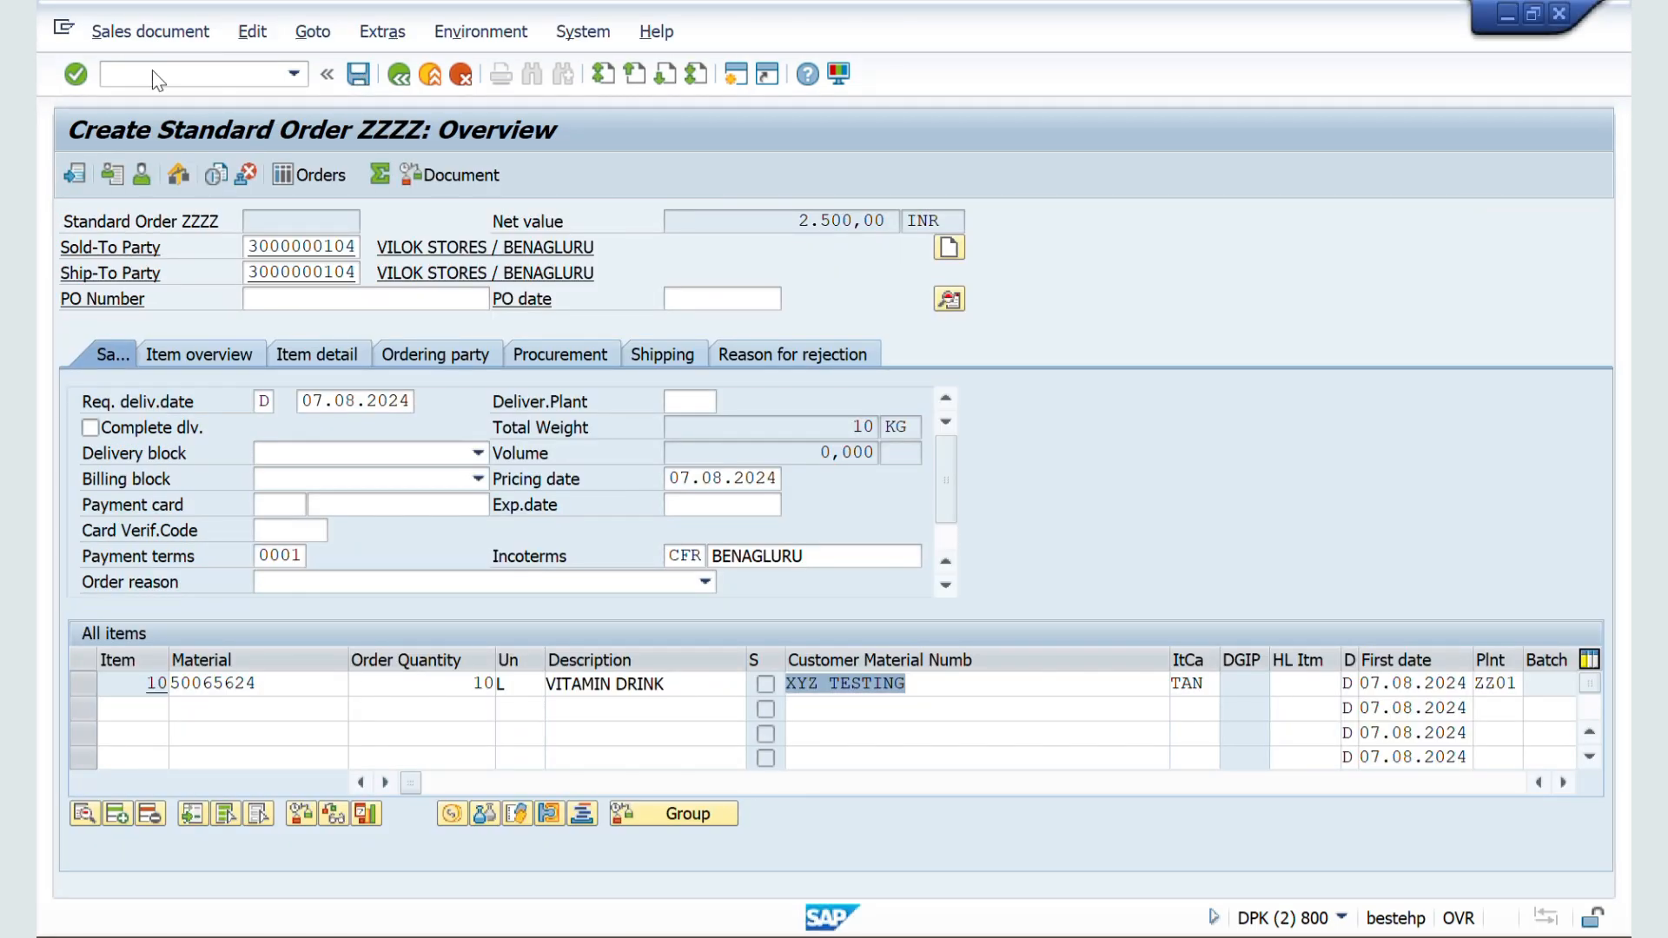
click(152, 72)
text(/nva01)
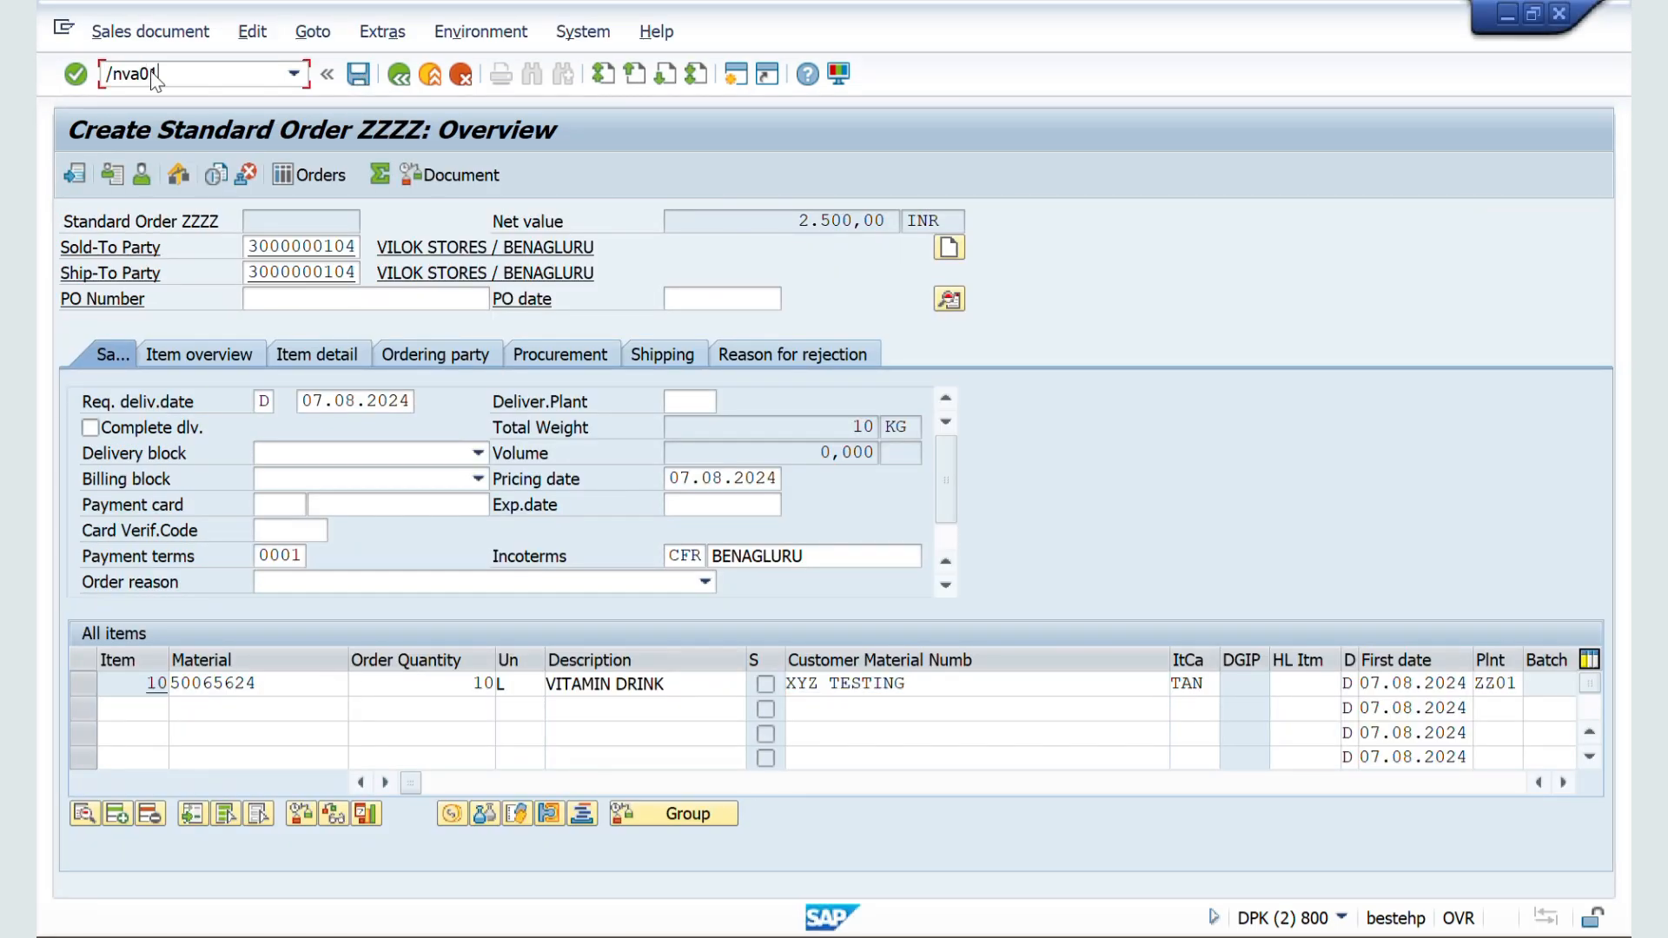
key(Return)
Step: Enter the sold-to party's customer number and choose sales area ZZ01 / ZW / ZM, PHARVA HOME CARE
key(Return)
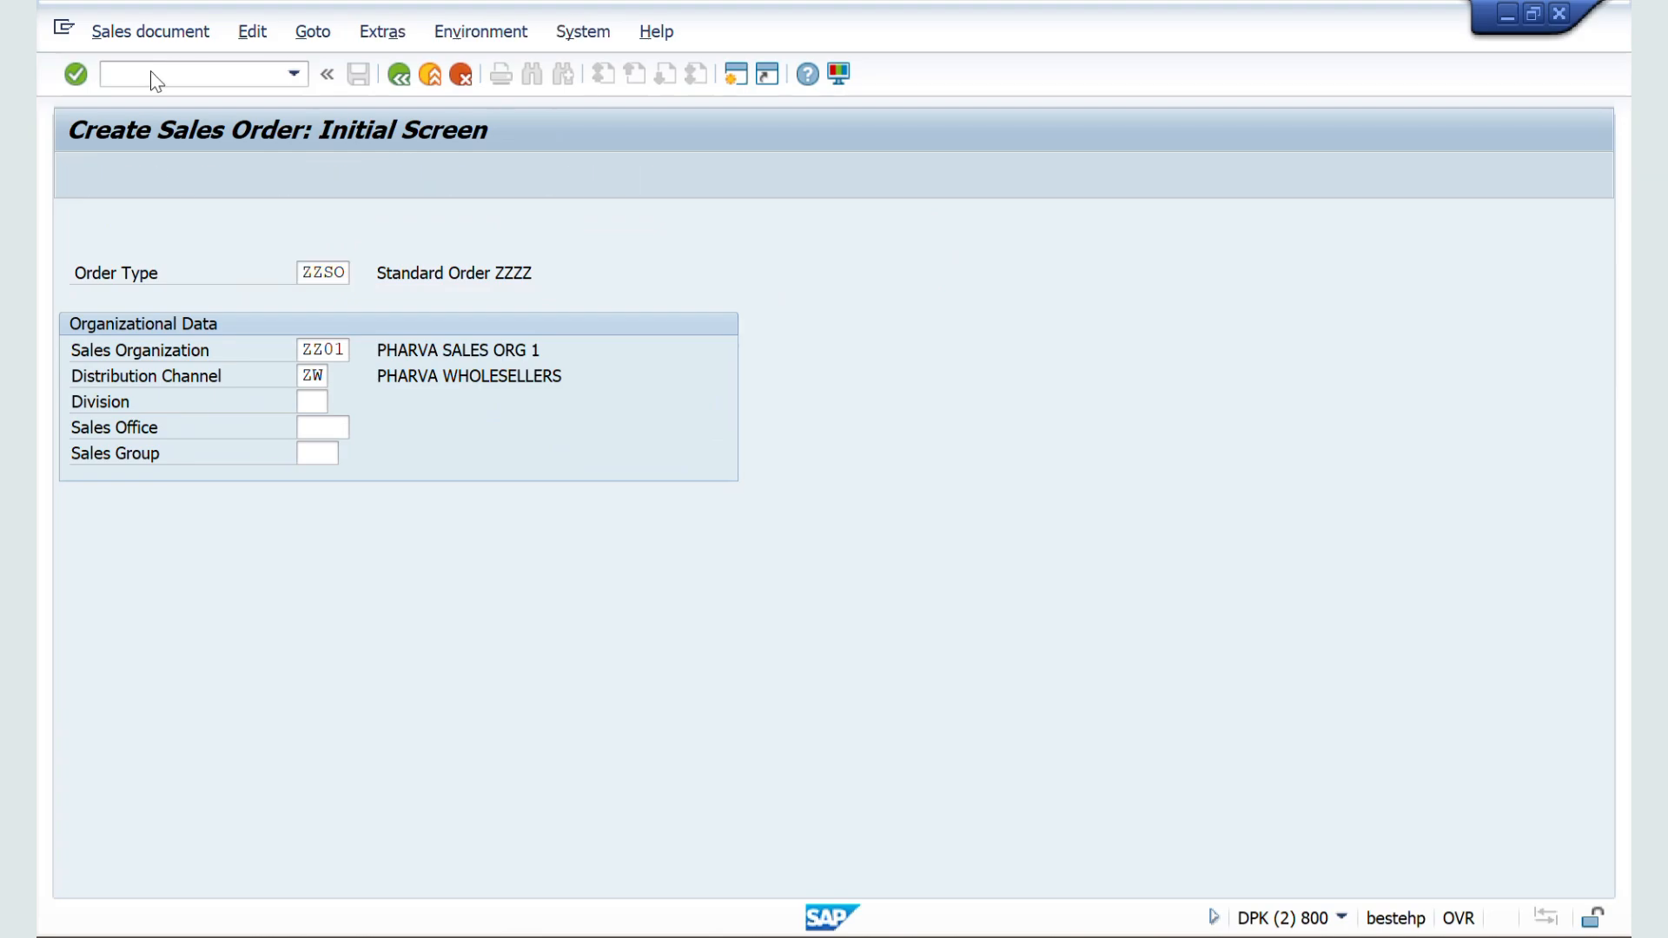
key(Down)
key(Return)
key(Return)
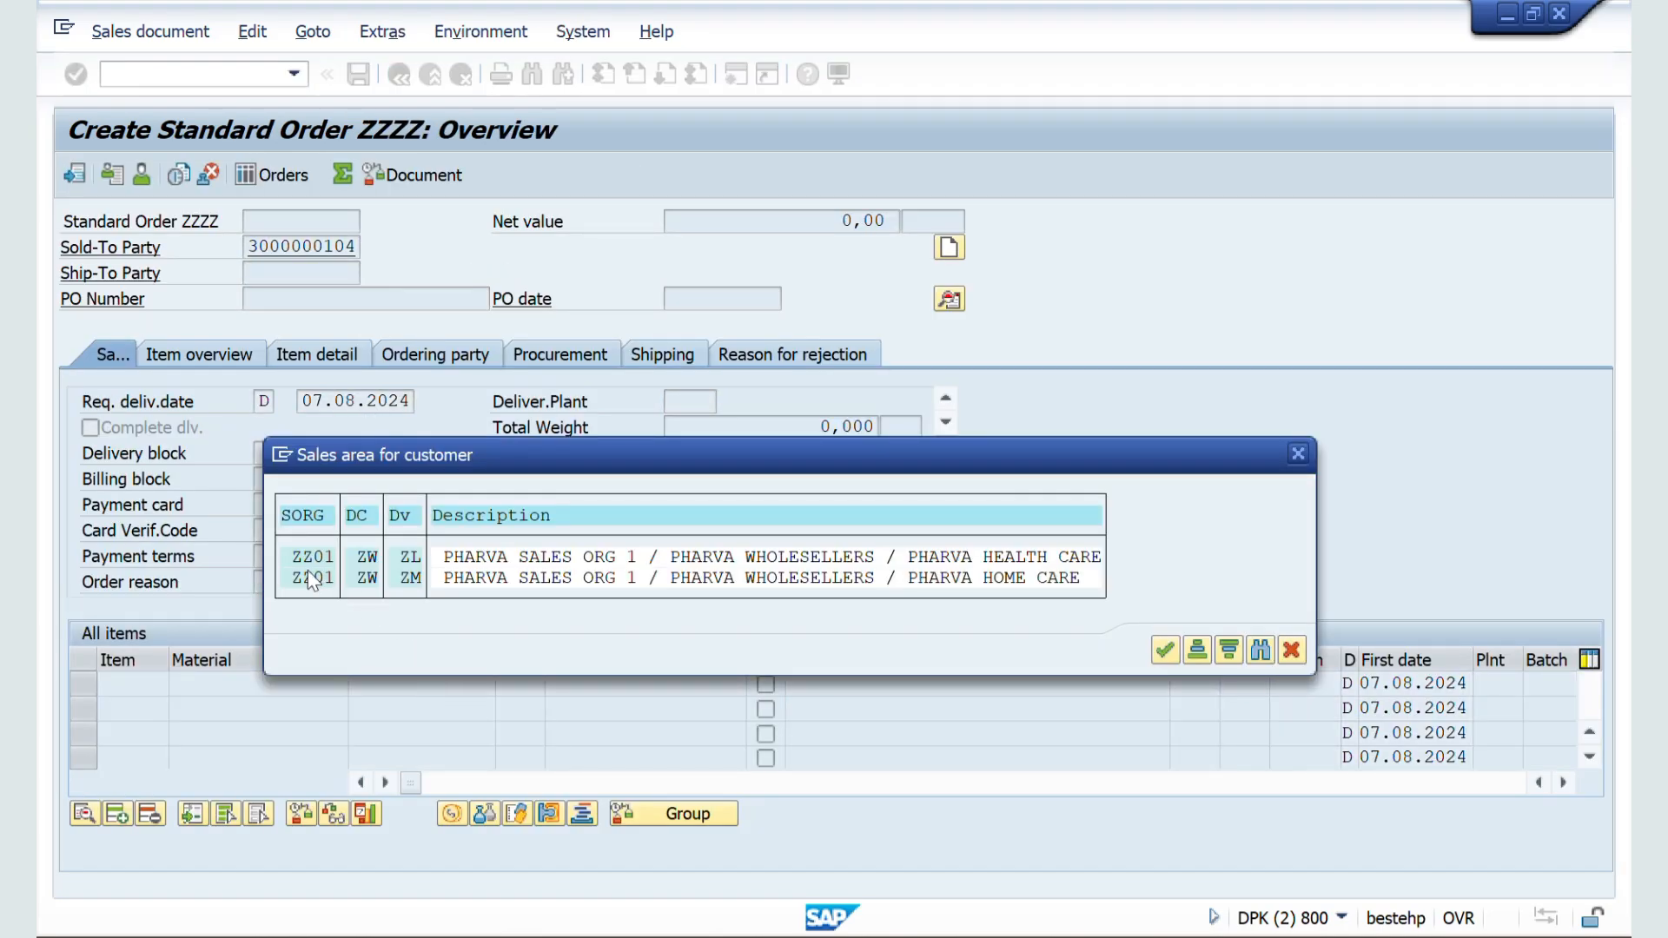
double_click(307, 573)
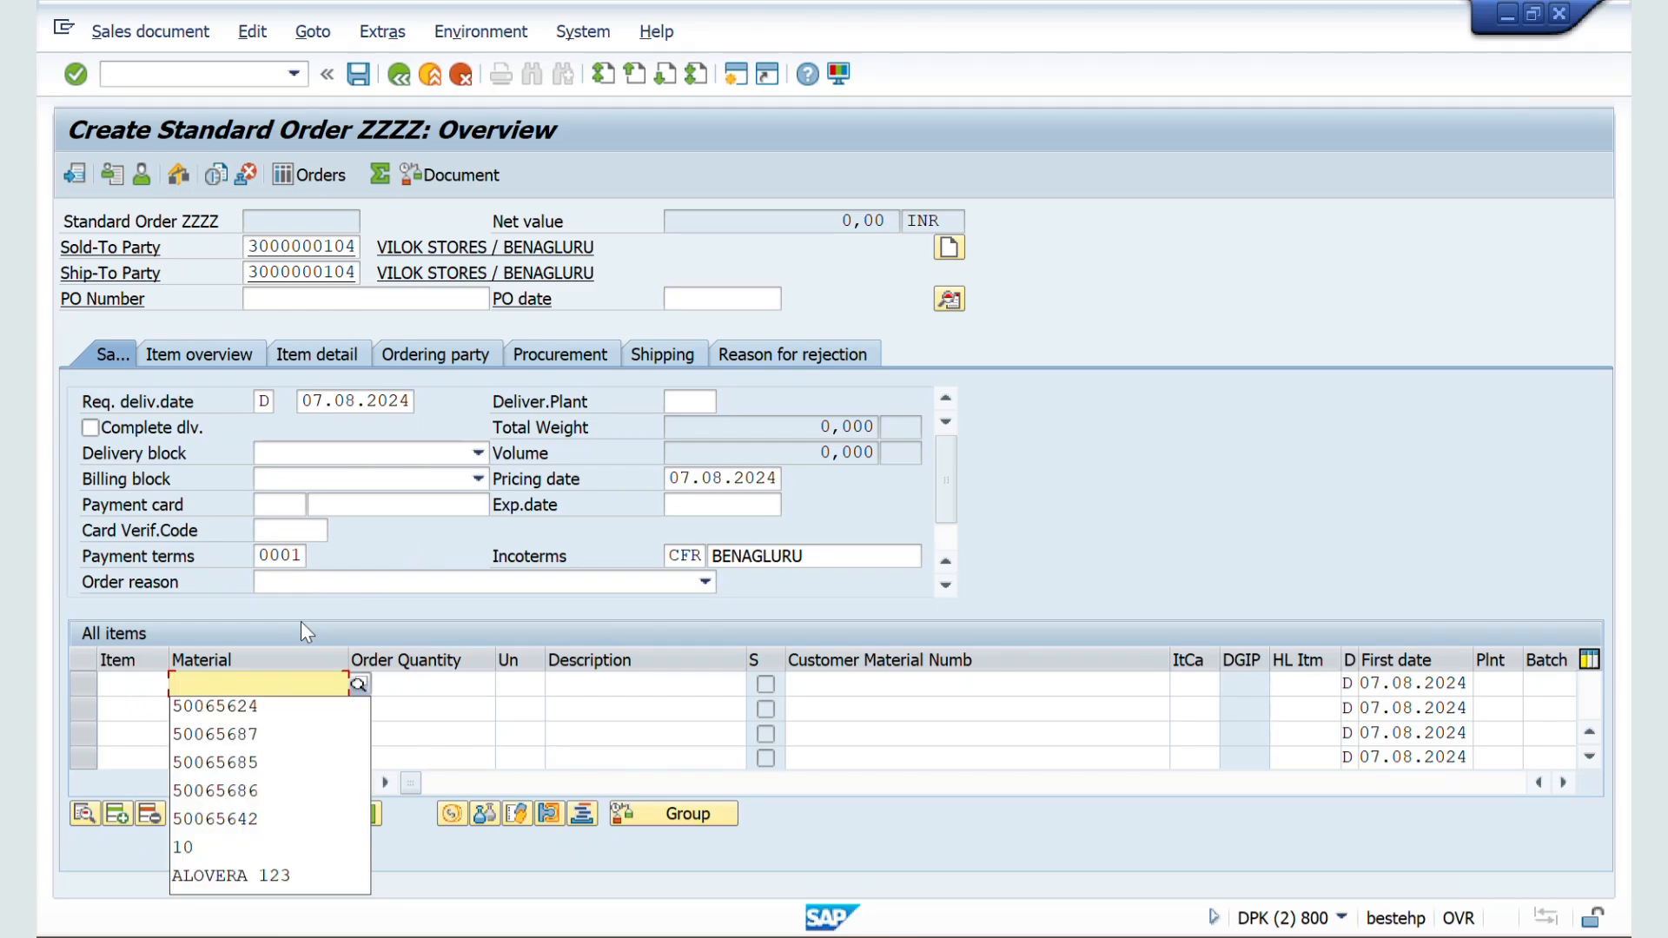
Step: Add material 50065624 with order quantity 10 to test the order without info record reading
key(Down)
key(Return)
key(Tab)
text(10)
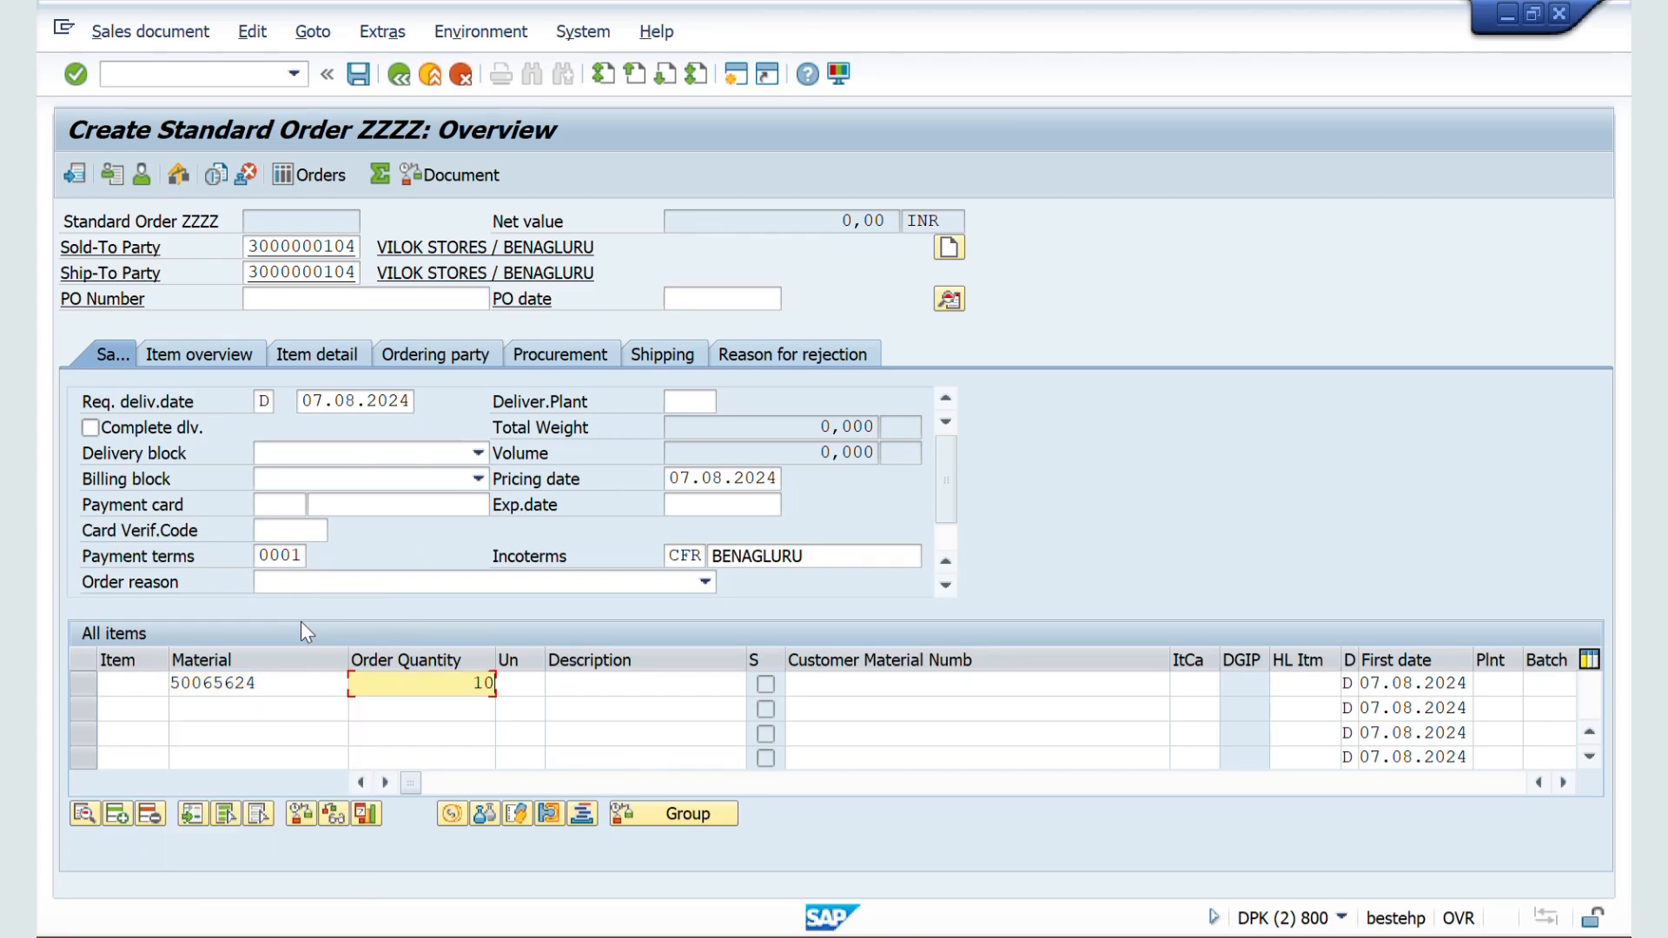
key(Tab)
key(Return)
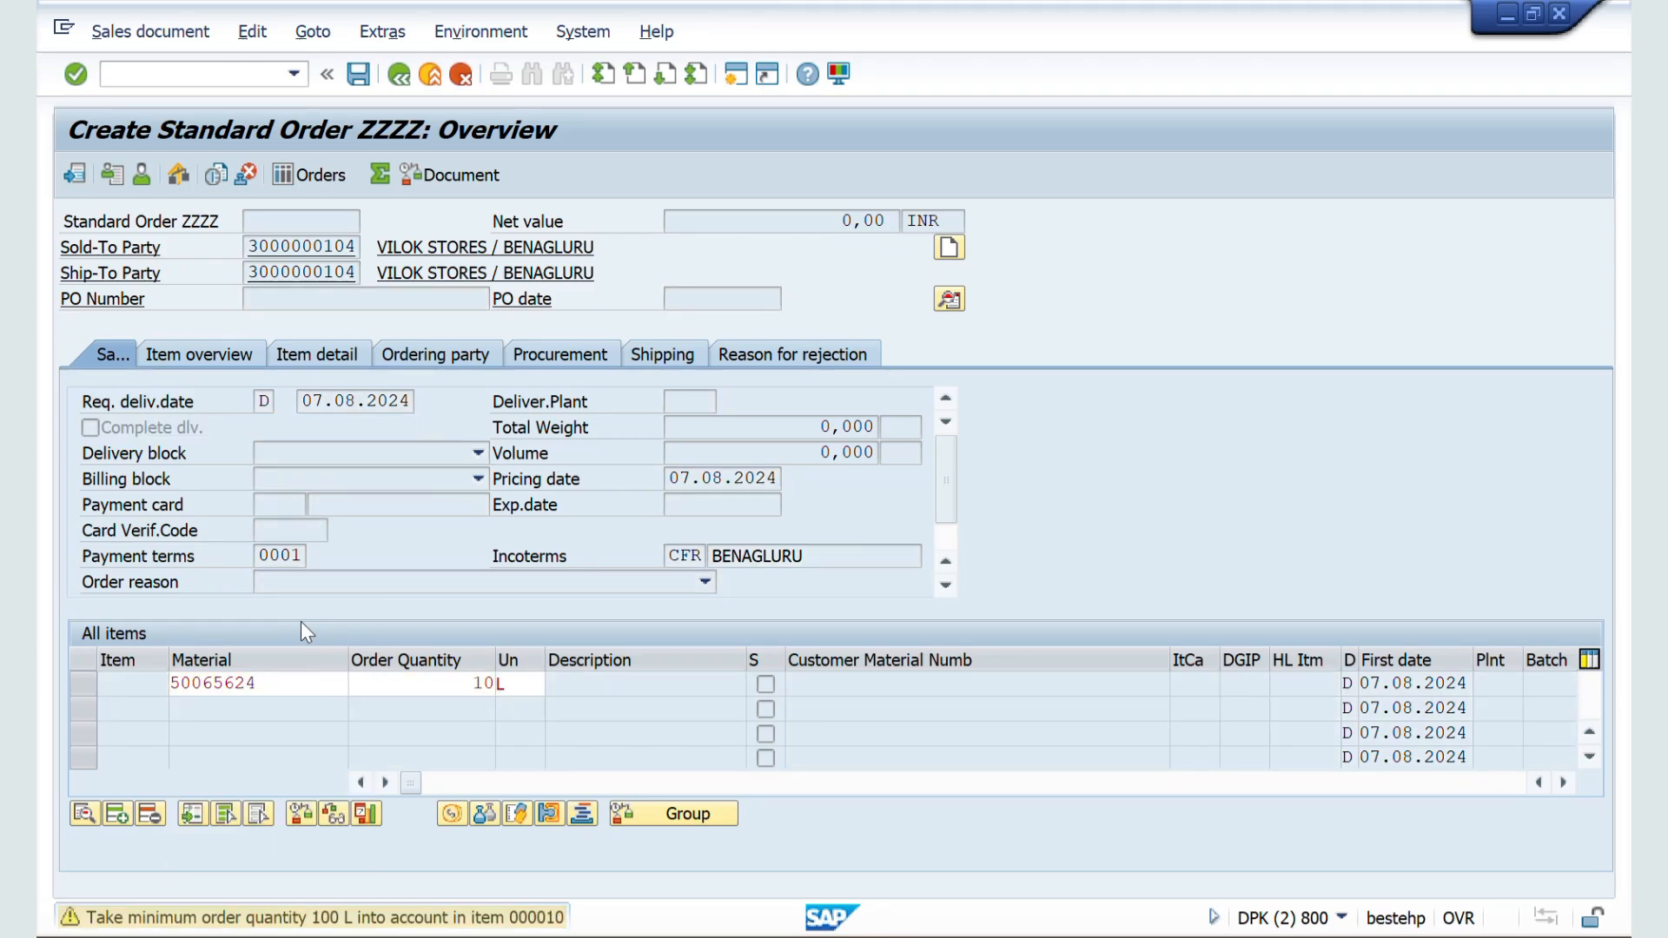
key(Return)
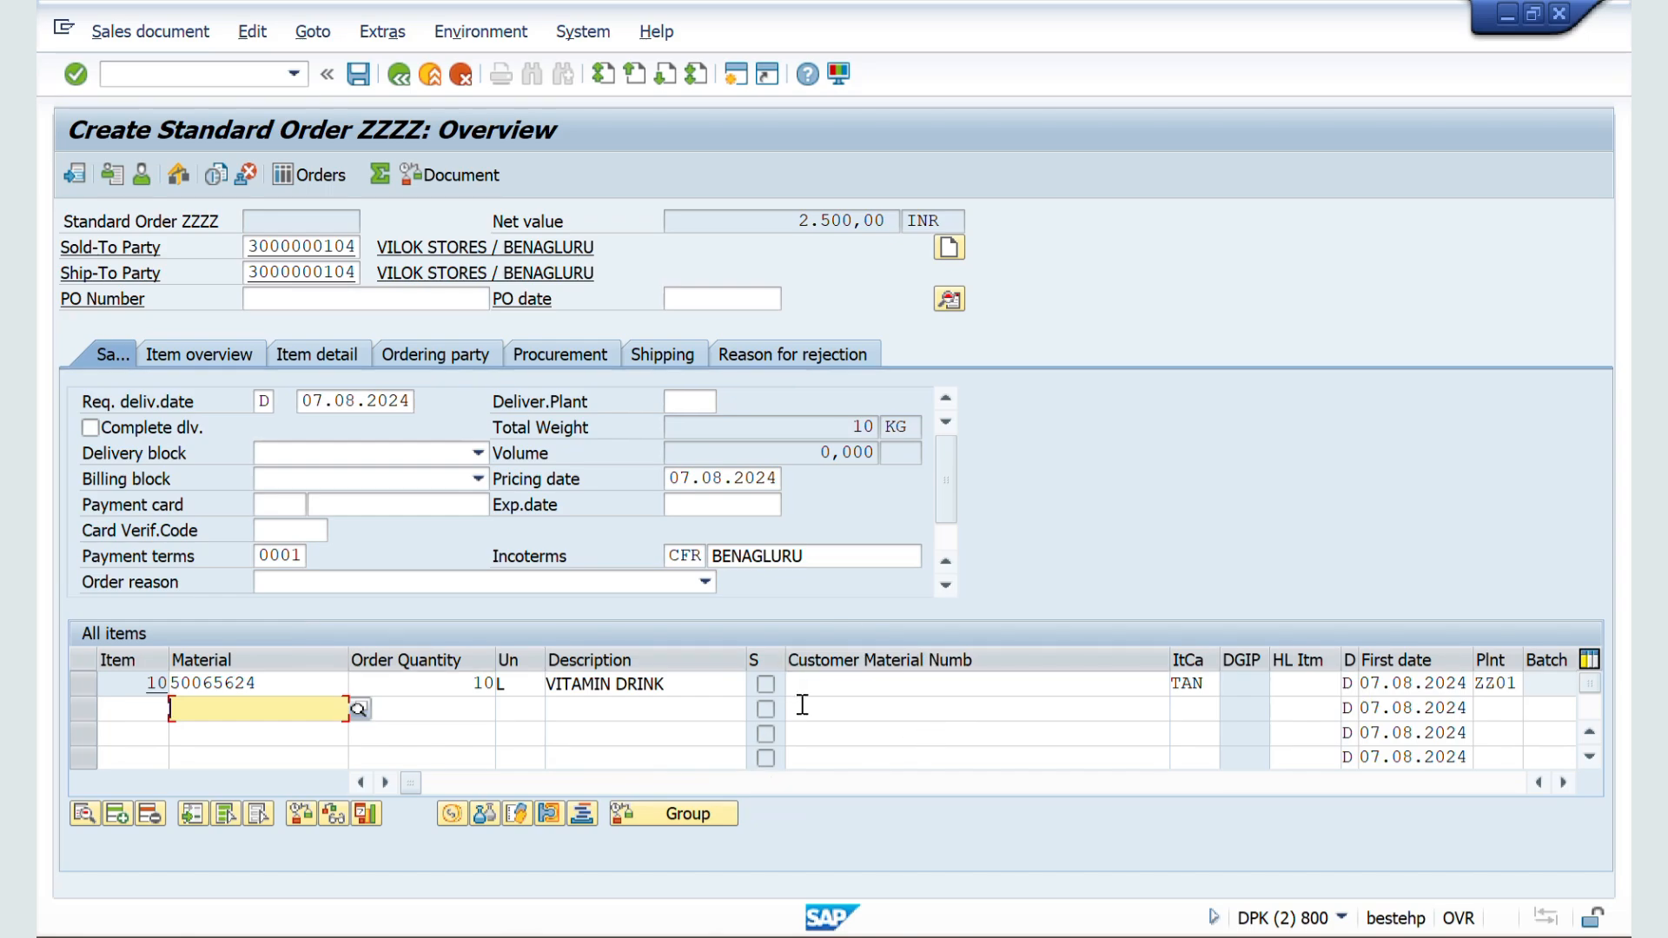
Step: Return to document type ZZSO, enable Read info record again and save the change
key(alt+Tab)
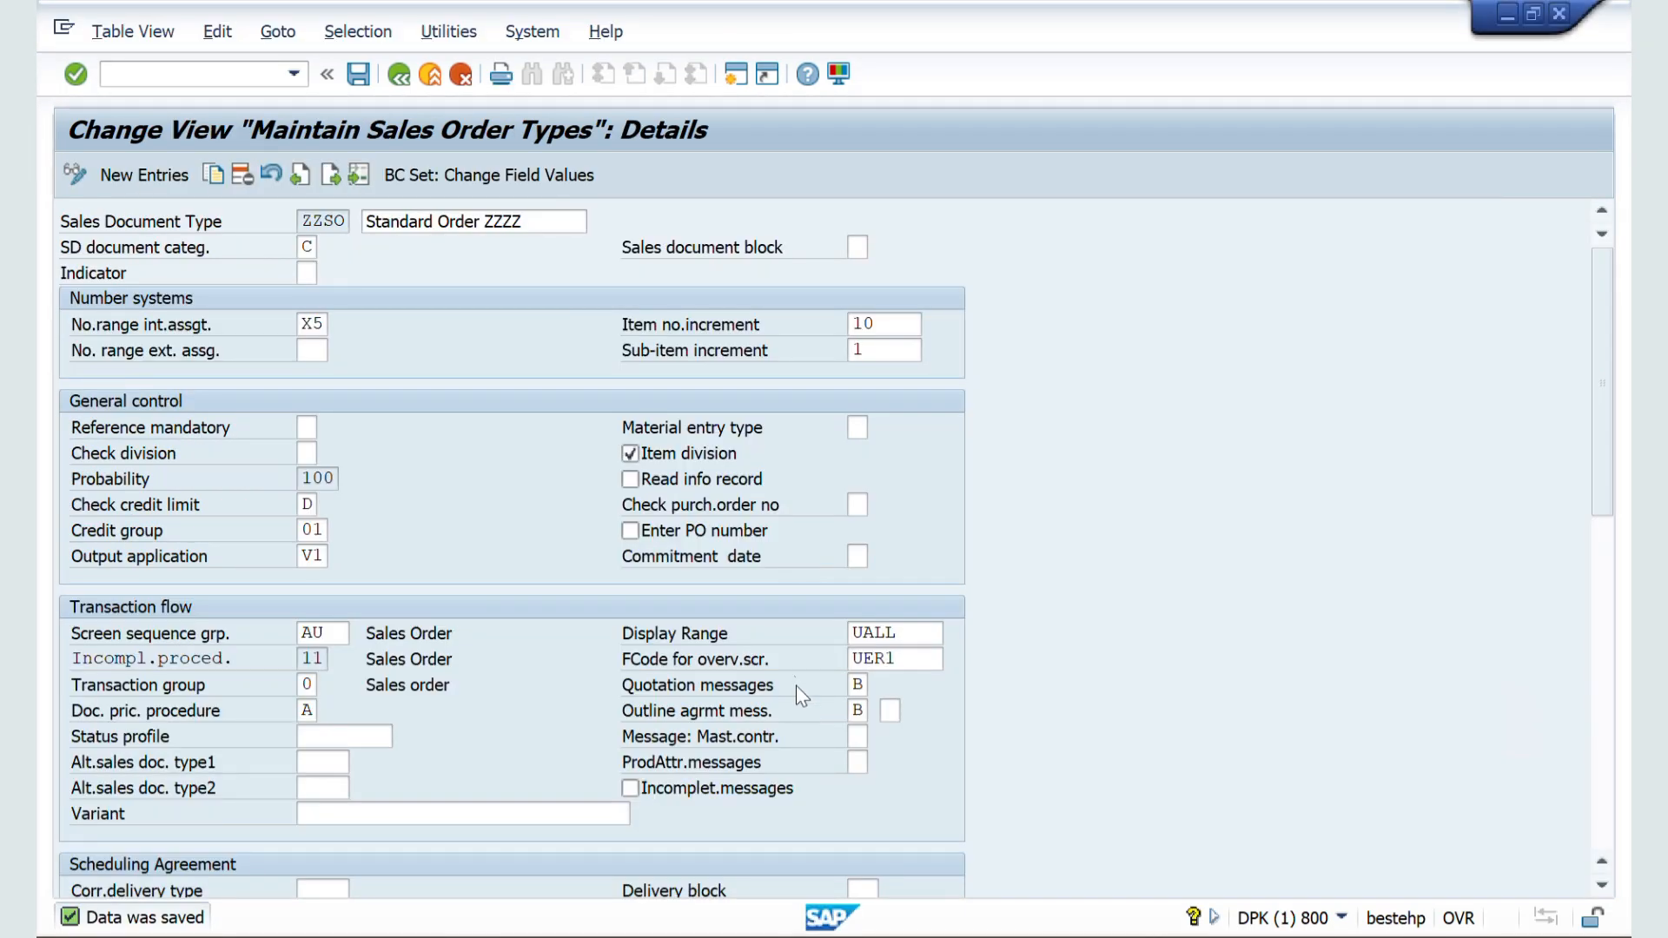
click(632, 479)
click(359, 76)
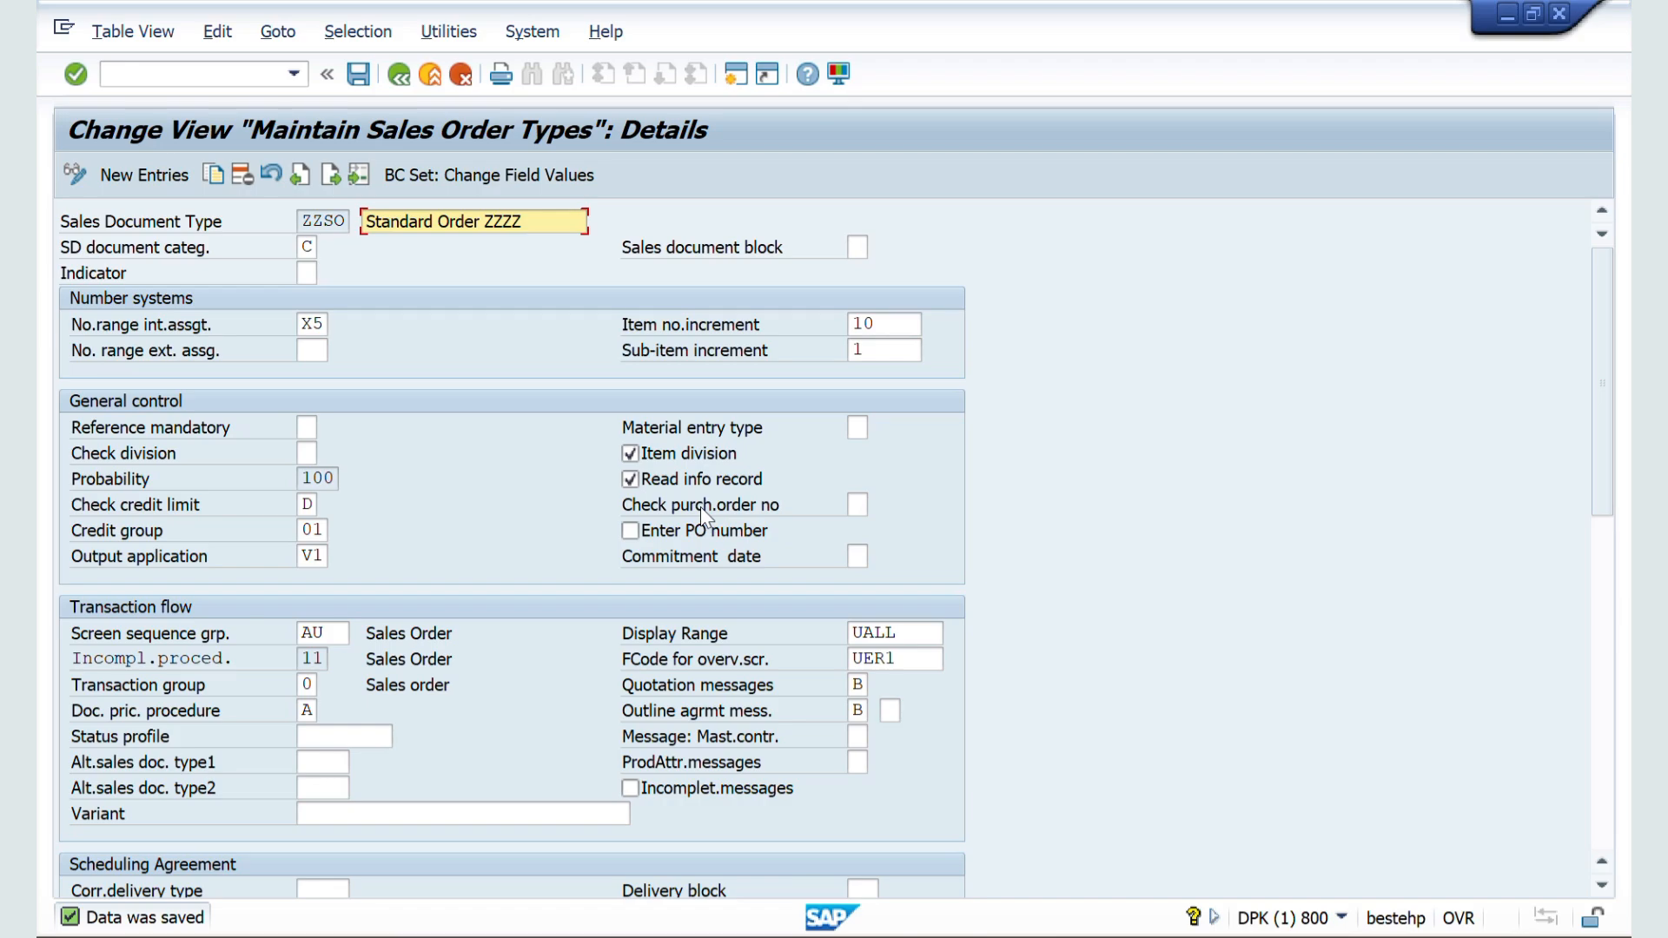
Step: Switch to the Word notes and read the explanation of the Check purchase order number field
click(858, 507)
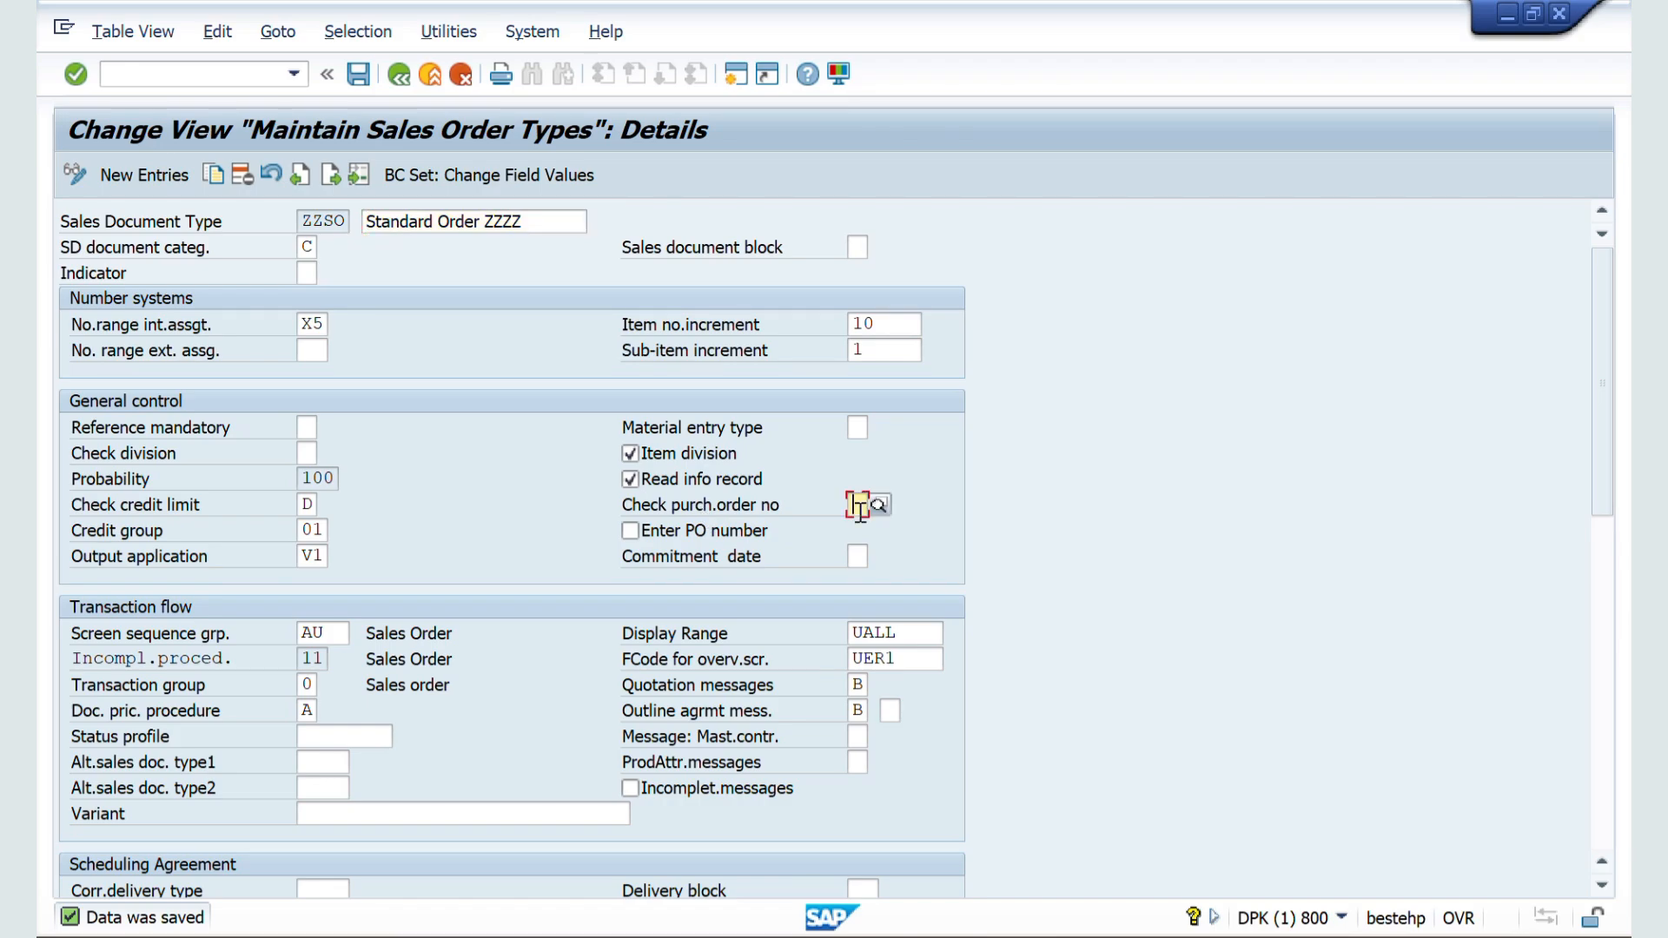
key(alt+Tab)
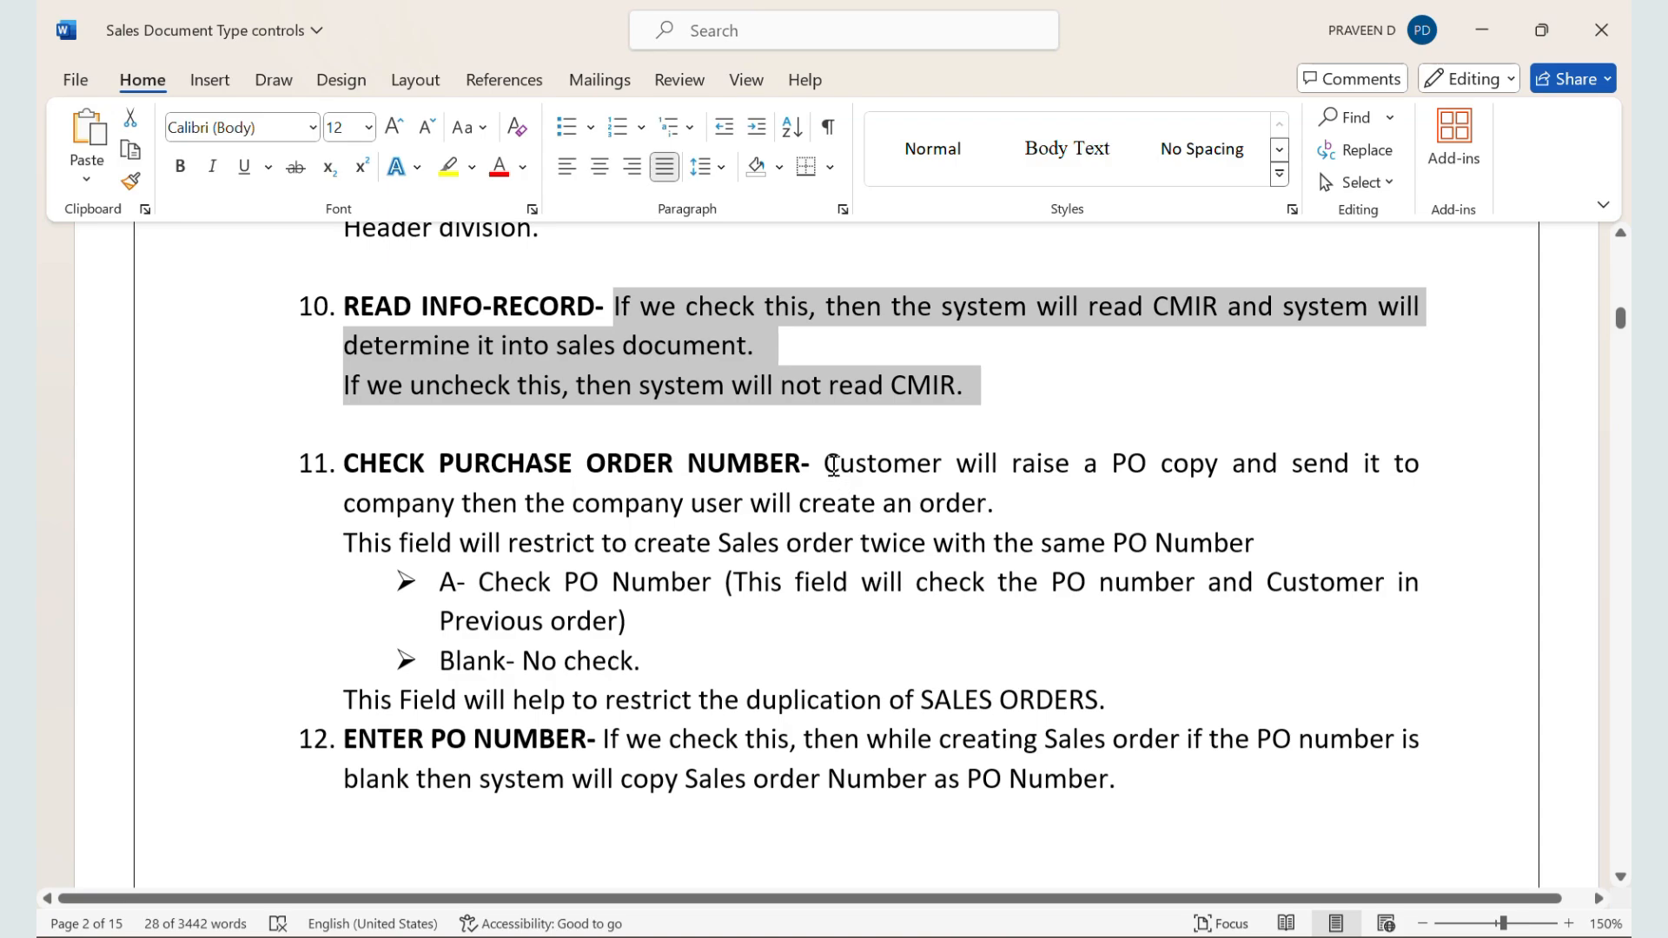
drag(832, 465, 1006, 509)
click(1008, 512)
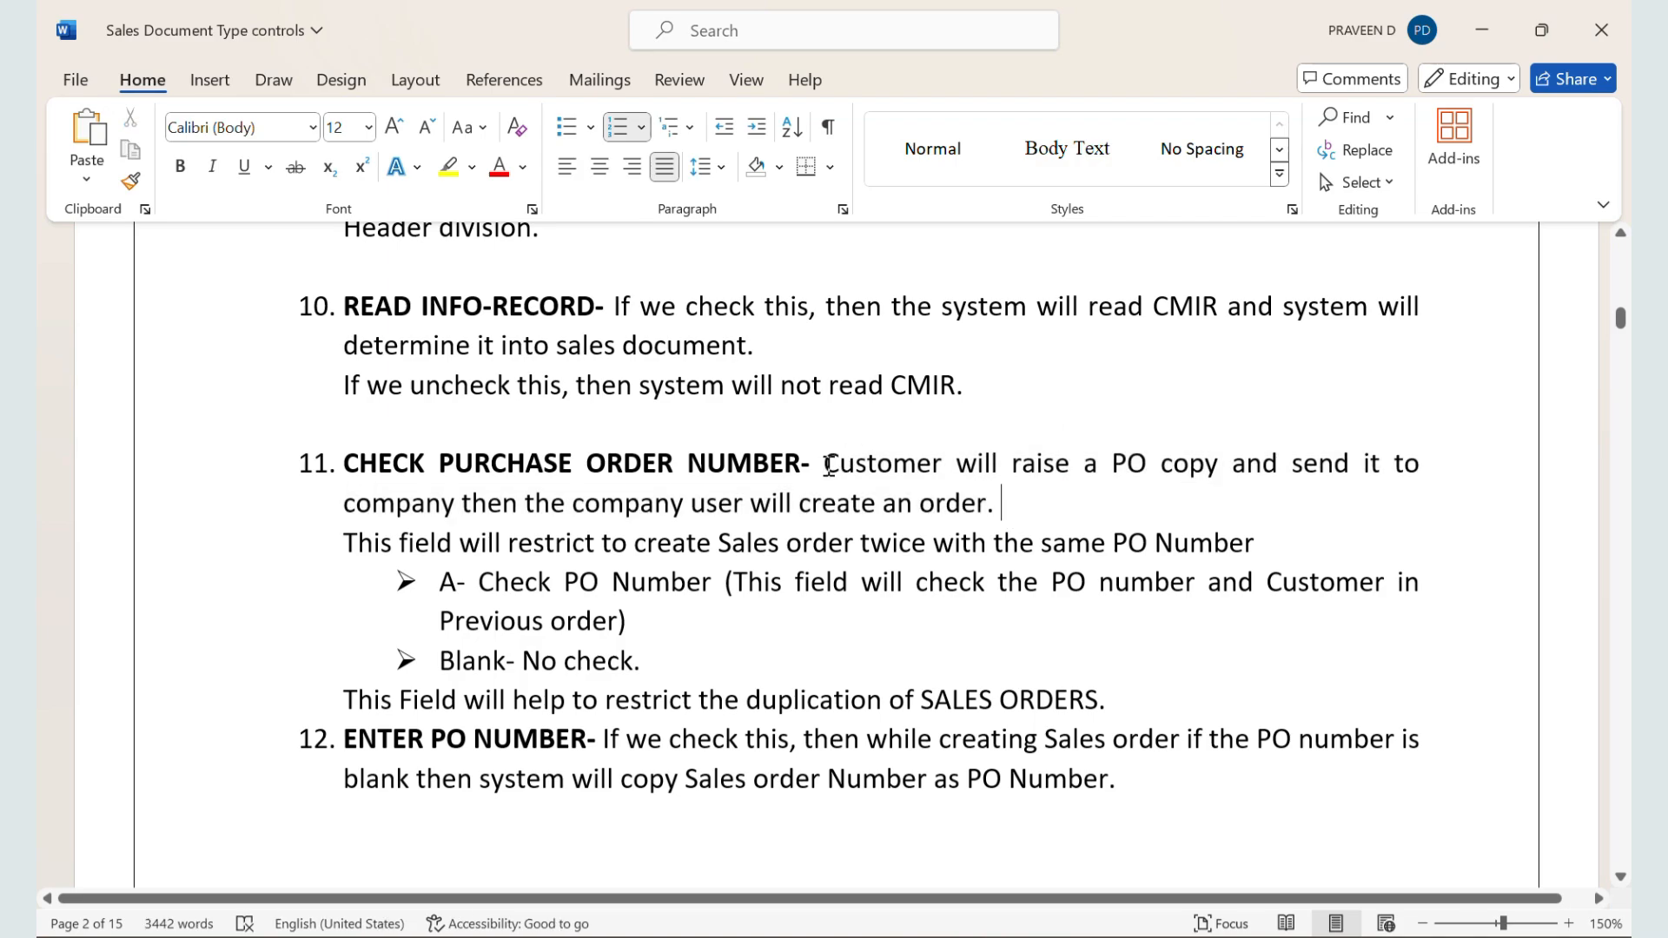
drag(825, 465, 1194, 491)
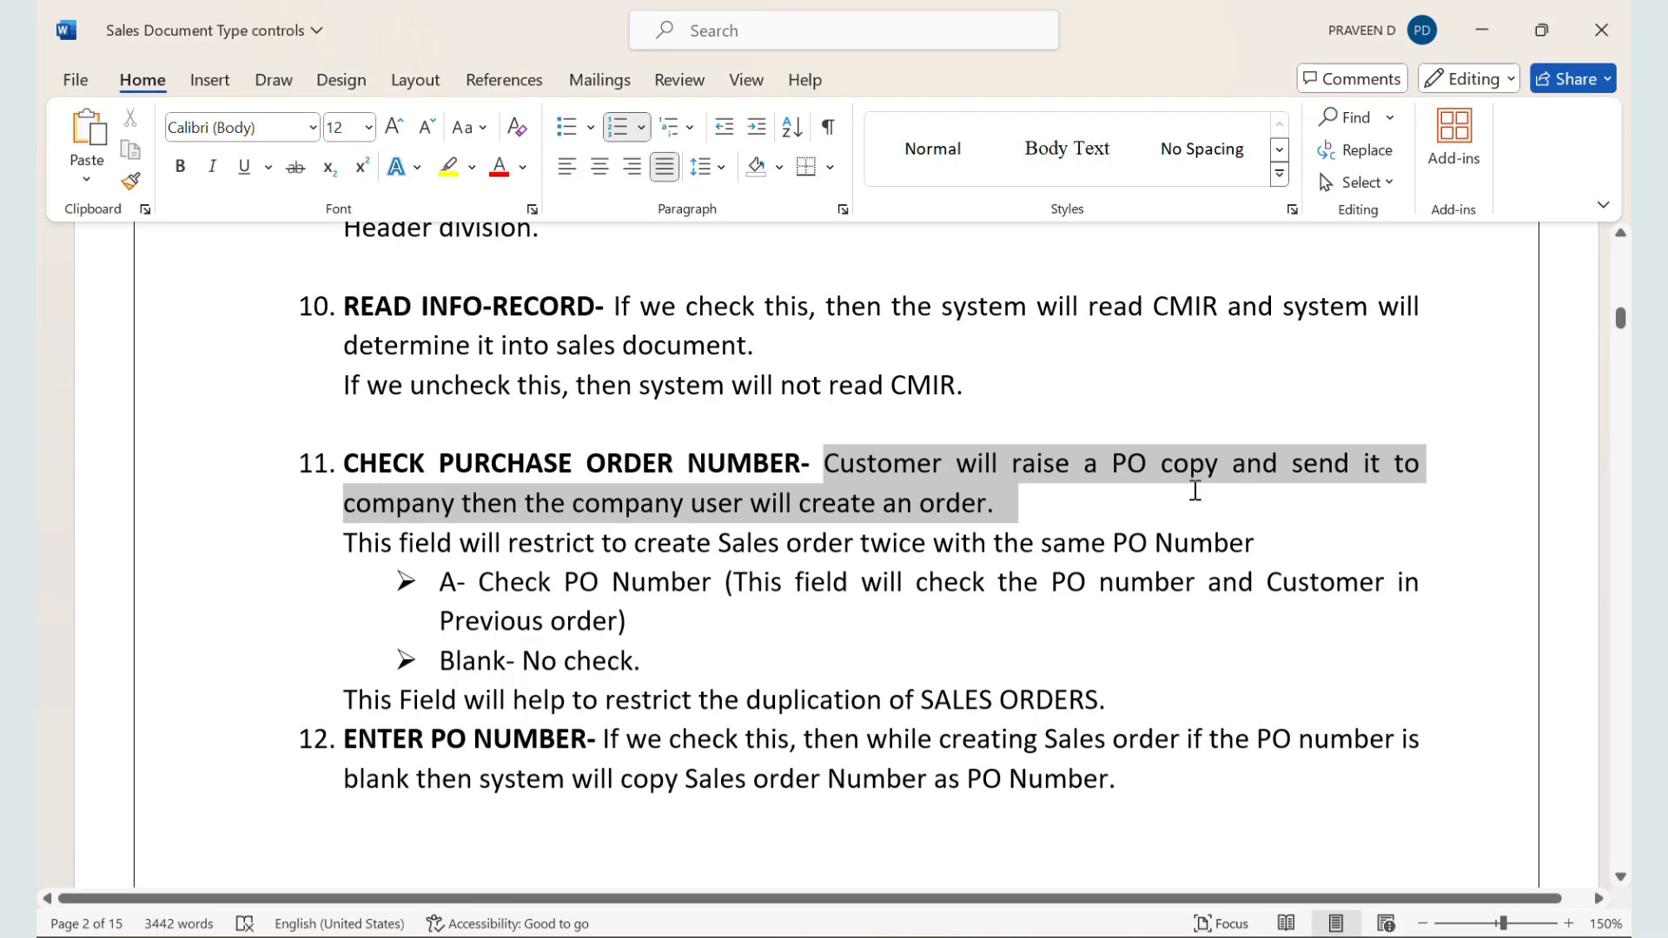
drag(1194, 491, 1195, 491)
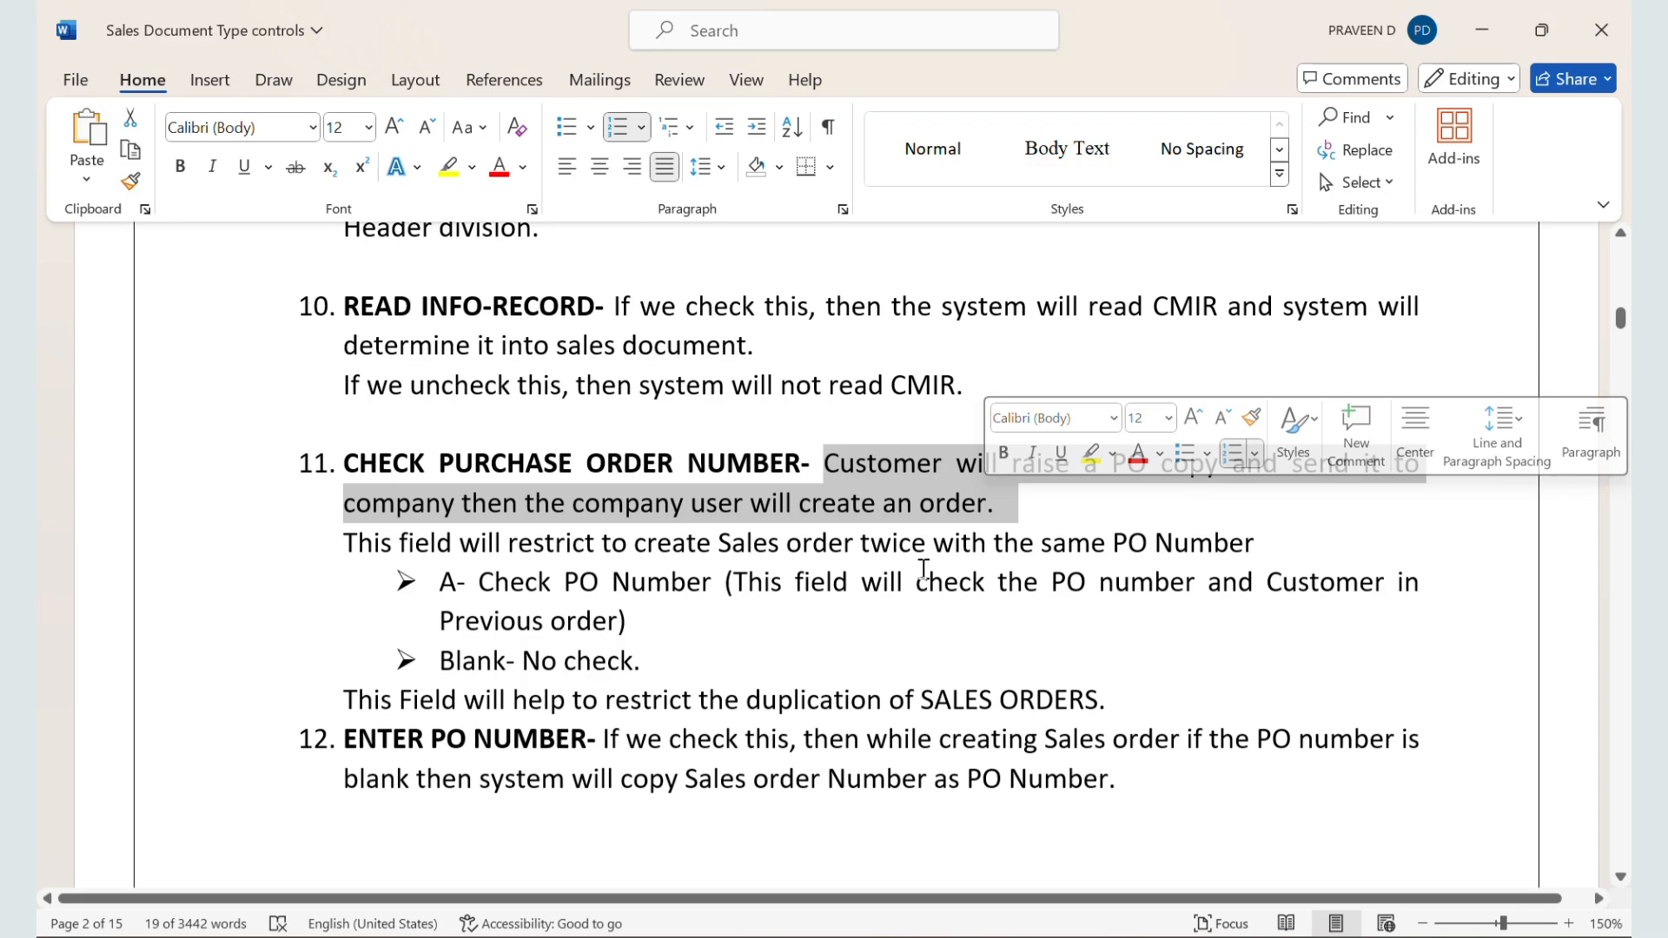
click(789, 554)
scroll(790, 555, down, 1)
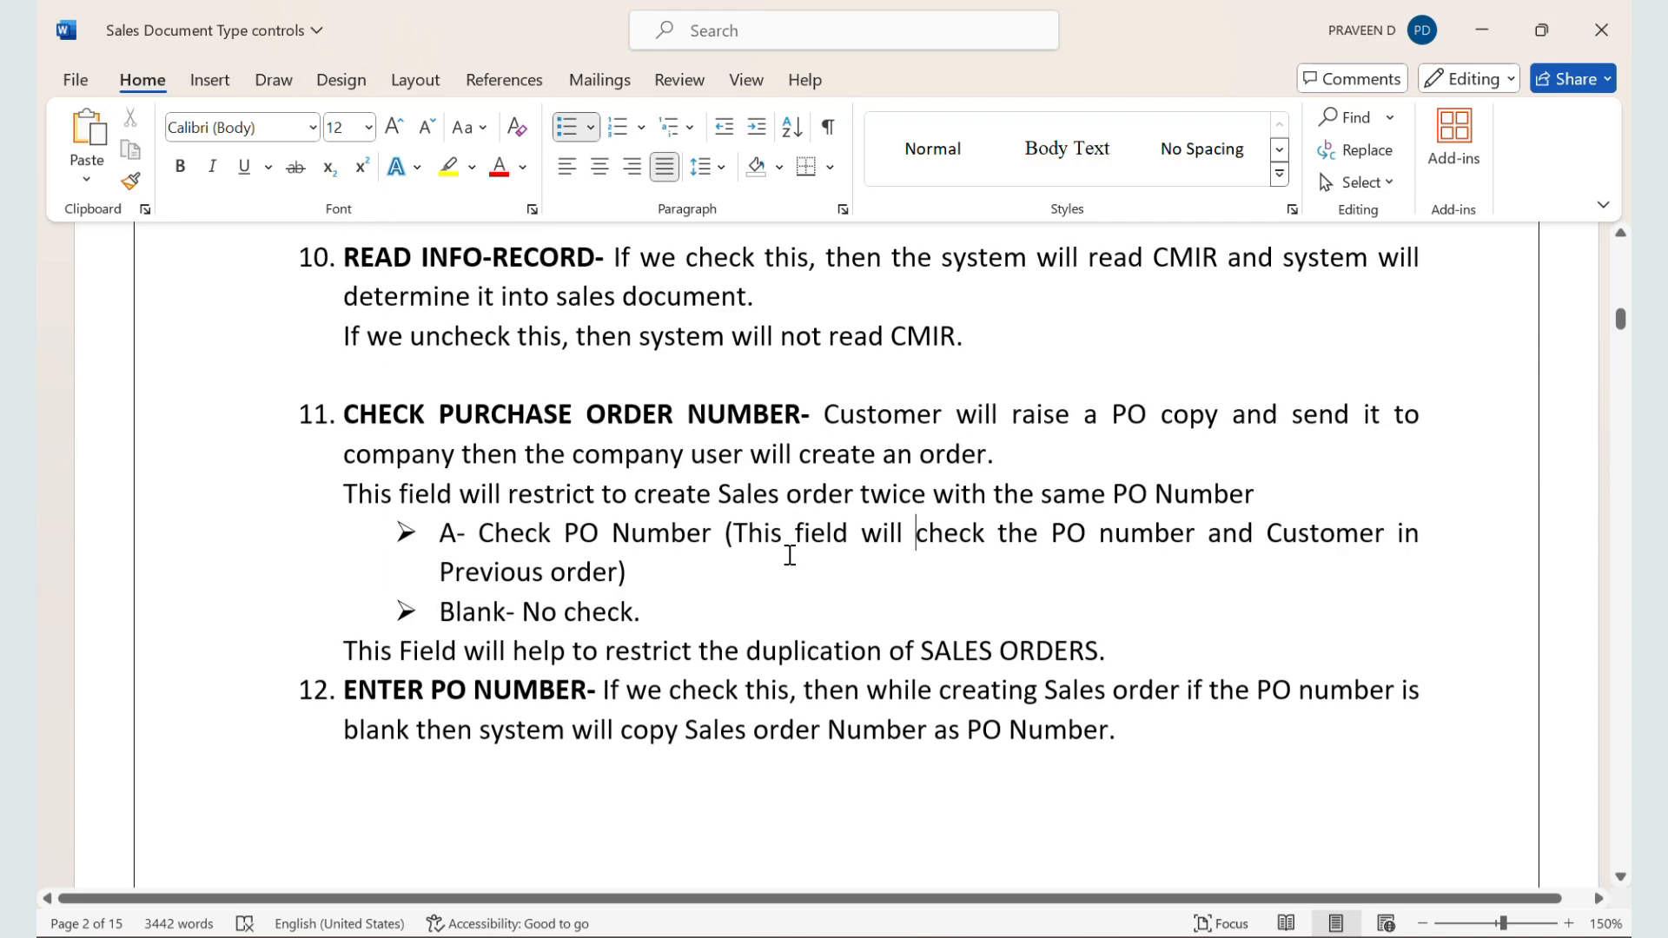
drag(828, 404, 1121, 454)
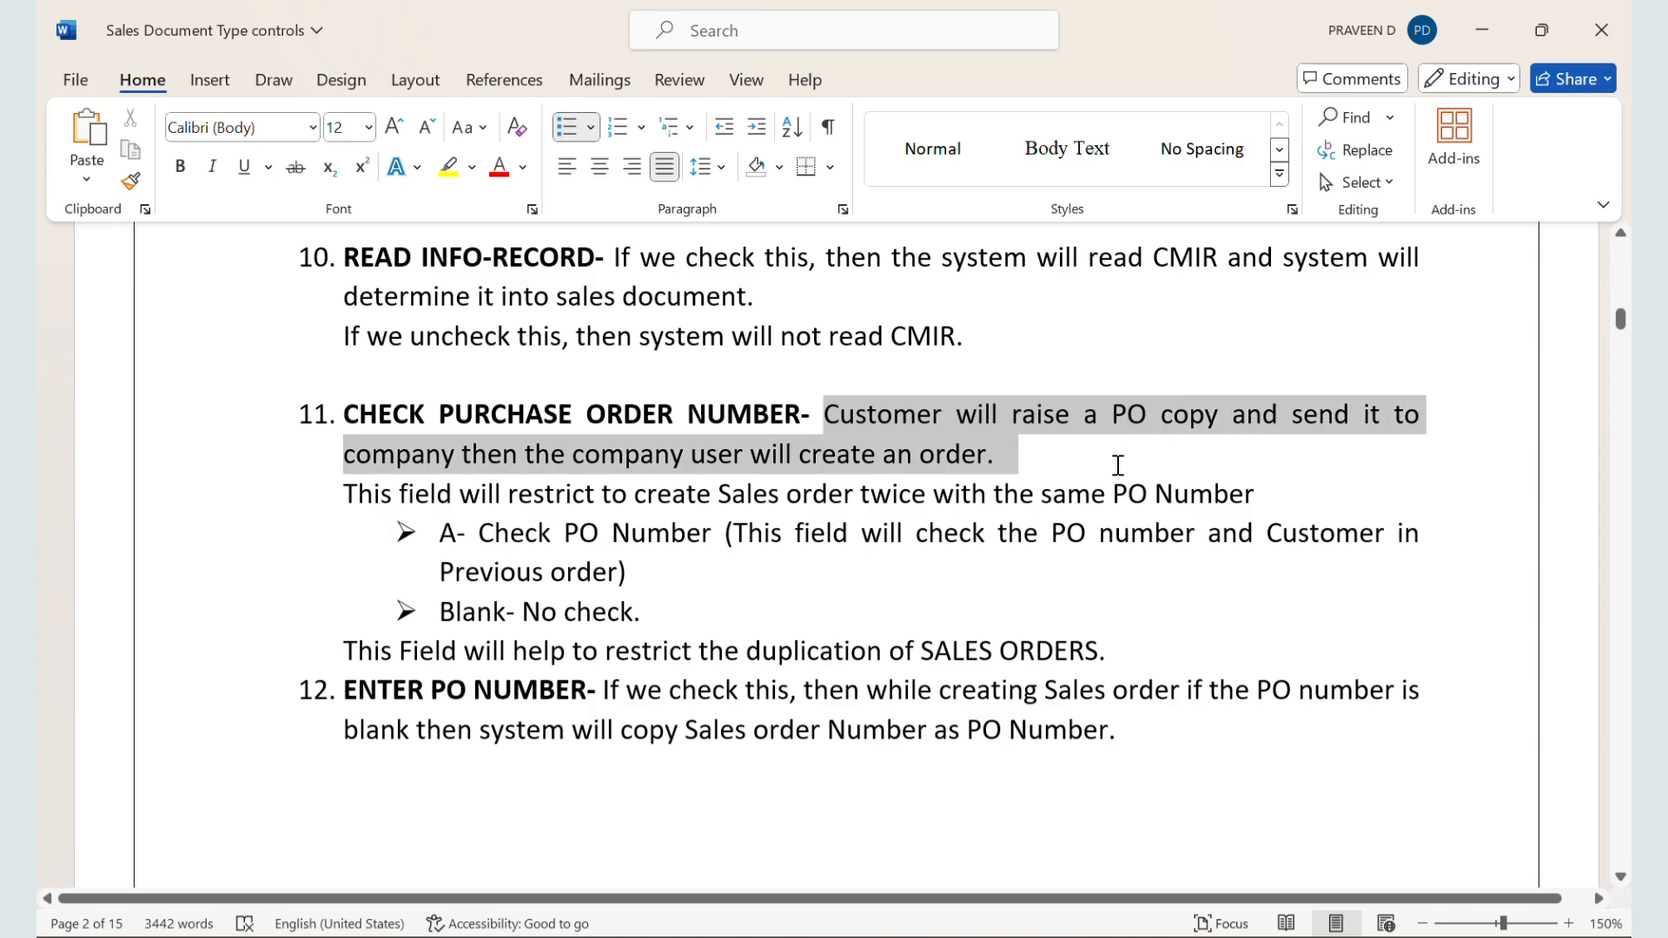
drag(1118, 464, 1118, 465)
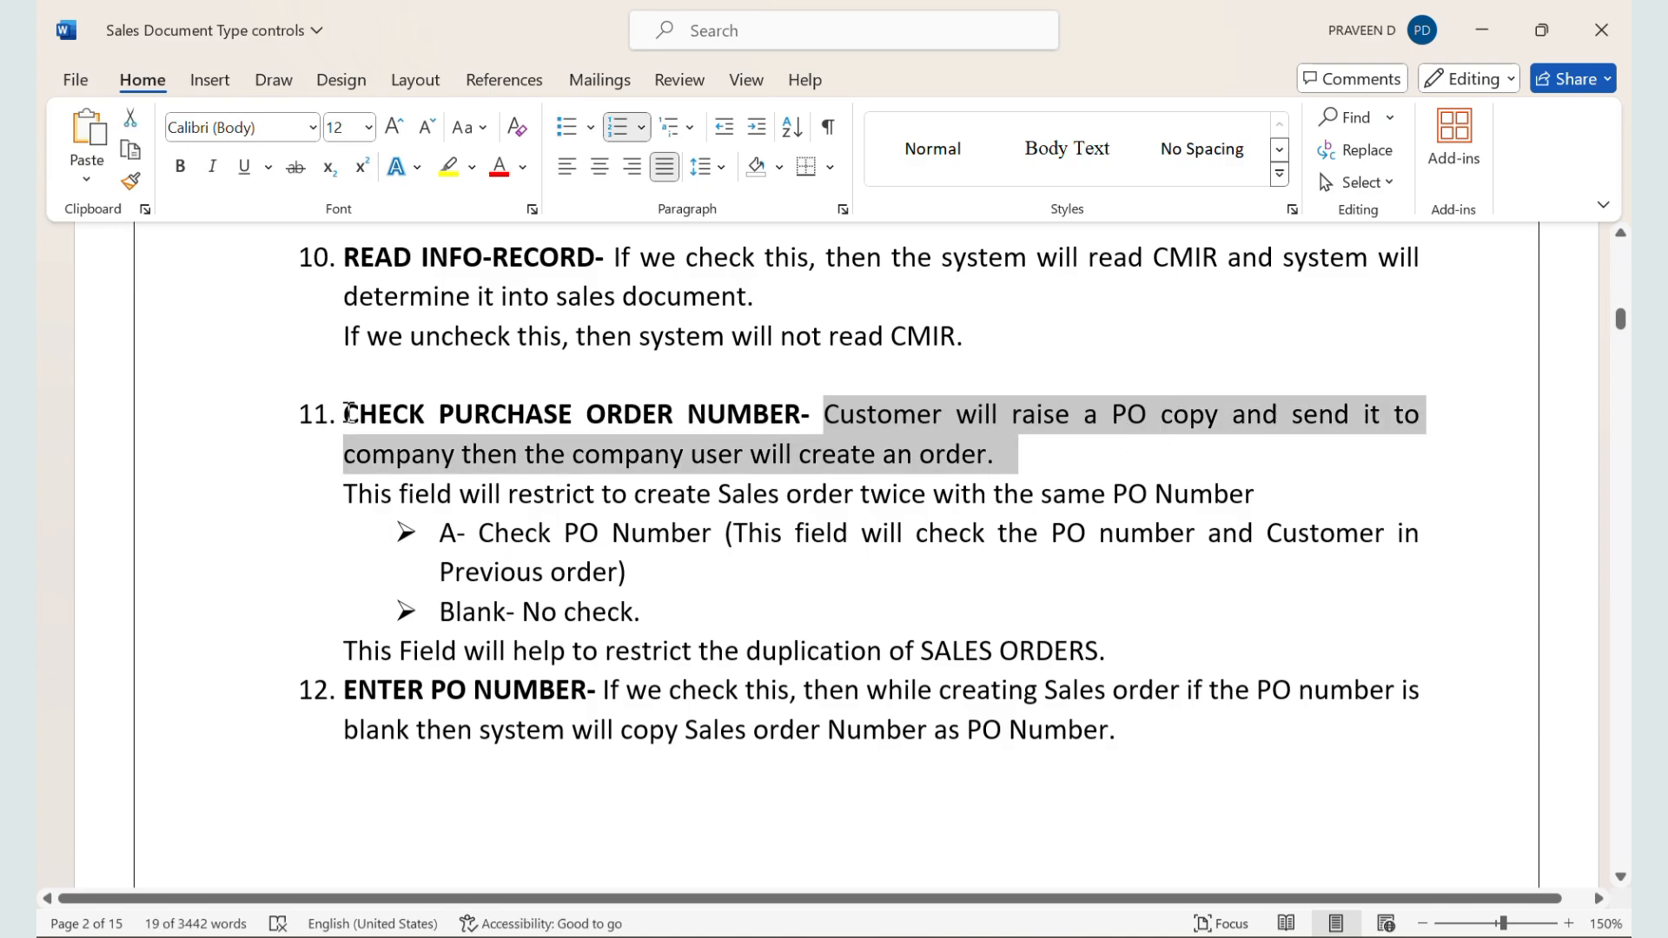
drag(347, 414, 800, 417)
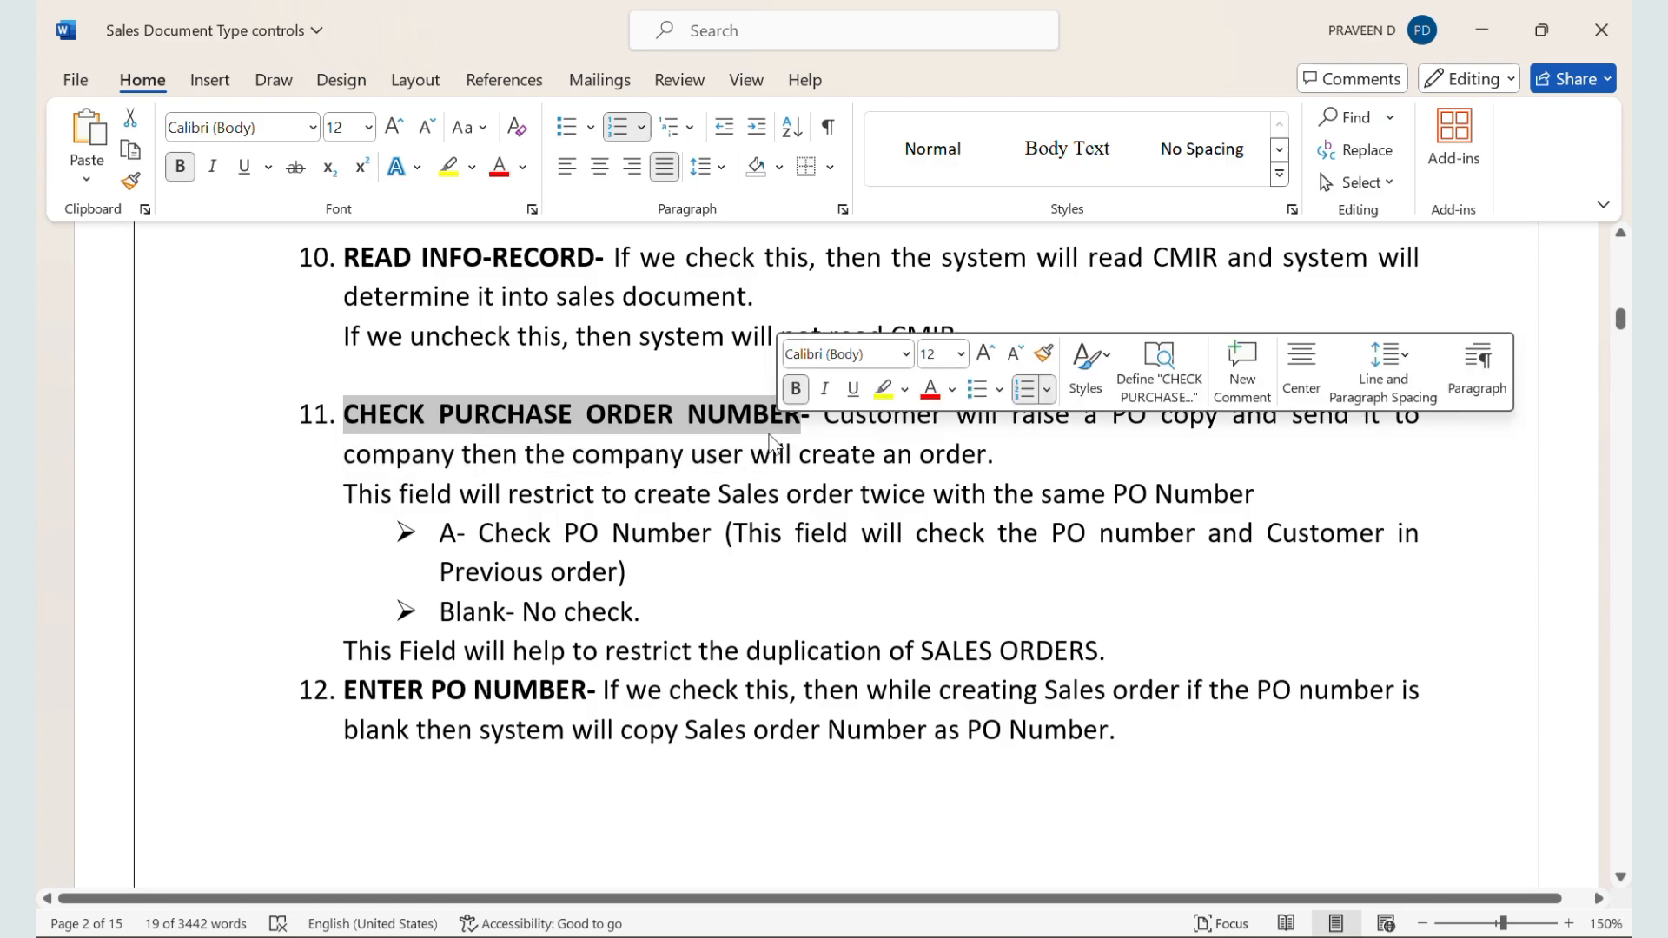
drag(314, 496, 1034, 504)
Step: Back in SAP, set Check purch.order no to A, checking whether the purchase order number already exists, and save document type ZZSO
key(alt+Tab)
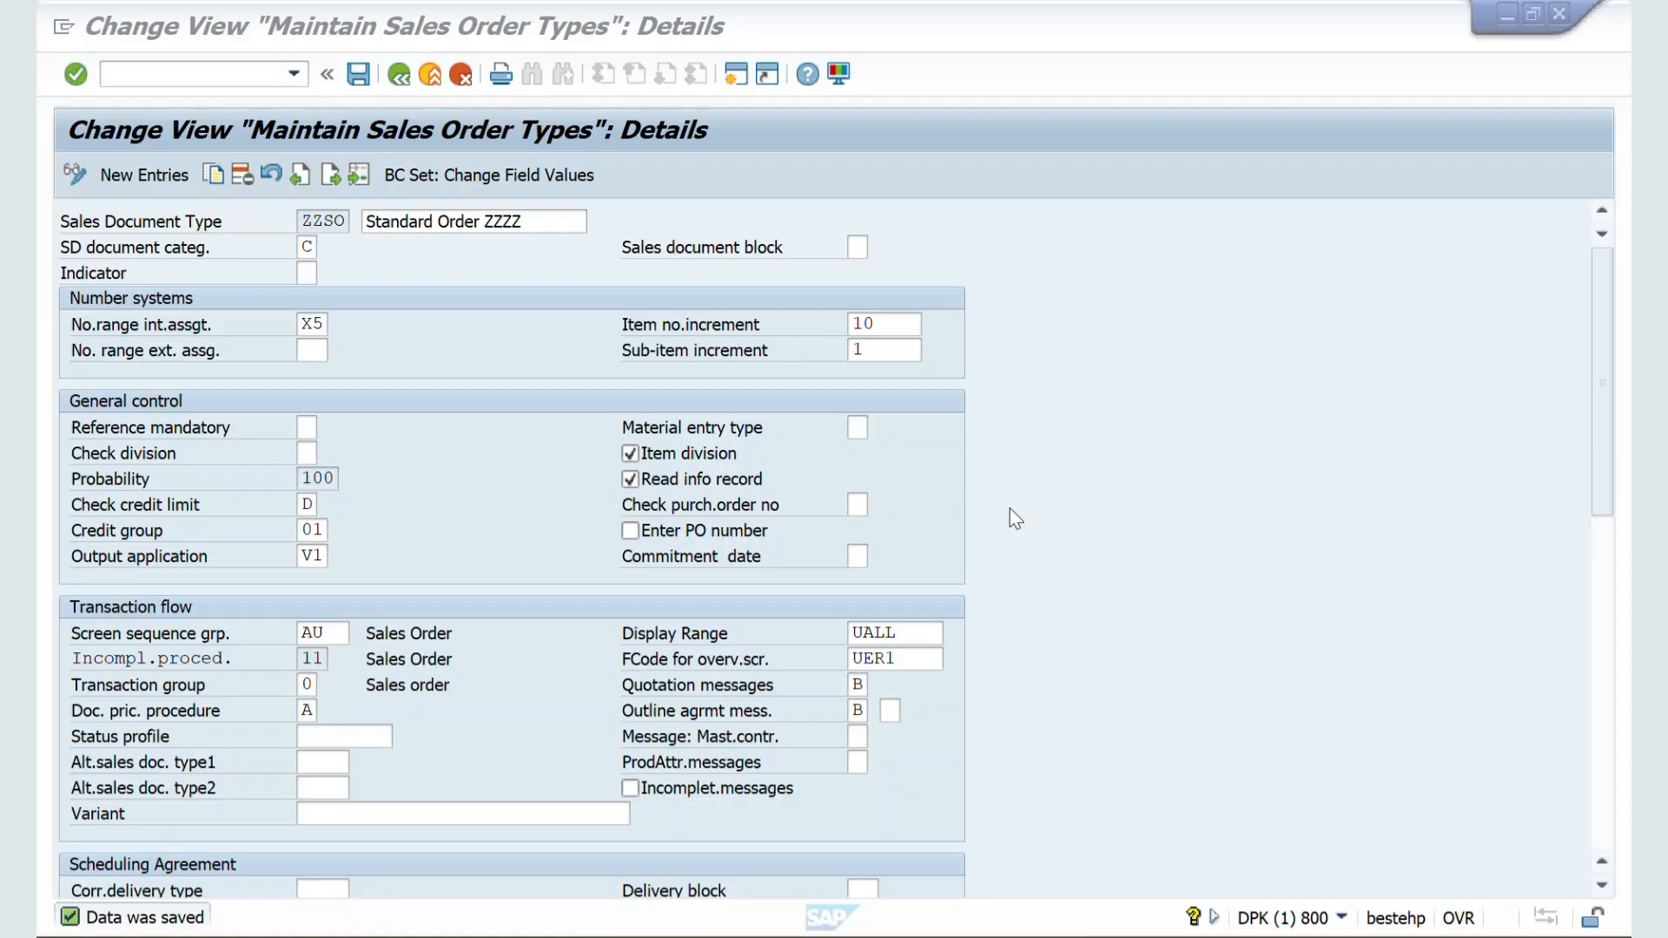
click(858, 504)
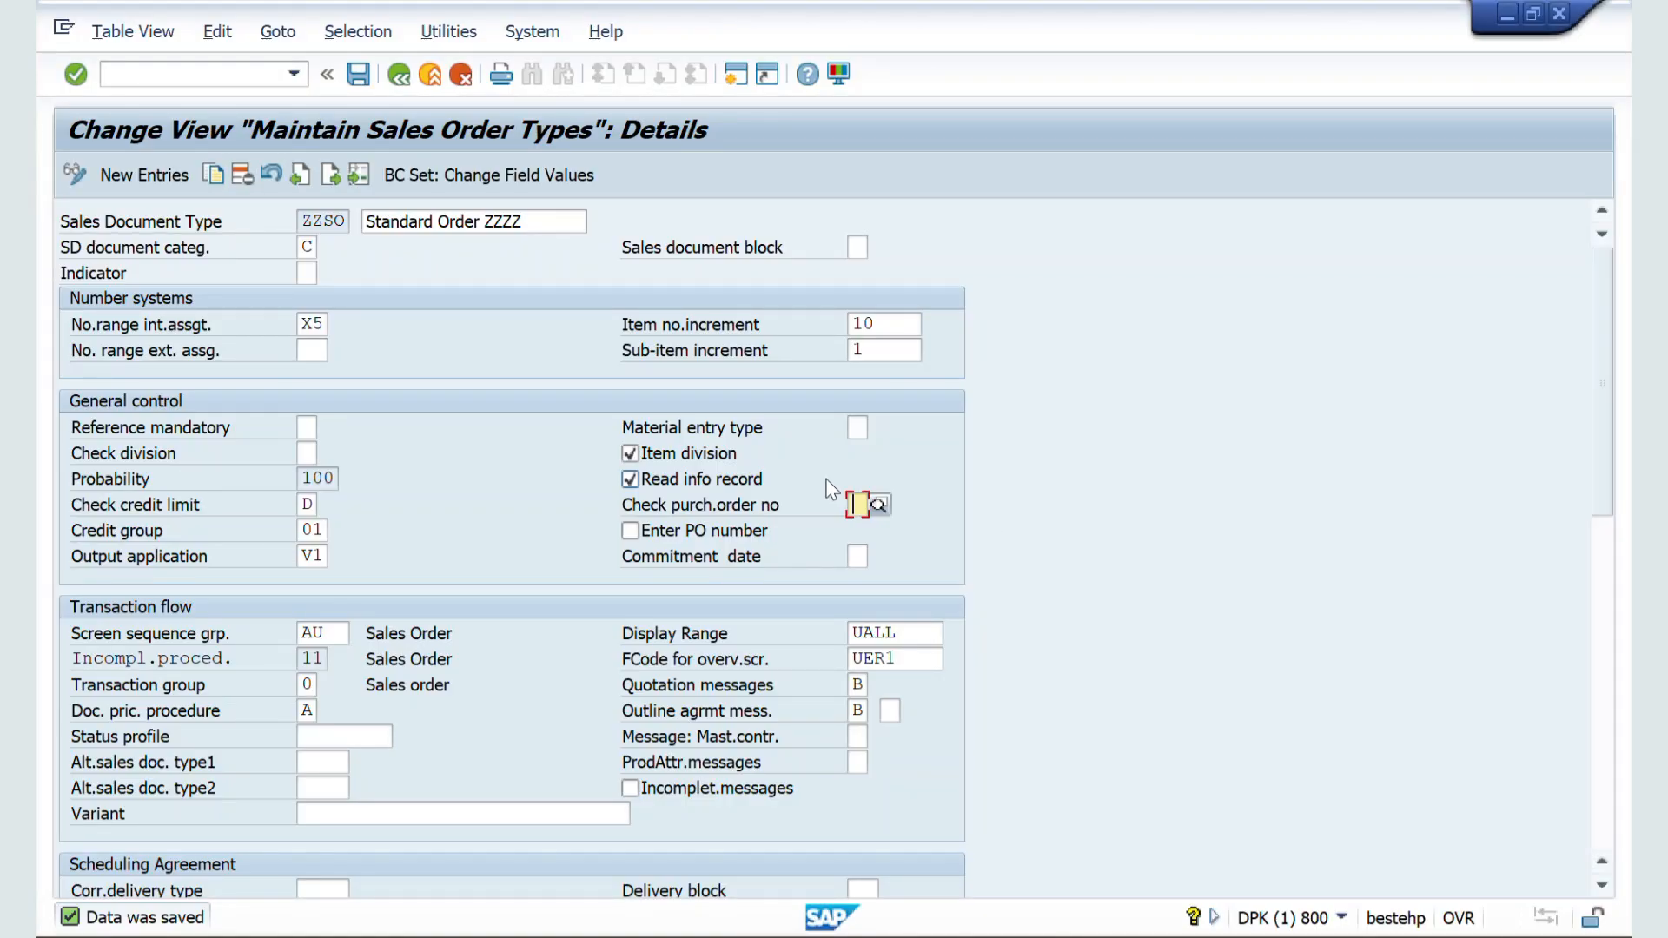
click(880, 503)
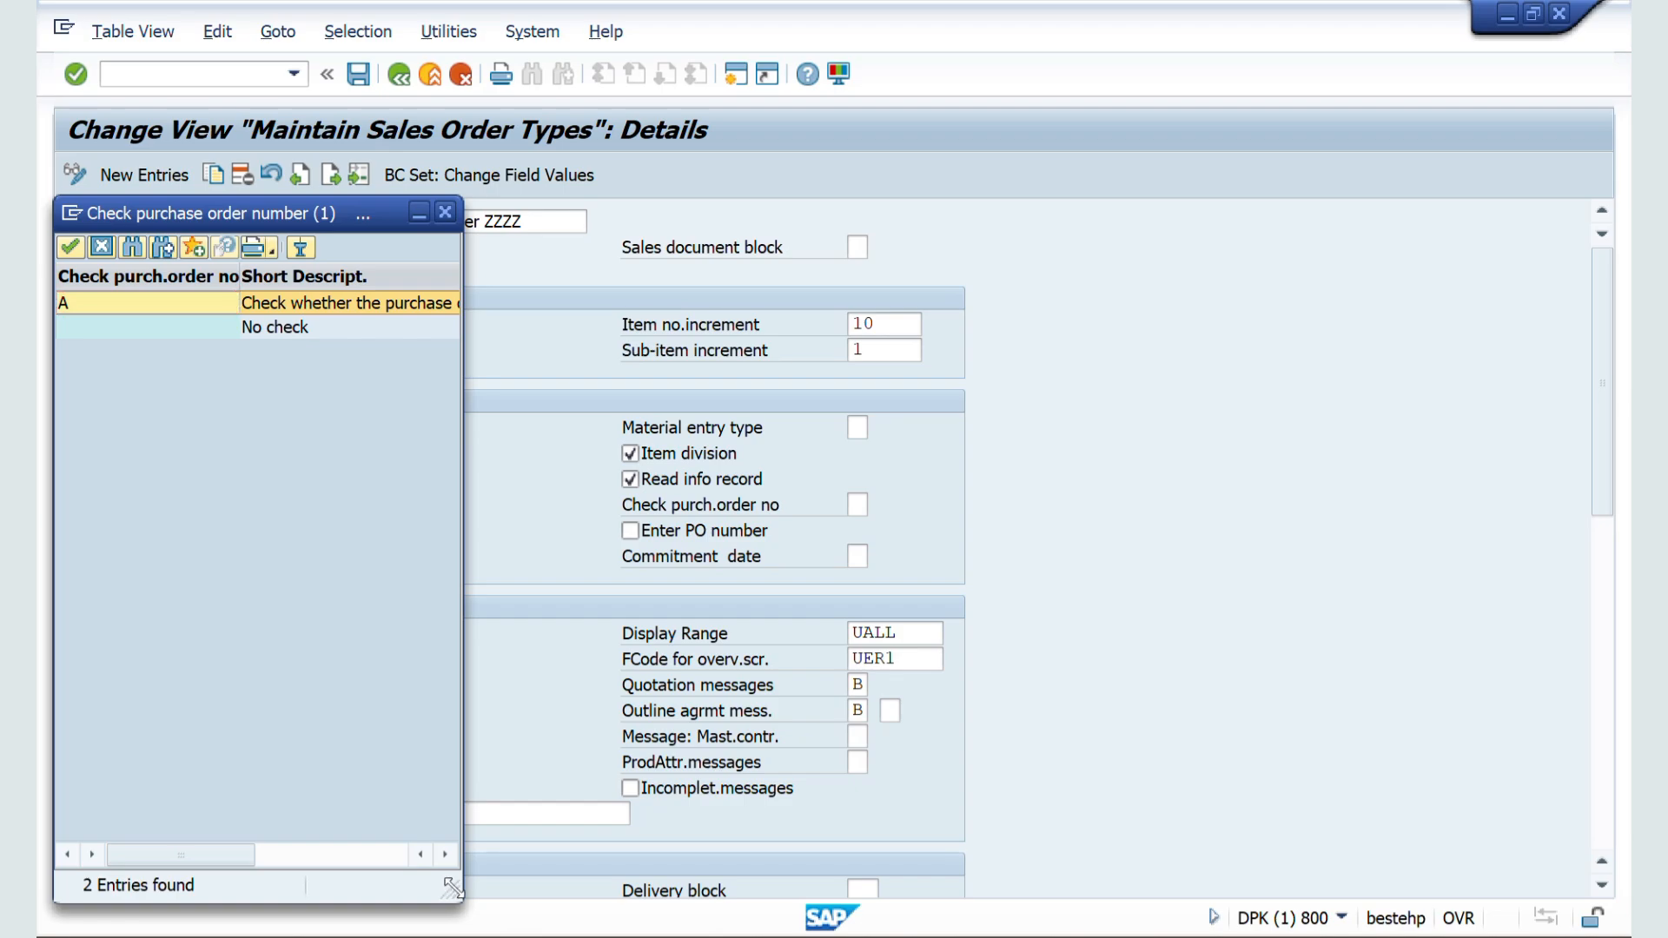
drag(448, 887, 947, 867)
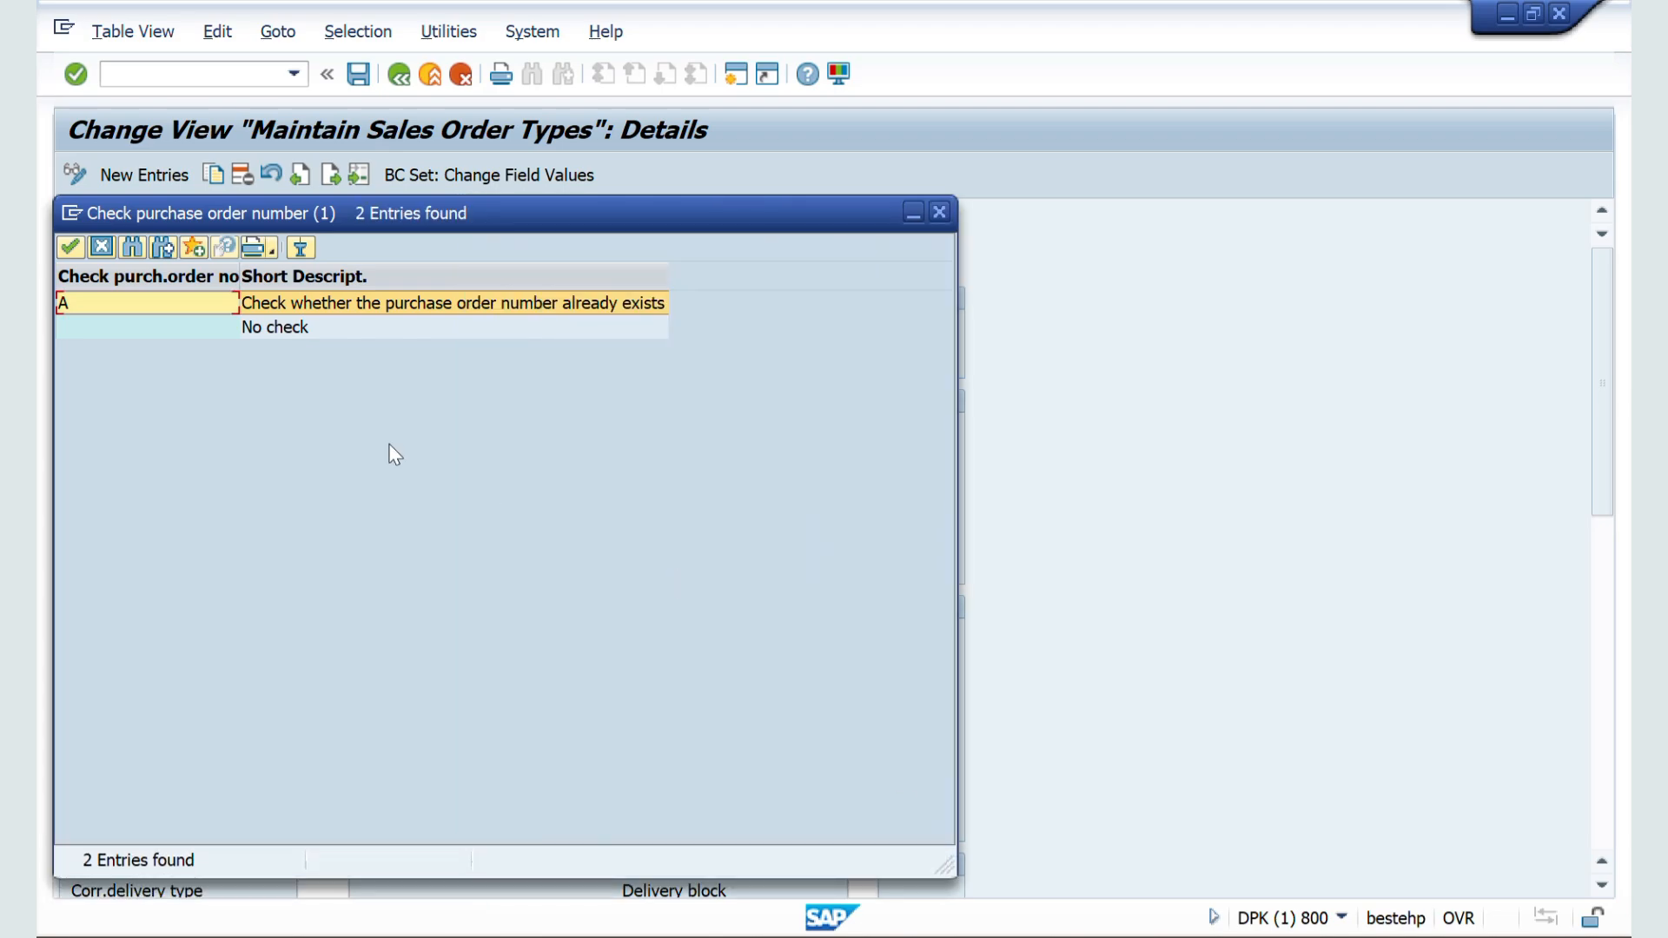
double_click(314, 309)
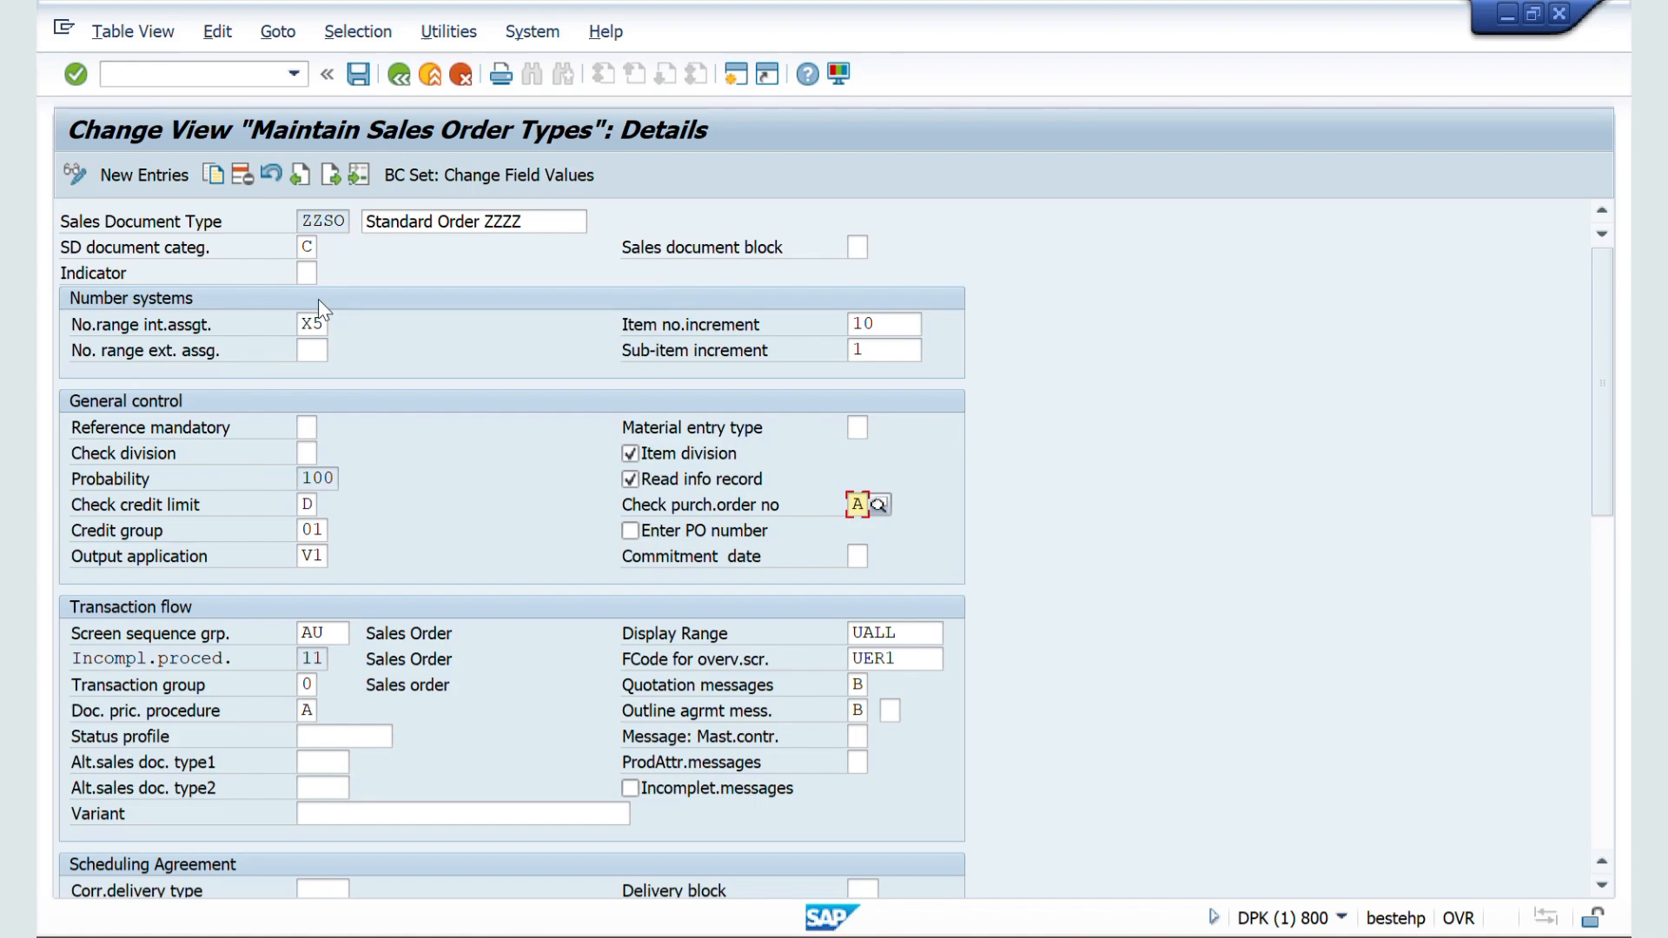
click(357, 75)
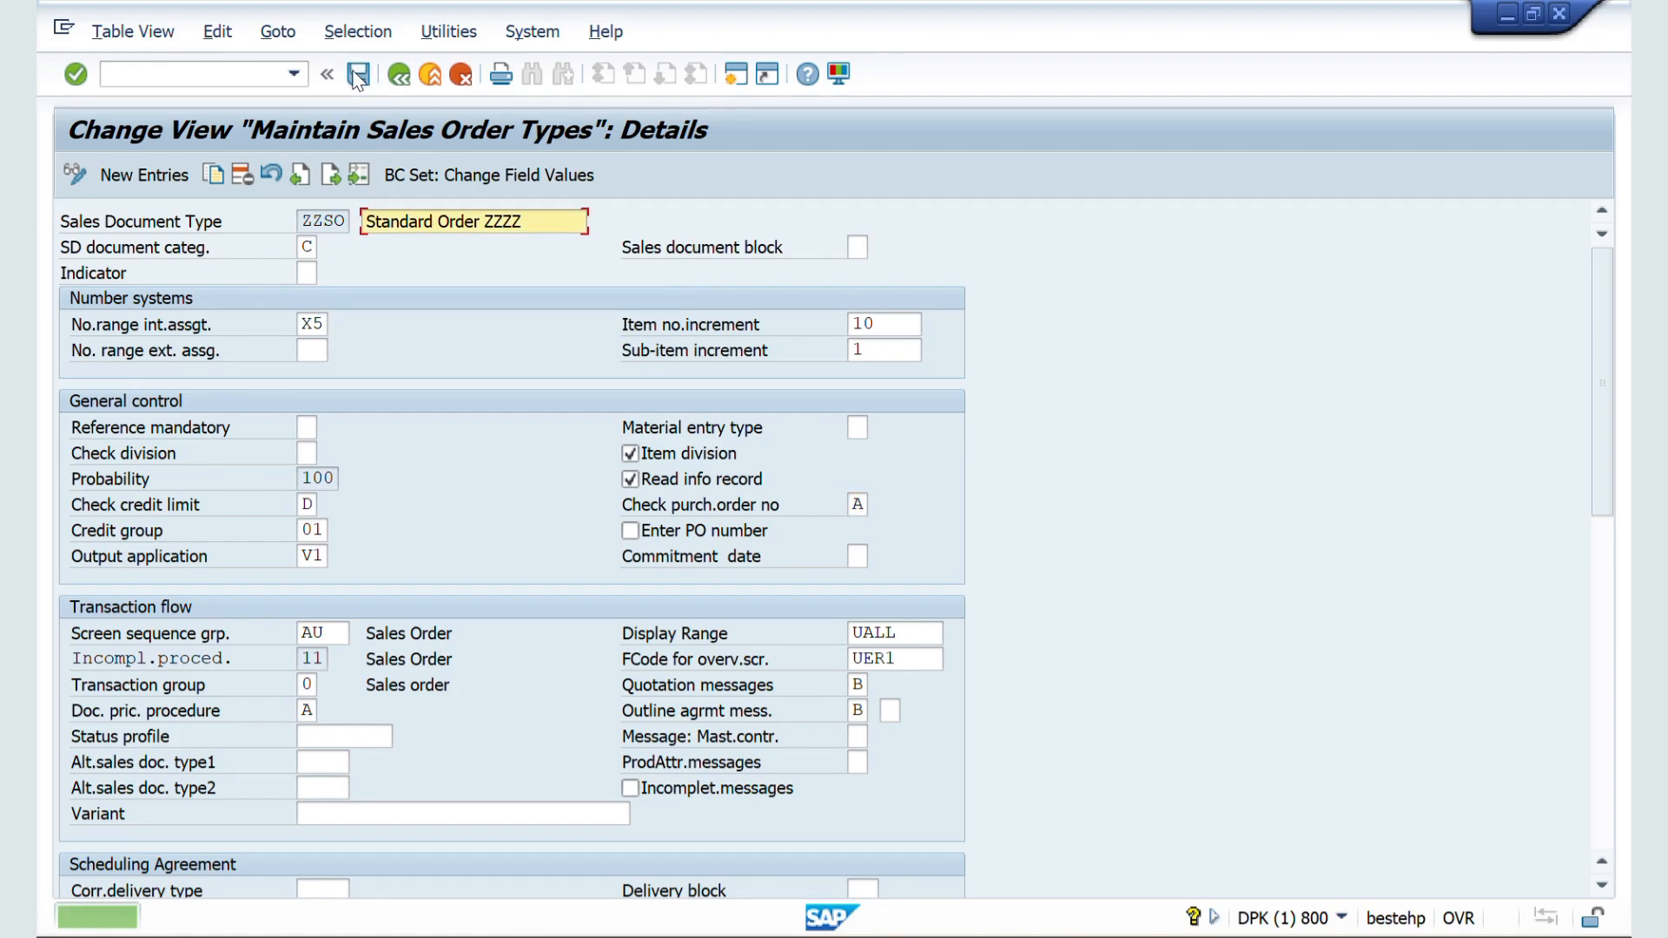
Step: Start a new Standard Order ZZZZ with VA01, keeping the same sold-to party and choosing sales area ZZ01 / ZW / ZM
key(alt+Tab)
key(alt+Tab)
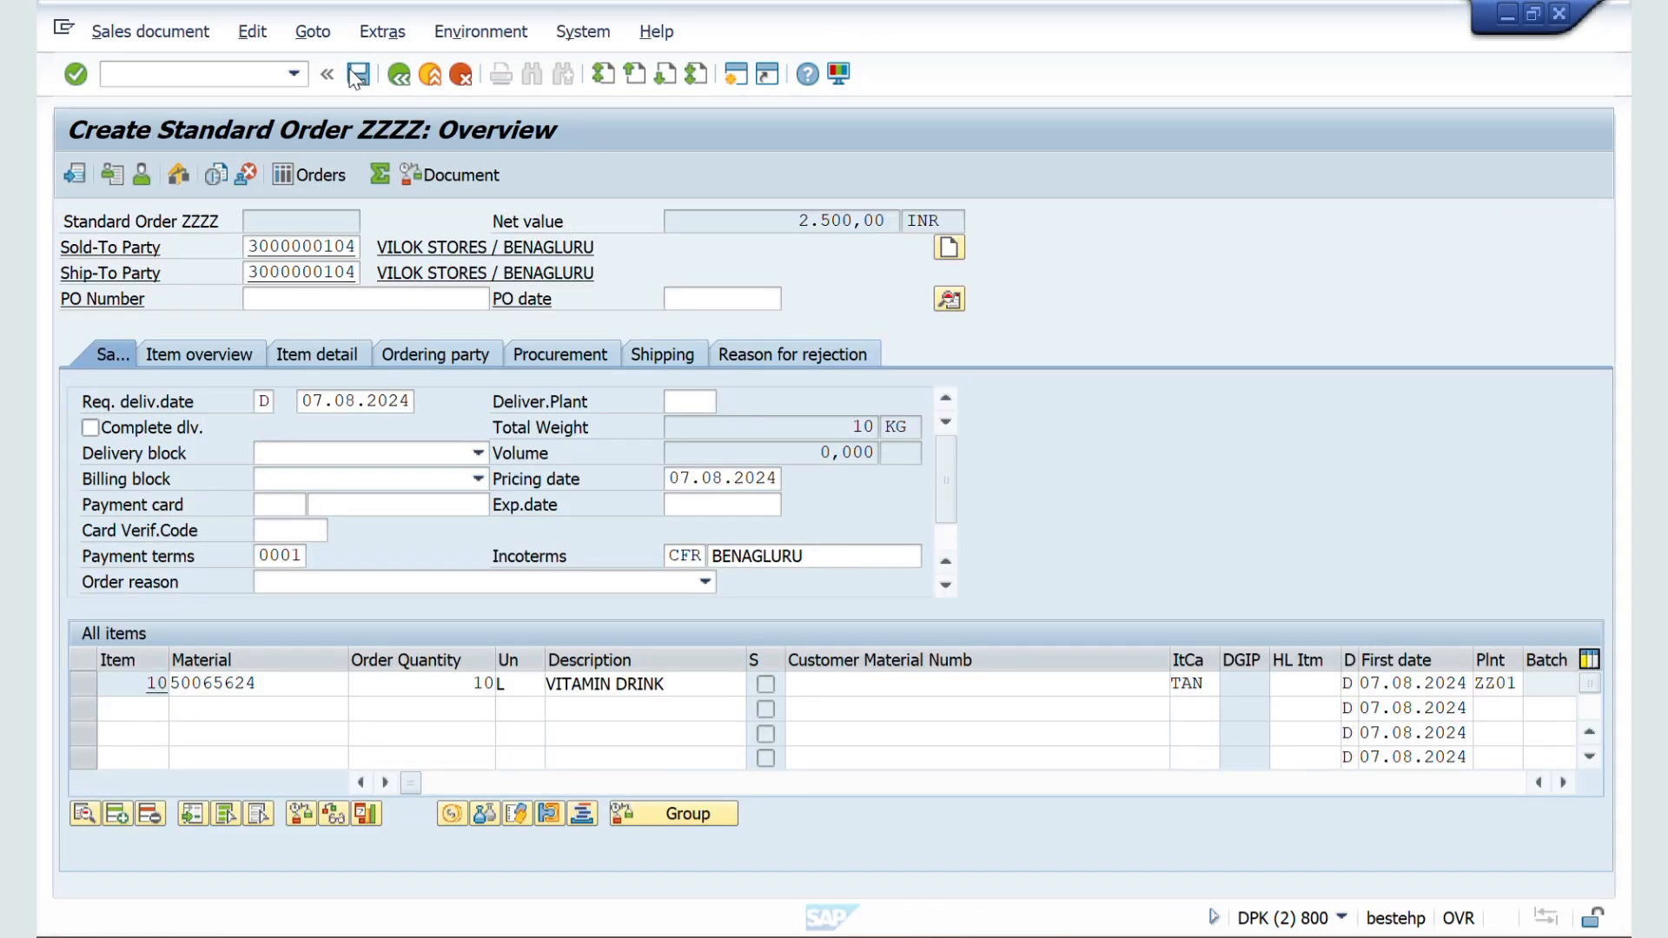
click(160, 77)
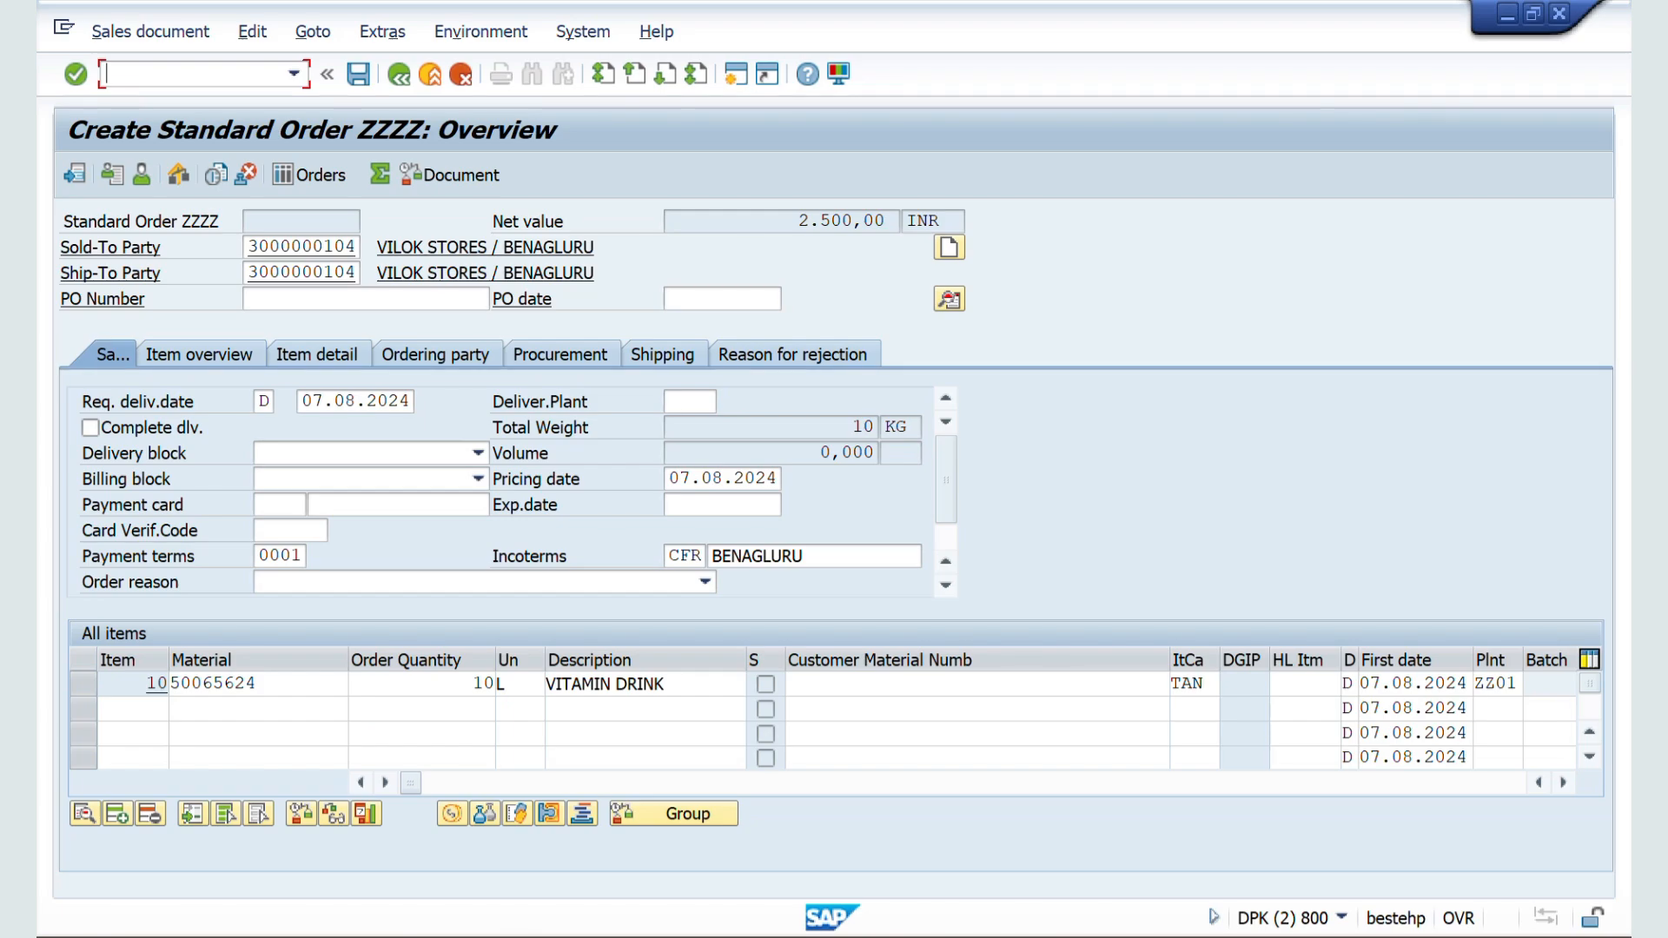
text(/nva01)
key(Return)
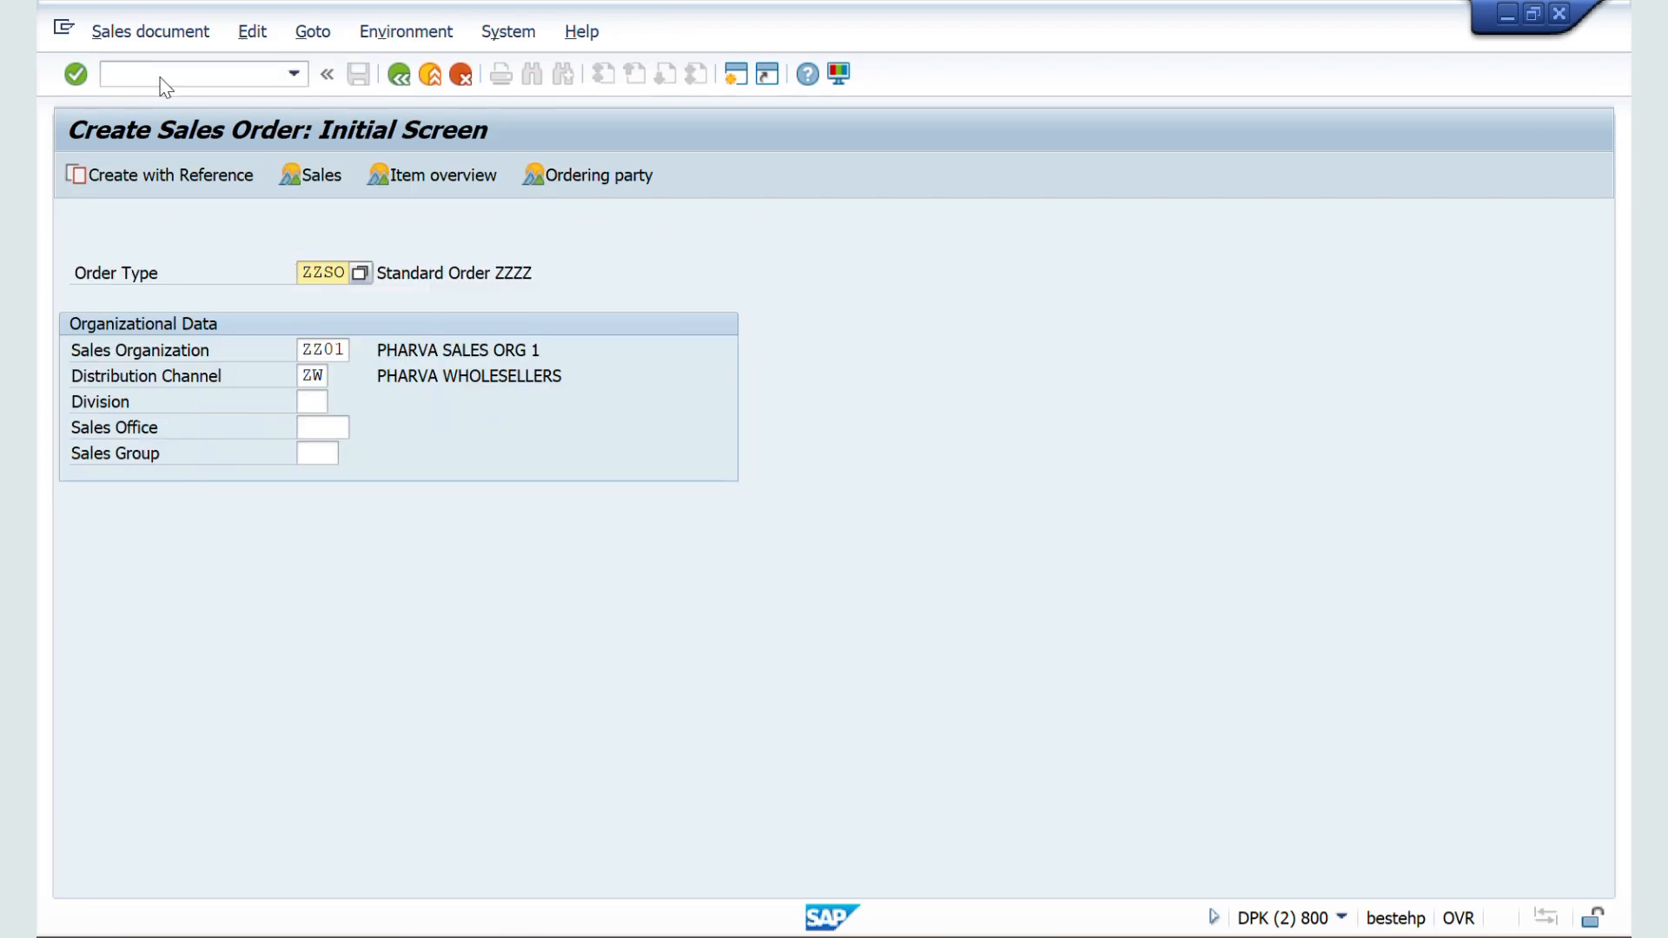
key(Return)
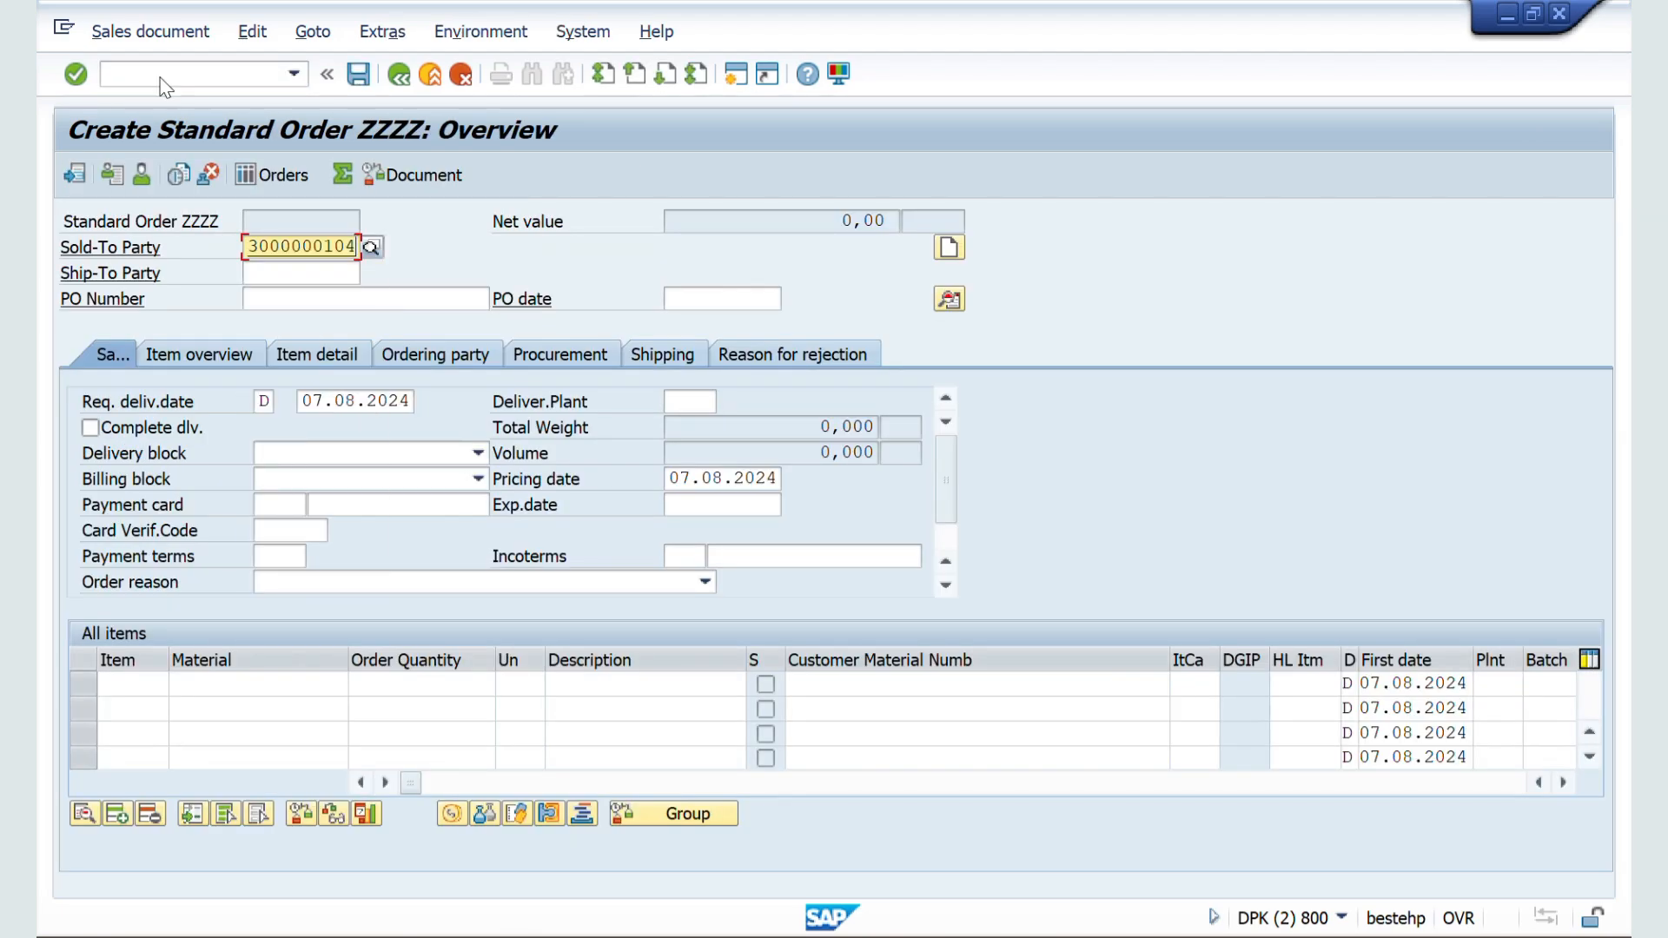
key(Return)
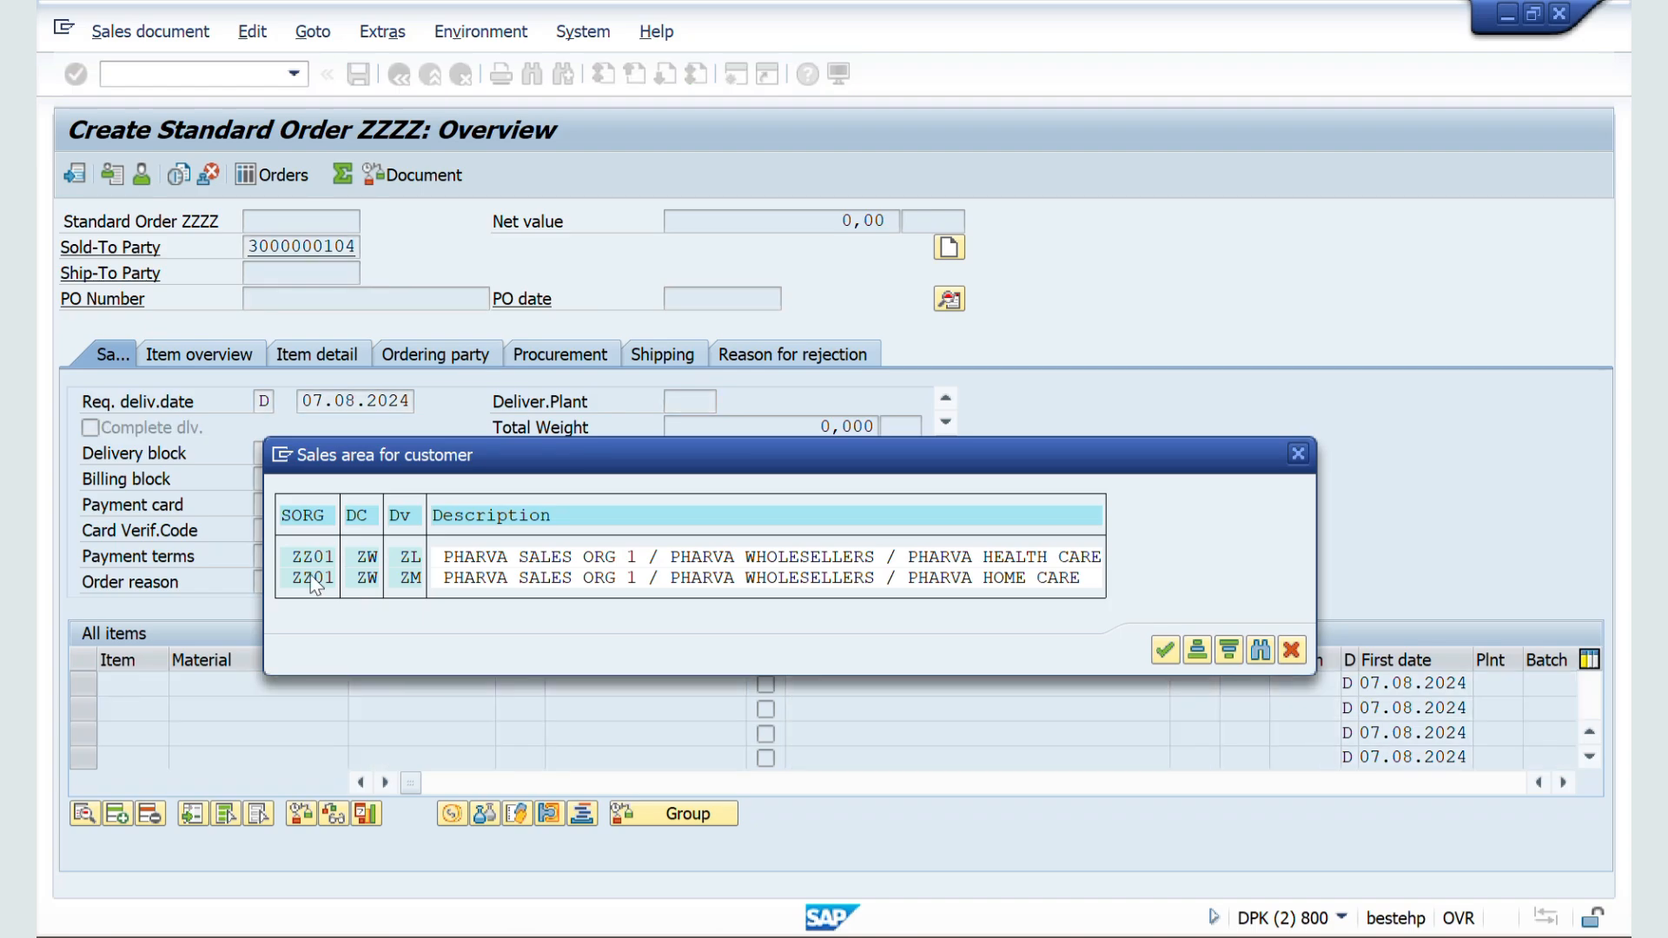
key(Return)
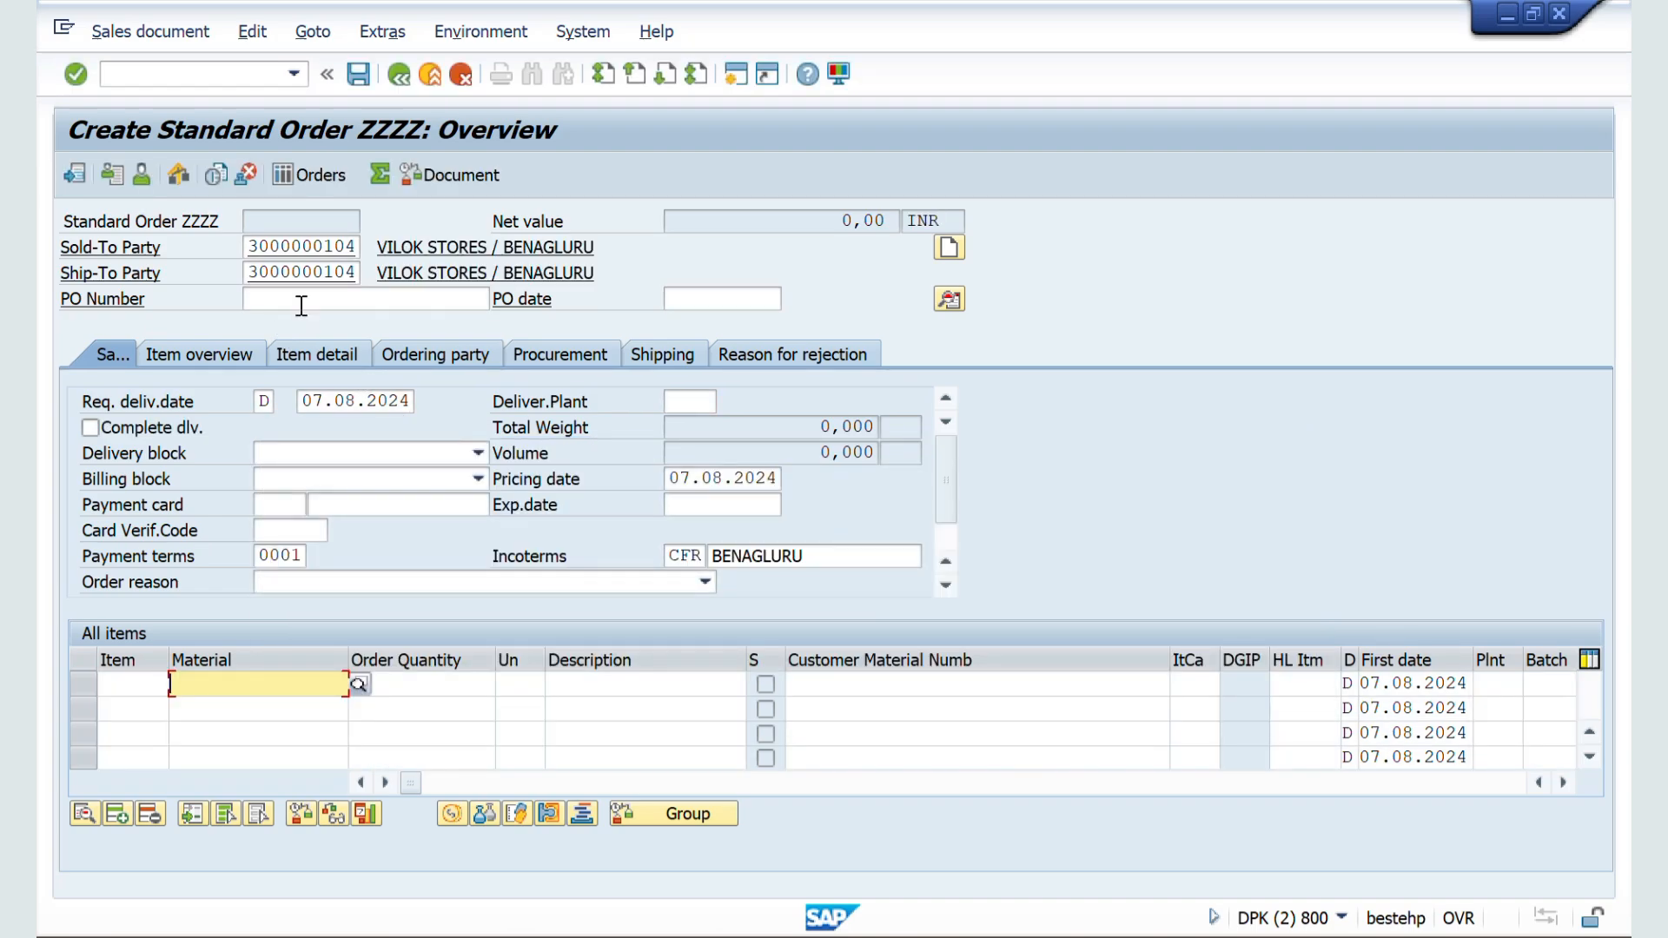
Step: Enter the customer's purchase order number in the order header's PO Number field
click(301, 300)
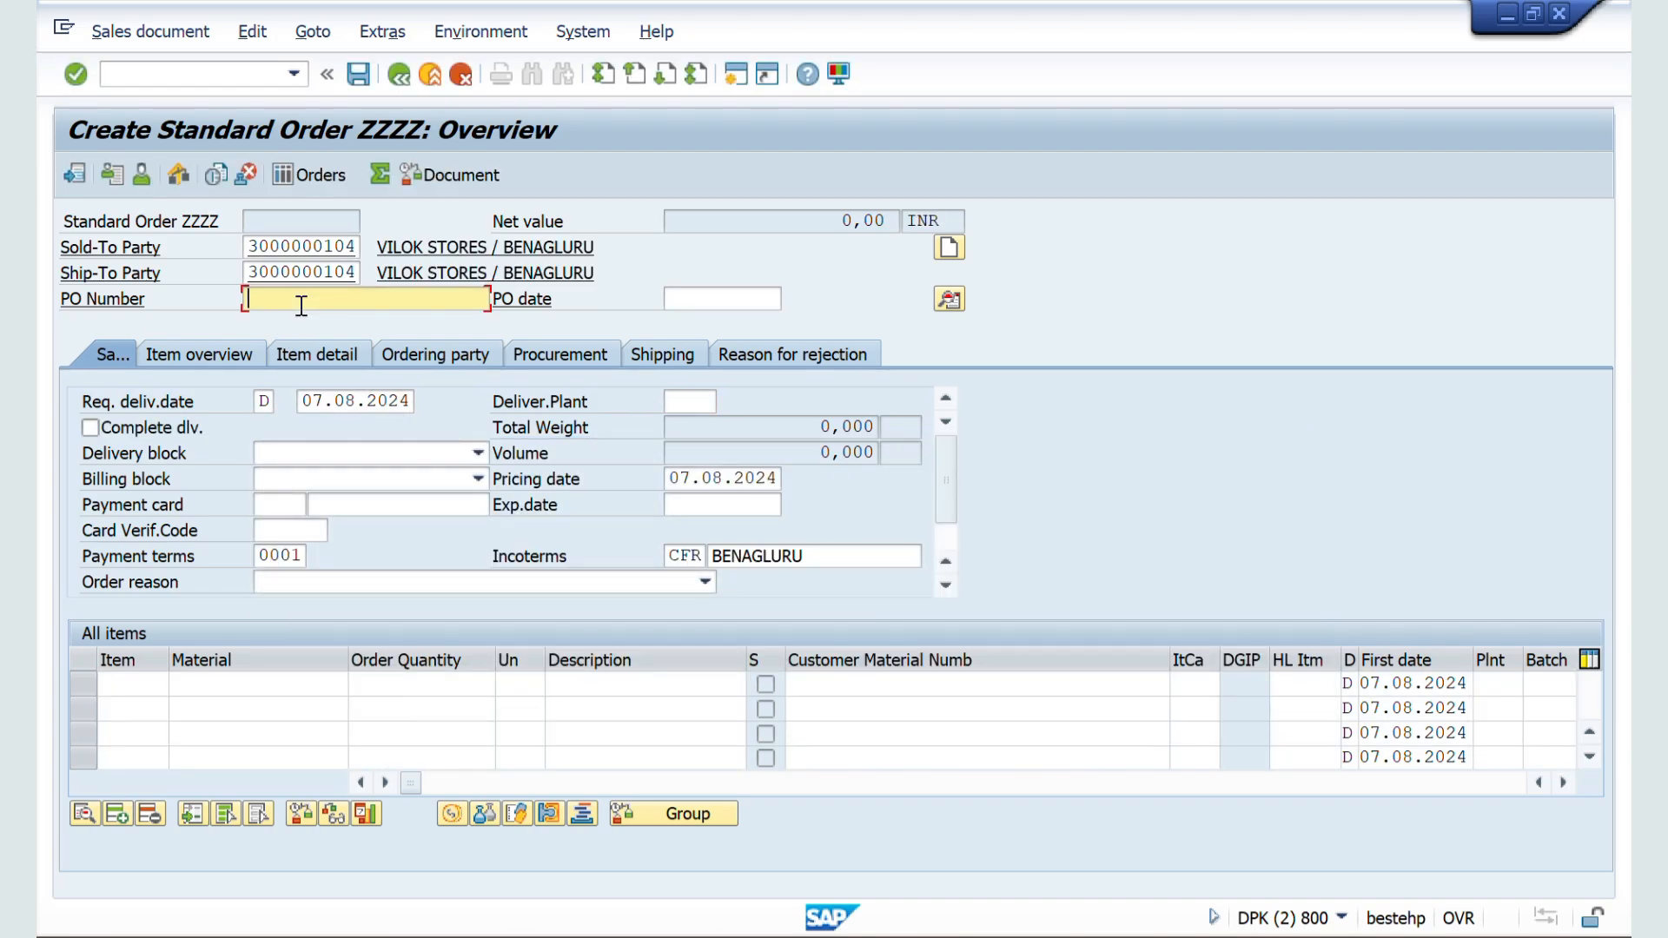
text(XYZ123)
Step: Add material 50065624 with an order quantity of 10 L as the first item and save the order
click(190, 683)
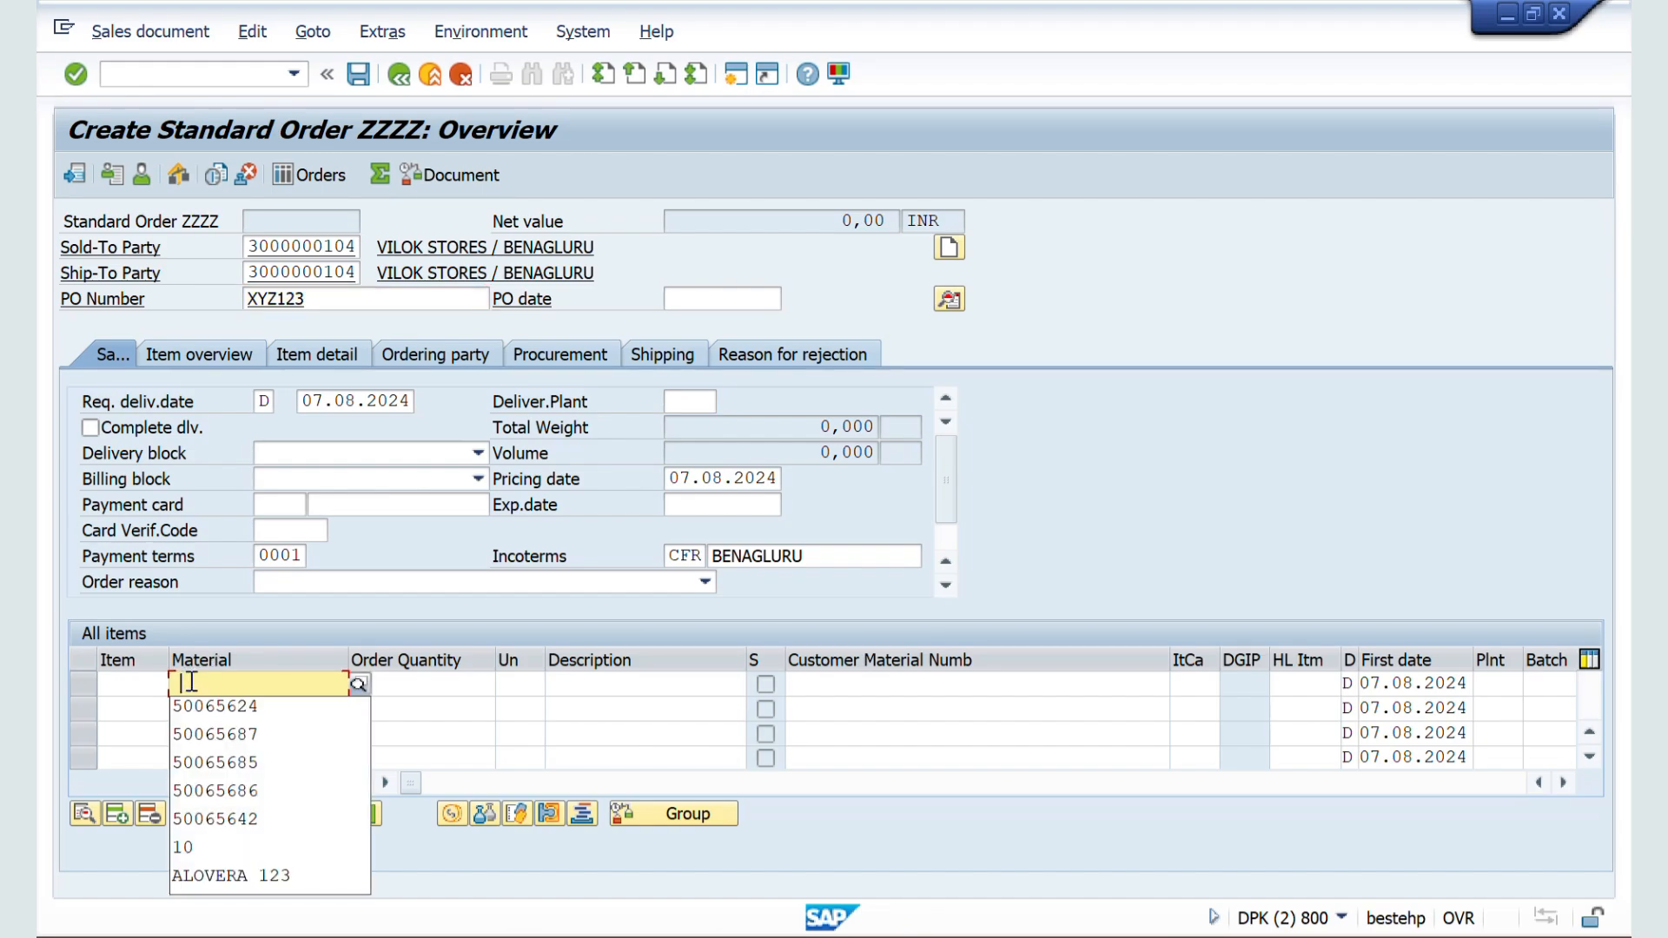
click(260, 706)
click(433, 683)
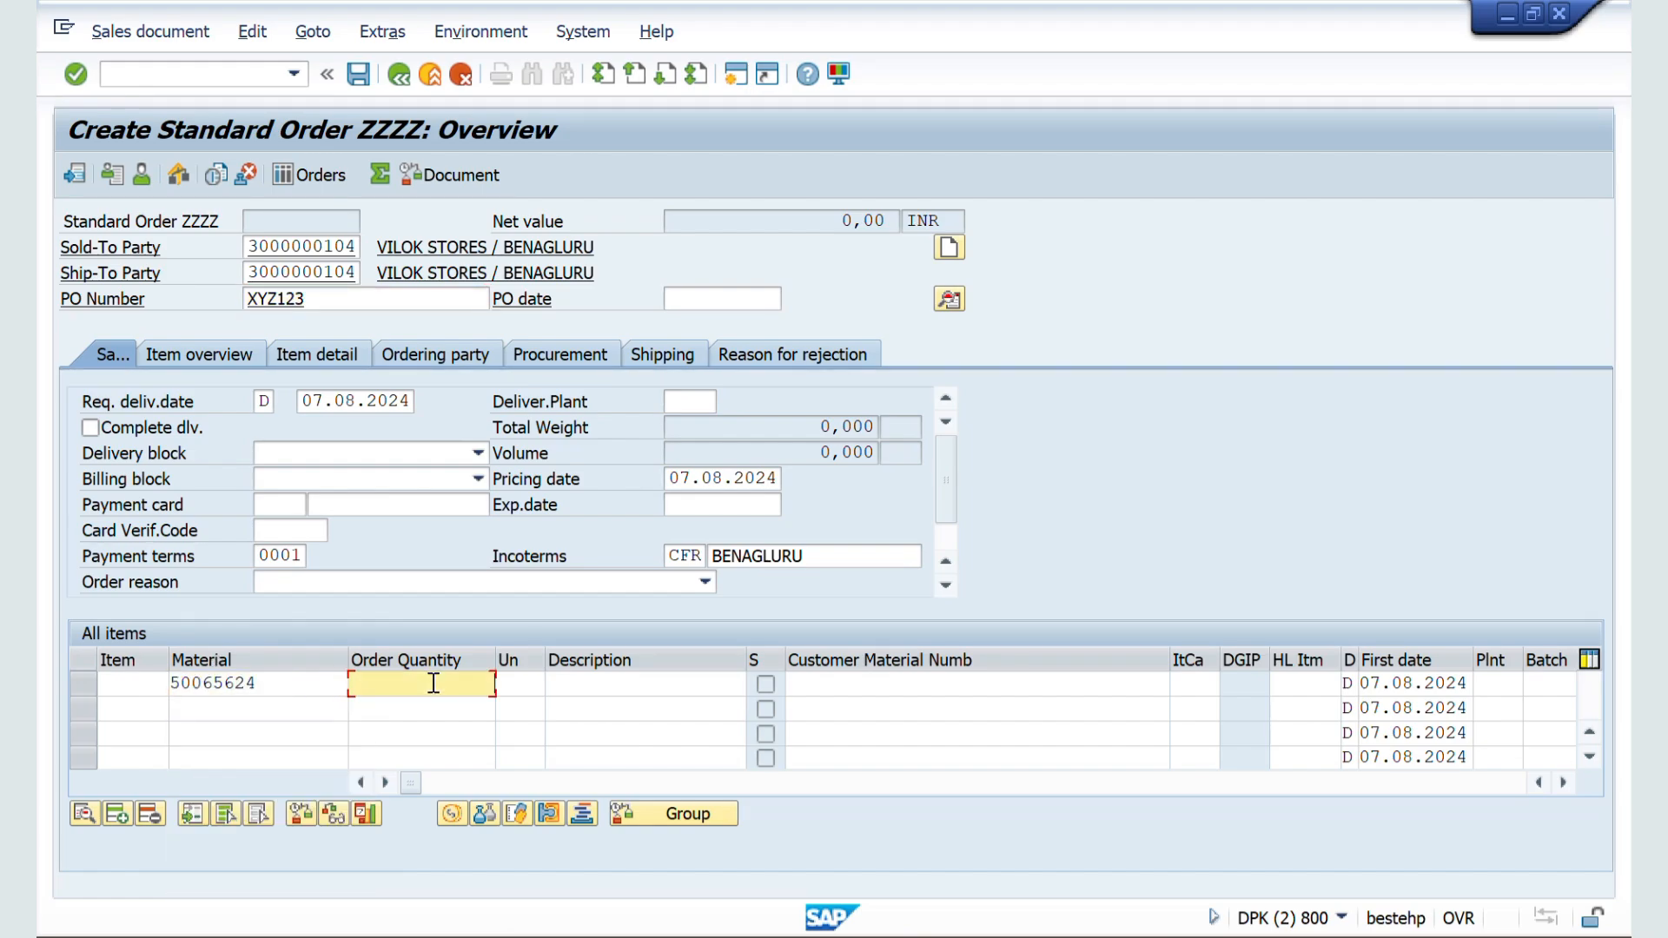
key(Tab)
text(L)
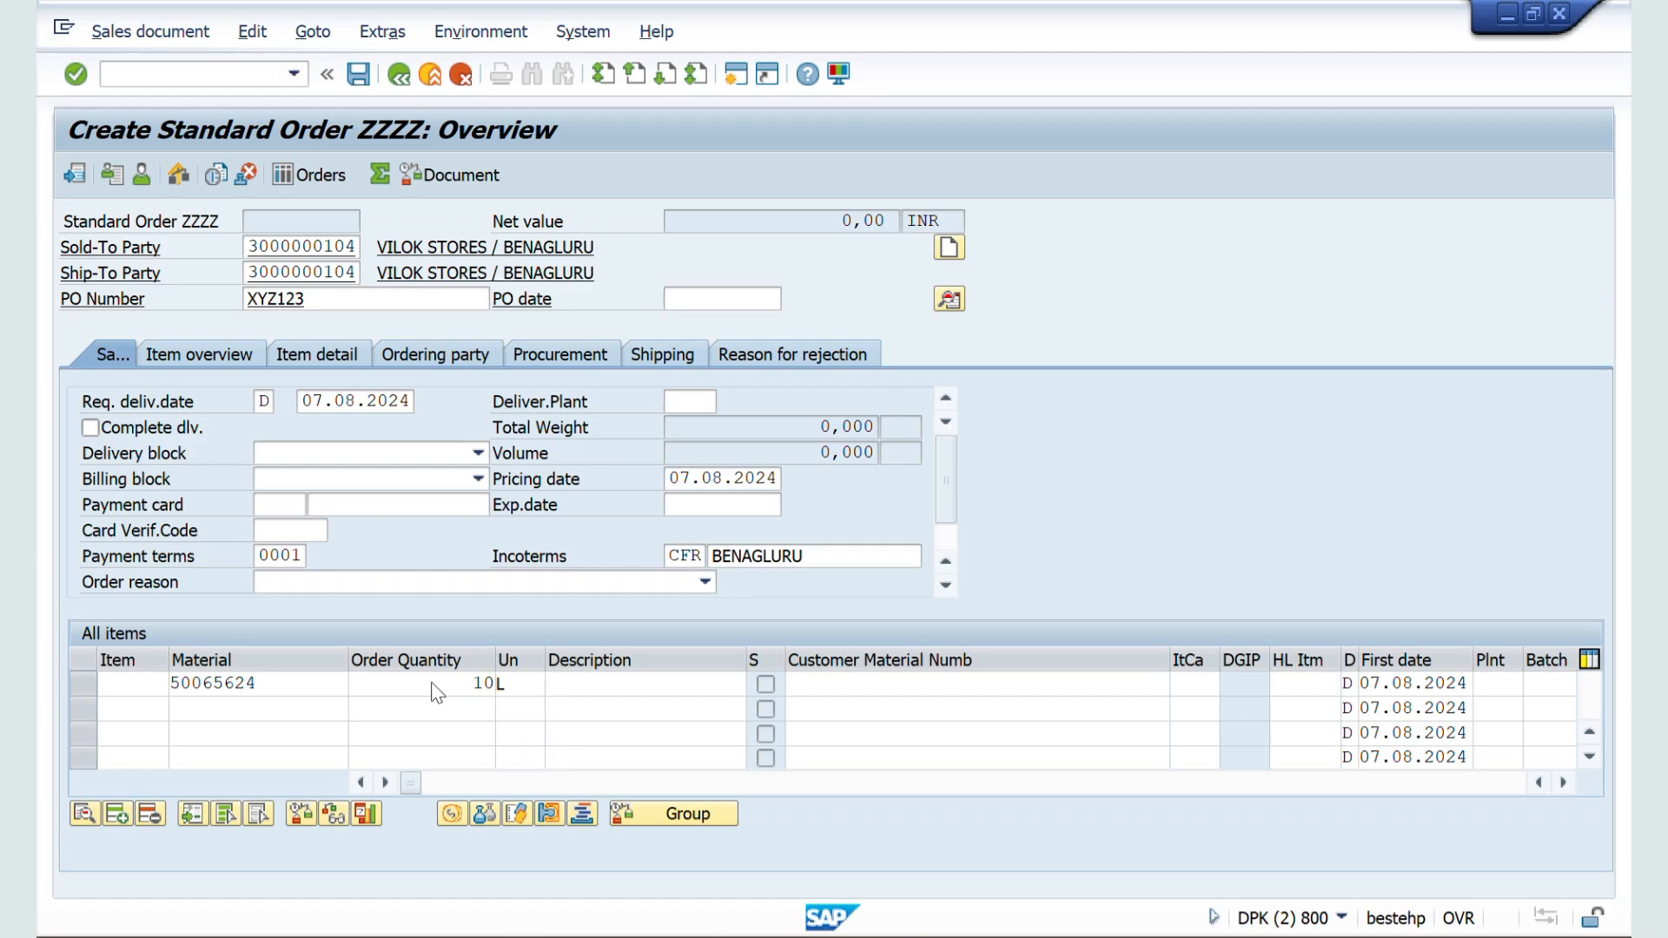
key(Return)
key(Return)
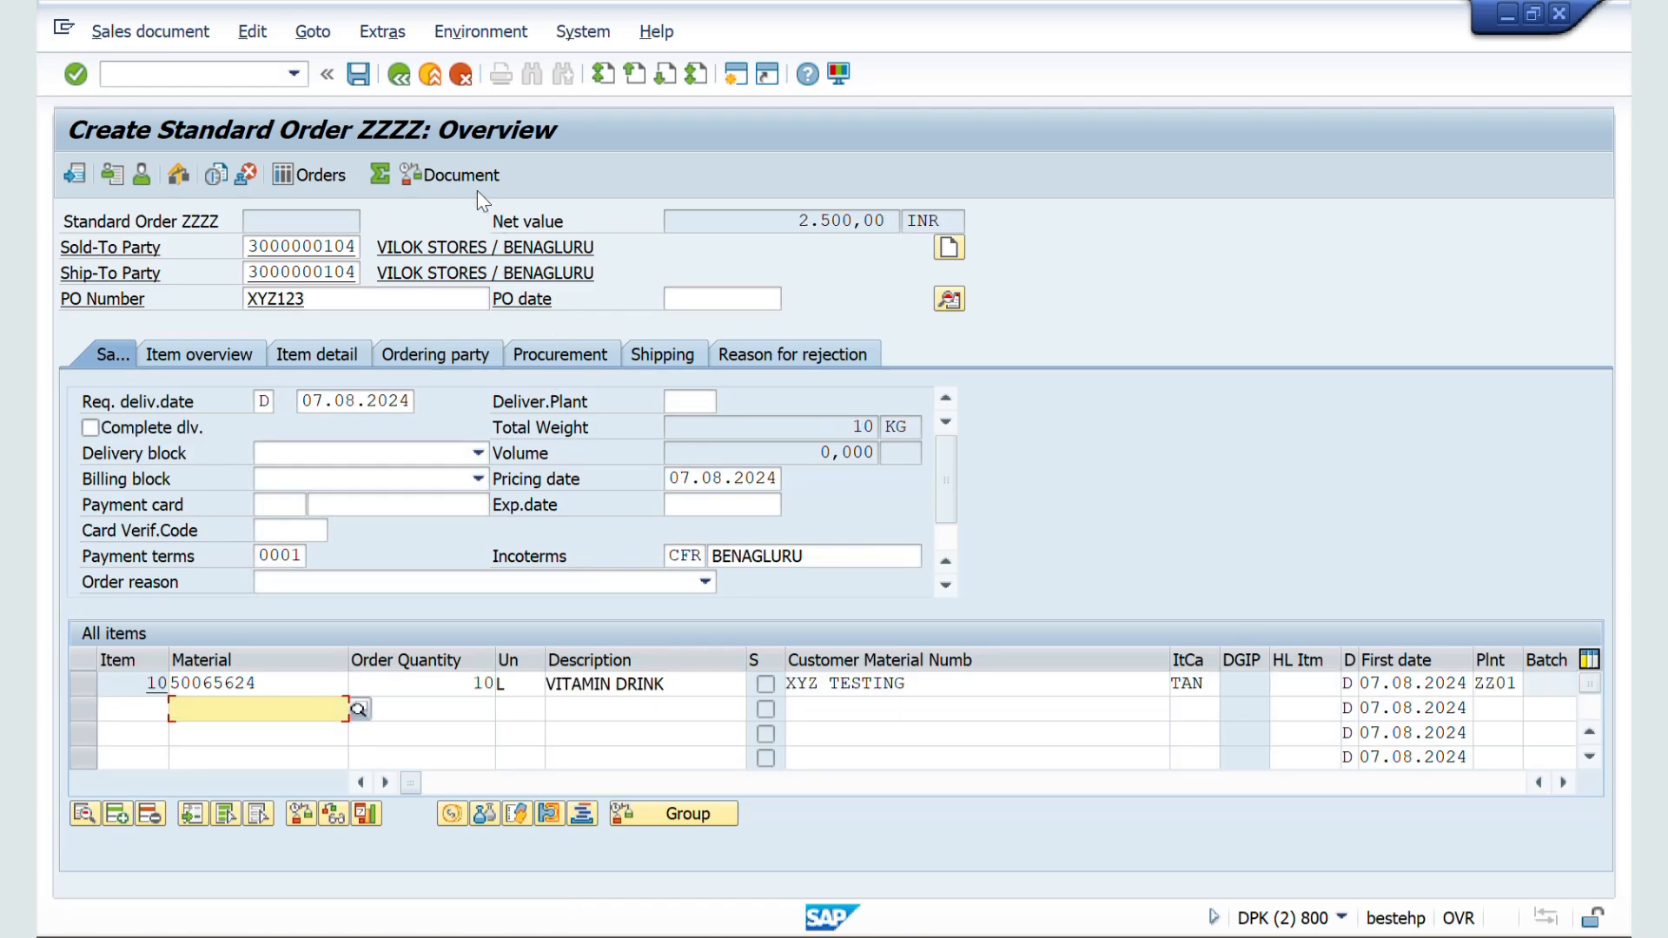
click(358, 75)
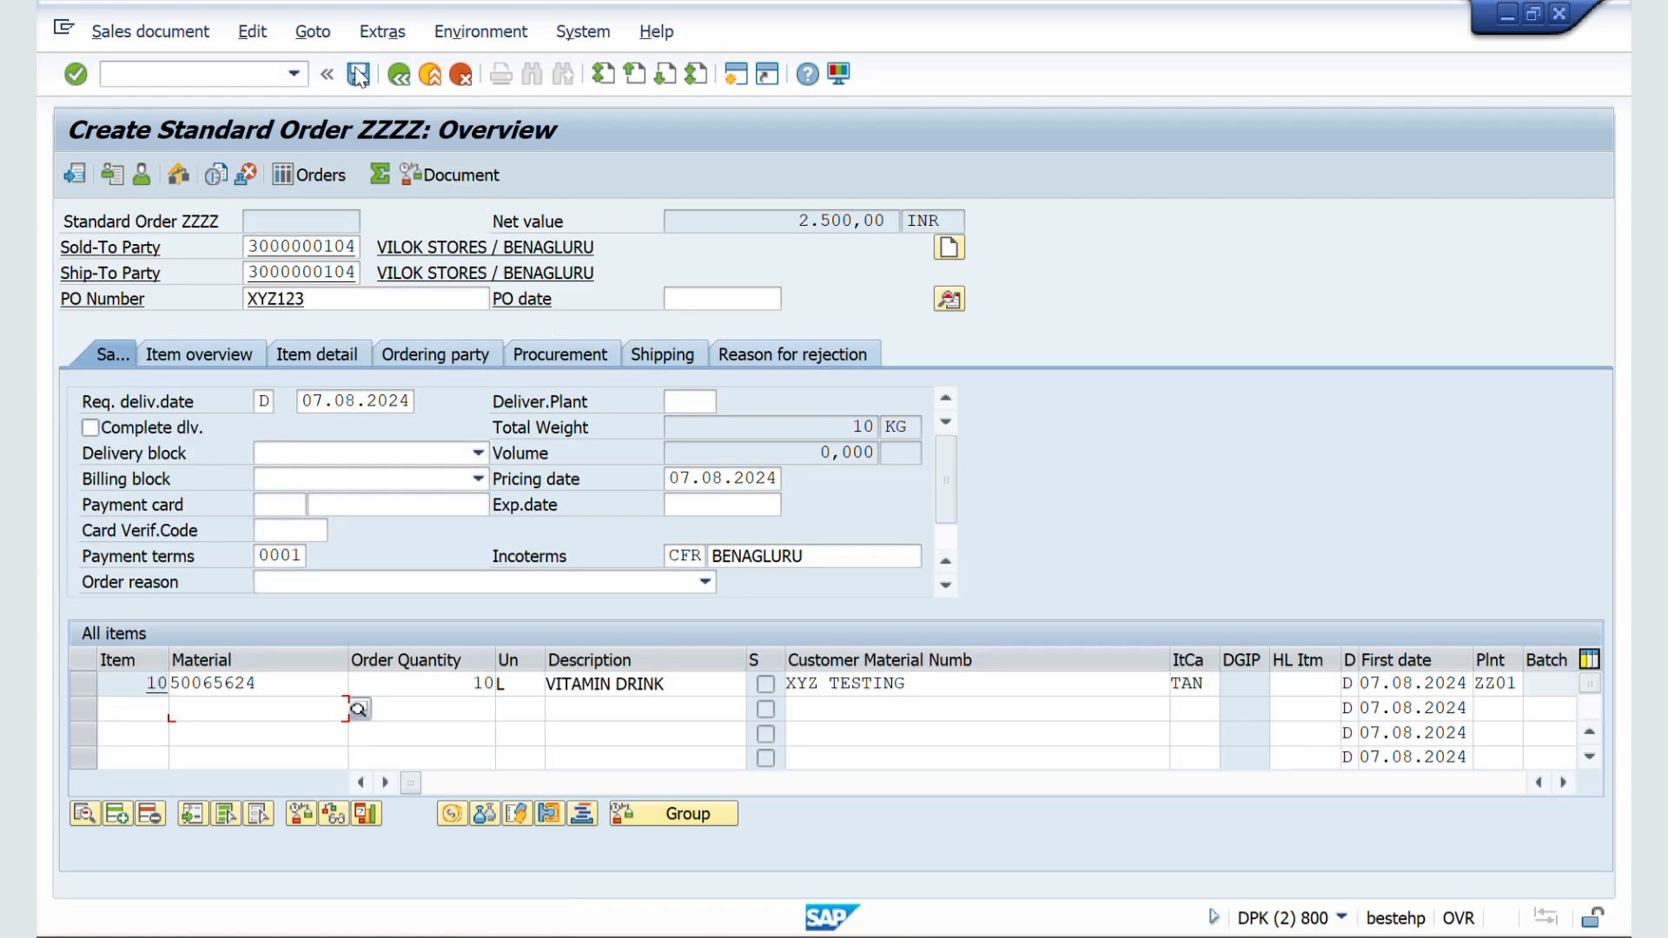
Step: Start another Standard Order ZZZZ with VA01, keeping the same sold-to party and choosing sales area ZZ01 / ZW / ZM
click(173, 79)
text(/NV)
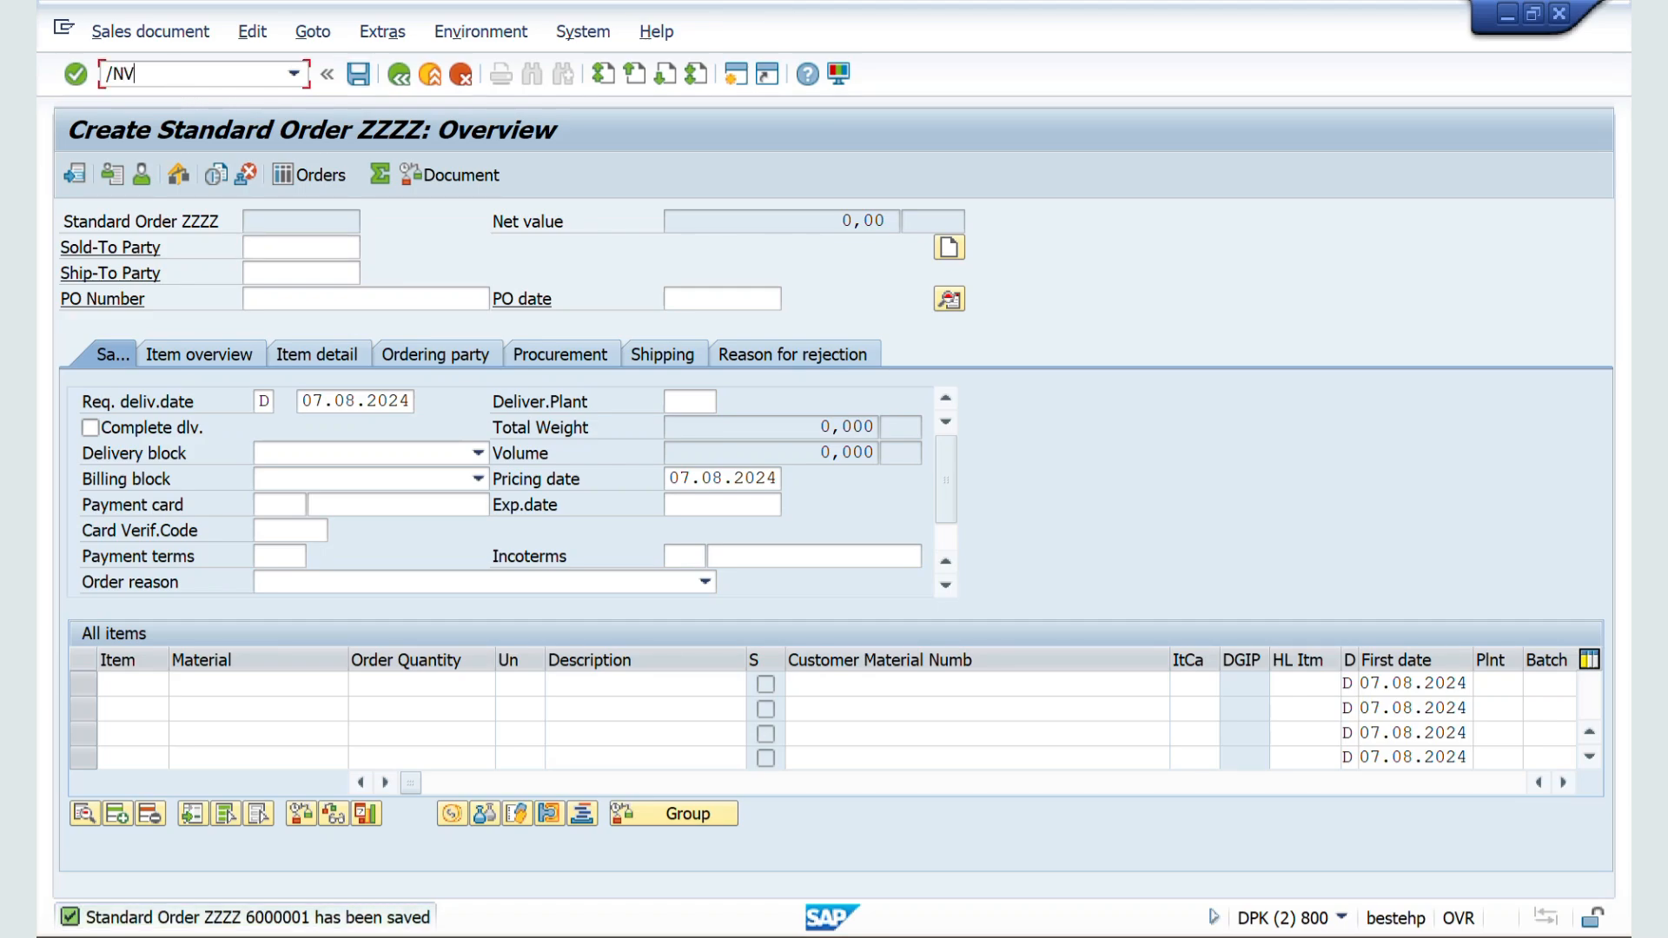
text(A01)
key(Return)
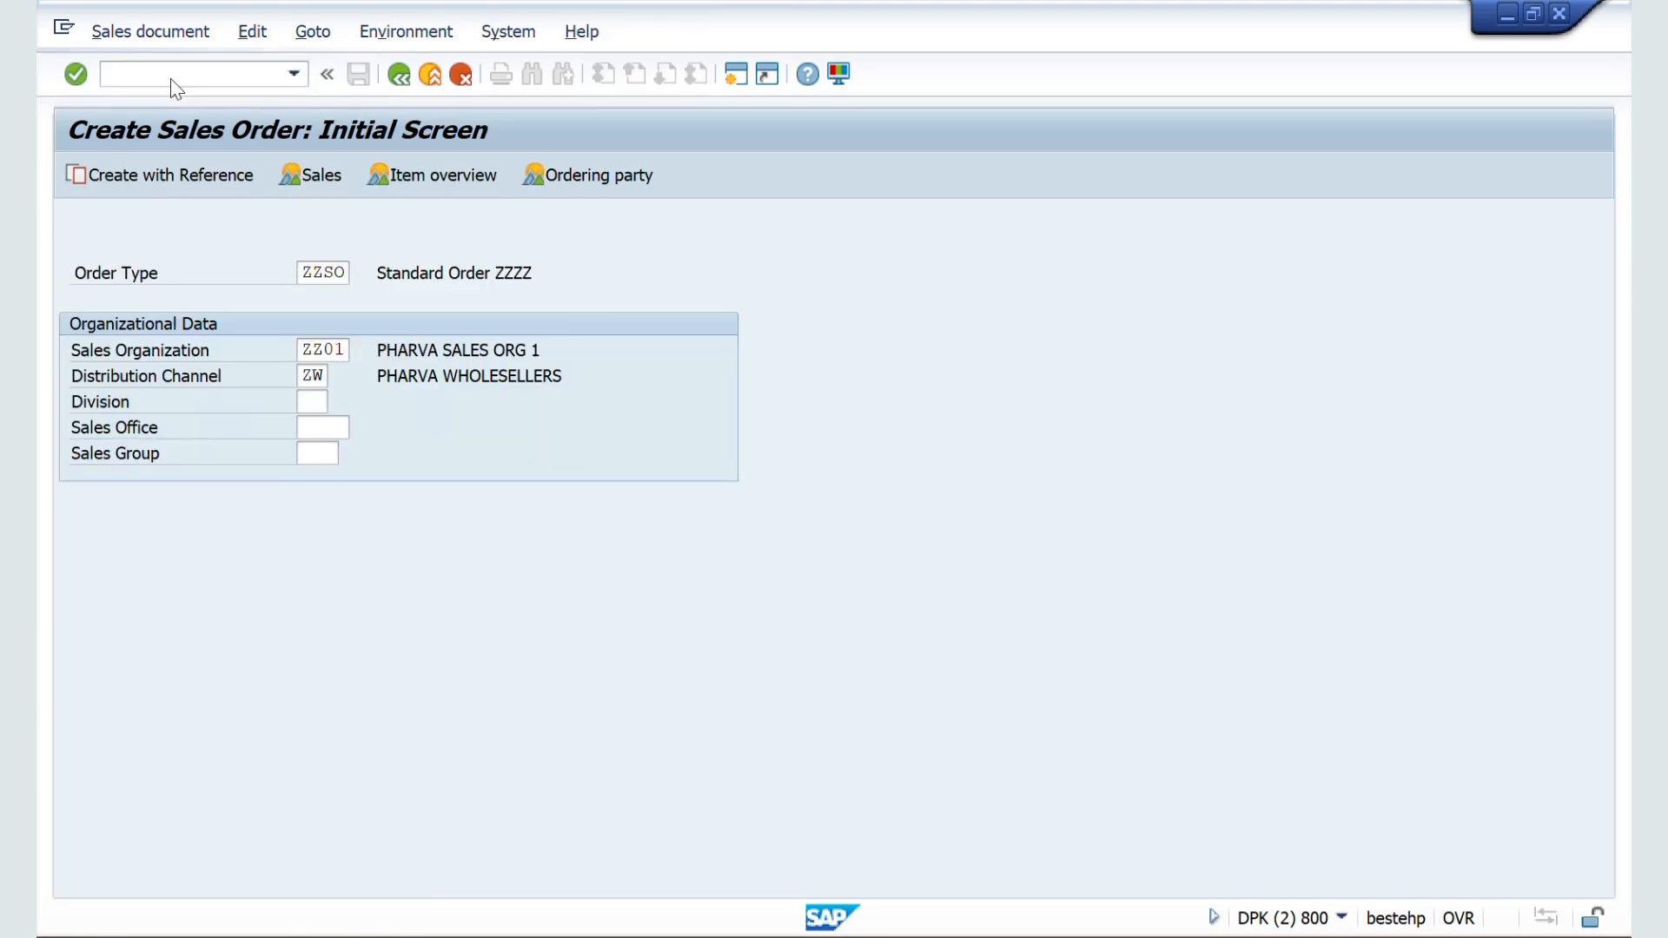
key(Return)
key(Down)
key(Return)
key(Return)
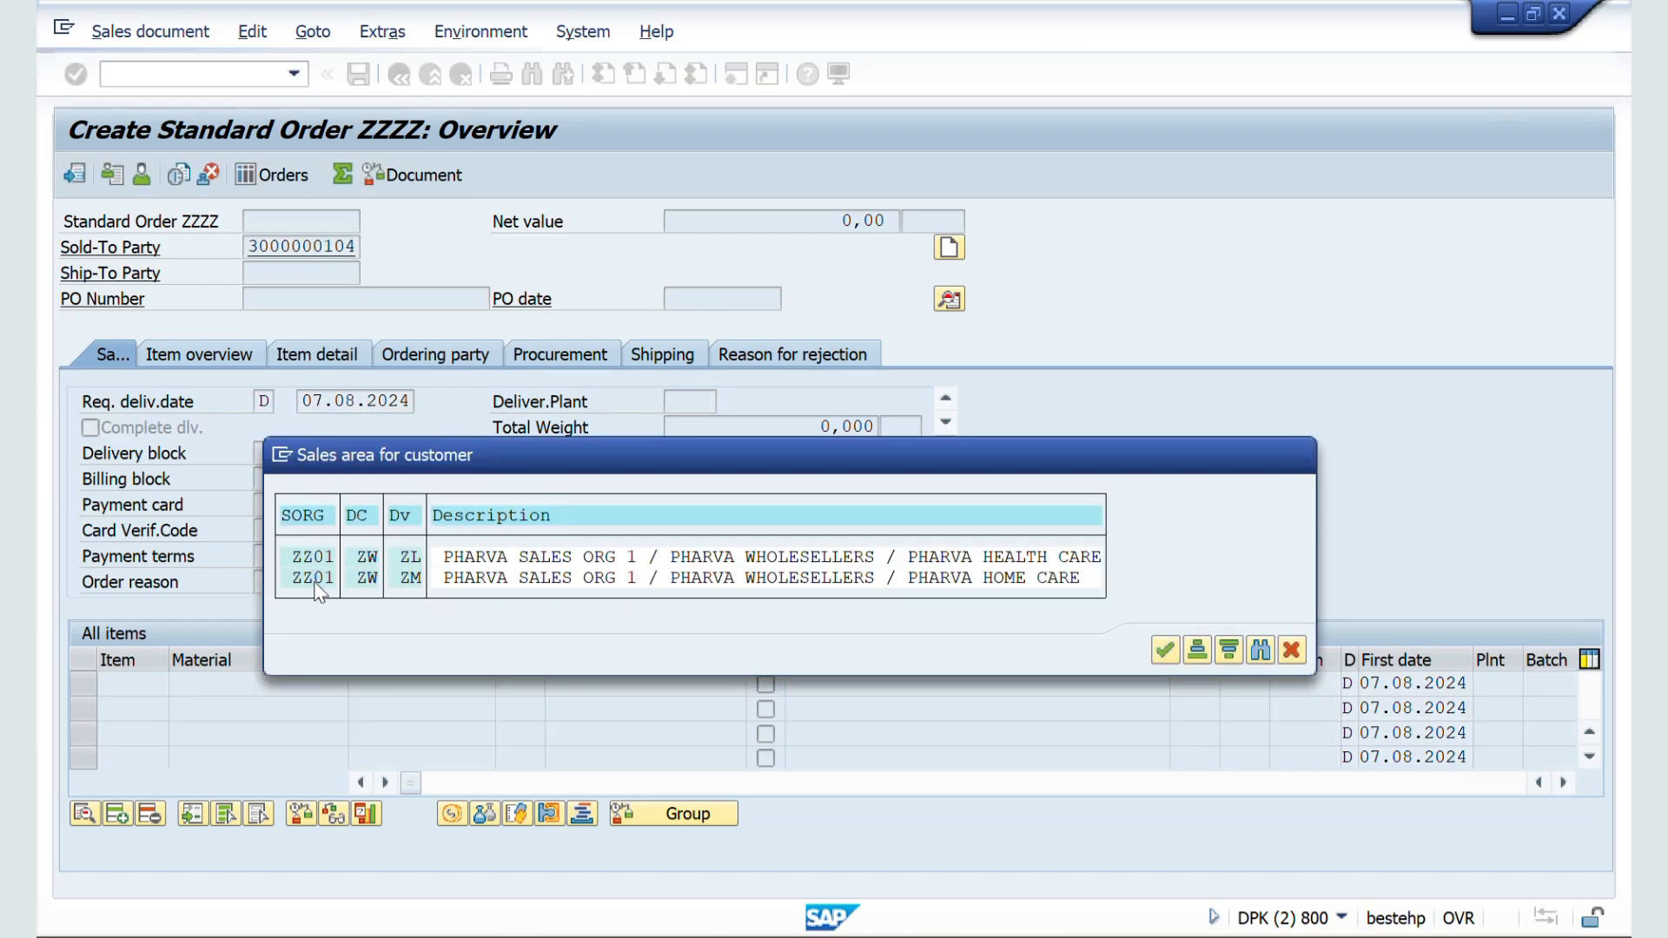
double_click(314, 581)
Step: Test the duplicate check by entering the previous order's purchase order number in the PO Number field
click(271, 298)
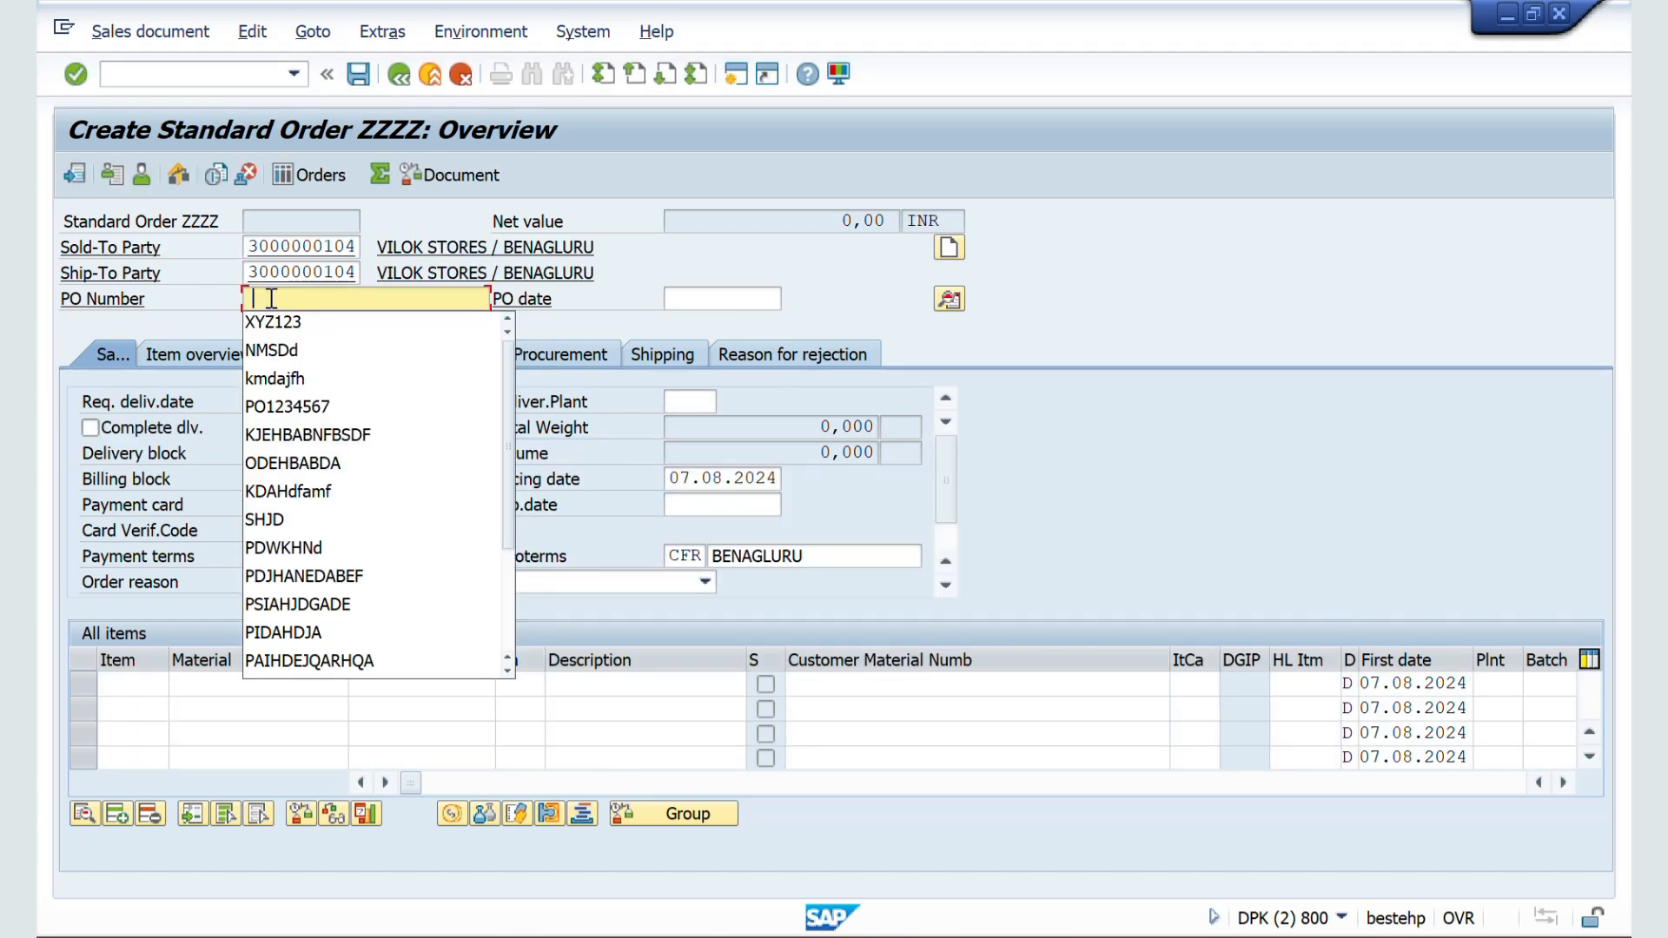
click(276, 323)
key(Return)
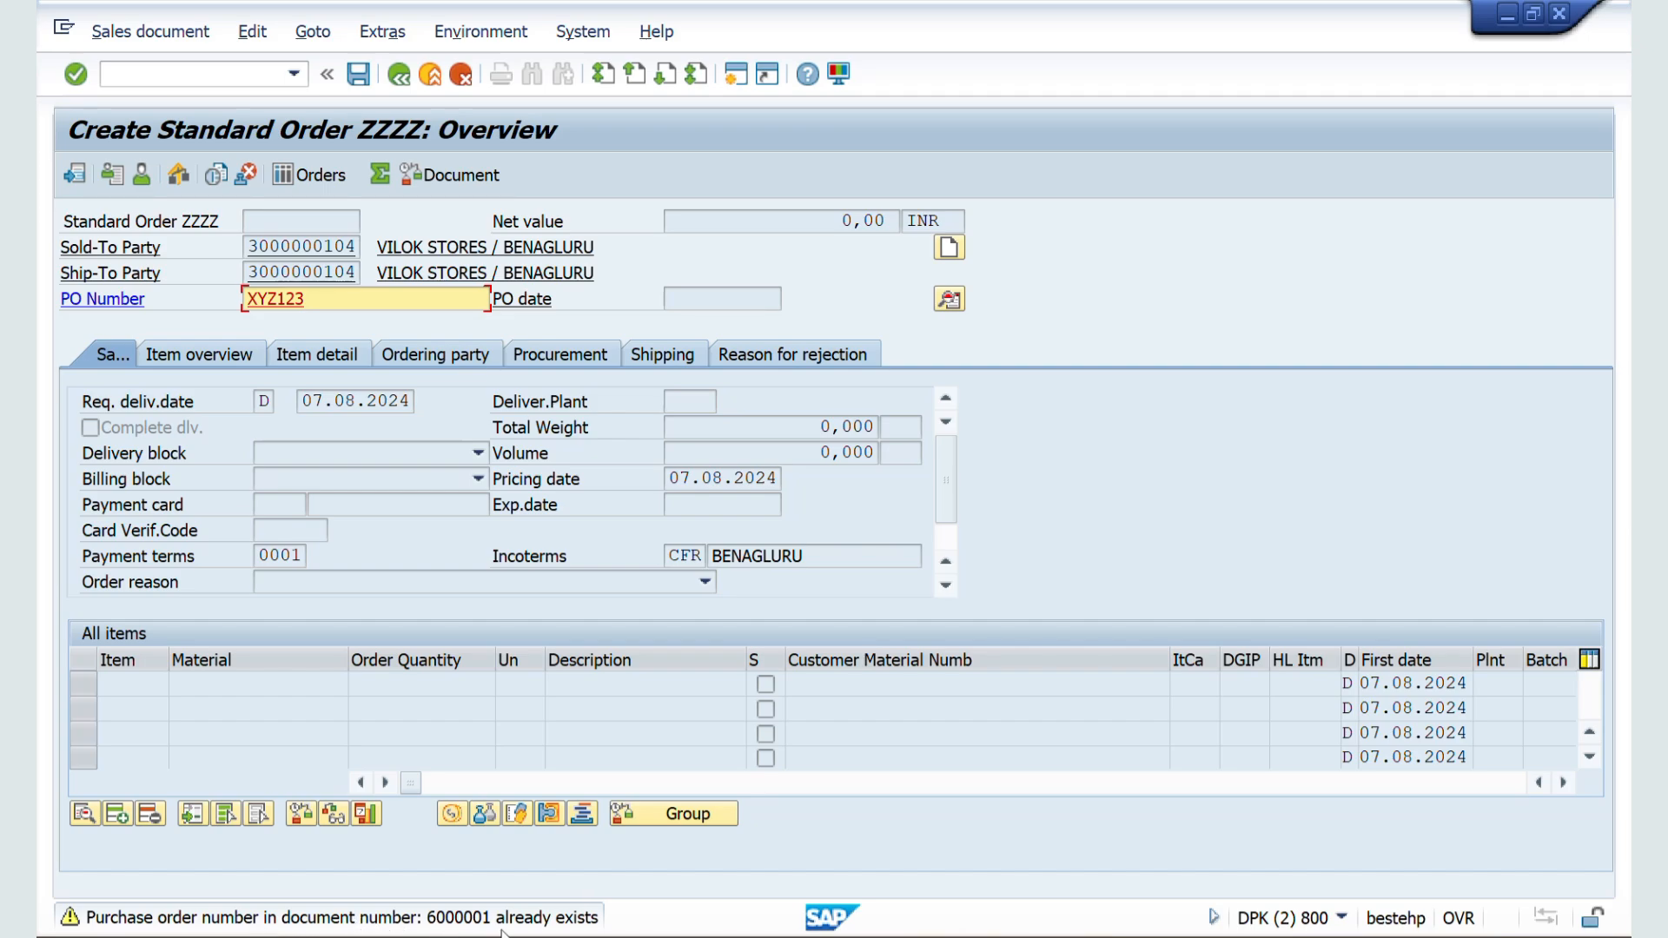
Step: Return to the document type ZZSO configuration and clear the Check purch.order no value
key(alt+Tab)
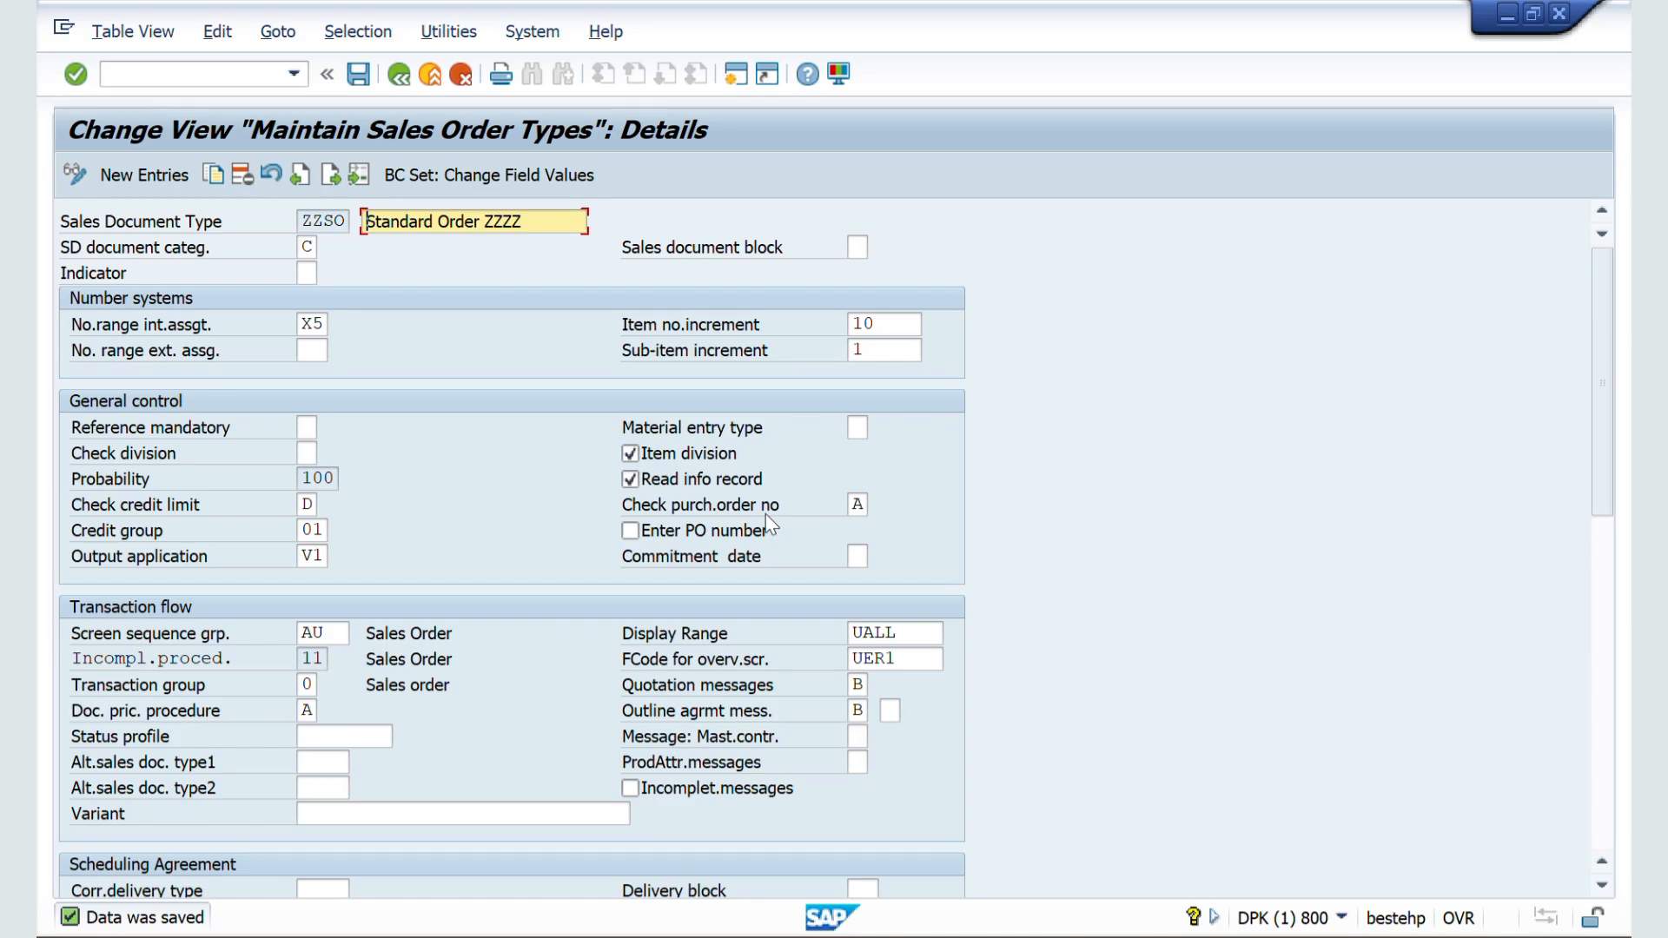
scroll(816, 504, down, 1)
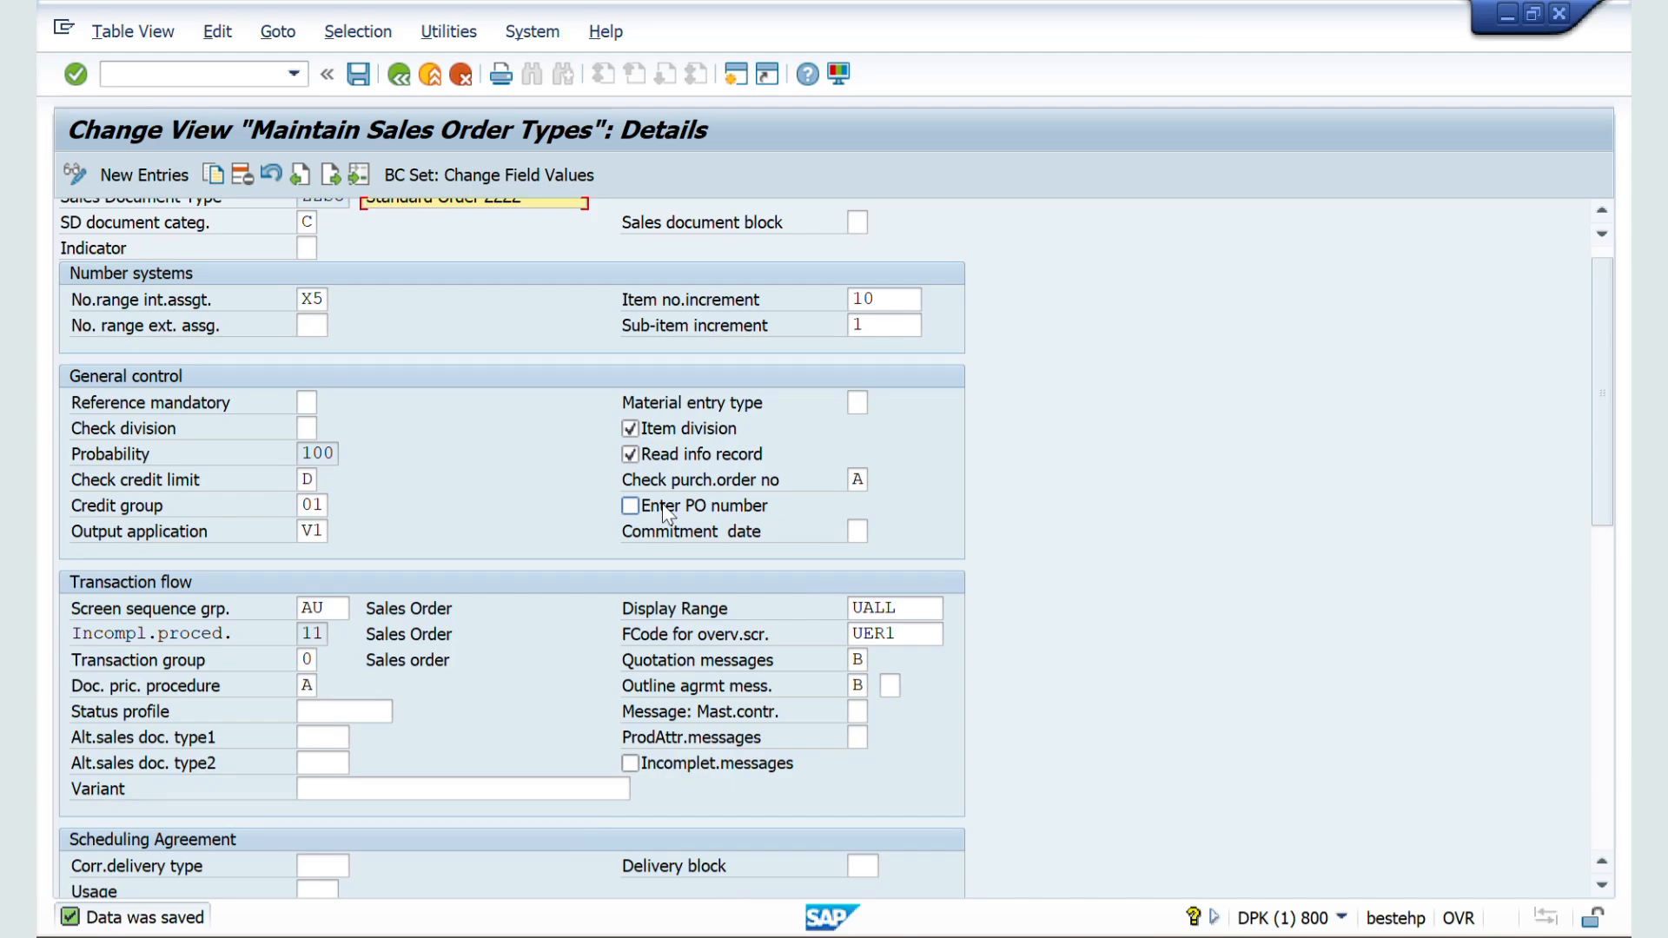
click(860, 480)
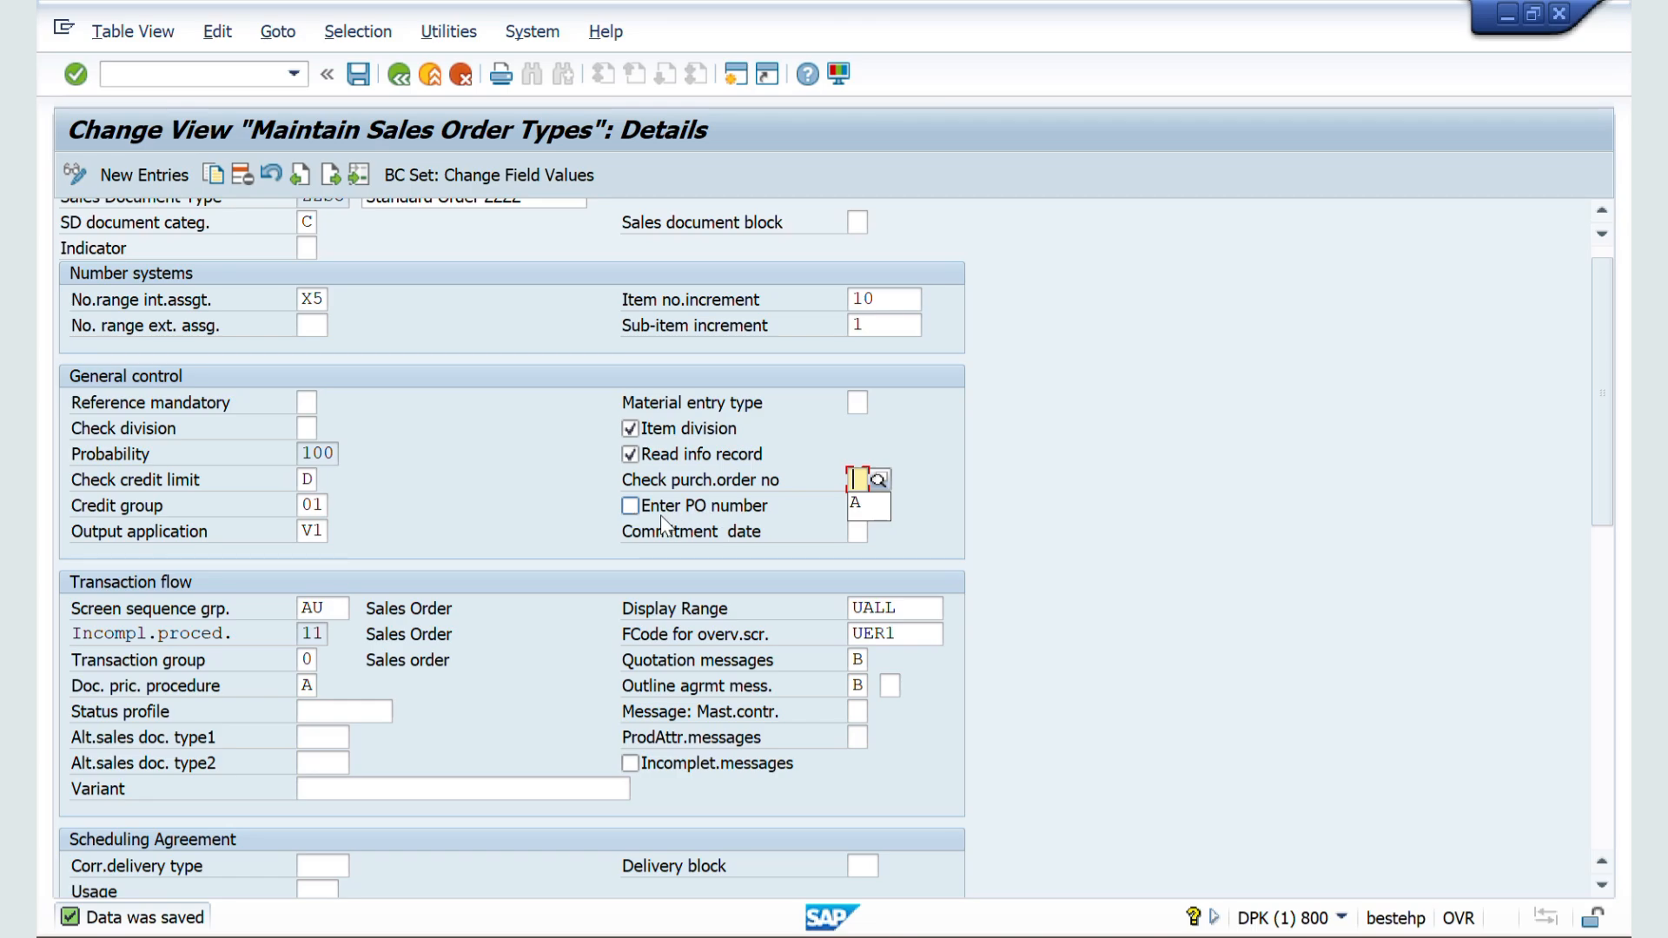
Step: Abandon the open order and create a fresh one with VA01 for the same sold-to party in sales area ZZ01 / ZW / ZM
key(alt+Tab)
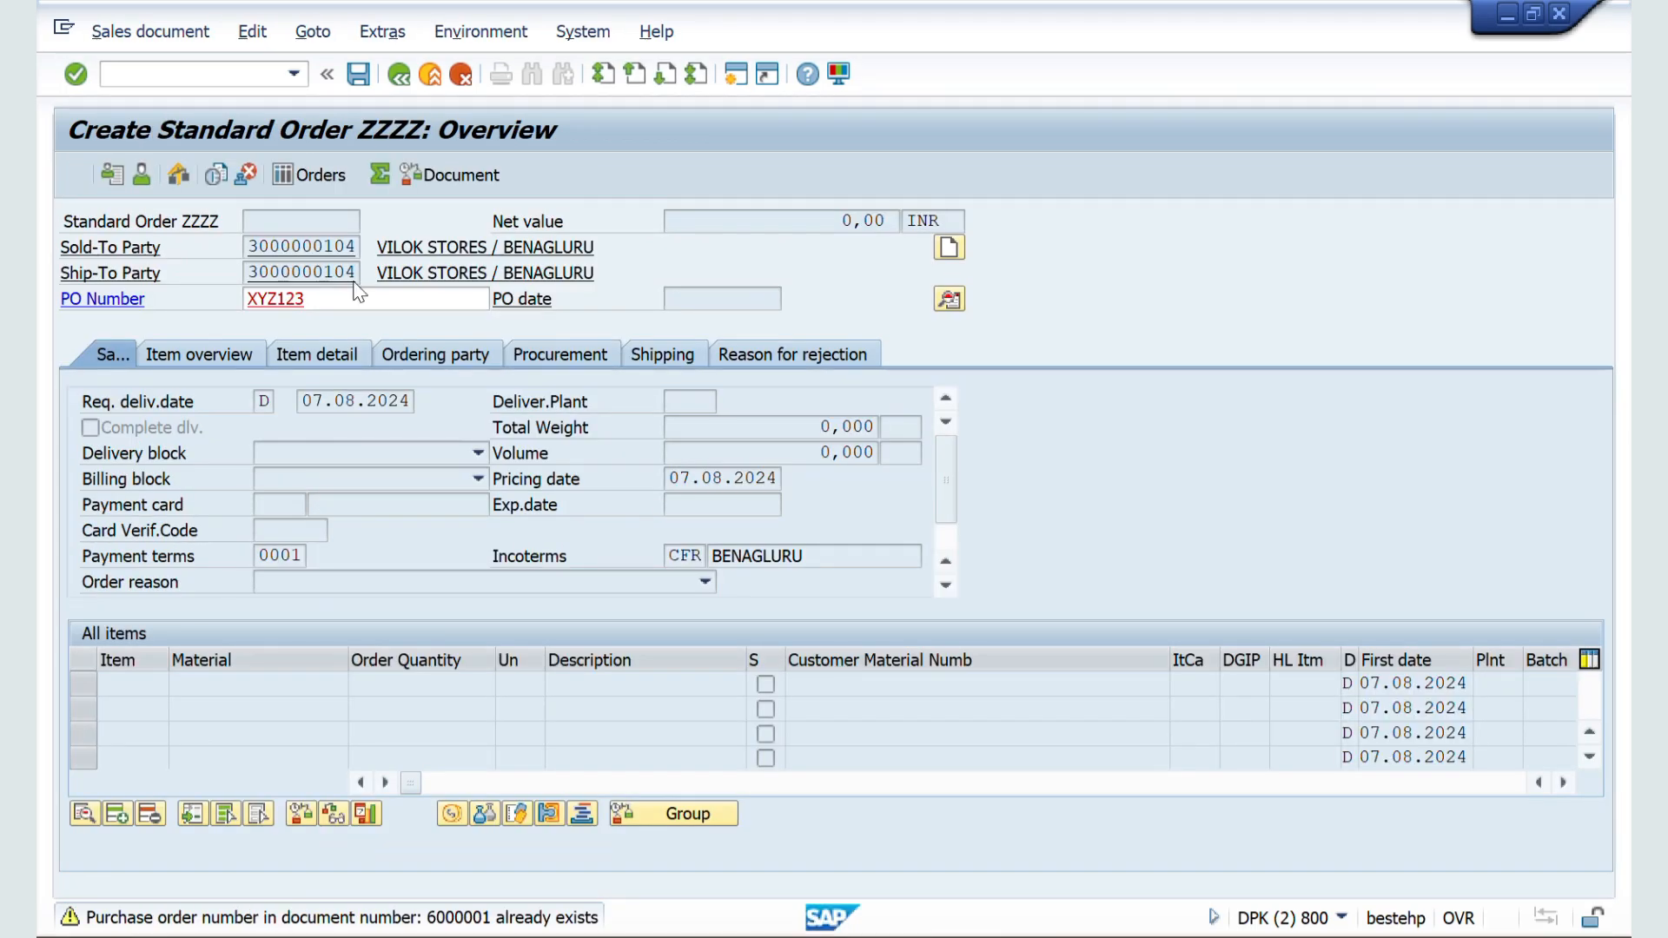
click(355, 297)
click(182, 79)
text(/nva01)
key(Return)
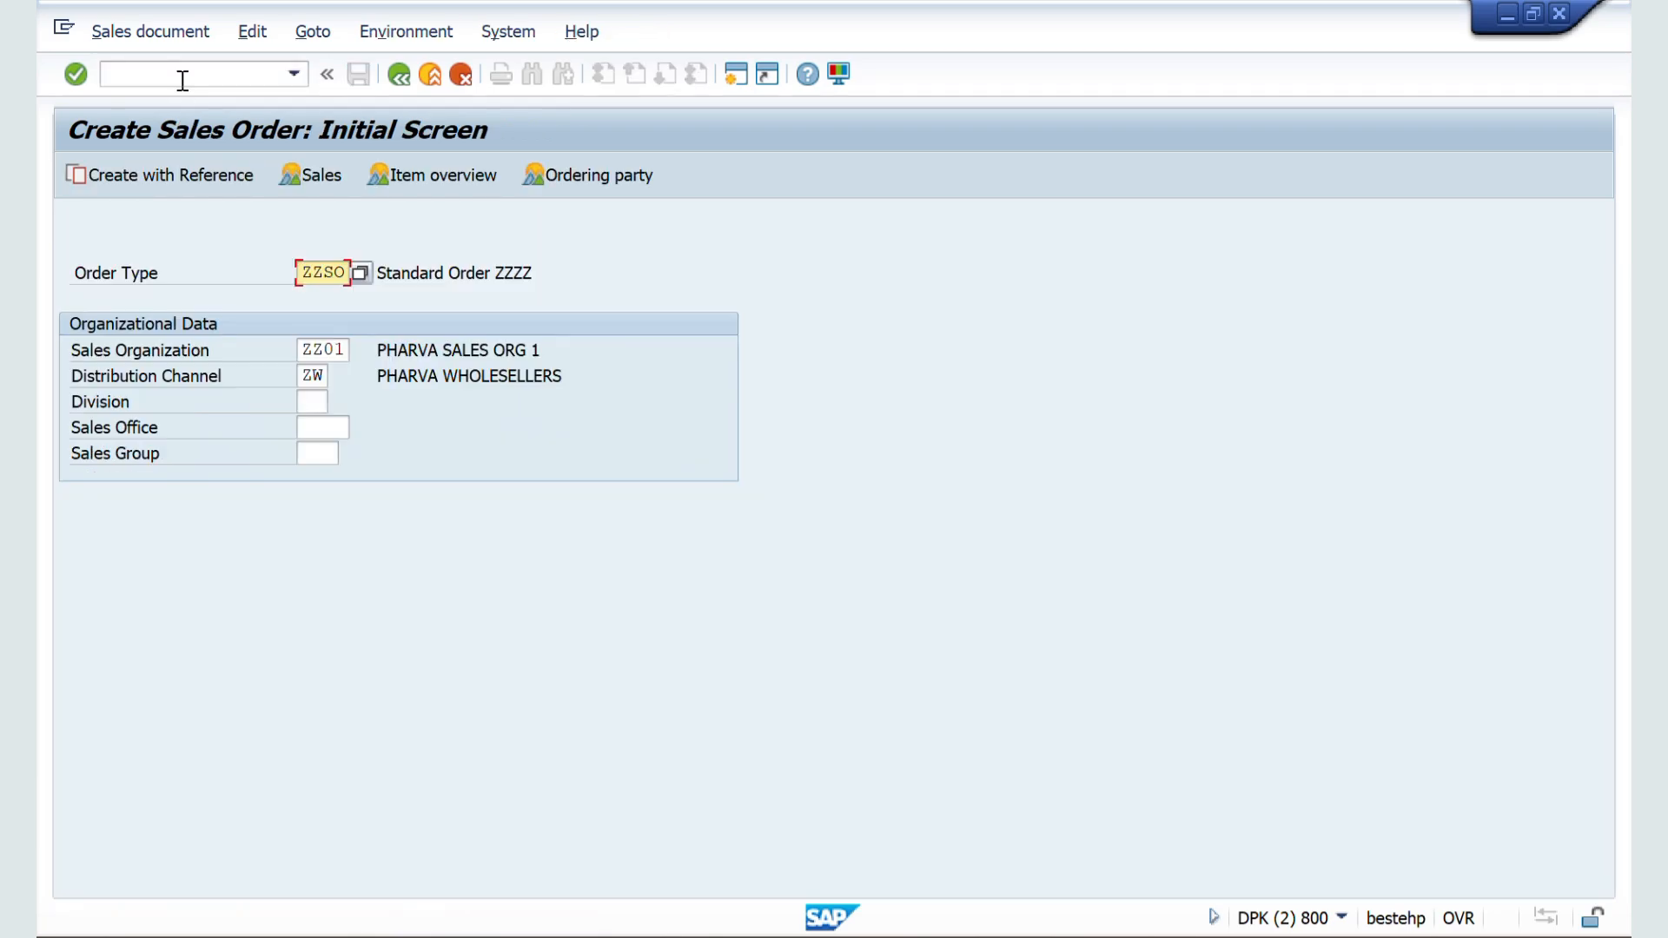
key(Return)
key(Down)
key(Down)
key(Return)
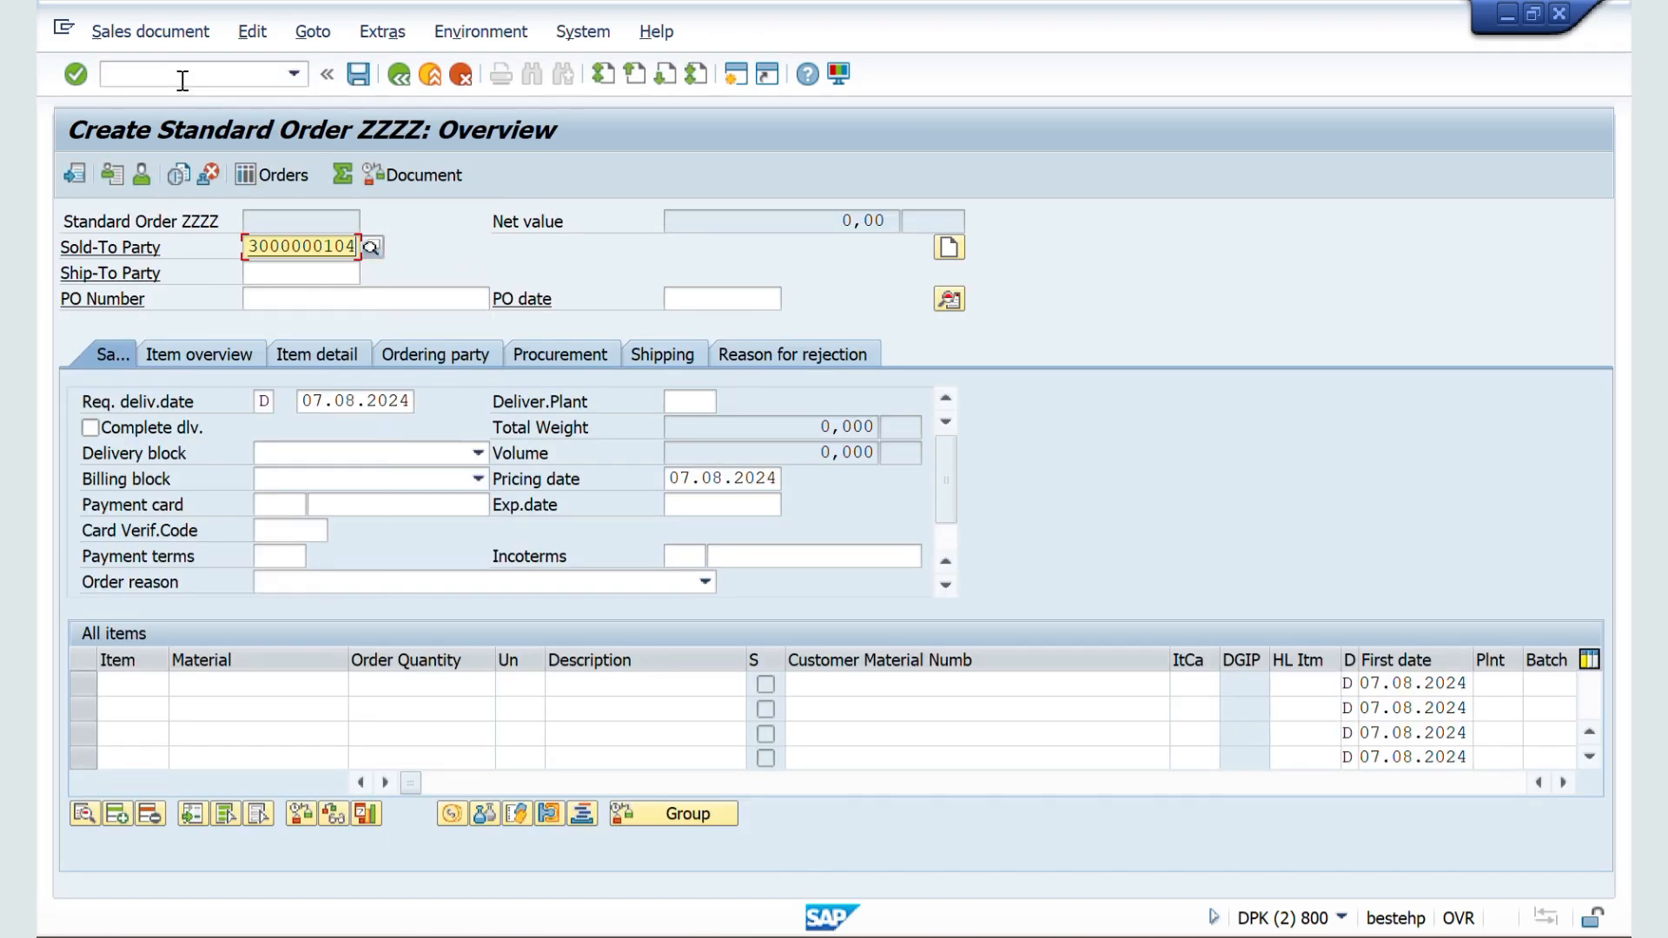
key(Return)
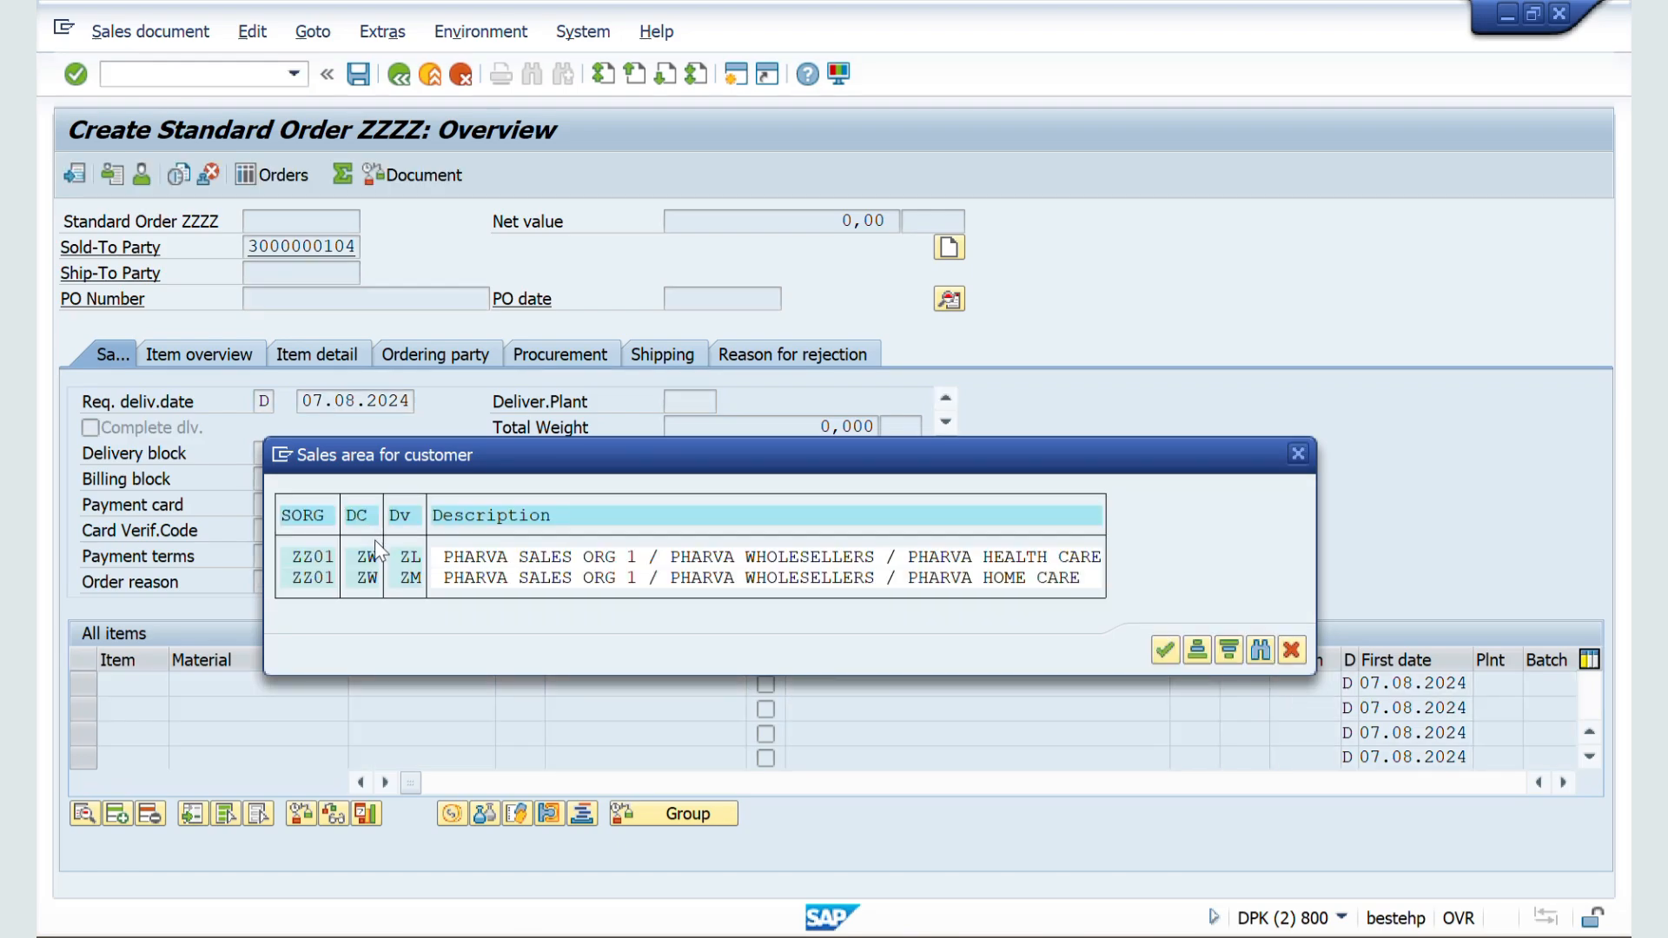
double_click(321, 577)
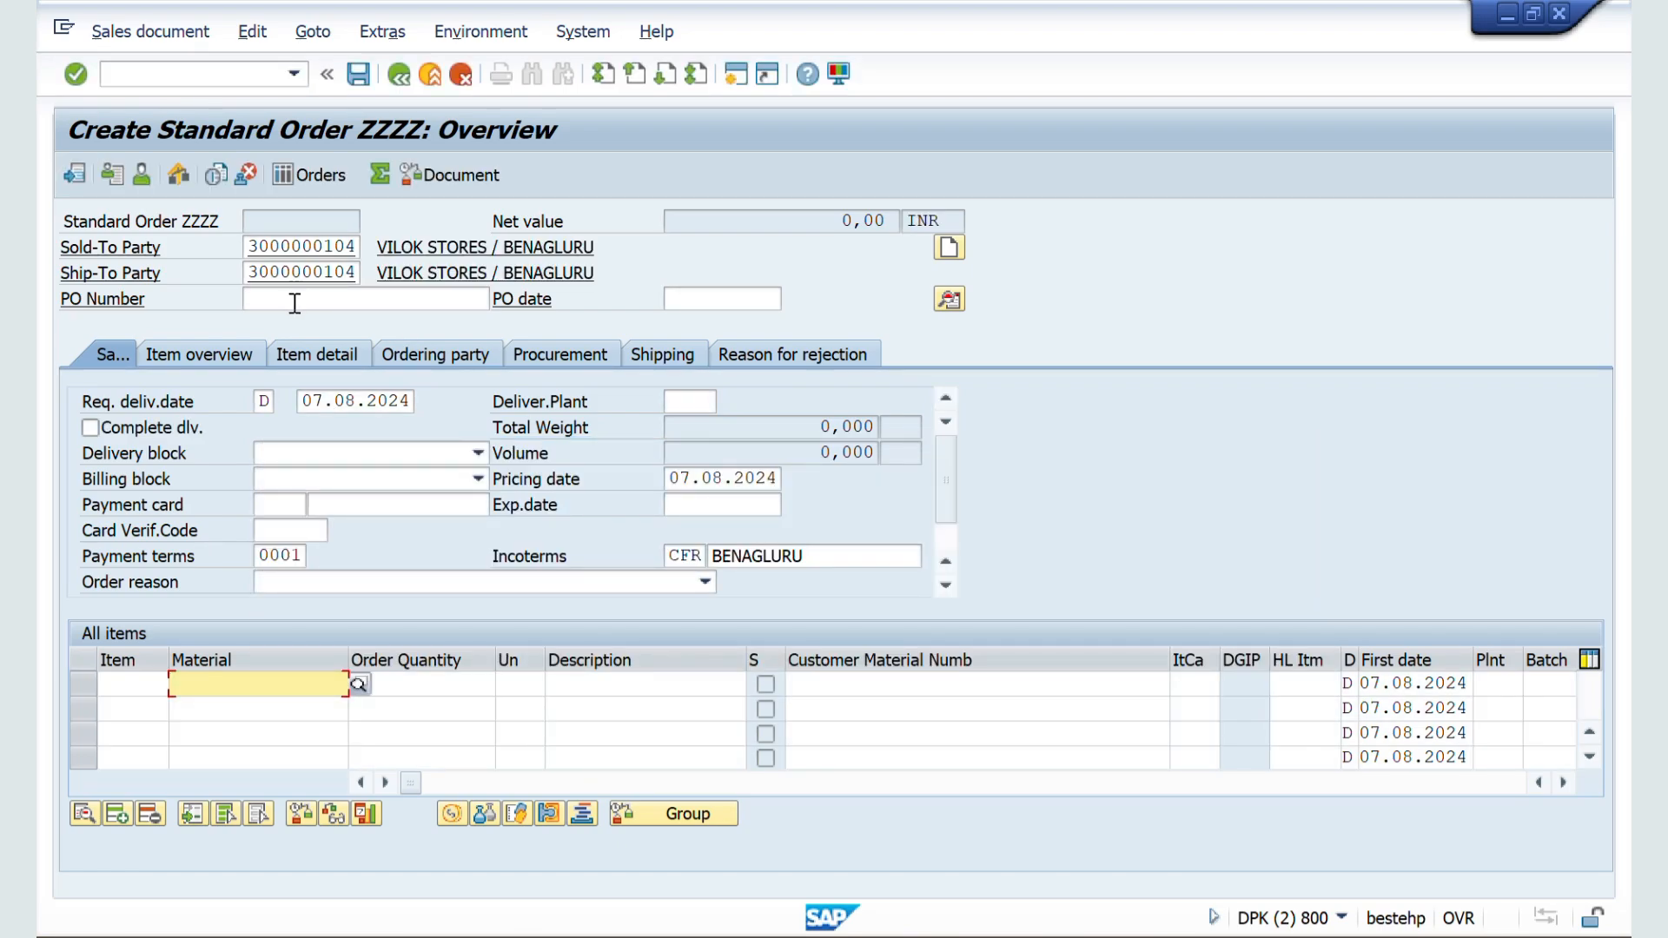
click(294, 301)
click(662, 276)
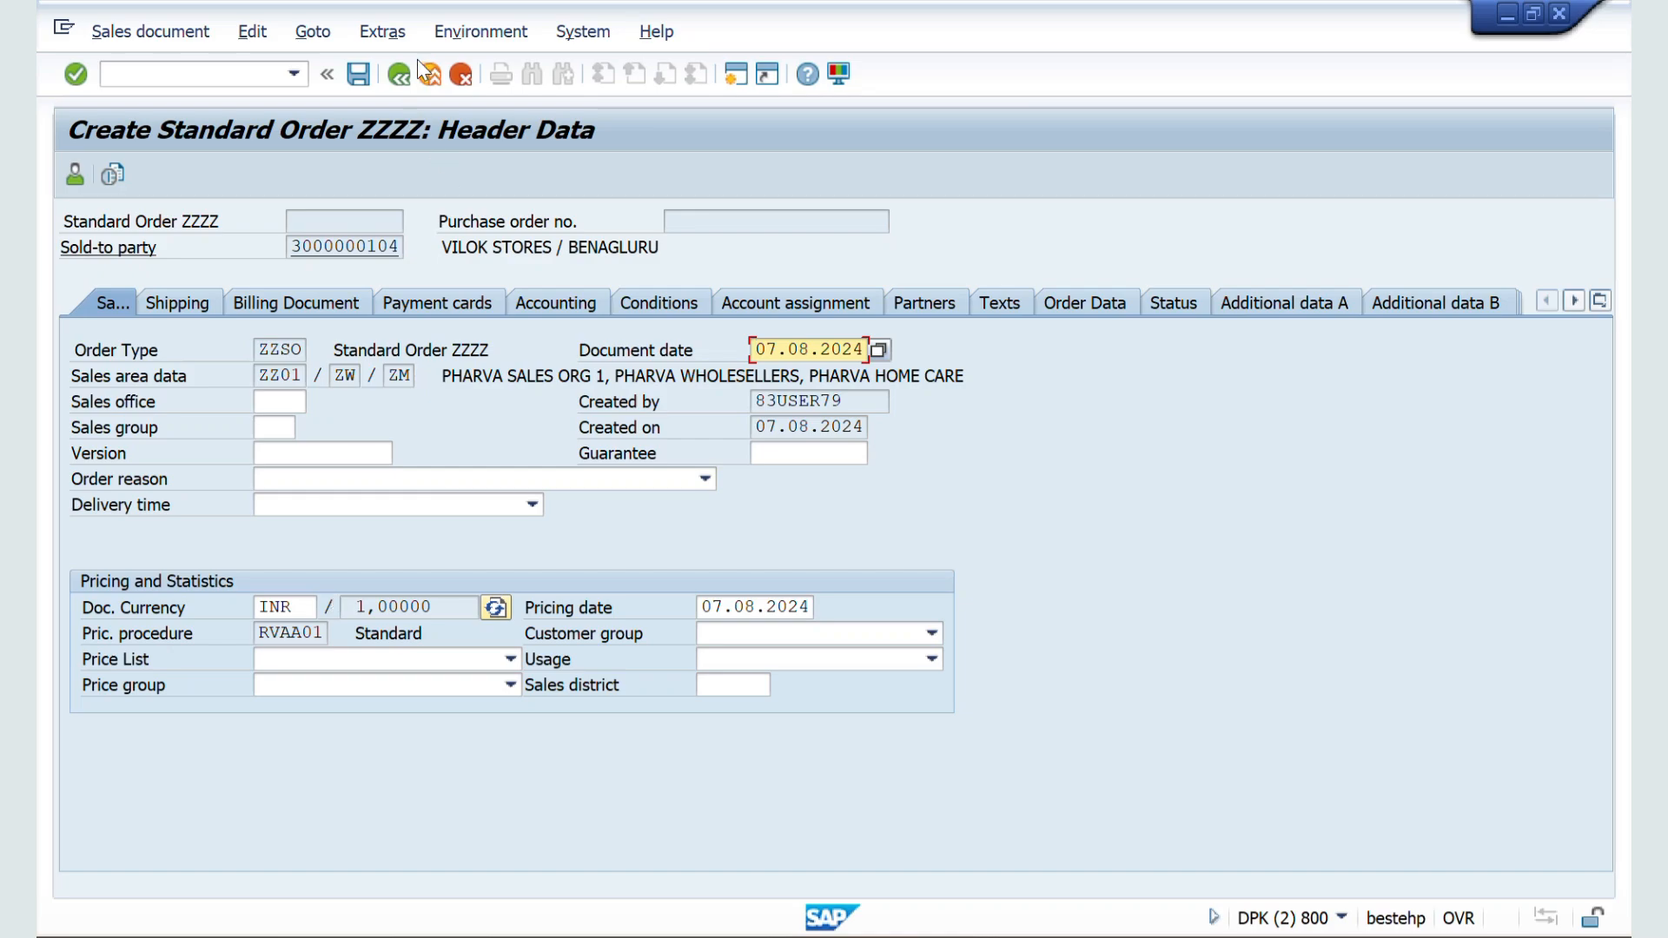
click(400, 75)
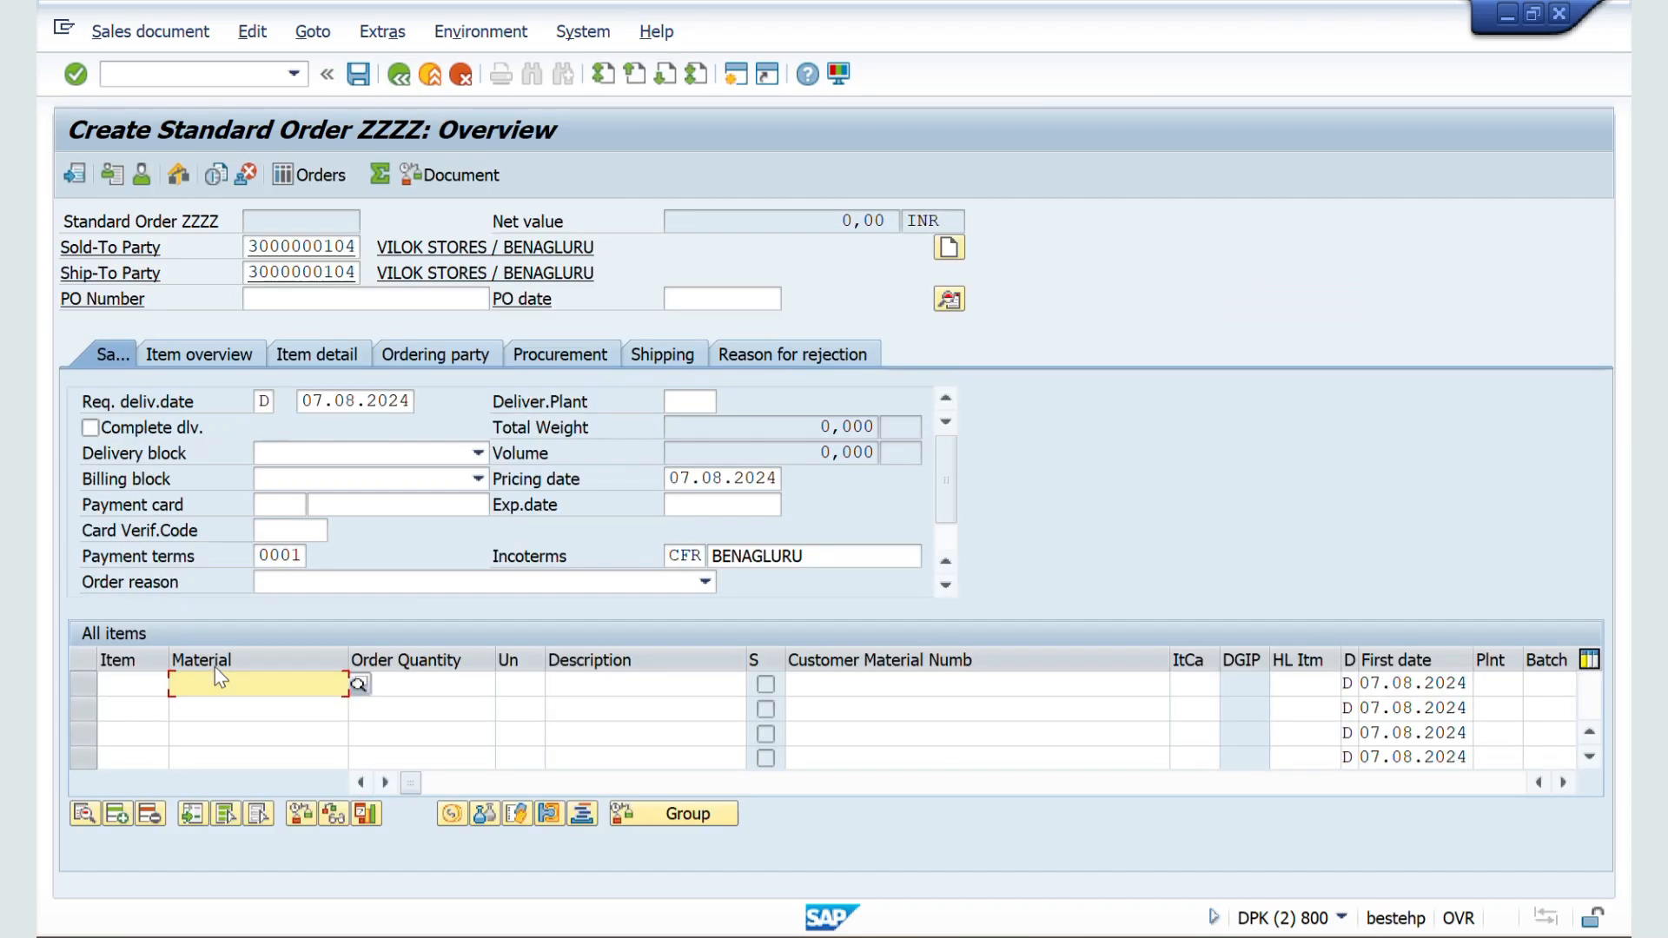
Step: Leave PO Number blank and add material 50065624 with an order quantity of 10 L as the first item
click(217, 682)
key(Down)
key(Tab)
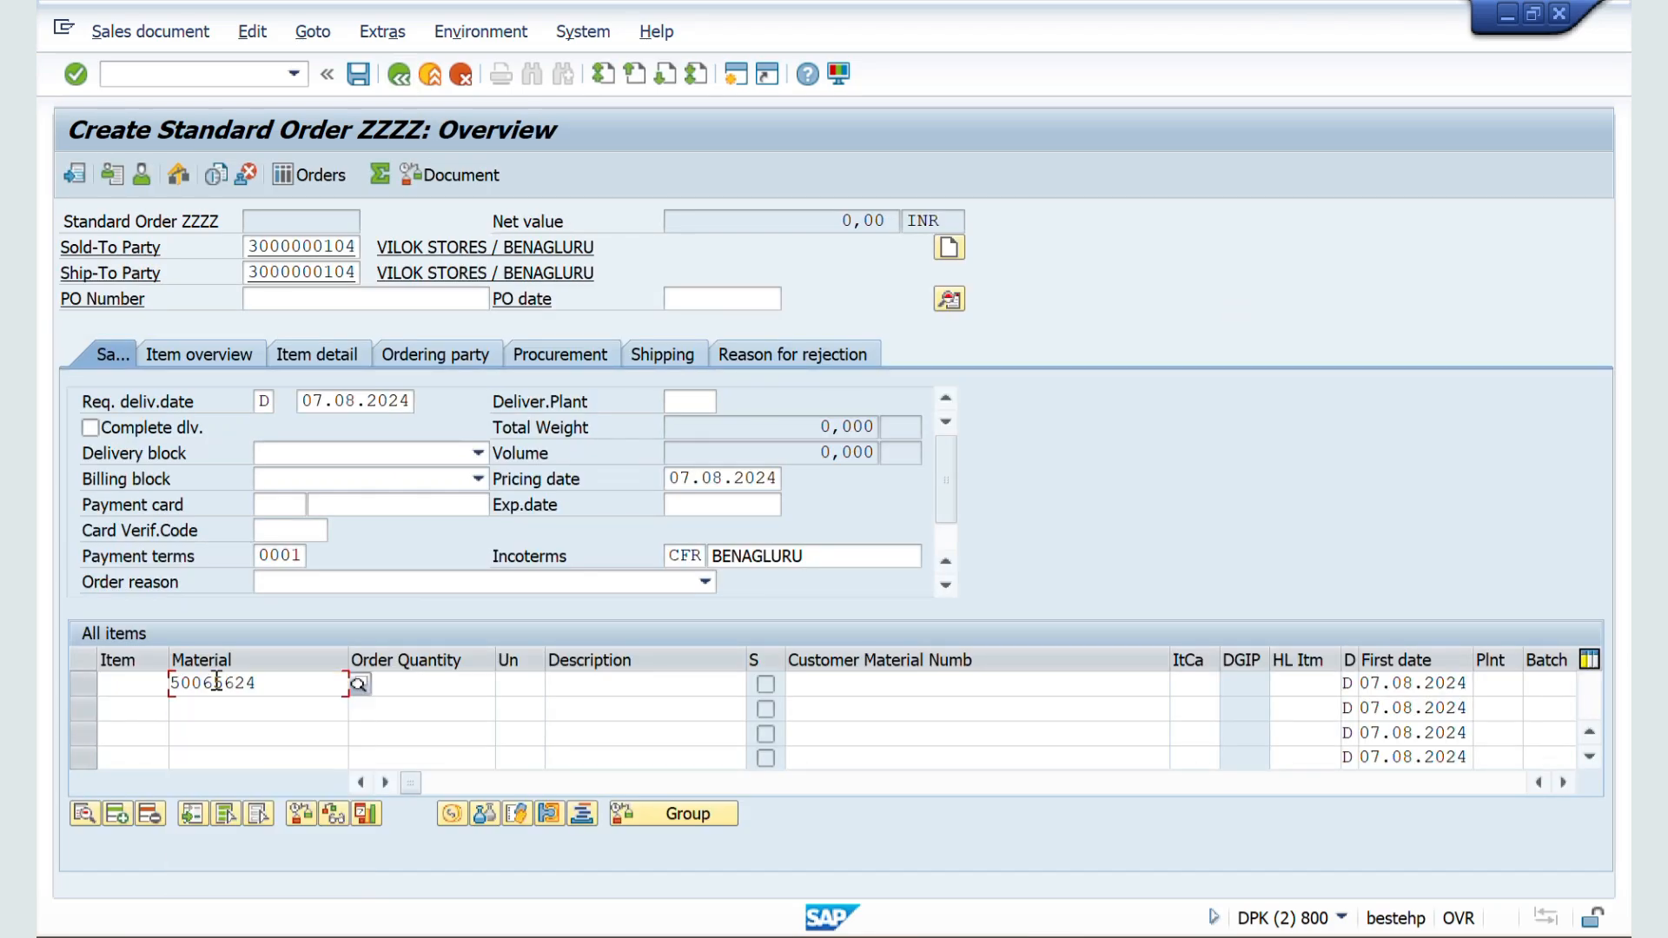
text(10)
key(Tab)
text(L)
key(Return)
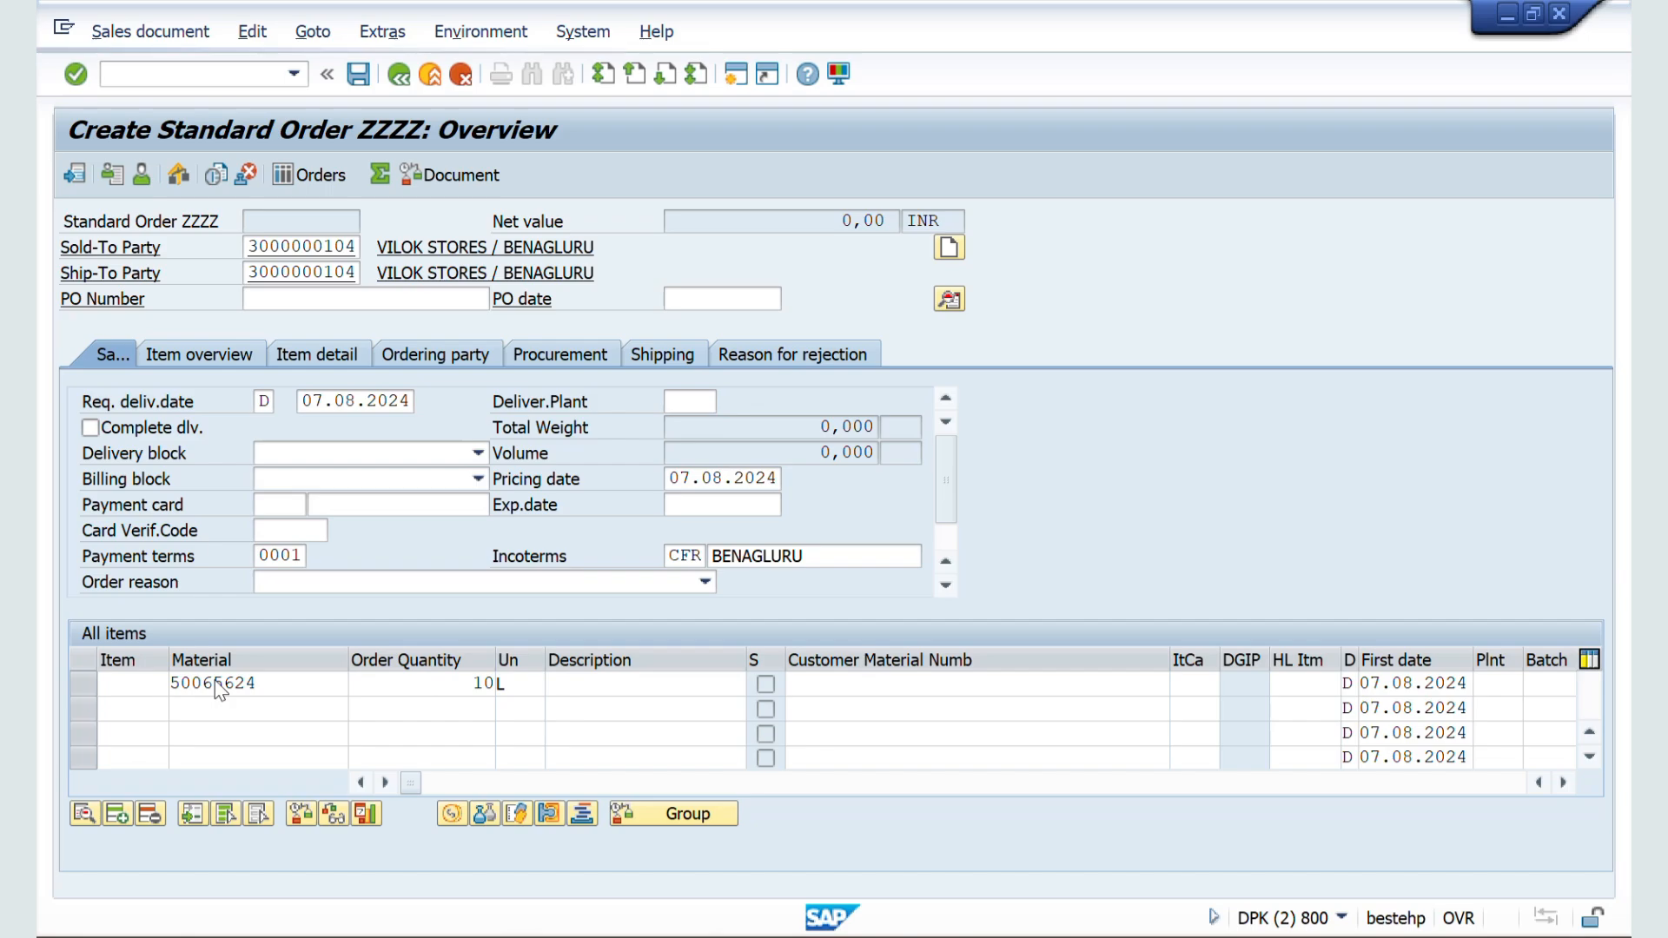
key(Return)
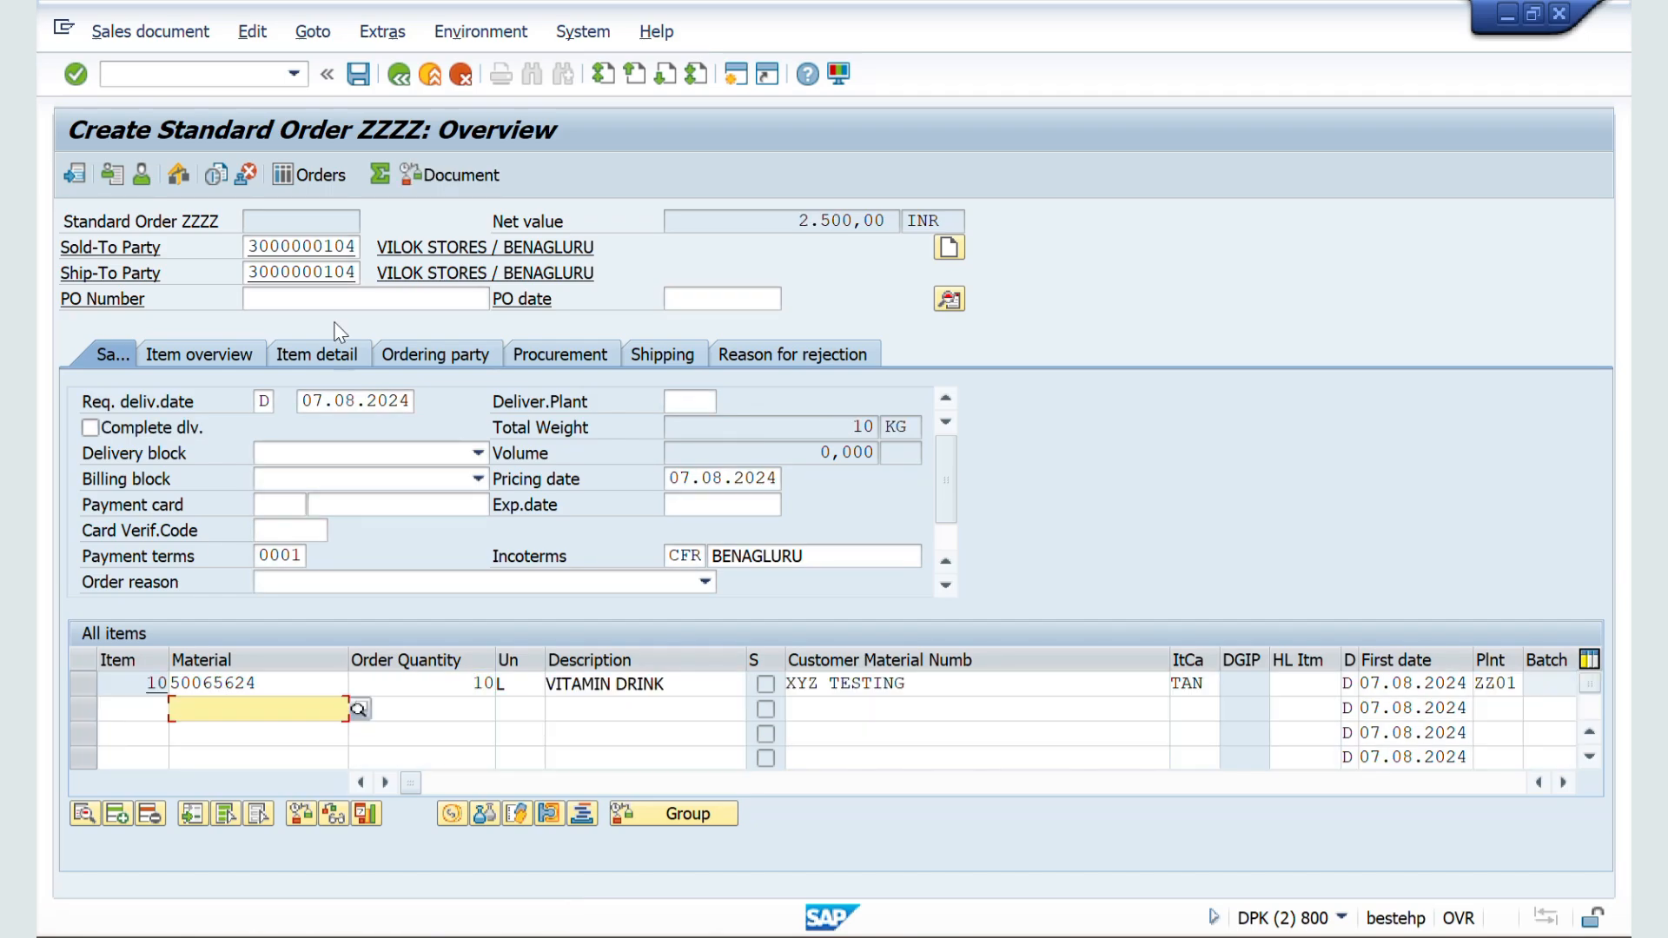
Step: Check the order's incompletion log and save the order
click(252, 31)
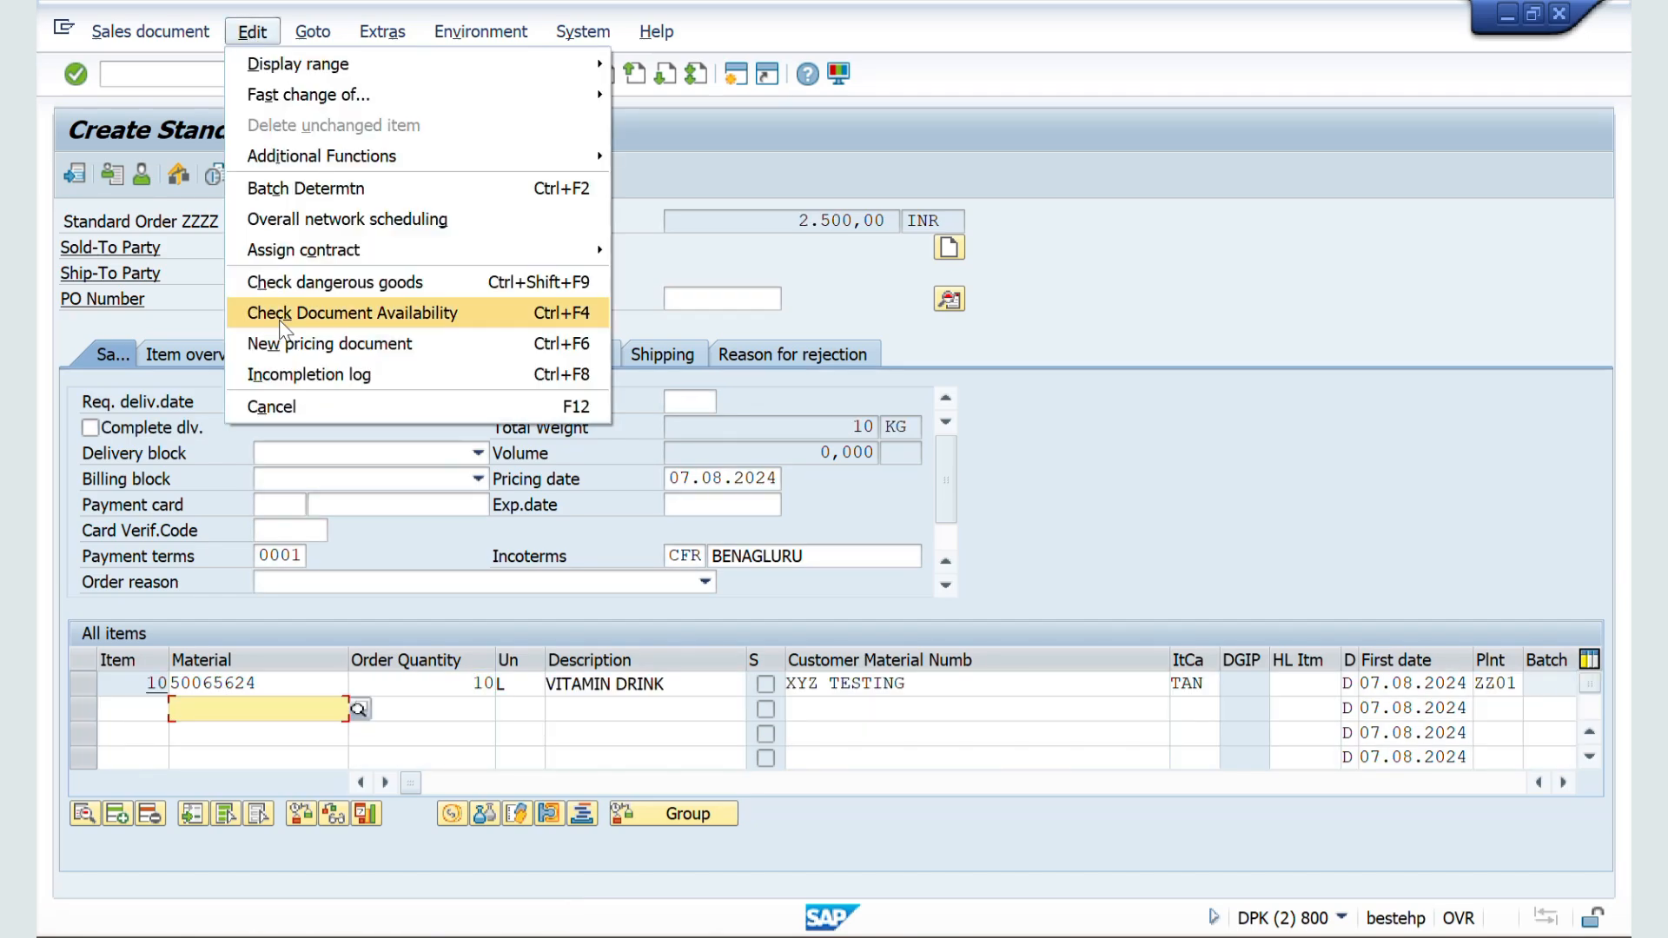
click(271, 403)
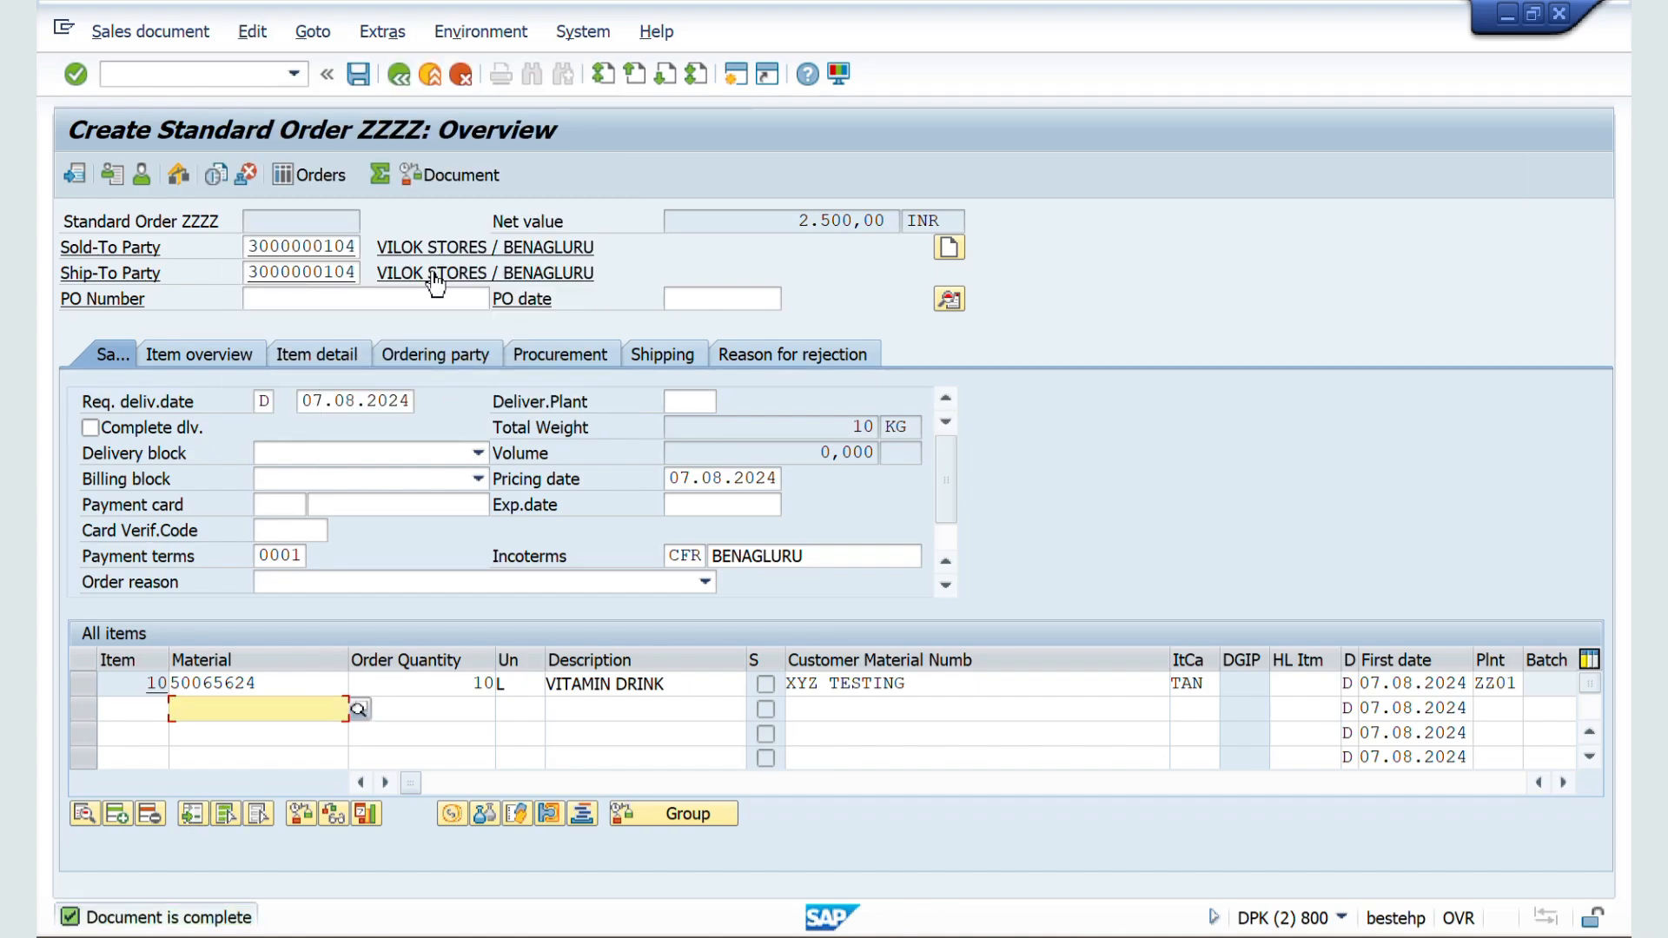
click(361, 76)
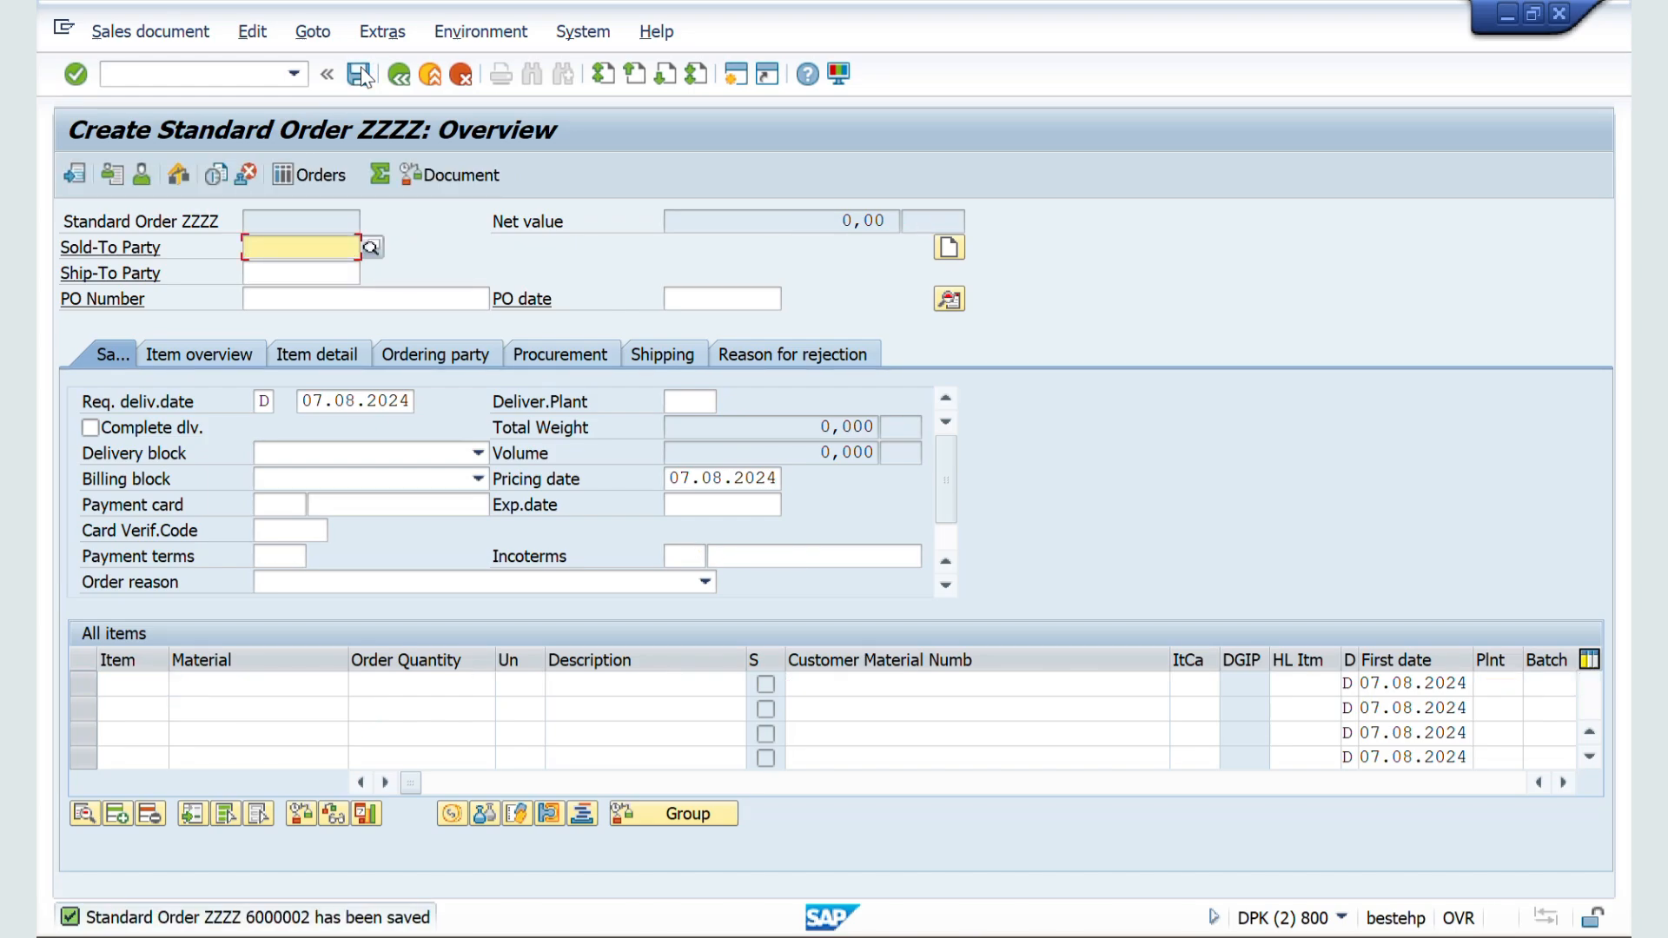
Step: Open the order just saved in change mode and inspect its PO Number field
key(alt+s)
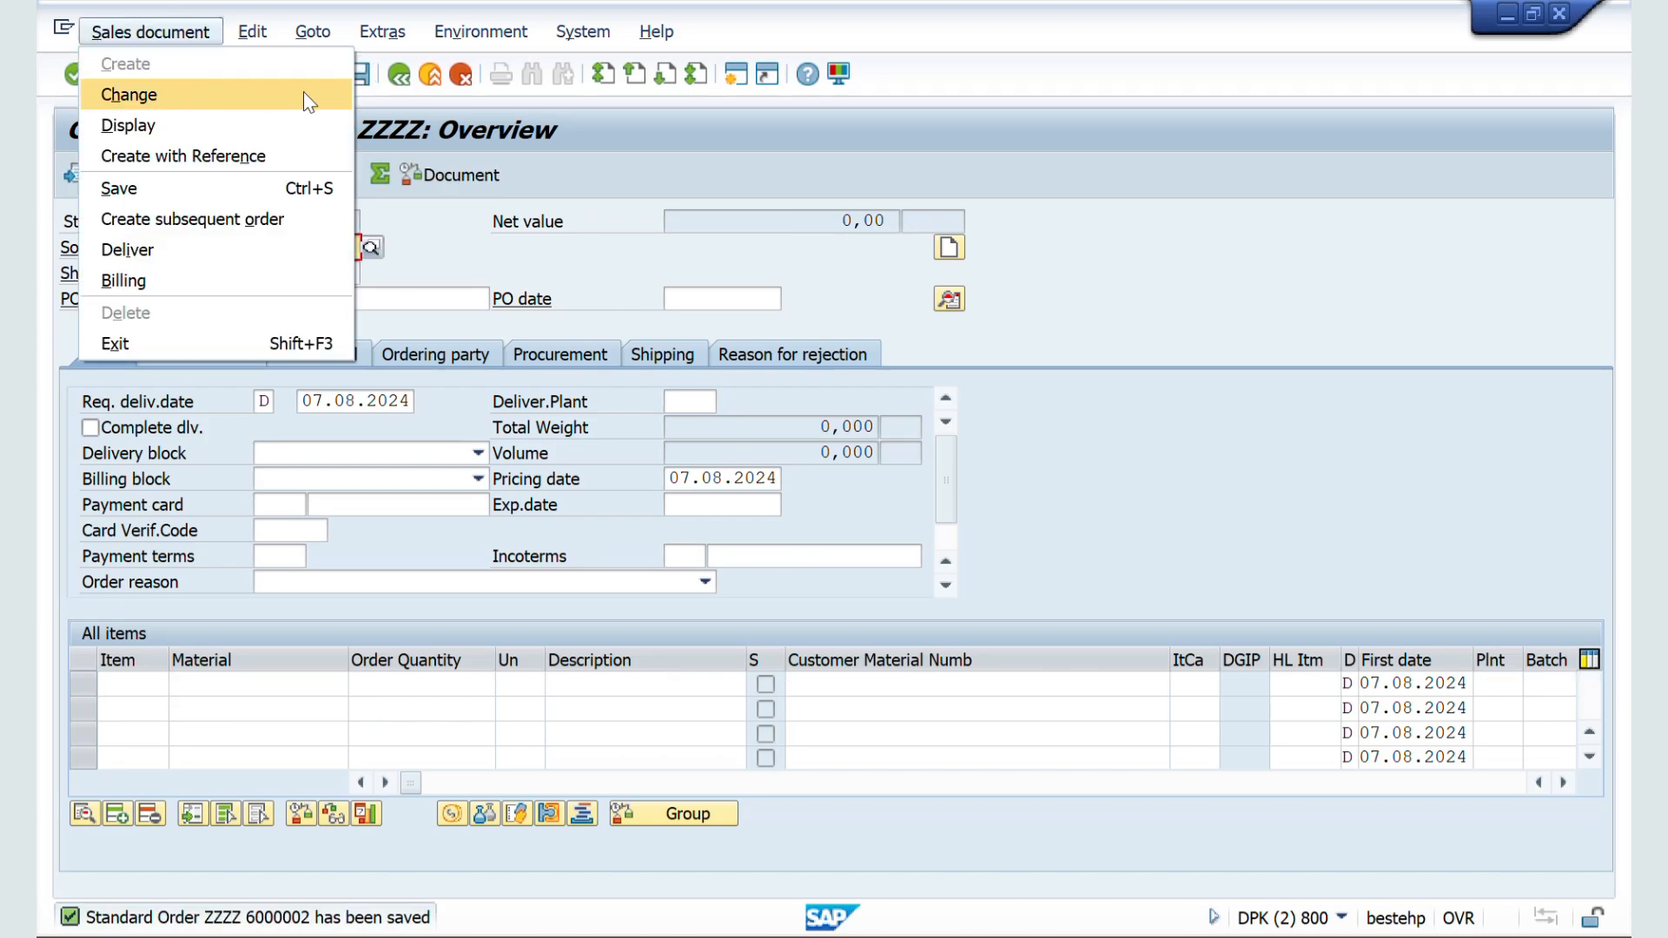
click(189, 101)
key(Return)
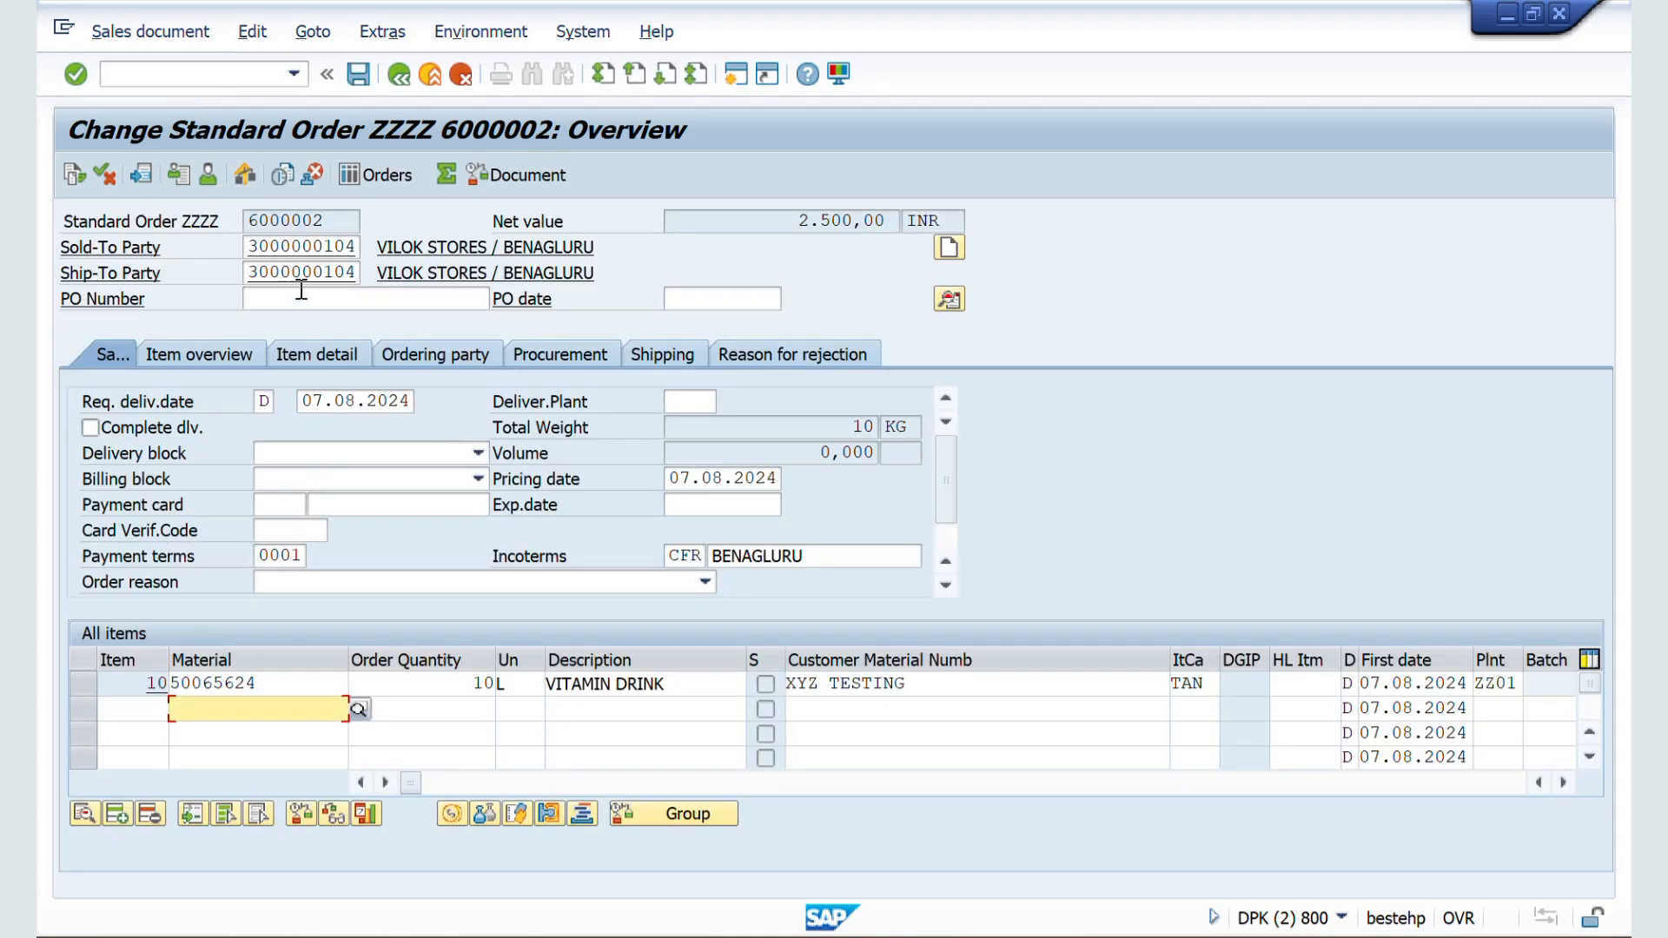
click(299, 303)
Step: Switch to the Word notes and highlight the explanation of the Enter PO Number field
key(alt+Tab)
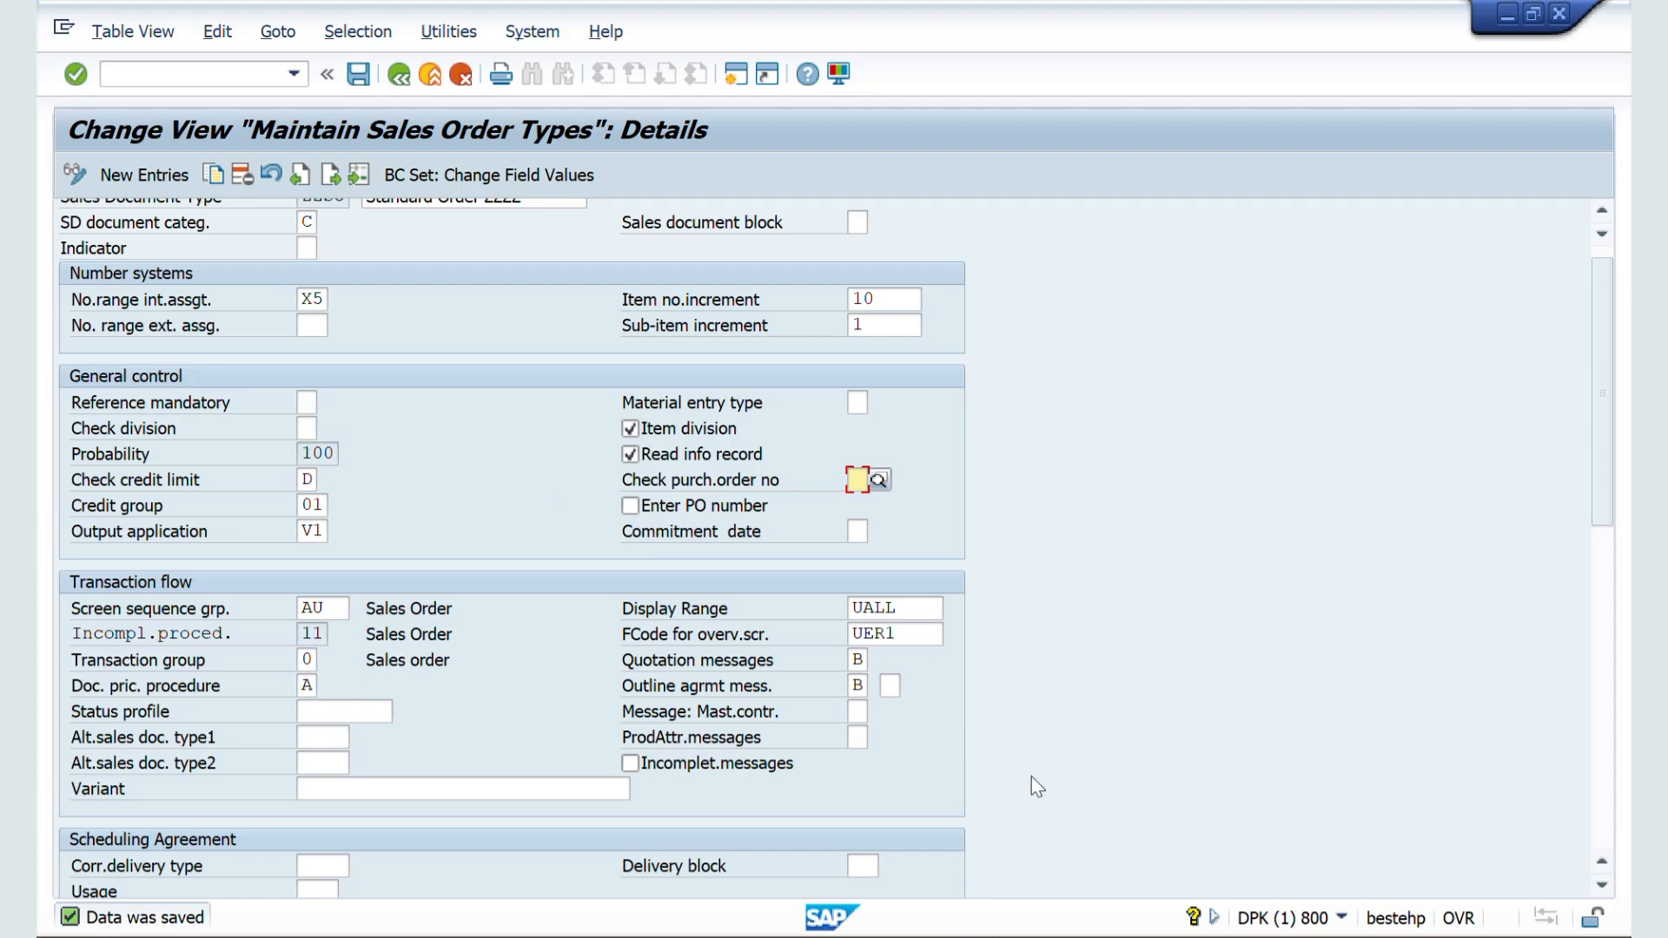
key(alt+Tab)
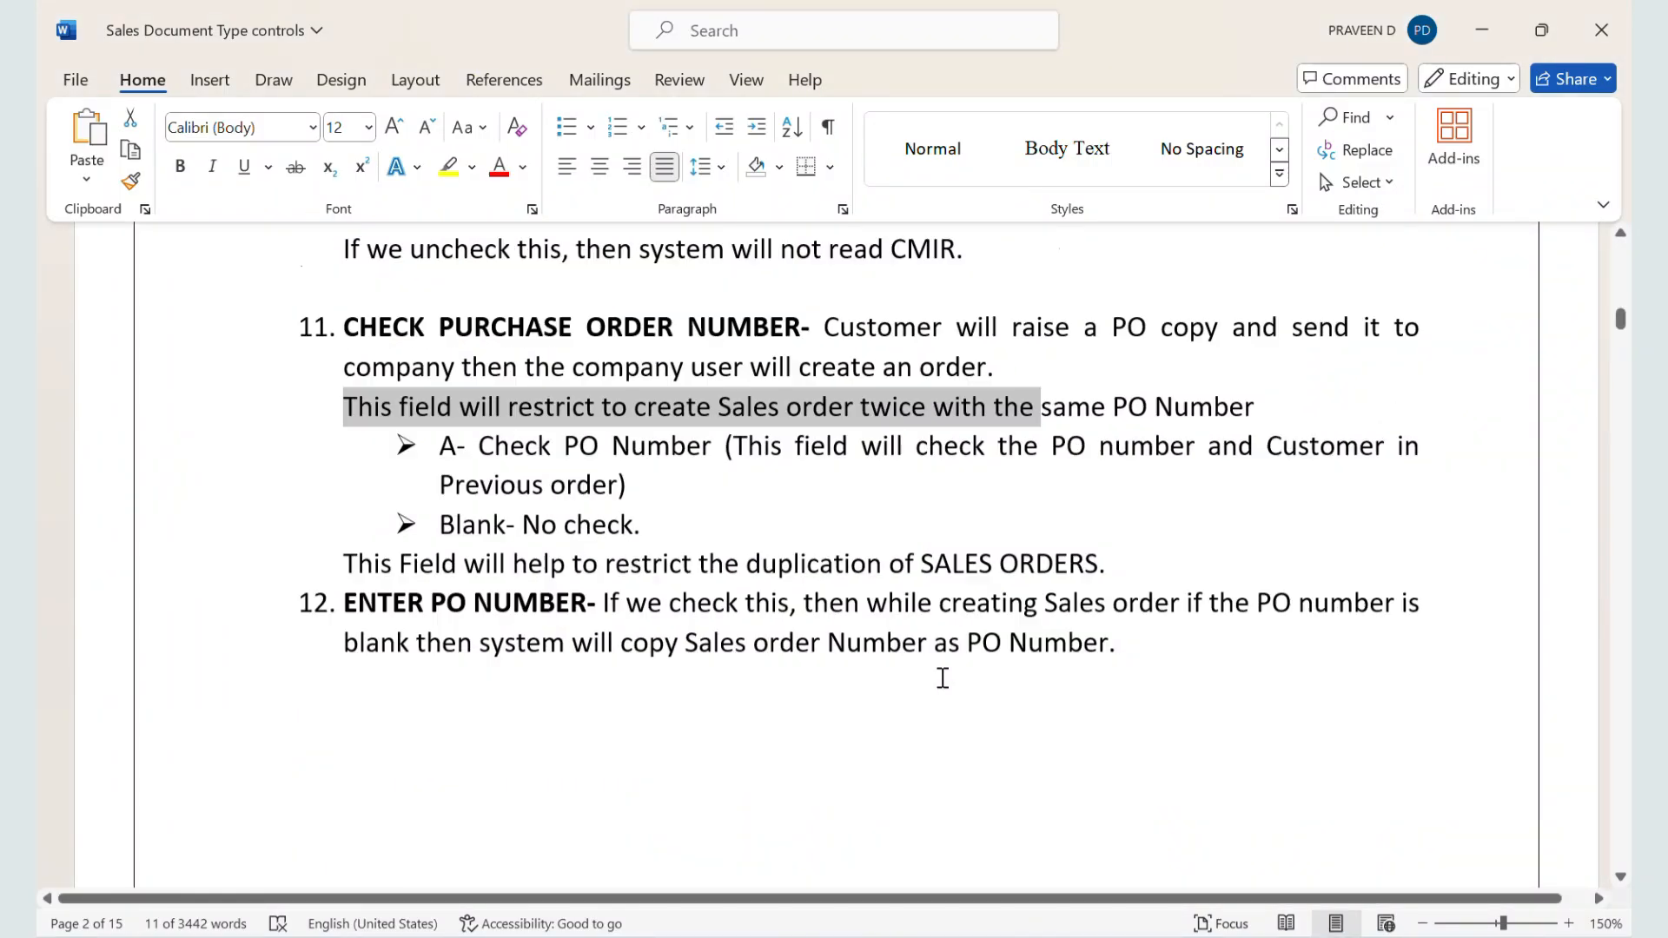
scroll(942, 678, down, 5)
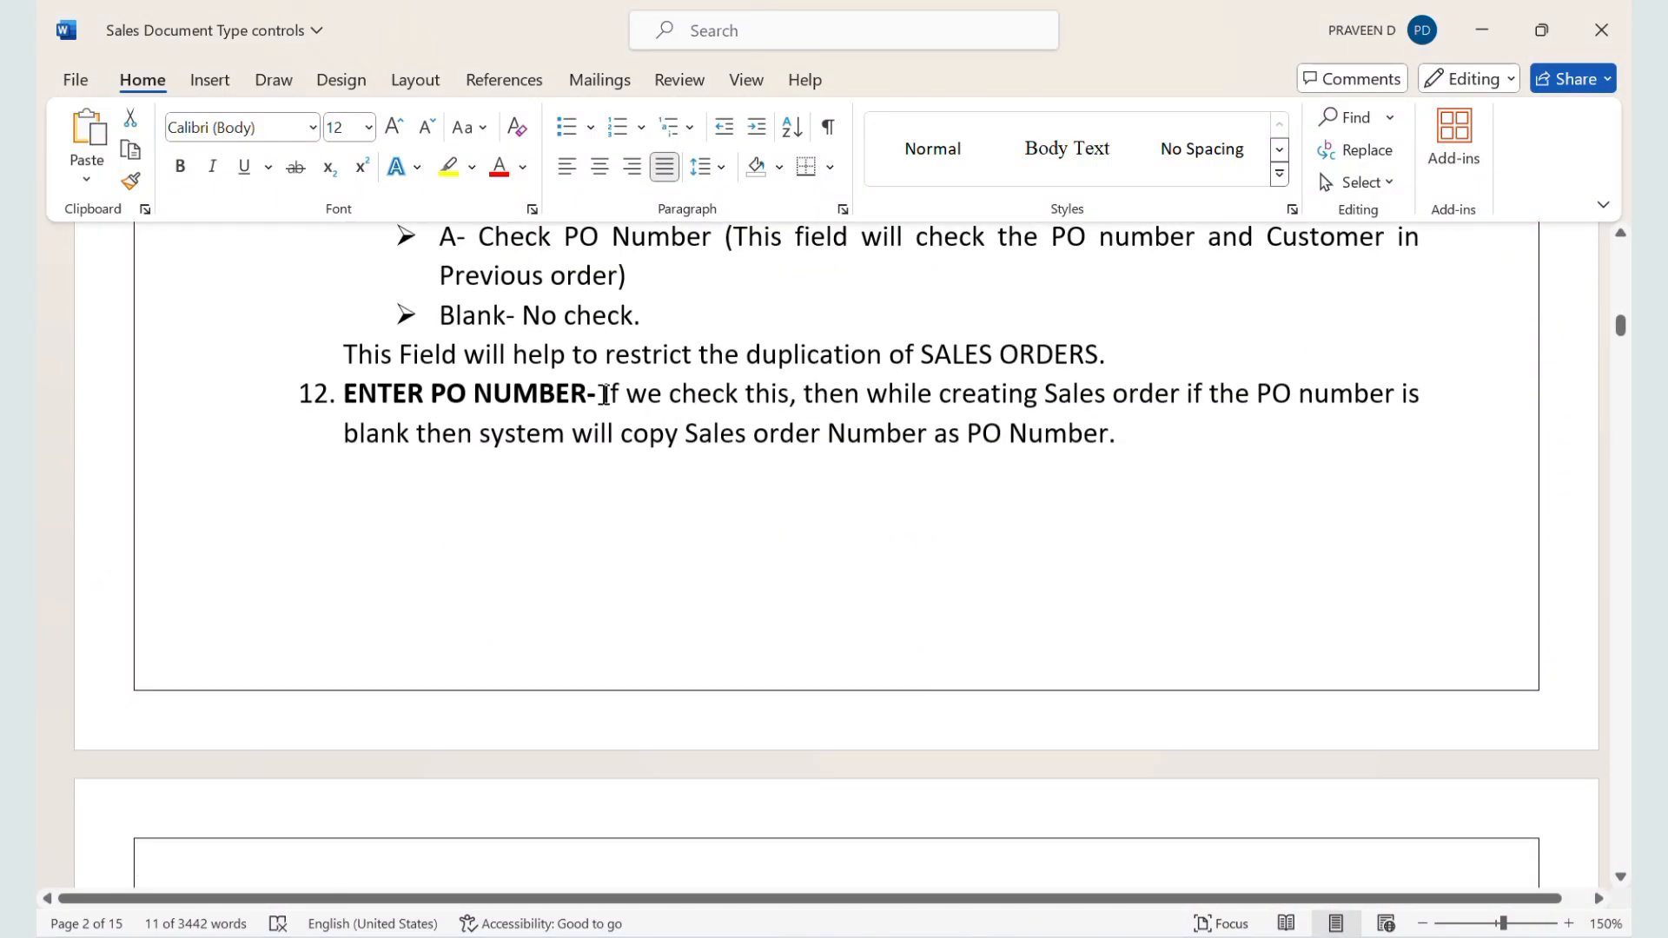
drag(606, 395, 1212, 462)
Step: Back in SAP, enable Enter PO number for document type ZZSO and save the configuration
key(alt+Tab)
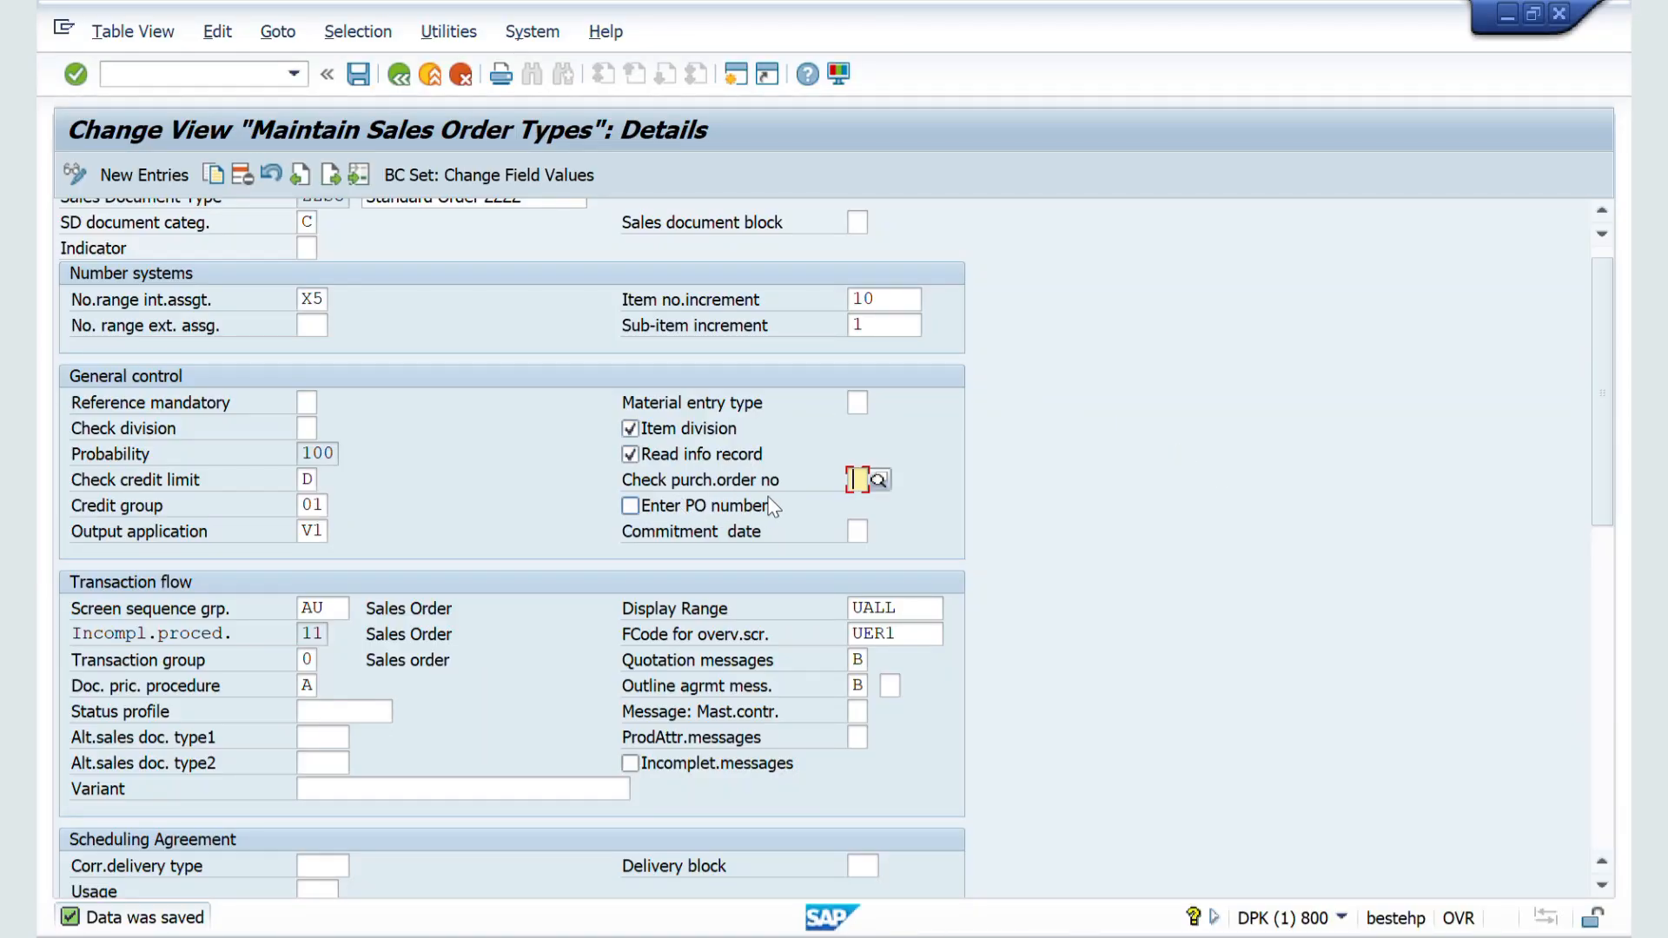
click(631, 507)
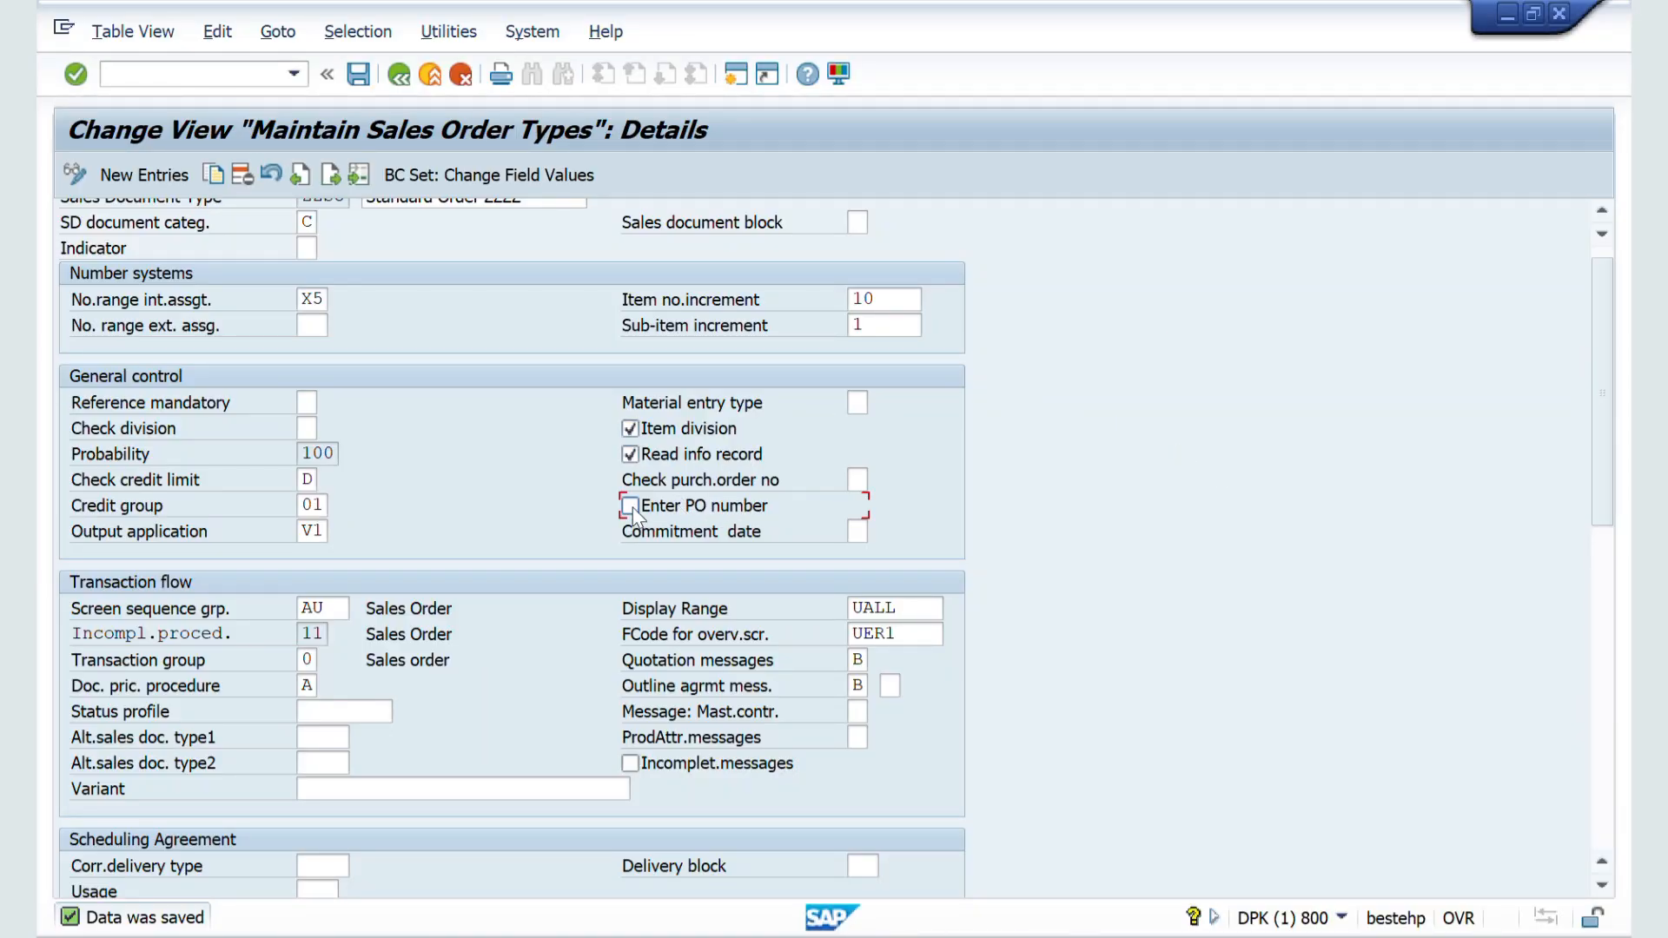
click(357, 76)
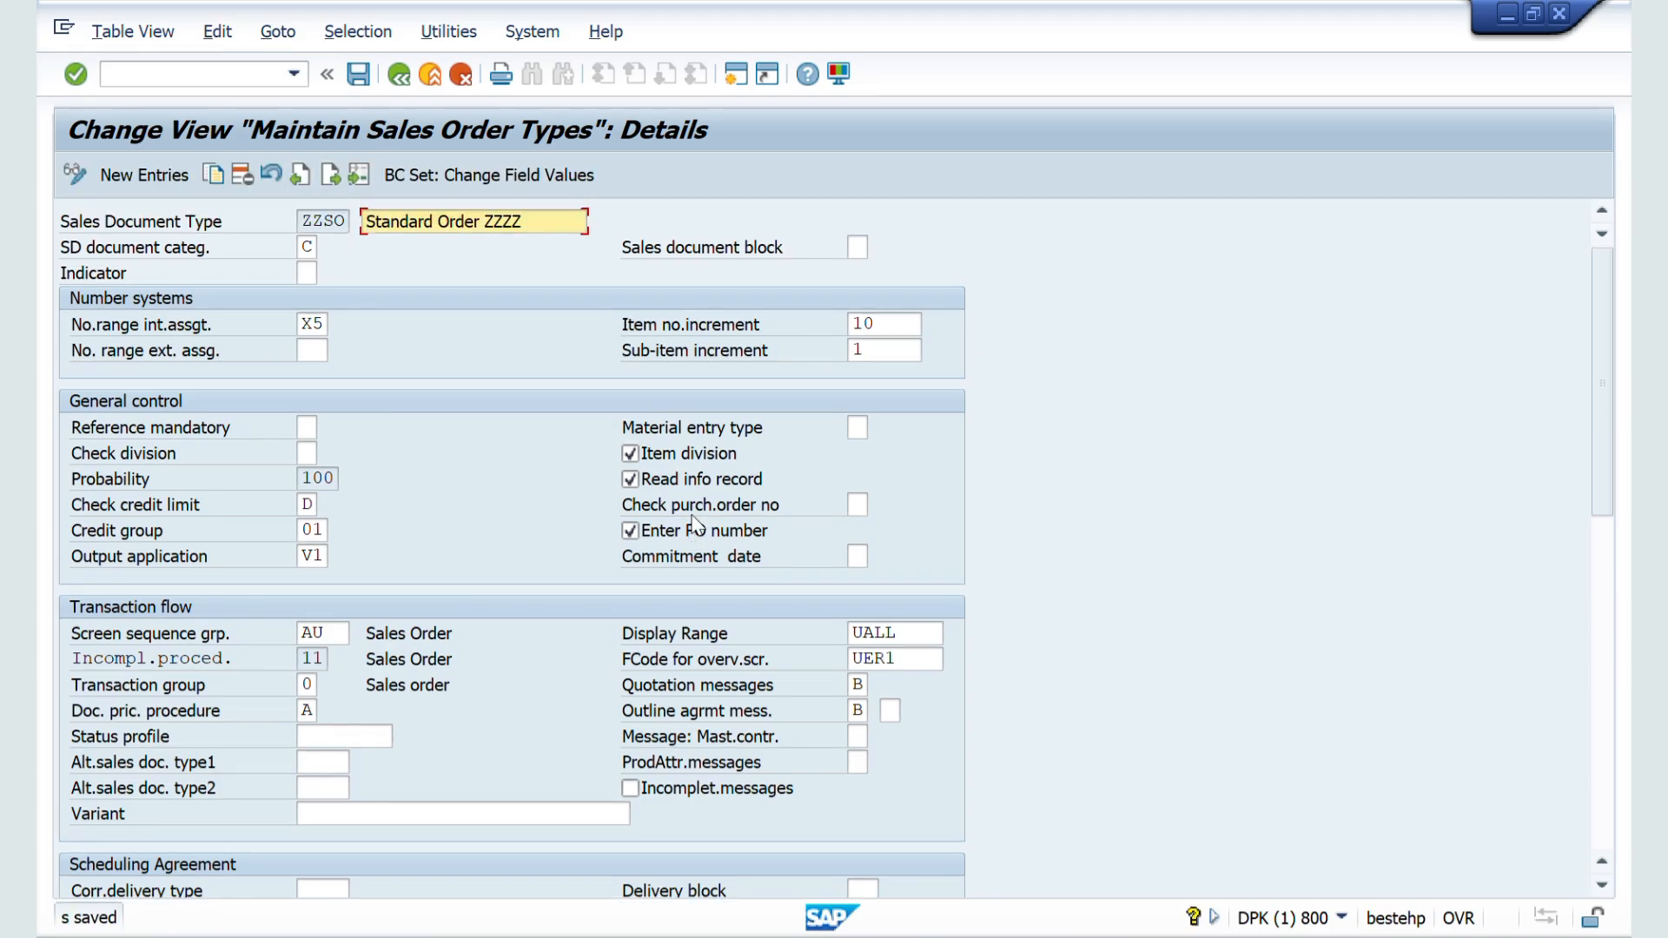
Step: Switch to the sales order window, start a new ZZSO order (VA01) for the previously used sold-to party and accept the sales area
key(alt+Tab)
key(alt+Tab)
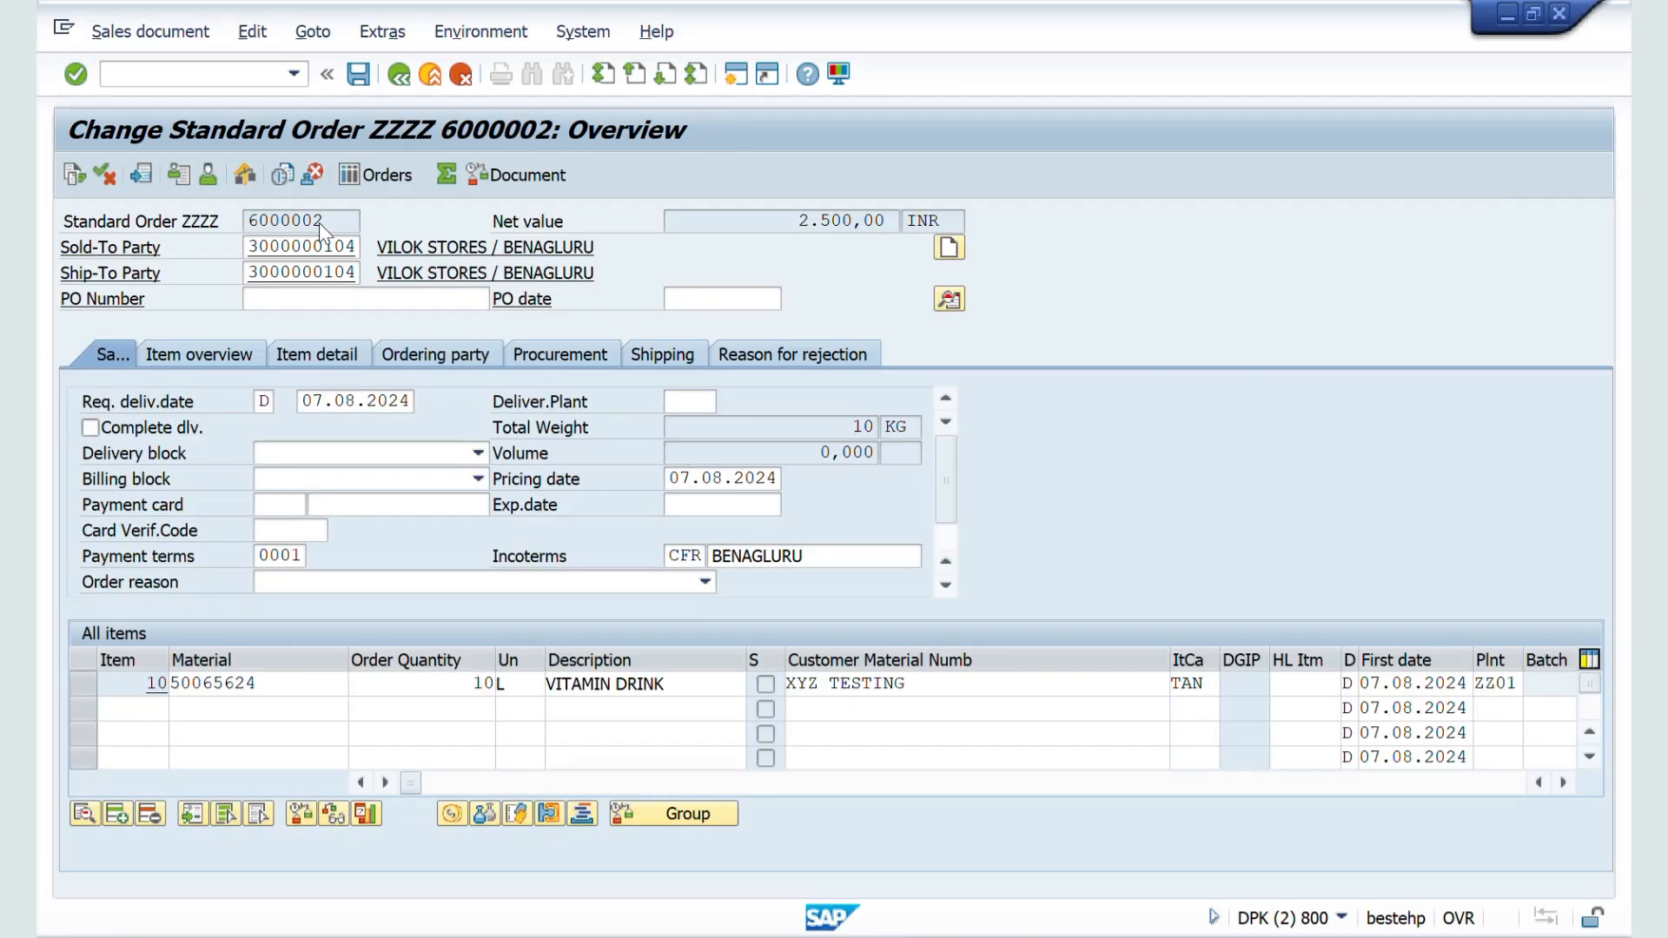
click(164, 74)
text(/nva01)
key(Return)
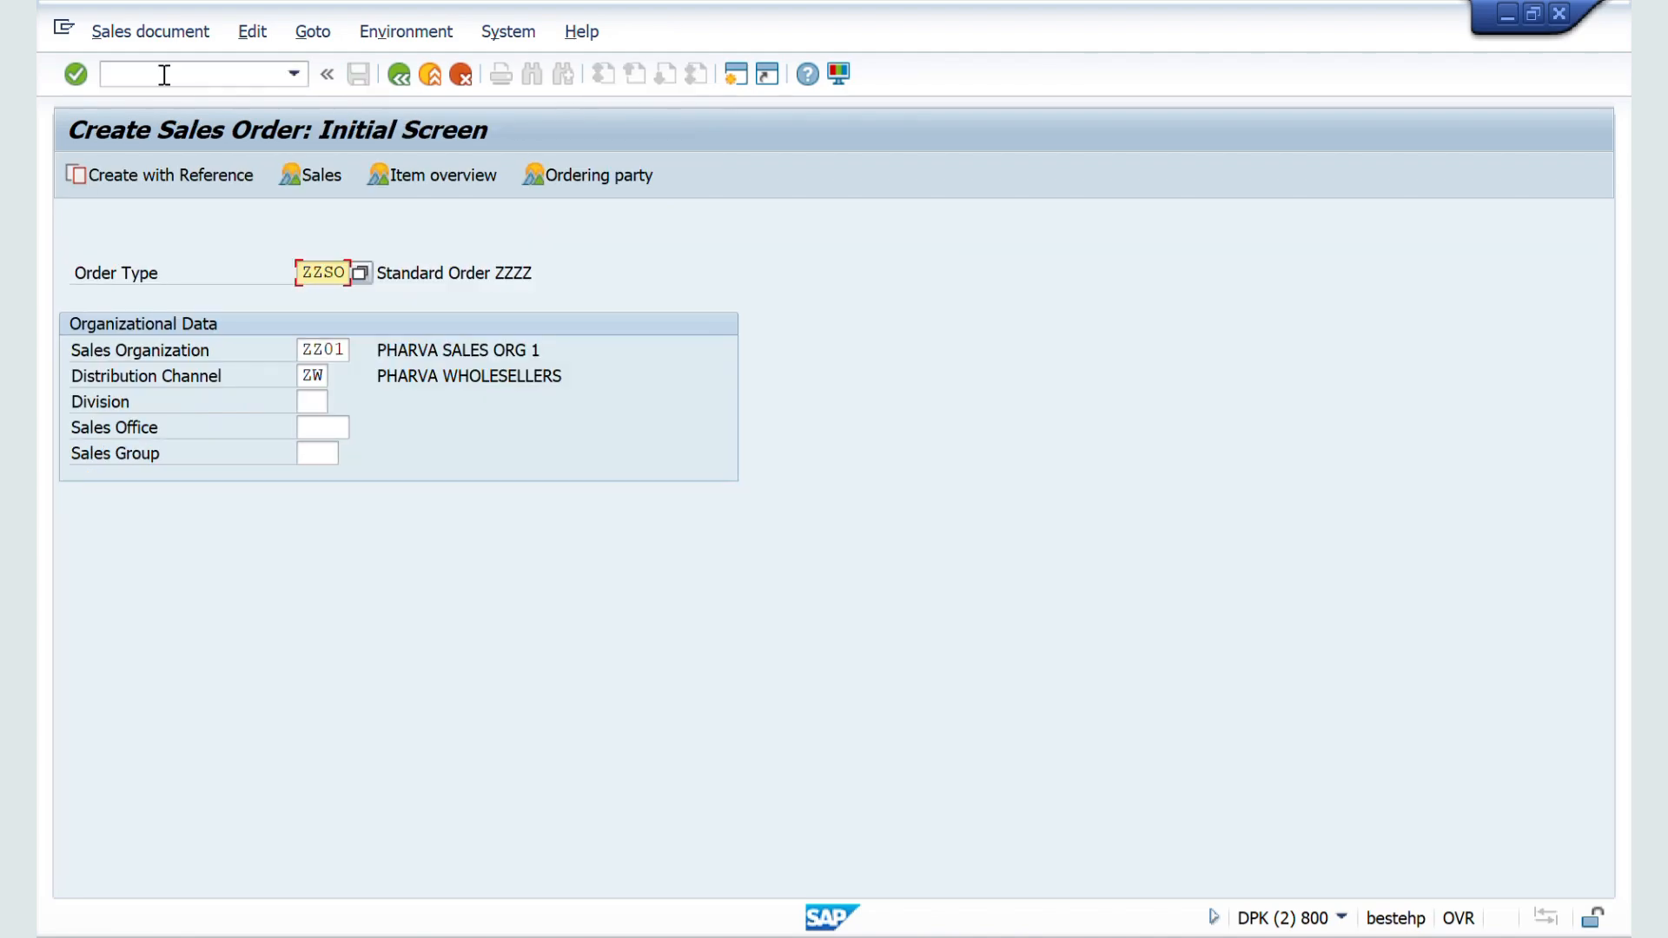
key(Return)
key(Down)
key(Return)
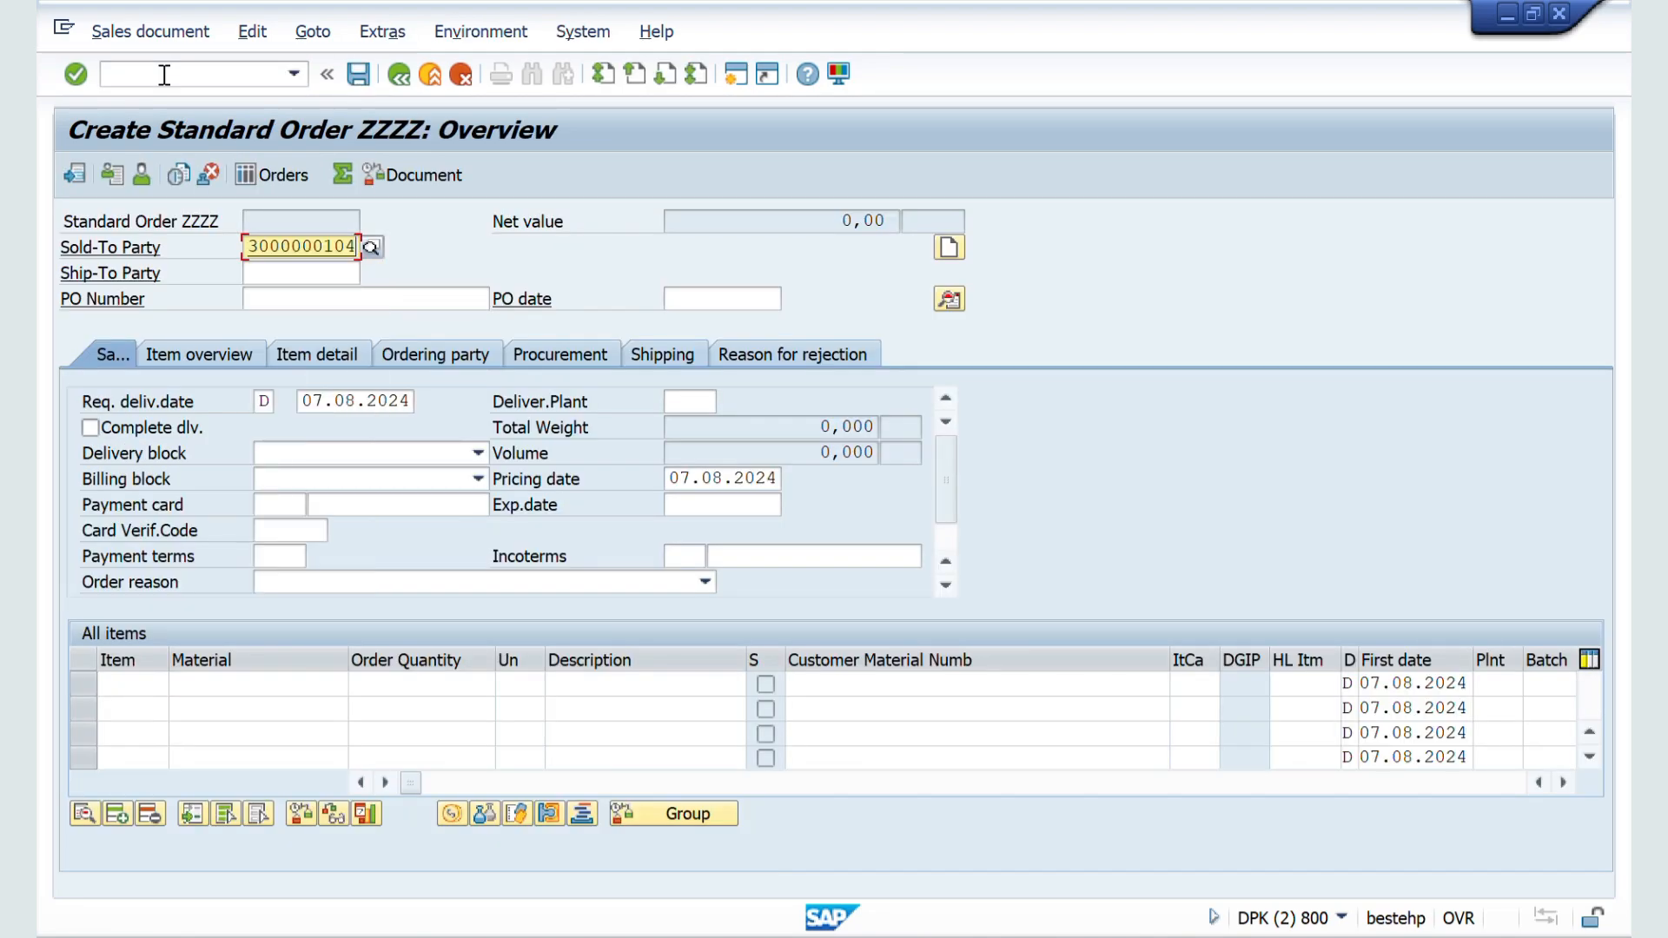
key(Return)
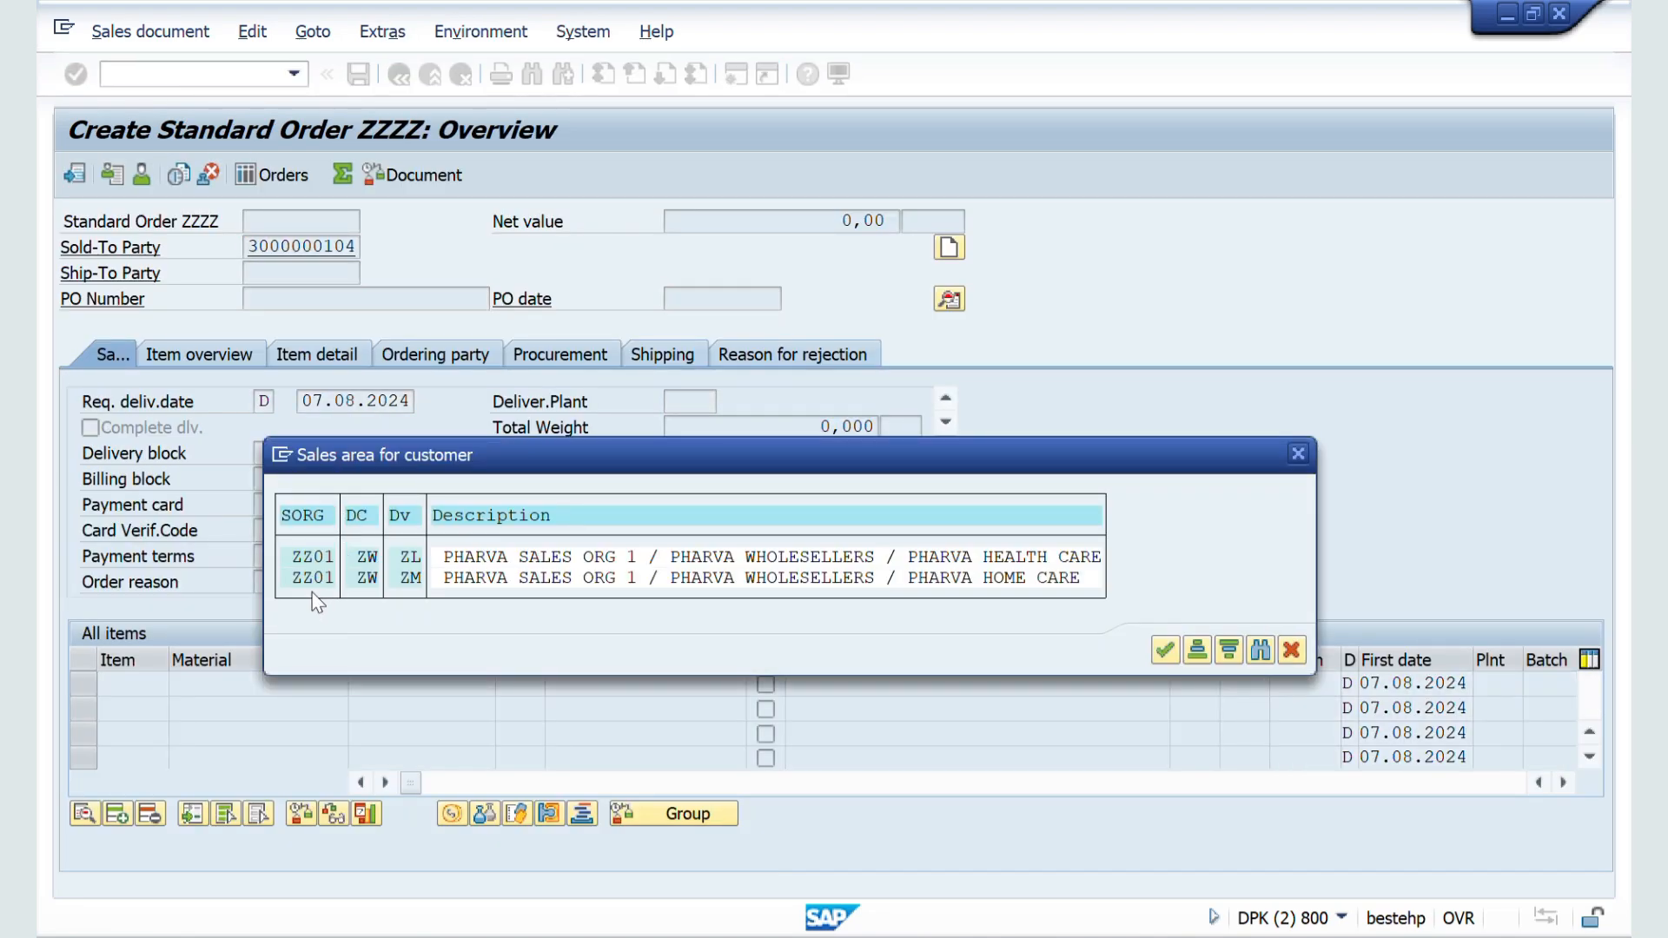
key(Return)
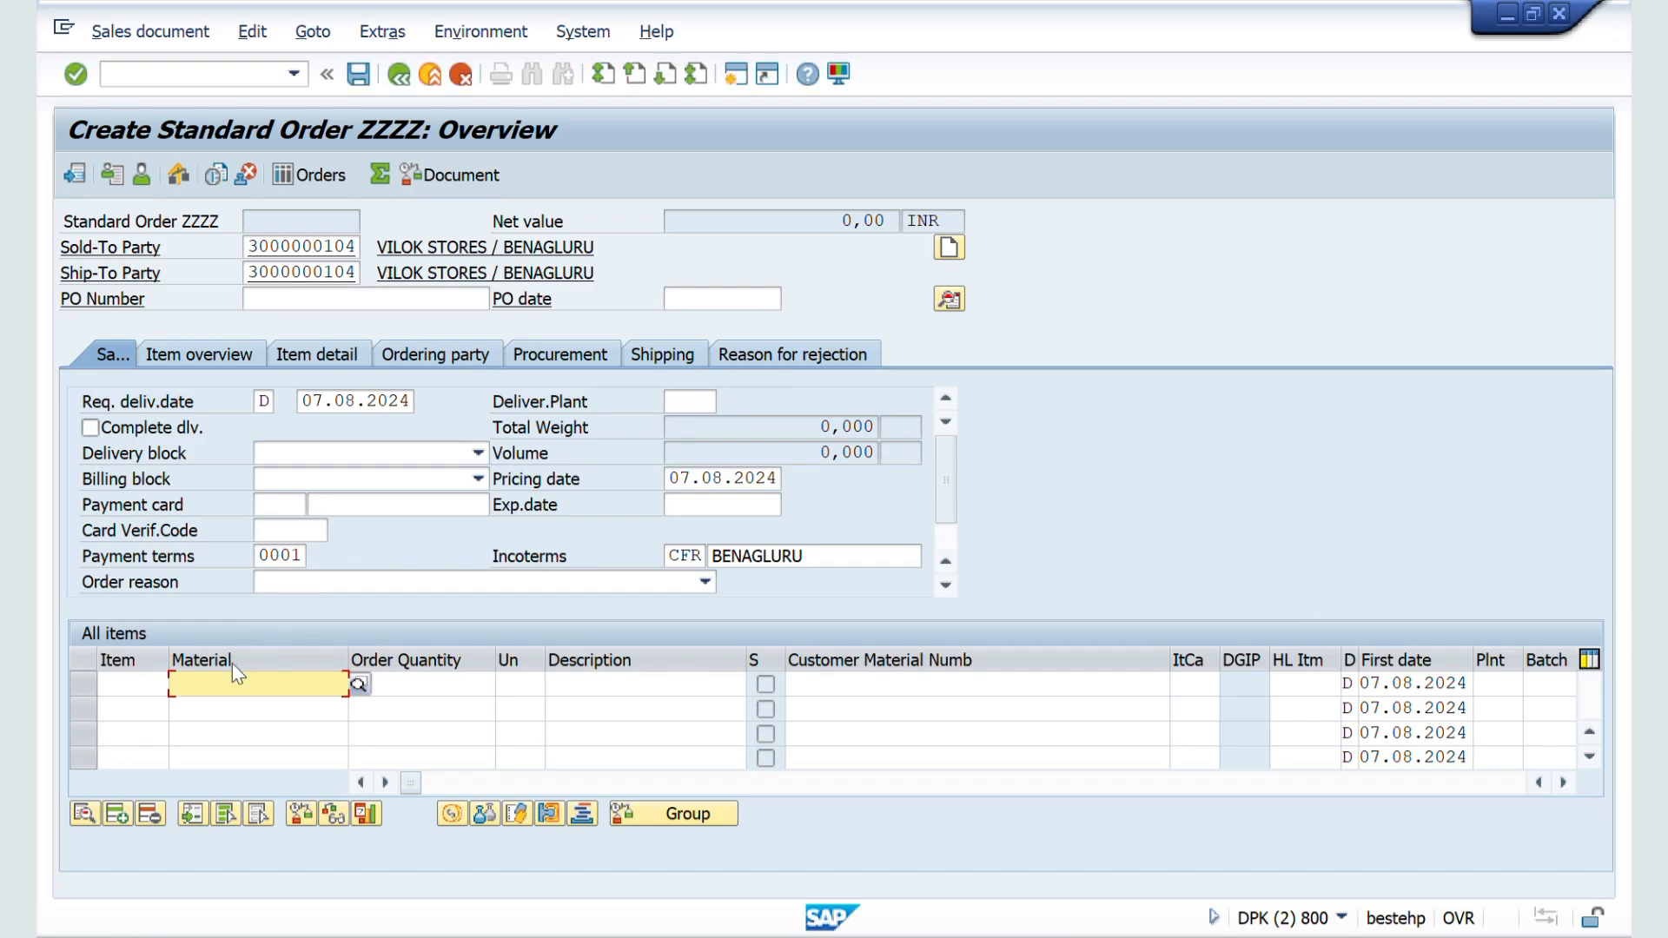
Step: Add an item for material 50065624 with order quantity 10 L and save the order
key(Down)
key(Down)
key(Return)
key(Tab)
text(10)
key(Tab)
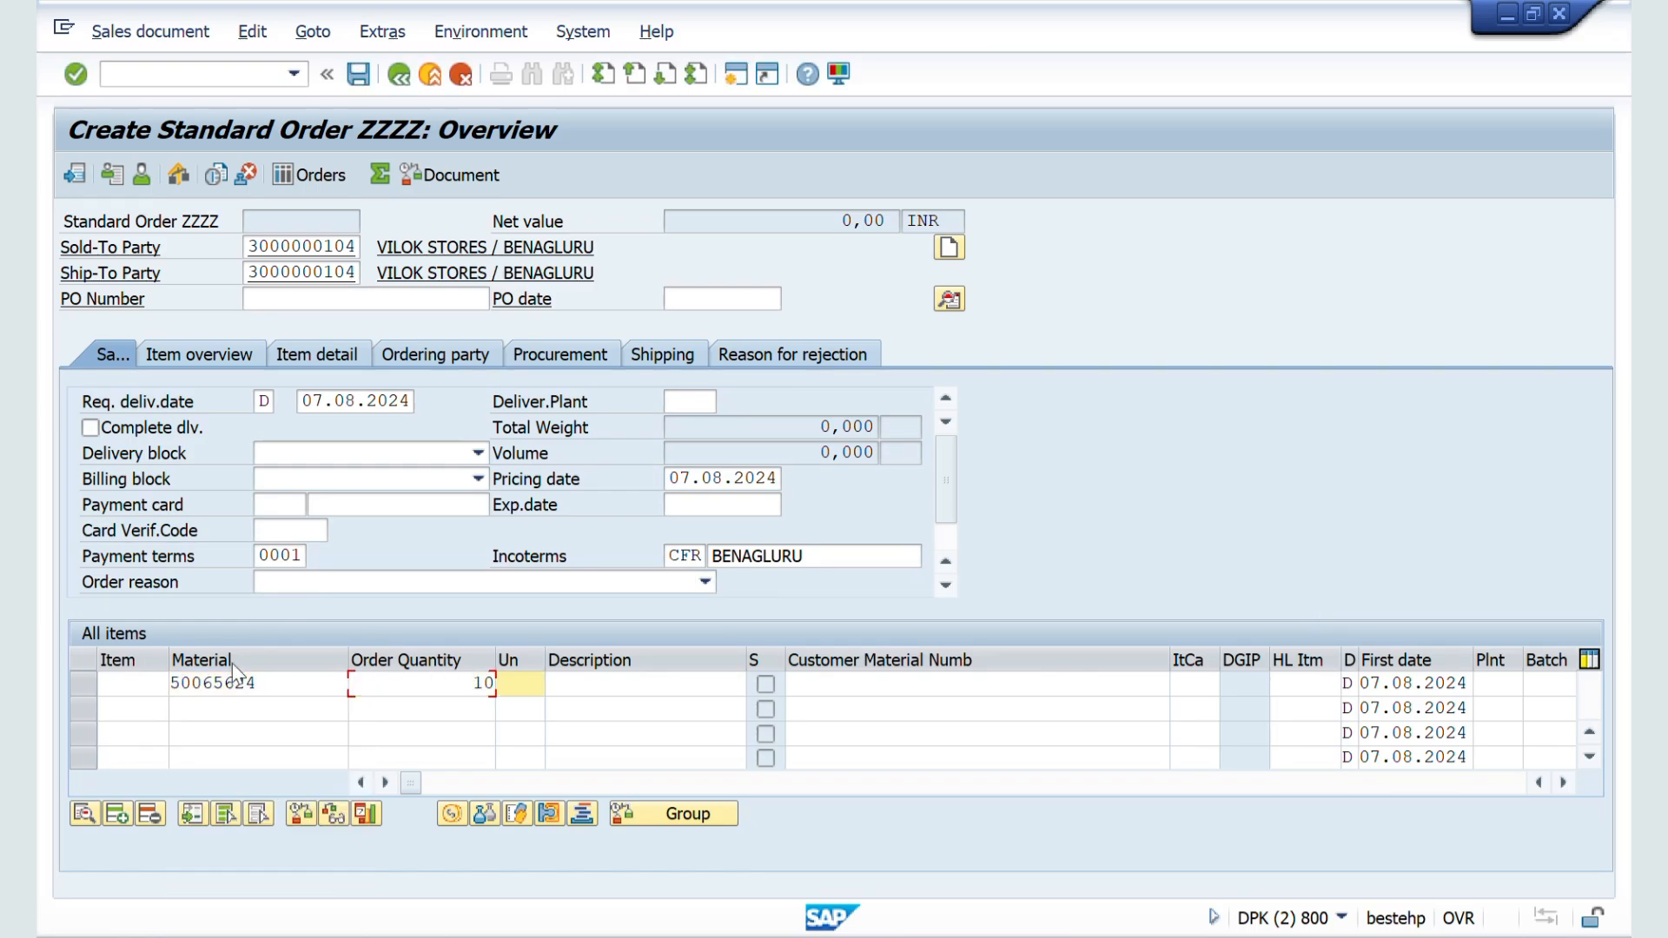
text(L)
key(Return)
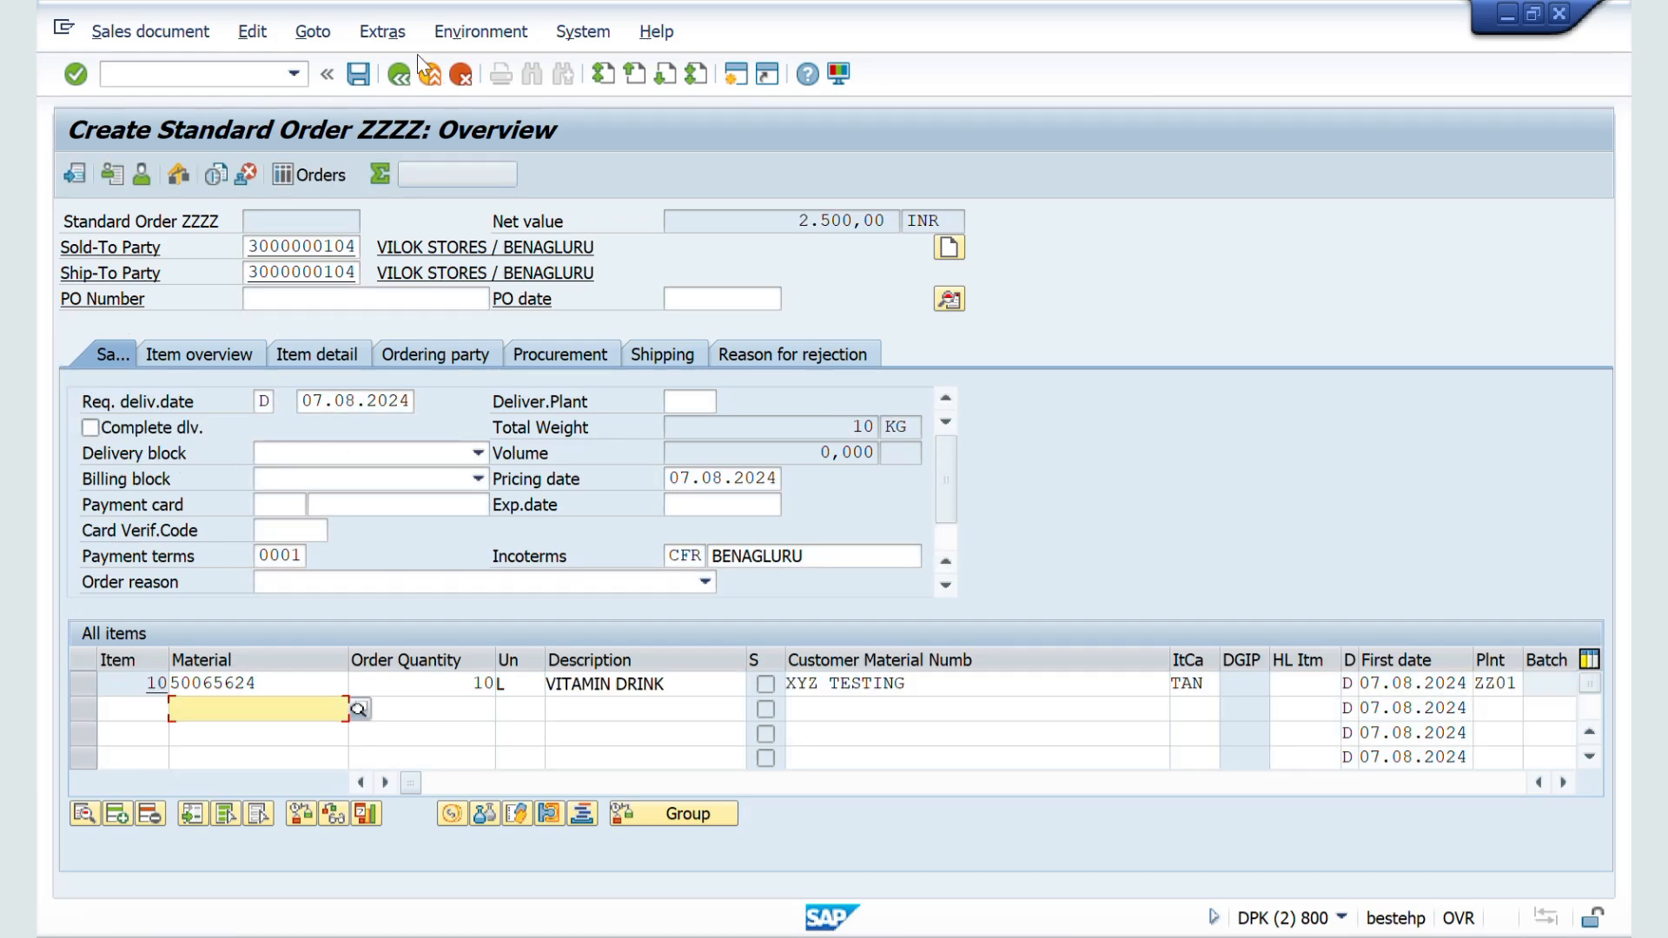
click(361, 74)
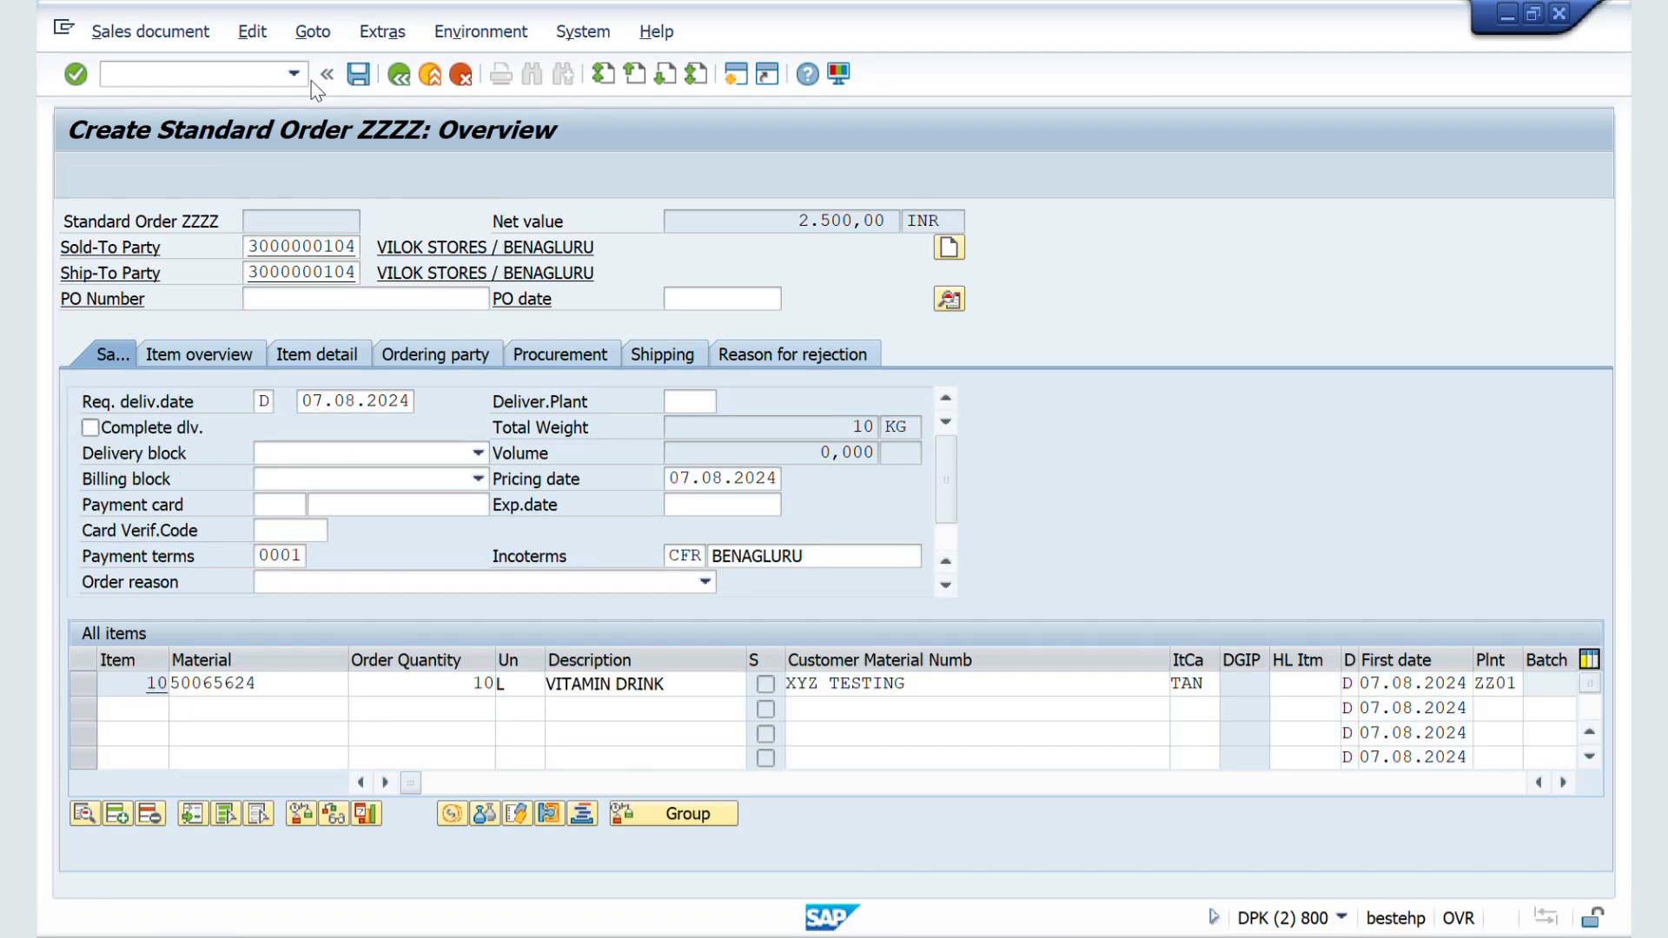
Step: Open the newly saved order in change mode and compare its PO Number with the order number
click(143, 32)
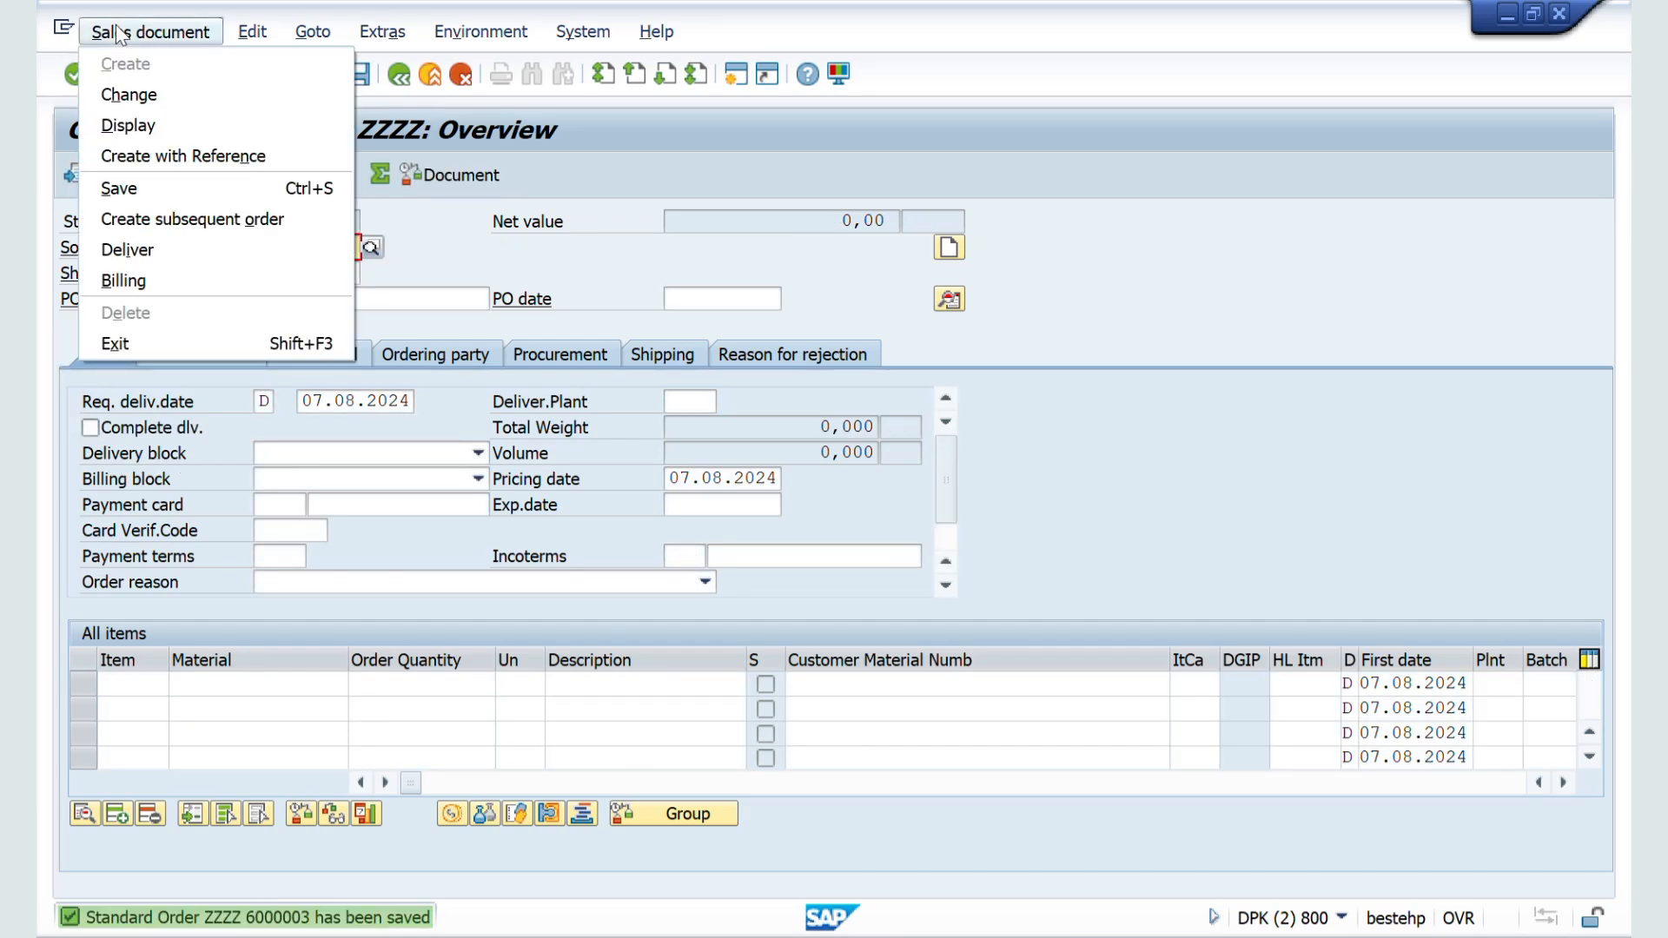
click(129, 94)
key(Return)
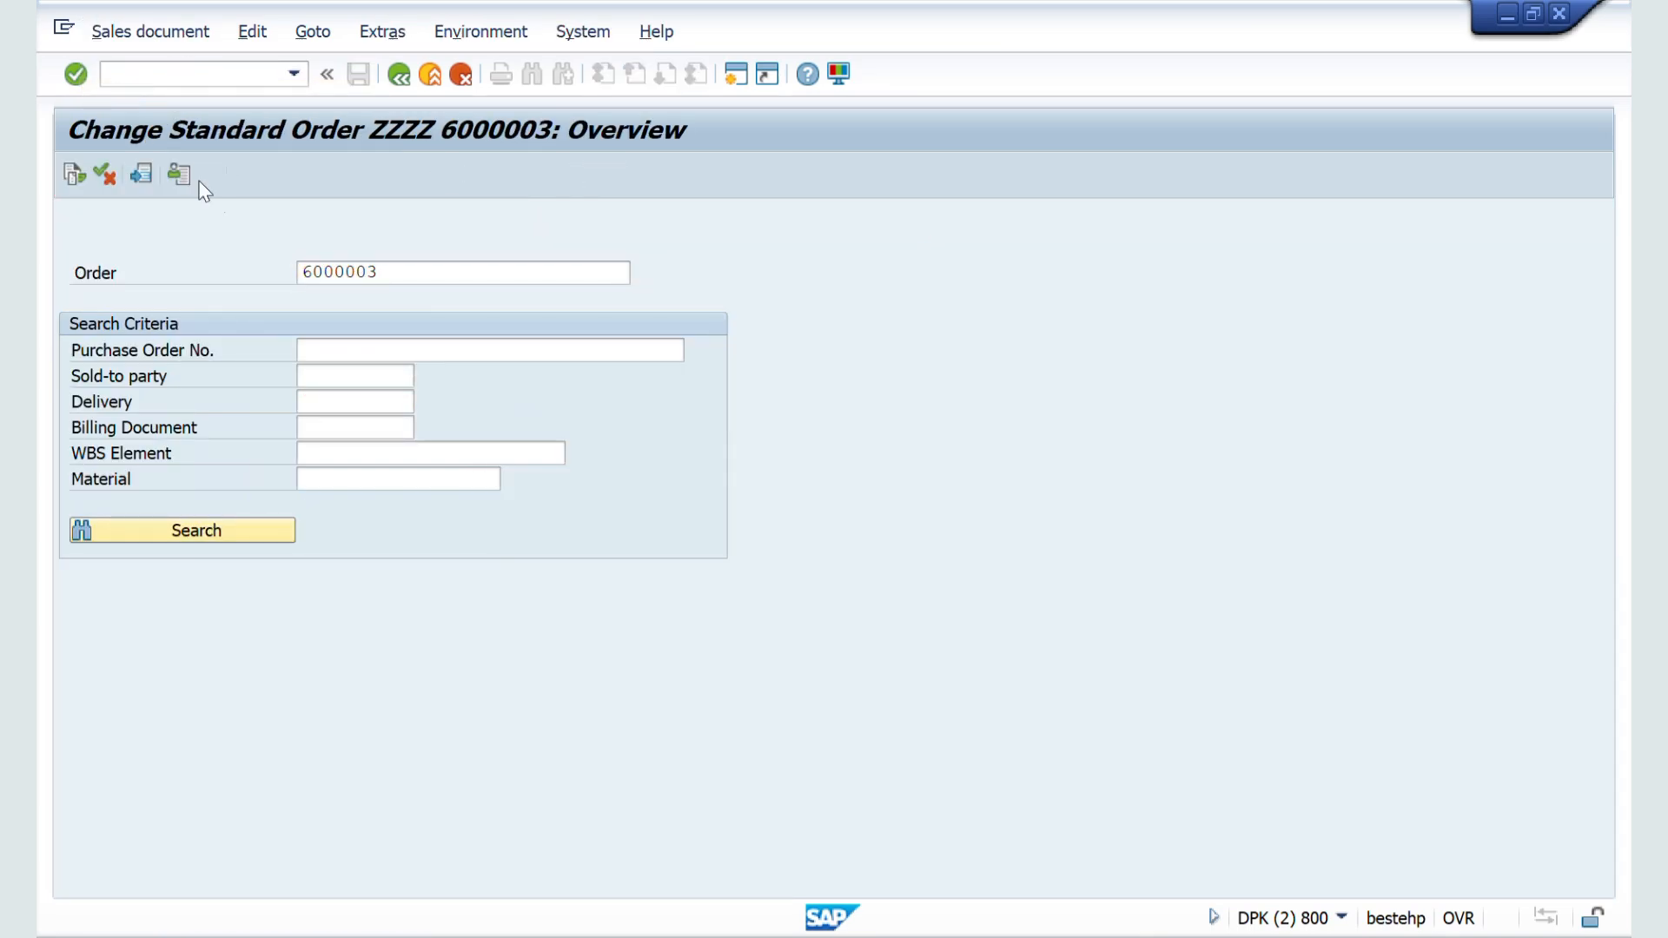
click(331, 298)
drag(331, 298, 219, 309)
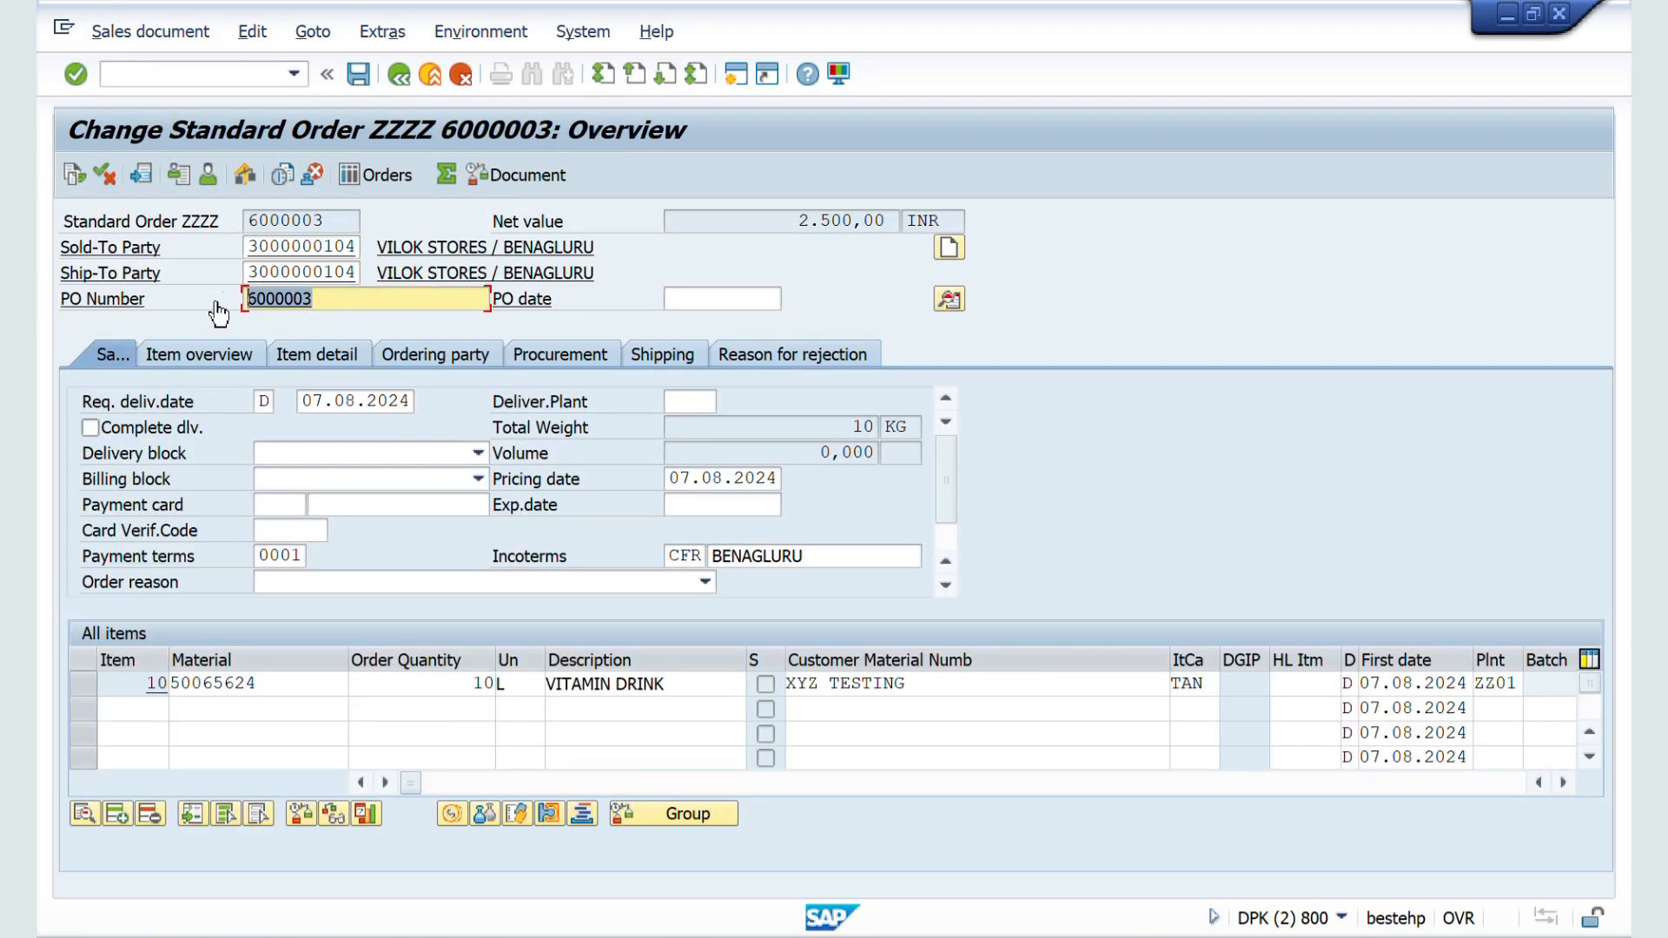
drag(346, 218, 227, 218)
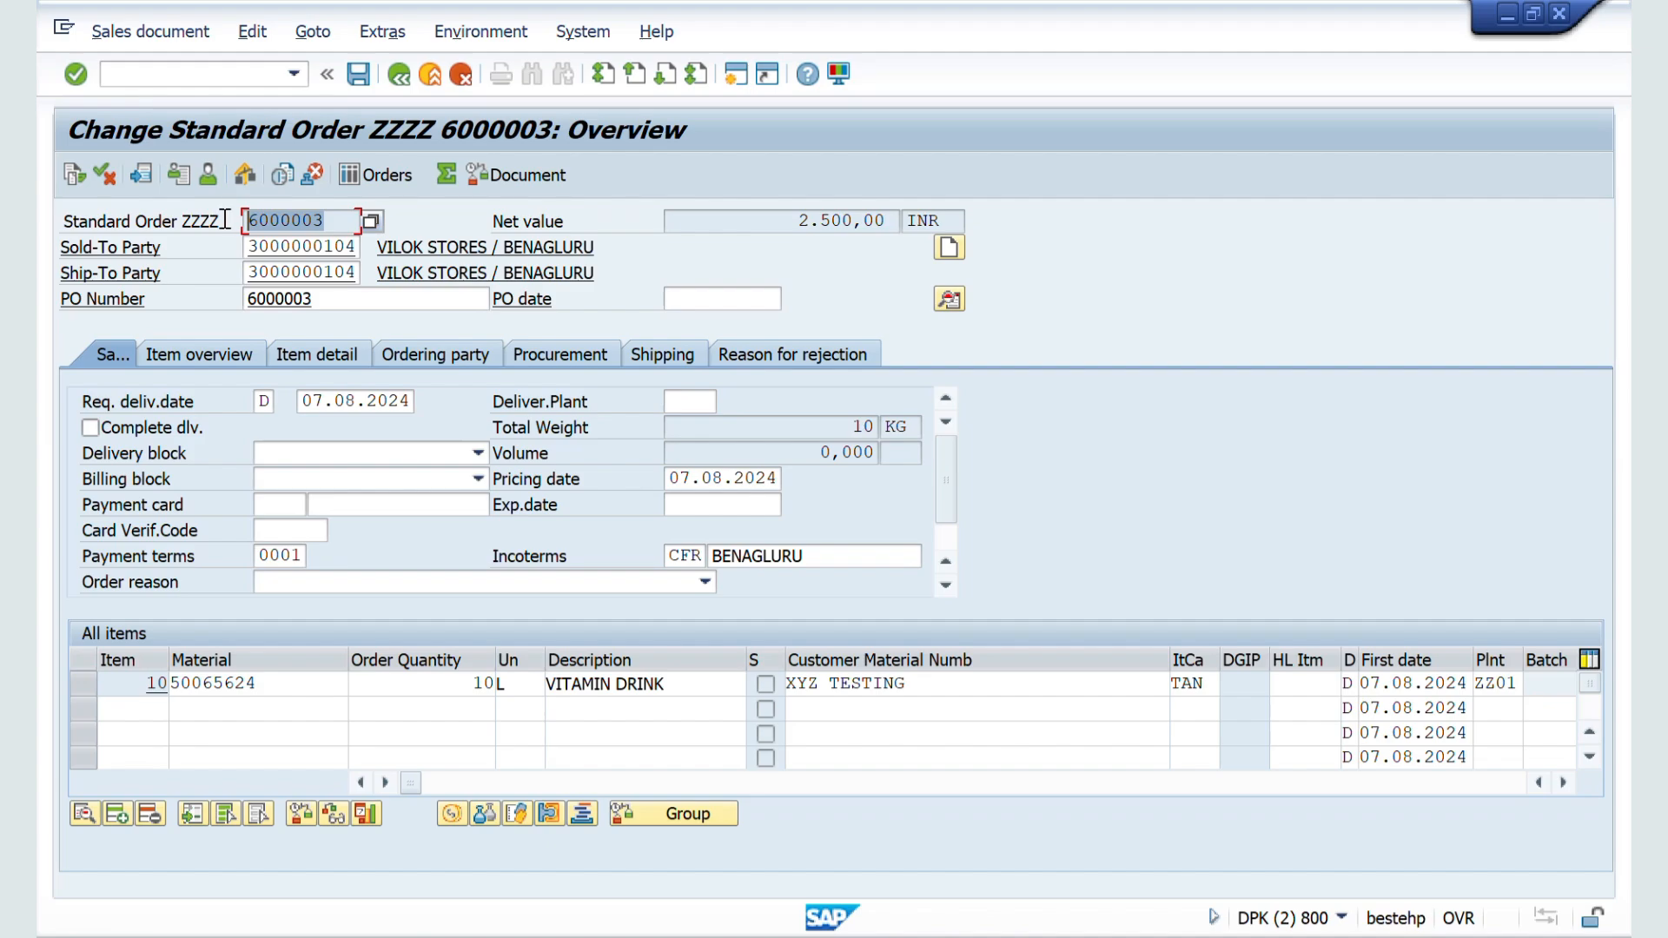
Step: Review the general control fields of ZZSO, then switch to the Word notes and highlight the Commitment Date explanation
key(alt+Tab)
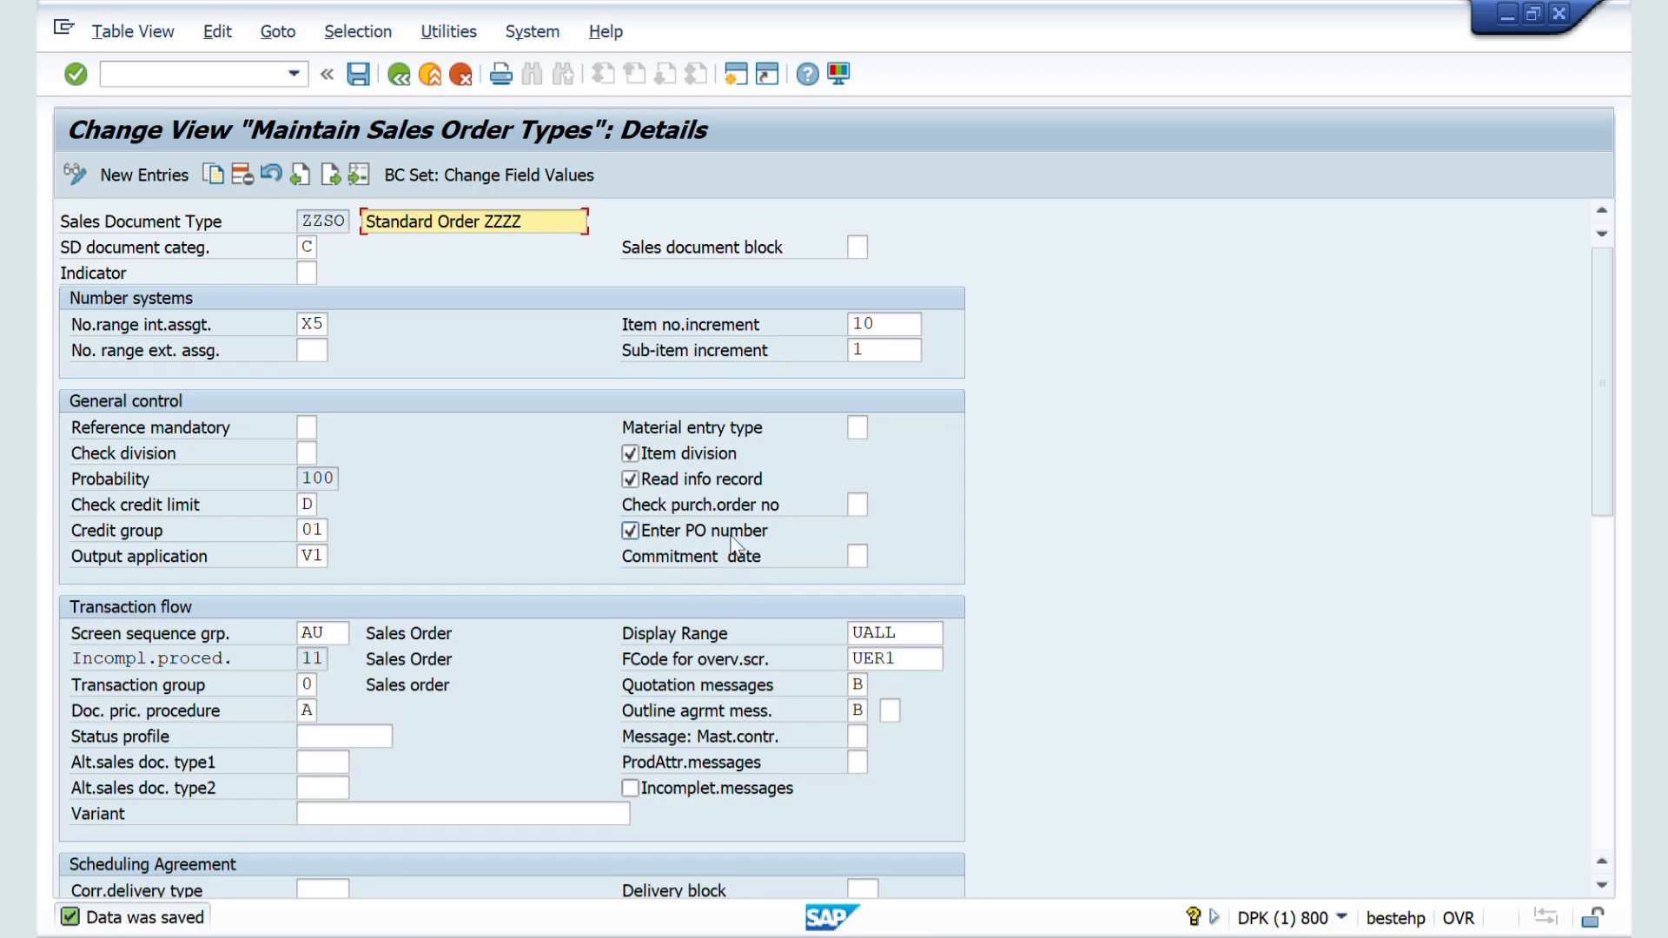
scroll(727, 539, down, 1)
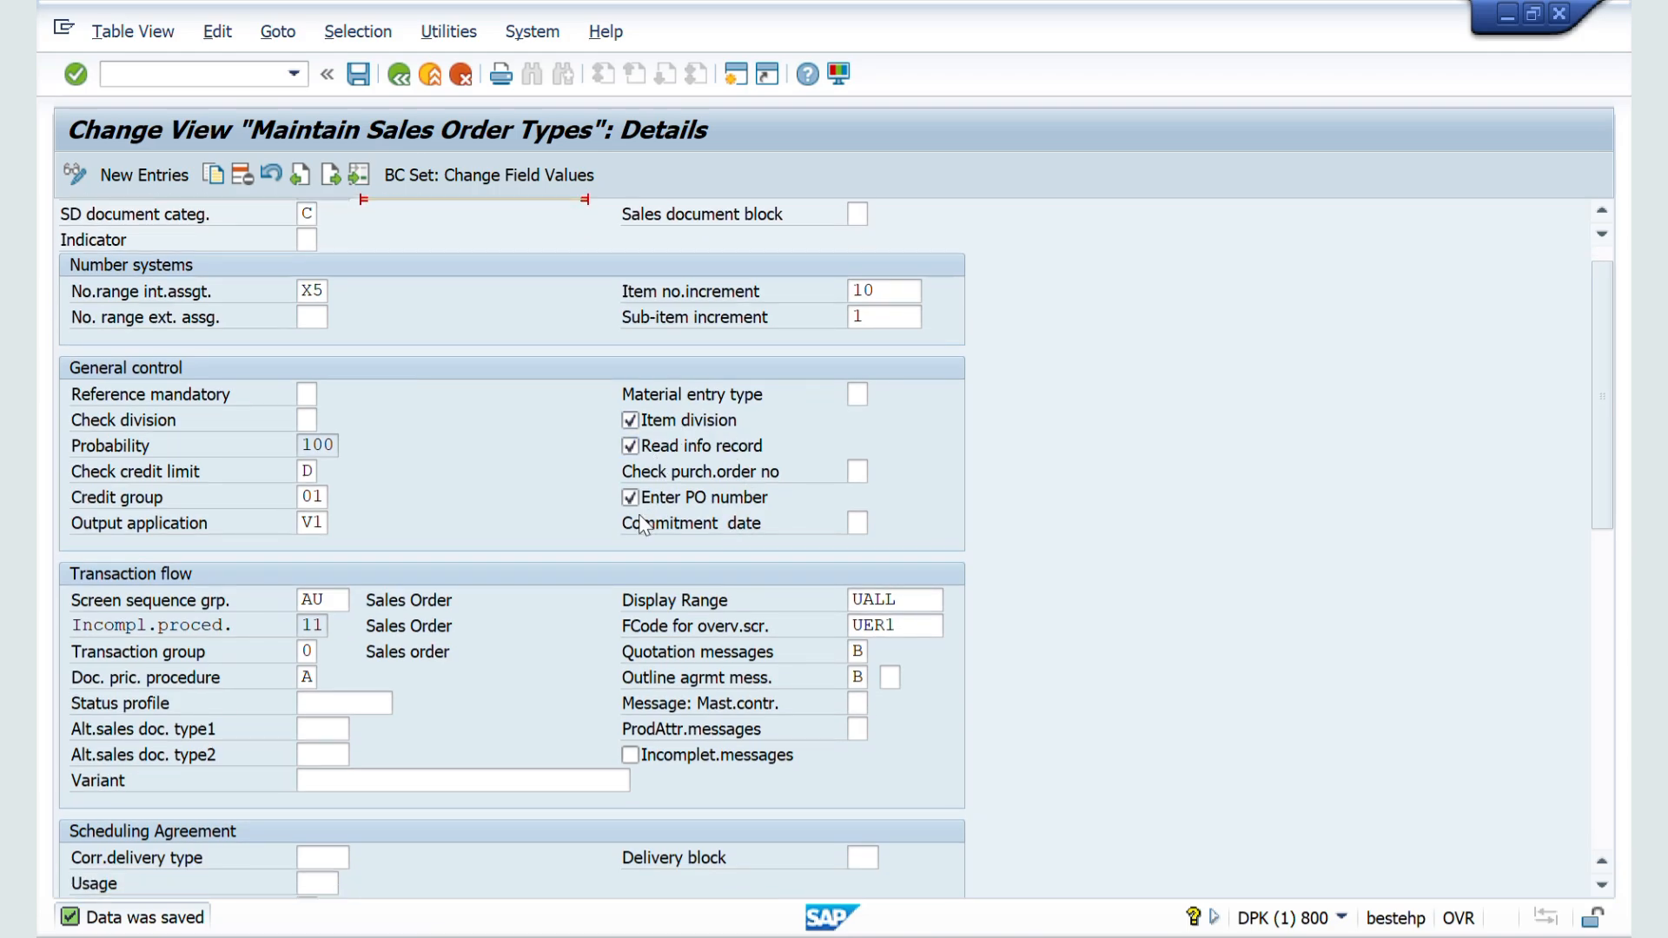
scroll(642, 526, down, 1)
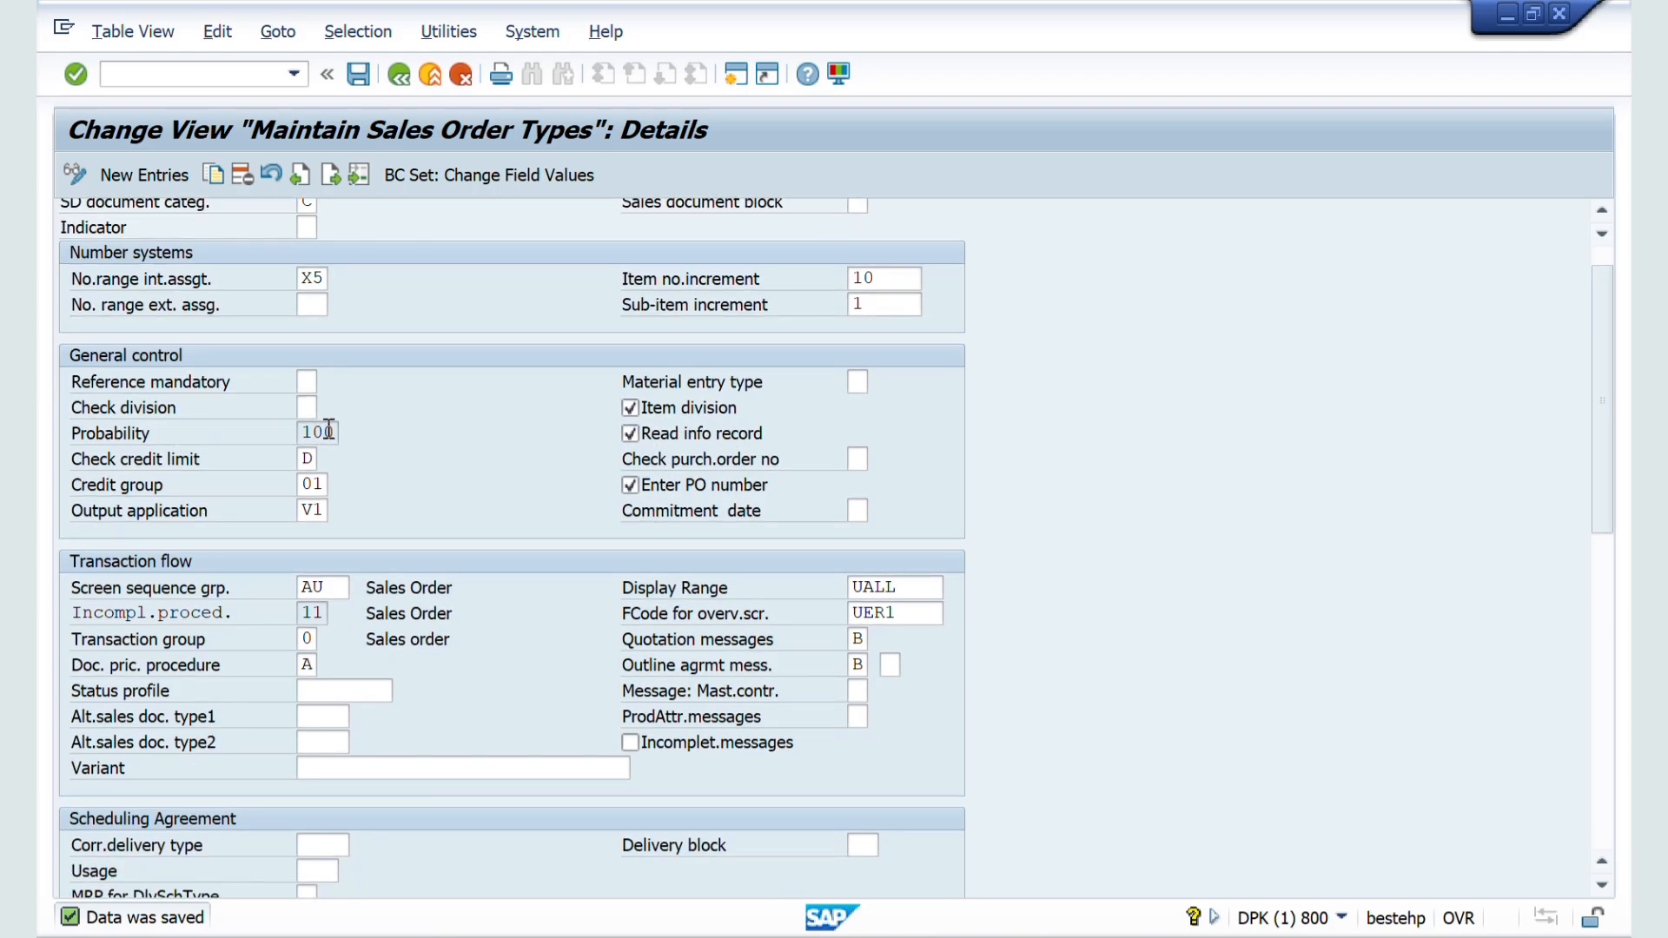
key(alt+Tab)
key(alt+Tab)
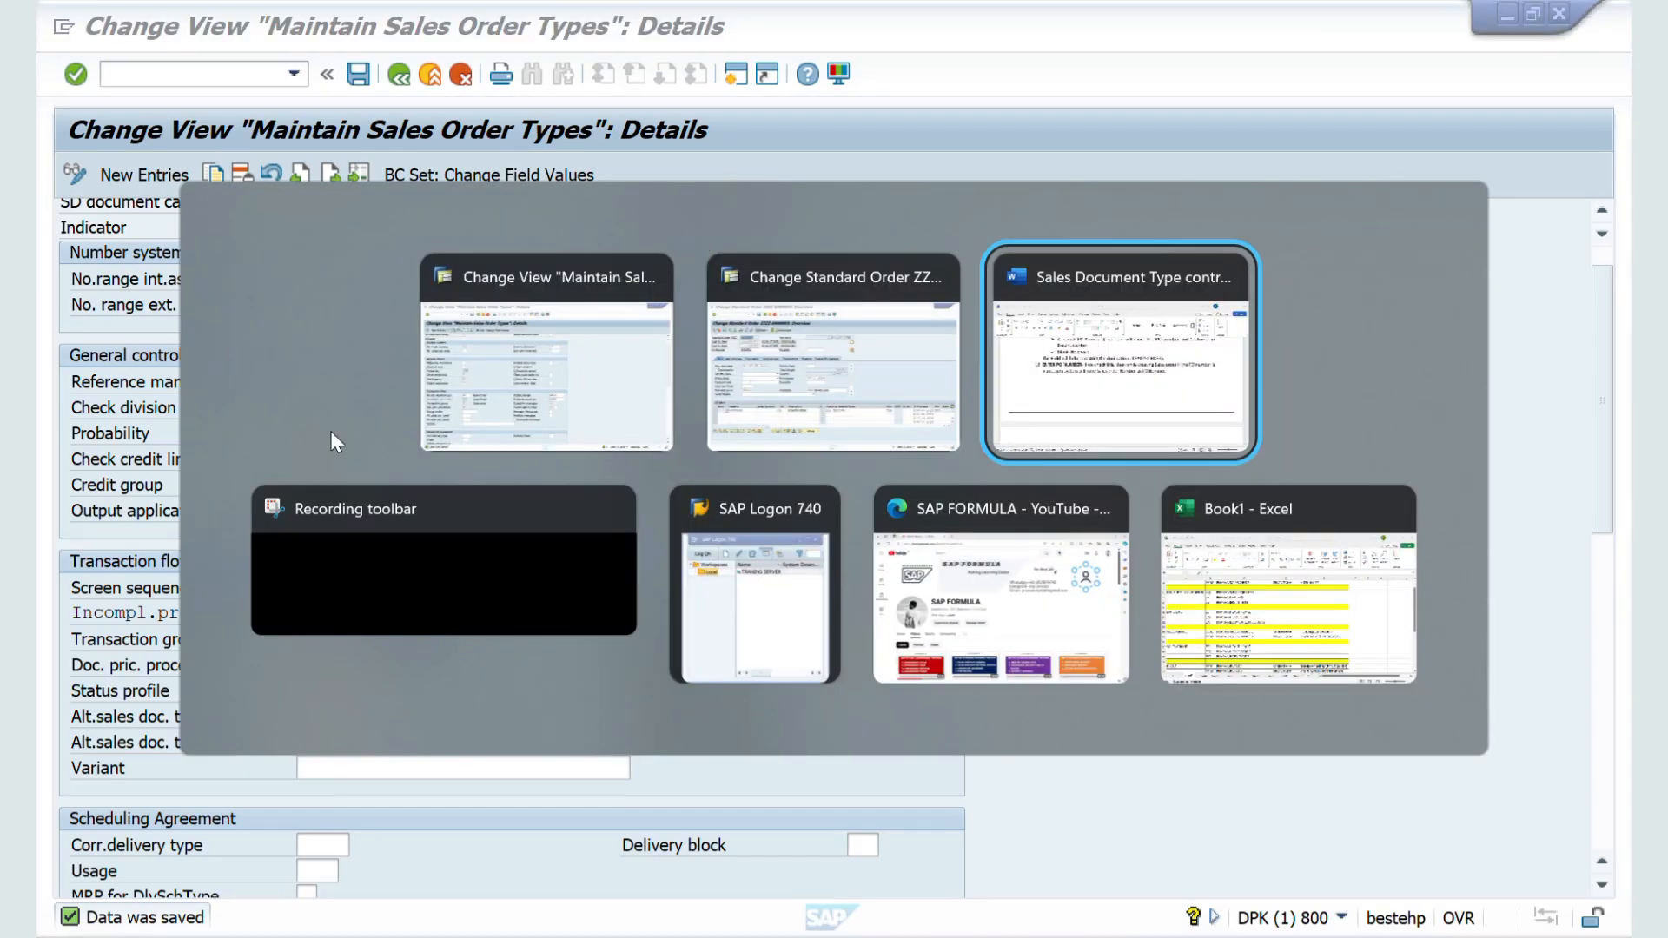
scroll(458, 579, down, 5)
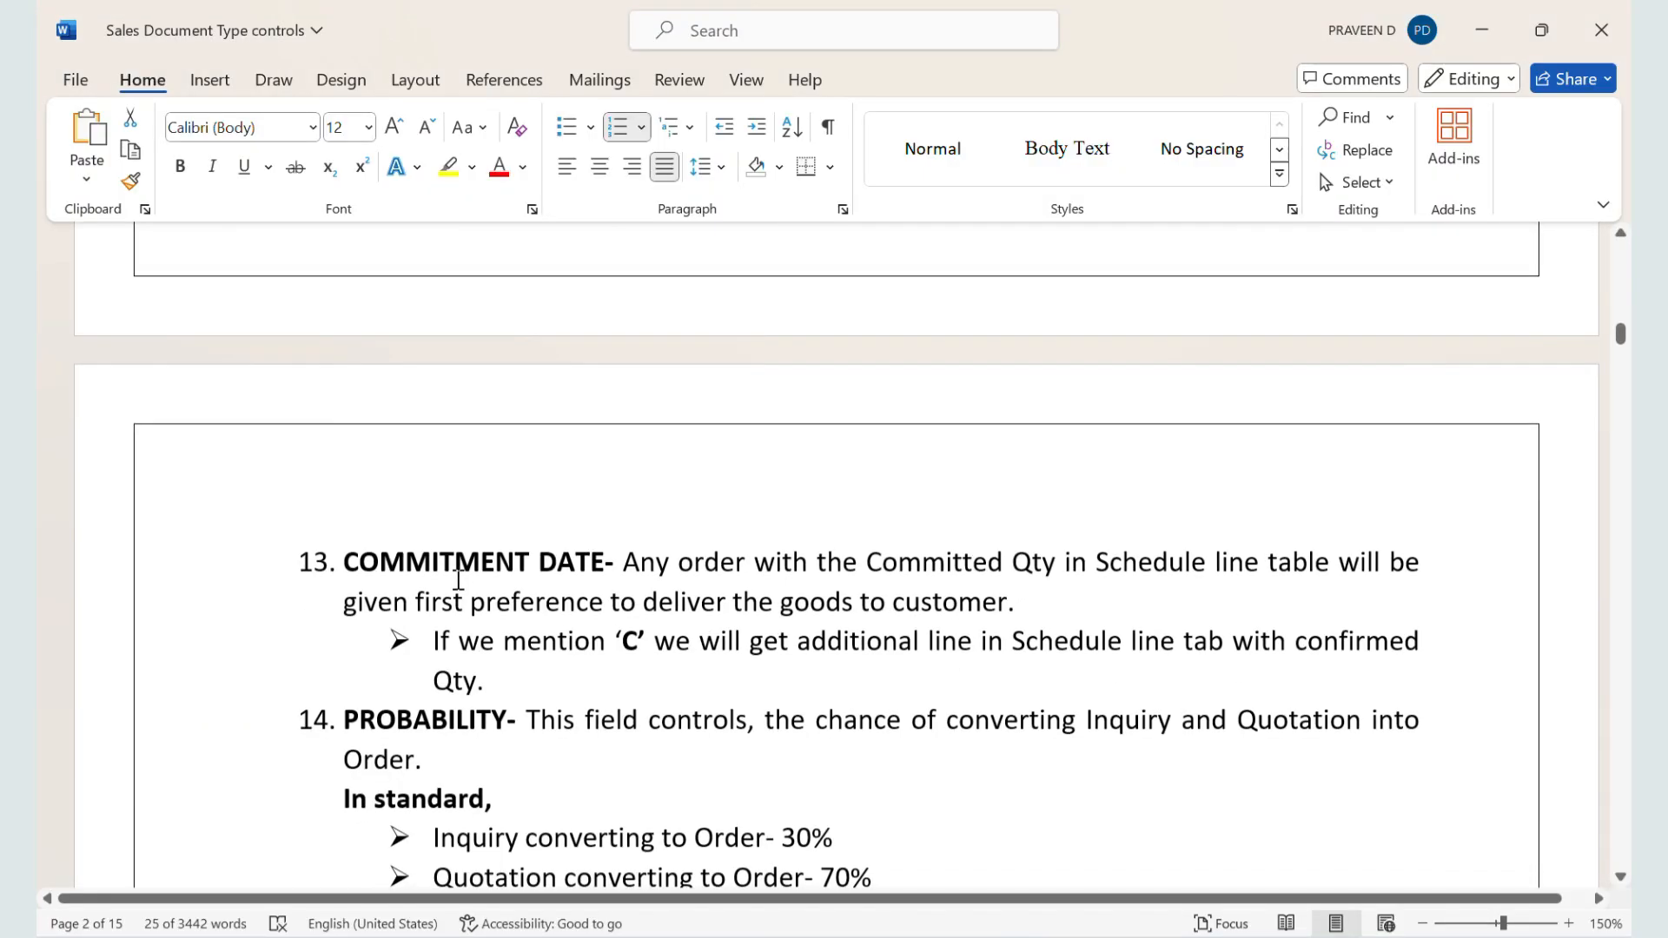
scroll(458, 579, down, 2)
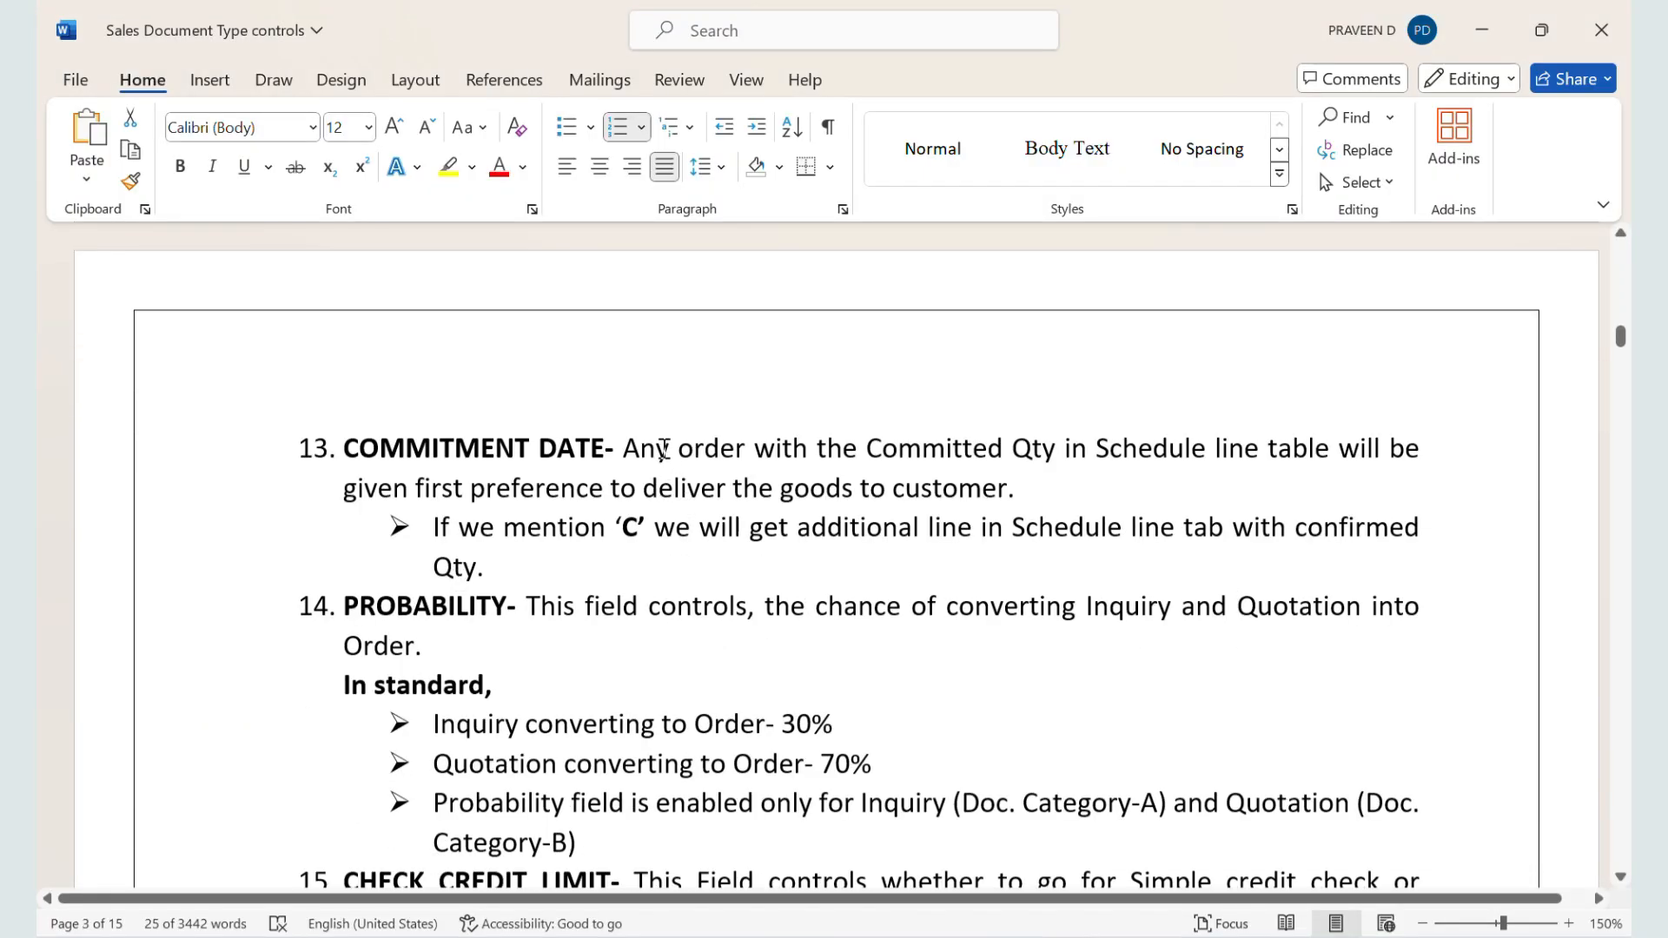
drag(635, 448, 923, 492)
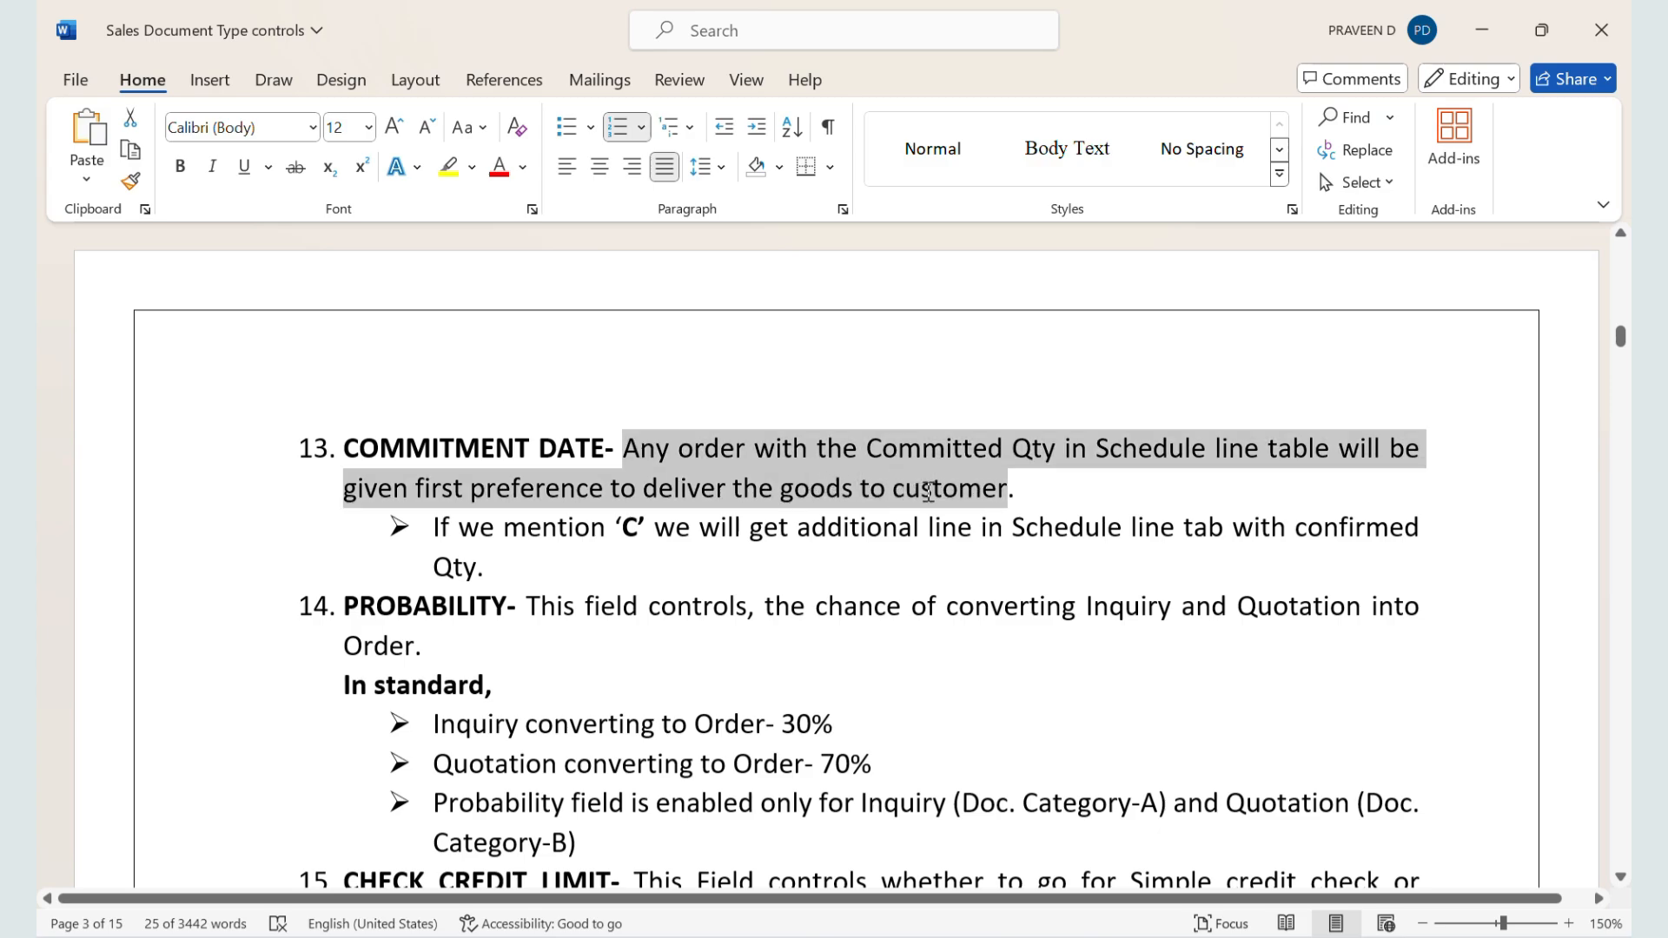
Step: Switch back to the SAP order and display the schedule lines of item 10
key(alt+Tab)
key(alt+Tab)
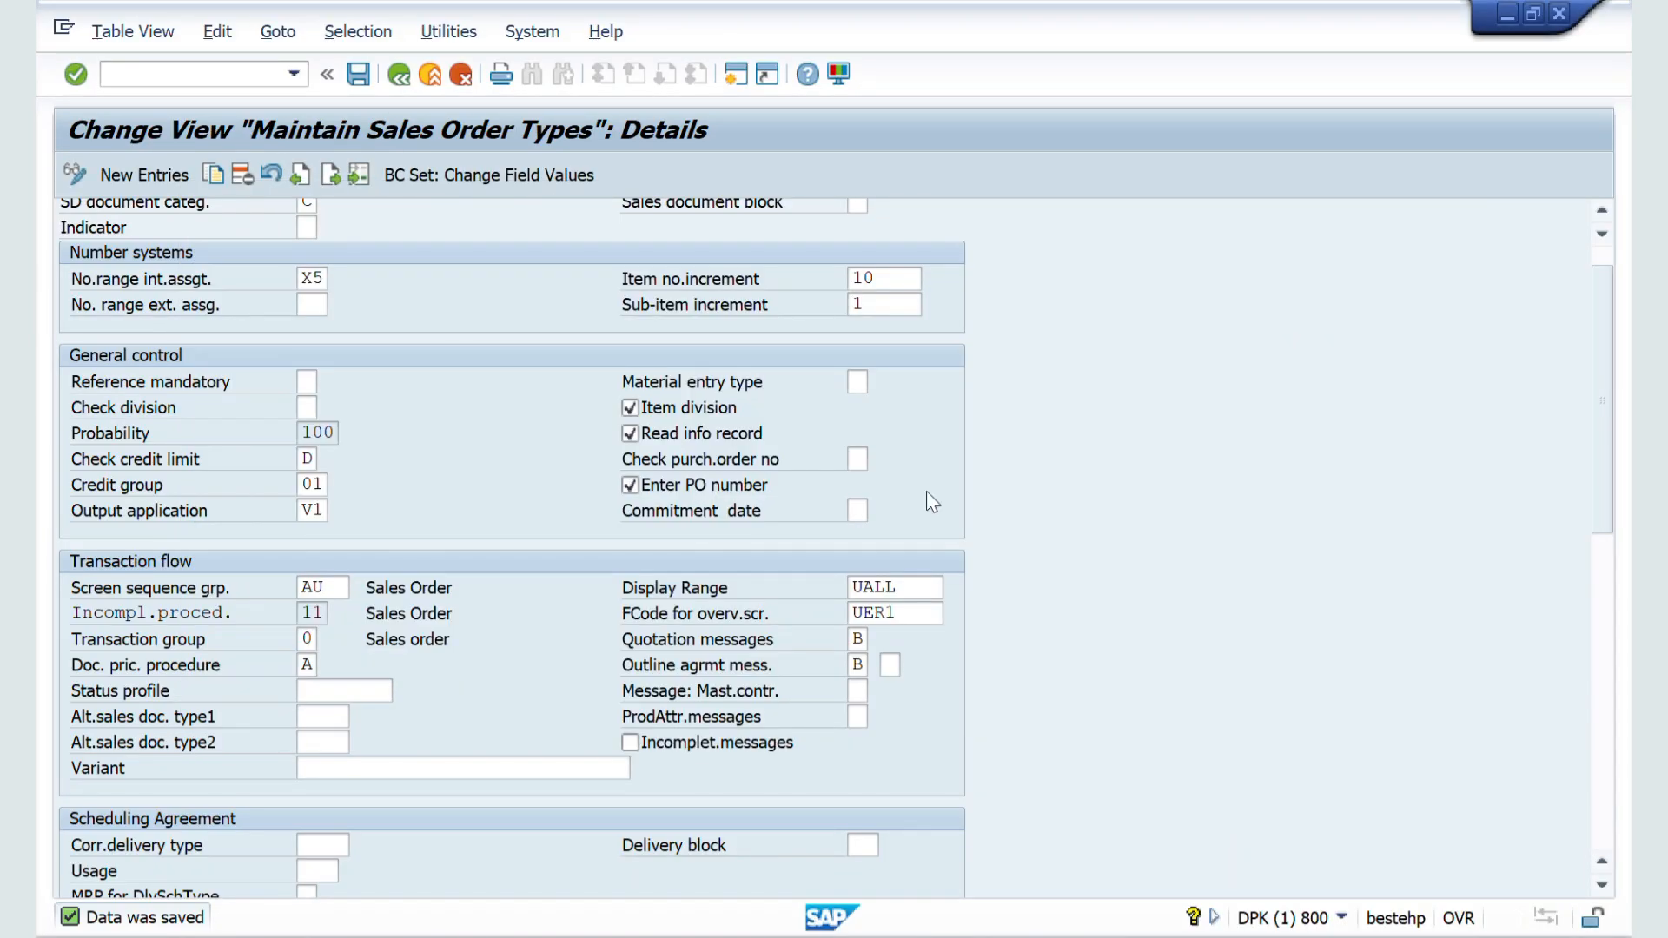
key(alt+Tab)
key(Tab)
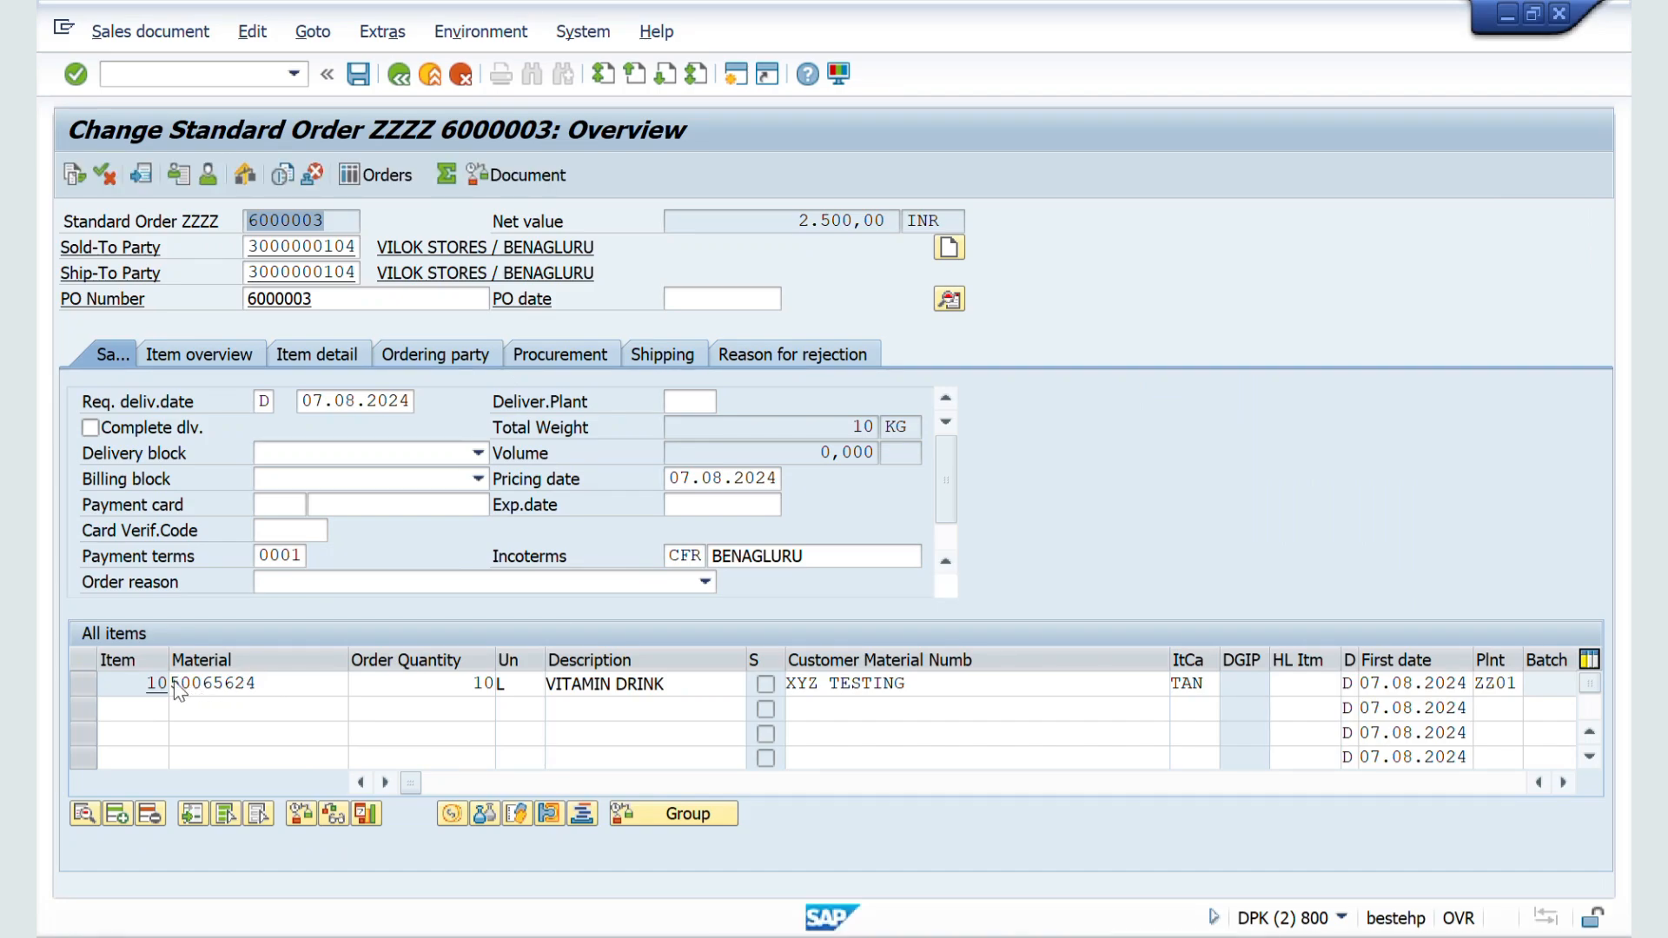
double_click(154, 686)
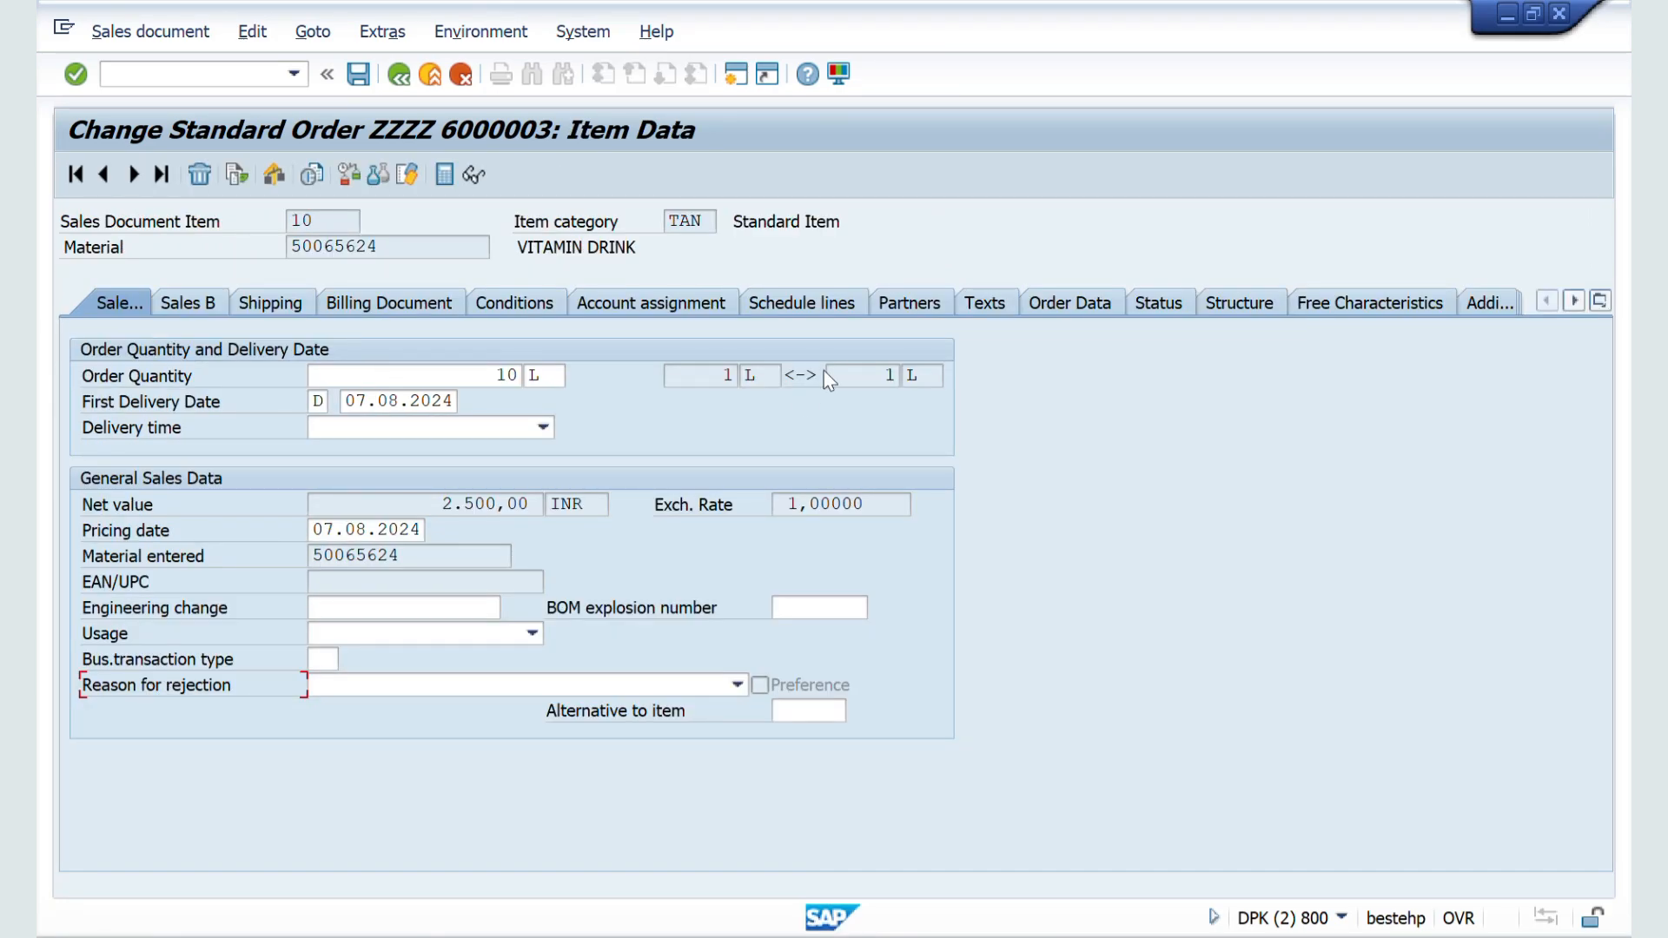
click(800, 303)
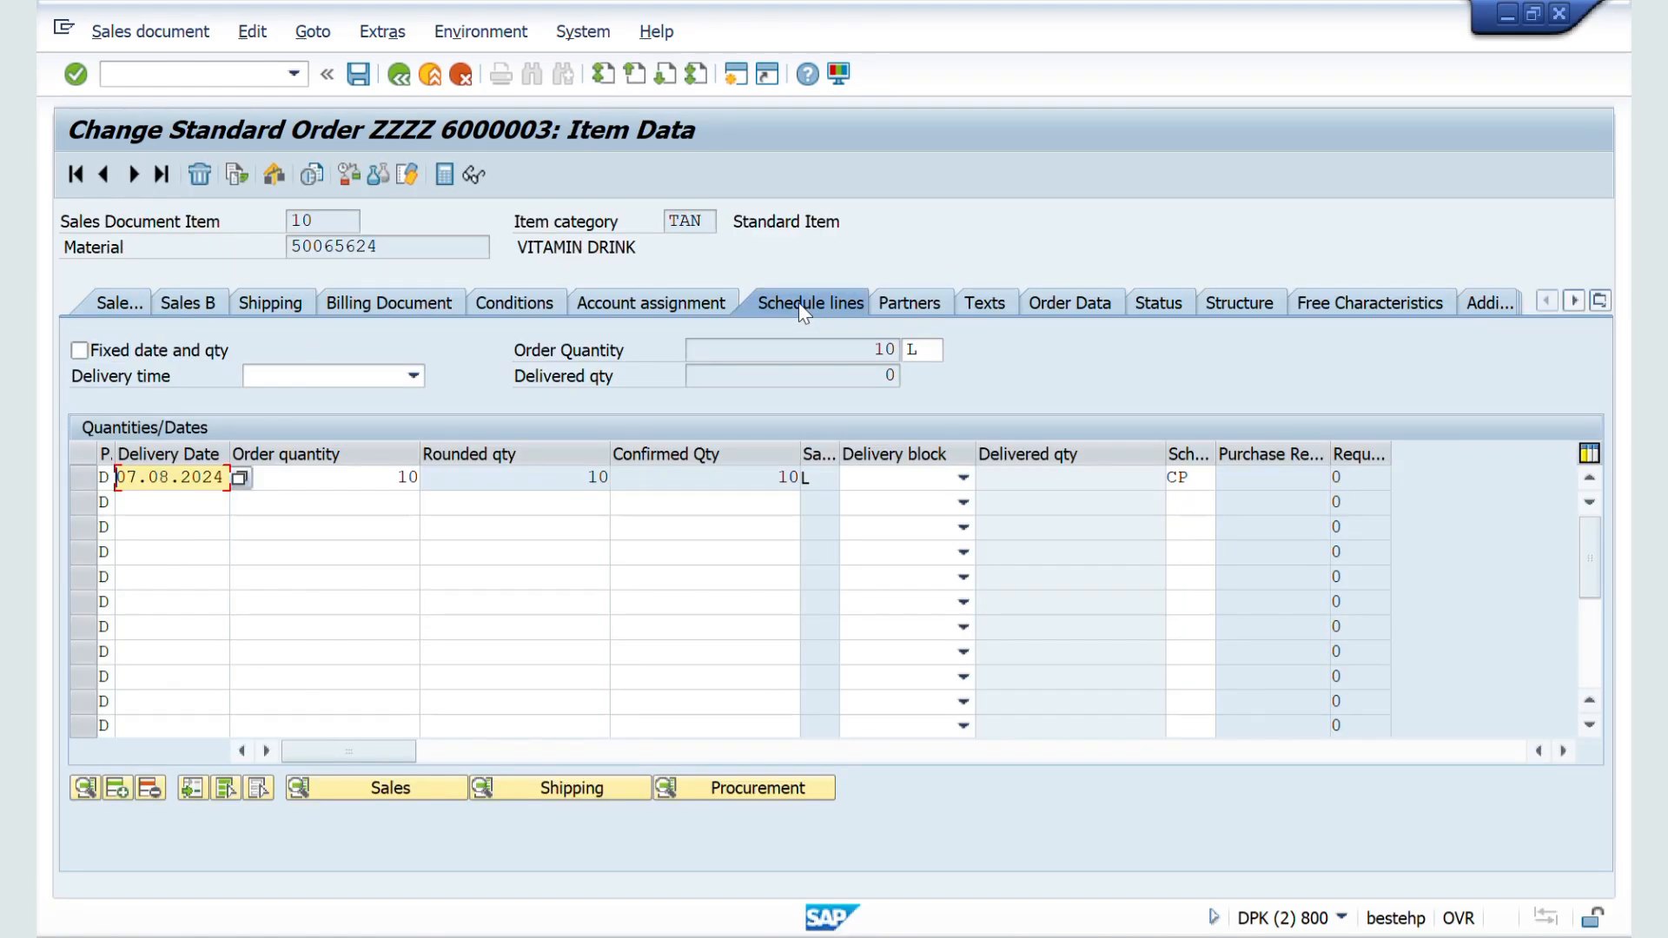
Step: Reread the Commitment Date note in Word, then return to the SAP order and highlight the schedule line's confirmed quantity
key(alt+Tab)
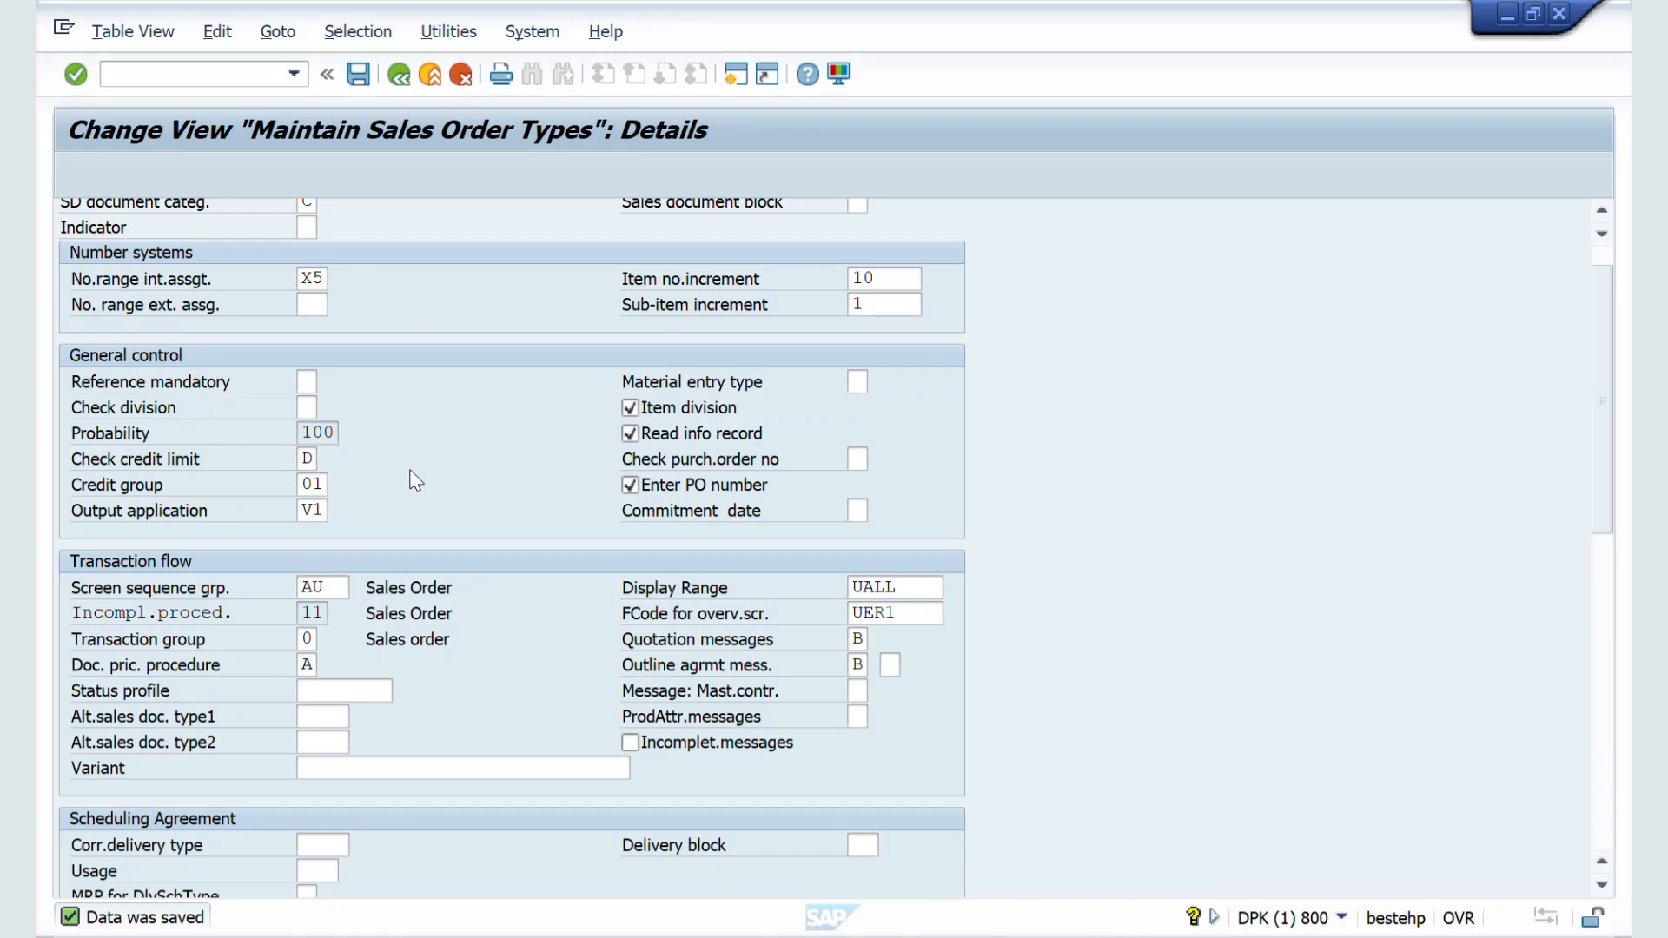
key(alt+Tab)
key(alt+Tab)
key(alt+Tab)
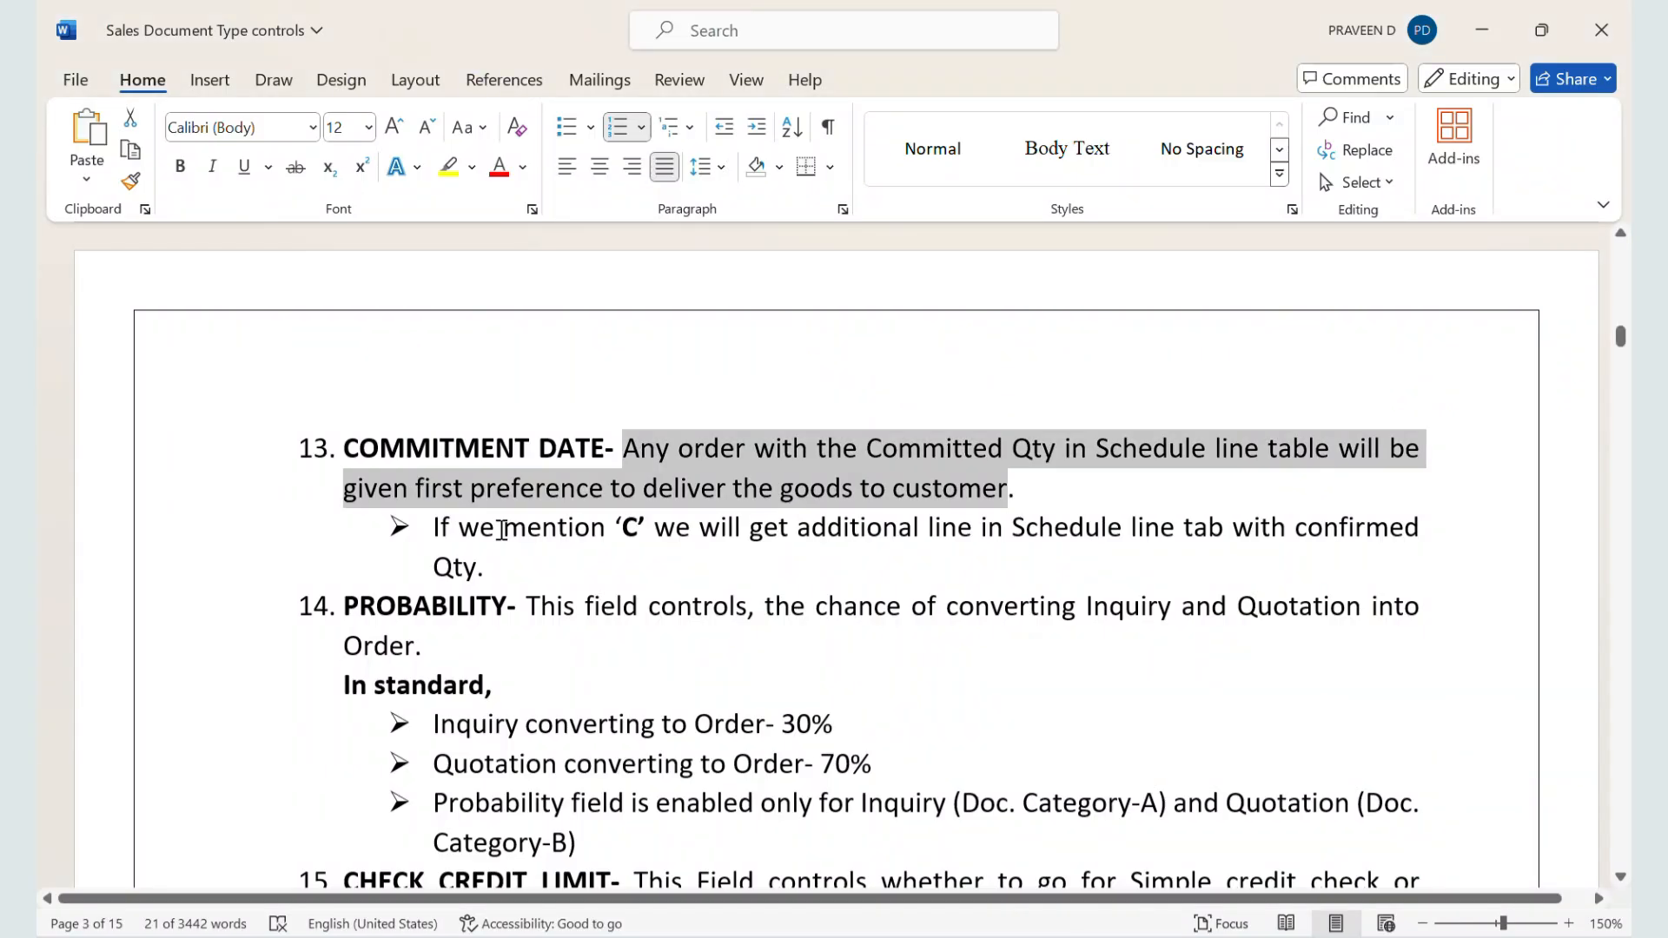
scroll(526, 622, down, 1)
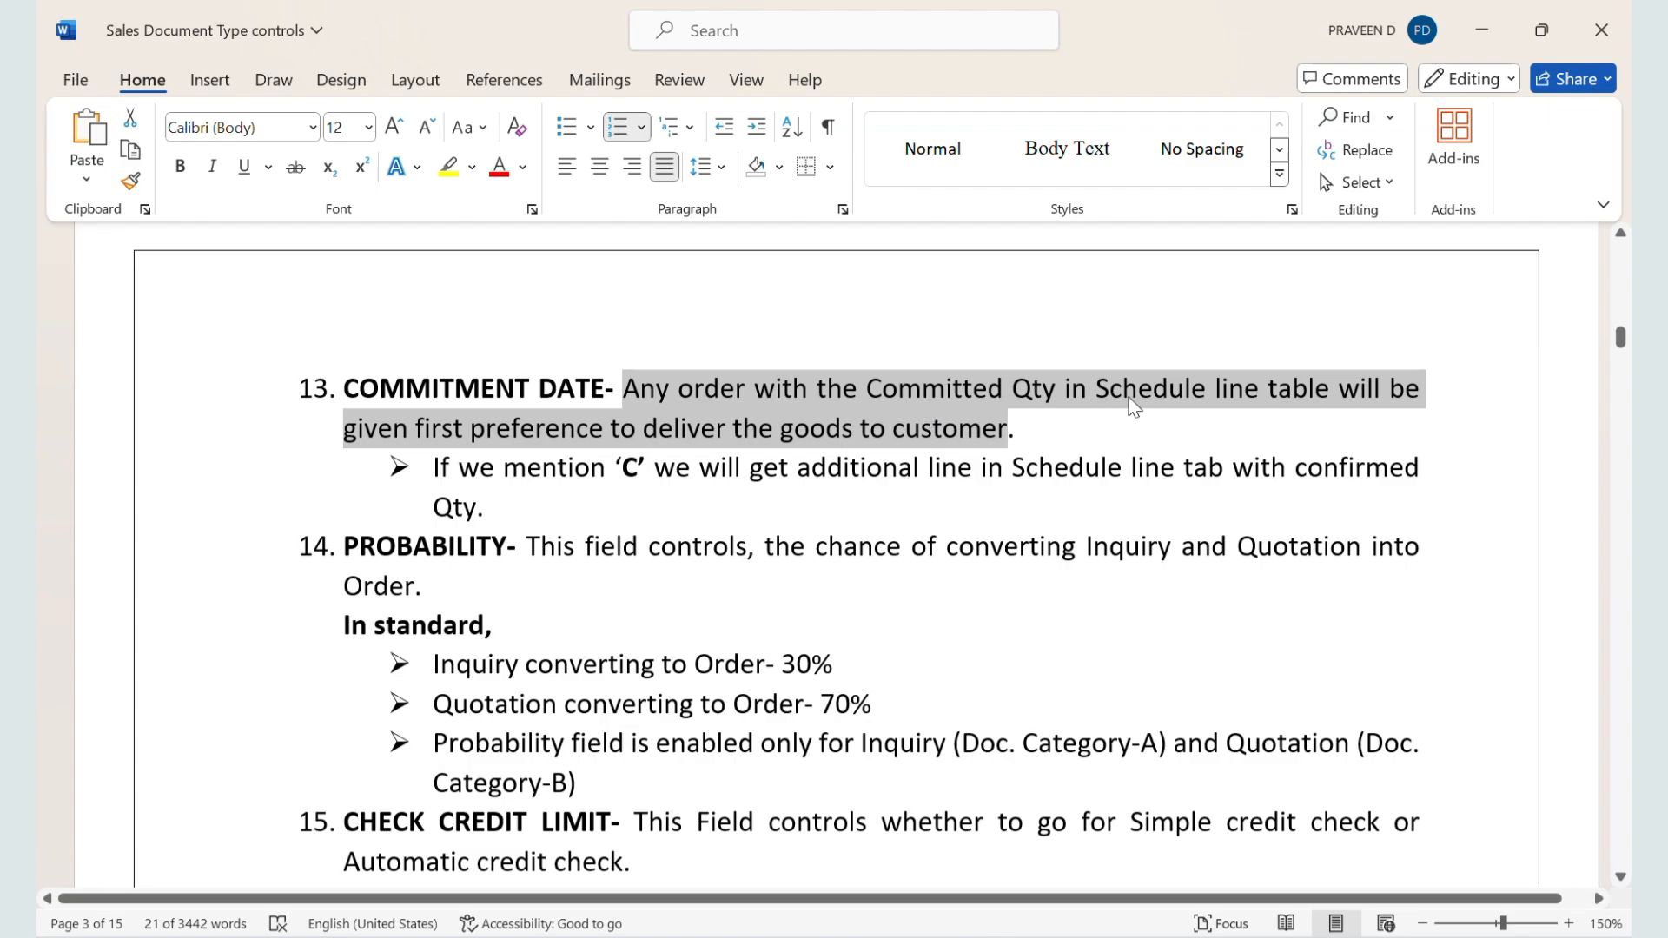
key(alt+Tab)
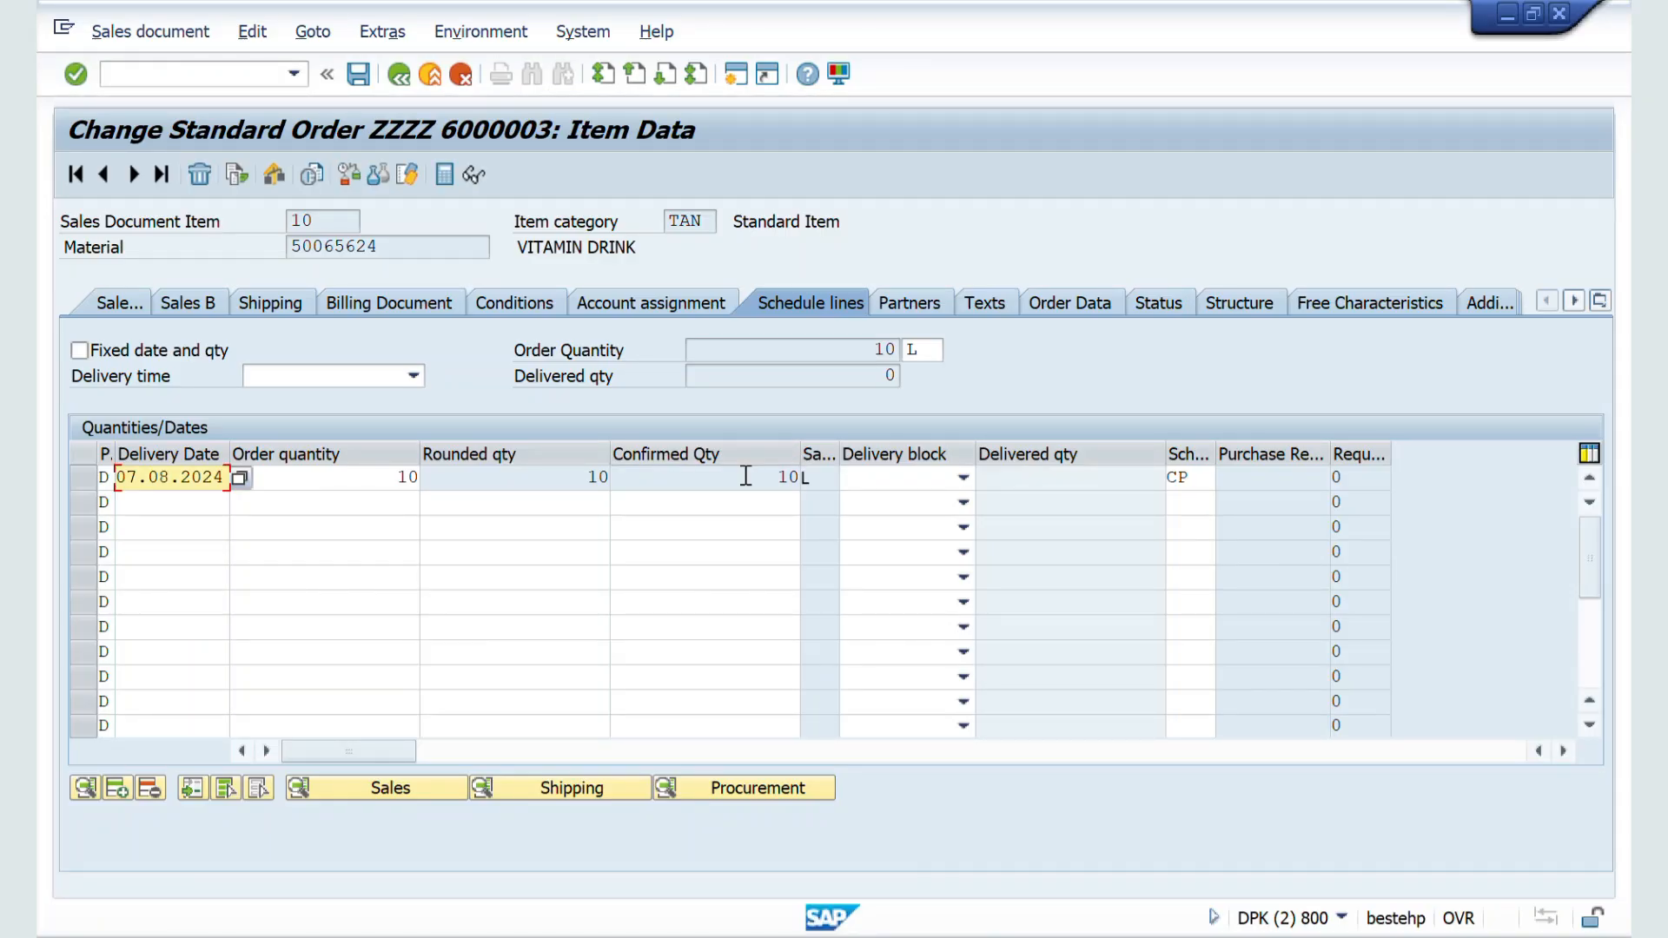
drag(773, 477, 818, 481)
Step: Switch to the Word notes and highlight the definition of the Probability field
key(alt+Tab)
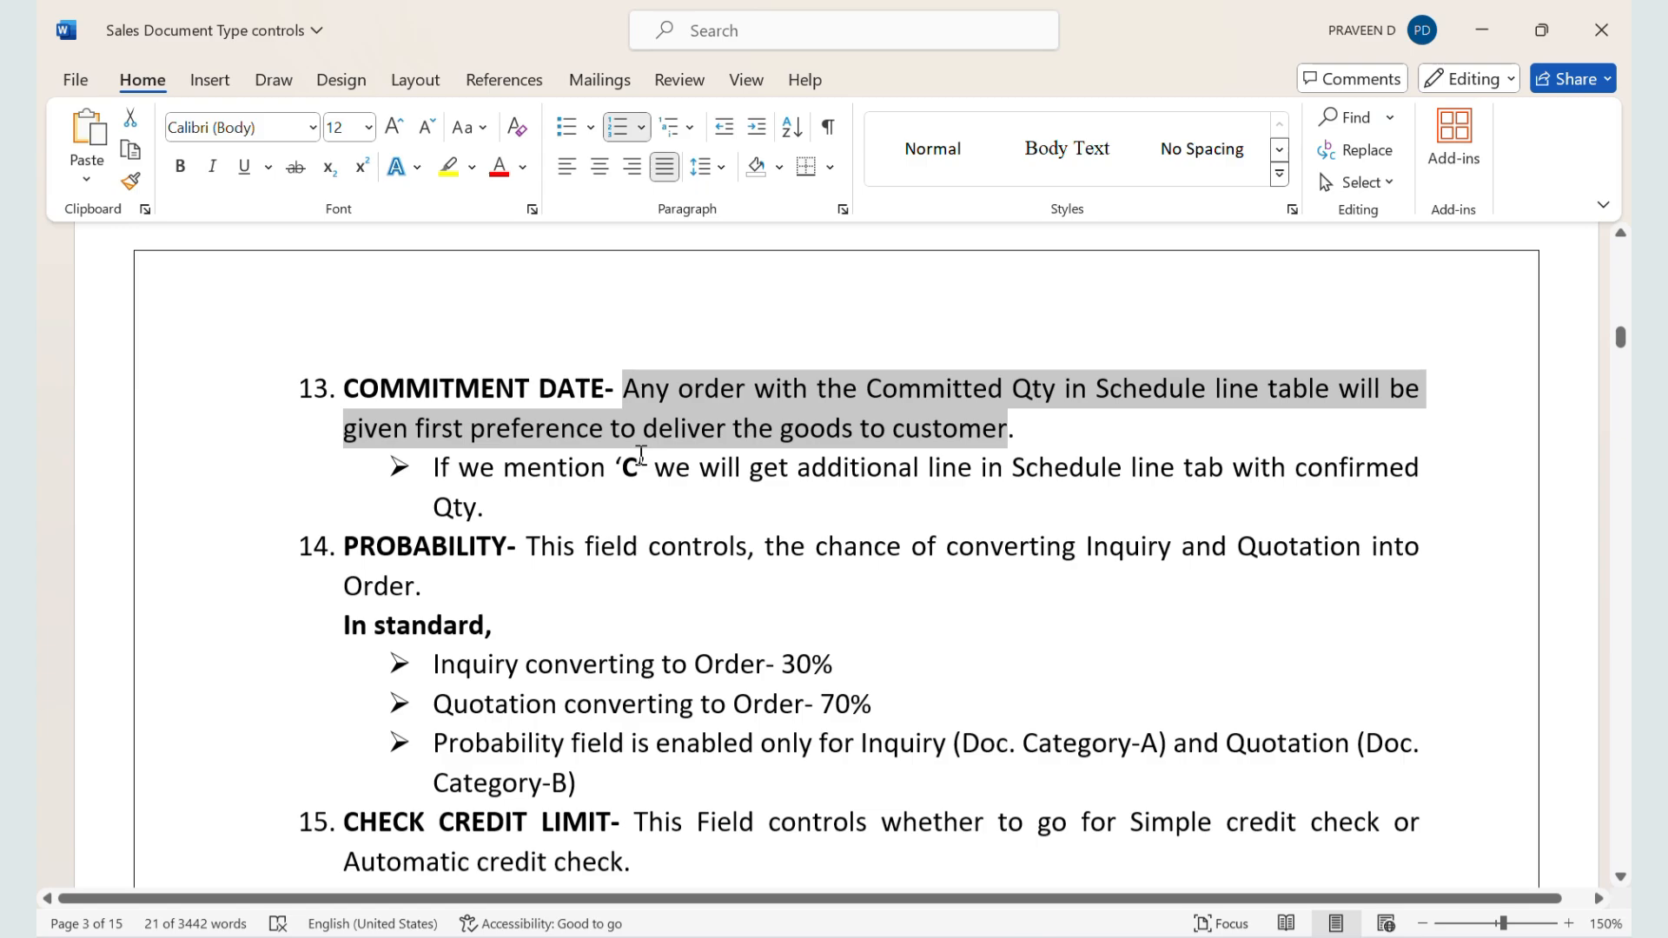
scroll(641, 455, down, 3)
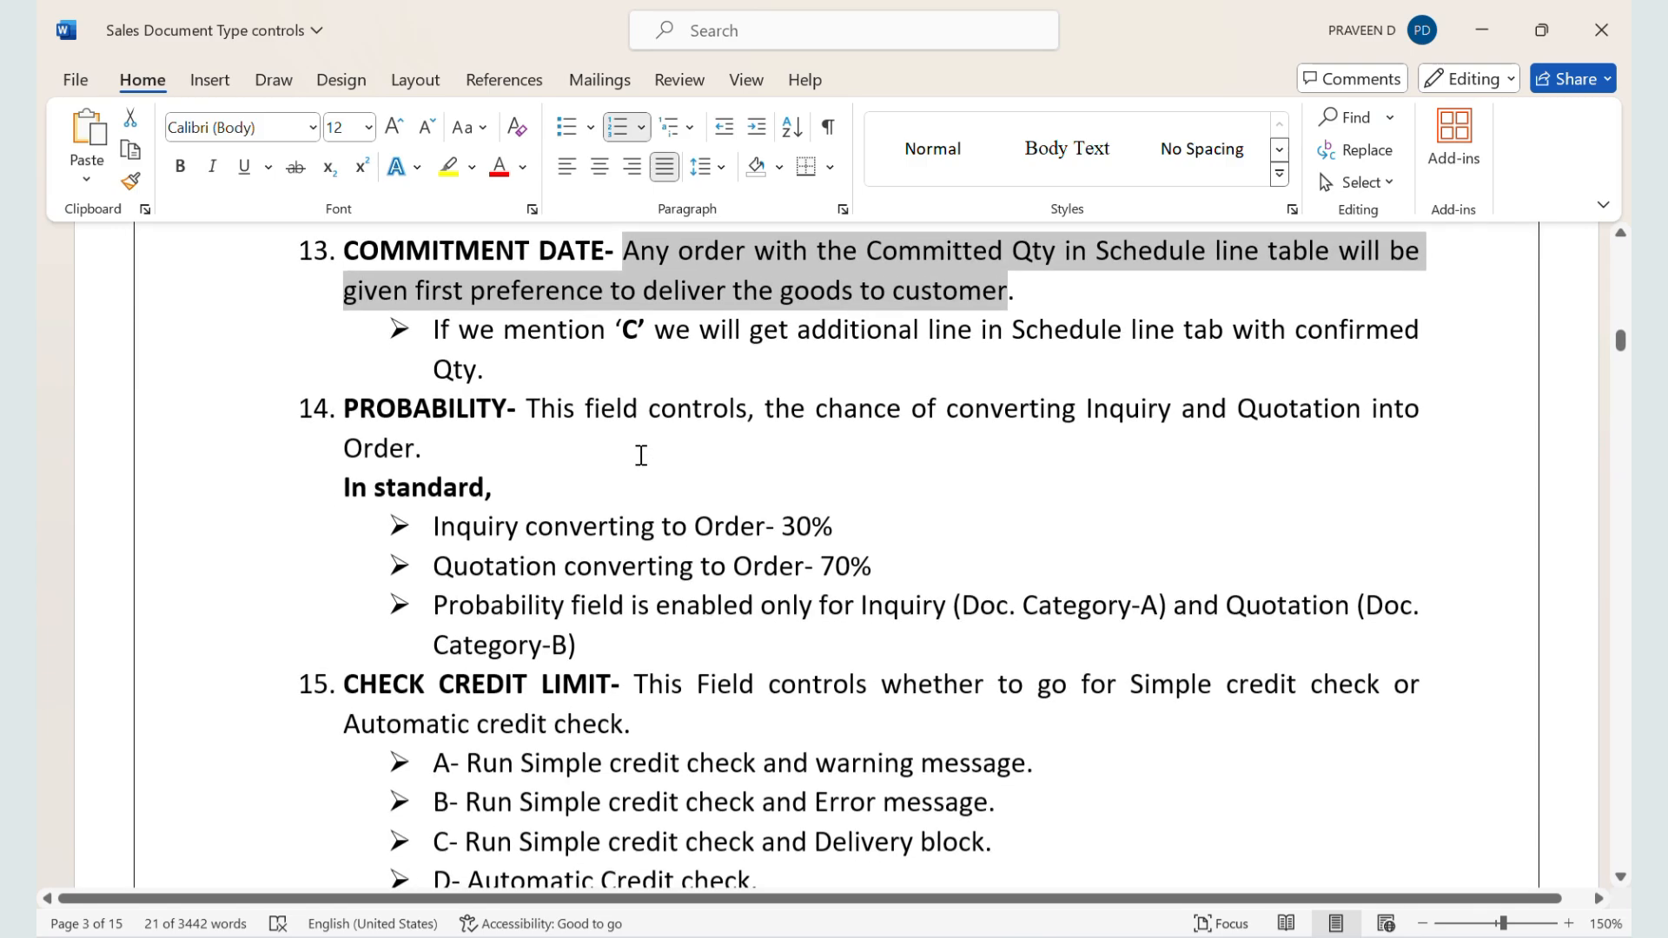
scroll(641, 455, down, 1)
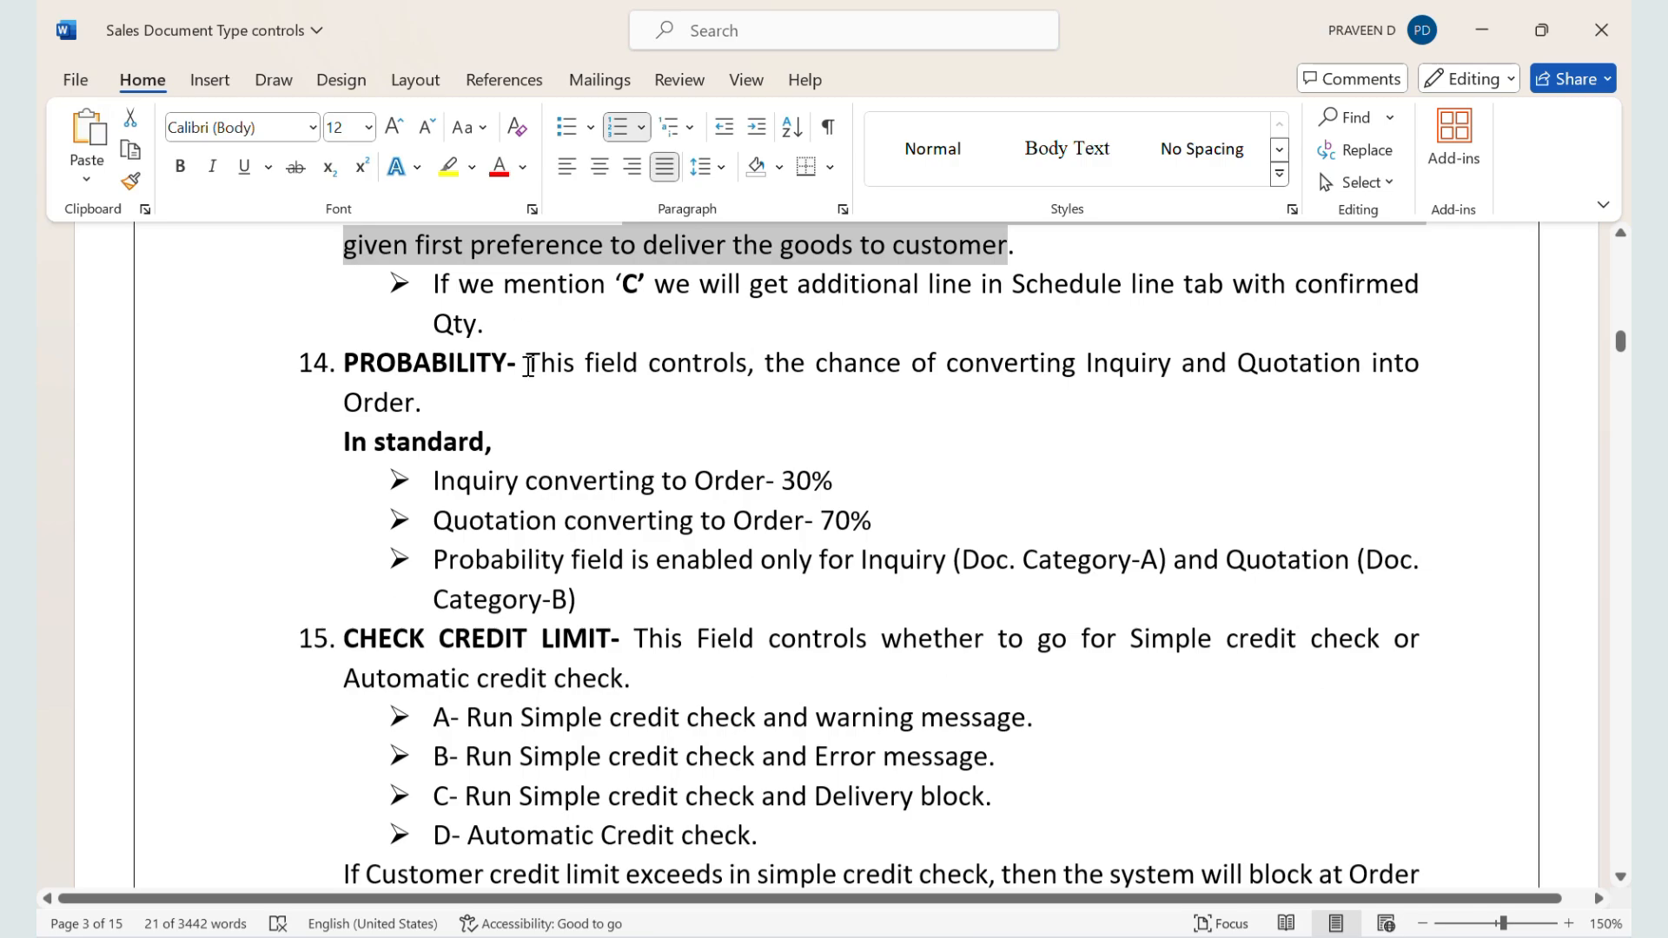
double_click(551, 364)
drag(600, 375, 712, 397)
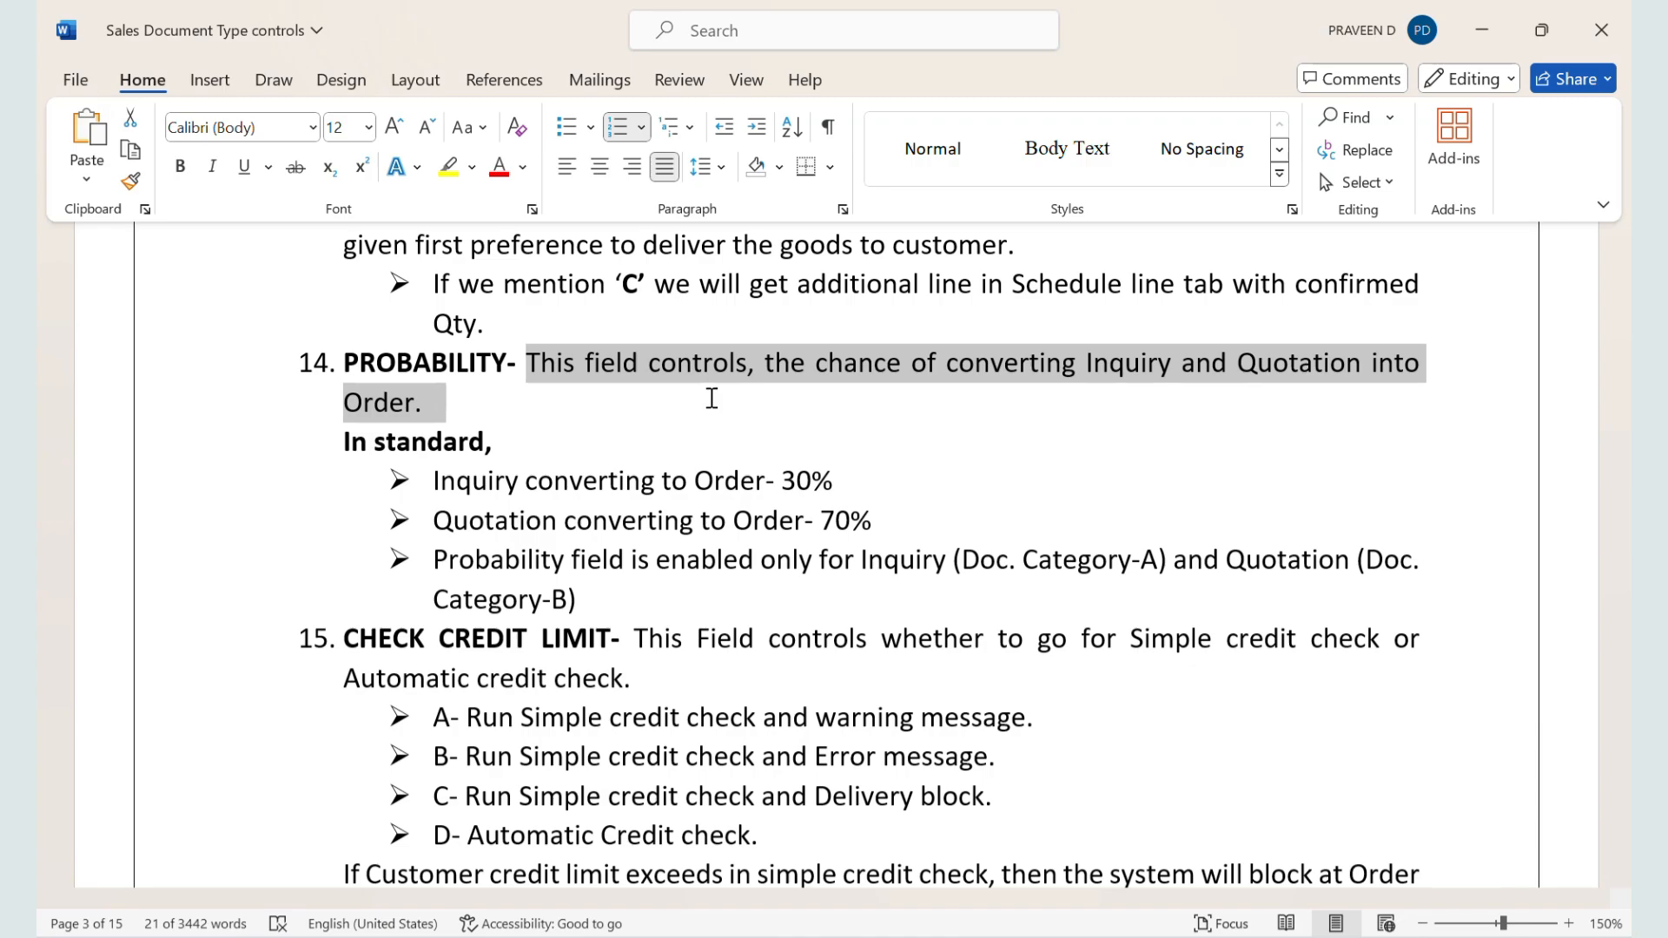
drag(711, 398, 712, 397)
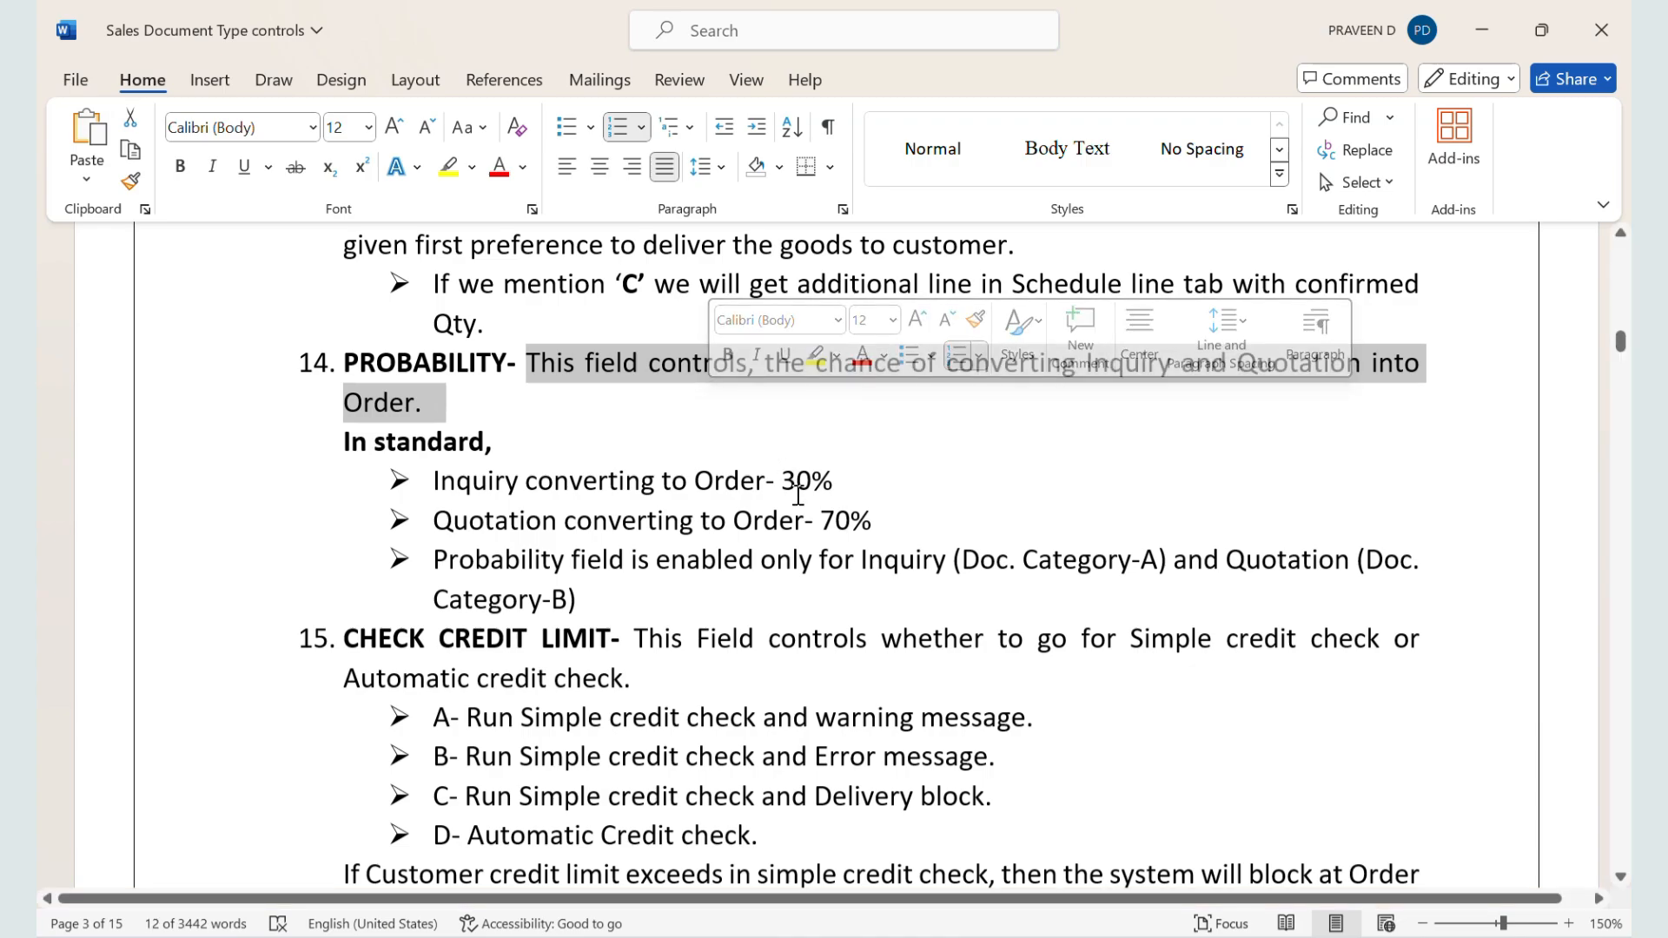
Step: Highlight the quotation conversion percentage and the note on which document categories enable the Probability field
drag(873, 521, 841, 532)
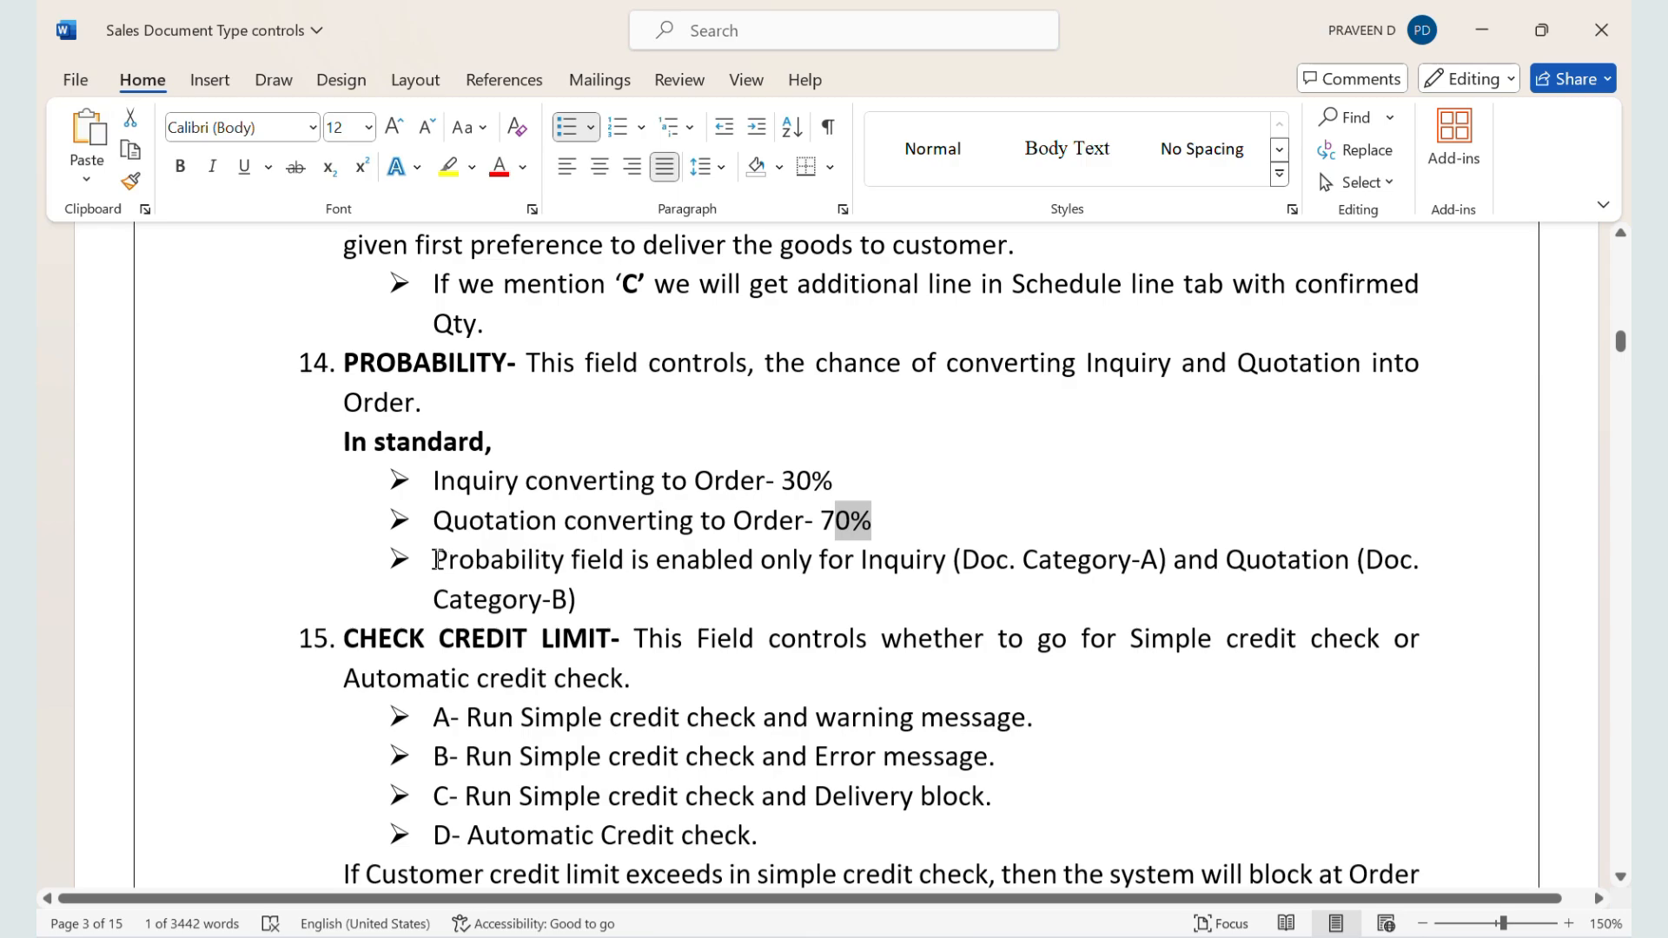
drag(436, 560, 748, 563)
drag(817, 561, 542, 599)
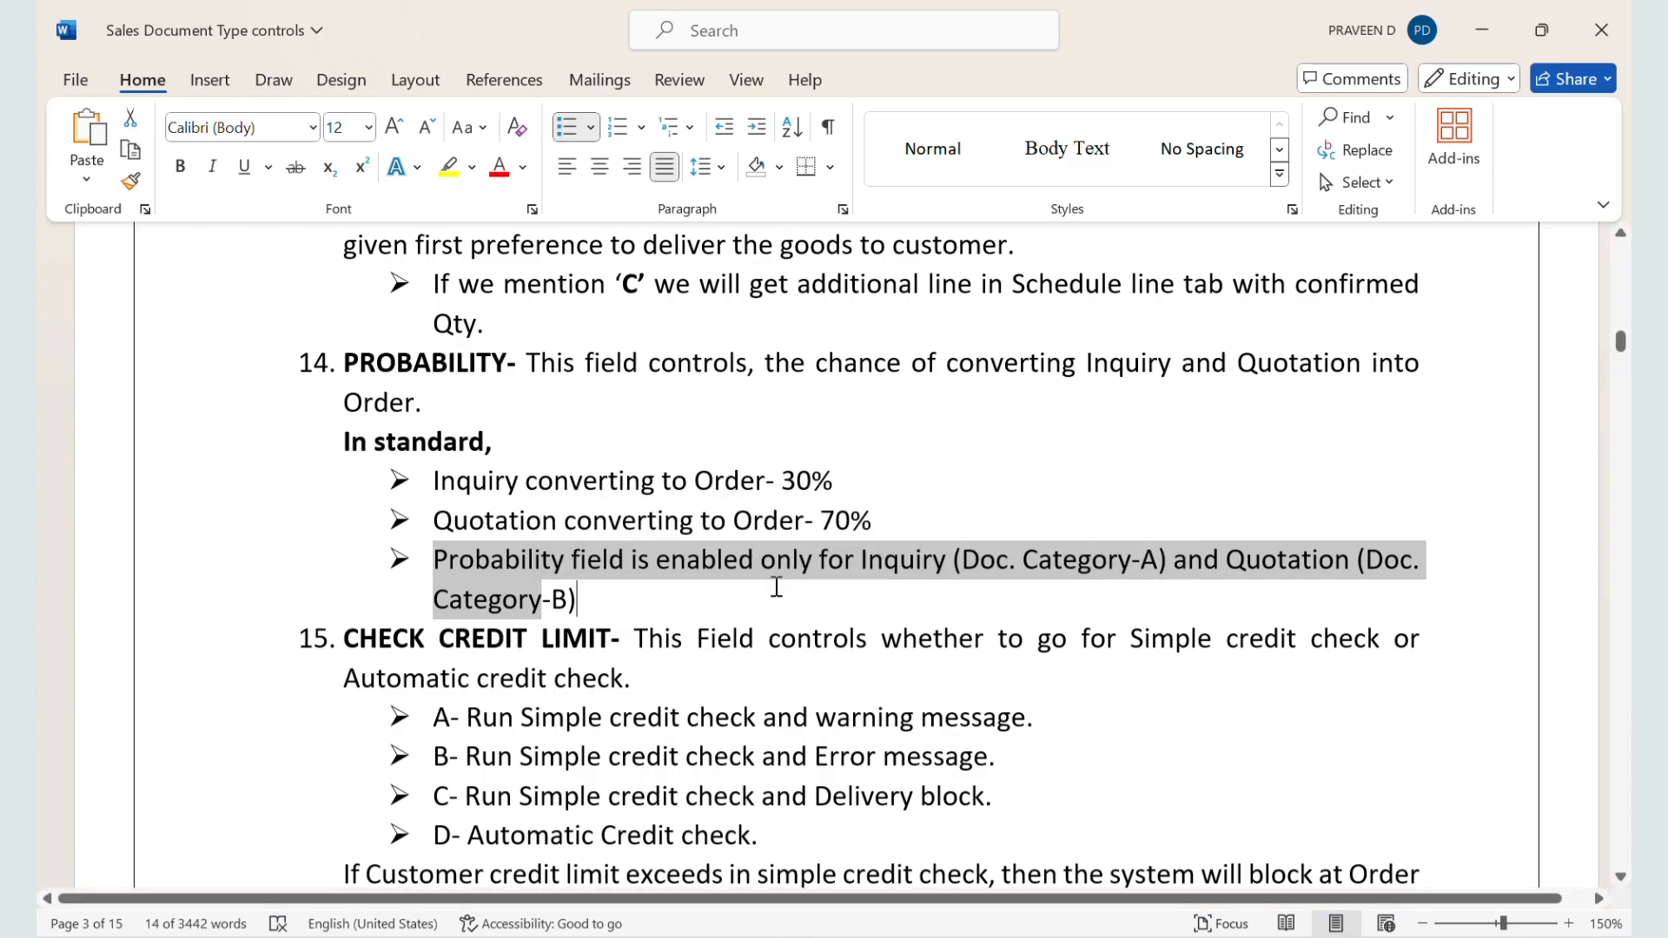
Step: Highlight the Inquiry and Quotation document categories in the Probability note, then switch to the SAP sales document type details
click(981, 580)
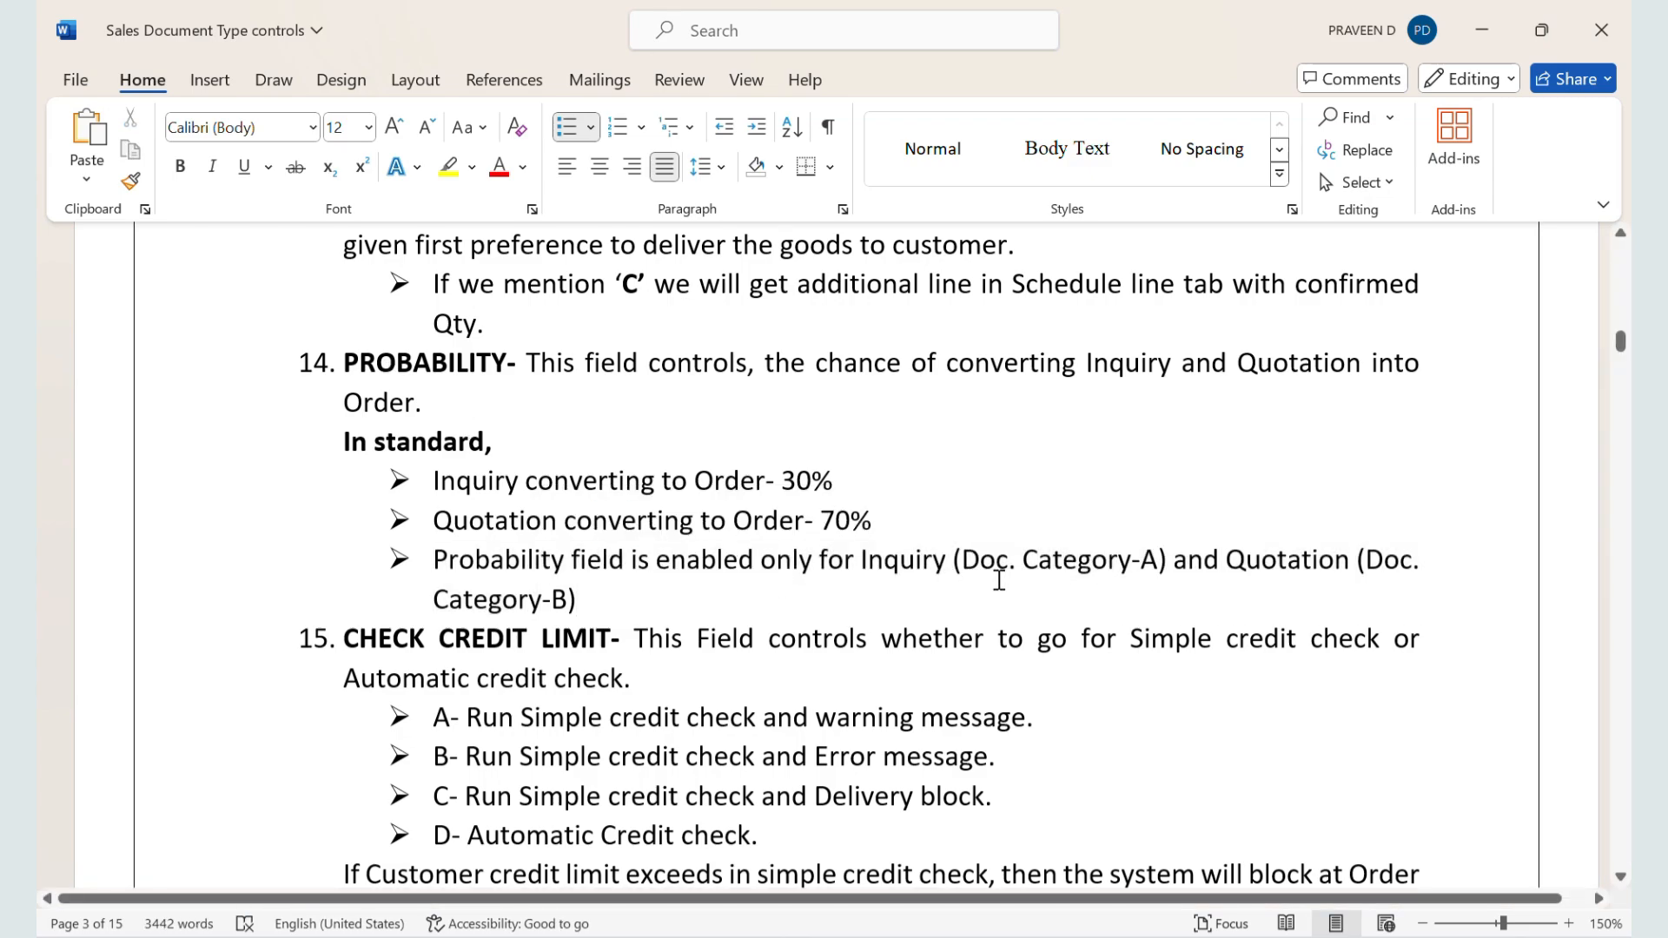
drag(968, 560, 1222, 585)
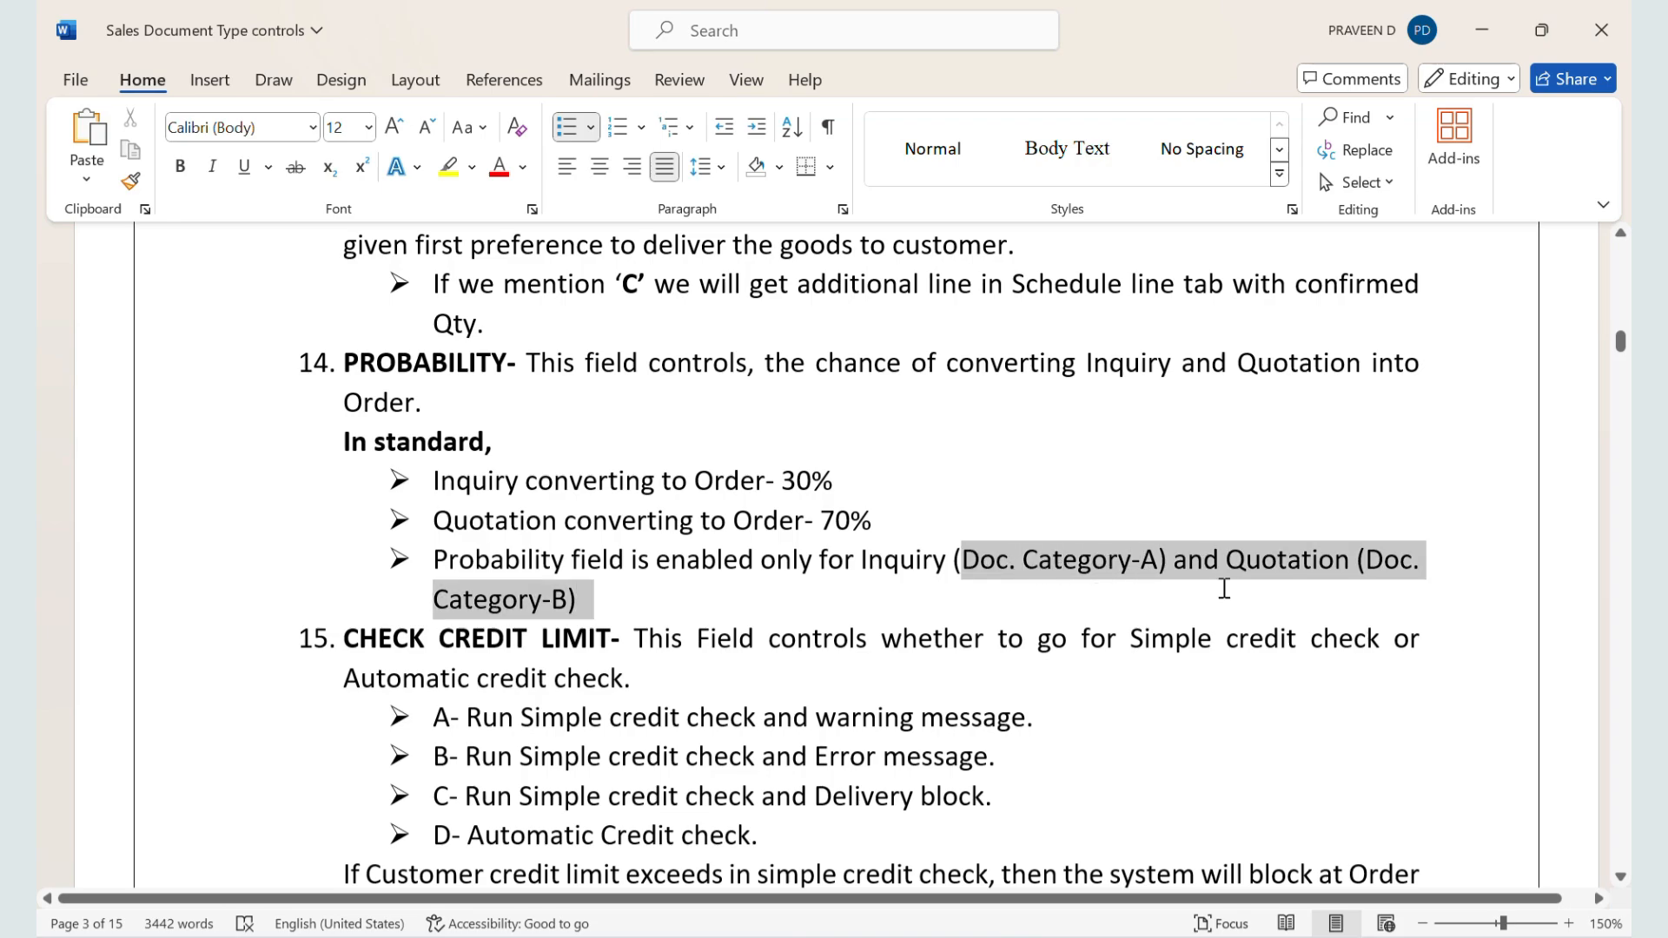
key(alt+Tab)
key(Tab)
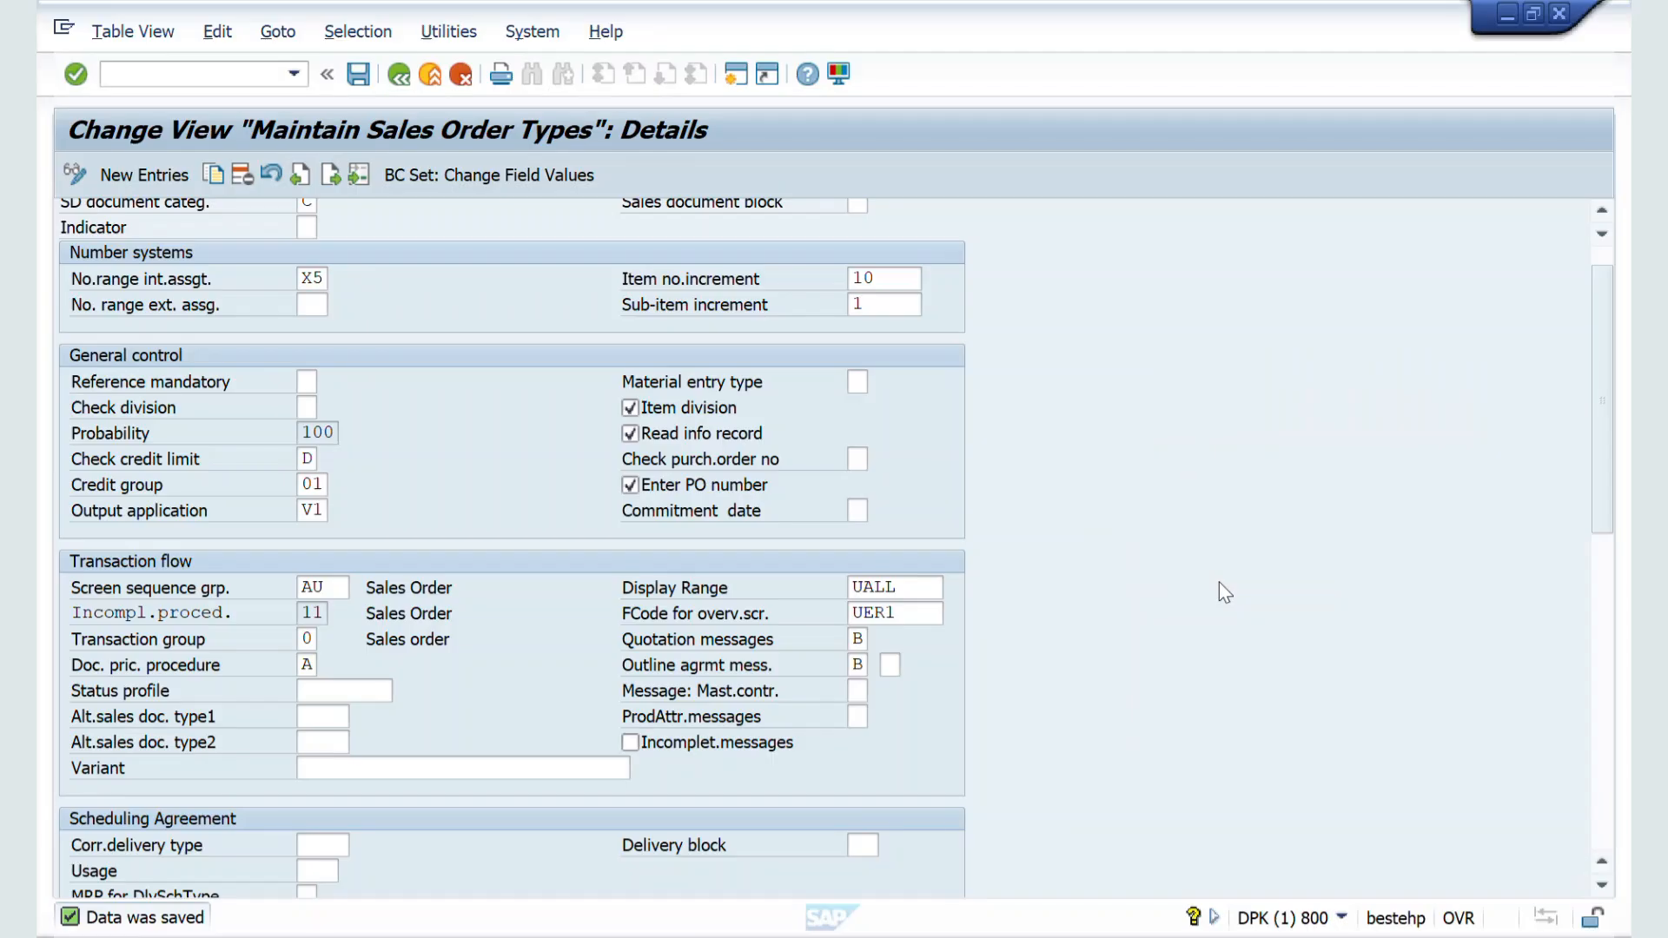
Step: Position the sales document type list on IN, open the Inquiry details and place the cursor in the Probability field
click(399, 74)
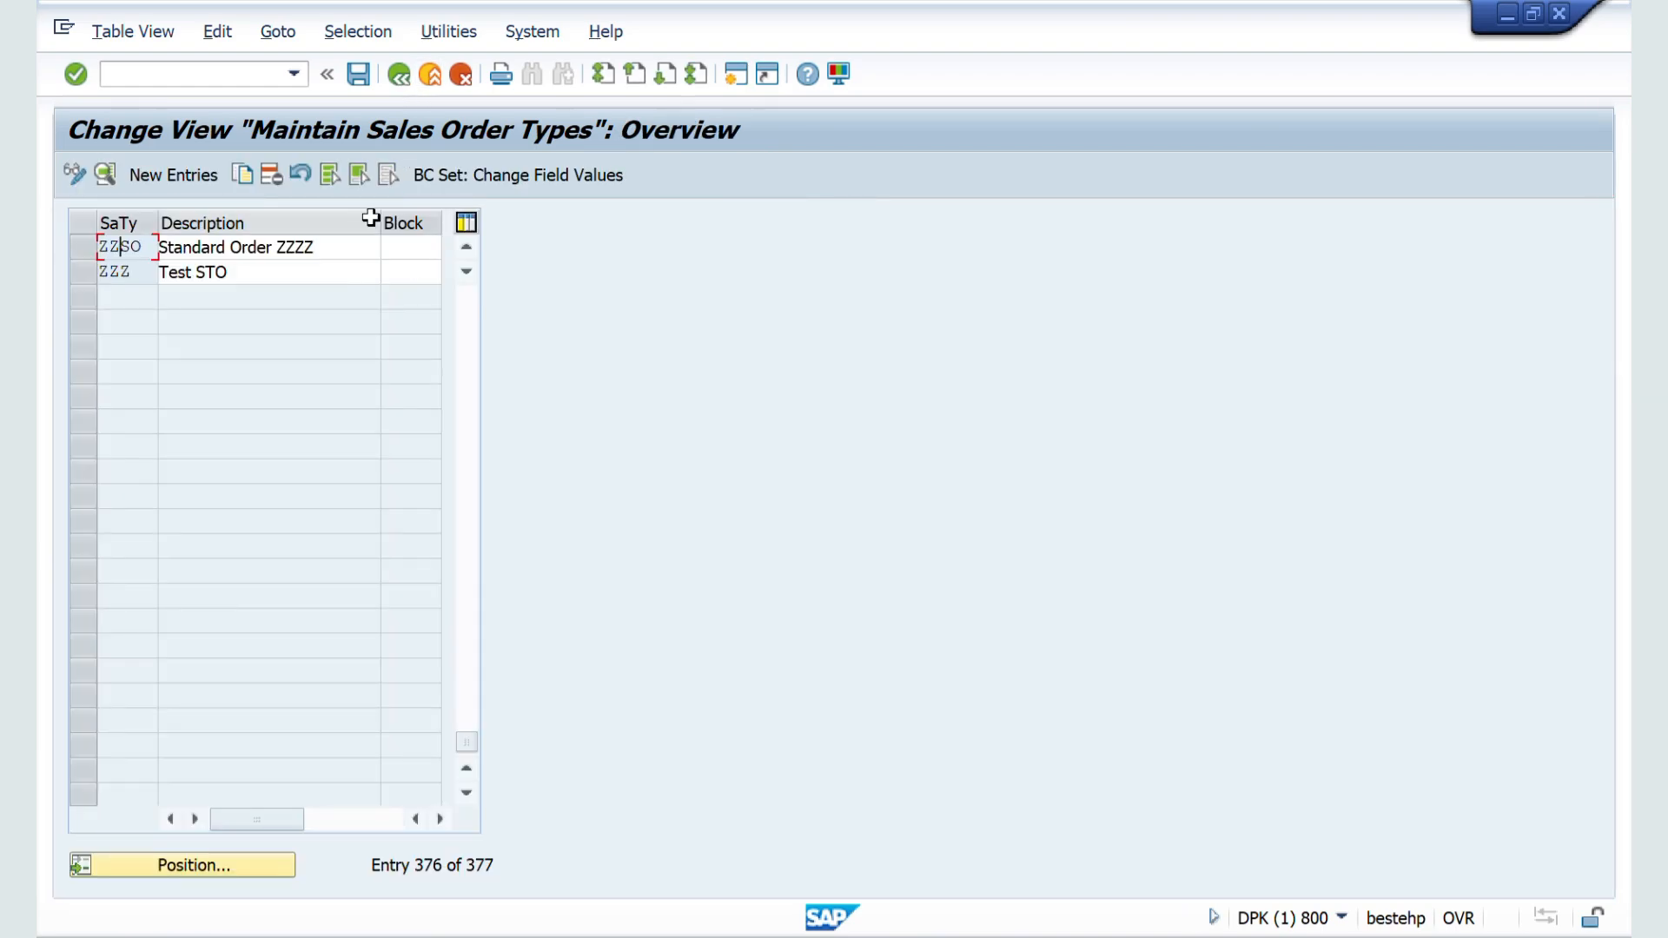
click(184, 862)
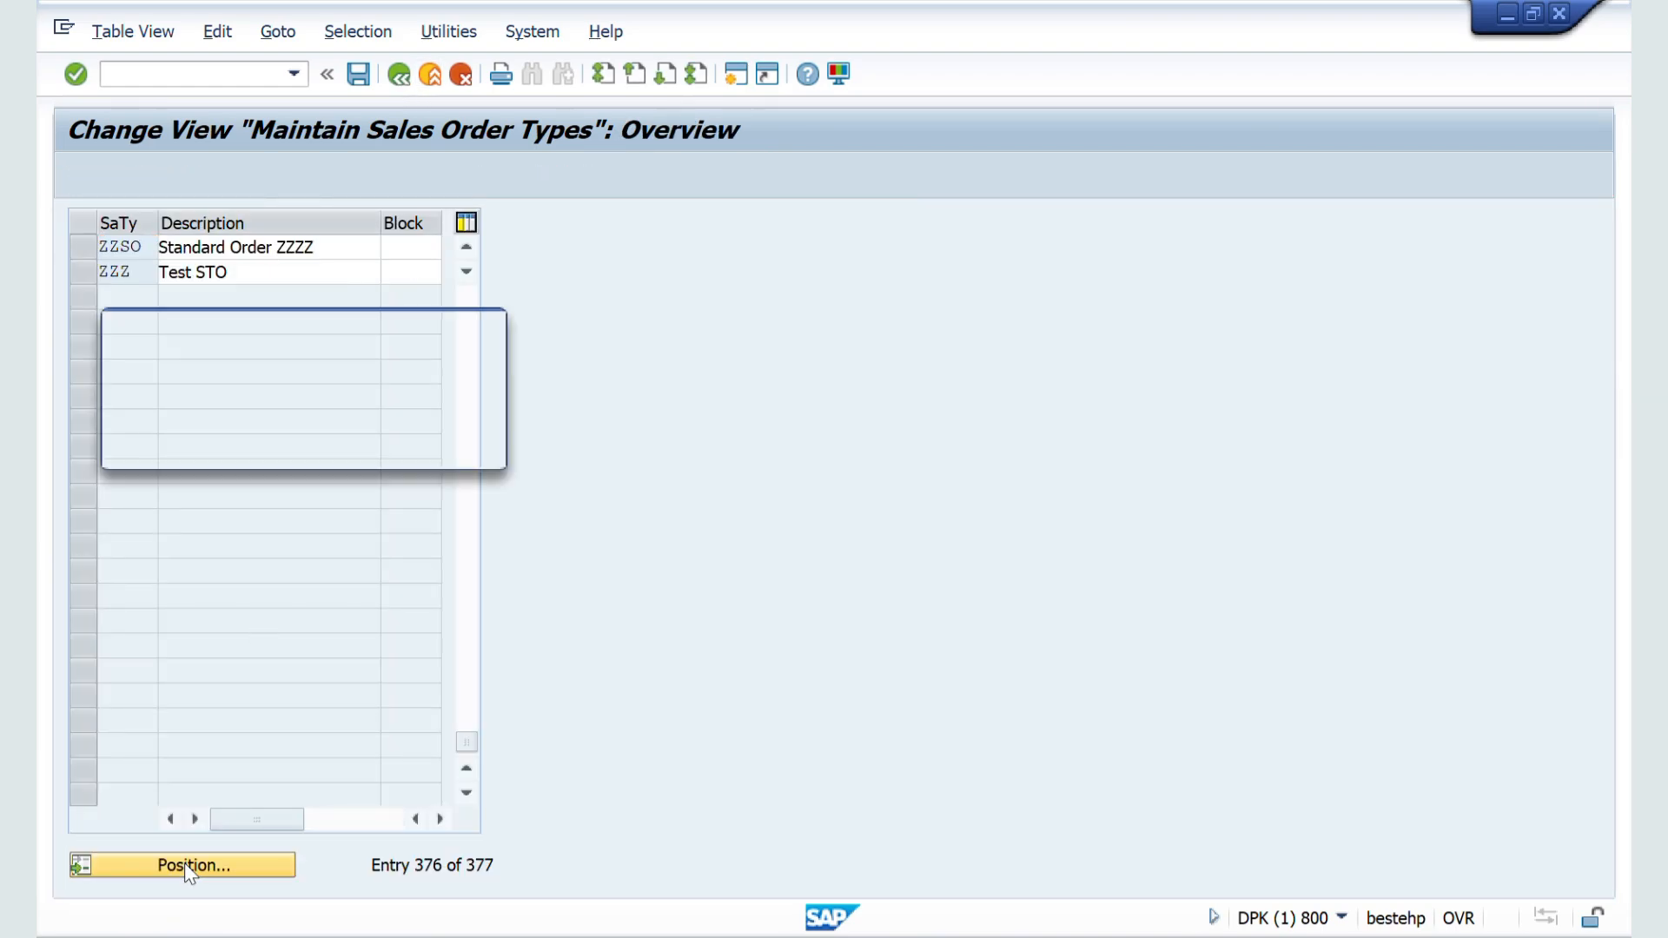
text(IN)
key(Return)
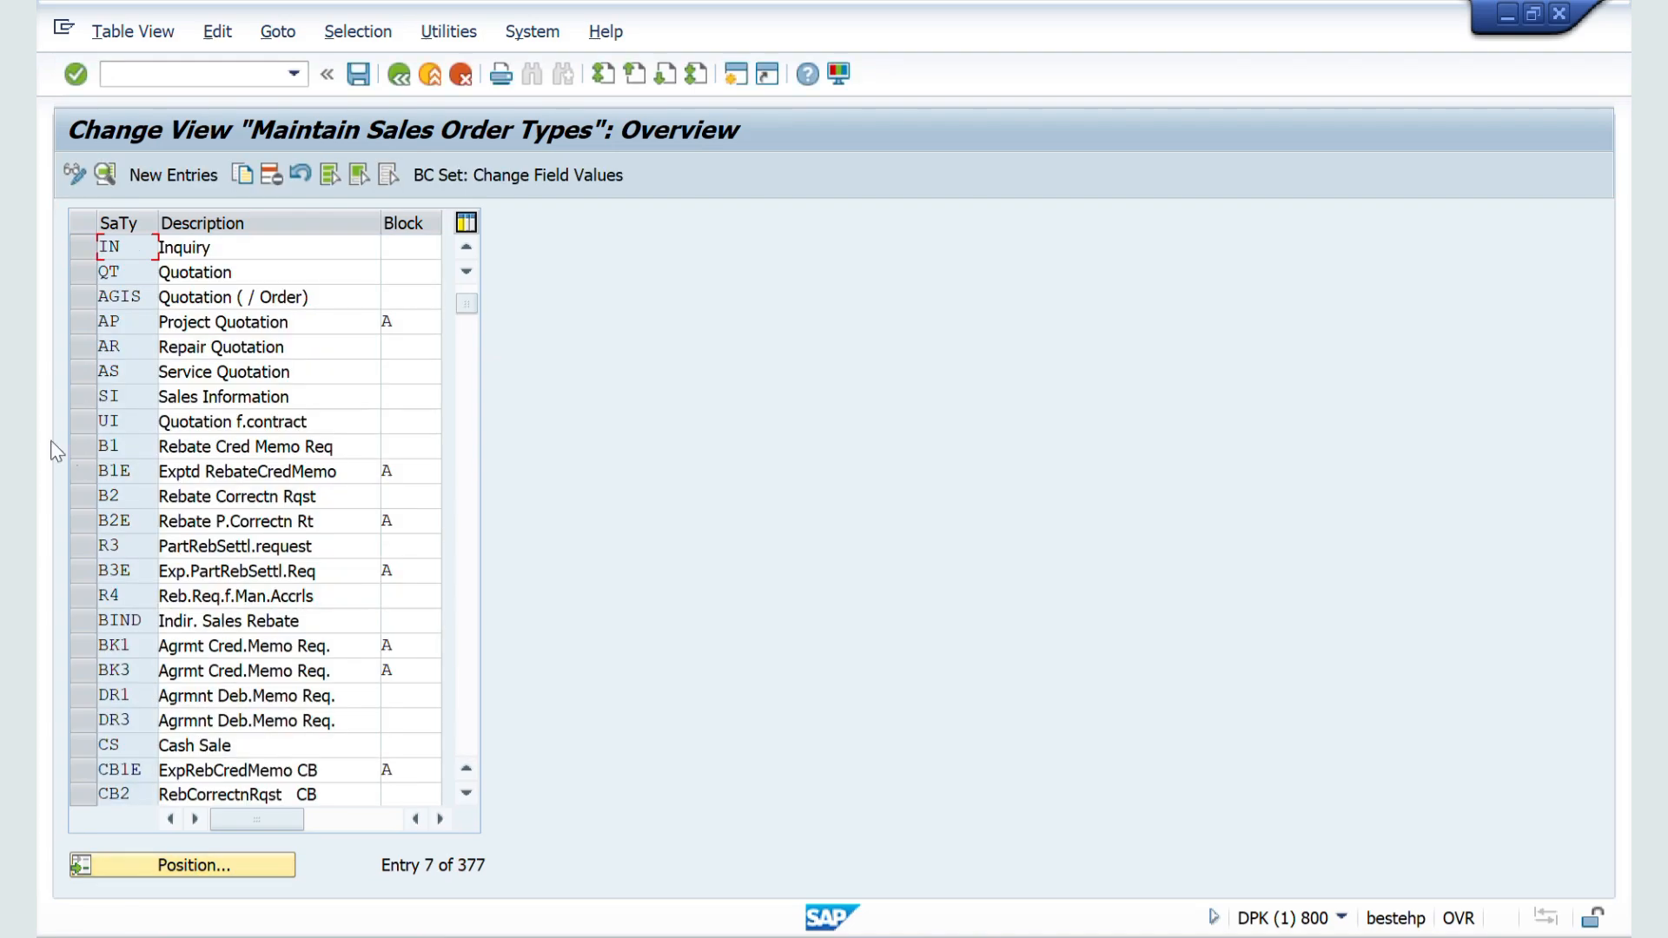
double_click(124, 247)
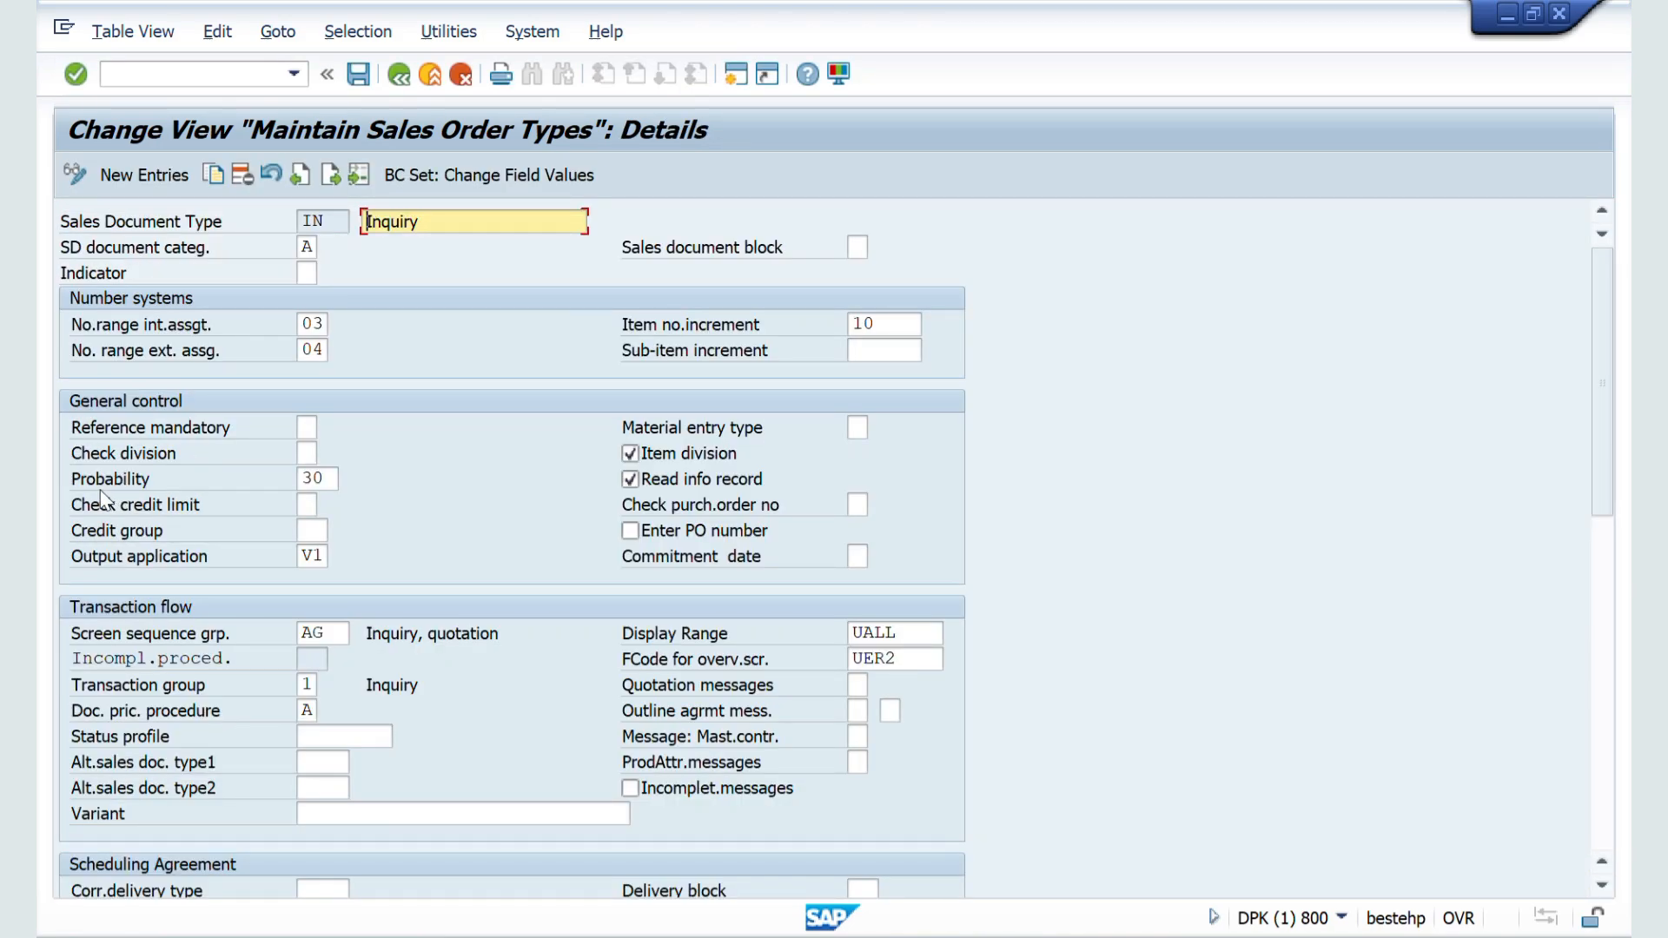
click(324, 477)
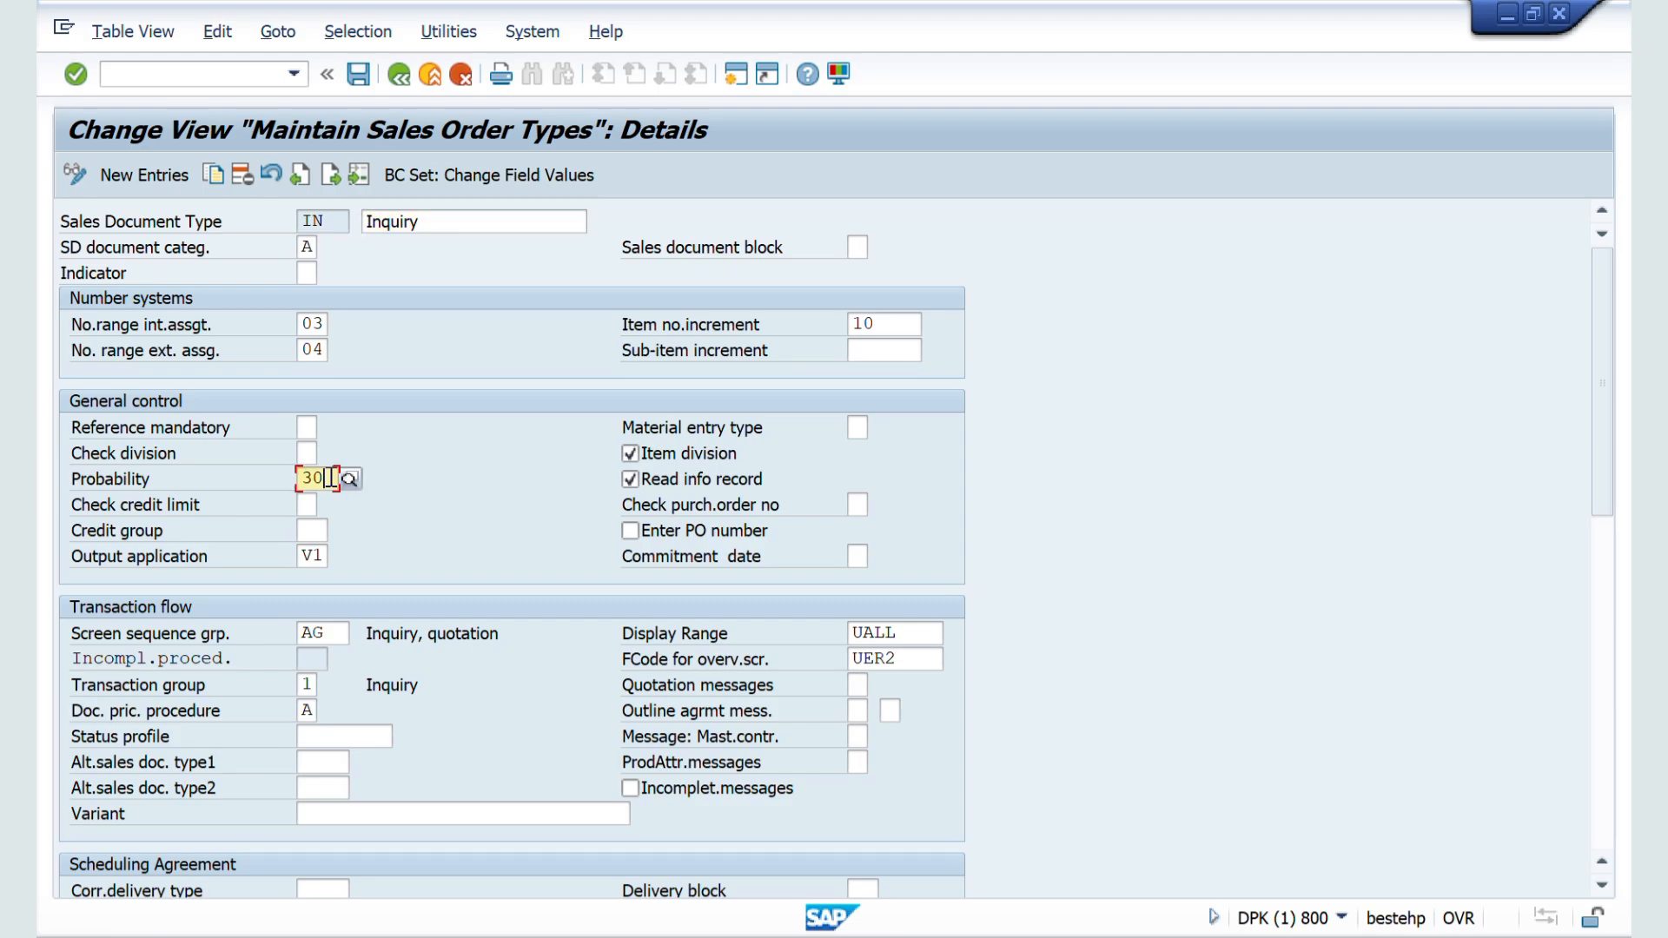
Step: Return to the sales document type list, reopen the details of ZZSO and select its Probability value
click(398, 80)
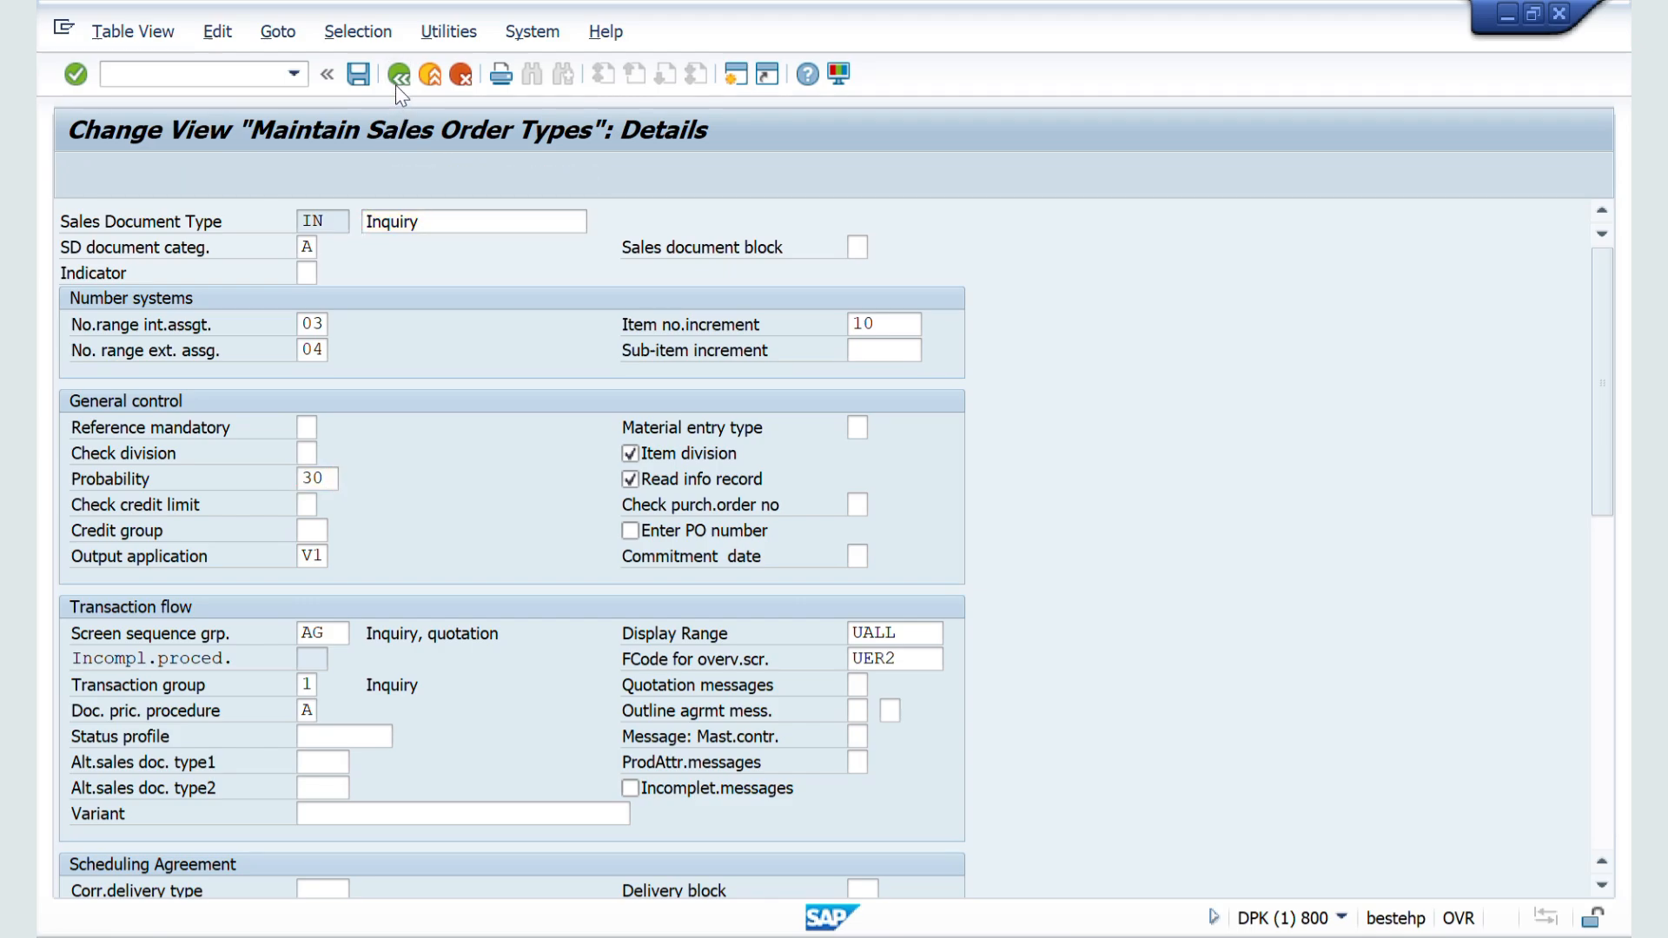
click(201, 866)
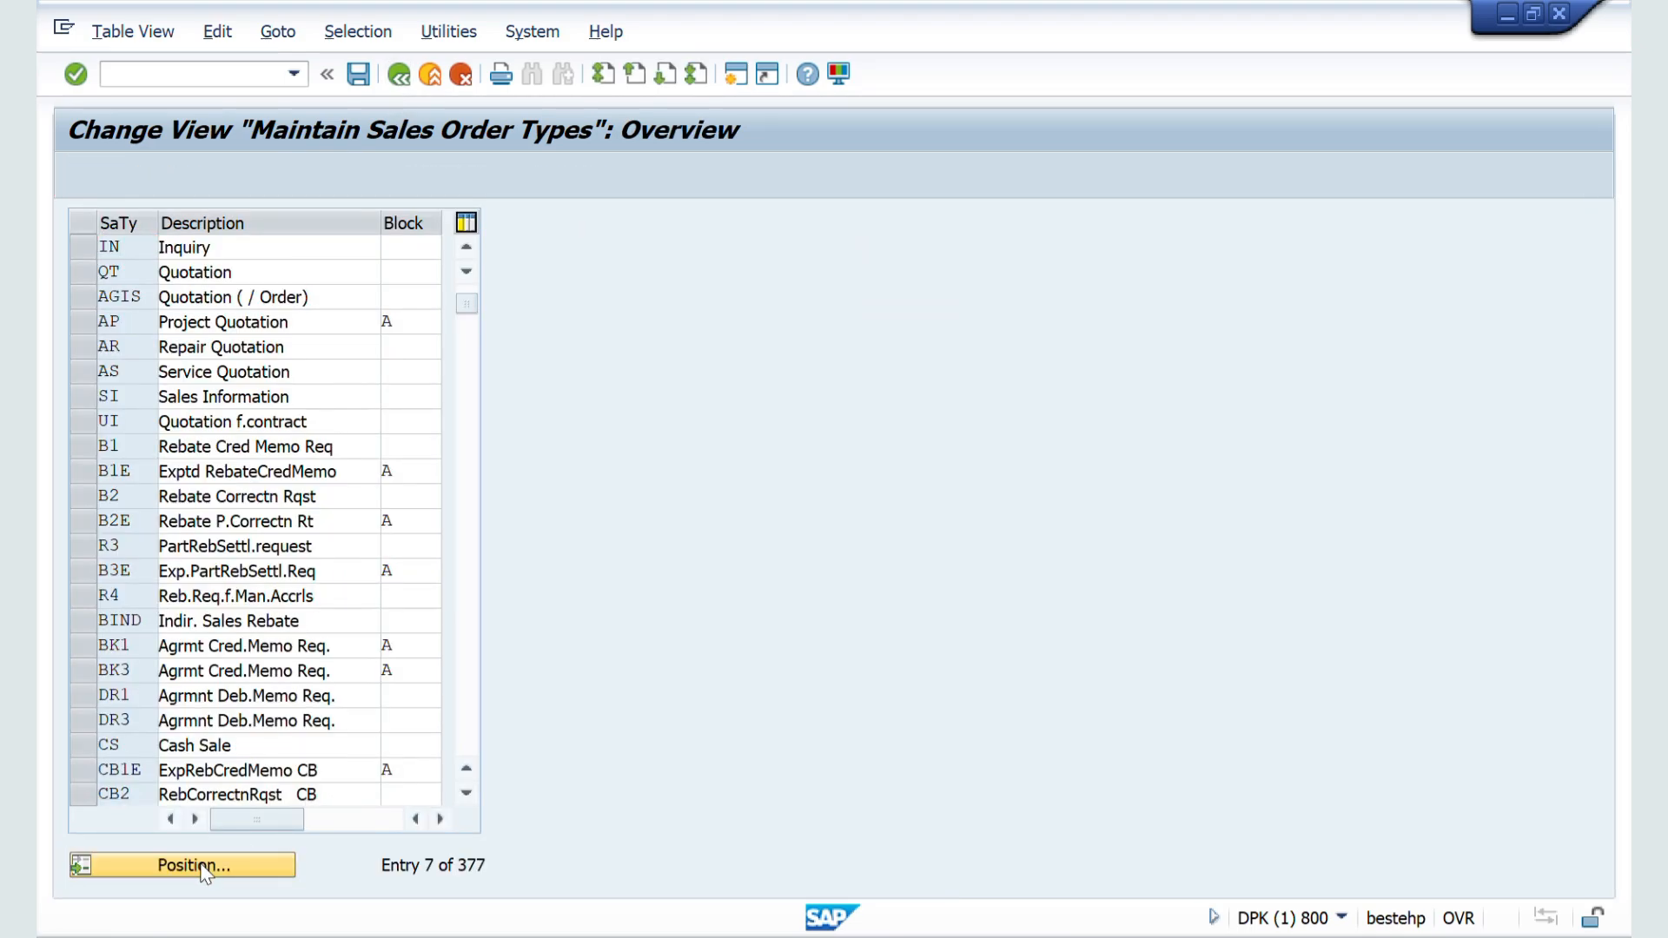
text(ZZOR)
key(Return)
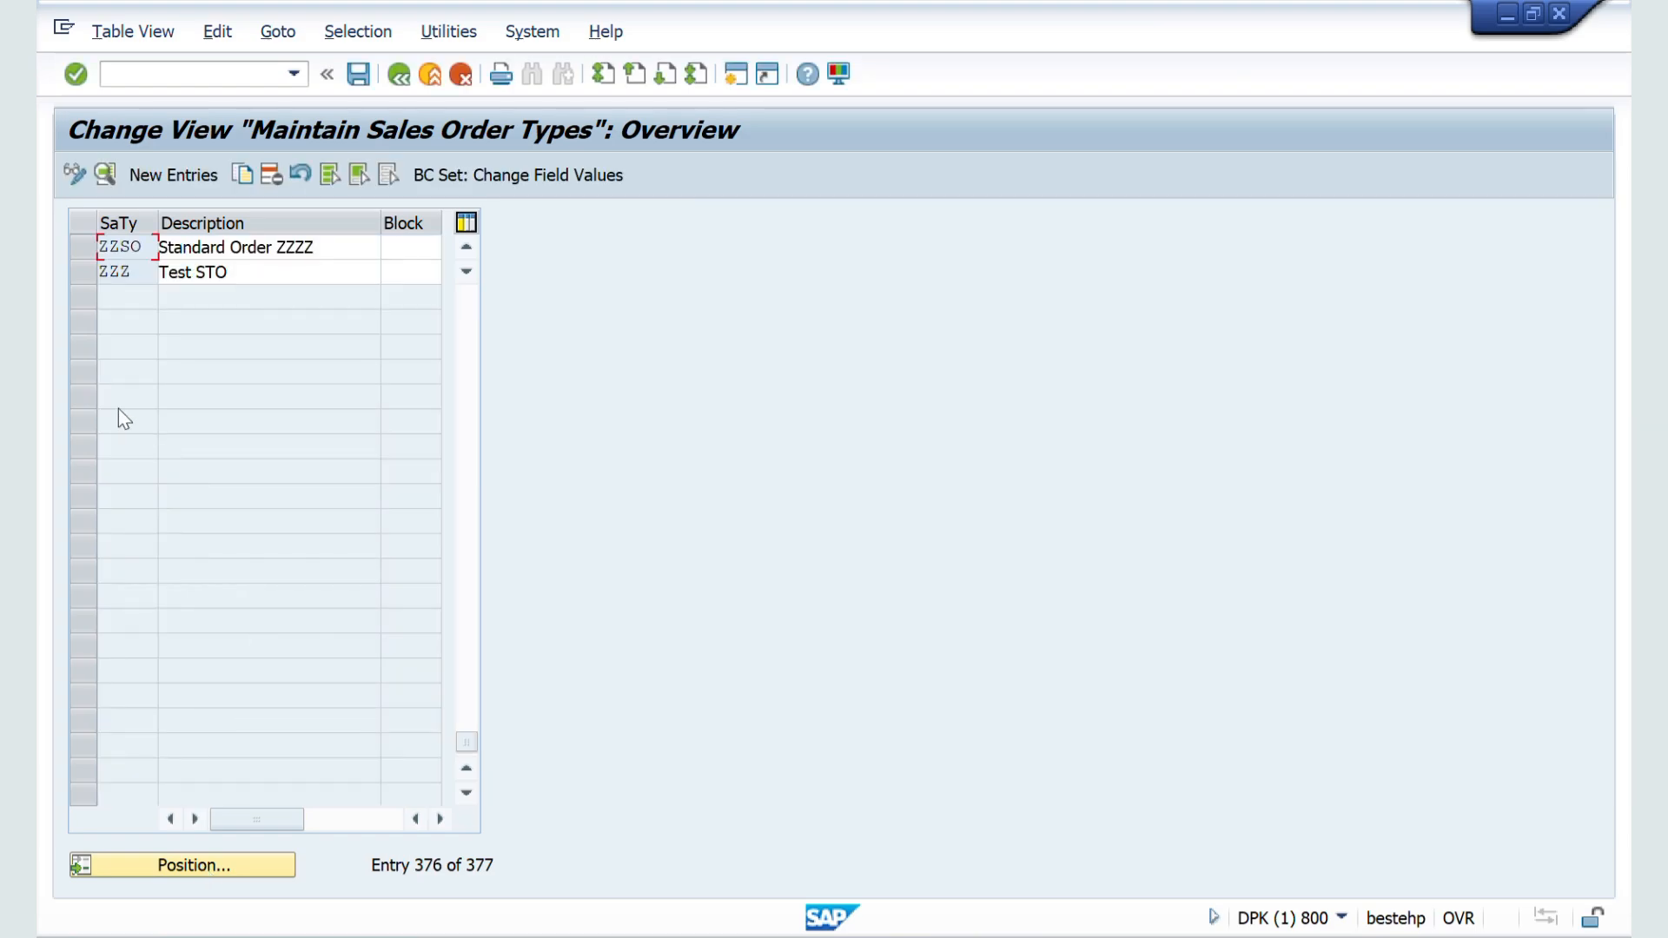
double_click(119, 251)
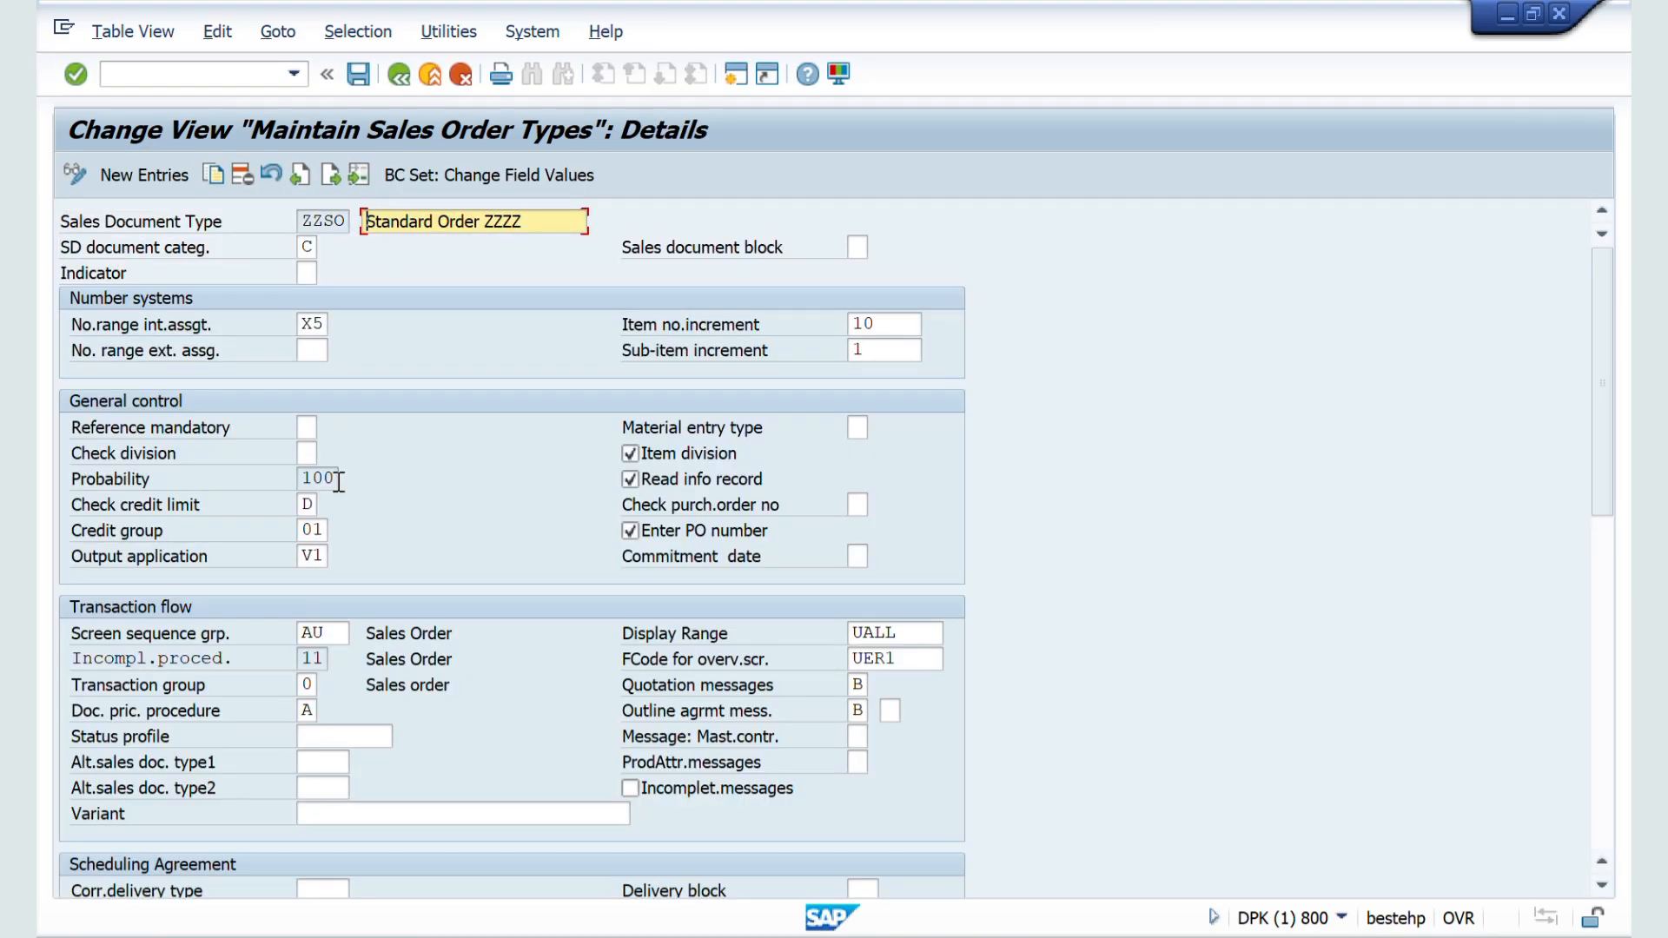
double_click(317, 479)
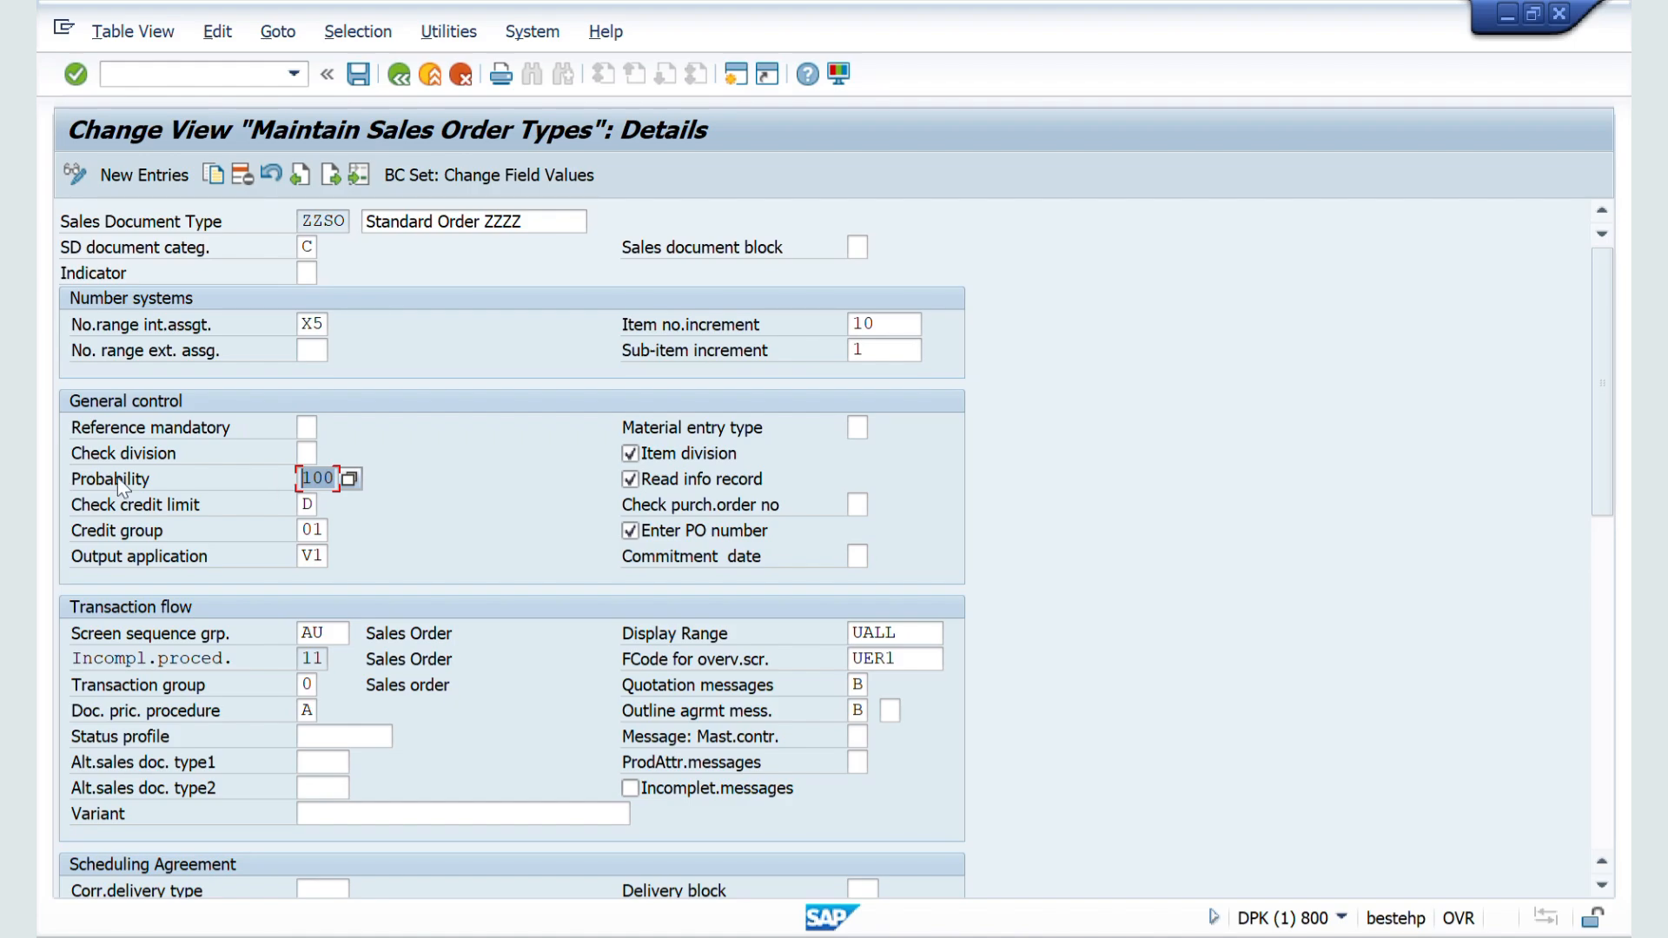
Step: Look over the Check Credit Limit section in the Word notes, then return to the SAP details of ZZSO
key(alt+Tab)
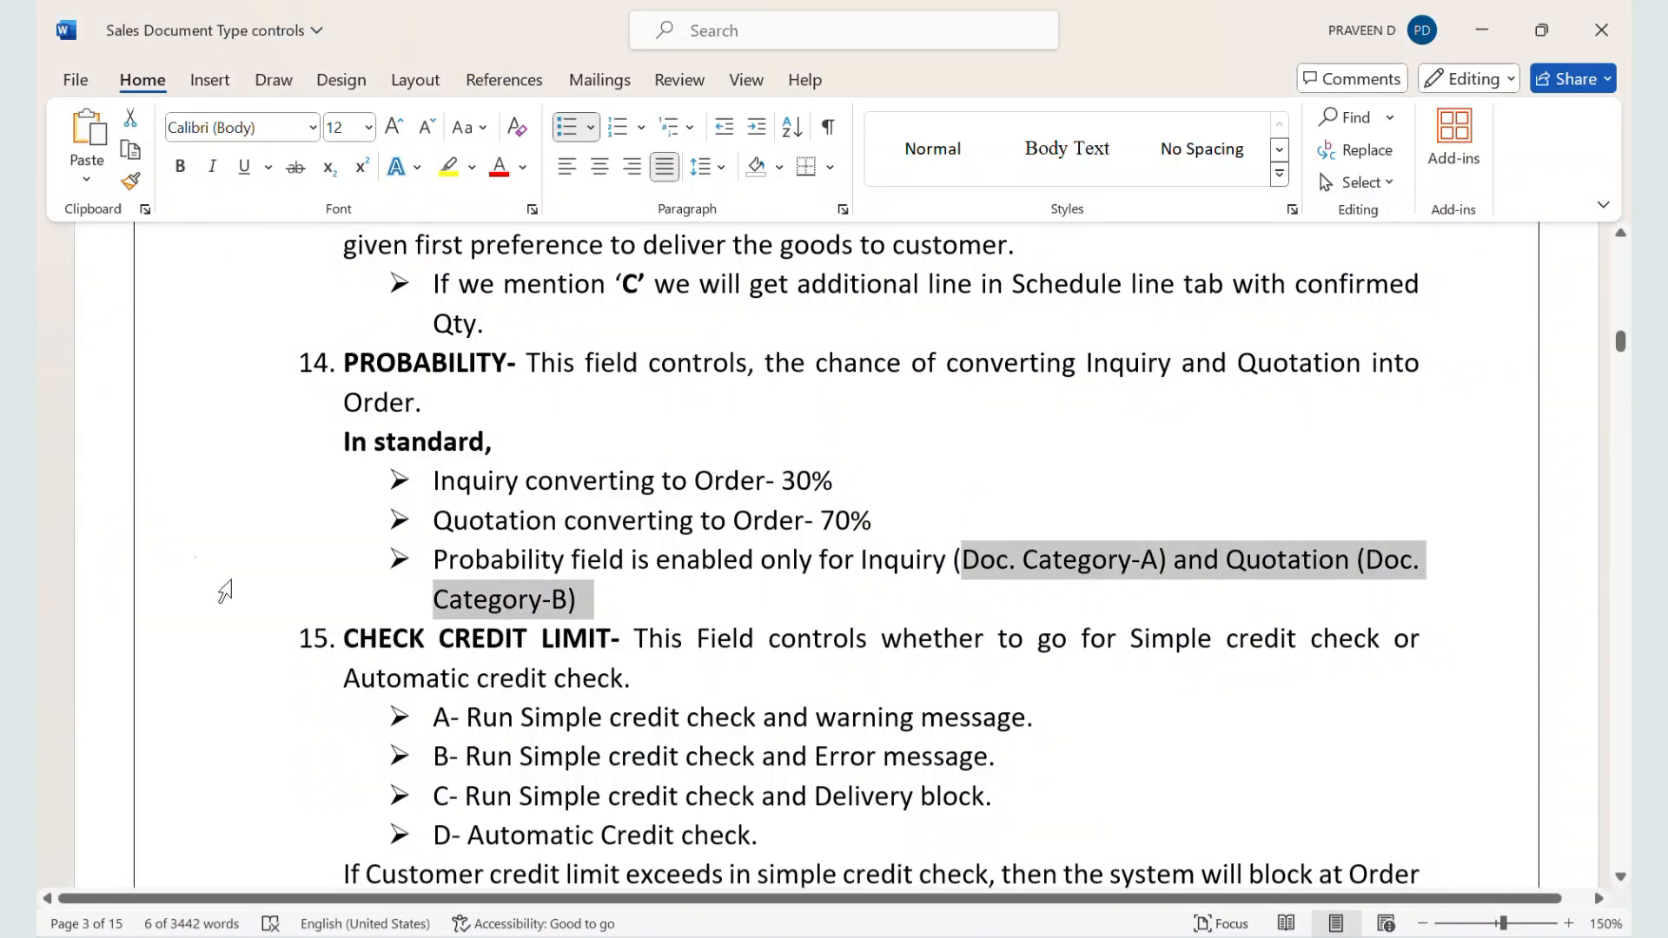
scroll(251, 623, down, 1)
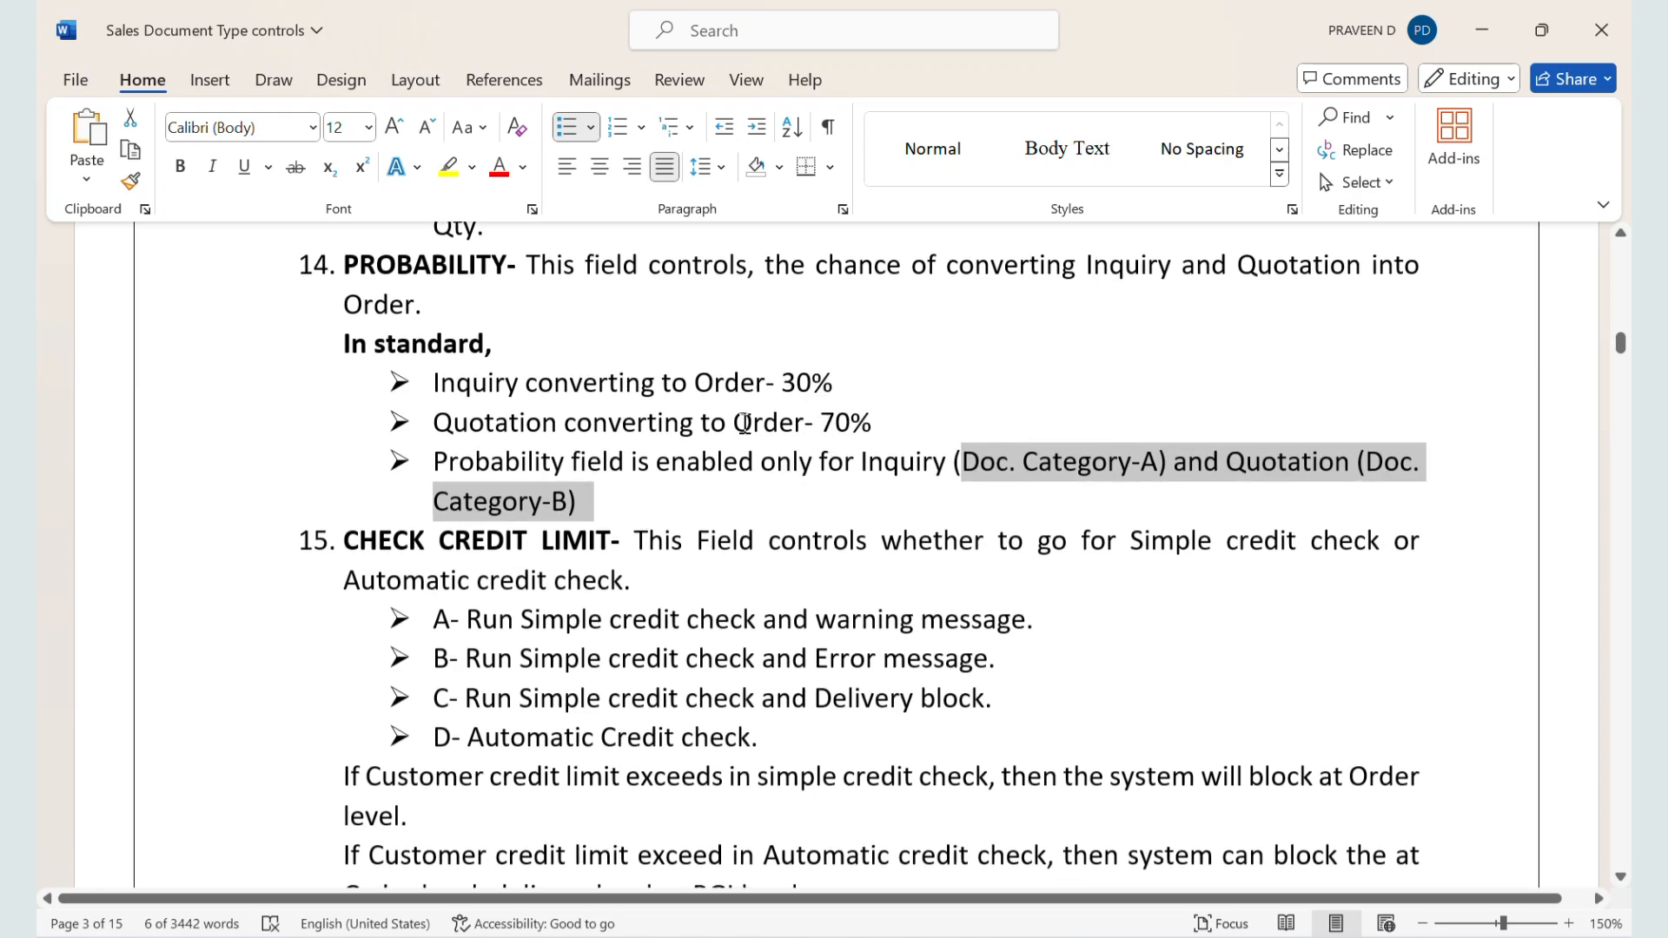
scroll(744, 423, down, 1)
scroll(745, 423, up, 1)
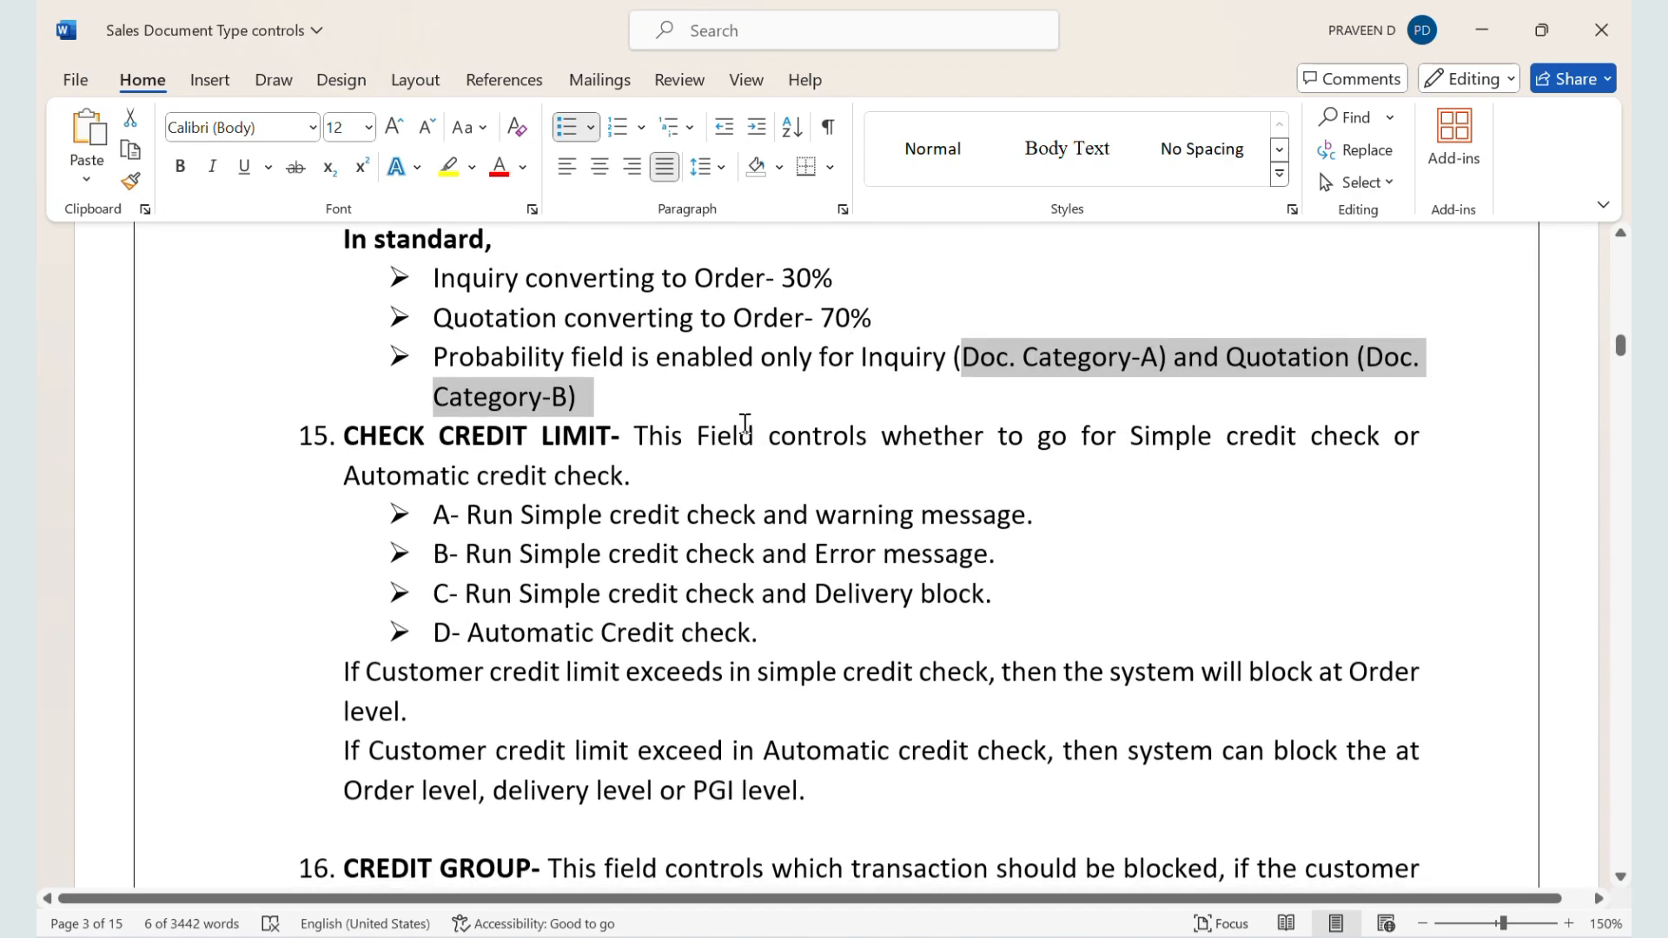
key(alt+Tab)
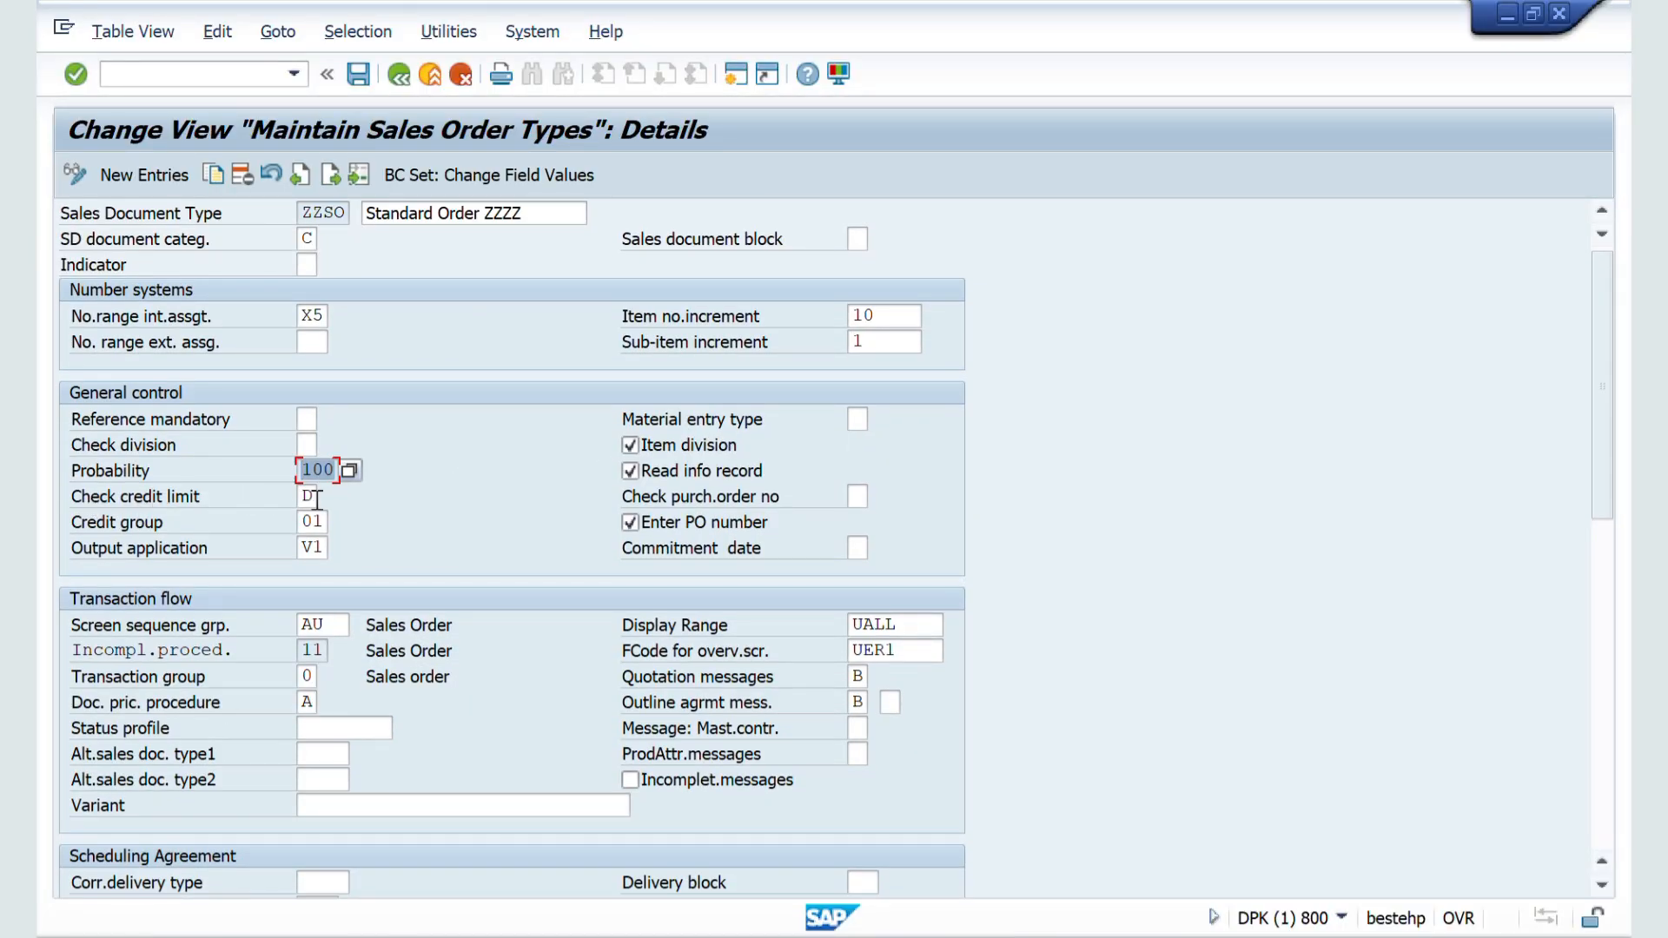
Step: Switch to the Word notes and highlight the Check Credit Limit definition through the beginning of option A
key(alt+Tab)
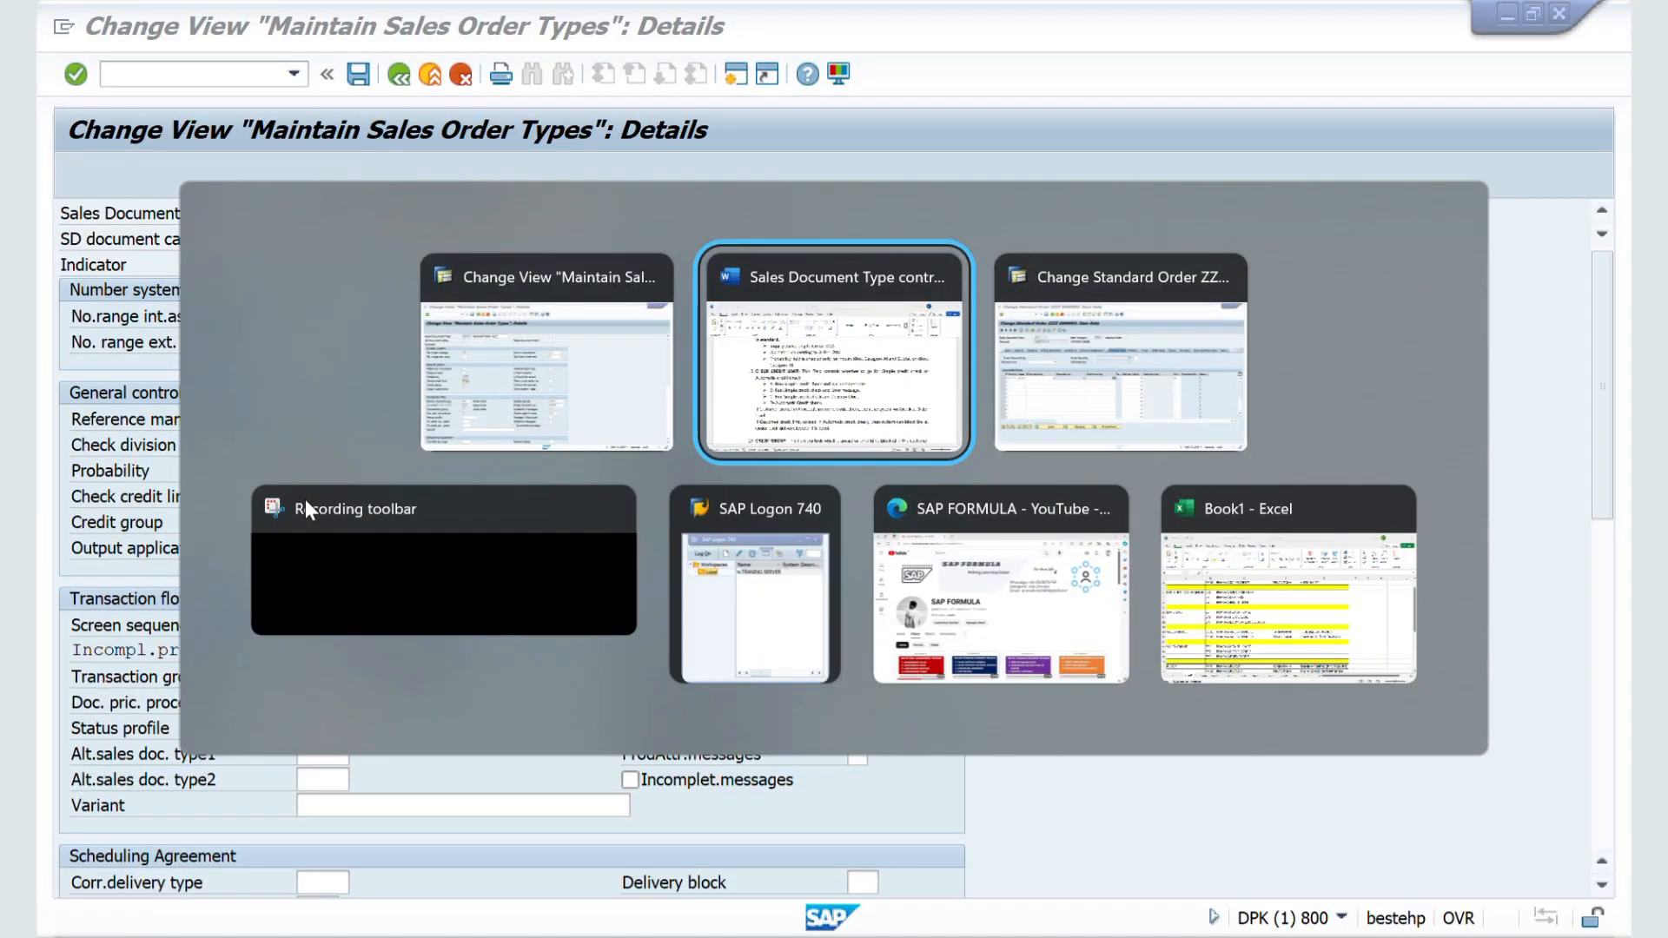
scroll(415, 654, down, 1)
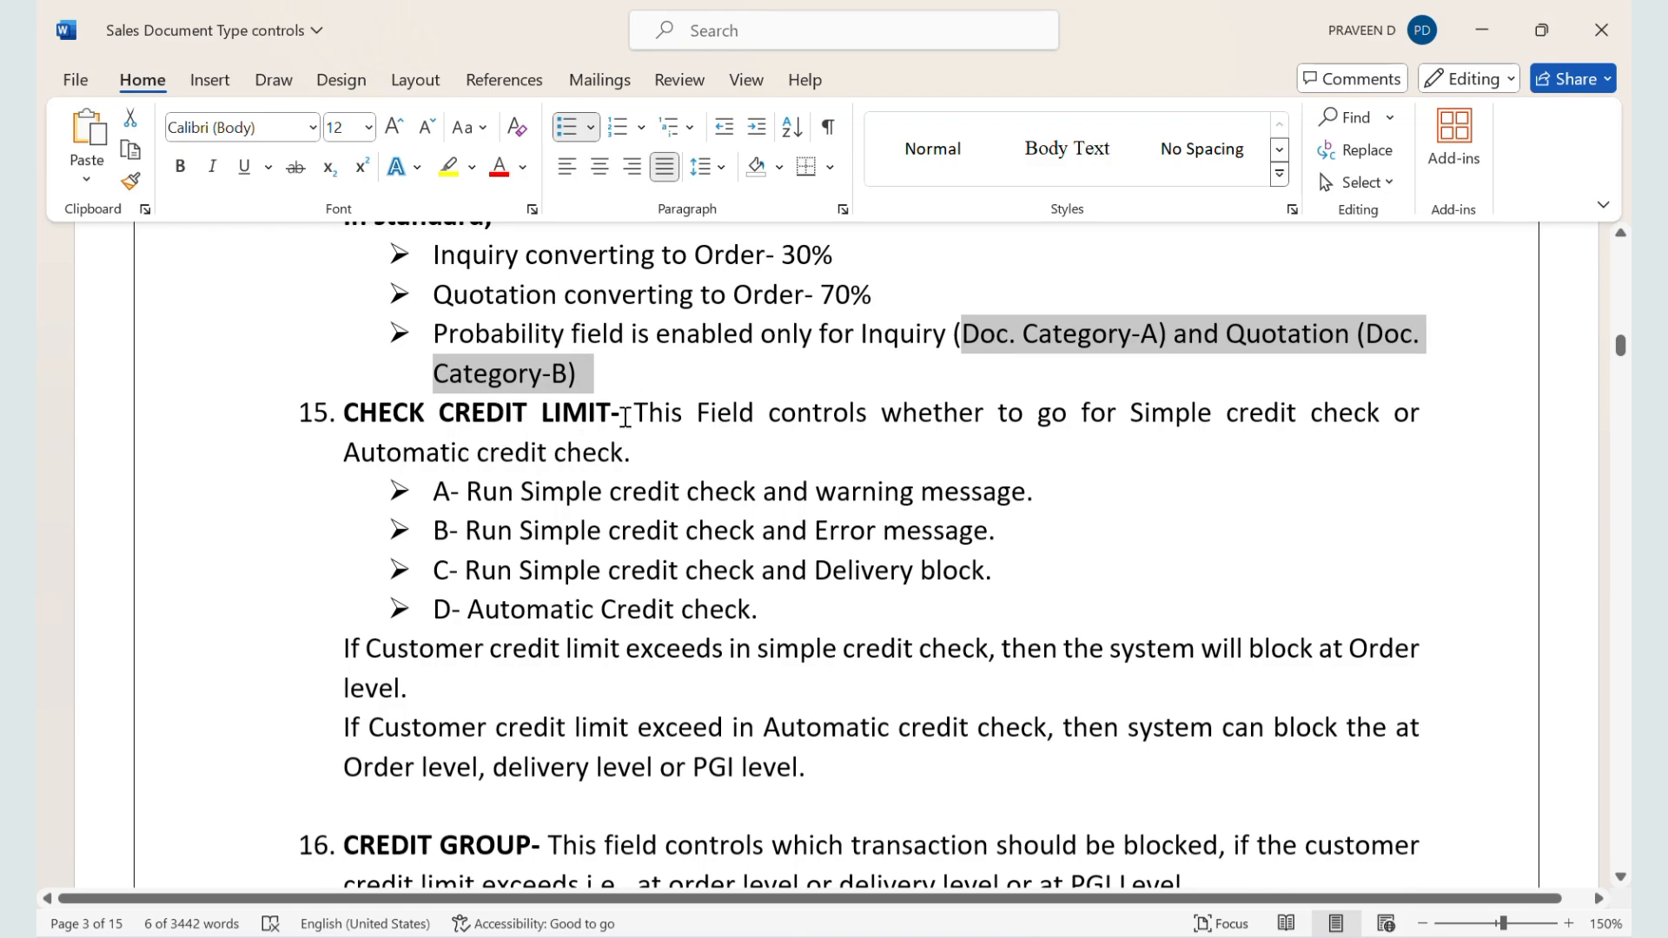
drag(637, 414, 711, 443)
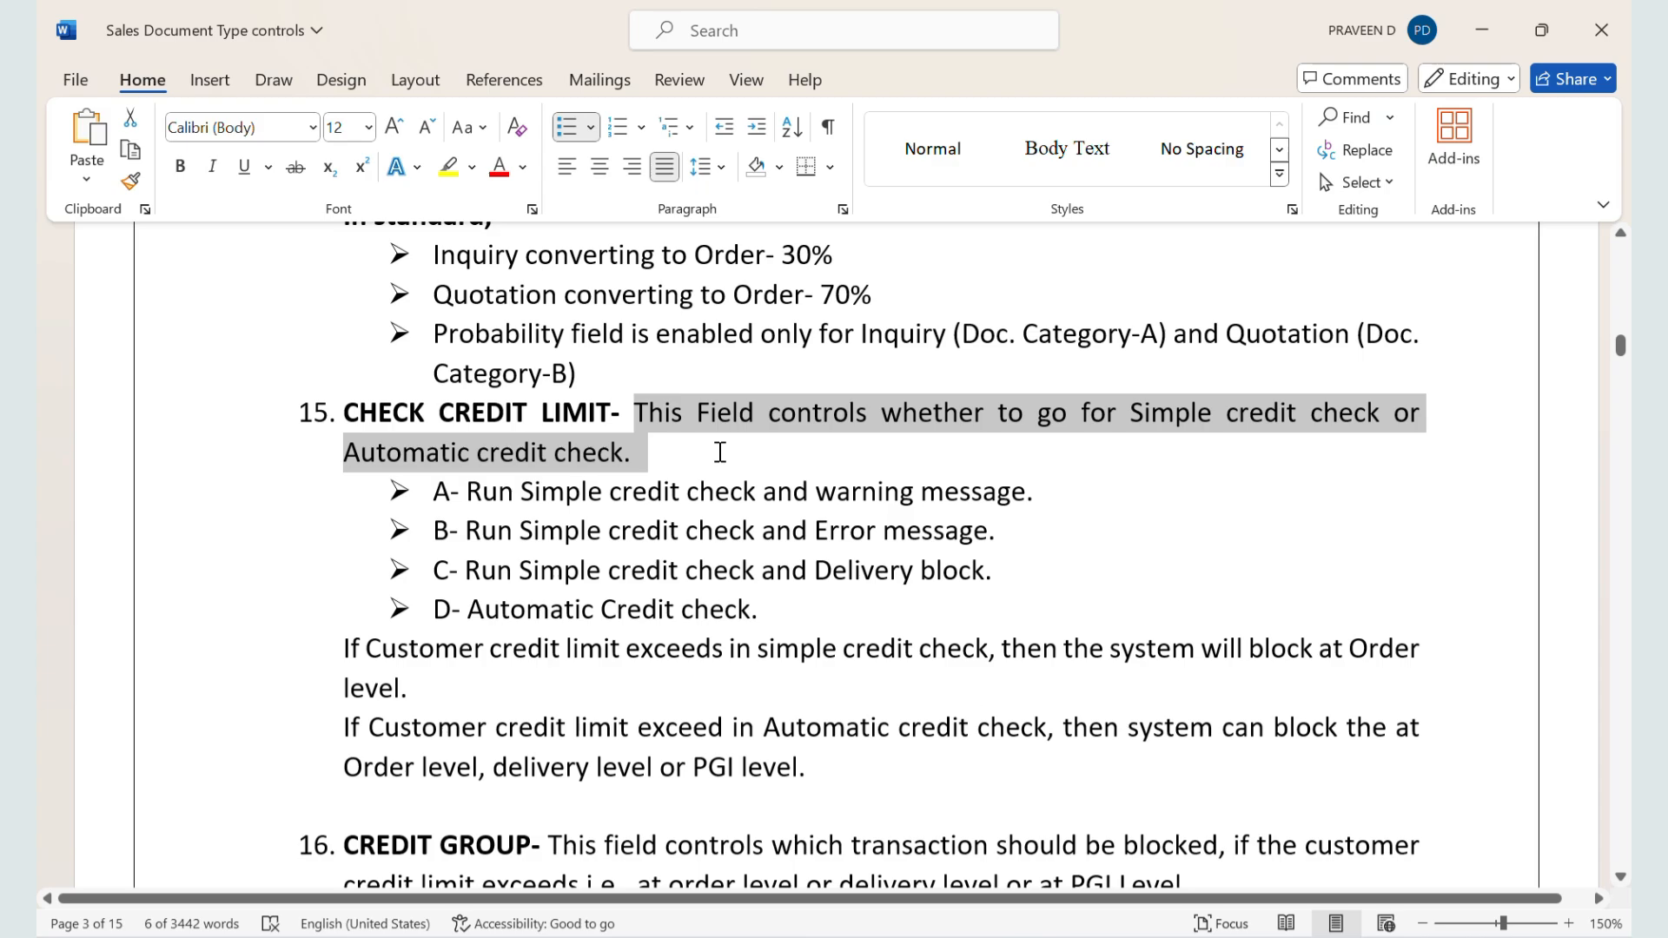
drag(720, 452, 714, 492)
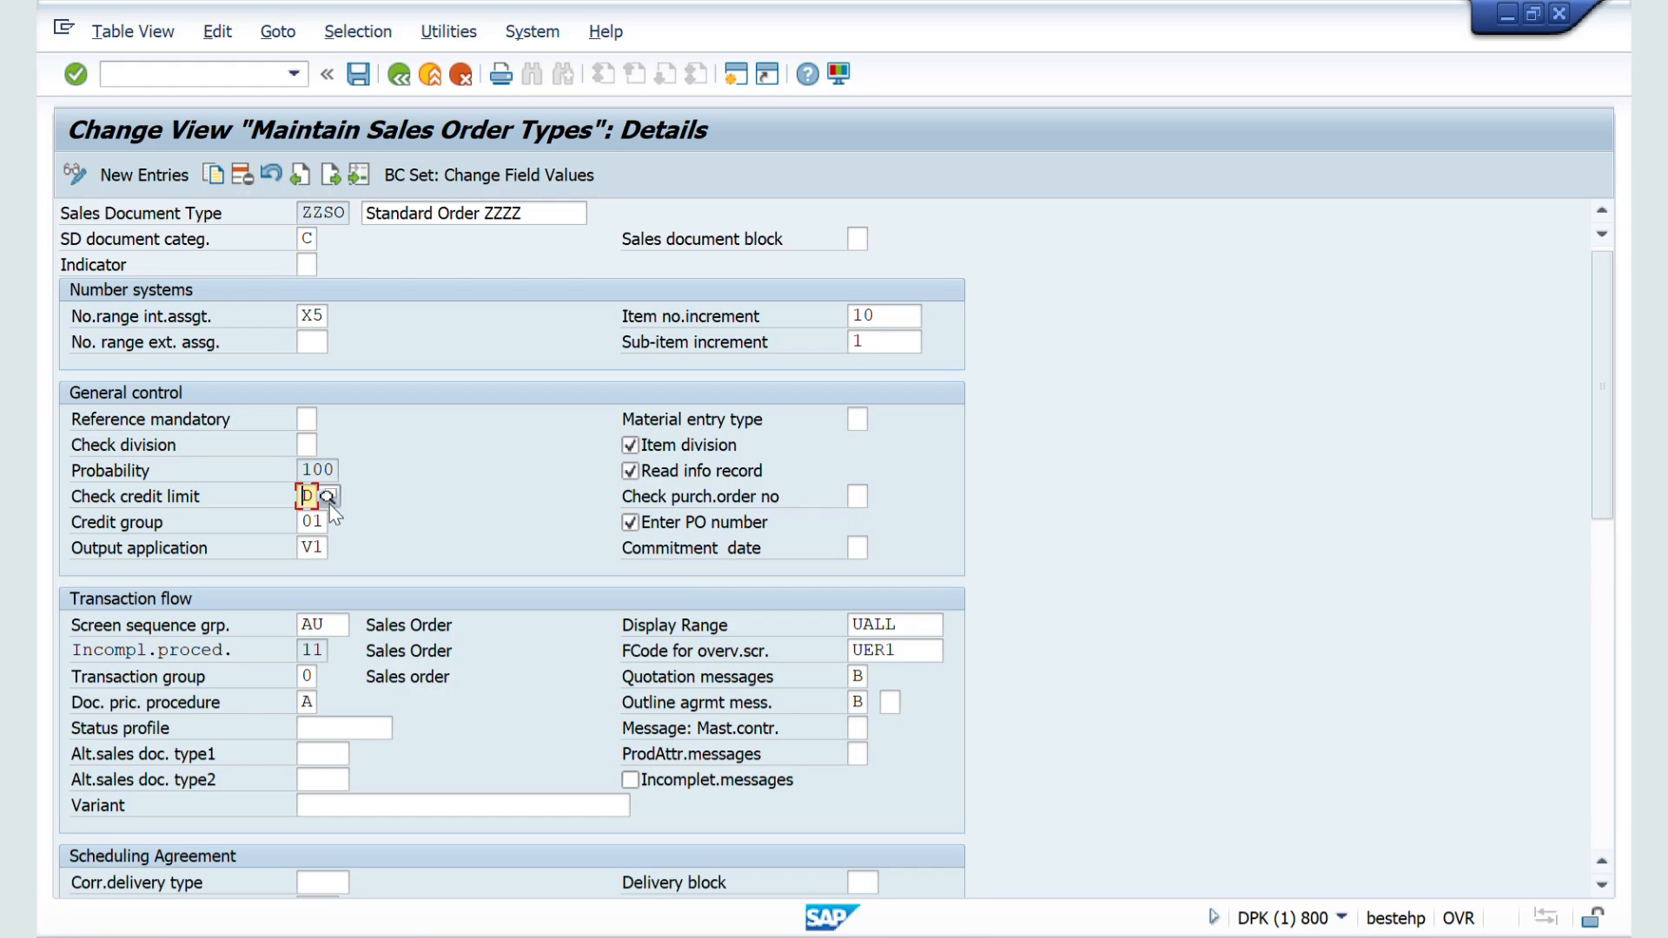
Step: Display the possible entries for ZZSO's Check credit limit field in SAP, widen the list and go through options A to D
click(328, 498)
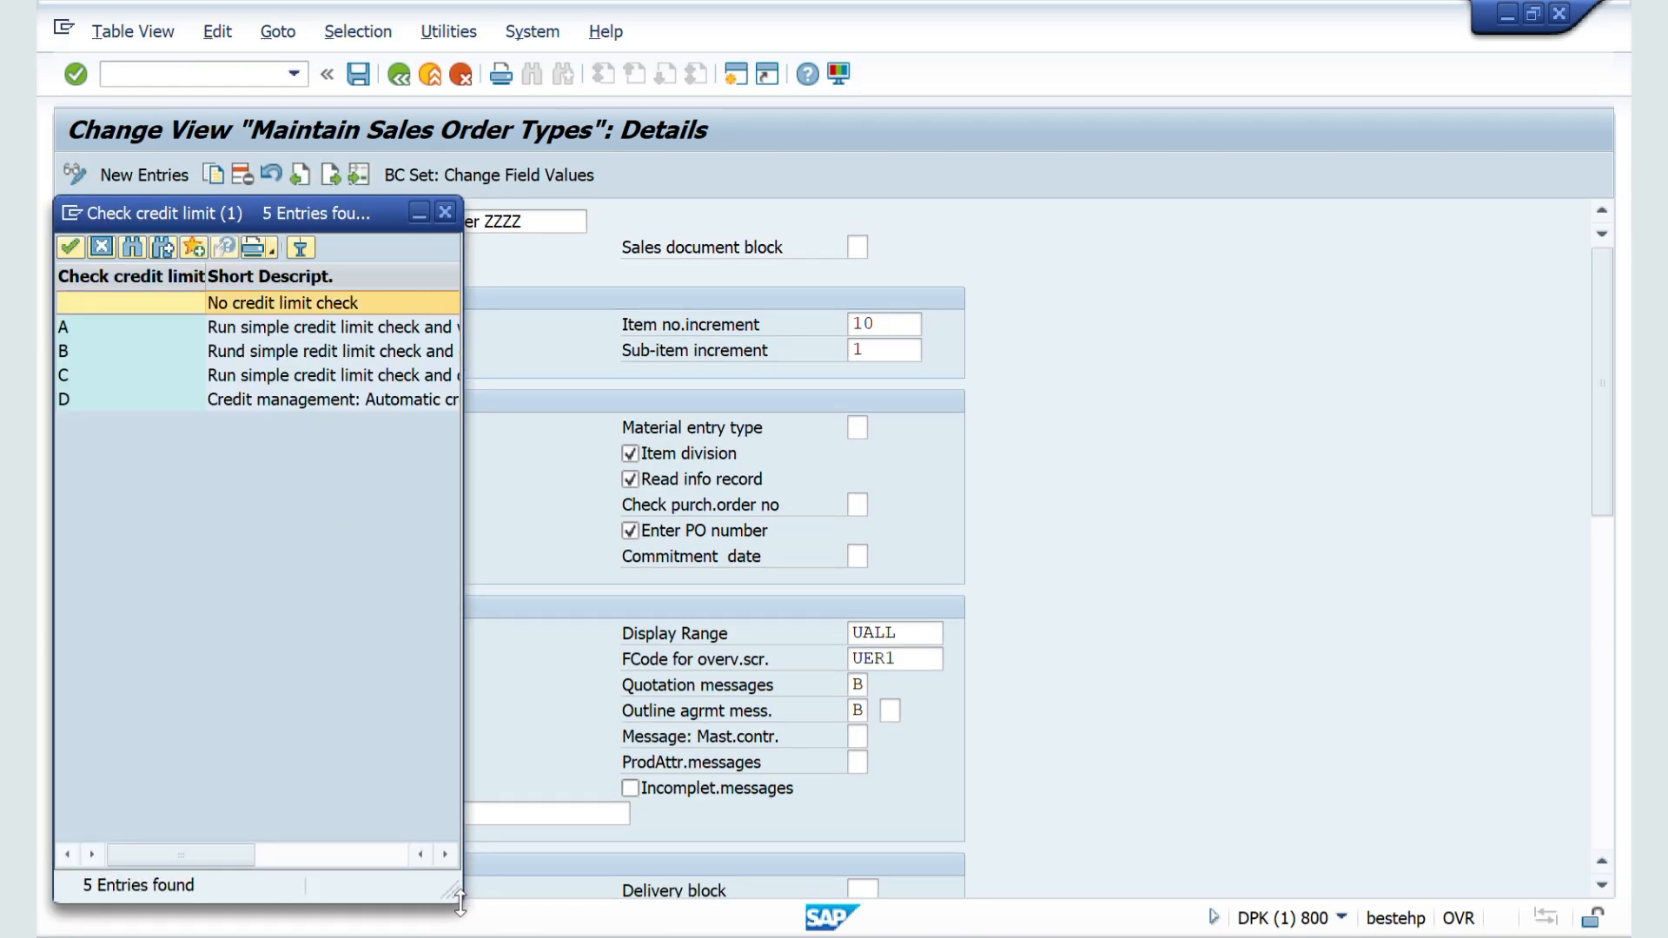
drag(460, 903, 893, 872)
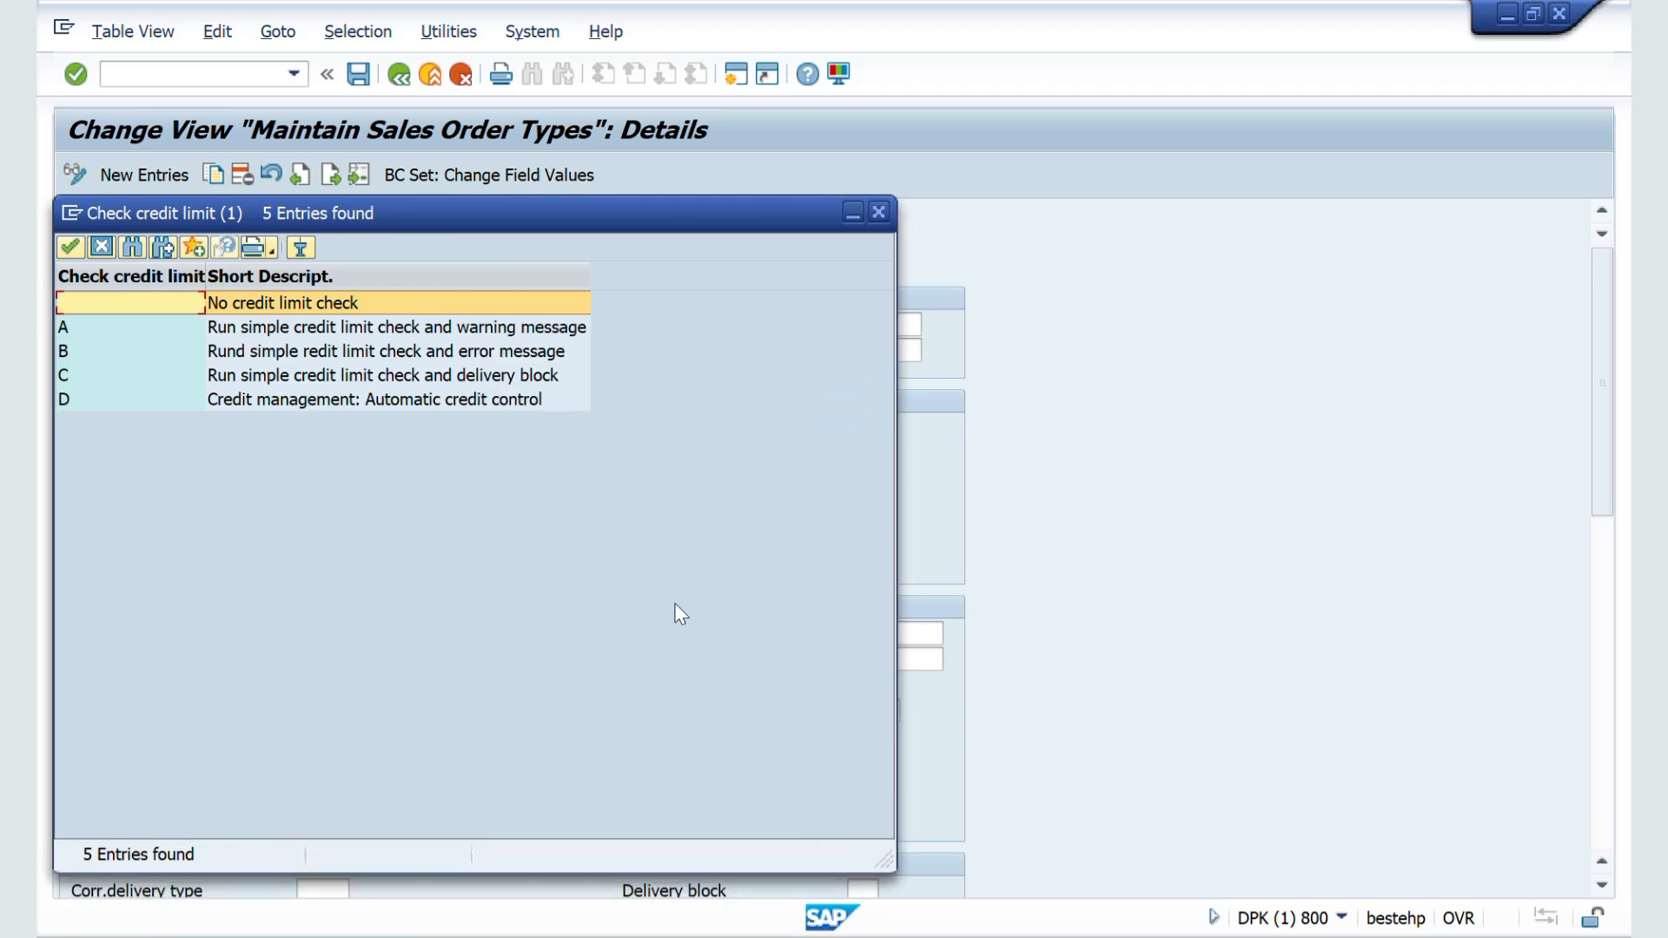
click(282, 327)
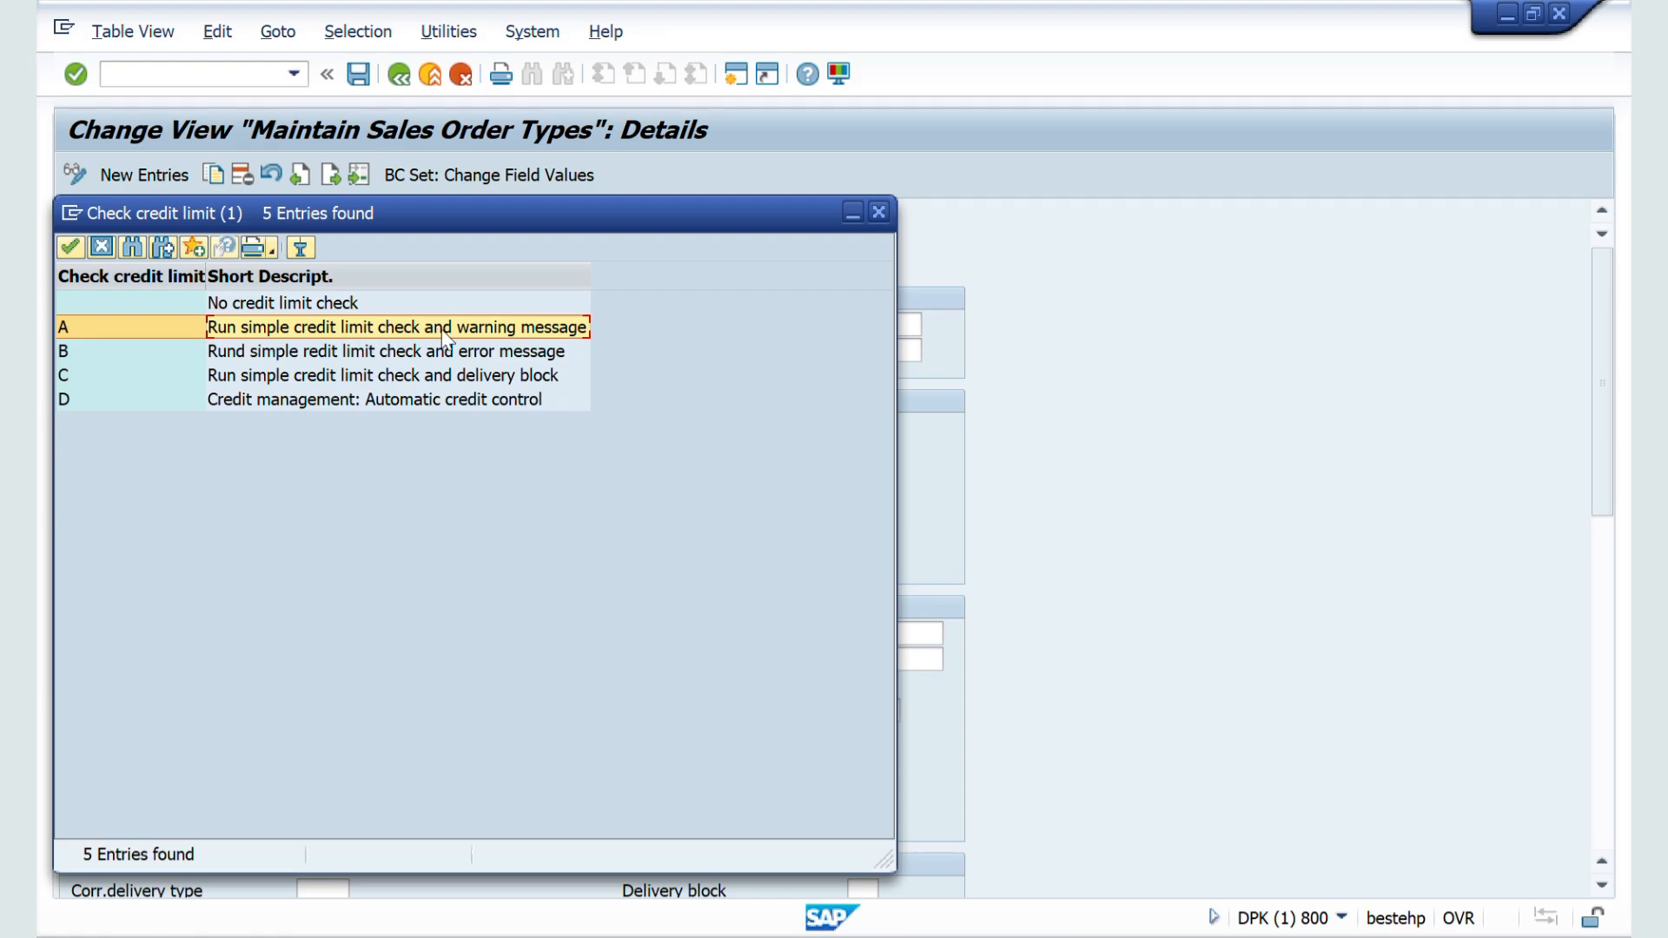
click(365, 354)
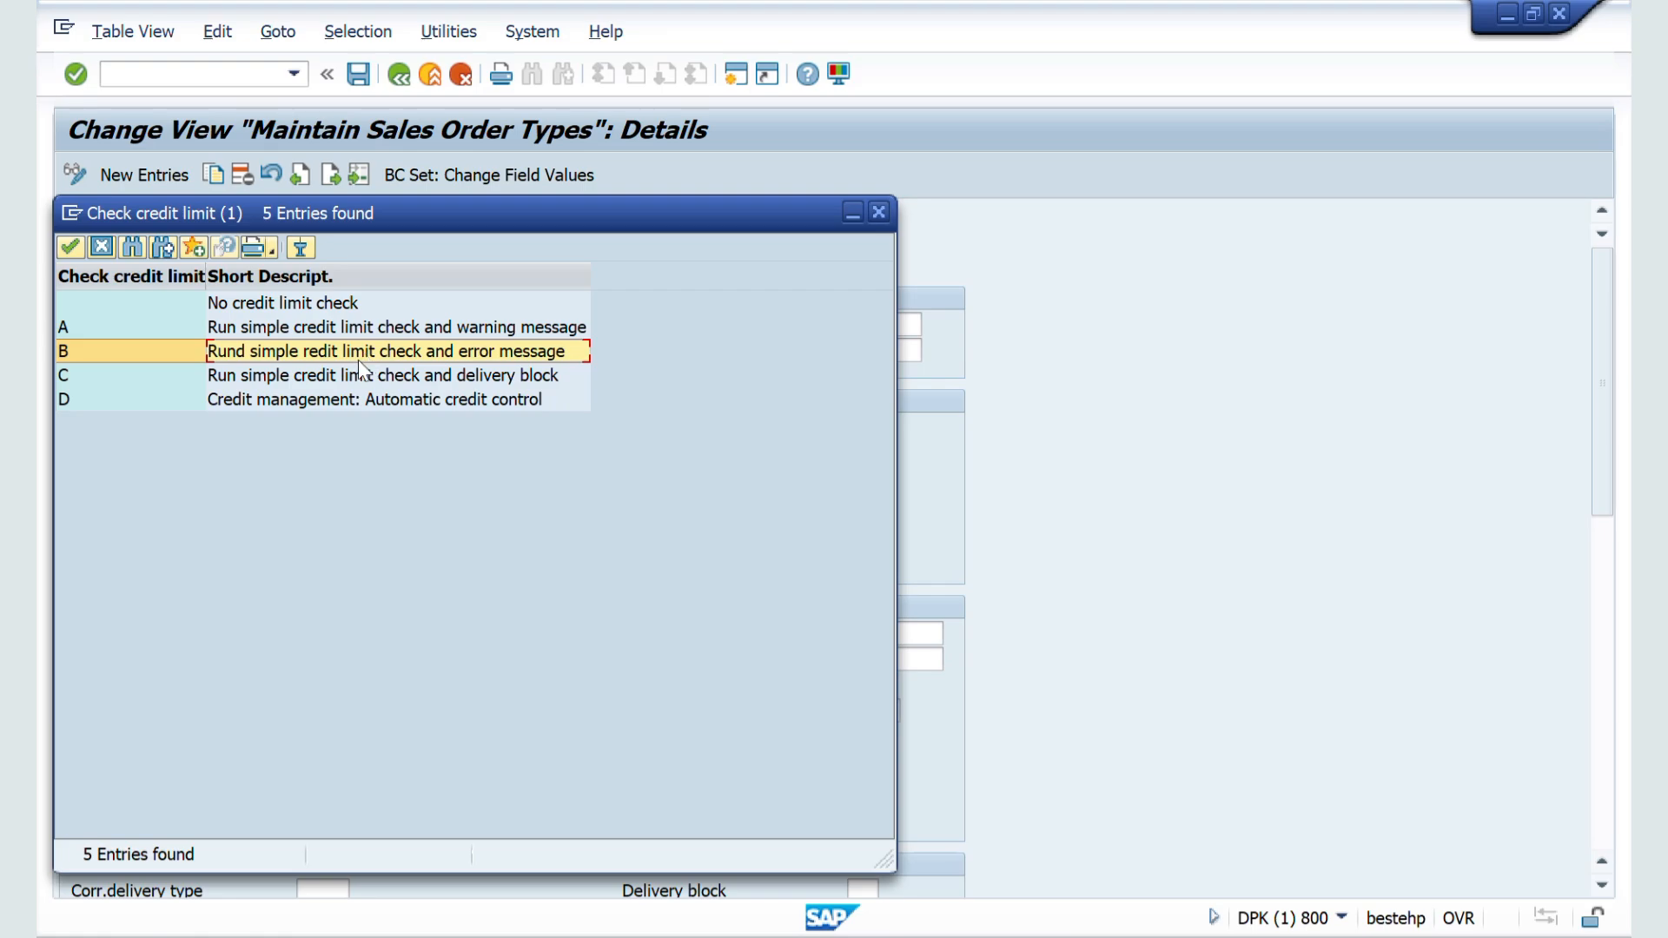
click(347, 379)
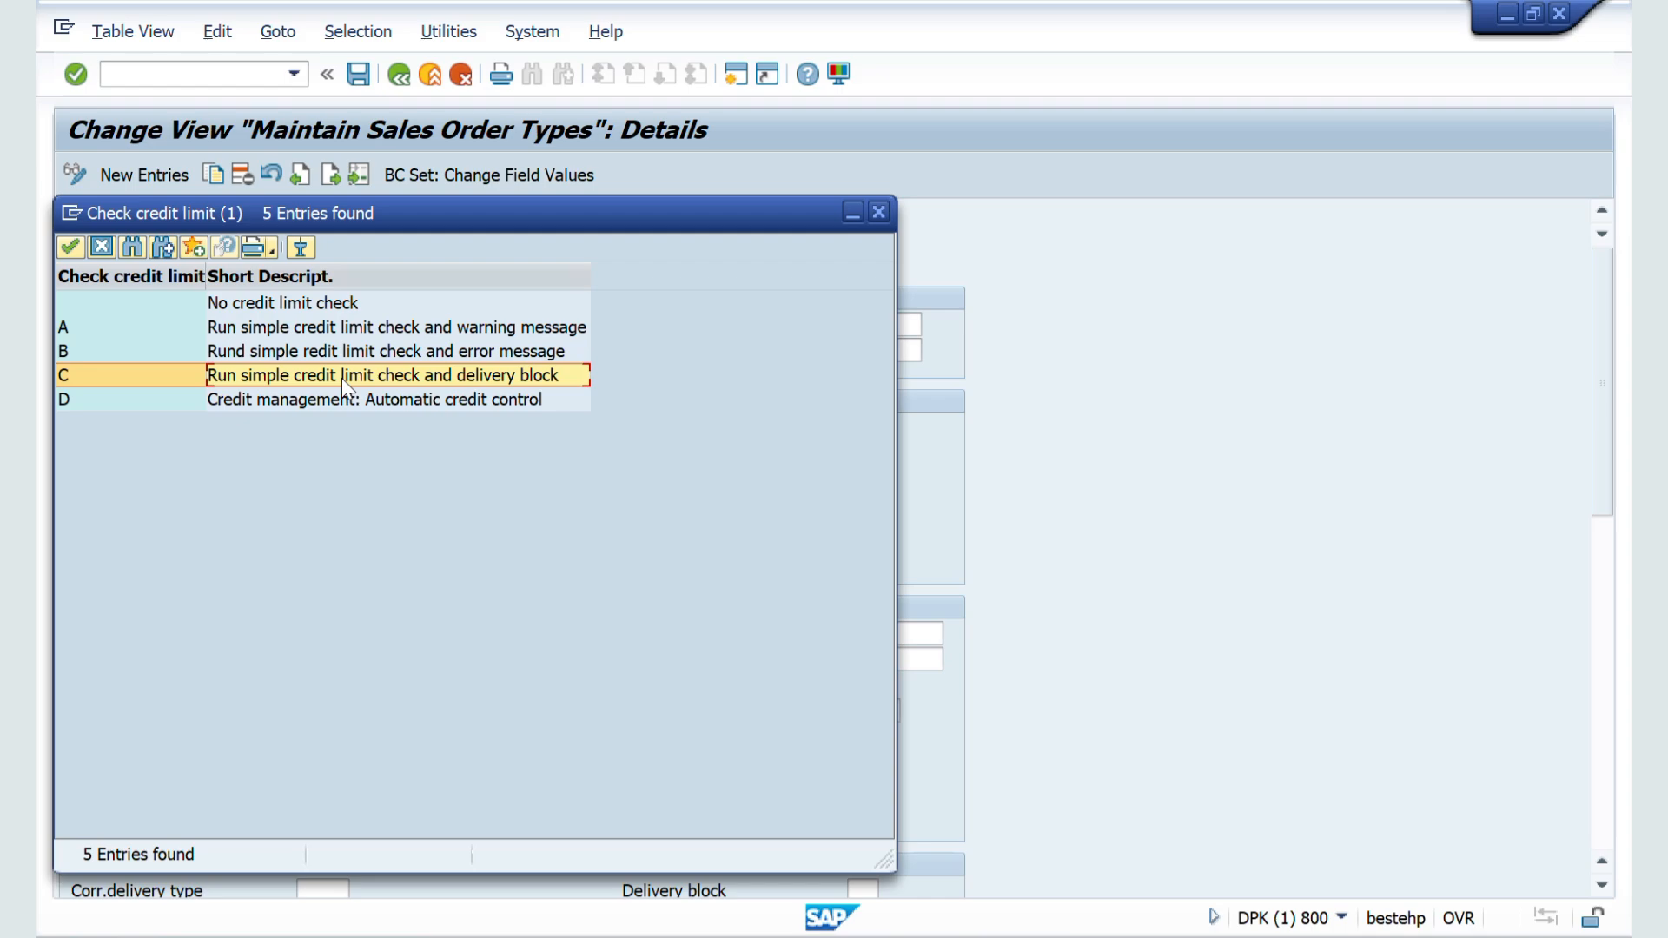
click(249, 398)
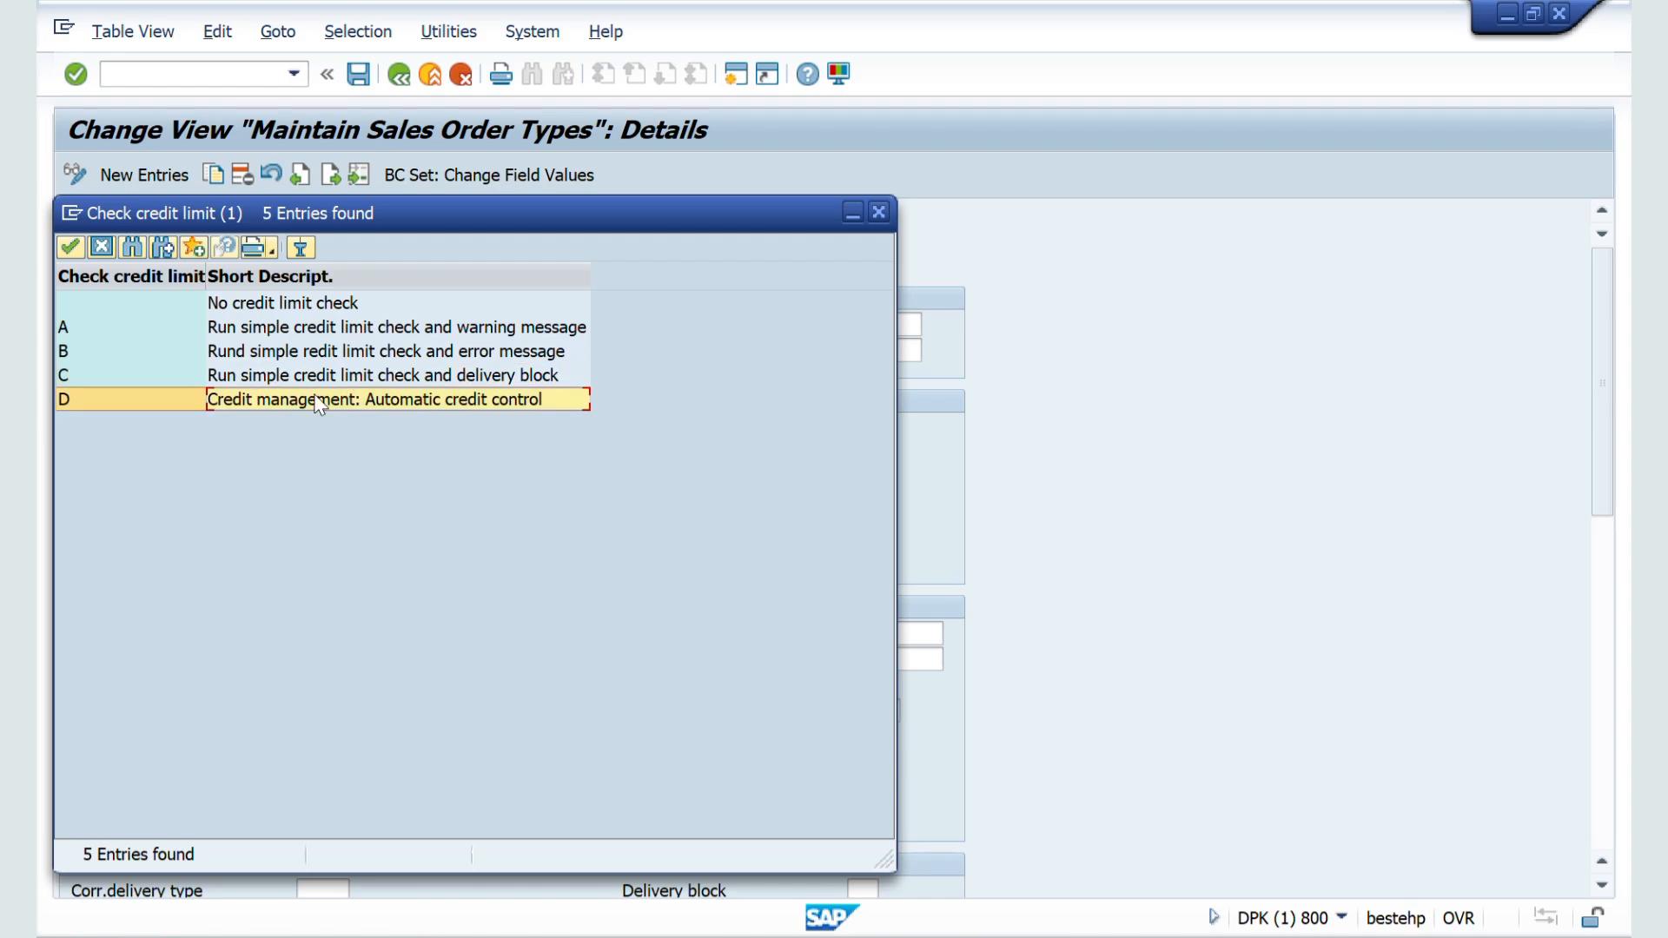
Step: Switch to the Word notes and highlight the paragraphs on blocking under the simple and then the automatic credit check
key(alt+Tab)
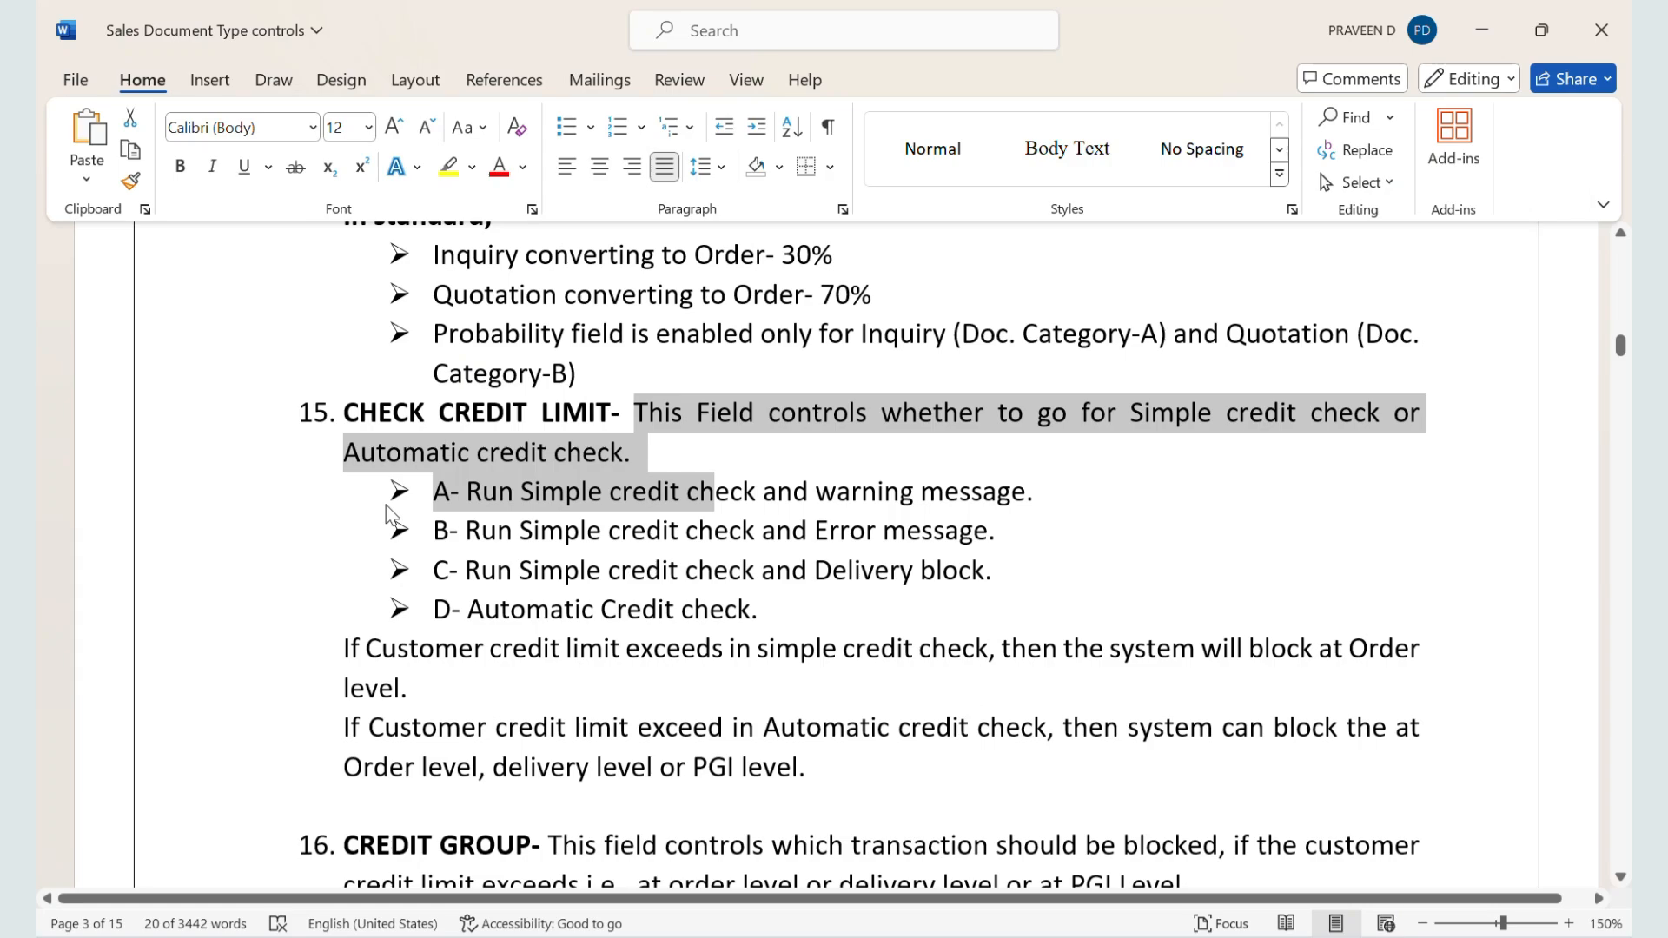
scroll(385, 504, down, 1)
scroll(391, 512, down, 1)
scroll(395, 495, up, 1)
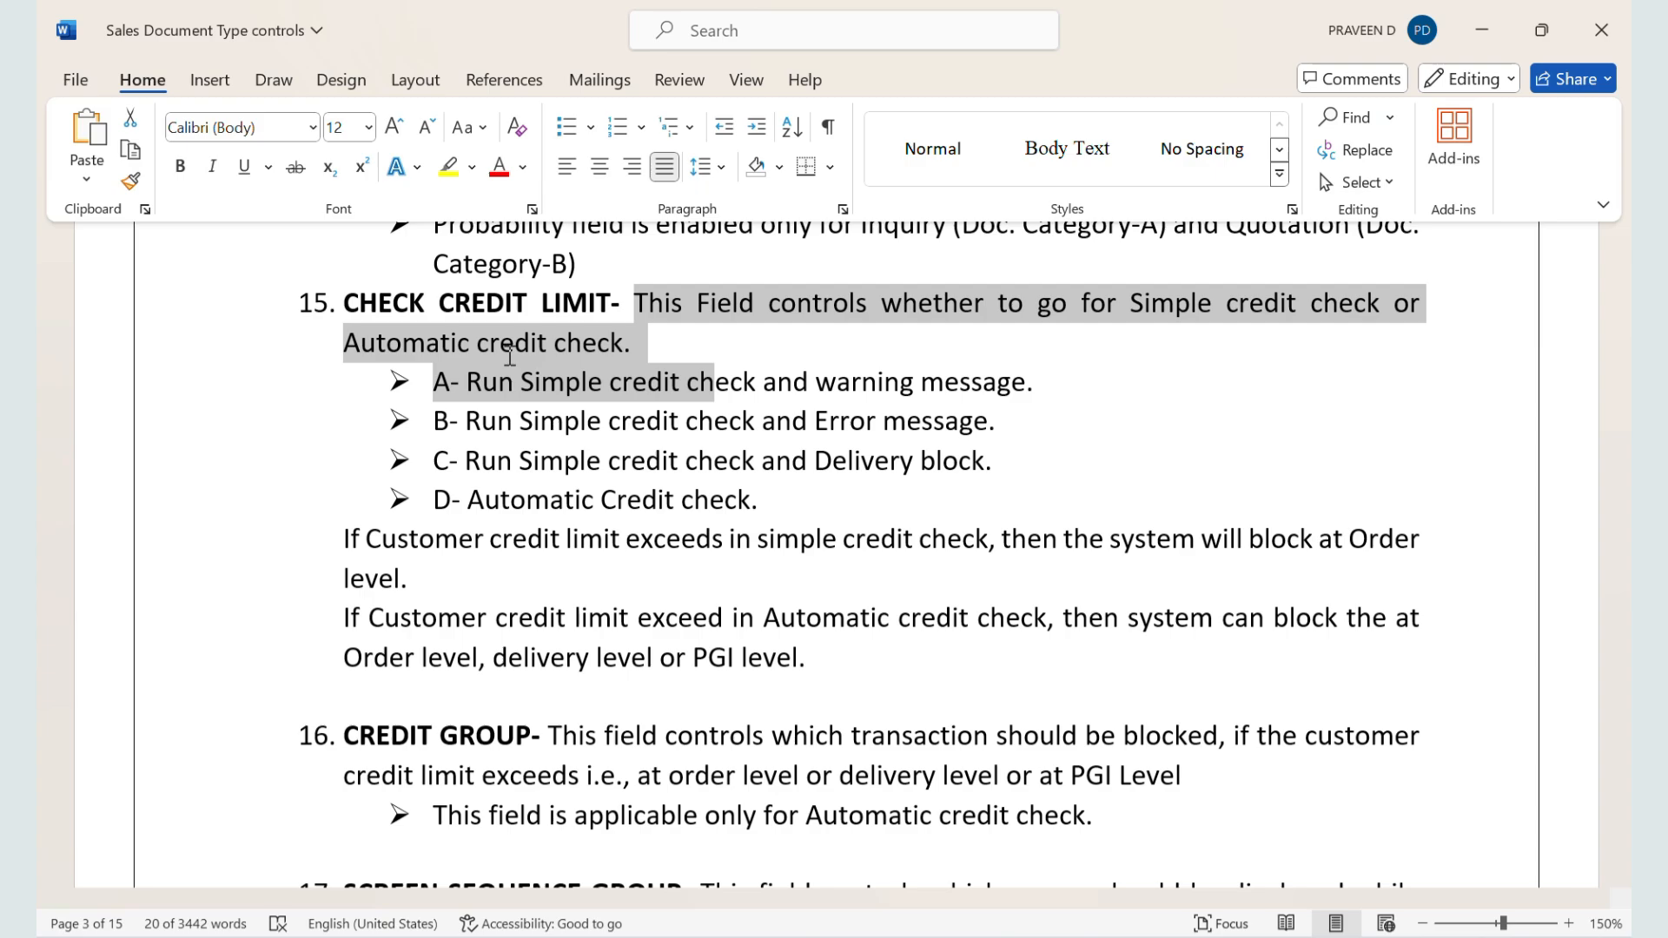
scroll(510, 356, down, 2)
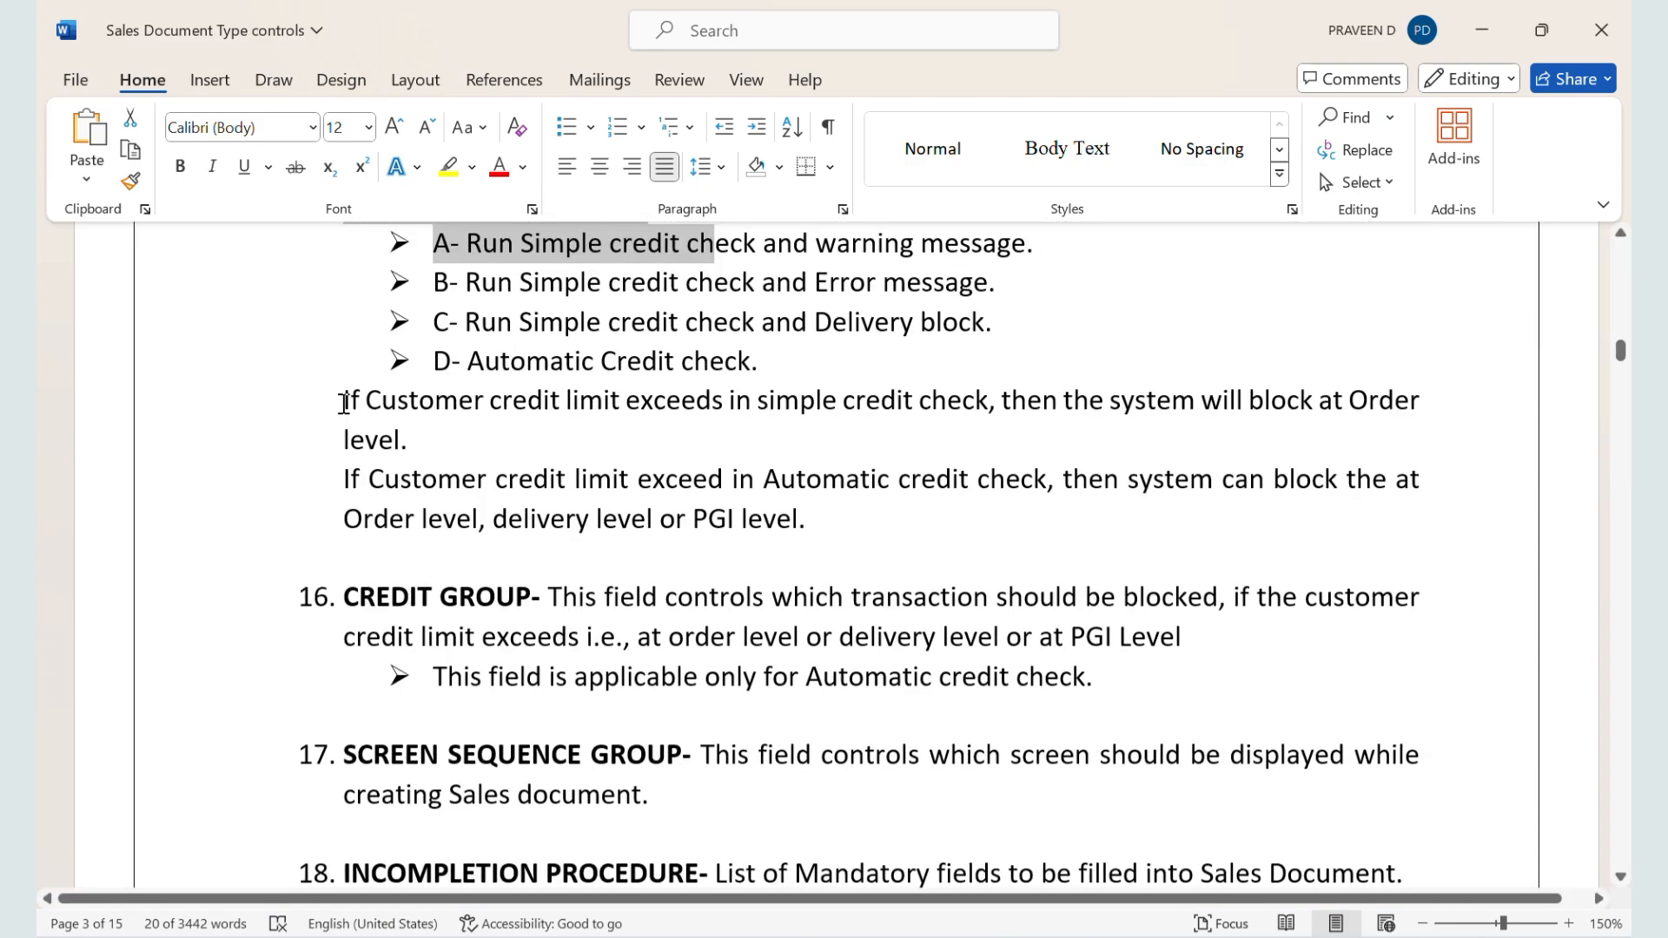
drag(344, 402, 435, 432)
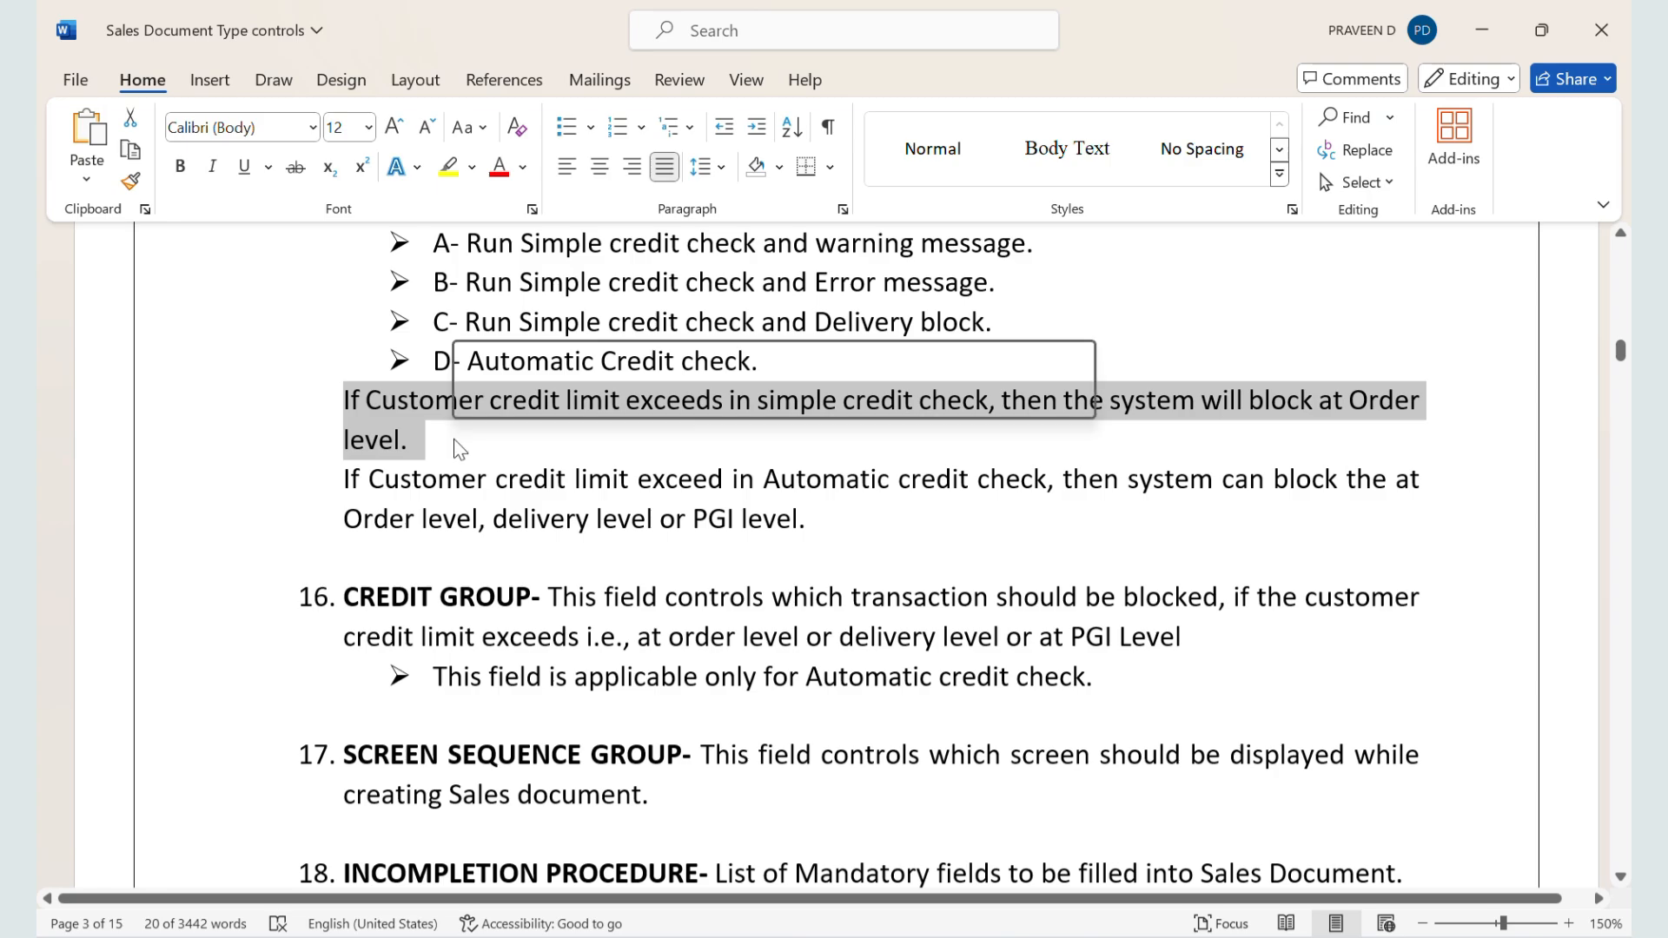
scroll(458, 447, up, 1)
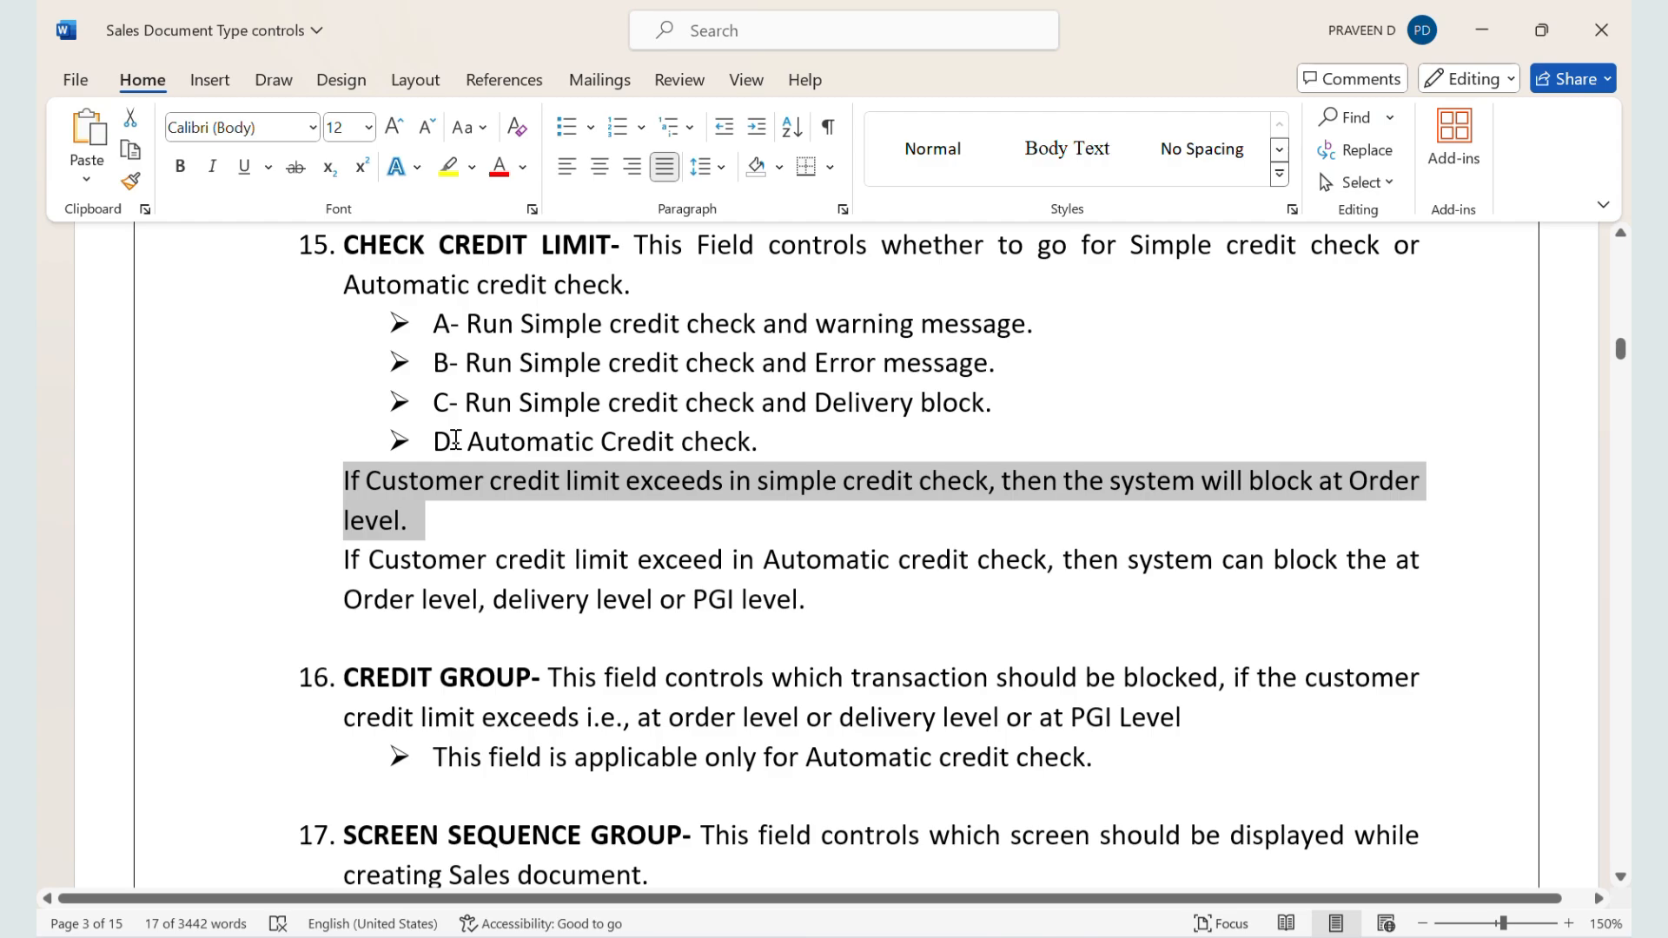
drag(340, 556, 821, 632)
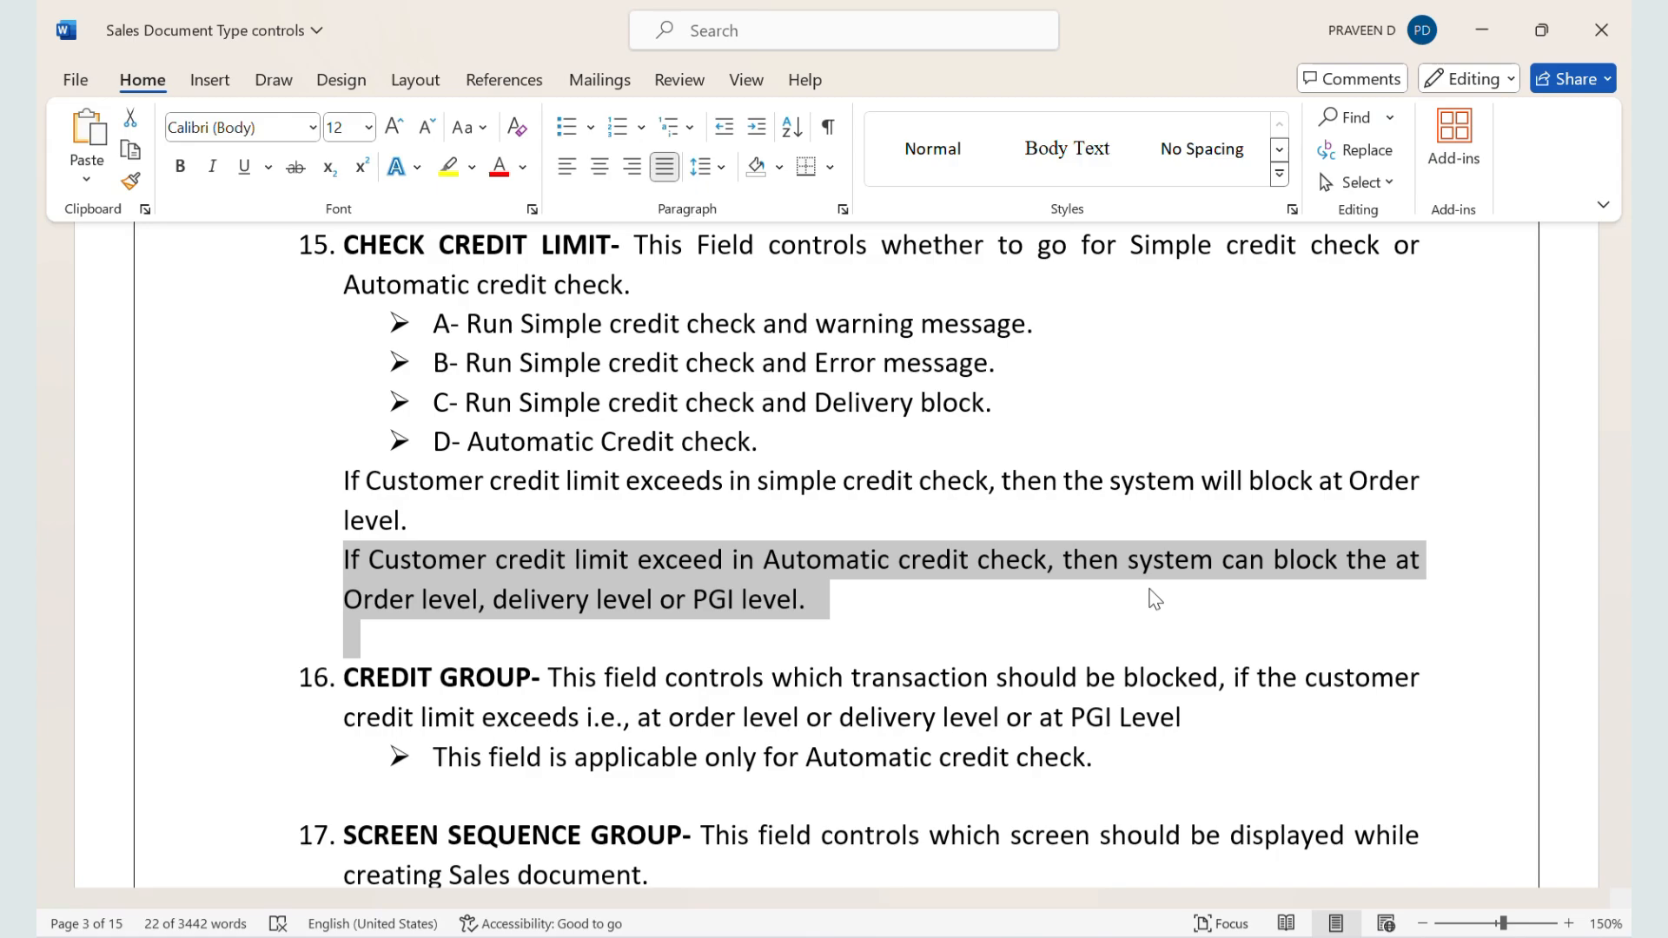
Step: Highlight the Credit Group definition and its note about applying only to the automatic credit check
scroll(1130, 625, down, 2)
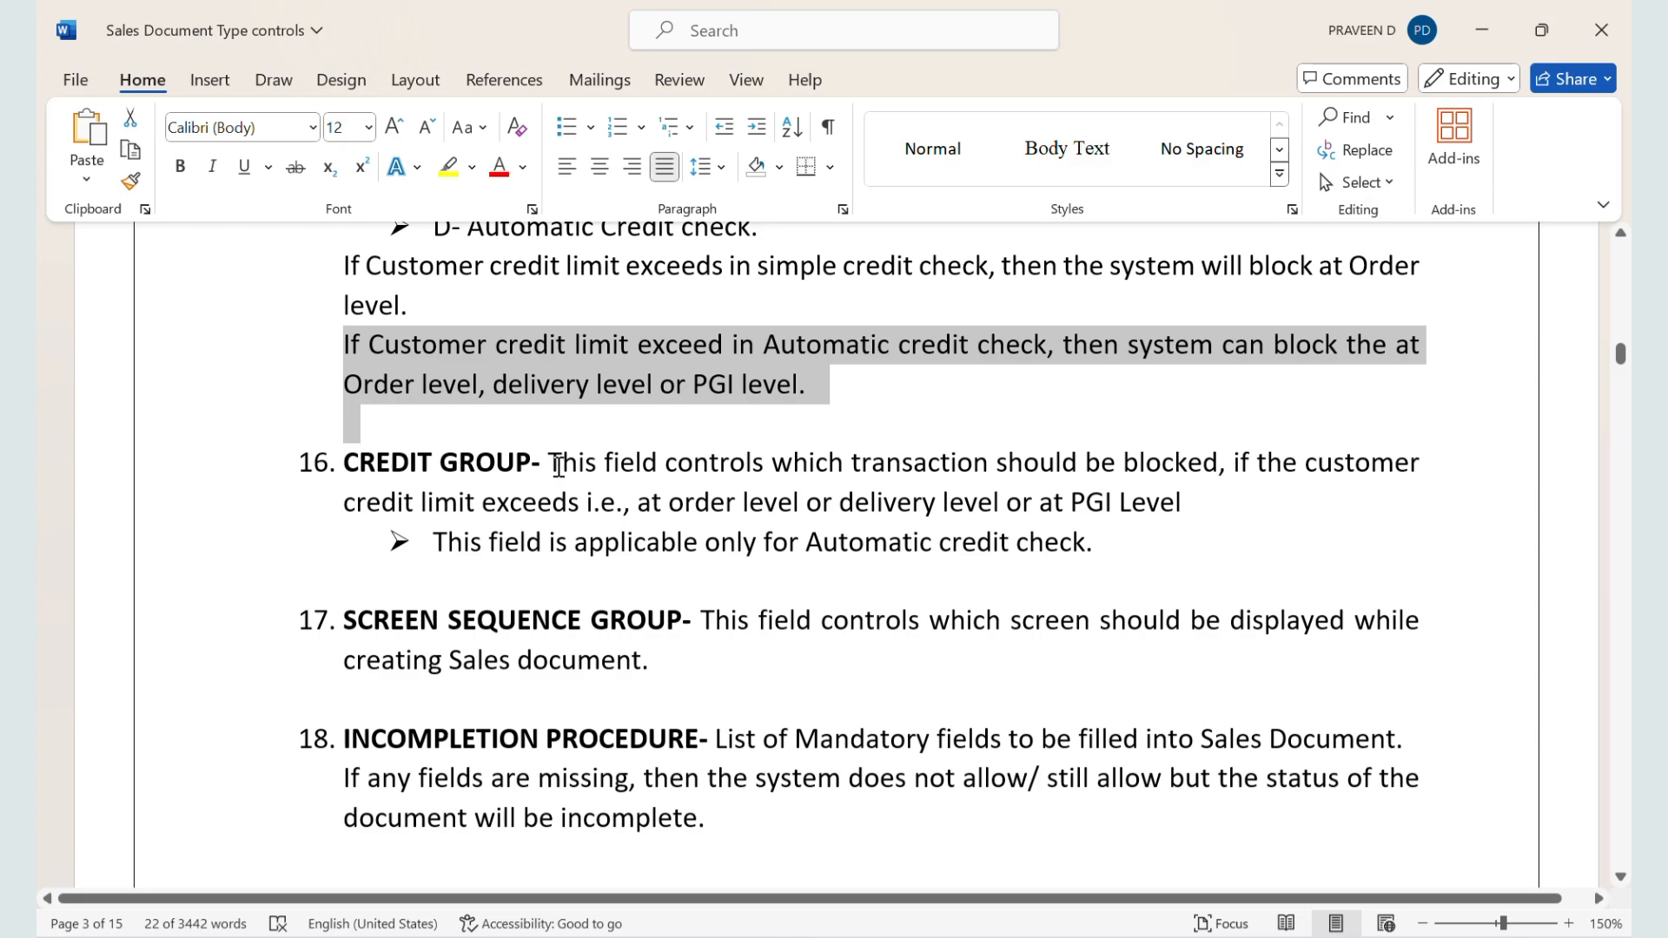
drag(549, 463, 1284, 540)
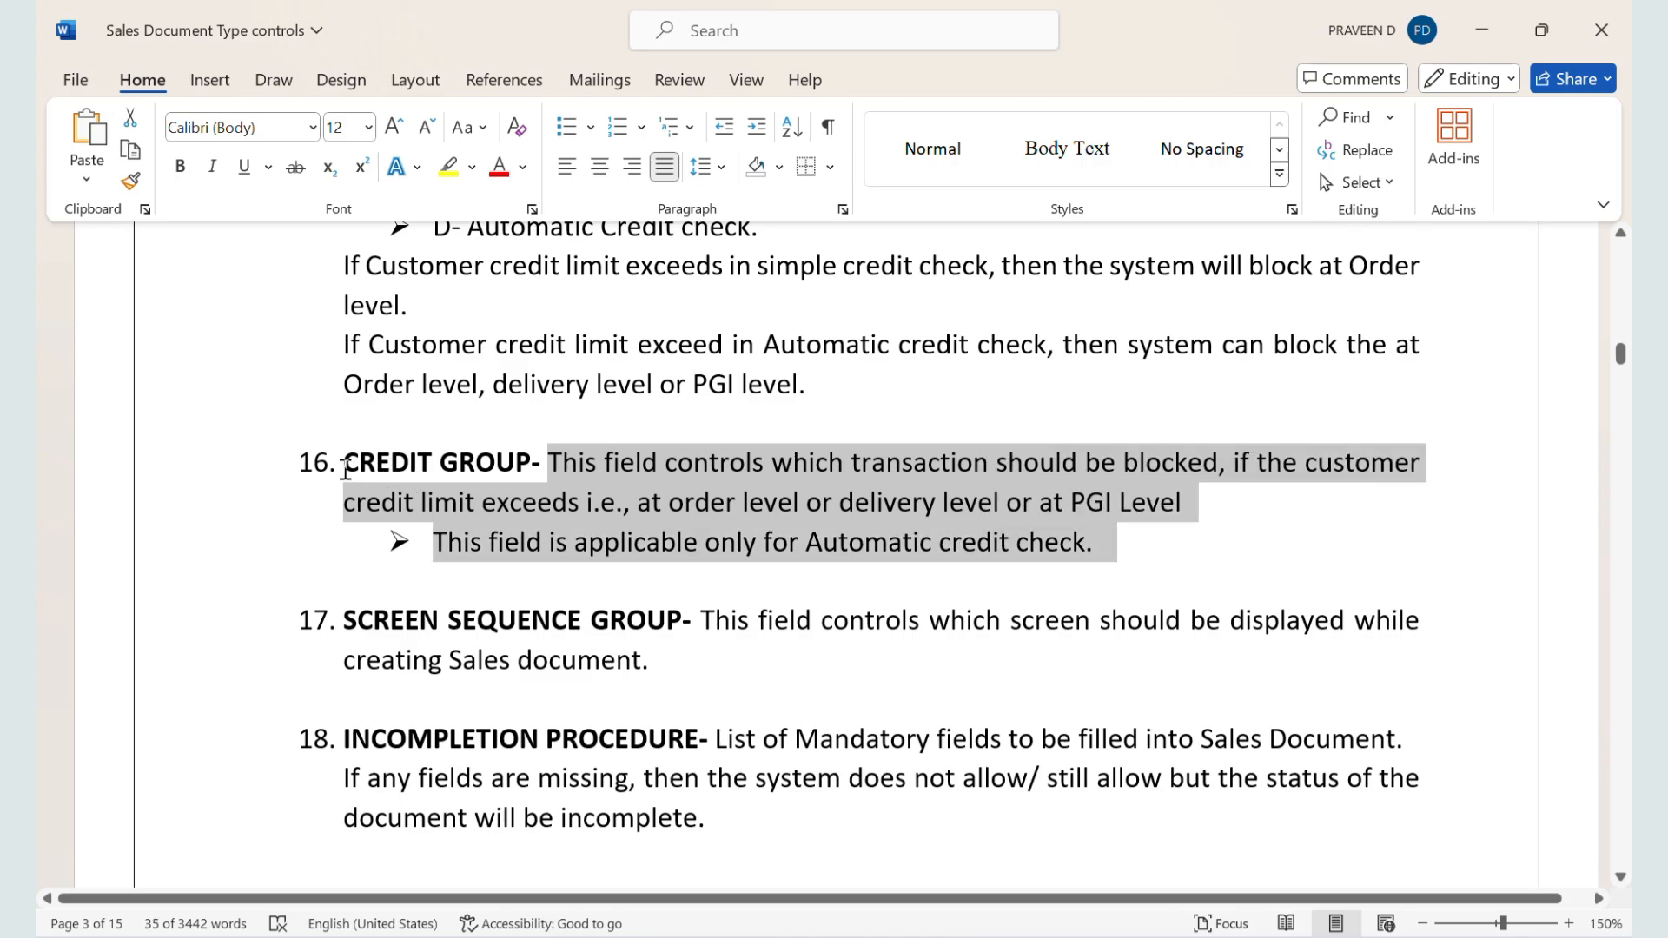
Step: Highlight the Credit Group heading and "Automatic credit check" in the Word notes, and switch to SAP to locate ZZSO's Credit group field
drag(345, 470, 515, 470)
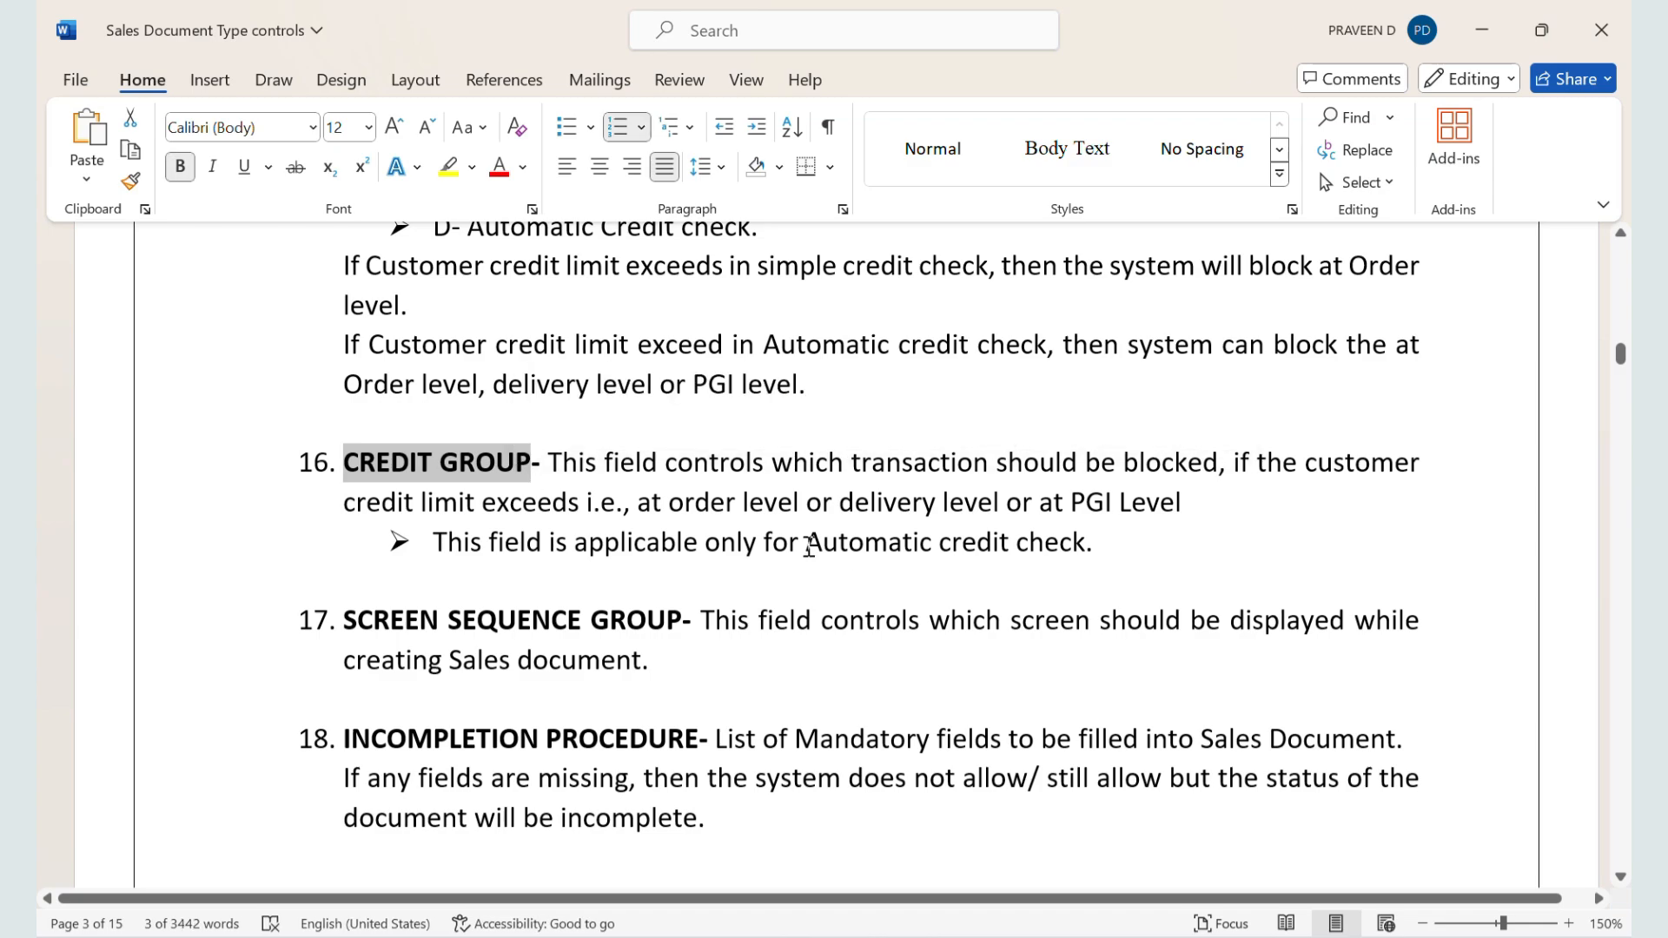
drag(808, 547, 1101, 576)
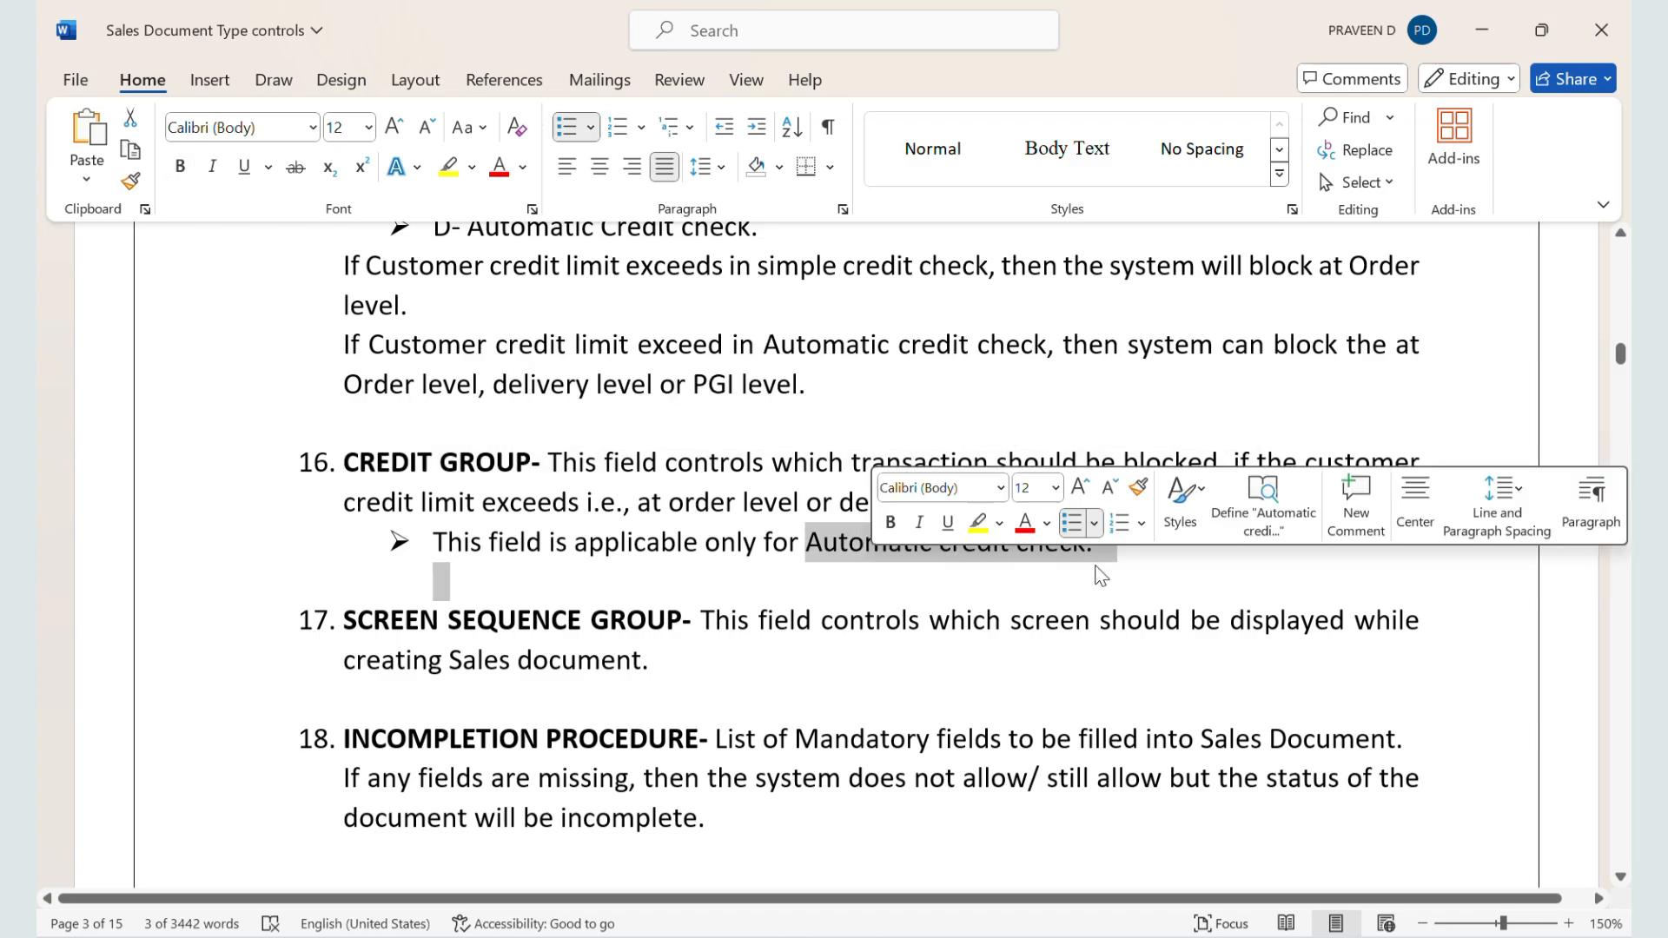
key(alt+Tab)
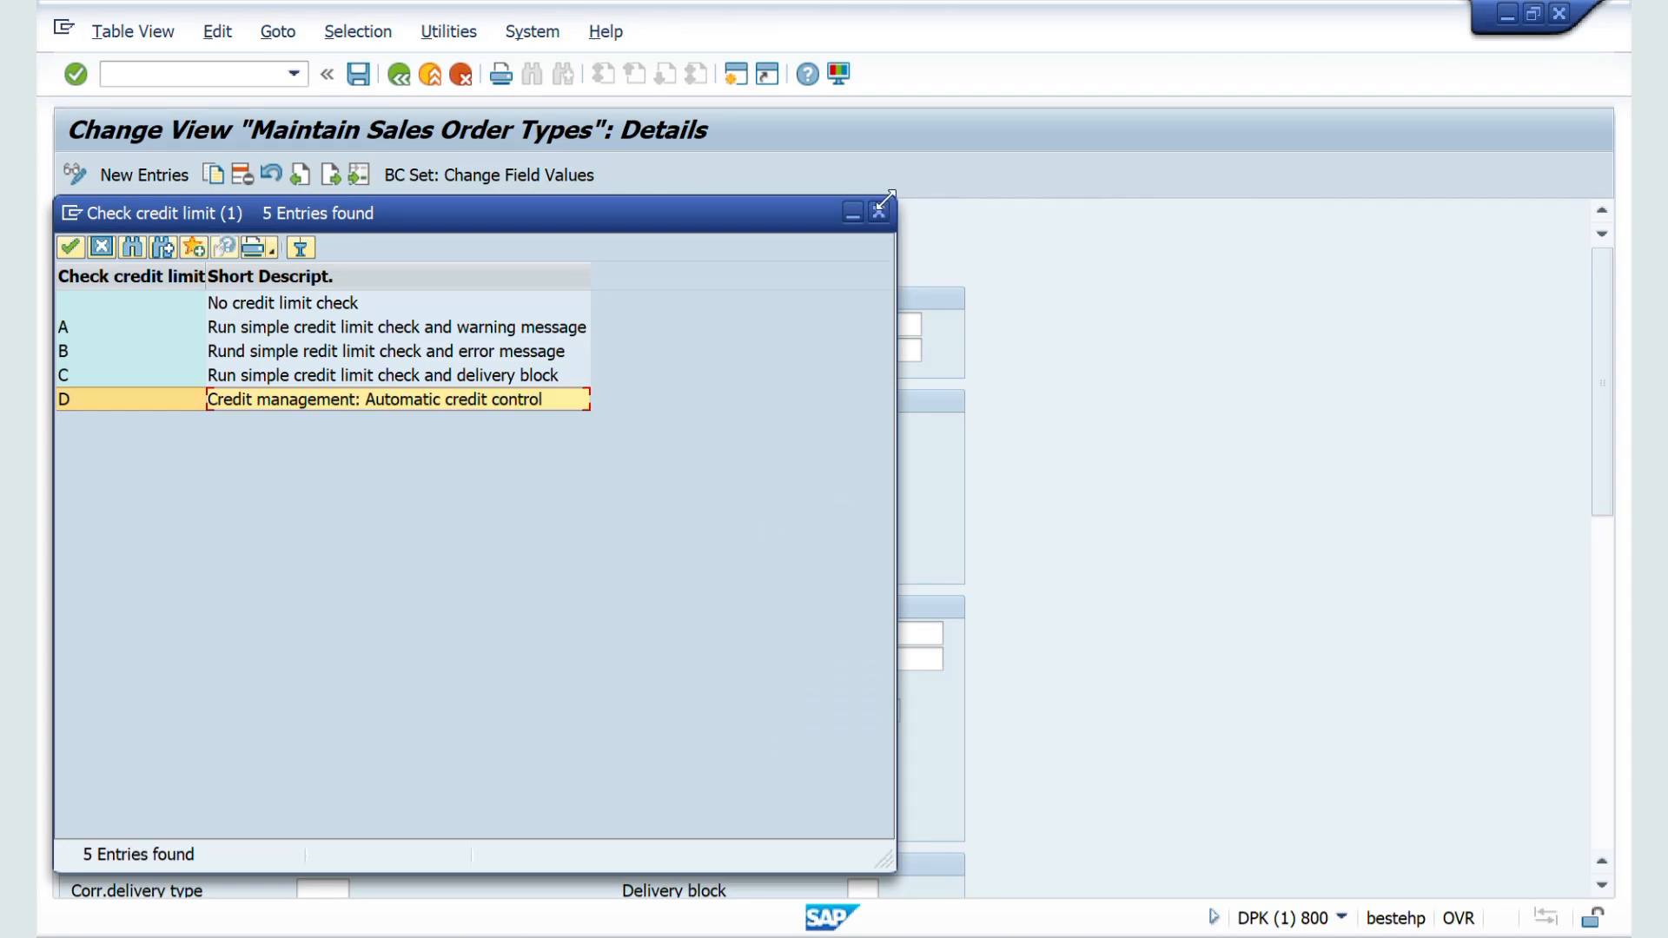
click(881, 211)
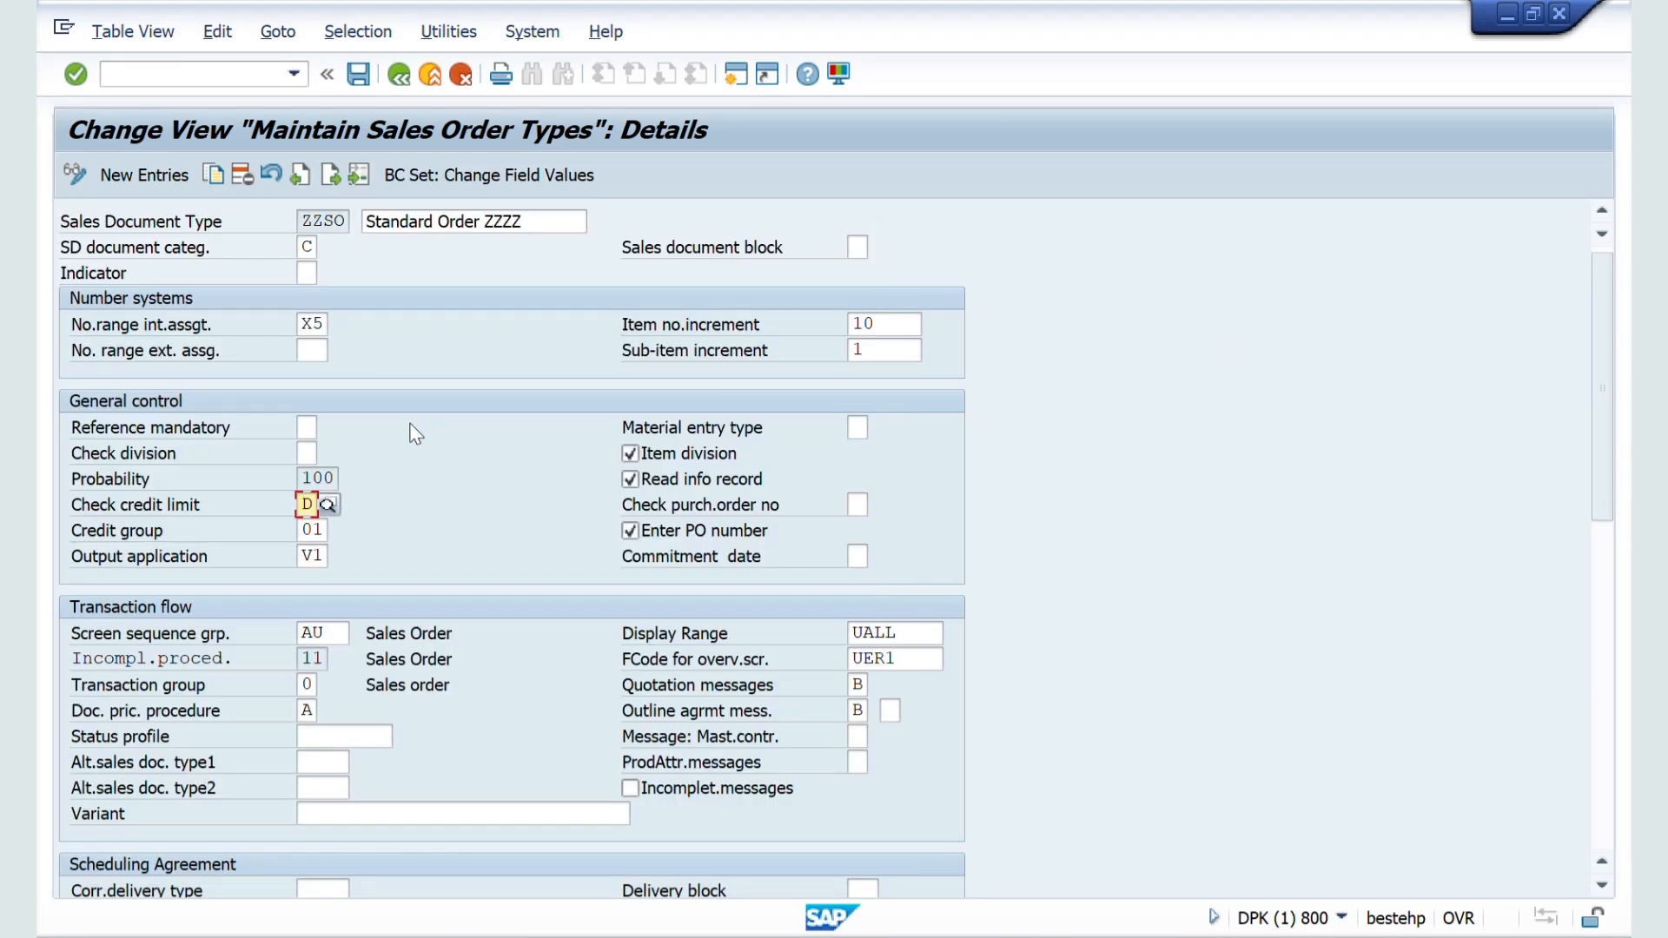
scroll(416, 434, down, 2)
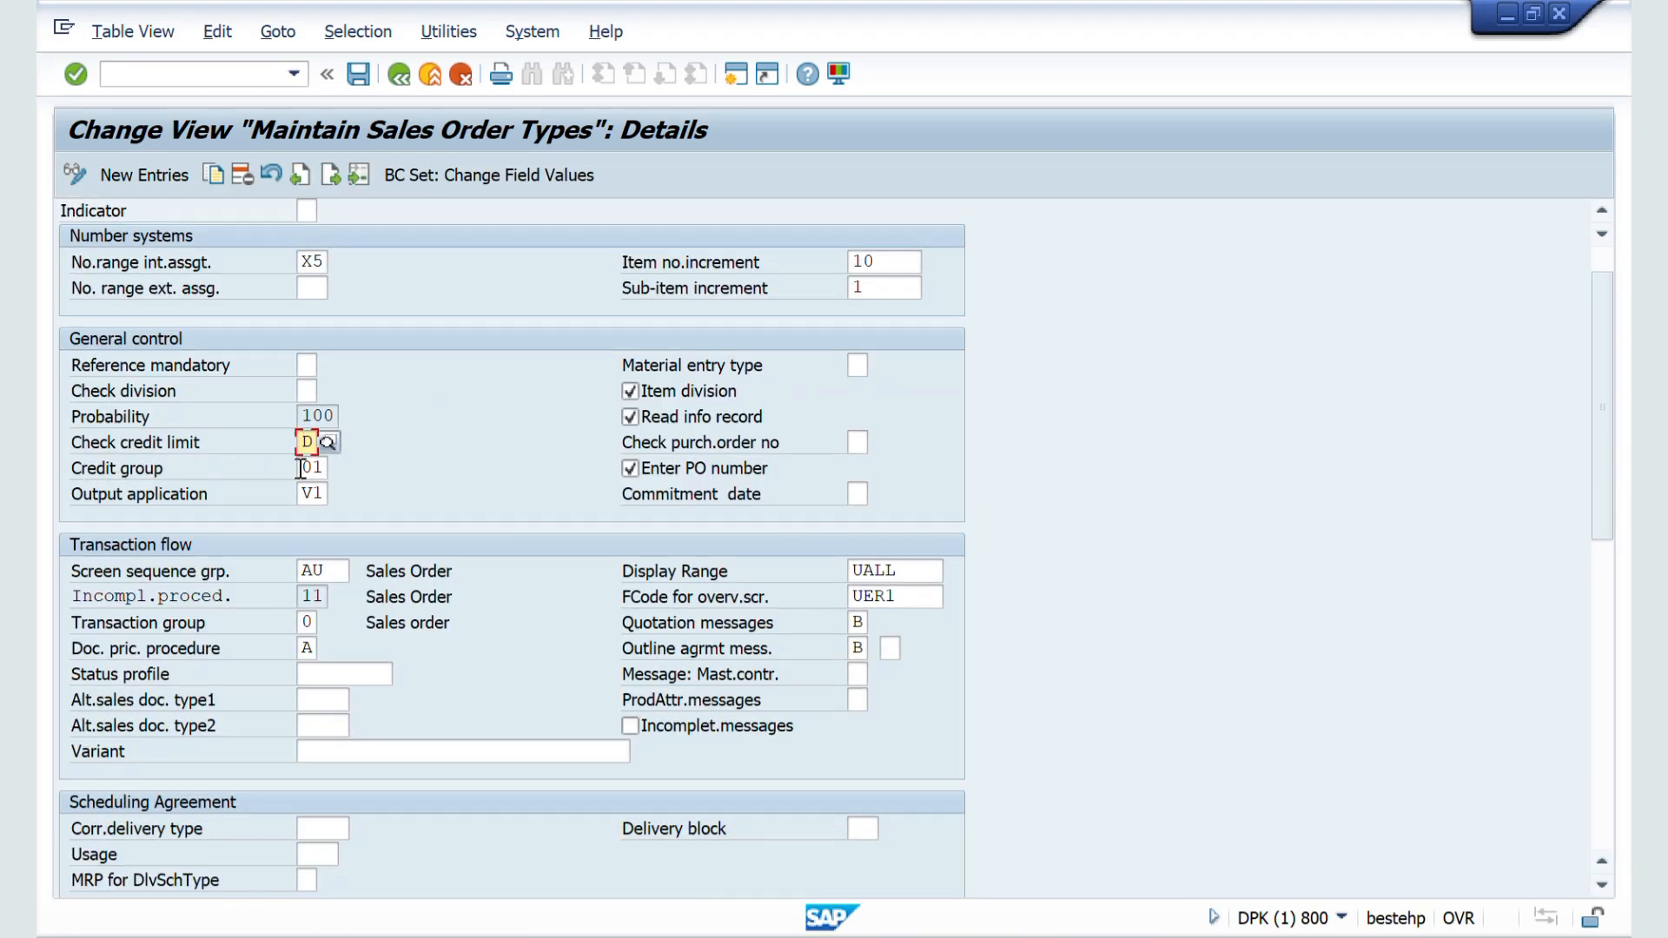
click(319, 468)
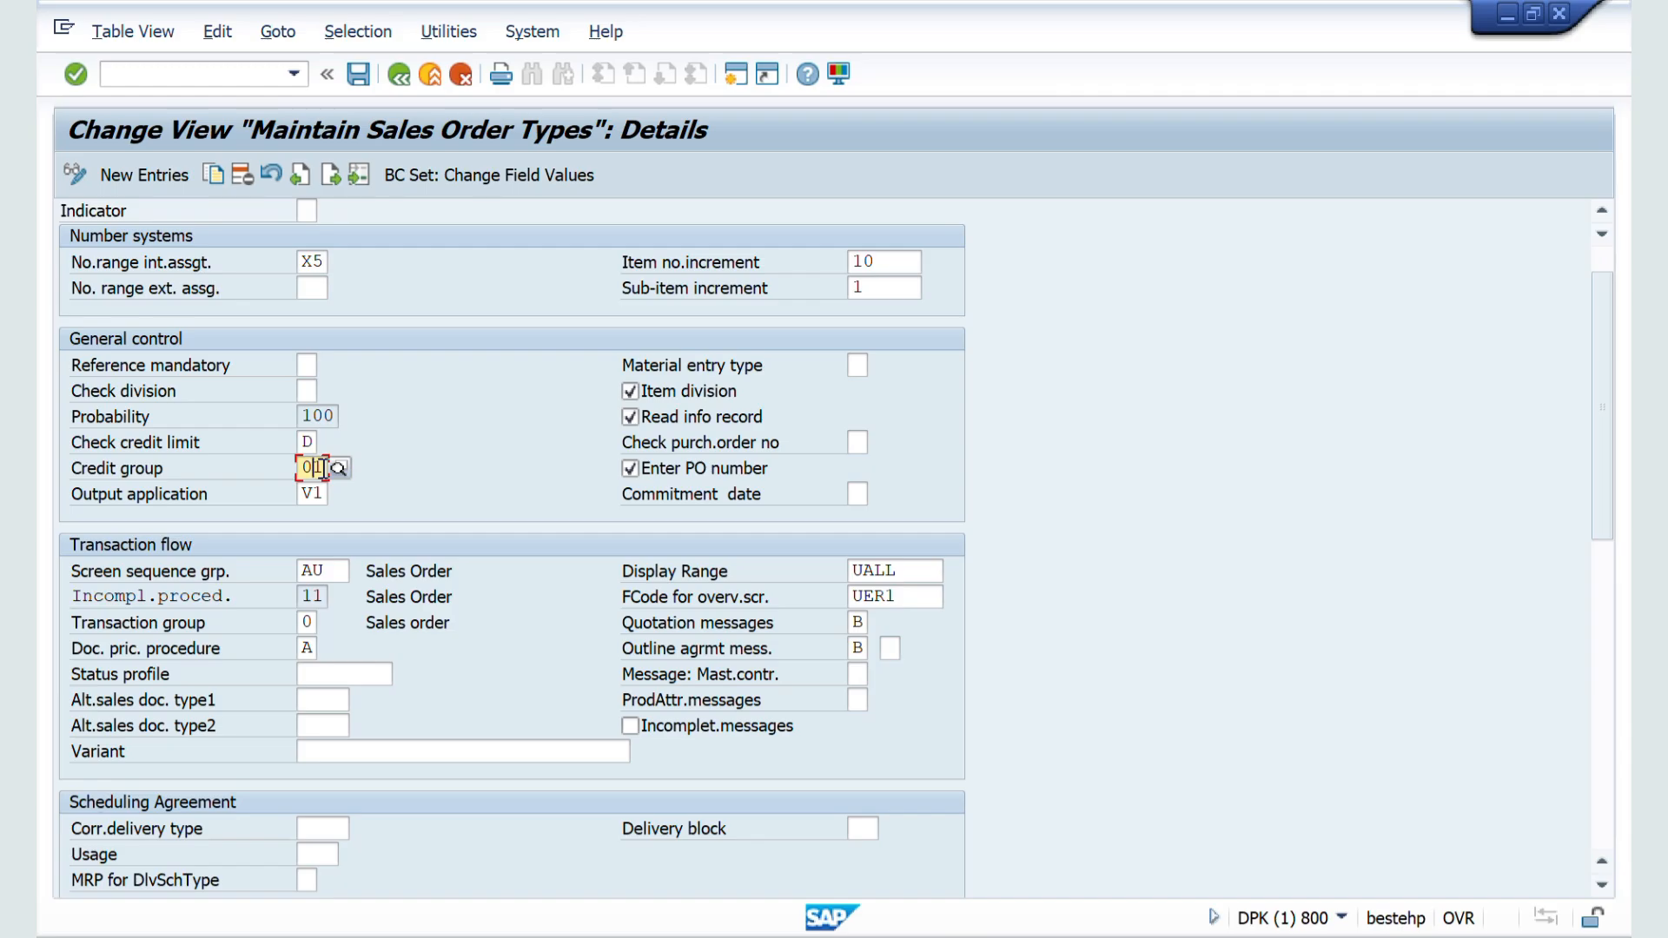
Step: Switch to the Word notes and highlight the Screen Sequence Group heading with its definition
key(alt+Tab)
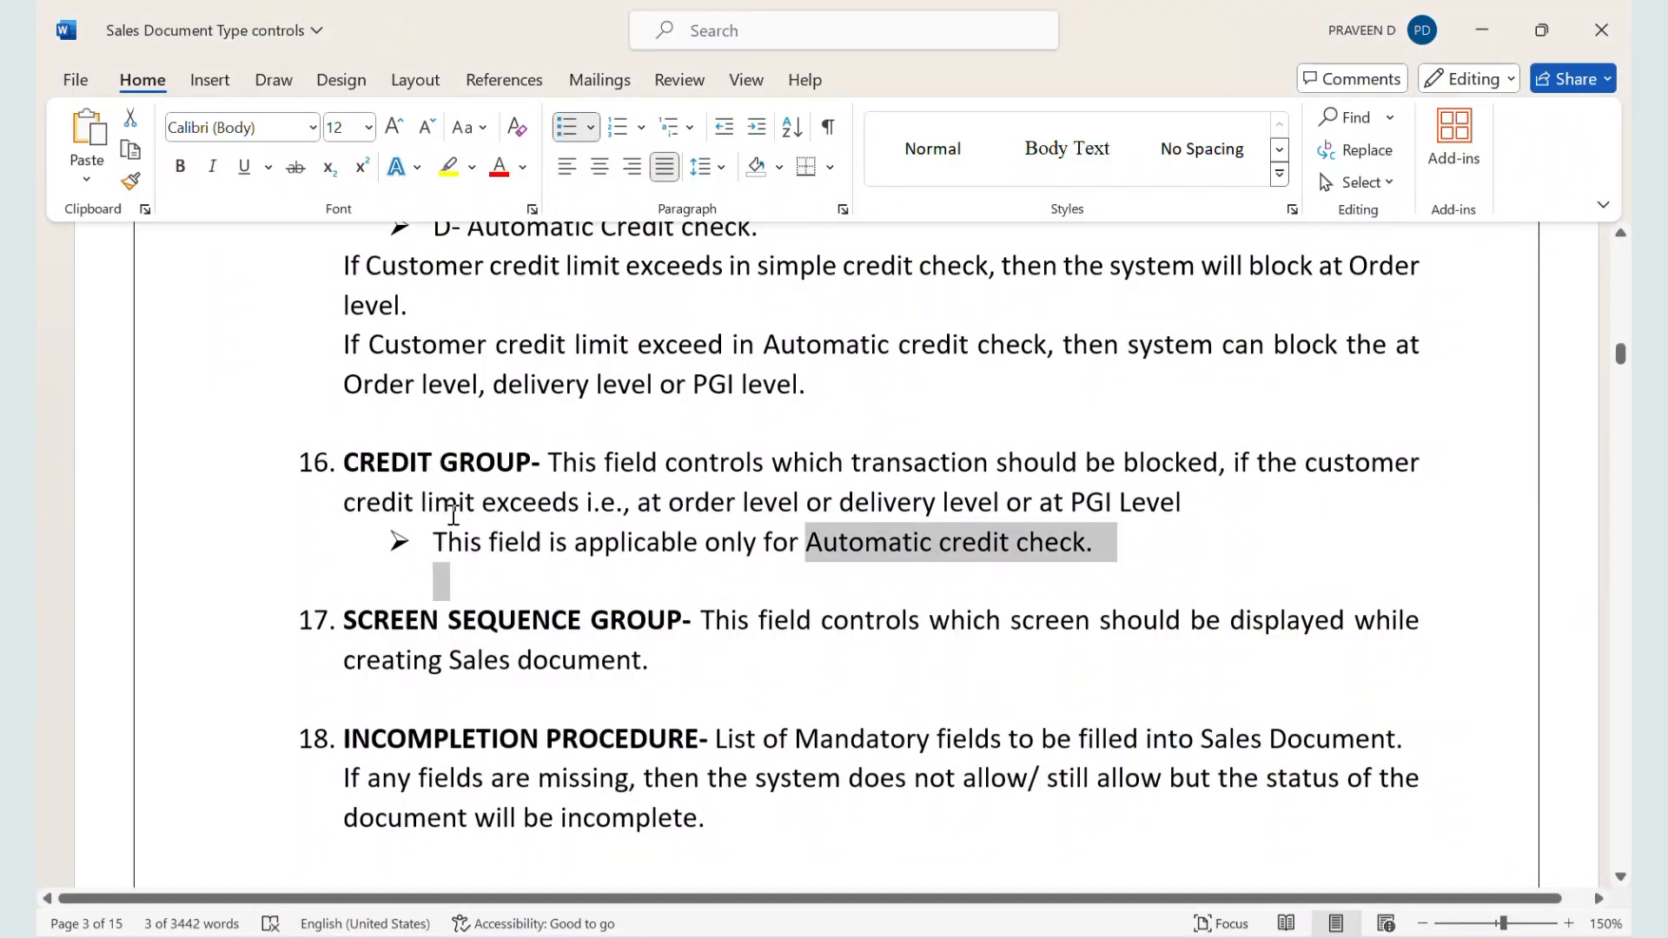
scroll(453, 515, down, 1)
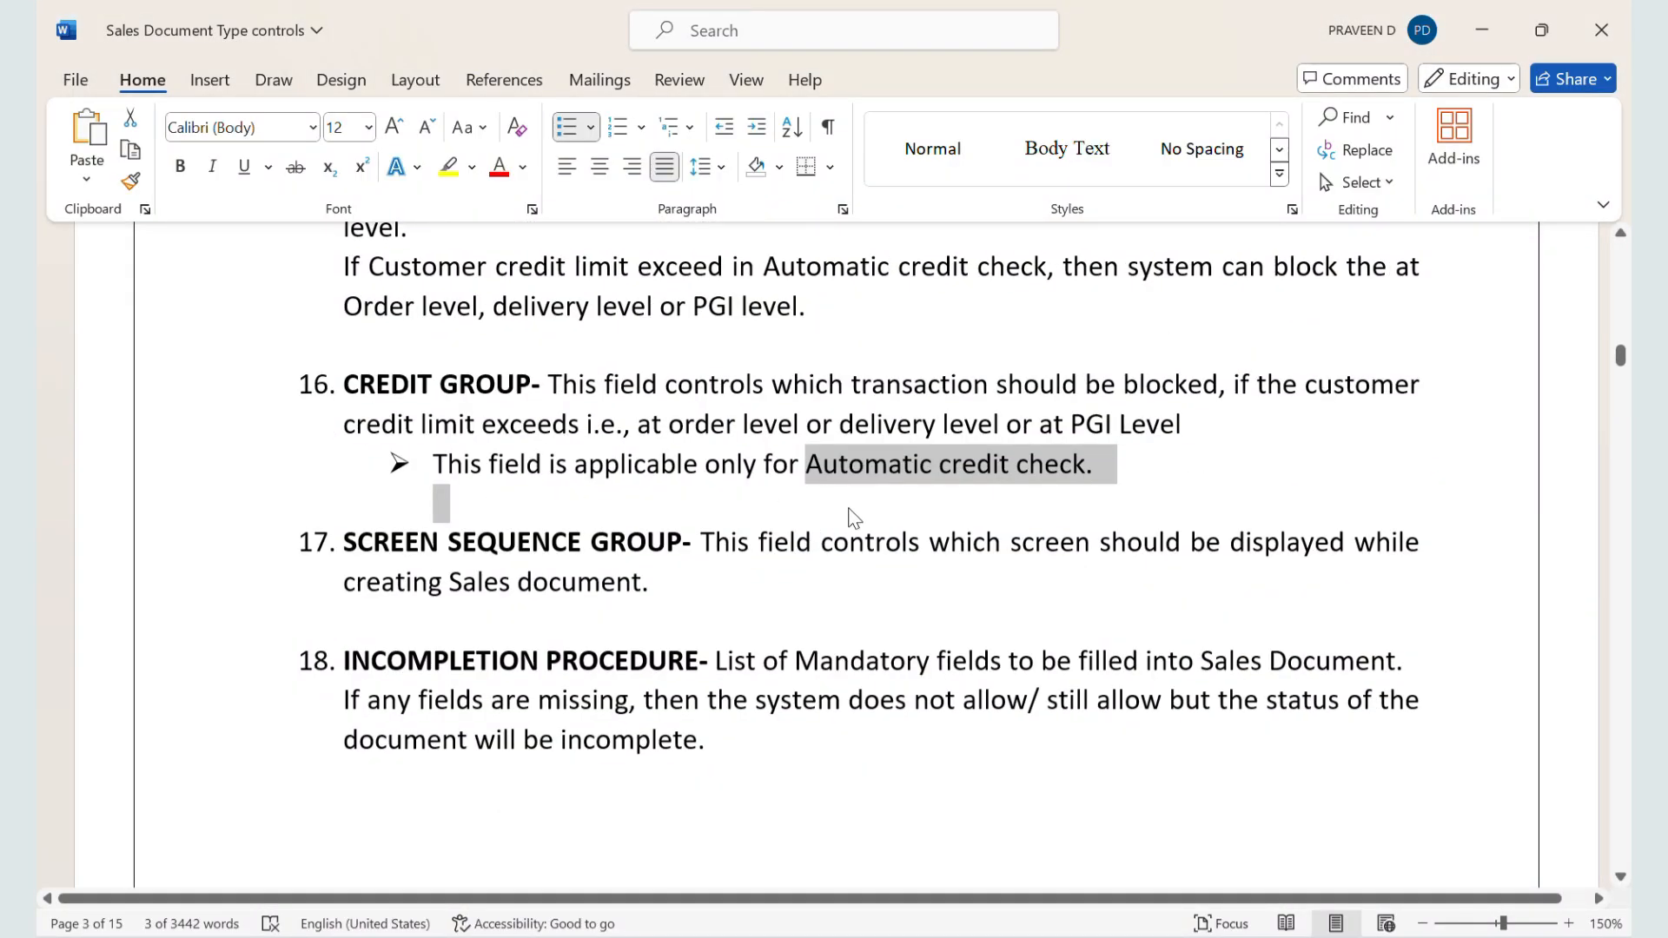
scroll(608, 573, down, 1)
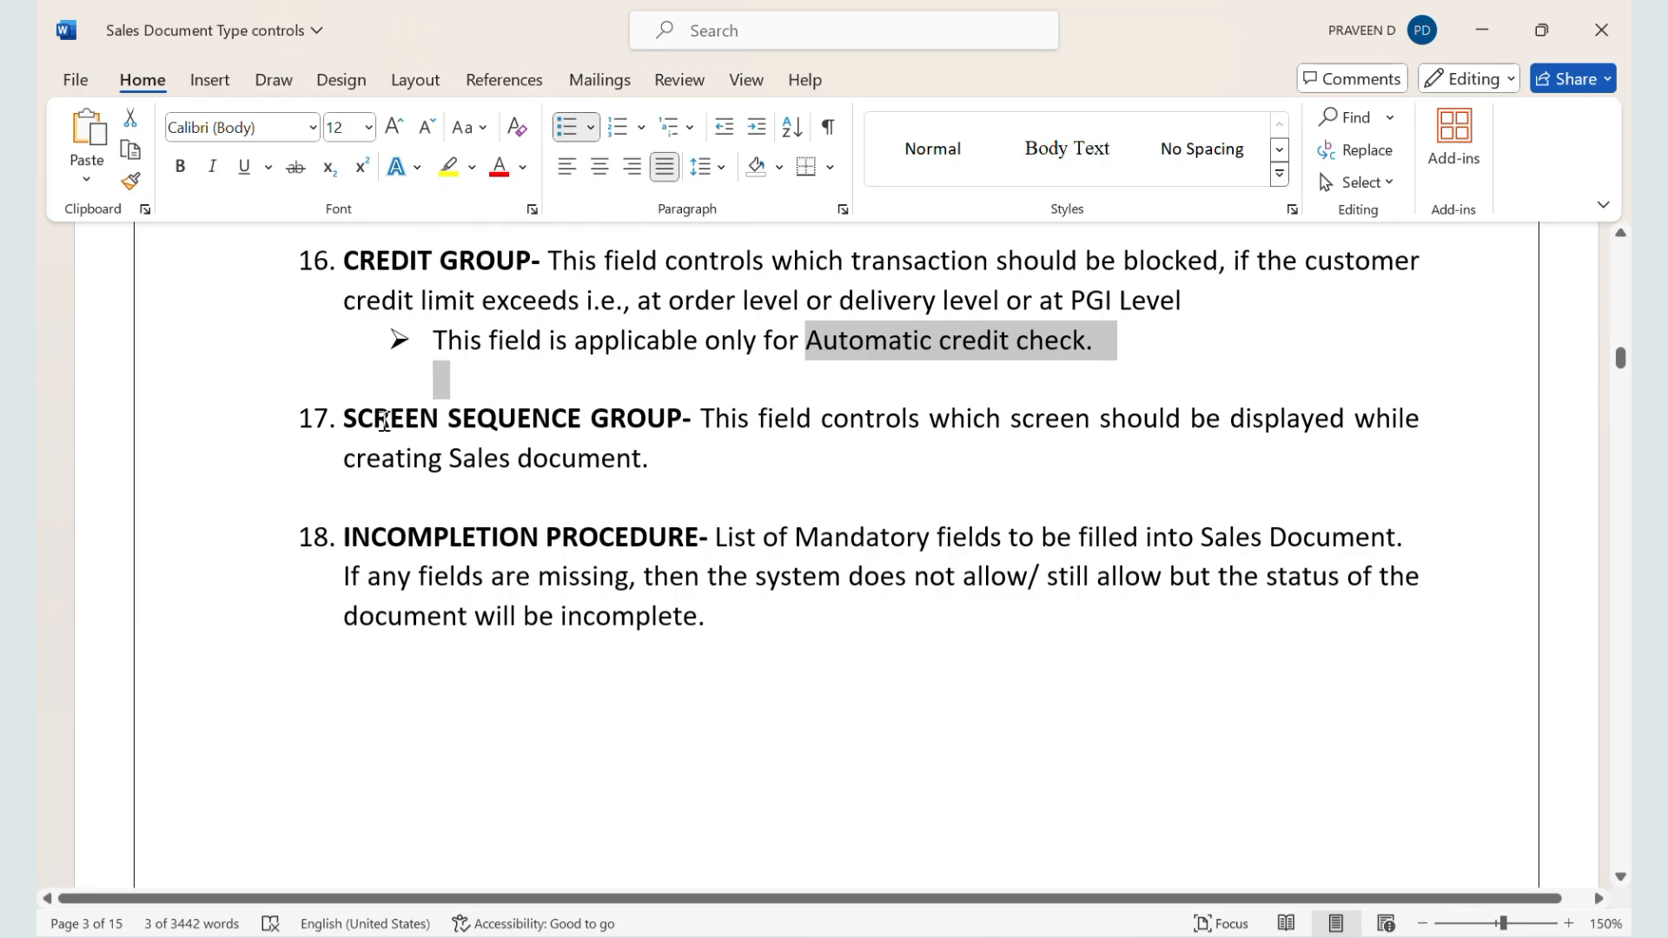
drag(354, 423, 633, 466)
Step: Switch to ZZSO's details in SAP and examine the Screen sequence grp. field with its Sales Order description
key(alt+Tab)
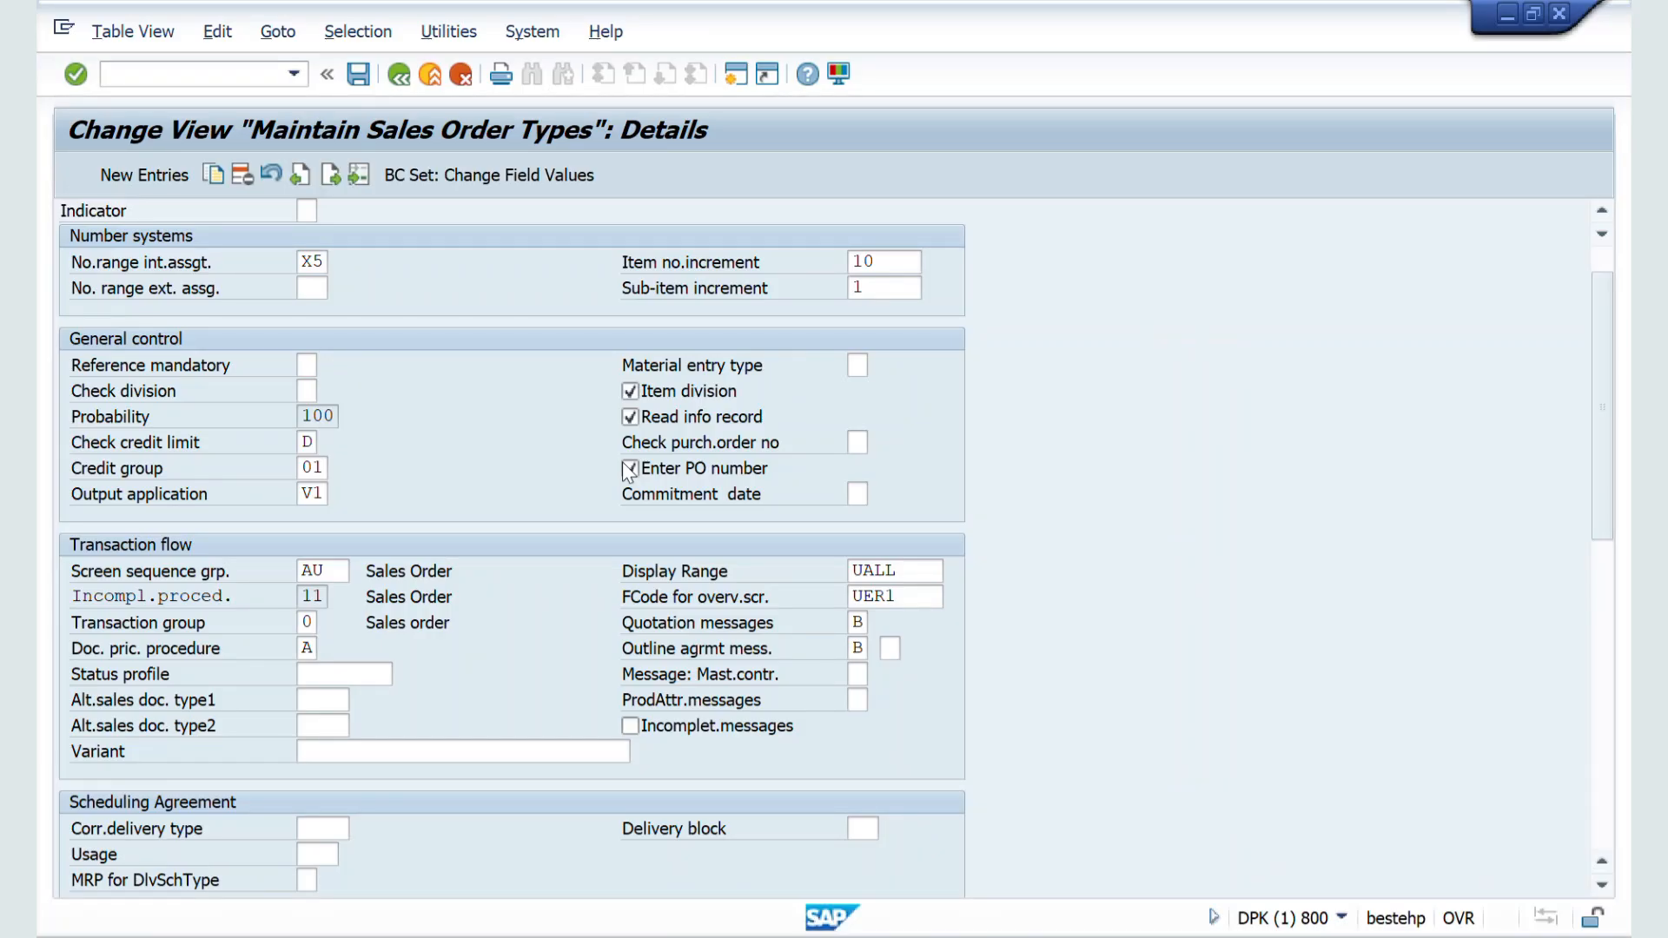
click(311, 467)
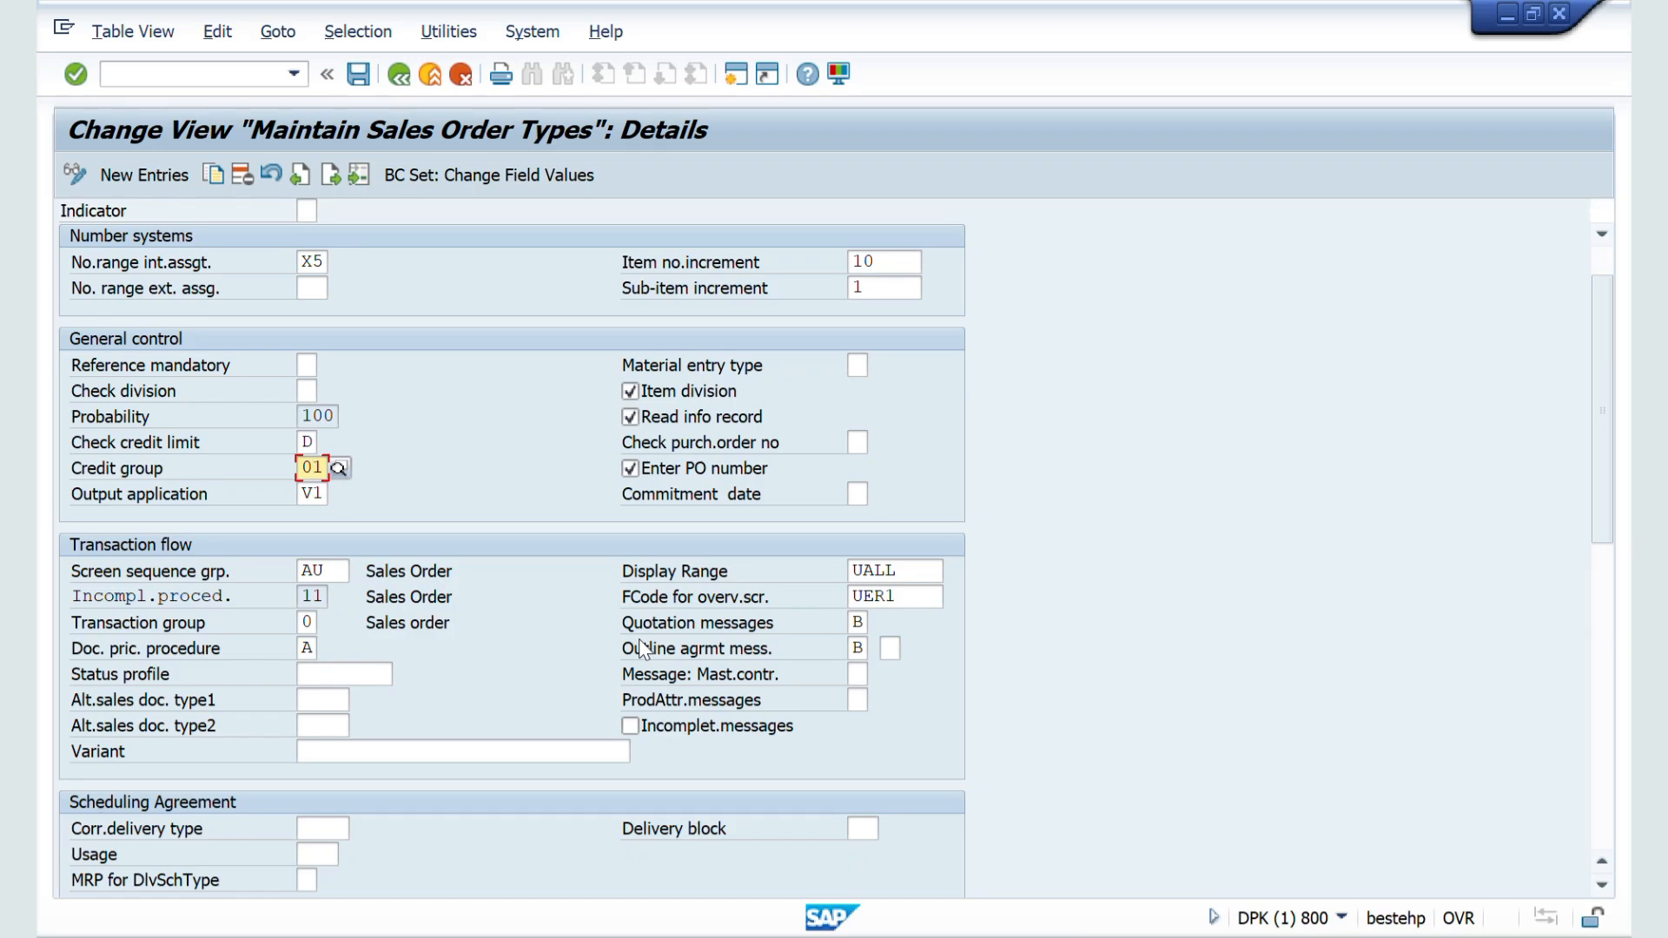
scroll(584, 632, down, 1)
scroll(487, 599, down, 1)
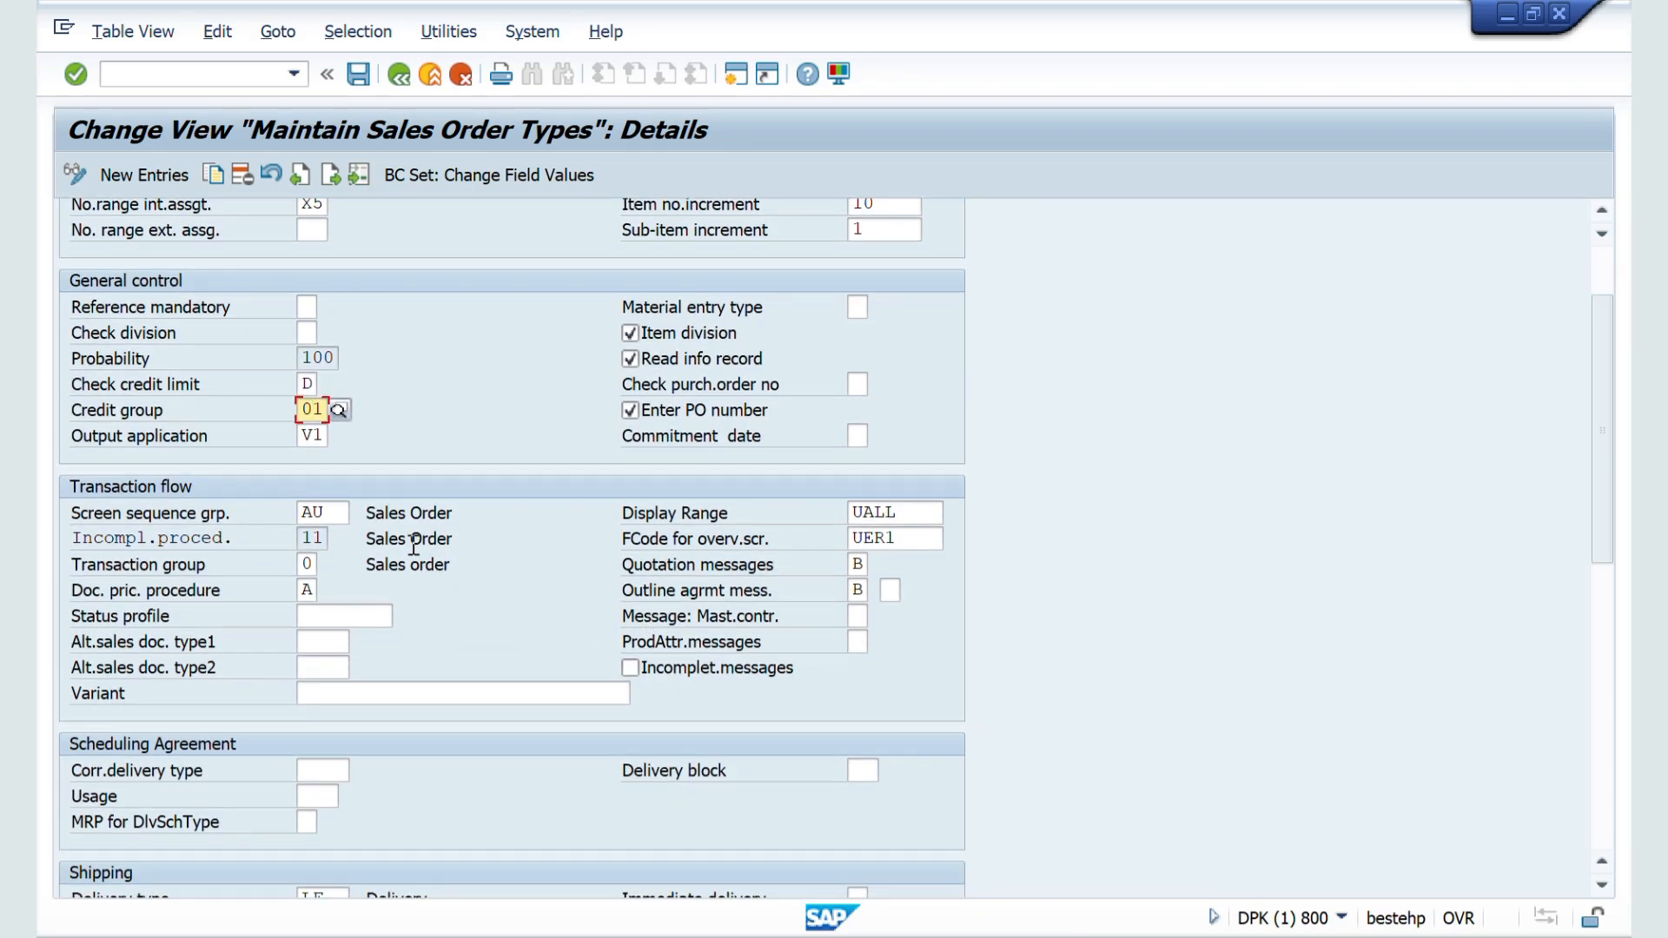
click(336, 516)
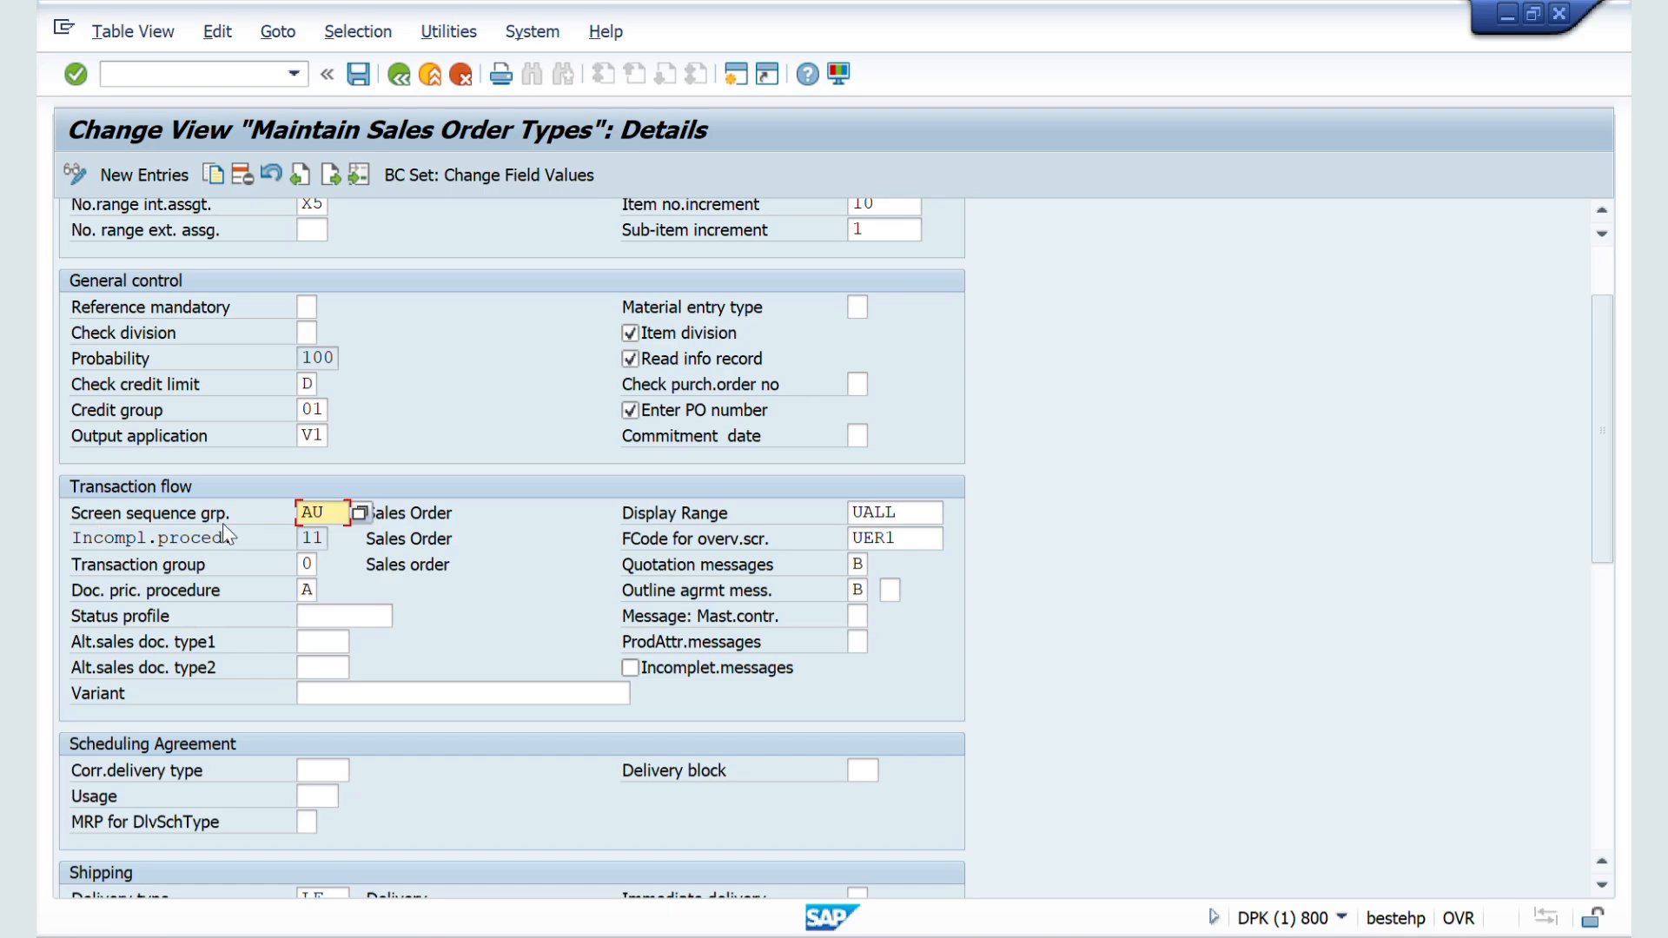
click(452, 519)
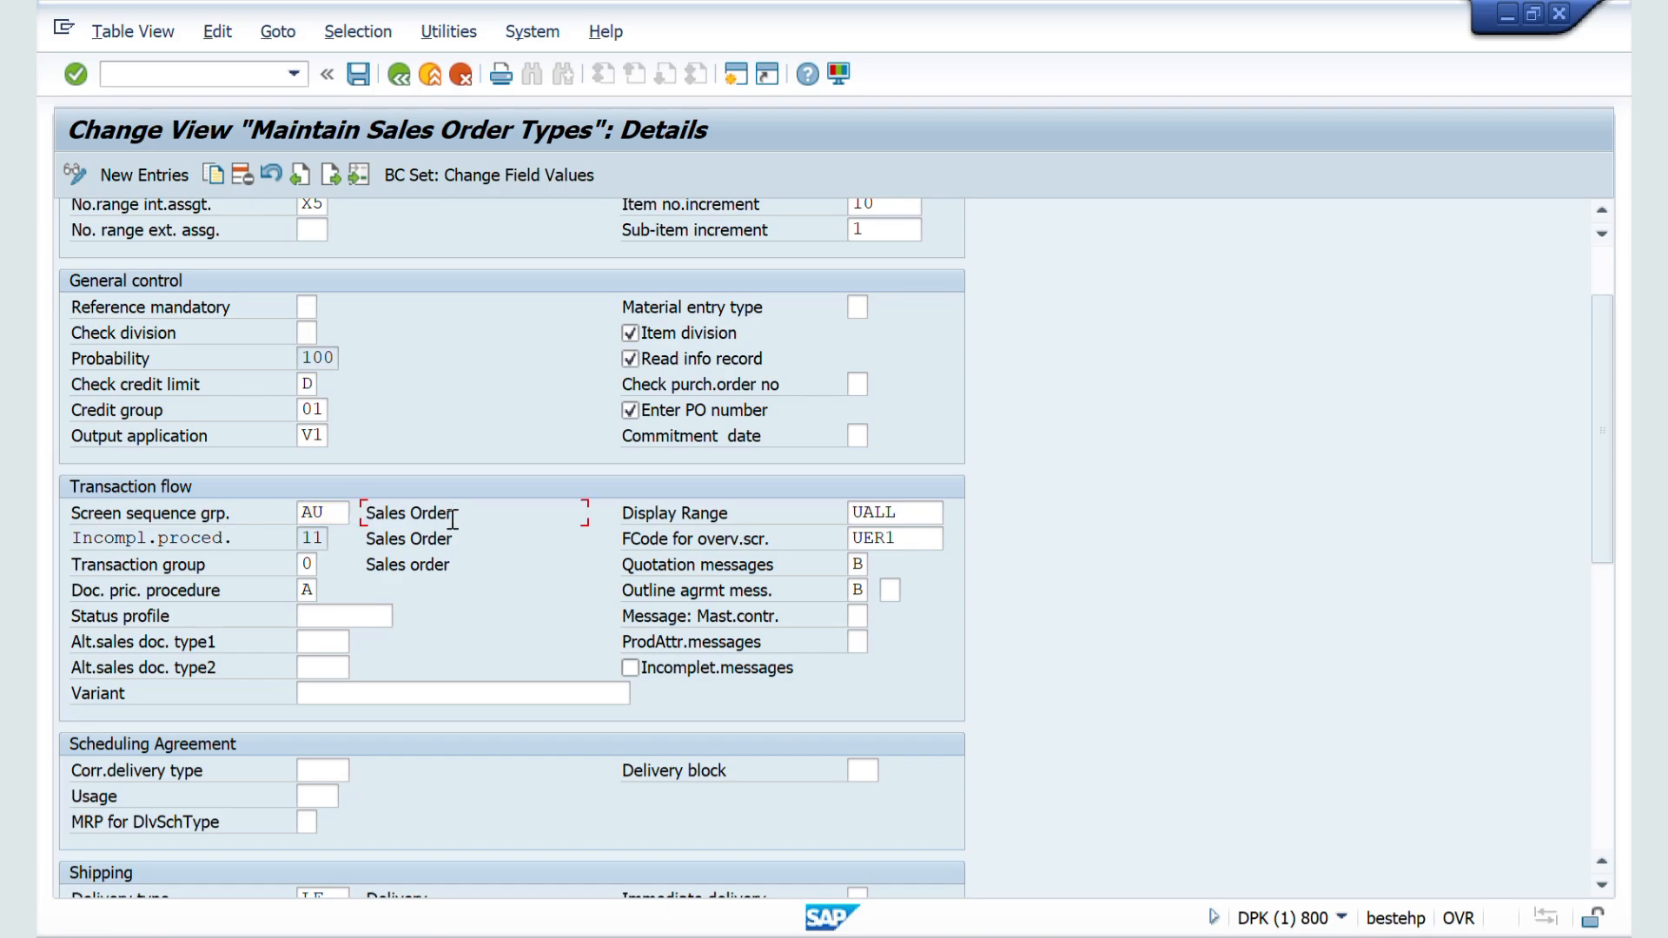
drag(453, 520, 363, 524)
Step: Set ZZSO's screen sequence group to MA (Product proposal) from its possible entries and save the document type
key(shift+Tab)
click(360, 515)
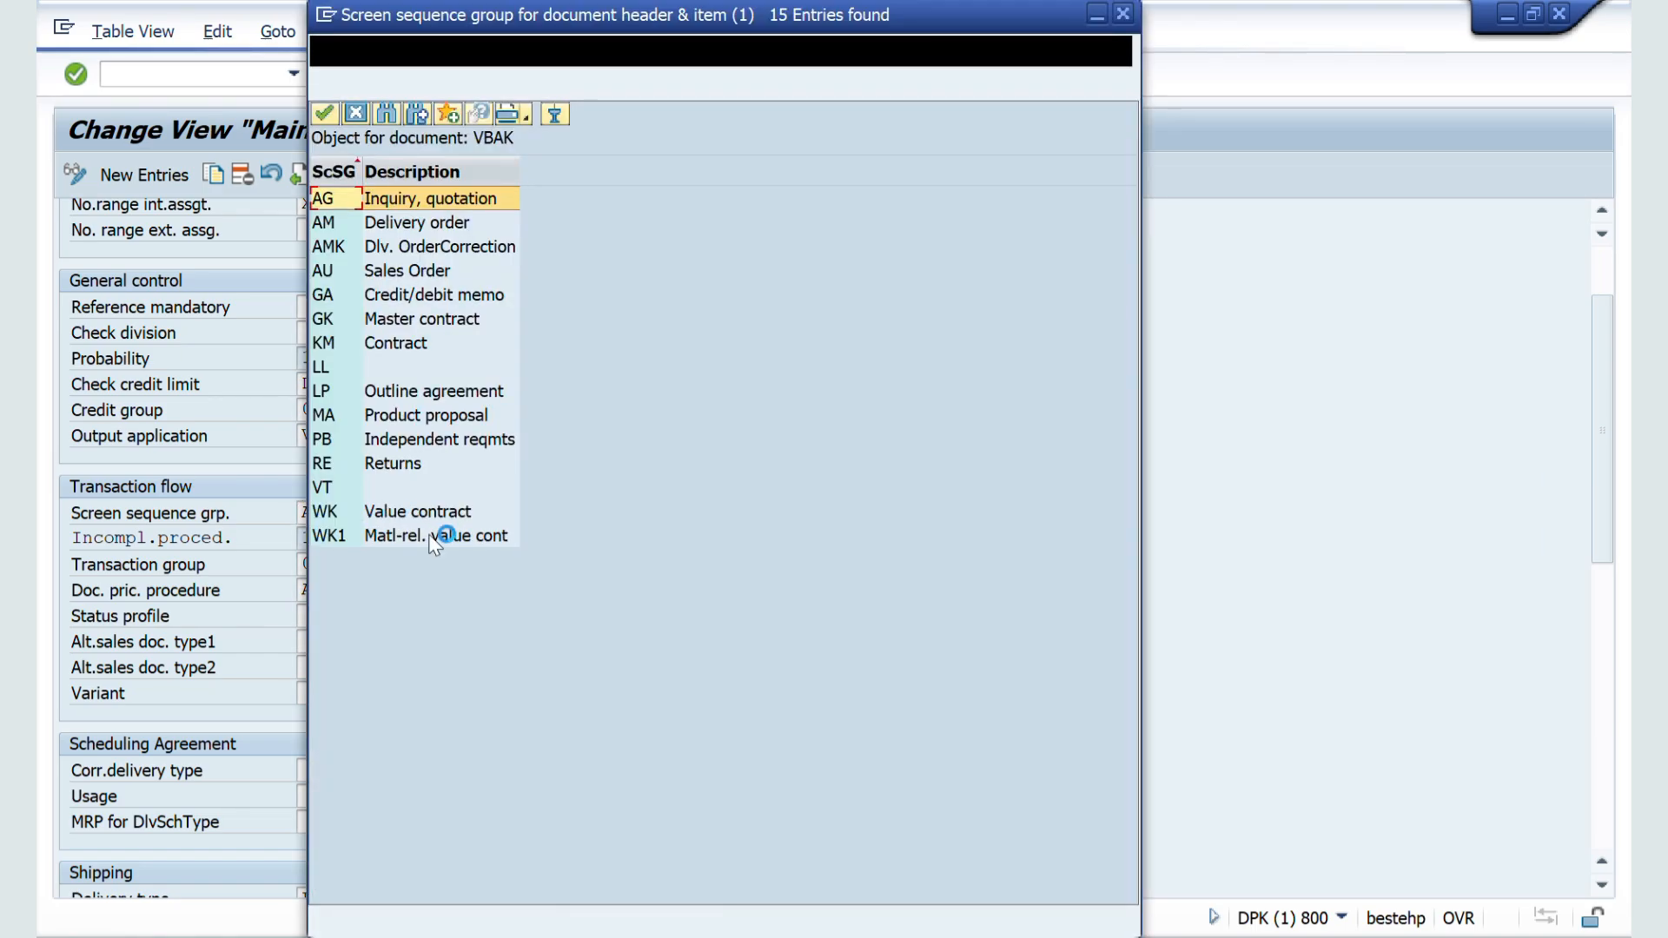
double_click(389, 417)
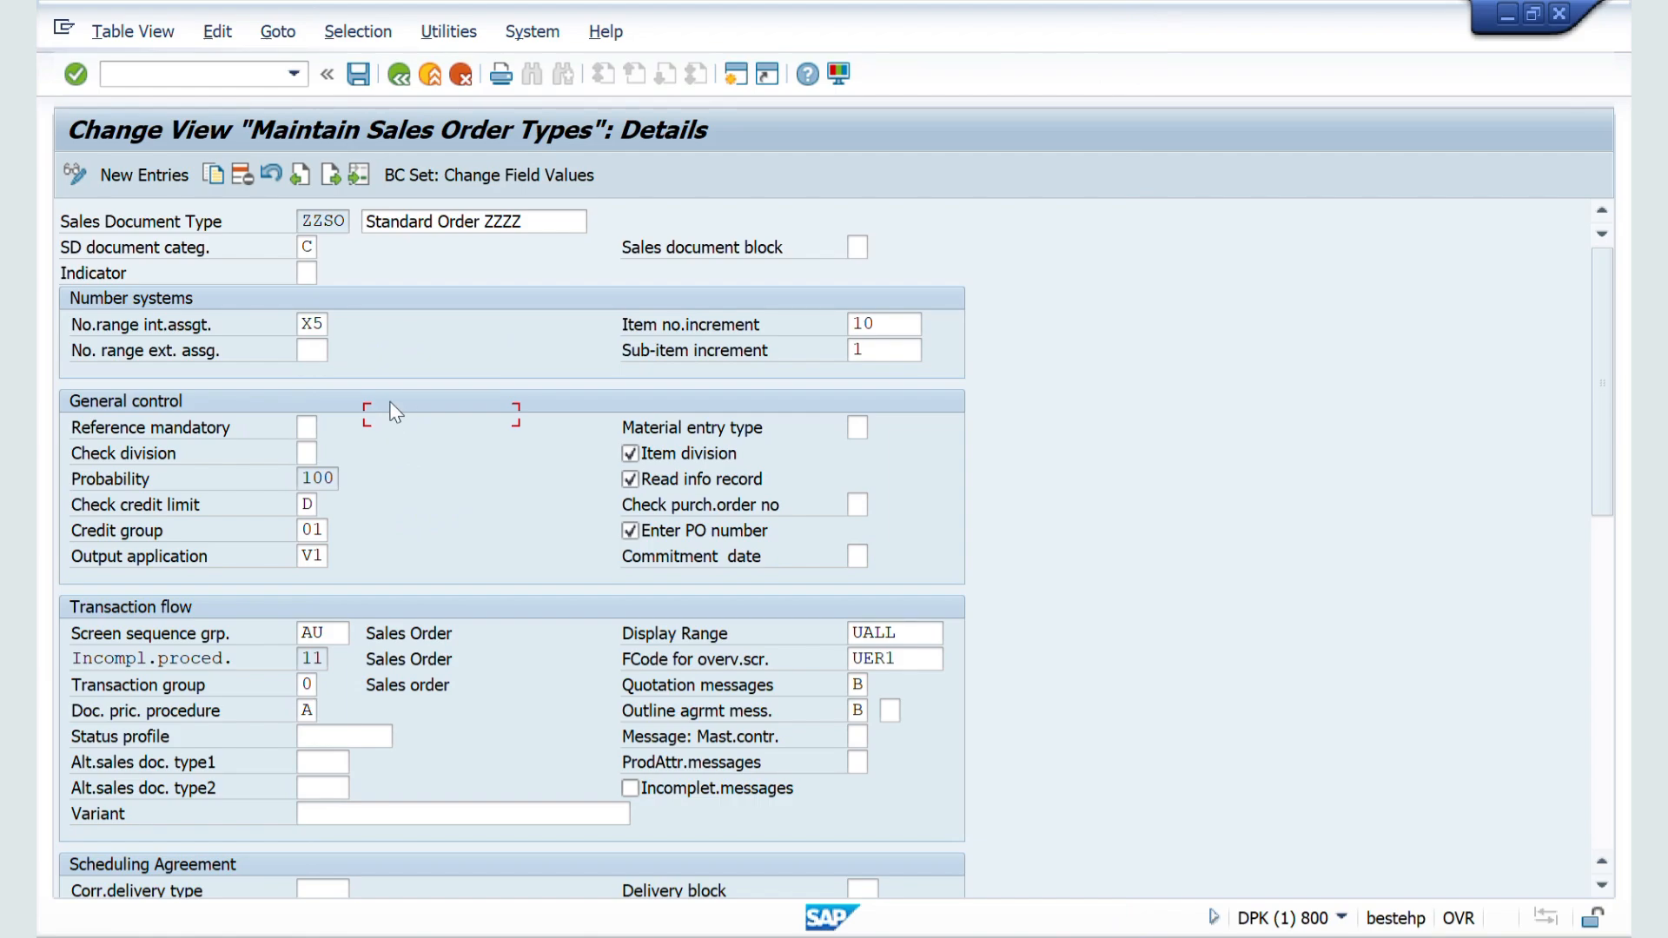
click(356, 77)
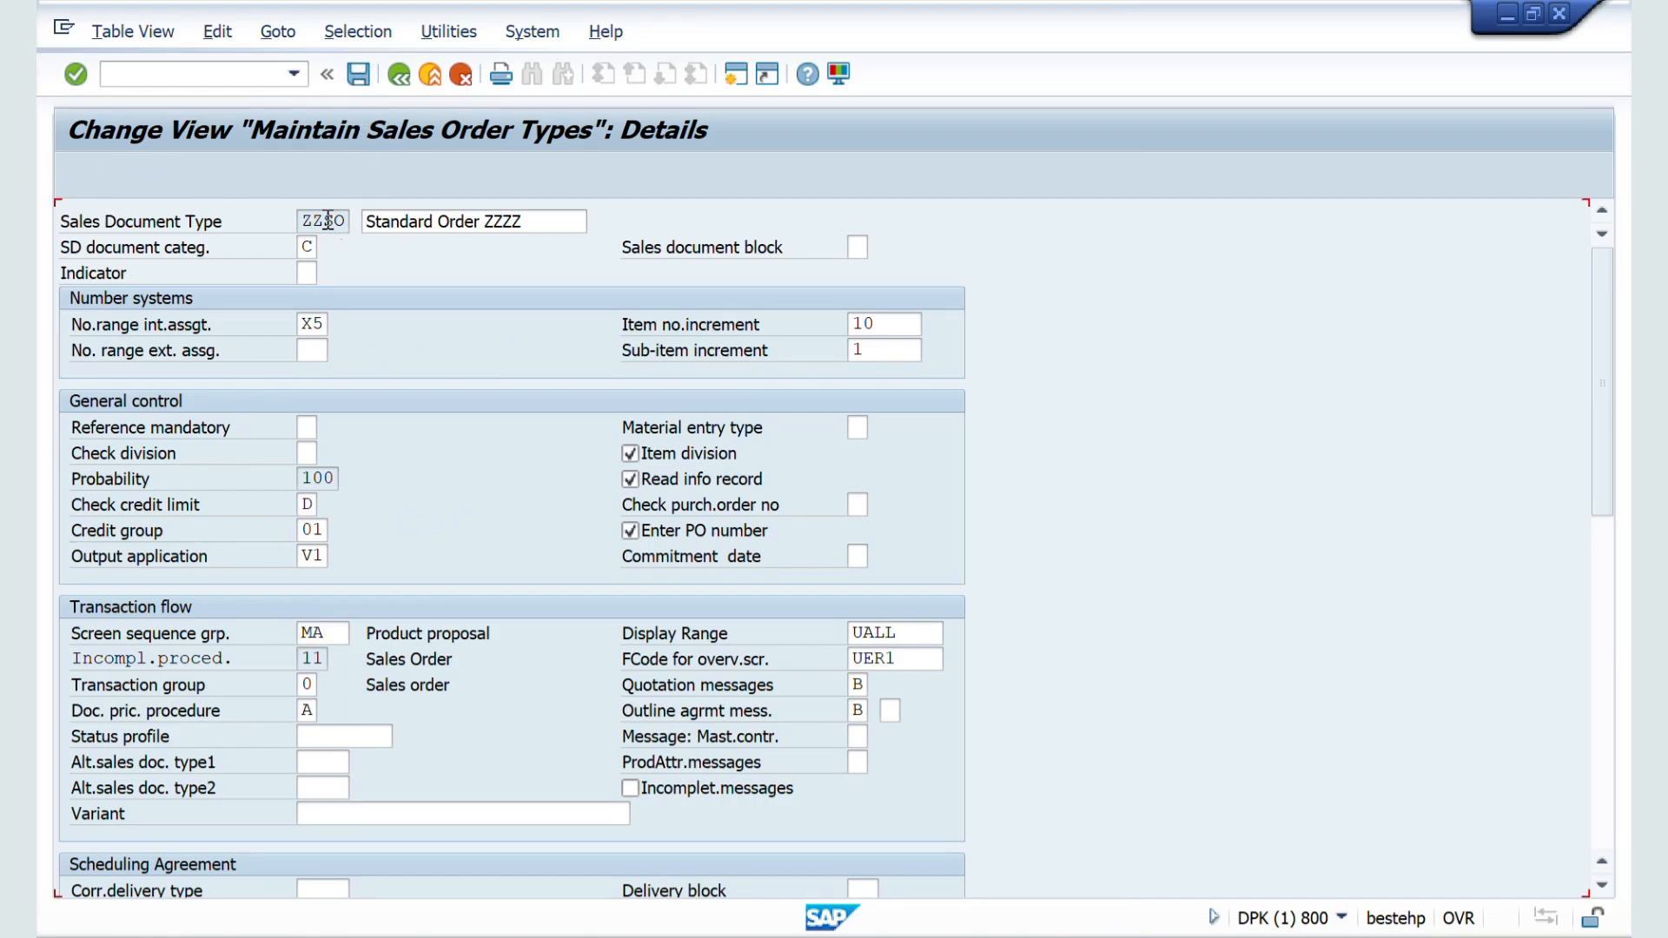
Step: Switch to the other SAP session and start a ZZSO order in VA01 to view its overview screen
key(alt+Tab)
key(alt+Tab)
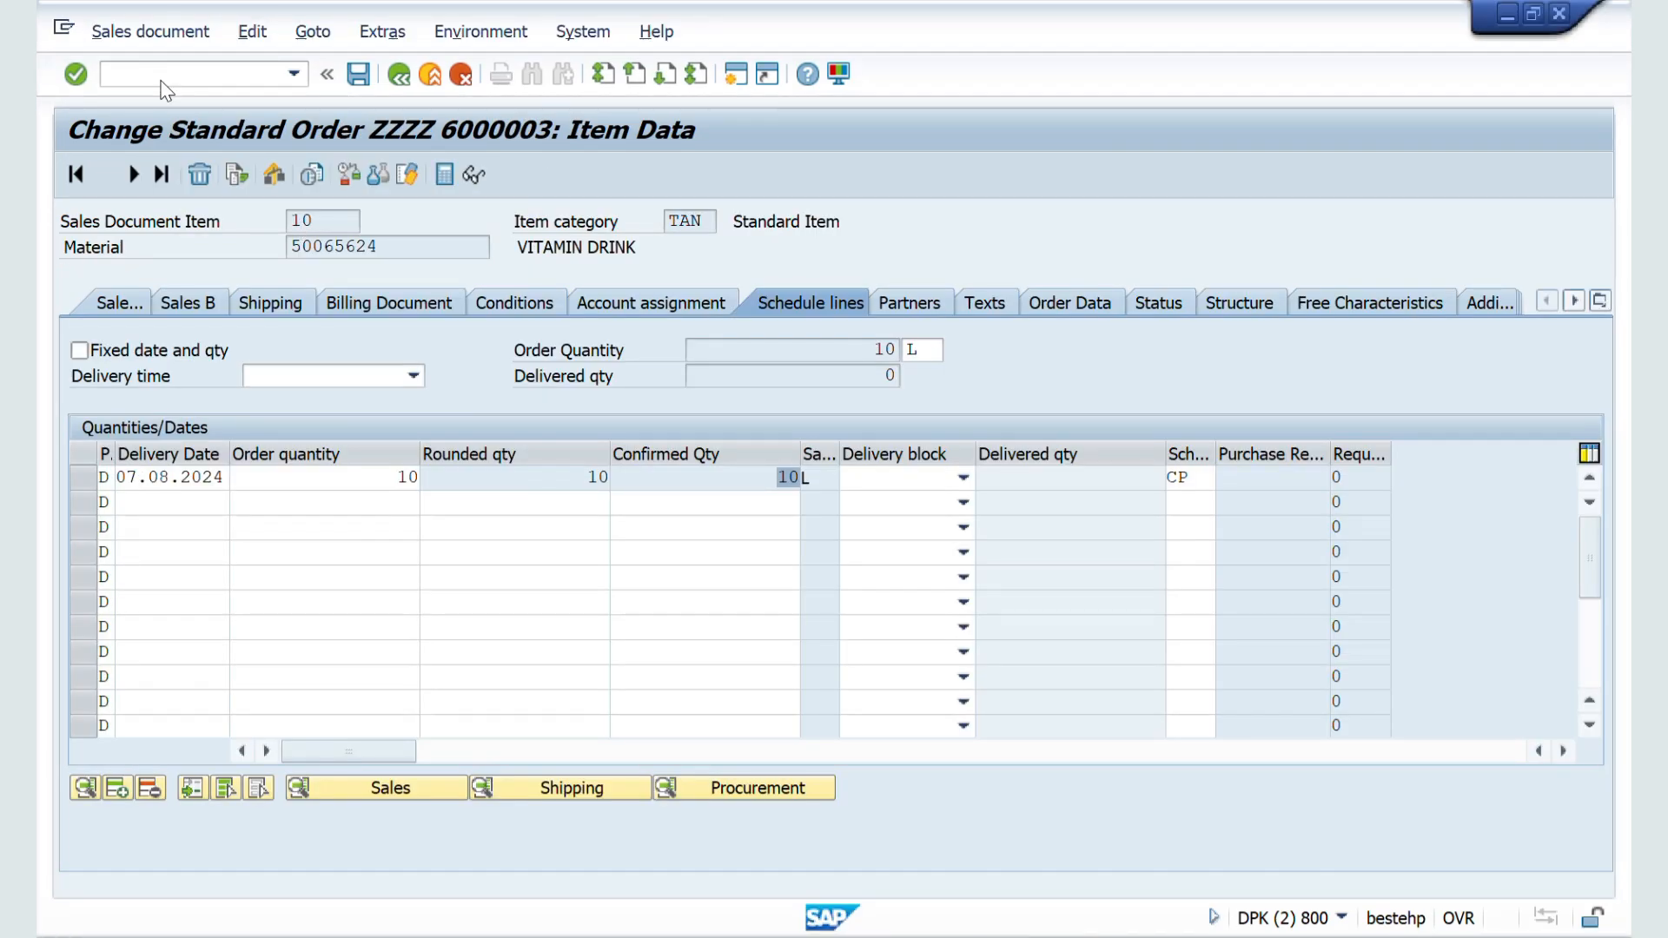
click(162, 79)
text(/NVA01)
key(Return)
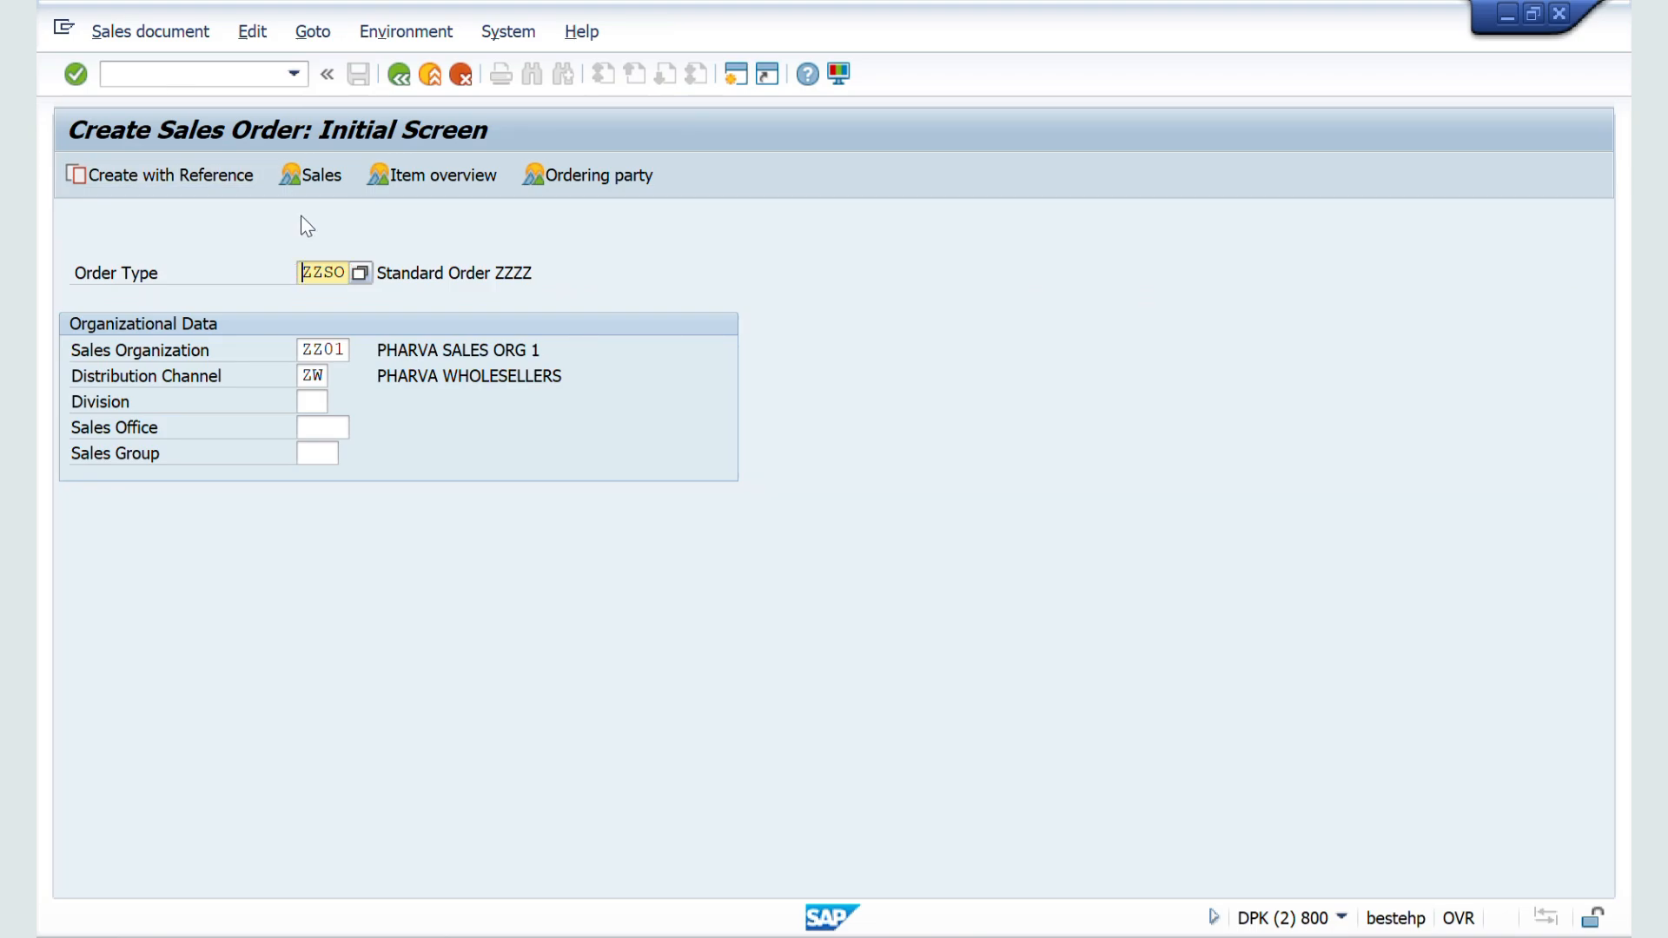
key(Return)
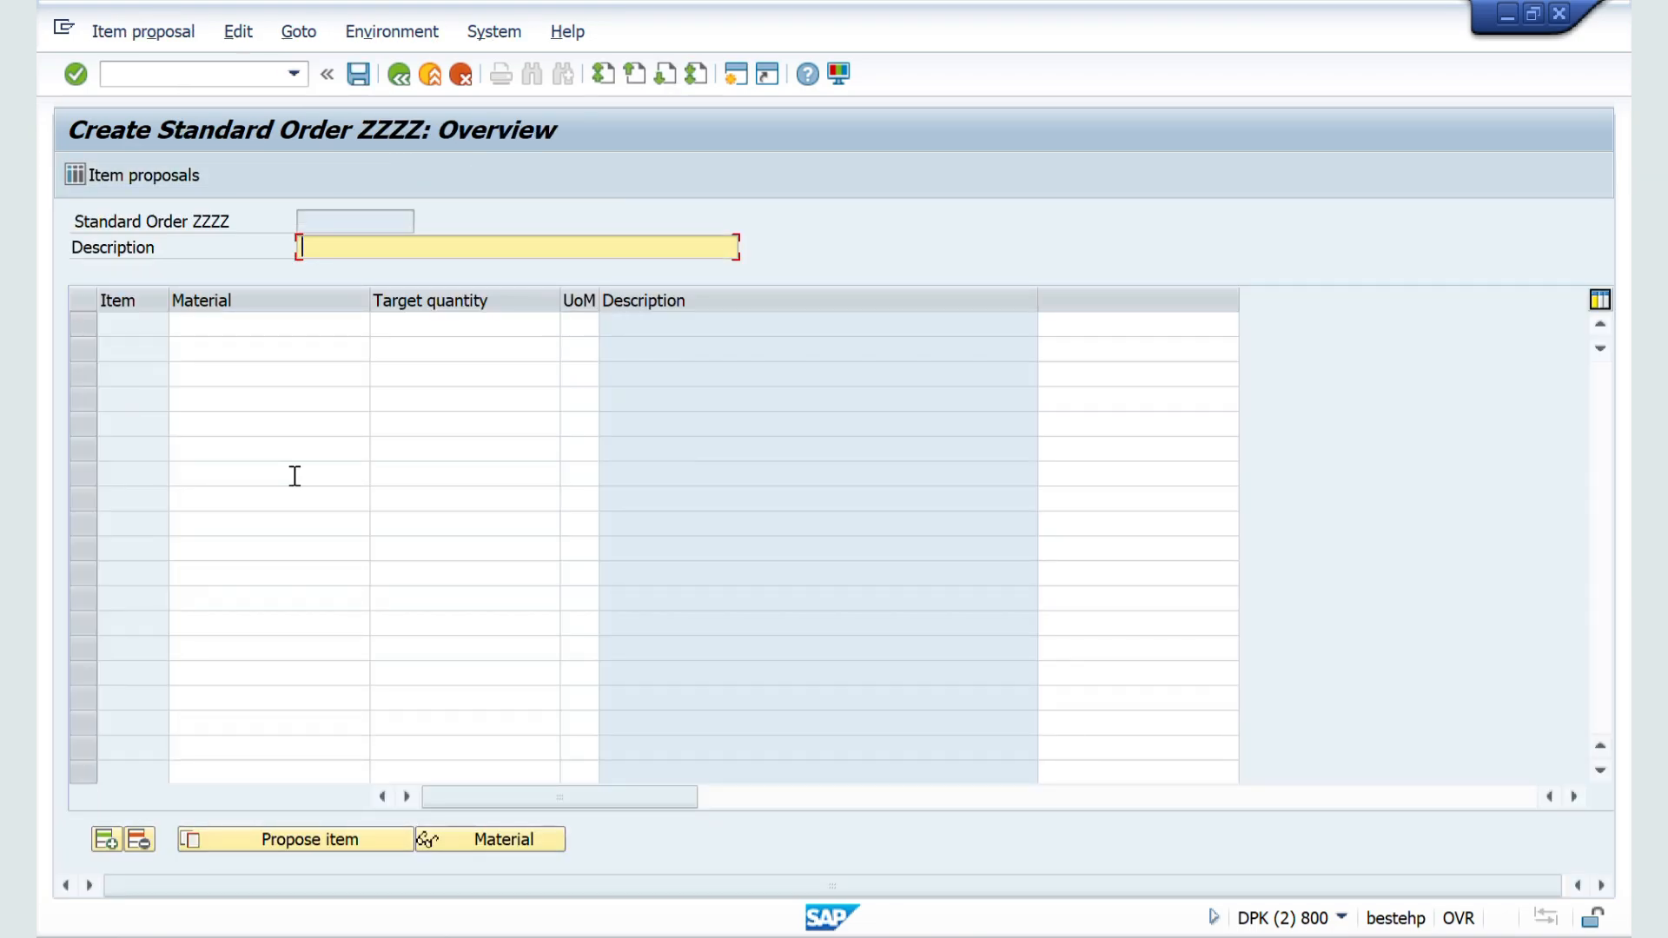
Step: Return to the ZZSO document type details, set the screen sequence group to AU and save
key(alt+Tab)
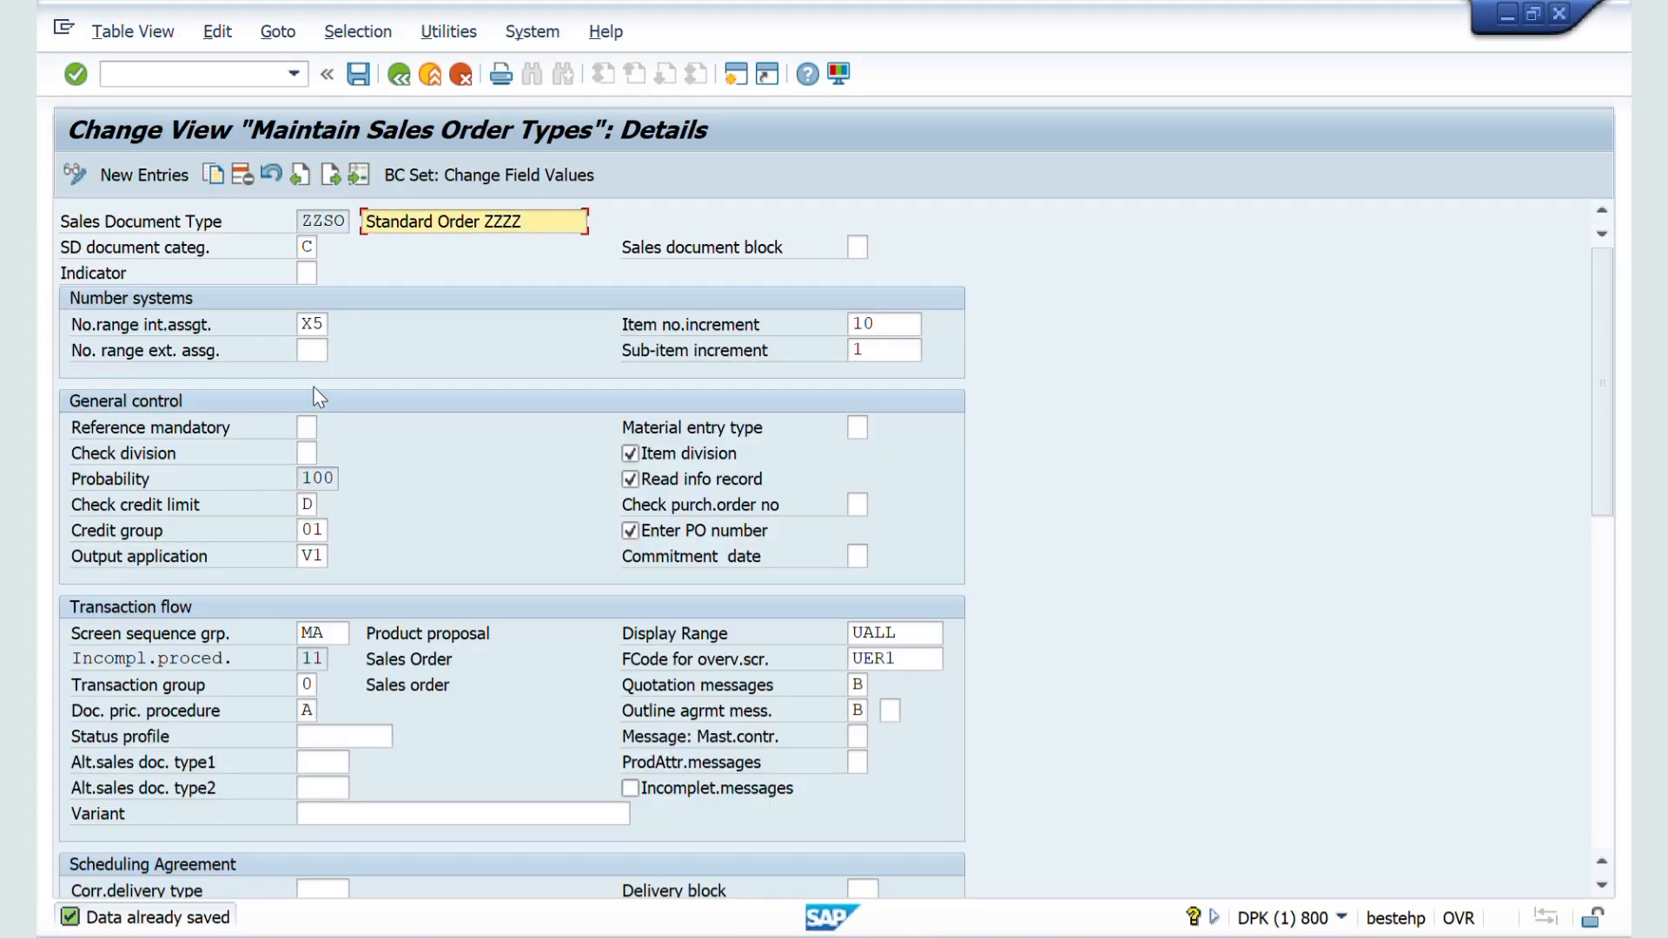
double_click(298, 222)
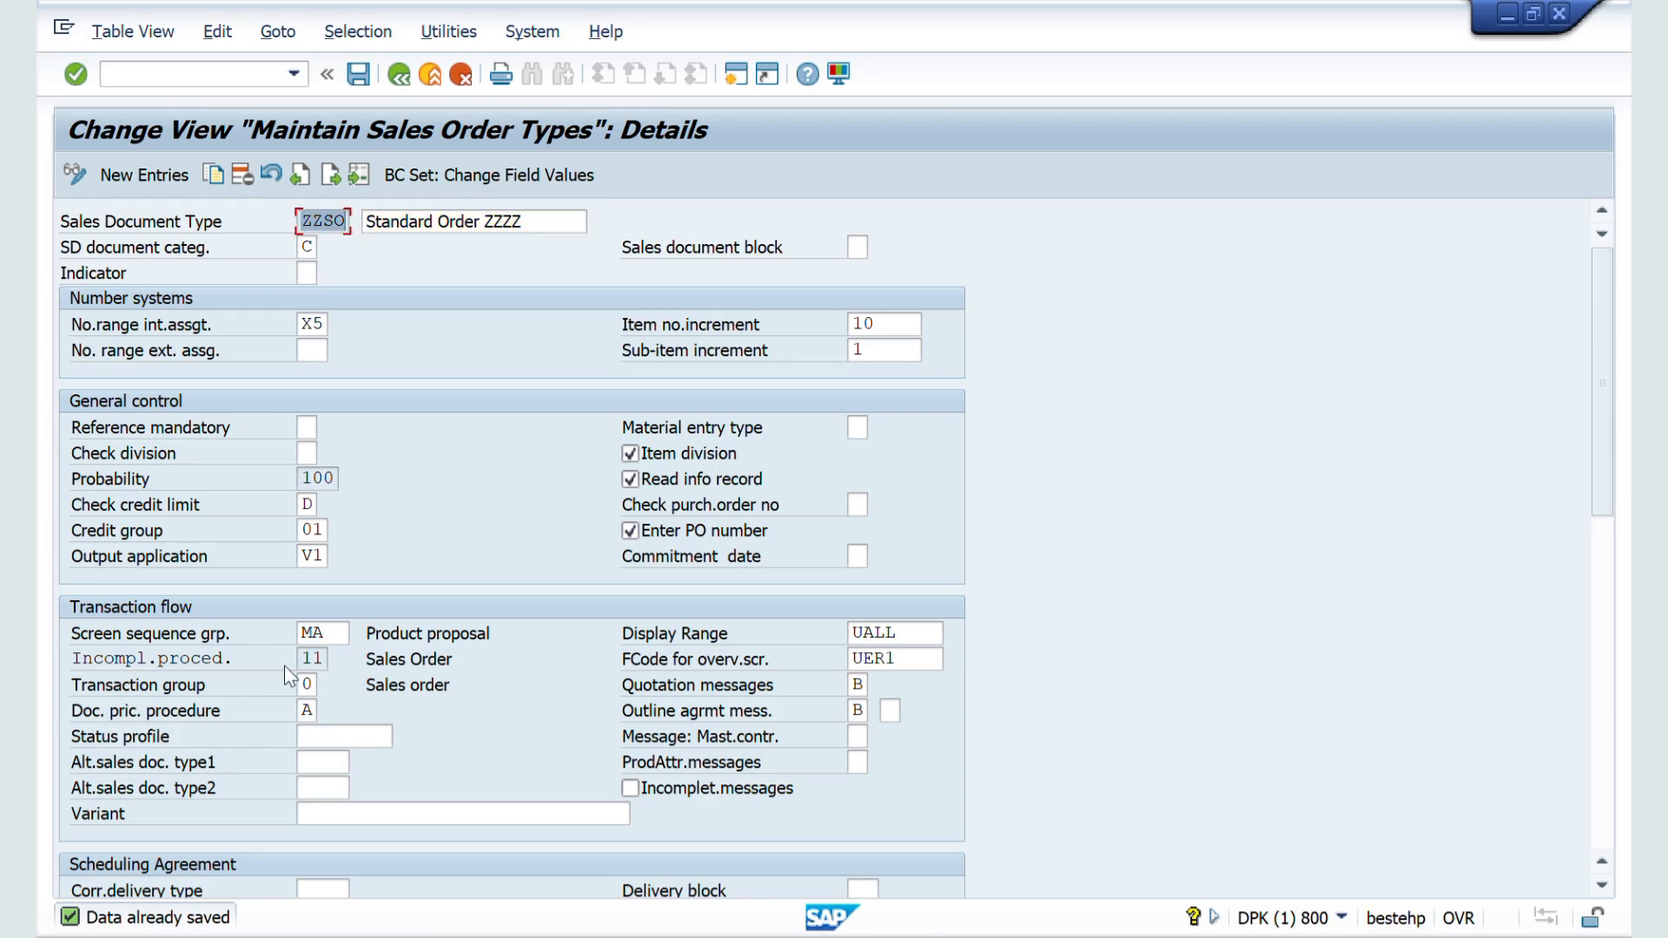
double_click(333, 634)
key(Delete)
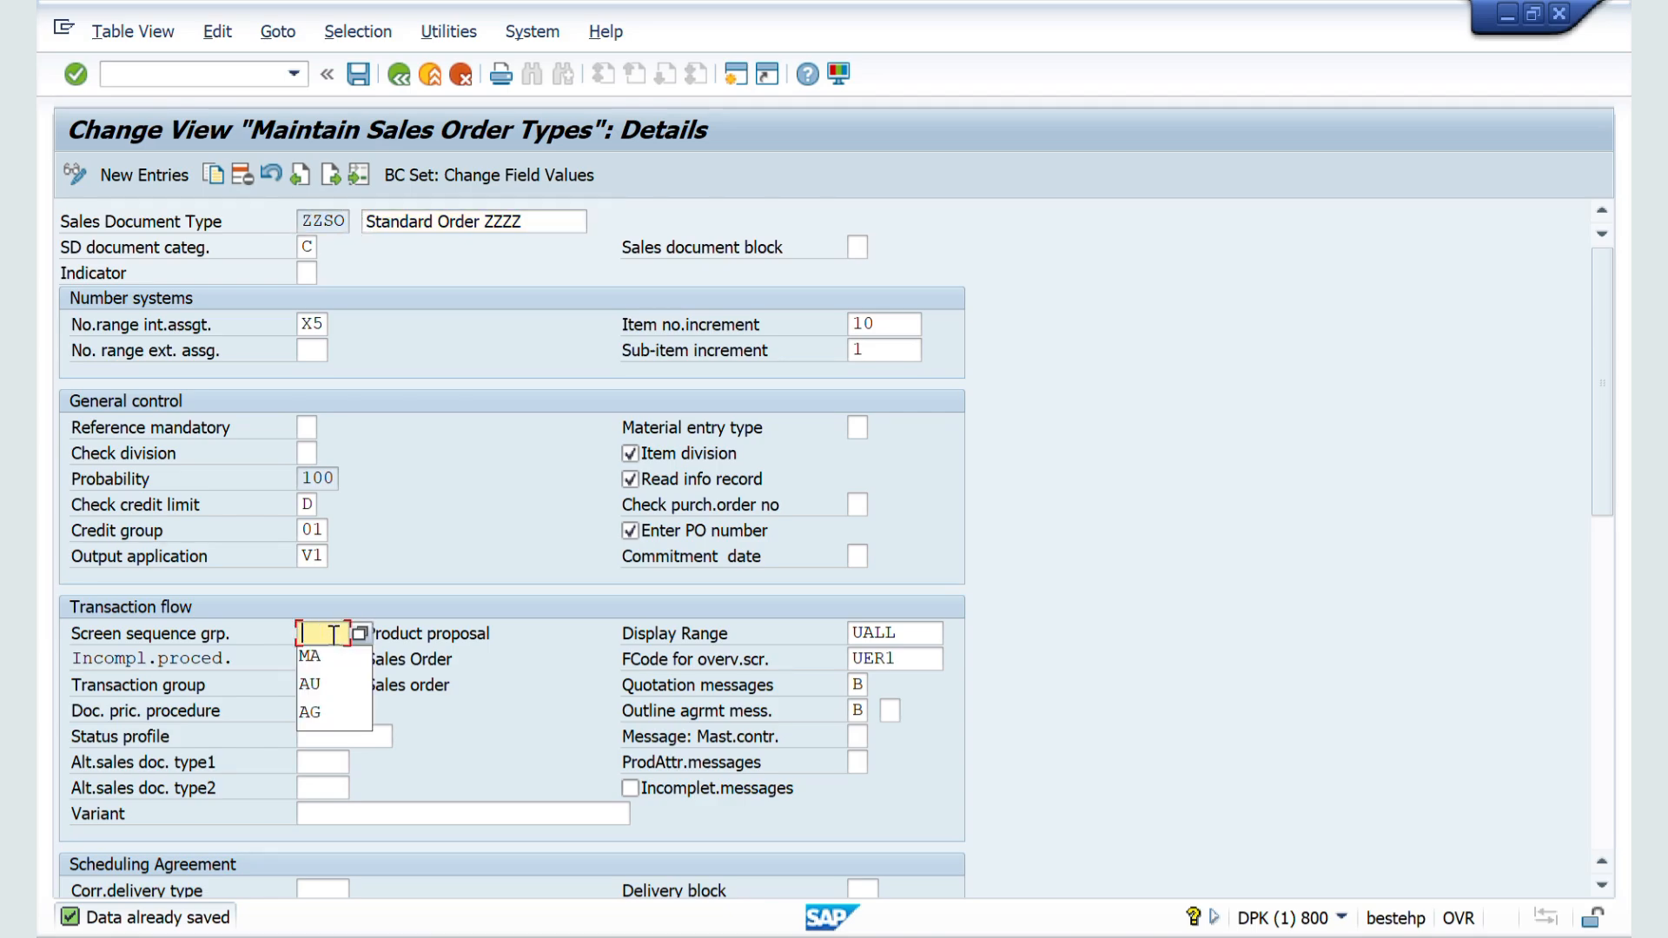
text(AU)
key(Return)
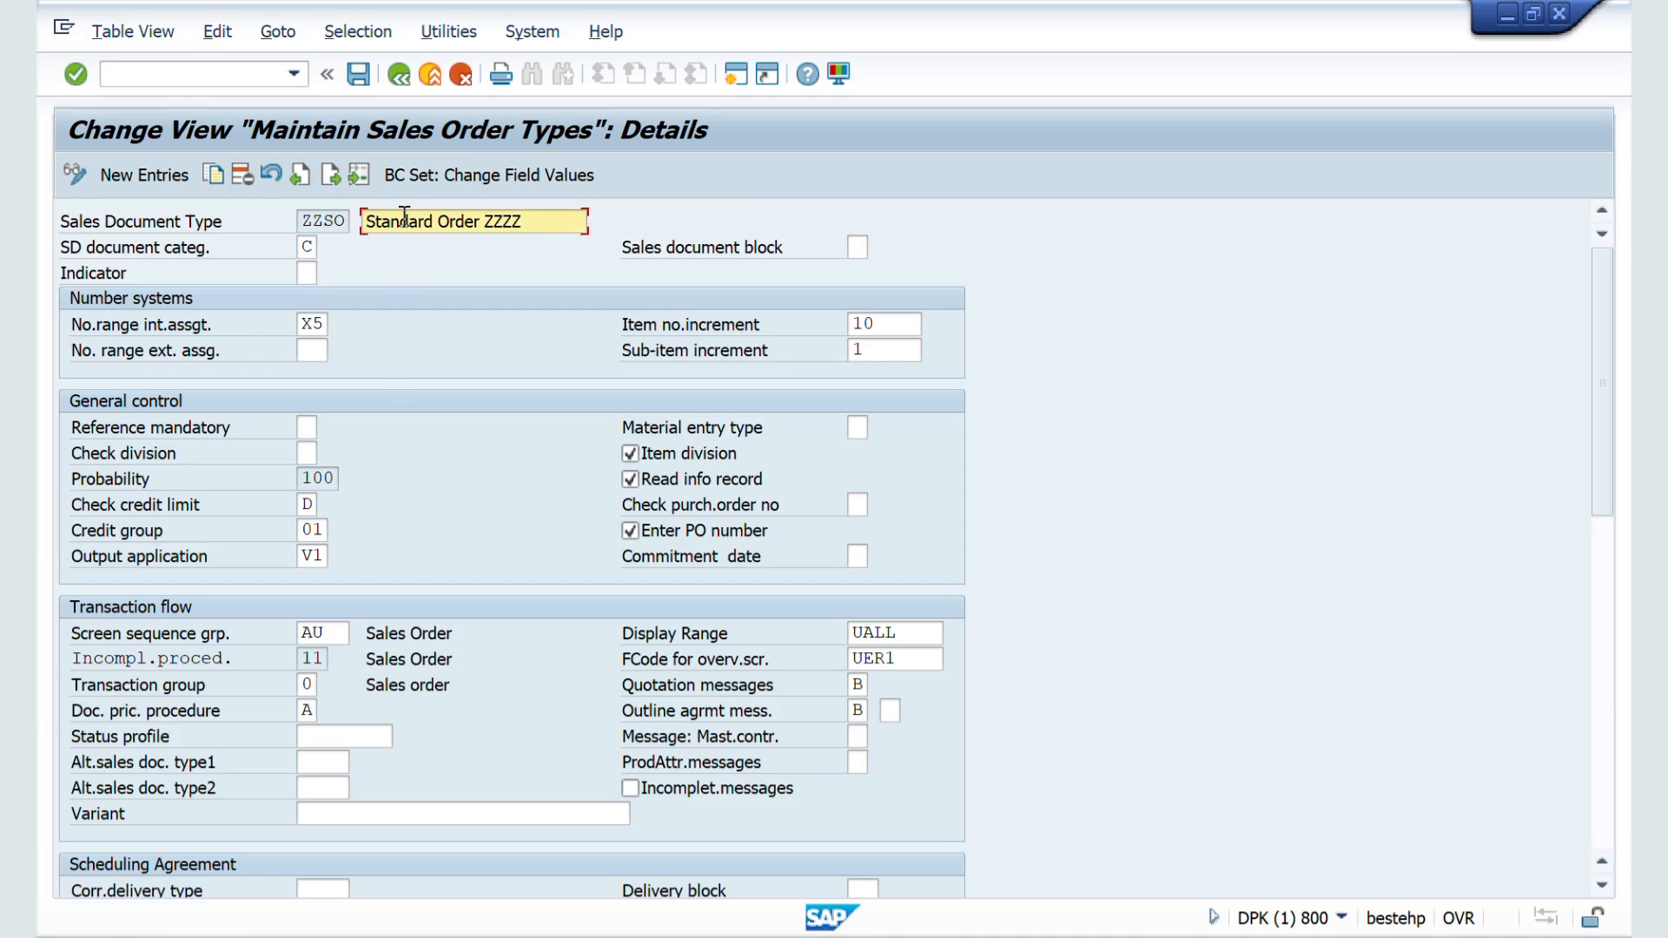
click(357, 75)
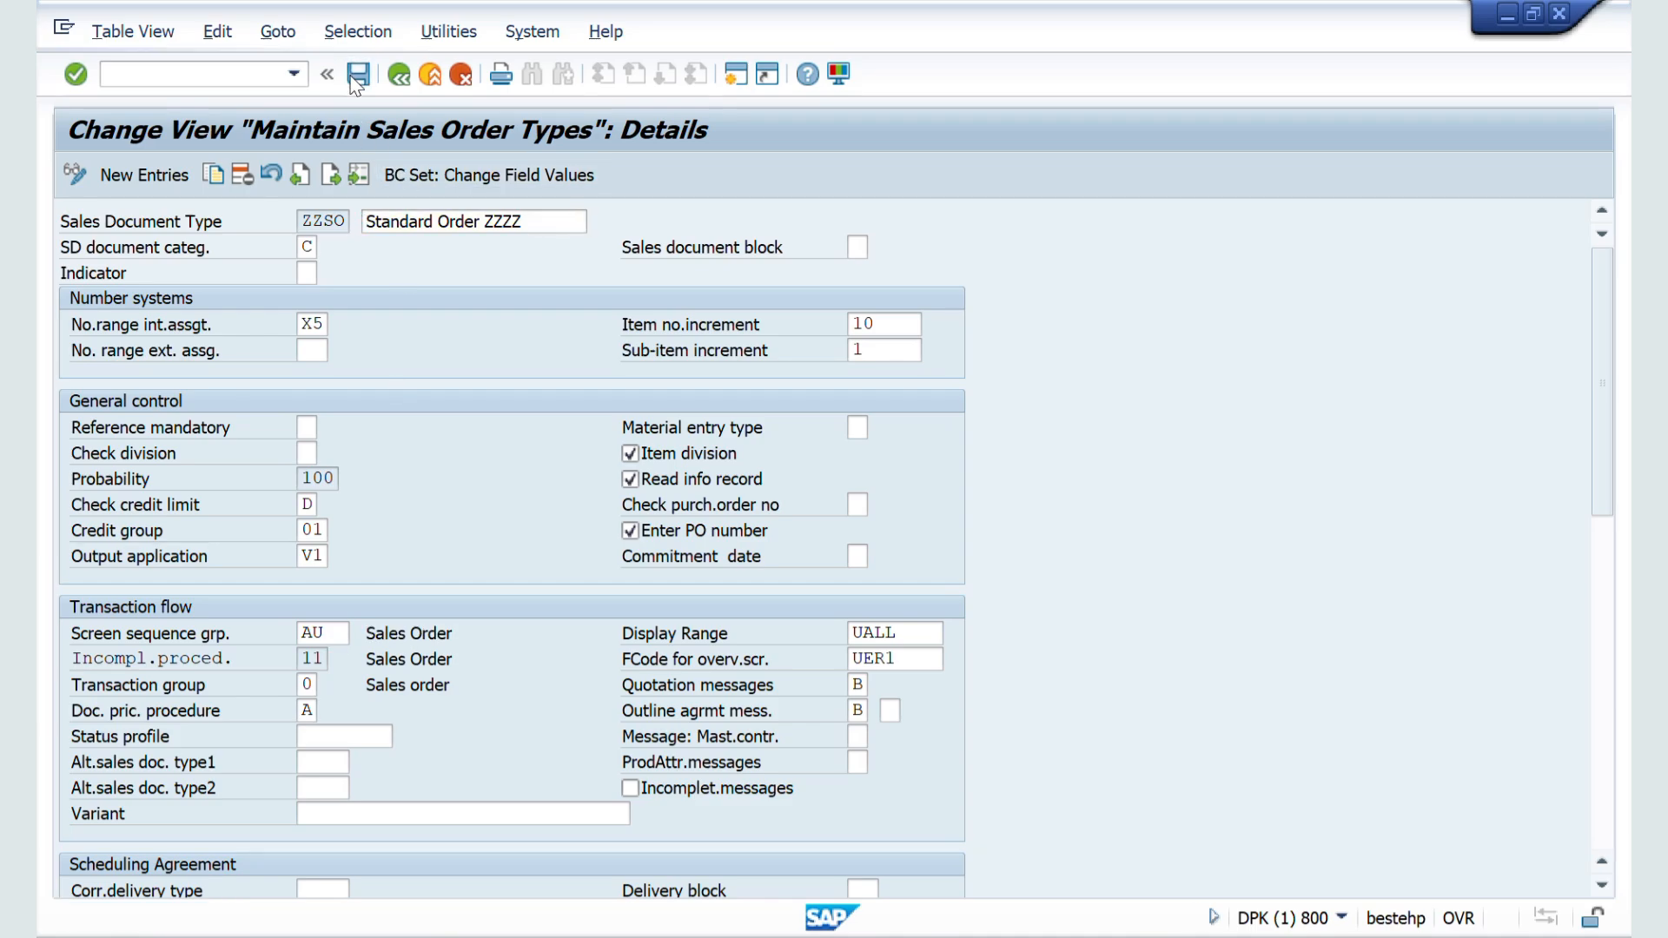
Step: Restart VA01 in the order session with transaction code /NVA01 and open the ZZSO order overview again
key(alt+Tab)
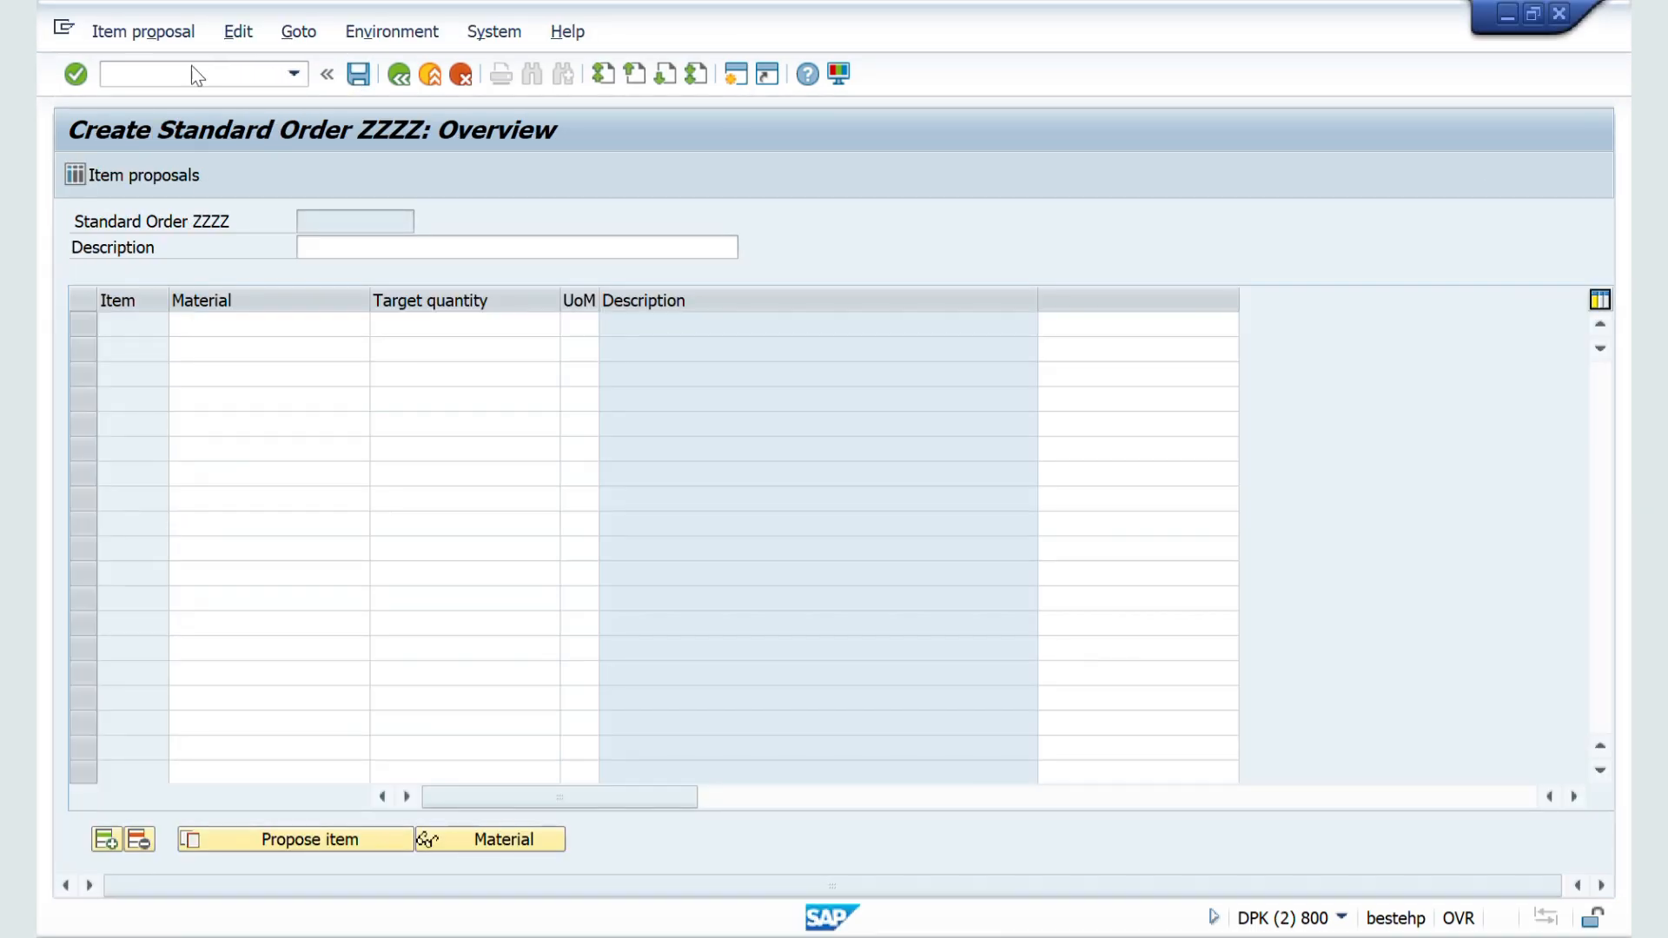
click(178, 76)
text(/NVA01)
key(Return)
key(Return)
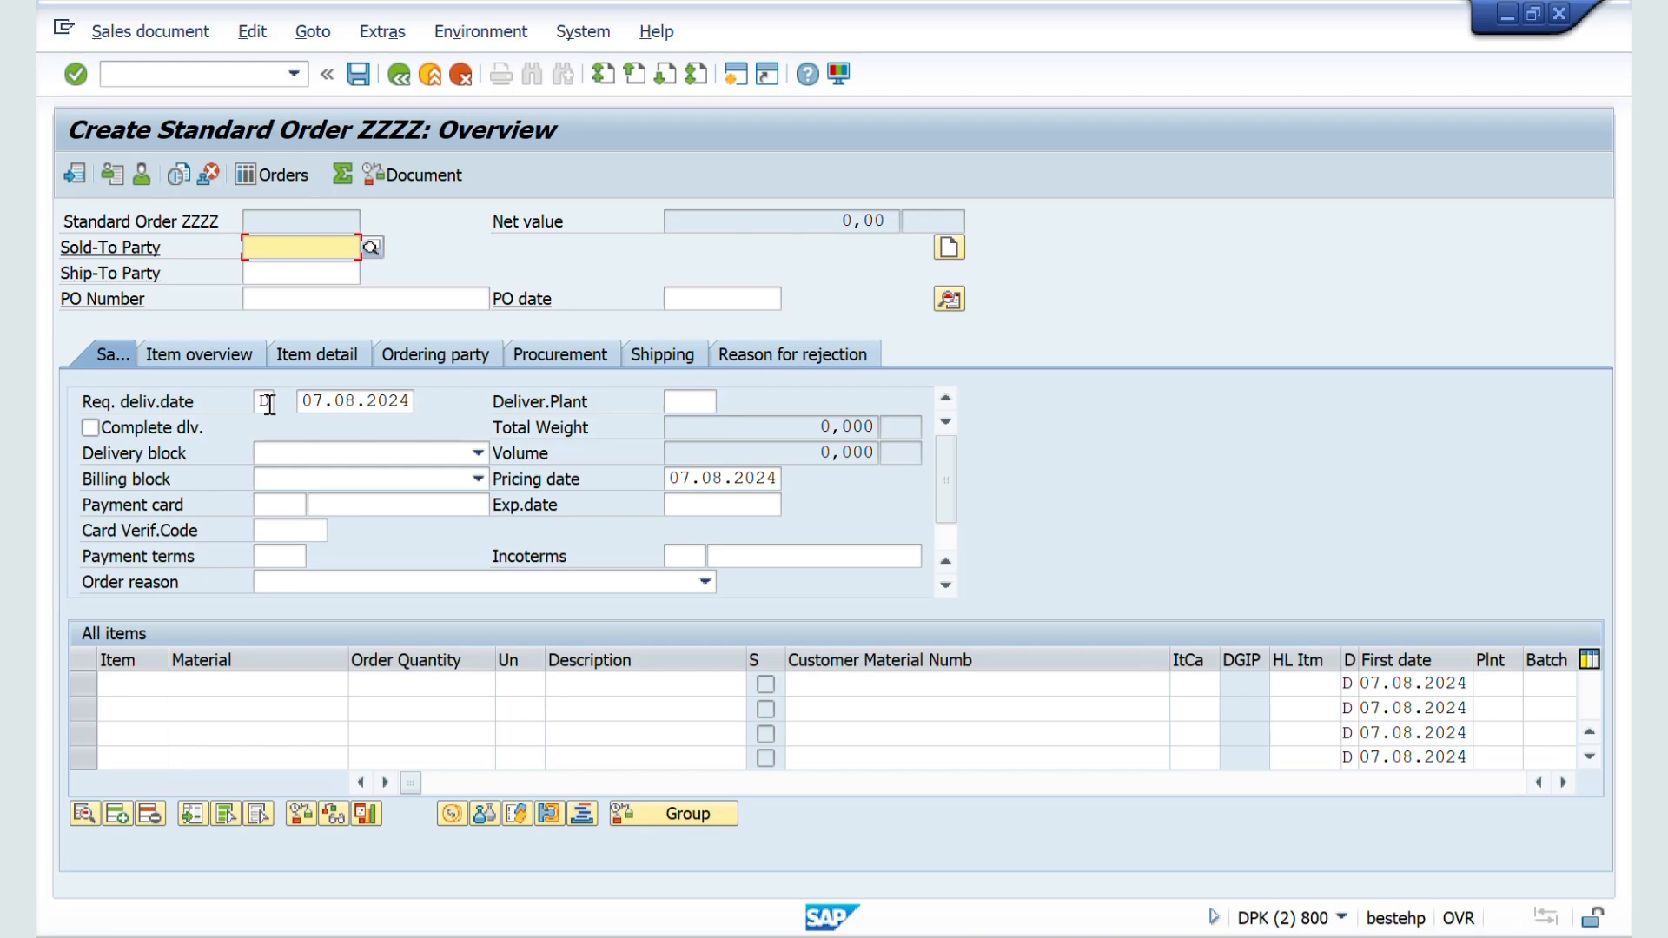
Step: Return to ZZSO's details and examine the Incompl.proced. and Transaction group fields under Transaction flow
key(alt+Tab)
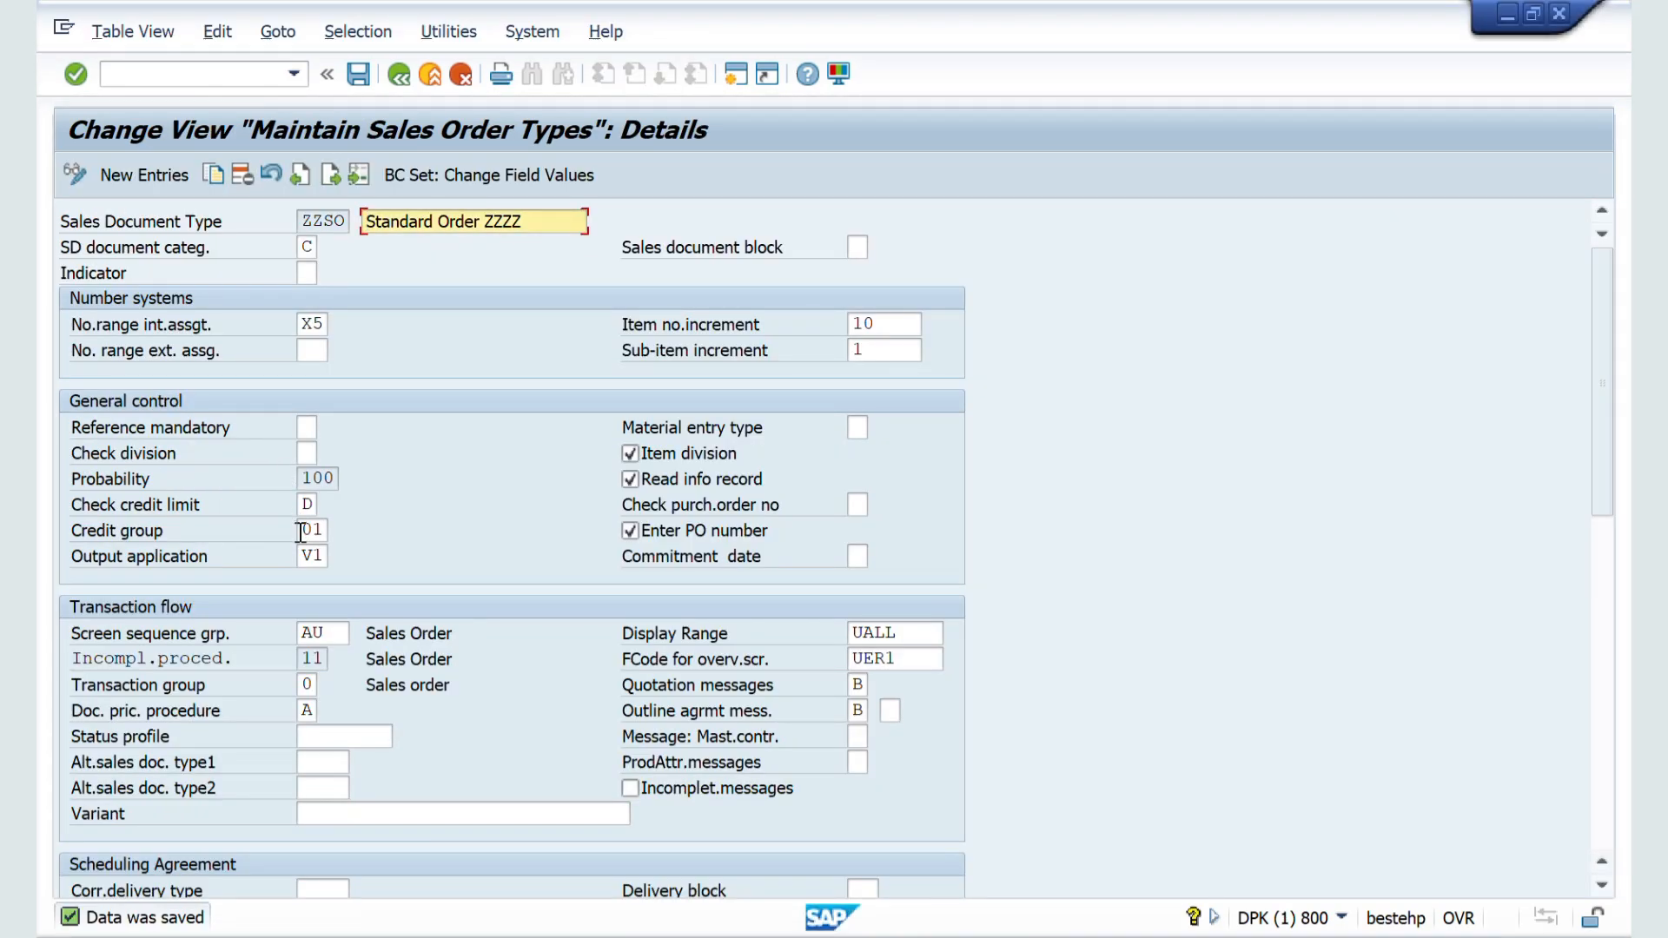
scroll(299, 532, down, 4)
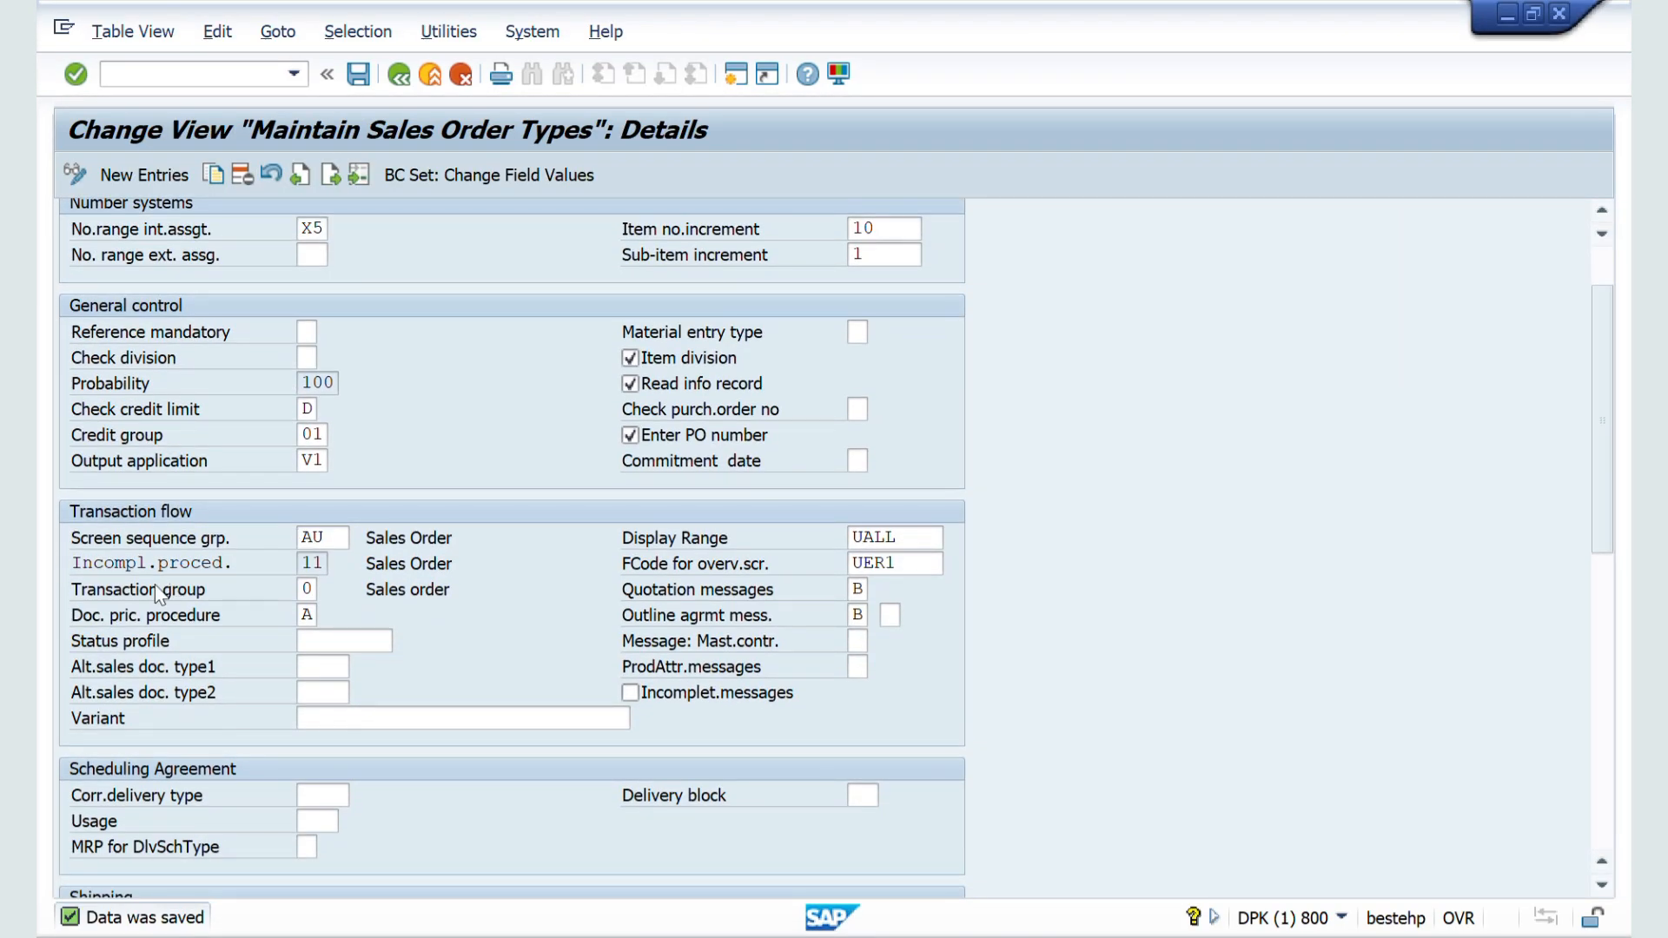
scroll(293, 590, down, 1)
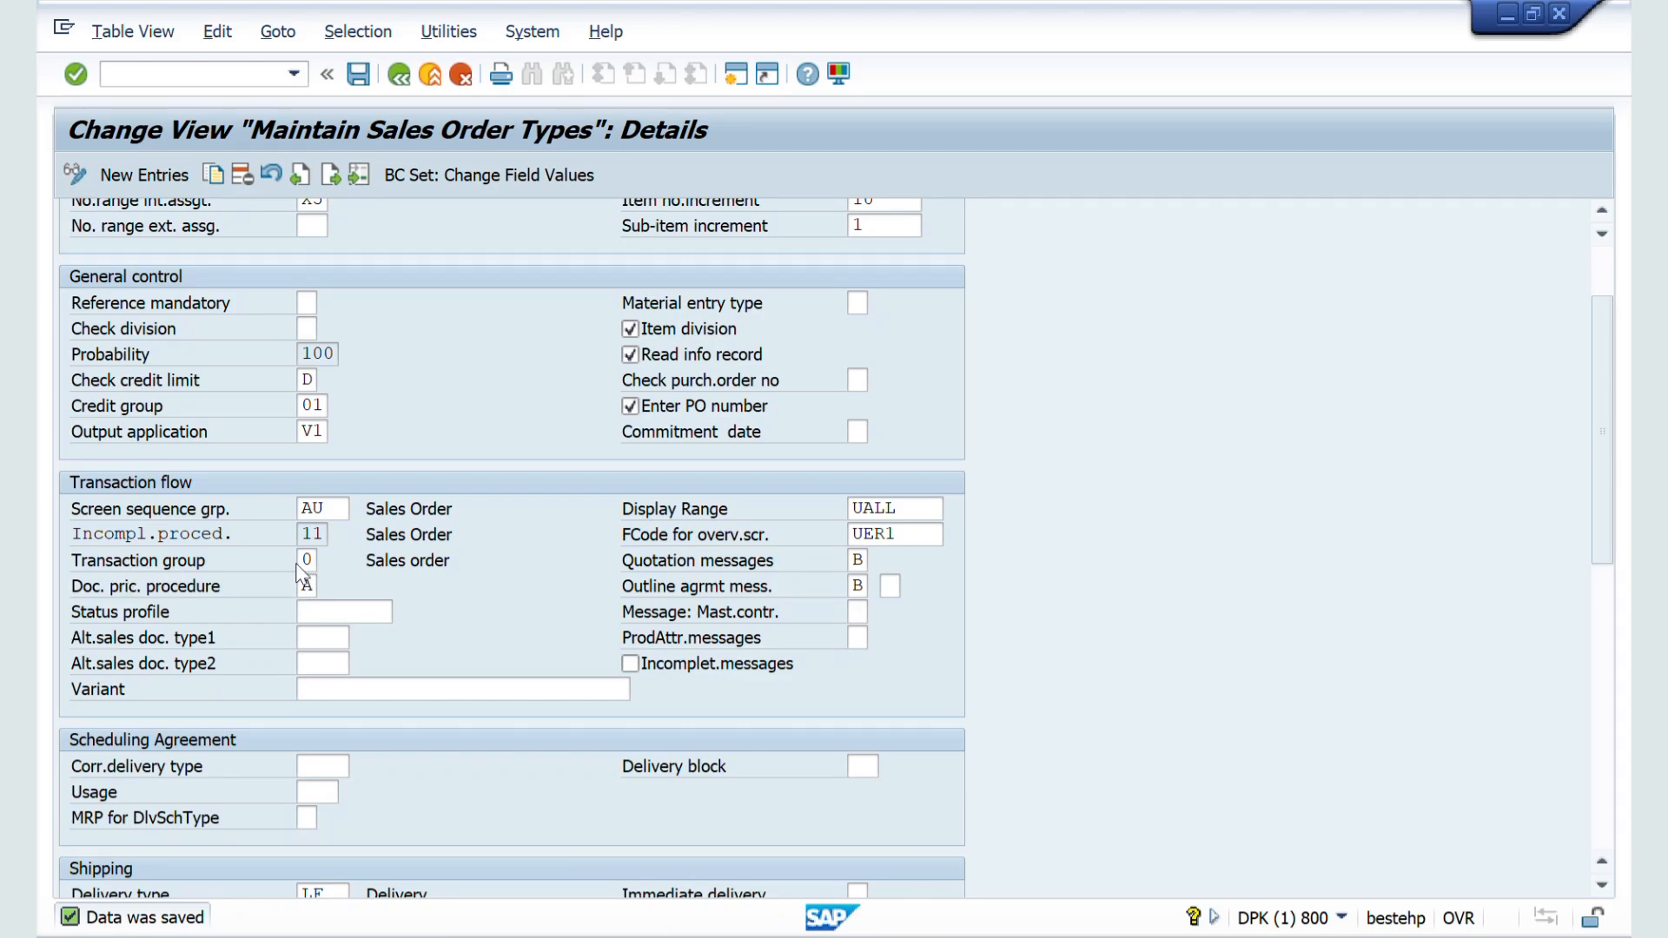
Step: Switch to the Word notes and highlight the Transaction Group definition above the transaction code table
key(alt+Tab)
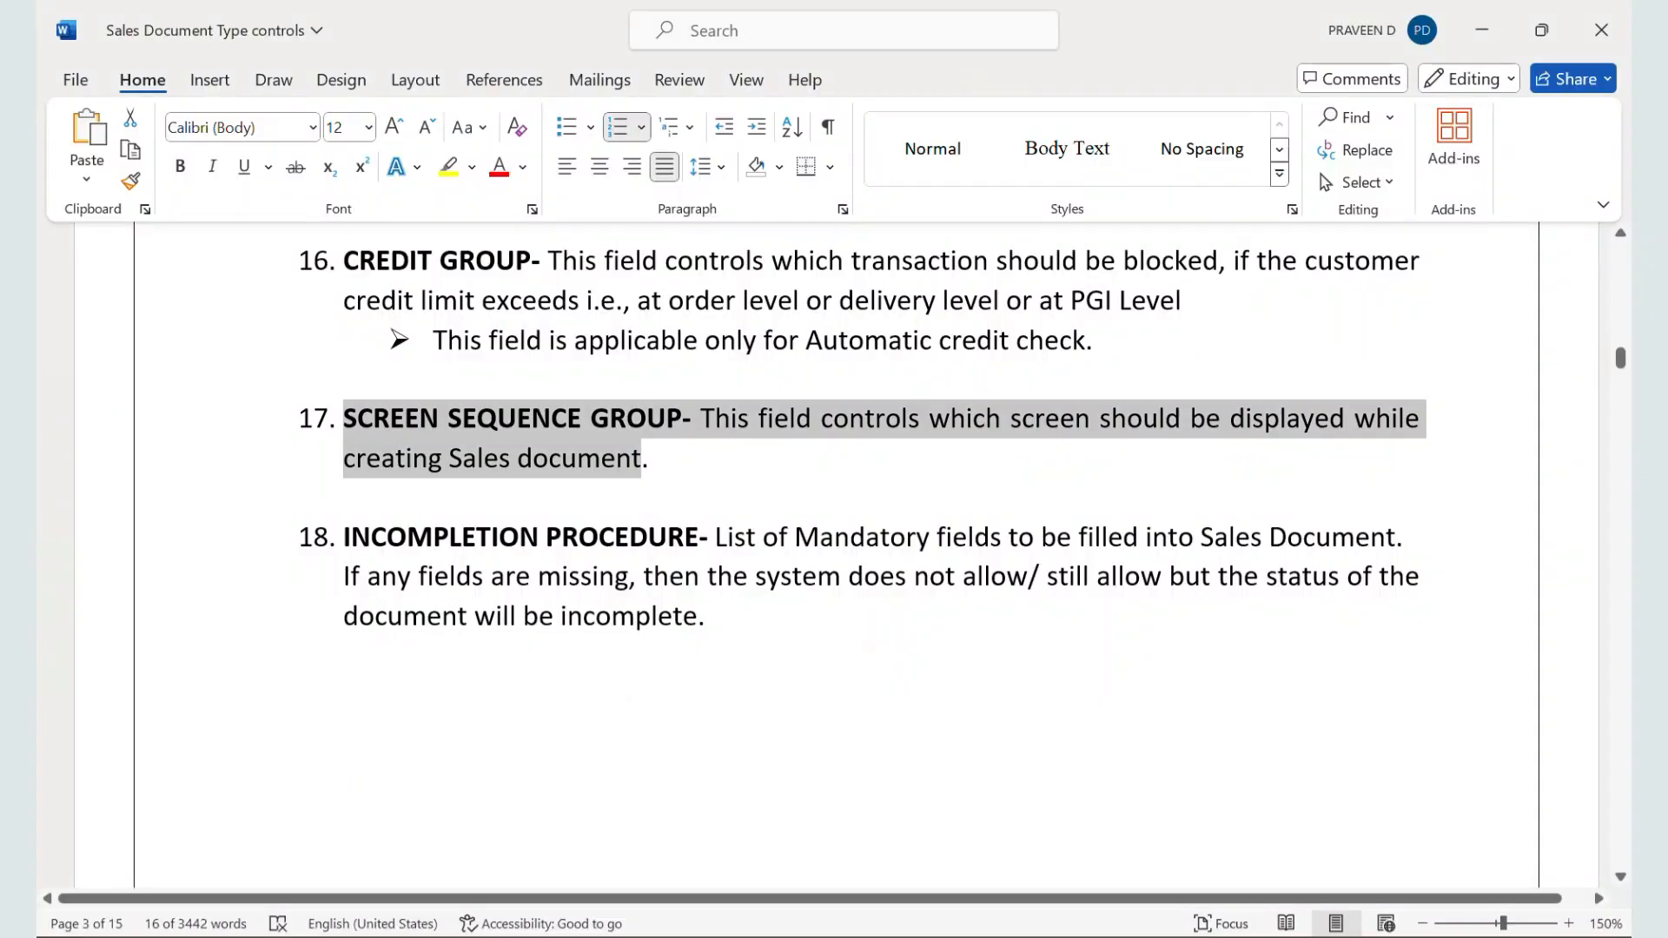
scroll(946, 631, down, 2)
scroll(946, 631, up, 2)
scroll(946, 630, up, 1)
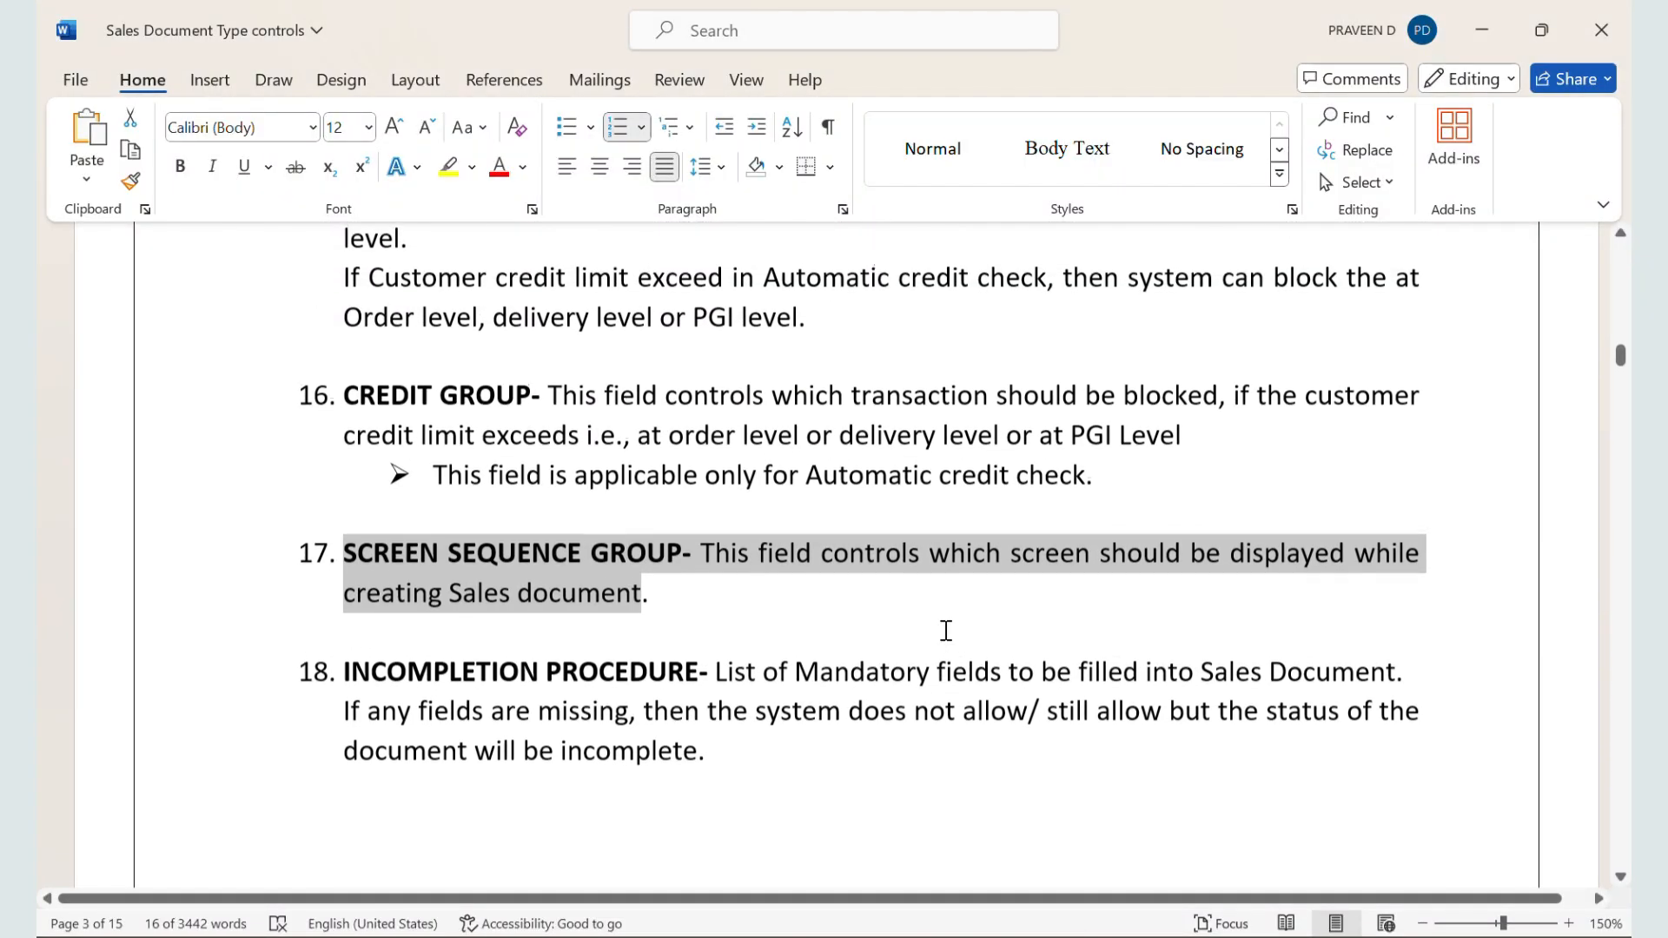
scroll(946, 630, down, 9)
scroll(946, 630, down, 1)
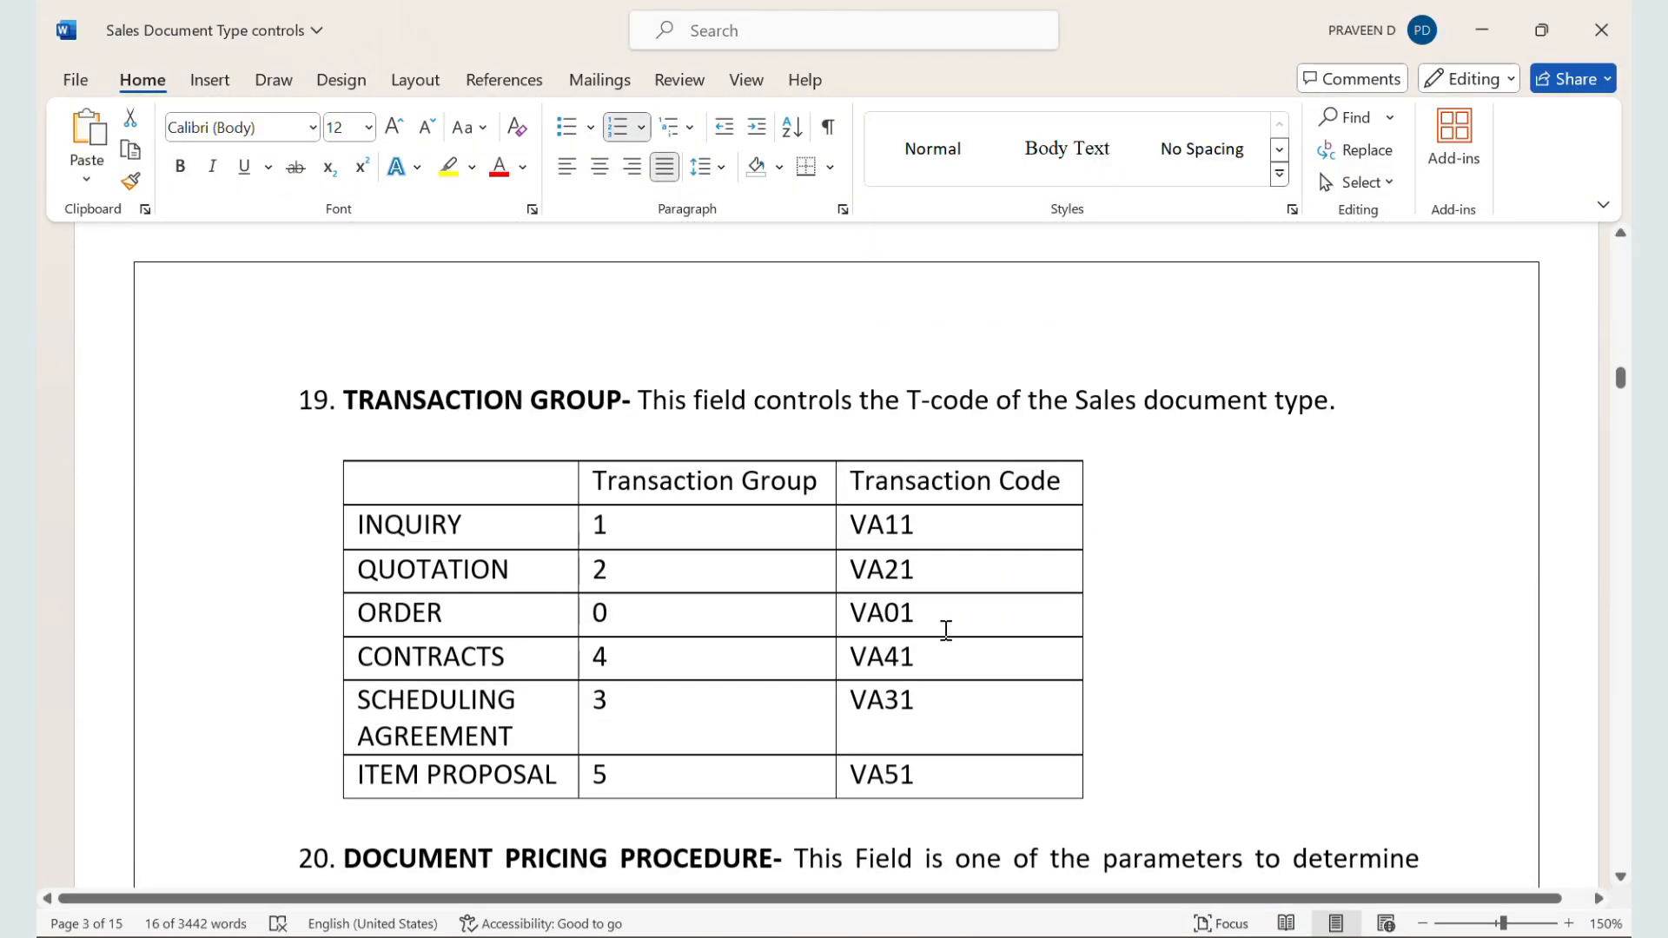
drag(643, 404, 1067, 444)
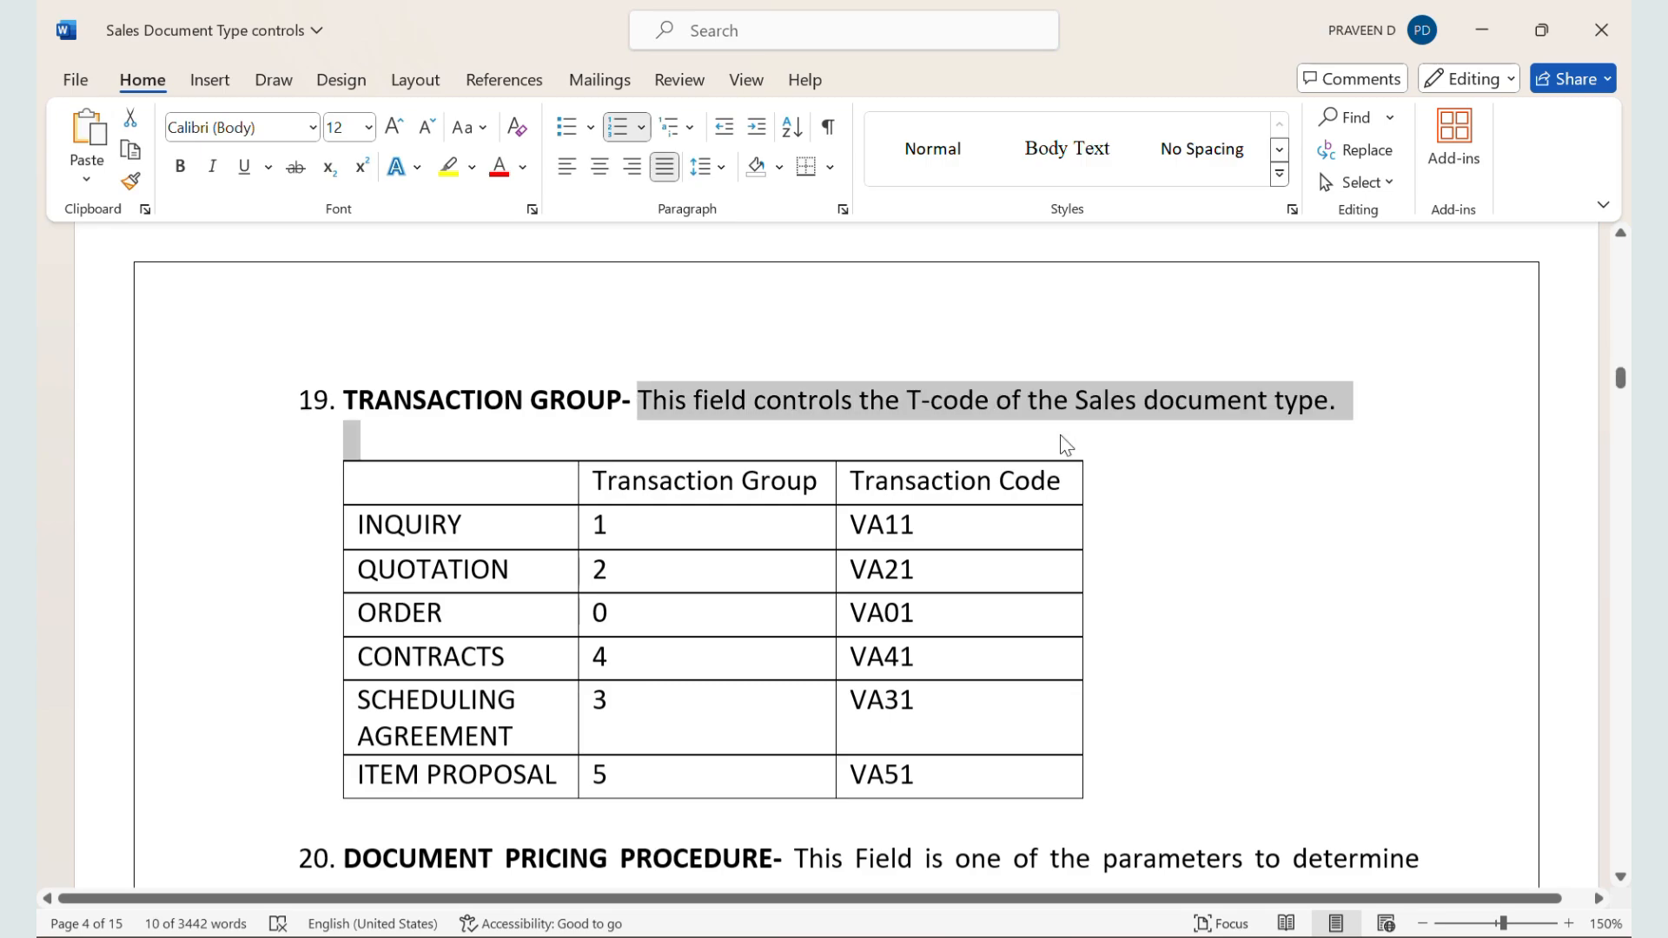
Step: Return to the ZZSO document type details, set the transaction group to 1 (Inquiry) and save
key(alt+Tab)
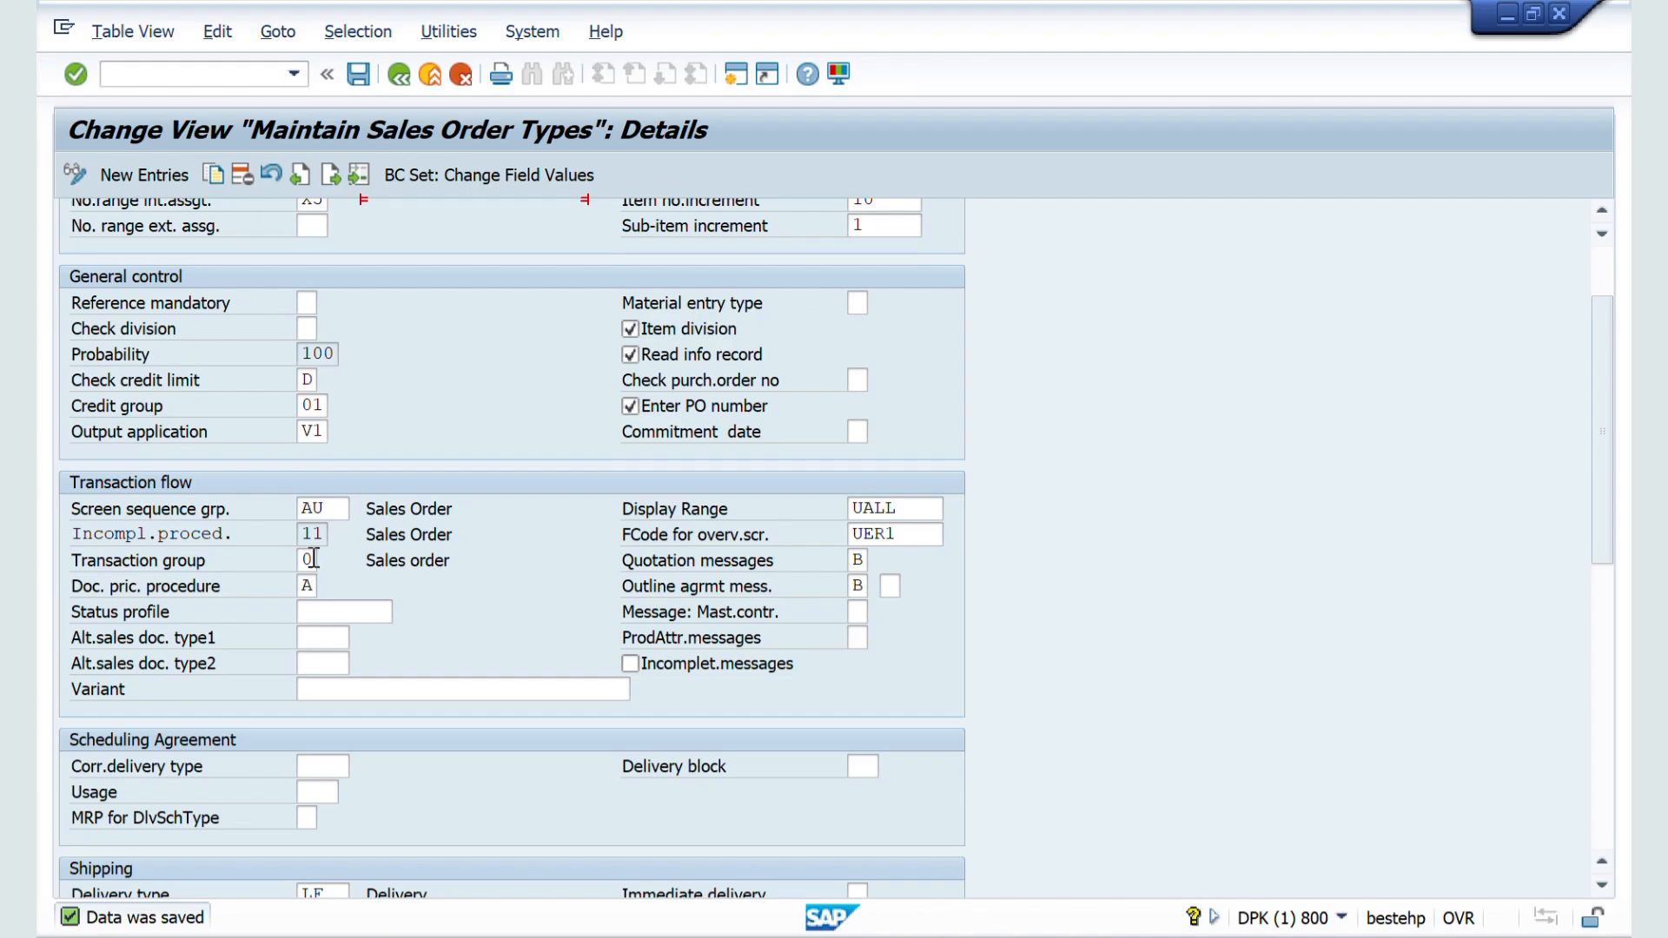
click(311, 560)
click(329, 560)
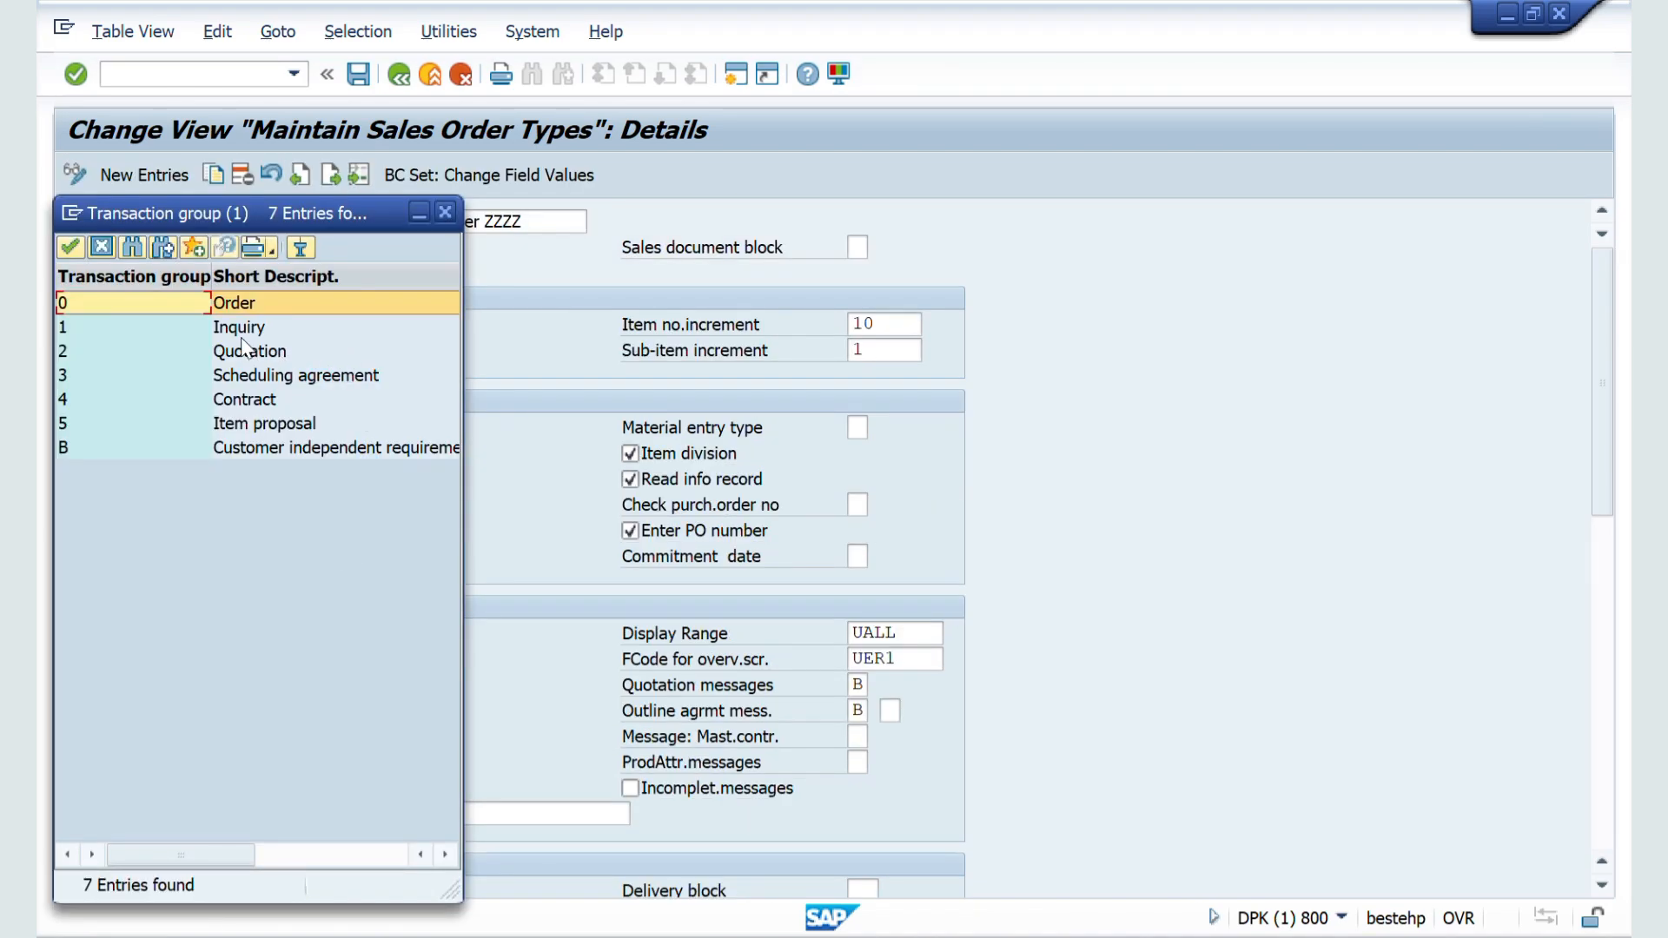
double_click(238, 328)
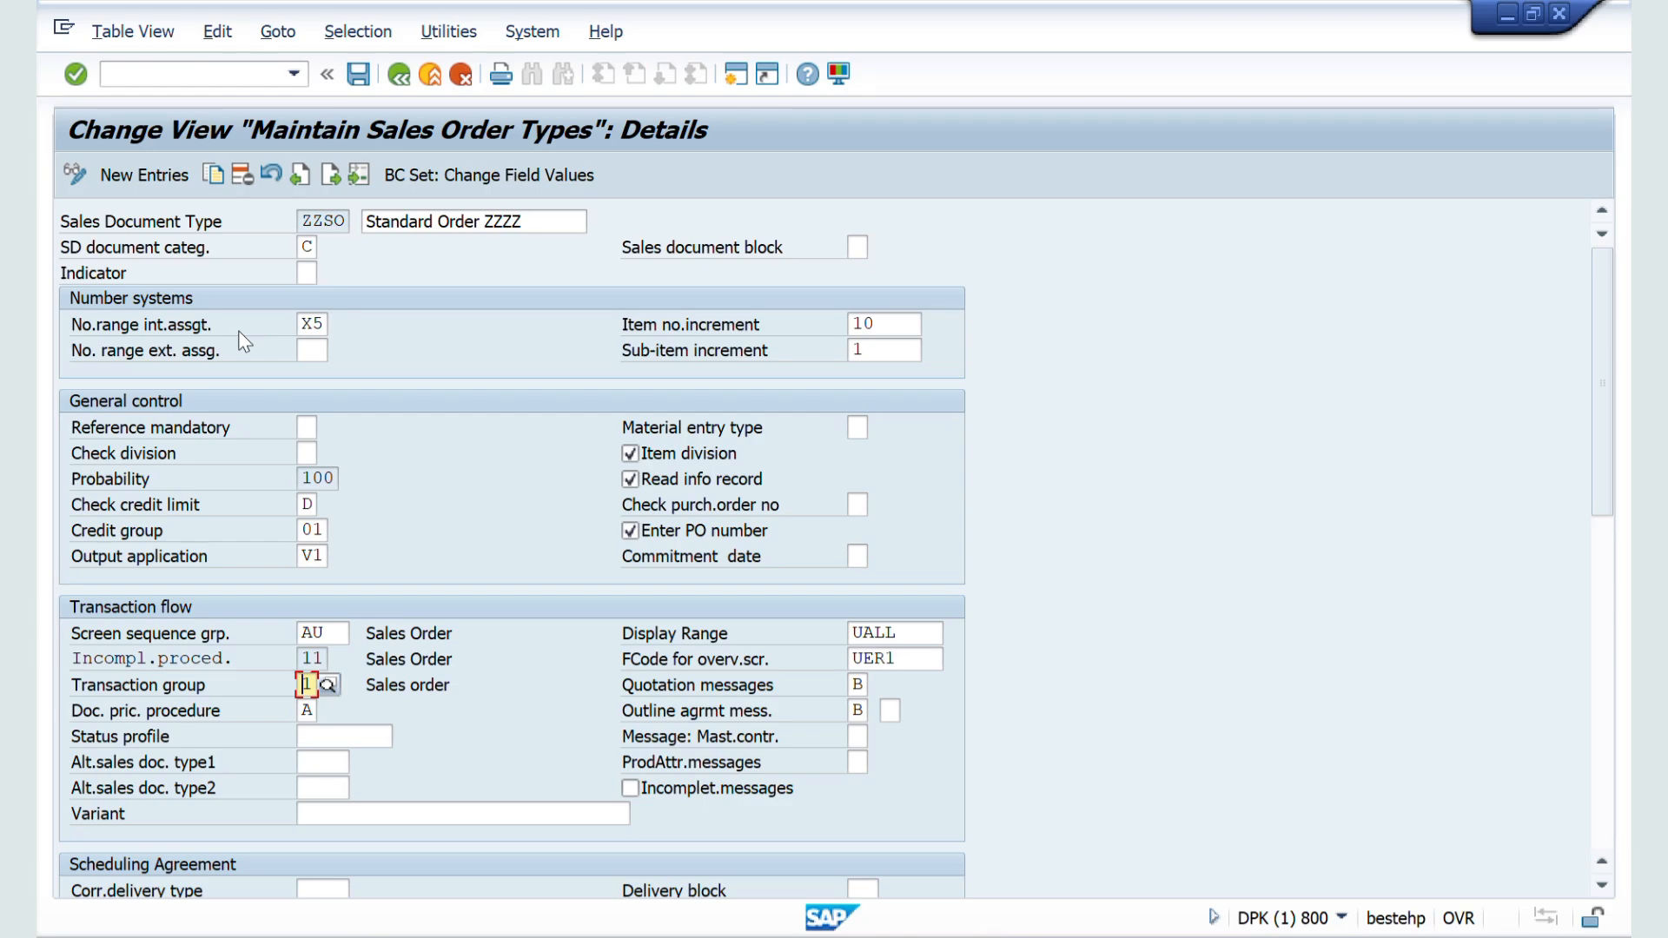
key(Return)
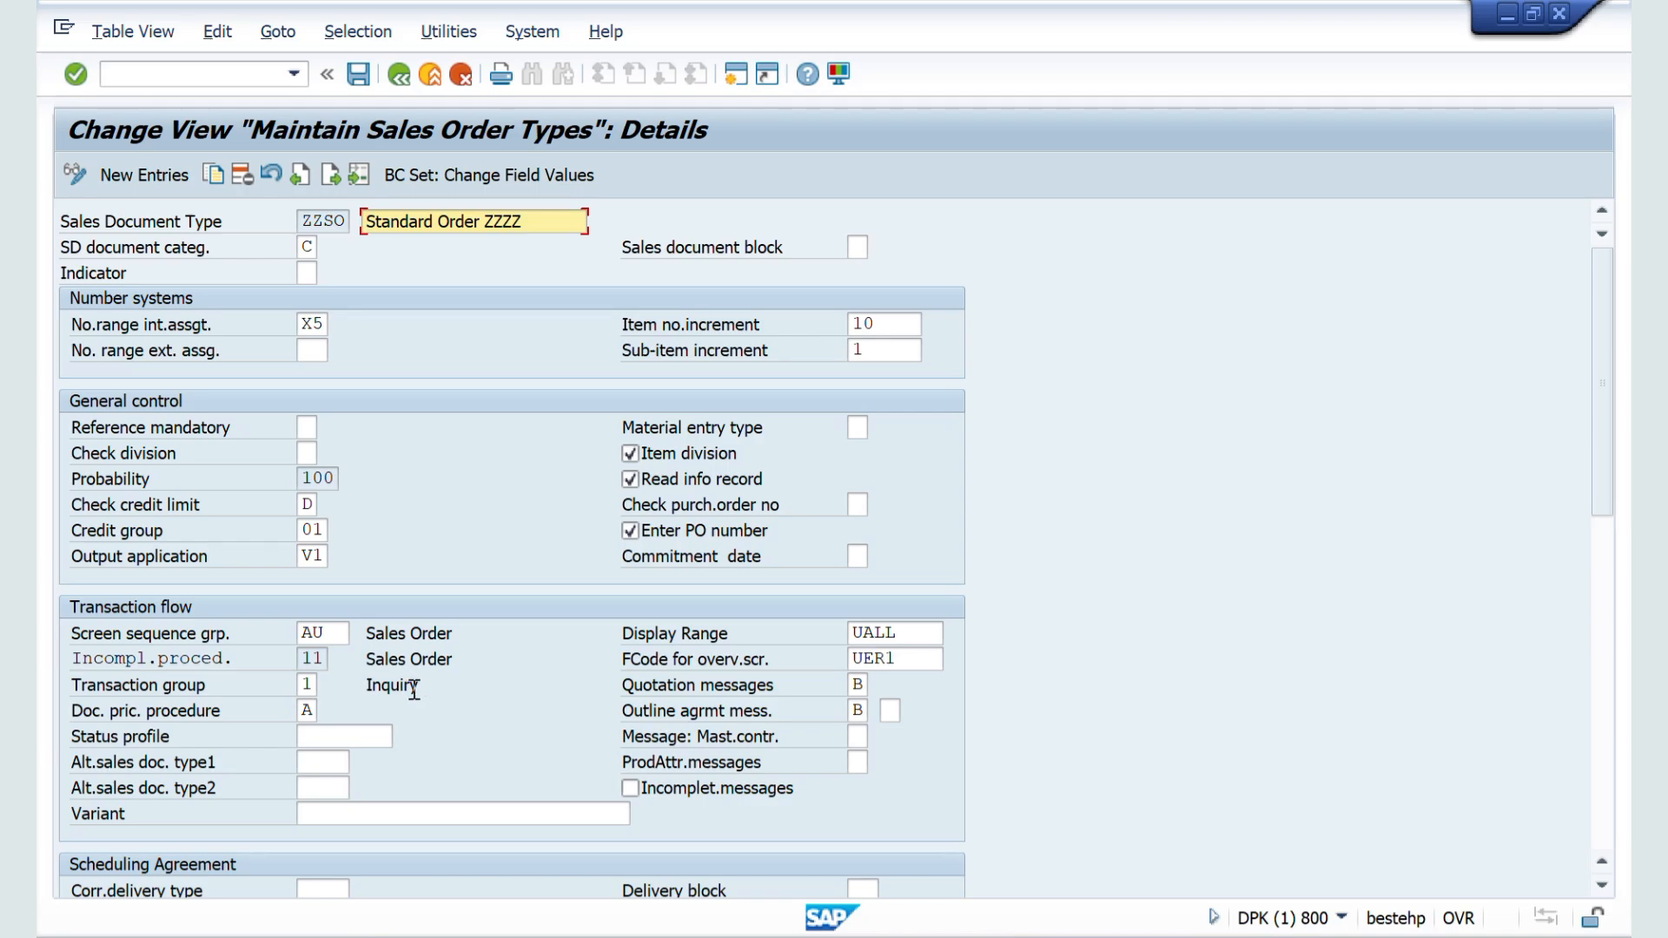
click(355, 74)
Step: Switch to the order session, restart VA01 and try to open a ZZSO order from the initial screen
key(alt+Tab)
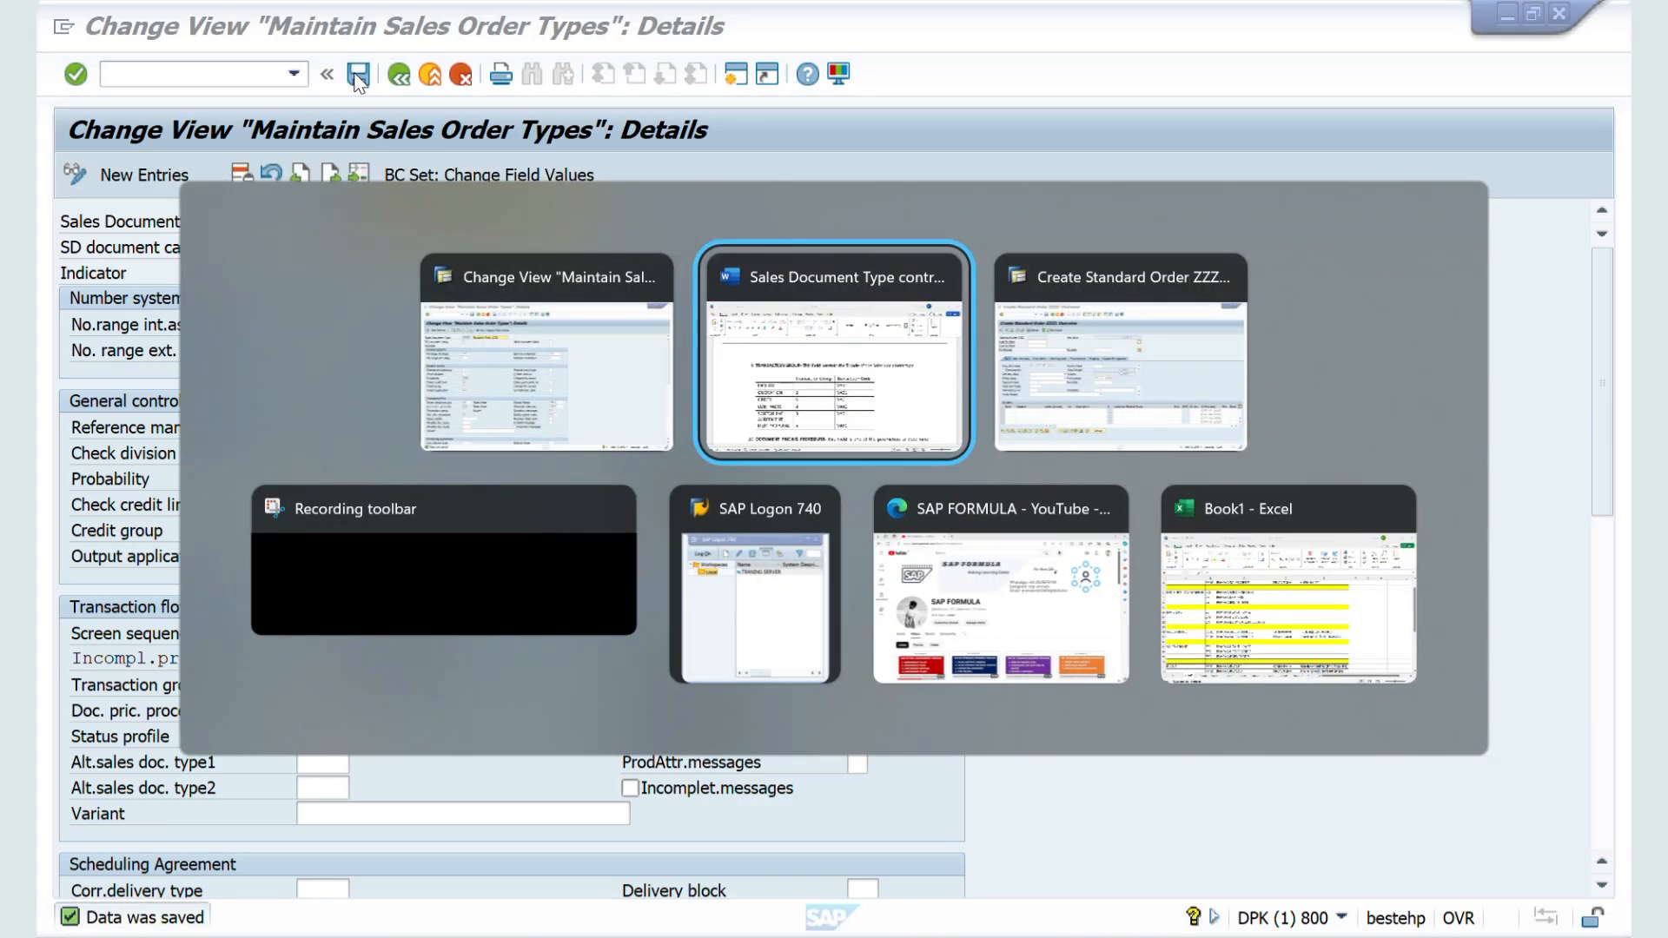
key(alt+Tab)
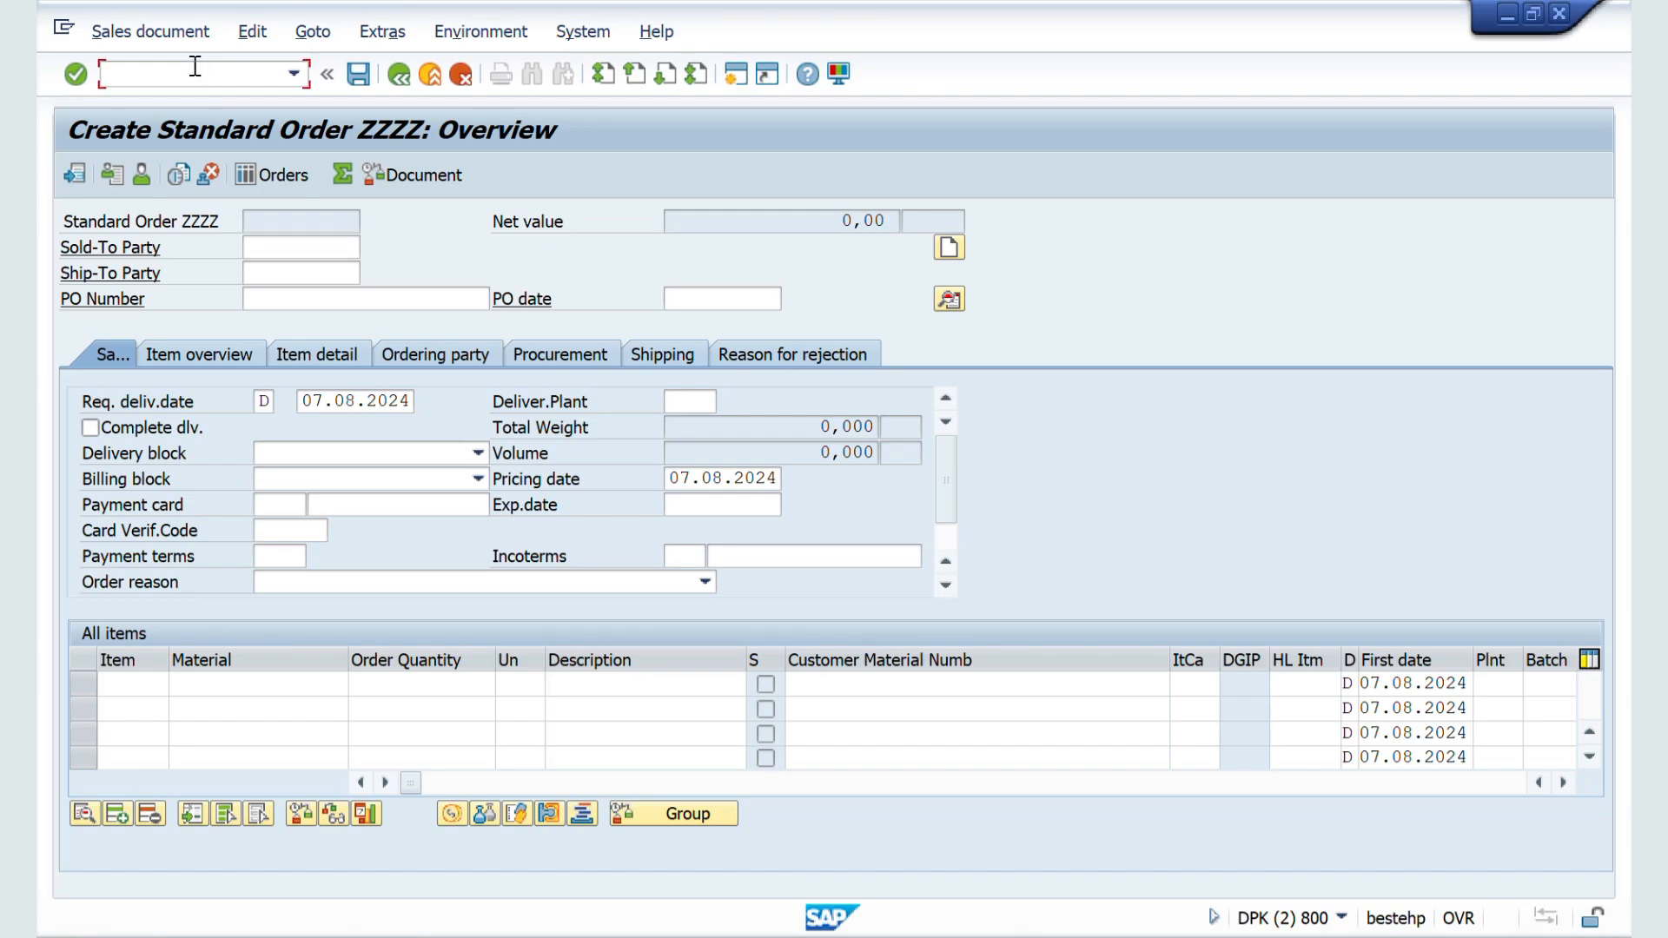
text(/NVA01)
key(Return)
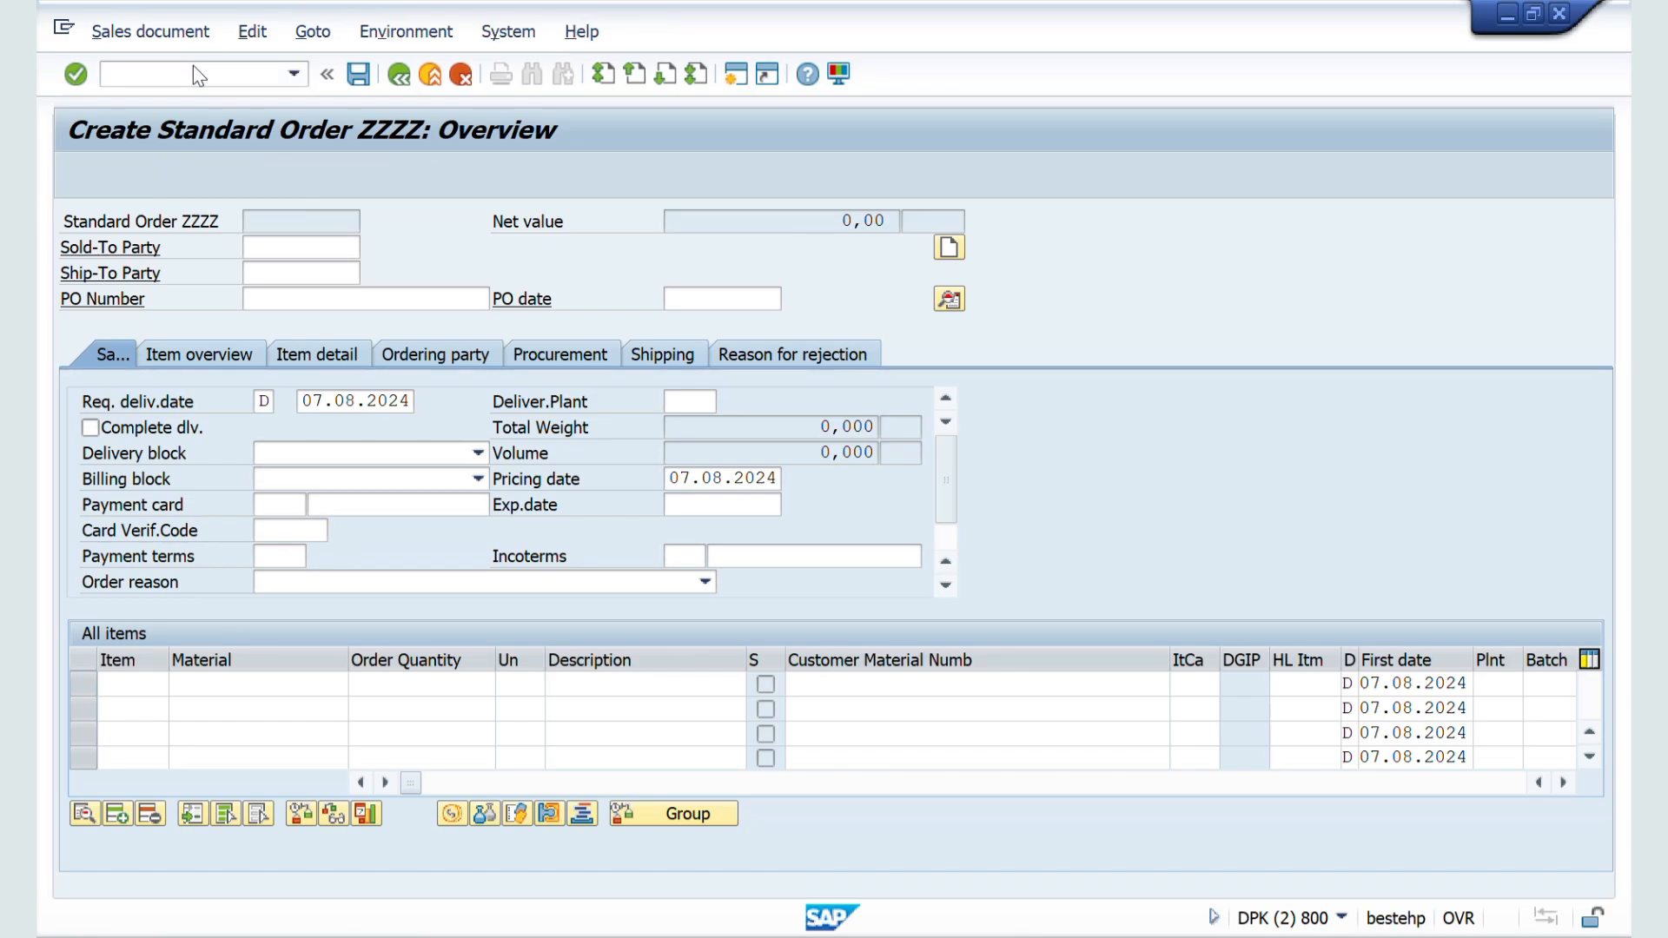
key(Return)
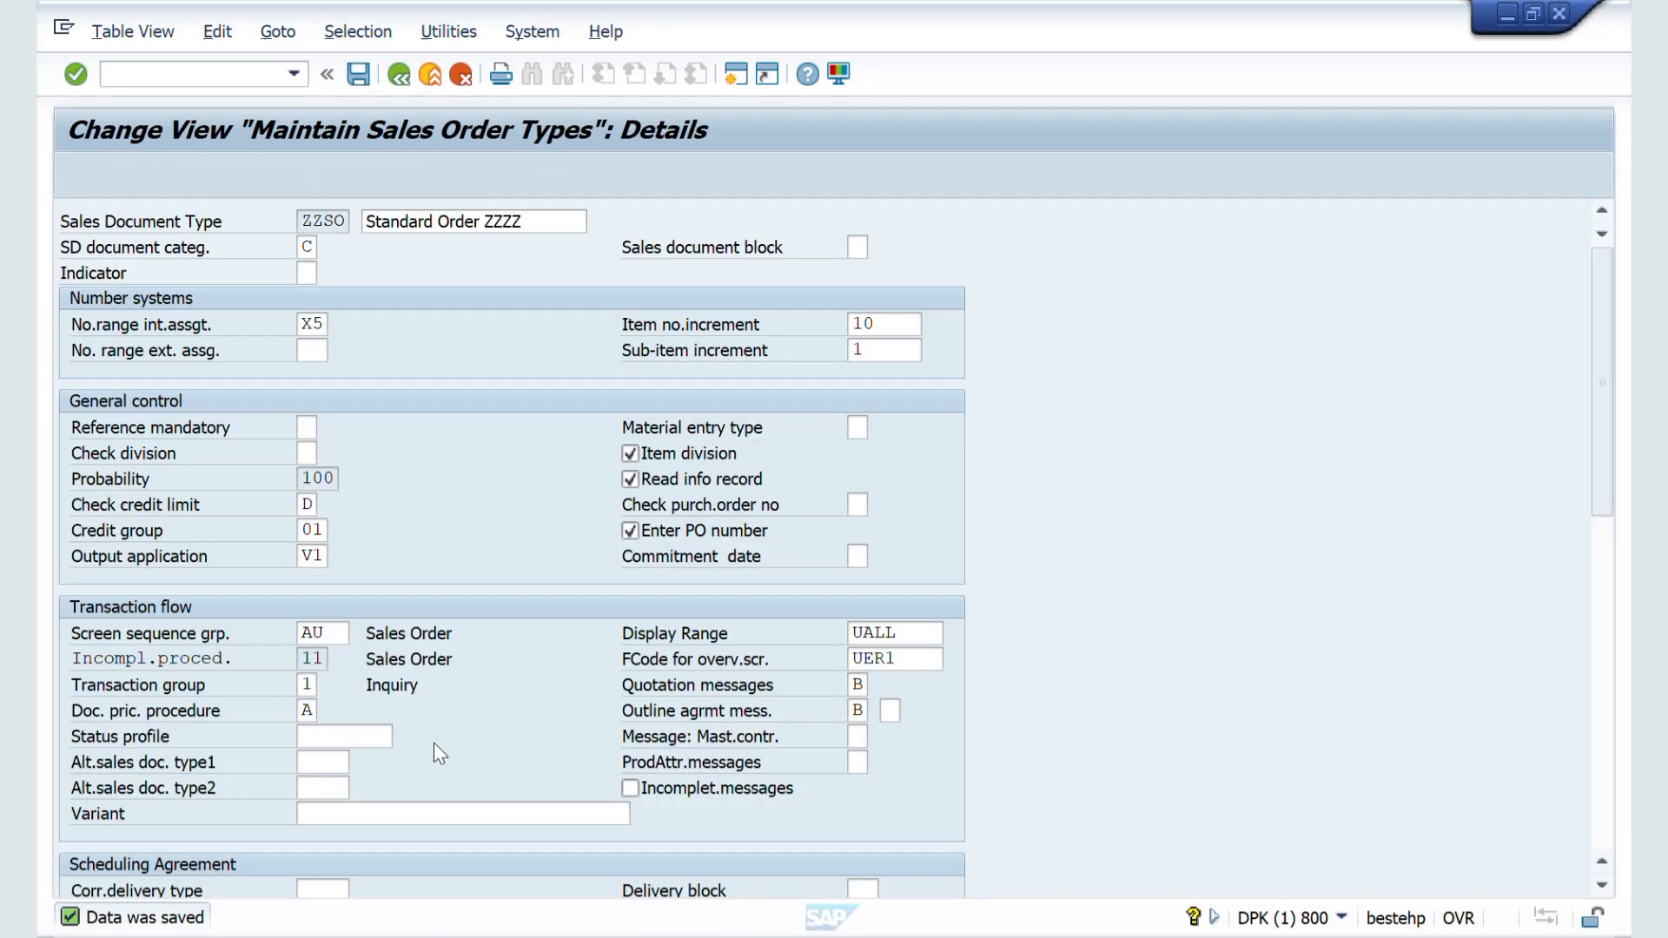
Step: Return to ZZSO's details, set the transaction group back to 0 (Sales order) and save
scroll(398, 697, down, 1)
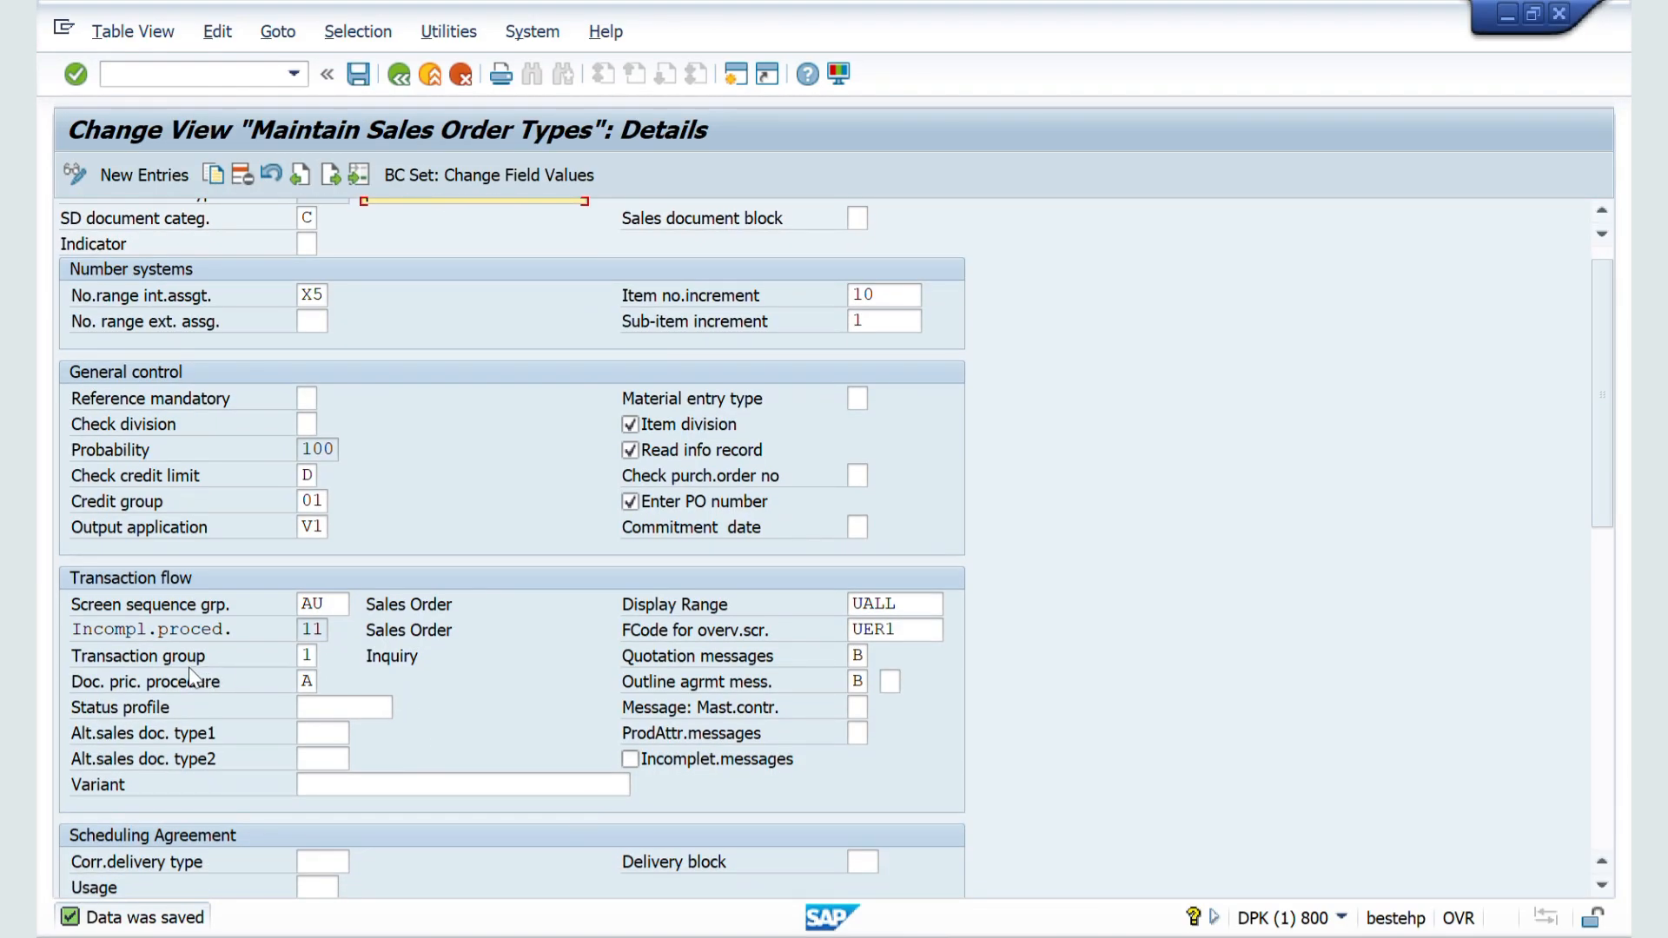
click(311, 657)
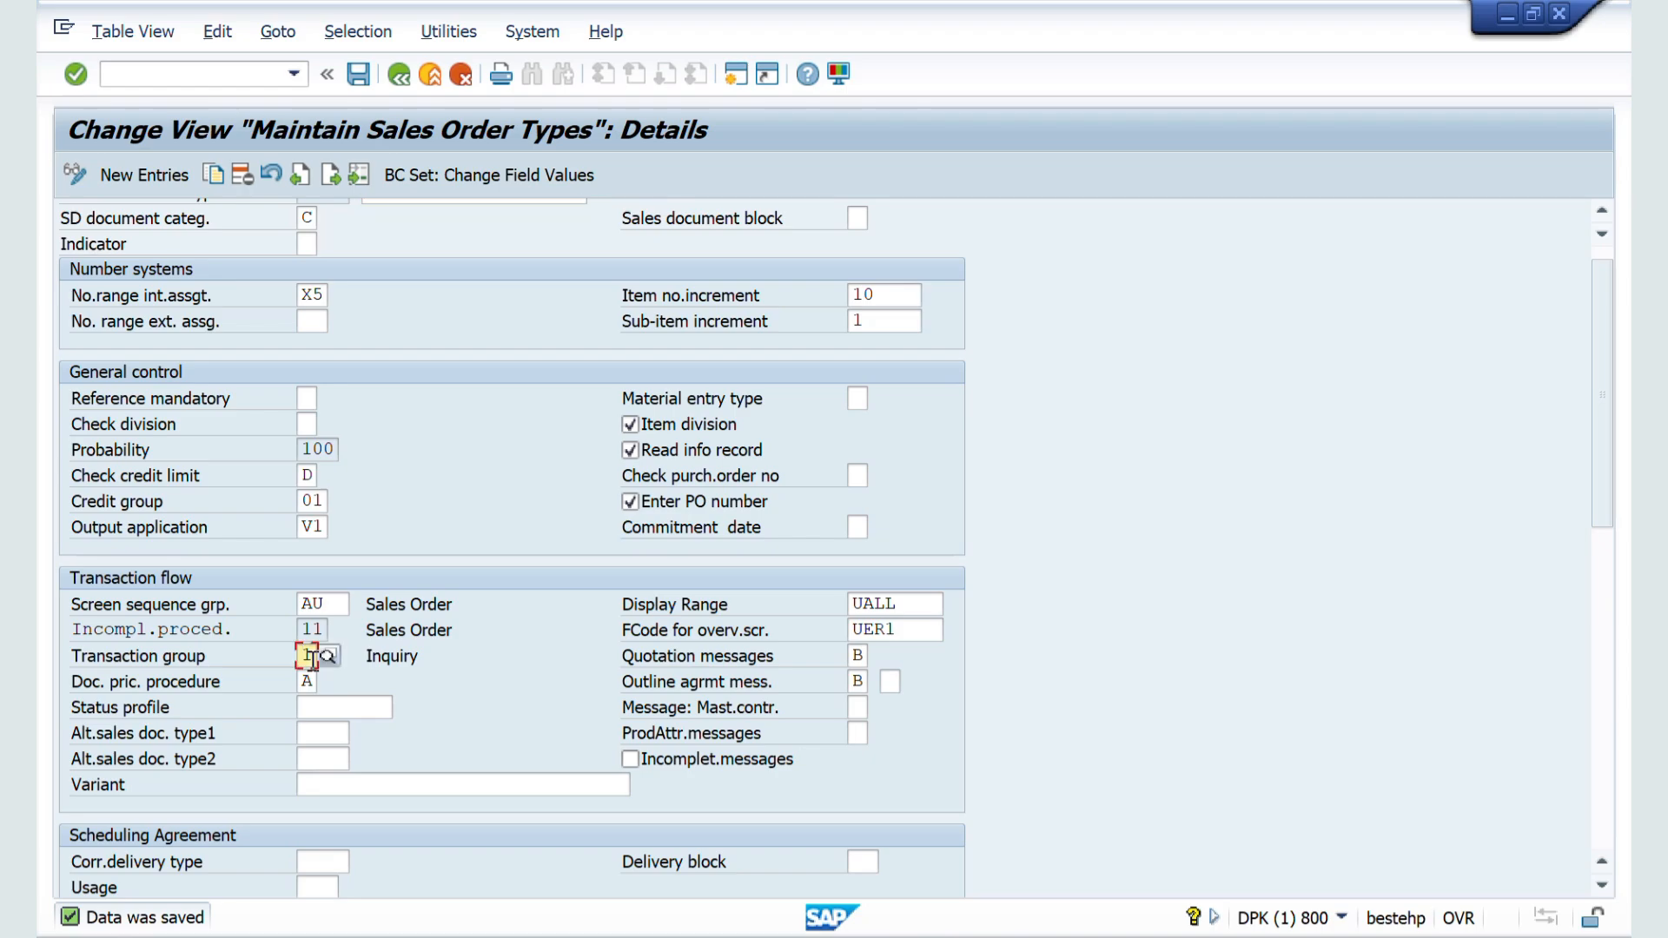
text(0)
key(Return)
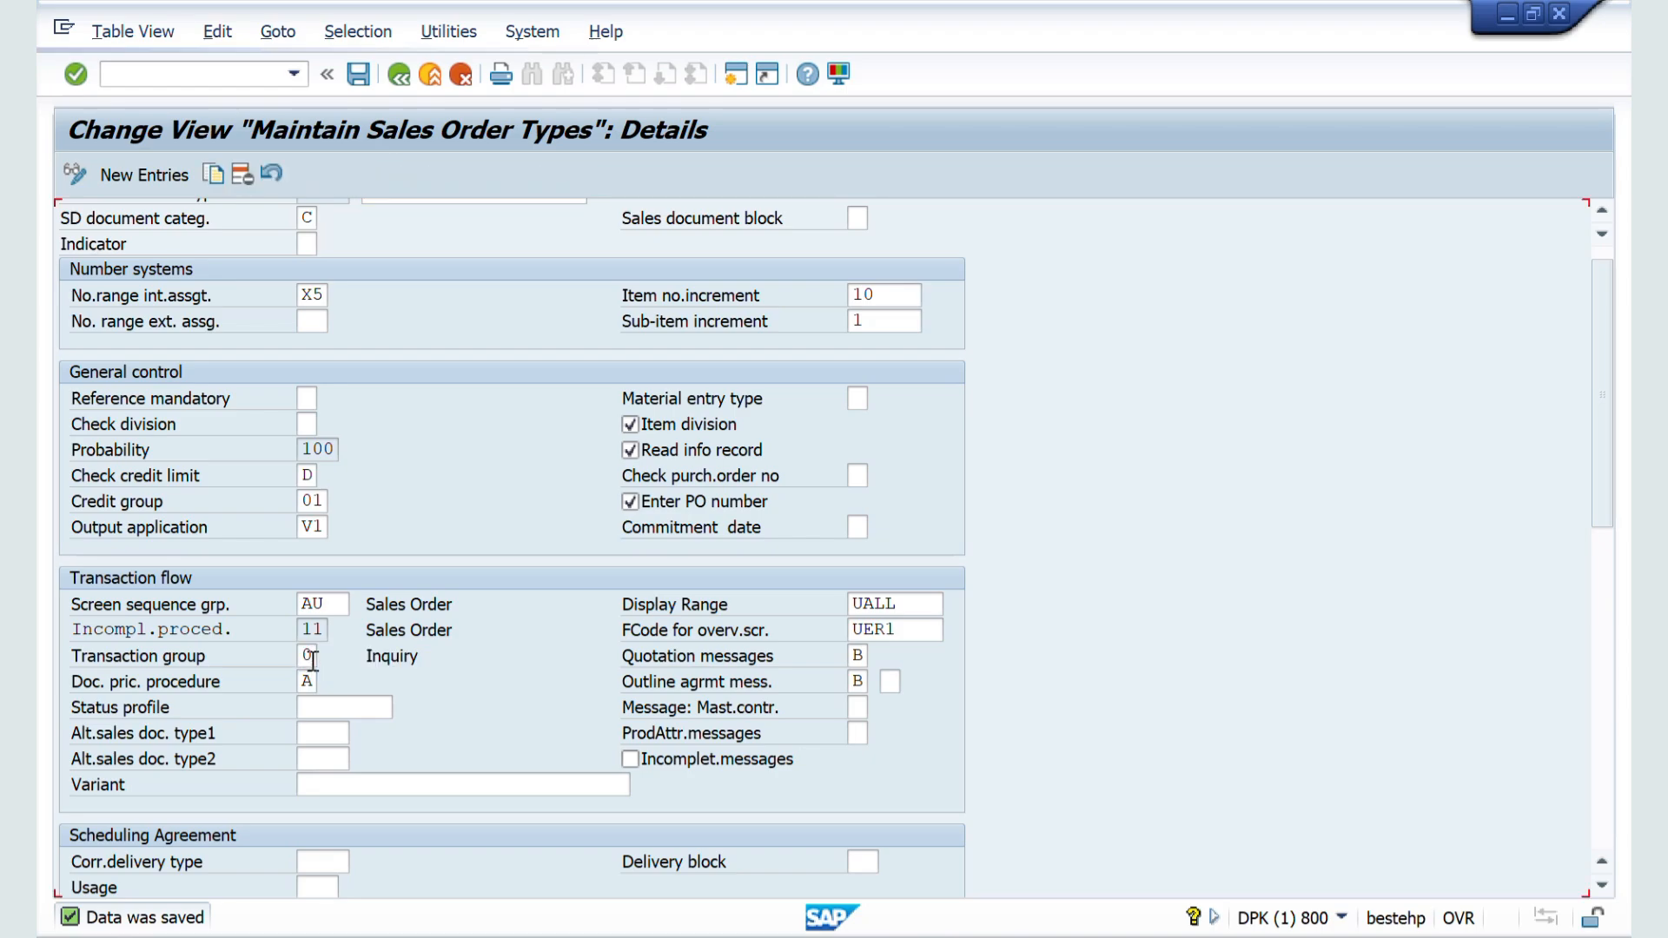
click(362, 65)
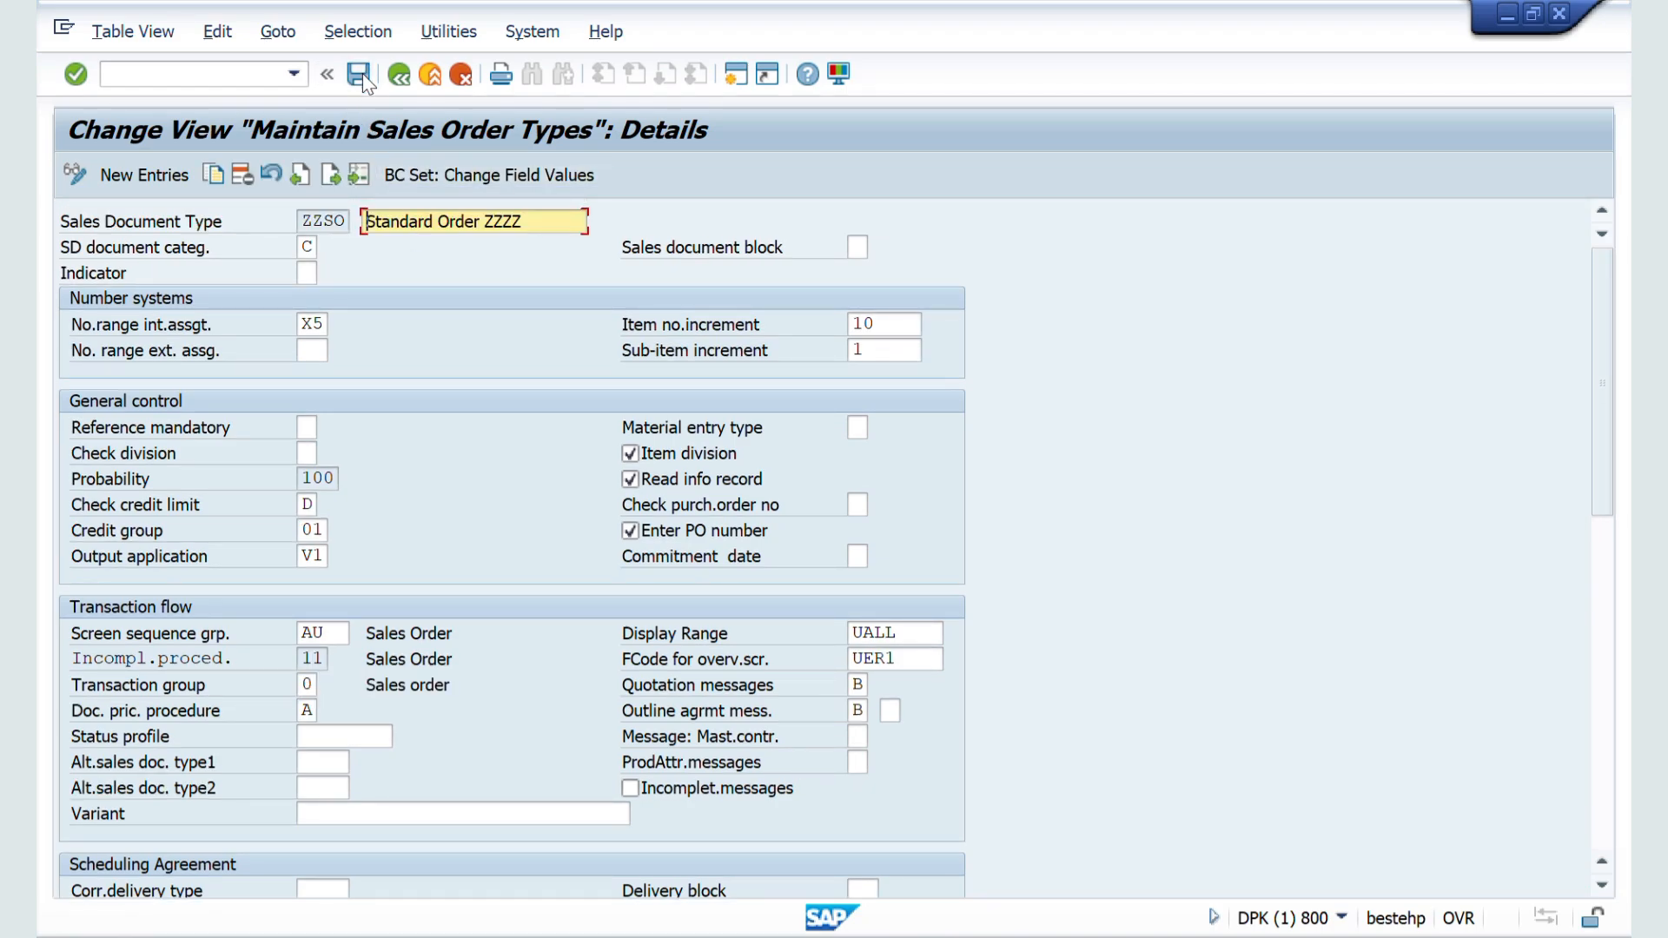
Step: Look up the Incompletion Procedure entry in the Word notes and return to ZZSO's Transaction flow fields
scroll(395, 547, down, 1)
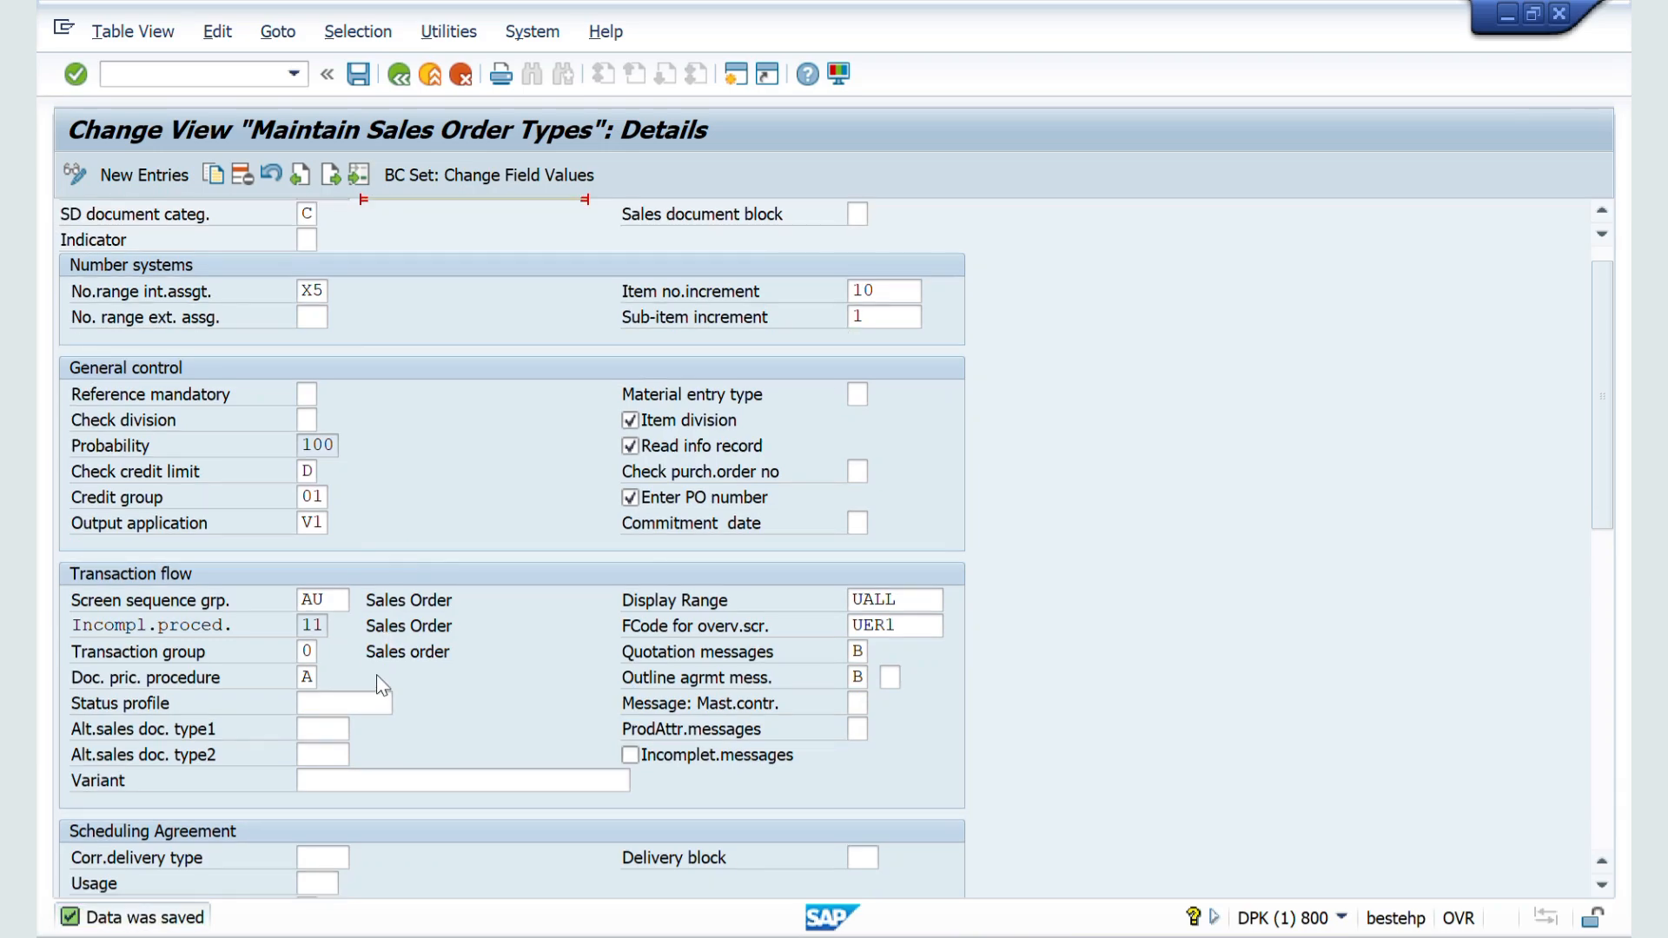
click(342, 706)
key(alt+Tab)
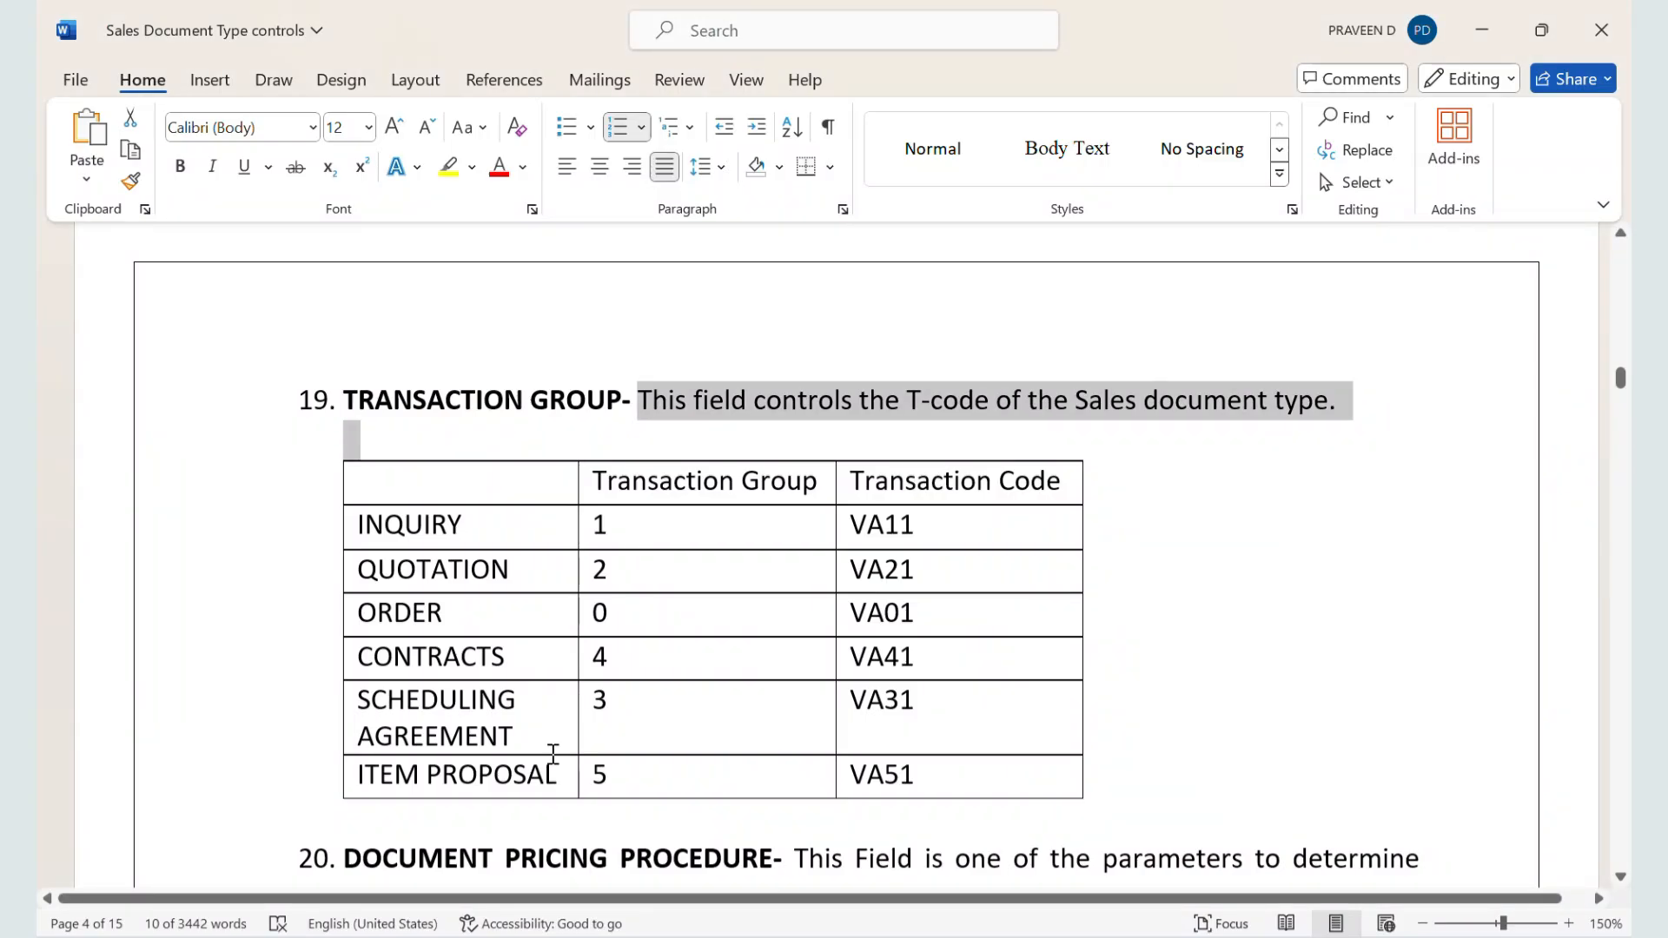
scroll(553, 752, up, 10)
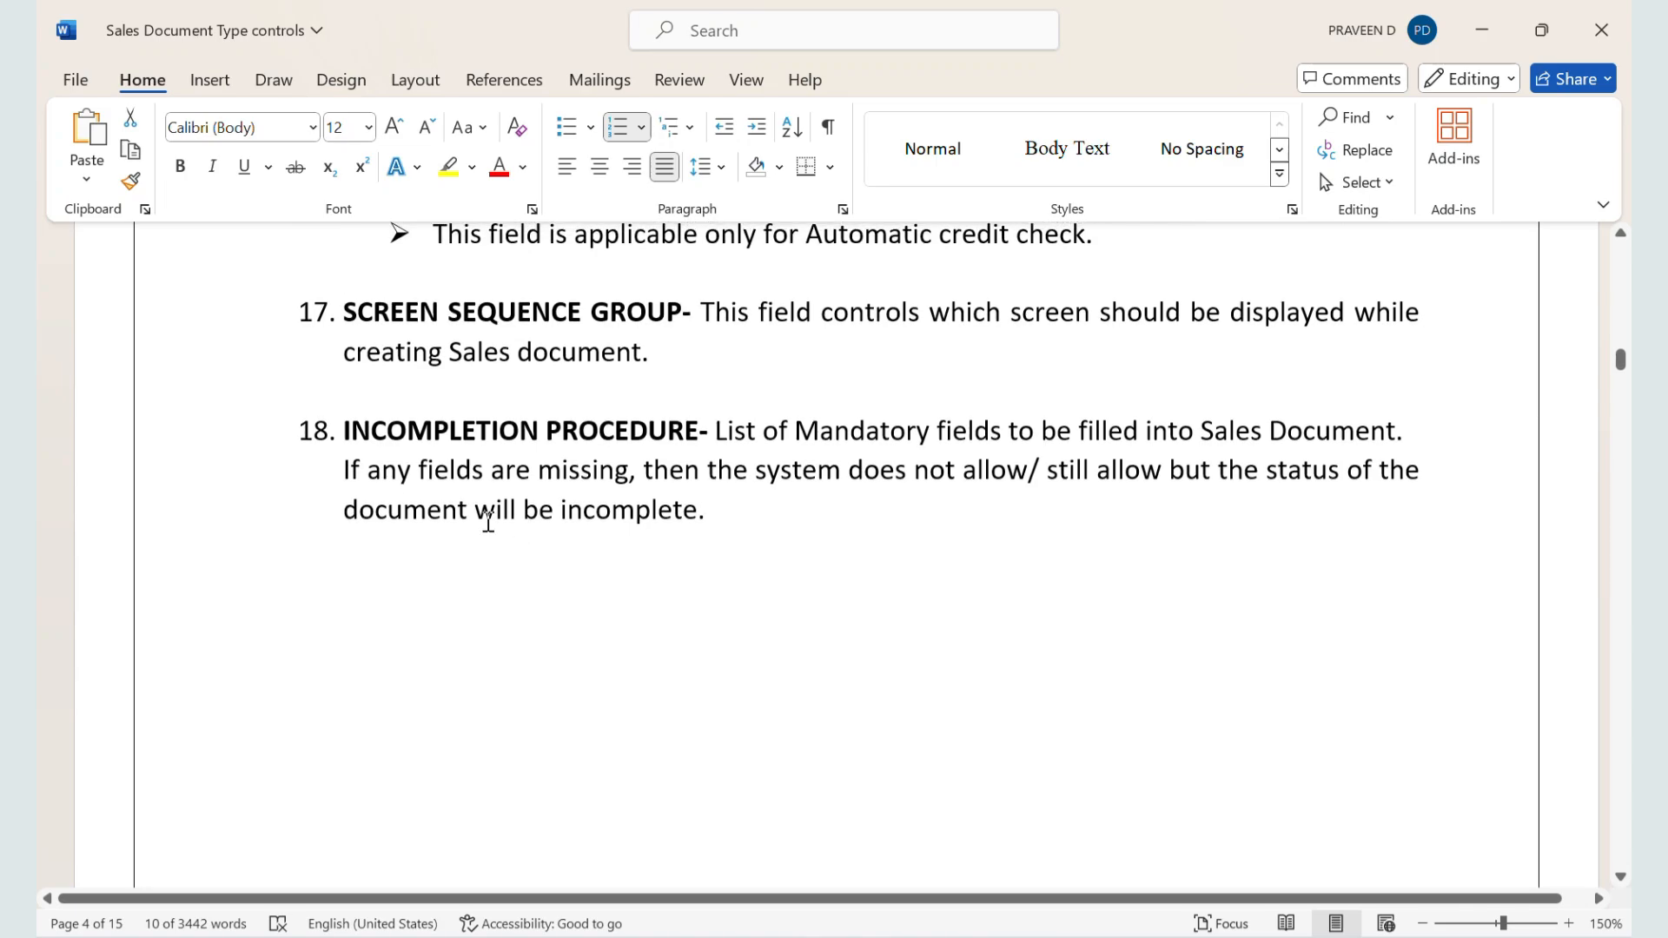
key(alt+Tab)
key(alt+Tab)
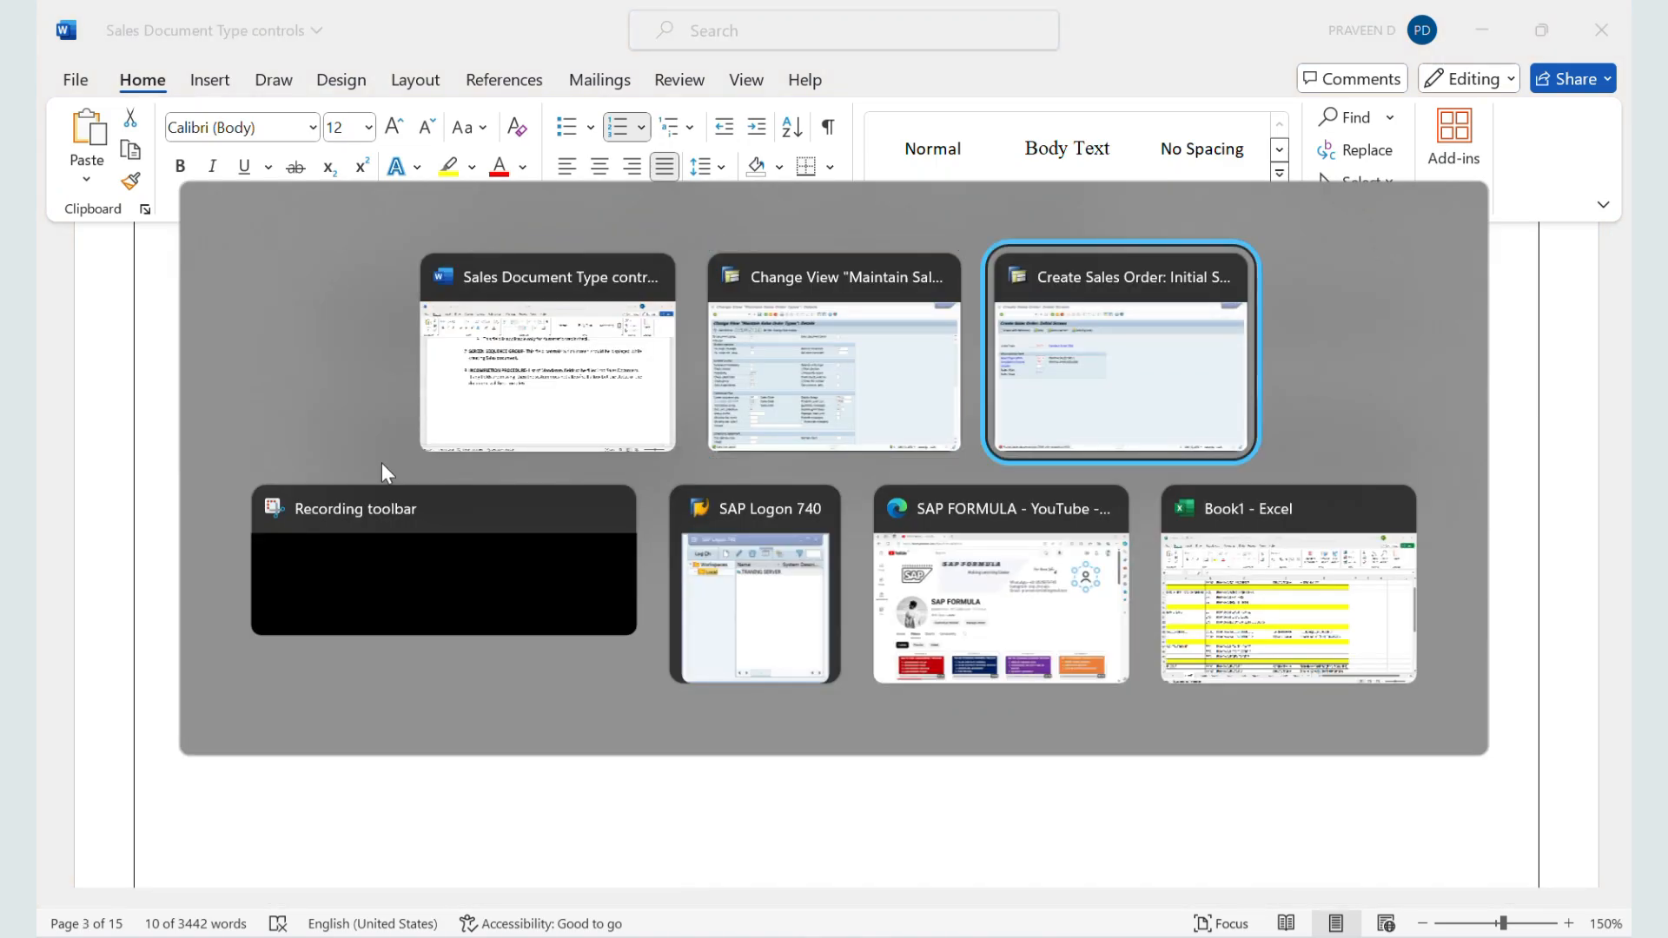
key(alt+shift+Tab)
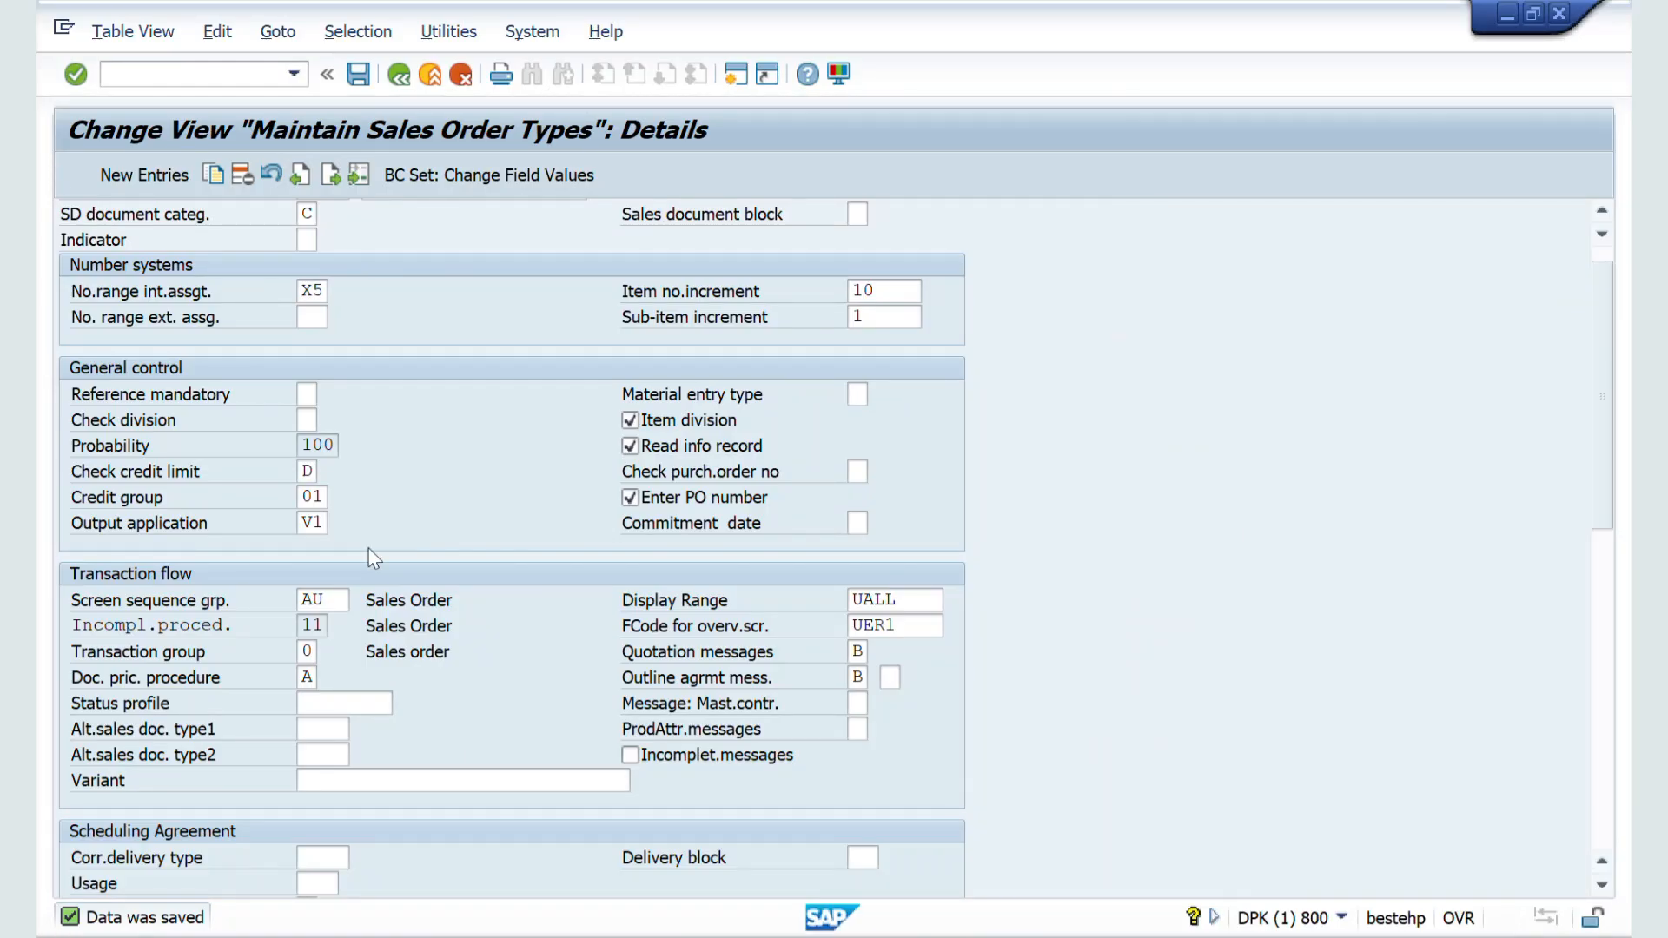
Step: Switch back to the Word notes and highlight the Incompletion Procedure definition, then its closing line about incomplete documents
key(alt+Tab)
key(alt+Tab)
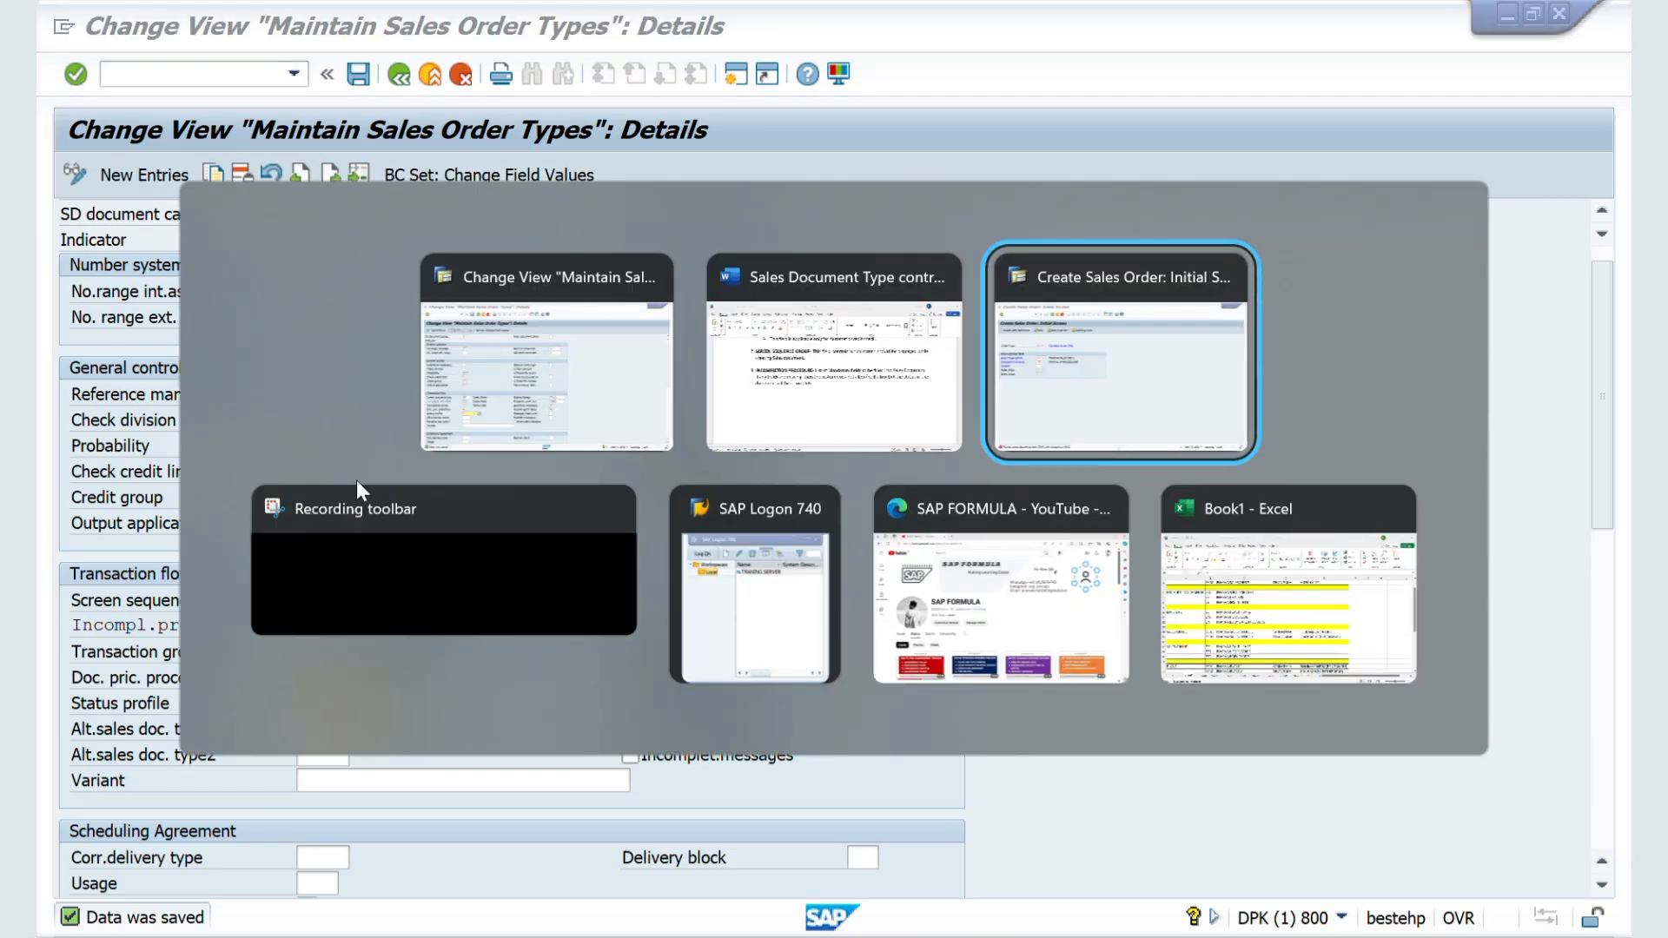
key(alt+shift+Tab)
scroll(595, 554, down, 1)
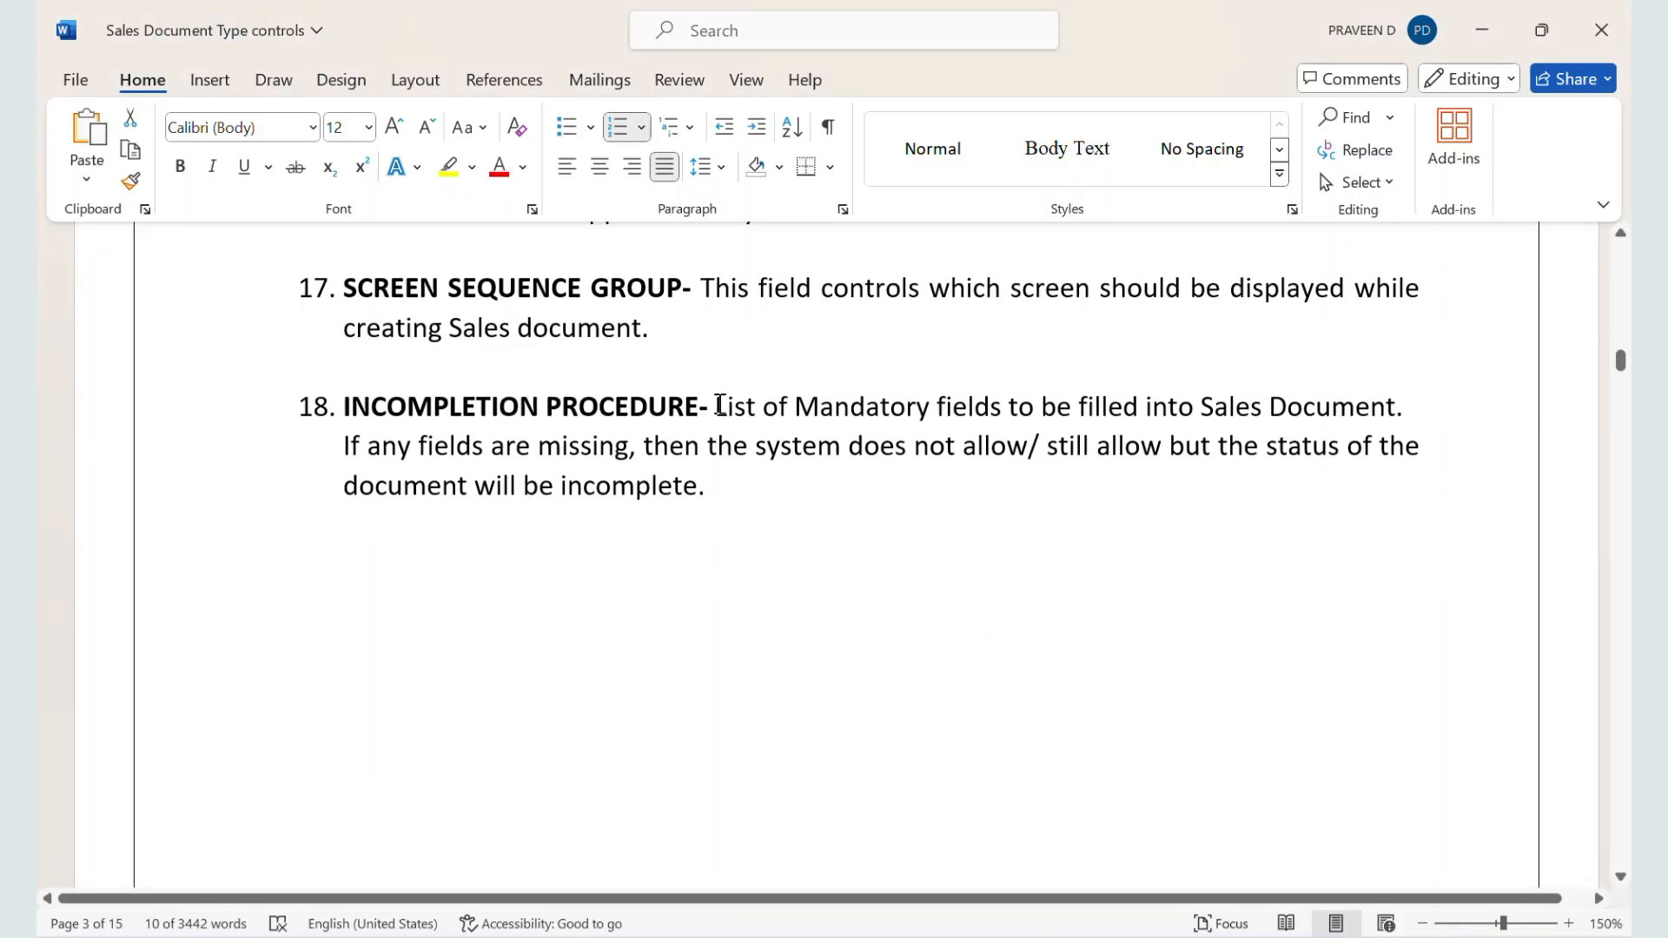
drag(720, 406, 1065, 429)
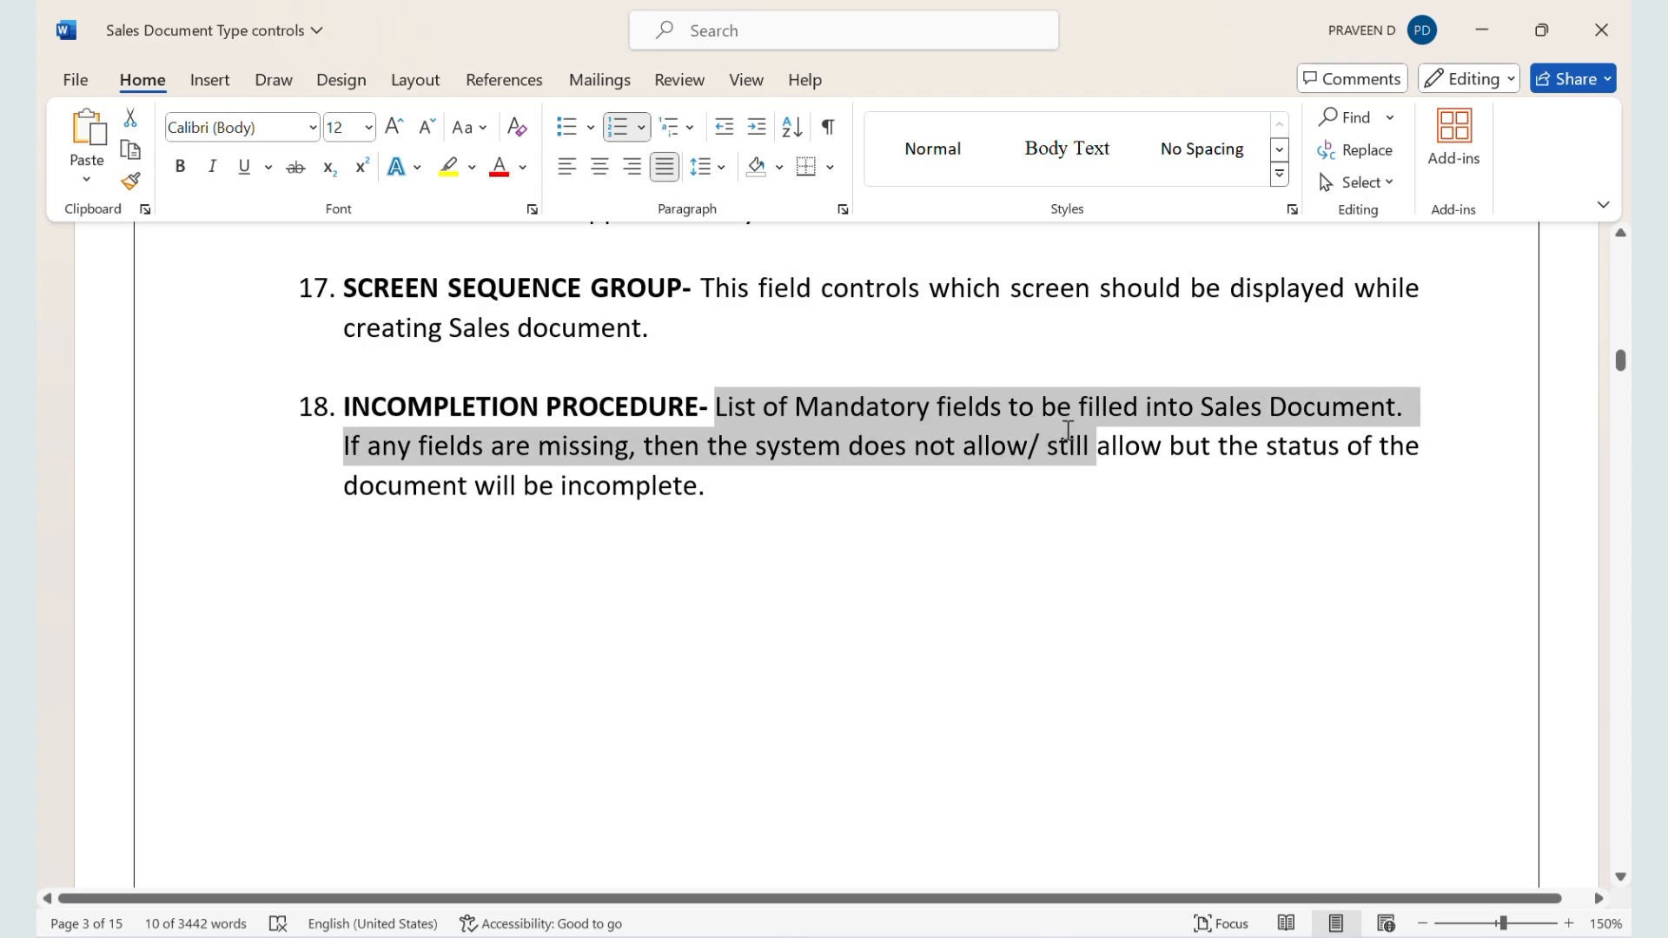
drag(1068, 432, 1521, 486)
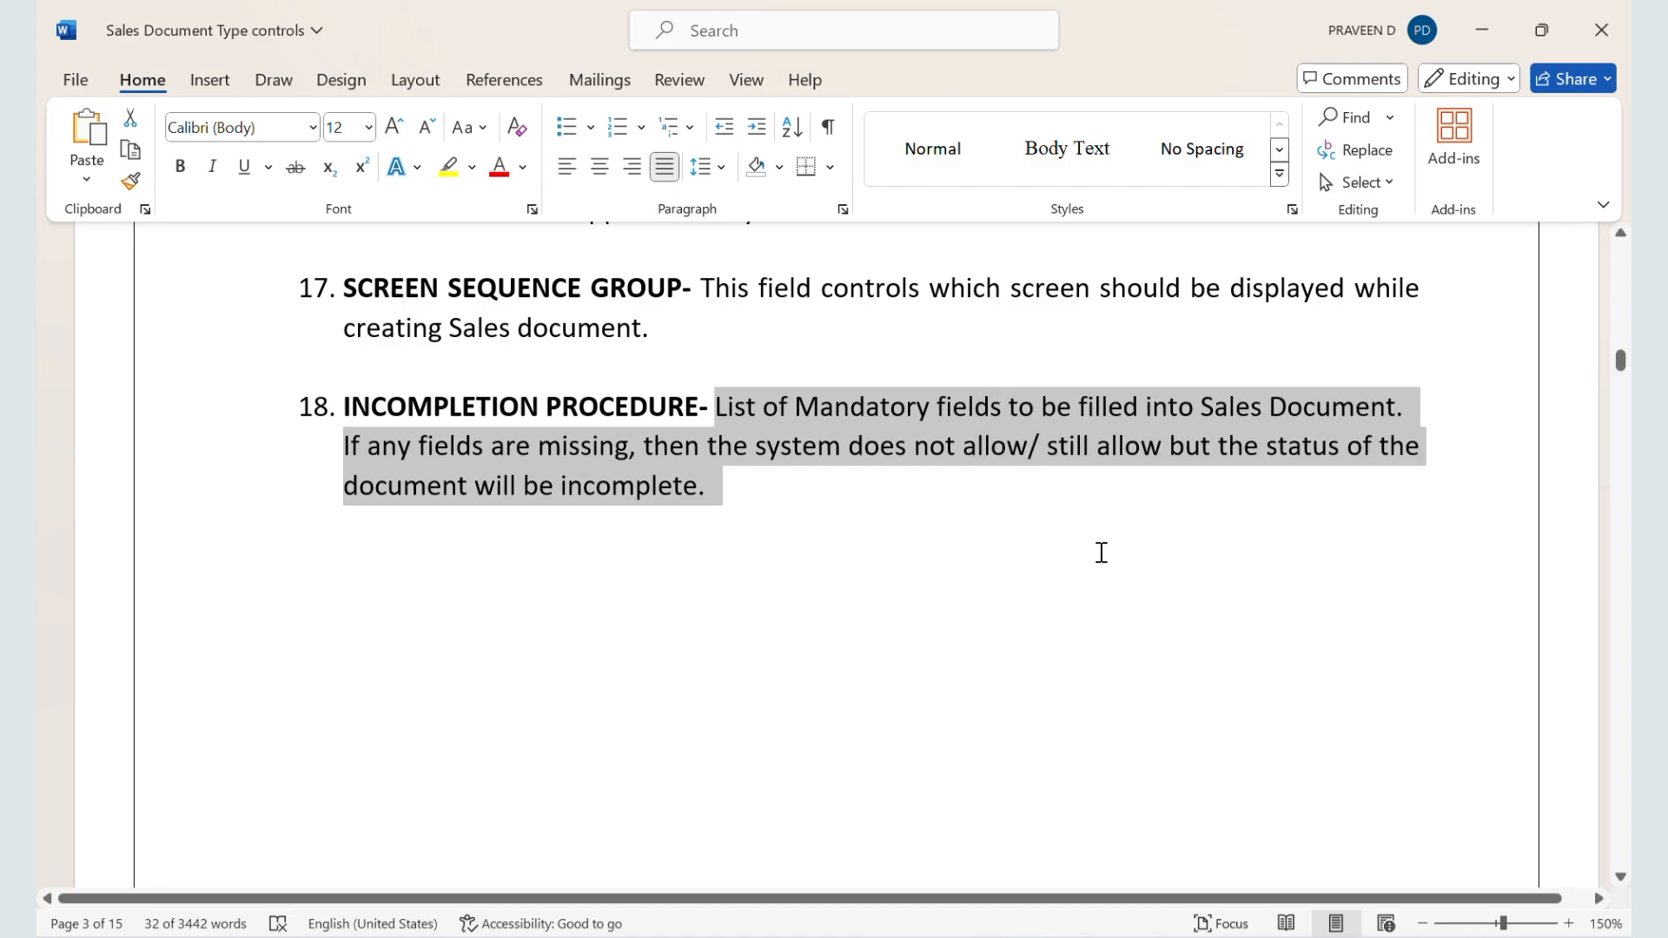
click(1100, 552)
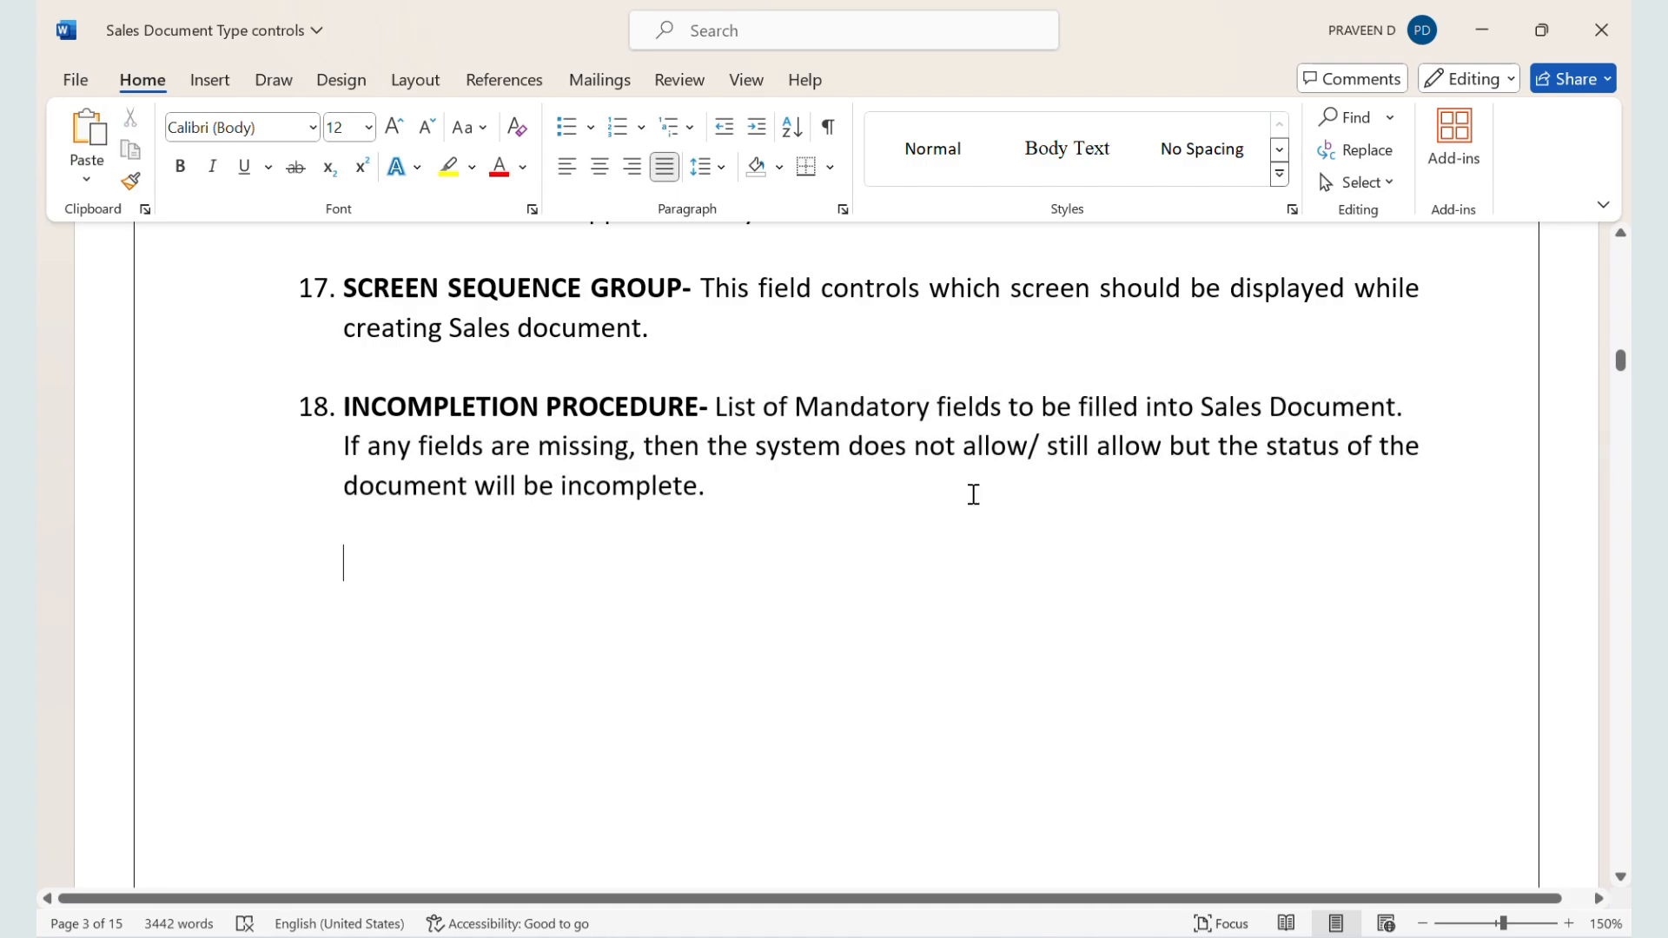
drag(771, 480, 347, 482)
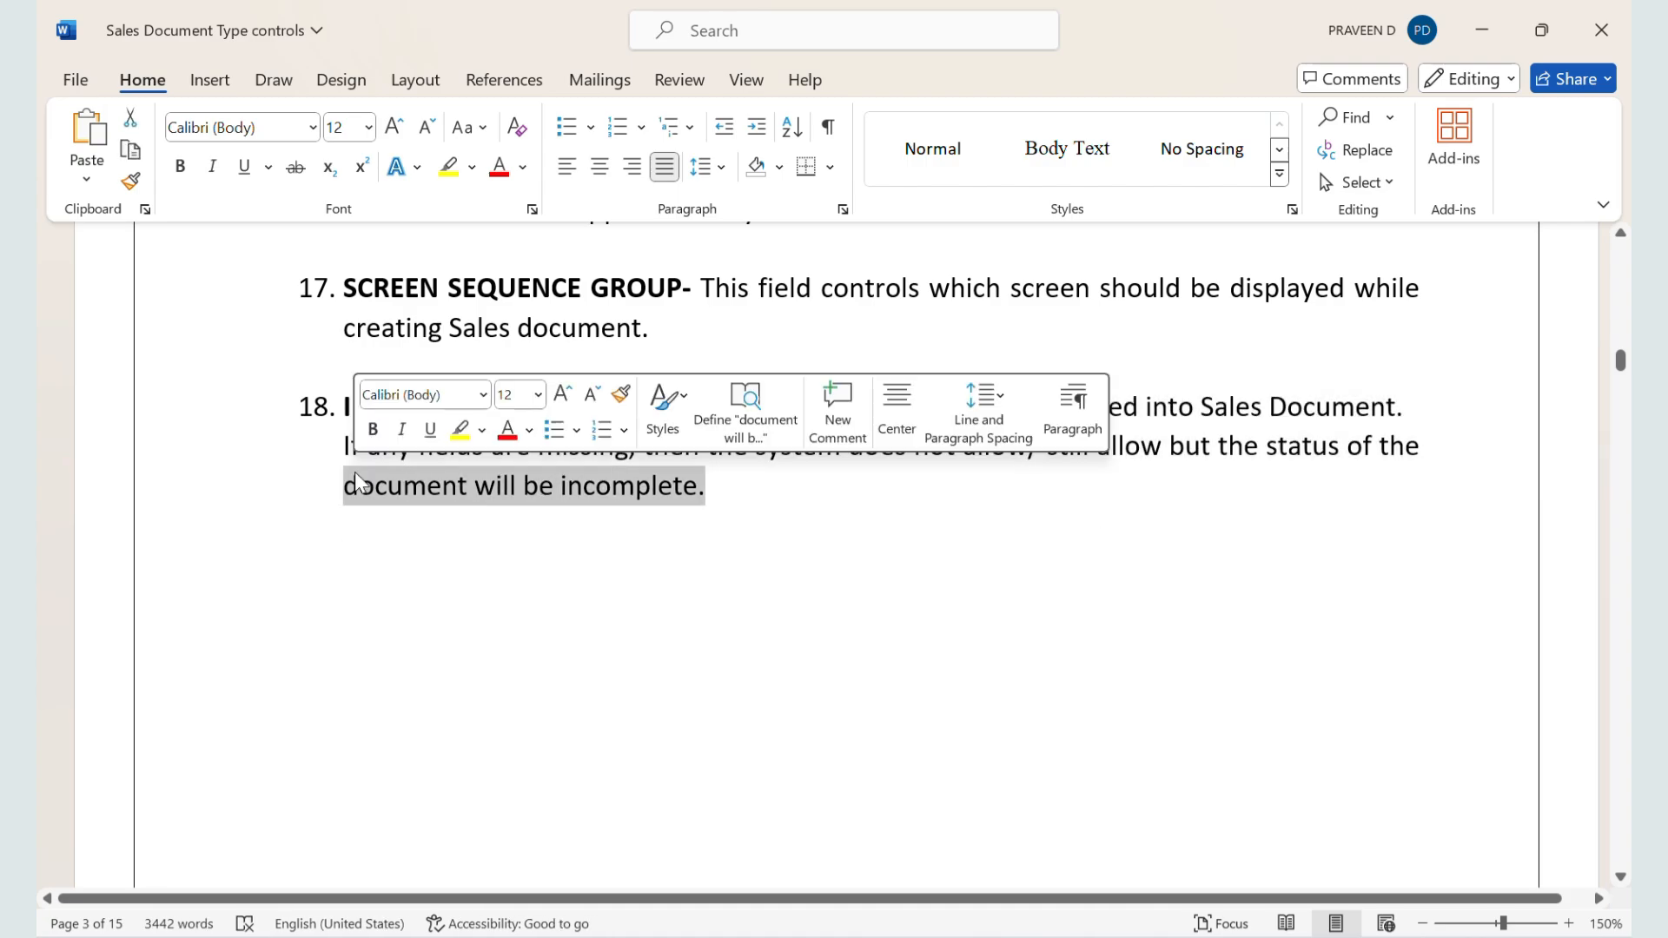
Step: Switch to the order session, restart VA01 with /NVA01 and open the ZZSO order overview
key(alt+Tab)
key(alt+Tab)
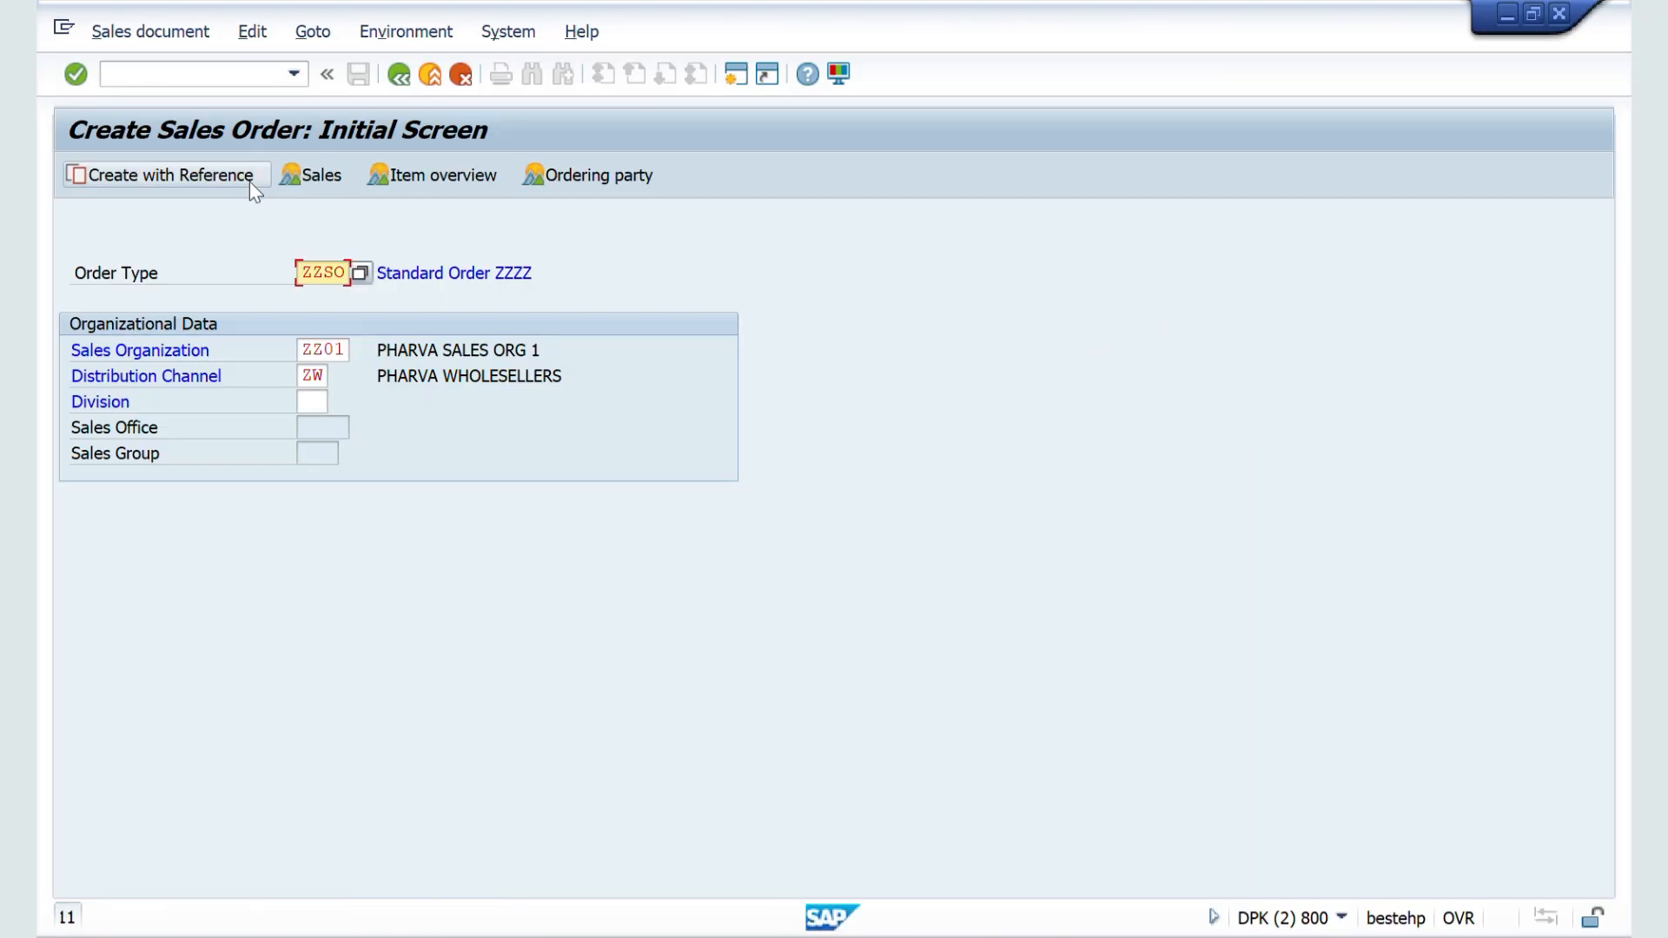
click(154, 73)
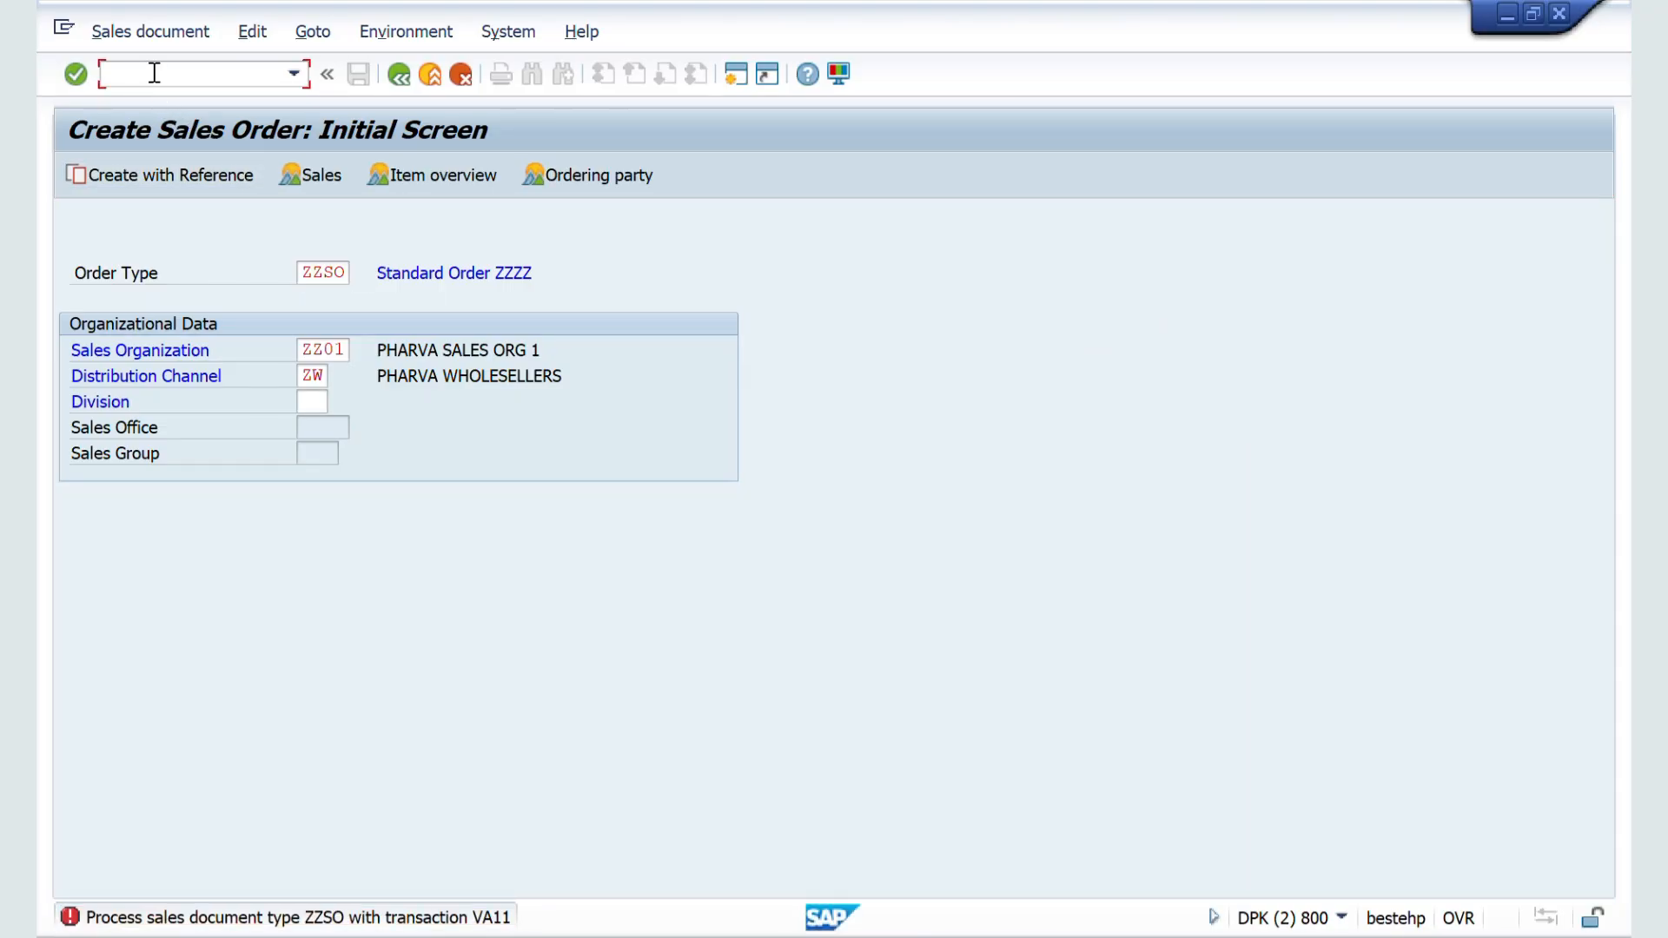
text(/NVA01)
key(Return)
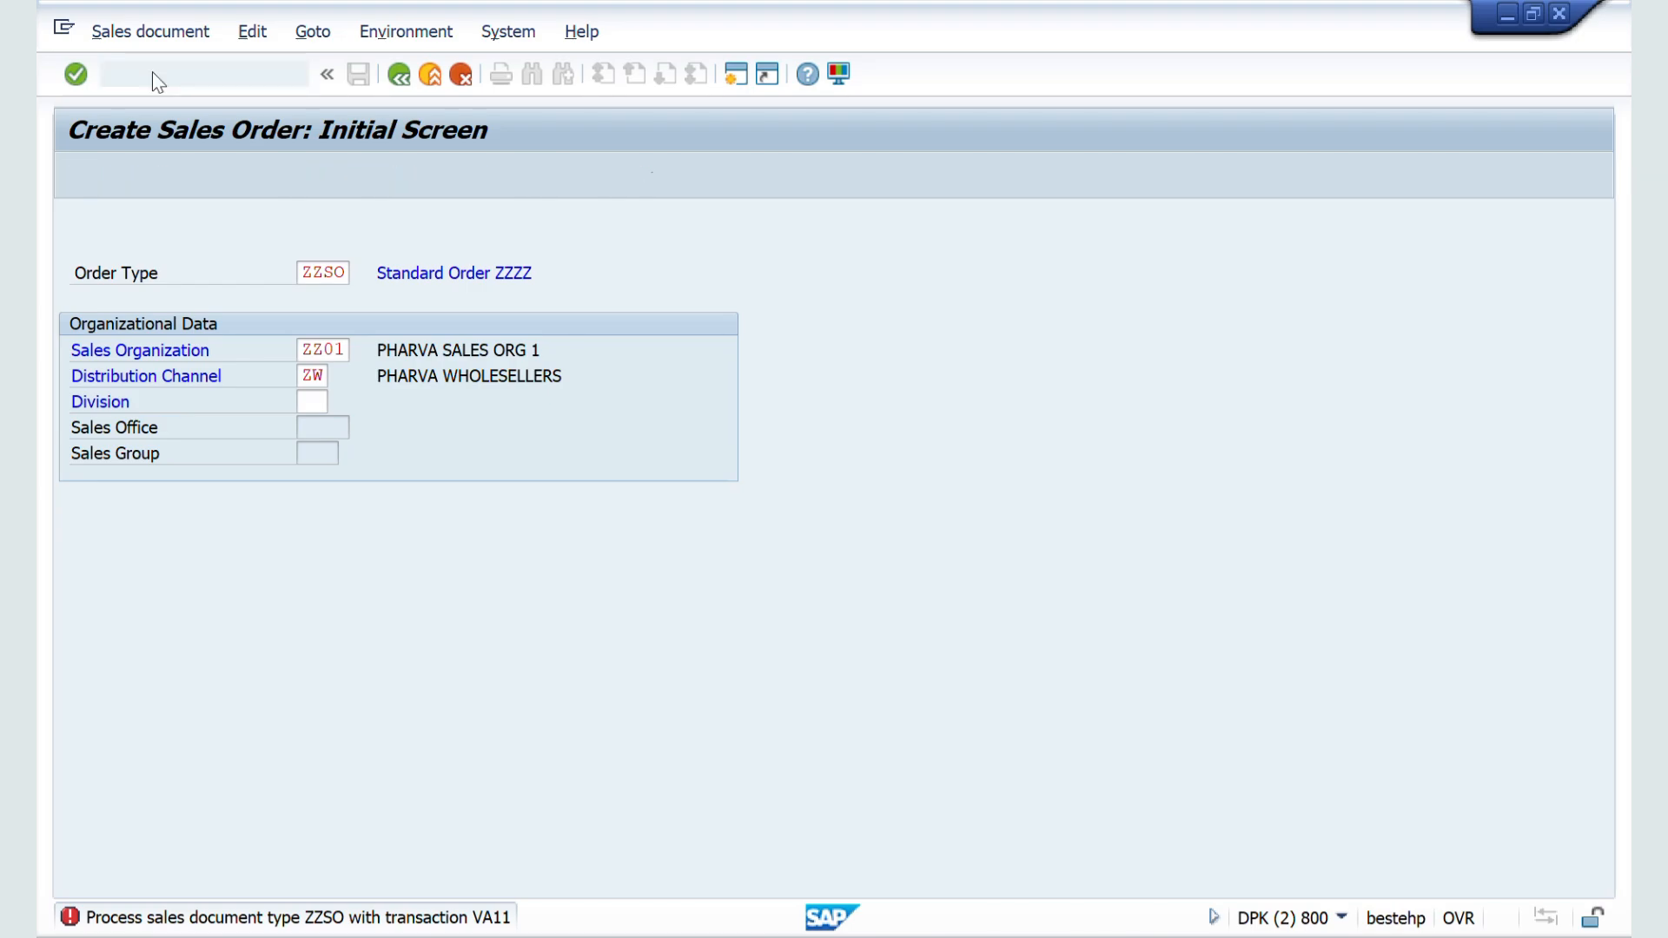
key(Return)
Step: Enter the sold-to party's customer number and choose sales area ZZ01 / ZW / ZM for the order
key(Down)
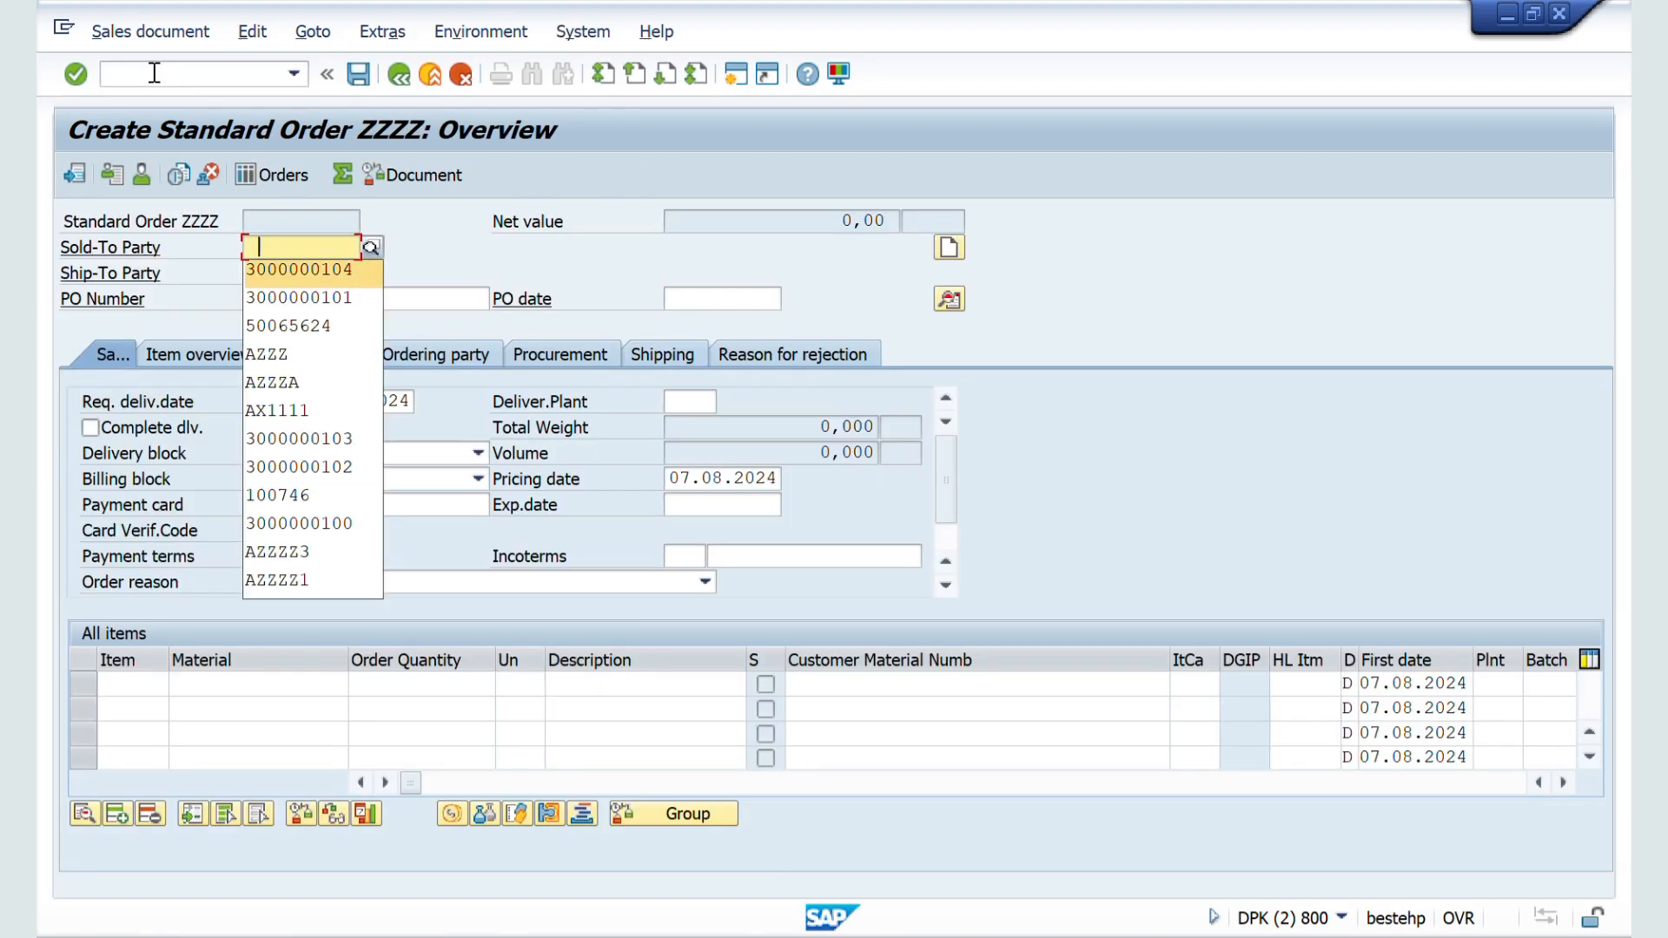
key(Return)
key(Return)
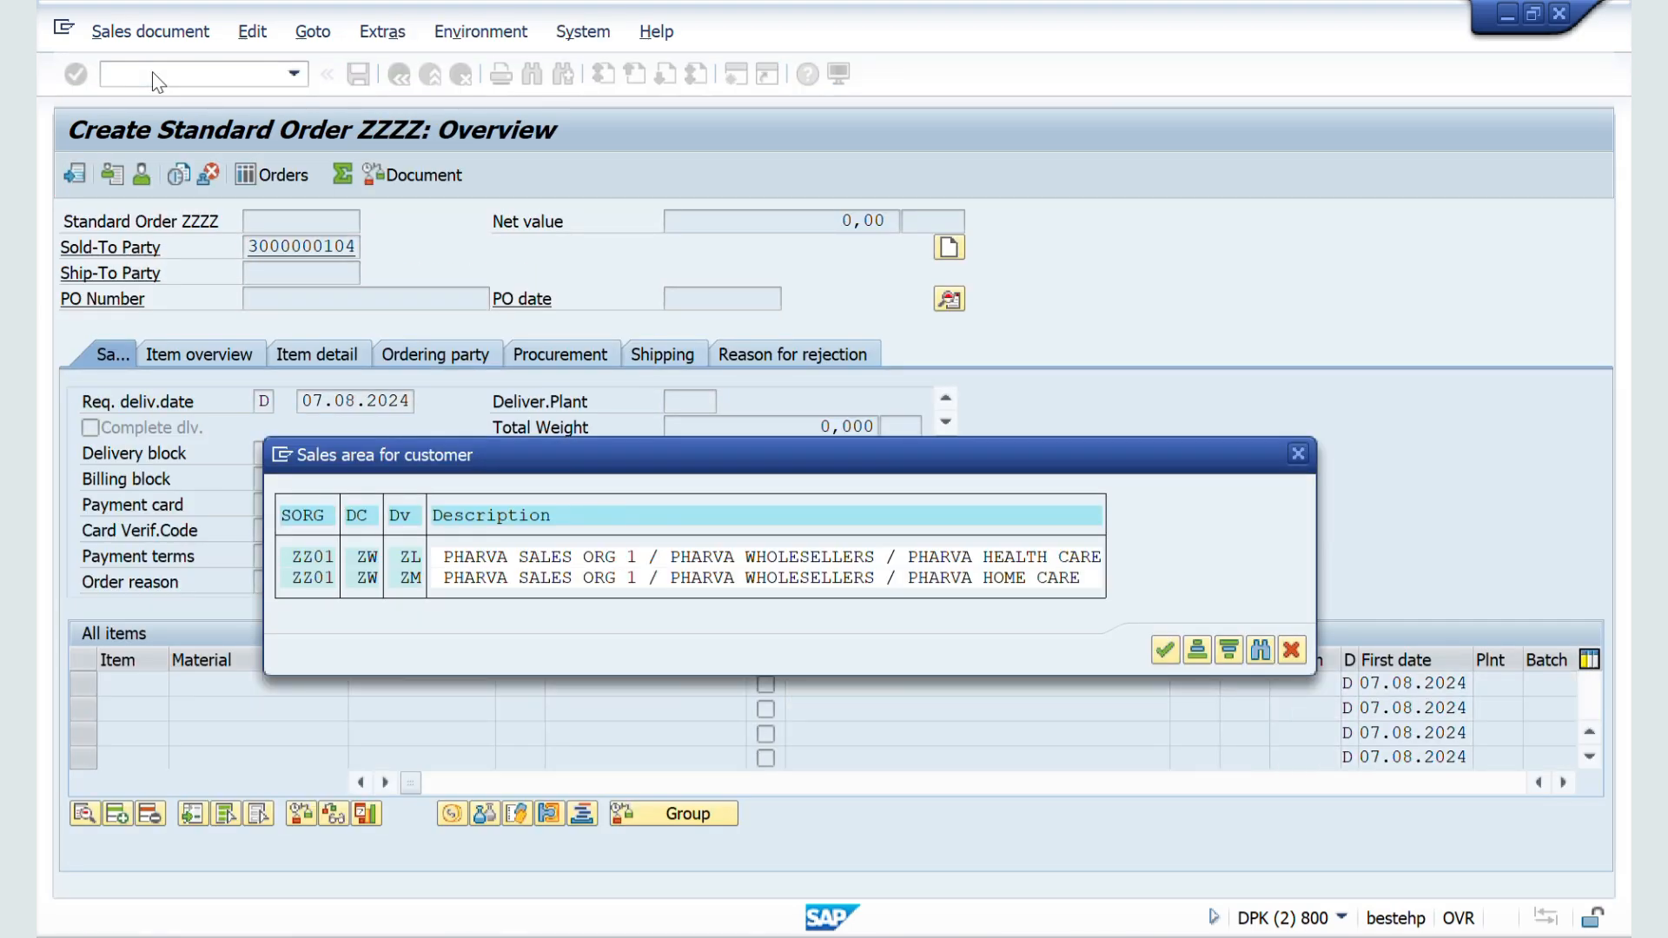
double_click(310, 577)
Step: Add material 50065624 with order quantity 10 as the first item, accepting the minimum quantity warning
click(244, 687)
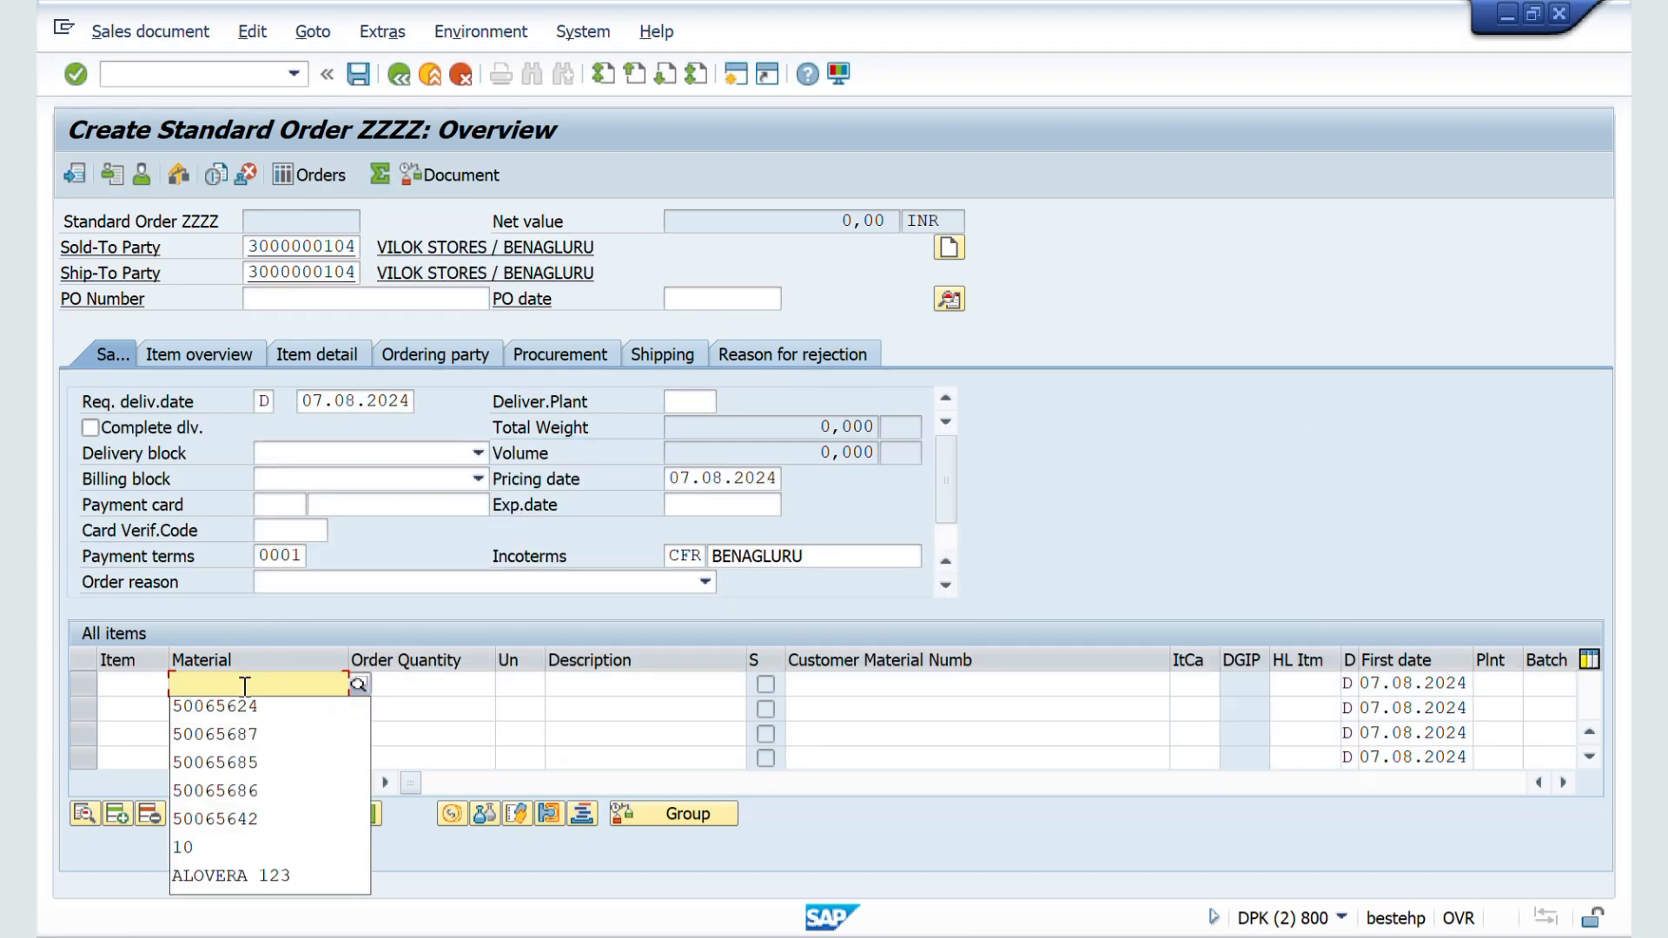
key(Down)
key(Return)
key(Tab)
text(1)
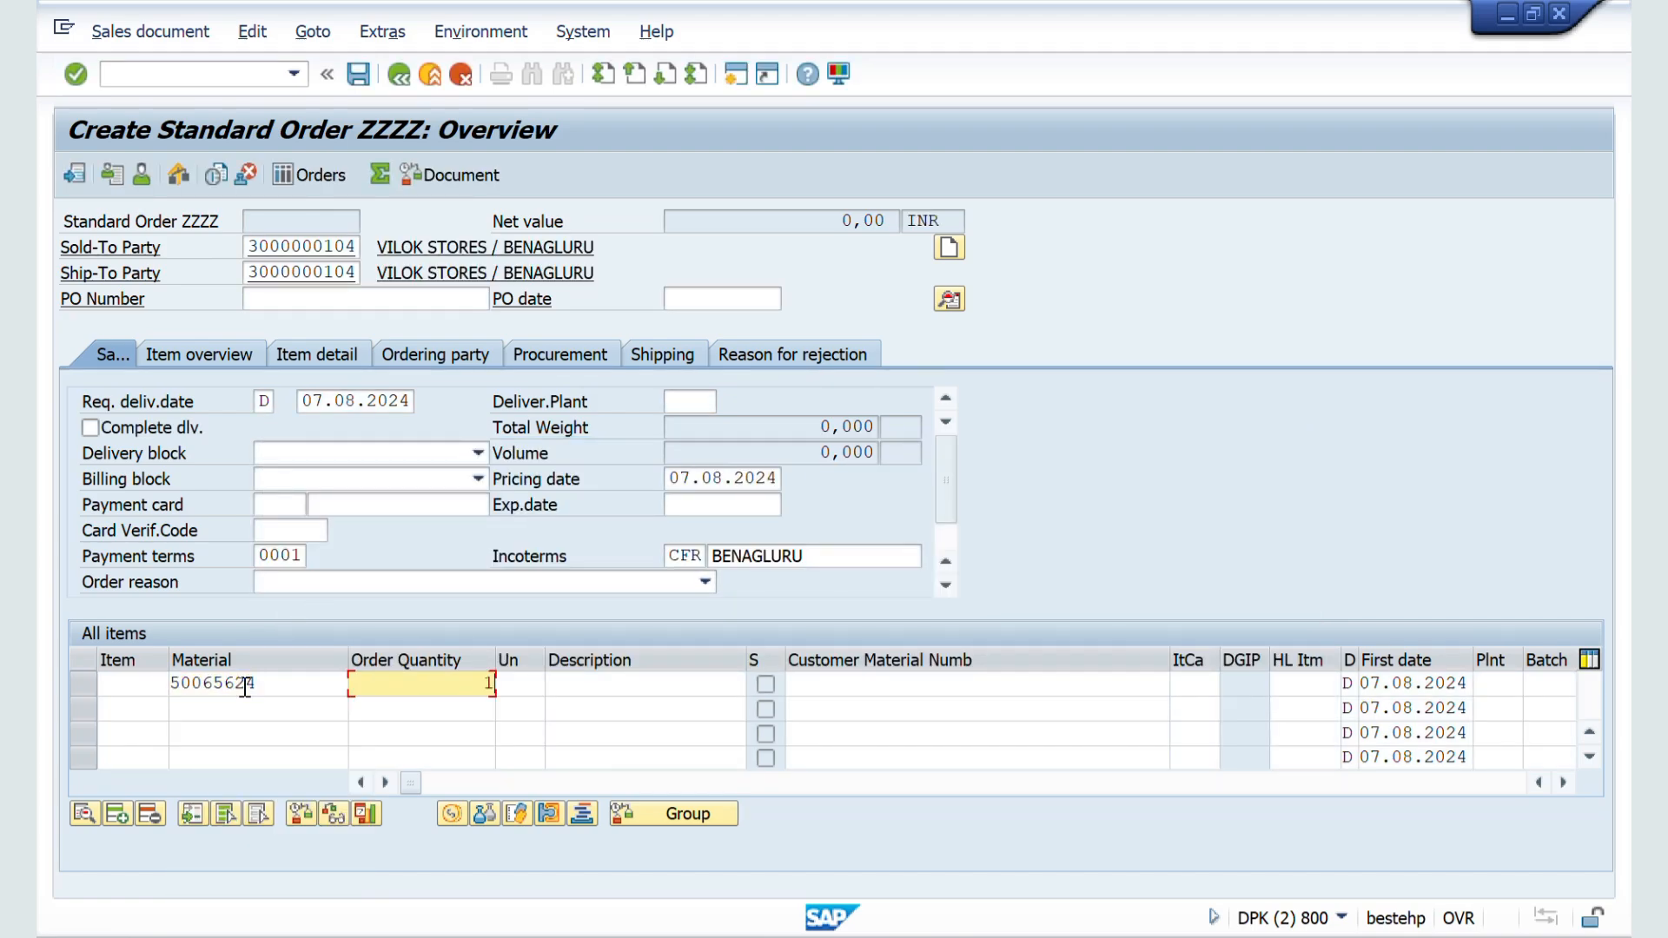
text(0)
key(Return)
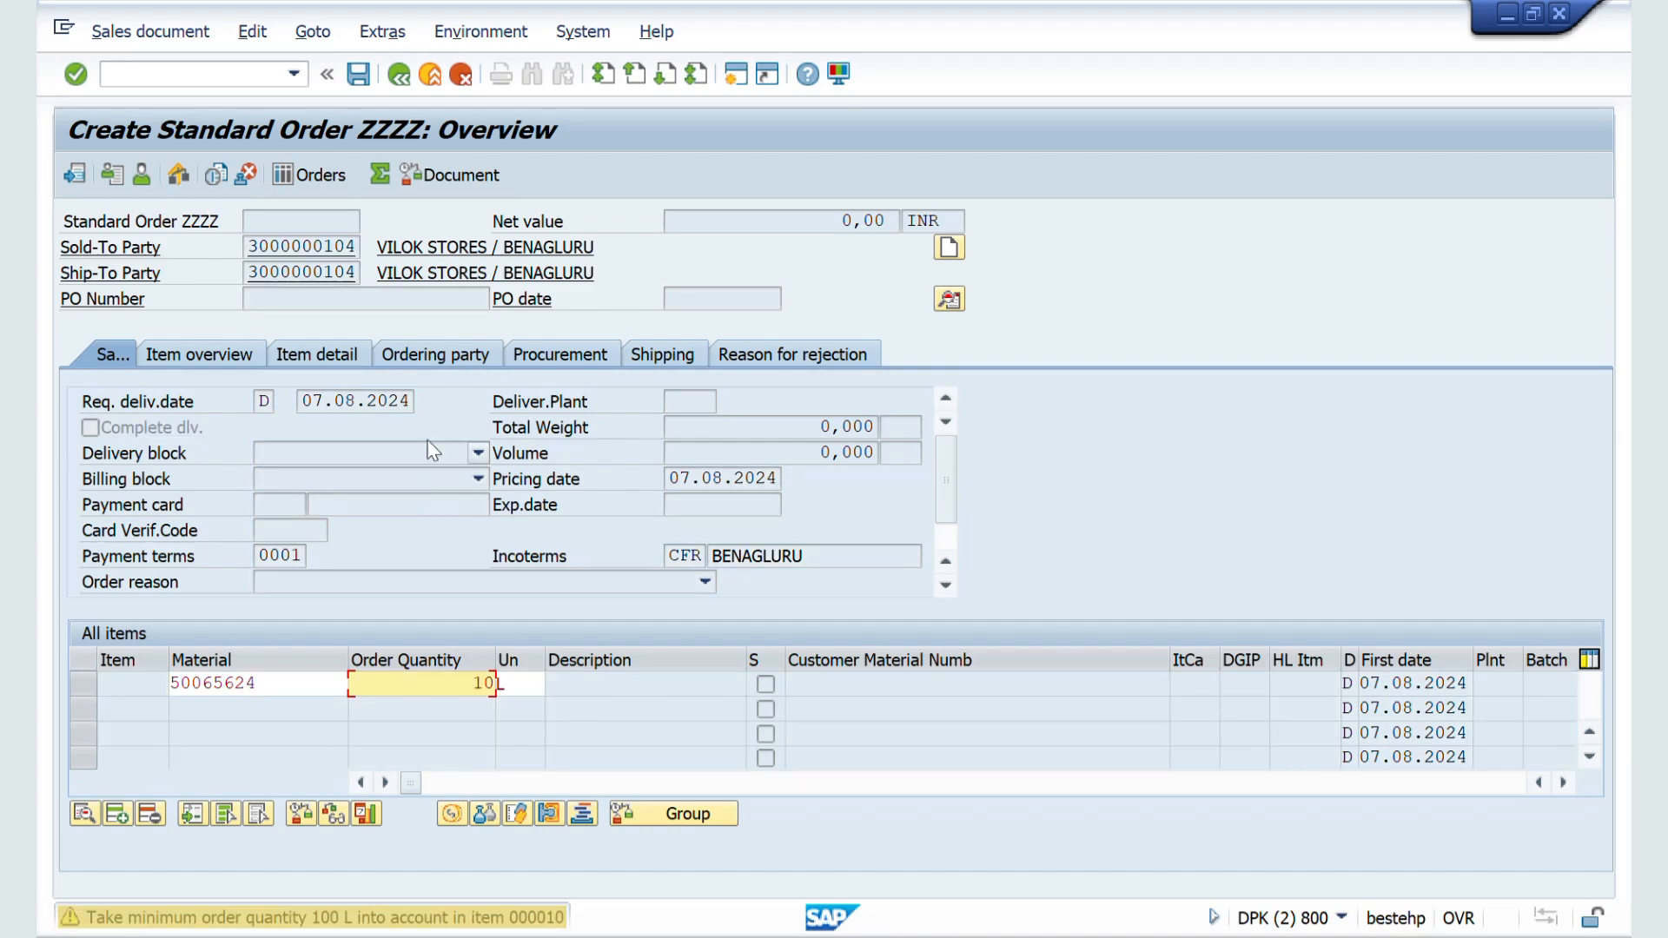
key(Return)
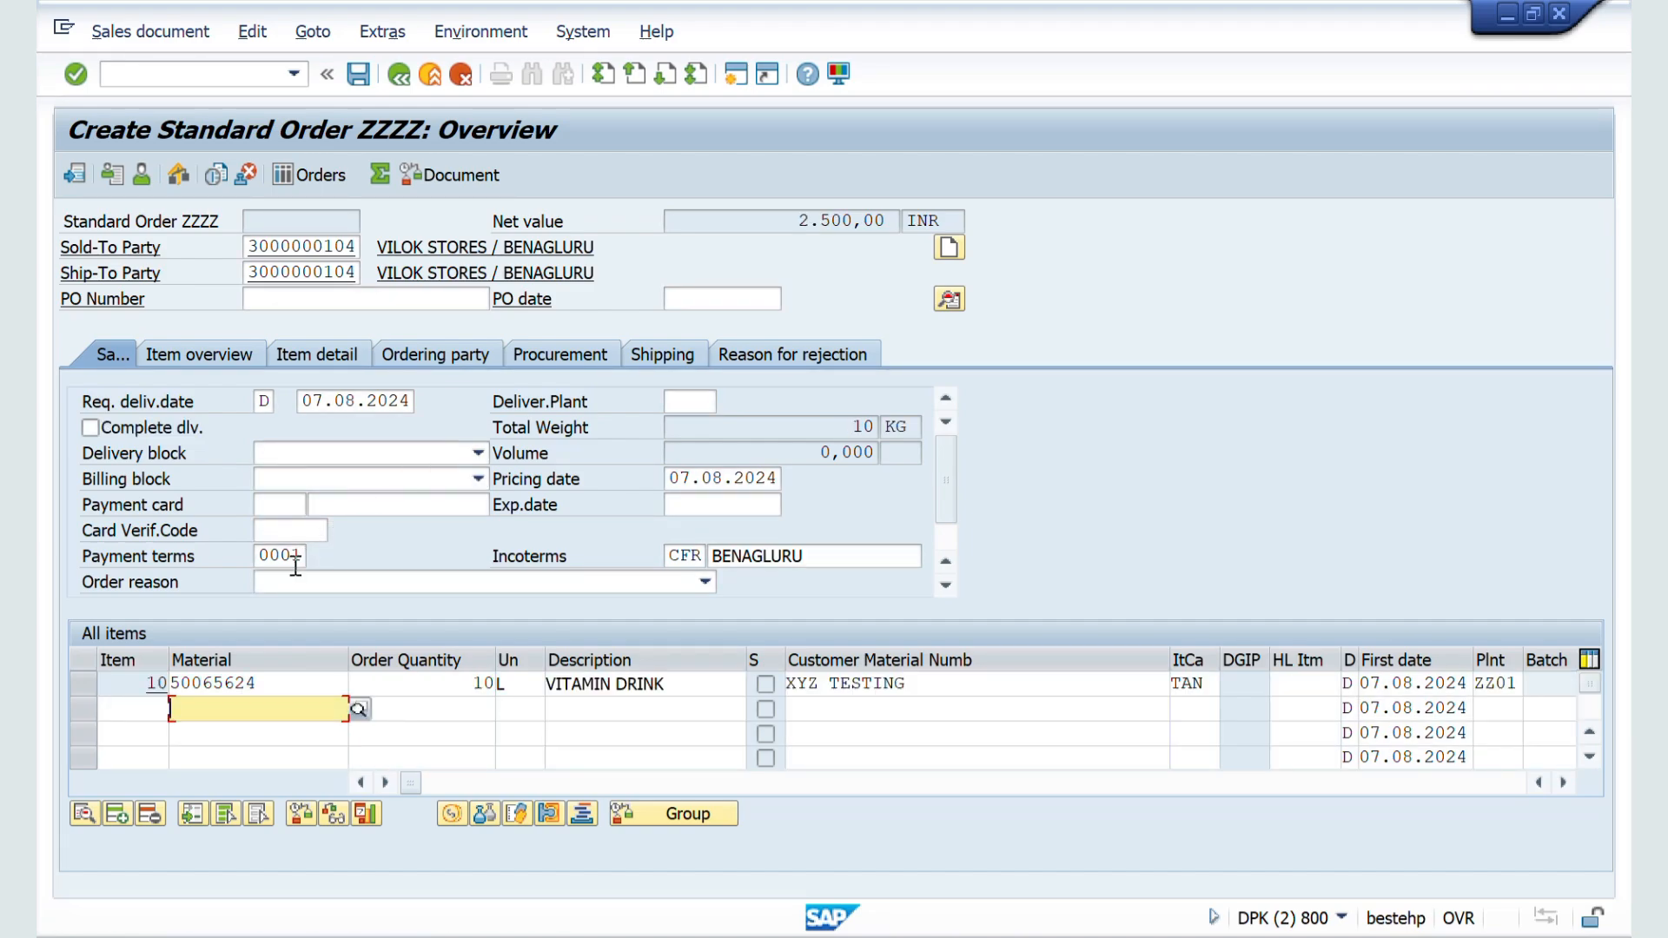
Step: Clear the order's payment terms, then save the document as incomplete from the incompletion log
drag(295, 563, 250, 573)
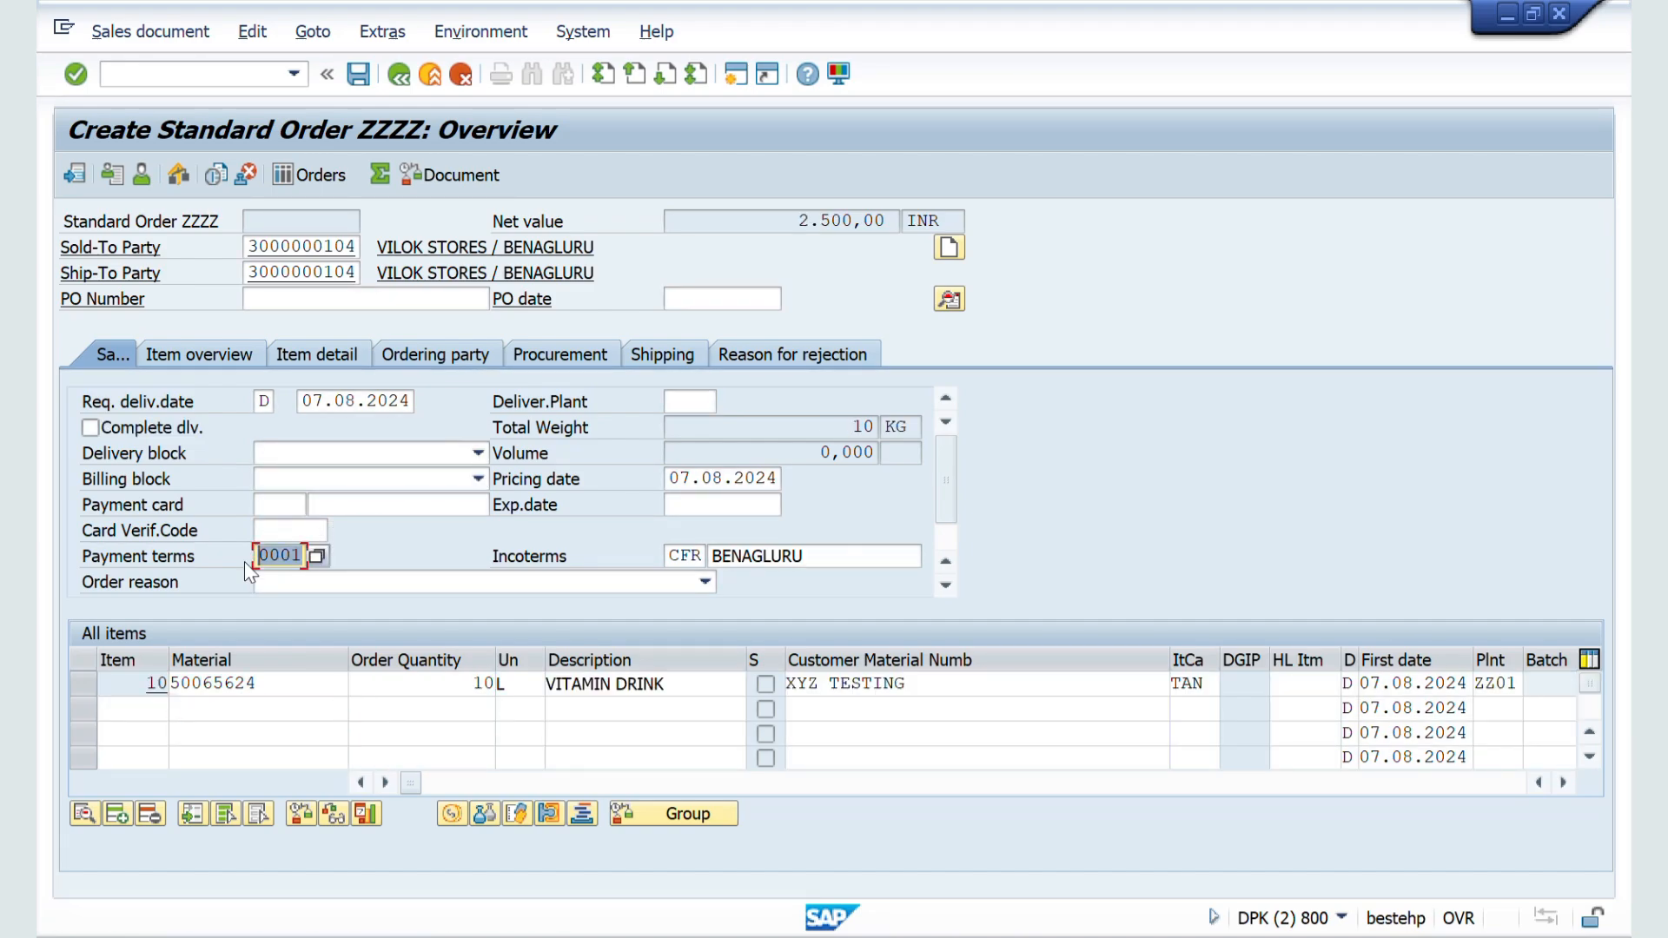
key(BackSpace)
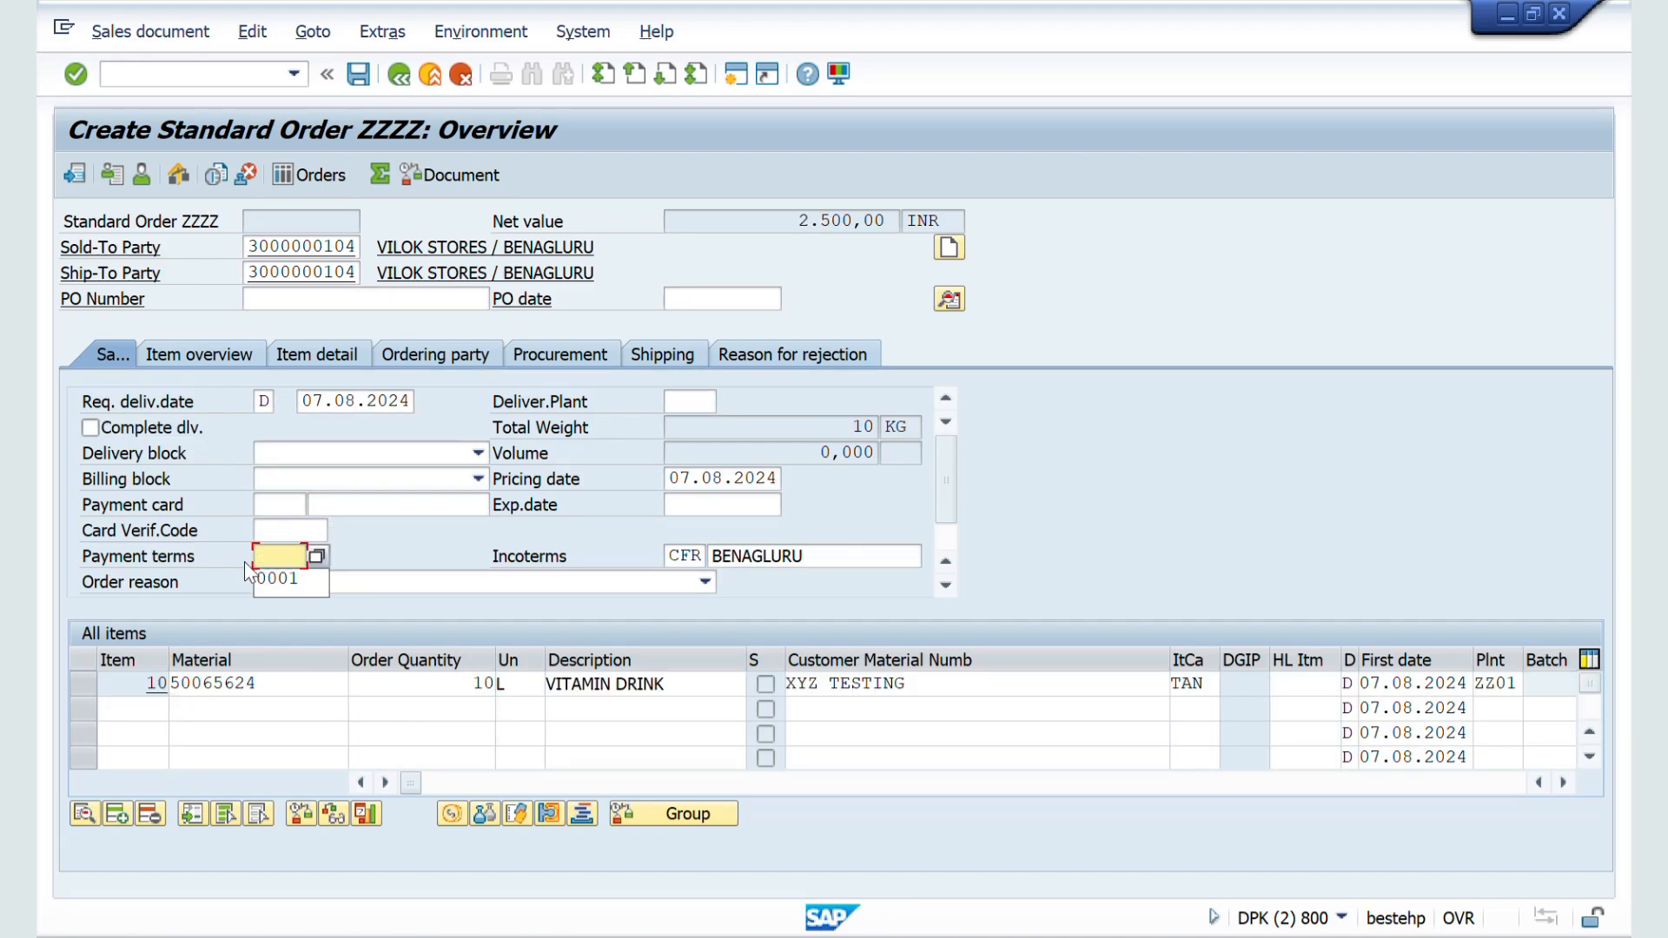
click(259, 33)
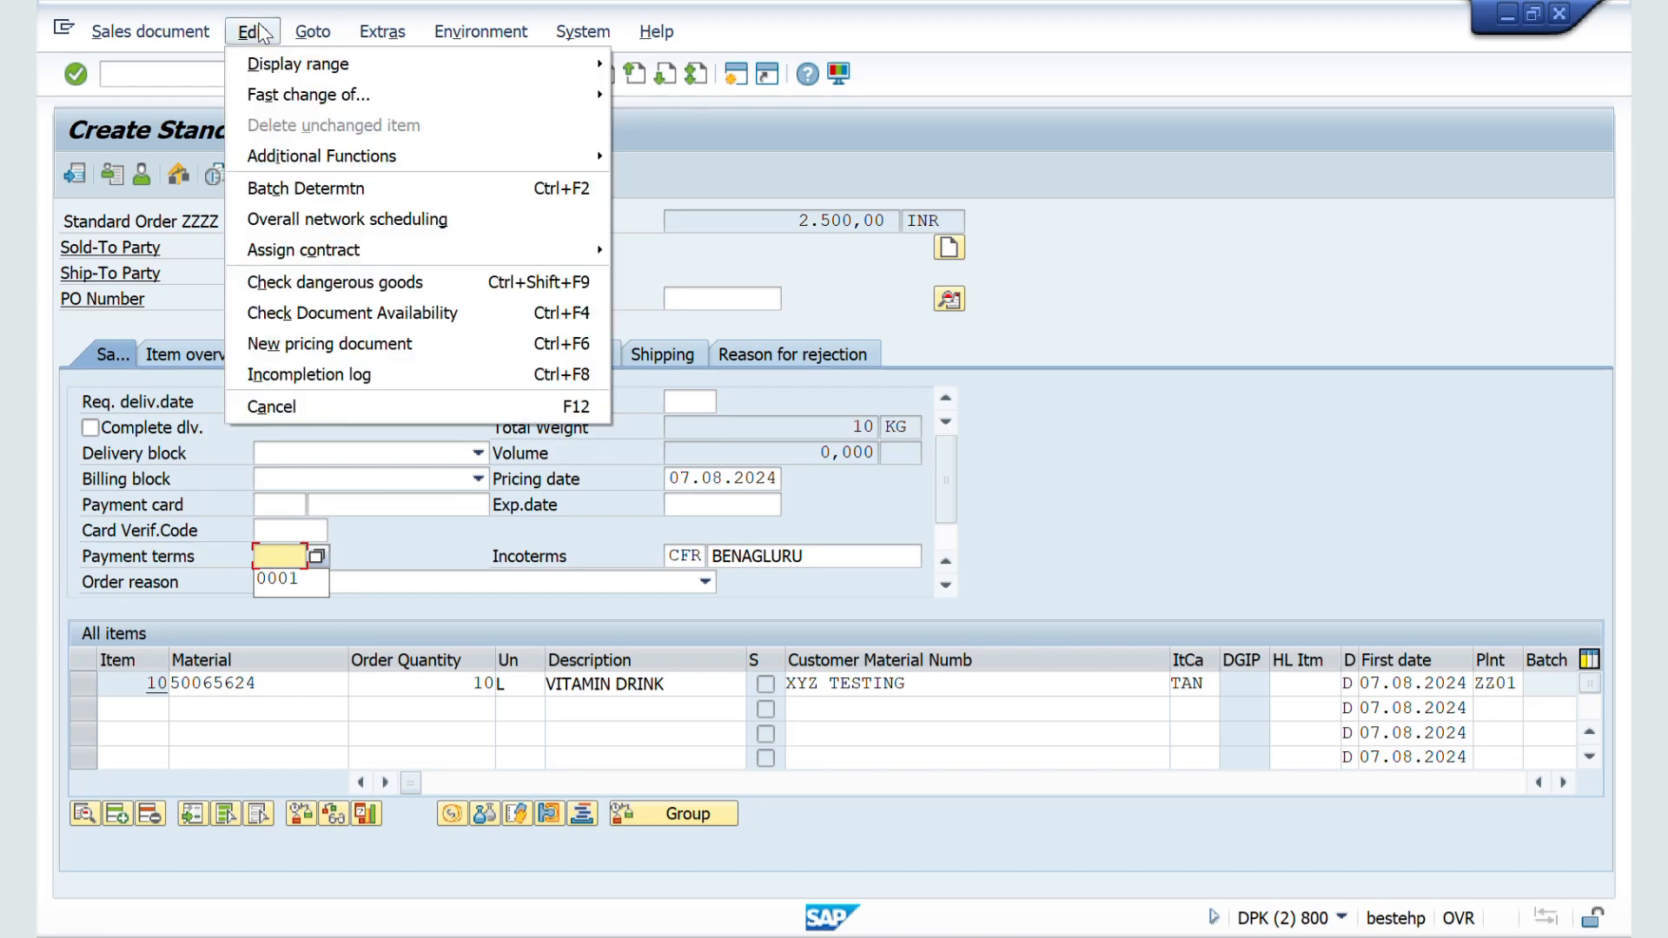
click(294, 375)
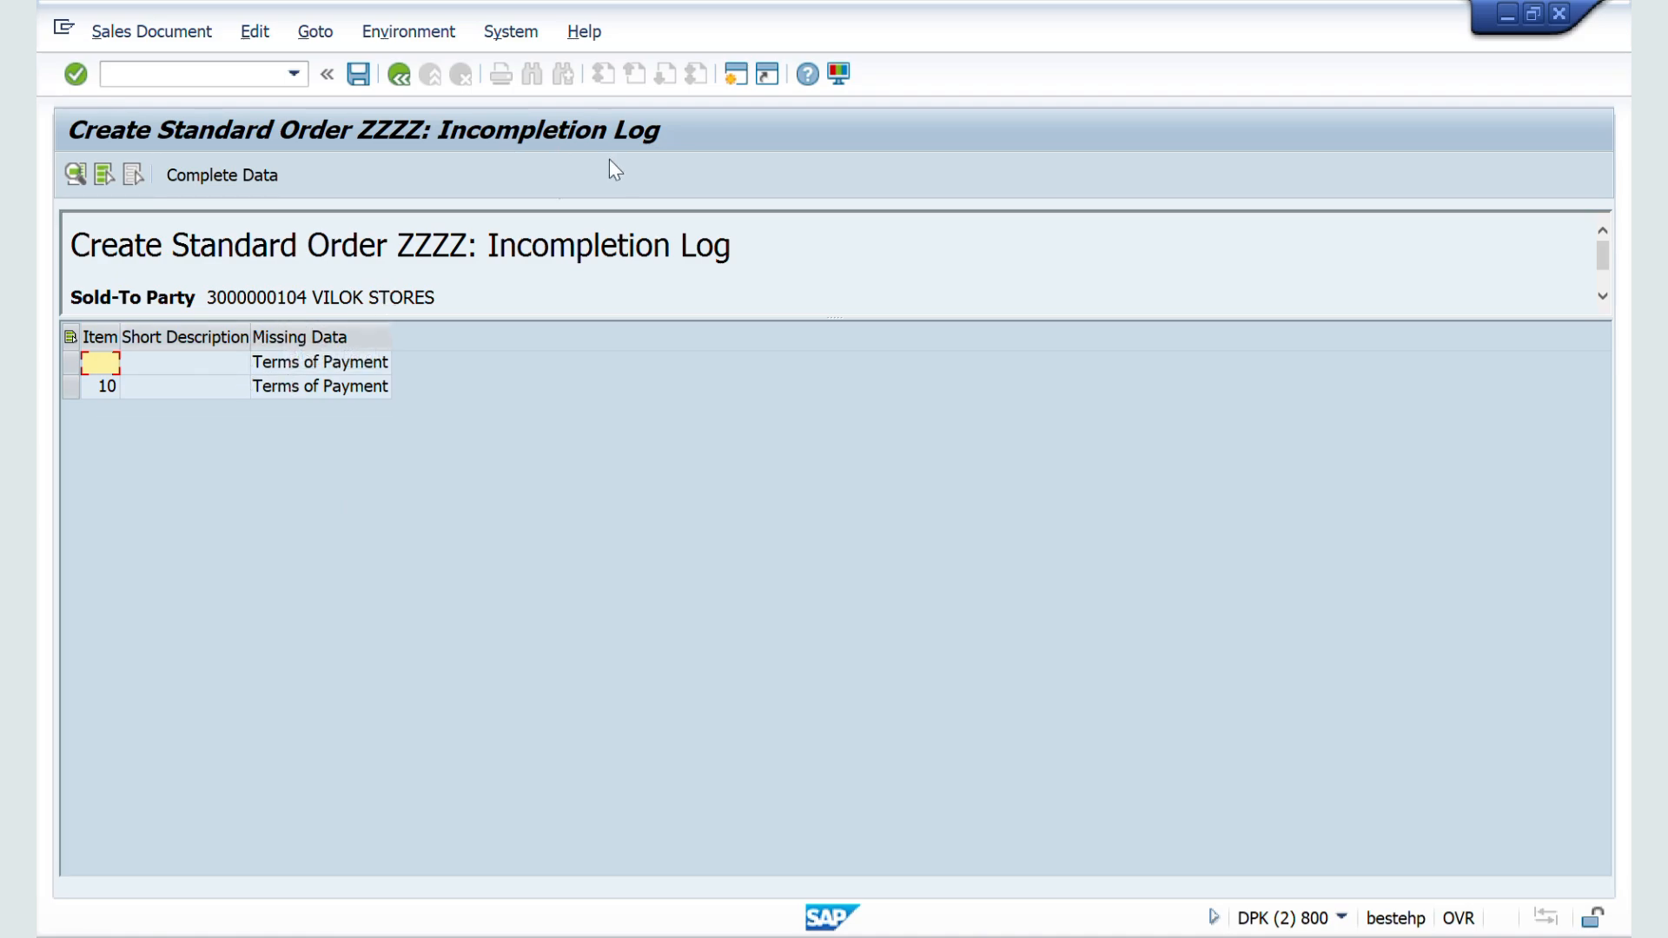
click(357, 73)
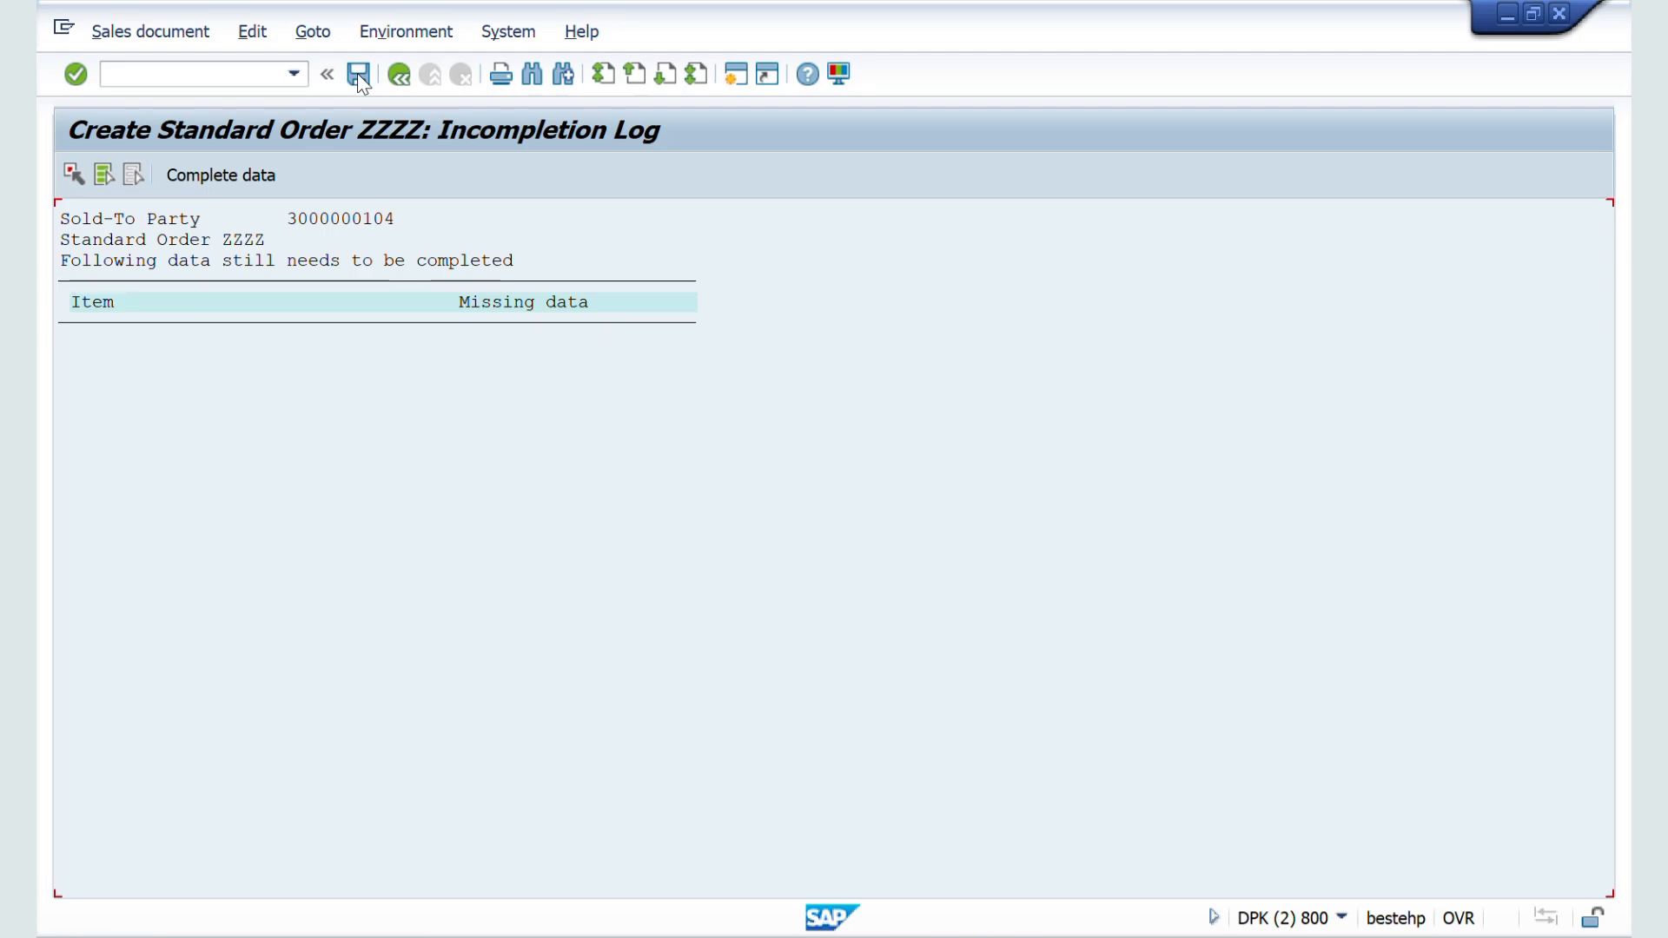
click(358, 75)
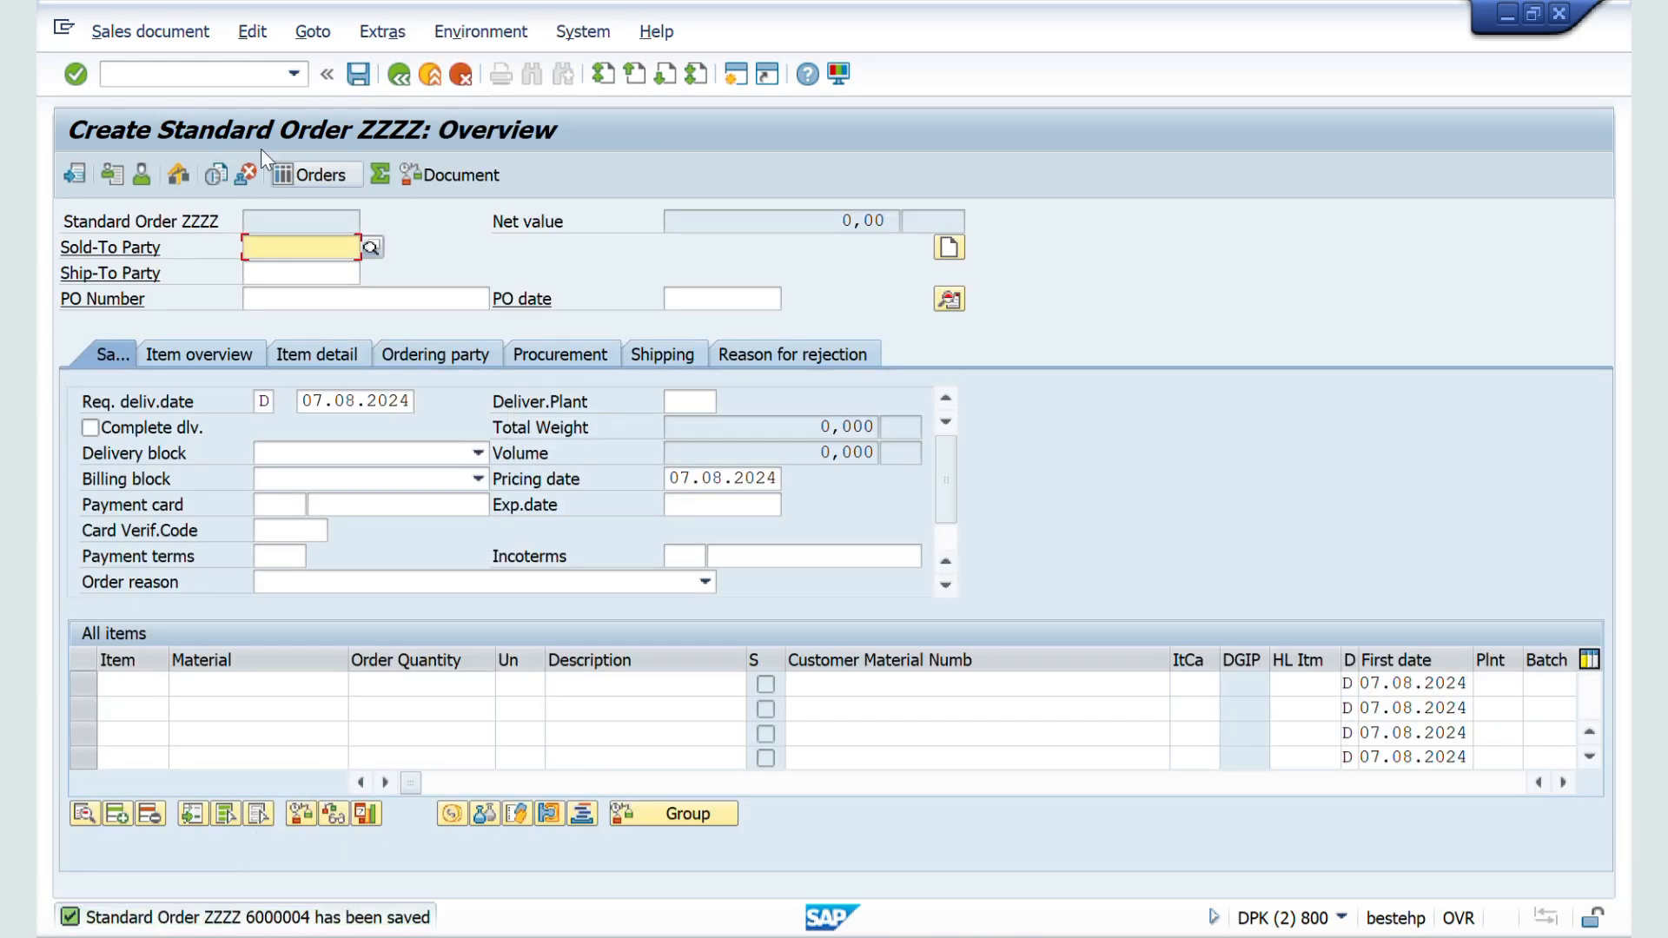
Step: Open the saved sales order in change mode and check its status overview for header and item completeness
click(149, 33)
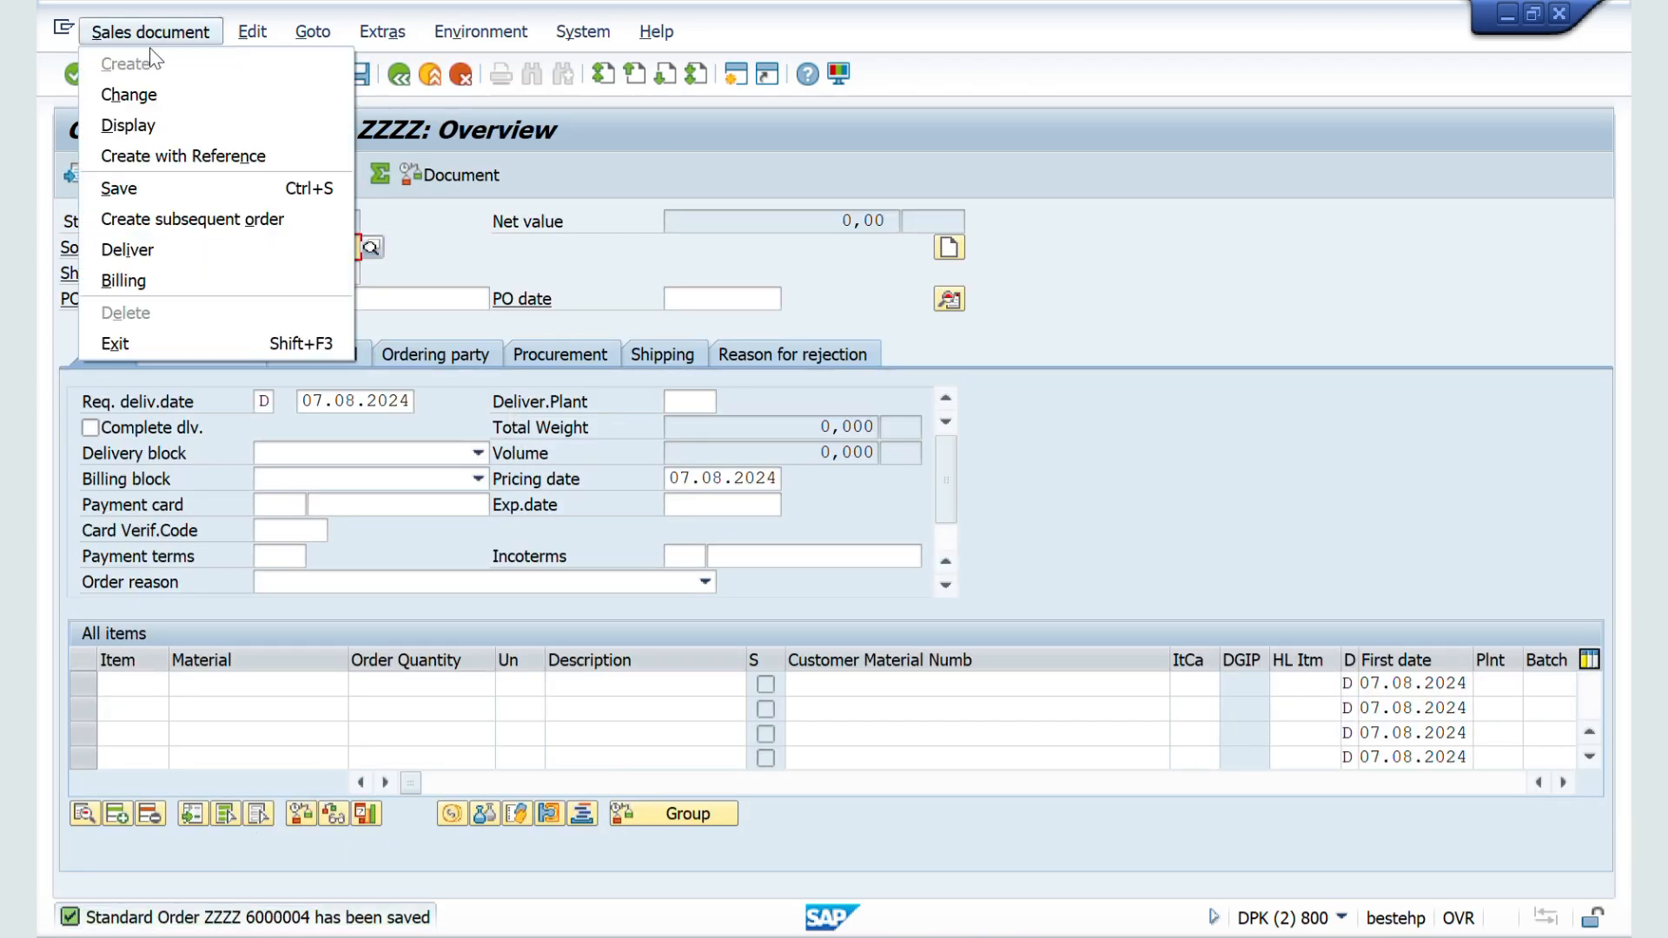
click(154, 101)
key(Return)
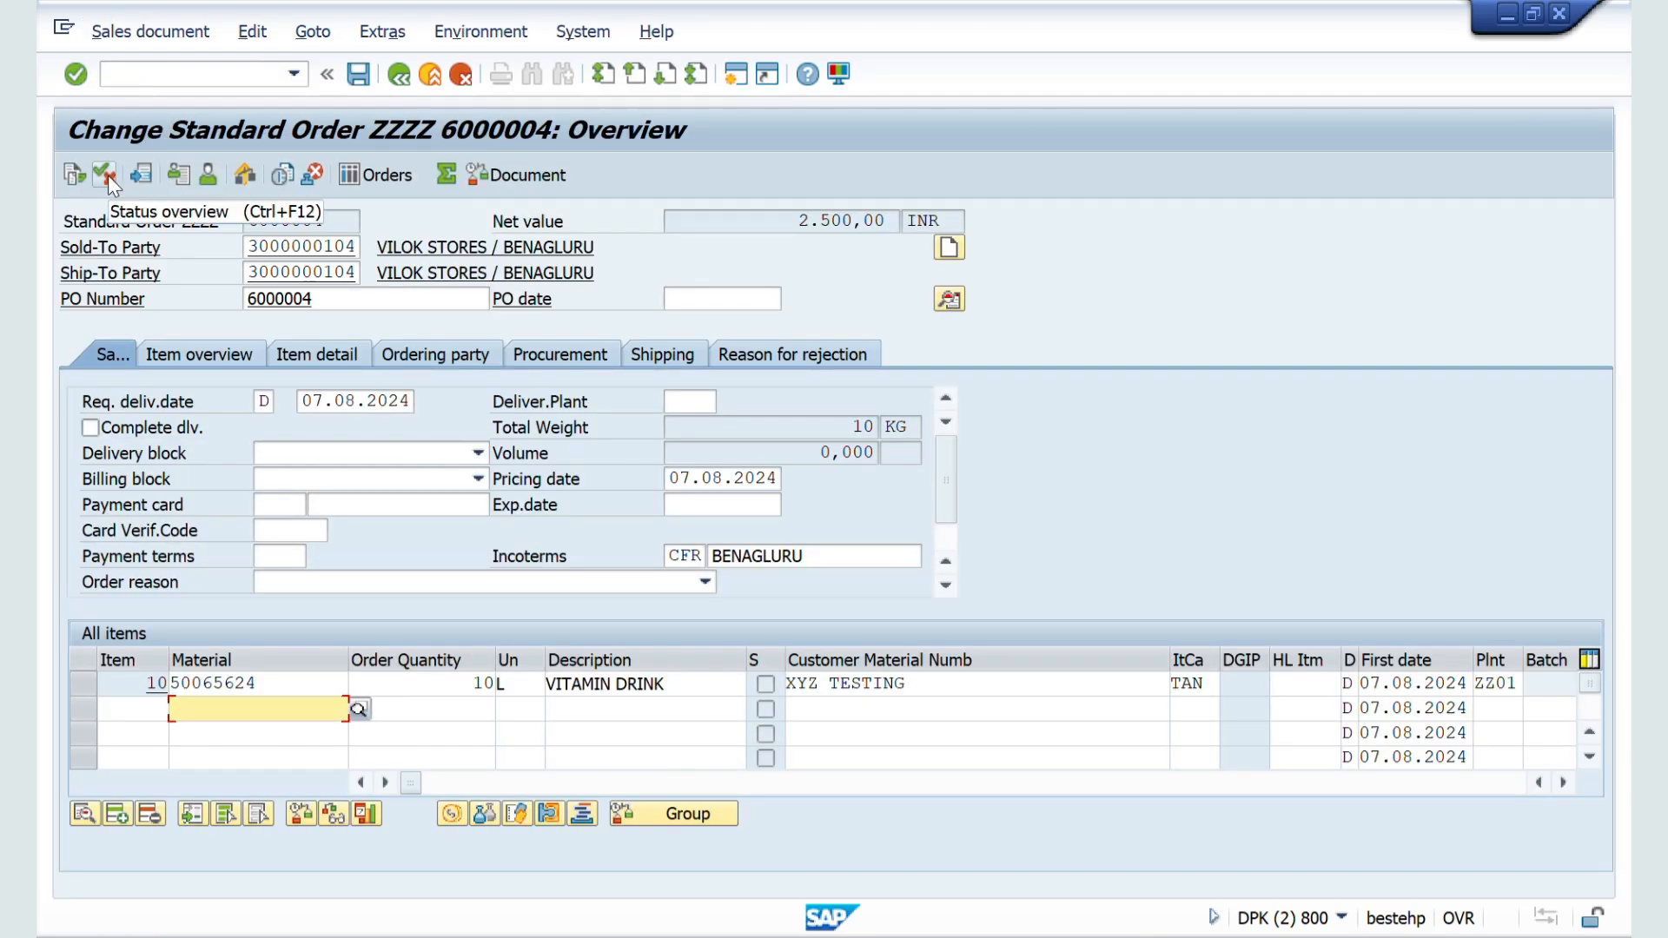
click(104, 175)
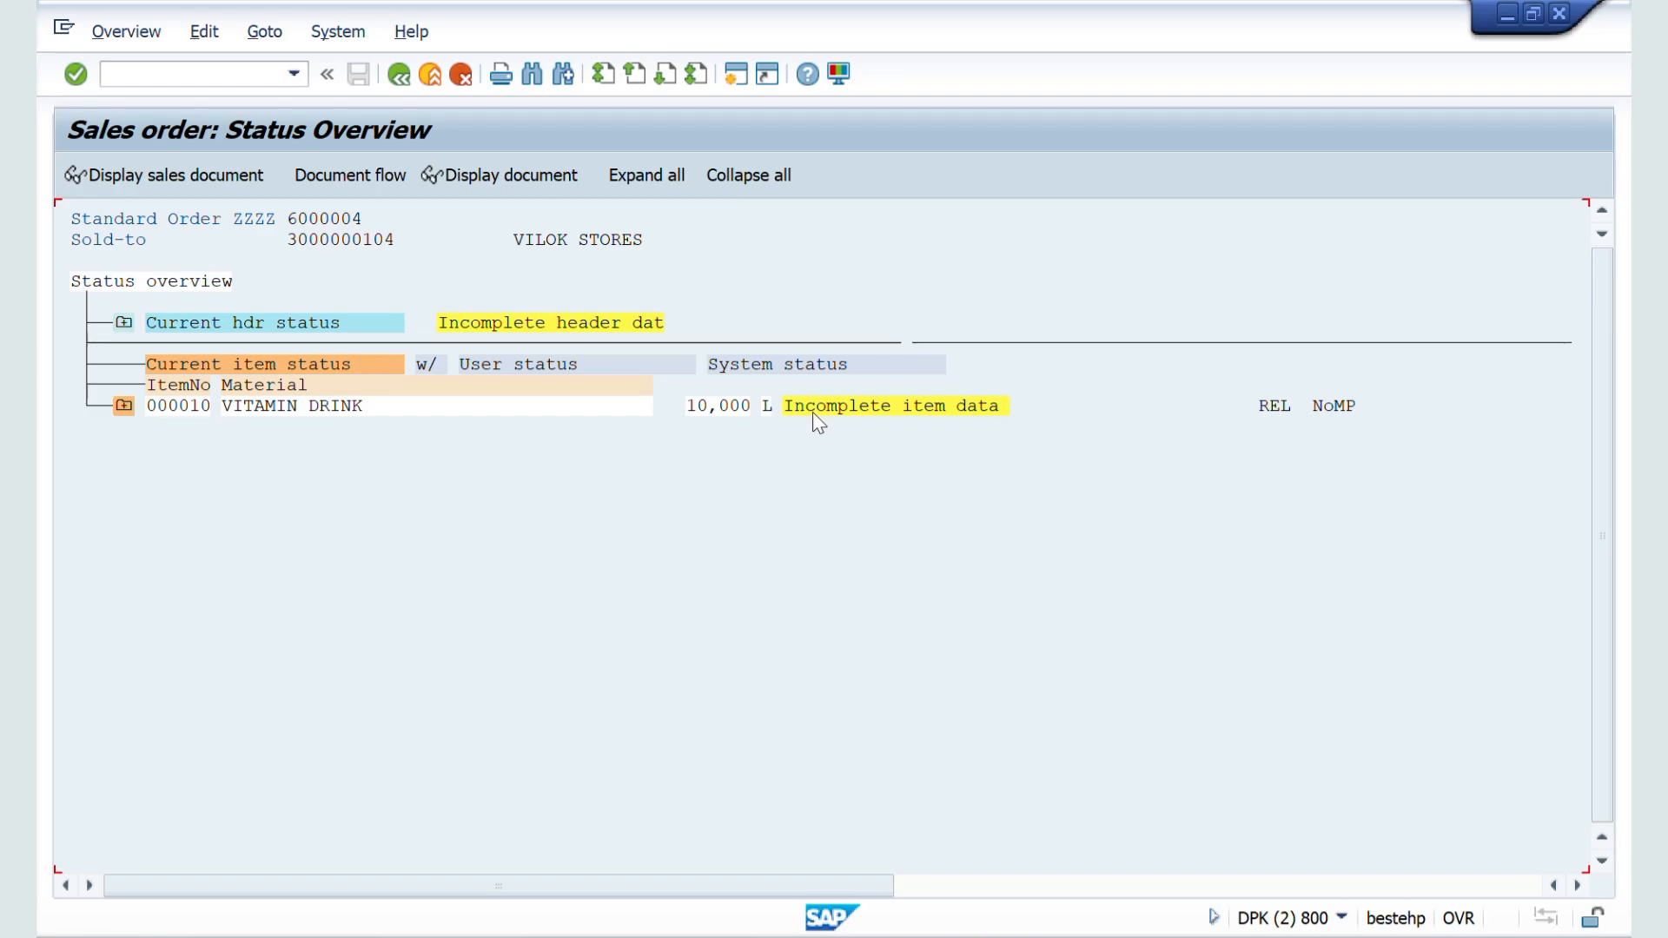
click(397, 75)
Step: Switch to the sales order type configuration session and review the Transaction flow settings around Status profile
key(alt+Tab)
key(alt+Tab)
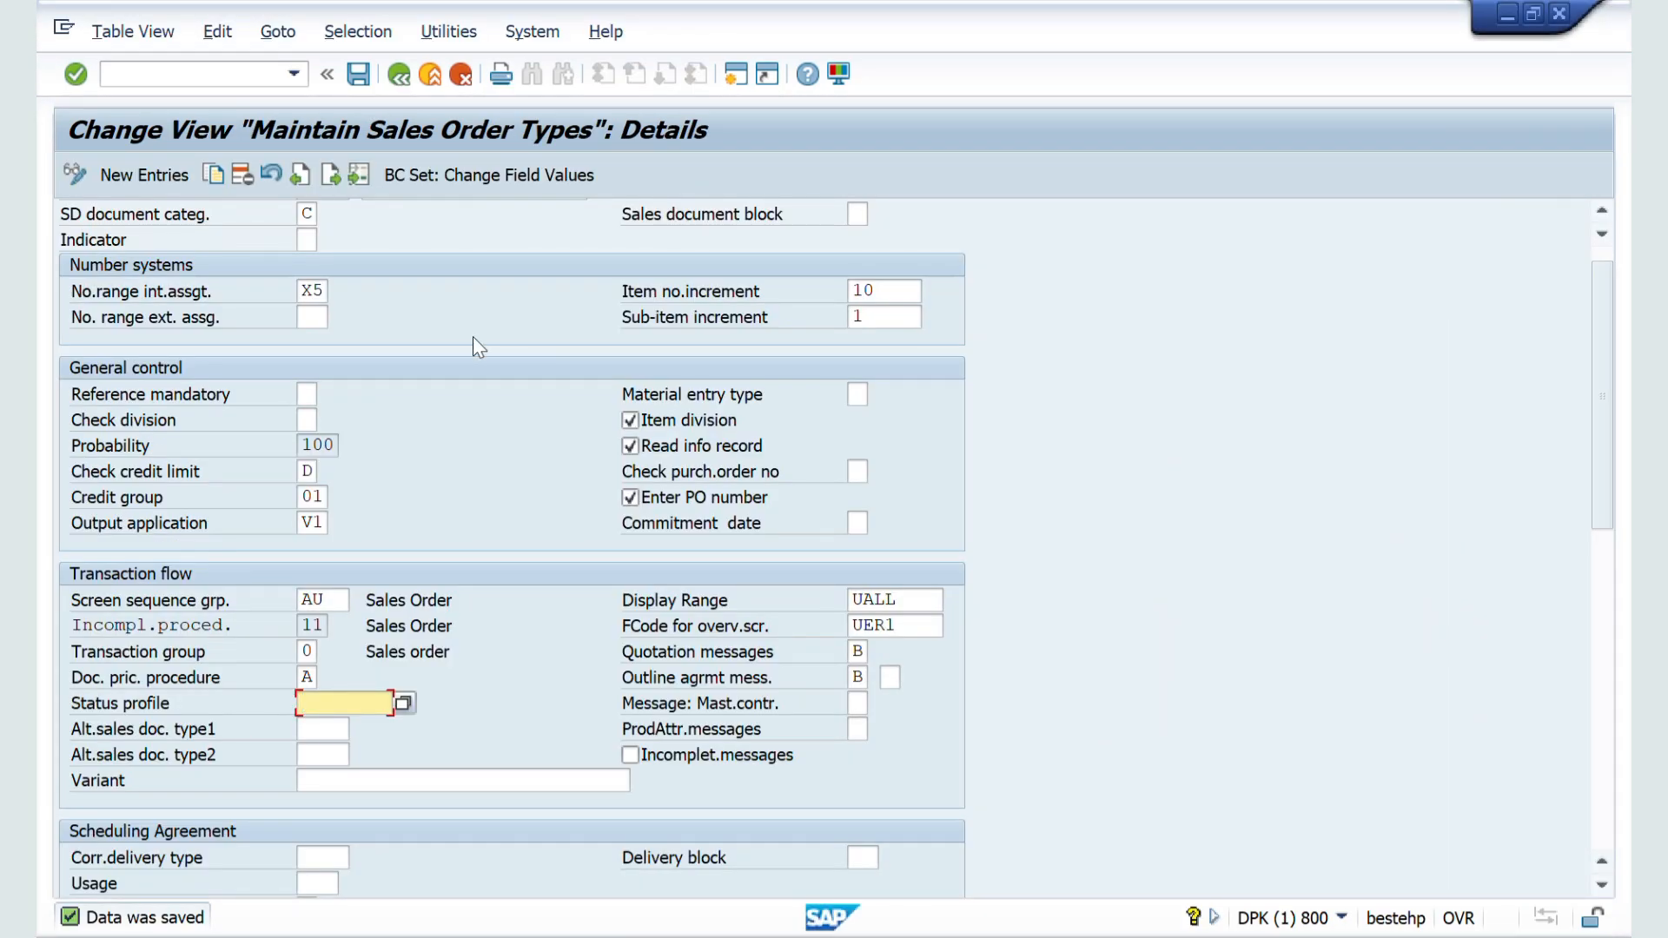
scroll(473, 338, down, 1)
scroll(665, 711, down, 3)
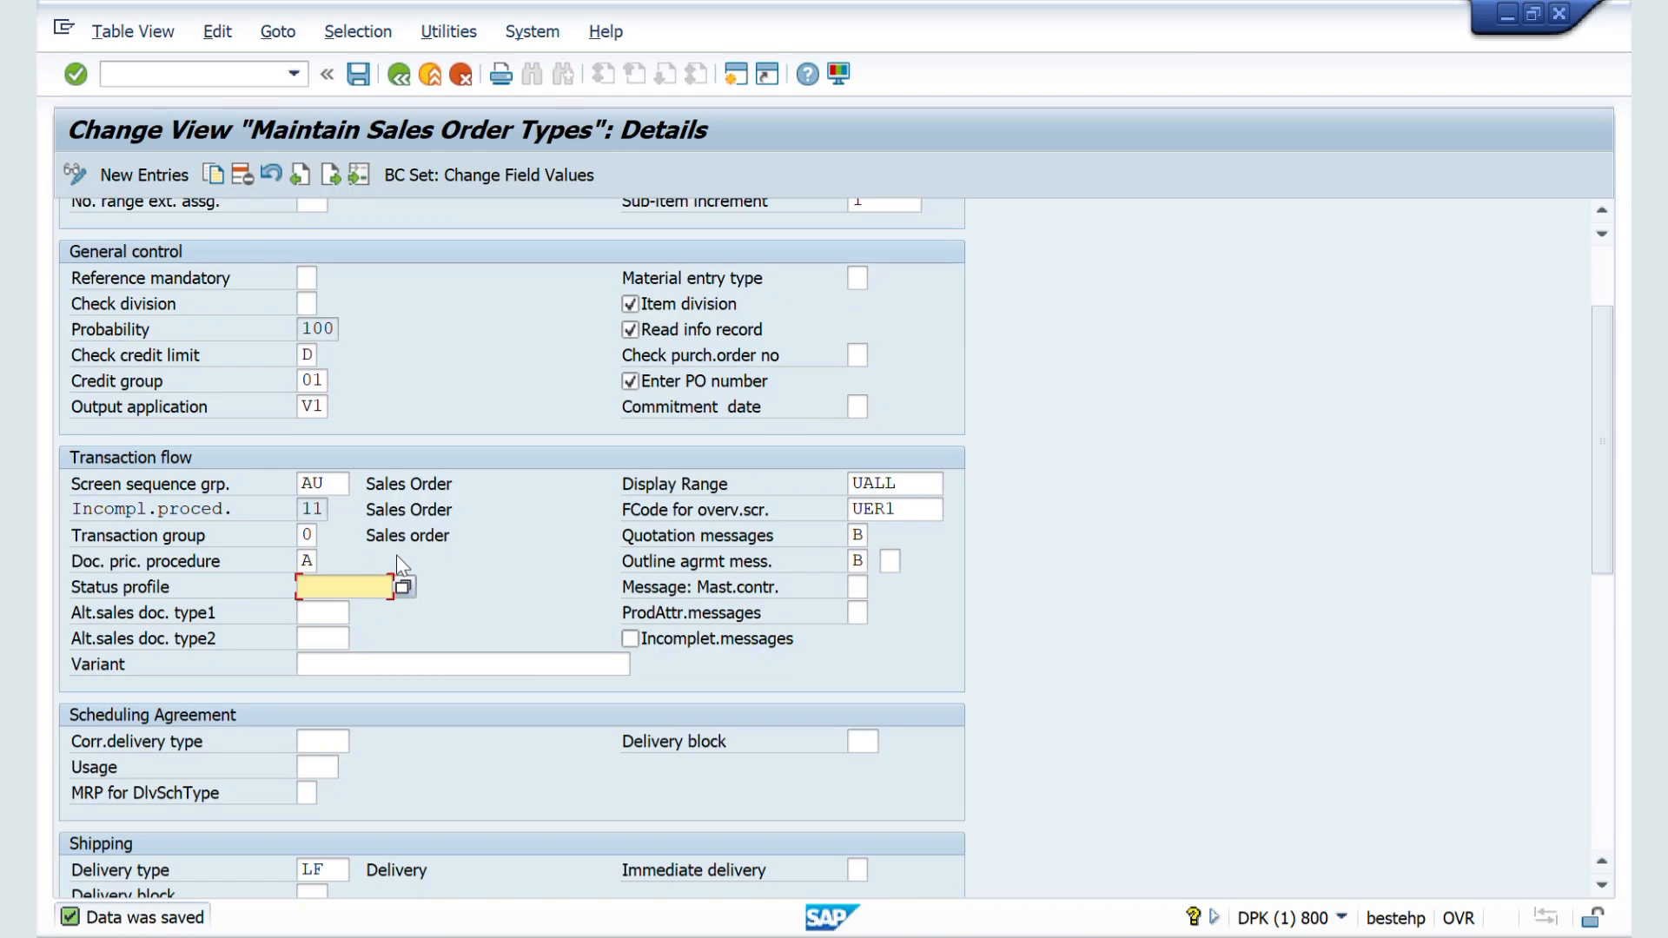
Step: Switch to the Word notes, highlight the Status Profile definition with both of its bullet points, and return to the SAP order type details
key(alt+Tab)
key(alt+Tab)
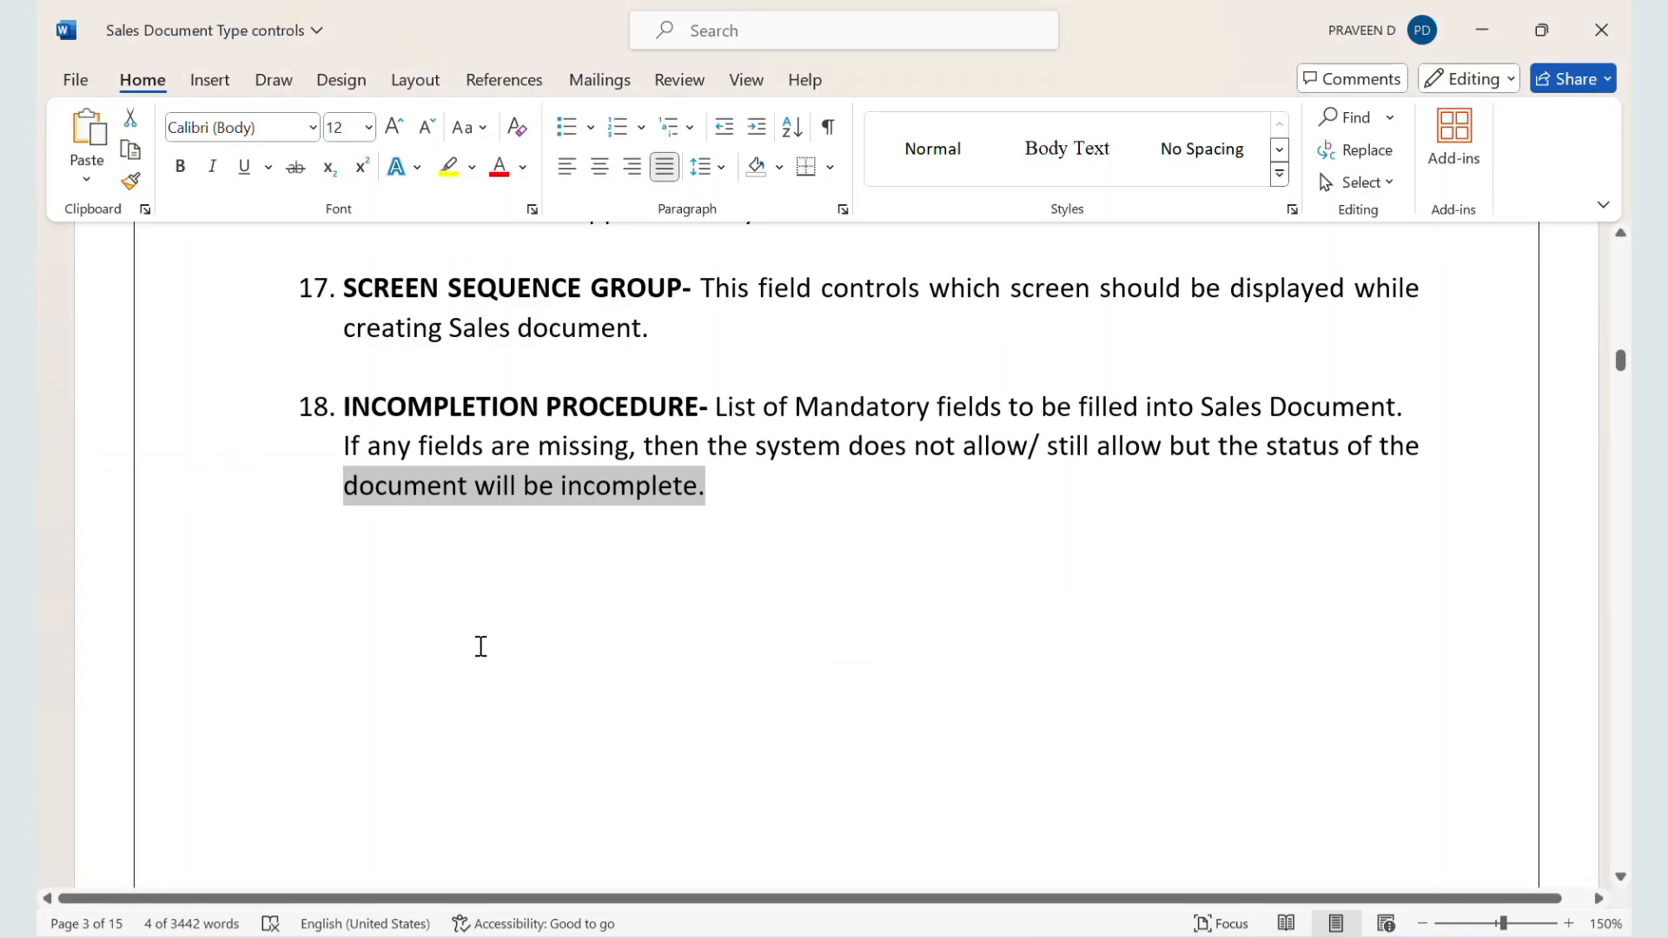
scroll(480, 647, down, 15)
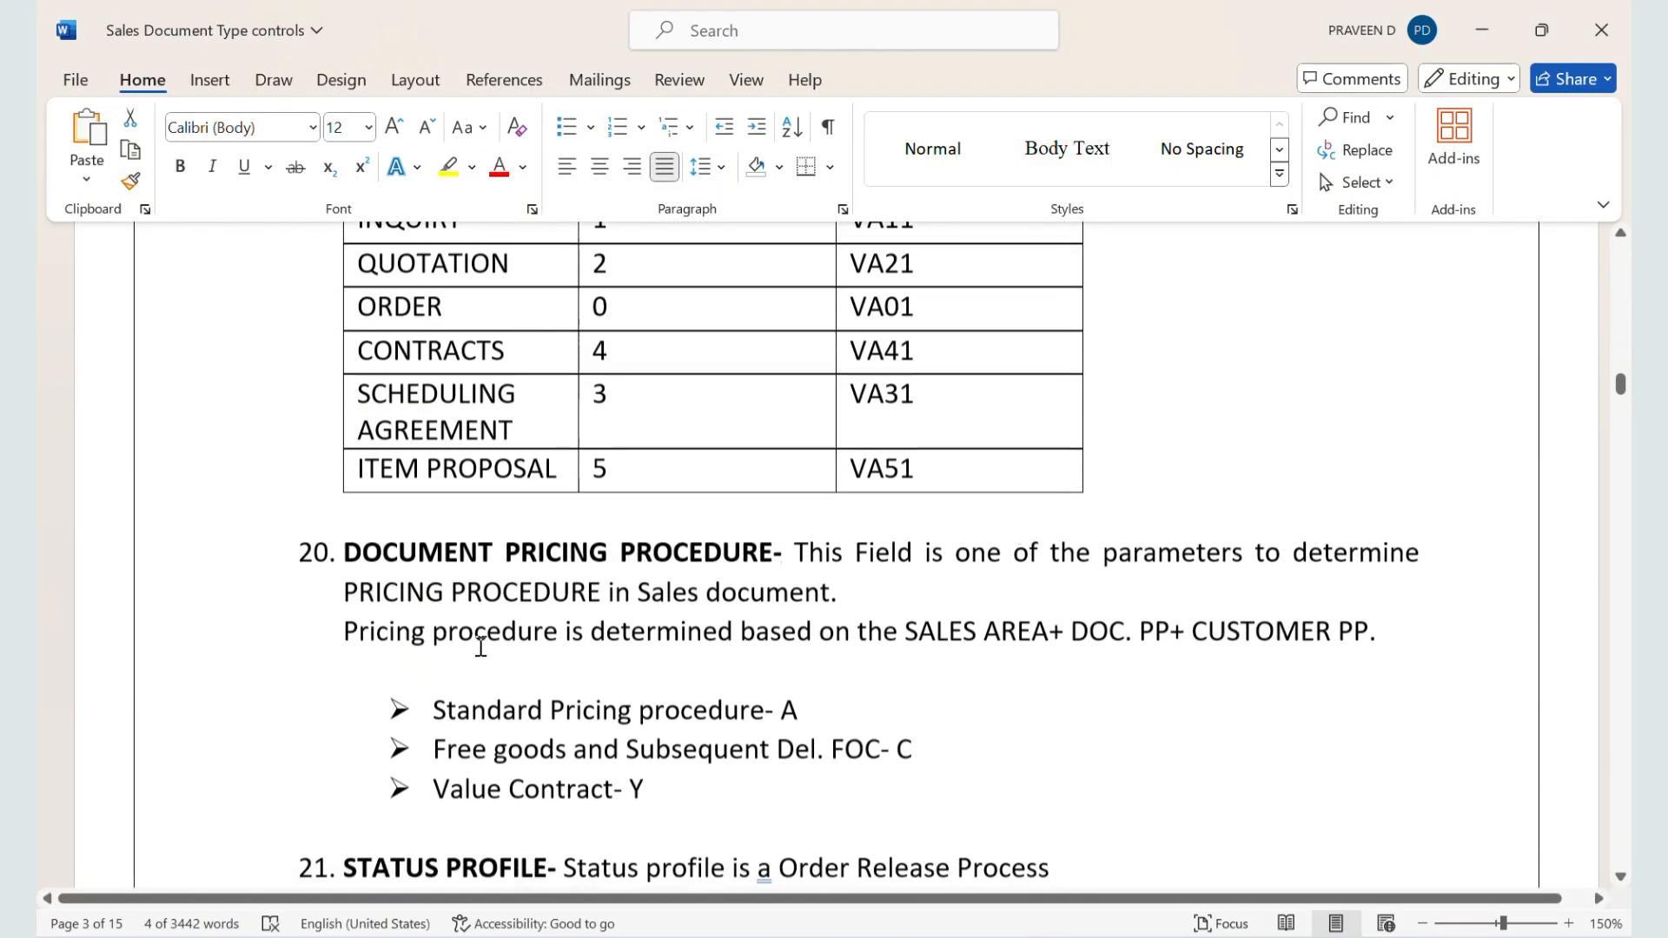
scroll(480, 646, down, 3)
scroll(480, 647, down, 1)
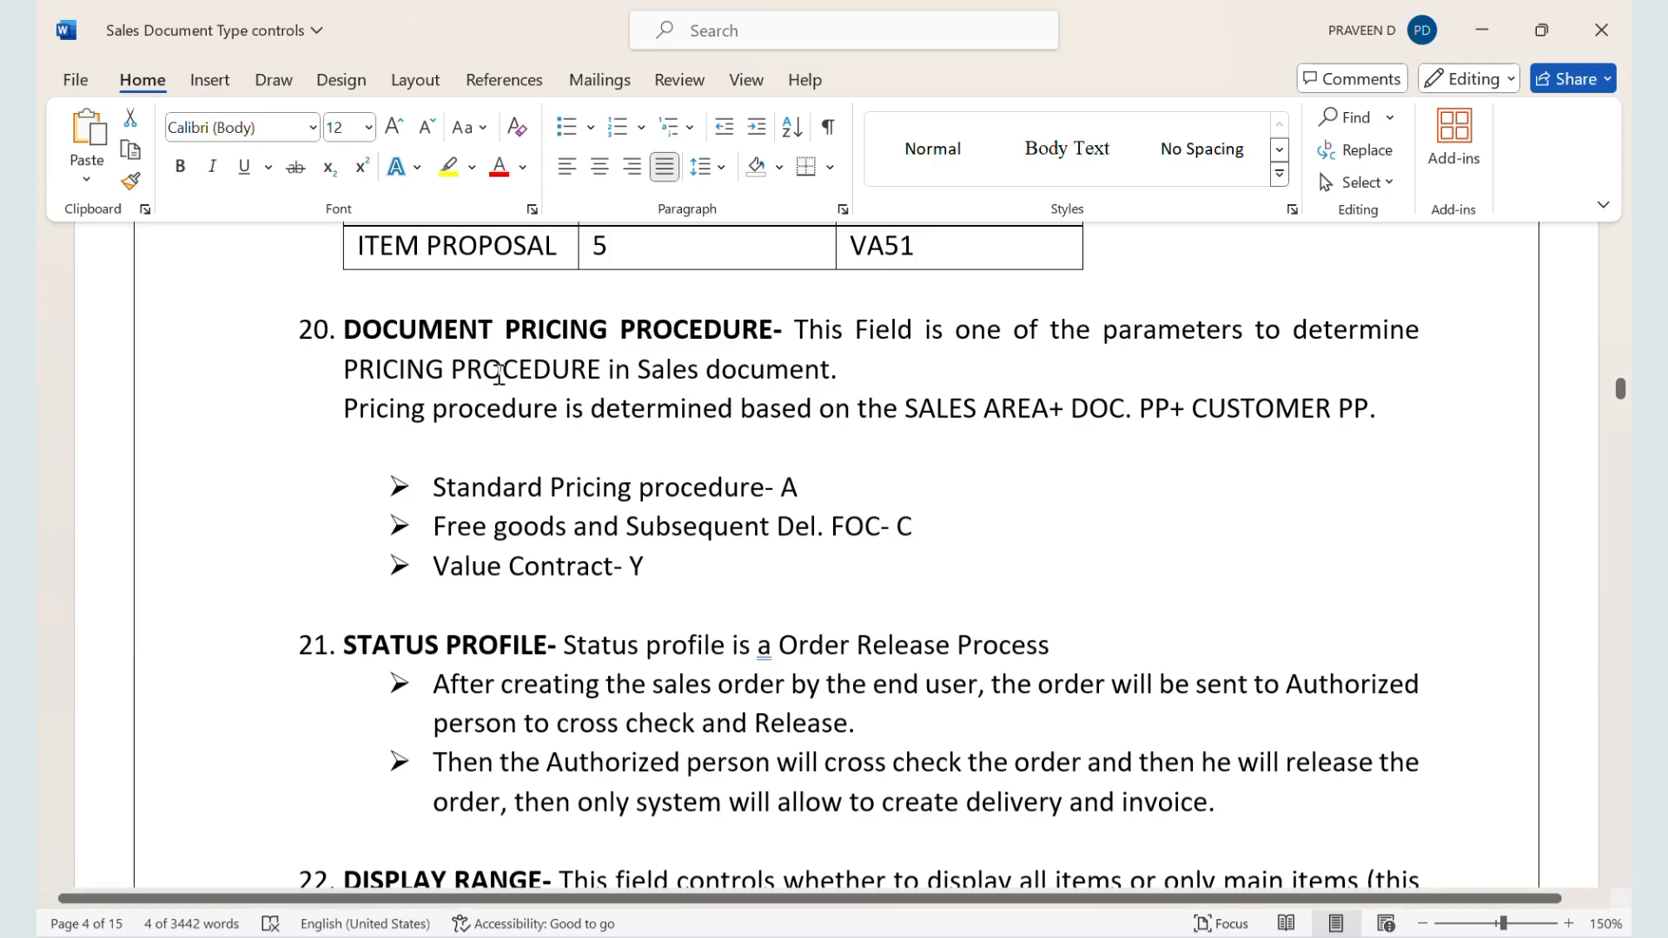
scroll(499, 374, down, 3)
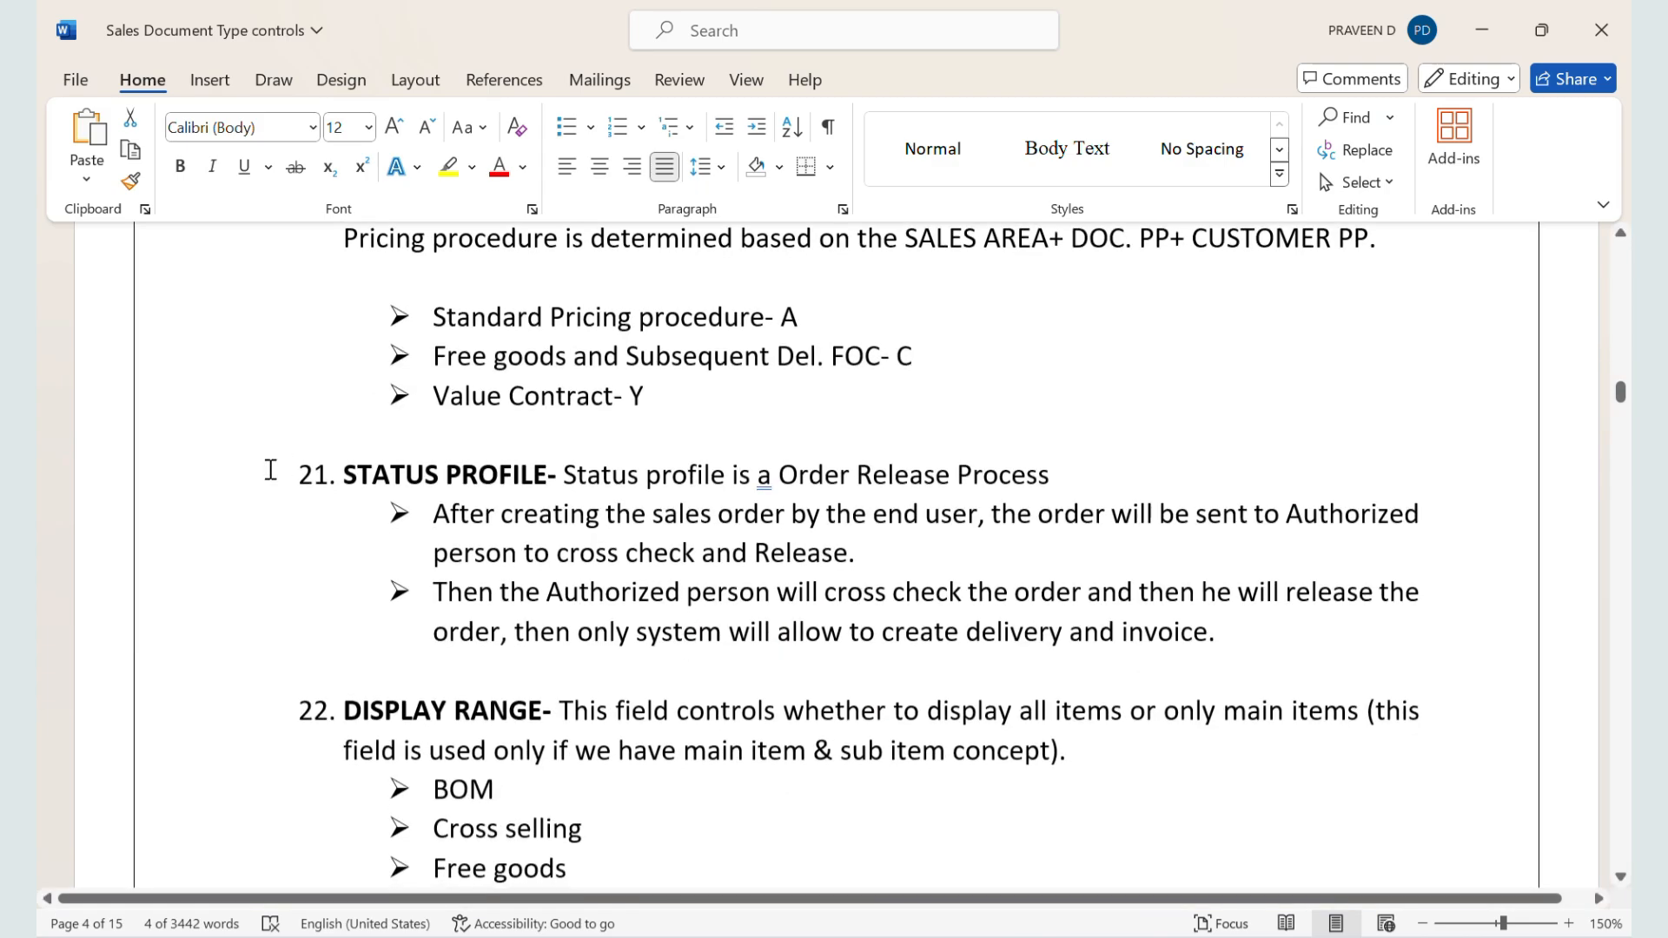
scroll(270, 469, down, 3)
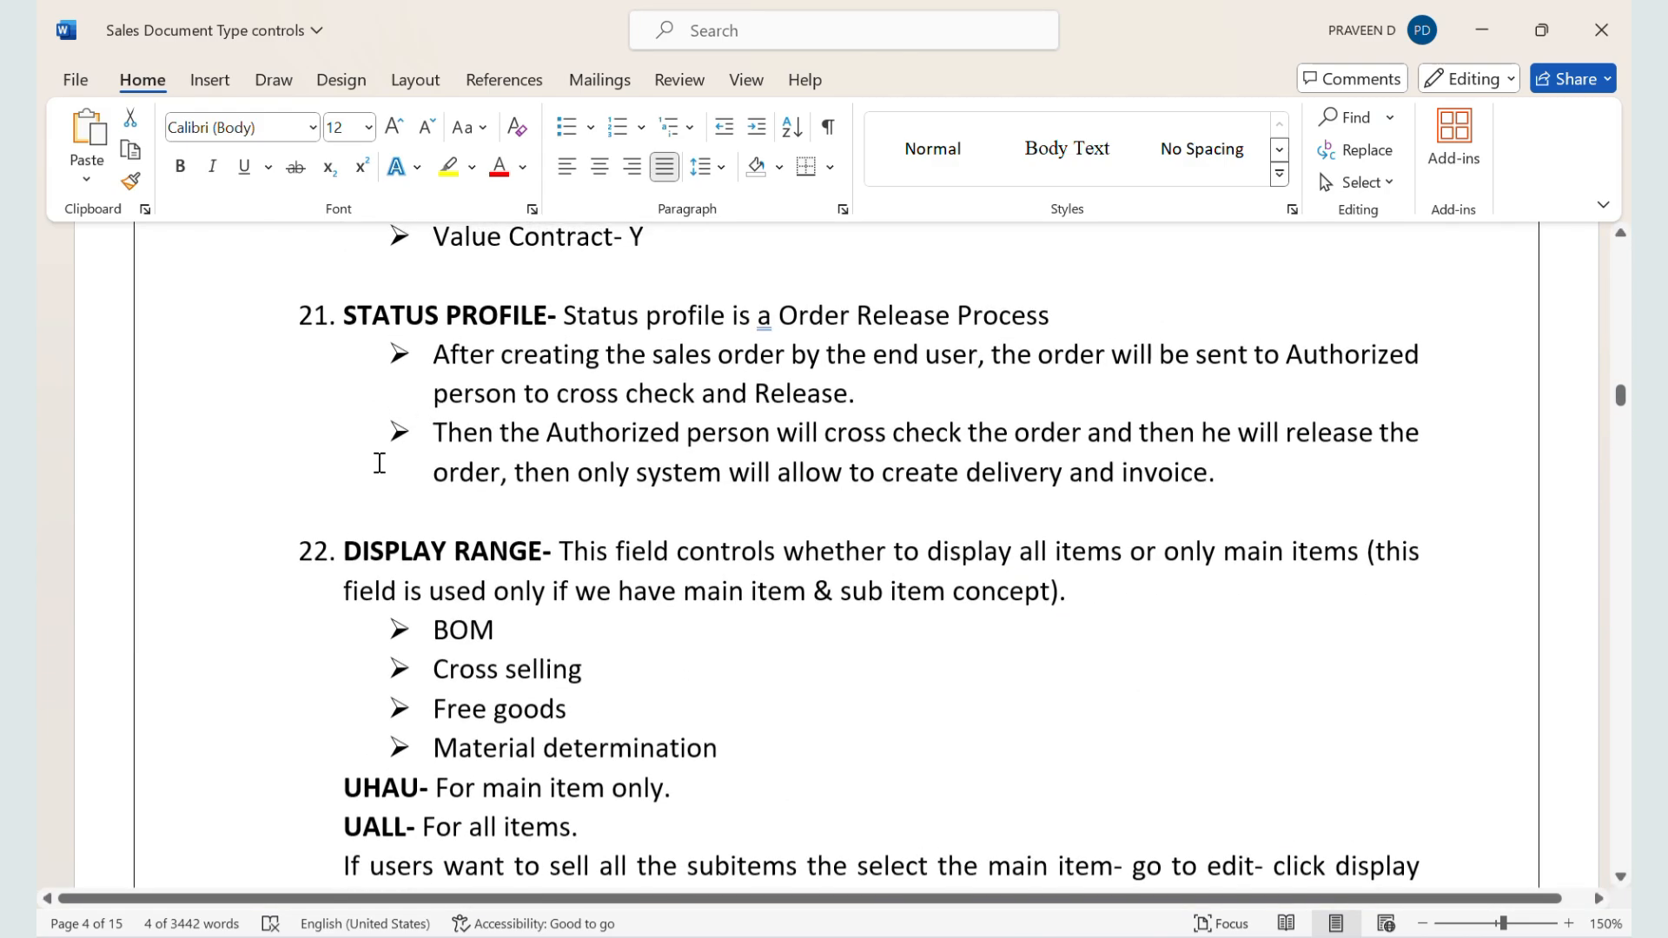
drag(547, 316, 947, 393)
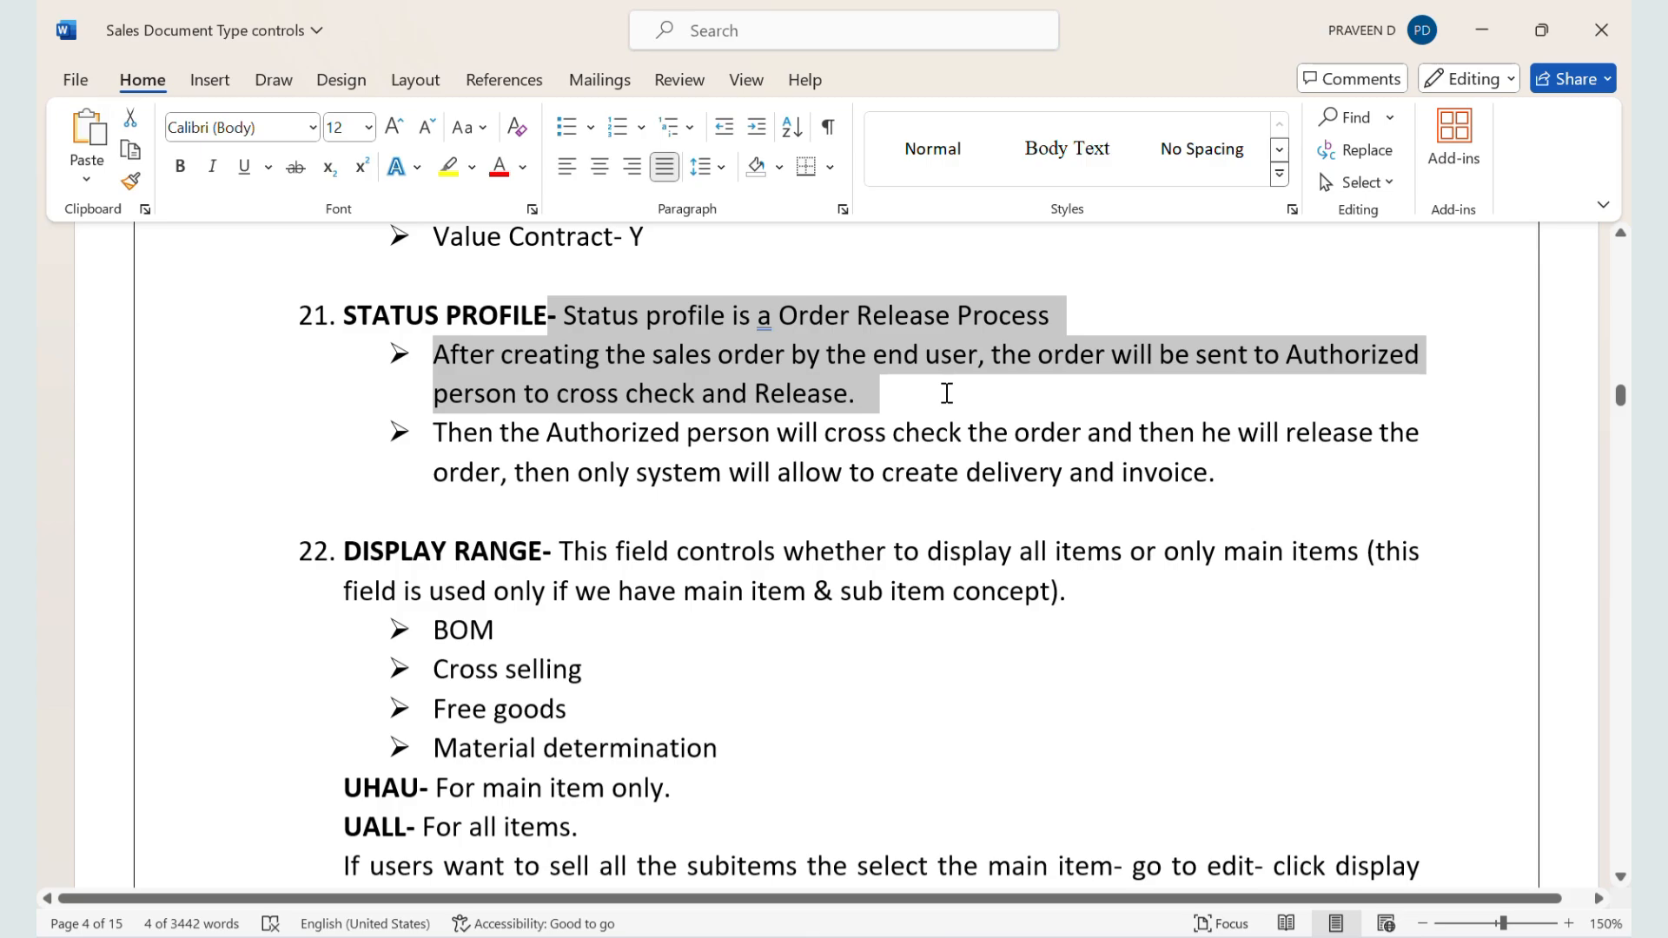
drag(947, 393, 1413, 461)
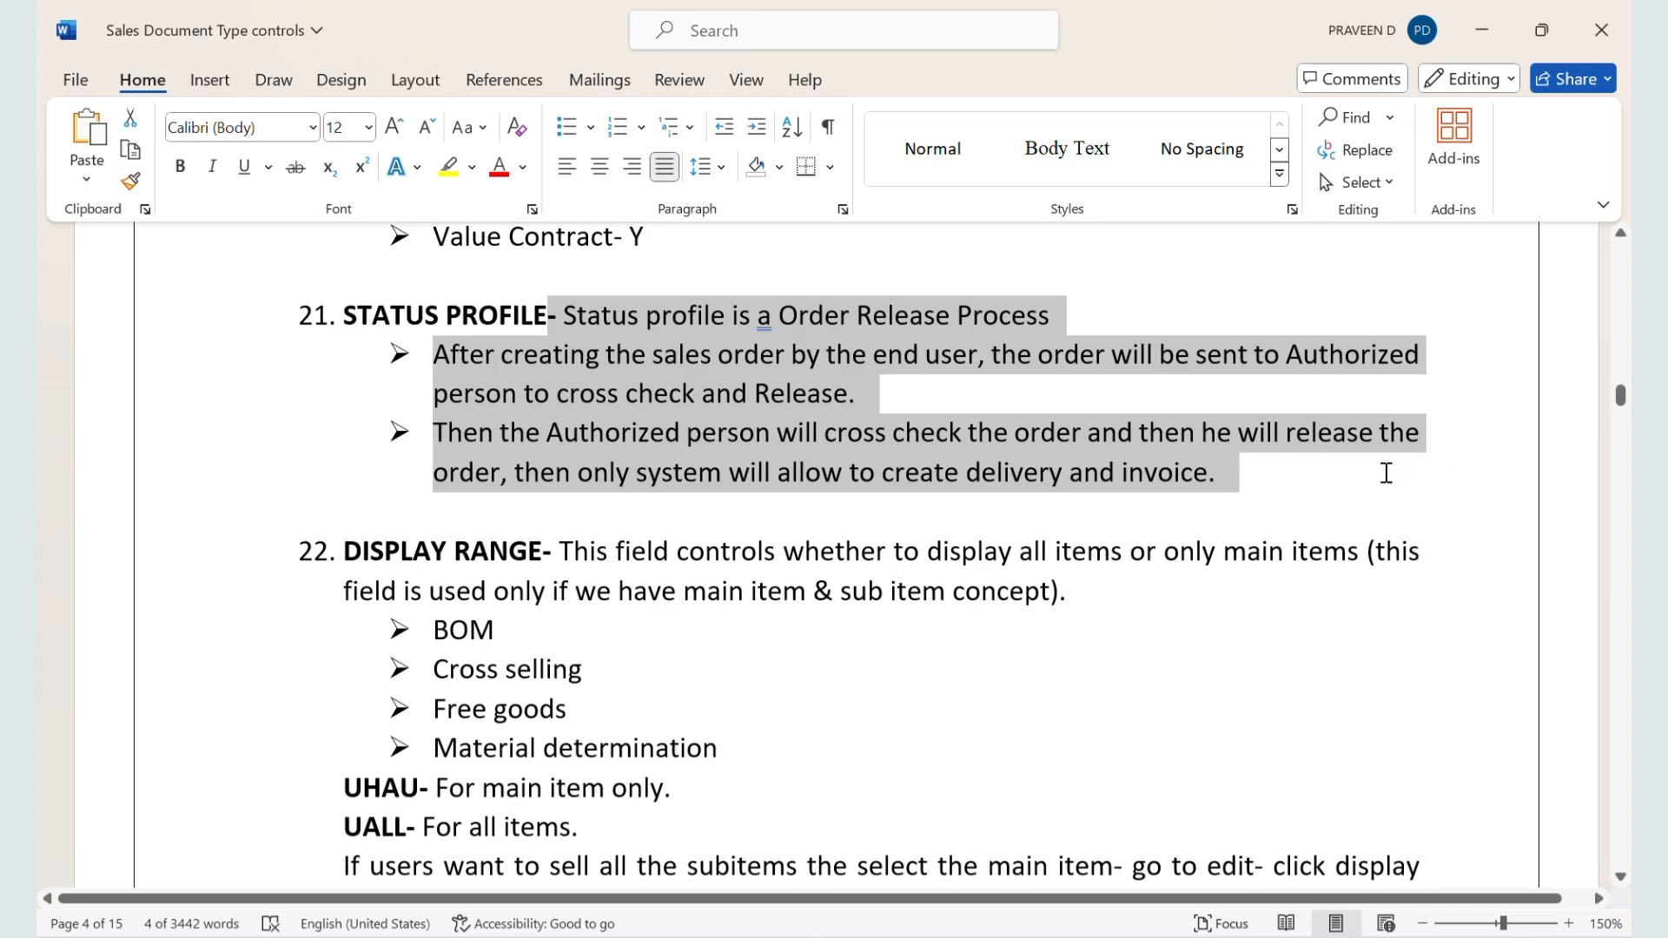
key(alt+Tab)
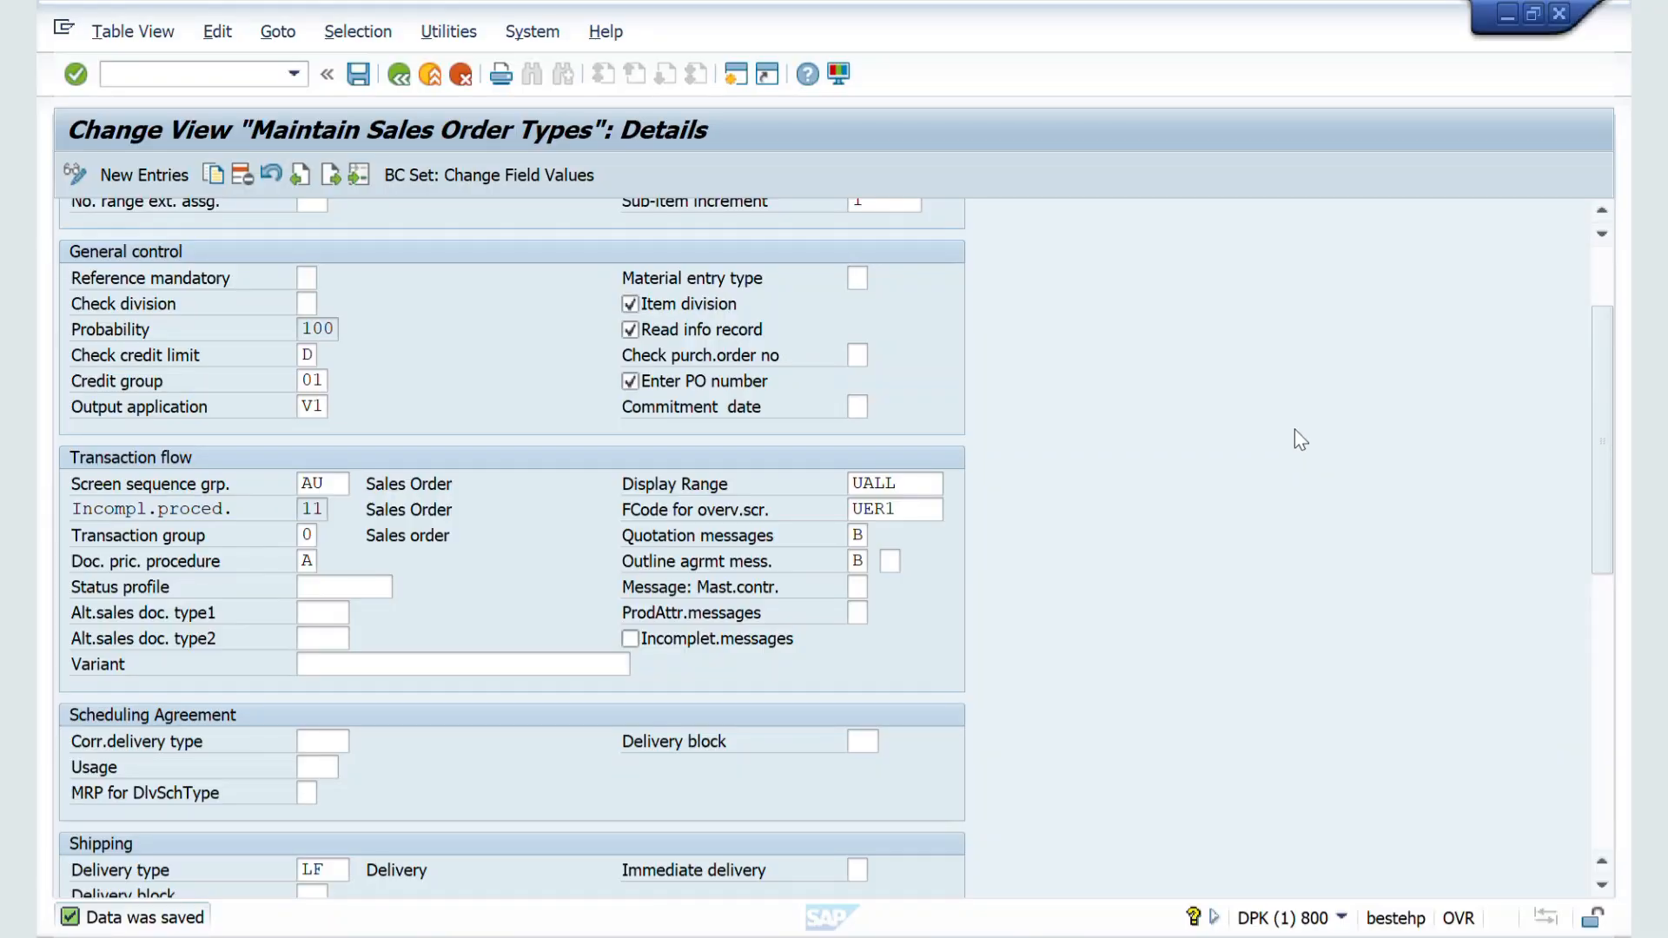
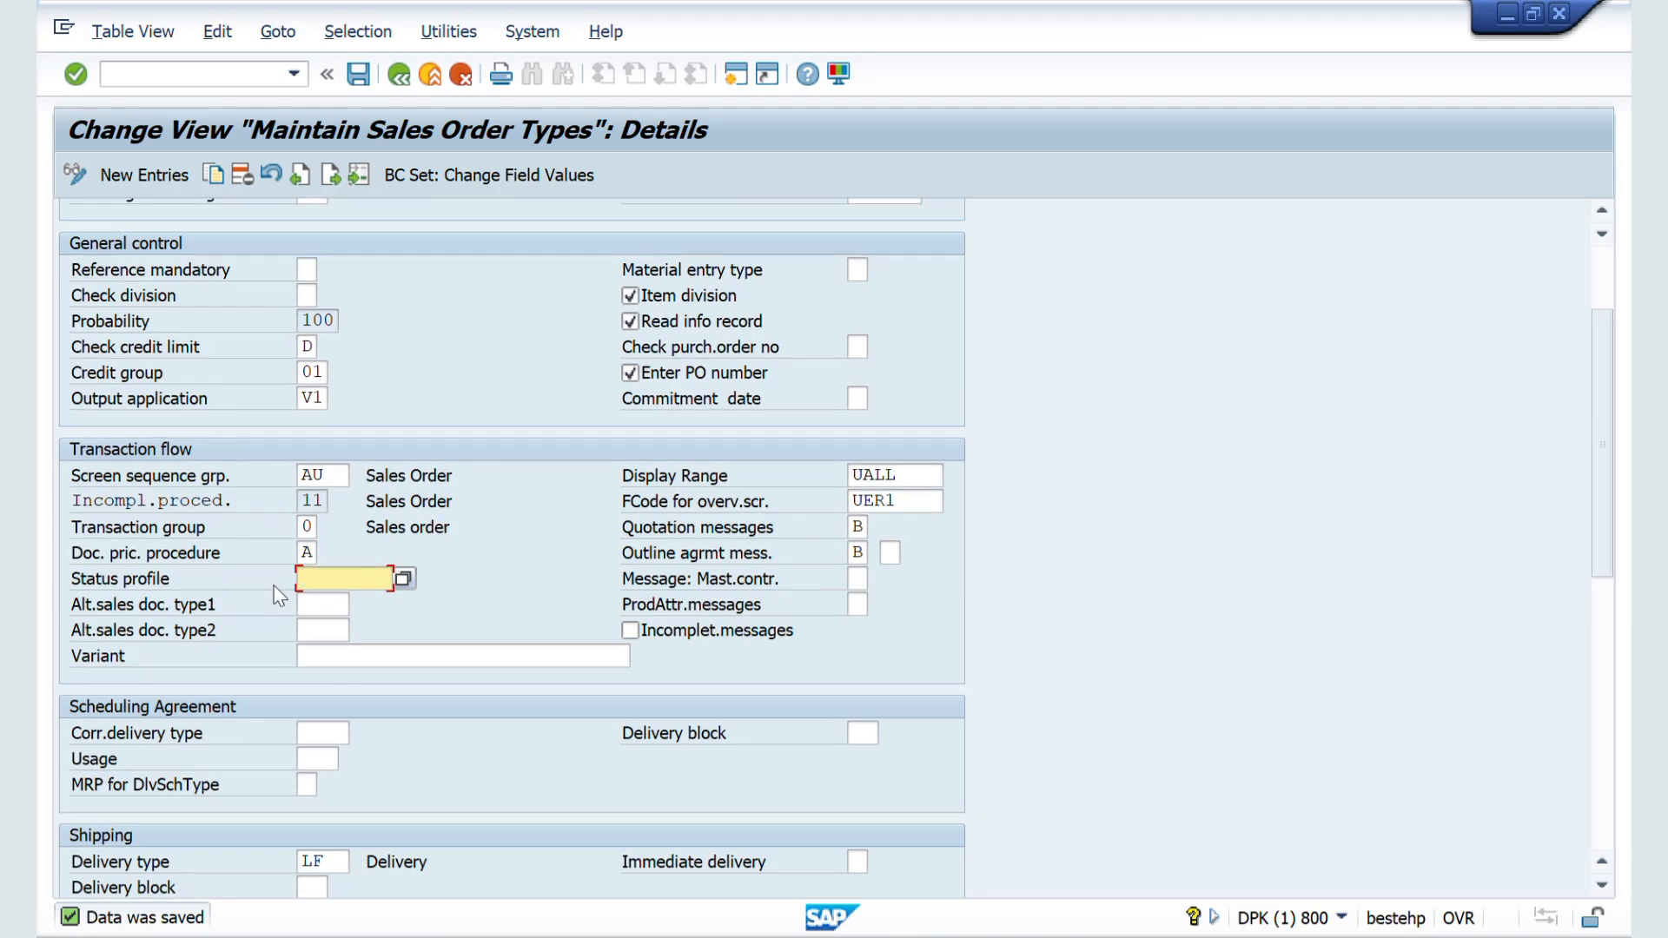
Step: Go from the Display Range field to the Word notes and highlight the Display Range definition, reviewing its list of use cases
click(912, 476)
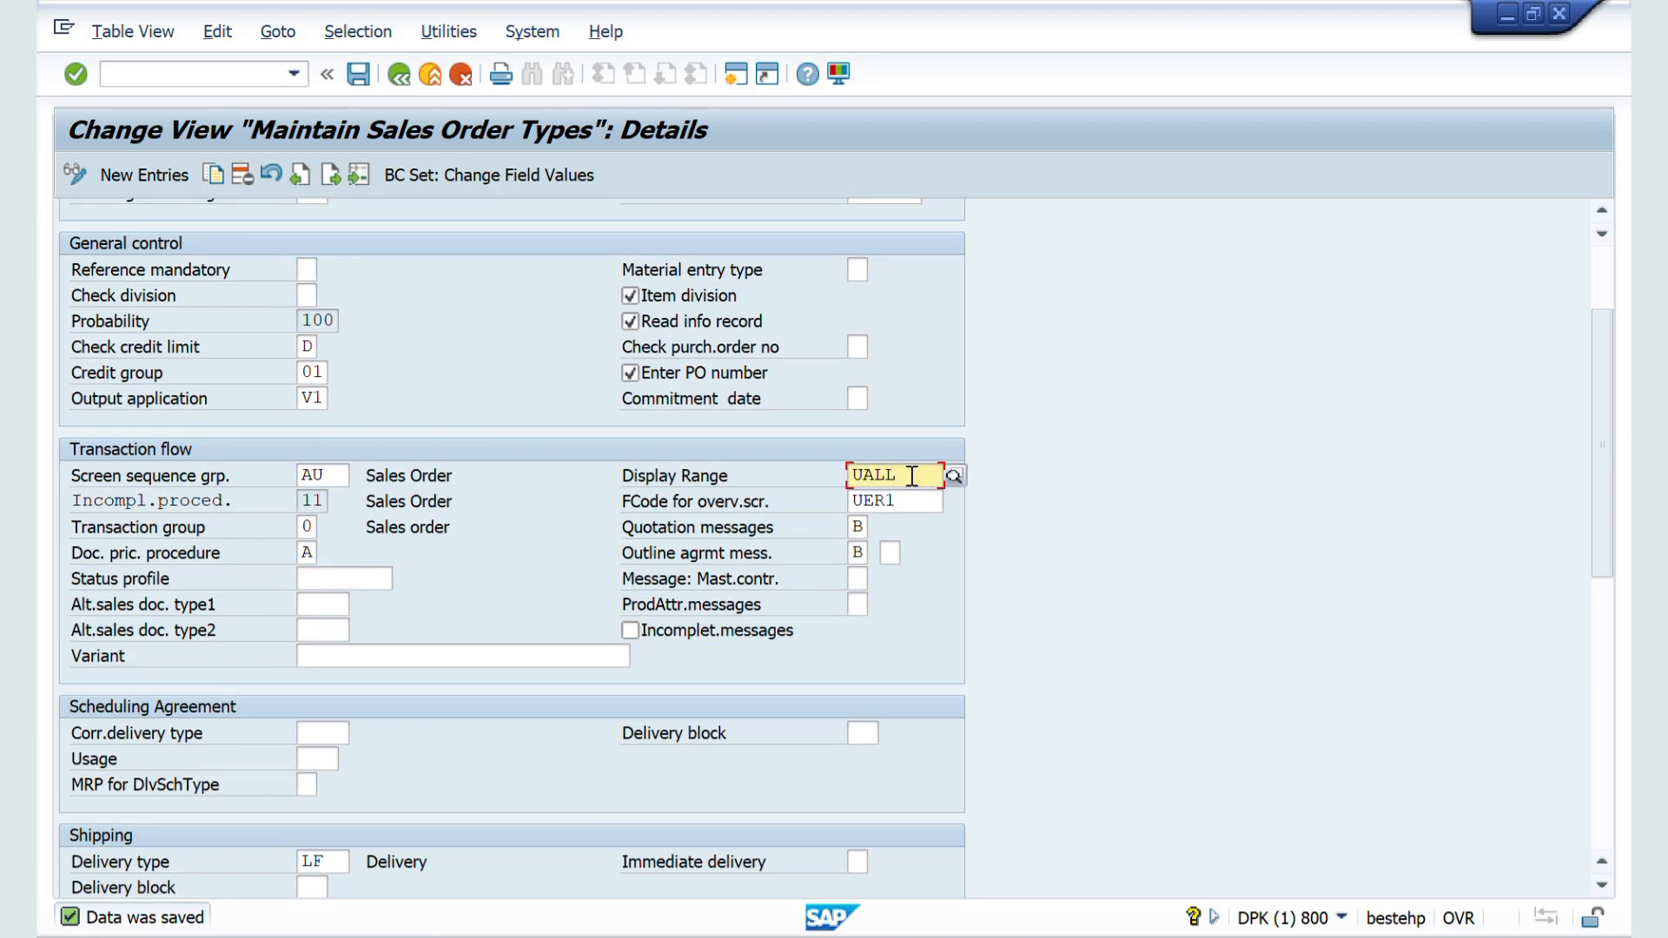
key(alt+Tab)
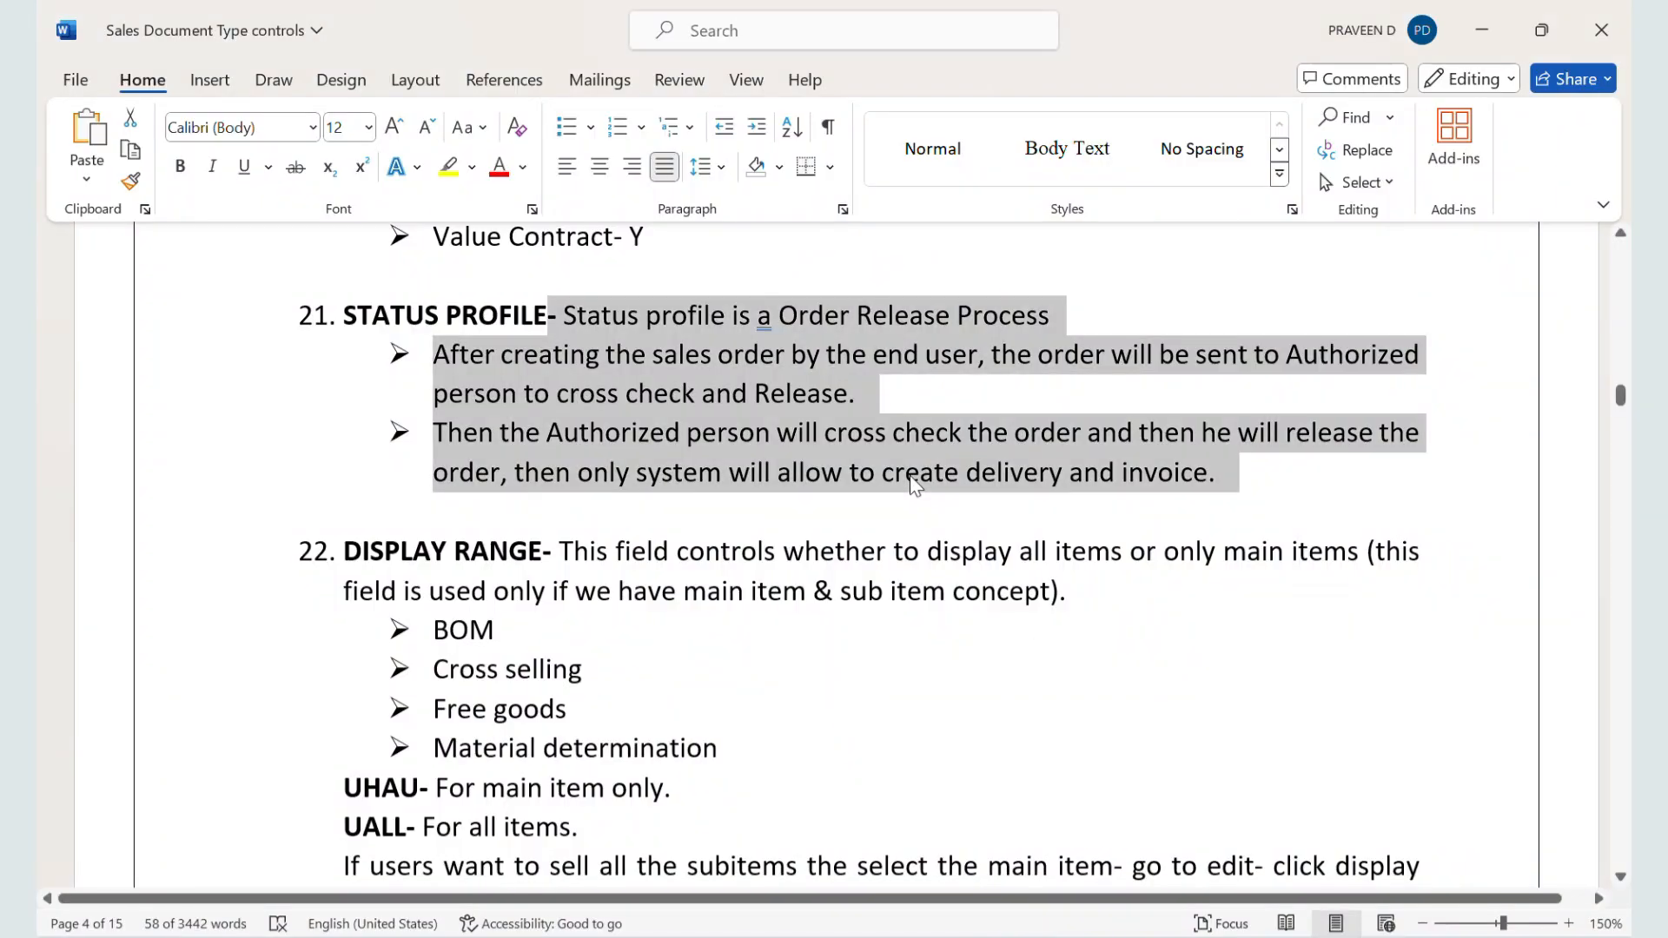
scroll(837, 581, down, 1)
click(714, 569)
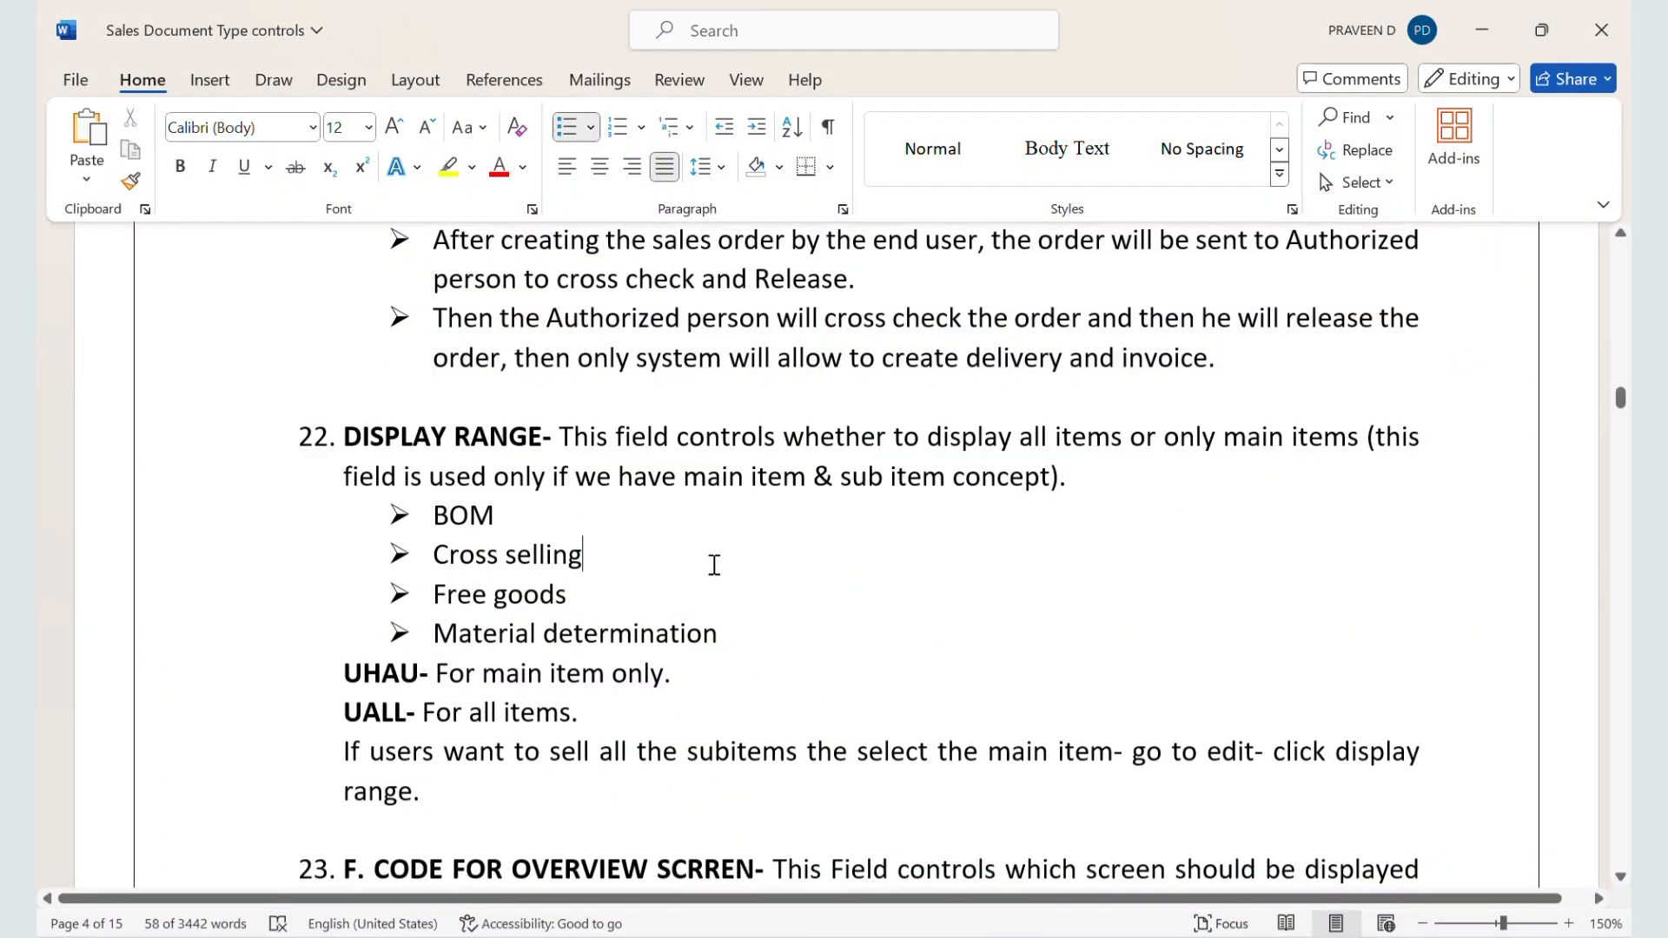
drag(565, 436, 1055, 502)
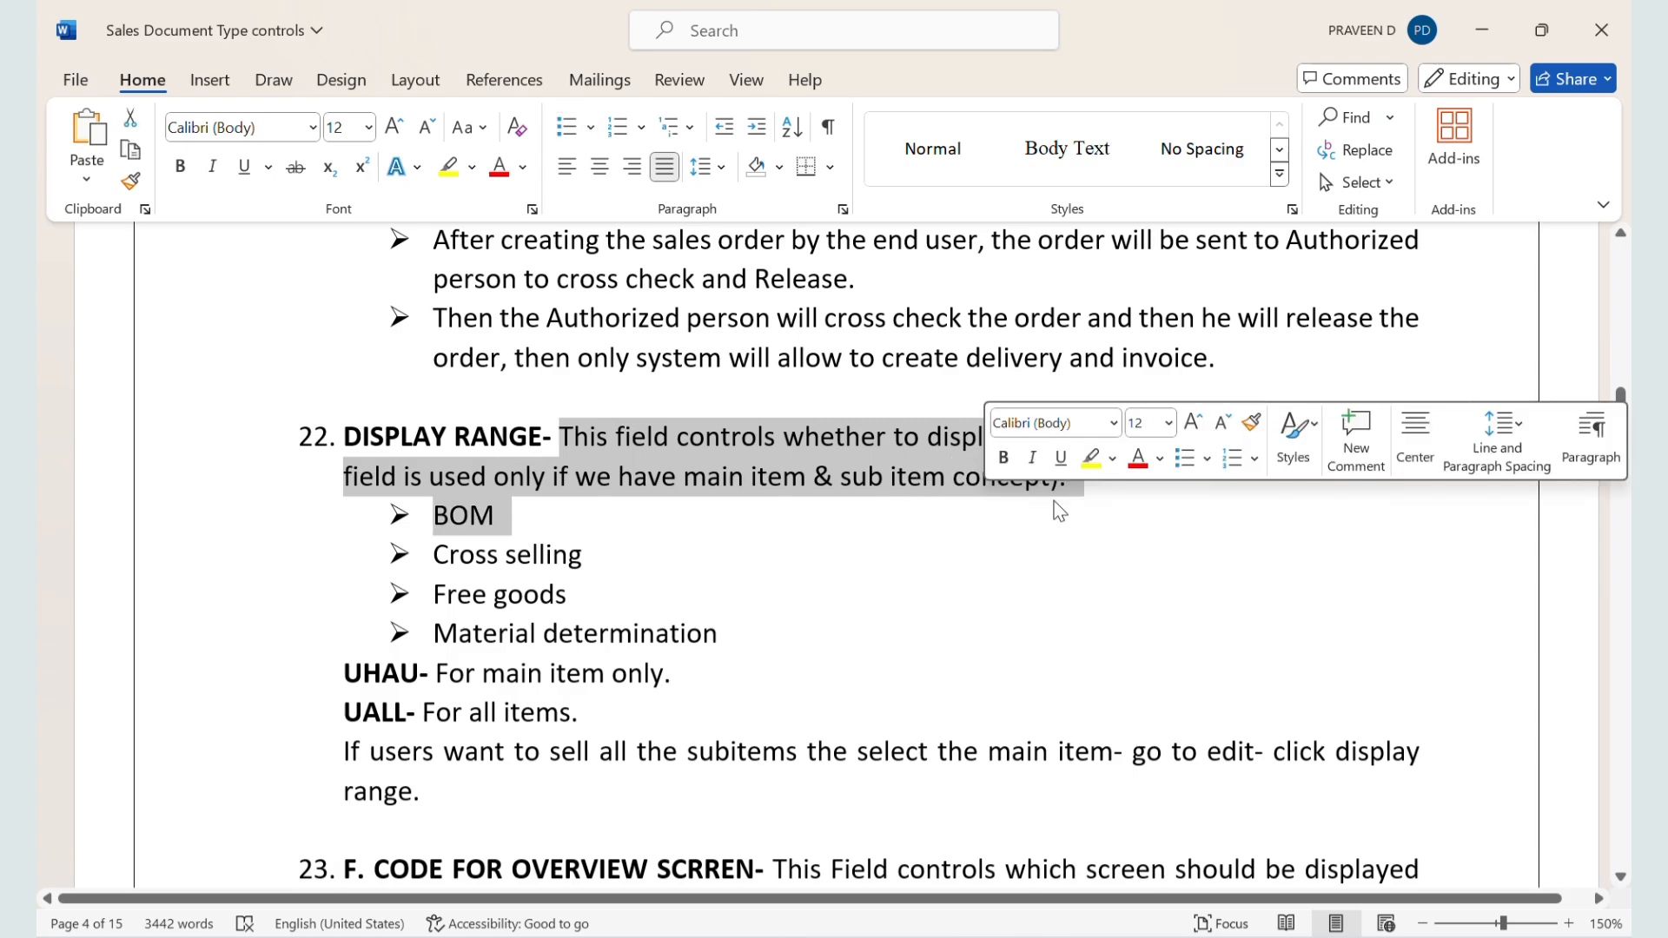
click(462, 521)
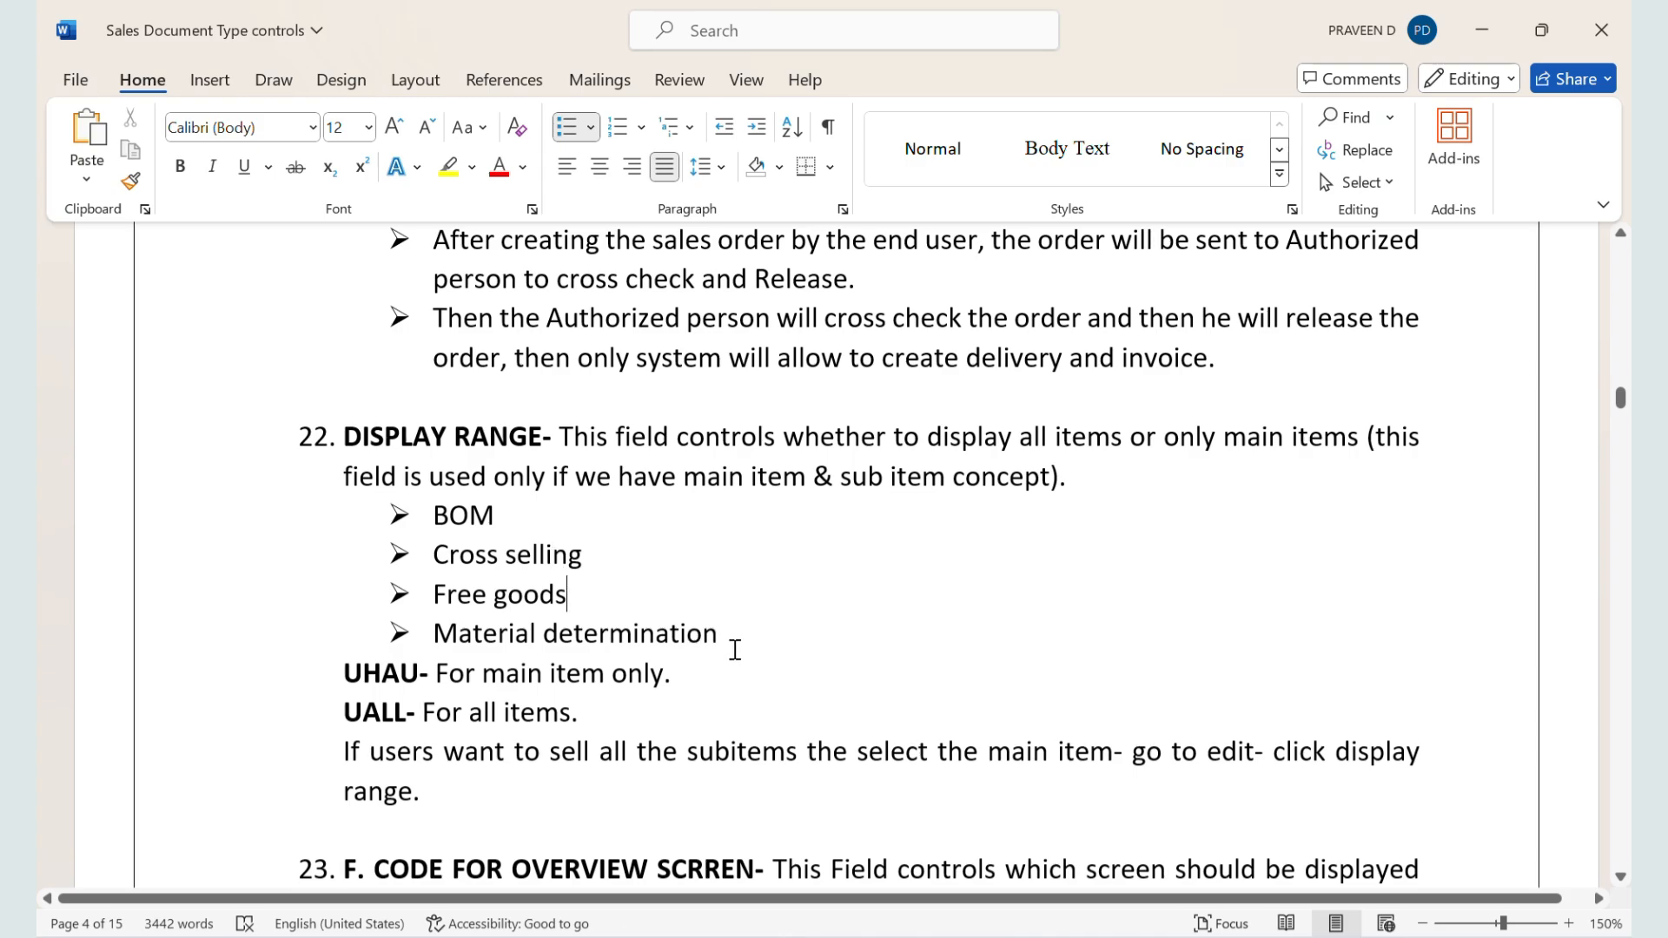
triple_click(733, 652)
Step: Switch to the SAP sales order session and open material 50065624 for change with transaction MM02, accepting the preselected views and organizational levels
key(alt+Tab)
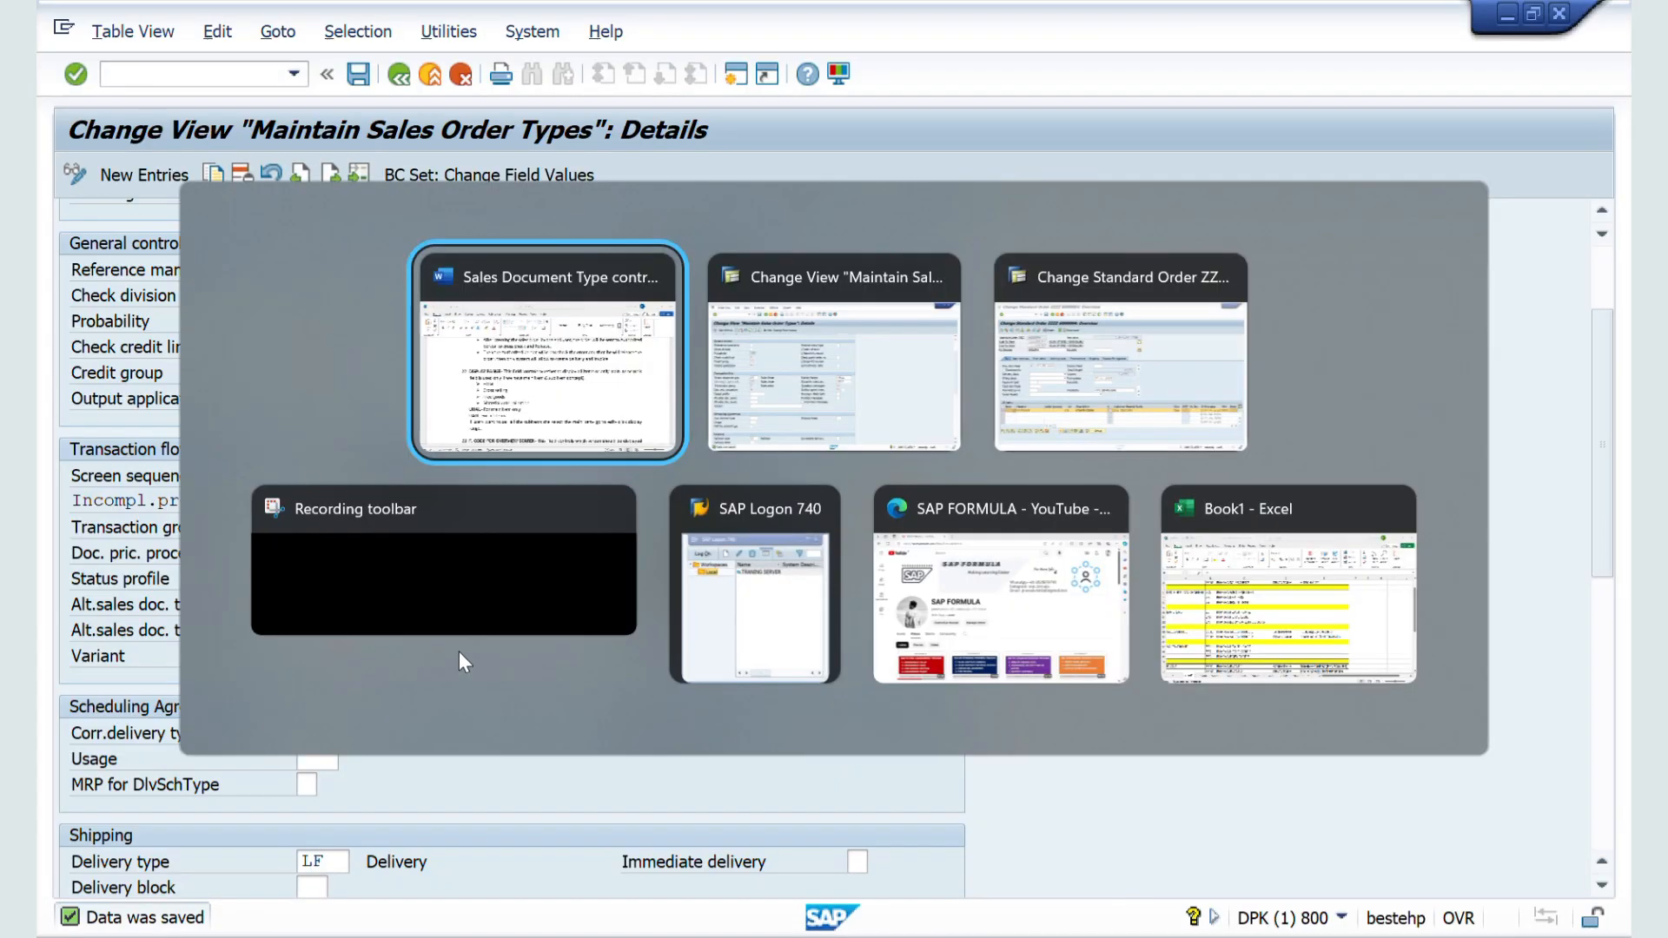
key(alt+Tab)
key(Tab)
key(Tab)
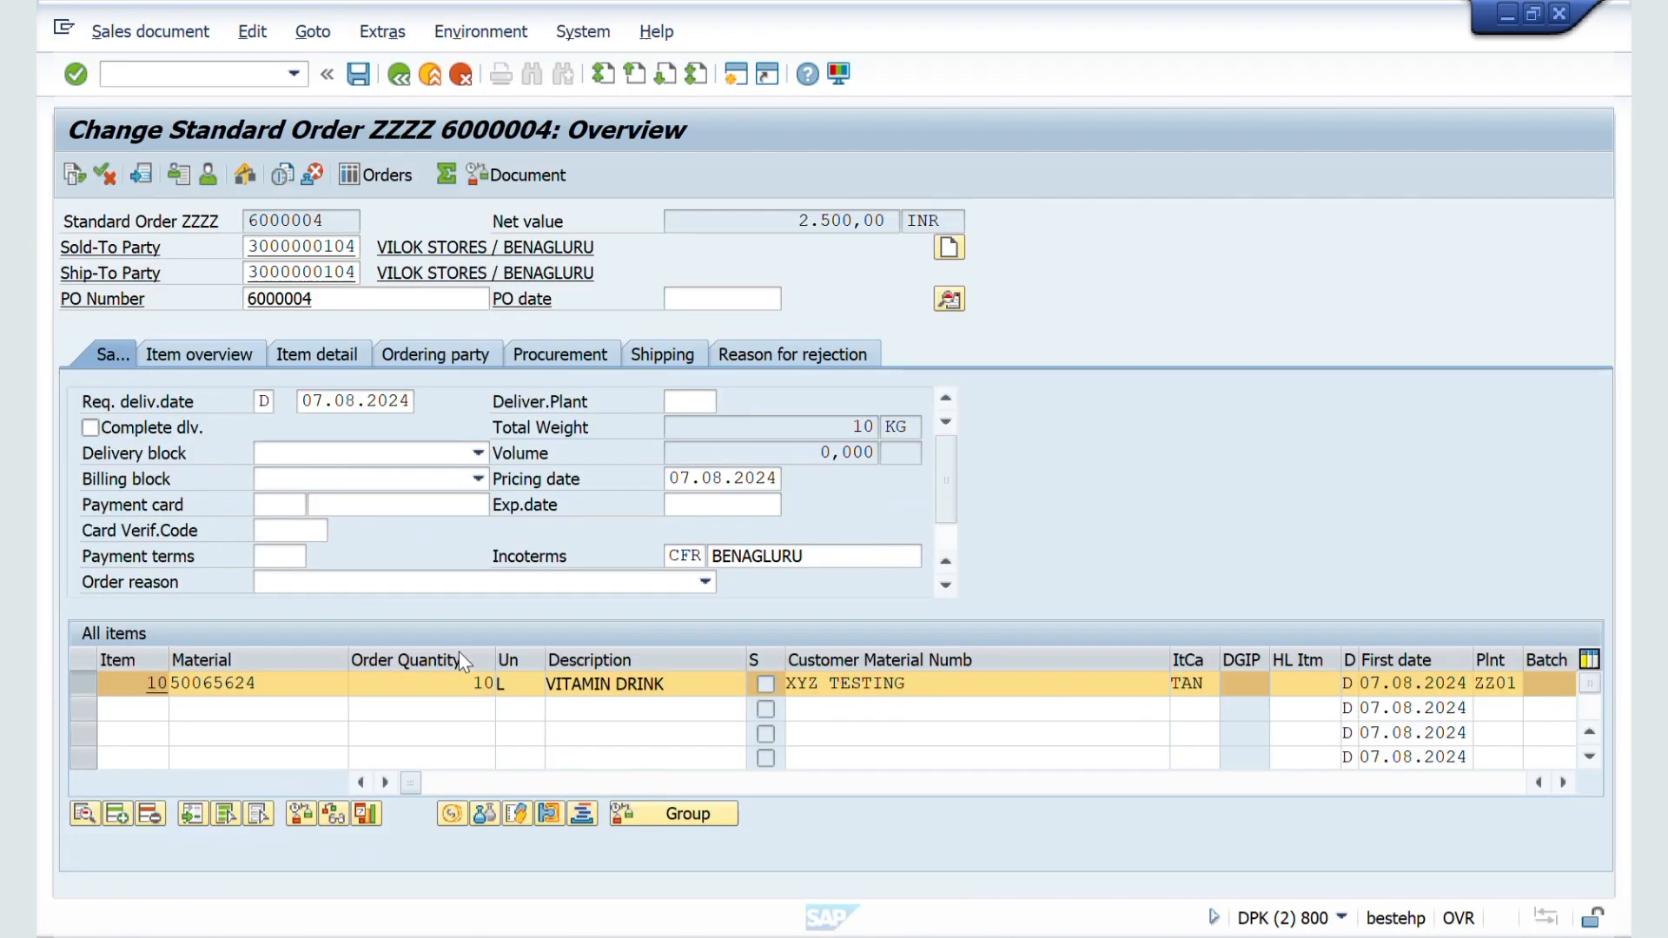
click(147, 76)
text(/nmm02)
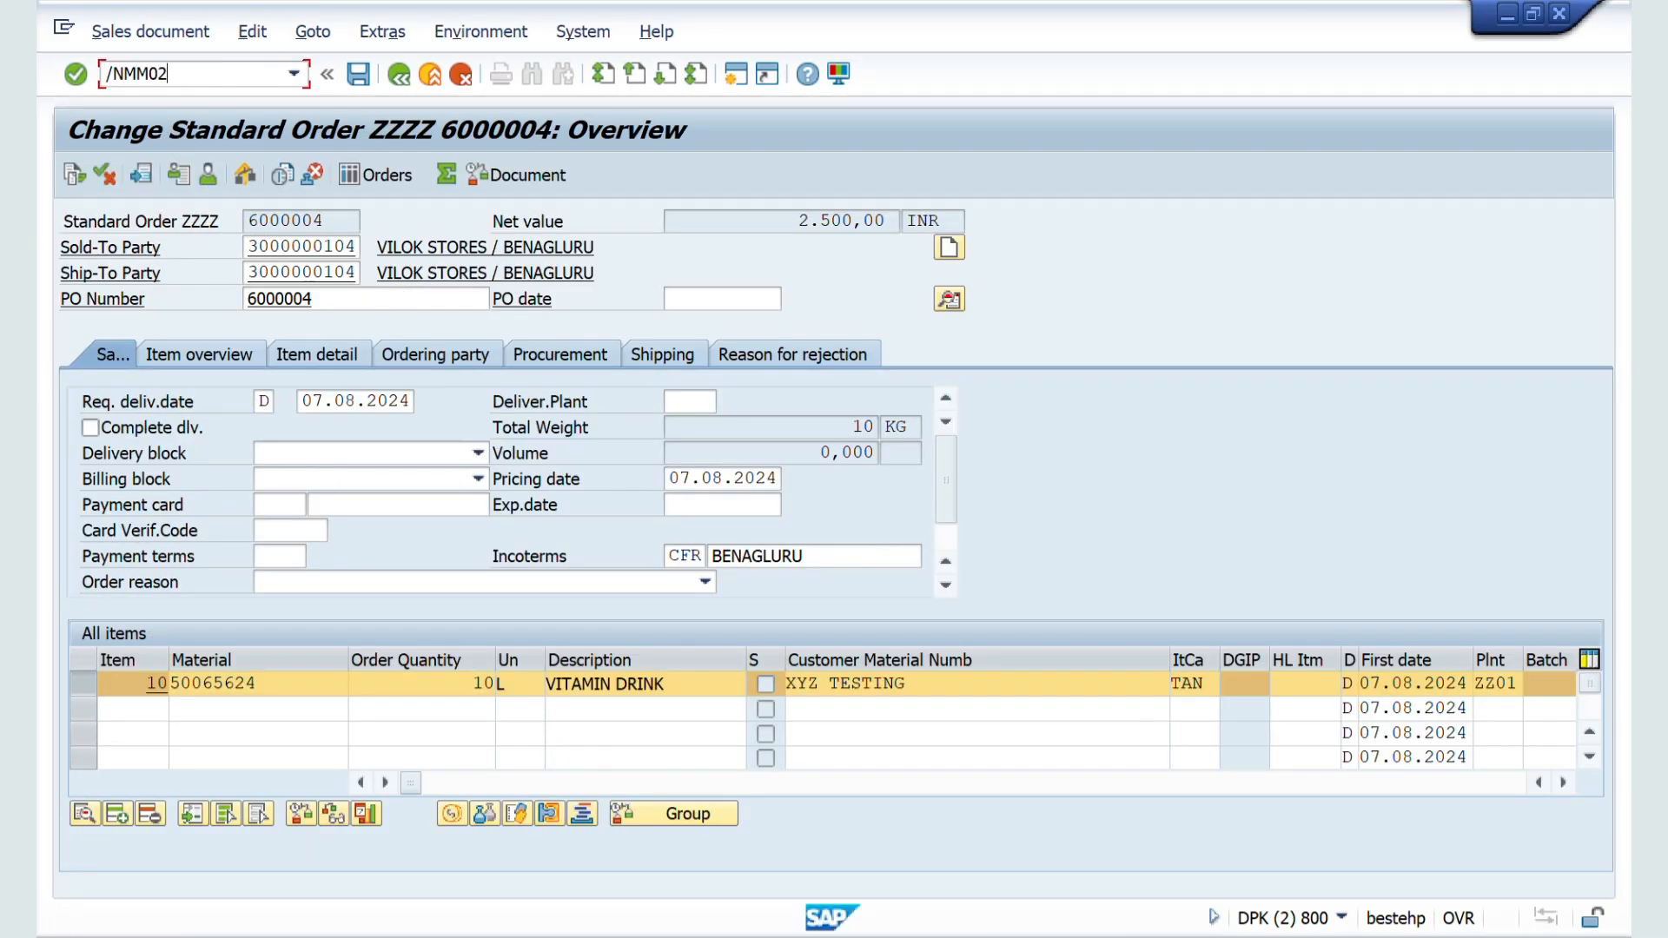
key(Return)
key(Return)
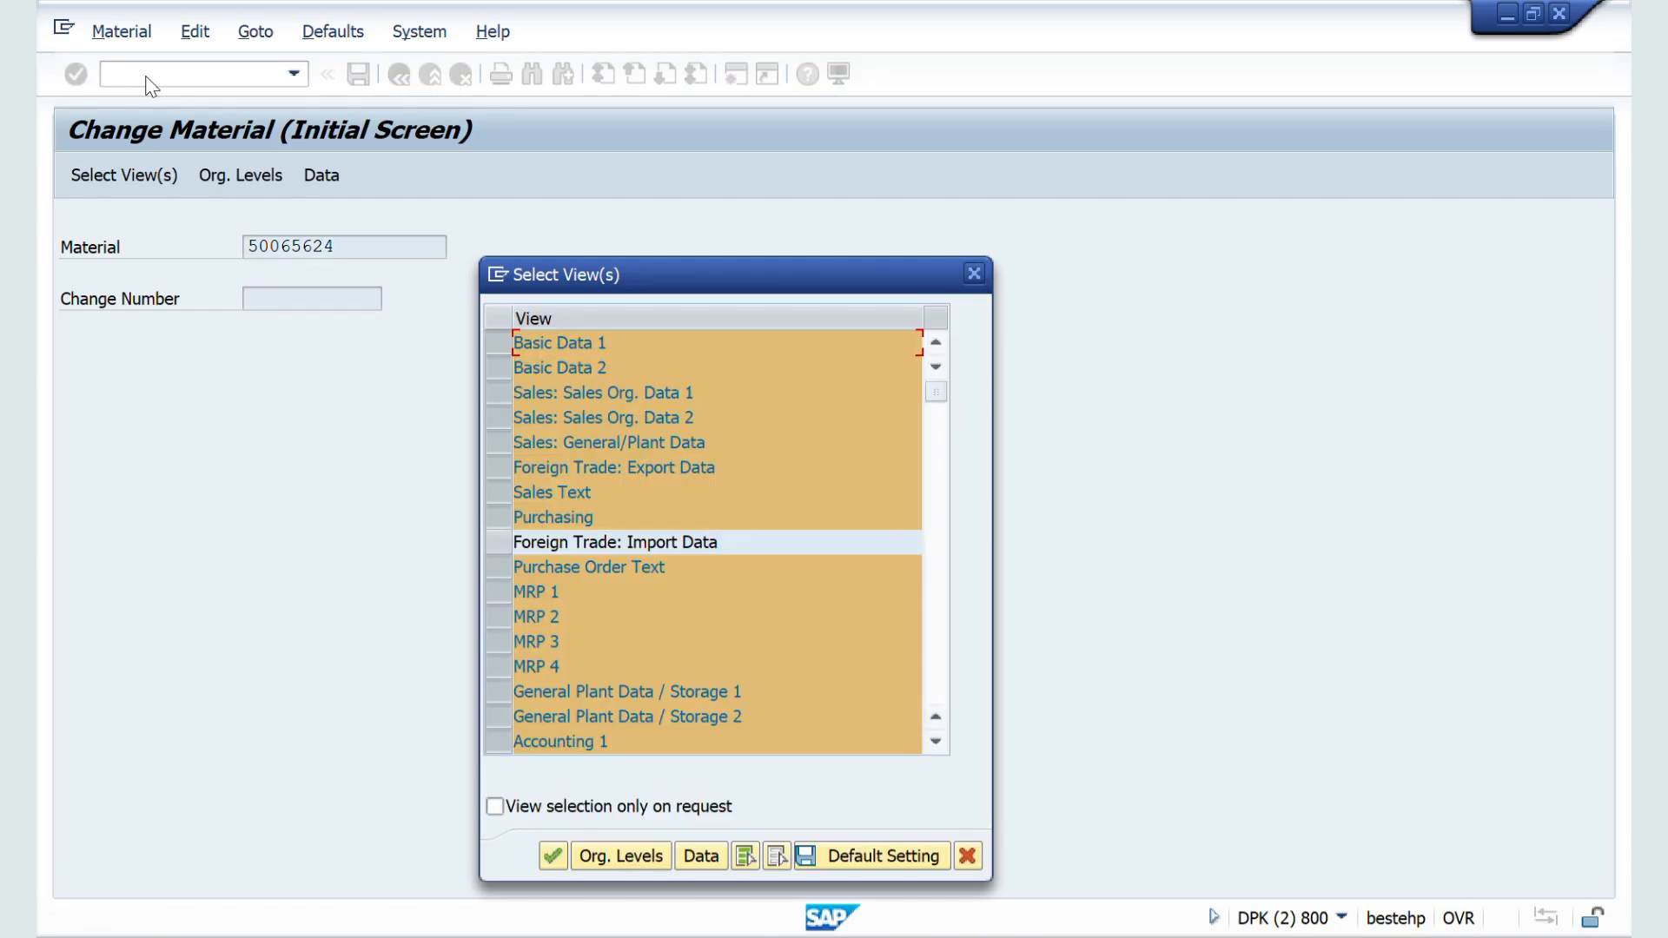
key(Return)
key(Return)
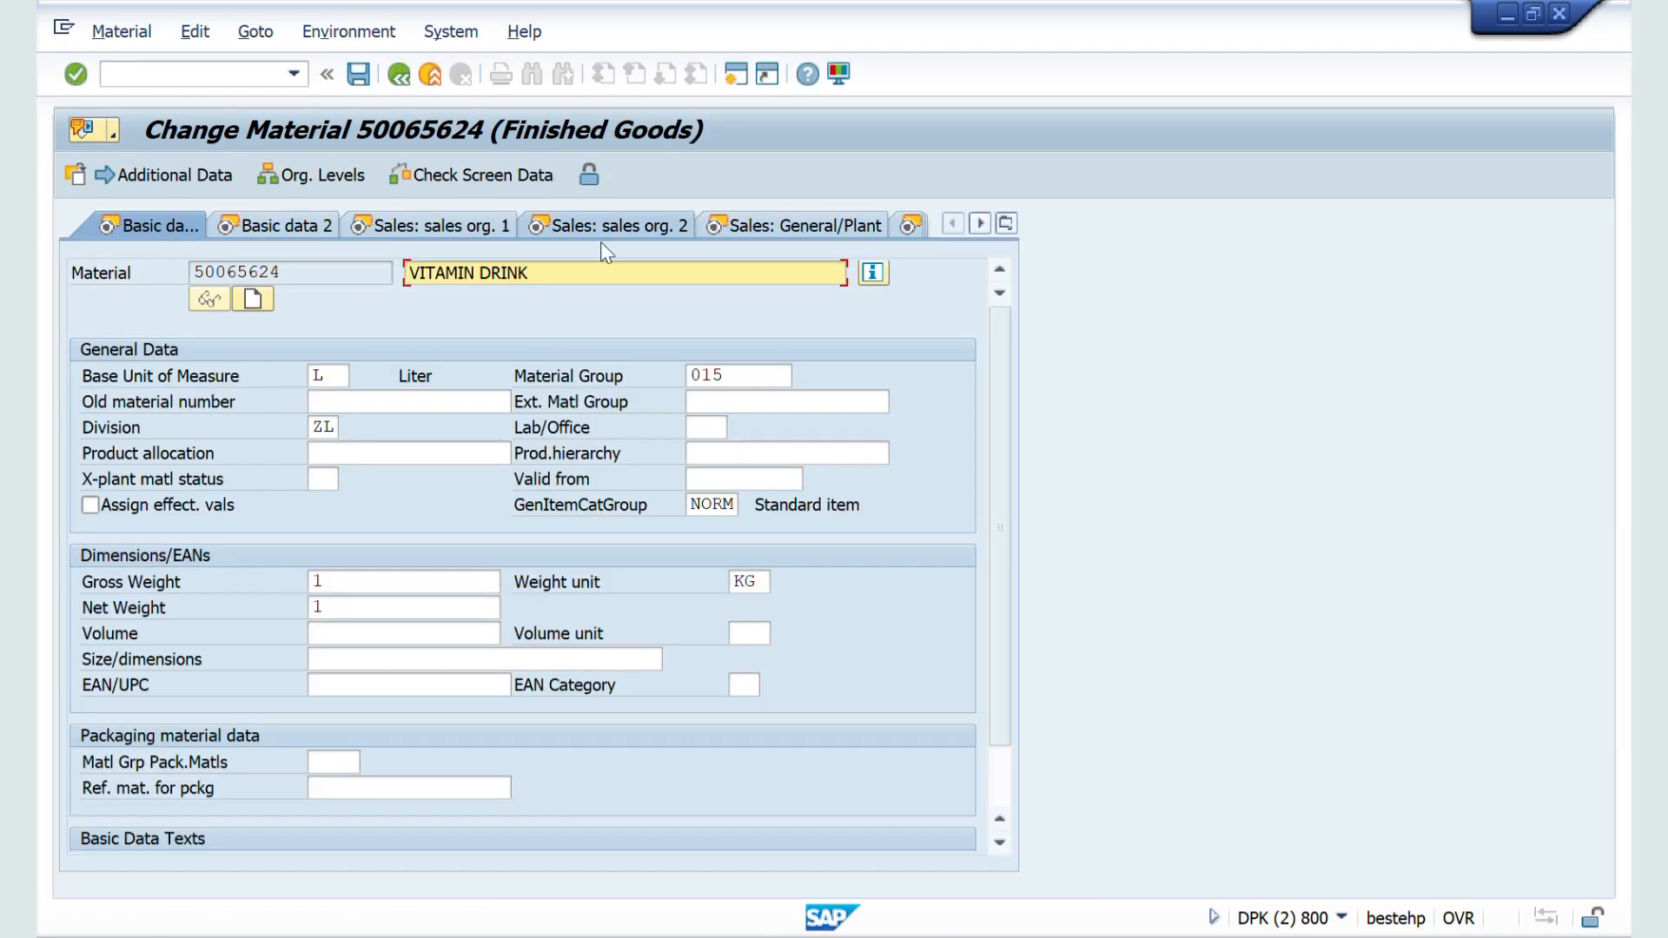
Step: Set the material's item category group to ERLA in the Sales org. 2 data and save the material
click(596, 236)
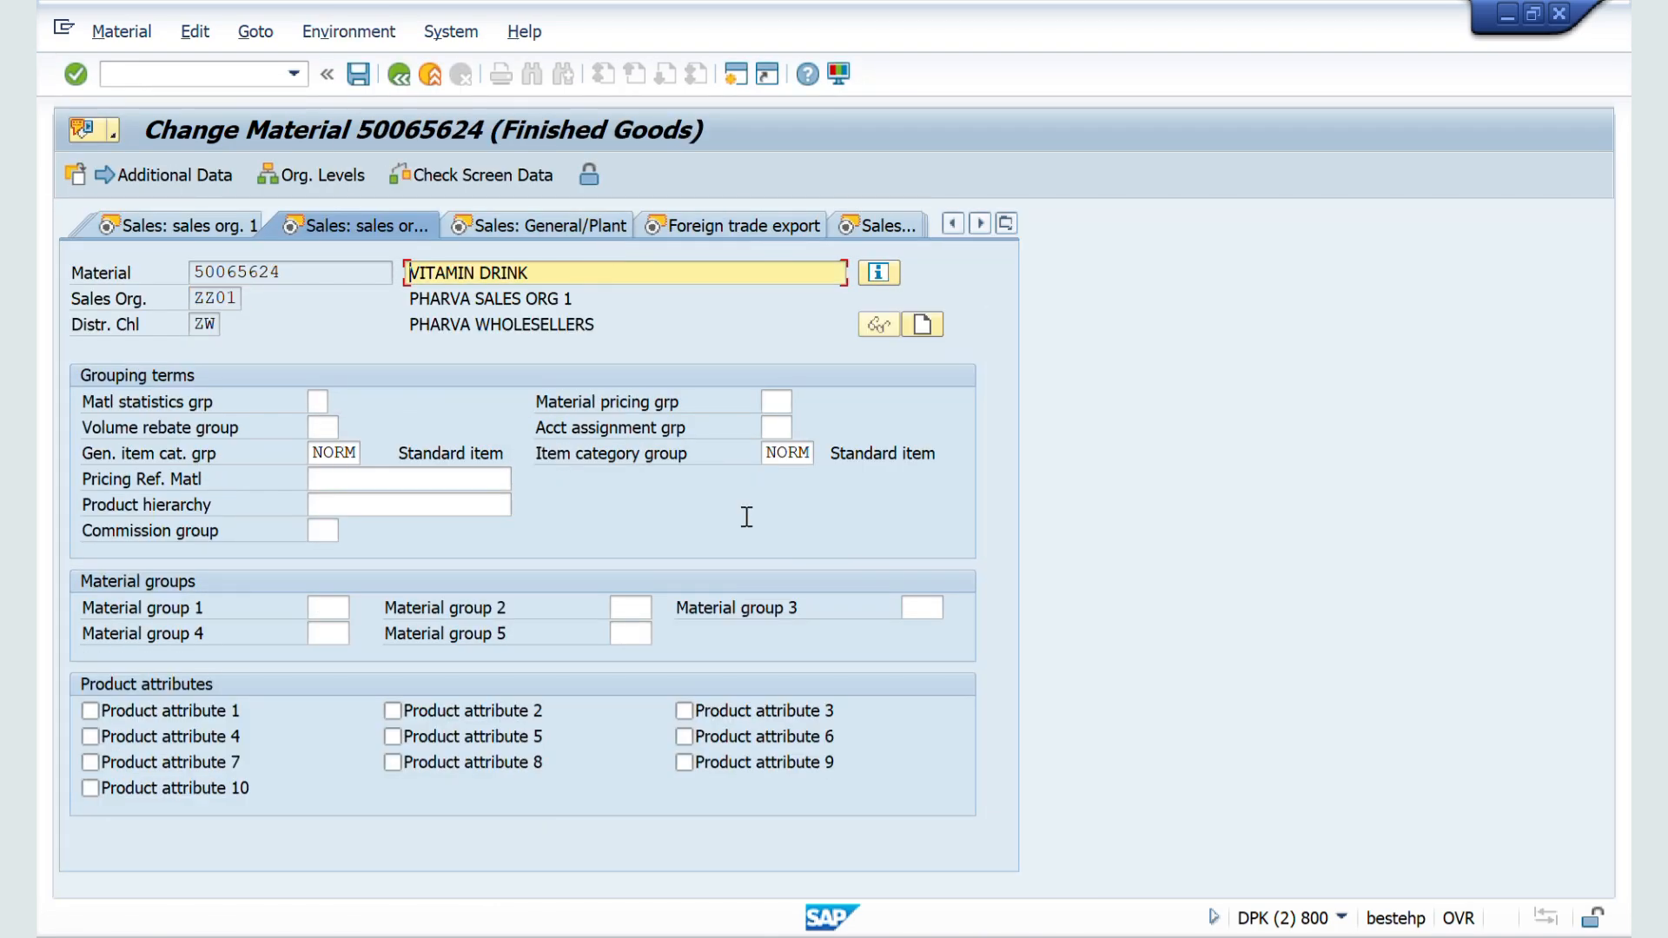
double_click(814, 466)
text(ERLA)
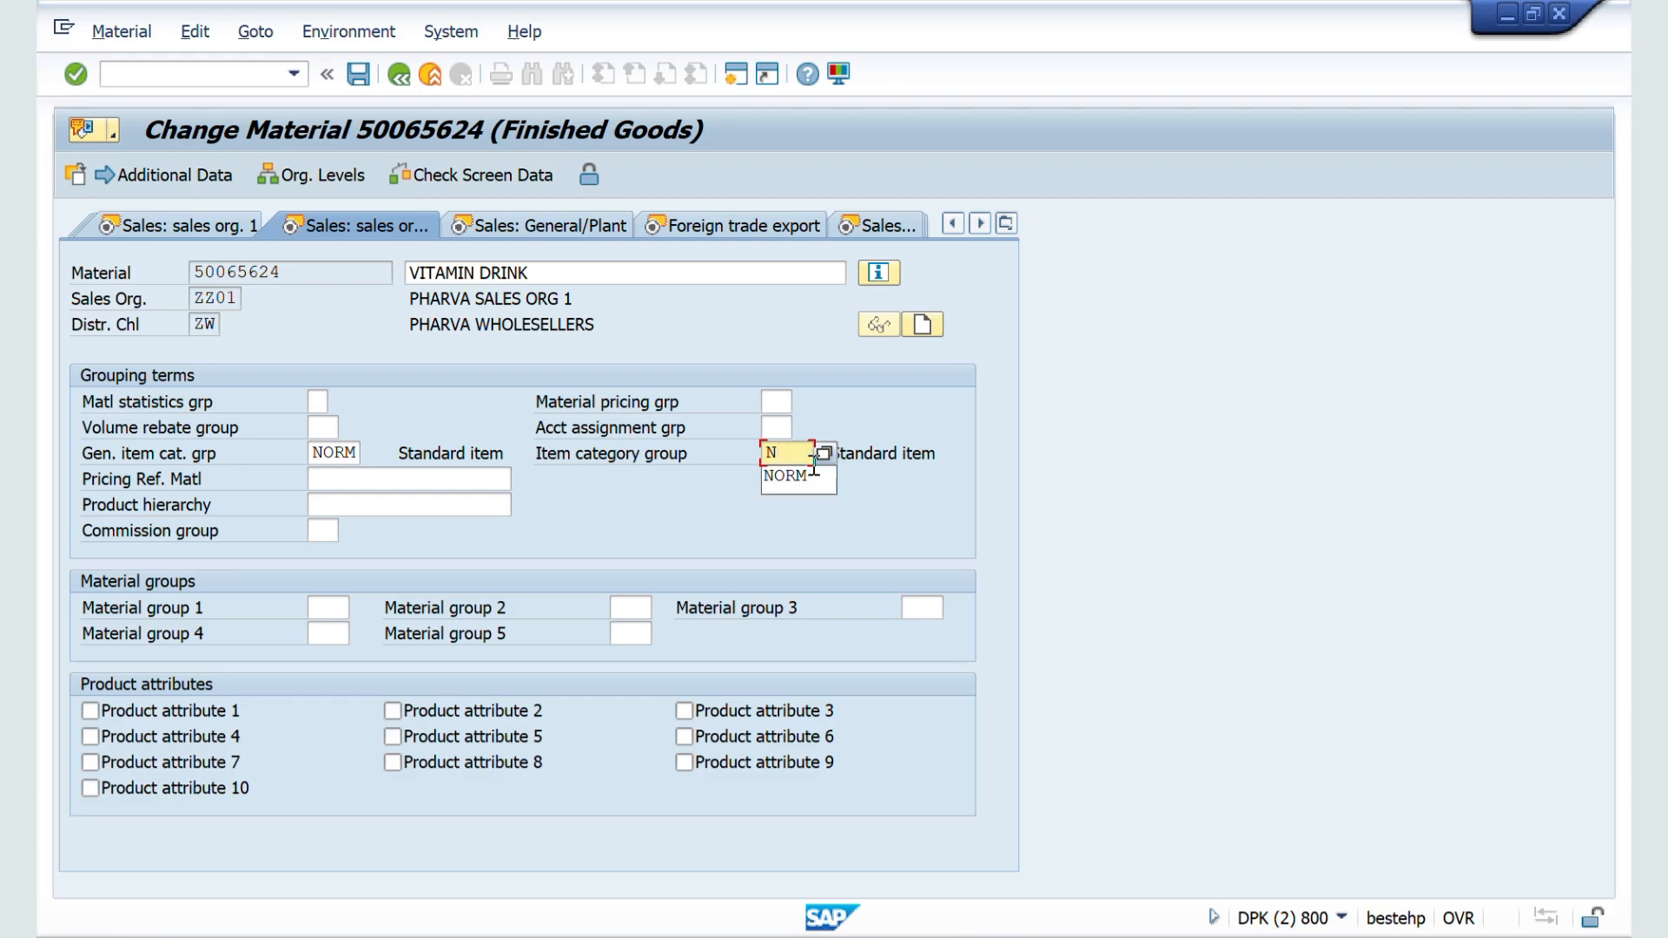
key(Return)
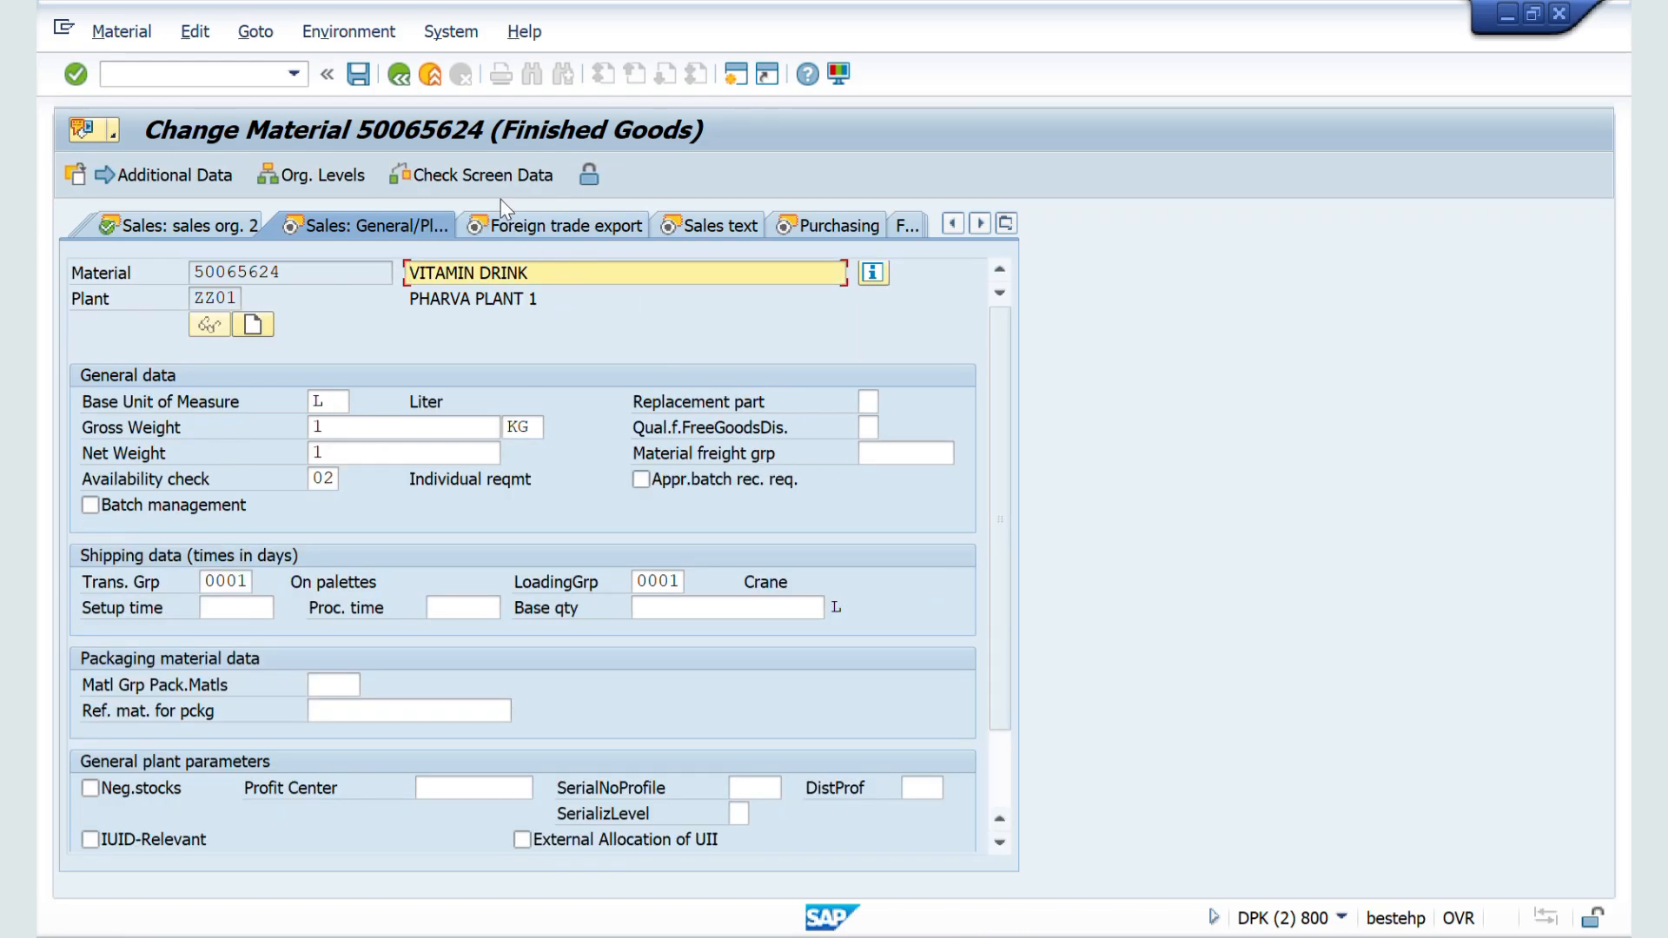
click(356, 78)
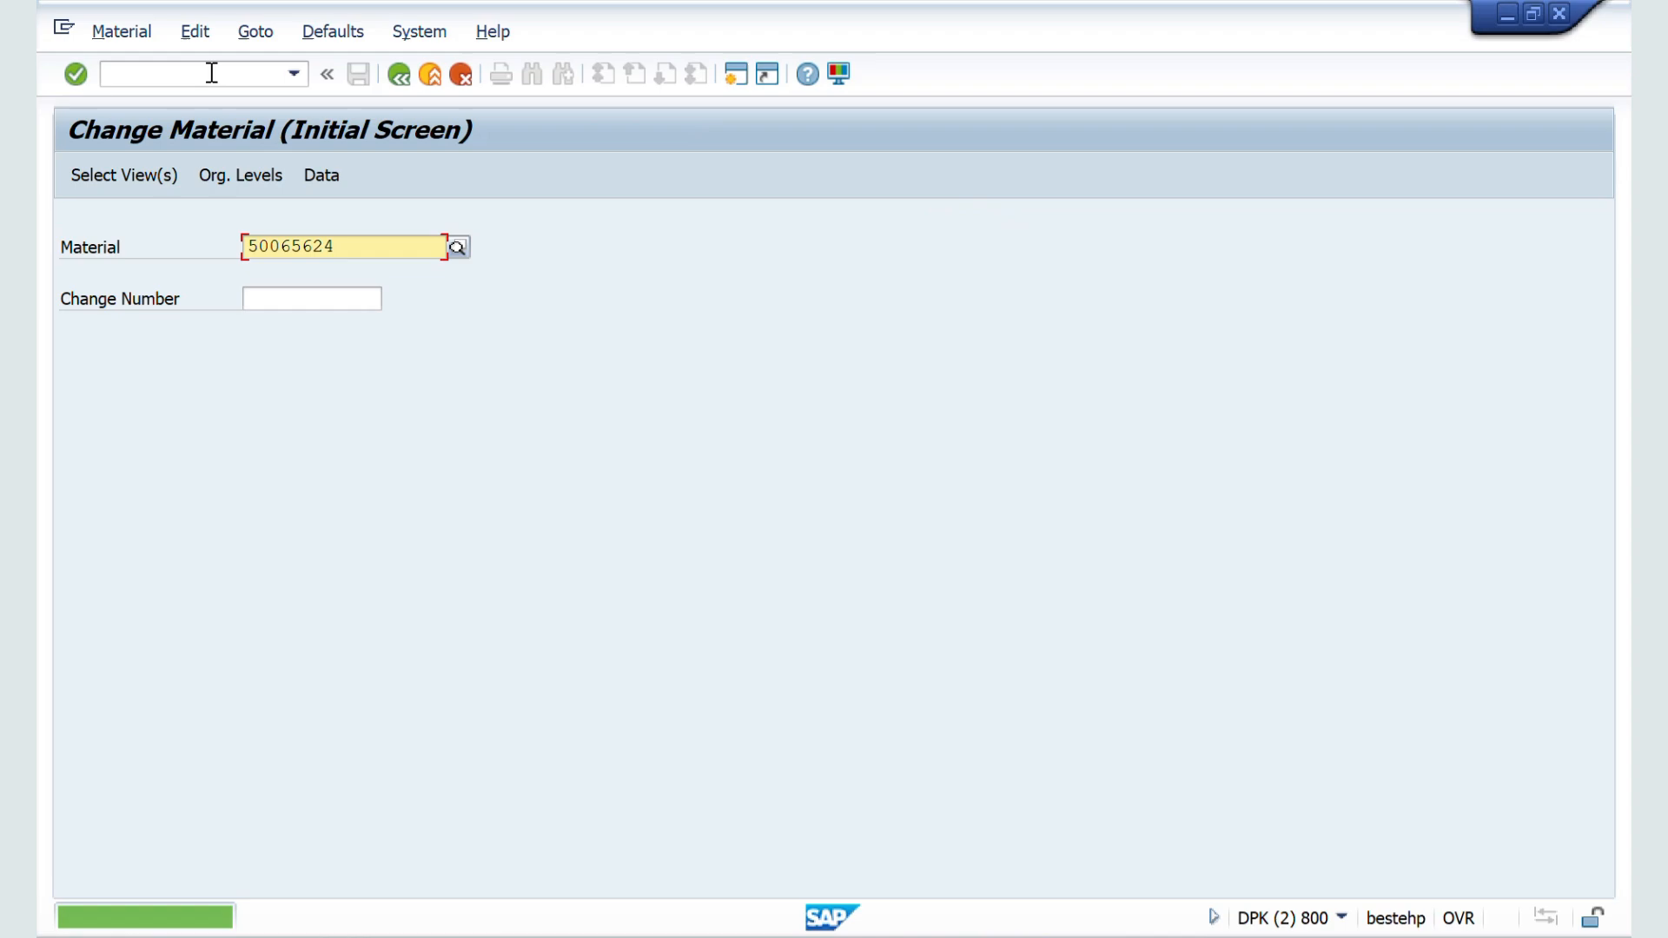
Step: Start a new Standard Order ZZZZ with transaction VA01 for the previously used customer in sales area ZZ01 / ZW / ZM
click(206, 74)
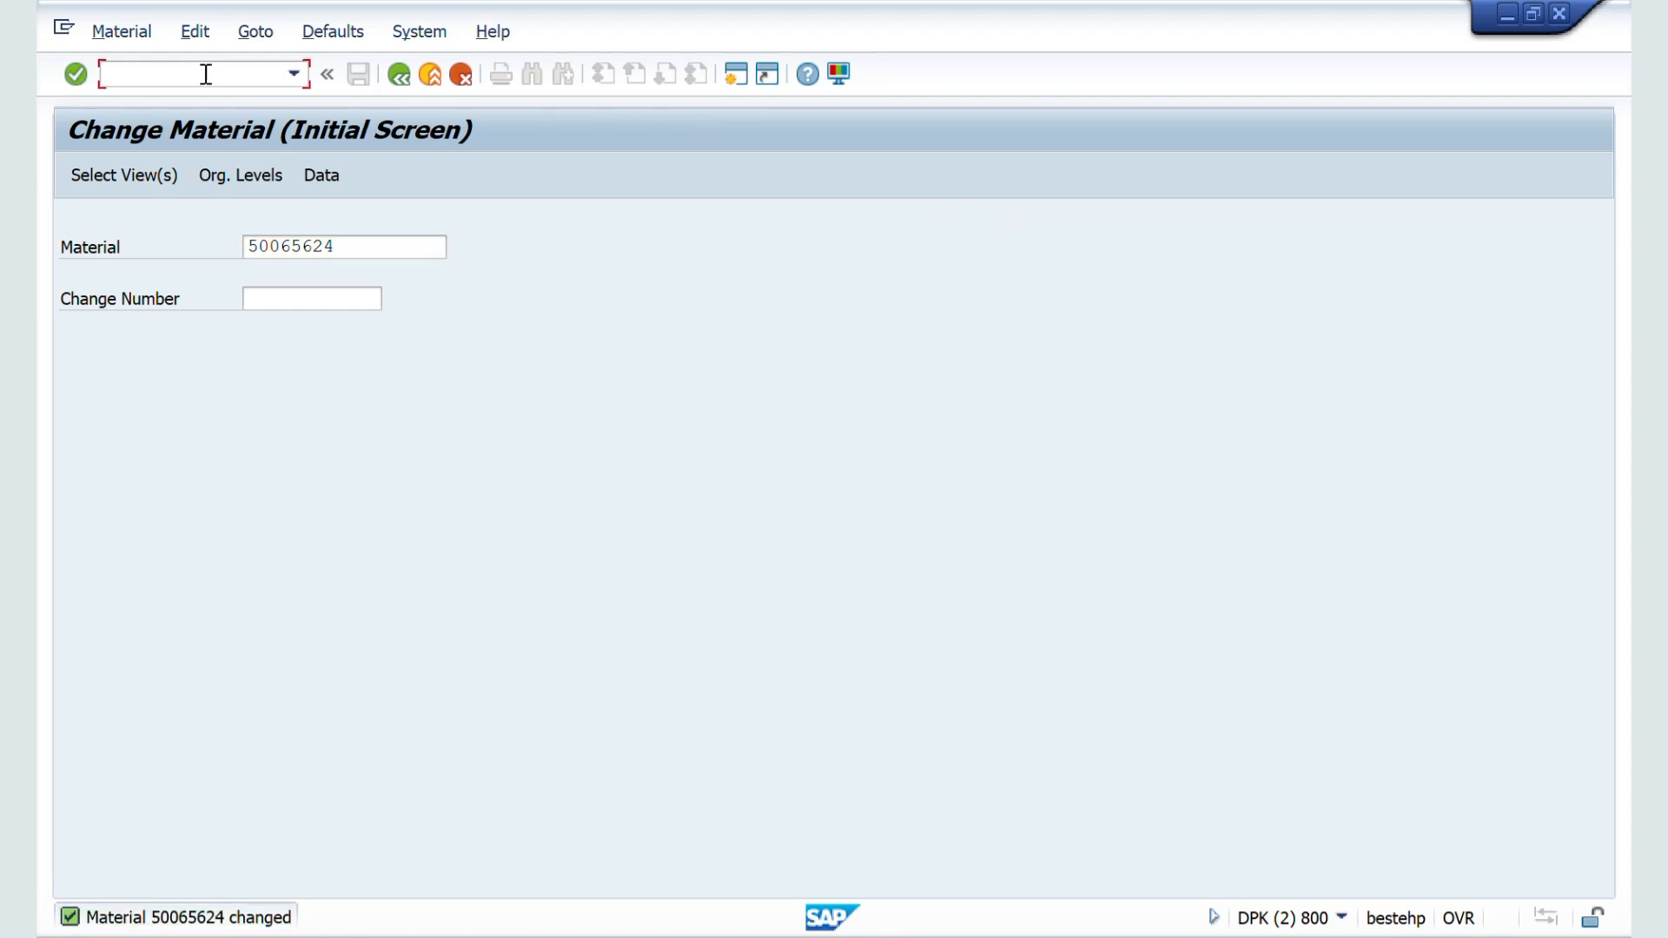
text(/nva01)
key(Return)
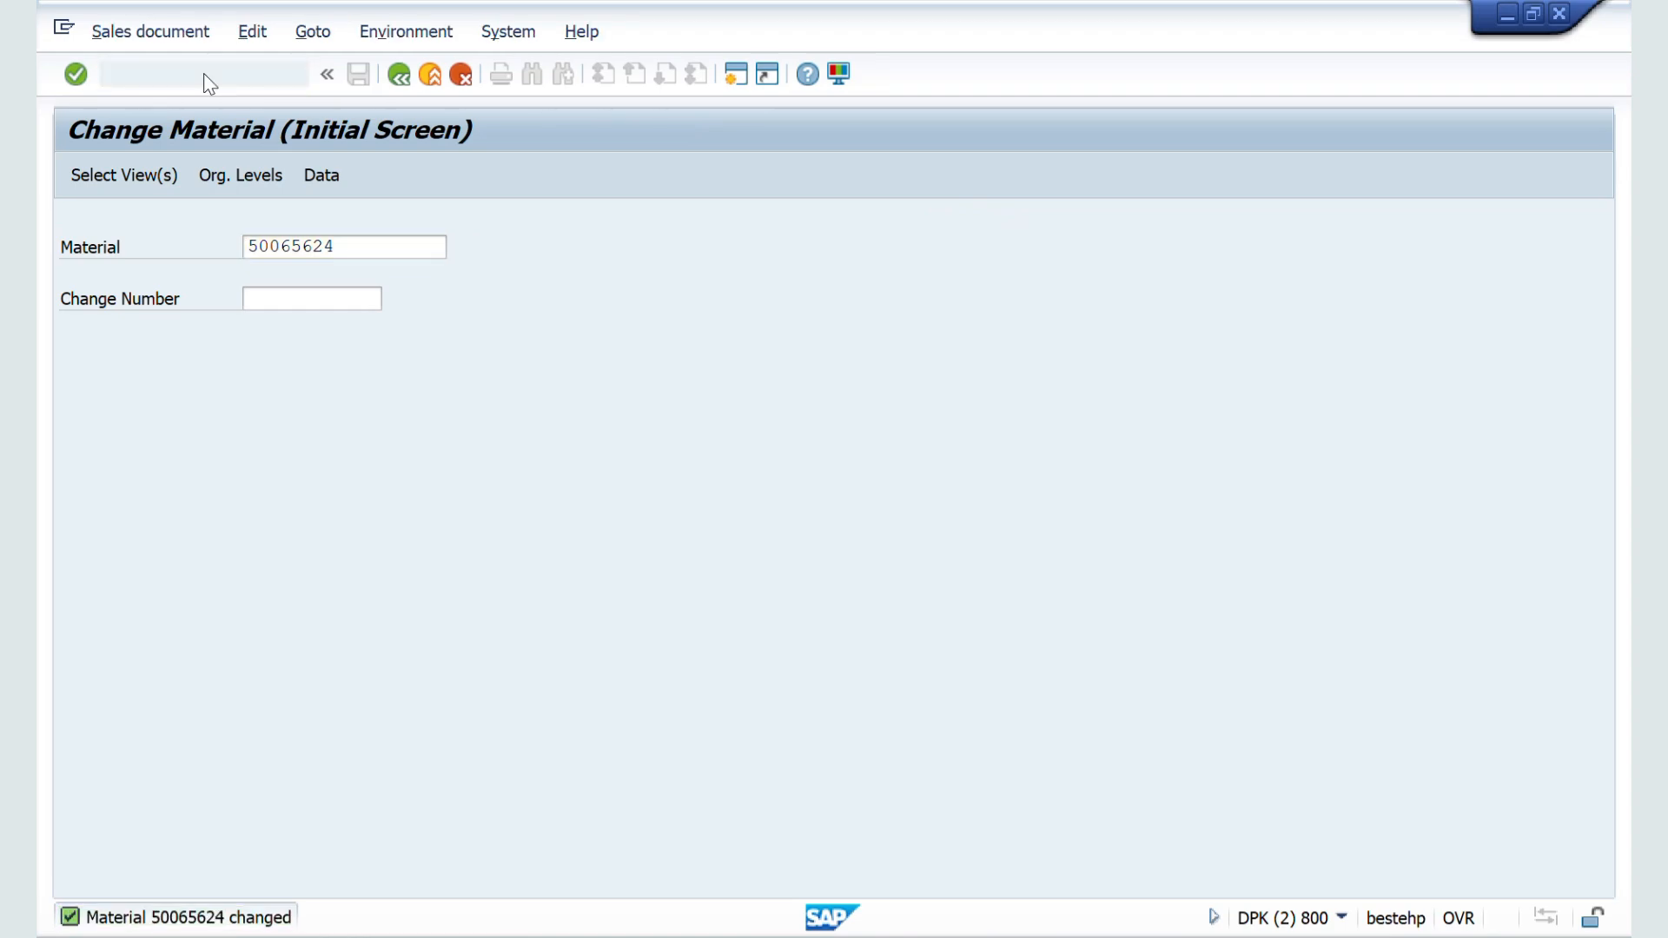
key(Return)
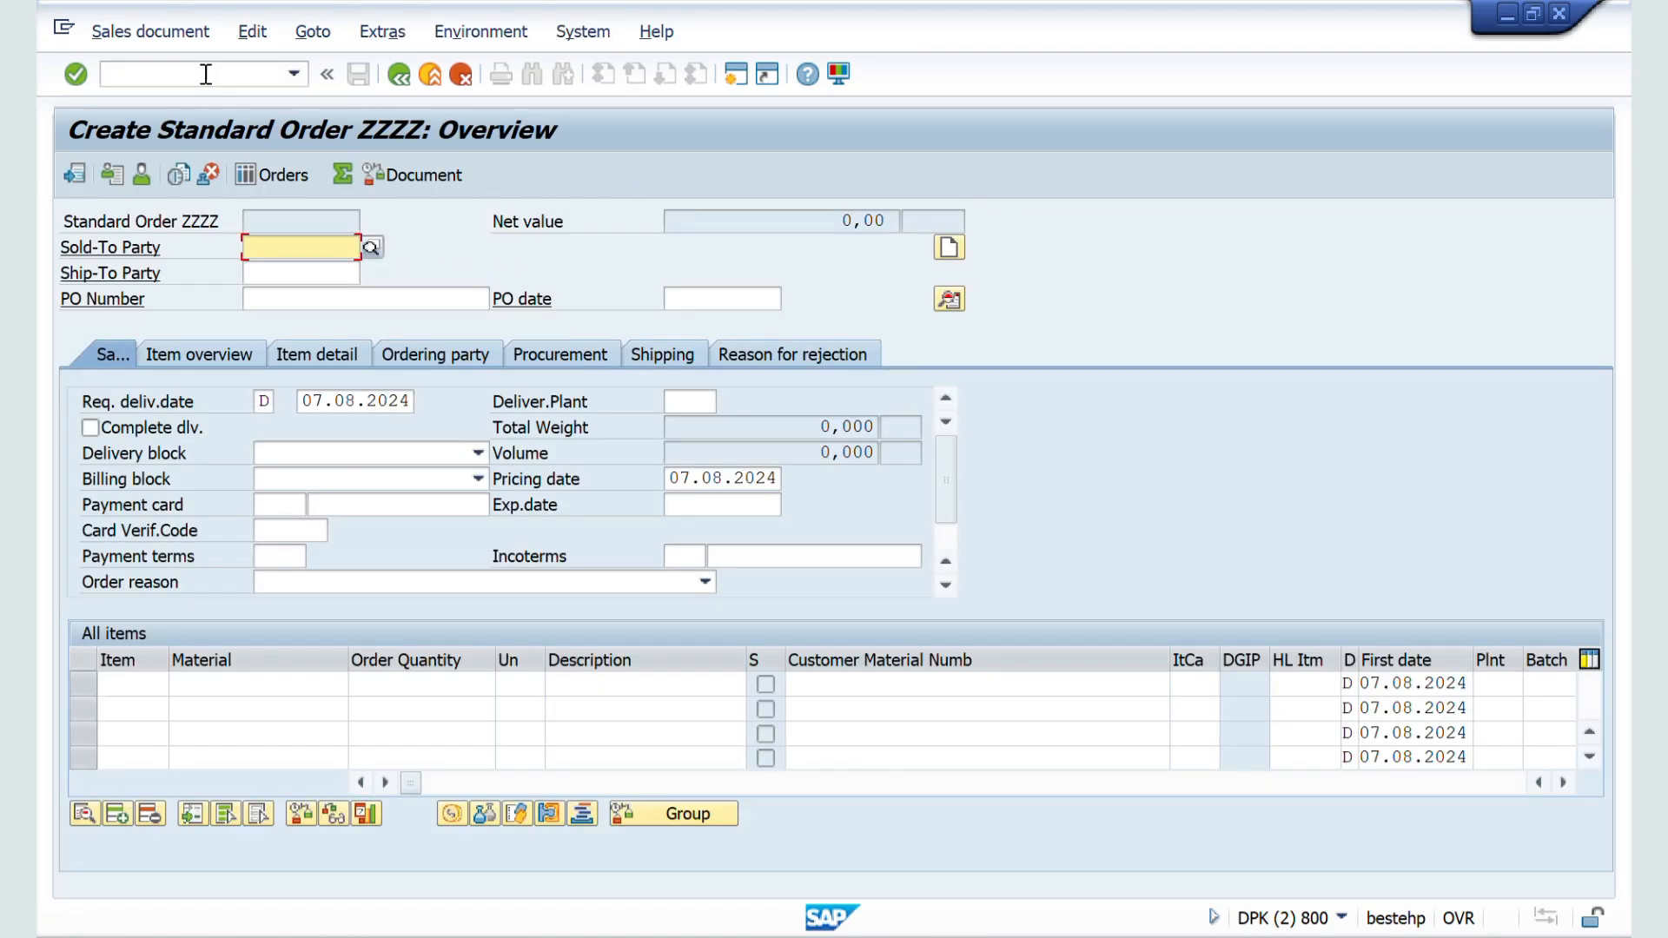
key(Return)
key(Return)
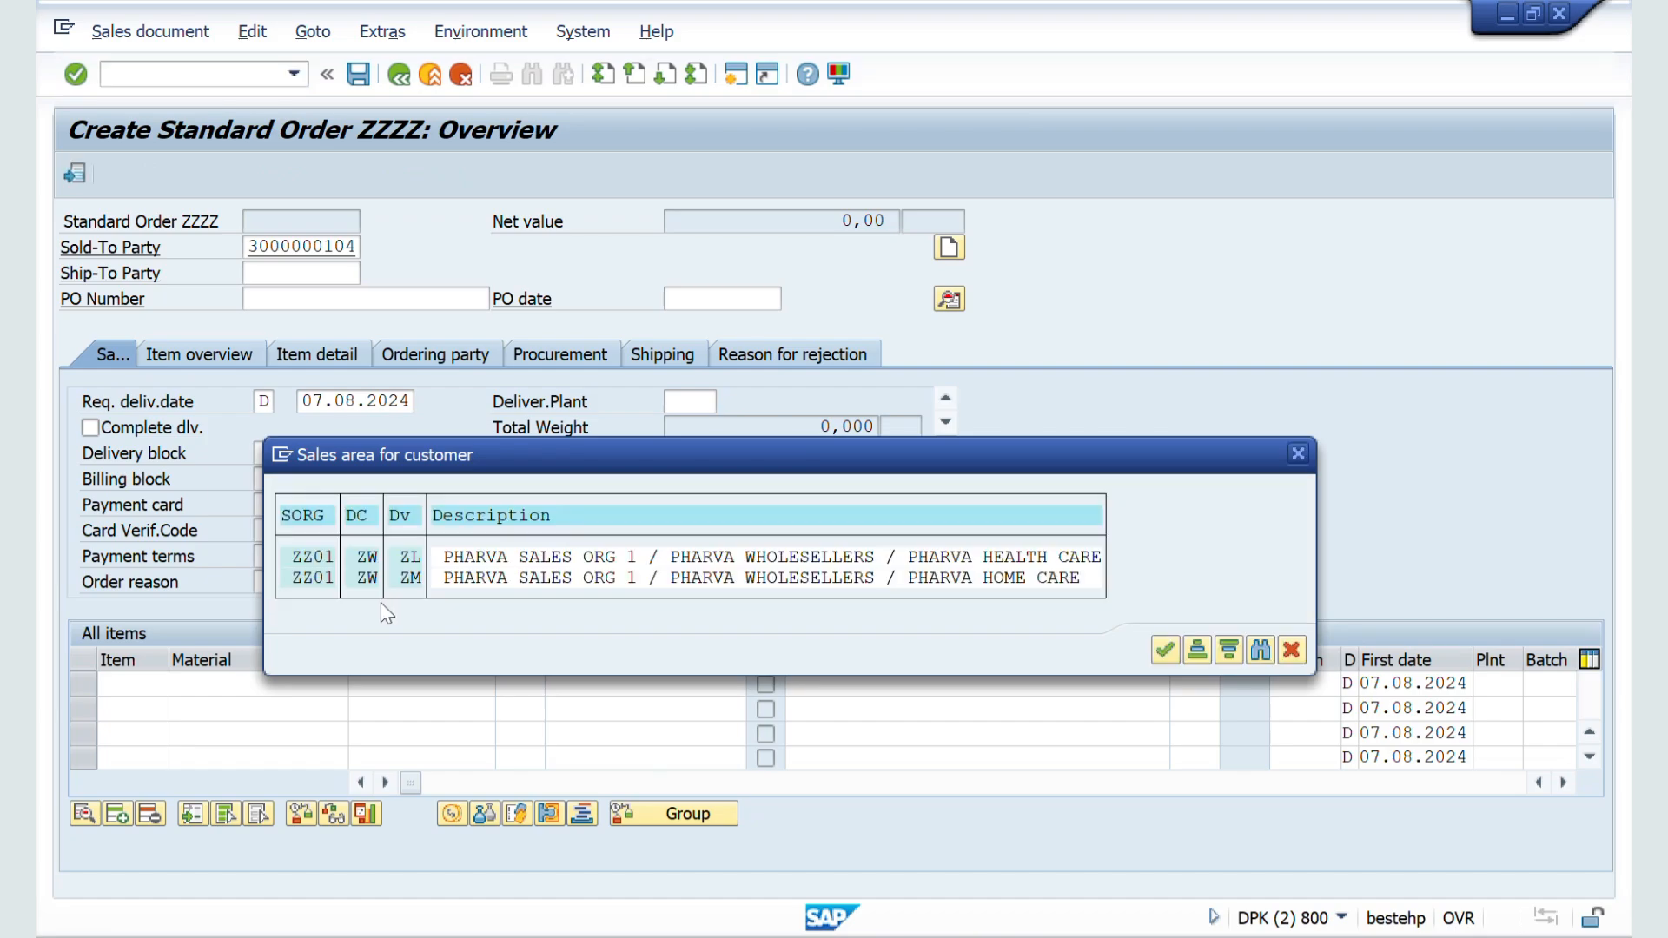
double_click(326, 578)
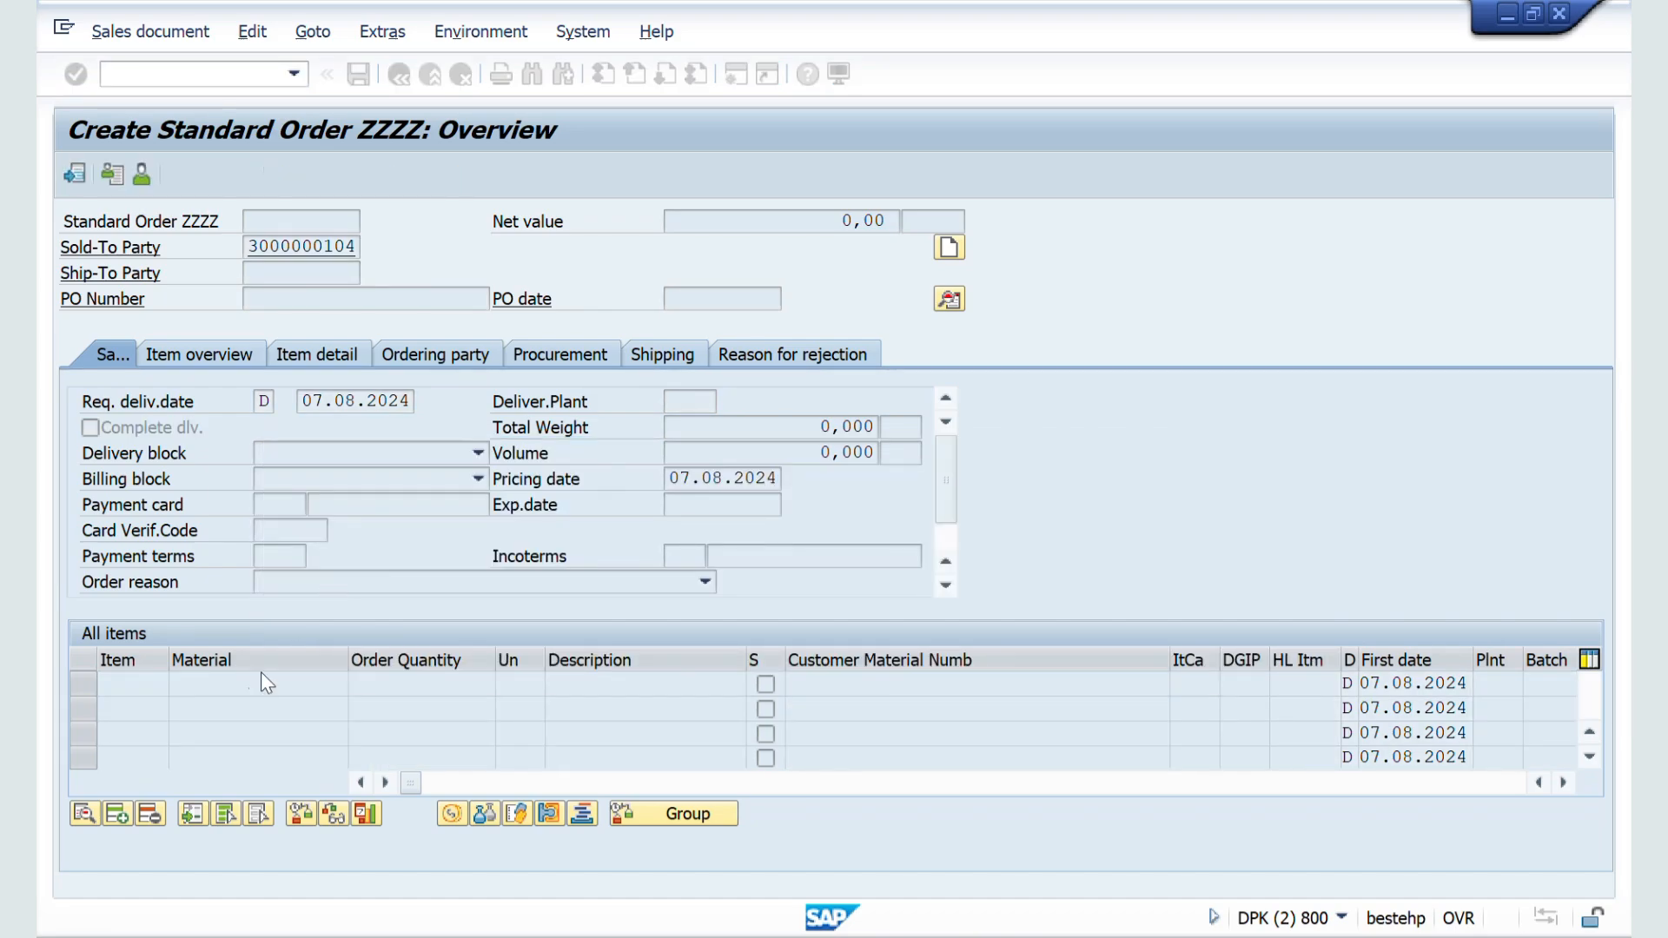
Step: Add material 50065624 with an order quantity of 10 L to the order and acknowledge the minimum quantity messages
key(space)
key(Down)
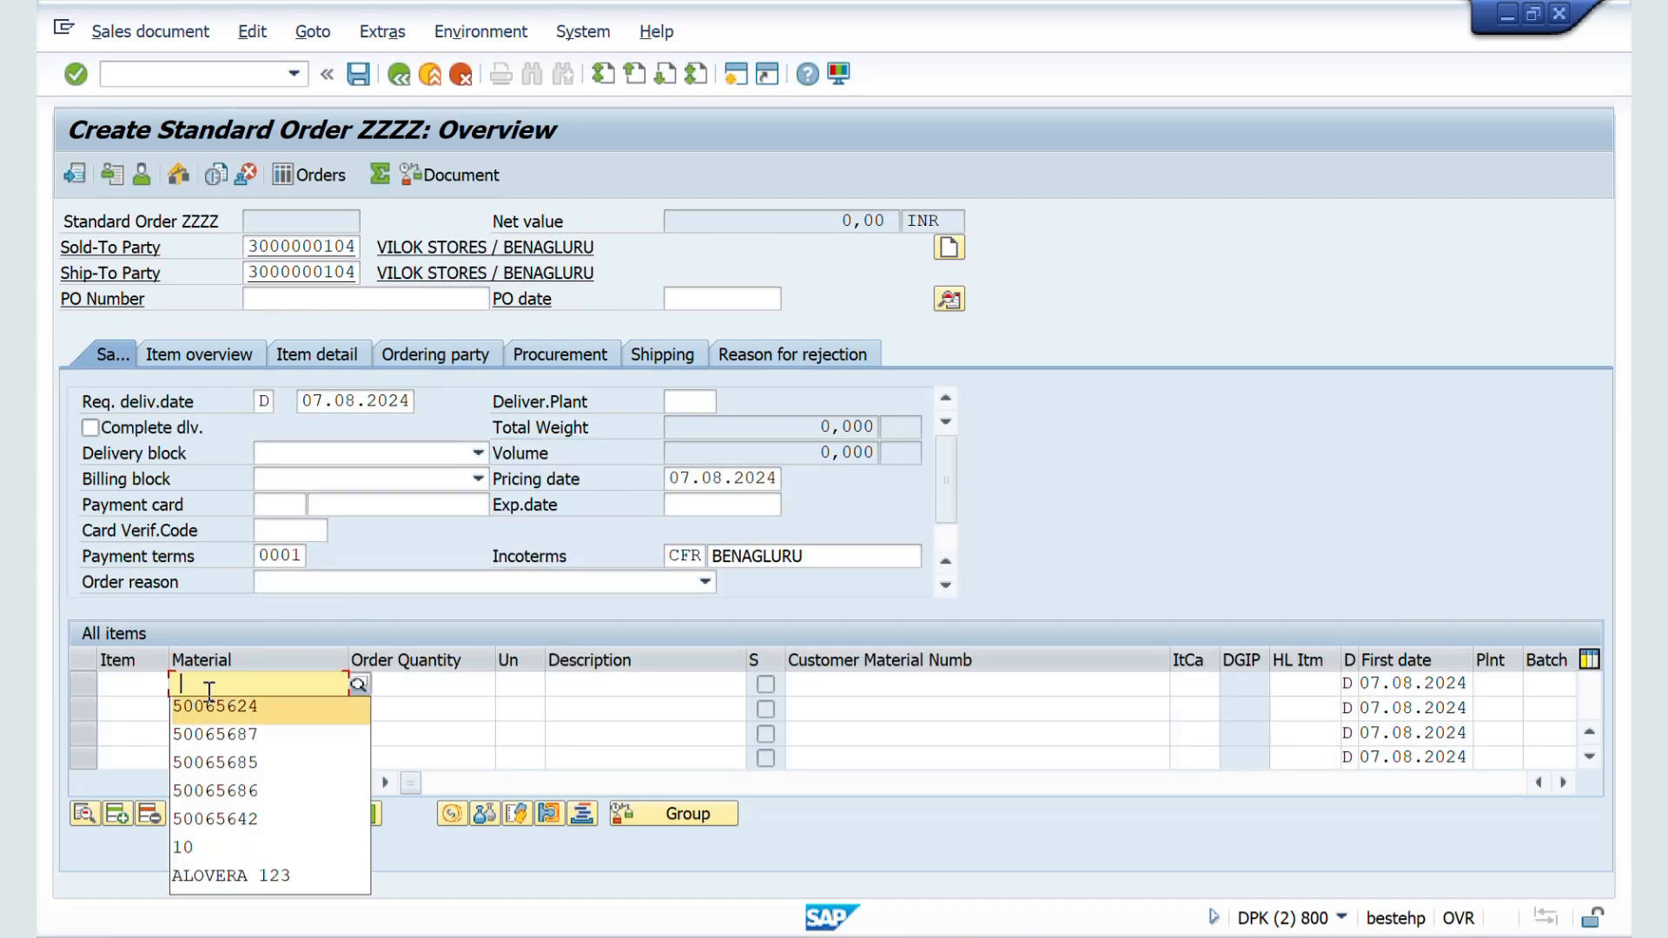
key(Return)
key(Tab)
text(10)
key(Tab)
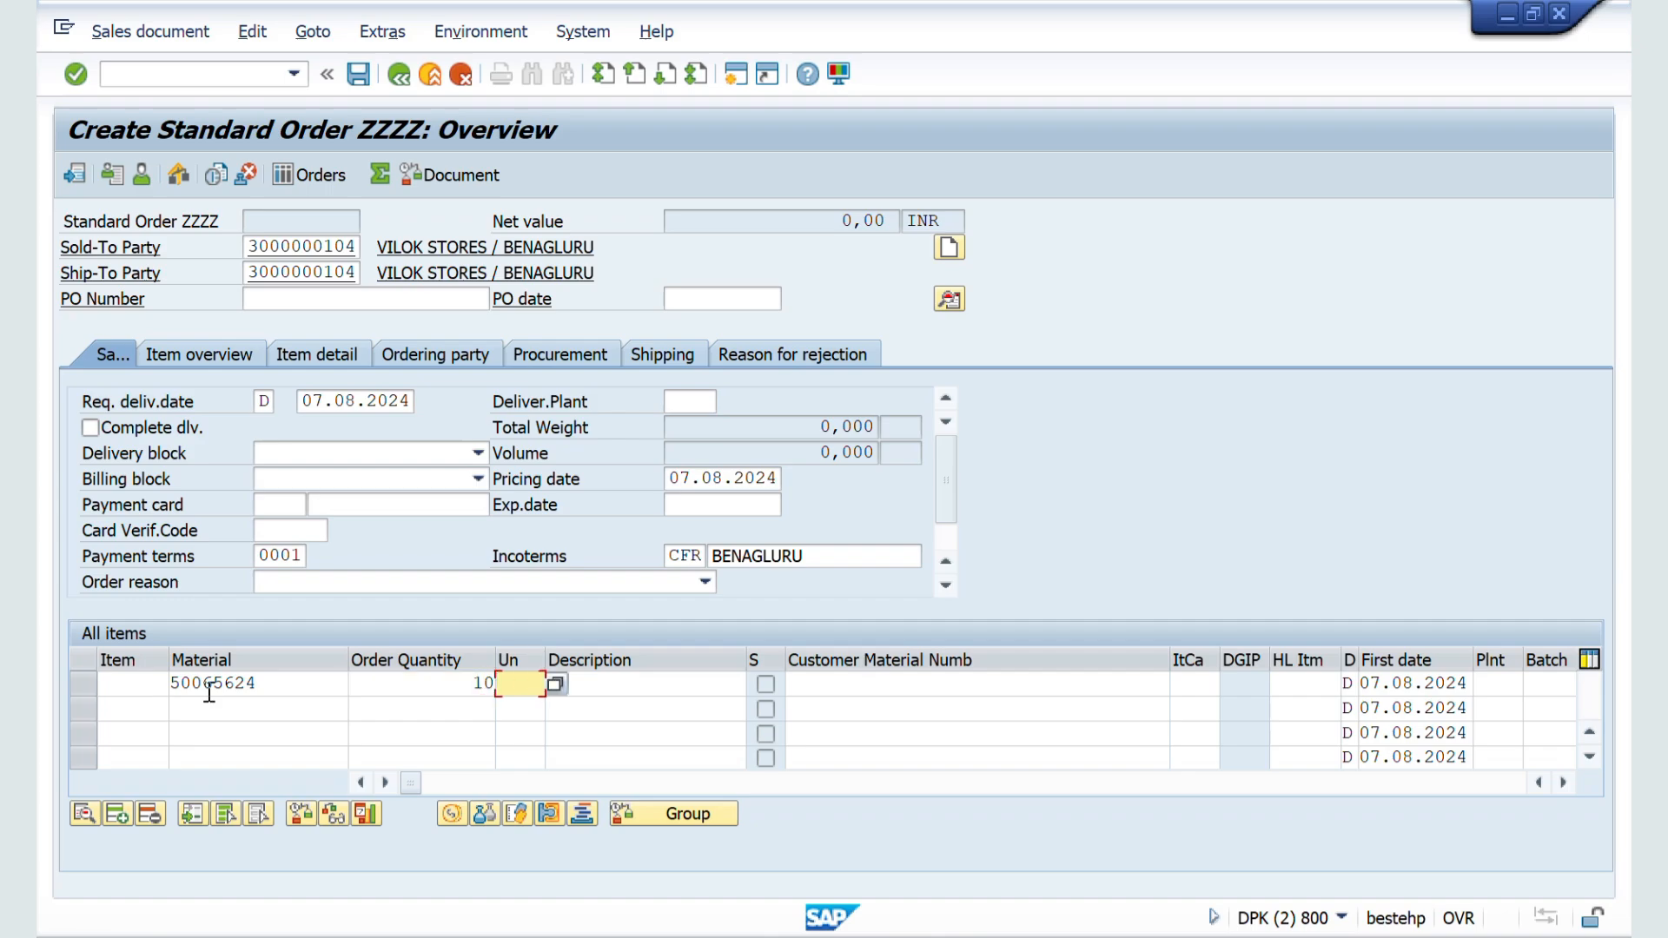
text(L)
key(Return)
key(Return)
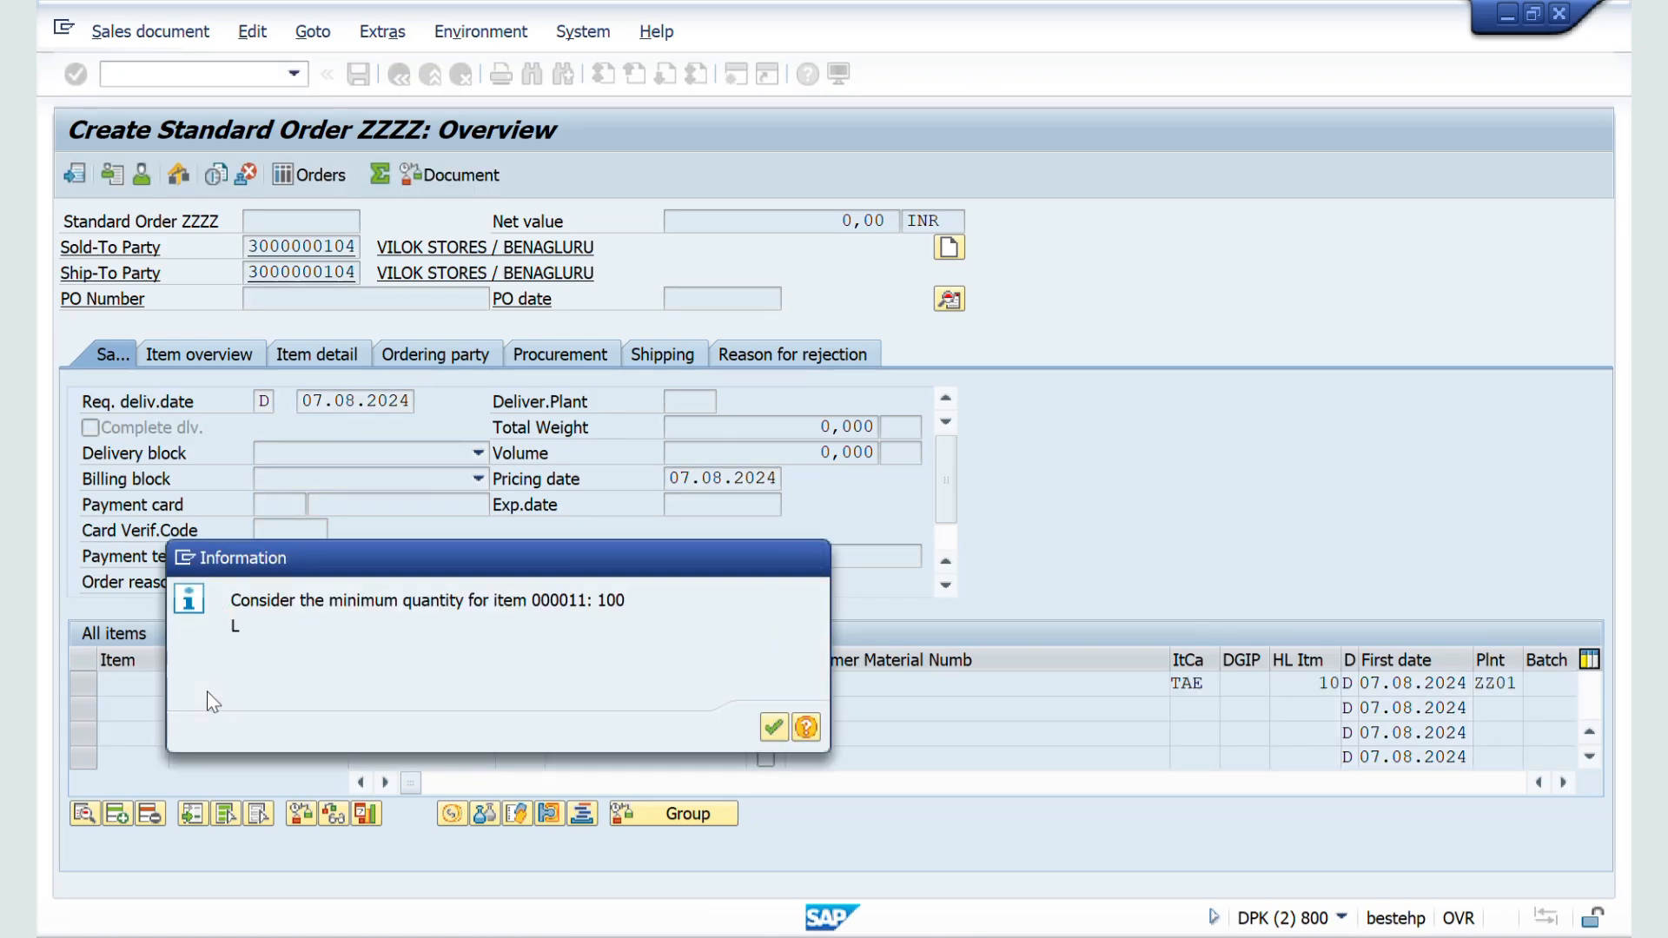
key(Return)
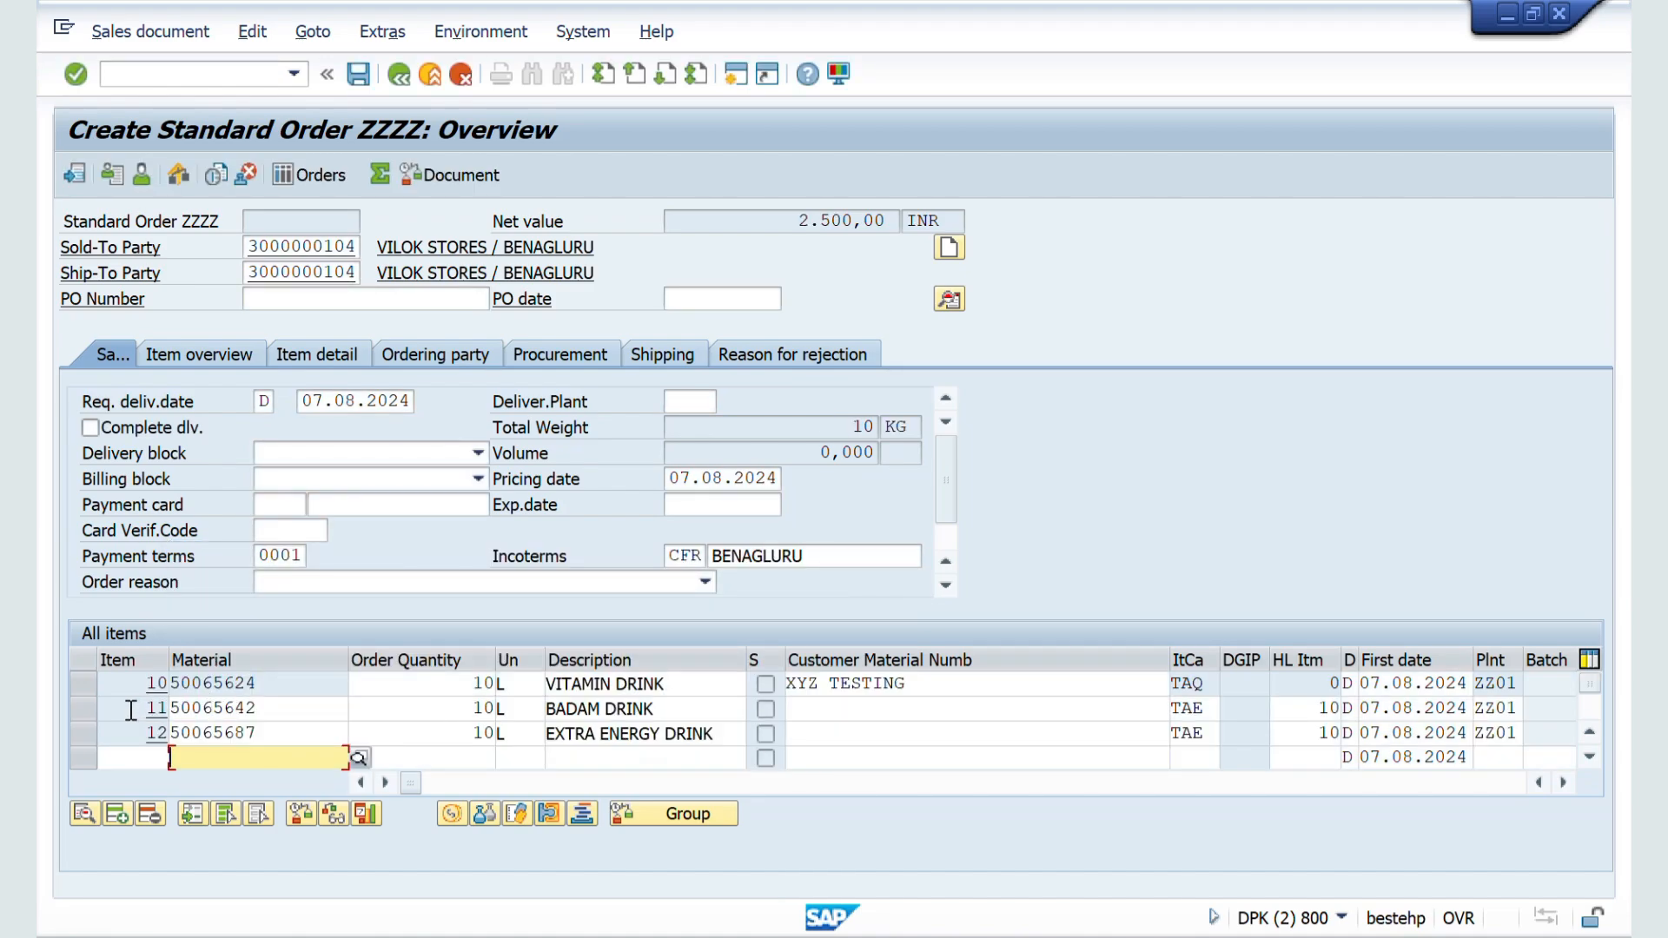
Step: Select the two sub-item rows, BADAM DRINK and EXTRA ENERGY DRINK, in the order's item list
click(130, 711)
click(80, 711)
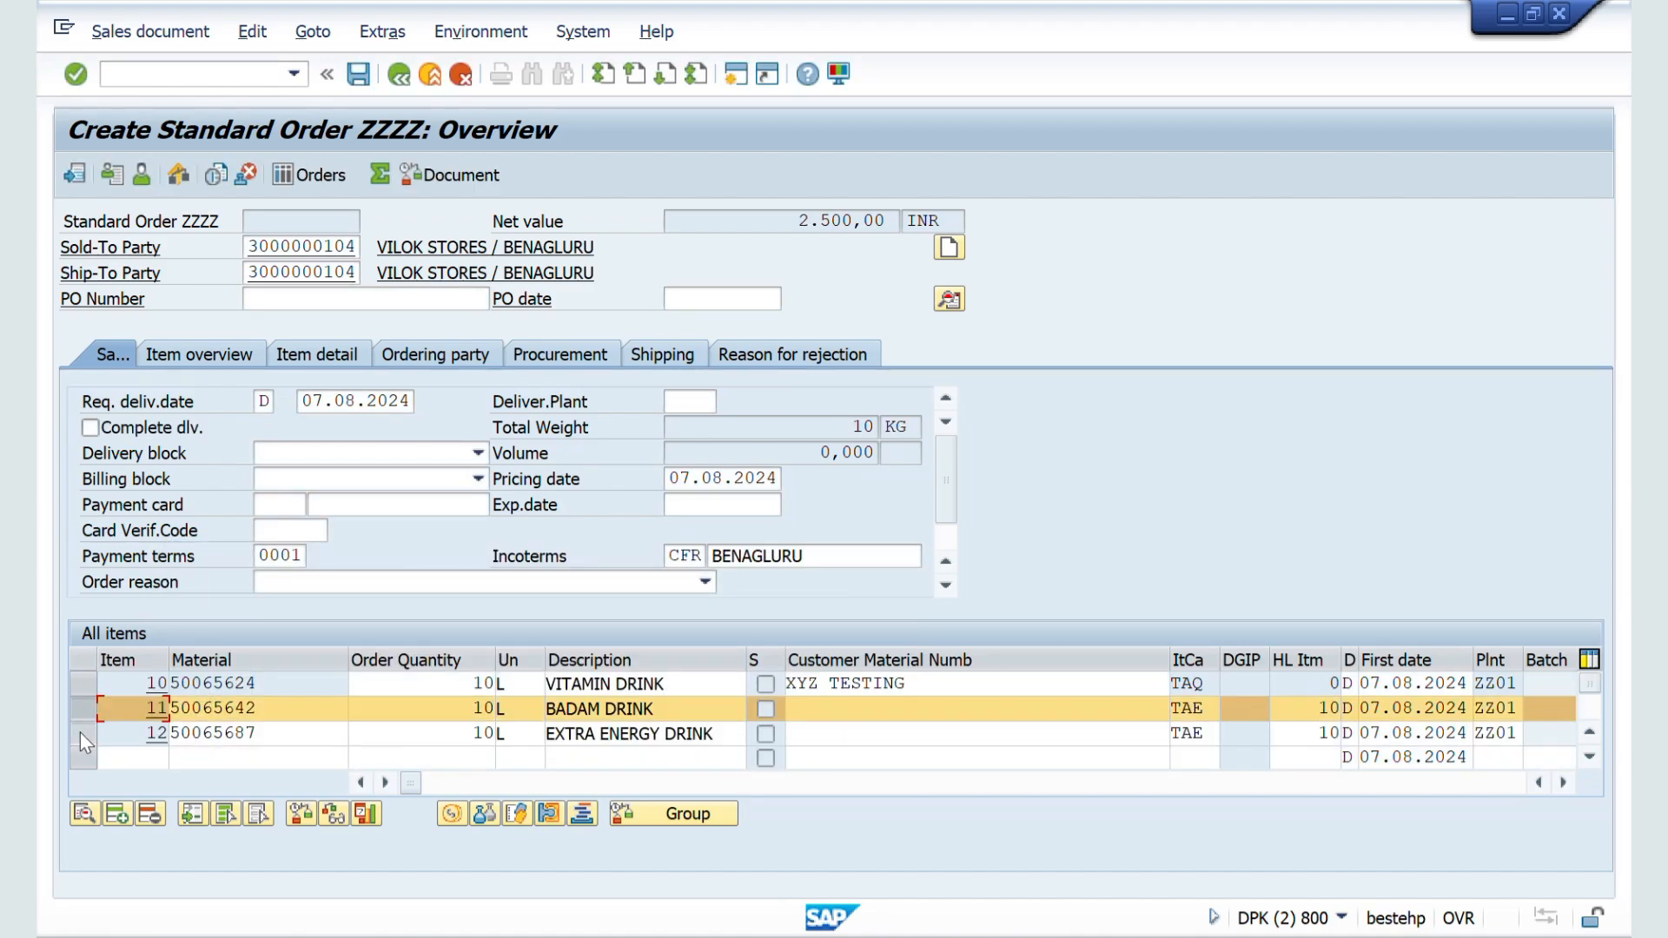
click(80, 732)
Step: Switch to the sales order type configuration session, set the Display Range to UHAU (Main items), and save
key(alt+Tab)
key(alt+Tab)
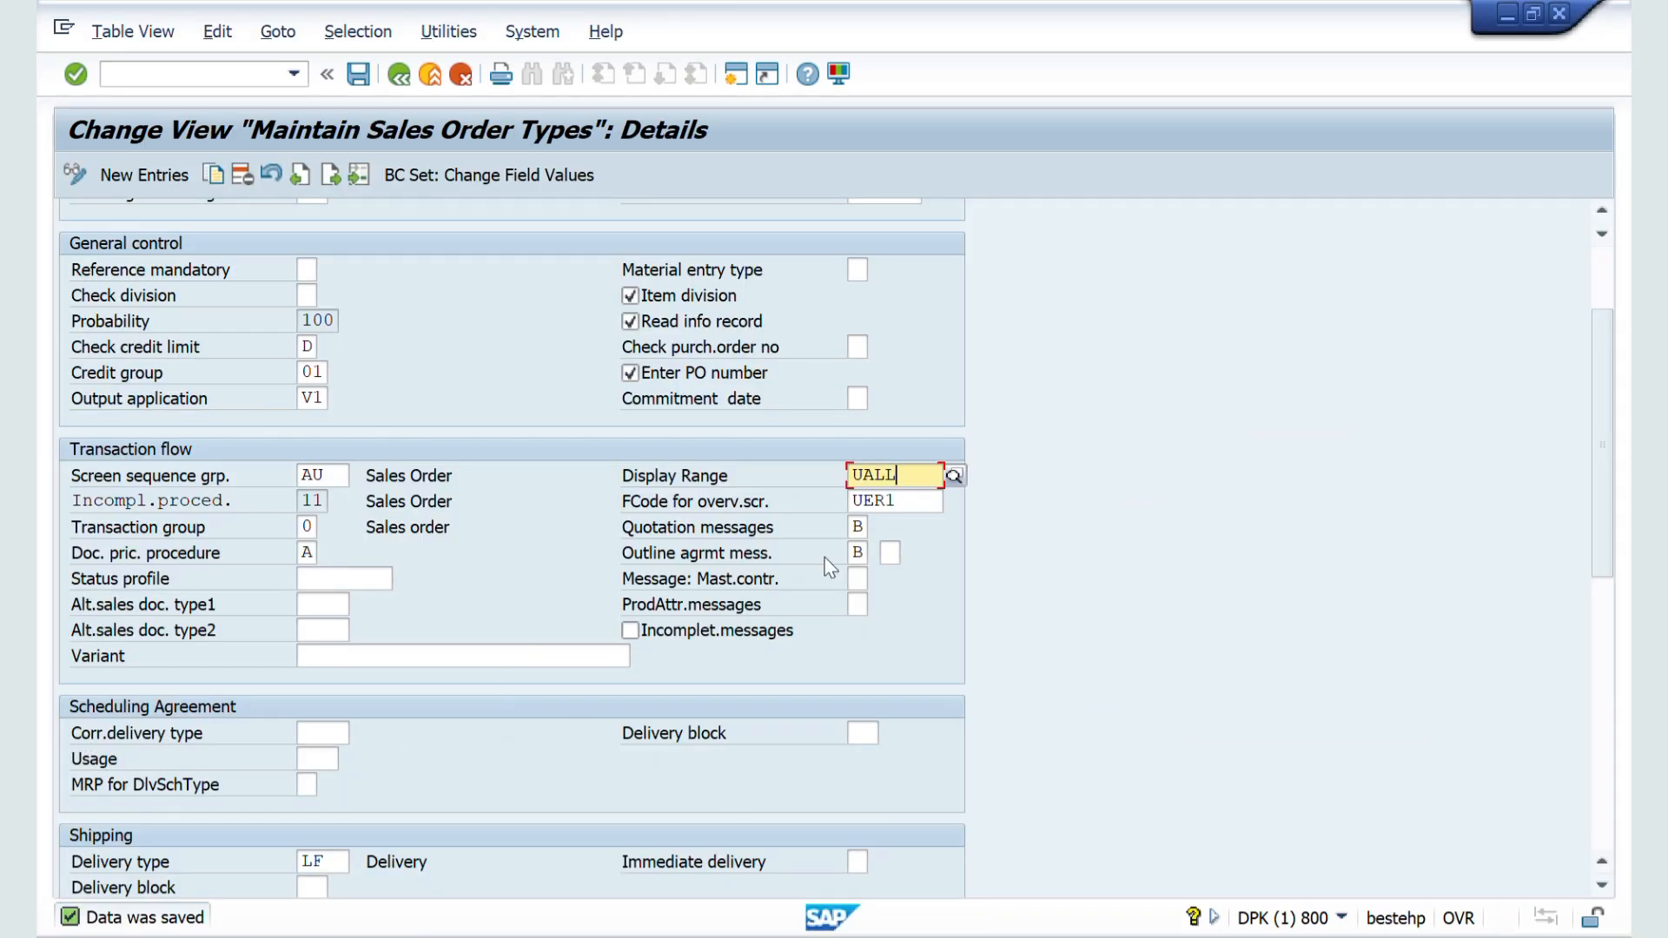
click(954, 475)
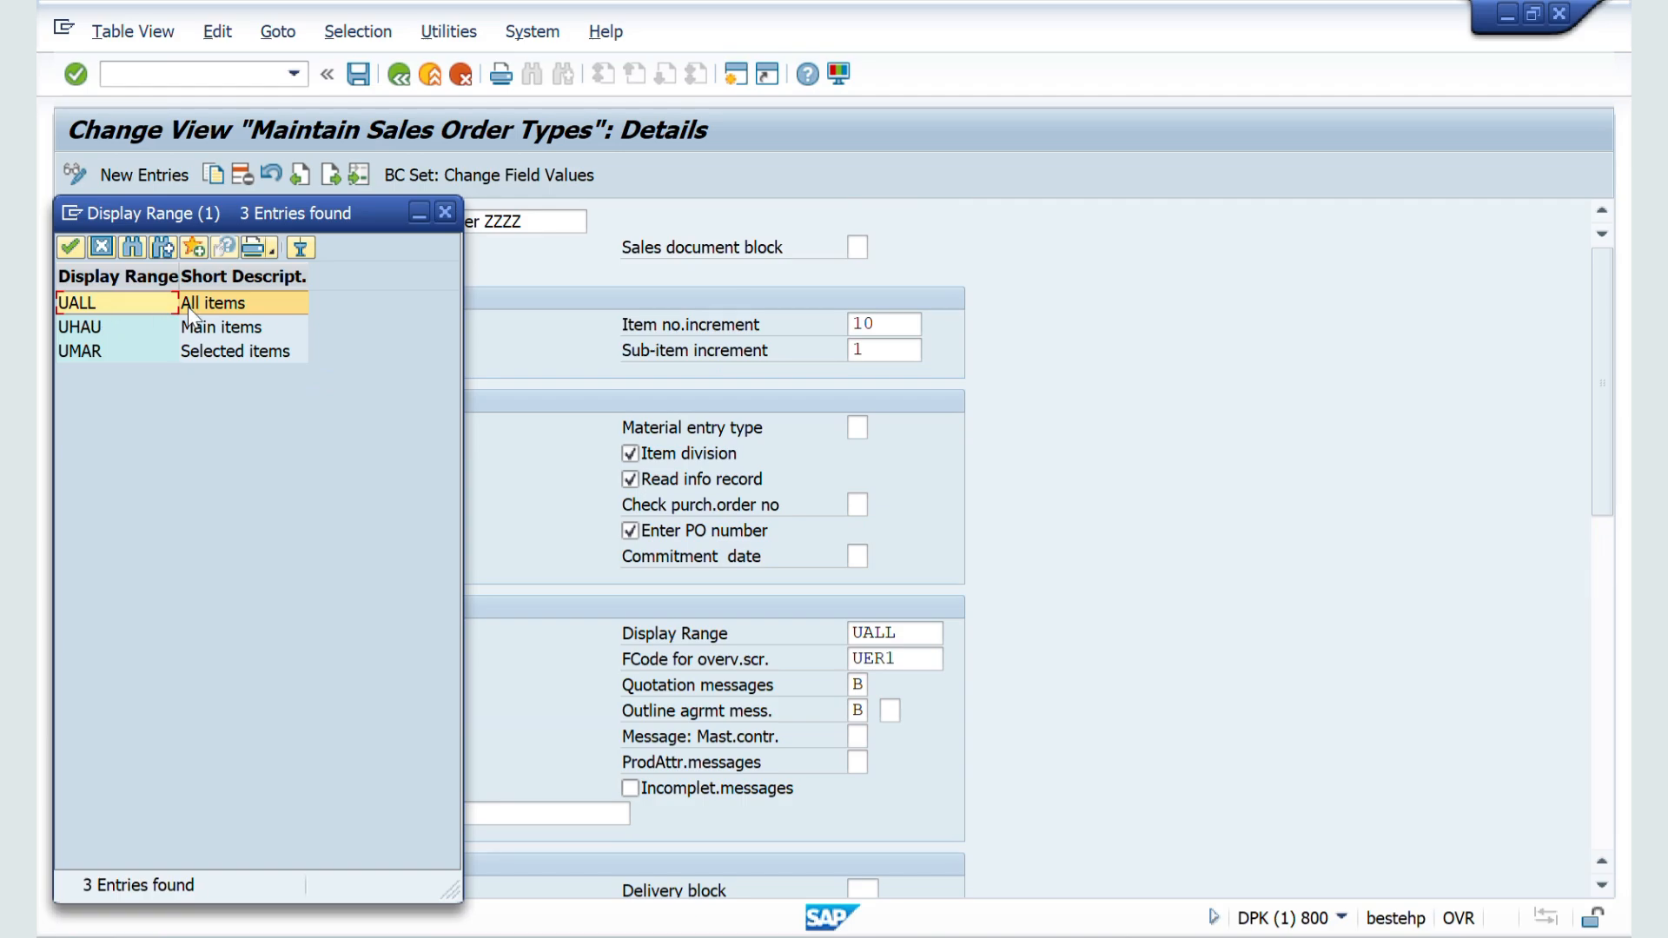
double_click(91, 328)
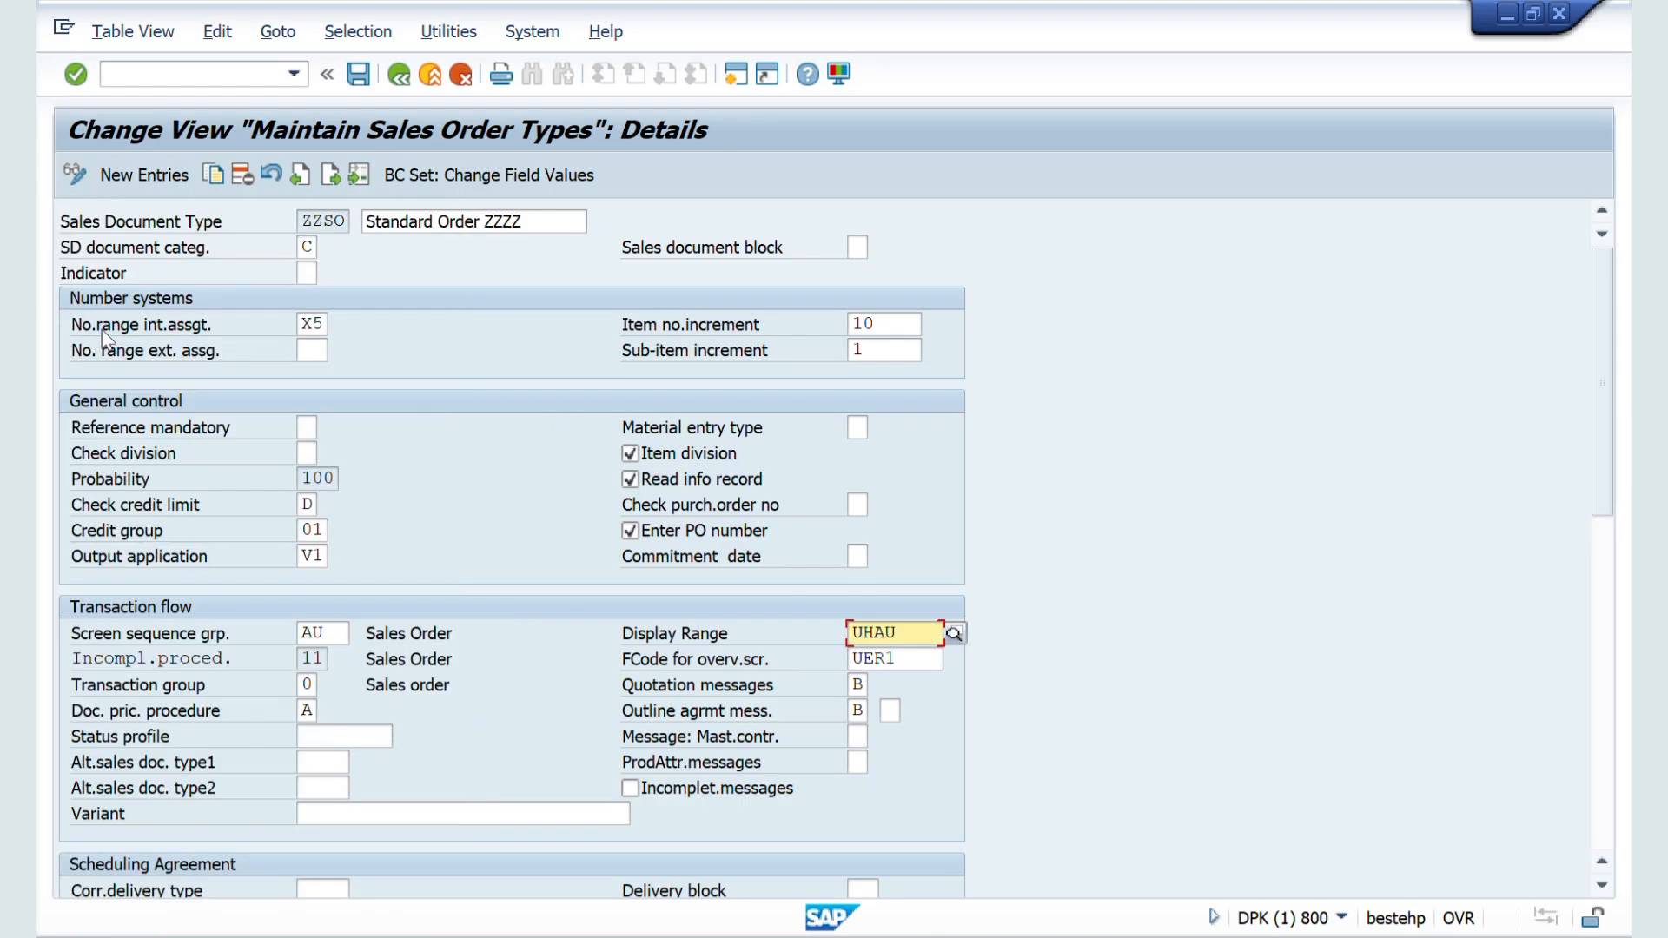
click(358, 75)
Step: Return to the order session and restart VA01 to create another Standard Order ZZZZ for the same customer and sales area ZZ01 / ZW / ZM
key(alt+Tab)
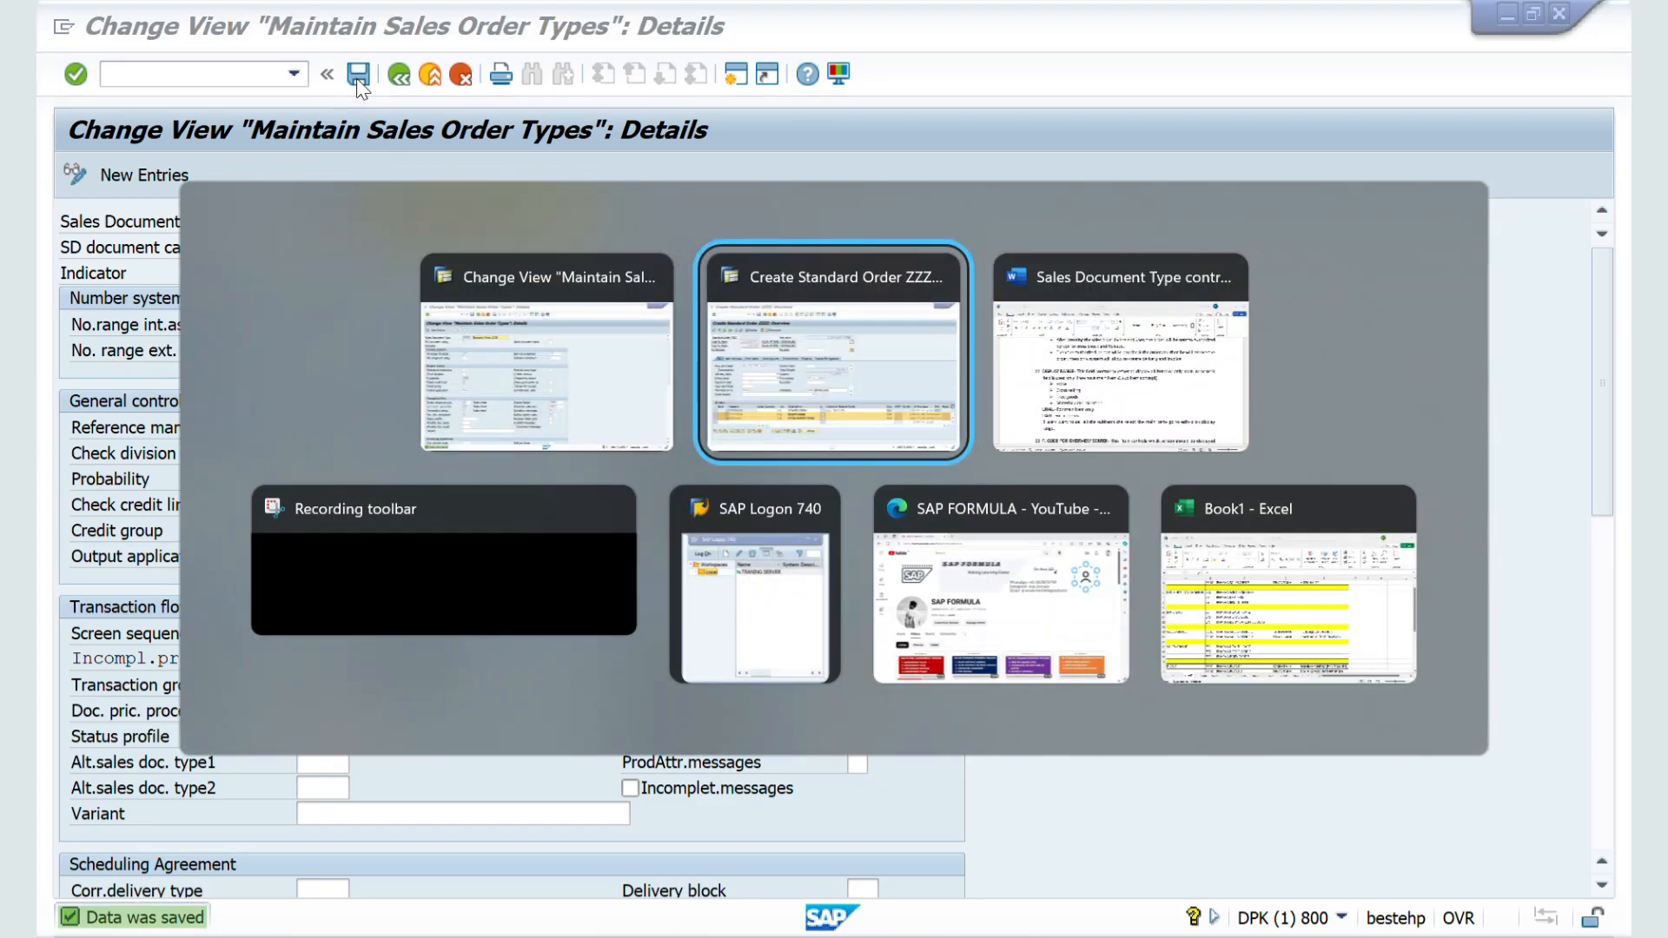
click(158, 73)
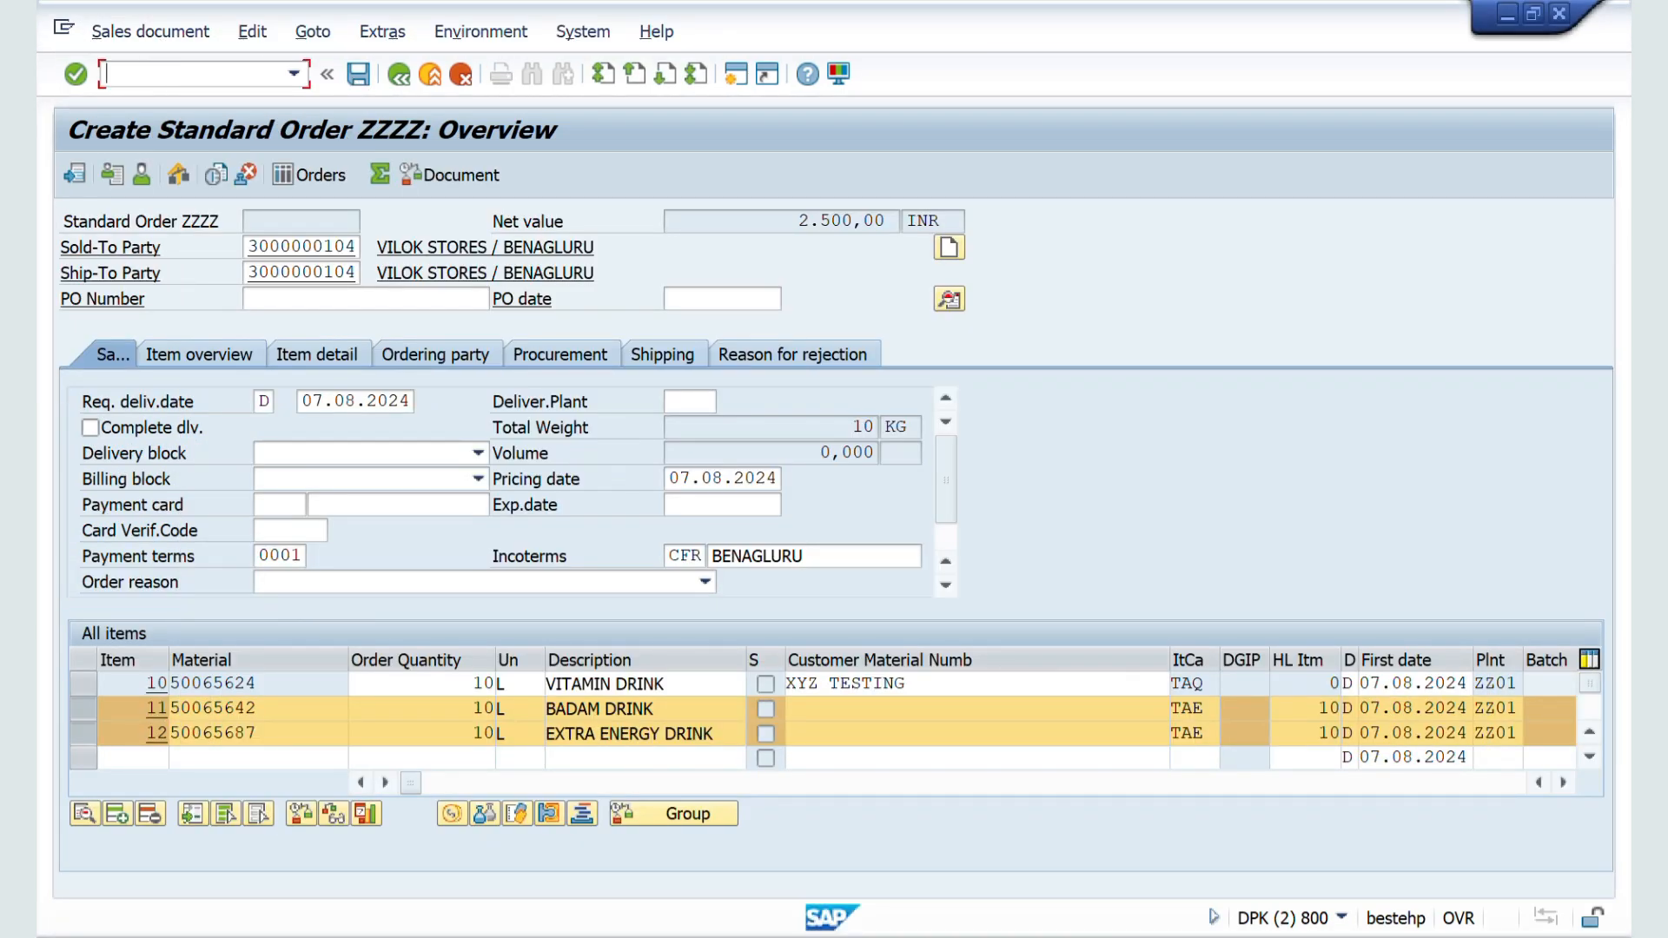
text(/NVA01)
key(Return)
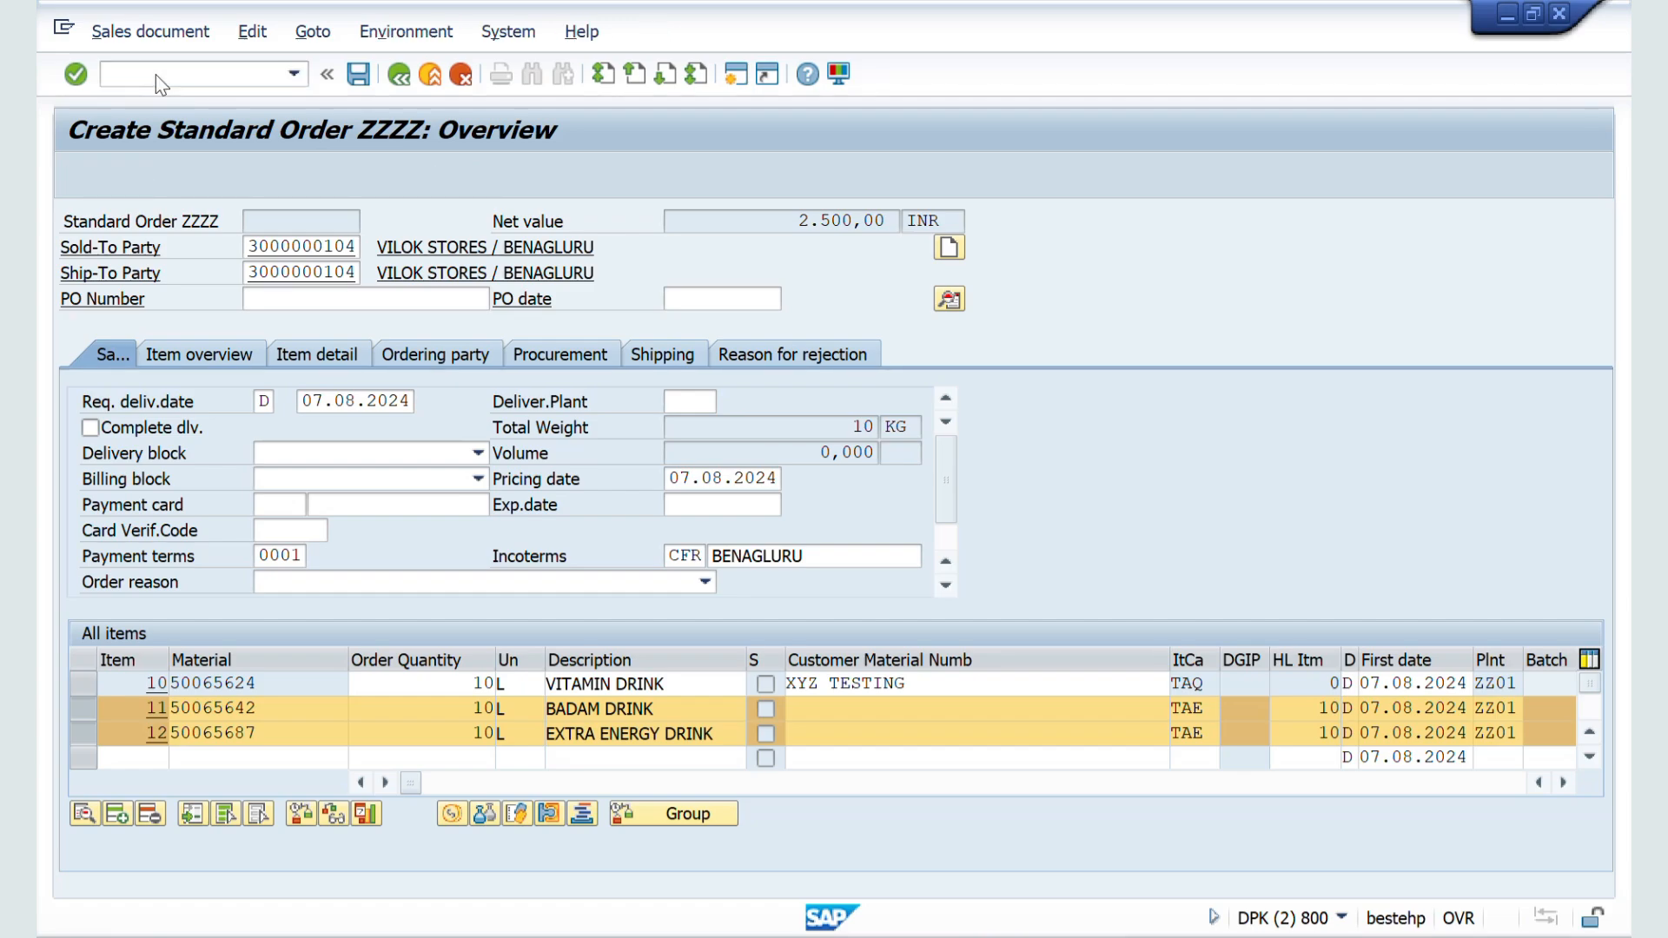
key(Return)
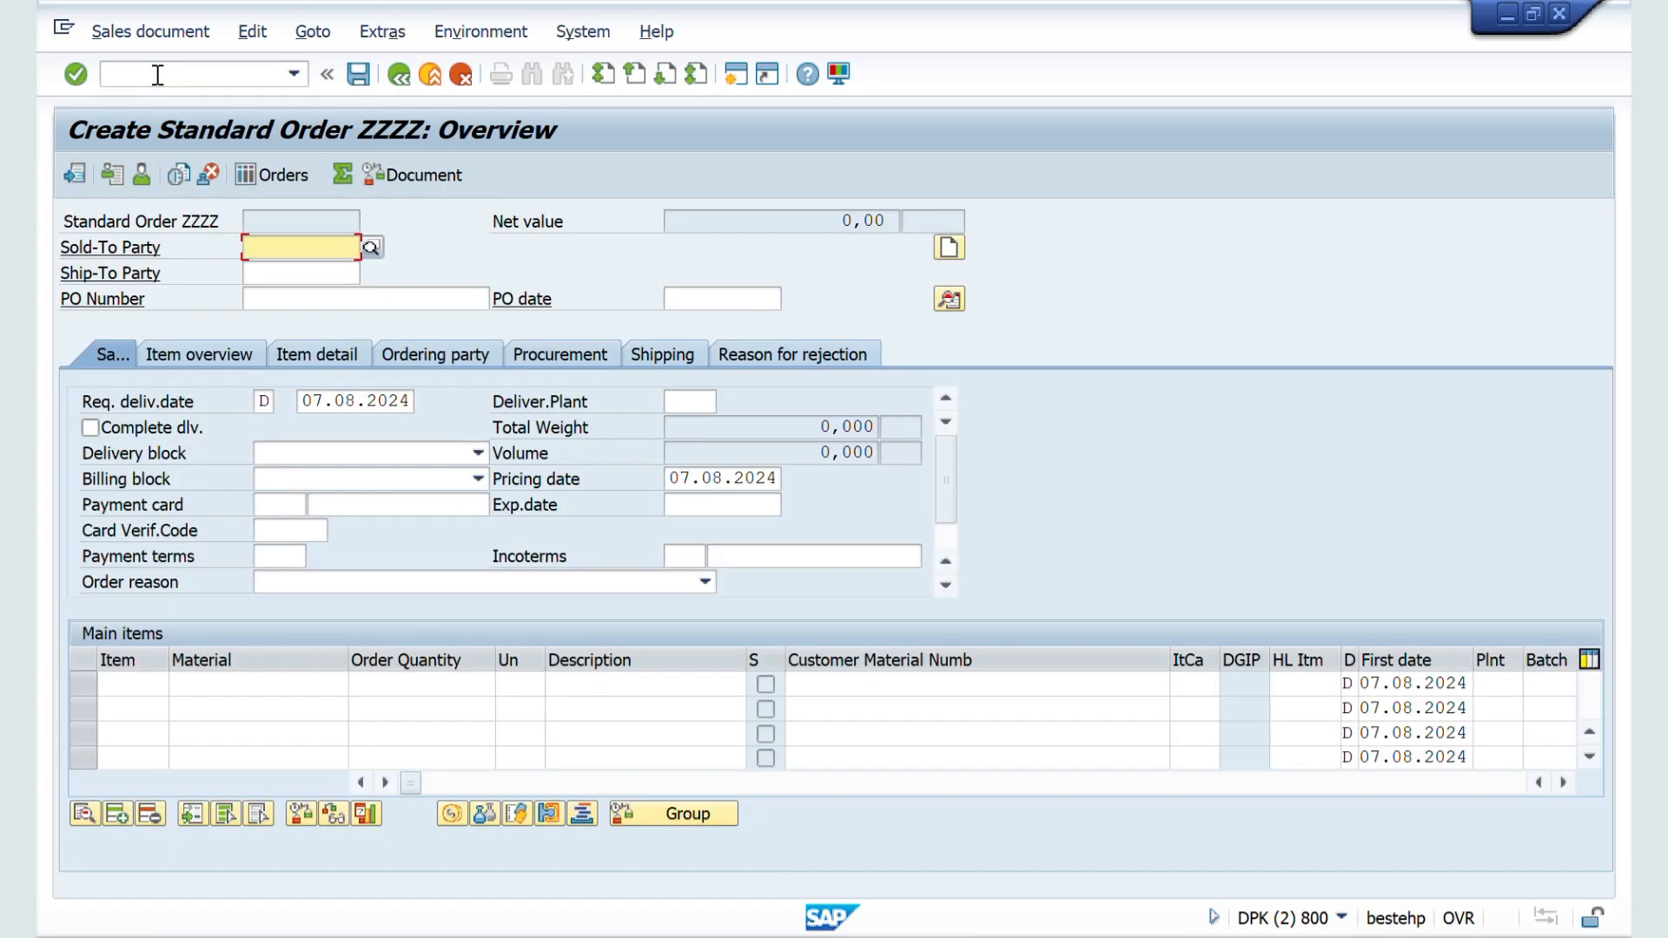
key(Down)
key(Return)
key(Return)
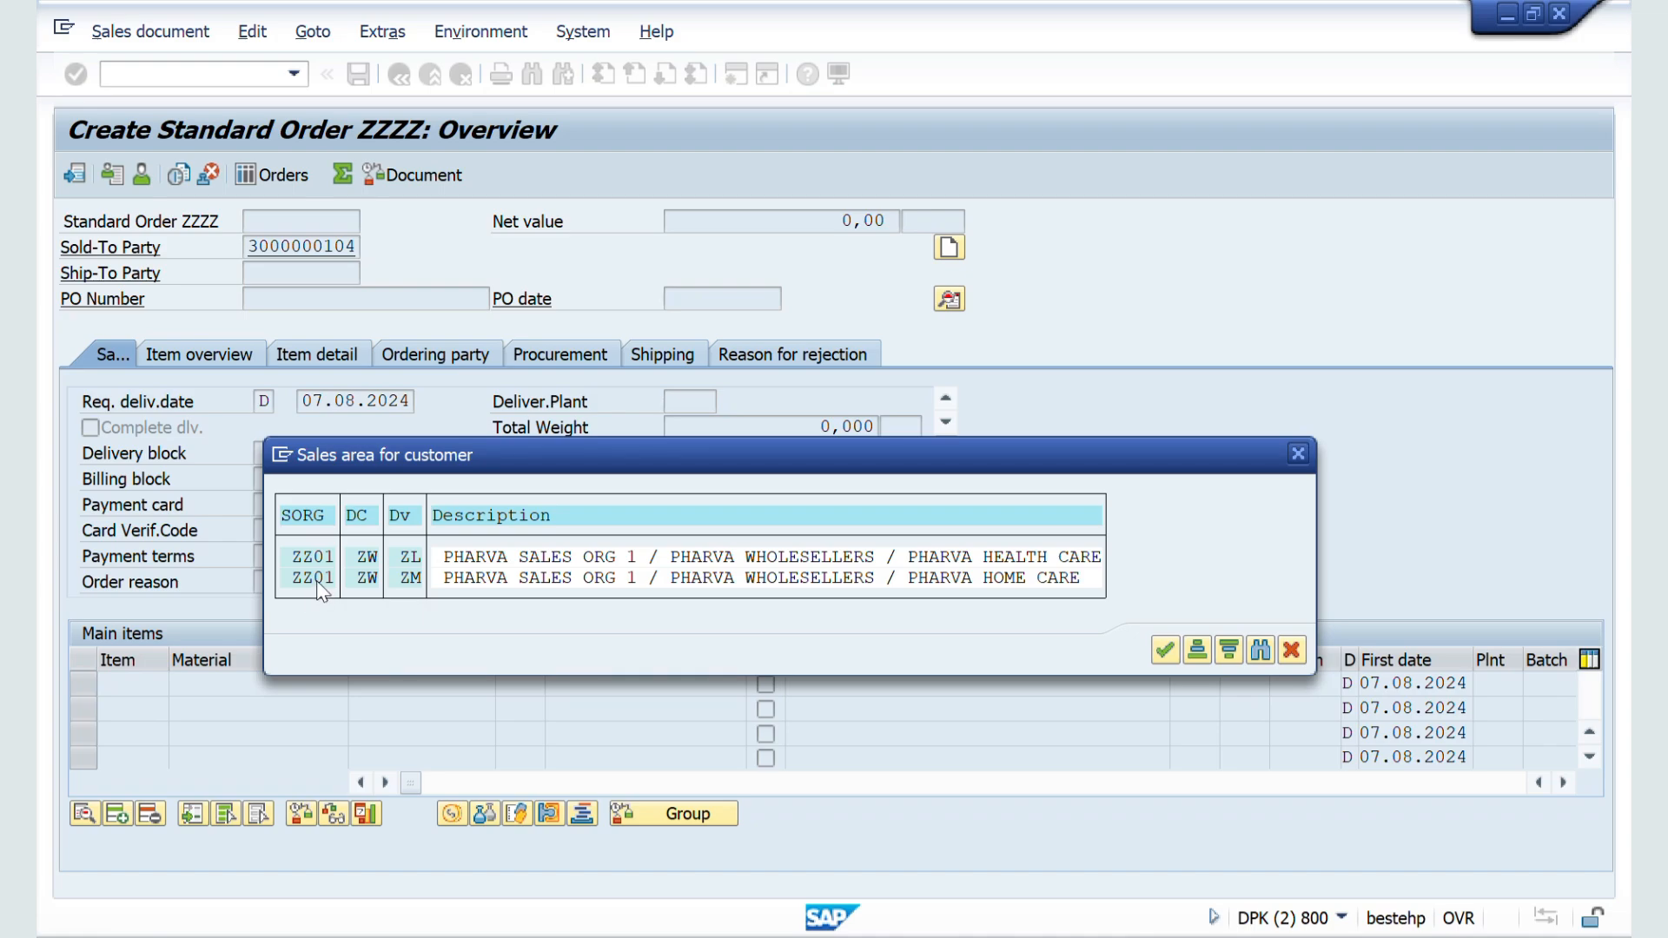
double_click(317, 580)
Step: Enter material 50065624 with a quantity of 10 L as the first item of the new order and accept the minimum quantity messages
click(219, 683)
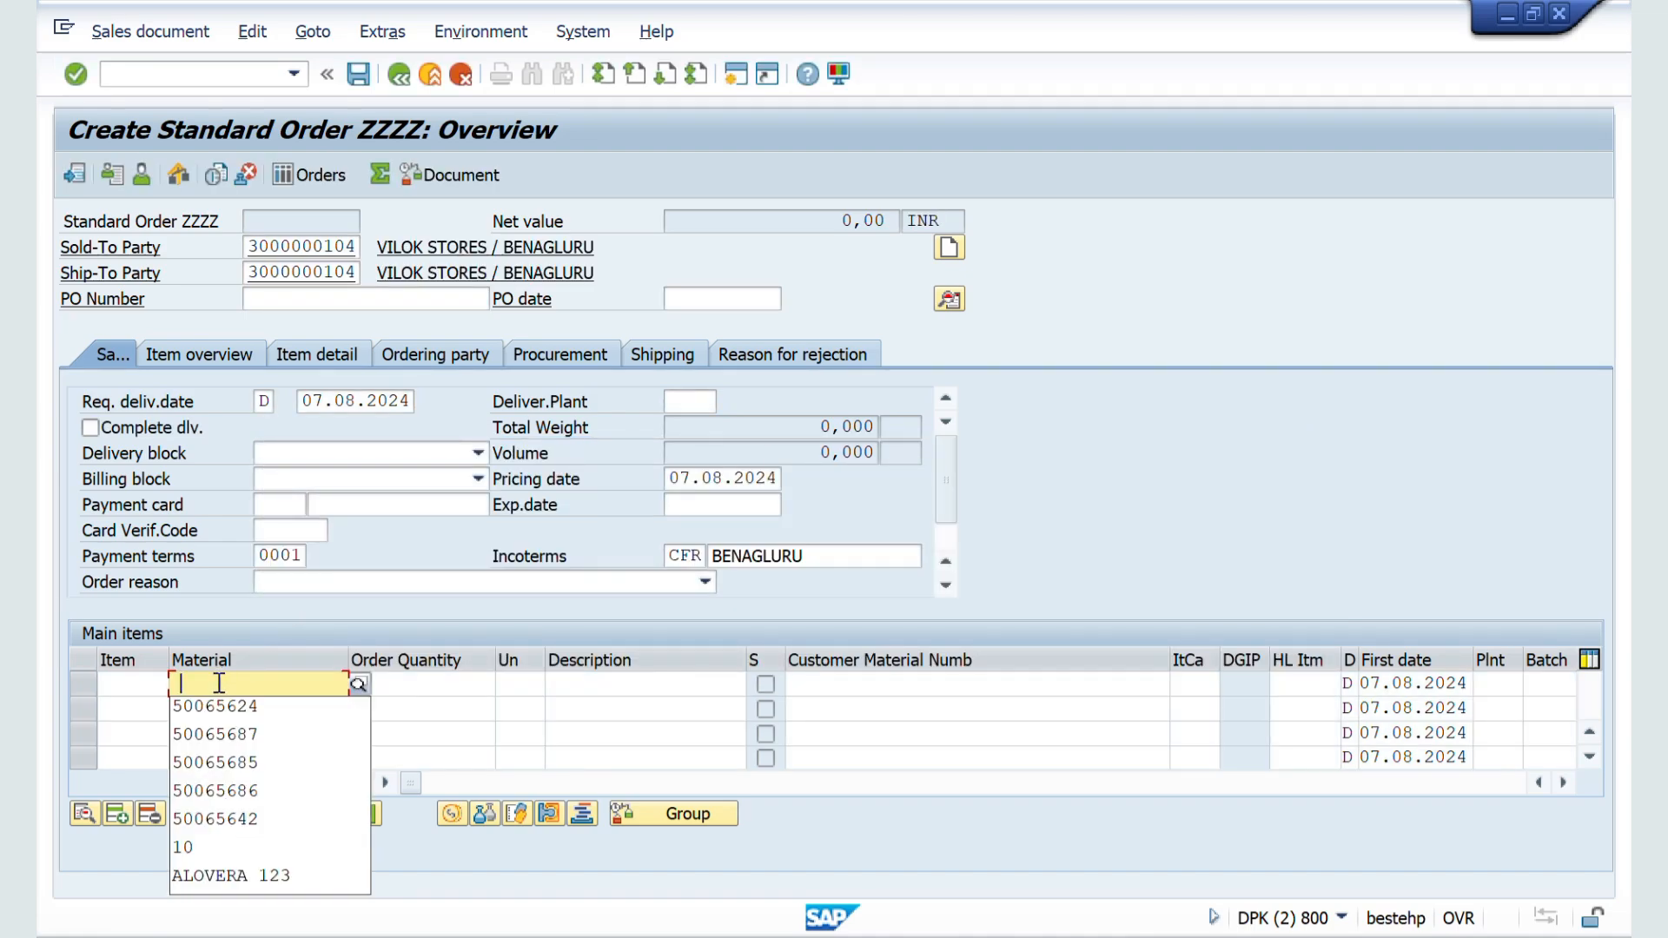
key(Down)
key(Return)
click(416, 692)
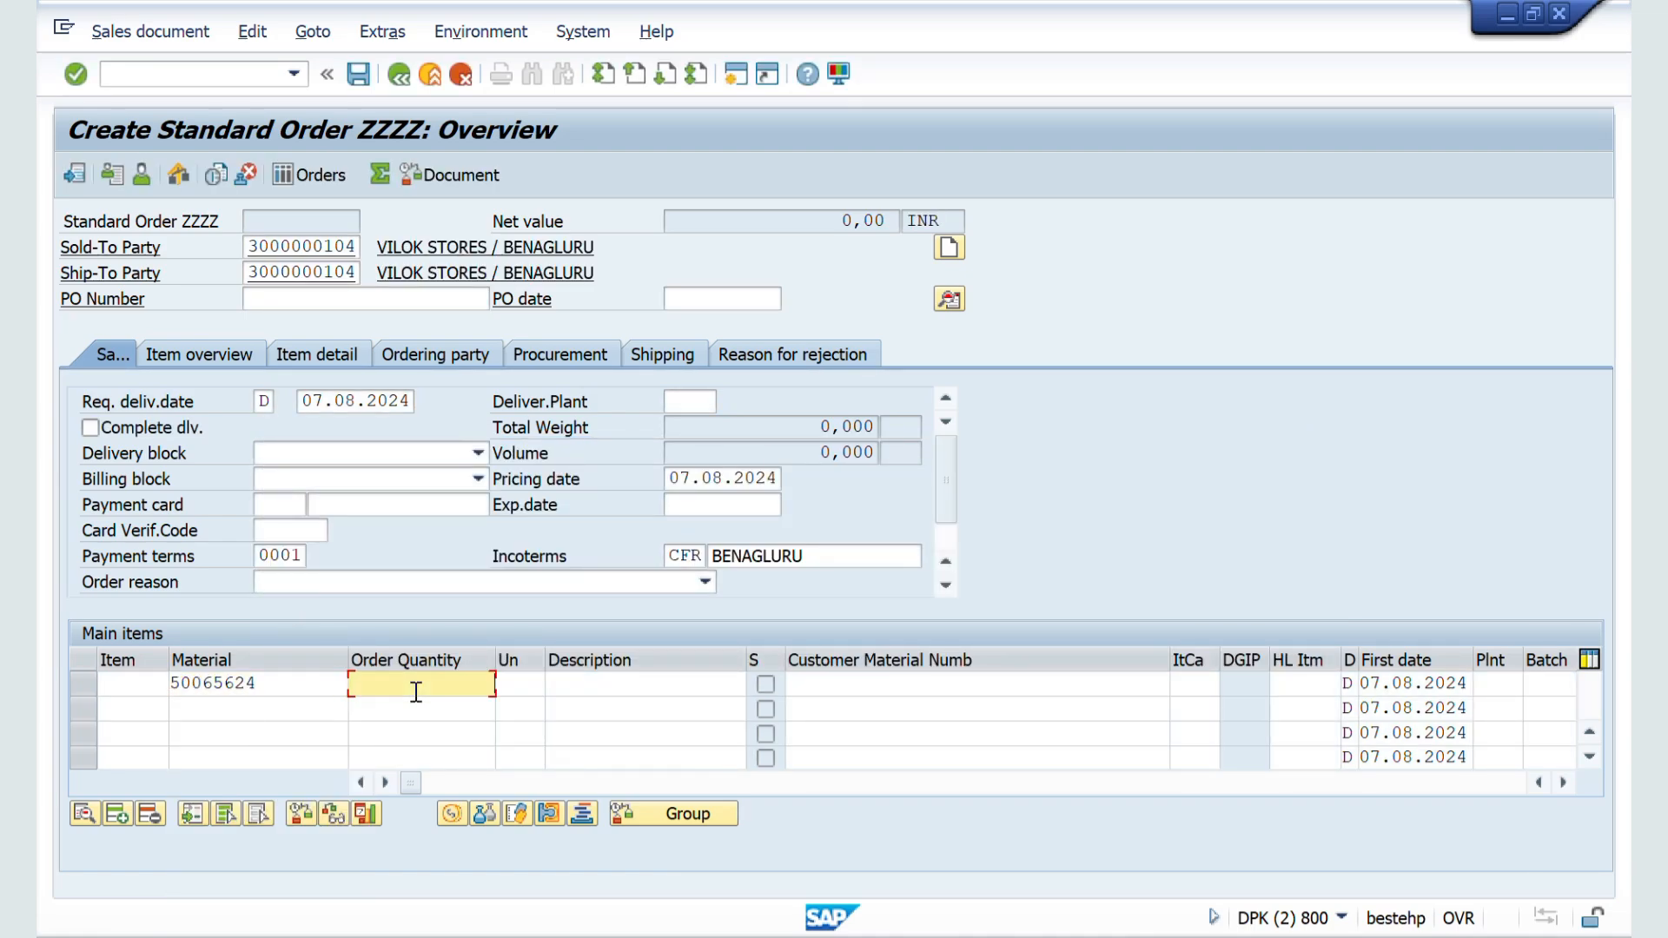
key(Tab)
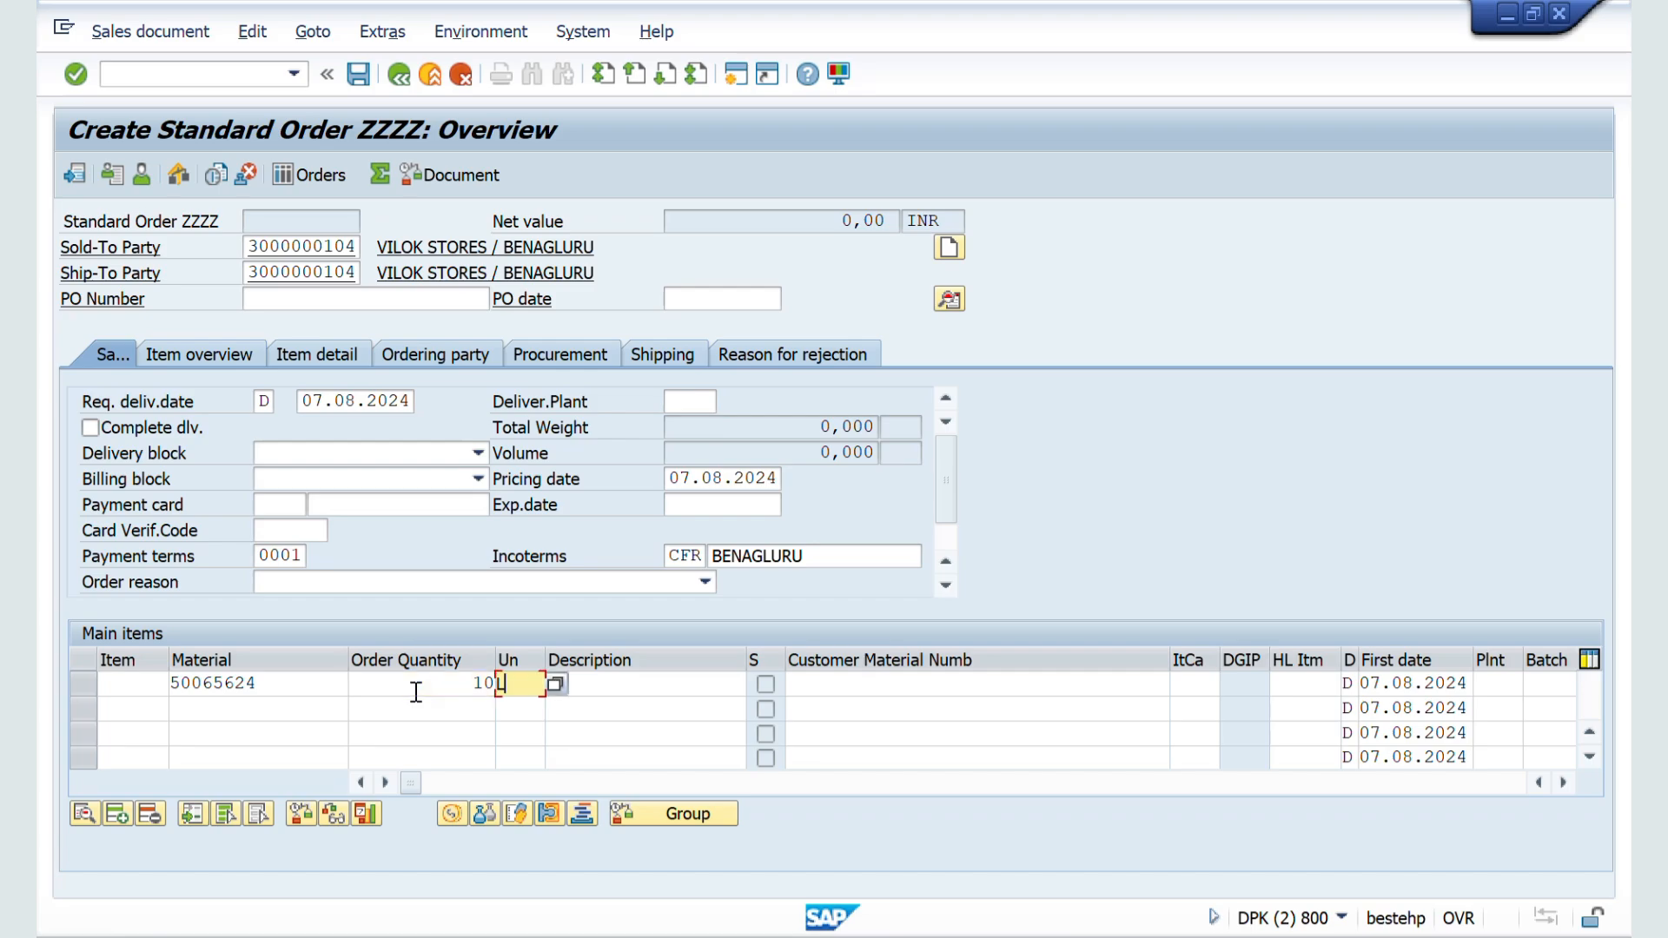
key(Return)
key(Return)
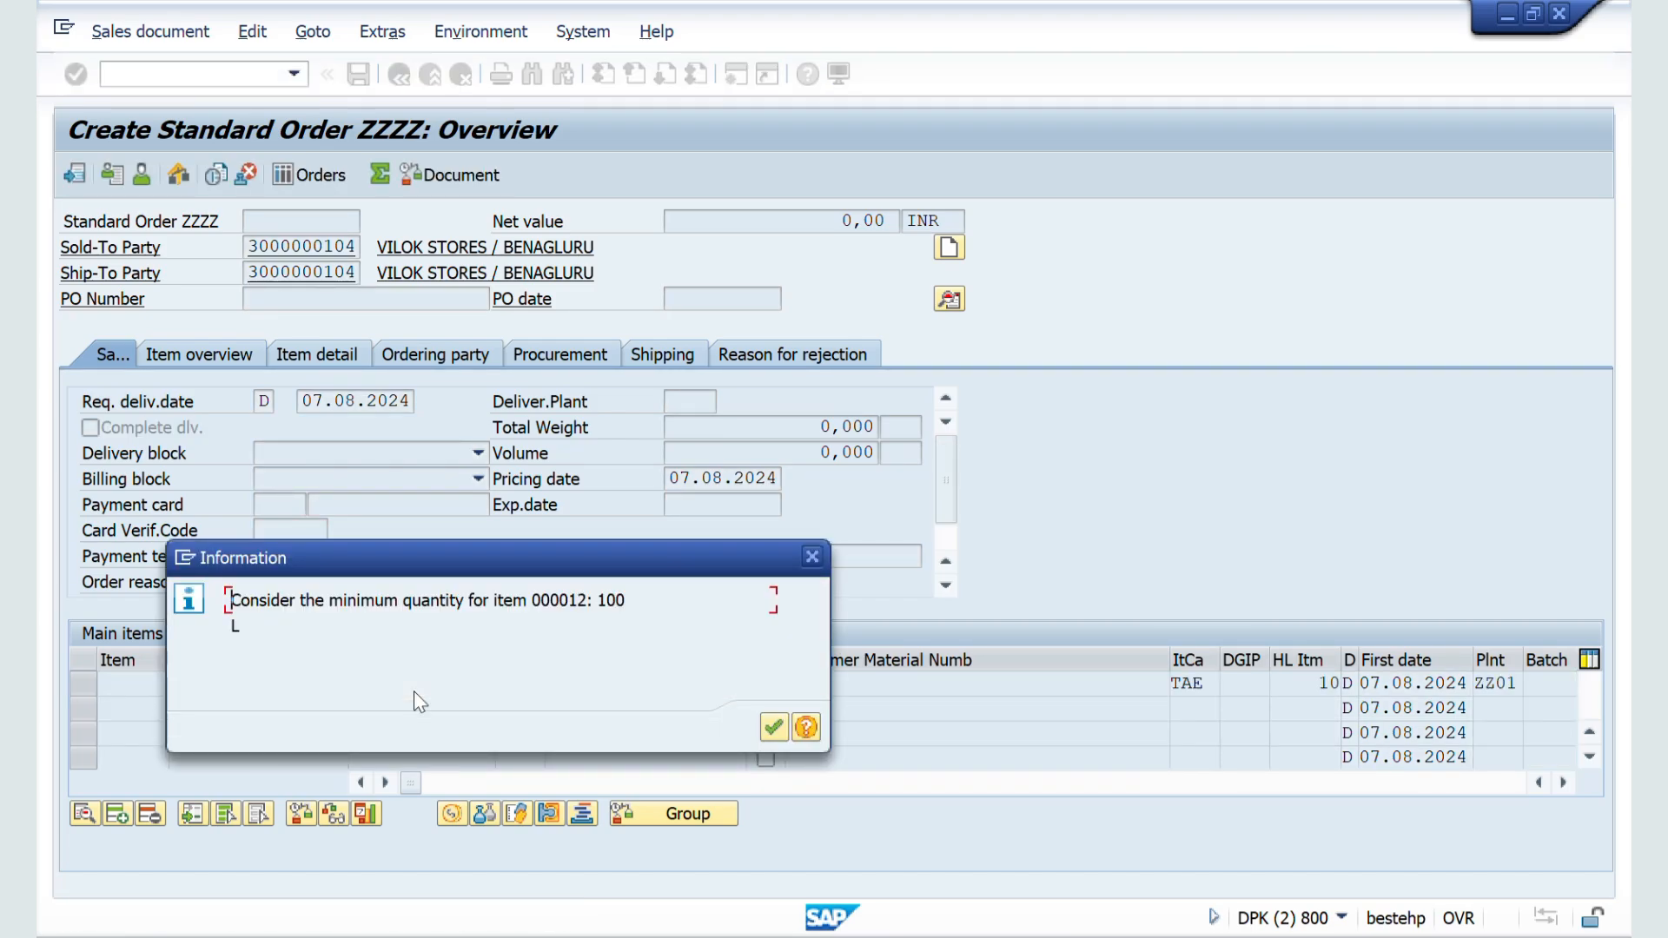
key(Return)
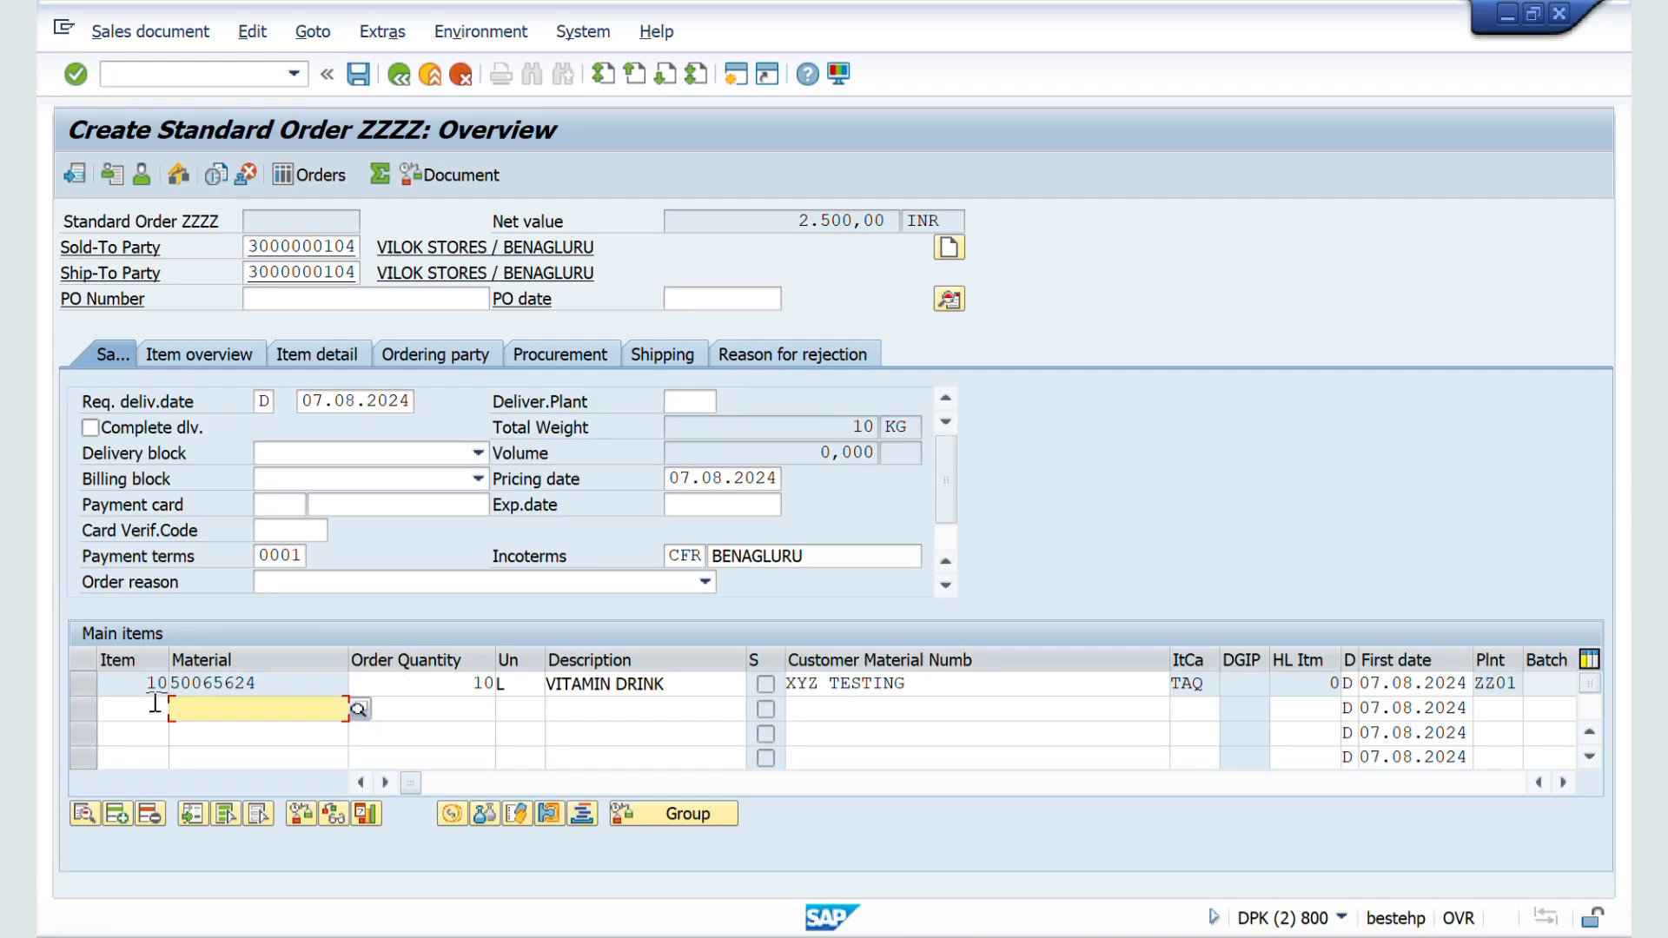
Step: Switch to the ZZSO configuration session, review the possible entries for Display Range, and choose UHAU again
key(alt+Tab)
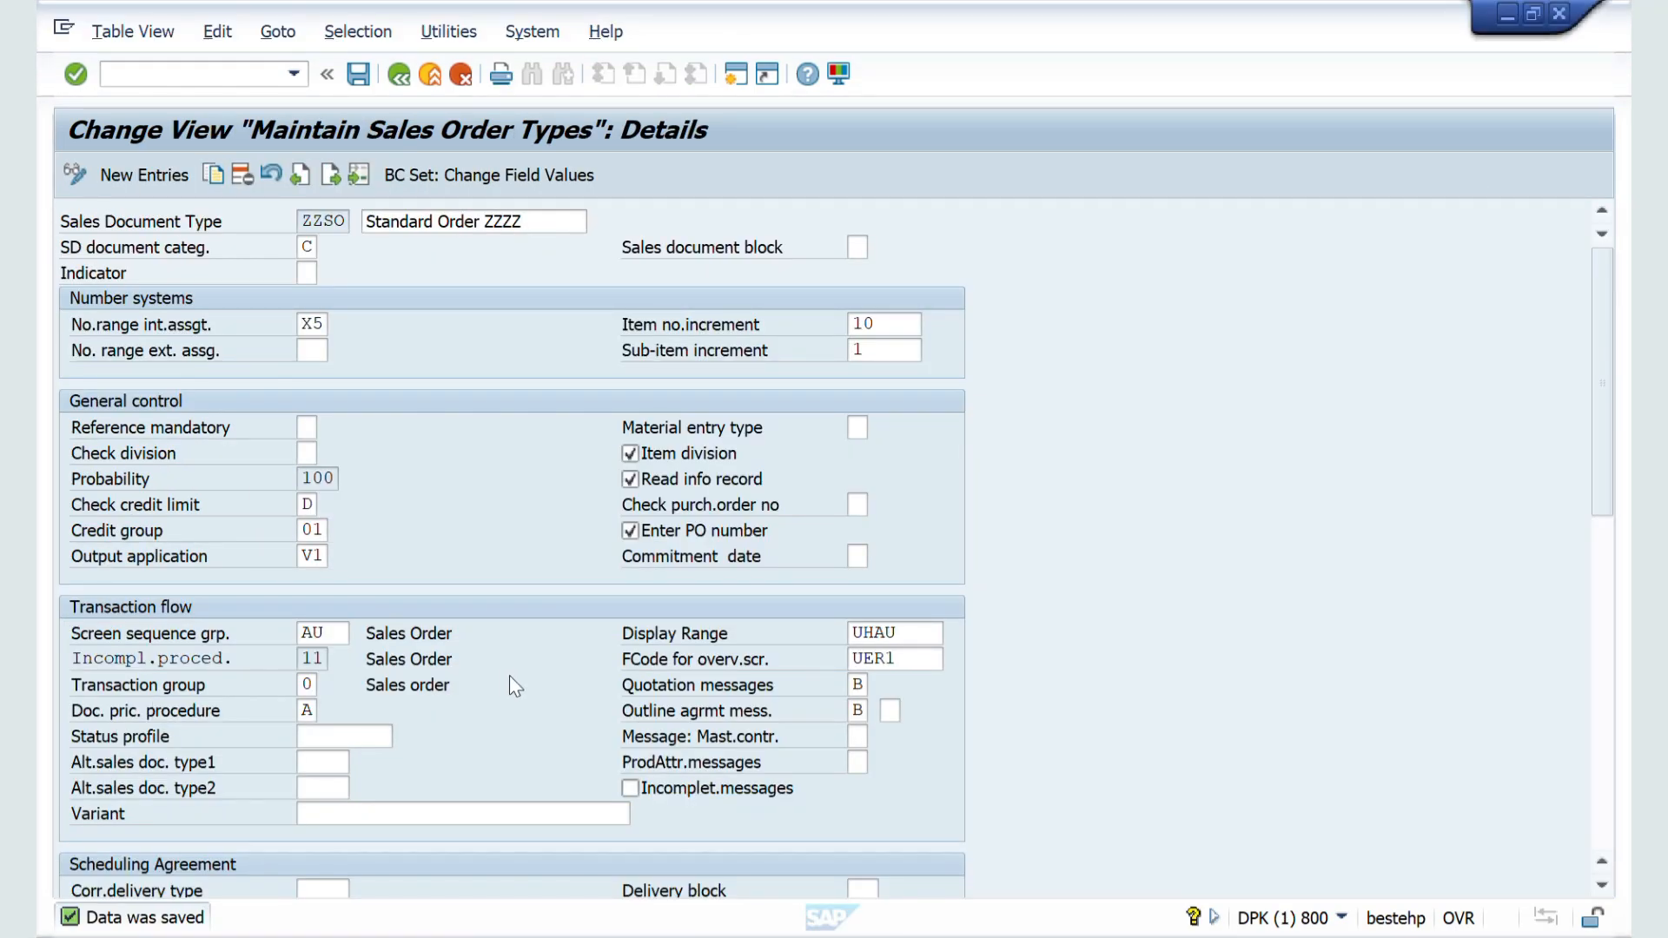
click(868, 632)
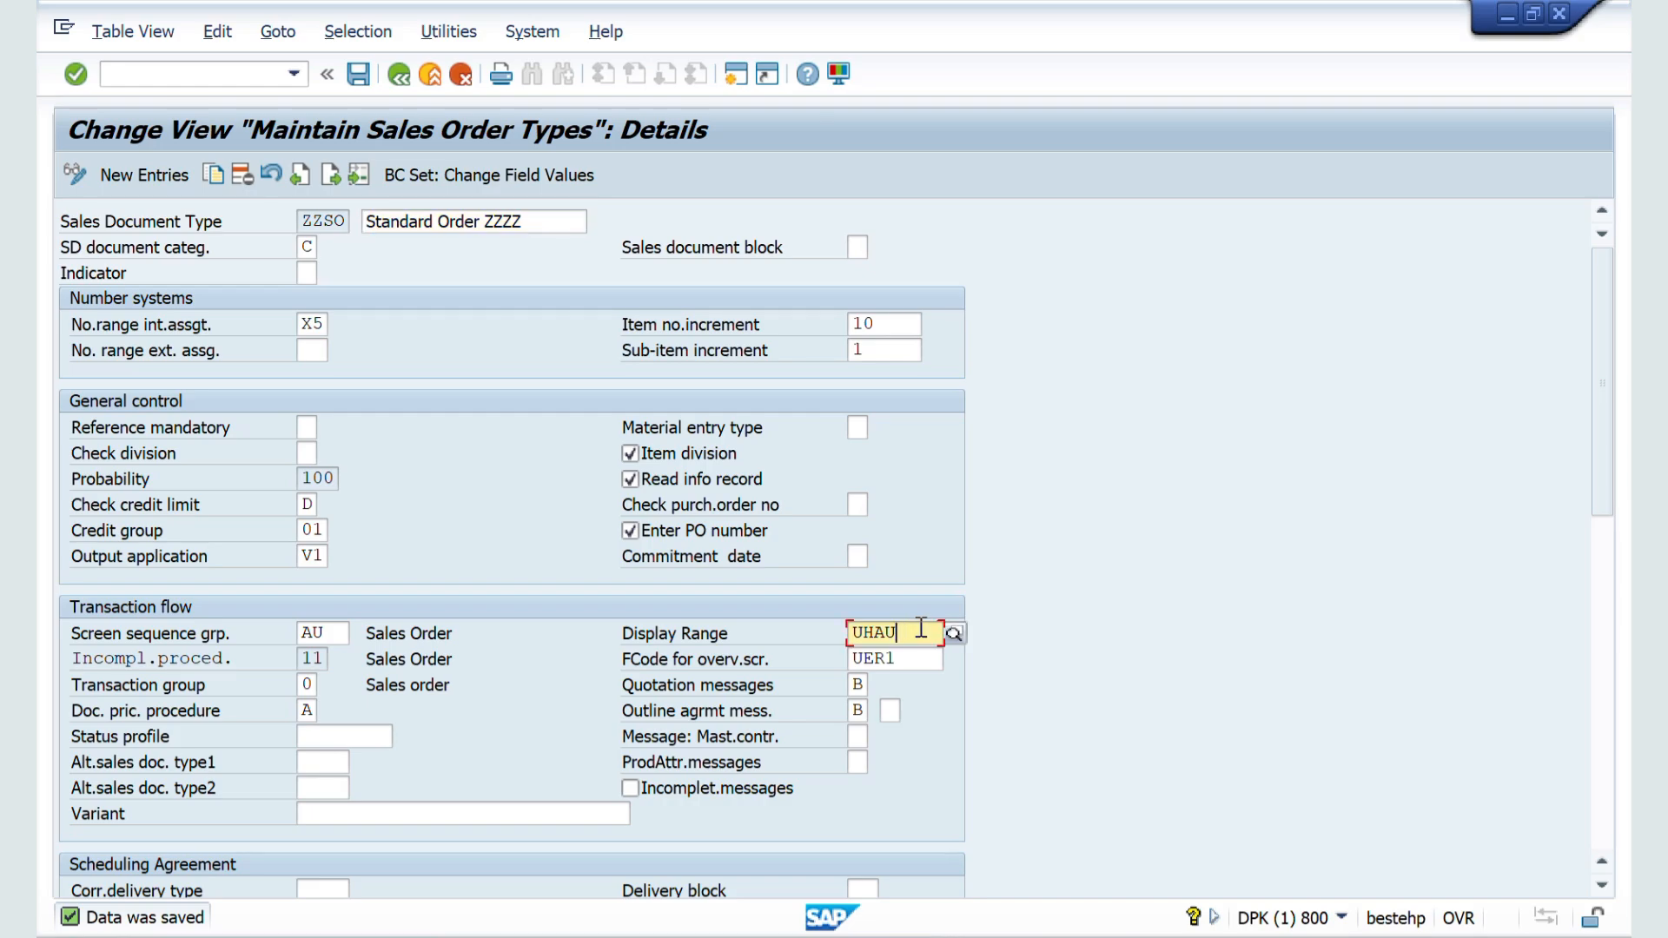
click(952, 634)
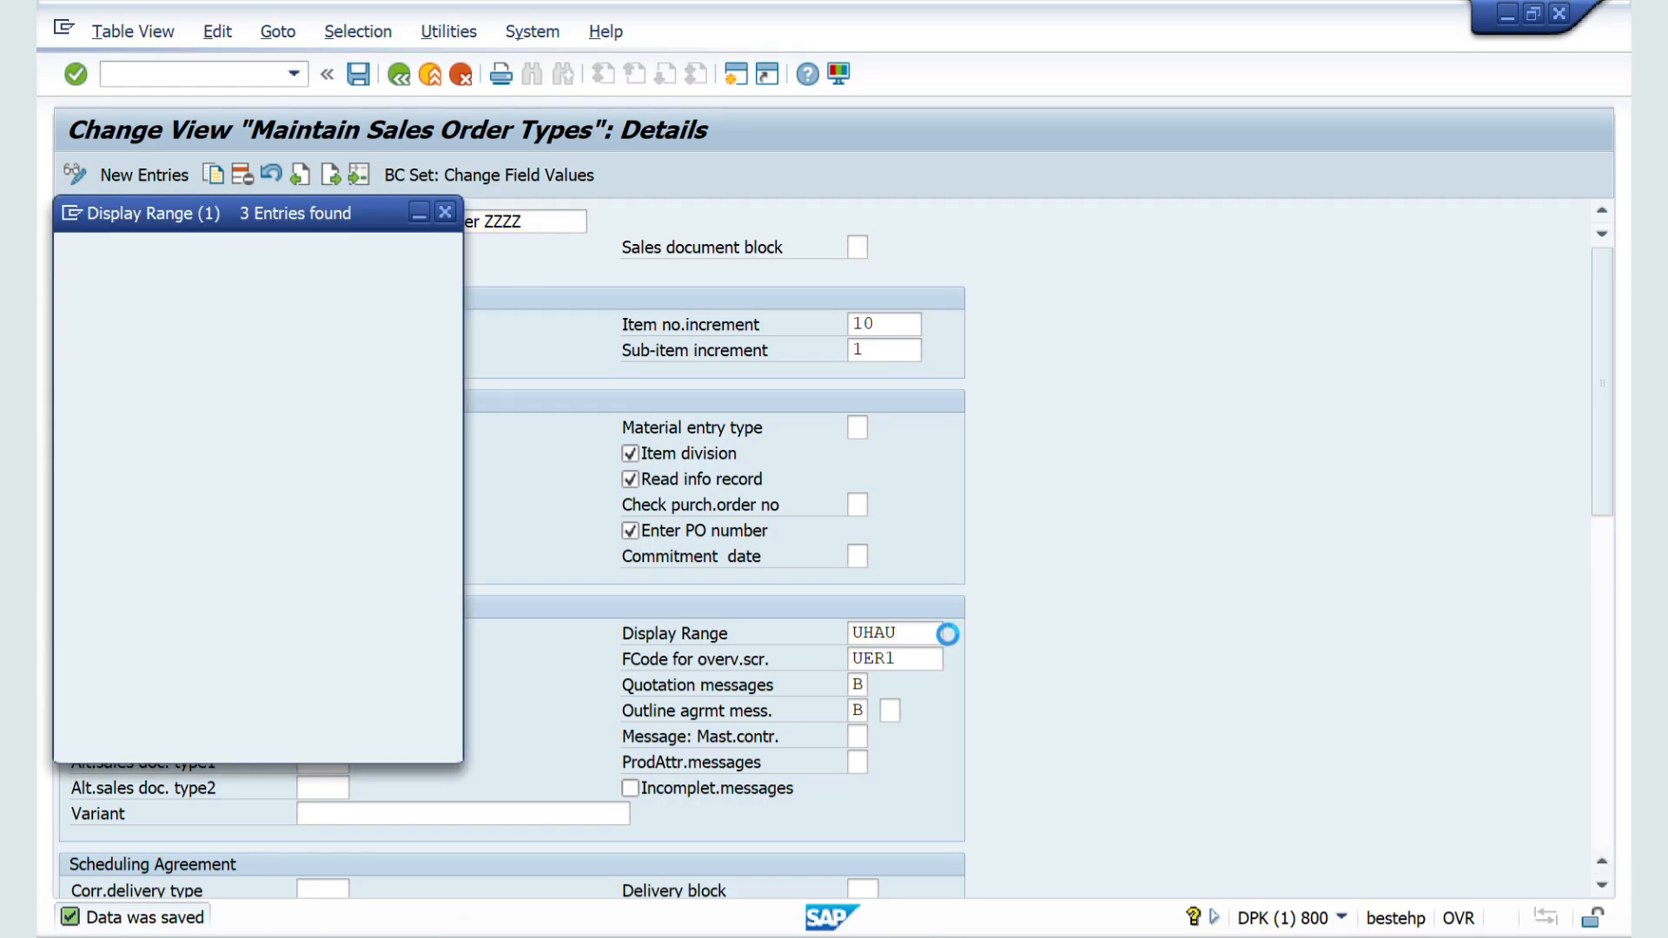
double_click(182, 325)
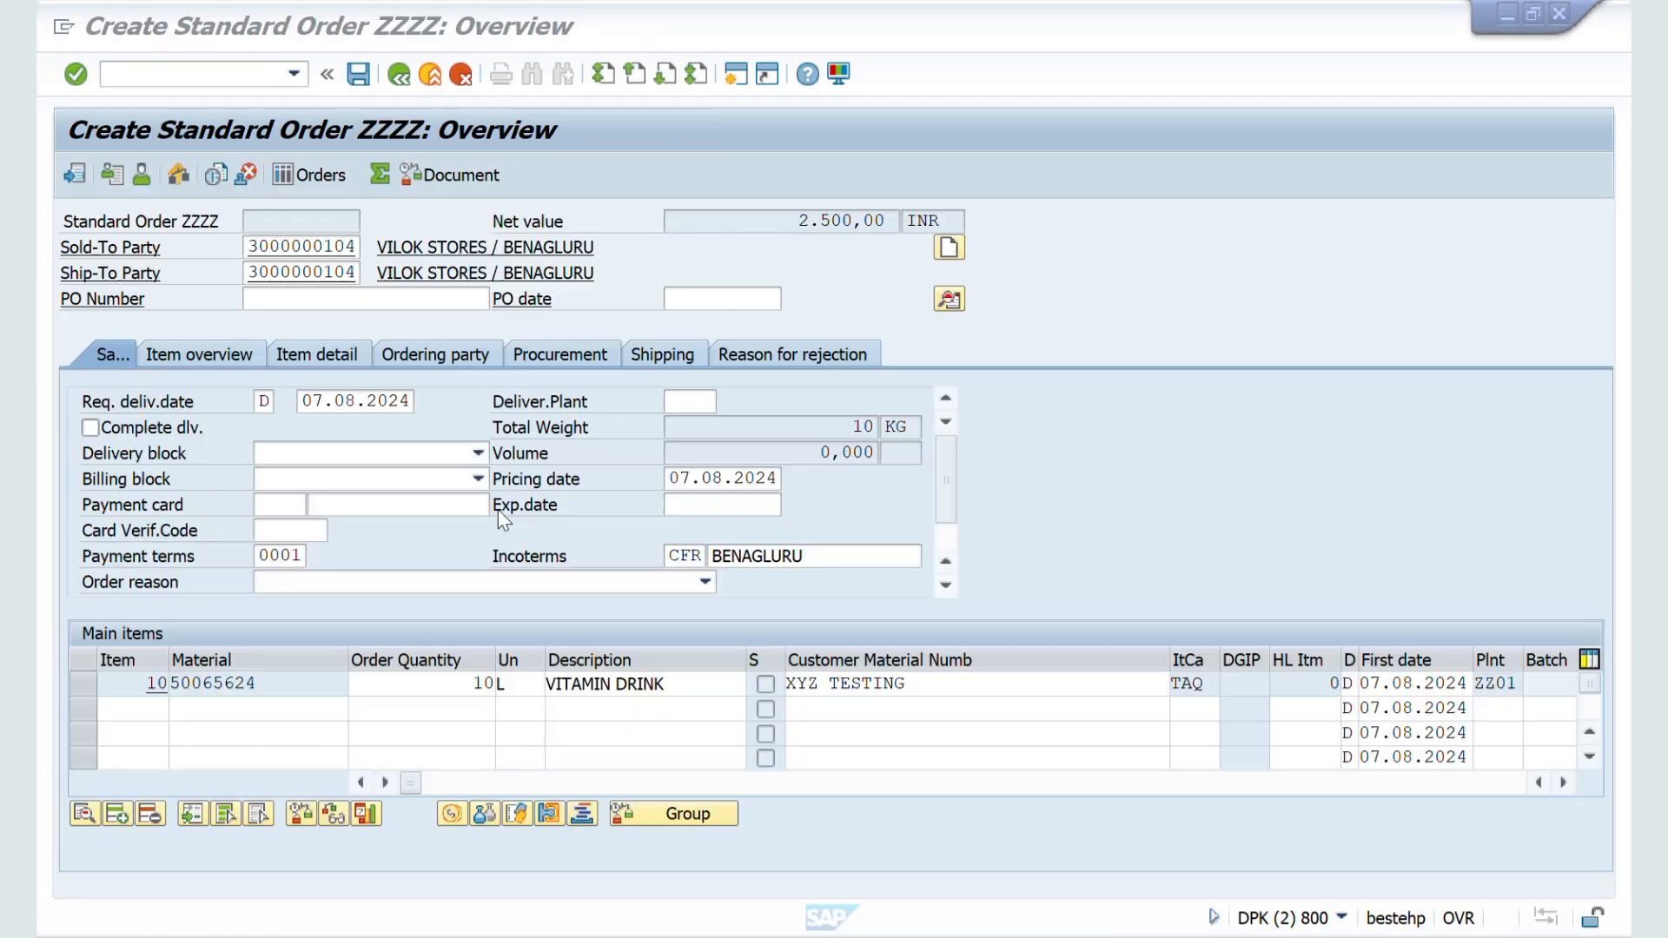
click(498, 511)
Step: In the order session, select the VITAMIN DRINK item and change the order's display range to All items
click(202, 705)
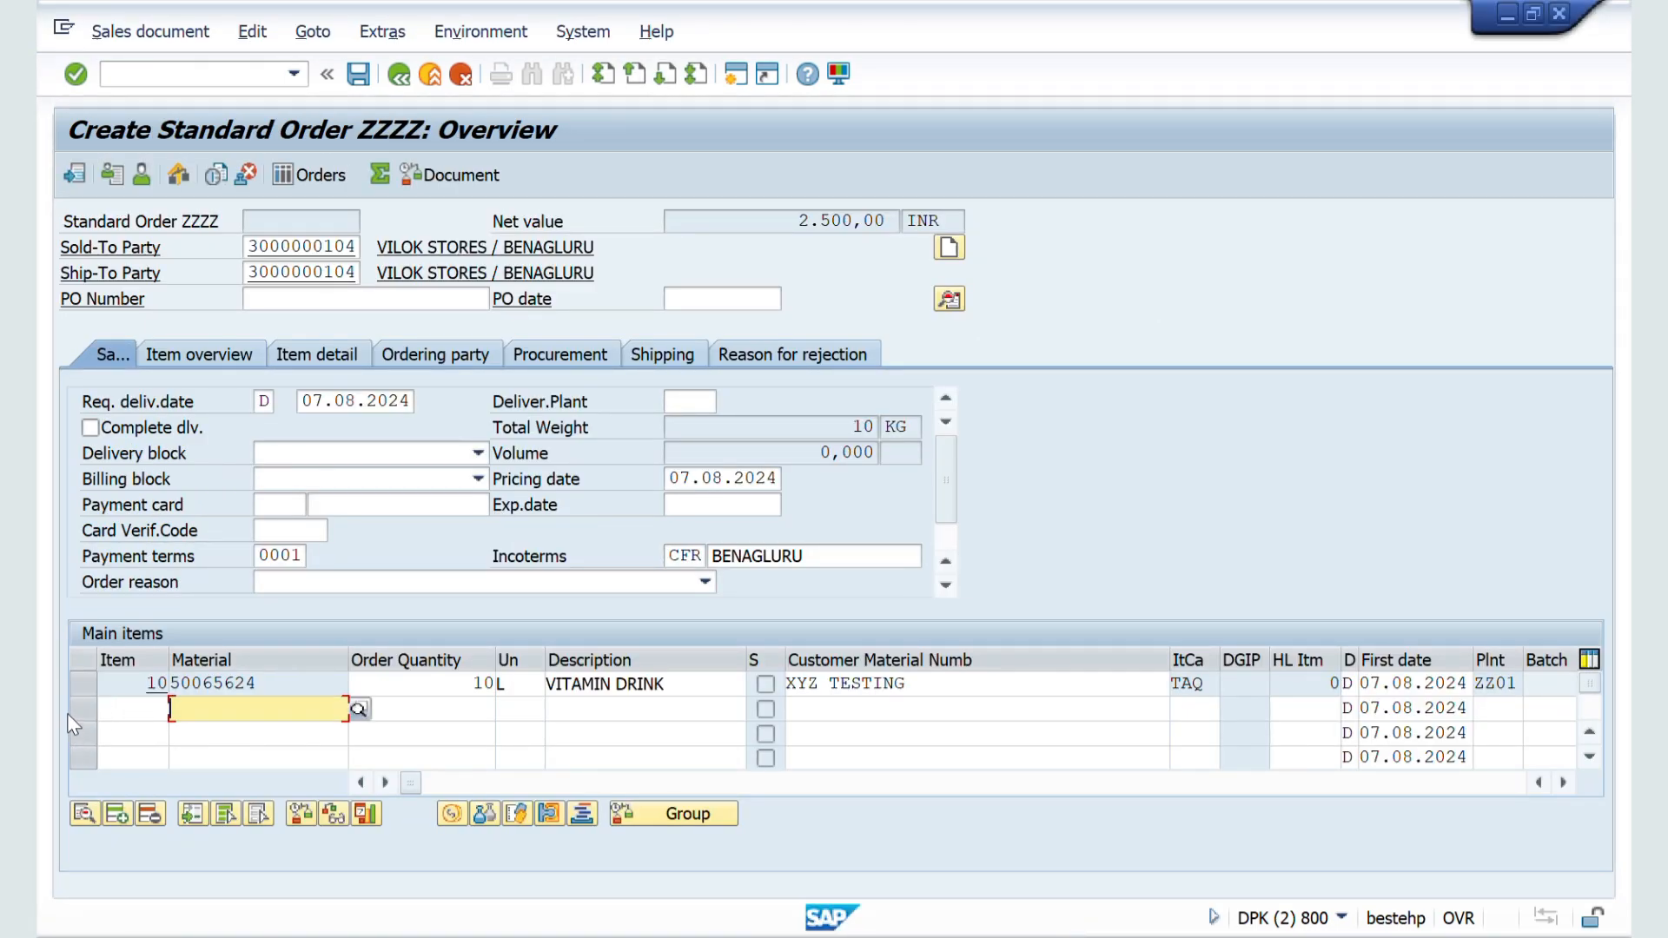
click(90, 688)
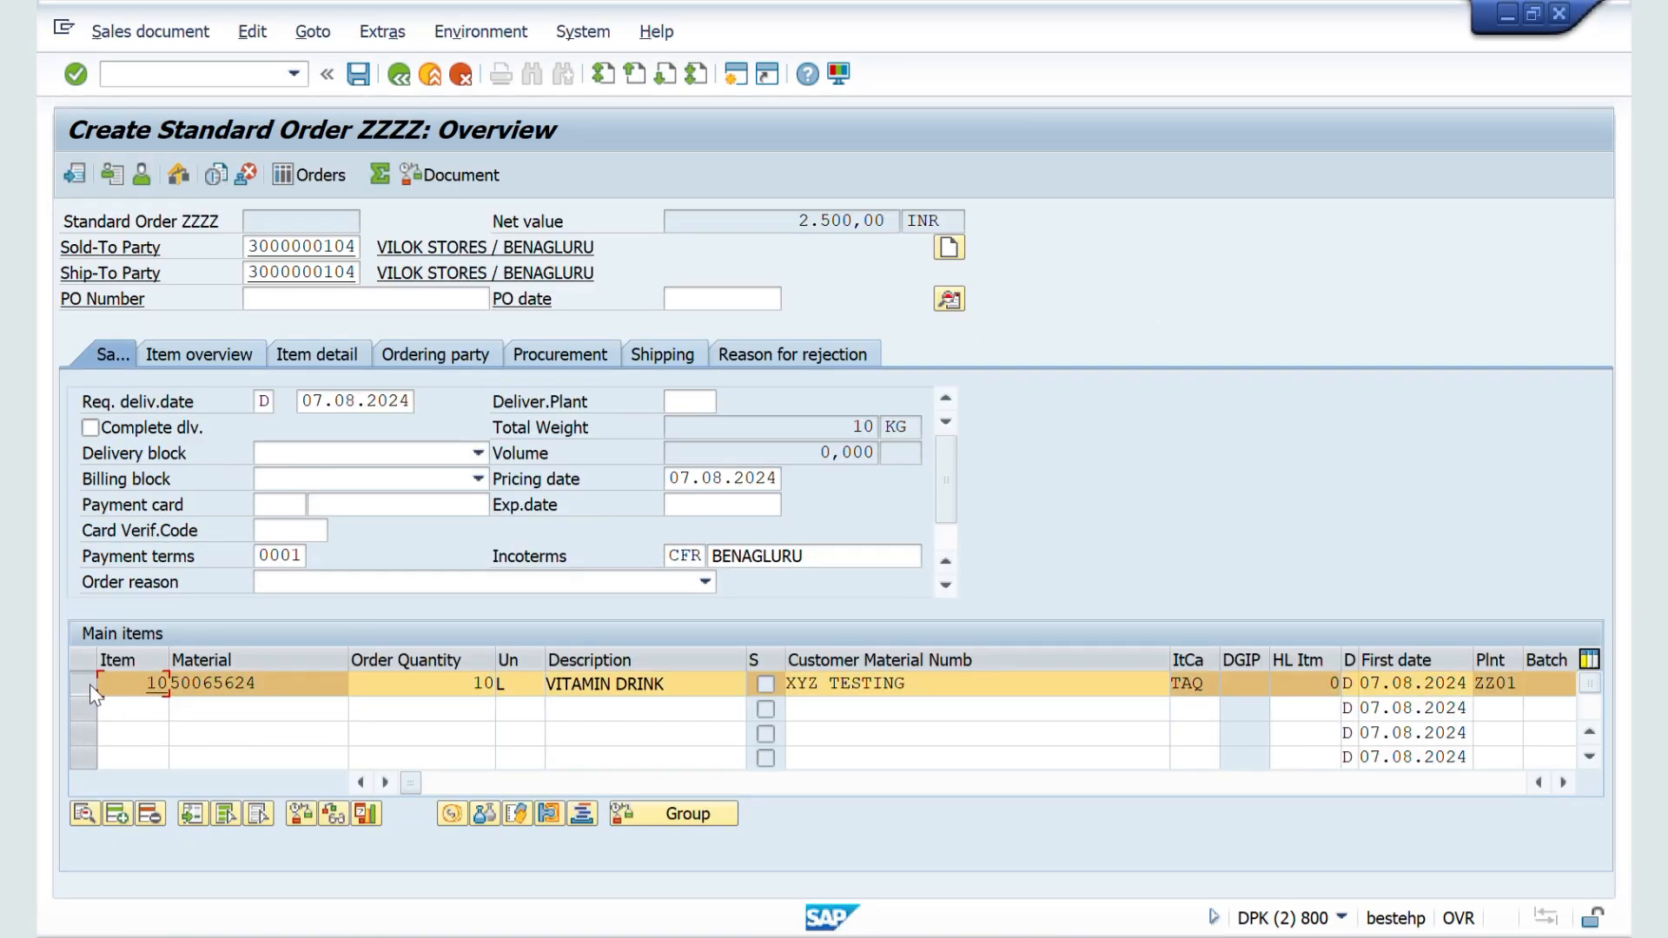
click(251, 34)
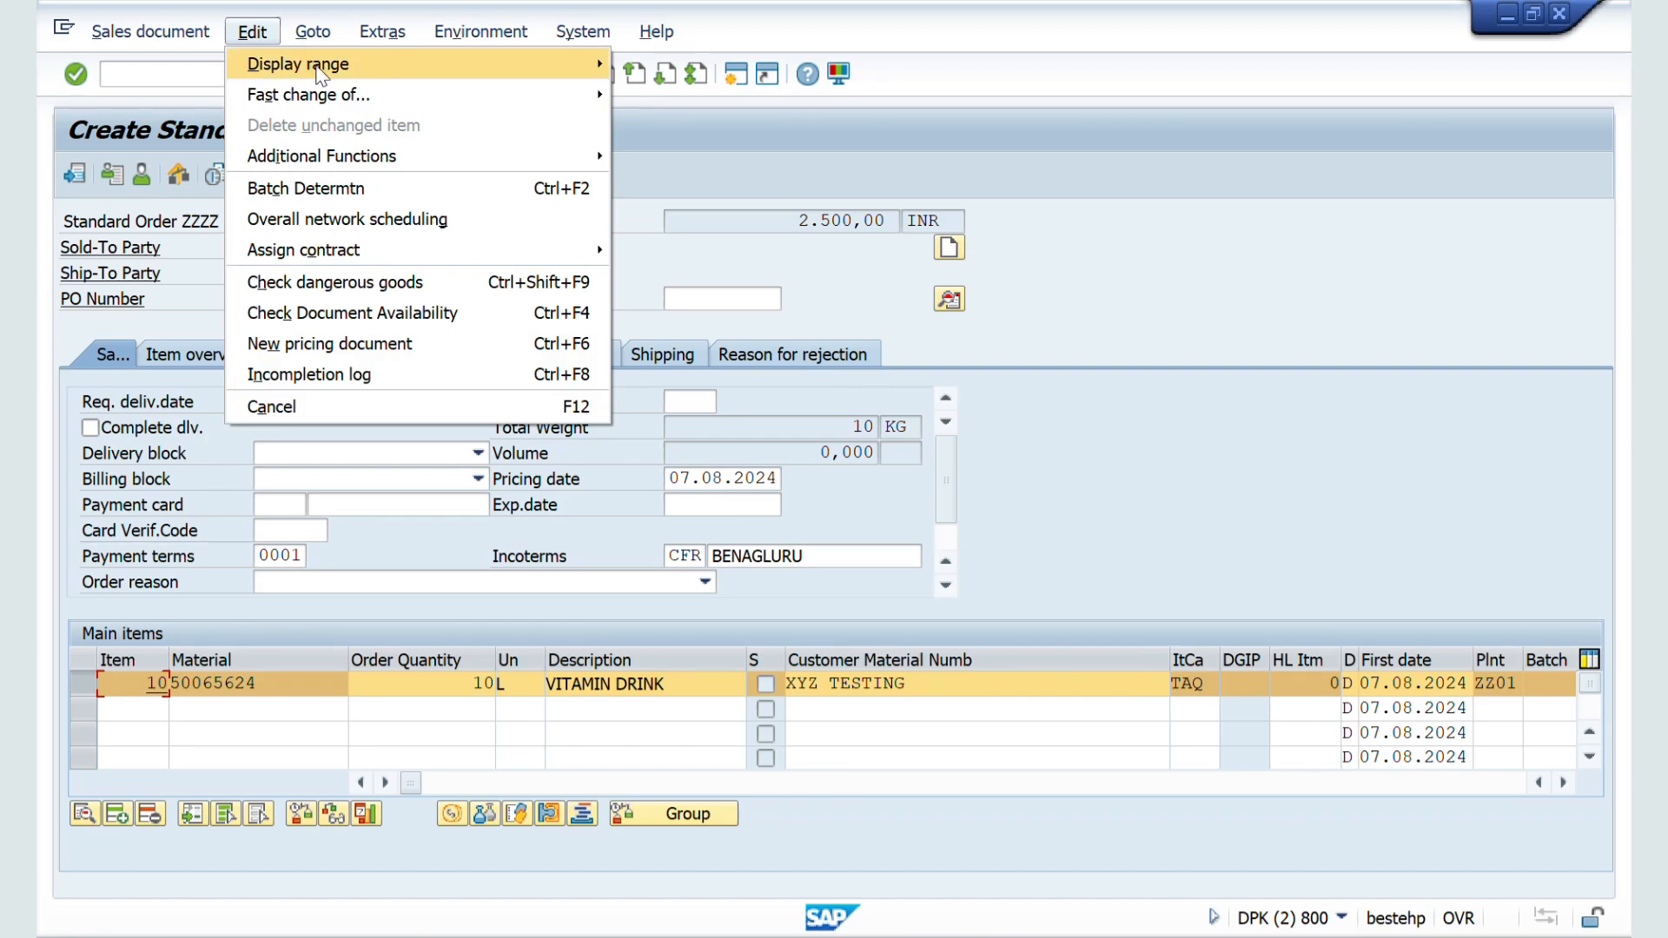
mouse_move(321, 69)
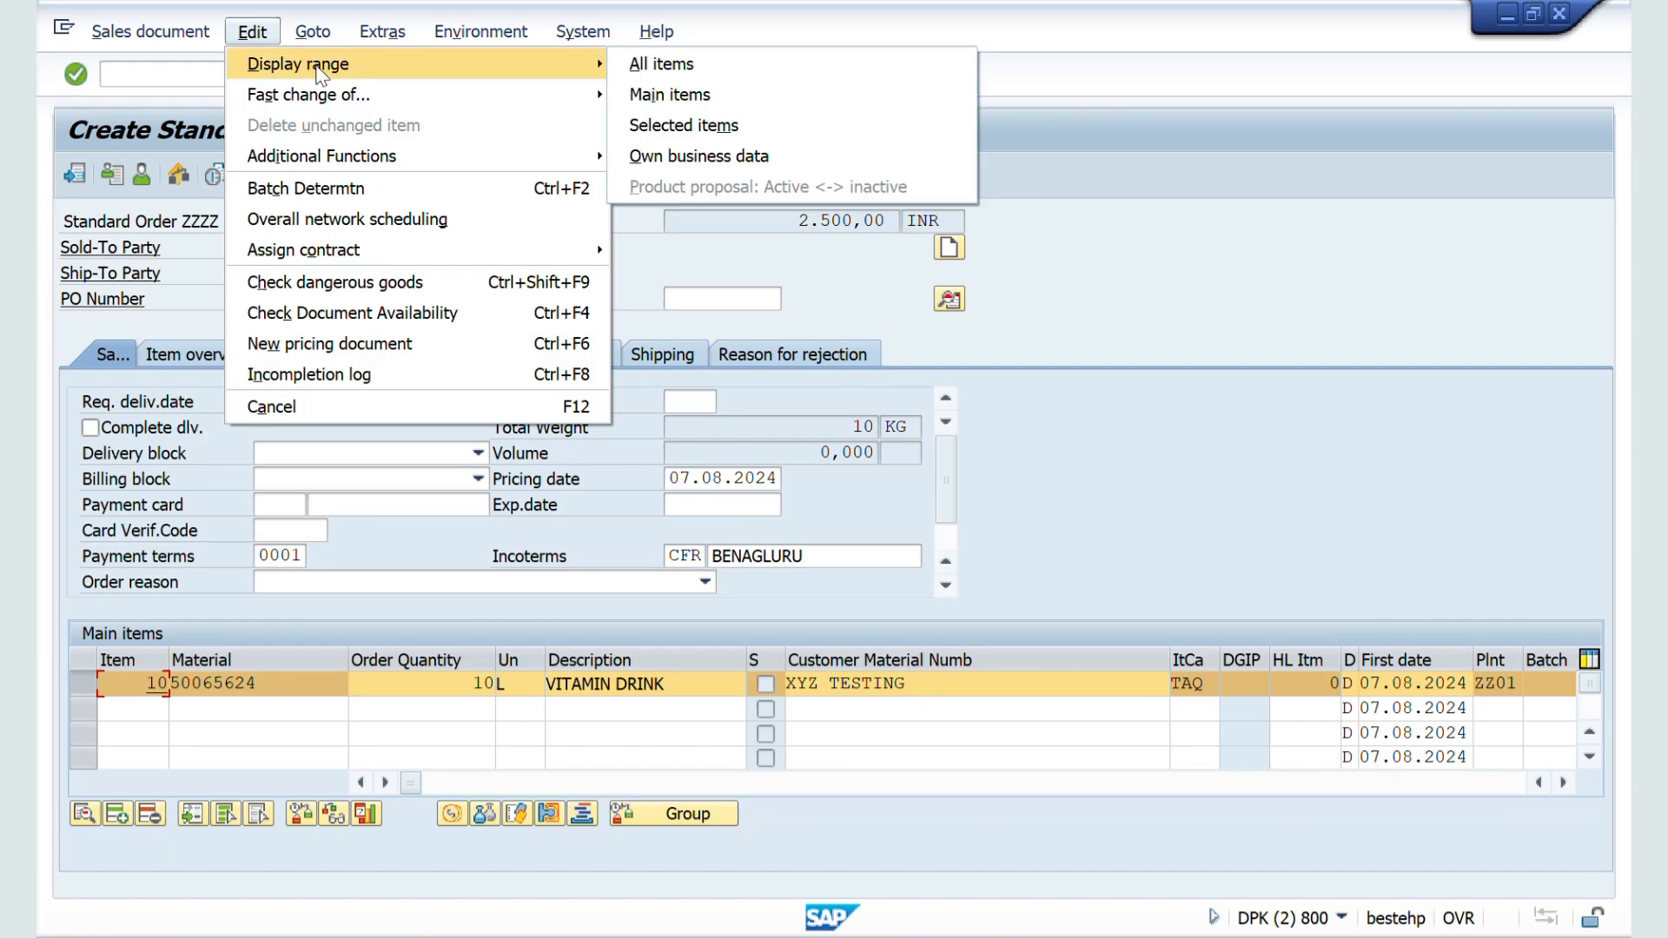
click(645, 69)
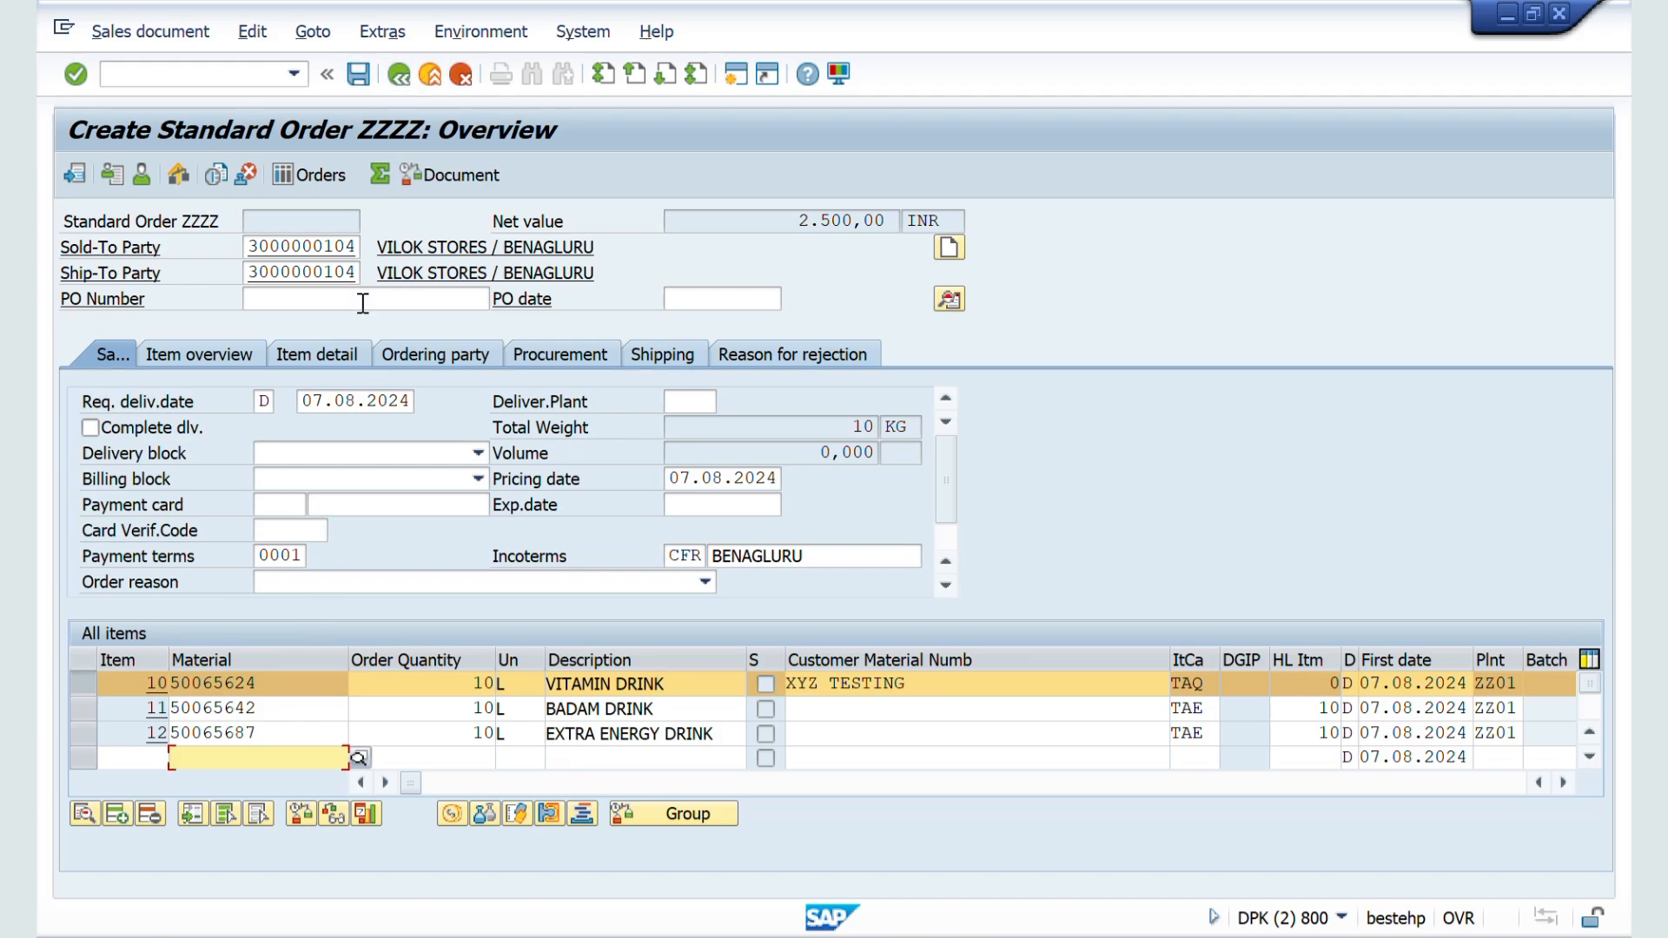
Step: Switch to the ZZSO configuration session and open the possible entries for FCode for overv.scr. under Transaction flow
key(alt+Tab)
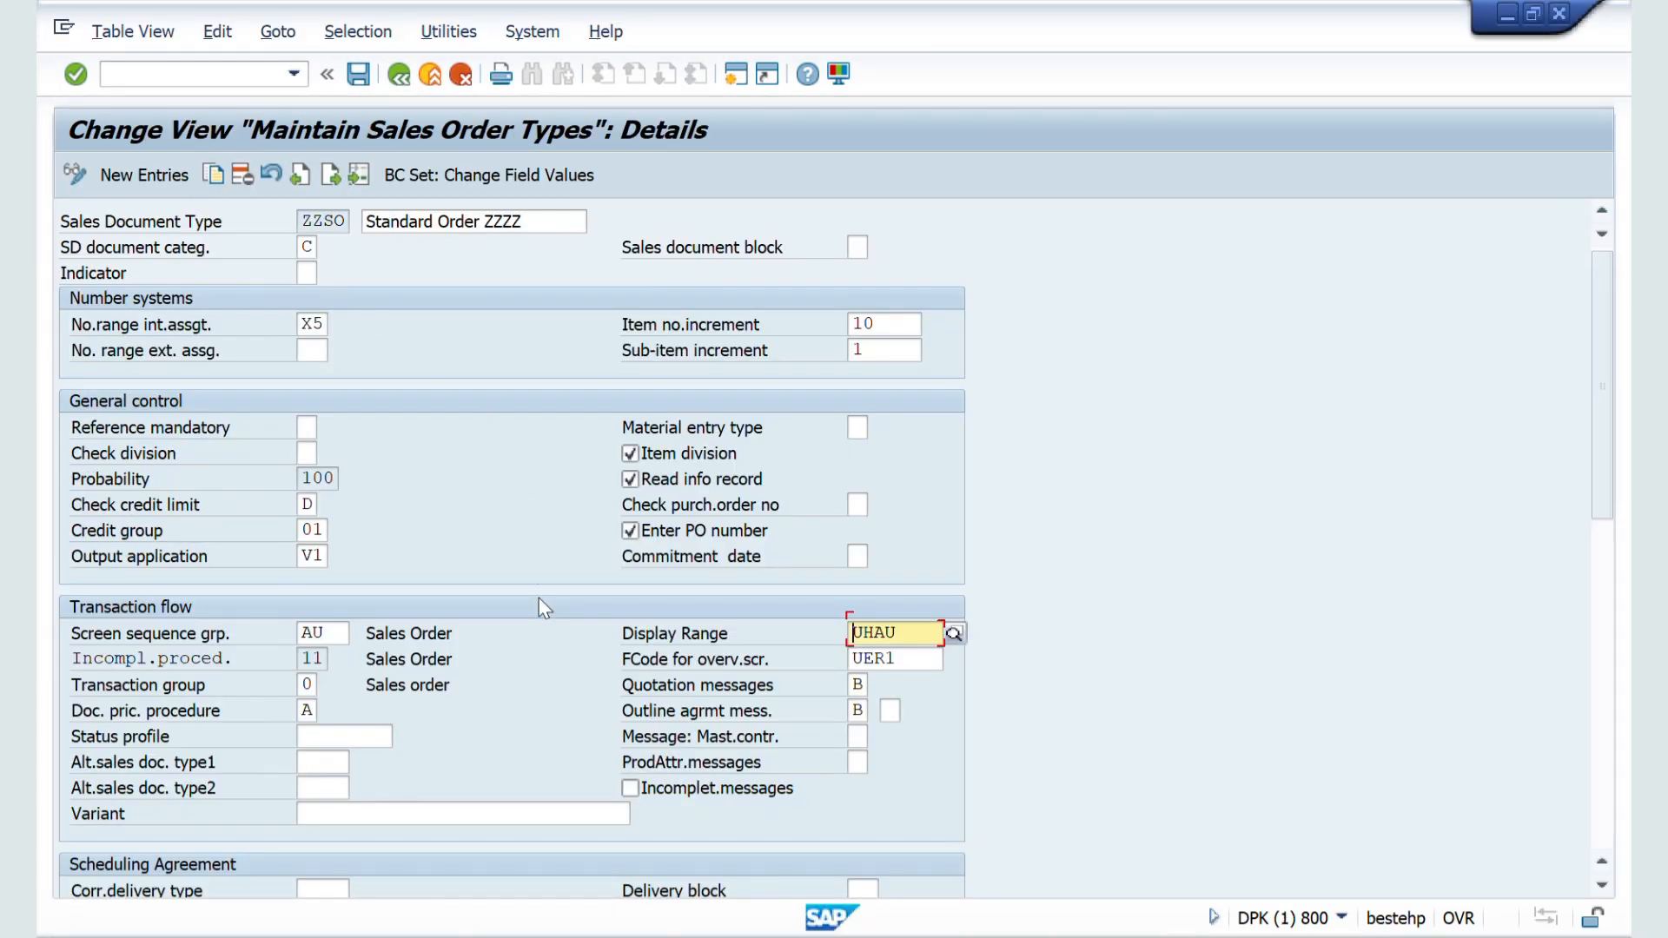
scroll(539, 598, down, 2)
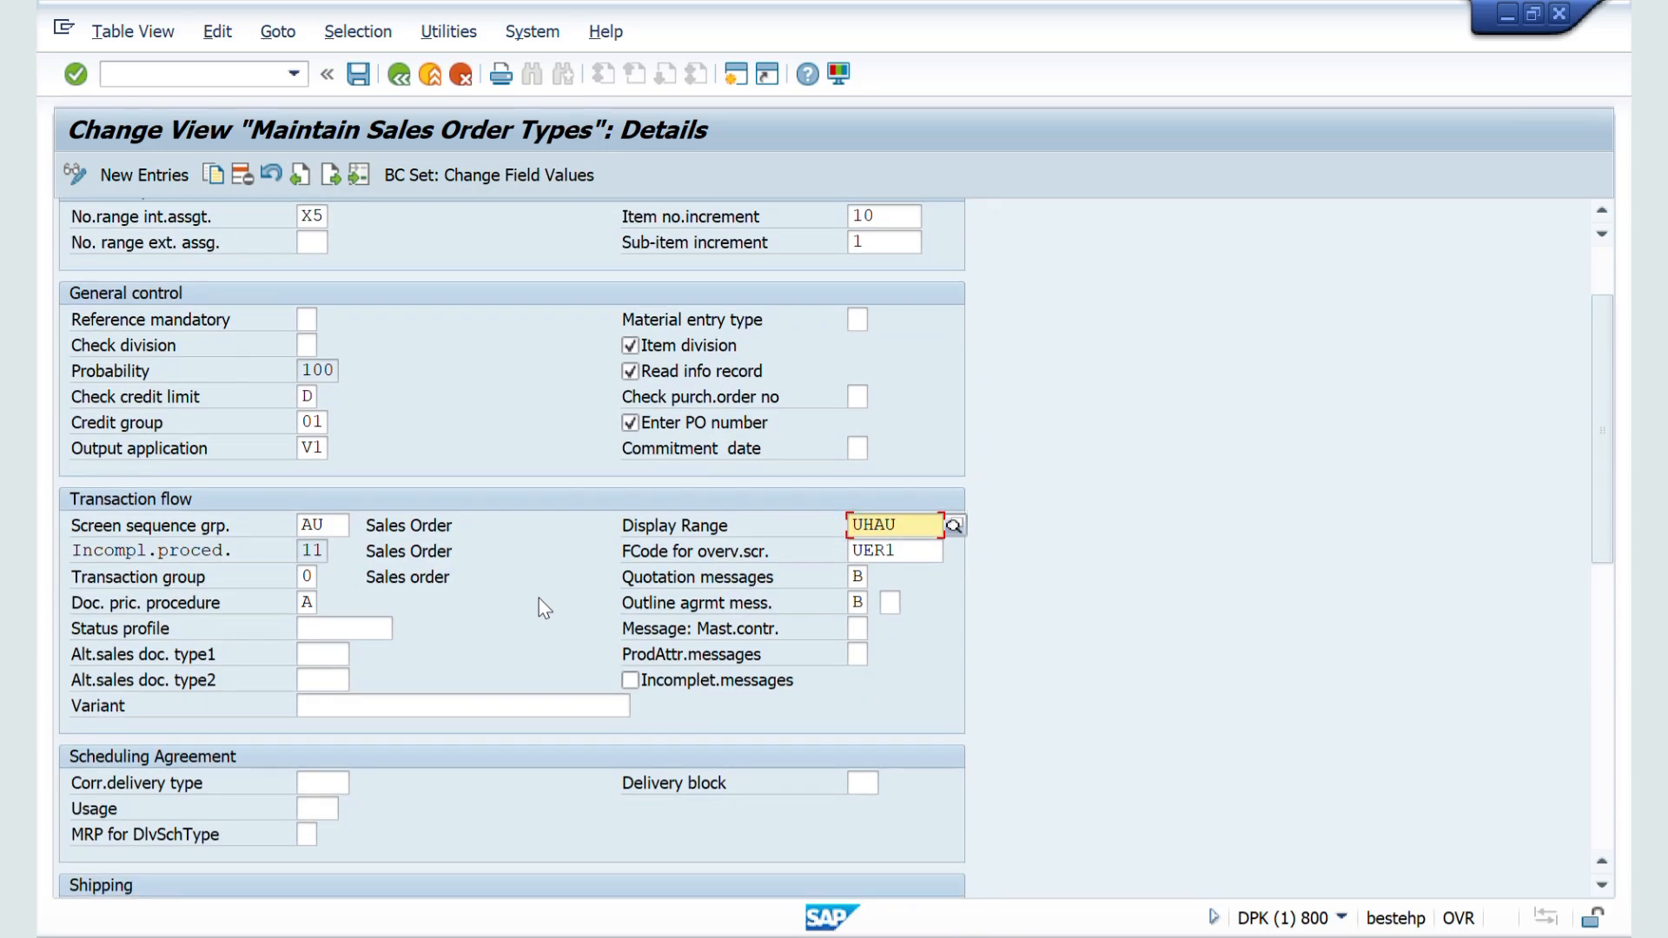
scroll(538, 598, down, 1)
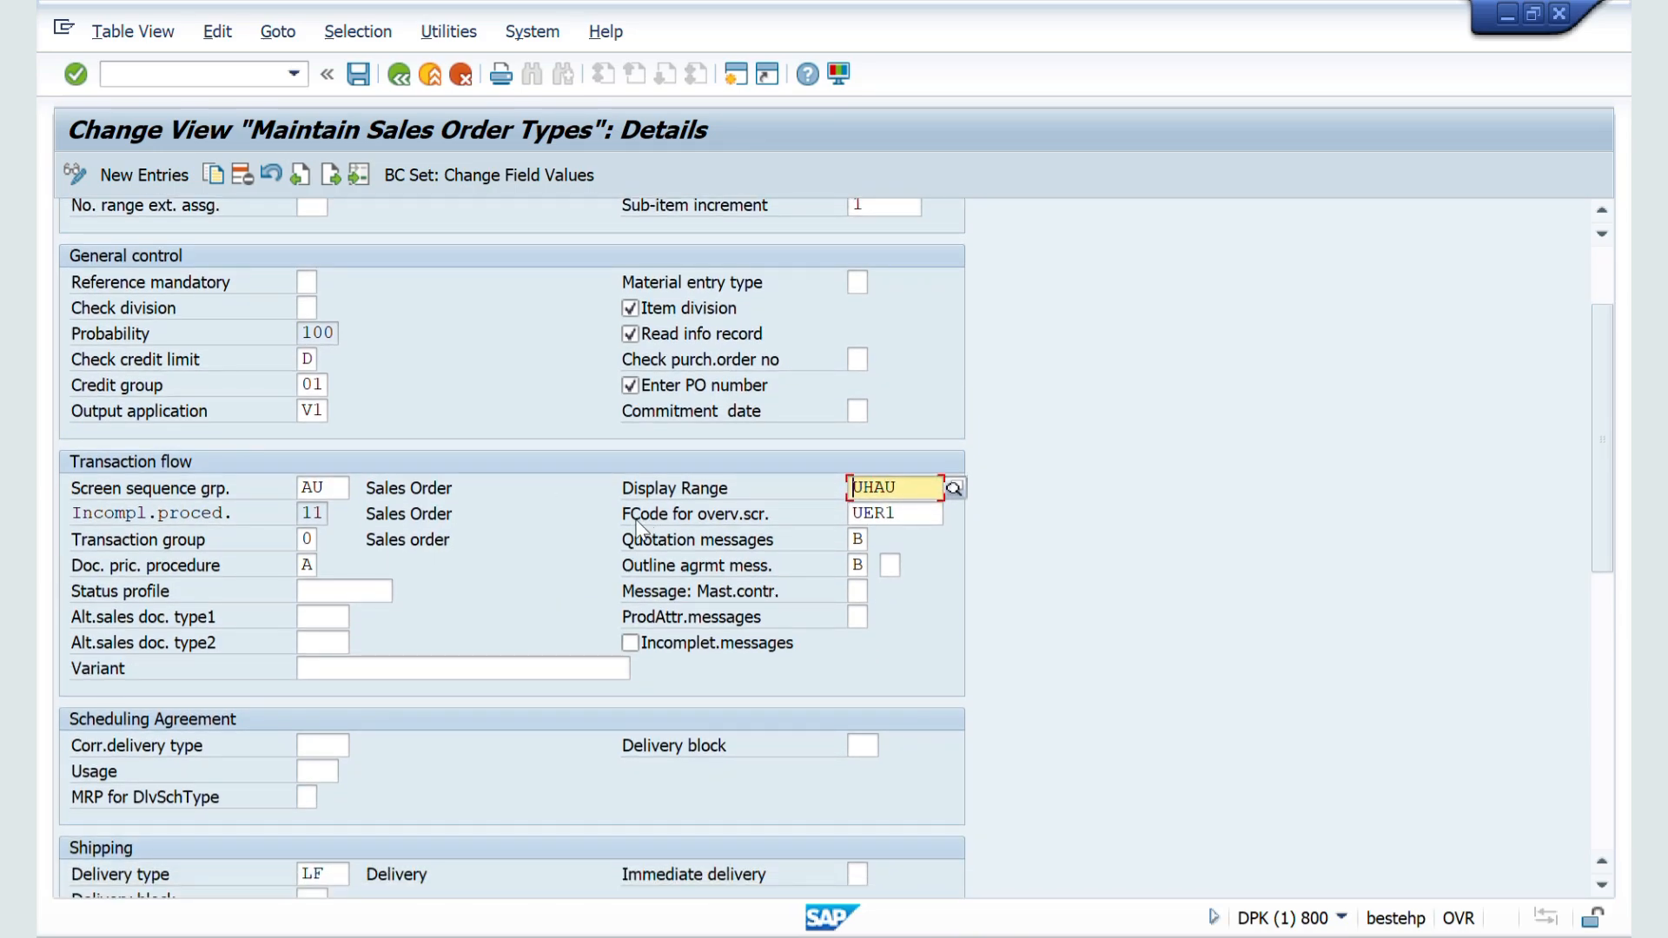
click(902, 511)
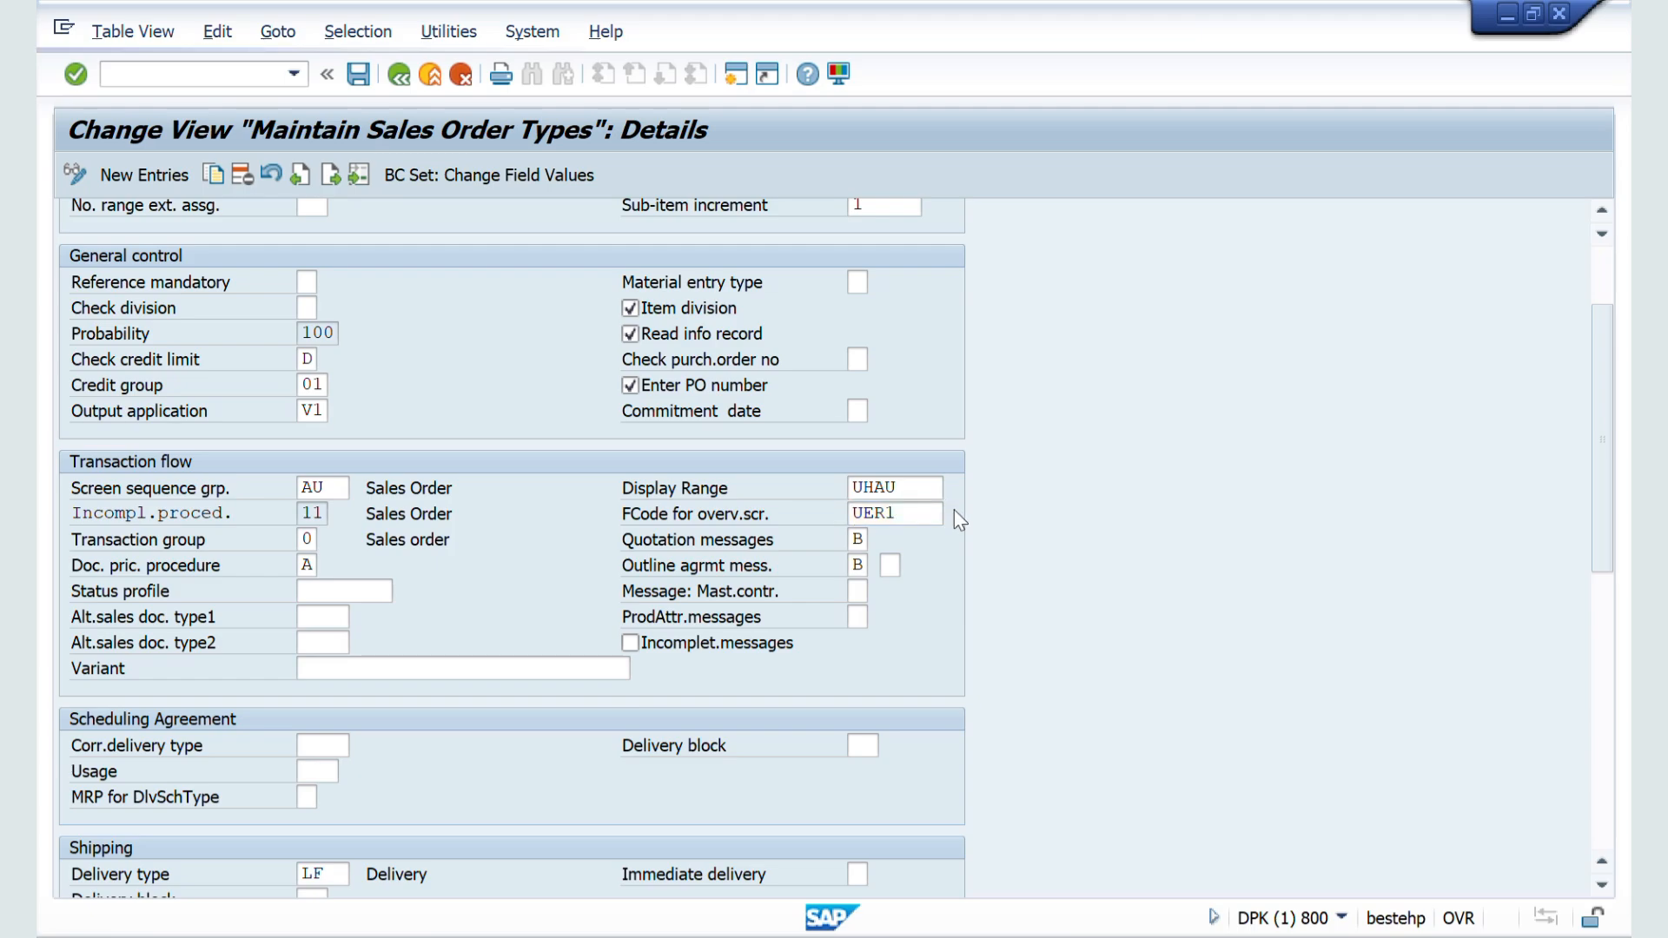
click(956, 515)
Step: Switch to the order session and restart VA01 to open an empty Standard Order ZZZZ overview with the current function code
key(alt+Tab)
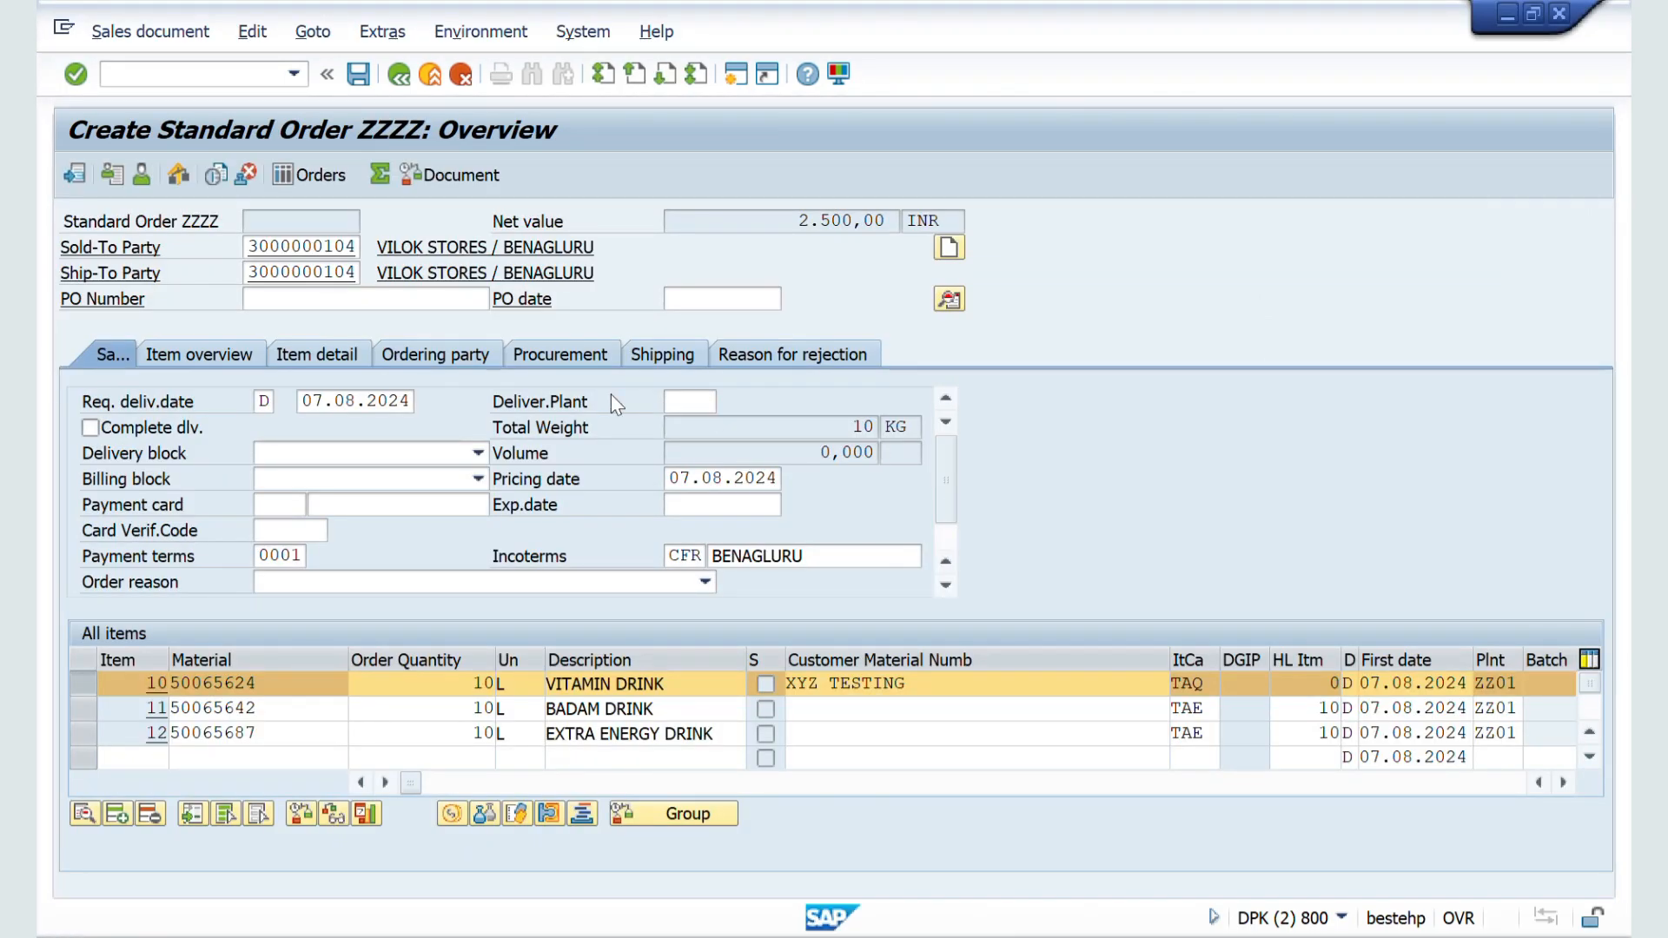
click(139, 77)
text(/NVA02)
key(Return)
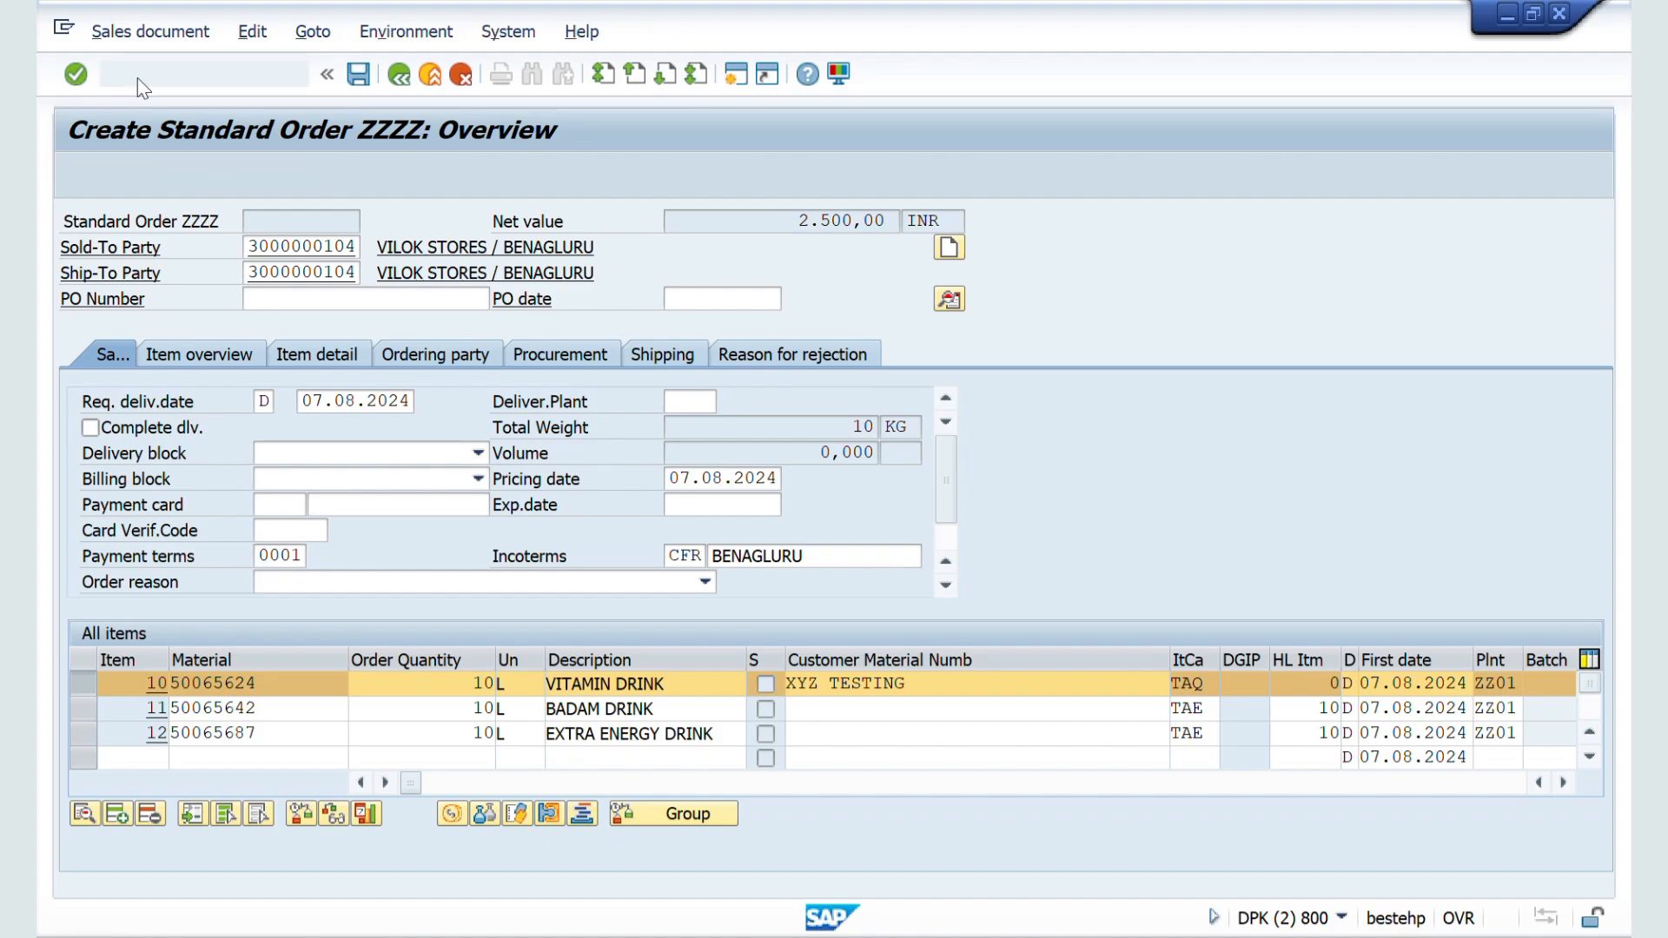
key(Return)
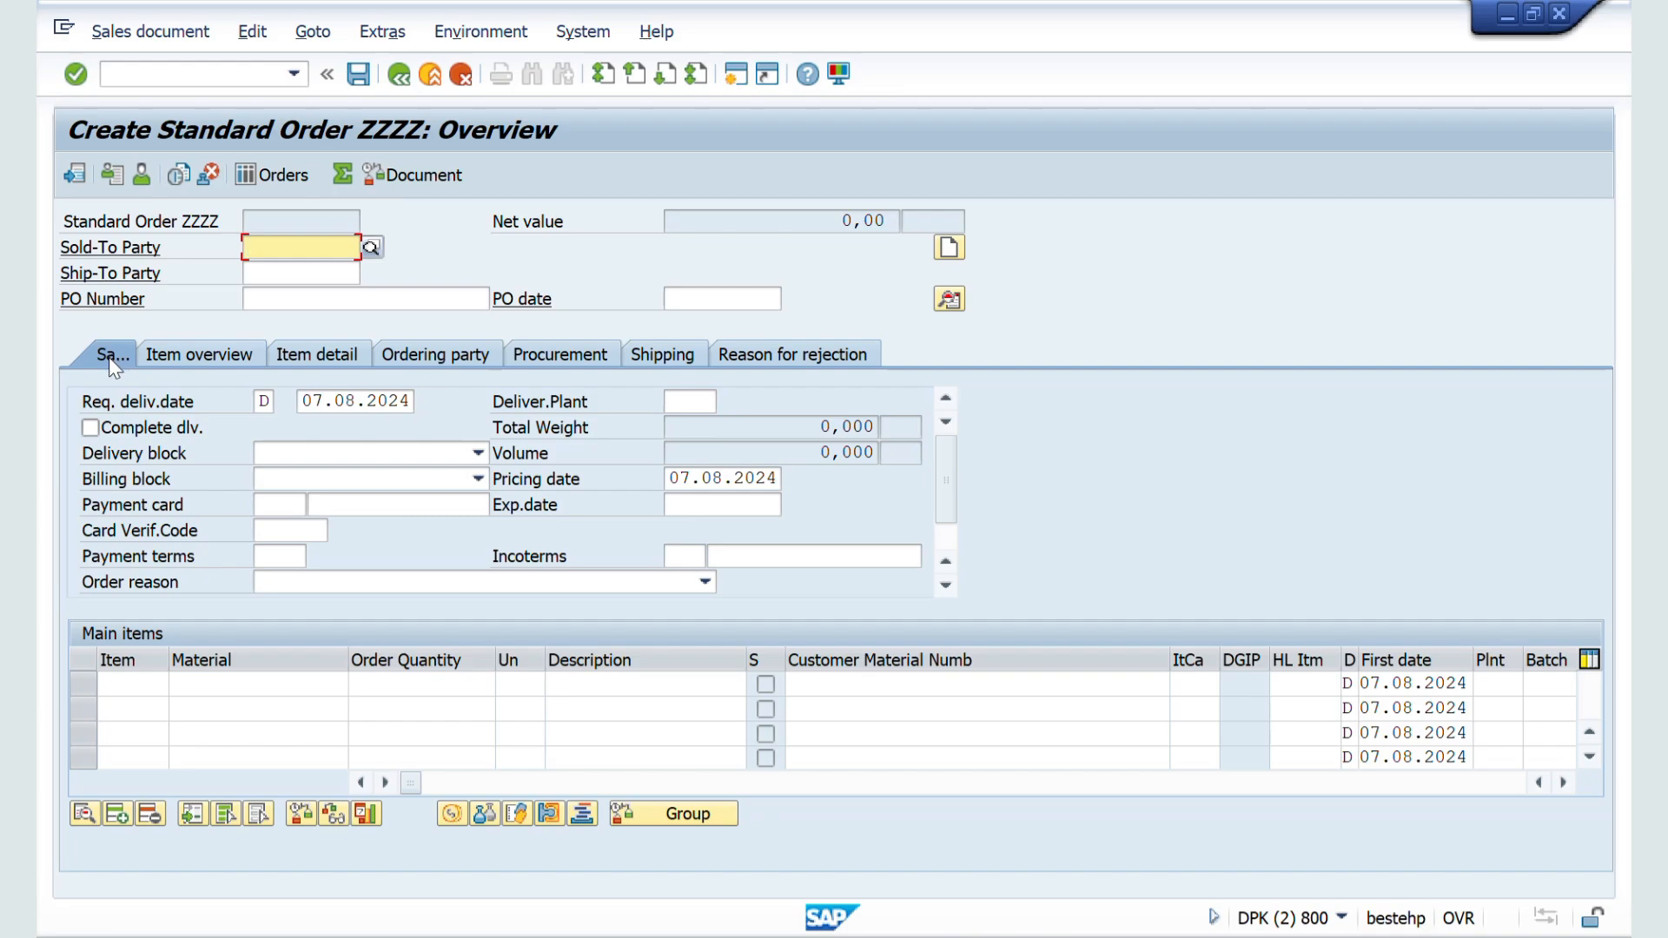
Step: Back in the ZZSO configuration, widen the function code list, set FCode for overv.scr. to UER2 (Items Overview), and save
key(alt+Tab)
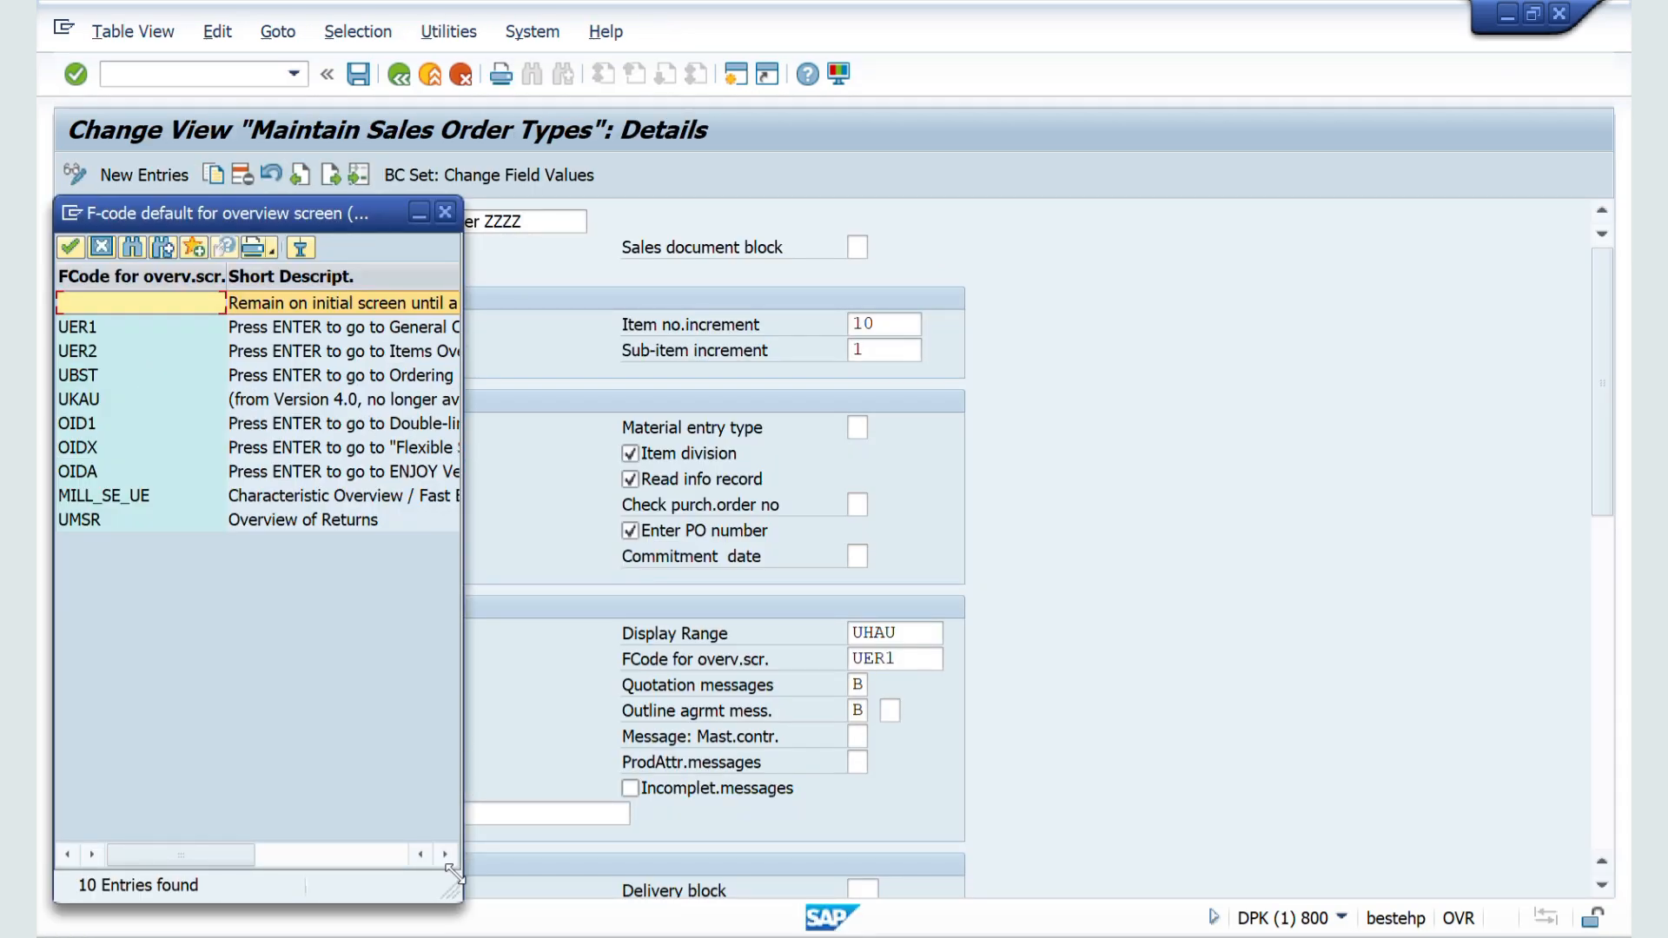
drag(706, 877, 739, 875)
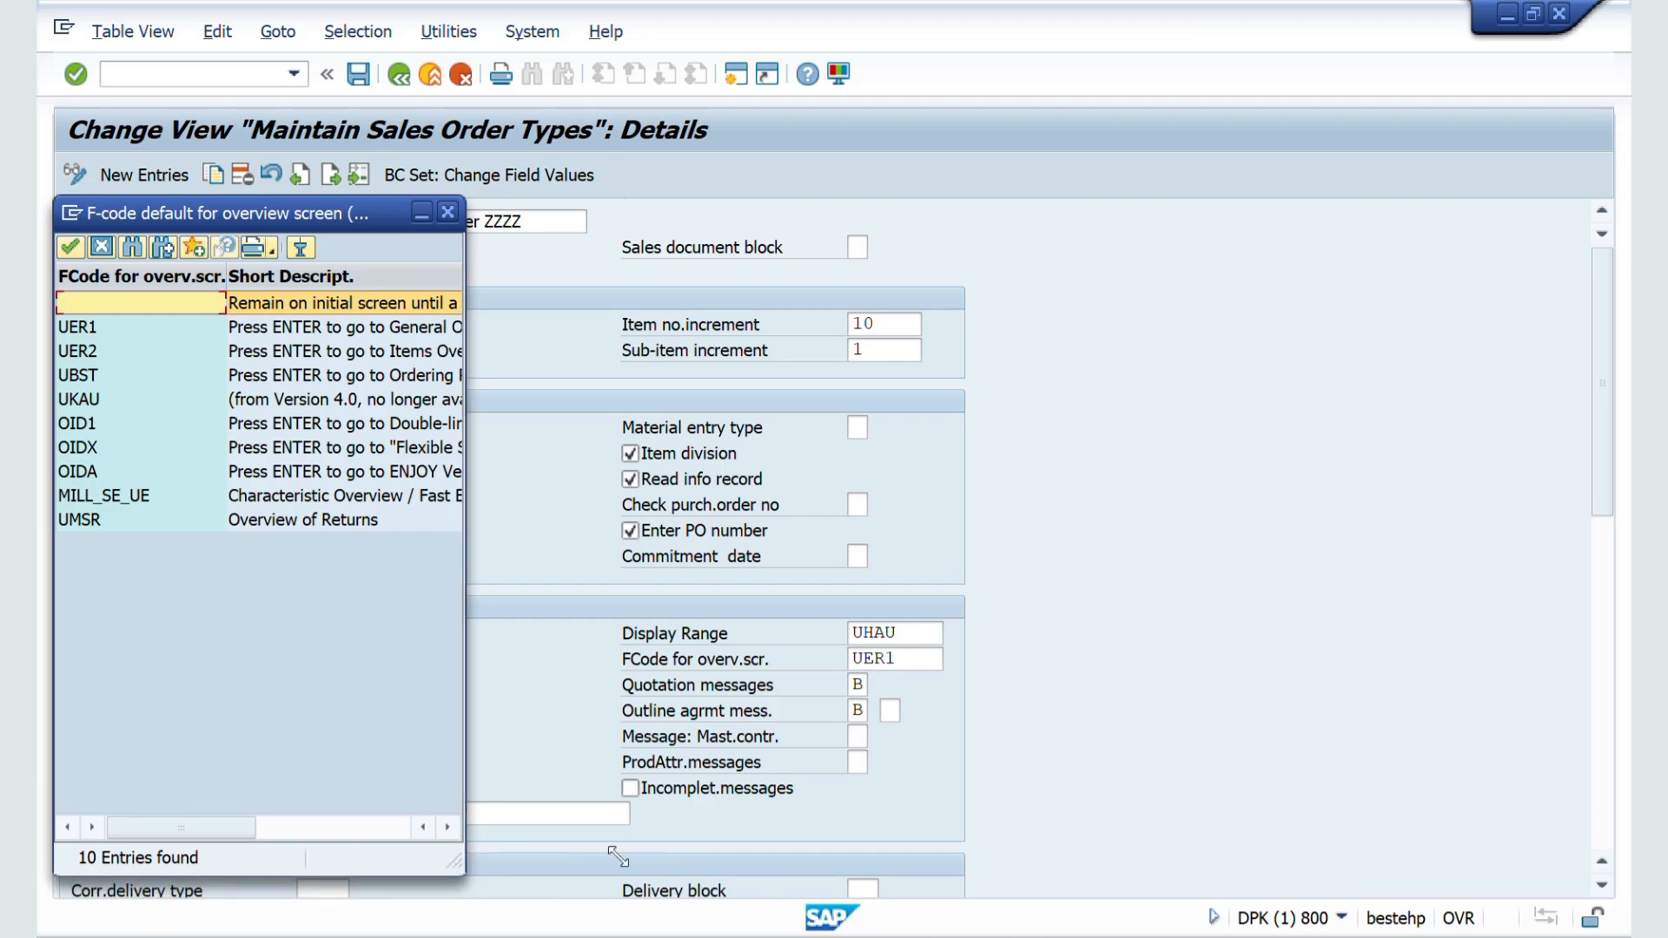
drag(452, 863, 738, 855)
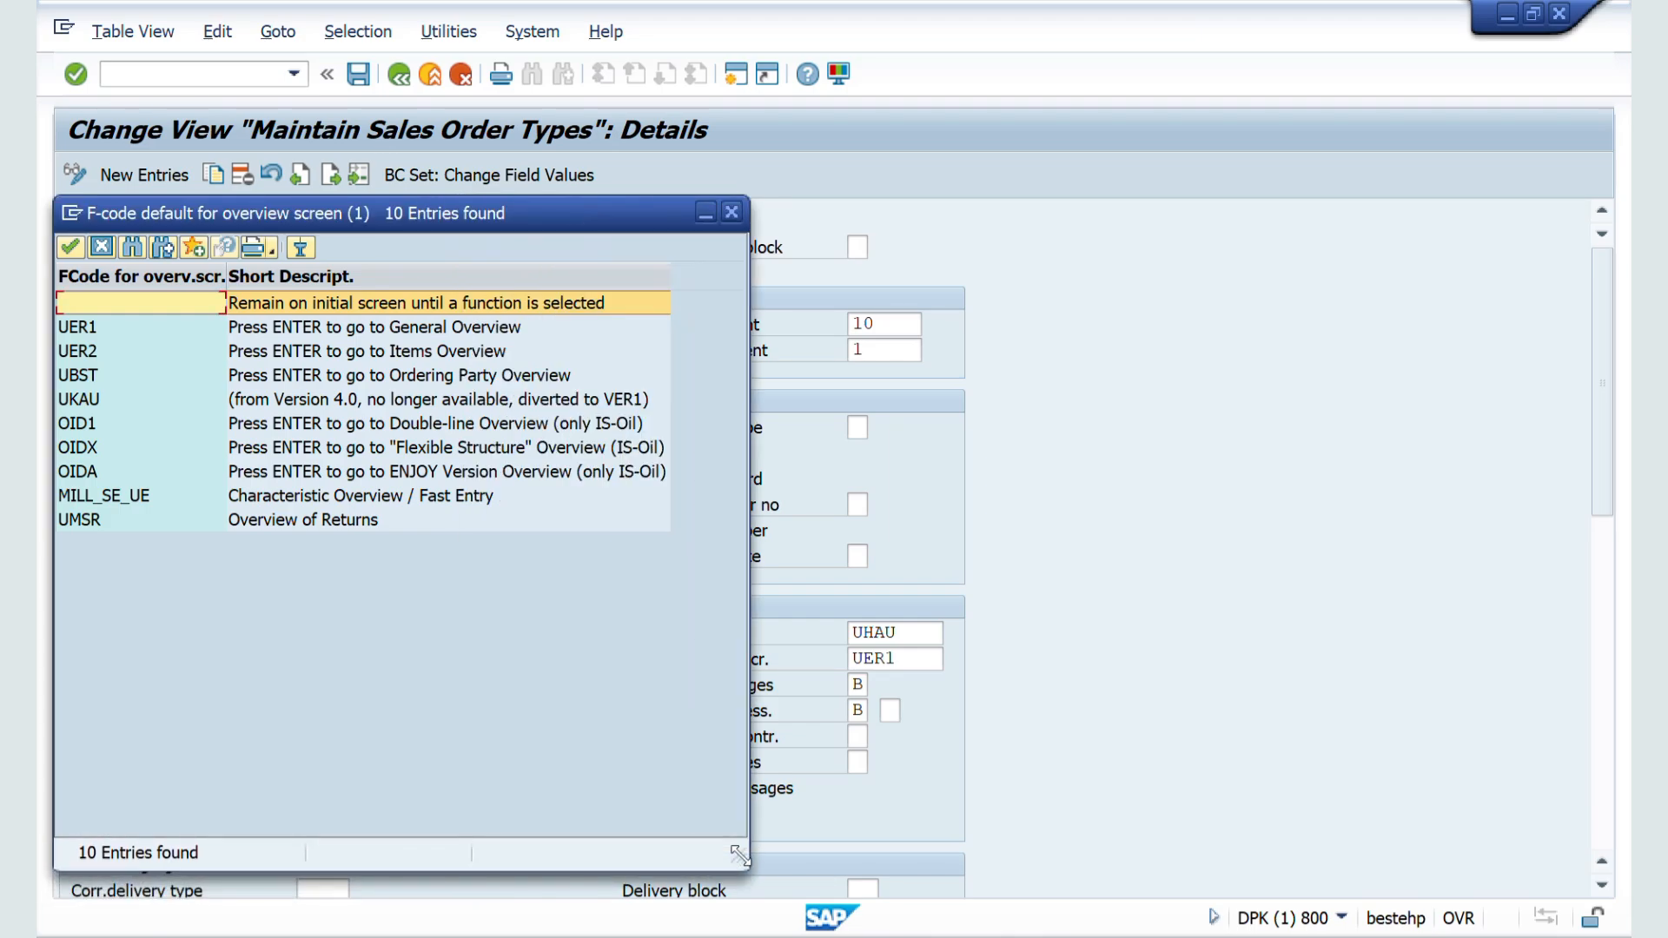
click(443, 355)
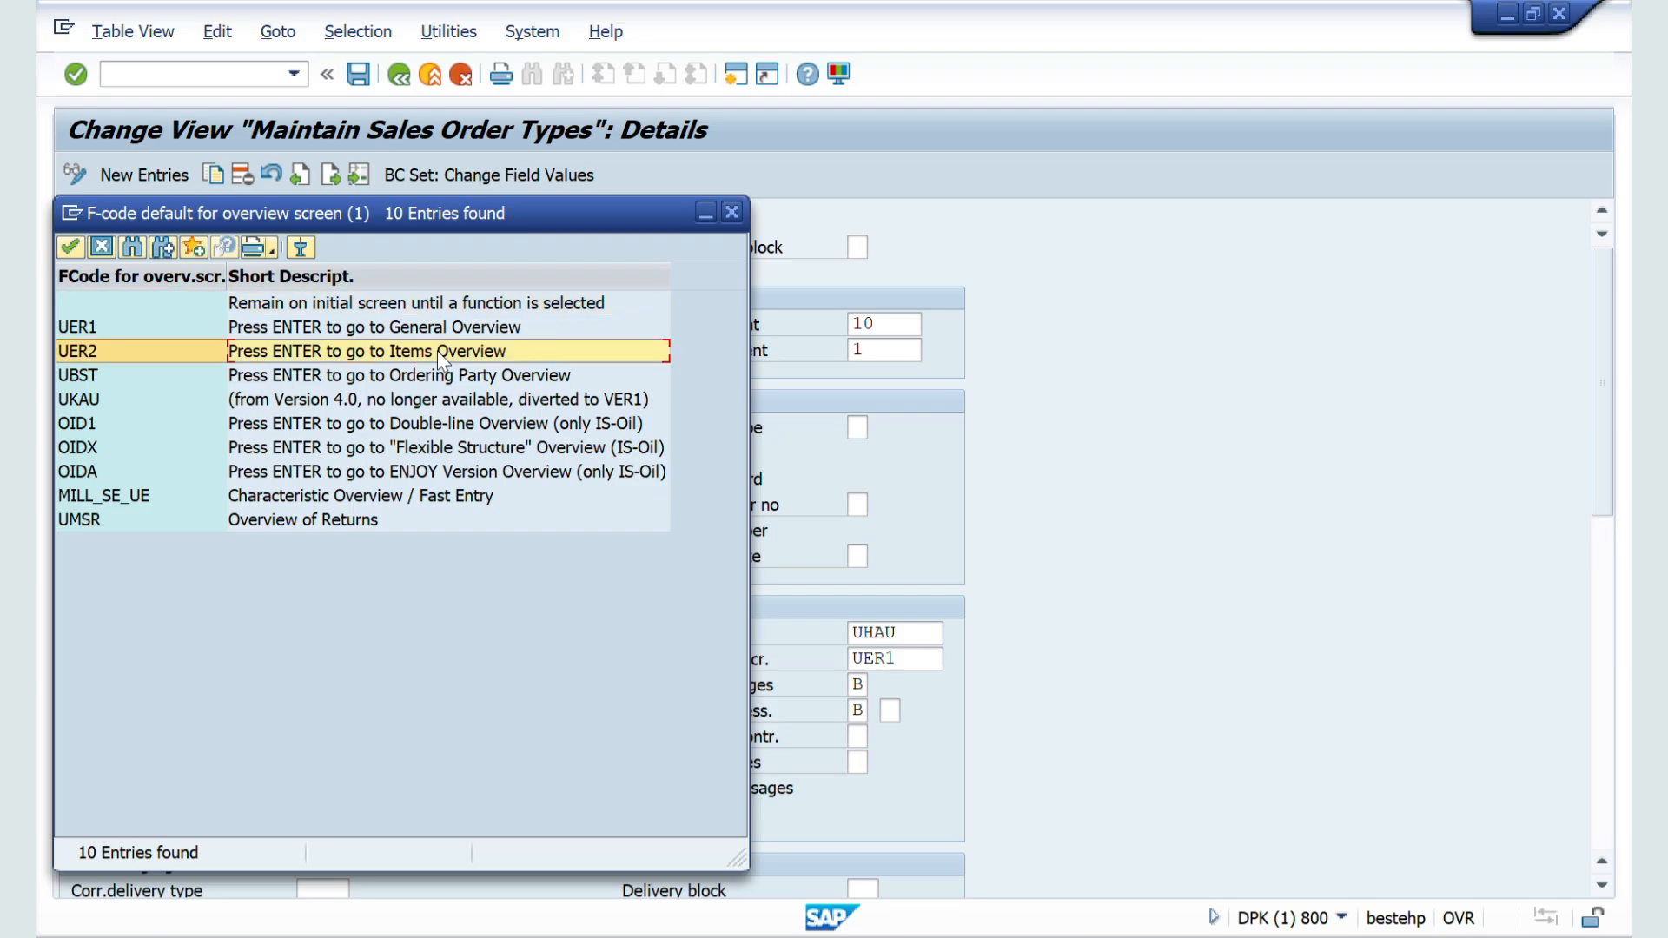
double_click(442, 356)
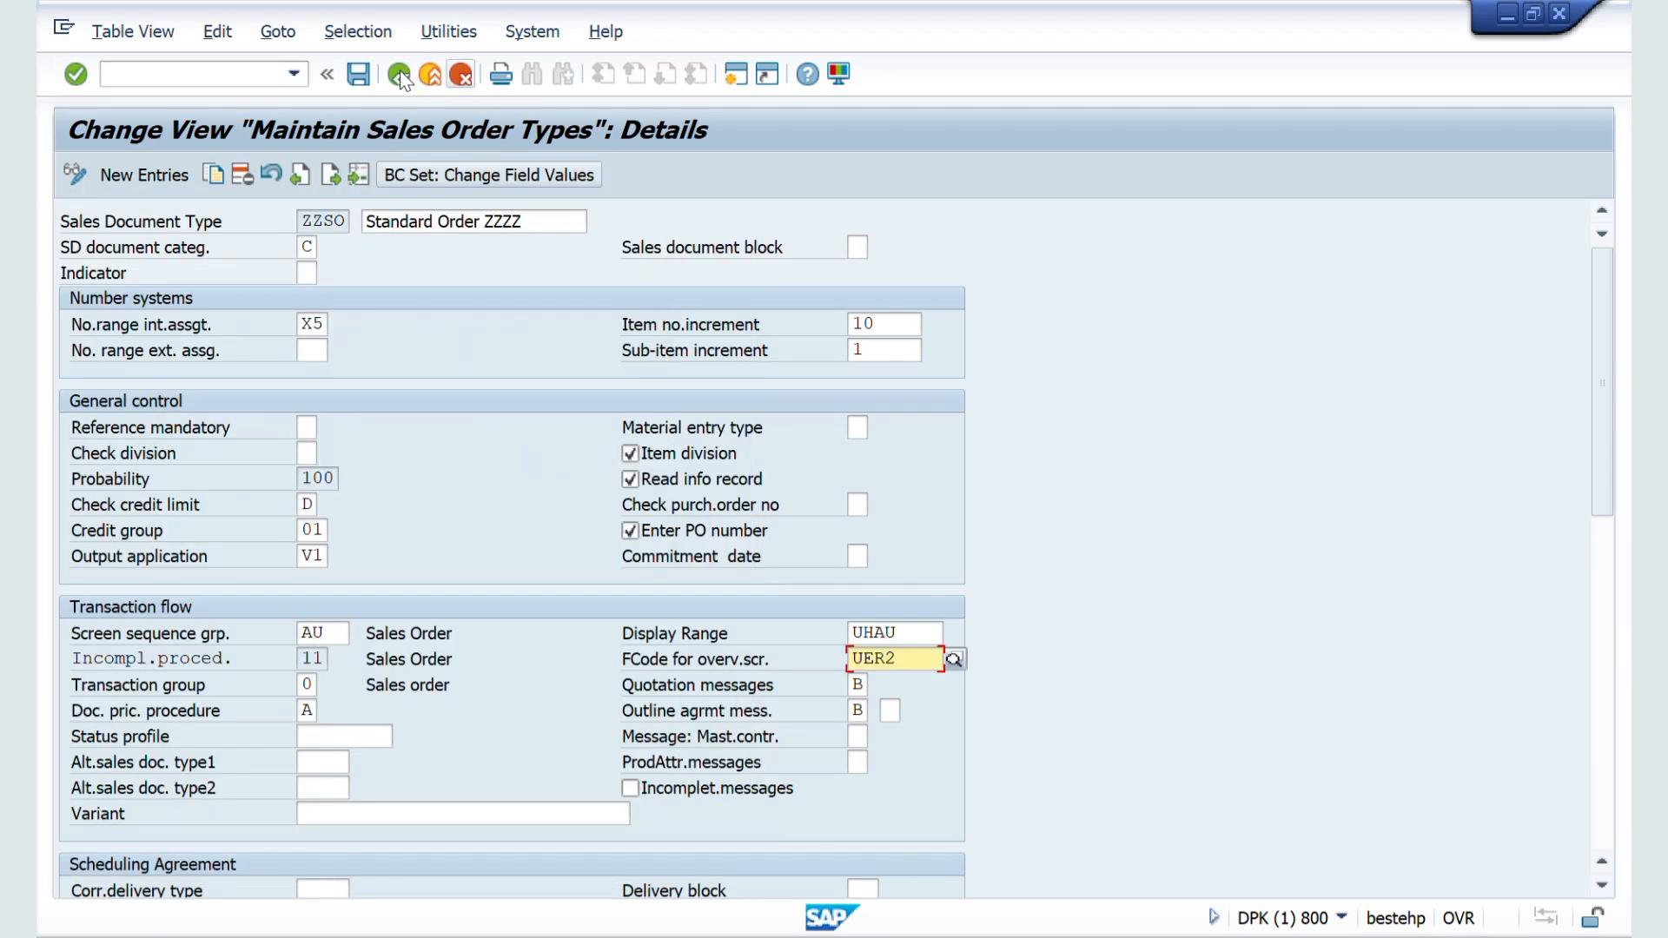
click(364, 76)
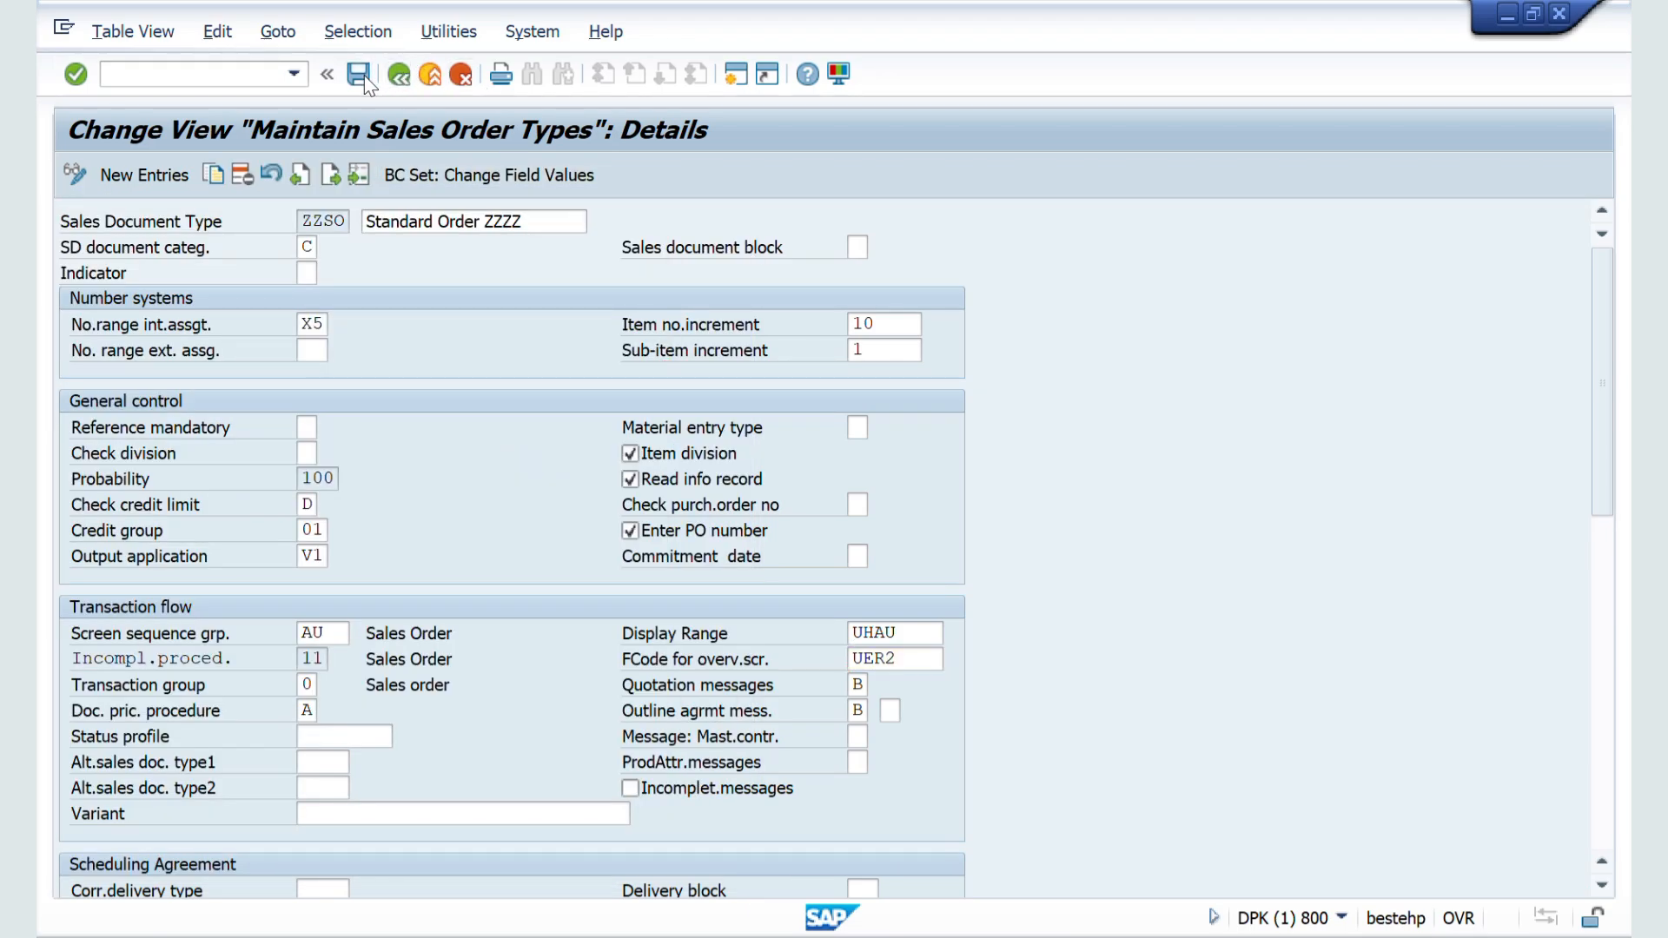
Step: Return to the order session and restart VA01 for Standard Order ZZZZ to check which overview opens by default
key(alt+Tab)
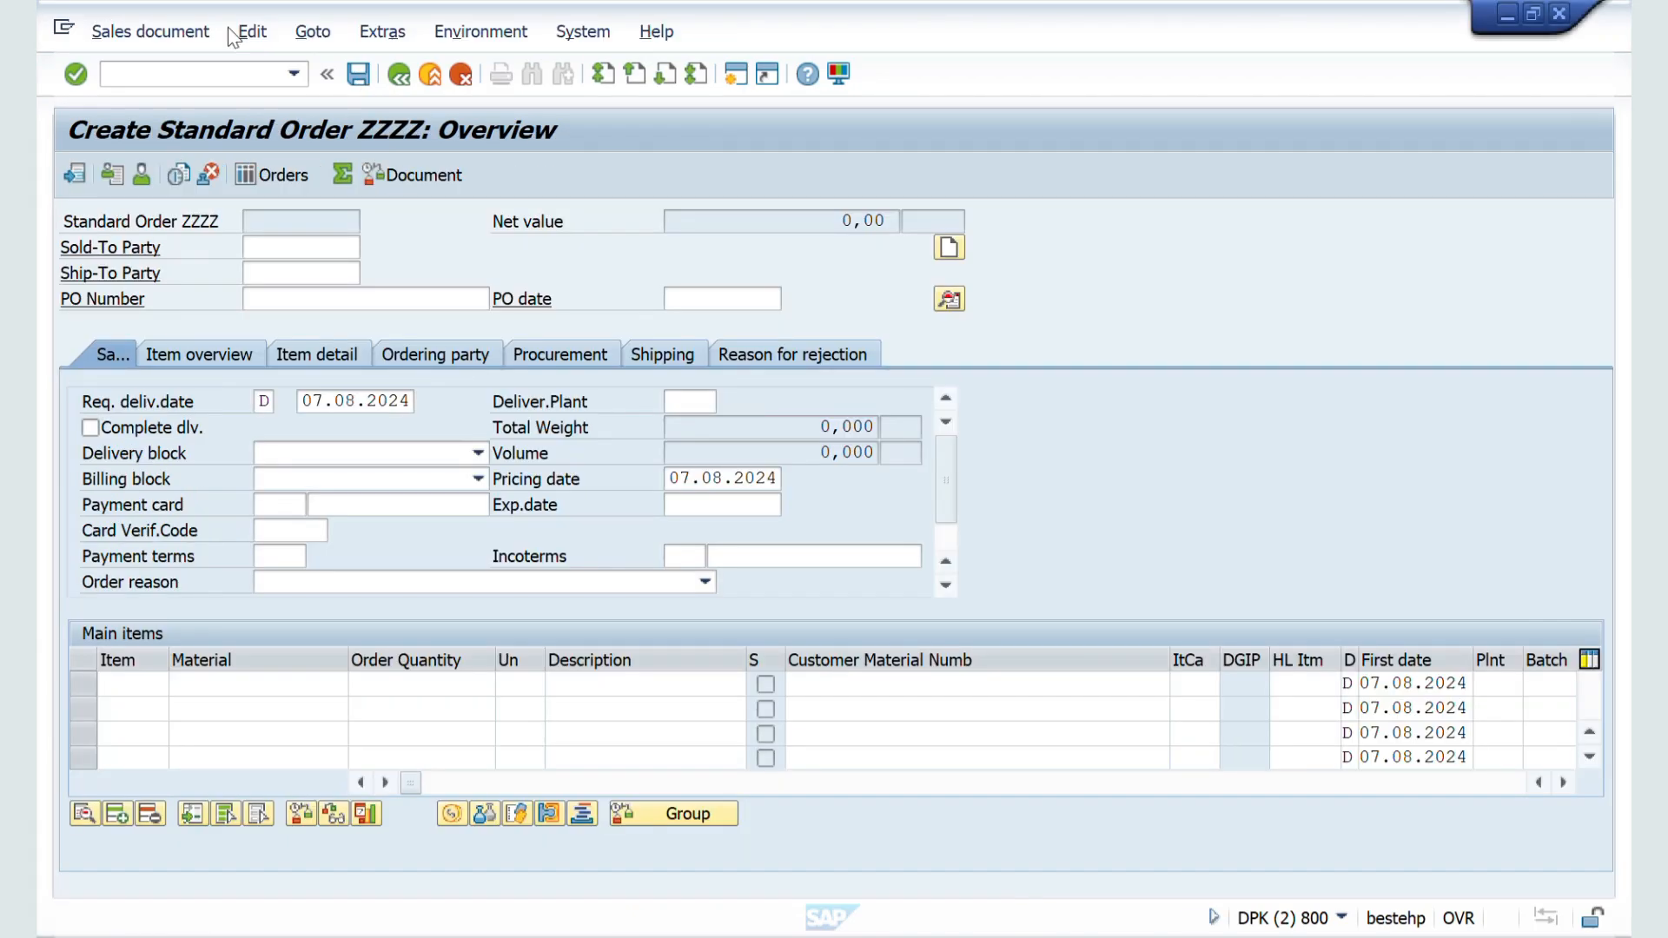
click(145, 76)
text(/nva01)
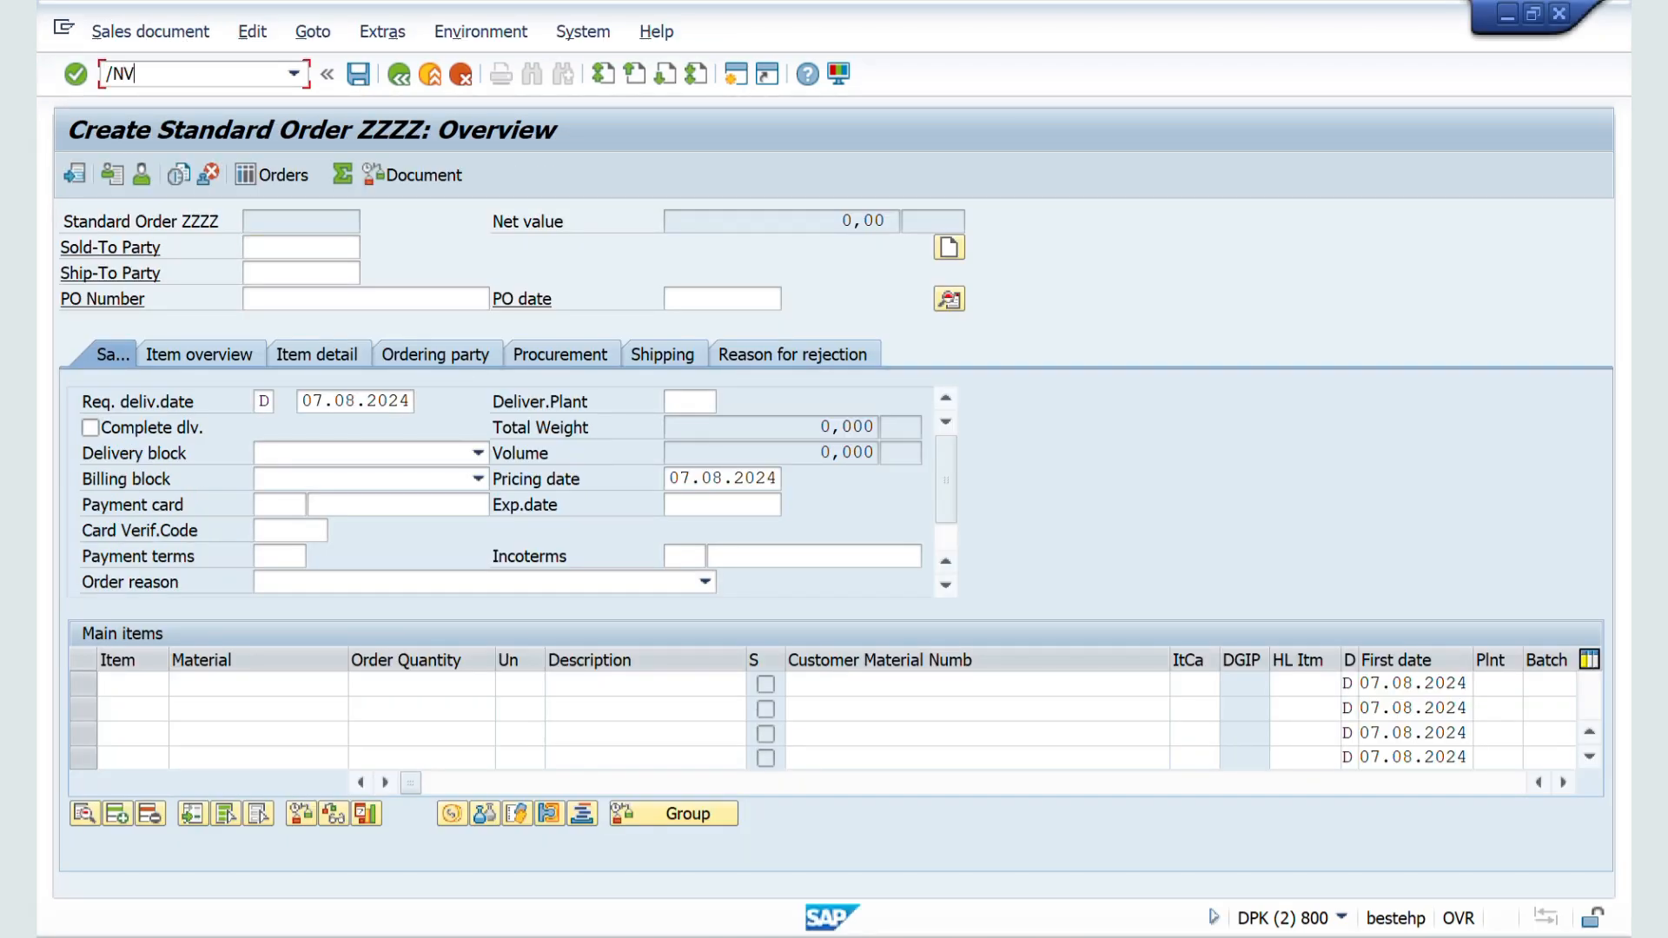
key(Return)
key(Return)
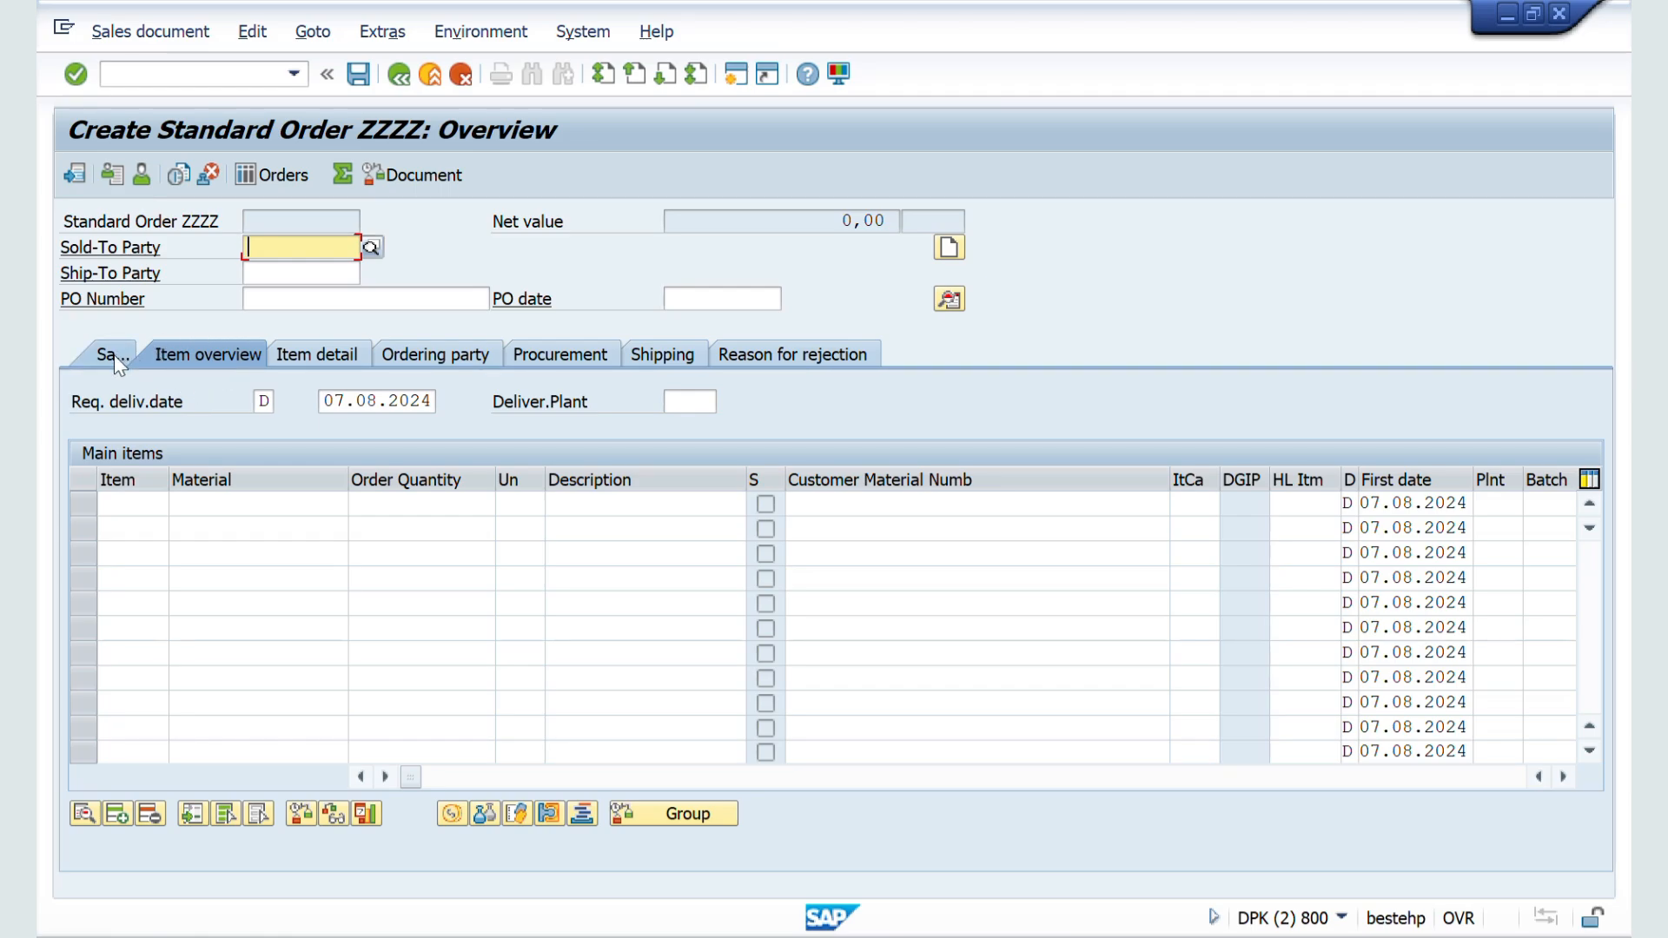
Step: Switch to the ZZSO configuration session and examine the Quotation messages and Outline agrmt mess. settings under Transaction flow
key(alt+Tab)
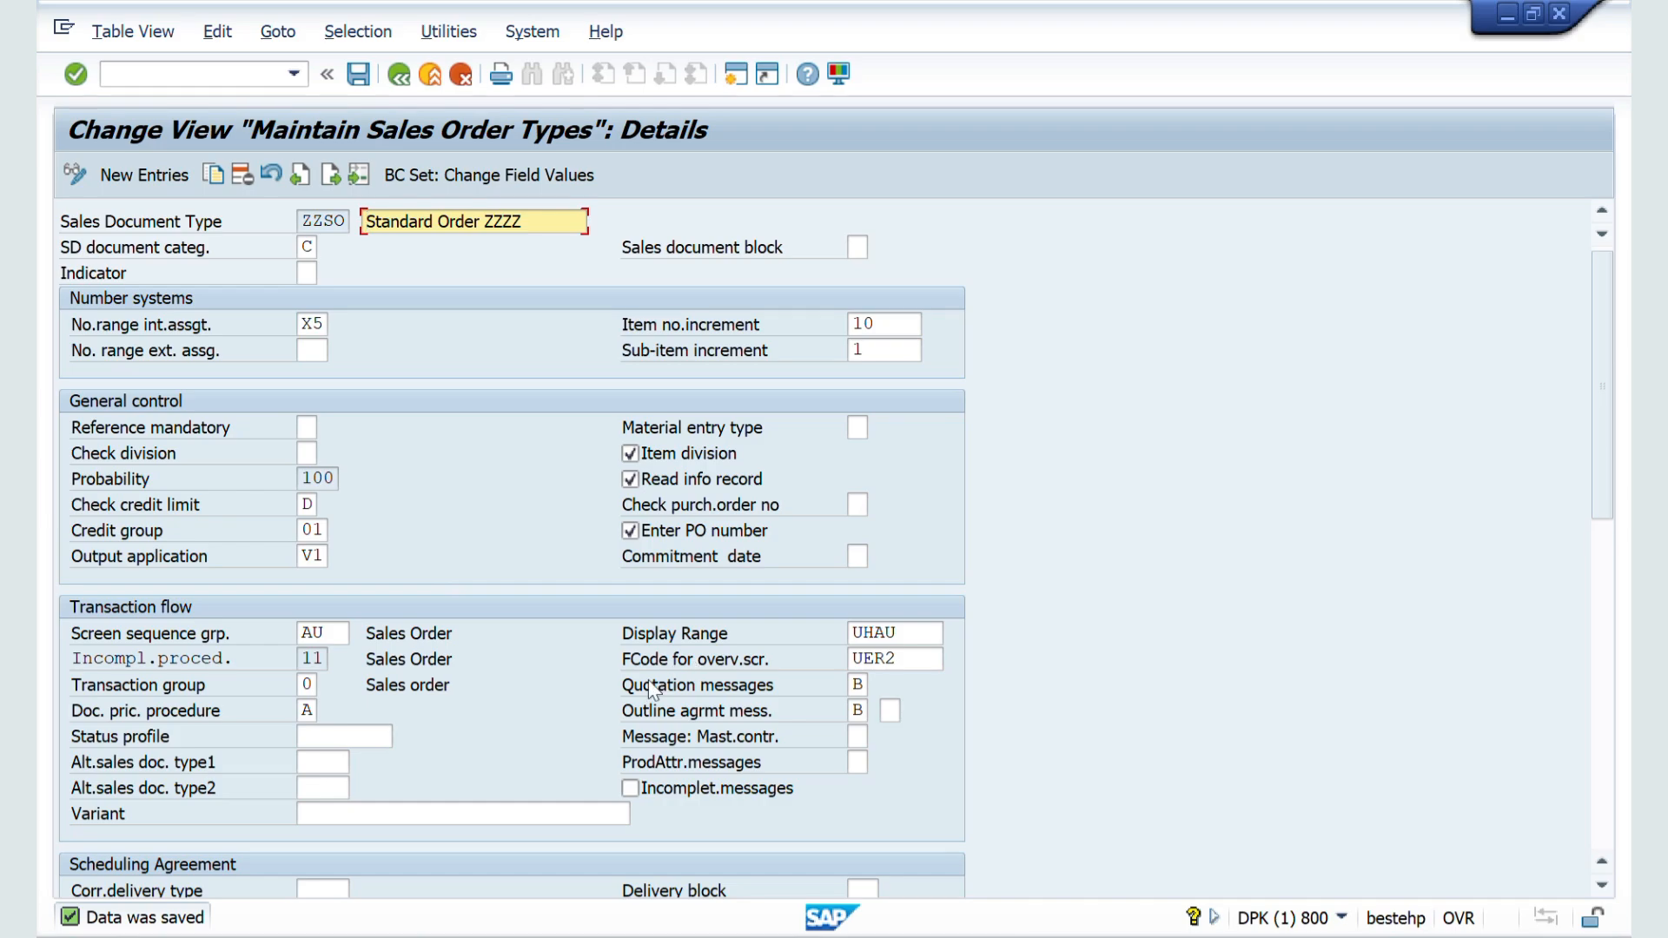
scroll(695, 669, down, 4)
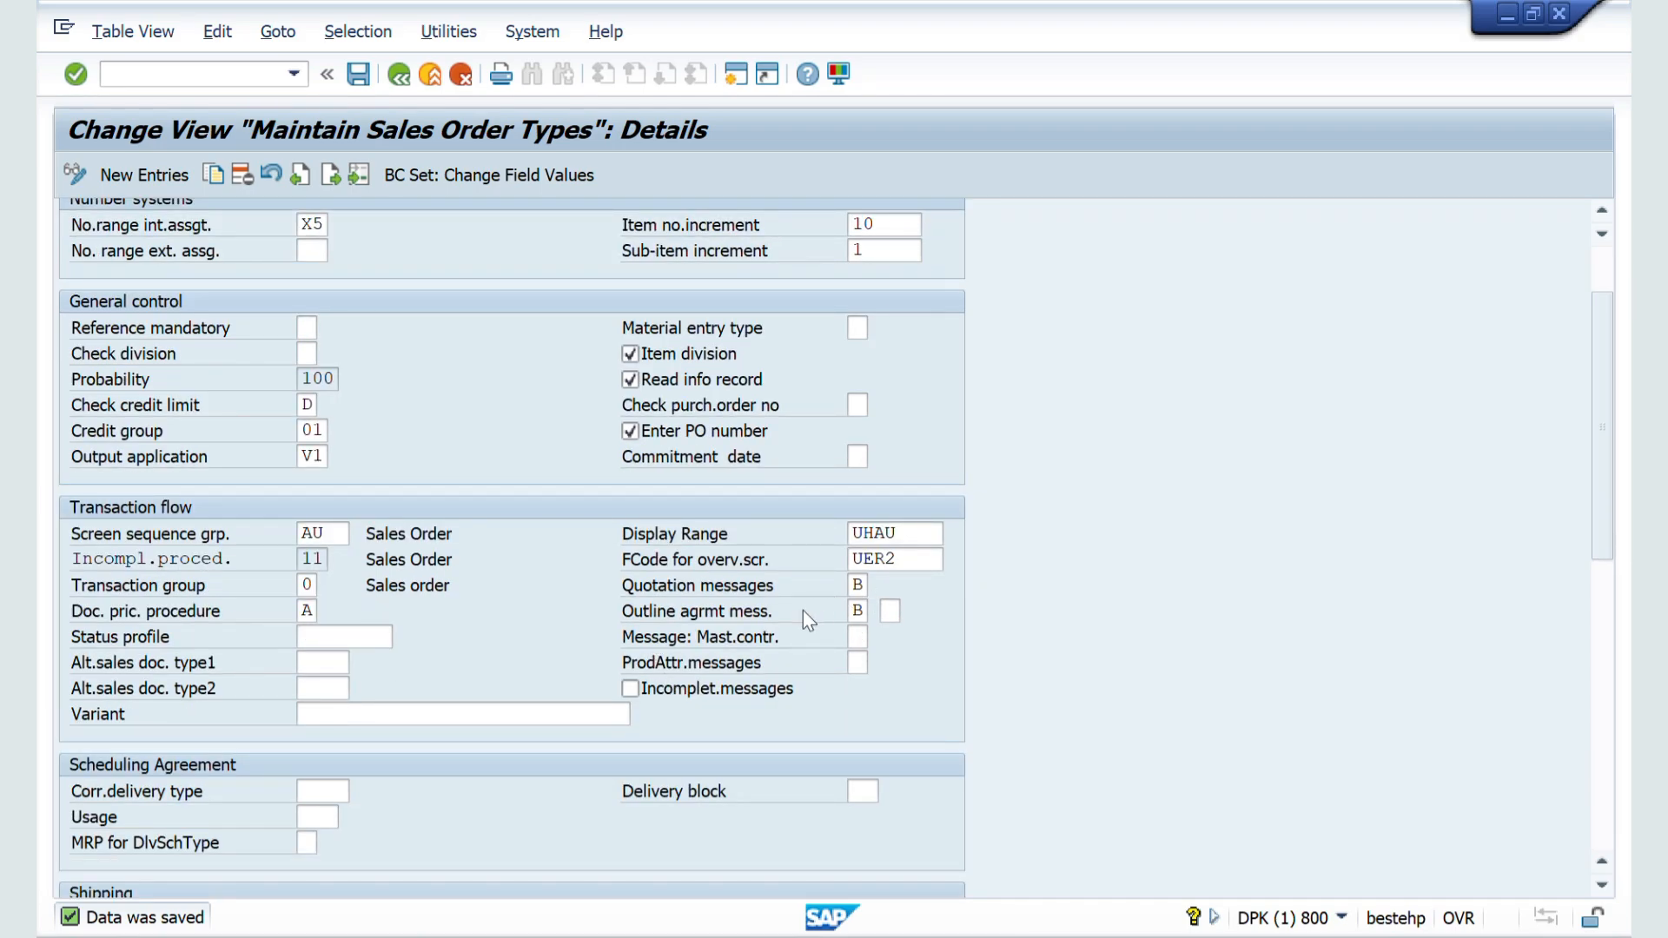
scroll(802, 610, down, 2)
Step: Switch to the order session, leave the open sales order, and try to start transaction V21
key(alt+Tab)
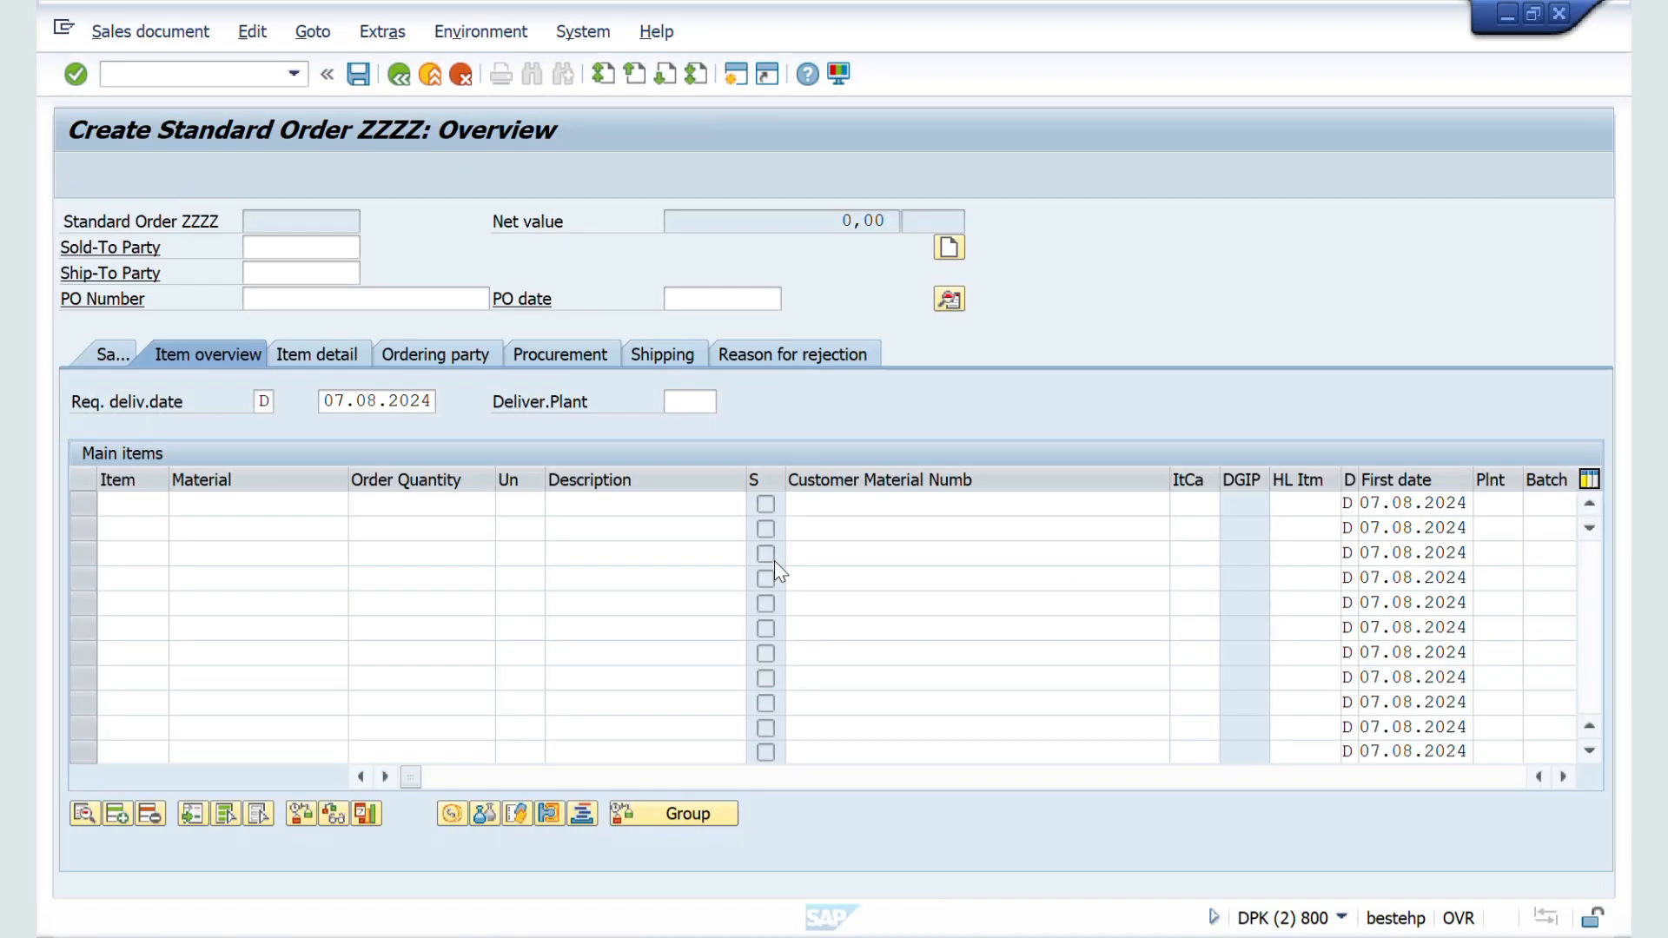
click(186, 77)
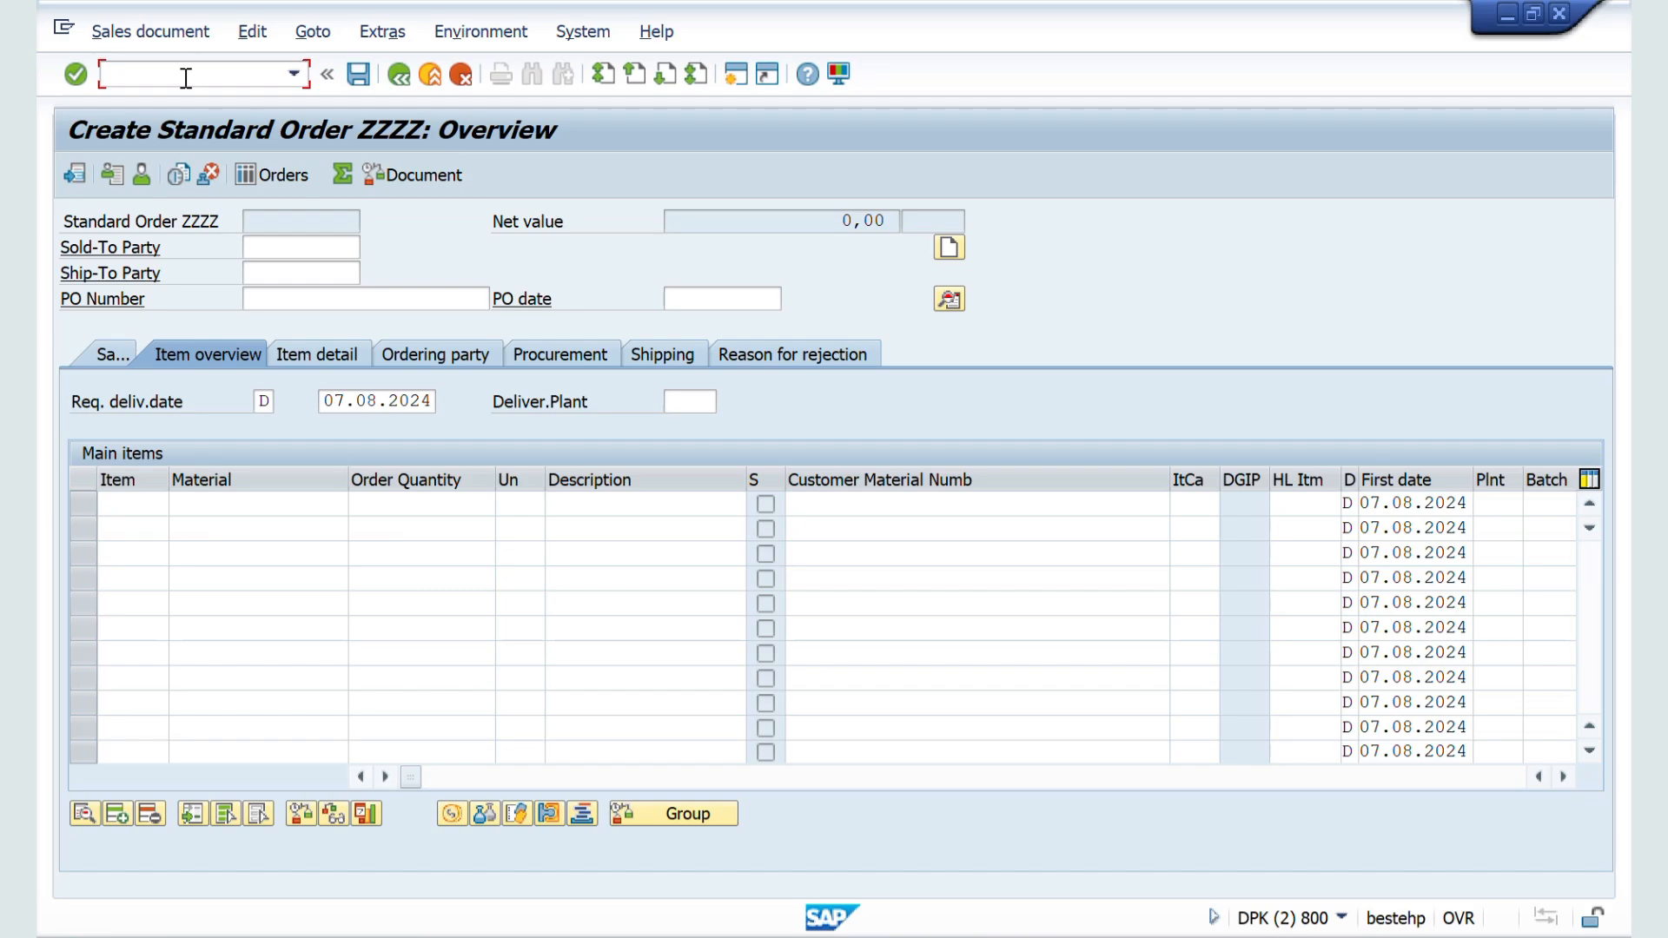
text(/NV21)
key(Return)
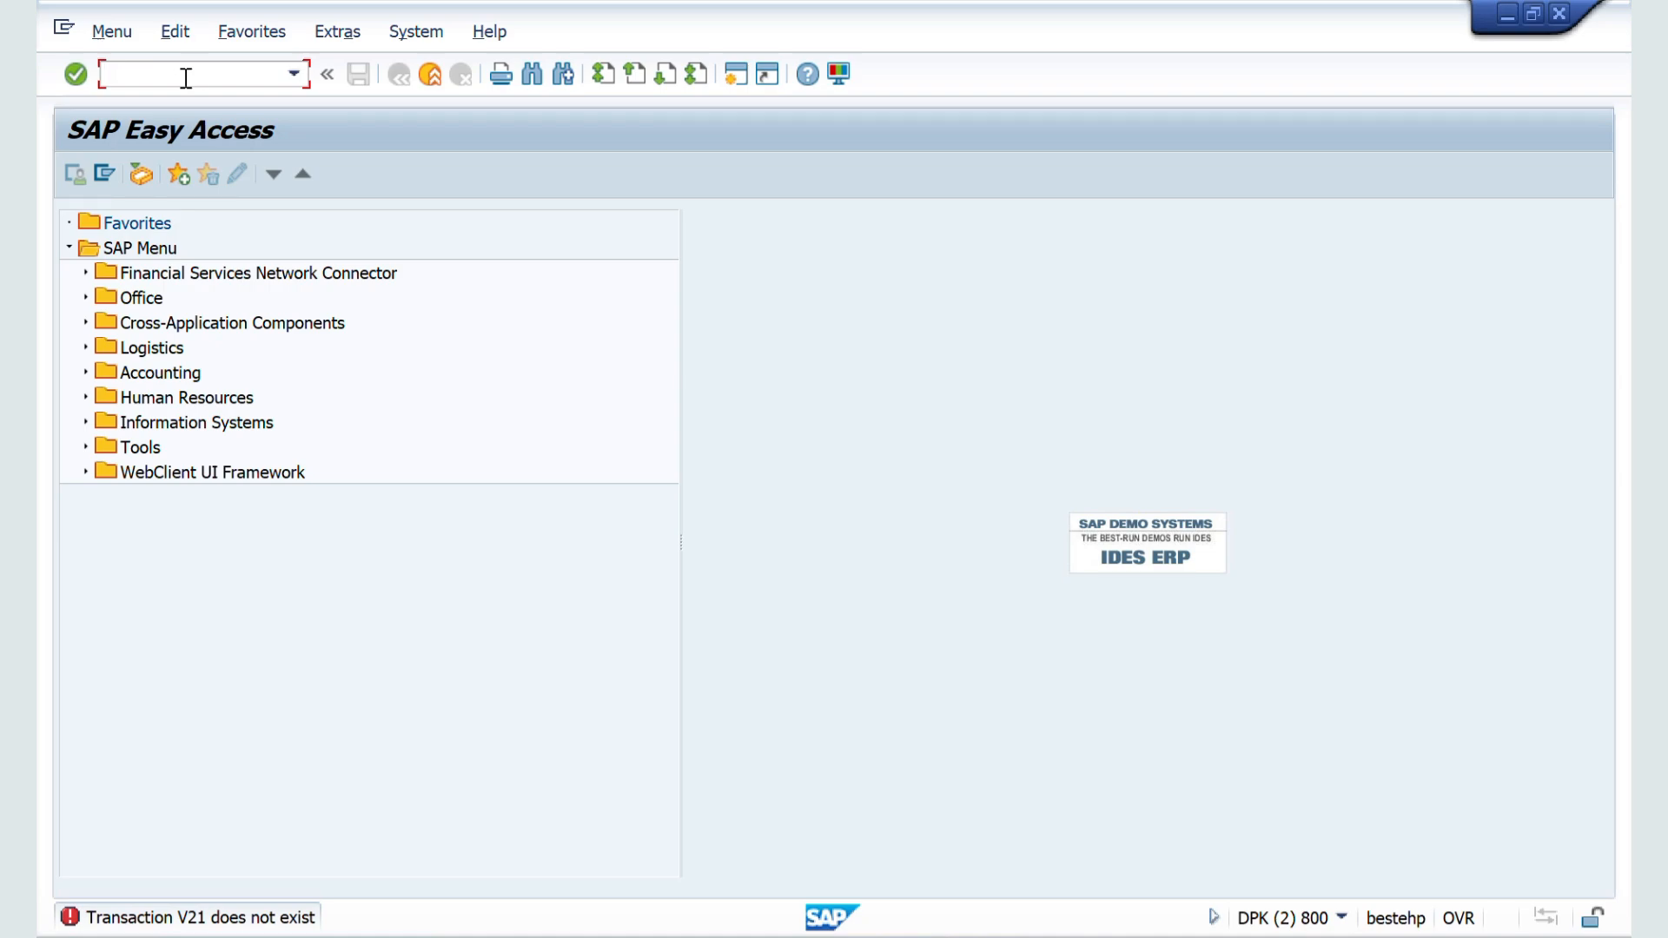
Step: Start transaction VA21 and create a quotation of type QT for sales organization ZZ01 and distribution channel ZW
text(VA3)
key(BackSpace)
text(21)
key(Return)
key(Return)
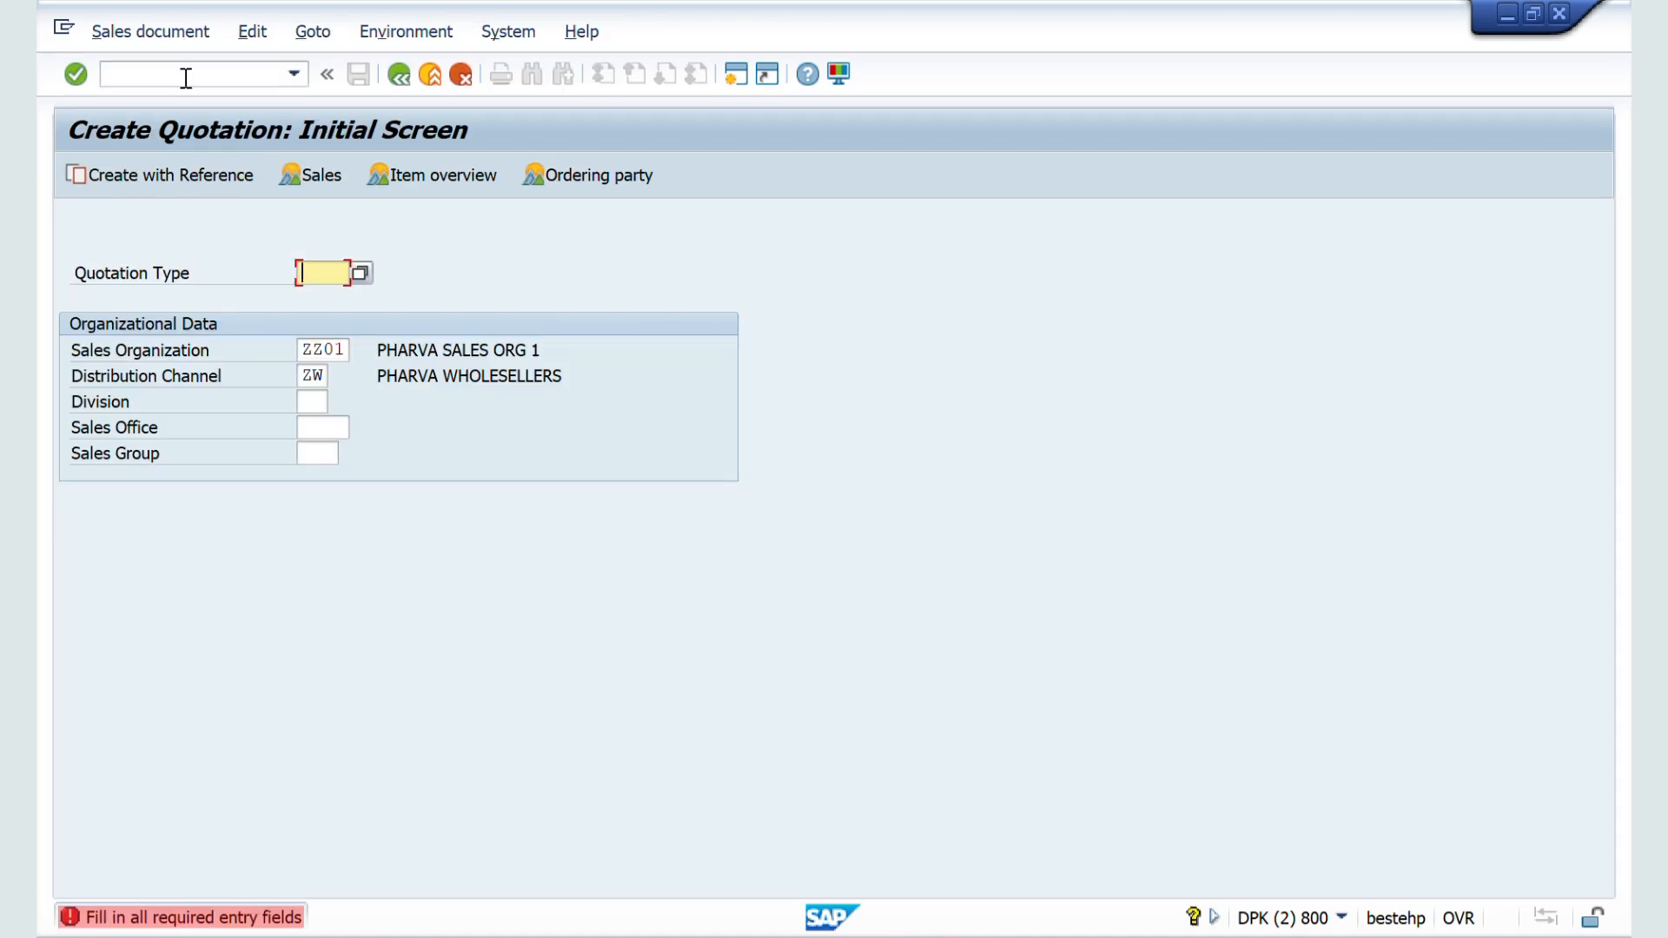
text(QT)
Step: Enter VILOK STORES as the quotation's sold-to party and choose sales area ZZ01 / ZW / ZM (PHARVA HOME CARE)
key(Return)
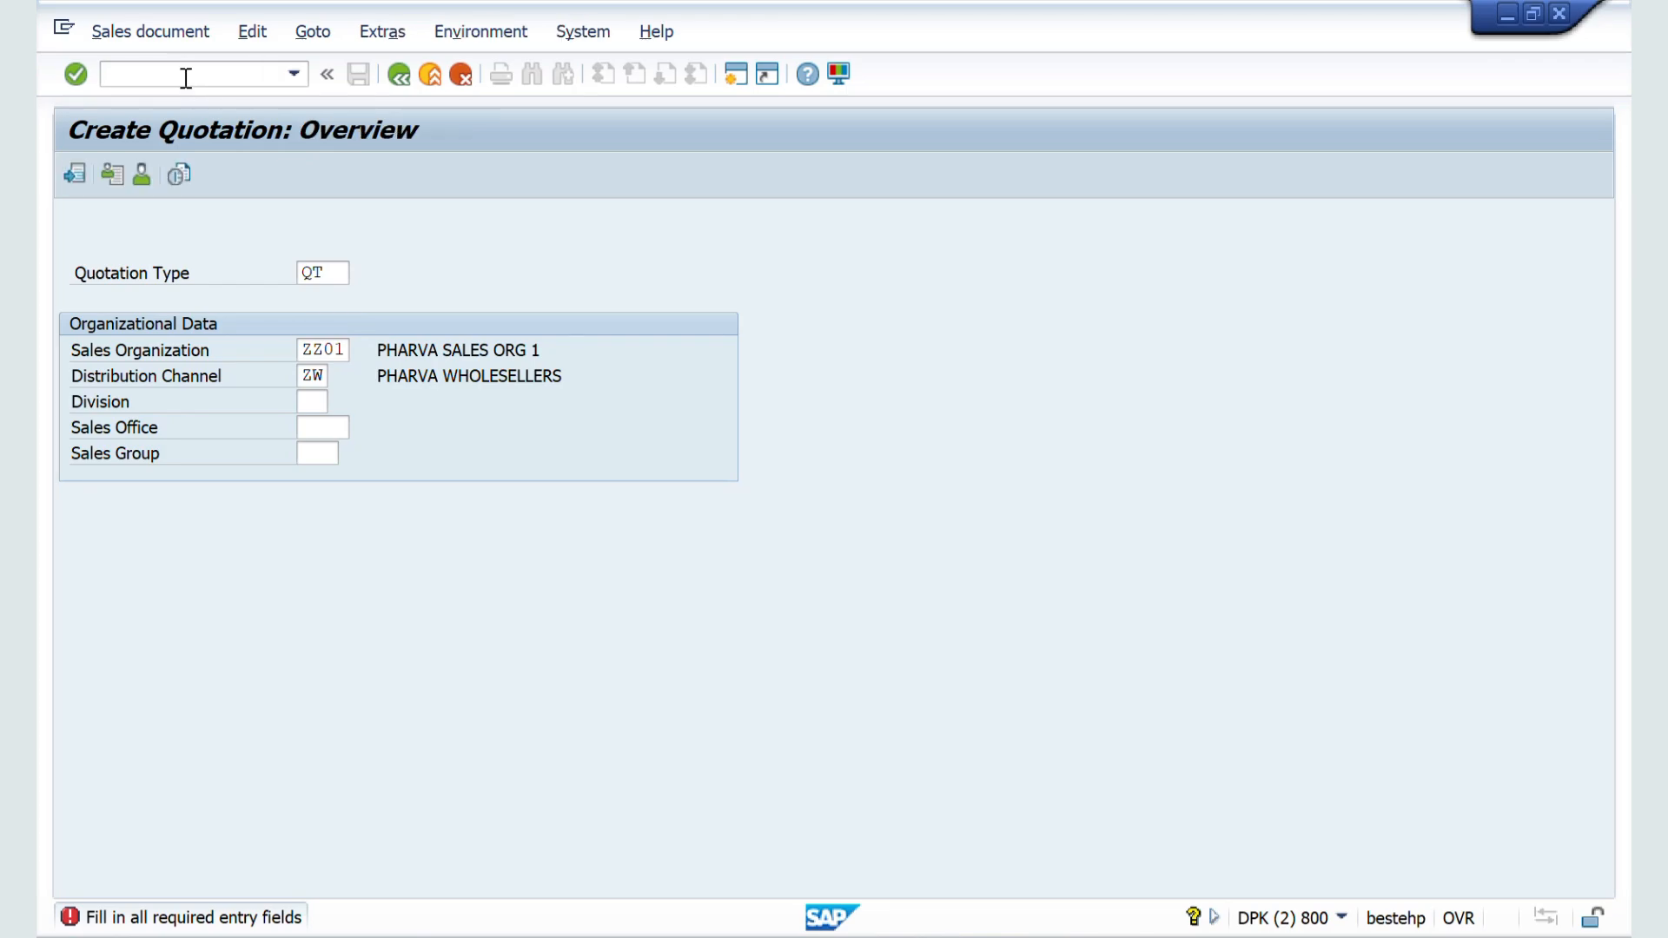
key(Down)
key(Down)
key(Return)
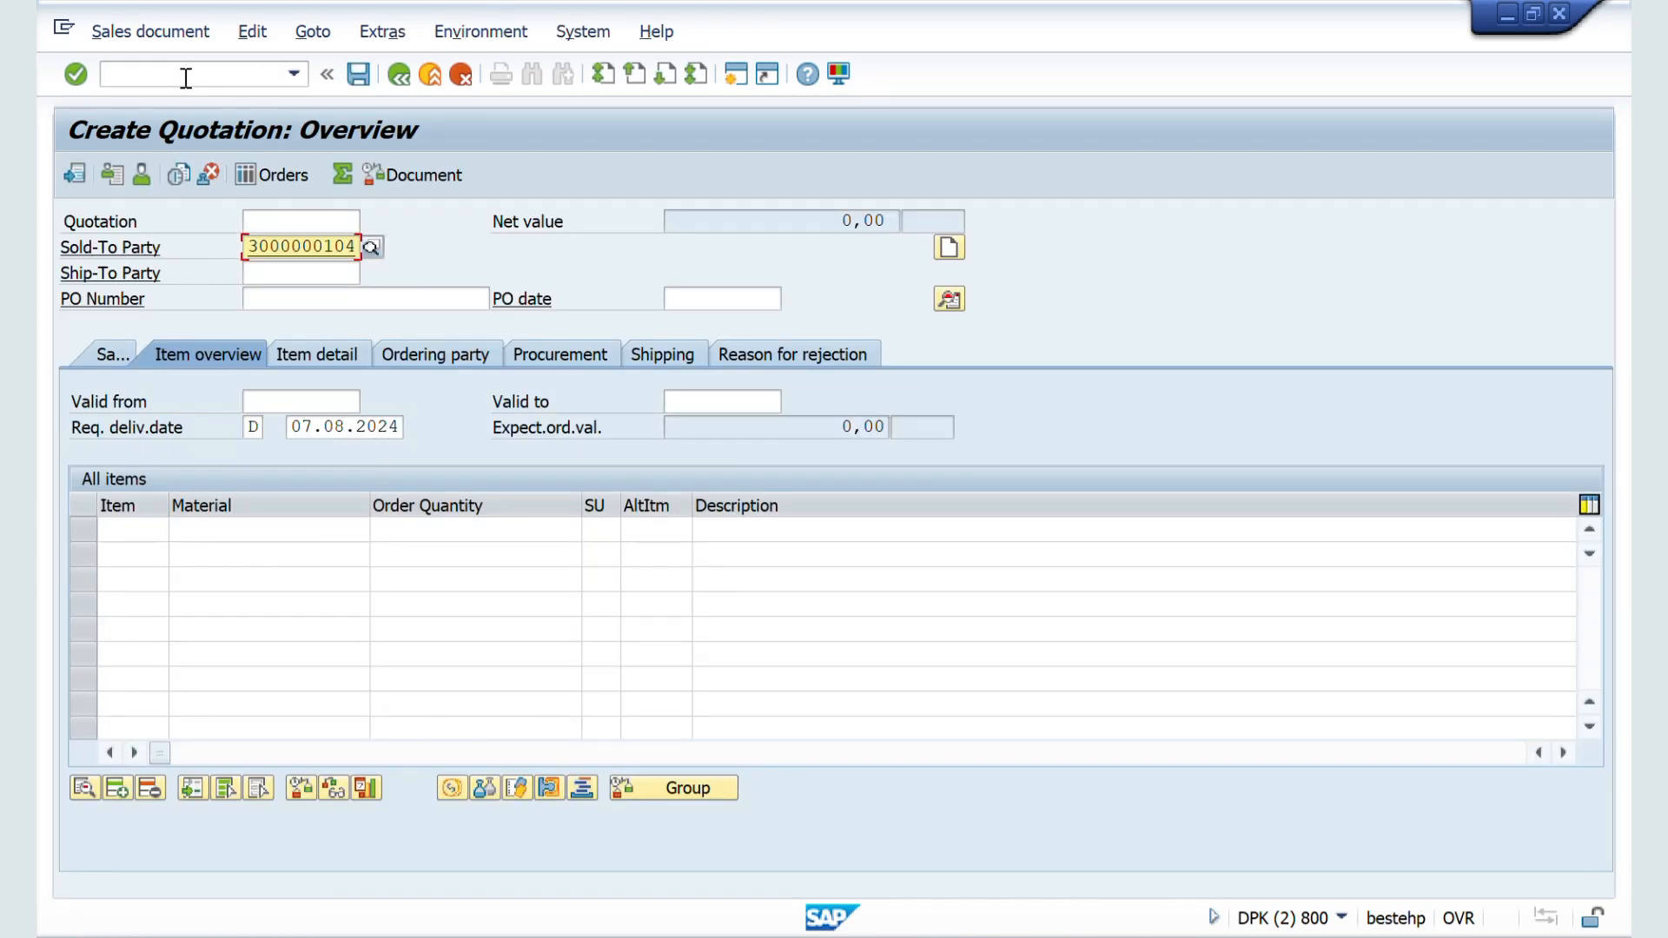
key(Return)
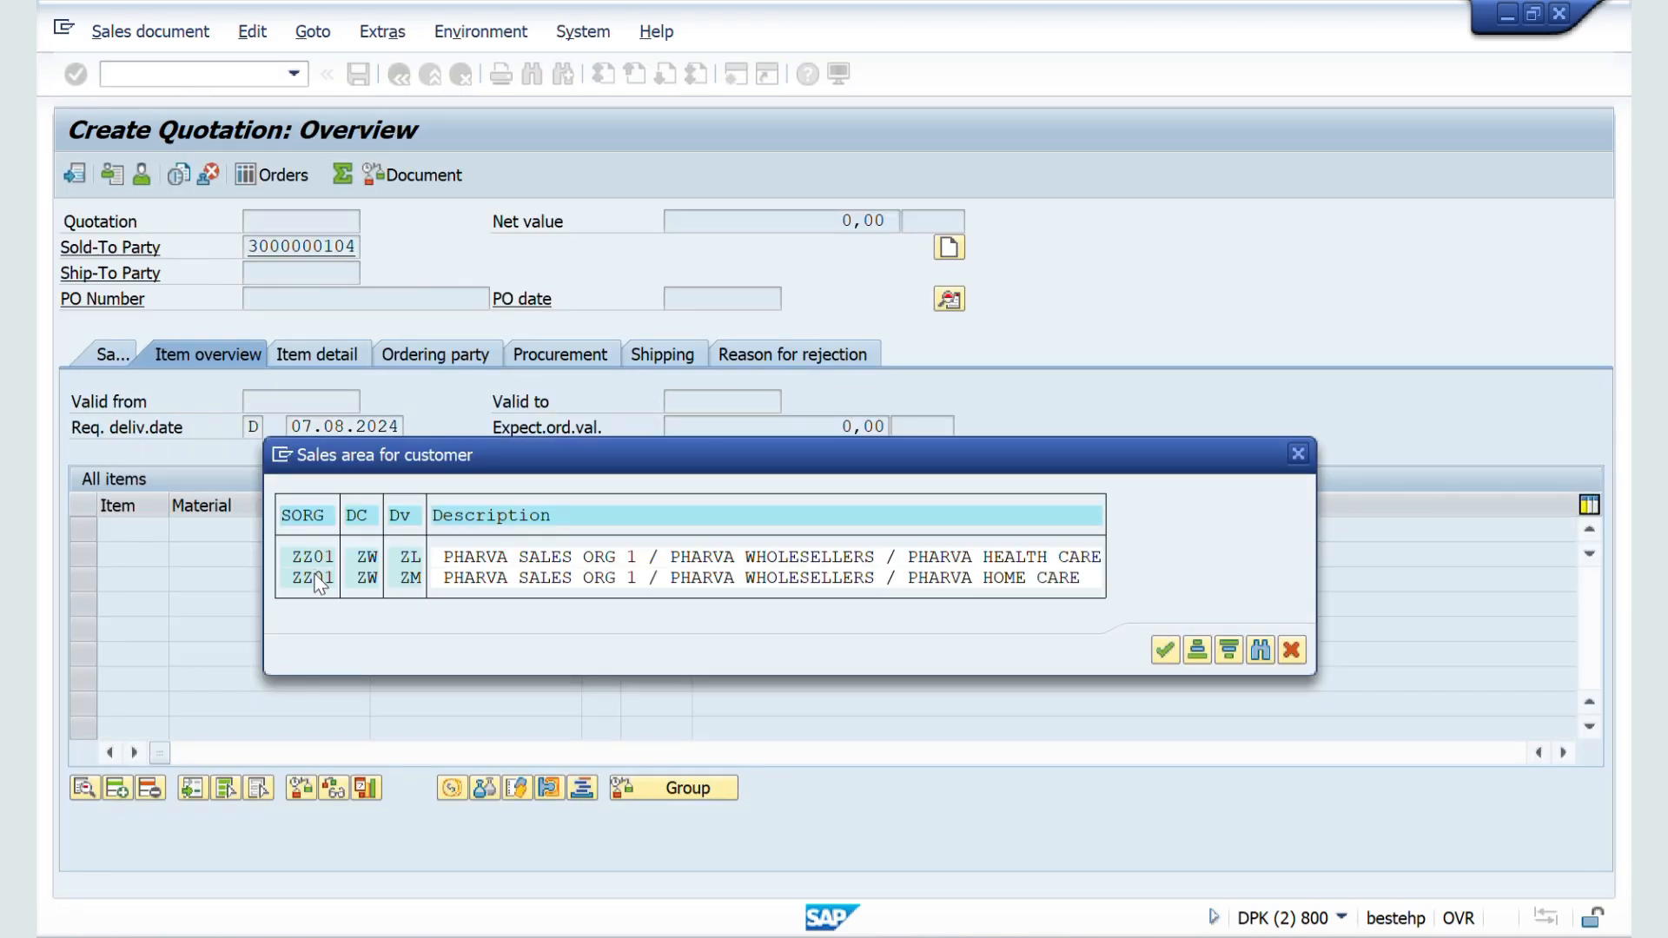
double_click(318, 580)
Step: Try to add material 50065624 as the first quotation item with an order quantity of 100 L
click(211, 535)
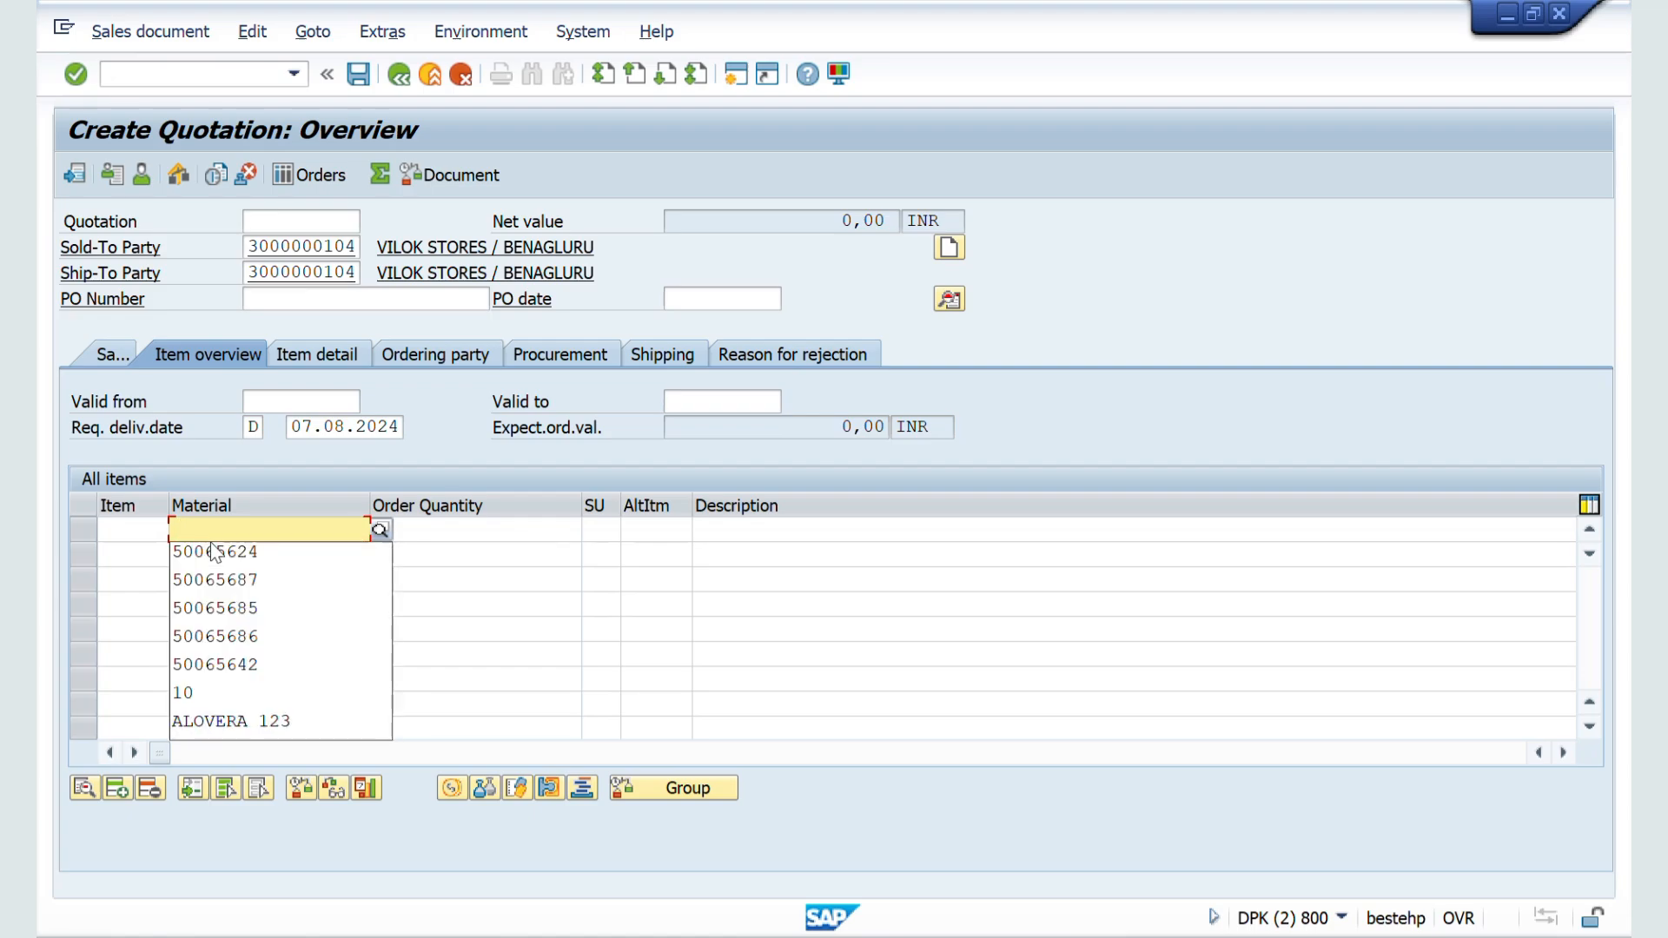
click(213, 552)
key(Tab)
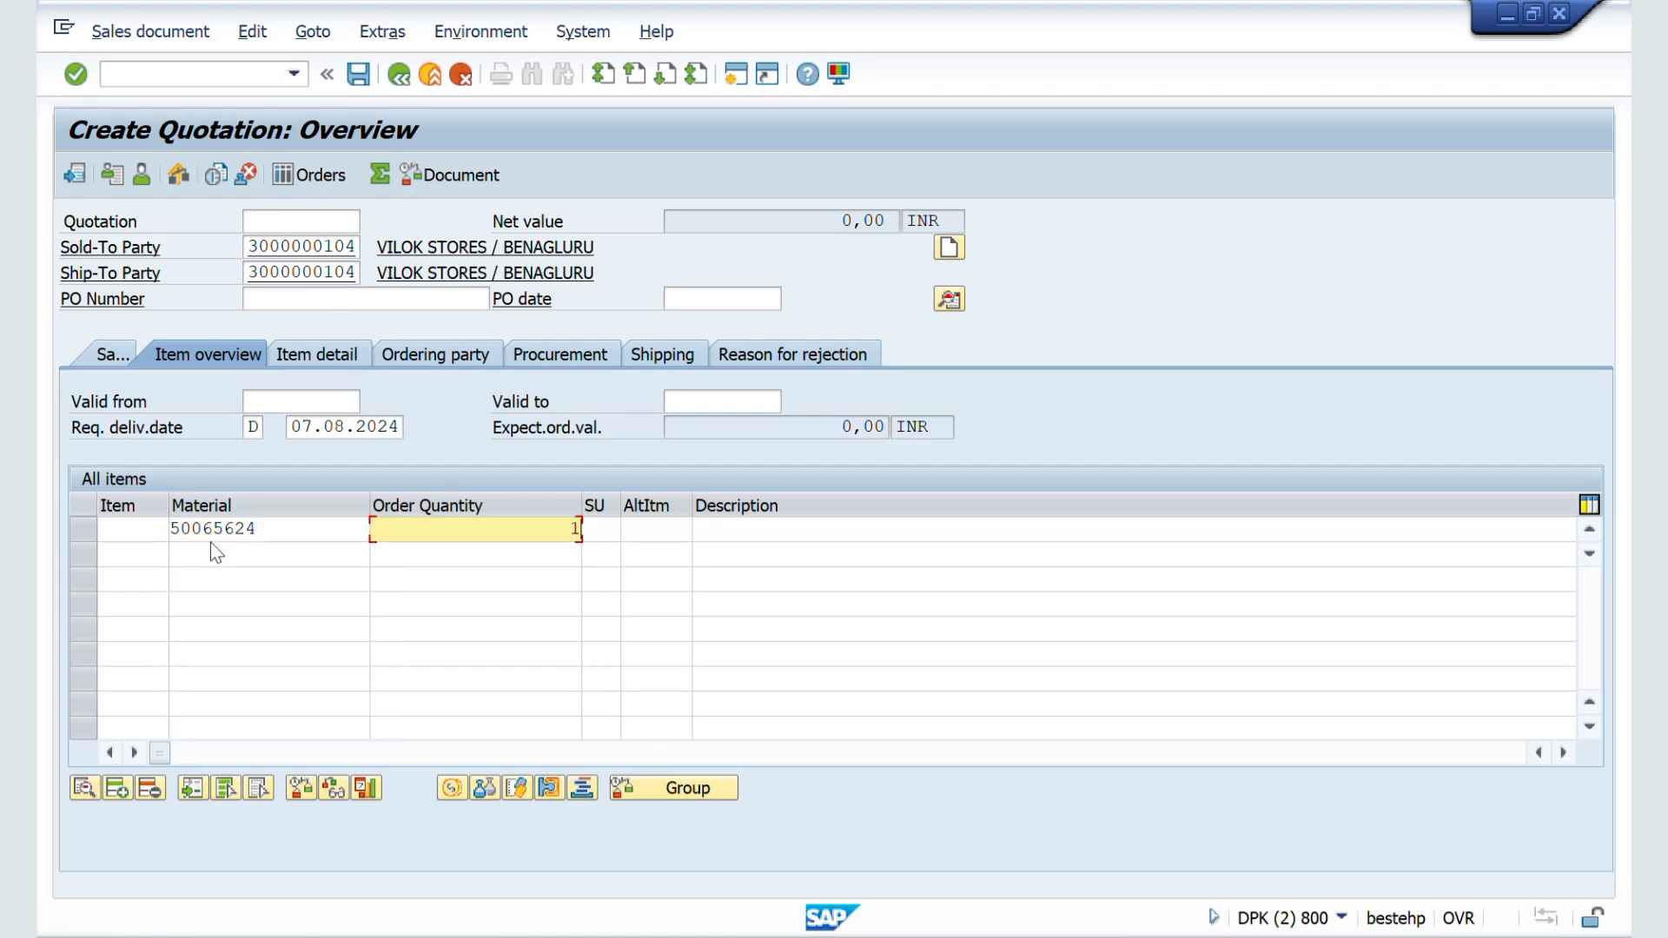
text(100)
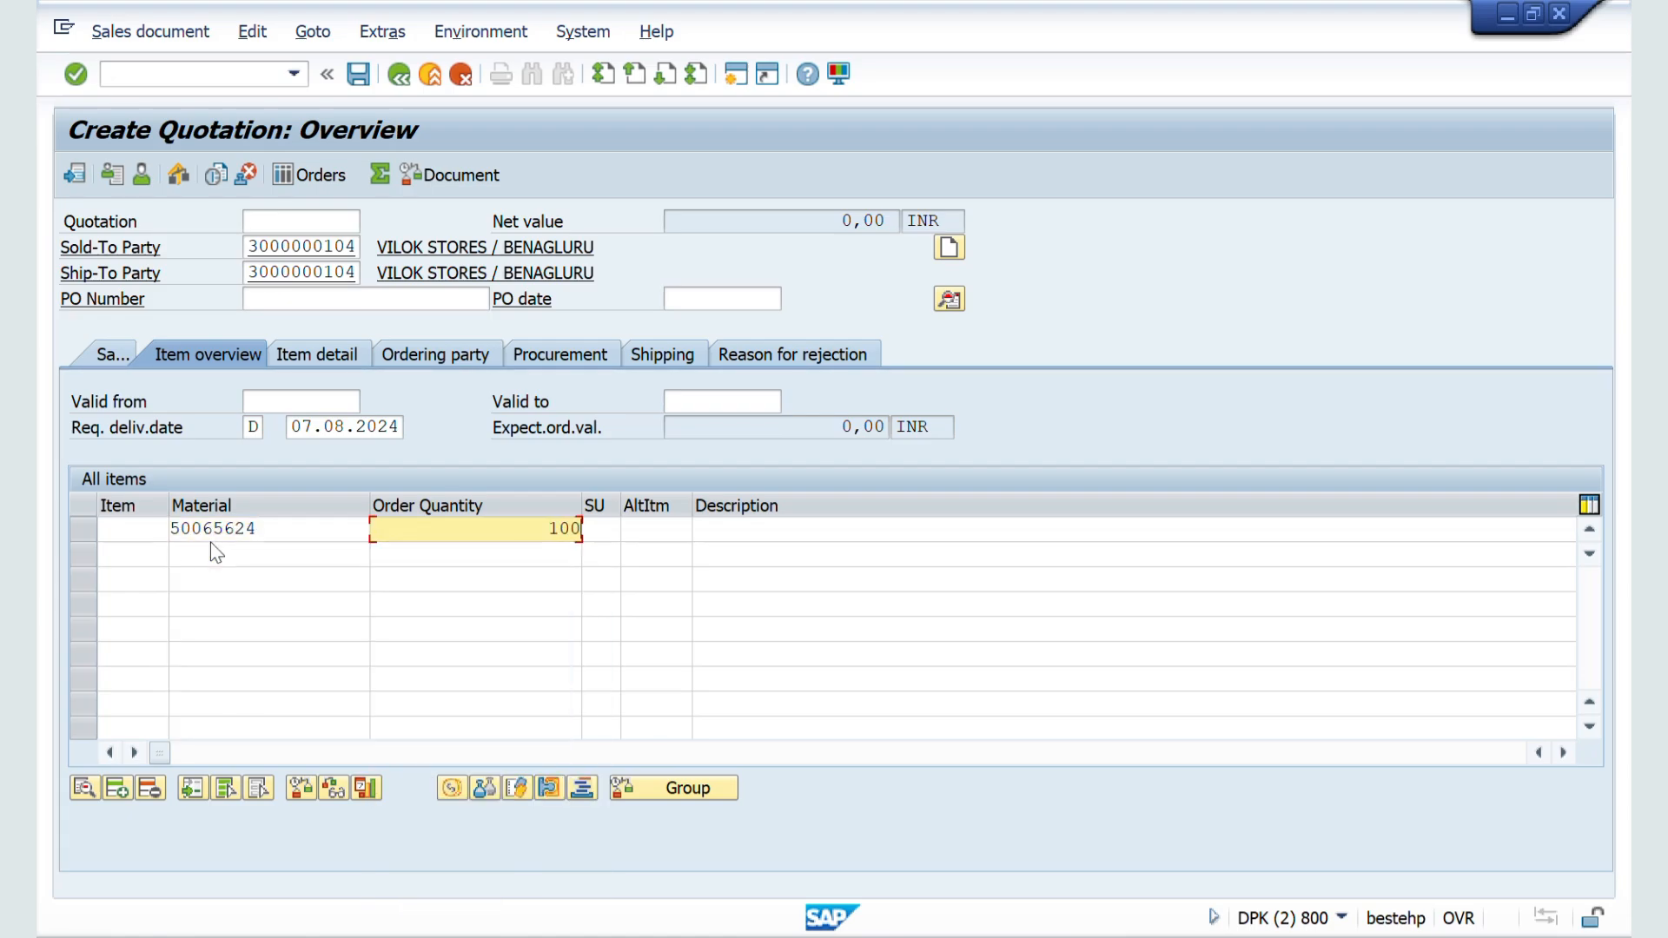
key(Tab)
text(L)
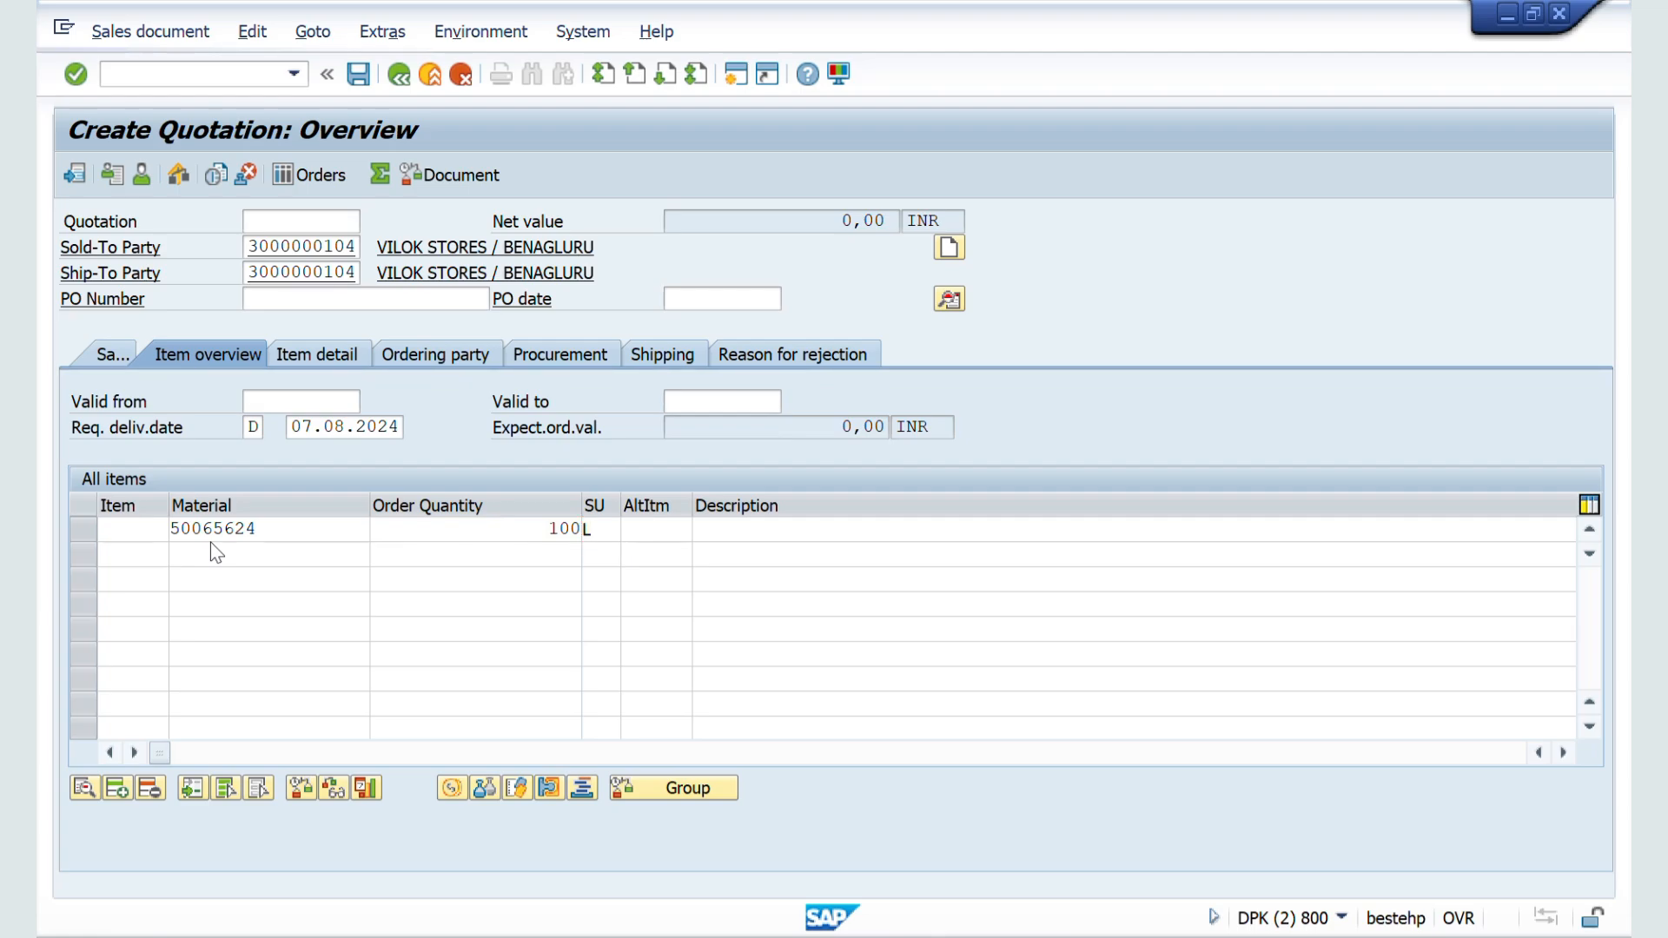
key(Return)
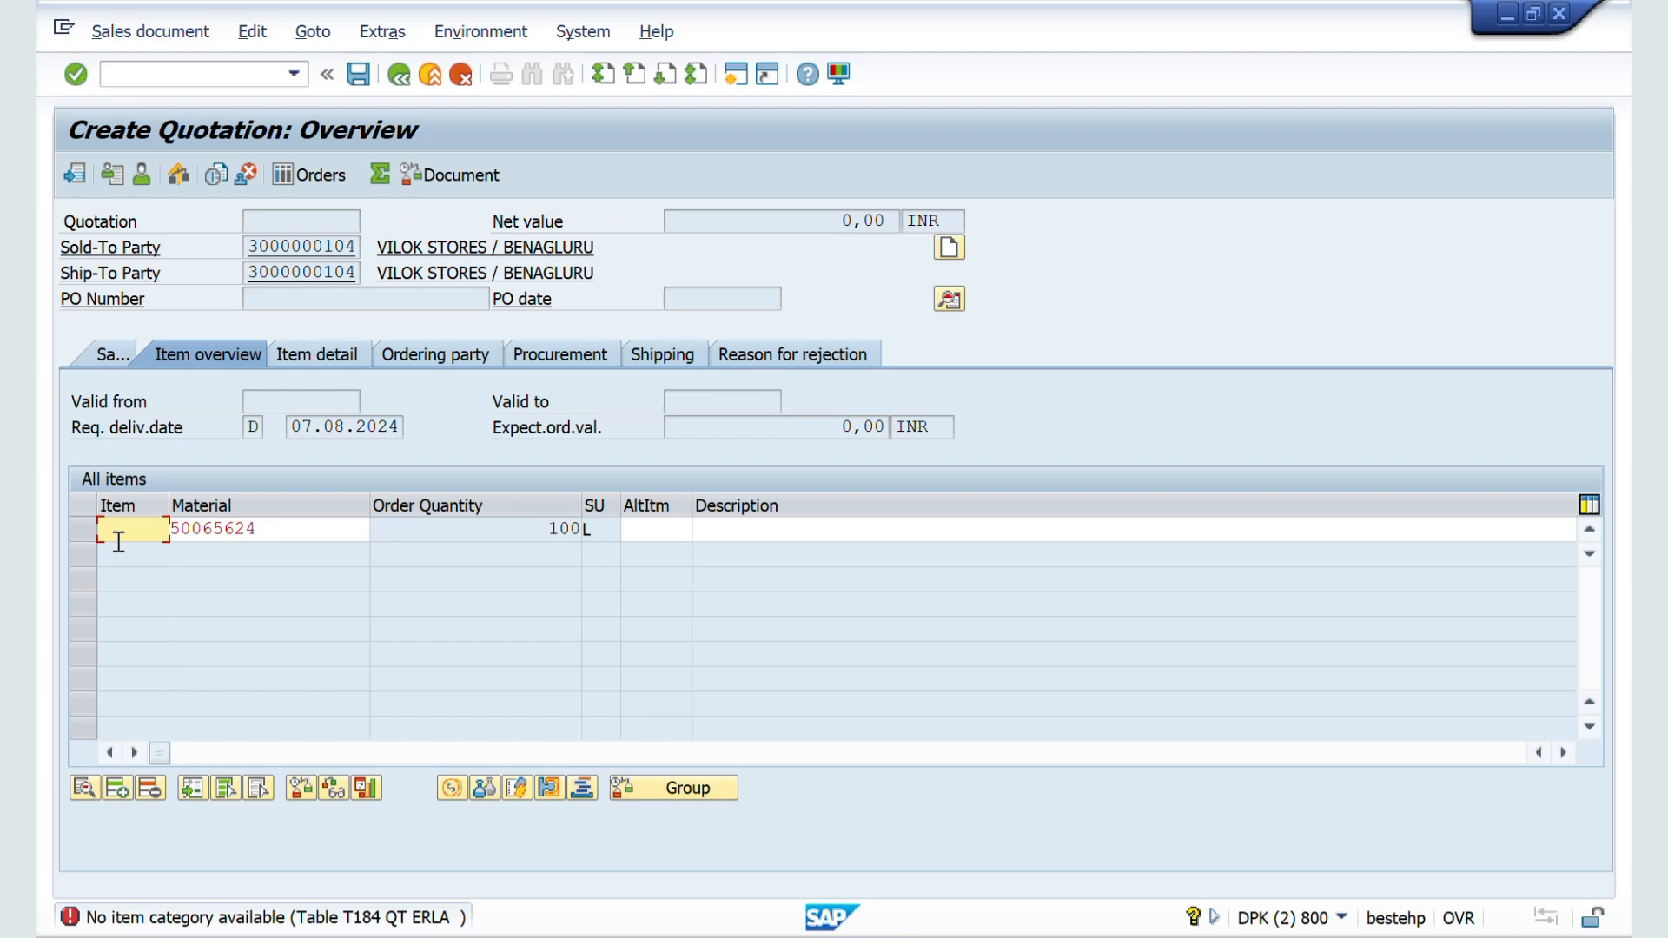
Step: Try to get the item accepted by assigning it item number 10
text(10)
key(Return)
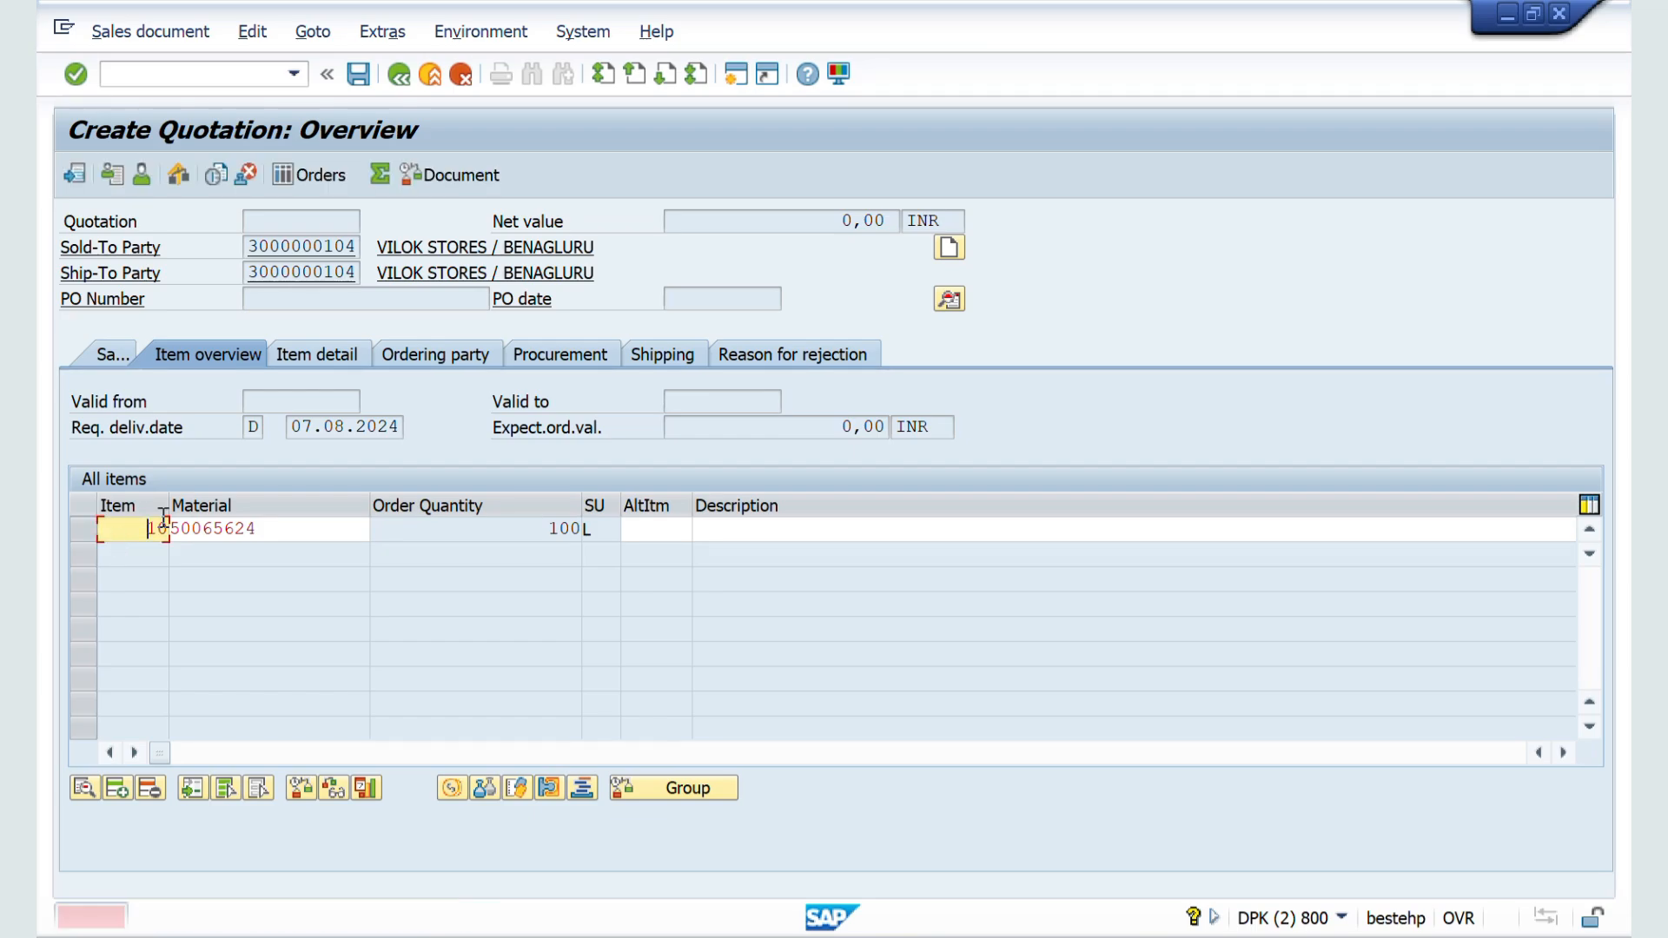
drag(147, 528, 193, 533)
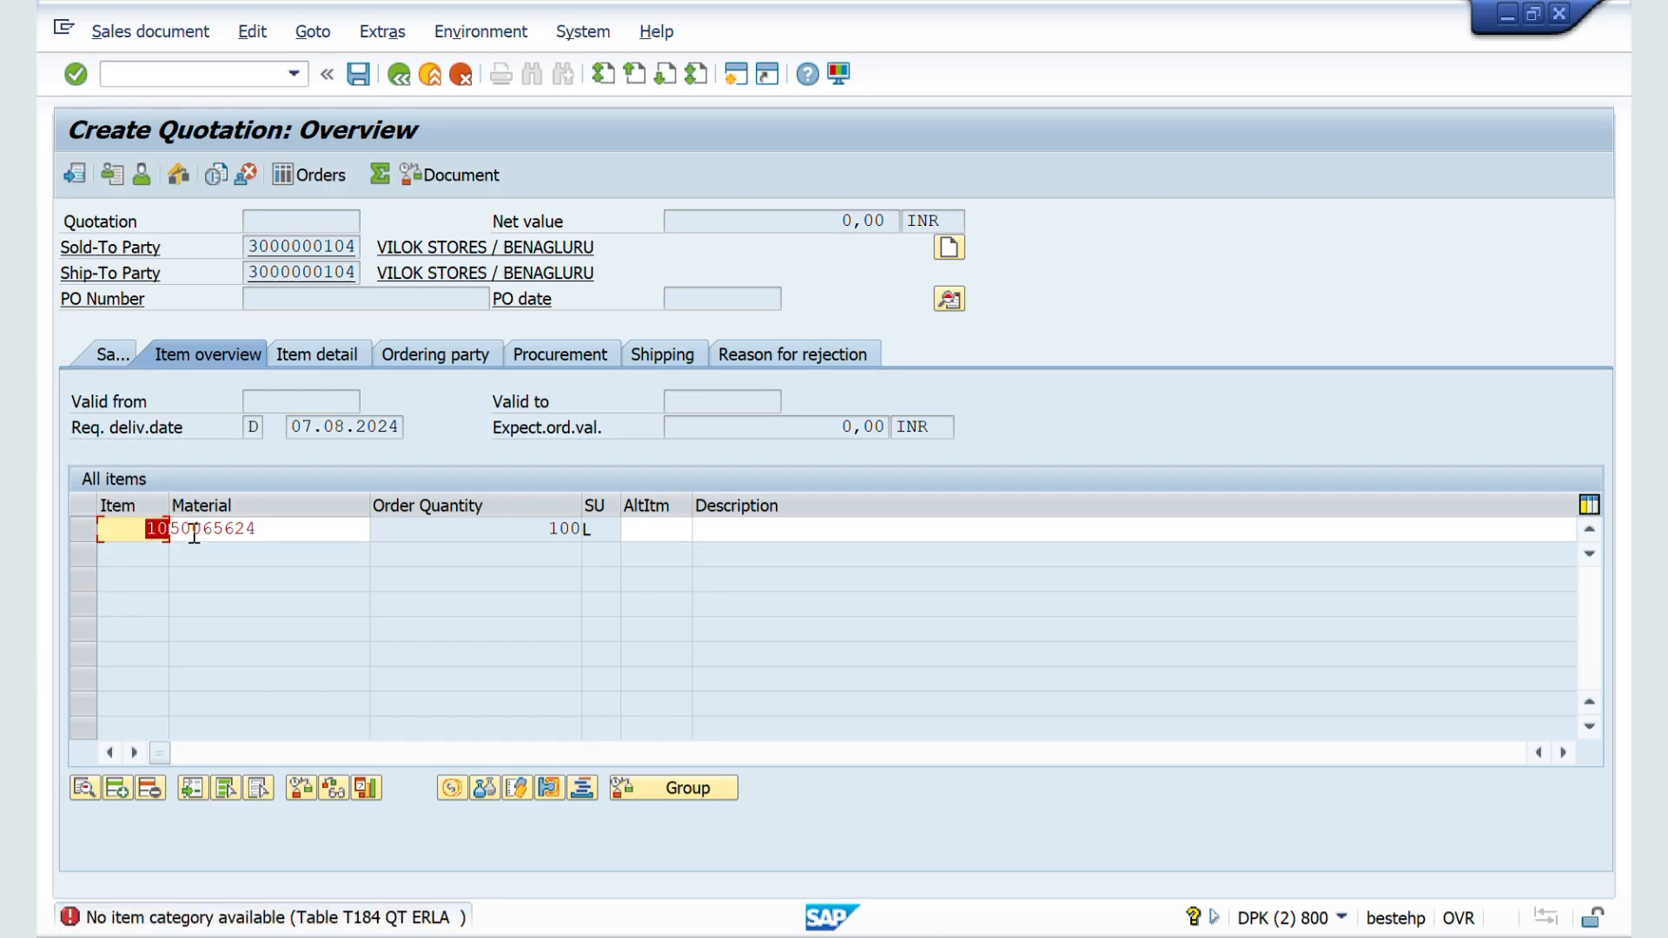
key(alt+Tab)
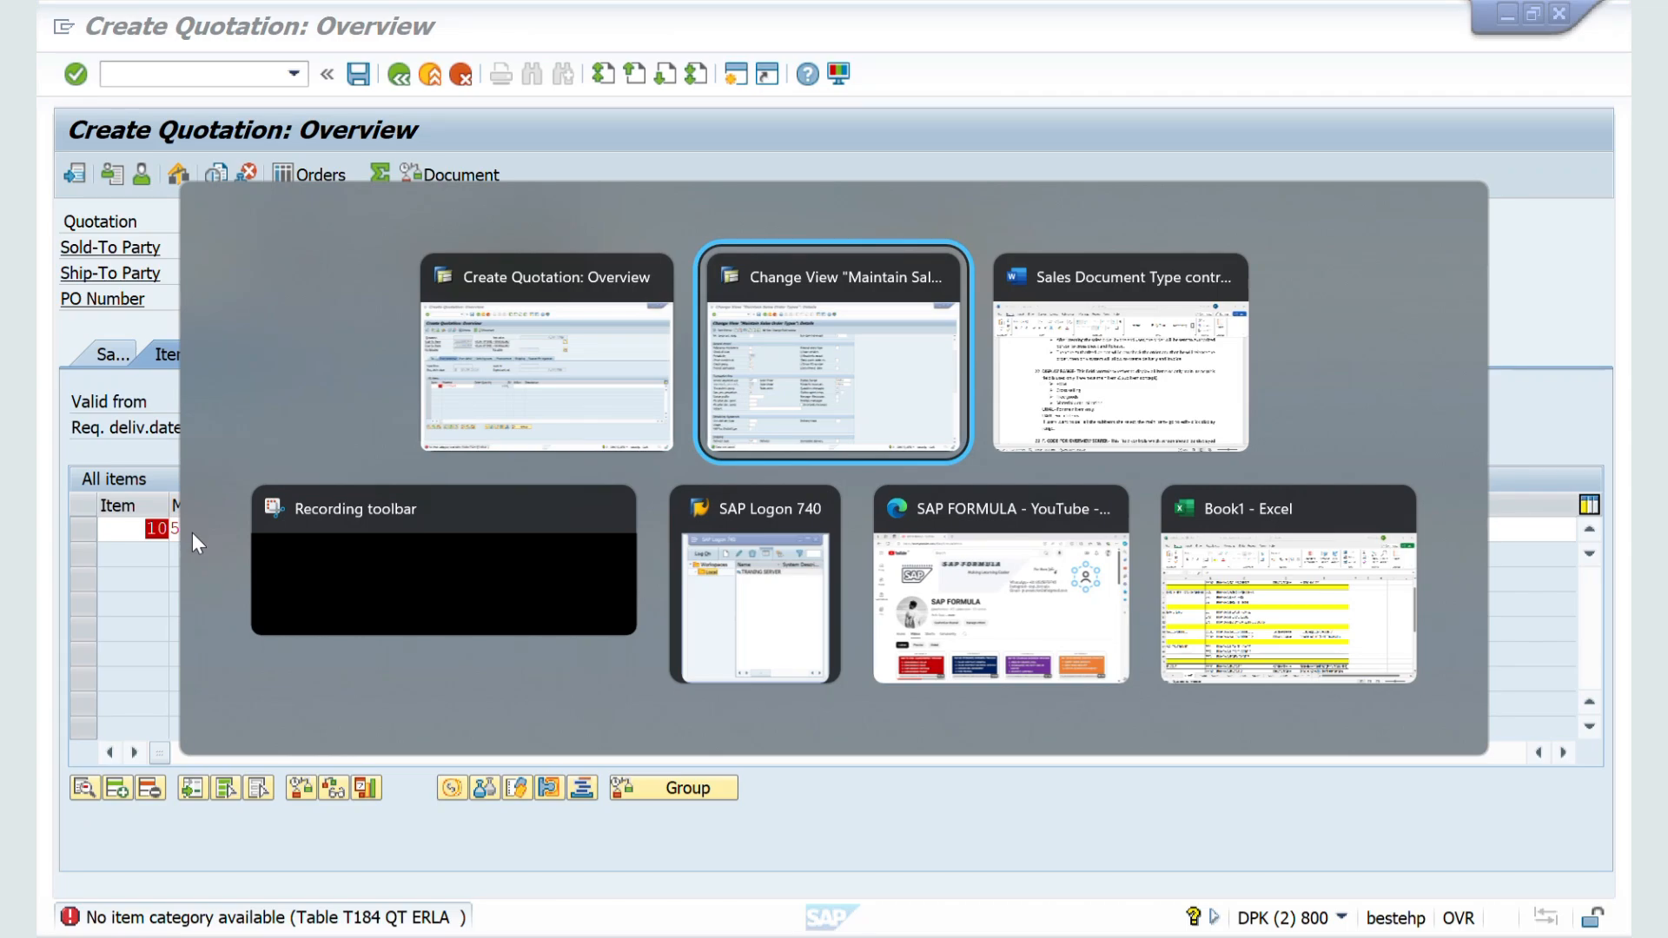
key(Escape)
Step: Leave the quotation and open material 50065624 for changing with transaction MM02
click(186, 83)
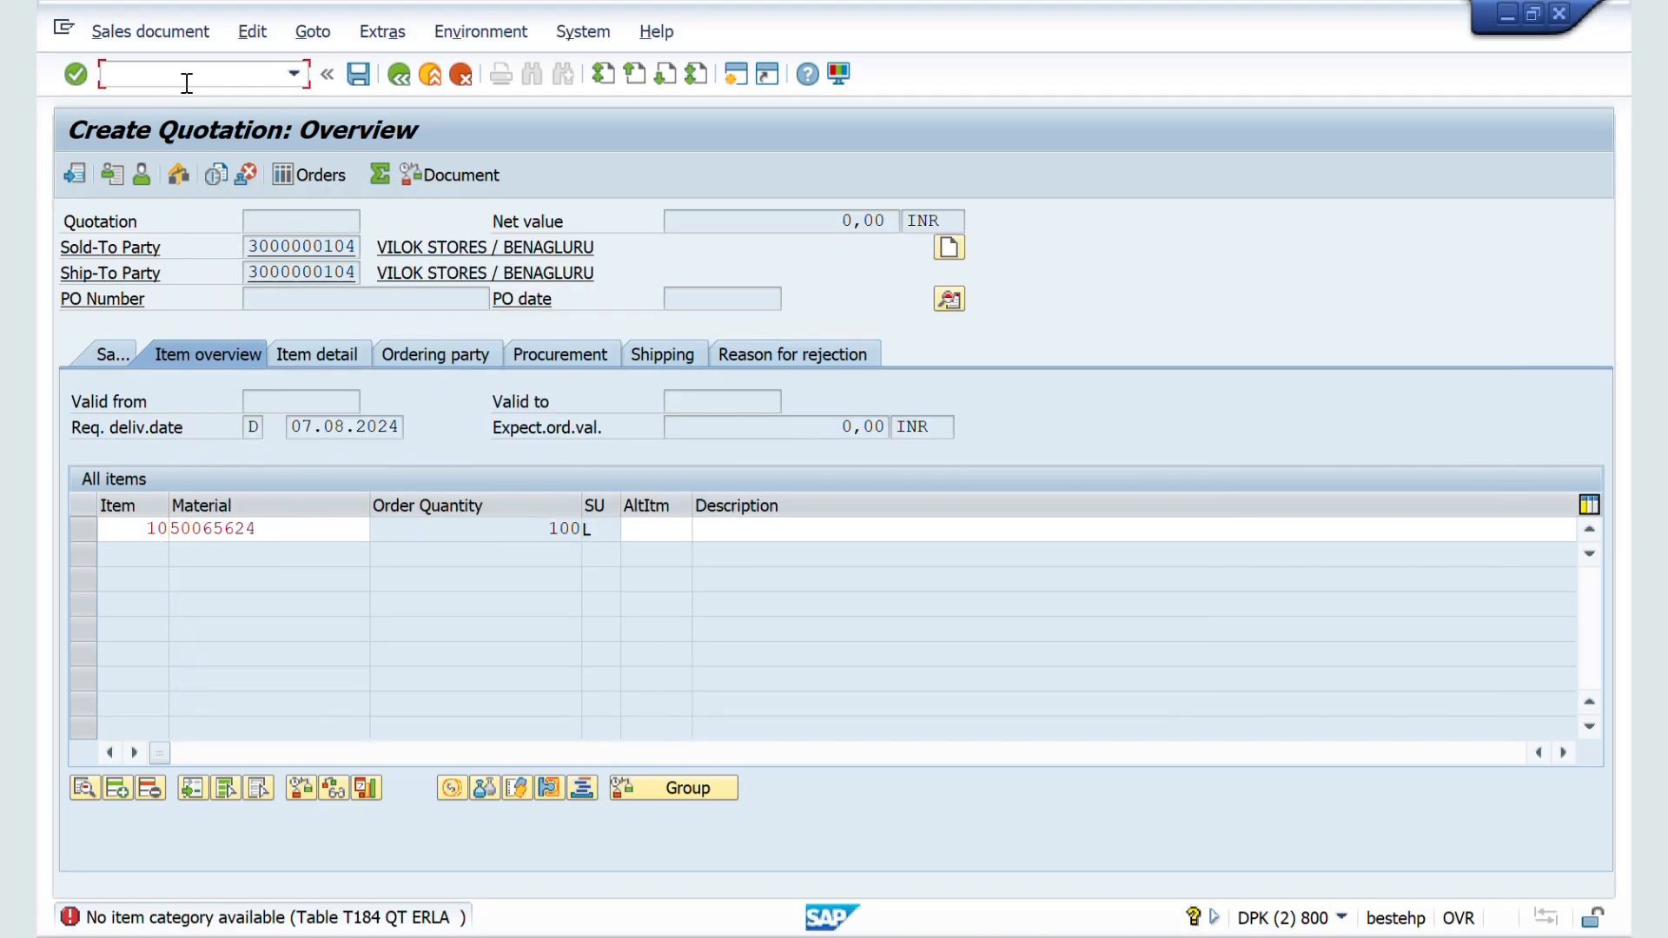
text(/nmm02)
key(Return)
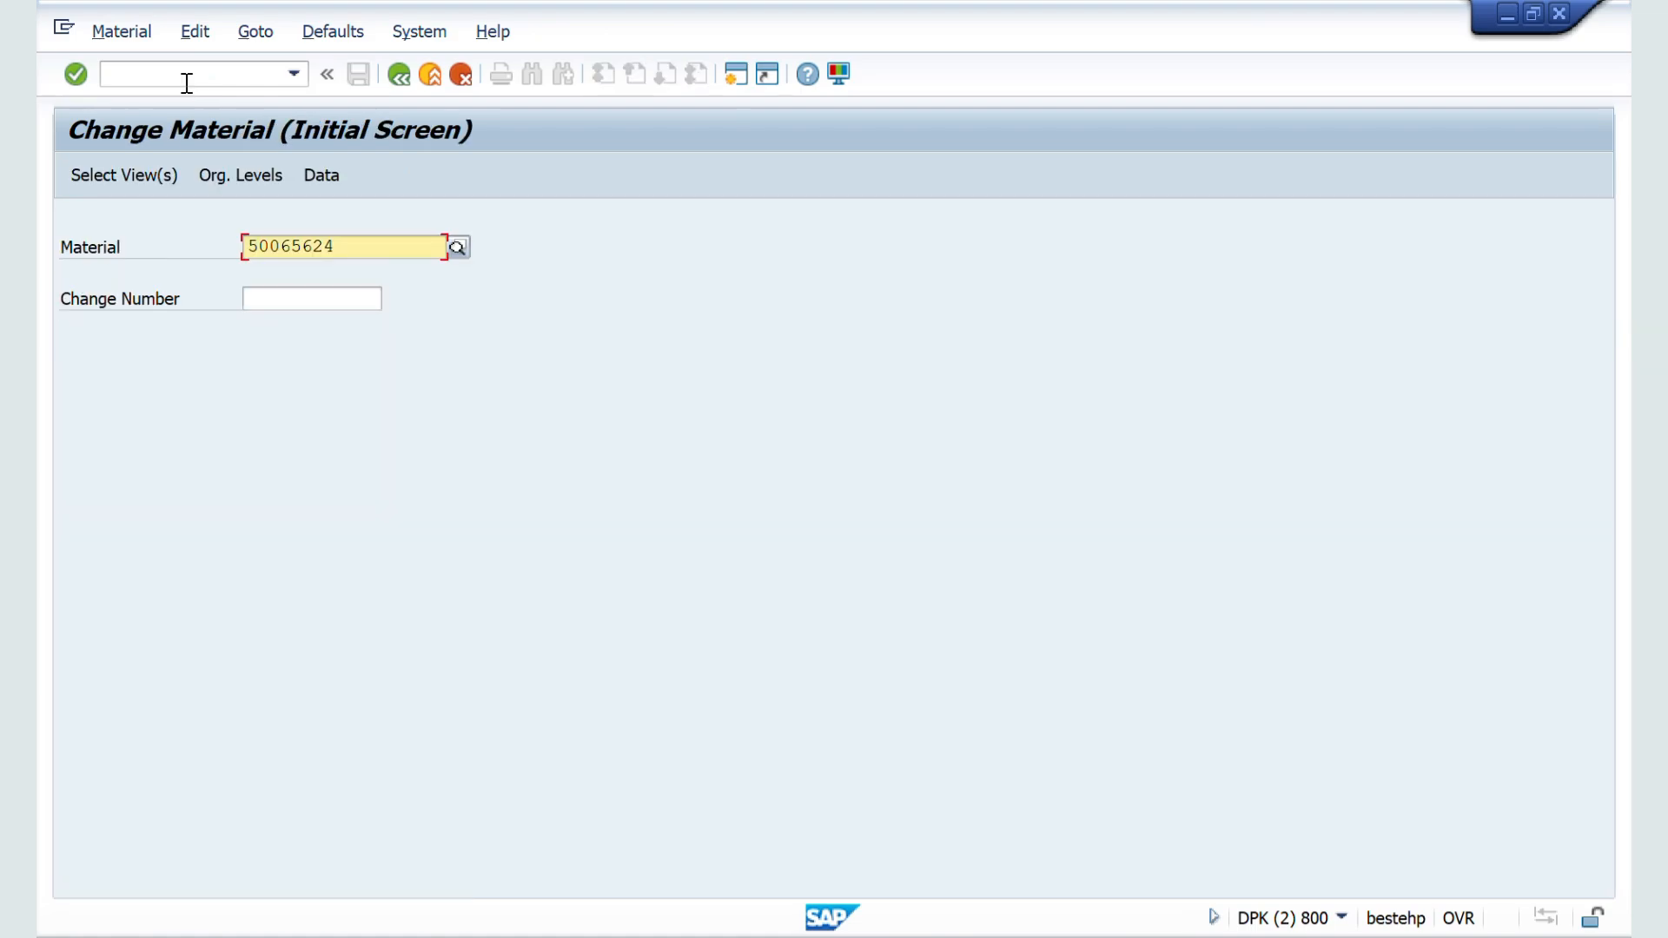
key(Return)
key(Return)
key(Return)
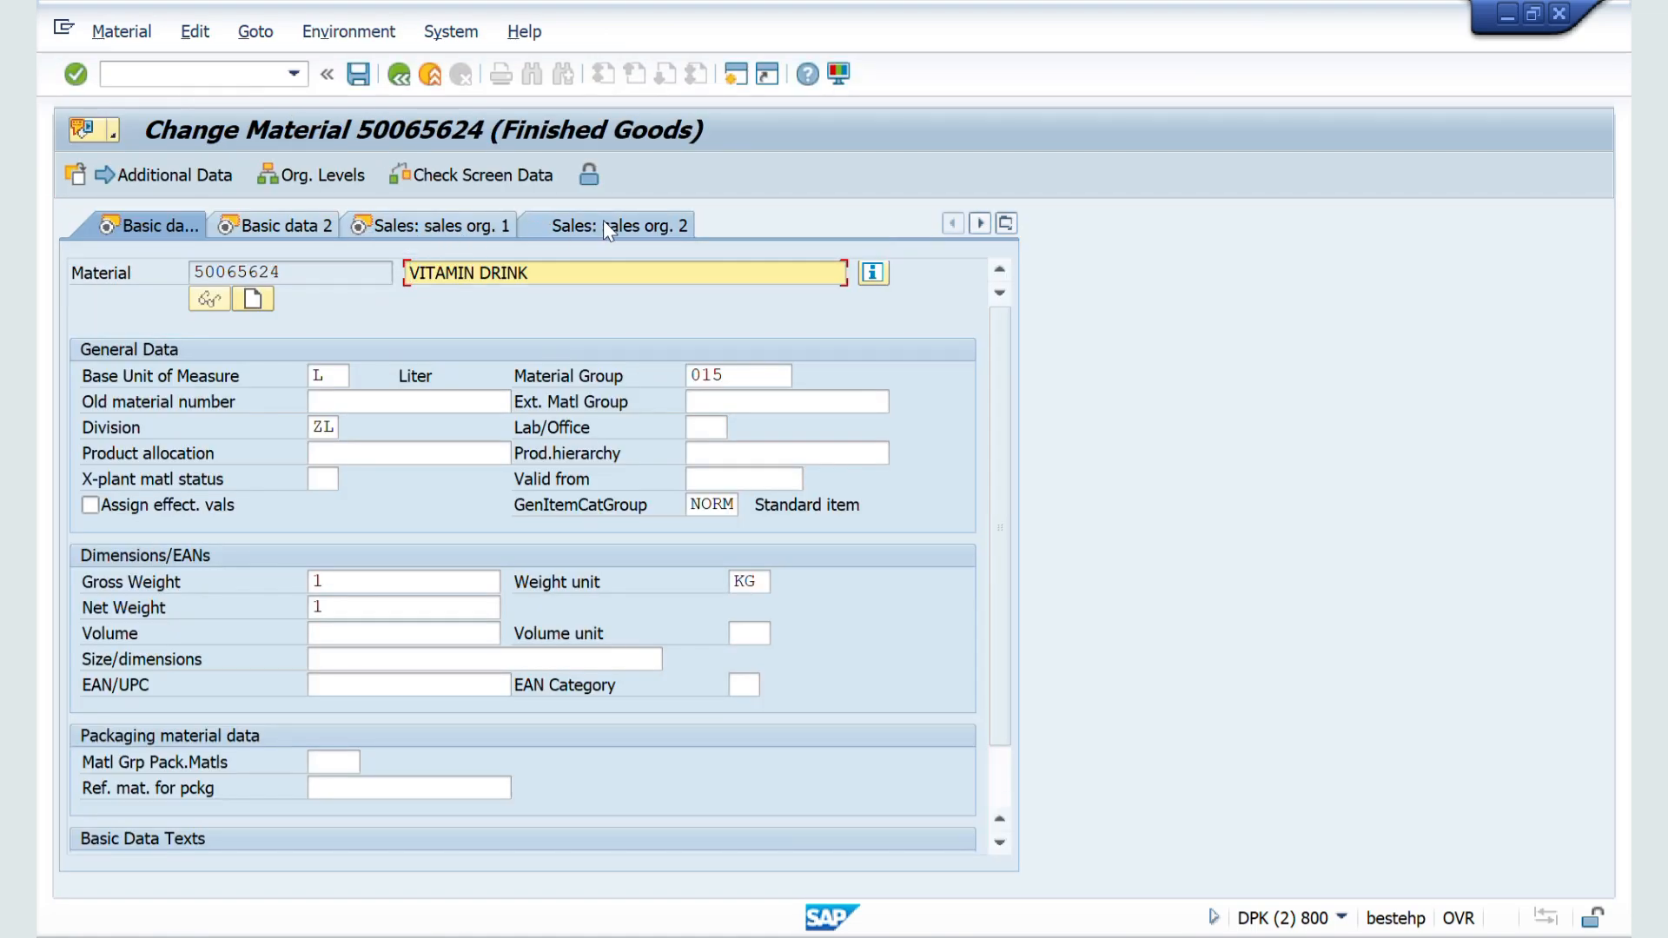
Step: In the Sales: sales org. 2 view, set the material's item category group to NORM and save the material
click(603, 222)
click(813, 455)
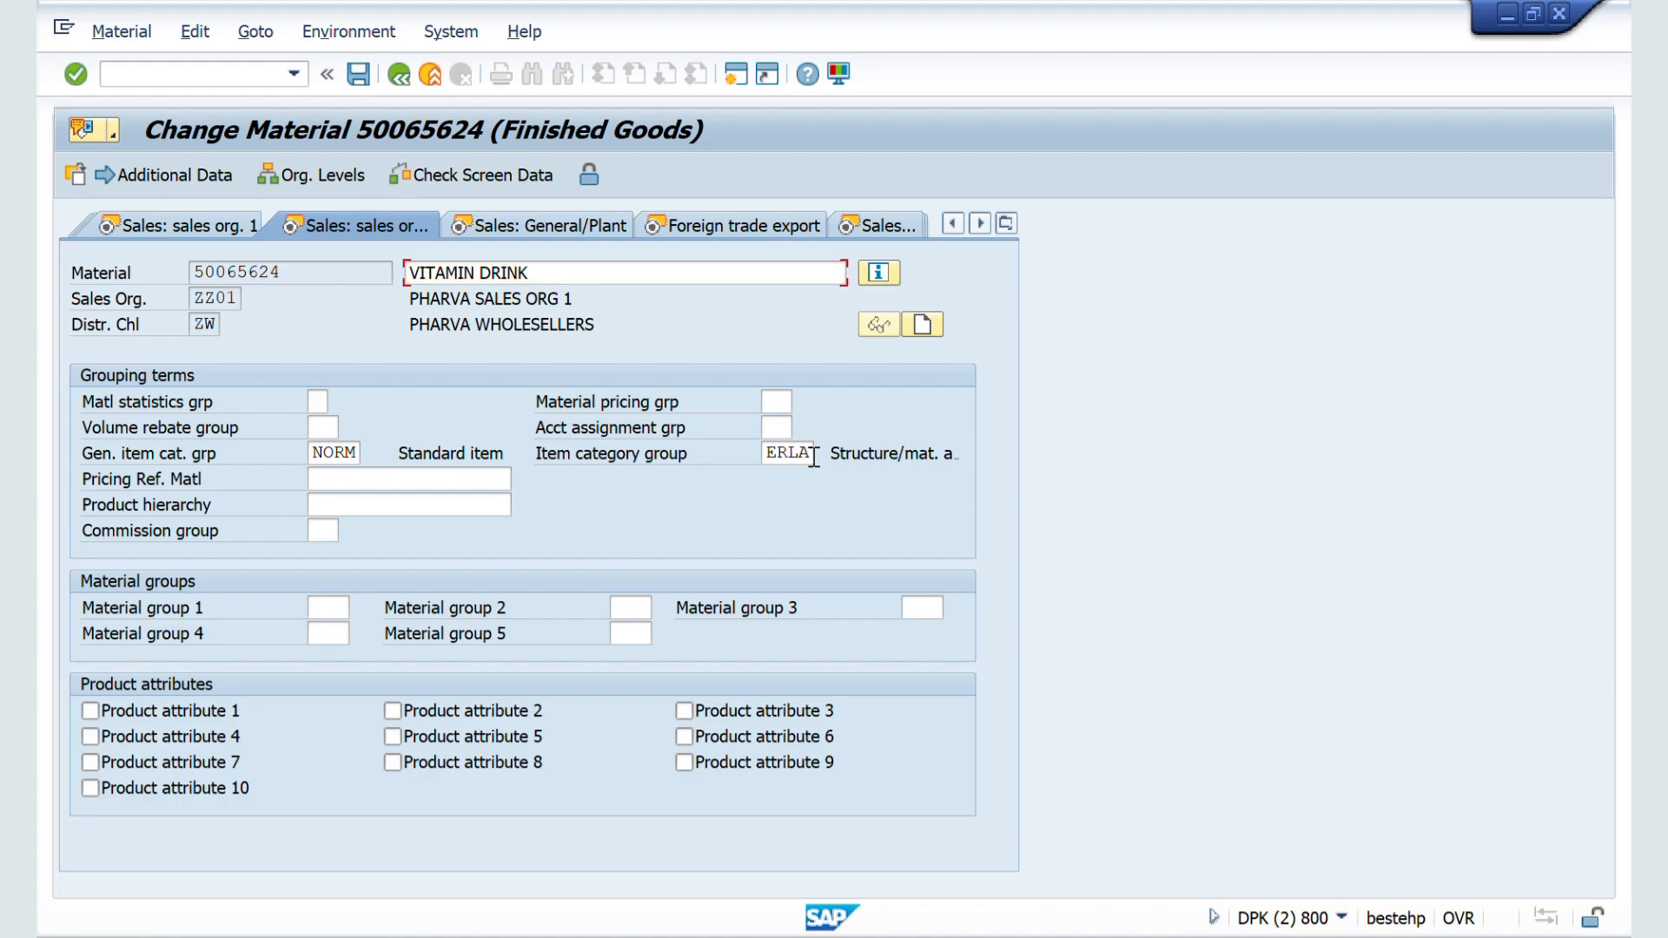
double_click(813, 455)
key(BackSpace)
text(NORM)
click(360, 76)
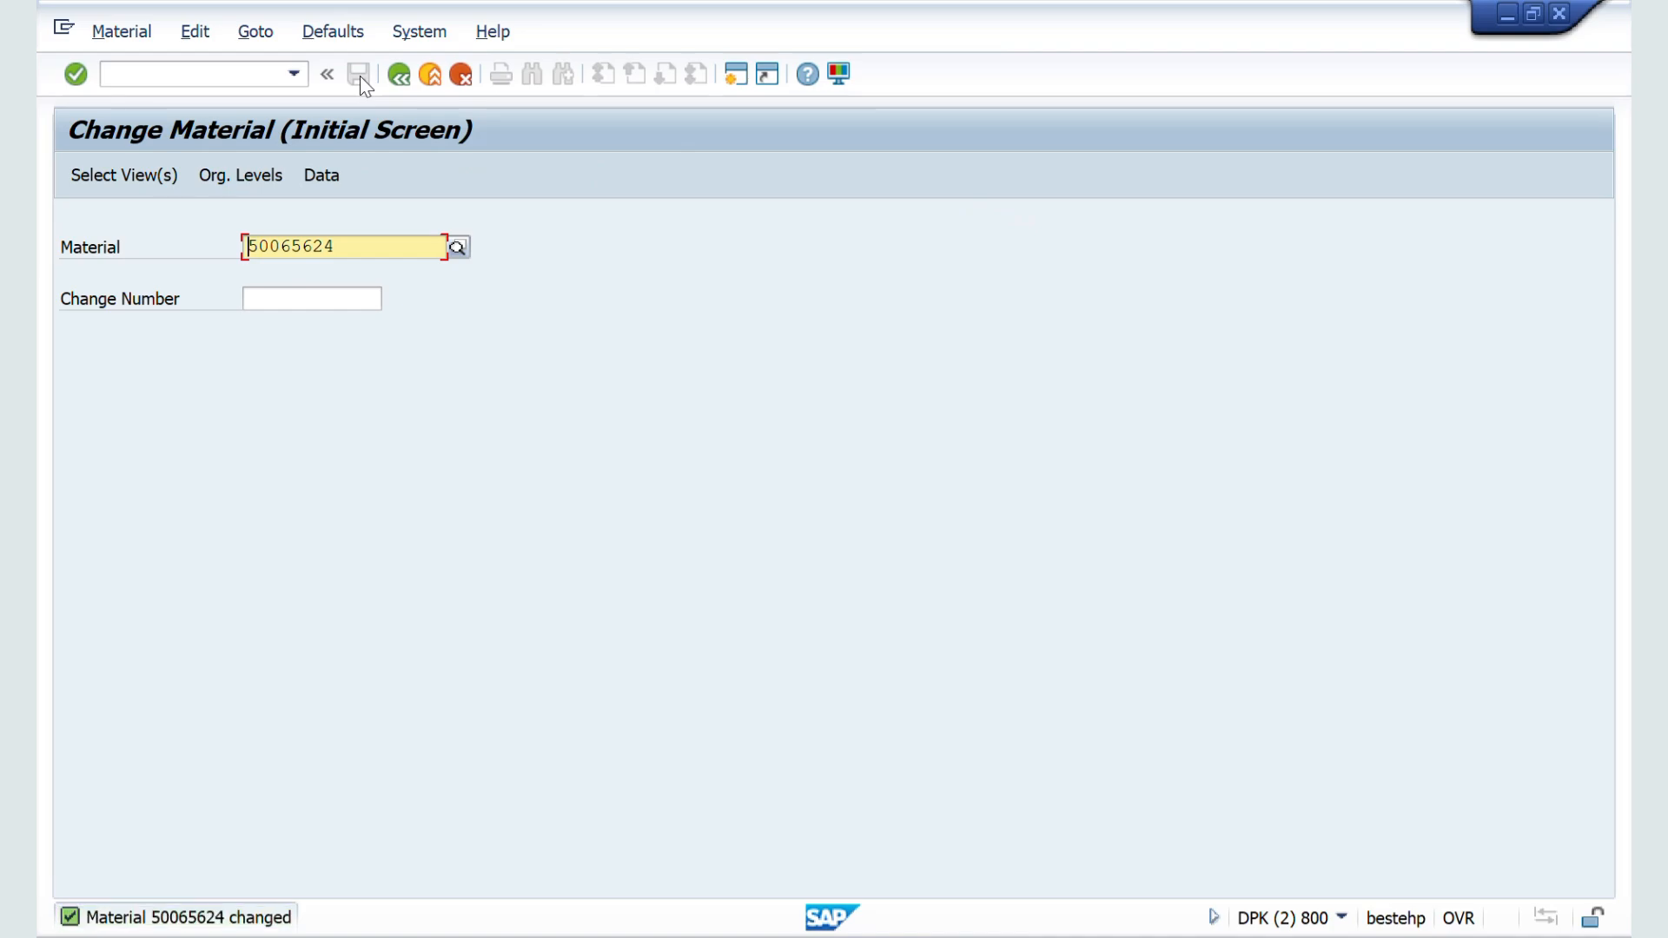
key(alt+m)
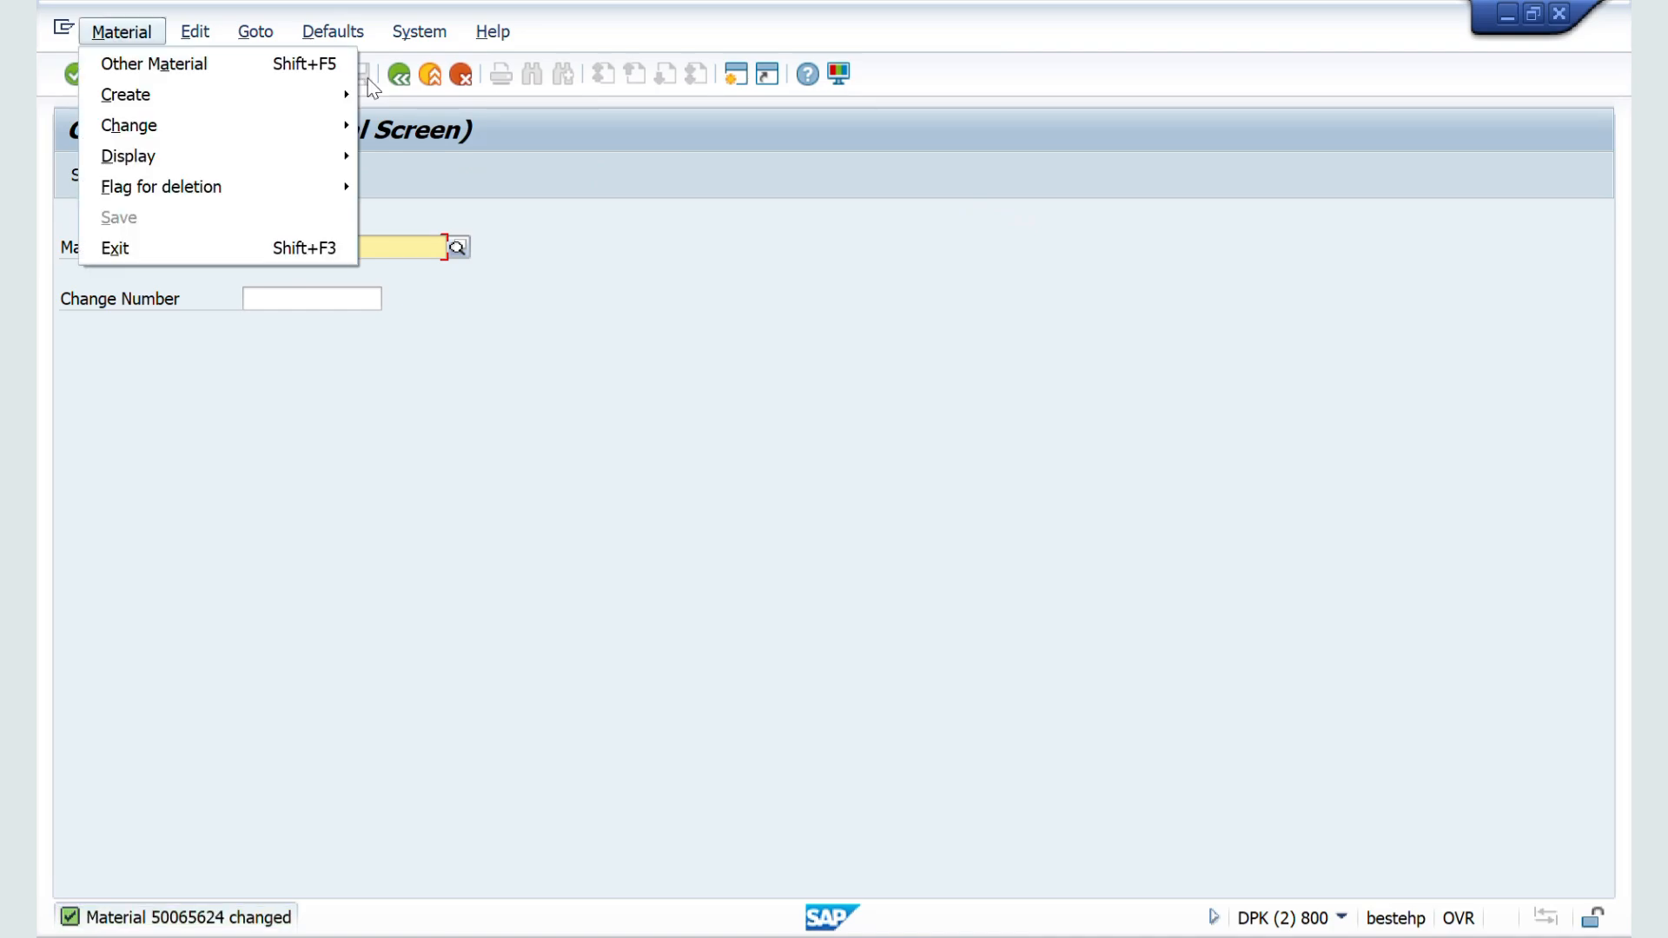
click(516, 167)
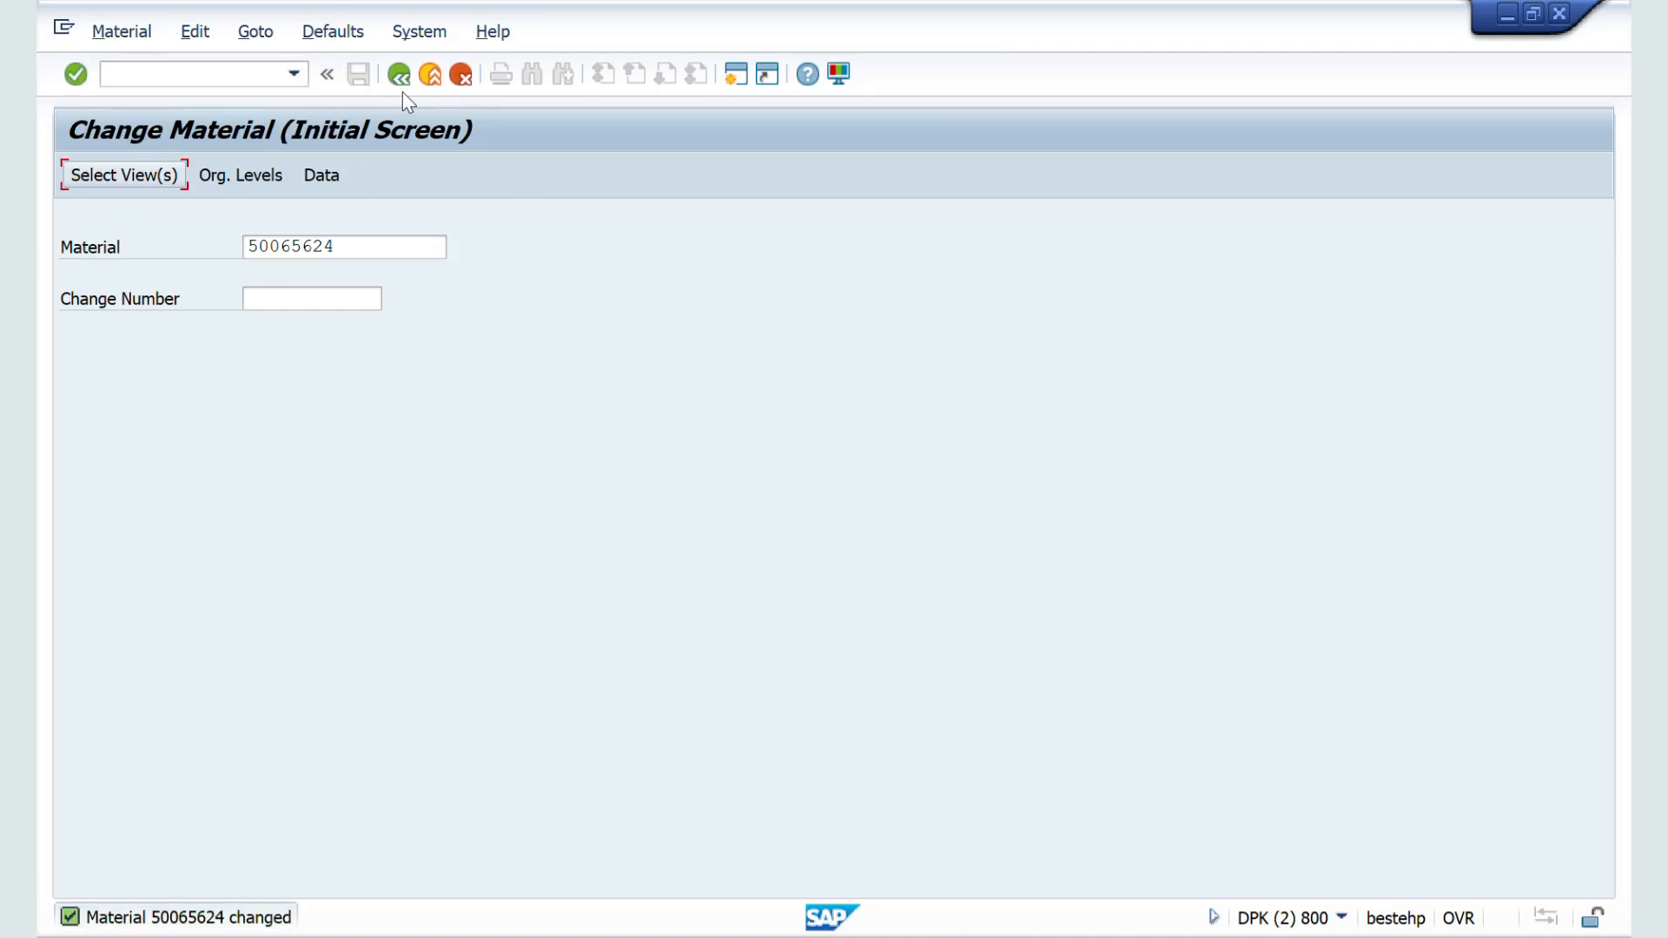
Step: Restart transaction VA21 and open a new quotation of type QT
click(216, 77)
text(/N)
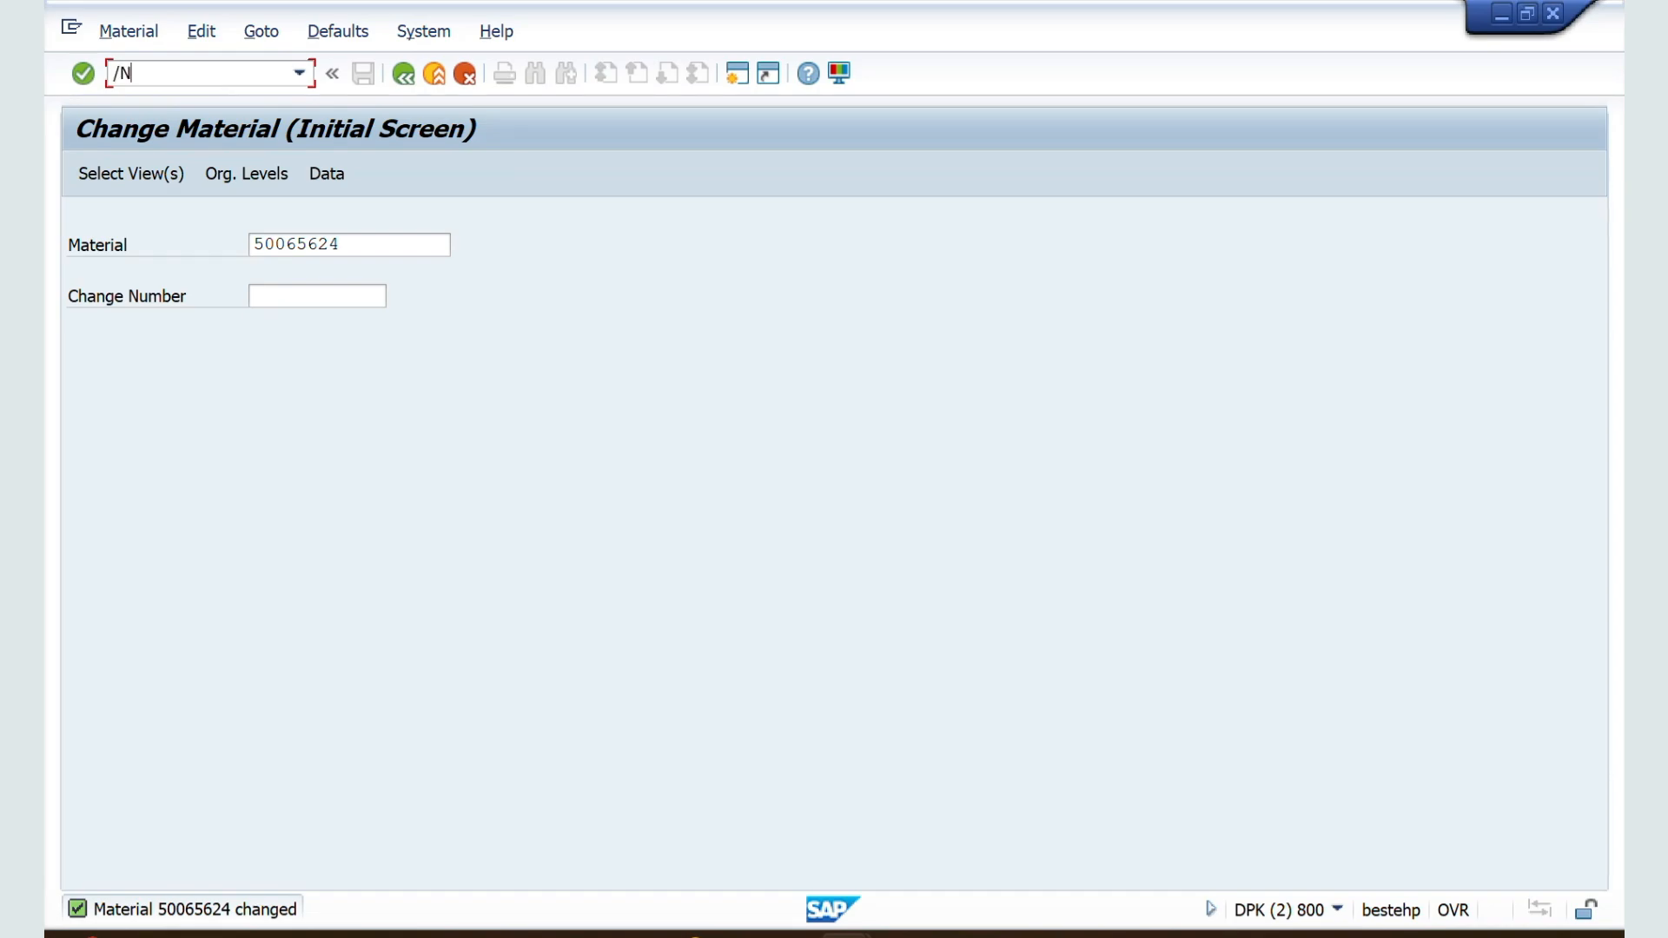
text(VA21)
key(Return)
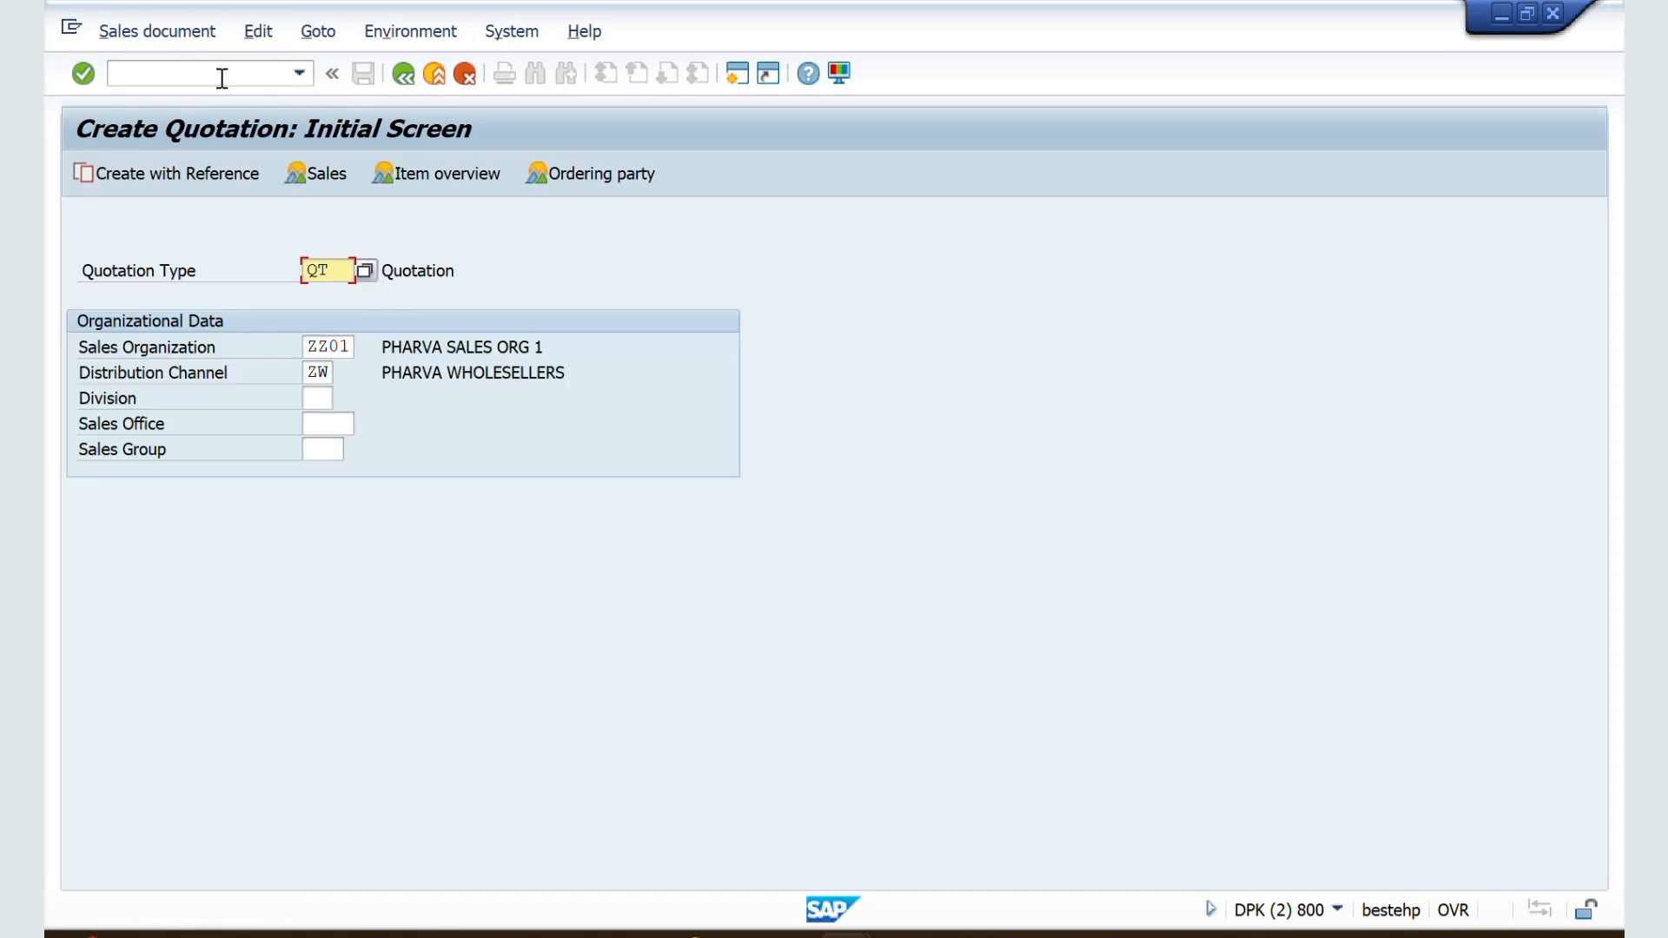
key(Return)
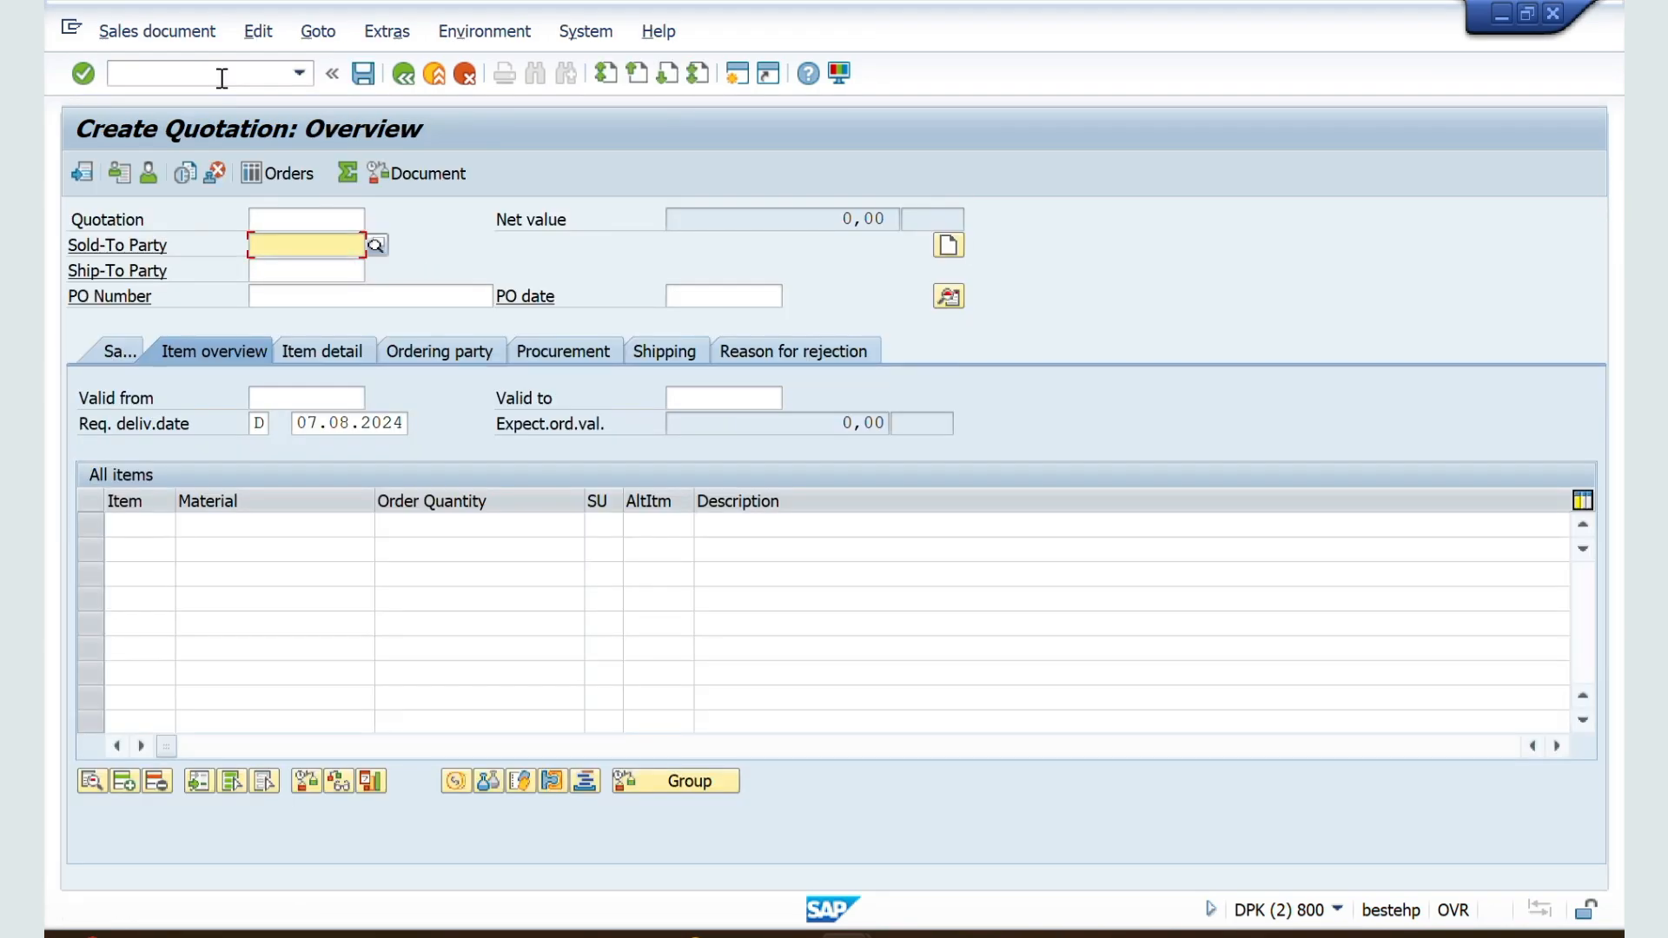
Step: Set VILOK STORES as sold-to party of the new quotation, using sales area ZZ01 / ZW / ZM
key(Down)
key(Return)
key(Return)
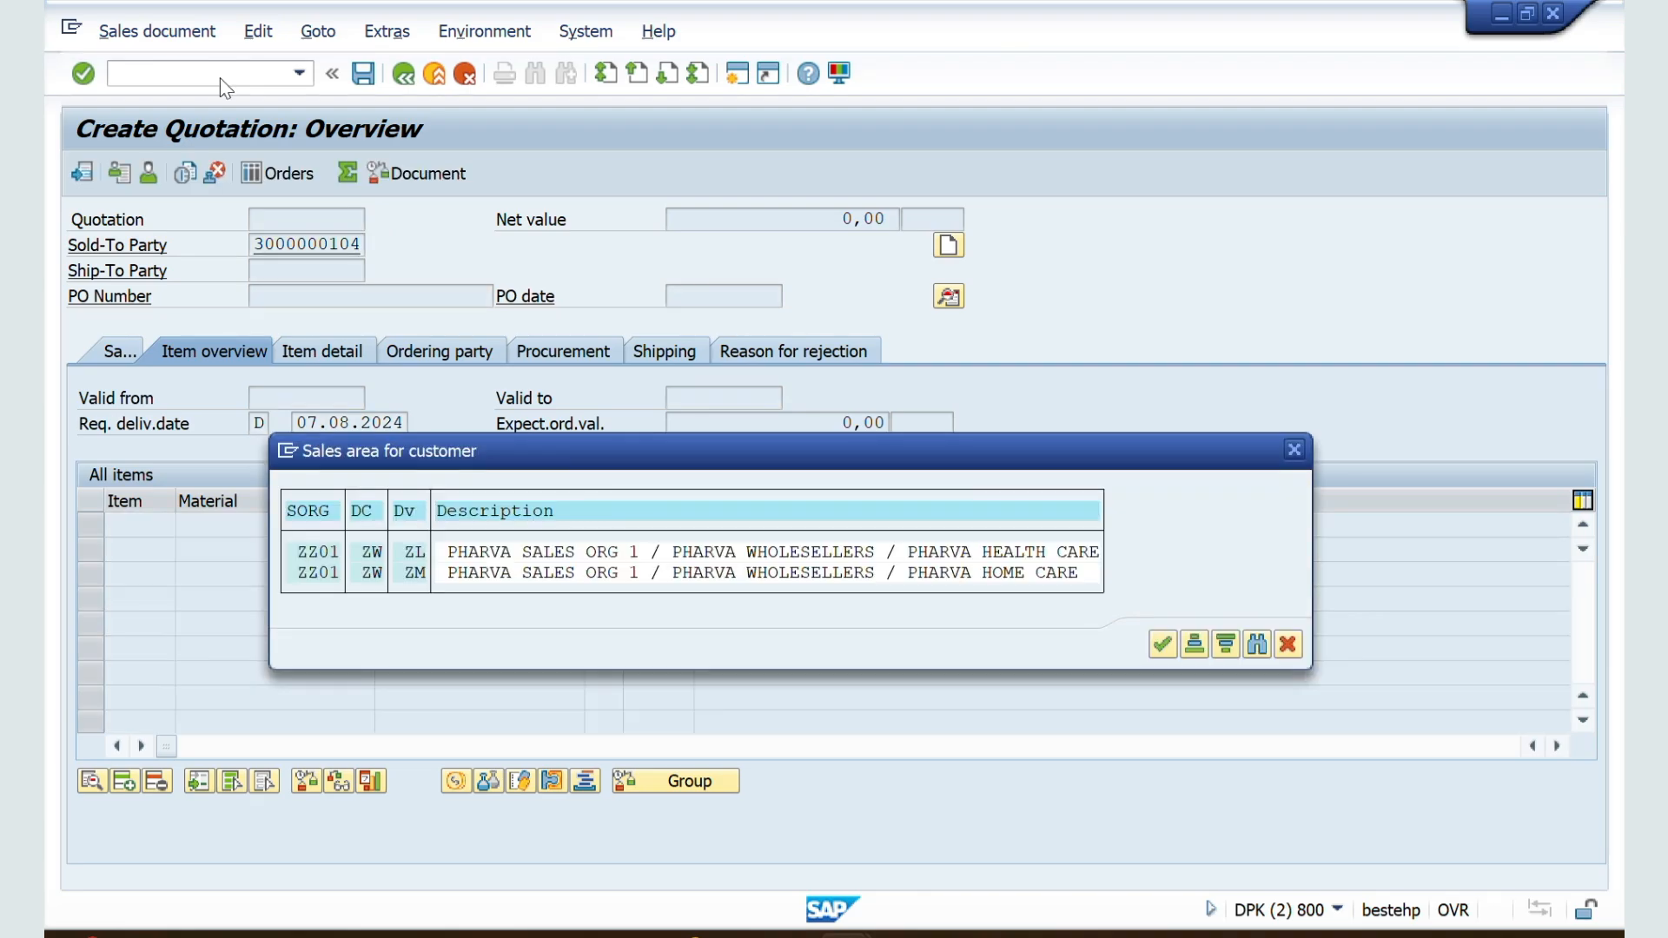
double_click(318, 574)
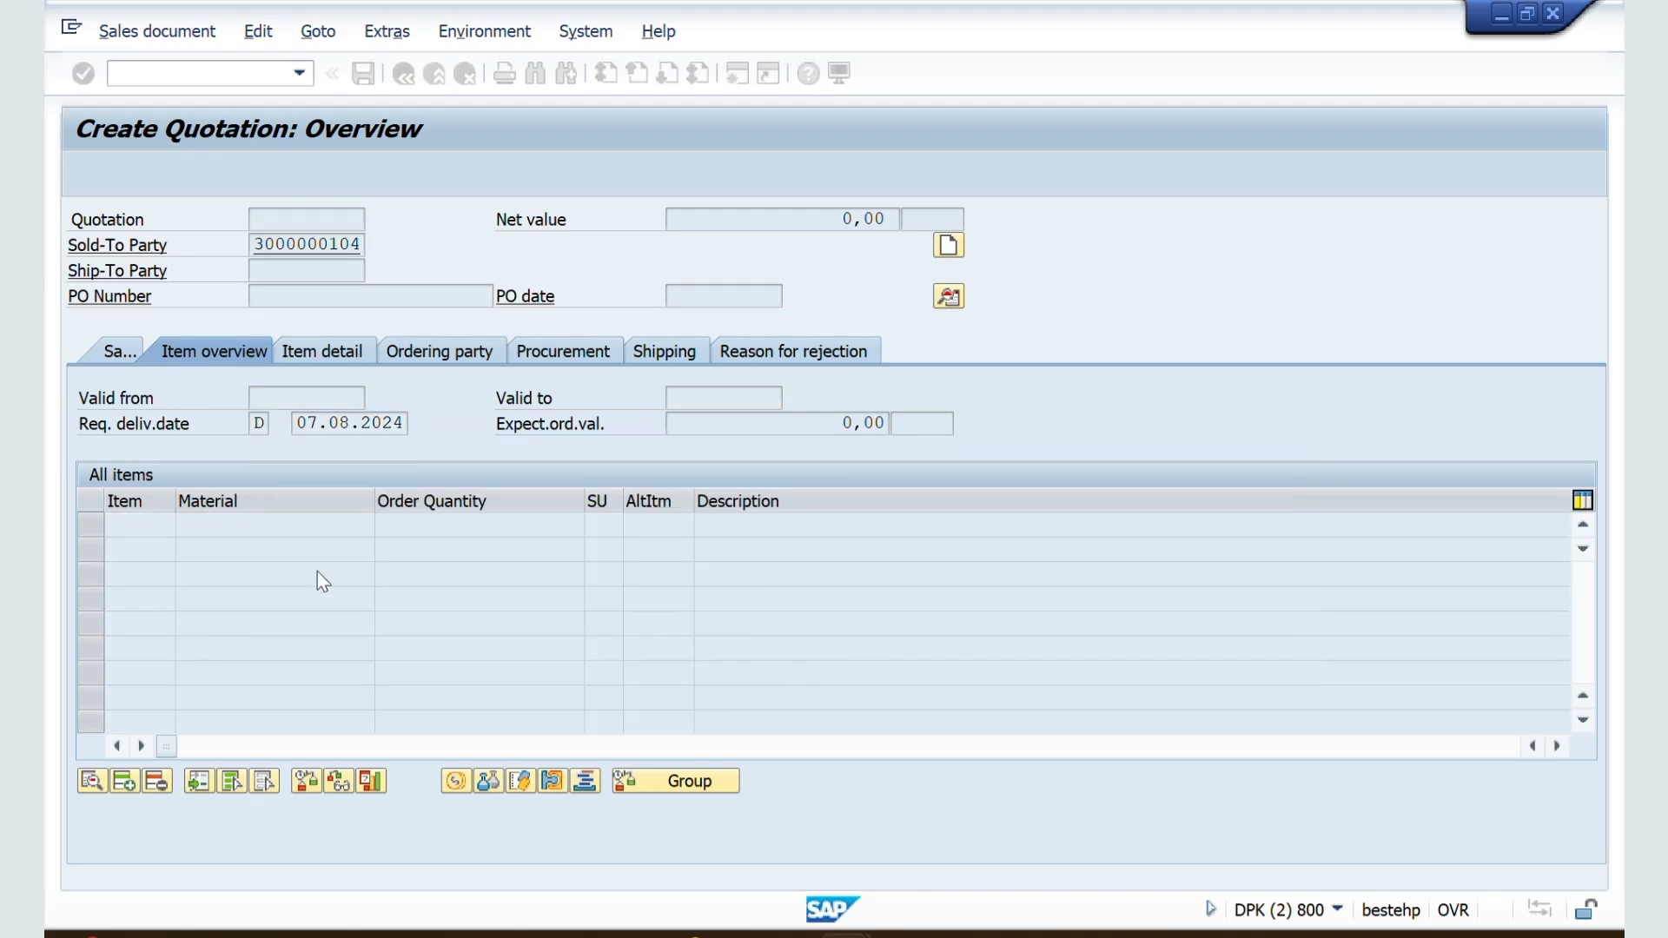
Step: In the quotation's Sales view, add material 50065624 with an order quantity of 100 L
click(104, 351)
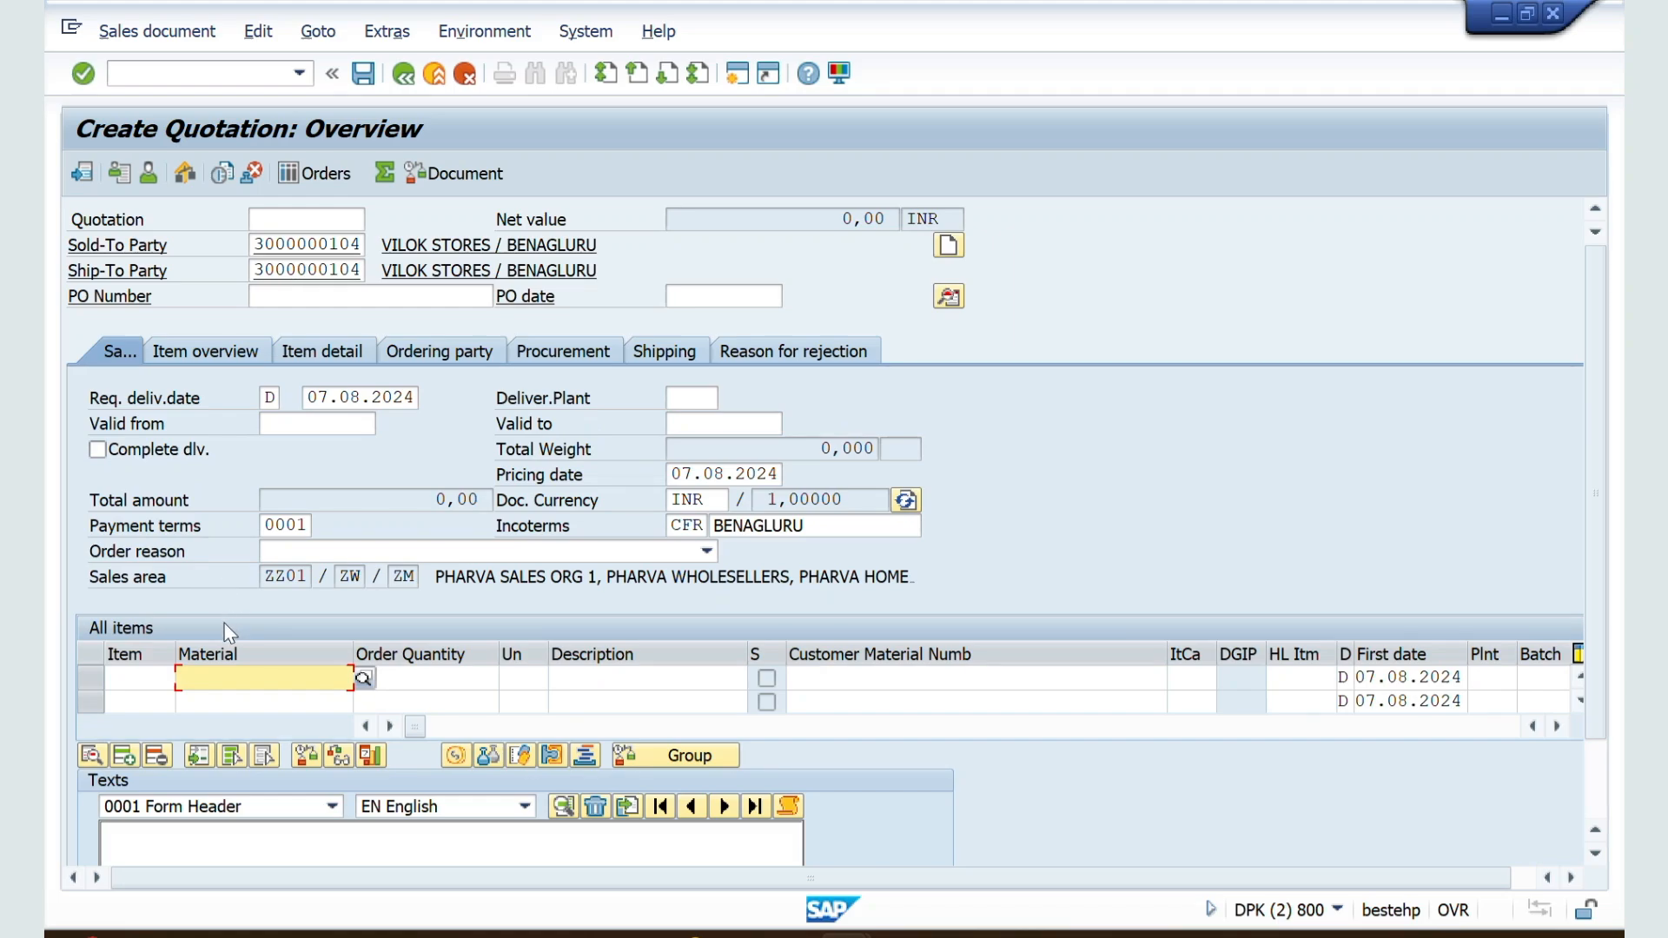
click(233, 678)
click(241, 708)
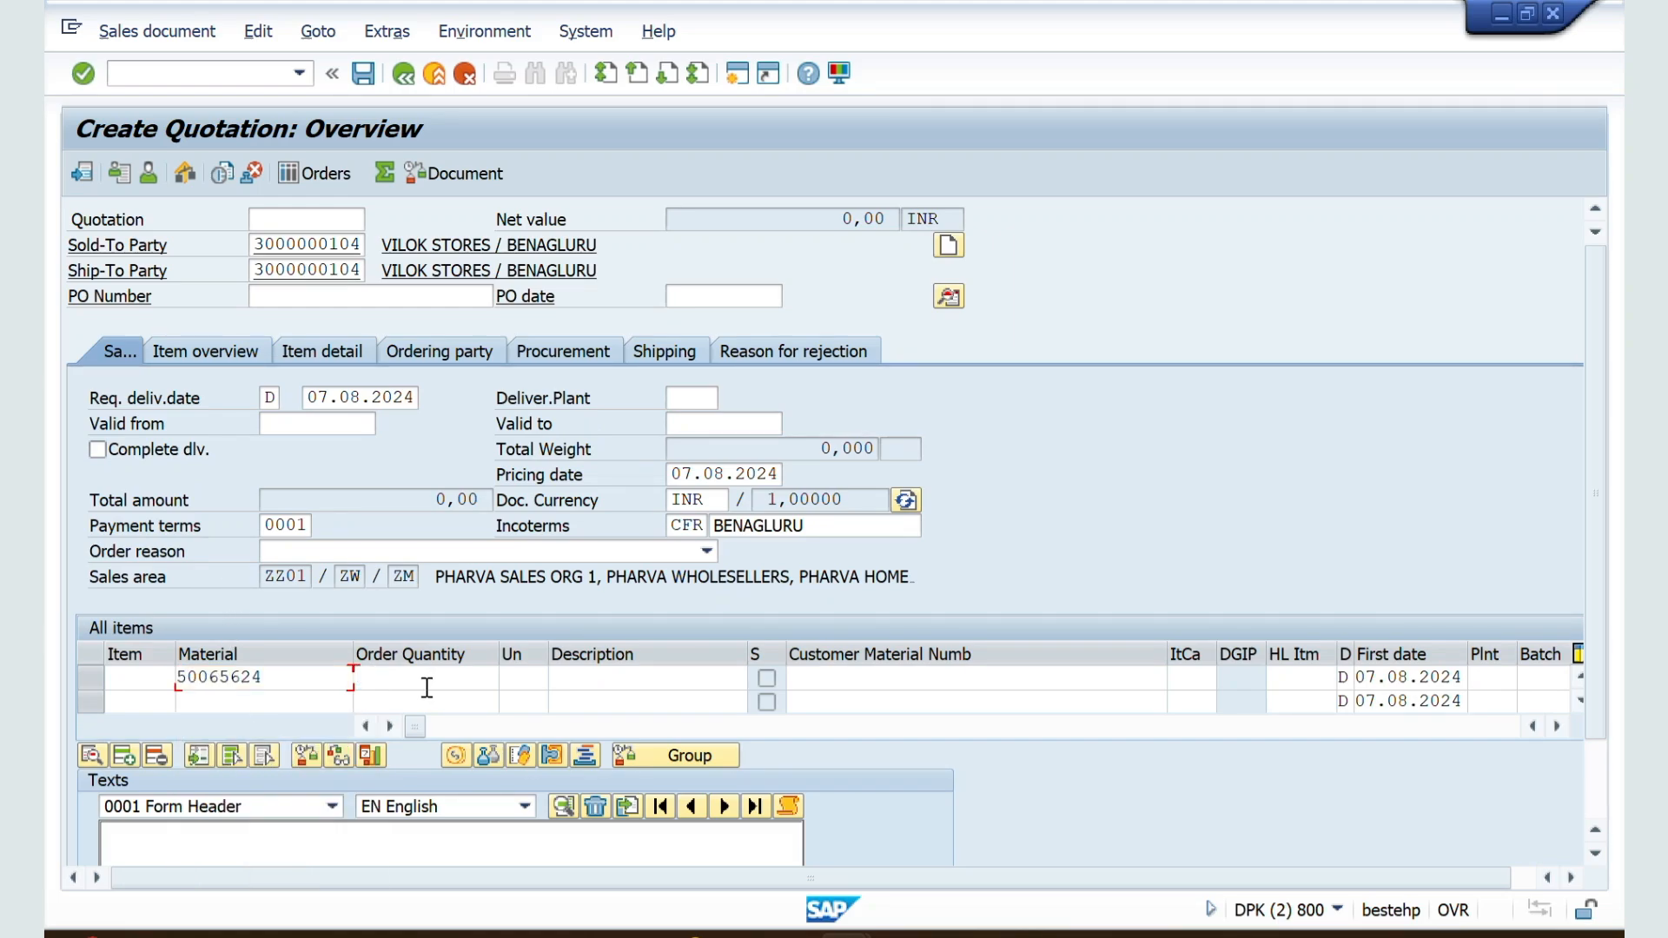
click(426, 679)
text(100)
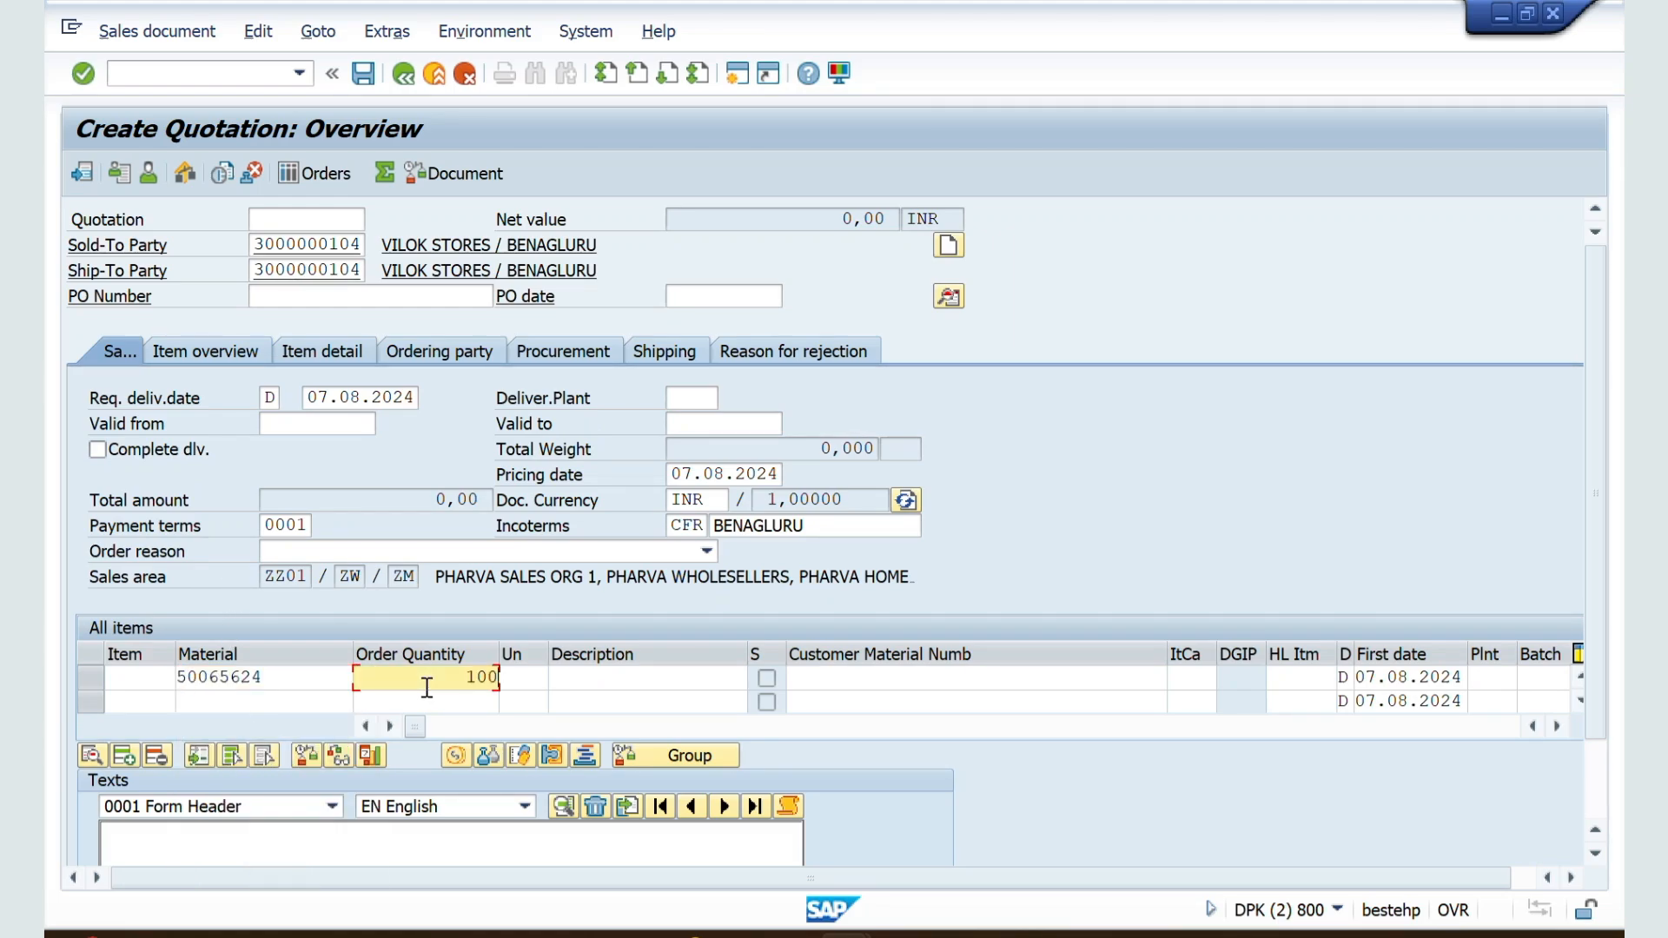
key(Tab)
text(L)
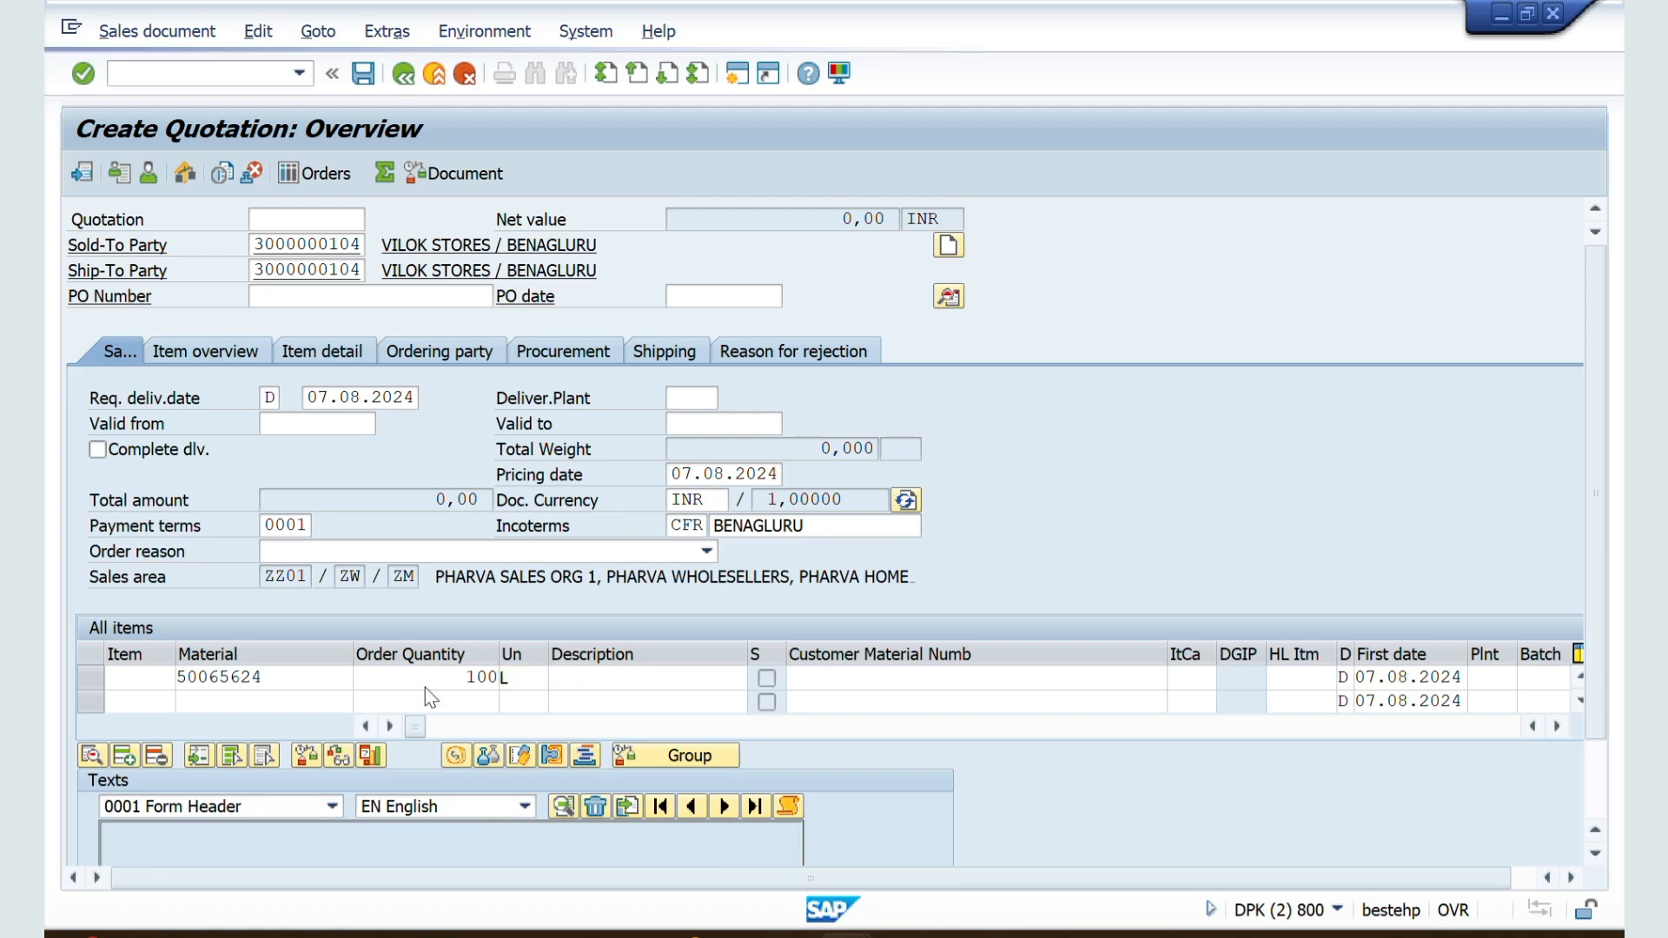
key(Return)
Step: Check the quotation's incompletion log and save the quotation
click(261, 32)
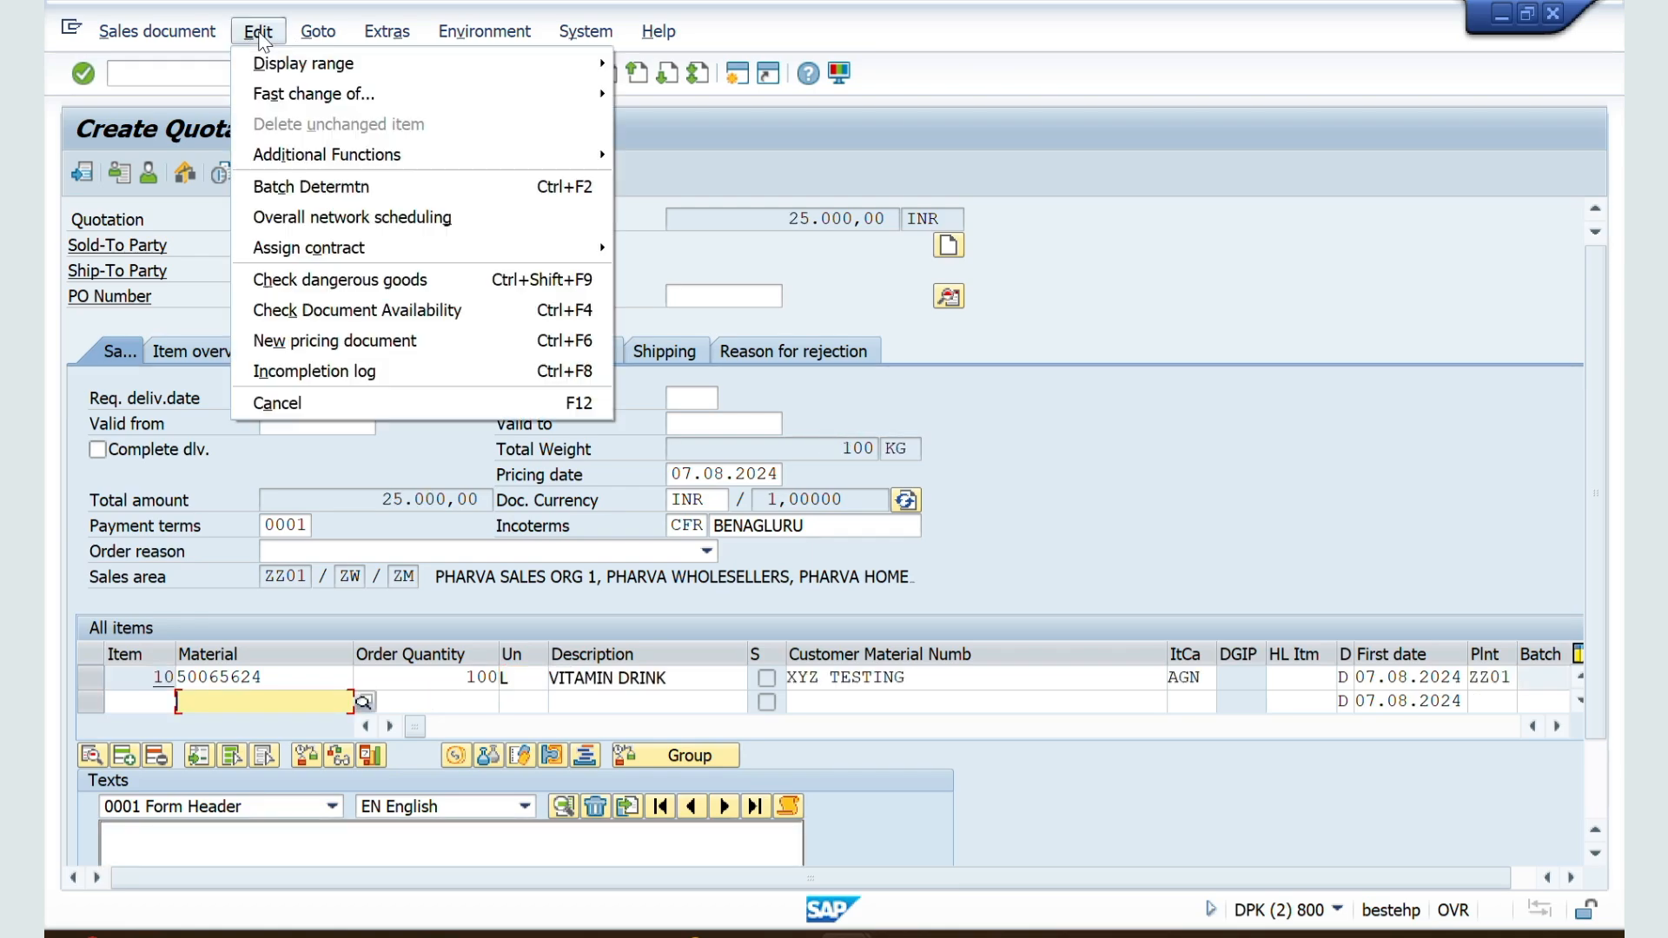
click(361, 385)
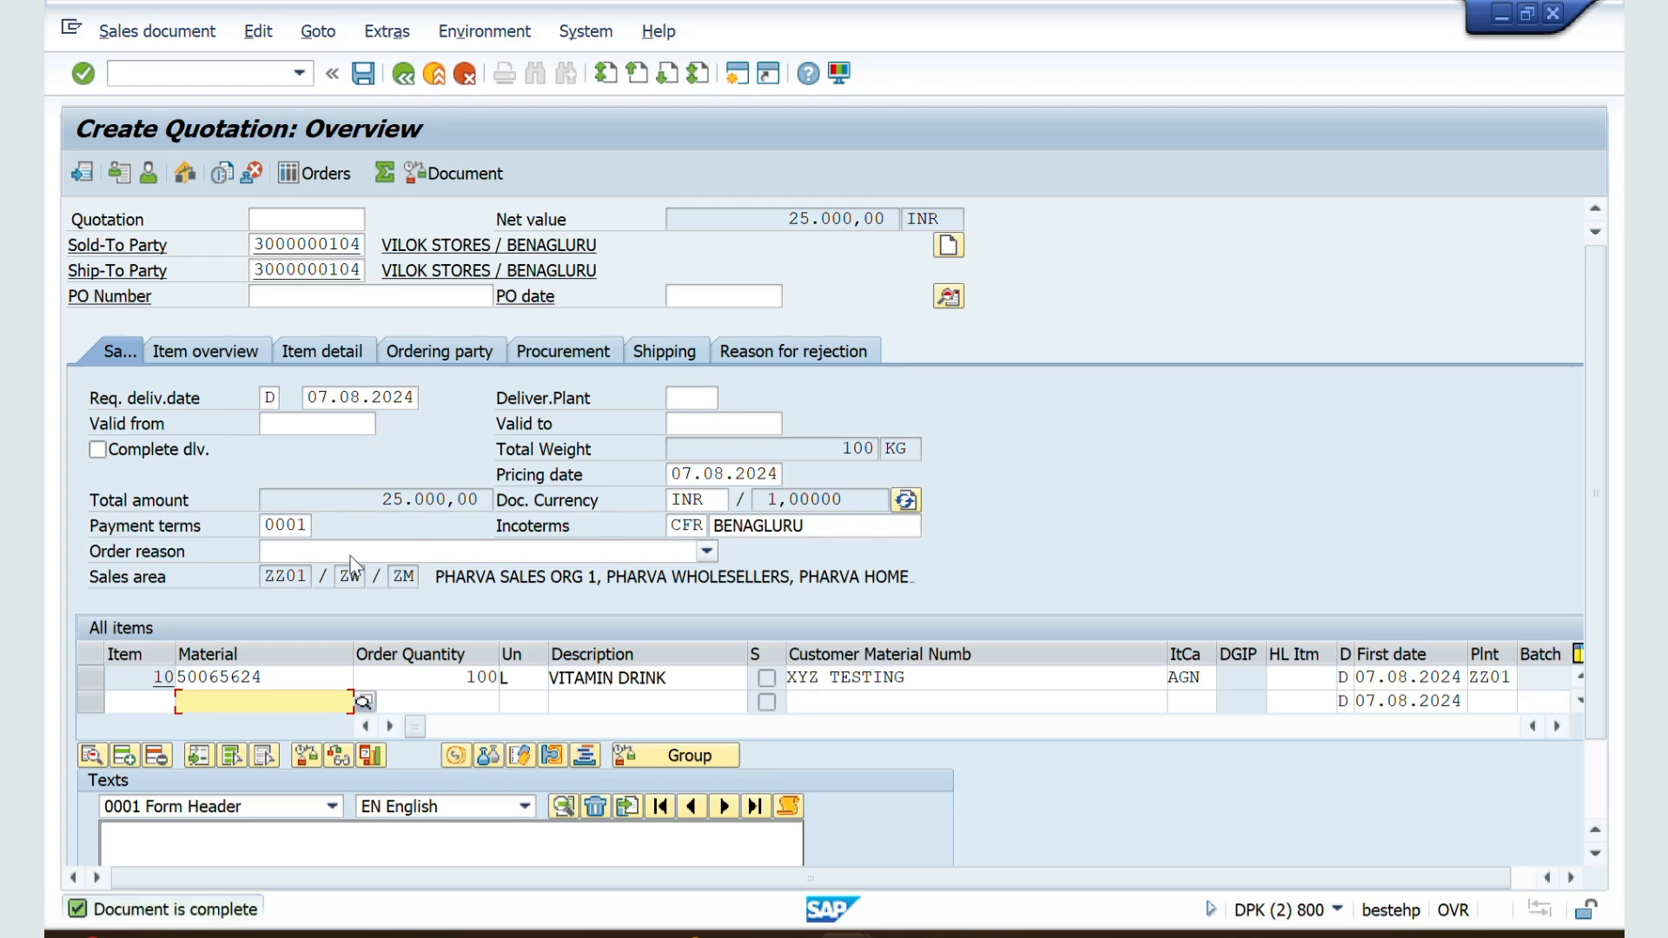
click(365, 77)
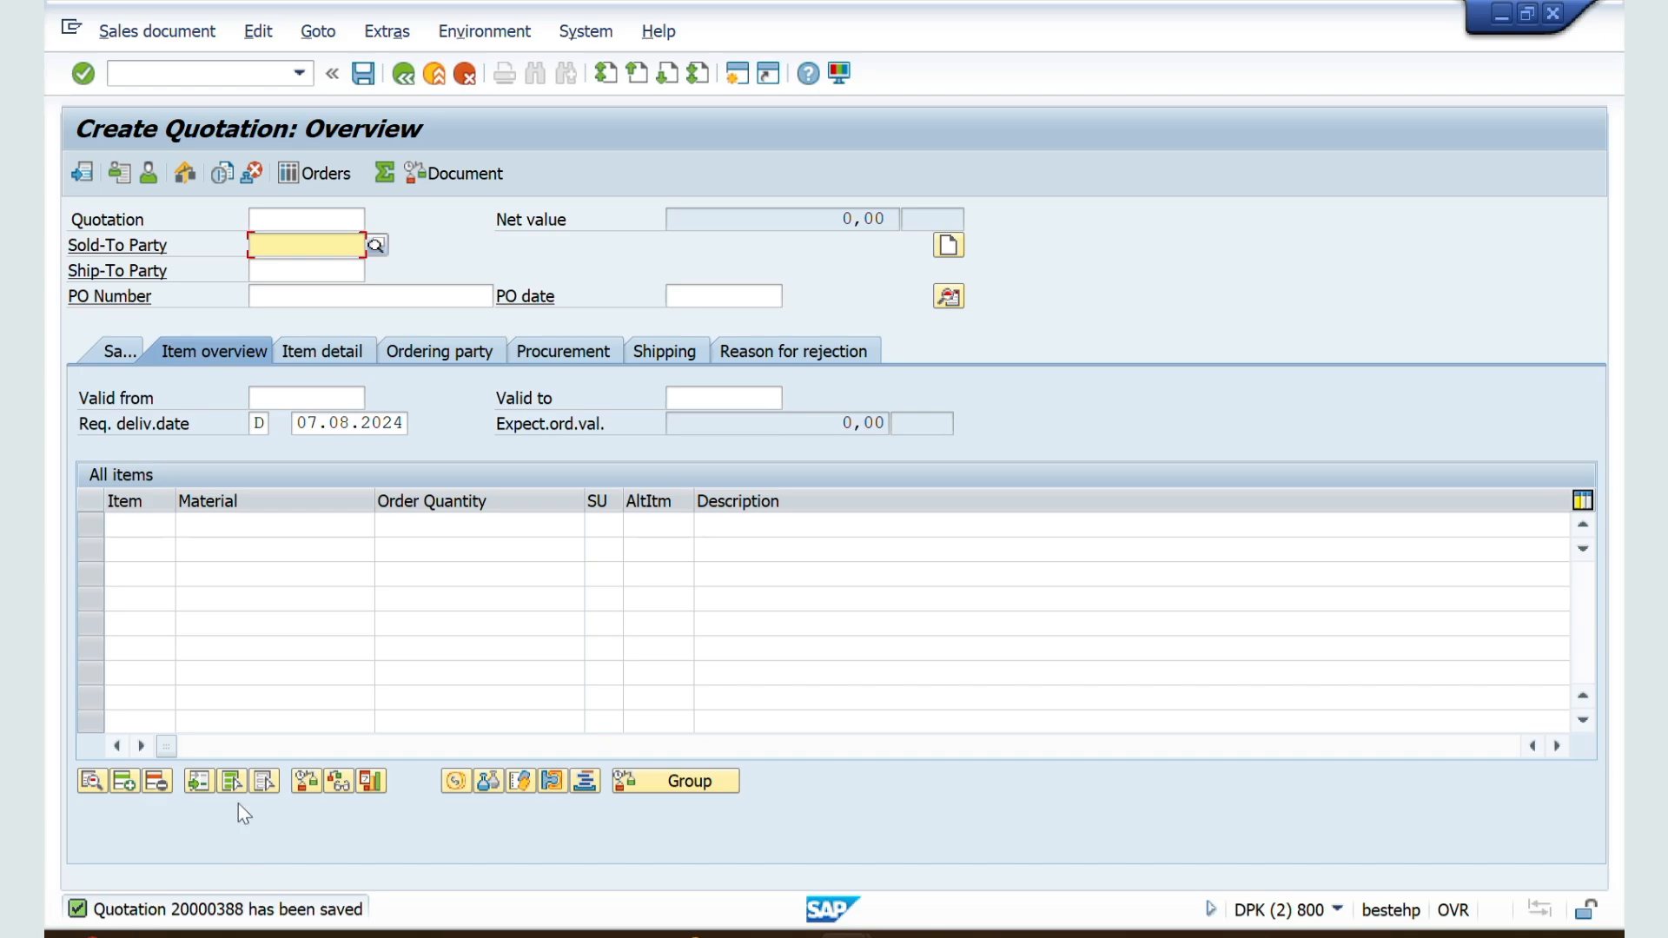
Step: Start transaction VA01 and open a new sales order of type ZZSO for sales organization ZZ01 and channel ZW
click(139, 75)
text(/NV)
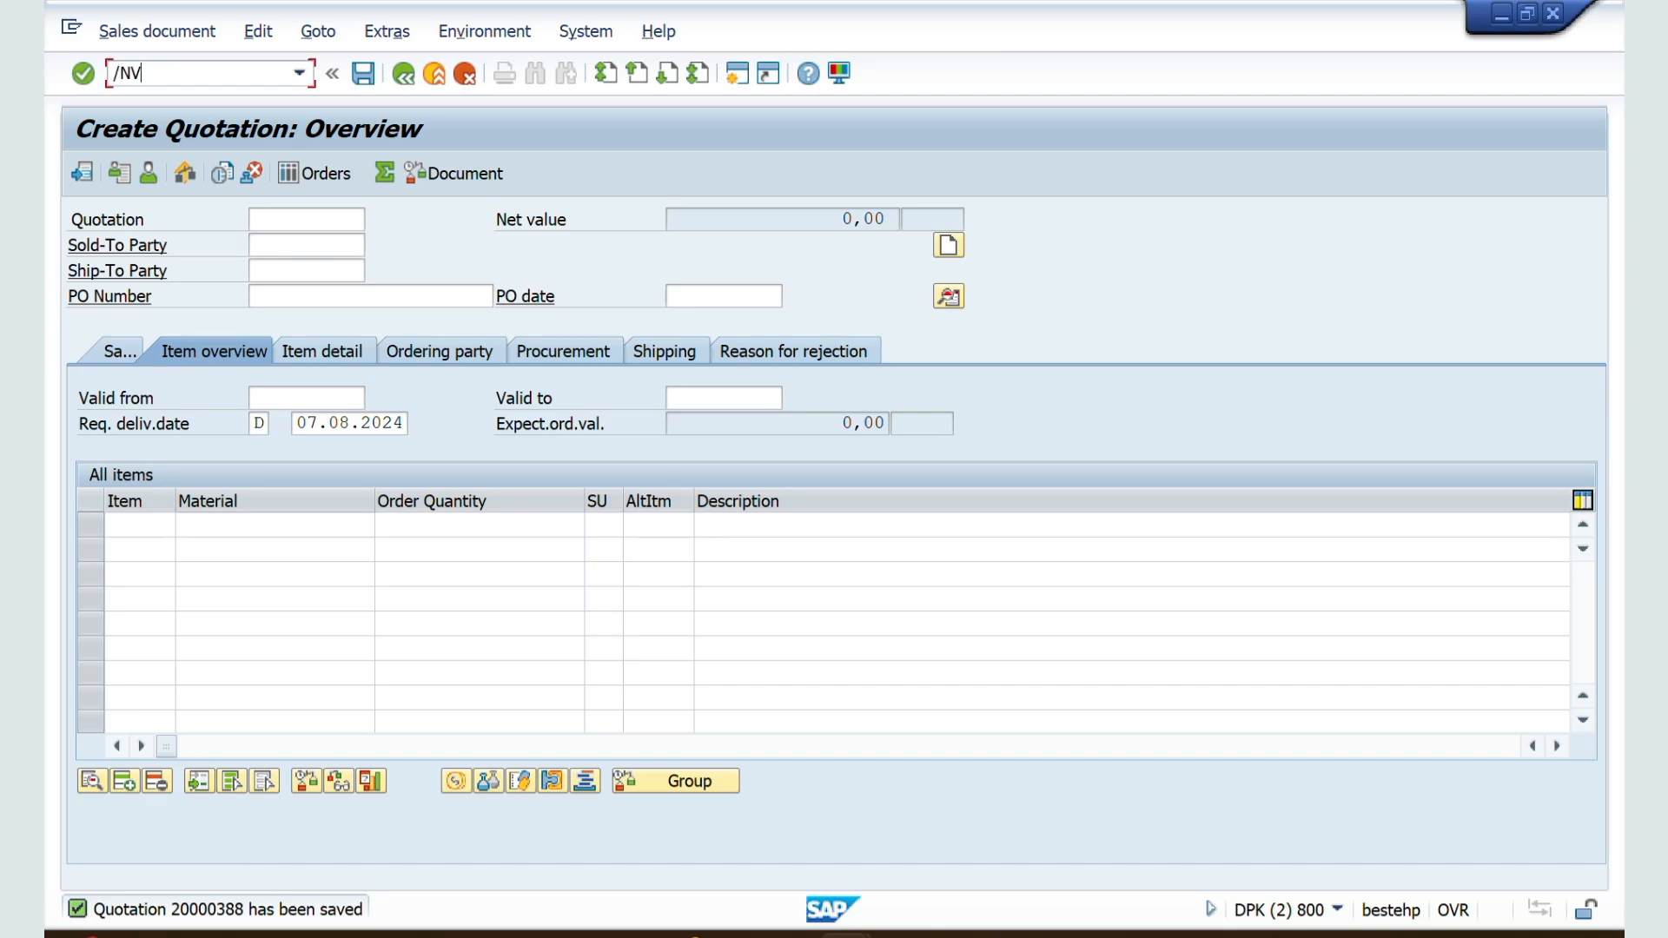
text(A01)
key(Return)
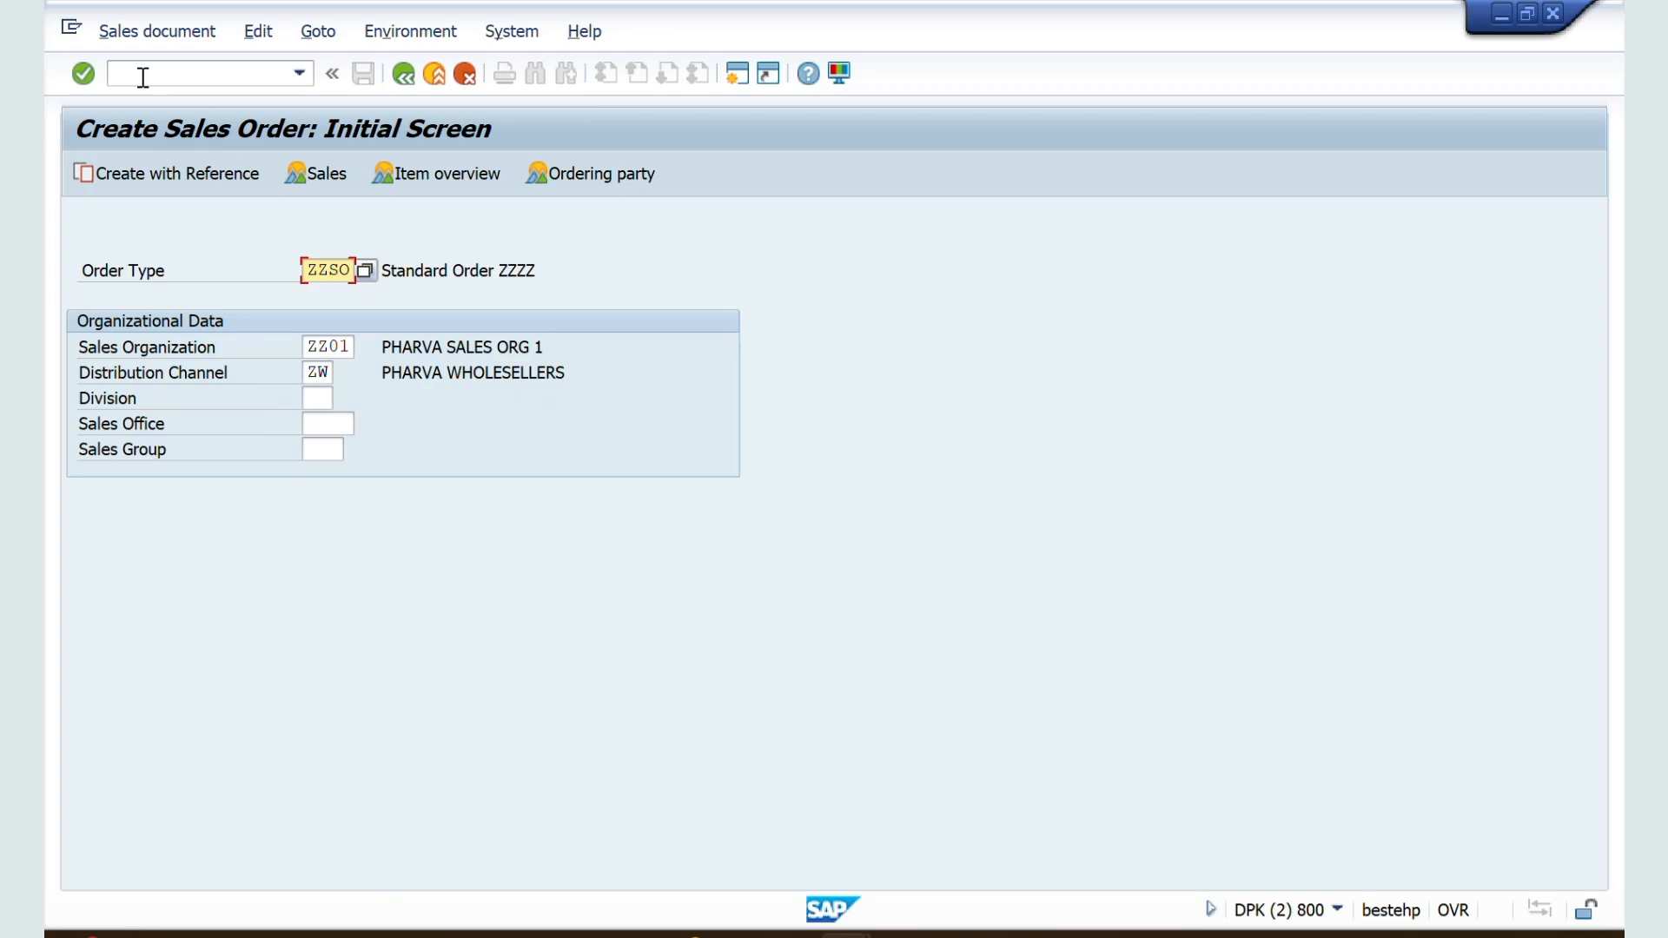
key(Return)
Step: Set VILOK STORES as sold-to party of the new ZZSO order, using sales area ZZ01 / ZW / ZM
key(Down)
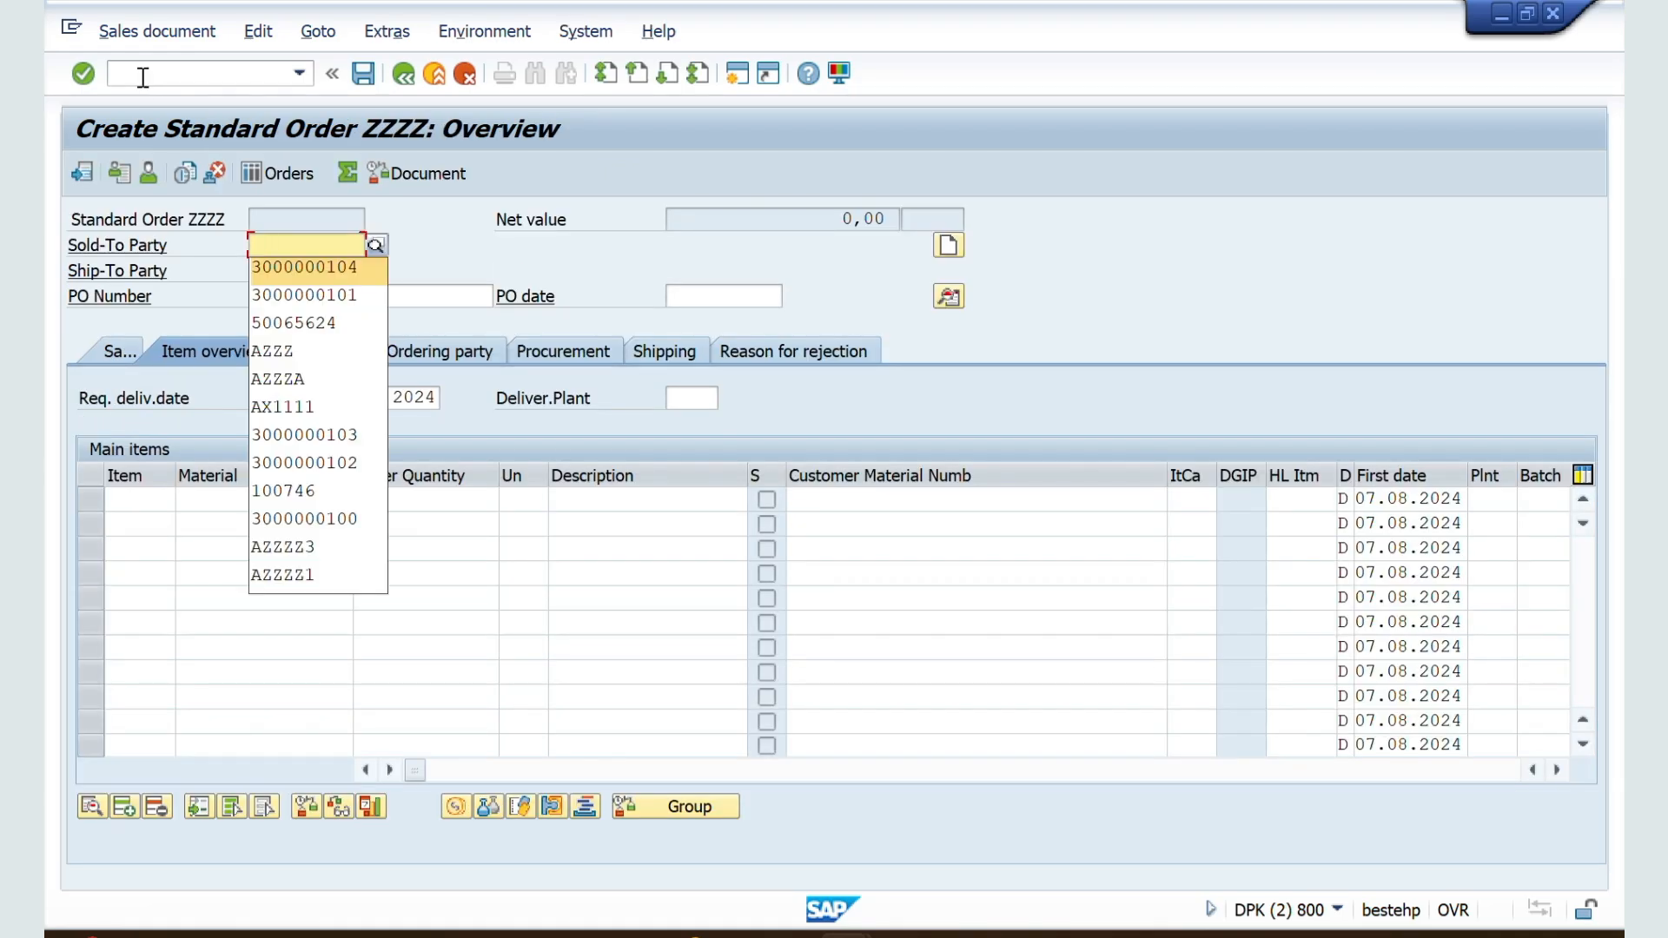
key(Return)
key(Return)
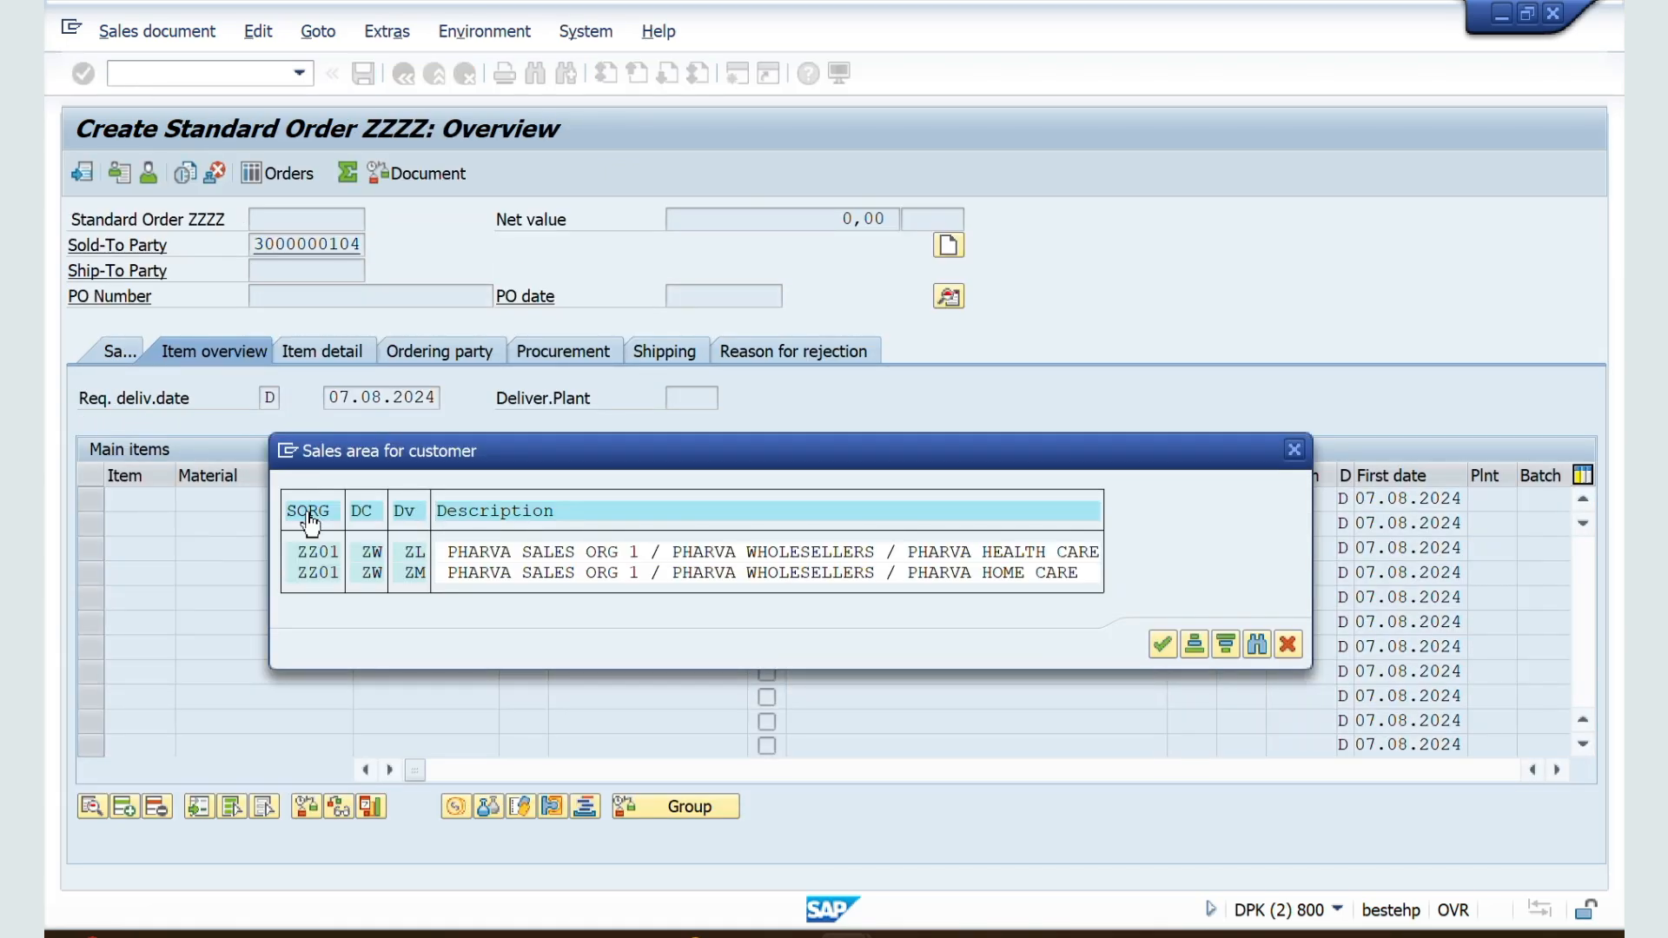
double_click(305, 574)
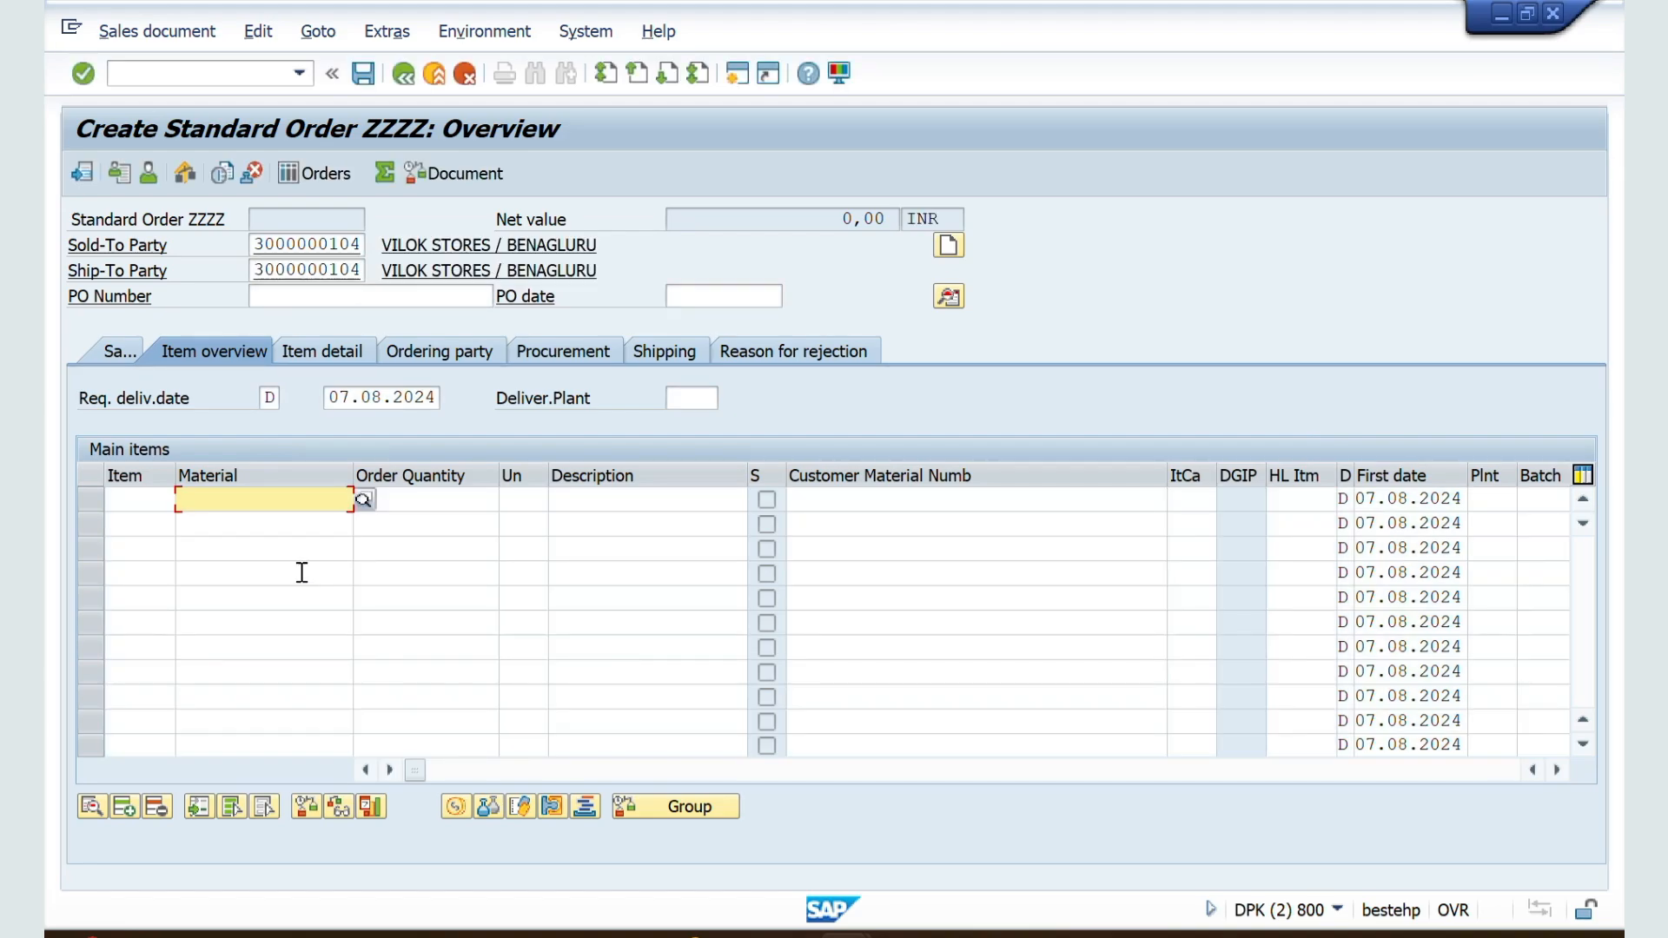
Step: In the order's Sales view, add material 50065624 with an order quantity of 10
click(106, 347)
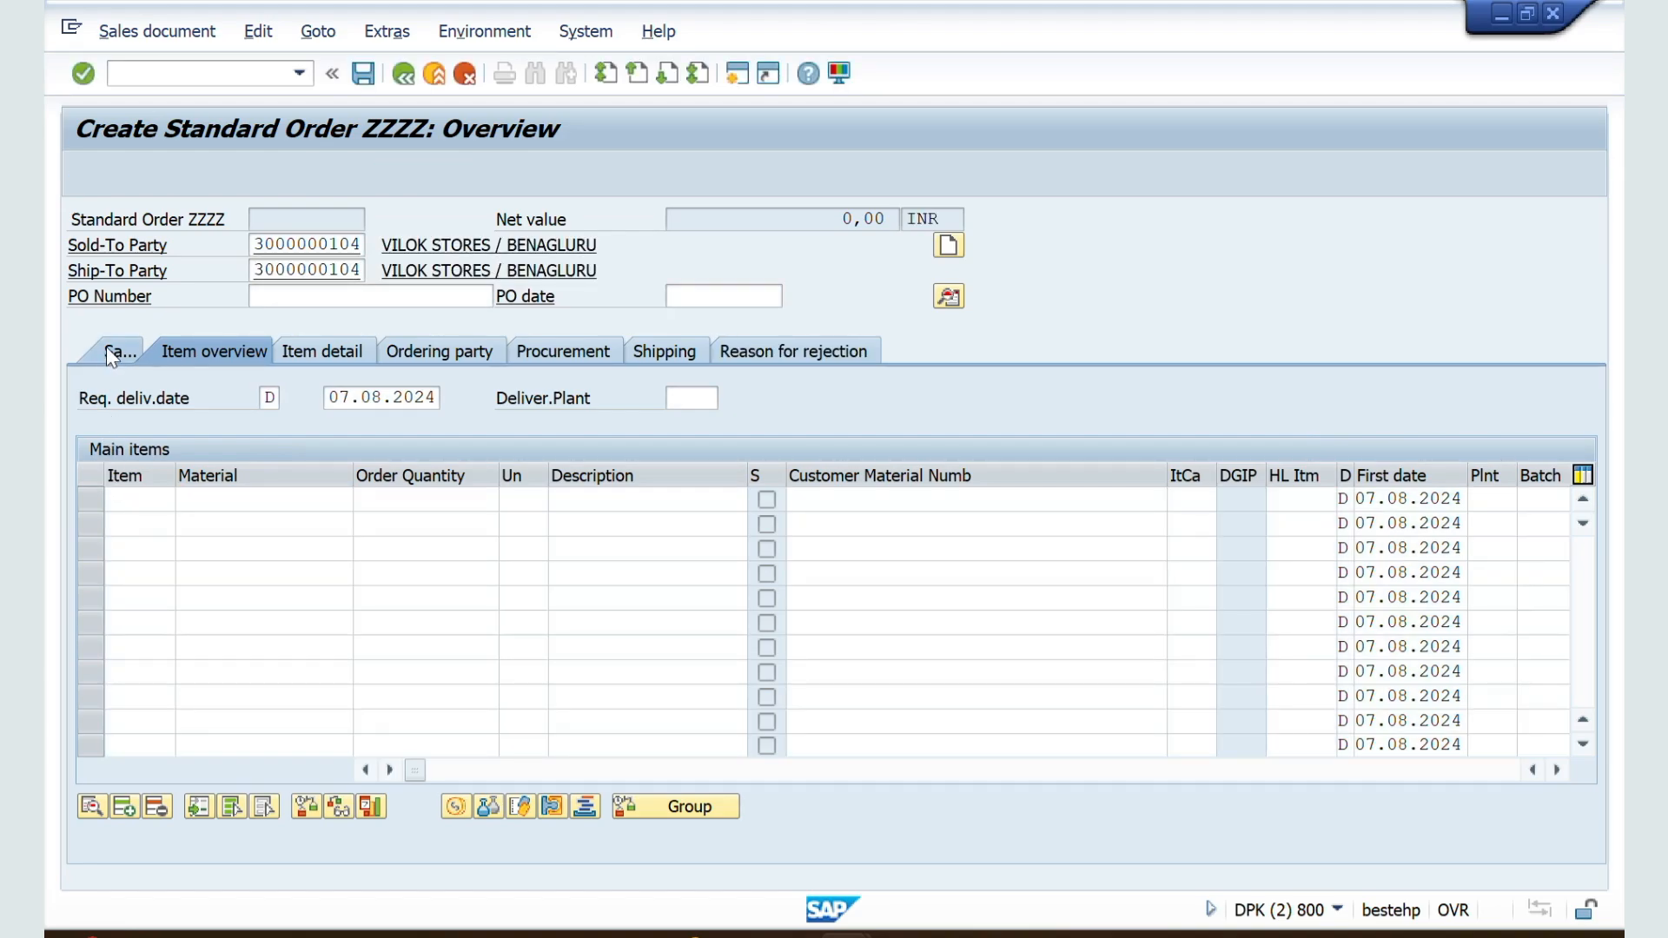
key(BackSpace)
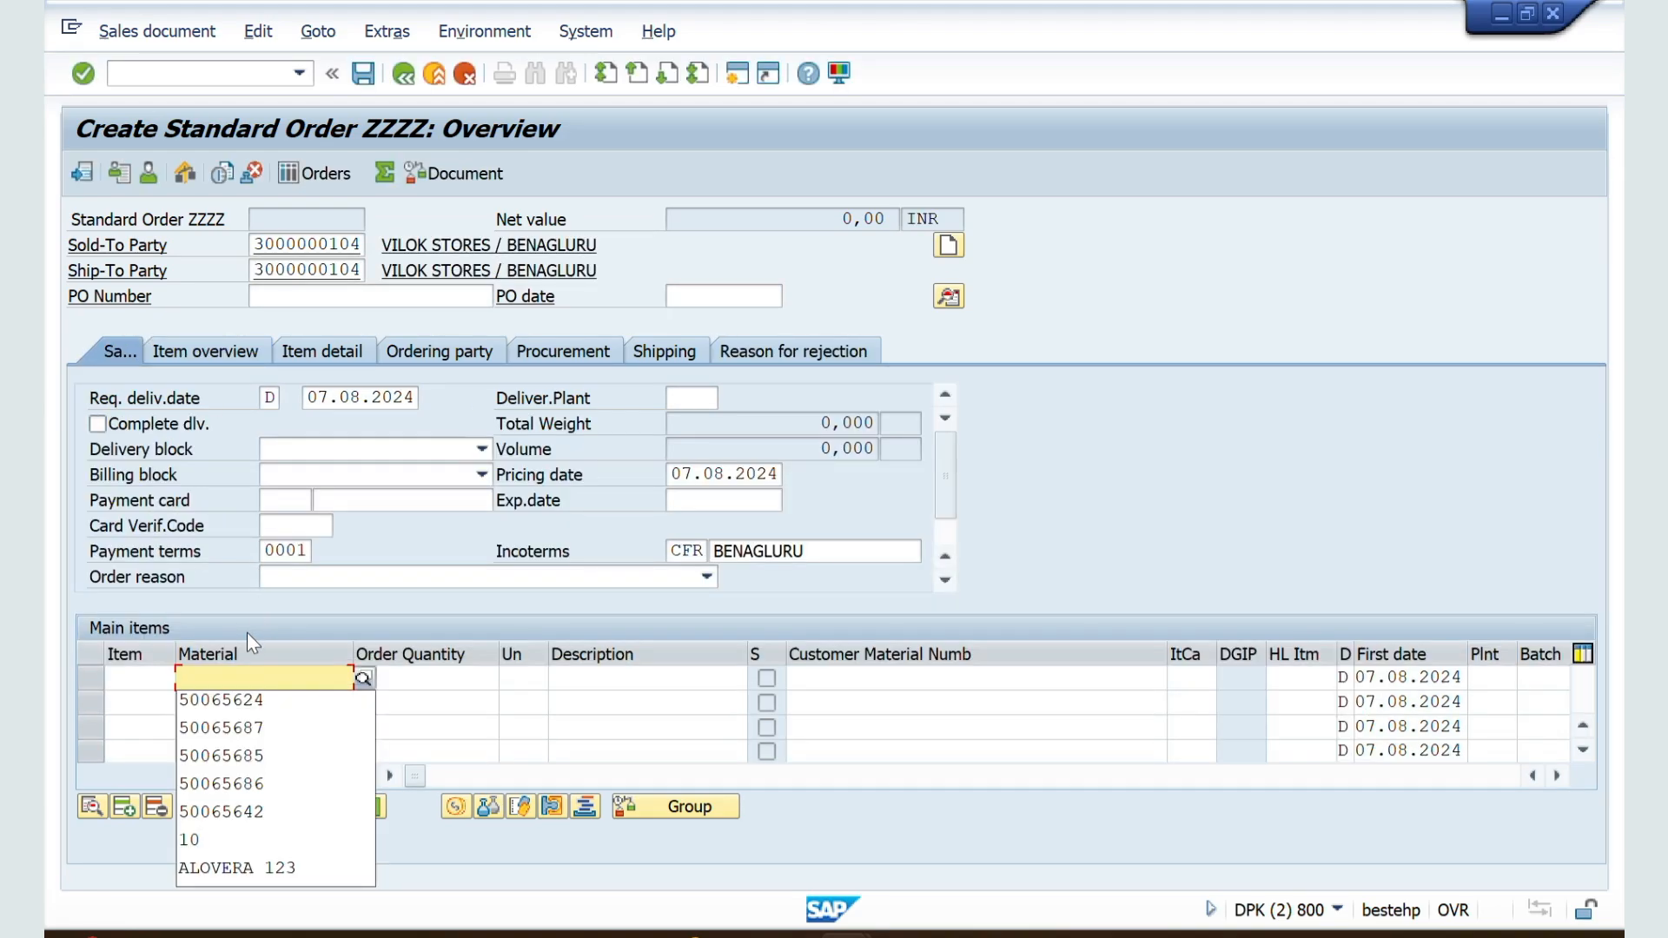
key(Down)
key(Return)
key(Tab)
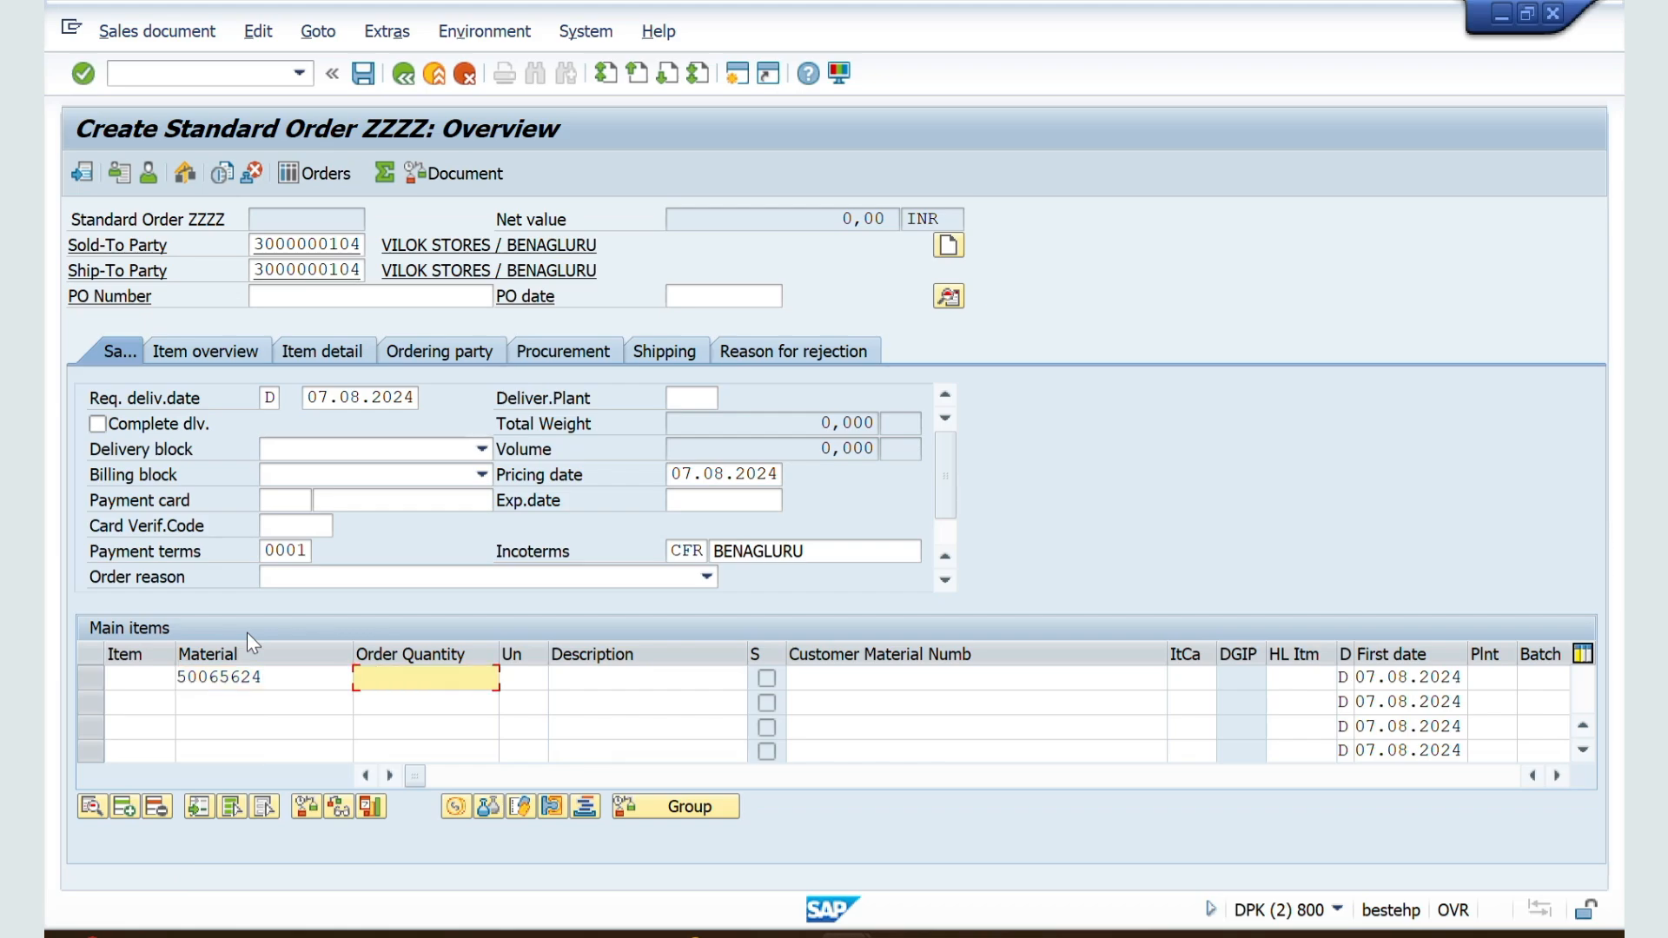
text(10)
key(Return)
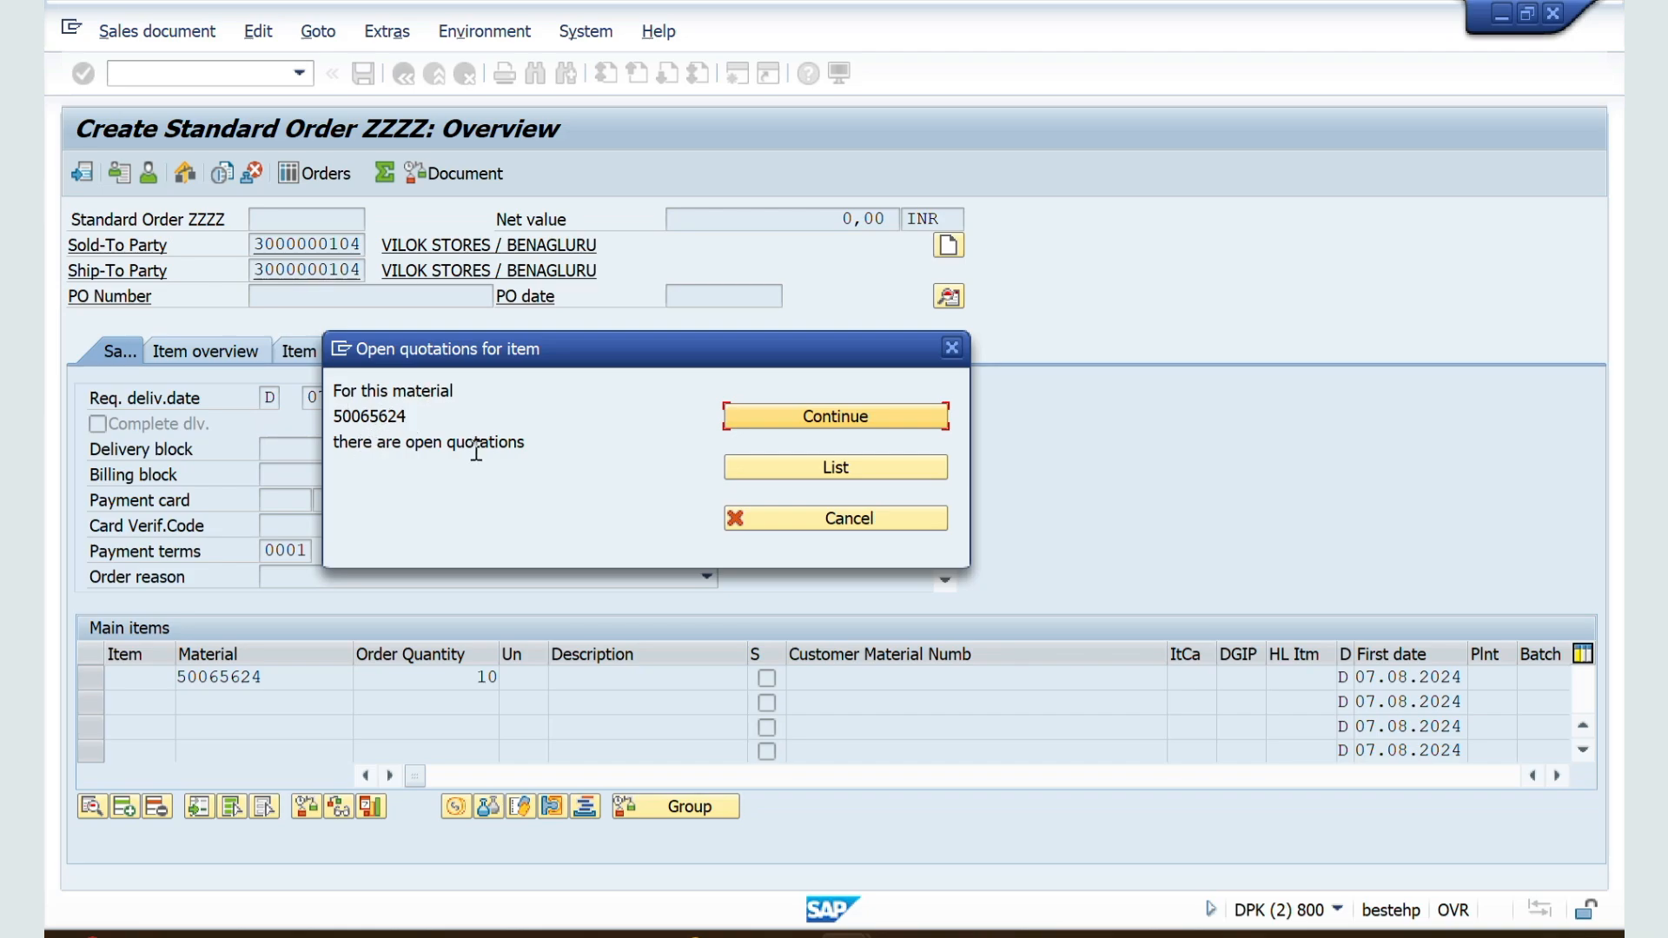
Step: Switch to the Word notes and review the Quotation Message section, including option A for the header-level check
key(alt+Tab)
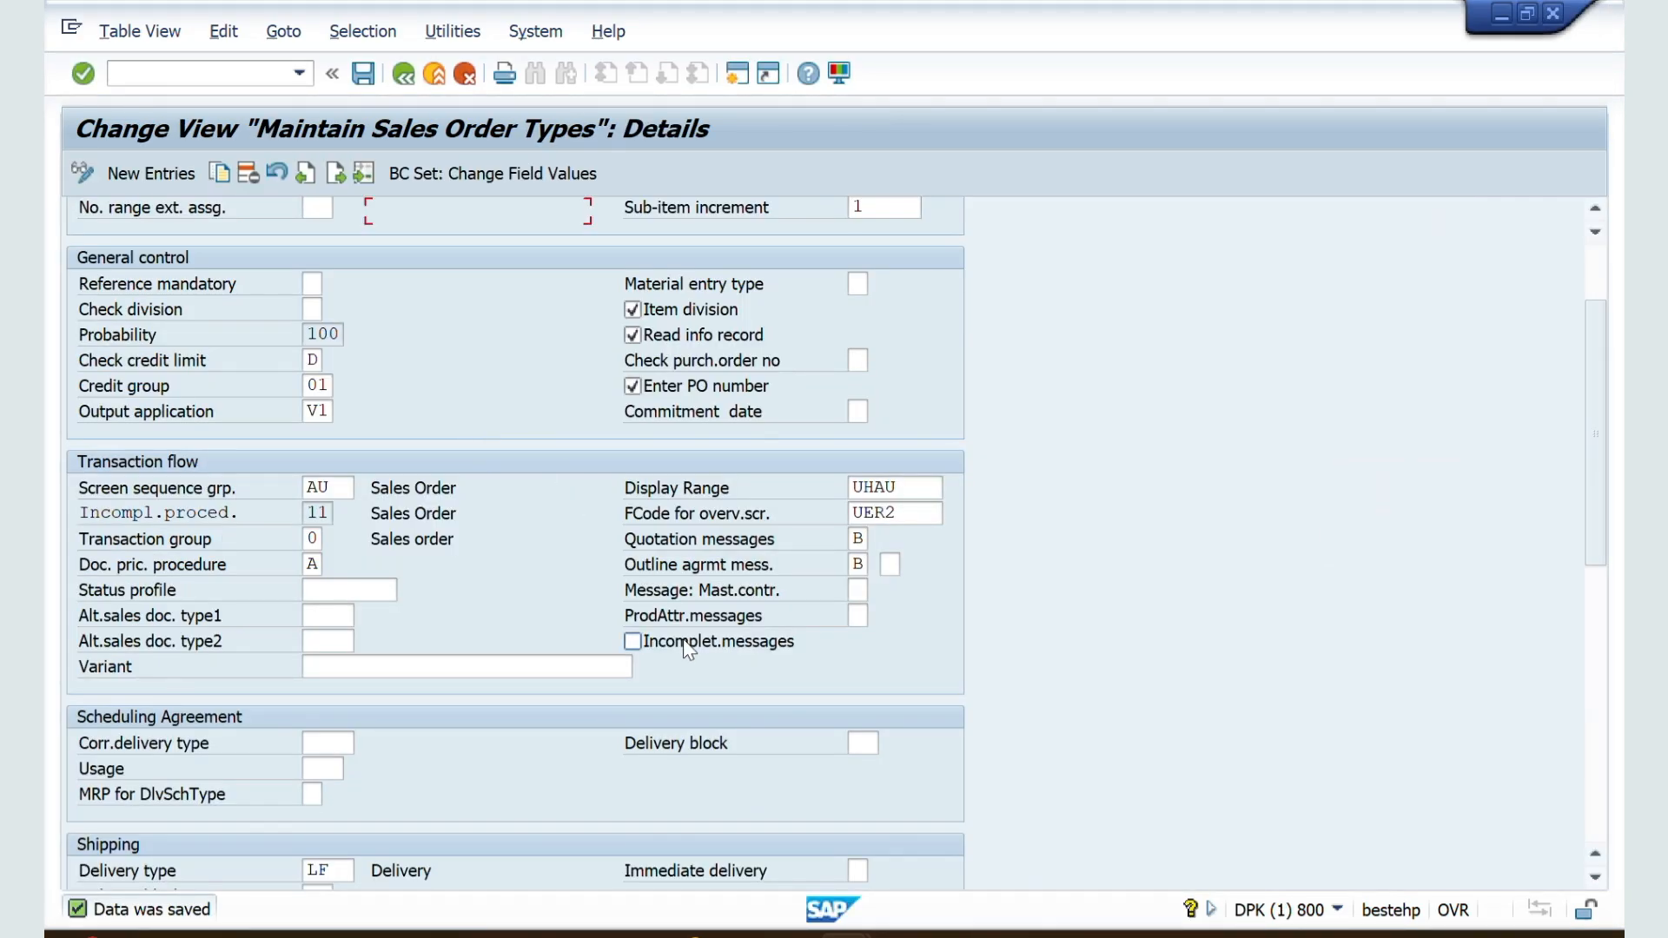
key(alt+Tab)
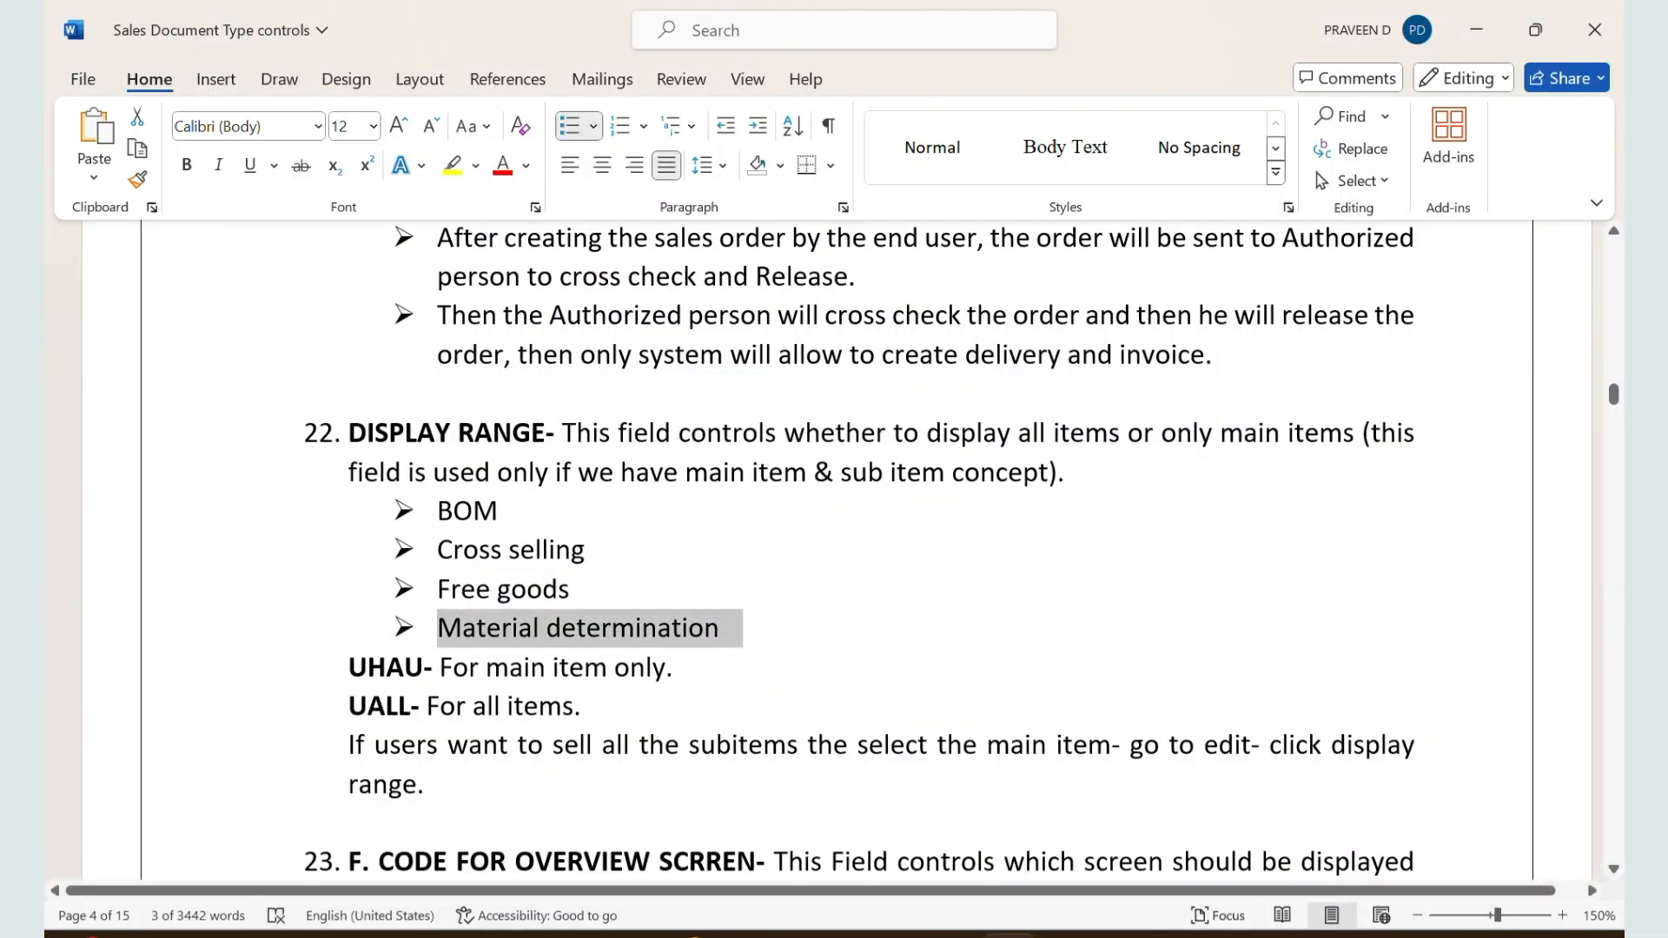
scroll(1003, 691, down, 10)
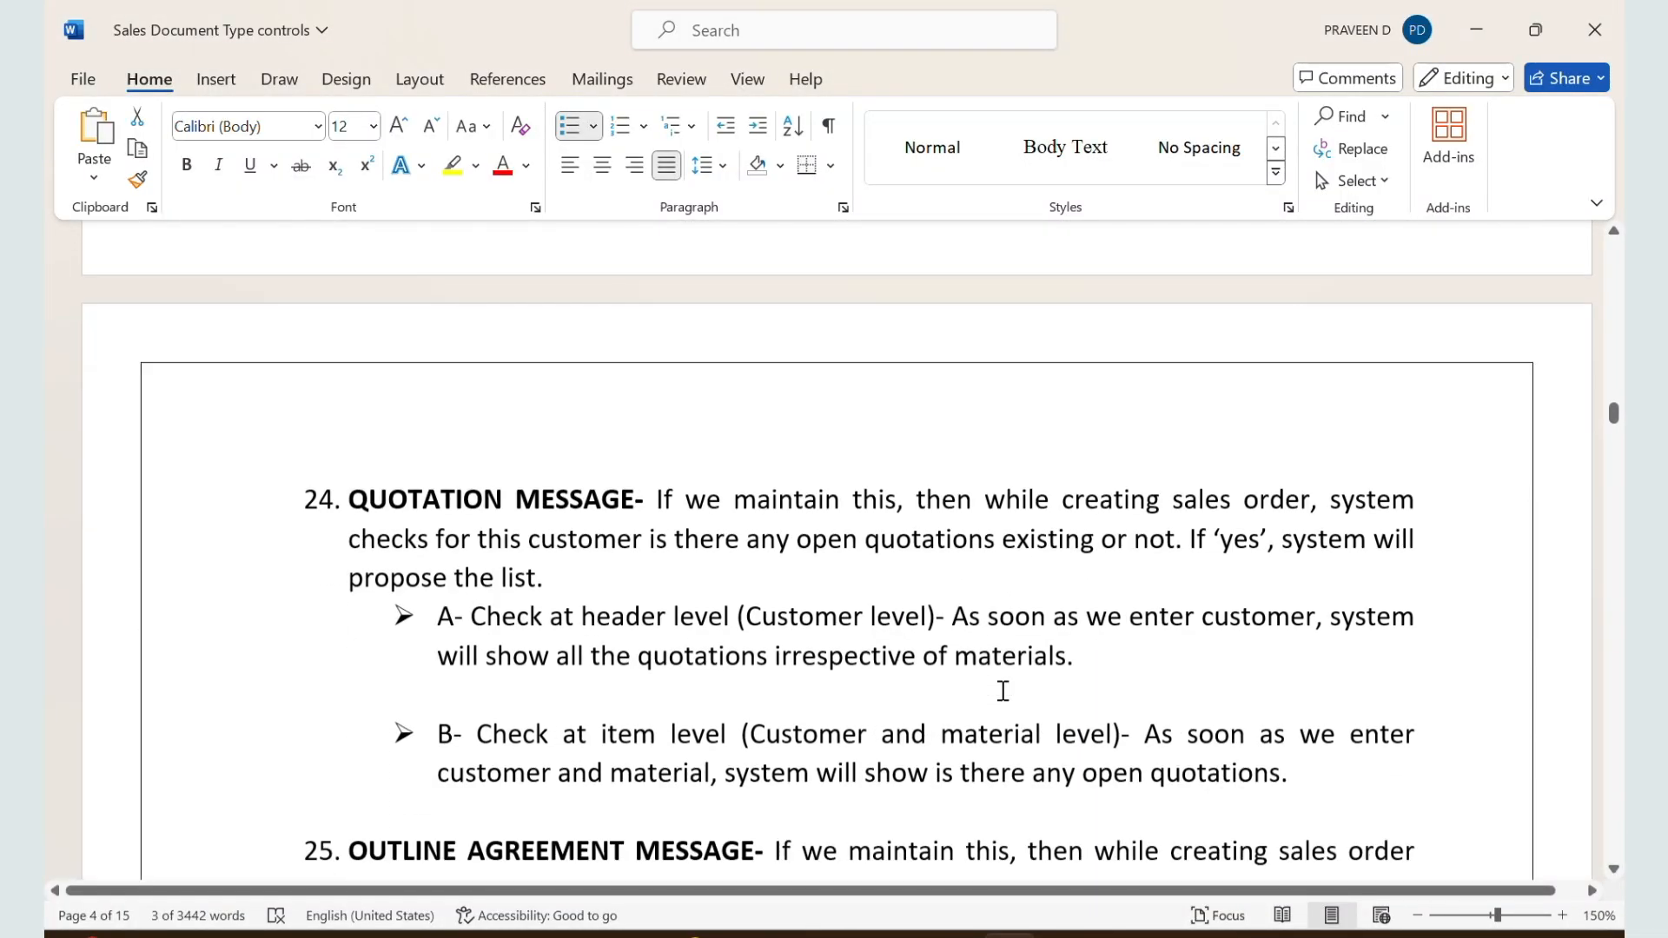
scroll(1002, 690, down, 1)
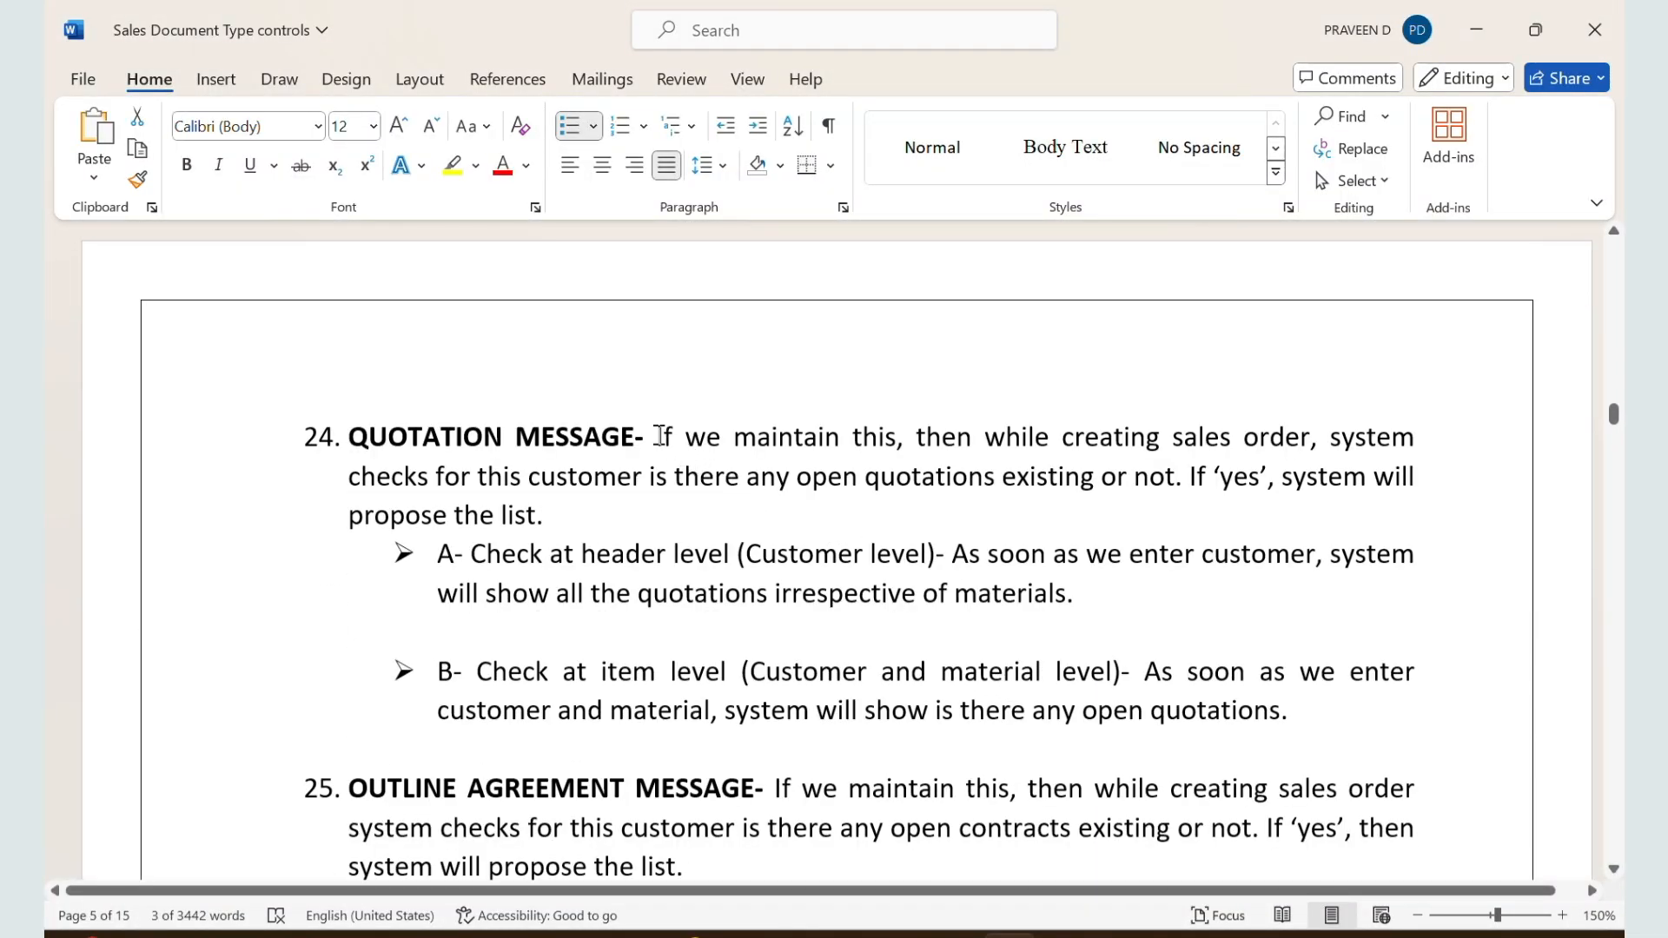
drag(658, 436, 1098, 469)
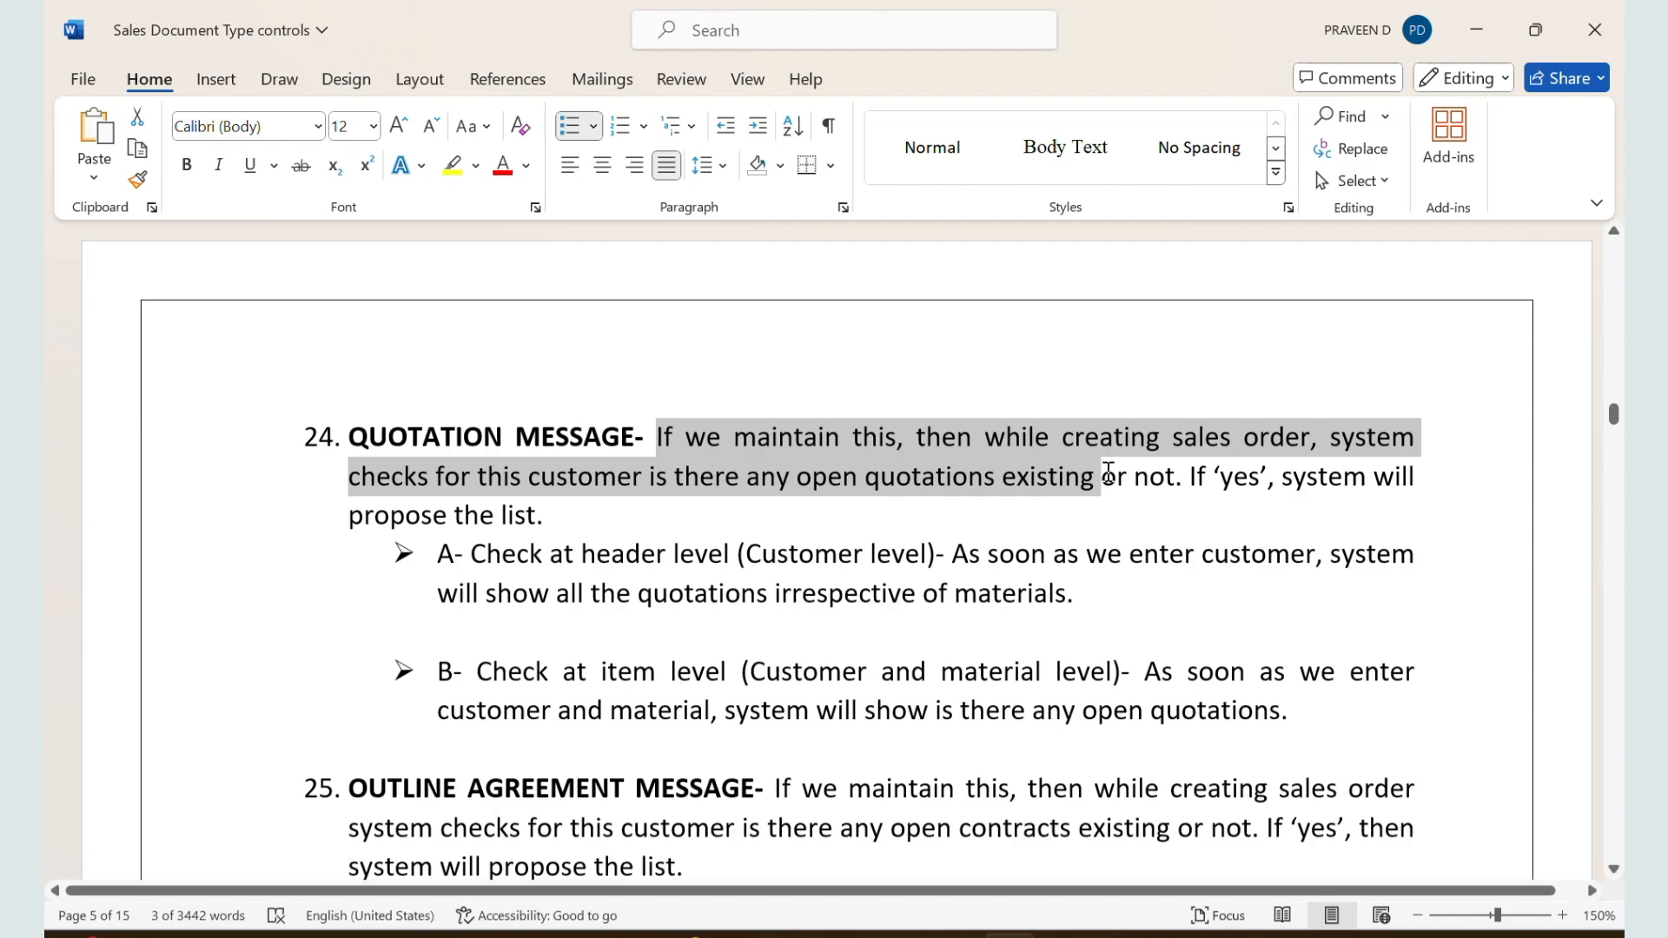
drag(1108, 473, 1434, 511)
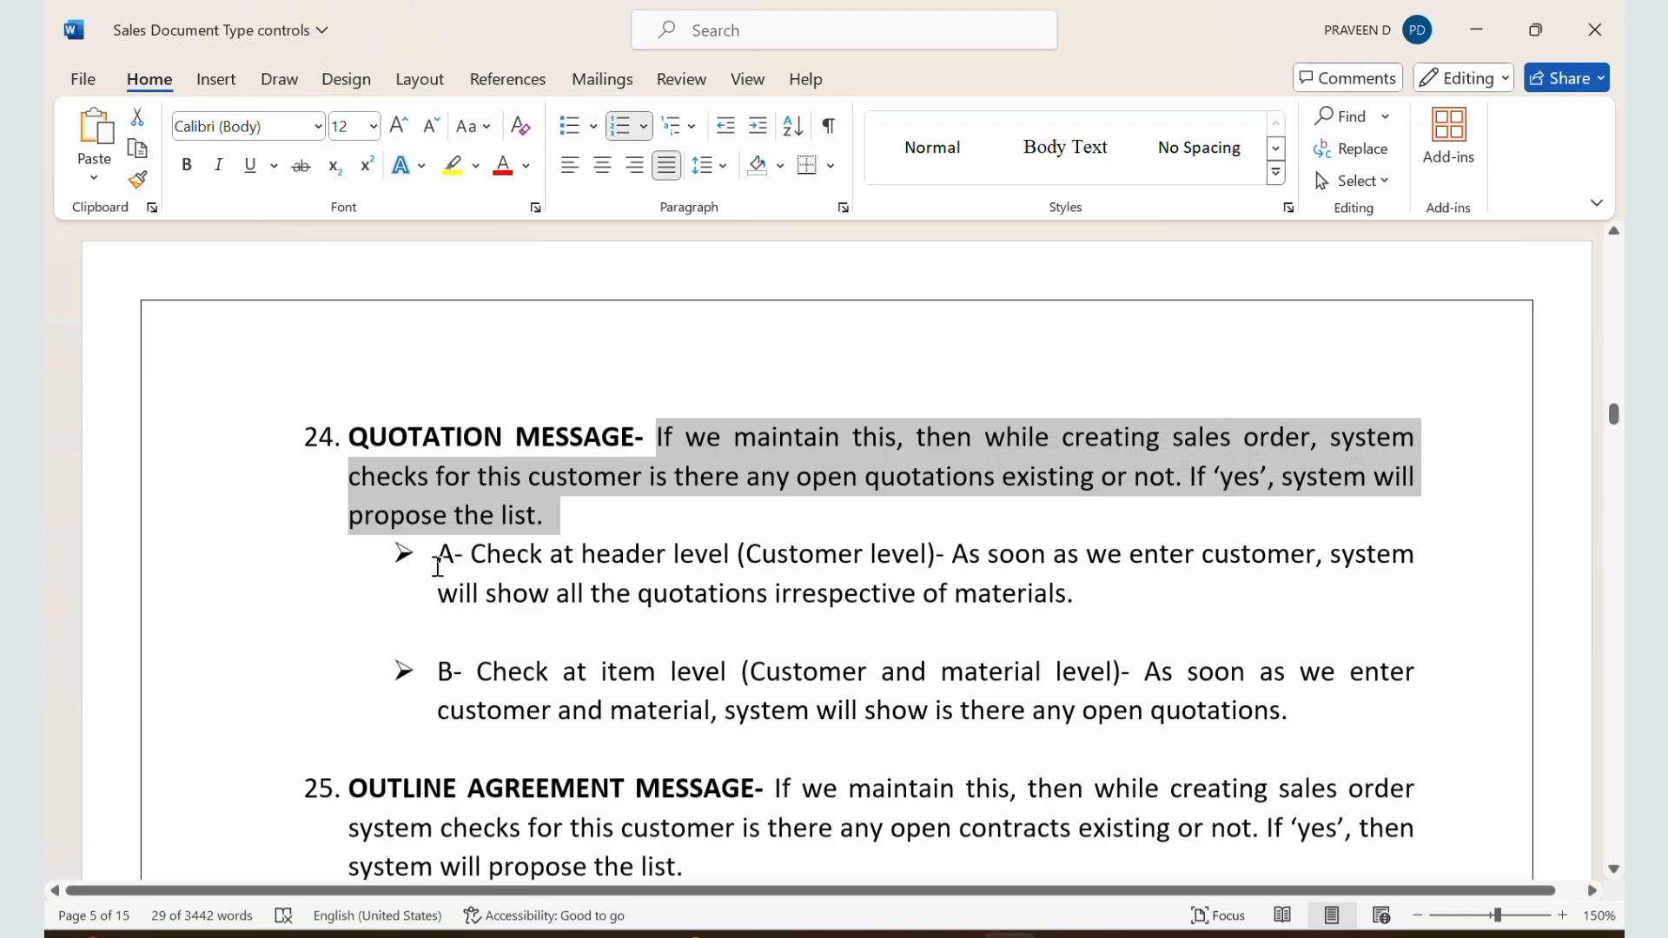
drag(439, 567, 752, 584)
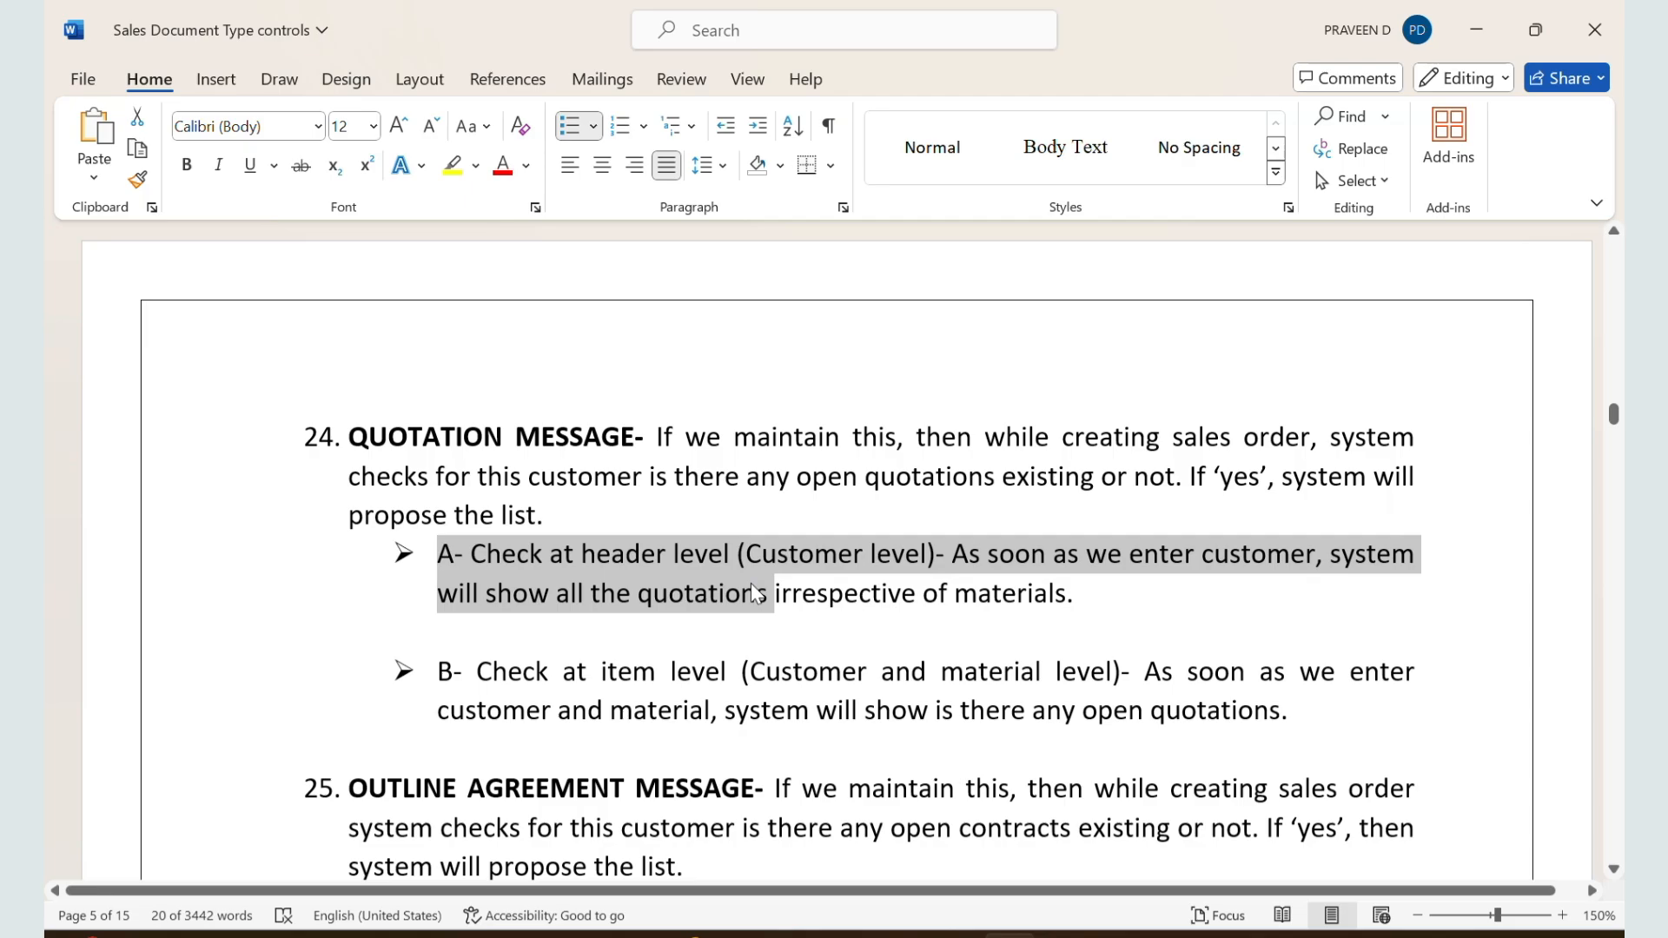
Step: Return to the SAP sales order, list the open quotations for material 50065624 and copy the listed quotation into the order
key(alt+Tab)
key(alt+Tab)
key(alt+Tab)
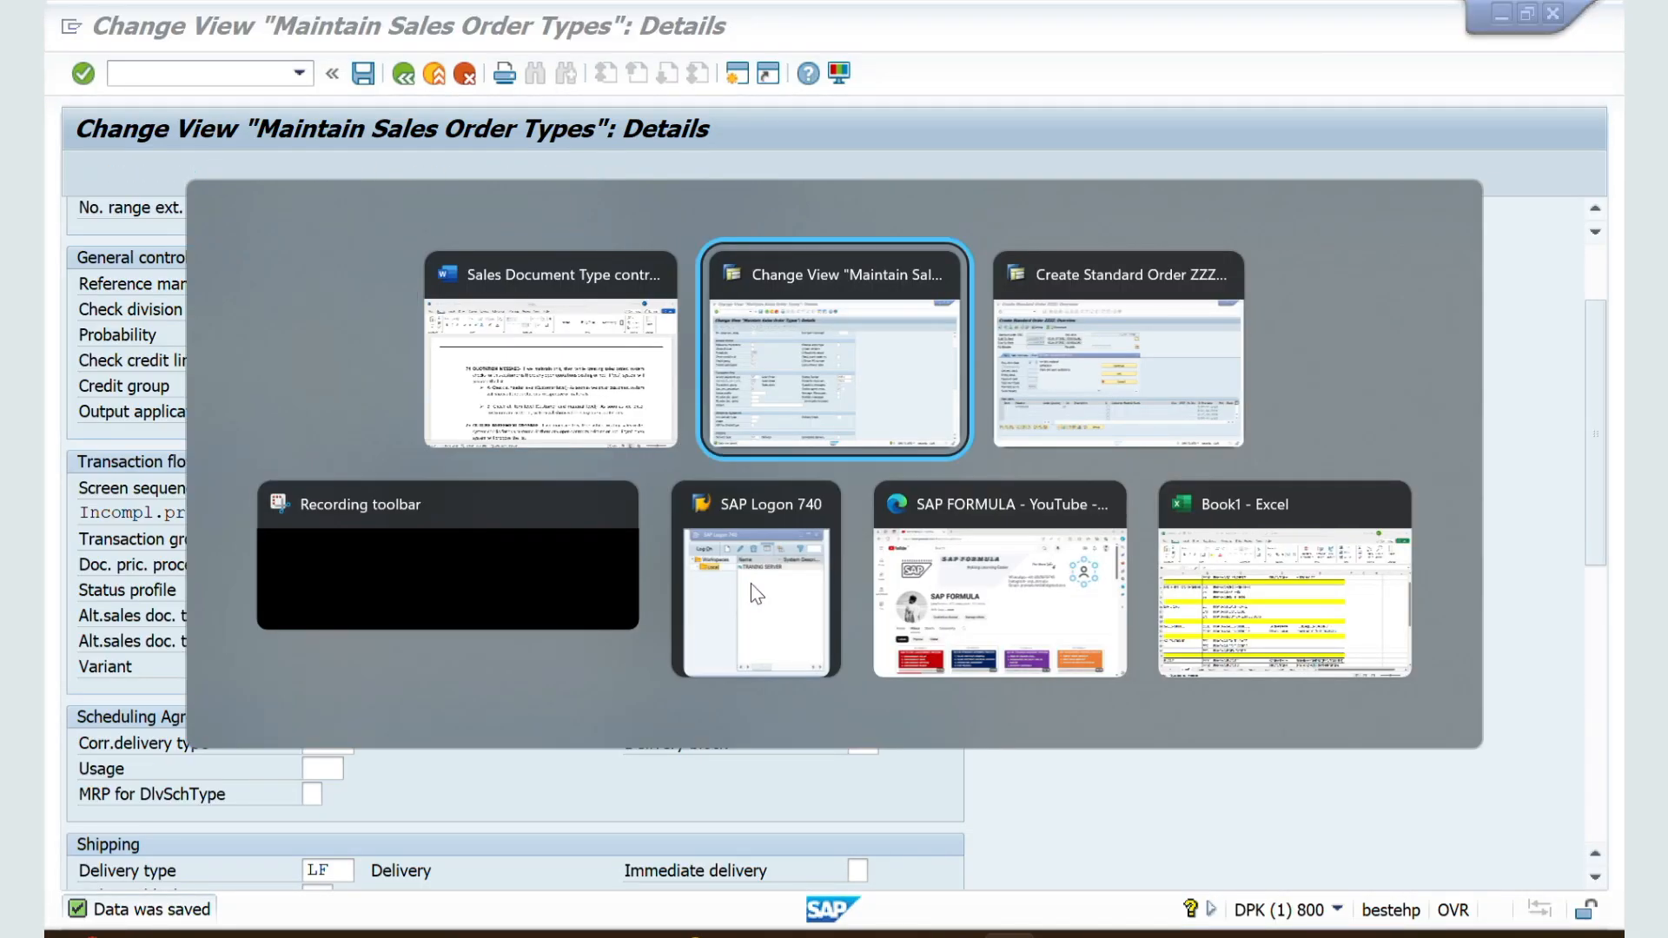
key(alt+Tab)
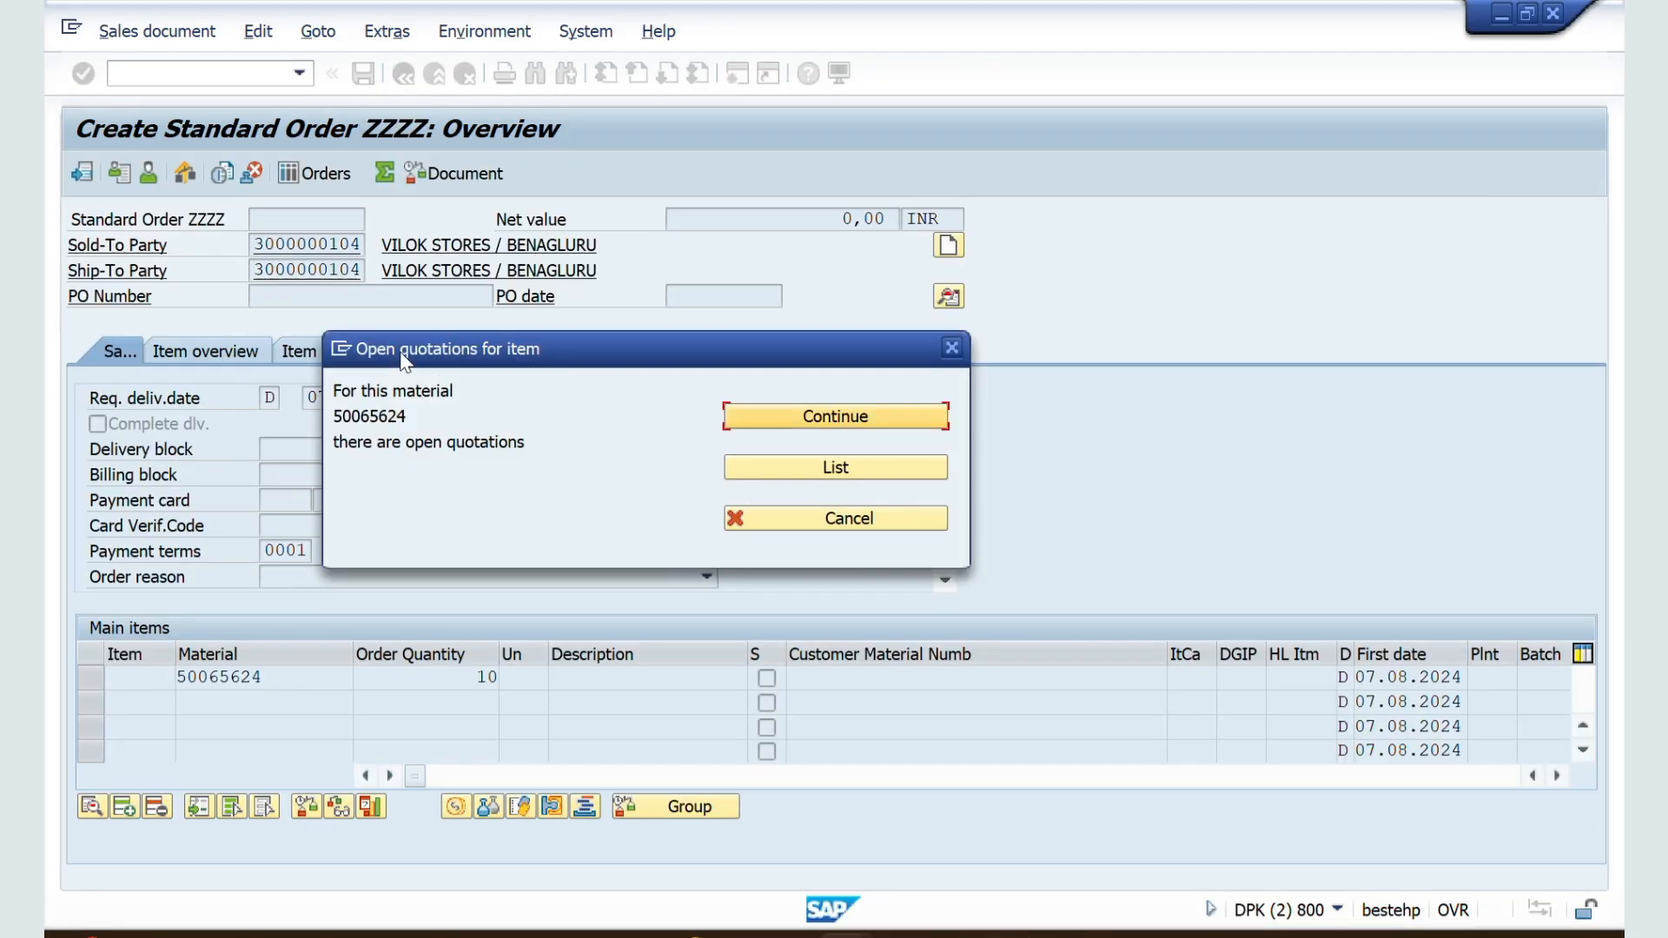
click(828, 474)
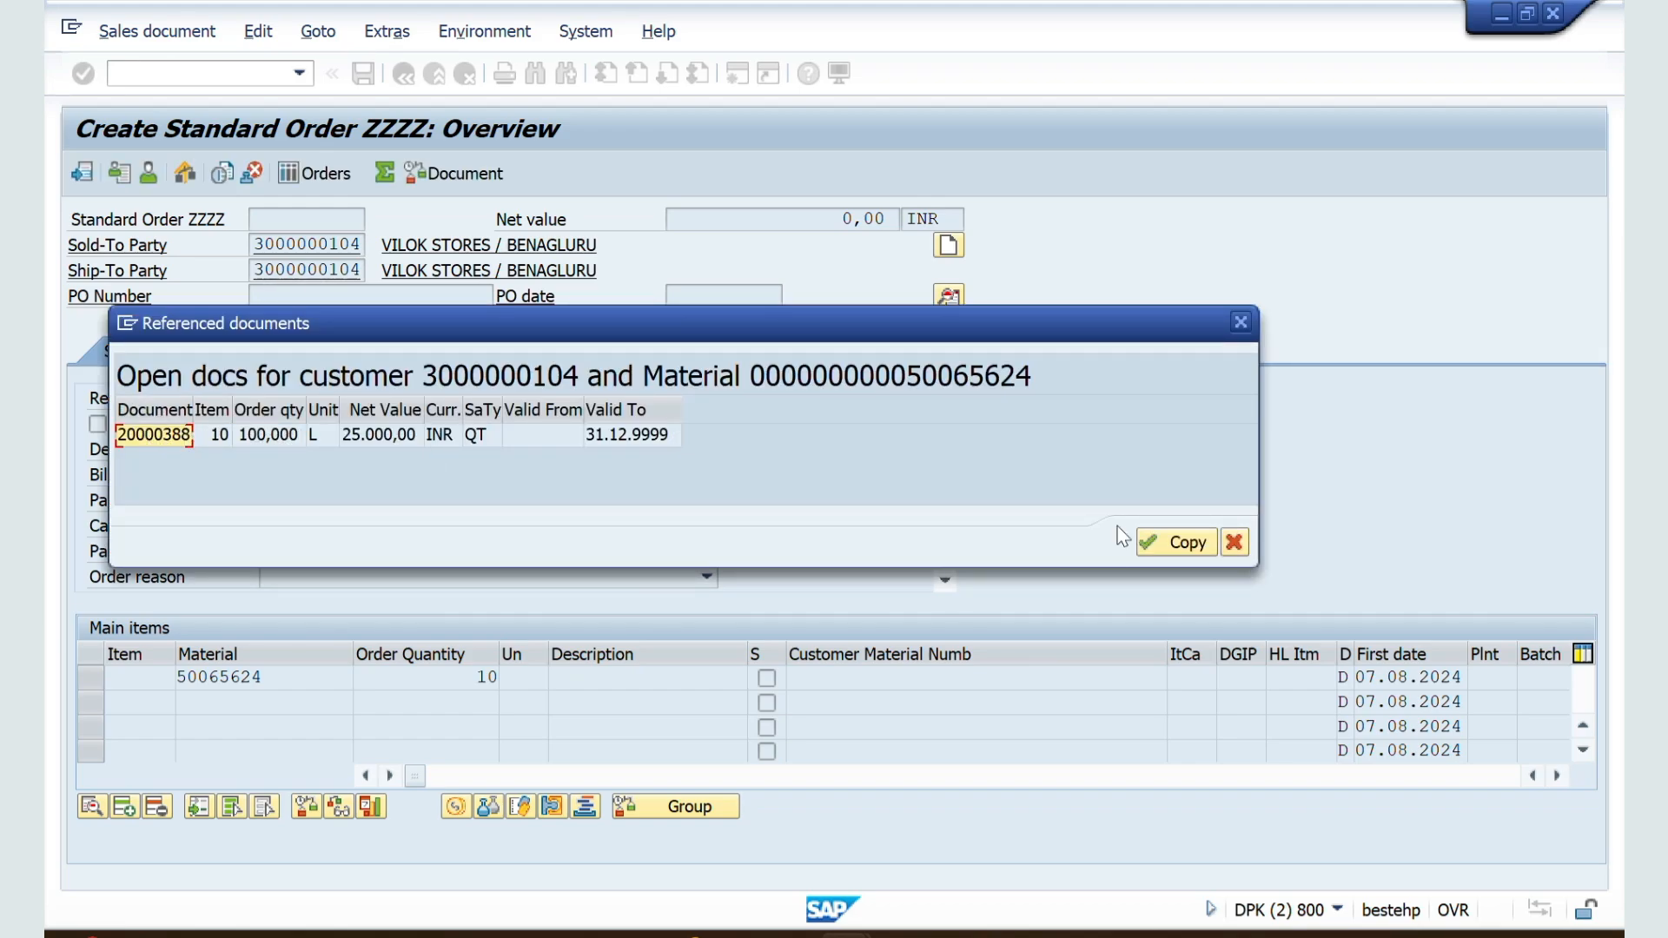
click(1168, 544)
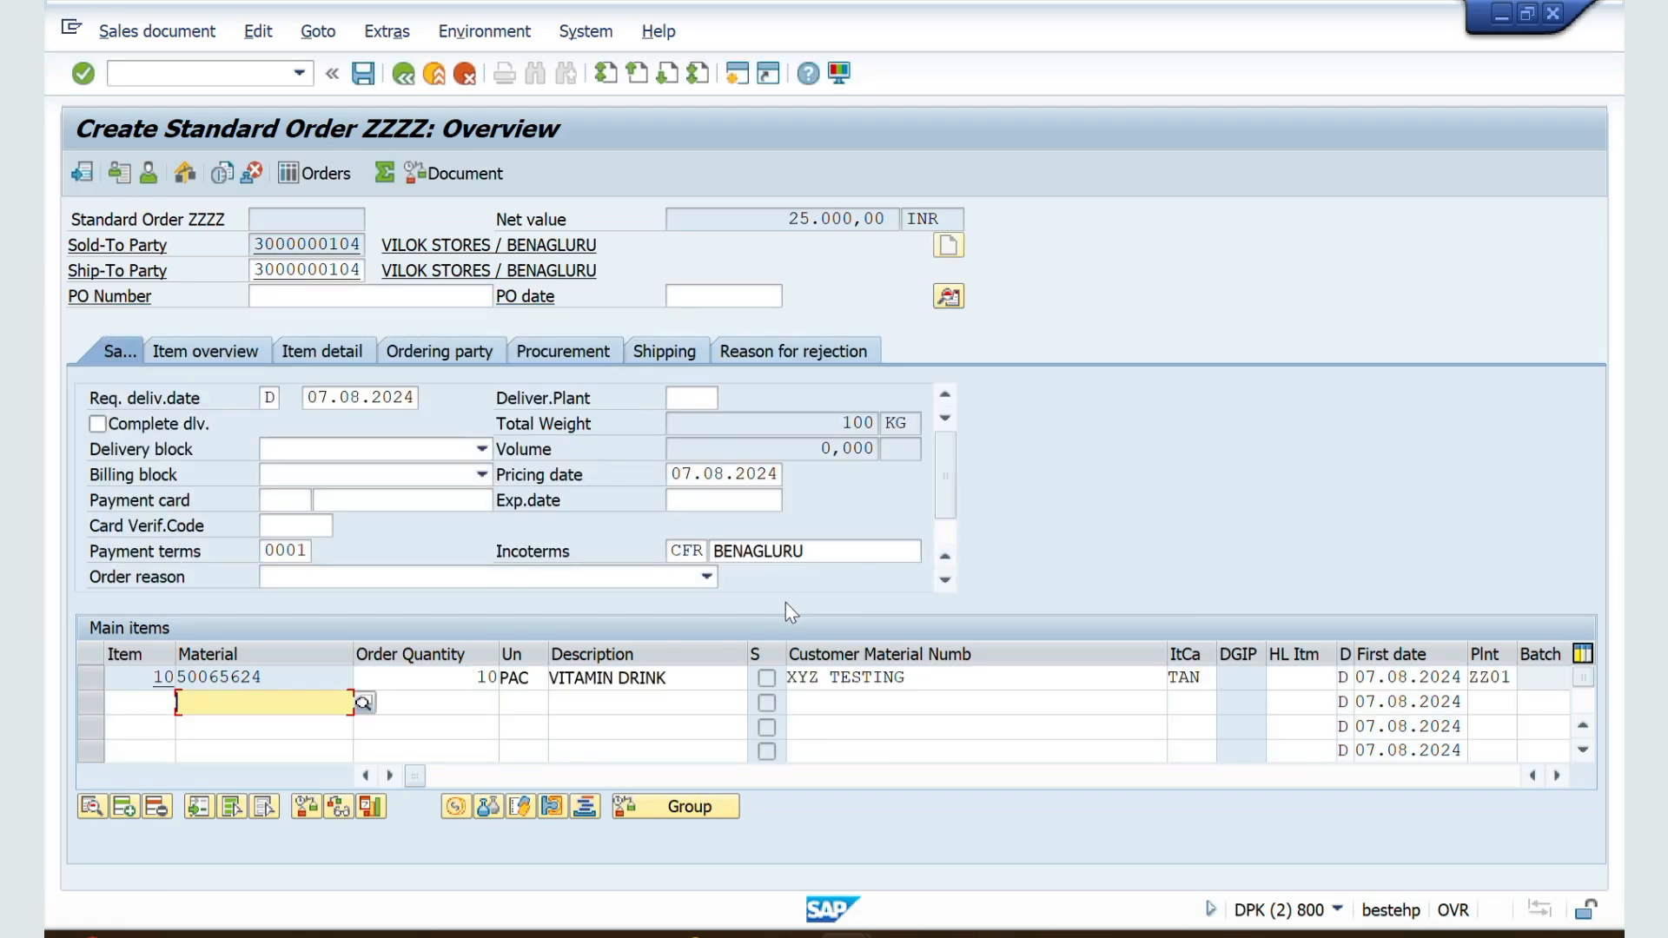
Step: In the ZZSO document type configuration, set Quotation messages to A (Check at header level) and try to save
key(alt+Tab)
key(alt+Tab)
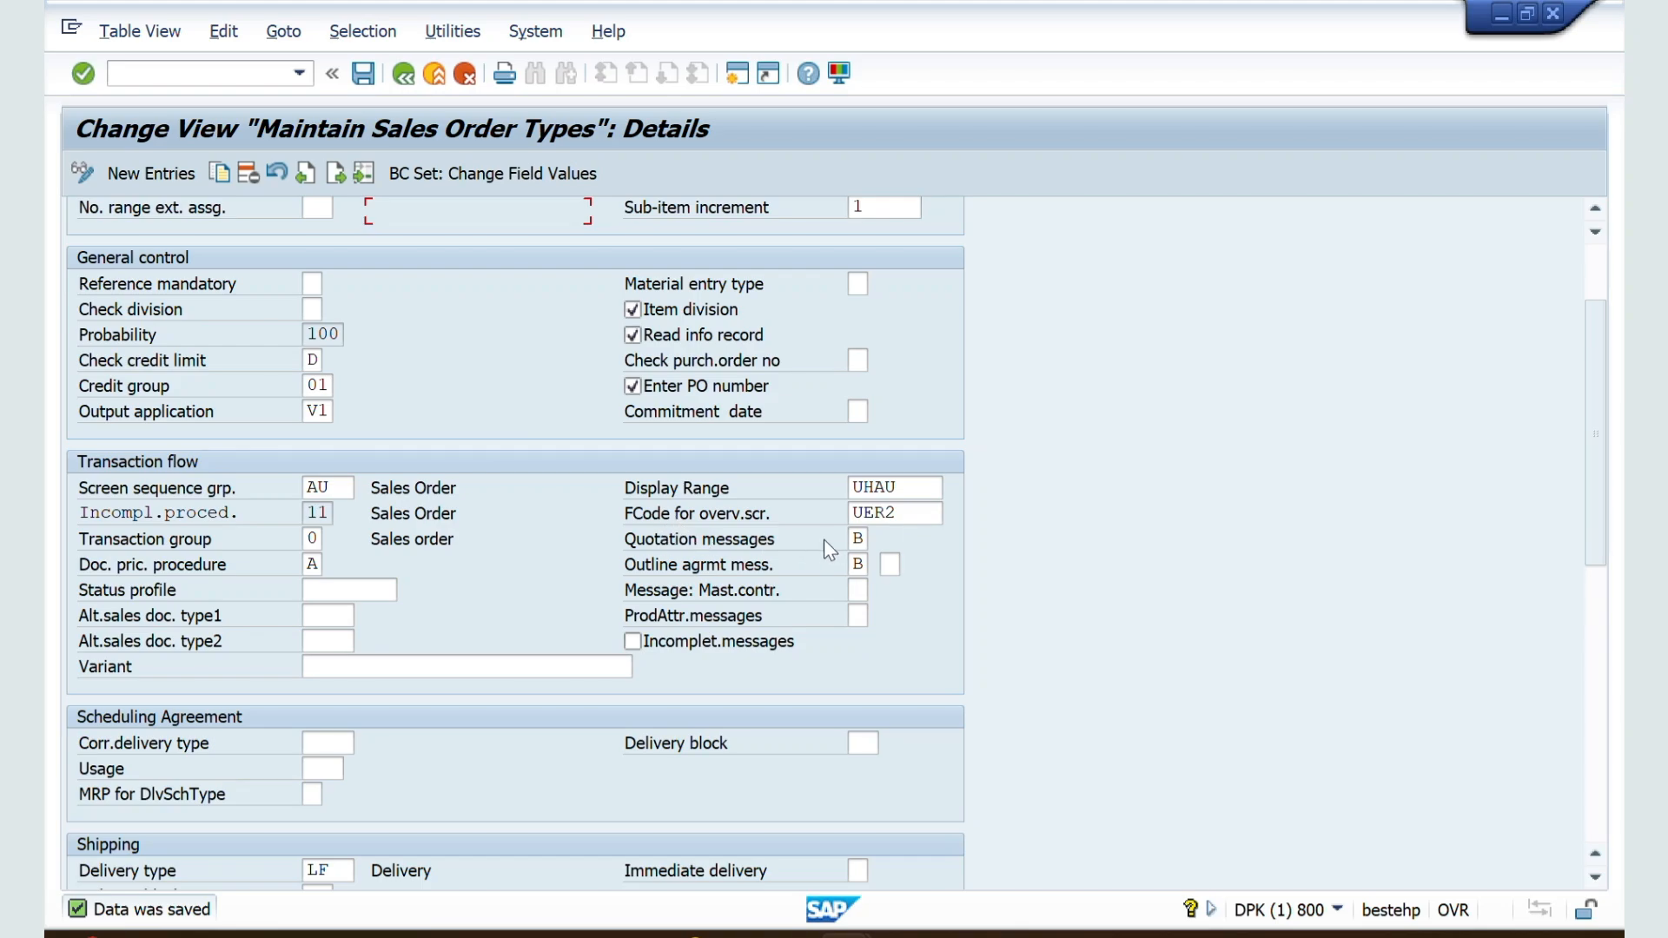
click(862, 539)
click(878, 539)
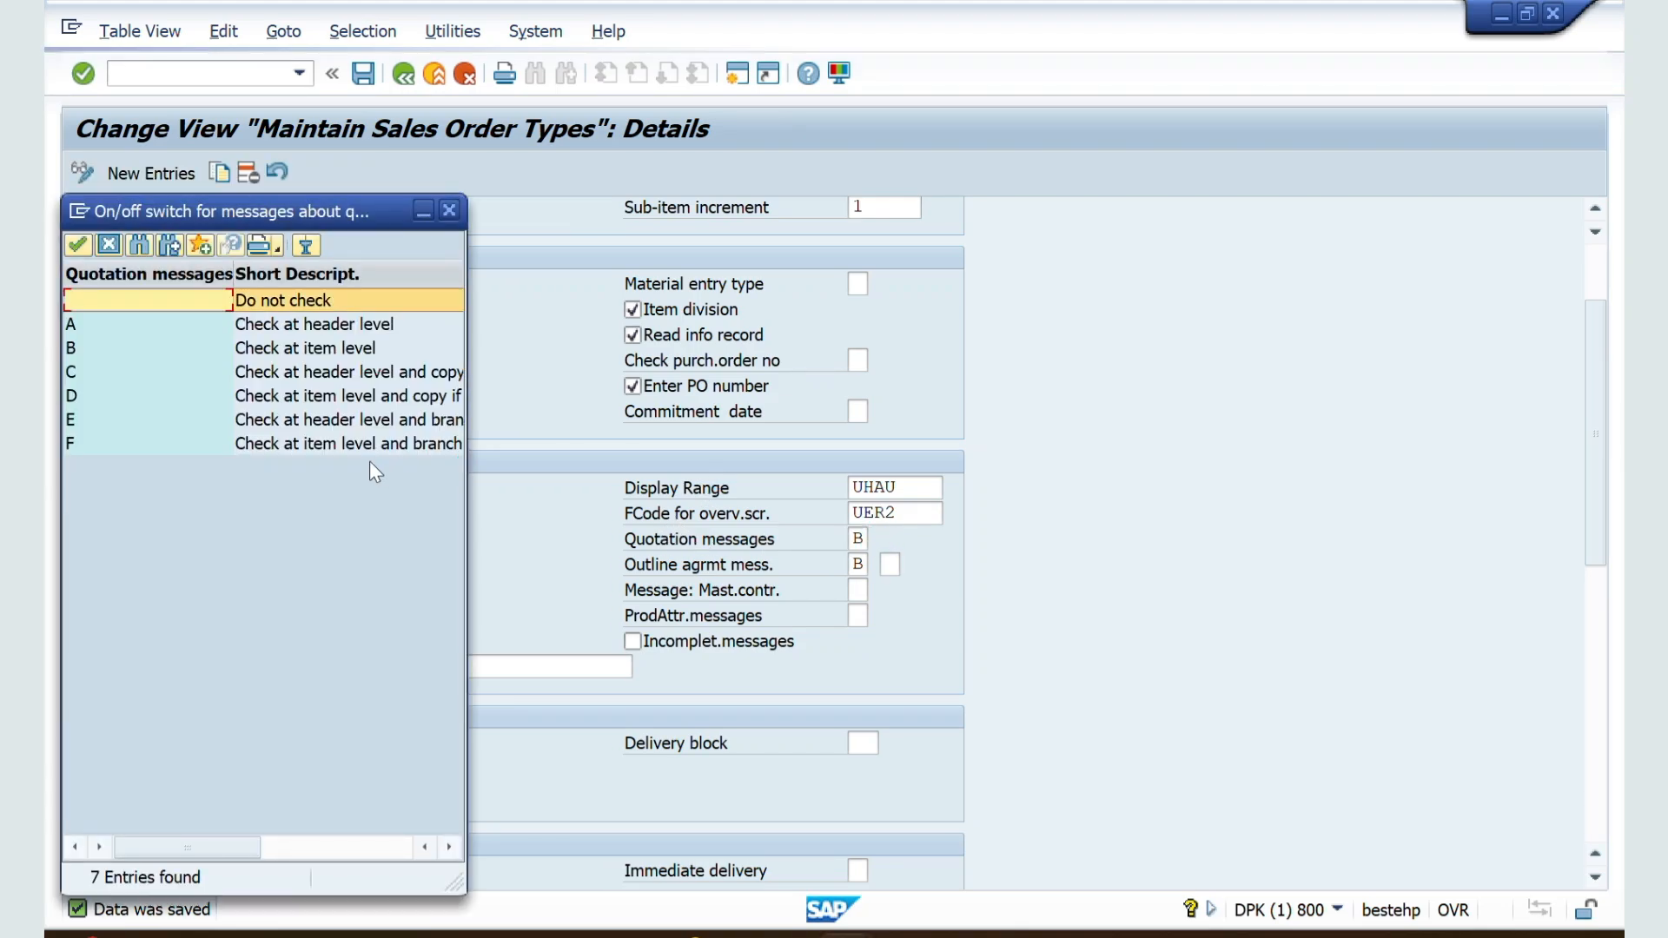
drag(453, 881, 855, 827)
click(277, 325)
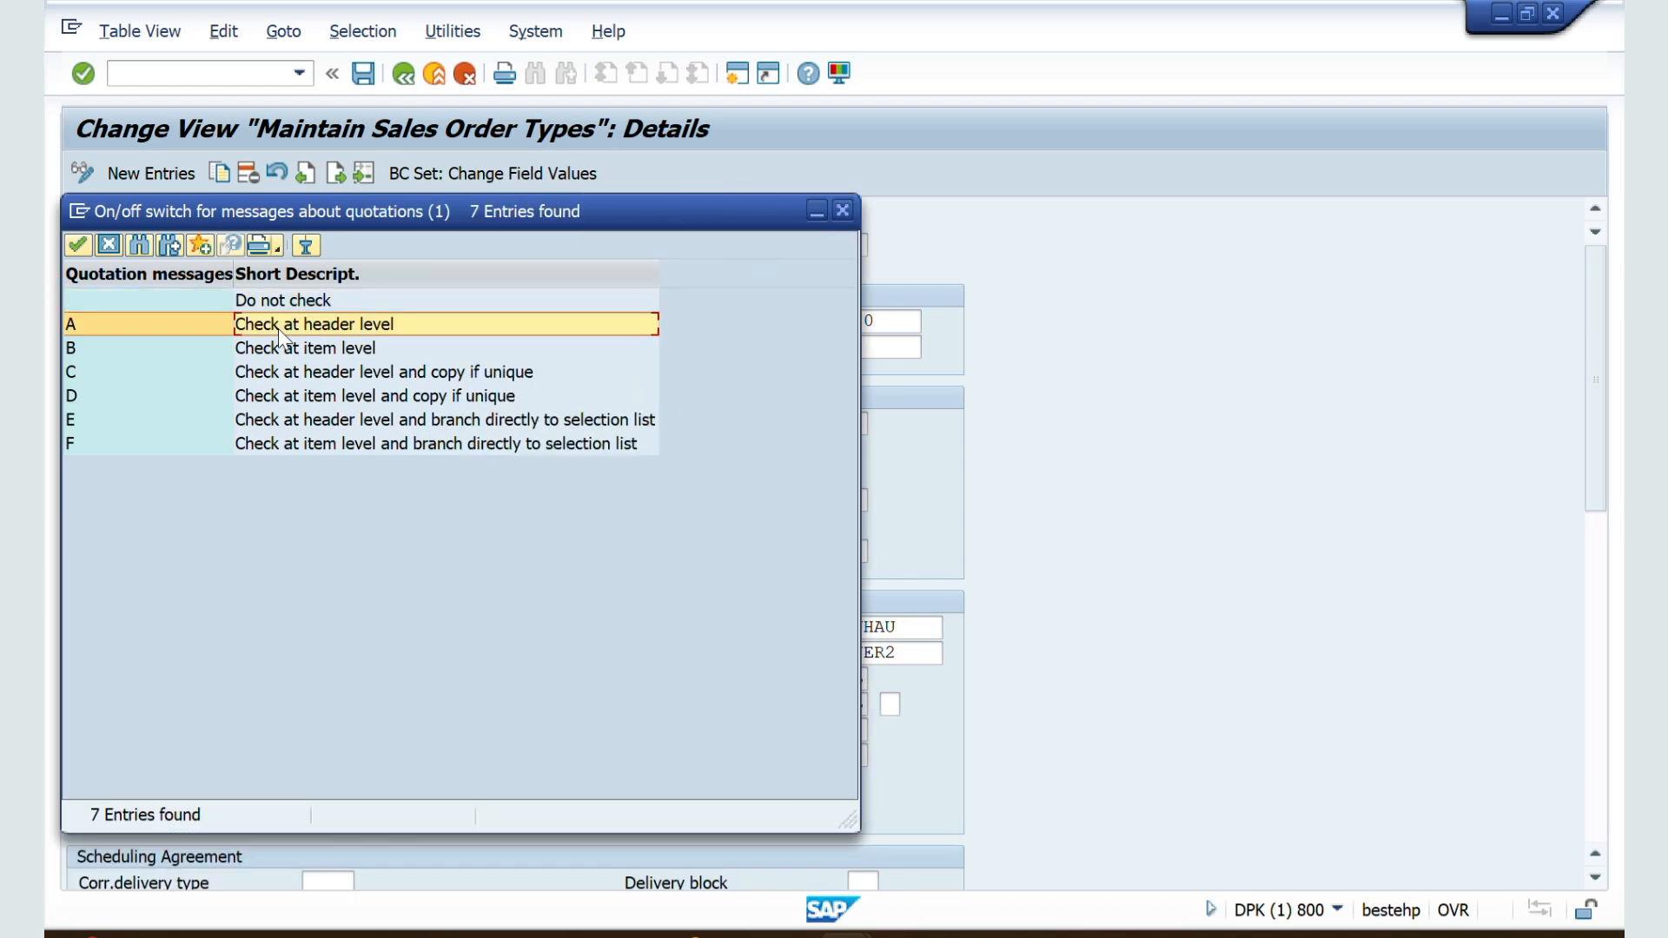
double_click(278, 328)
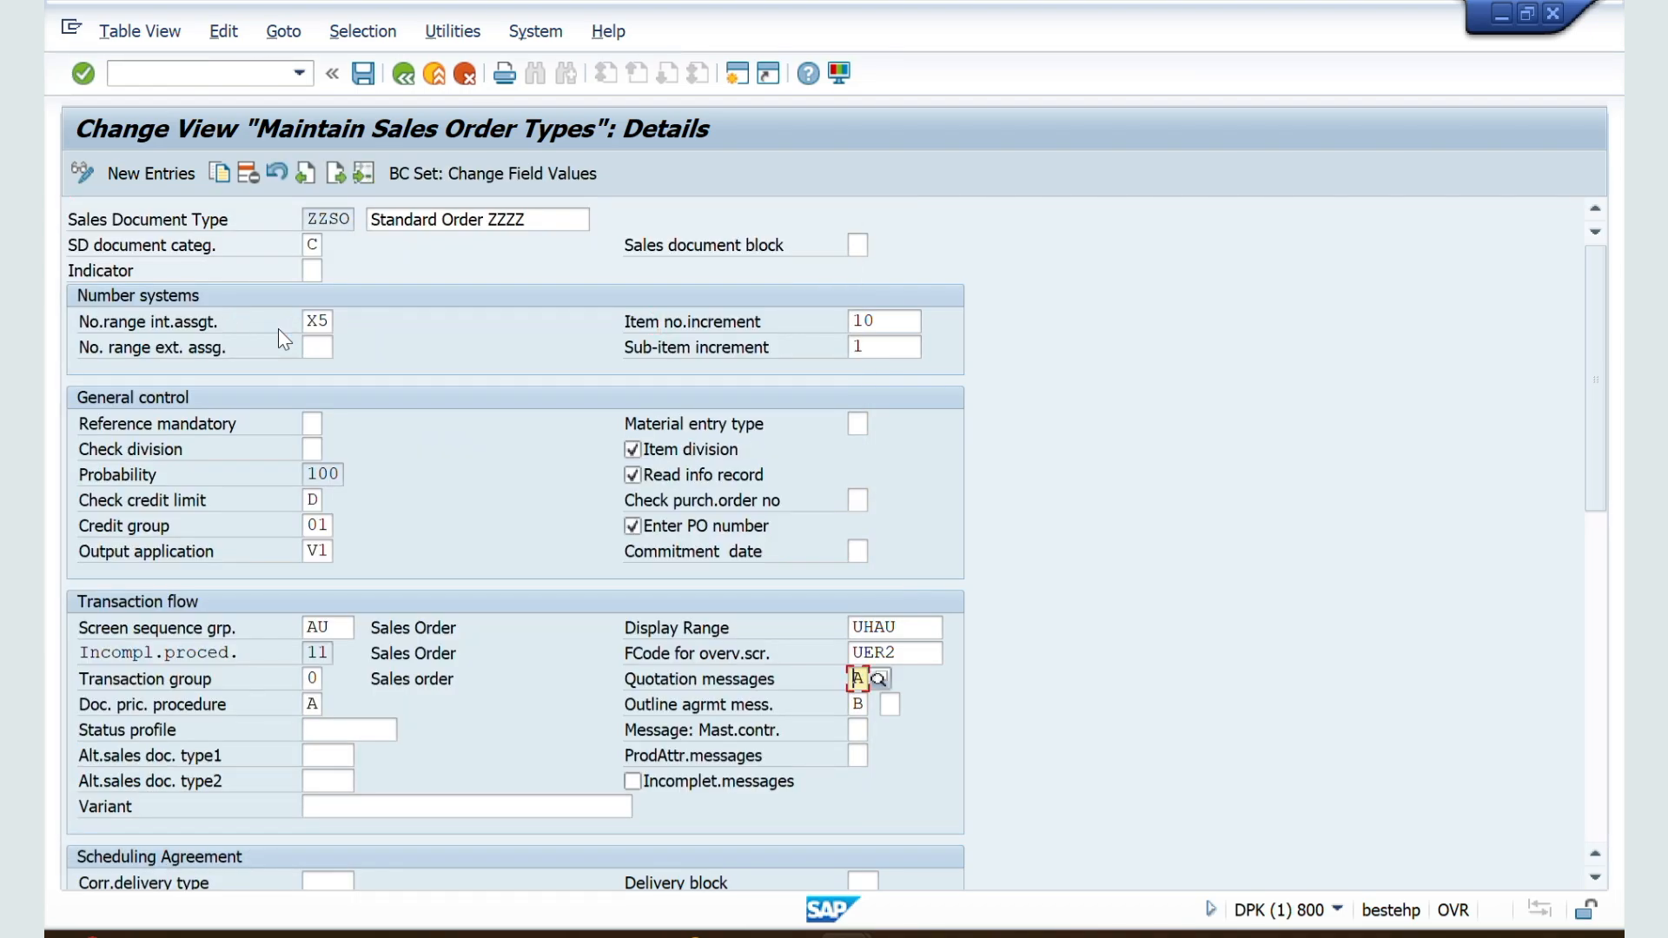
click(361, 75)
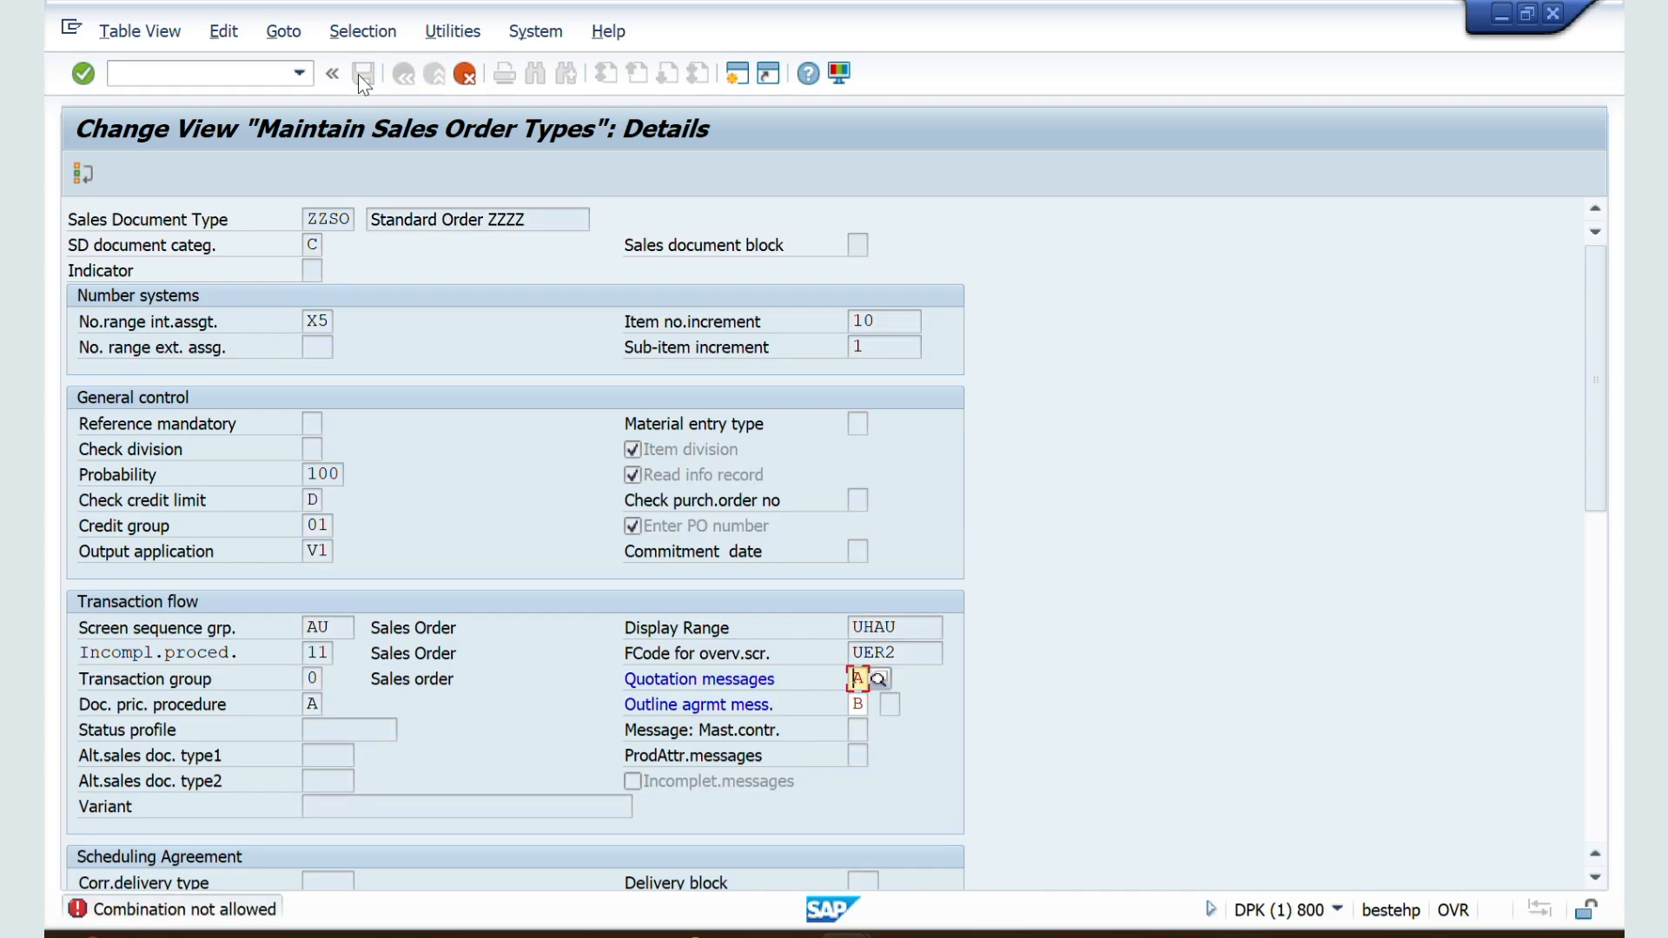
Step: Clear the outline agreement messages setting of ZZSO and save the document type
click(864, 702)
key(BackSpace)
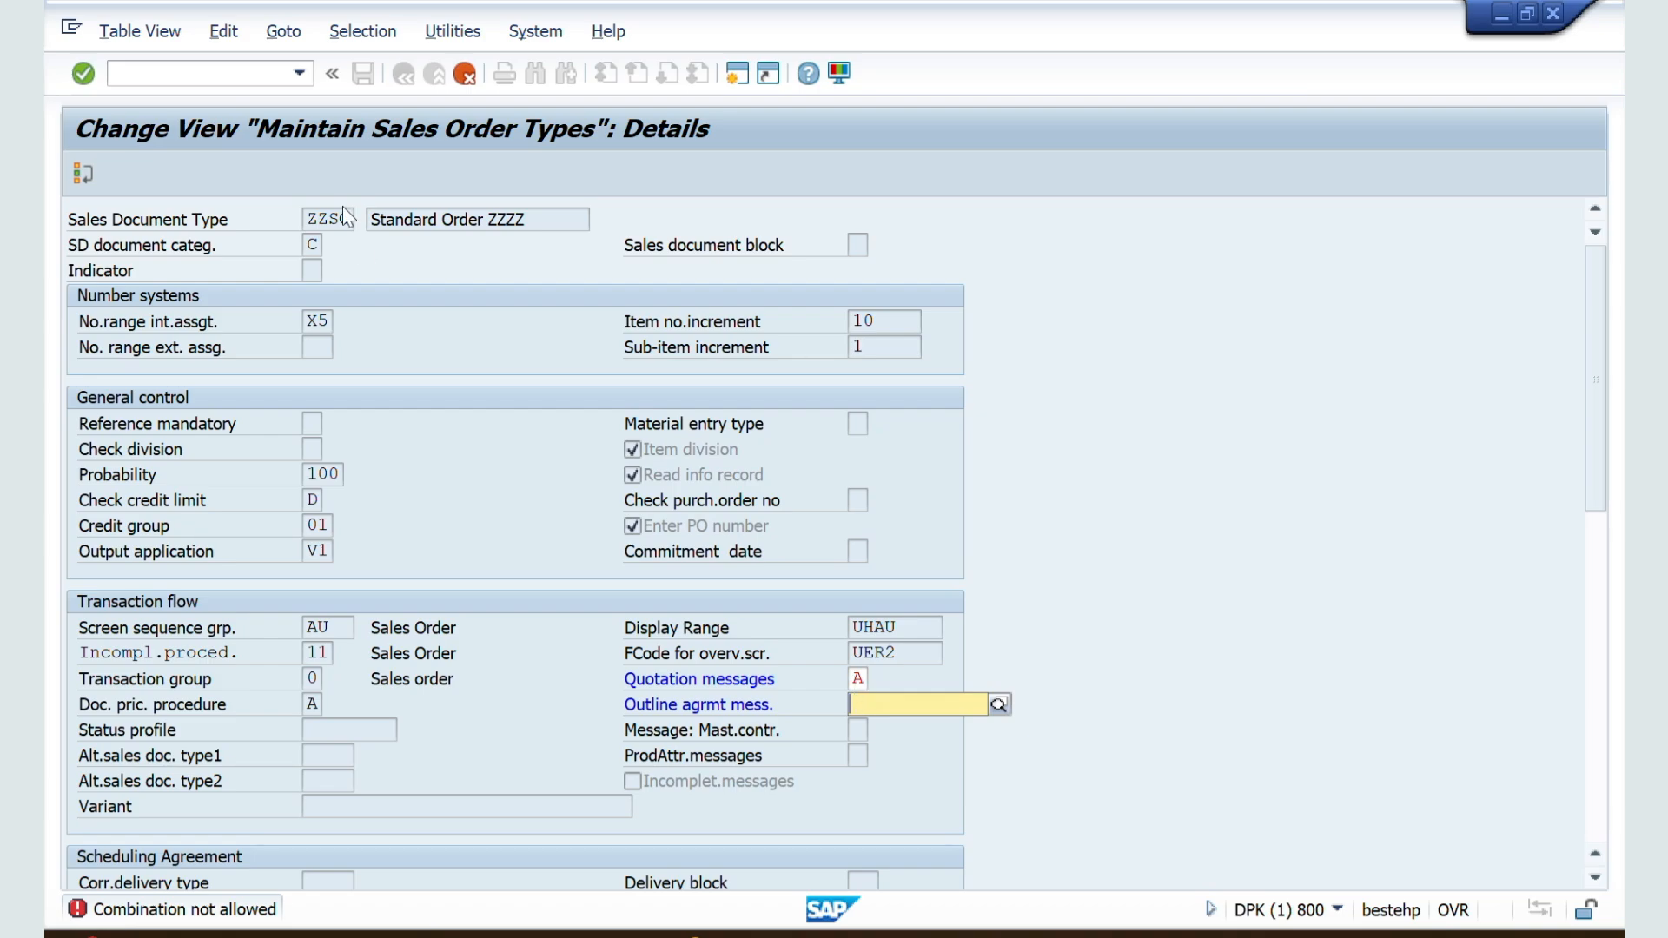
click(362, 77)
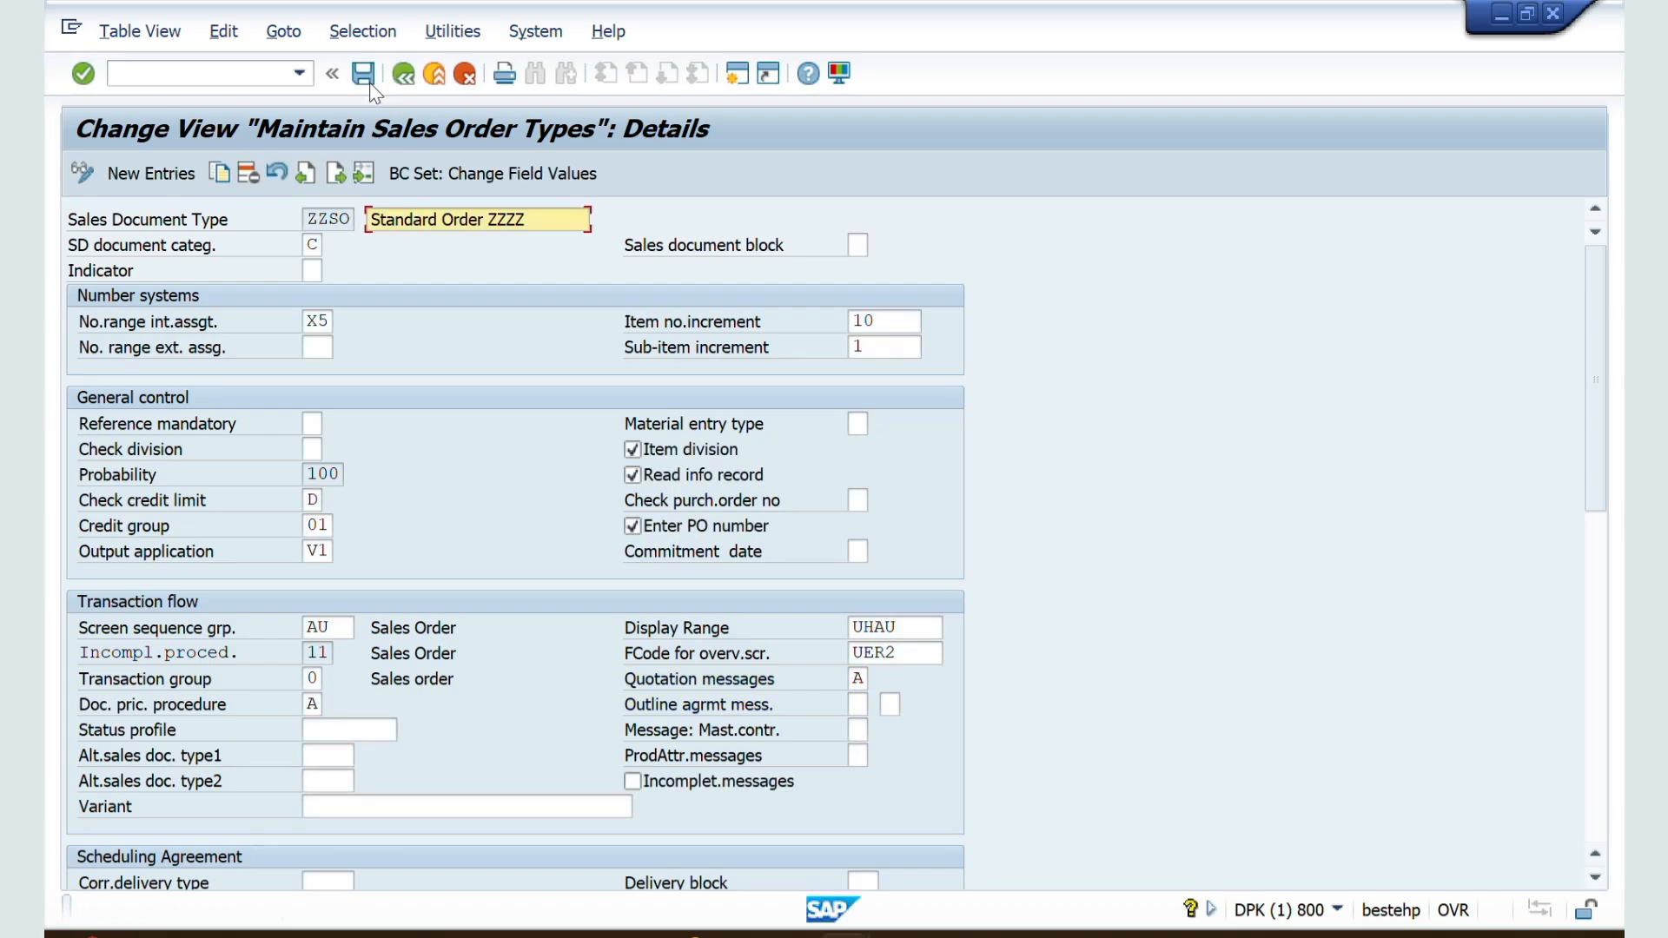
click(356, 79)
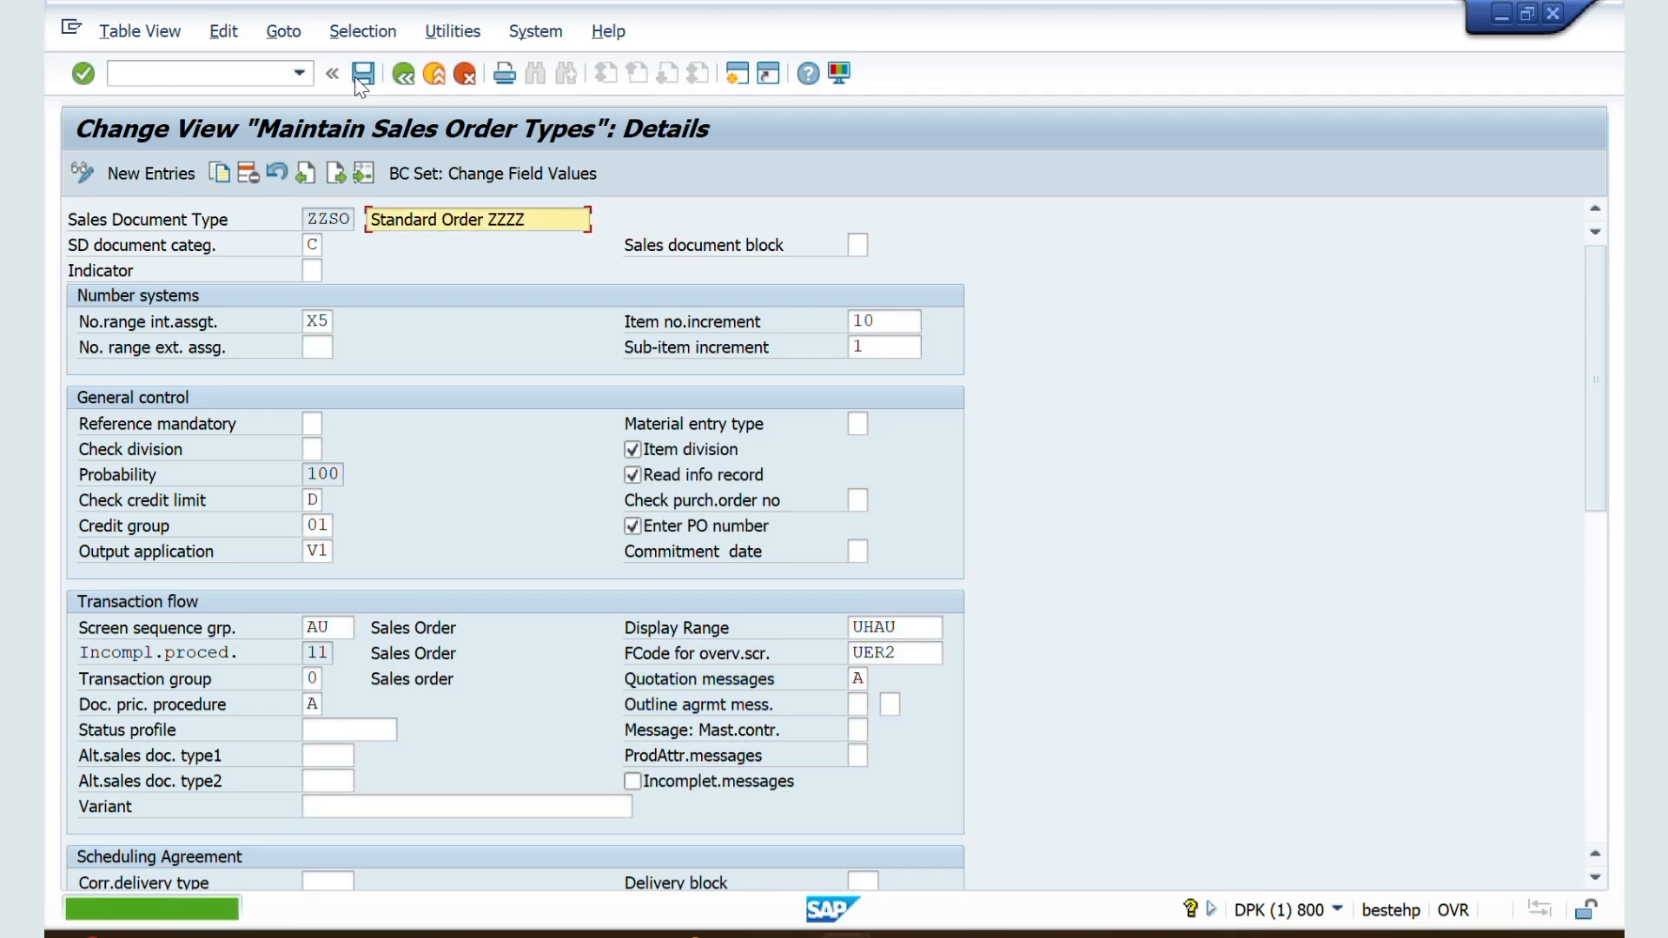
Step: Leave the unsaved order and start transaction VA21 to create another quotation
key(alt+Tab)
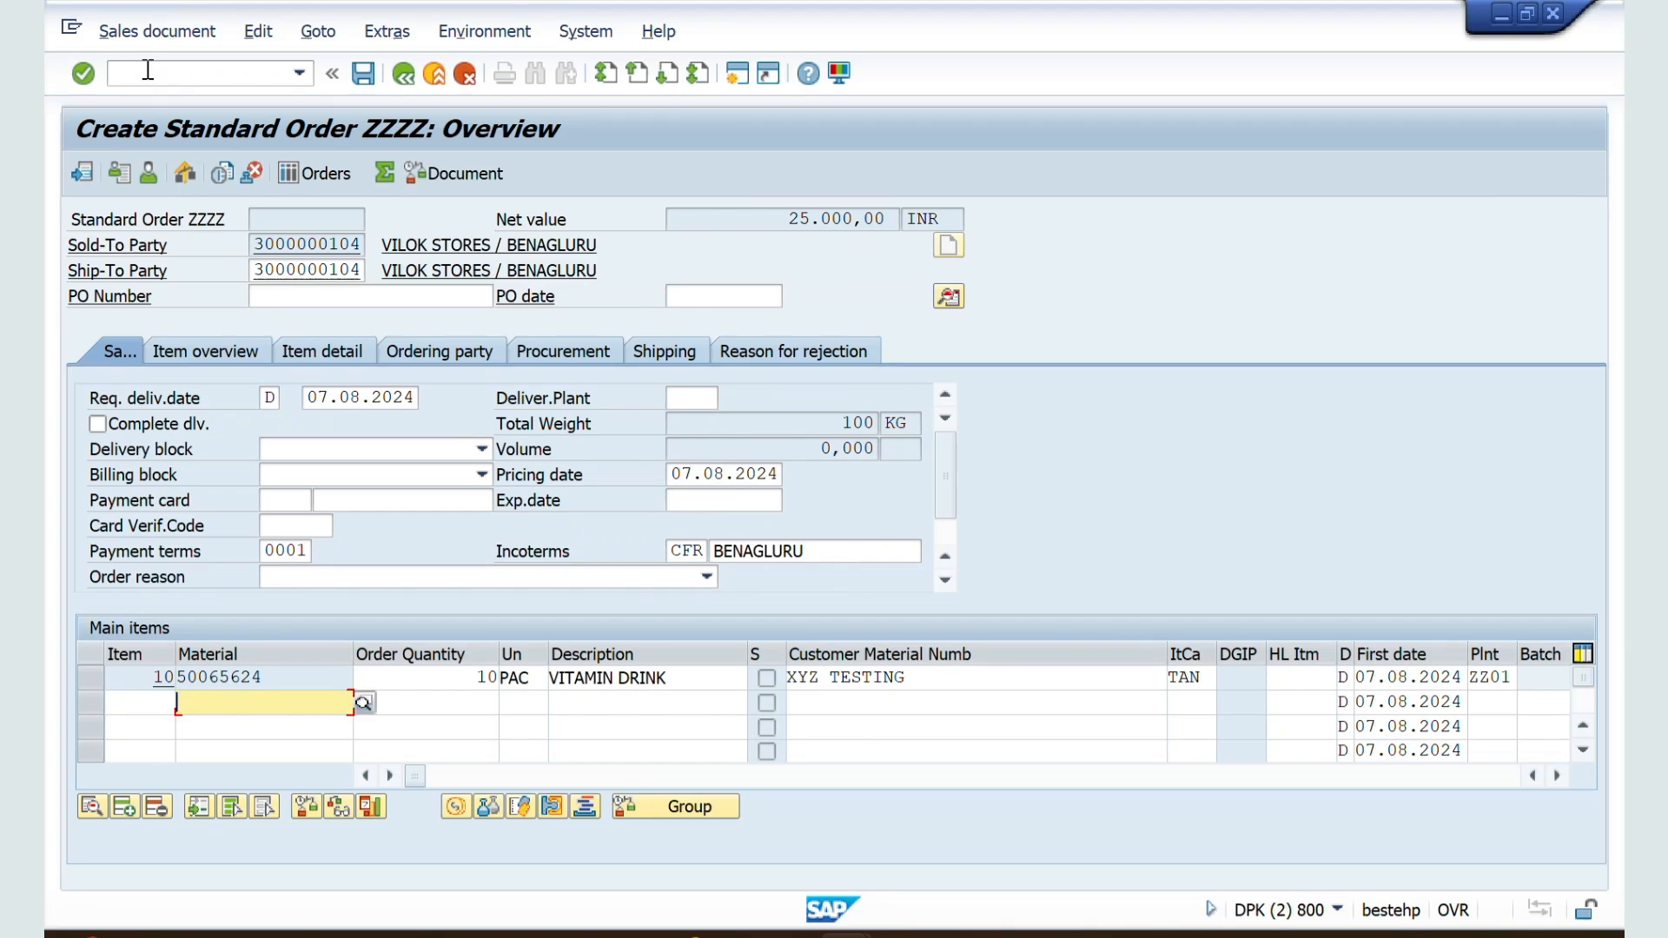
click(148, 70)
text(/NVA0)
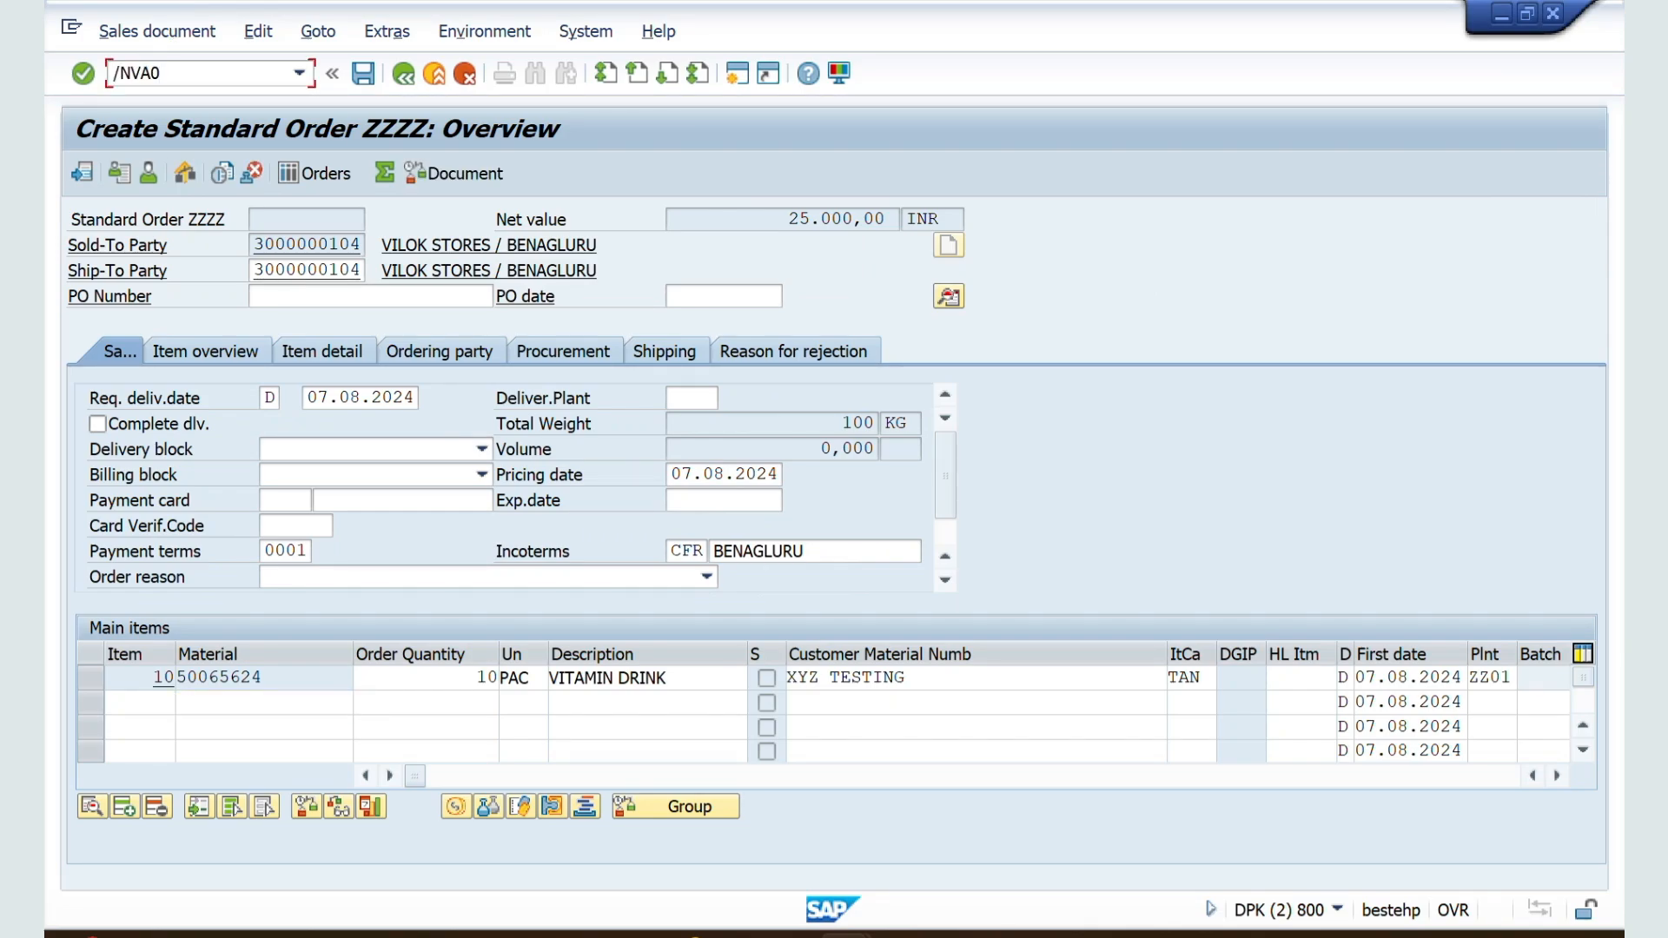
key(BackSpace)
text(21)
key(Return)
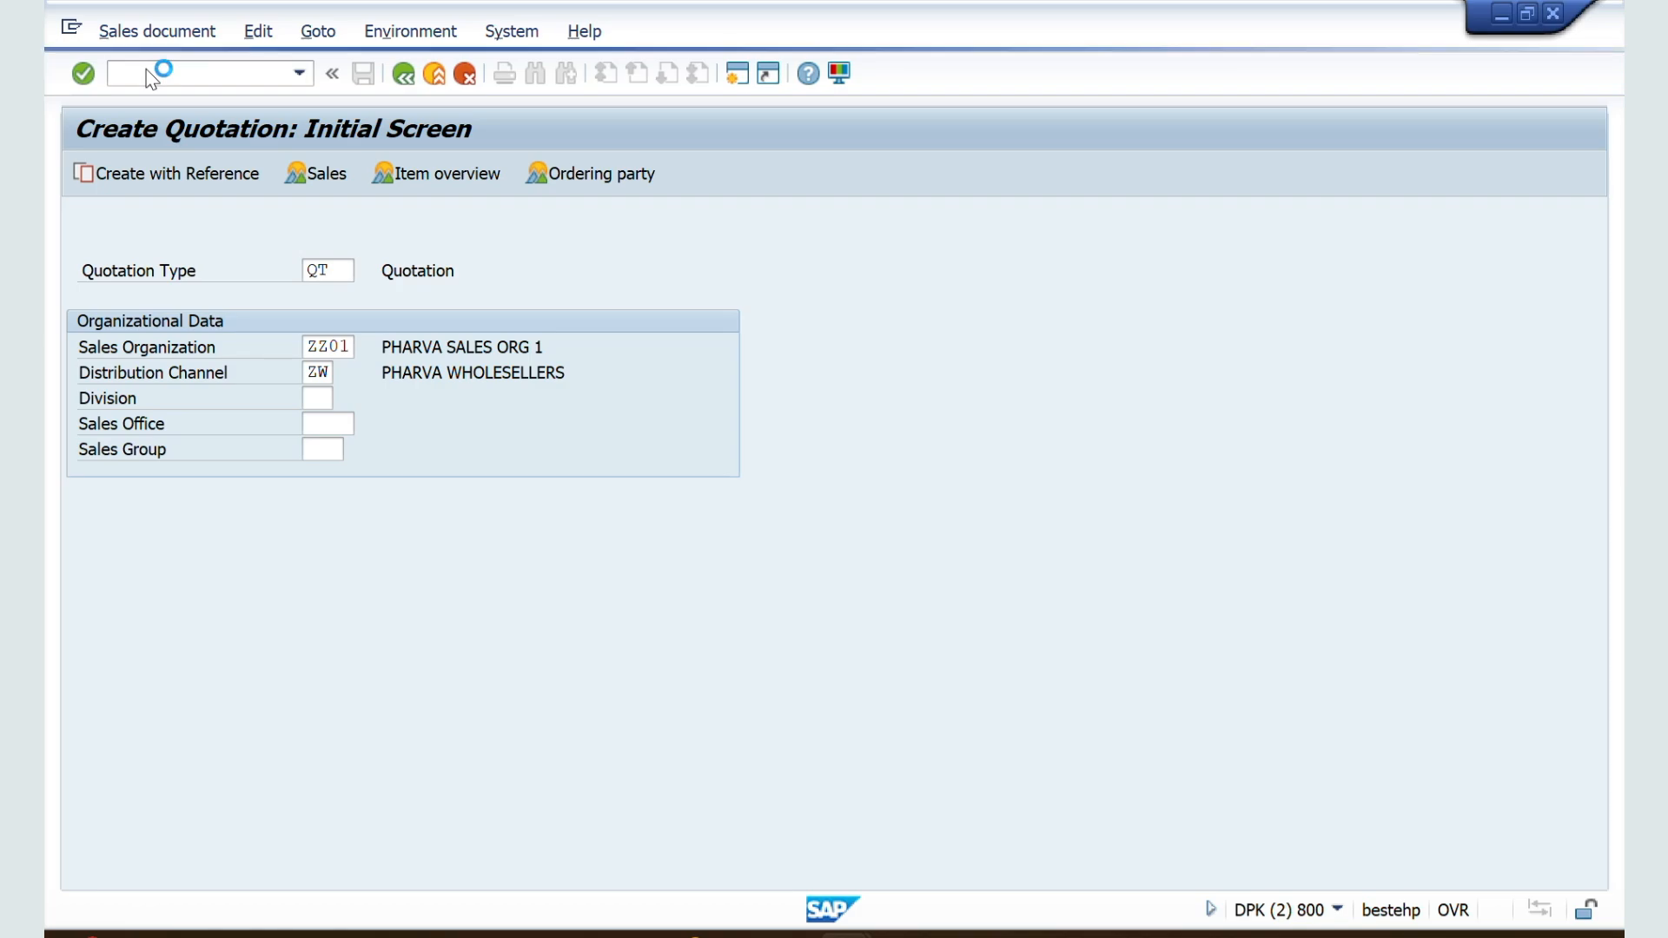
Step: Open the QT quotation and set VILOK STORES as its sold-to party with sales area ZZ01 / ZW / ZM
key(Return)
key(Return)
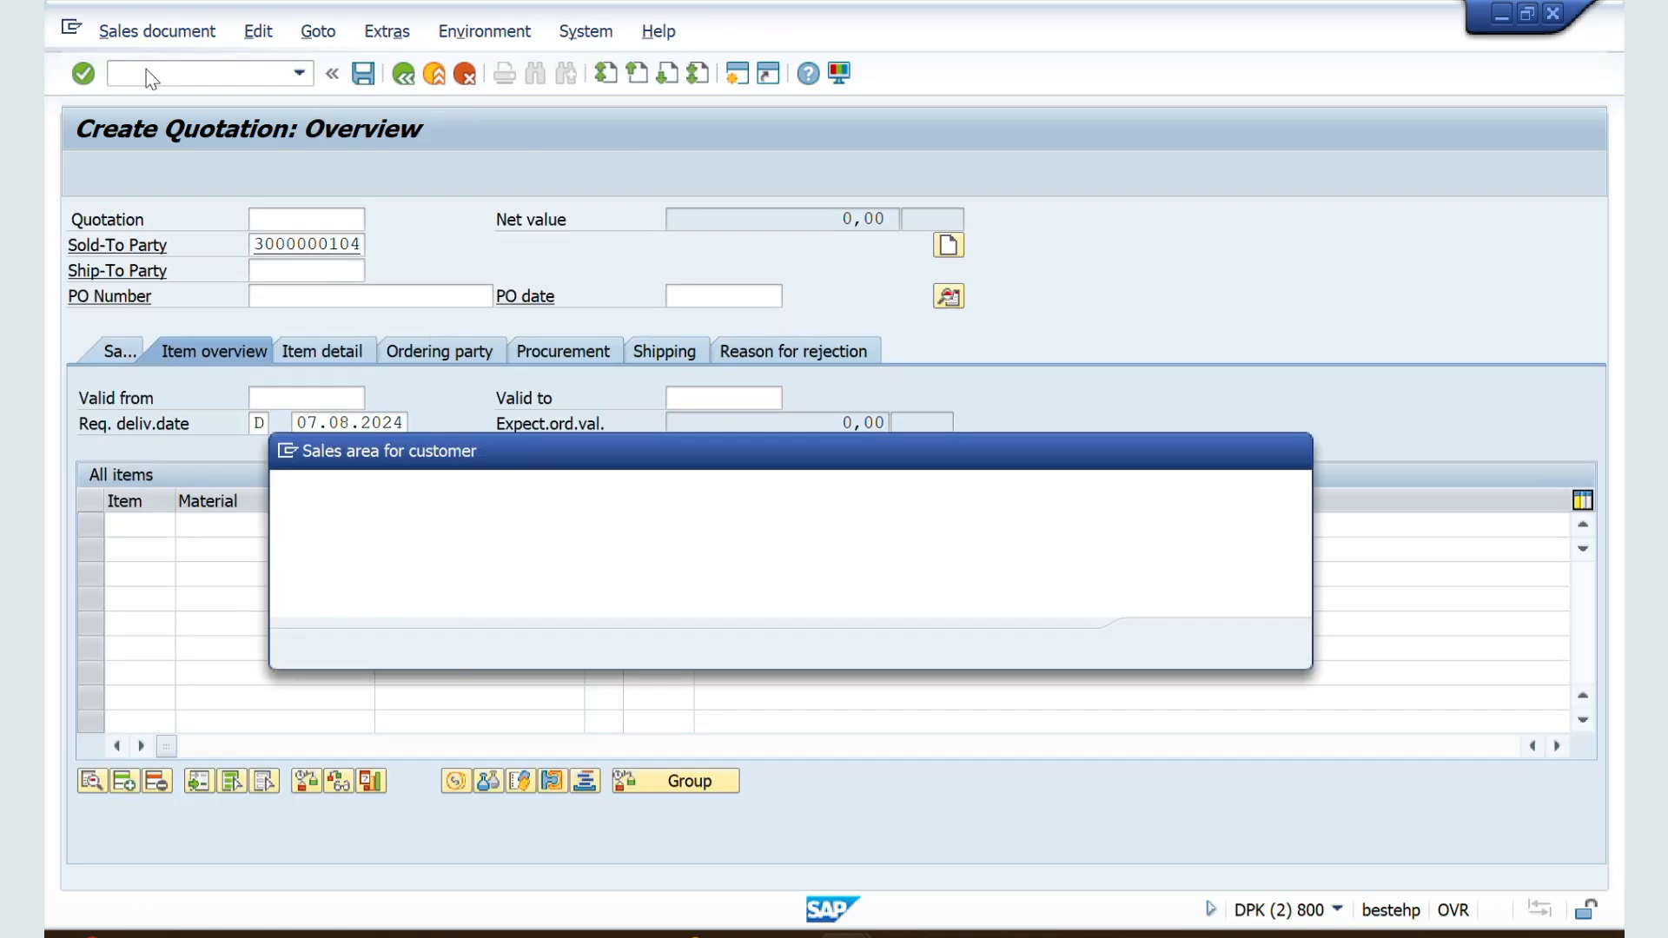
double_click(308, 580)
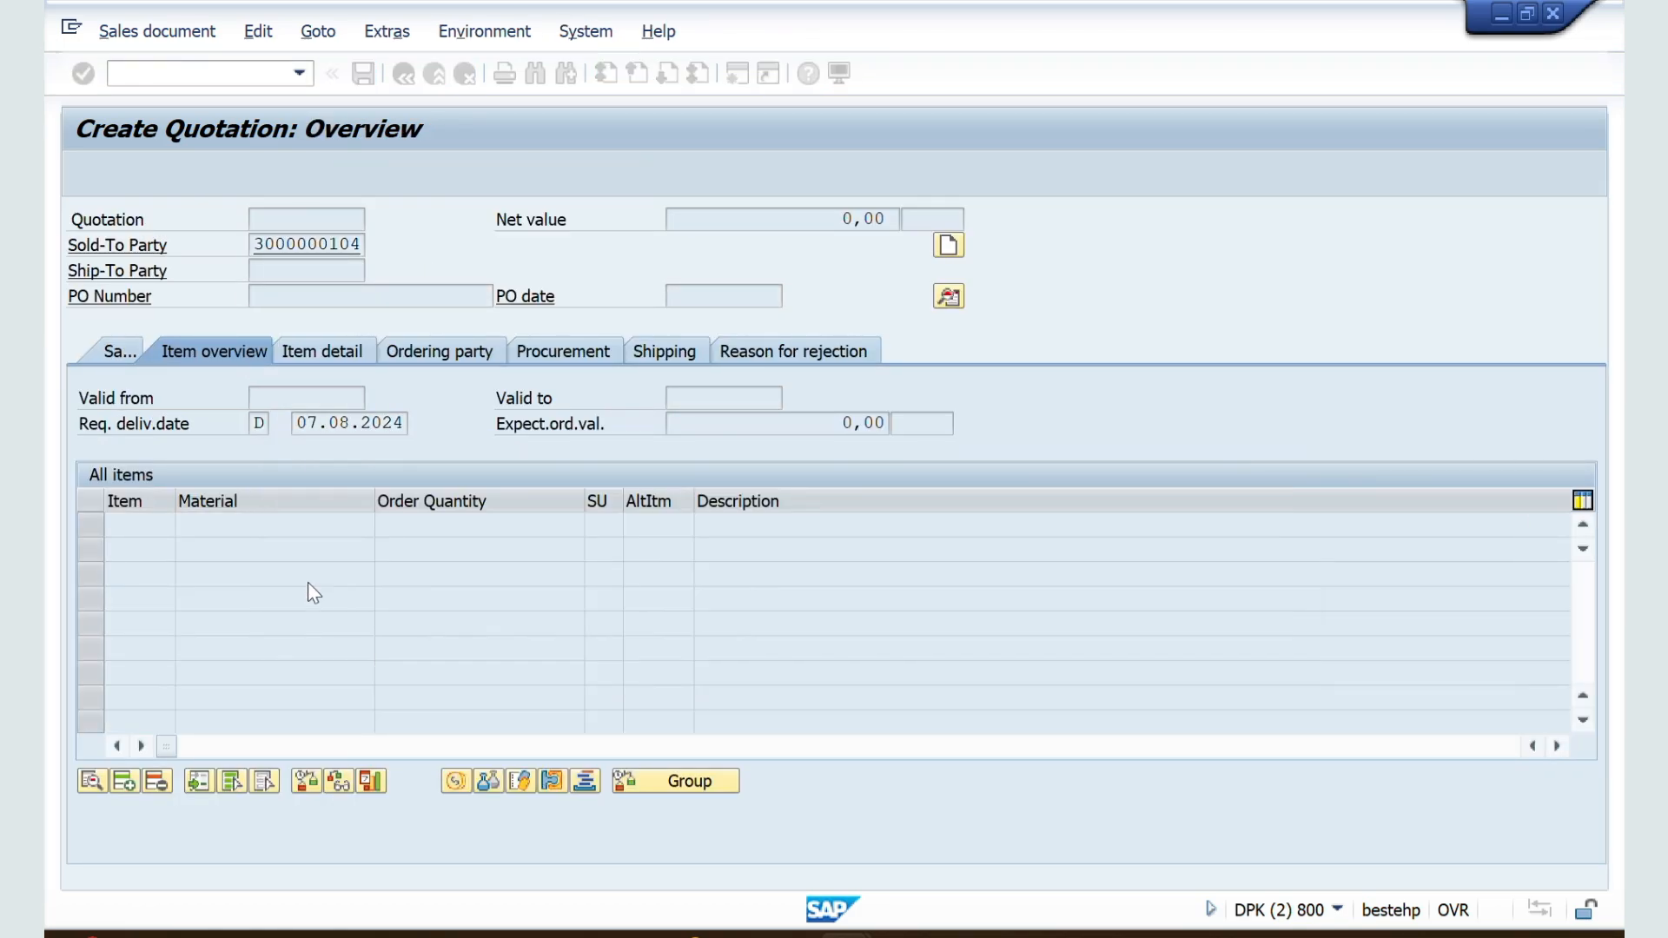
Step: In the quotation's Sales view, add material 50065624 with an order quantity of 10 L
click(121, 348)
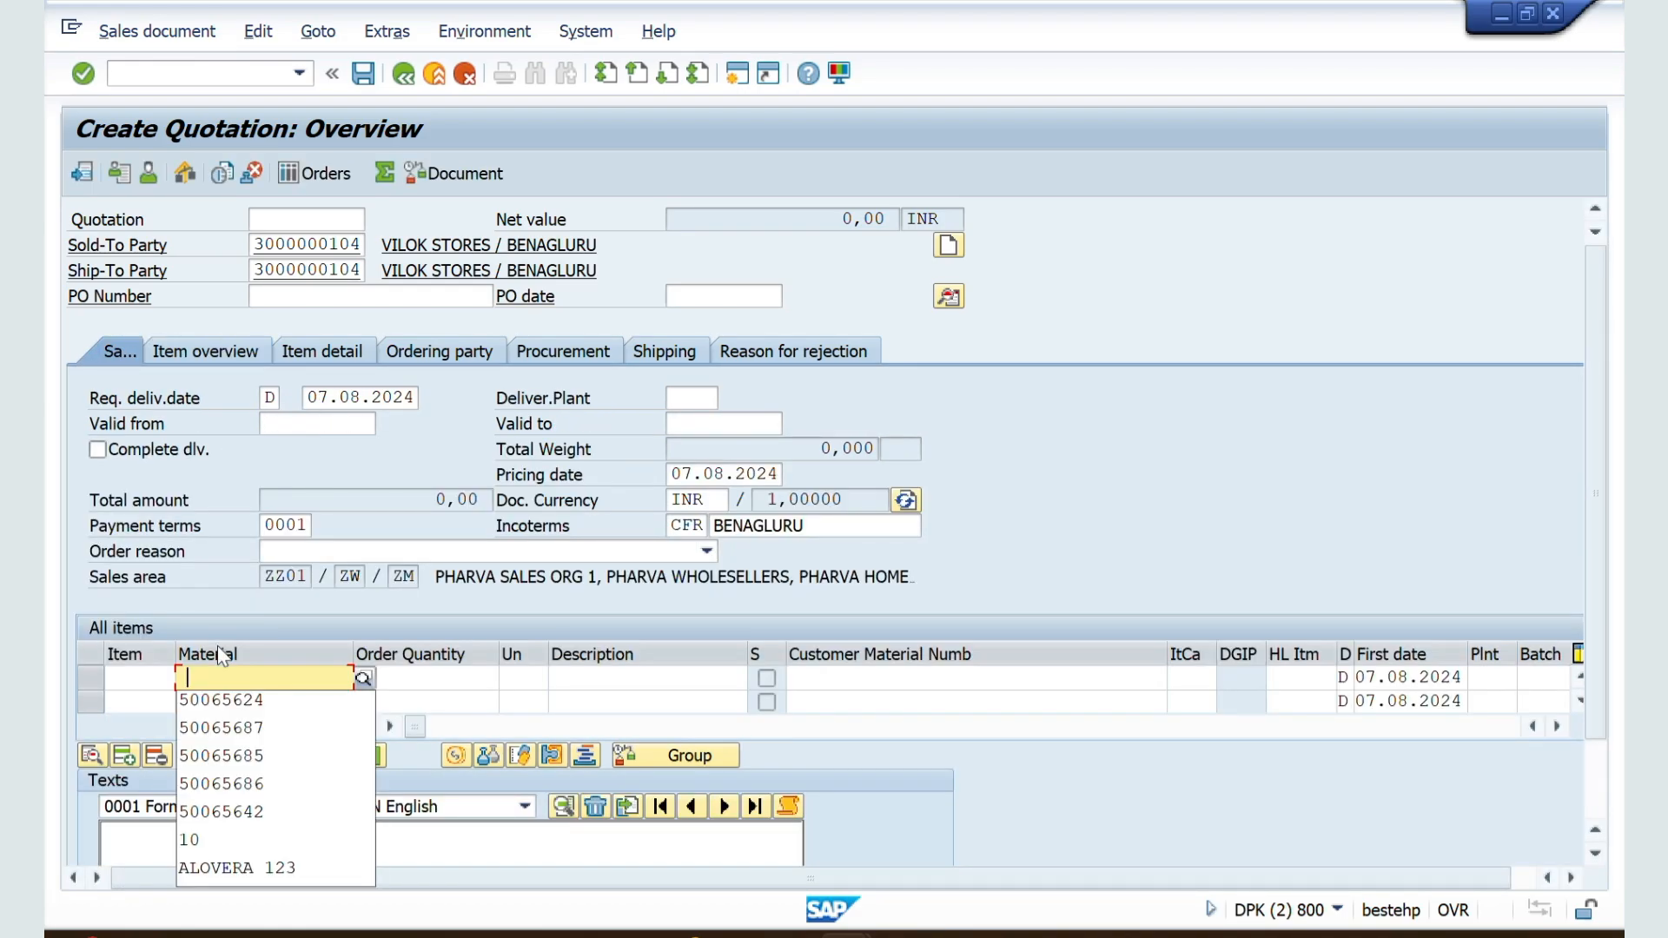
click(231, 705)
click(433, 685)
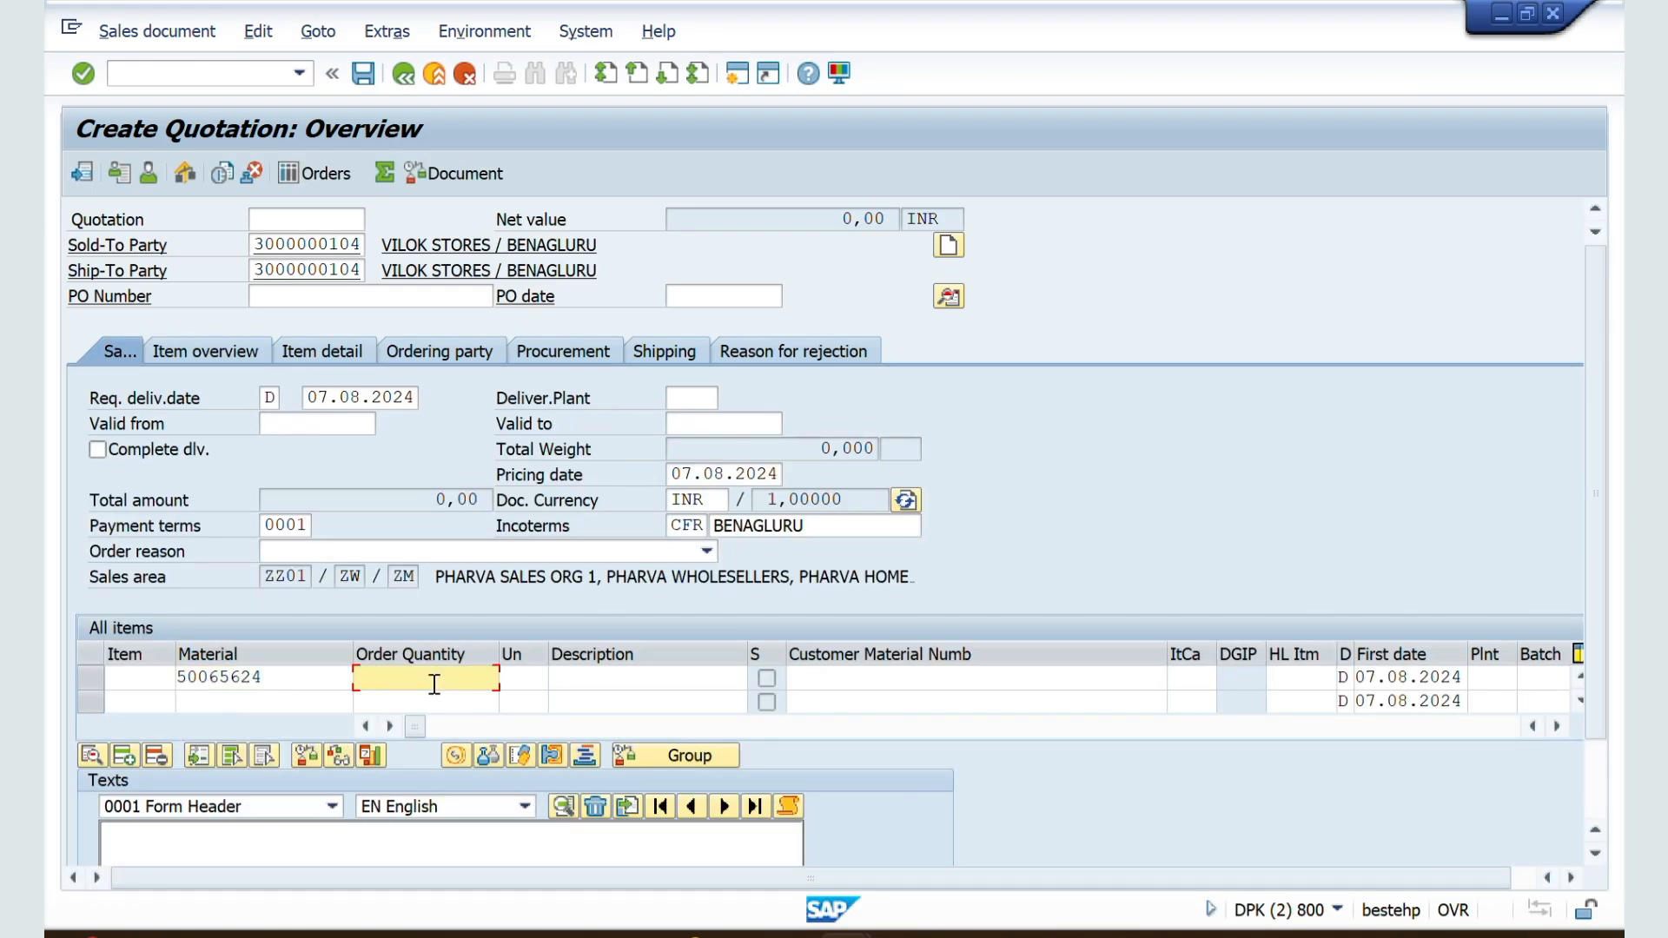
text(10)
key(Tab)
text(L)
key(Return)
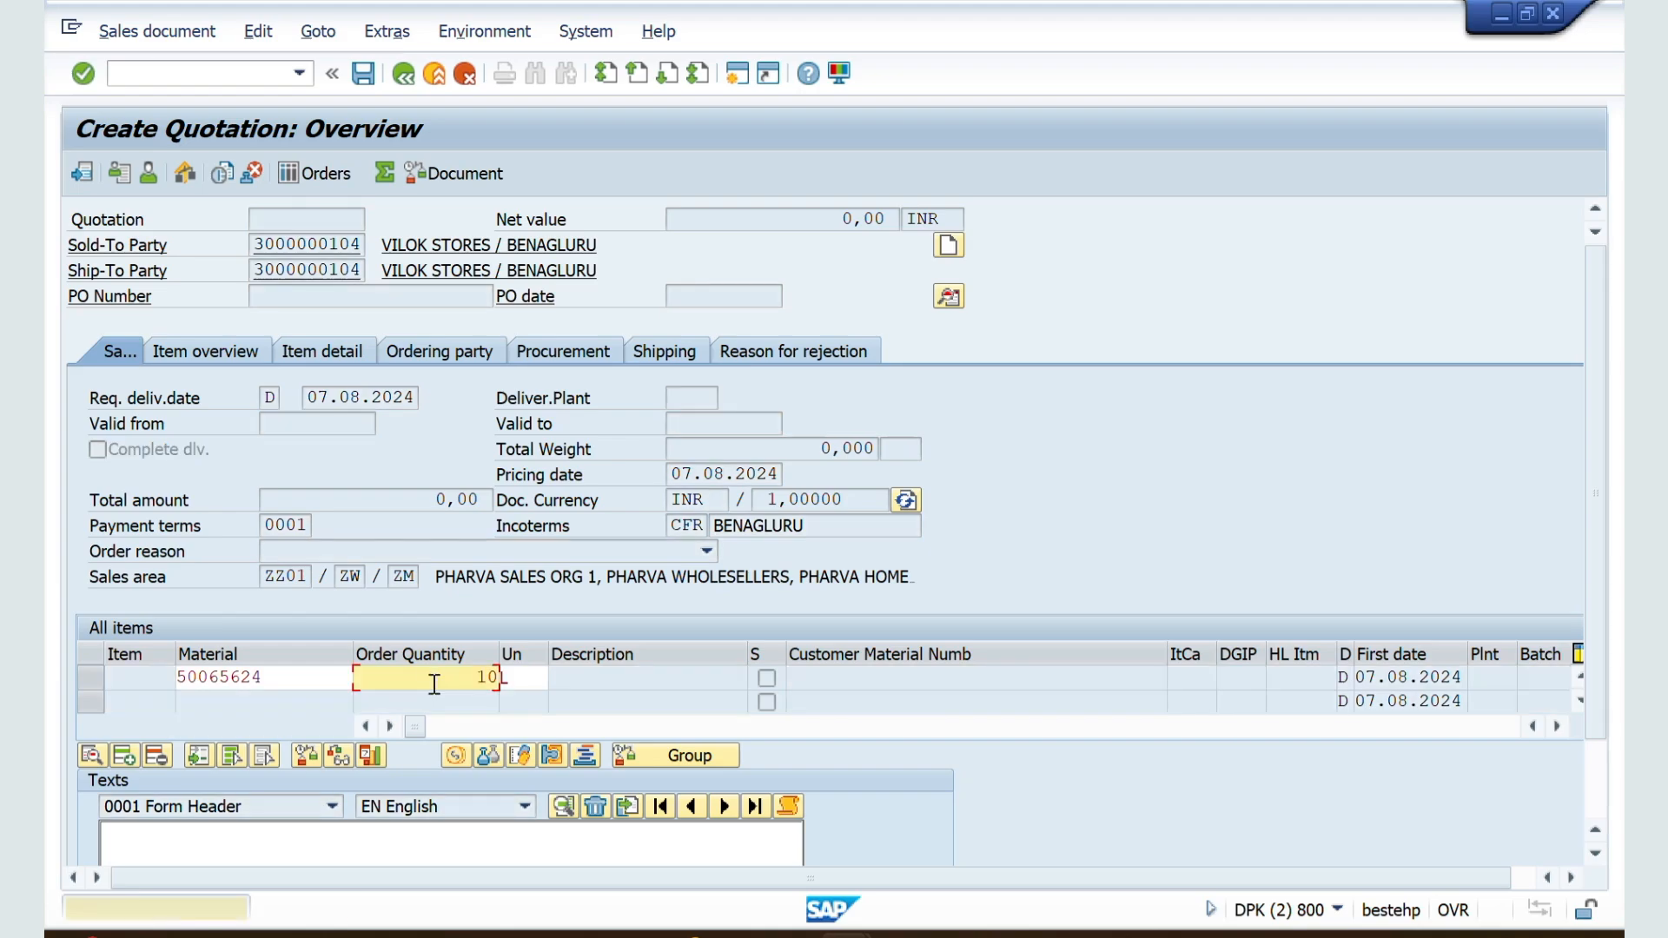
key(Return)
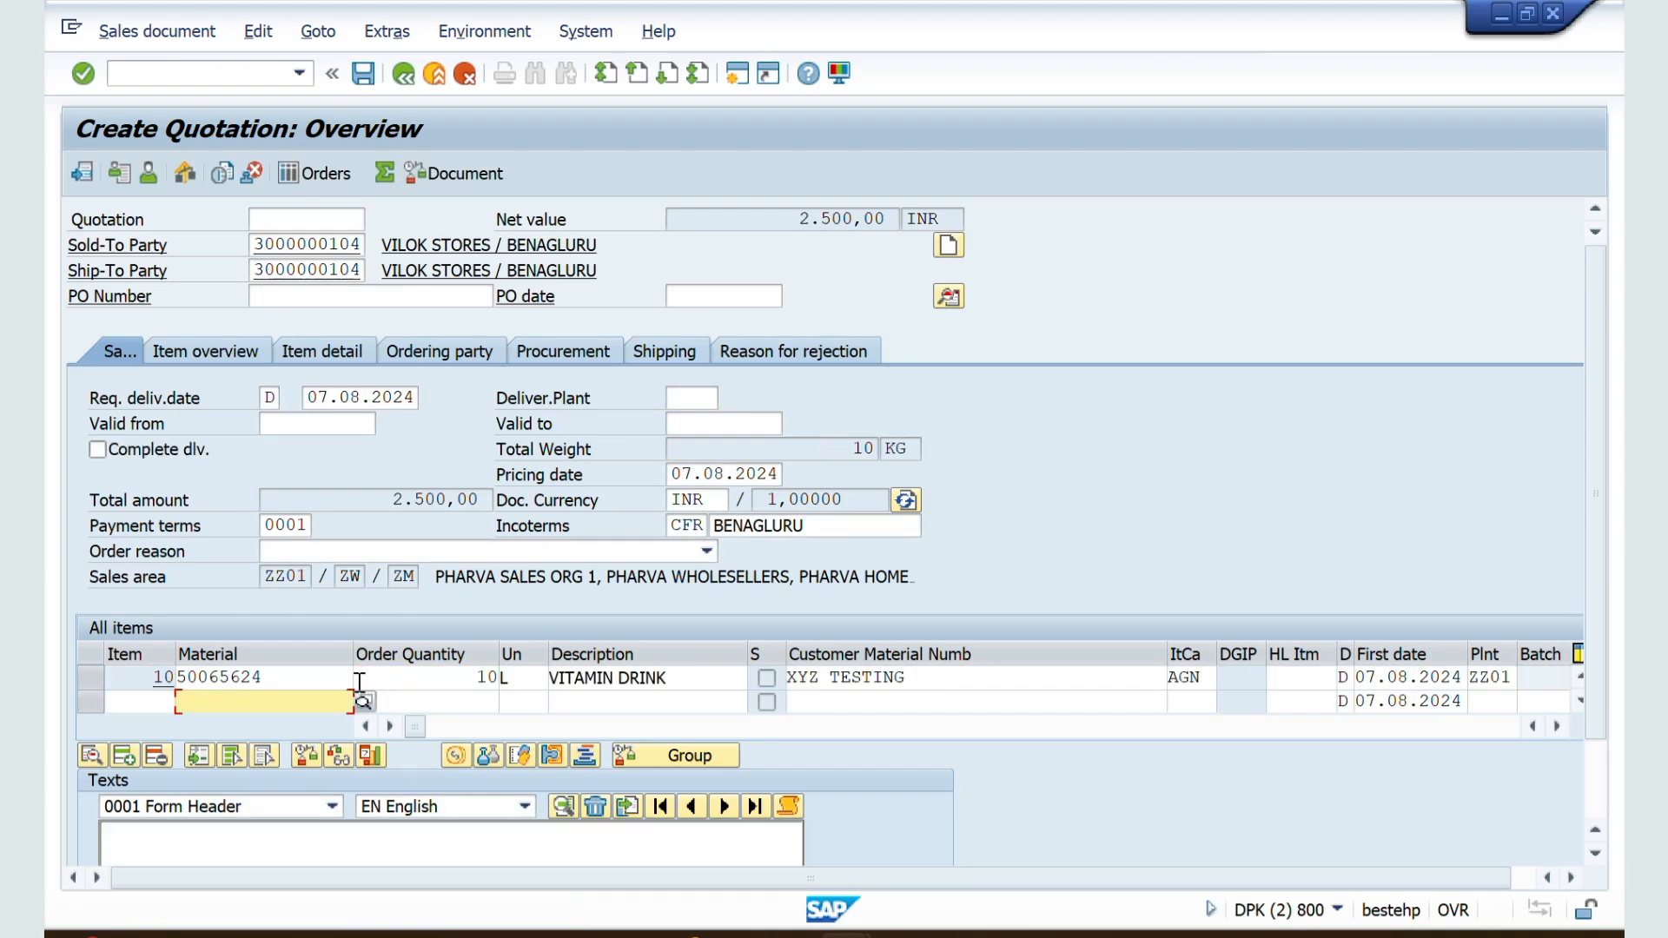
Step: Review the VITAMIN DRINK item's material and description, and save the quotation
drag(262, 676, 161, 677)
click(279, 678)
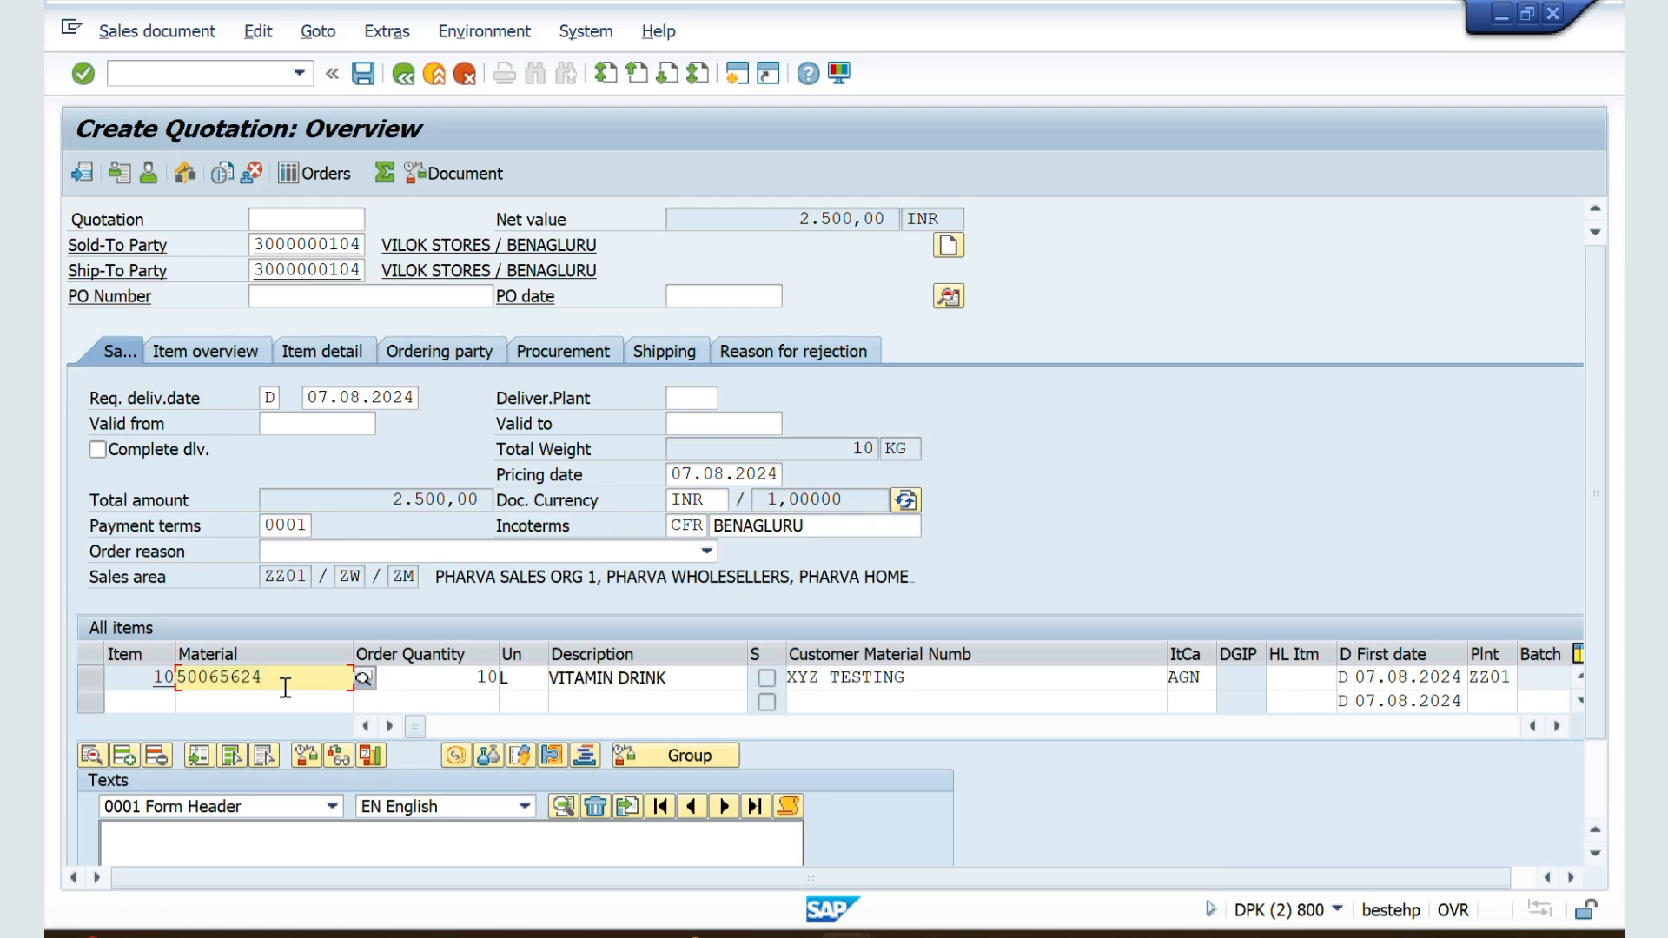
drag(663, 678, 484, 677)
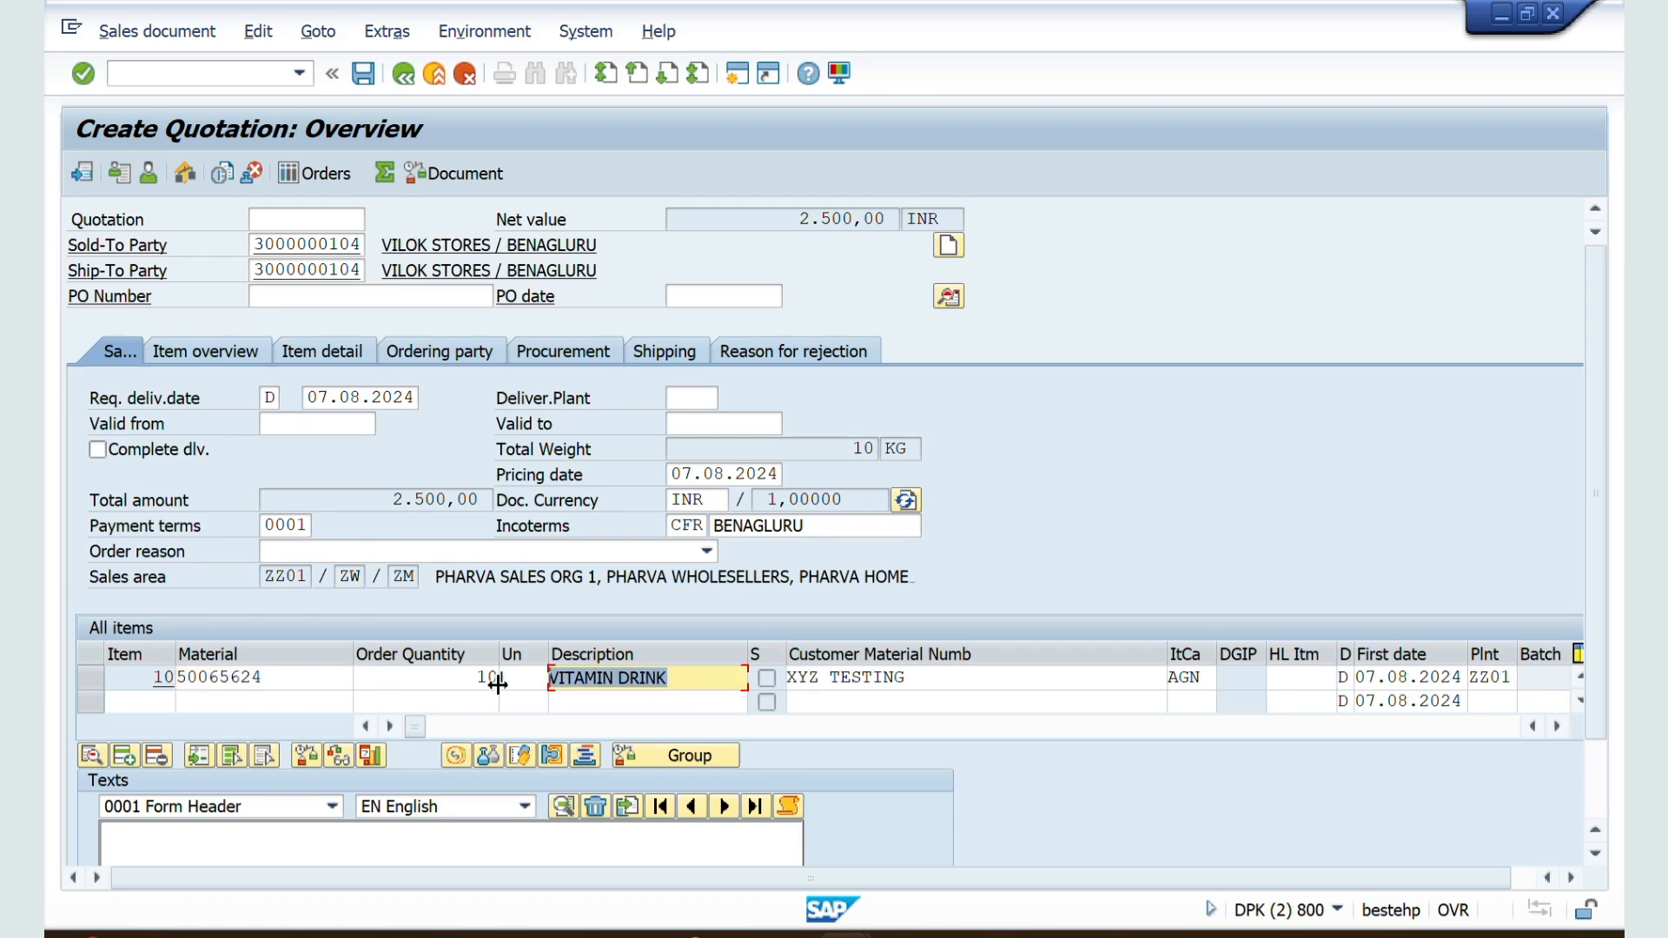
click(368, 84)
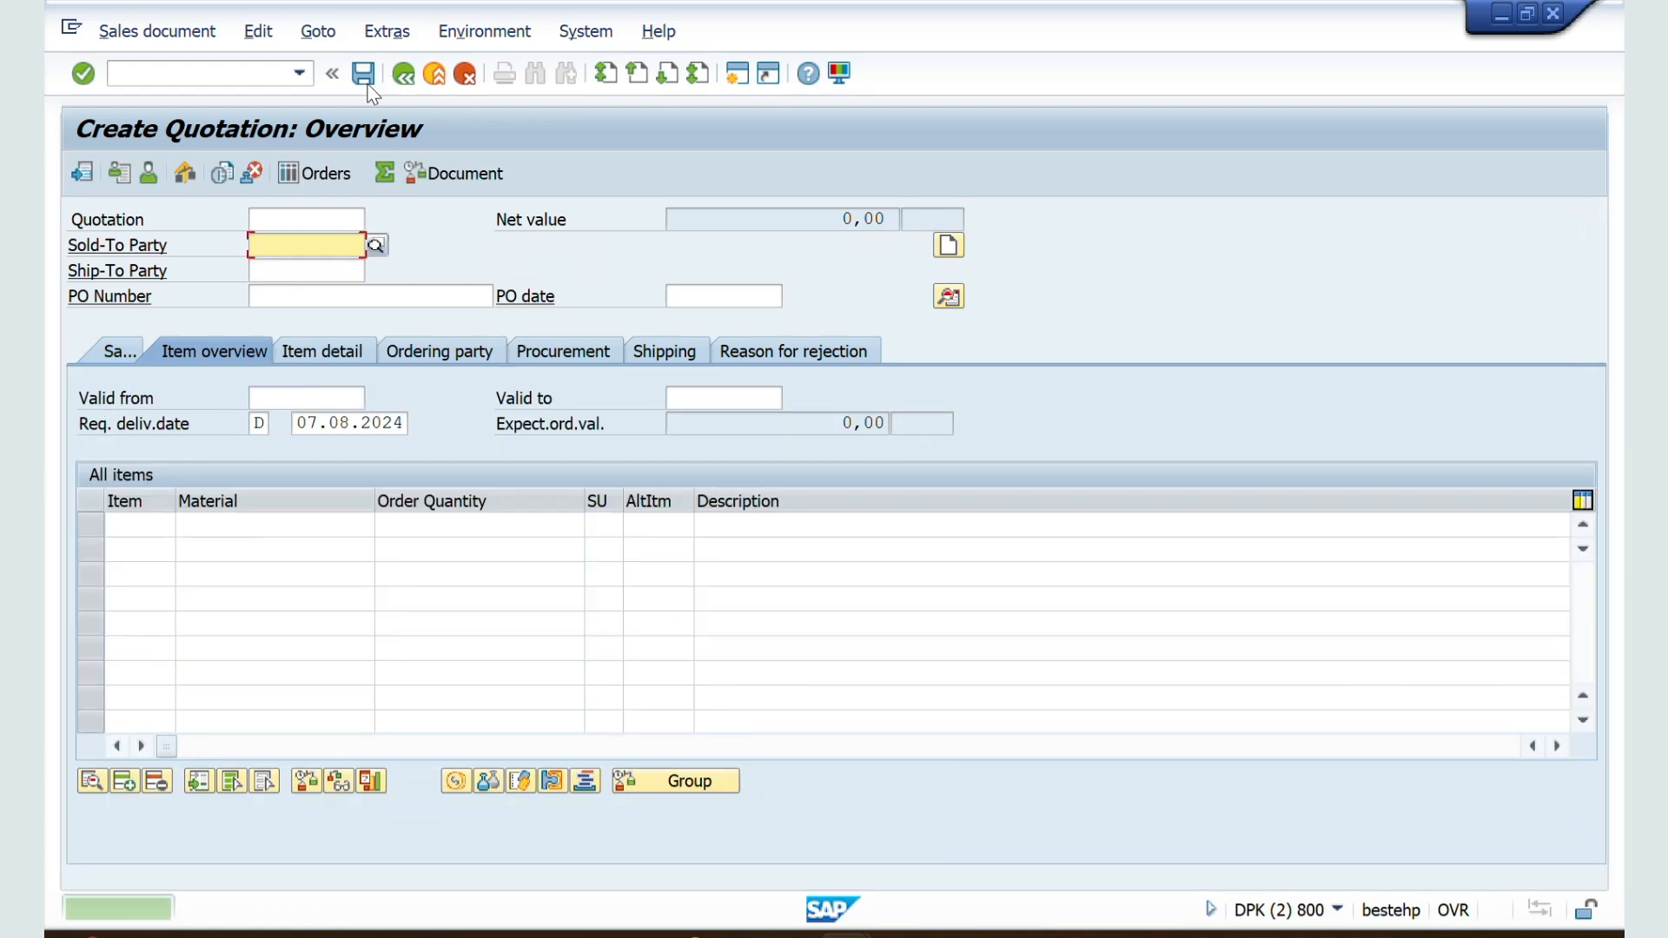
Step: Start transaction VA01 and try to enter VILOK STORES as the sold-to party of a new ZZSO order
click(219, 71)
text(/NVA22)
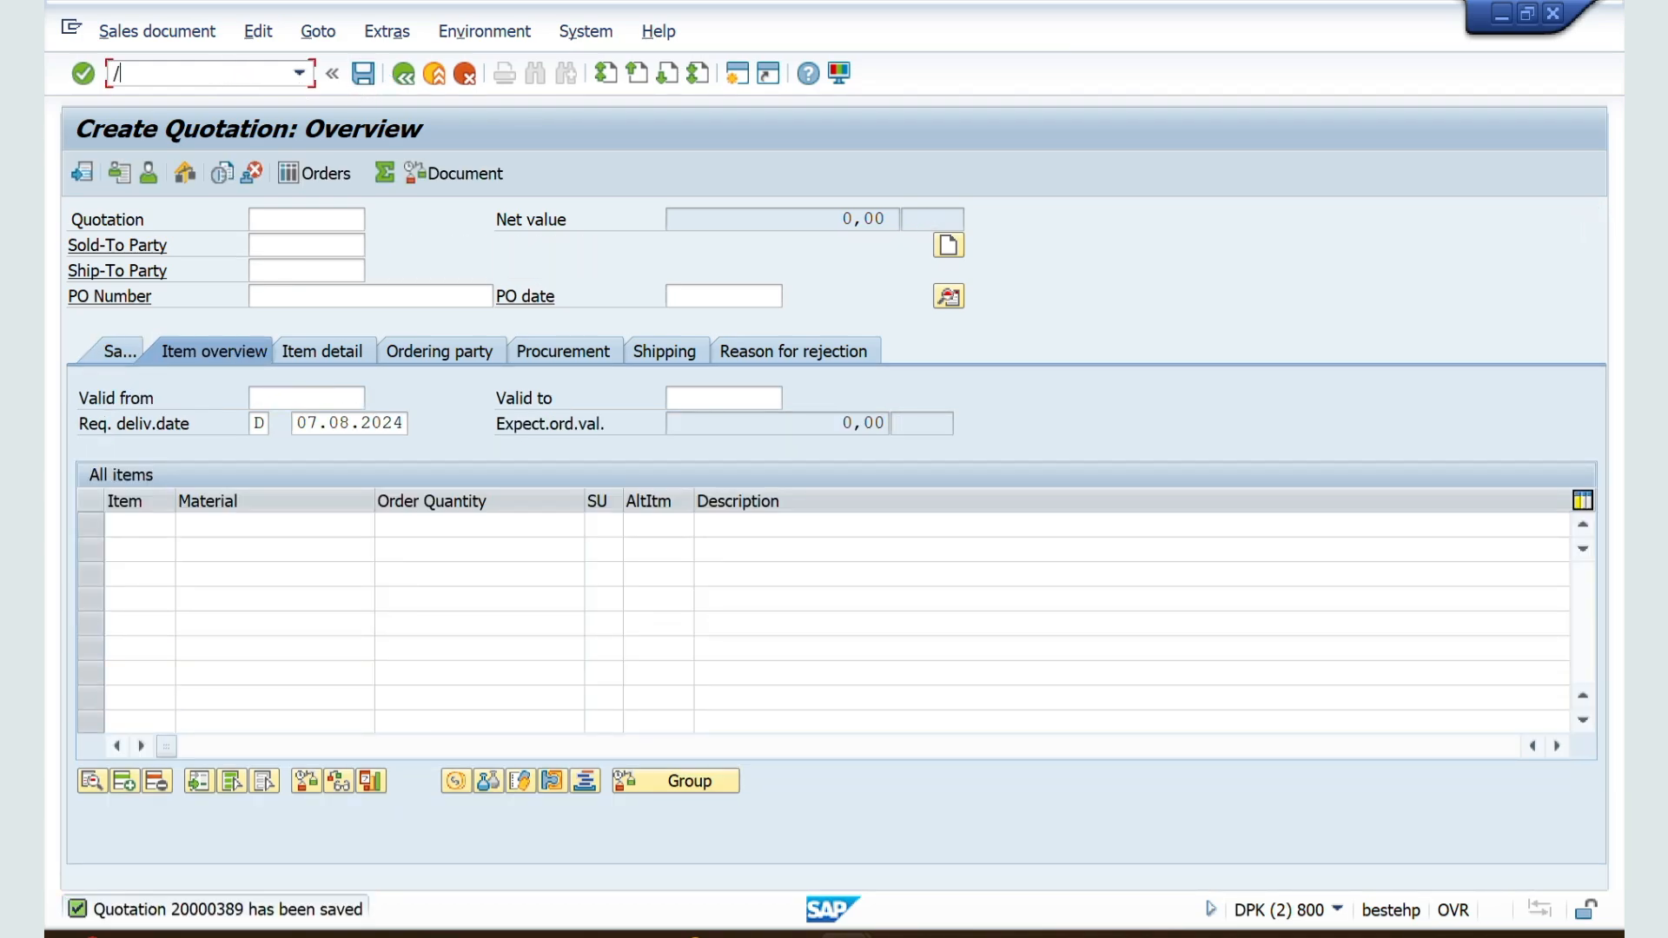
key(Return)
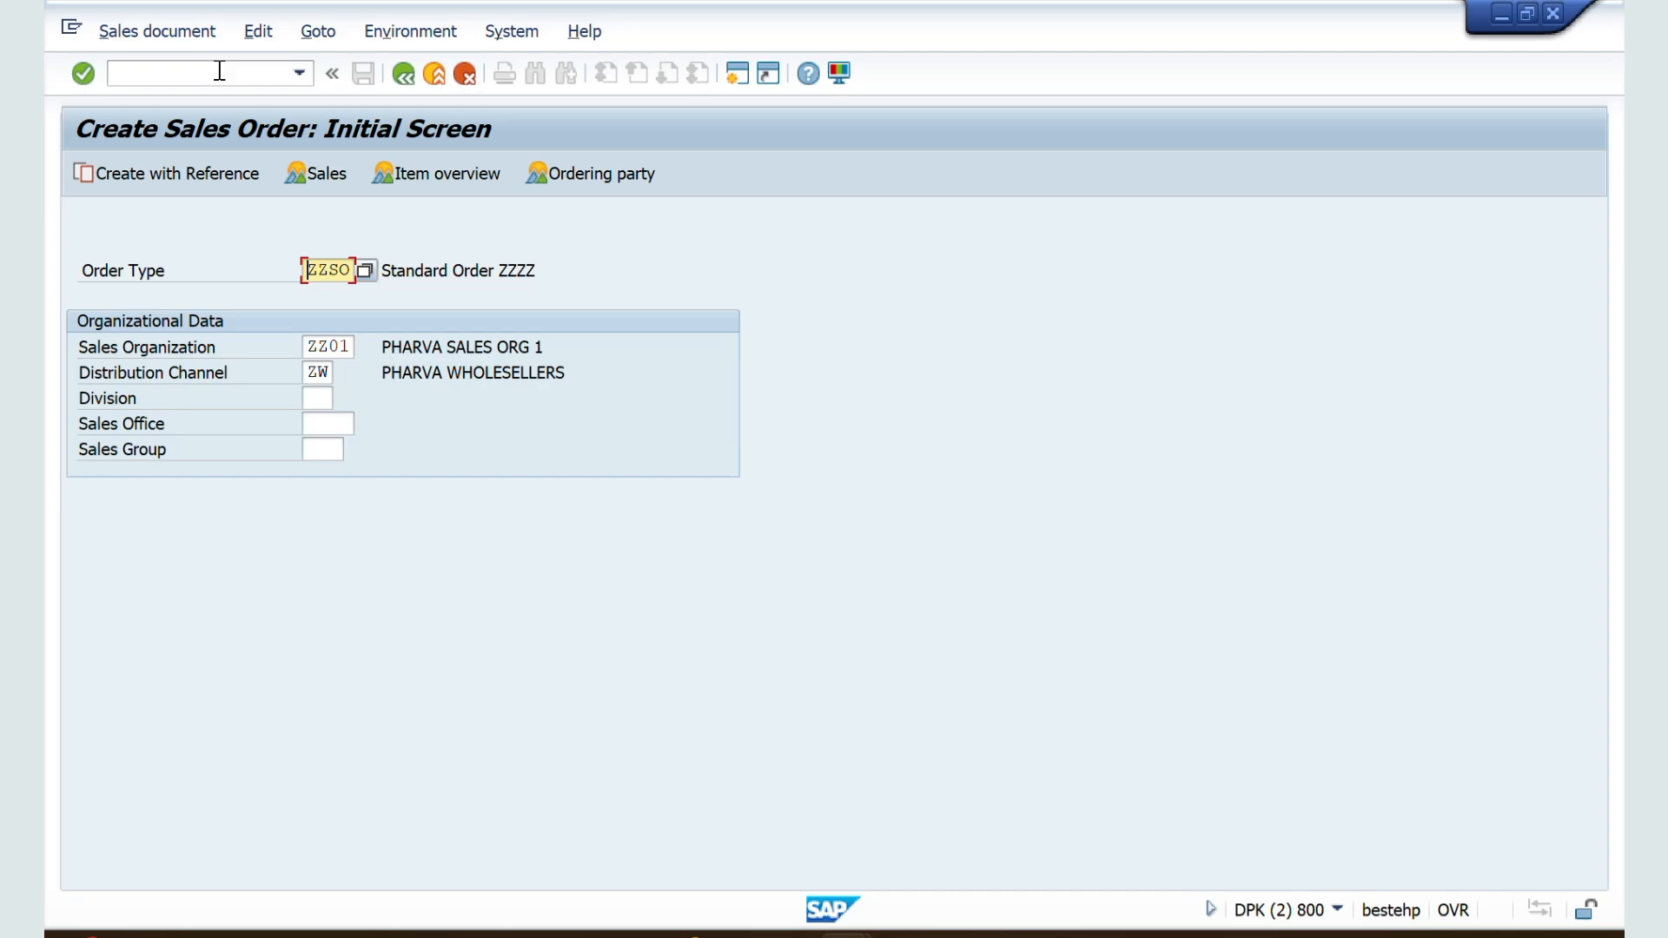
key(Return)
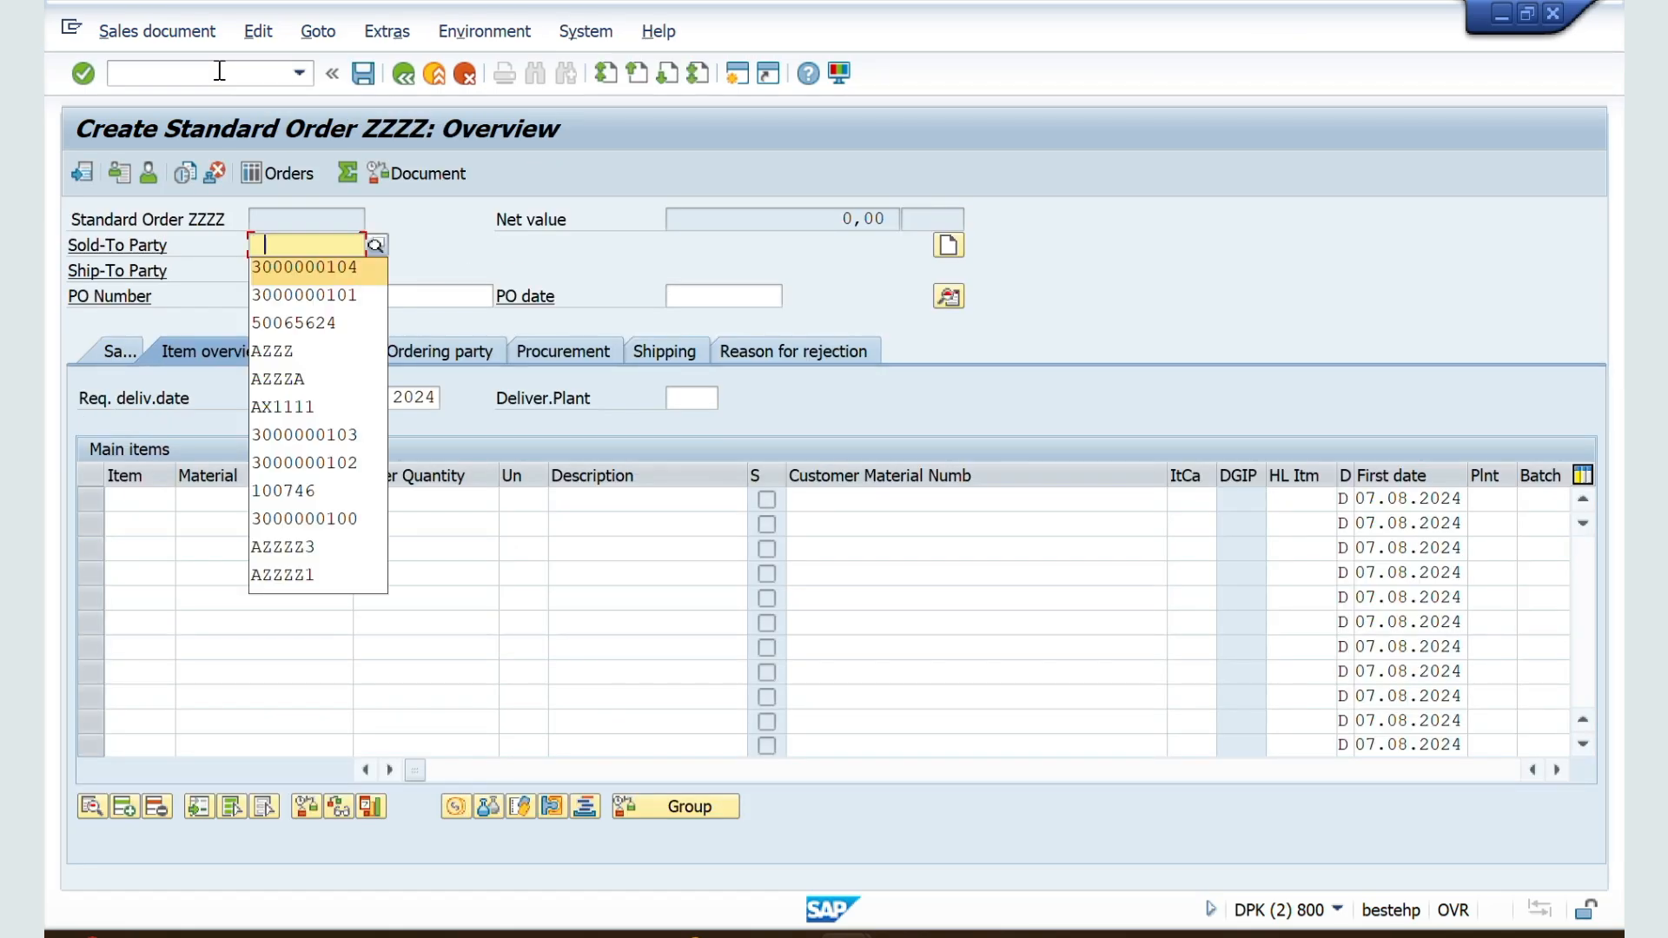
key(Return)
key(Return)
key(Return)
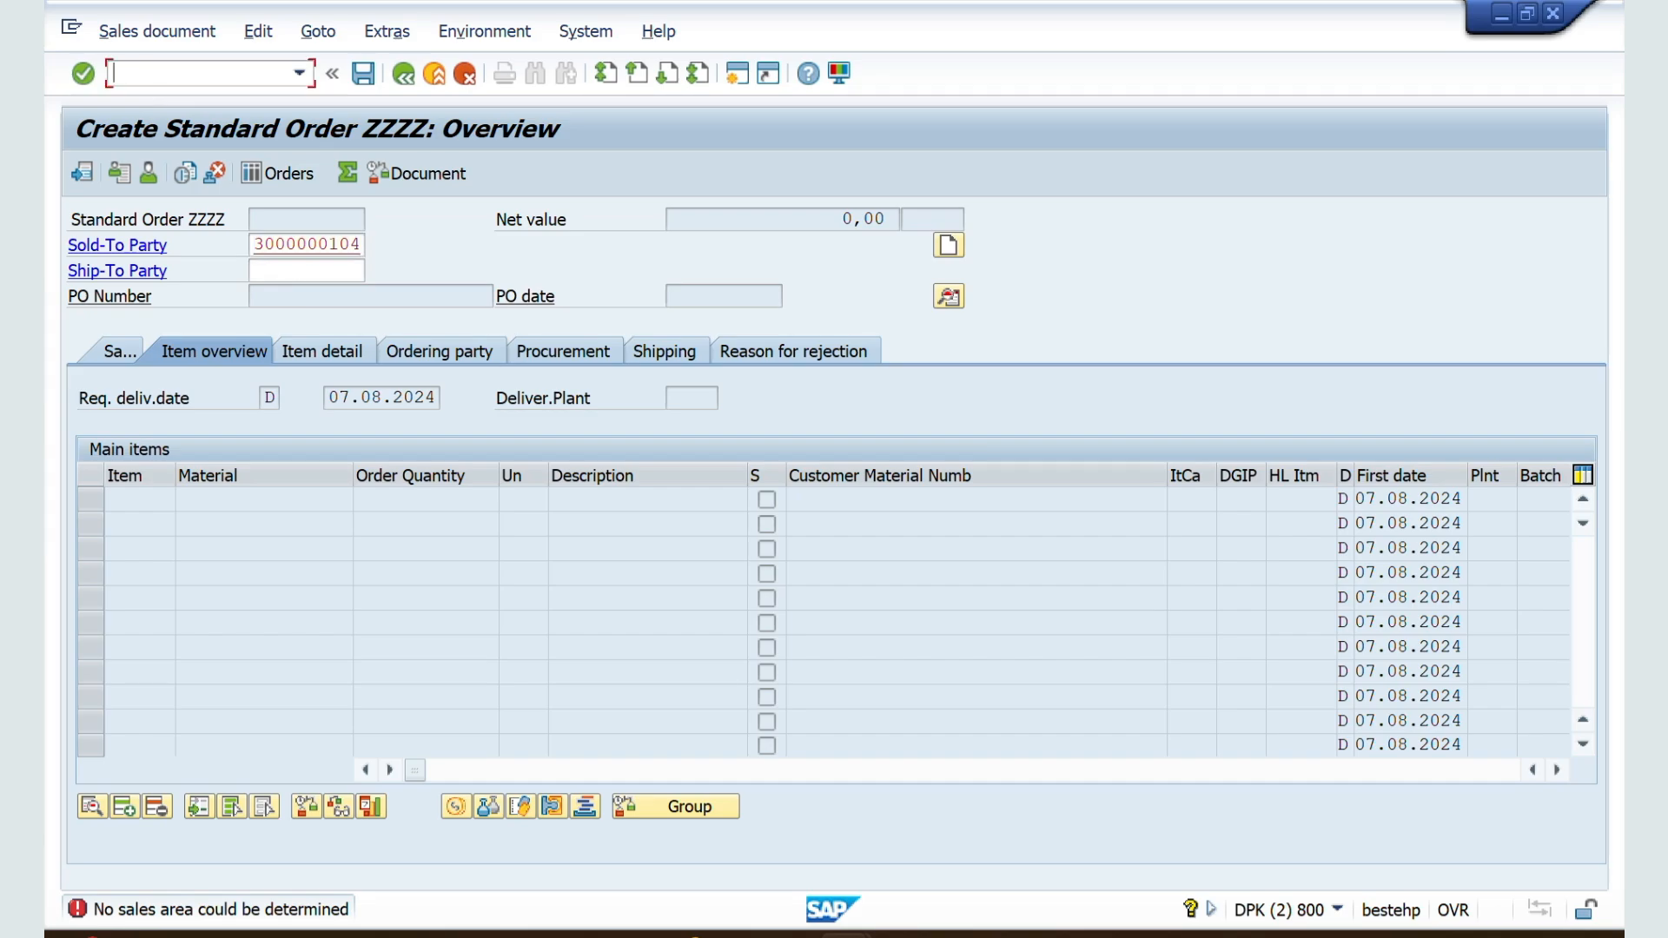
Step: Restart transaction VA01, open a ZZSO order, and enter VILOK STORES as sold-to party with a sales area from the proposed ones
text(/NVA01)
key(Return)
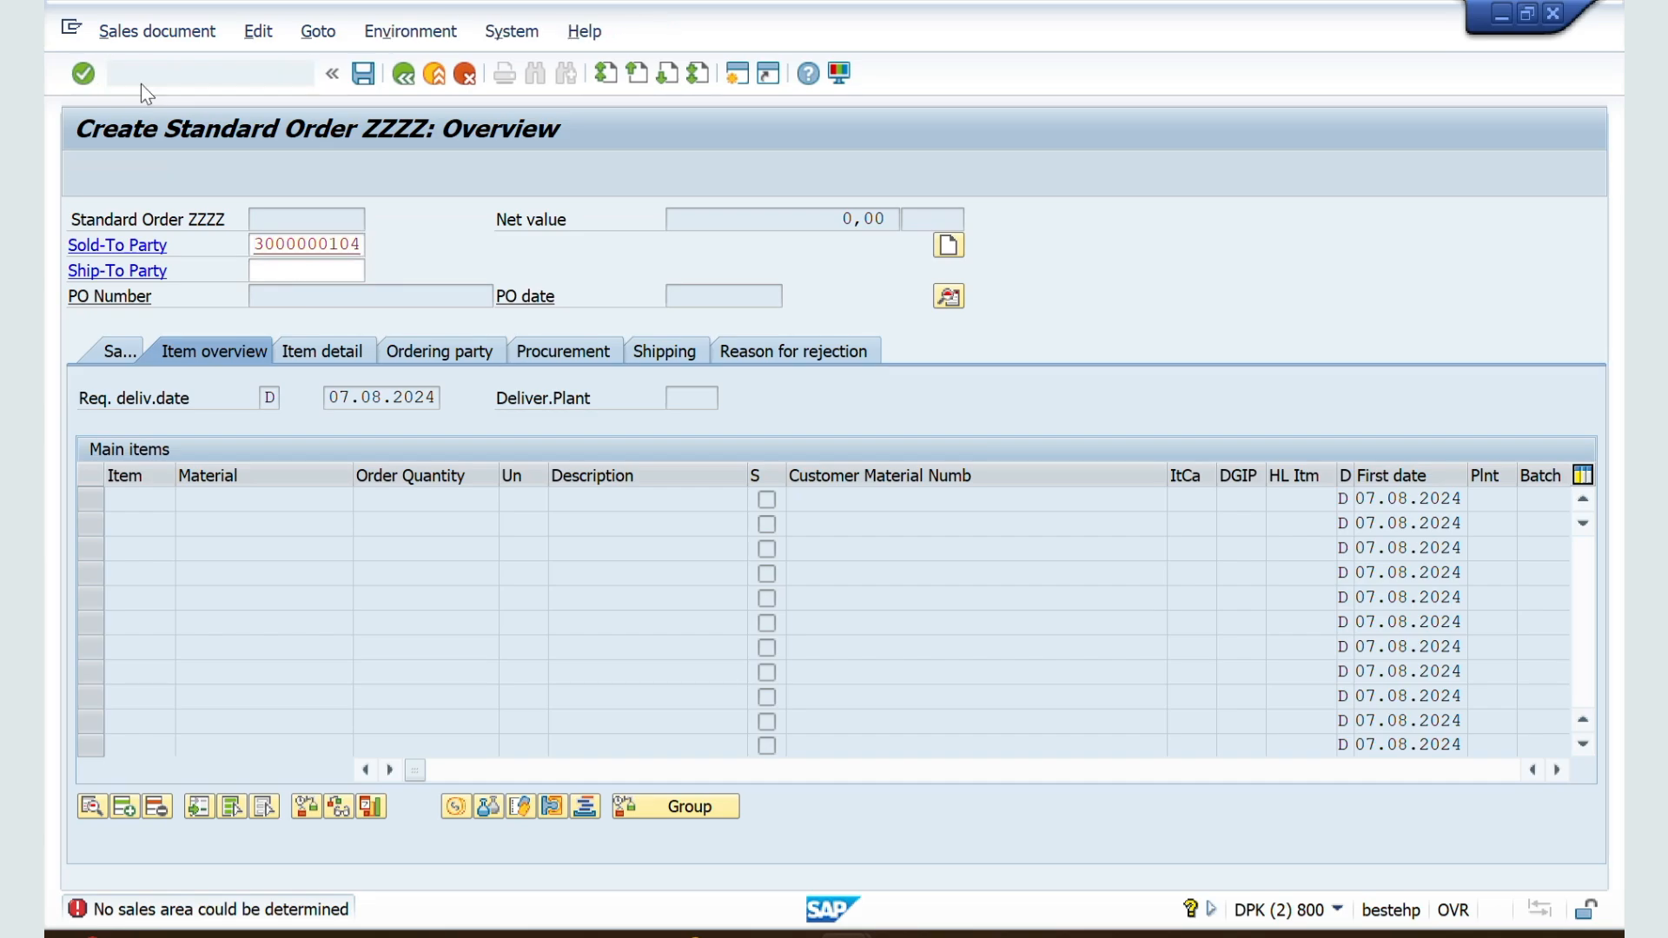
key(Return)
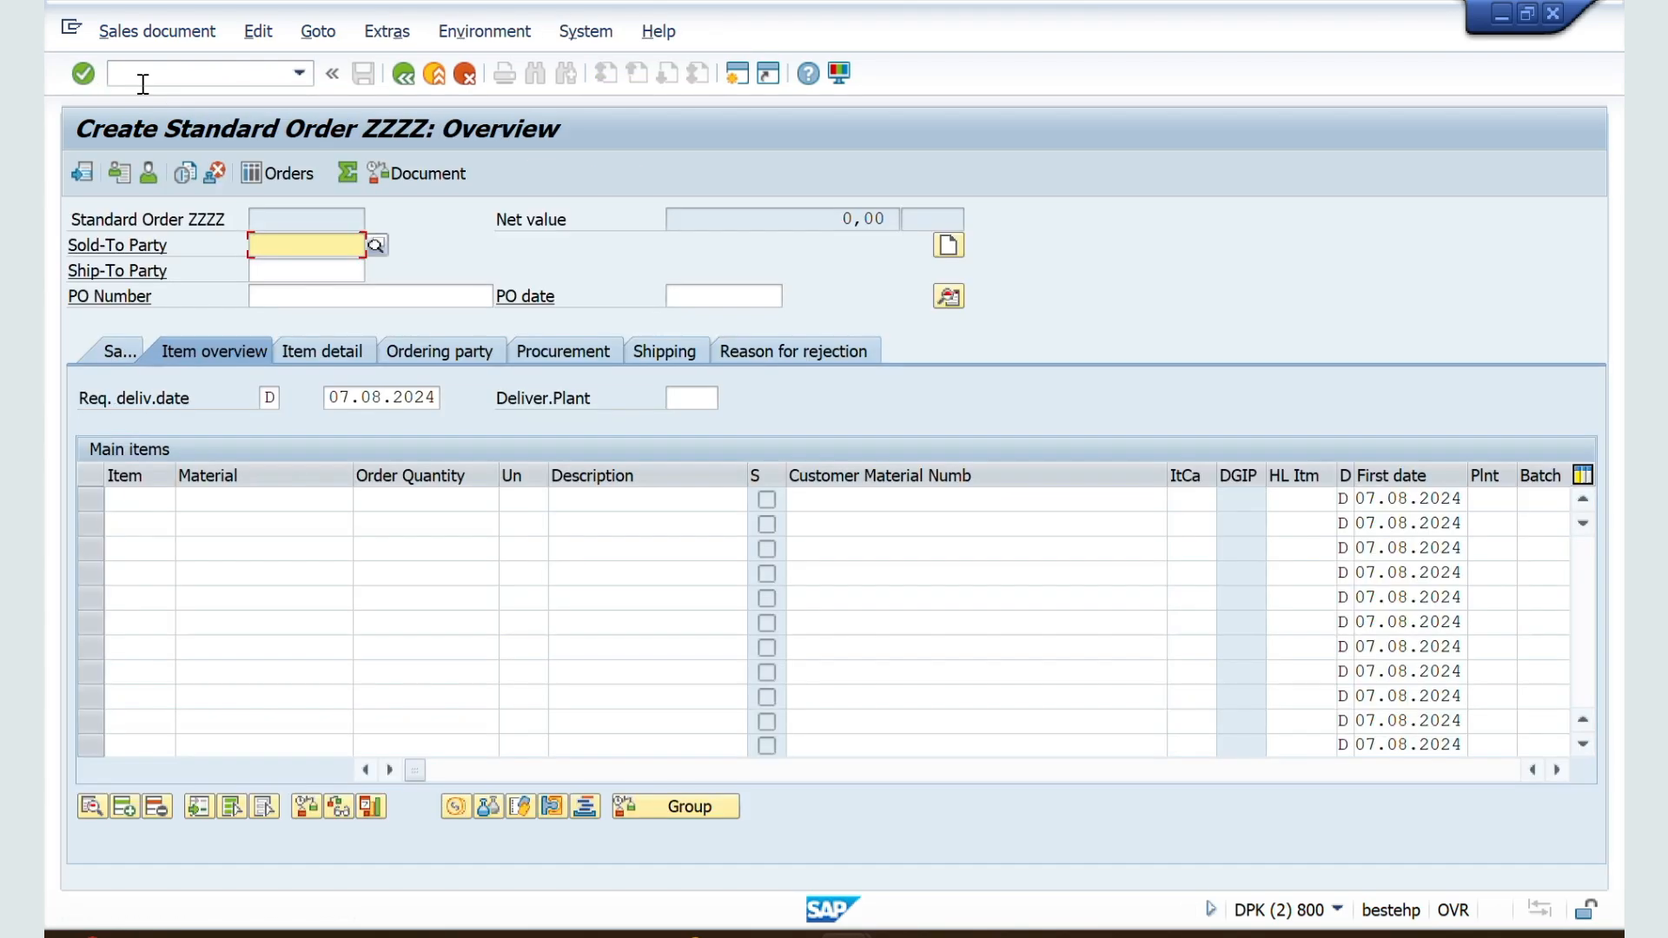
key(Return)
key(Return)
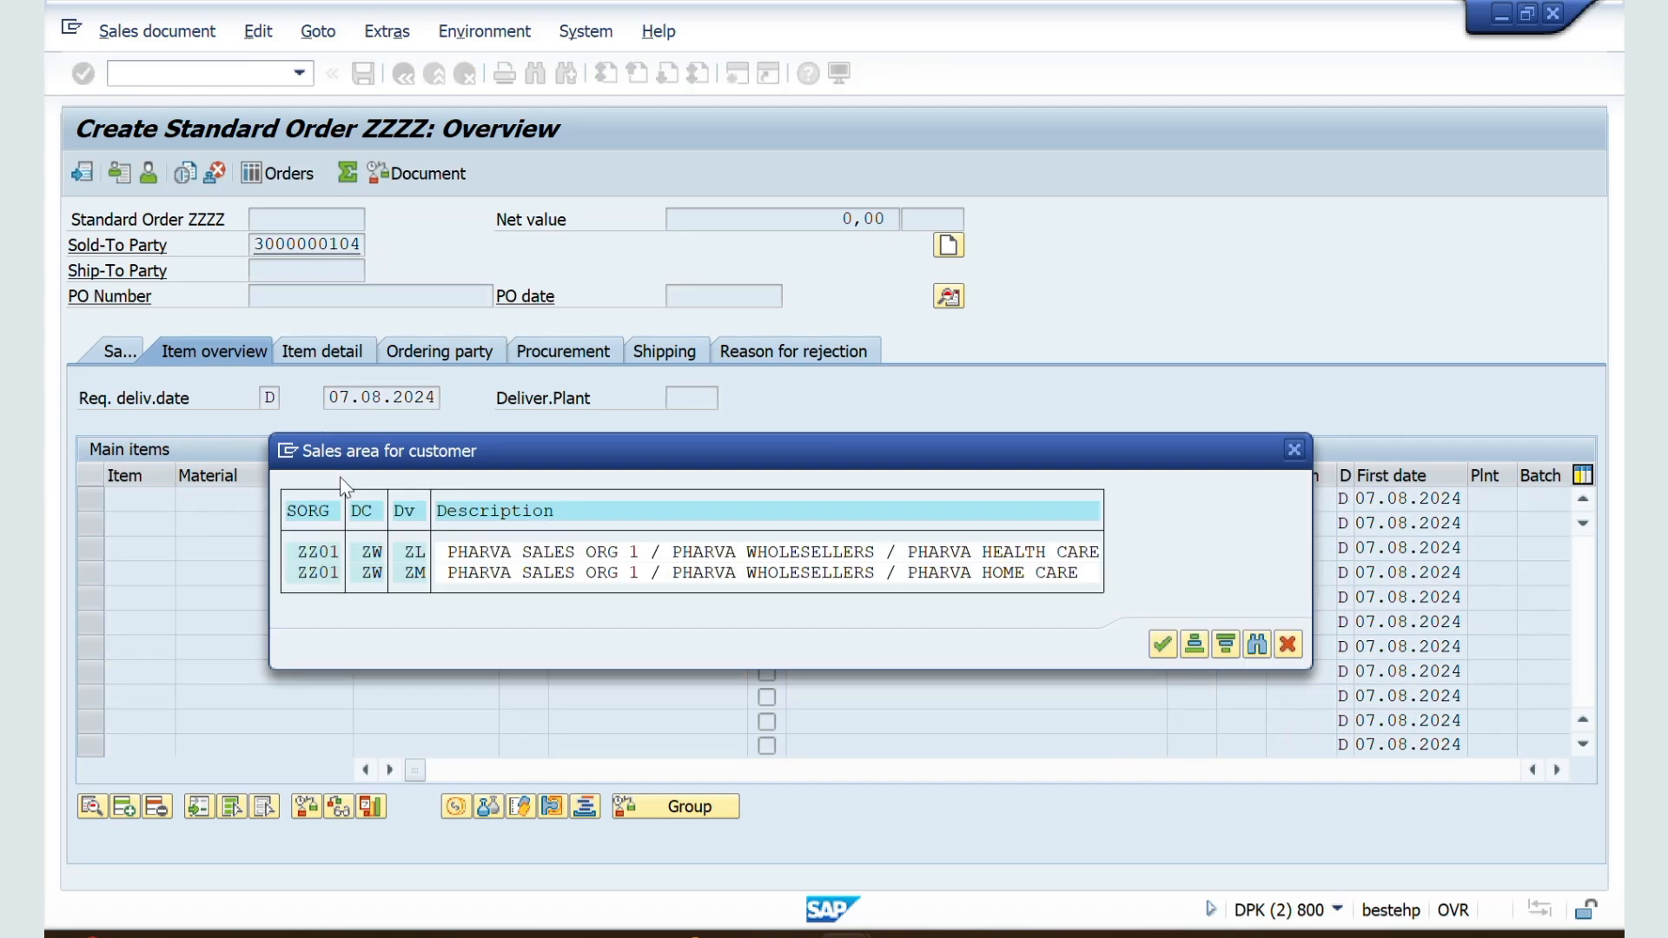
key(Return)
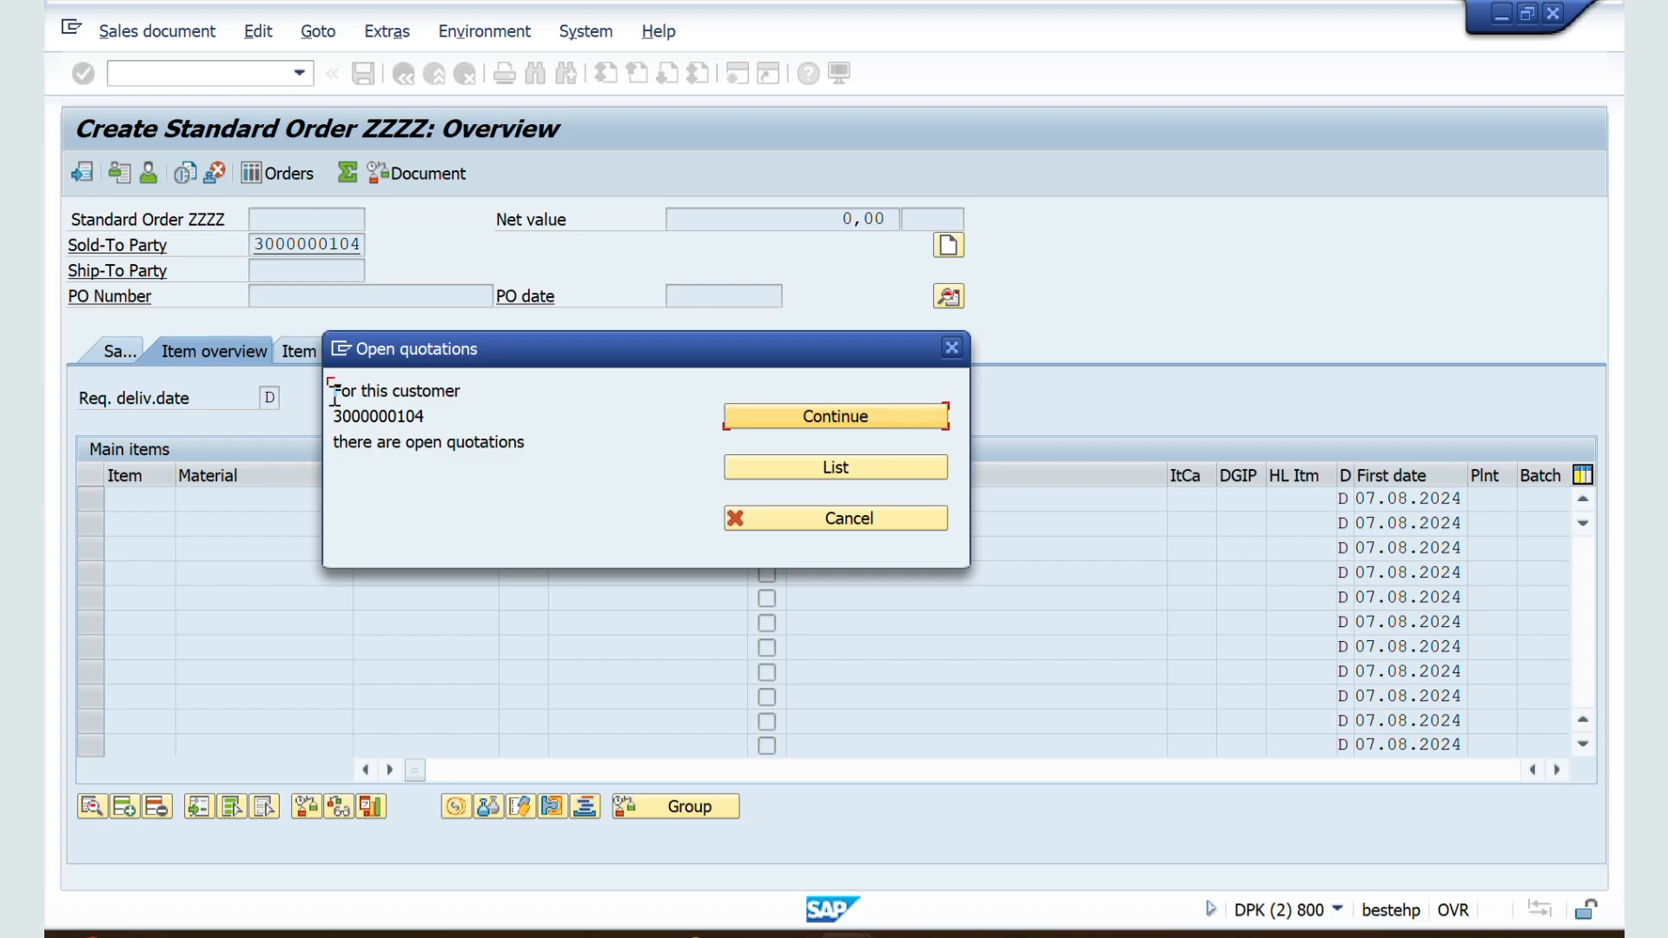
Step: List the customer's open quotations and copy the first QT quotation into the standard order
drag(335, 399, 461, 392)
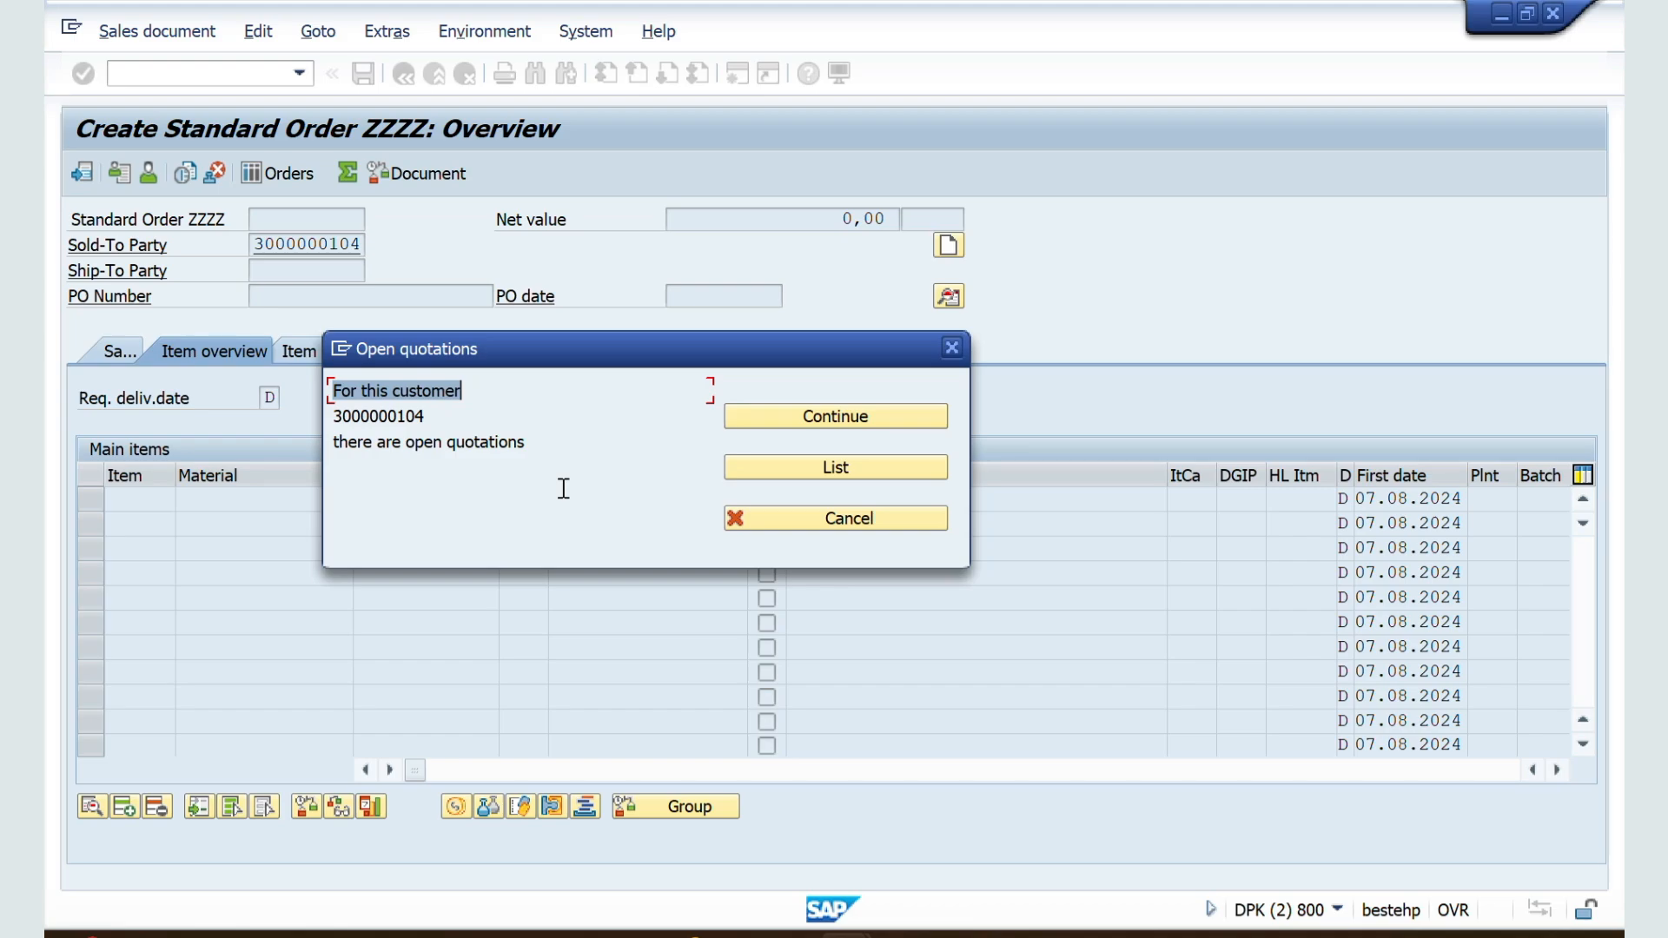
click(785, 476)
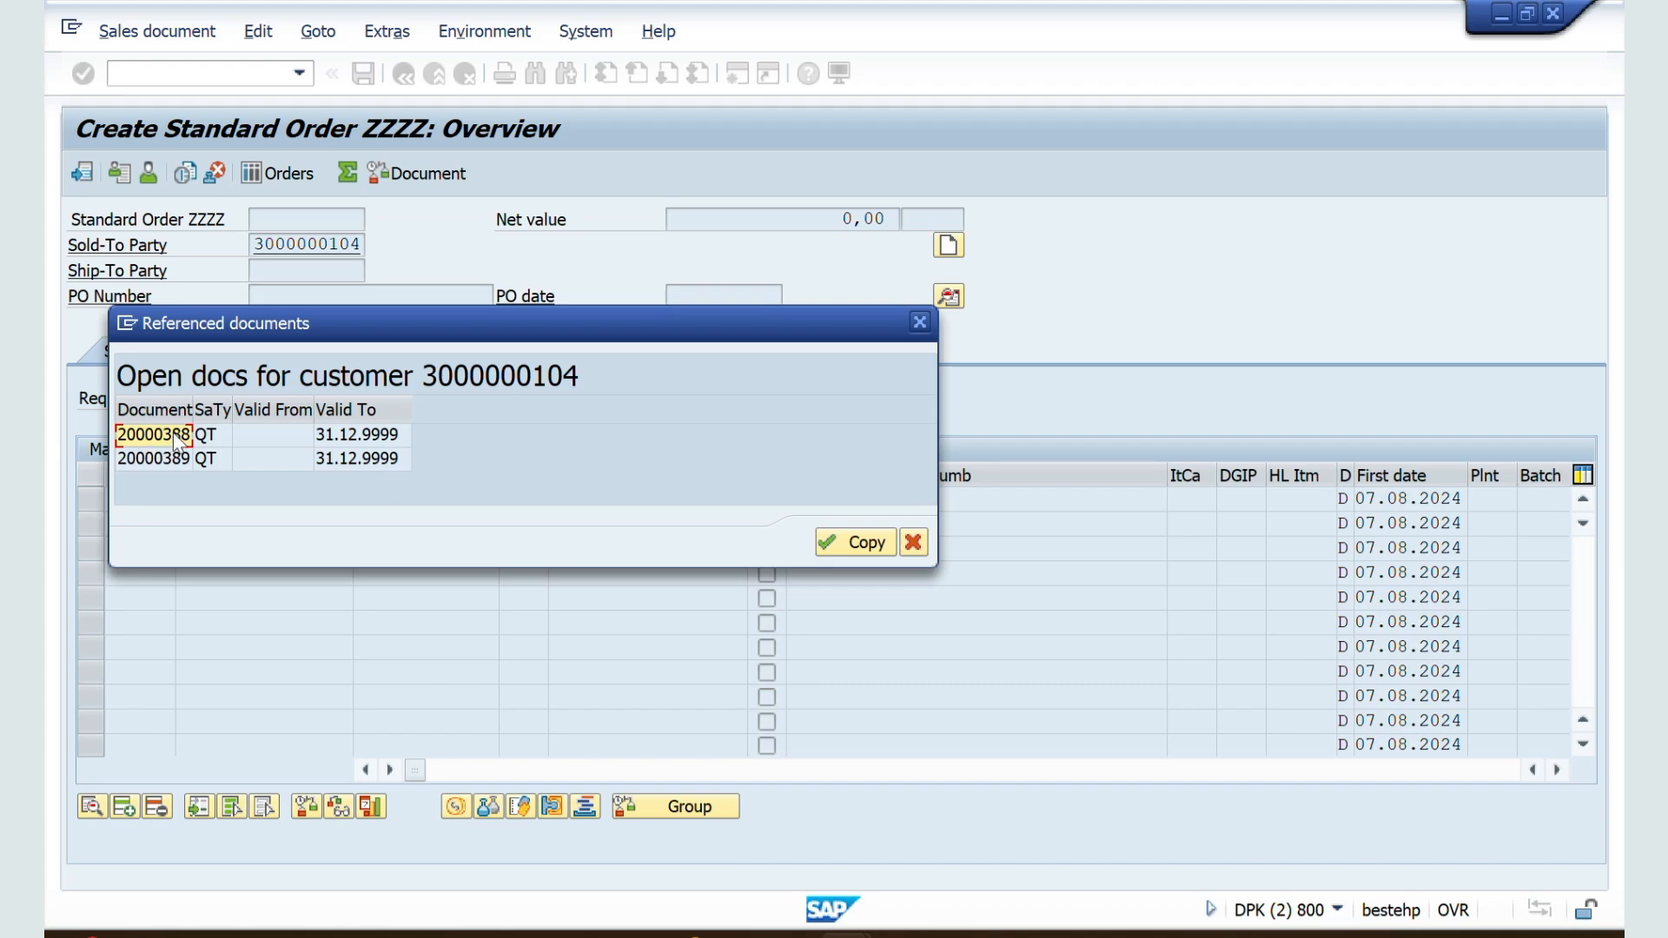
click(187, 458)
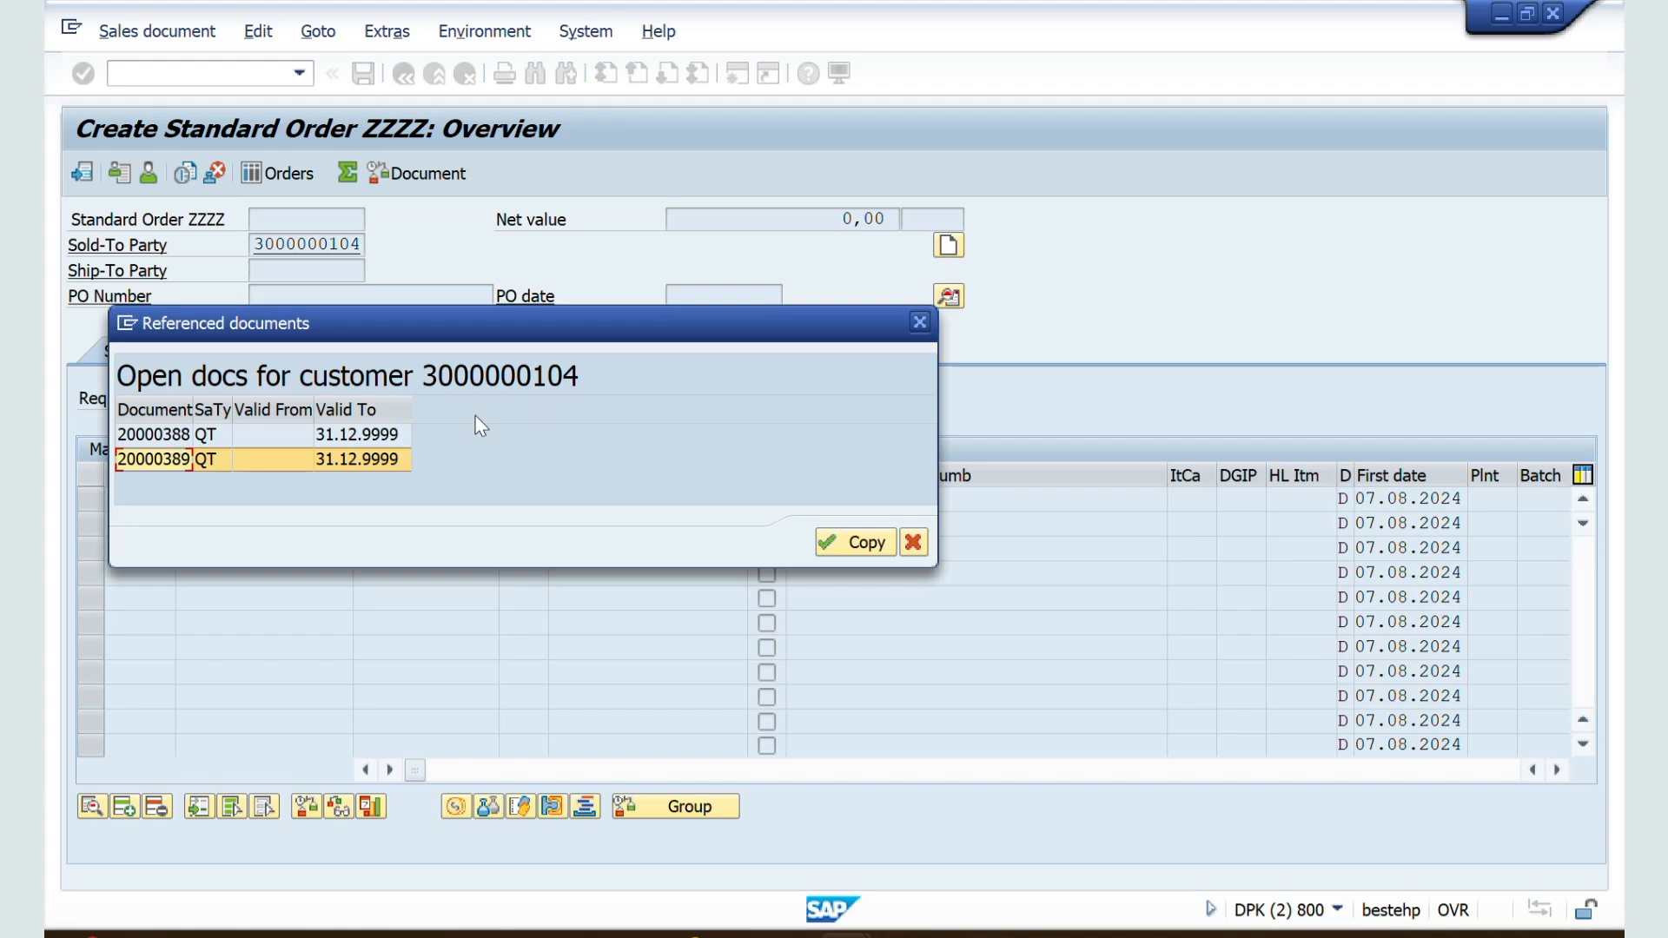
click(170, 440)
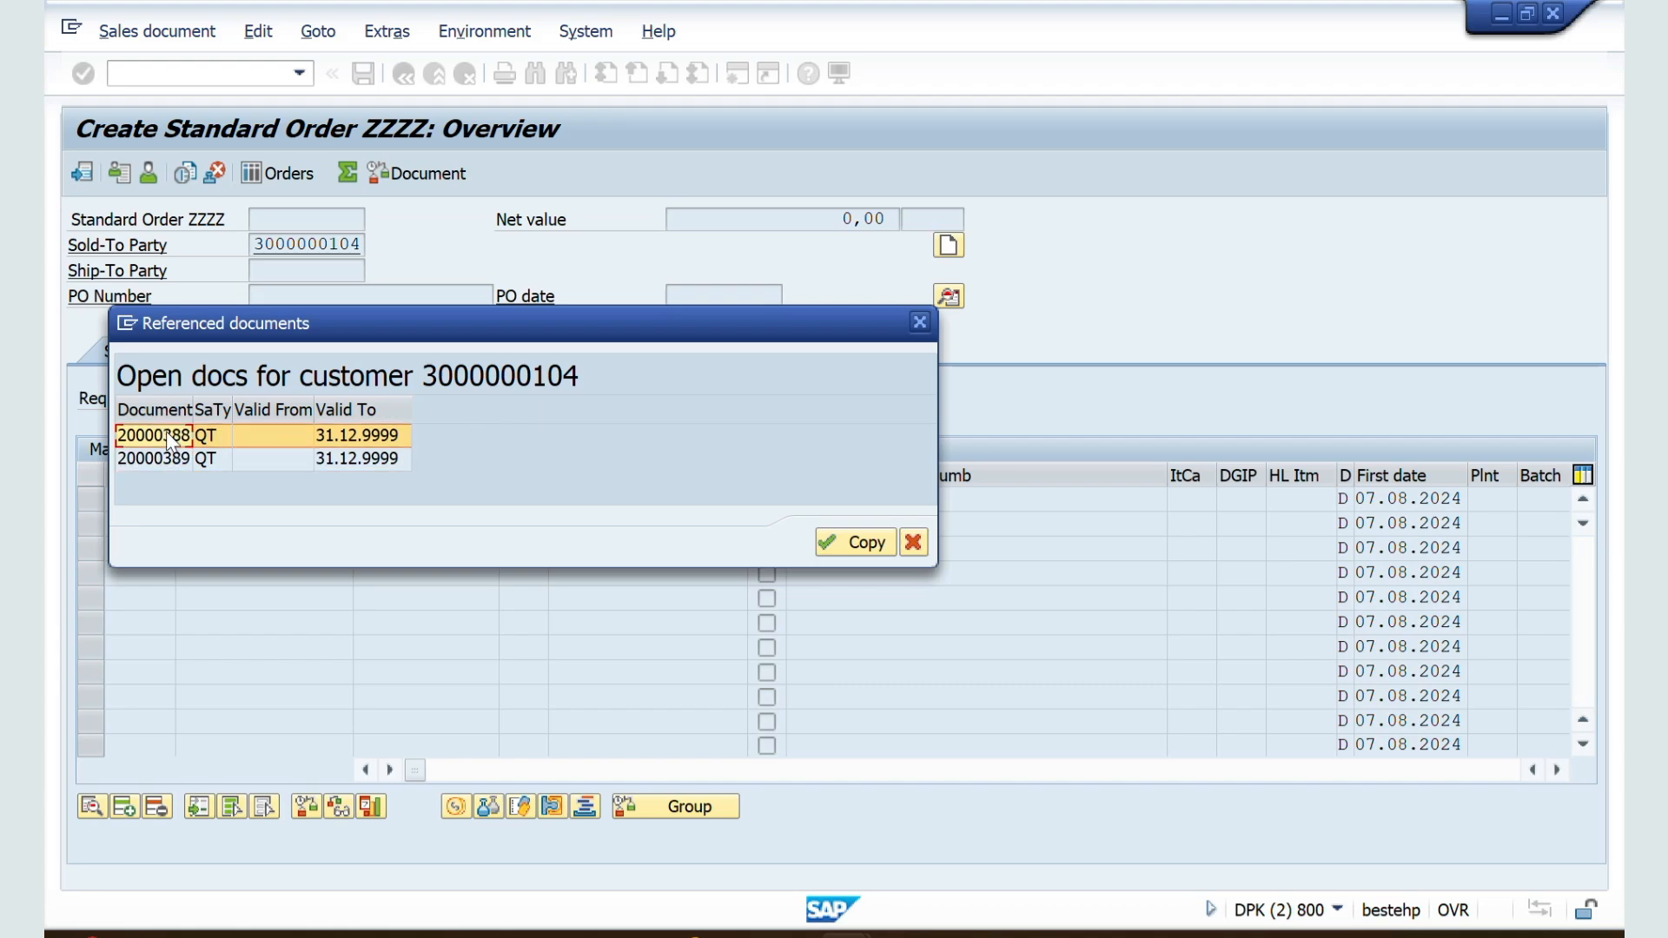
click(861, 542)
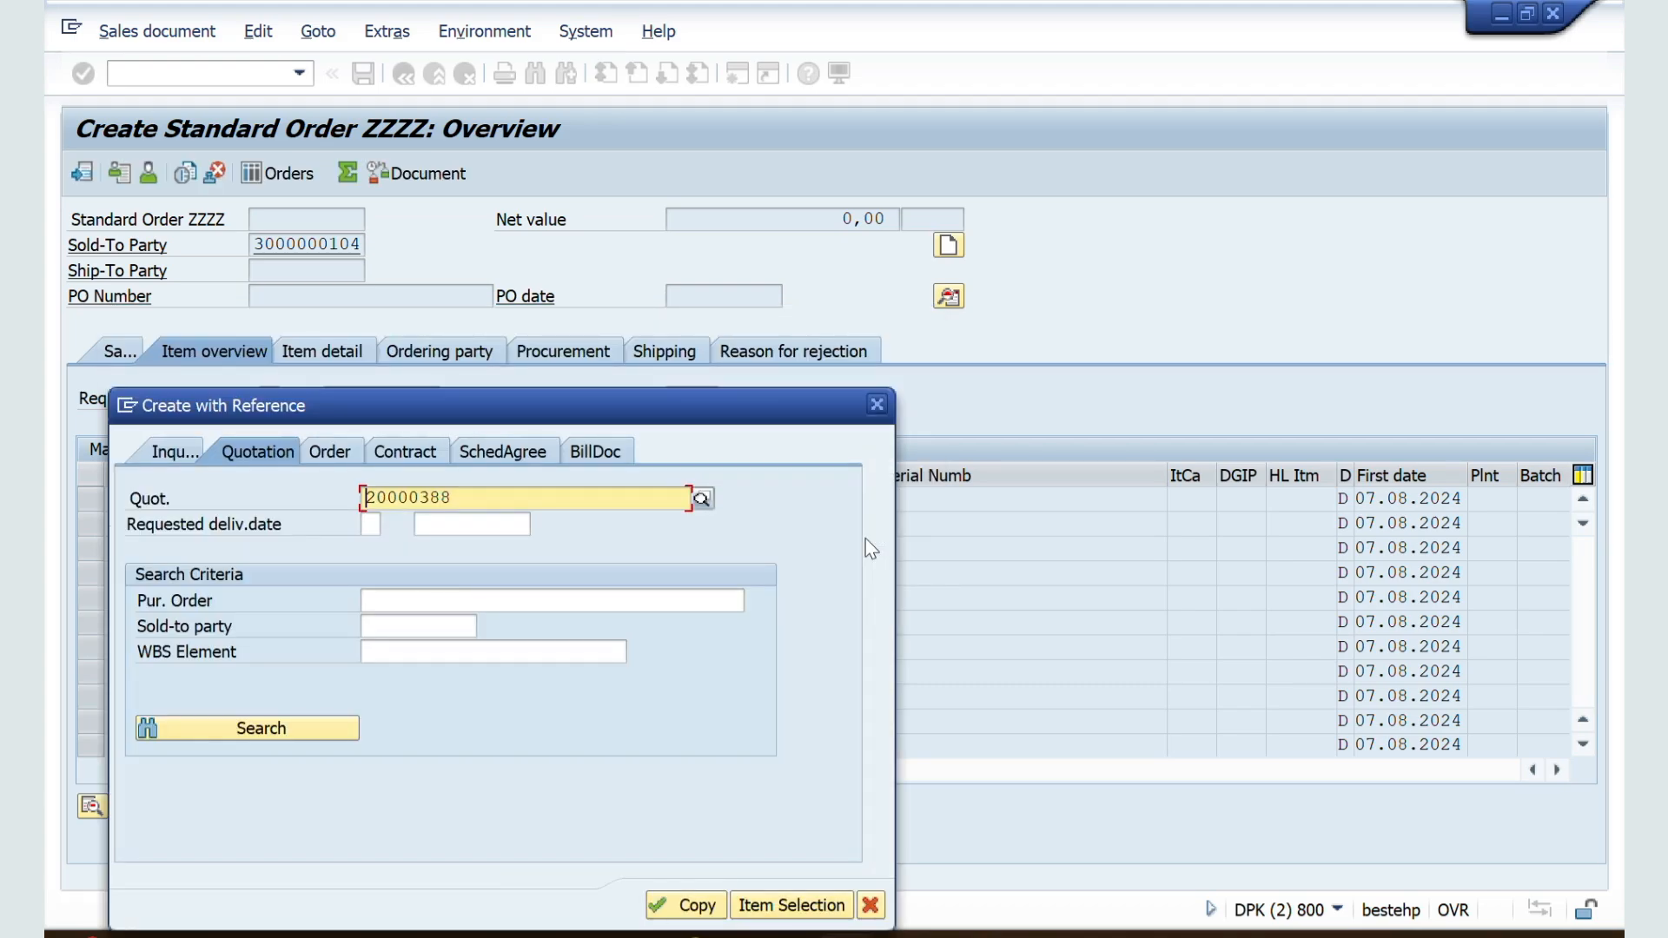
click(669, 905)
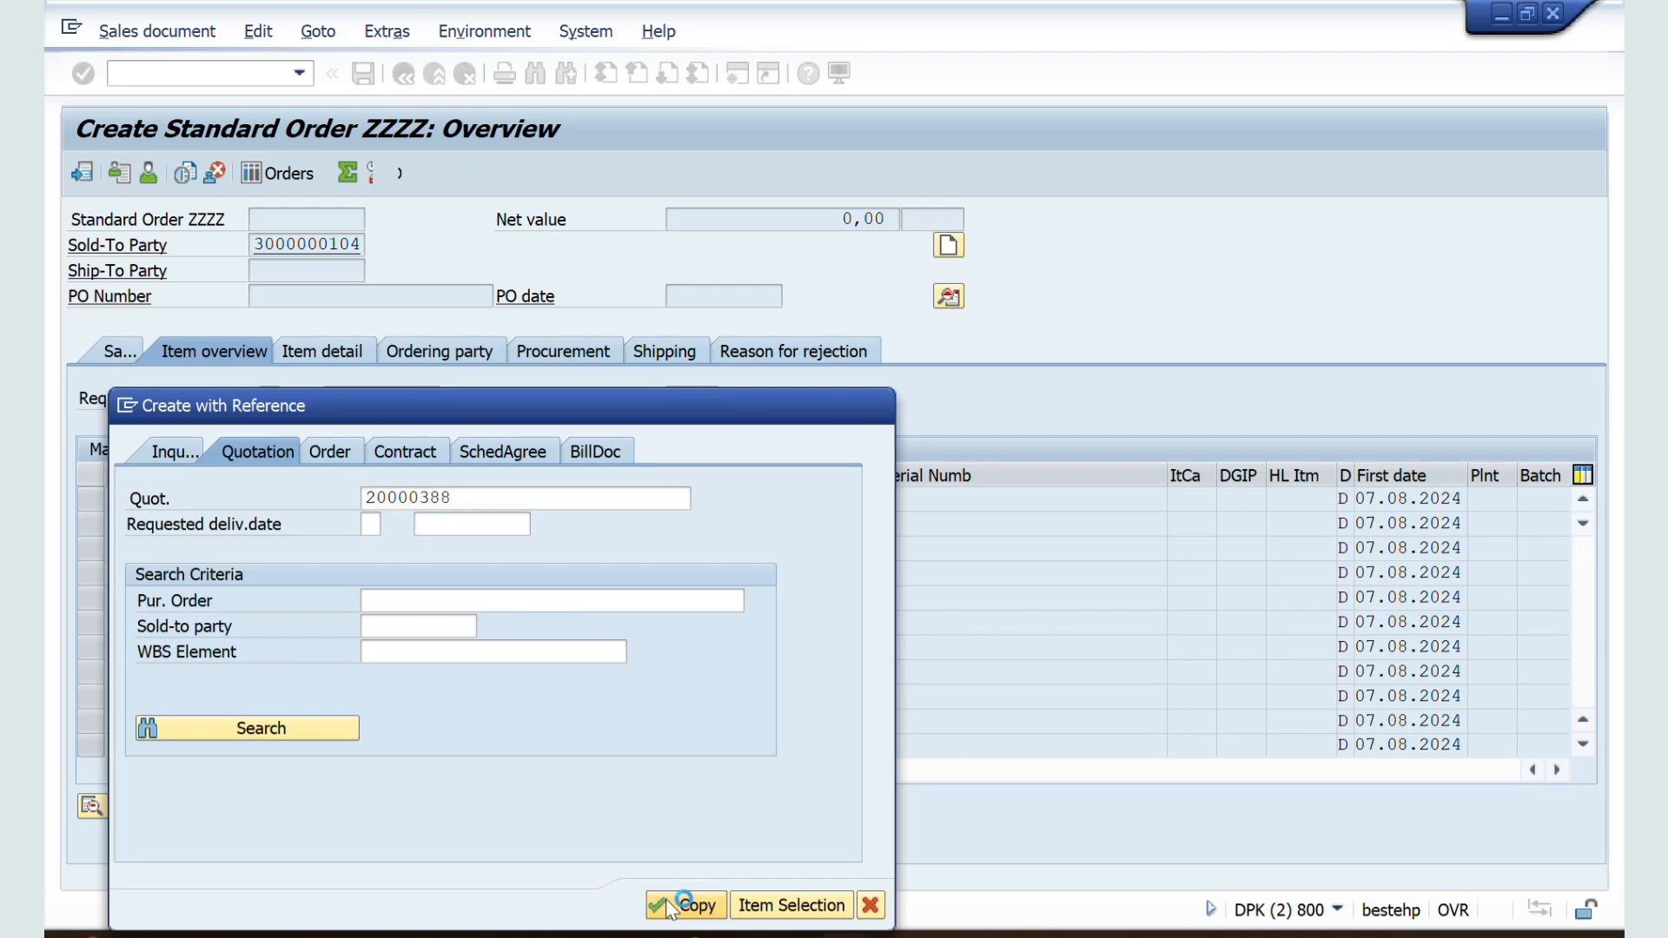
Step: Switch to the ZZSO document type details and display the possible entries for Quotation messages
key(alt+Tab)
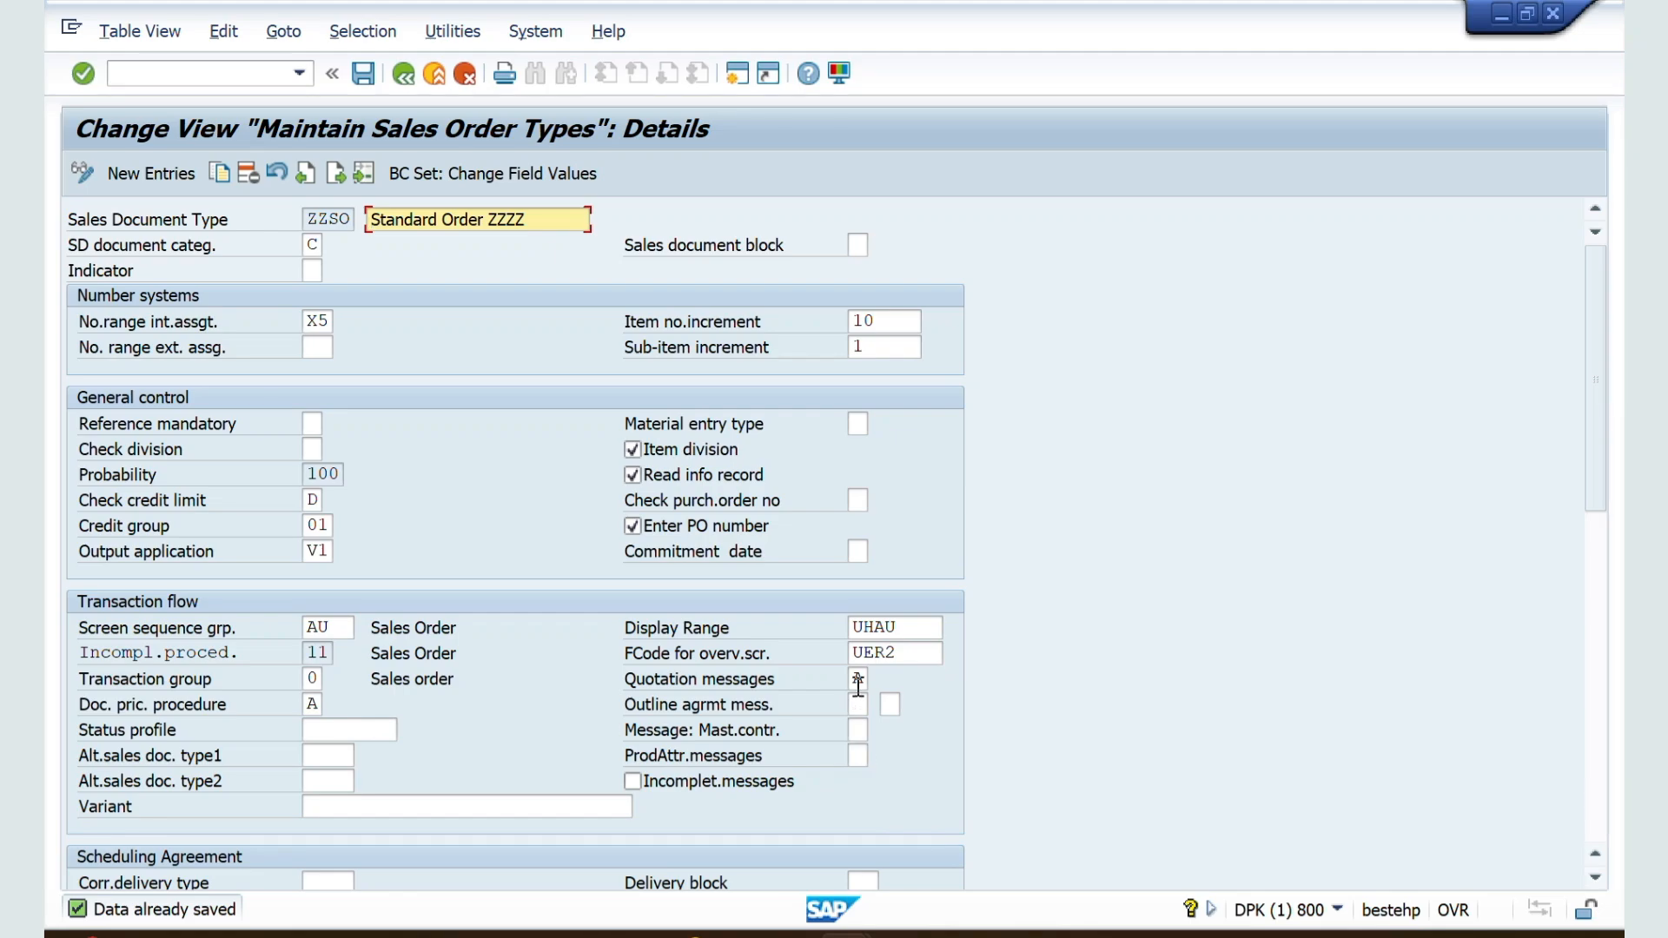
click(858, 682)
click(878, 679)
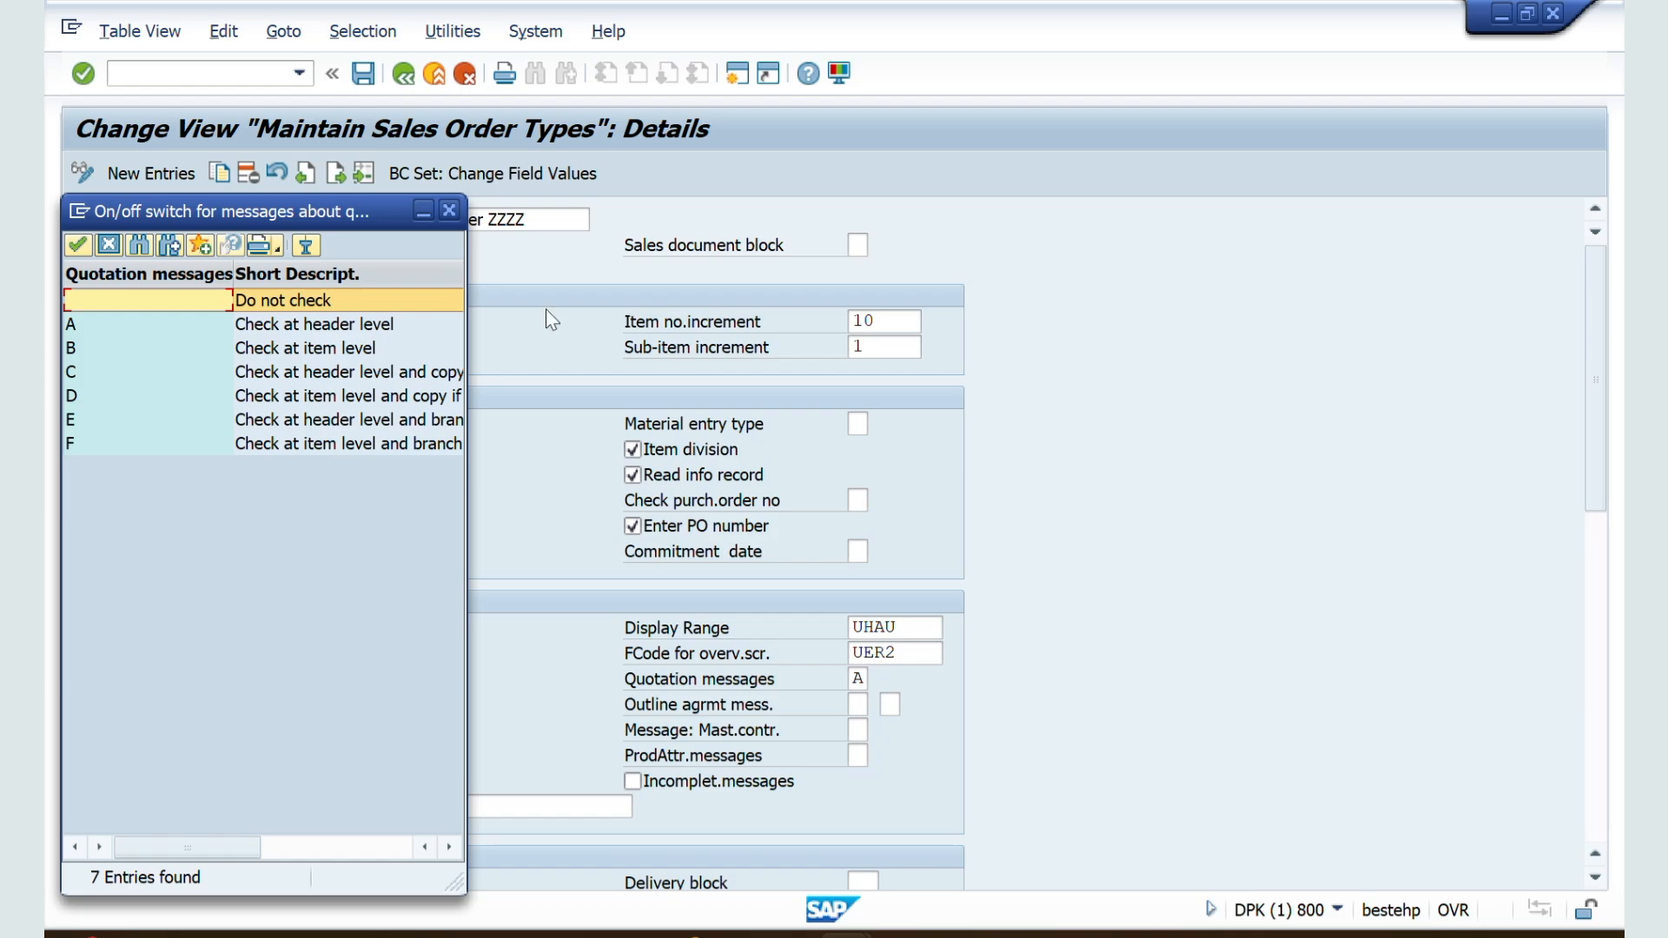
Step: Switch to the Word notes and review the header-level (A) and item-level (B) checks under QUOTATION MESSAGE
key(alt+Tab)
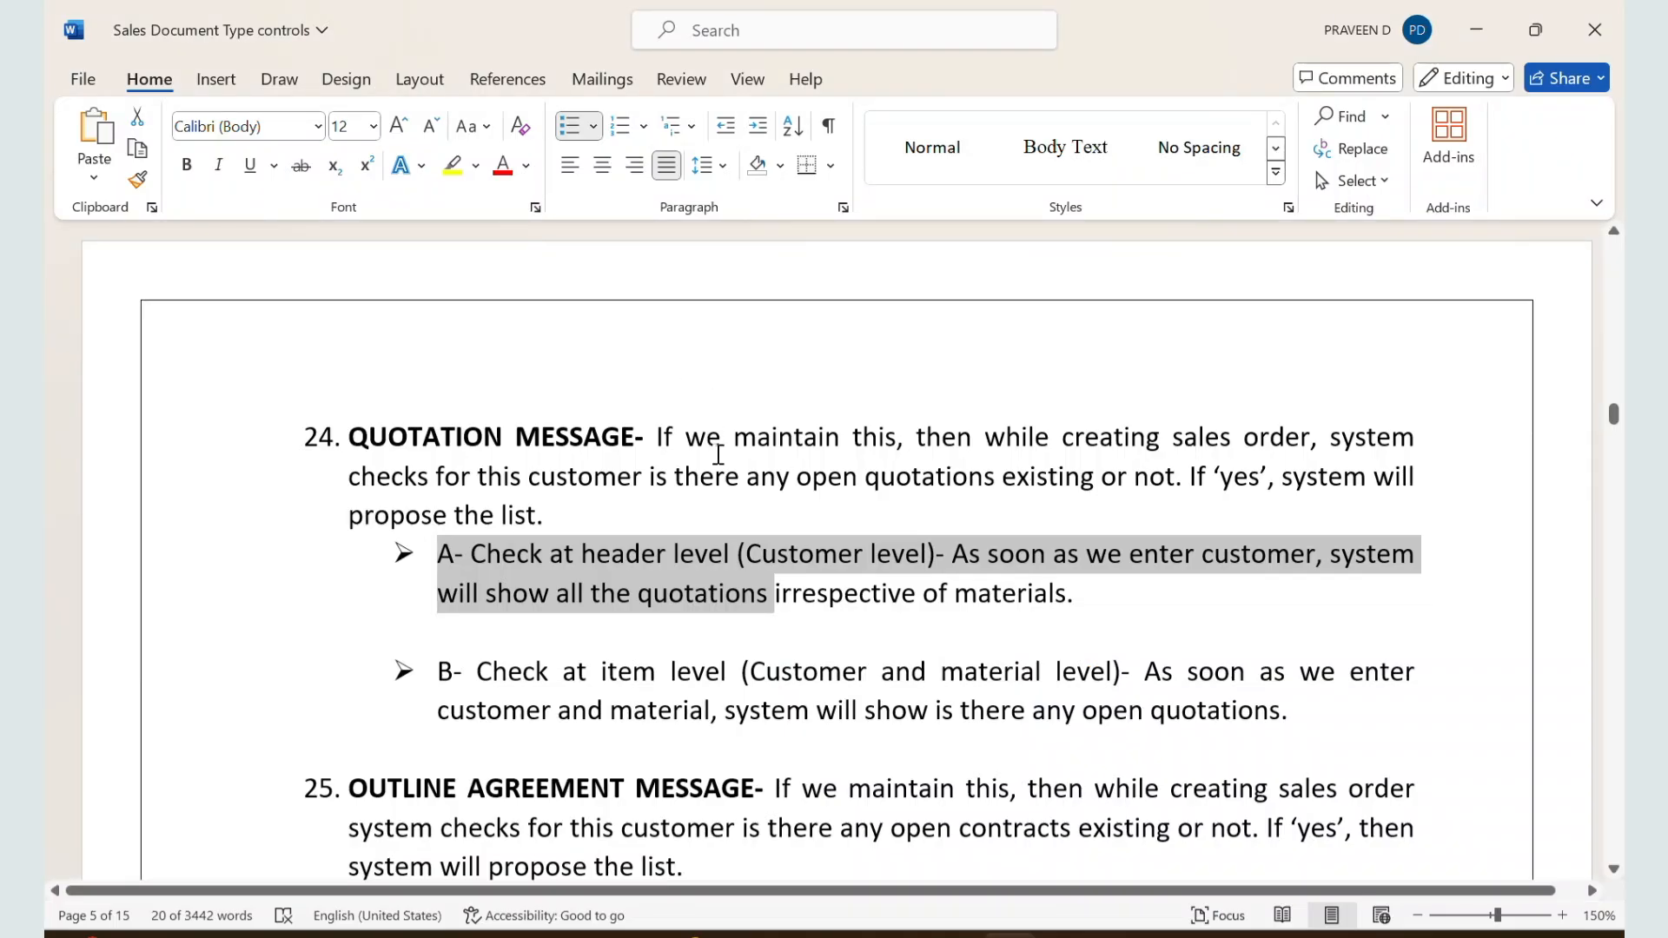
scroll(718, 453, down, 1)
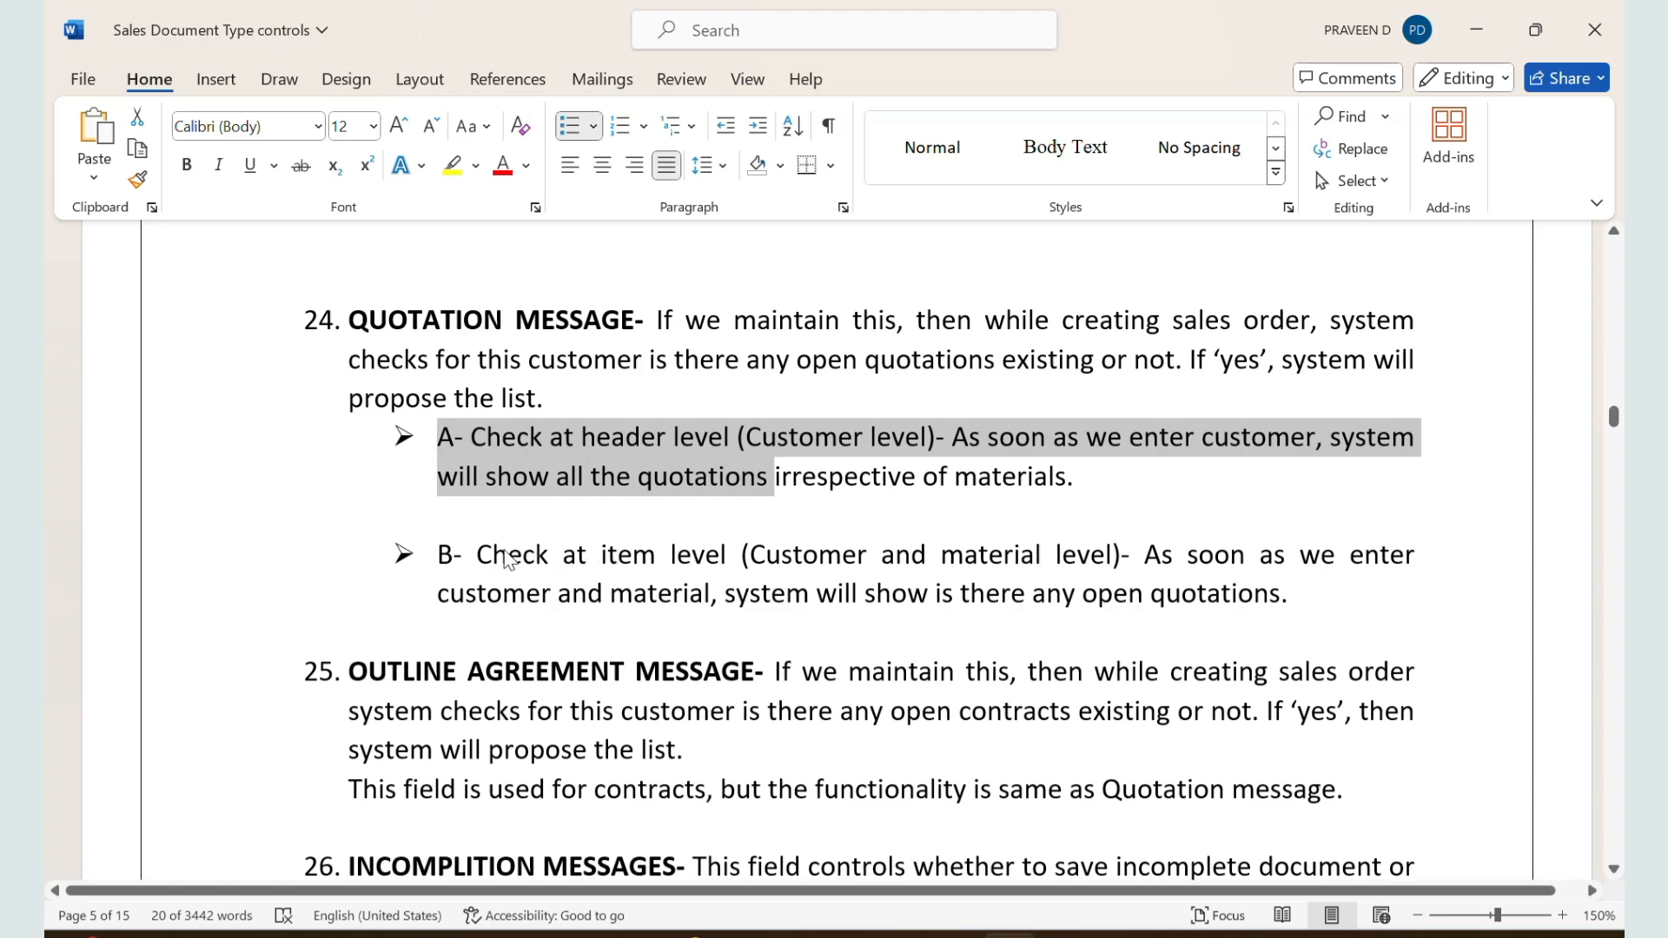
drag(478, 556, 1300, 583)
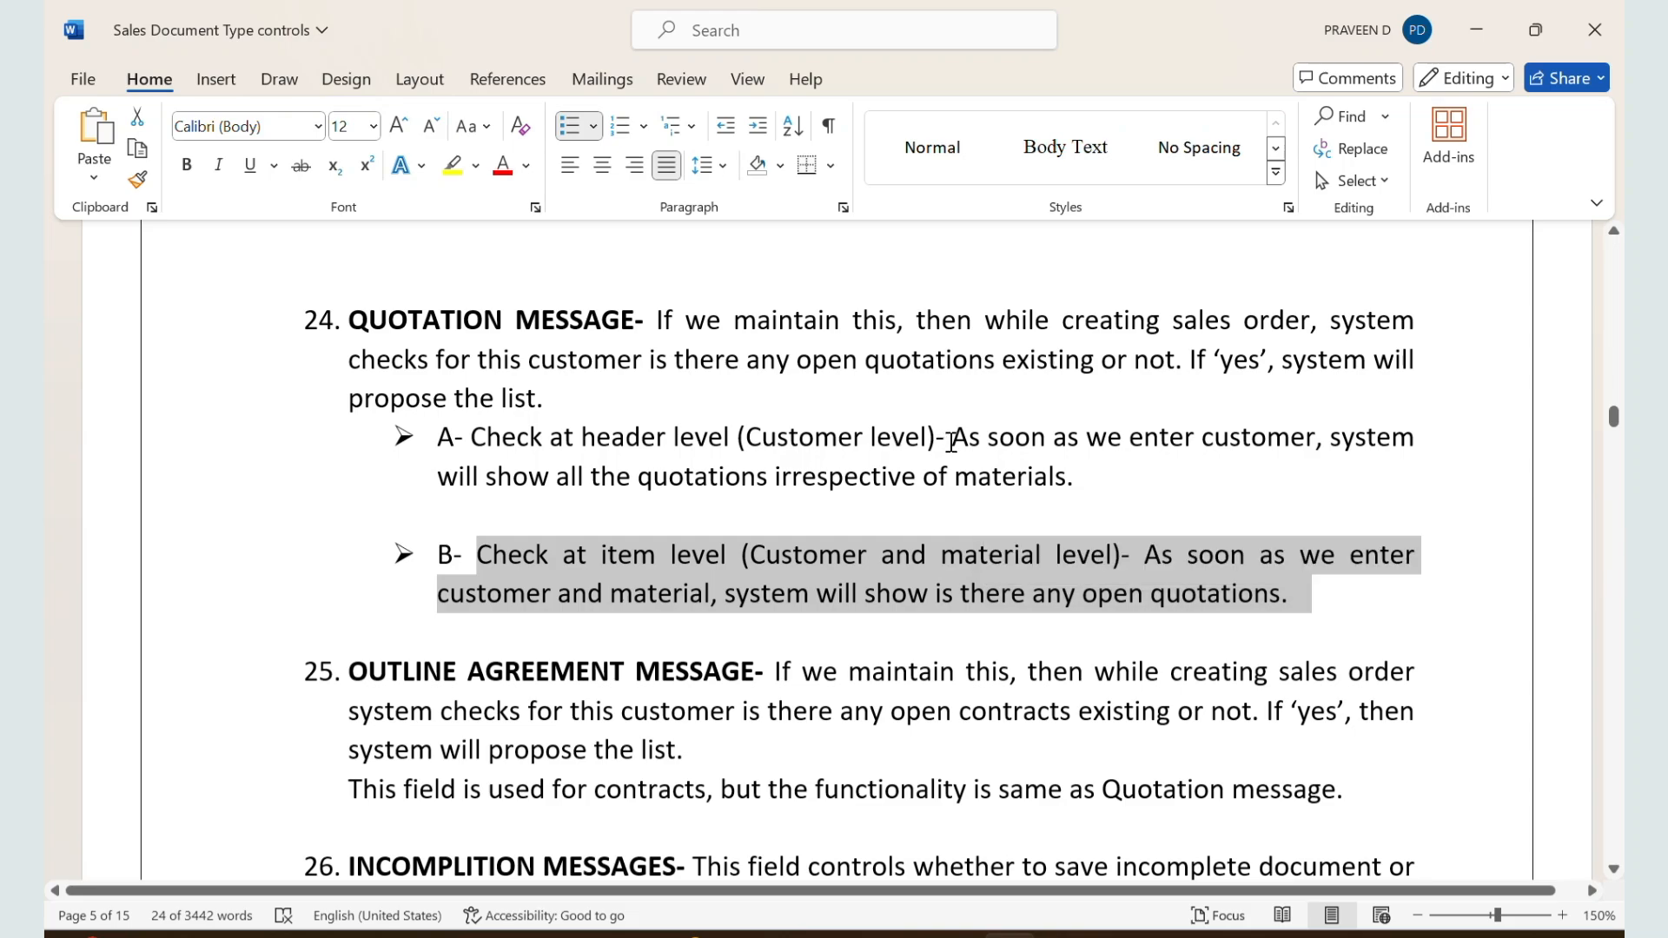
drag(952, 439, 1155, 474)
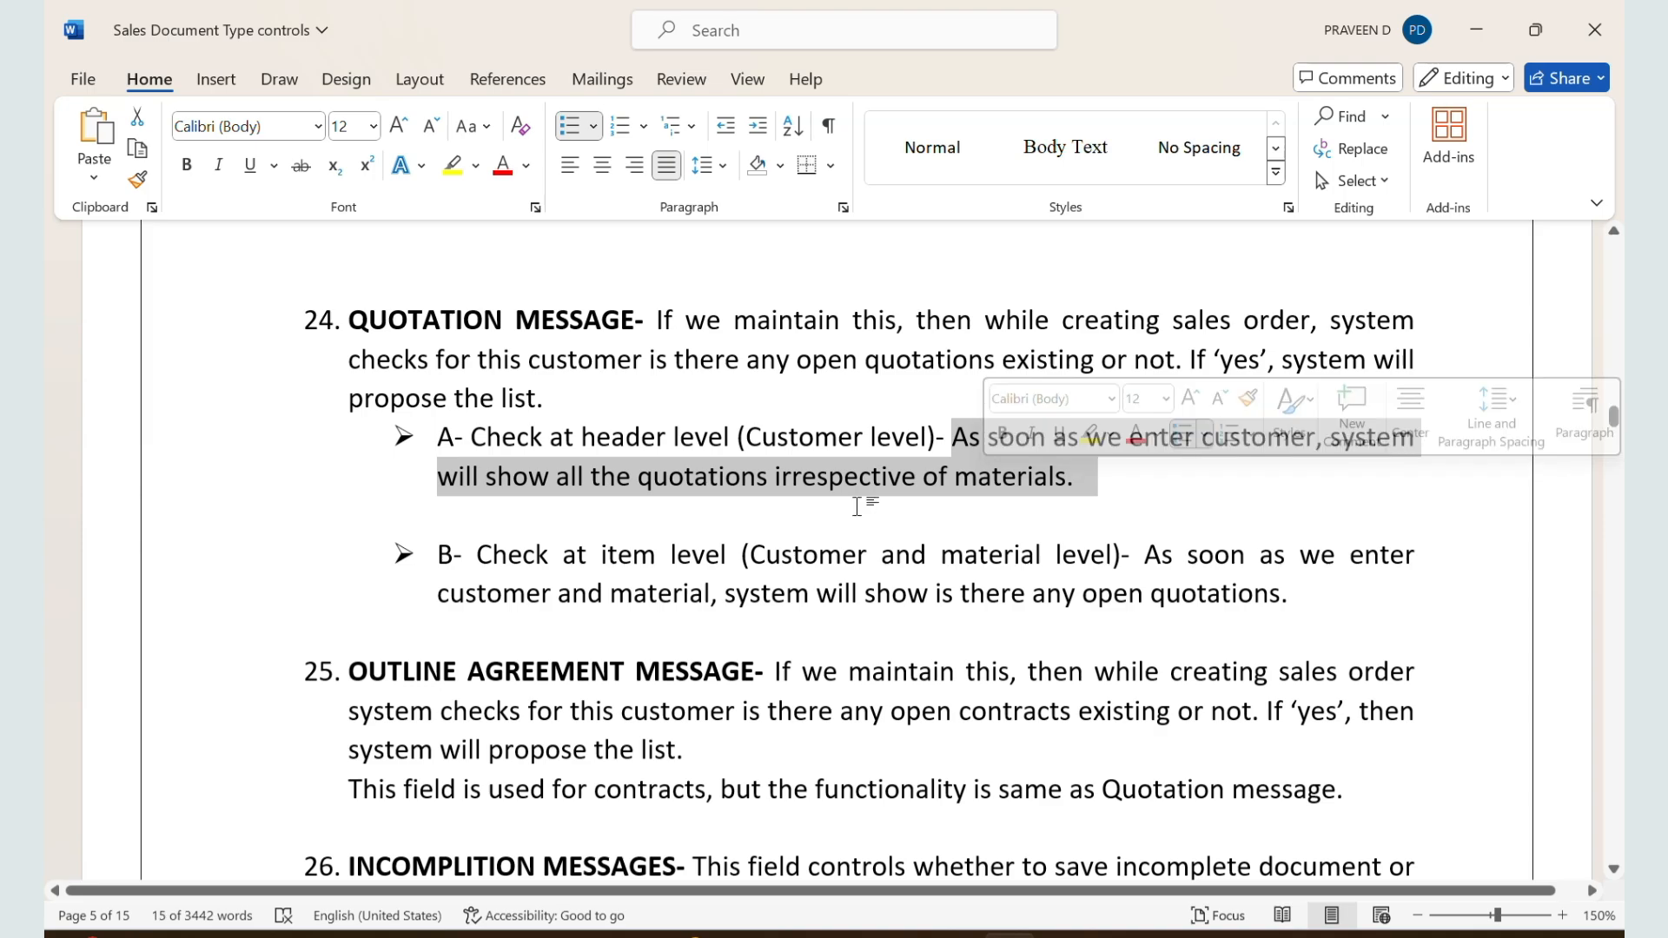
Step: Read the OUTLINE AGREEMENT MESSAGE section, including its sentence about use for contracts
scroll(862, 499, down, 1)
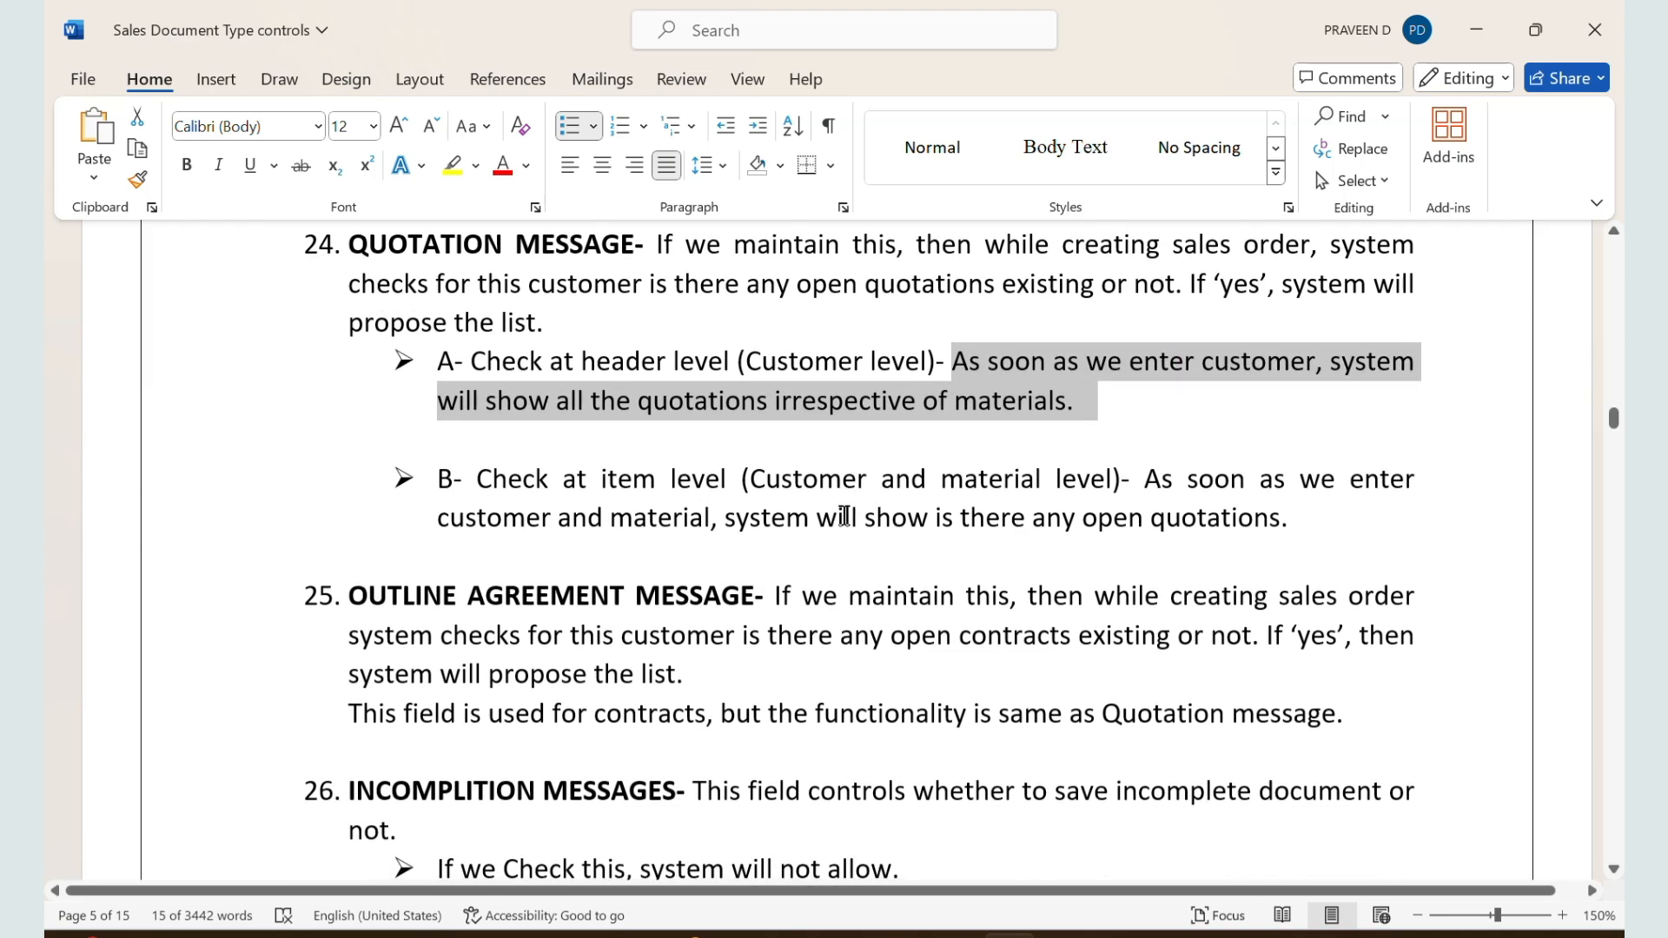
click(555, 631)
scroll(555, 632, down, 1)
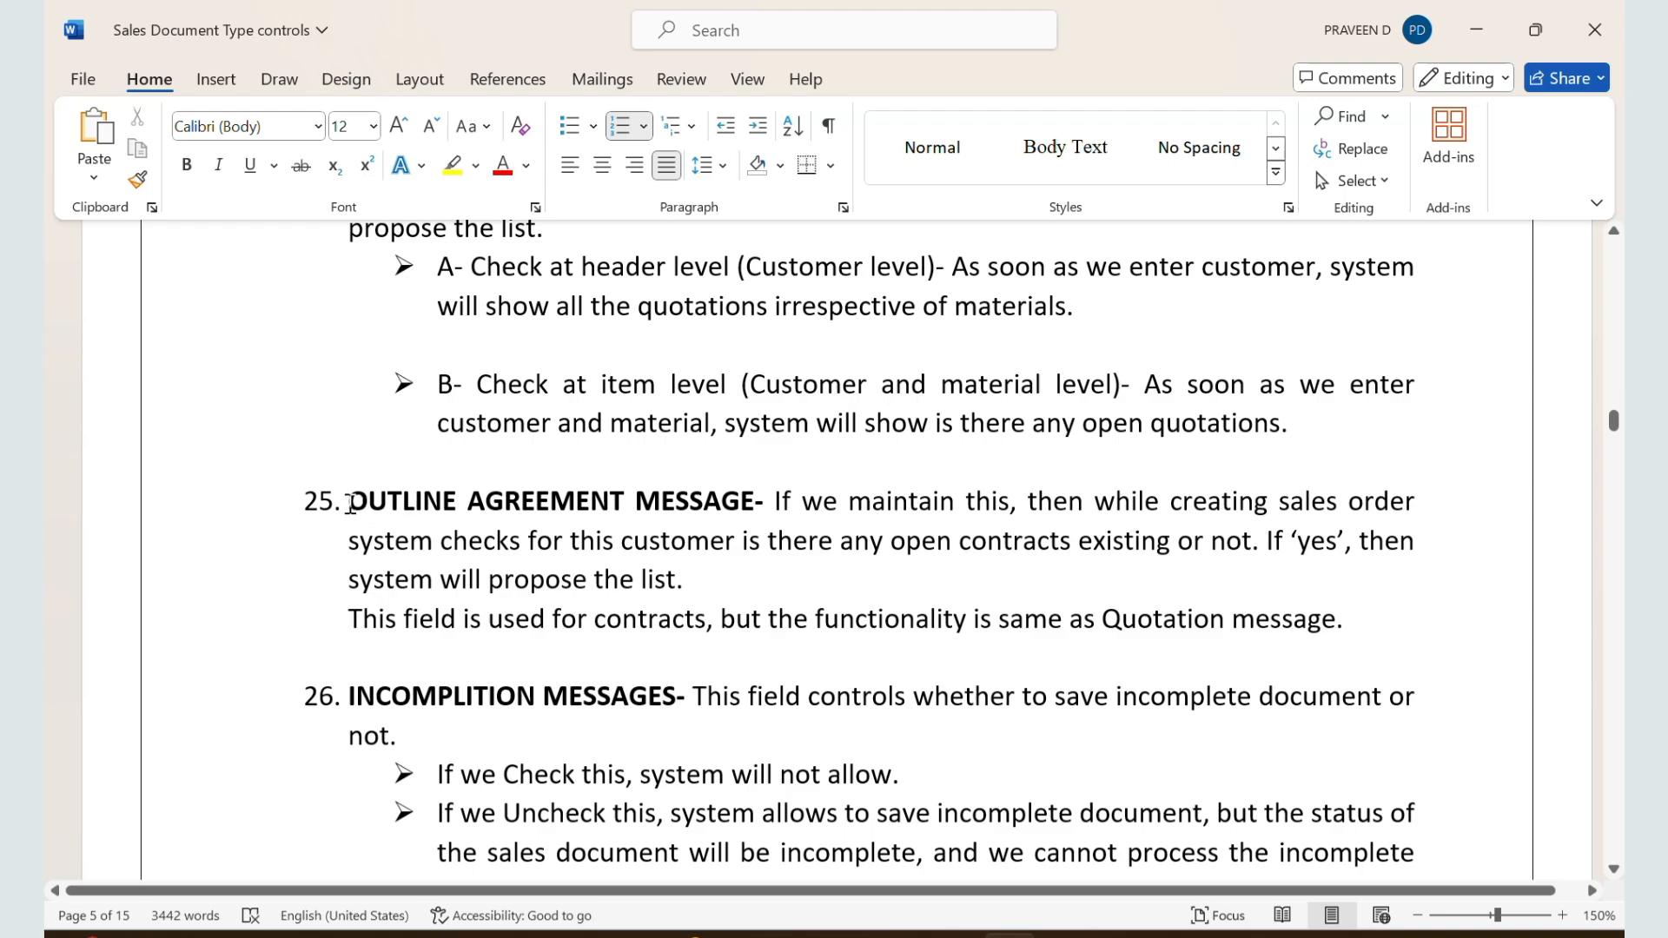
drag(350, 504, 718, 522)
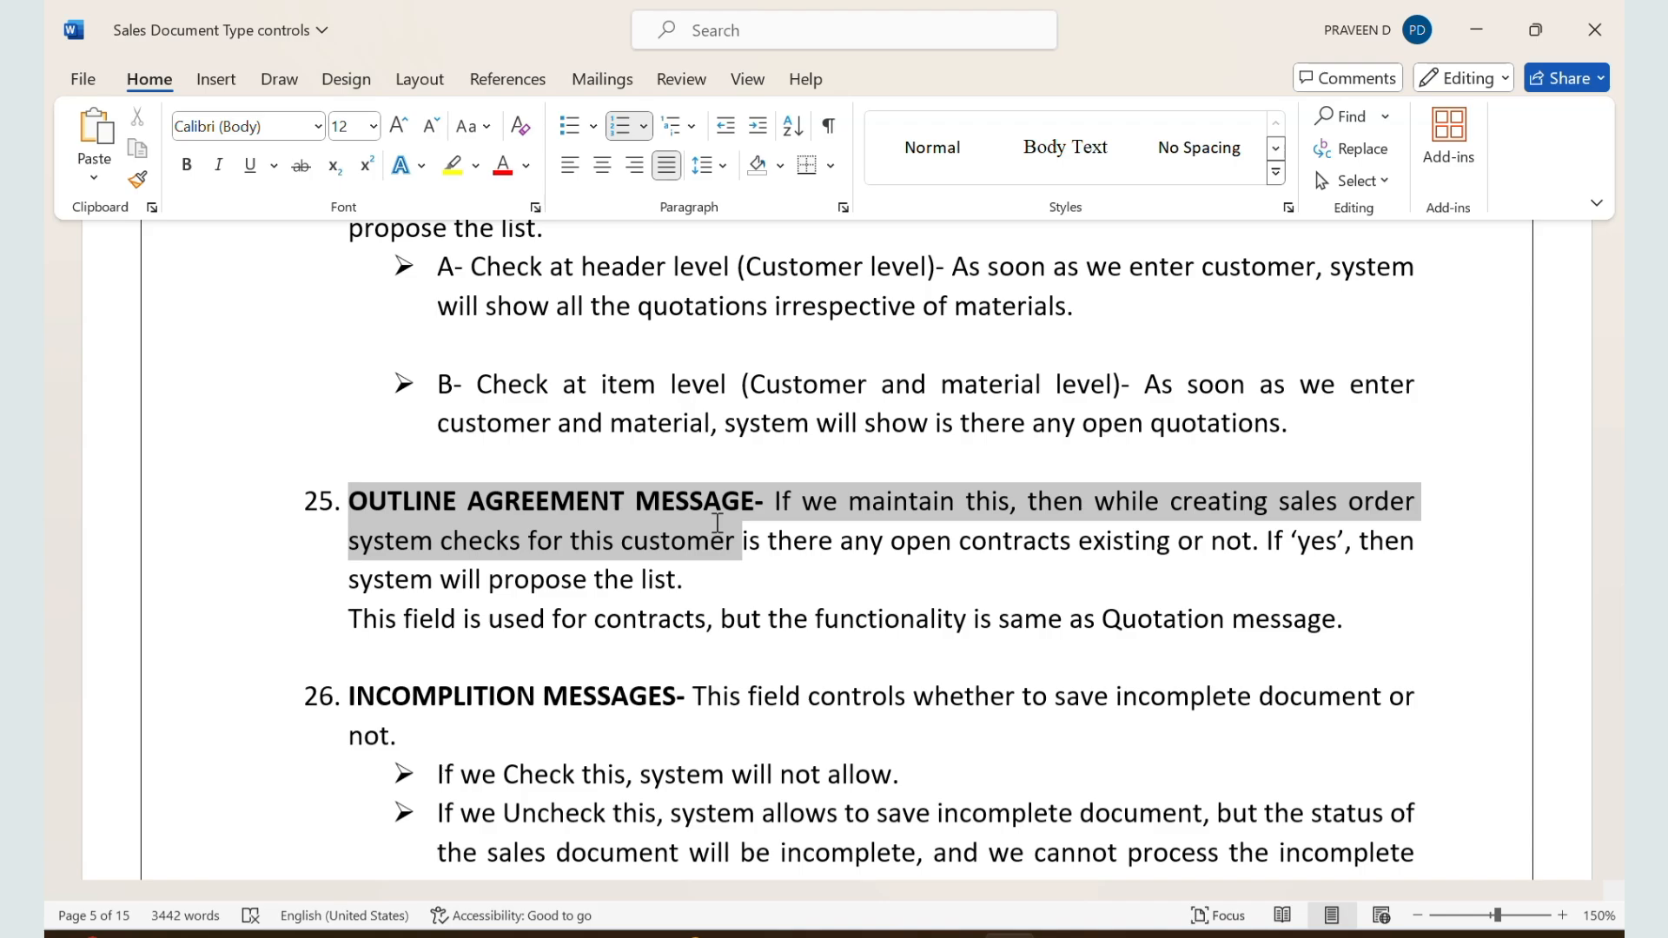
drag(717, 522, 761, 582)
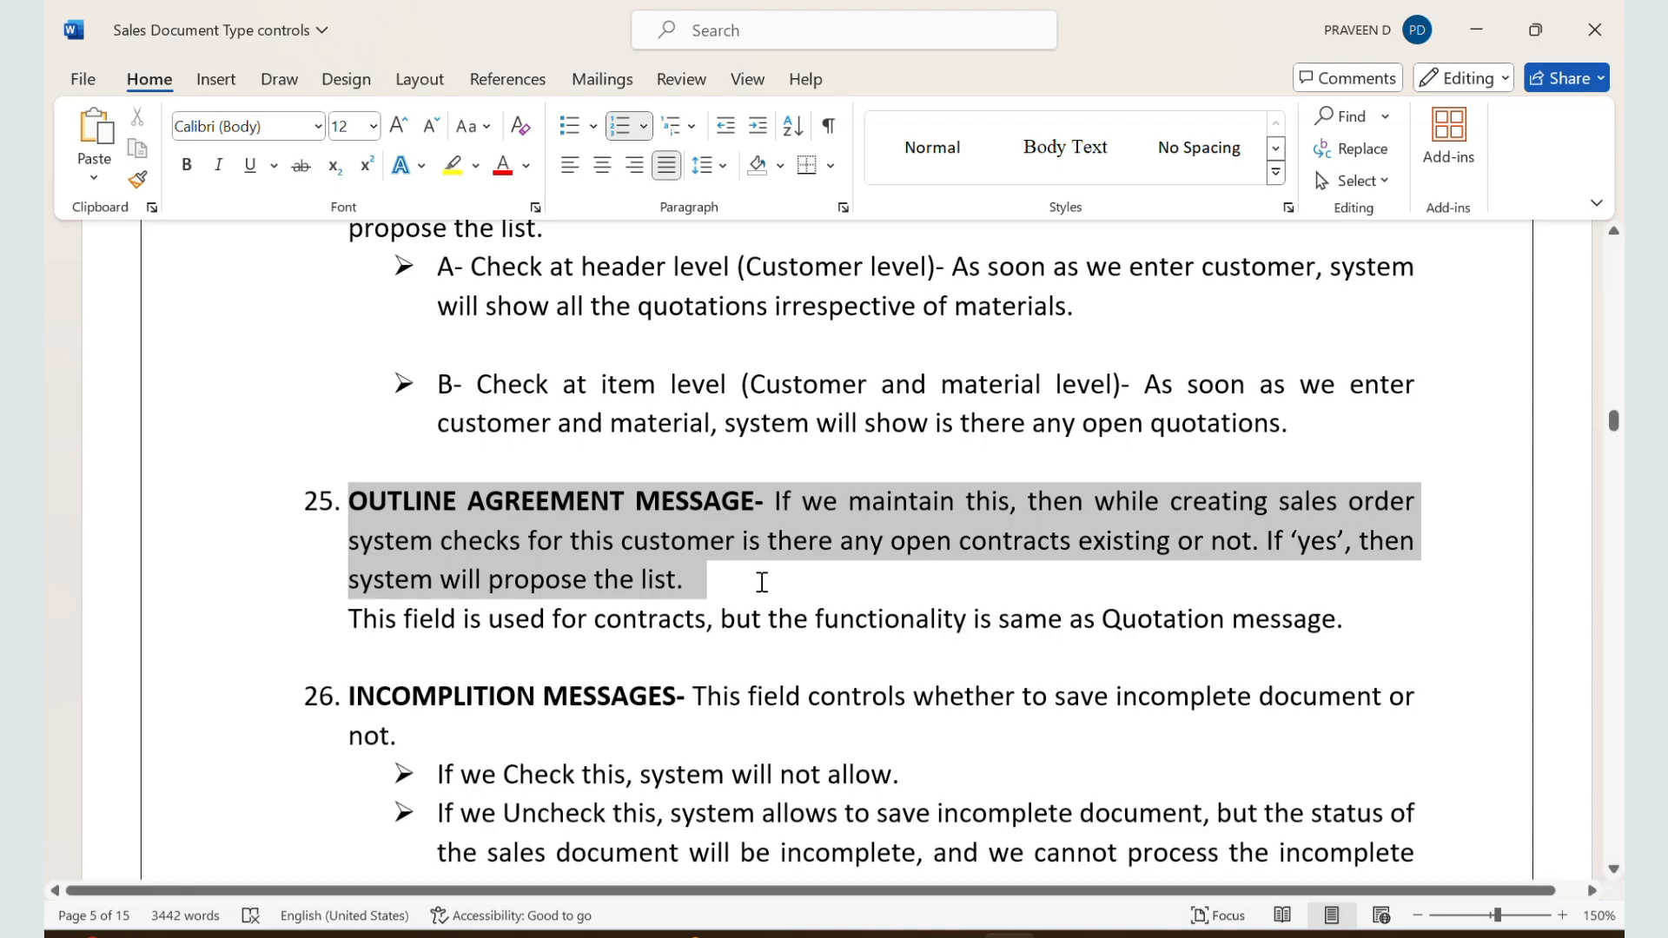
click(504, 637)
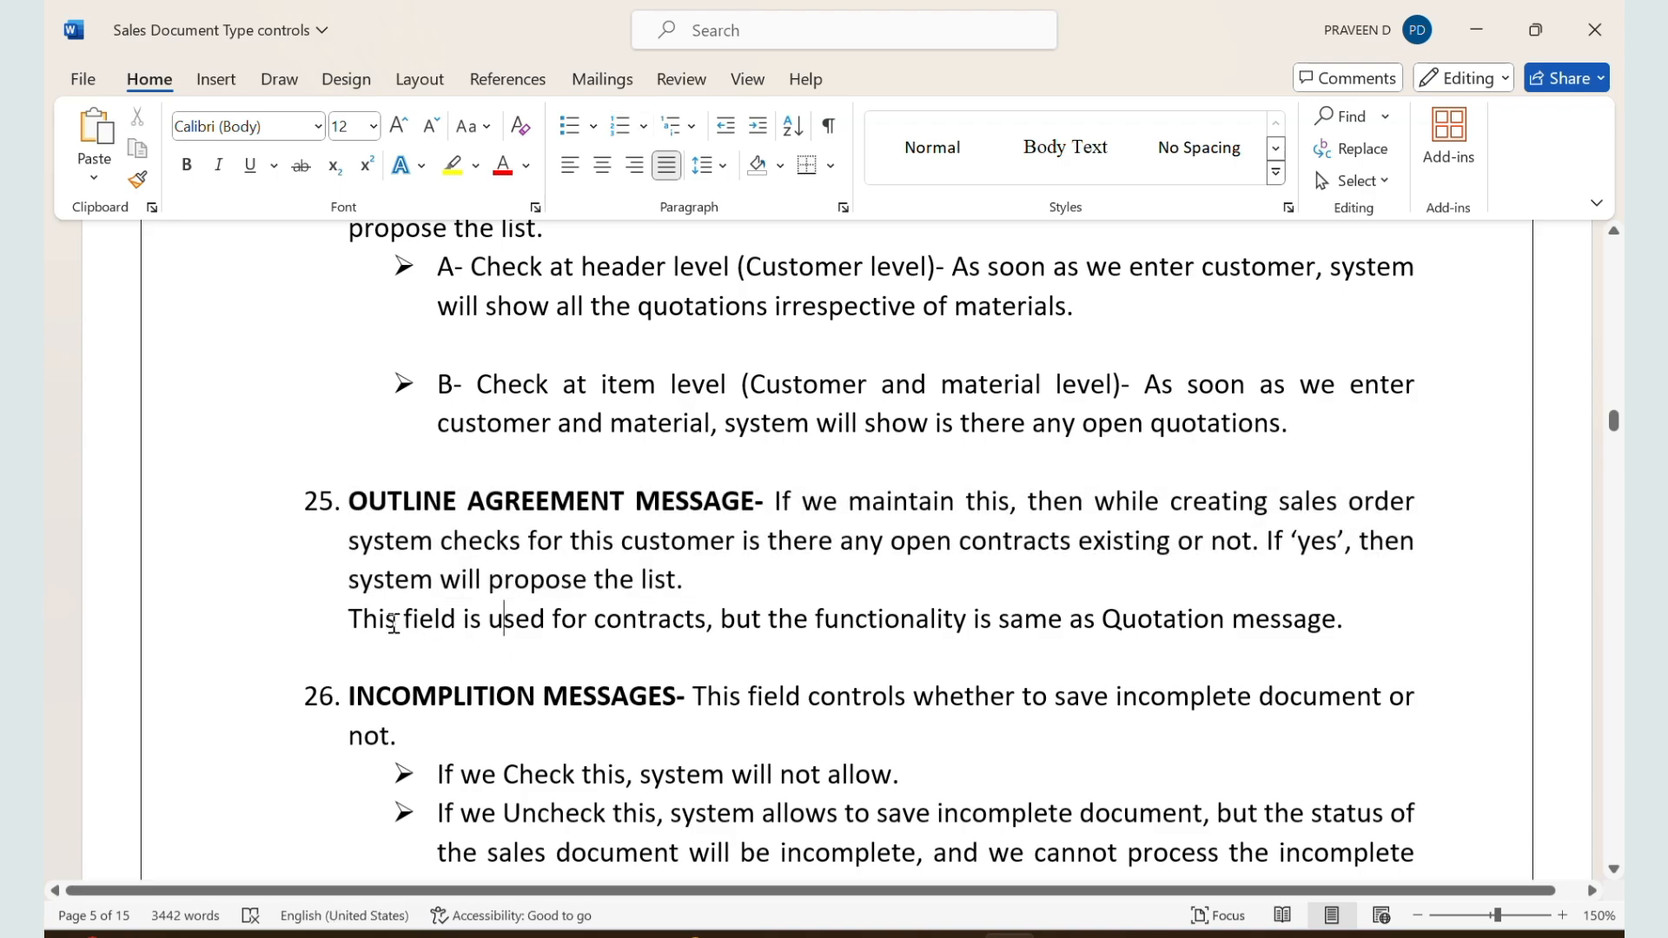
drag(355, 621, 1214, 629)
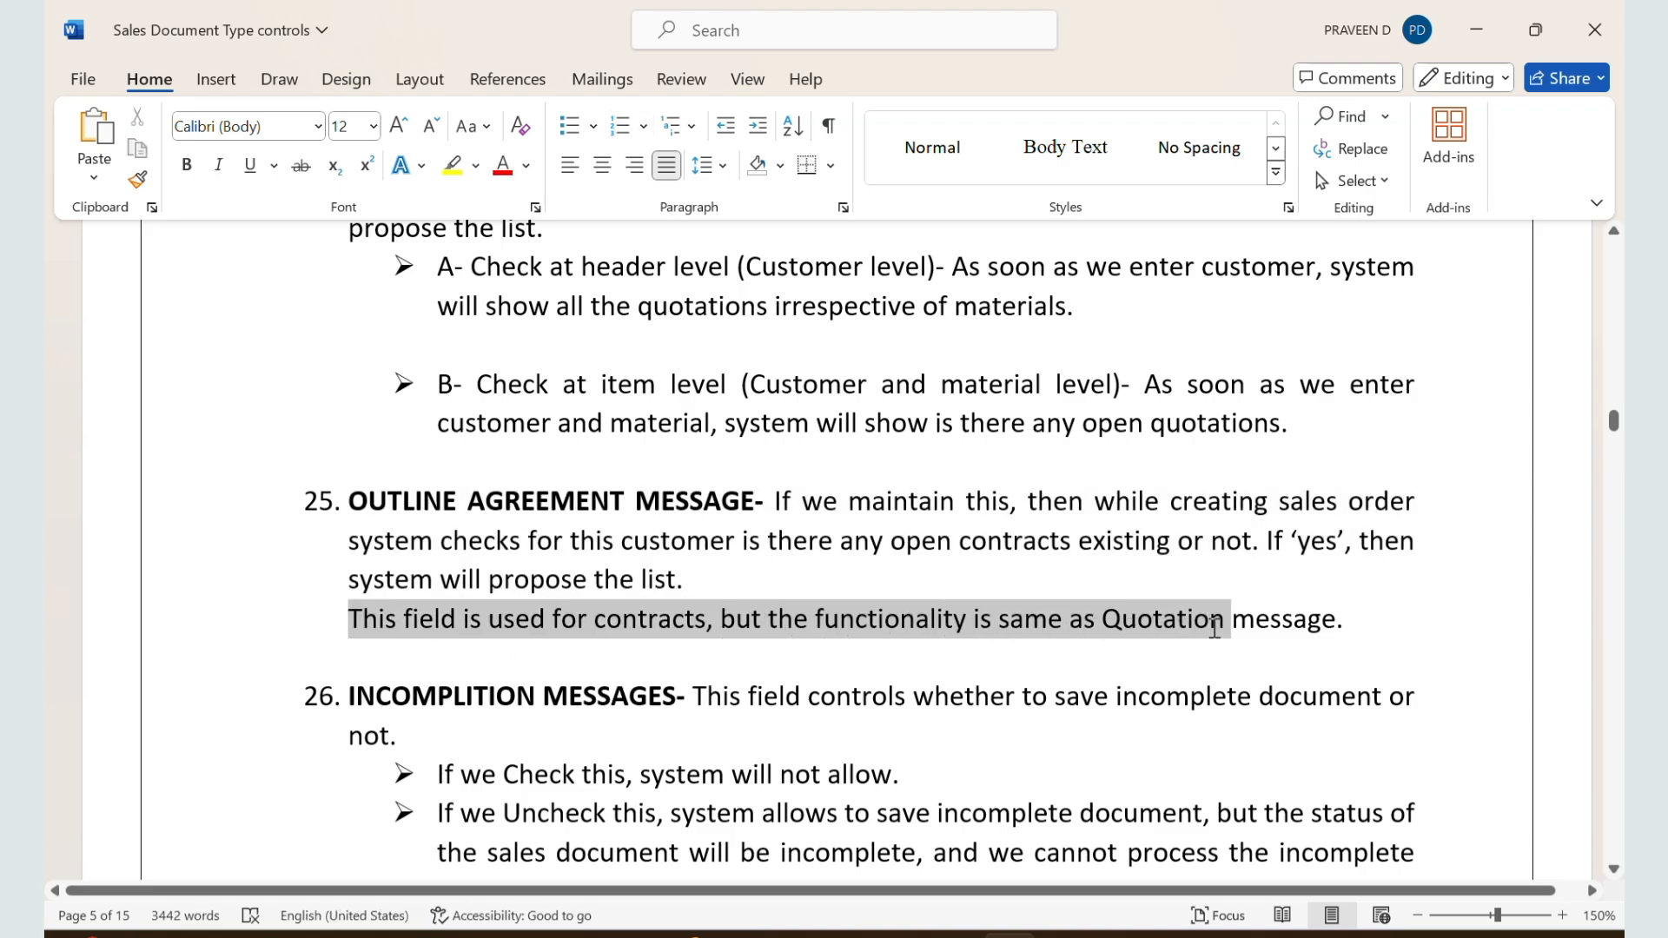
Step: Back in SAP, close the quotation messages value list, set the ZZSO overview screen function code to UER1, and save
key(alt+Tab)
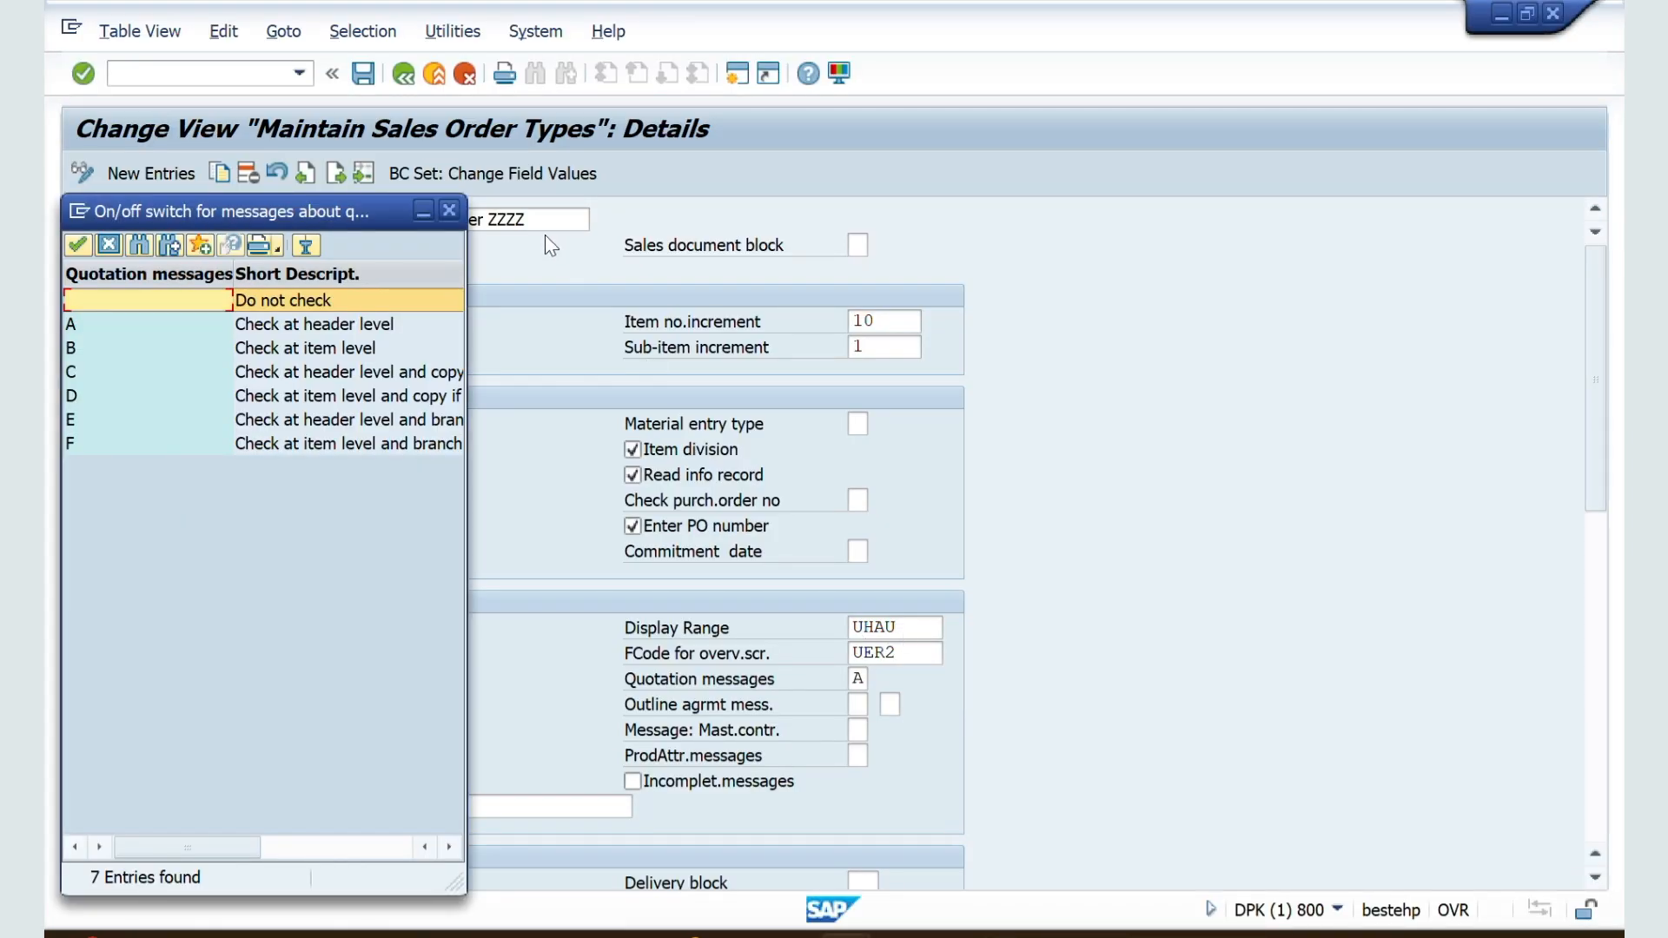
click(449, 210)
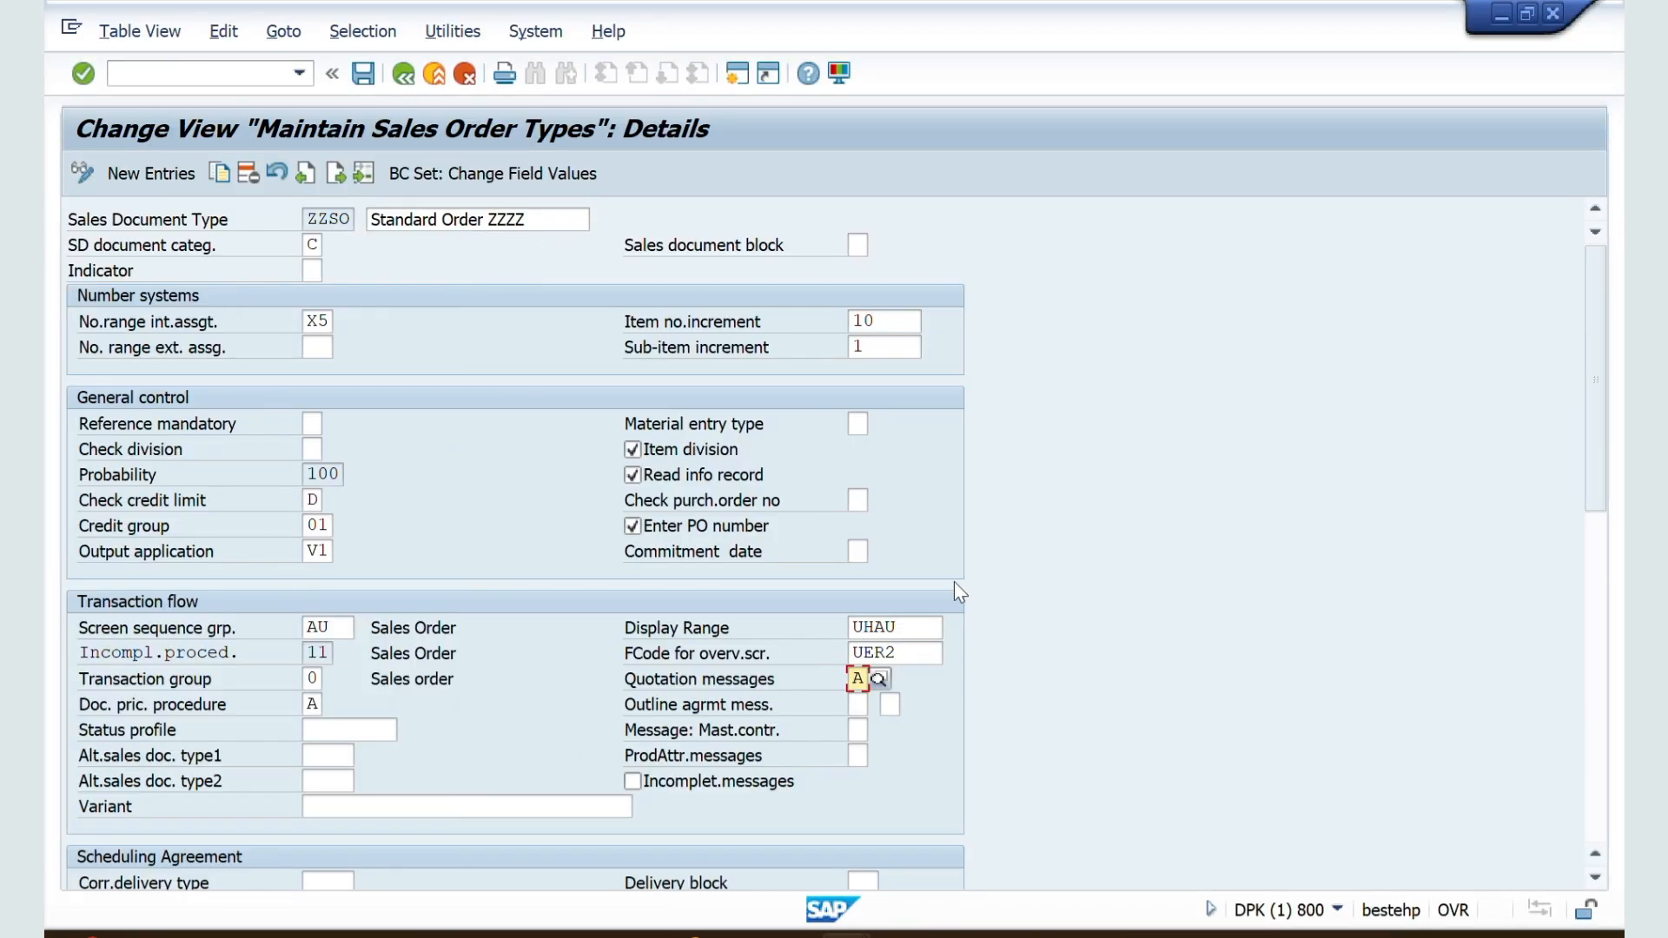
click(909, 651)
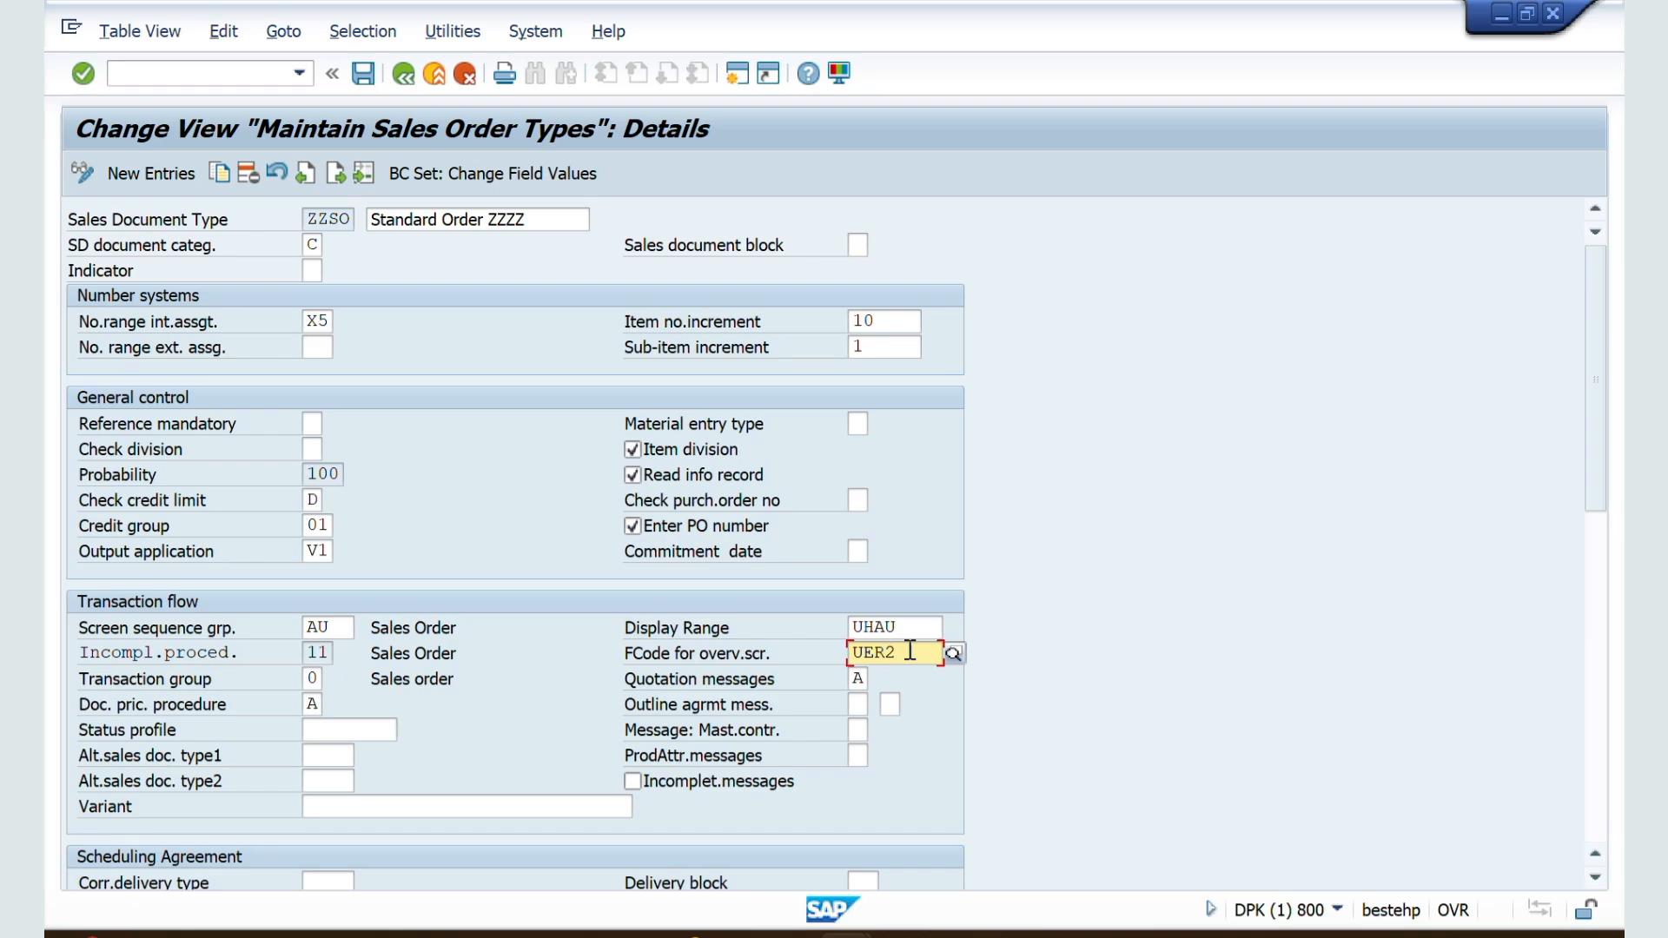
key(BackSpace)
text(1)
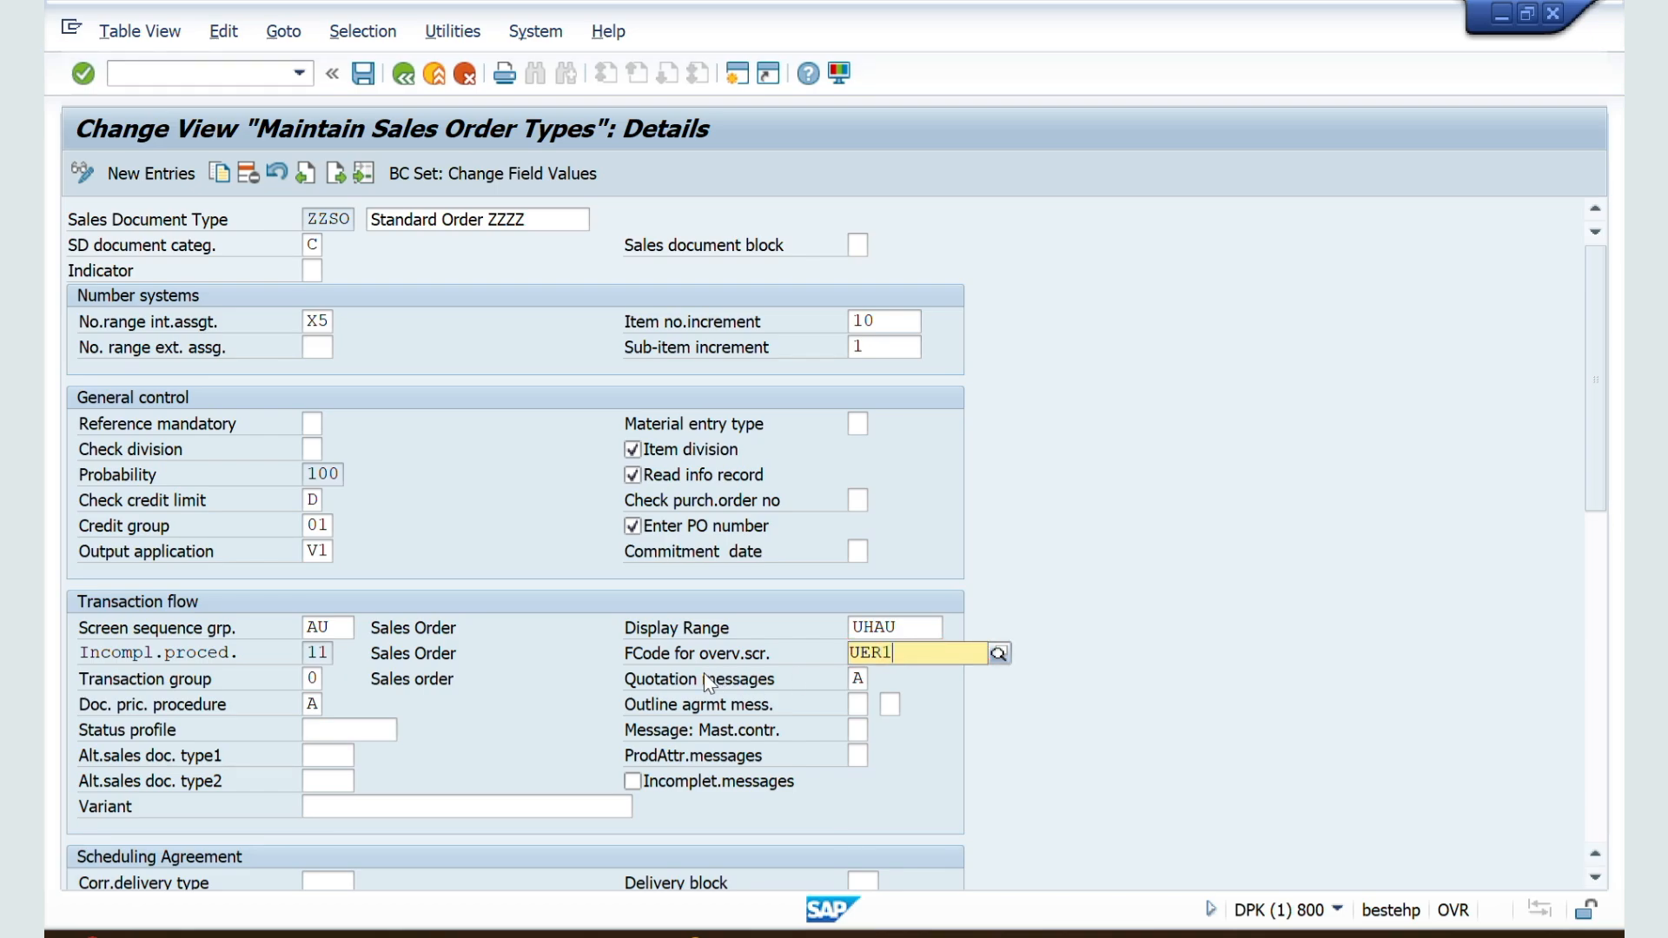
key(Return)
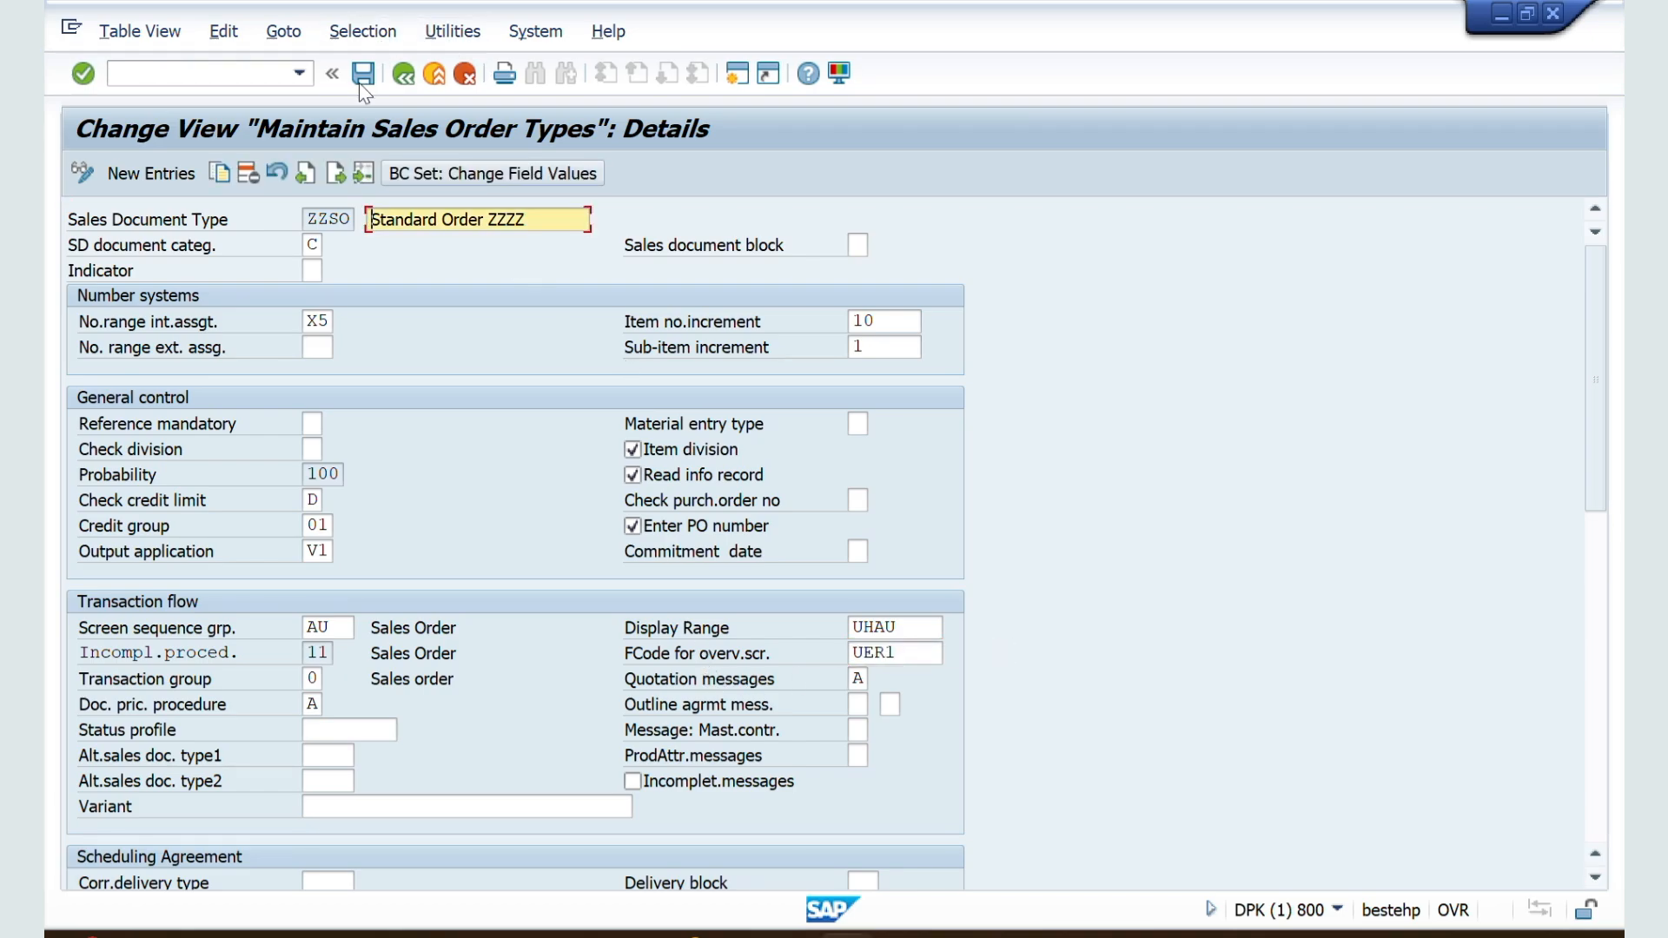
click(358, 73)
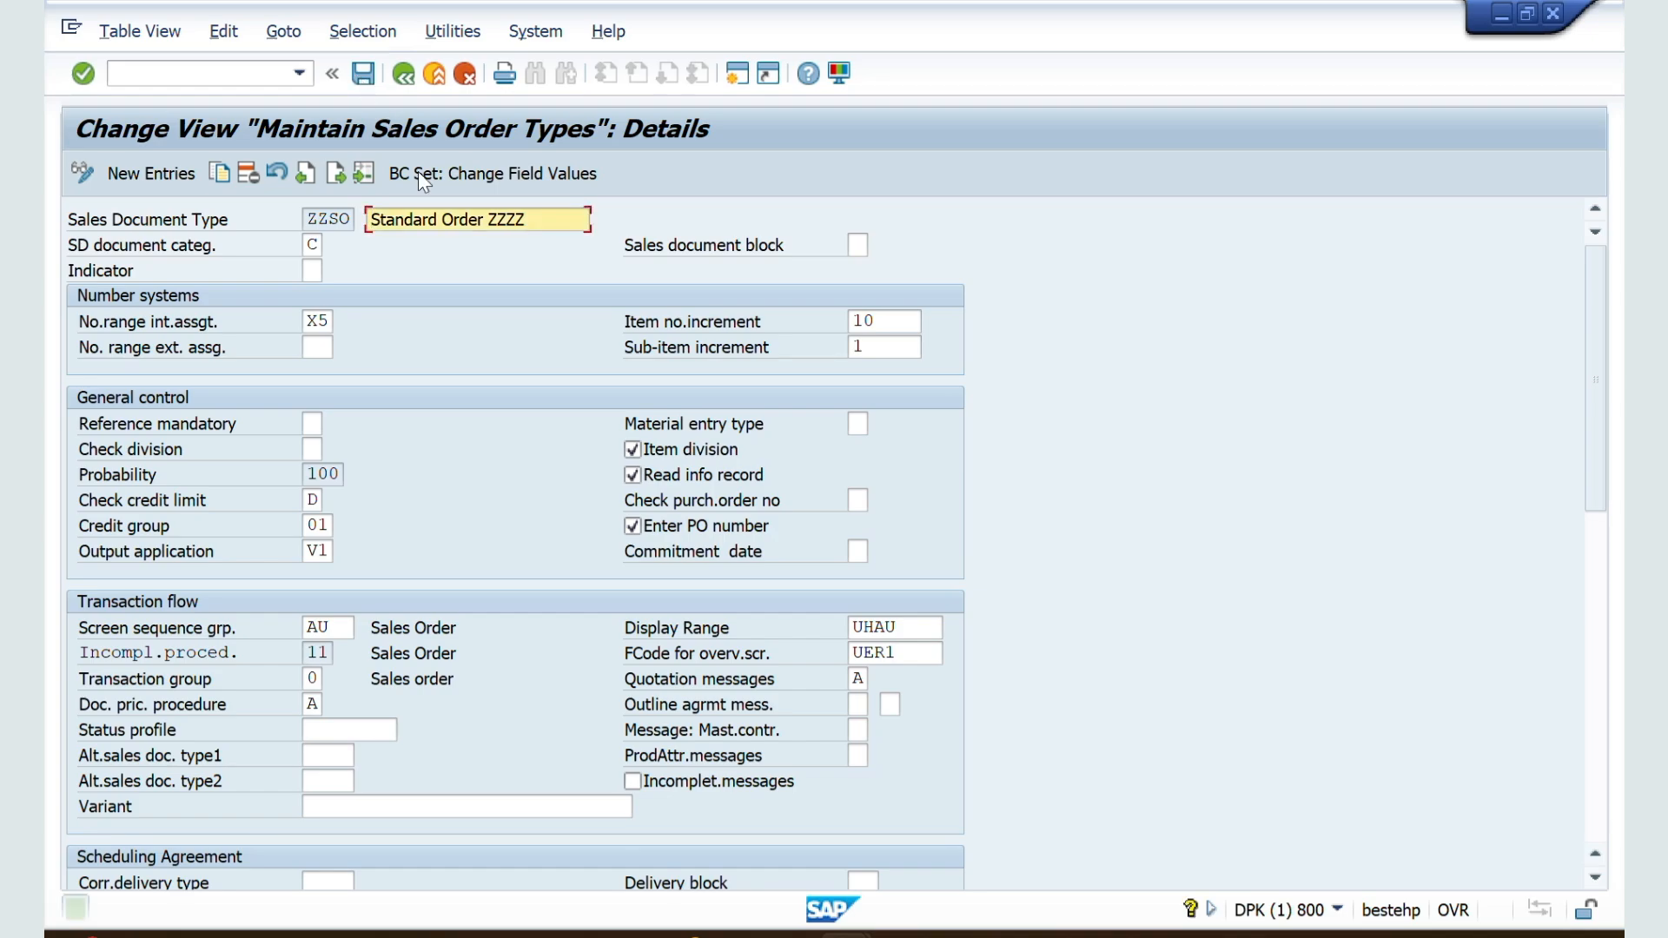
Step: Switch to the Word notes and read the INCOMPLITION MESSAGES section, including the effect of checking the field
scroll(501, 625, down, 5)
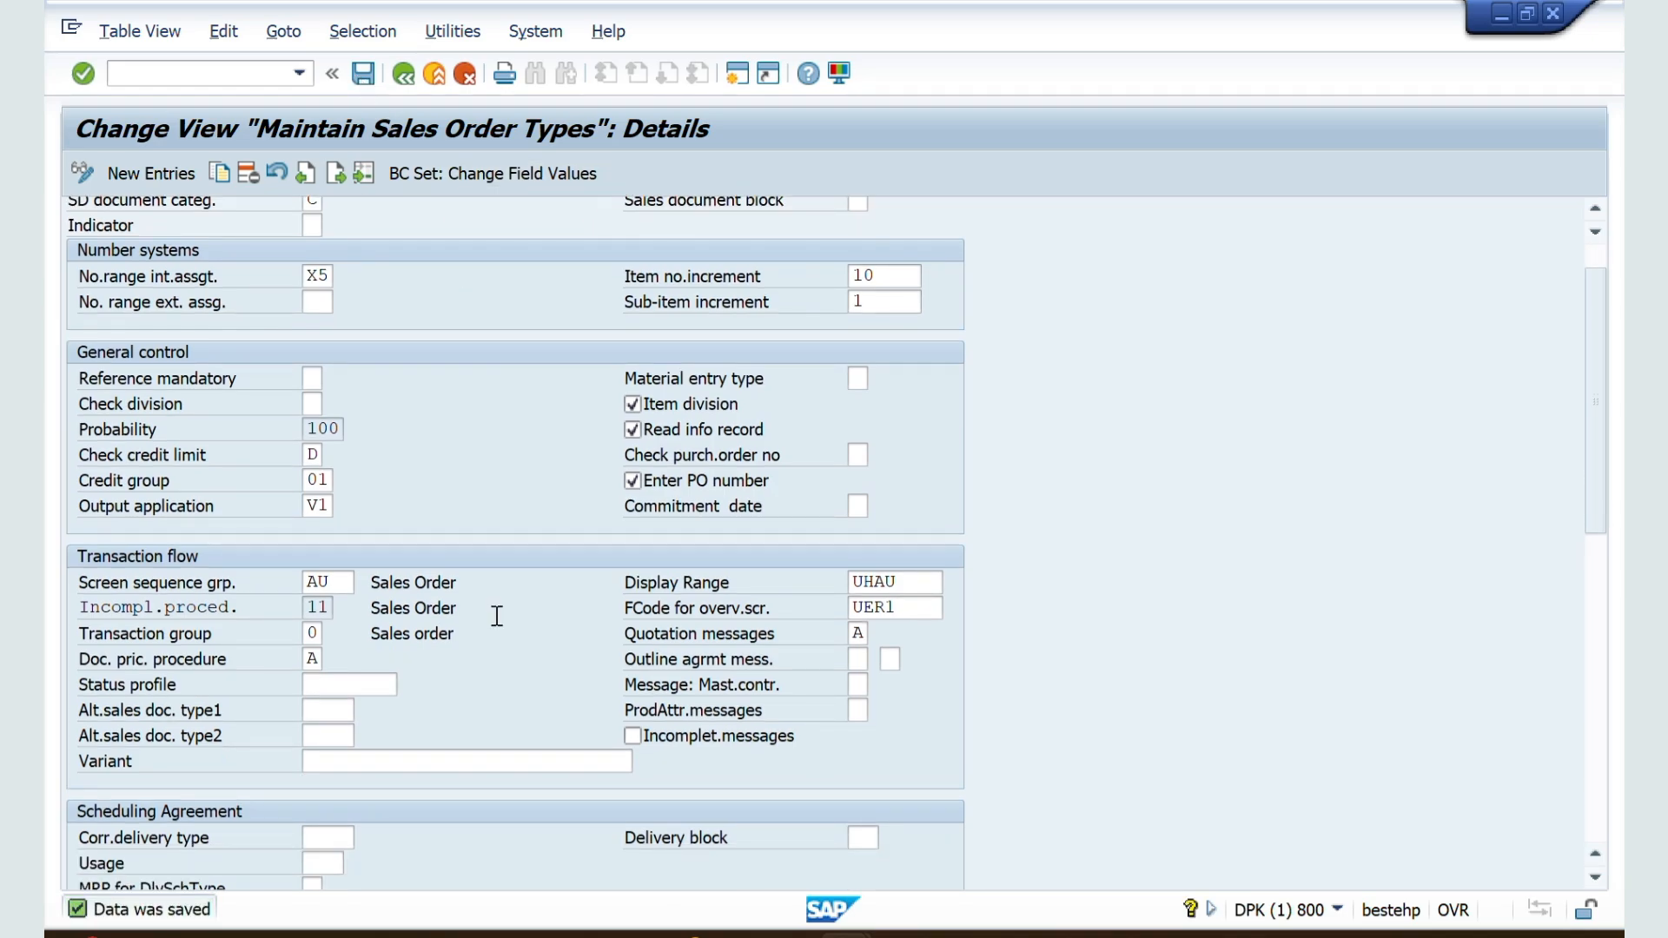
key(alt+Tab)
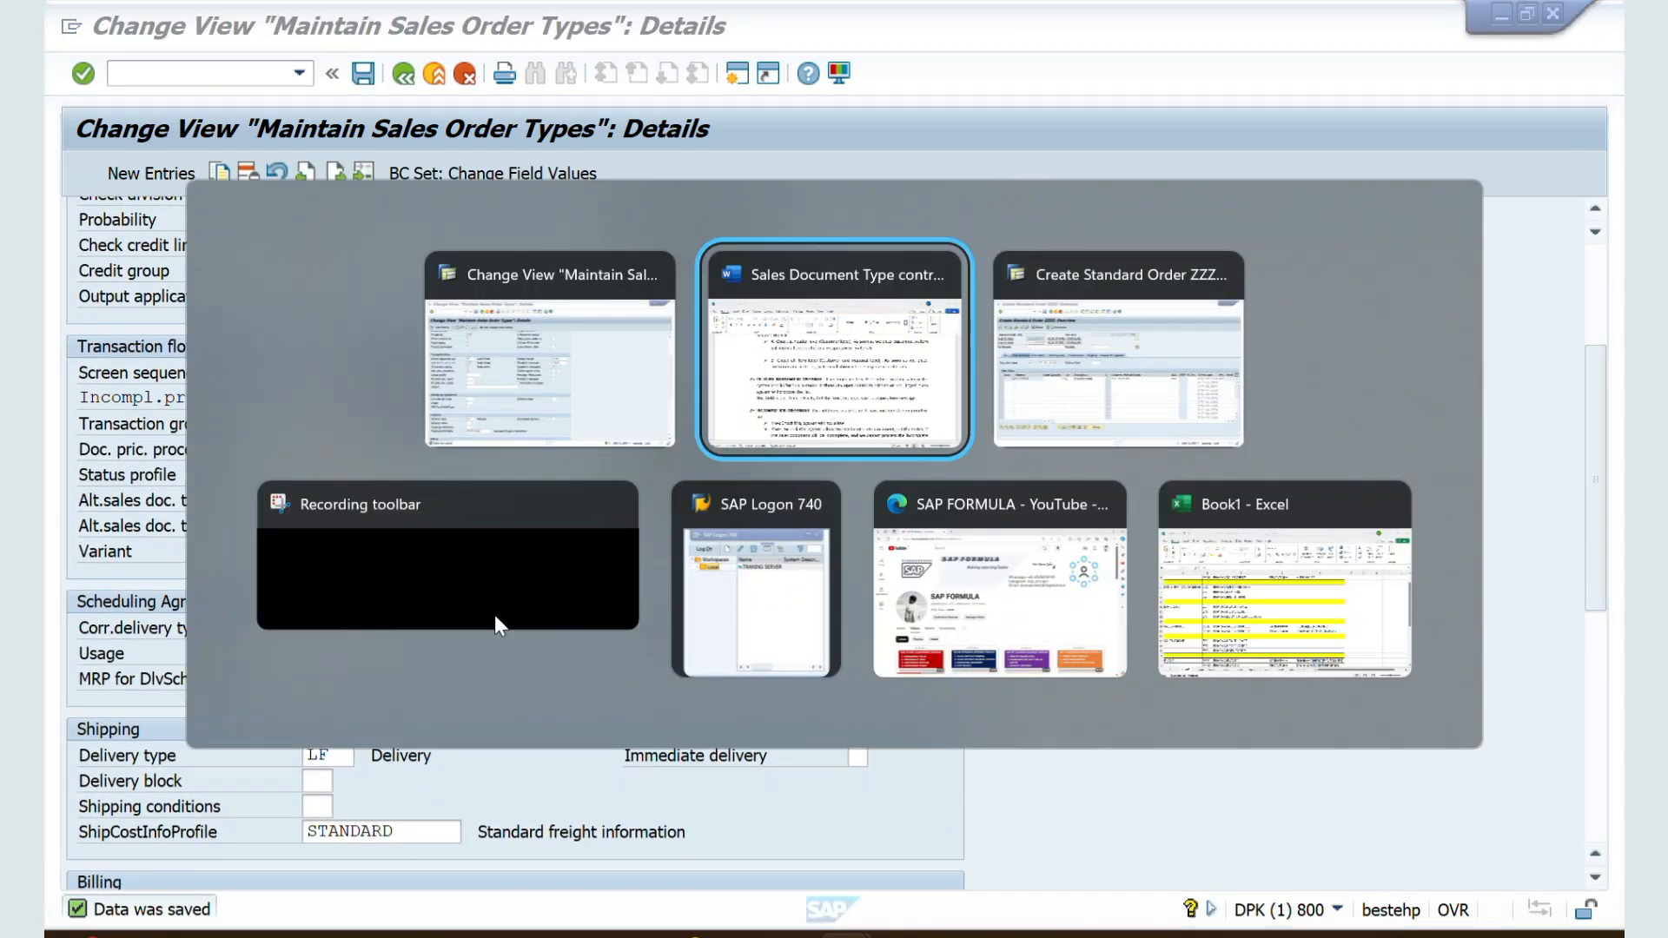
key(alt+Tab)
key(alt+shift+Tab)
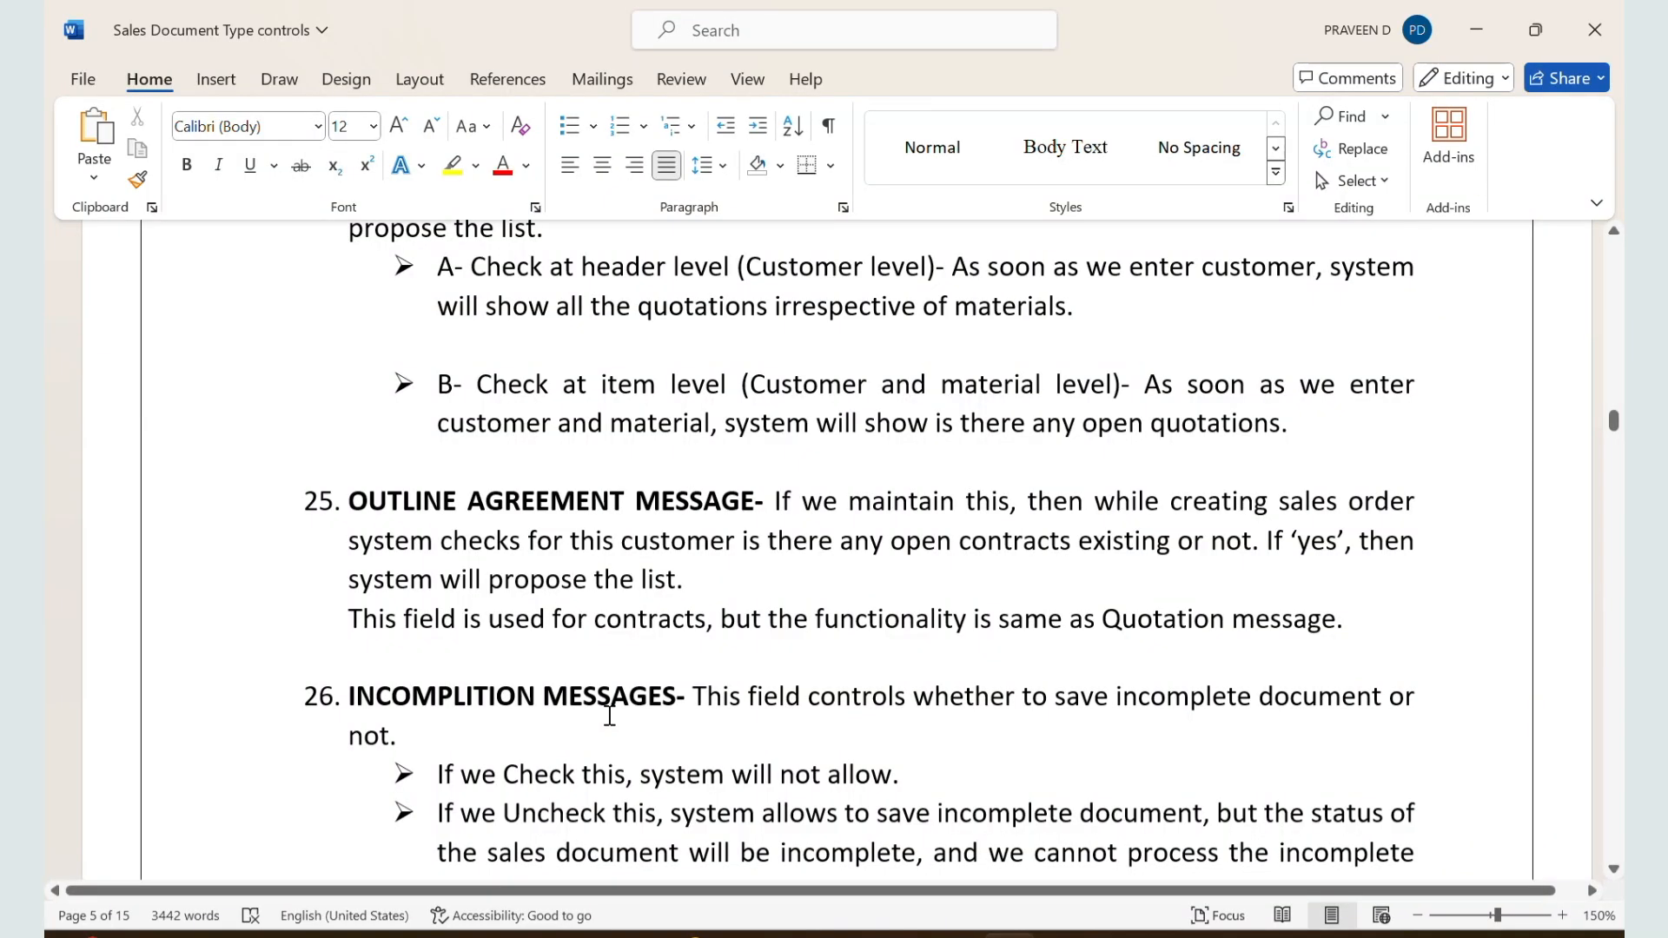
scroll(610, 715, down, 3)
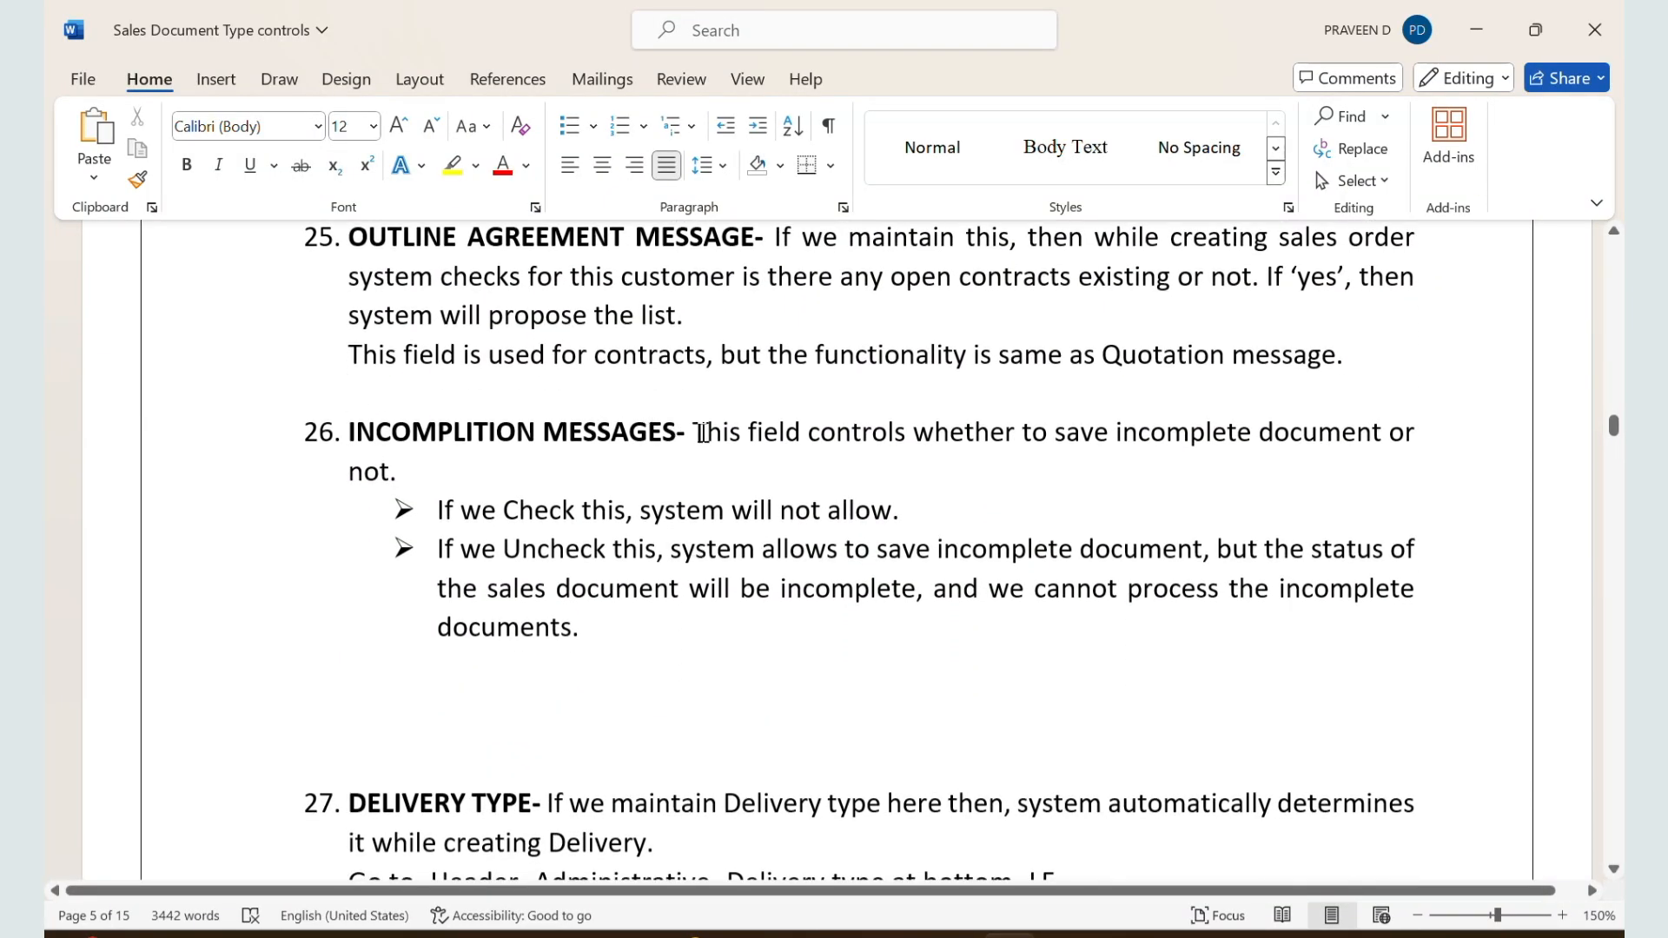
drag(703, 431, 821, 464)
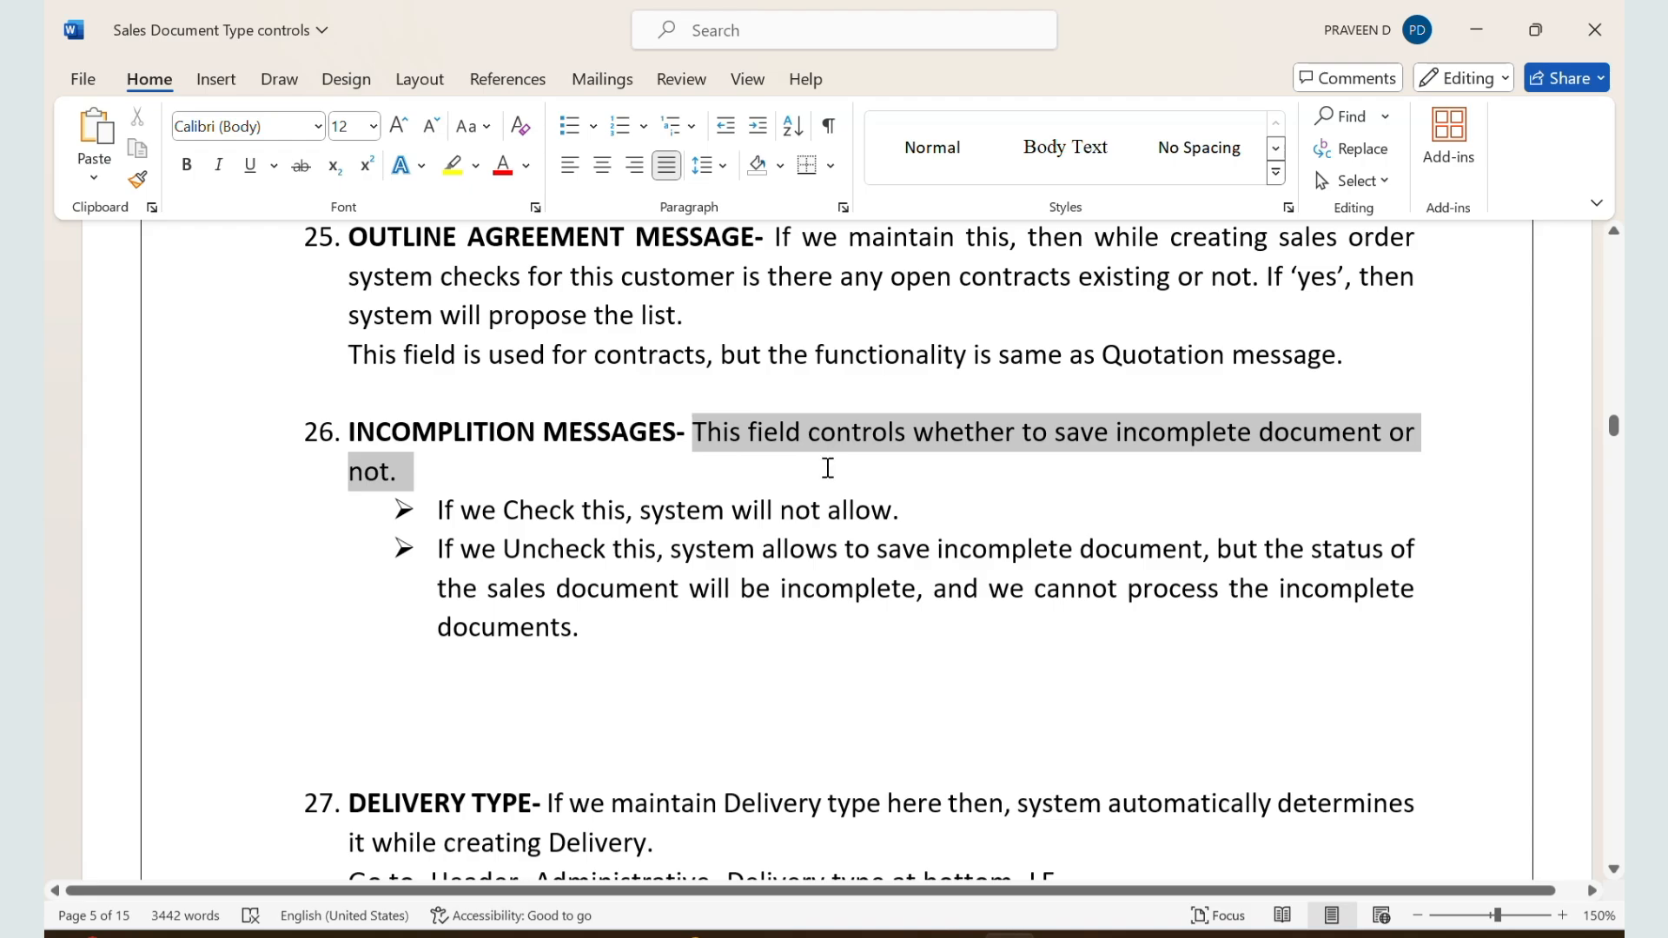
drag(437, 513, 899, 518)
Step: Switch back to the ZZSO details in SAP, activate Incomplet.messages under Transaction flow, and save
key(alt+Tab)
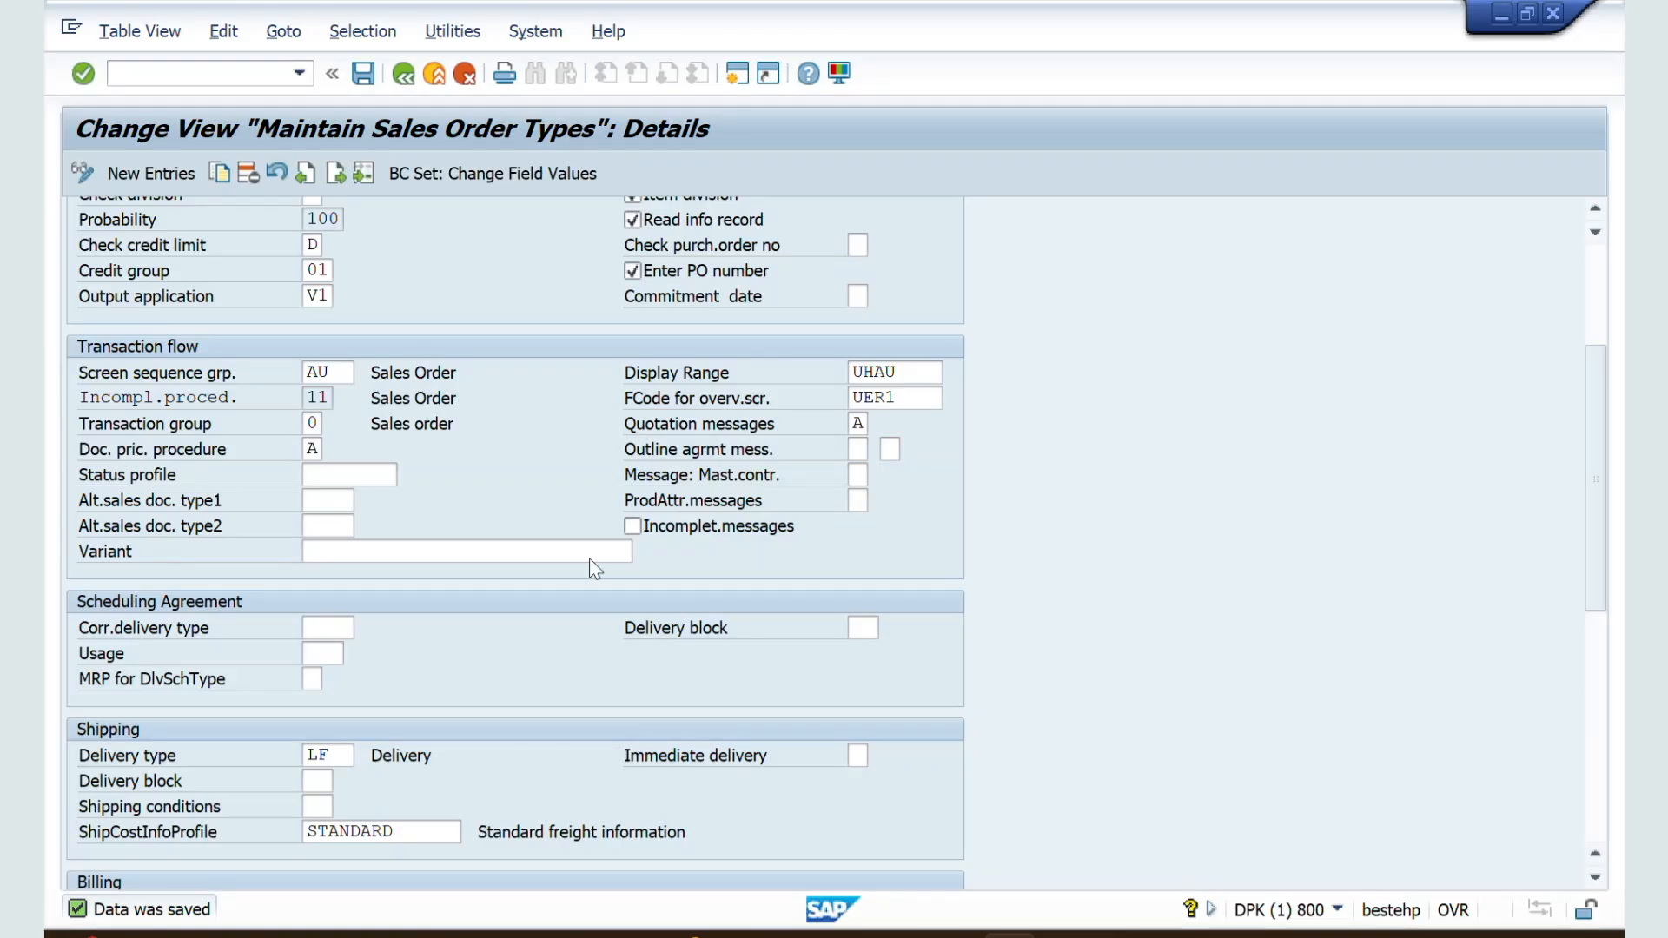
scroll(456, 508, down, 1)
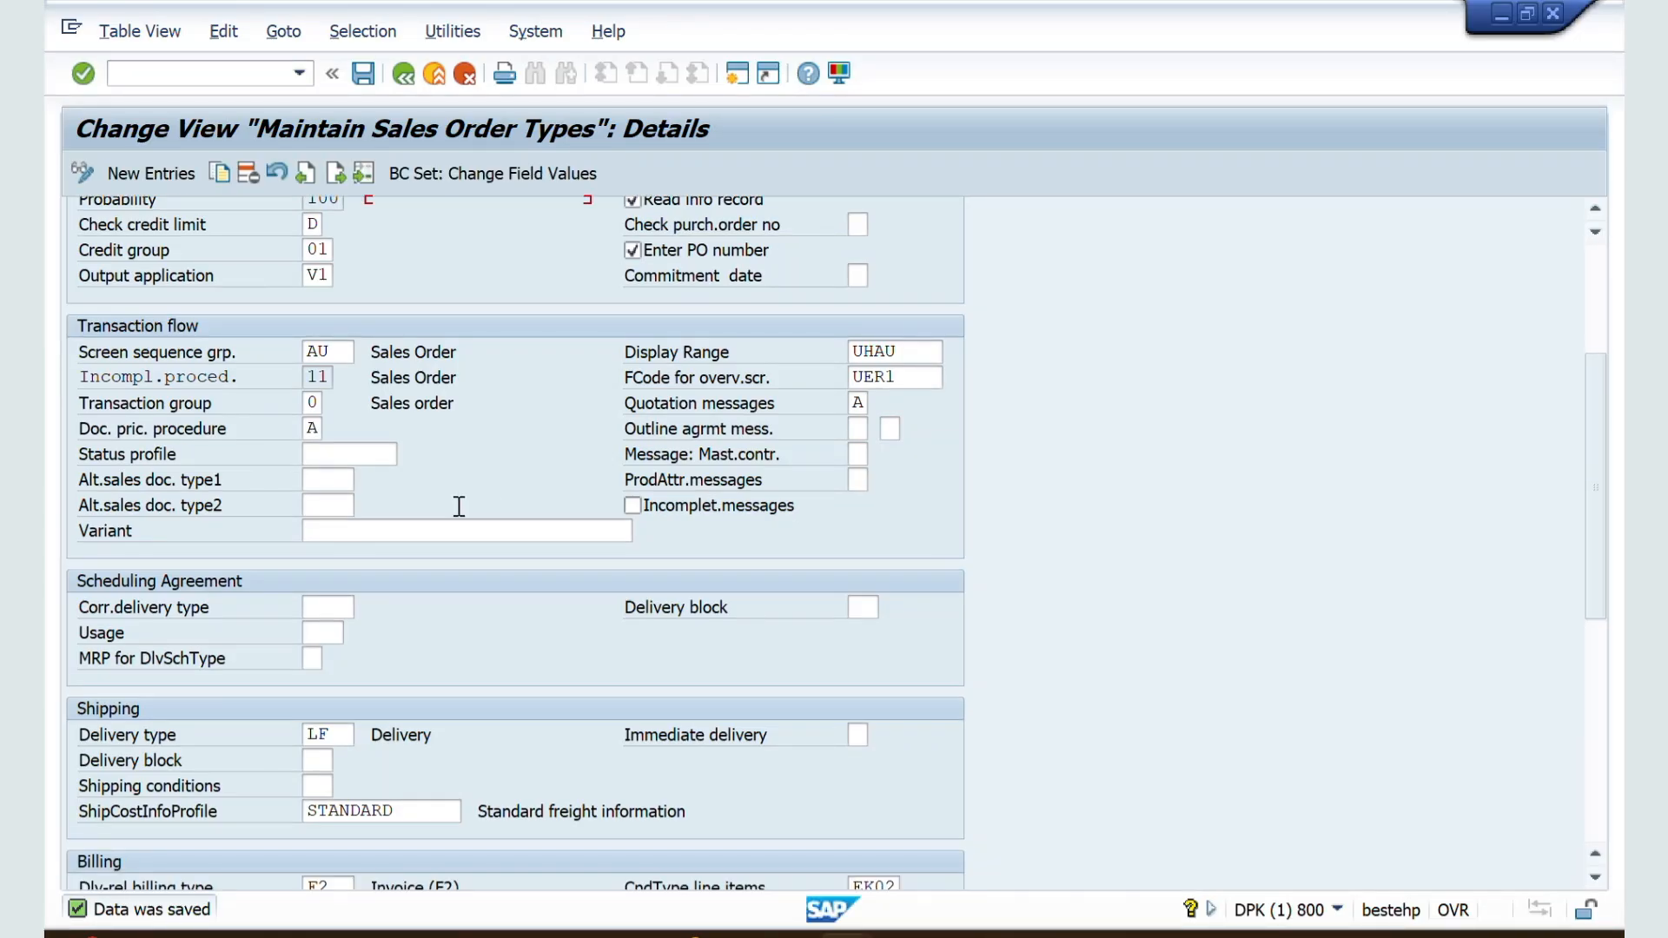
click(632, 508)
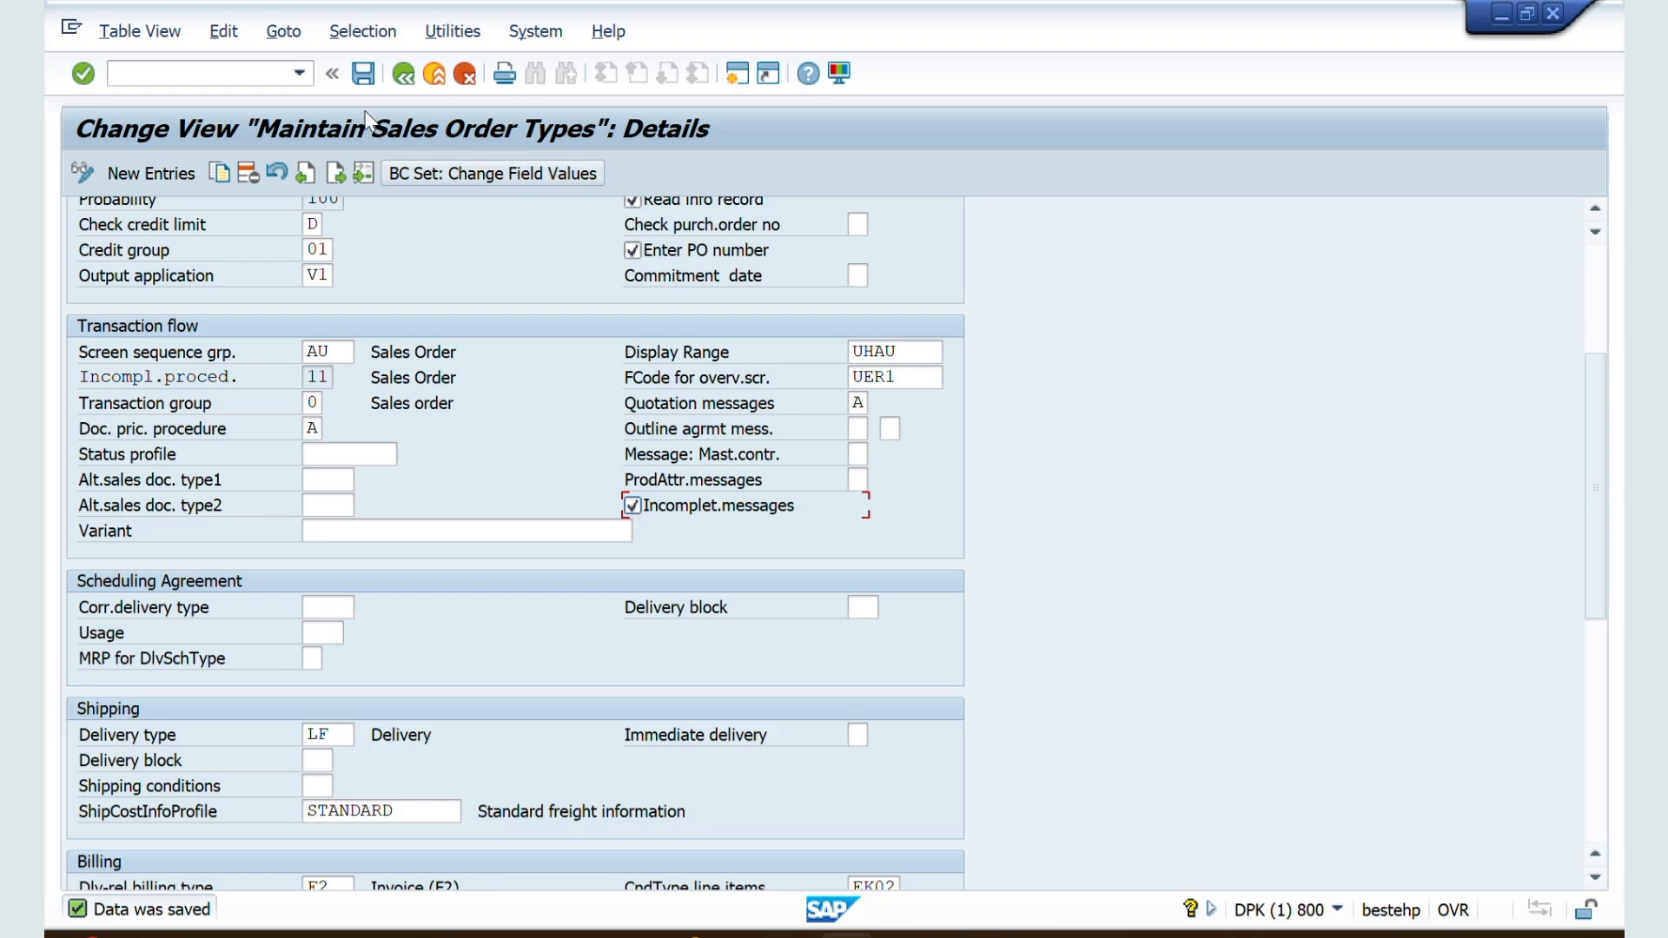
click(363, 74)
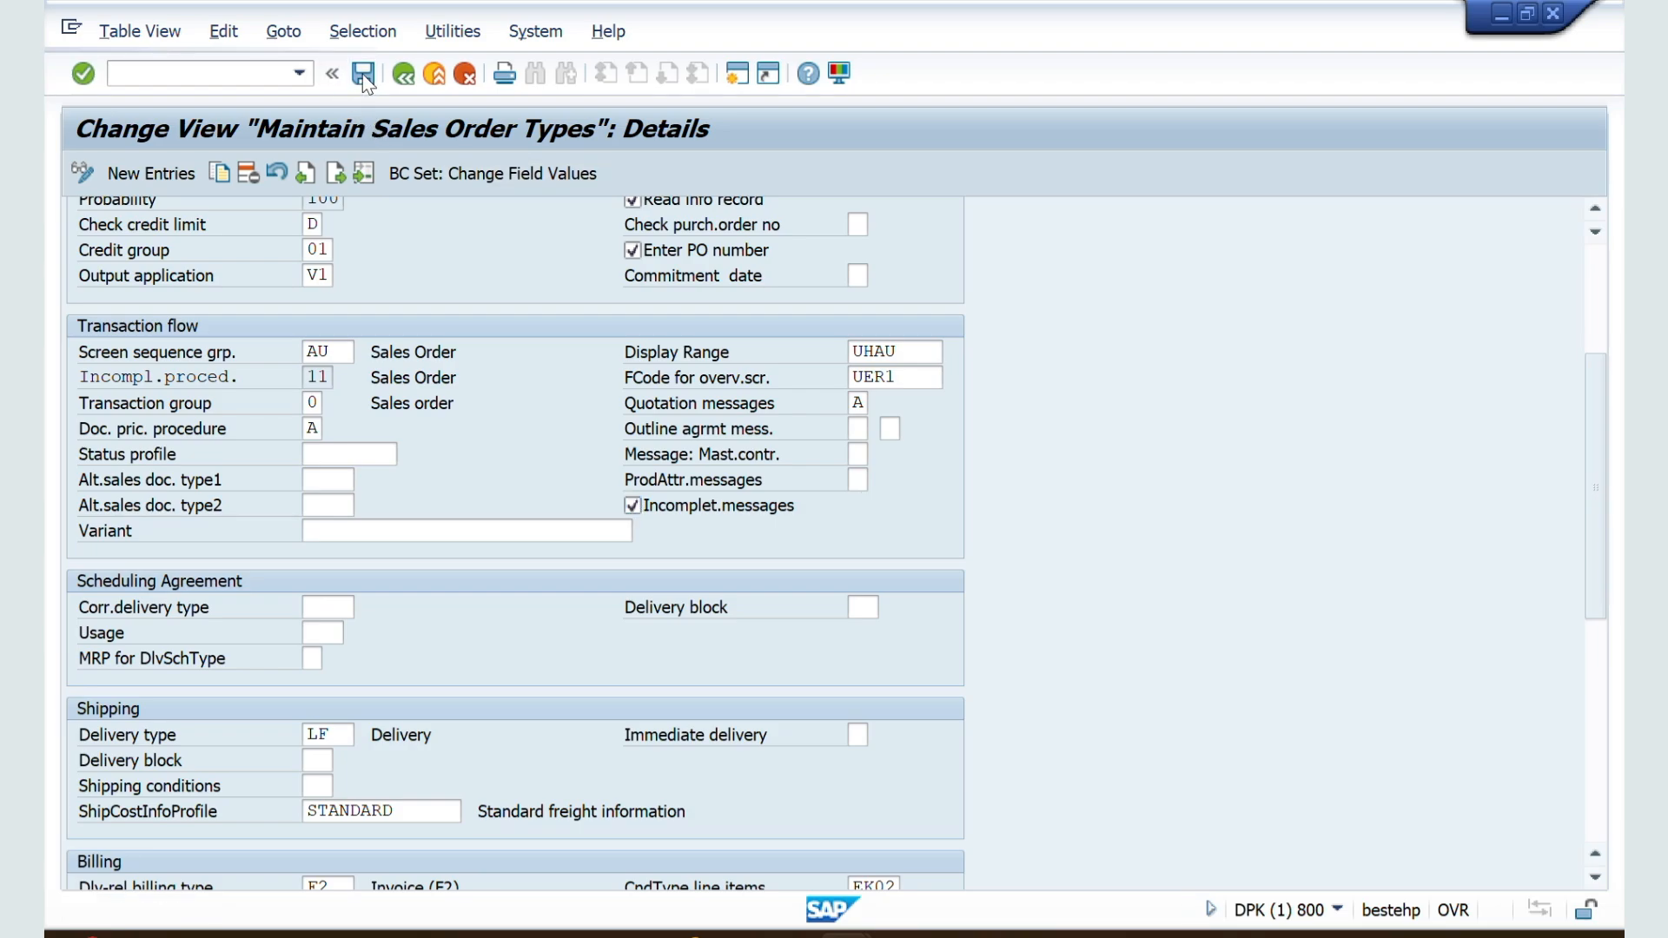
Step: Switch to the sales order session and restart transaction VA01 with a new Standard Order ZZZZ
key(alt+Tab)
key(alt+Tab)
key(alt+Tab)
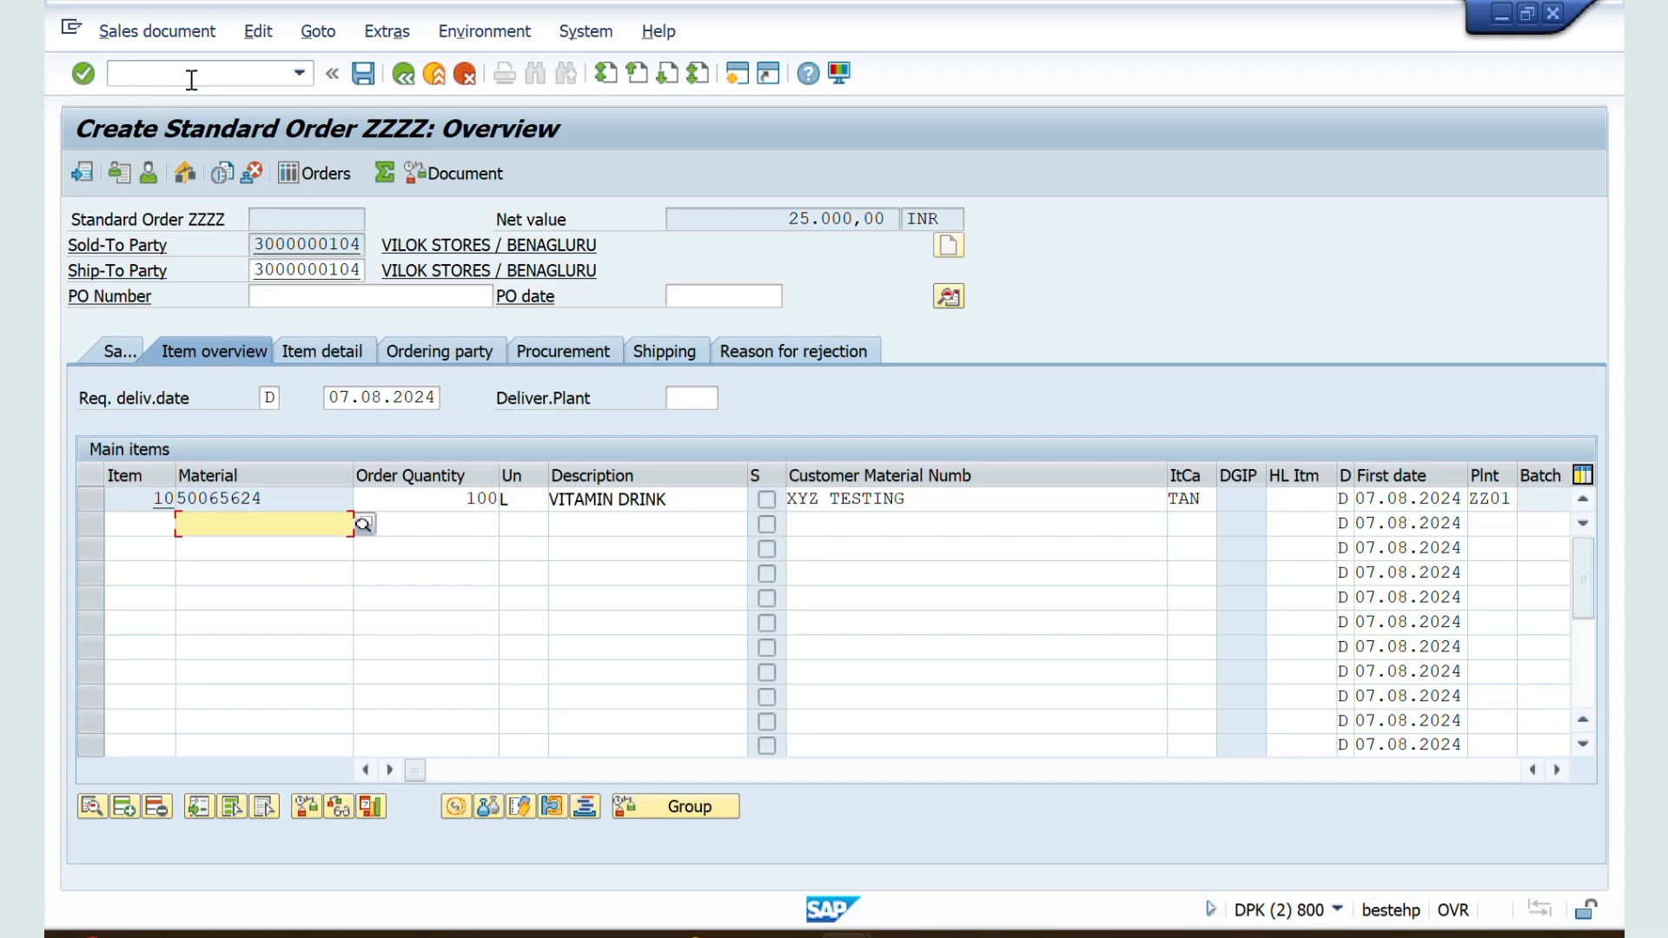
click(206, 74)
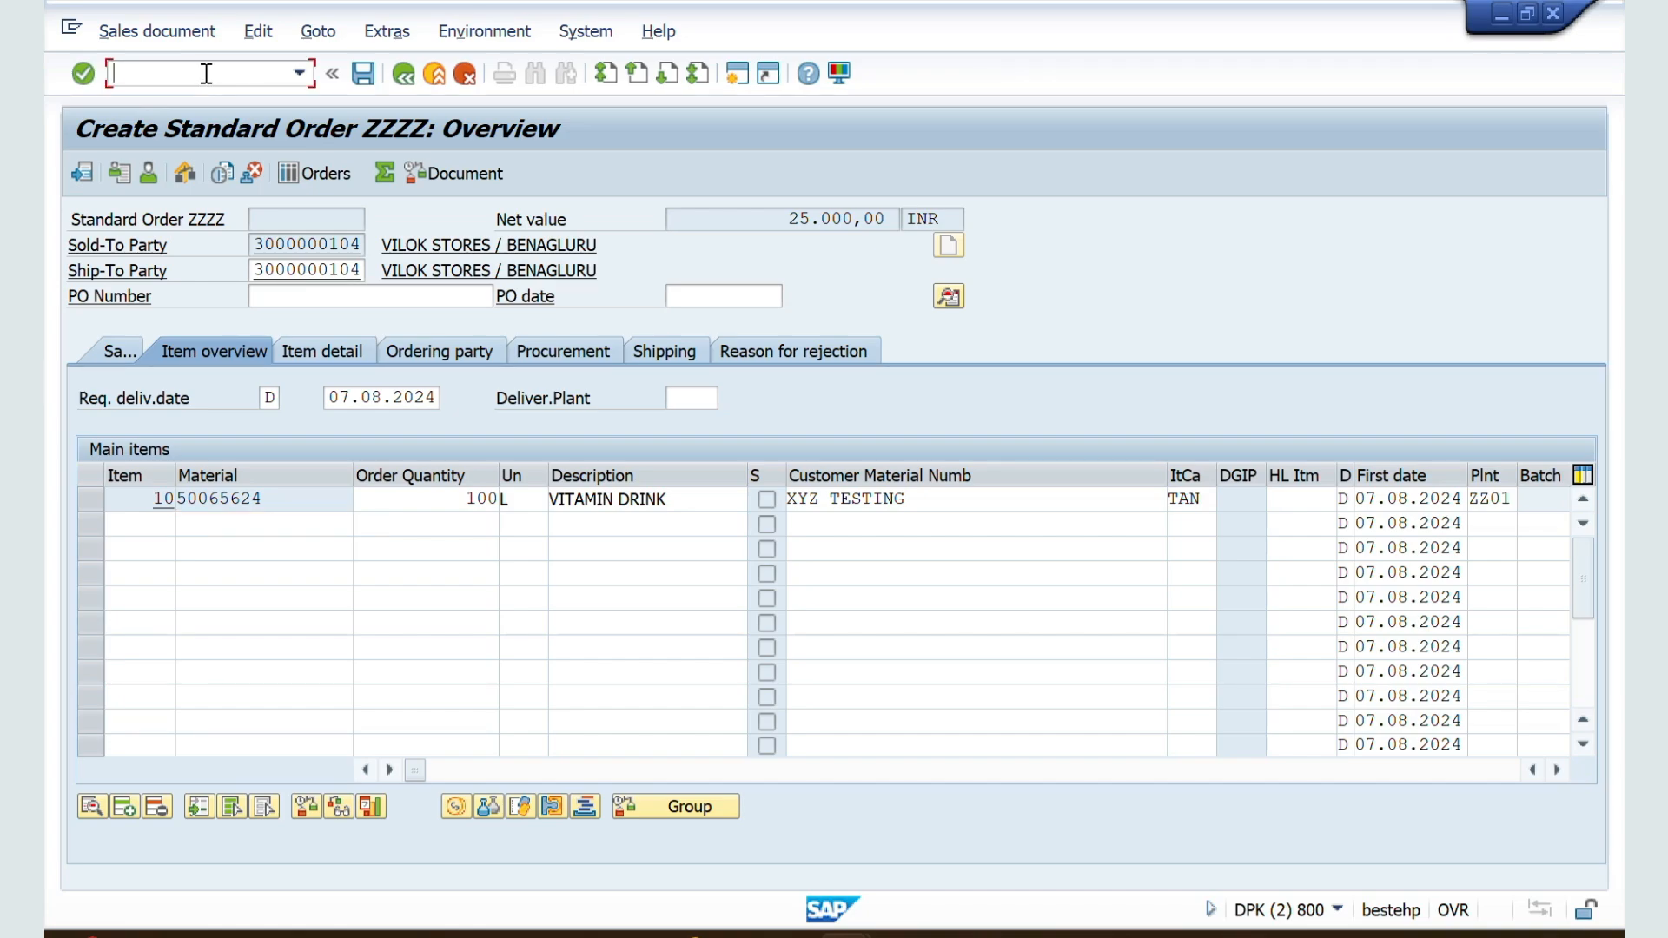
text(/nva01)
key(Return)
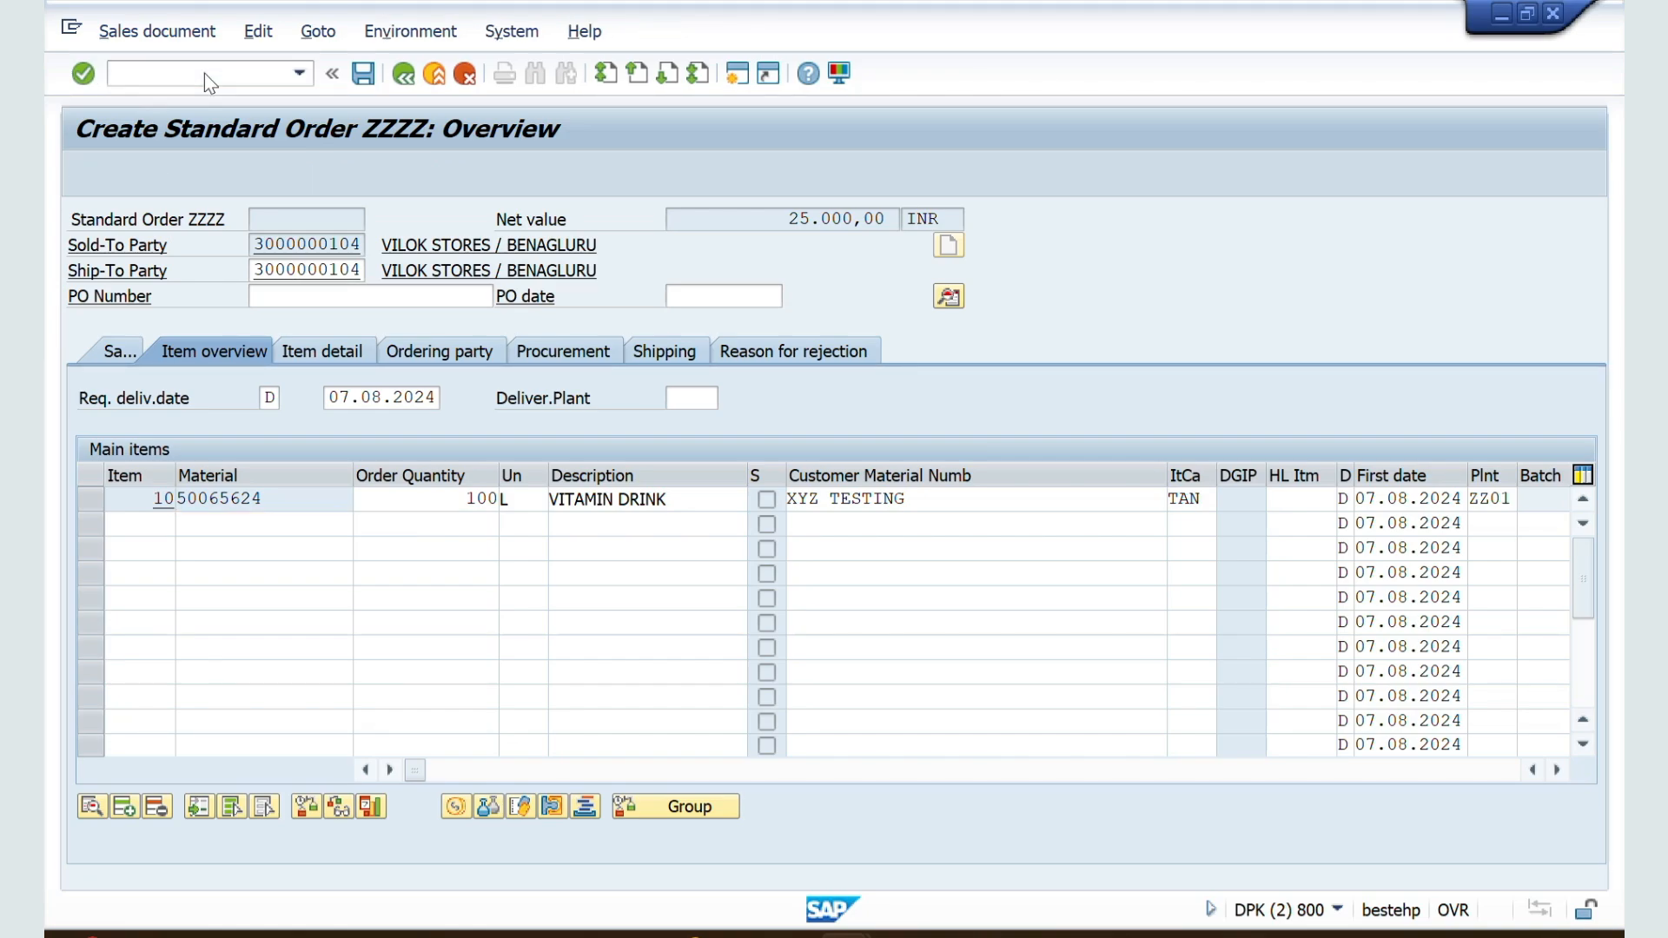
key(Return)
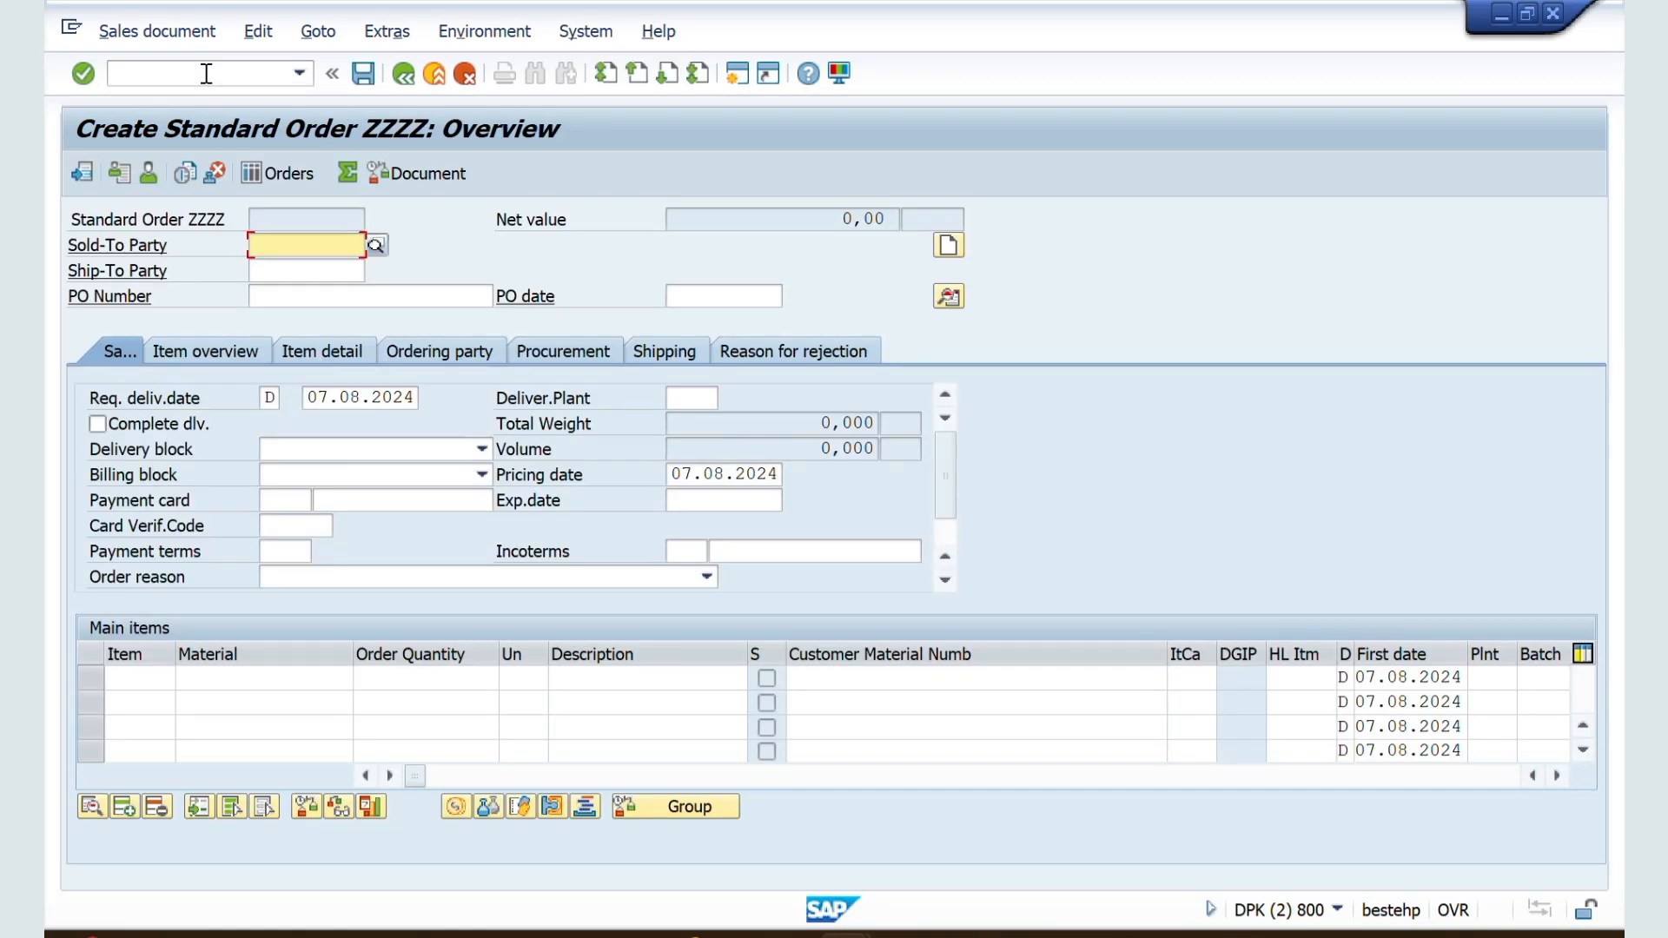
Step: Enter the sold-to customer, choose sales area ZZ01 / ZW / ZM, and continue past the open quotations dialog
key(Return)
key(Return)
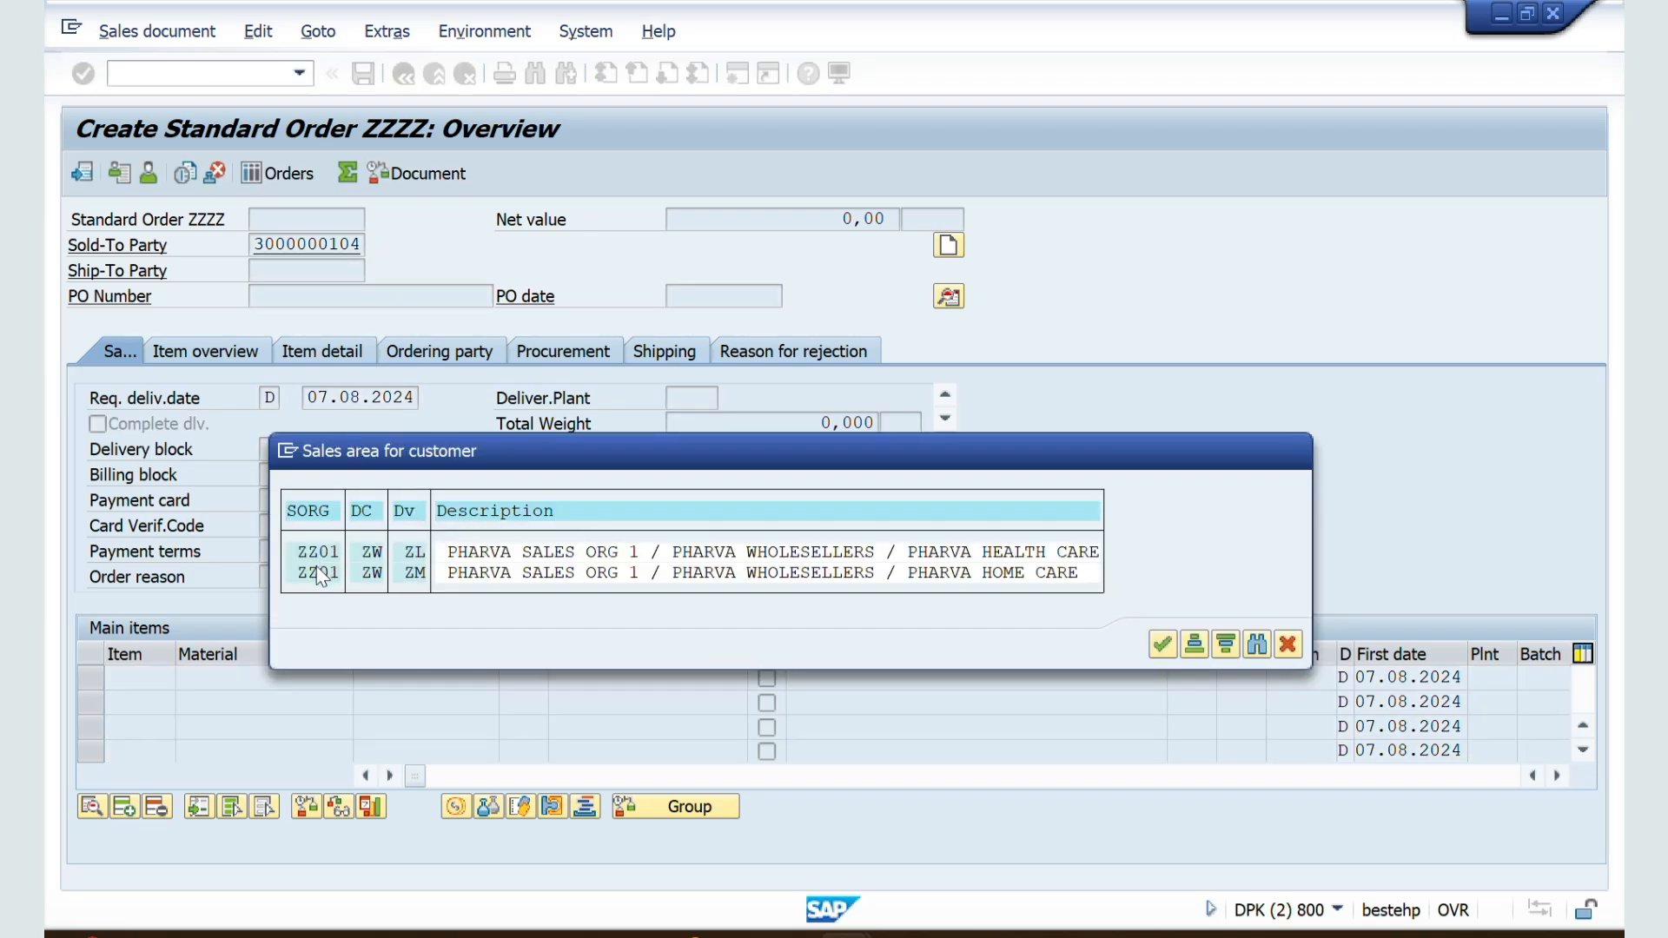
double_click(318, 573)
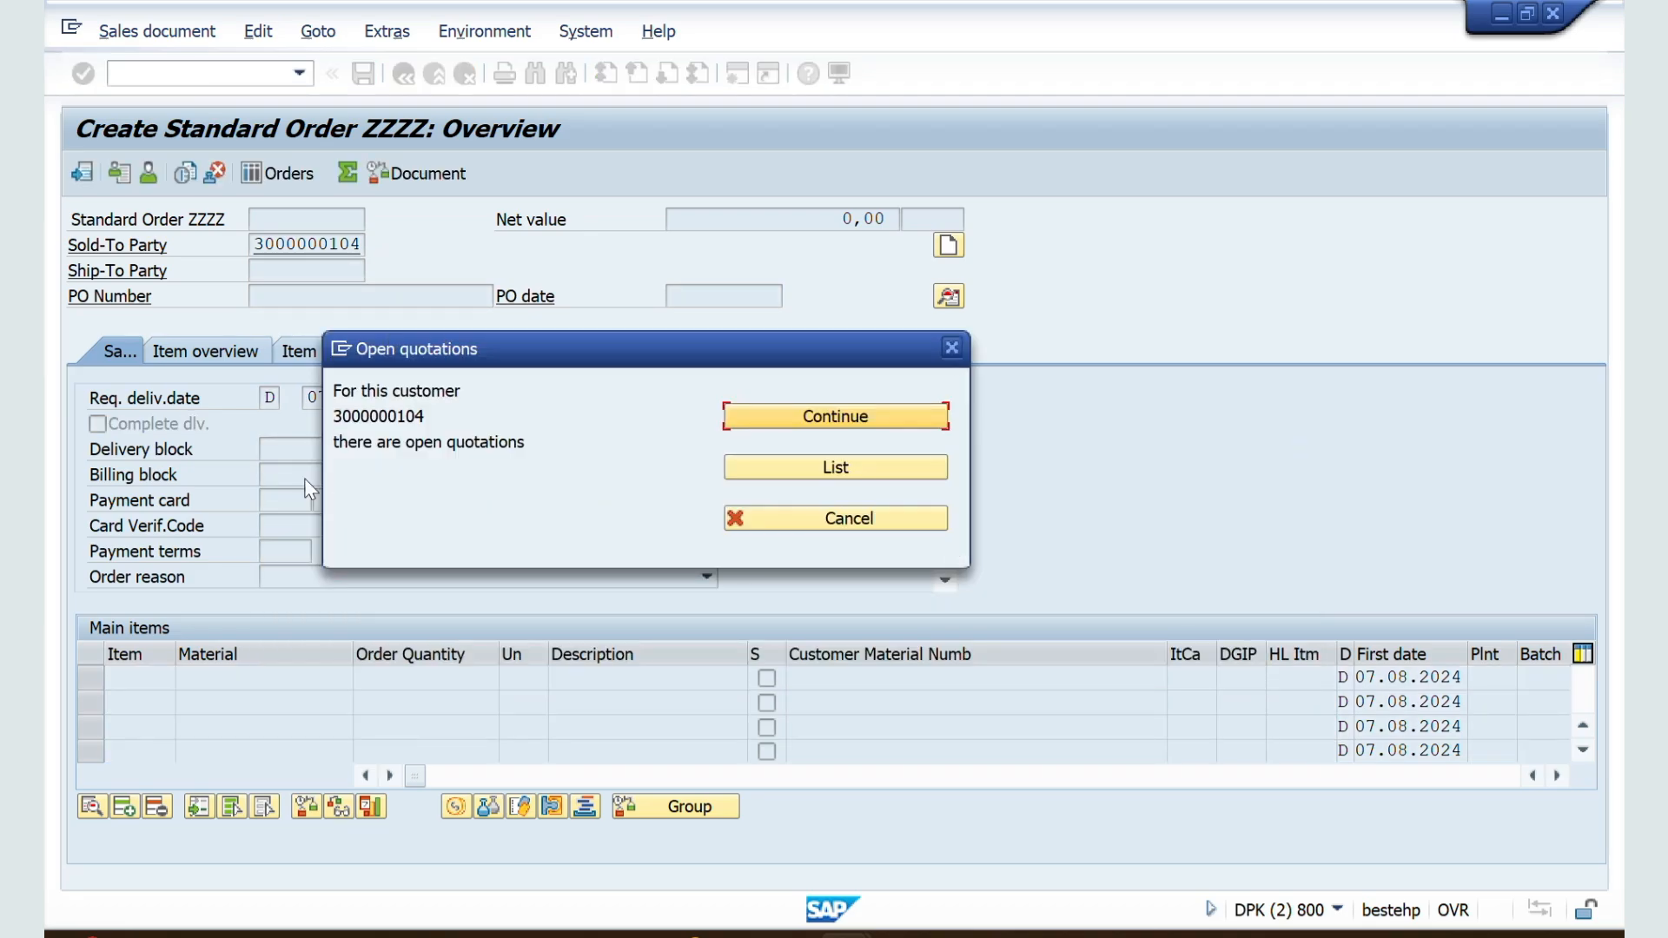
click(798, 412)
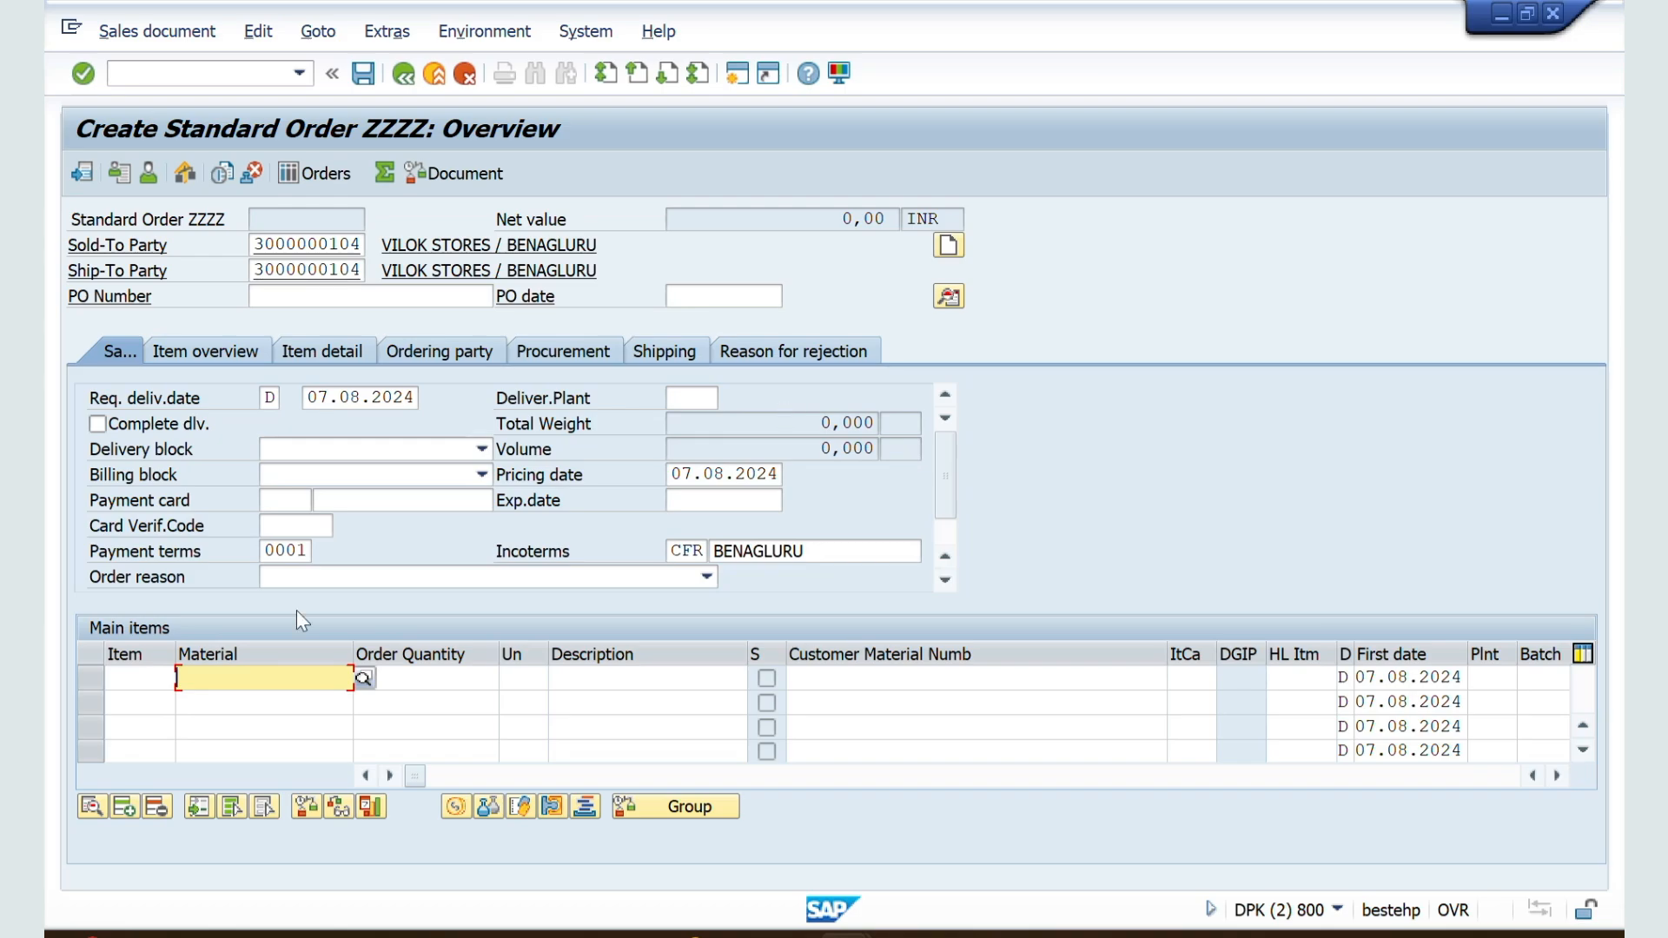
Step: Add material 50065624 as the first order item with a quantity of 10, accepting the minimum order quantity warning
key(Down)
key(Return)
key(Tab)
text(10)
key(Tab)
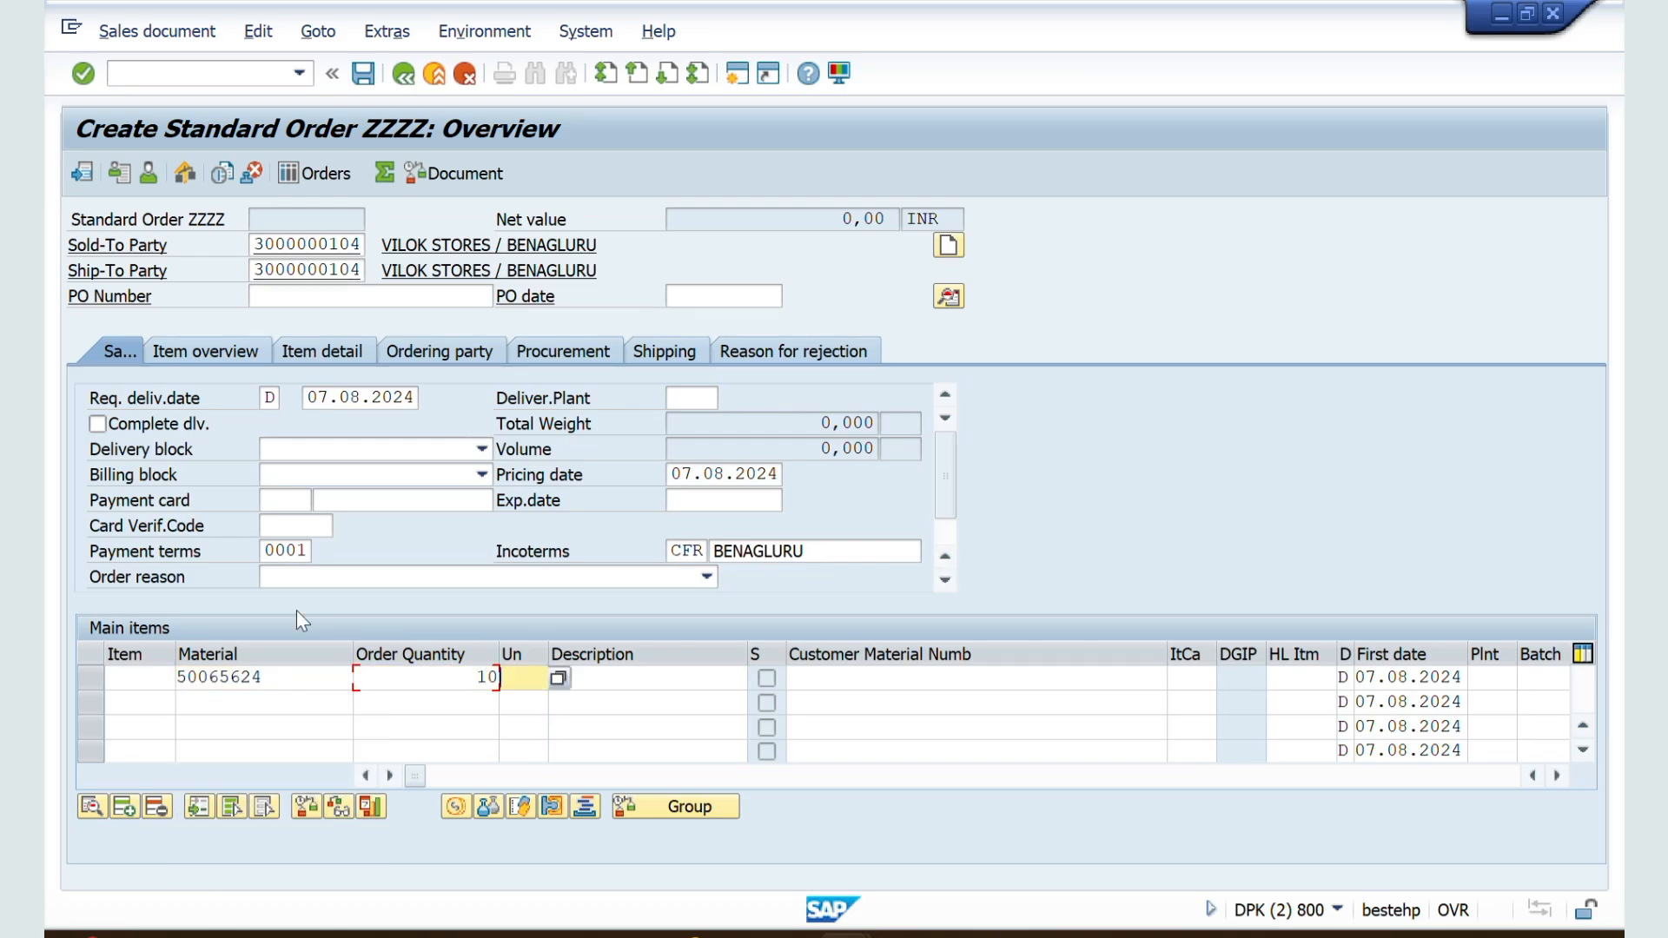
key(Return)
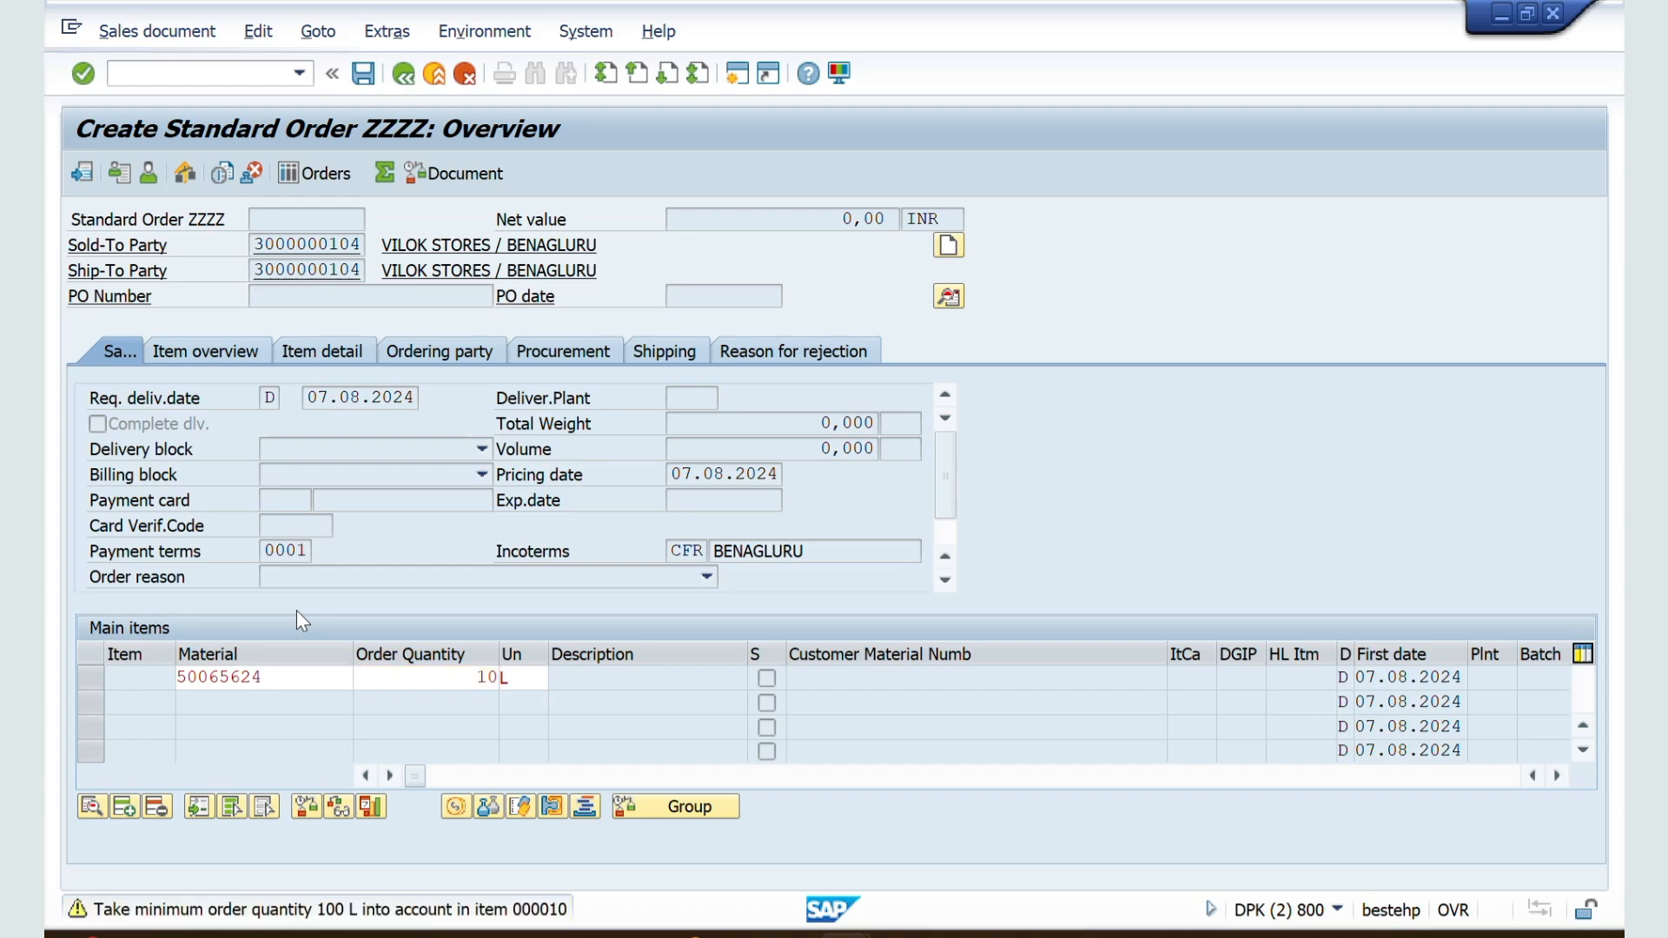
key(Return)
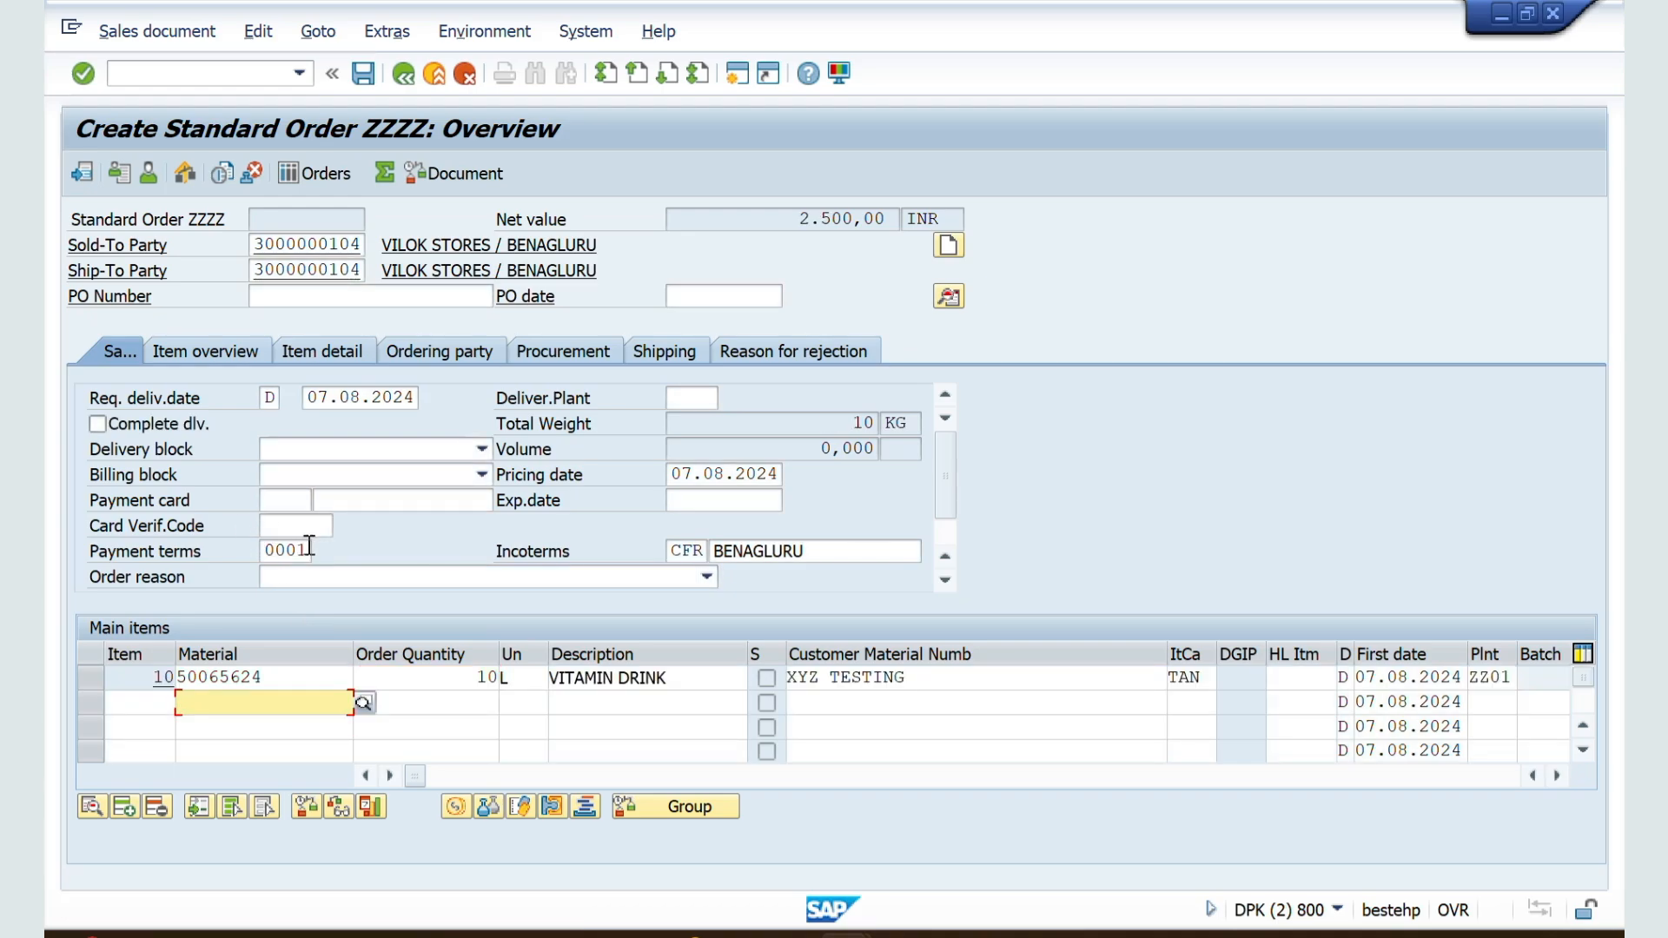
Step: Clear the order's payment terms and display its incompletion log
drag(309, 547, 237, 549)
key(Delete)
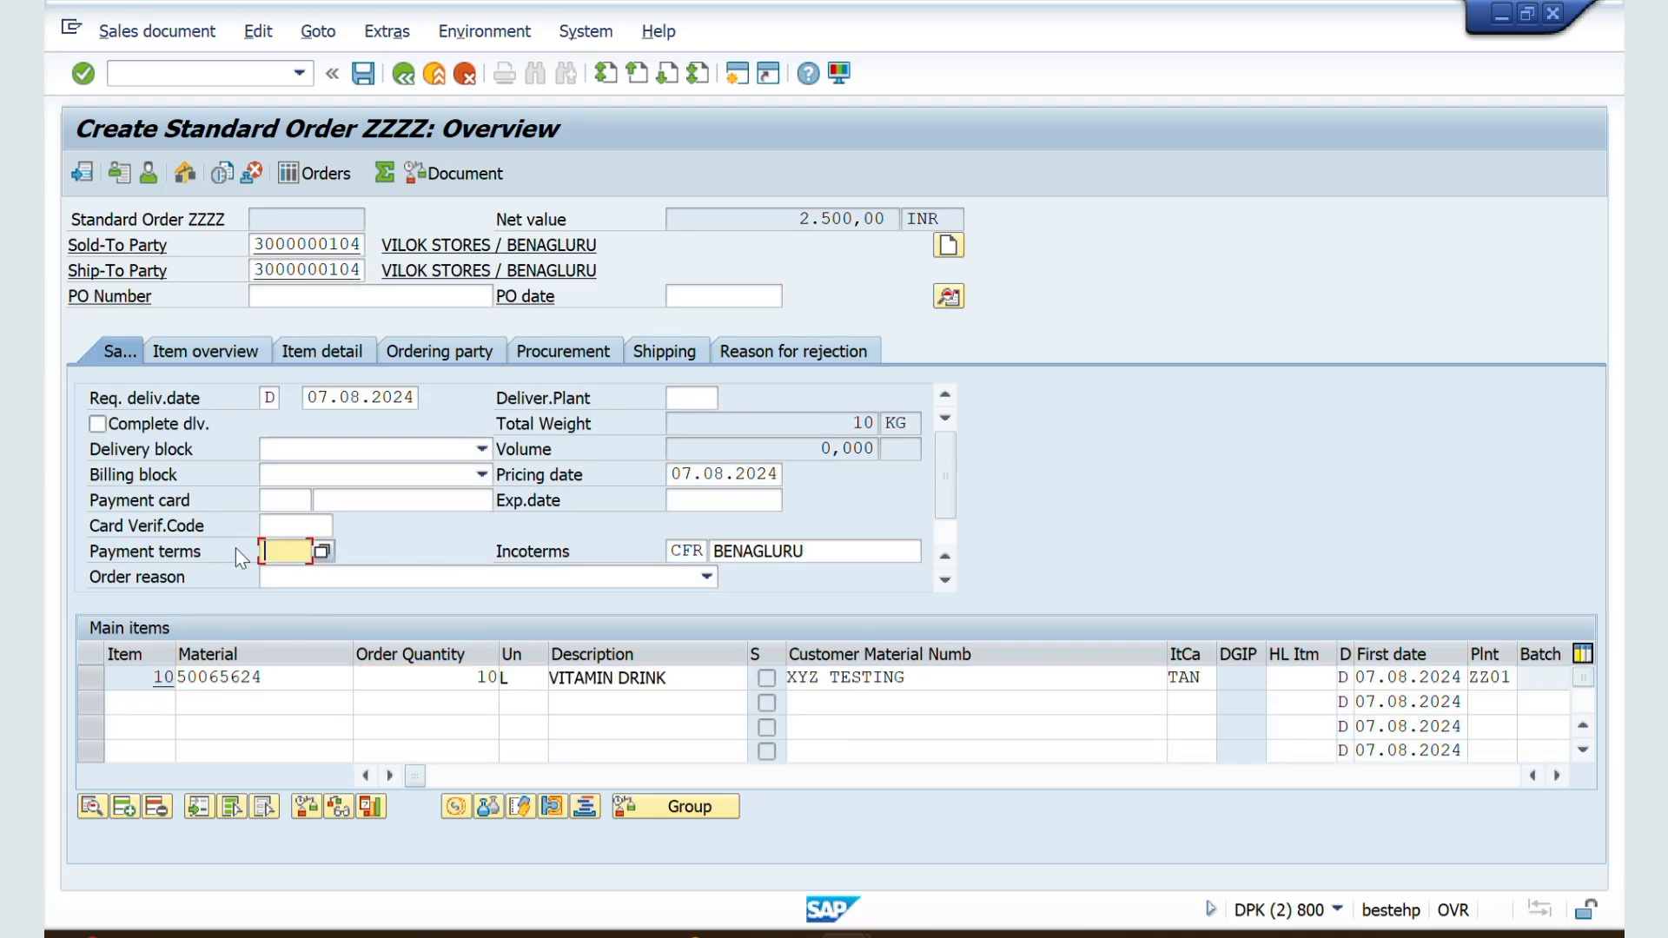
key(Return)
click(258, 32)
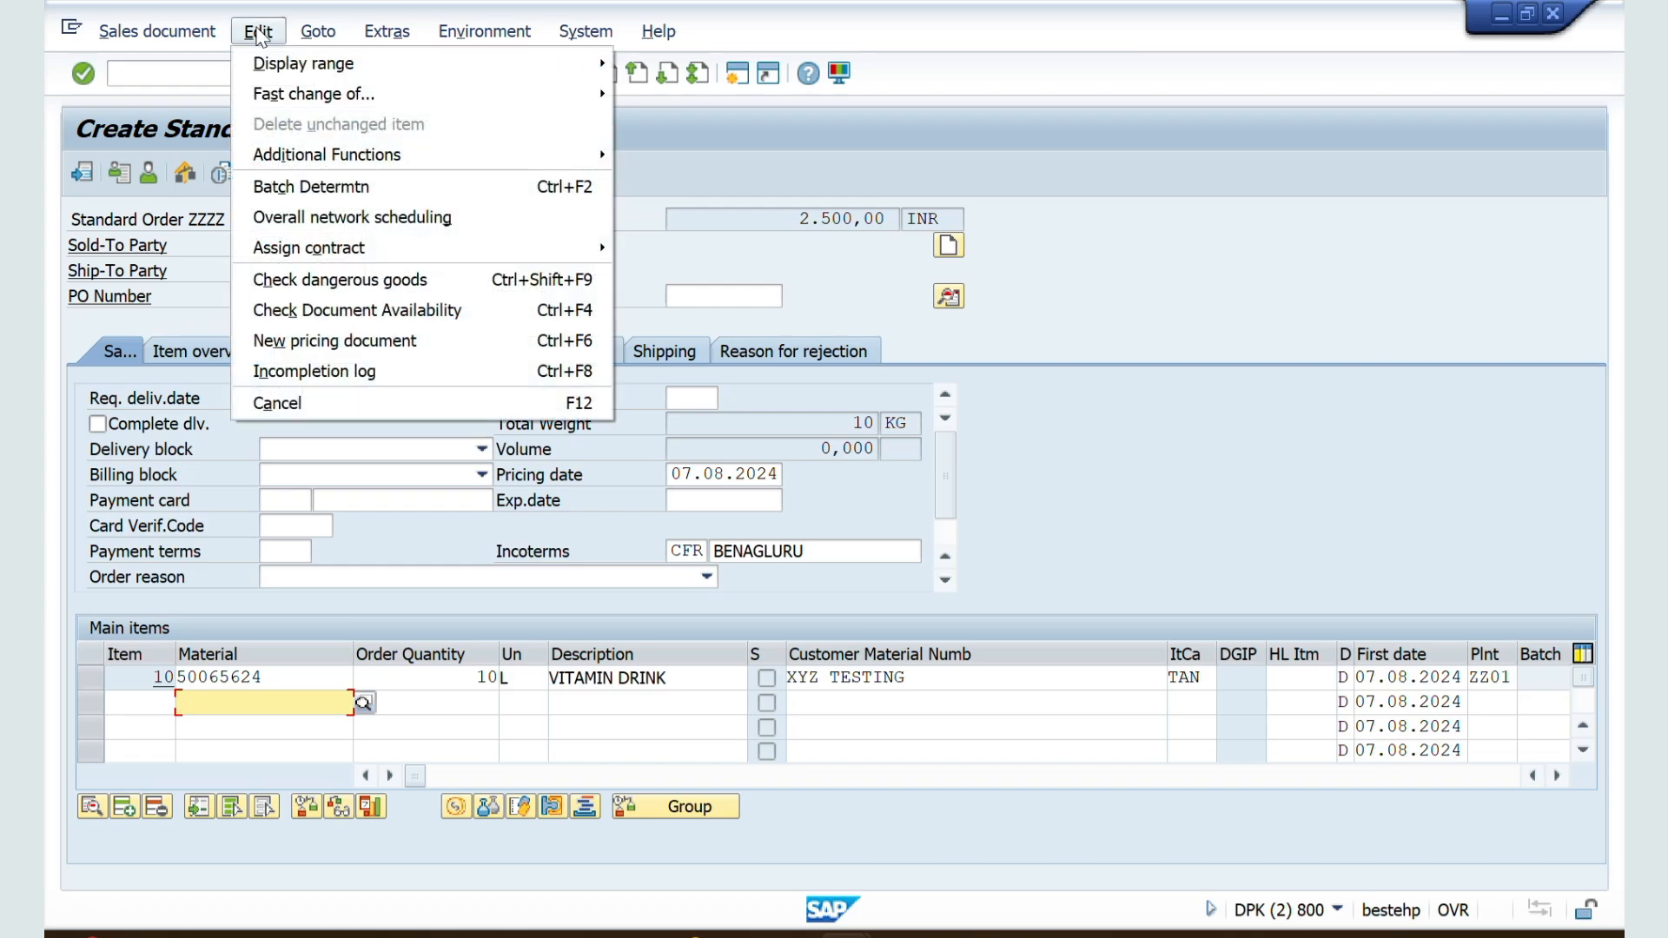
click(292, 374)
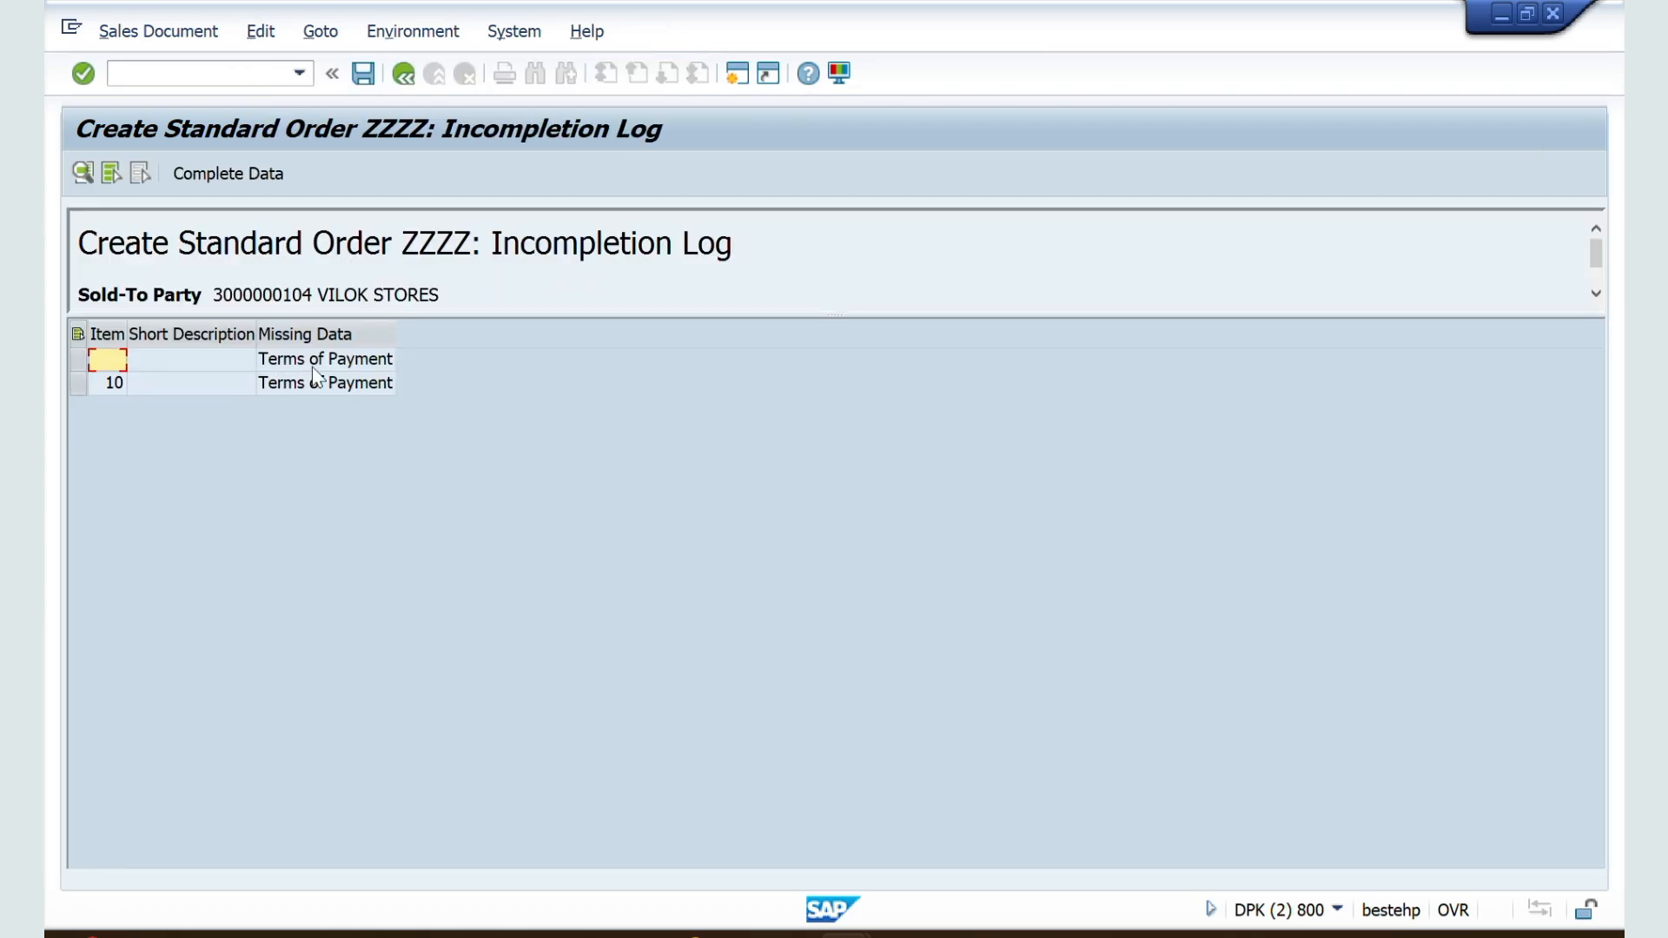
Step: Try to save the standard order while its terms of payment are missing
click(357, 74)
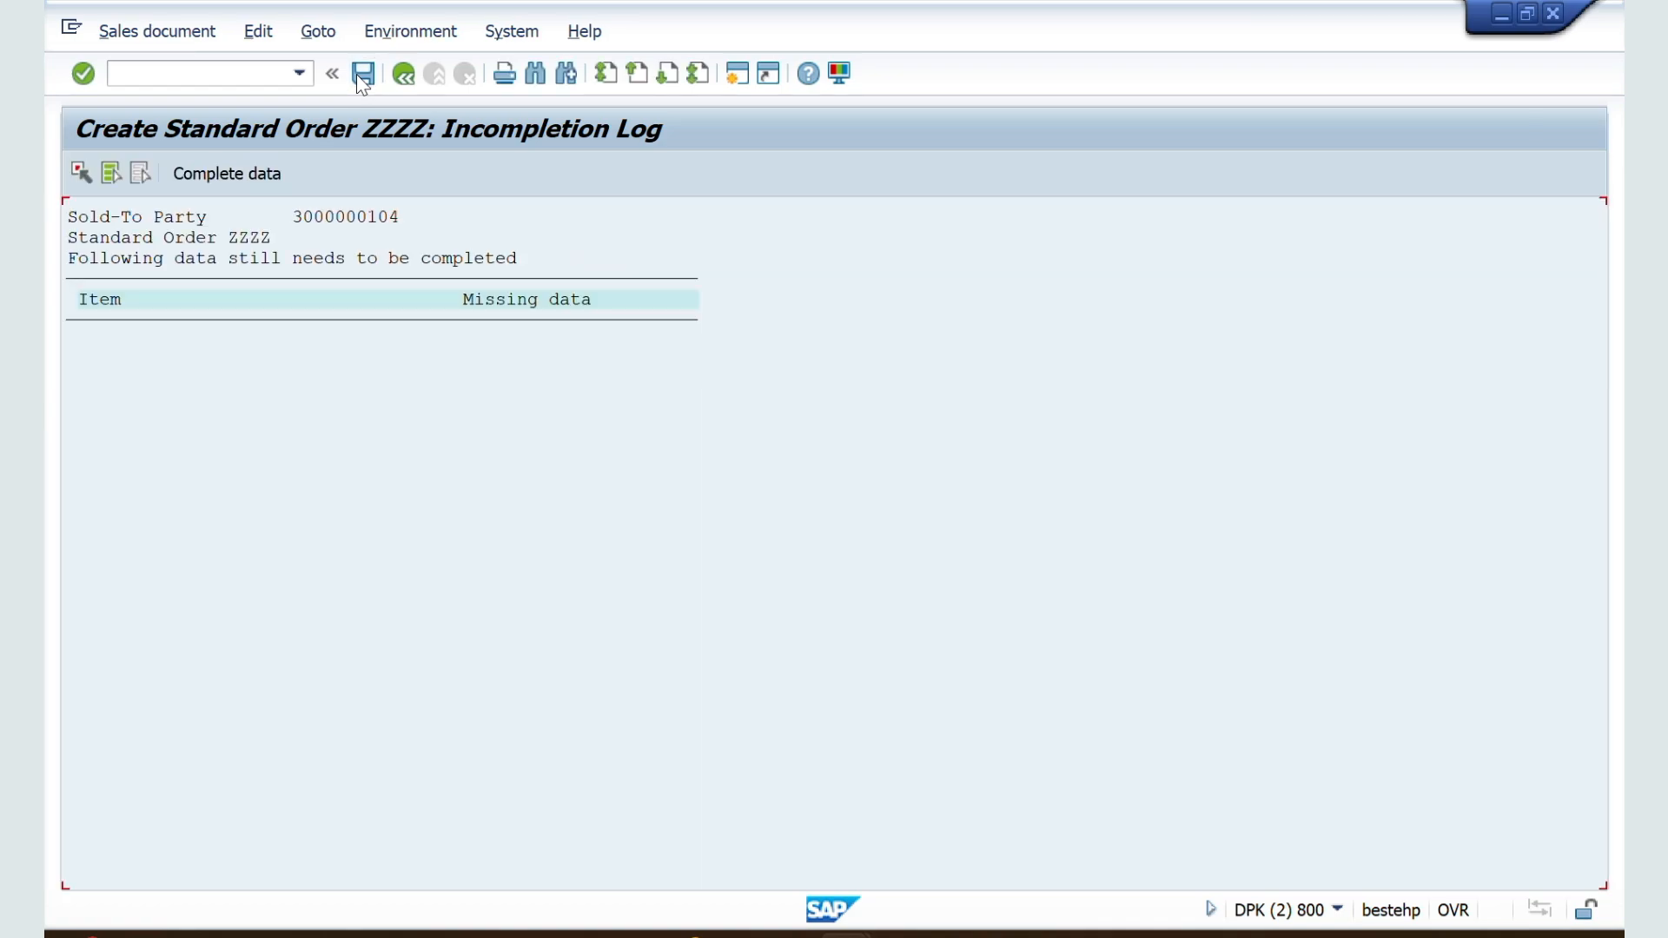
click(358, 76)
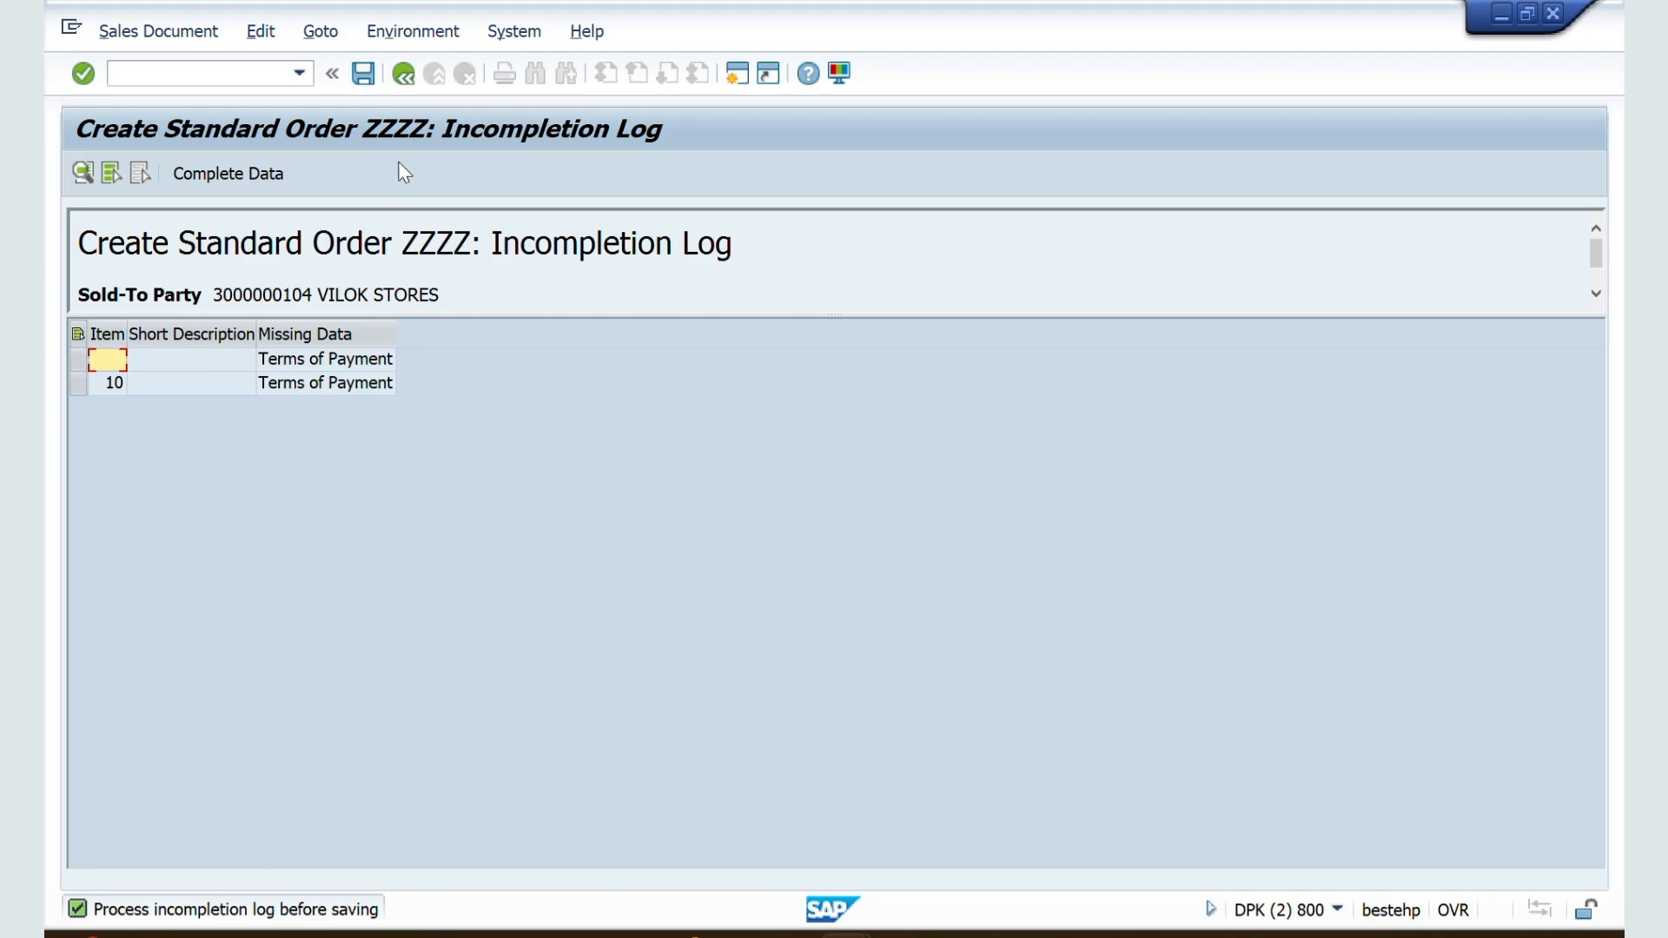
click(363, 75)
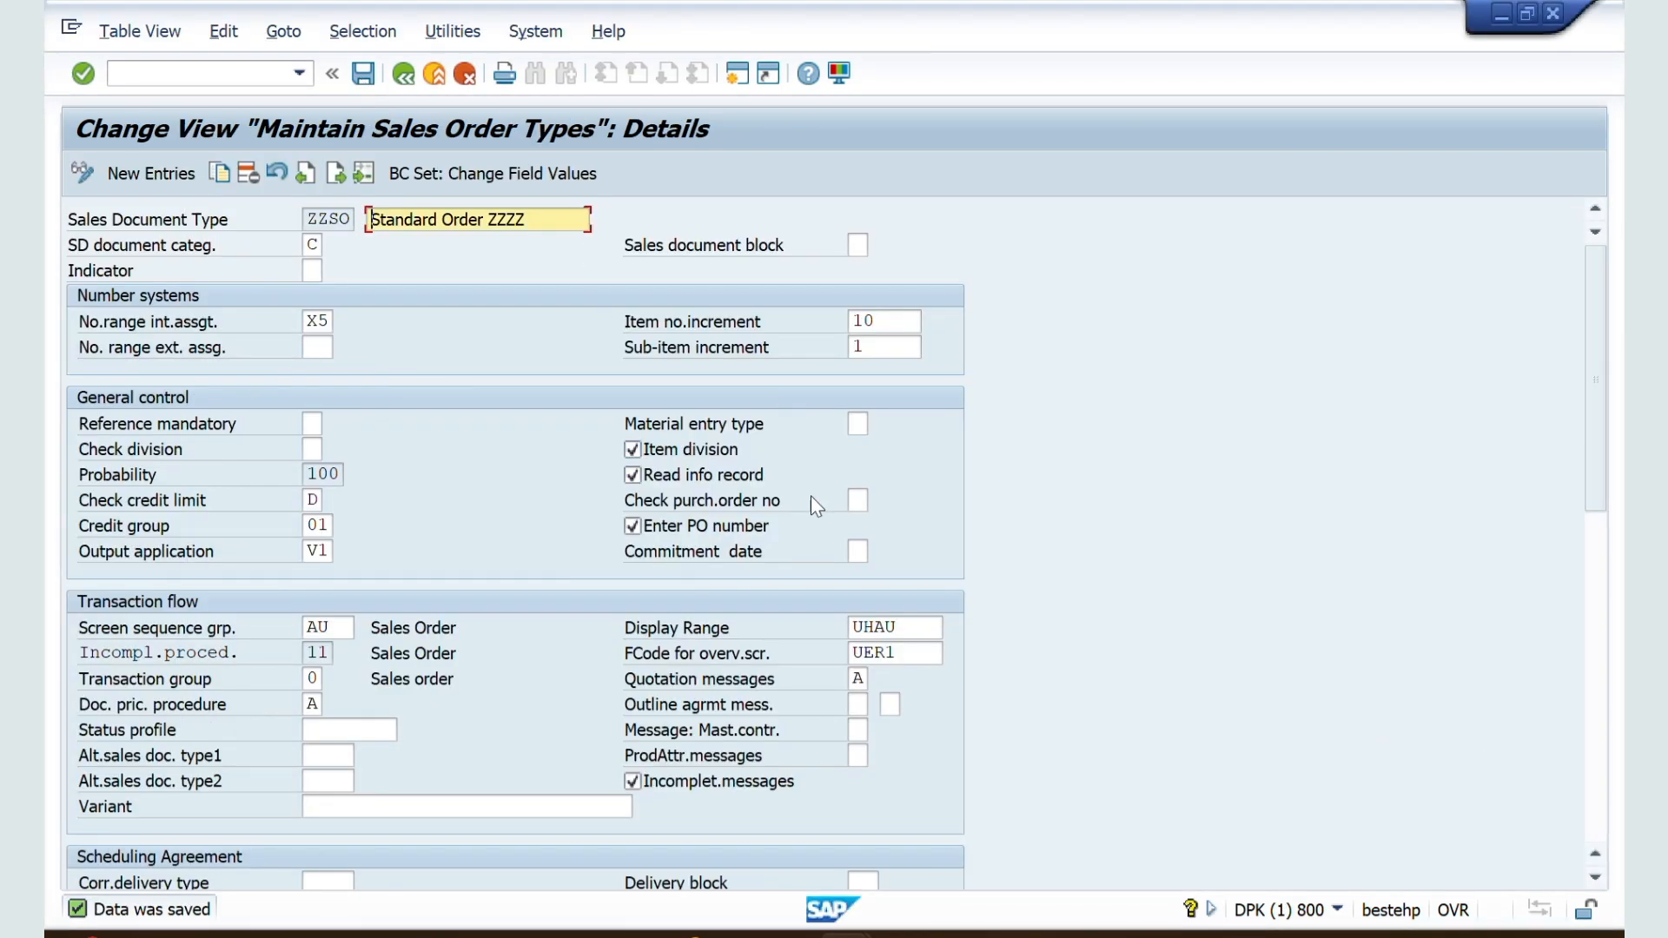
Step: In the ZZSO document type details, deactivate Incomplet.messages and save the change
click(631, 781)
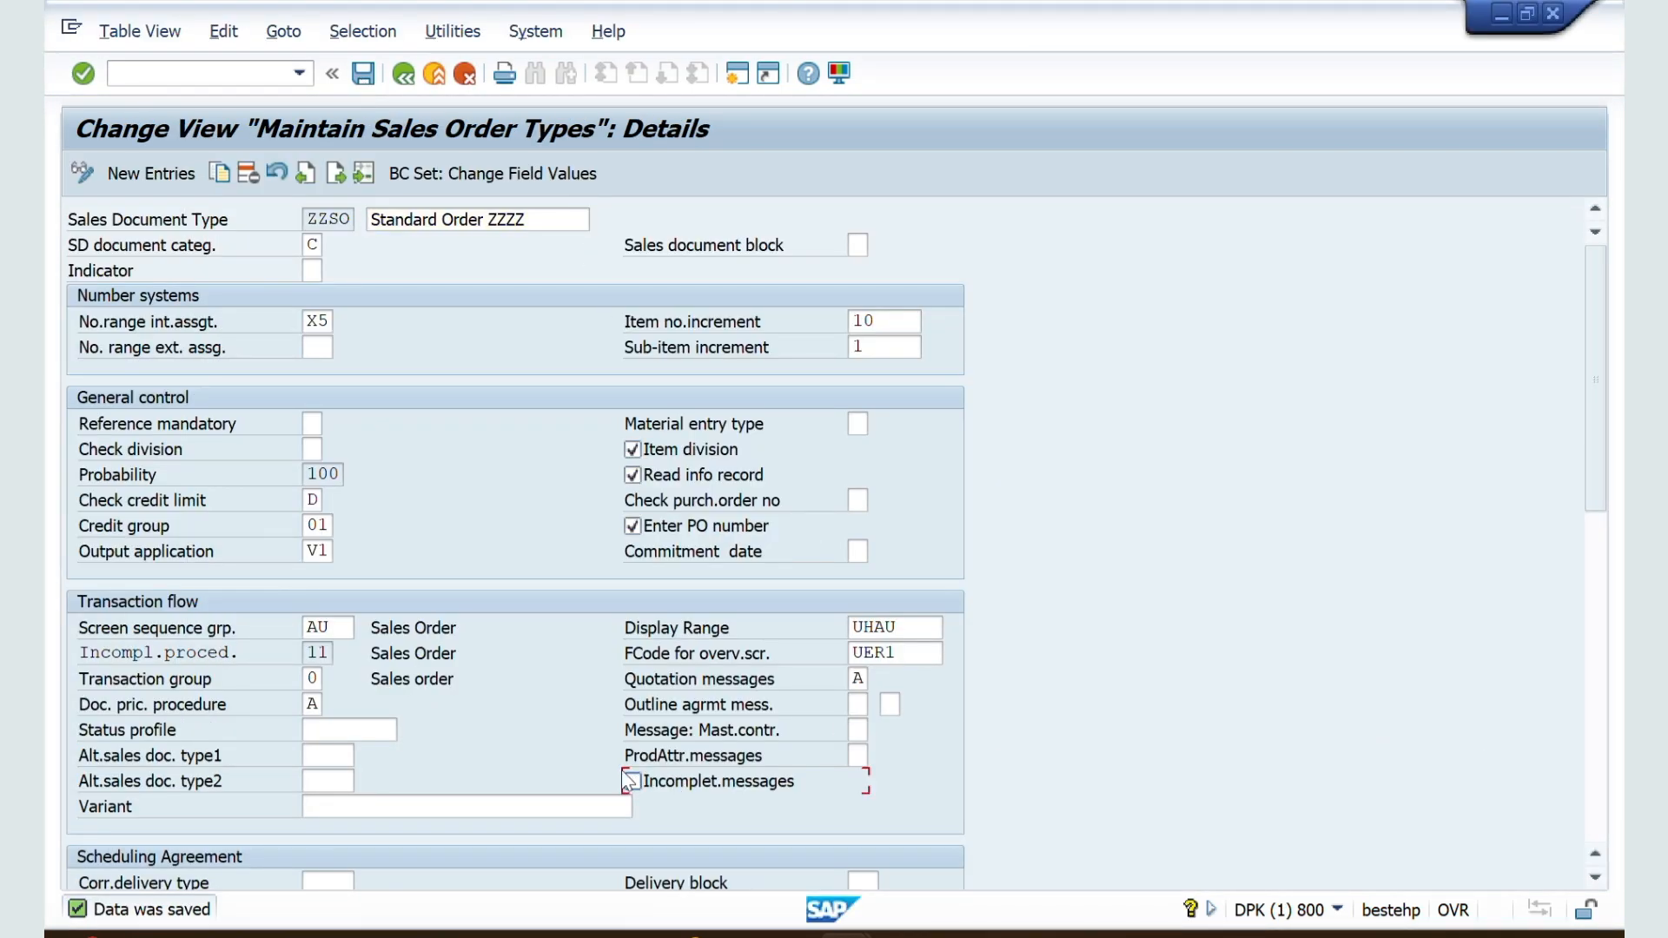
scroll(477, 718, down, 1)
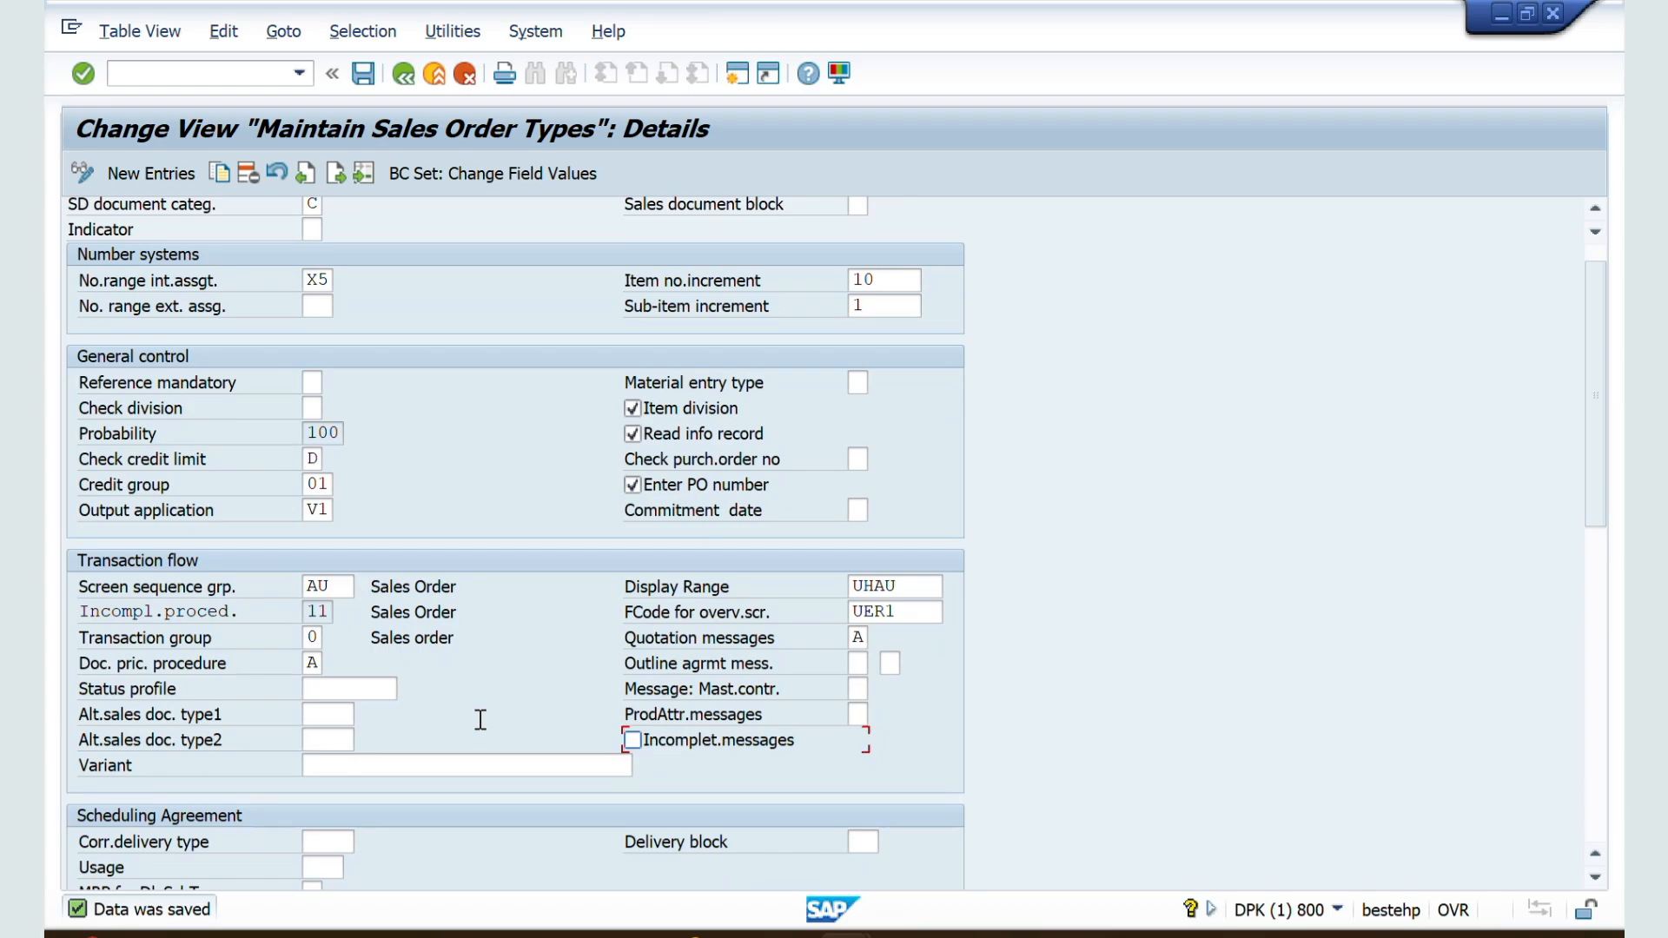
scroll(480, 719, down, 1)
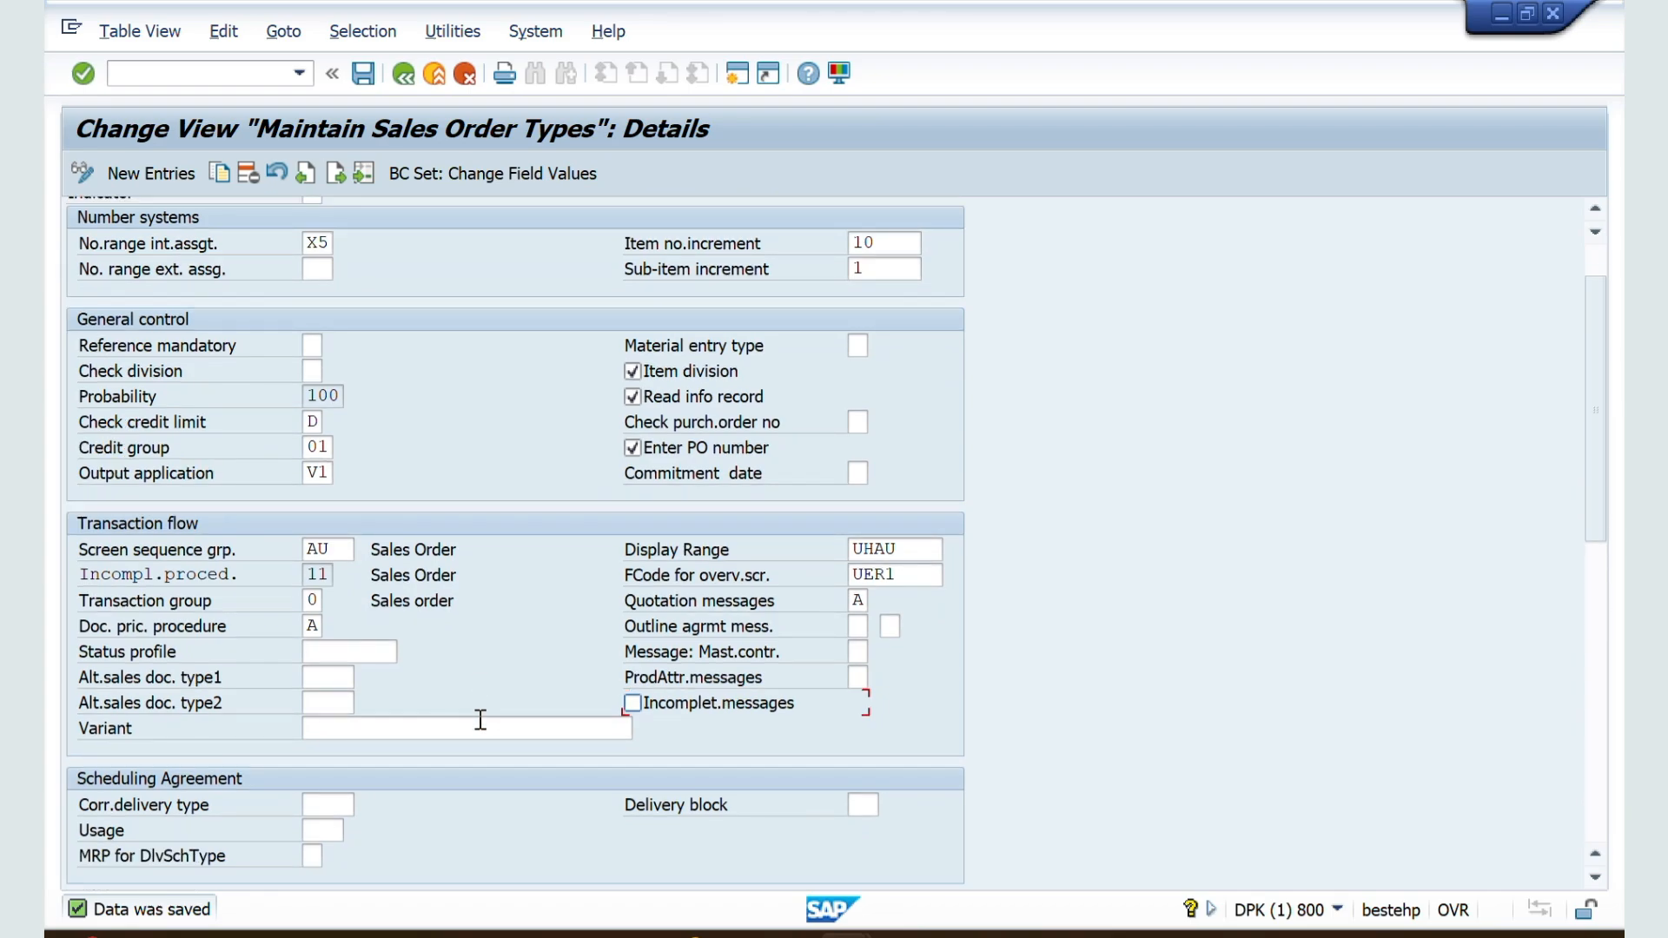
key(alt+Tab)
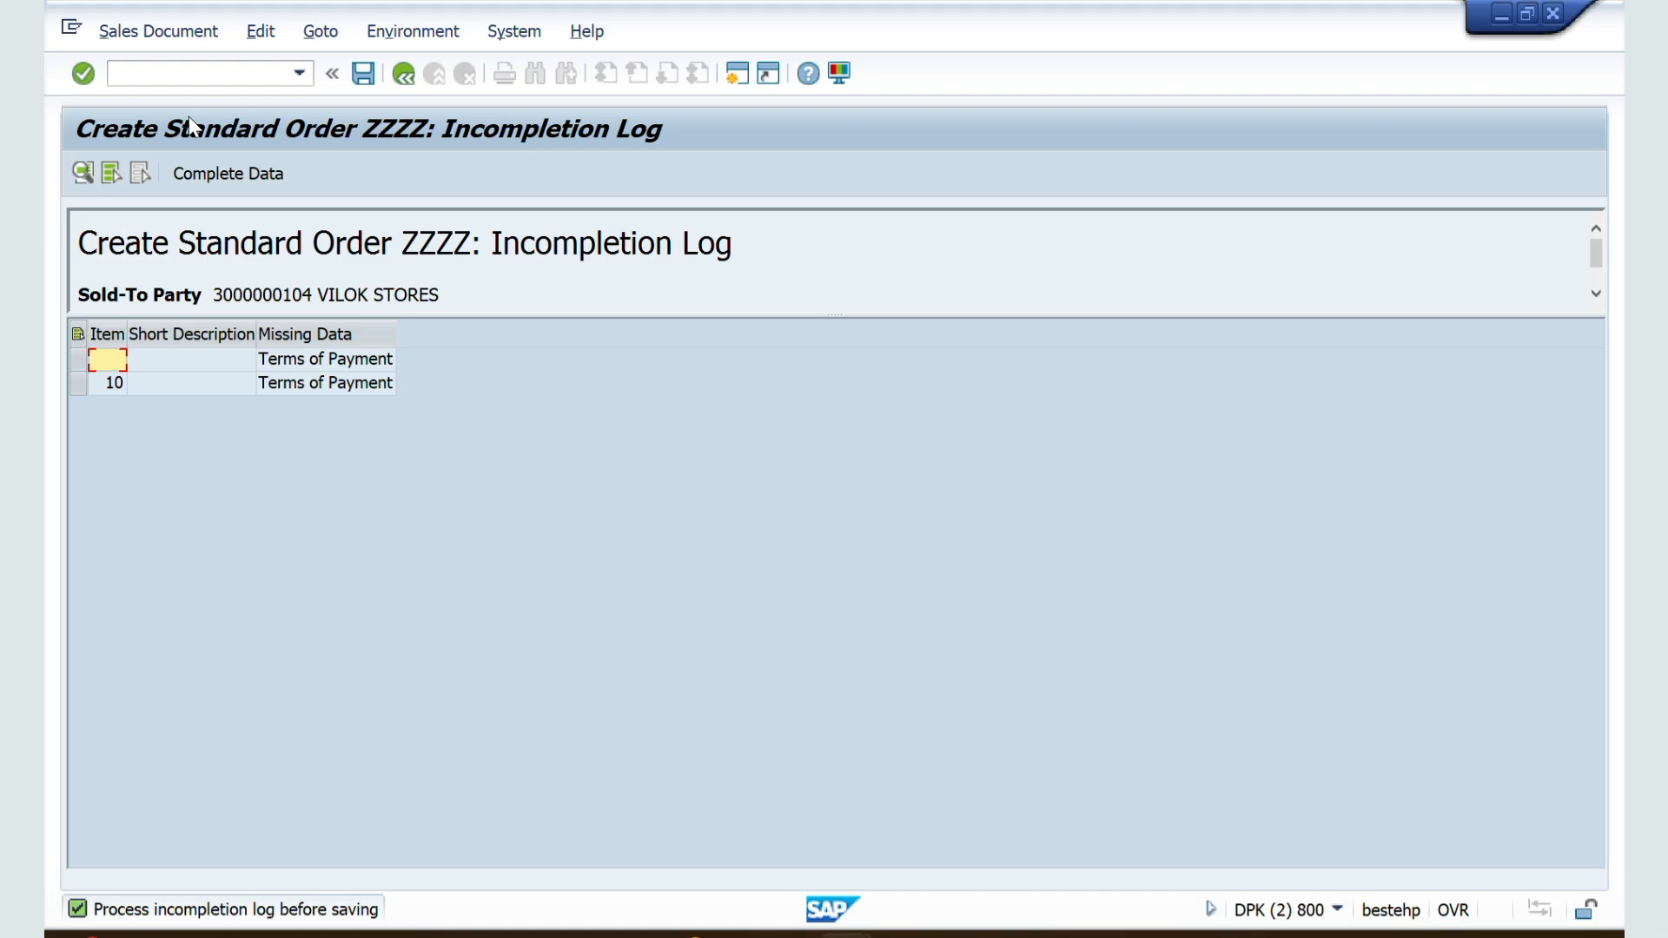
key(alt+Tab)
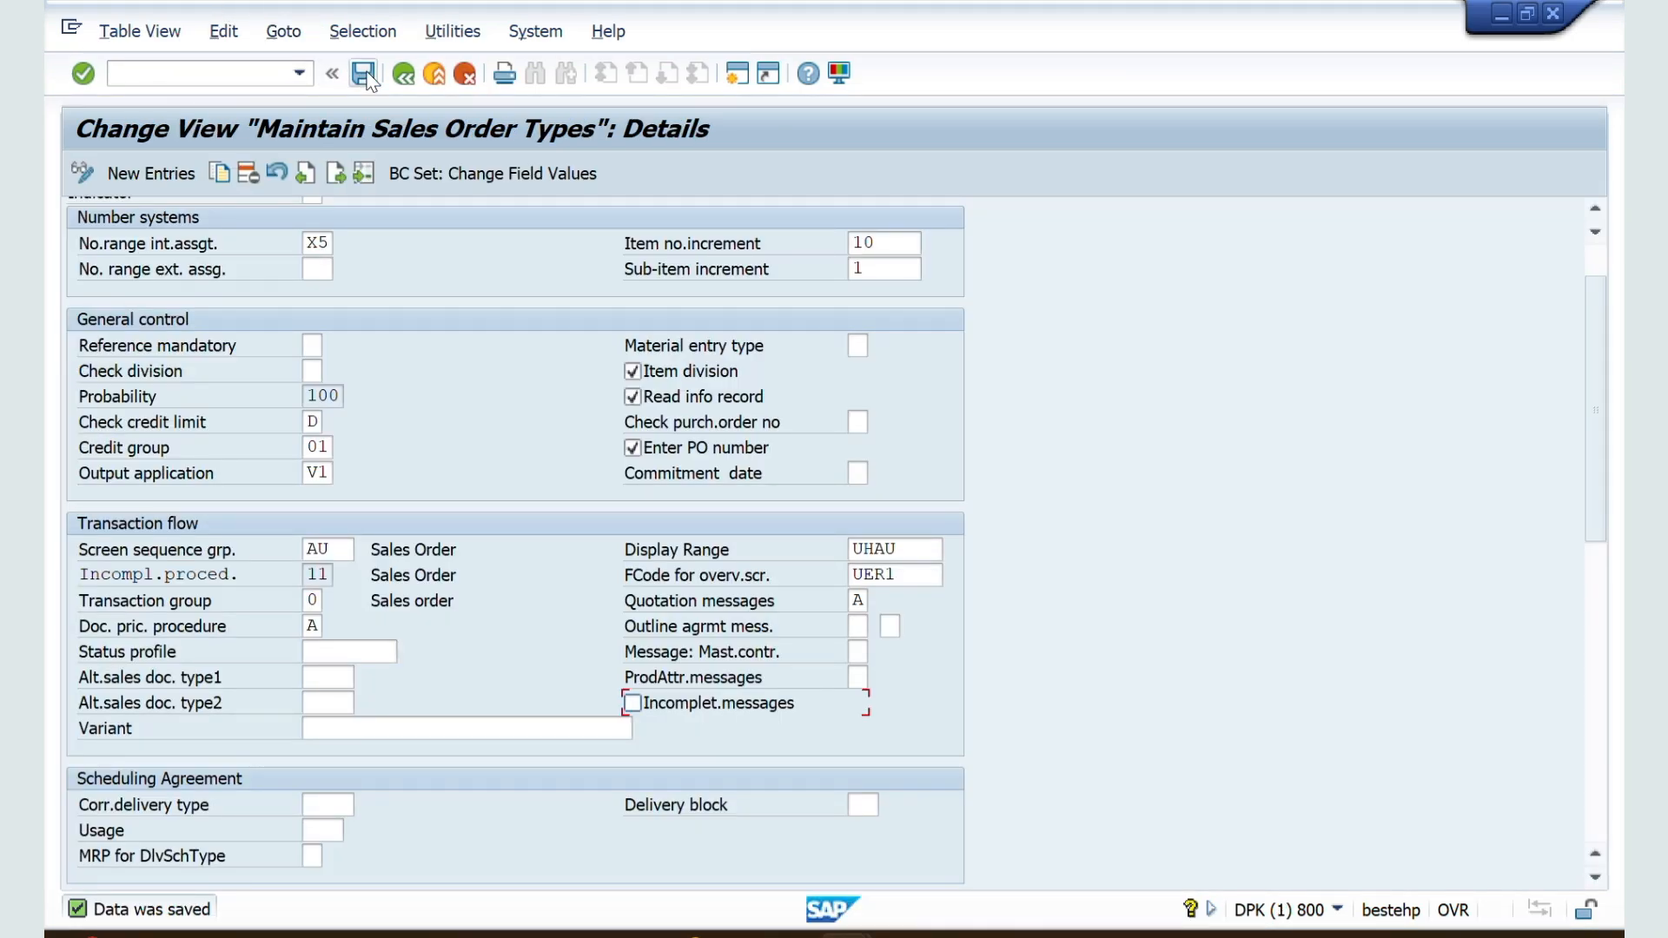
click(363, 74)
Step: Return to the sales order session, leave the incompletion log, and start another Standard Order ZZZZ with transaction VA01
key(alt+Tab)
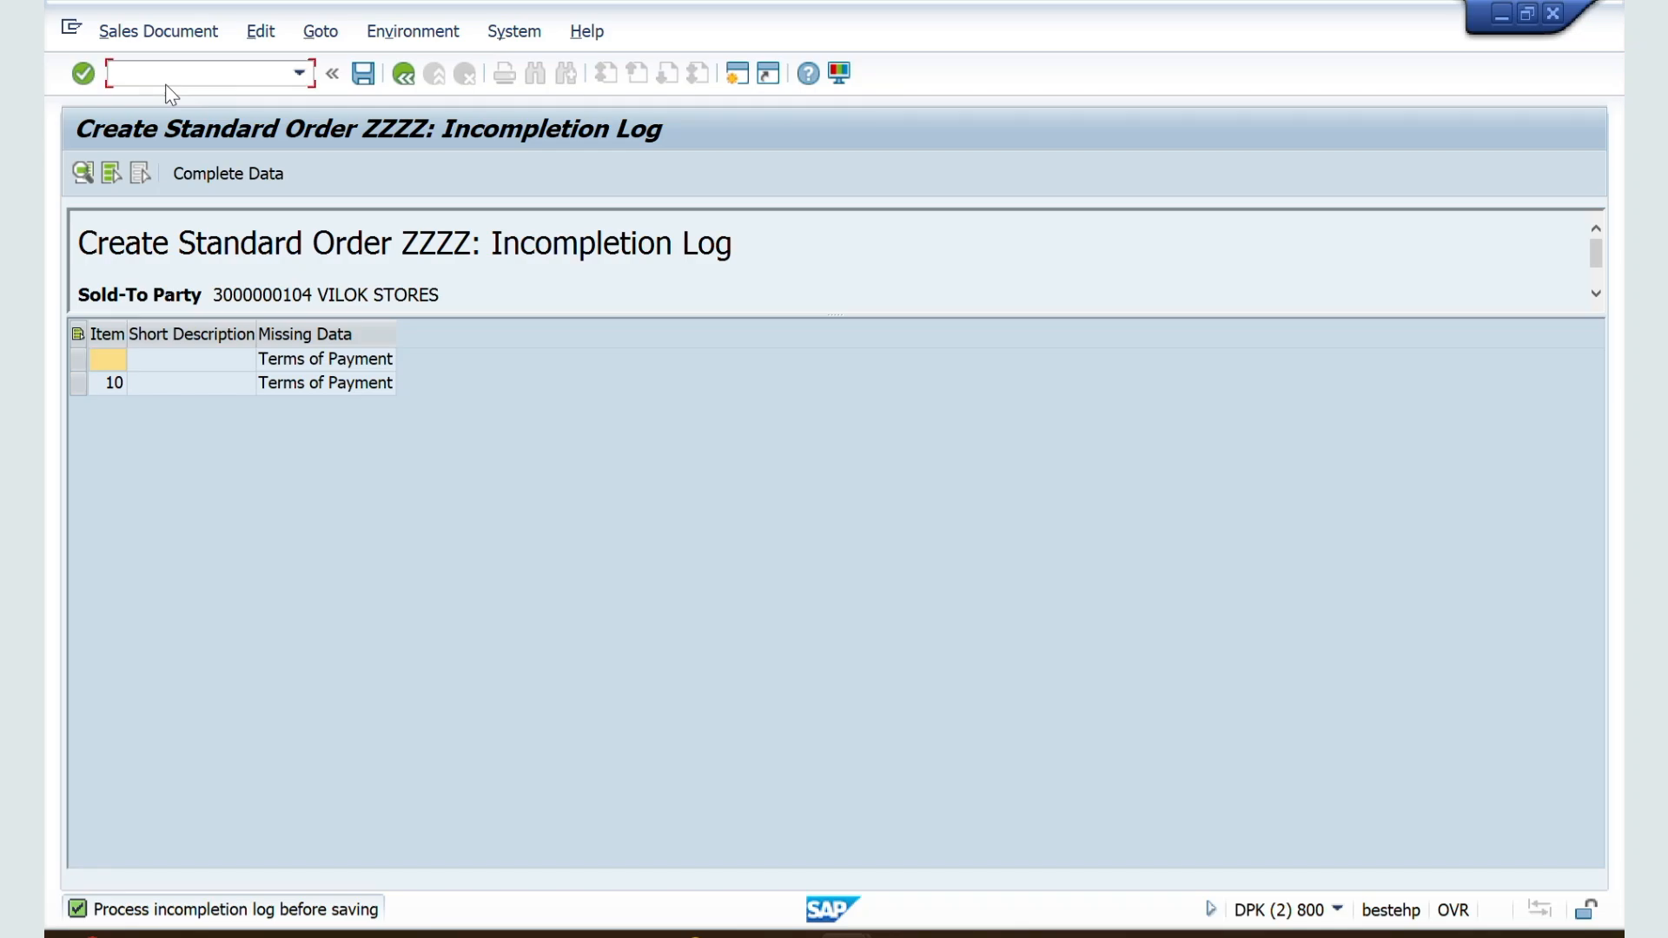
click(166, 84)
text(/NVA01)
key(Return)
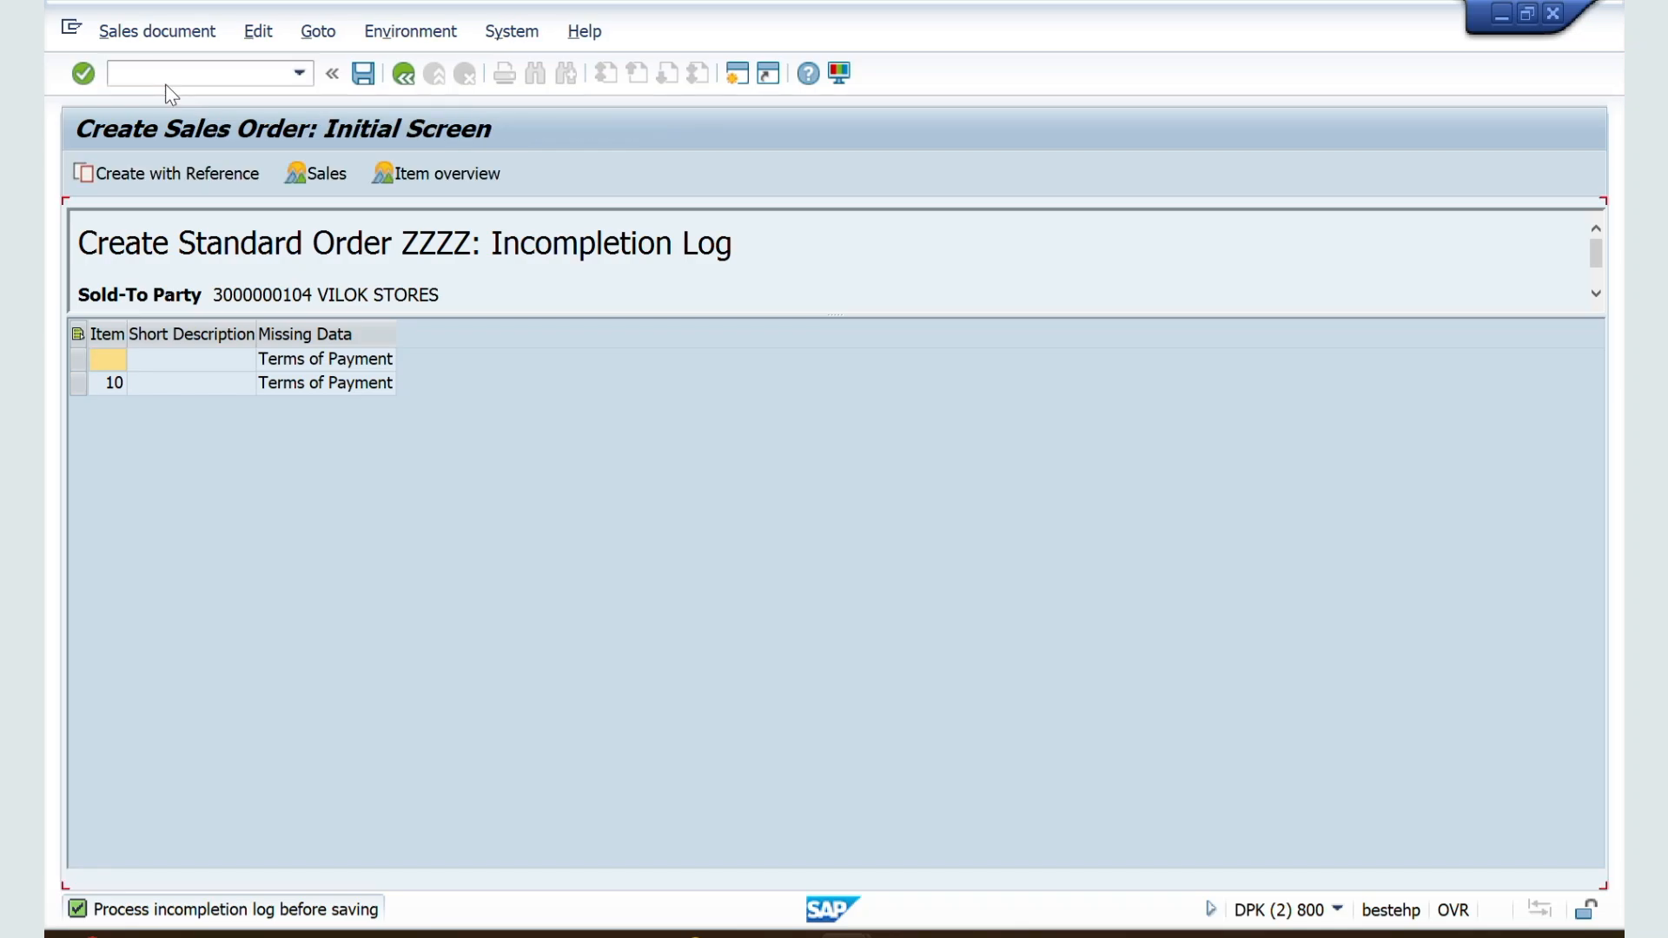
key(Return)
Step: Enter VILOK STORES' customer number as sold-to party, accept a sales area, and continue past the open quotations notice
key(Down)
key(Down)
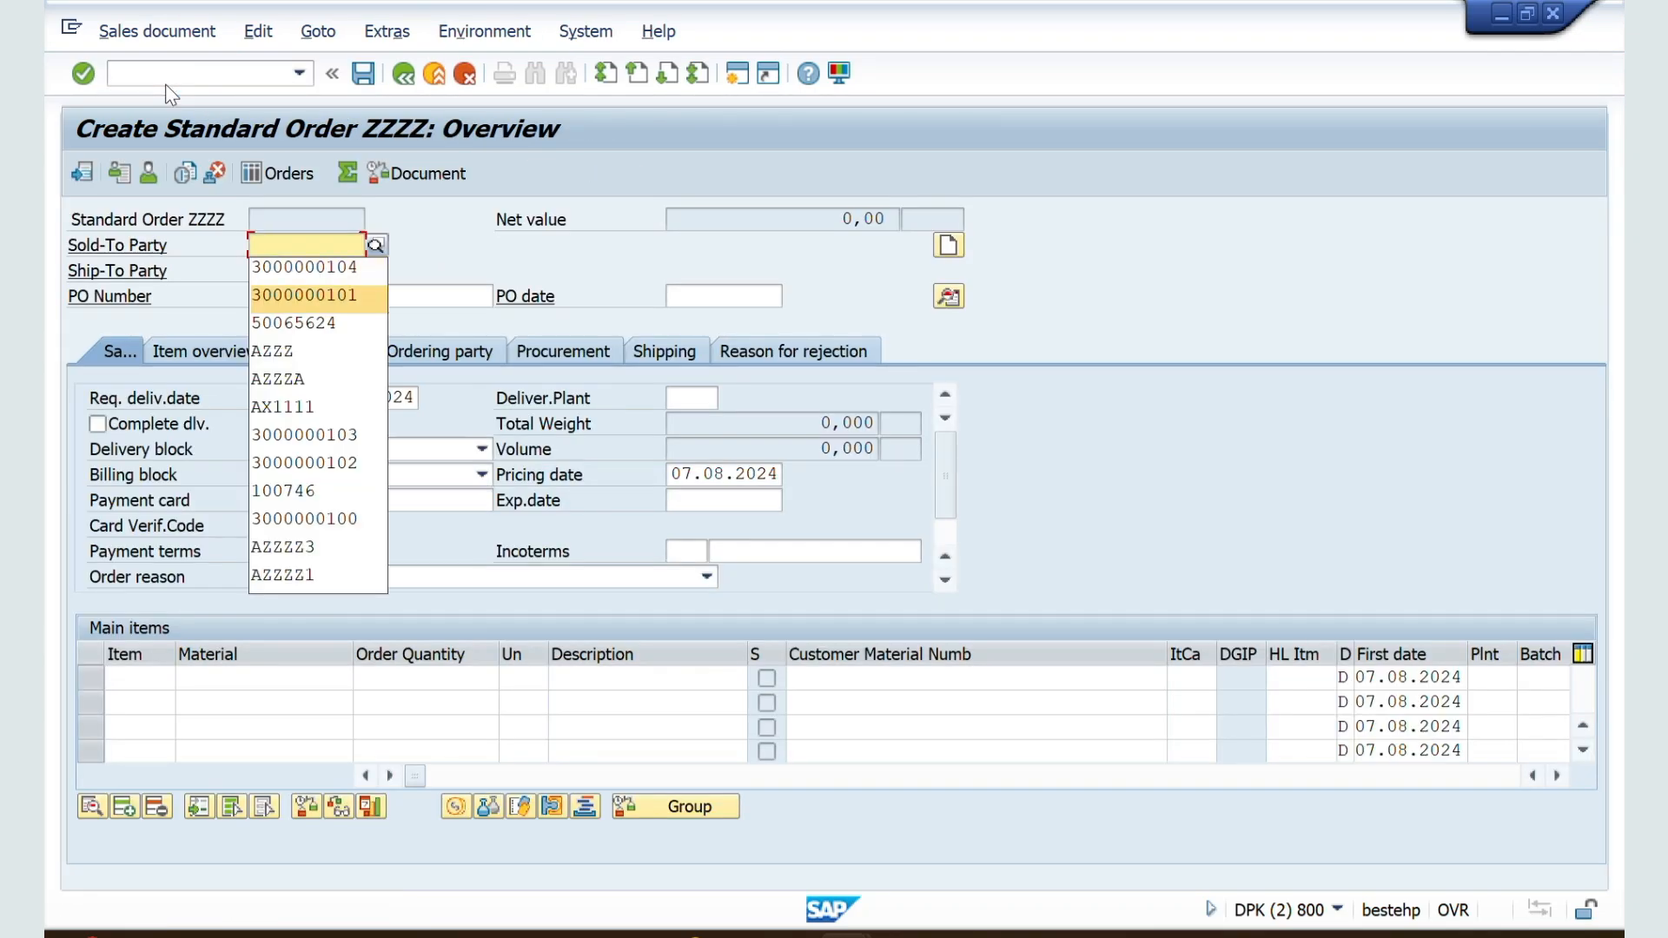
key(Up)
key(Return)
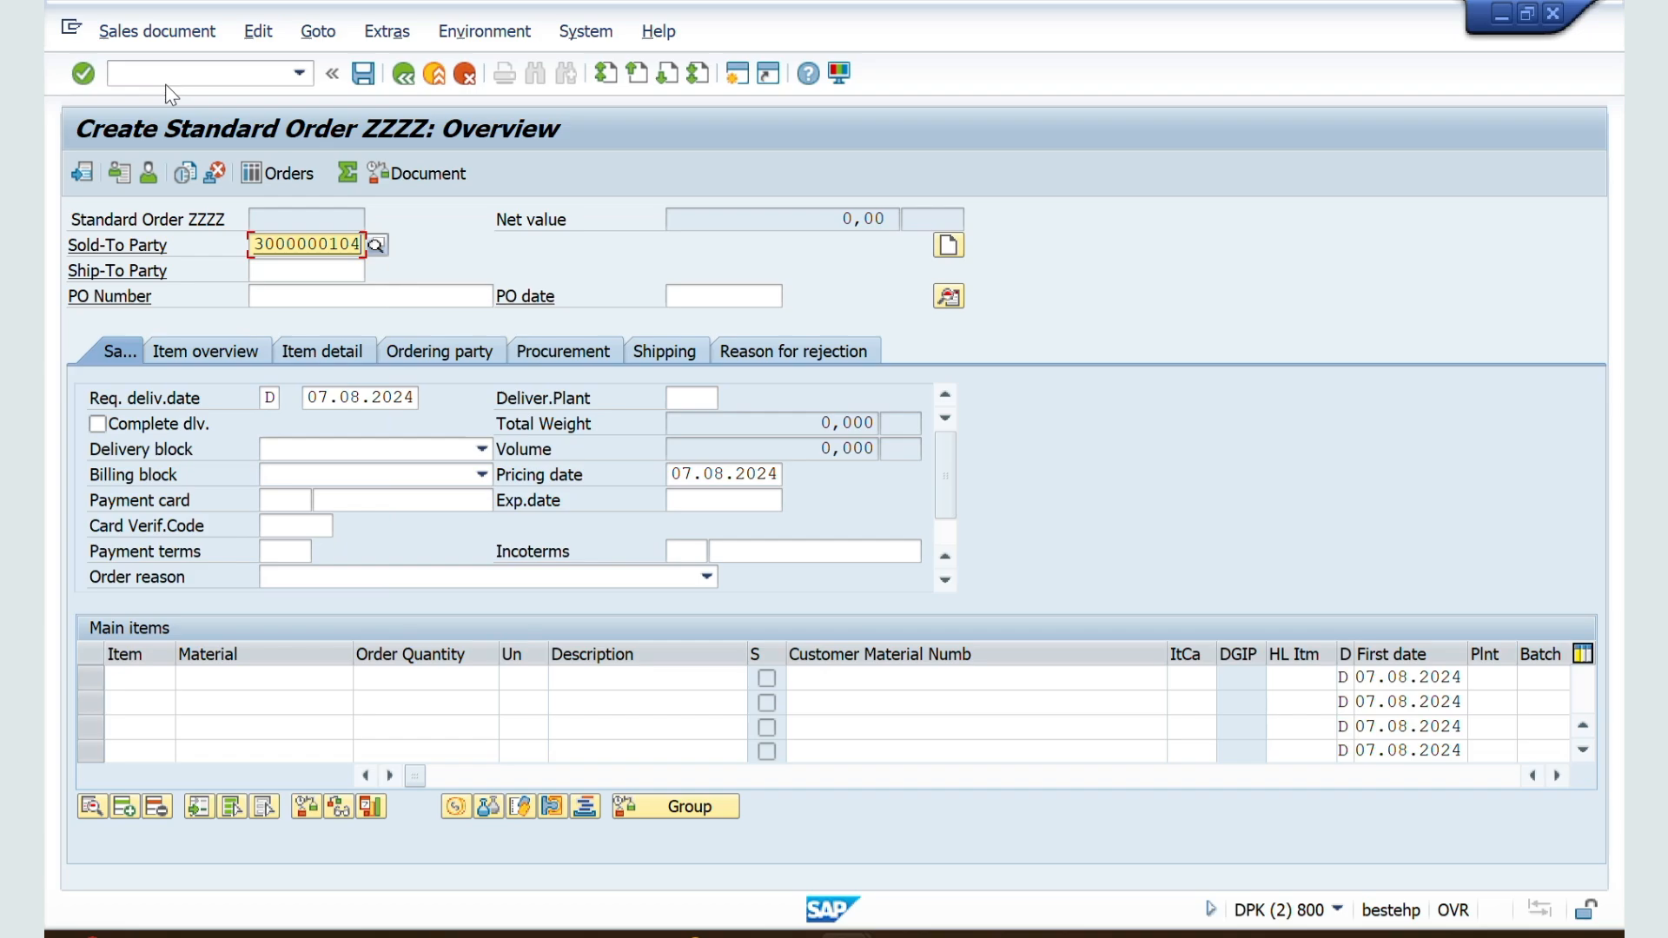
key(Return)
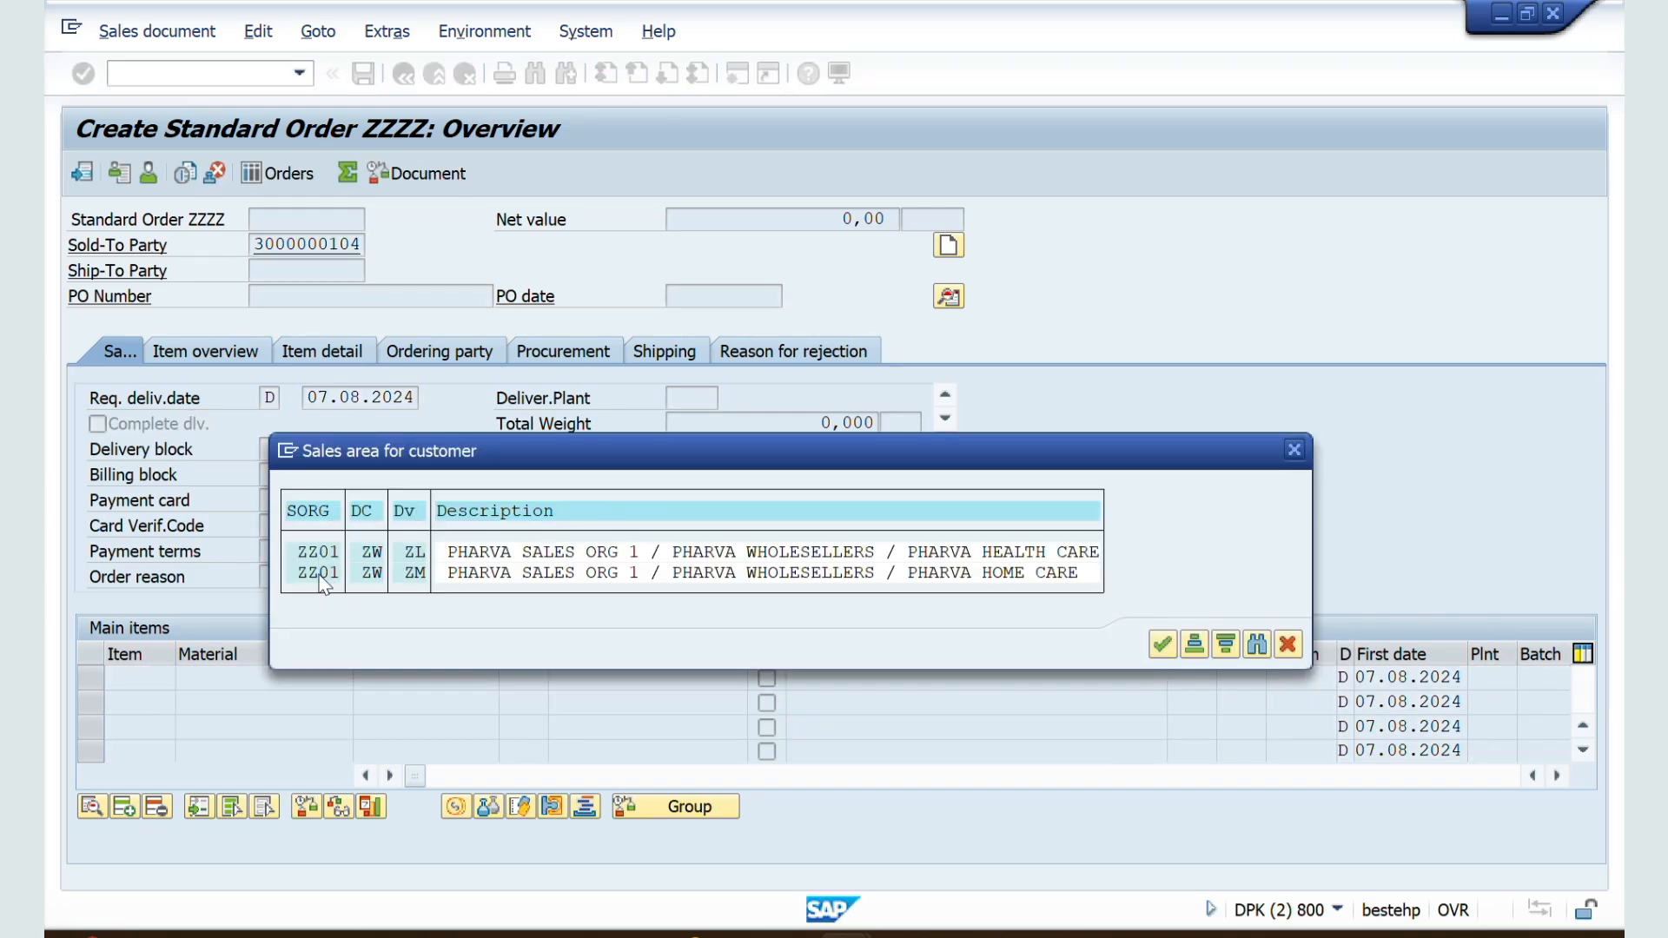
key(Return)
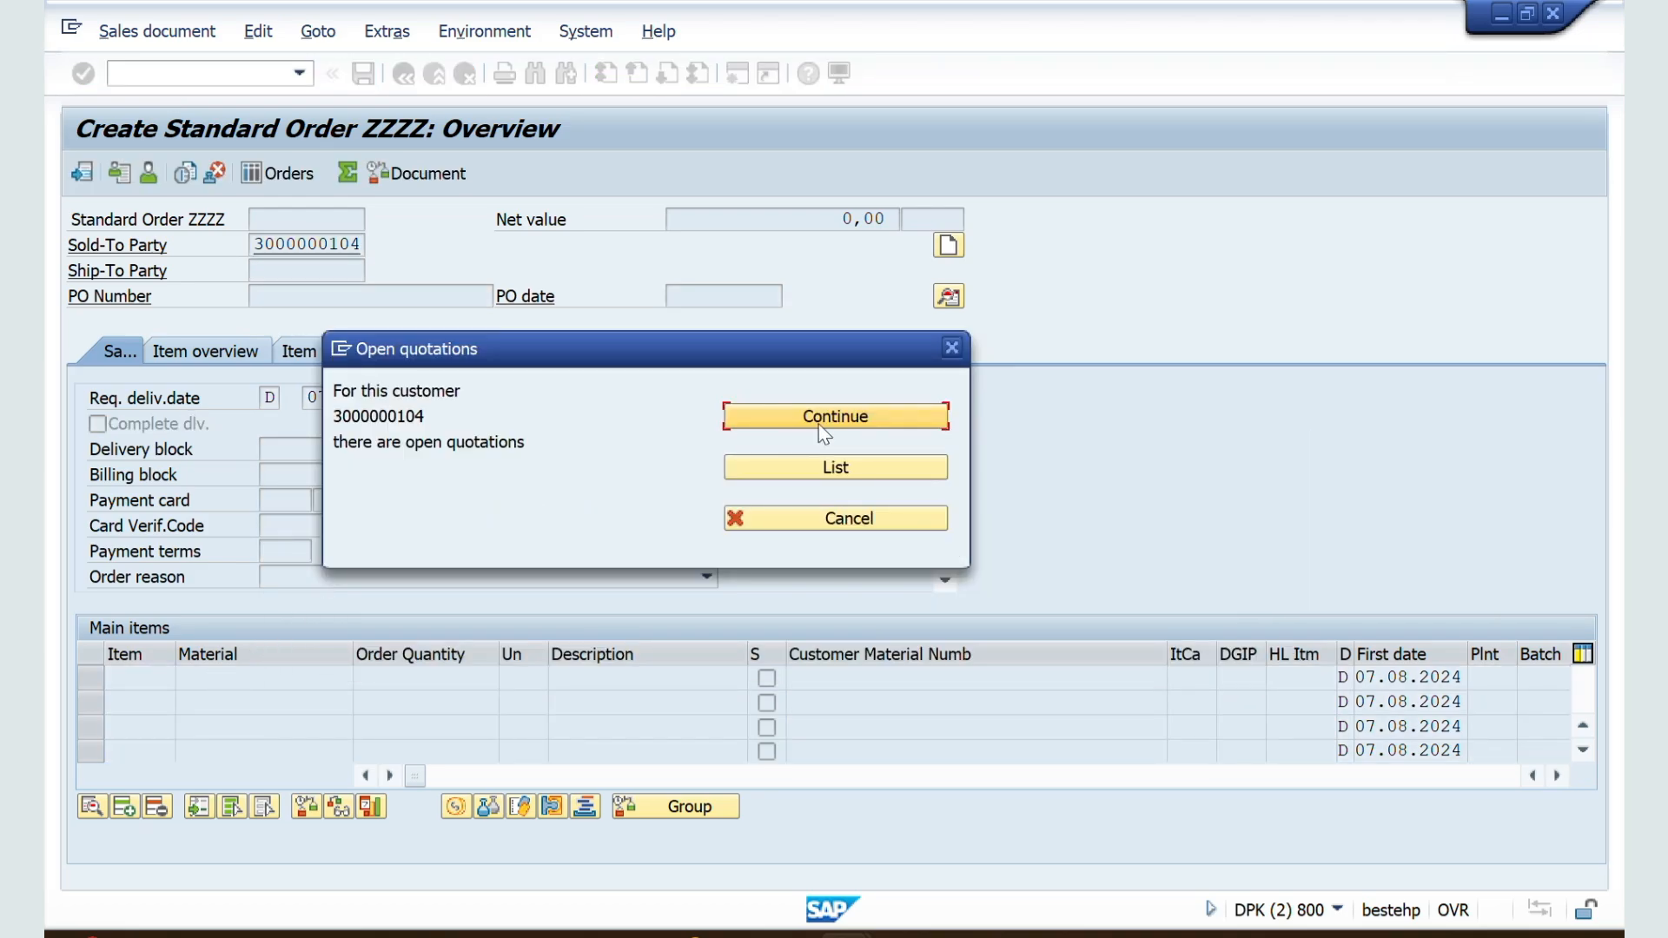
click(838, 415)
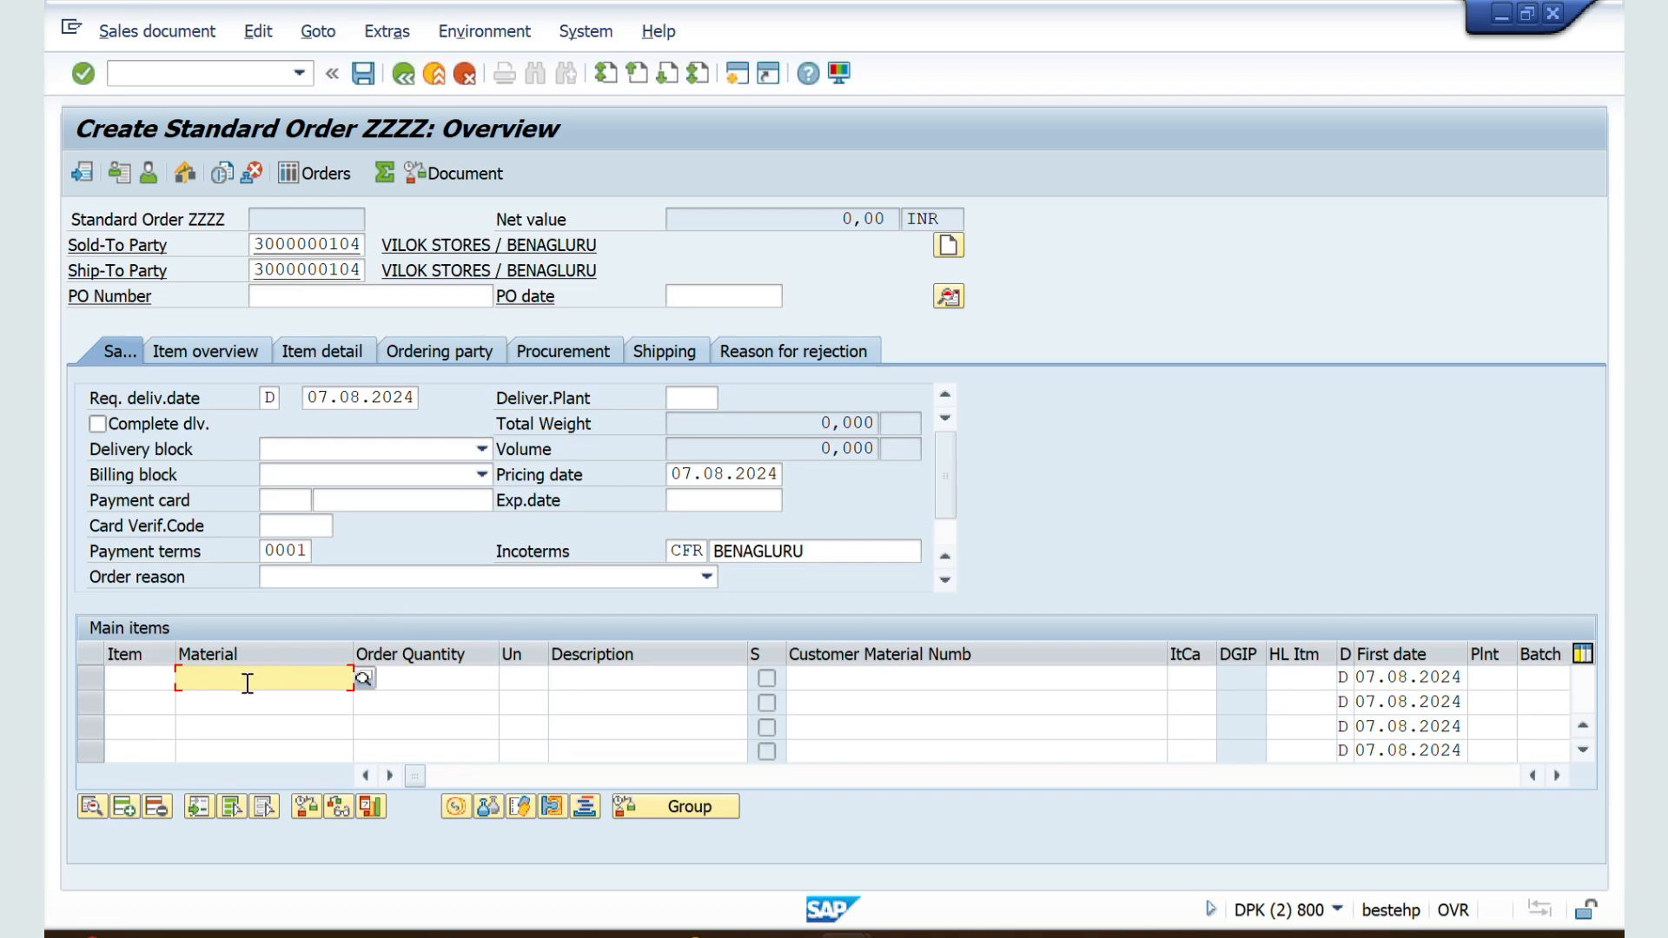
Step: Enter material 50065624 as the order's first item with an order quantity of 10 L
click(247, 683)
click(242, 708)
click(472, 681)
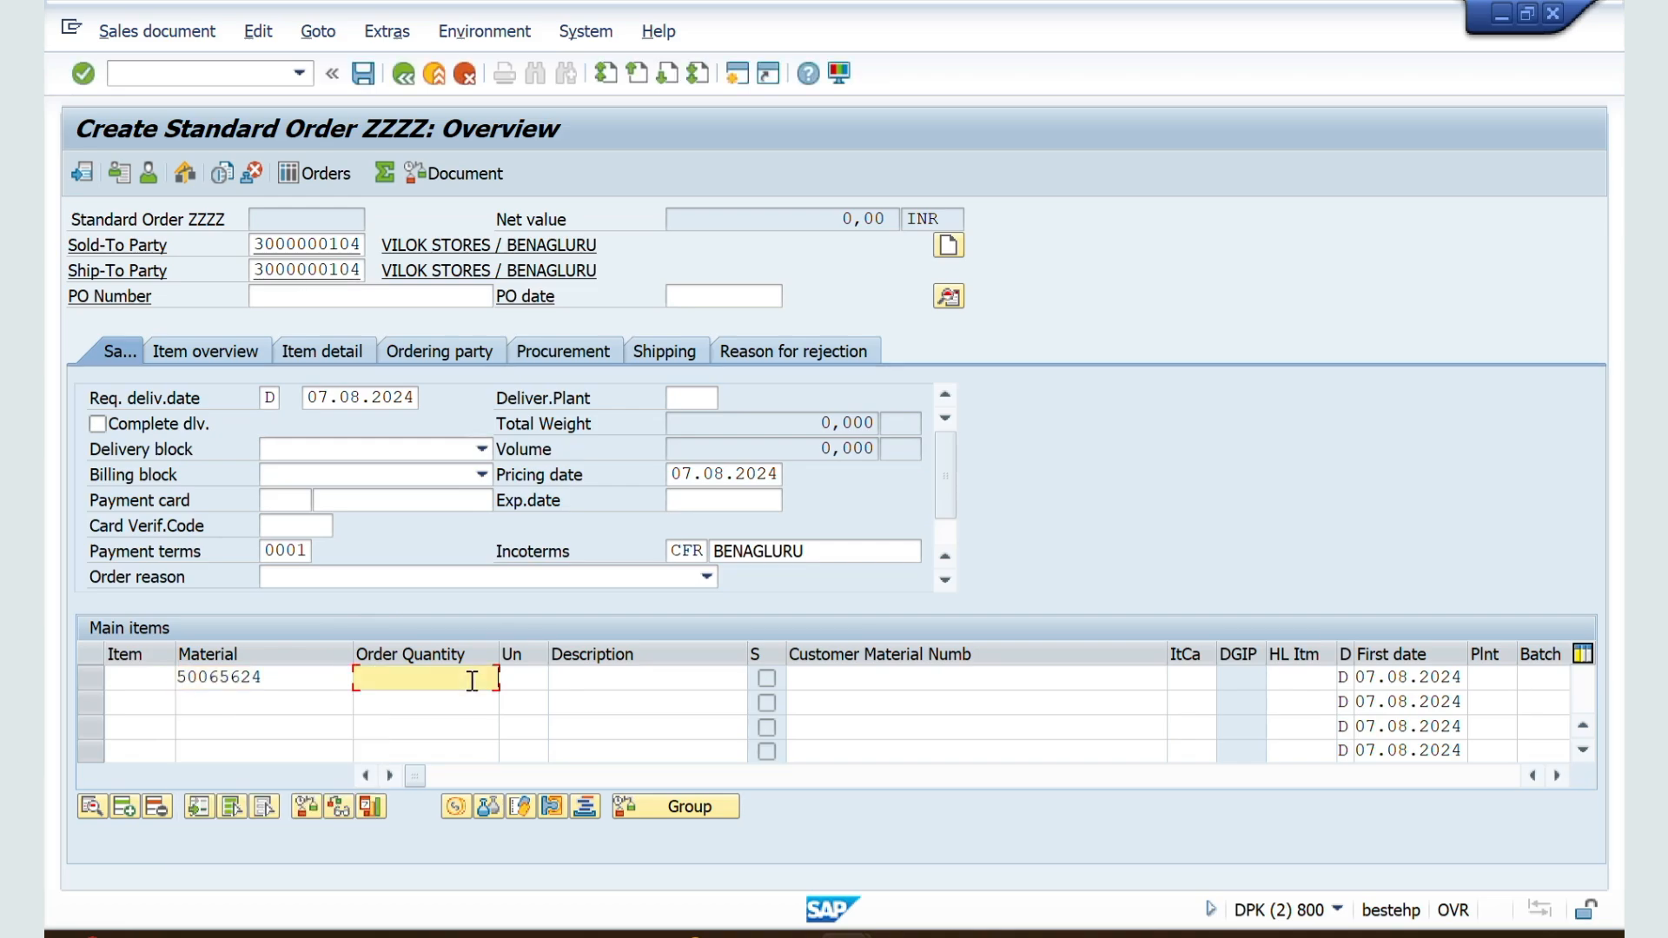
text(1-0)
key(BackSpace)
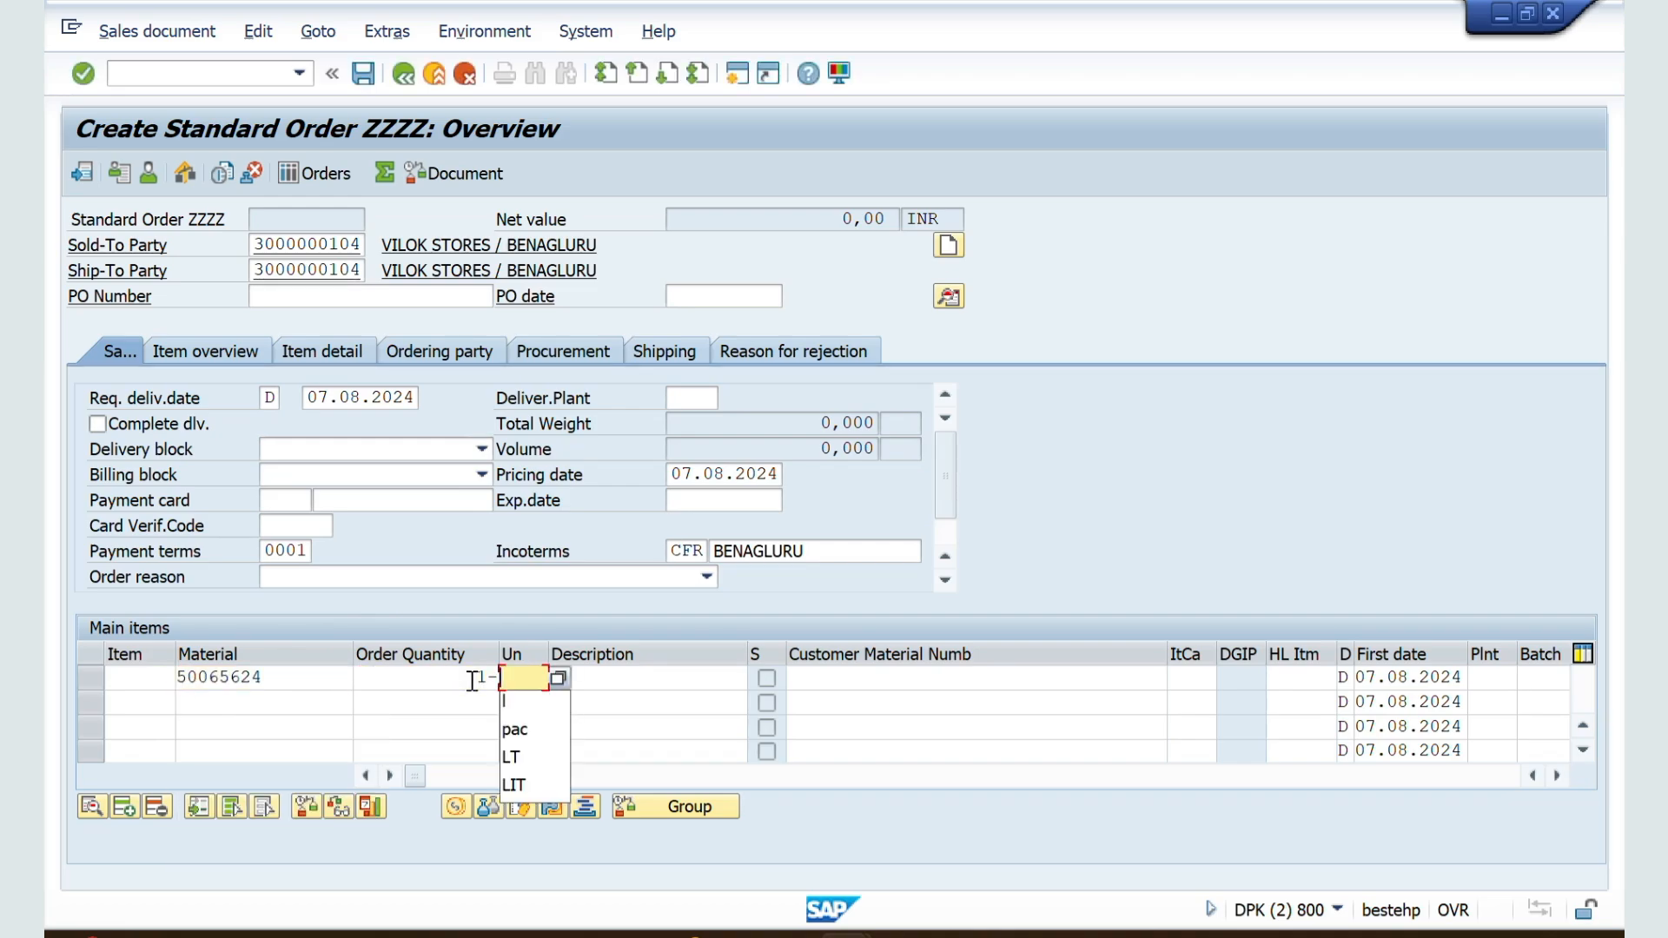
click(477, 678)
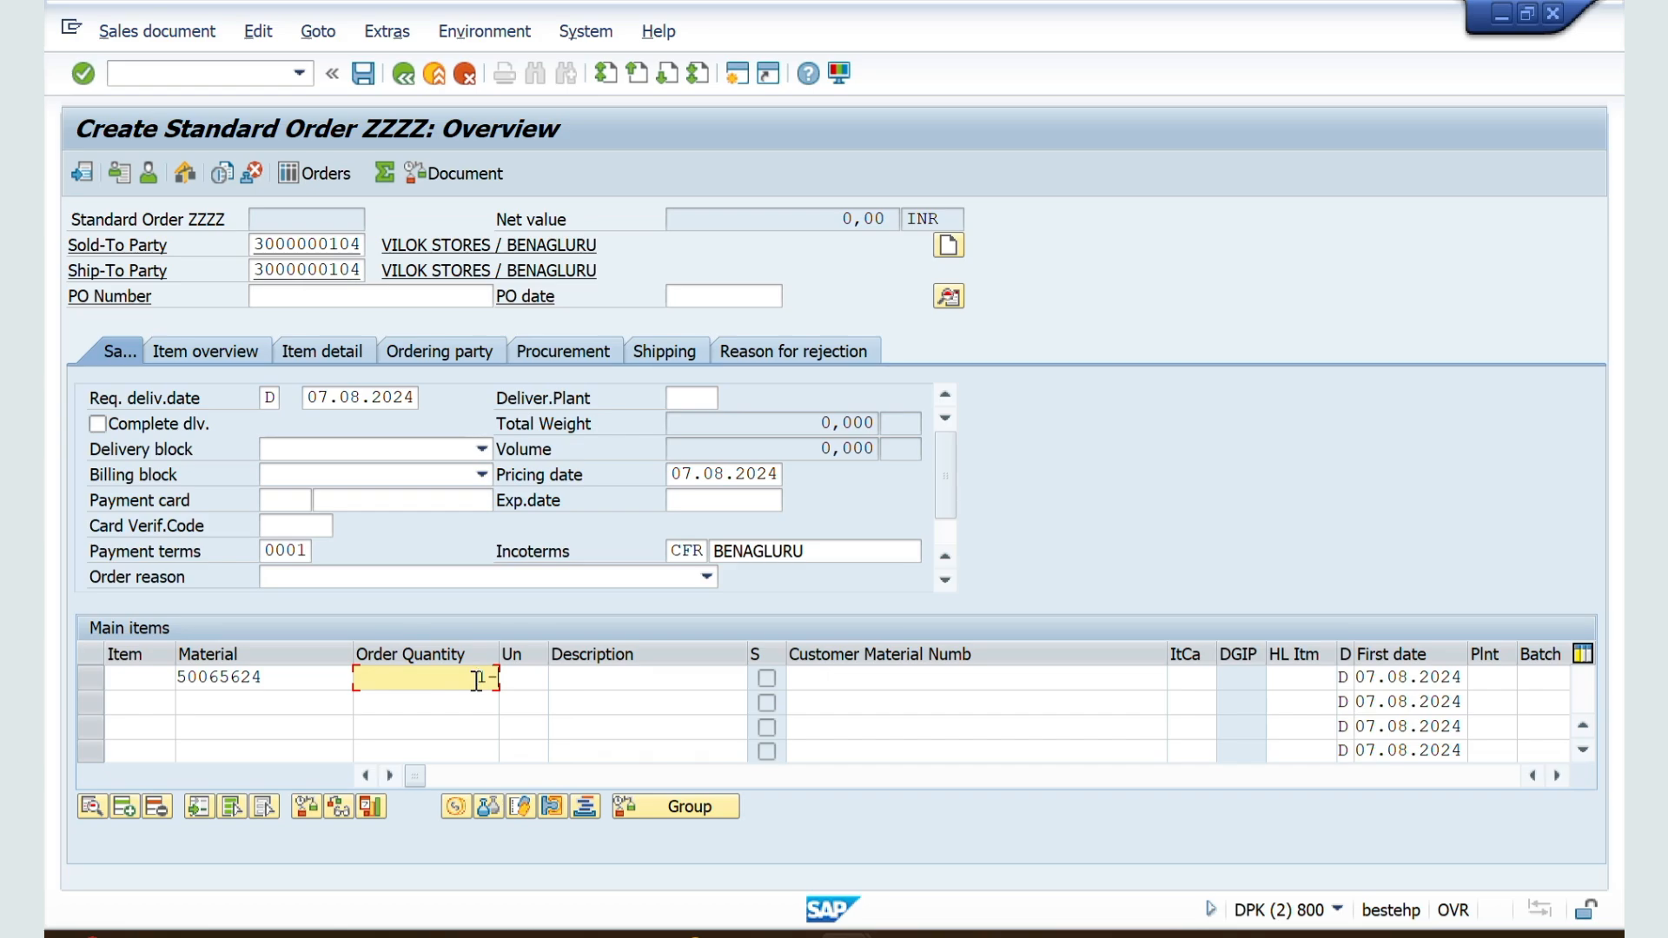
text(0)
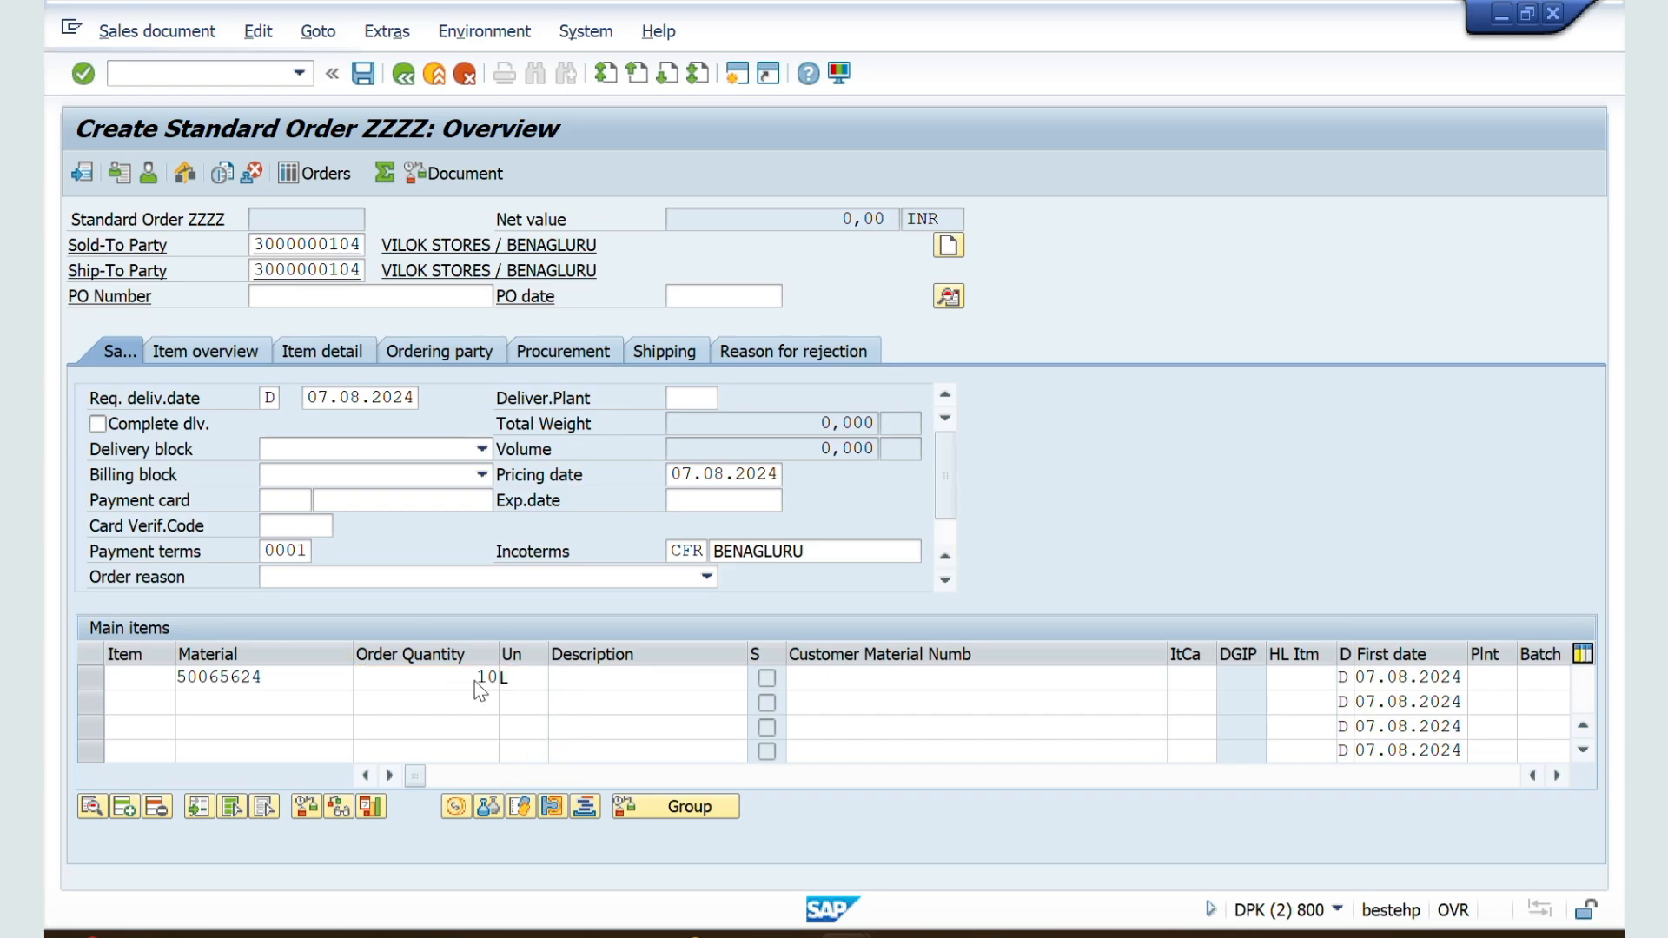
key(Return)
key(Return)
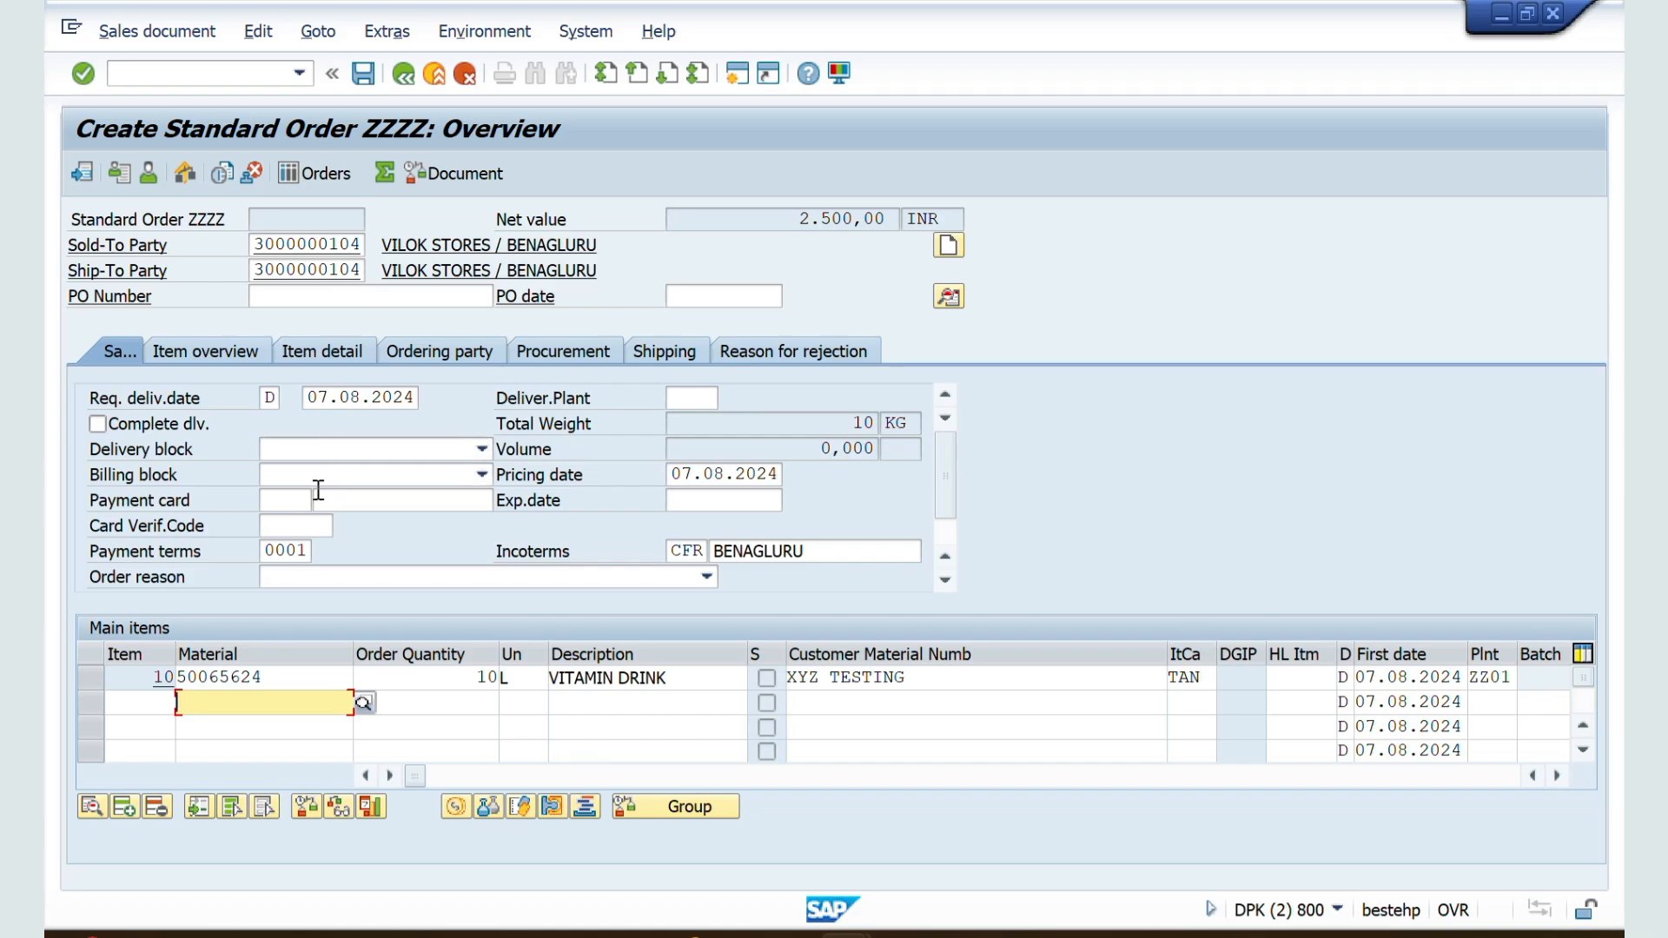
Step: Remove payment terms 0001 from the new order and open its incompletion log
double_click(310, 540)
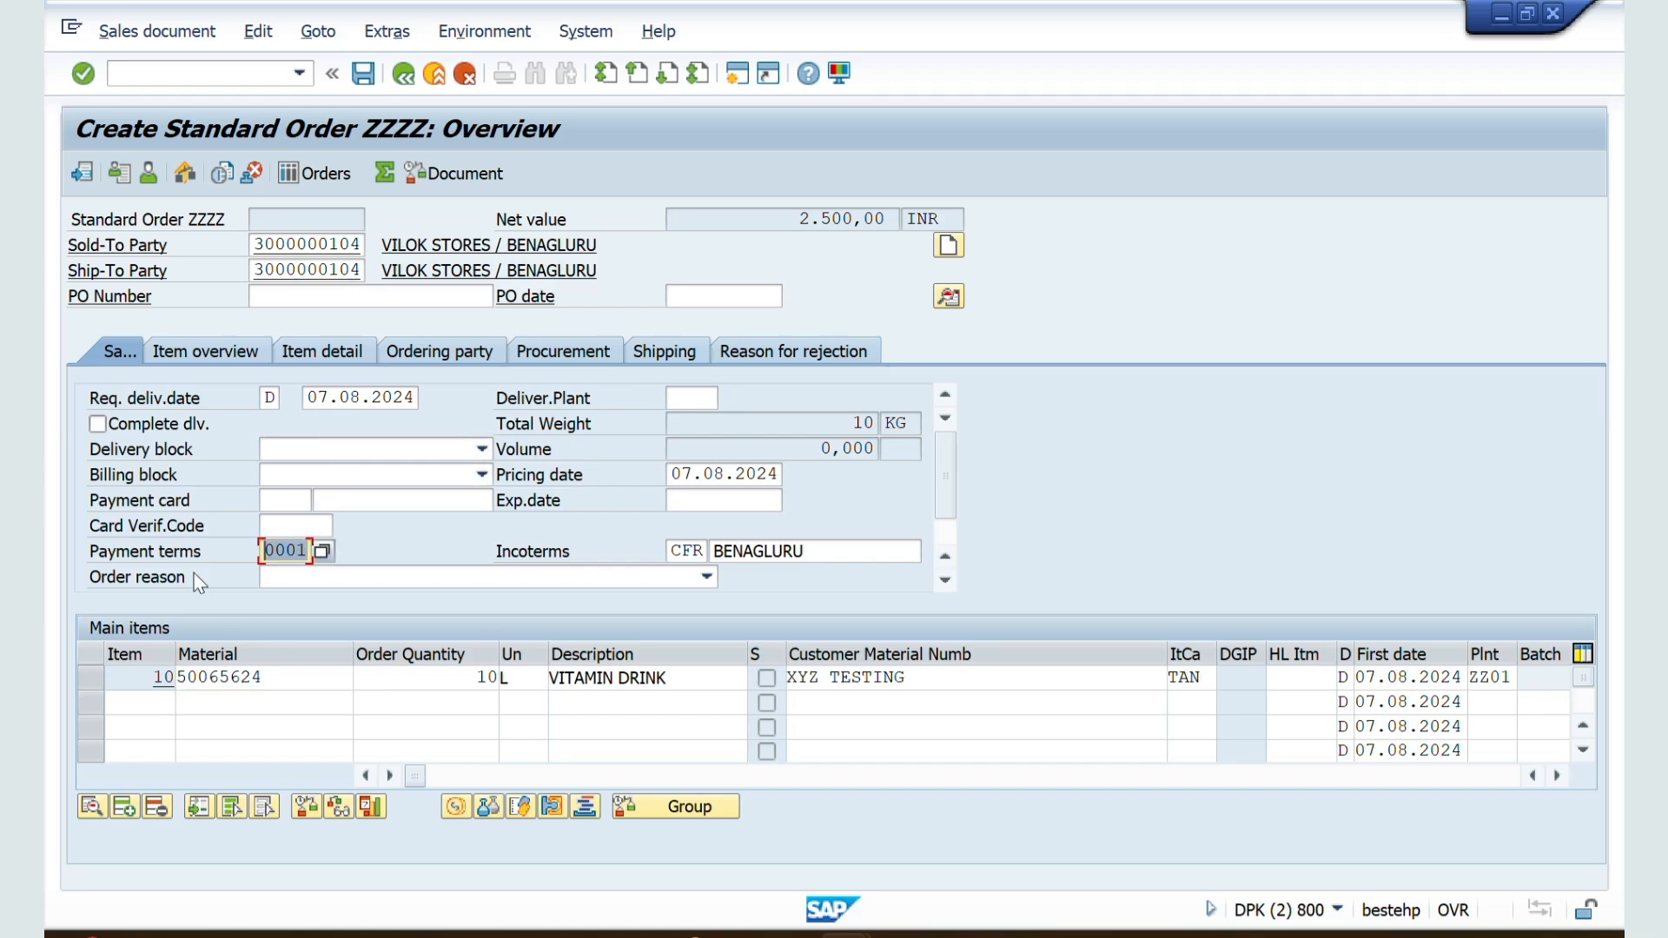
key(BackSpace)
click(258, 31)
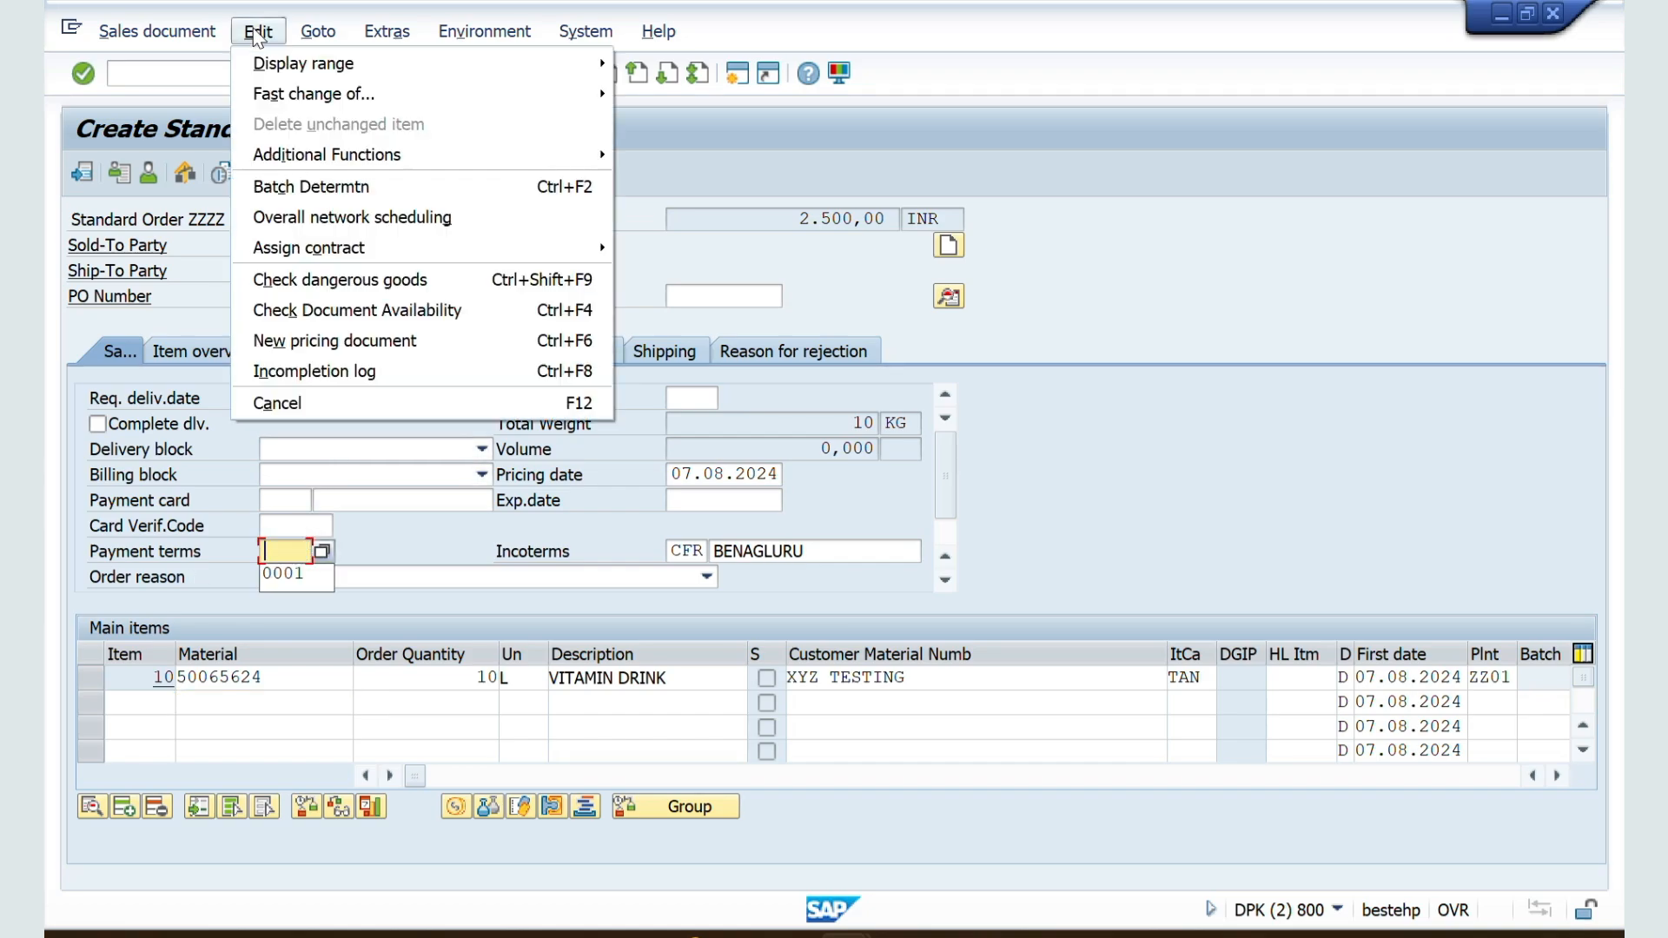
click(339, 369)
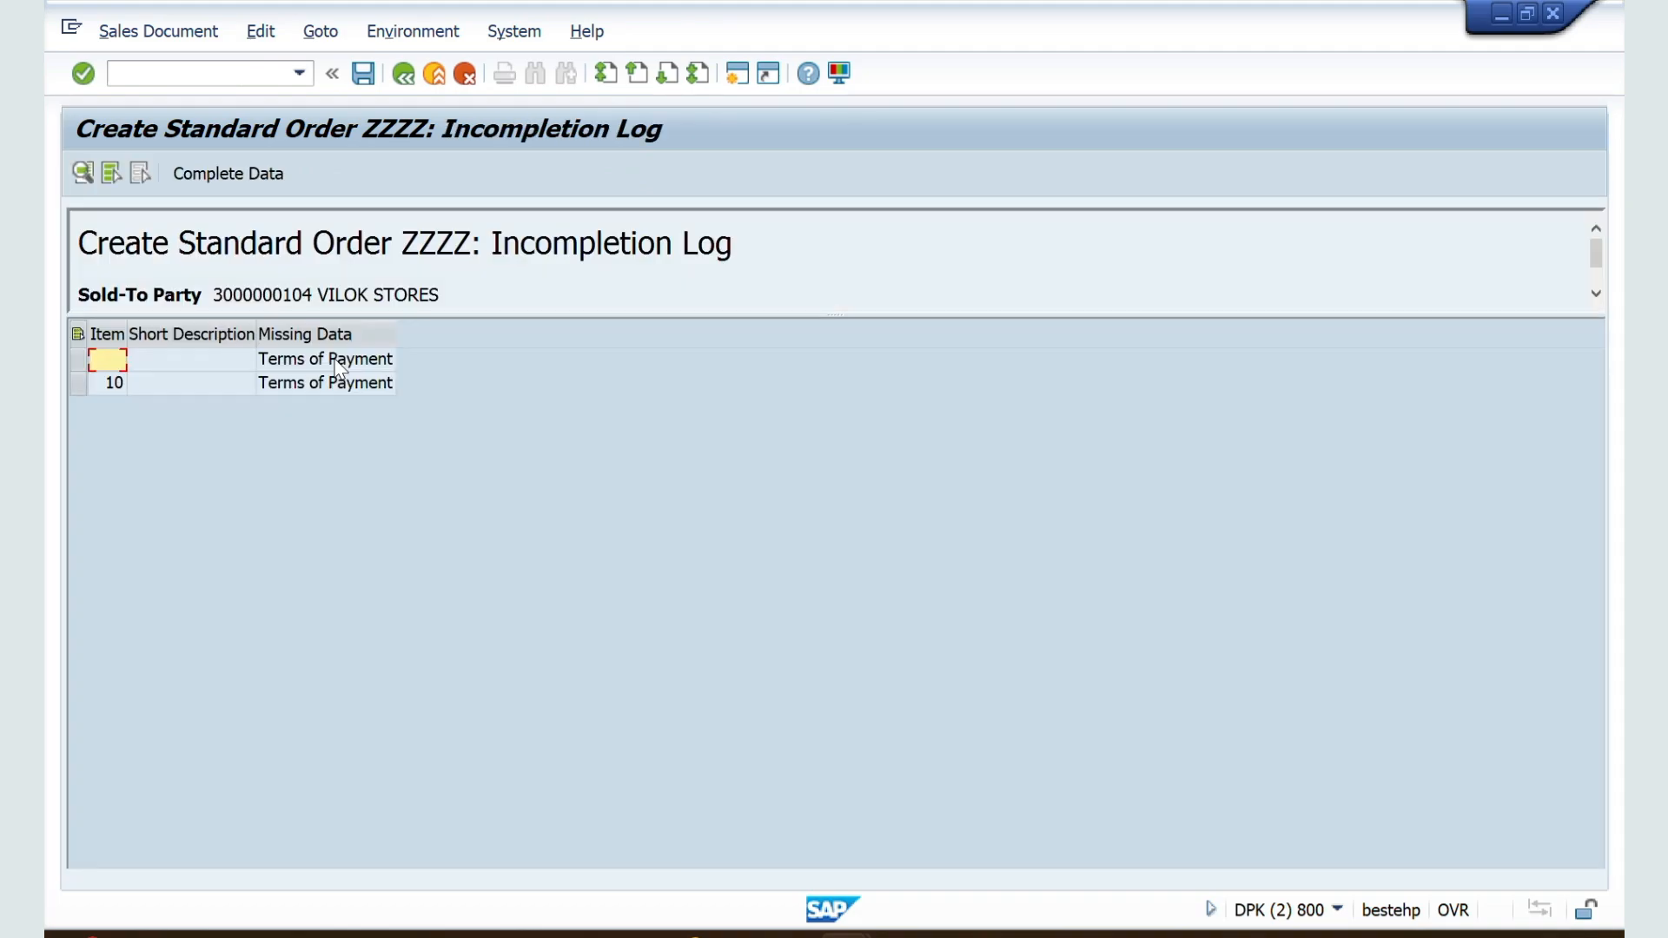
Step: Save the new standard order from its incompletion log without completing the terms of payment
click(363, 75)
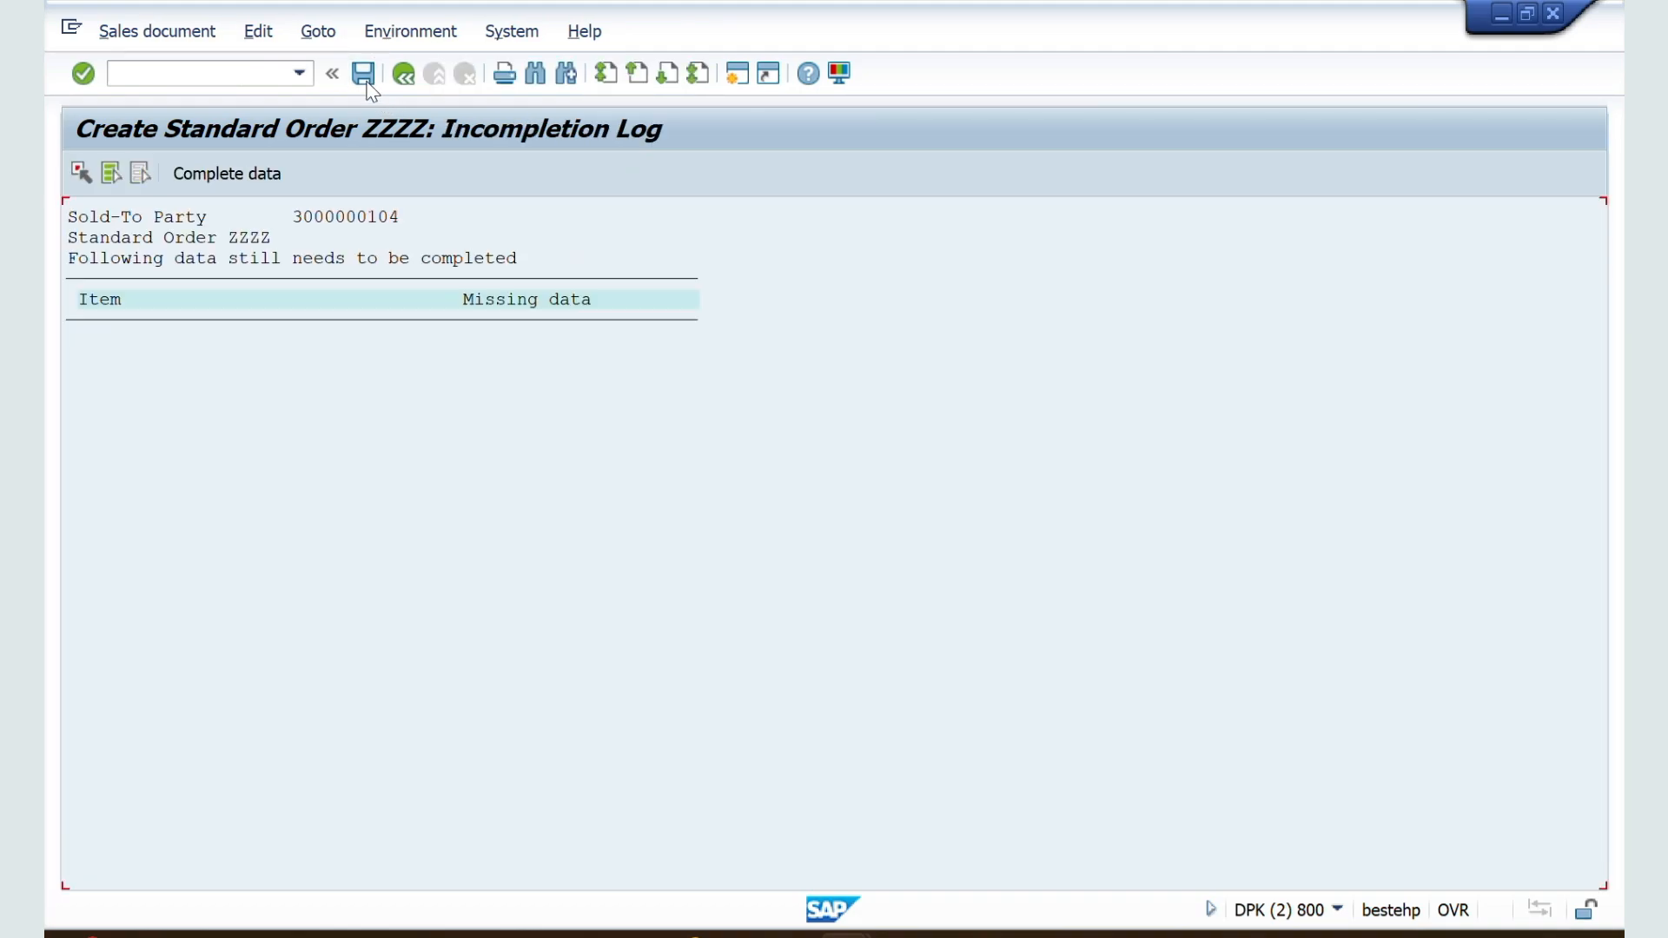
click(364, 79)
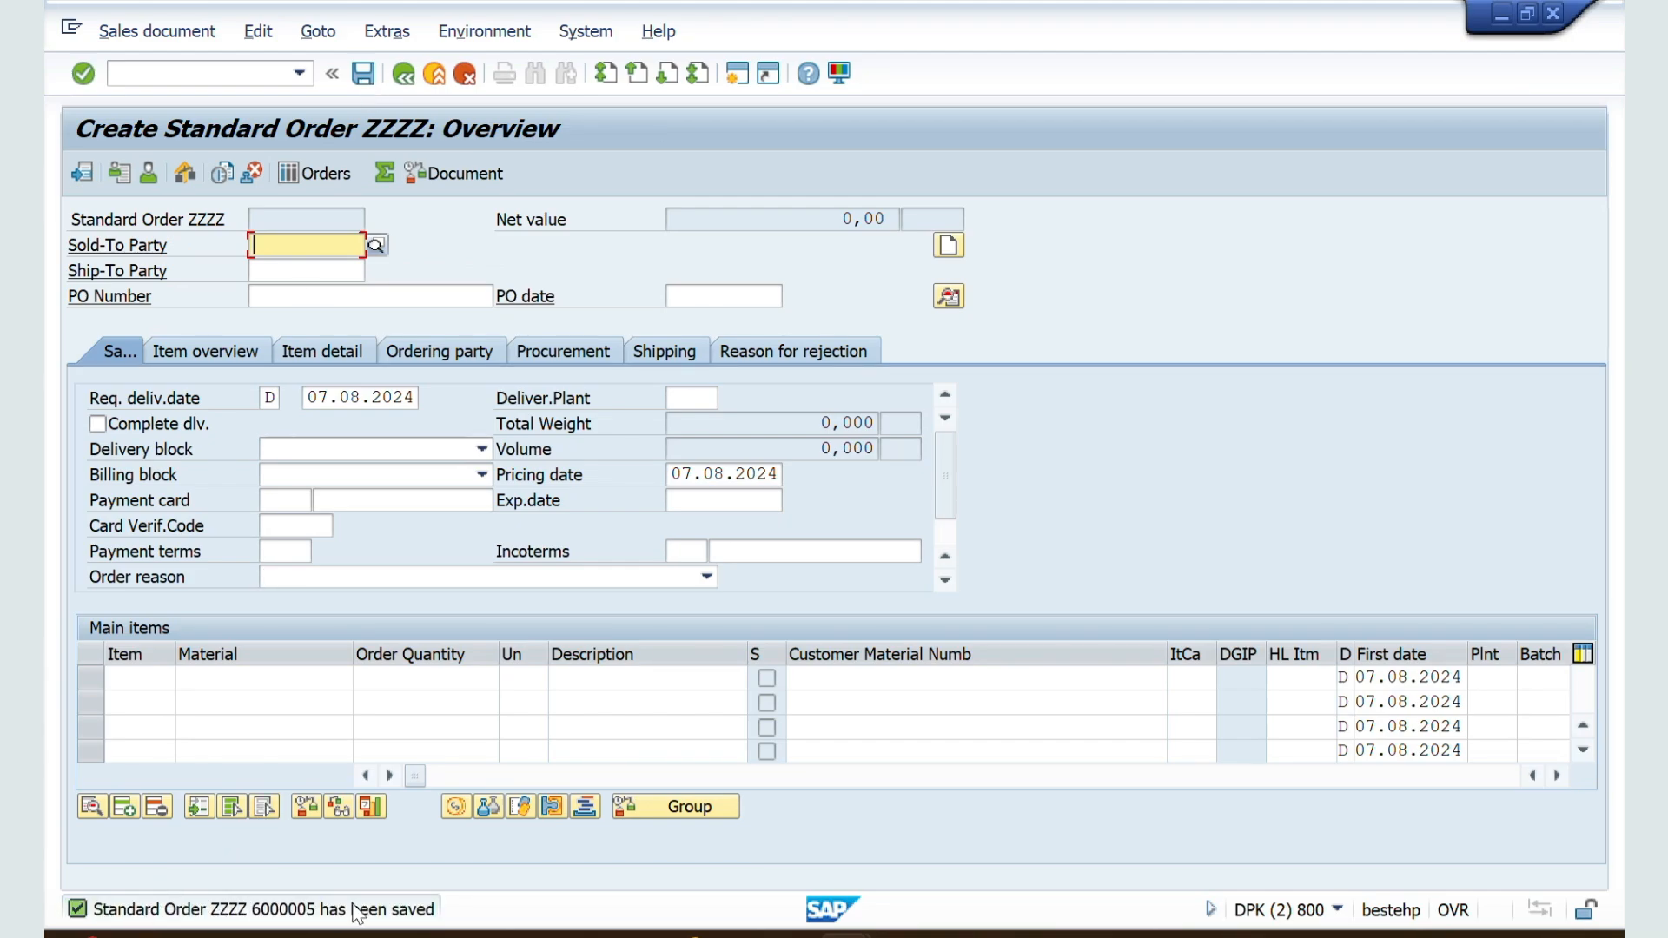
Step: Switch to the ZZSO document type details and review the Incomplet.messages setting under Transaction flow
key(alt+Tab)
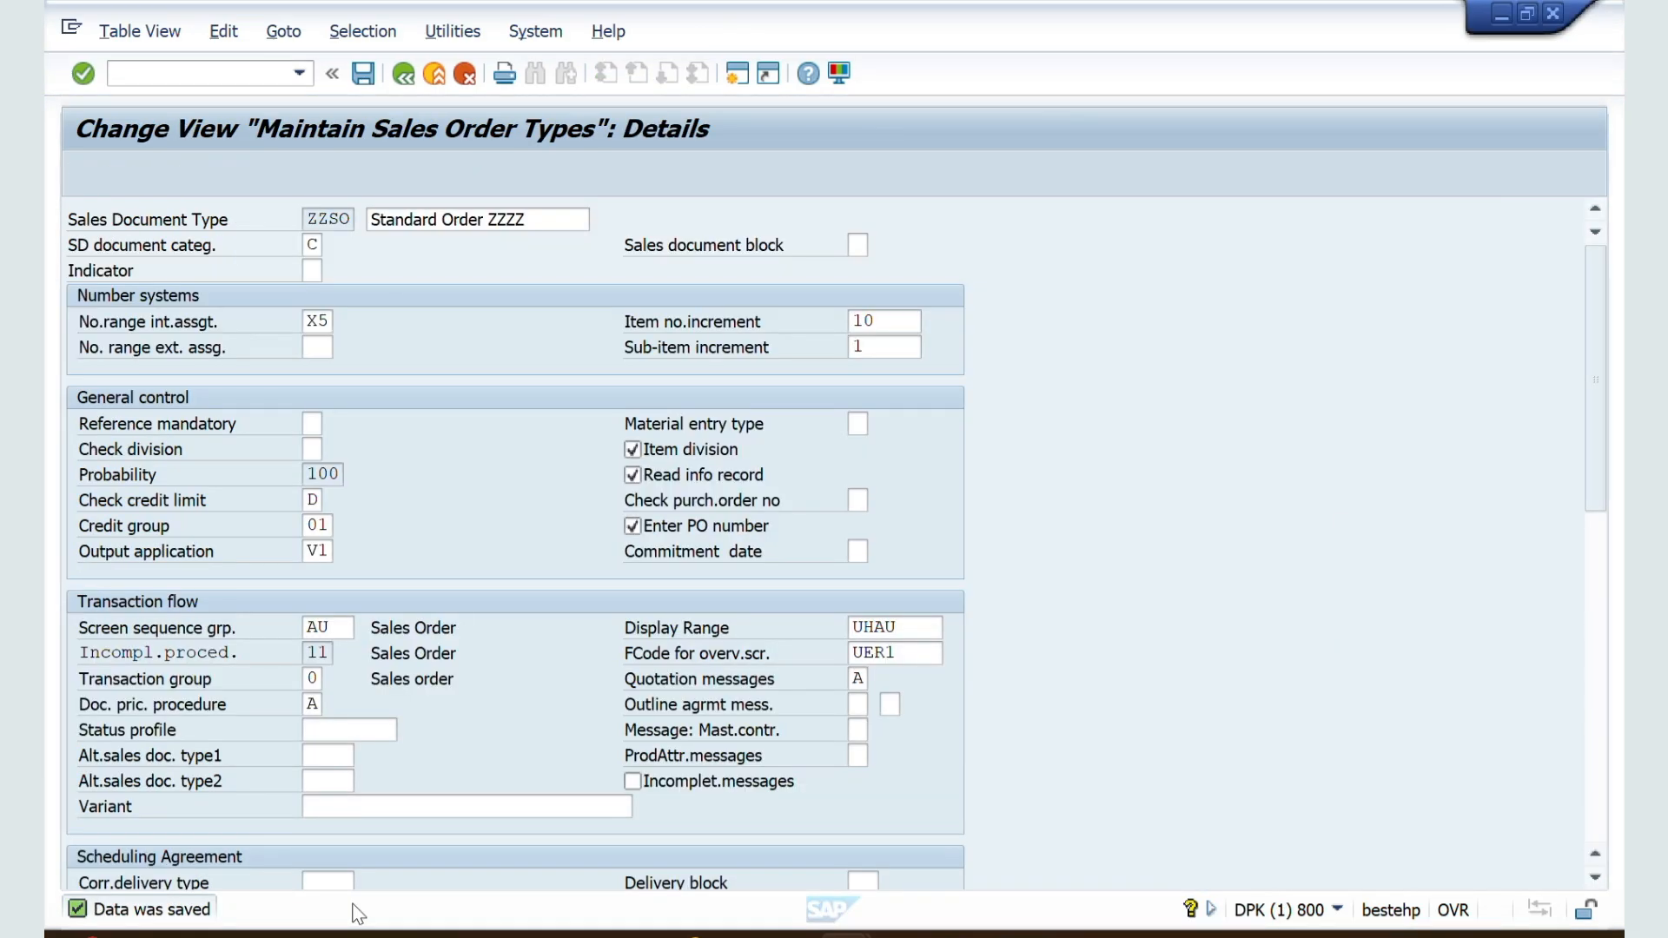
scroll(685, 826, down, 1)
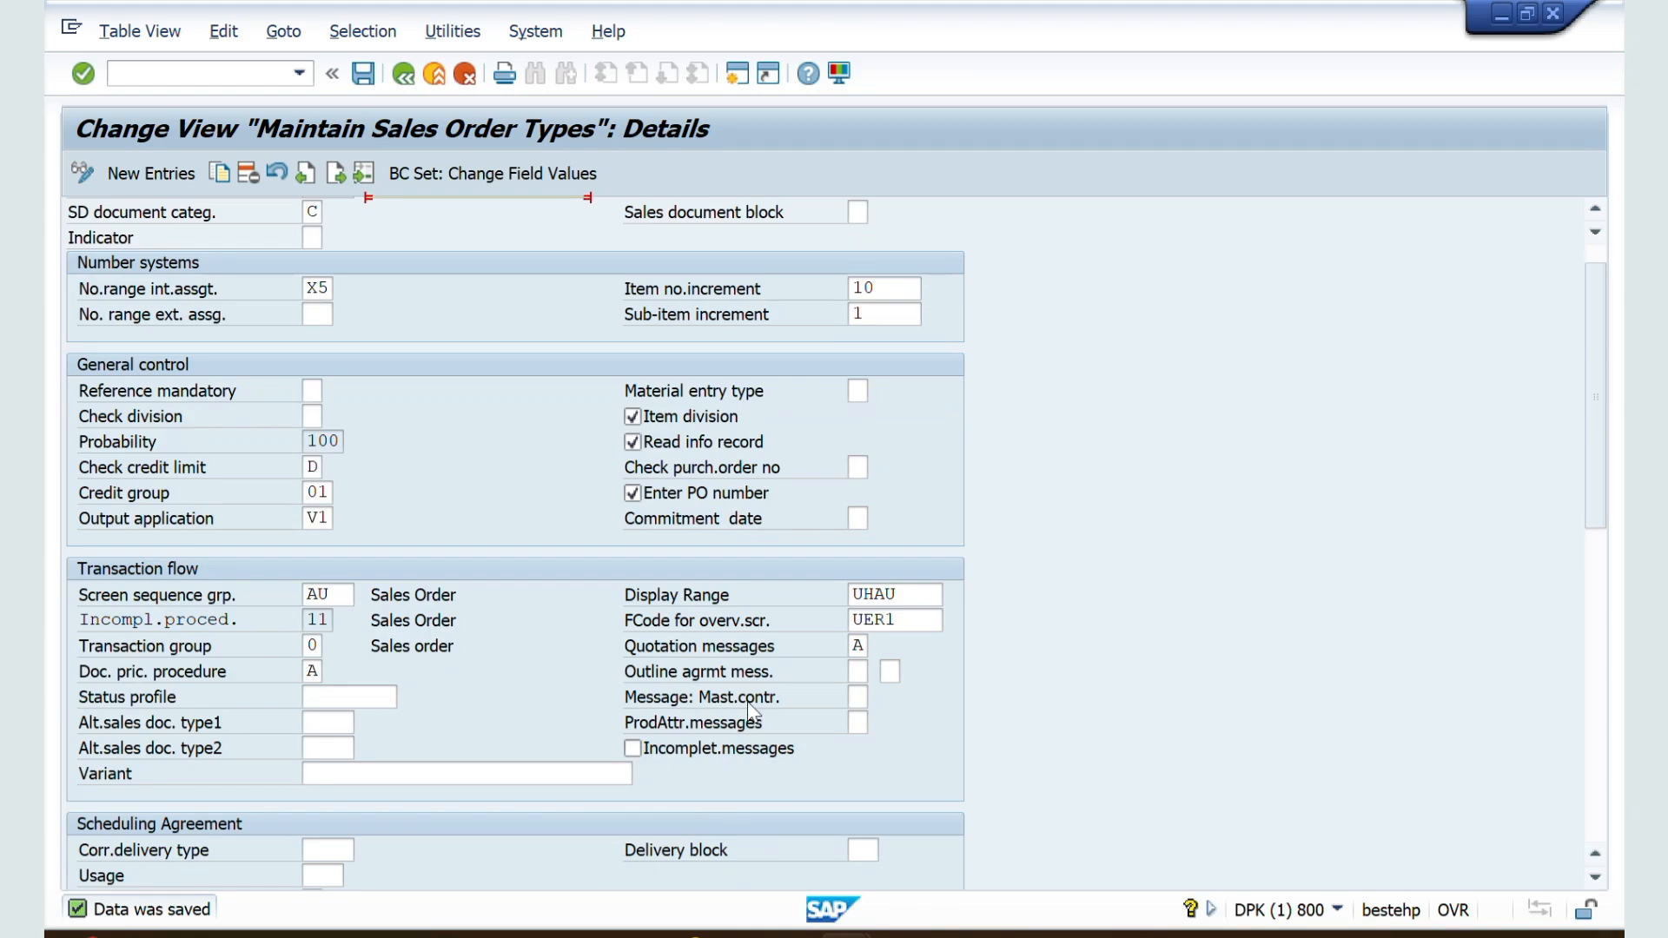
scroll(752, 711, down, 3)
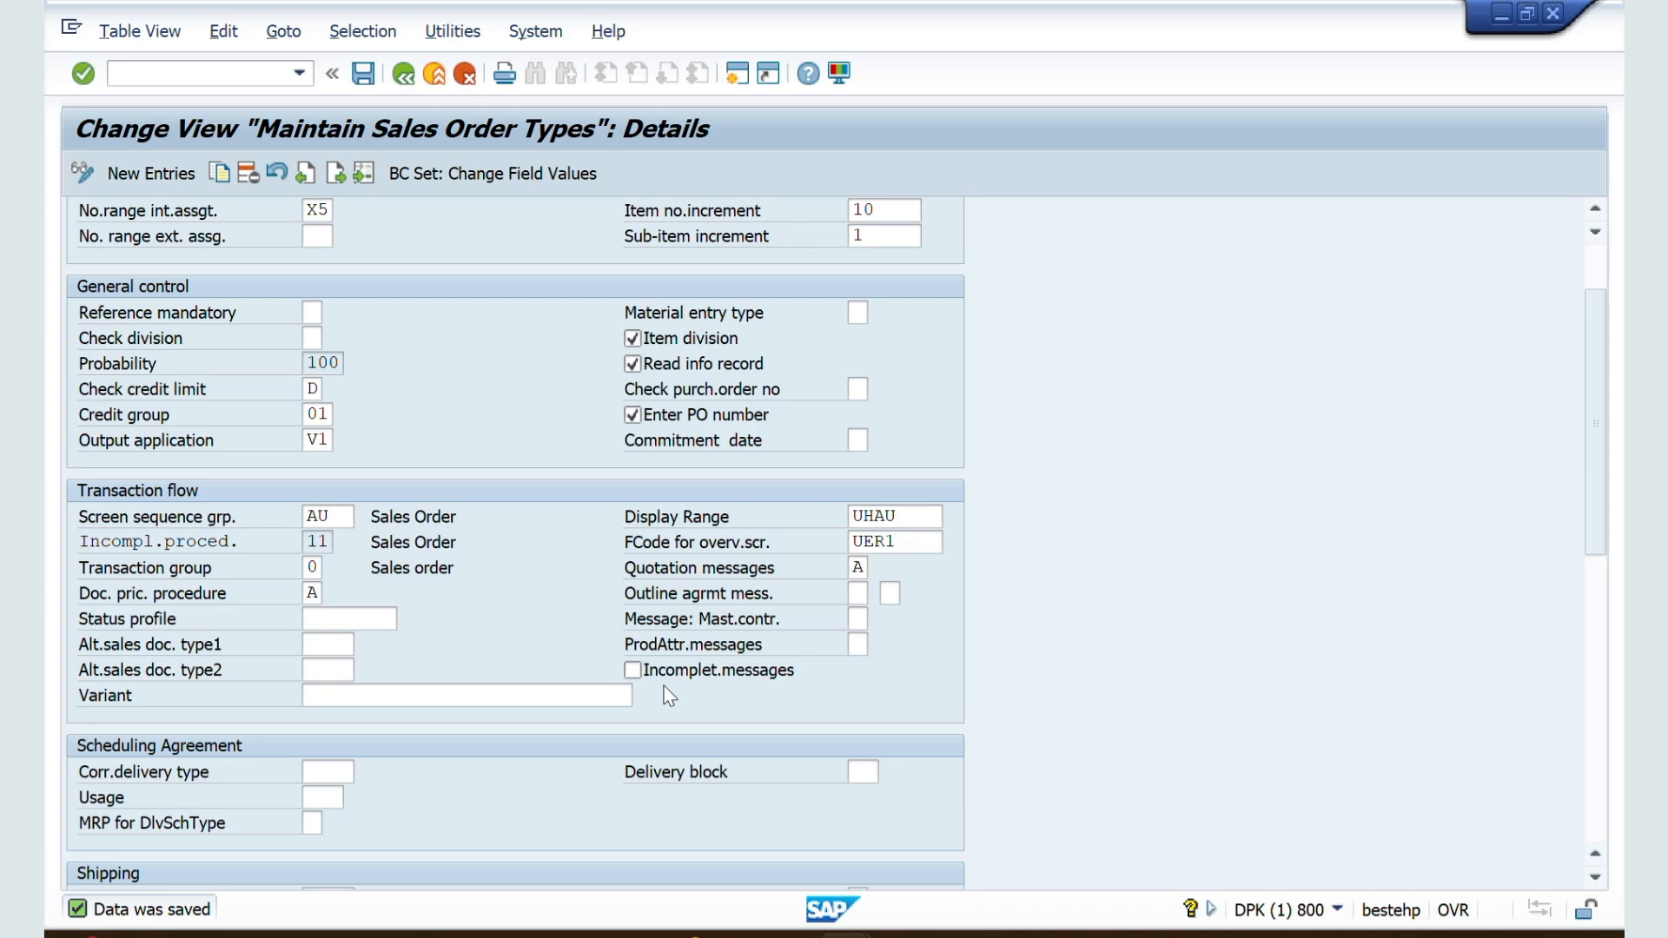
Step: Return to the sales order session, open the just-saved order for changing, and display its status overview
key(alt+Tab)
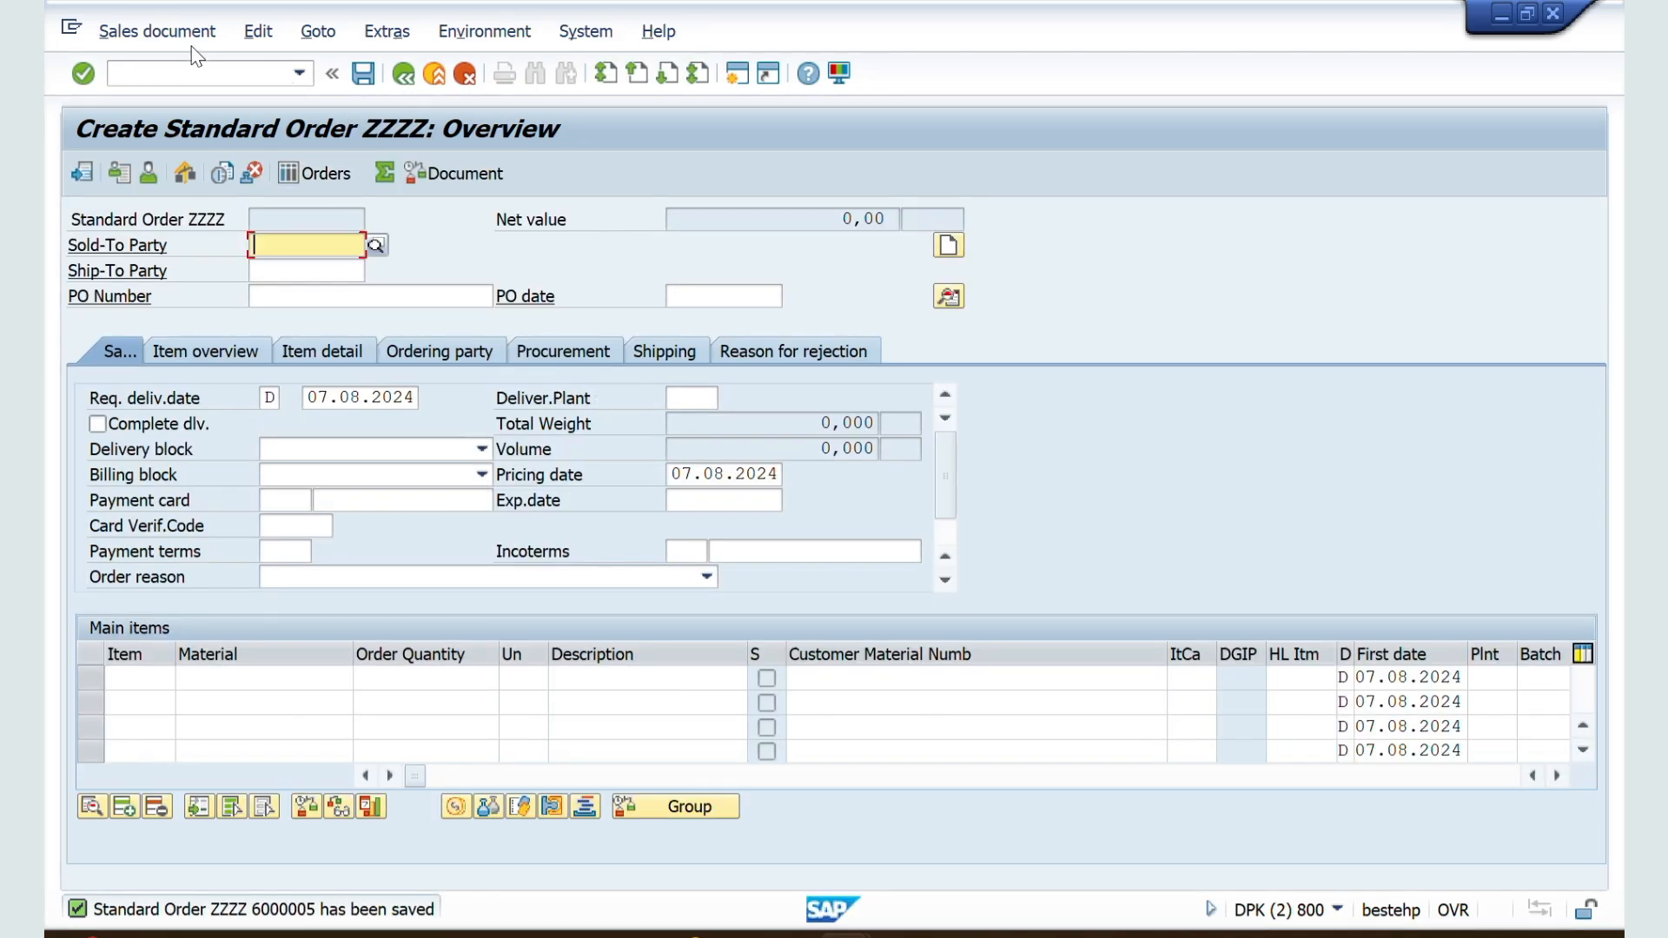
click(185, 38)
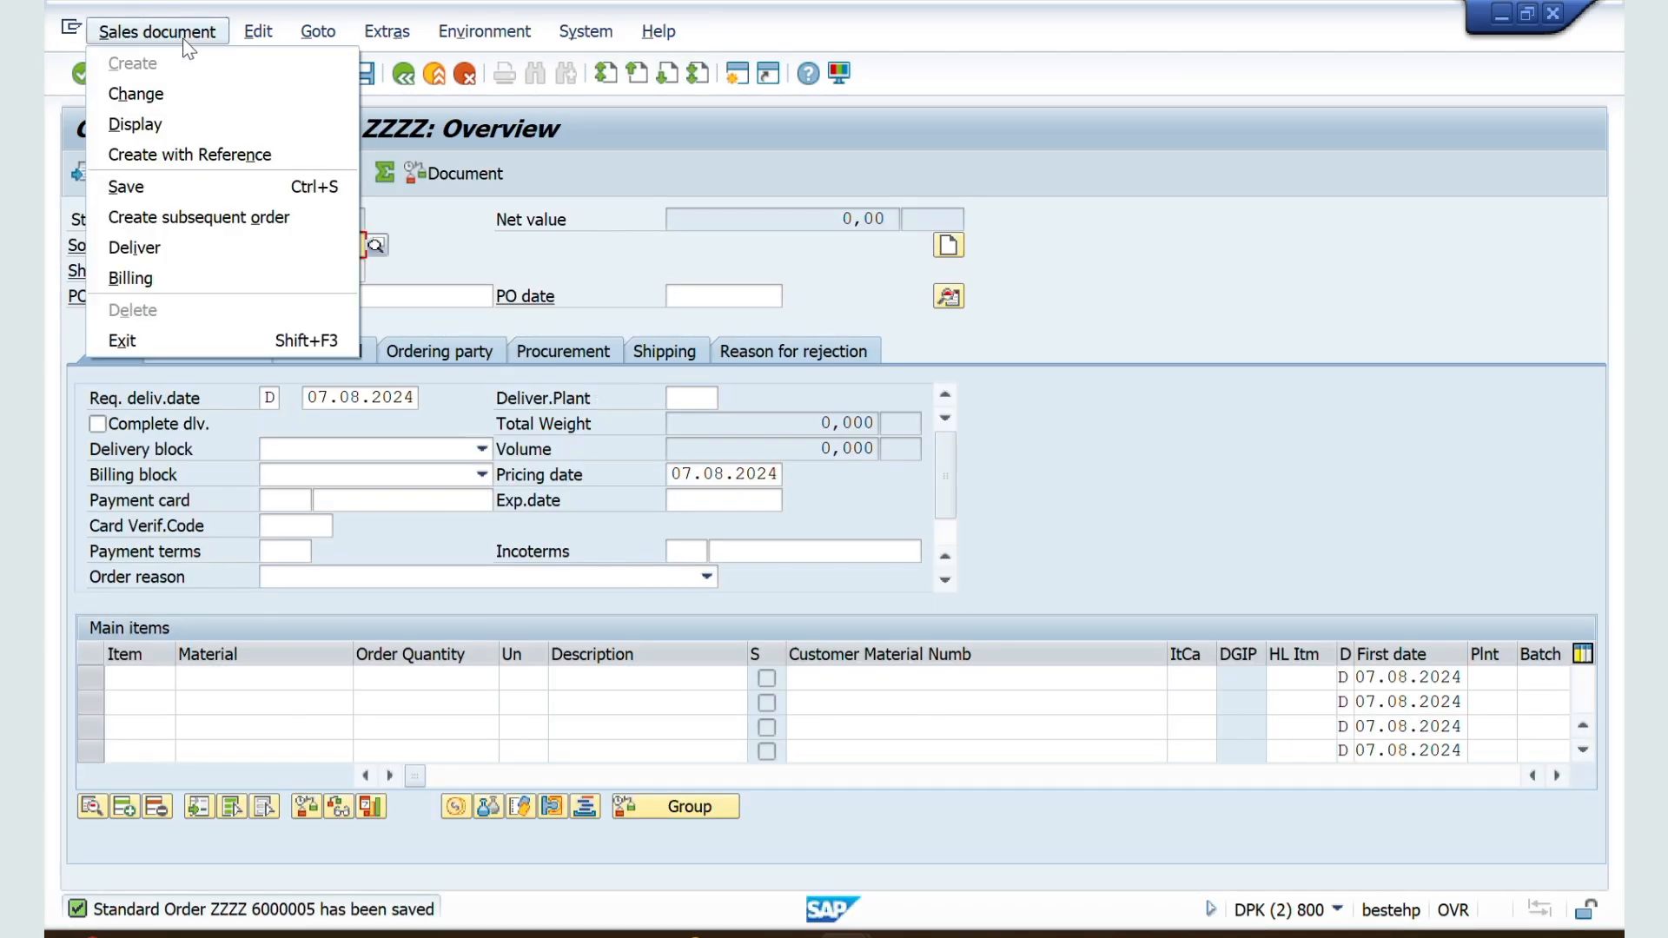
click(192, 97)
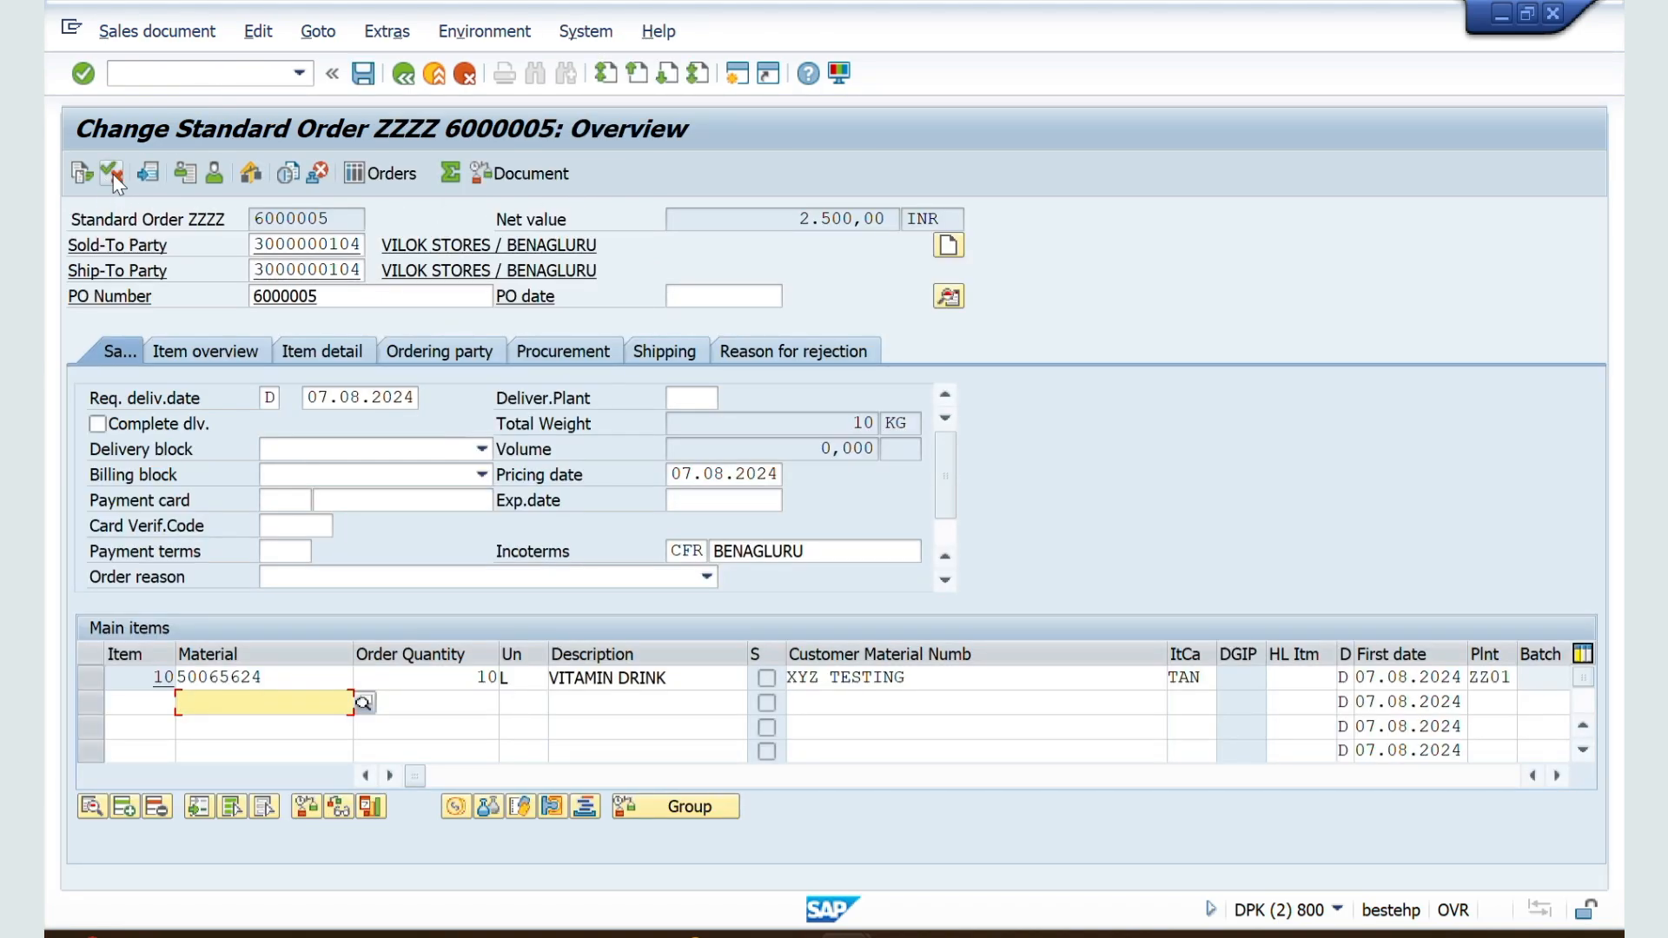
click(113, 175)
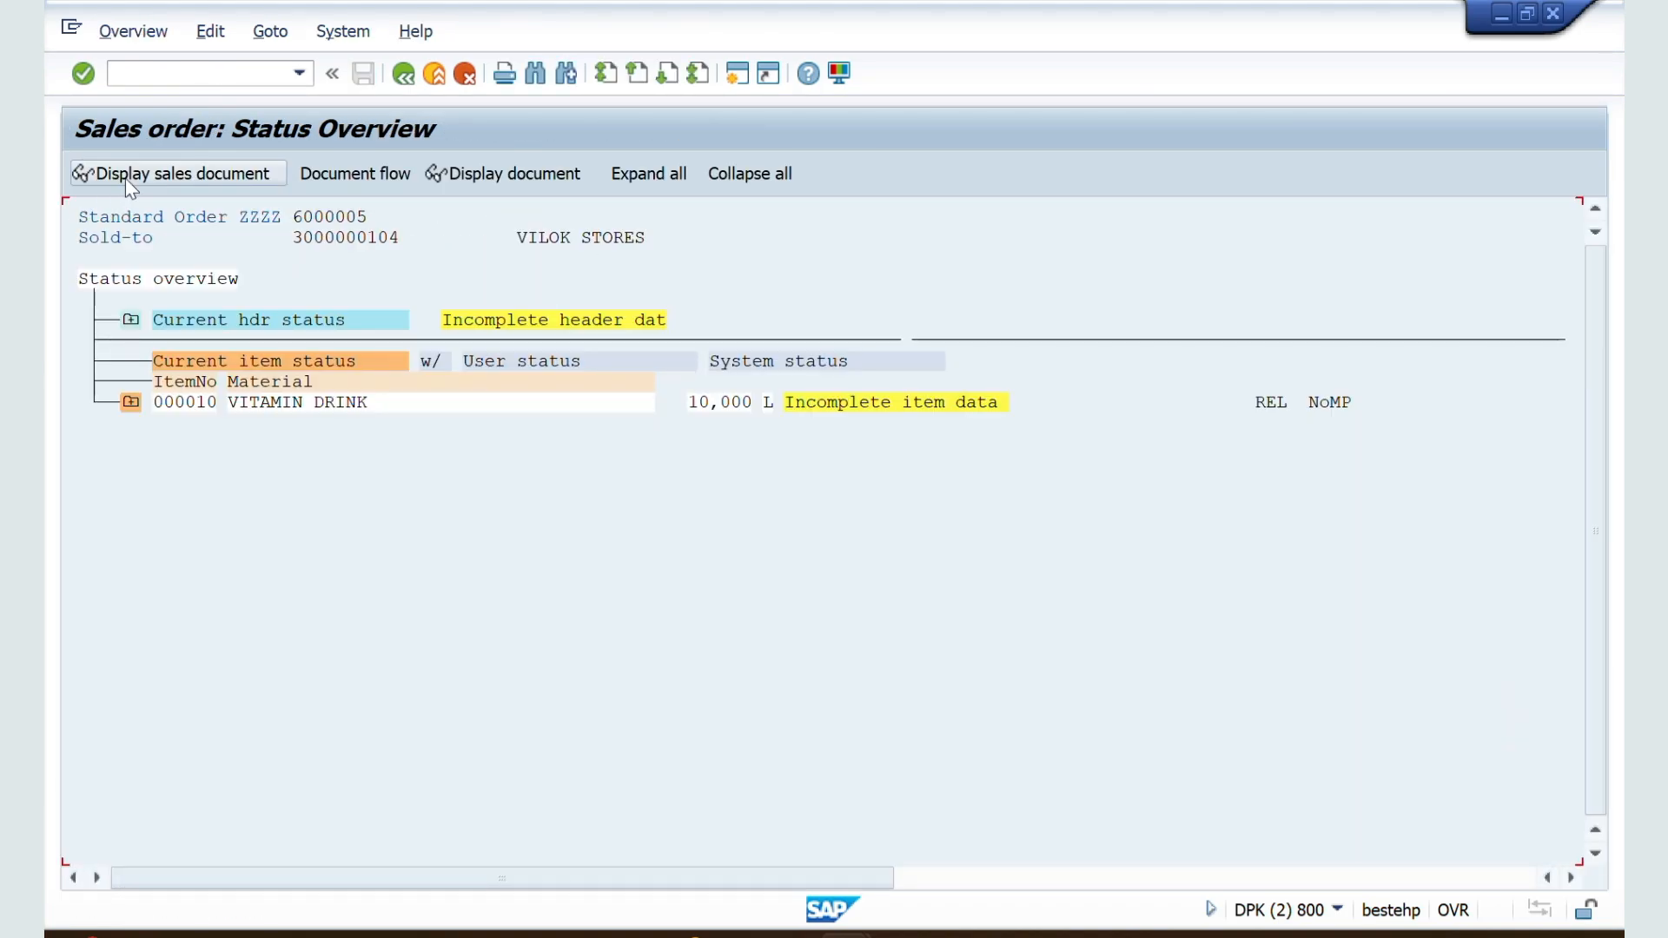
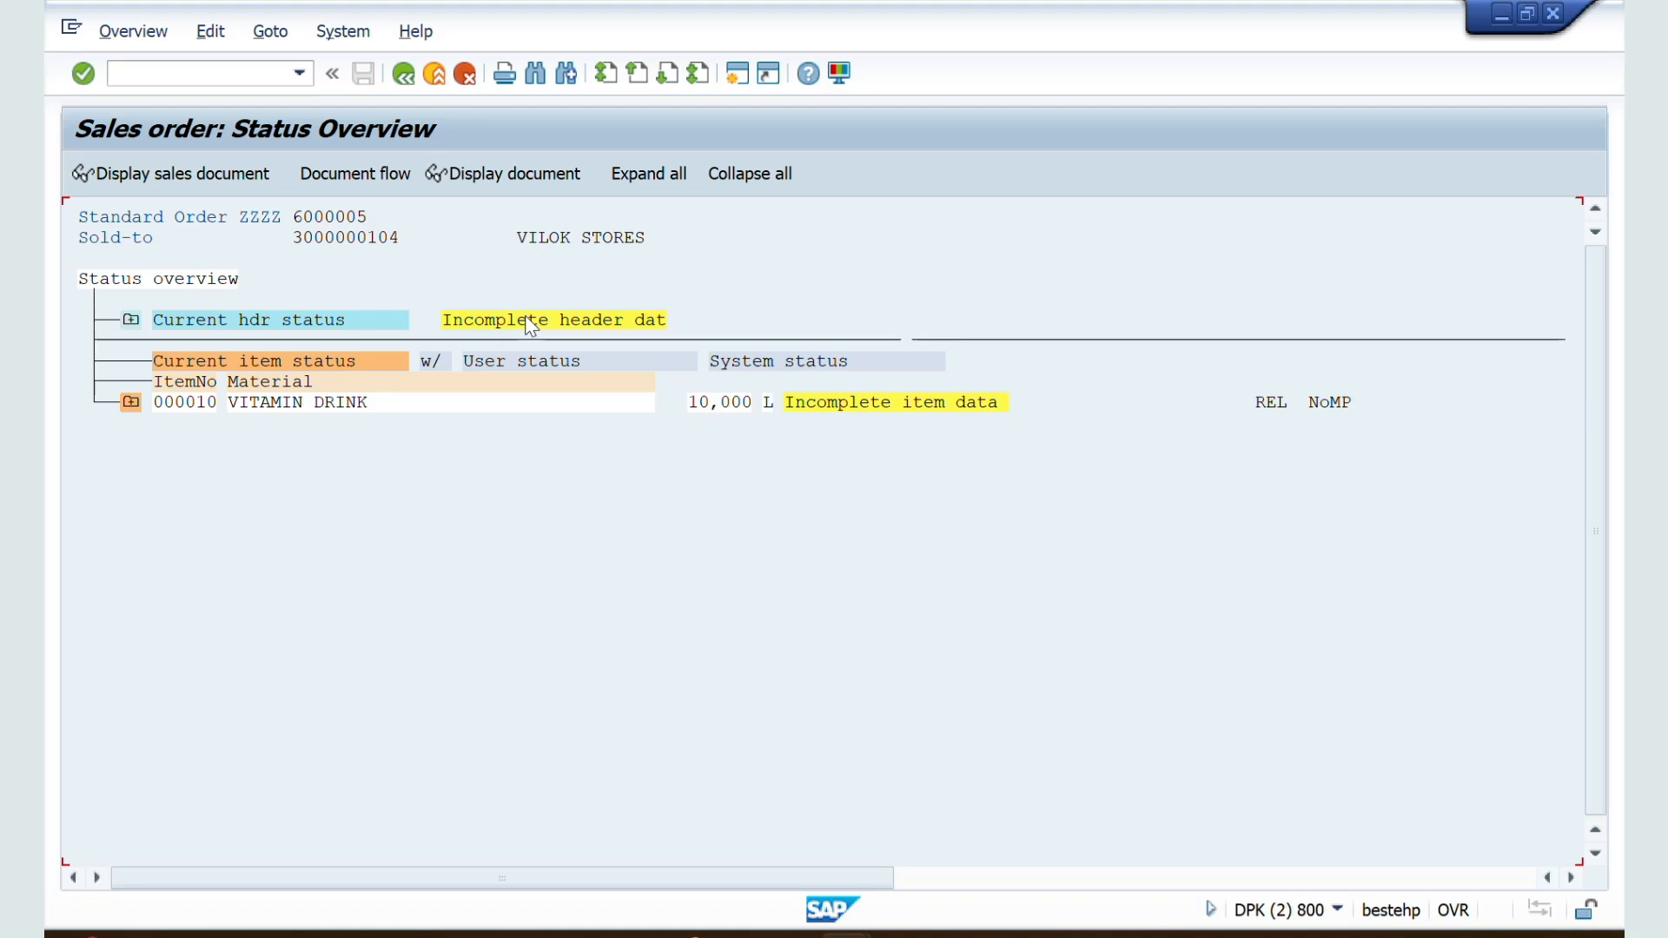
Step: Leave the order's status overview and review the ZZSO sales document type settings in the other SAP session, down to Shipping and Billing
click(403, 74)
click(403, 74)
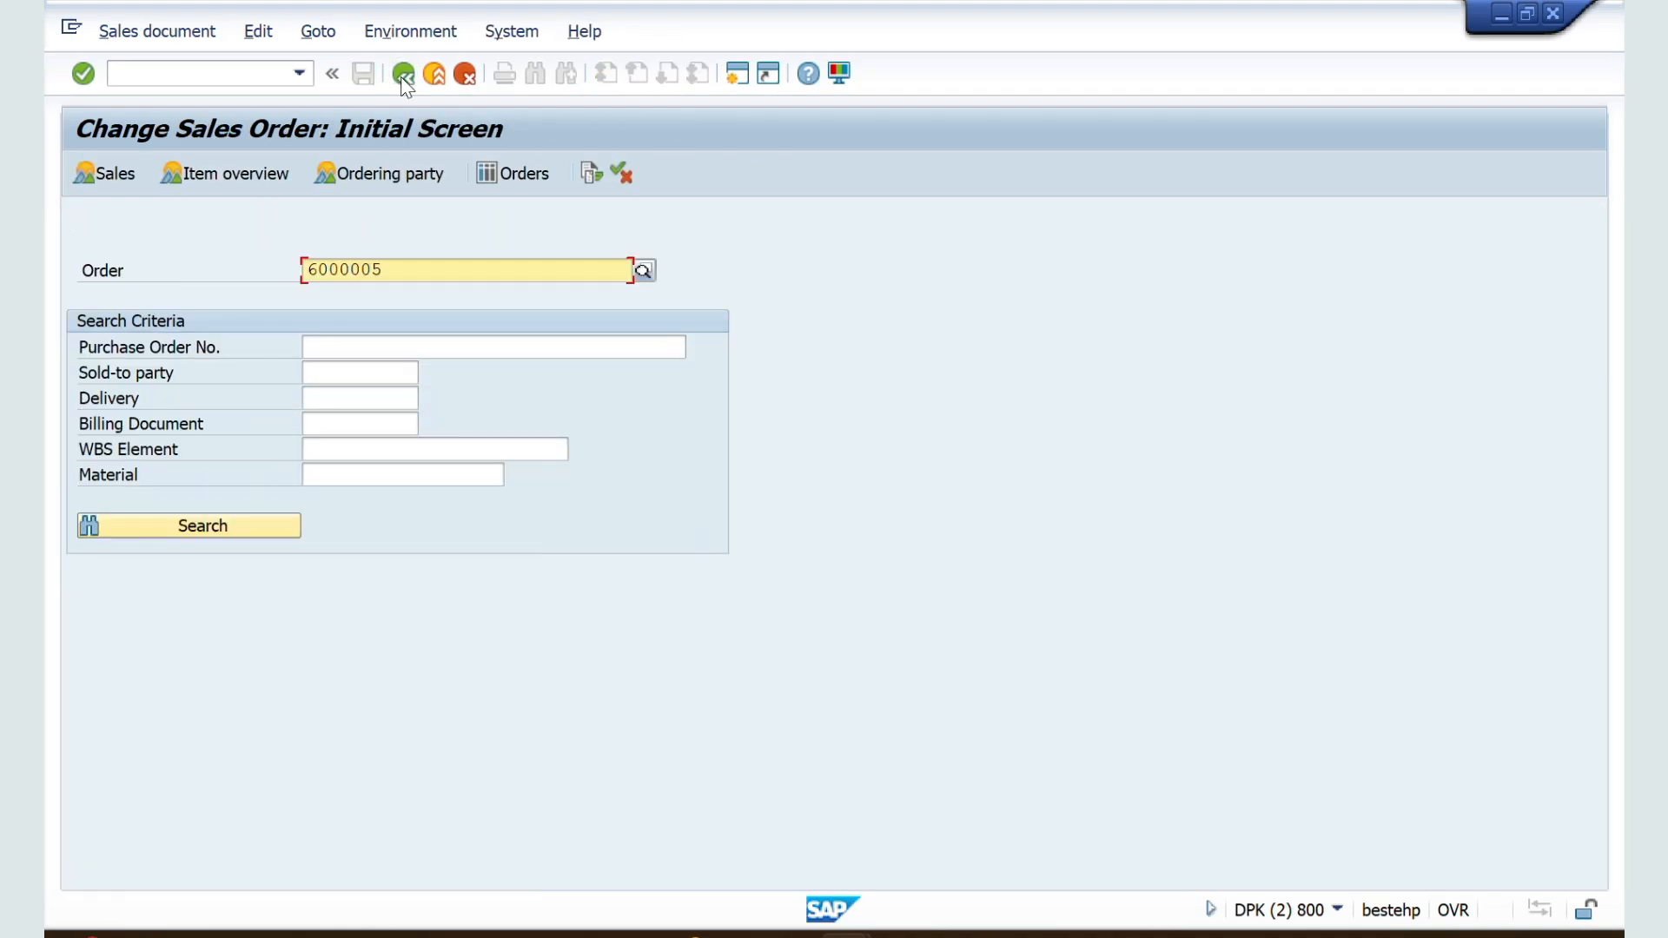
key(alt+Tab)
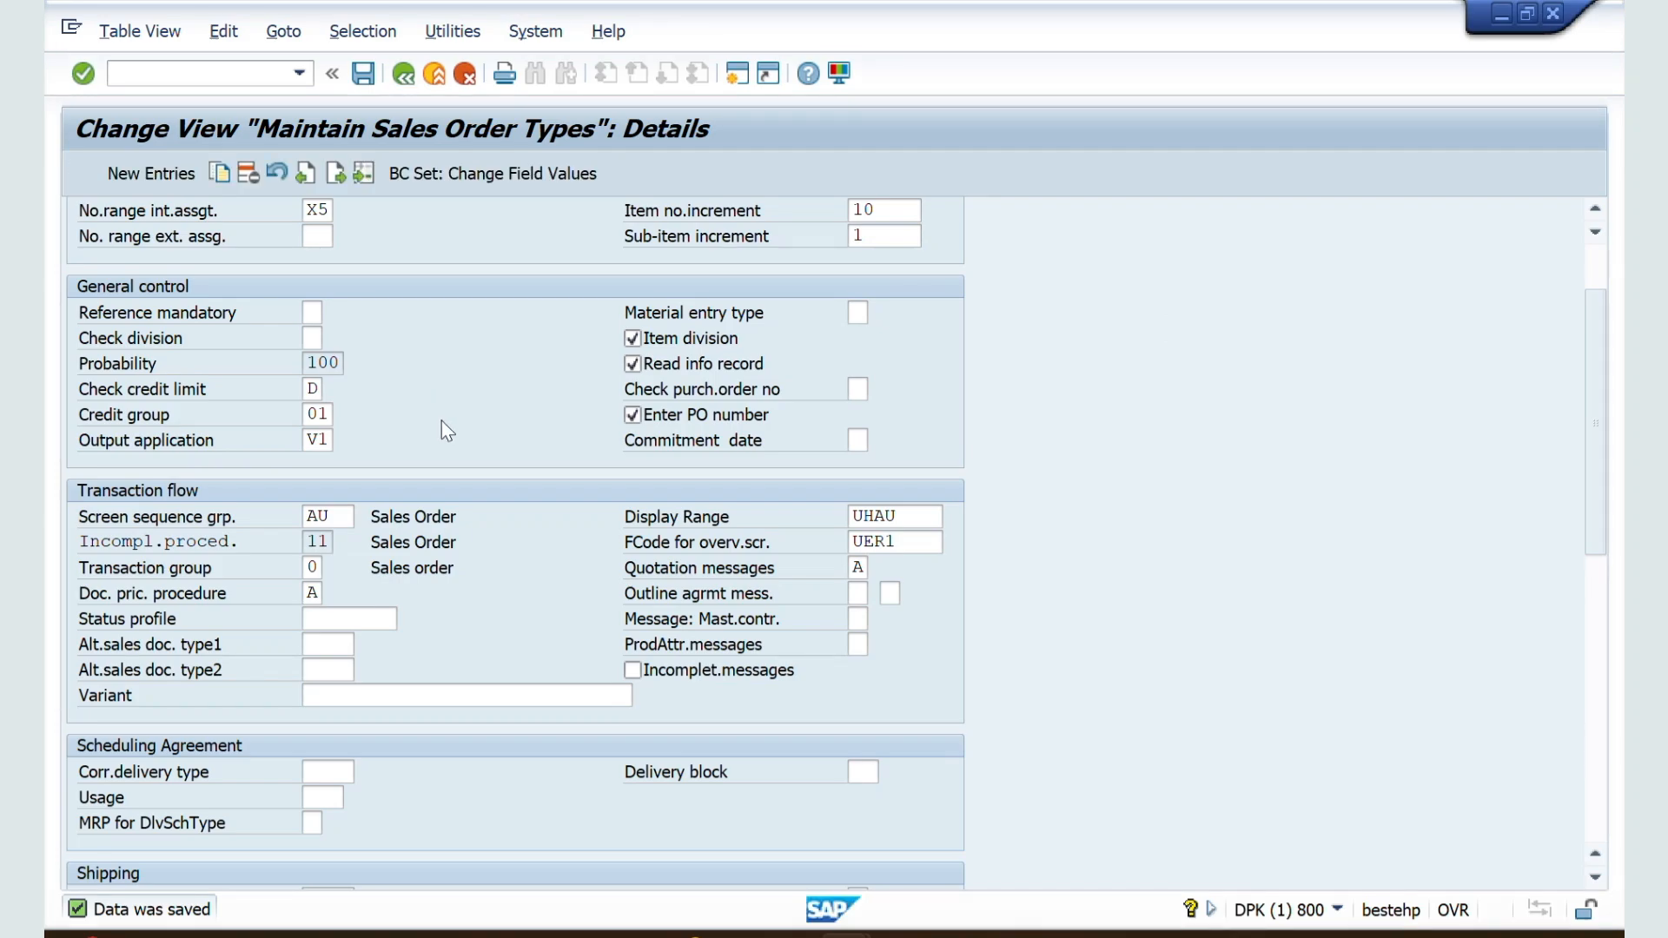
scroll(443, 420, down, 3)
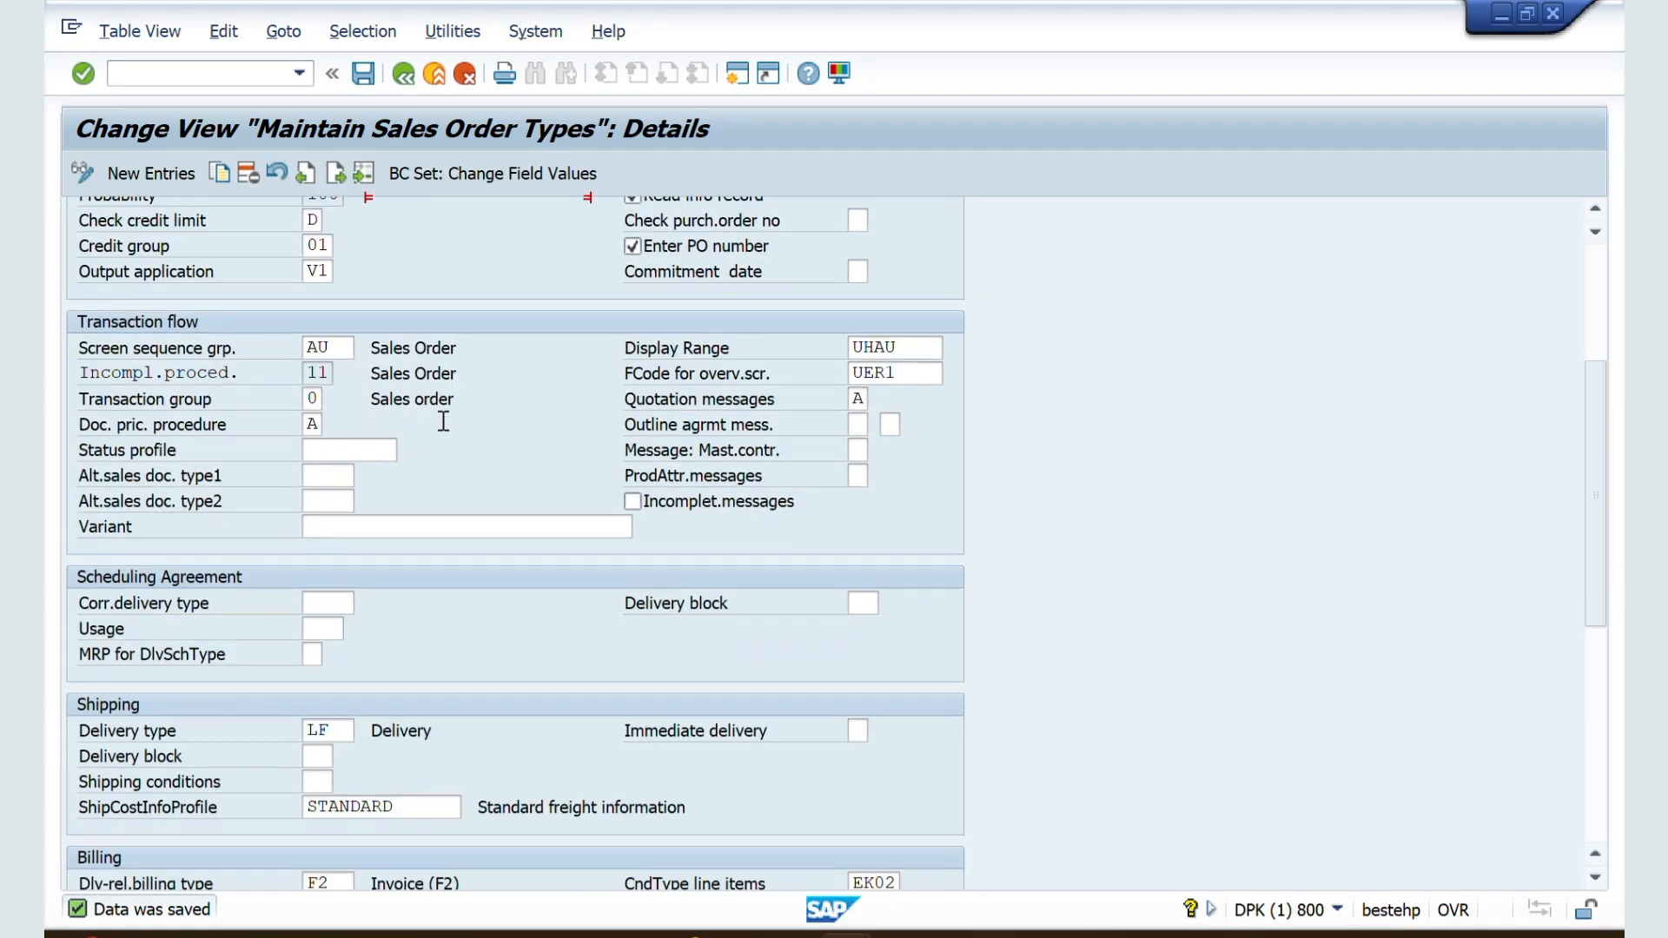
scroll(443, 420, down, 4)
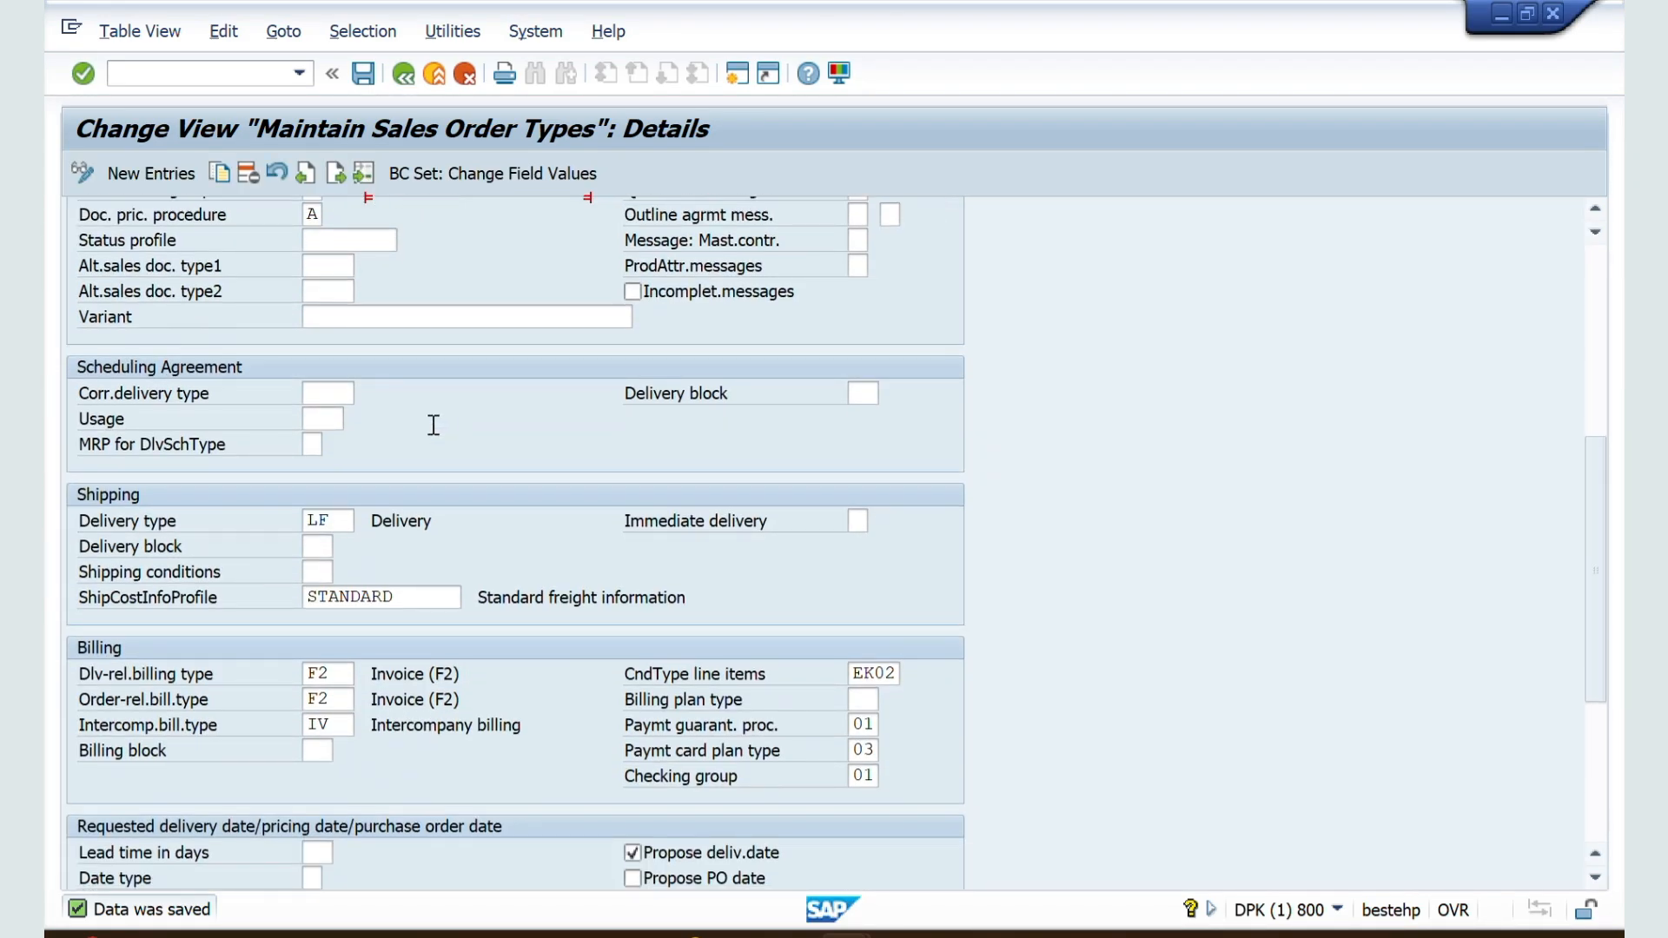
scroll(306, 531, down, 1)
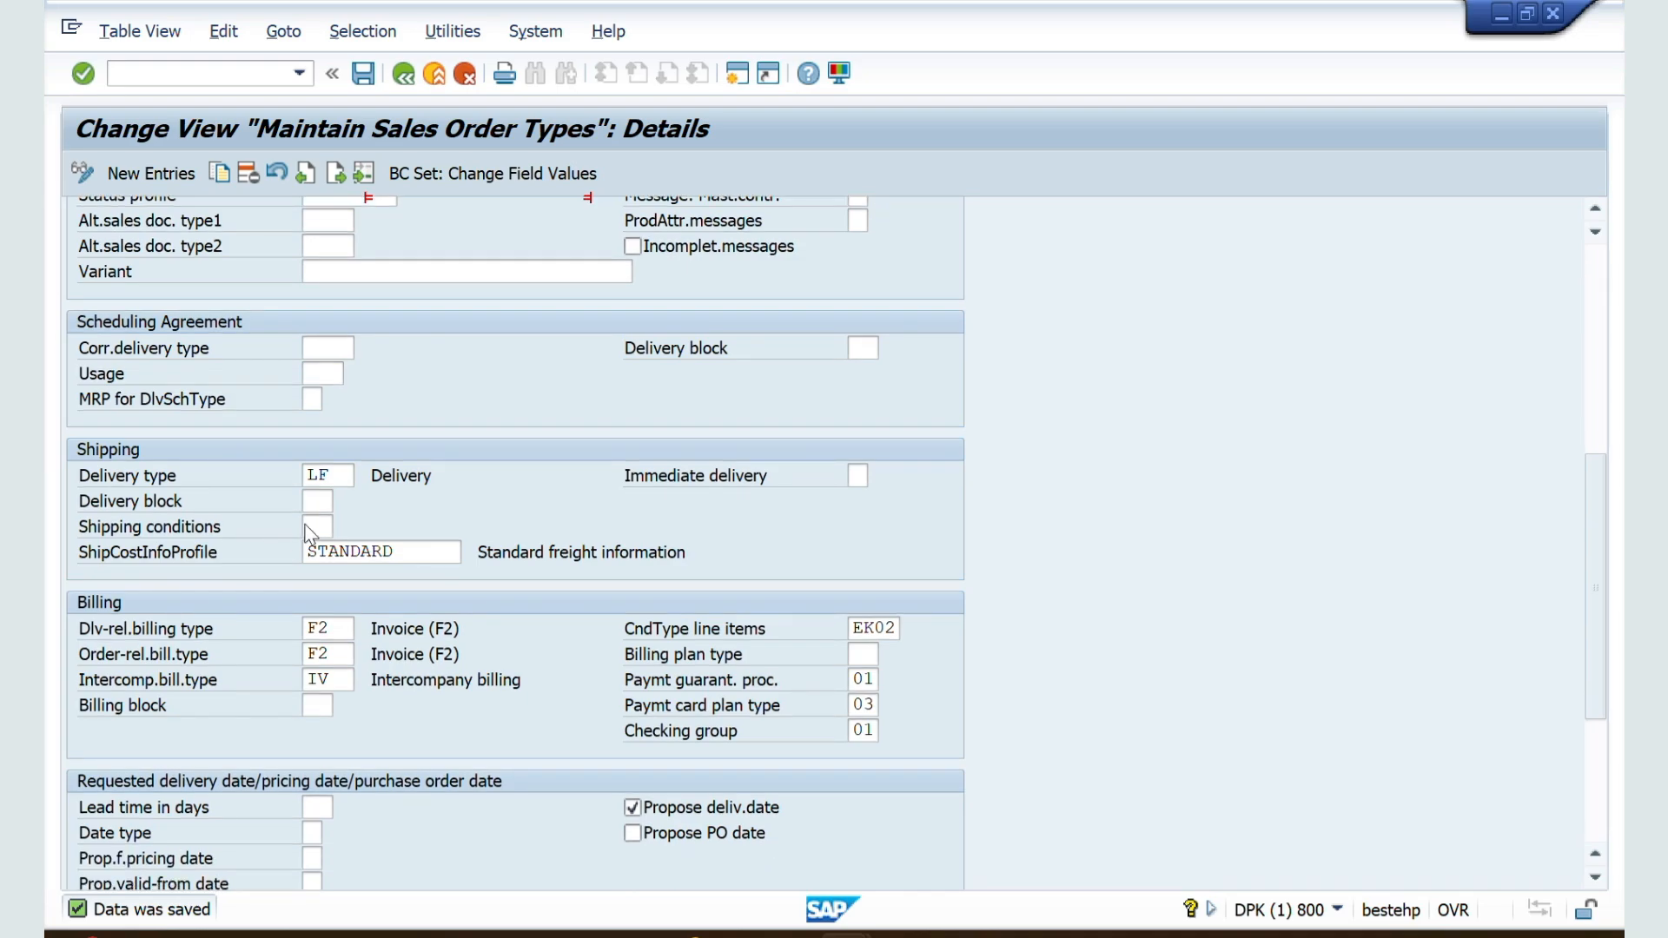
scroll(403, 403, up, 3)
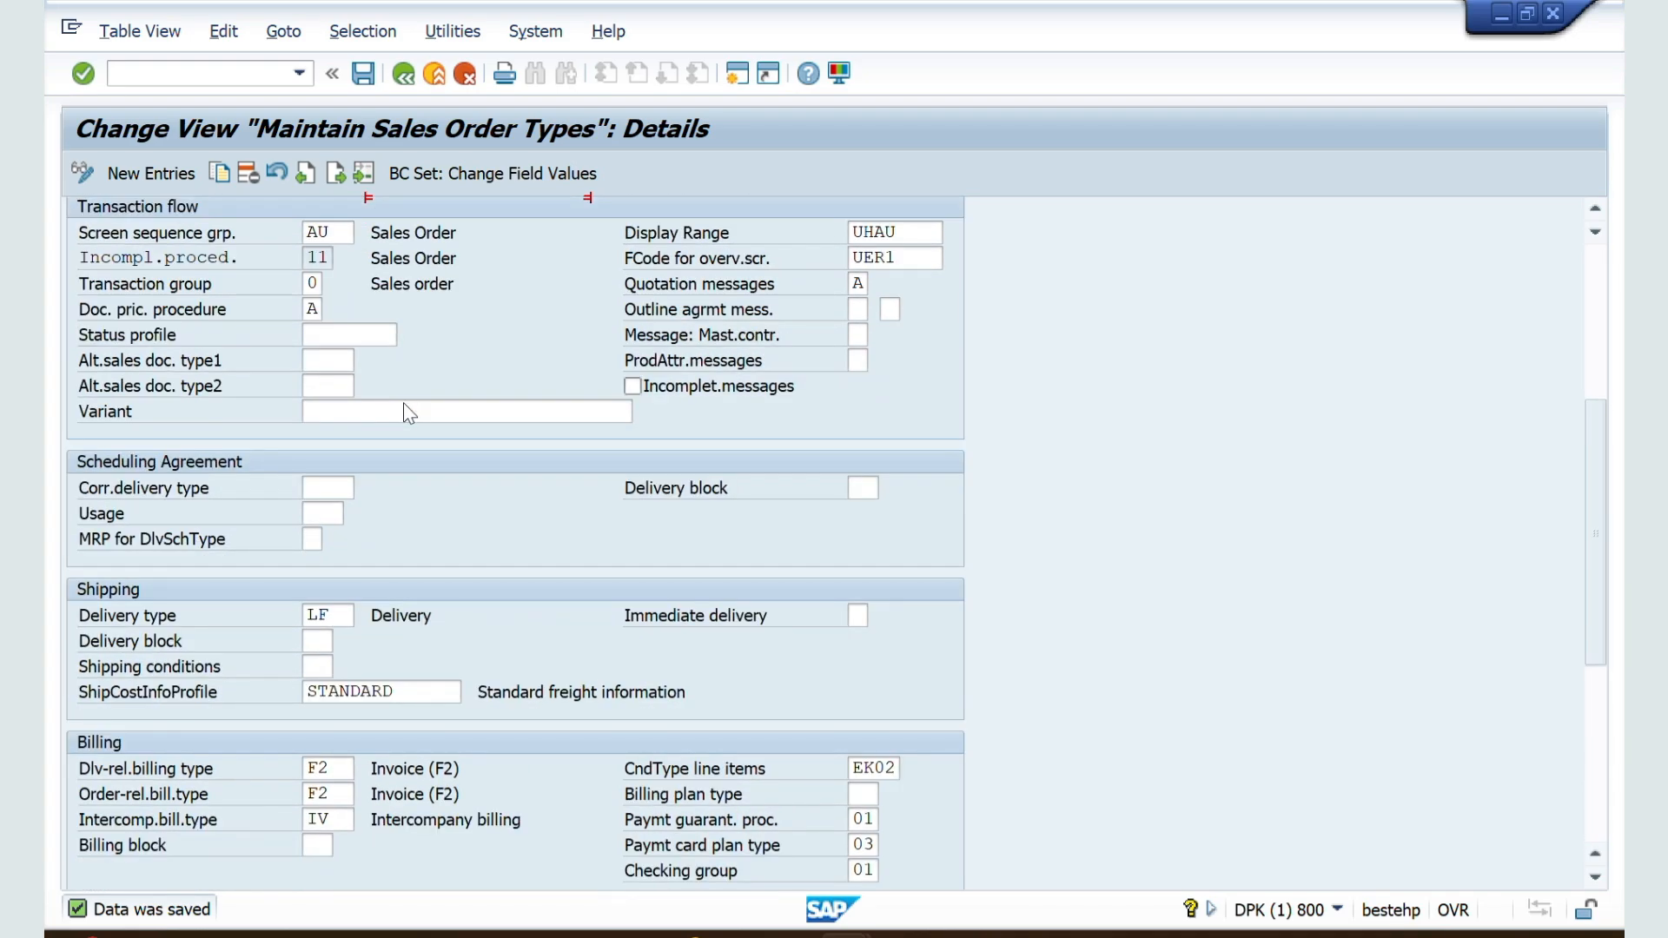
scroll(408, 413, up, 1)
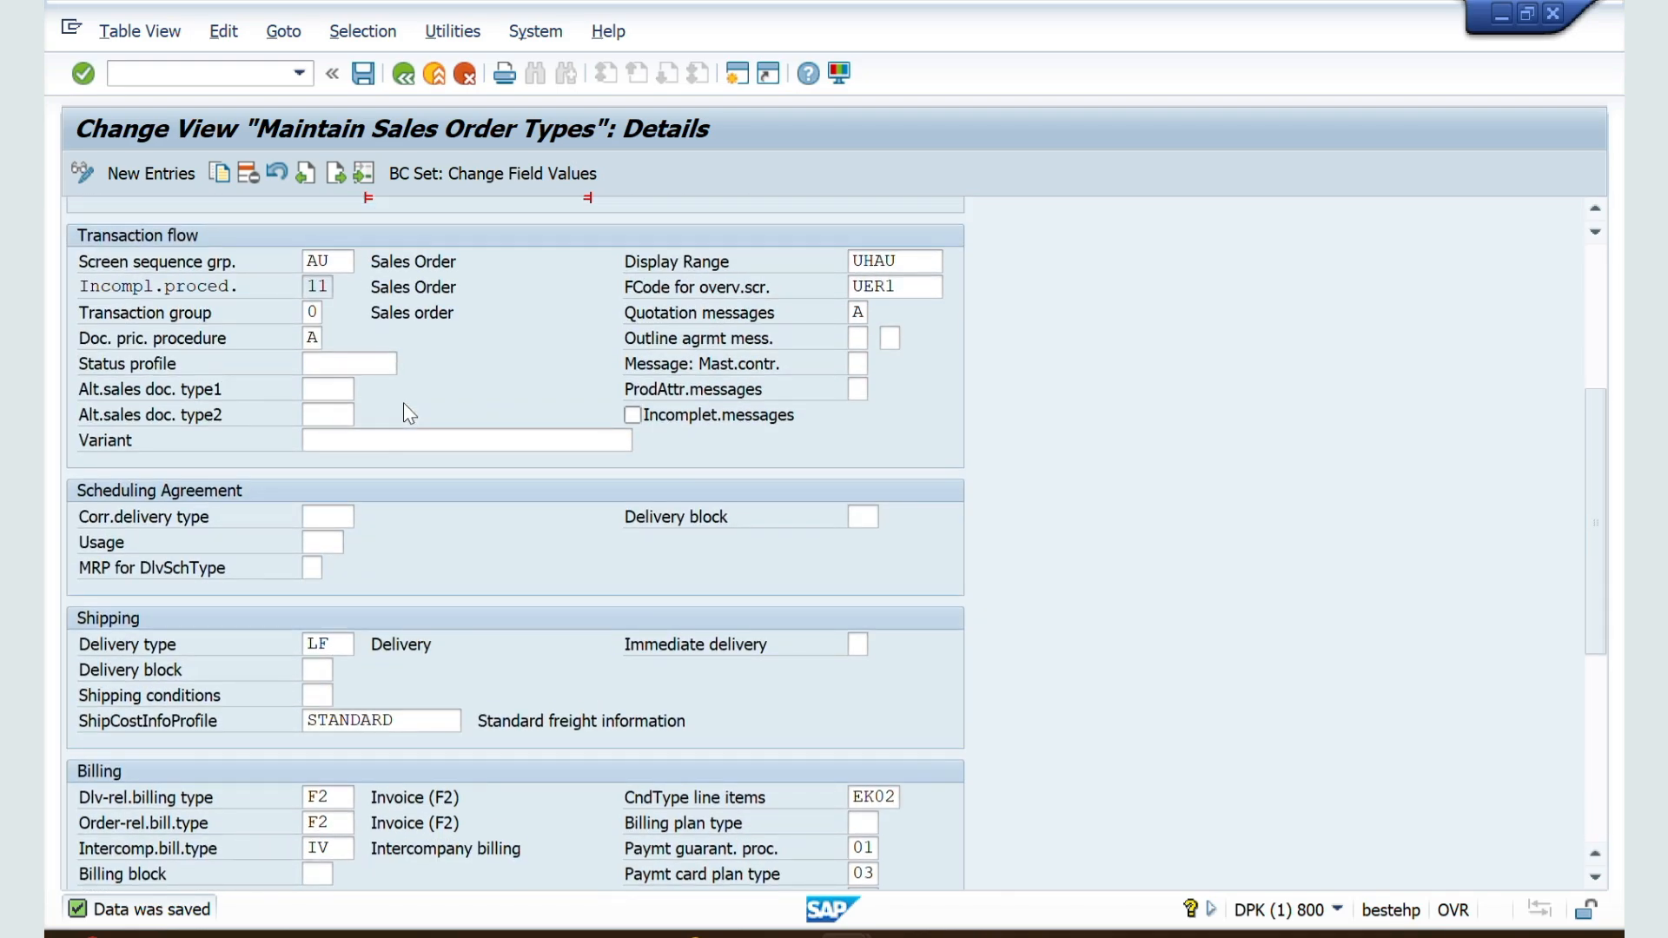
scroll(403, 403, up, 5)
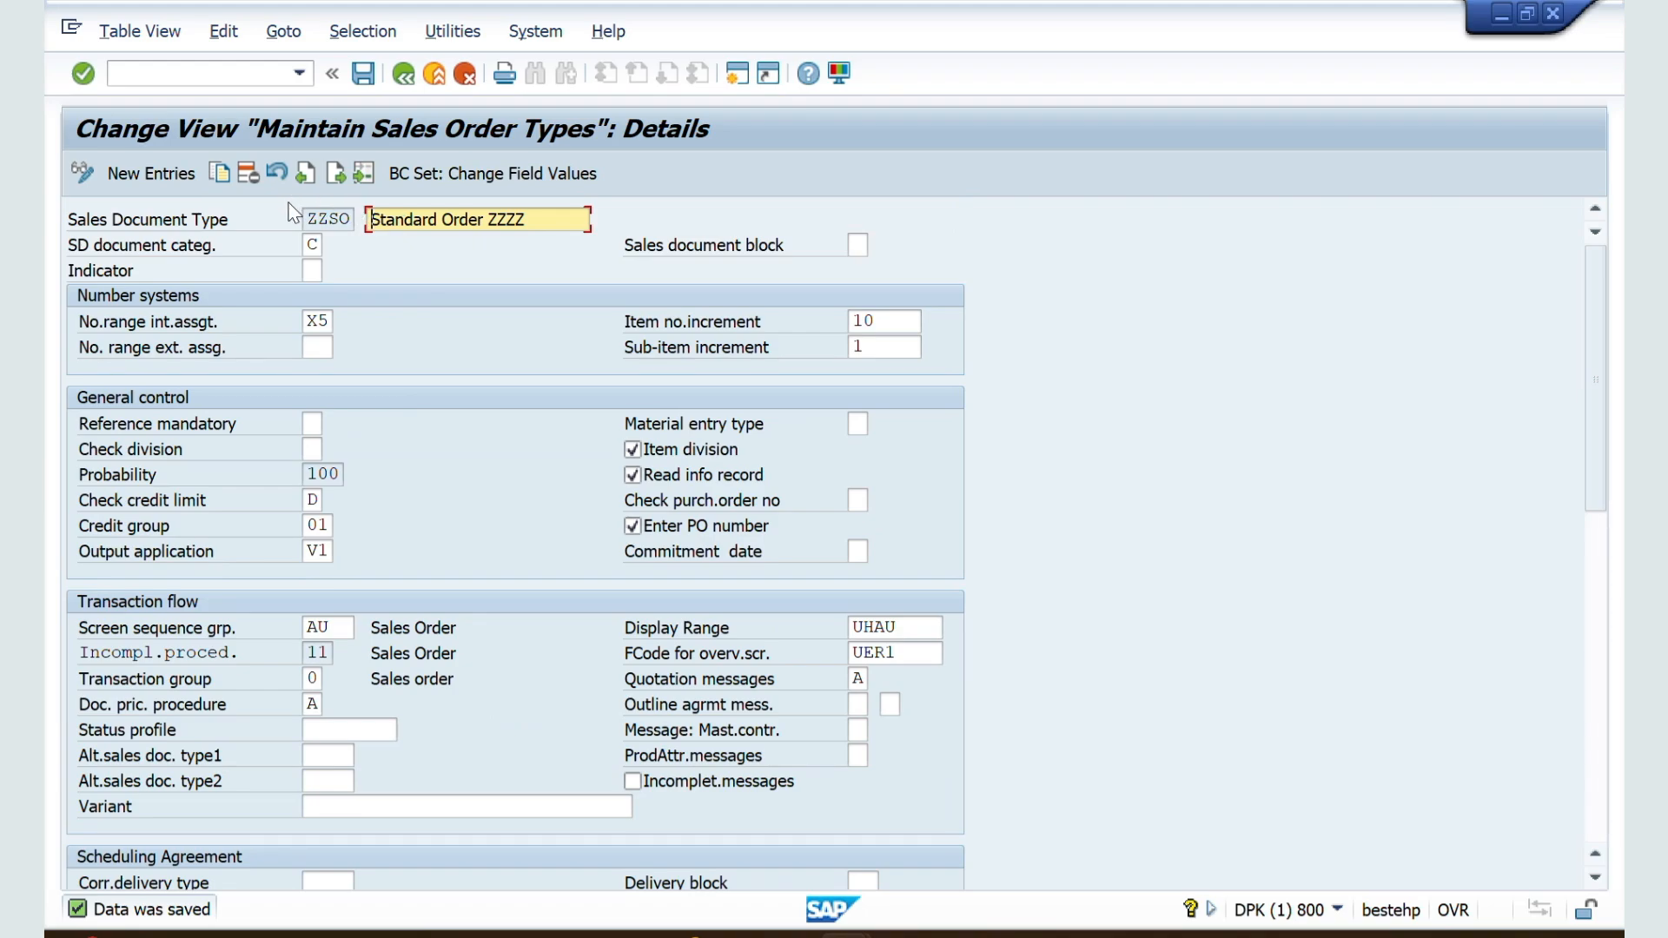
drag(312, 219, 354, 226)
scroll(392, 494, down, 5)
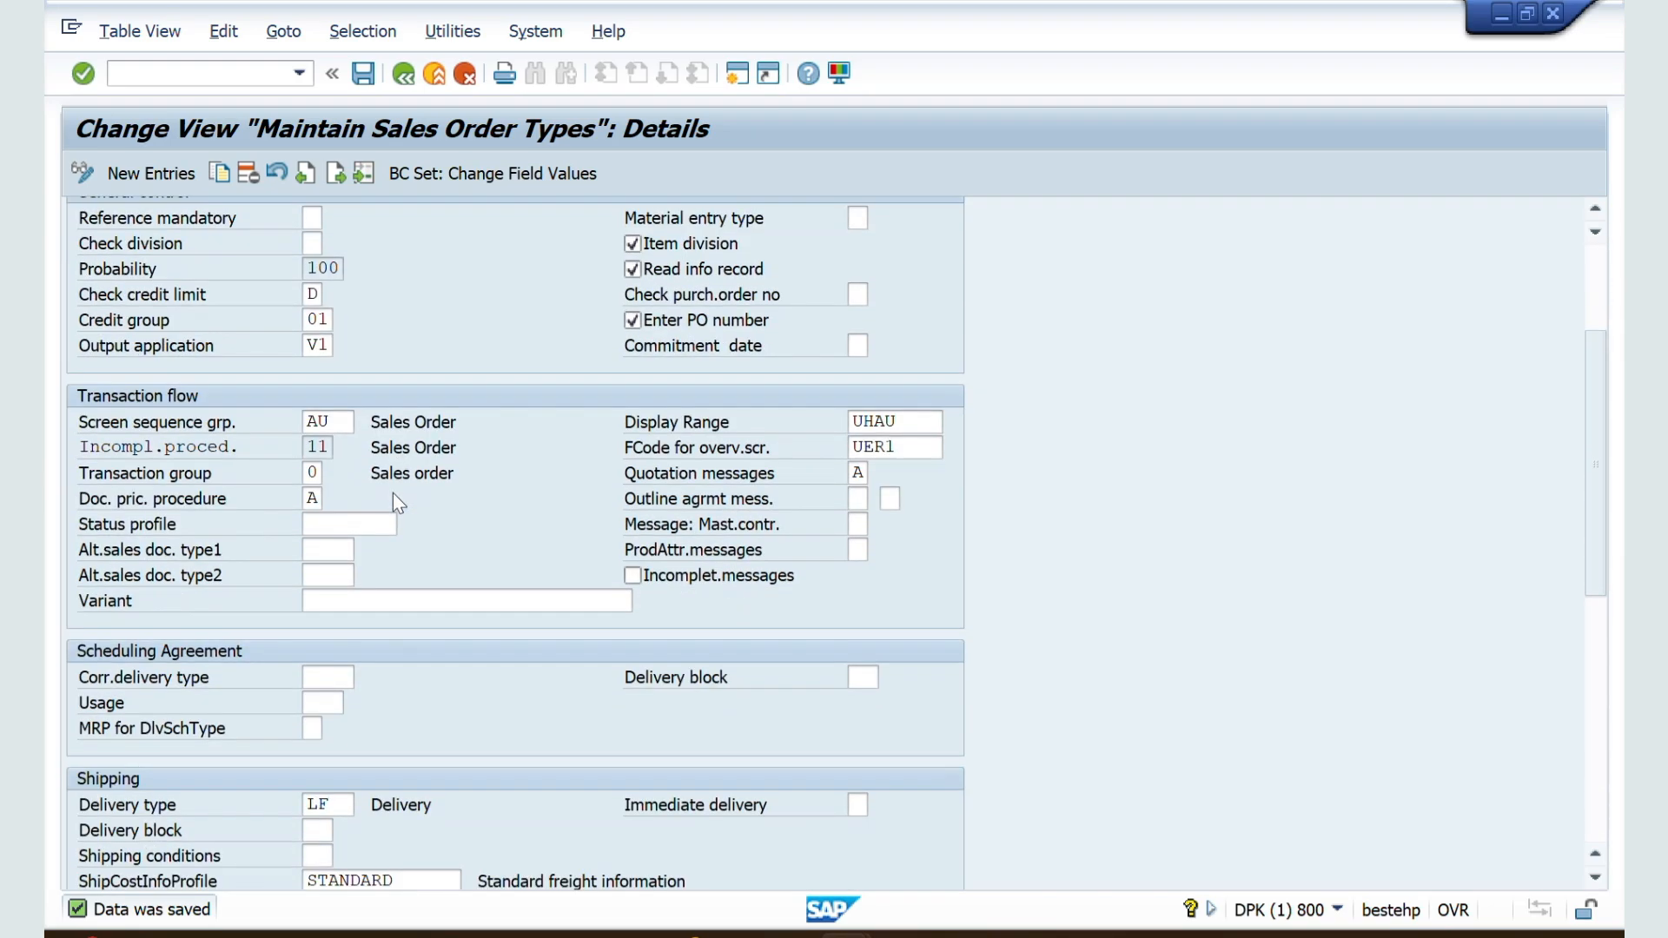
scroll(585, 646, down, 1)
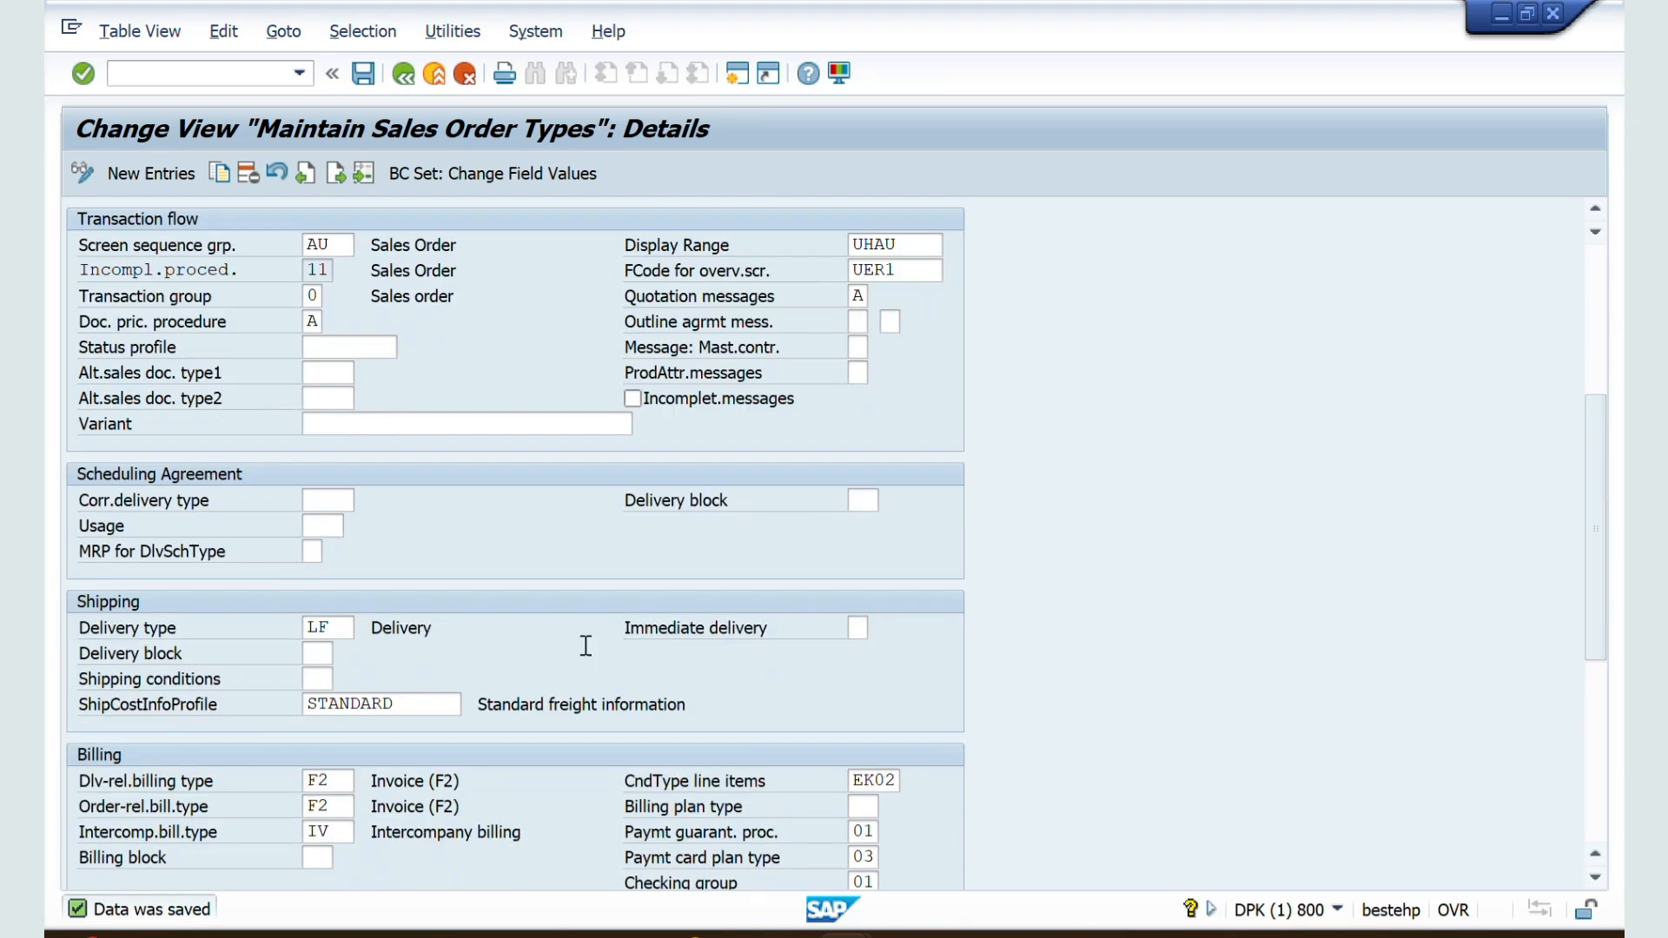
Step: Switch to the Word notes and read the Delivery Type explanation under item 27
key(alt+Tab)
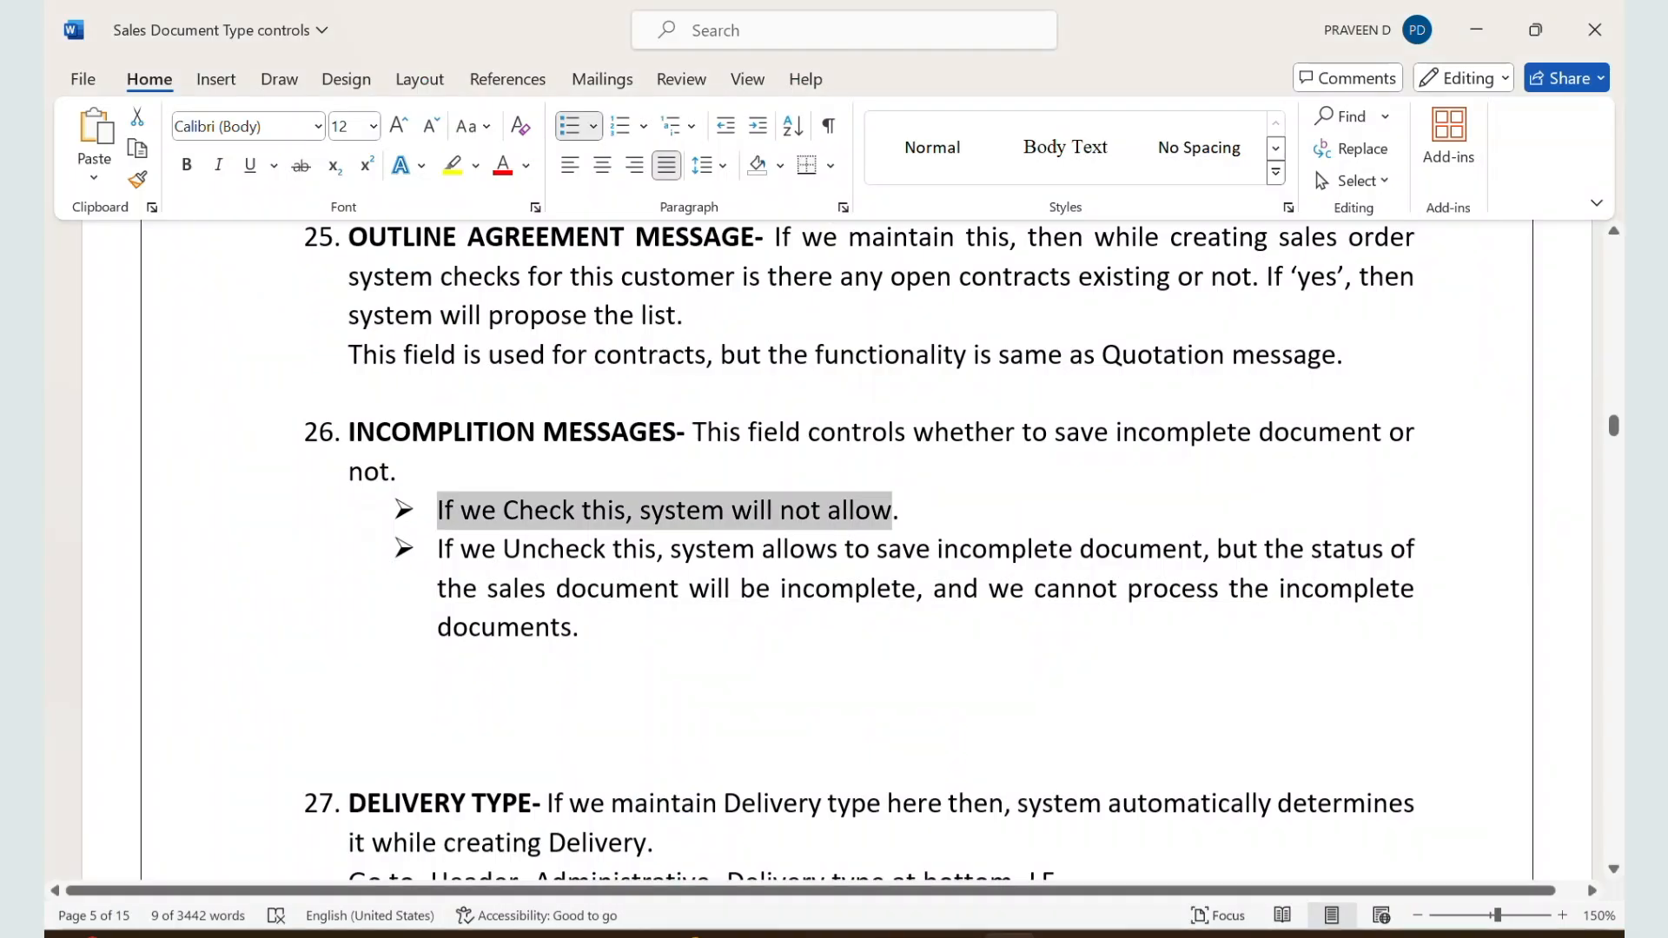
scroll(979, 654, down, 5)
scroll(979, 655, up, 3)
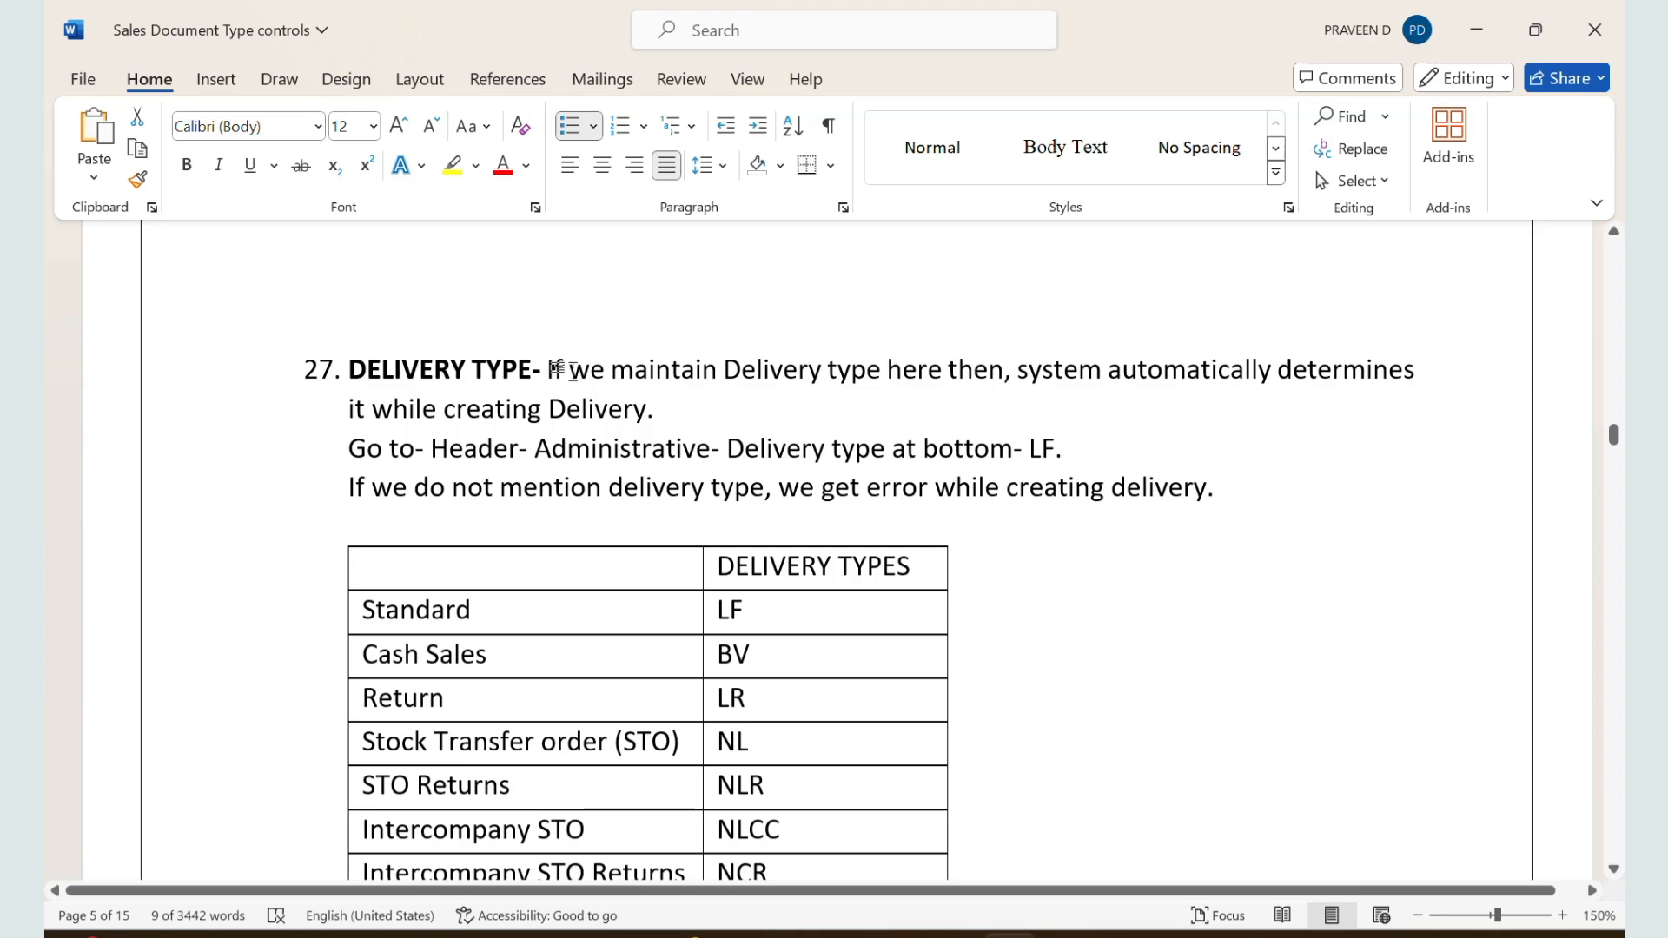
drag(570, 372, 663, 404)
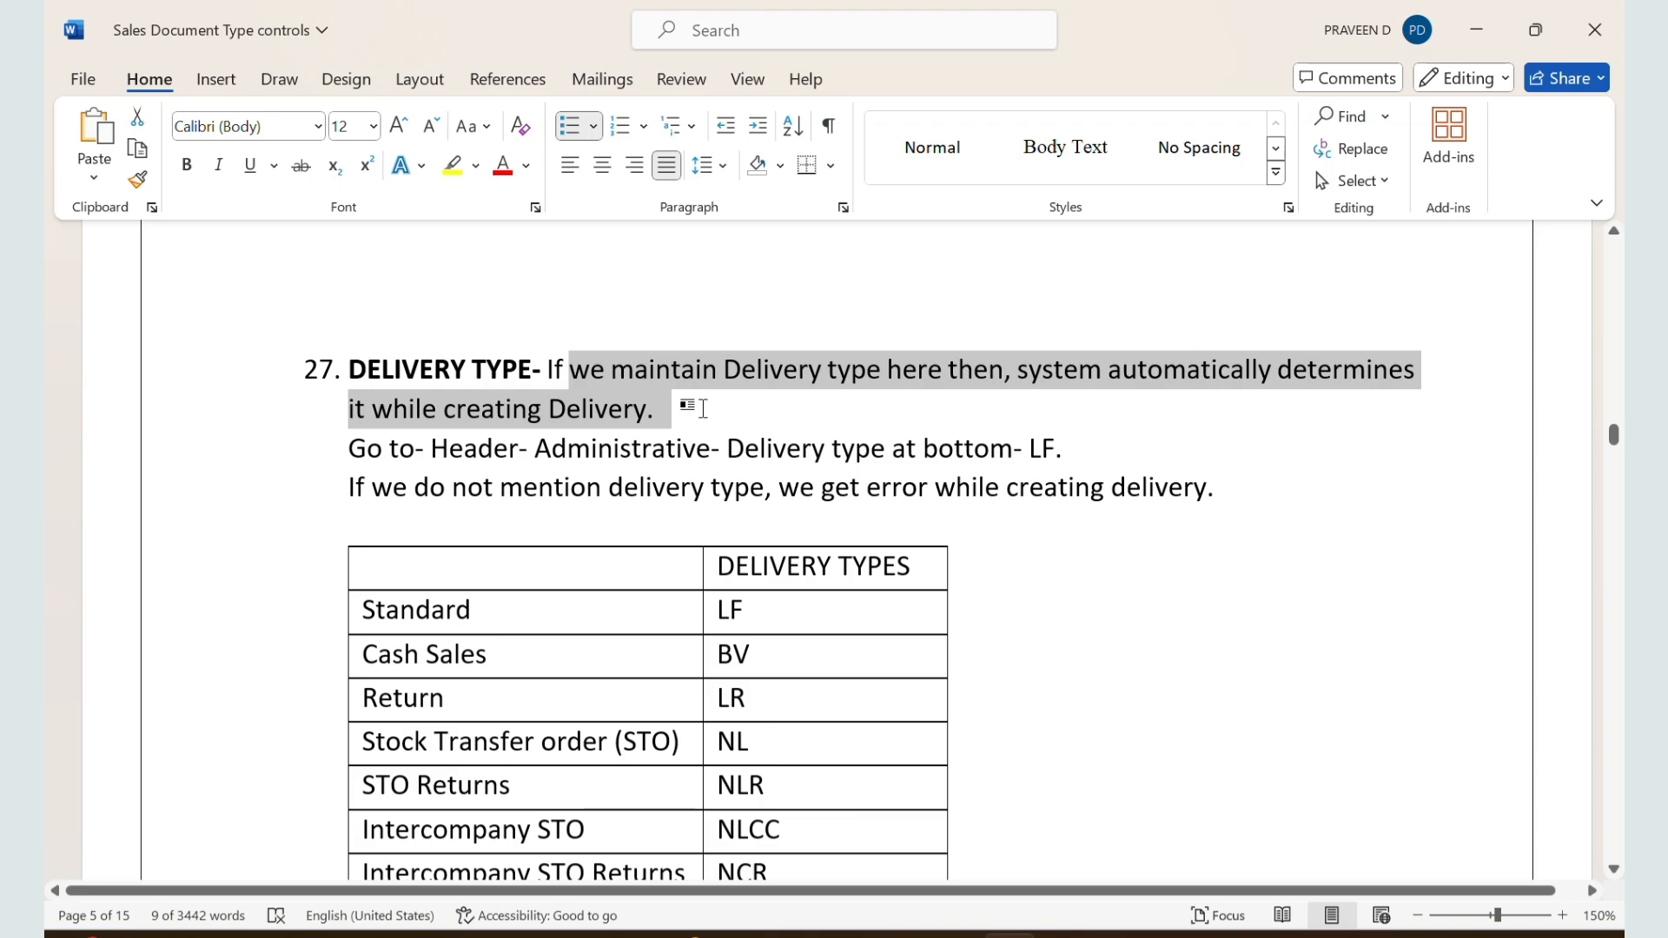
drag(702, 407, 1105, 472)
Step: Switch to the SAP sales order session and start creating a Standard Order ZZZZ with transaction VA01
key(alt+Tab)
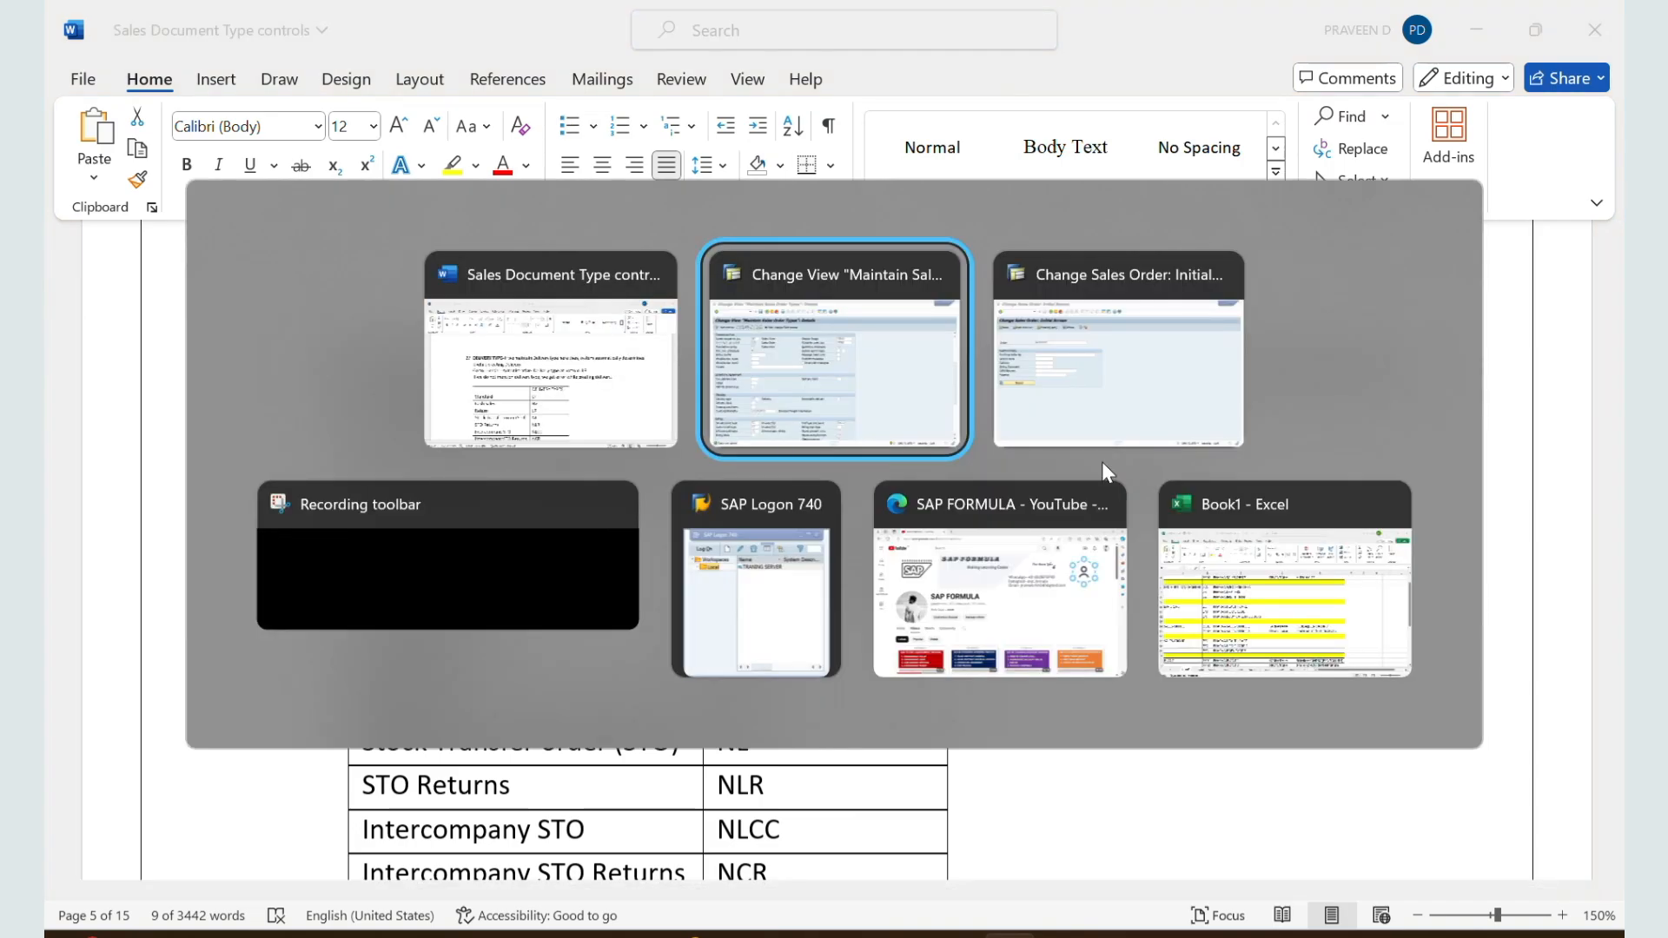
key(alt+Tab)
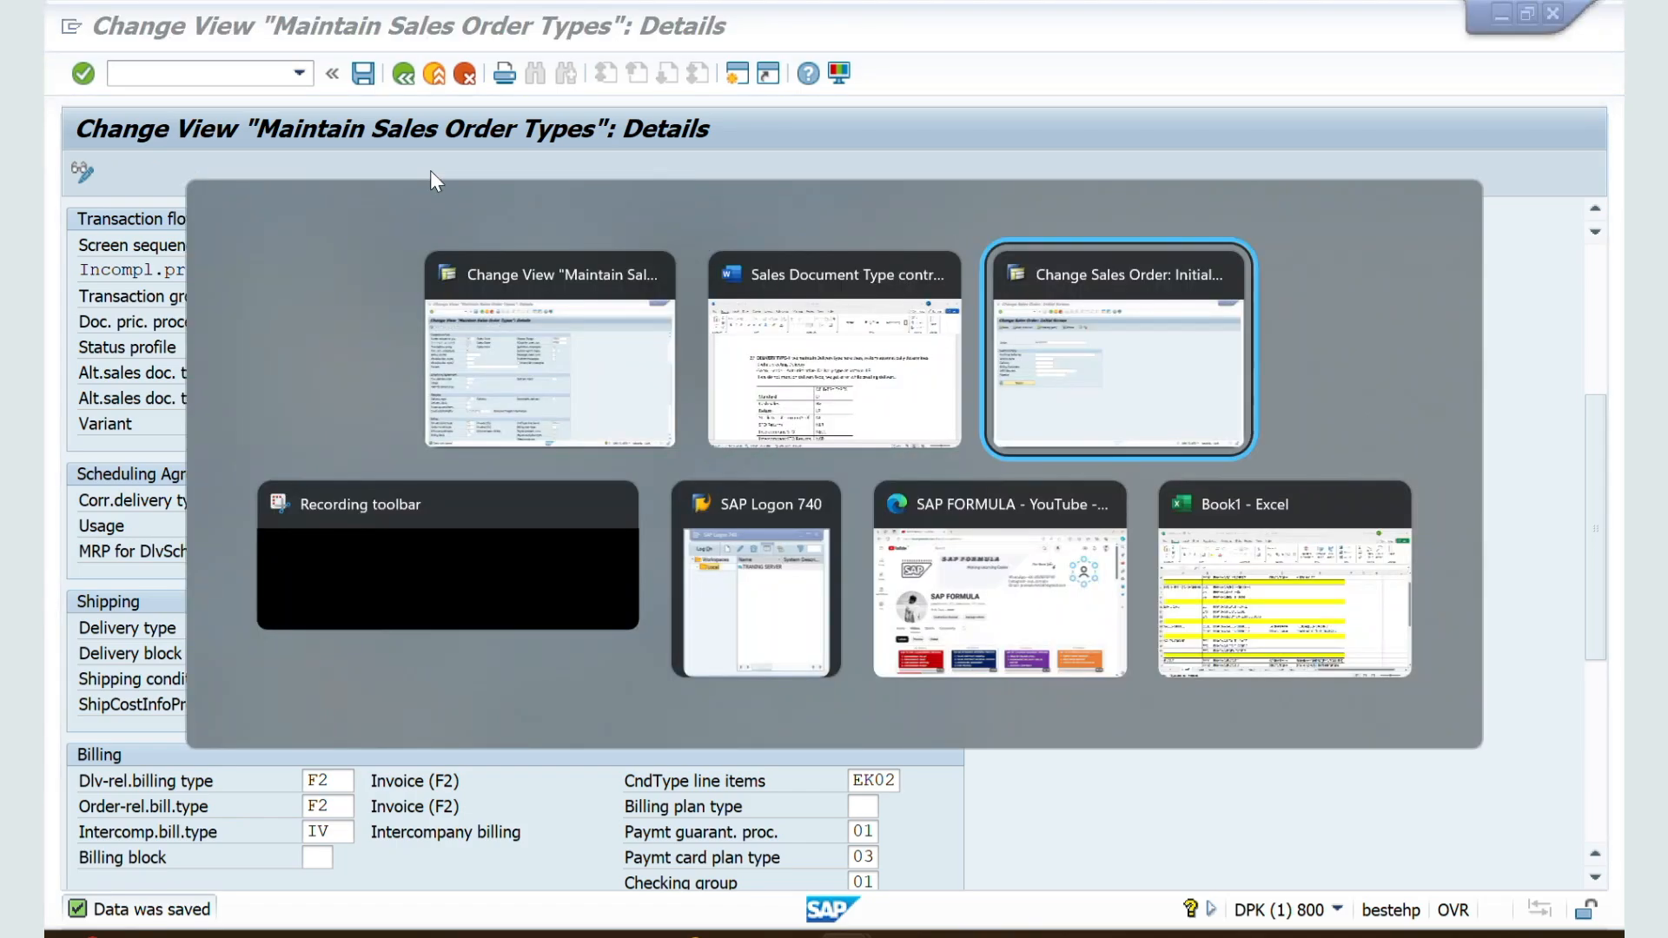
click(162, 80)
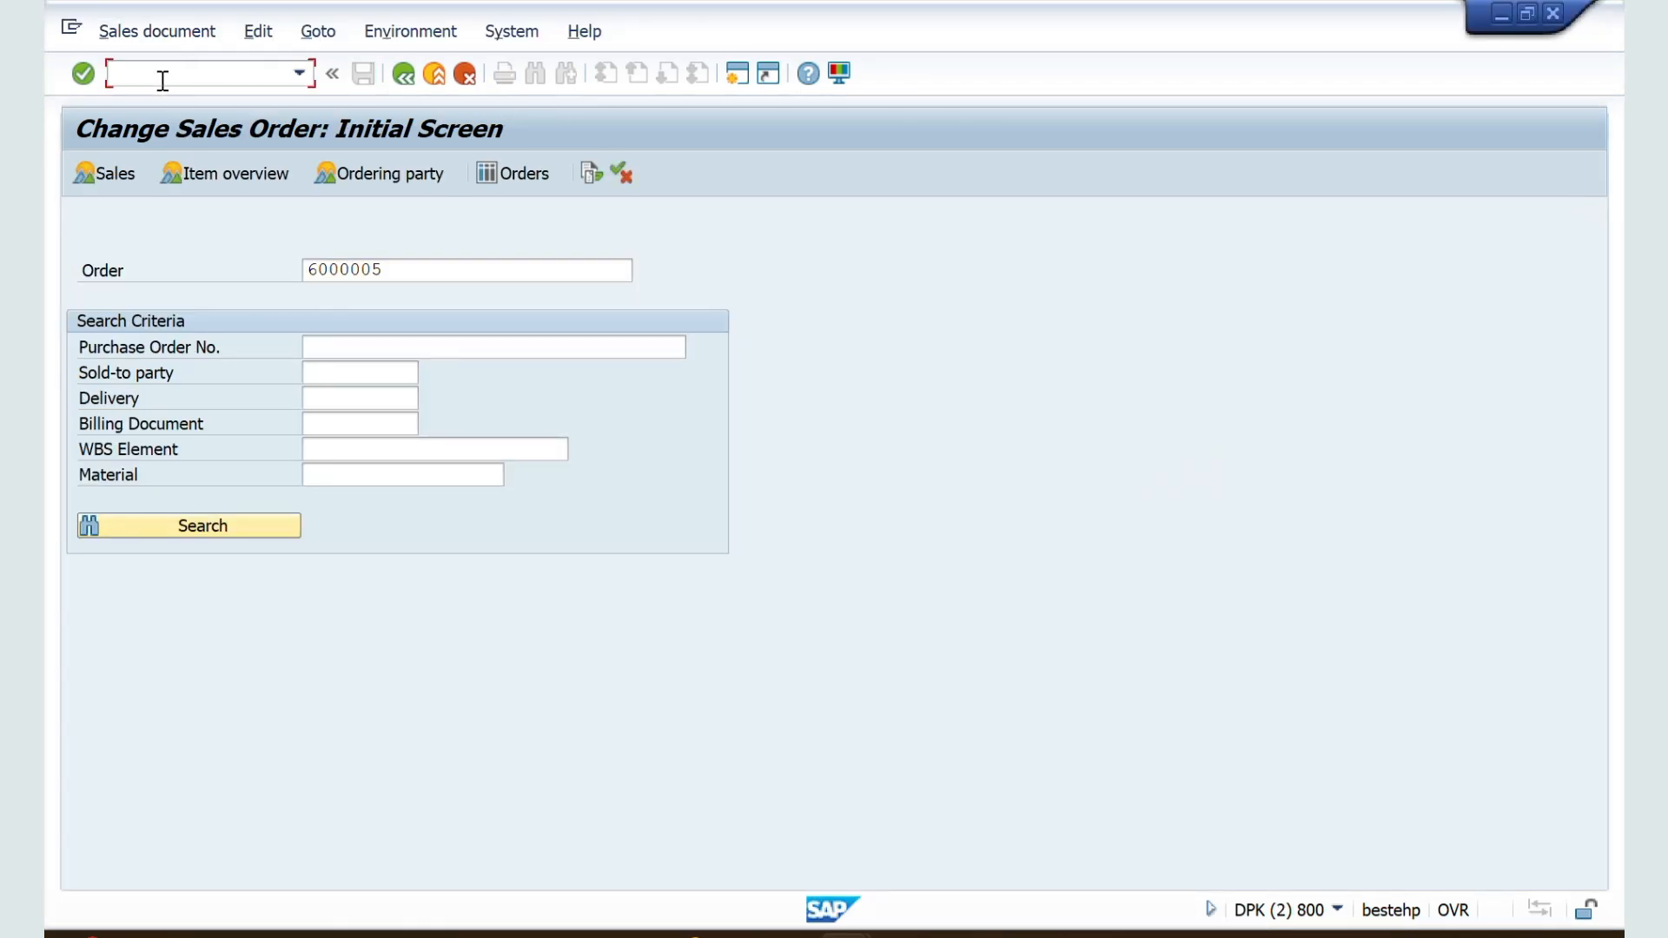
text(/nva01)
key(Return)
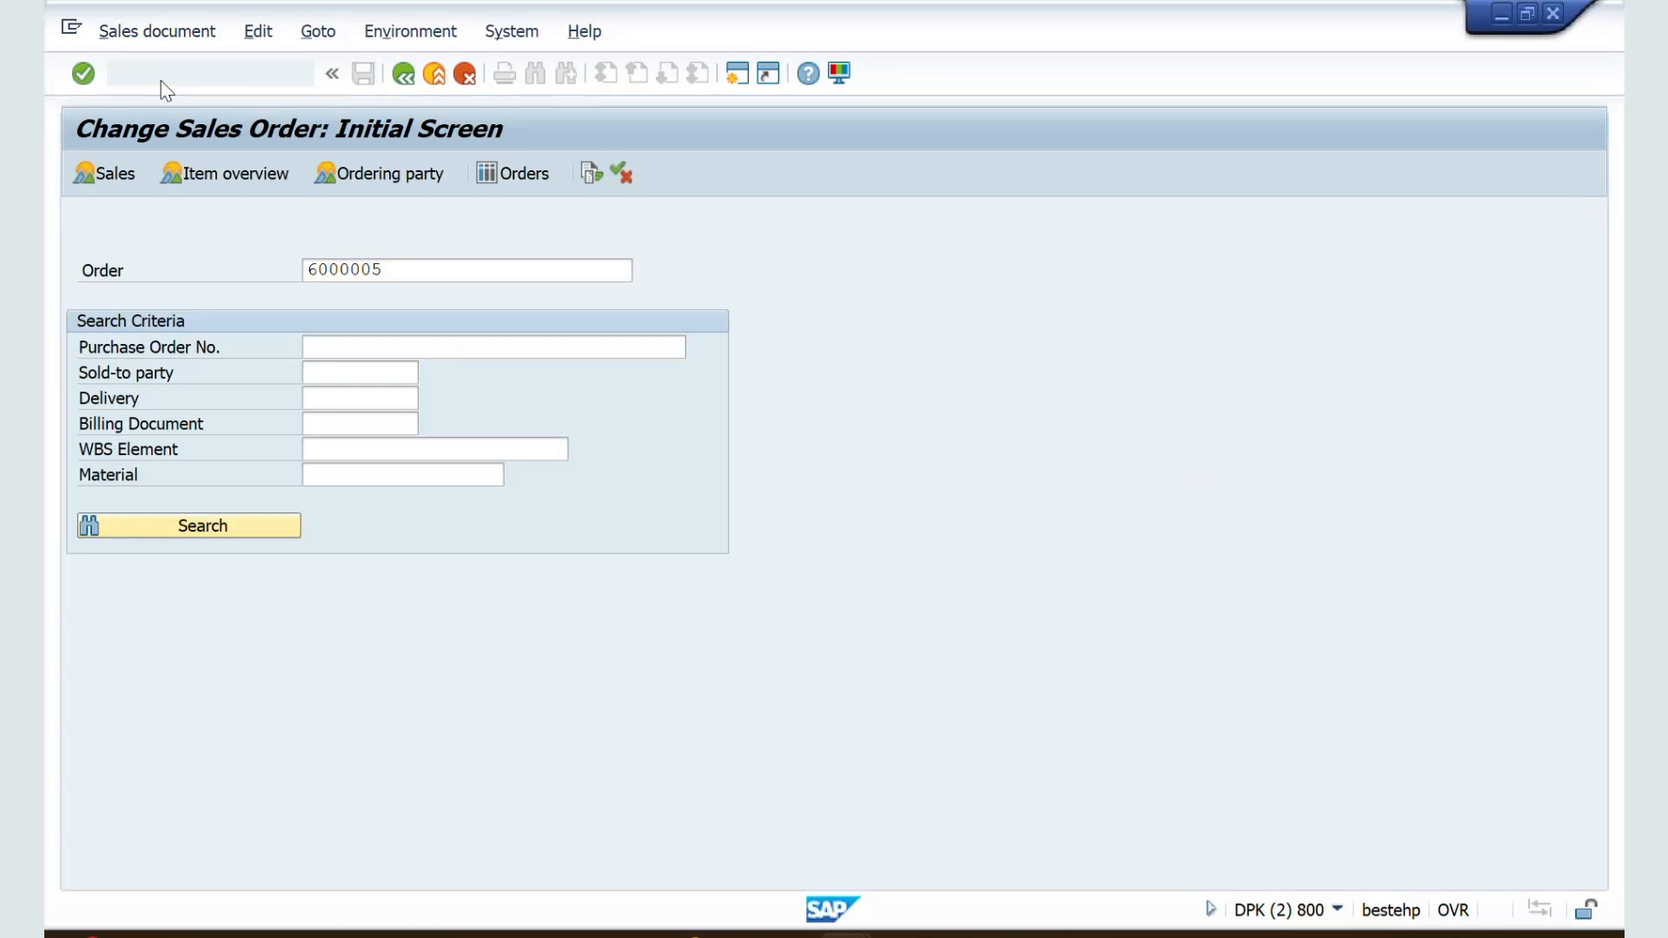
key(Return)
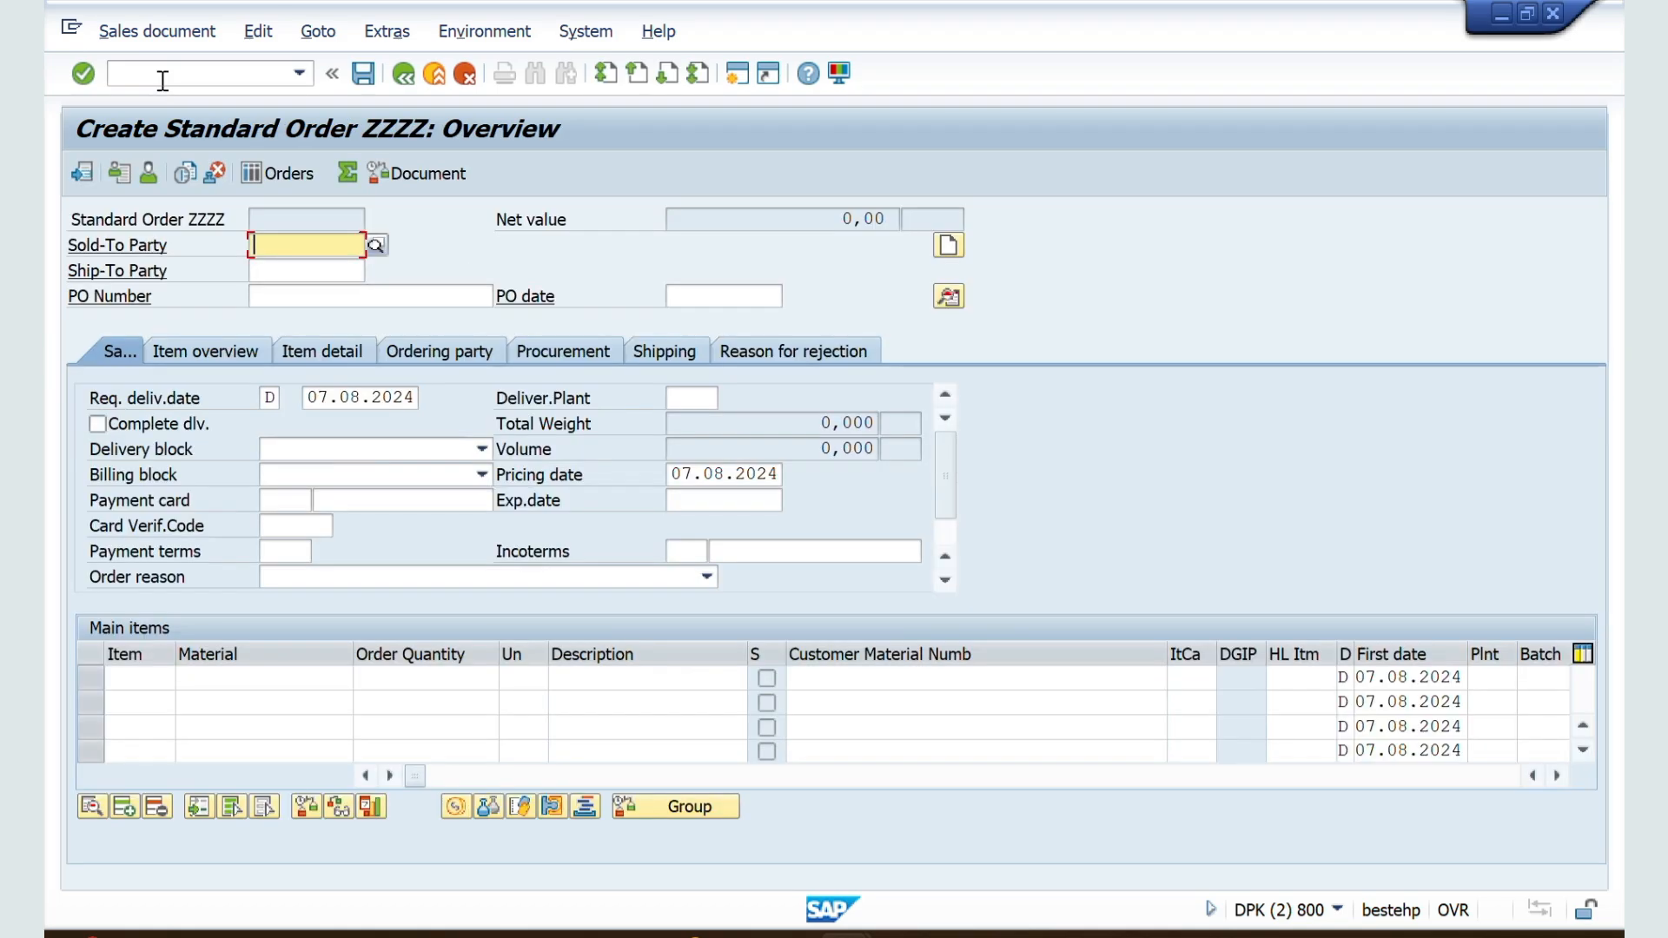
Step: Enter VILOK STORES' customer number as sold-to party with sales area ZZ01/ZW/ZM, and continue past the open quotations
key(Down)
key(Return)
key(Return)
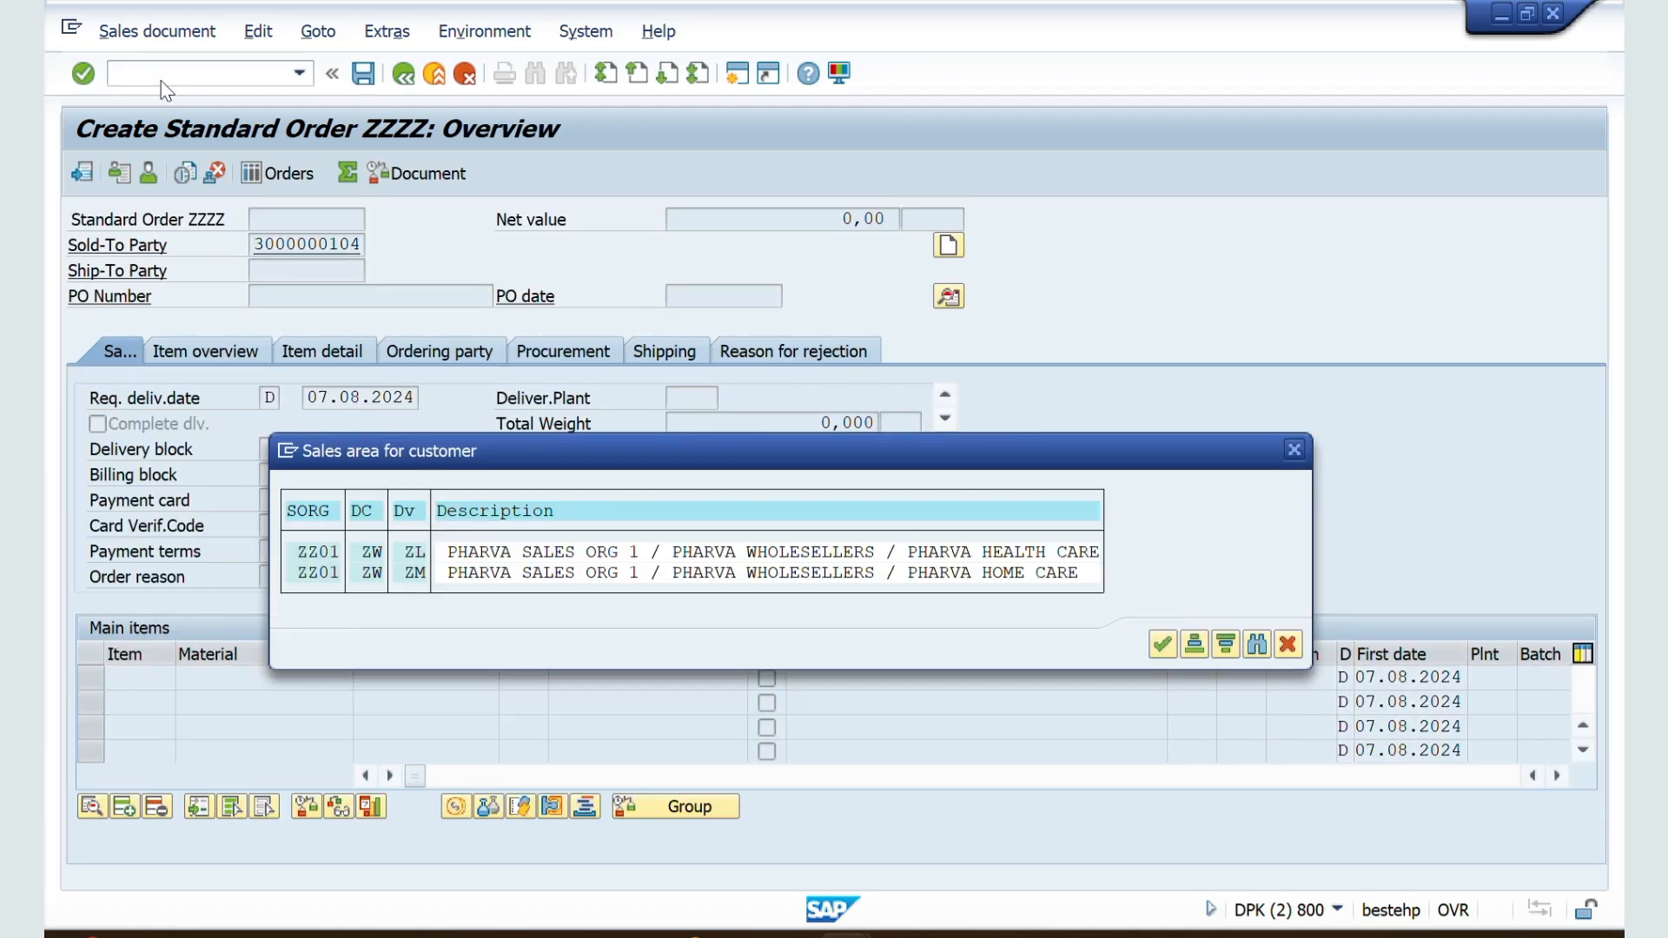
double_click(315, 572)
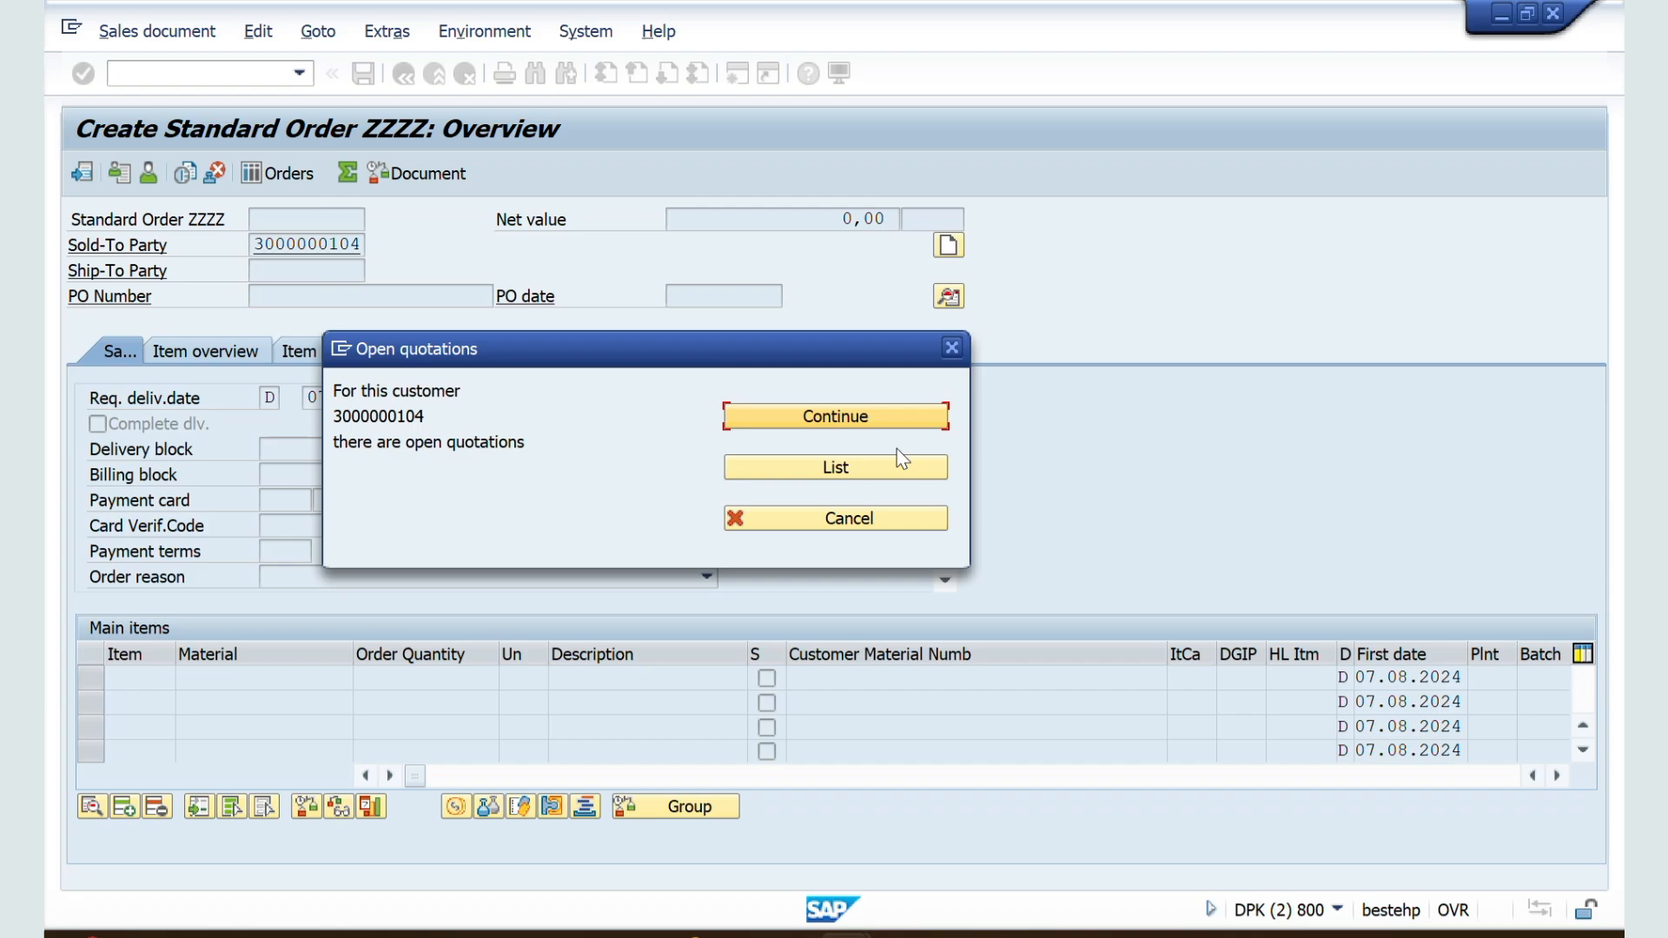
click(847, 417)
Step: Fill in the purchase order number and add material 50065624 with an order quantity of 10
text(HJAWJDVHAW)
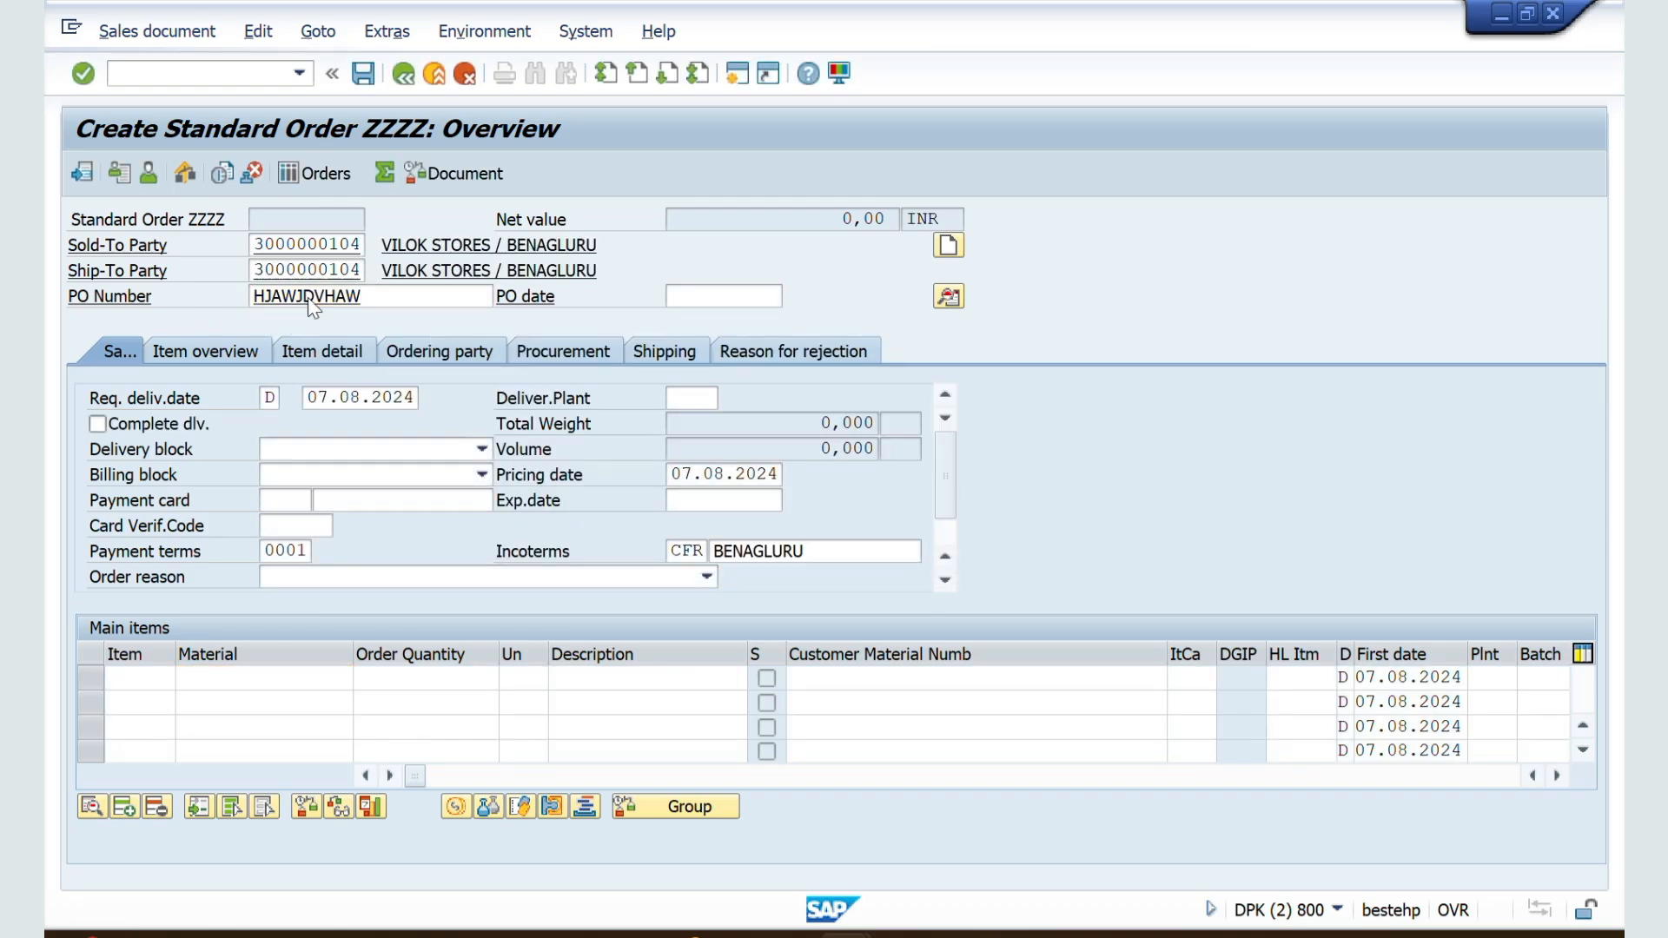
click(316, 671)
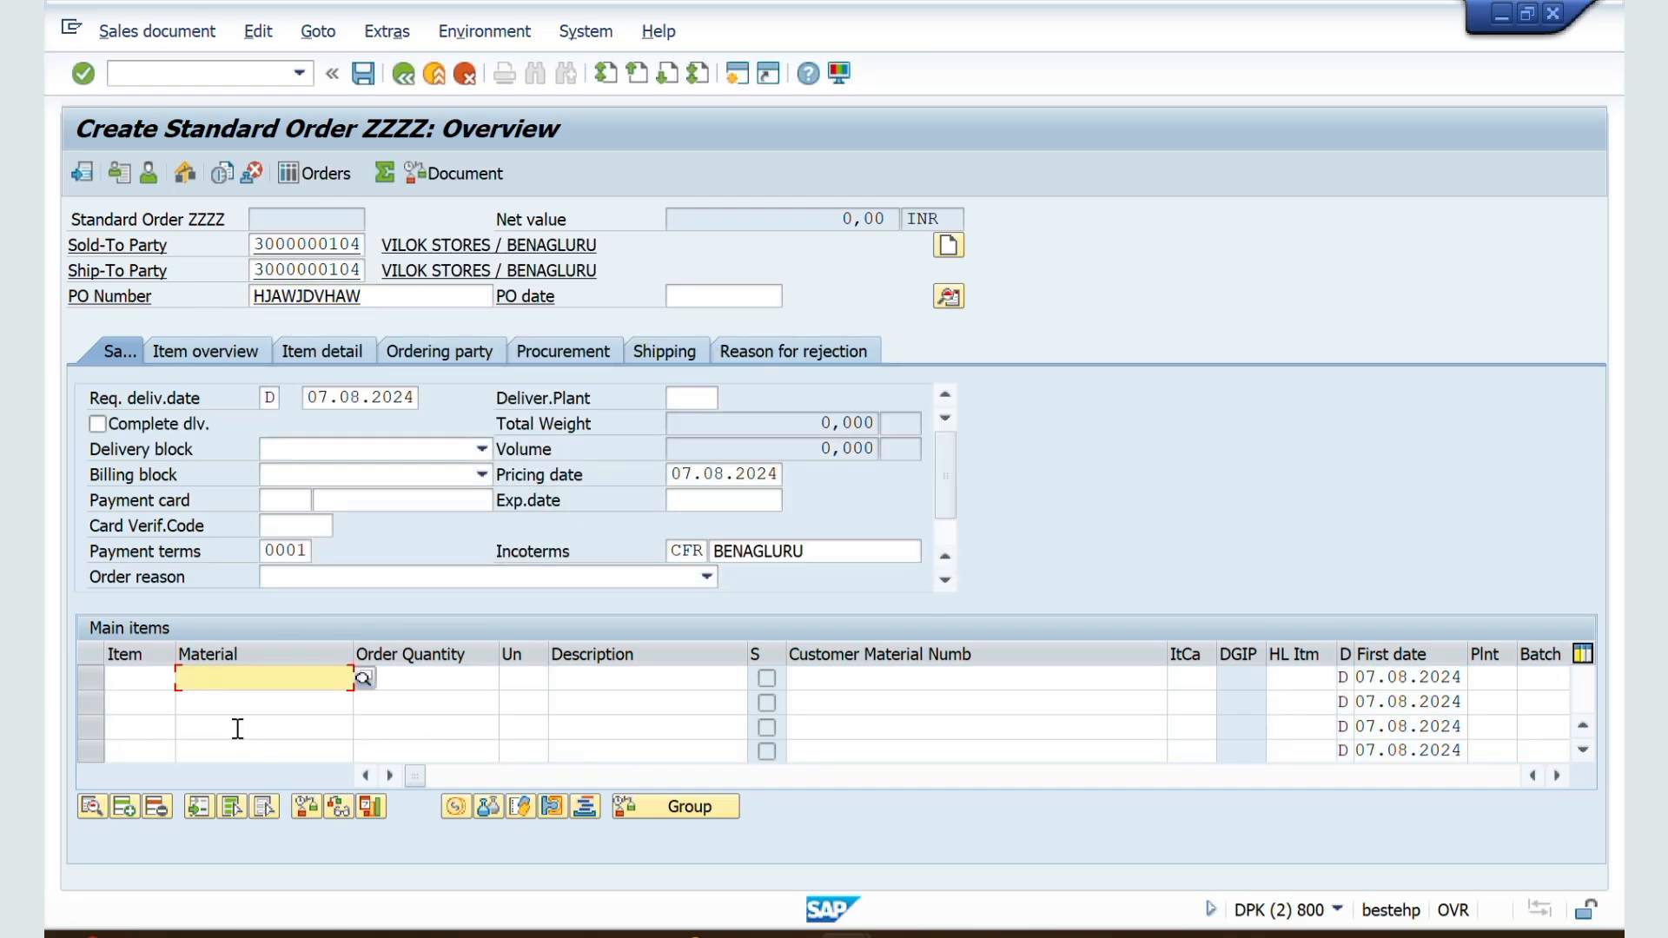
key(Down)
key(Tab)
text(1)
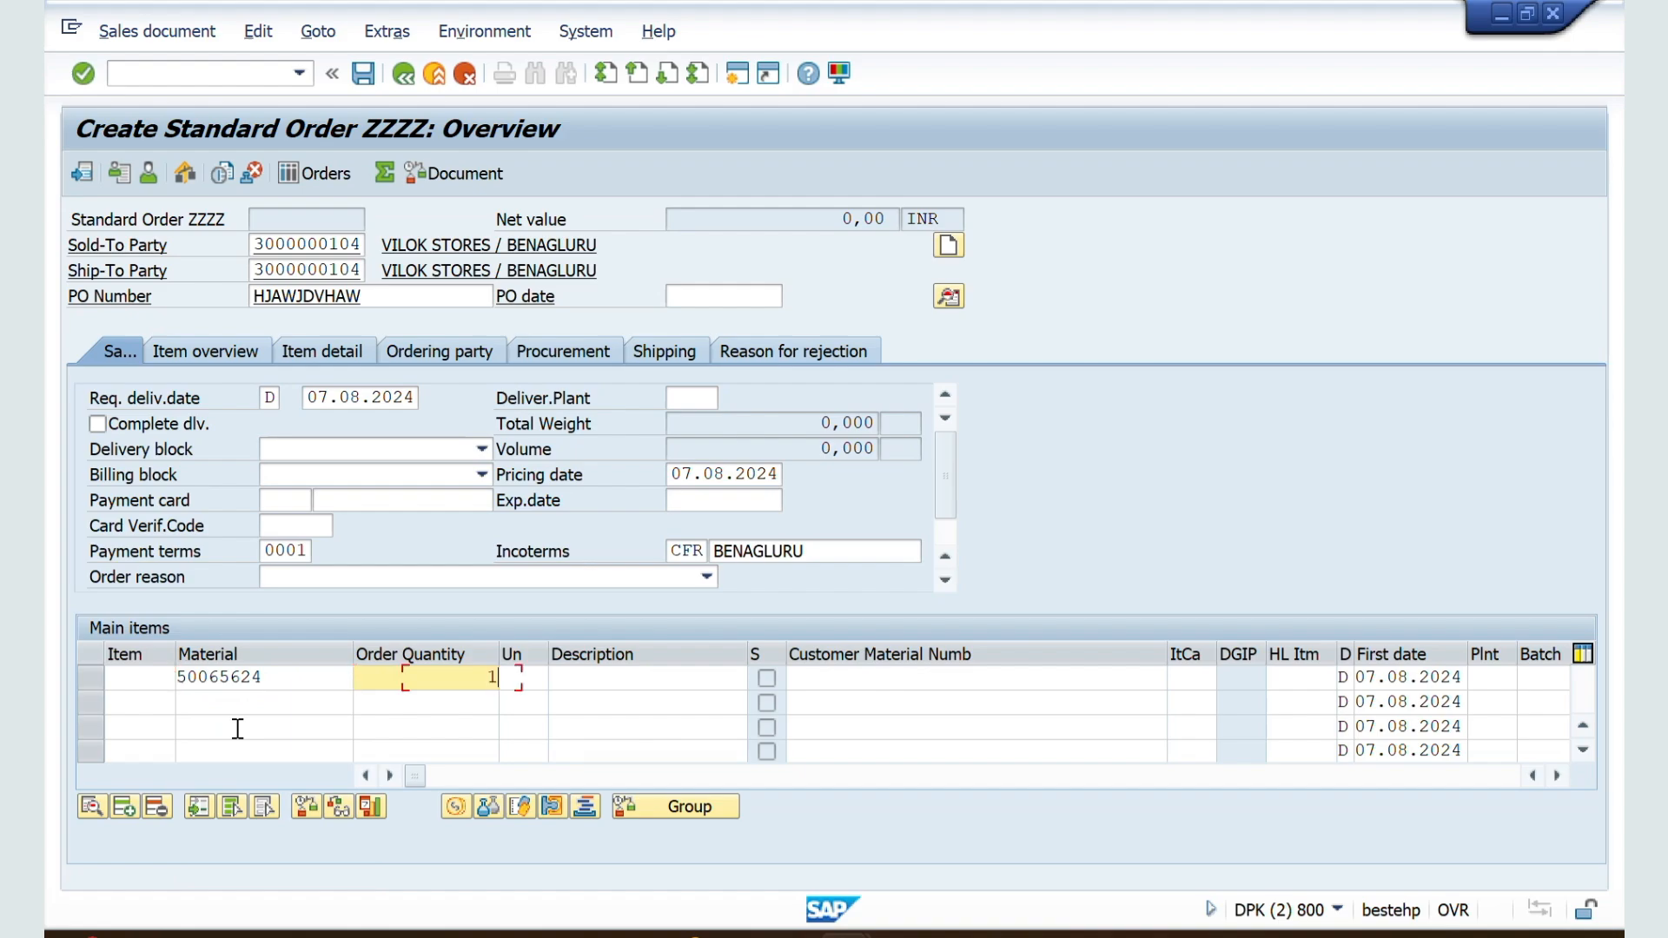
text(0)
key(Return)
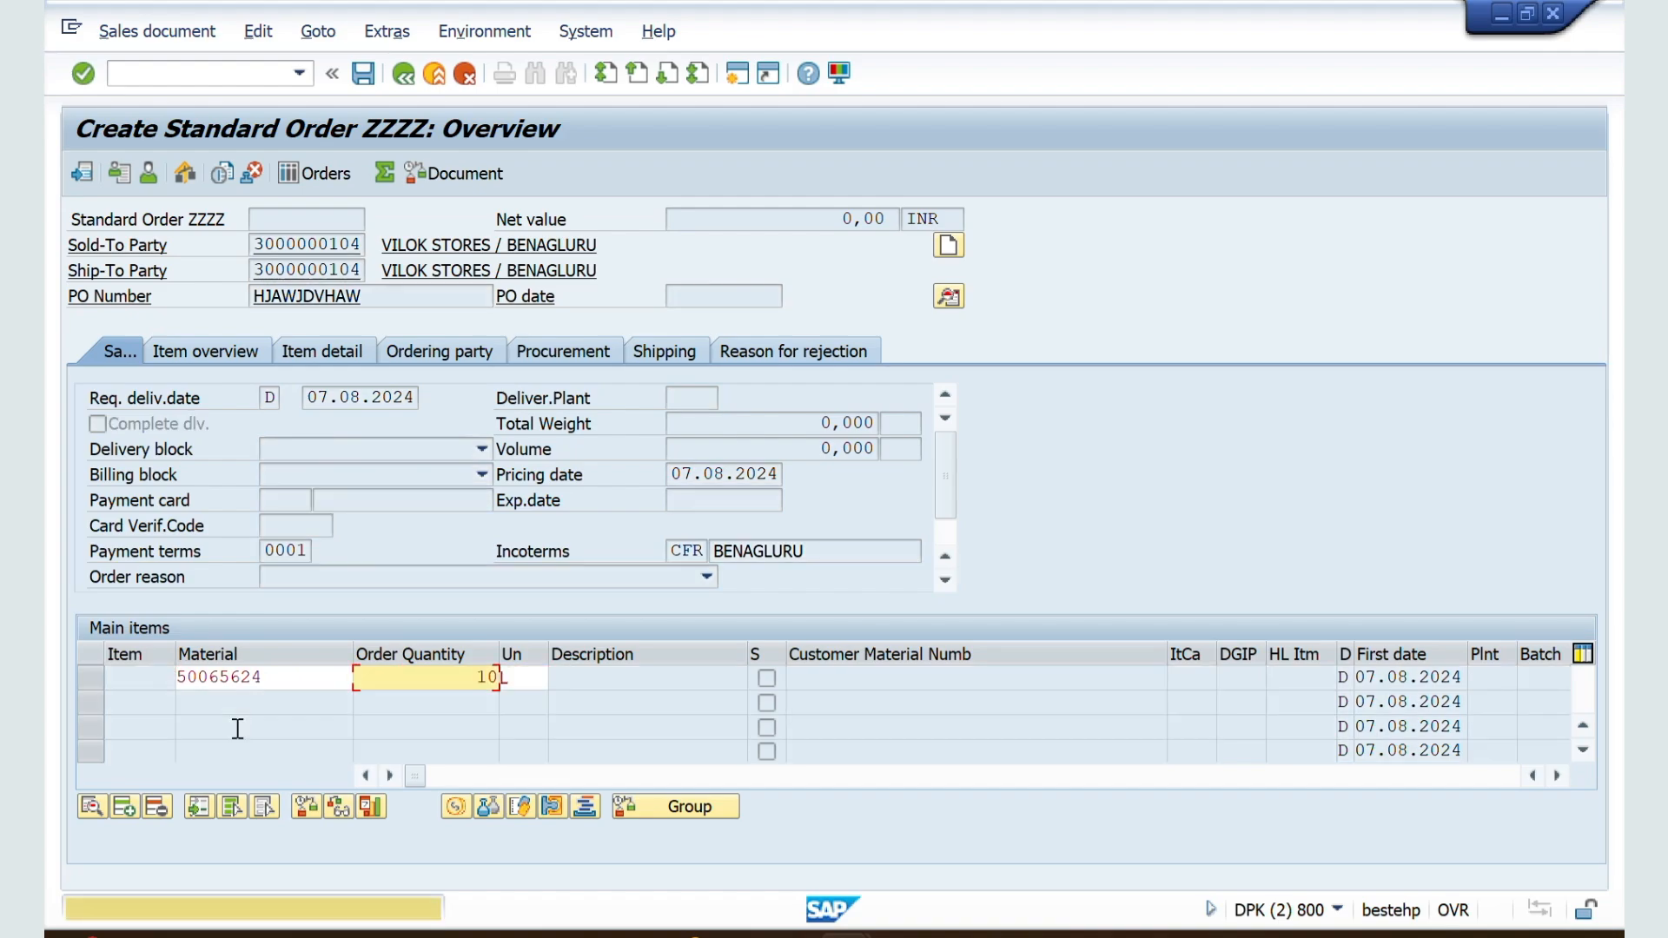
key(Return)
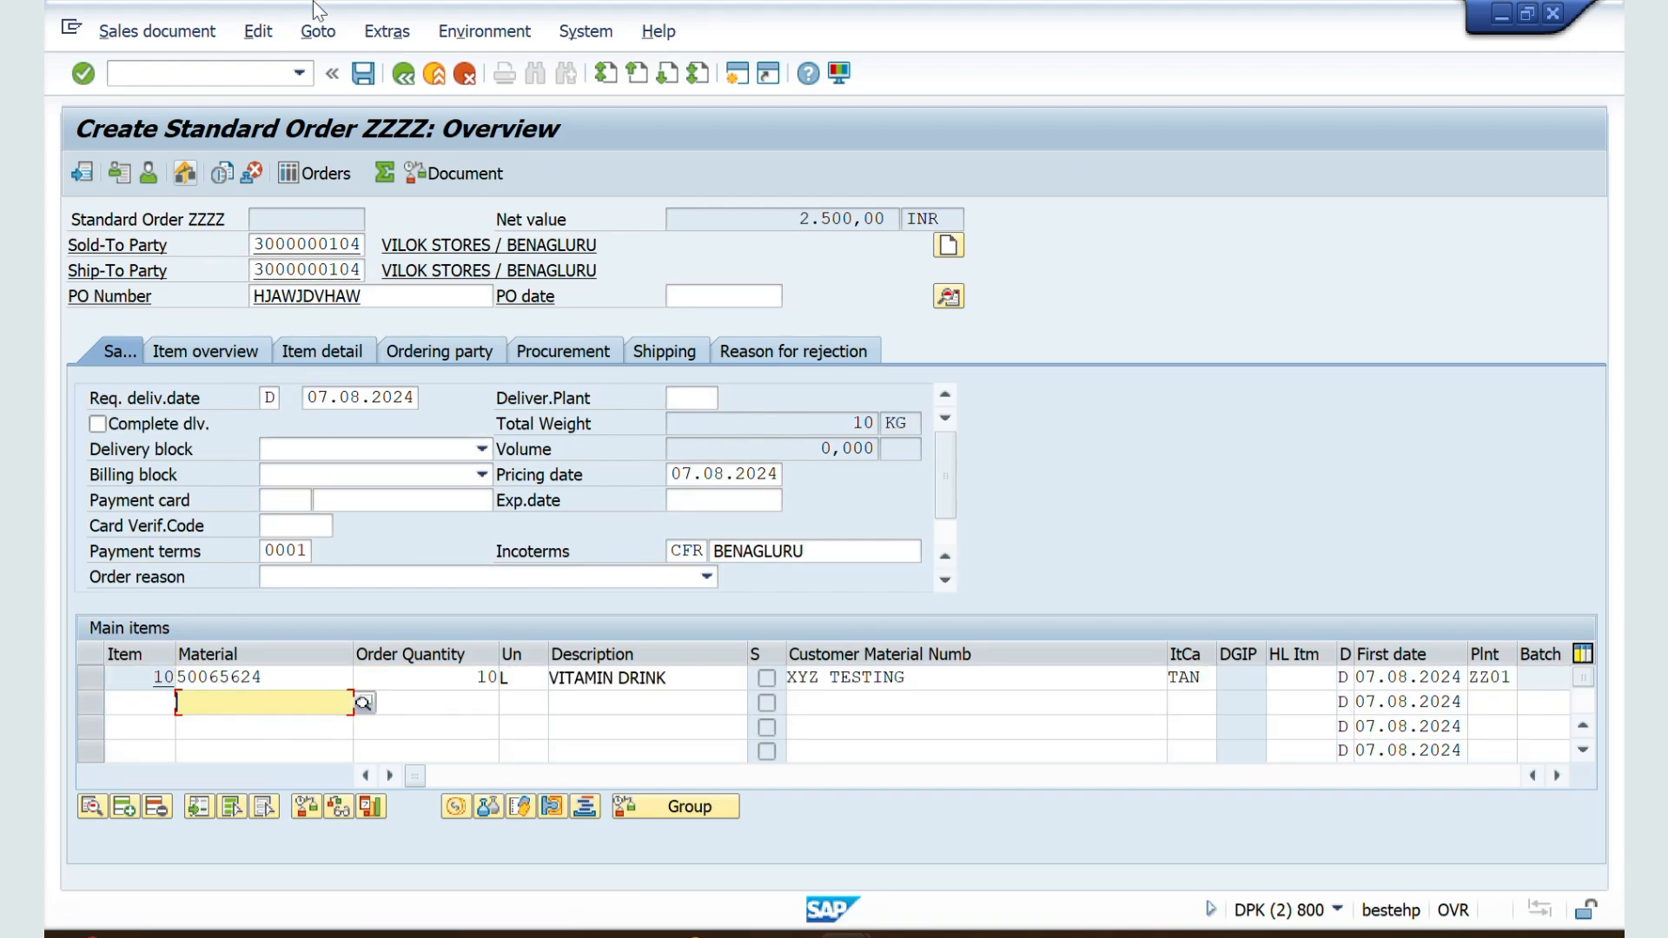
Step: Check the order's incompletion log and create the outbound delivery directly from the order
click(261, 31)
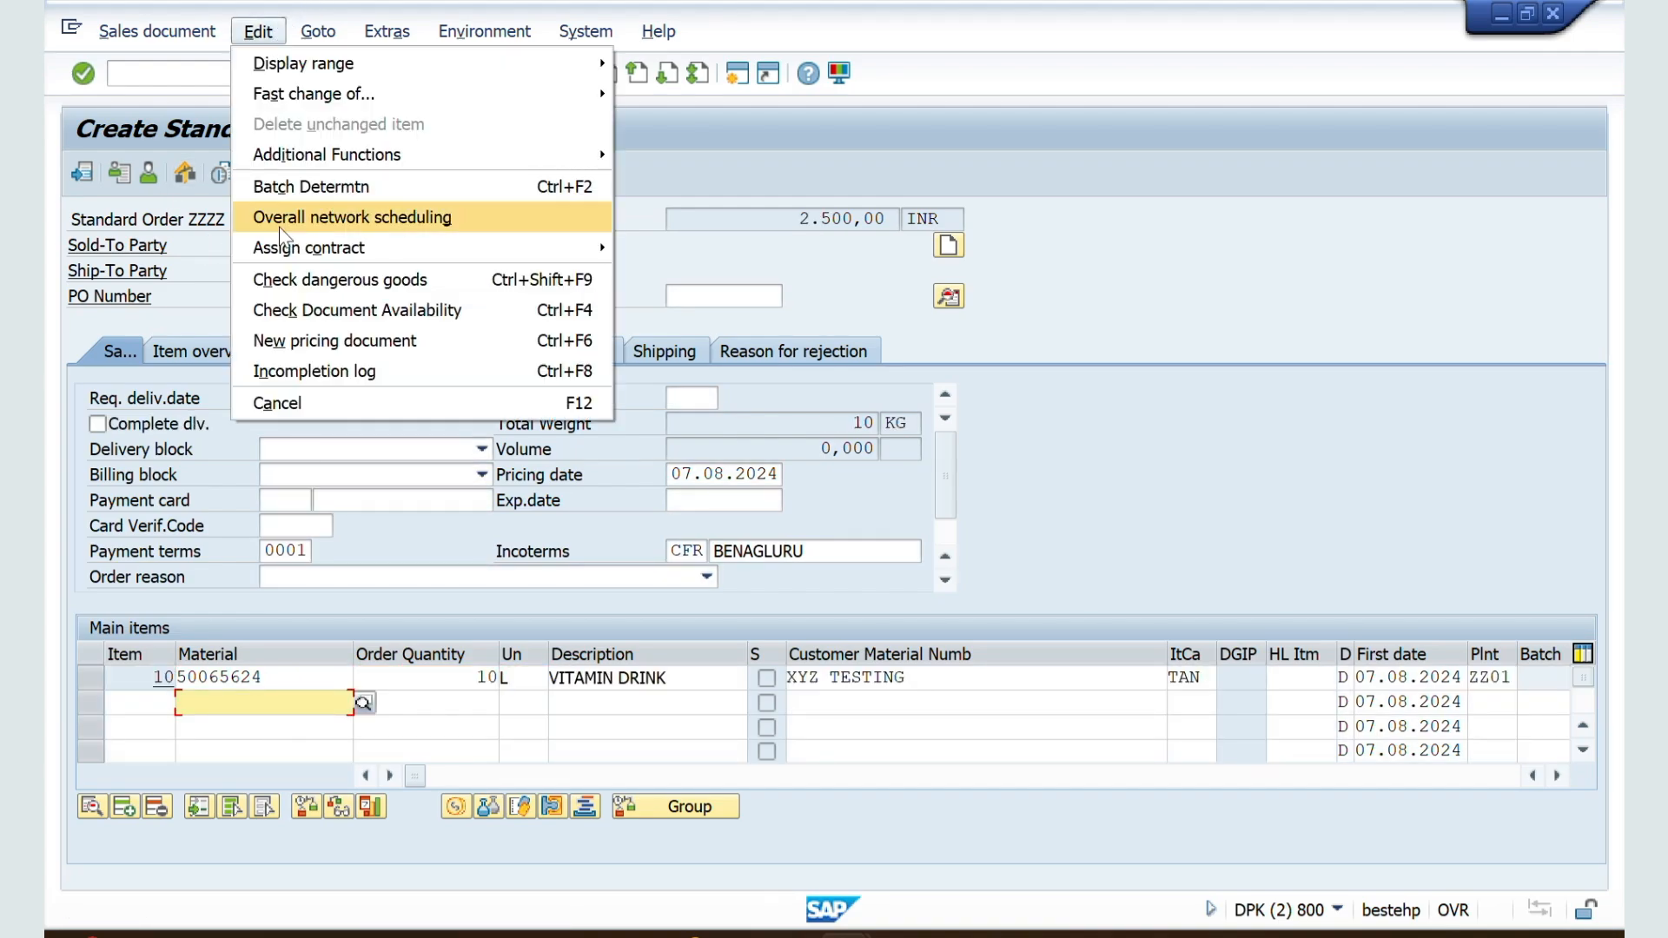
click(298, 372)
click(132, 33)
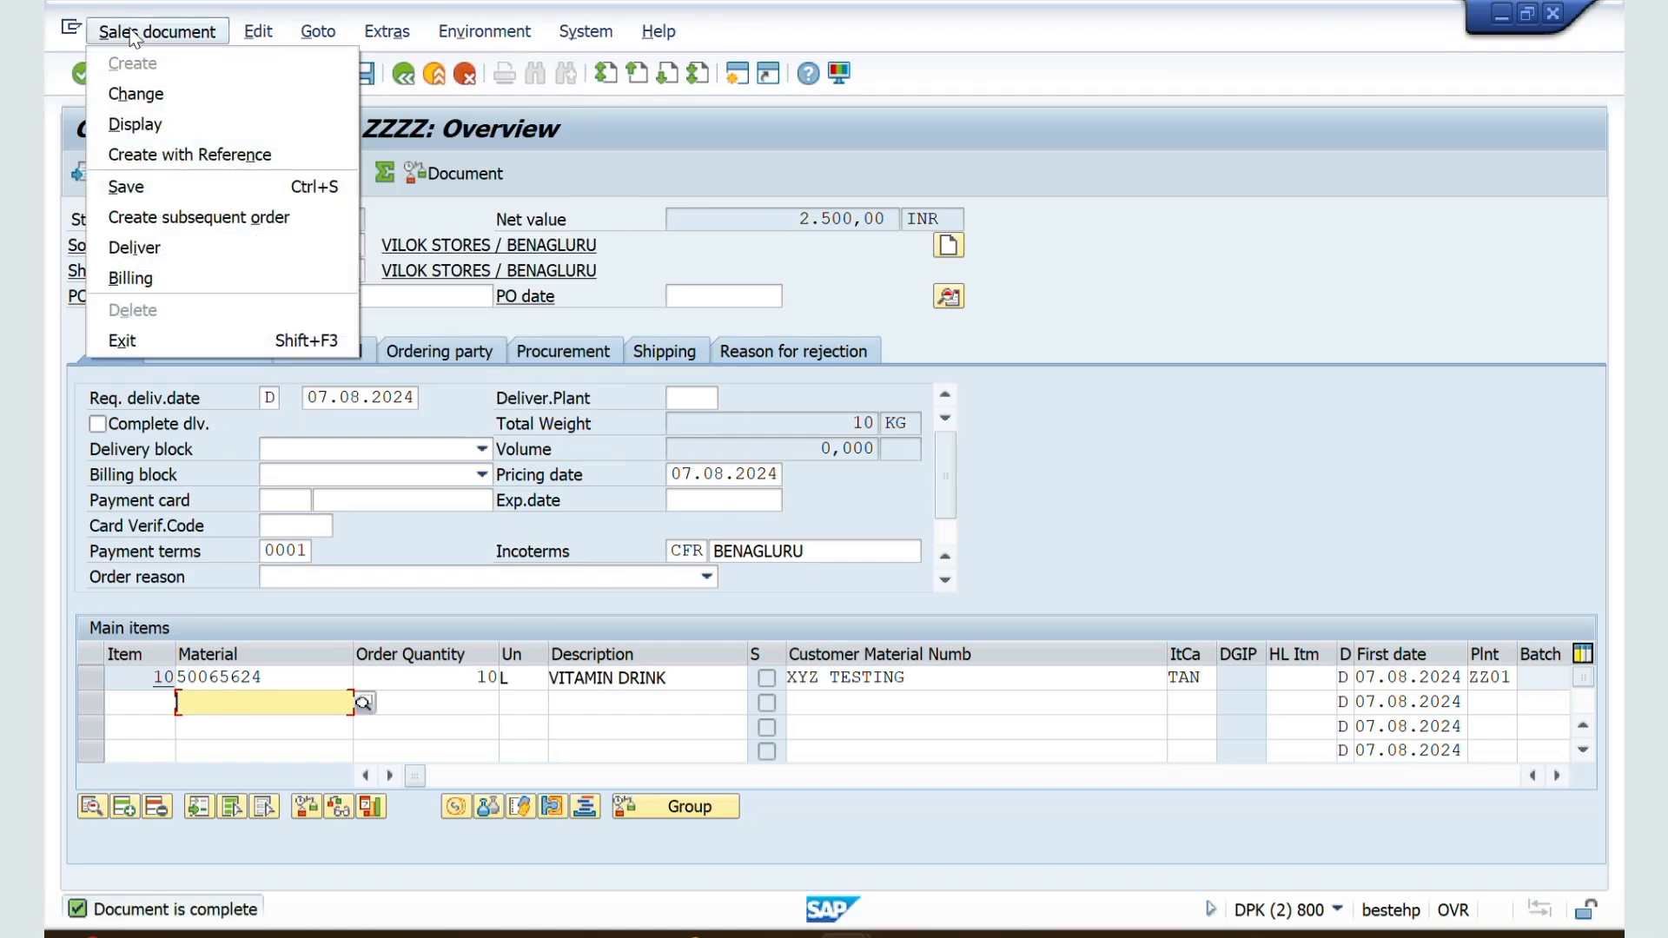
click(170, 259)
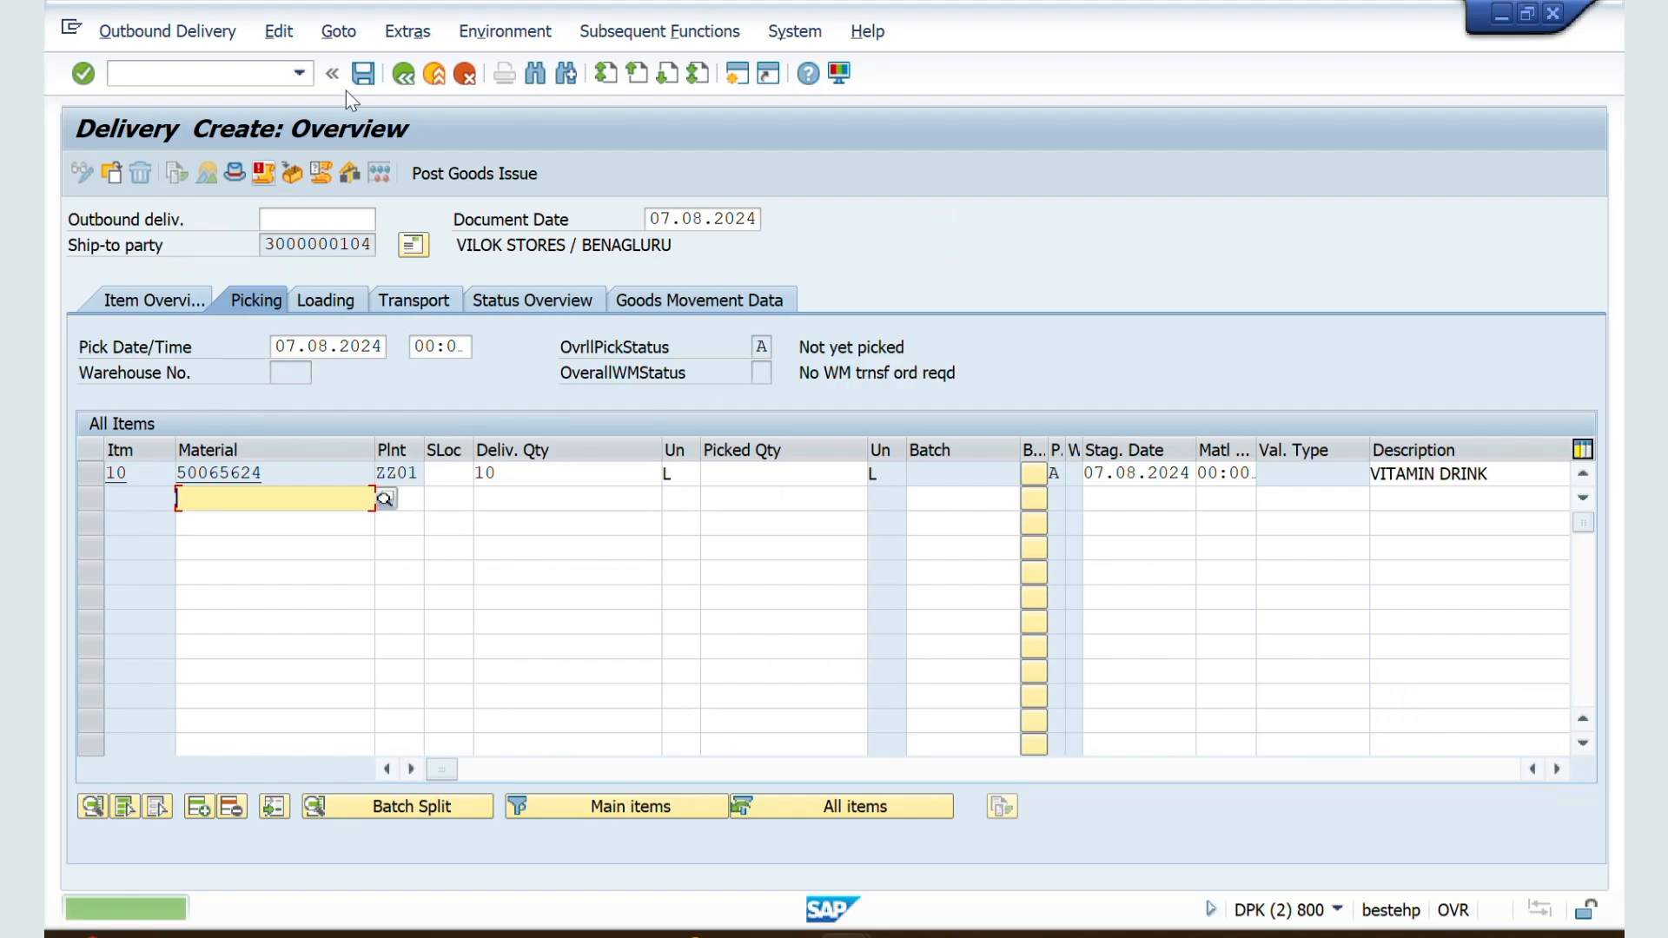
Step: Show the delivery header's administration data and inspect the delivery type
click(334, 40)
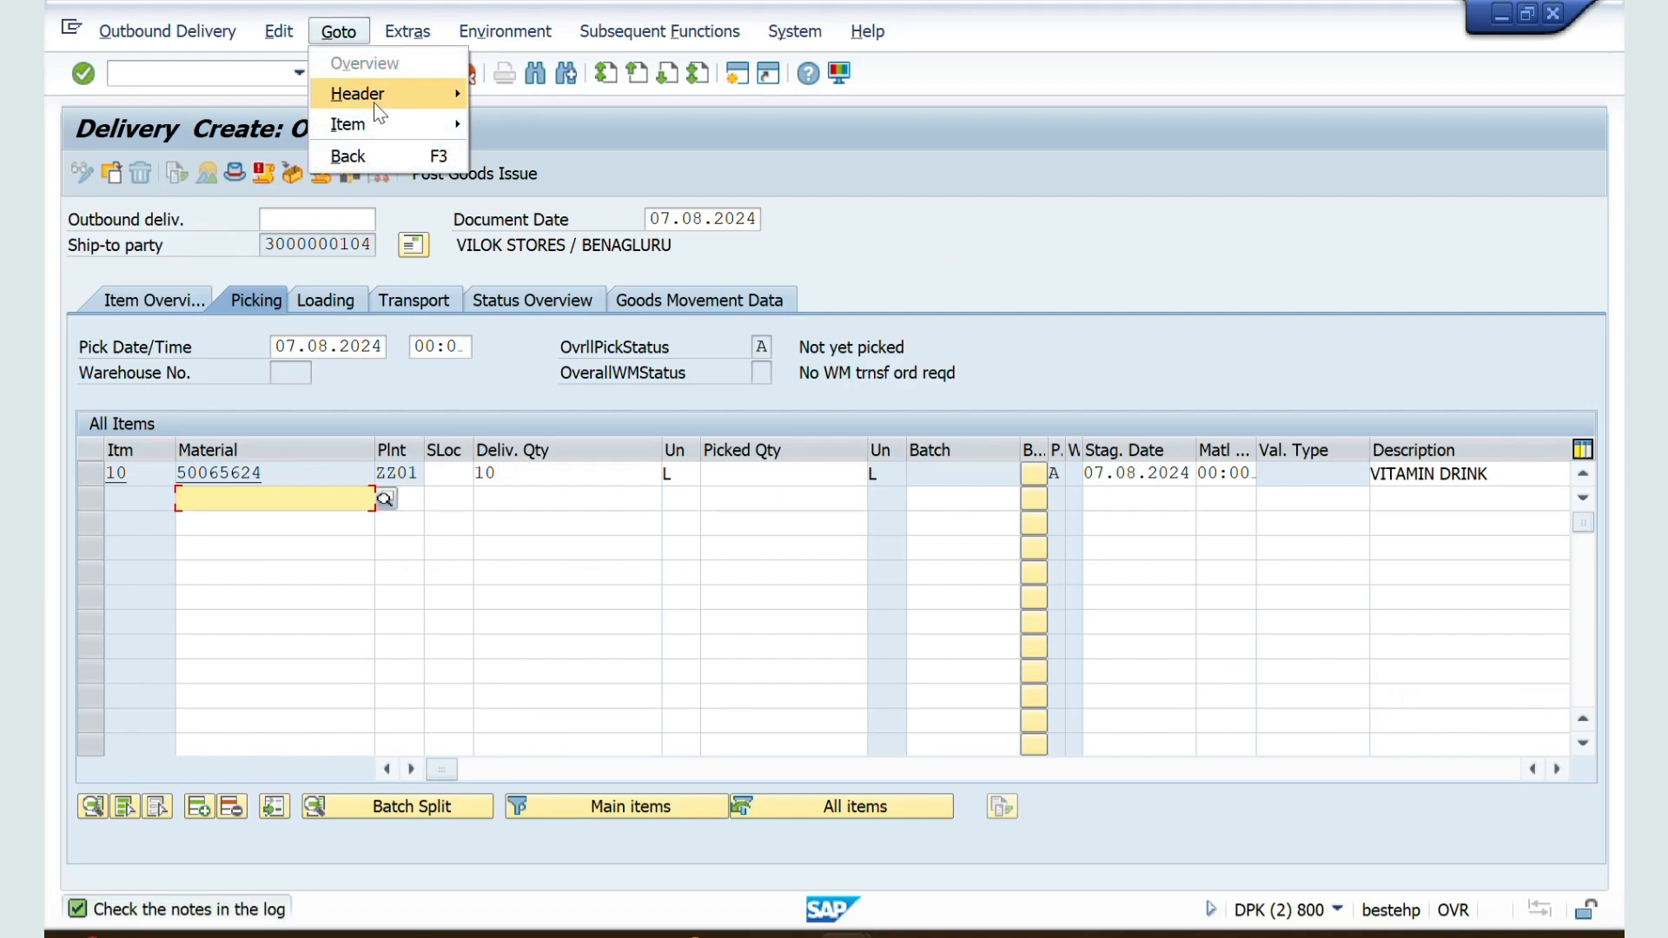
mouse_move(373, 103)
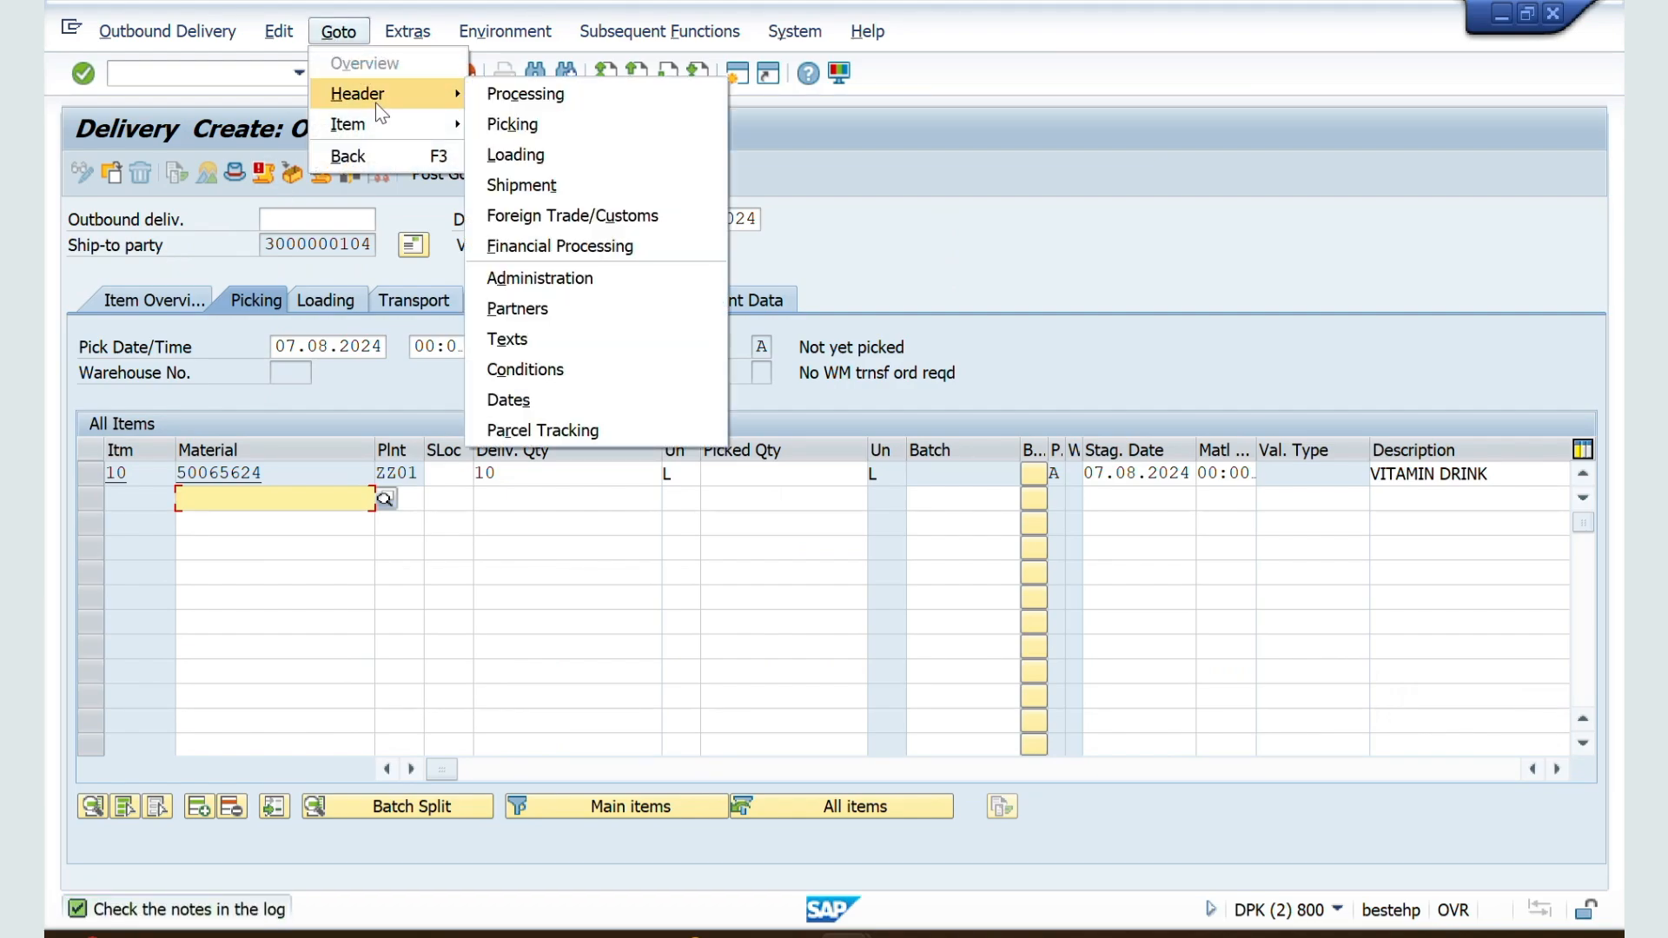
click(516, 284)
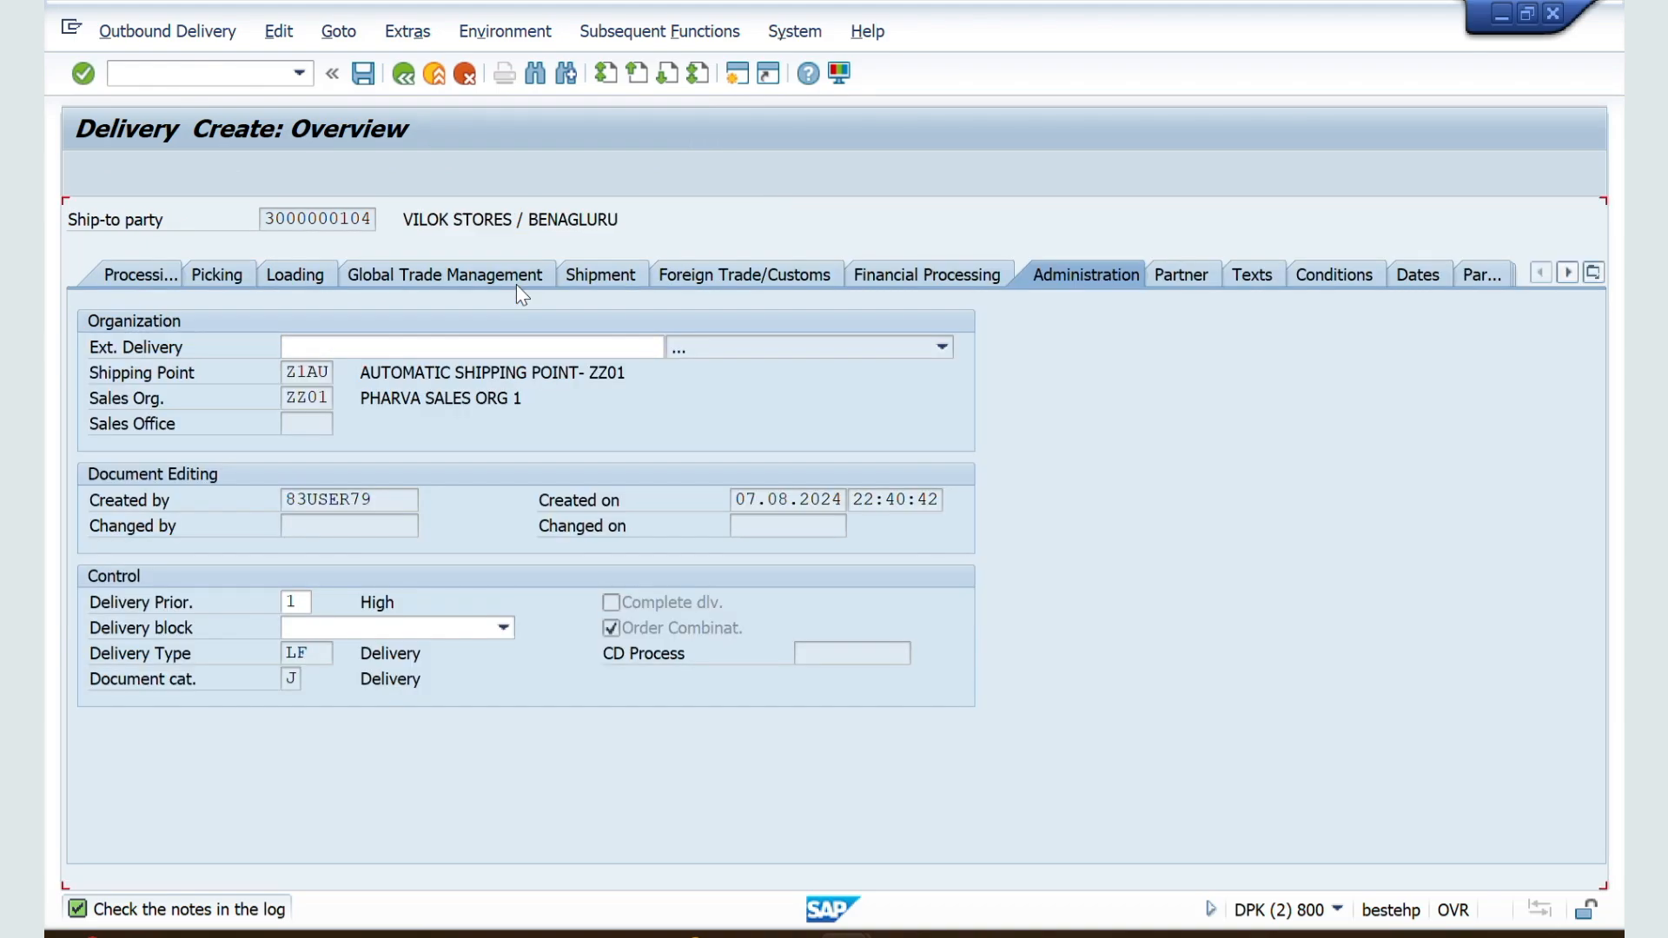
click(321, 654)
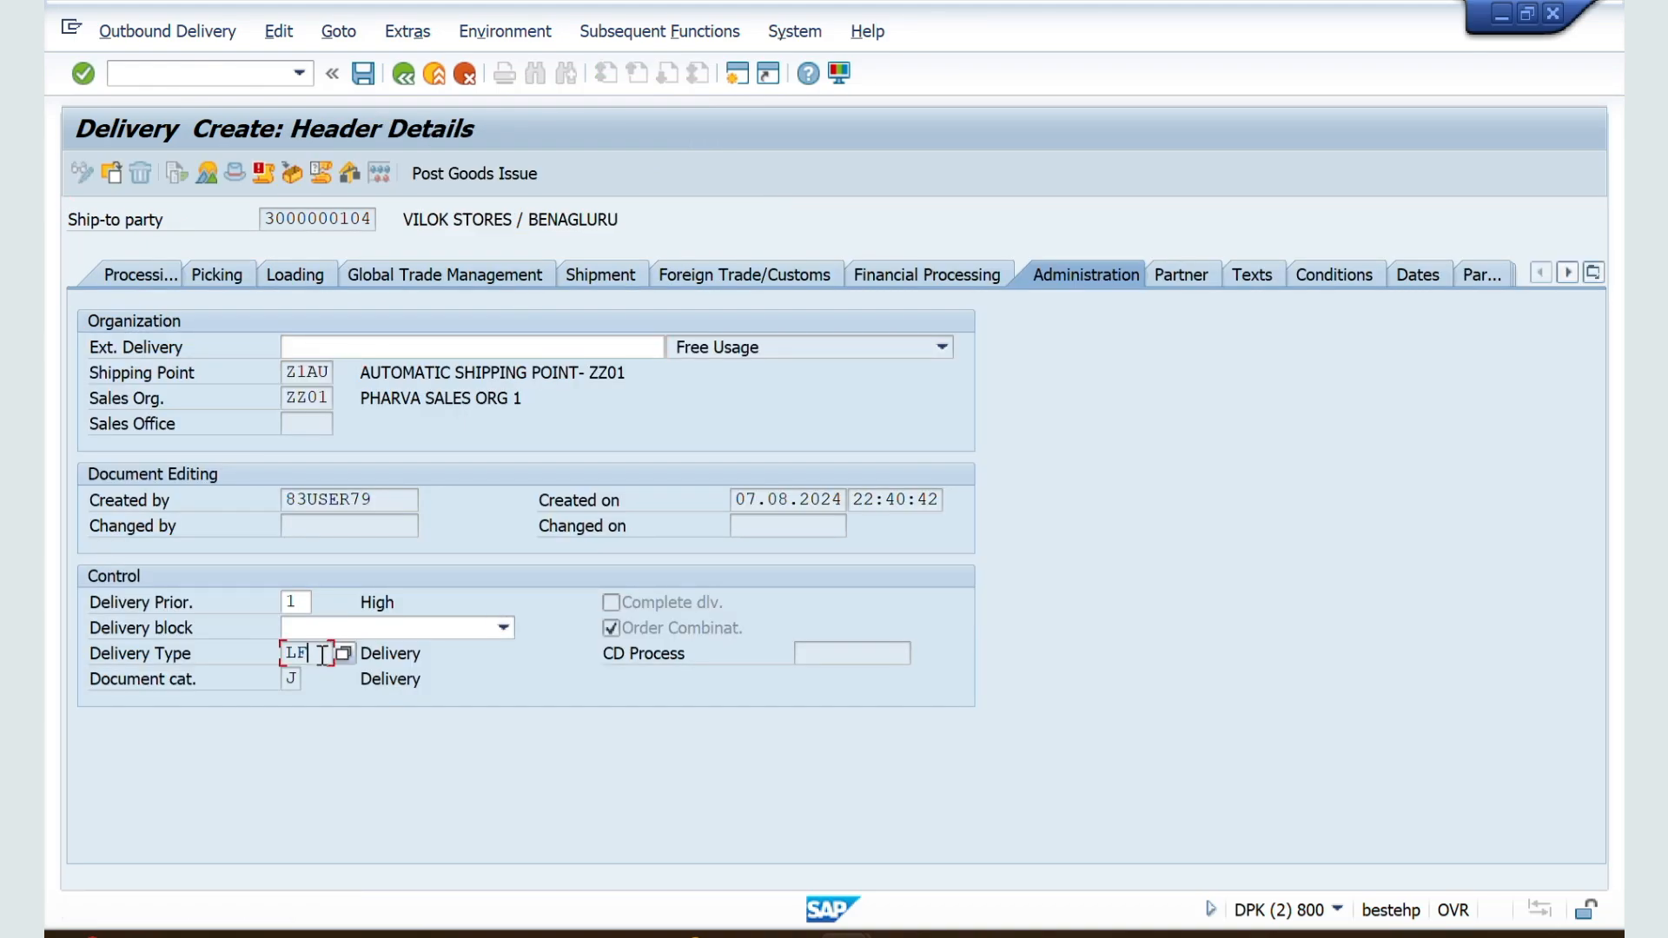
drag(321, 654, 276, 665)
Step: Switch to the ZZSO sales document type settings and review the delivery type and immediate delivery fields under Shipping
key(alt+Tab)
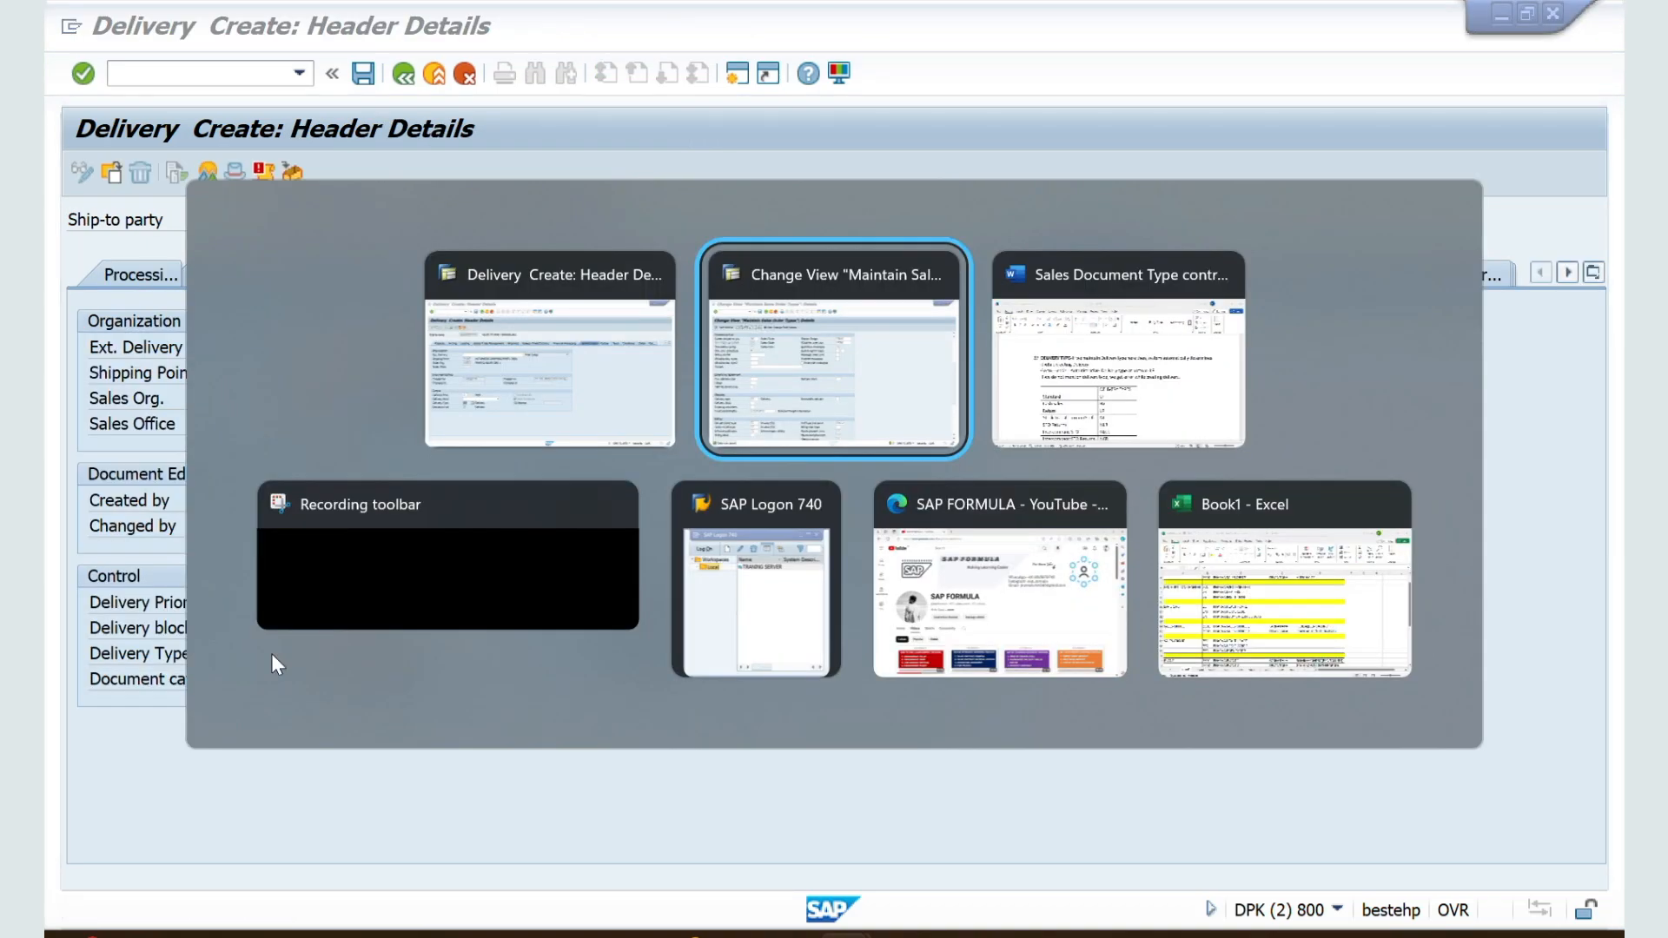
scroll(374, 761, down, 1)
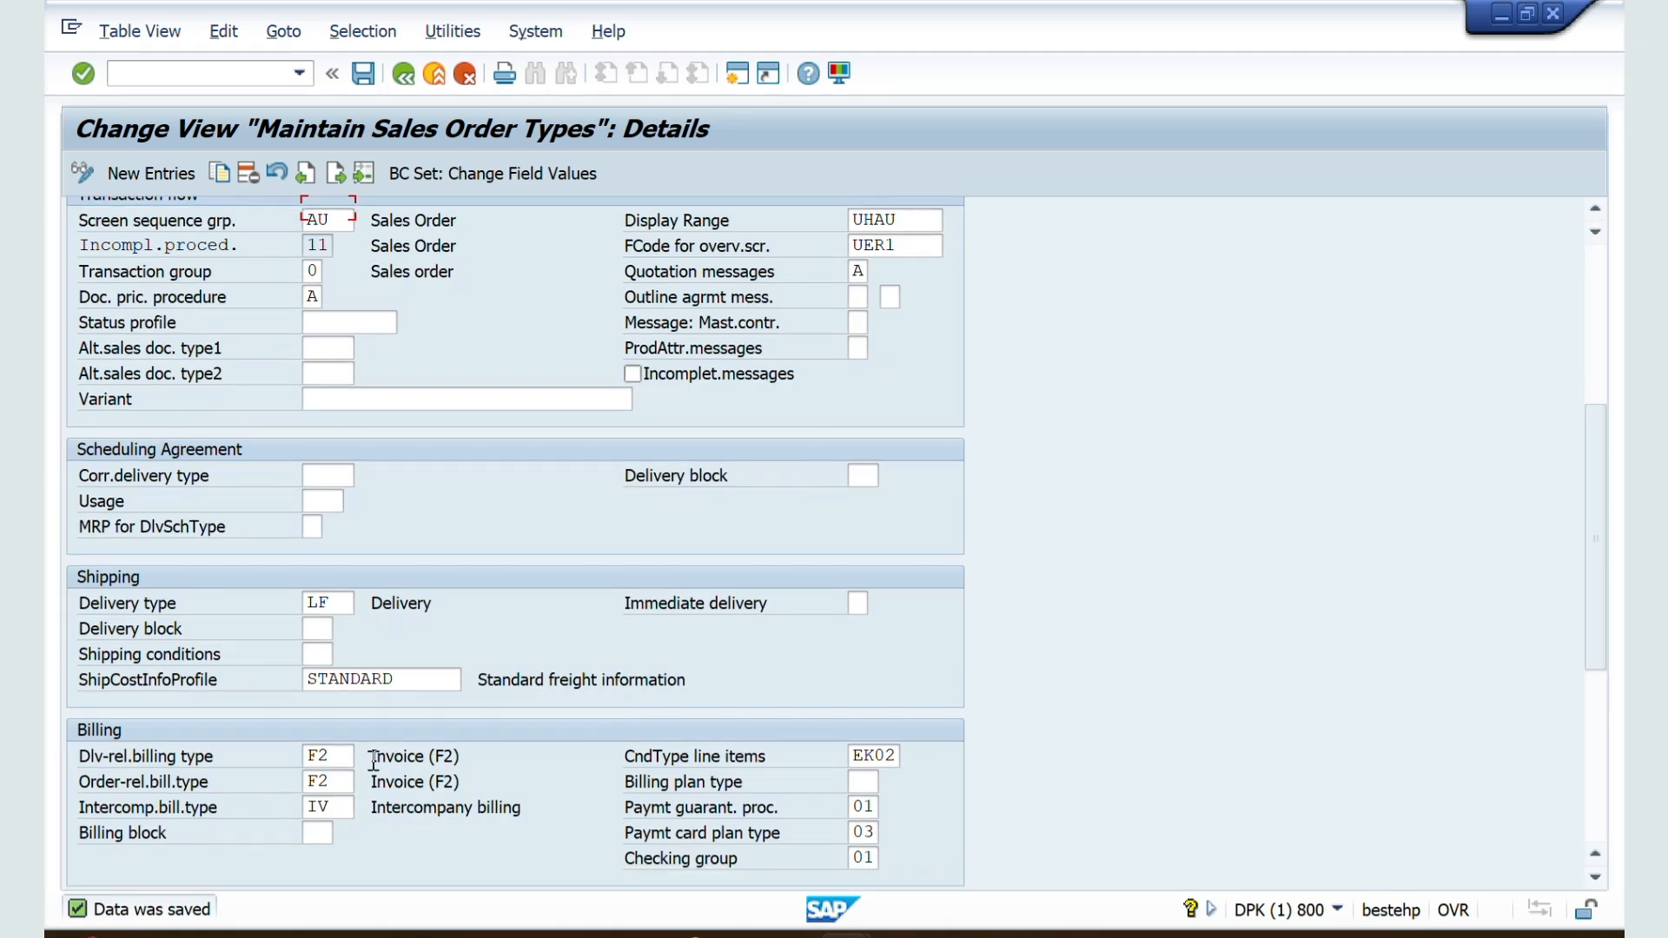
click(858, 605)
Step: Switch to the Sales Document Type controls document in Word and review the table of delivery types in section 27
key(alt+Tab)
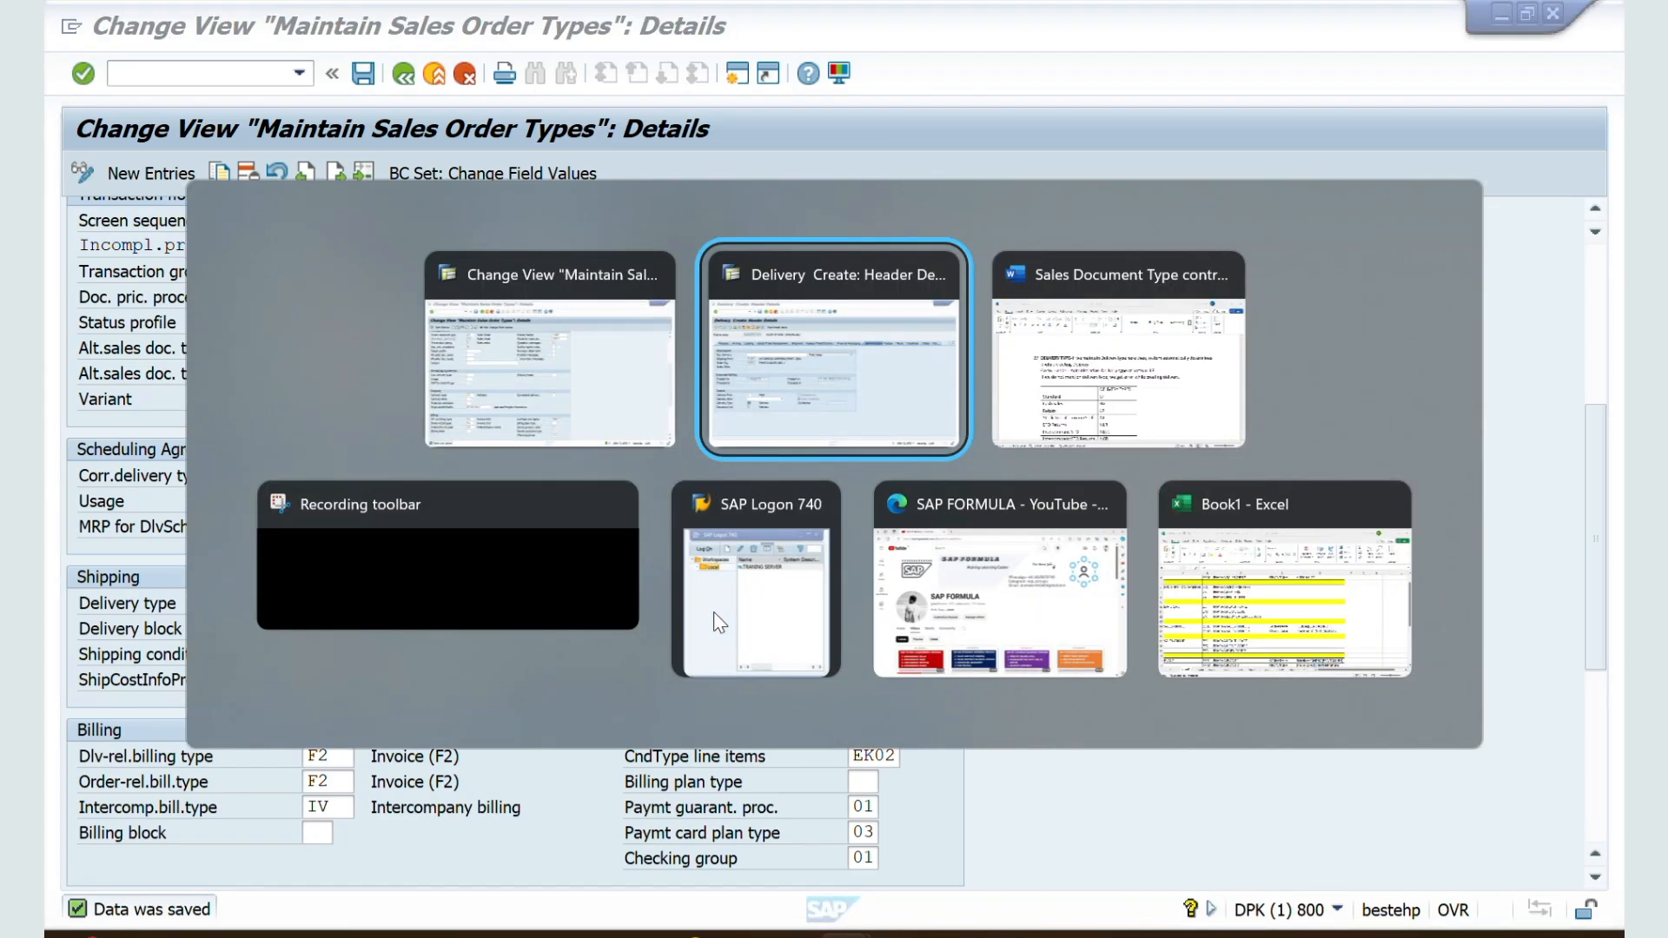
key(alt+Tab)
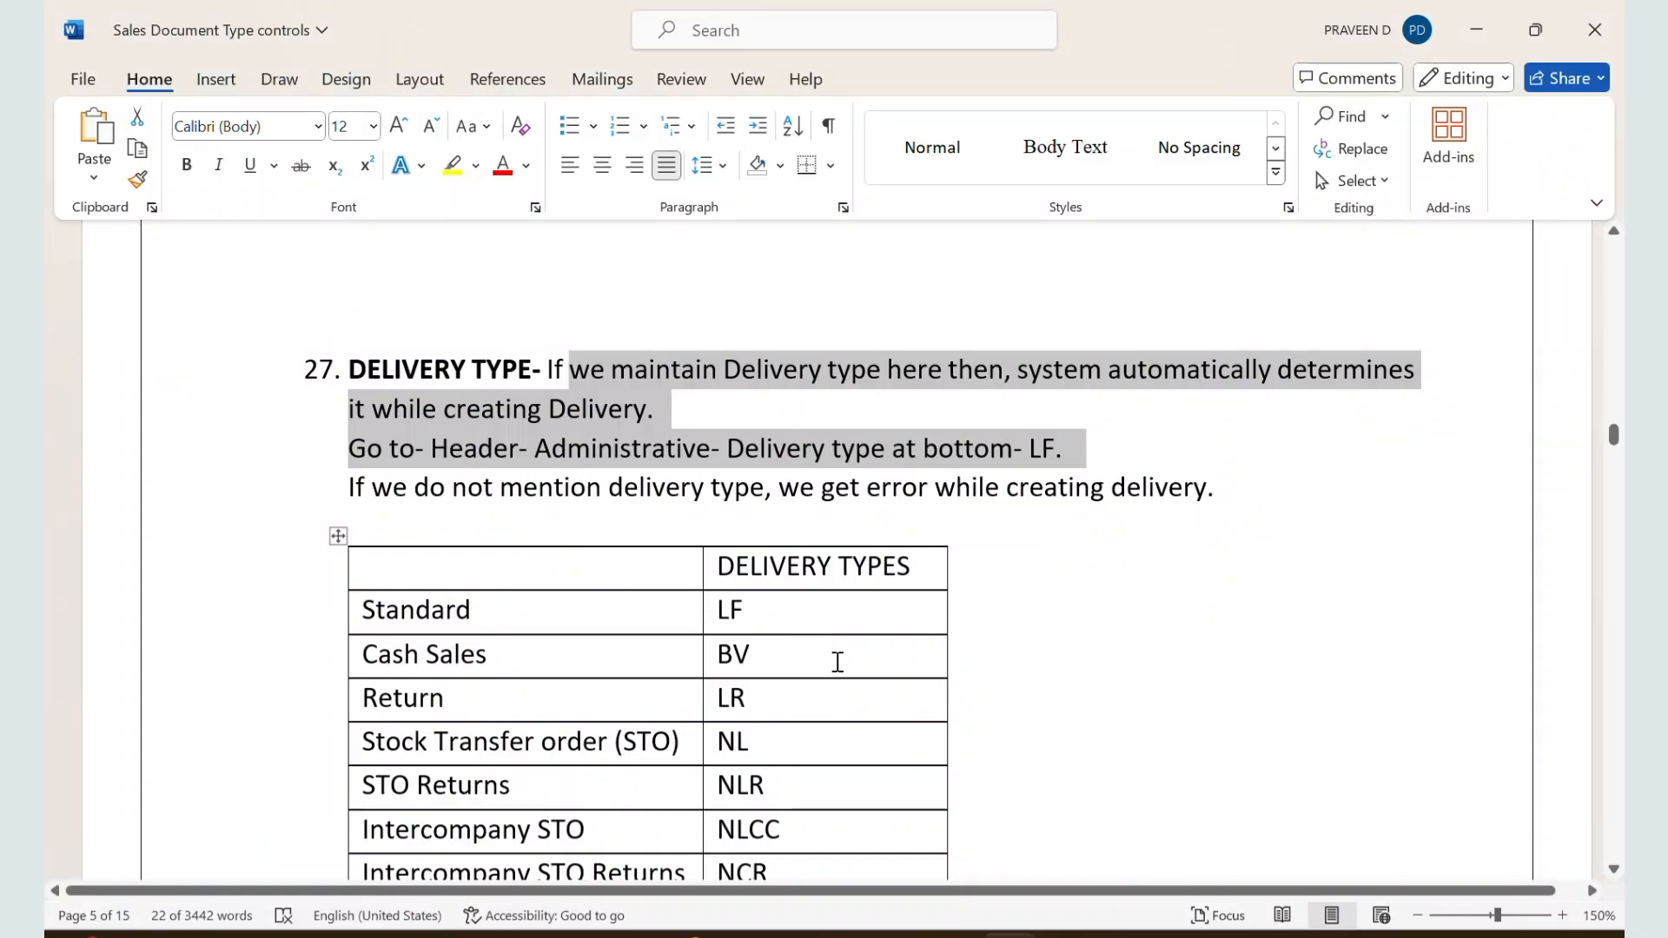
scroll(837, 662, down, 1)
scroll(837, 662, down, 1)
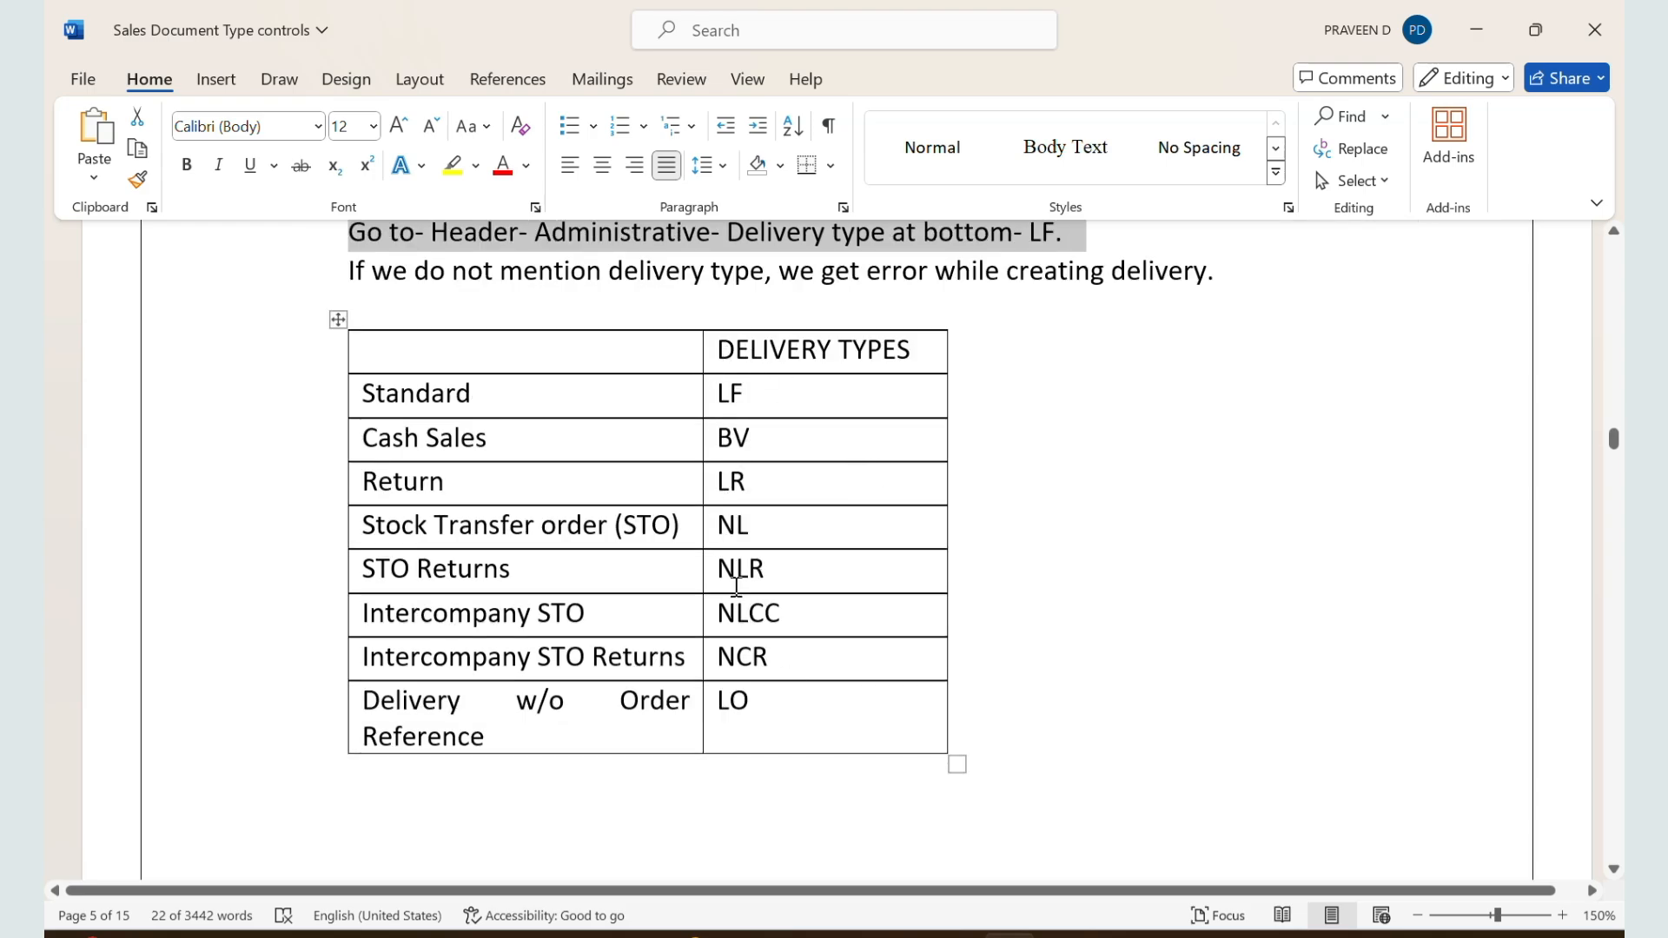
Step: Read the immediate delivery and delivery block notes in sections 28 and 29, marking the passages that explain their effect
scroll(737, 586, down, 5)
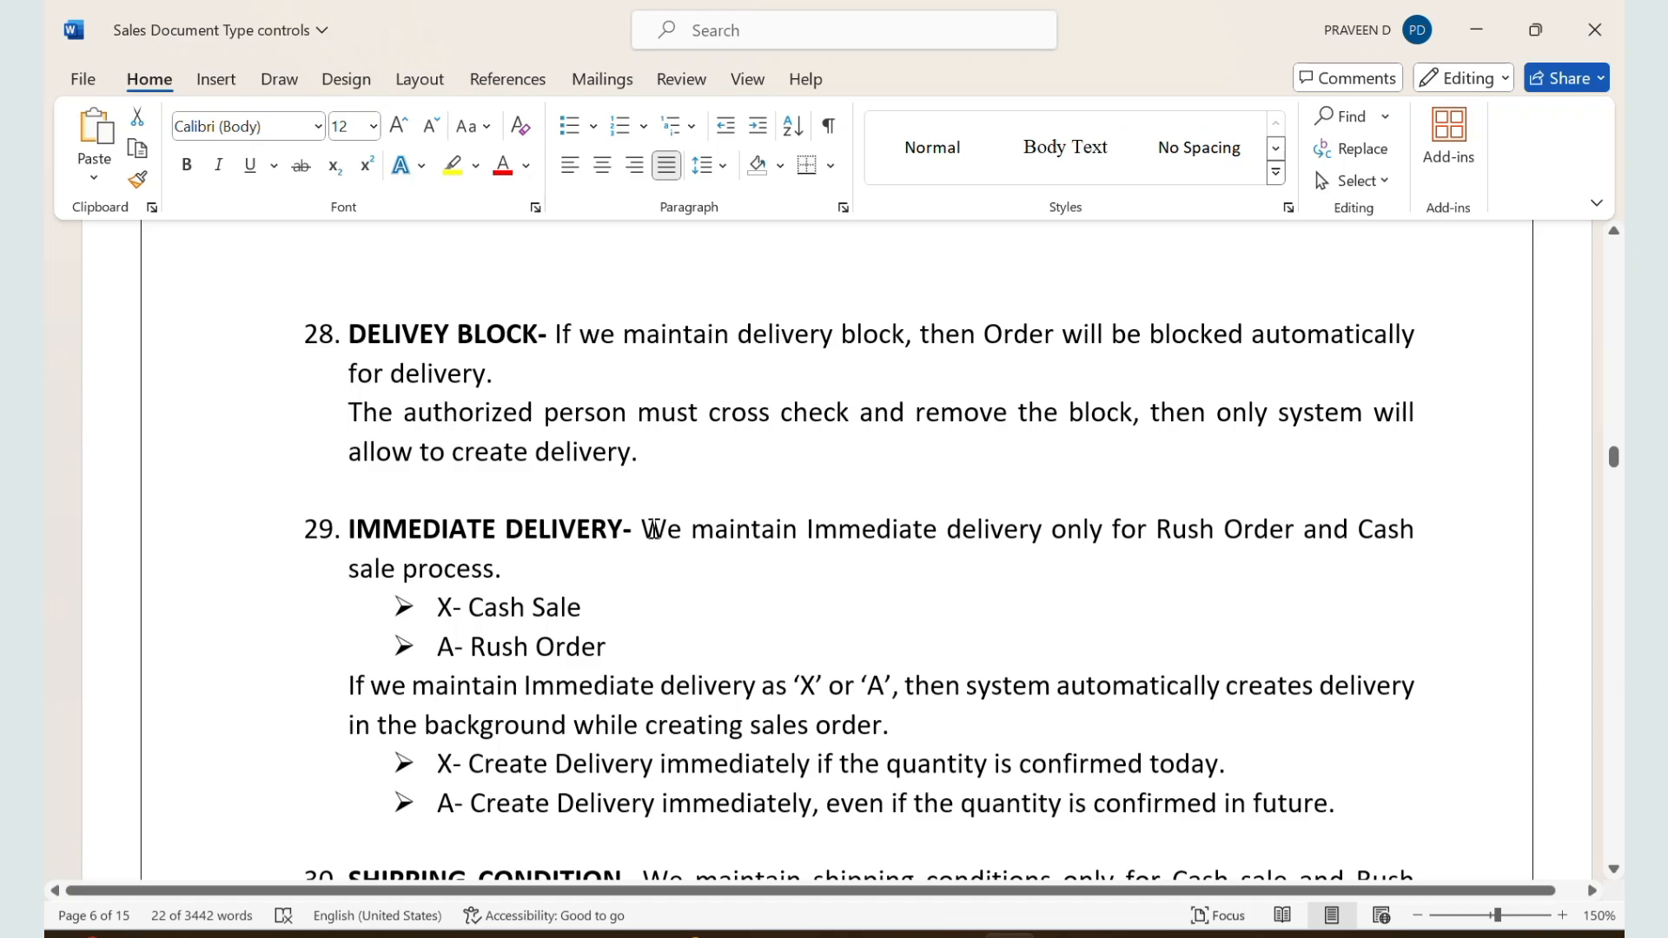
drag(653, 529, 717, 641)
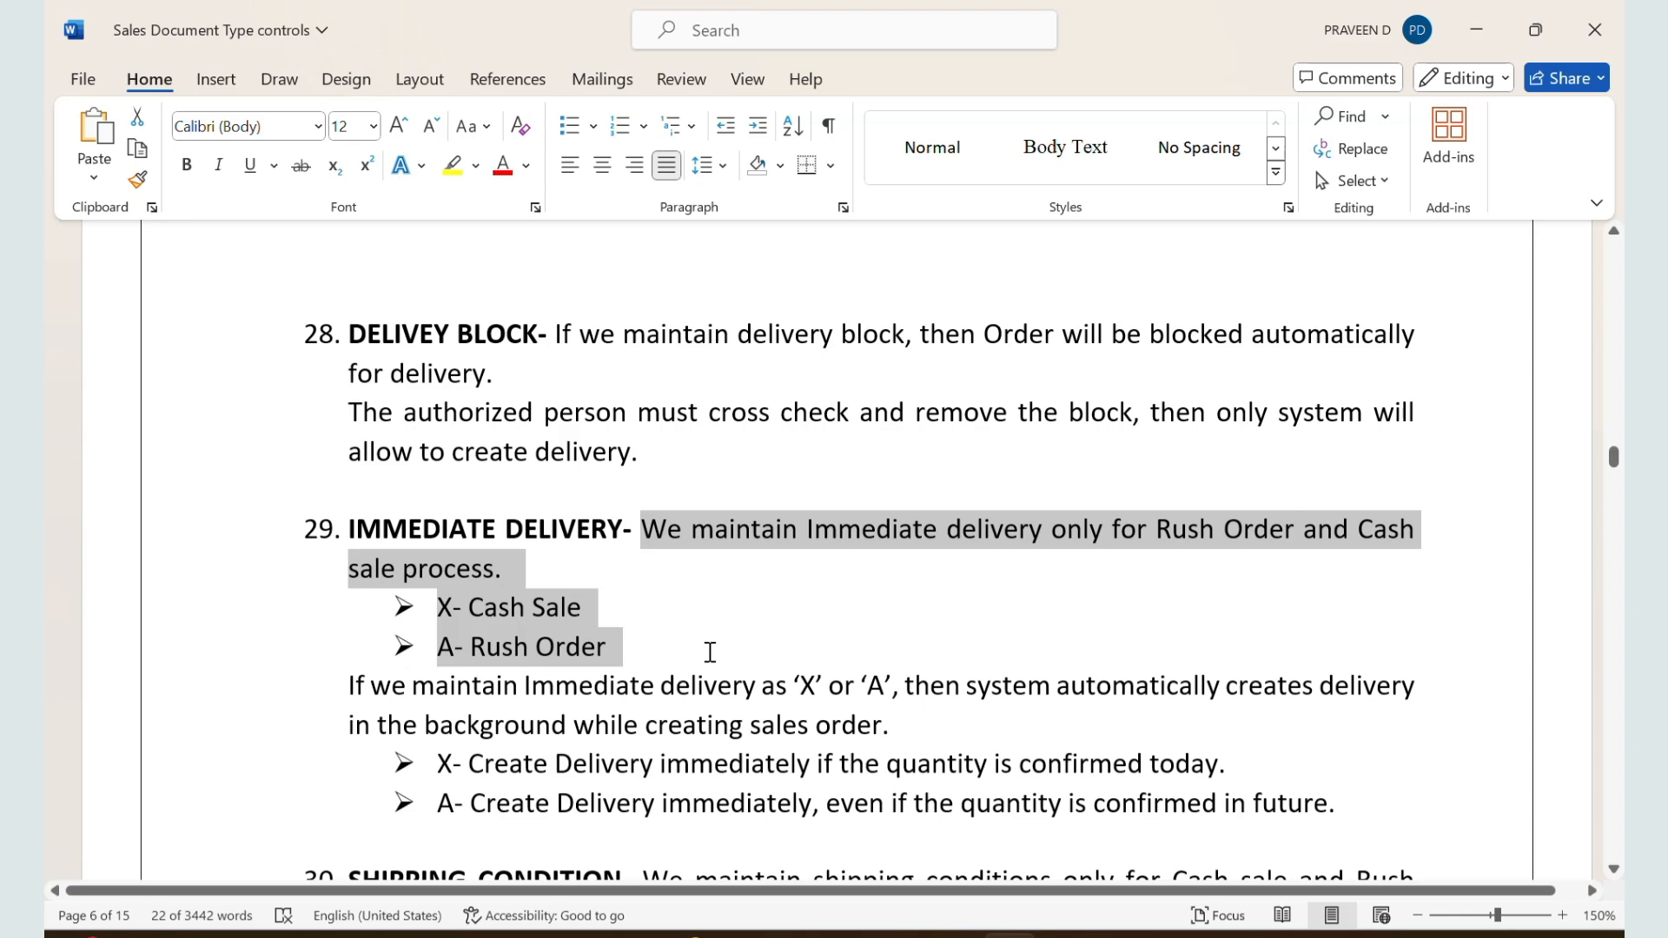
scroll(703, 686, down, 1)
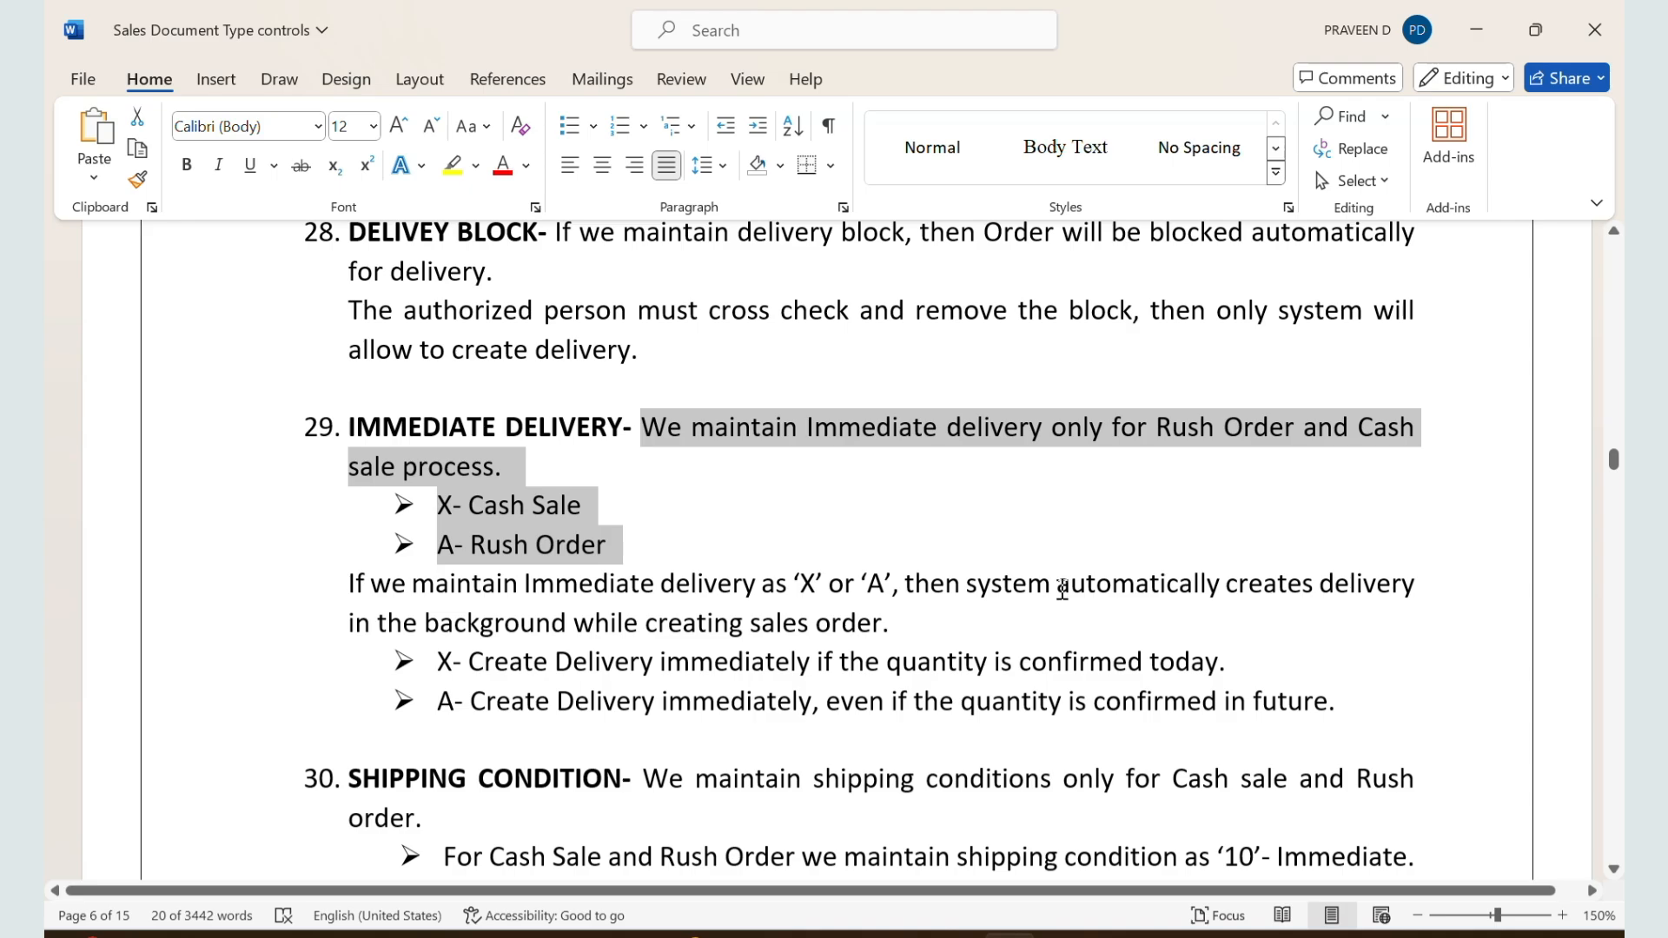
drag(1062, 590, 1106, 629)
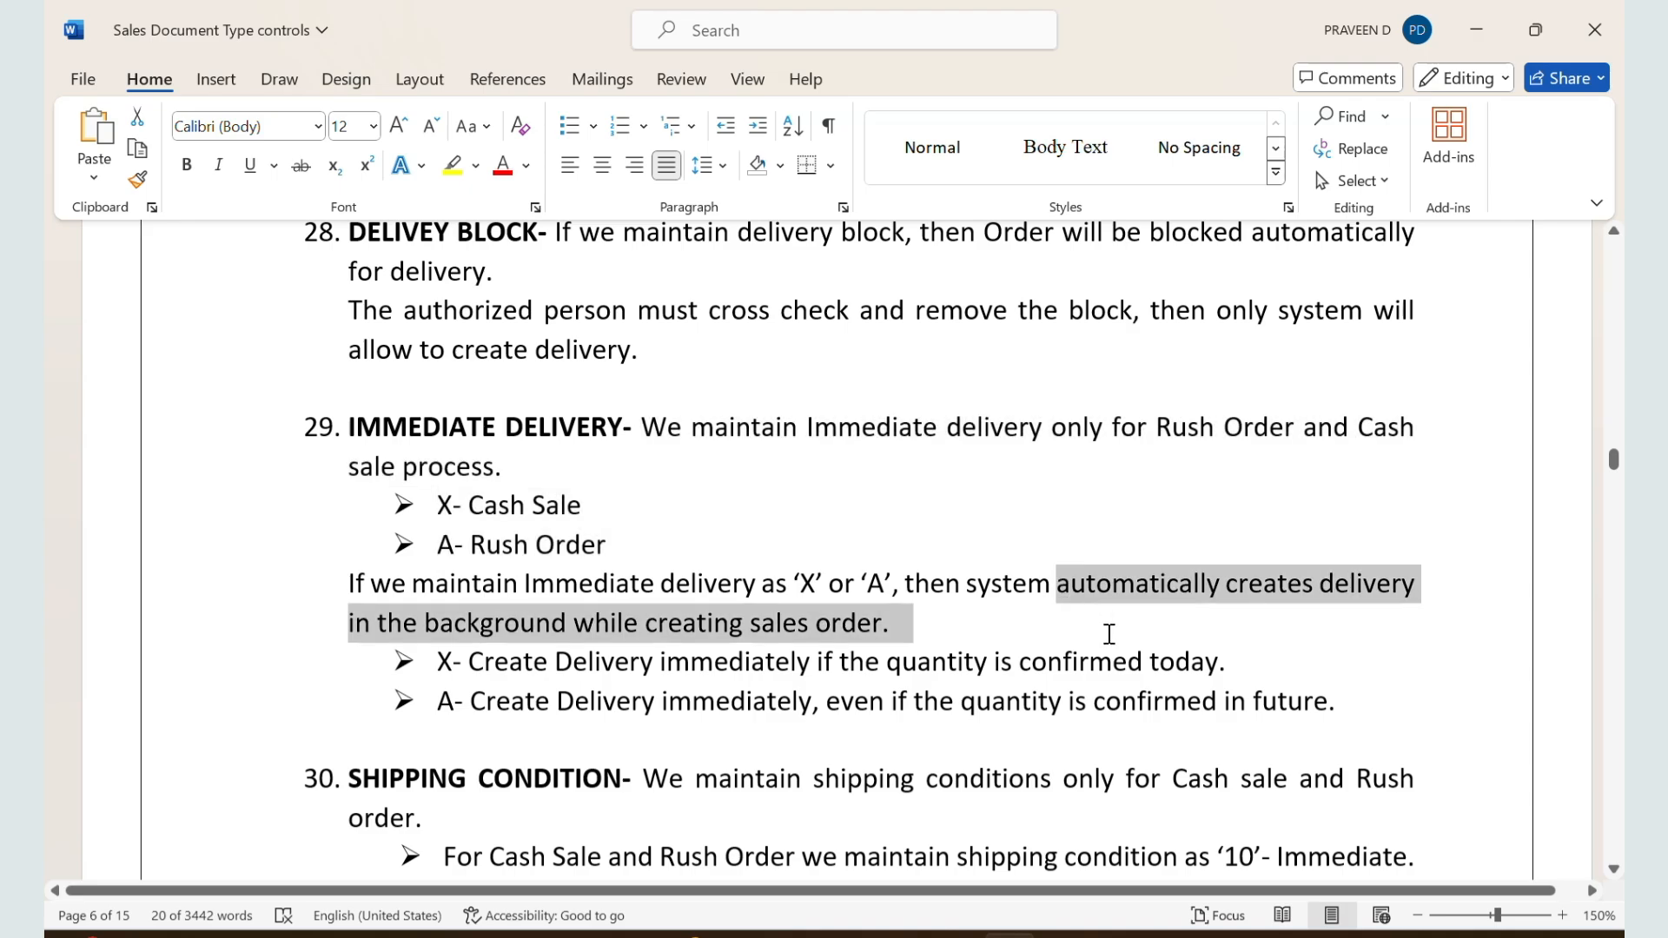
scroll(874, 577, up, 3)
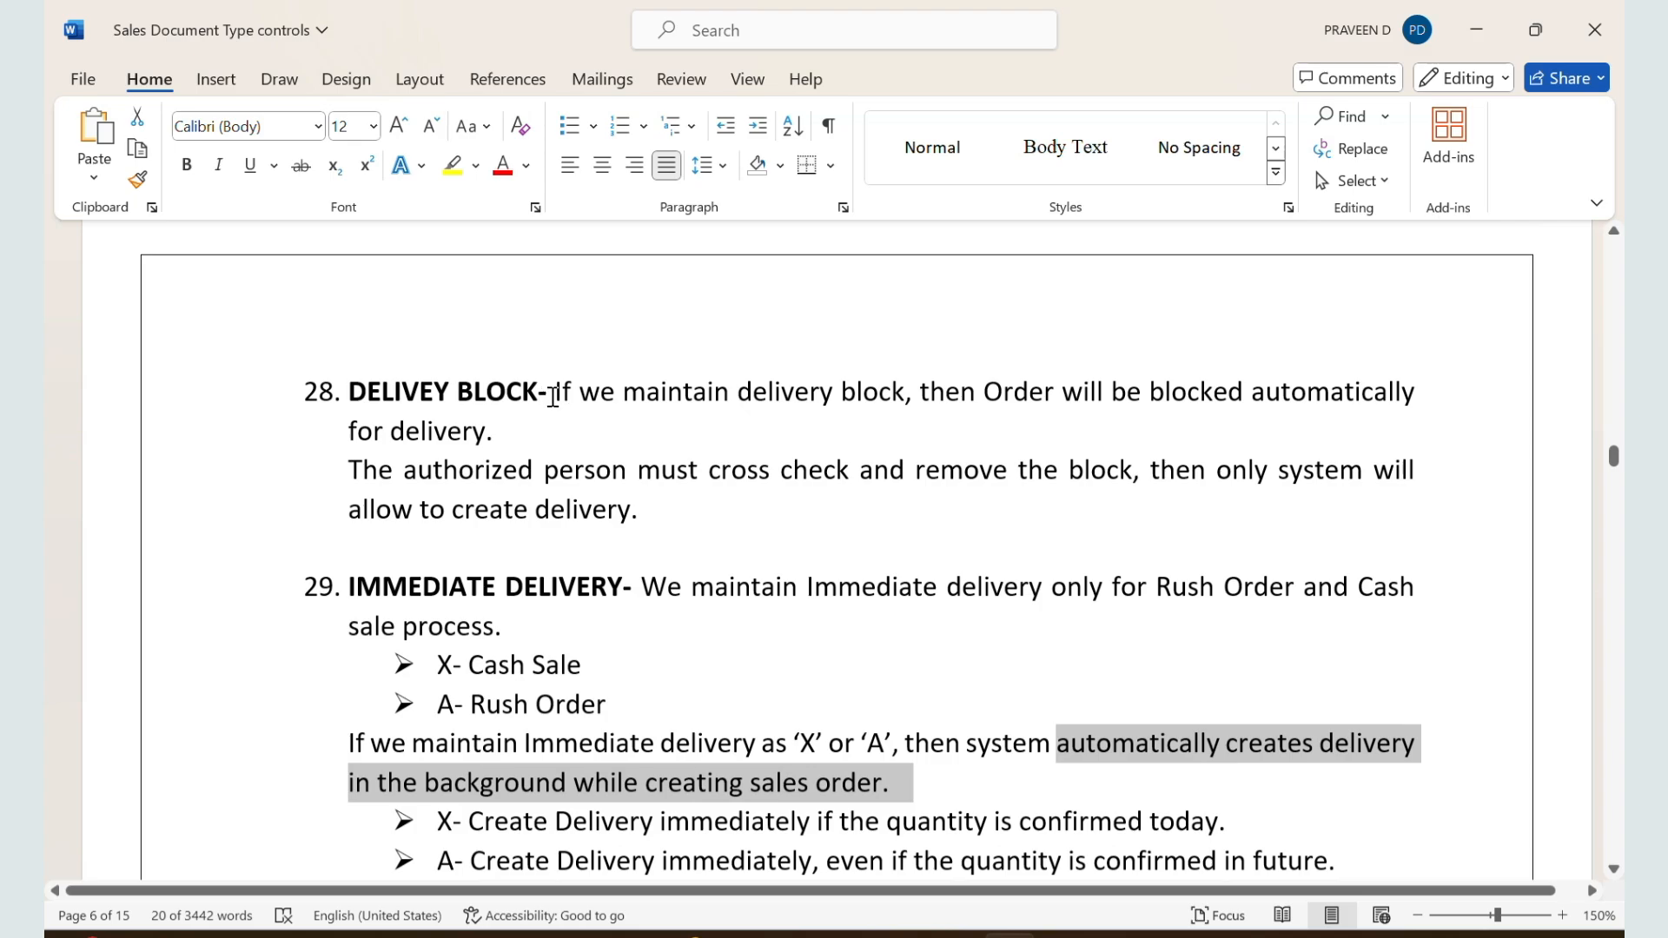
drag(552, 395, 768, 438)
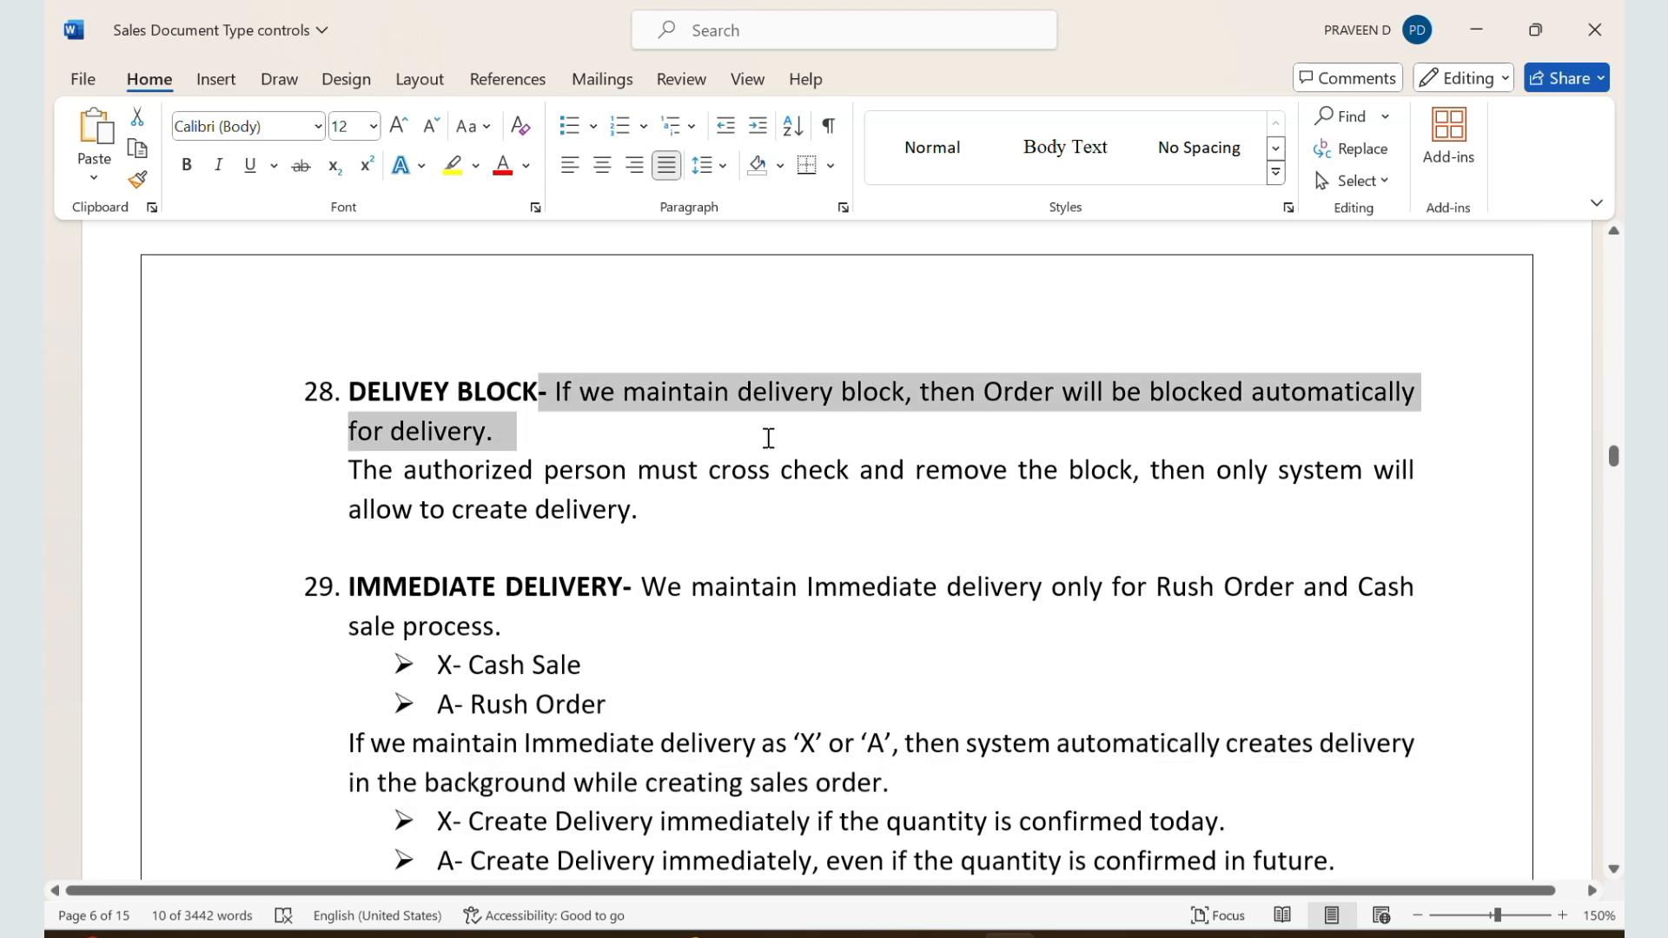
Step: Switch back to the ZZSO settings in SAP, set the shipping delivery block to 01 Credit limits, and save
key(alt+Tab)
scroll(733, 674, down, 1)
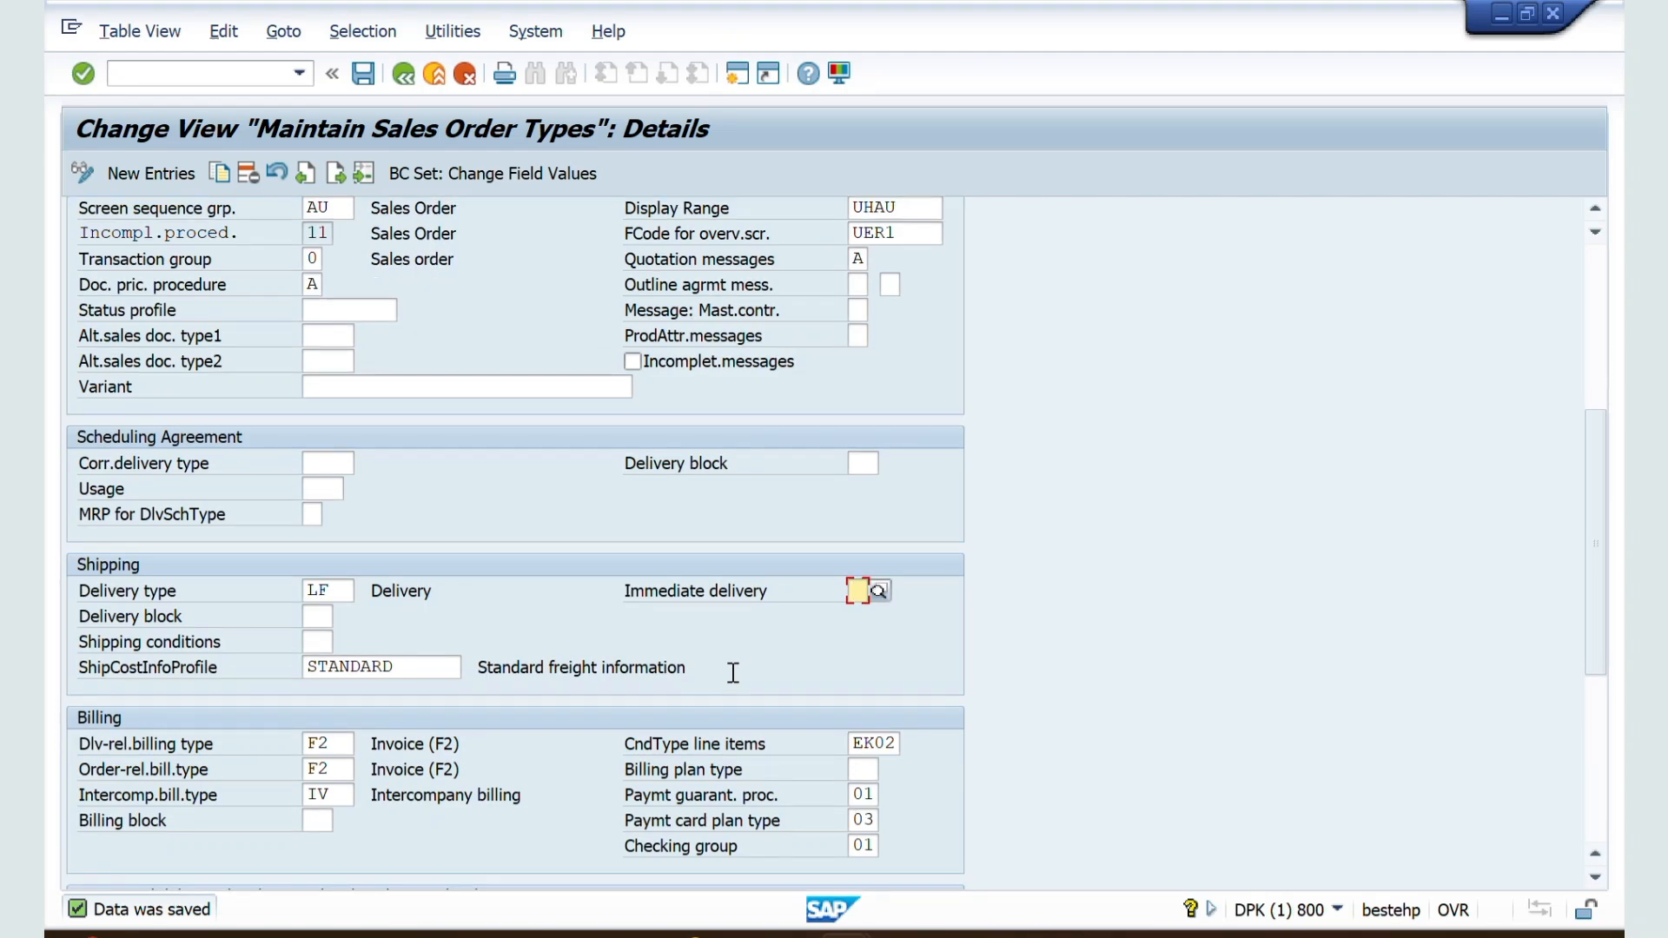
click(307, 613)
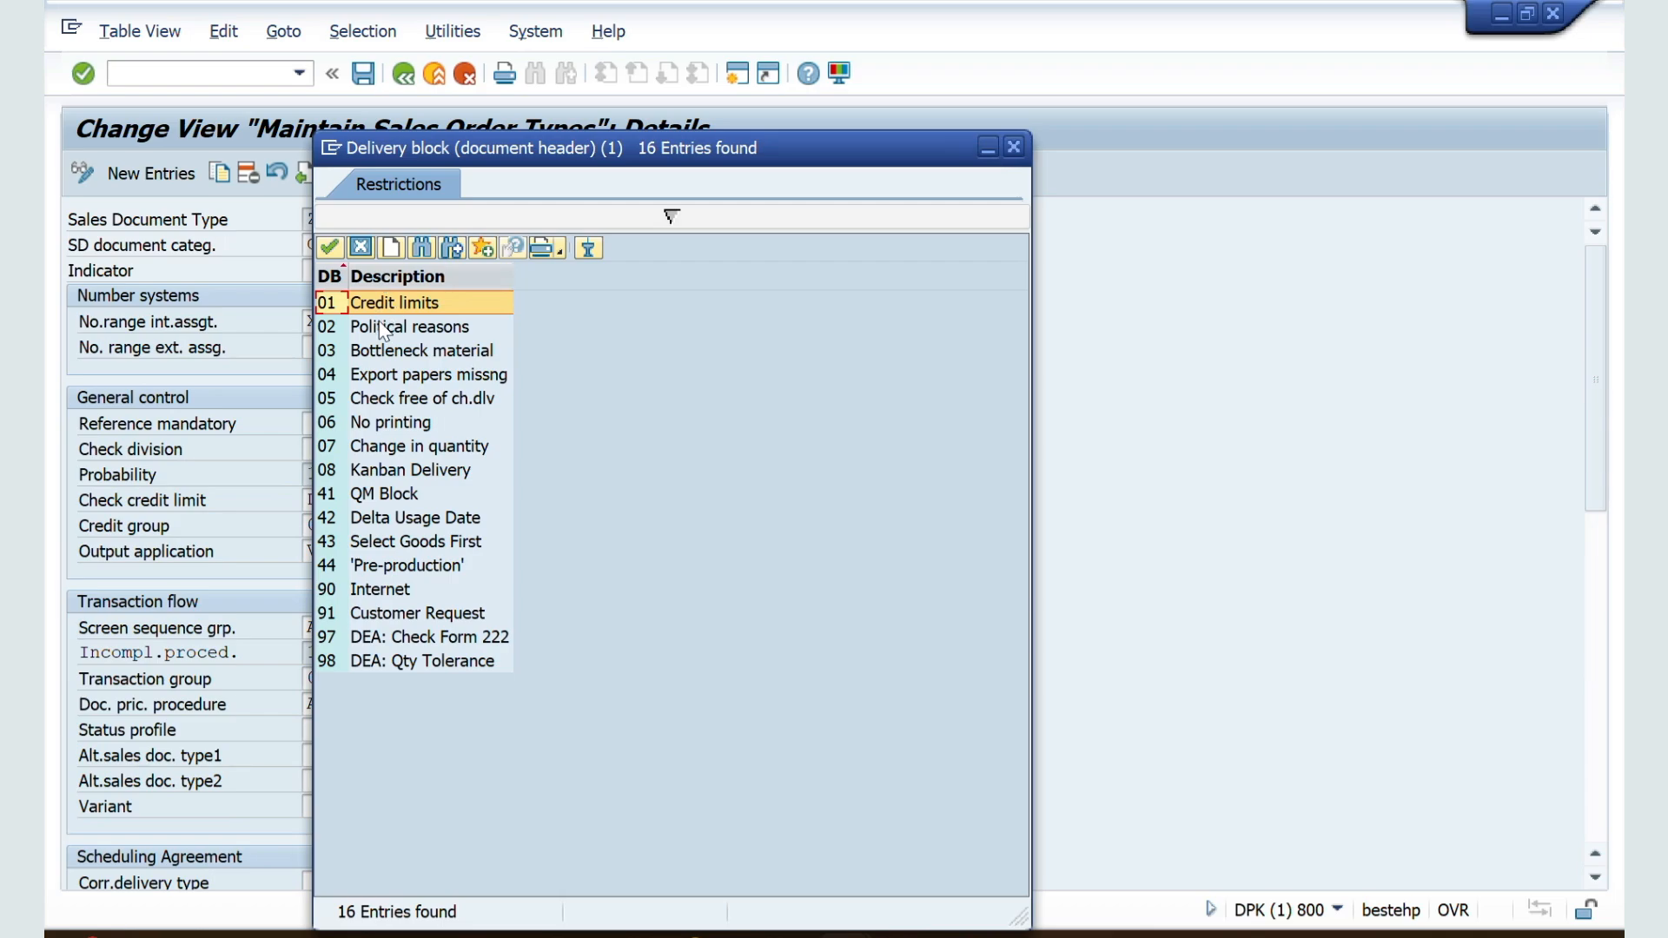
double_click(393, 304)
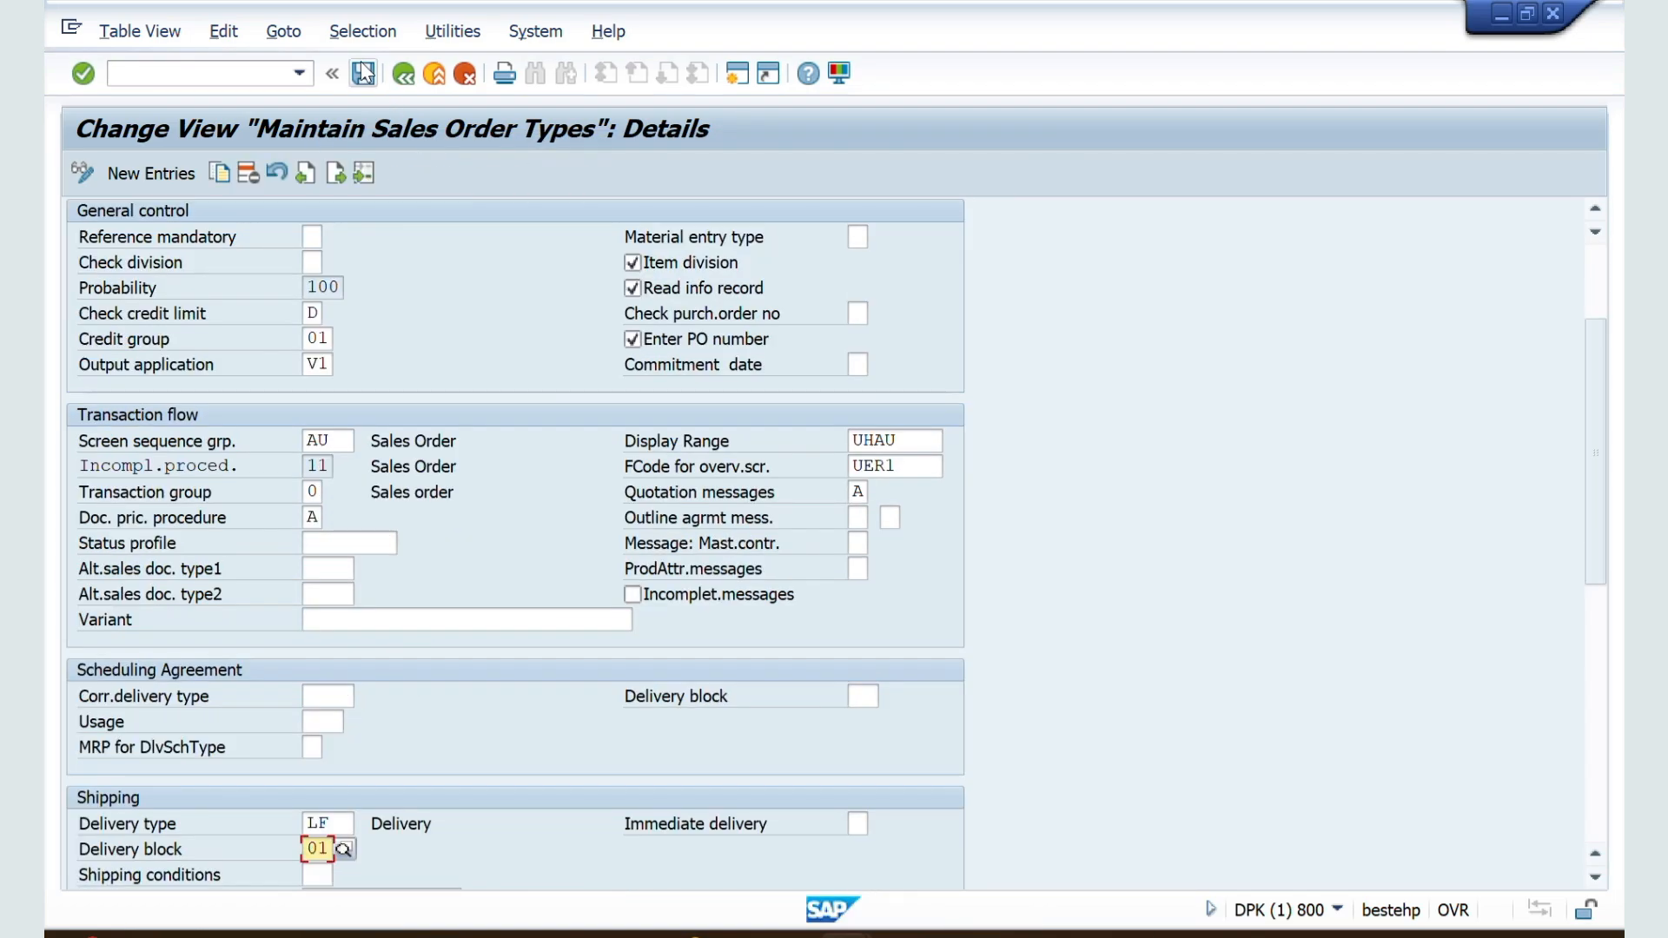
click(361, 73)
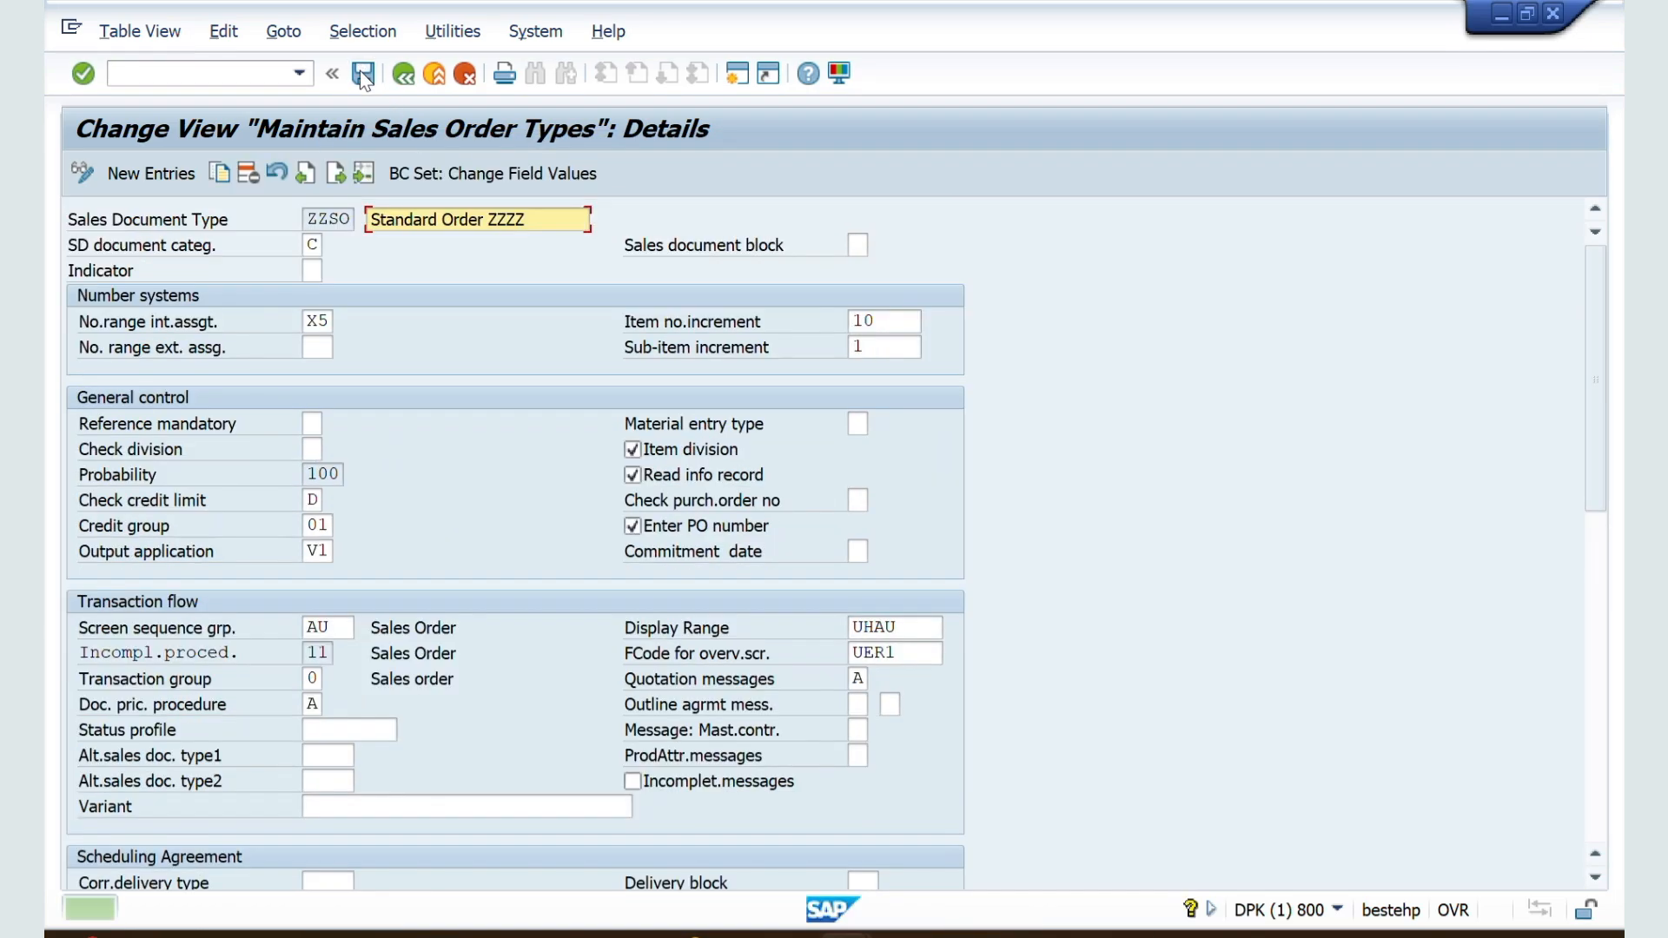
Step: Switch to the delivery session and leave the unsaved delivery by calling the sales order creation transaction
key(alt+Tab)
key(alt+Tab)
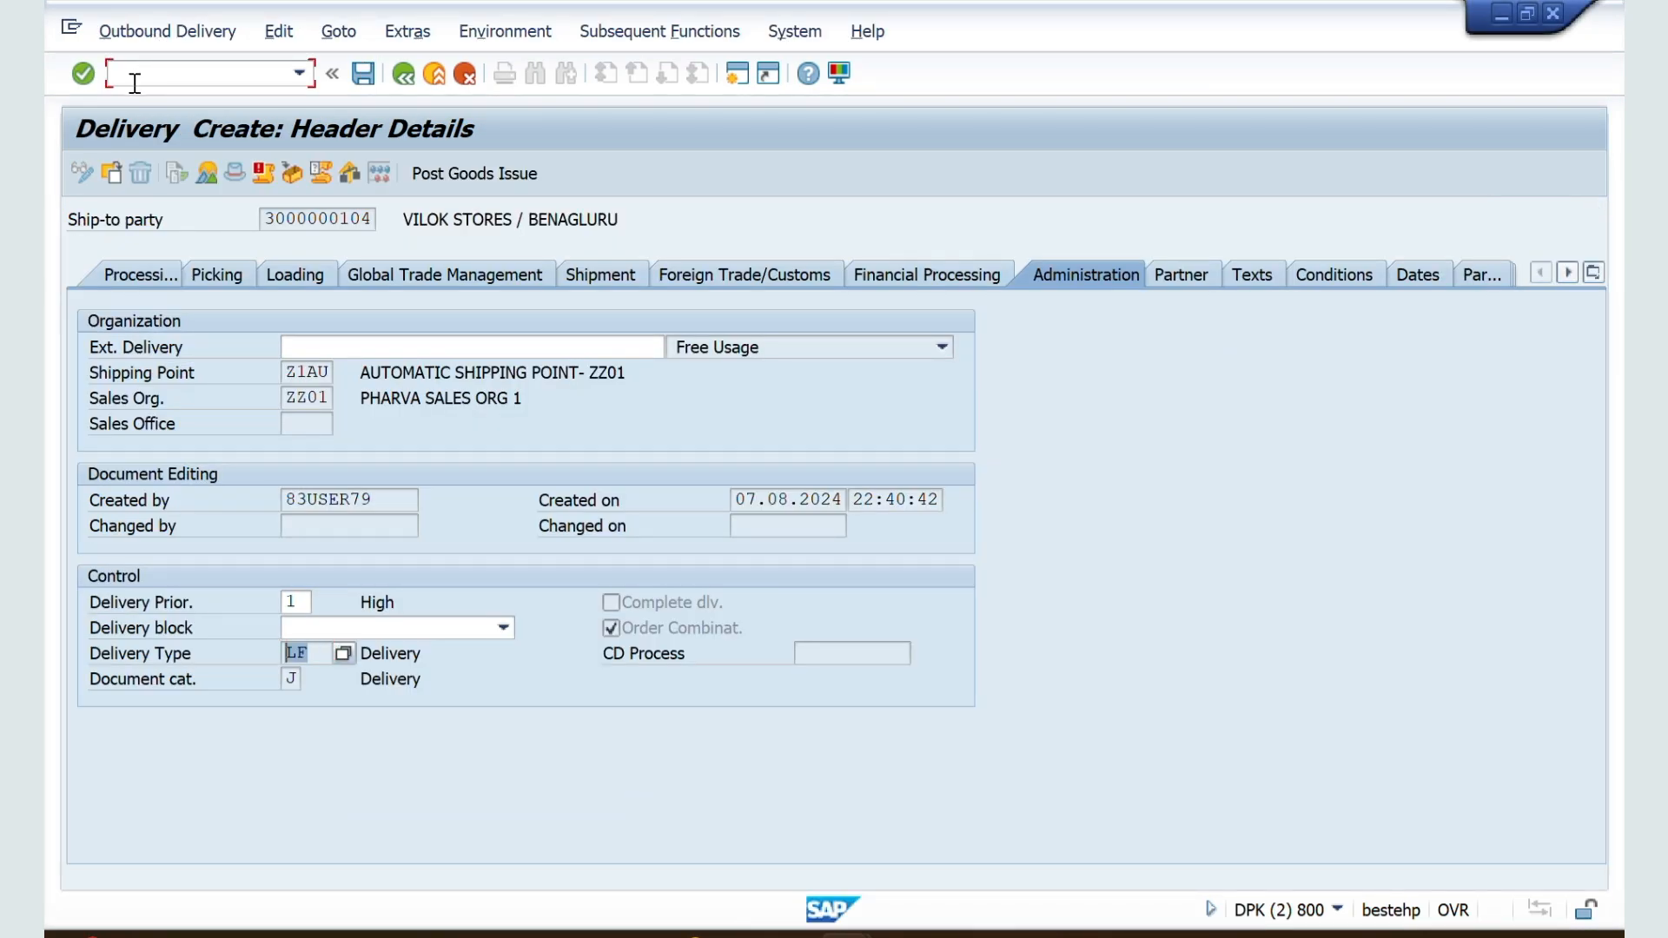
click(134, 83)
text(/nva03)
key(Return)
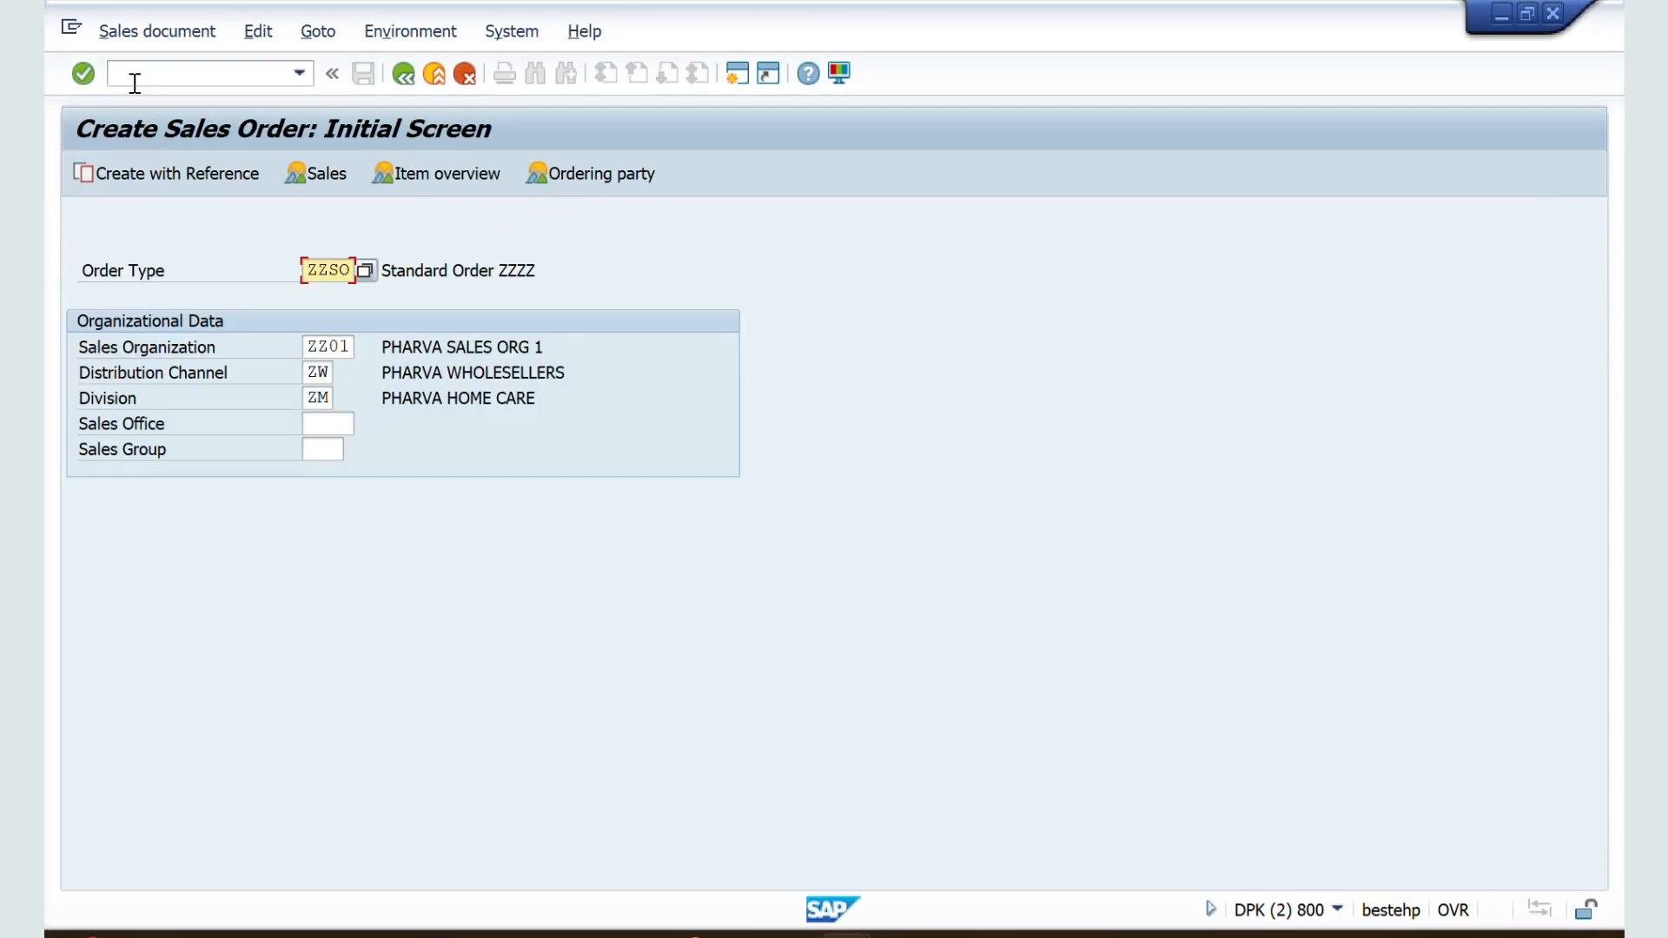
Step: Start a ZZSO order with VILOK STORES' customer number as sold-to party, and continue past the open quotations
key(Return)
key(Down)
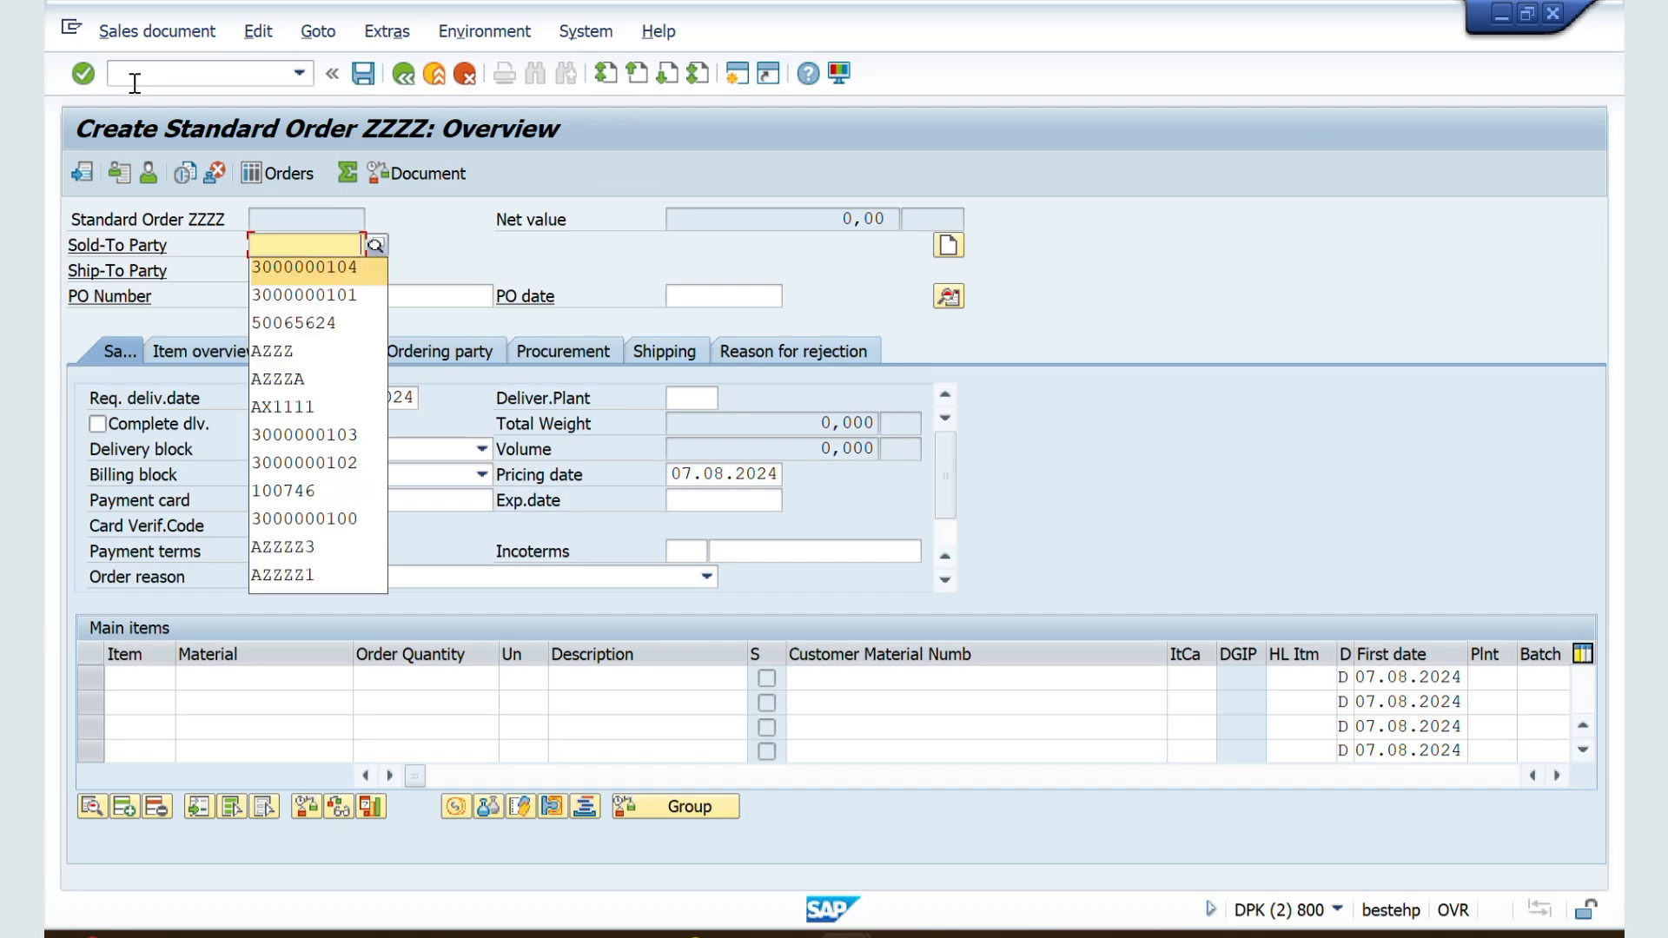
key(Return)
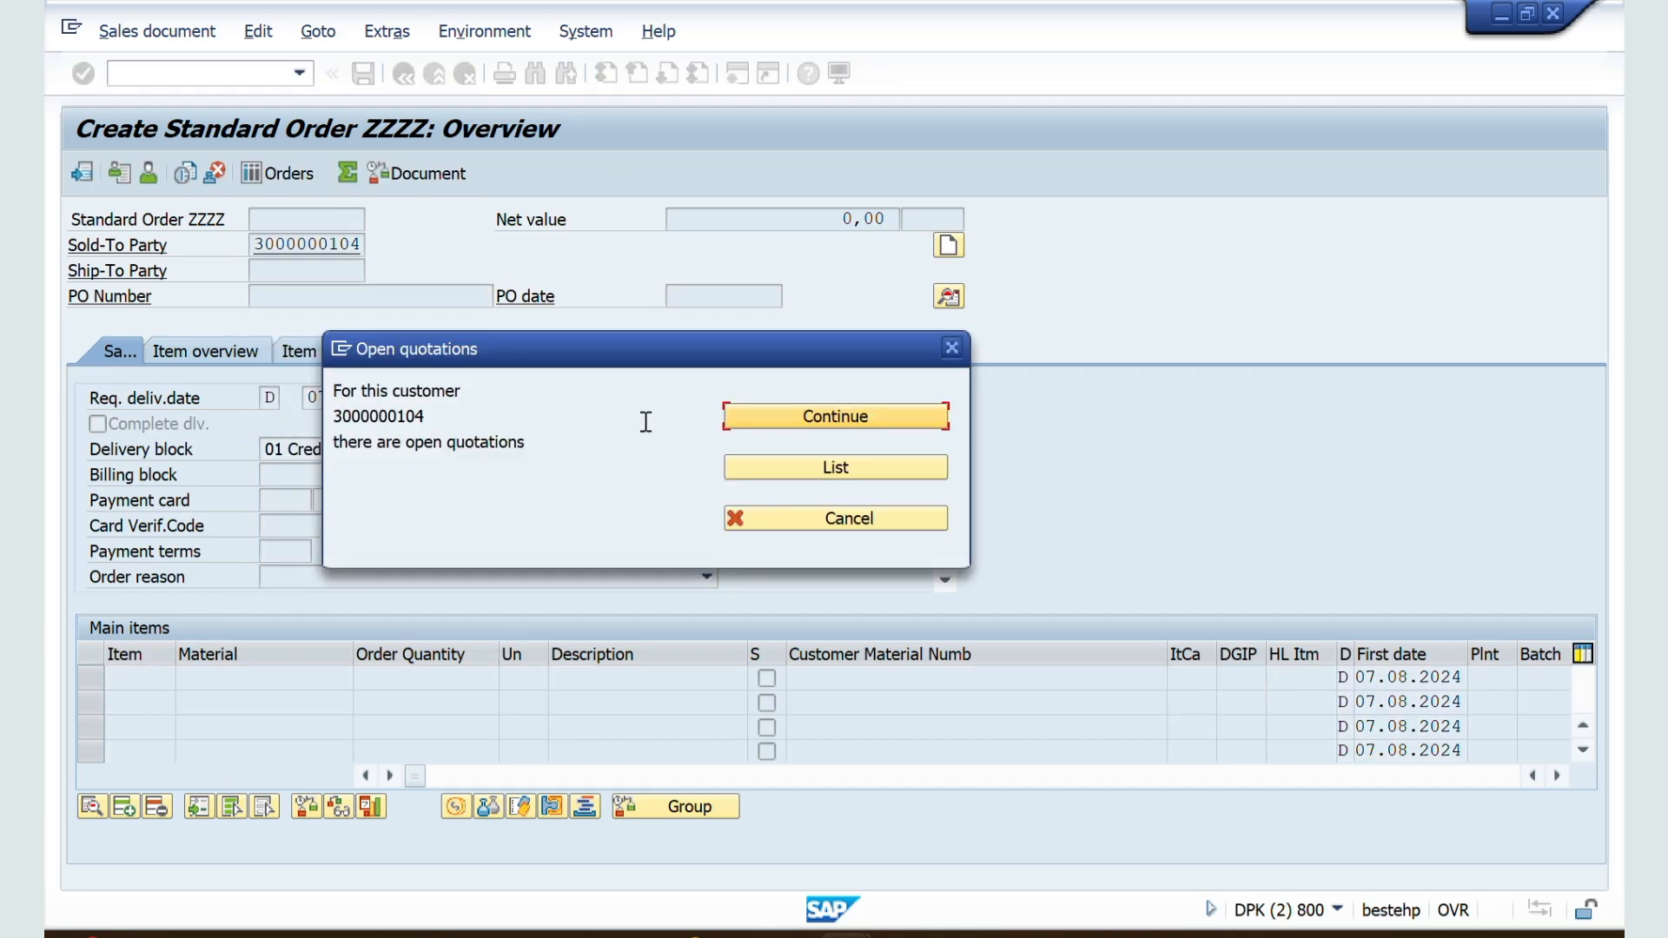
click(789, 418)
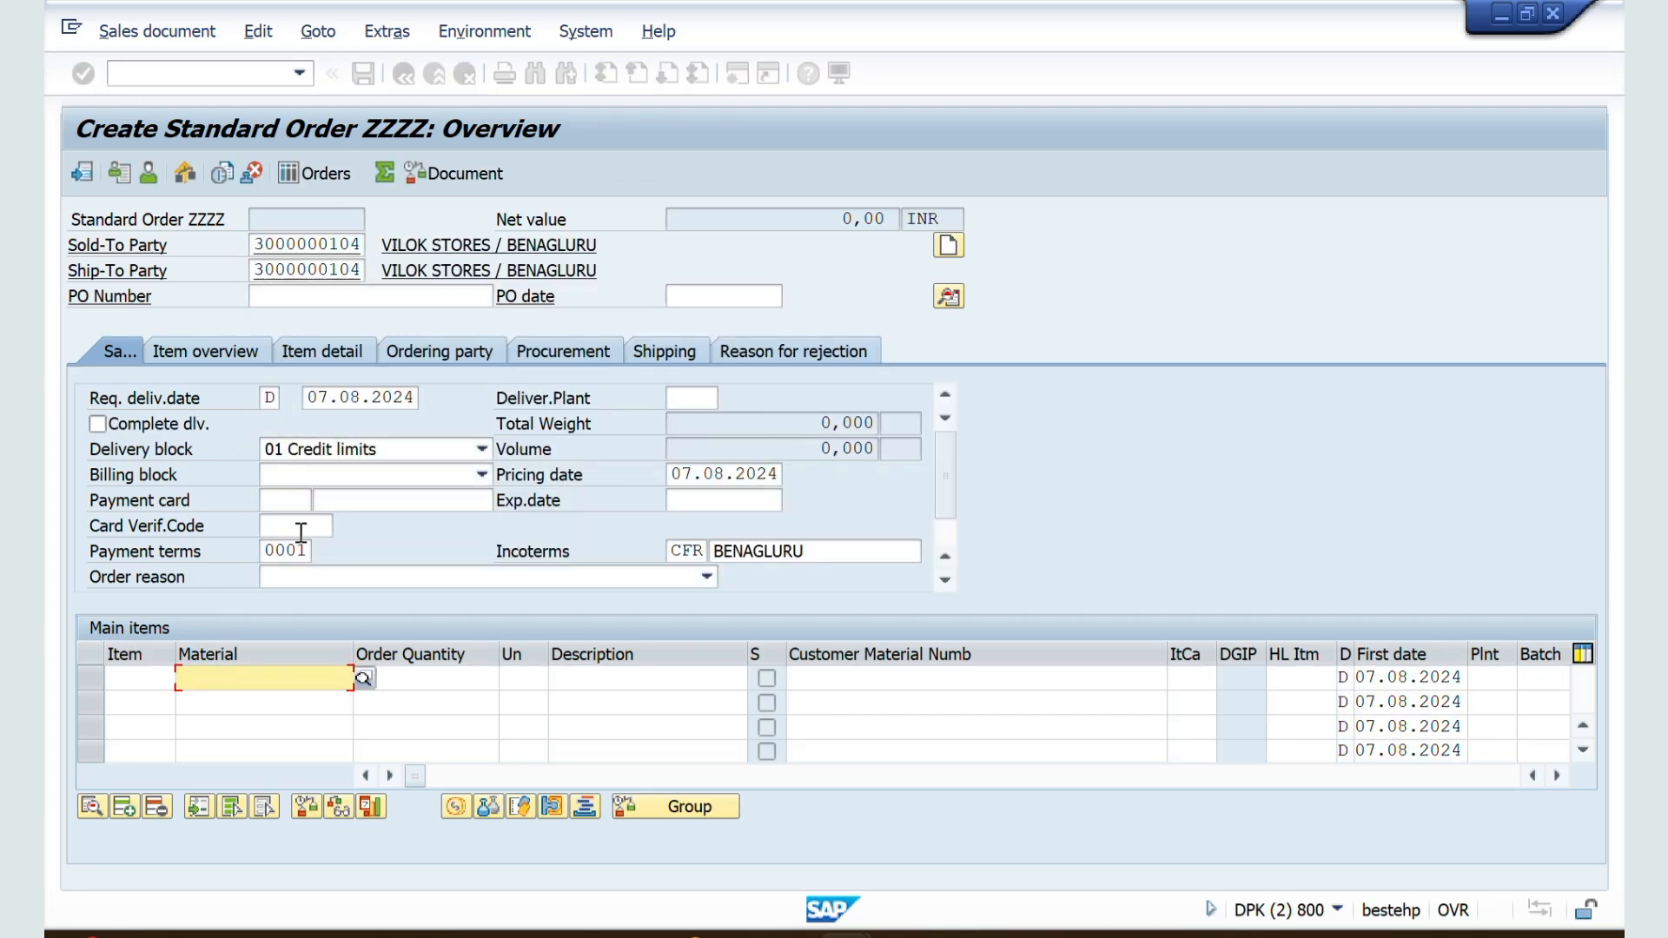
Step: Add material 50065624 with an order quantity of 10 to the order, accepting the minimum quantity warning
key(Down)
key(Return)
key(Tab)
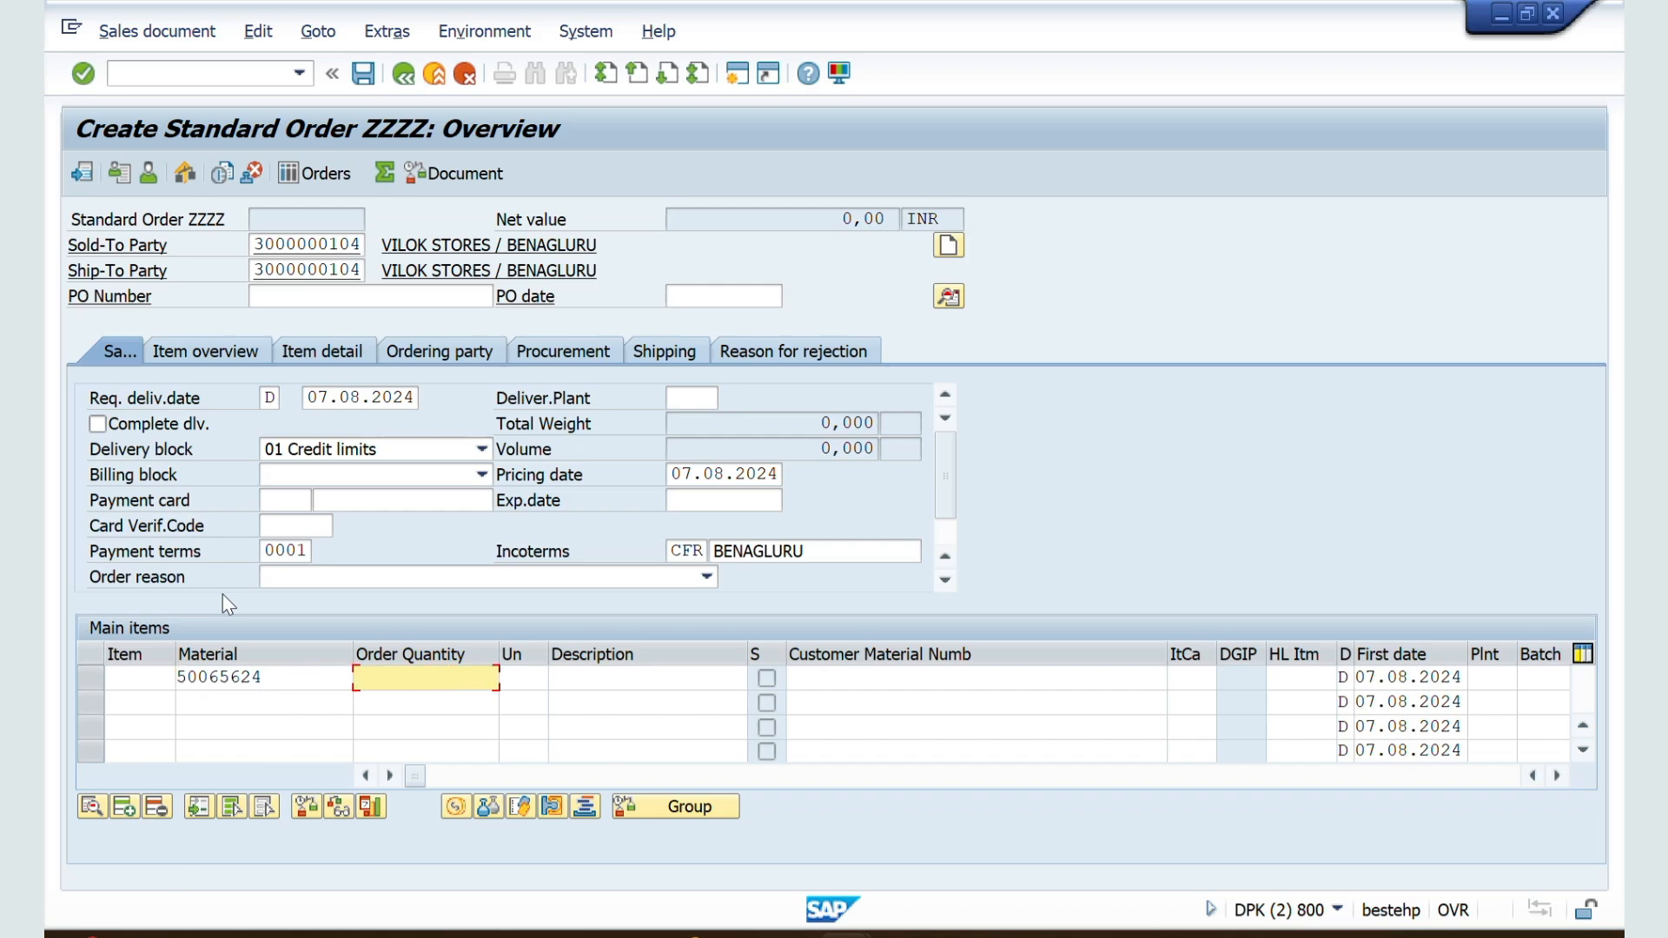
text(10)
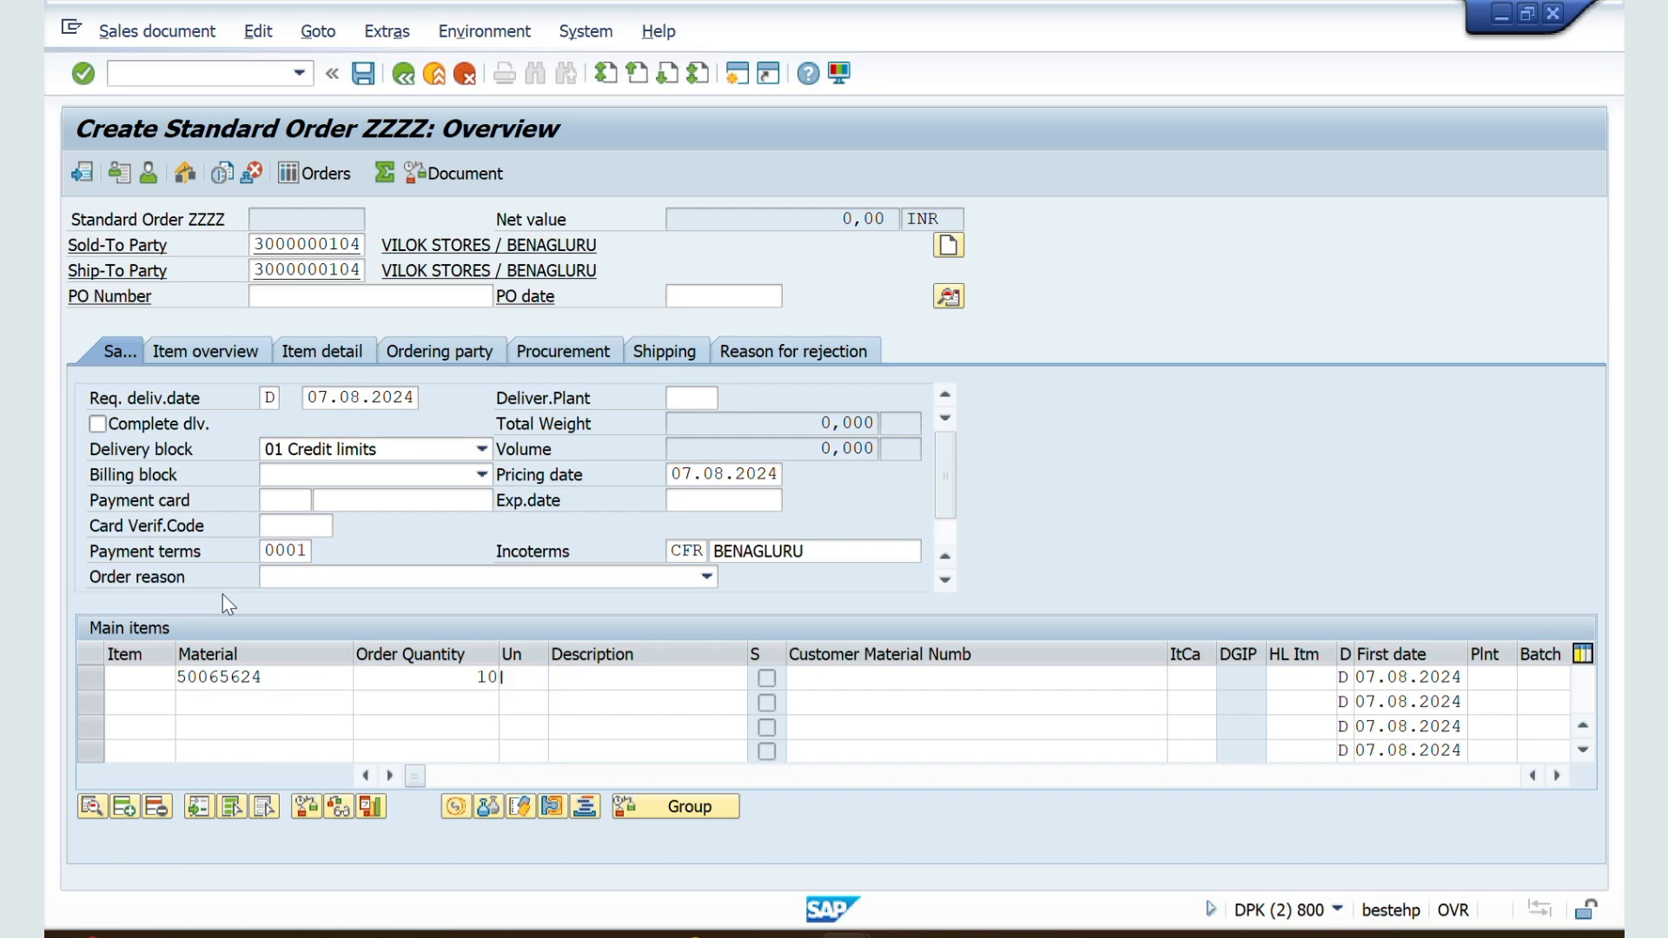
key(Return)
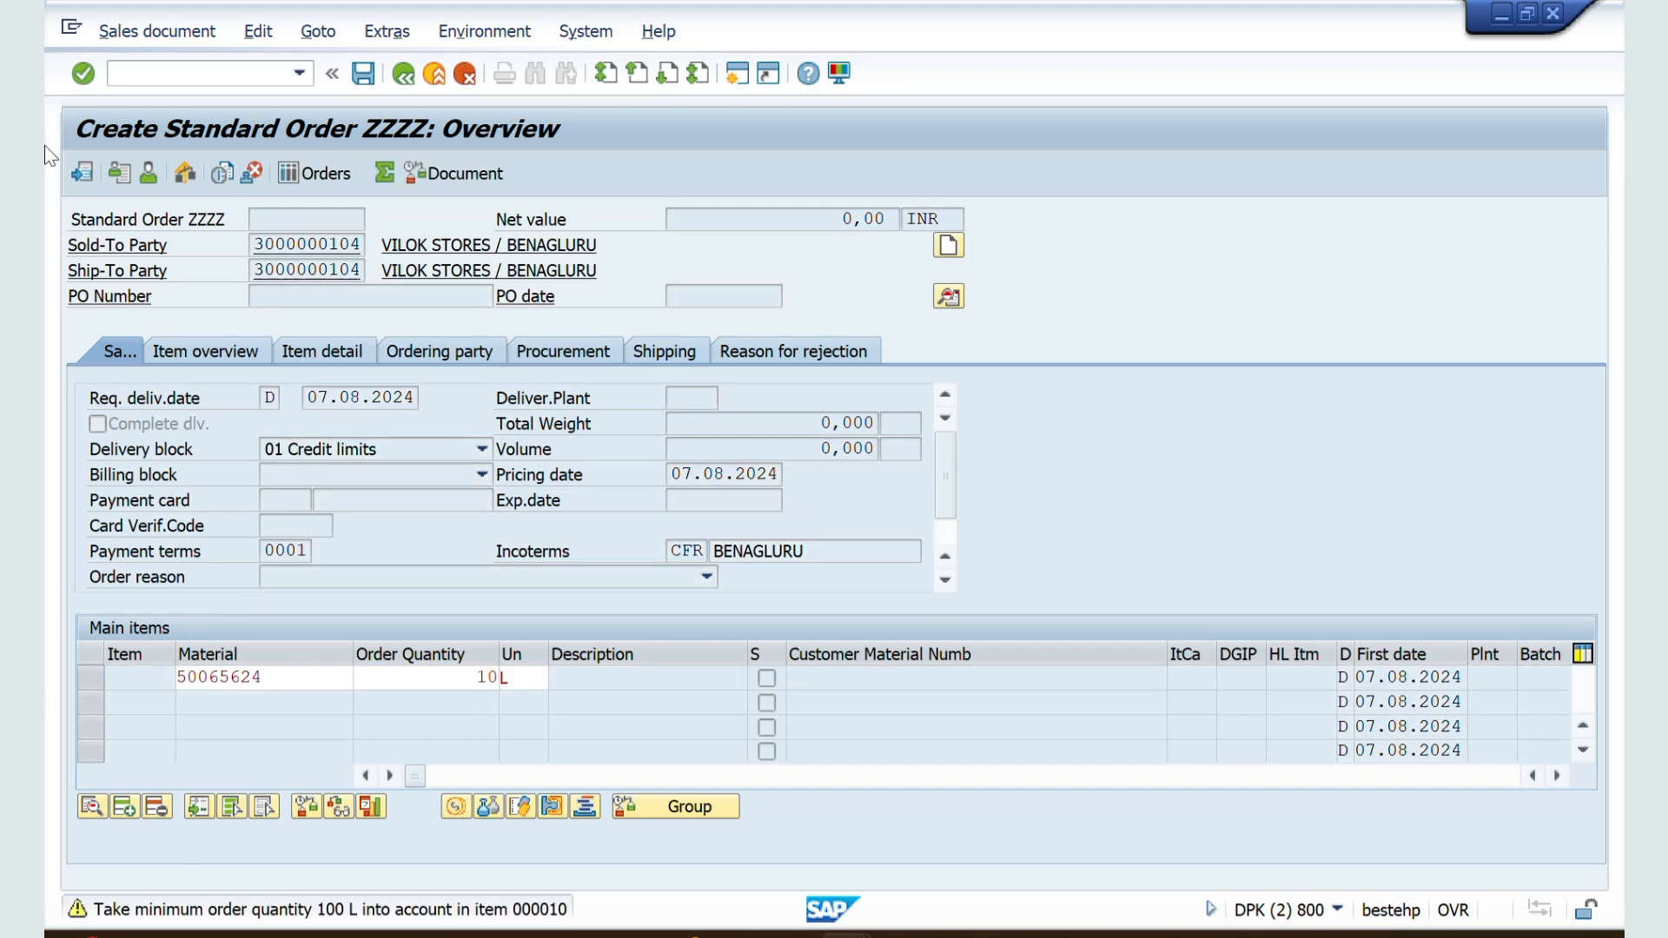
key(Return)
Step: Check the order's incompletion log, try to create the delivery directly from the order, and inspect the resulting log message
click(258, 31)
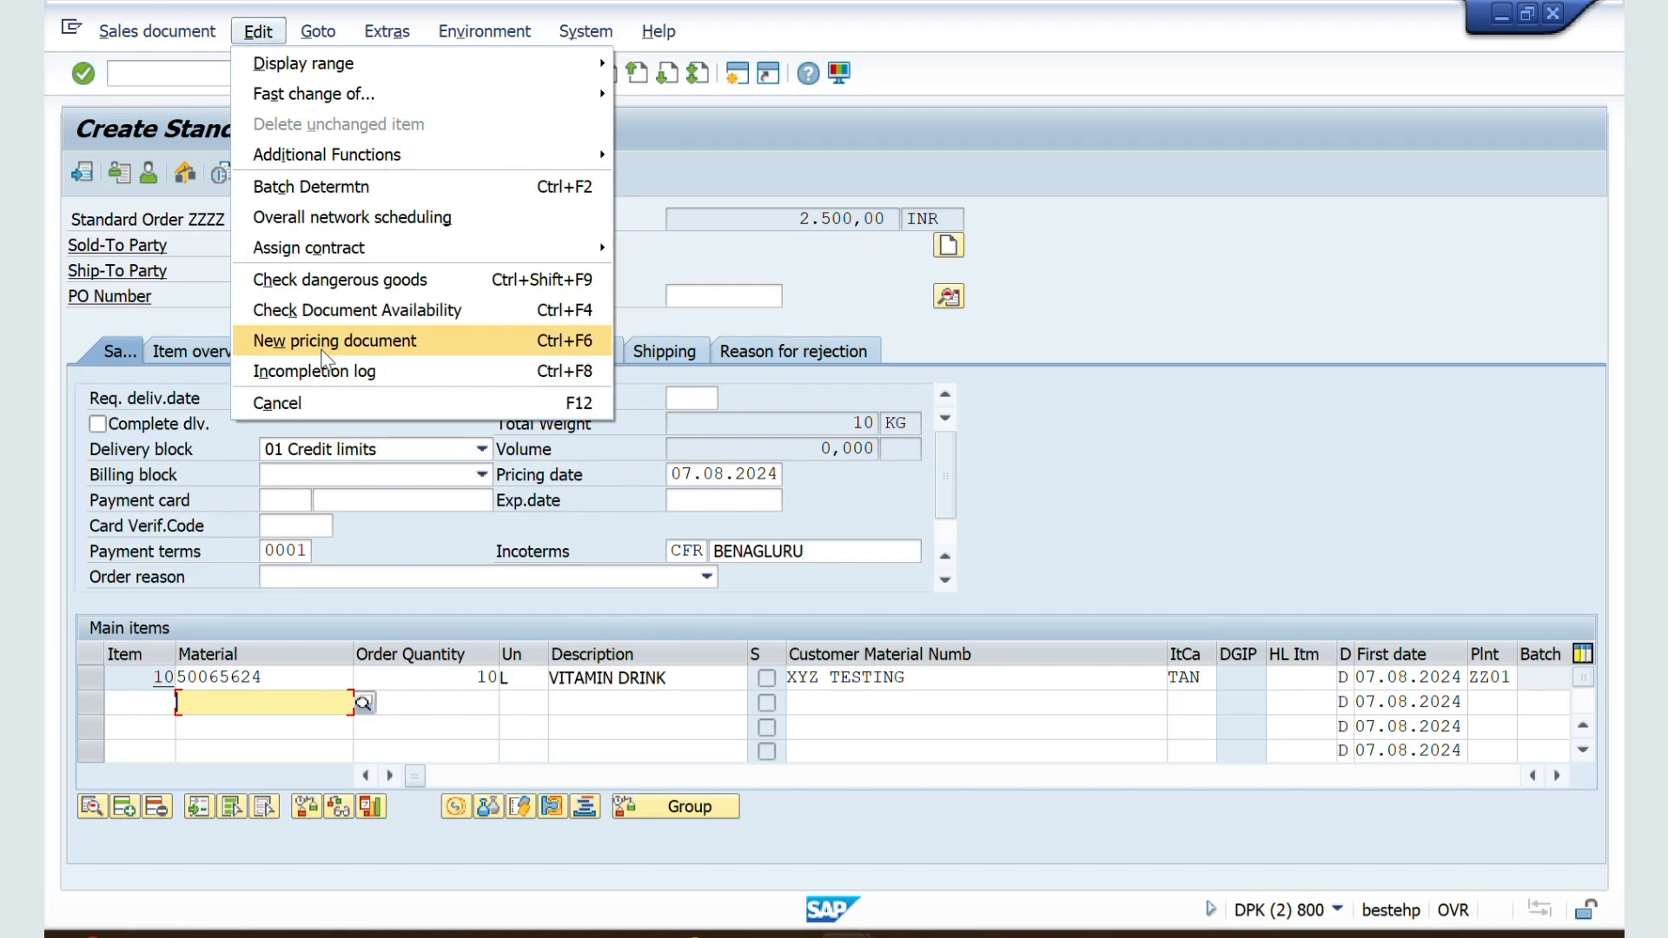
click(317, 370)
click(184, 34)
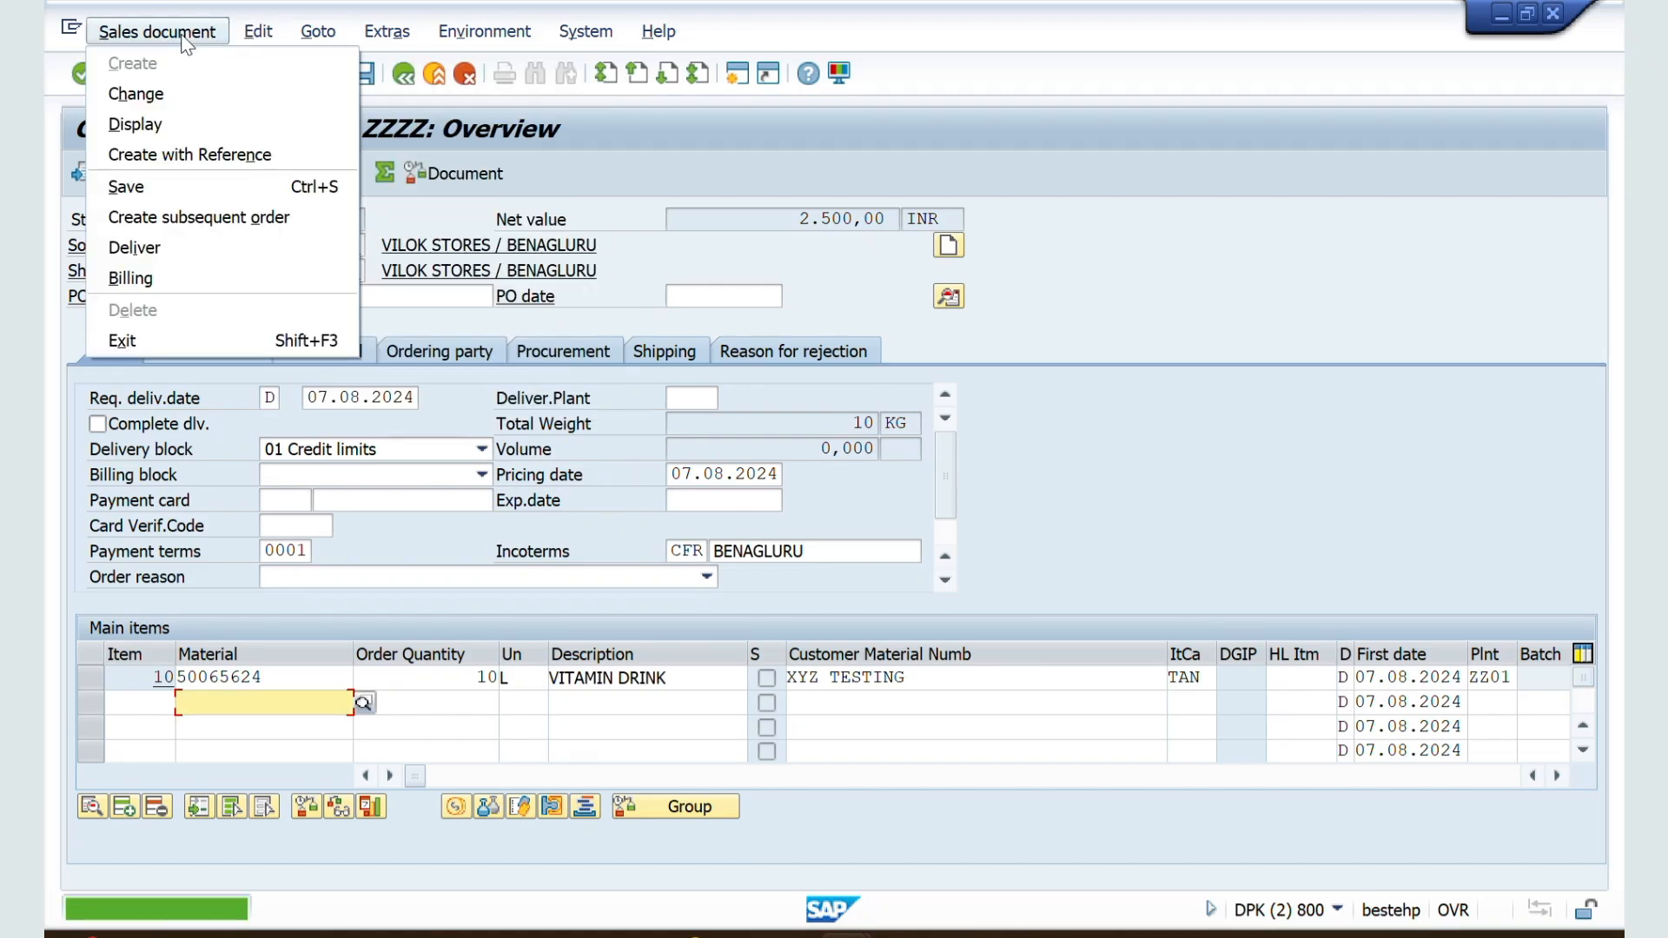
click(139, 247)
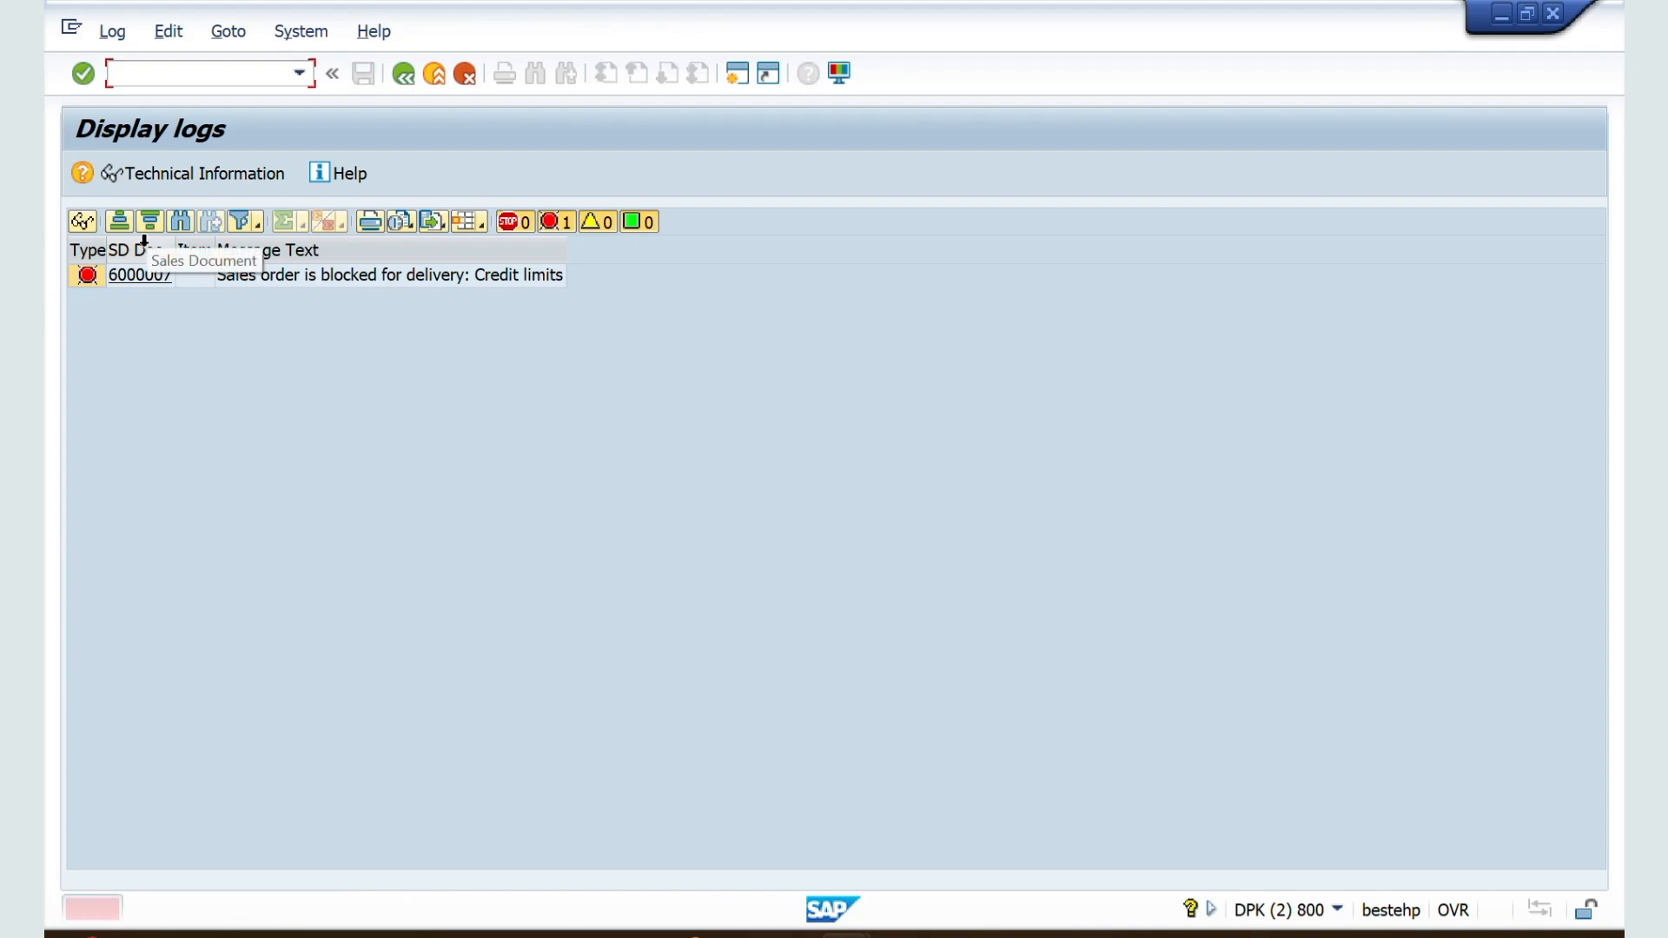
click(307, 285)
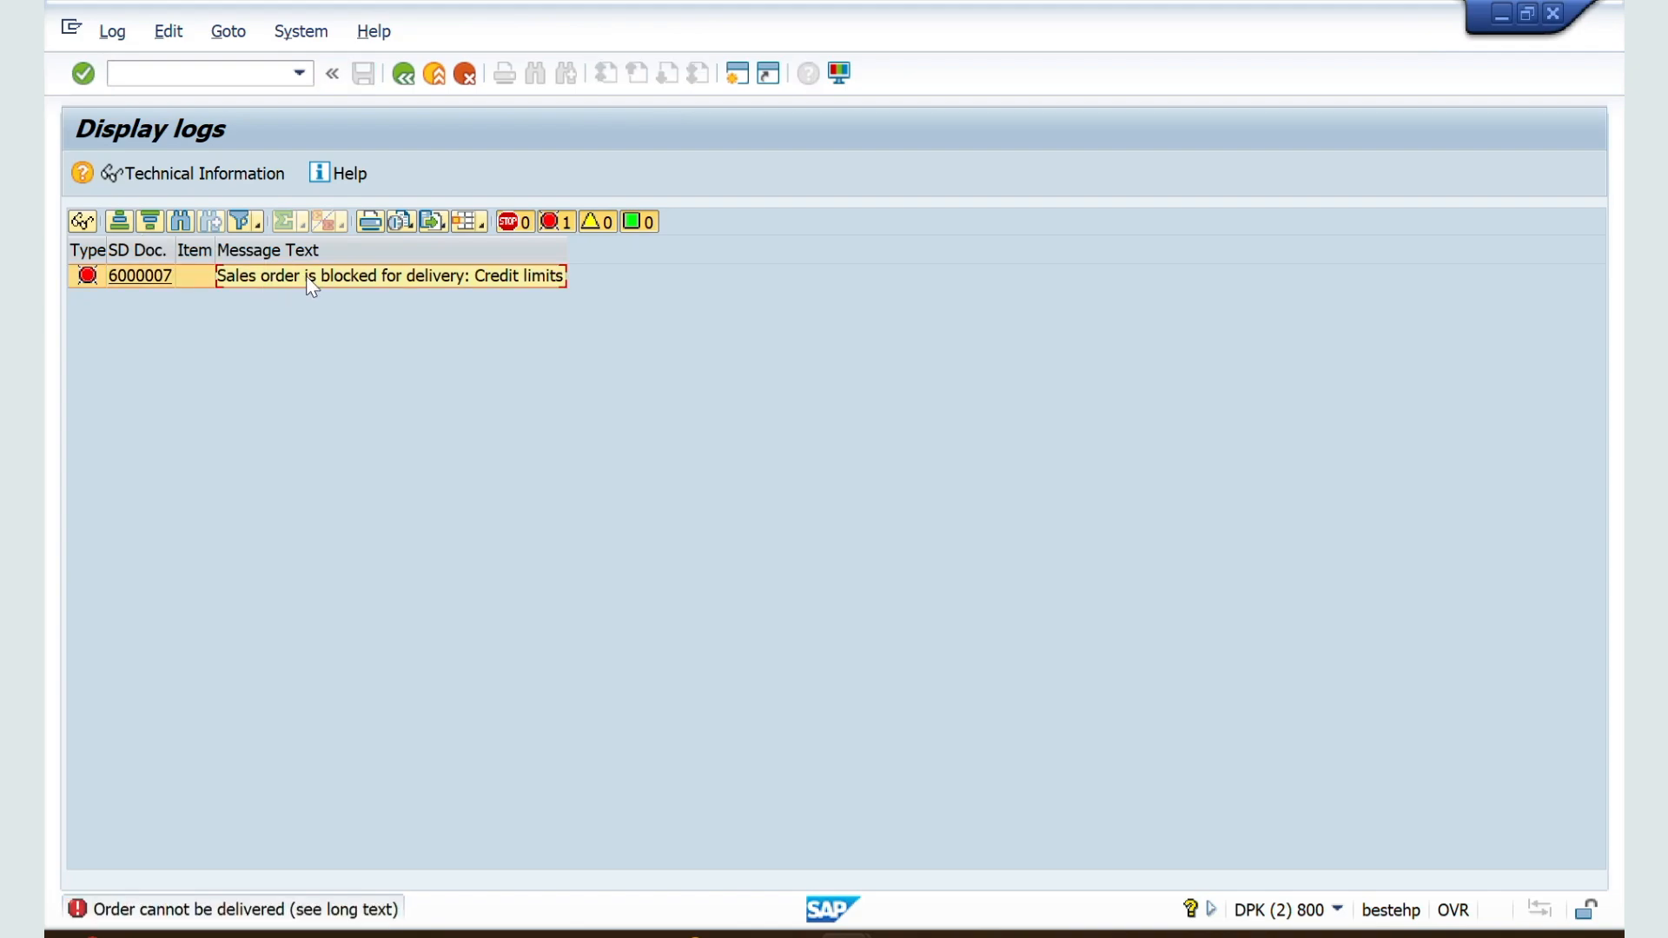
Step: Switch to the ZZSO document type settings, clear the shipping delivery block, and select the shipping conditions field
key(alt+Tab)
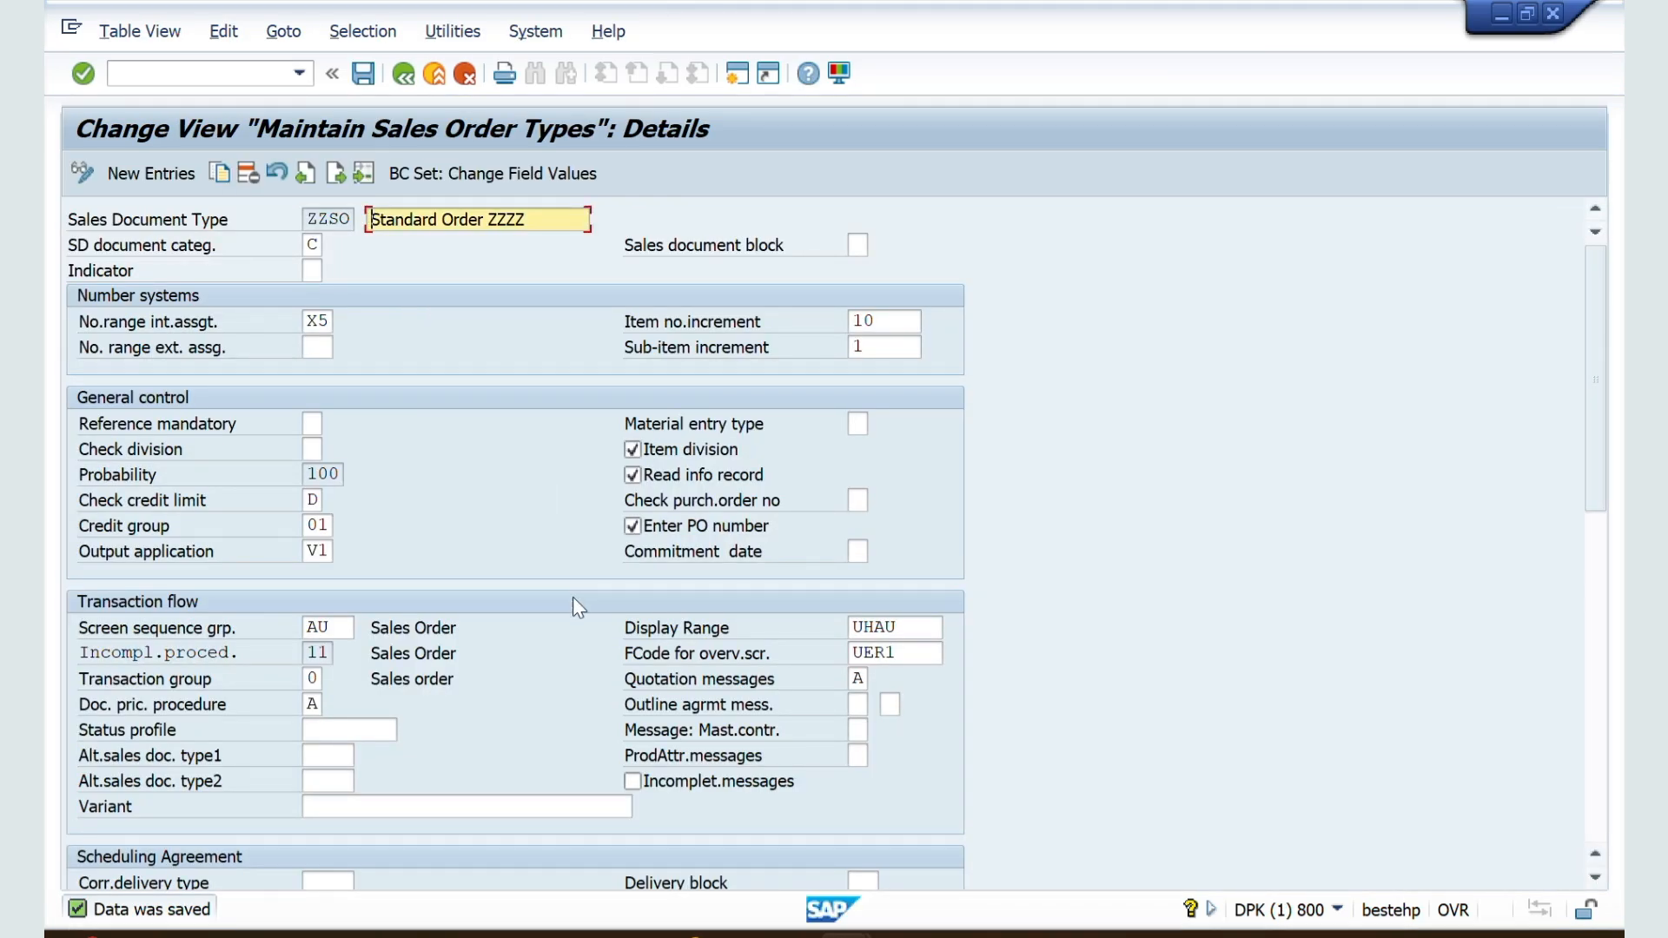
scroll(572, 596, down, 4)
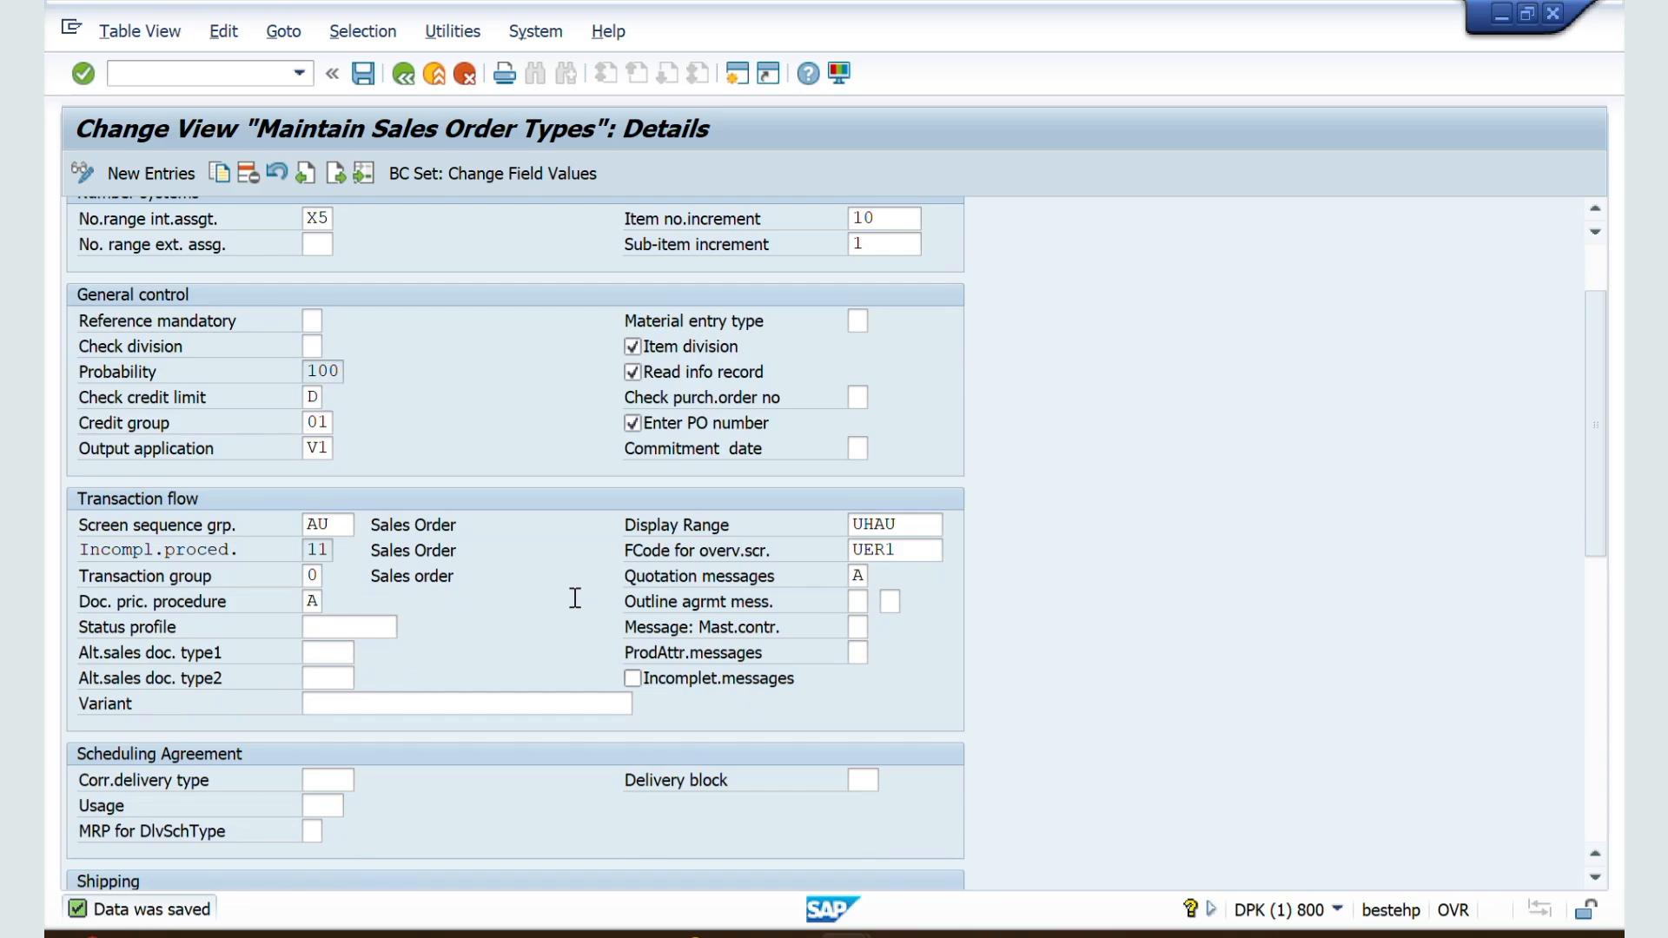
scroll(575, 598, down, 3)
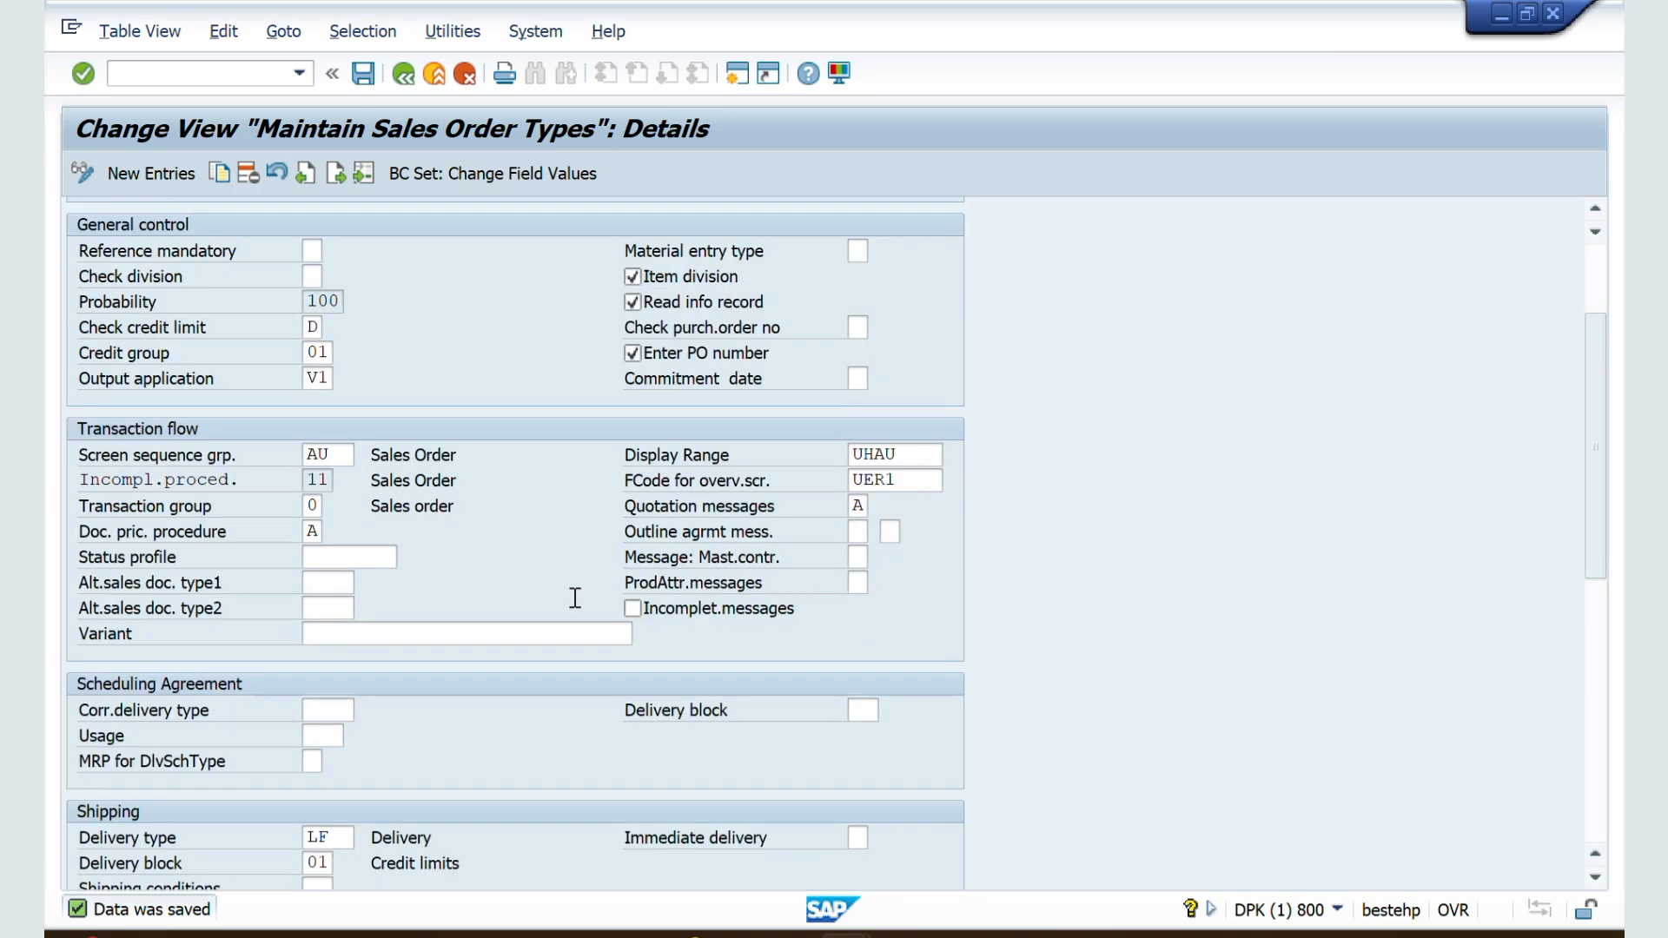
scroll(575, 597, down, 10)
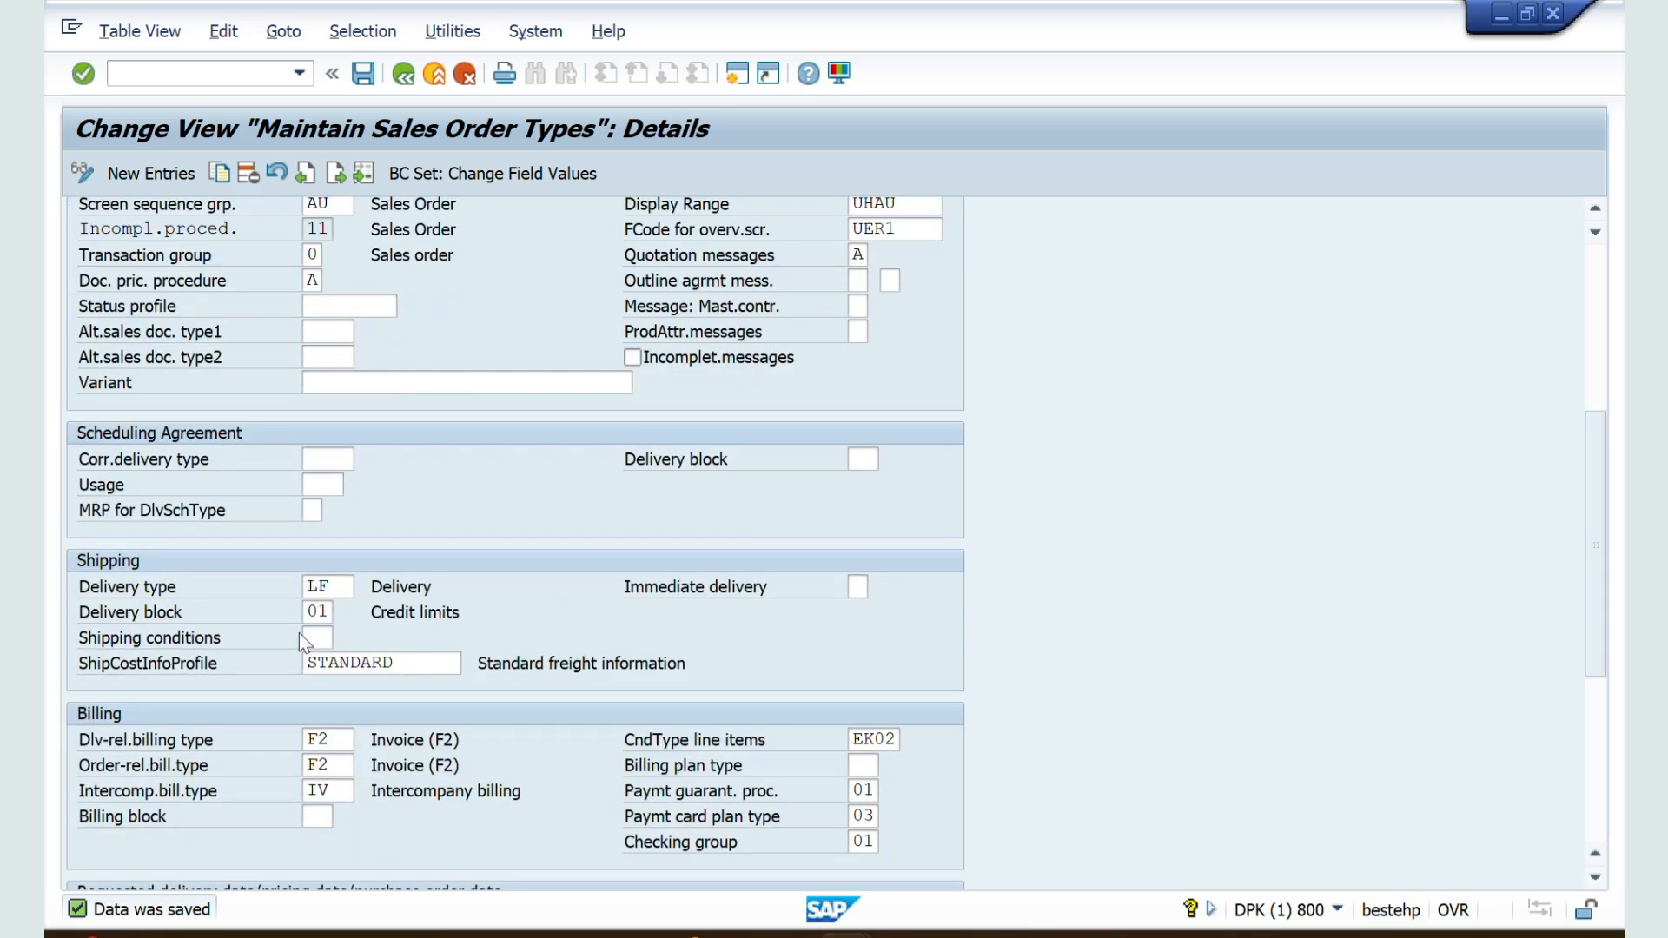
double_click(320, 613)
key(BackSpace)
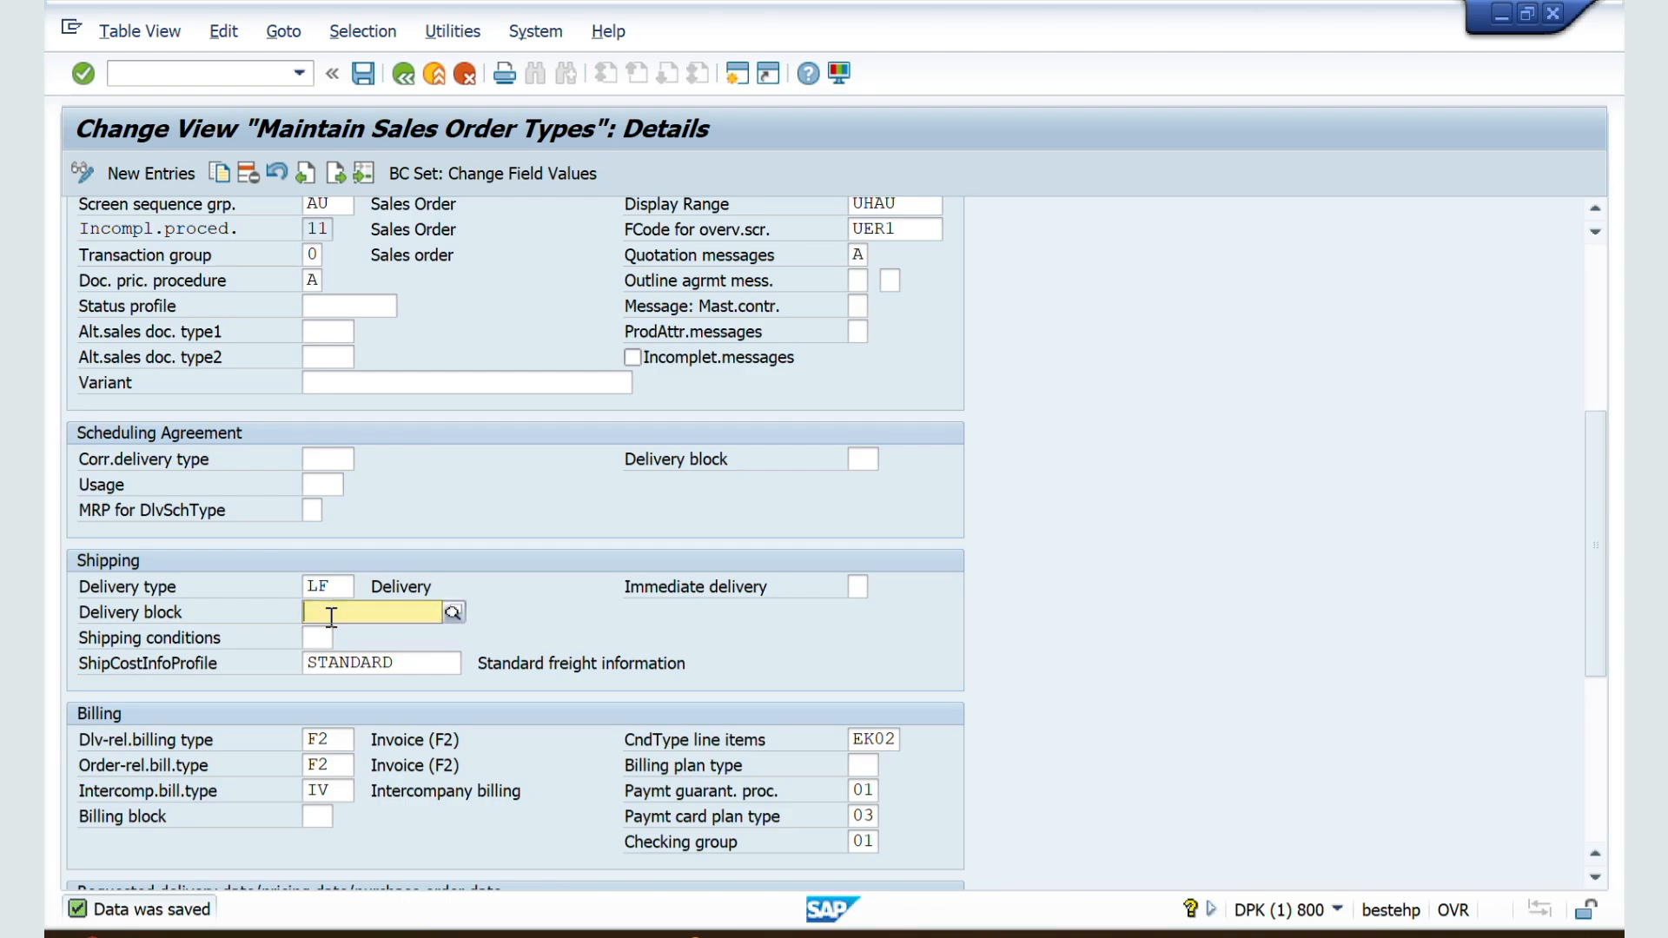
click(412, 637)
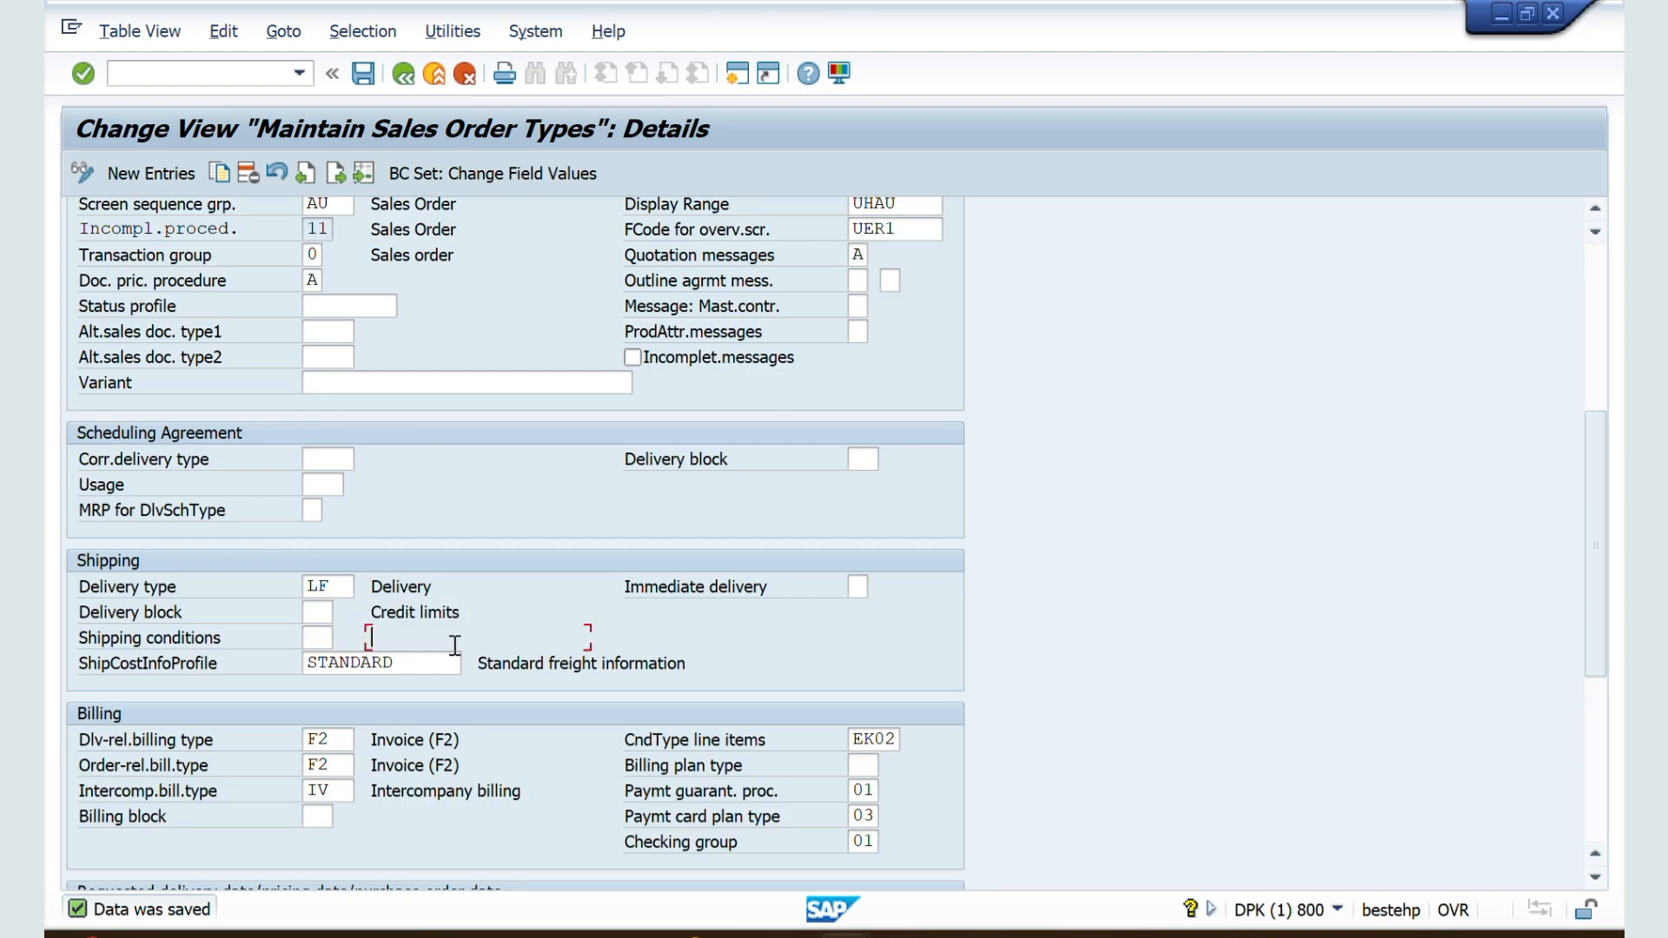
click(331, 641)
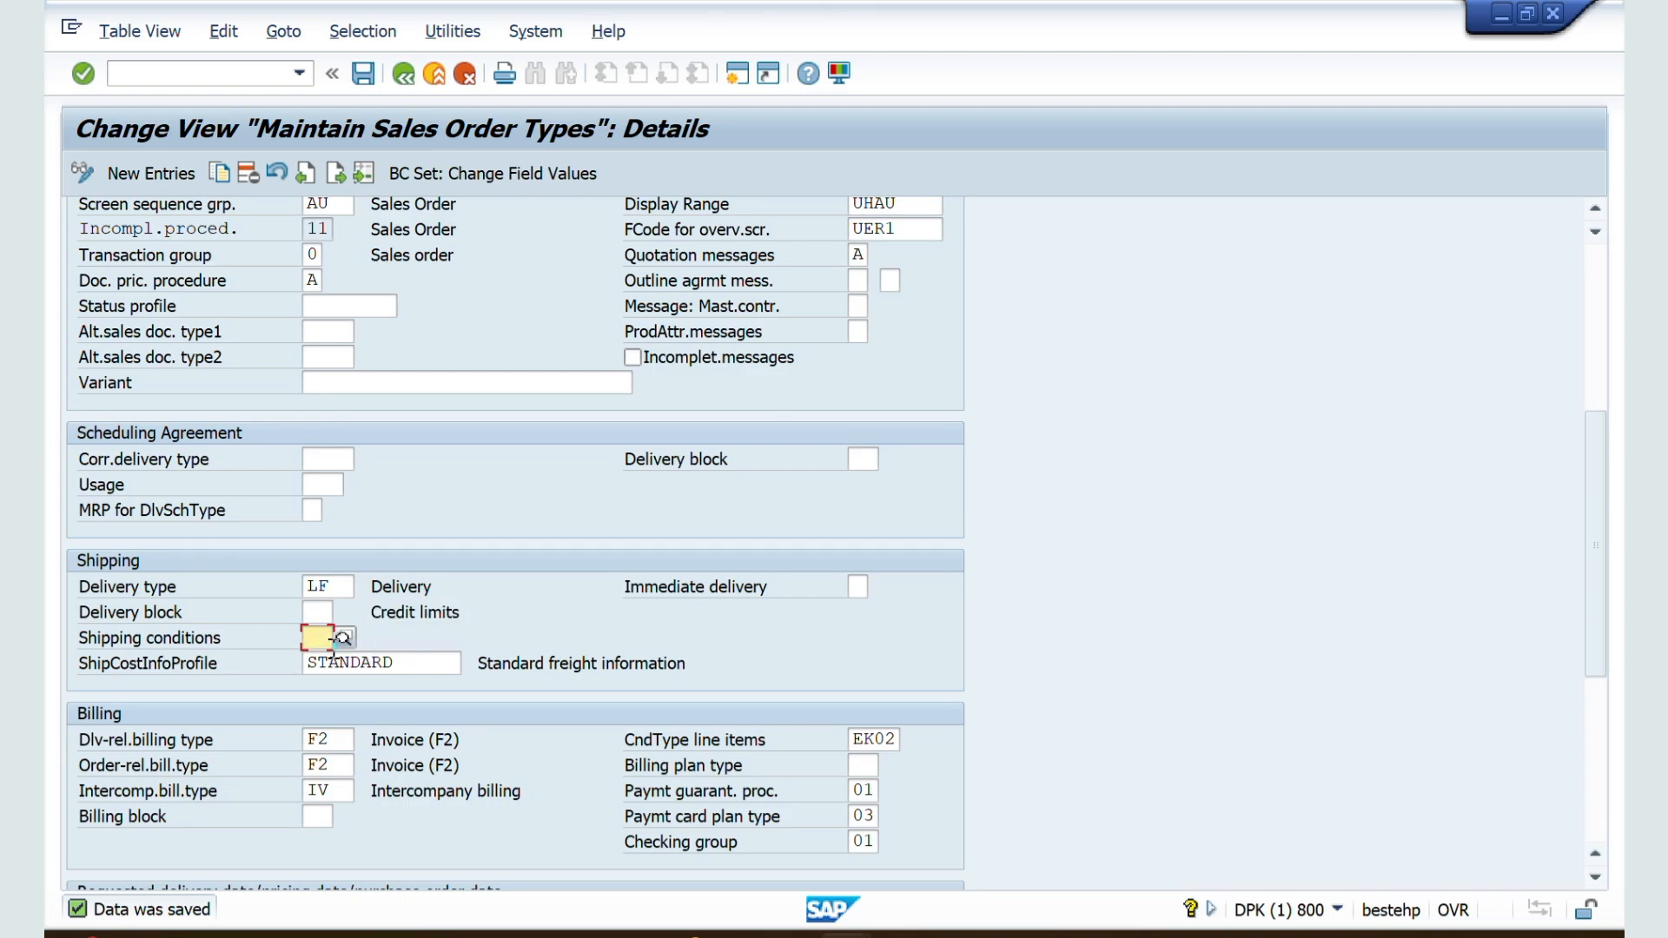
Step: Switch to the Word notes and highlight the explanation of shipping condition in section 30
key(alt+Tab)
key(alt+Tab)
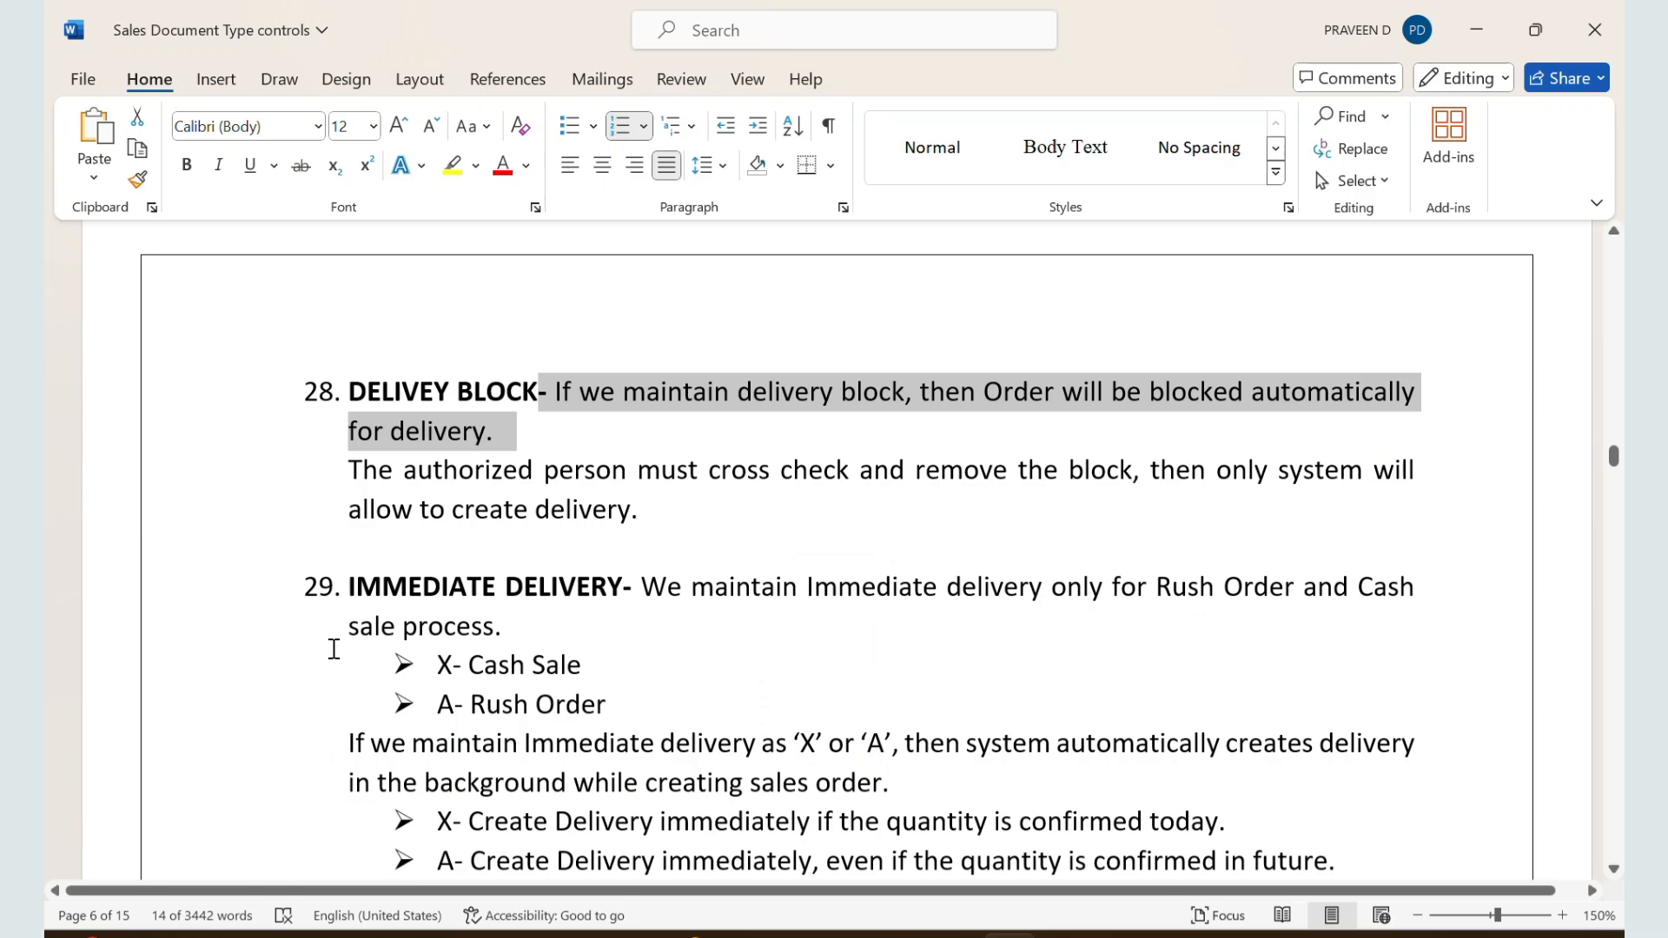
click(561, 708)
scroll(562, 714, down, 4)
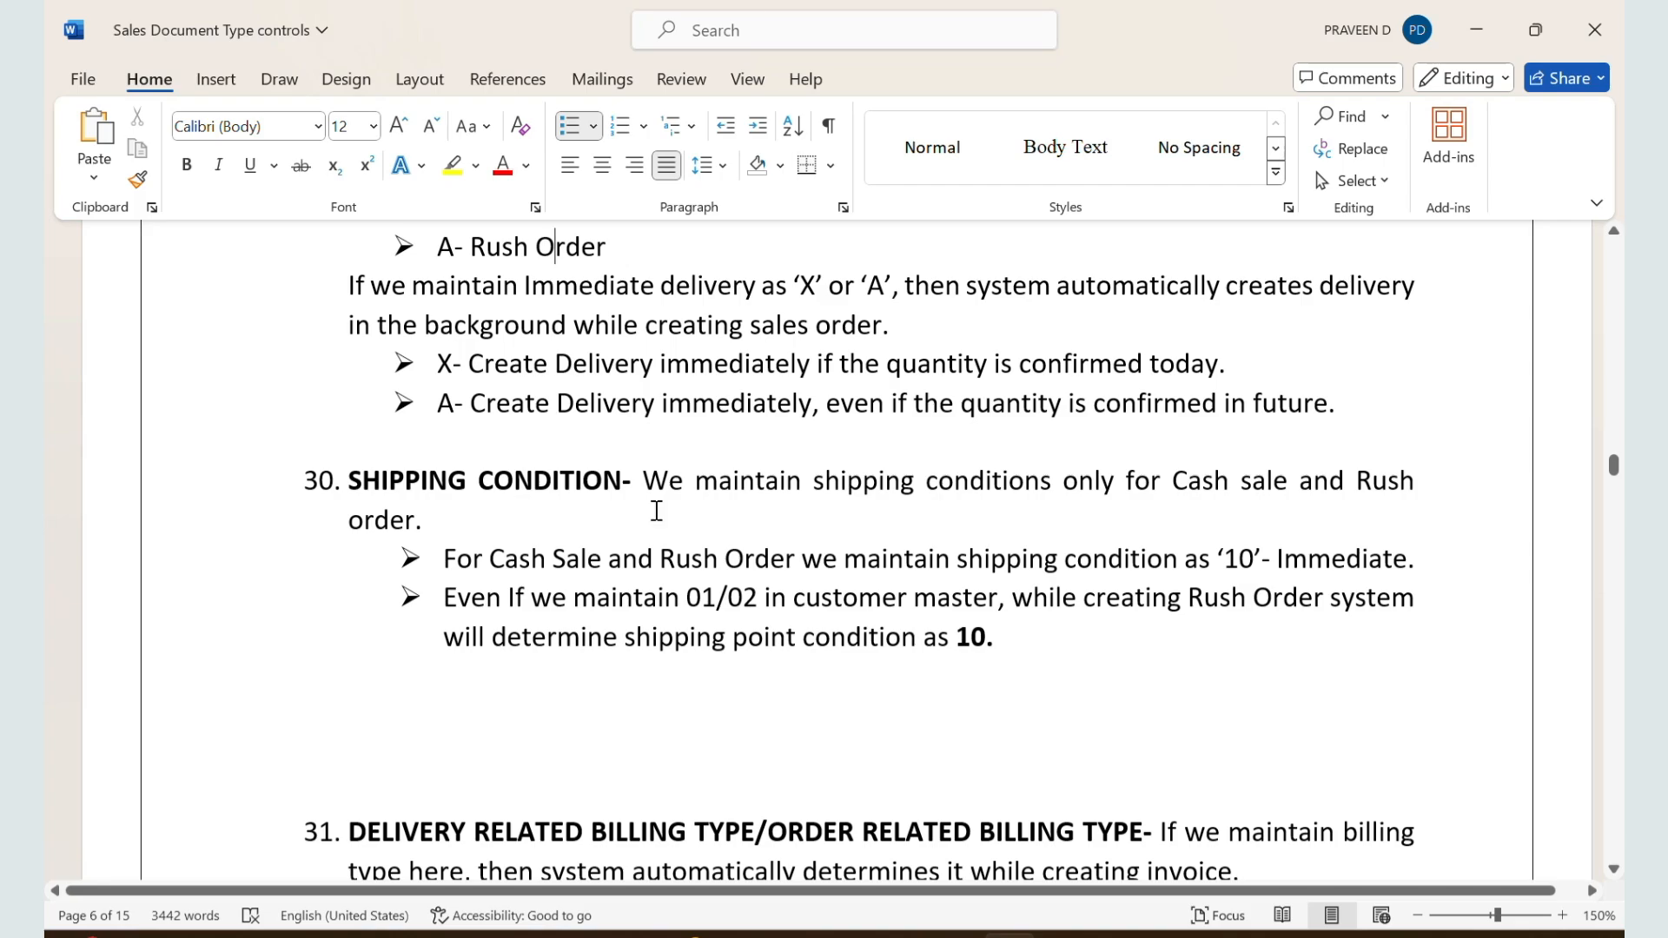
drag(658, 493, 997, 647)
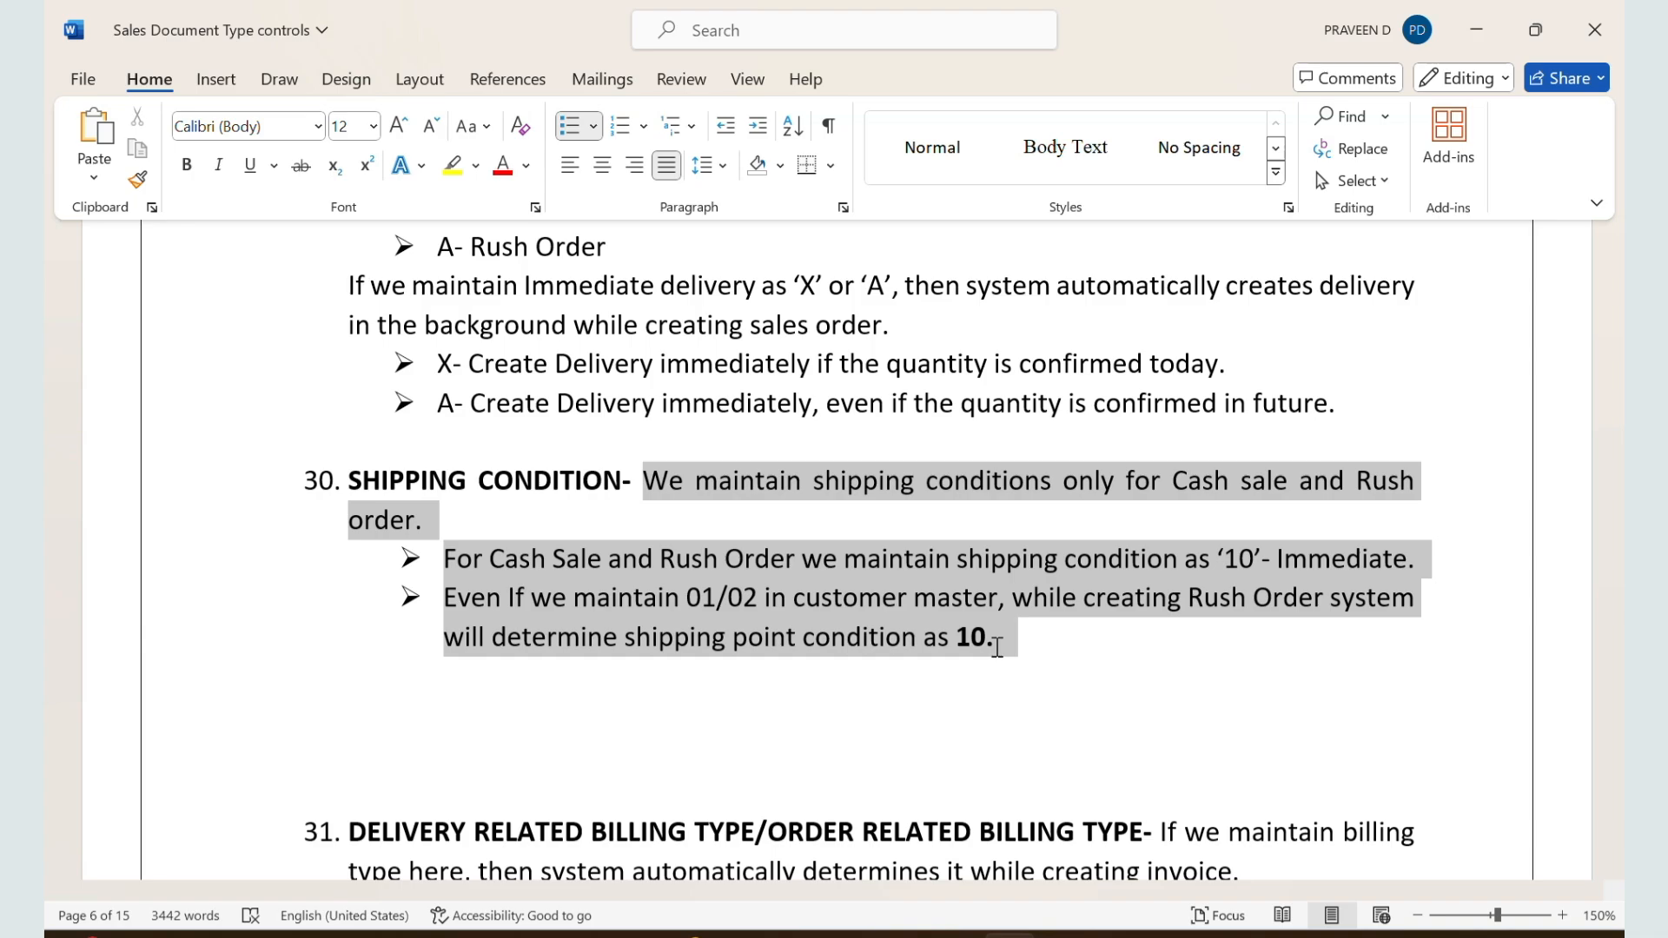
Step: Switch back to SAP, locate sales document type RO in the overview, and open its details
key(alt+Tab)
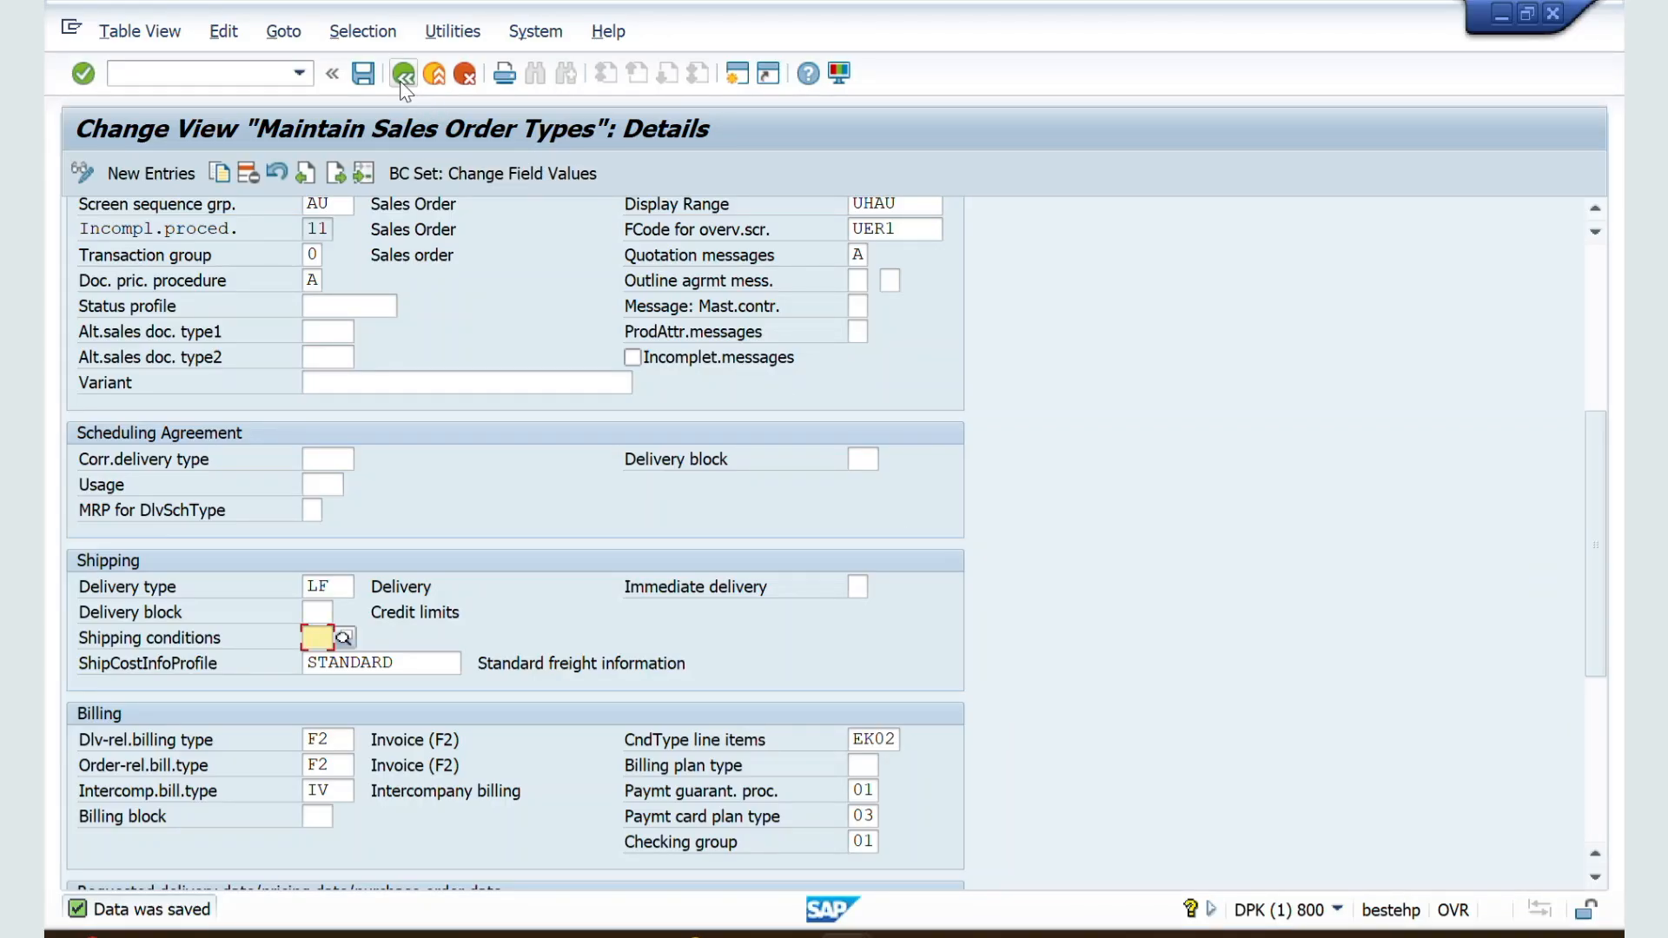
click(401, 85)
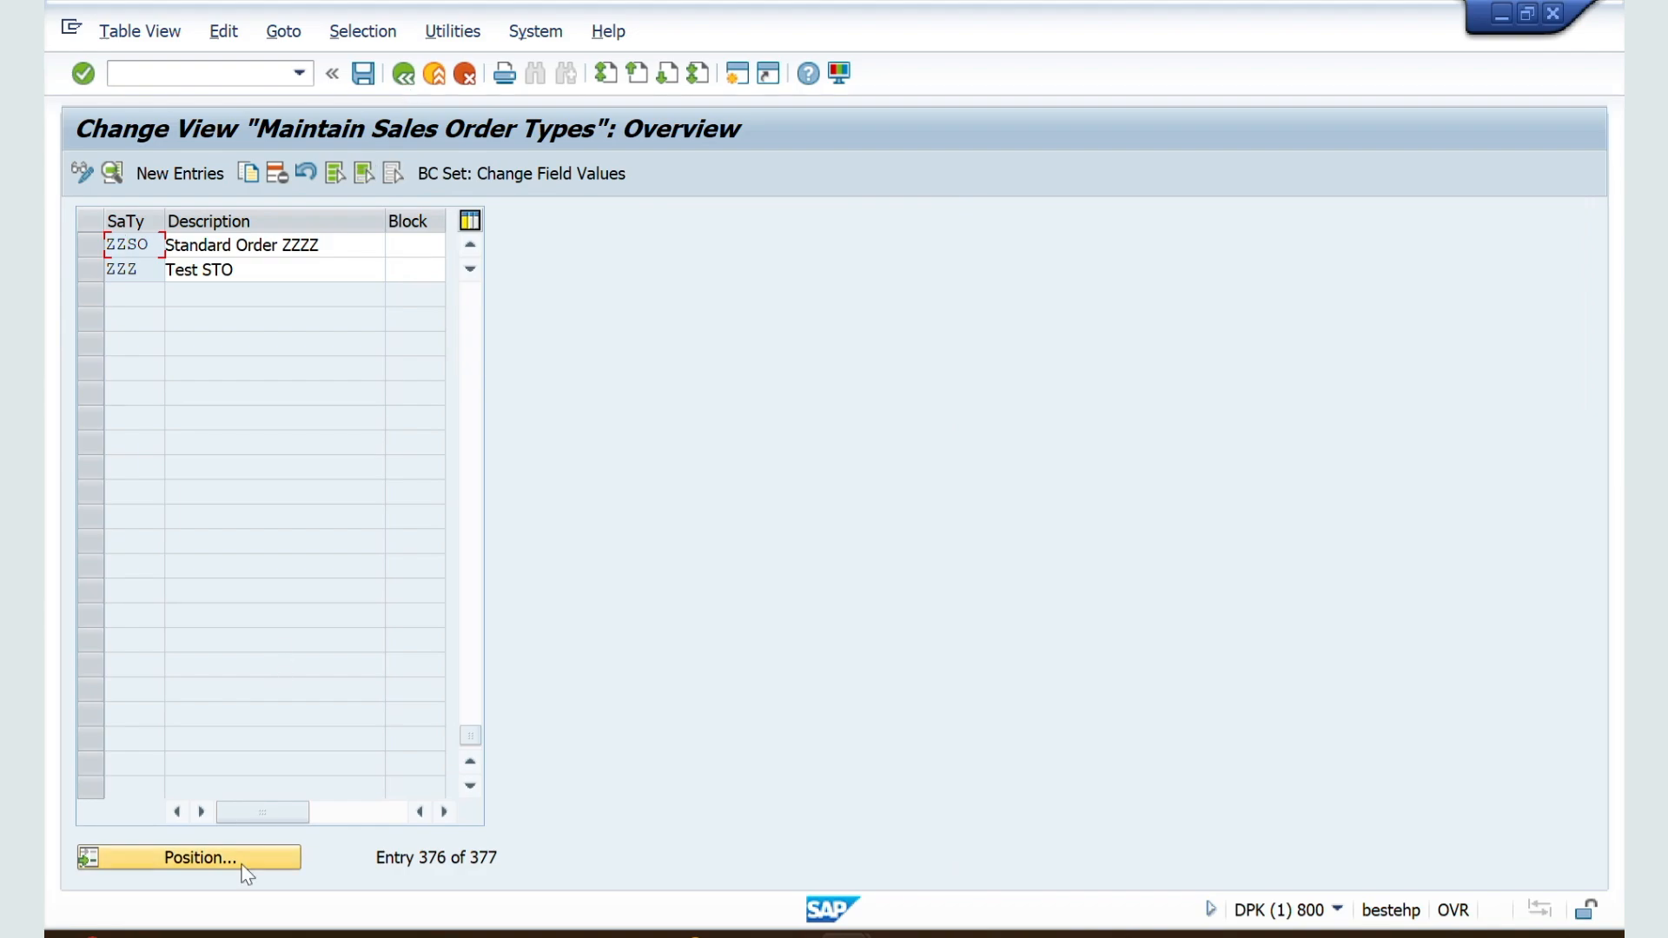
click(168, 851)
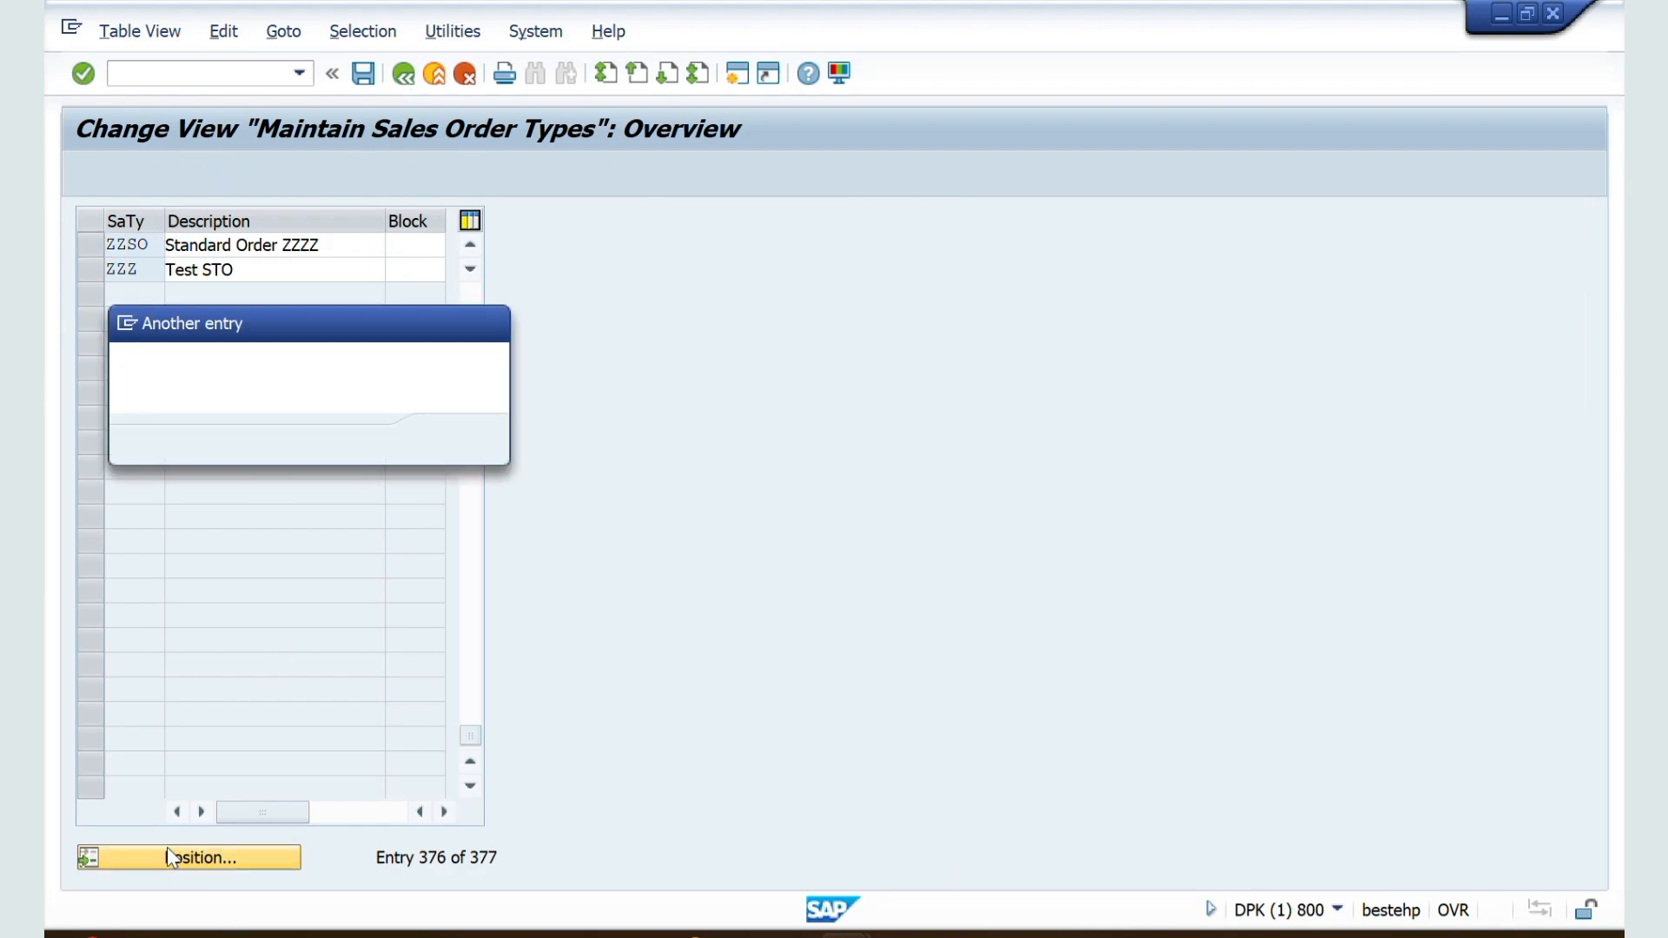
key(Return)
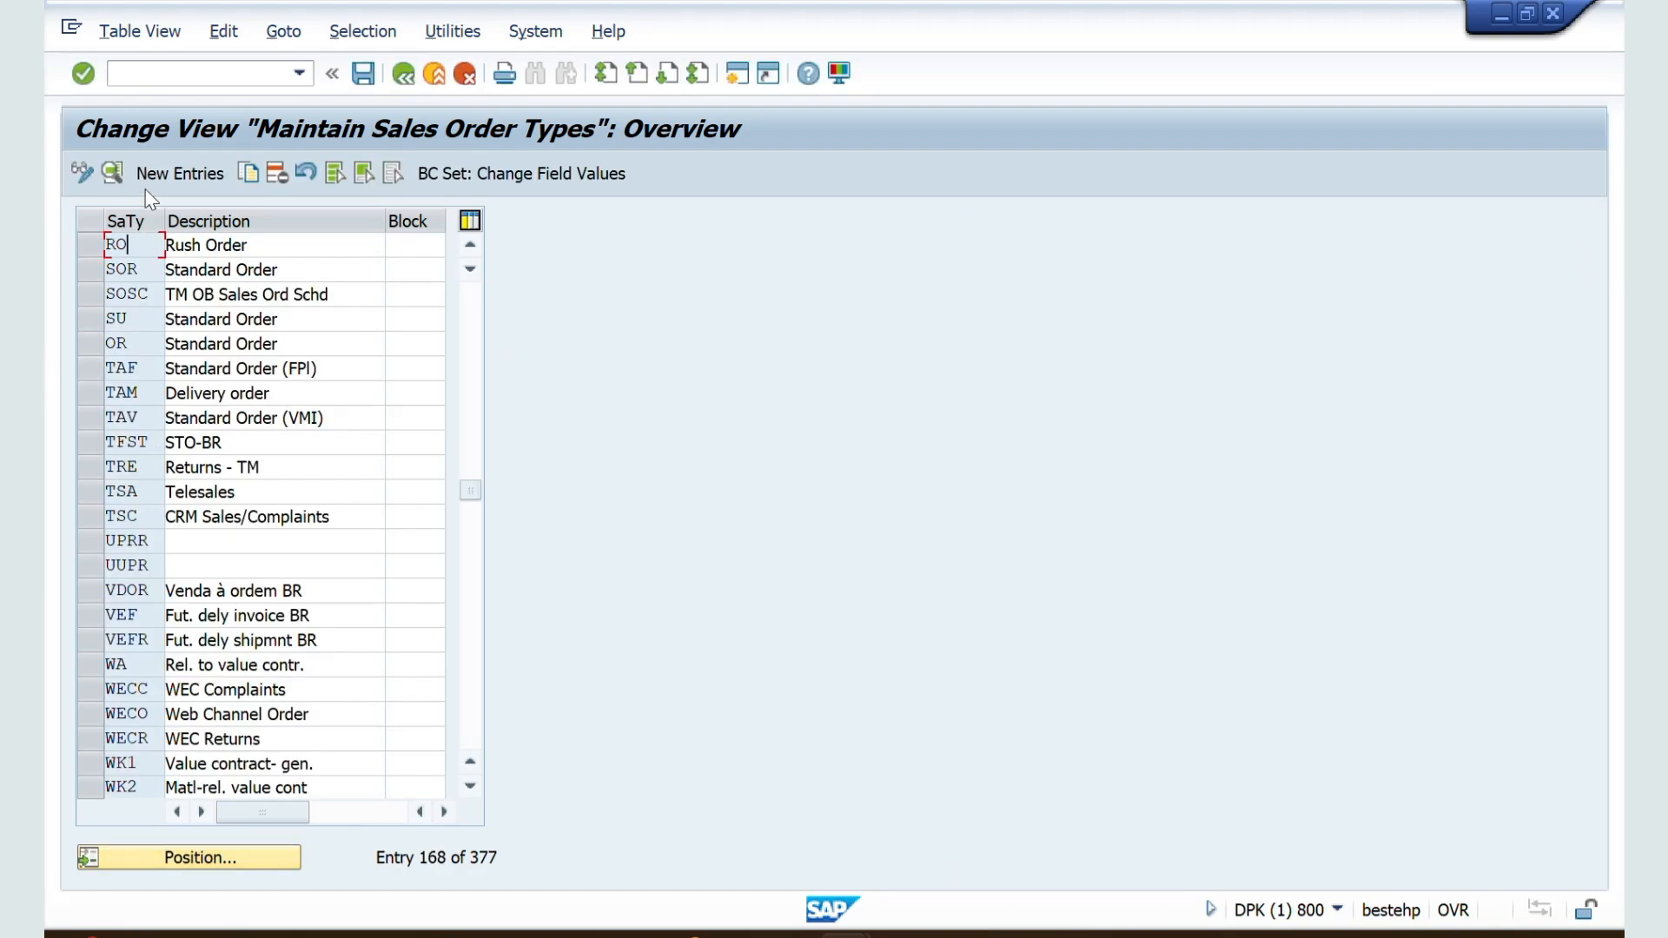
double_click(126, 247)
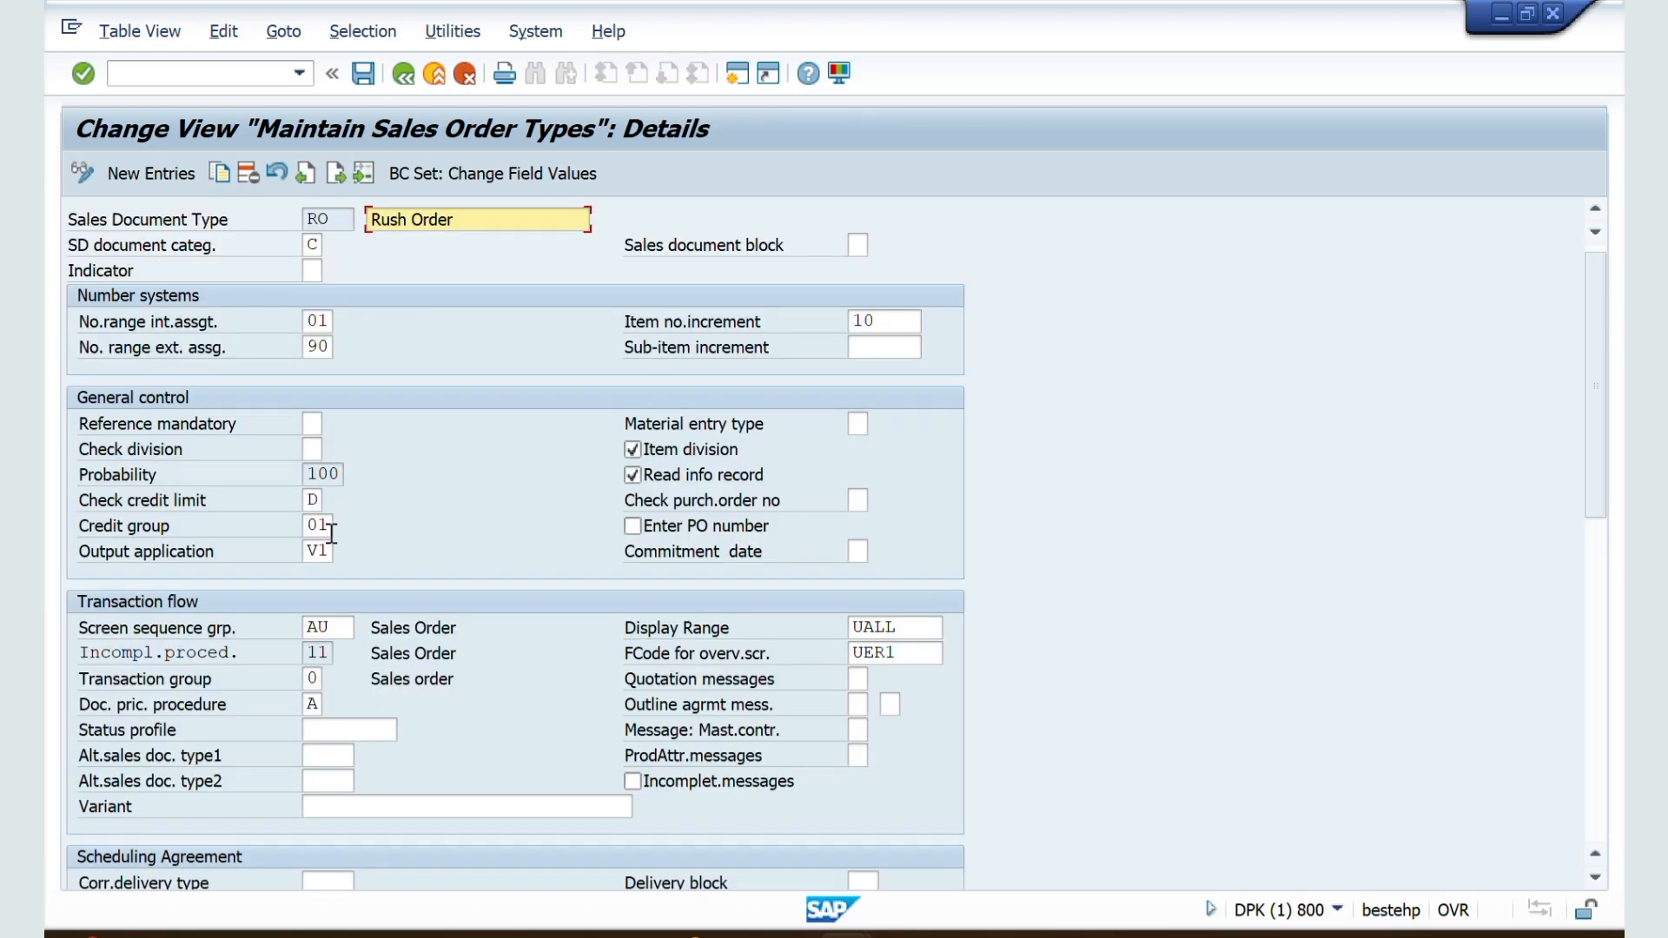
Step: Examine the rush order's immediate delivery and shipping conditions settings, and return to the document type overview
scroll(330, 533, down, 5)
scroll(330, 533, down, 6)
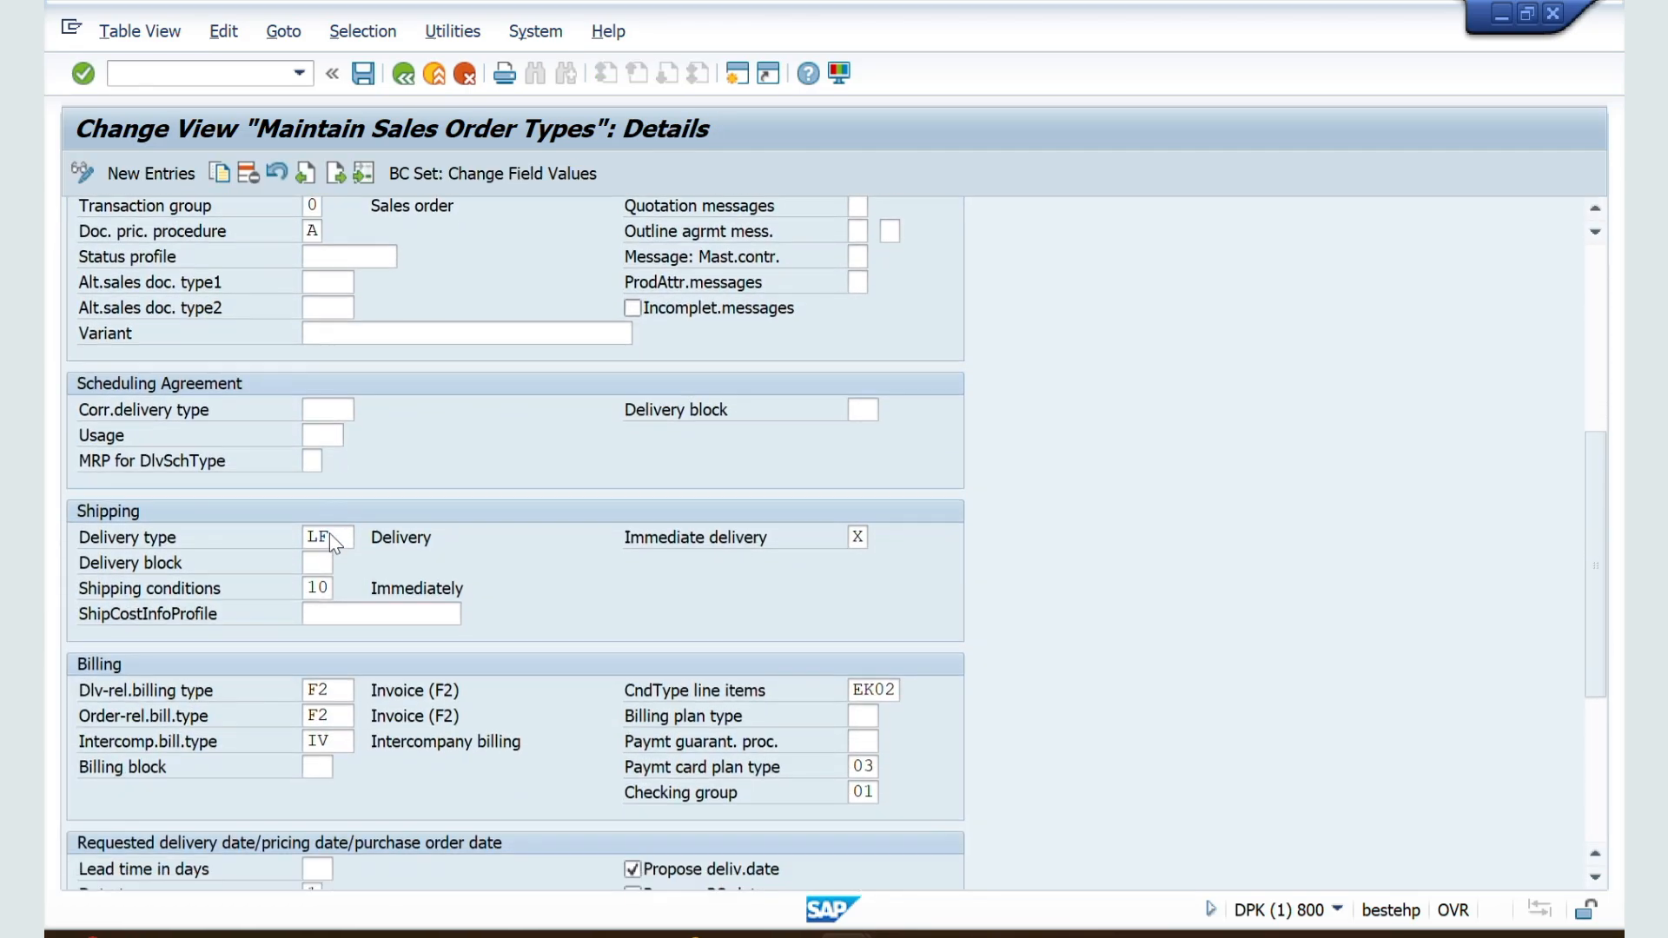
scroll(330, 534, down, 3)
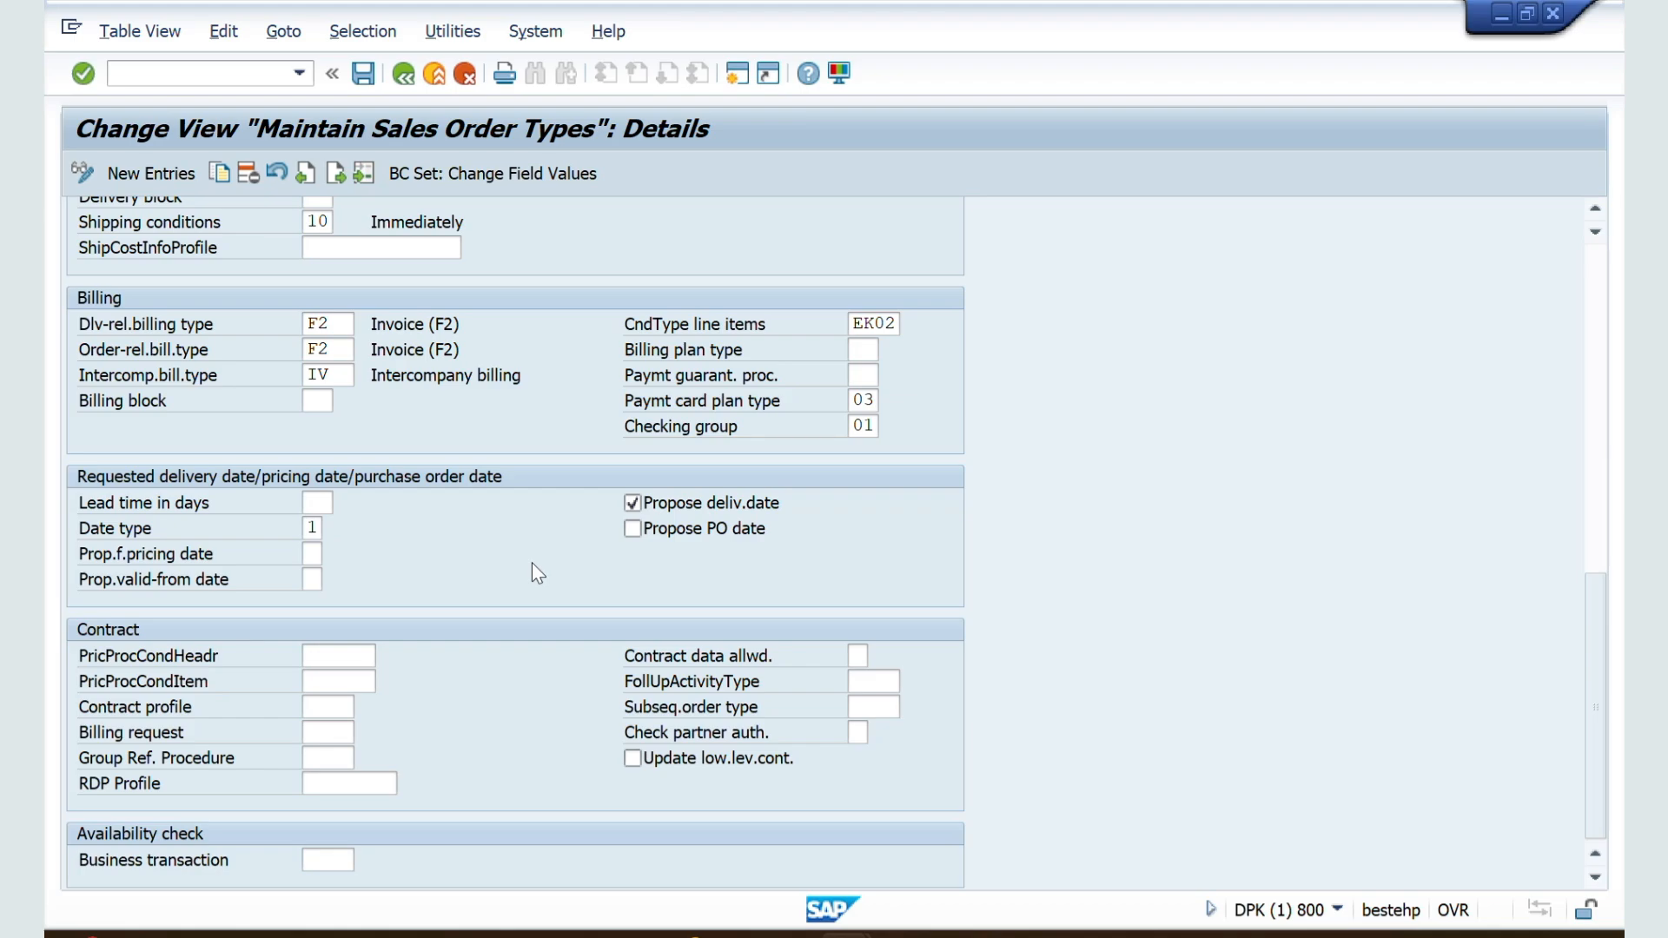
scroll(533, 564, up, 3)
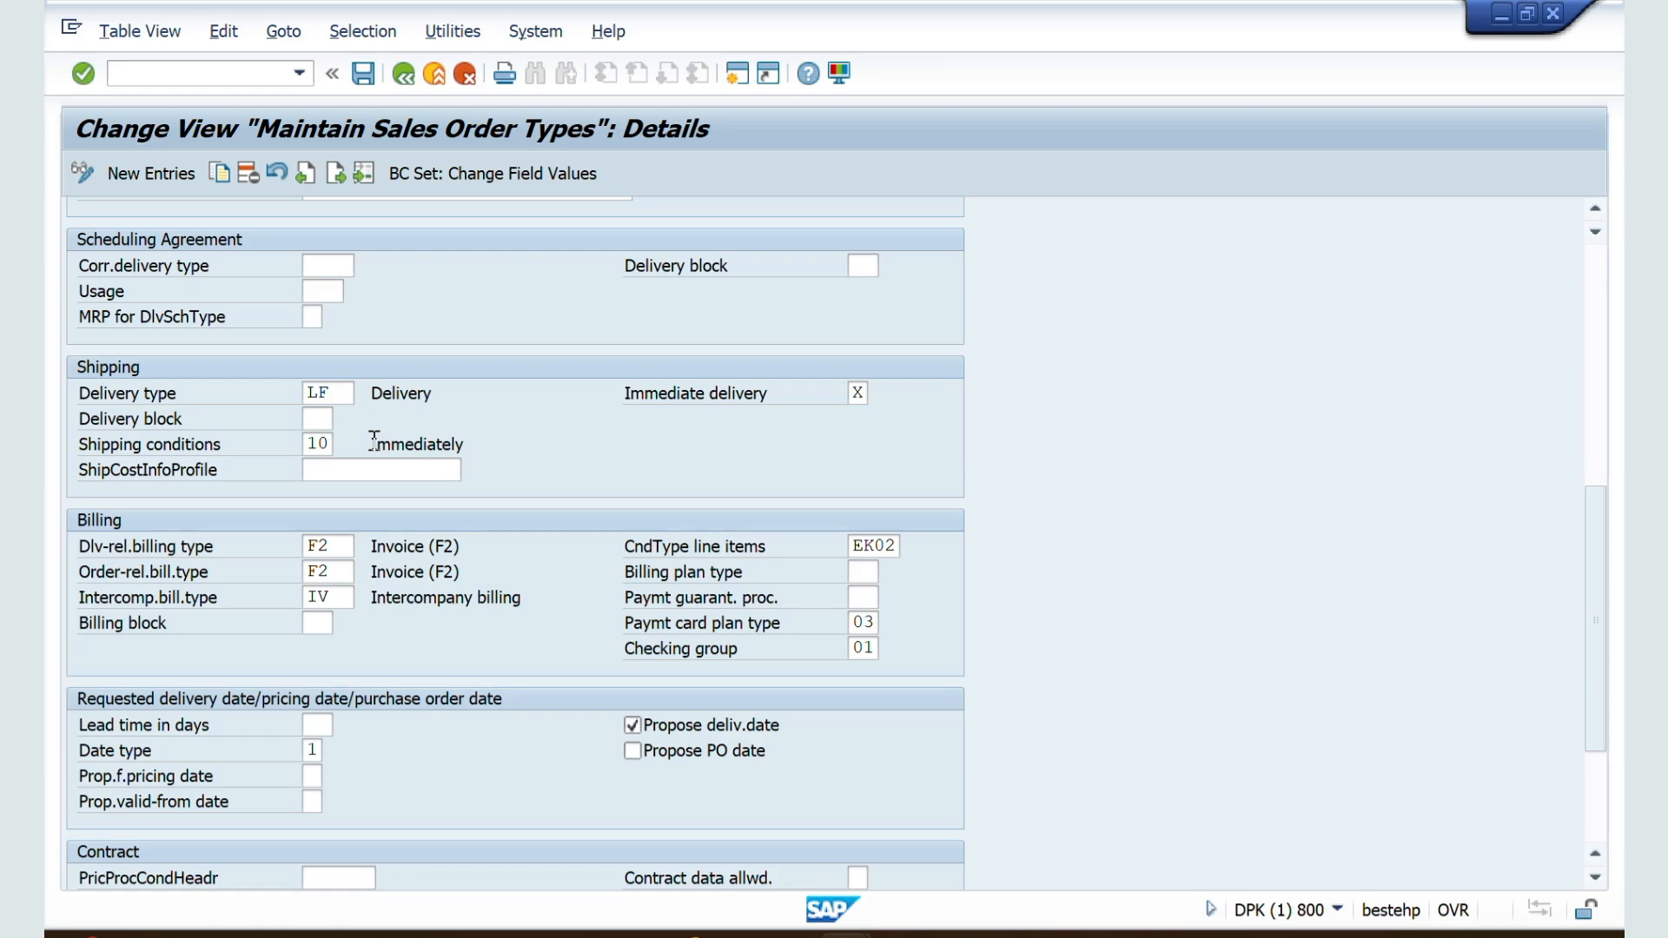
drag(374, 442, 469, 444)
click(405, 73)
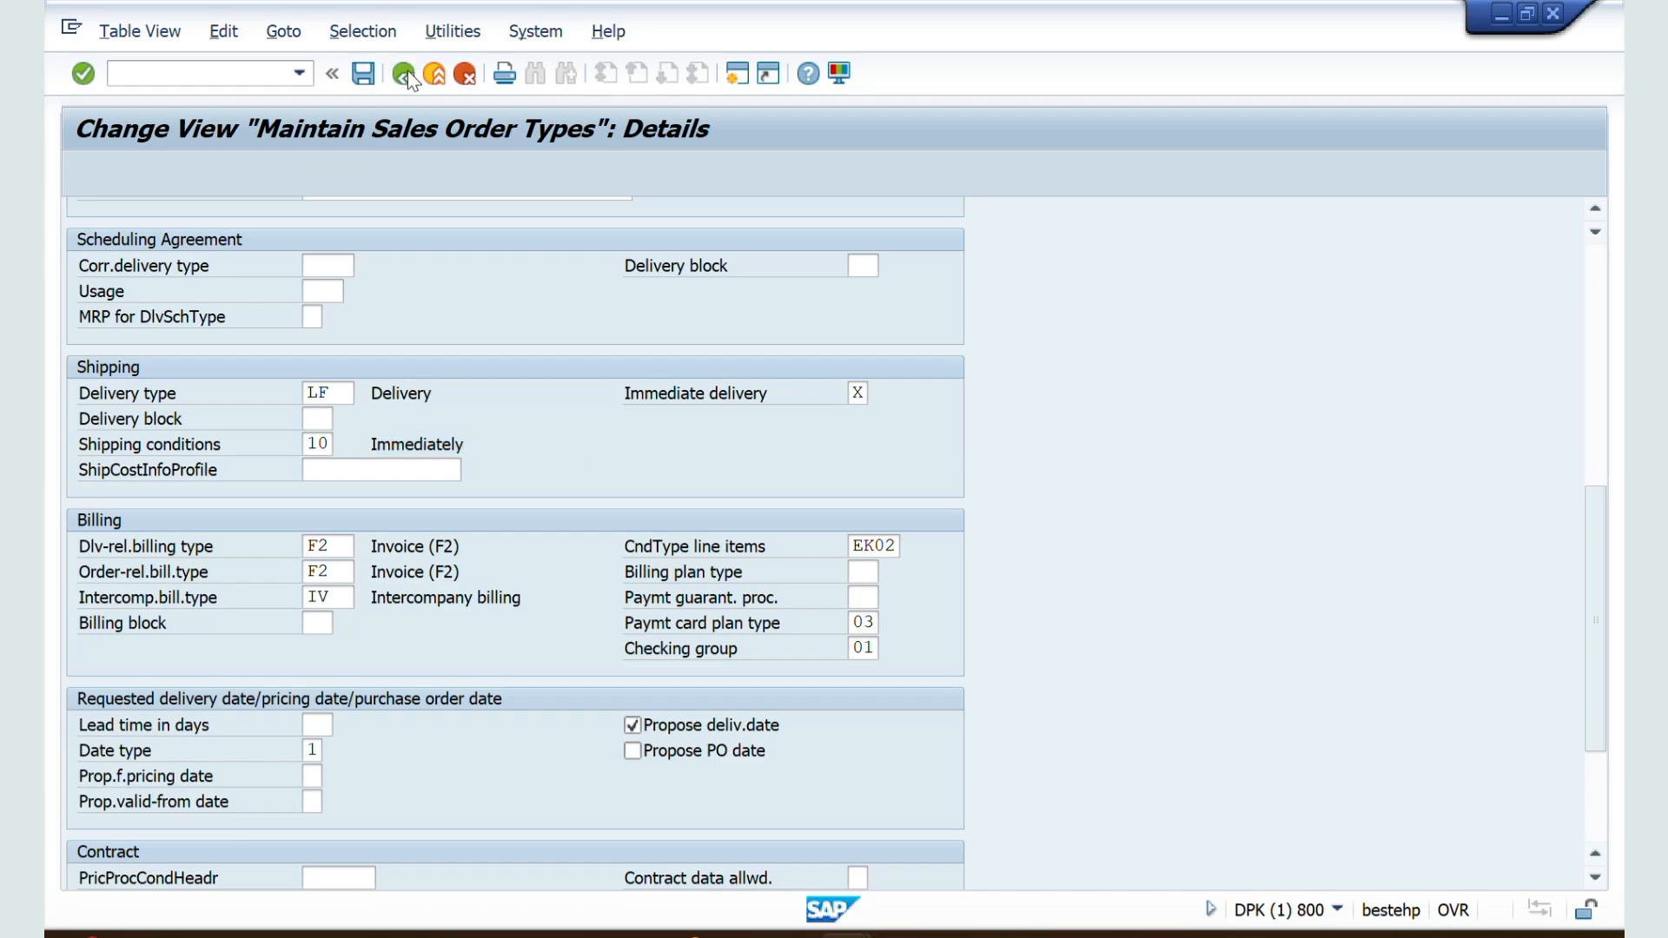
Step: Read section 31 of the Word notes on delivery-related and order-related billing types, and switch back to SAP
key(alt+Tab)
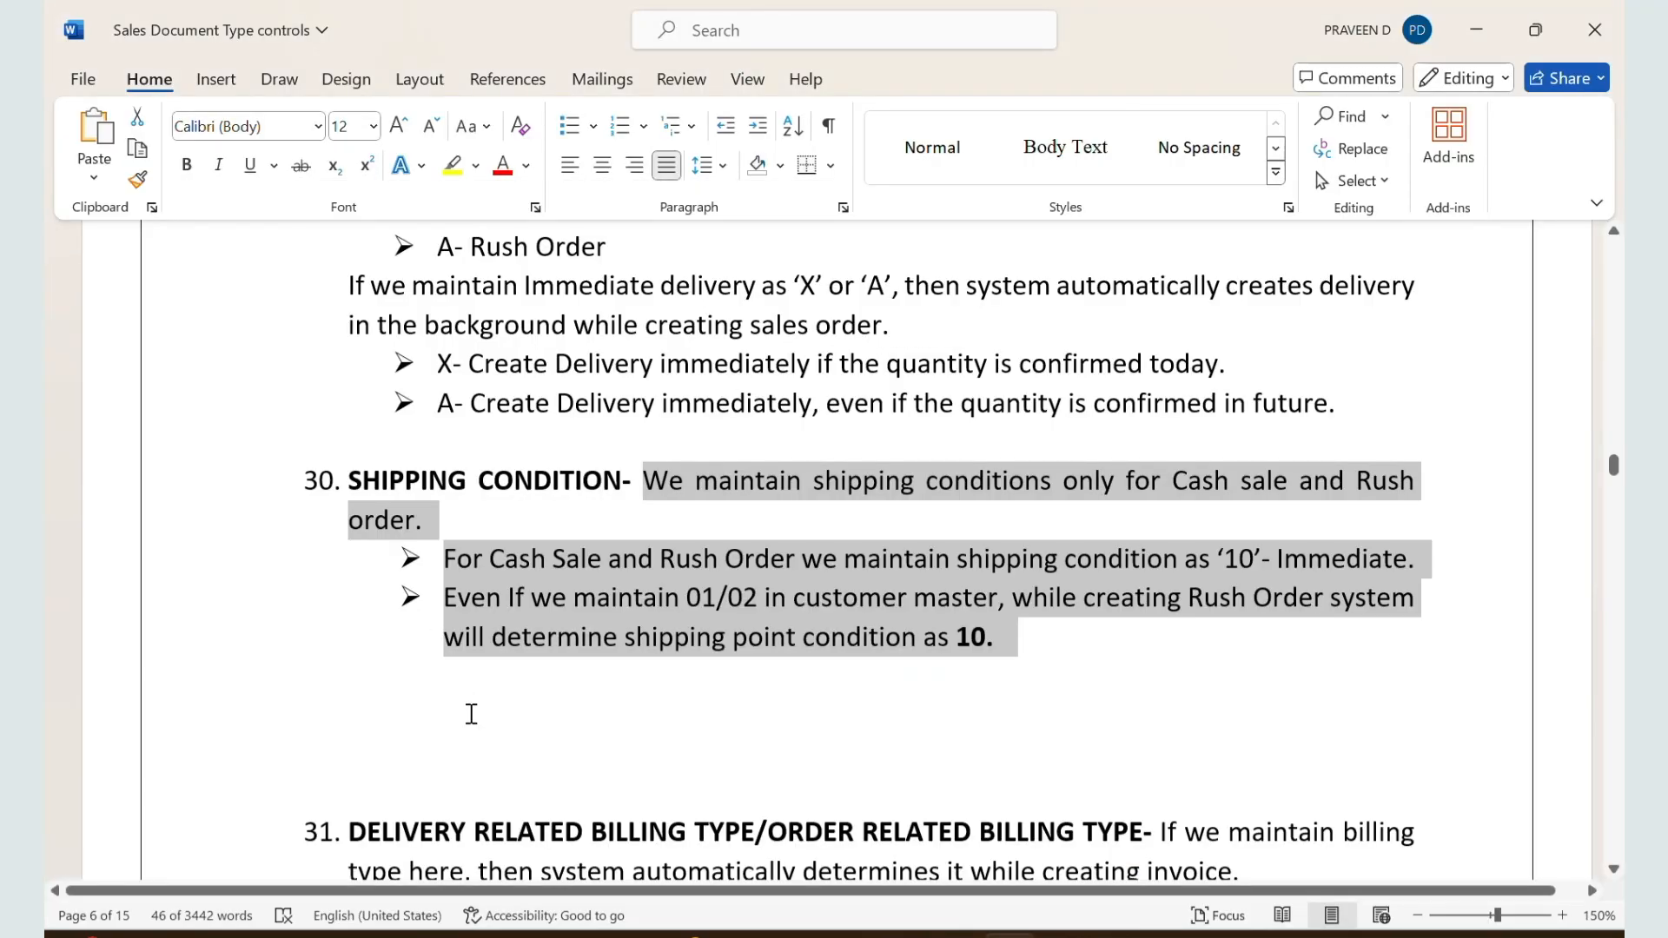
scroll(469, 695, down, 5)
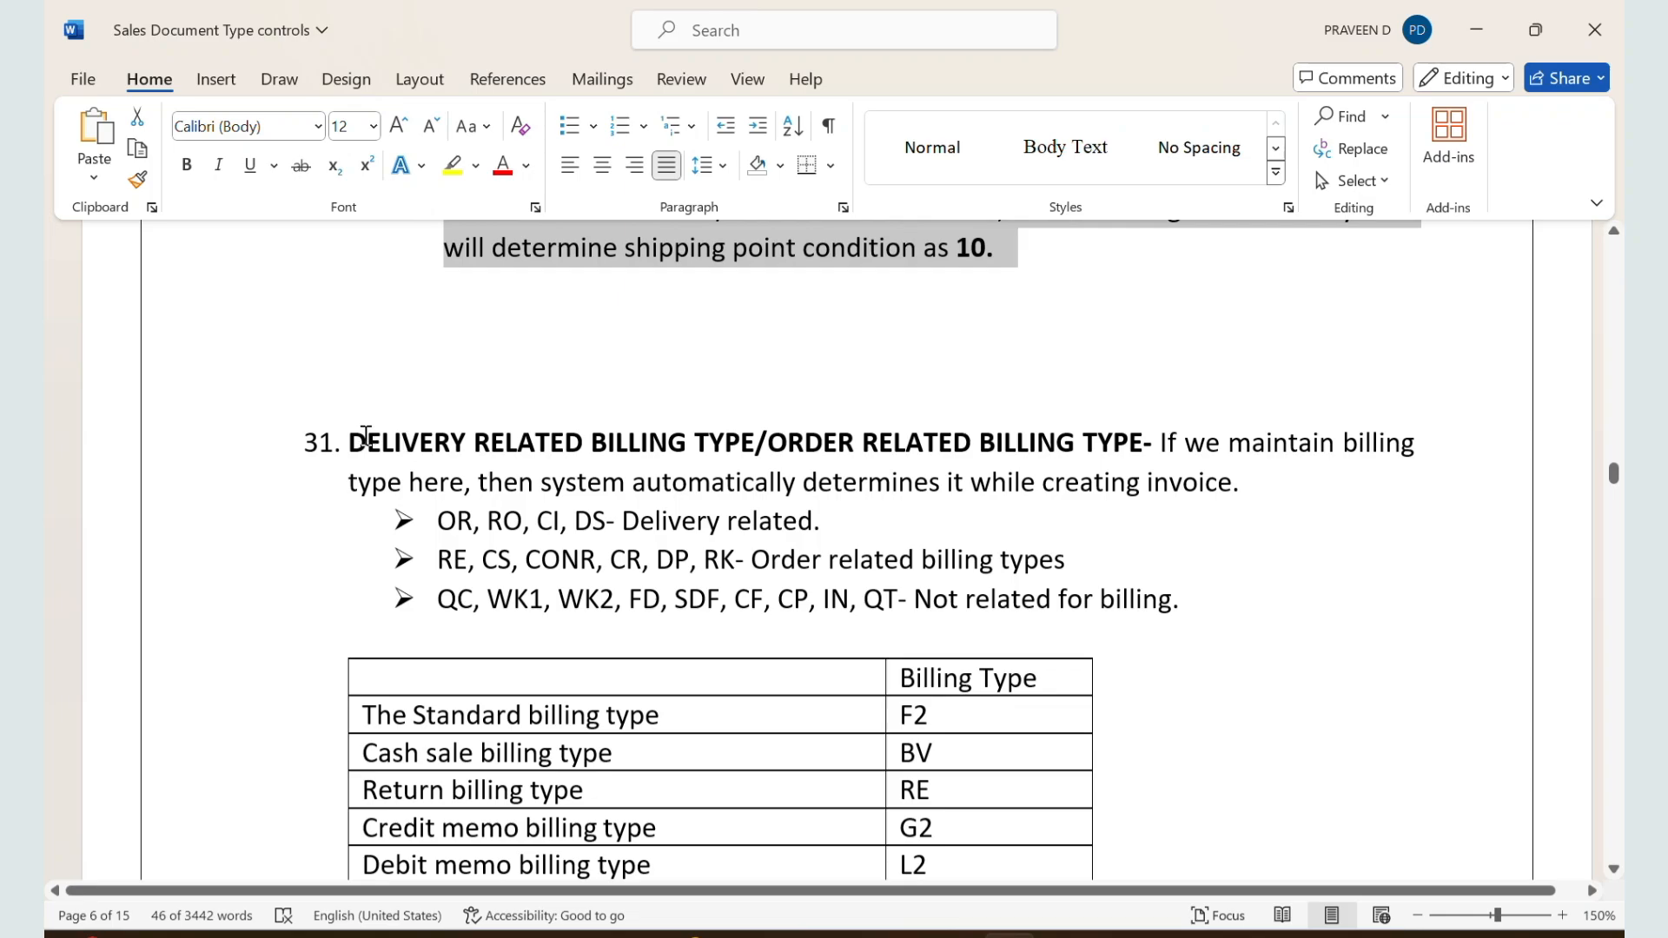
key(alt+Tab)
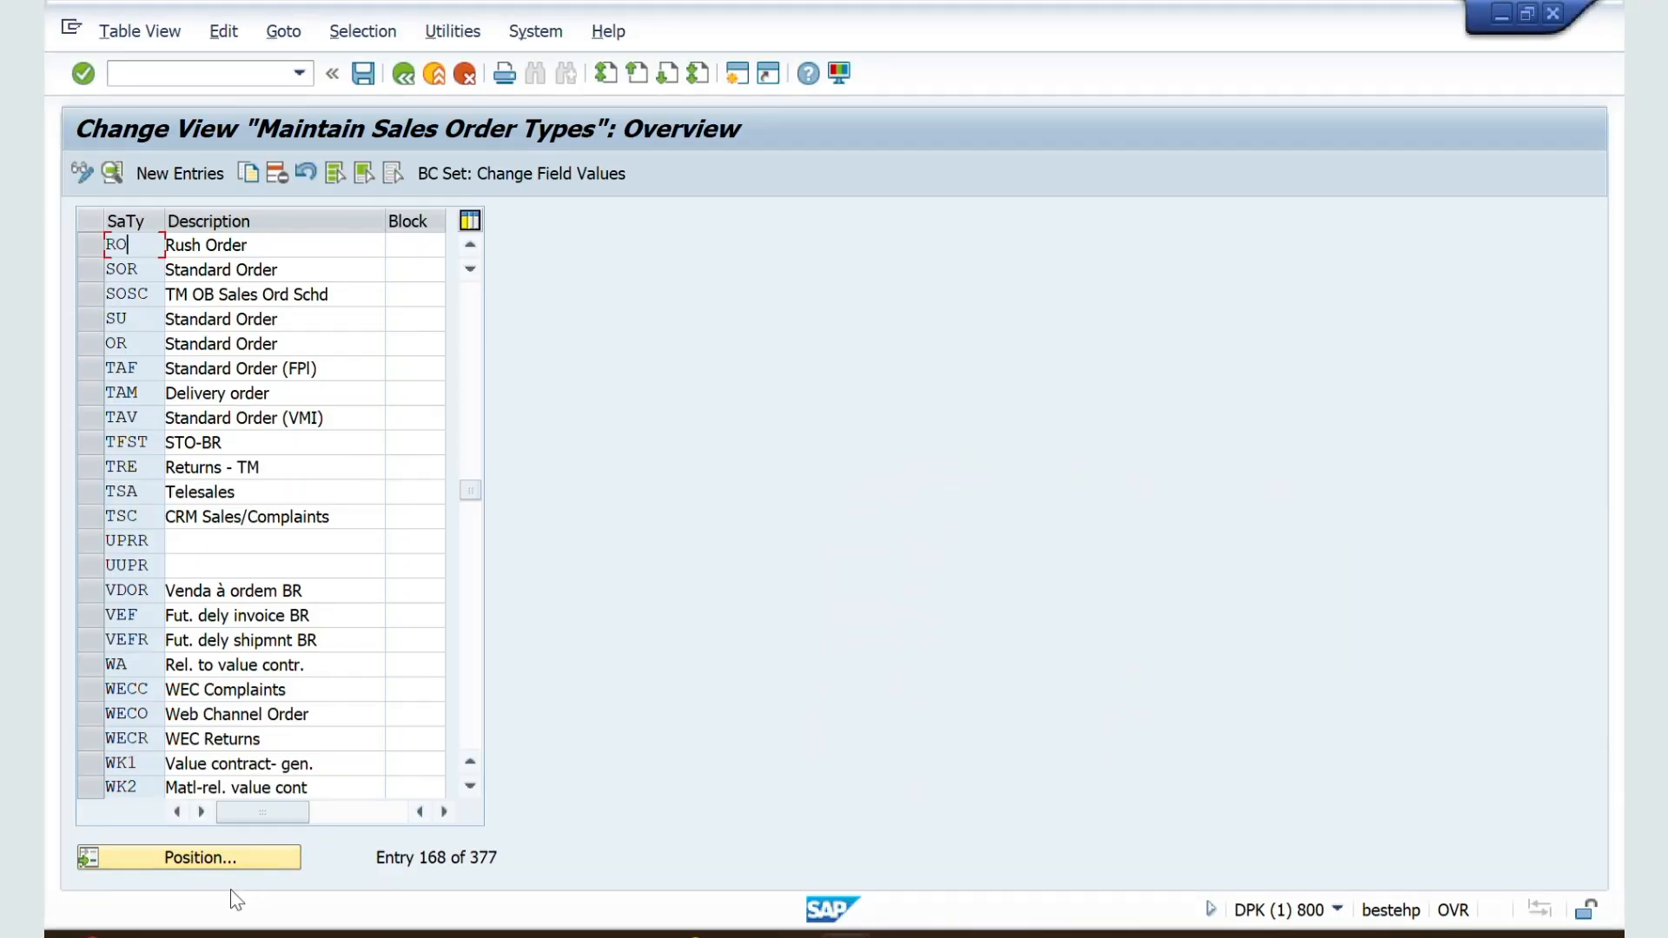
Step: Locate document type ZZSO, open its details, and select the delivery-related billing type field
click(201, 853)
text(zzso)
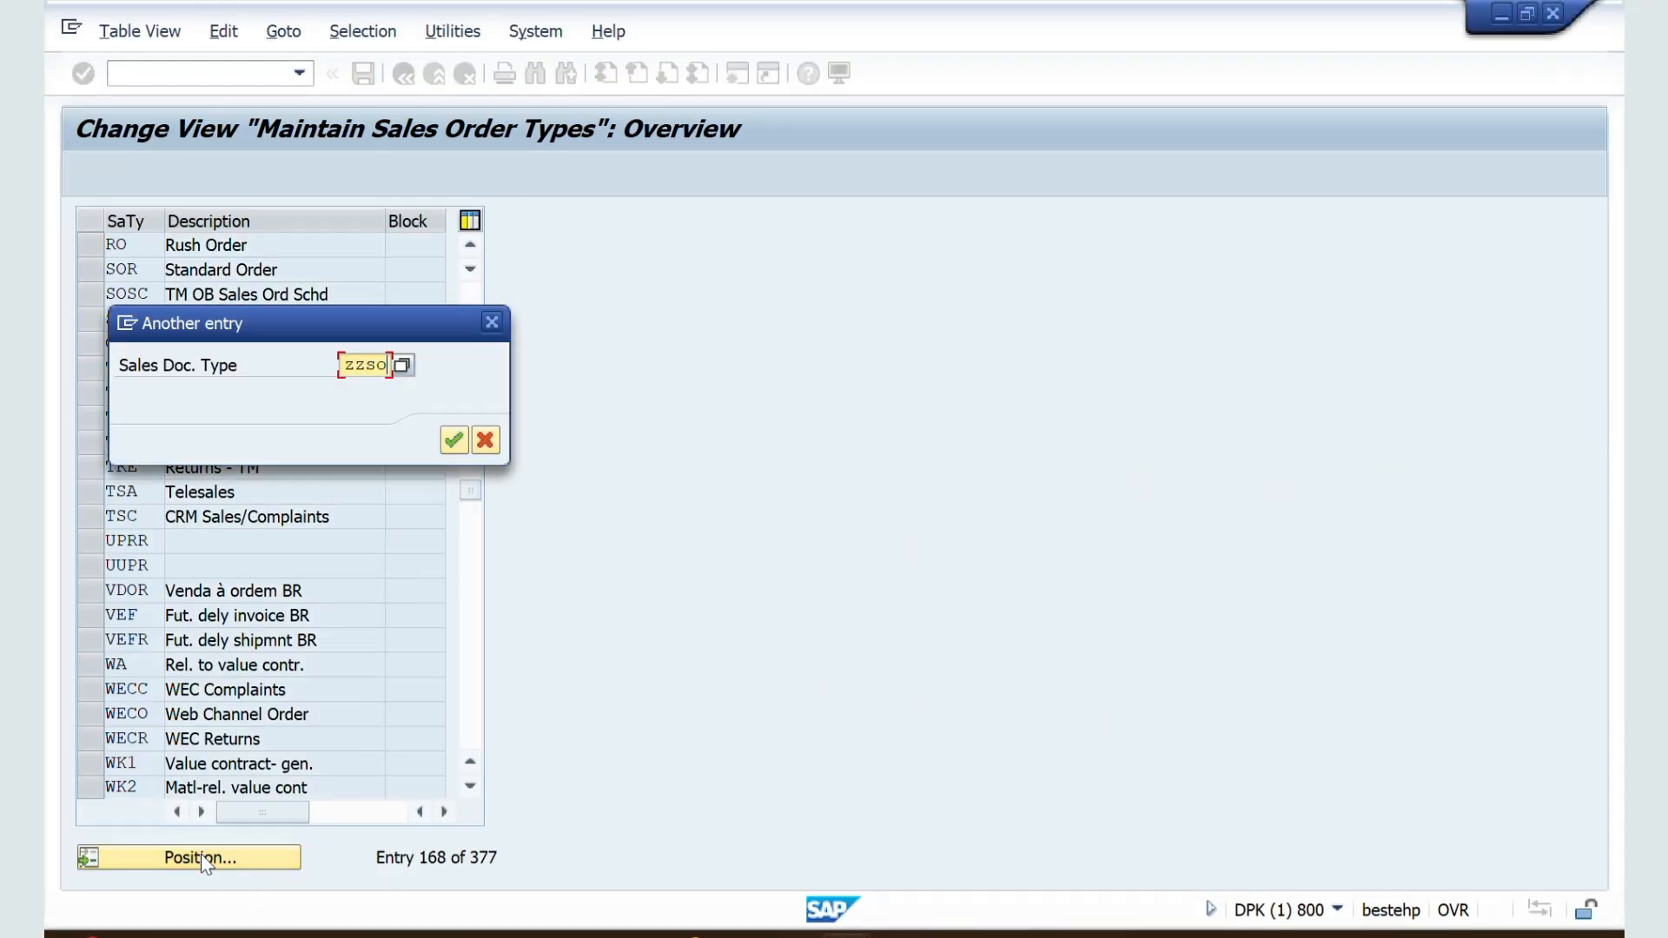
key(Return)
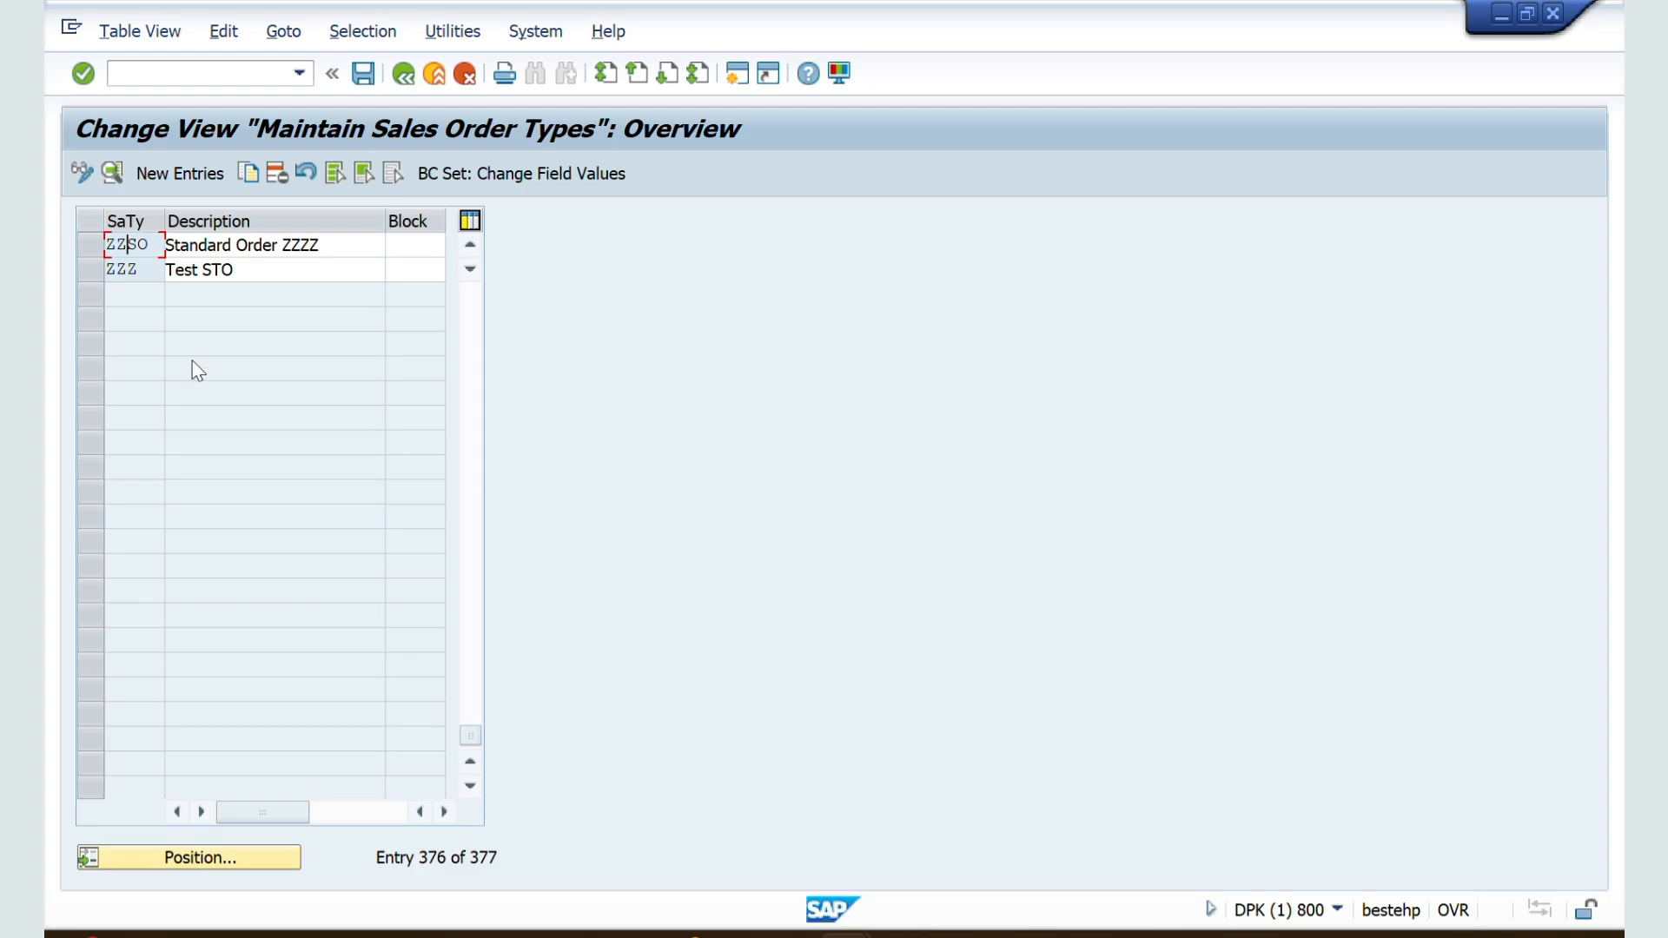
double_click(127, 243)
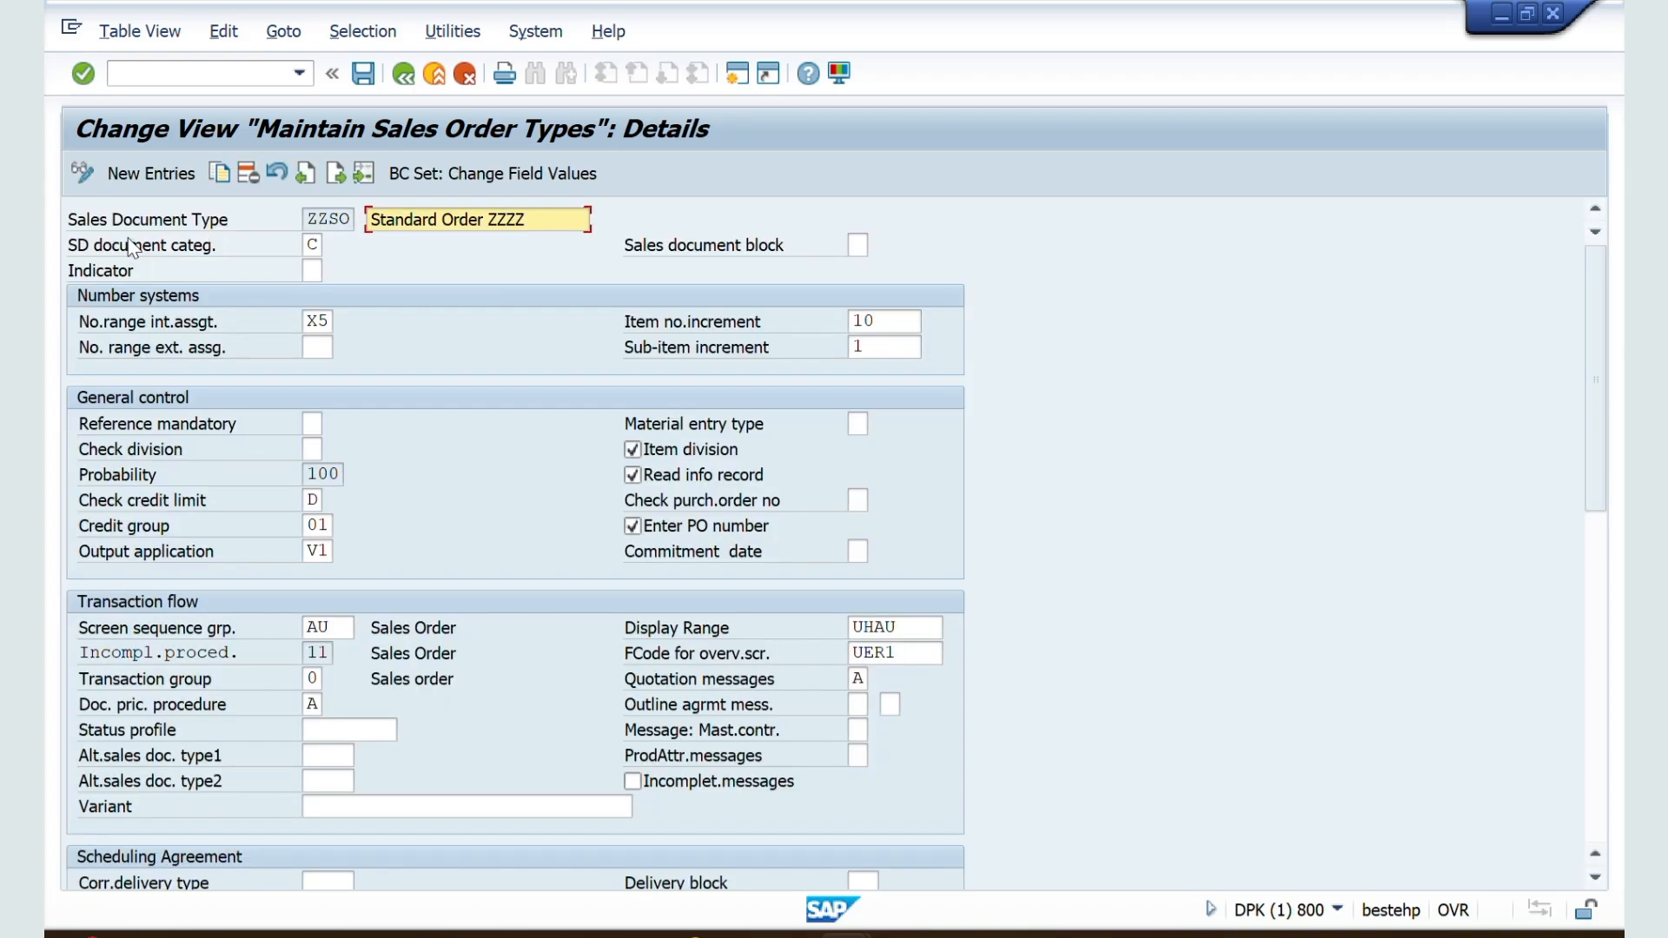
scroll(307, 599, down, 6)
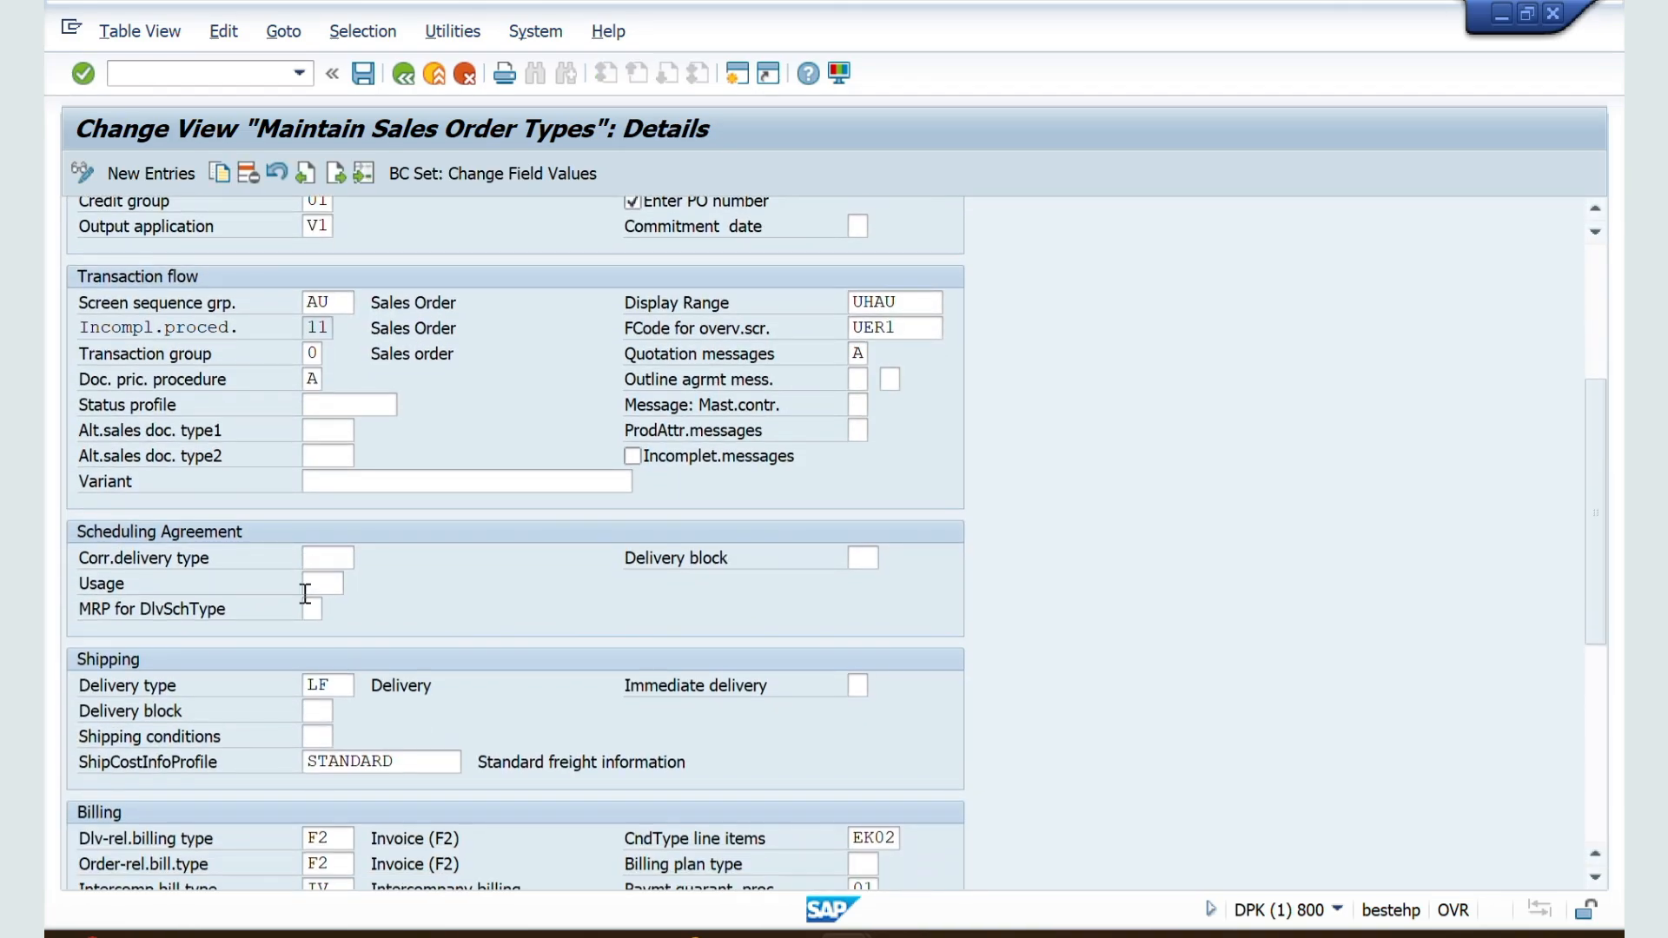
scroll(304, 594, down, 3)
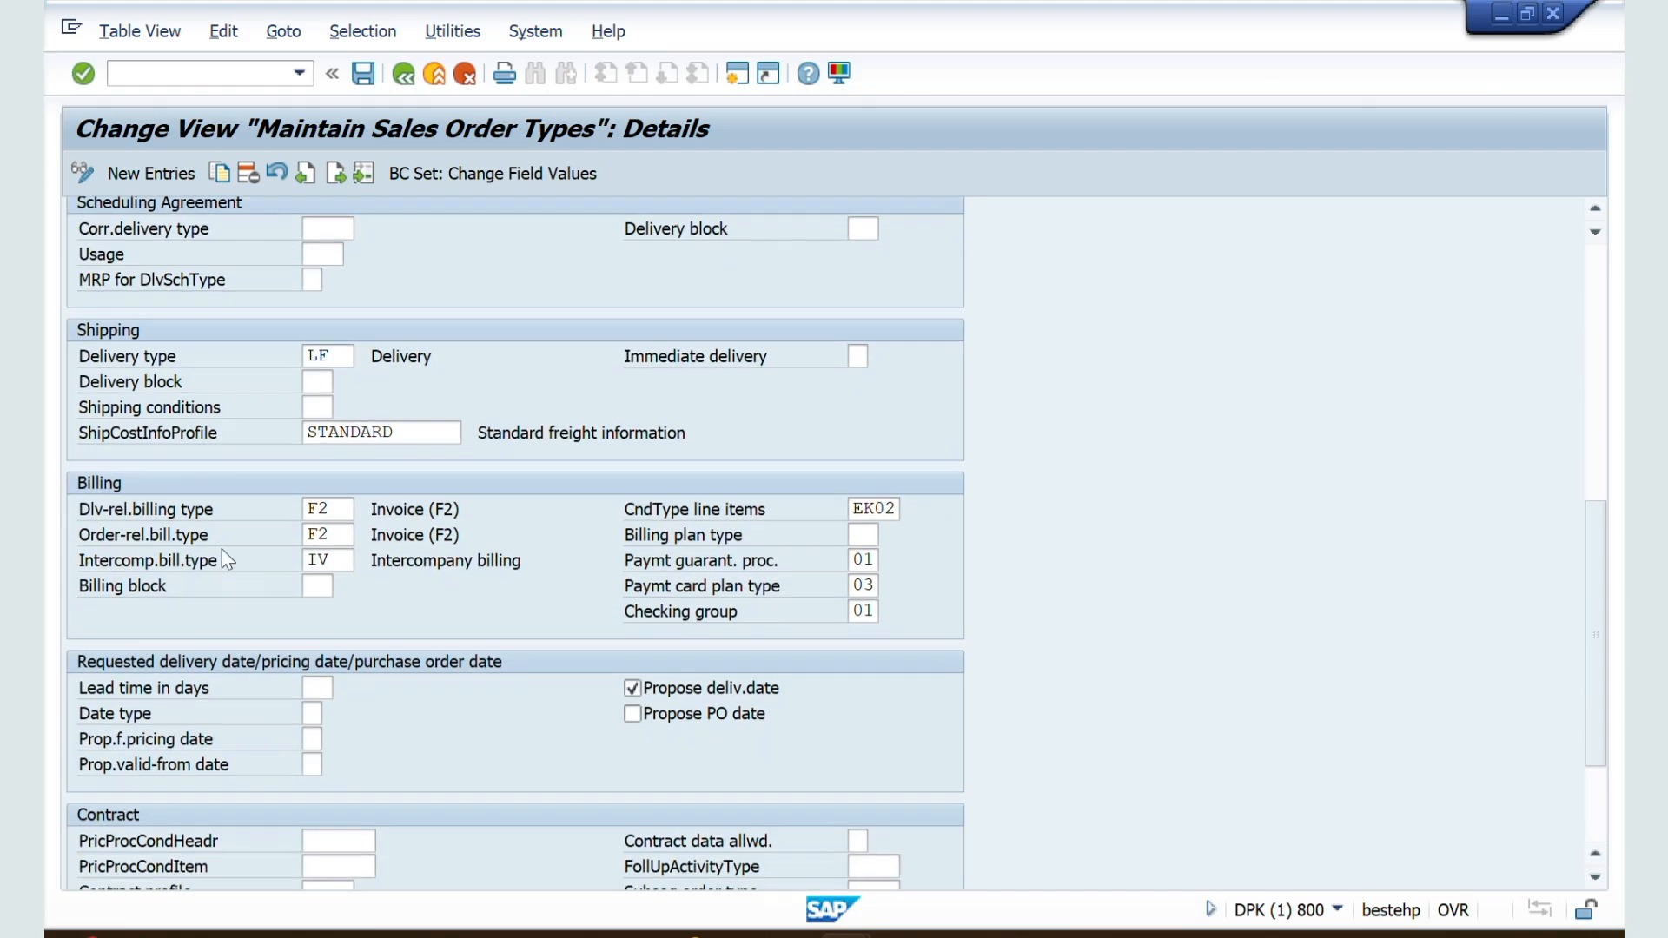
click(337, 509)
Step: Switch to the other SAP session, start Create Billing Document, and open the invoice overview for the previously used delivery document
key(alt+Tab)
key(alt+Tab)
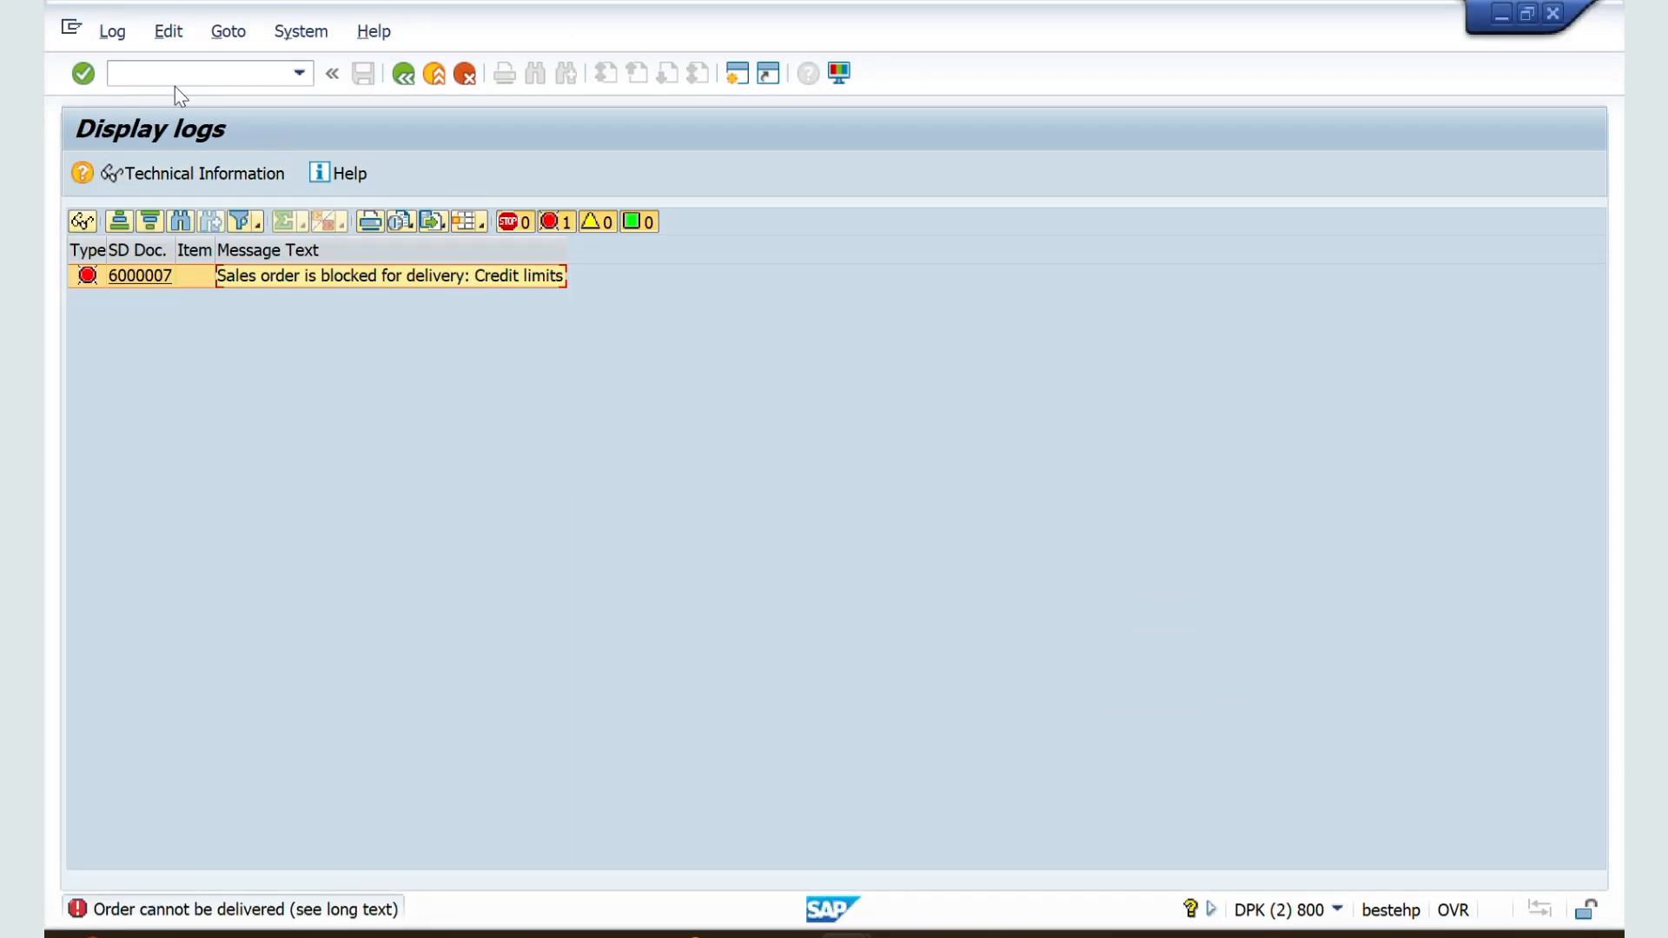
click(175, 80)
text(/nvf01)
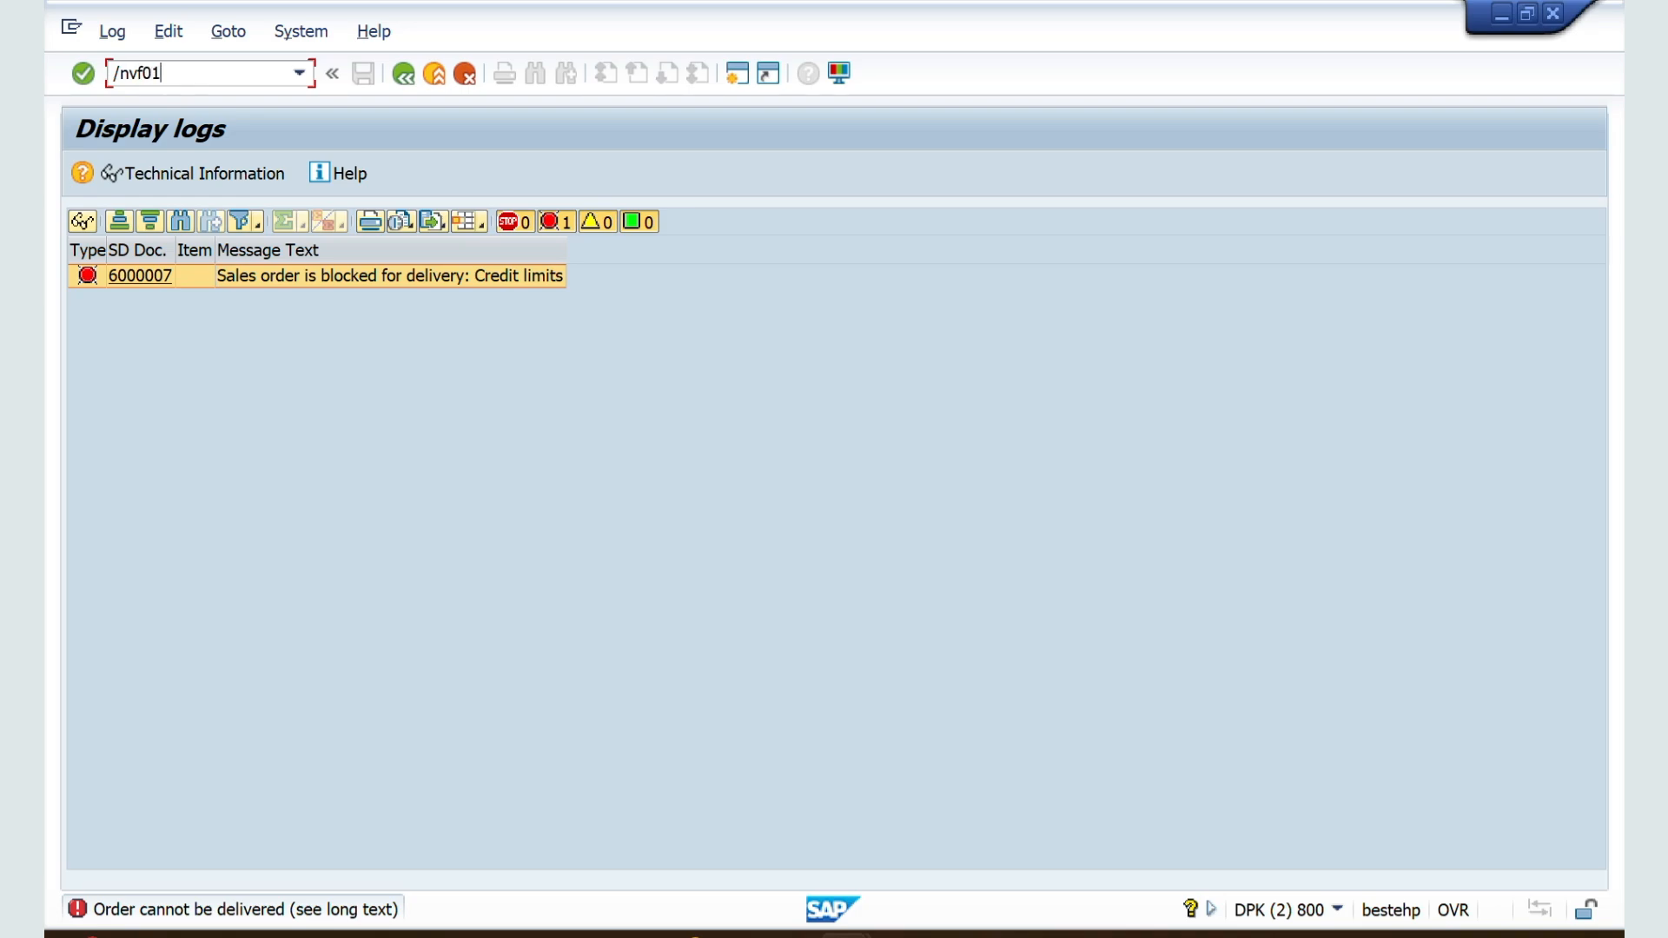
key(Return)
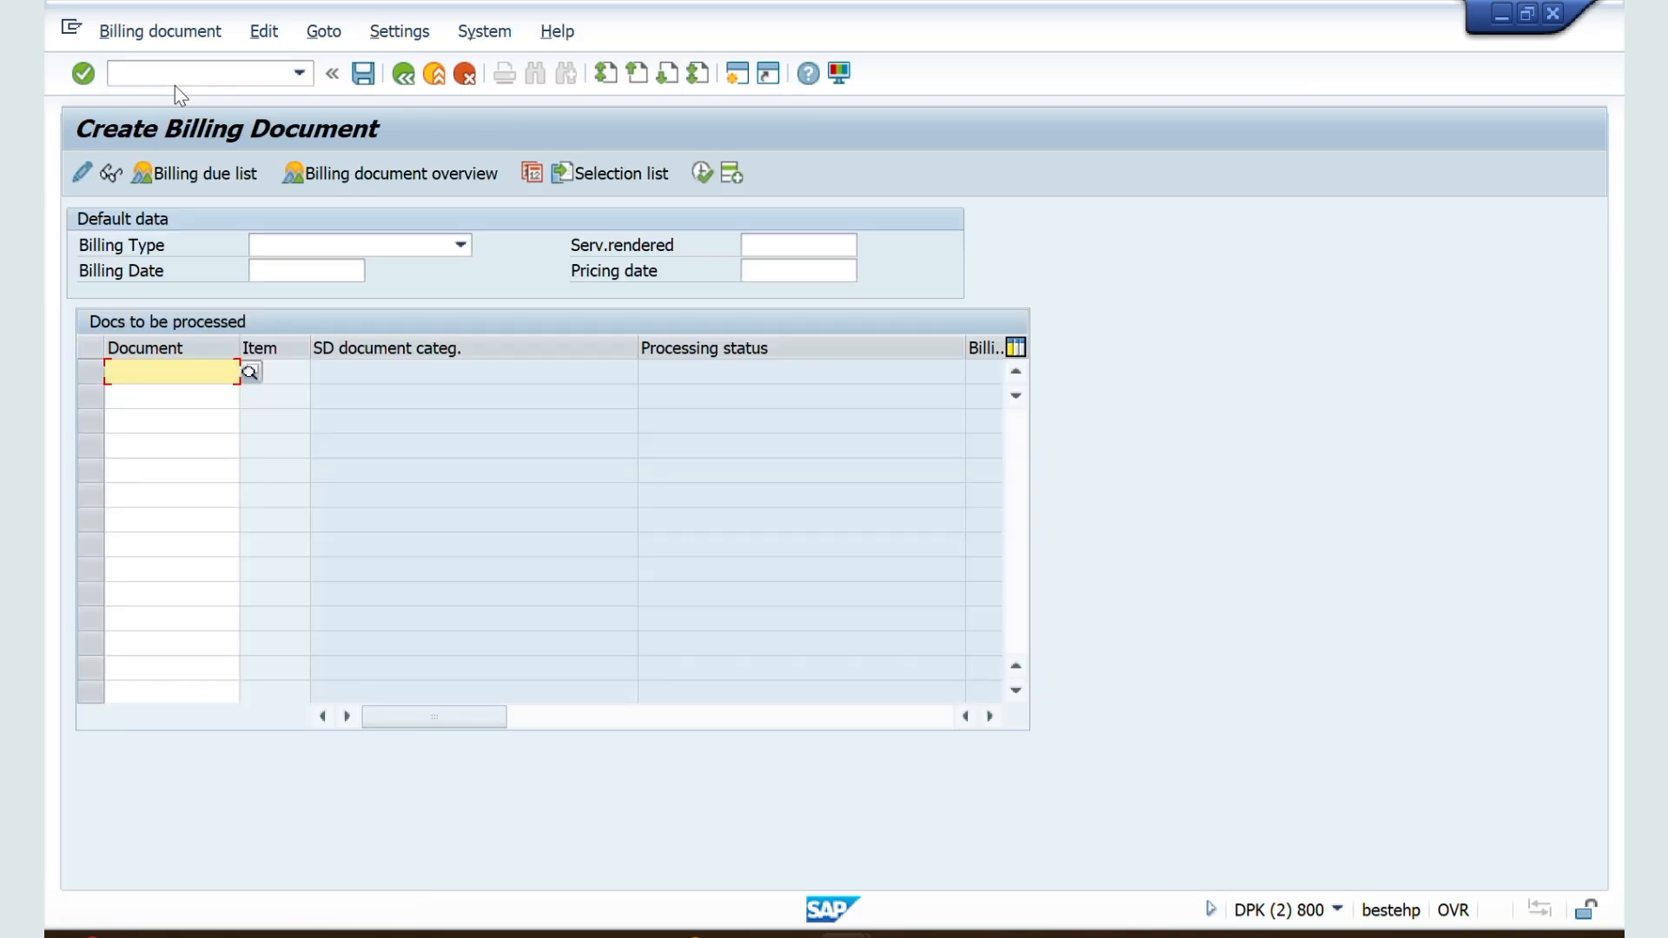
text(8)
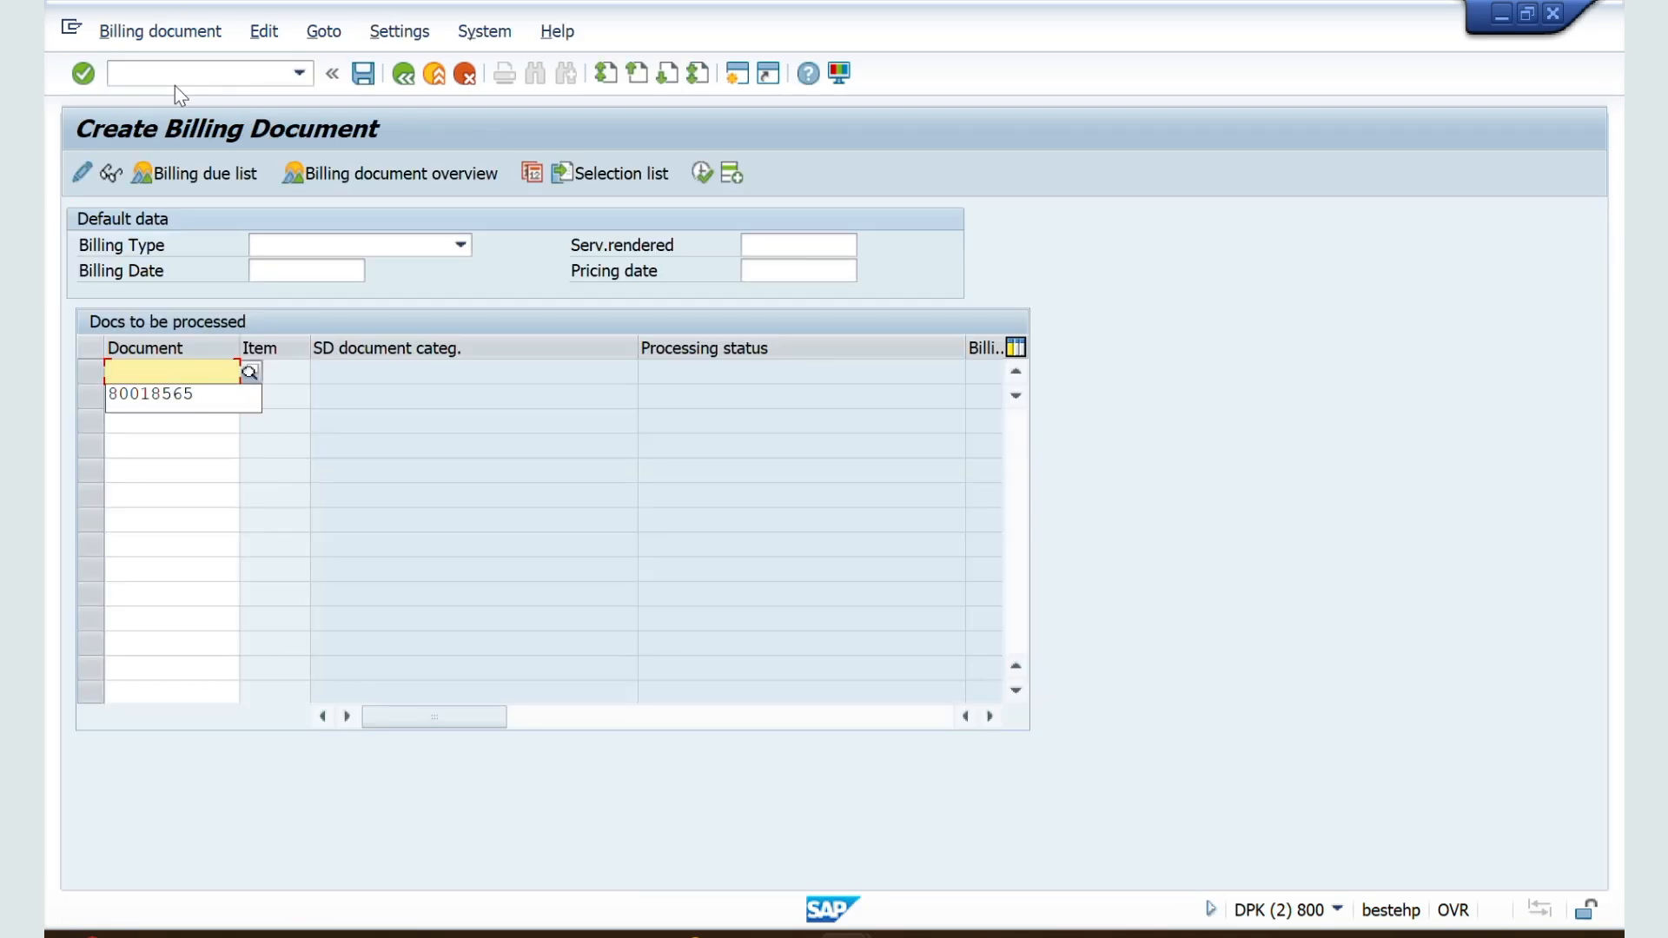
key(Down)
key(Return)
key(Return)
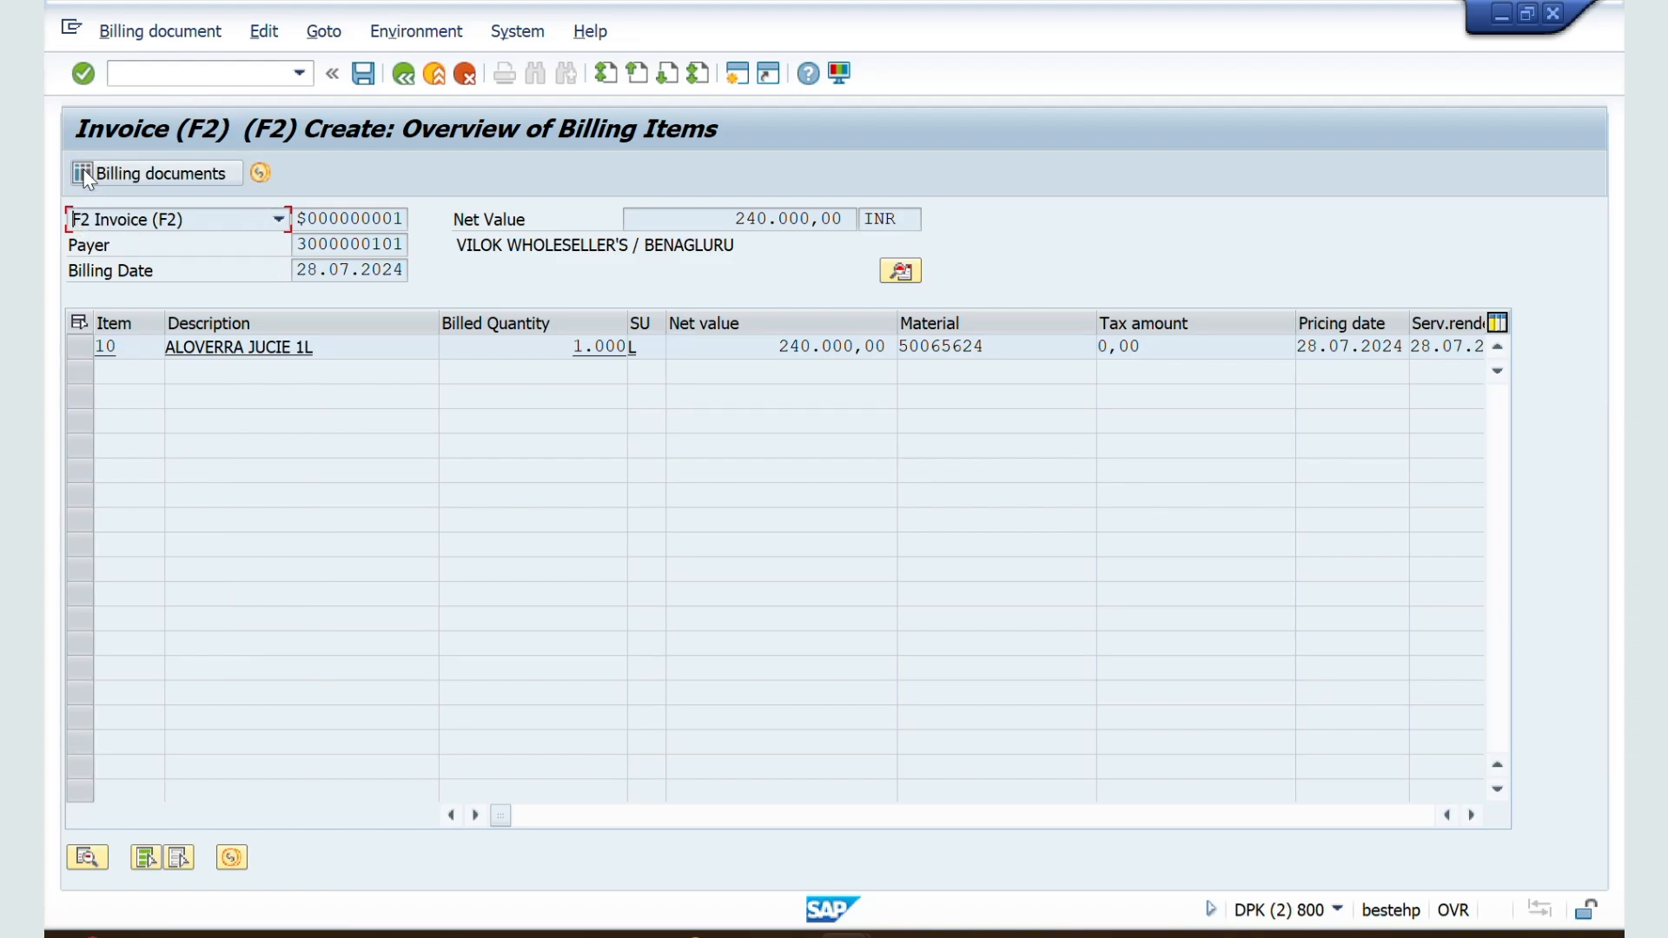
Step: Return to the ZZSO document type details and review the delivery-related and order-related billing type settings
key(alt+Tab)
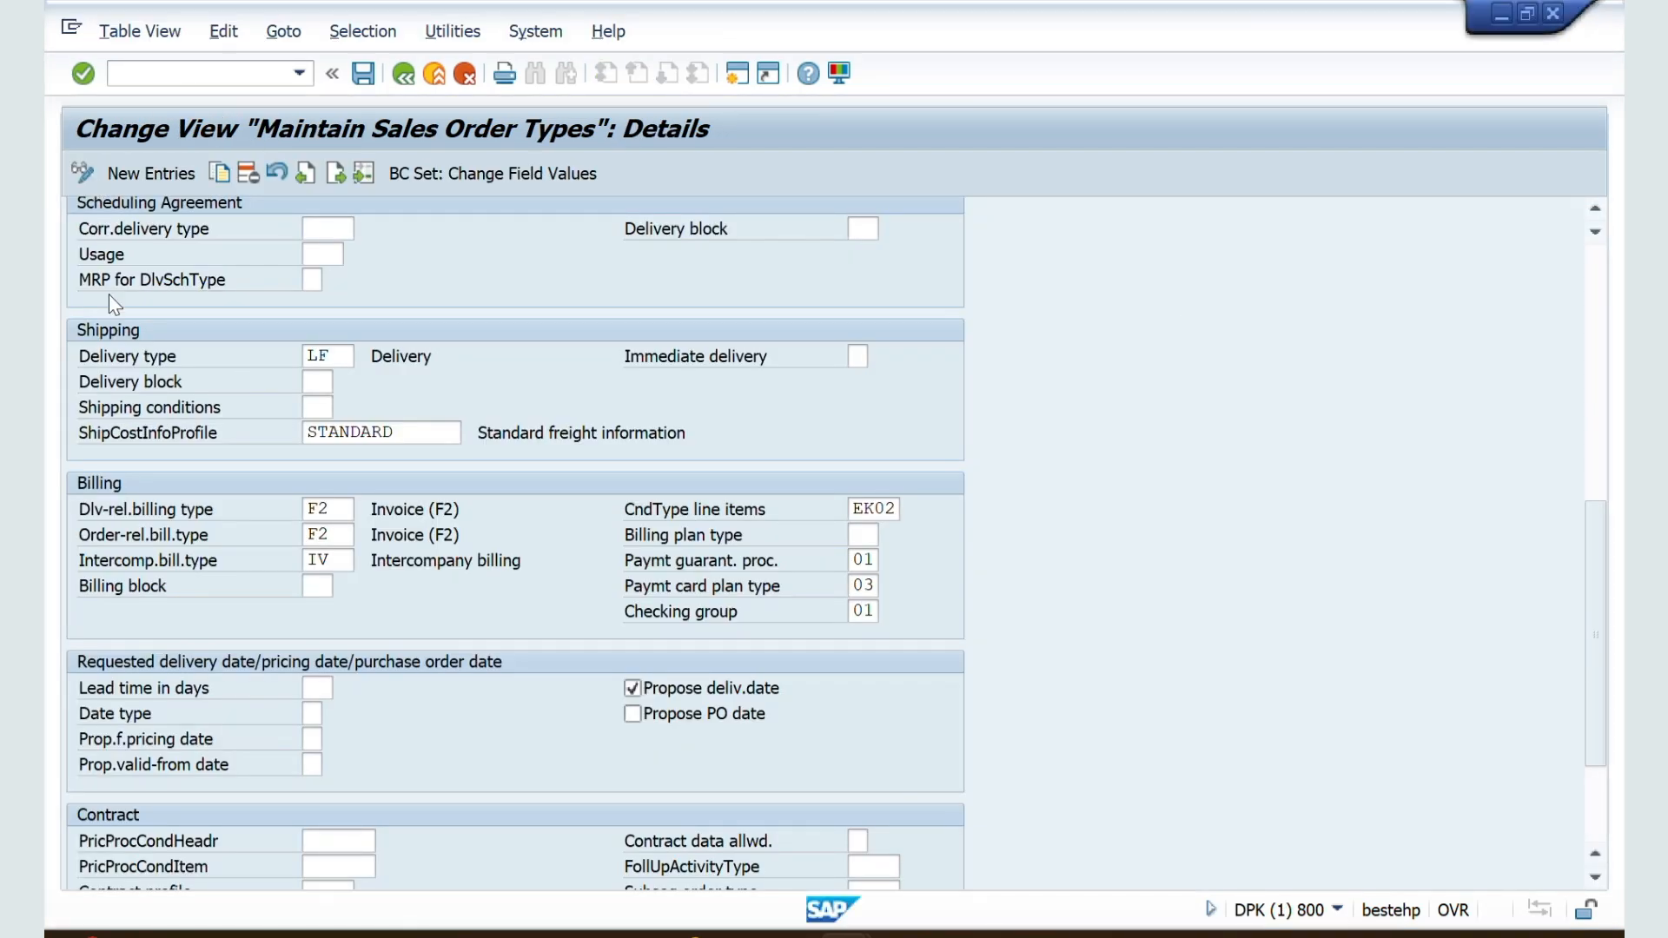
scroll(144, 524, down, 2)
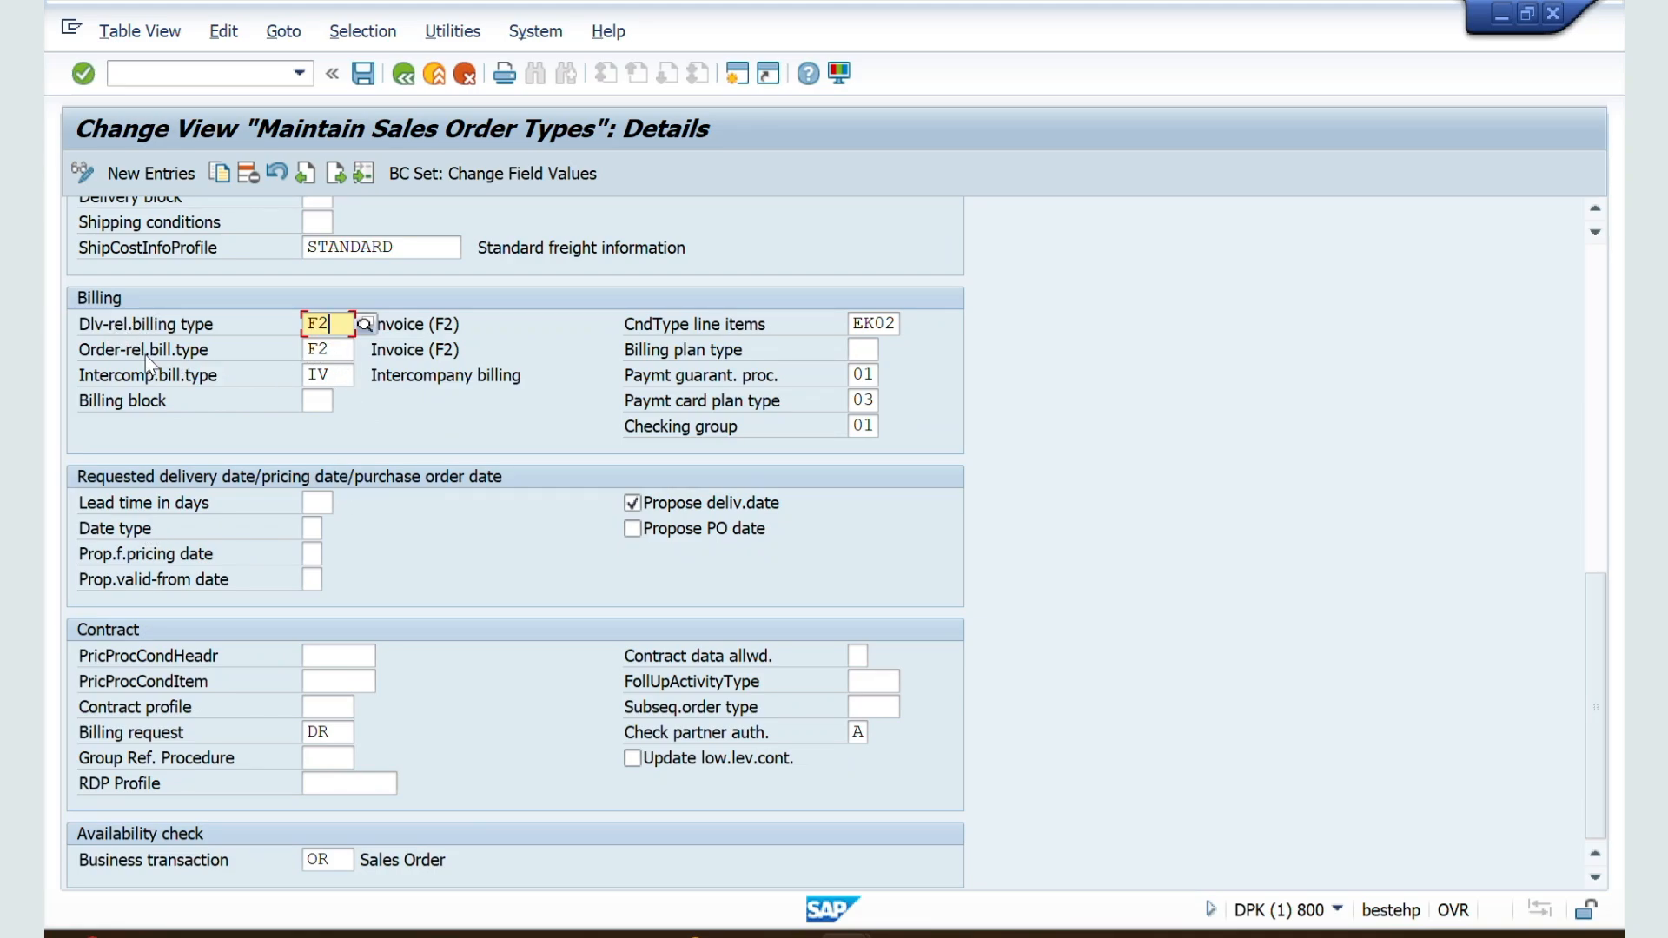
click(338, 348)
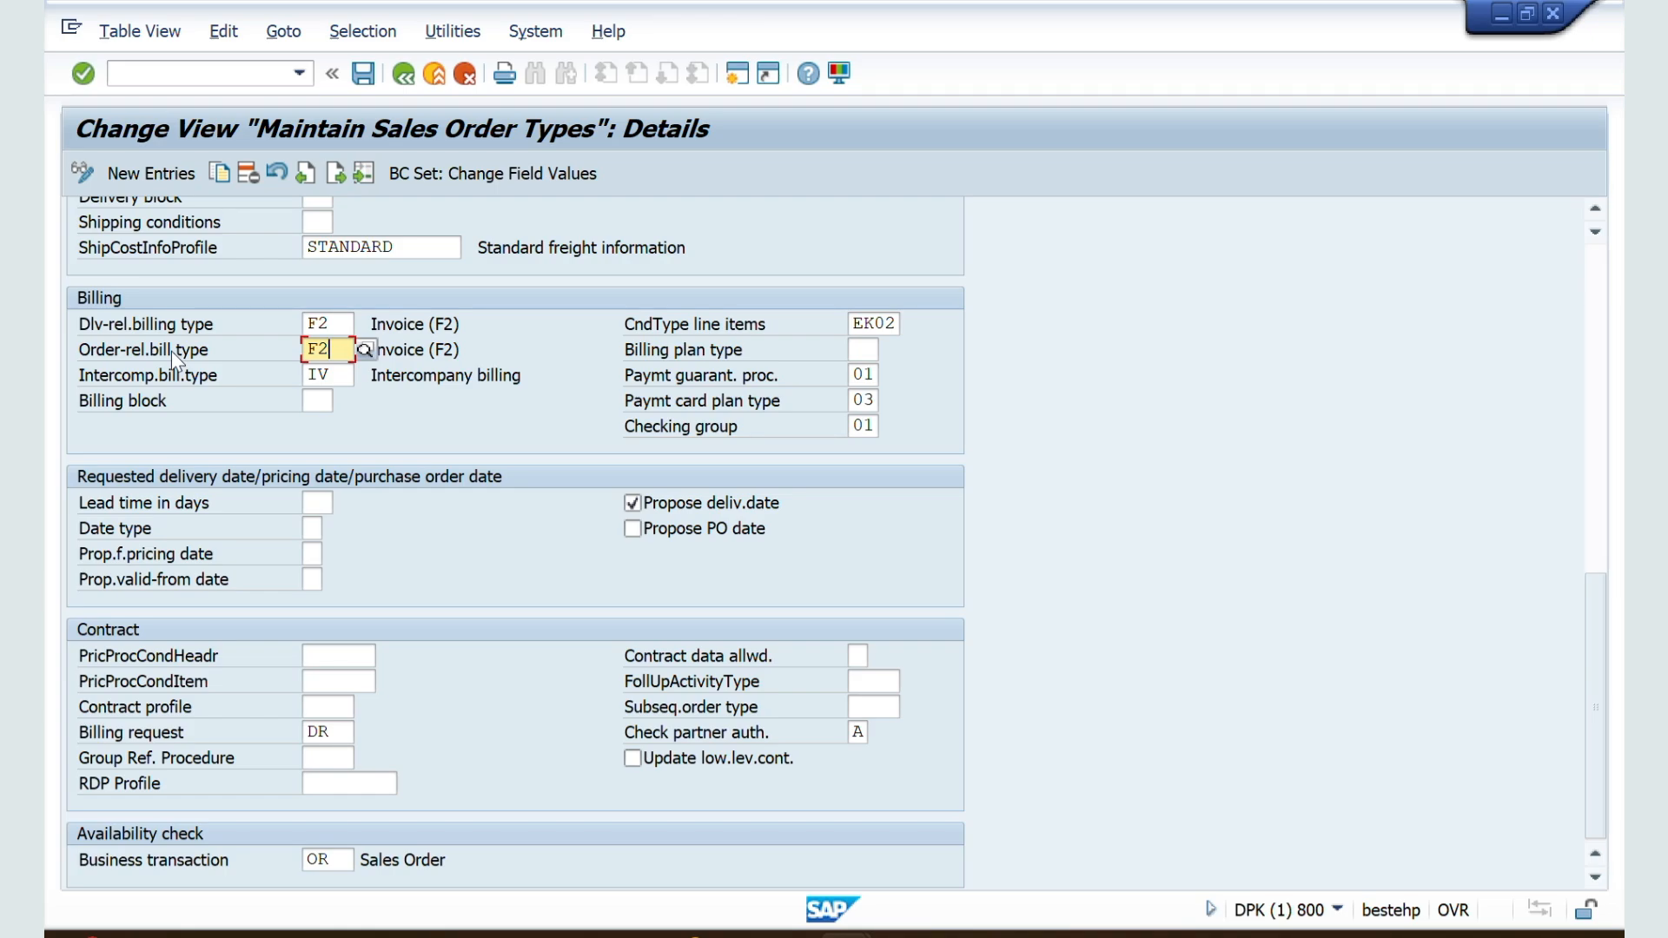
scroll(170, 351, up, 10)
scroll(170, 351, up, 2)
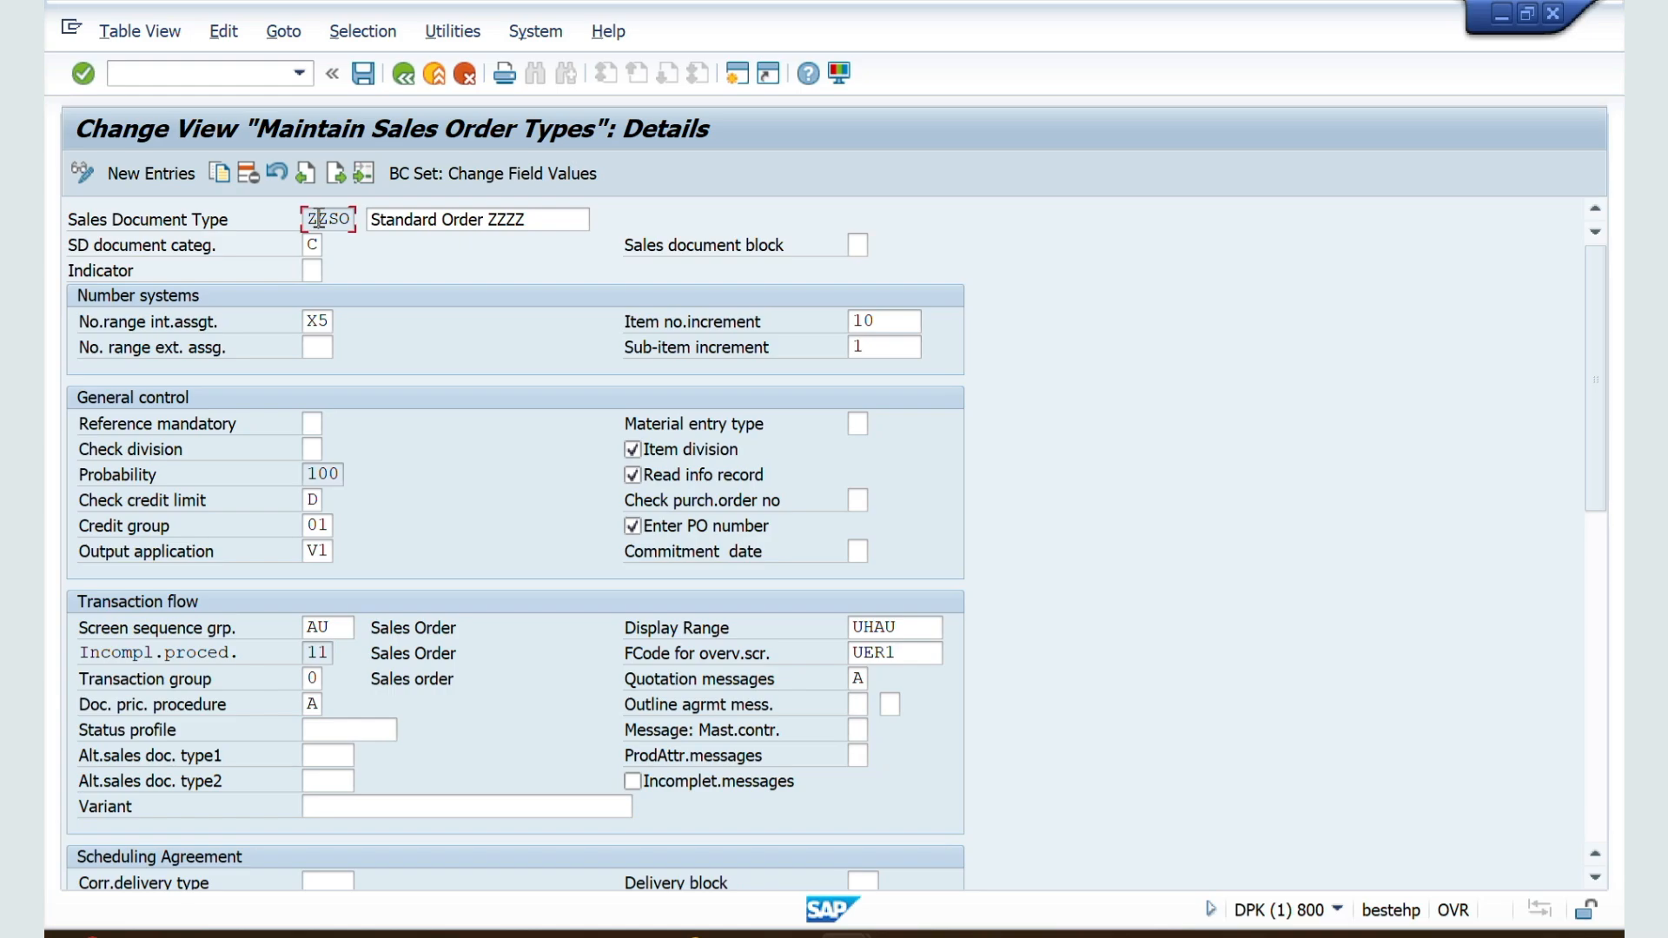
Step: Display the available billing block values for ZZSO and close the list without choosing one
scroll(388, 521, down, 4)
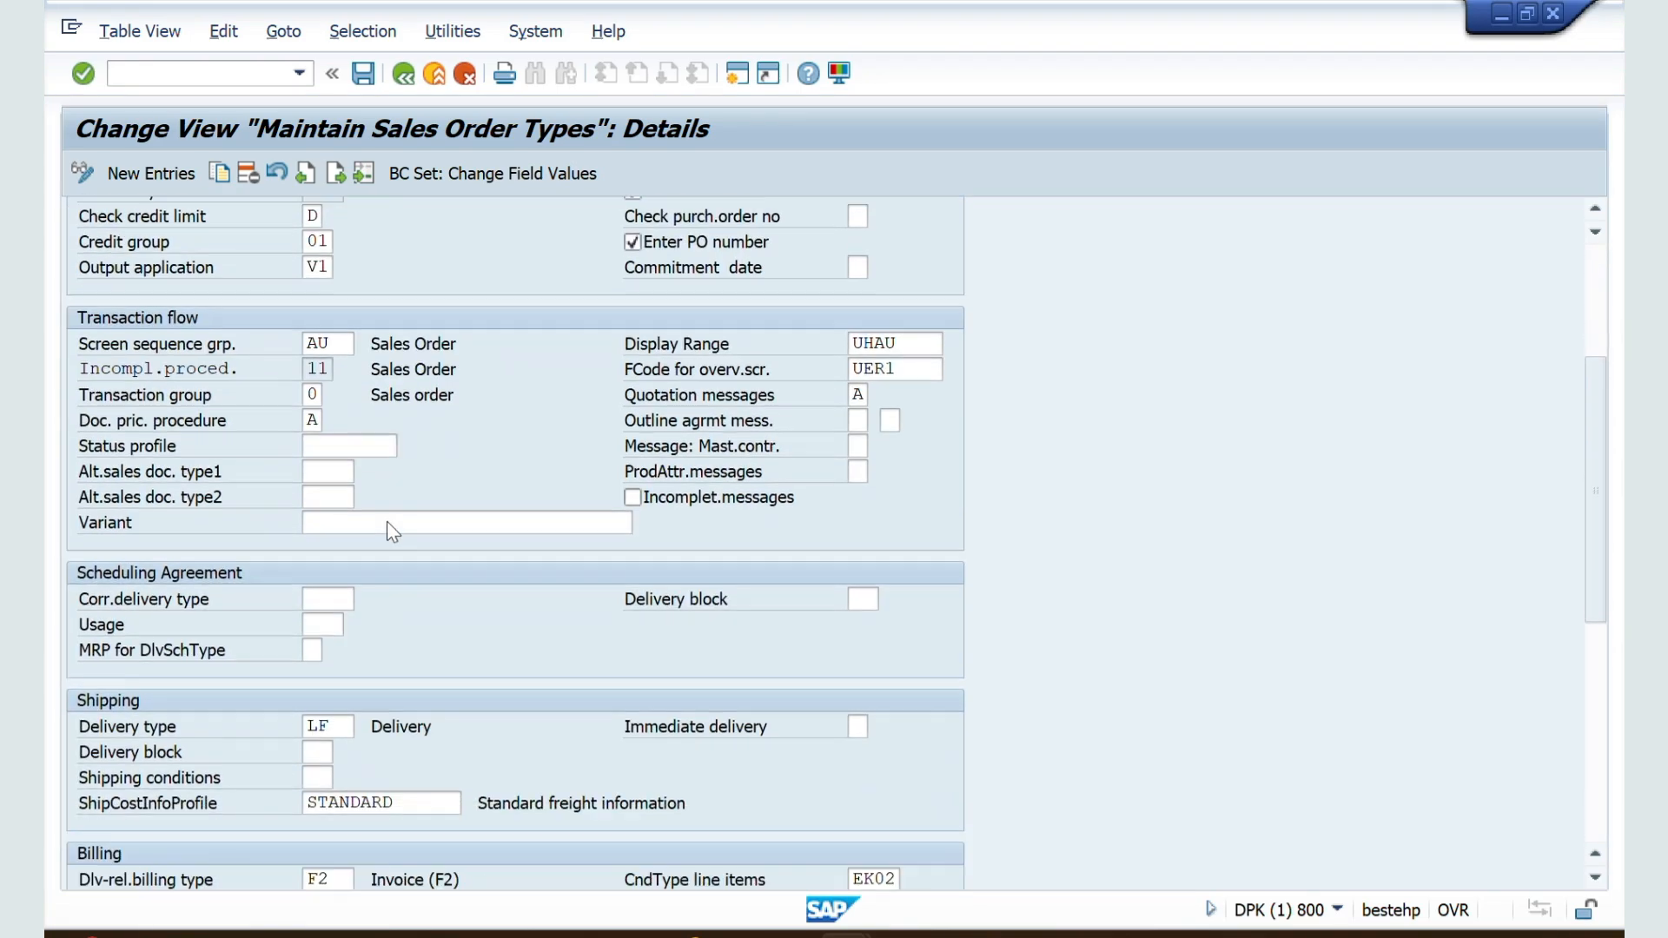
scroll(387, 526, down, 4)
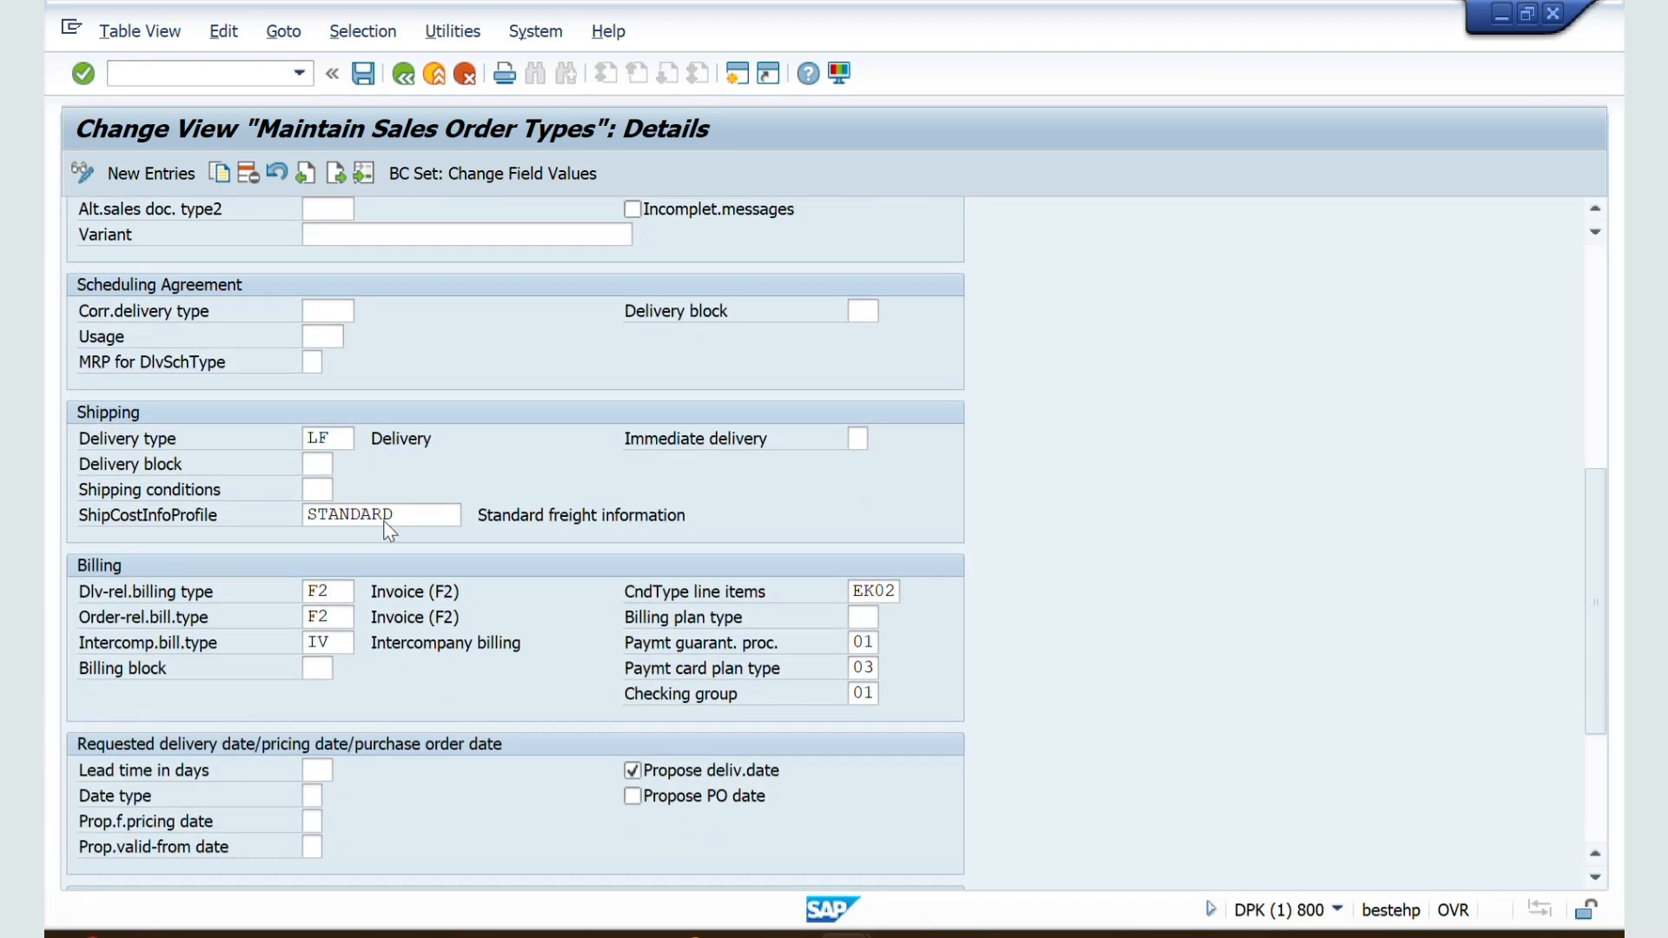
scroll(287, 686, down, 1)
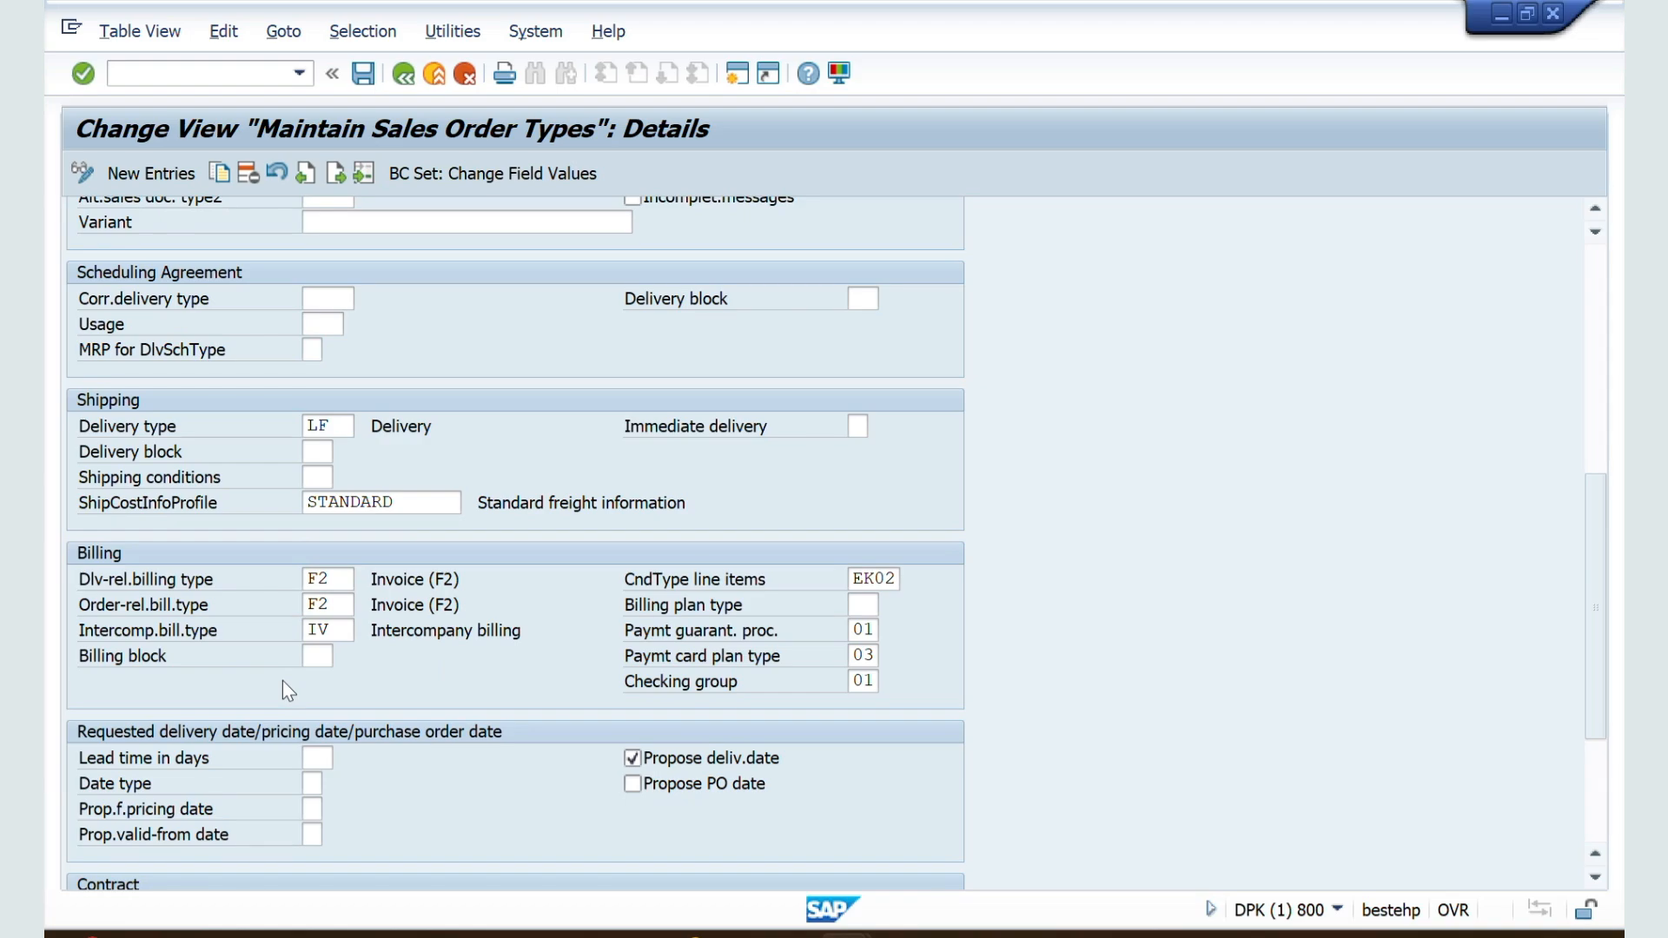
scroll(283, 680, down, 1)
click(315, 627)
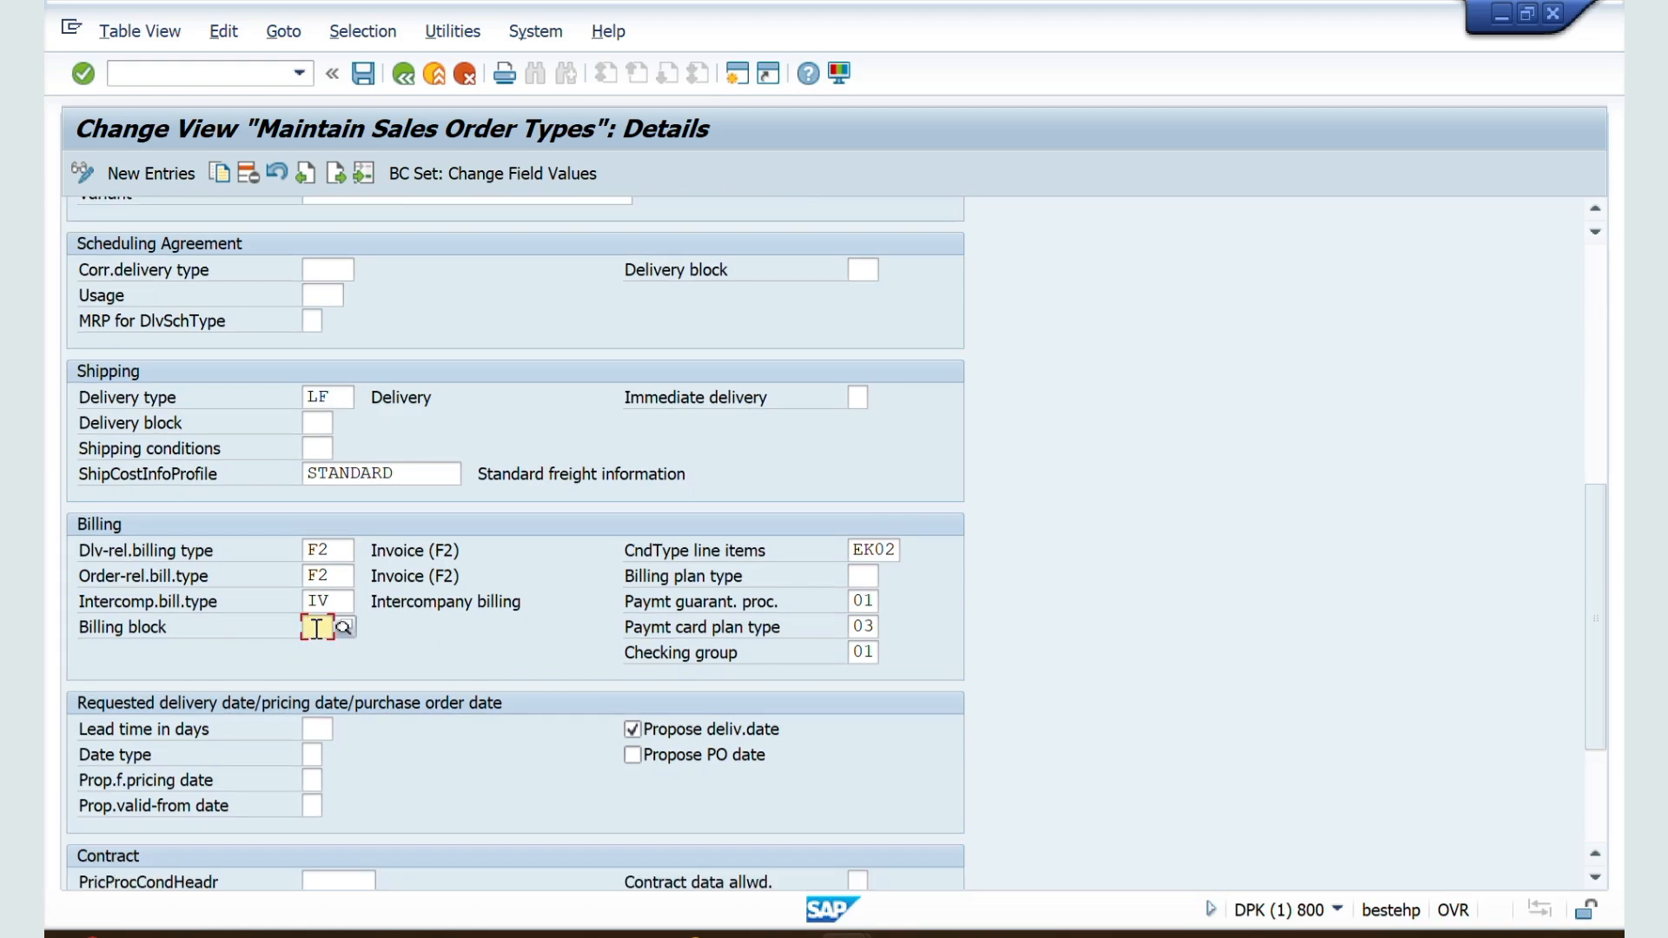
click(343, 629)
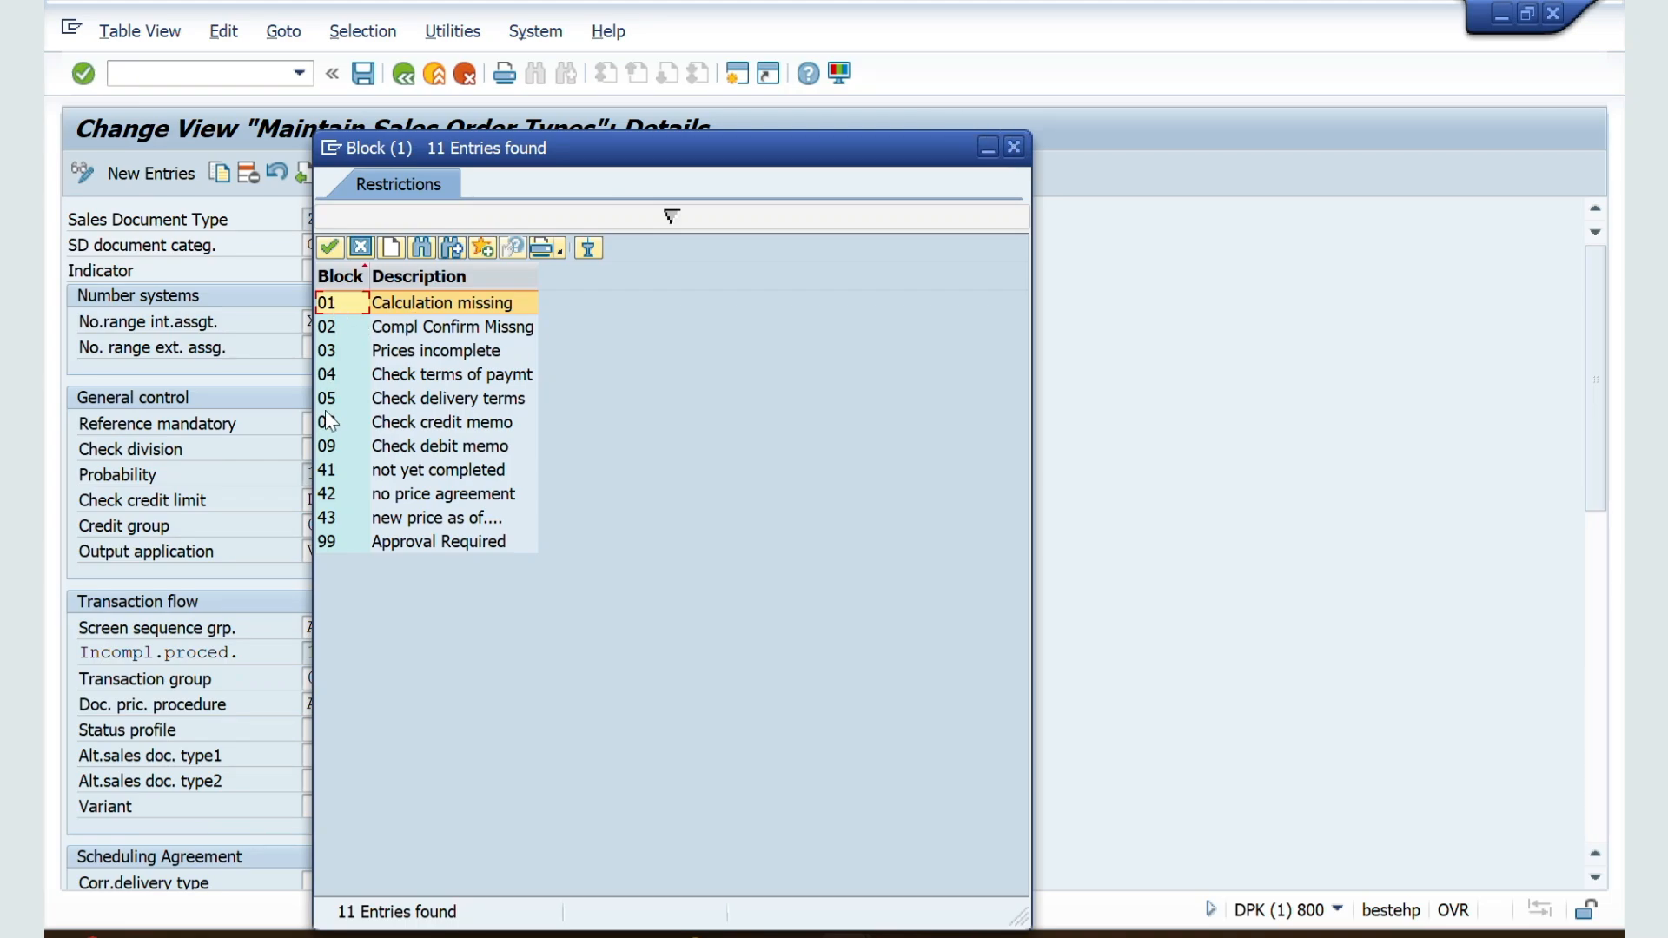
click(1013, 143)
scroll(544, 560, down, 3)
scroll(542, 556, down, 2)
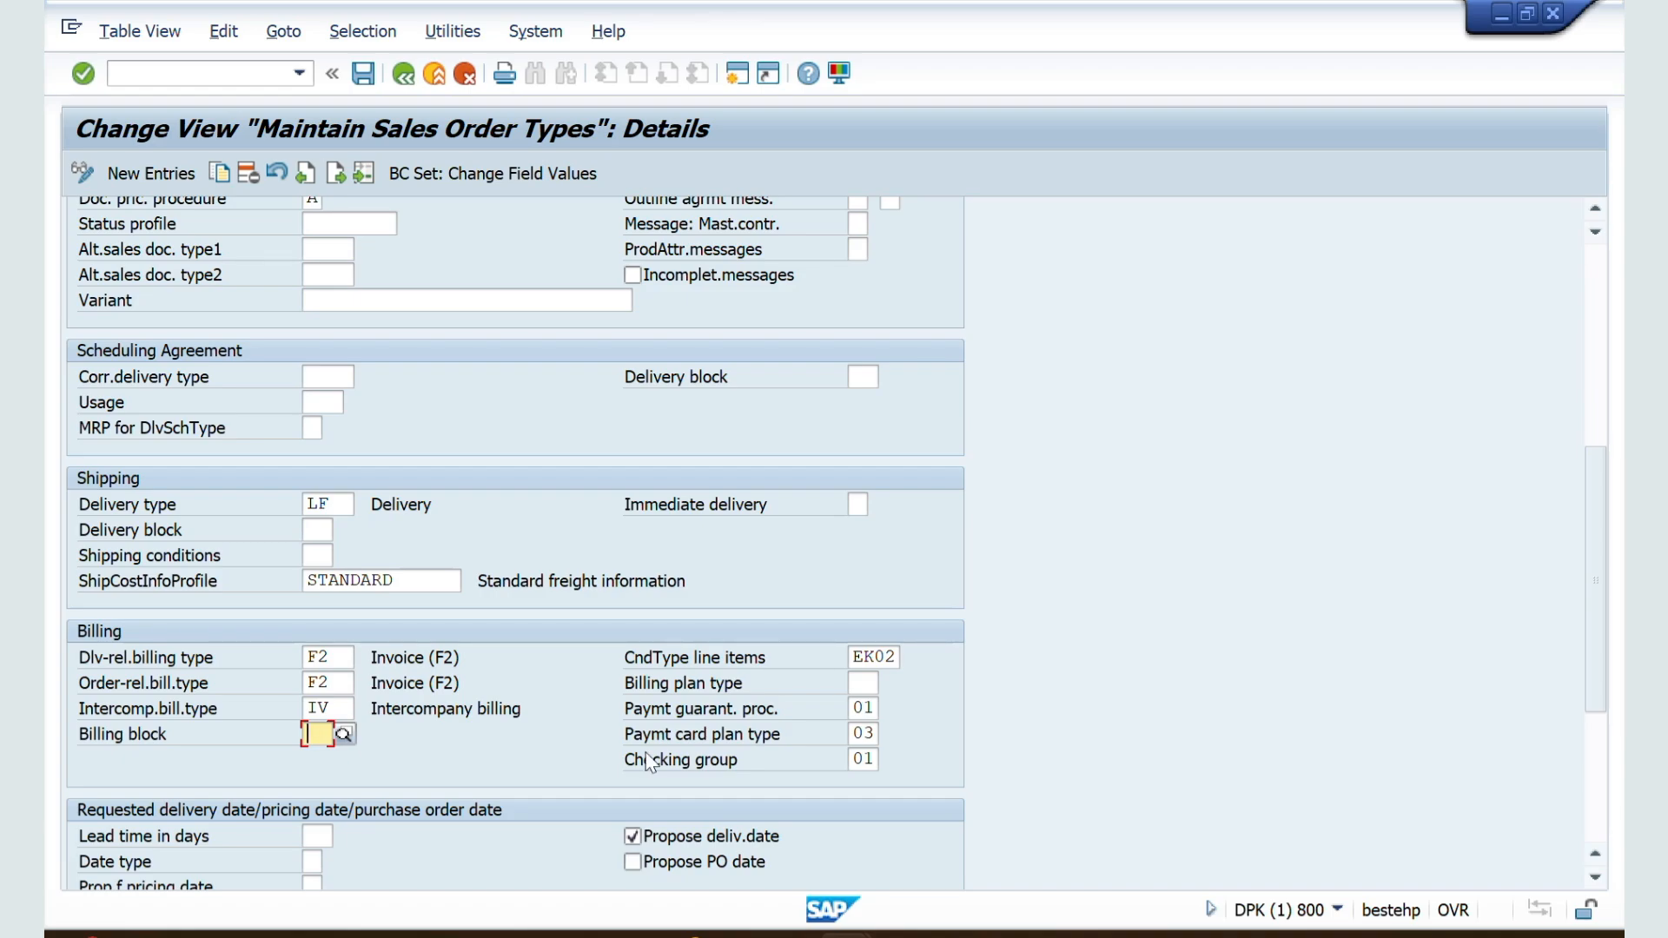
Step: Switch to the Sales Document Type controls document in Word and review the notes on delivery-related and order-related billing types
scroll(645, 752, down, 3)
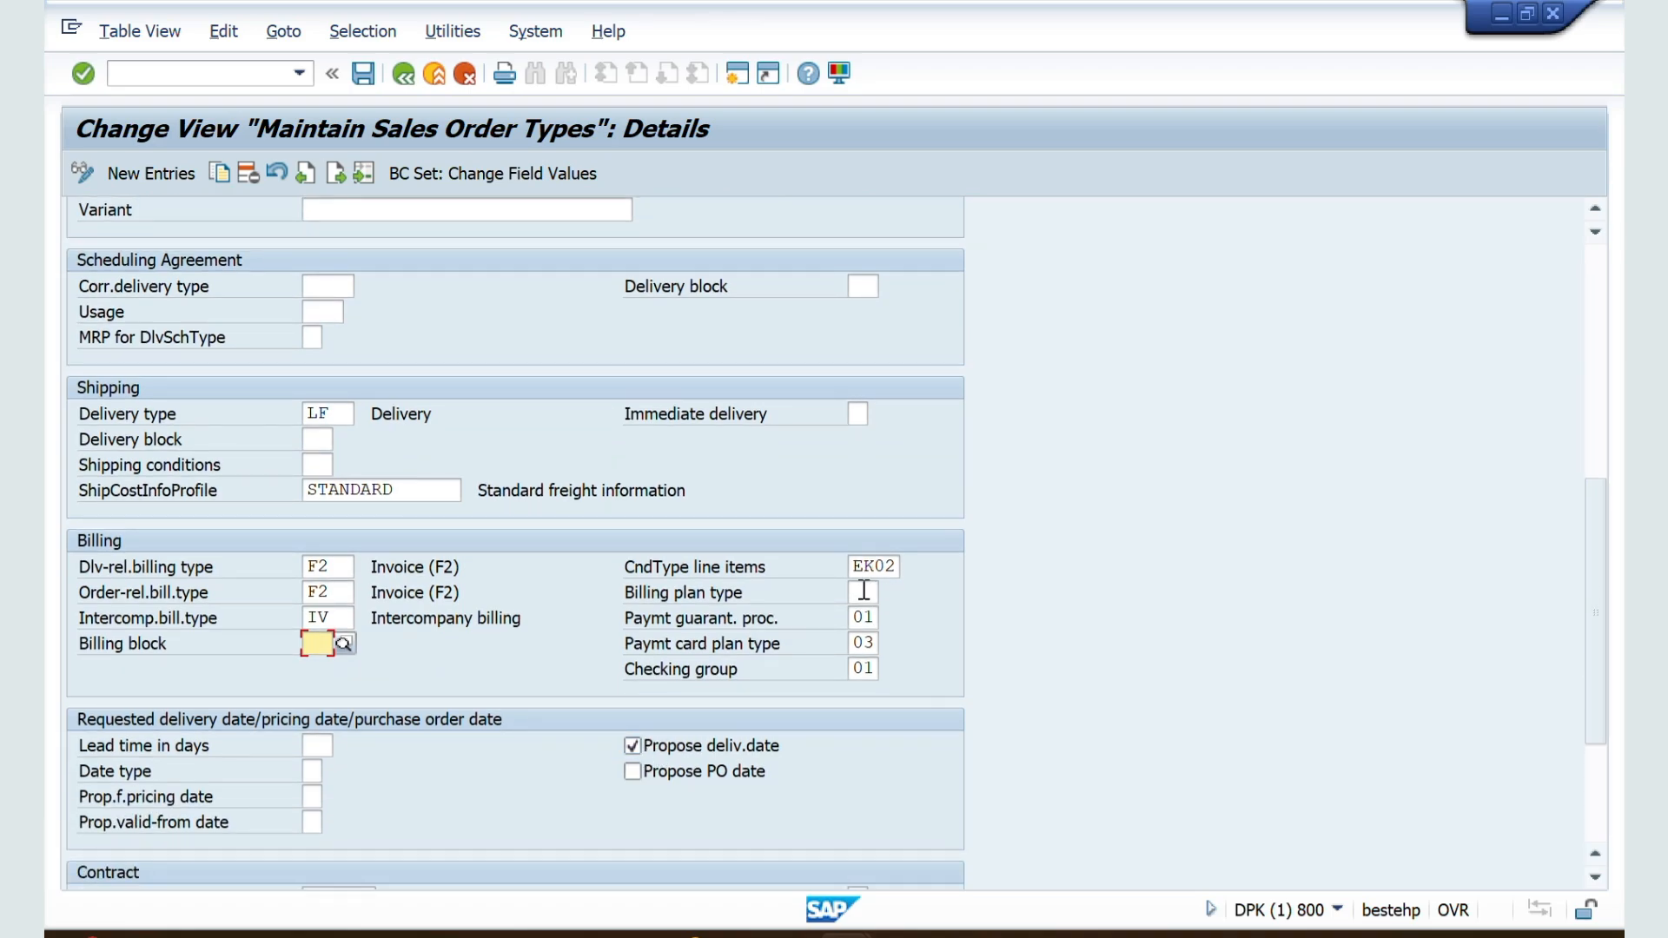
click(864, 588)
key(alt+Tab)
key(alt+Tab)
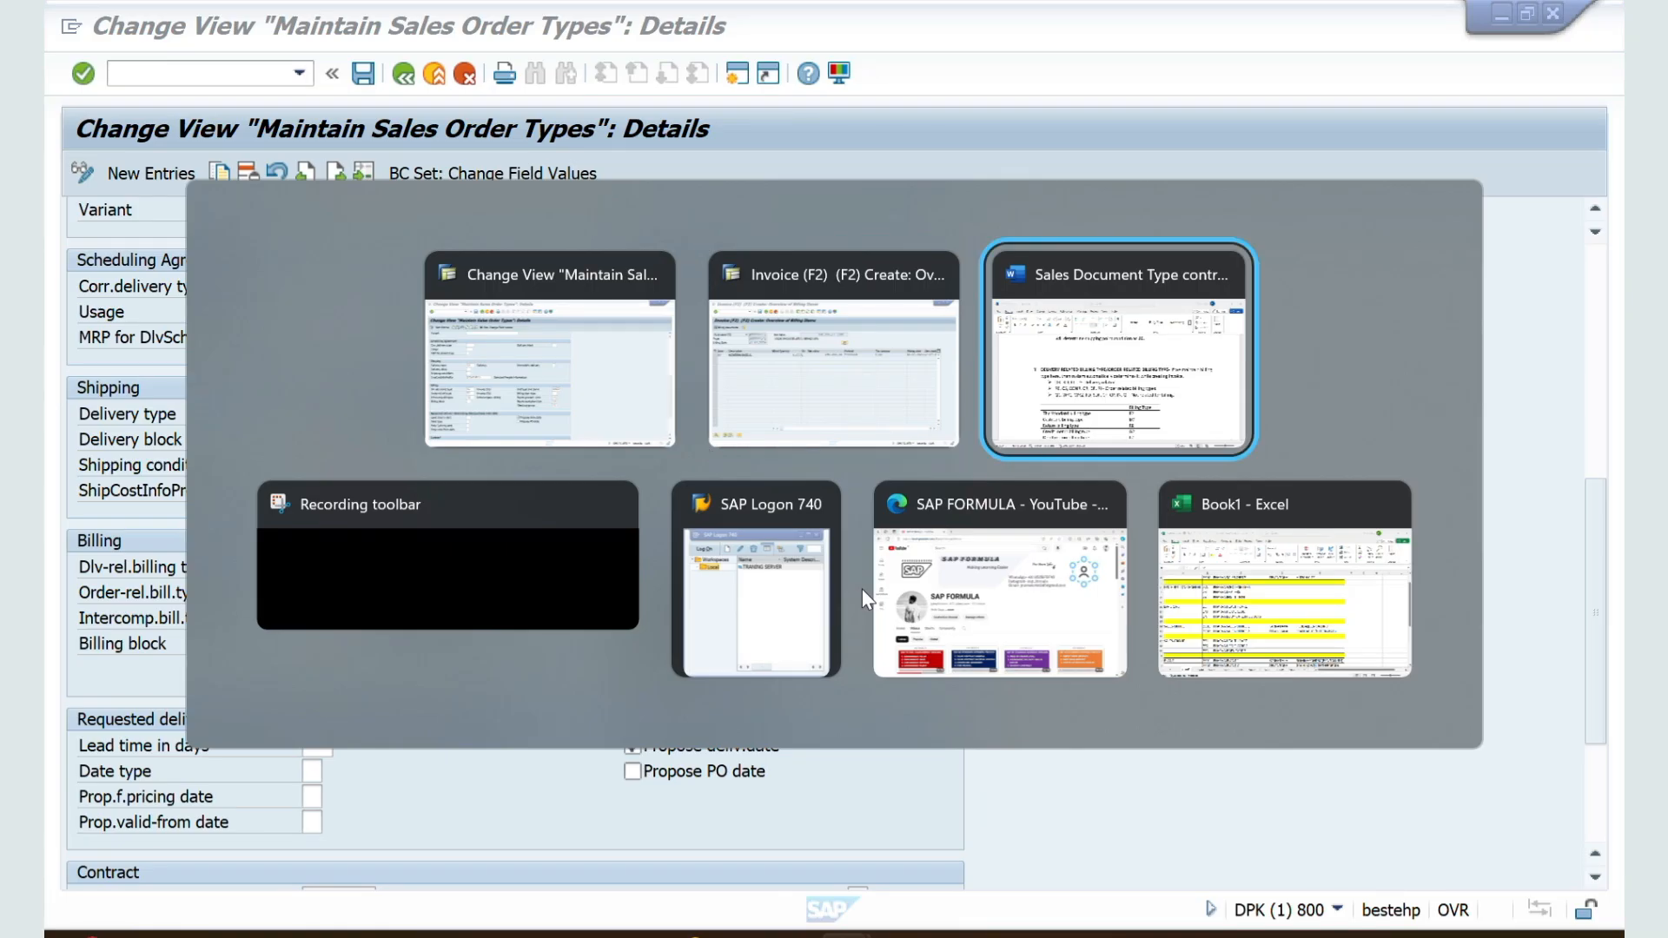
scroll(720, 700, down, 4)
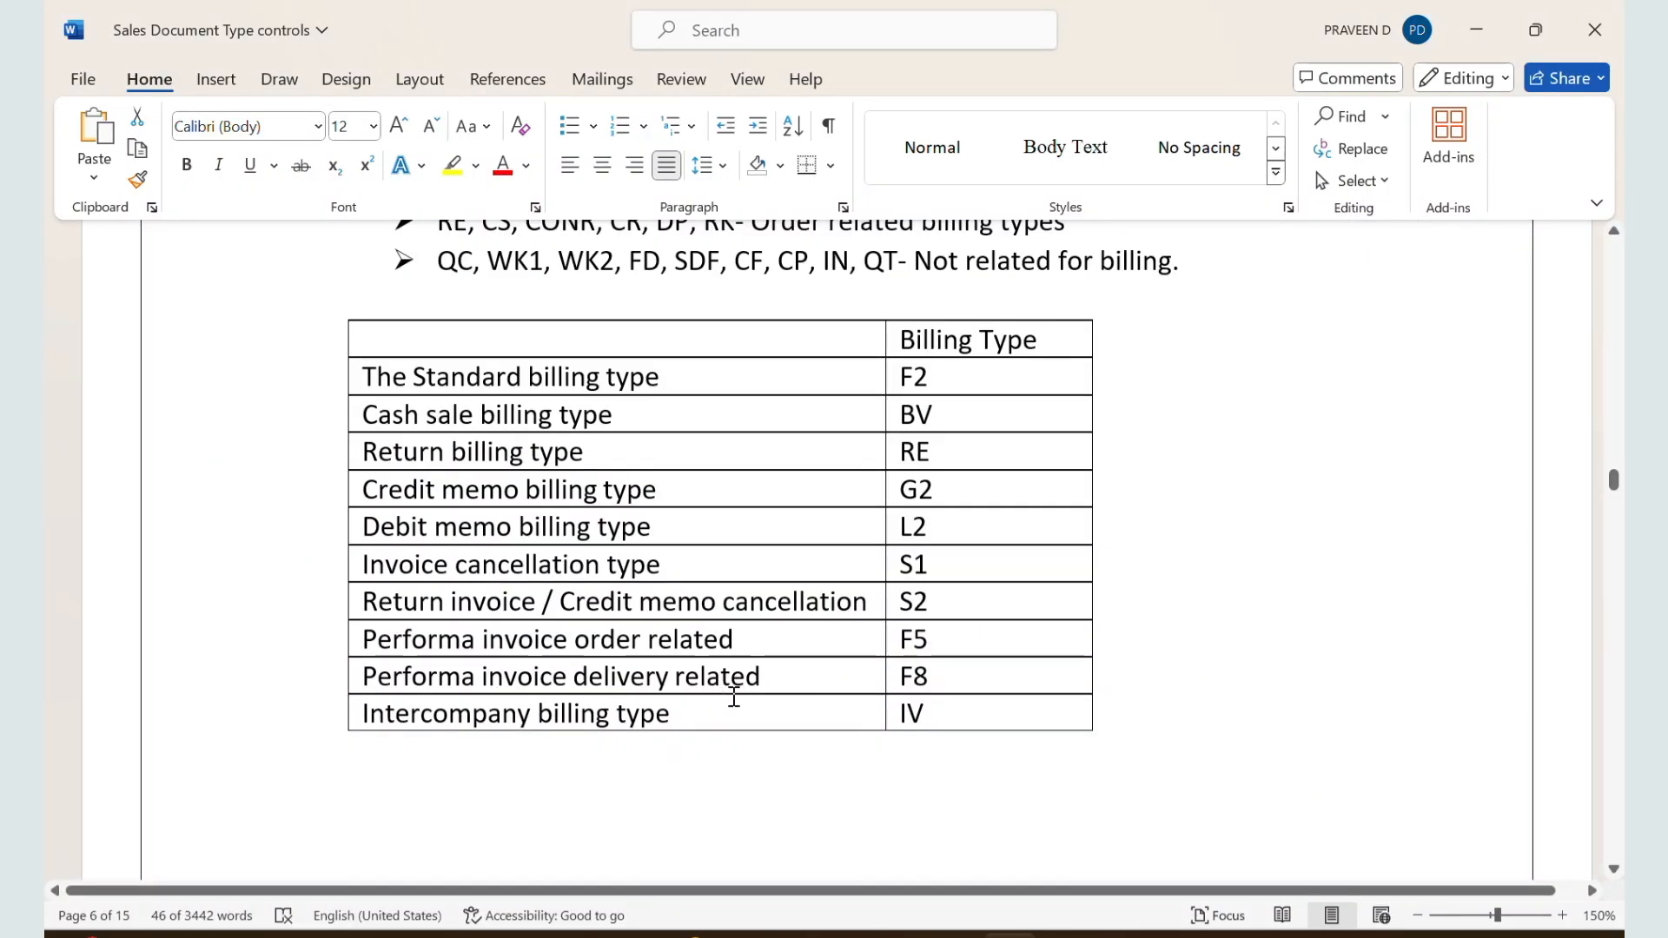
scroll(1072, 517, up, 3)
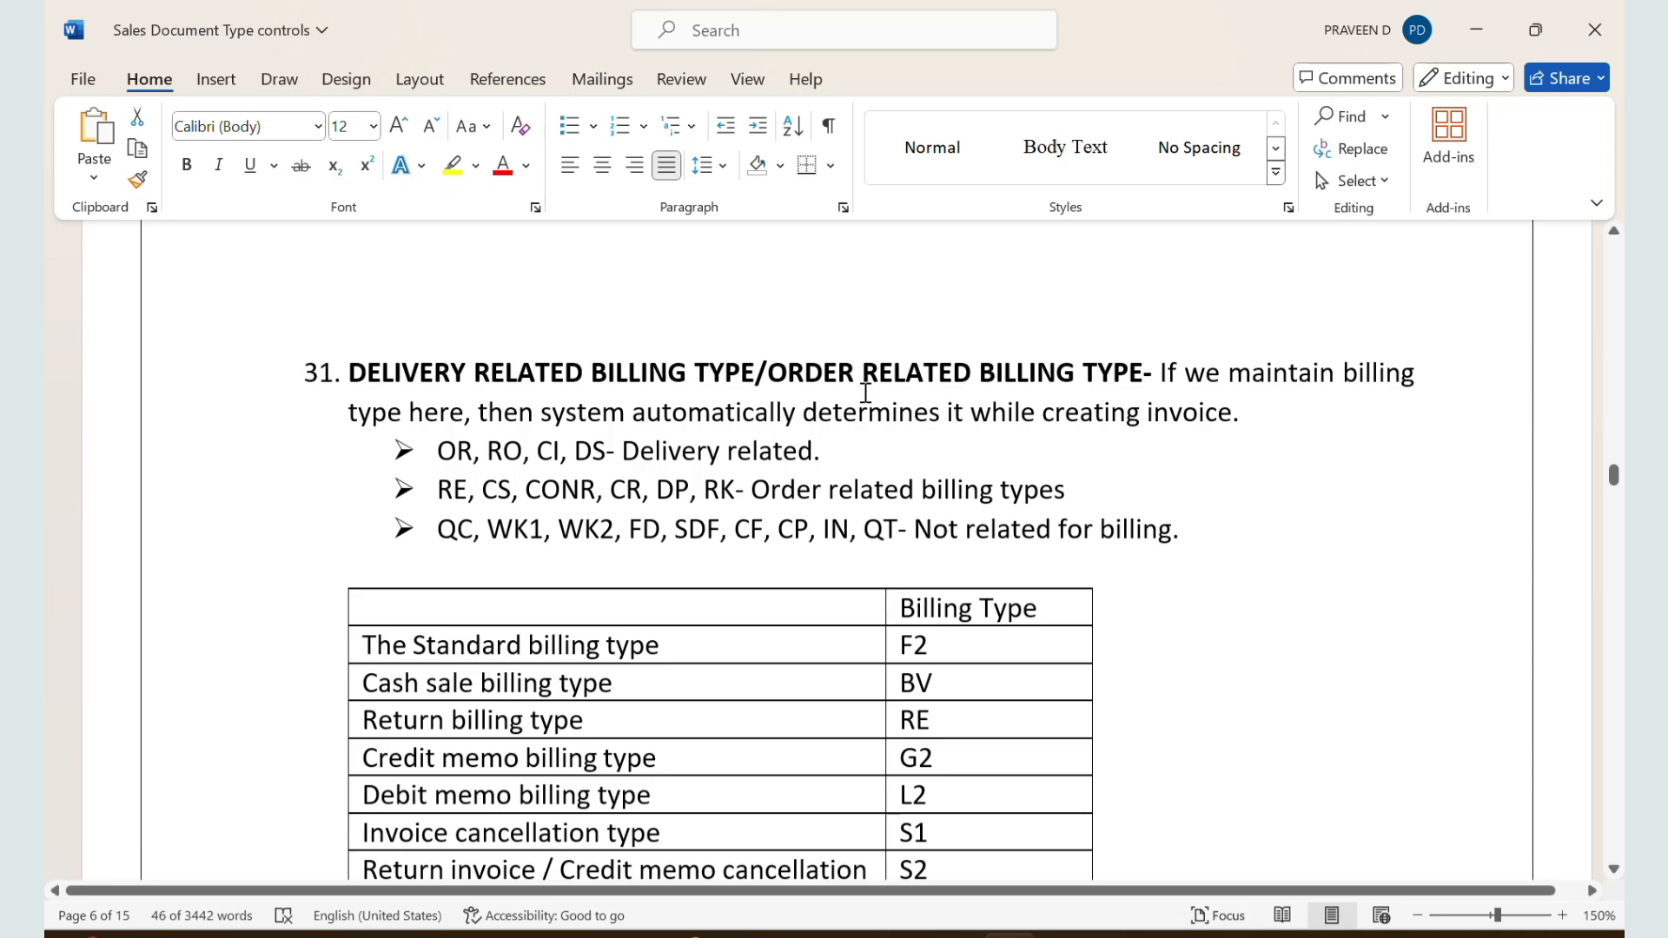
drag(770, 373, 978, 373)
scroll(867, 533, down, 2)
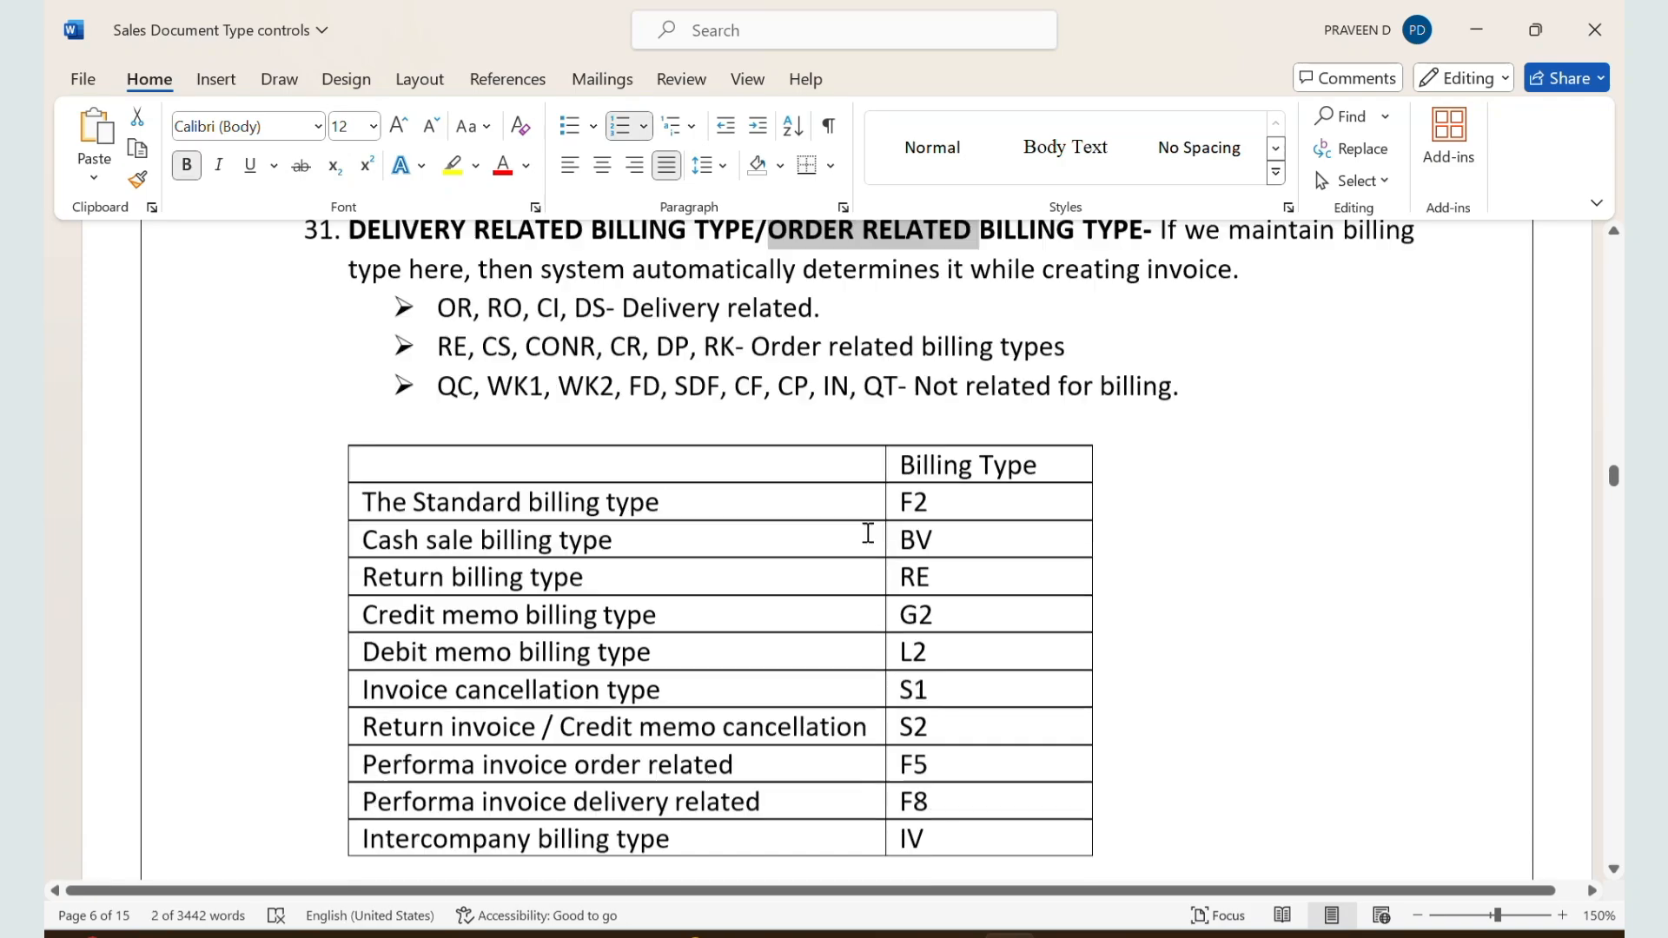
scroll(868, 534, down, 1)
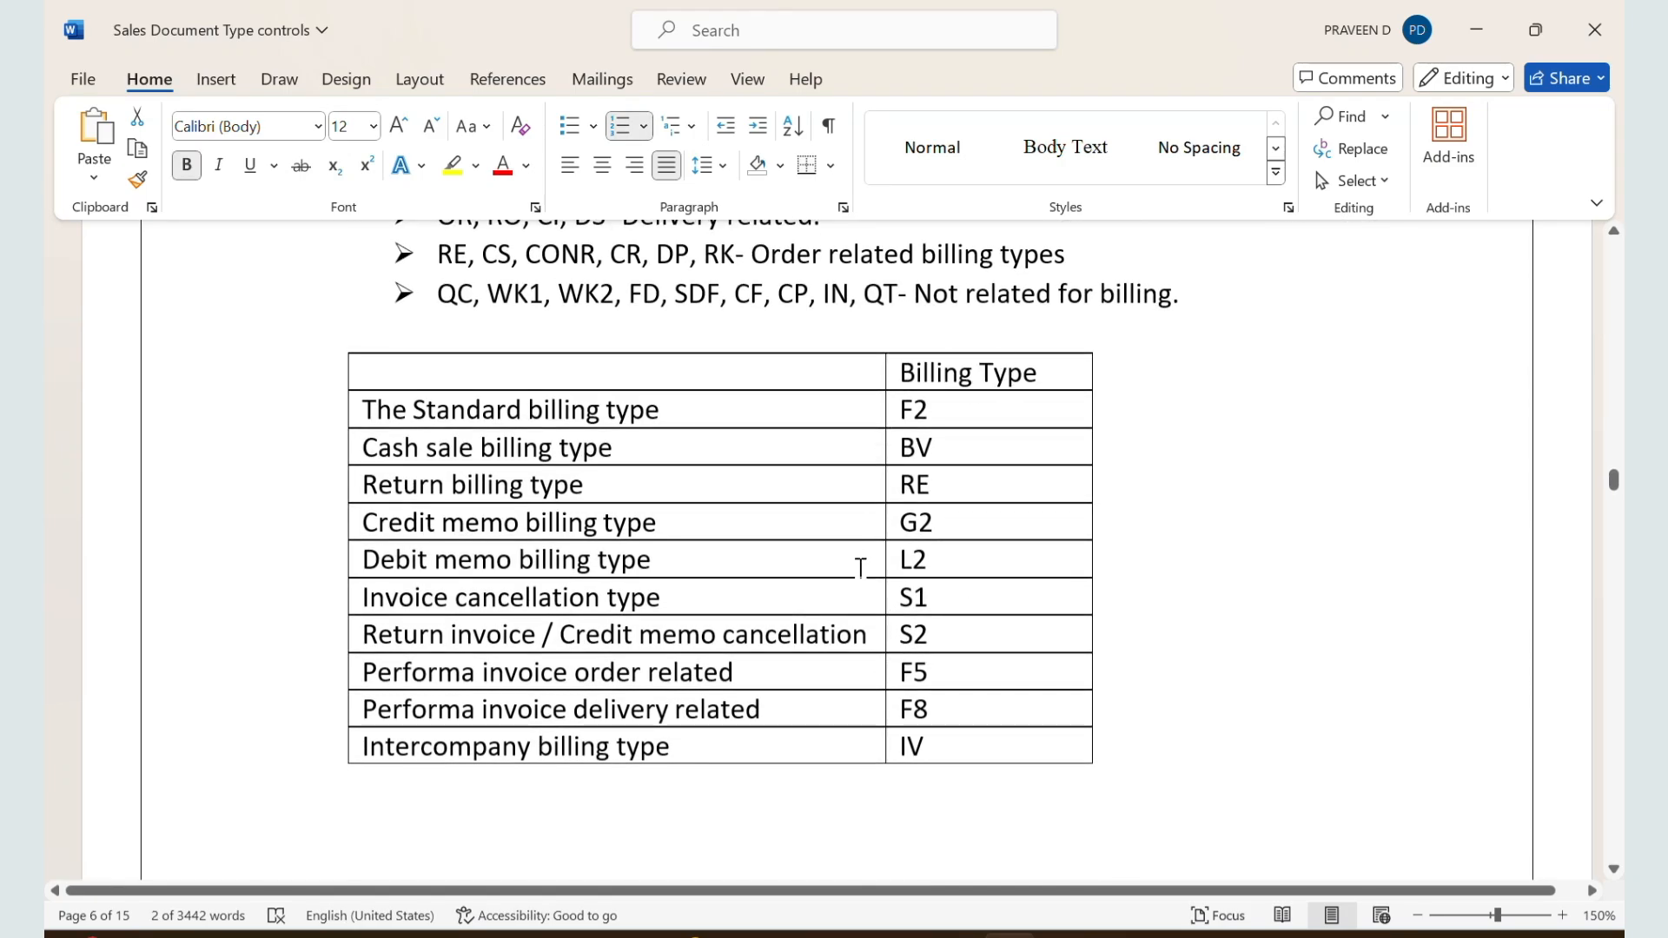
Step: Review the Billing Block section in the notes, including its explanation and the table of order types with billing blocks
scroll(860, 566, down, 10)
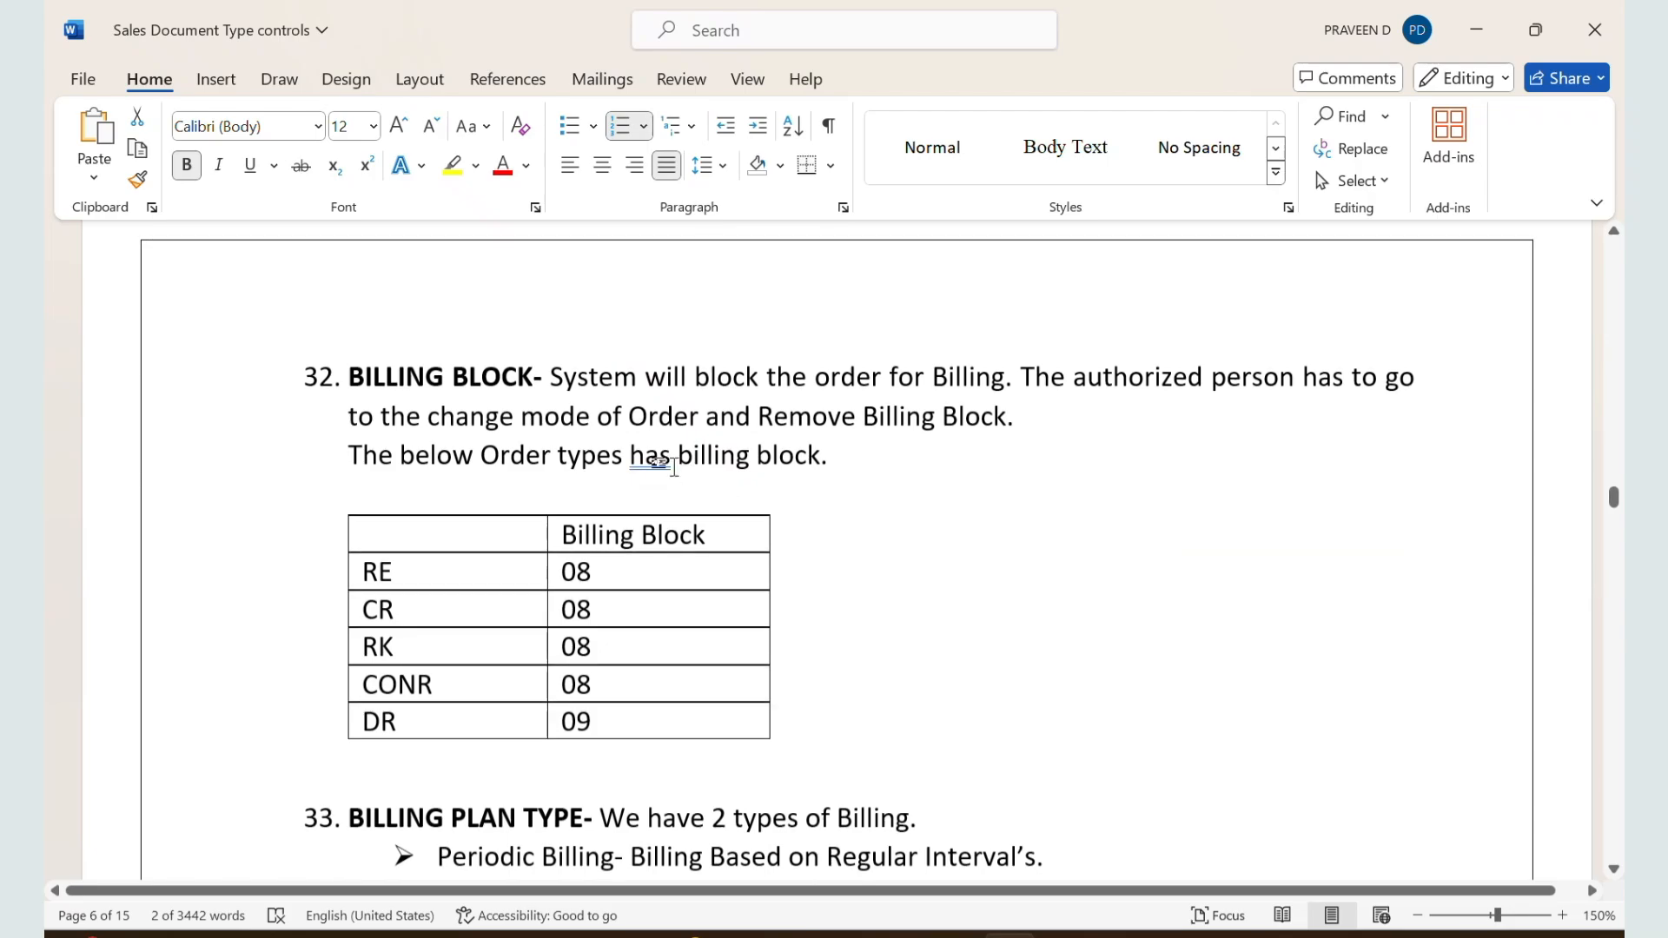
drag(564, 382, 821, 455)
click(659, 387)
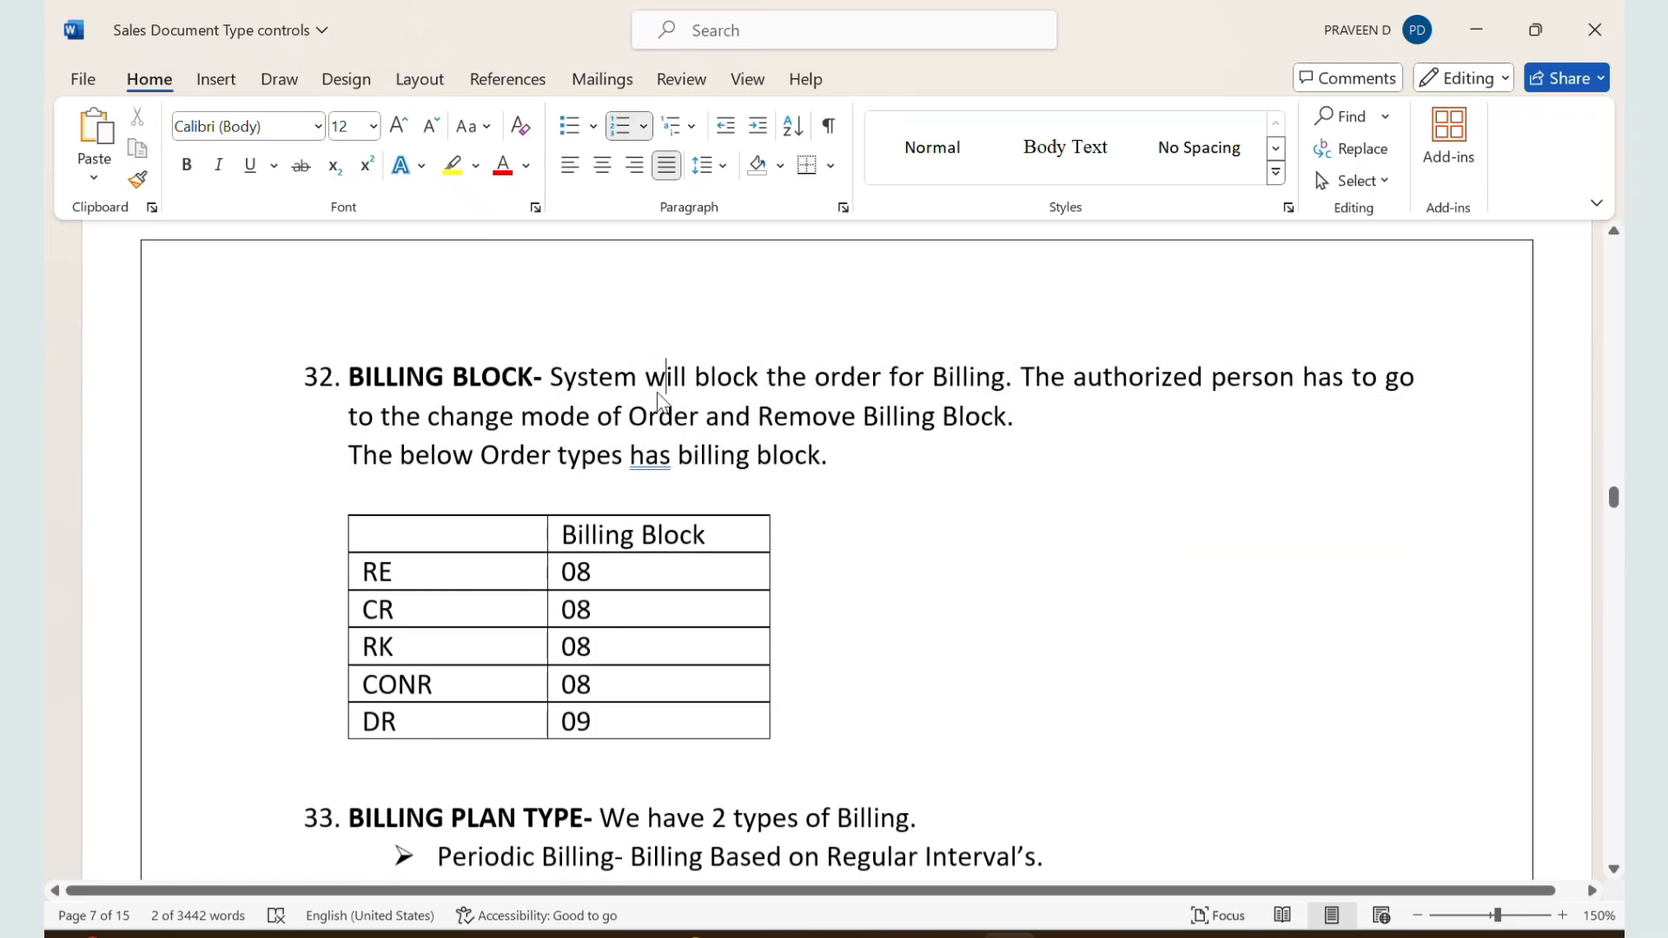
click(449, 575)
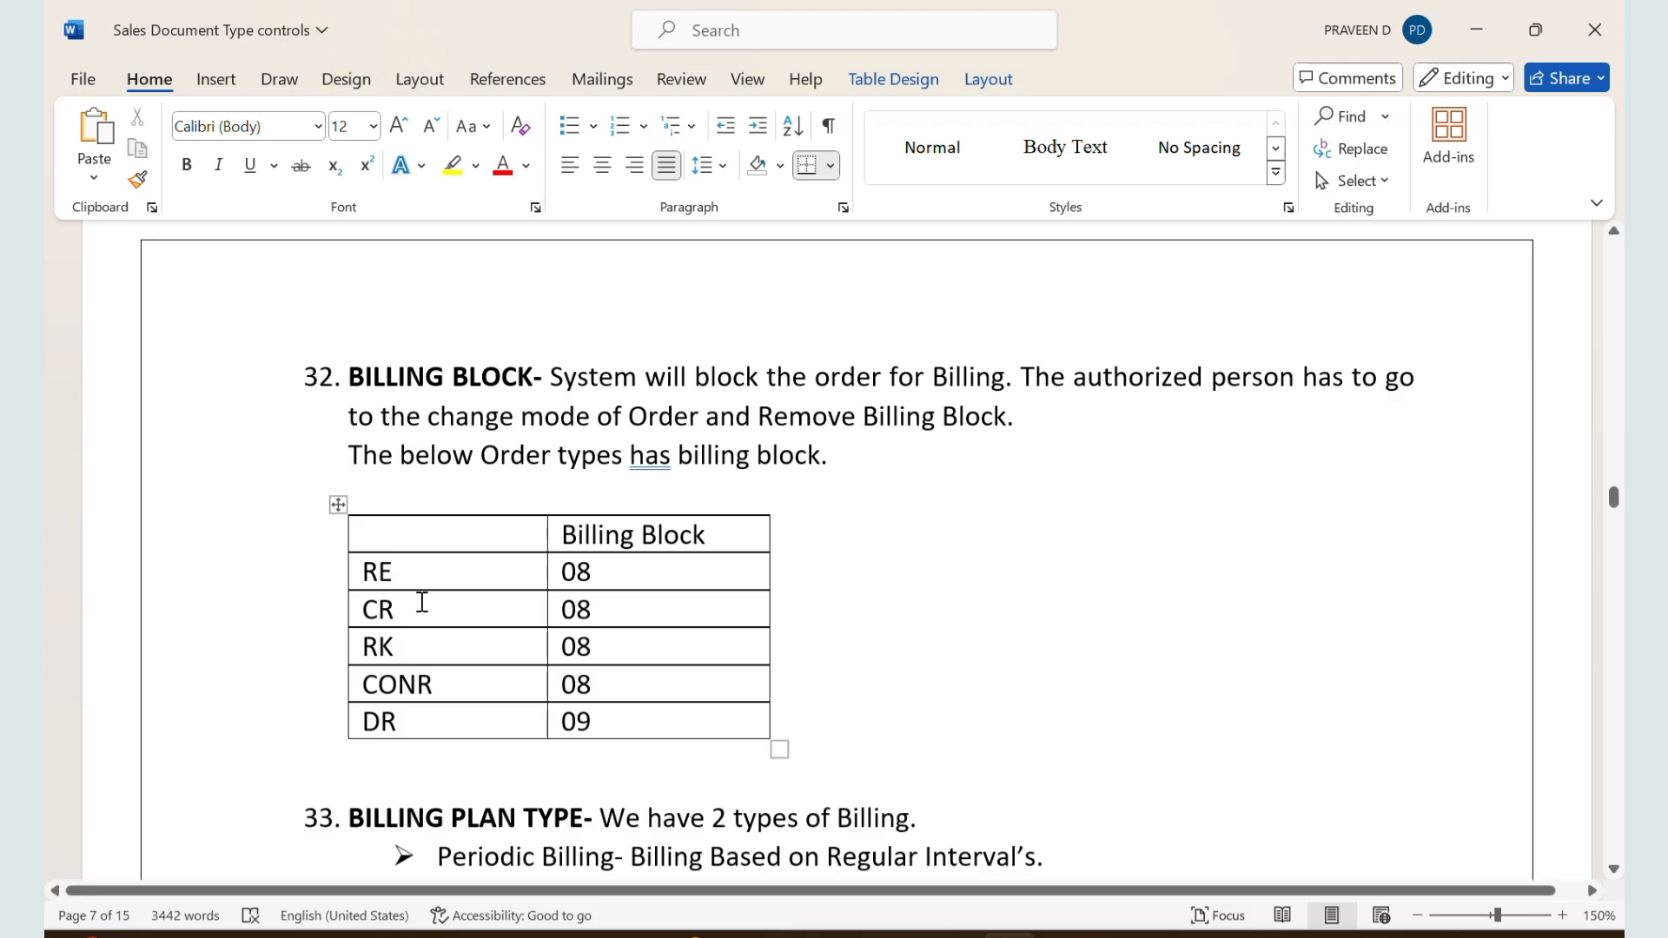
Step: Switch to the SAP session showing the F2 invoice and start transaction VA01 there
key(alt+Tab)
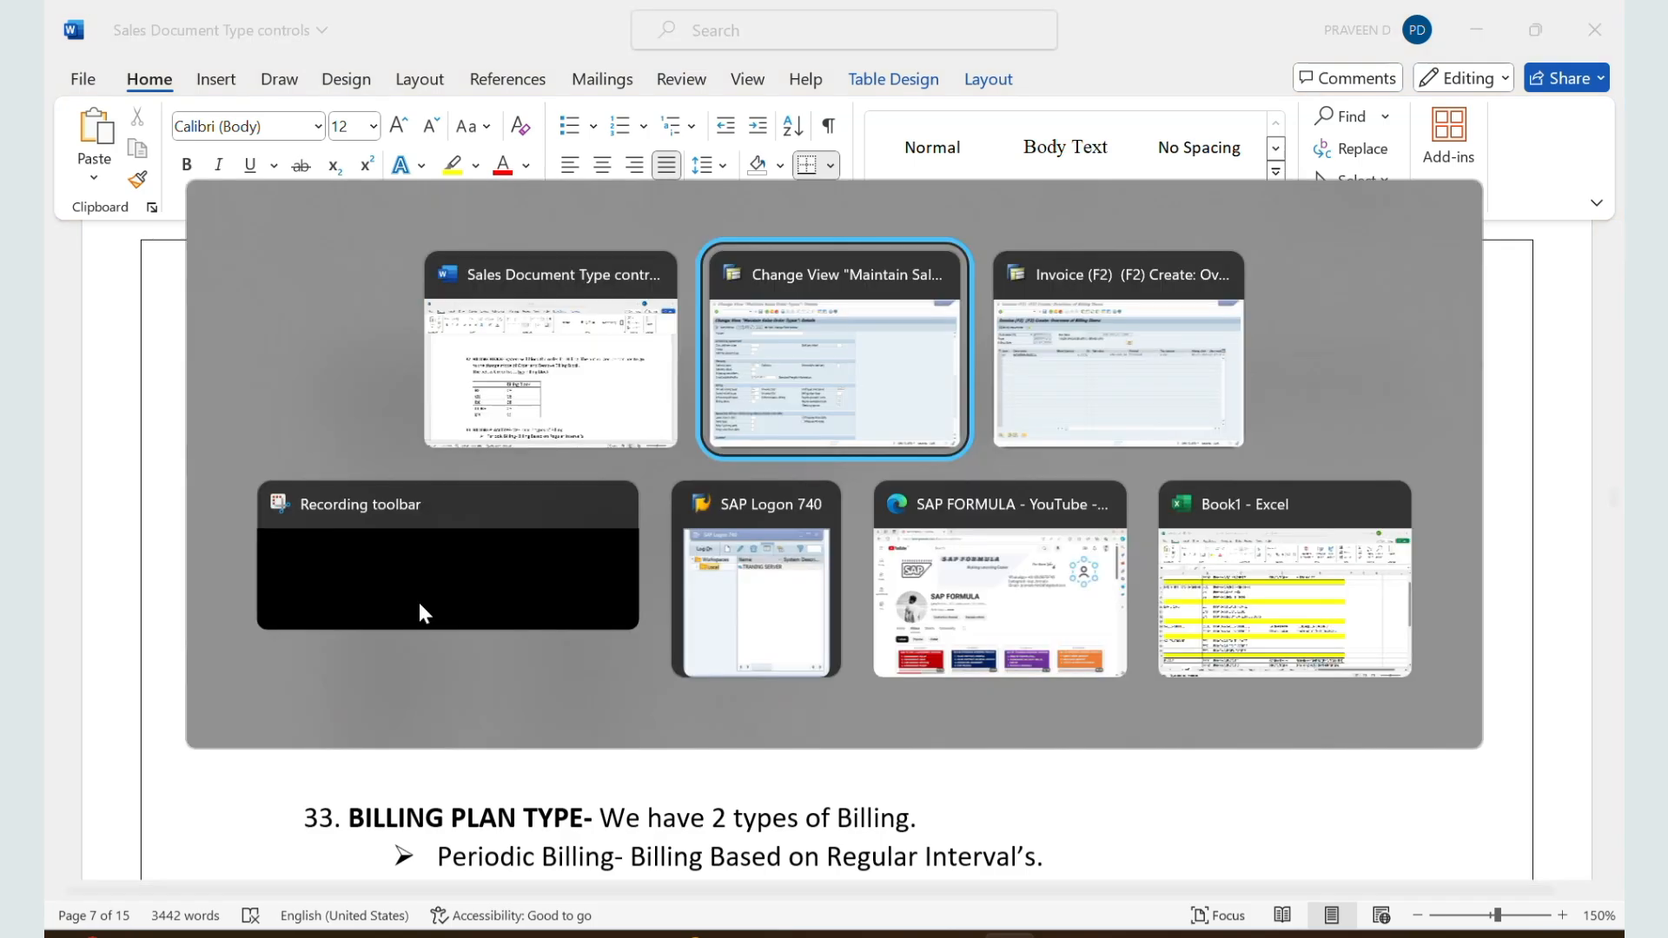
key(alt+Tab)
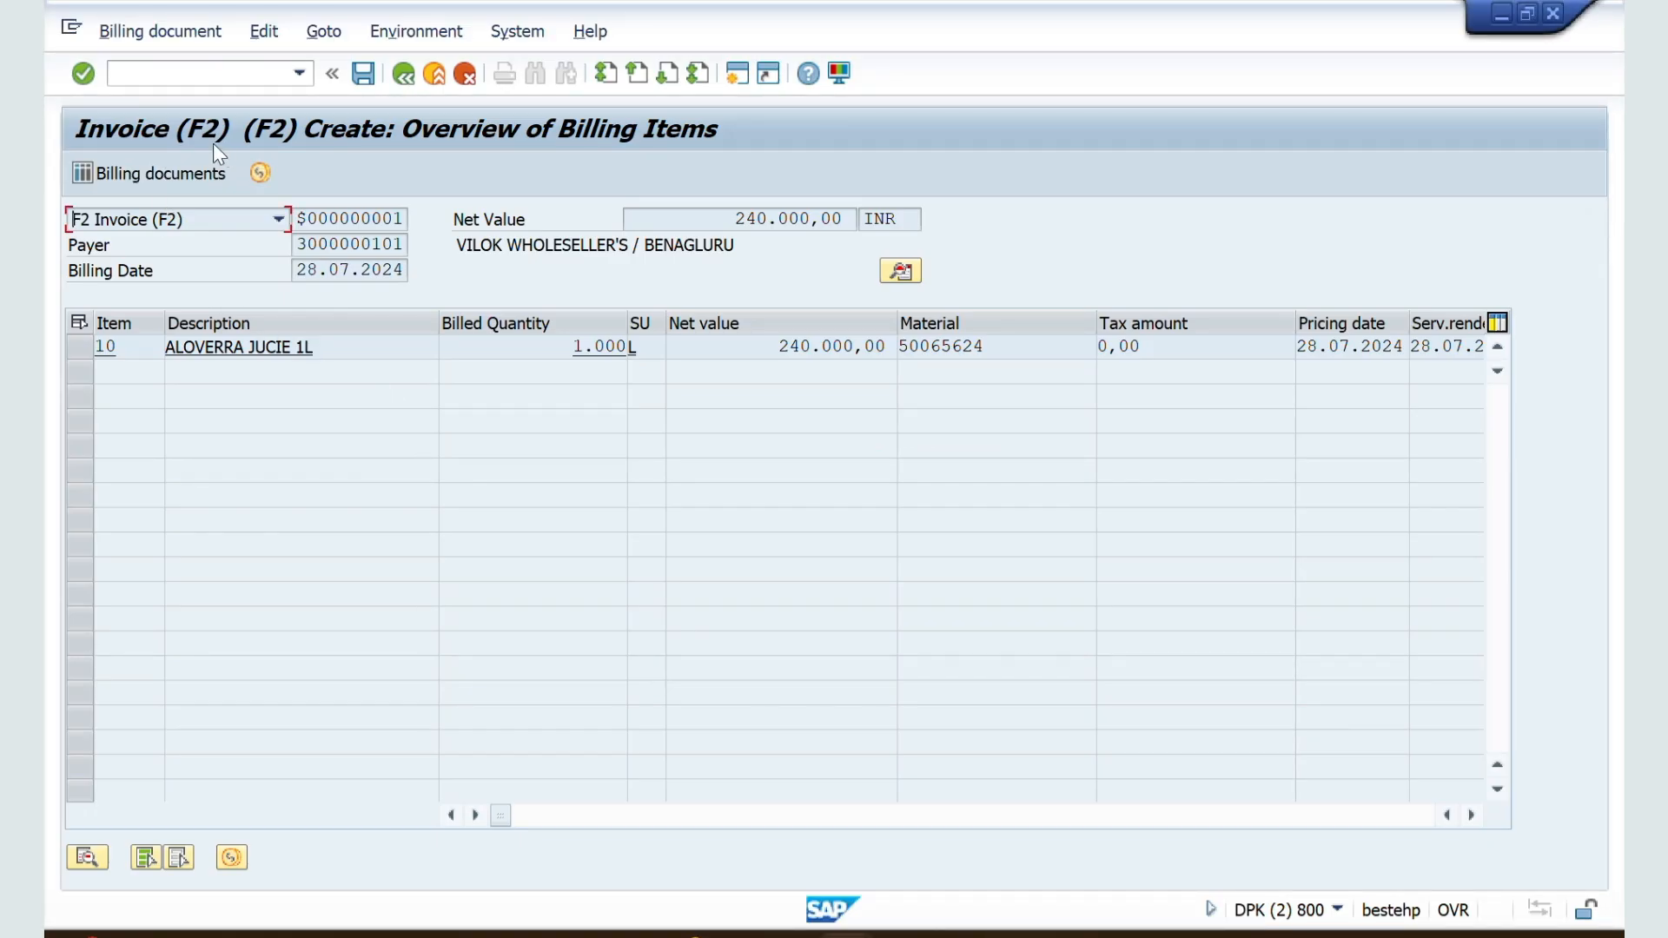
click(166, 74)
text(/nva01)
key(Return)
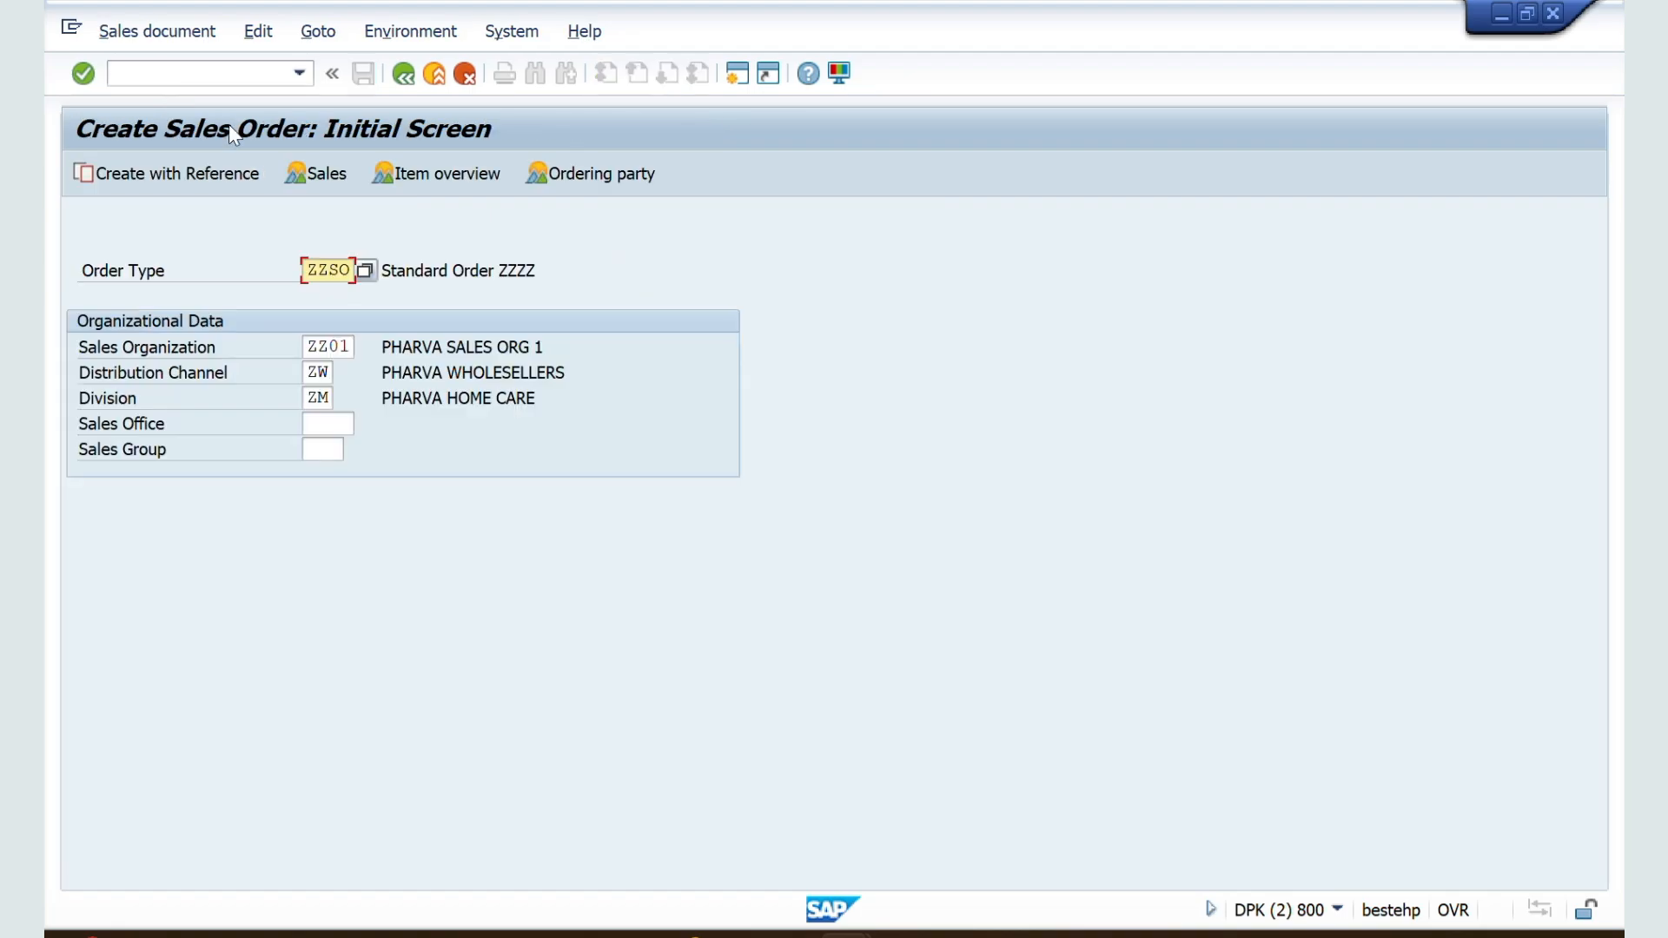
Step: Set the order type to RE and open the returns overview screen
drag(354, 270, 287, 271)
text(re)
key(Return)
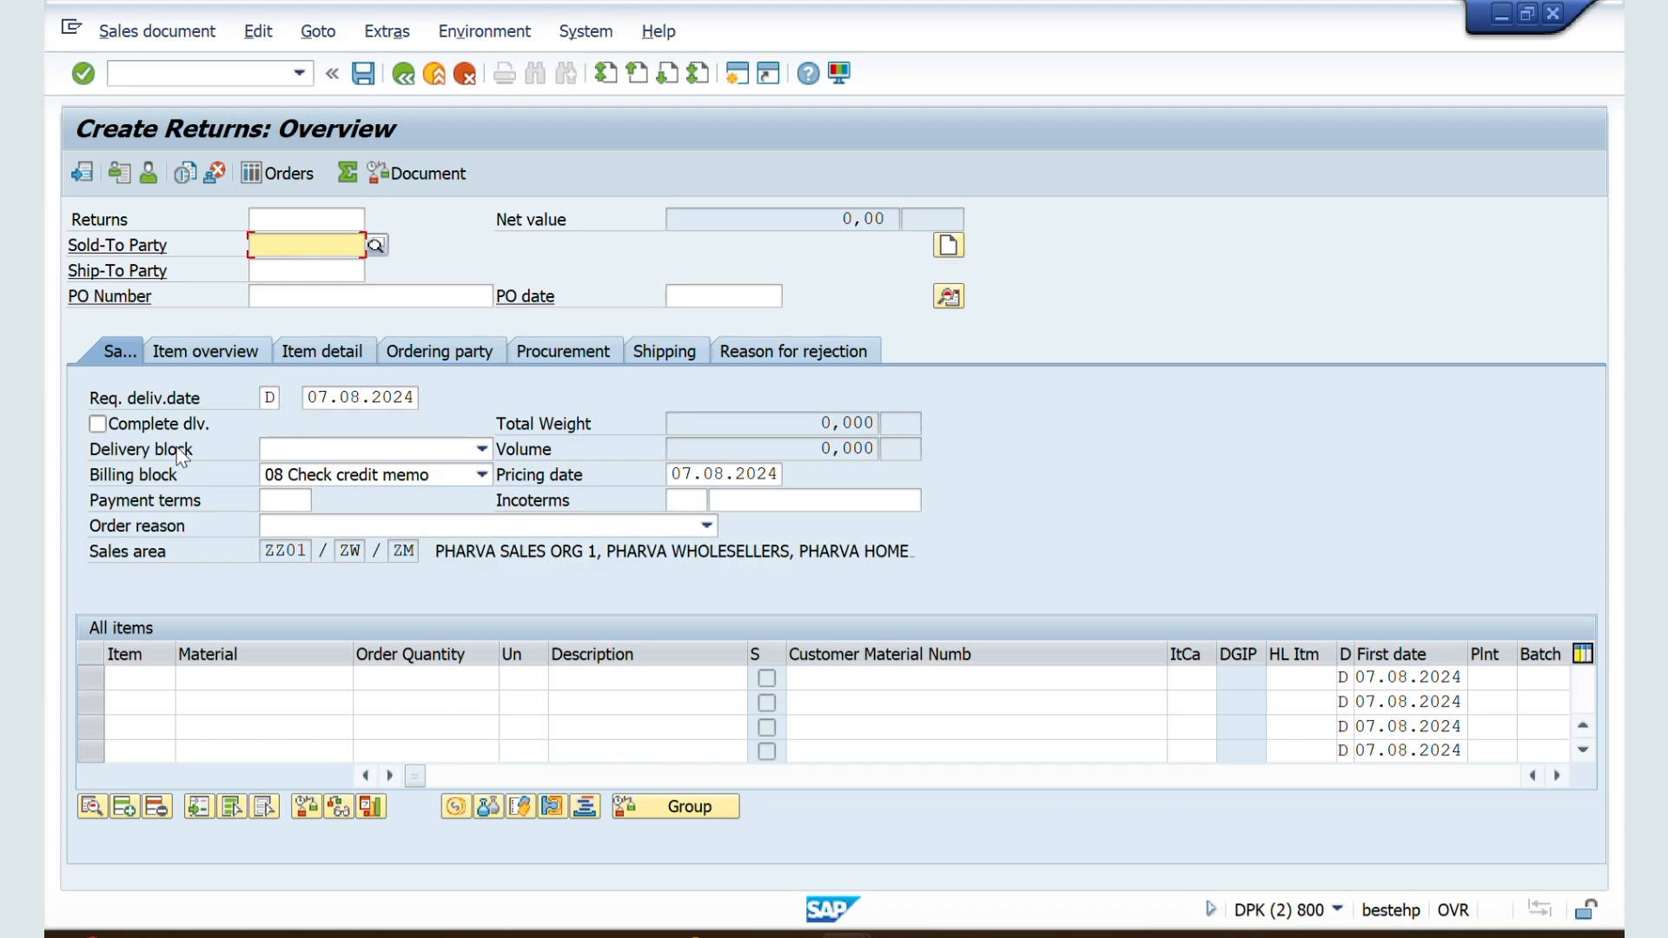
Step: Return to the SAP session with the ZZSO document type details and select the billing block field
key(alt+Tab+Tab)
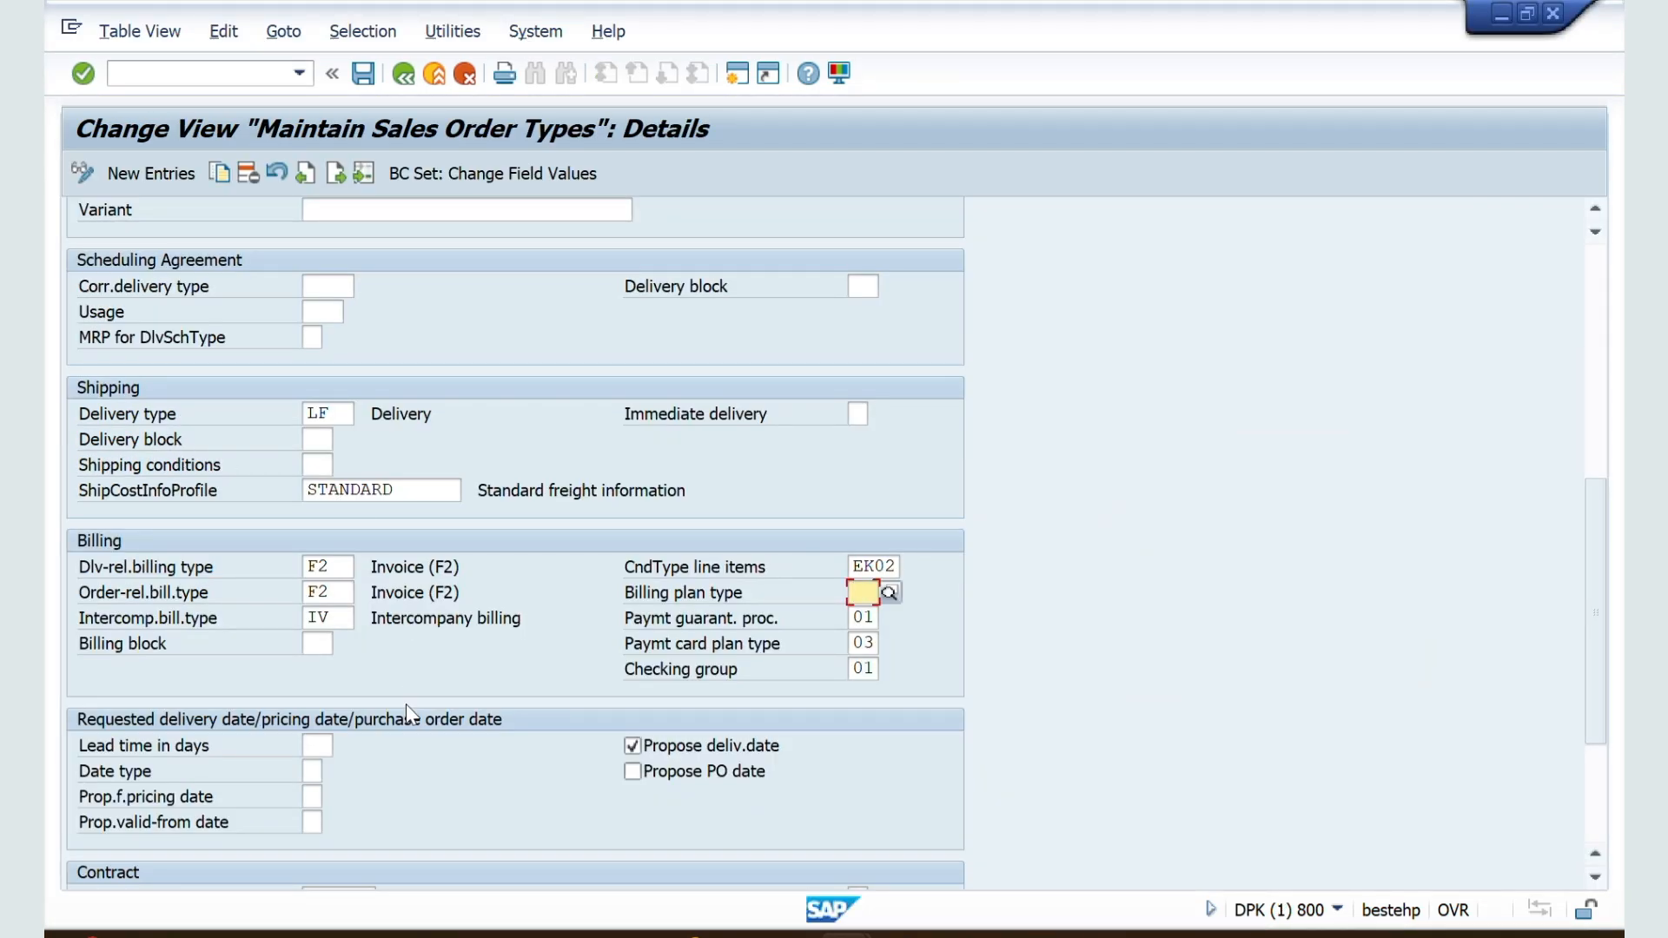
scroll(405, 704, down, 1)
click(316, 624)
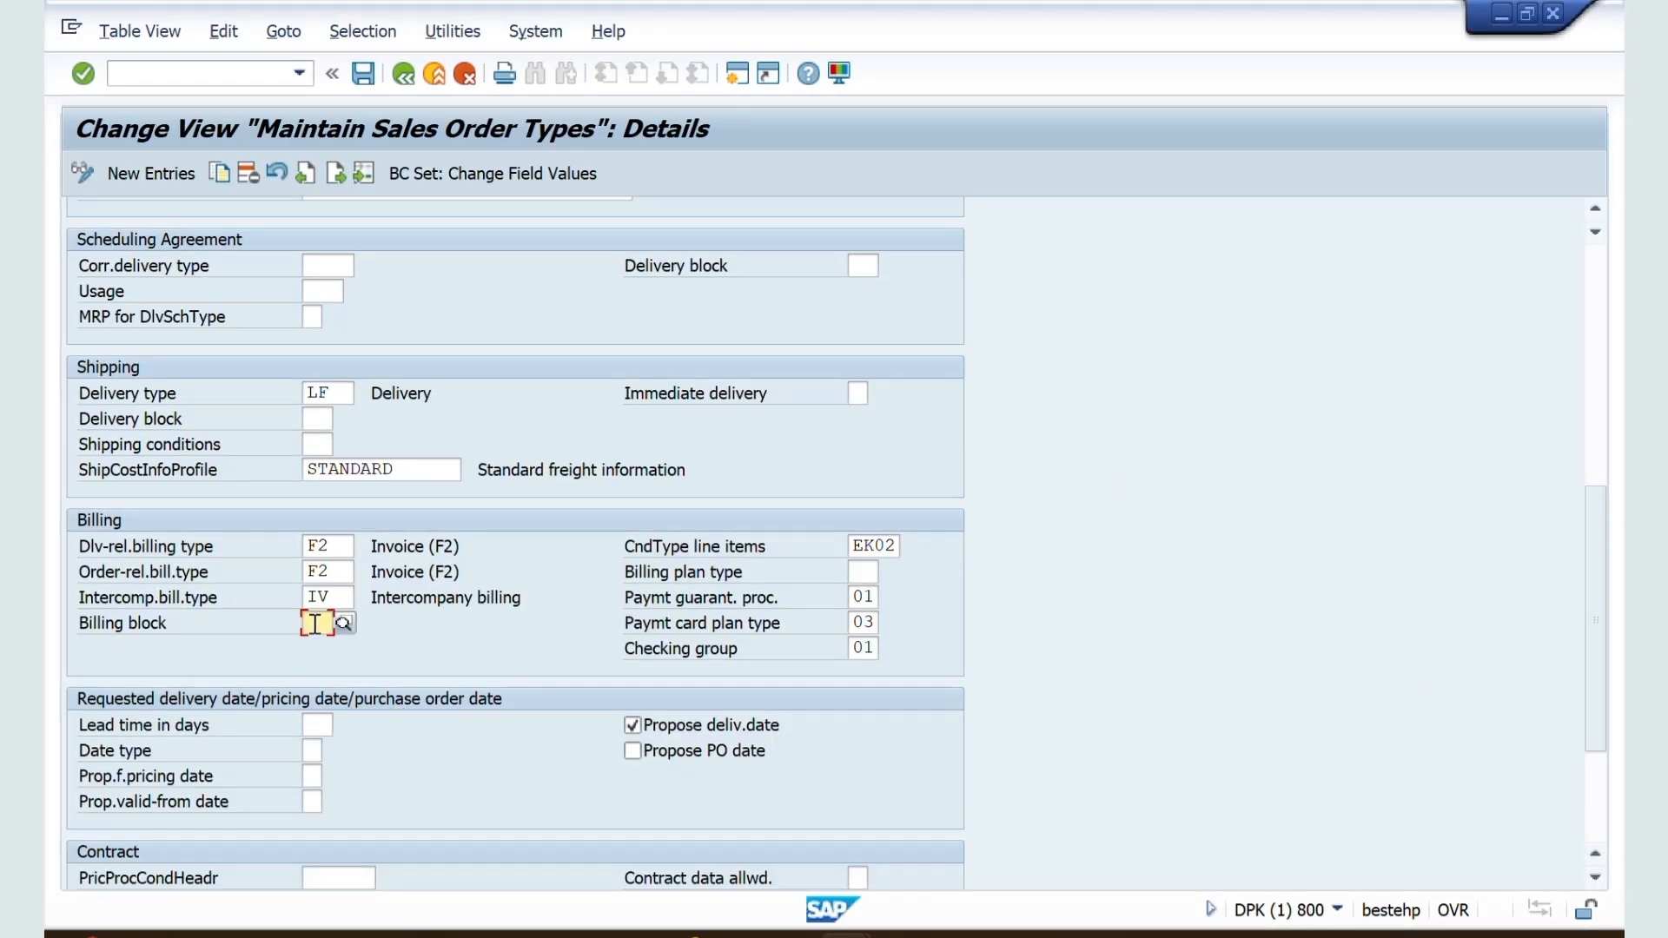
Step: Switch back to the Word notes and go through the CR, RK and CONR rows of the billing block table
key(alt+Tab+Tab)
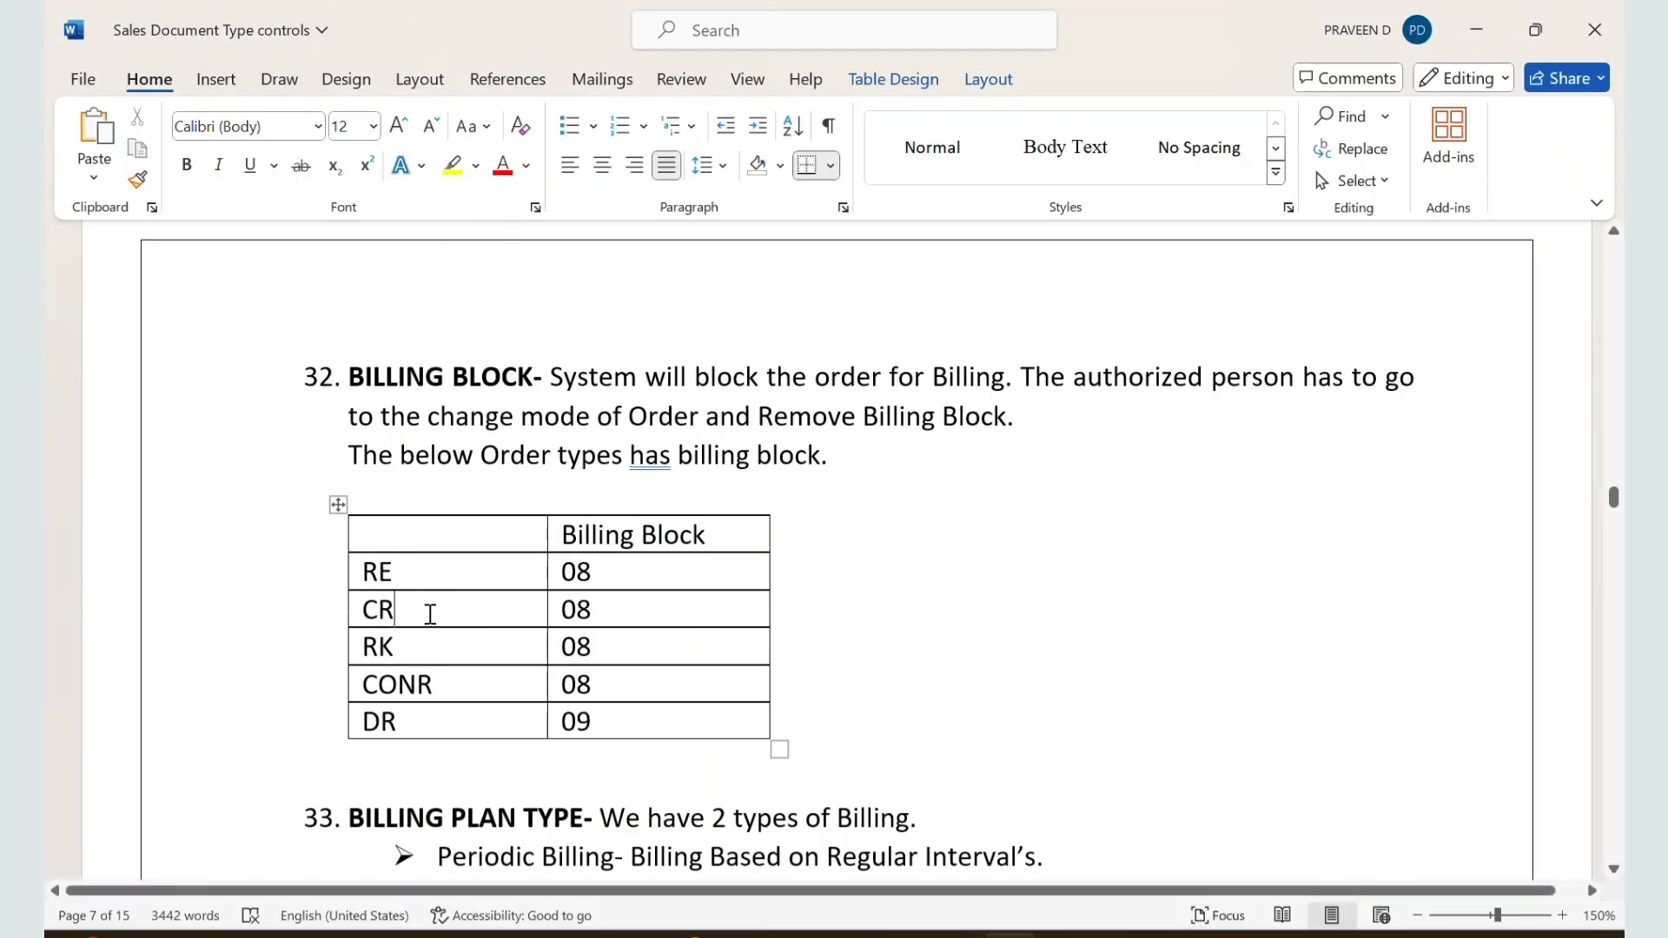
click(420, 643)
click(356, 613)
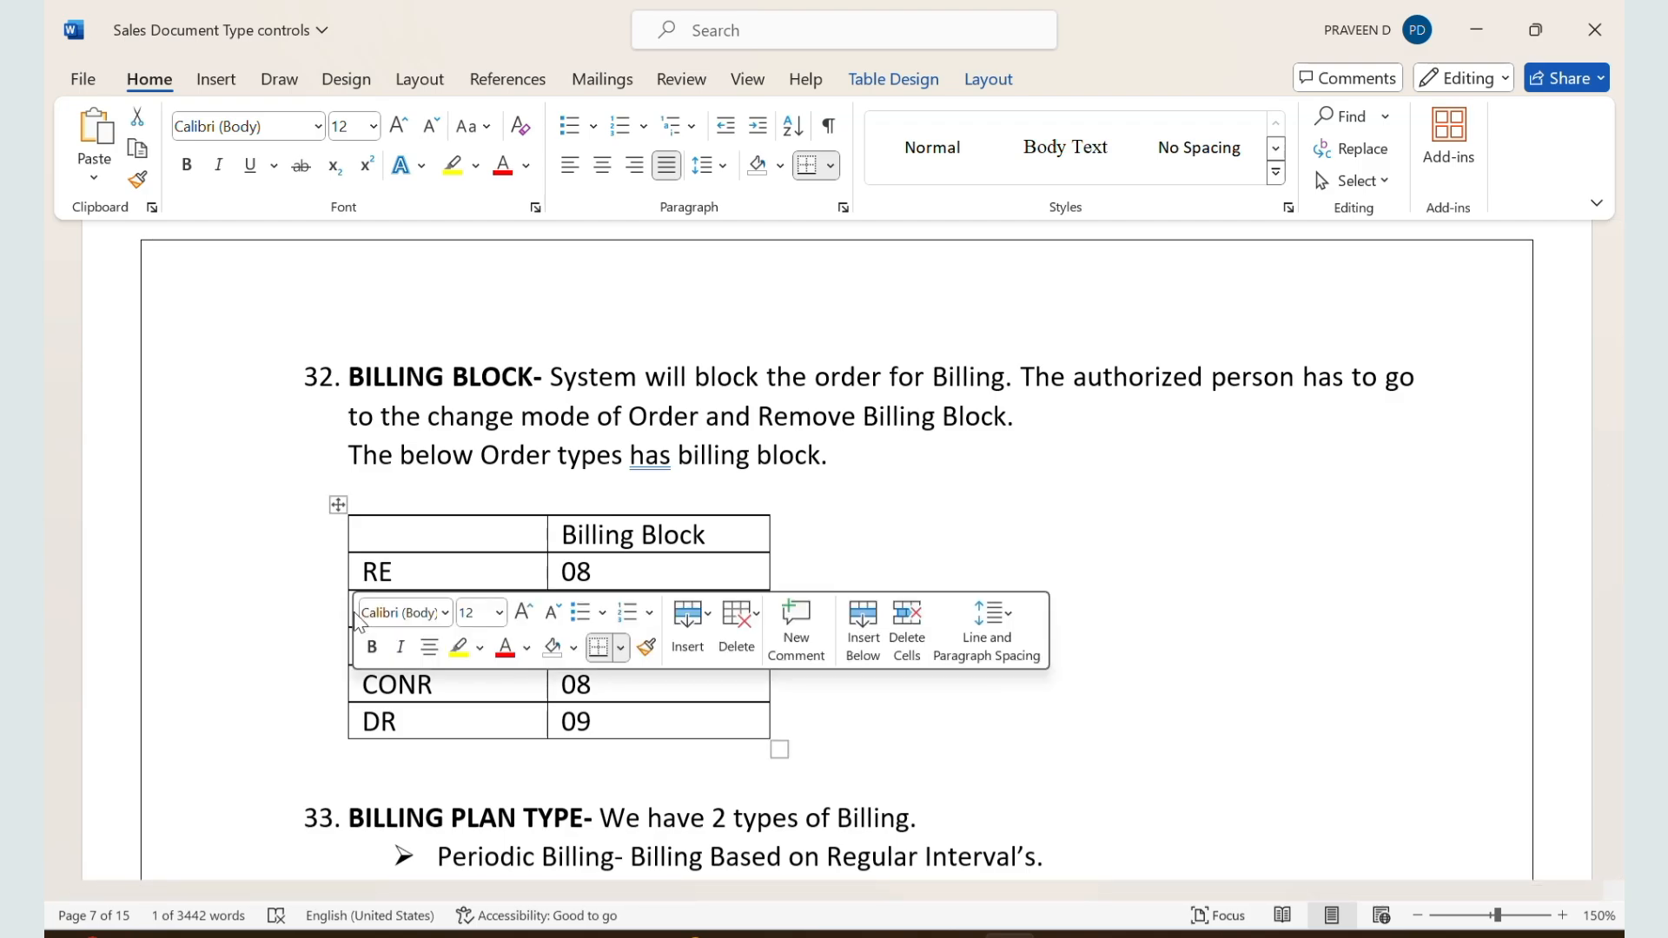
click(439, 683)
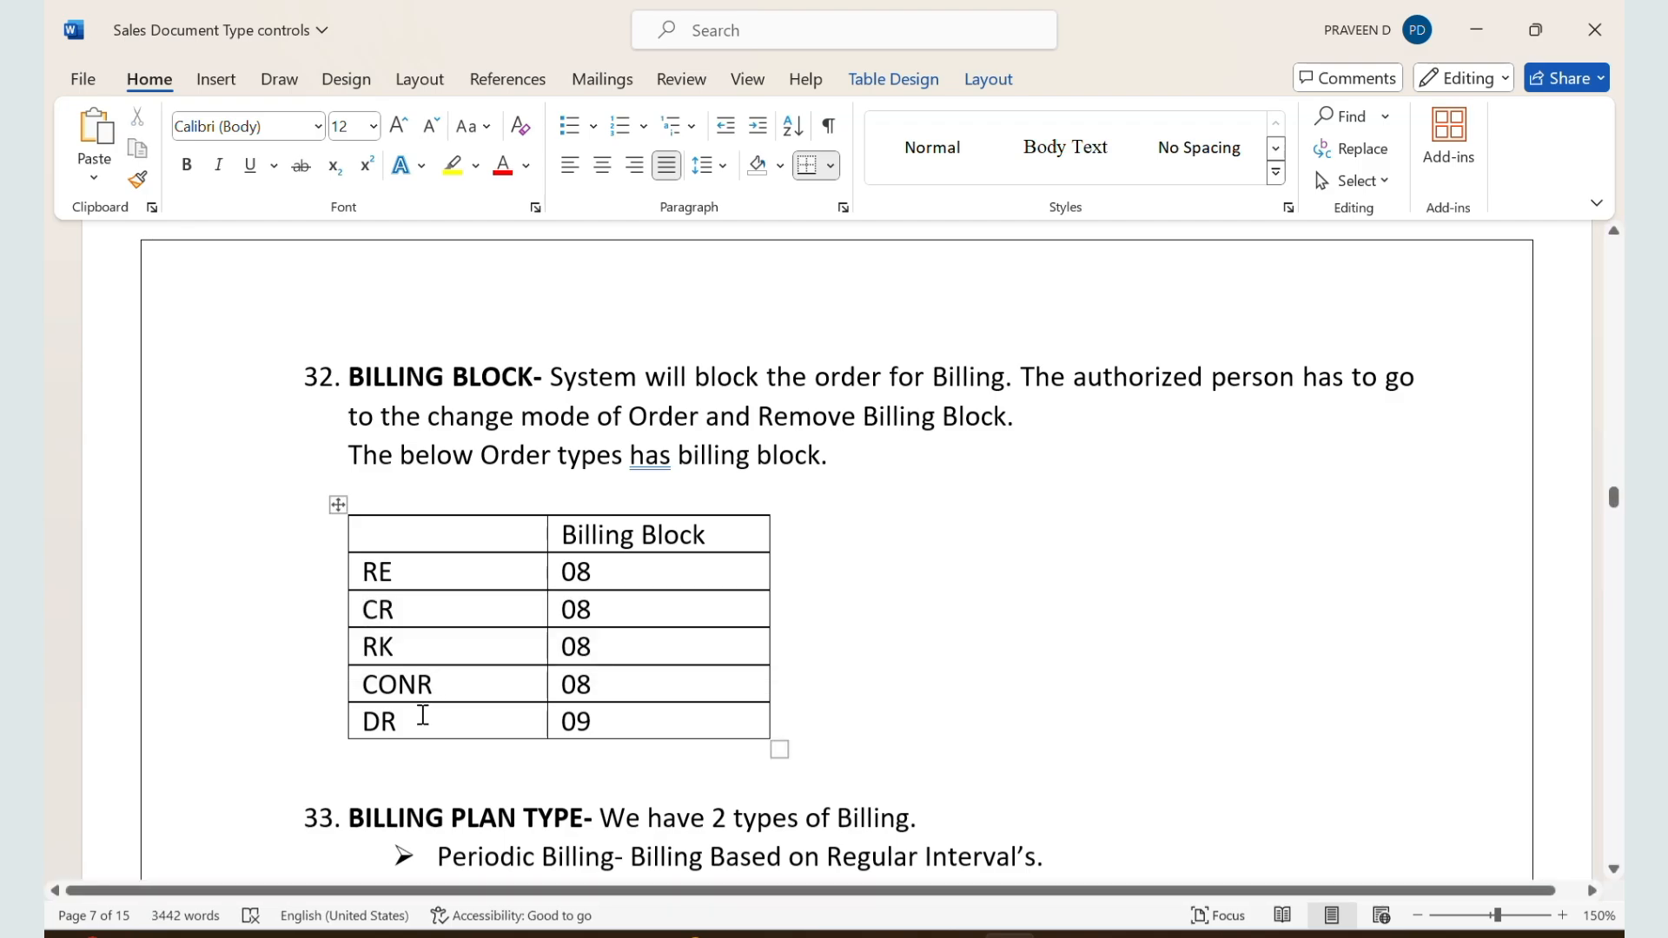
Step: Review the Billing Plan Type section in the notes, covering the periodic and milestone billing descriptions
scroll(423, 714, down, 4)
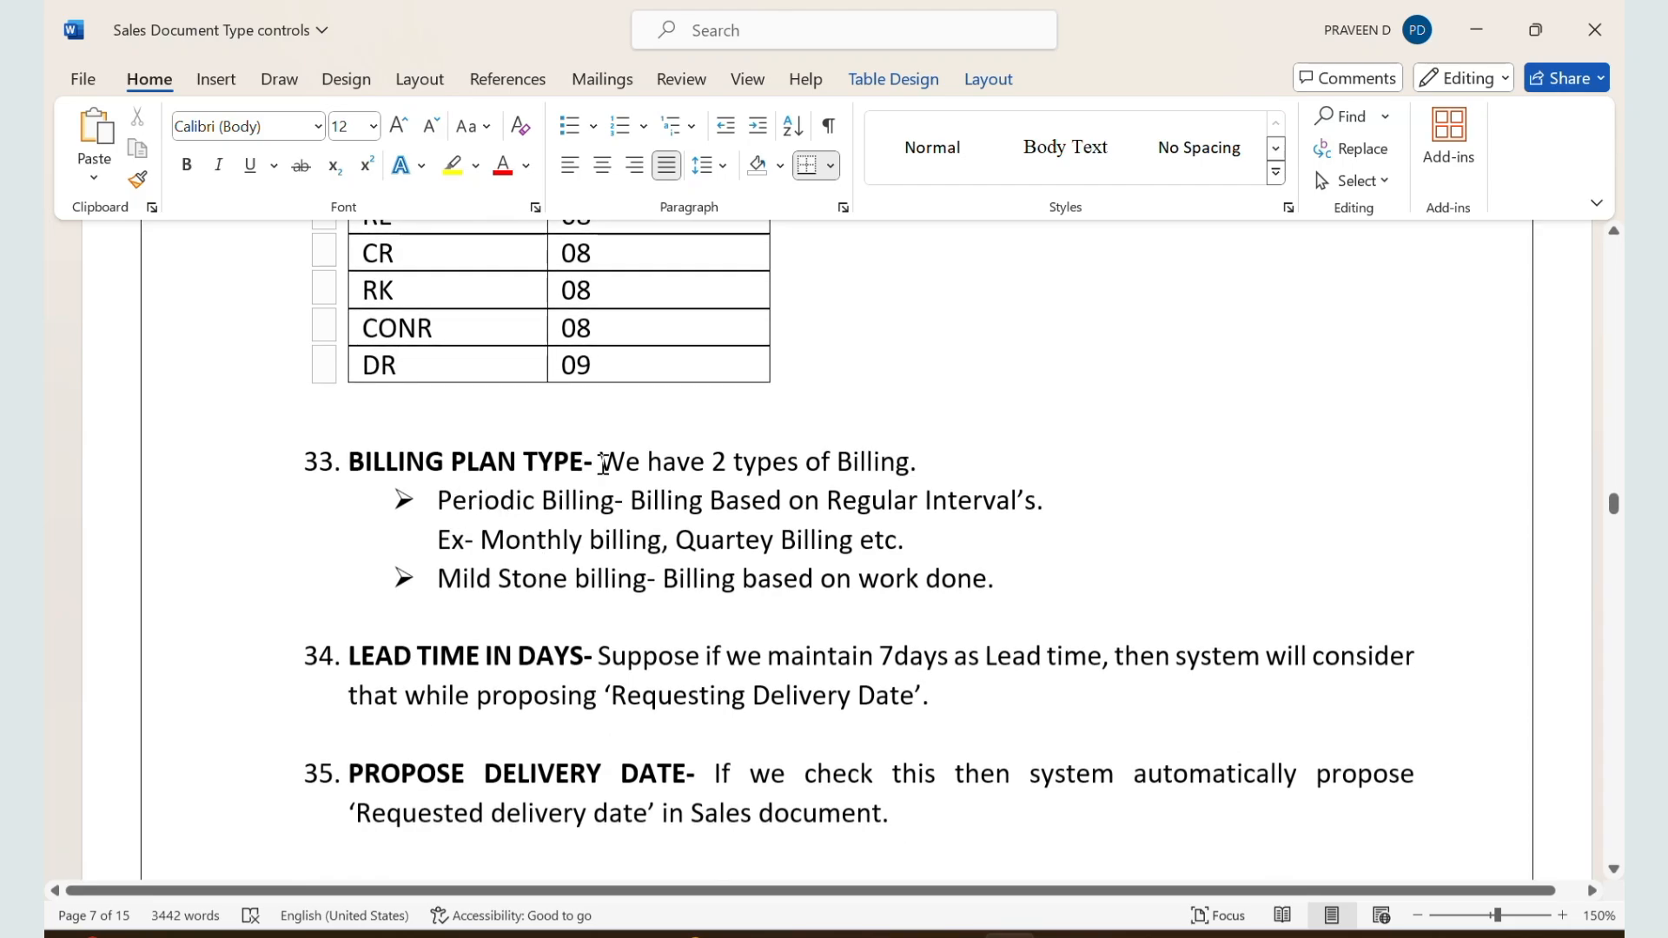
drag(599, 462, 911, 461)
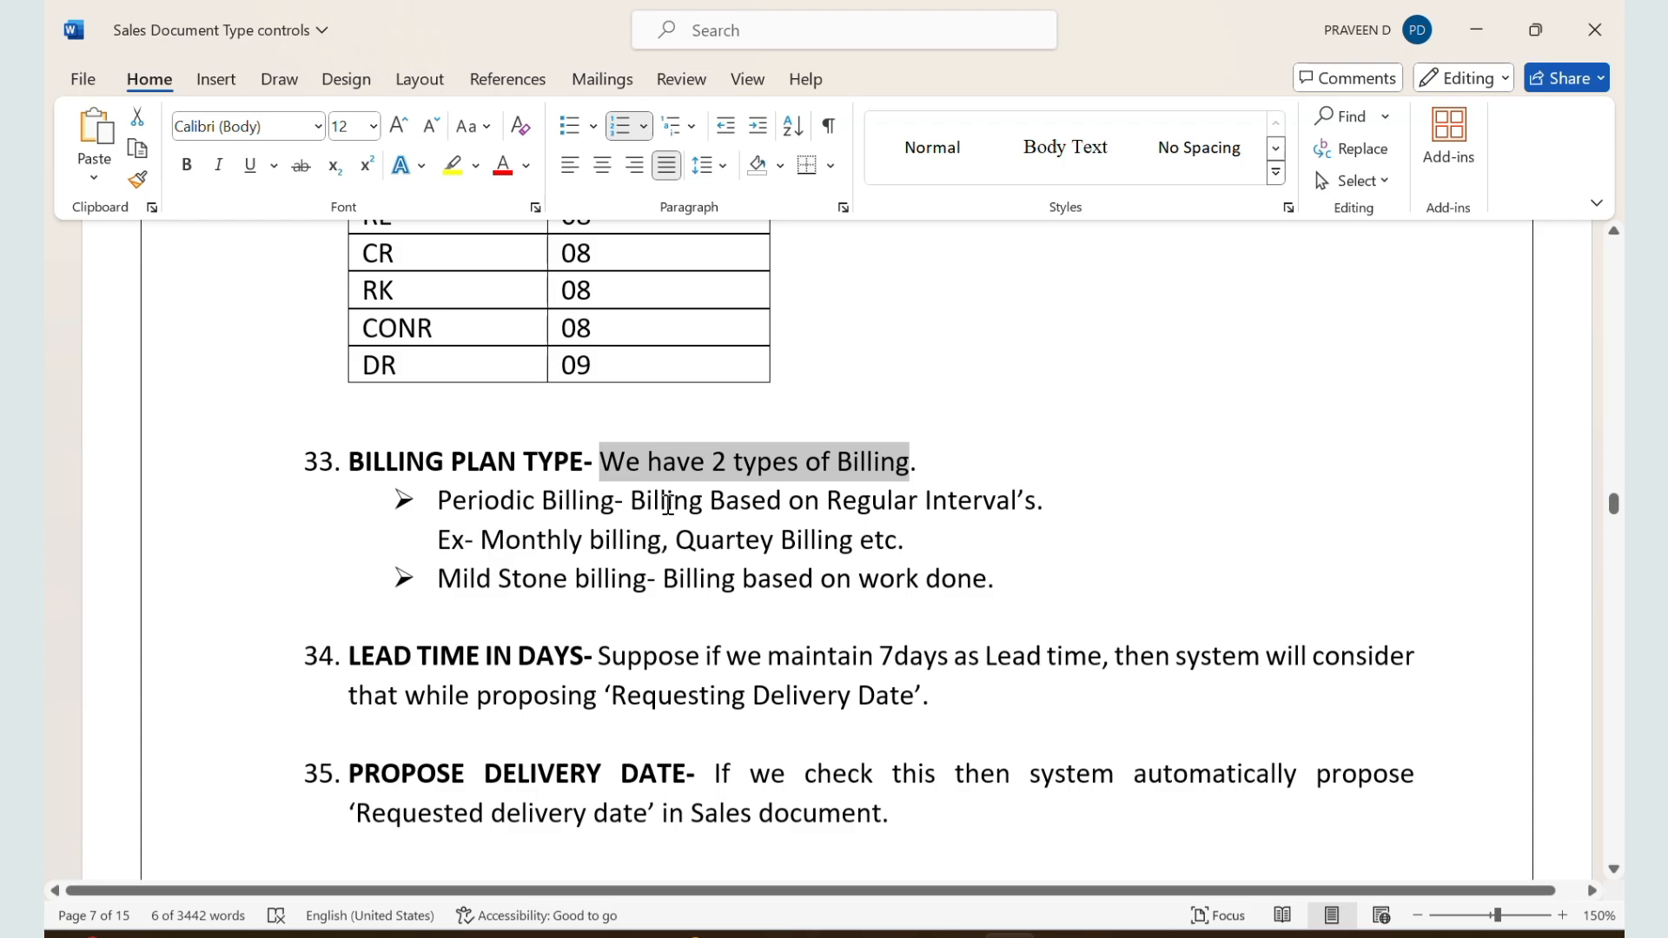
drag(632, 502, 987, 502)
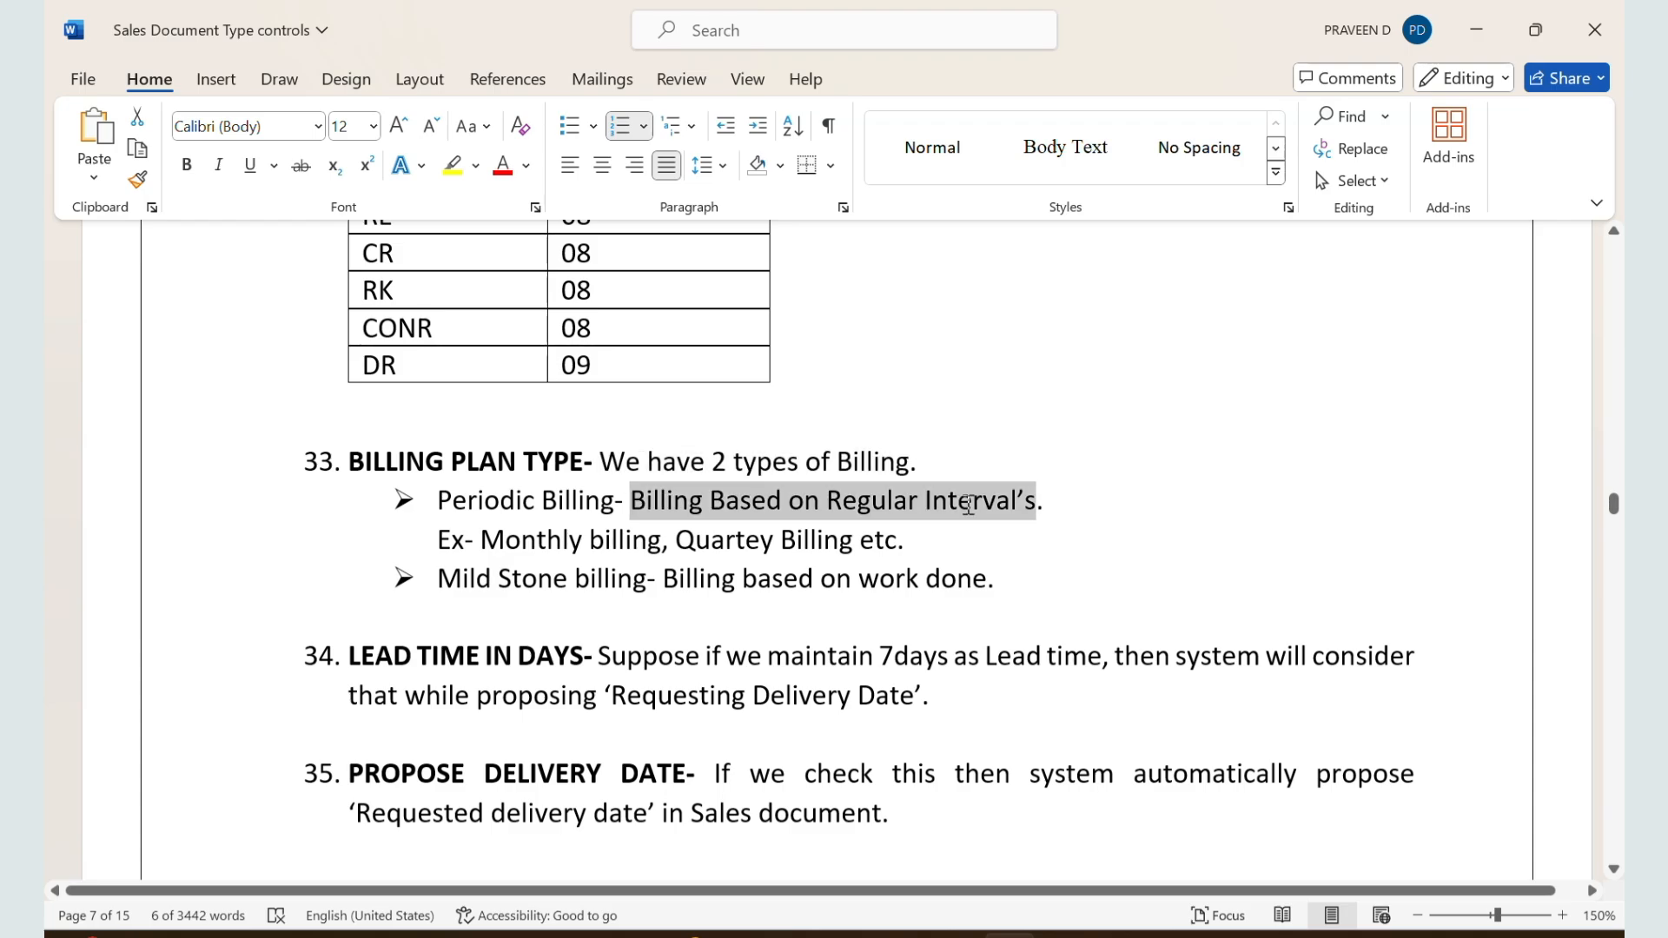
click(607, 529)
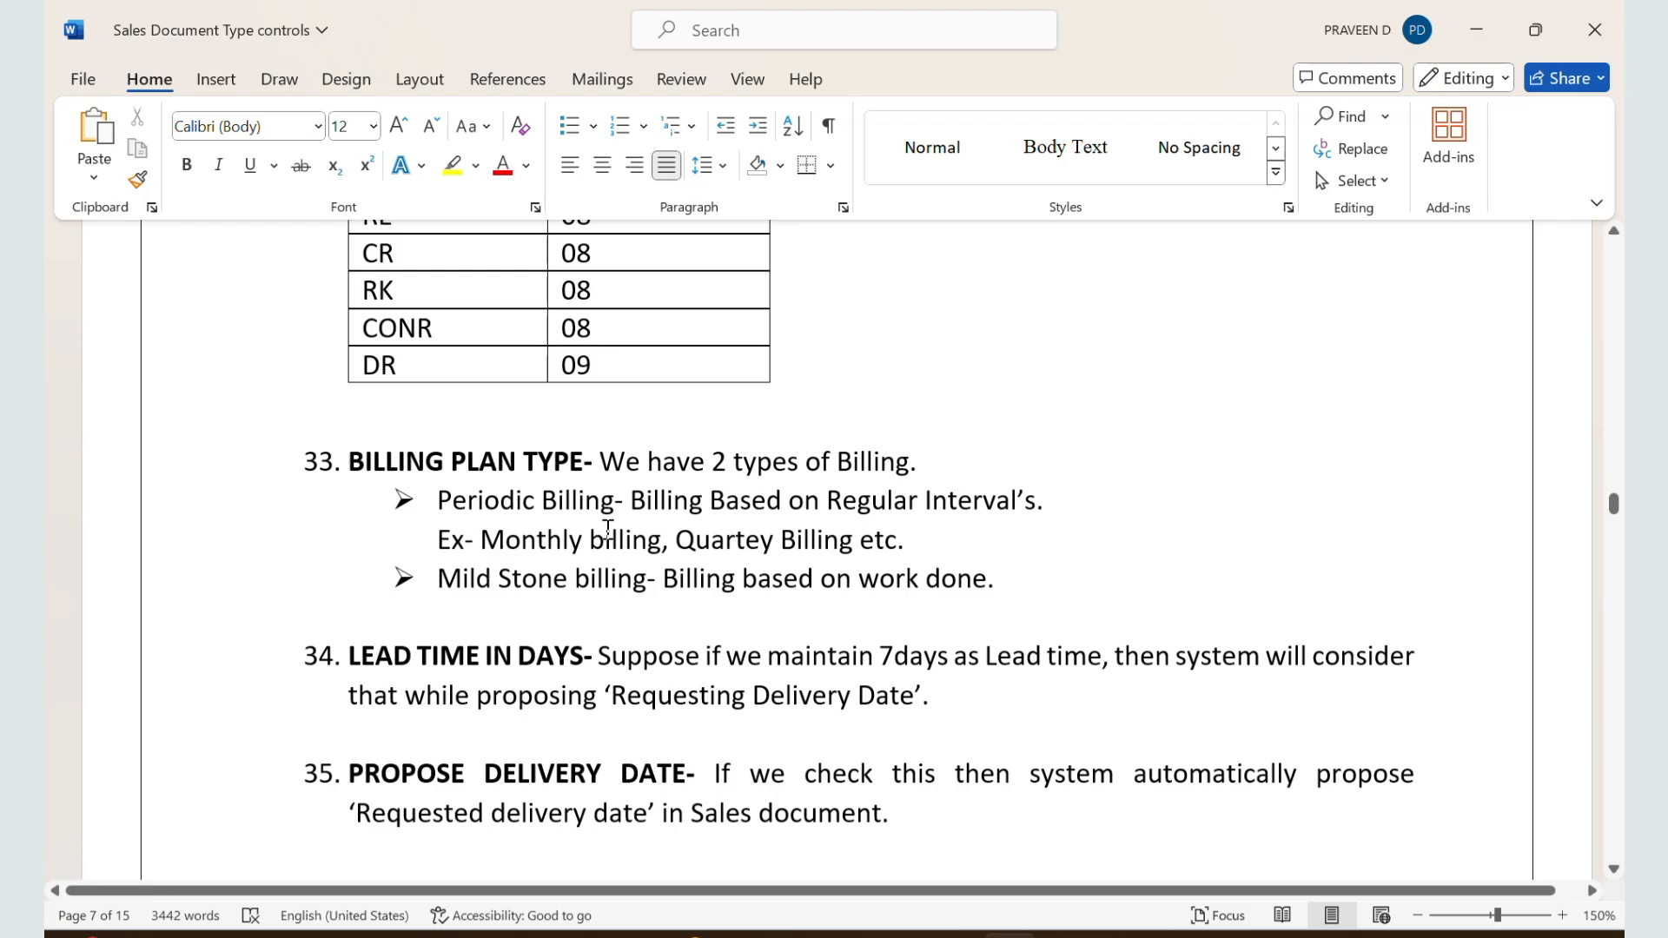
scroll(607, 528, down, 1)
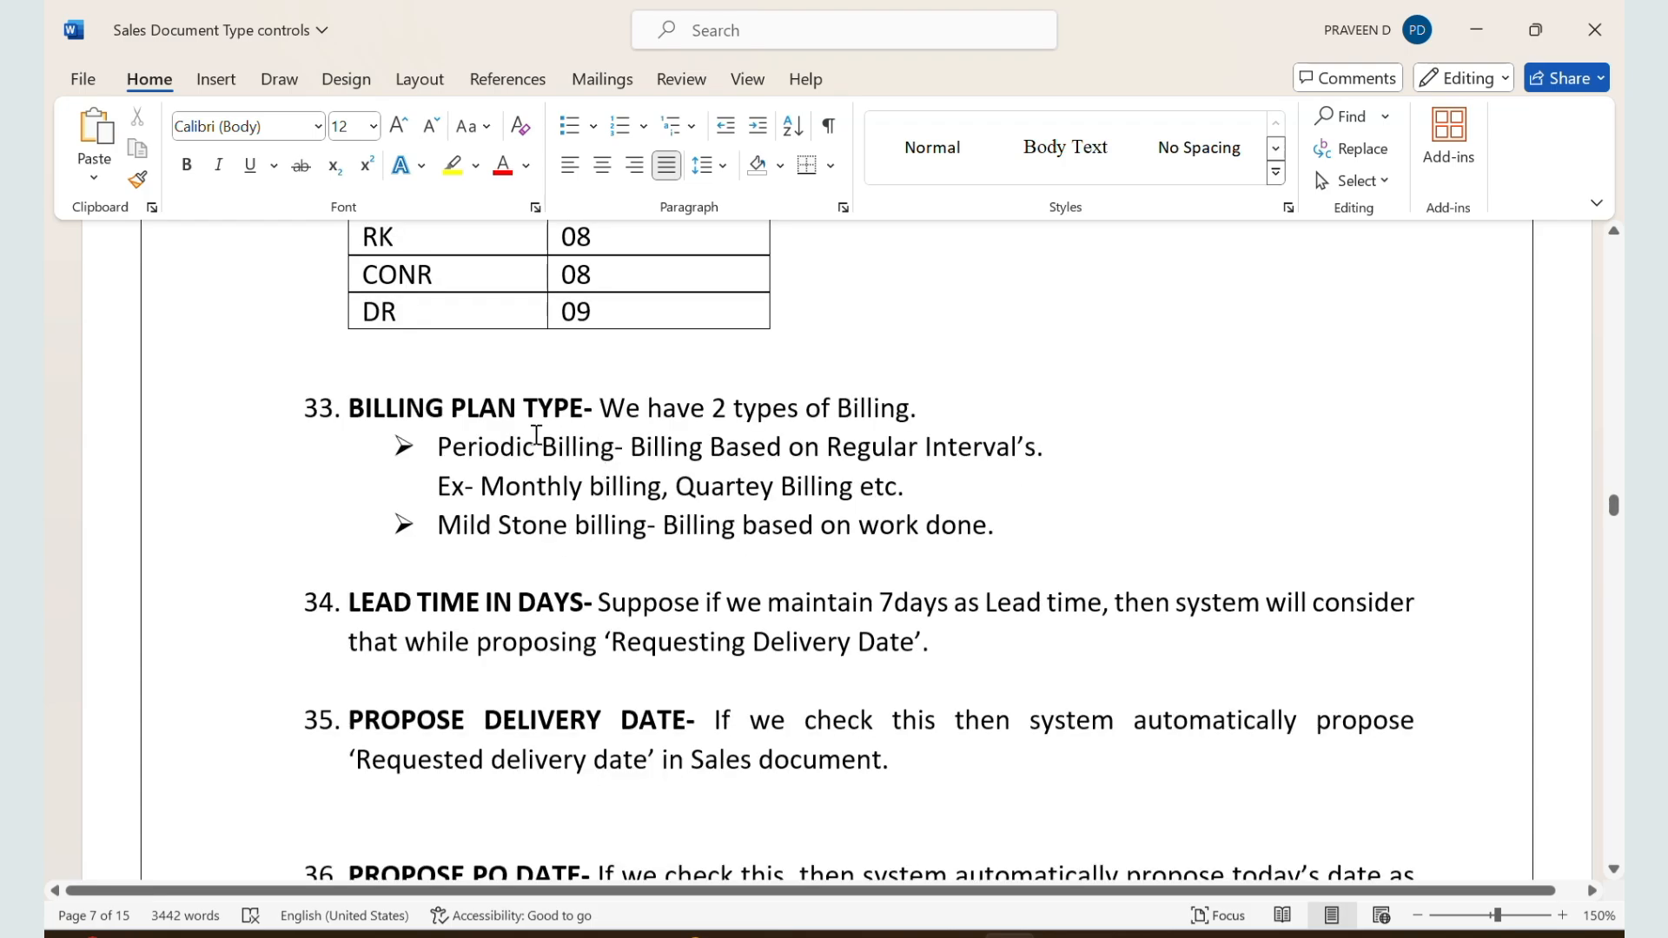
drag(439, 525, 1016, 556)
click(787, 526)
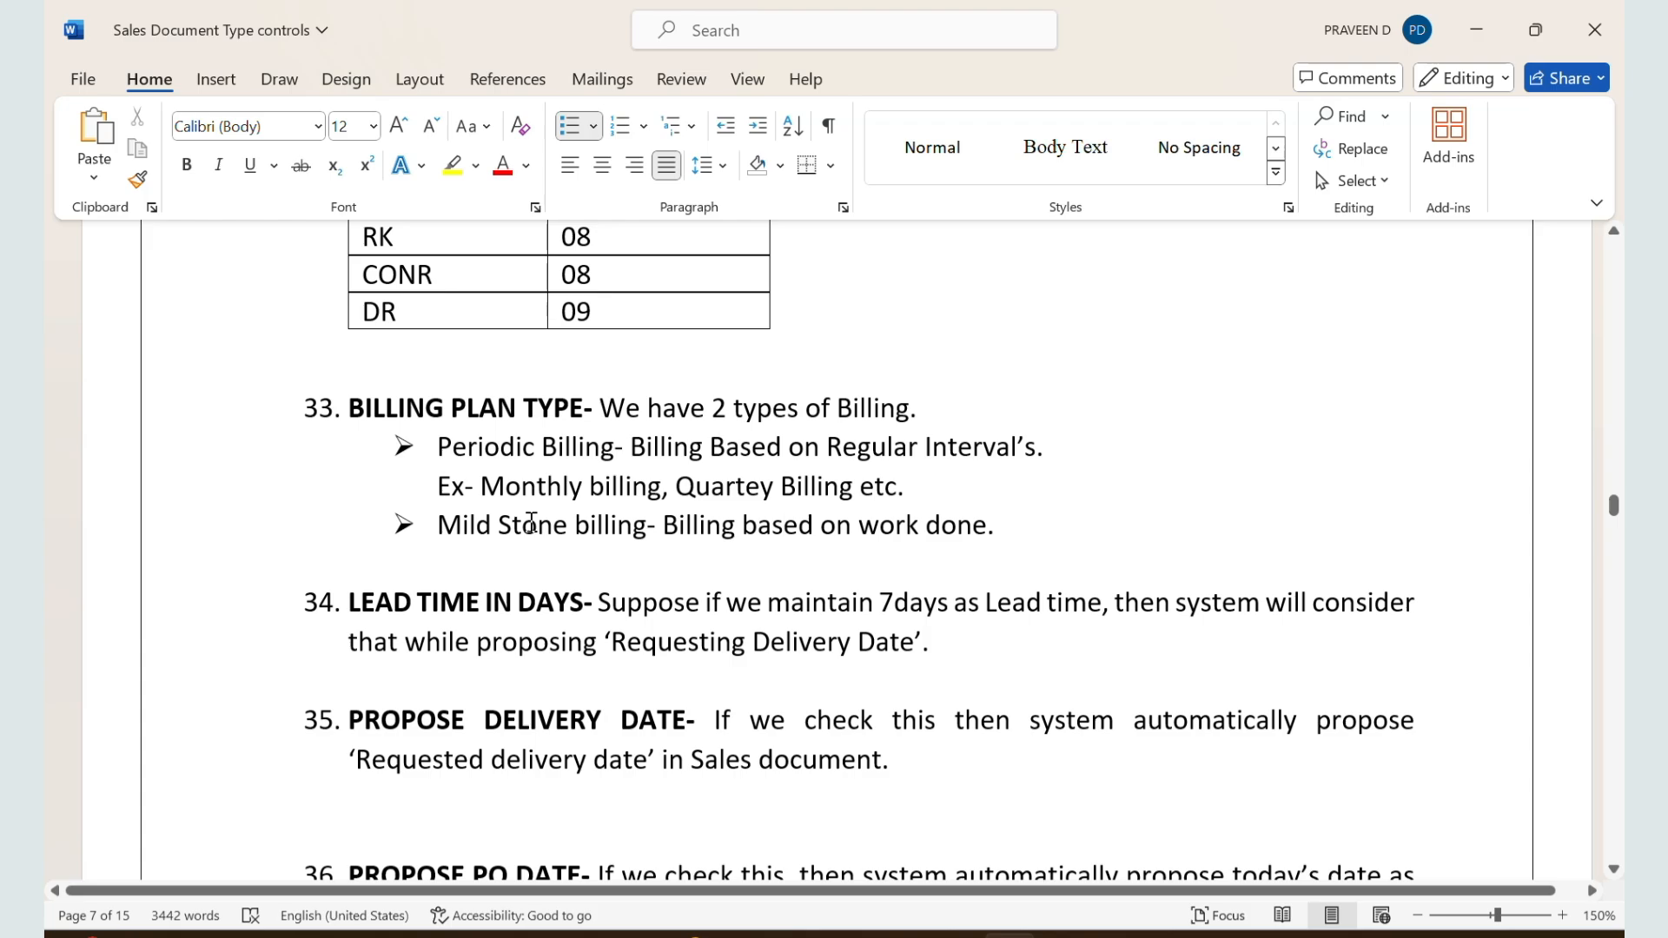
Step: Review the Lead Time in Days section in the notes and its example about proposing the requested delivery date
scroll(531, 522, down, 1)
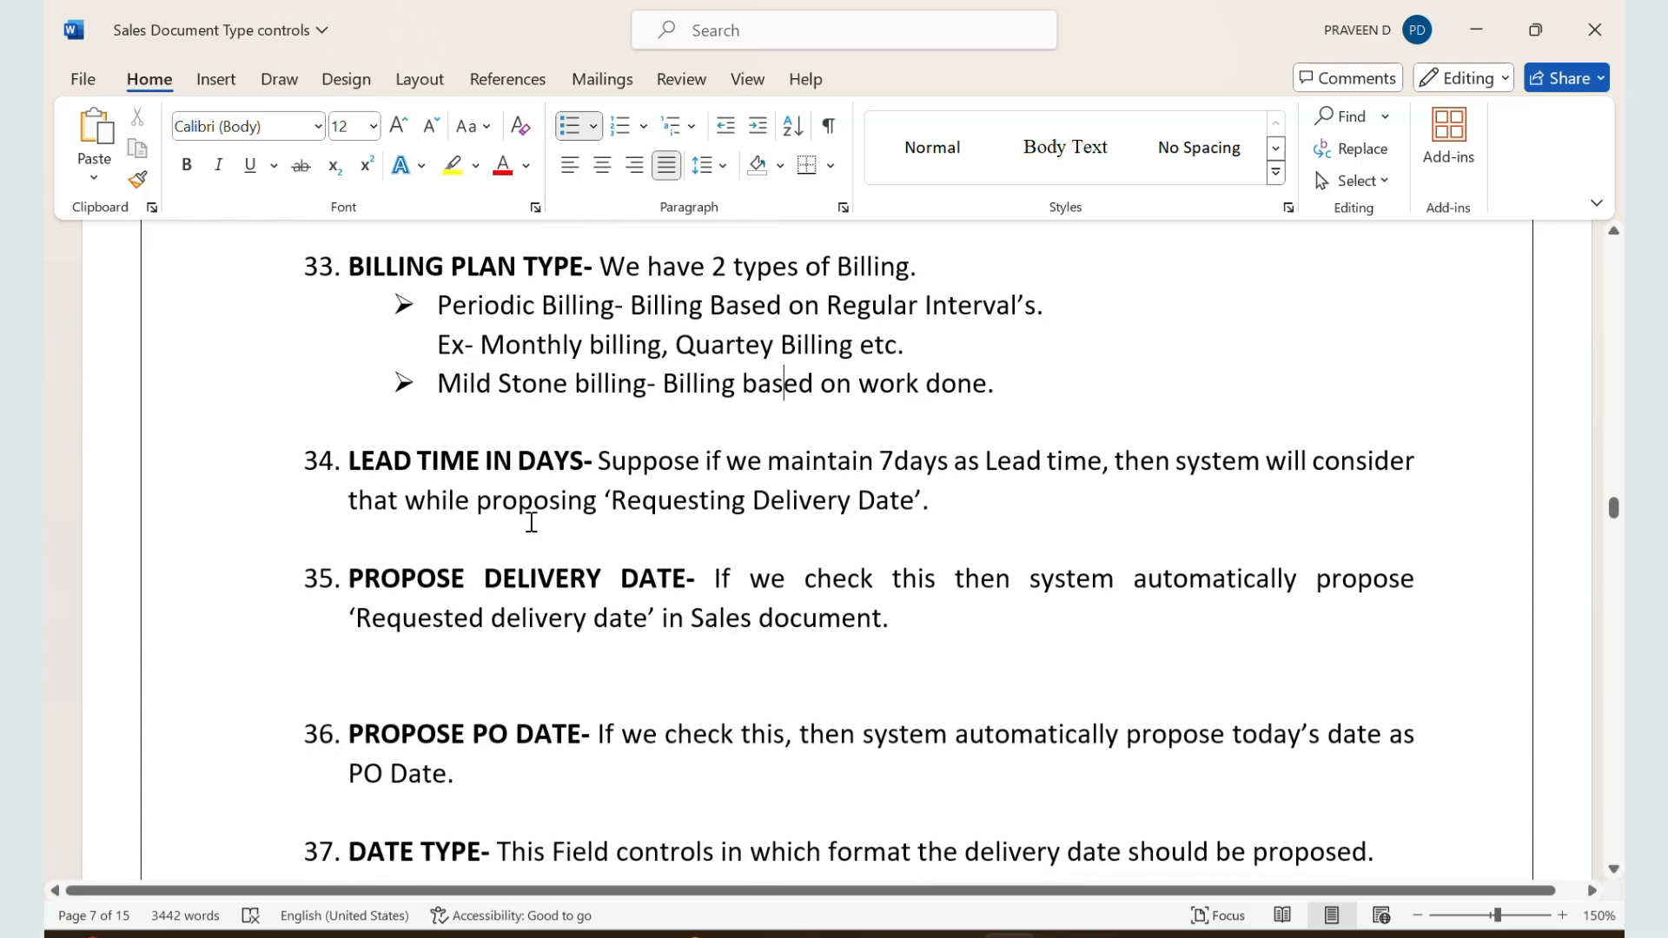
scroll(469, 452, up, 1)
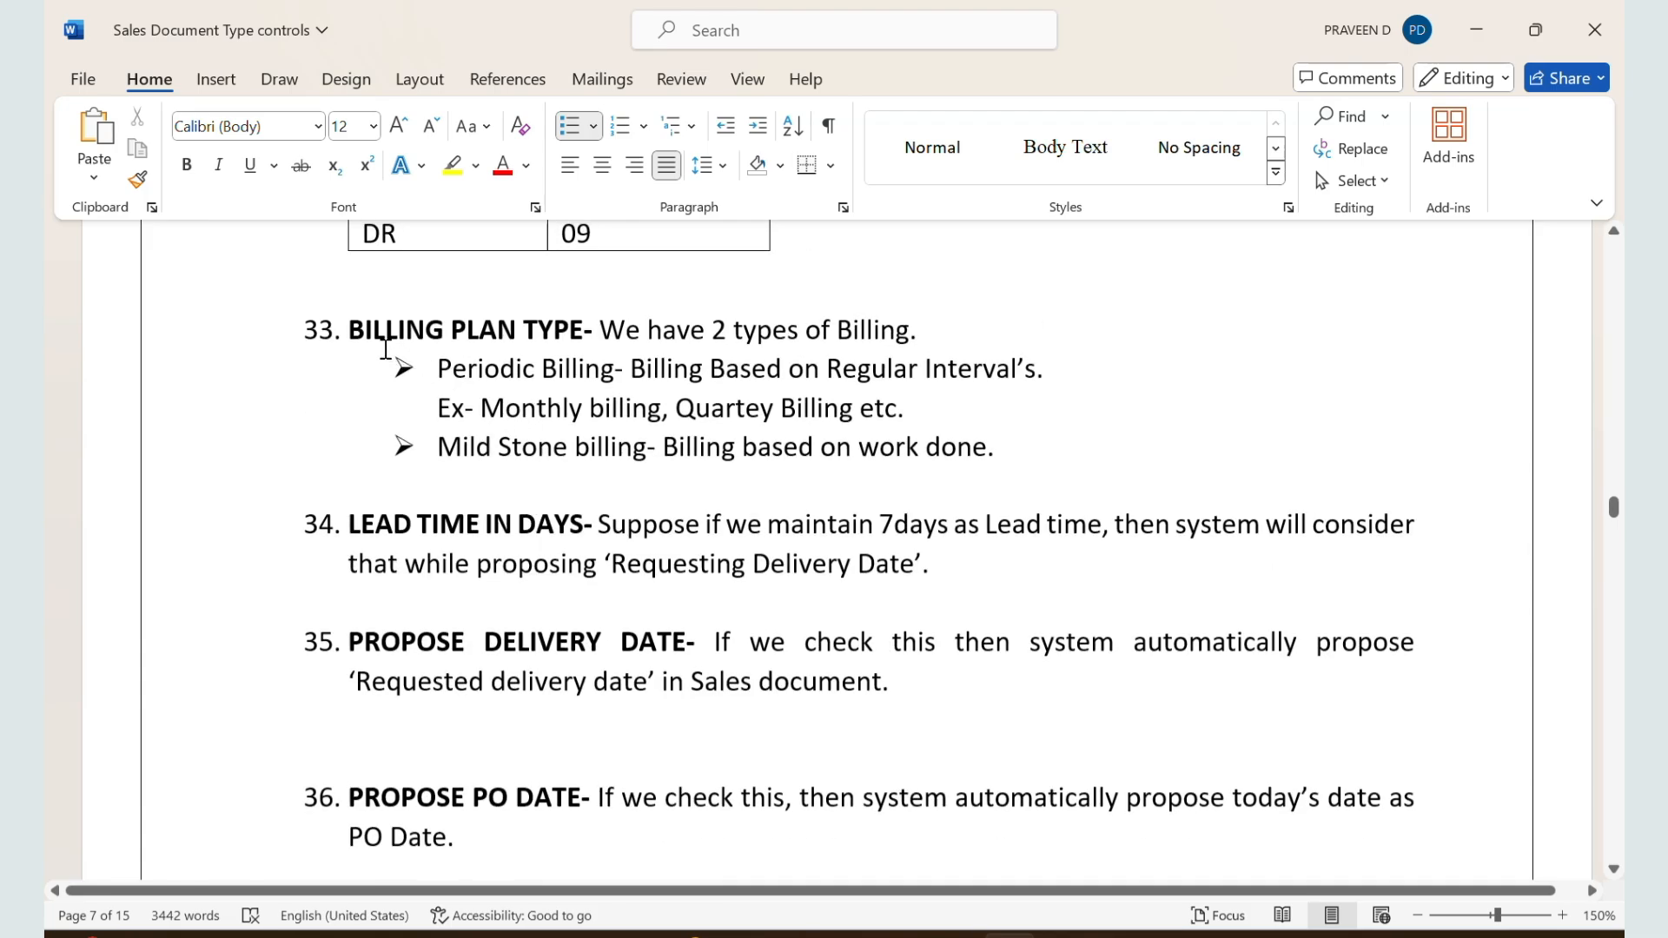
scroll(549, 358, down, 1)
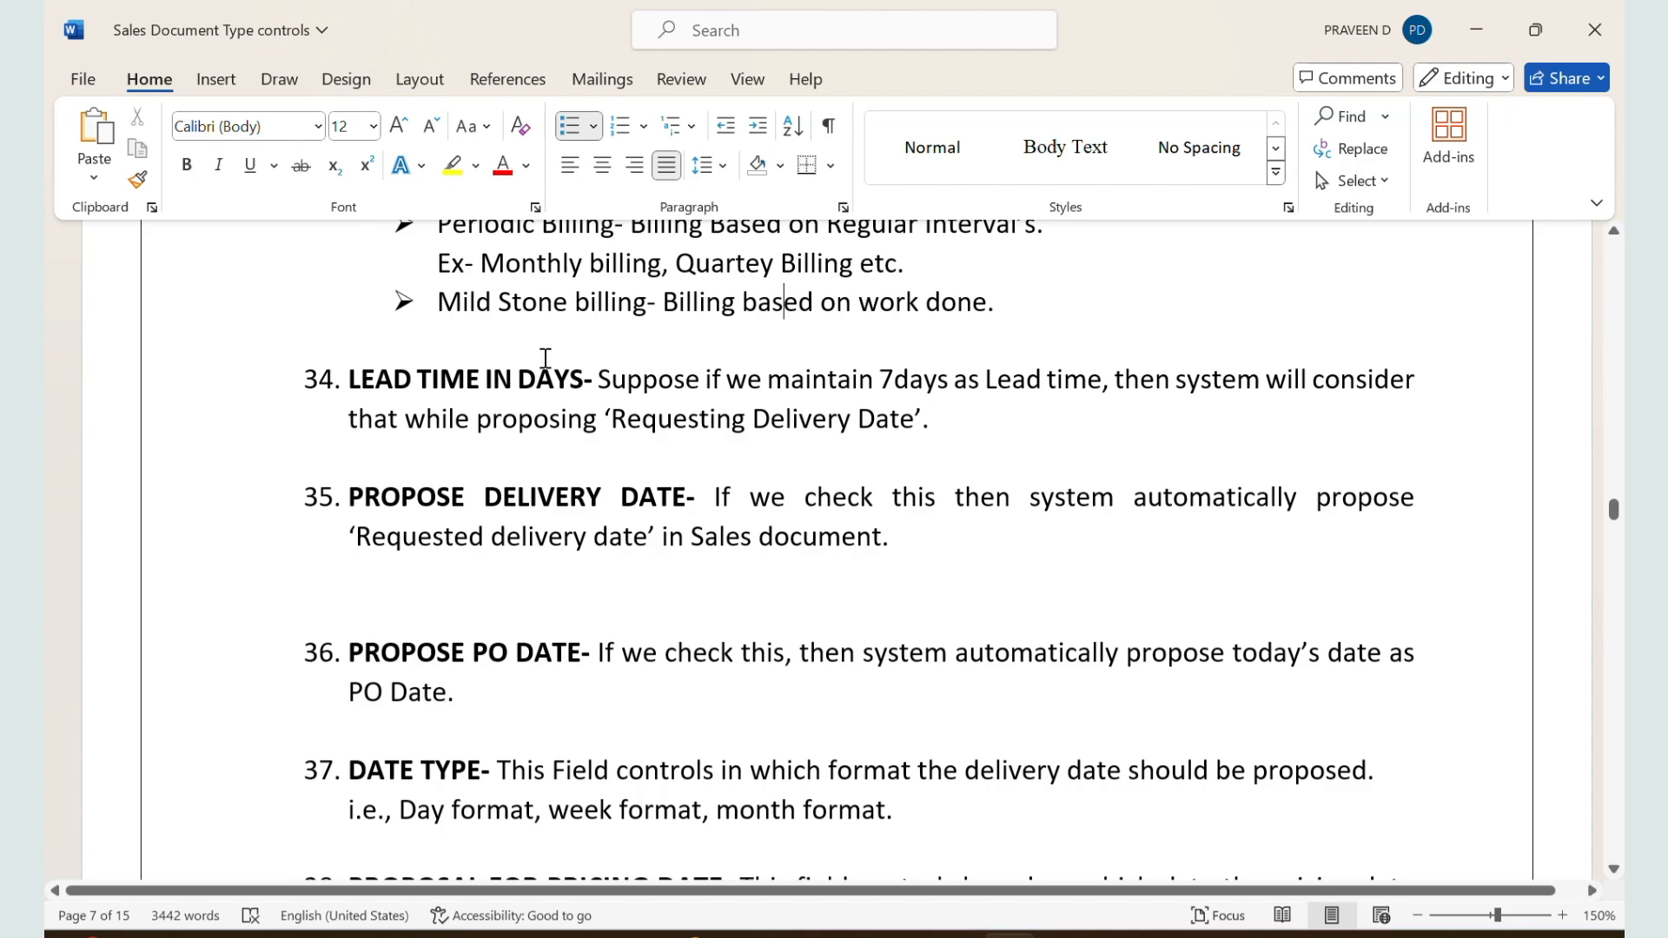
drag(354, 380, 749, 433)
click(747, 430)
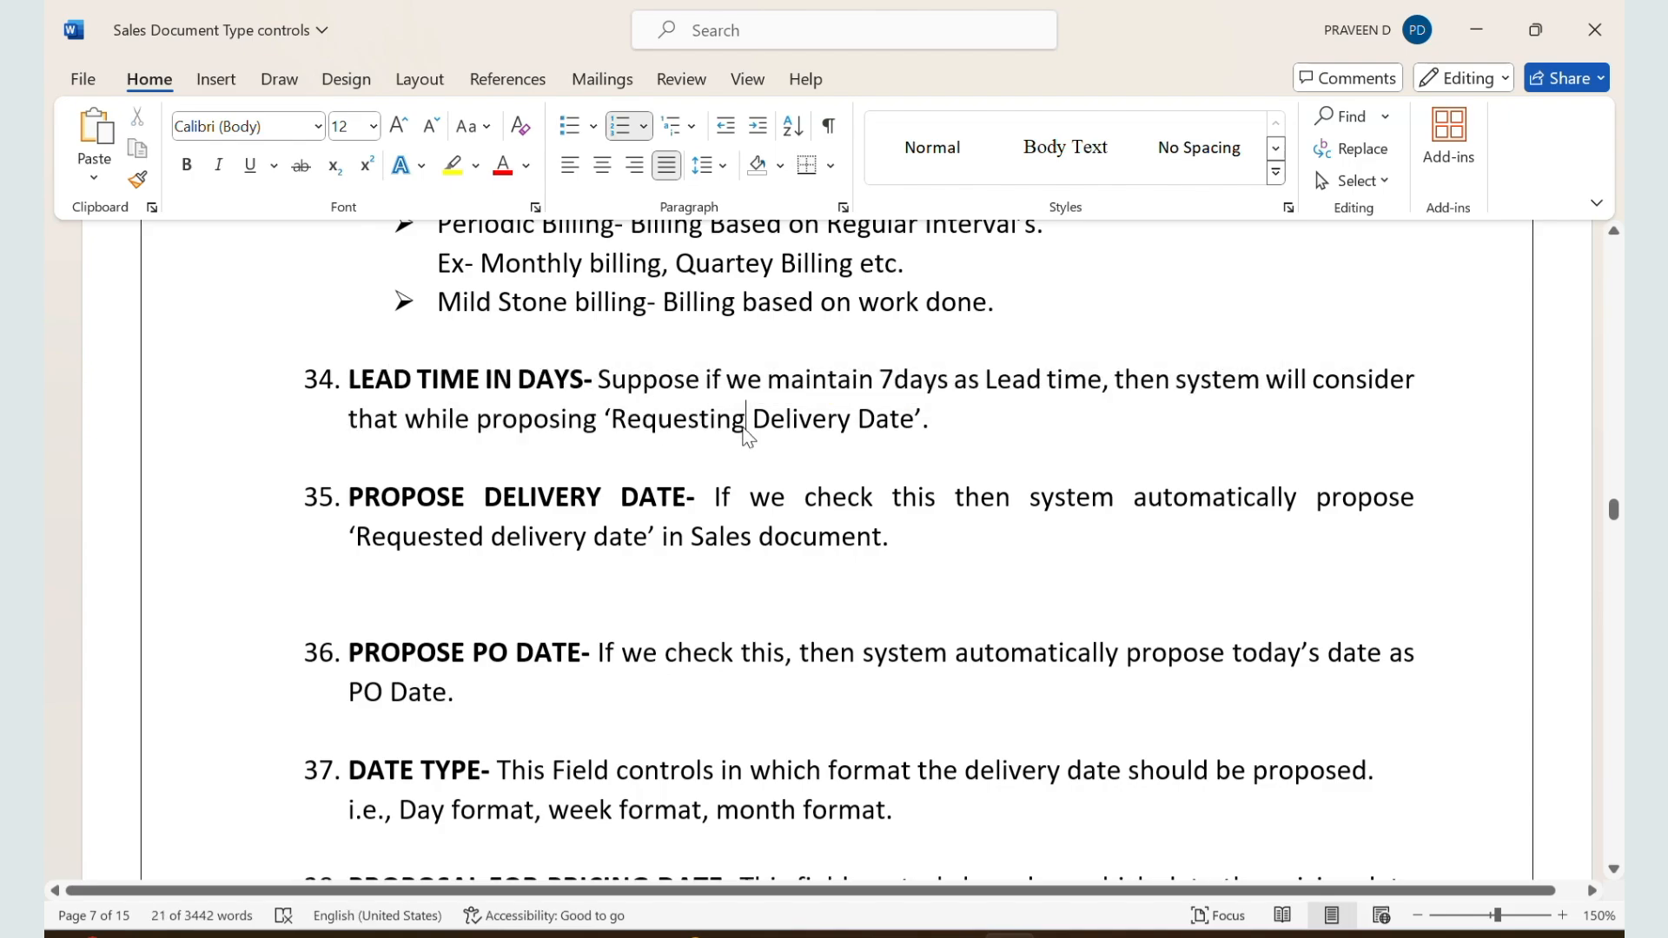
scroll(745, 425, down, 1)
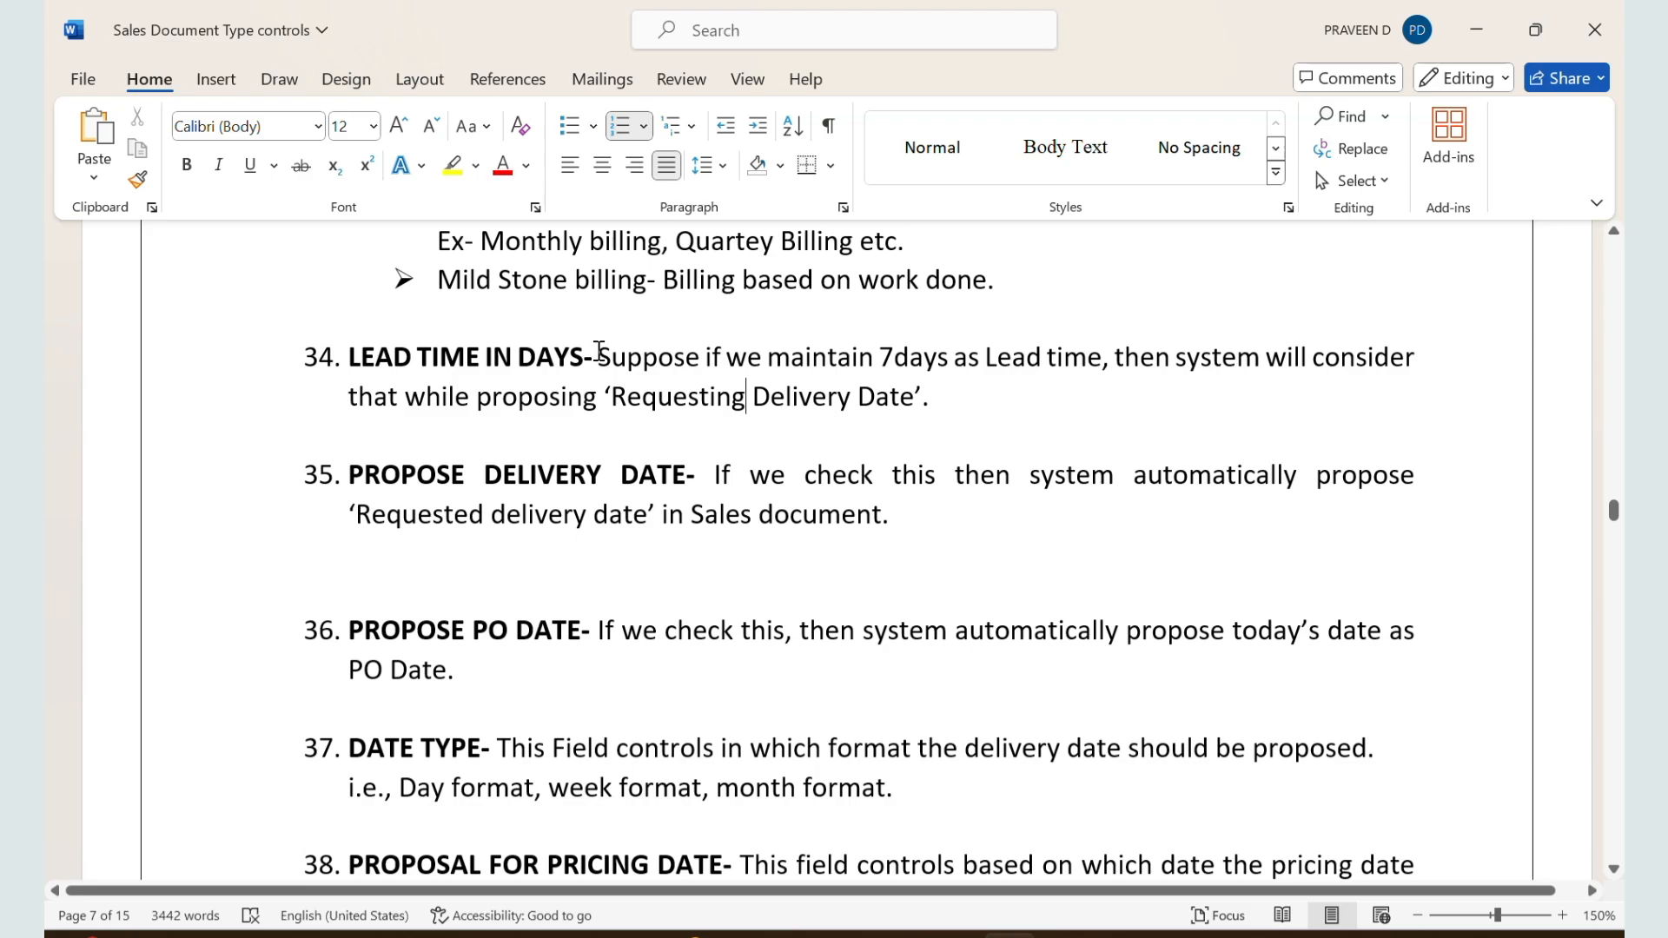
drag(599, 350, 877, 380)
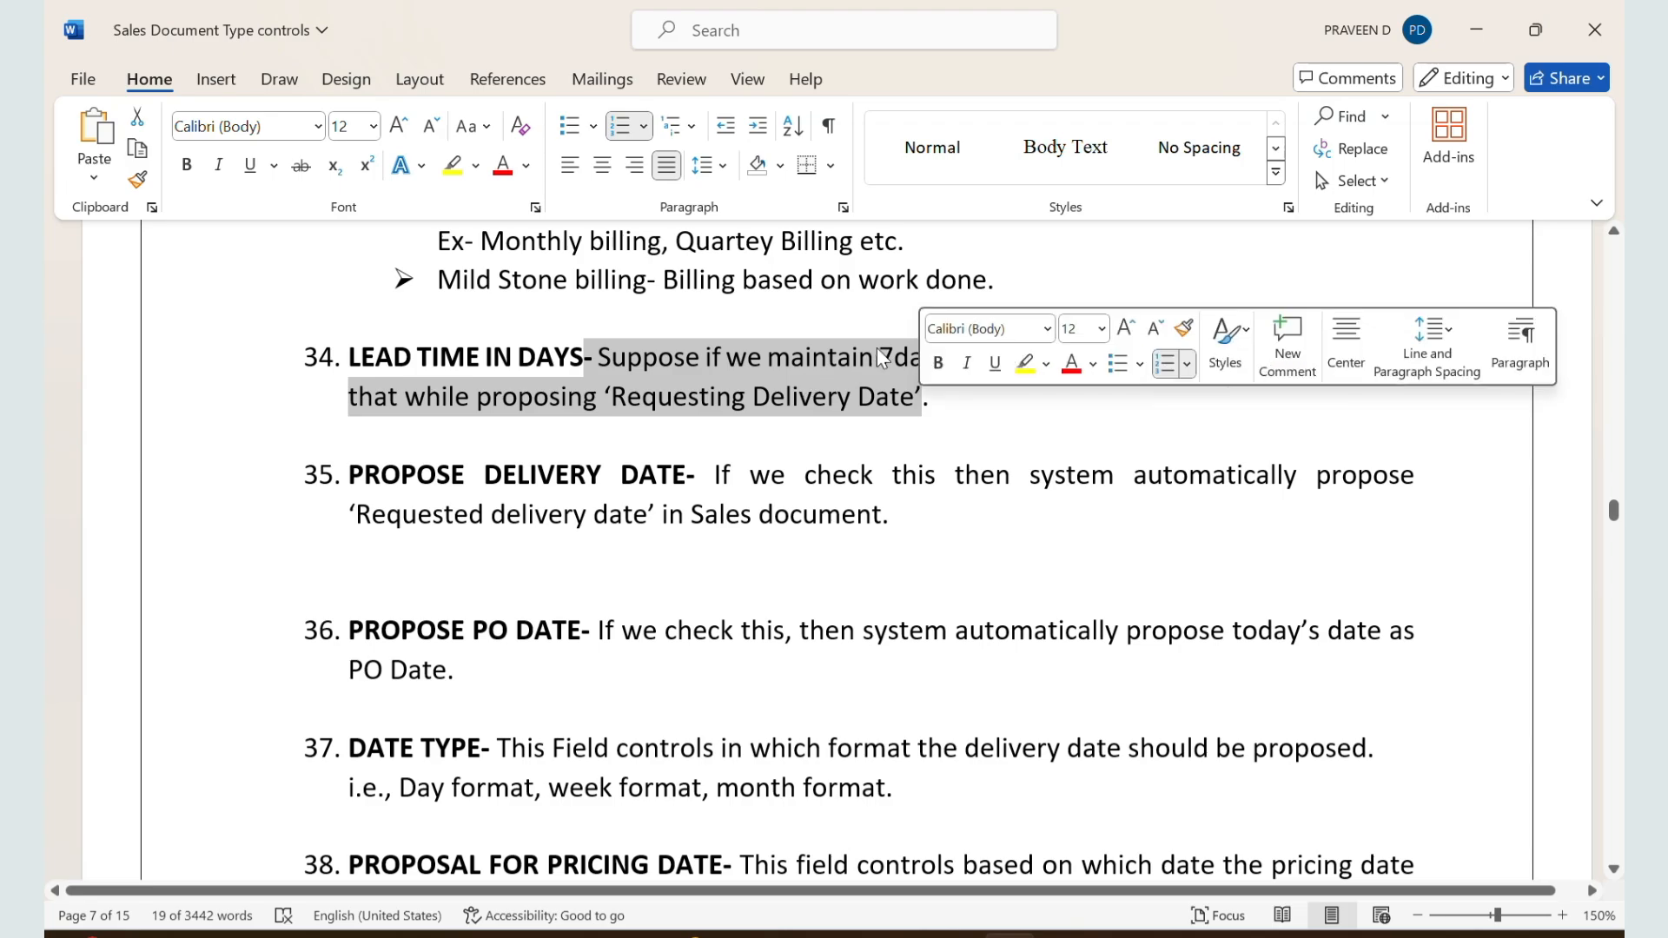
Step: Change the number of days in the lead time example to 2
click(895, 358)
key(BackSpace)
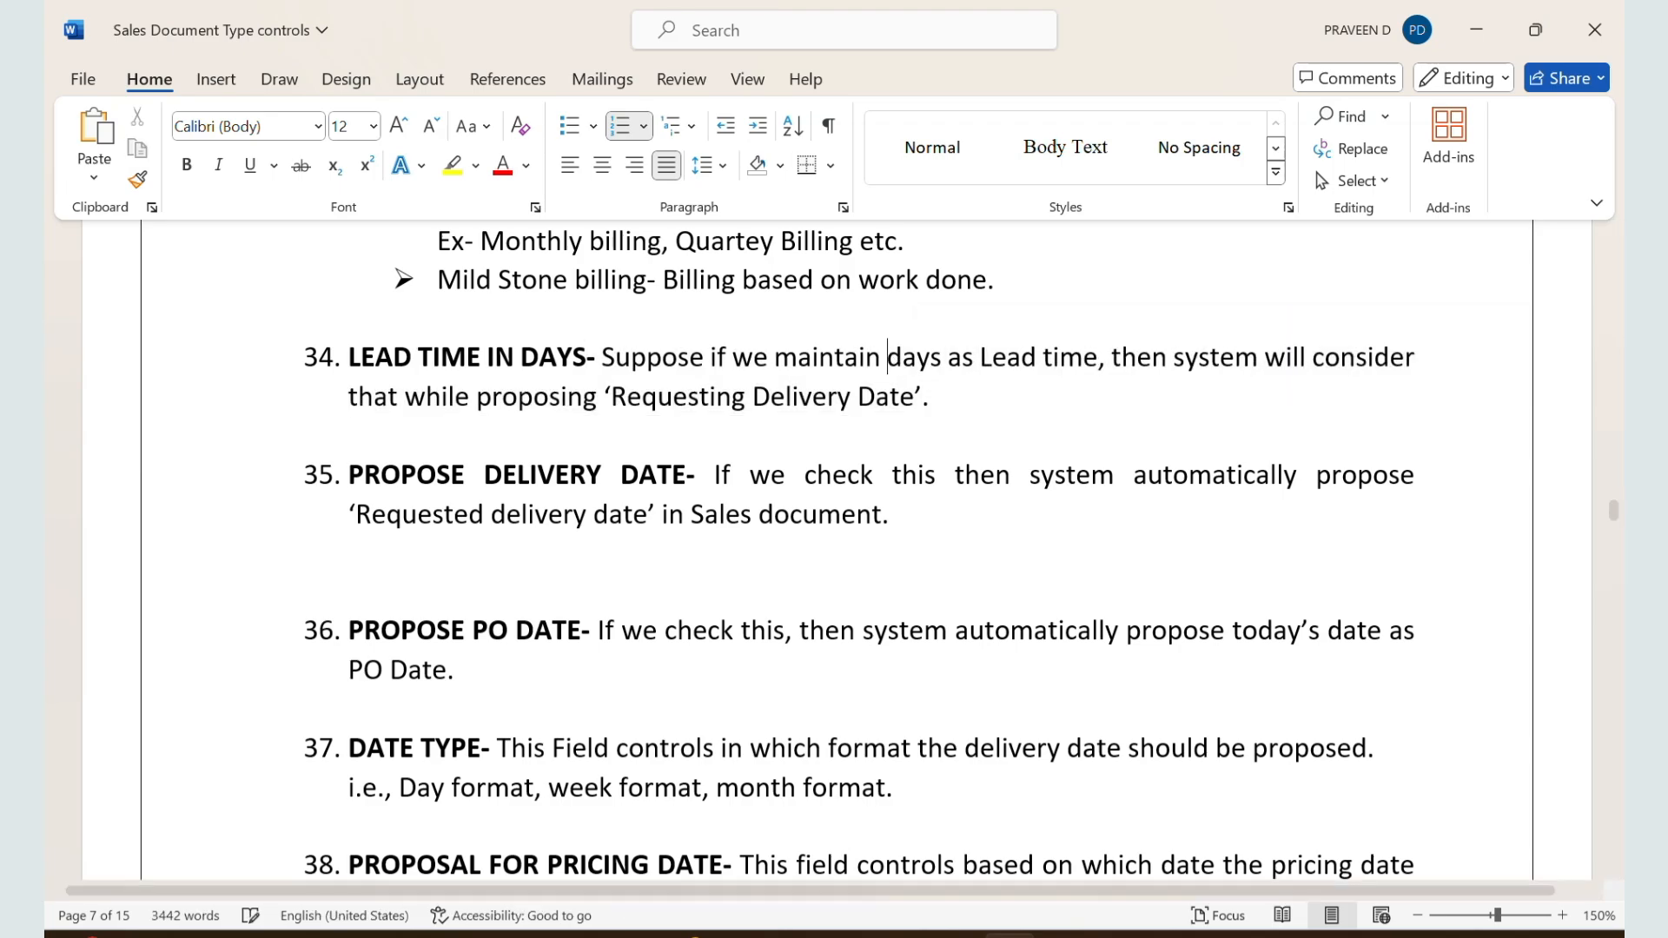
text(2)
Step: Switch to the ZZSO document type details in SAP and select the lead time in days field
key(alt+Tab)
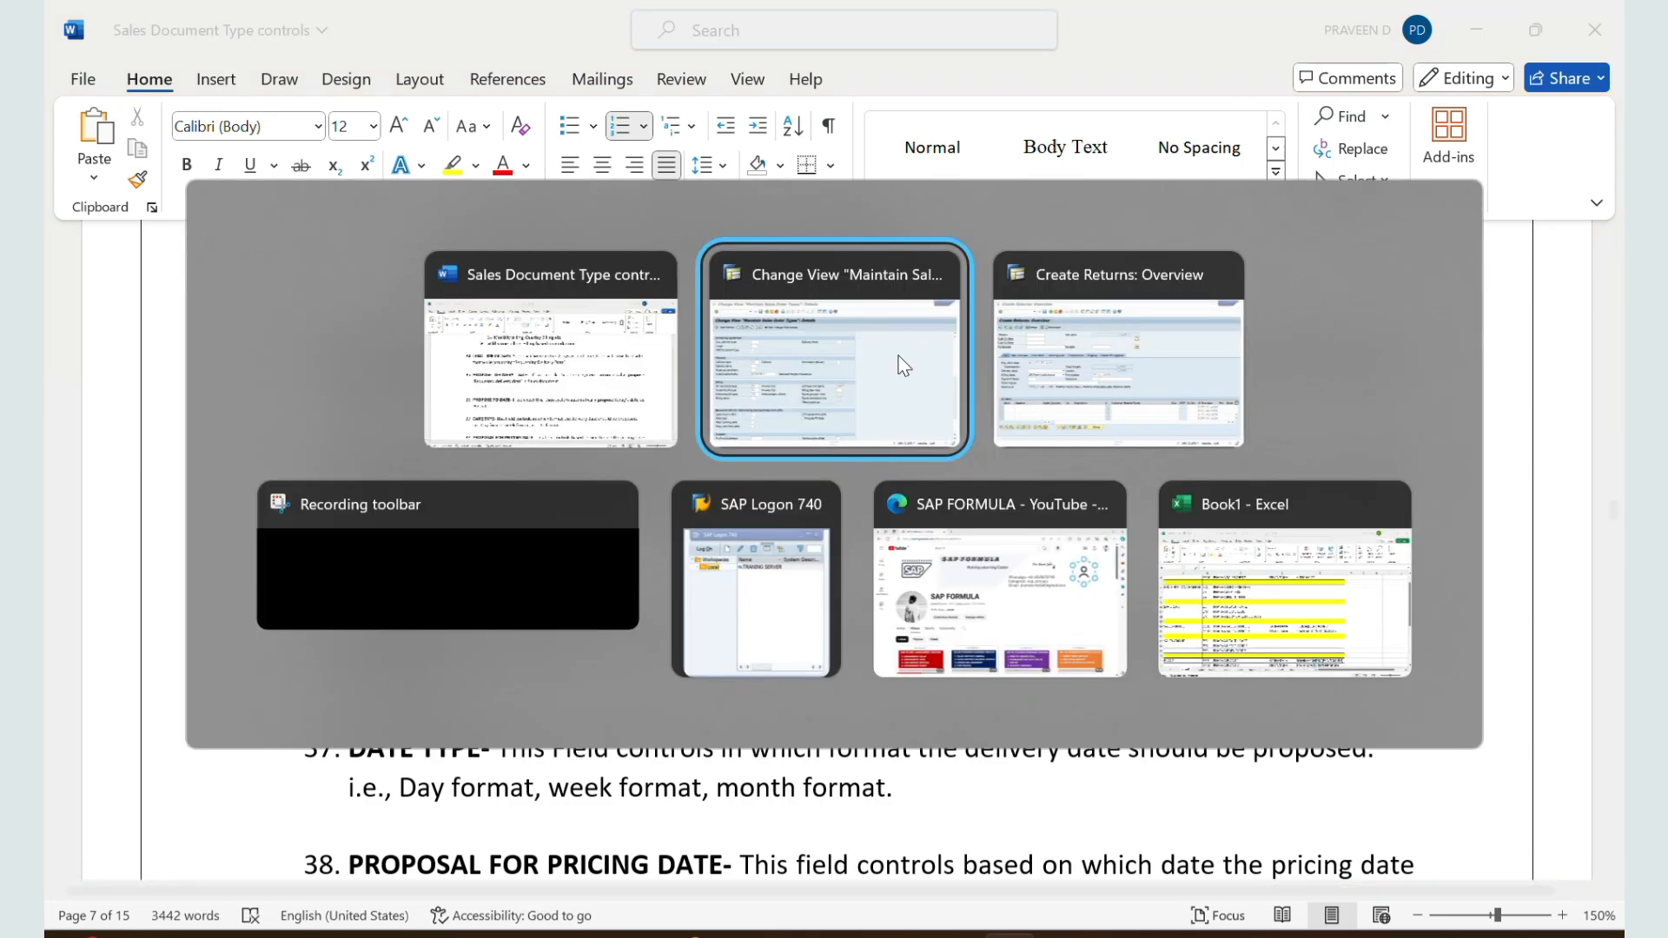
scroll(383, 507, down, 1)
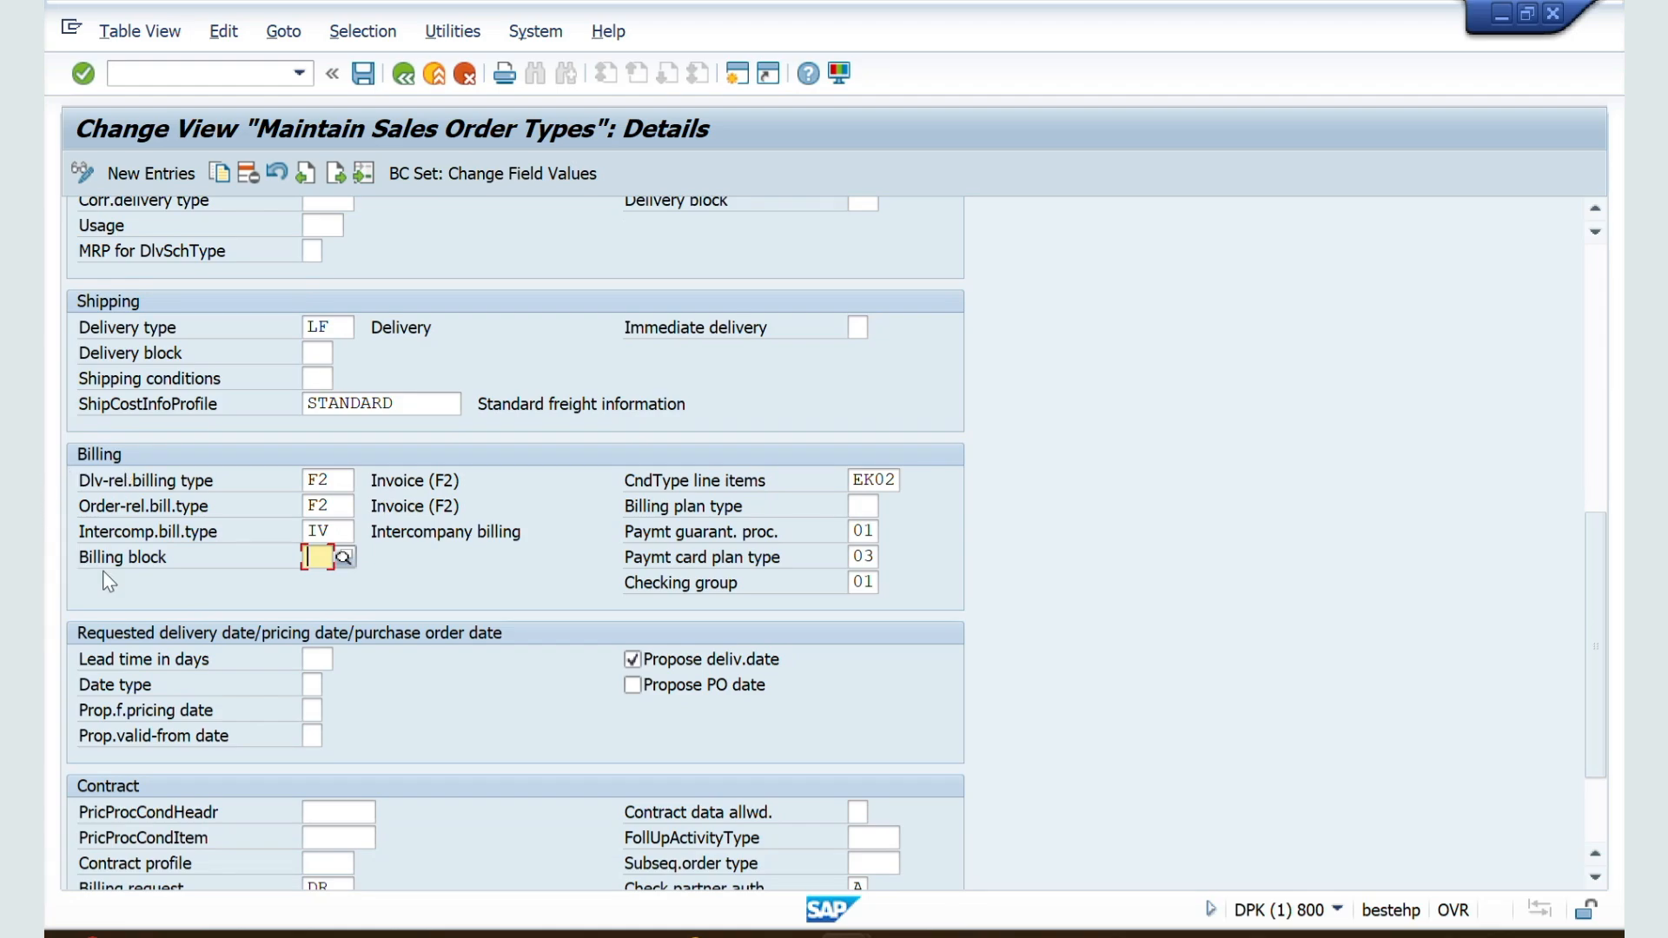
click(316, 658)
Step: Switch to the SAP session showing the returns overview and restart transaction VA01 at its initial screen
key(alt+Tab)
key(alt+Tab)
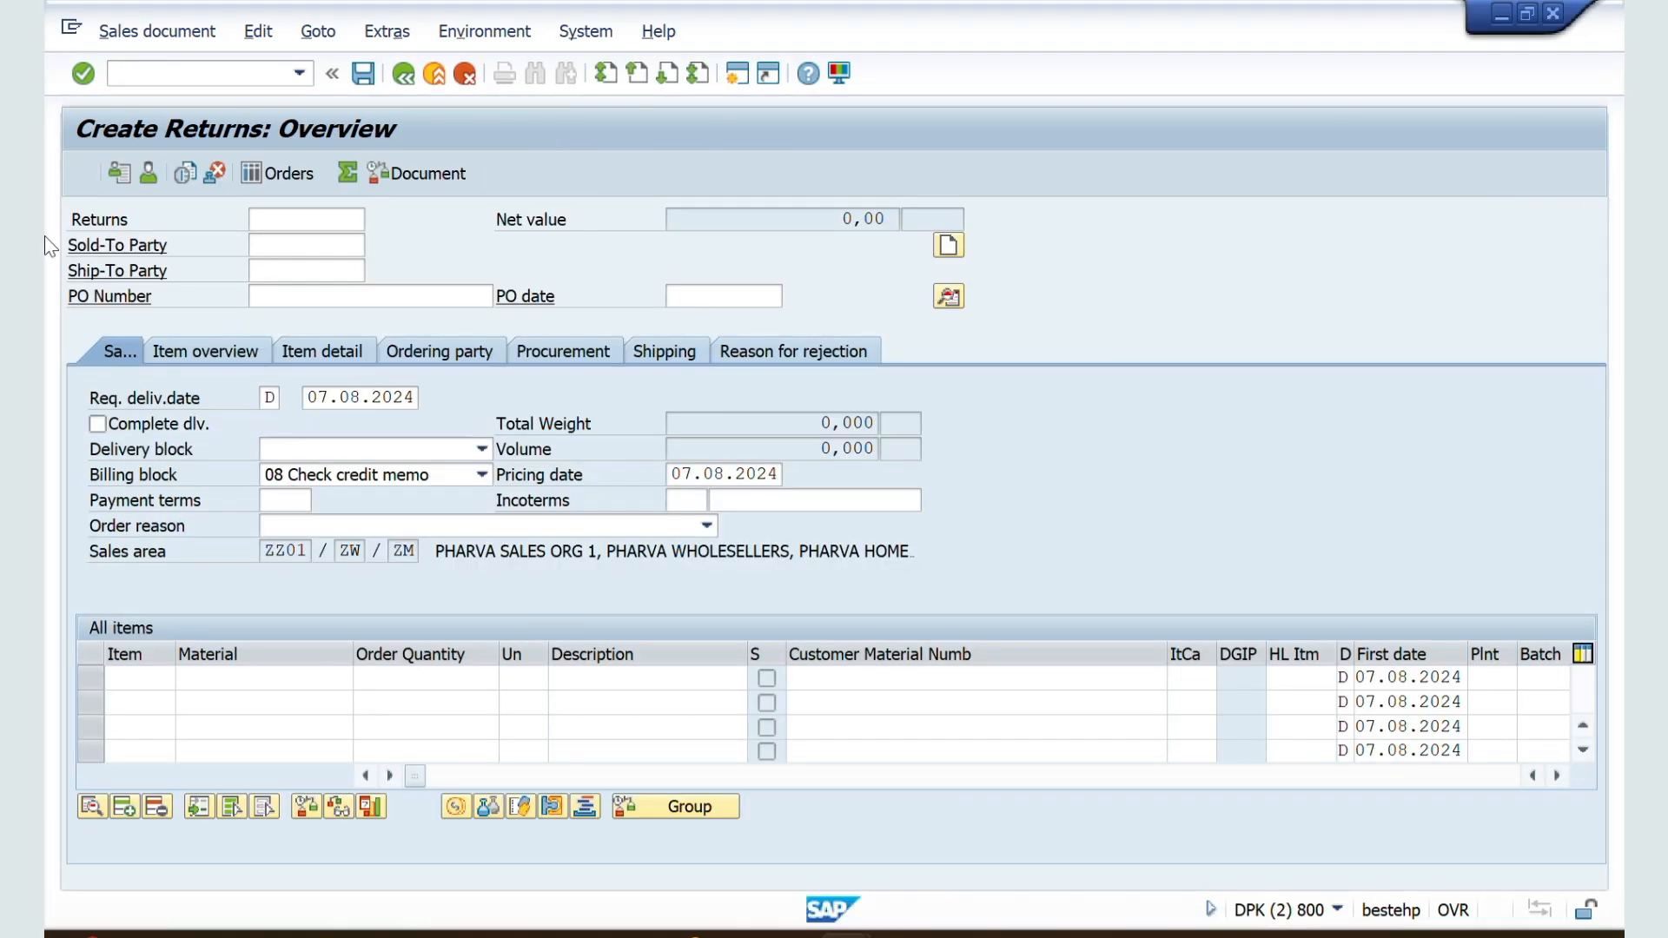
click(117, 69)
text(/nva01)
key(Return)
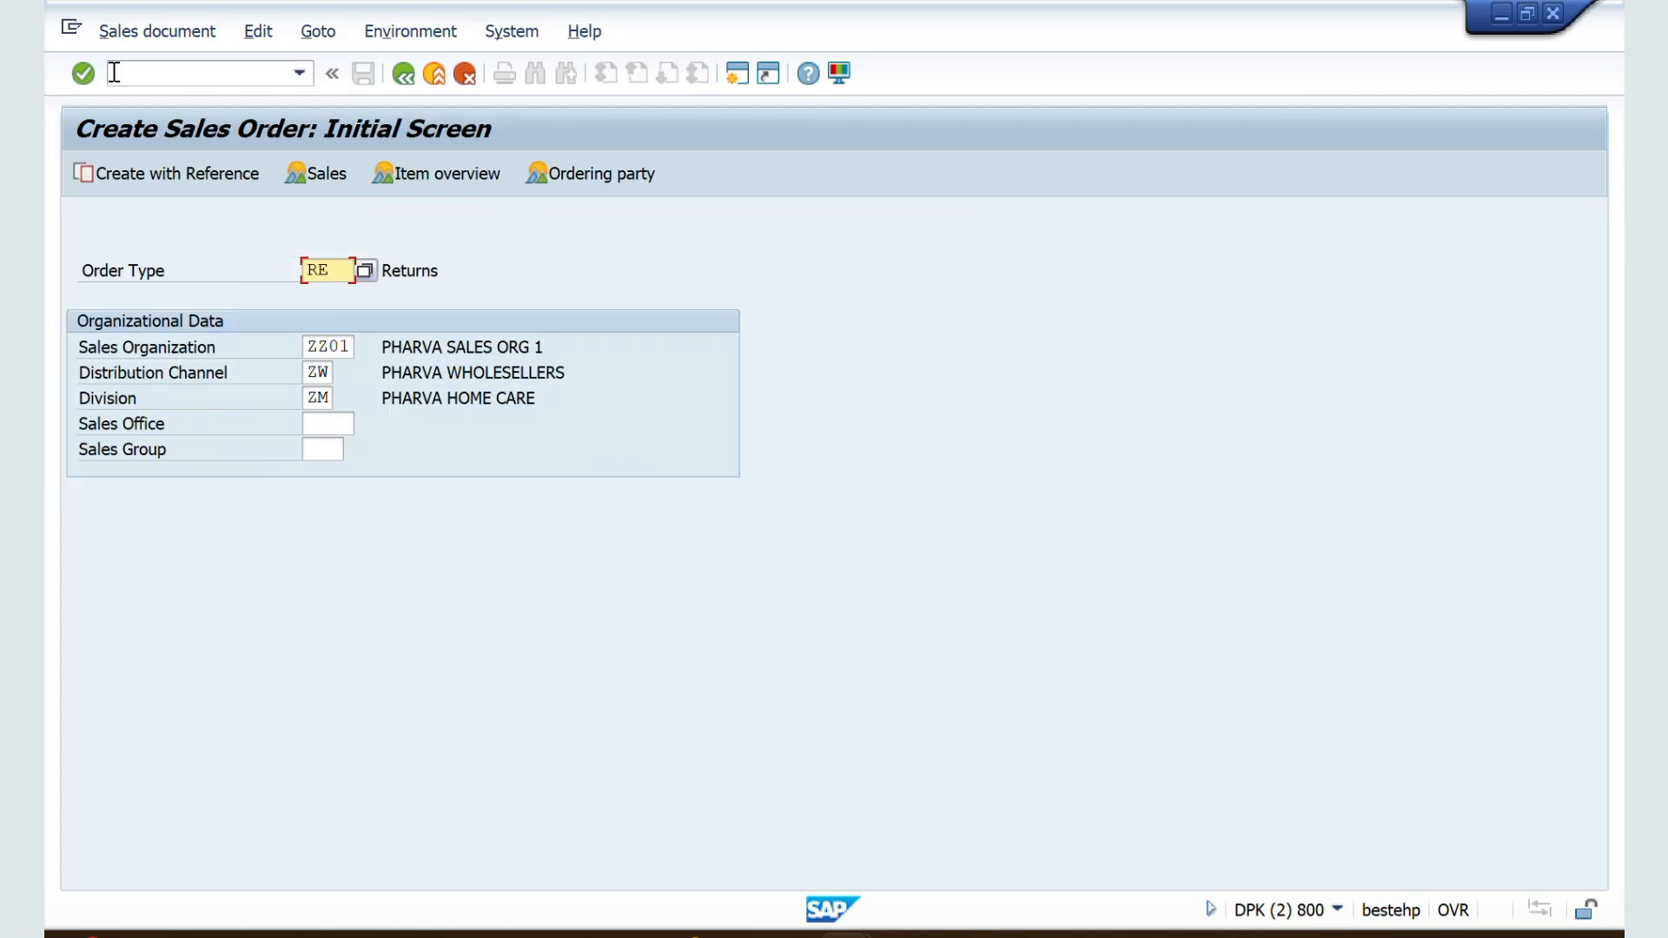
key(Return)
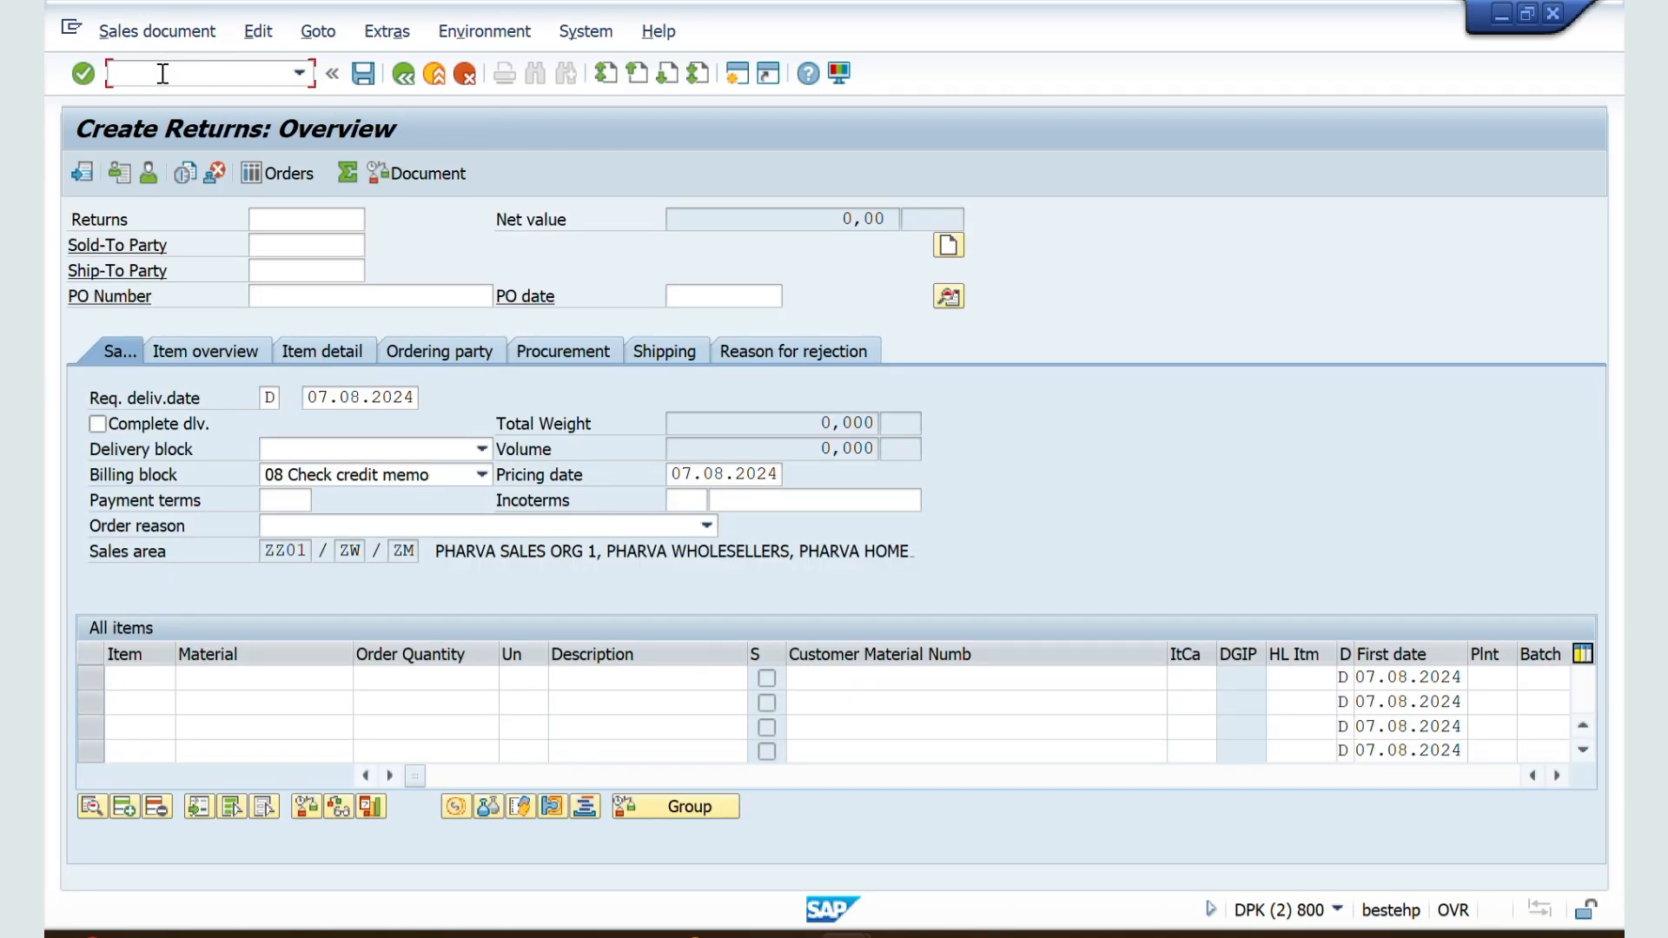
text(/nva01)
key(Return)
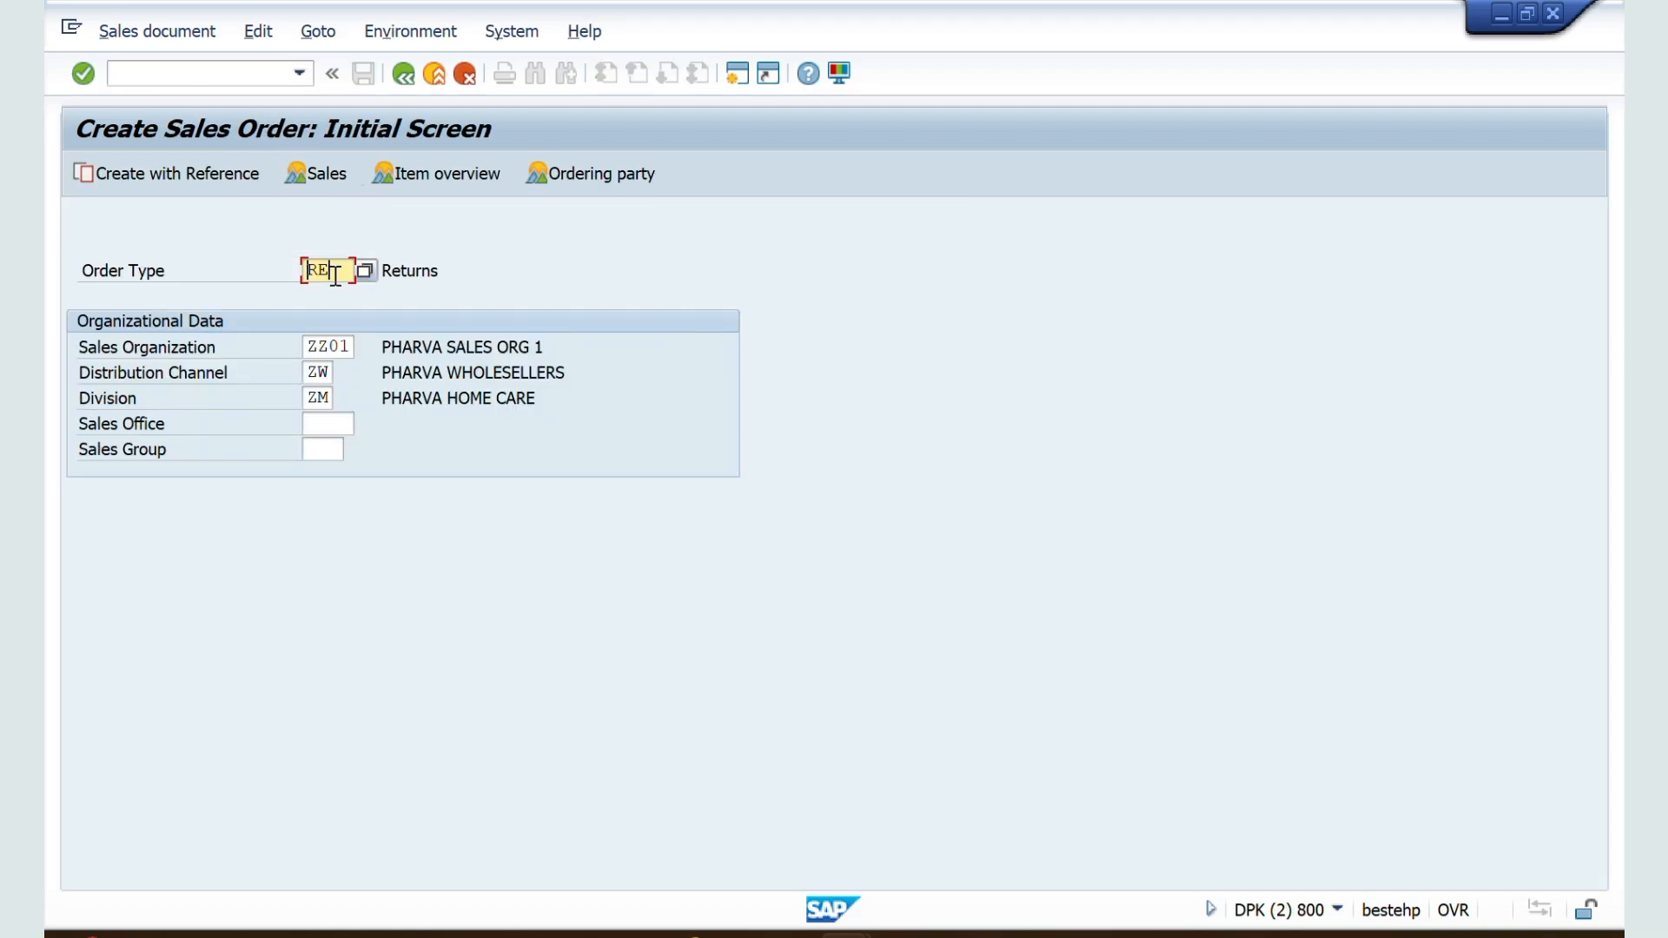
Step: Start a sales order with order type ZZSO and compare its requested delivery date with the system calendar
key(Delete)
key(Delete)
key(Down)
key(Down)
key(Down)
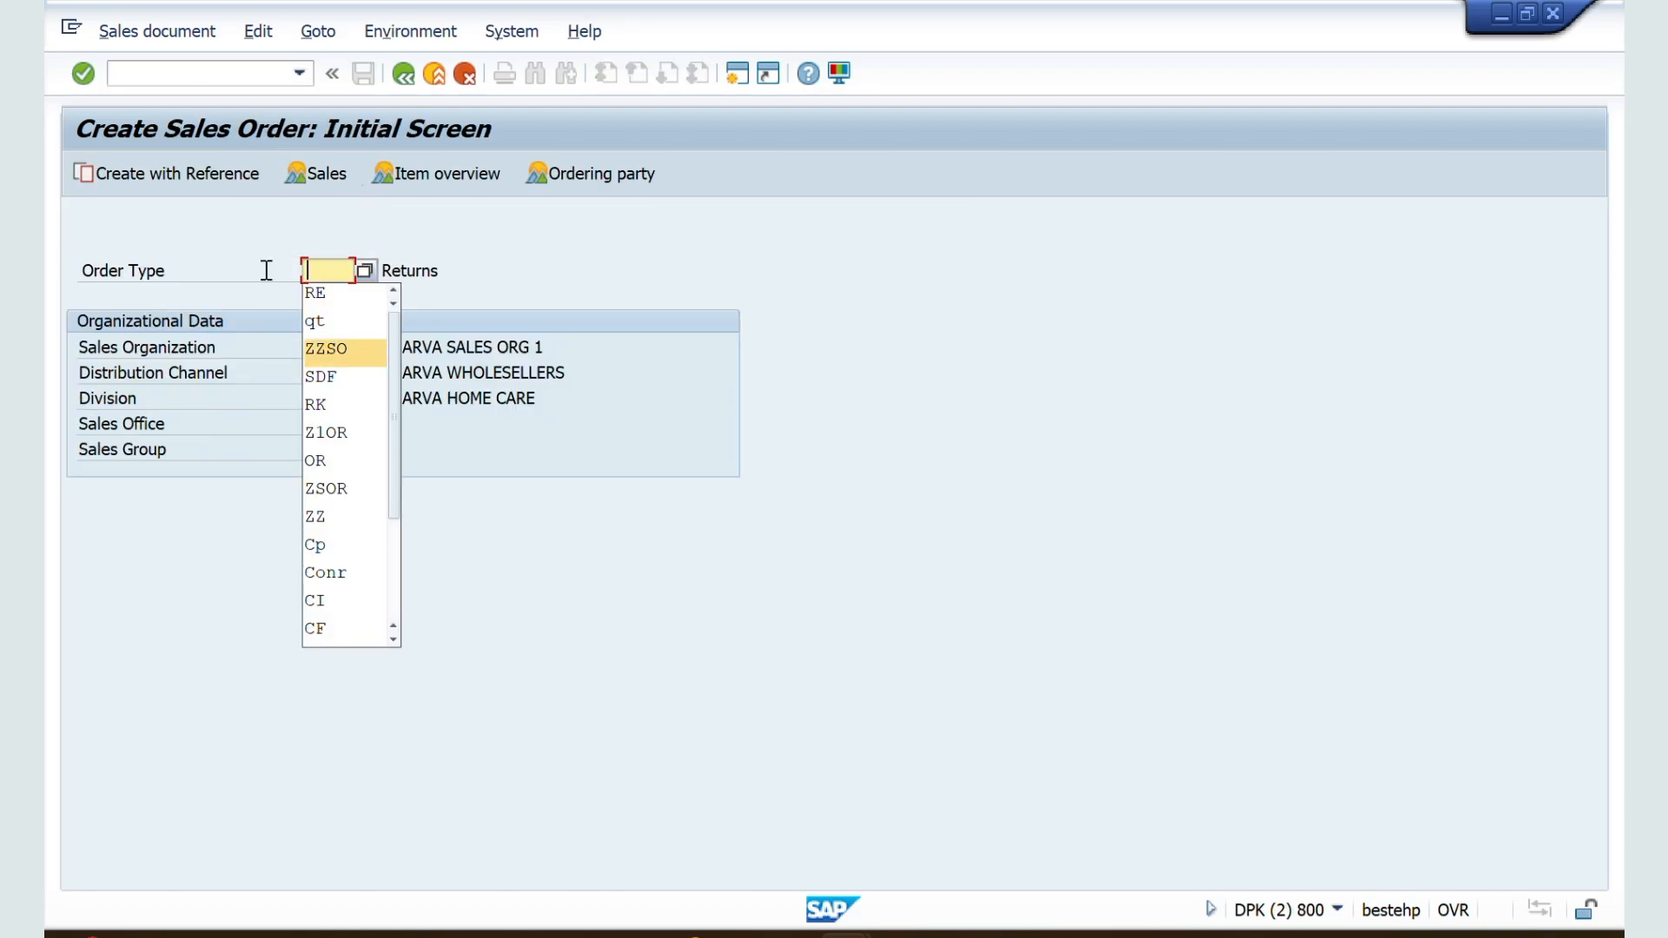
key(Return)
key(Return)
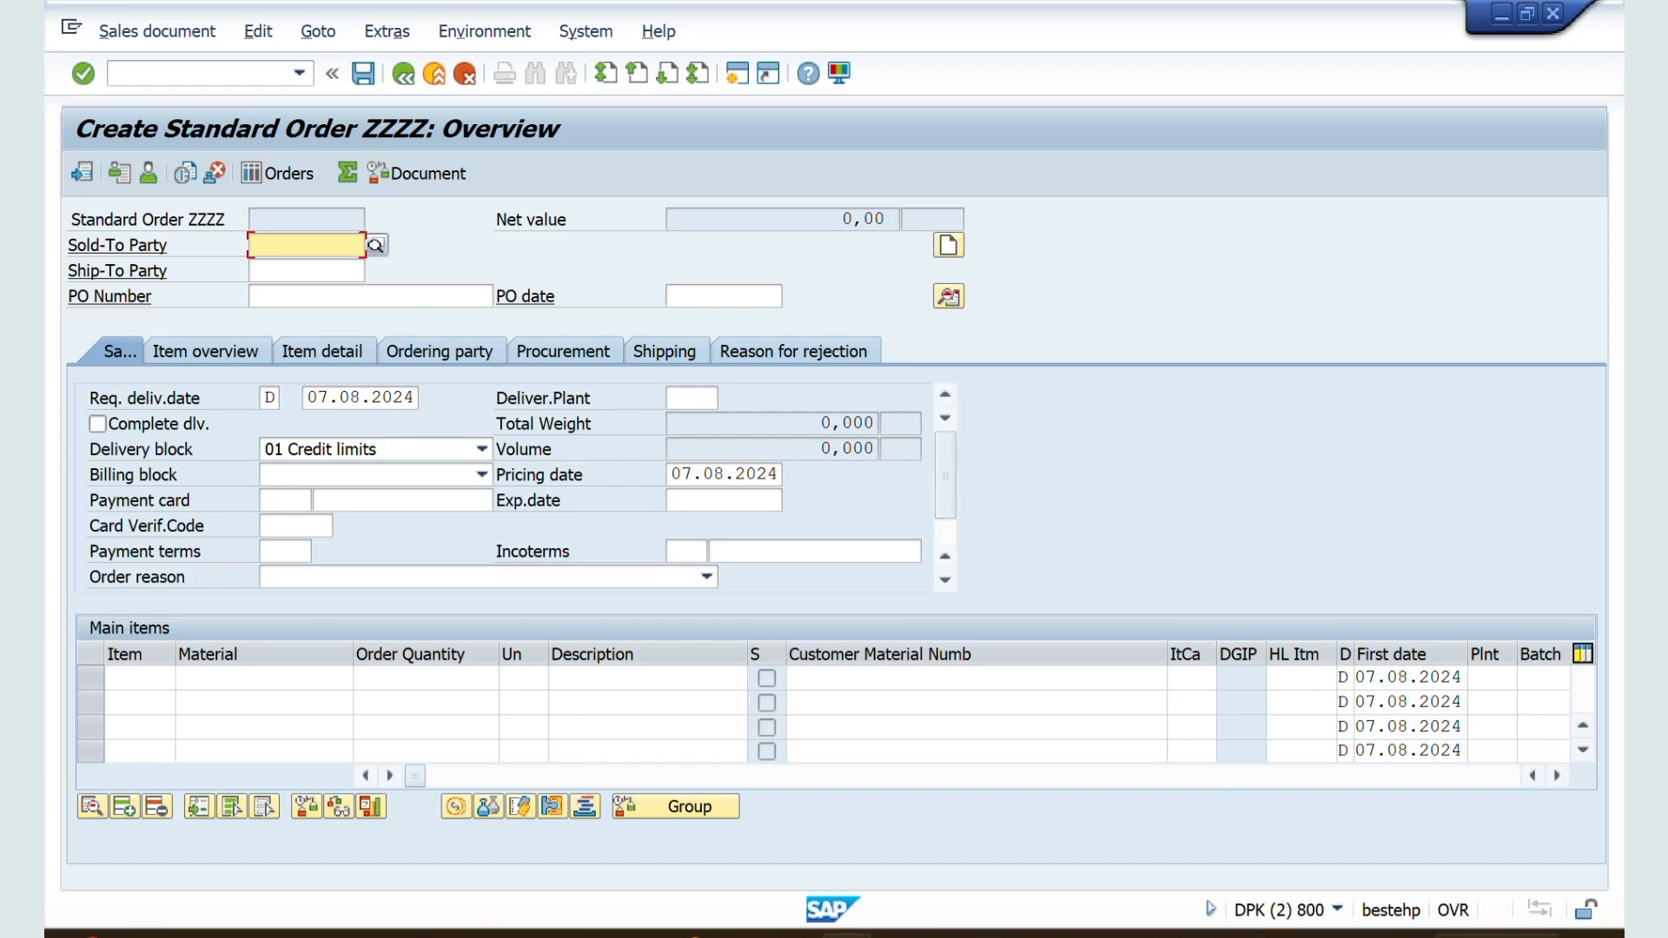
click(1469, 936)
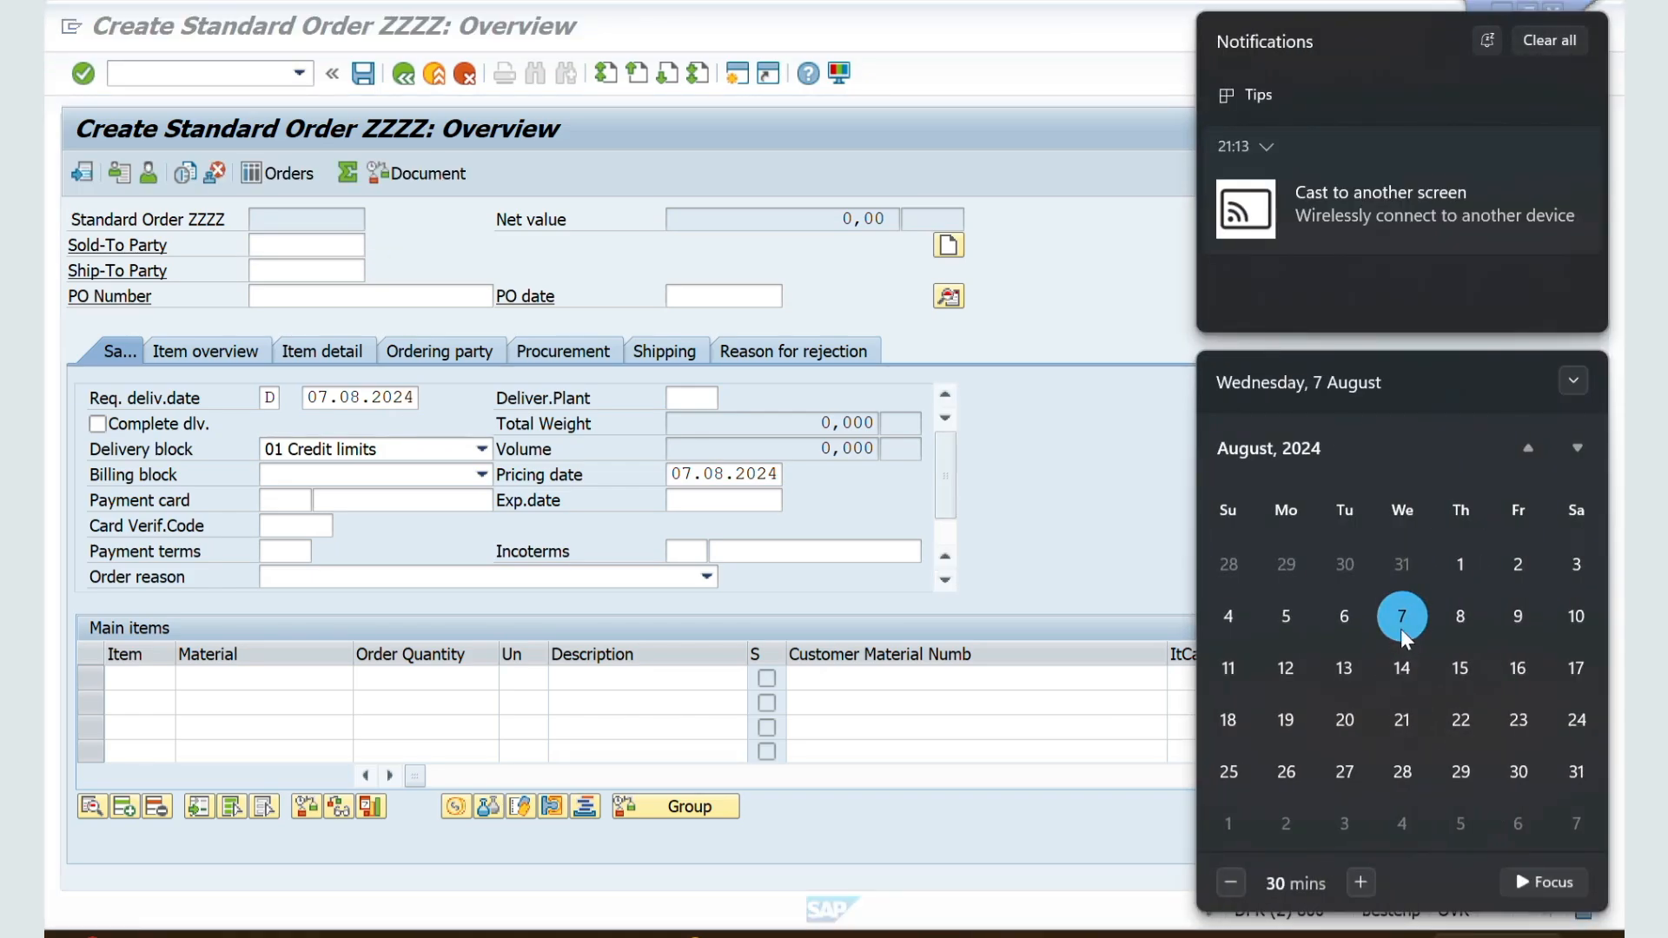
Step: In the ZZSO document type details, set the lead time in days to 2 and save
click(1073, 514)
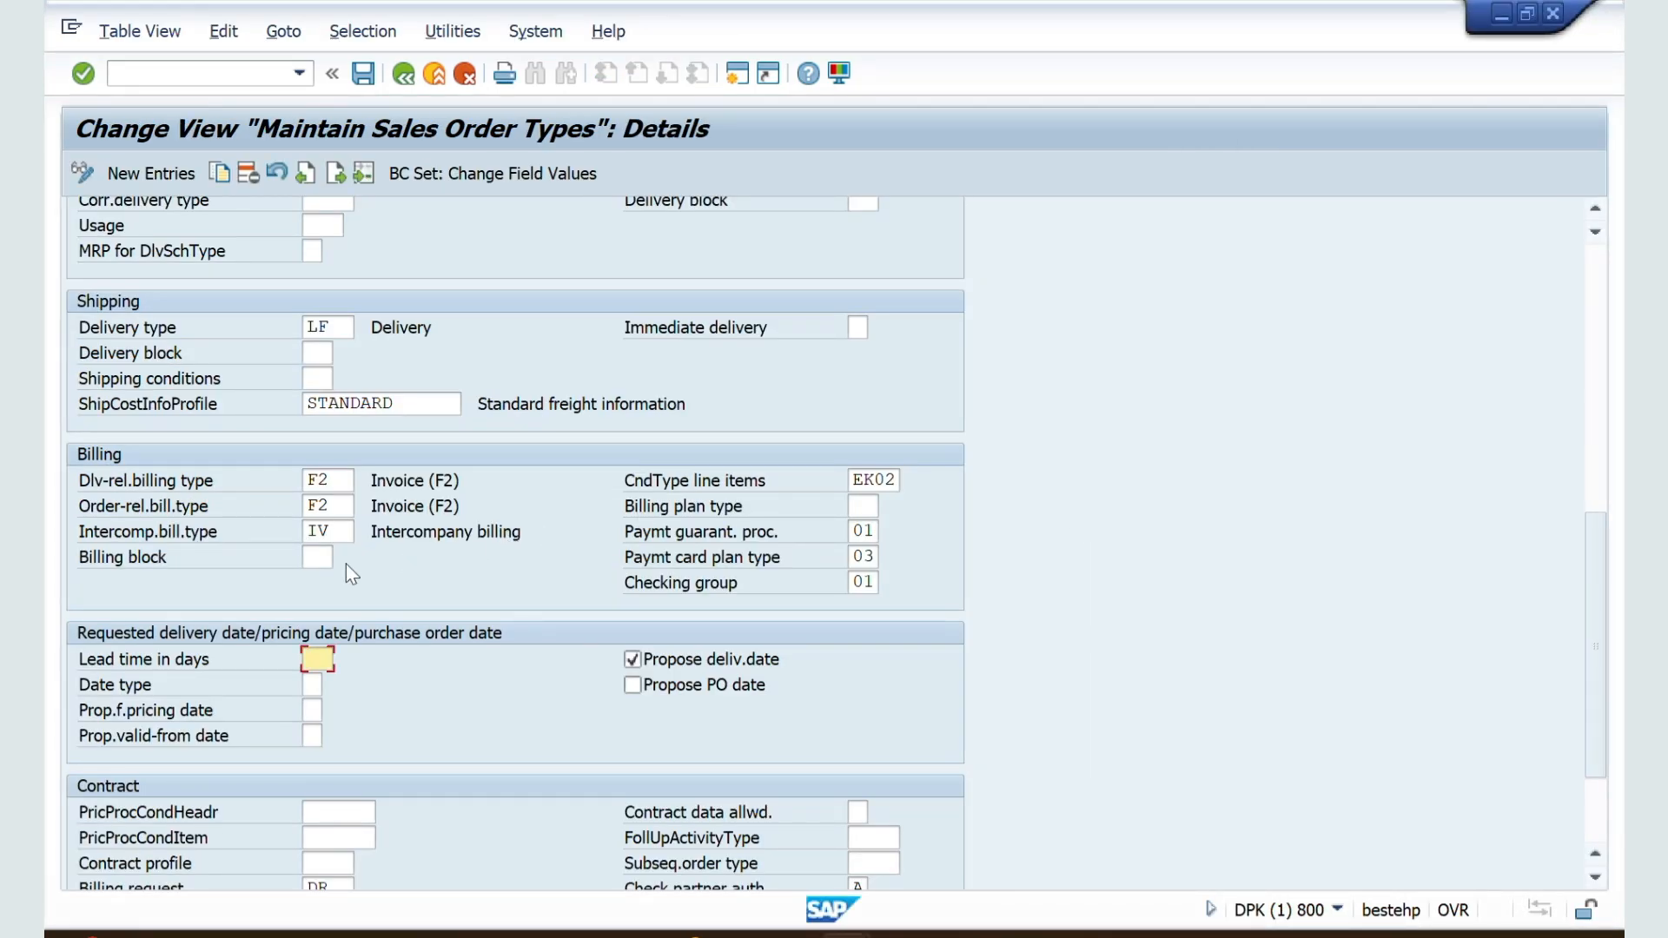
text(2)
click(363, 75)
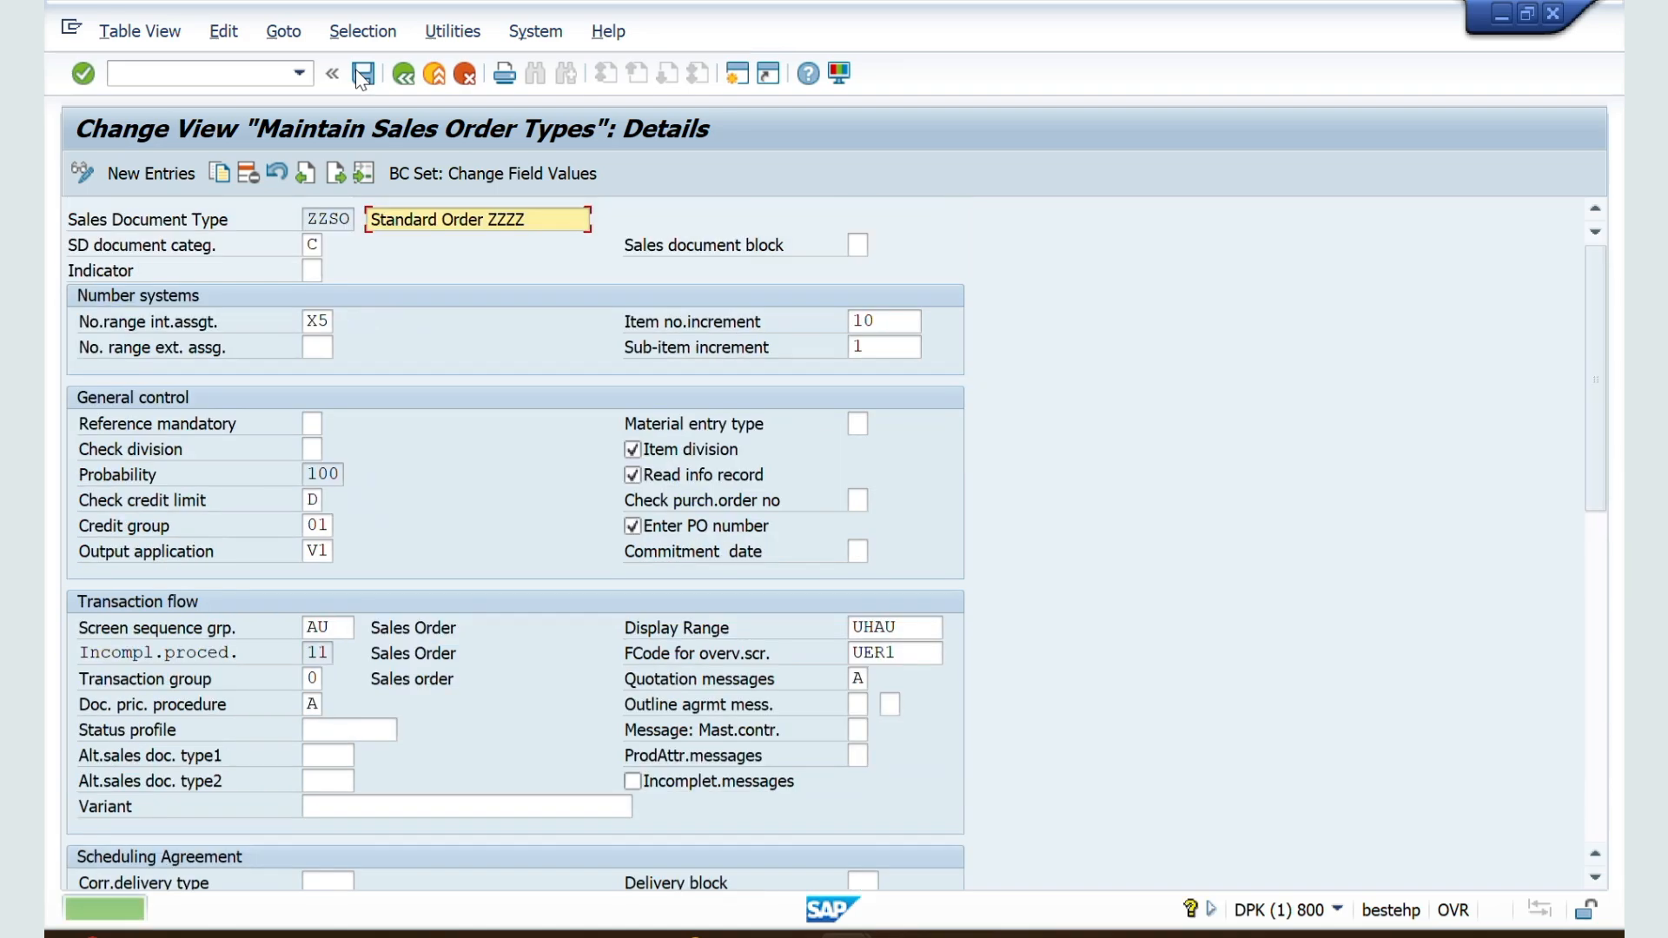
Step: Restart VA01 for a new ZZSO order and compare its requested delivery date with the system calendar
key(alt+Tab)
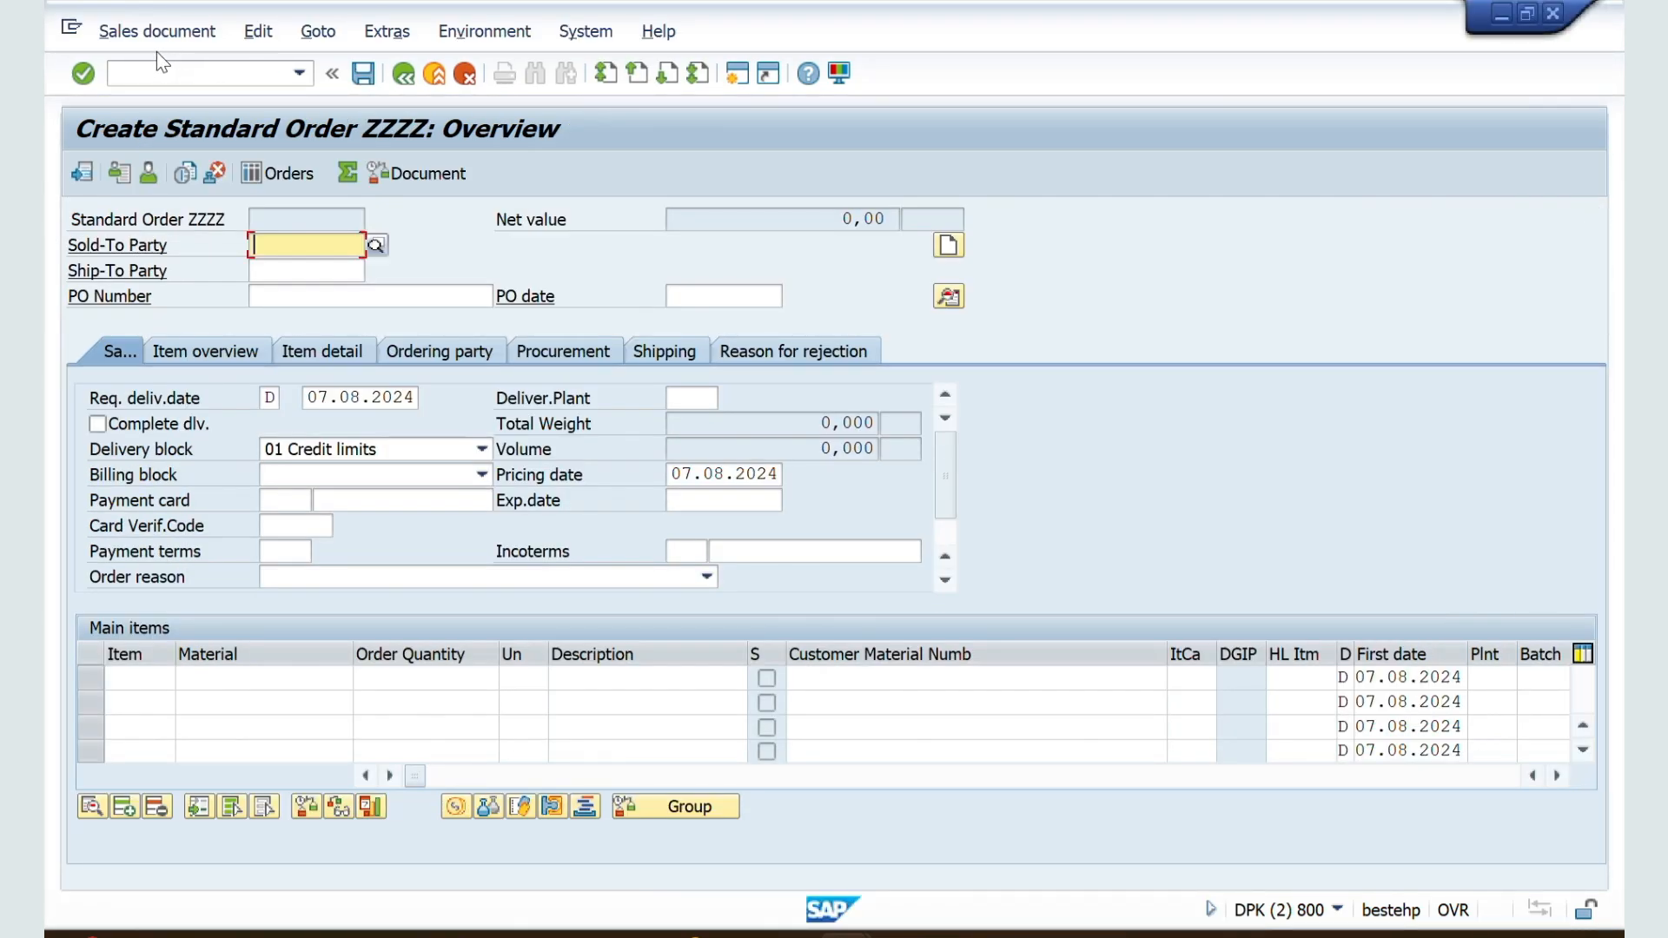
click(153, 76)
text(/nva)
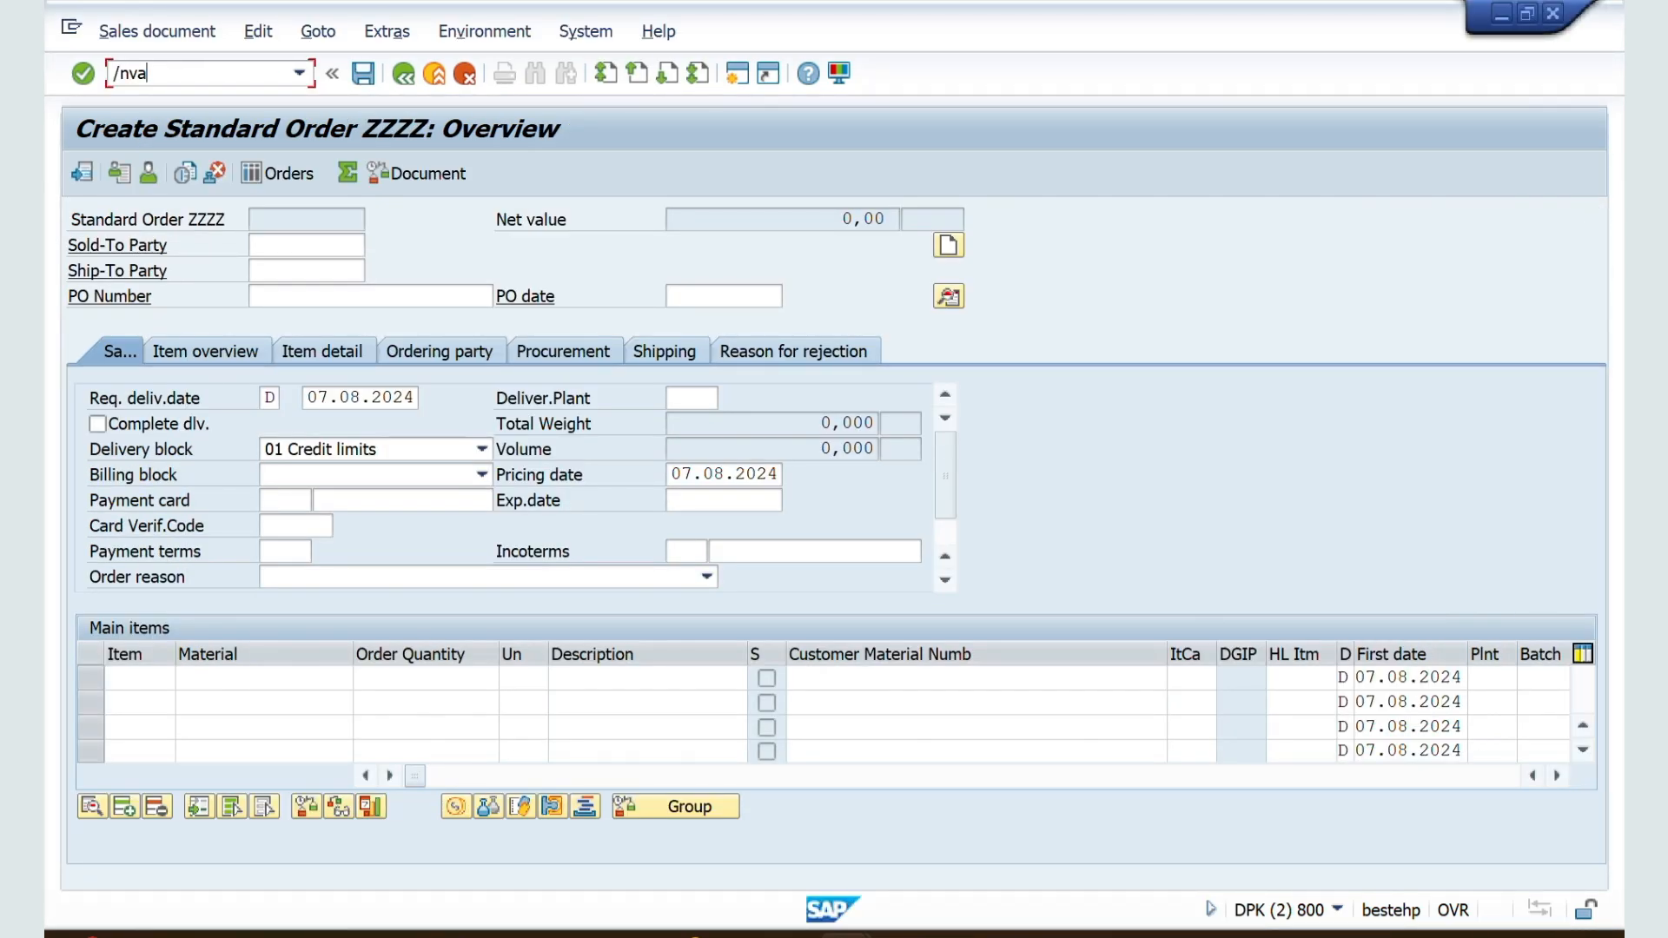
text(01)
key(Return)
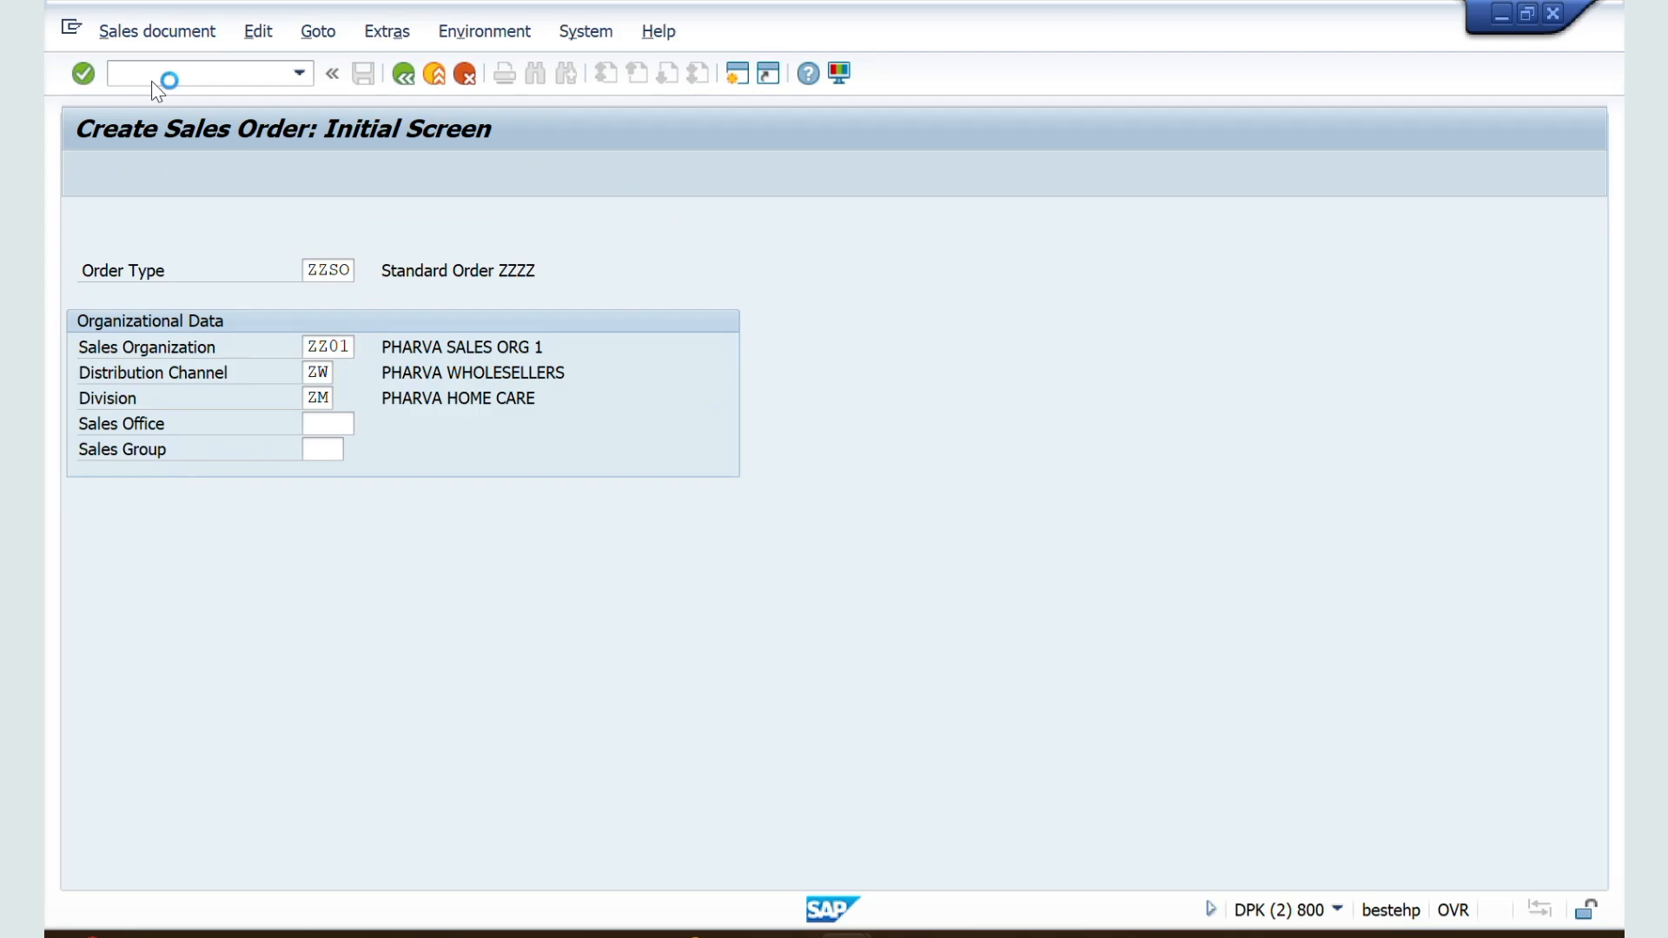
key(Return)
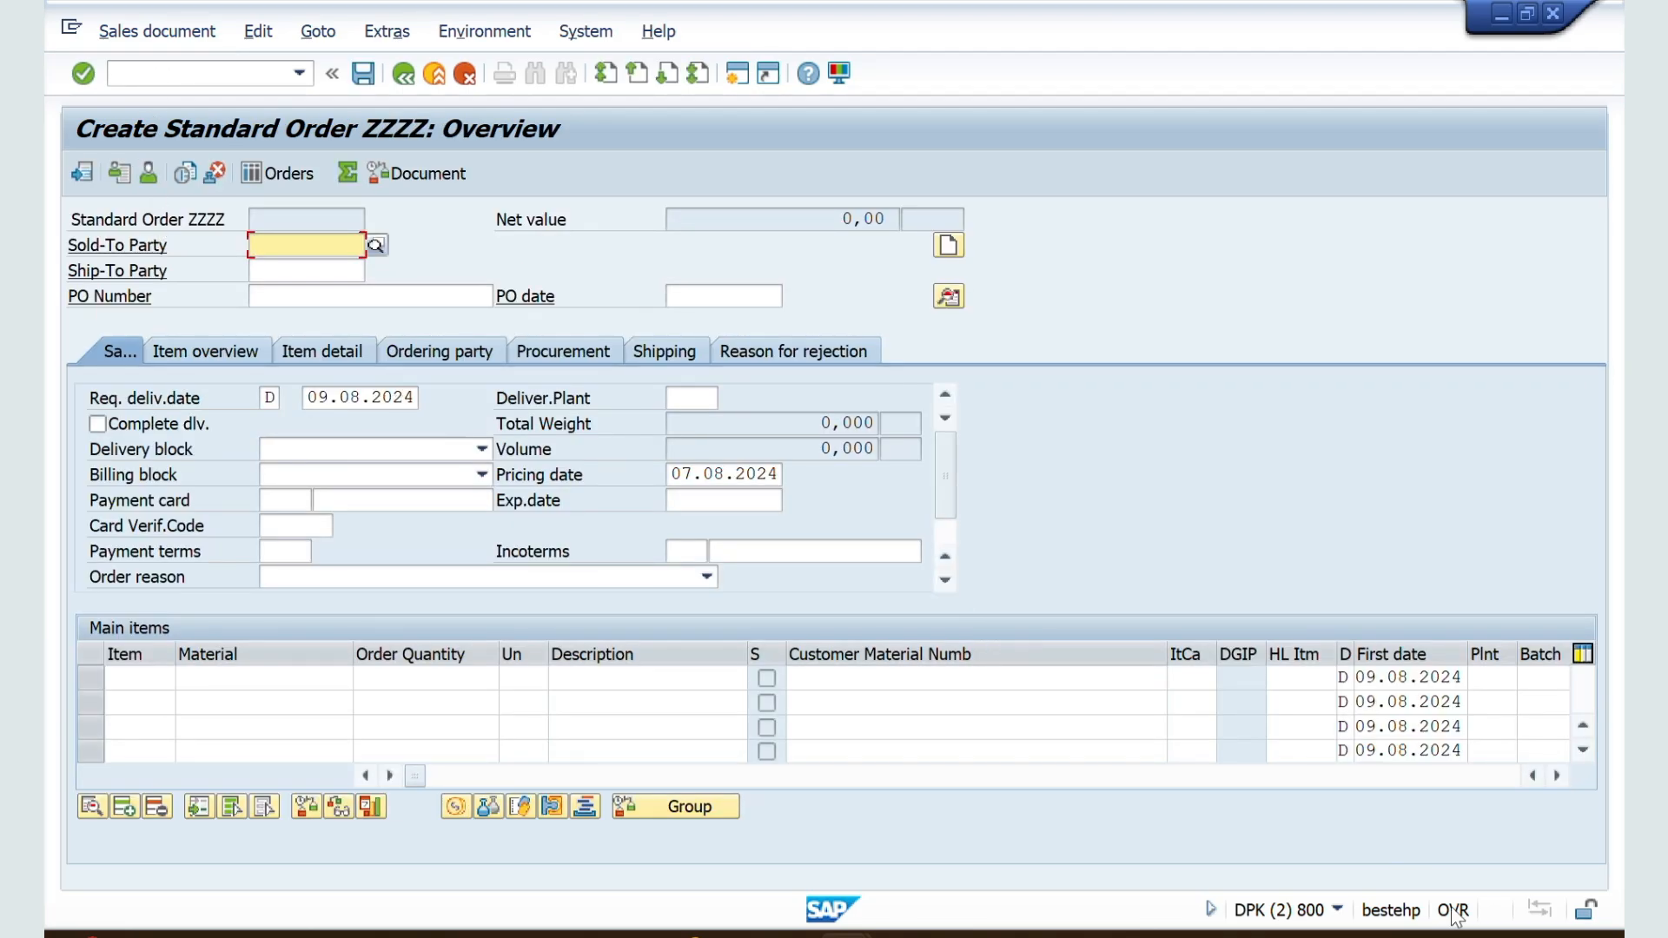
click(1494, 935)
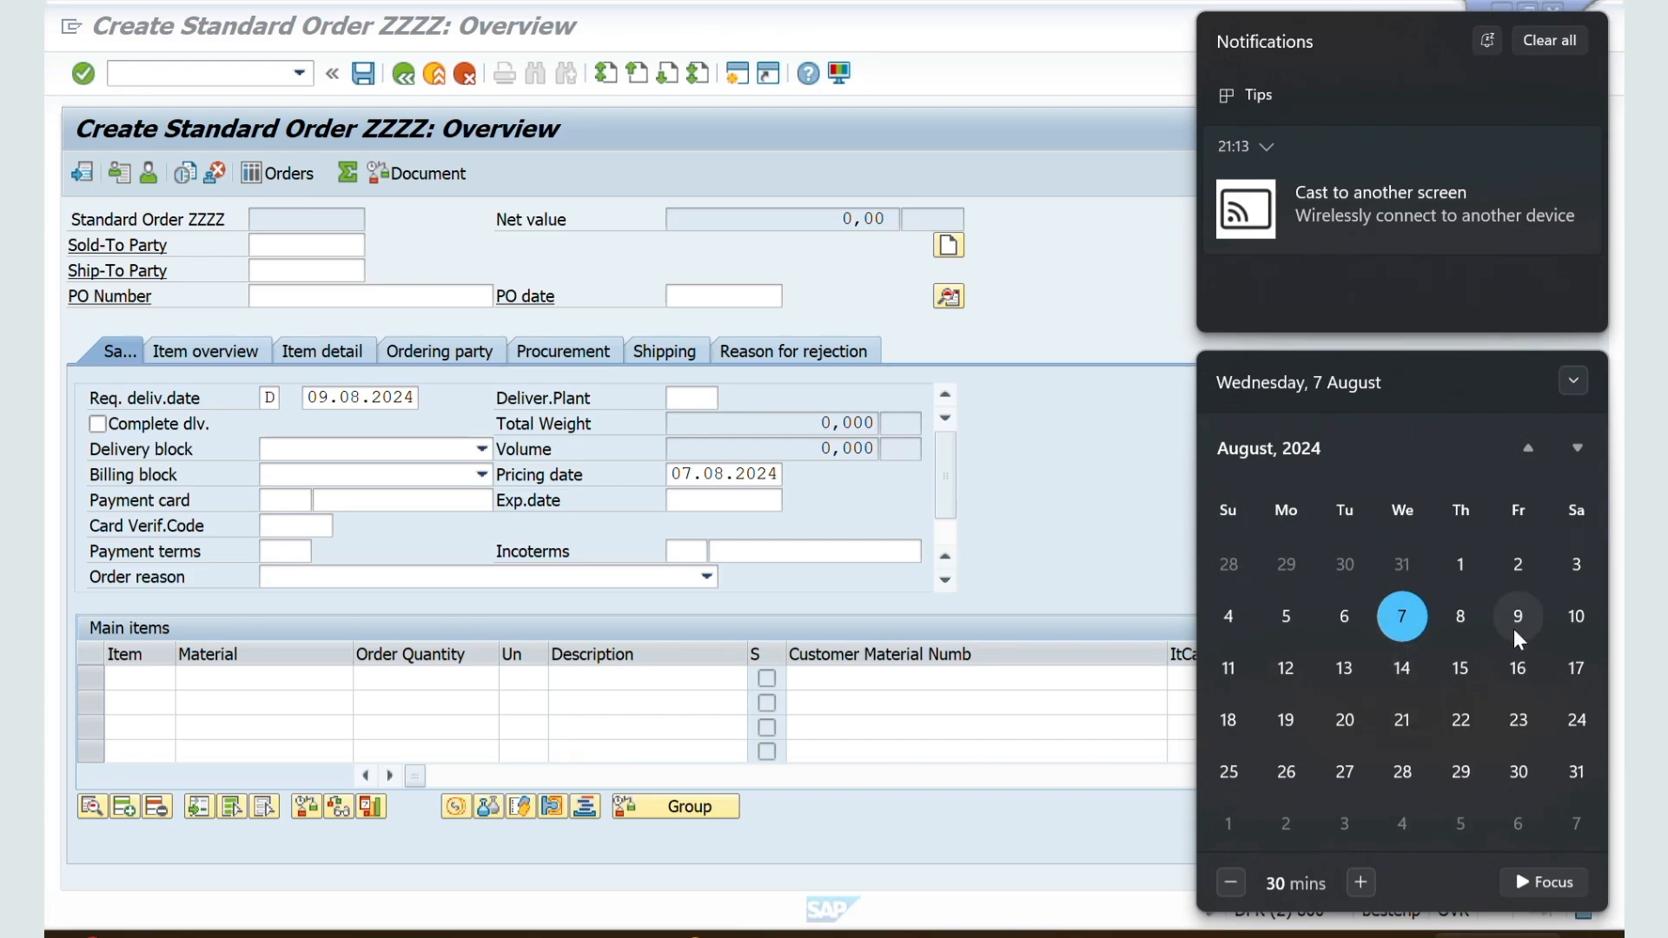
Step: Switch to the Word notes and review the Lead Time in Days and Propose Delivery Date entries
key(alt+Tab)
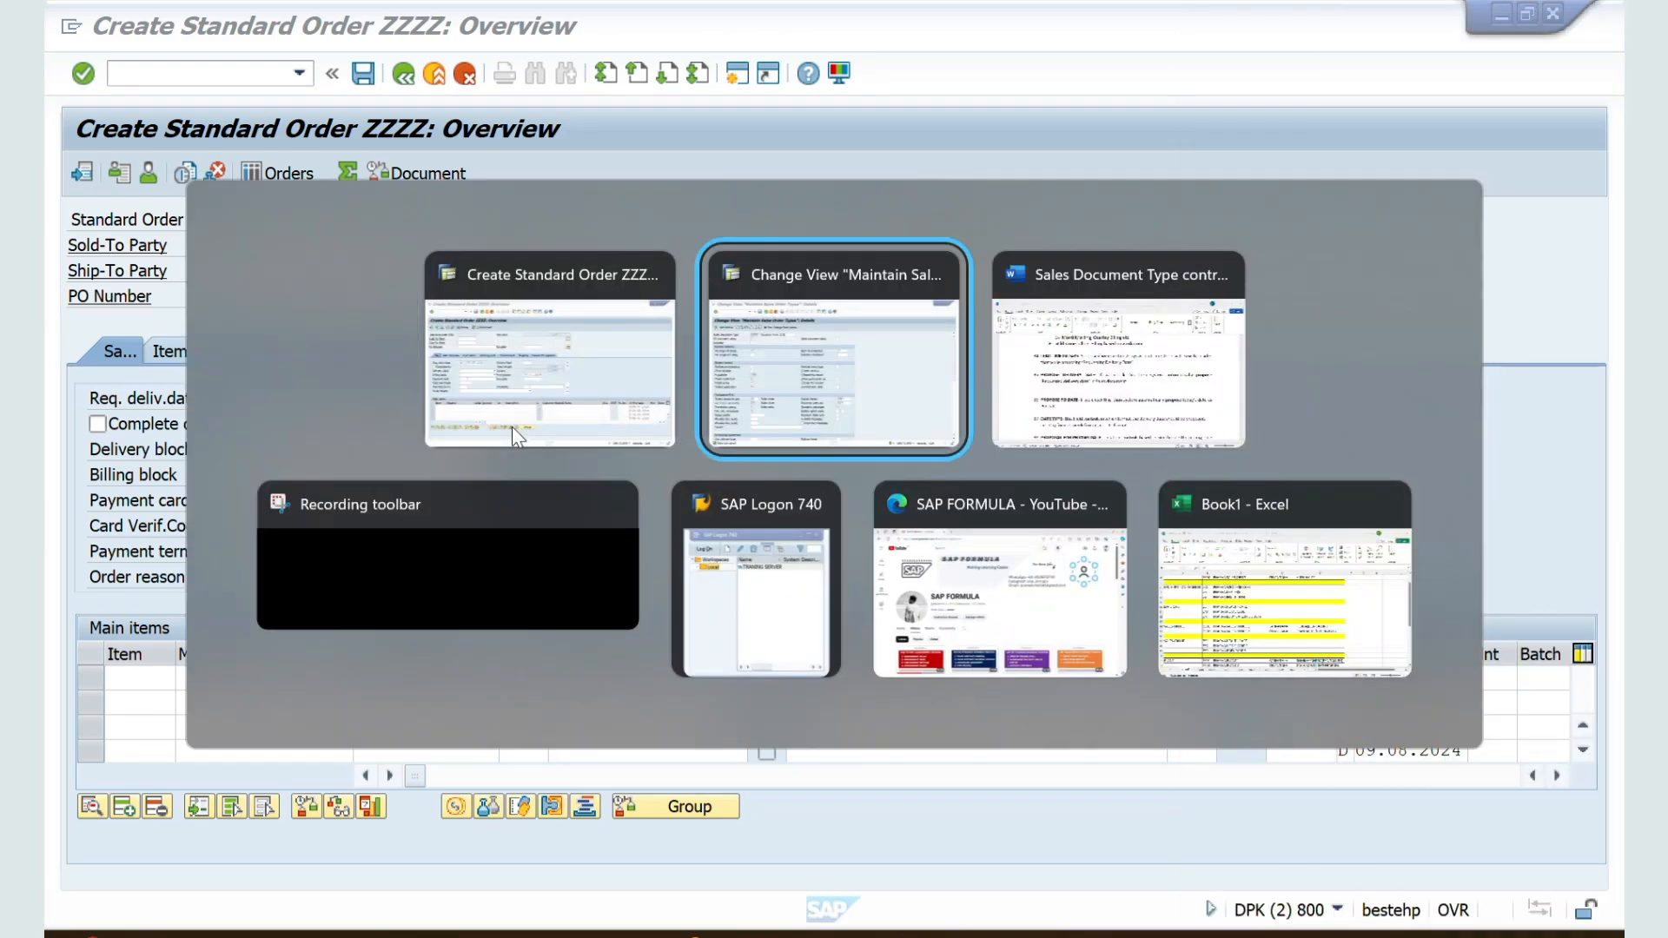
click(949, 934)
scroll(854, 738, down, 1)
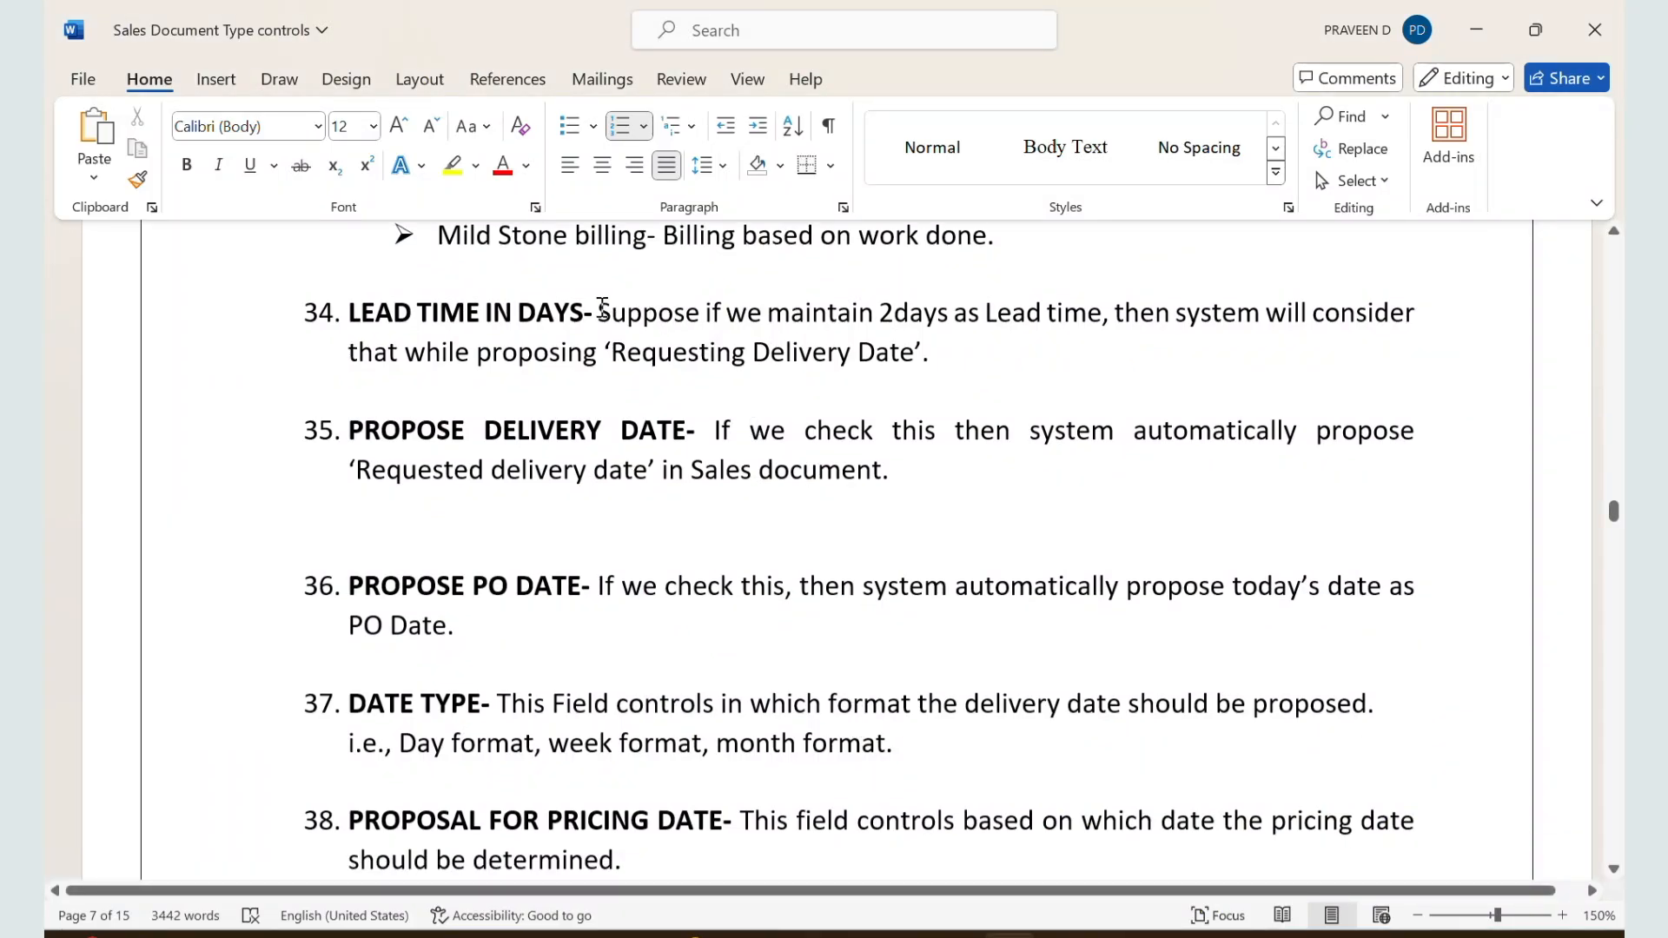
drag(601, 308, 988, 355)
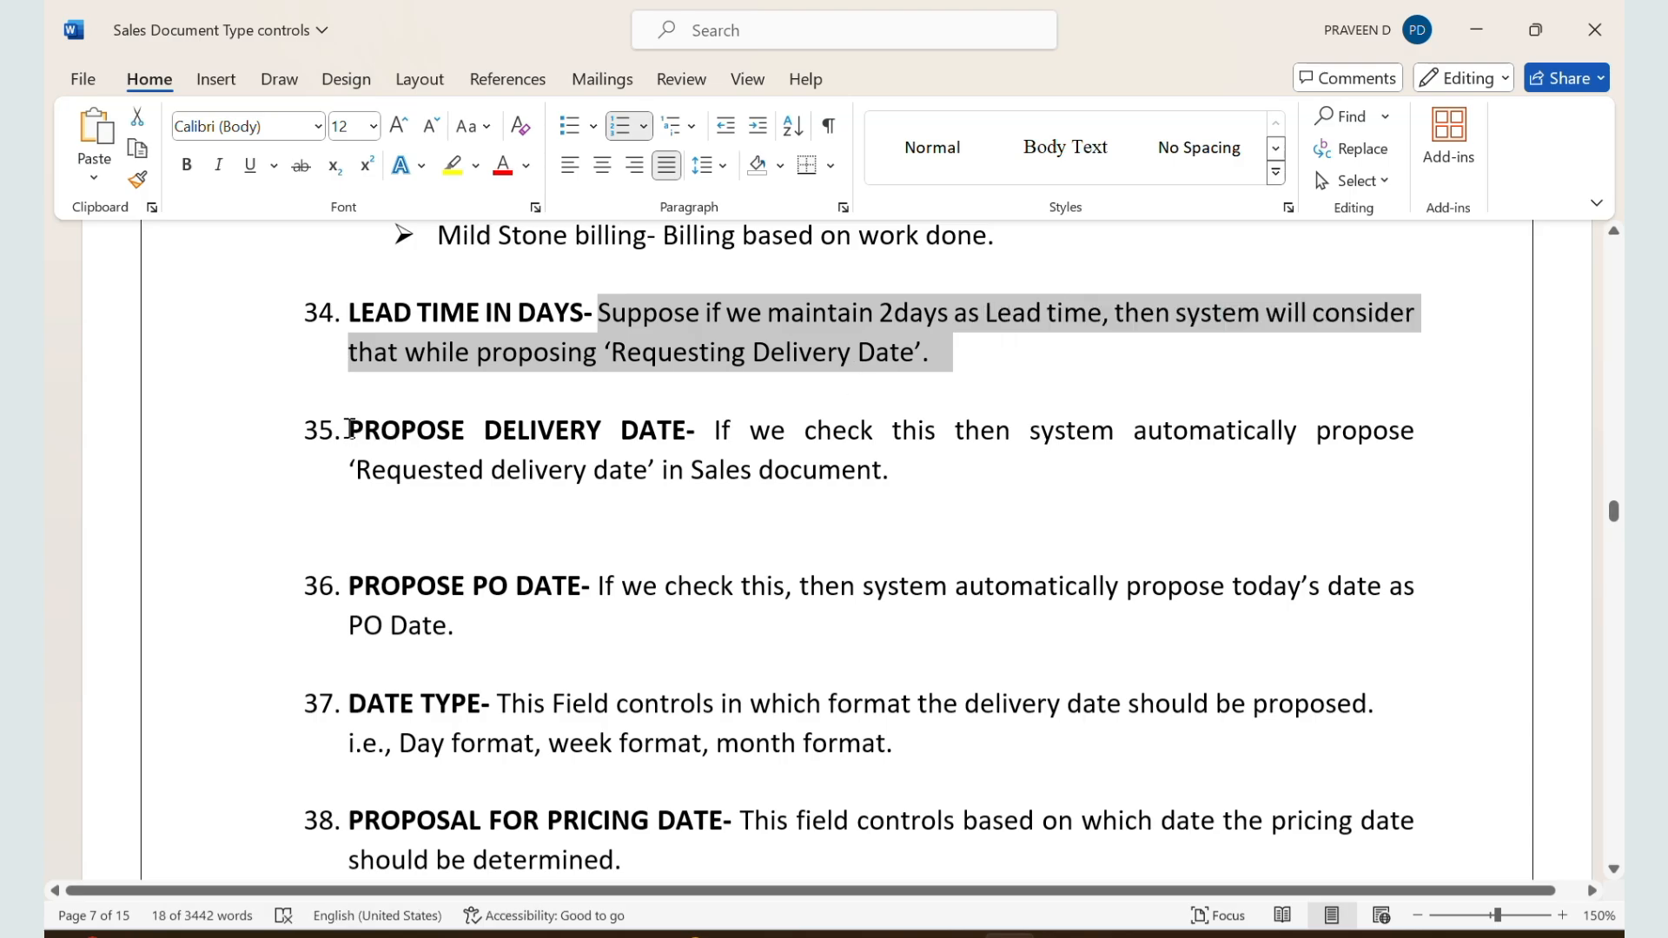
drag(349, 432, 944, 474)
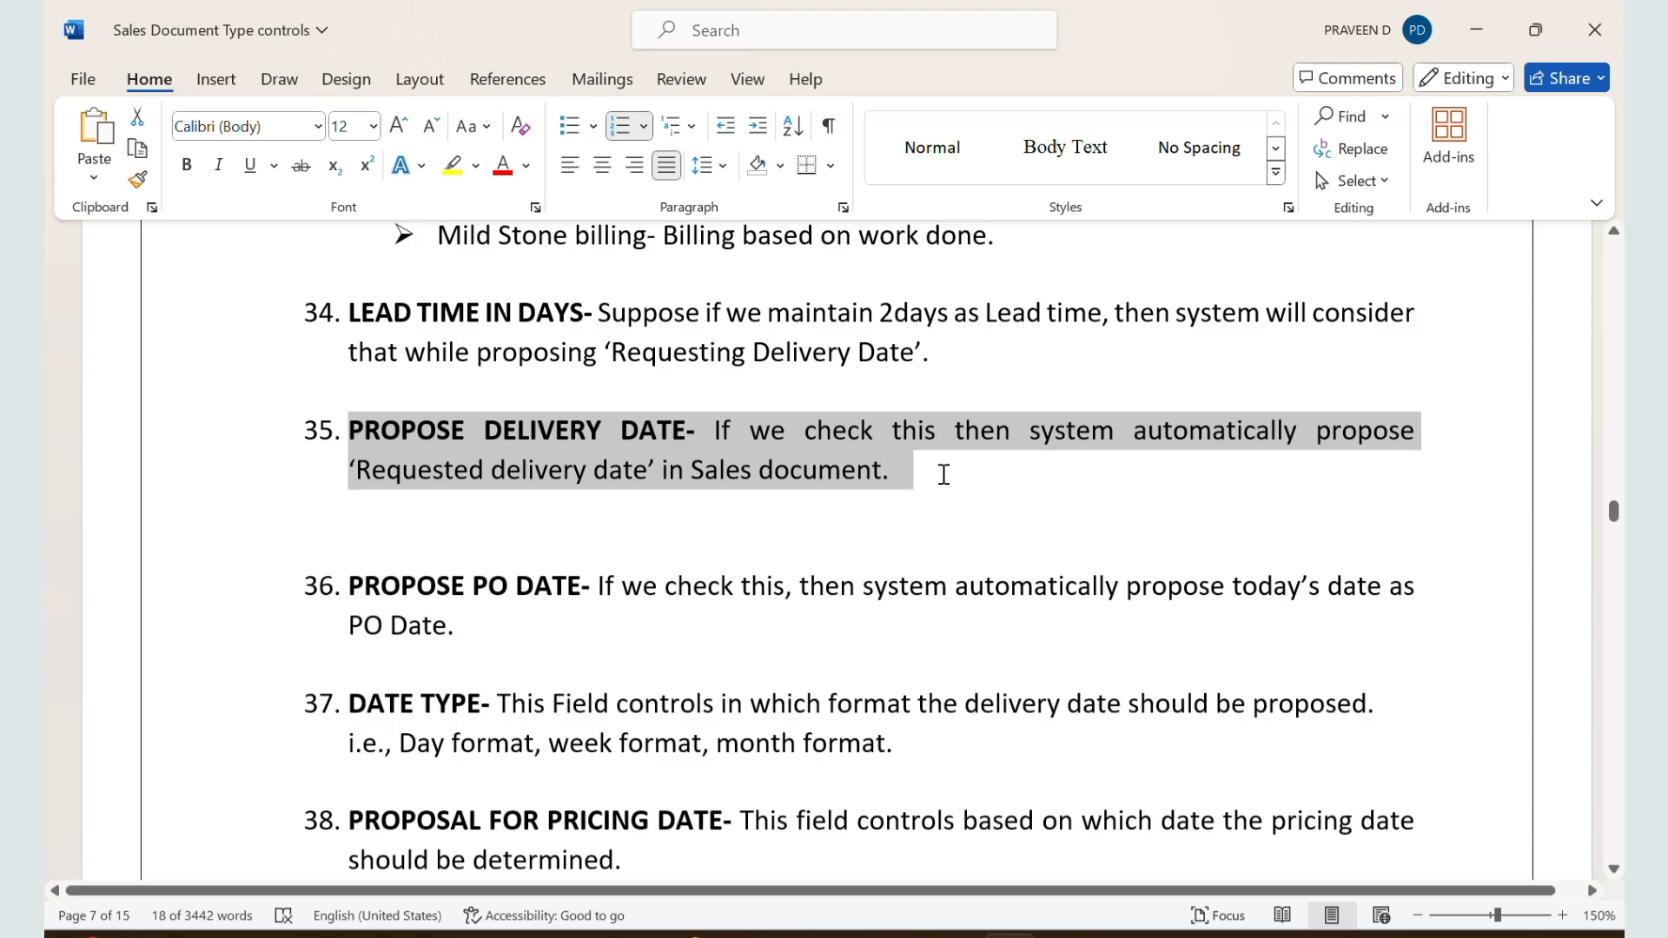
Step: Return to SAP and compare the order's requested delivery date with the lead time and Propose deliv.date settings of ZZSO
key(alt+Tab)
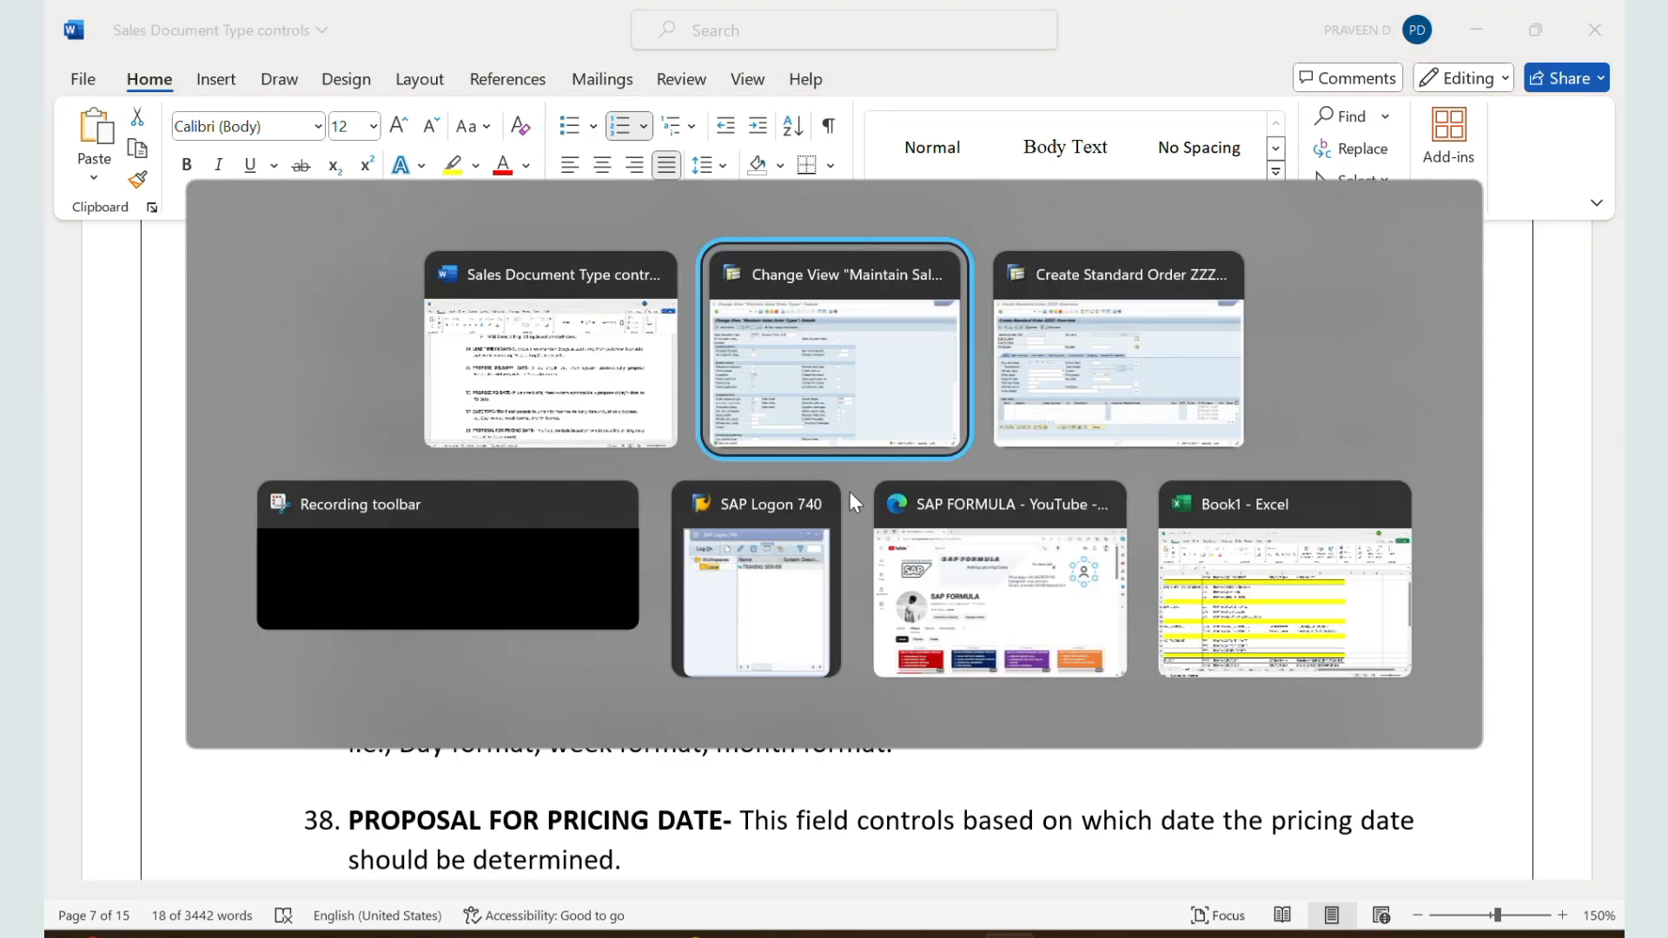
key(alt+Tab)
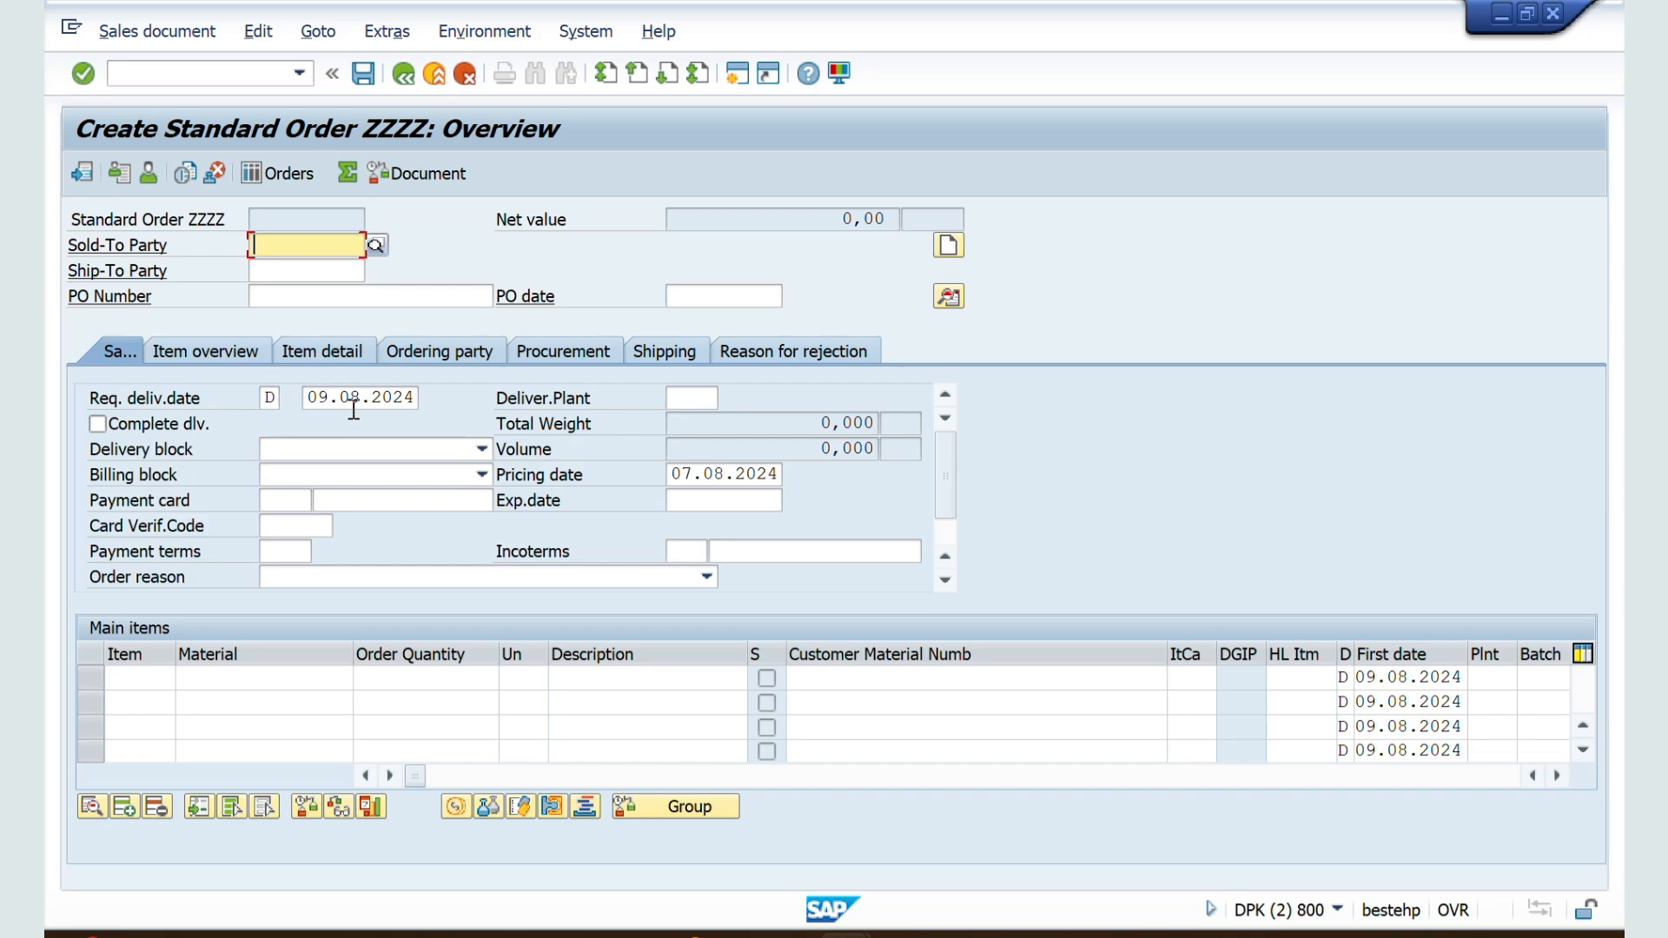
key(alt+Tab)
key(alt+Tab)
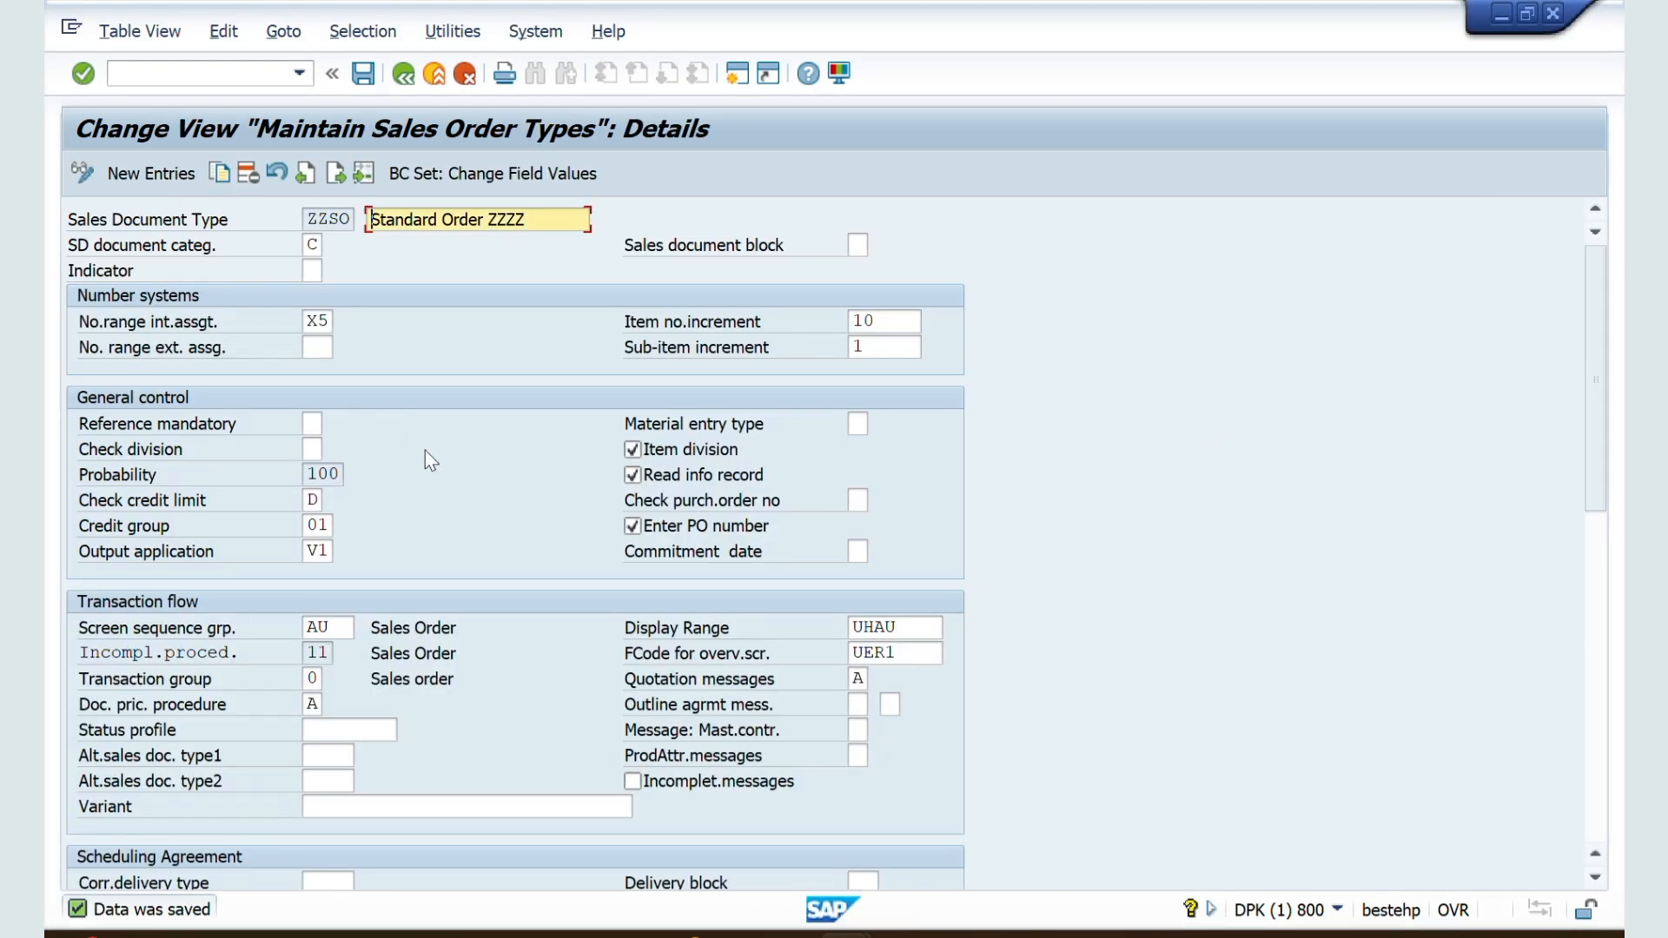
scroll(434, 529, down, 5)
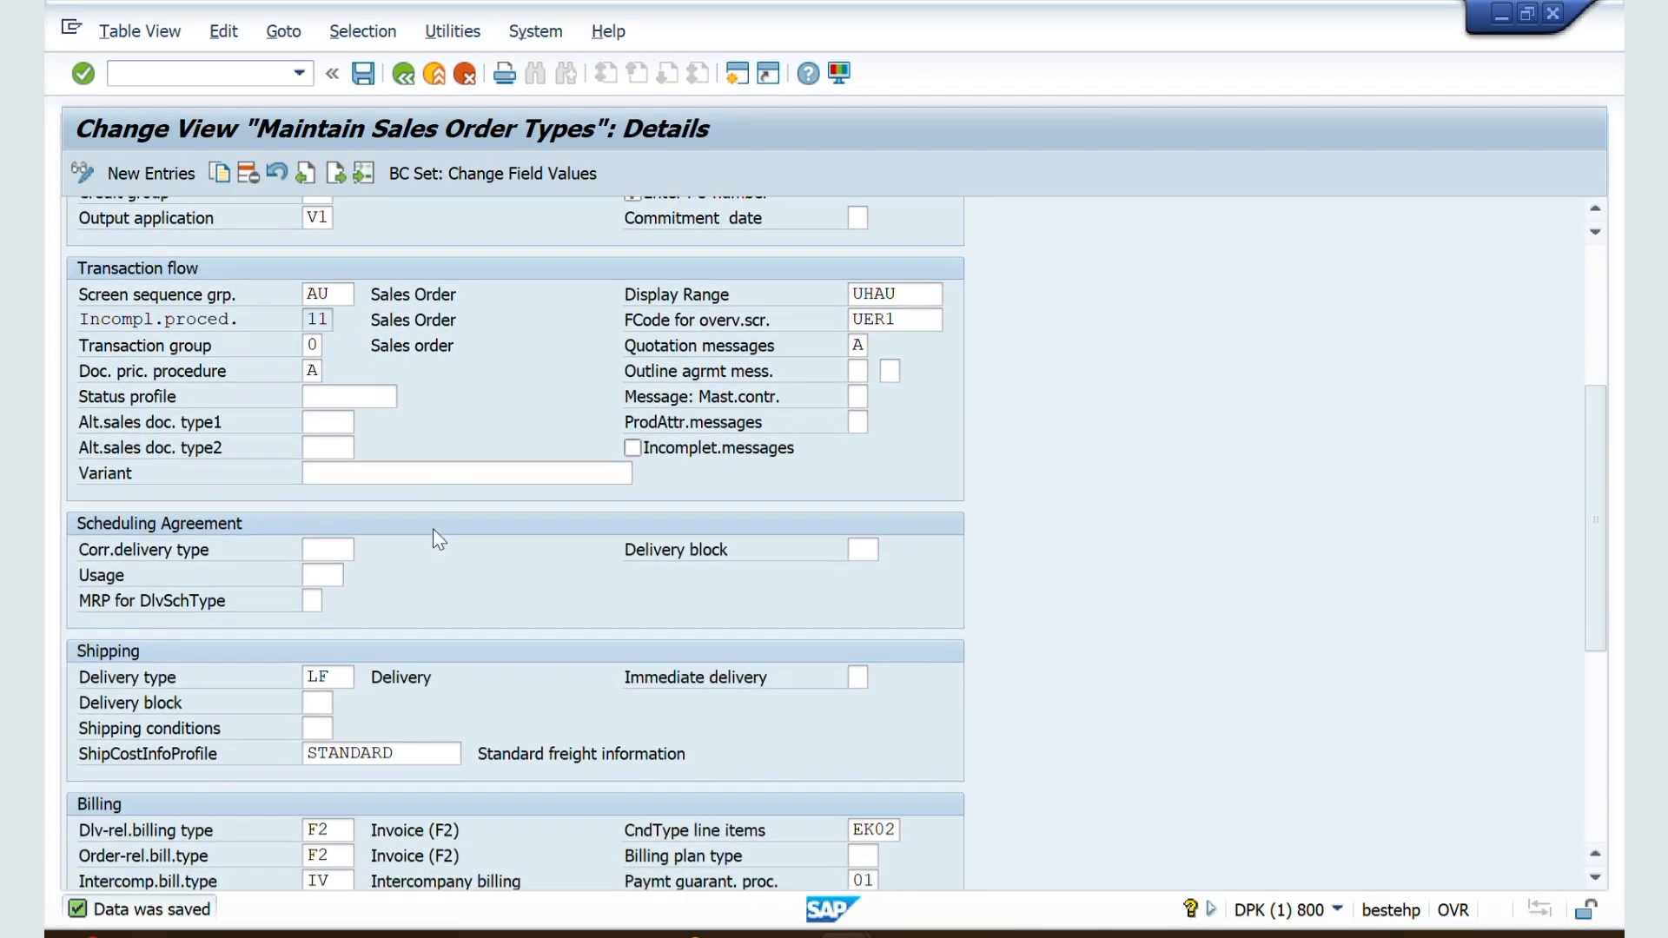
scroll(435, 529, down, 1)
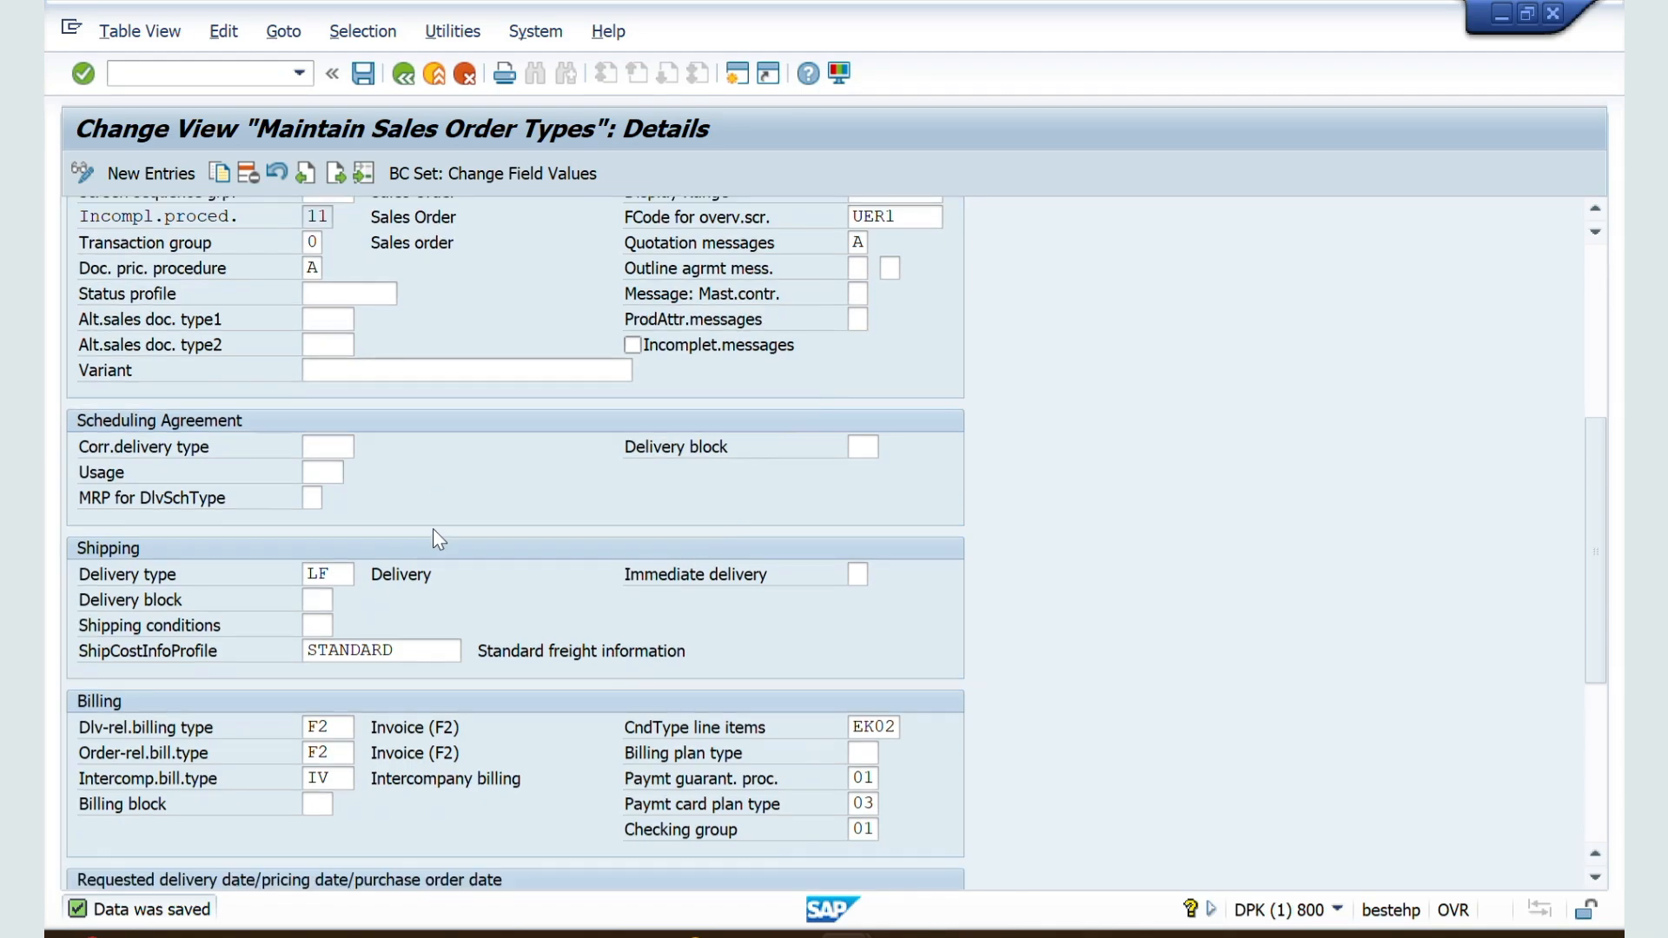
scroll(432, 530, down, 3)
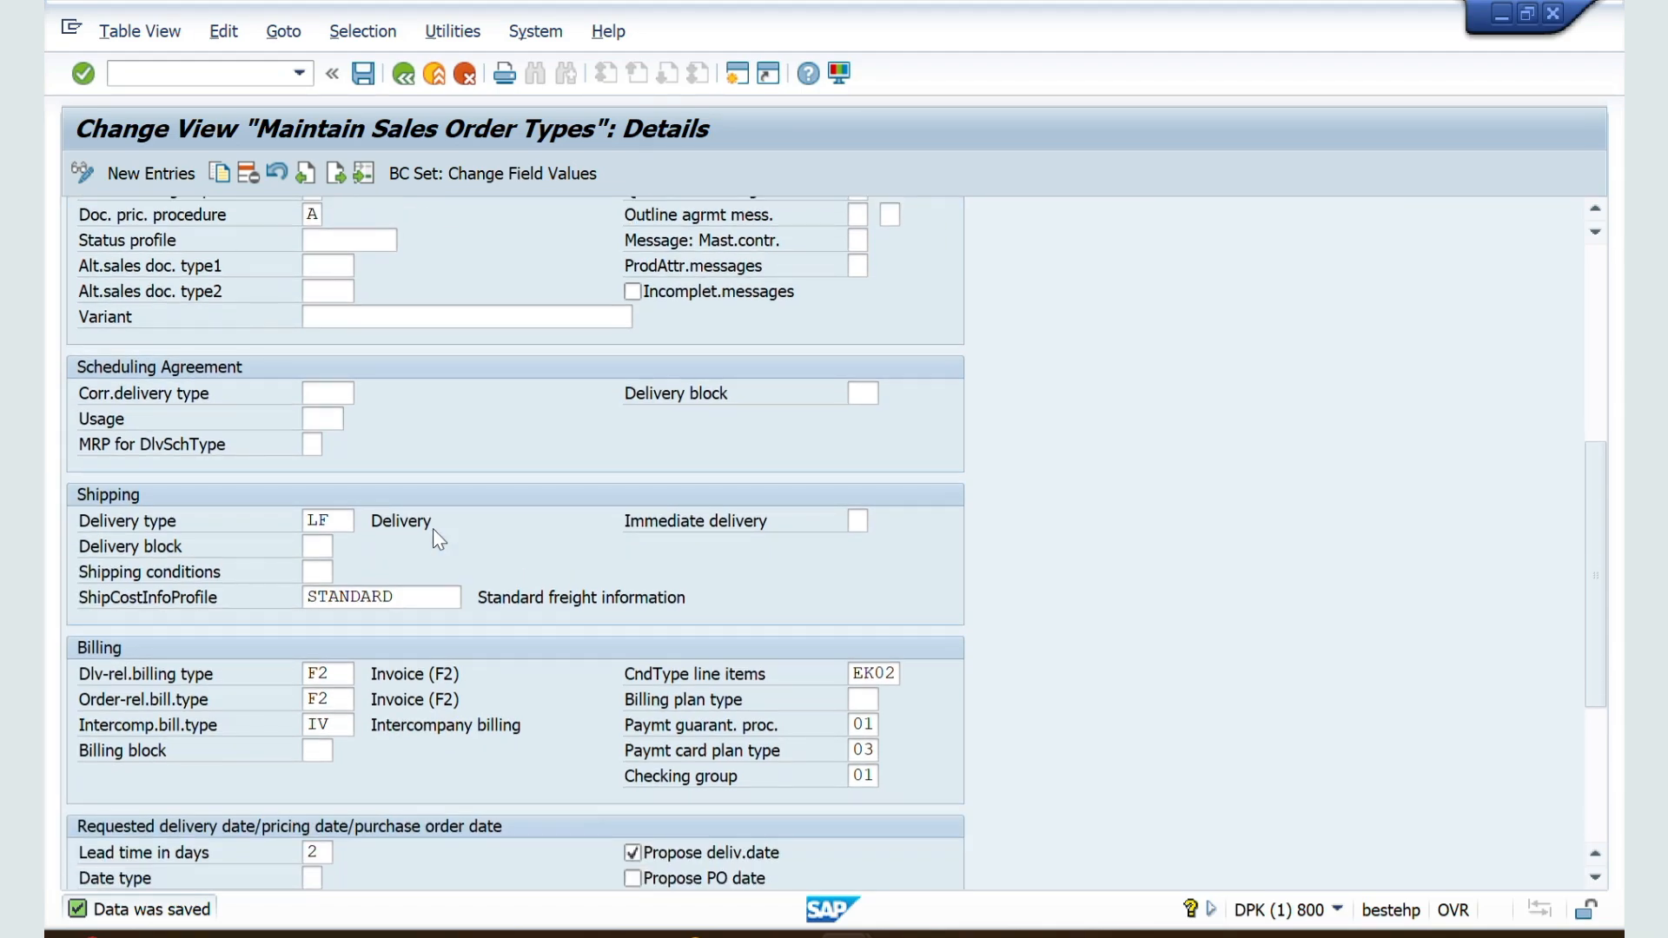
scroll(432, 529, down, 3)
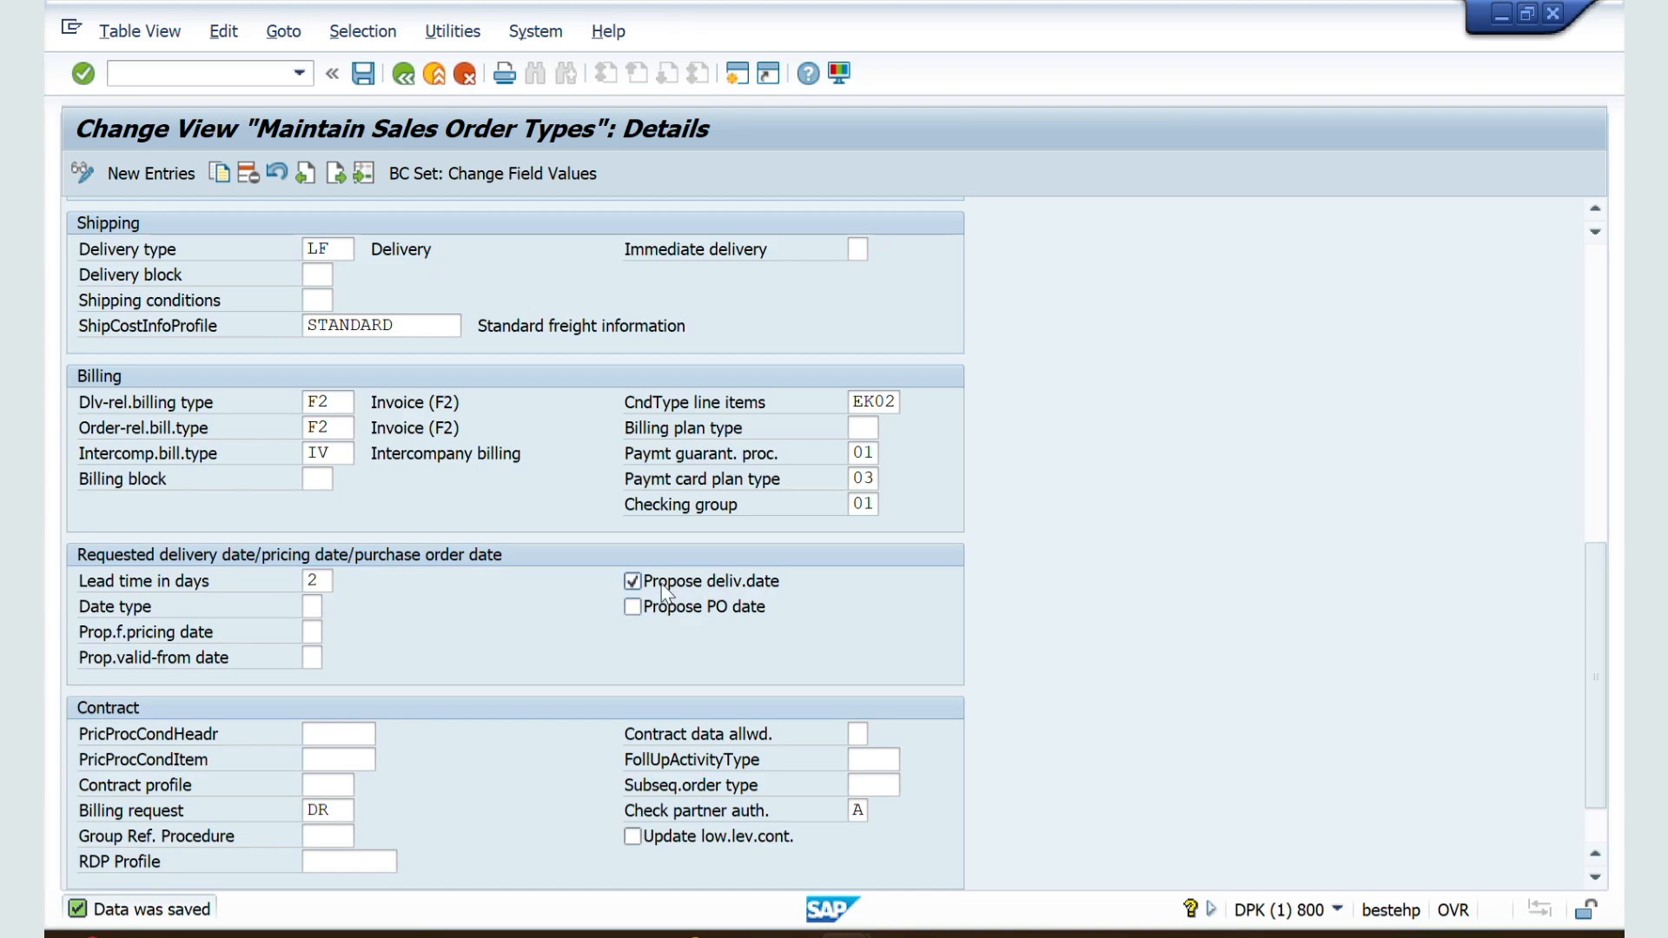
Step: Set the ZZSO date type to 2 (Week) and save the document type
click(312, 606)
click(332, 607)
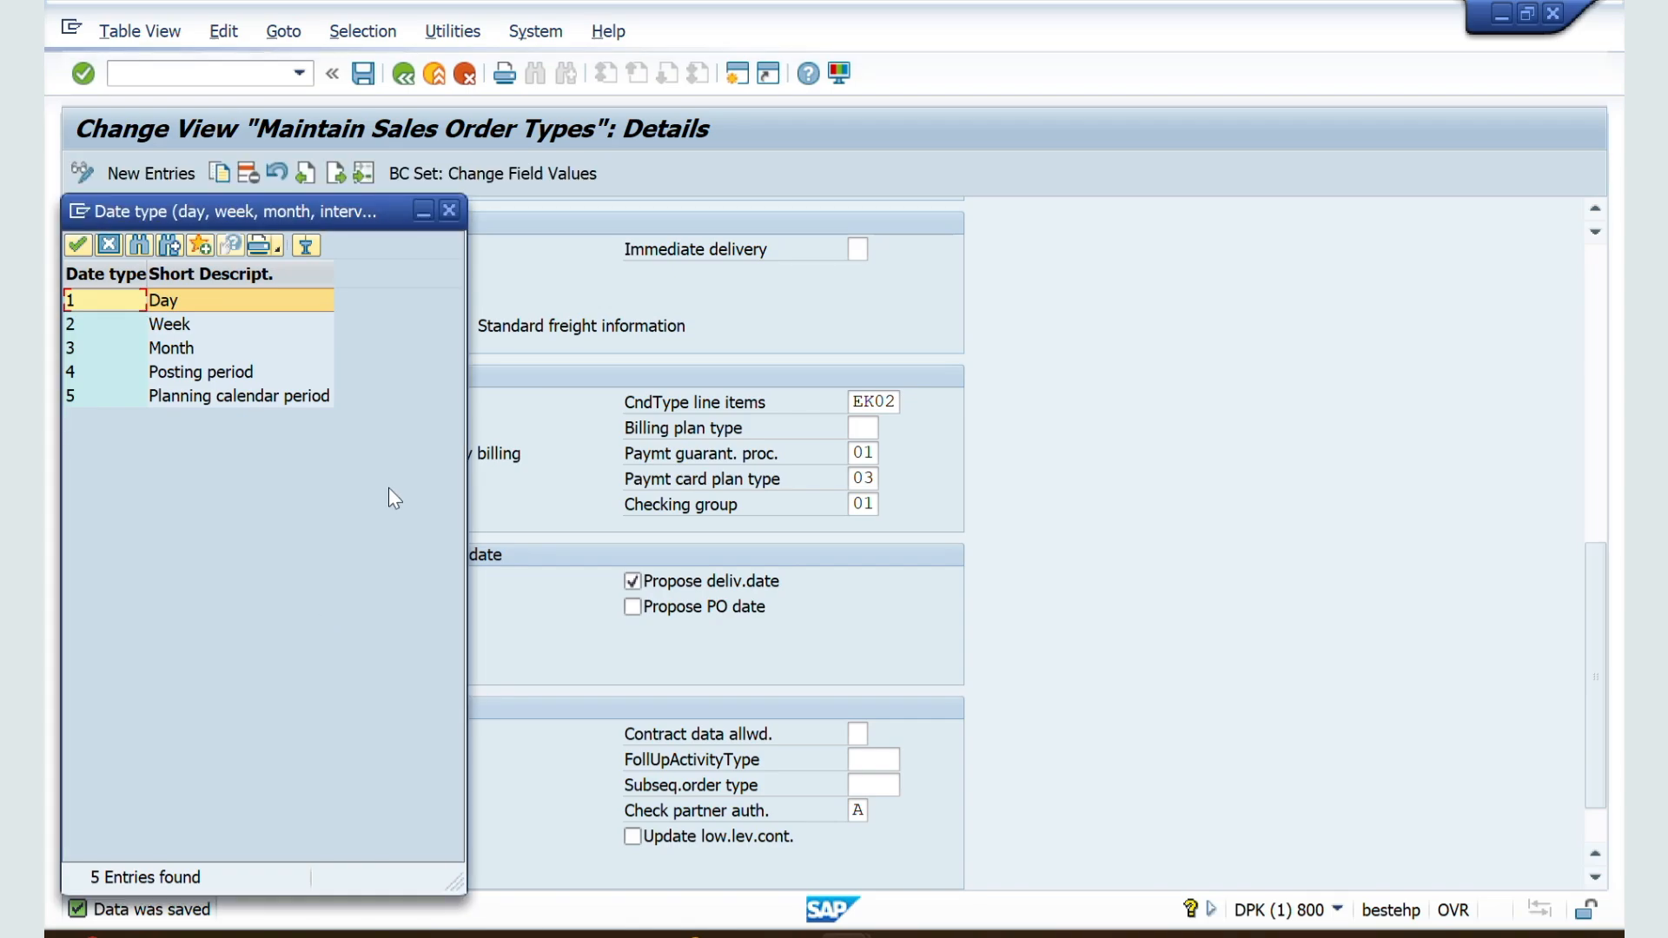
double_click(170, 324)
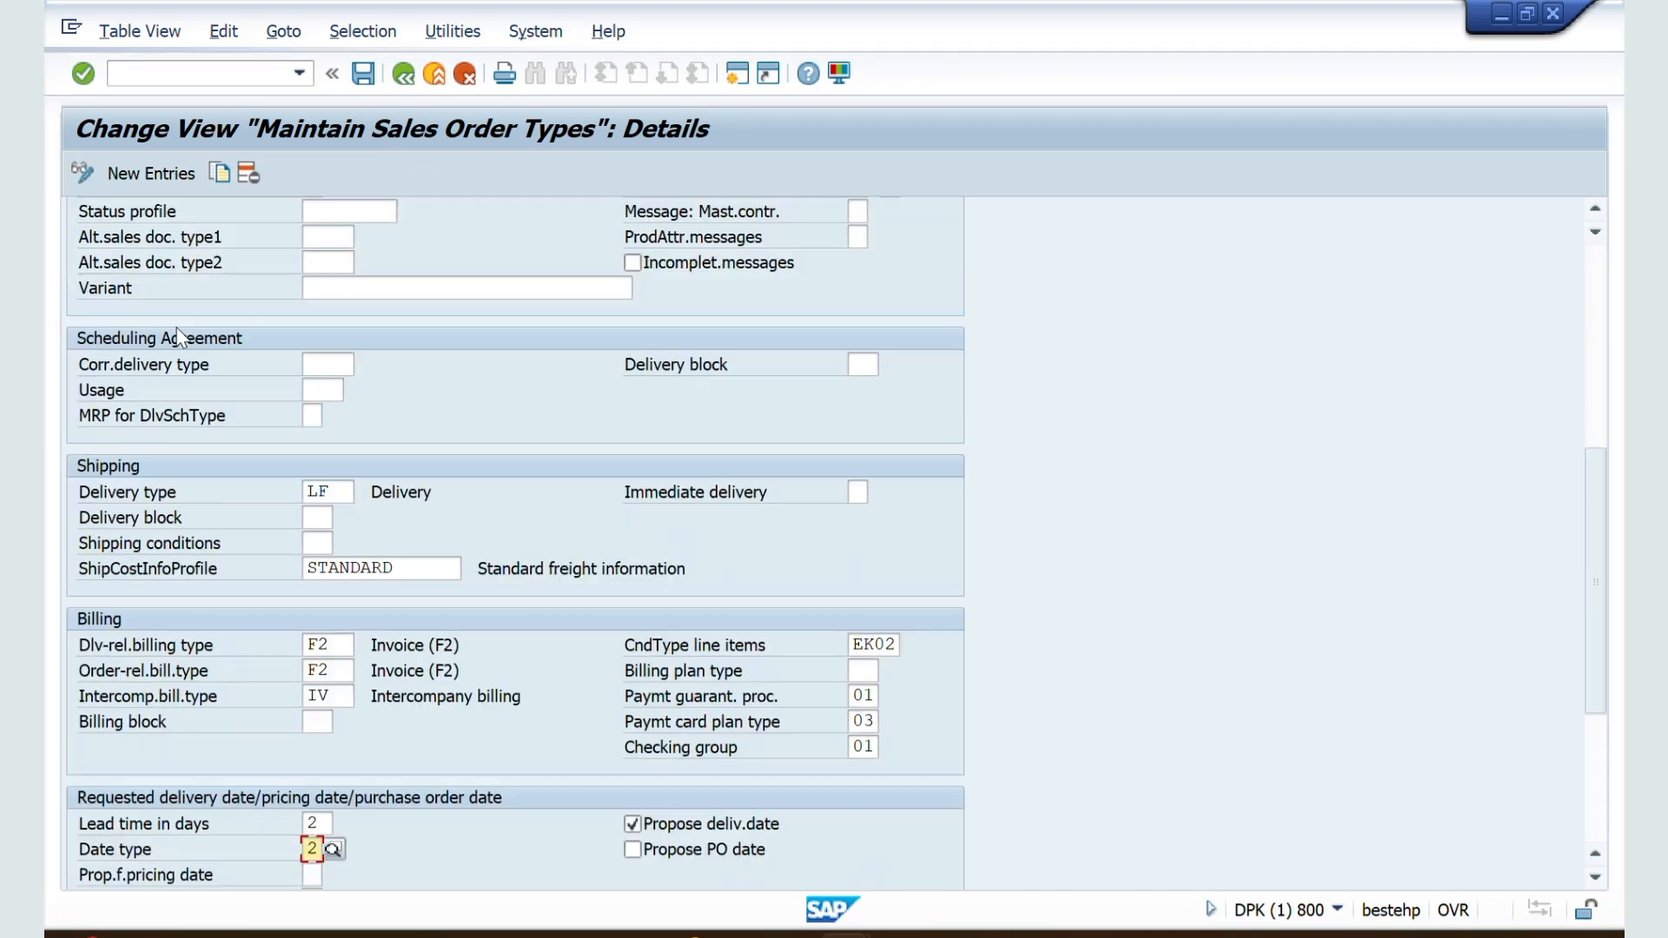
click(364, 75)
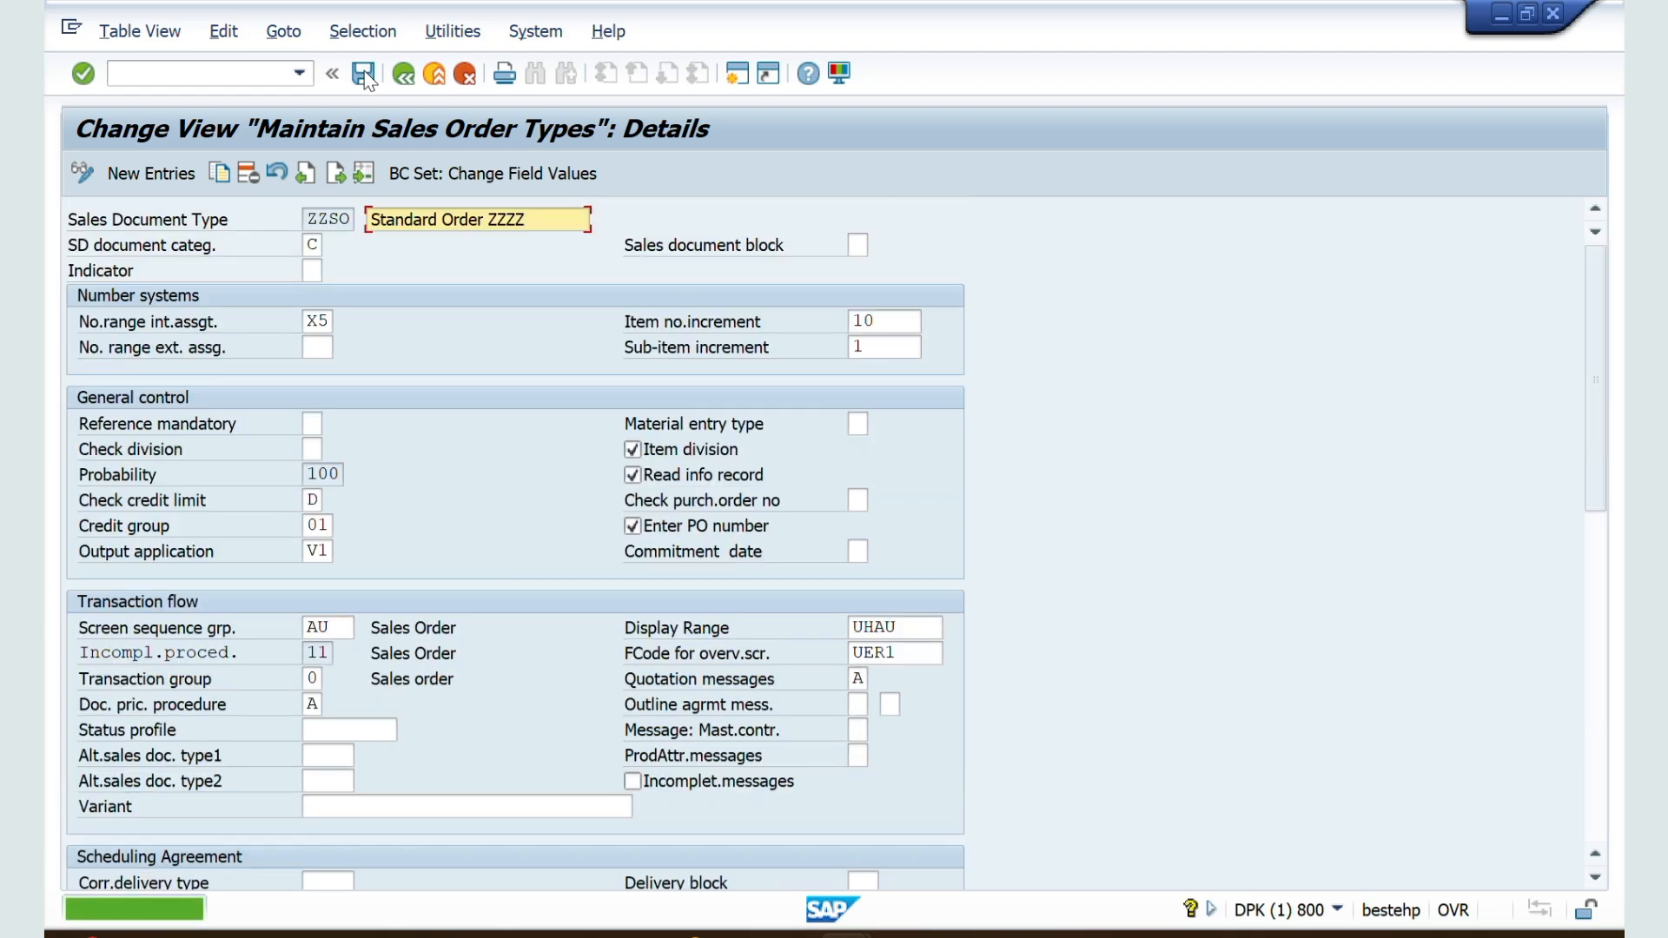
Step: Restart VA01 for a new ZZSO order and examine the format of its requested delivery date
key(alt+Tab)
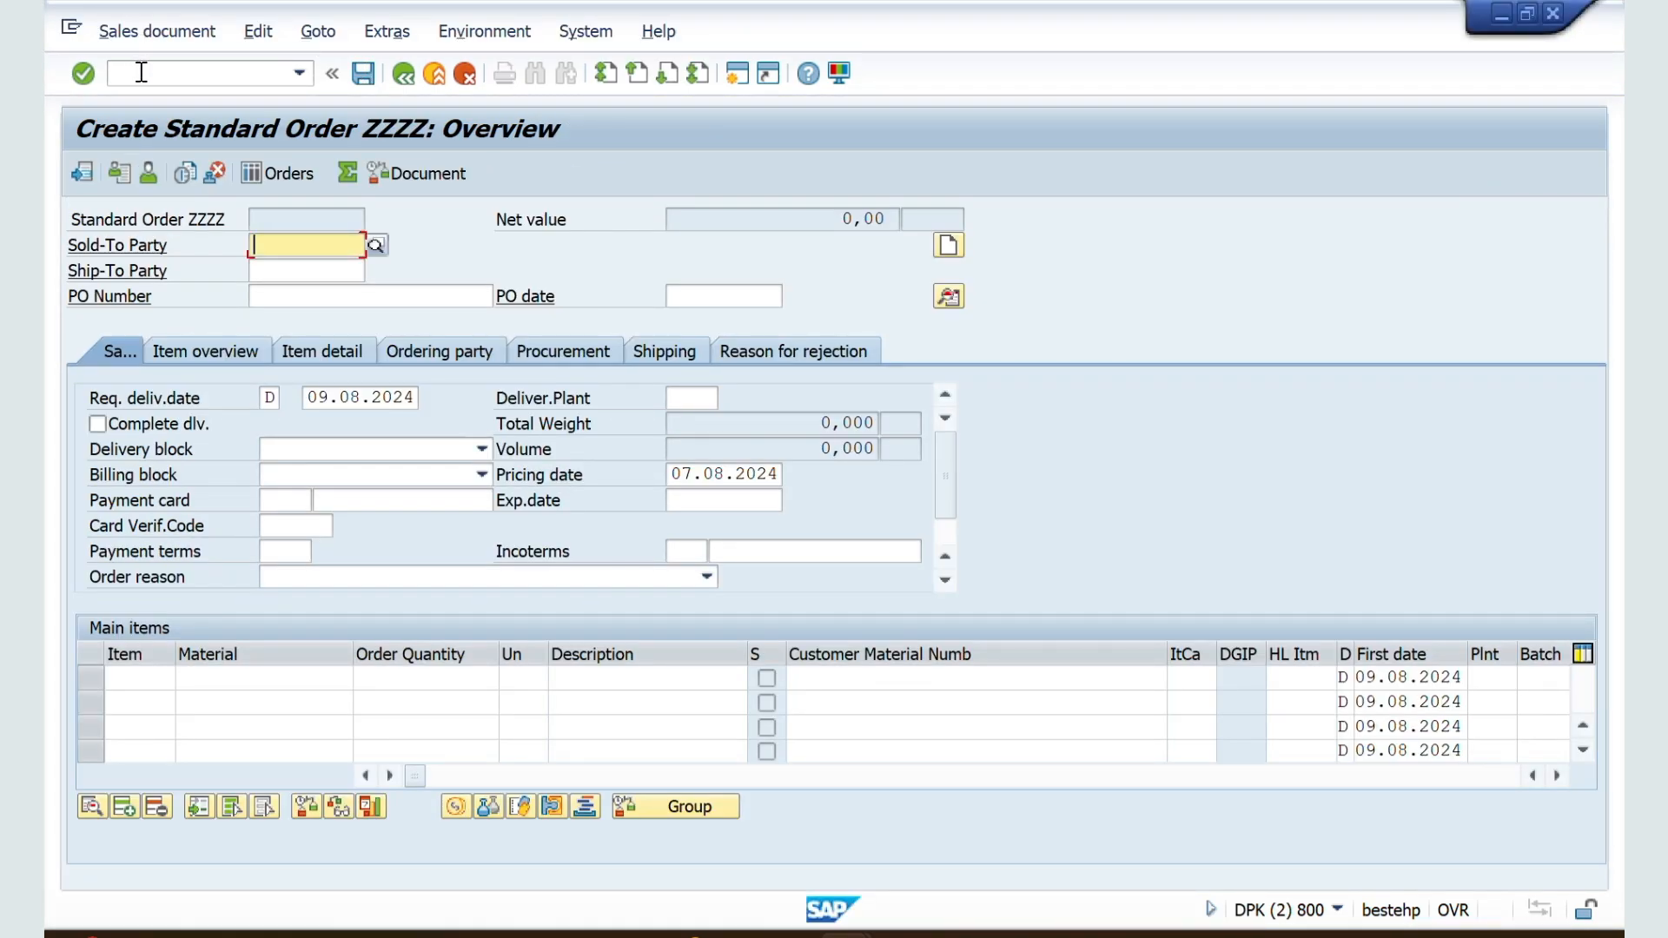
text(/nva01)
key(Return)
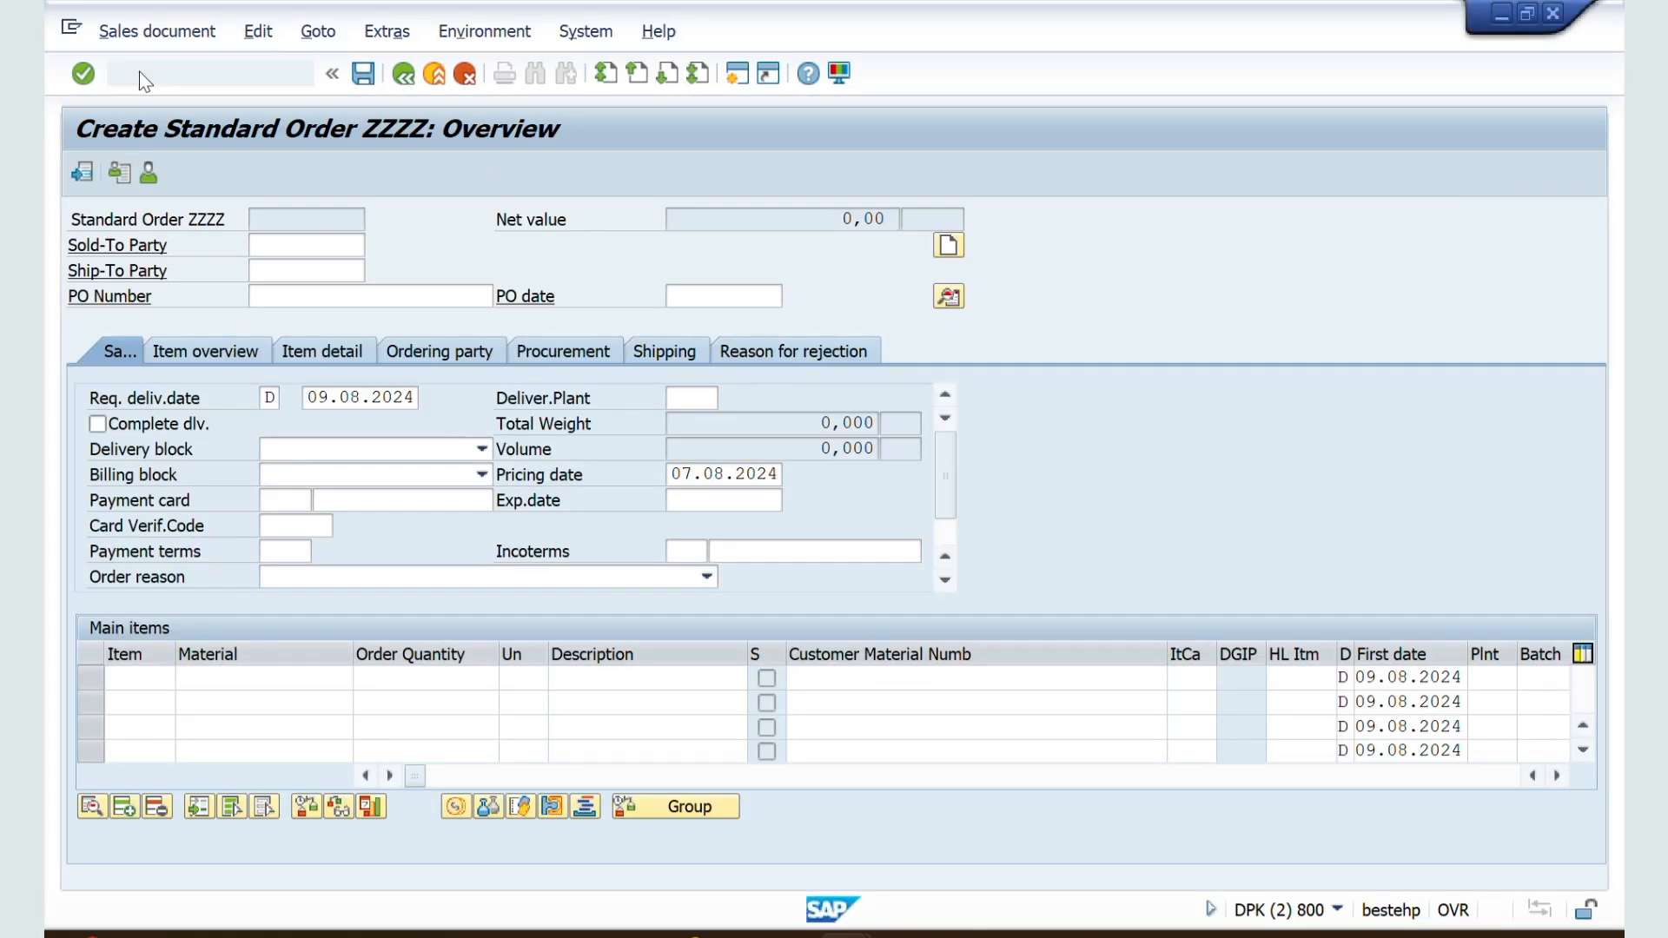
key(Return)
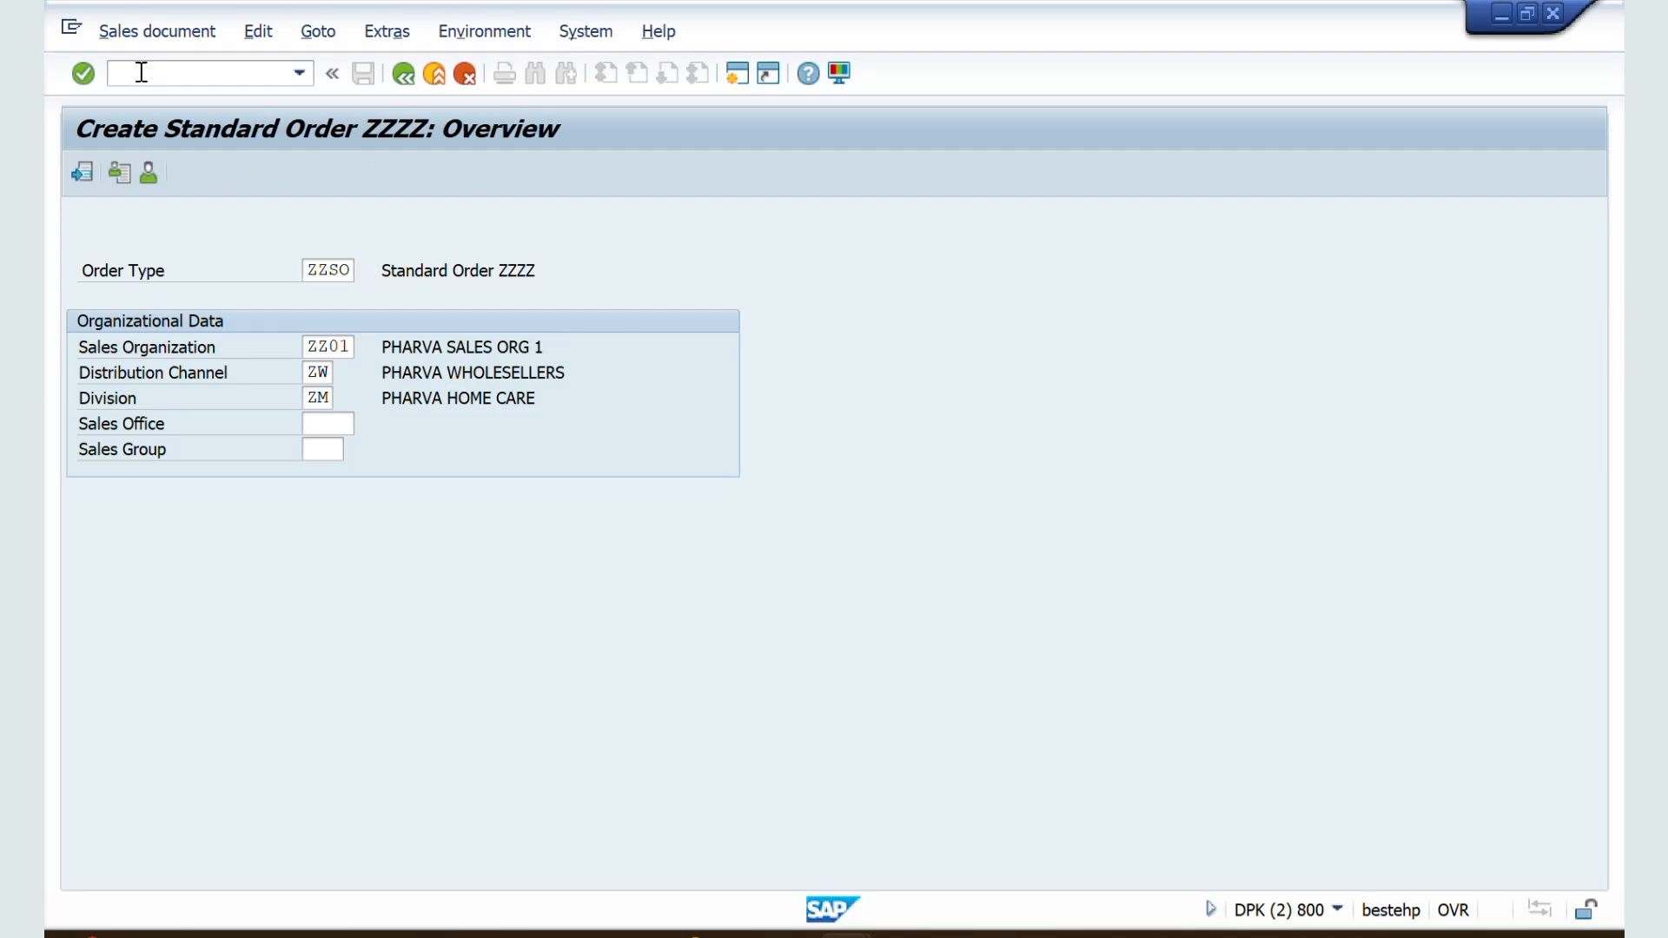
drag(394, 399, 285, 400)
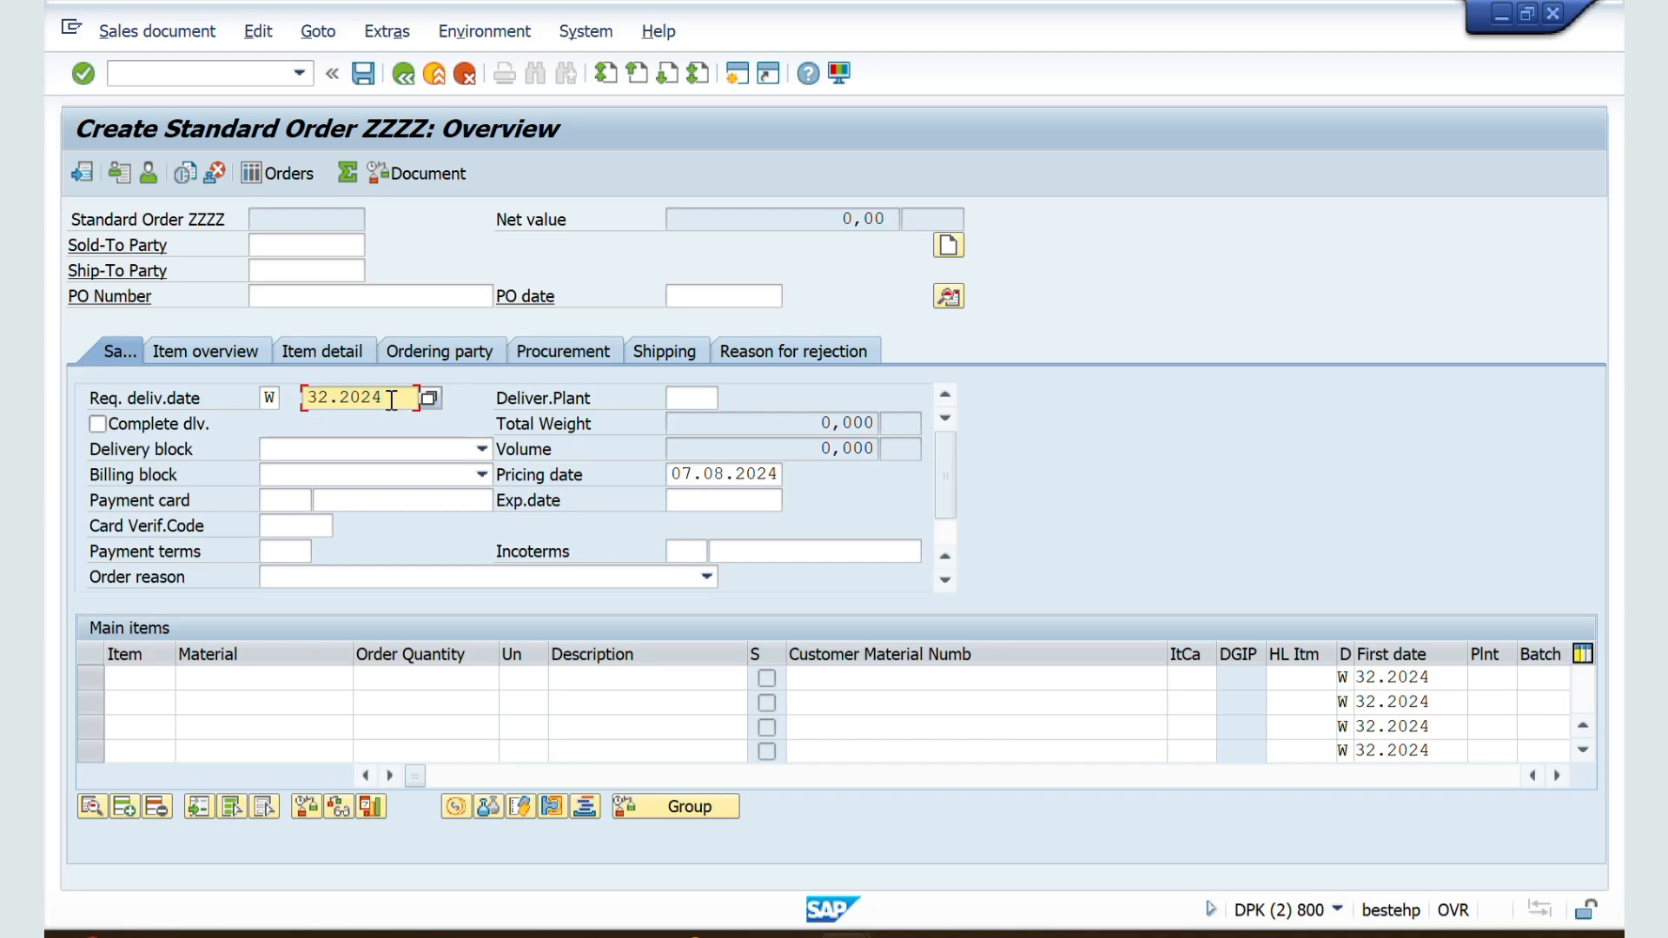
Step: Return to the ZZSO document type details, set the date type to 1, and save the document type
key(alt+Tab)
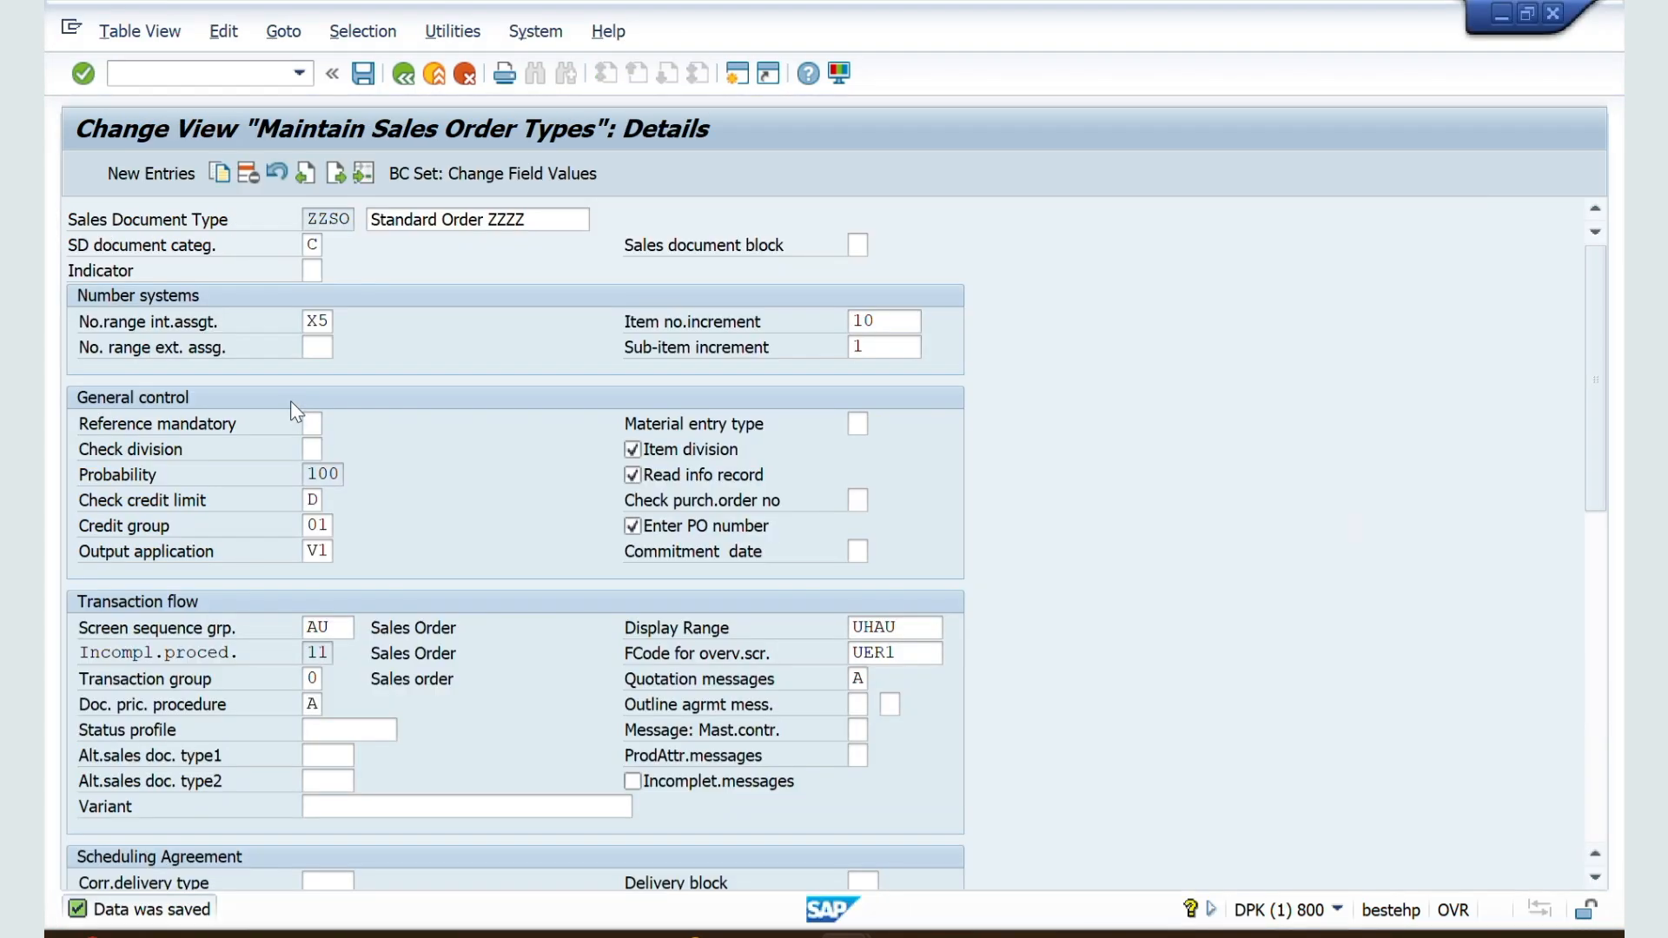
scroll(295, 680, down, 2)
scroll(293, 678, down, 7)
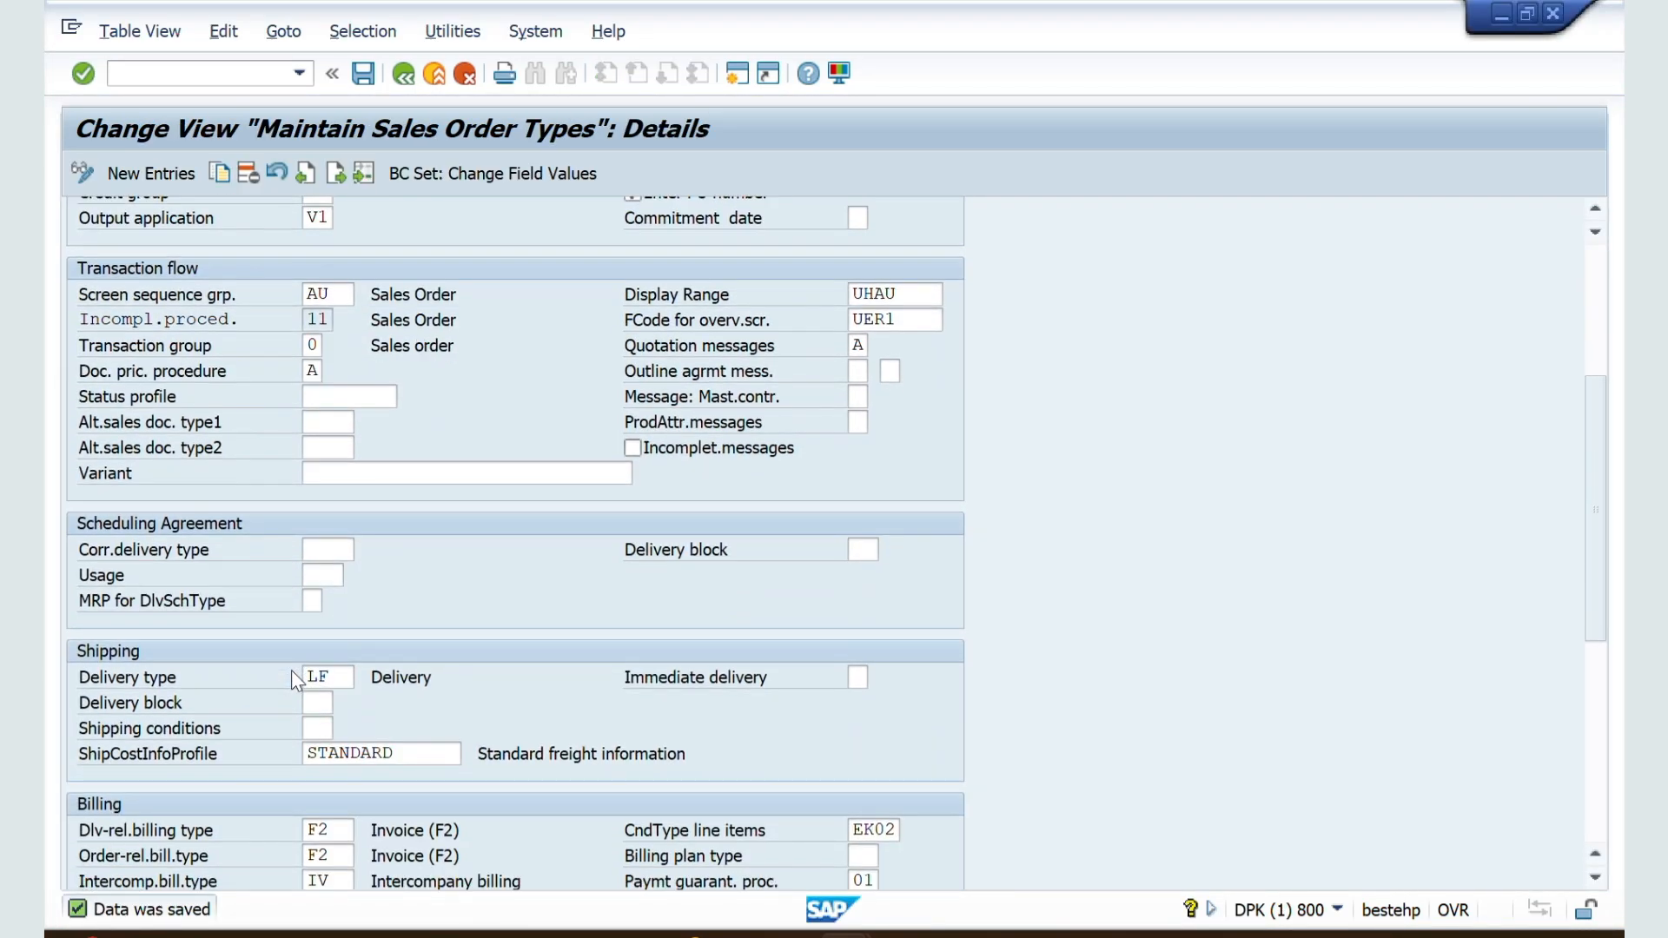
scroll(290, 670, down, 1)
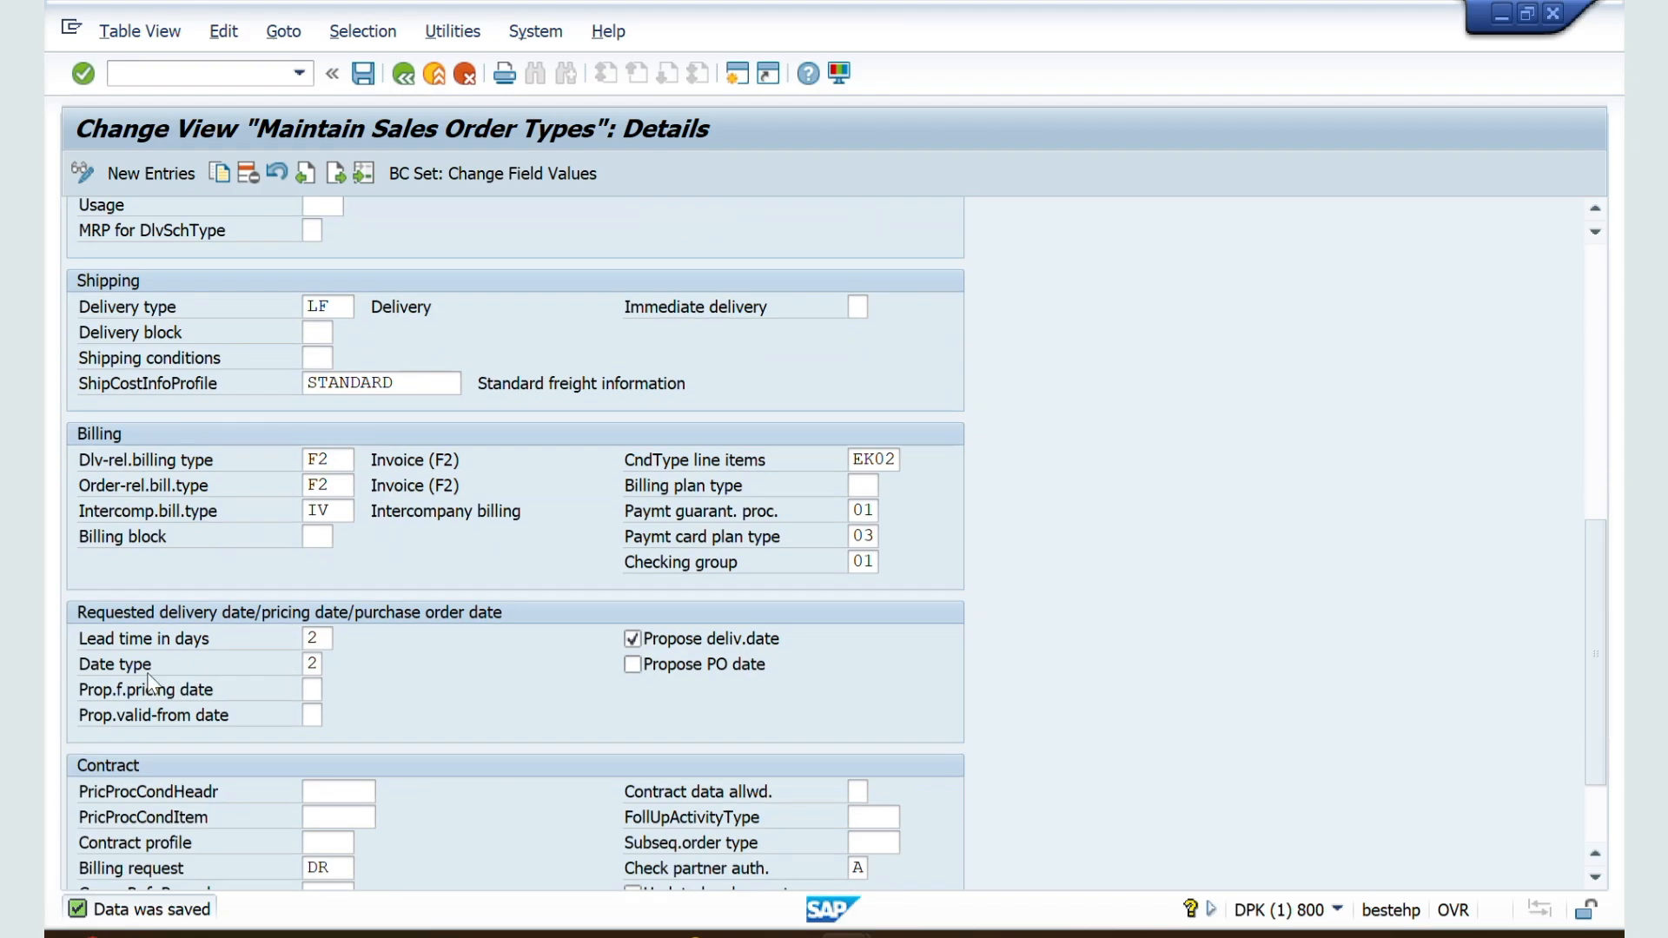
click(319, 665)
click(332, 665)
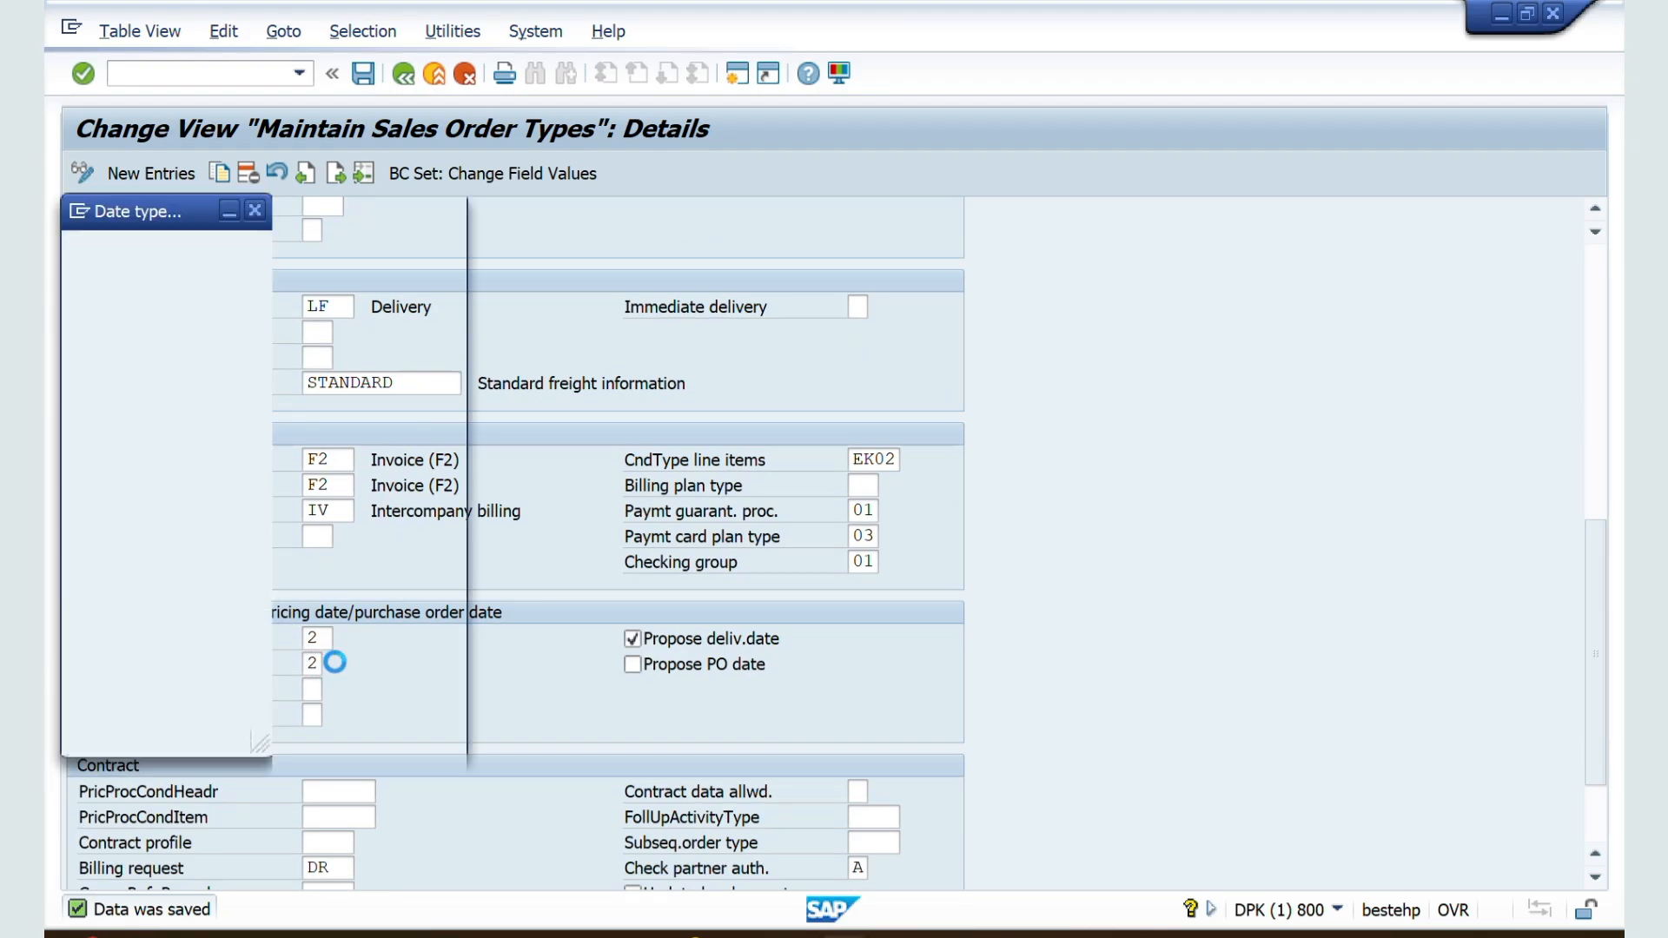
double_click(169, 299)
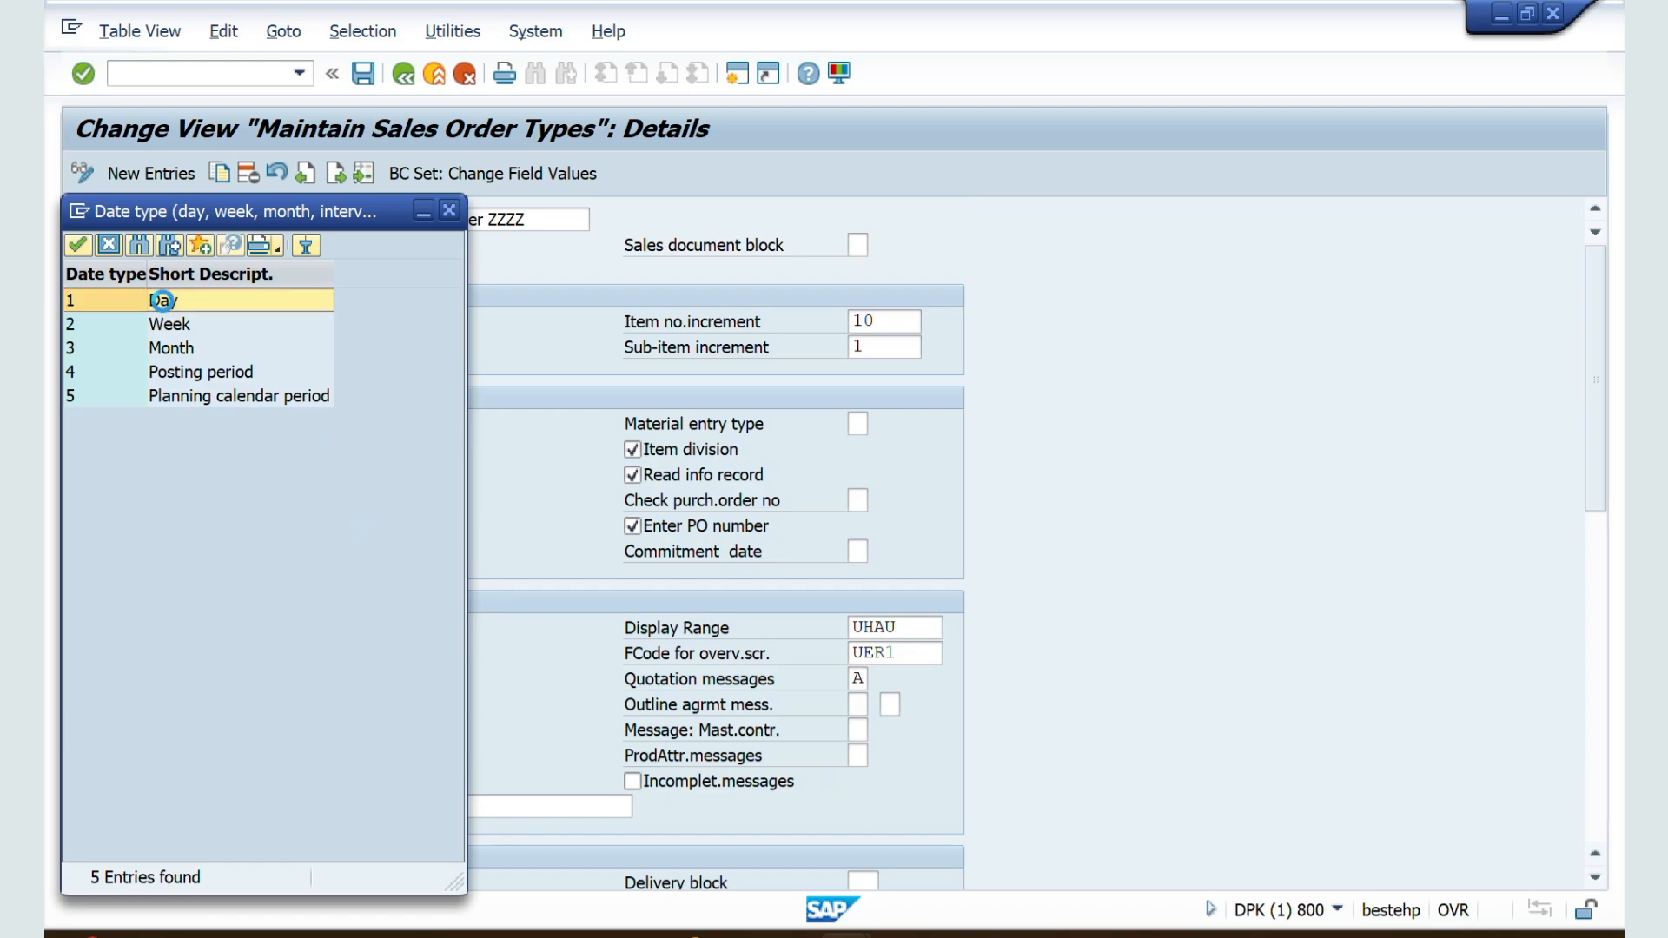
click(364, 74)
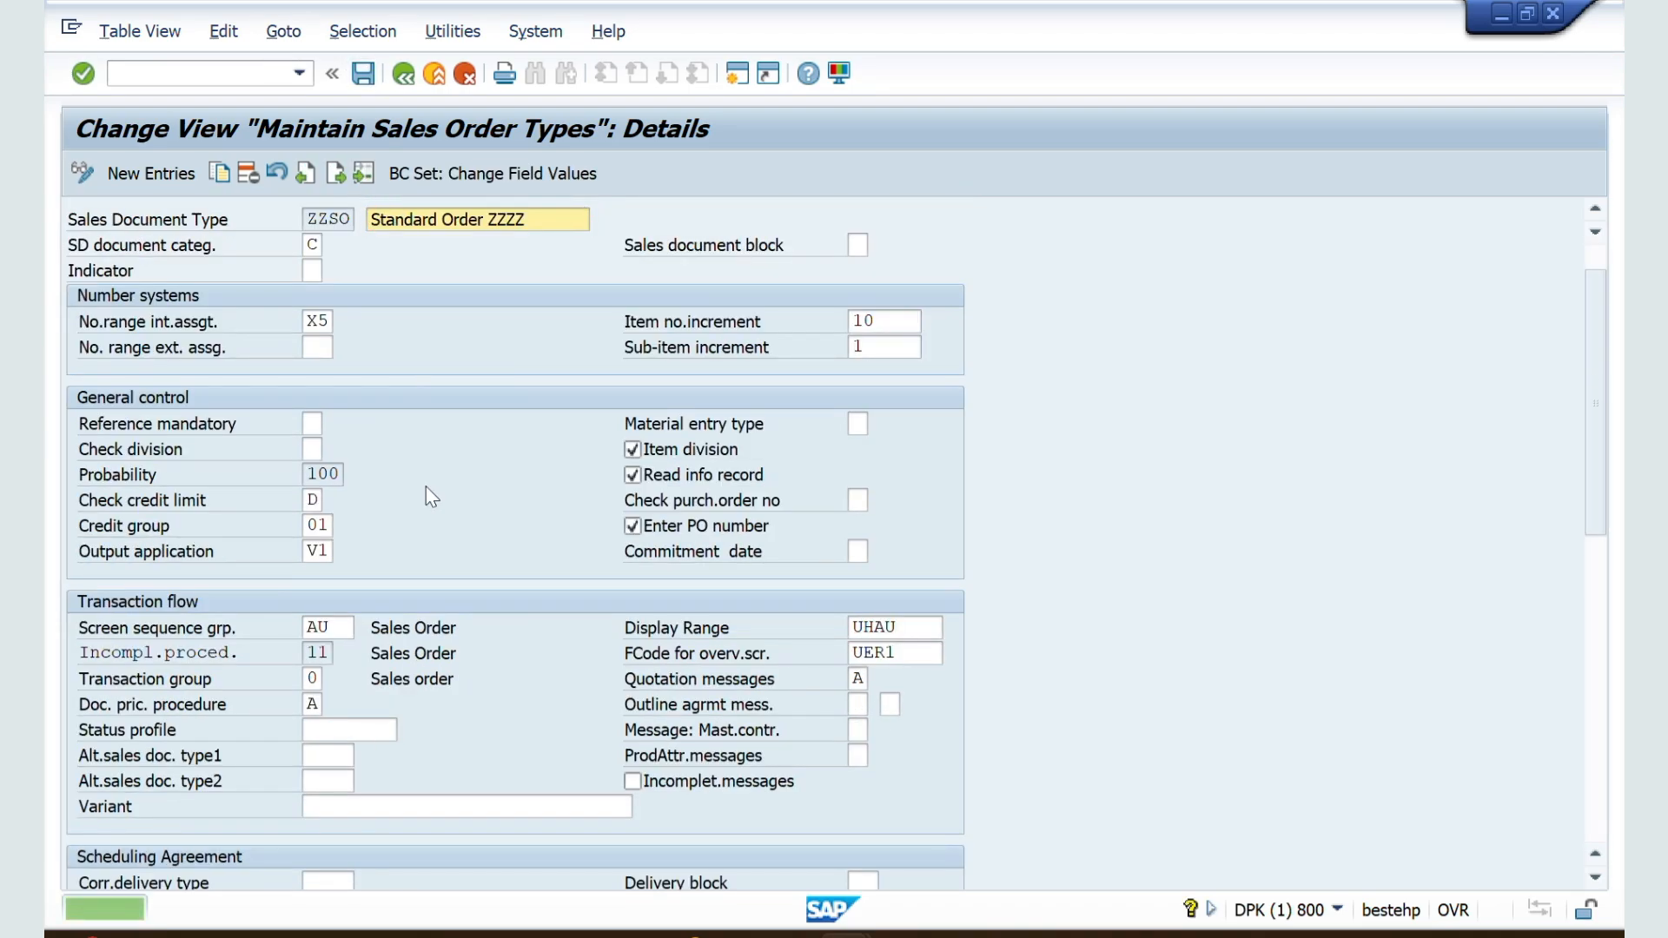
Step: Enable Propose PO date for ZZSO, checking the PO date field in the open sales order, and save the document type
scroll(426, 489, down, 7)
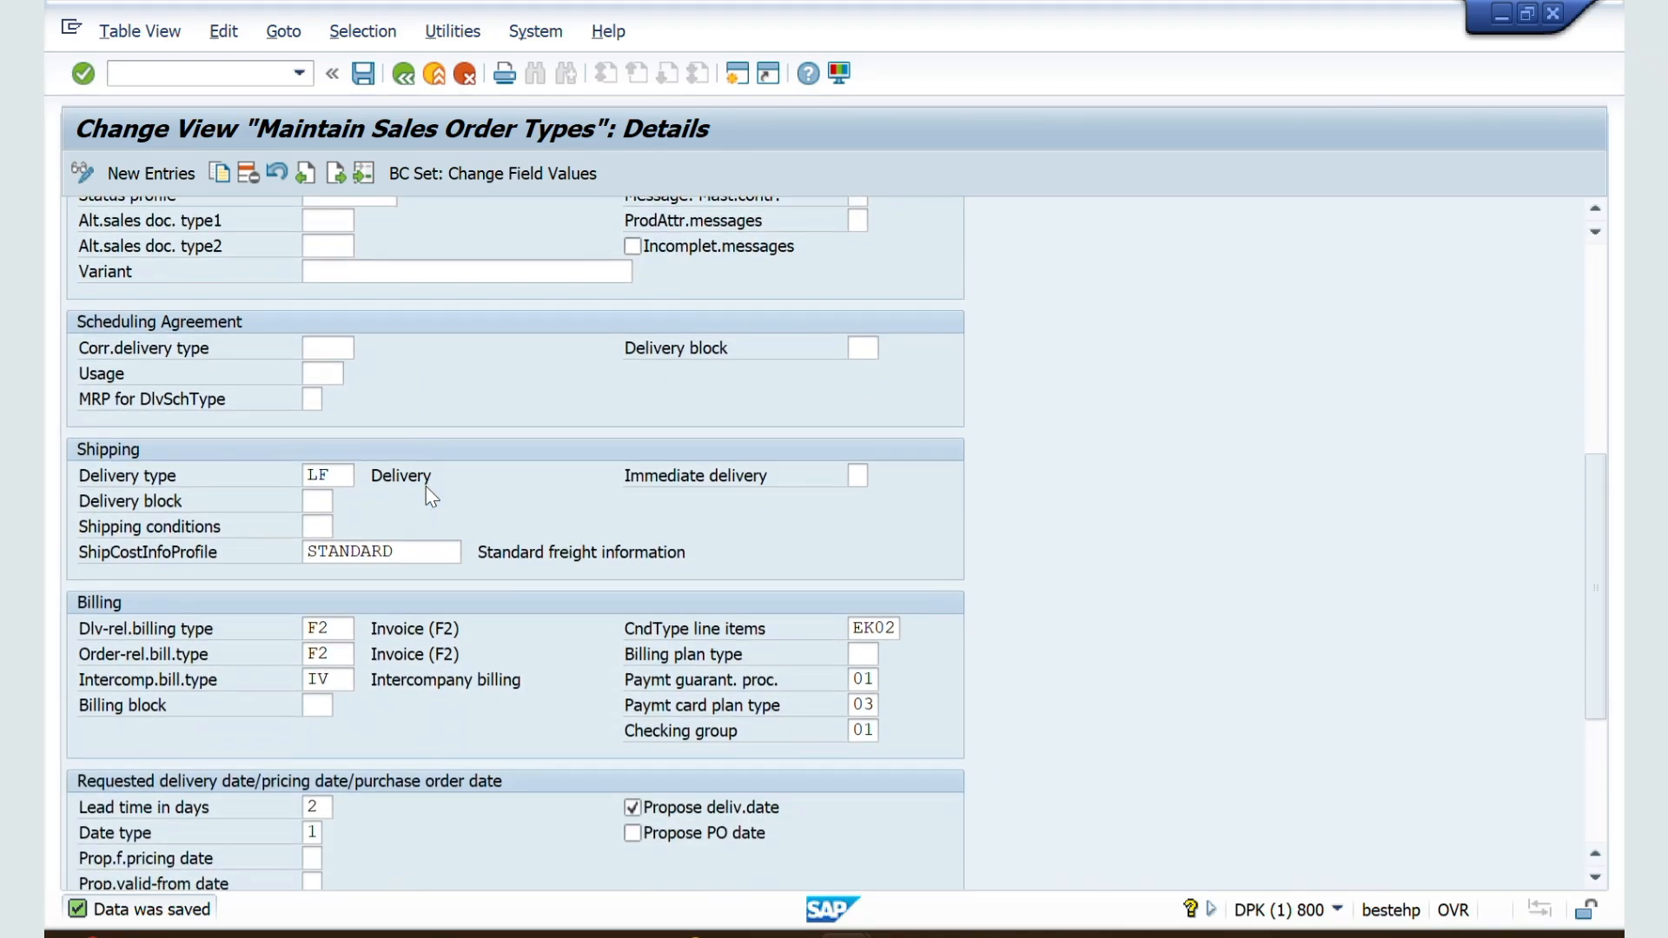
scroll(426, 487, down, 3)
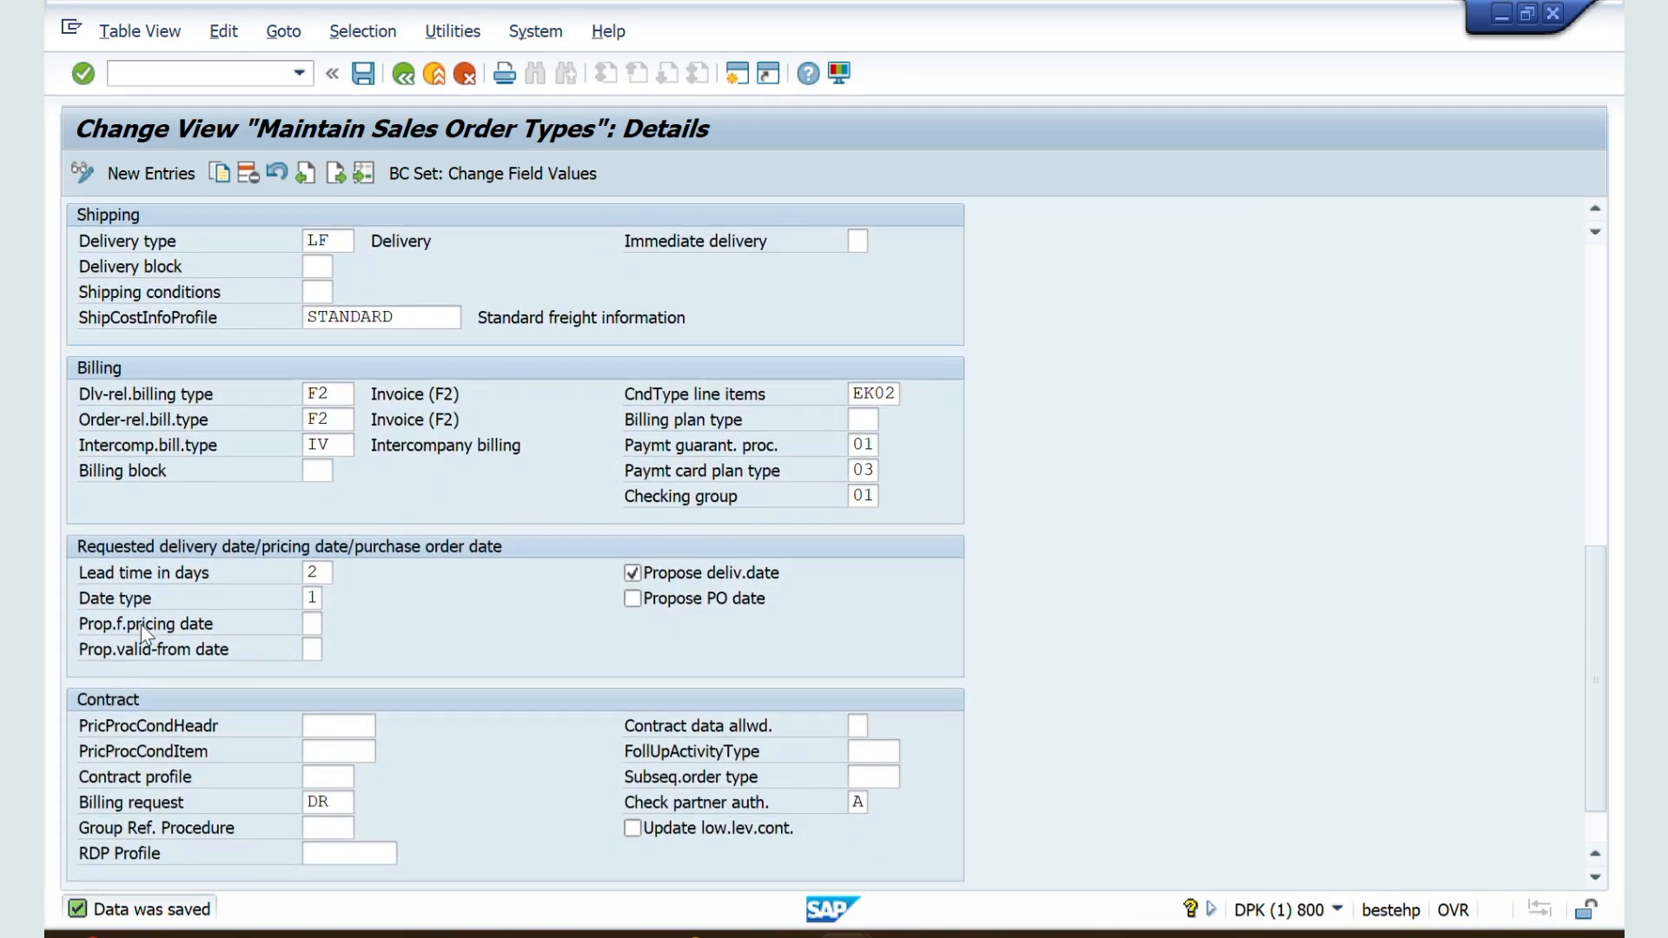
click(311, 624)
click(644, 601)
key(alt+Tab)
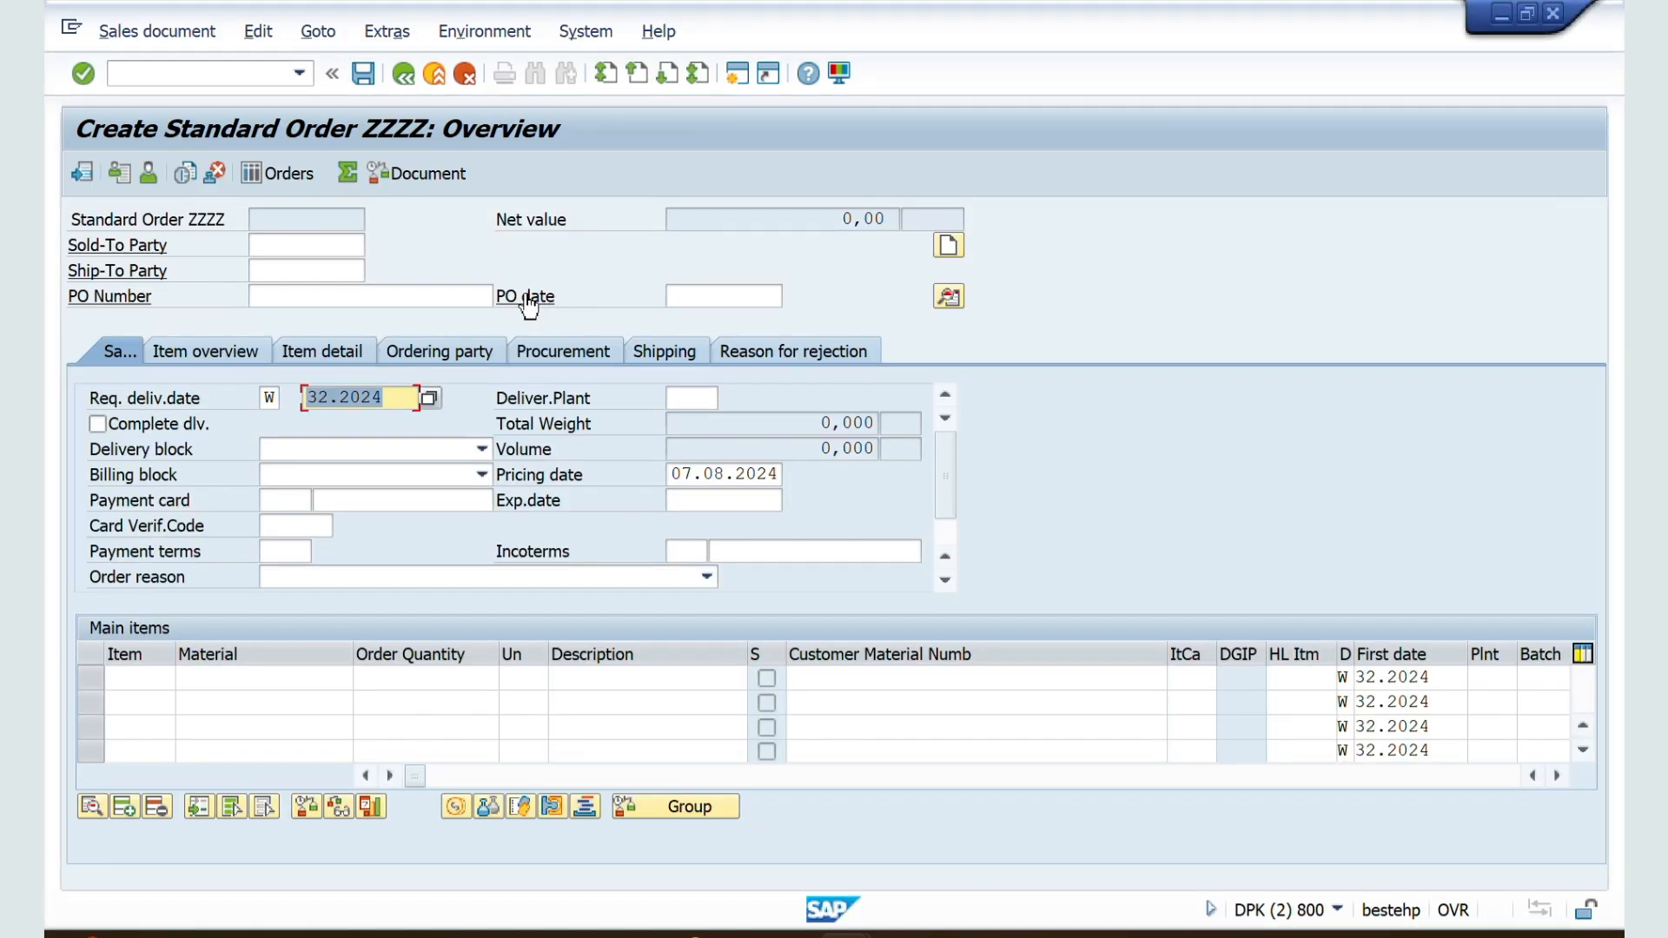
click(671, 296)
key(alt+Tab)
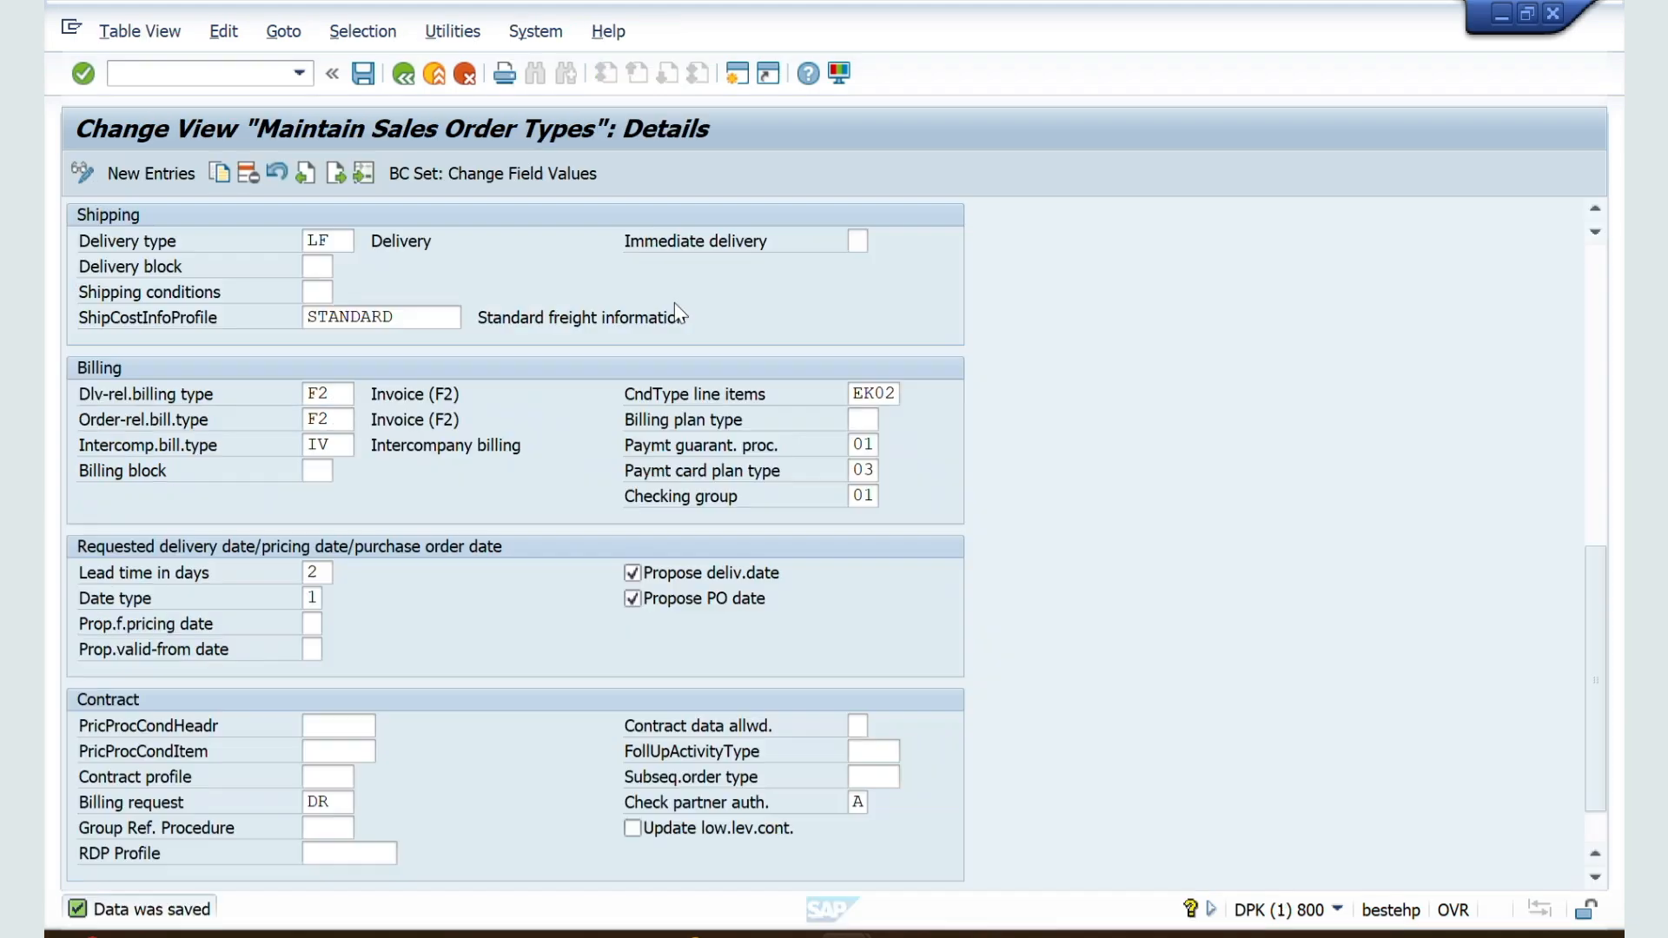
click(369, 77)
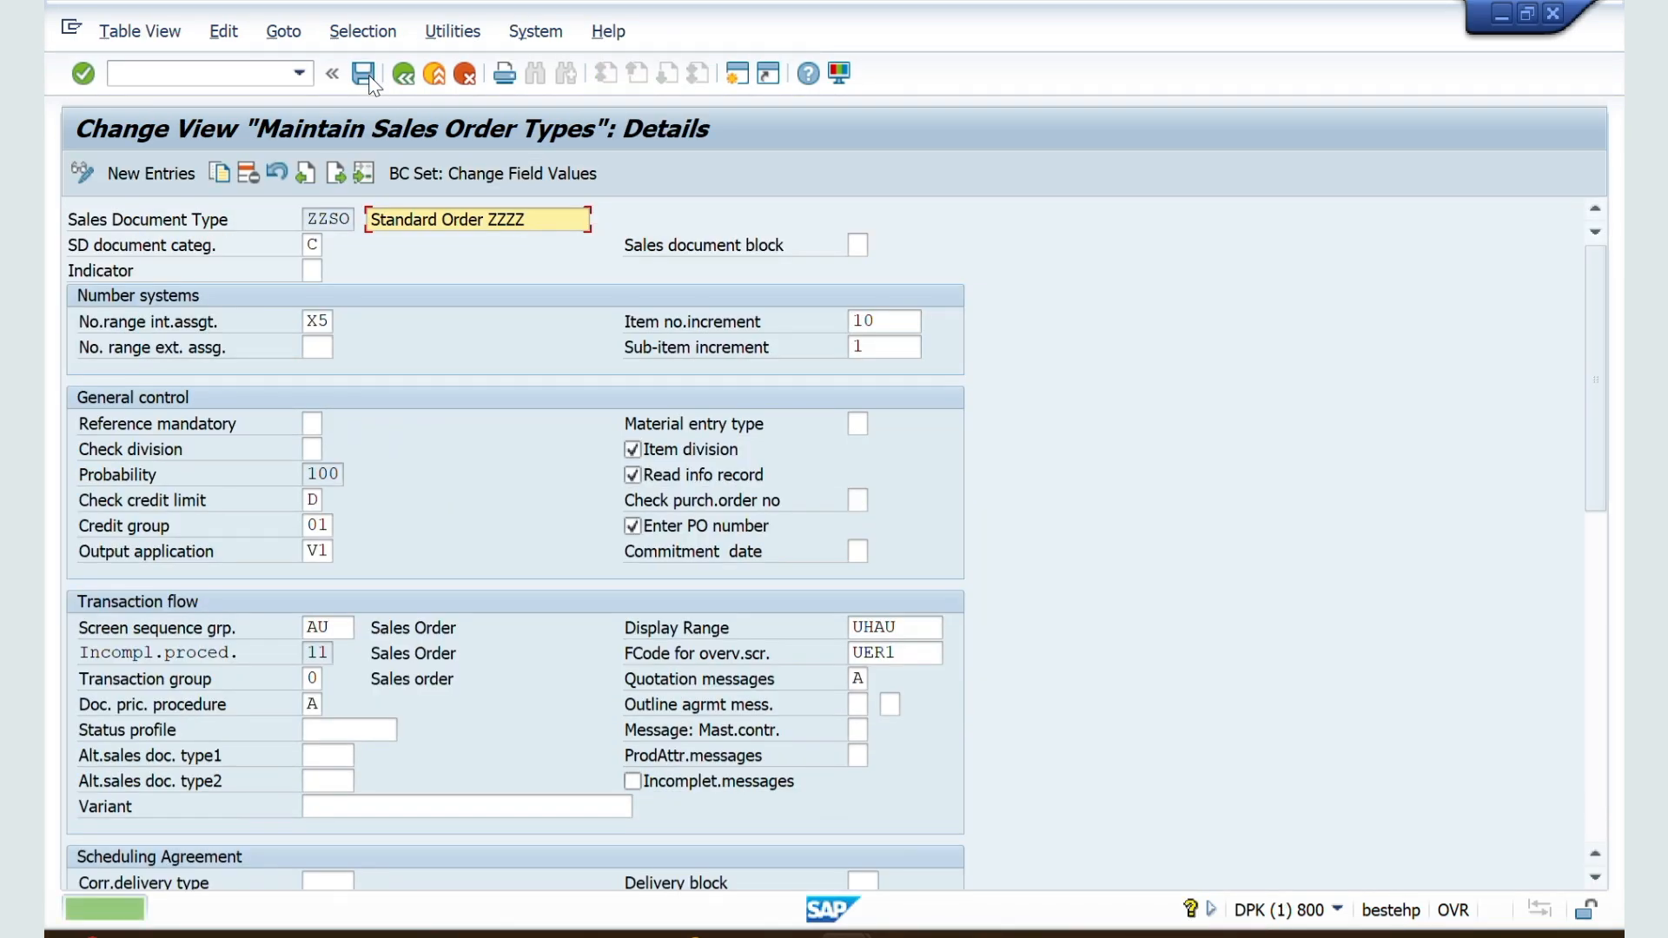
Step: Restart VA01 for a new ZZSO order and examine its proposed PO date and requested delivery date
key(alt+Tab)
click(173, 68)
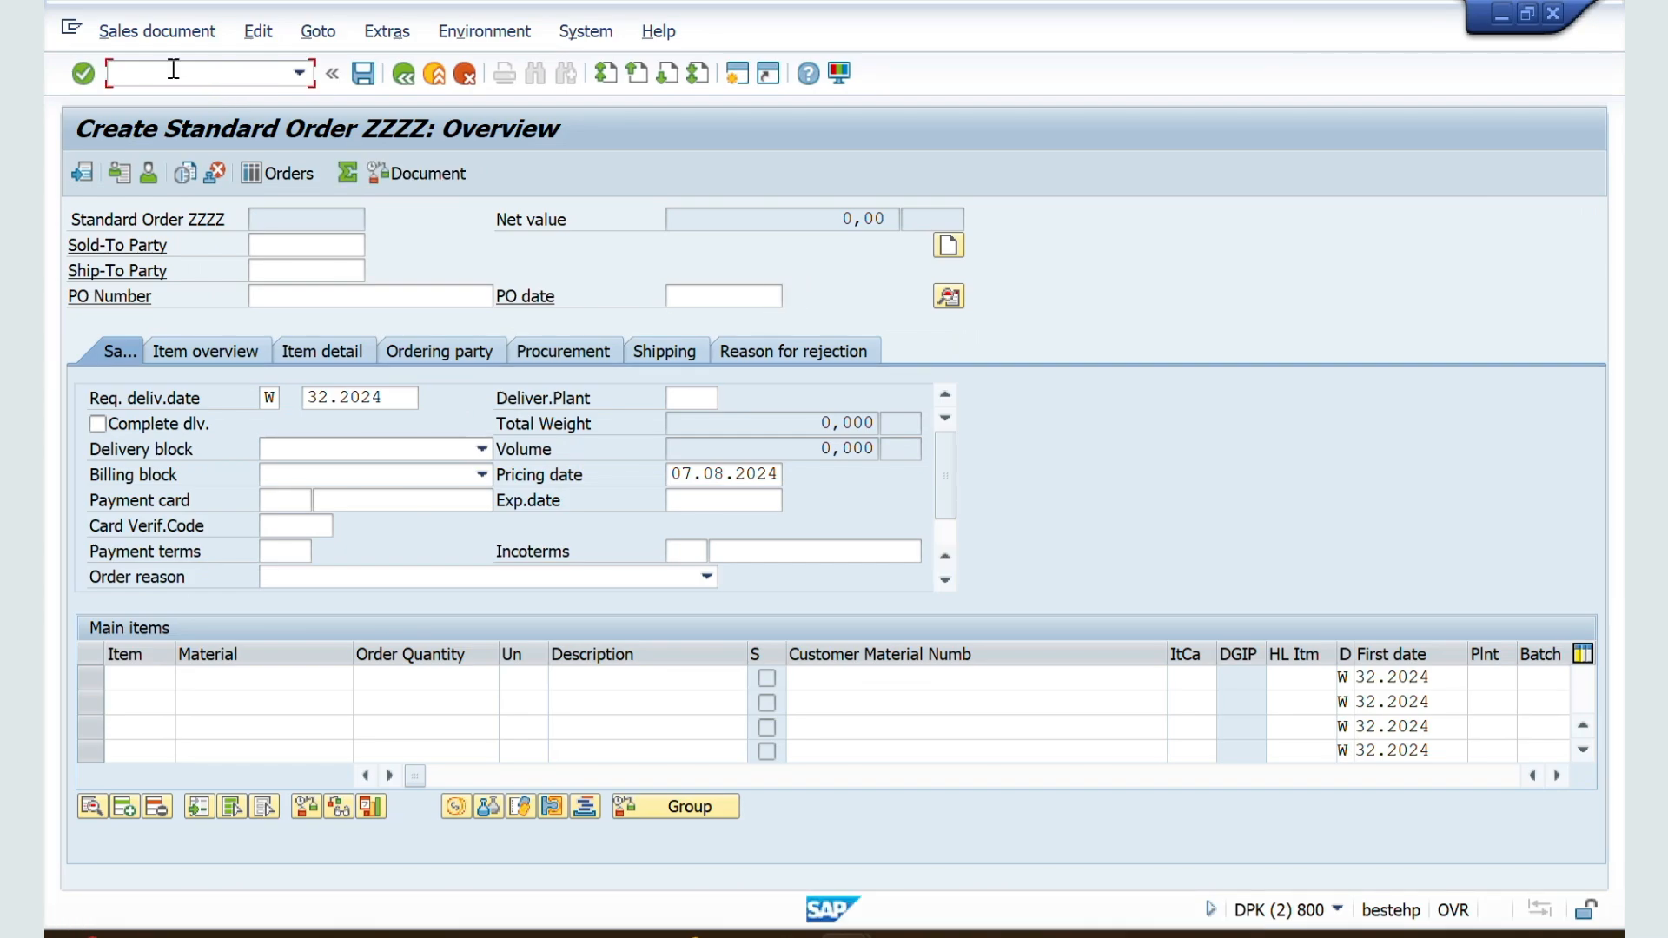
text(/nva01)
key(Return)
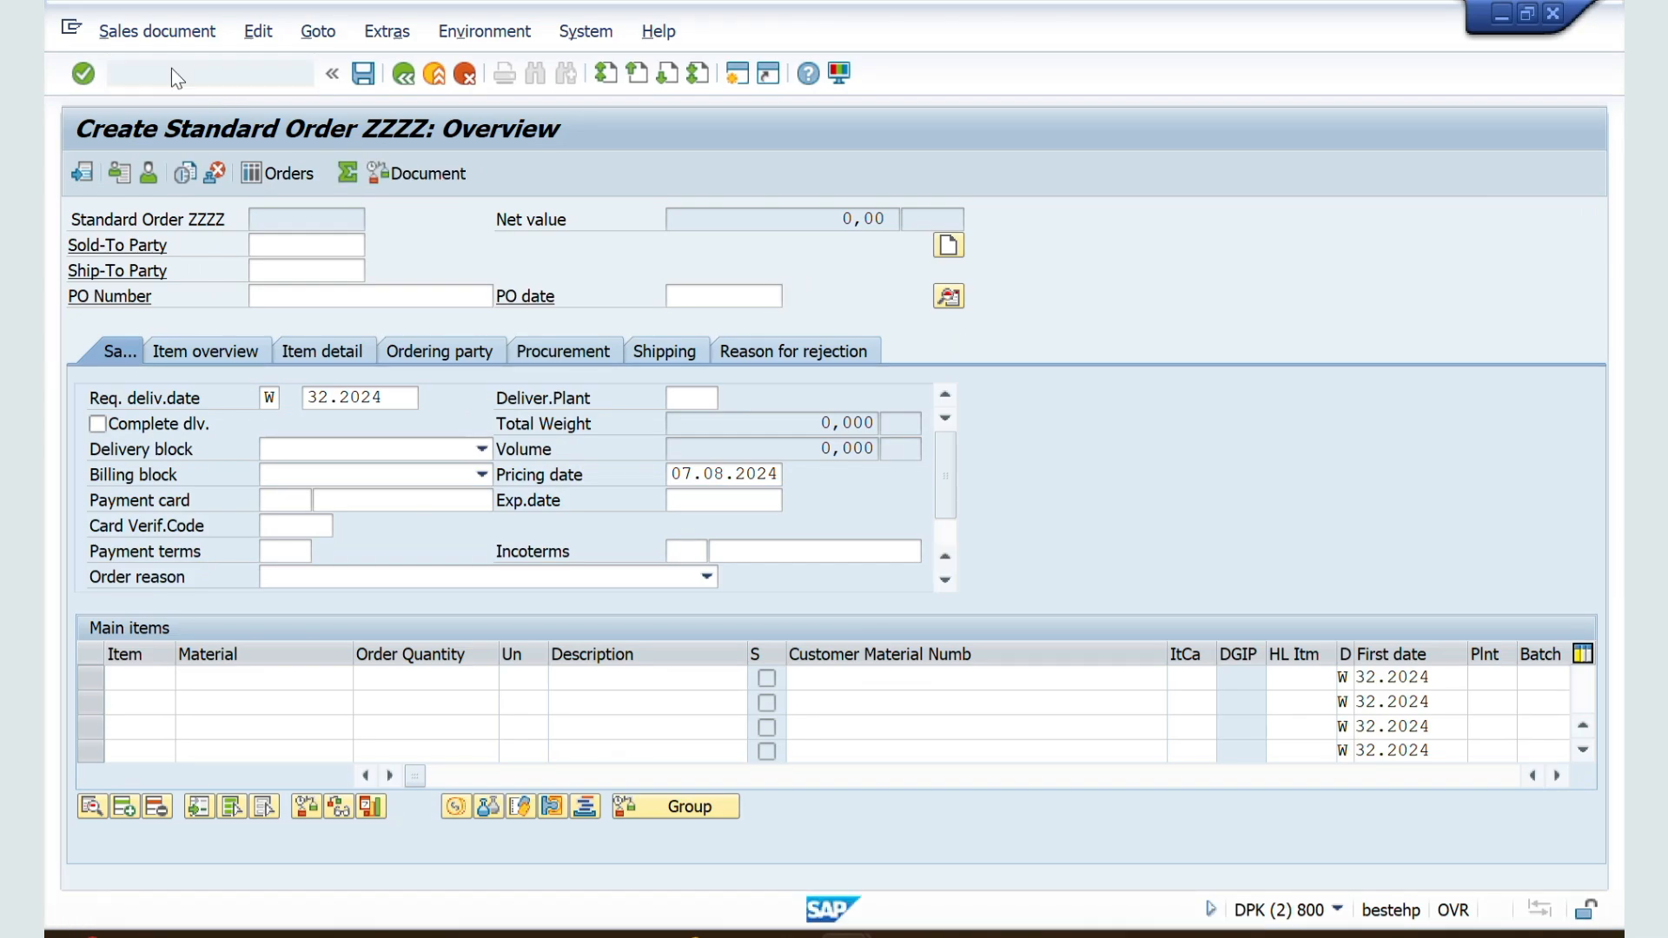
key(Return)
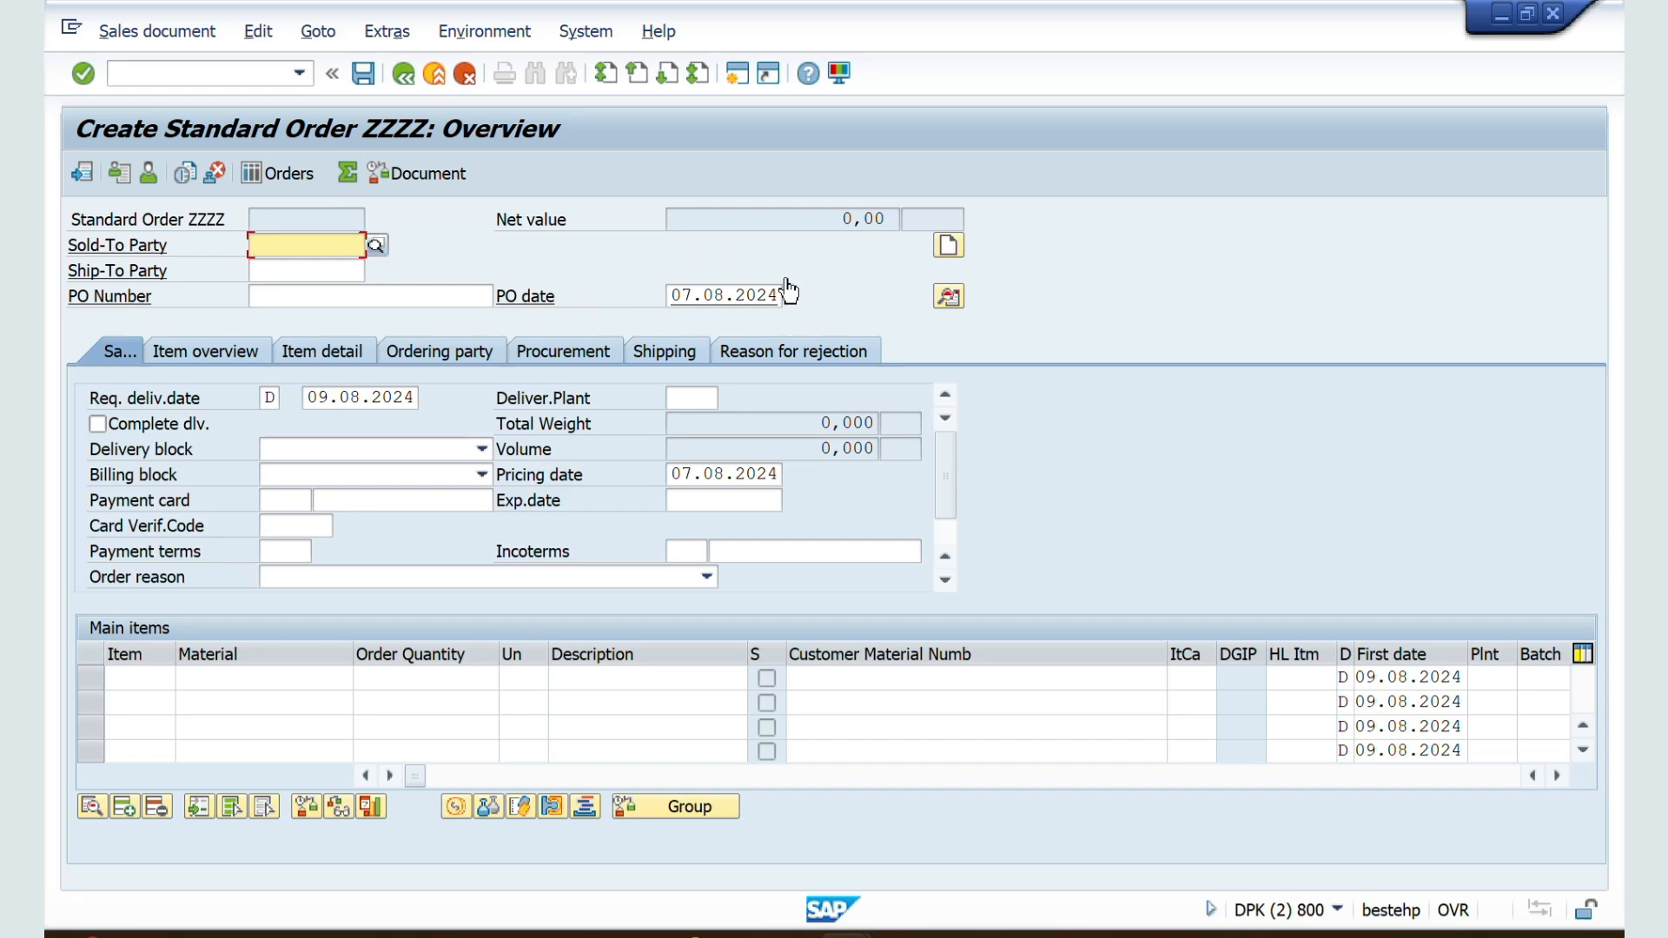
Step: Go back to the ZZSO details and review the requested delivery date, pricing date and purchase order date settings
key(alt+Tab)
click(733, 268)
scroll(671, 697, down, 8)
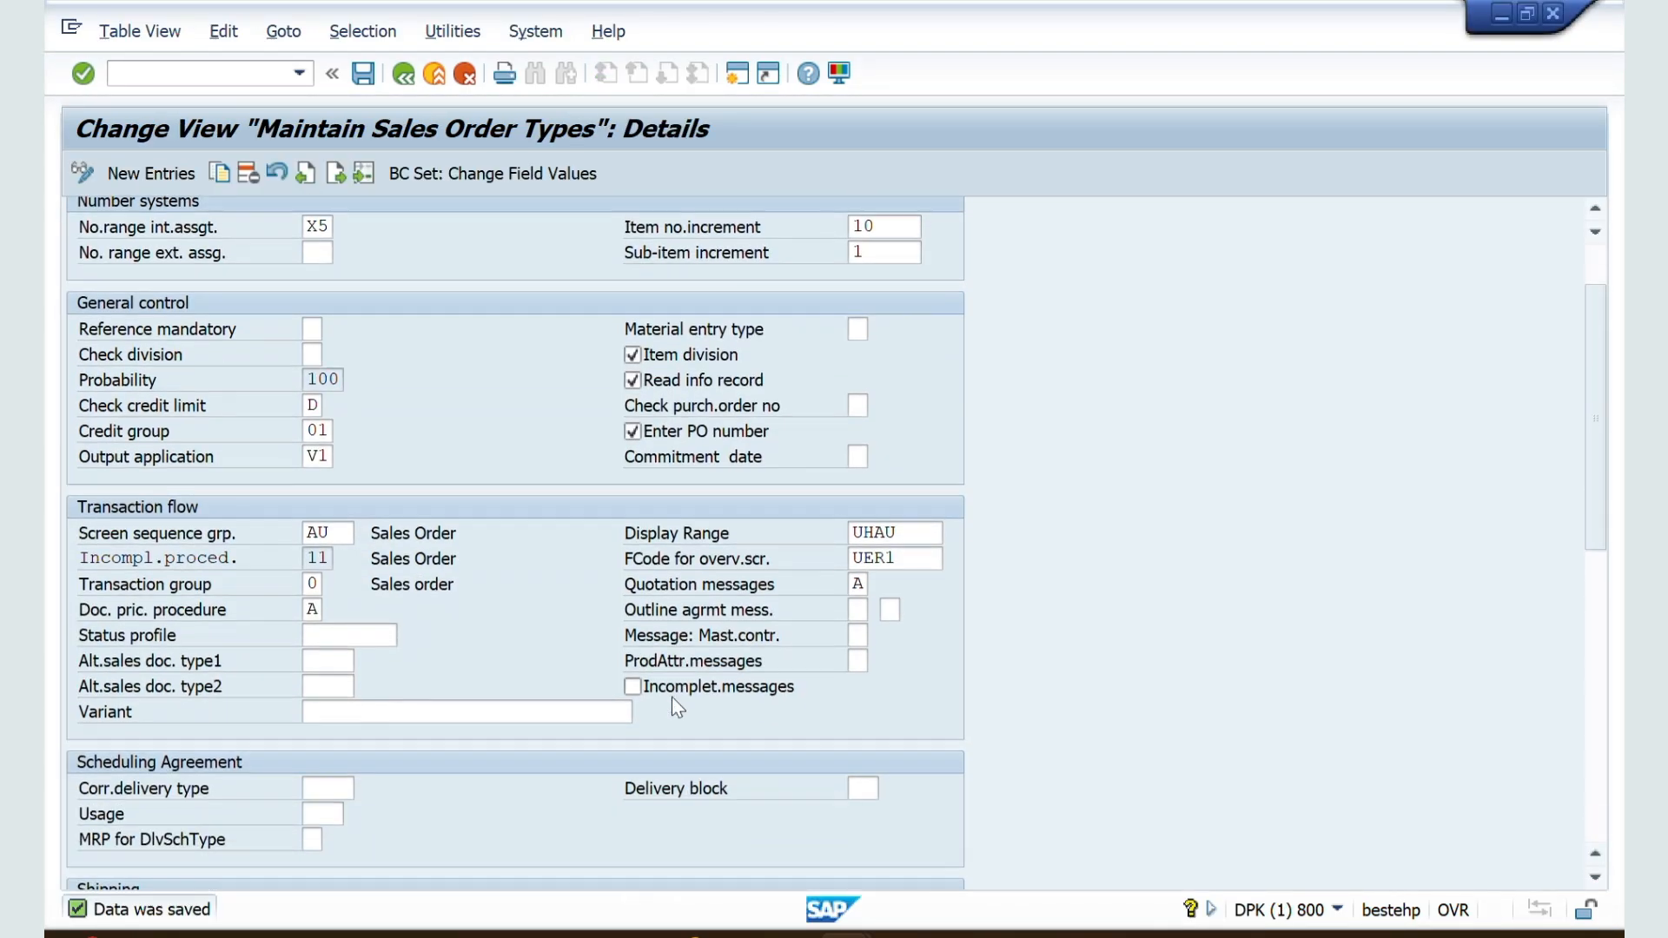
scroll(674, 703, down, 4)
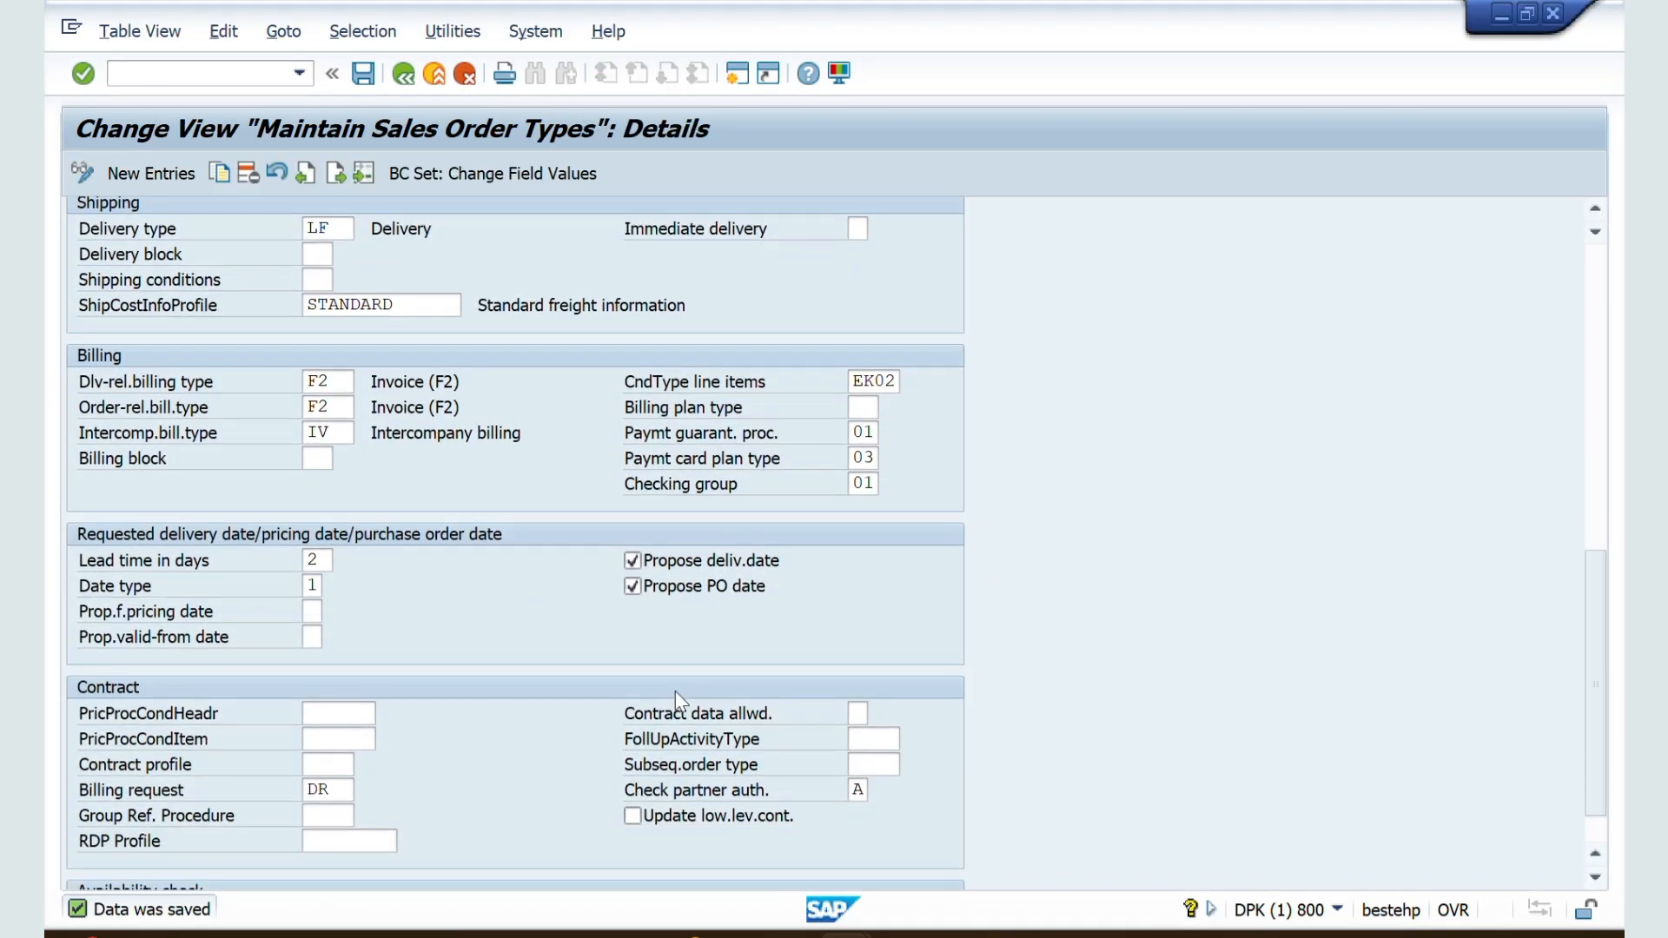
Step: Switch to the Word notes and review the Proposal for Pricing Date entry, including the dates it can be based on
click(1010, 935)
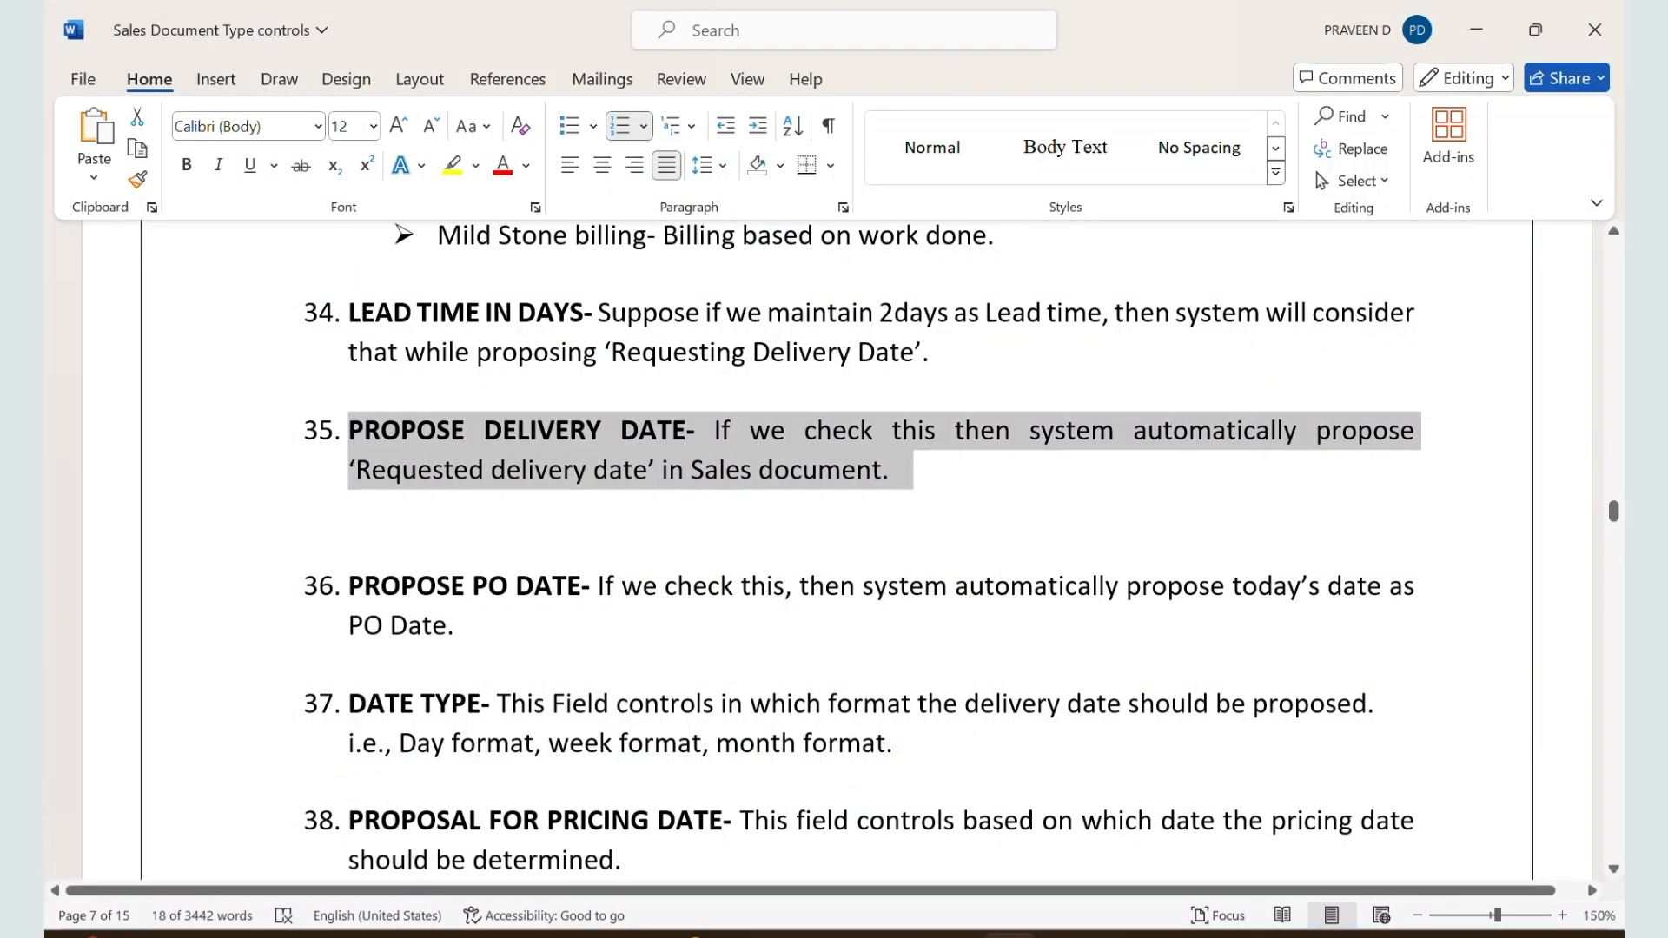
scroll(891, 720, down, 3)
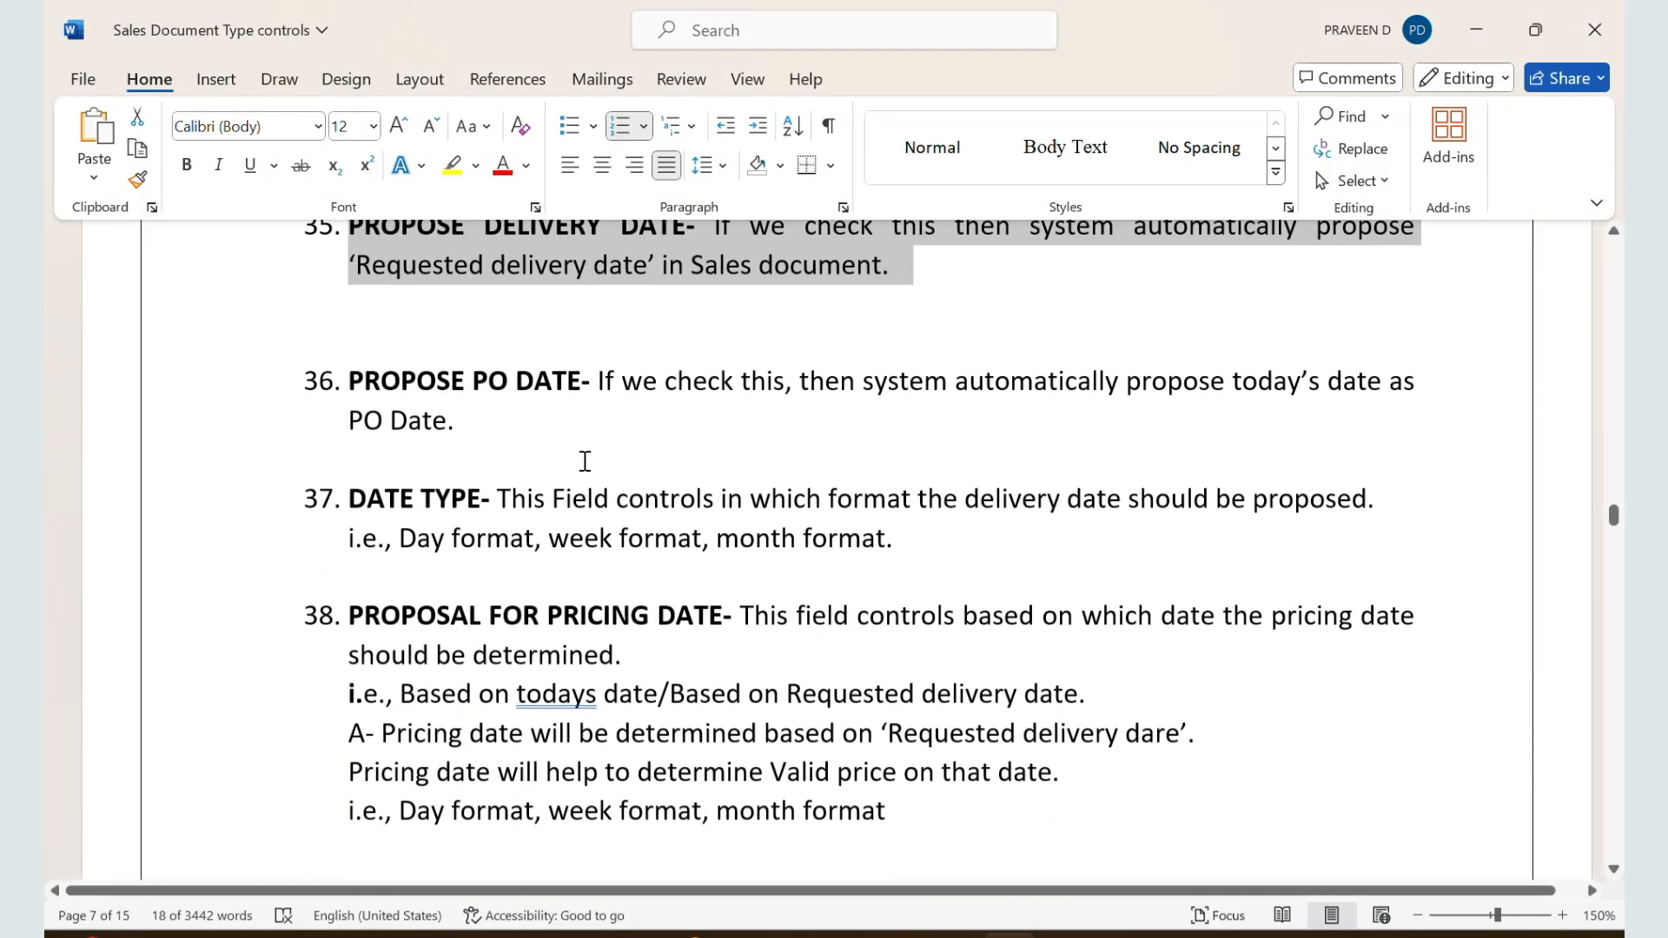
scroll(601, 575, down, 2)
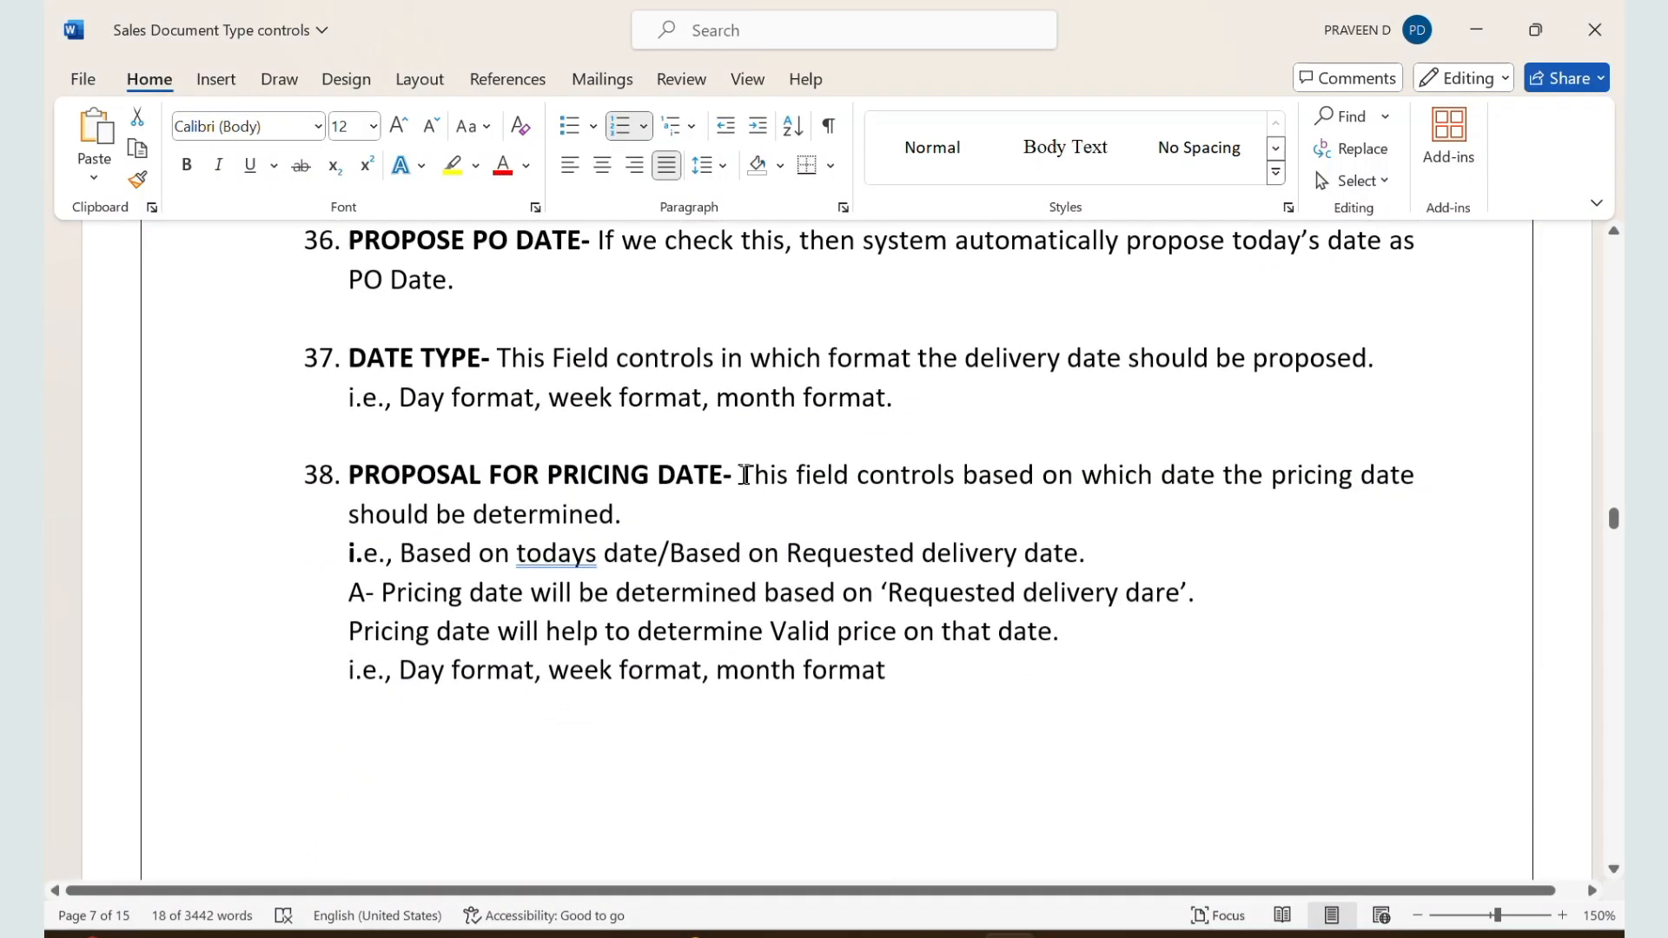
drag(746, 475, 937, 513)
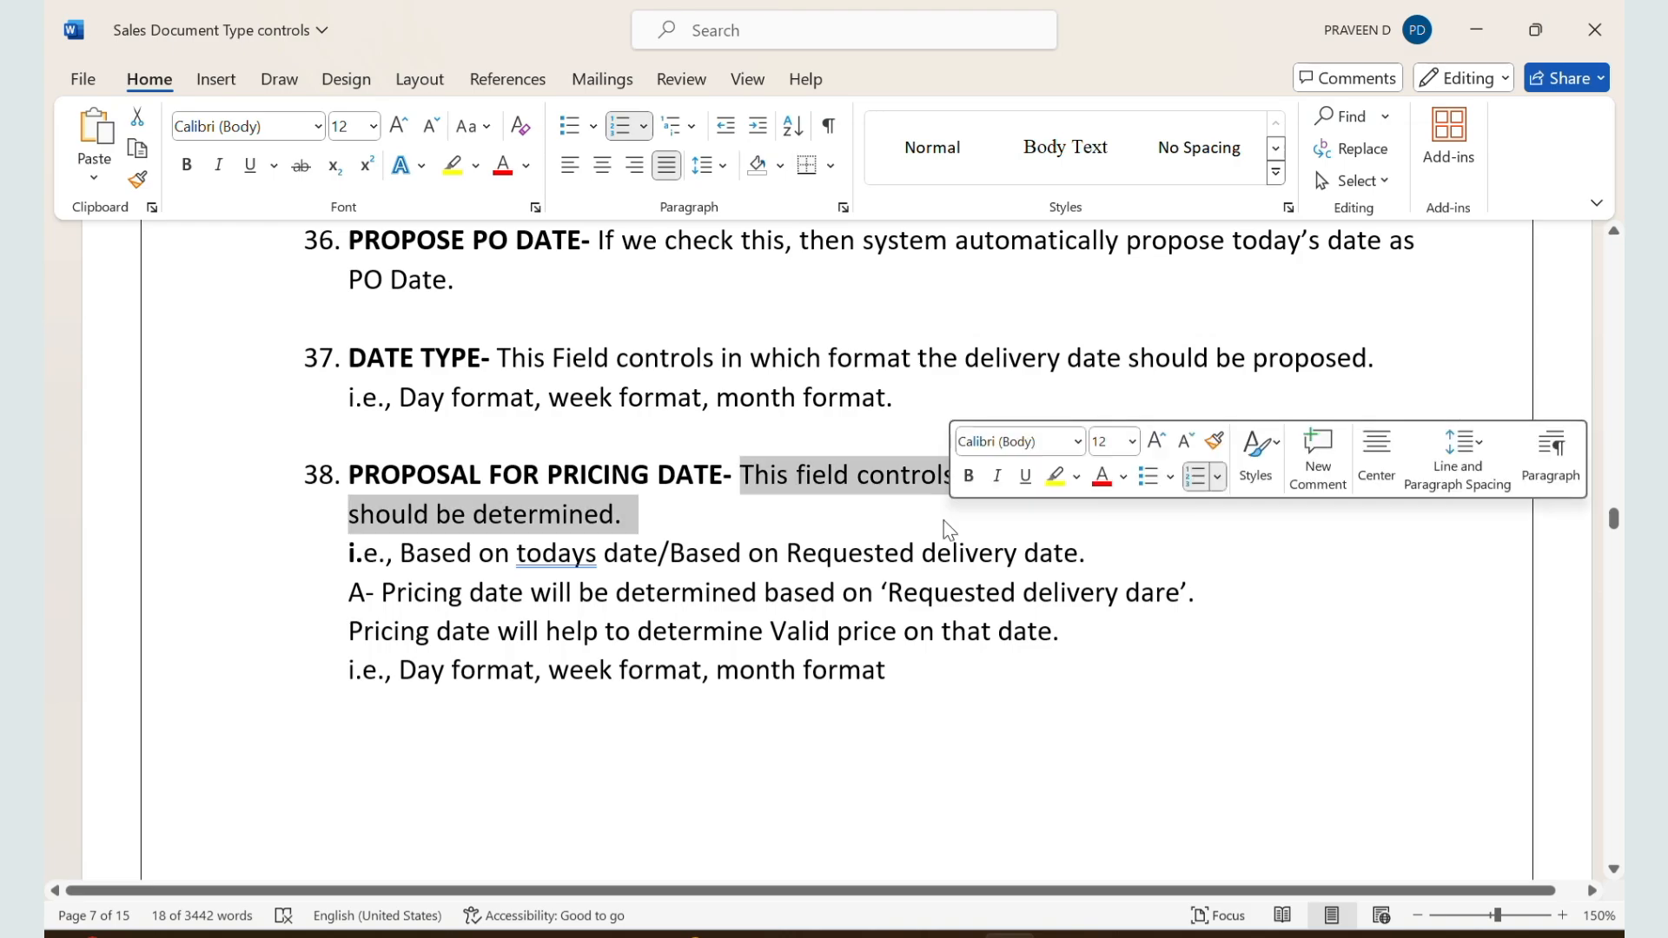
drag(385, 550, 1055, 553)
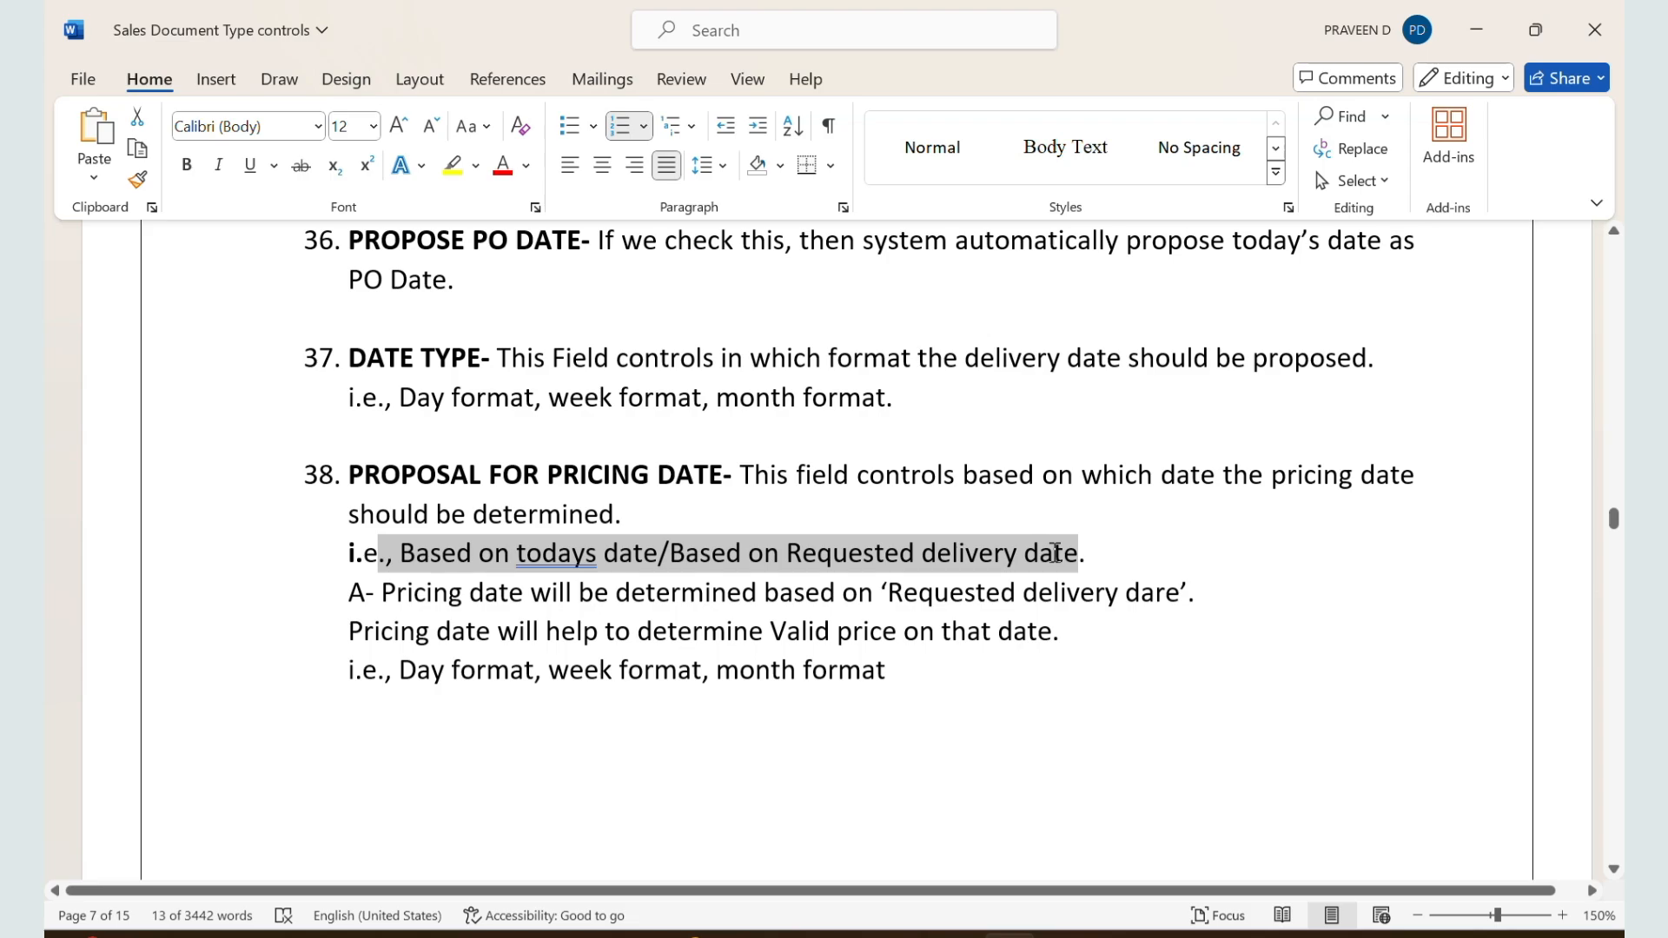
click(630, 550)
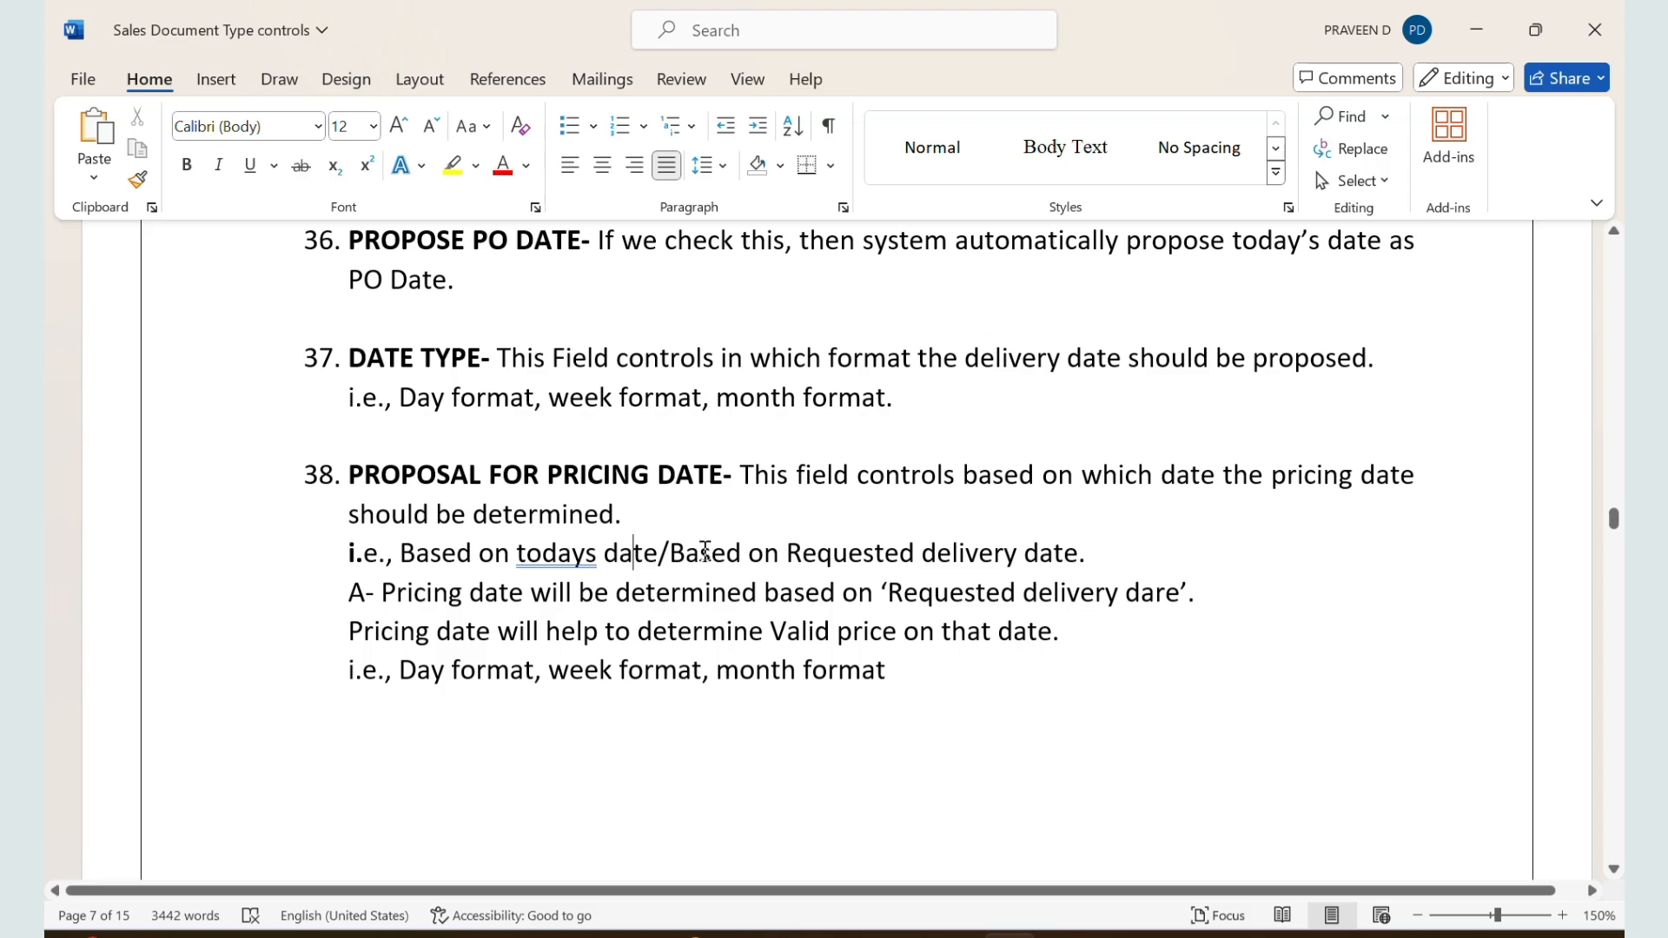
drag(706, 550, 867, 563)
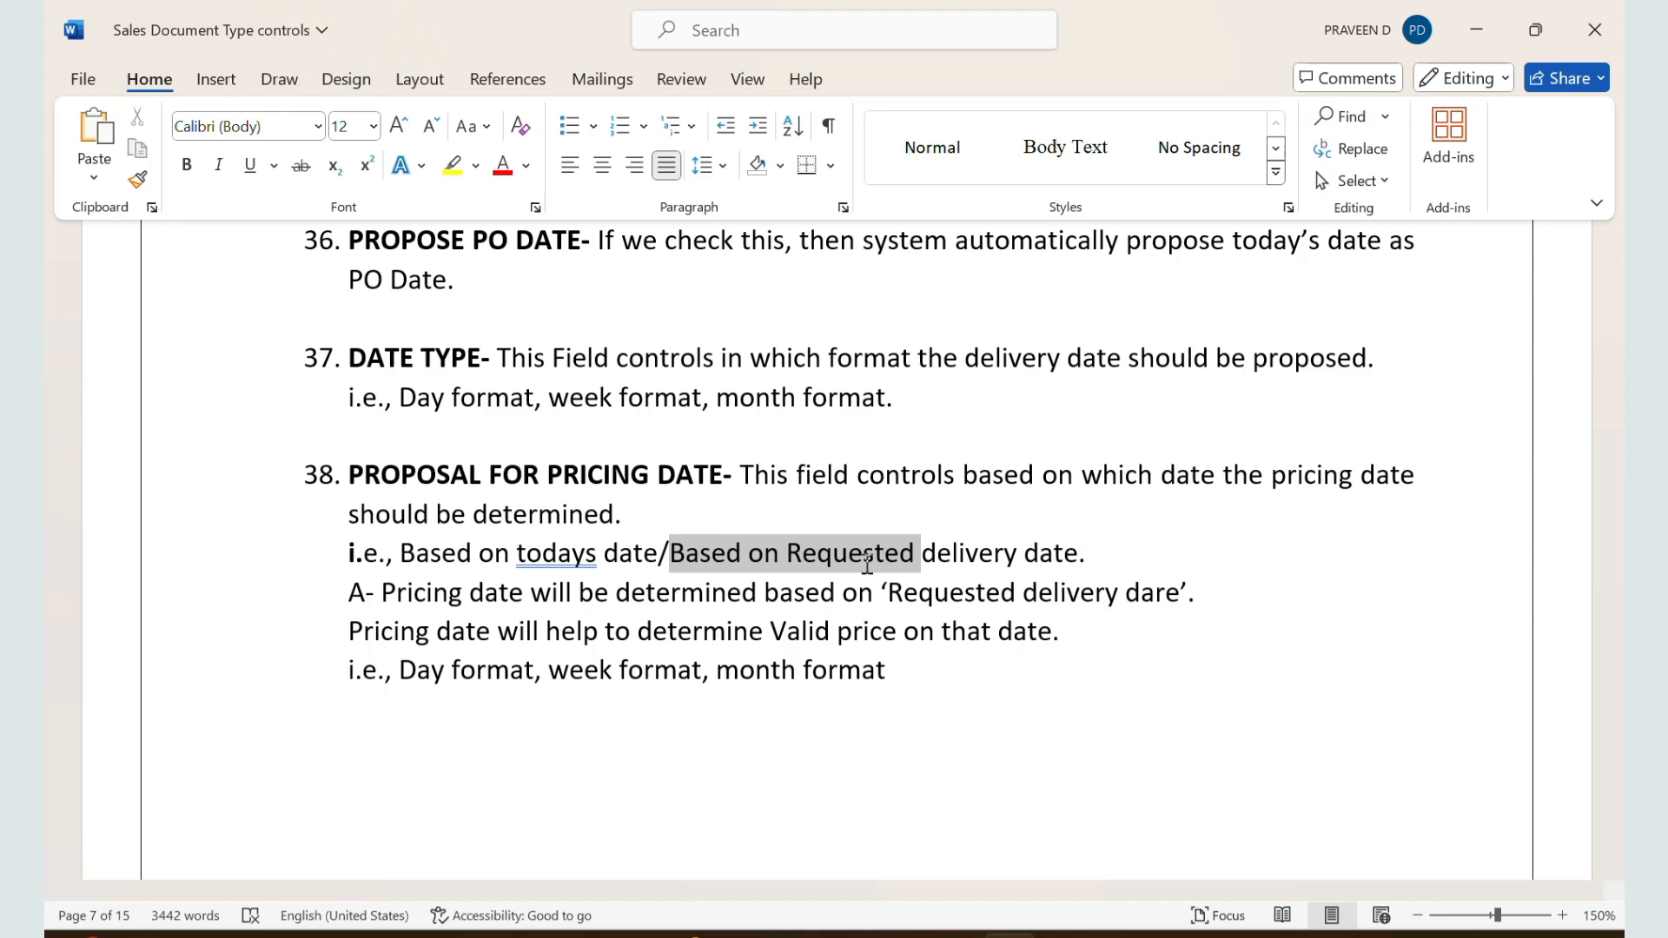
Step: Return to SAP, check the ZZSO Prop.f.pricing date field, and restart VA01 for a new order to examine its pricing date
key(alt+Tab)
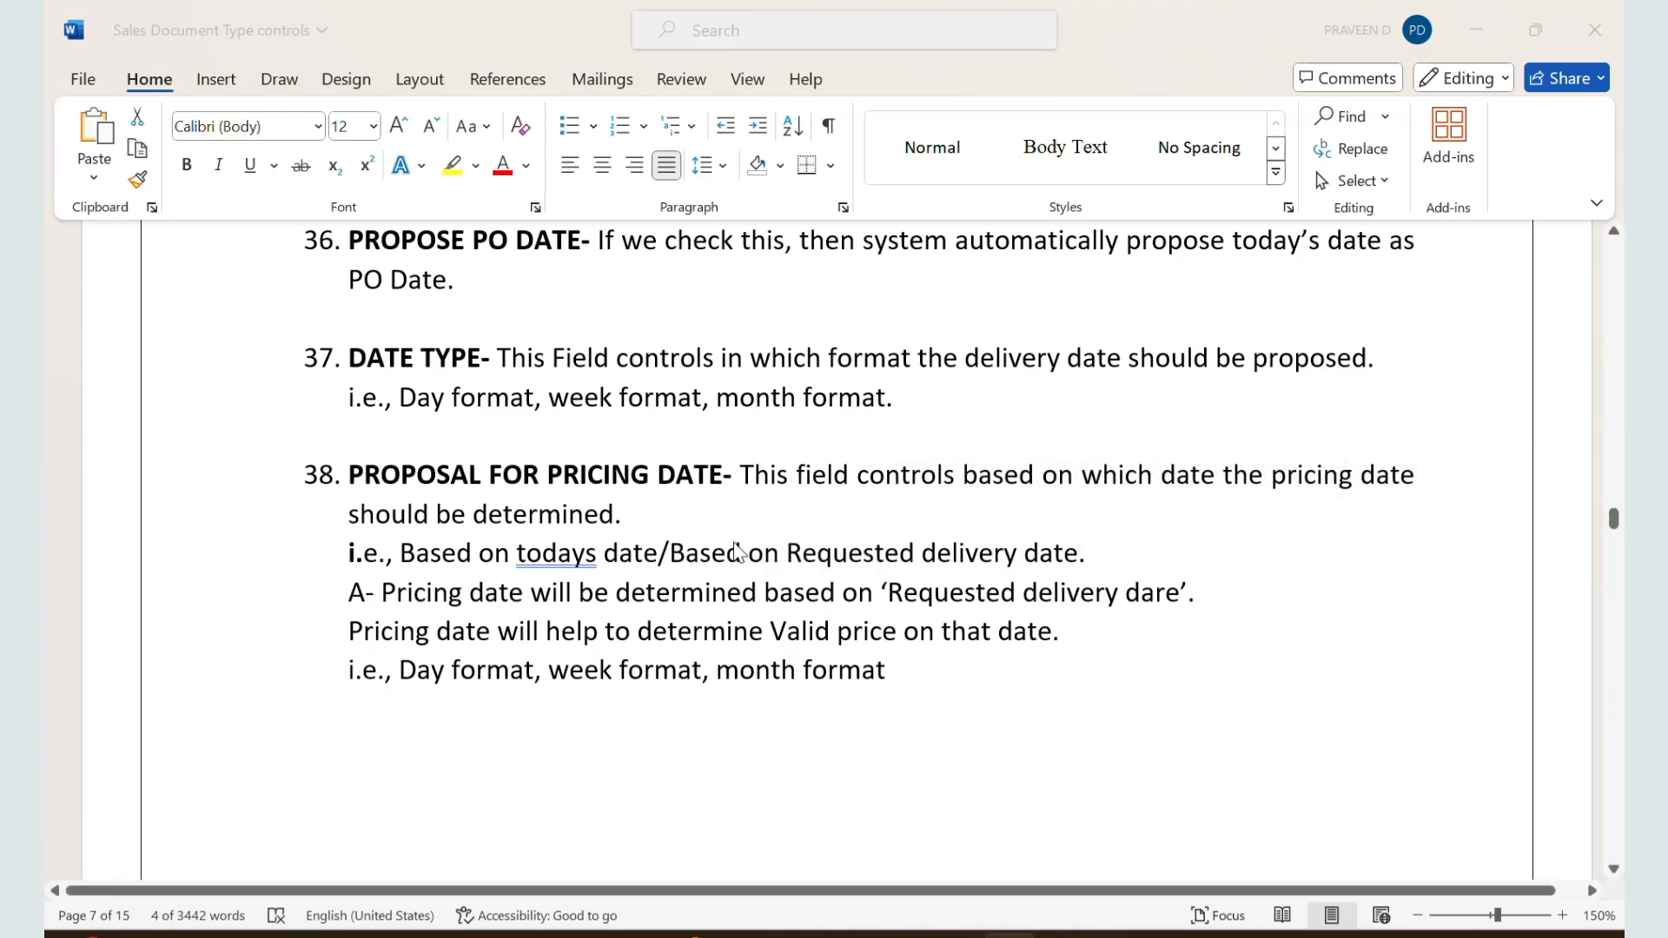
scroll(216, 698, down, 1)
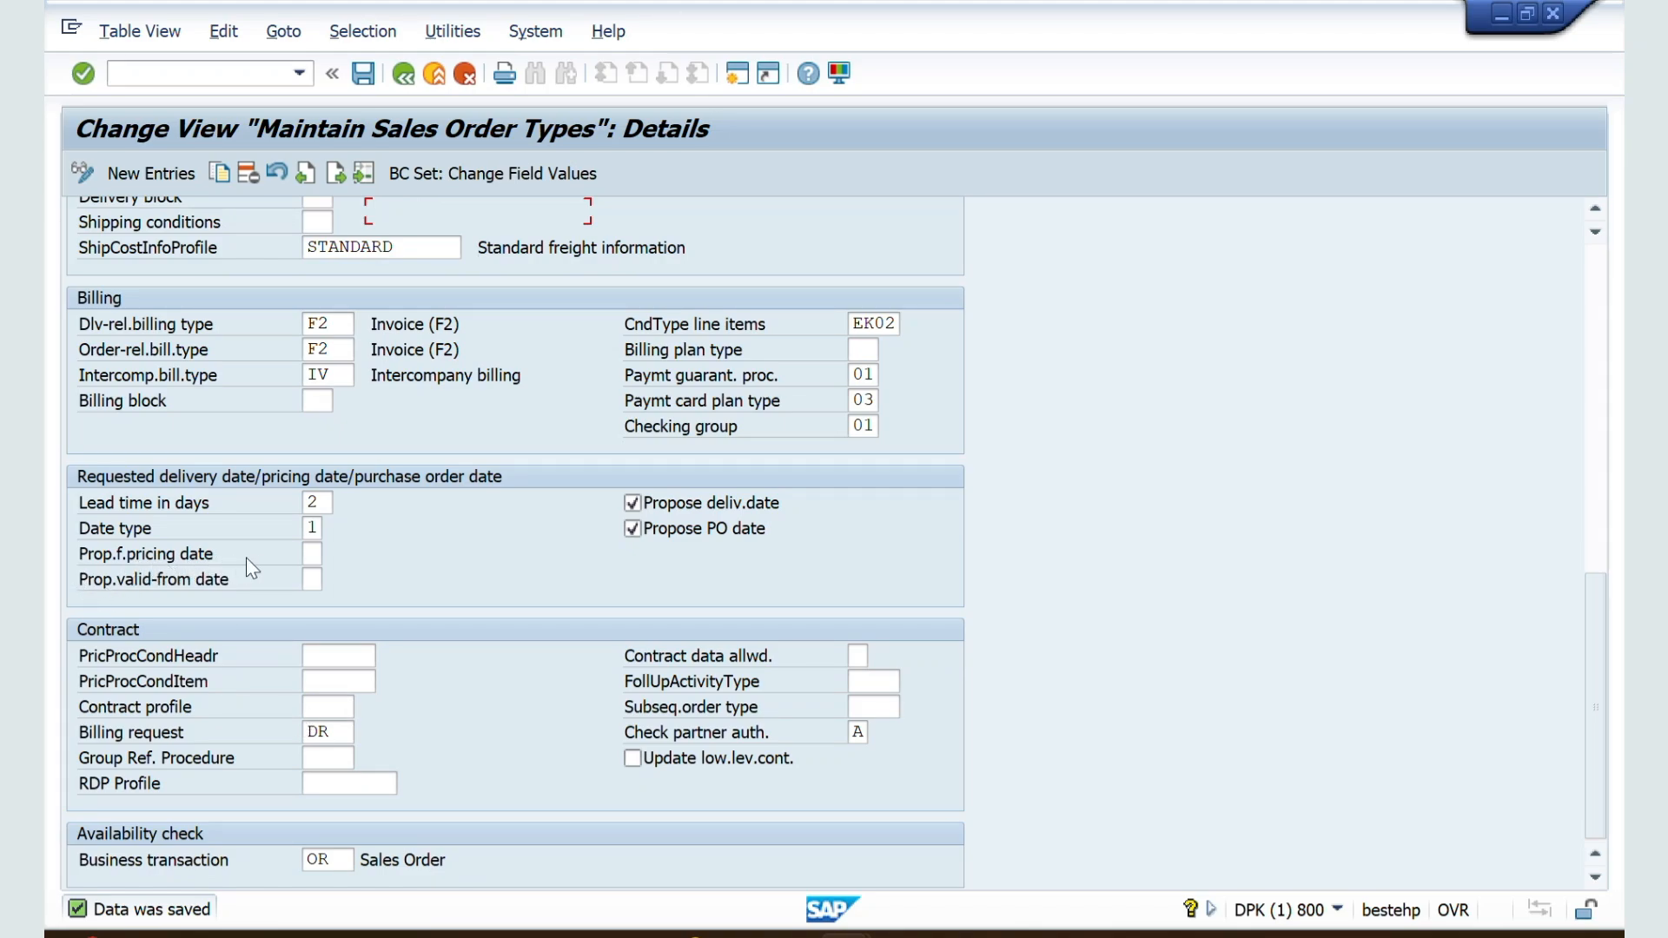
key(alt+Tab)
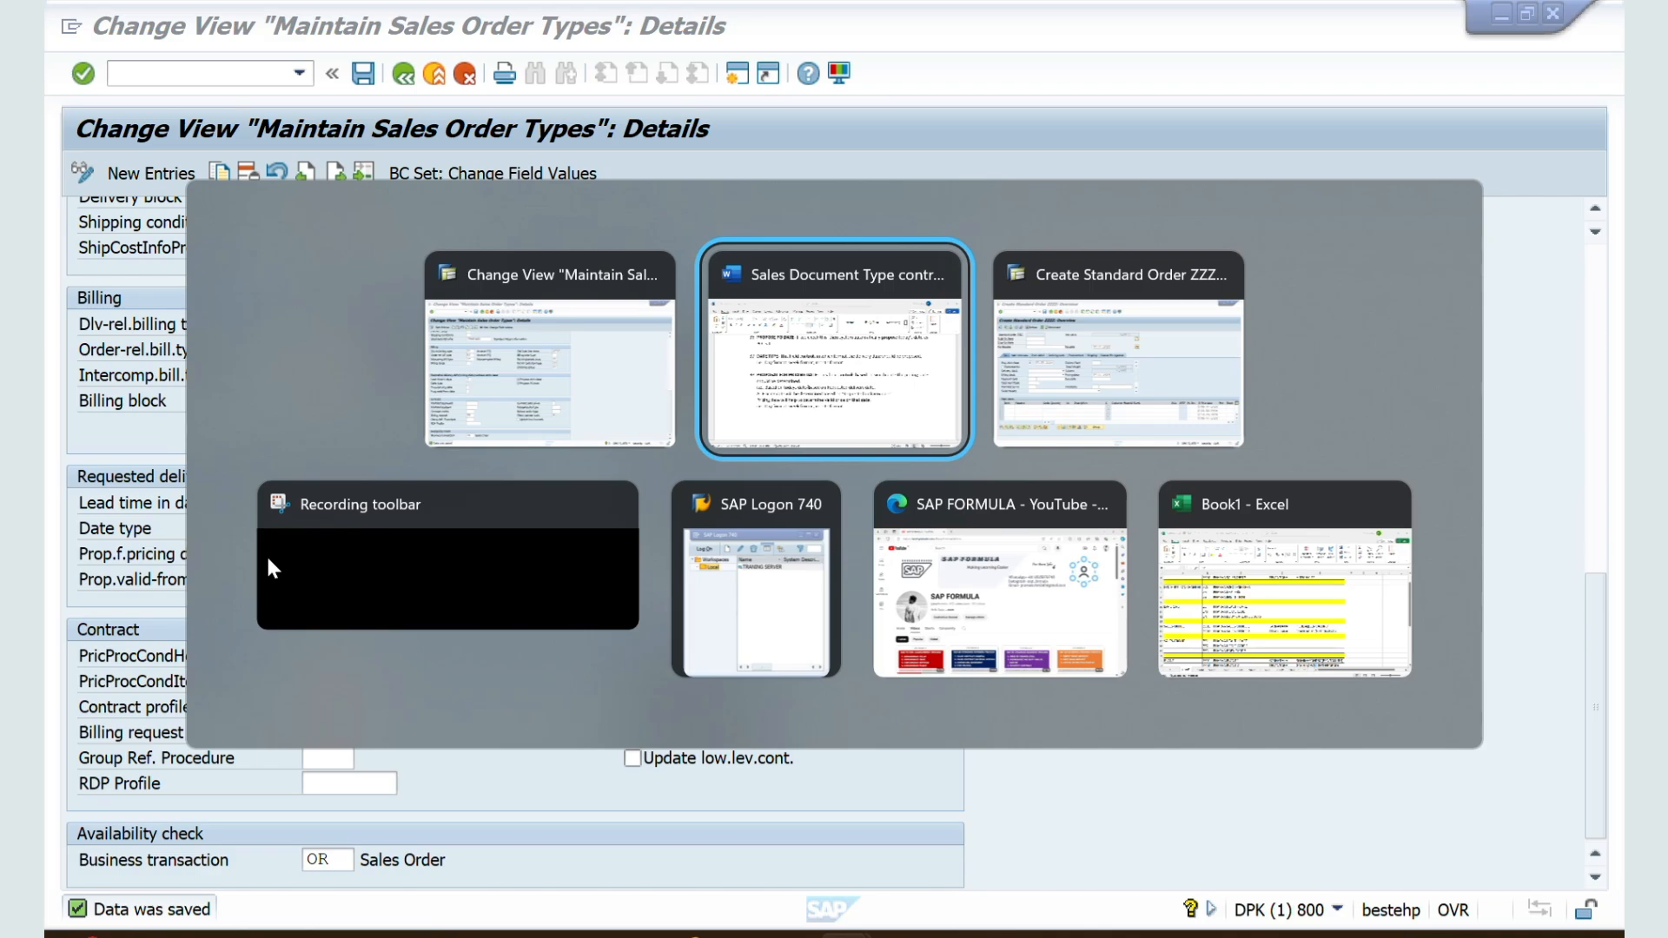
key(alt+Tab)
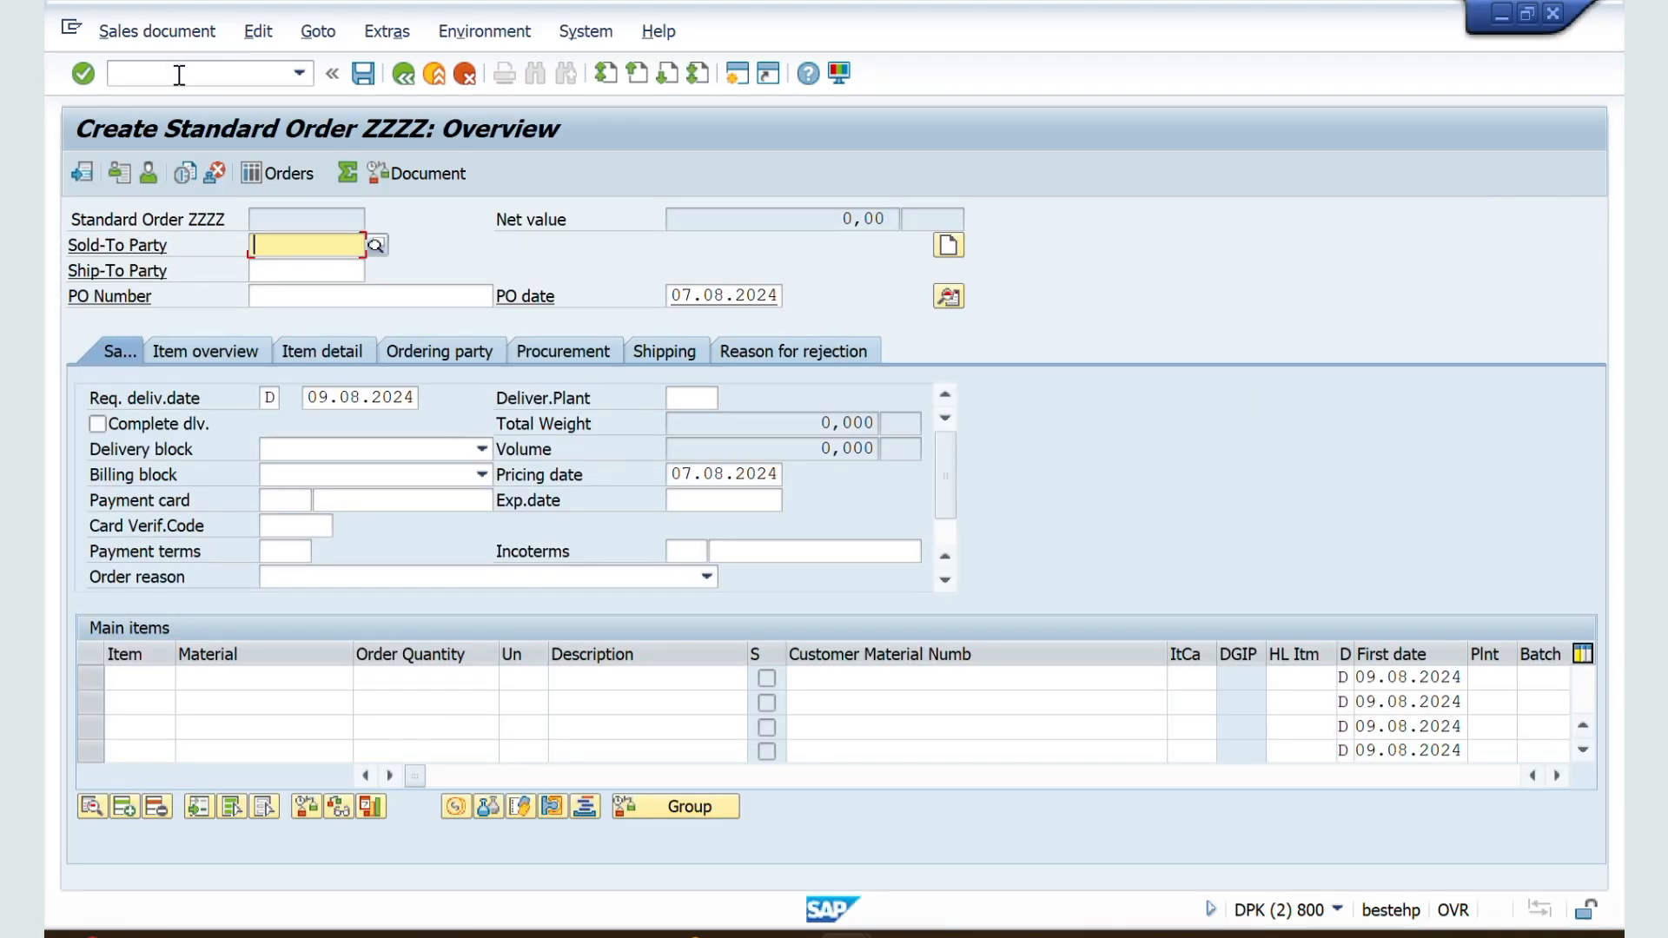
click(178, 75)
text(/nva01)
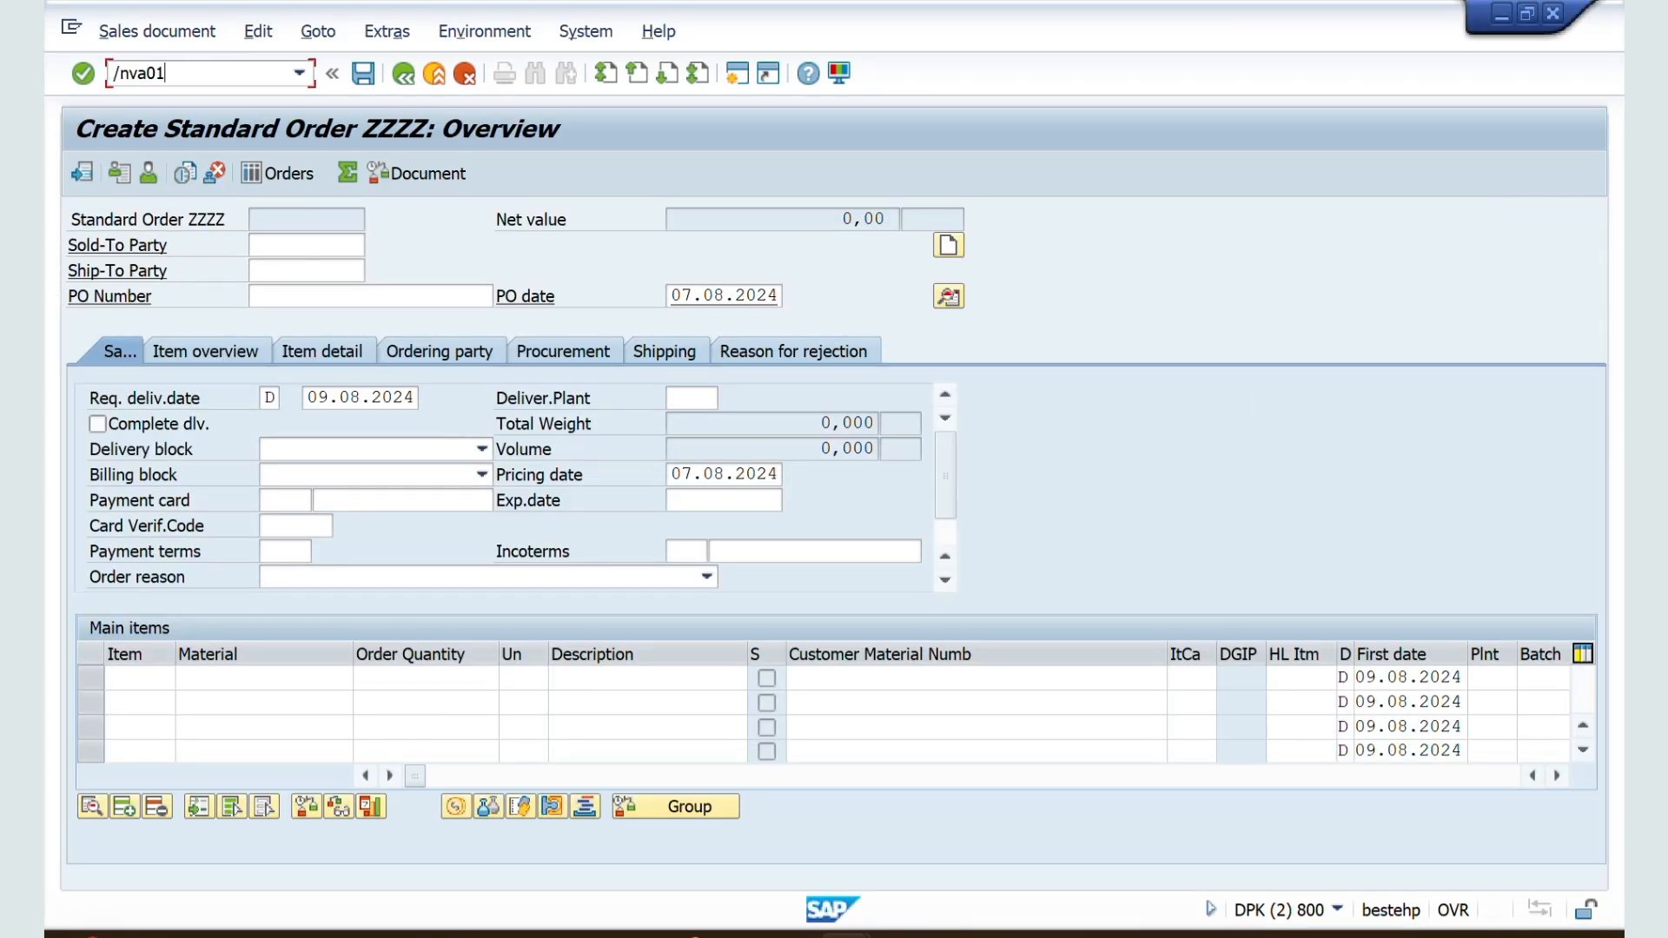
key(Return)
key(Return)
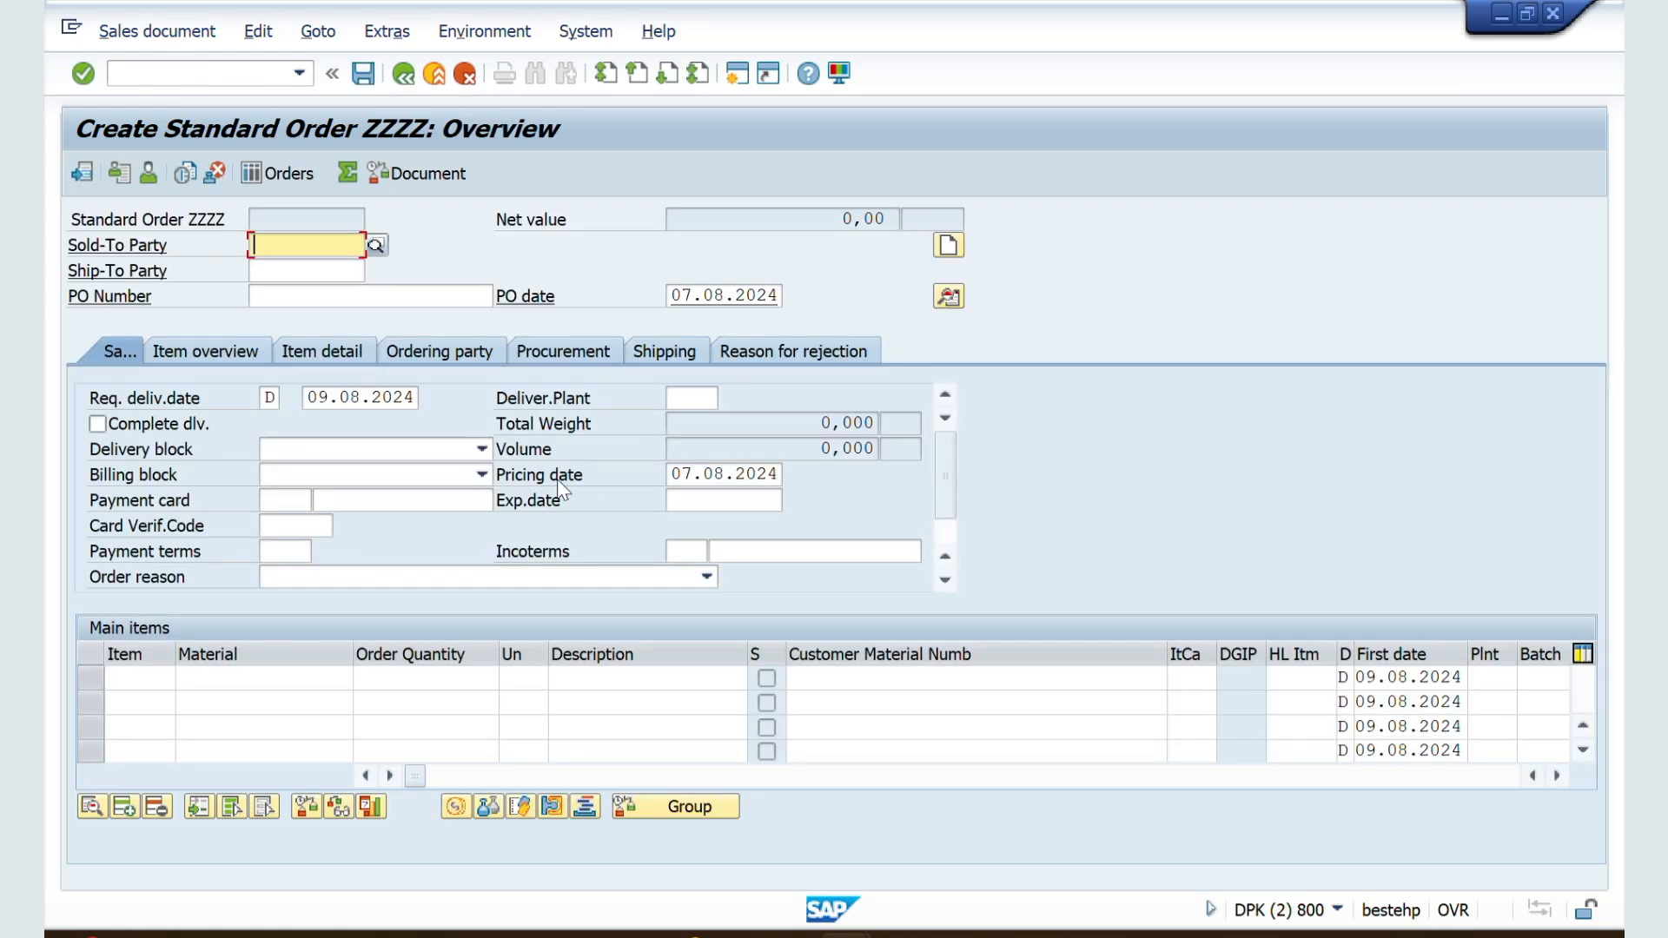
Step: Return to the ZZSO details and review the Prop.f.pricing date options: today's date, requested delivery date, valid-from date and contract start
key(alt+Tab)
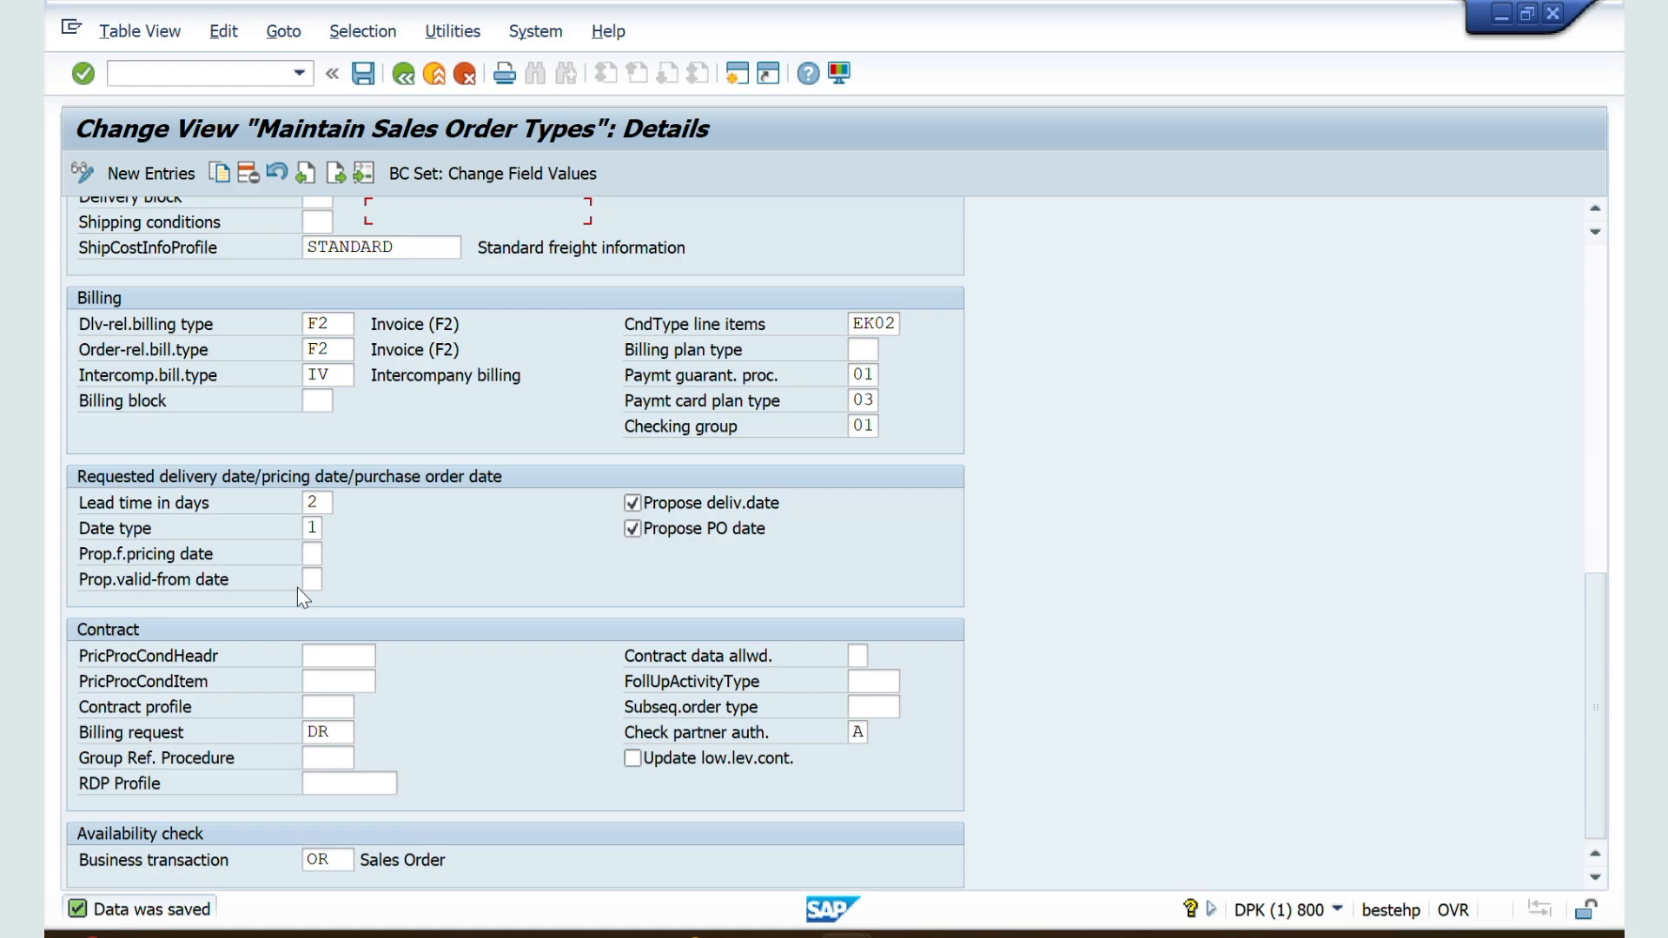
click(317, 550)
click(334, 554)
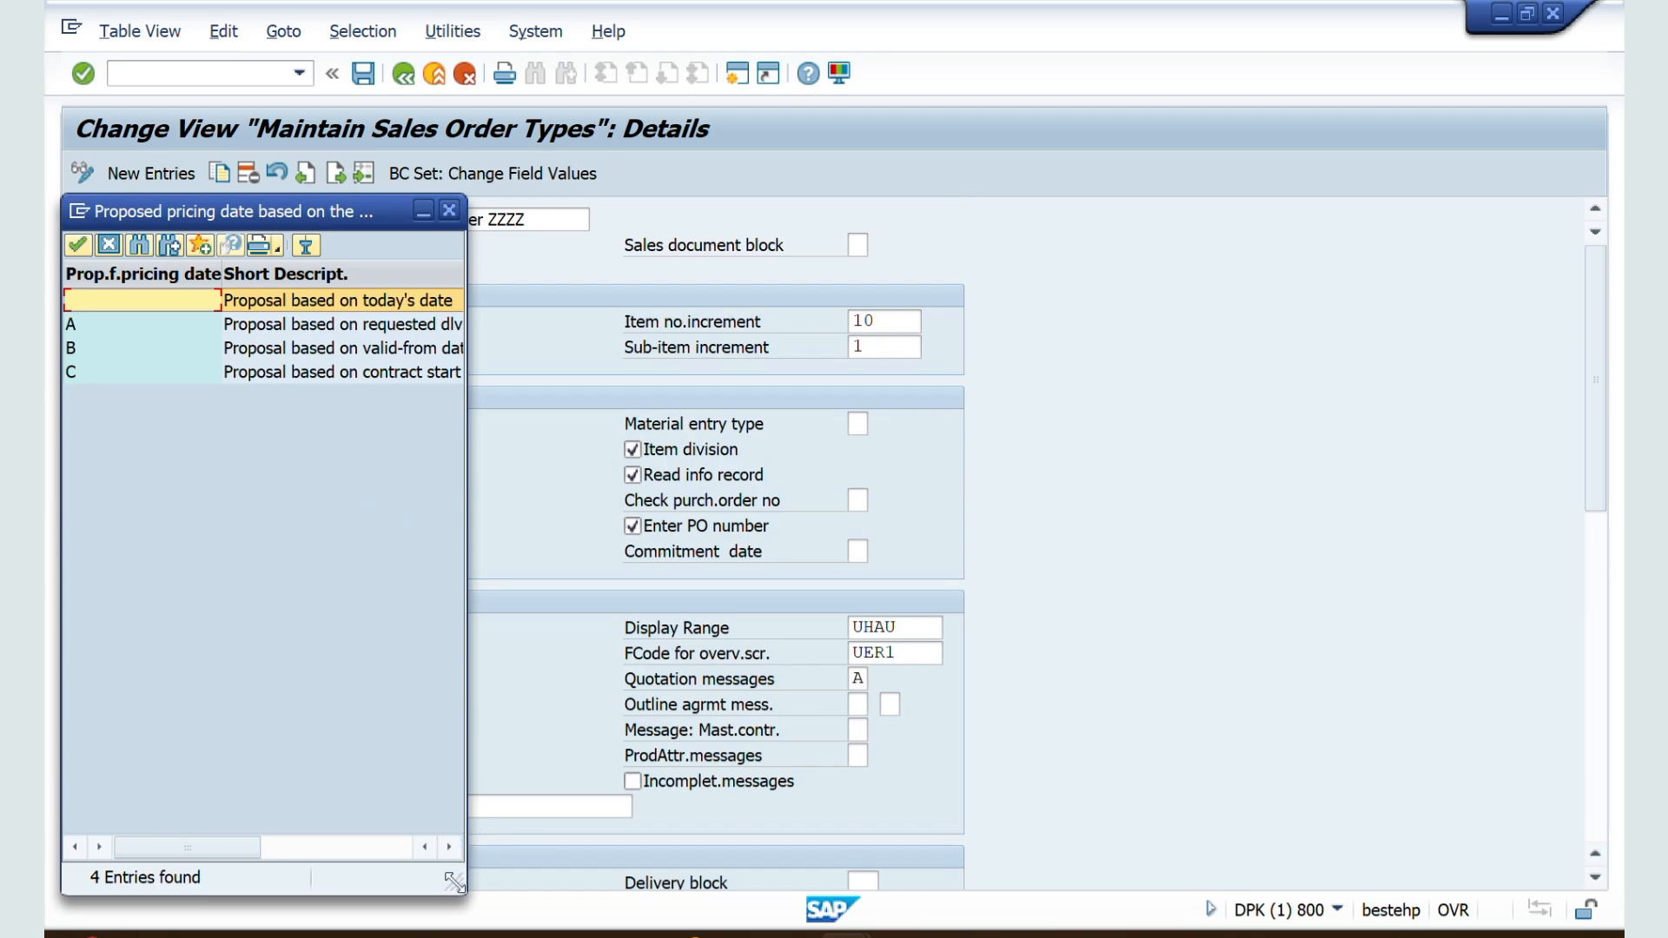
drag(453, 881, 853, 789)
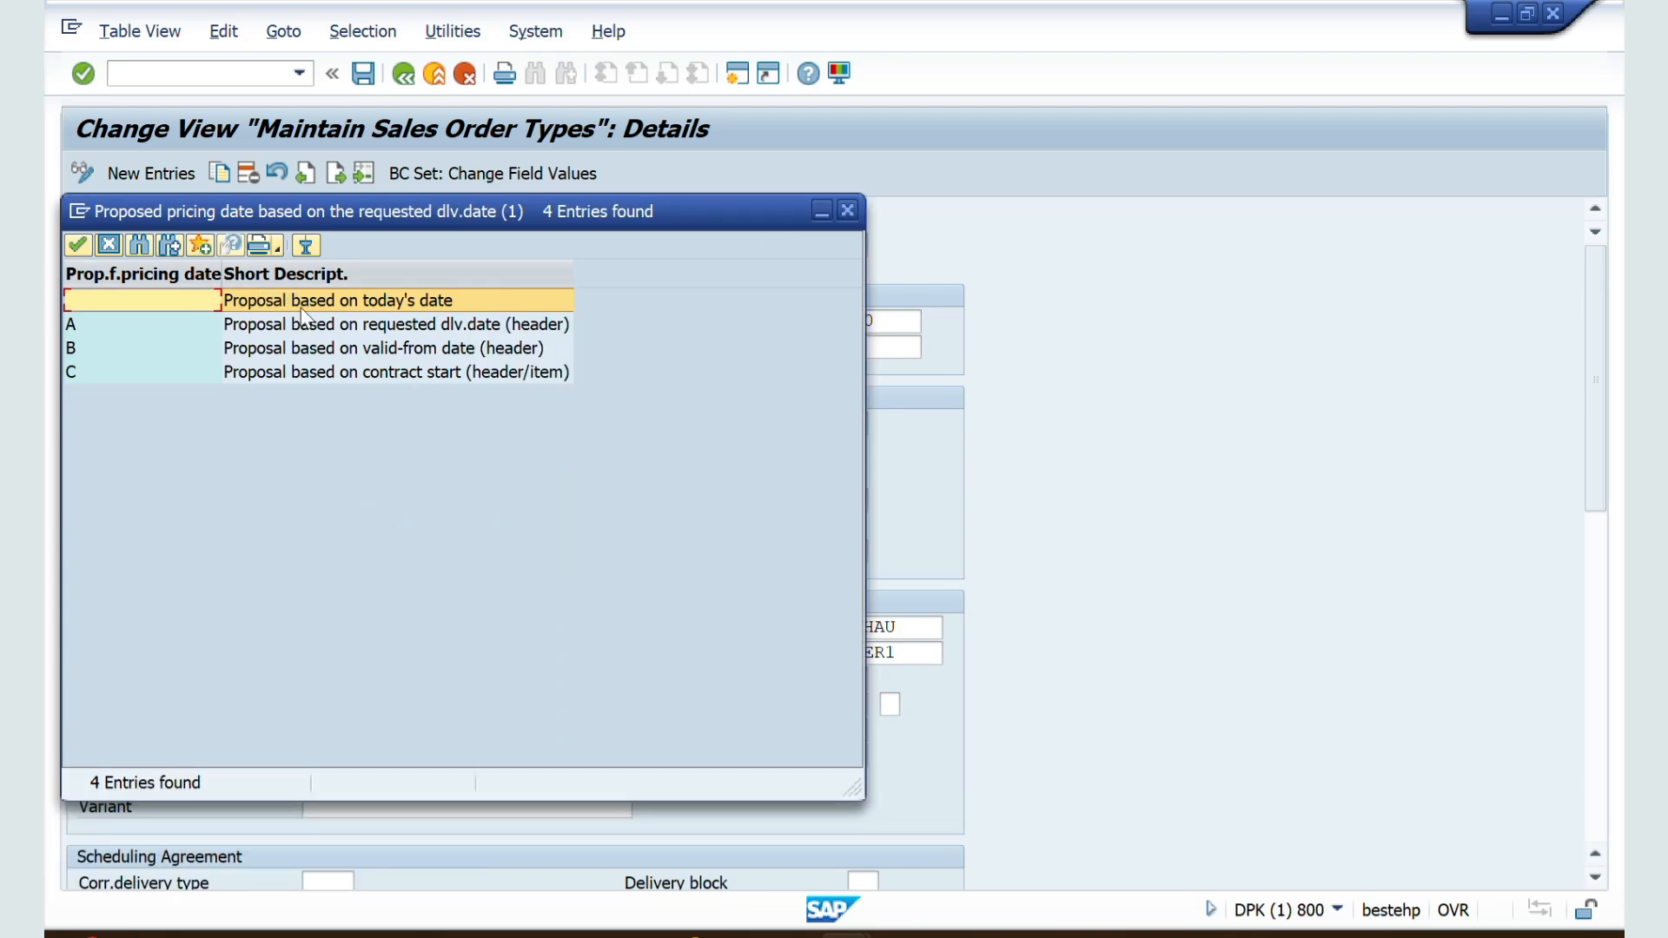
click(348, 326)
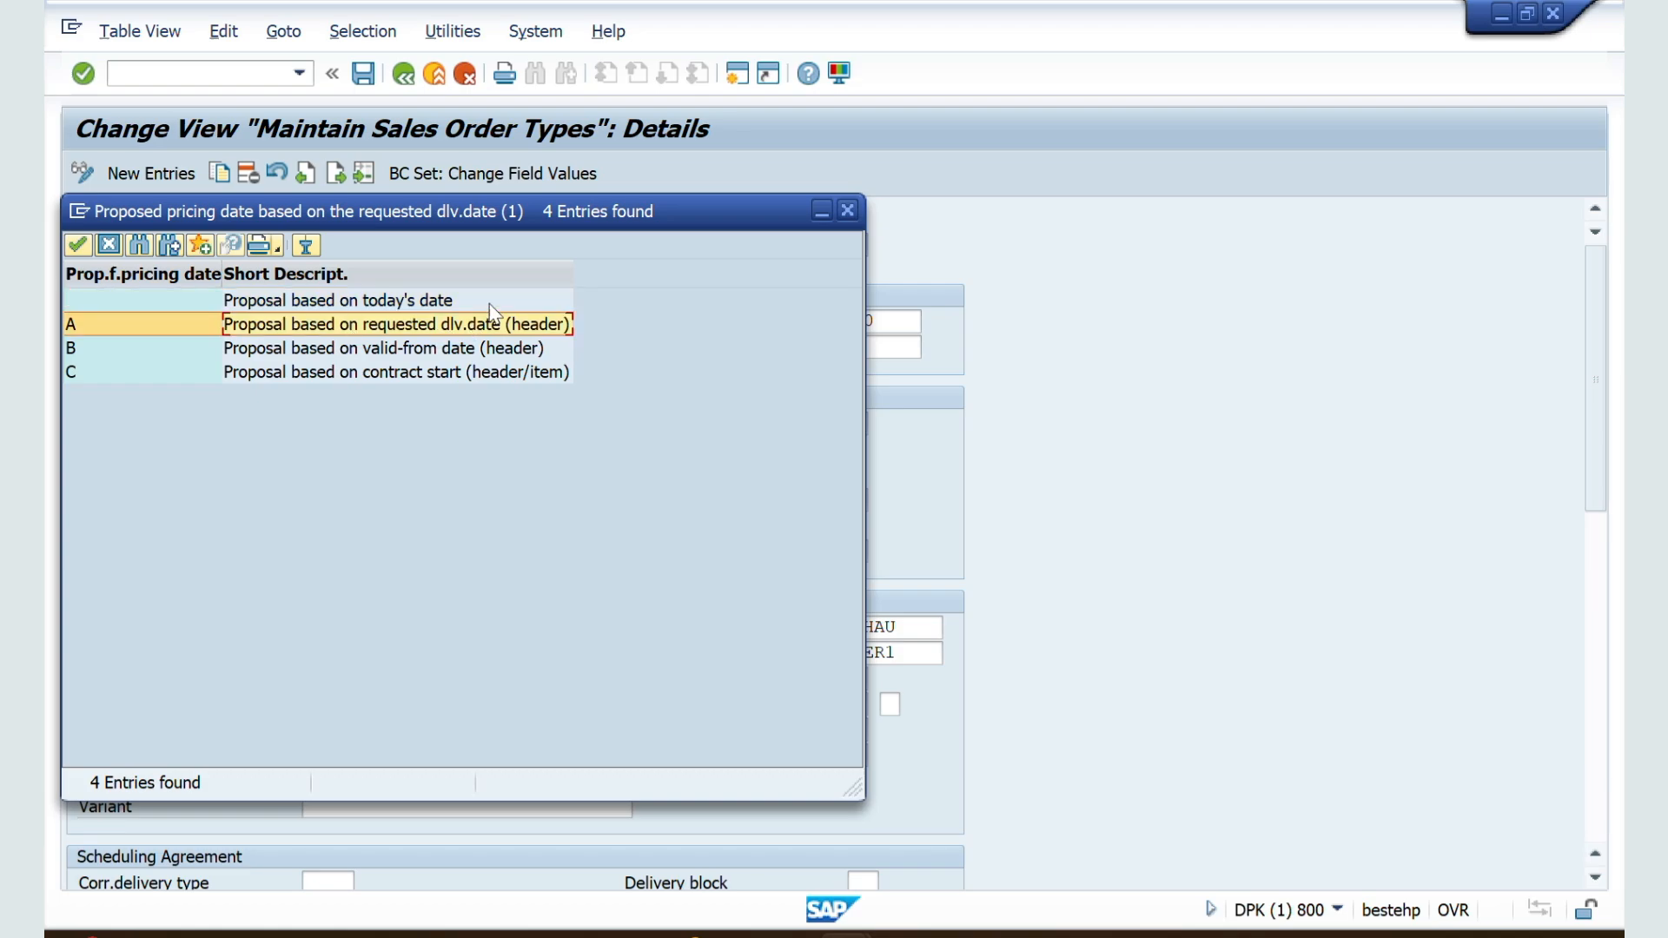
click(322, 351)
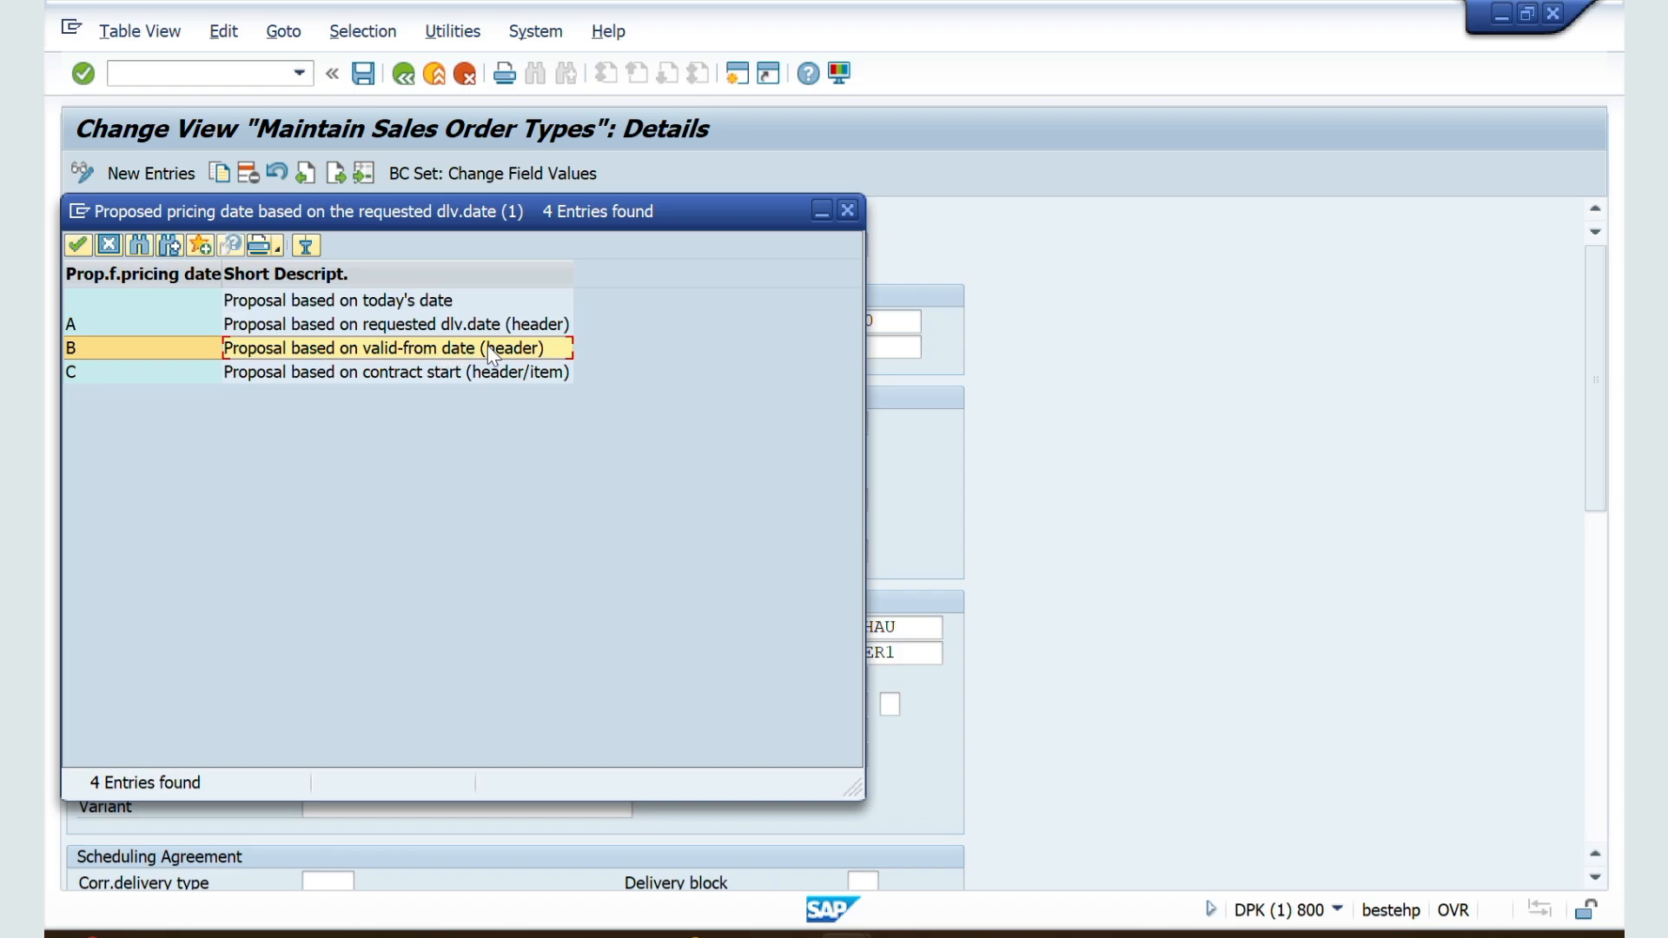
click(293, 371)
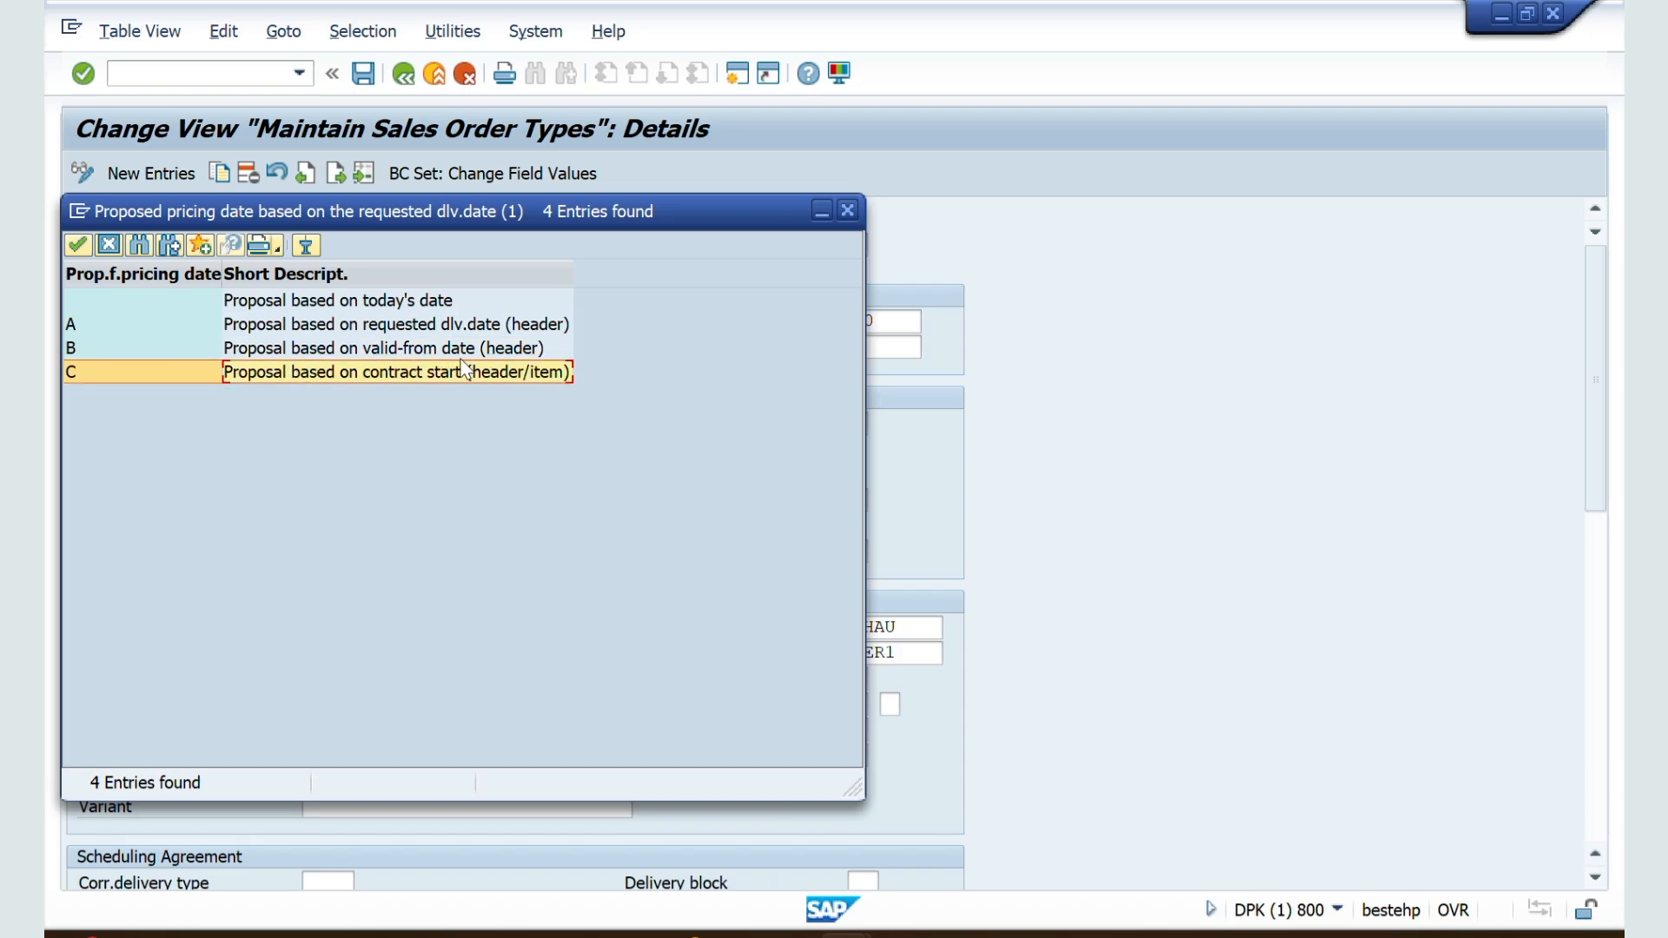
click(847, 210)
scroll(394, 535, down, 10)
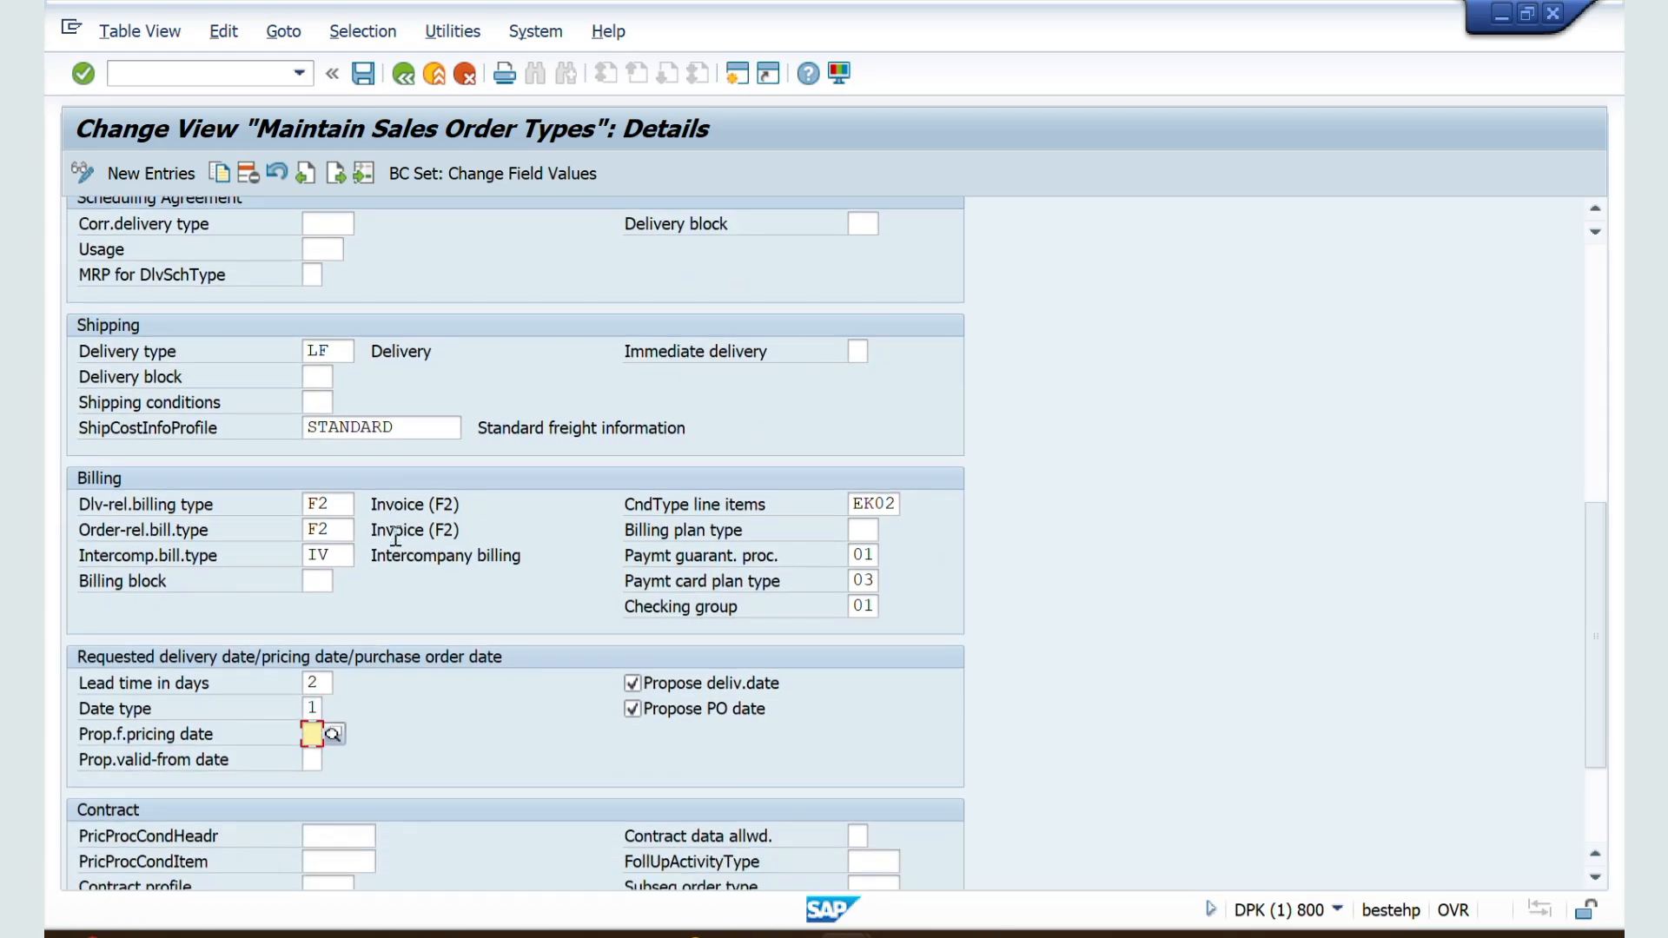
scroll(393, 536, down, 1)
Step: Switch to the Word notes and look through the sales document type controls around the Delivery Block and Immediate Delivery entries
key(alt+Tab)
key(alt+Tab)
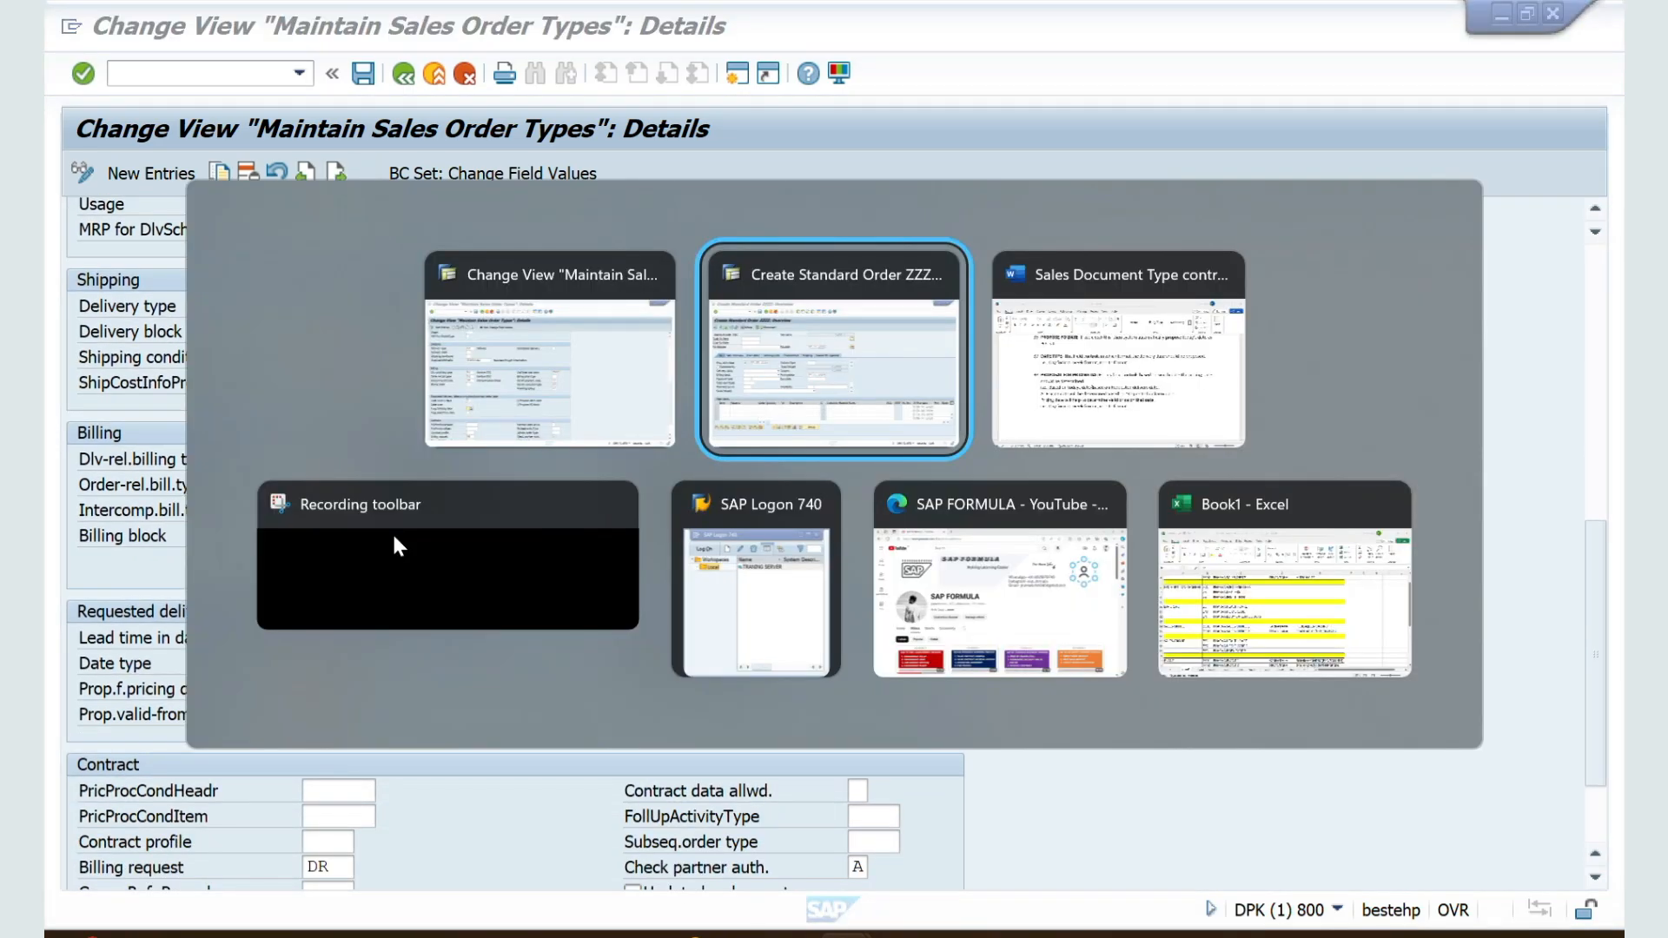
scroll(495, 657, down, 3)
scroll(495, 657, down, 5)
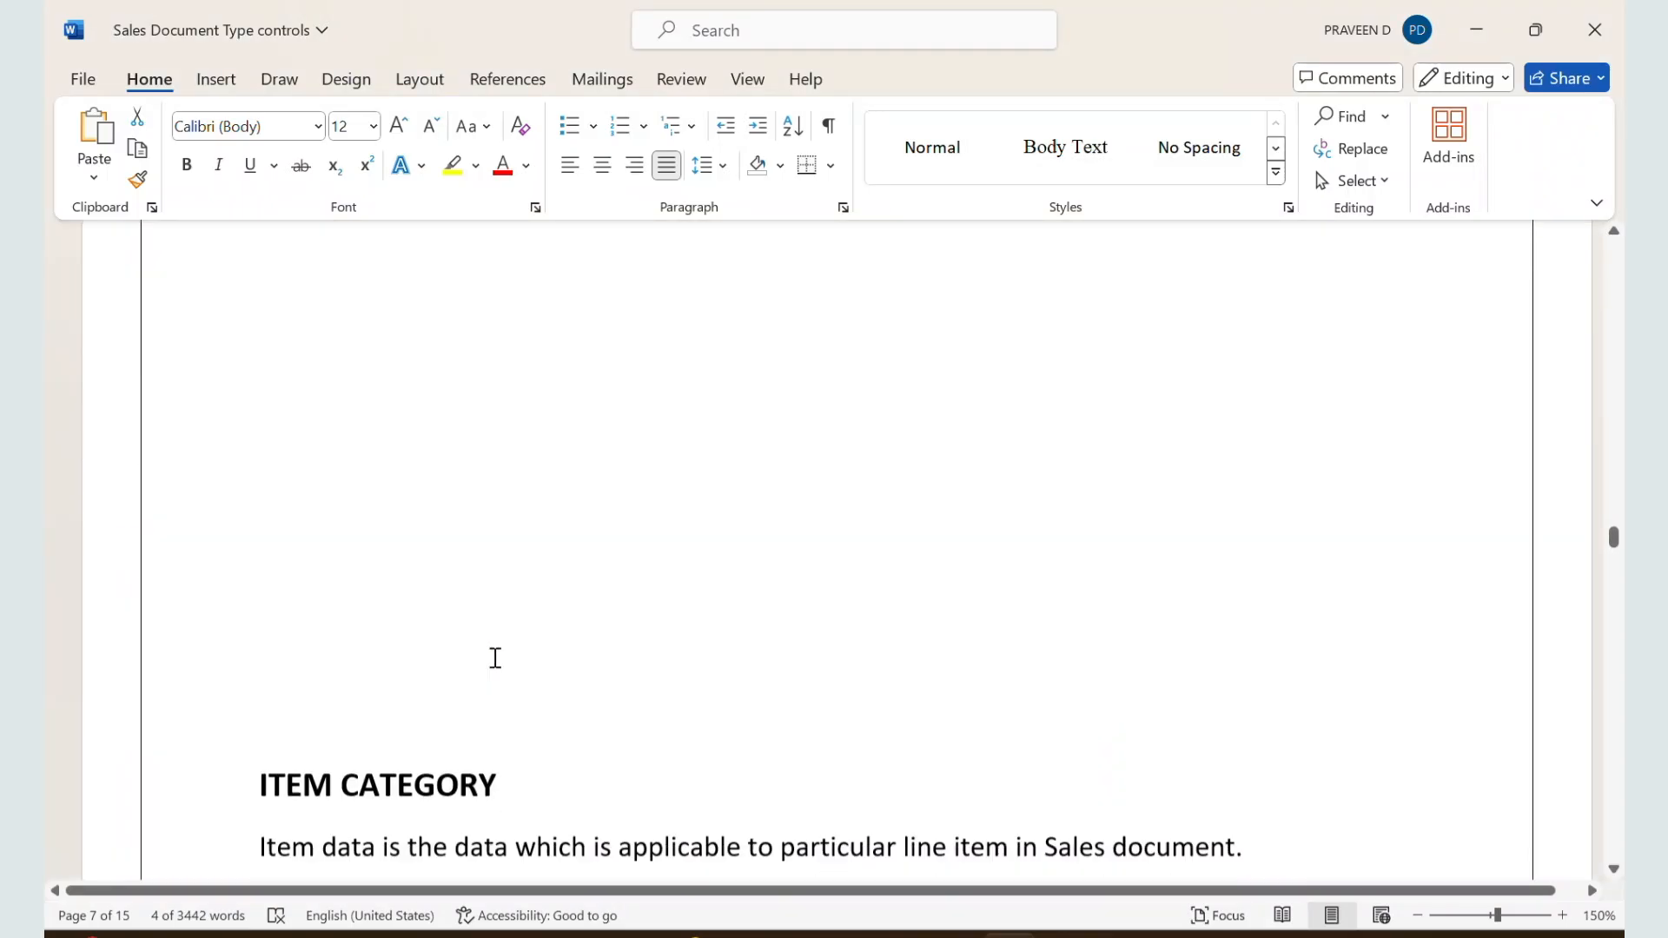
scroll(495, 657, up, 16)
scroll(495, 657, up, 8)
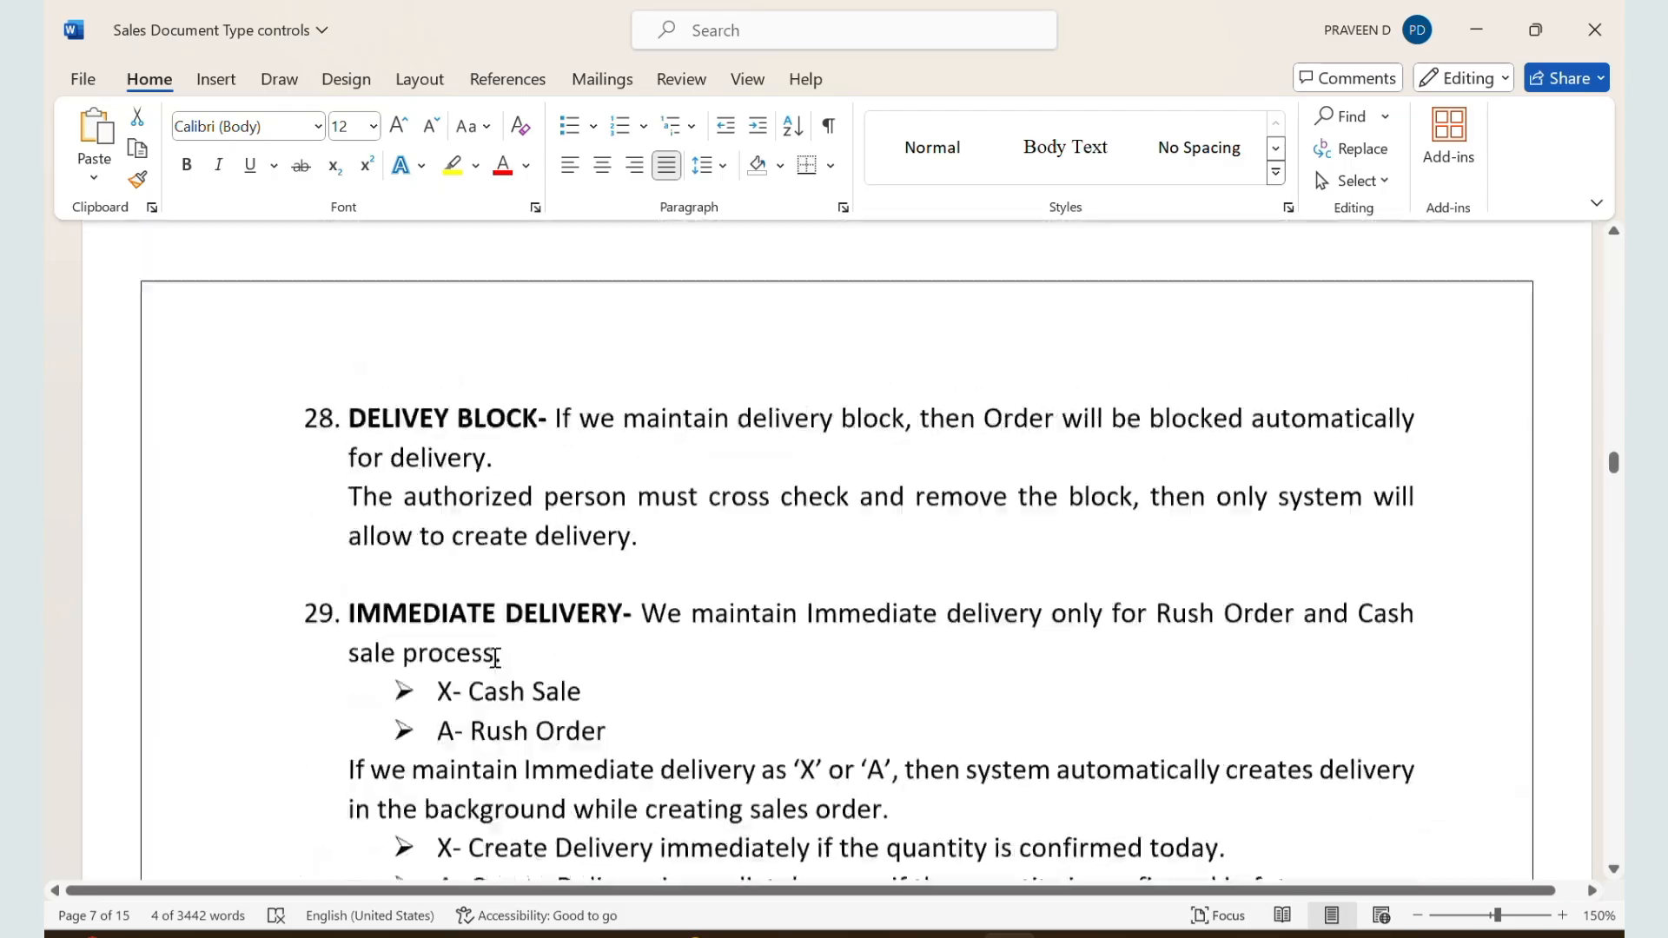
Step: Return to SAP and review the ZZSO number systems, general control, transaction flow and scheduling agreement settings
key(alt+Tab)
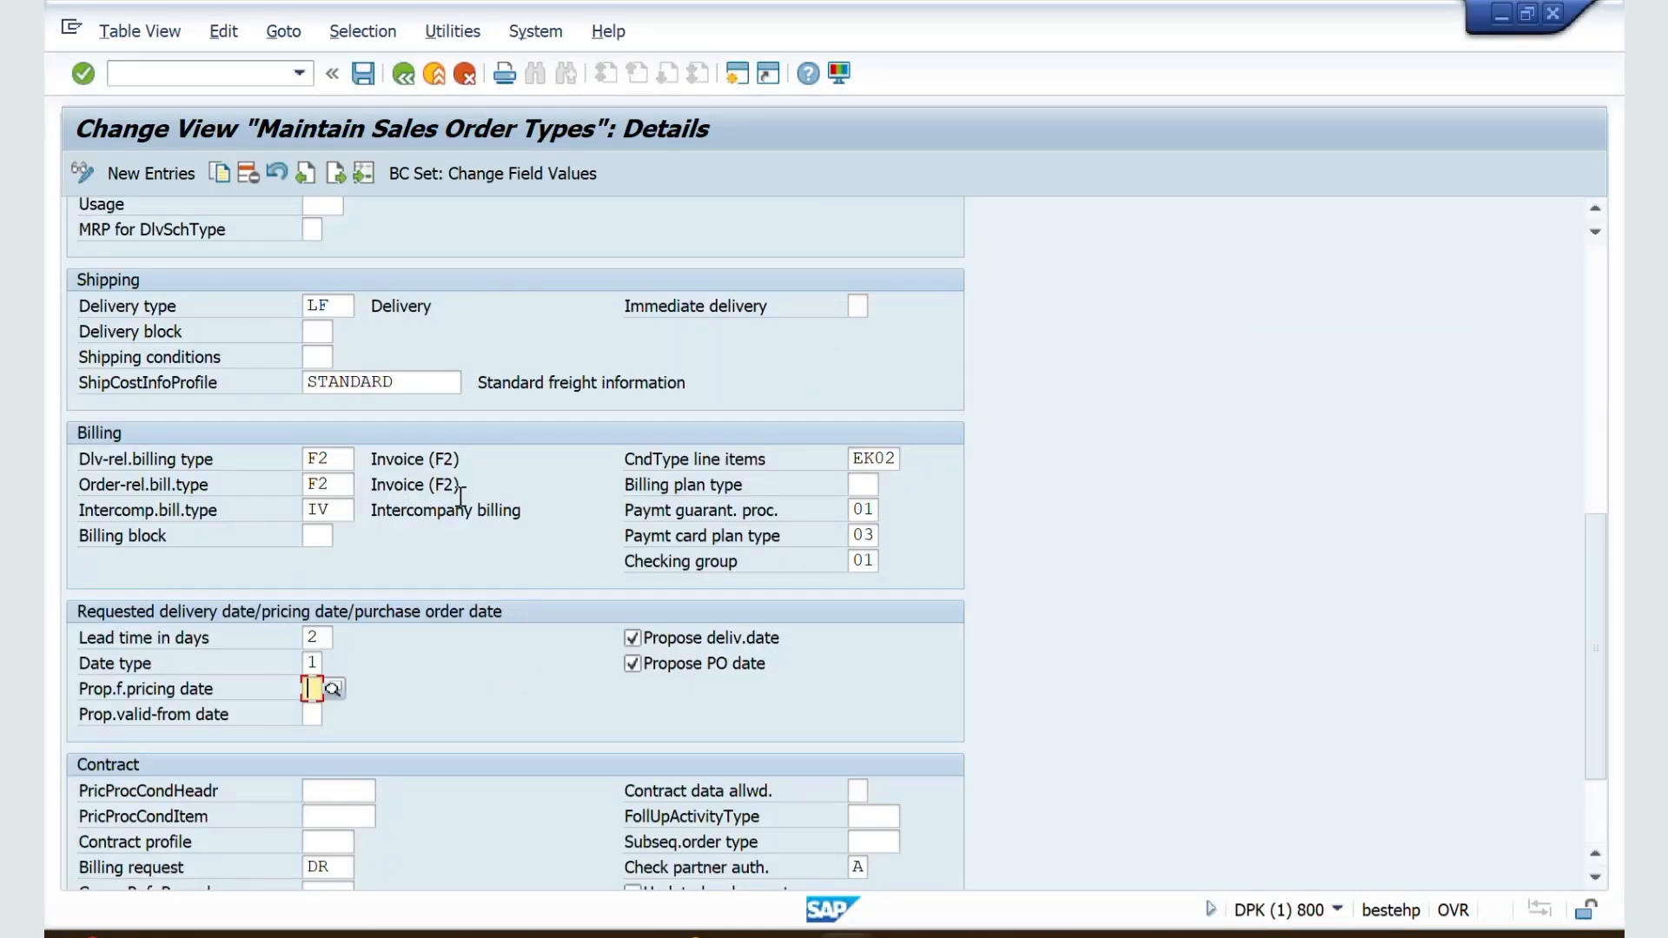
scroll(456, 497, up, 5)
scroll(463, 506, up, 5)
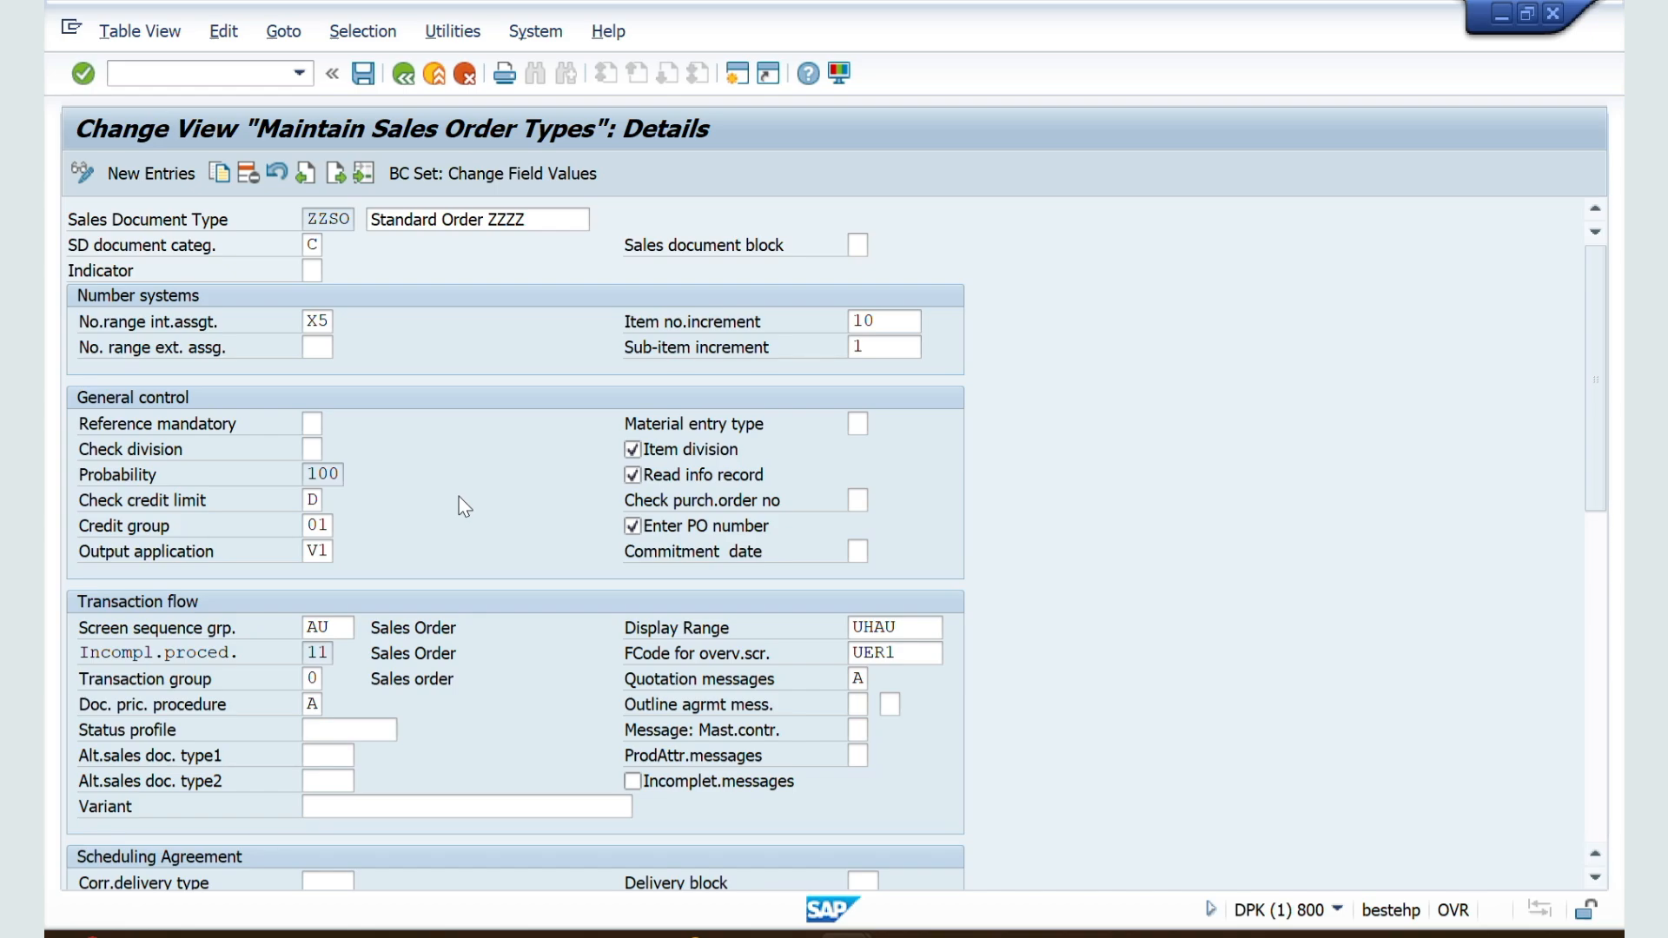
scroll(464, 507, down, 1)
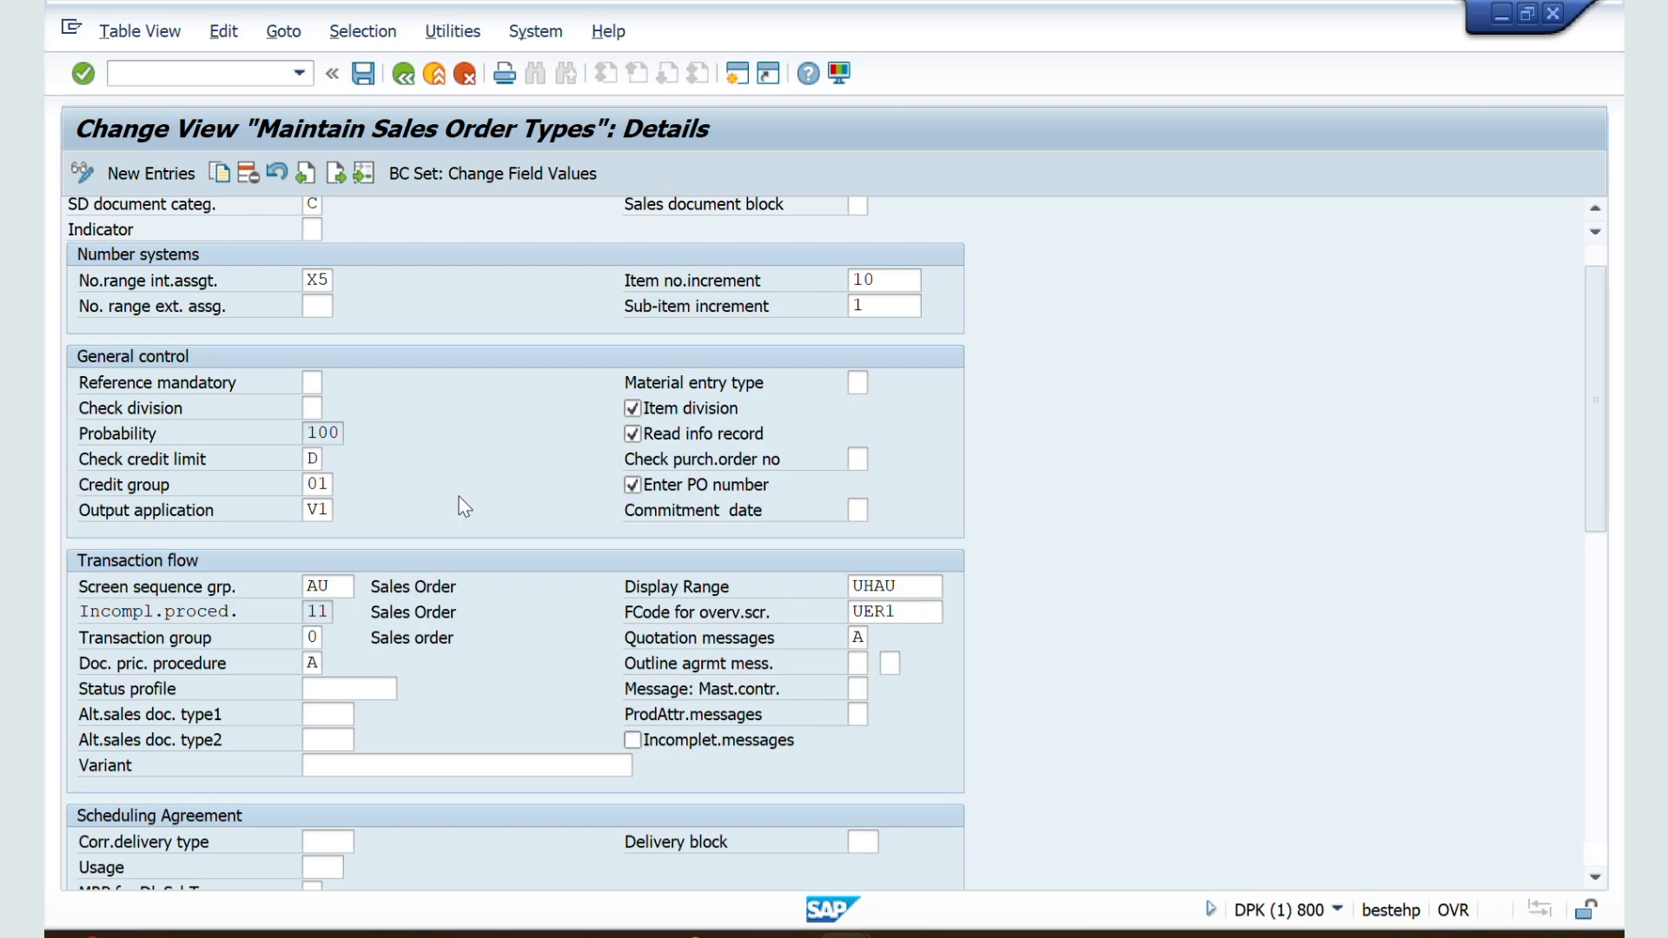
scroll(465, 507, down, 3)
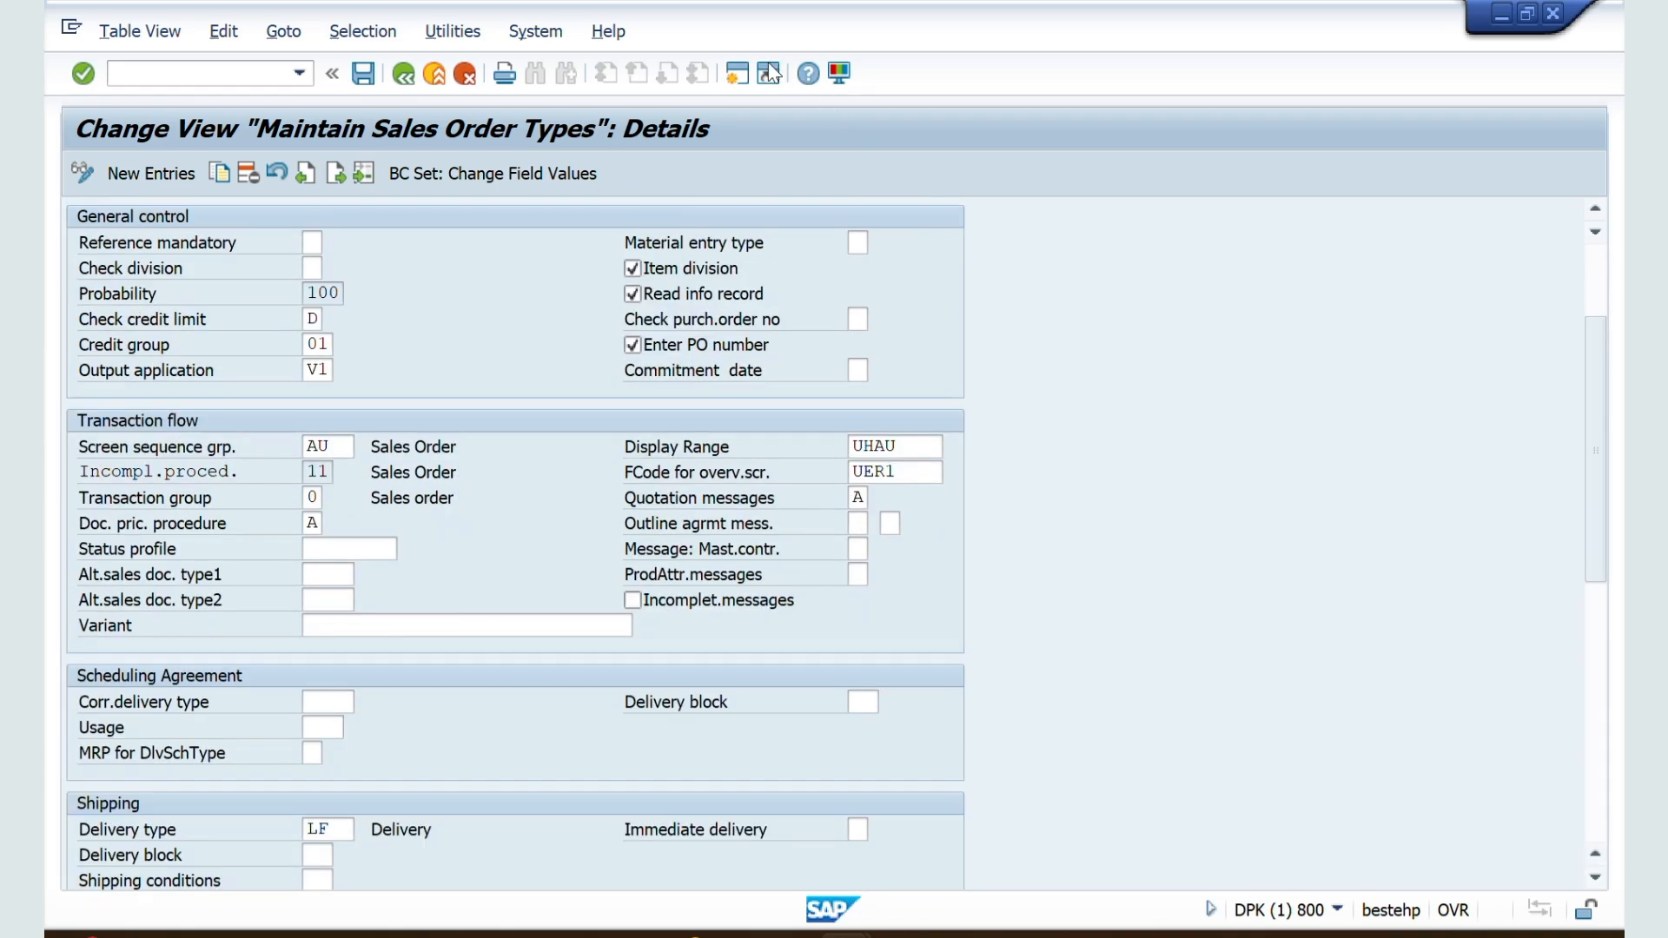